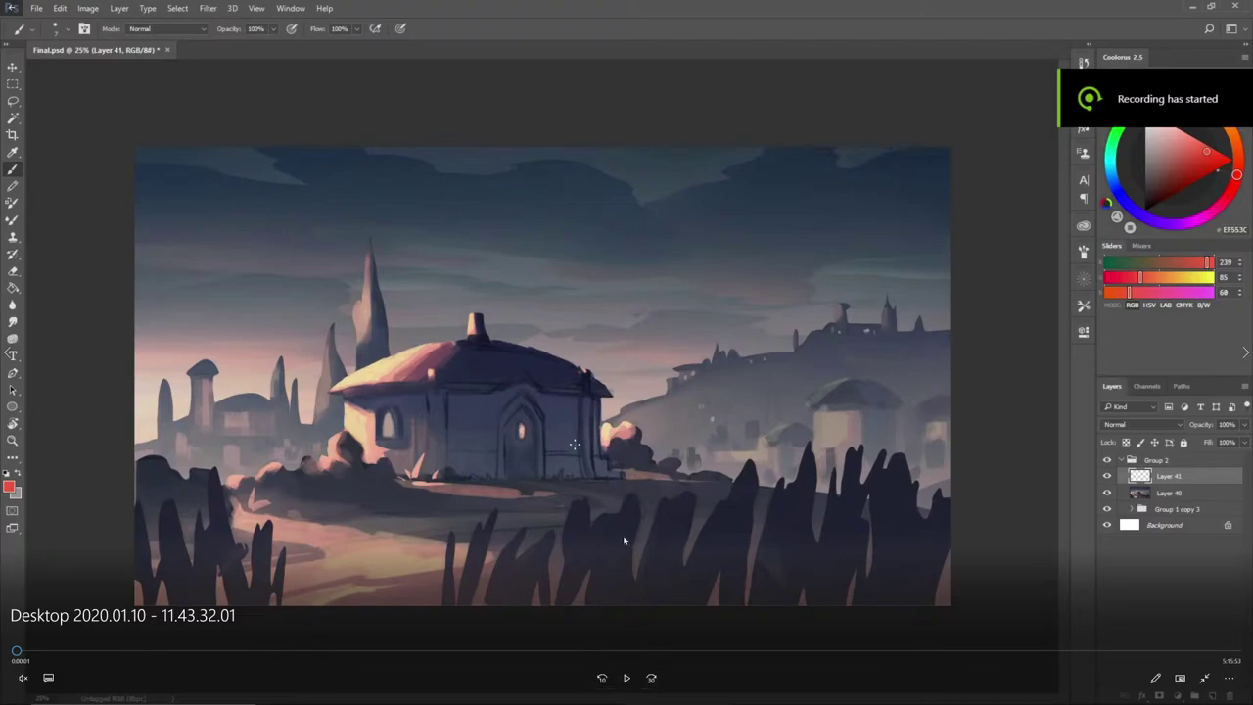
pyautogui.click(627, 677)
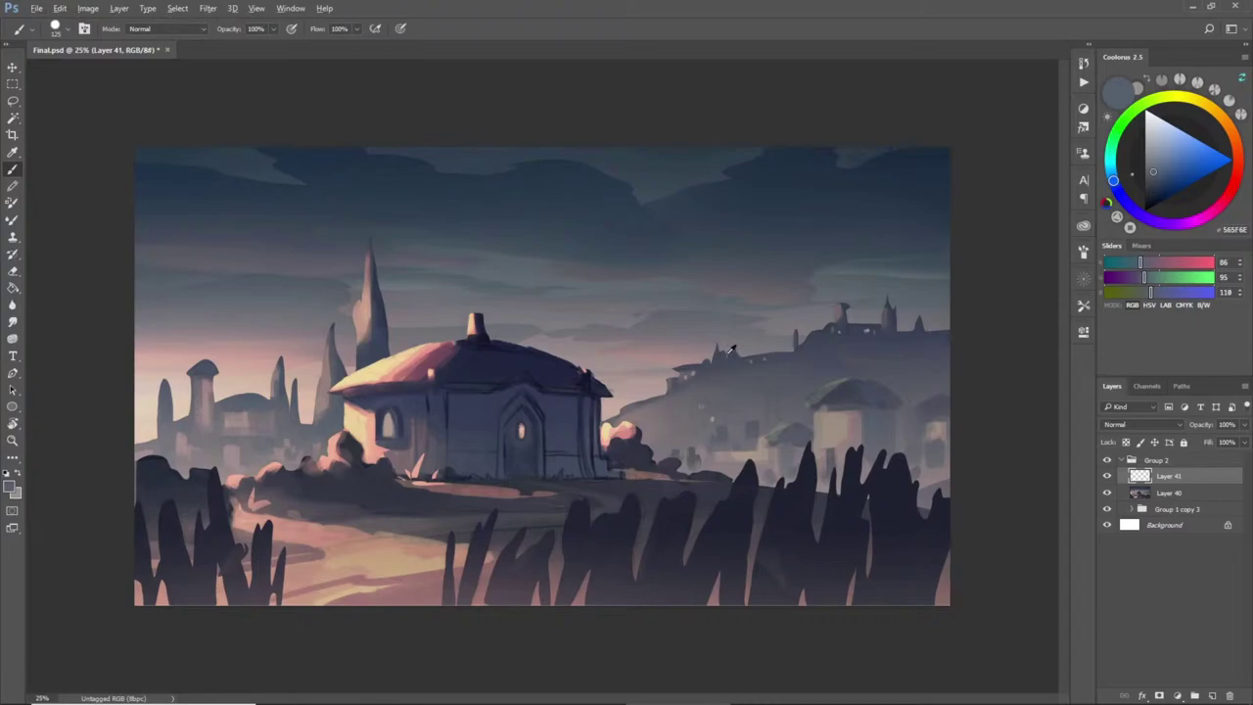
# - Block in a squat stone tower with a dark cap at the distant hill's near end on Layer 41, using sampled blue-grey and mauve-grey tones
pyautogui.keyDown('alt'); pyautogui.click(710, 377); pyautogui.keyUp('alt')
pyautogui.keyDown('alt'); pyautogui.click(723, 366); pyautogui.keyUp('alt')
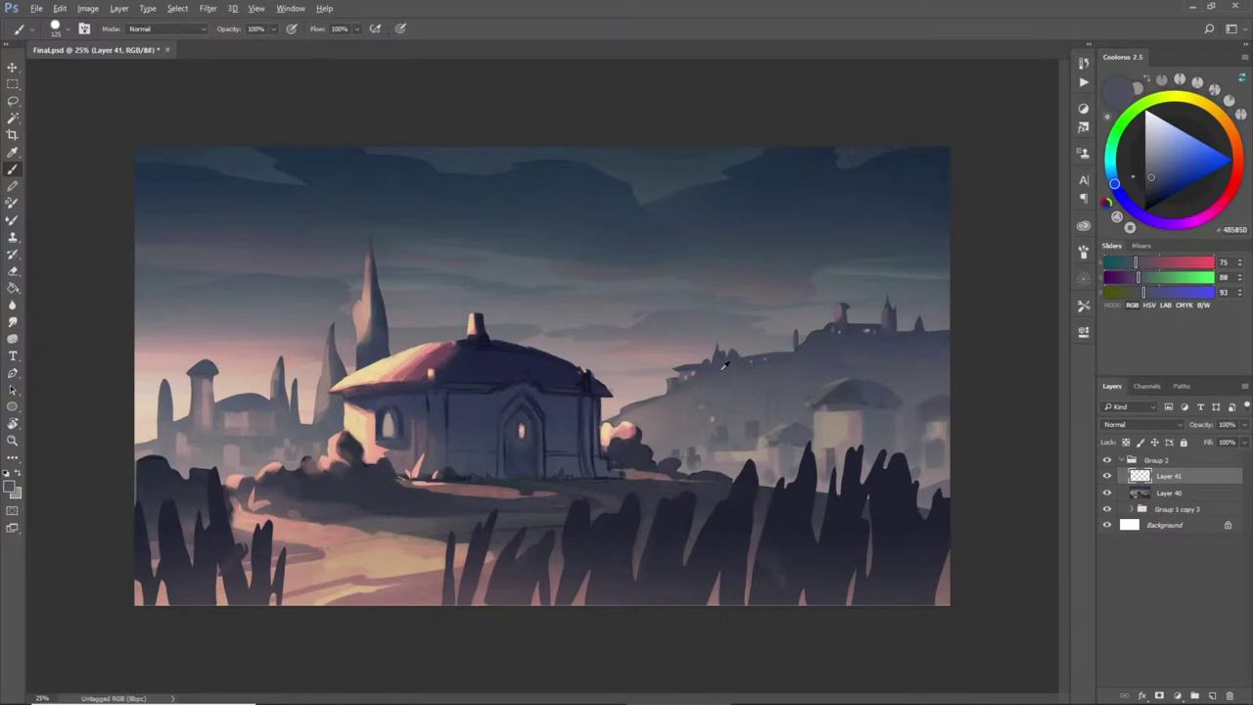
pyautogui.moveTo(699, 324)
pyautogui.mouseDown()
pyautogui.moveTo(745, 325)
pyautogui.moveTo(681, 337)
pyautogui.moveTo(725, 349)
pyautogui.moveTo(699, 358)
pyautogui.moveTo(684, 422)
pyautogui.moveTo(695, 381)
pyautogui.moveTo(734, 345)
pyautogui.moveTo(704, 383)
pyautogui.moveTo(697, 423)
pyautogui.moveTo(745, 419)
pyautogui.mouseUp()
pyautogui.keyDown('alt'); pyautogui.click(662, 416); pyautogui.keyUp('alt')
pyautogui.keyDown('alt'); pyautogui.click(696, 342); pyautogui.keyUp('alt')
pyautogui.moveTo(669, 364)
pyautogui.mouseDown()
pyautogui.moveTo(688, 340)
pyautogui.moveTo(697, 357)
pyautogui.moveTo(747, 356)
pyautogui.moveTo(752, 422)
pyautogui.mouseUp()
pyautogui.hotkey('ctrl', 'z')
pyautogui.keyDown('alt'); pyautogui.click(697, 335); pyautogui.keyUp('alt')
pyautogui.keyDown('alt'); pyautogui.click(729, 394); pyautogui.keyUp('alt')
pyautogui.keyDown('alt'); pyautogui.click(750, 375); pyautogui.keyUp('alt')
pyautogui.keyDown('alt'); pyautogui.click(677, 405); pyautogui.keyUp('alt')
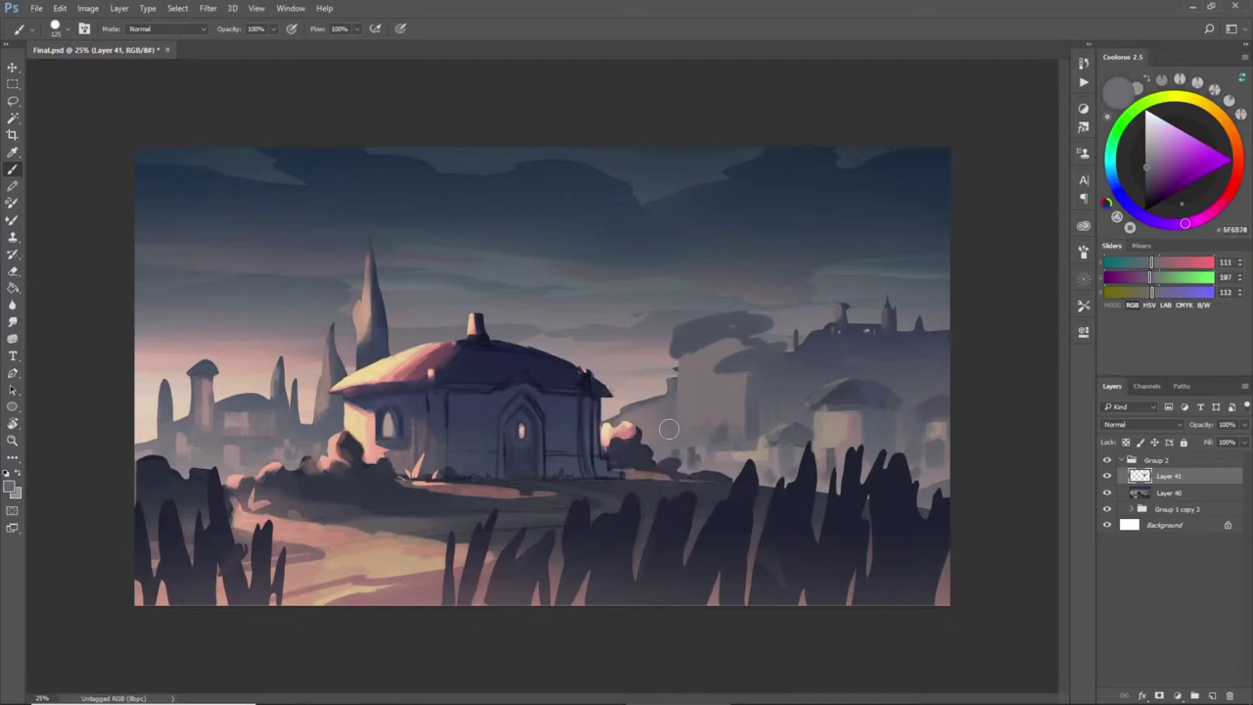
# - Repaint the slope between the house and the squat tower with hazy colors sampled from the surrounding sky and hill
pyautogui.keyDown('alt'); pyautogui.click(656, 382); pyautogui.keyUp('alt')
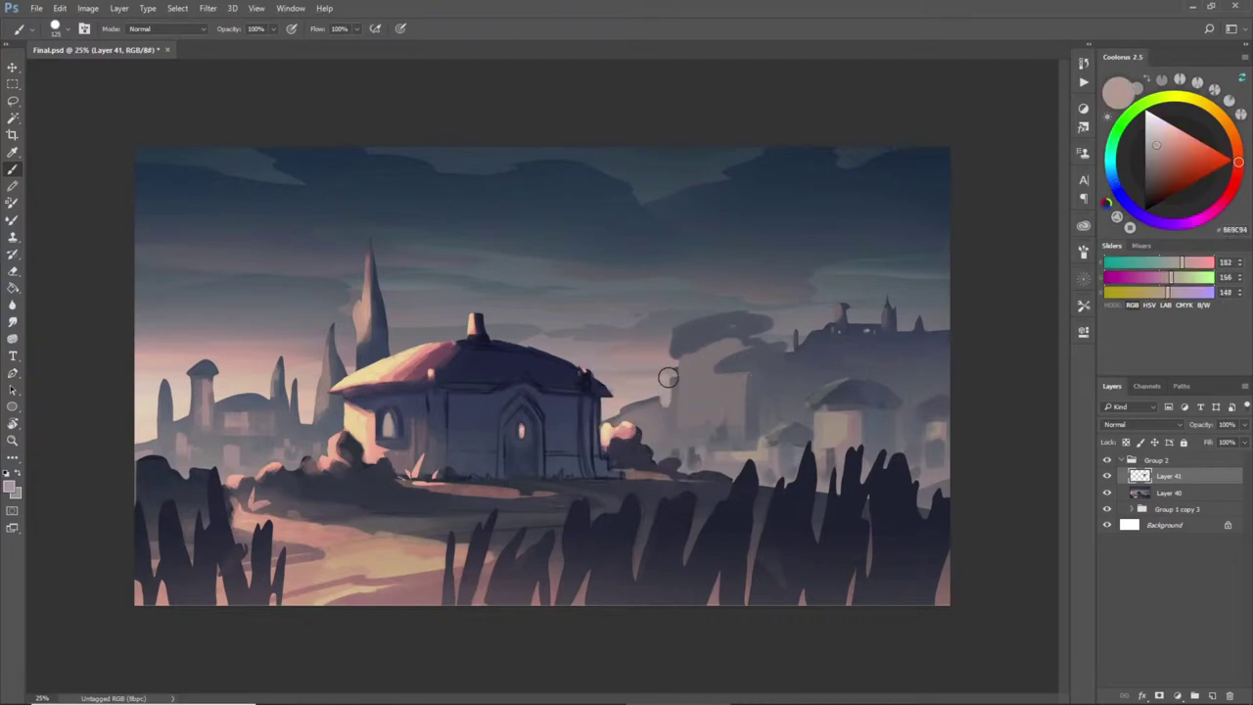
pyautogui.keyDown('alt'); pyautogui.click(629, 401); pyautogui.keyUp('alt')
pyautogui.keyDown('alt'); pyautogui.click(658, 417); pyautogui.keyUp('alt')
pyautogui.moveTo(671, 406)
pyautogui.mouseDown()
pyautogui.moveTo(641, 415)
pyautogui.moveTo(648, 431)
pyautogui.mouseUp()
pyautogui.keyDown('alt'); pyautogui.click(647, 395); pyautogui.keyUp('alt')
pyautogui.keyDown('alt'); pyautogui.click(654, 411); pyautogui.keyUp('alt')
pyautogui.keyDown('alt'); pyautogui.click(633, 448); pyautogui.keyUp('alt')
# - Refine the squat tower's light wall and extend its shaded side into the hill with sampled greys
pyautogui.keyDown('alt'); pyautogui.click(723, 378); pyautogui.keyUp('alt')
pyautogui.keyDown('alt'); pyautogui.click(663, 378); pyautogui.keyUp('alt')
pyautogui.keyDown('alt'); pyautogui.click(693, 368); pyautogui.keyUp('alt')
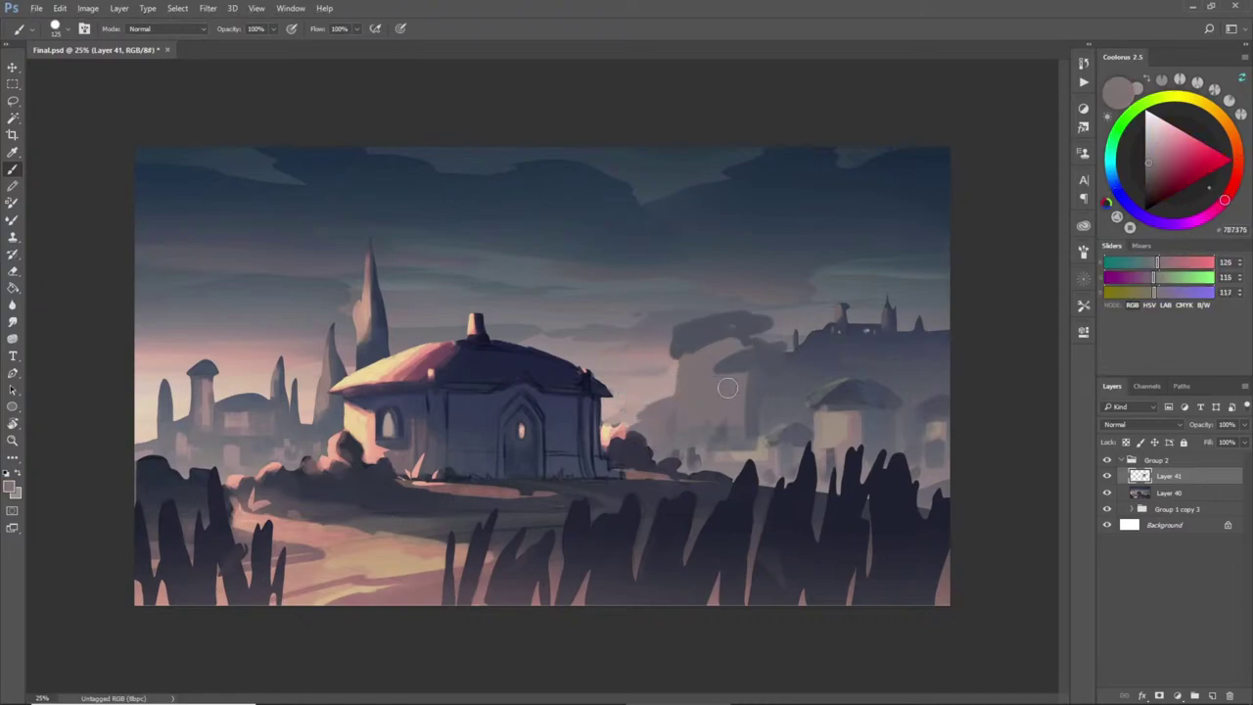
pyautogui.keyDown('alt'); pyautogui.click(787, 366); pyautogui.keyUp('alt')
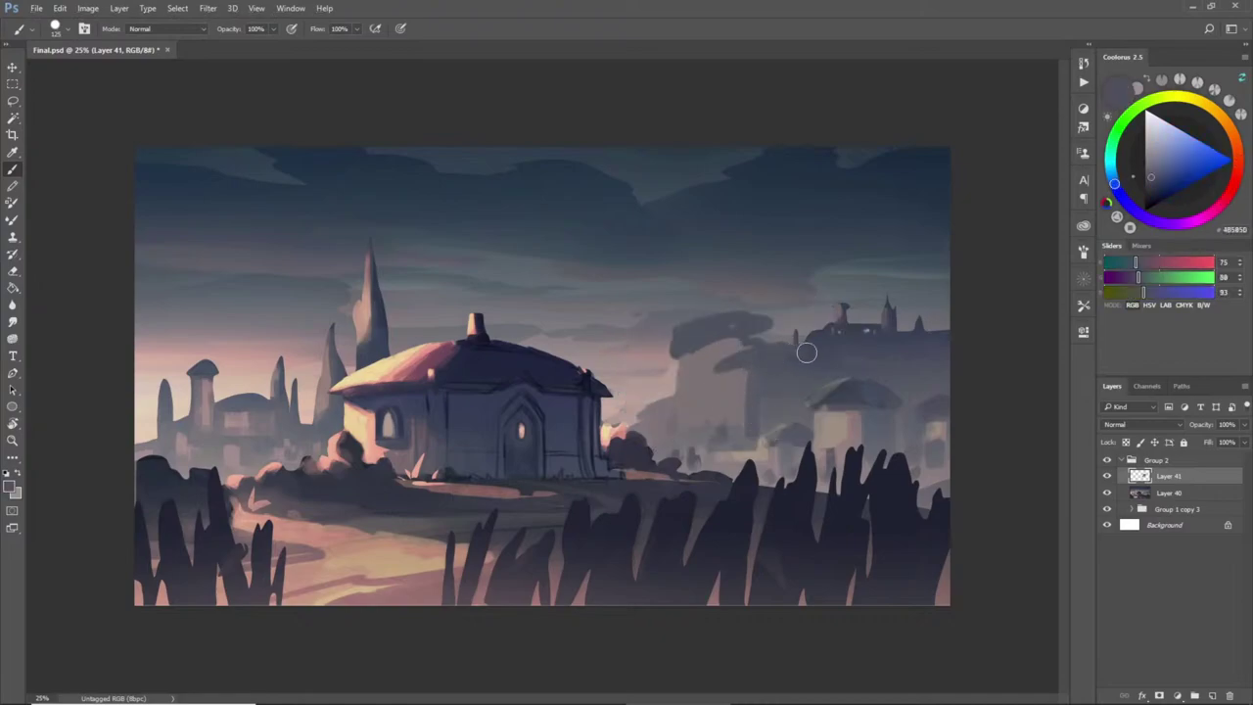
pyautogui.keyDown('alt'); pyautogui.click(774, 421); pyautogui.keyUp('alt')
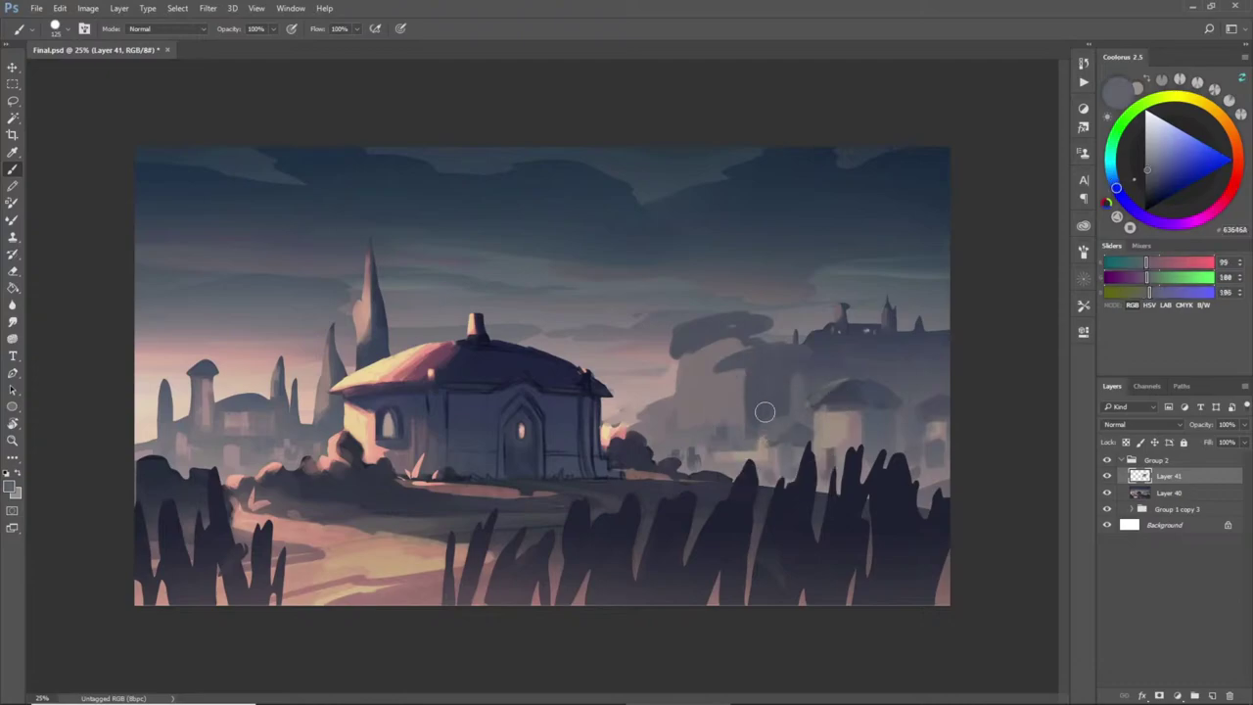
# - Block in a tall tower silhouette above the far end of the distant hill in sampled dark blue with a 200 px brush
pyautogui.keyDown('alt'); pyautogui.click(865, 331); pyautogui.keyUp('alt')
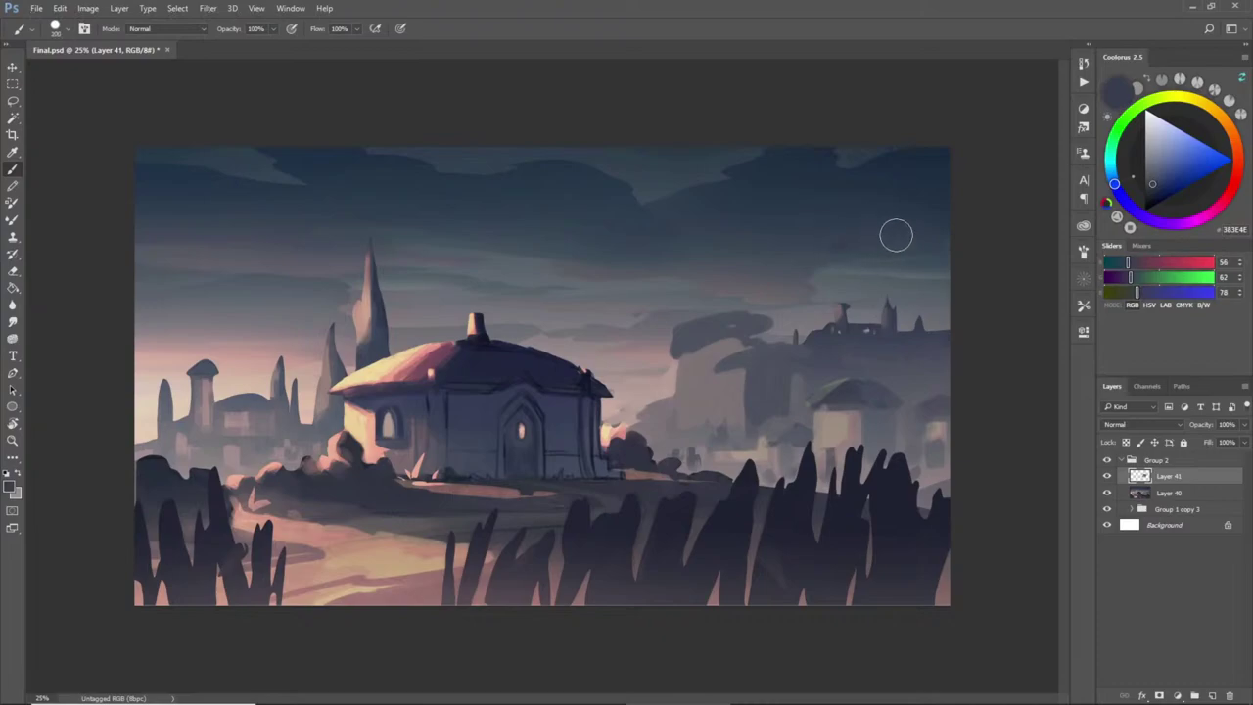
pyautogui.keyDown('alt'); pyautogui.click(846, 325); pyautogui.keyUp('alt')
pyautogui.moveTo(845, 263)
pyautogui.mouseDown()
pyautogui.moveTo(846, 344)
pyautogui.moveTo(863, 244)
pyautogui.moveTo(865, 263)
pyautogui.moveTo(911, 241)
pyautogui.moveTo(919, 347)
pyautogui.moveTo(909, 322)
pyautogui.moveTo(872, 341)
pyautogui.mouseUp()
pyautogui.hotkey('ctrl', 'z')
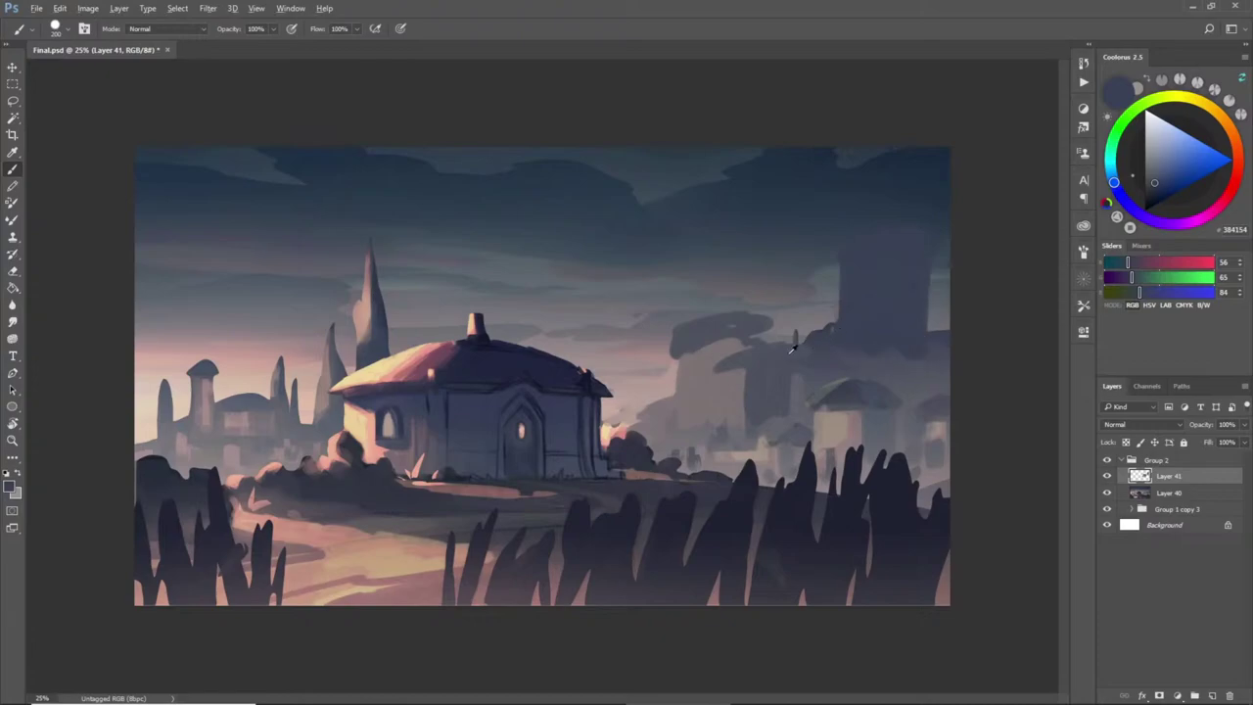
# - Paint the tall tower's lit wall in sampled mauve-grey, leaving a dark arched recess beside a lighter panel
pyautogui.keyDown('alt'); pyautogui.click(723, 380); pyautogui.keyUp('alt')
pyautogui.moveTo(901, 245)
pyautogui.mouseDown()
pyautogui.moveTo(871, 257)
pyautogui.moveTo(845, 325)
pyautogui.moveTo(862, 324)
pyautogui.moveTo(901, 255)
pyautogui.moveTo(903, 287)
pyautogui.moveTo(918, 245)
pyautogui.moveTo(897, 321)
pyautogui.moveTo(905, 311)
pyautogui.moveTo(908, 352)
pyautogui.mouseUp()
pyautogui.keyDown('alt'); pyautogui.click(914, 250); pyautogui.keyUp('alt')
pyautogui.keyDown('alt'); pyautogui.click(901, 324); pyautogui.keyUp('alt')
pyautogui.moveTo(911, 299); pyautogui.dragTo(914, 370)
pyautogui.keyDown('alt'); pyautogui.click(923, 265); pyautogui.keyUp('alt')
pyautogui.moveTo(921, 269)
pyautogui.mouseDown()
pyautogui.moveTo(905, 357)
pyautogui.moveTo(863, 361)
pyautogui.moveTo(945, 344)
pyautogui.moveTo(922, 333)
pyautogui.moveTo(880, 353)
pyautogui.moveTo(900, 348)
pyautogui.moveTo(838, 328)
pyautogui.moveTo(835, 352)
pyautogui.moveTo(823, 317)
pyautogui.moveTo(855, 318)
pyautogui.moveTo(837, 342)
pyautogui.mouseUp()
# - Paint layered light and dark rock masses around the tall tower's base with colors sampled from the hill
pyautogui.keyDown('alt'); pyautogui.click(908, 330); pyautogui.keyUp('alt')
pyautogui.keyDown('alt'); pyautogui.click(931, 319); pyautogui.keyUp('alt')
pyautogui.keyDown('alt'); pyautogui.click(903, 321); pyautogui.keyUp('alt')
pyautogui.keyDown('alt'); pyautogui.click(837, 328); pyautogui.keyUp('alt')
pyautogui.keyDown('alt'); pyautogui.click(830, 320); pyautogui.keyUp('alt')
pyautogui.keyDown('alt'); pyautogui.click(854, 325); pyautogui.keyUp('alt')
pyautogui.keyDown('alt'); pyautogui.click(837, 350); pyautogui.keyUp('alt')
pyautogui.keyDown('alt'); pyautogui.click(864, 345); pyautogui.keyUp('alt')
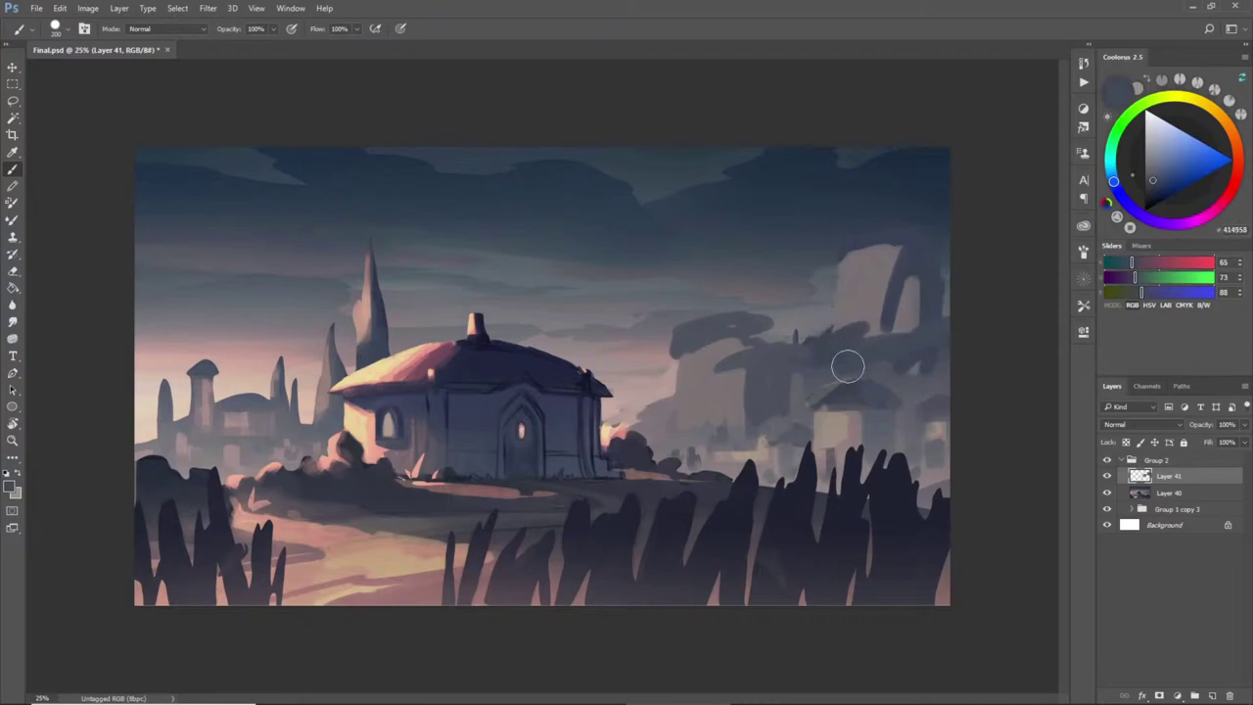
pyautogui.keyDown('alt'); pyautogui.click(844, 378); pyautogui.keyUp('alt')
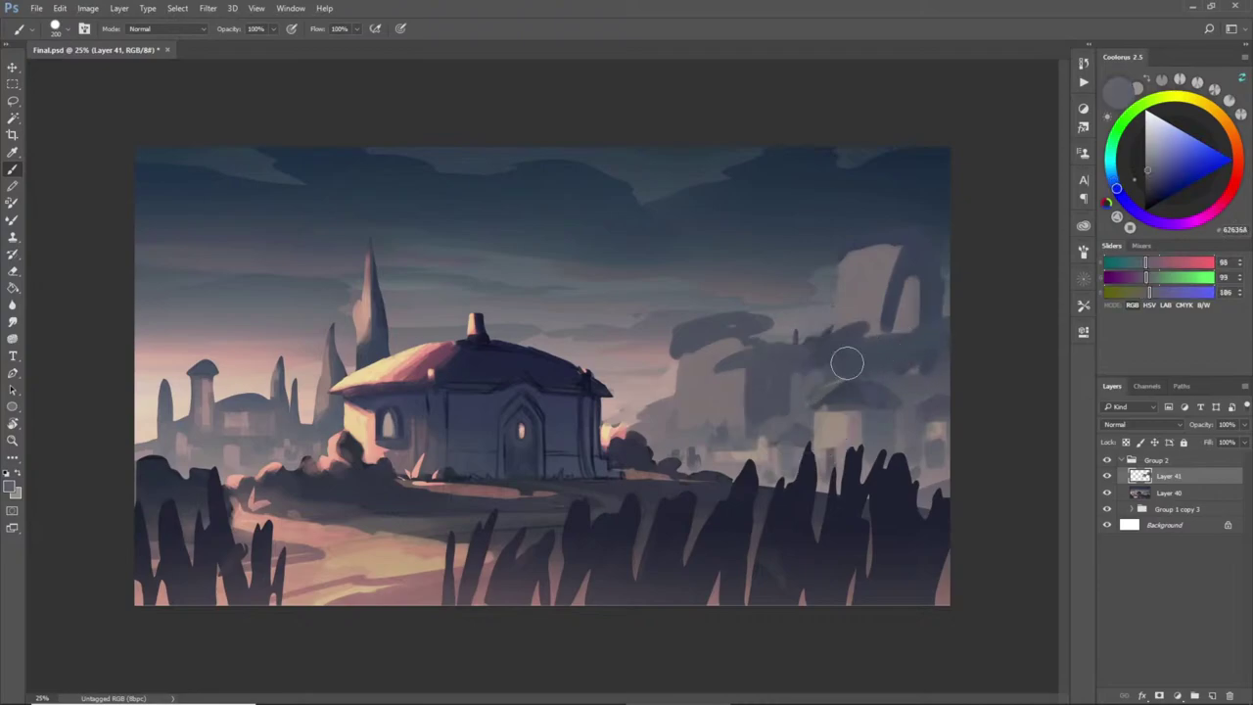
pyautogui.keyDown('alt'); pyautogui.click(909, 354); pyautogui.keyUp('alt')
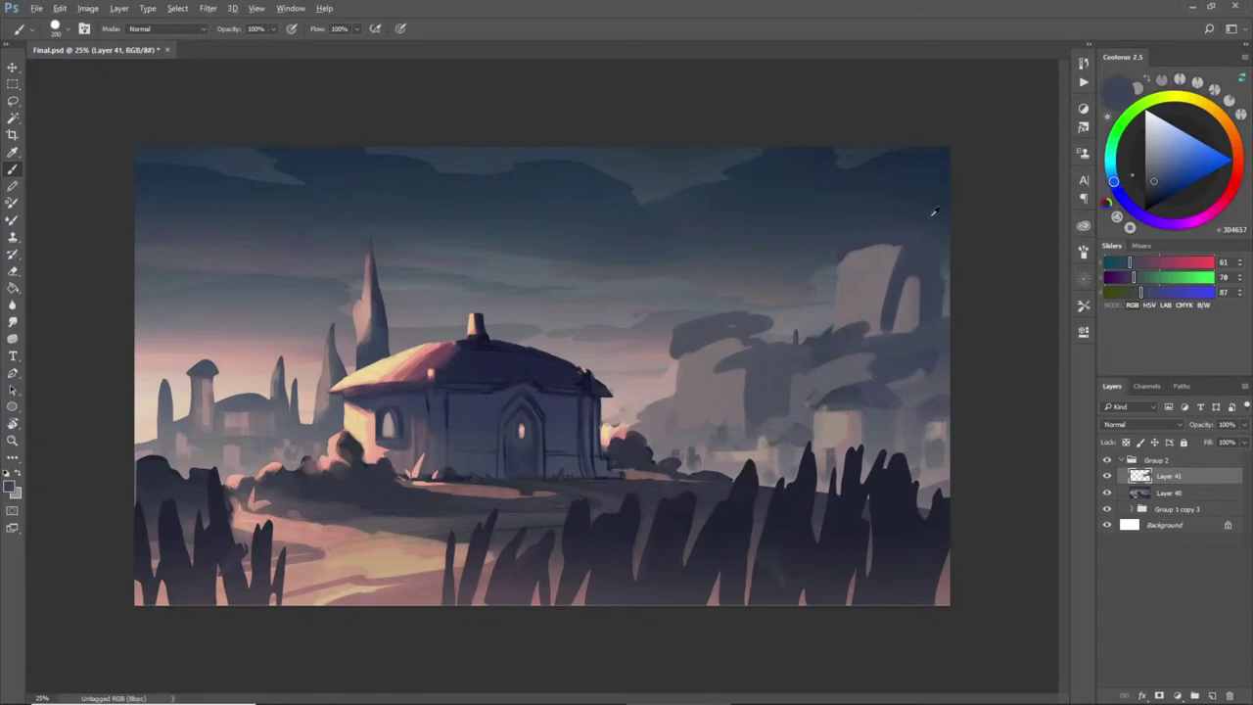
# - Choose a near-black blue and paint a thick dark cap across the top of the tall tower
pyautogui.click(1158, 191)
pyautogui.moveTo(1158, 191); pyautogui.dragTo(1151, 201)
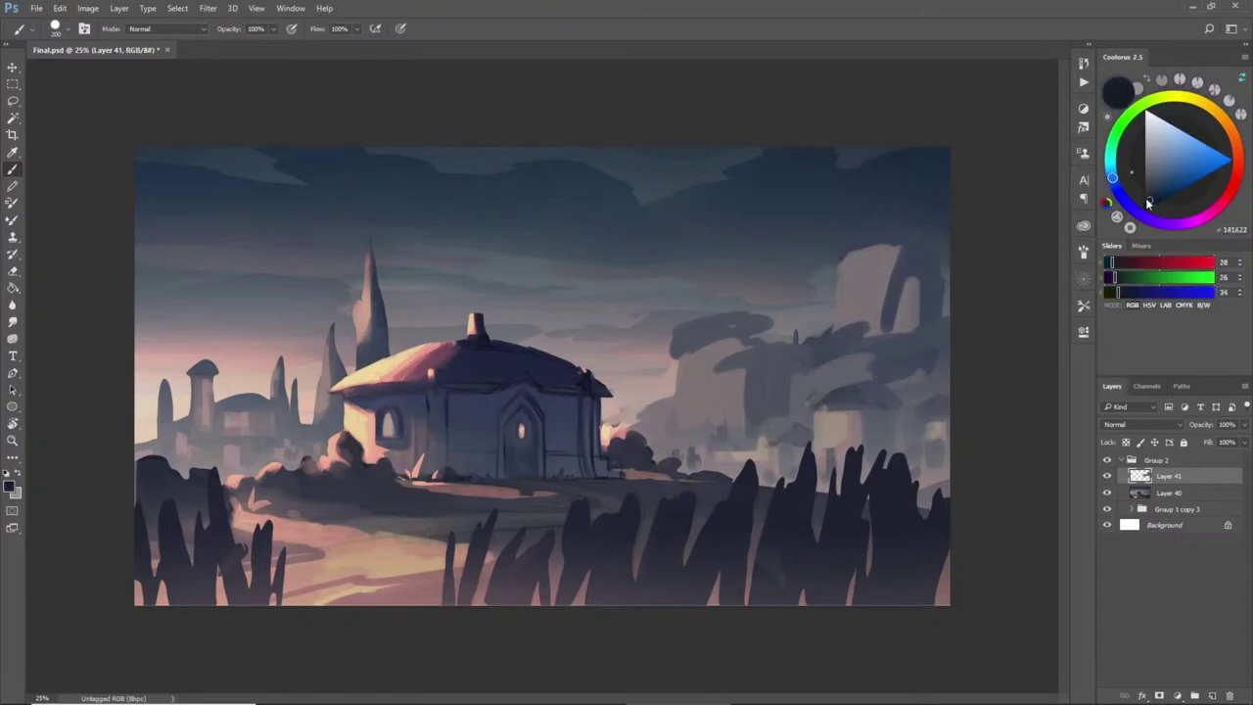
pyautogui.moveTo(844, 245)
pyautogui.mouseDown()
pyautogui.moveTo(881, 224)
pyautogui.moveTo(843, 254)
pyautogui.moveTo(916, 223)
pyautogui.moveTo(921, 241)
pyautogui.moveTo(943, 240)
pyautogui.mouseUp()
pyautogui.keyDown('alt'); pyautogui.click(869, 233); pyautogui.keyUp('alt')
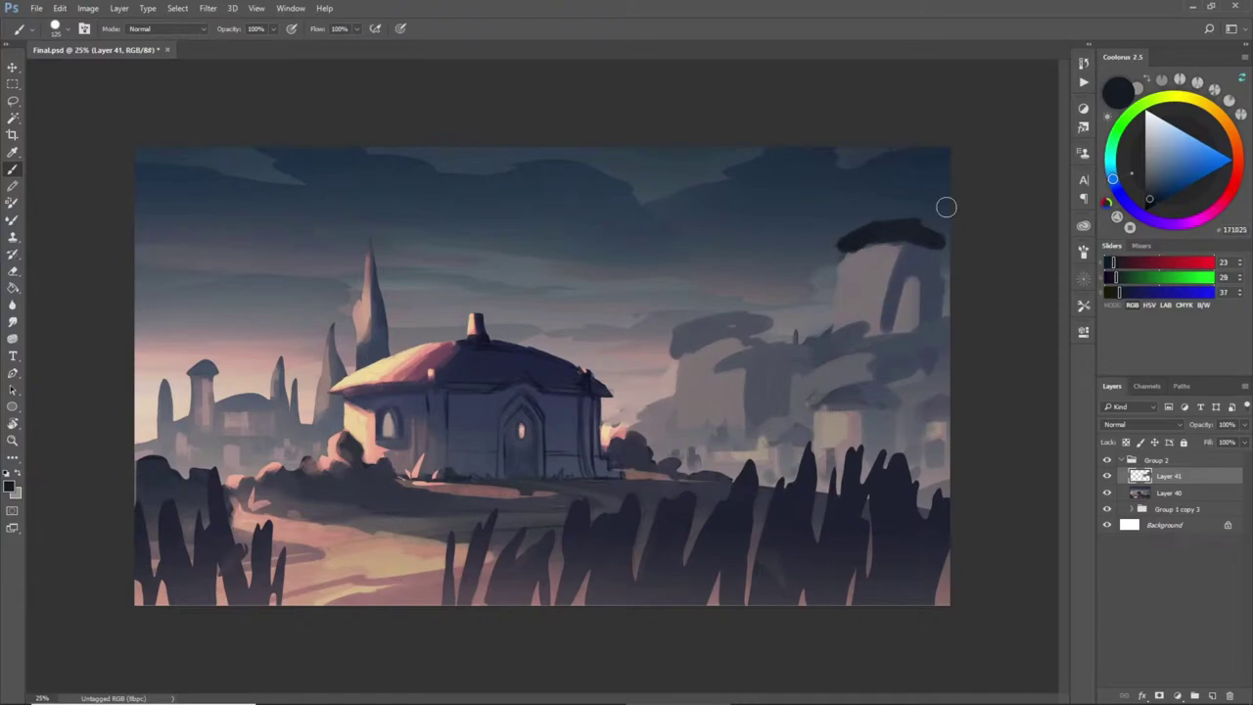
pyautogui.rightClick(928, 235)
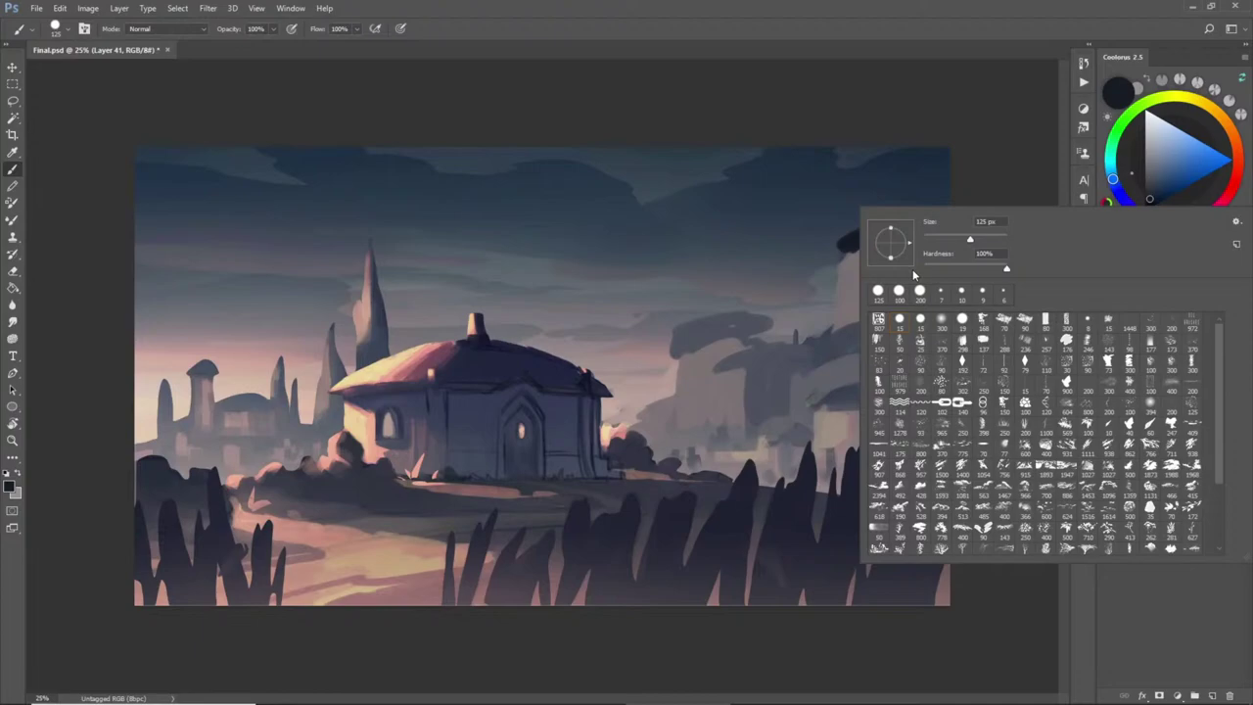
pyautogui.click(715, 389)
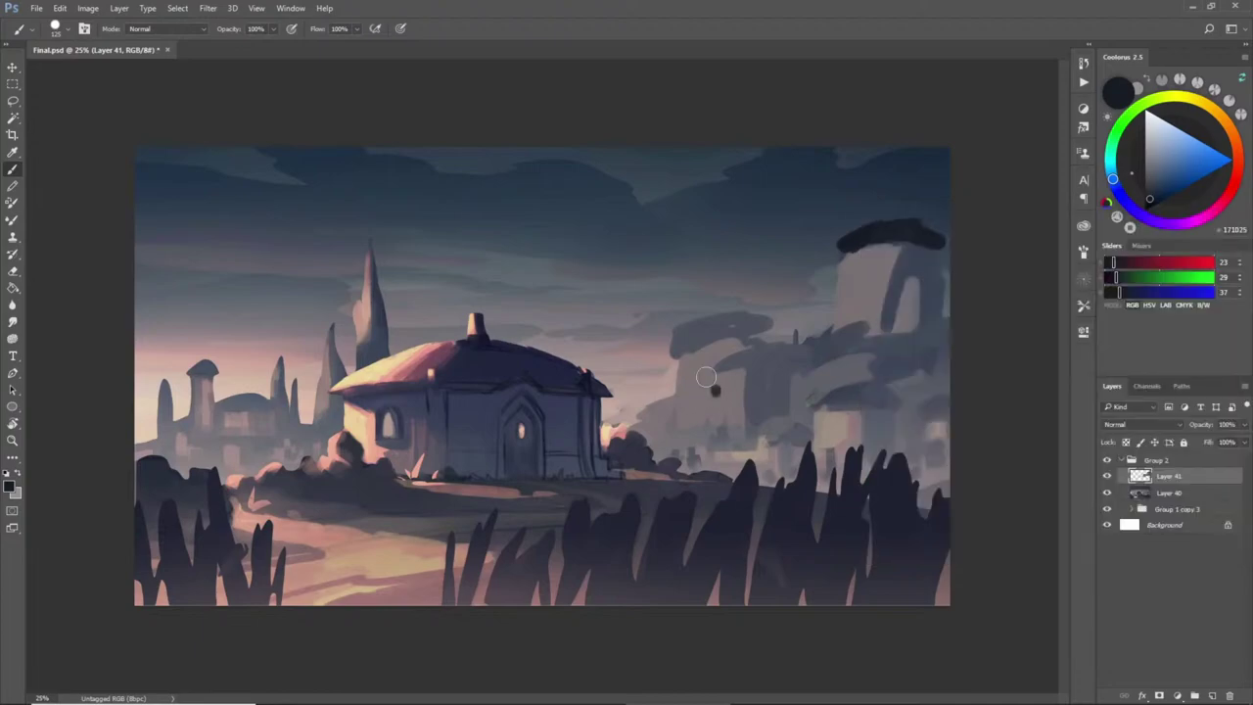
pyautogui.hotkey('ctrl', 'z')
# - Shape the tall tower's dark cap into a curved, overhanging parapet with sampled colors, reworking its ends and its upper and lower edges
pyautogui.keyDown('alt'); pyautogui.click(854, 245); pyautogui.keyUp('alt')
pyautogui.moveTo(837, 251); pyautogui.dragTo(859, 244)
pyautogui.keyDown('alt'); pyautogui.click(872, 233); pyautogui.keyUp('alt')
pyautogui.moveTo(839, 254); pyautogui.dragTo(896, 242)
pyautogui.keyDown('alt'); pyautogui.click(914, 238); pyautogui.keyUp('alt')
pyautogui.keyDown('alt'); pyautogui.click(904, 248); pyautogui.keyUp('alt')
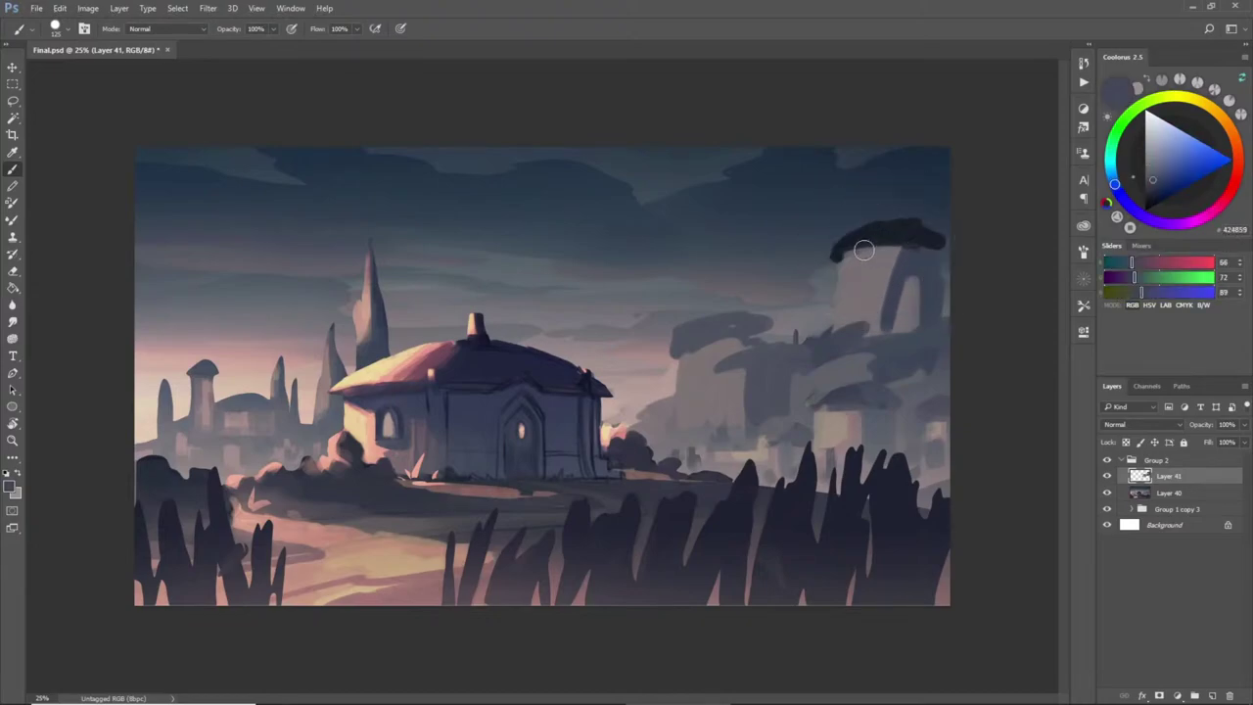
pyautogui.keyDown('alt'); pyautogui.click(887, 227); pyautogui.keyUp('alt')
pyautogui.moveTo(839, 235); pyautogui.dragTo(931, 229)
pyautogui.keyDown('alt'); pyautogui.click(920, 227); pyautogui.keyUp('alt')
pyautogui.keyDown('alt'); pyautogui.click(863, 274); pyautogui.keyUp('alt')
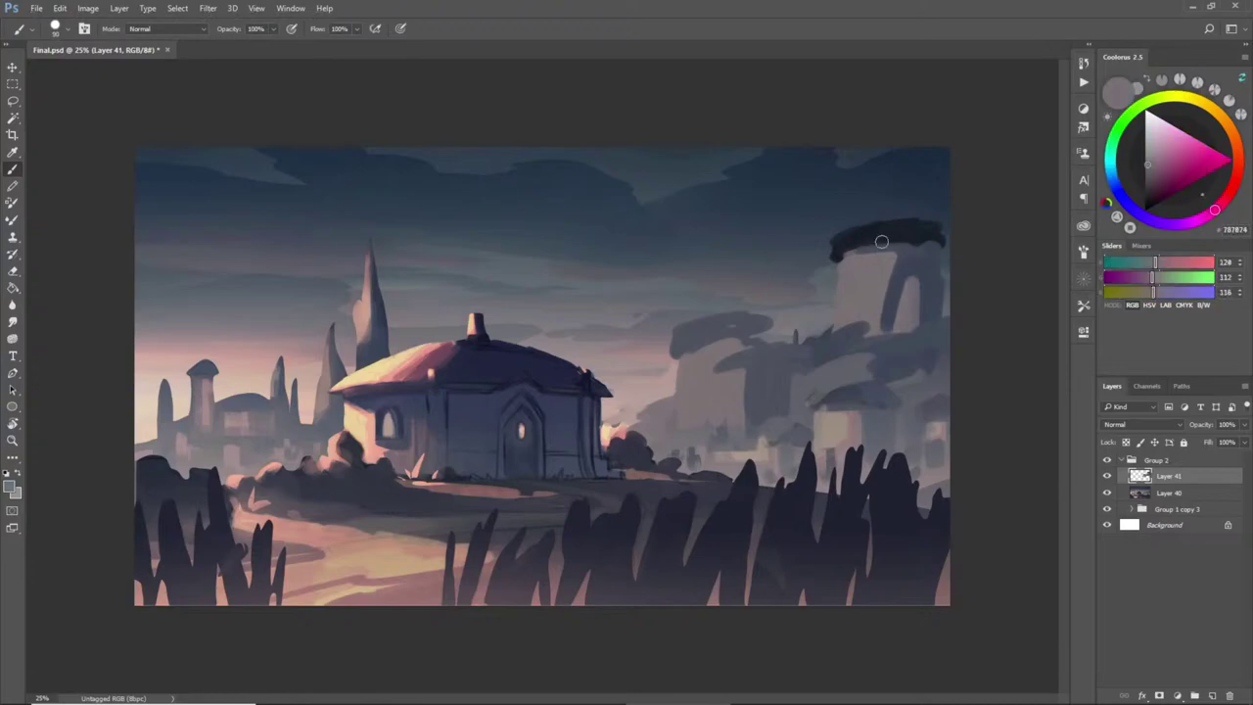
# - Add a row of light grey battlements along the top of the tall tower's parapet with a small brush, separated by dark gaps
pyautogui.moveTo(852, 219); pyautogui.dragTo(862, 222)
pyautogui.keyDown('alt'); pyautogui.click(909, 221); pyautogui.keyUp('alt')
pyautogui.keyDown('alt'); pyautogui.click(889, 214); pyautogui.keyUp('alt')
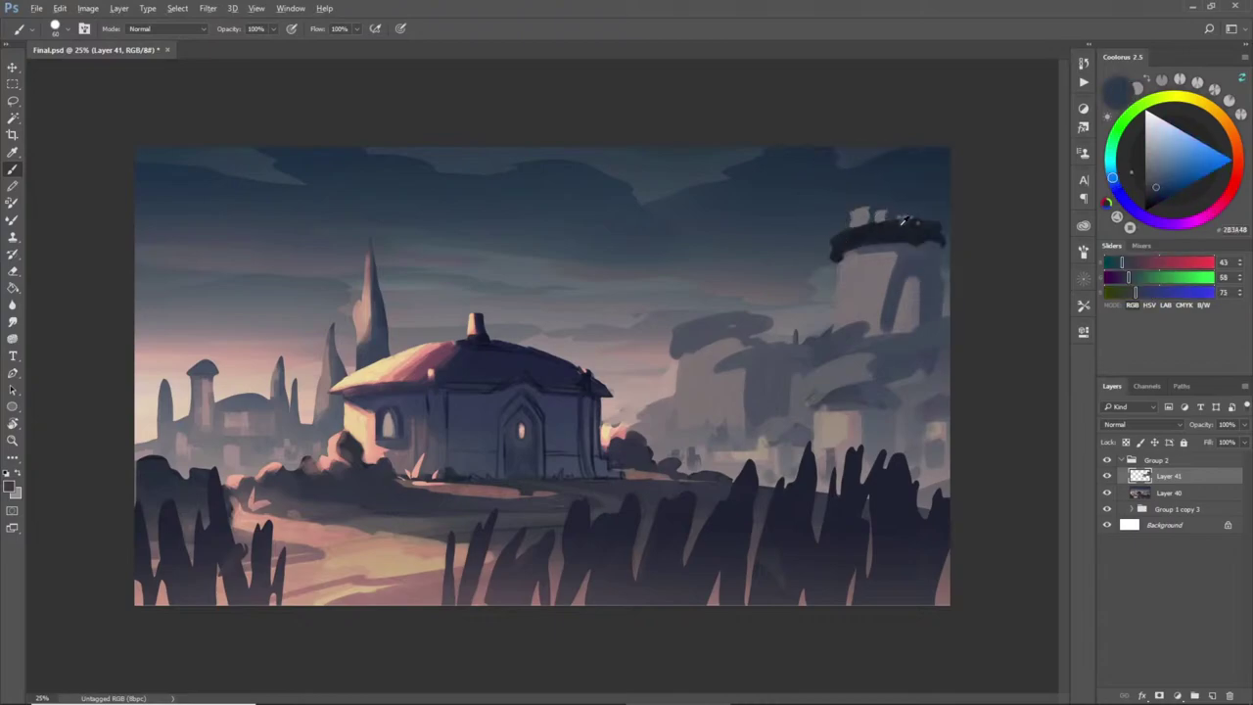
pyautogui.keyDown('alt'); pyautogui.click(893, 216); pyautogui.keyUp('alt')
pyautogui.moveTo(867, 213); pyautogui.dragTo(869, 221)
pyautogui.keyDown('alt'); pyautogui.click(902, 215); pyautogui.keyUp('alt')
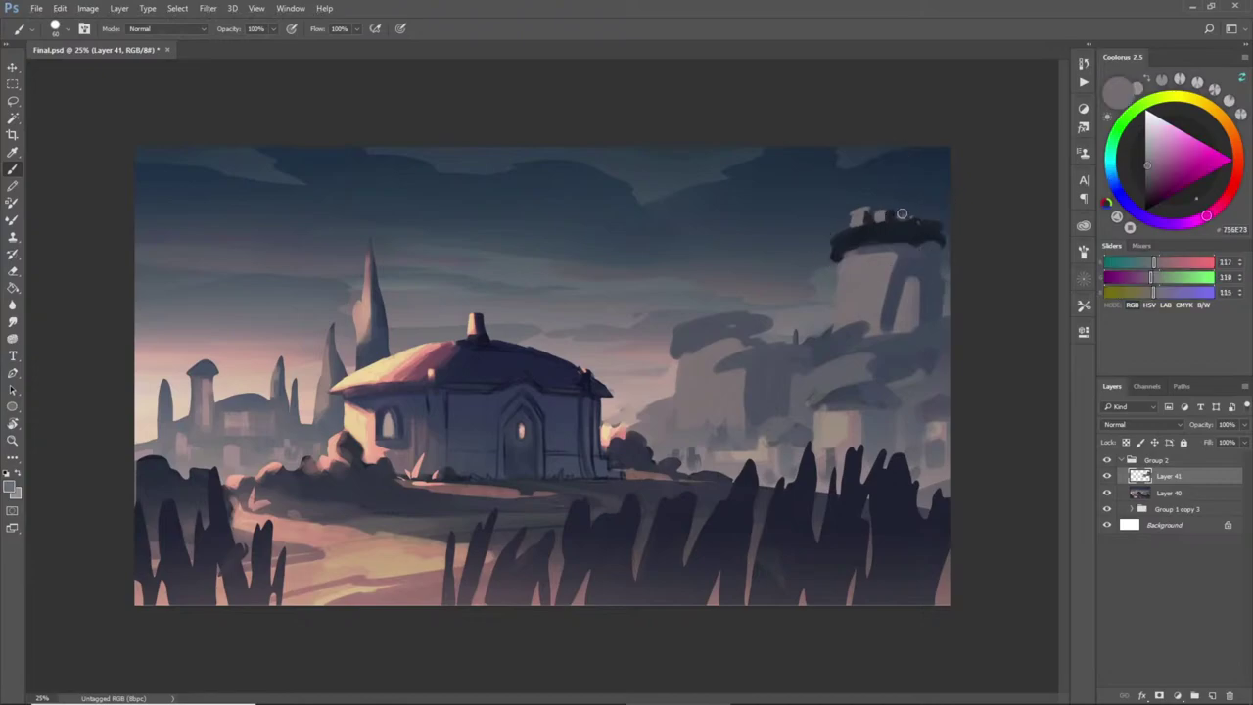
pyautogui.keyDown('alt'); pyautogui.click(932, 222); pyautogui.keyUp('alt')
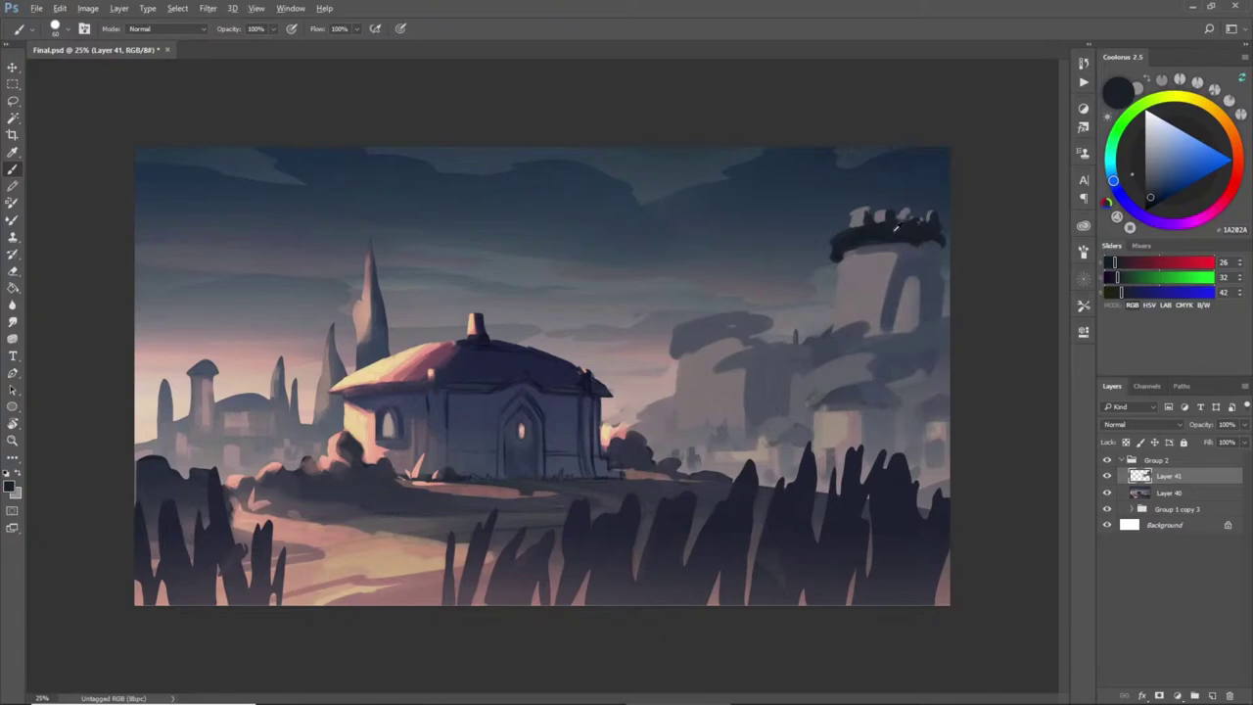
# - Add small dark openings to the tall tower's upper wall and touch up the tones of its dark parapet
pyautogui.keyDown('alt'); pyautogui.click(916, 246); pyautogui.keyUp('alt')
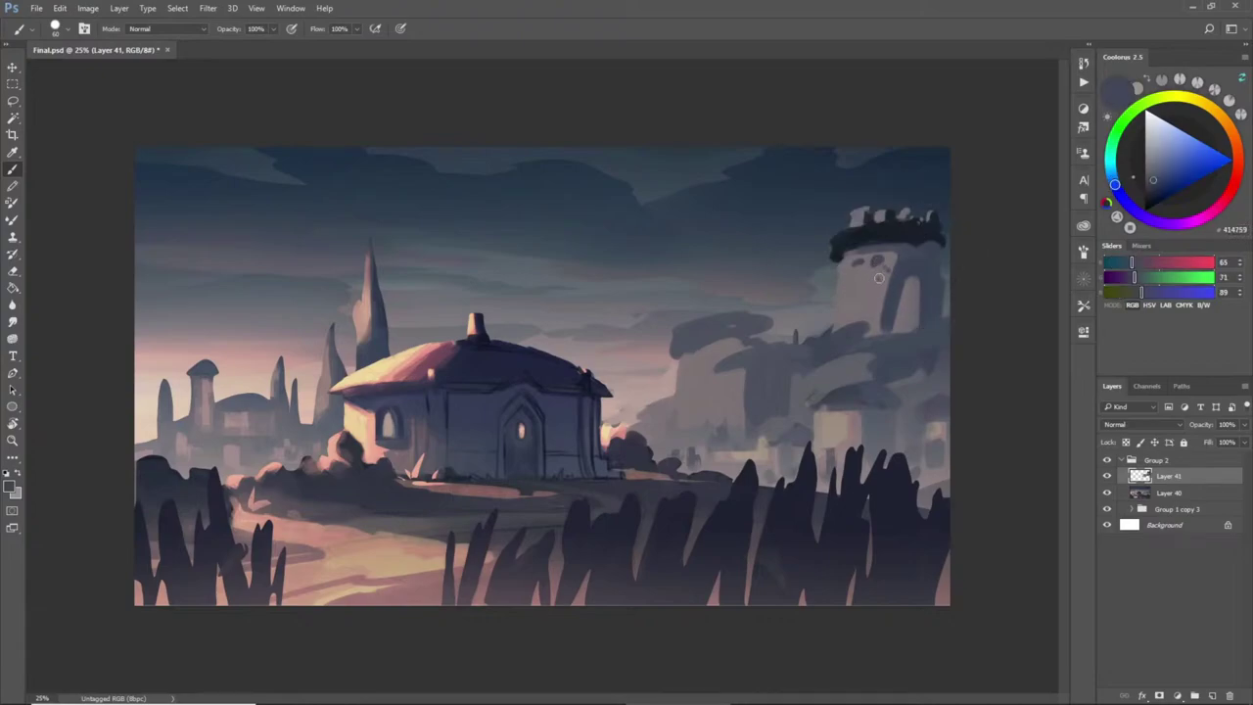
pyautogui.keyDown('alt'); pyautogui.click(886, 274); pyautogui.keyUp('alt')
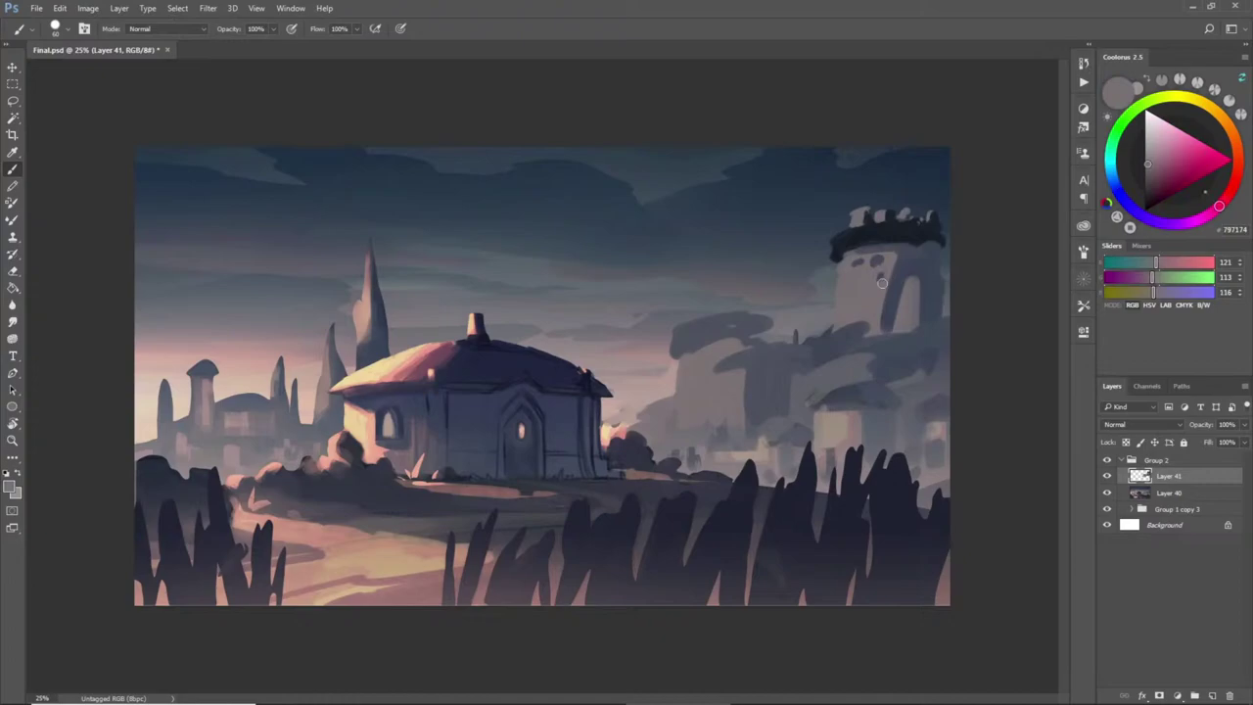
pyautogui.keyDown('alt'); pyautogui.click(830, 255); pyautogui.keyUp('alt')
pyautogui.keyDown('alt'); pyautogui.click(741, 313); pyautogui.keyUp('alt')
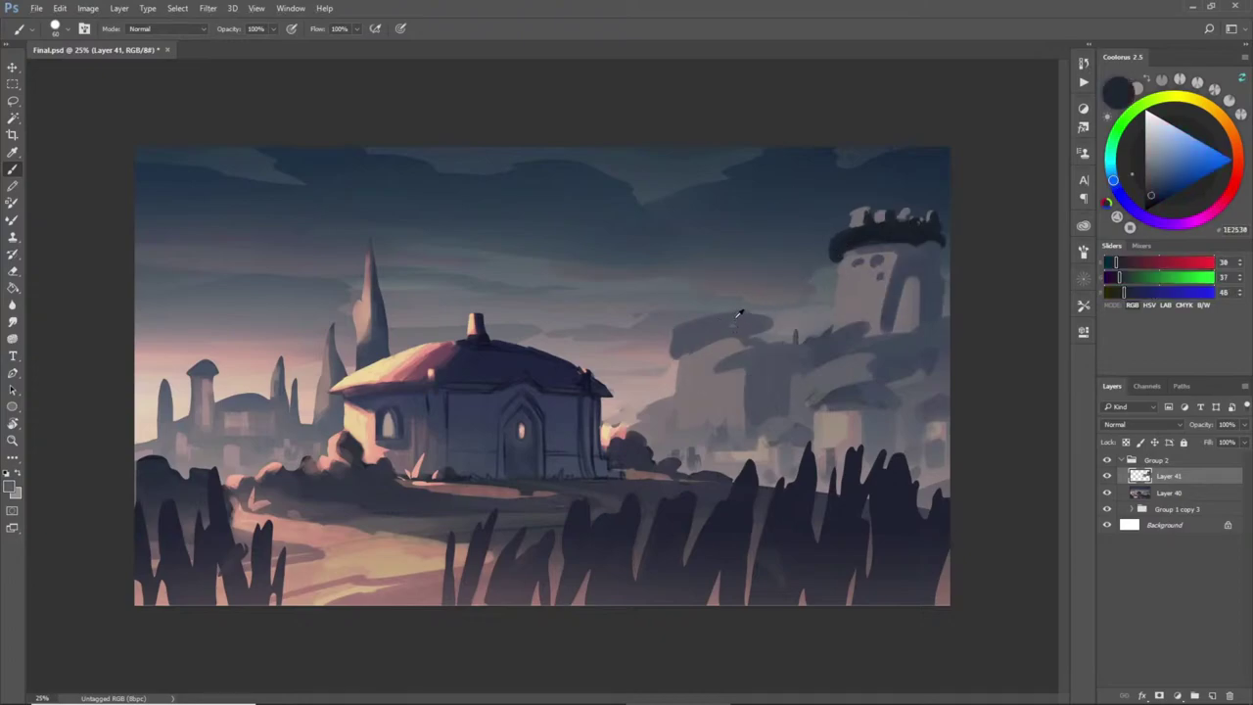
pyautogui.keyDown('alt'); pyautogui.click(842, 251); pyautogui.keyUp('alt')
pyautogui.keyDown('alt'); pyautogui.click(901, 237); pyautogui.keyUp('alt')
pyautogui.keyDown('alt'); pyautogui.click(929, 233); pyautogui.keyUp('alt')
pyautogui.moveTo(929, 235); pyautogui.dragTo(935, 242)
# - Refine the tall tower's shaded outer side near the canvas edge and its arched recess with sampled blue-greys
pyautogui.keyDown('alt'); pyautogui.click(833, 311); pyautogui.keyUp('alt')
pyautogui.keyDown('alt'); pyautogui.click(904, 275); pyautogui.keyUp('alt')
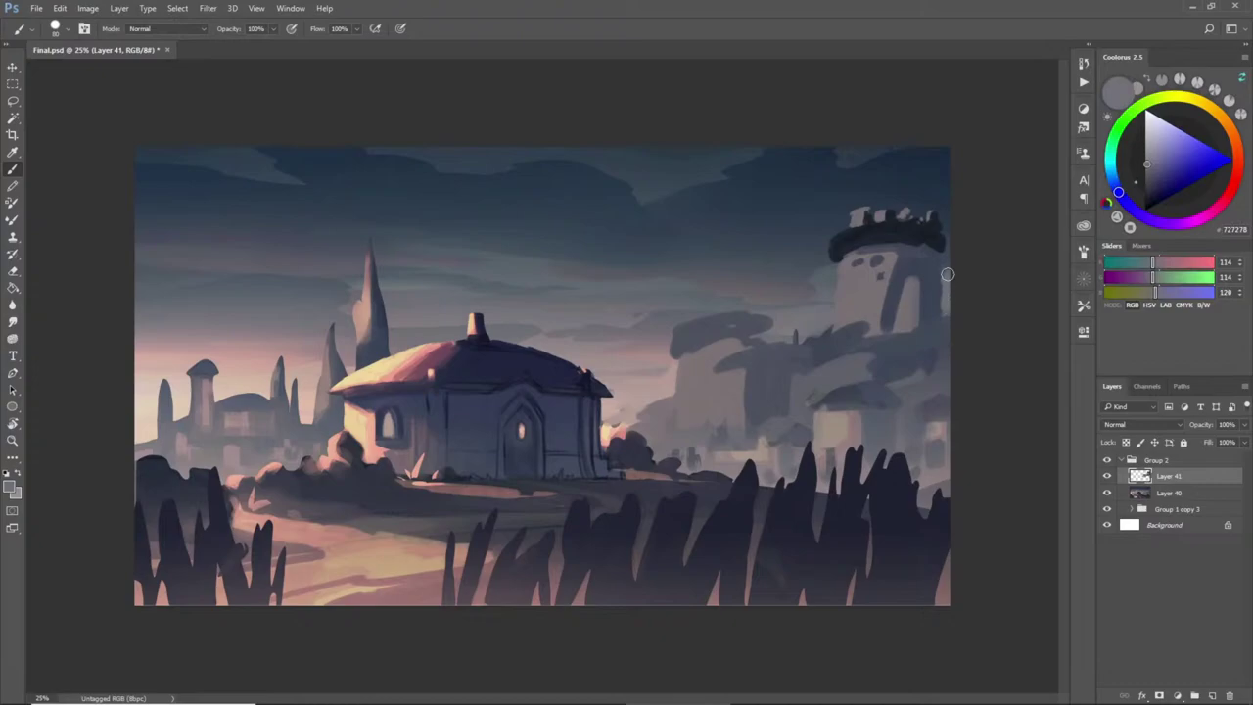
pyautogui.keyDown('alt'); pyautogui.click(946, 279); pyautogui.keyUp('alt')
pyautogui.keyDown('alt'); pyautogui.click(940, 274); pyautogui.keyUp('alt')
pyautogui.keyDown('alt'); pyautogui.click(941, 308); pyautogui.keyUp('alt')
pyautogui.keyDown('alt'); pyautogui.click(947, 312); pyautogui.keyUp('alt')
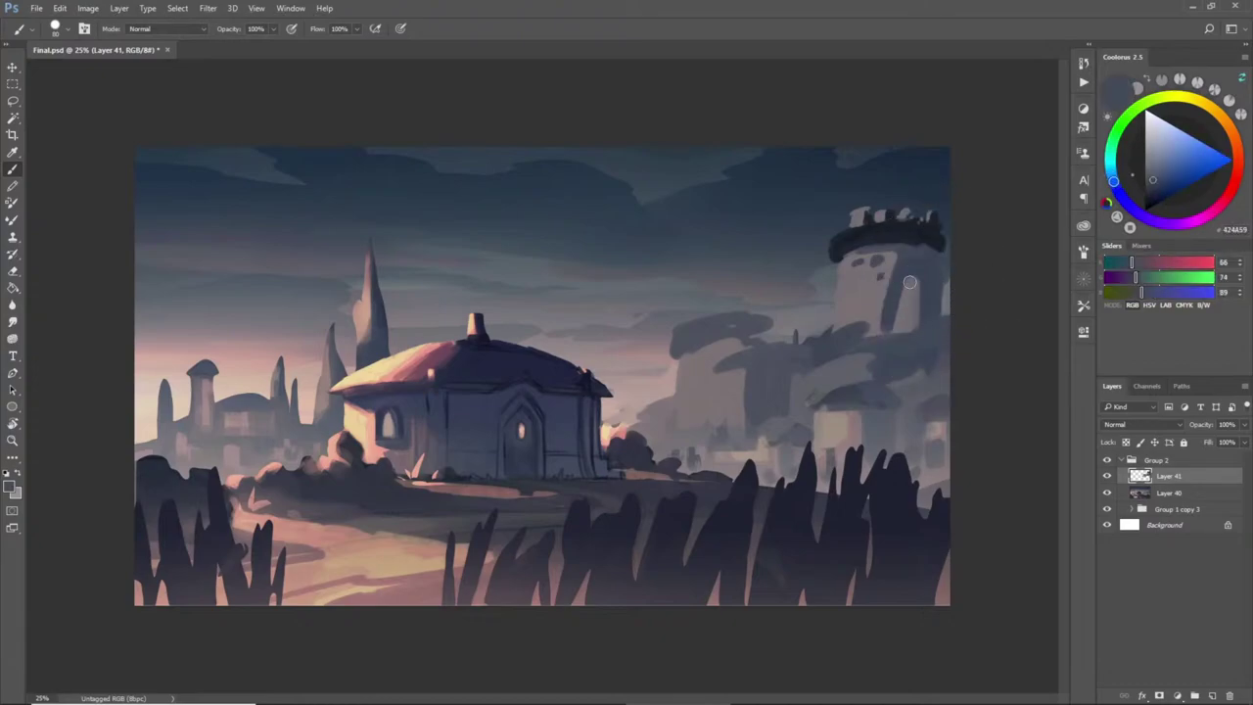
# - Break up the rocks at the tall tower's base with small light stone patches and dark gaps
pyautogui.keyDown('alt'); pyautogui.click(879, 292); pyautogui.keyUp('alt')
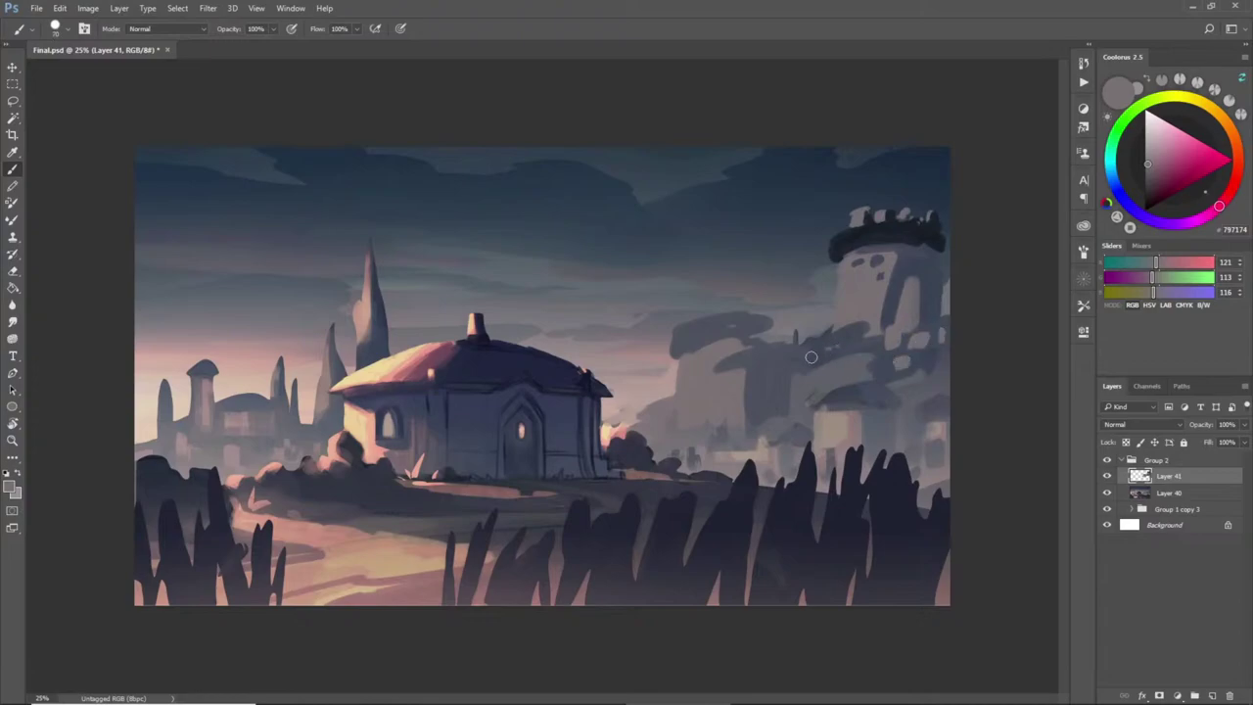
pyautogui.keyDown('alt'); pyautogui.click(879, 211); pyautogui.keyUp('alt')
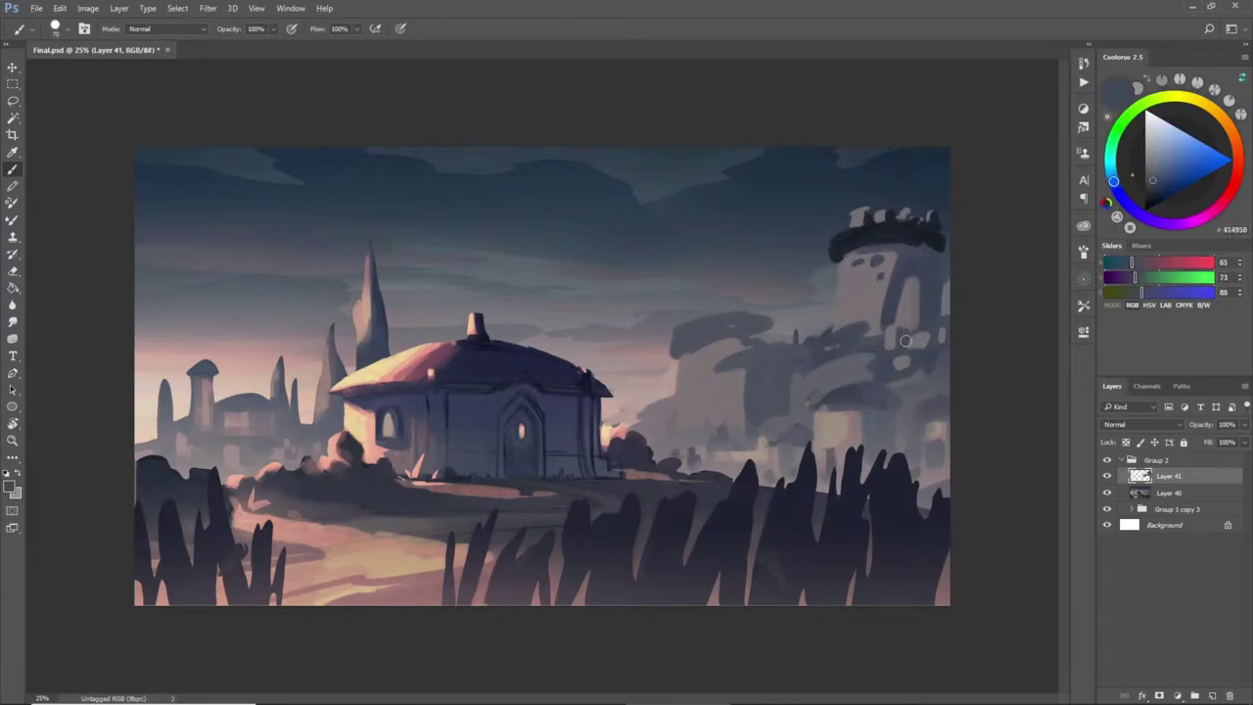
pyautogui.keyDown('alt'); pyautogui.click(858, 370); pyautogui.keyUp('alt')
pyautogui.keyDown('alt'); pyautogui.click(830, 382); pyautogui.keyUp('alt')
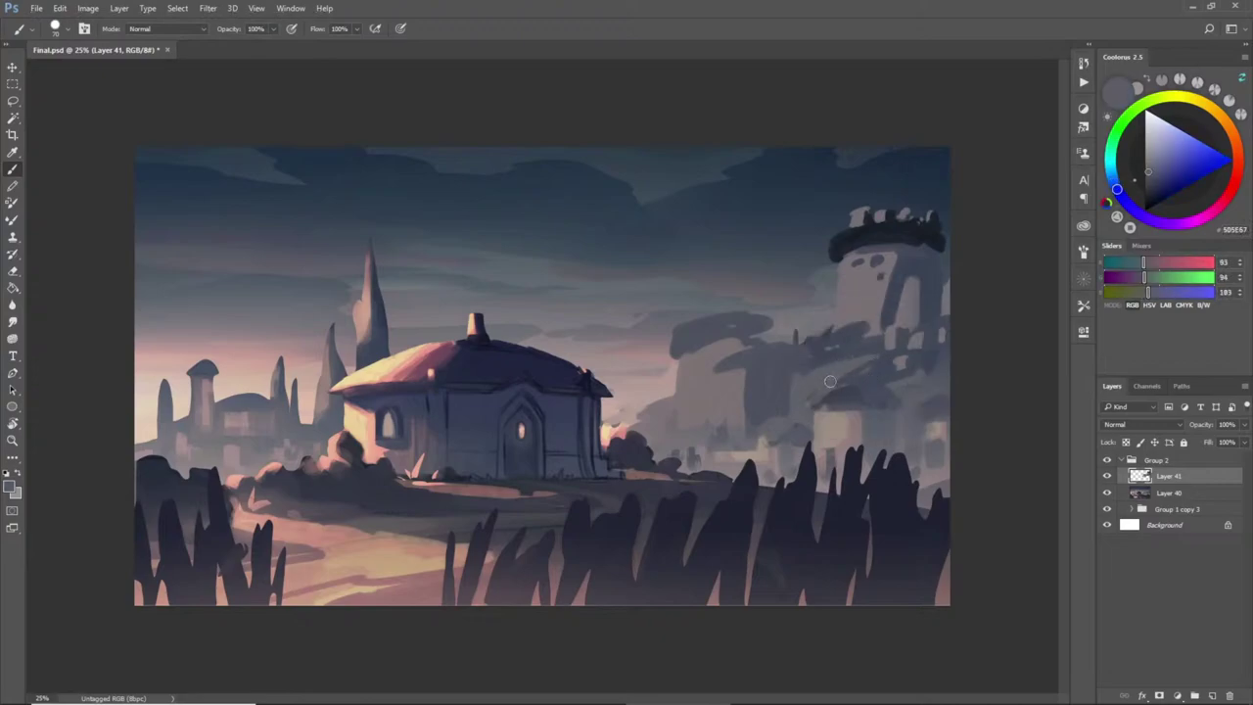
# - Clean up the squat tower's lit wall and shaded side with colors sampled from the hill and wall
pyautogui.keyDown('alt'); pyautogui.click(793, 364); pyautogui.keyUp('alt')
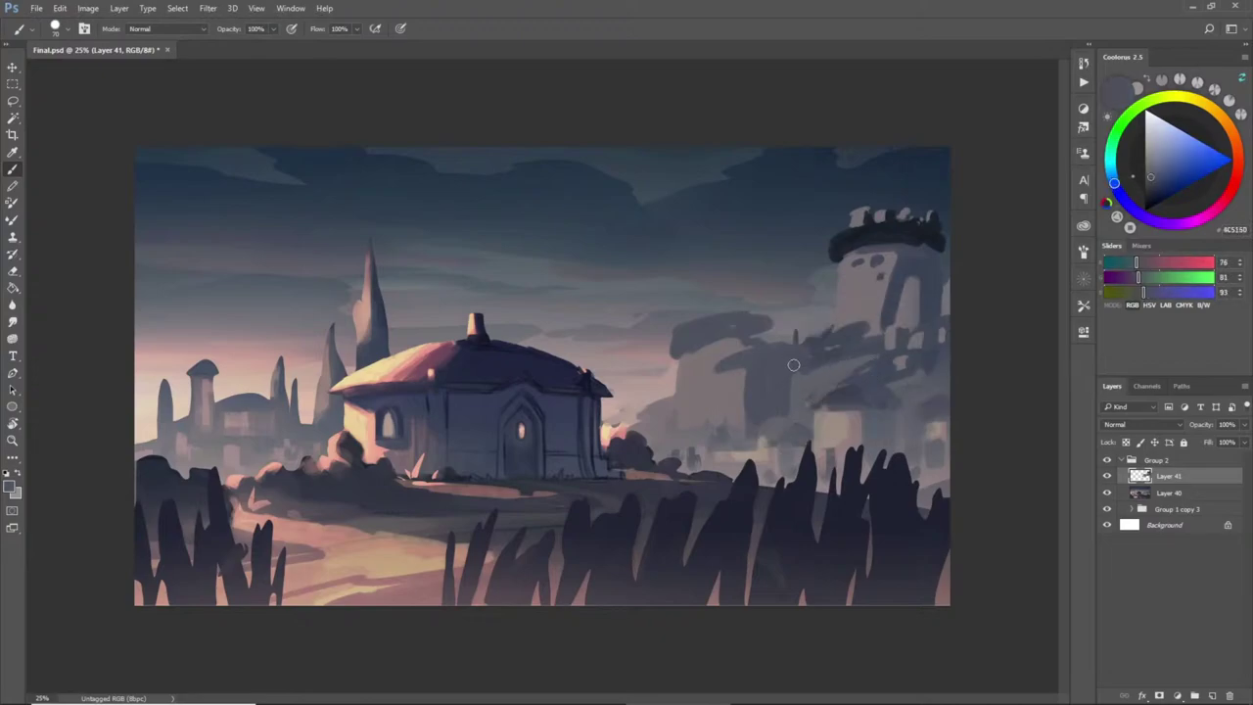
pyautogui.keyDown('alt'); pyautogui.click(725, 428); pyautogui.keyUp('alt')
pyautogui.keyDown('alt'); pyautogui.click(703, 413); pyautogui.keyUp('alt')
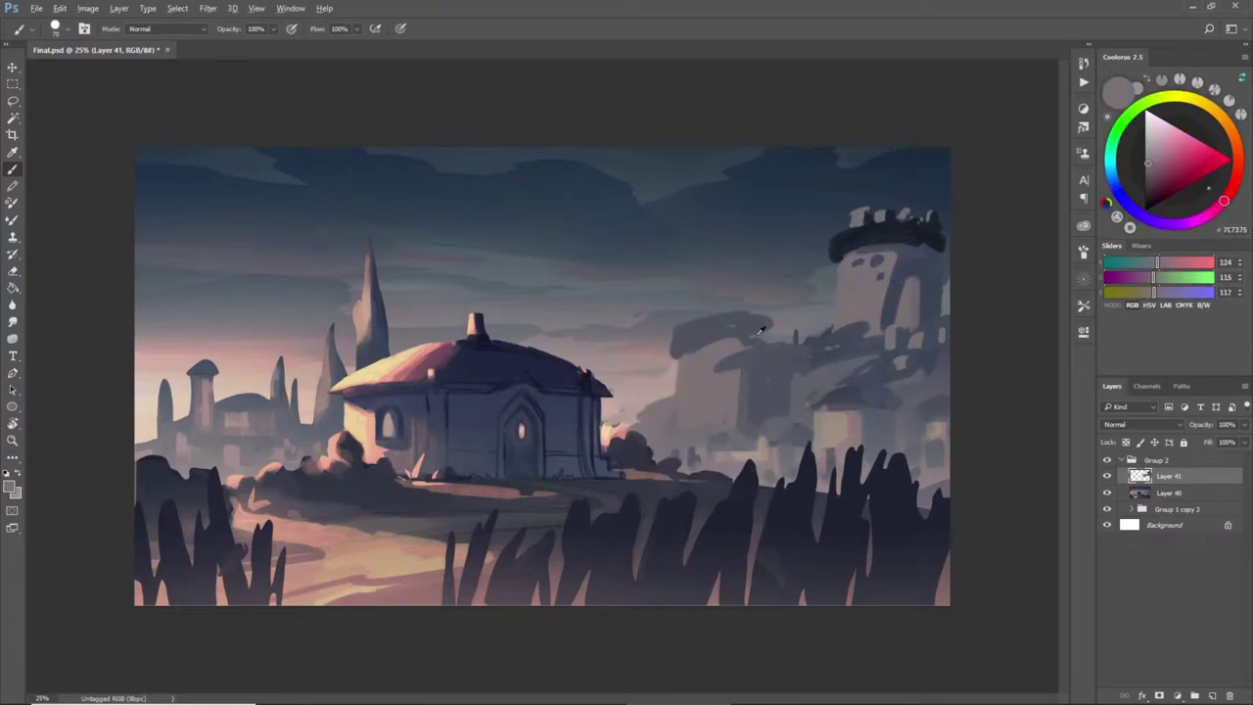
# - Carve battlements and notches into the squat tower's dark cap with sampled sky, wall and shadow tones
pyautogui.keyDown('alt'); pyautogui.click(721, 327); pyautogui.keyUp('alt')
pyautogui.keyDown('alt'); pyautogui.click(709, 311); pyautogui.keyUp('alt')
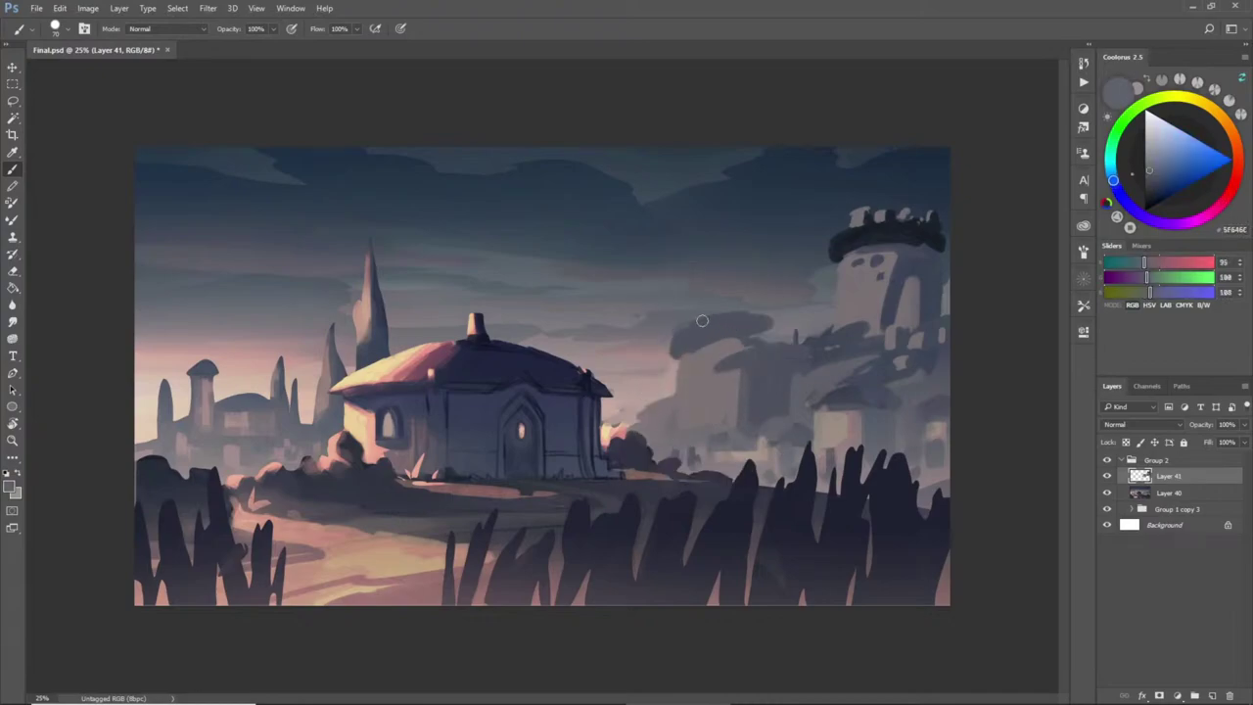
pyautogui.keyDown('alt'); pyautogui.click(693, 319); pyautogui.keyUp('alt')
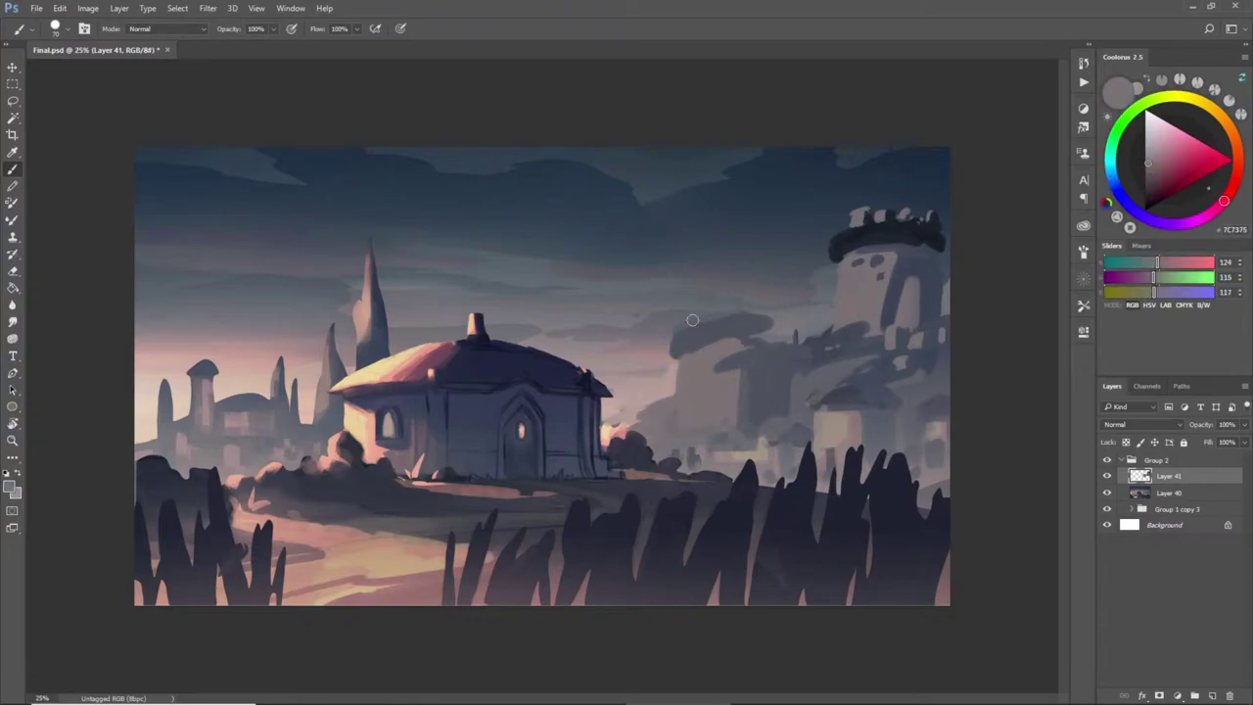
pyautogui.keyDown('alt'); pyautogui.click(760, 325); pyautogui.keyUp('alt')
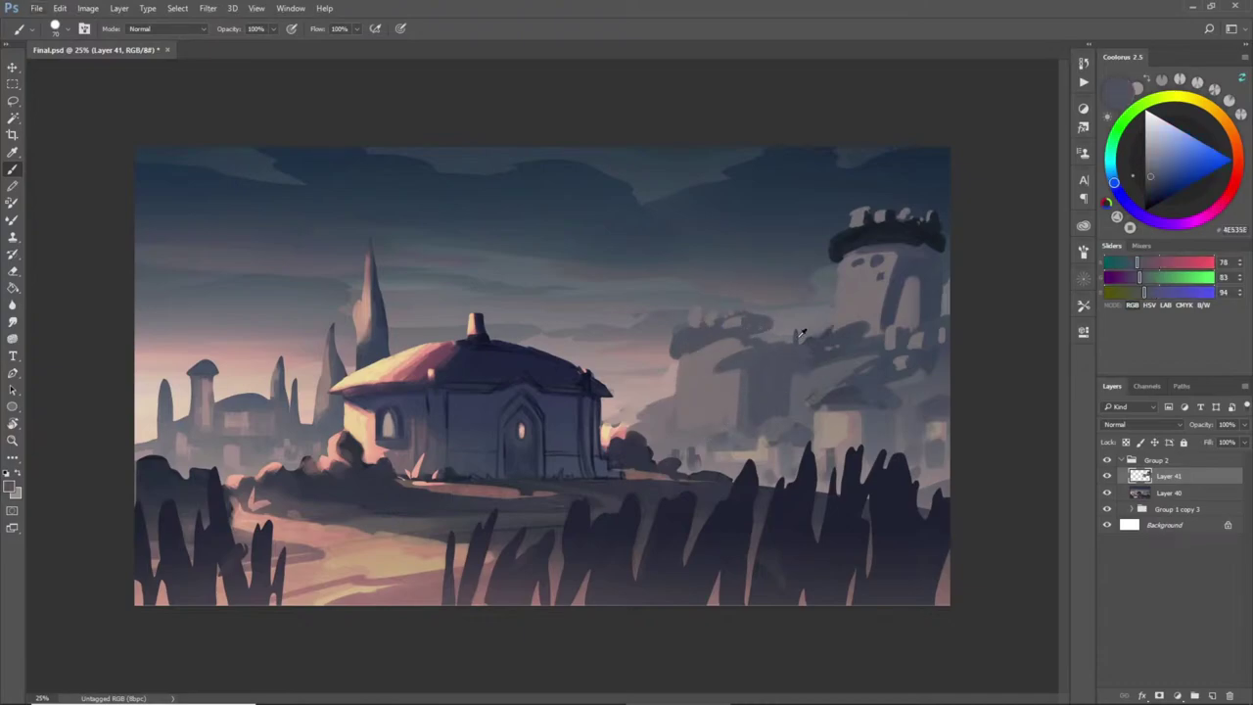
pyautogui.keyDown('alt'); pyautogui.click(746, 313); pyautogui.keyUp('alt')
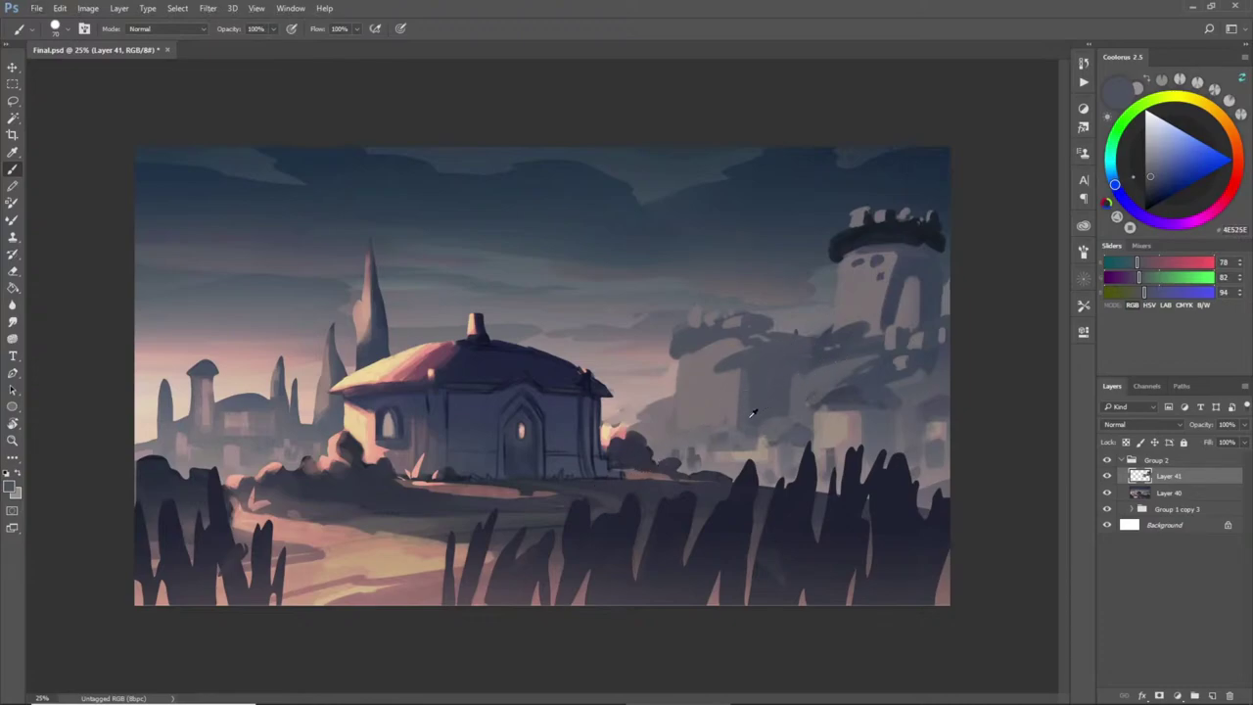
pyautogui.keyDown('alt'); pyautogui.click(746, 422); pyautogui.keyUp('alt')
pyautogui.moveTo(655, 429); pyautogui.dragTo(730, 430)
pyautogui.hotkey('ctrl', 'z')
# - Paint light horizontal terrace bands over the small village shapes below the squat tower with sampled tan and grey tones
pyautogui.keyDown('alt'); pyautogui.click(734, 436); pyautogui.keyUp('alt')
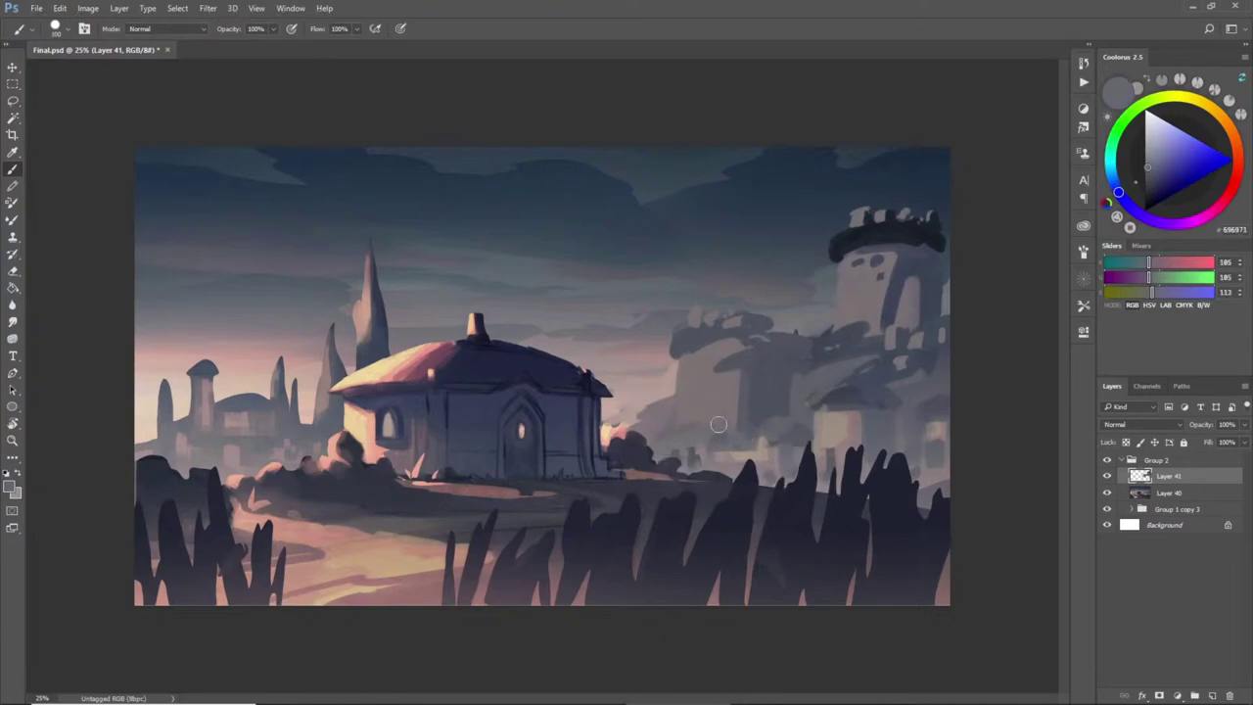
pyautogui.keyDown('alt'); pyautogui.click(740, 451); pyautogui.keyUp('alt')
pyautogui.moveTo(660, 442)
pyautogui.mouseDown()
pyautogui.moveTo(781, 440)
pyautogui.moveTo(663, 465)
pyautogui.moveTo(795, 448)
pyautogui.mouseUp()
pyautogui.keyDown('alt'); pyautogui.click(674, 458); pyautogui.keyUp('alt')
pyautogui.moveTo(686, 471)
pyautogui.mouseDown()
pyautogui.moveTo(787, 474)
pyautogui.moveTo(754, 471)
pyautogui.moveTo(788, 474)
pyautogui.mouseUp()
pyautogui.keyDown('alt'); pyautogui.click(790, 428); pyautogui.keyUp('alt')
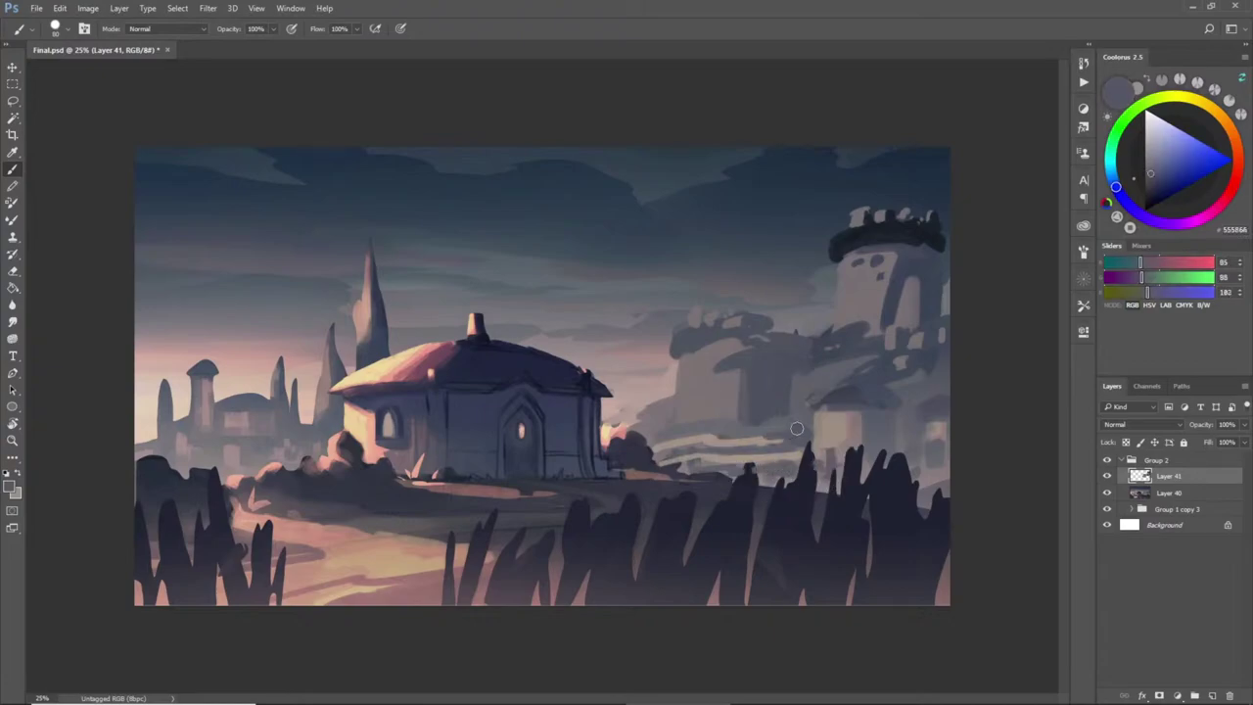
# - Refine the terraces and the ground at the squat tower's foot with sampled beige and blue-grey tones
pyautogui.keyDown('alt'); pyautogui.click(665, 403); pyautogui.keyUp('alt')
pyautogui.keyDown('alt'); pyautogui.click(681, 437); pyautogui.keyUp('alt')
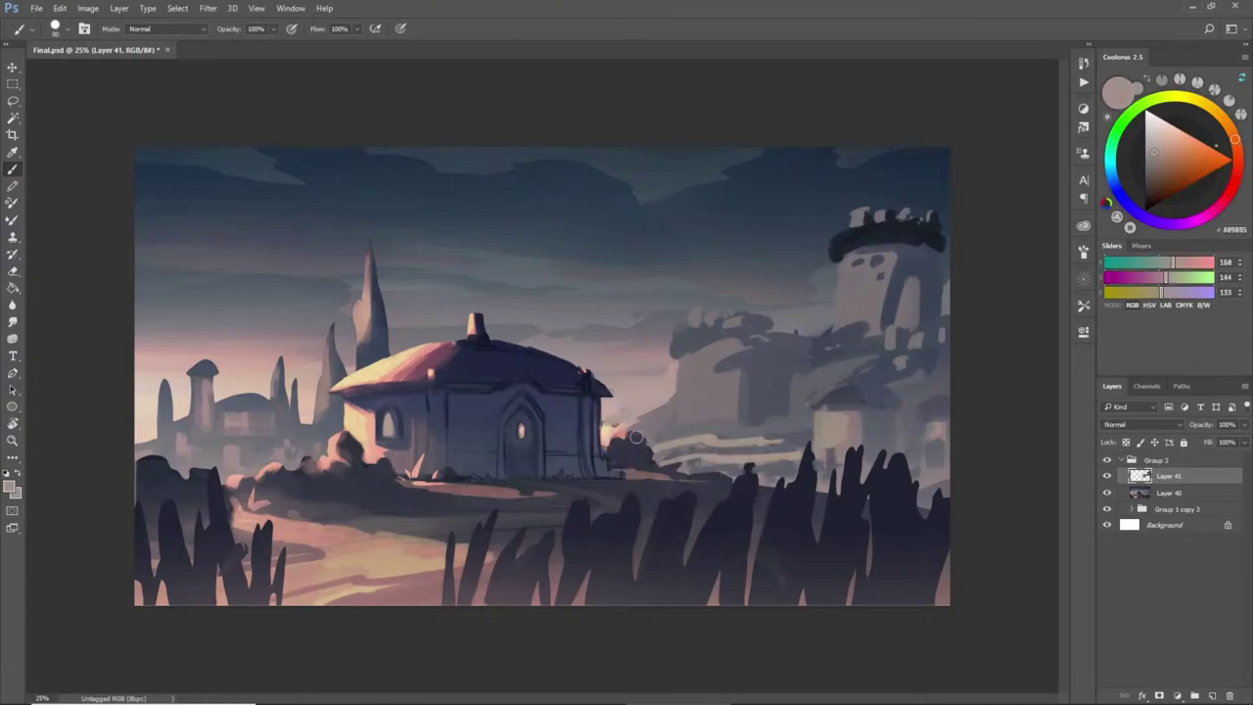
pyautogui.keyDown('alt'); pyautogui.click(672, 429); pyautogui.keyUp('alt')
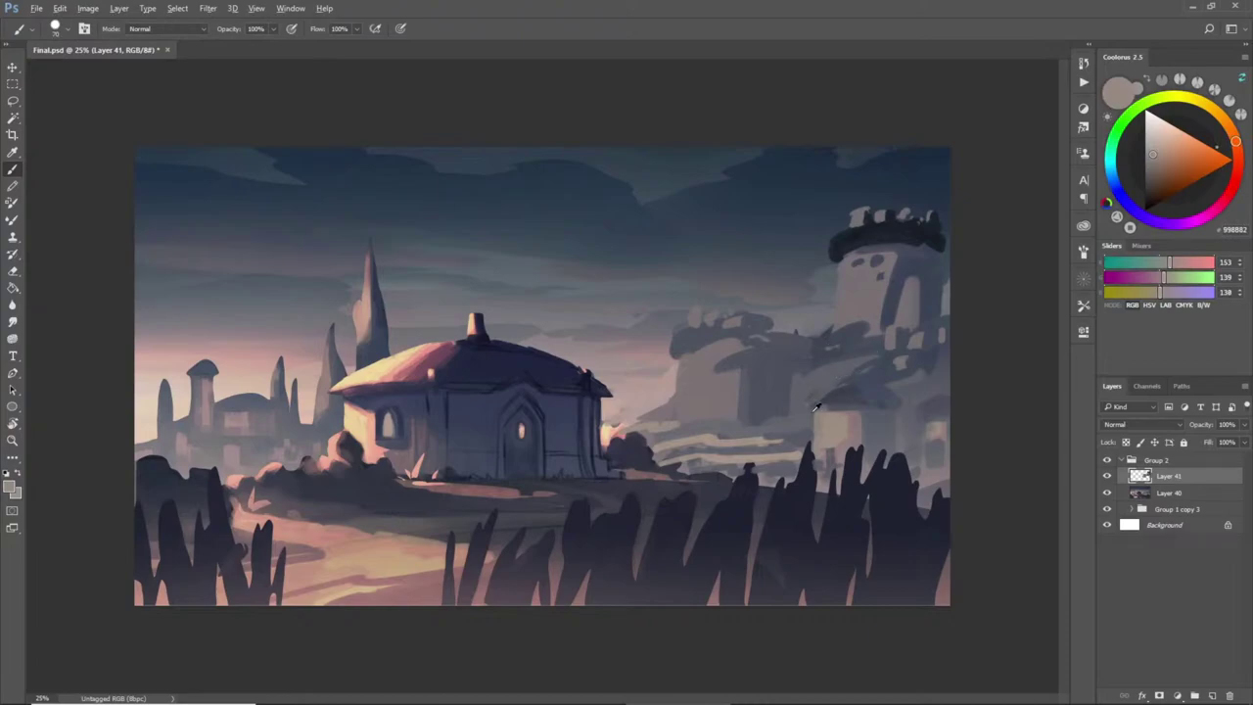
pyautogui.keyDown('alt'); pyautogui.click(779, 419); pyautogui.keyUp('alt')
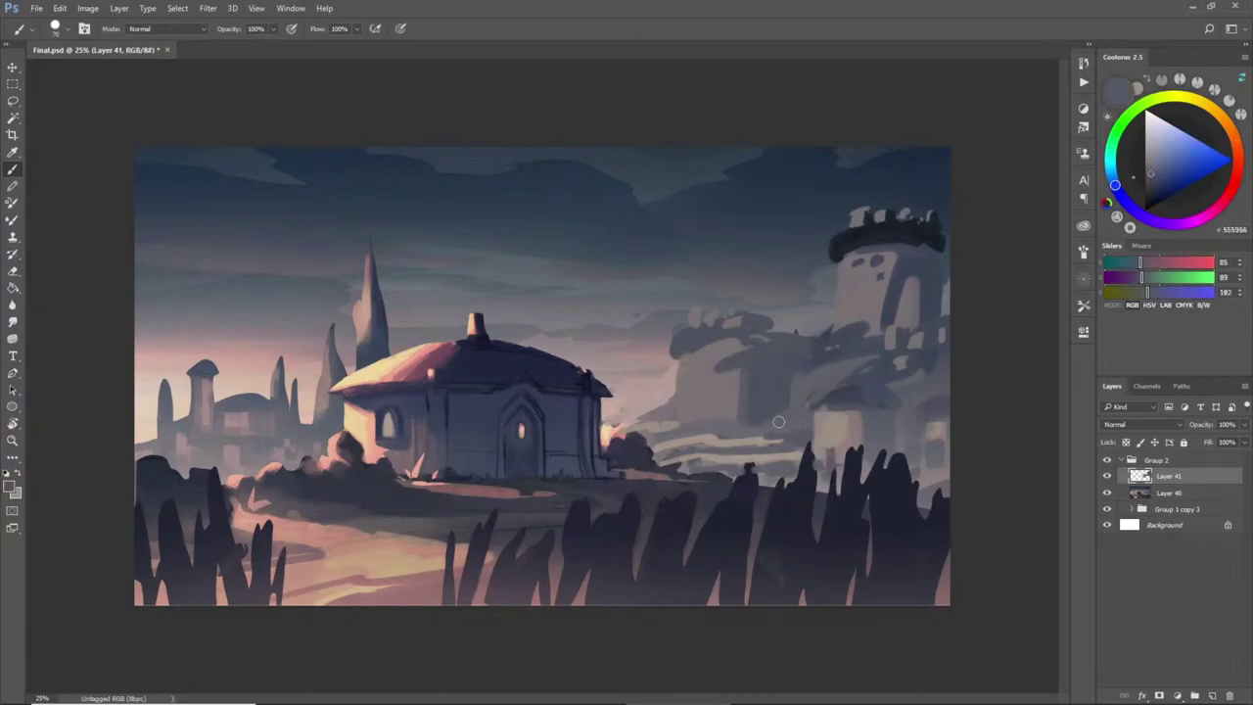
pyautogui.keyDown('alt'); pyautogui.click(798, 416); pyautogui.keyUp('alt')
pyautogui.keyDown('alt'); pyautogui.click(815, 394); pyautogui.keyUp('alt')
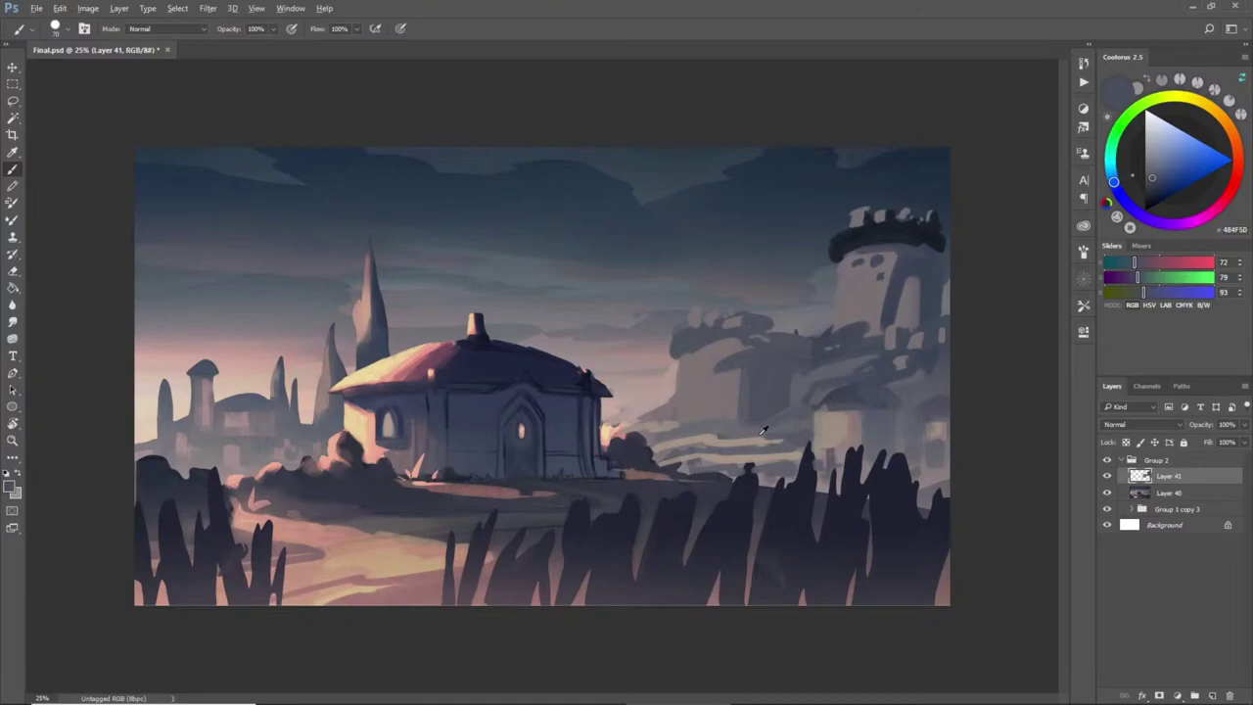
pyautogui.keyDown('alt'); pyautogui.click(727, 431); pyautogui.keyUp('alt')
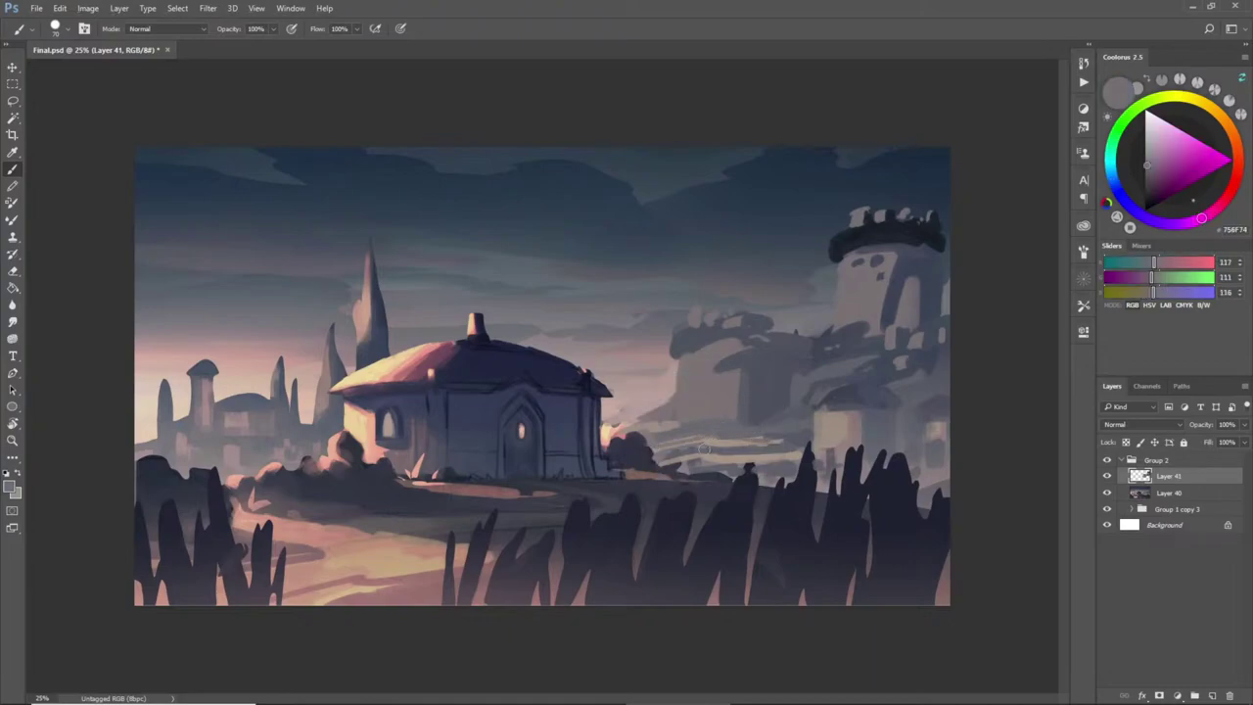
pyautogui.hotkey('ctrl', 'z')
# - Paint tiny distant building blocks on the slope between the house and the squat tower with sampled sky and hill tones
pyautogui.keyDown('alt'); pyautogui.click(616, 409); pyautogui.keyUp('alt')
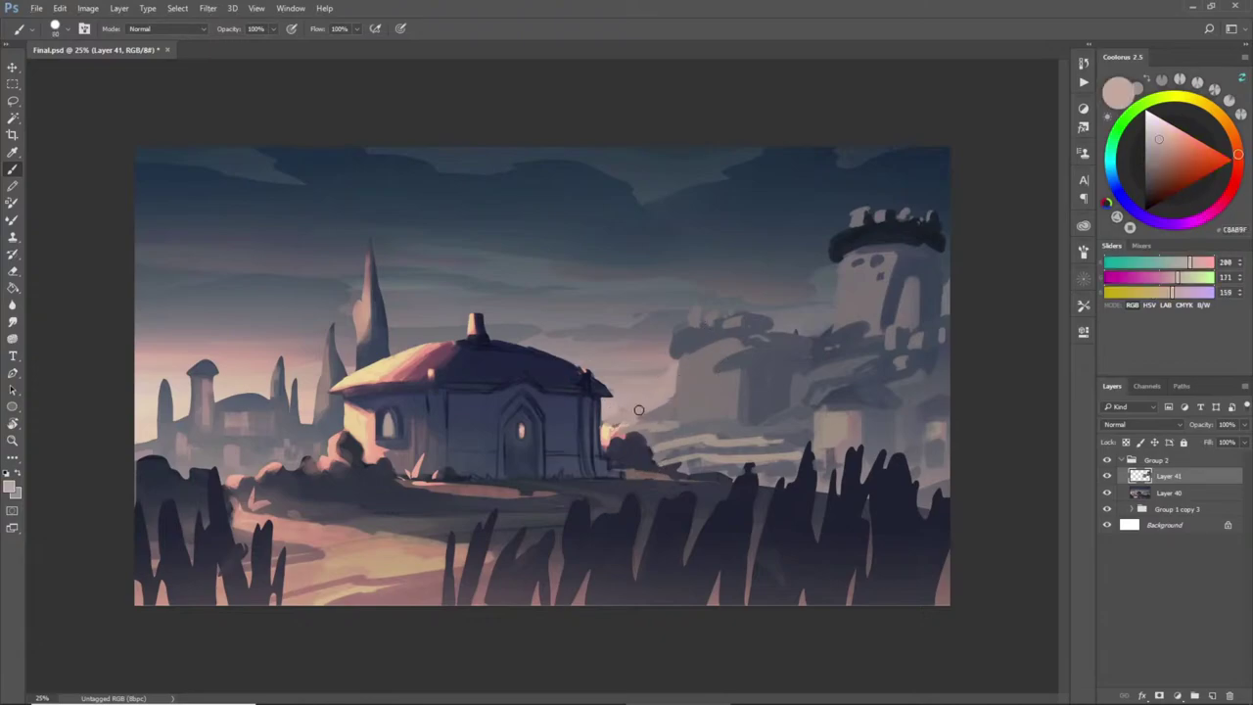
pyautogui.keyDown('alt'); pyautogui.click(644, 406); pyautogui.keyUp('alt')
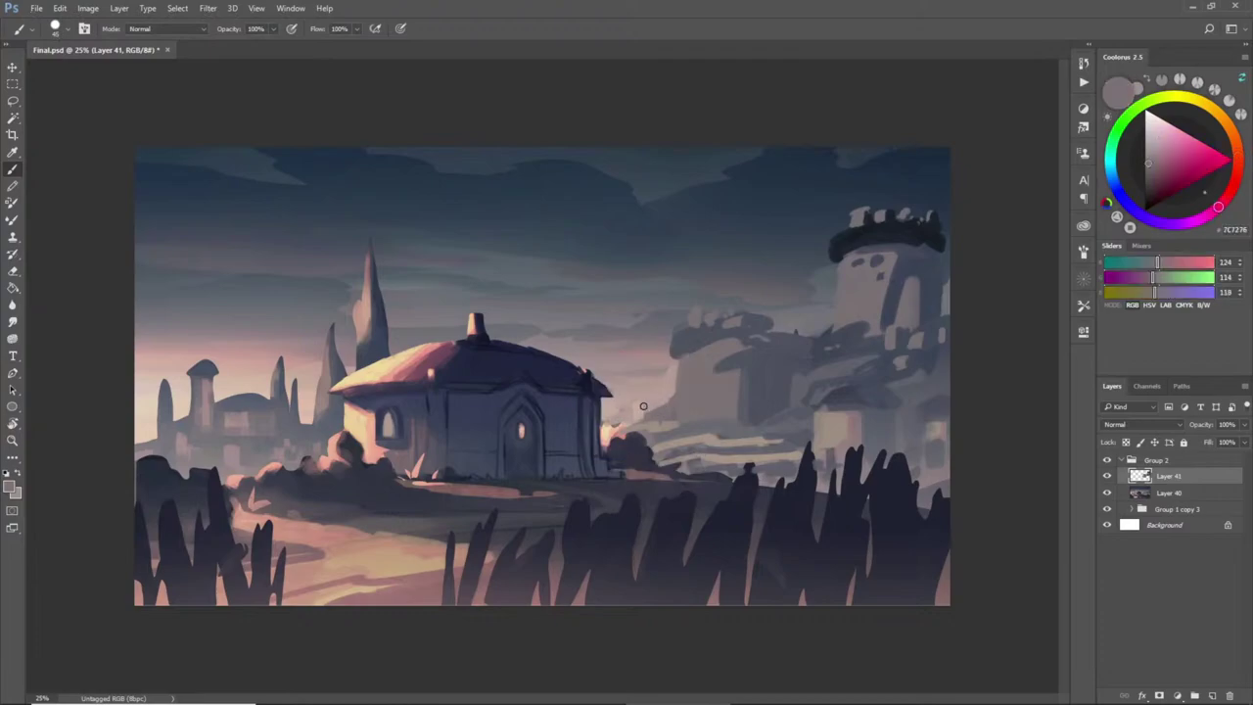
pyautogui.keyDown('alt'); pyautogui.click(653, 410); pyautogui.keyUp('alt')
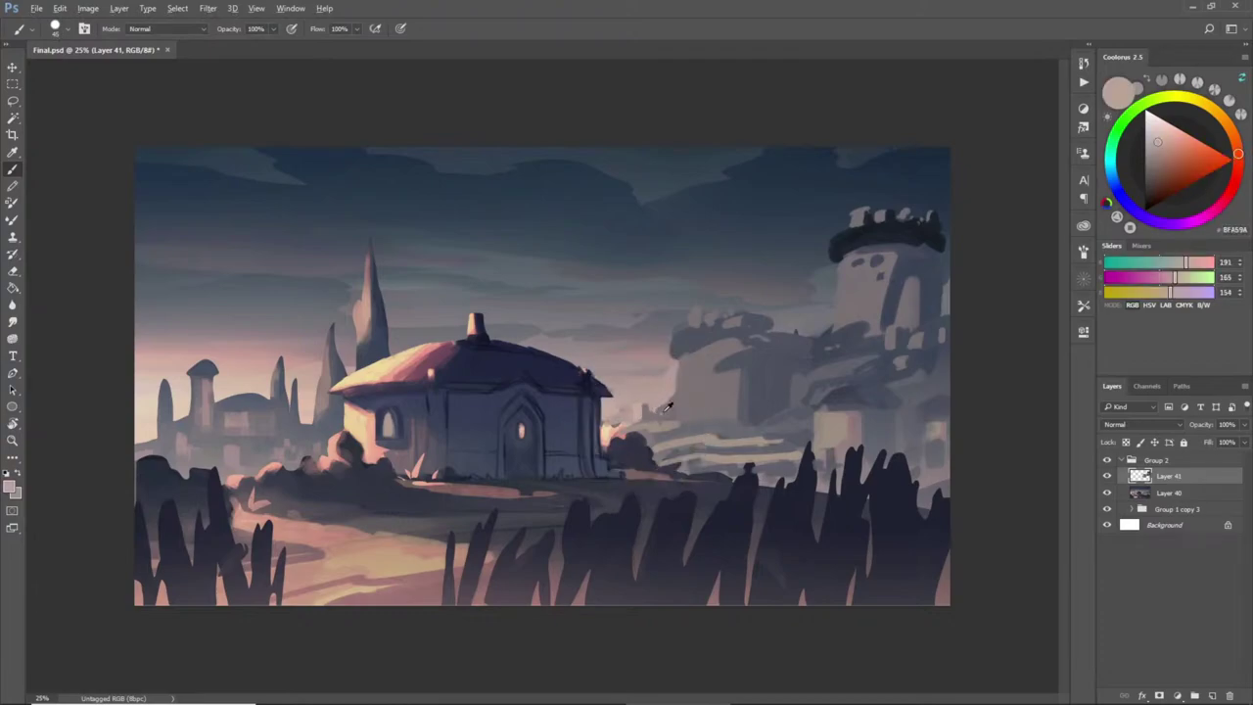
pyautogui.keyDown('alt'); pyautogui.click(666, 412); pyautogui.keyUp('alt')
pyautogui.keyDown('alt'); pyautogui.click(658, 408); pyautogui.keyUp('alt')
pyautogui.keyDown('alt'); pyautogui.click(654, 419); pyautogui.keyUp('alt')
# - Add small light blocks with shaded sides at the foot of the squat tower's lit wall
pyautogui.keyDown('alt'); pyautogui.click(656, 422); pyautogui.keyUp('alt')
pyautogui.keyDown('alt'); pyautogui.click(660, 420); pyautogui.keyUp('alt')
pyautogui.moveTo(702, 425); pyautogui.dragTo(702, 405)
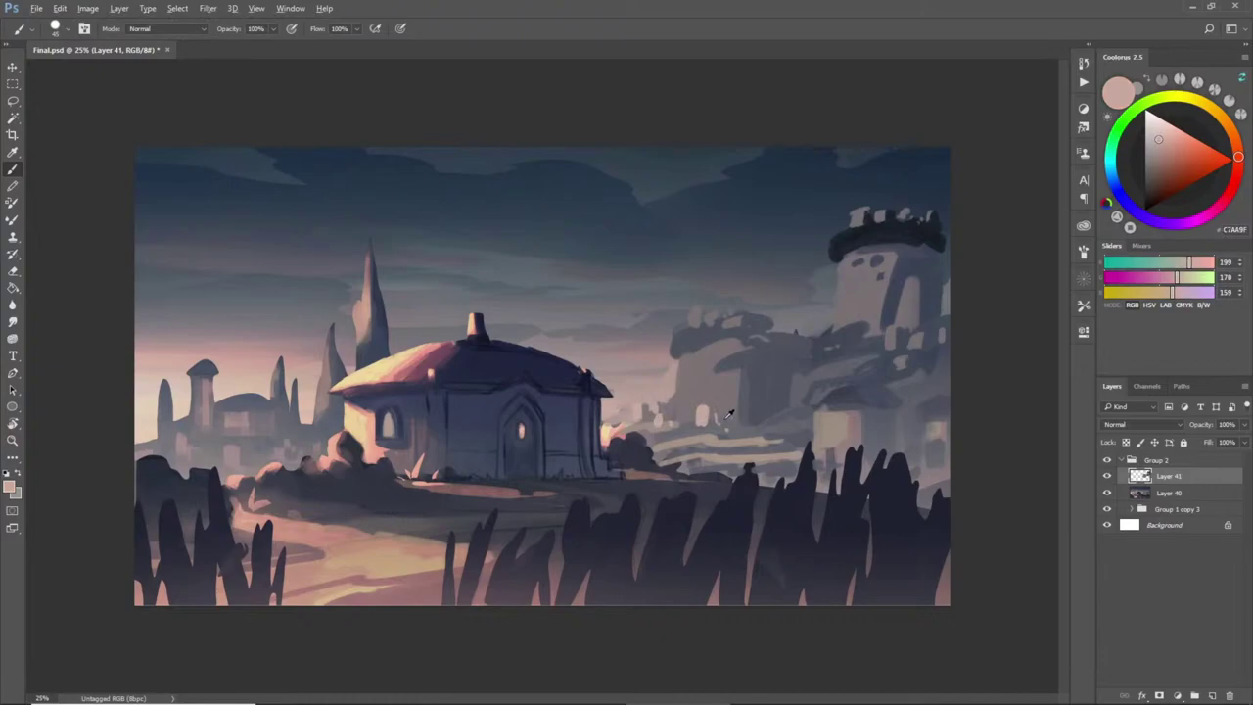
pyautogui.keyDown('alt'); pyautogui.click(703, 415); pyautogui.keyUp('alt')
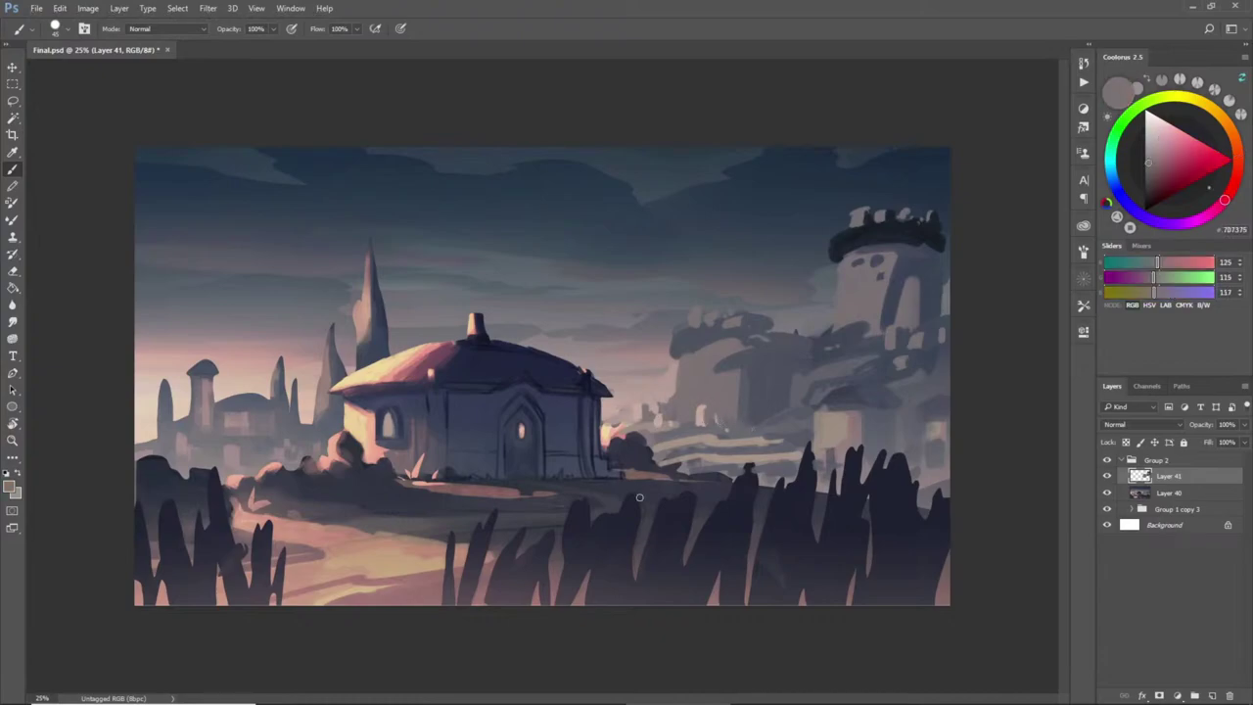
# - Clean up the small domed tower's roof edge, shaded wall and adjoining hillside with sampled greys and warm wall tones
pyautogui.keyDown('alt'); pyautogui.click(849, 392); pyautogui.keyUp('alt')
pyautogui.keyDown('alt'); pyautogui.click(894, 403); pyautogui.keyUp('alt')
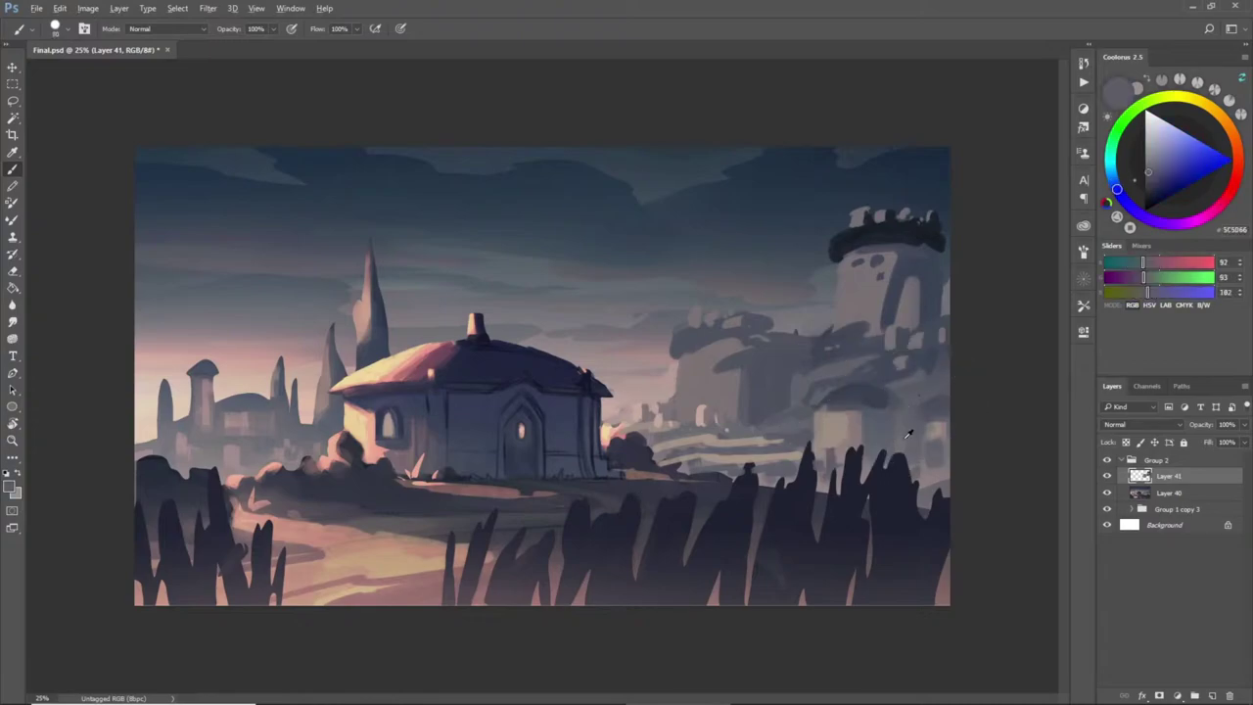
pyautogui.keyDown('alt'); pyautogui.click(899, 440); pyautogui.keyUp('alt')
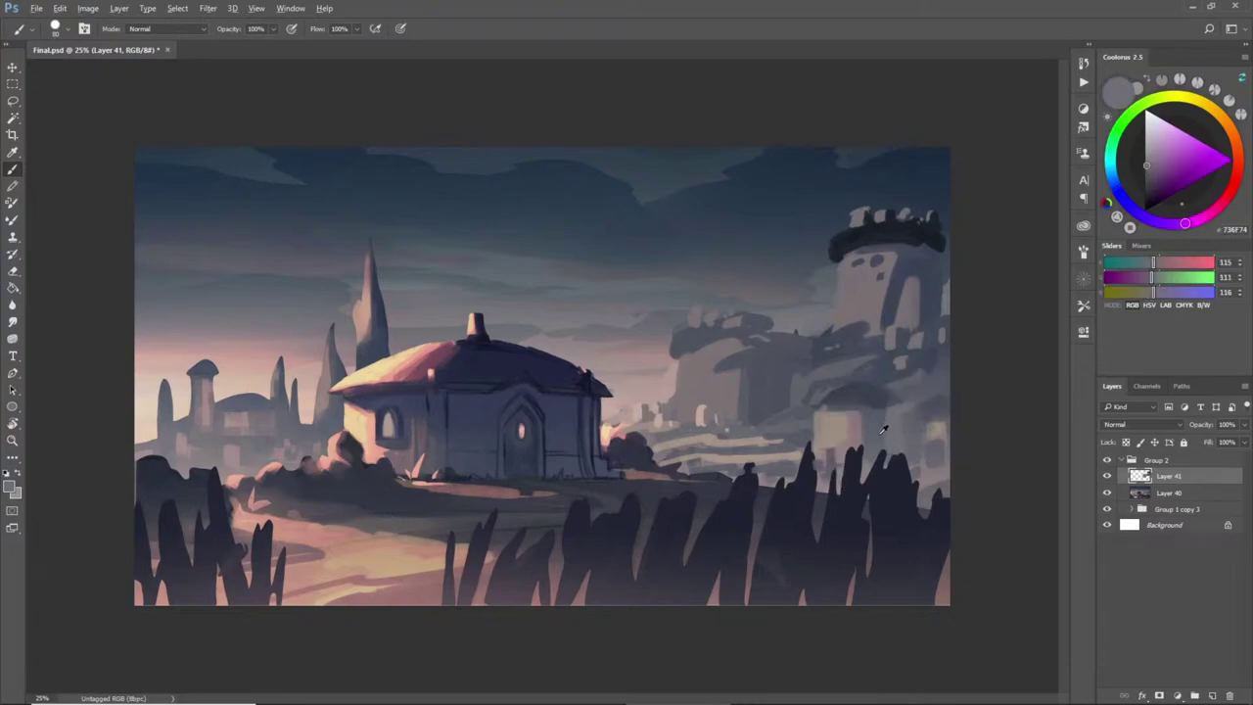
pyautogui.keyDown('alt'); pyautogui.click(885, 430); pyautogui.keyUp('alt')
pyautogui.keyDown('alt'); pyautogui.click(825, 454); pyautogui.keyUp('alt')
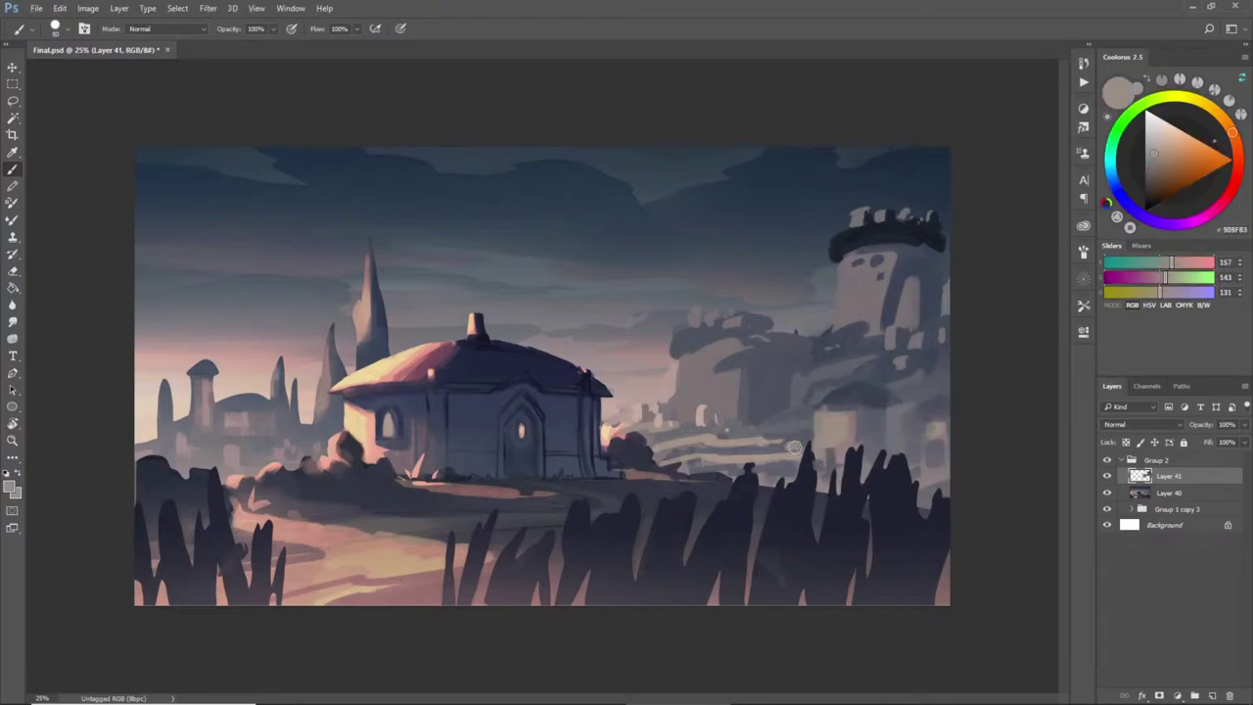
pyautogui.keyDown('alt'); pyautogui.click(850, 434); pyautogui.keyUp('alt')
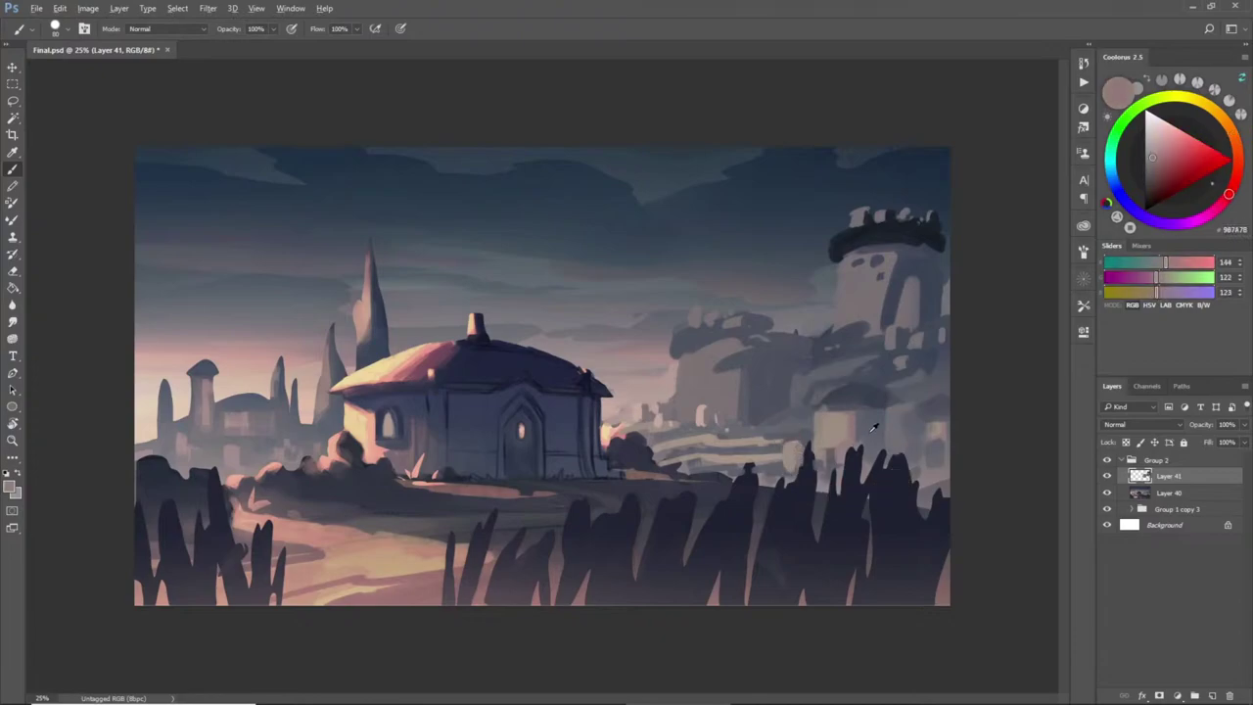
# - Cut down the dark foreground spikes in front of the small domed tower and add light blocks beside it
pyautogui.keyDown('alt'); pyautogui.click(798, 456); pyautogui.keyUp('alt')
pyautogui.keyDown('alt'); pyautogui.click(808, 476); pyautogui.keyUp('alt')
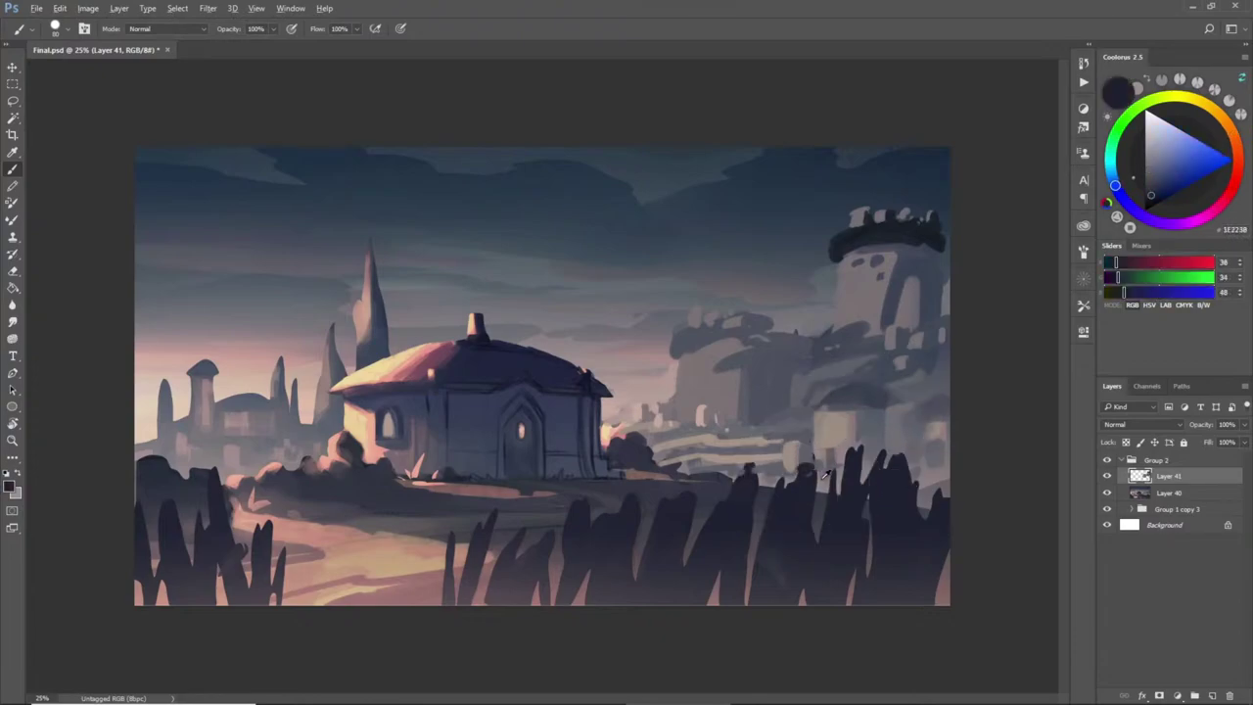
pyautogui.keyDown('alt'); pyautogui.click(821, 472); pyautogui.keyUp('alt')
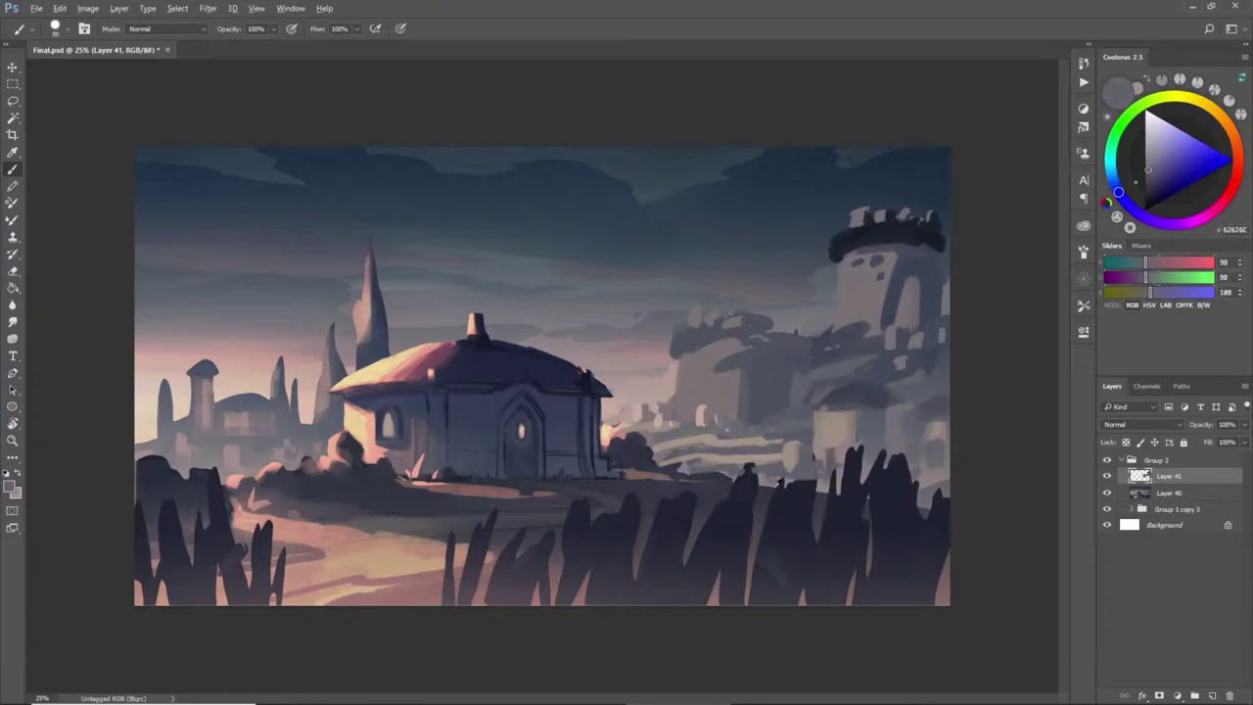
pyautogui.keyDown('alt'); pyautogui.click(783, 484); pyautogui.keyUp('alt')
pyautogui.moveTo(842, 492)
pyautogui.mouseDown()
pyautogui.moveTo(830, 470)
pyautogui.moveTo(852, 445)
pyautogui.moveTo(859, 470)
pyautogui.moveTo(868, 449)
pyautogui.moveTo(871, 485)
pyautogui.moveTo(883, 466)
pyautogui.moveTo(878, 480)
pyautogui.mouseUp()
# - Extend the small domed tower's lit and shaded walls down over the foreground spikes with sampled wall colors
pyautogui.keyDown('alt'); pyautogui.click(870, 437); pyautogui.keyUp('alt')
pyautogui.keyDown('alt'); pyautogui.click(844, 453); pyautogui.keyUp('alt')
pyautogui.keyDown('alt'); pyautogui.click(861, 468); pyautogui.keyUp('alt')
pyautogui.keyDown('alt'); pyautogui.click(876, 460); pyautogui.keyUp('alt')
pyautogui.keyDown('alt'); pyautogui.click(880, 447); pyautogui.keyUp('alt')
pyautogui.keyDown('alt'); pyautogui.click(832, 436); pyautogui.keyUp('alt')
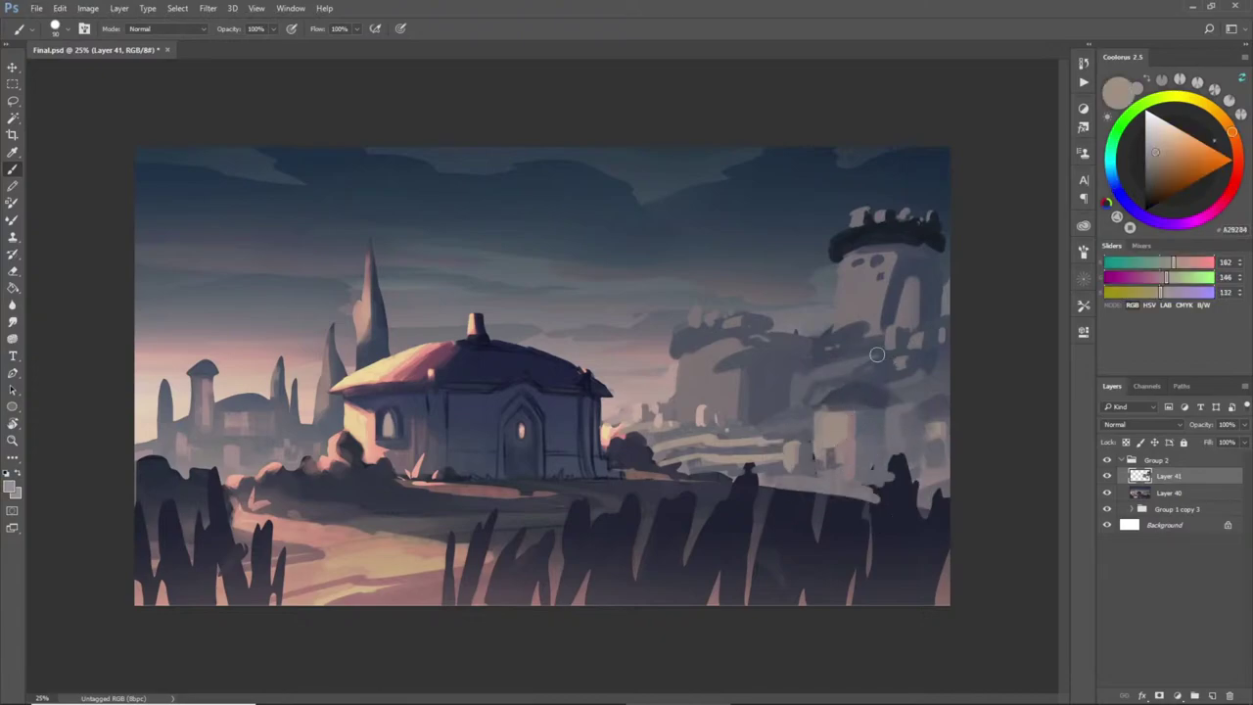
# - Paint a flat-topped tree silhouette on the ridge between the squat and tall towers with sampled shadow and sky tones
pyautogui.keyDown('alt'); pyautogui.click(697, 411); pyautogui.keyUp('alt')
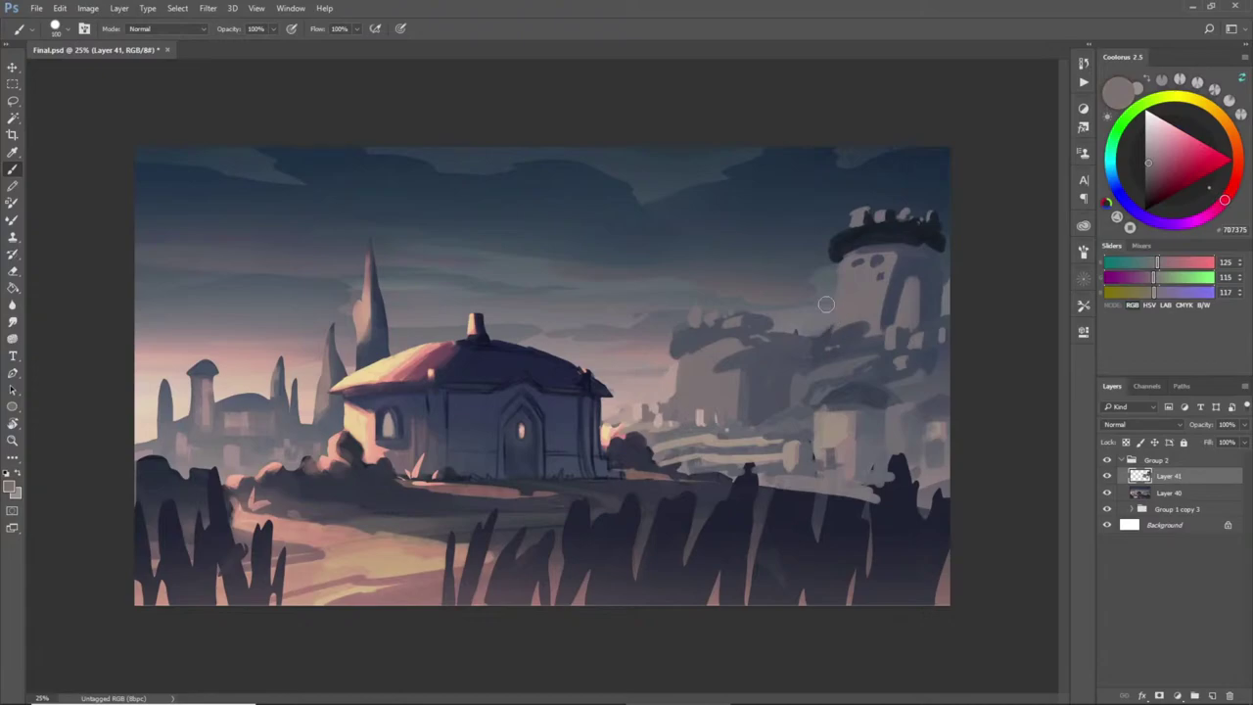
pyautogui.keyDown('alt'); pyautogui.click(790, 325); pyautogui.keyUp('alt')
pyautogui.keyDown('alt'); pyautogui.click(792, 326); pyautogui.keyUp('alt')
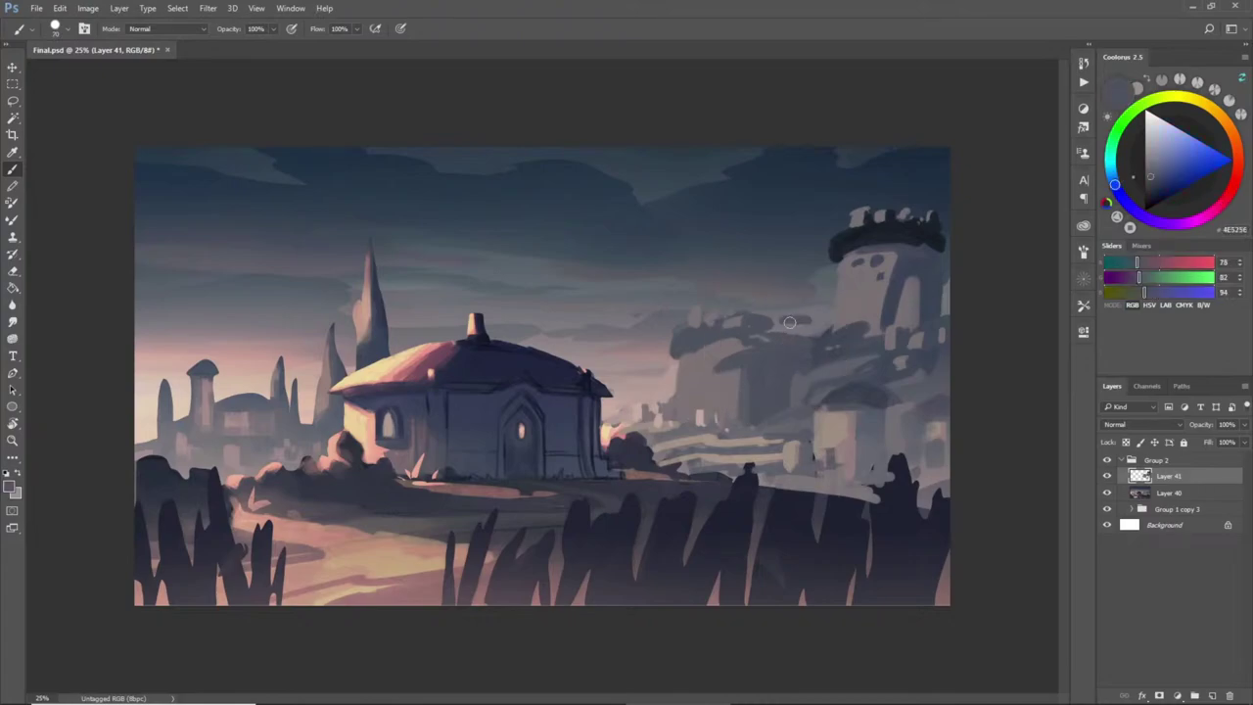
pyautogui.keyDown('alt'); pyautogui.click(779, 326); pyautogui.keyUp('alt')
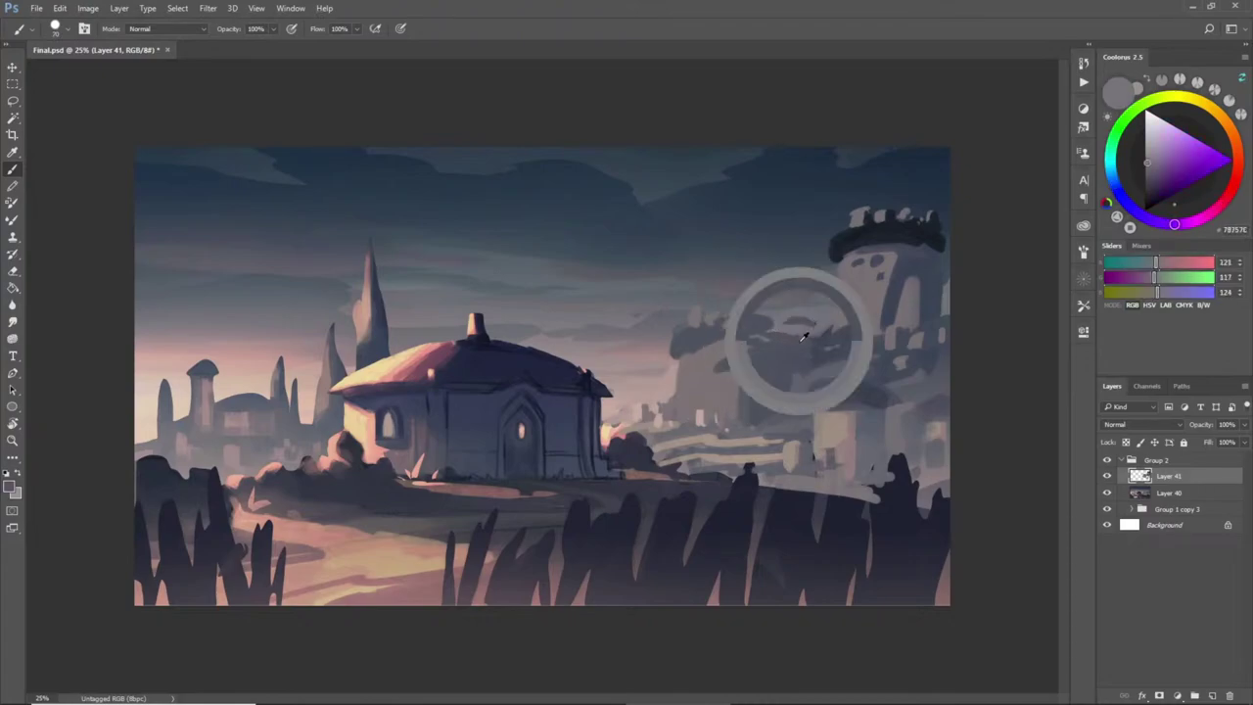
pyautogui.keyDown('alt'); pyautogui.click(818, 320); pyautogui.keyUp('alt')
pyautogui.keyDown('alt'); pyautogui.click(805, 331); pyautogui.keyUp('alt')
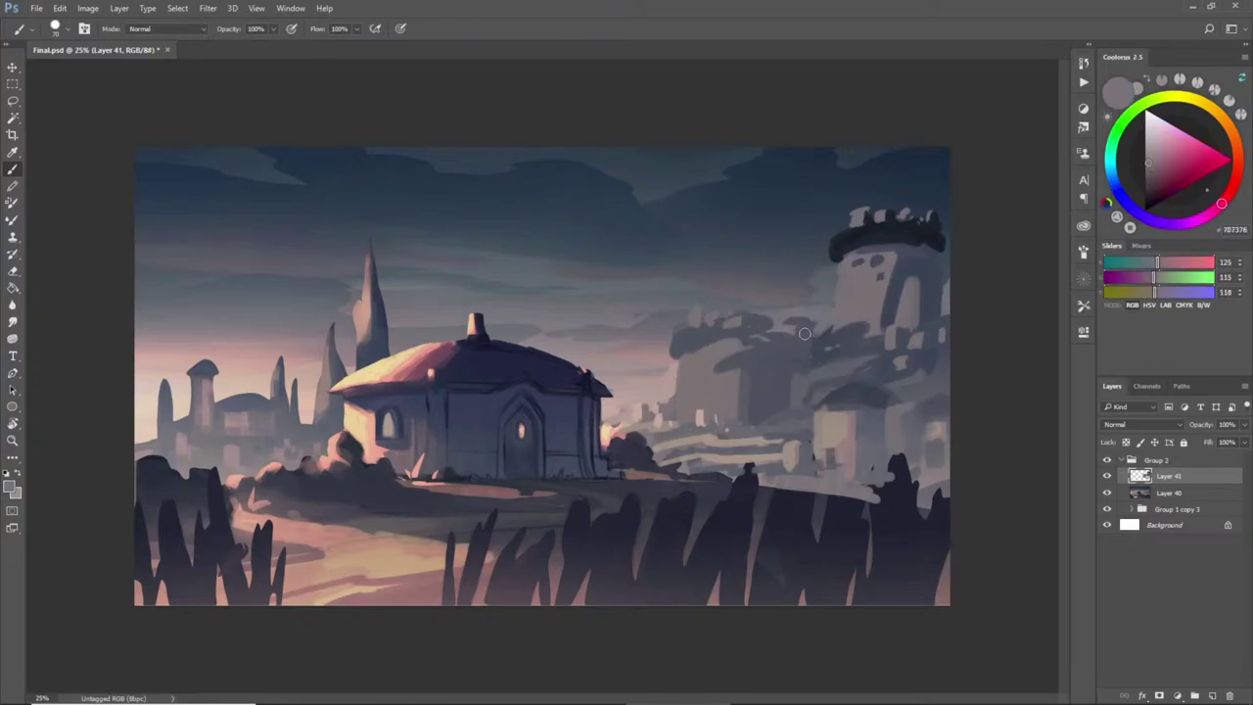
# - Refine the dark rock edge where the ridge meets the tall tower's base with sampled shadow and sky tones
pyautogui.keyDown('alt'); pyautogui.click(828, 332); pyautogui.keyUp('alt')
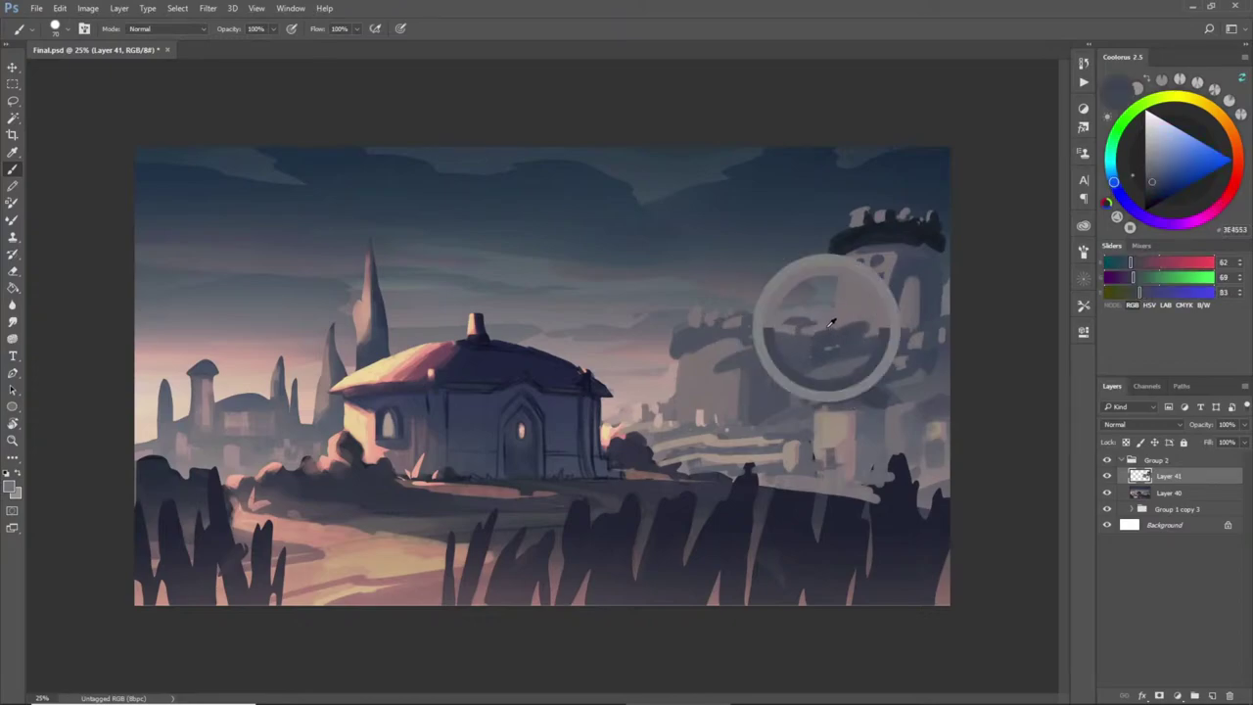
pyautogui.keyDown('alt'); pyautogui.click(832, 324); pyautogui.keyUp('alt')
pyautogui.keyDown('alt'); pyautogui.click(839, 326); pyautogui.keyUp('alt')
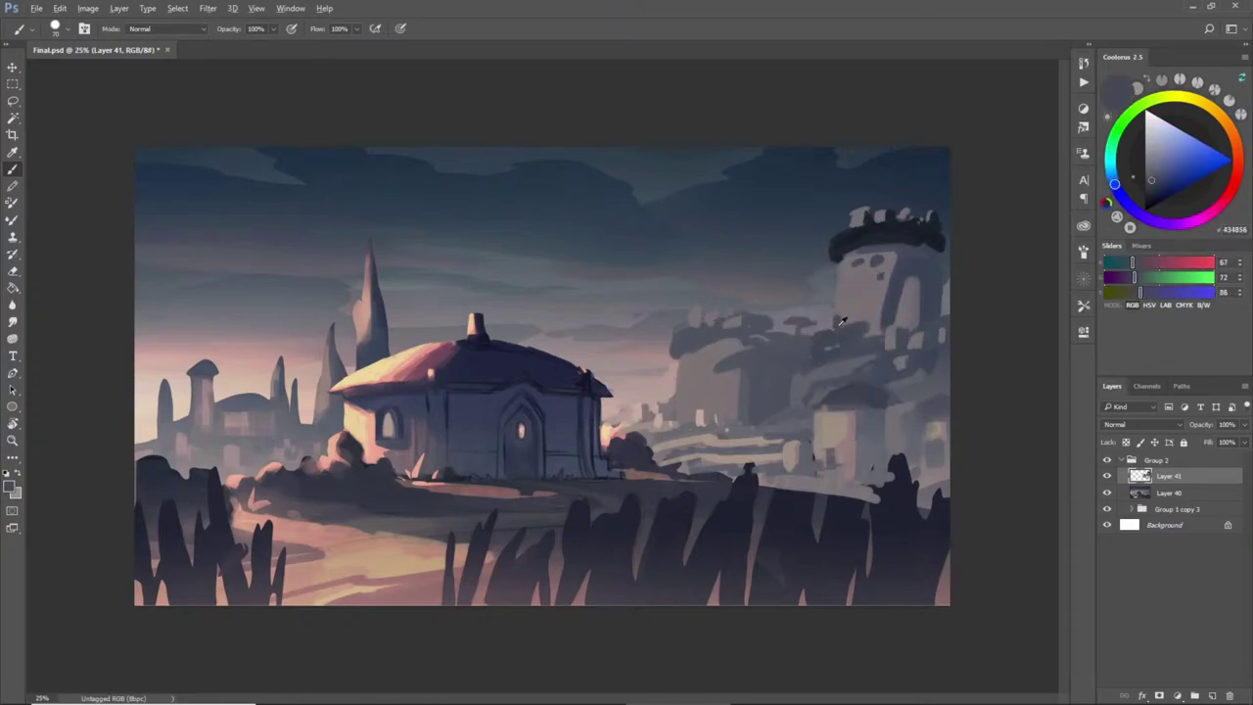
pyautogui.keyDown('alt'); pyautogui.click(842, 313); pyautogui.keyUp('alt')
# - Check the whole composition and touch up the light slope beside the house with a sampled beige
pyautogui.press('z')
pyautogui.keyDown('alt'); pyautogui.click(853, 313); pyautogui.keyUp('alt')
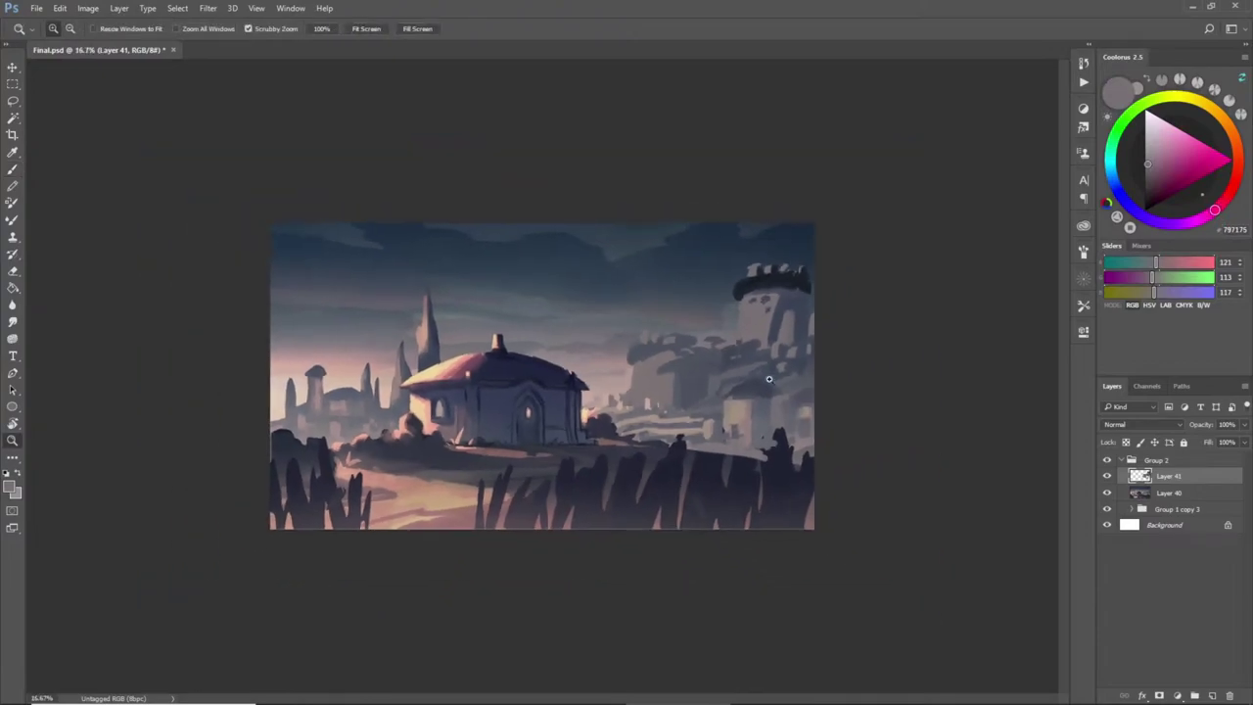
pyautogui.click(771, 448)
pyautogui.press('b')
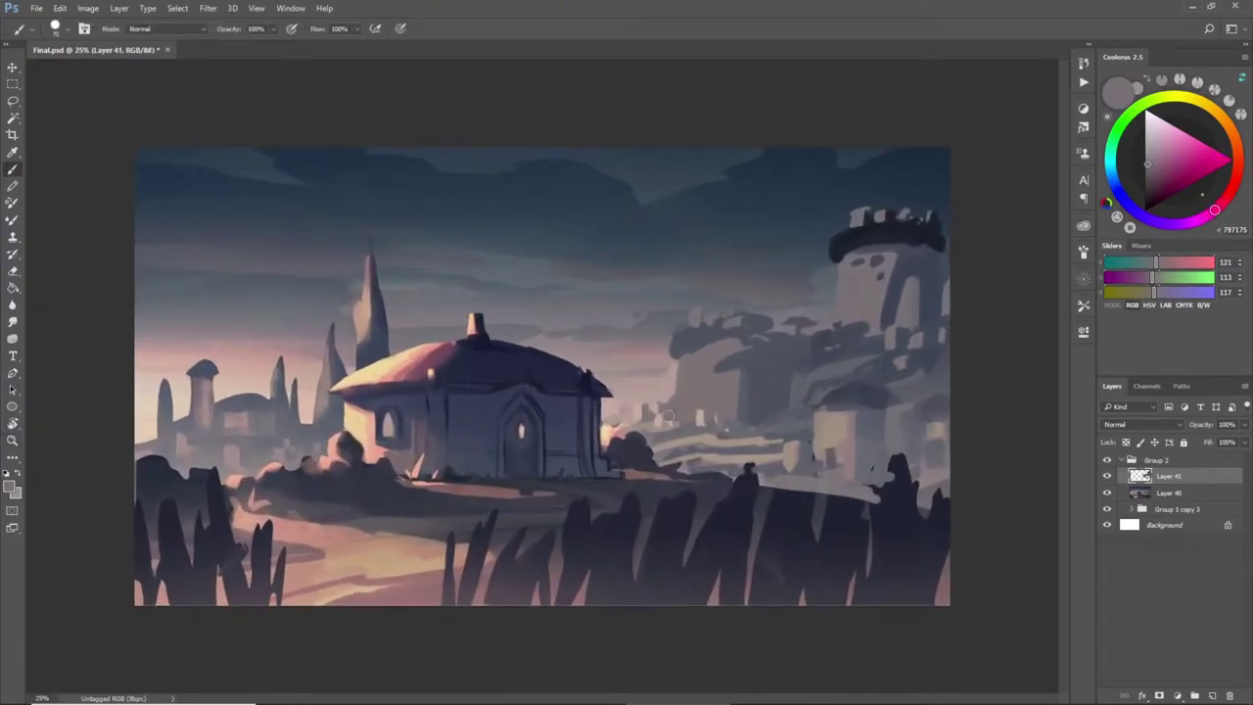
pyautogui.keyDown('alt'); pyautogui.click(654, 431); pyautogui.keyUp('alt')
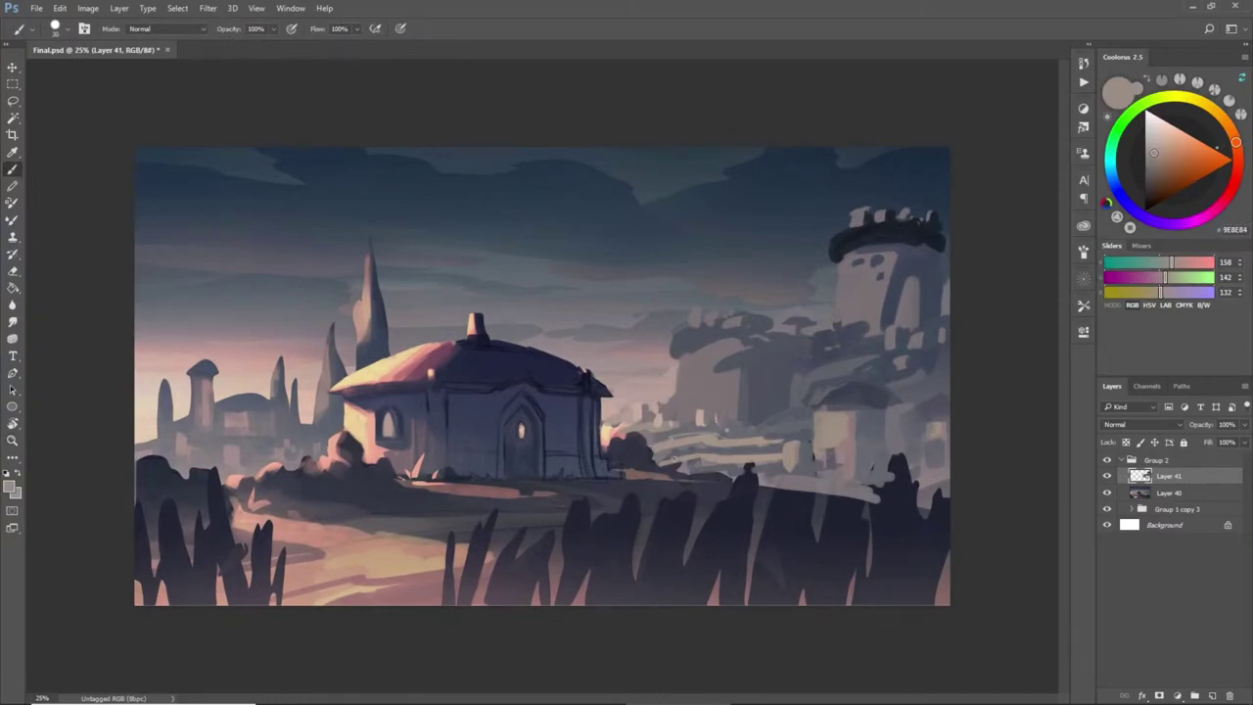
# - Enlarge the brush and paint over the remaining dark spikes near the canvas edge with a sampled warm grey
pyautogui.keyDown('alt'); pyautogui.click(926, 469); pyautogui.keyUp('alt')
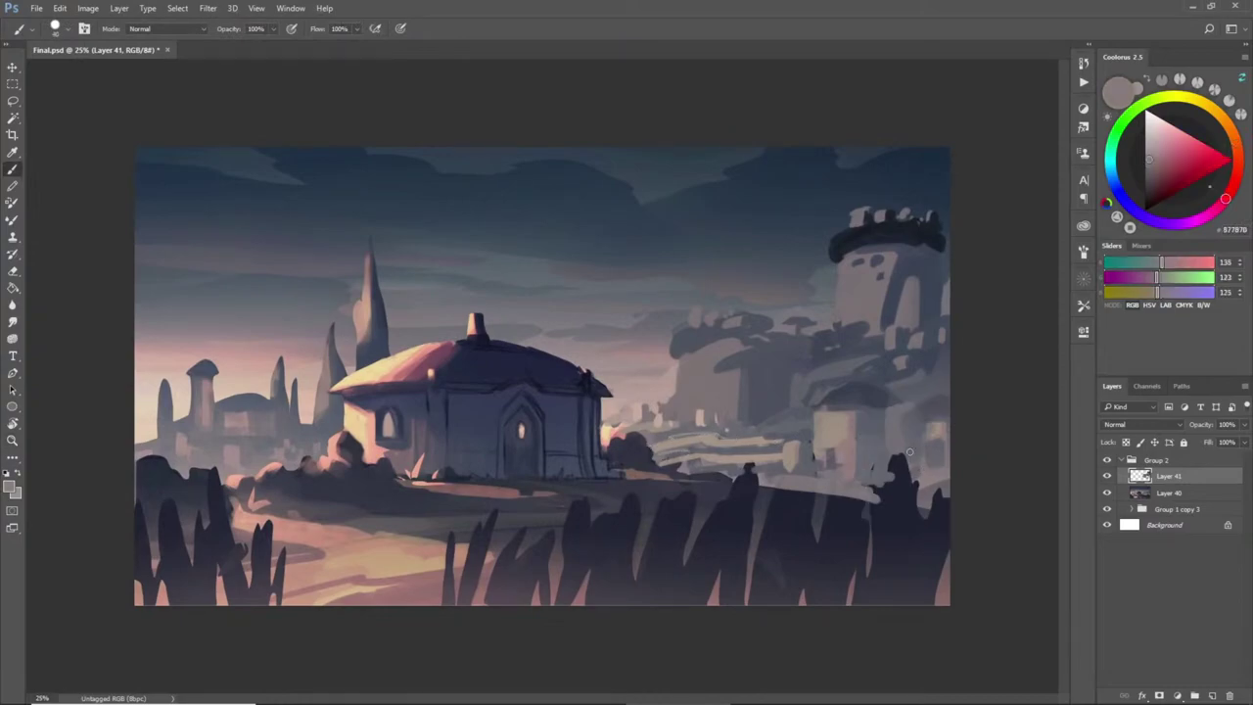
pyautogui.press(']')
pyautogui.press(']')
pyautogui.press(']')
pyautogui.press(']')
pyautogui.press(']')
pyautogui.press(']')
pyautogui.press(']')
pyautogui.moveTo(895, 495)
pyautogui.mouseDown()
pyautogui.moveTo(912, 492)
pyautogui.moveTo(903, 469)
pyautogui.moveTo(904, 483)
pyautogui.moveTo(880, 472)
pyautogui.moveTo(912, 410)
pyautogui.moveTo(940, 402)
pyautogui.moveTo(920, 441)
pyautogui.moveTo(928, 458)
pyautogui.moveTo(875, 481)
pyautogui.moveTo(938, 491)
pyautogui.moveTo(906, 489)
pyautogui.mouseUp()
# - Repaint the hillside and ground beside the small domed tower with sampled greys, covering the lit building near the canvas edge
pyautogui.keyDown('alt'); pyautogui.click(883, 466); pyautogui.keyUp('alt')
pyautogui.keyDown('alt'); pyautogui.click(884, 448); pyautogui.keyUp('alt')
pyautogui.keyDown('alt'); pyautogui.click(899, 449); pyautogui.keyUp('alt')
pyautogui.keyDown('alt'); pyautogui.click(929, 391); pyautogui.keyUp('alt')
pyautogui.keyDown('alt'); pyautogui.click(906, 415); pyautogui.keyUp('alt')
pyautogui.keyDown('alt'); pyautogui.click(923, 434); pyautogui.keyUp('alt')
pyautogui.keyDown('alt'); pyautogui.click(858, 484); pyautogui.keyUp('alt')
pyautogui.keyDown('alt'); pyautogui.click(931, 476); pyautogui.keyUp('alt')
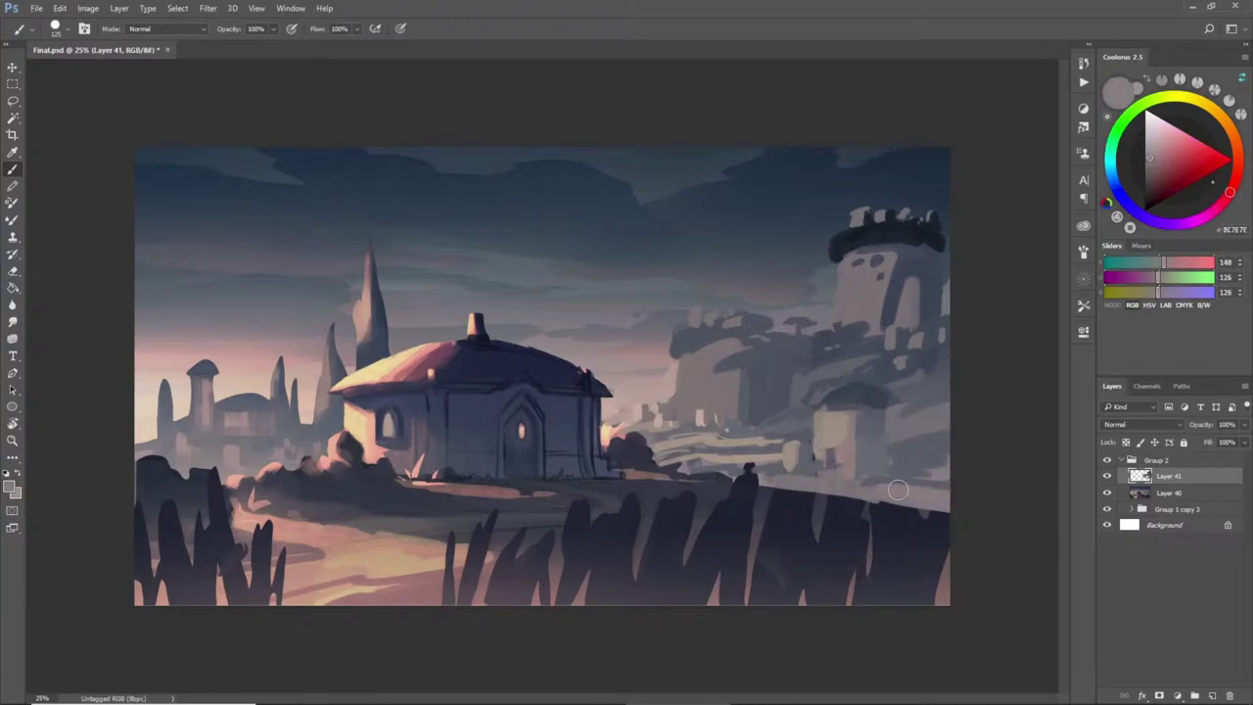
# - Refine the tall tower's shading under the battlements, around the arched recess and along the outer side with sampled blue-greys
pyautogui.keyDown('alt'); pyautogui.click(903, 264); pyautogui.keyUp('alt')
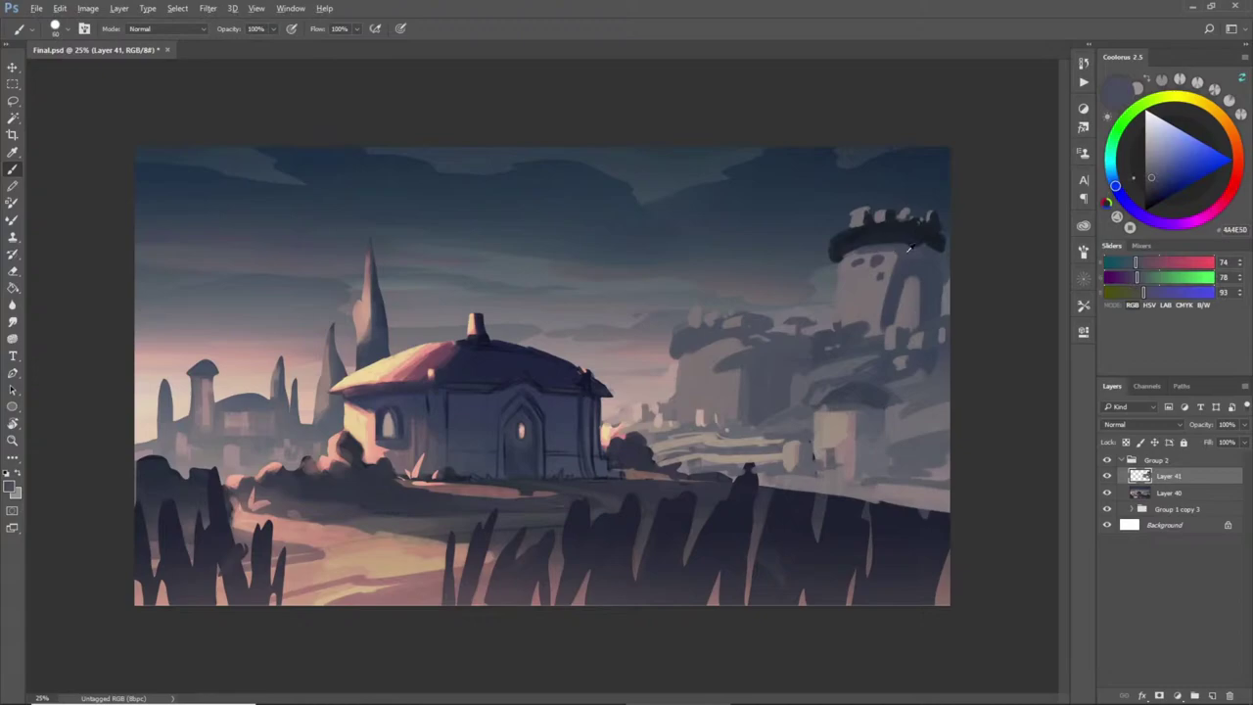
pyautogui.keyDown('alt'); pyautogui.click(897, 267); pyautogui.keyUp('alt')
pyautogui.keyDown('alt'); pyautogui.click(897, 253); pyautogui.keyUp('alt')
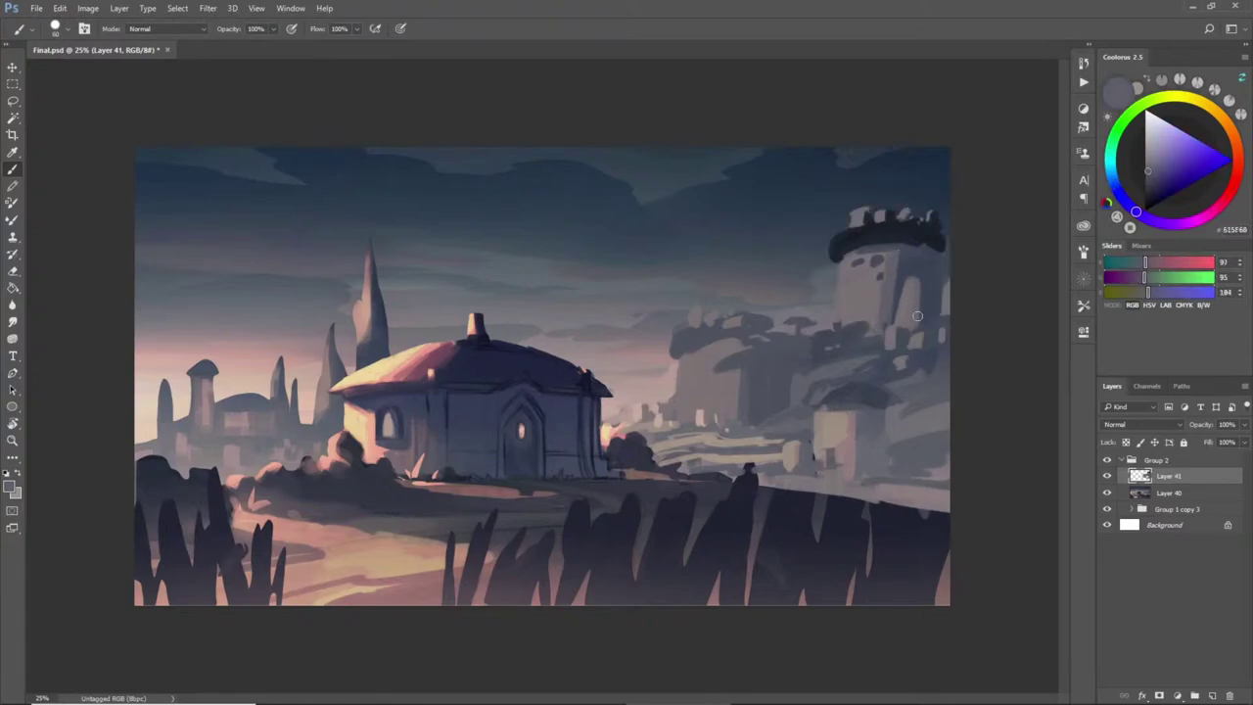
pyautogui.keyDown('alt'); pyautogui.click(946, 286); pyautogui.keyUp('alt')
pyautogui.keyDown('alt'); pyautogui.click(940, 307); pyautogui.keyUp('alt')
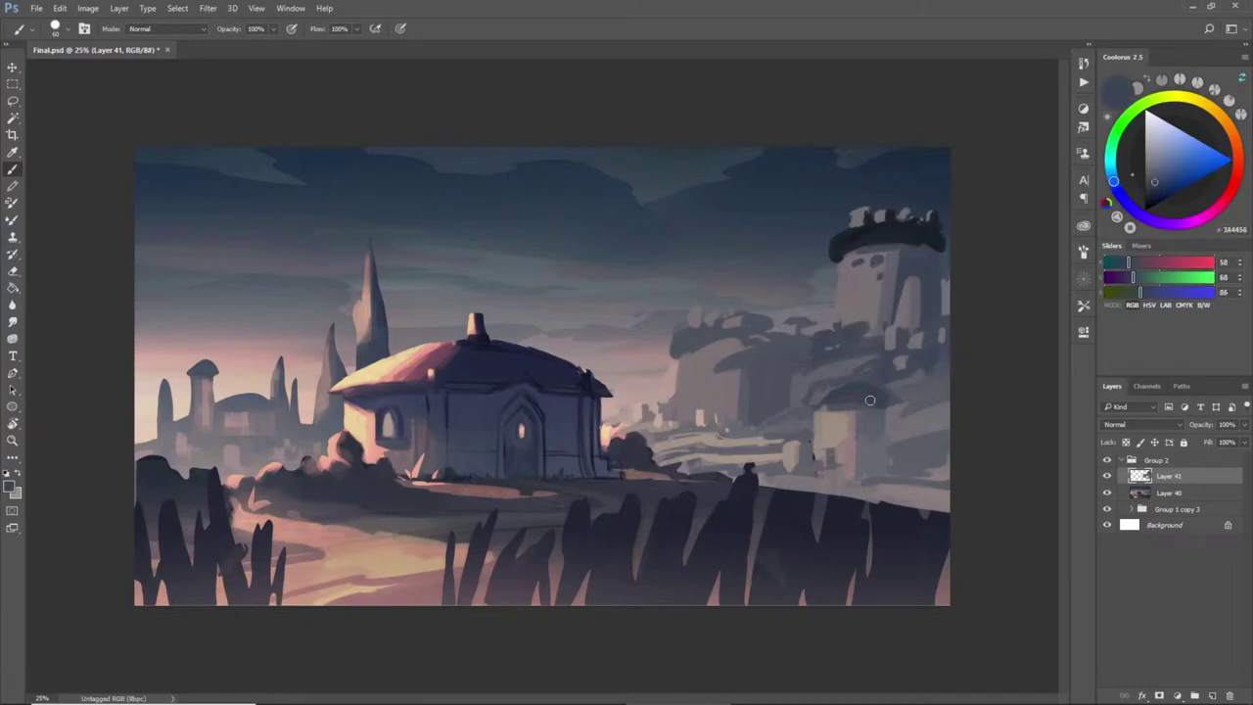
# - Paint a slim stone tower above the distant hill's ridge and shade its side with sampled greys
pyautogui.keyDown('alt'); pyautogui.click(713, 315); pyautogui.keyUp('alt')
pyautogui.moveTo(728, 276); pyautogui.dragTo(729, 290)
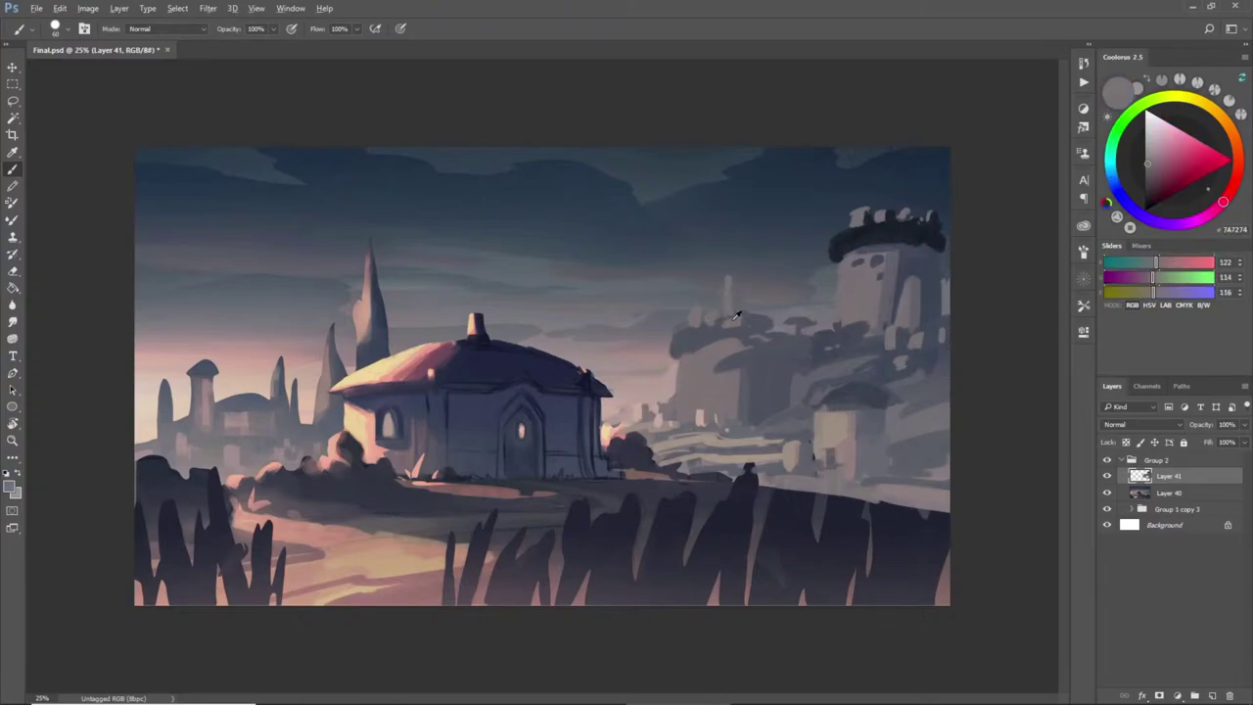
pyautogui.keyDown('alt'); pyautogui.click(719, 331); pyautogui.keyUp('alt')
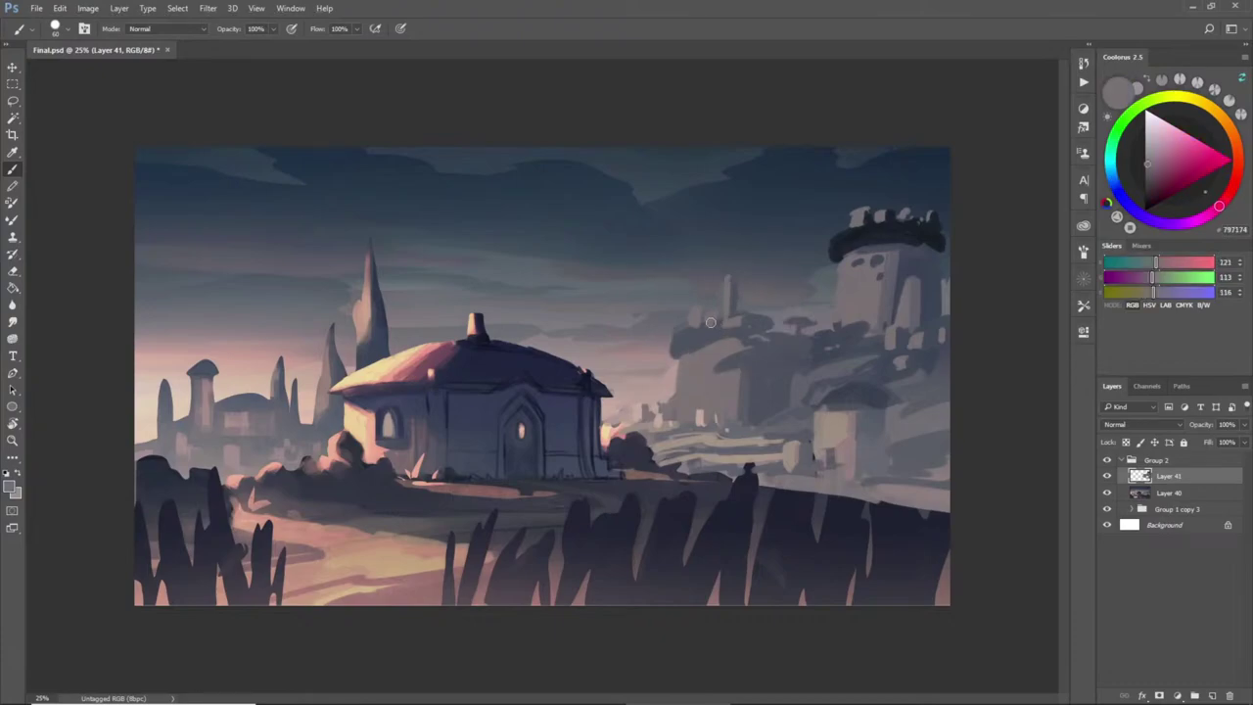
pyautogui.keyDown('alt'); pyautogui.click(738, 275); pyautogui.keyUp('alt')
pyautogui.keyDown('alt'); pyautogui.click(736, 285); pyautogui.keyUp('alt')
pyautogui.keyDown('alt'); pyautogui.click(736, 287); pyautogui.keyUp('alt')
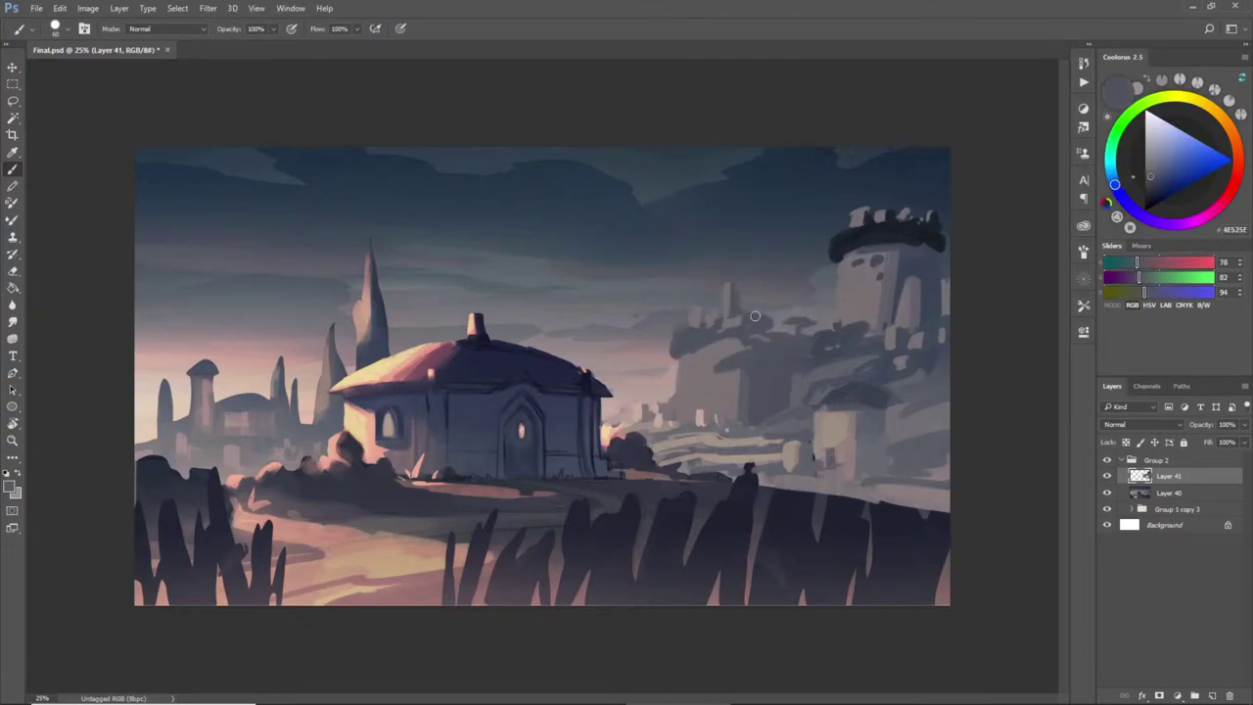
# - Add smaller turrets beside the slim tower on the ridge with sampled blue-greys
pyautogui.keyDown('alt'); pyautogui.click(750, 312); pyautogui.keyUp('alt')
pyautogui.keyDown('alt'); pyautogui.click(749, 306); pyautogui.keyUp('alt')
pyautogui.keyDown('alt'); pyautogui.click(771, 318); pyautogui.keyUp('alt')
pyautogui.keyDown('alt'); pyautogui.click(675, 425); pyautogui.keyUp('alt')
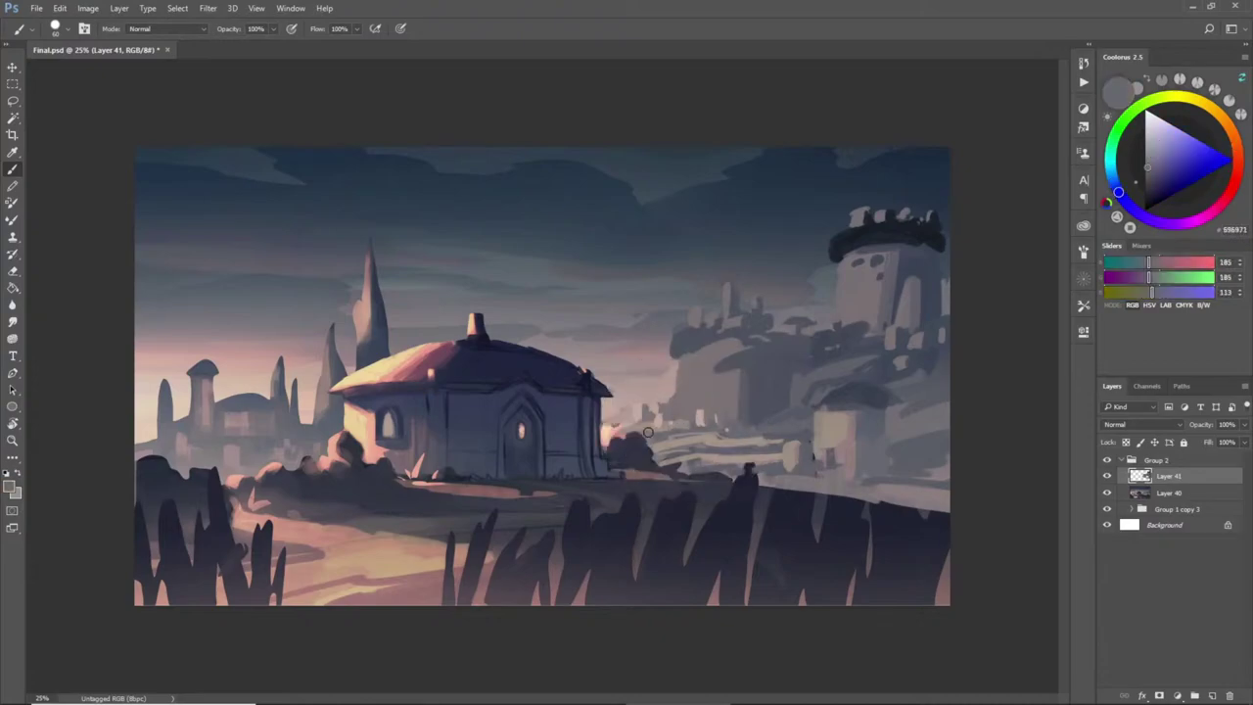
# - Reduce the brush and refine the glowing light and bush edge beside the house wall with sampled pinks, cream and dark purples
pyautogui.keyDown('alt'); pyautogui.click(617, 429); pyautogui.keyUp('alt')
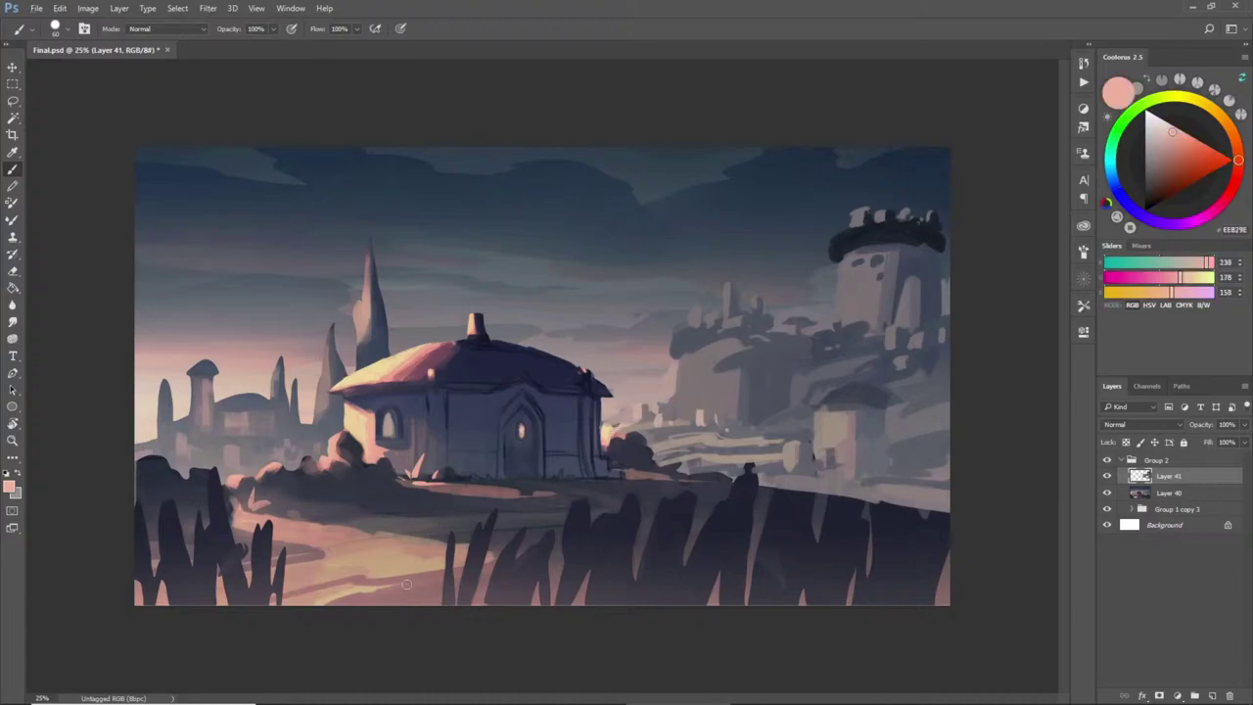
pyautogui.keyDown('alt'); pyautogui.click(620, 431); pyautogui.keyUp('alt')
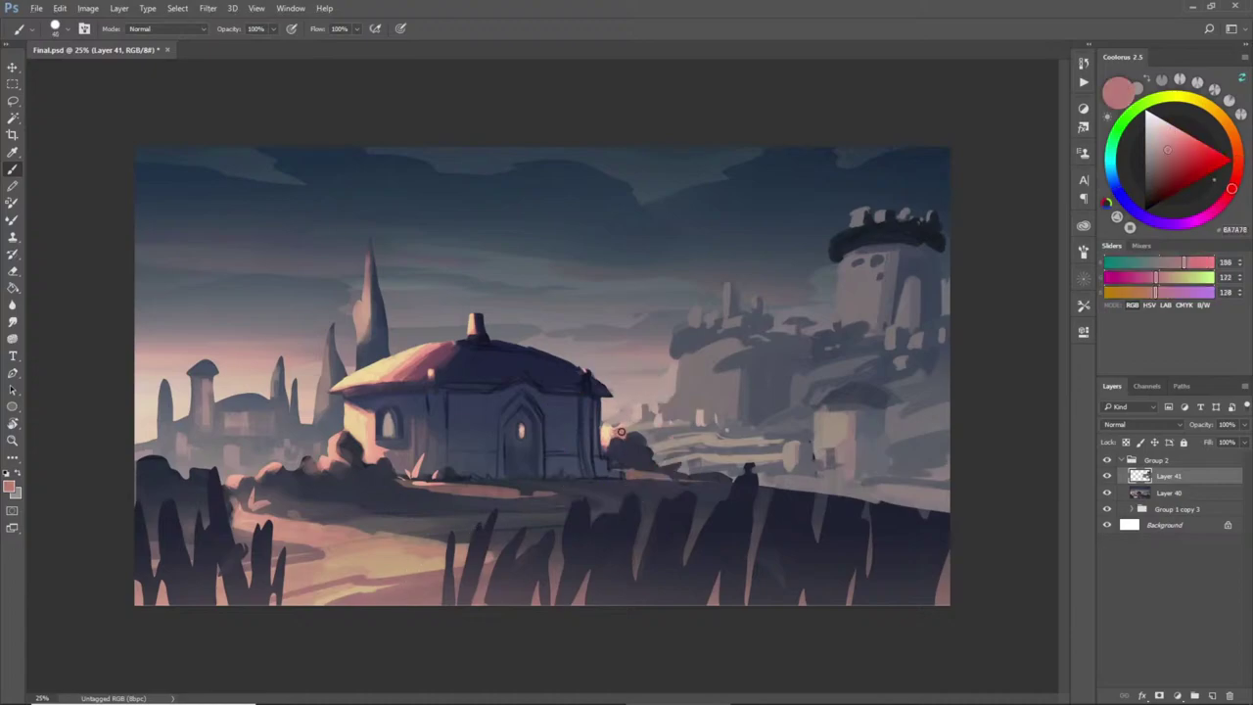
pyautogui.keyDown('alt'); pyautogui.click(605, 432); pyautogui.keyUp('alt')
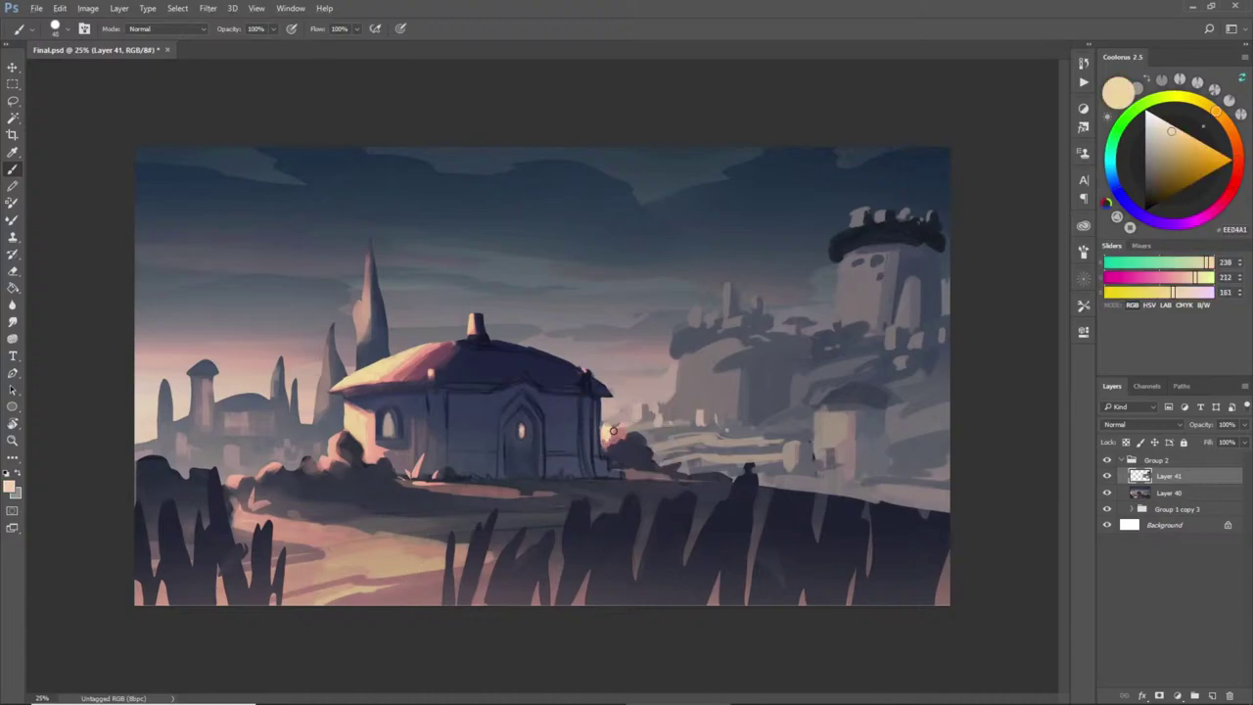
pyautogui.keyDown('alt'); pyautogui.click(608, 441); pyautogui.keyUp('alt')
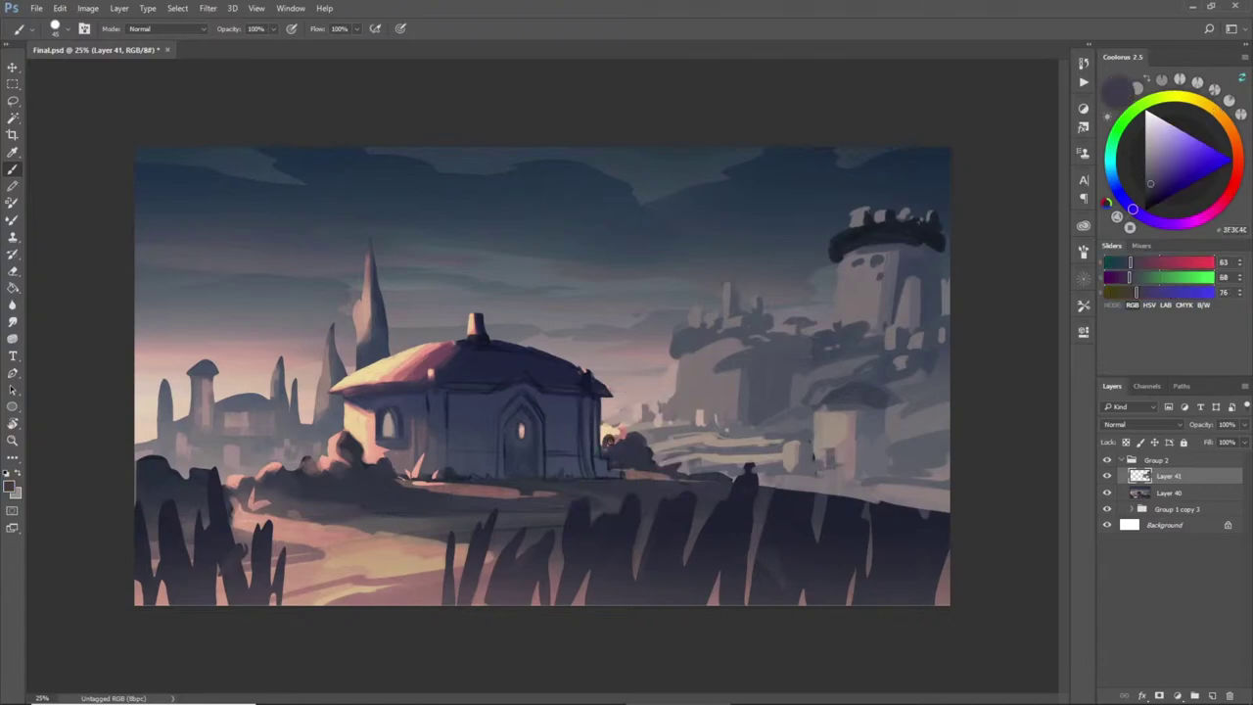
pyautogui.keyDown('alt'); pyautogui.click(611, 438); pyautogui.keyUp('alt')
pyautogui.keyDown('alt'); pyautogui.click(616, 438); pyautogui.keyUp('alt')
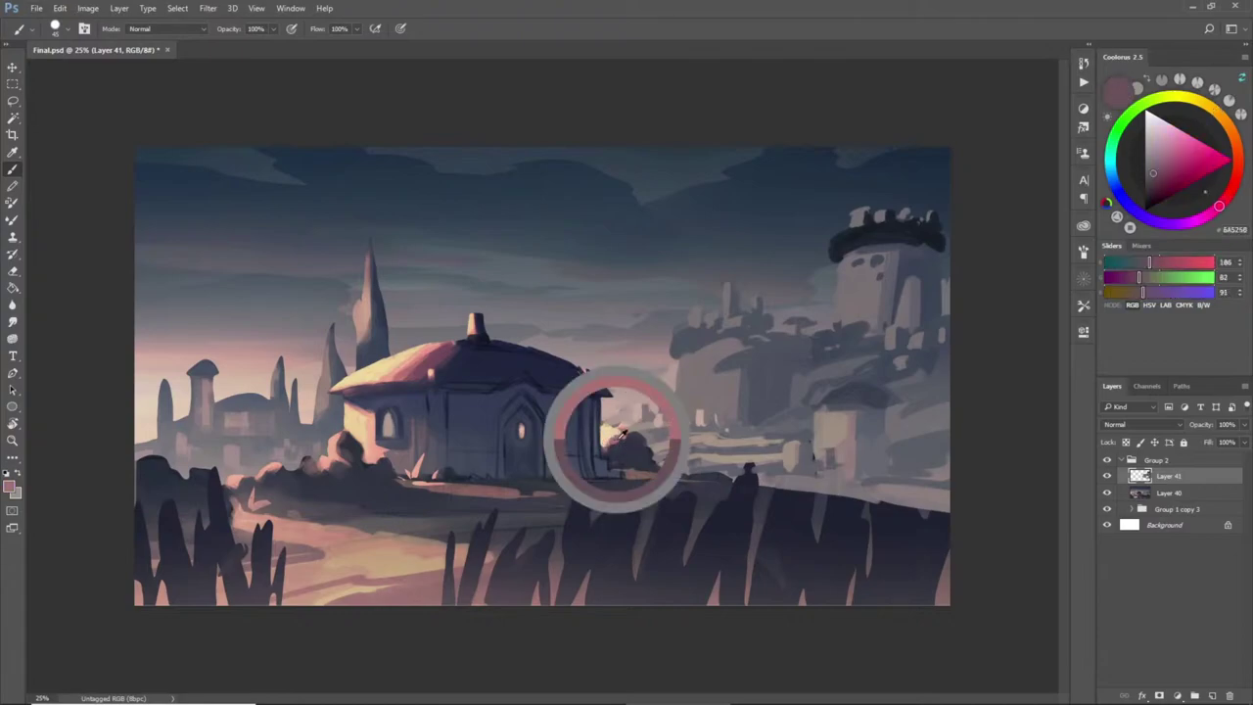
pyautogui.keyDown('alt'); pyautogui.click(615, 447); pyautogui.keyUp('alt')
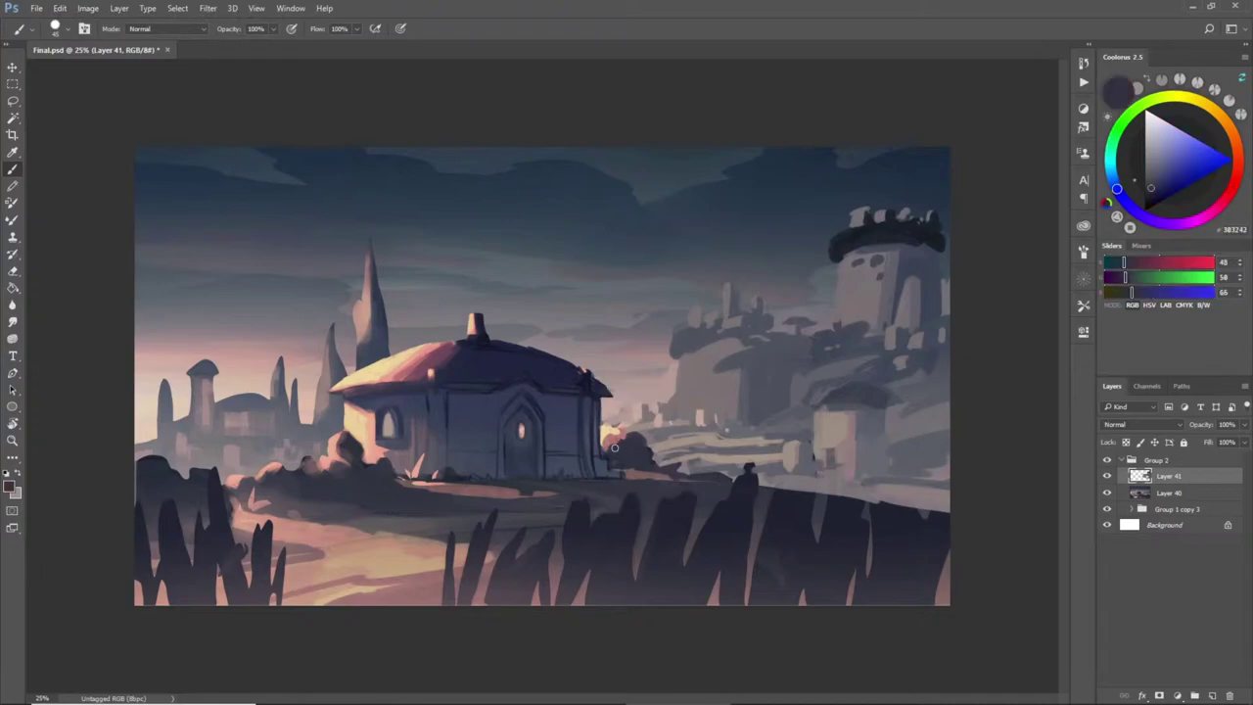
# - Touch up the ground behind the dark fence and paint out the small dark bump above it with sampled greys
pyautogui.keyDown('alt'); pyautogui.click(659, 477); pyautogui.keyUp('alt')
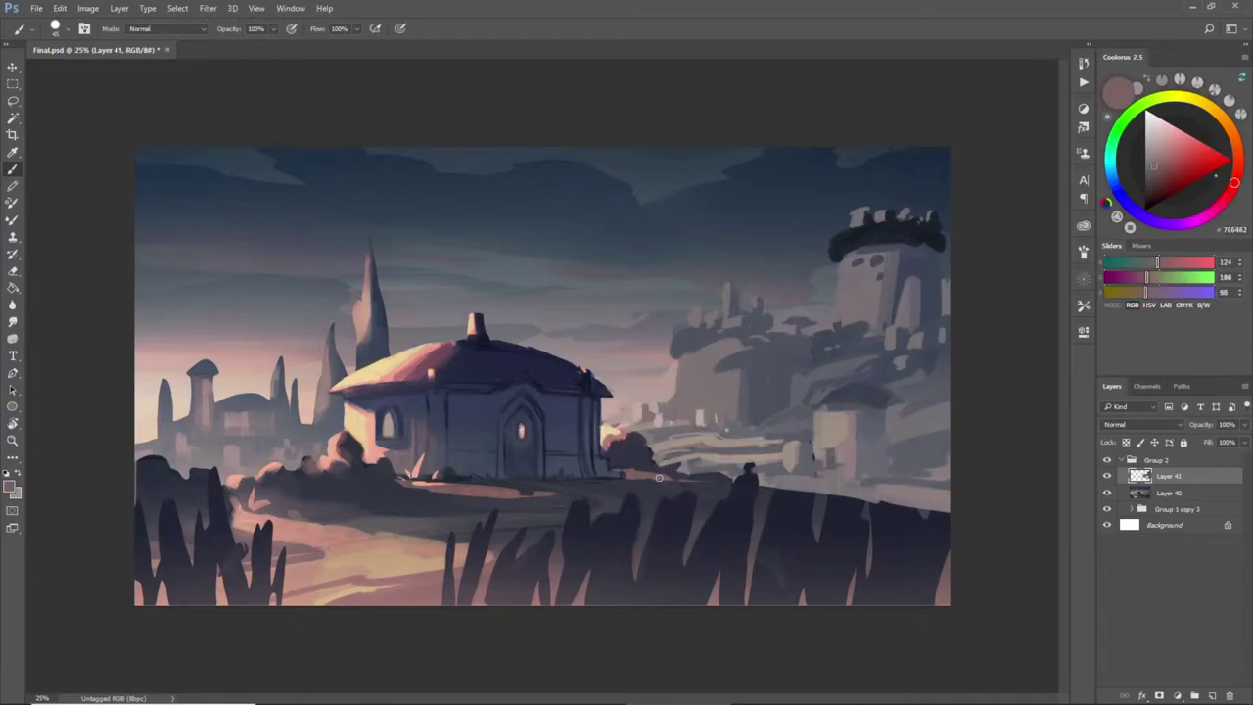
pyautogui.keyDown('alt'); pyautogui.click(756, 466); pyautogui.keyUp('alt')
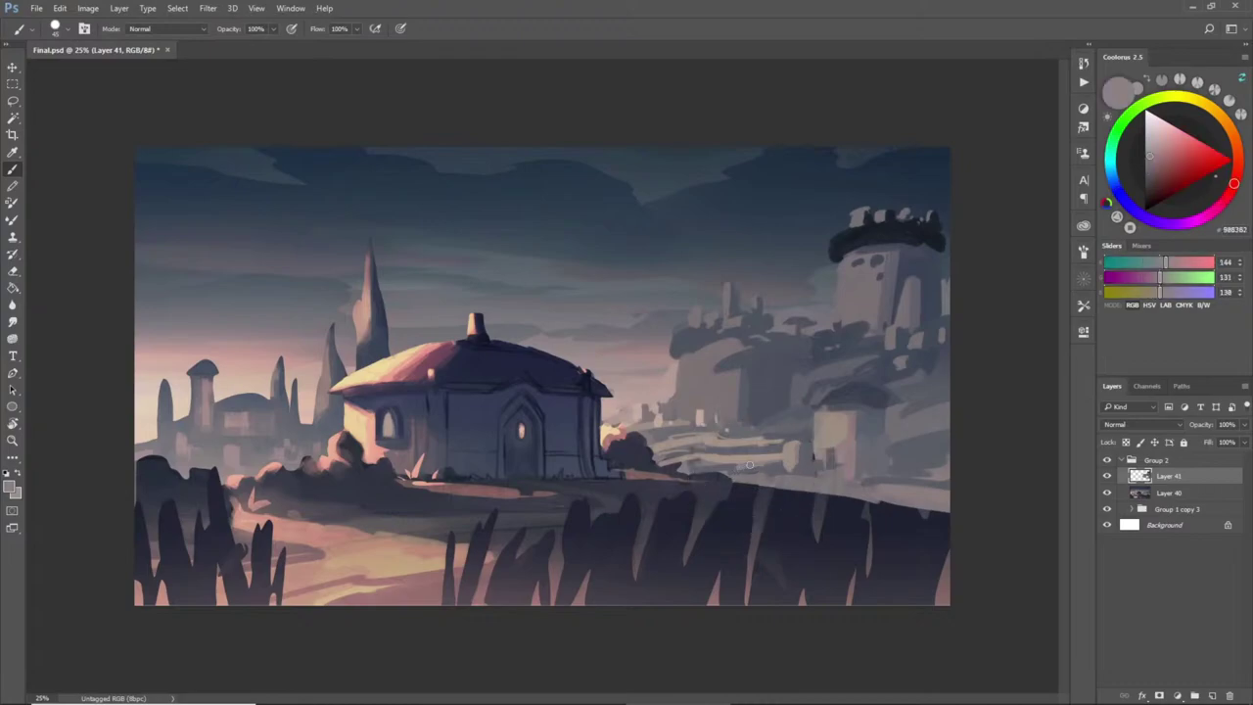
pyautogui.keyDown('alt'); pyautogui.click(765, 482); pyautogui.keyUp('alt')
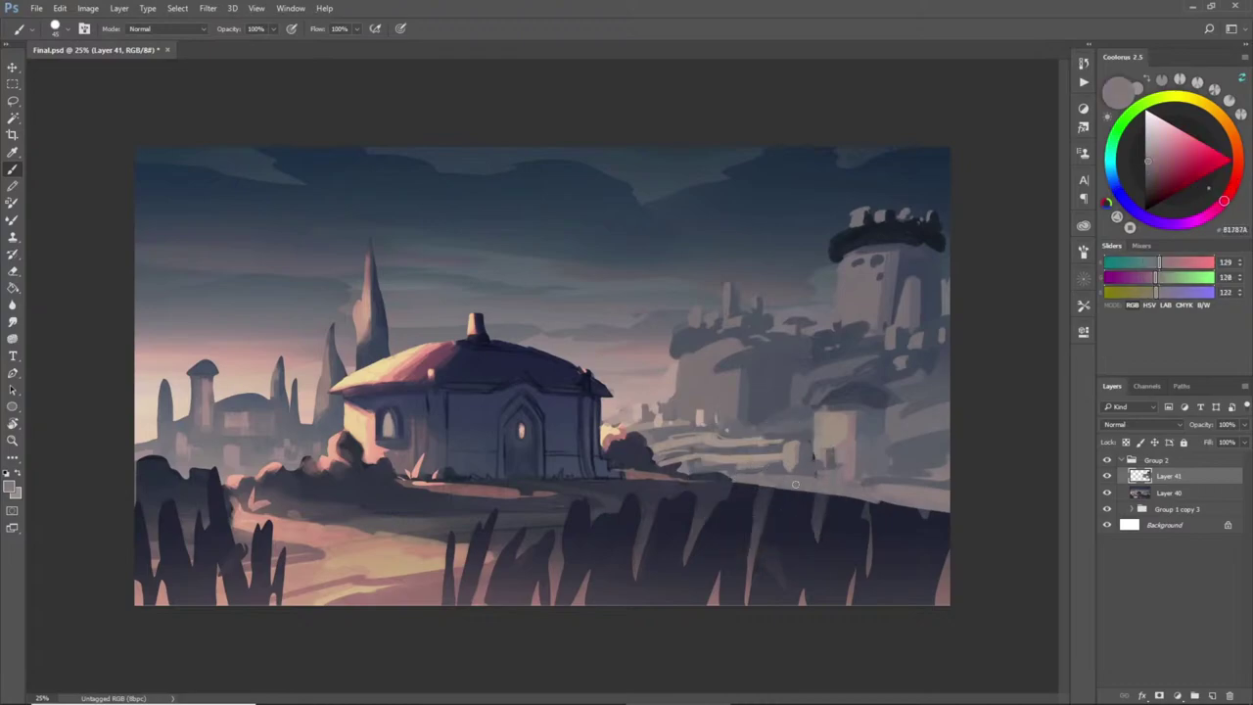
pyautogui.keyDown('alt'); pyautogui.click(921, 513); pyautogui.keyUp('alt')
pyautogui.press('z')
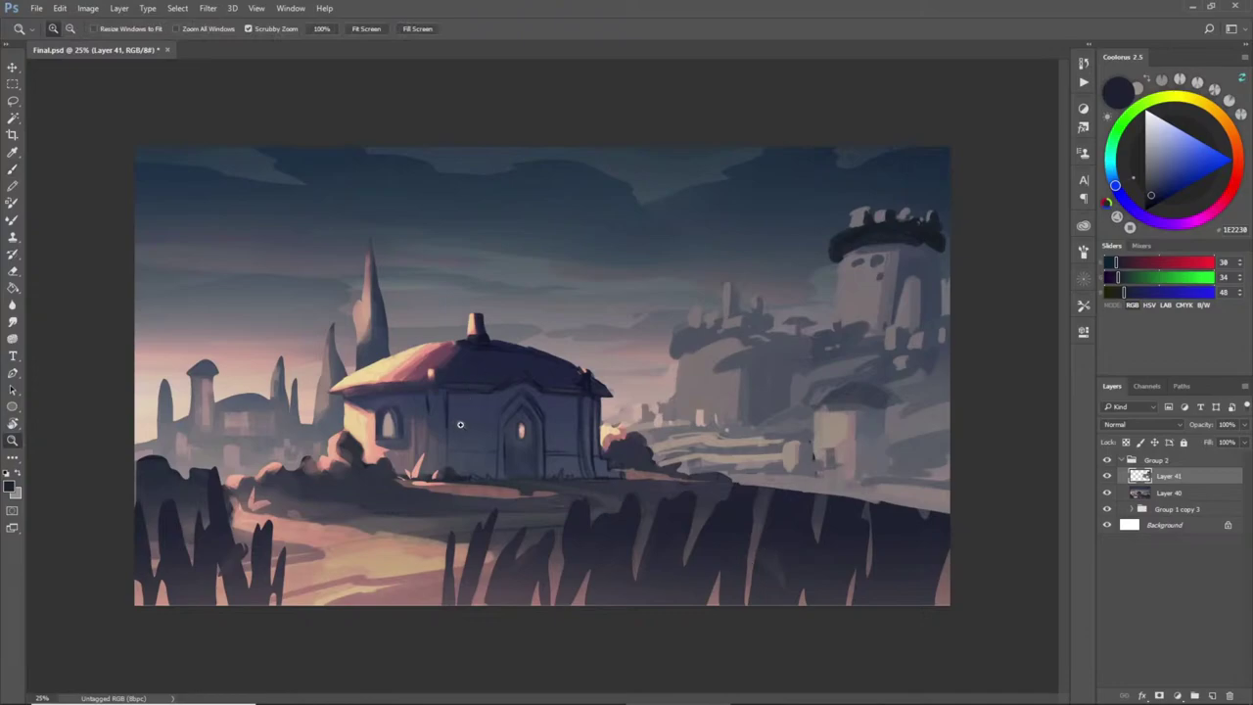
pyautogui.press('b')
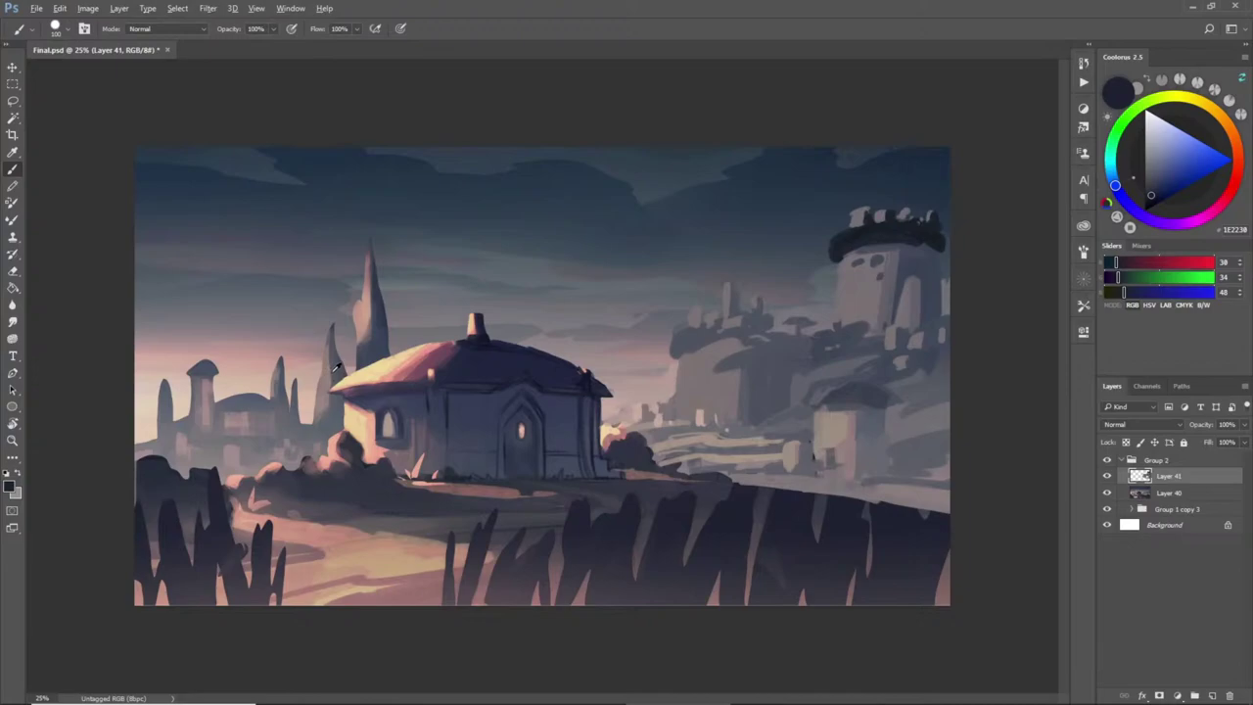
# - Paint a blocky grey stone building over the cypress closest to the house, shading it with sampled greys
pyautogui.keyDown('alt'); pyautogui.click(333, 360); pyautogui.keyUp('alt')
pyautogui.moveTo(323, 333)
pyautogui.mouseDown()
pyautogui.moveTo(351, 347)
pyautogui.moveTo(335, 347)
pyautogui.moveTo(346, 336)
pyautogui.moveTo(346, 370)
pyautogui.moveTo(312, 351)
pyautogui.moveTo(311, 391)
pyautogui.moveTo(323, 390)
pyautogui.moveTo(310, 431)
pyautogui.mouseUp()
pyautogui.keyDown('alt'); pyautogui.click(344, 360); pyautogui.keyUp('alt')
pyautogui.keyDown('alt'); pyautogui.click(329, 349); pyautogui.keyUp('alt')
pyautogui.keyDown('alt'); pyautogui.click(344, 359); pyautogui.keyUp('alt')
pyautogui.keyDown('alt'); pyautogui.click(323, 348); pyautogui.keyUp('alt')
pyautogui.keyDown('alt'); pyautogui.click(327, 413); pyautogui.keyUp('alt')
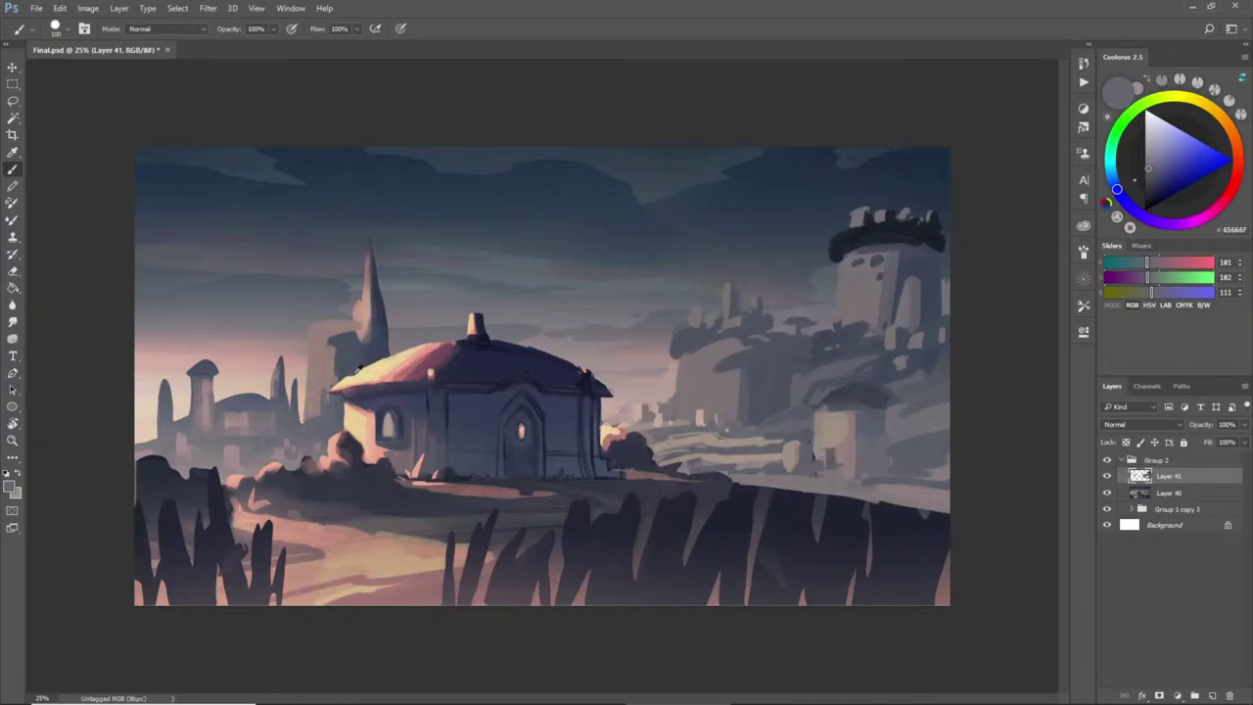
# - Rework the tall spire behind the house into a tower with a flat pinkish cap, undoing the last lit-side strokes
pyautogui.keyDown('alt'); pyautogui.click(357, 281); pyautogui.keyUp('alt')
pyautogui.moveTo(351, 262)
pyautogui.mouseDown()
pyautogui.moveTo(393, 261)
pyautogui.moveTo(362, 266)
pyautogui.moveTo(384, 303)
pyautogui.moveTo(392, 277)
pyautogui.moveTo(382, 344)
pyautogui.moveTo(366, 280)
pyautogui.moveTo(352, 298)
pyautogui.moveTo(359, 271)
pyautogui.mouseUp()
pyautogui.keyDown('alt'); pyautogui.click(378, 293); pyautogui.keyUp('alt')
pyautogui.keyDown('alt'); pyautogui.click(368, 324); pyautogui.keyUp('alt')
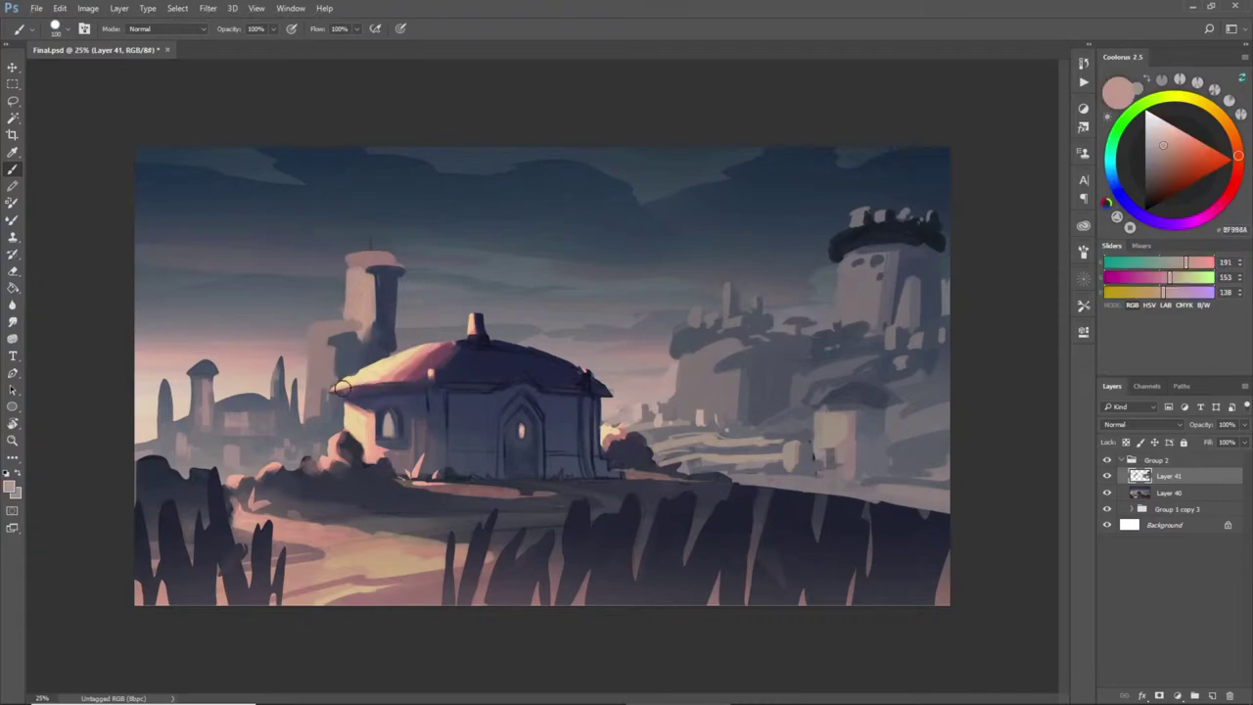
pyautogui.hotkey('ctrl', 'z')
pyautogui.hotkey('ctrl', 'z')
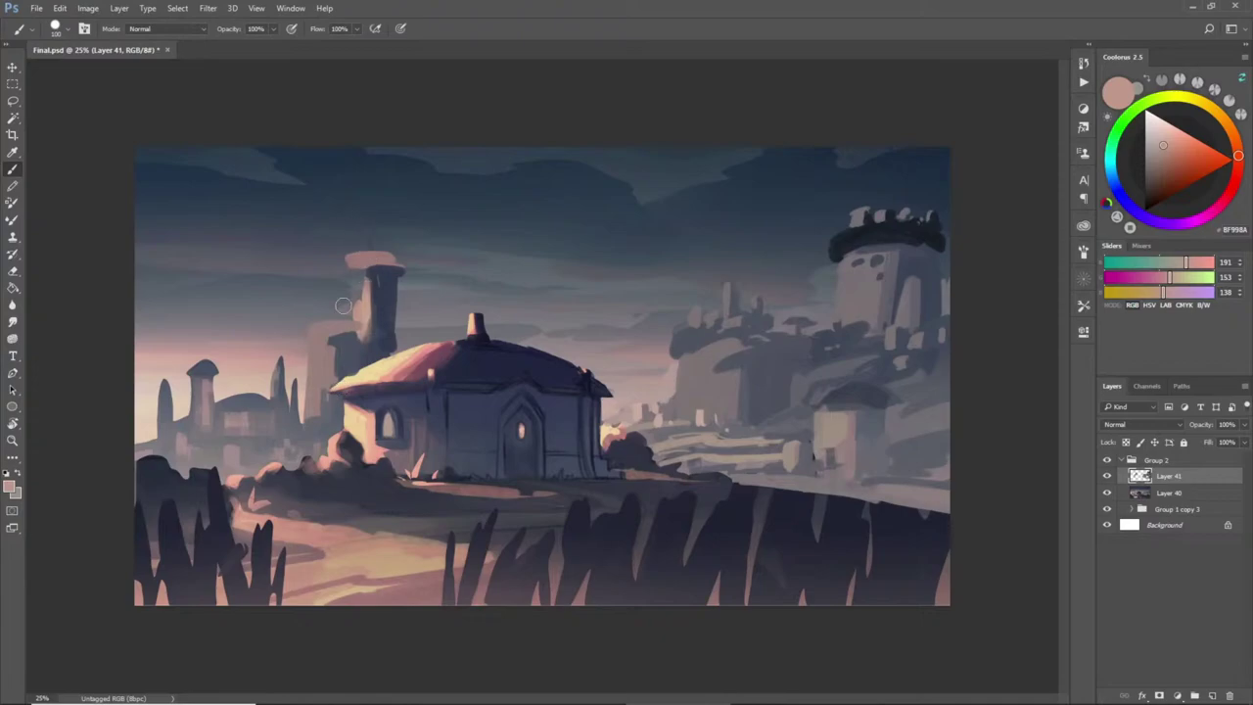
# - Repaint the lit side of the tower behind the house and darken its cap with sampled greys and warm tones
pyautogui.keyDown('alt'); pyautogui.click(384, 266); pyautogui.keyUp('alt')
pyautogui.keyDown('alt'); pyautogui.click(374, 324); pyautogui.keyUp('alt')
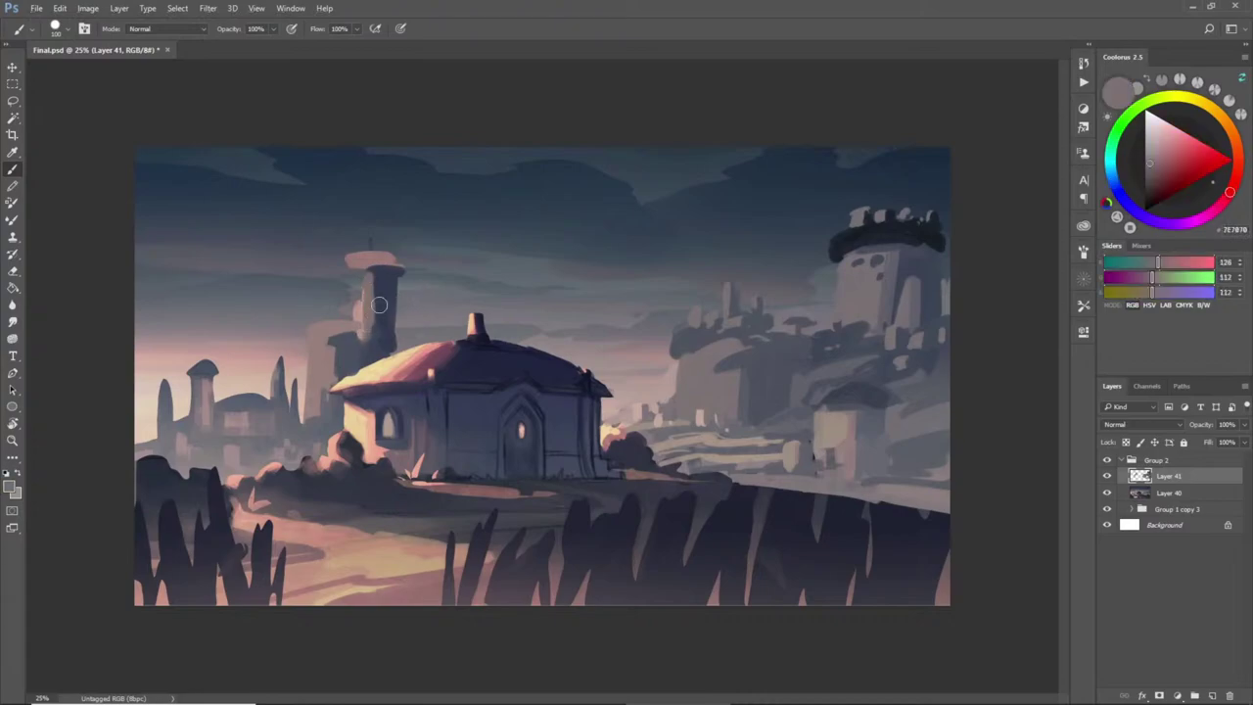
pyautogui.keyDown('alt'); pyautogui.click(382, 265); pyautogui.keyUp('alt')
pyautogui.moveTo(349, 269)
pyautogui.mouseDown()
pyautogui.moveTo(394, 265)
pyautogui.moveTo(364, 261)
pyautogui.moveTo(349, 278)
pyautogui.moveTo(358, 297)
pyautogui.mouseUp()
pyautogui.keyDown('alt'); pyautogui.click(354, 255); pyautogui.keyUp('alt')
pyautogui.keyDown('alt'); pyautogui.click(369, 281); pyautogui.keyUp('alt')
pyautogui.keyDown('alt'); pyautogui.click(353, 301); pyautogui.keyUp('alt')
pyautogui.keyDown('alt'); pyautogui.click(372, 311); pyautogui.keyUp('alt')
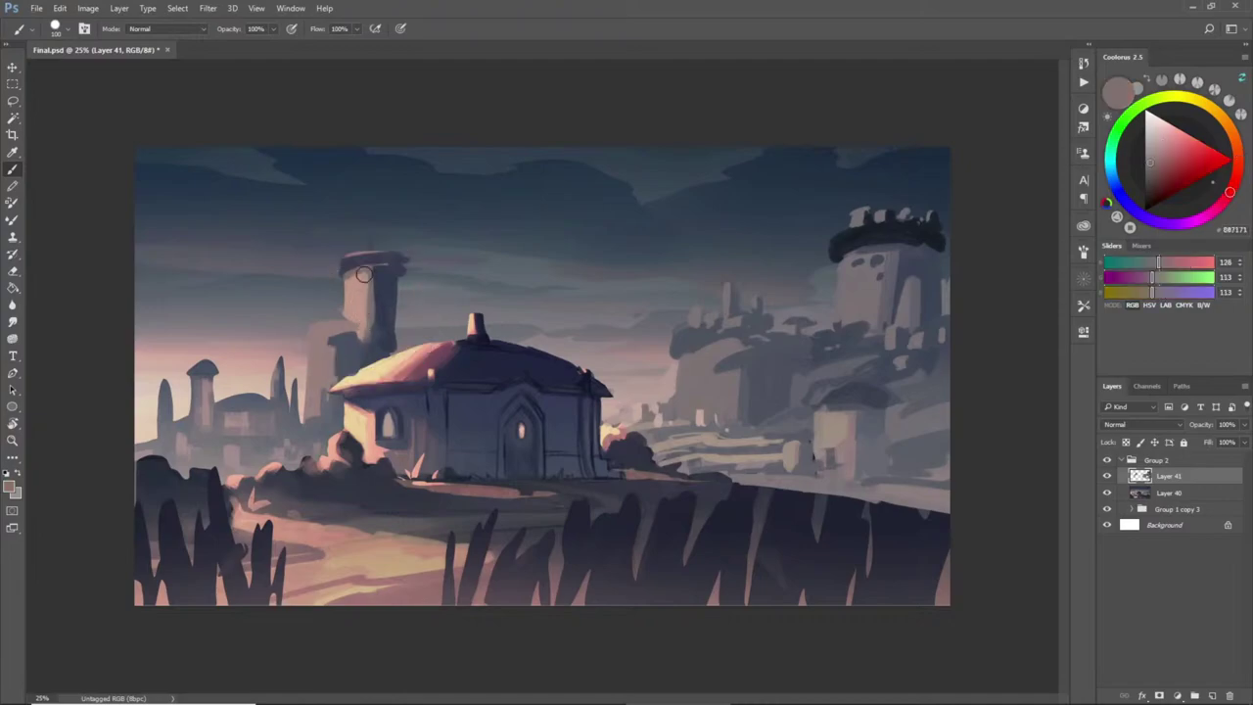
# - Deepen the shadow side of the tower behind the house and widen its base with sampled dark blues
pyautogui.keyDown('alt'); pyautogui.click(389, 312); pyautogui.keyUp('alt')
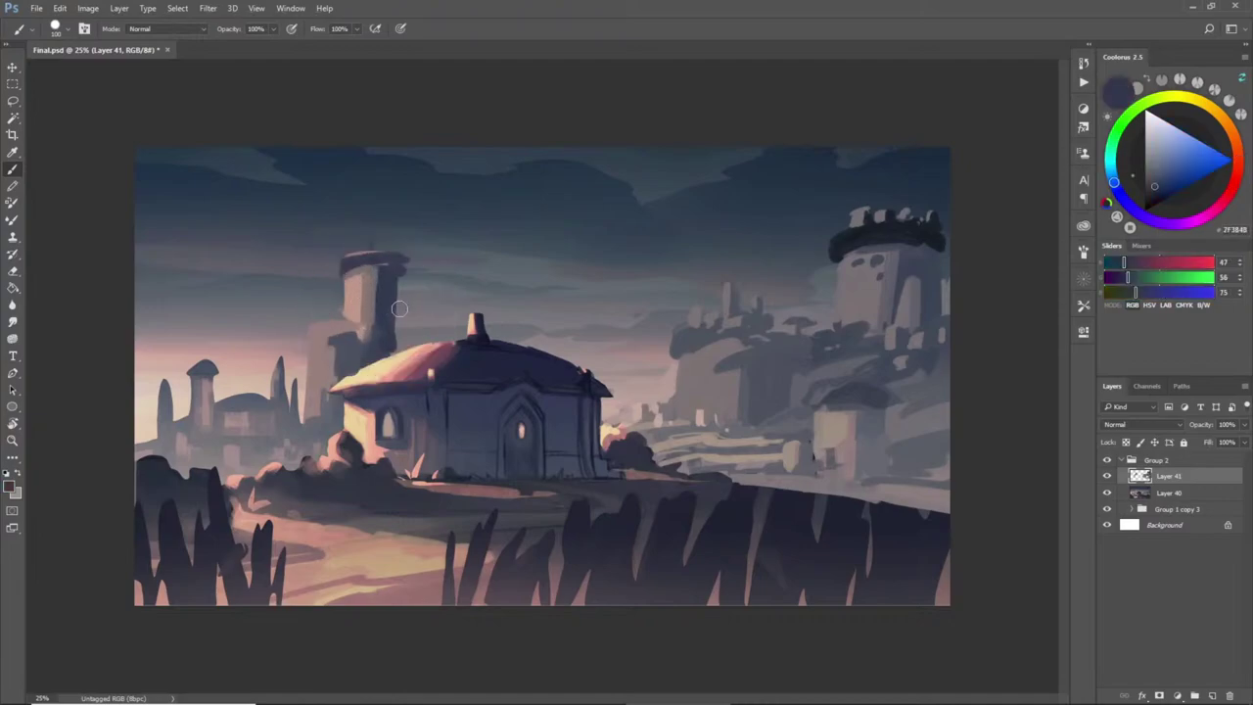
pyautogui.keyDown('alt'); pyautogui.click(386, 306); pyautogui.keyUp('alt')
pyautogui.keyDown('alt'); pyautogui.click(411, 276); pyautogui.keyUp('alt')
pyautogui.keyDown('alt'); pyautogui.click(400, 290); pyautogui.keyUp('alt')
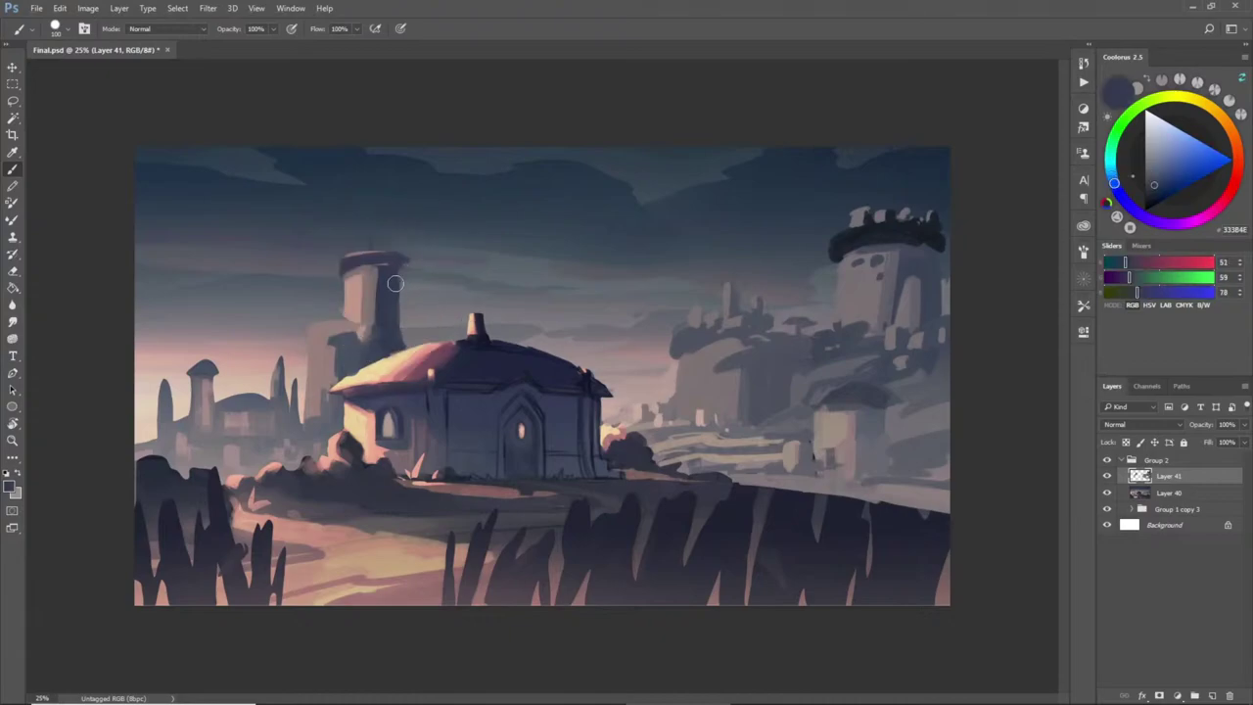
pyautogui.keyDown('alt'); pyautogui.click(394, 301); pyautogui.keyUp('alt')
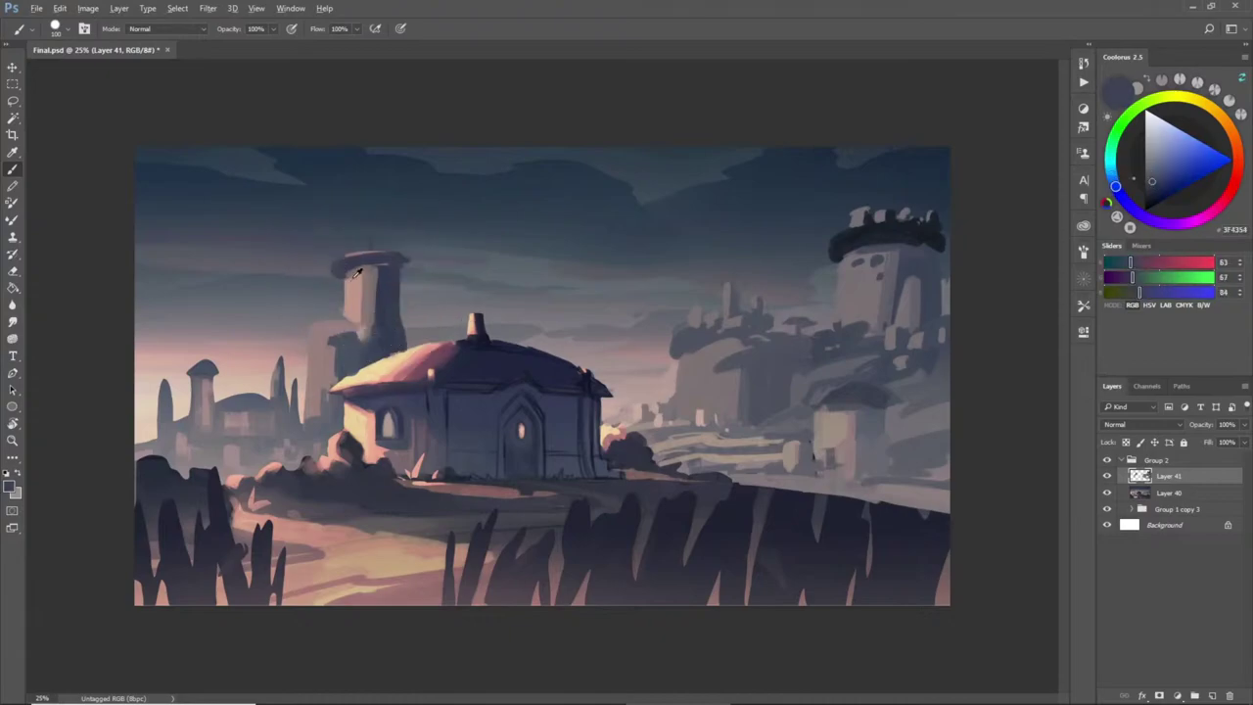
# - Reshape the overhanging cap of the tower behind the house with sampled blue-greys and sky colours
pyautogui.keyDown('alt'); pyautogui.click(340, 274); pyautogui.keyUp('alt')
pyautogui.keyDown('alt'); pyautogui.click(359, 272); pyautogui.keyUp('alt')
pyautogui.keyDown('alt'); pyautogui.click(387, 240); pyautogui.keyUp('alt')
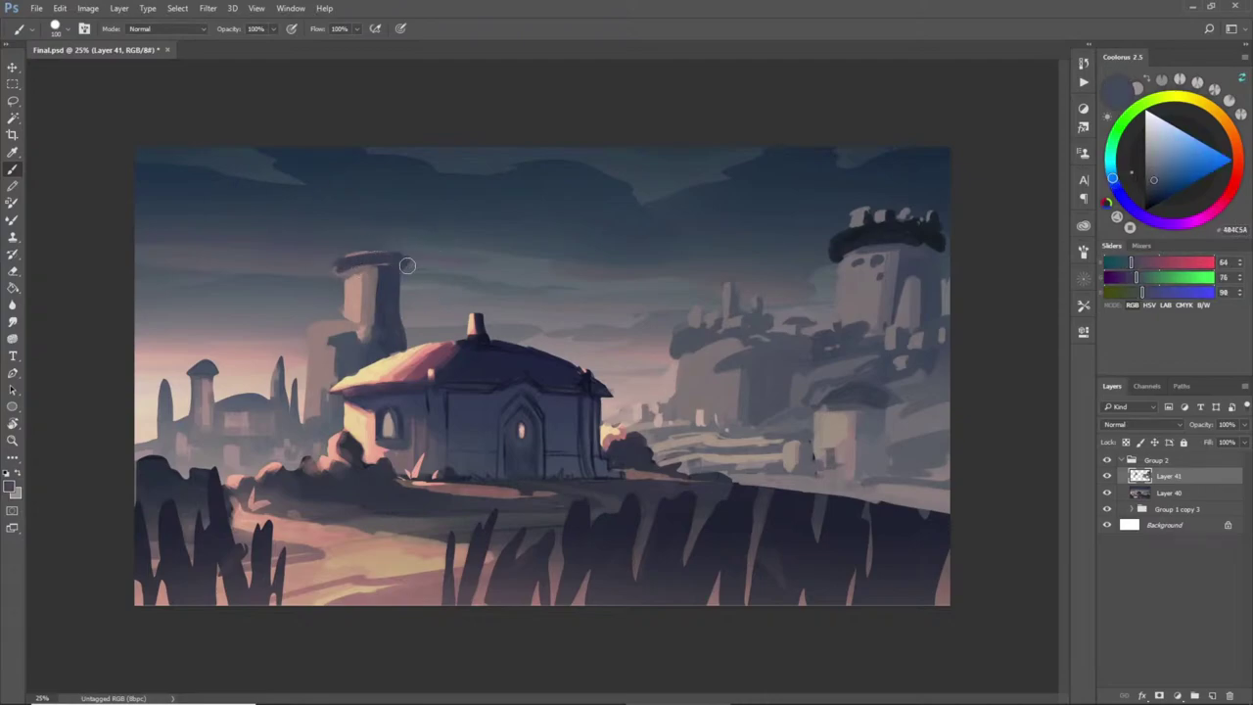
pyautogui.keyDown('alt'); pyautogui.click(406, 254); pyautogui.keyUp('alt')
pyautogui.keyDown('alt'); pyautogui.click(326, 261); pyautogui.keyUp('alt')
pyautogui.keyDown('alt'); pyautogui.click(408, 256); pyautogui.keyUp('alt')
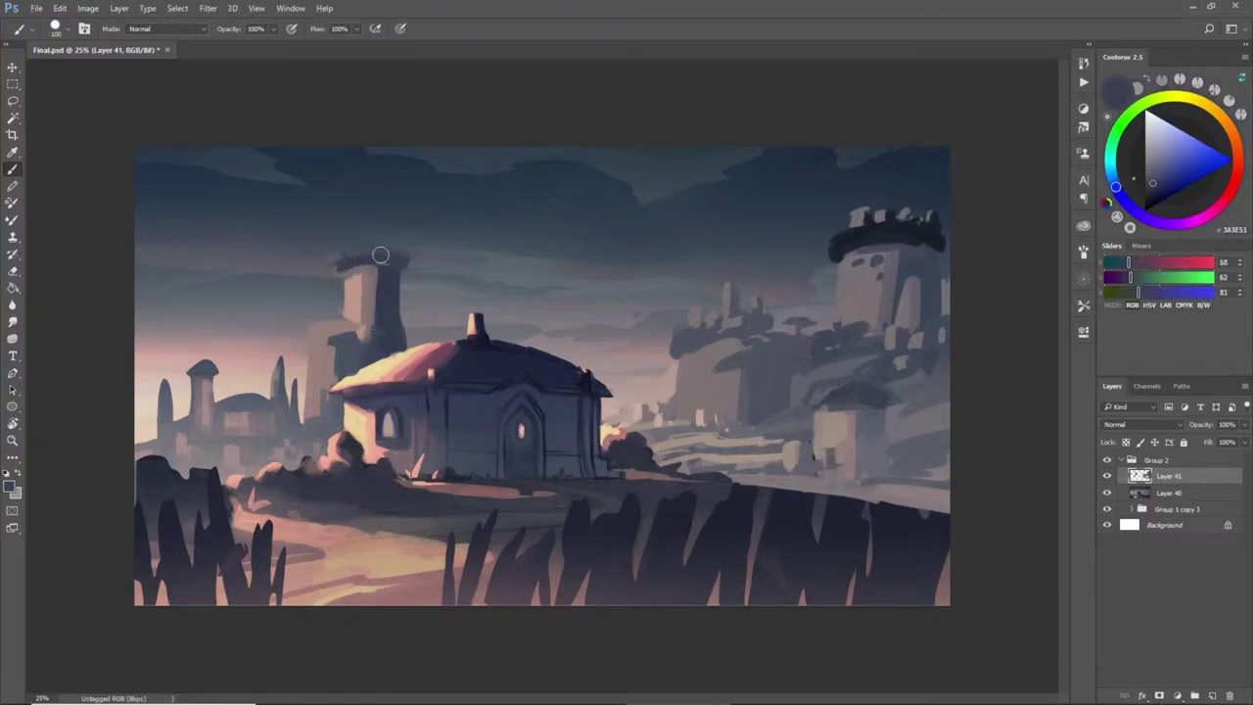
# - Clean up the underside of the tower's cap and the edge between its lit and shaded faces
pyautogui.keyDown('alt'); pyautogui.click(402, 267); pyautogui.keyUp('alt')
pyautogui.keyDown('alt'); pyautogui.click(373, 263); pyautogui.keyUp('alt')
pyautogui.moveTo(342, 270)
pyautogui.mouseDown()
pyautogui.moveTo(389, 270)
pyautogui.moveTo(375, 289)
pyautogui.mouseUp()
pyautogui.keyDown('alt'); pyautogui.click(394, 274); pyautogui.keyUp('alt')
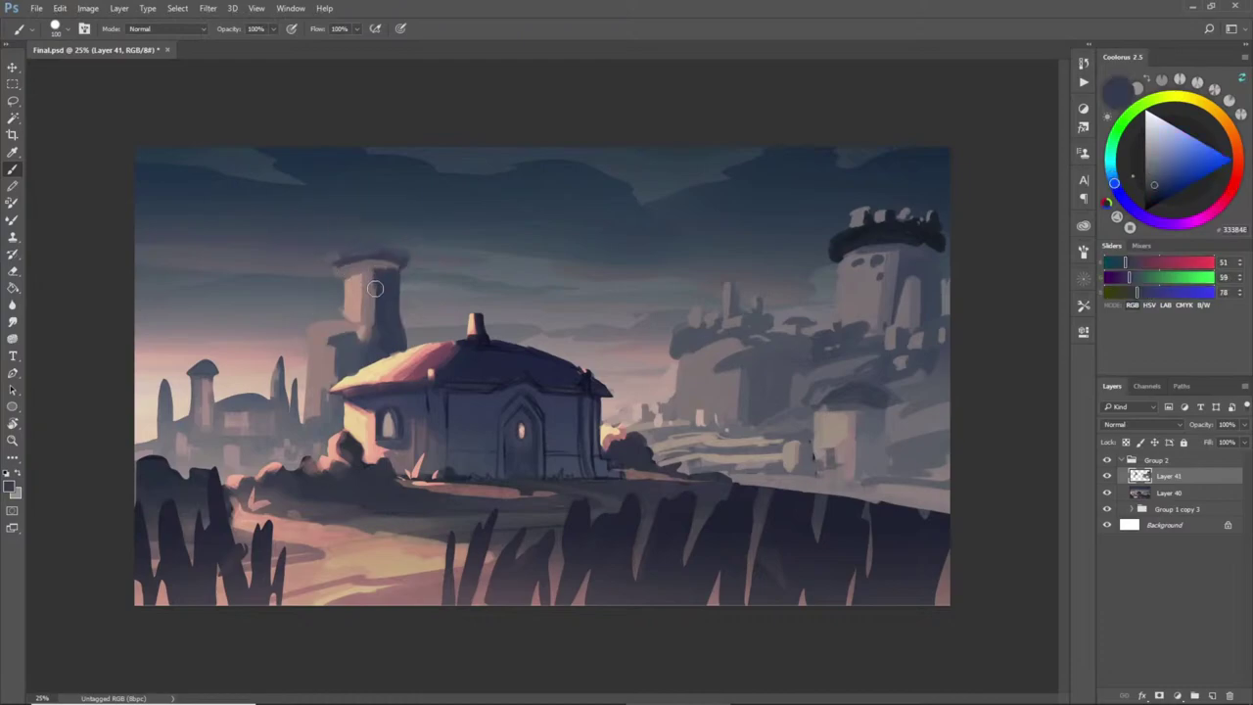
pyautogui.keyDown('alt'); pyautogui.click(369, 278); pyautogui.keyUp('alt')
# - Paint an overhanging ledge on the lower stone building beside the tower and shade the wall beneath it
pyautogui.keyDown('alt'); pyautogui.click(324, 335); pyautogui.keyUp('alt')
pyautogui.moveTo(322, 335)
pyautogui.mouseDown()
pyautogui.moveTo(348, 334)
pyautogui.moveTo(307, 344)
pyautogui.moveTo(319, 342)
pyautogui.moveTo(294, 332)
pyautogui.moveTo(368, 327)
pyautogui.moveTo(343, 354)
pyautogui.mouseUp()
pyautogui.keyDown('alt'); pyautogui.click(324, 342); pyautogui.keyUp('alt')
pyautogui.keyDown('alt'); pyautogui.click(330, 342); pyautogui.keyUp('alt')
pyautogui.keyDown('alt'); pyautogui.click(318, 343); pyautogui.keyUp('alt')
pyautogui.keyDown('alt'); pyautogui.click(329, 334); pyautogui.keyUp('alt')
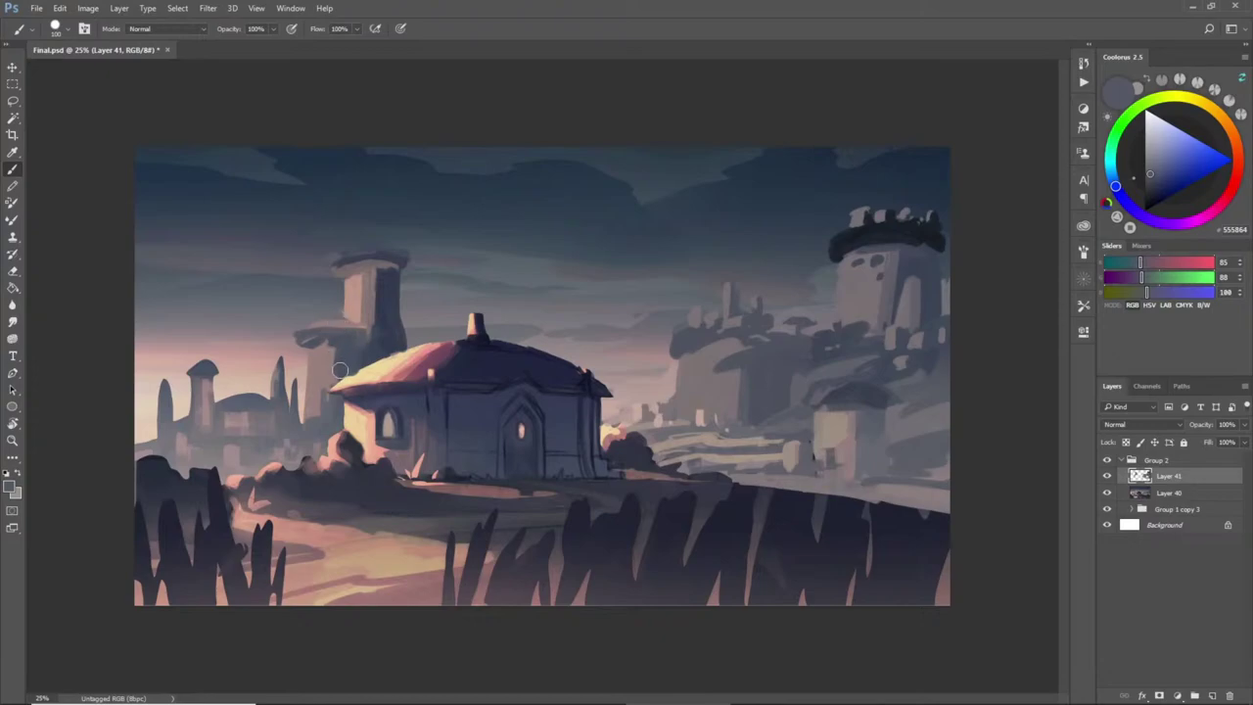
# - Paint a sloping hillside over the distant village and domed building with sampled pinkish greys
pyautogui.keyDown('alt'); pyautogui.click(297, 416); pyautogui.keyUp('alt')
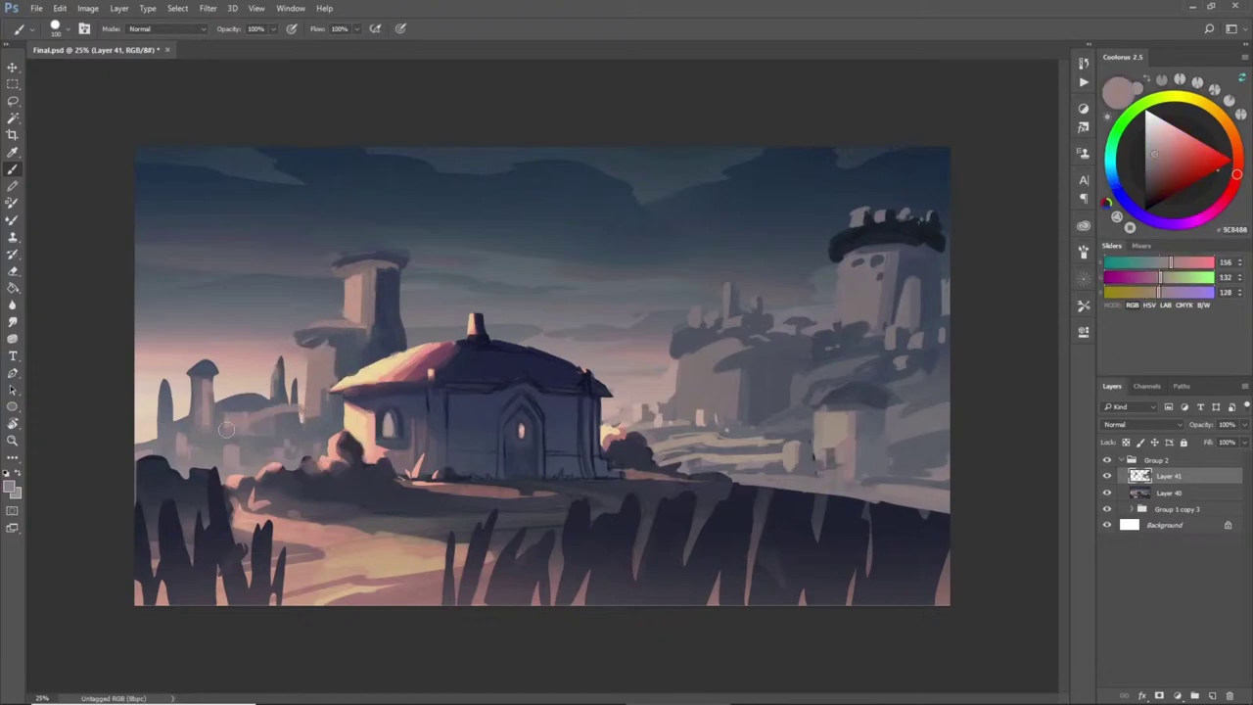
pyautogui.keyDown('alt'); pyautogui.click(193, 441); pyautogui.keyUp('alt')
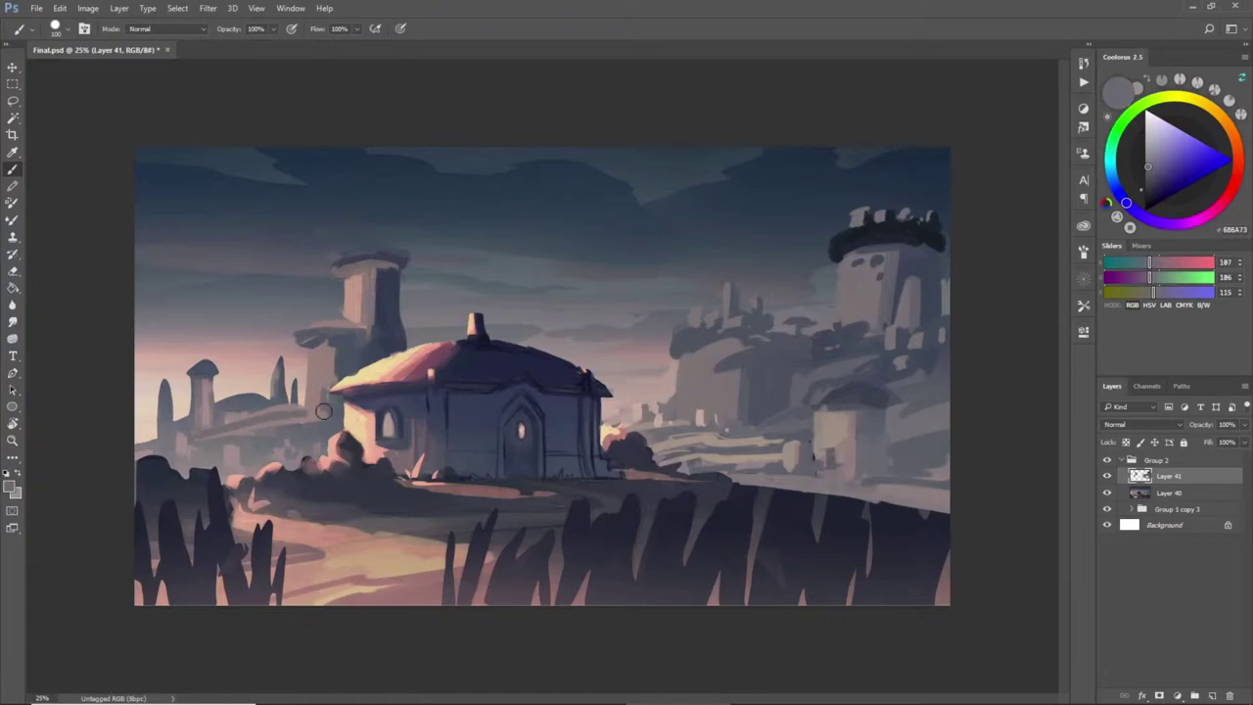
pyautogui.keyDown('alt'); pyautogui.click(288, 421); pyautogui.keyUp('alt')
pyautogui.moveTo(193, 438); pyautogui.dragTo(324, 427)
# - Extend the hillside toward the canvas edge and soften its slope with sampled greys and mauves
pyautogui.keyDown('alt'); pyautogui.click(246, 455); pyautogui.keyUp('alt')
pyautogui.moveTo(210, 450)
pyautogui.mouseDown()
pyautogui.moveTo(186, 453)
pyautogui.moveTo(320, 439)
pyautogui.moveTo(221, 467)
pyautogui.moveTo(325, 441)
pyautogui.moveTo(179, 455)
pyautogui.moveTo(182, 473)
pyautogui.moveTo(216, 463)
pyautogui.moveTo(144, 453)
pyautogui.moveTo(223, 447)
pyautogui.moveTo(159, 447)
pyautogui.moveTo(181, 432)
pyautogui.mouseUp()
pyautogui.keyDown('alt'); pyautogui.click(233, 456); pyautogui.keyUp('alt')
pyautogui.keyDown('alt'); pyautogui.click(211, 440); pyautogui.keyUp('alt')
pyautogui.keyDown('alt'); pyautogui.click(163, 438); pyautogui.keyUp('alt')
# - Reduce the brush and paint a dark bushy ridge along the hillside up to the lower stone building
pyautogui.press('[')
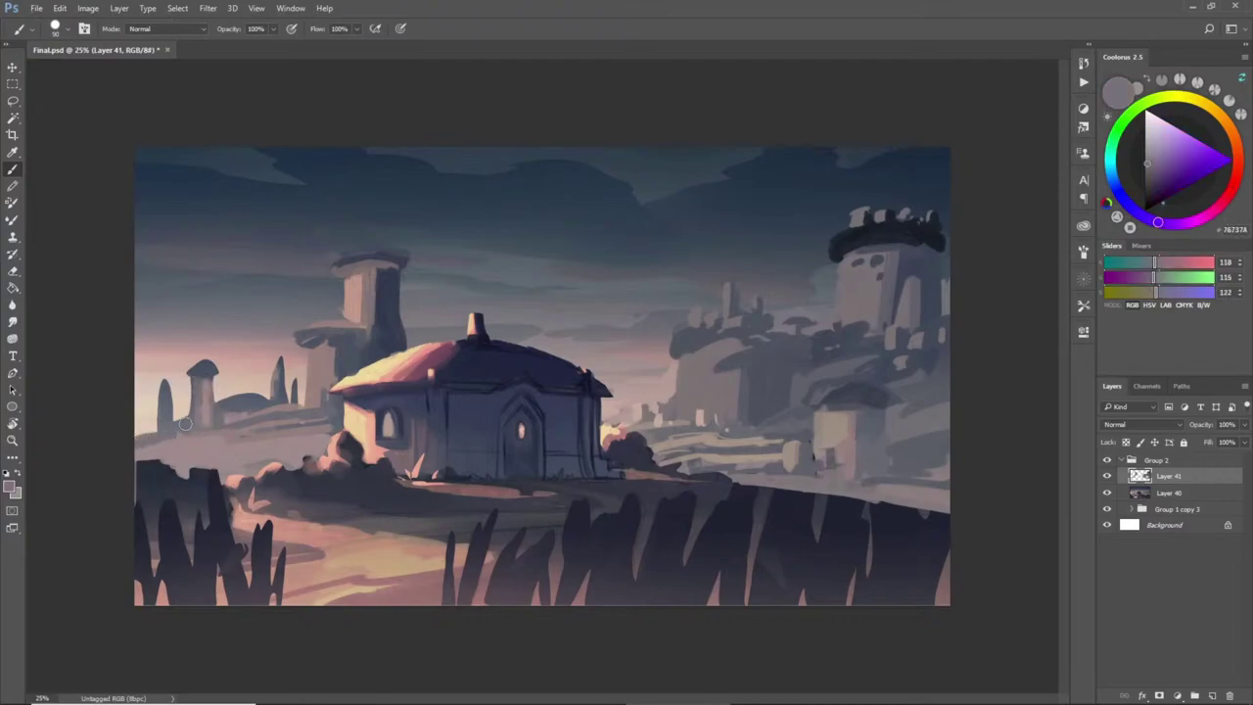
pyautogui.keyDown('alt'); pyautogui.click(261, 394); pyautogui.keyUp('alt')
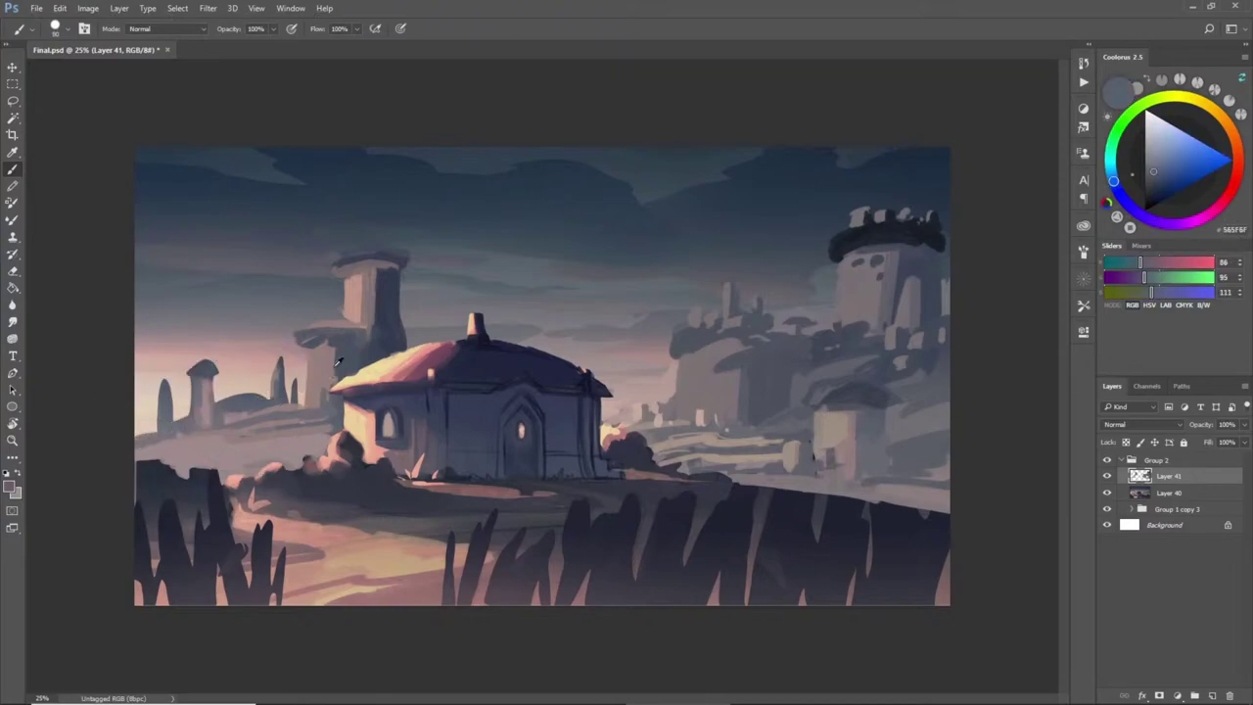
pyautogui.keyDown('alt'); pyautogui.click(304, 407); pyautogui.keyUp('alt')
pyautogui.keyDown('alt'); pyautogui.click(293, 401); pyautogui.keyUp('alt')
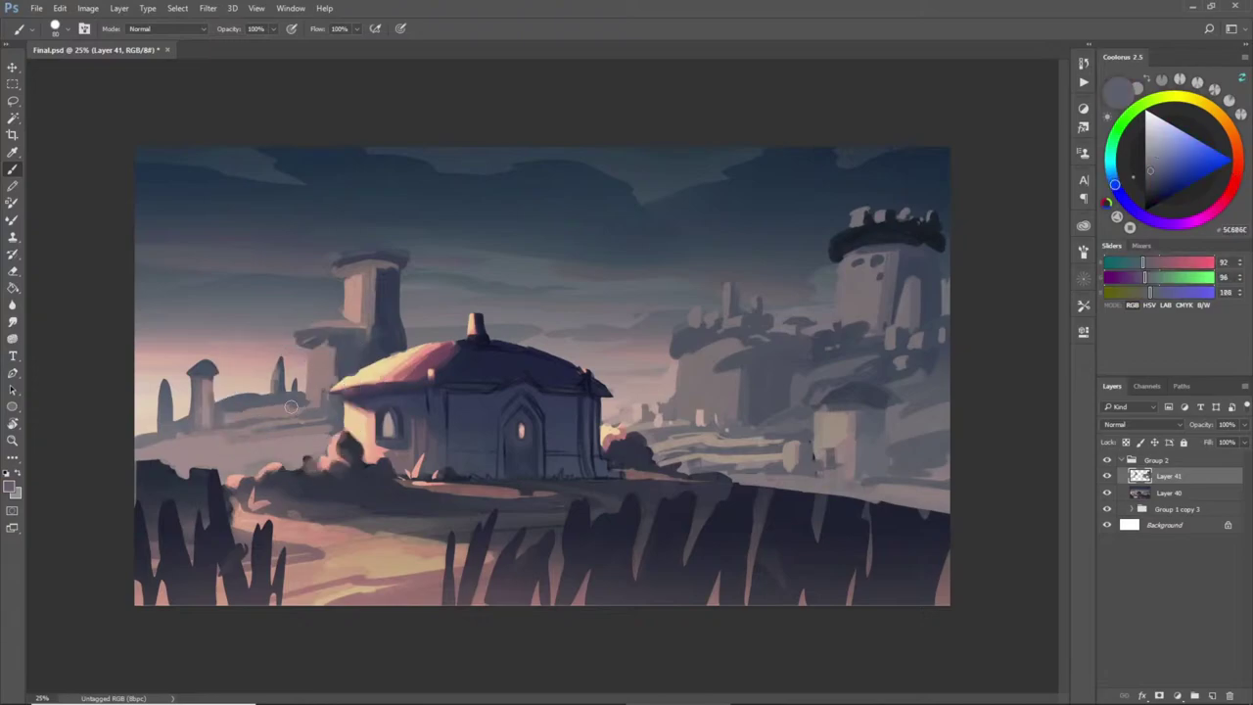
# - Enlarge the brush to 125 and paint out the small capped tower and cypresses on the horizon with sampled pale sky colours
pyautogui.keyDown('alt'); pyautogui.click(260, 385); pyautogui.keyUp('alt')
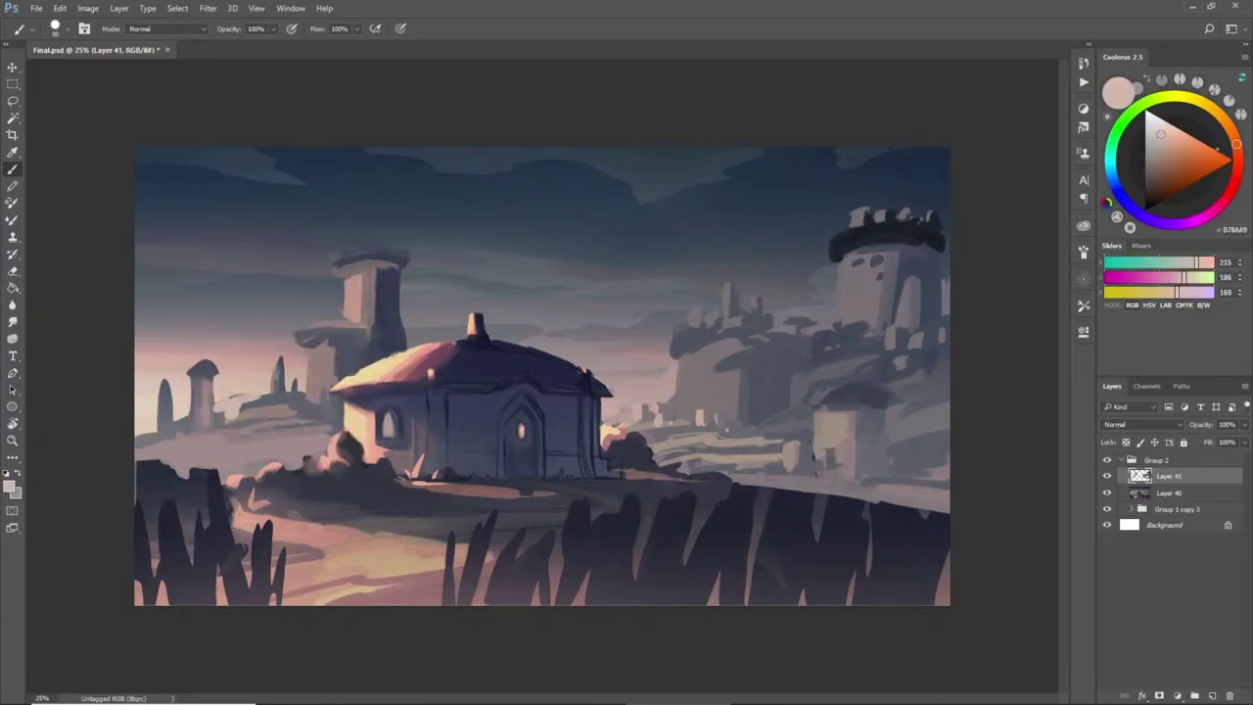
pyautogui.press(']')
pyautogui.press(']')
pyautogui.press(']')
pyautogui.keyDown('alt'); pyautogui.click(149, 406); pyautogui.keyUp('alt')
pyautogui.moveTo(156, 405)
pyautogui.mouseDown()
pyautogui.moveTo(209, 419)
pyautogui.moveTo(176, 420)
pyautogui.moveTo(154, 382)
pyautogui.moveTo(203, 371)
pyautogui.mouseUp()
# - Cover the remaining horizon tower and cypresses with sampled sky colours, blending the pale glow down to the hillside ridge
pyautogui.keyDown('alt'); pyautogui.click(207, 360); pyautogui.keyUp('alt')
pyautogui.keyDown('alt'); pyautogui.click(256, 383); pyautogui.keyUp('alt')
pyautogui.moveTo(295, 382)
pyautogui.mouseDown()
pyautogui.moveTo(269, 366)
pyautogui.moveTo(261, 376)
pyautogui.mouseUp()
pyautogui.keyDown('alt'); pyautogui.click(280, 361); pyautogui.keyUp('alt')
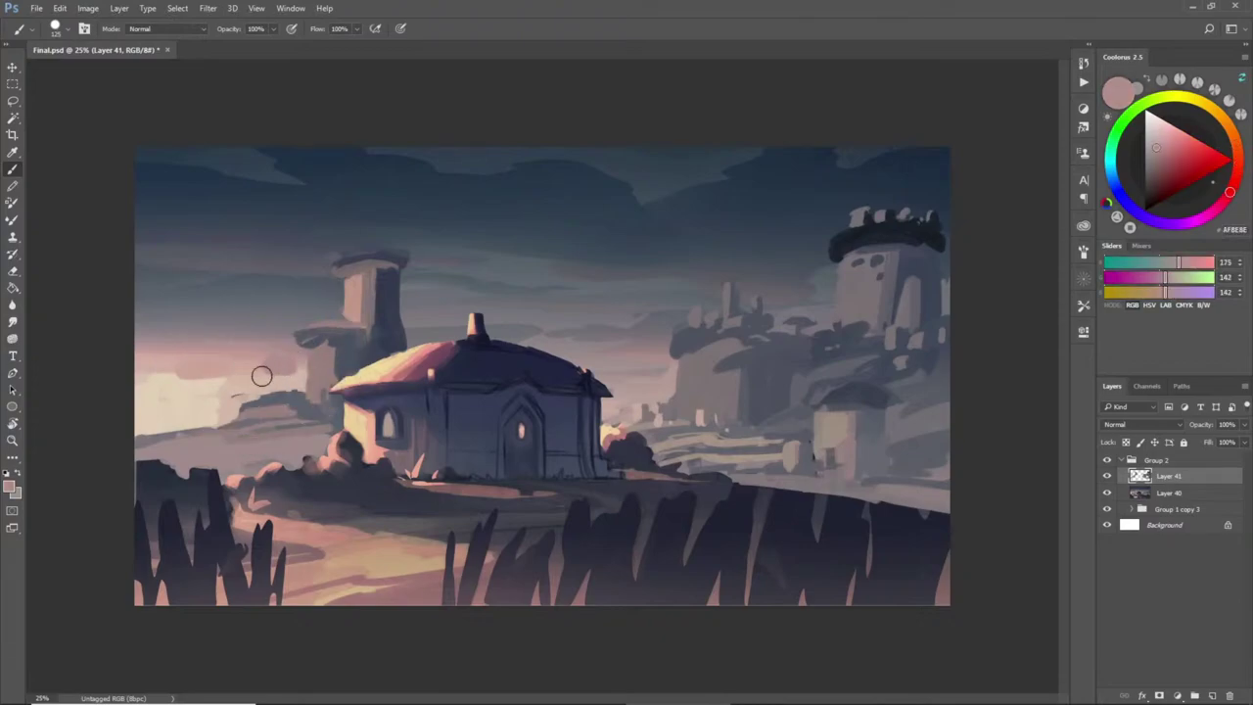
pyautogui.keyDown('alt'); pyautogui.click(256, 385); pyautogui.keyUp('alt')
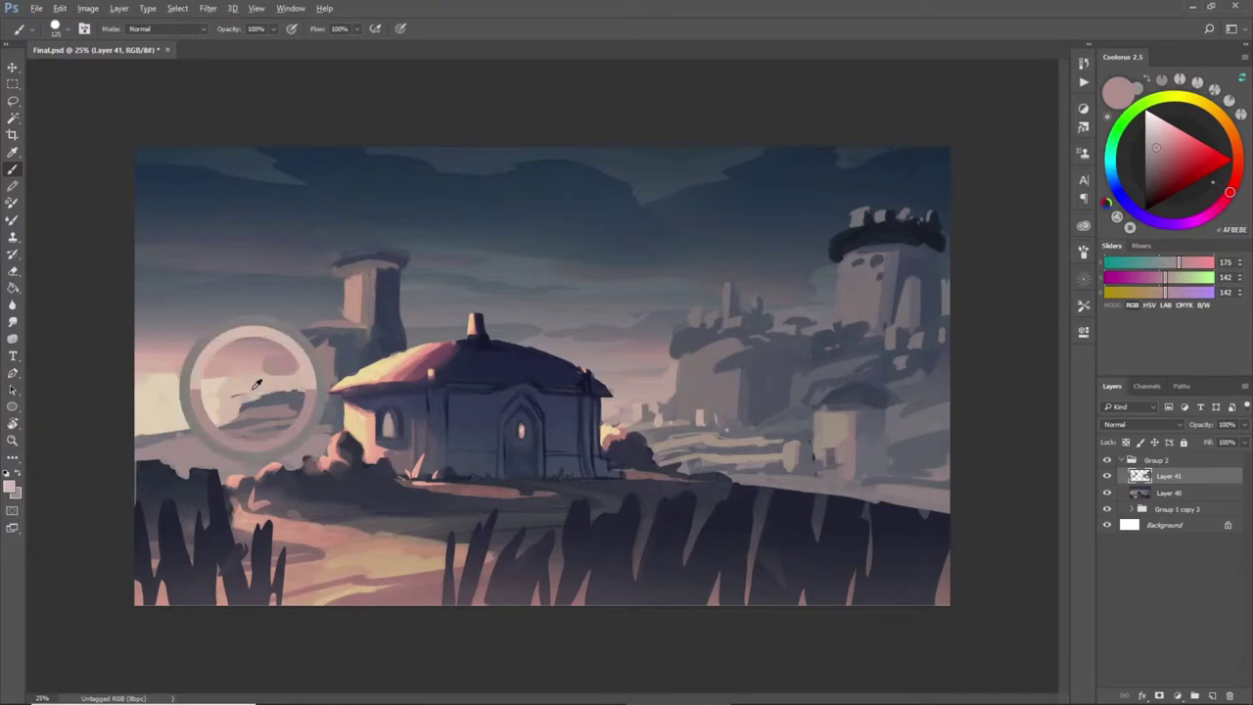
pyautogui.keyDown('alt'); pyautogui.click(212, 395); pyautogui.keyUp('alt')
pyautogui.moveTo(236, 395); pyautogui.dragTo(218, 408)
pyautogui.keyDown('alt'); pyautogui.click(241, 396); pyautogui.keyUp('alt')
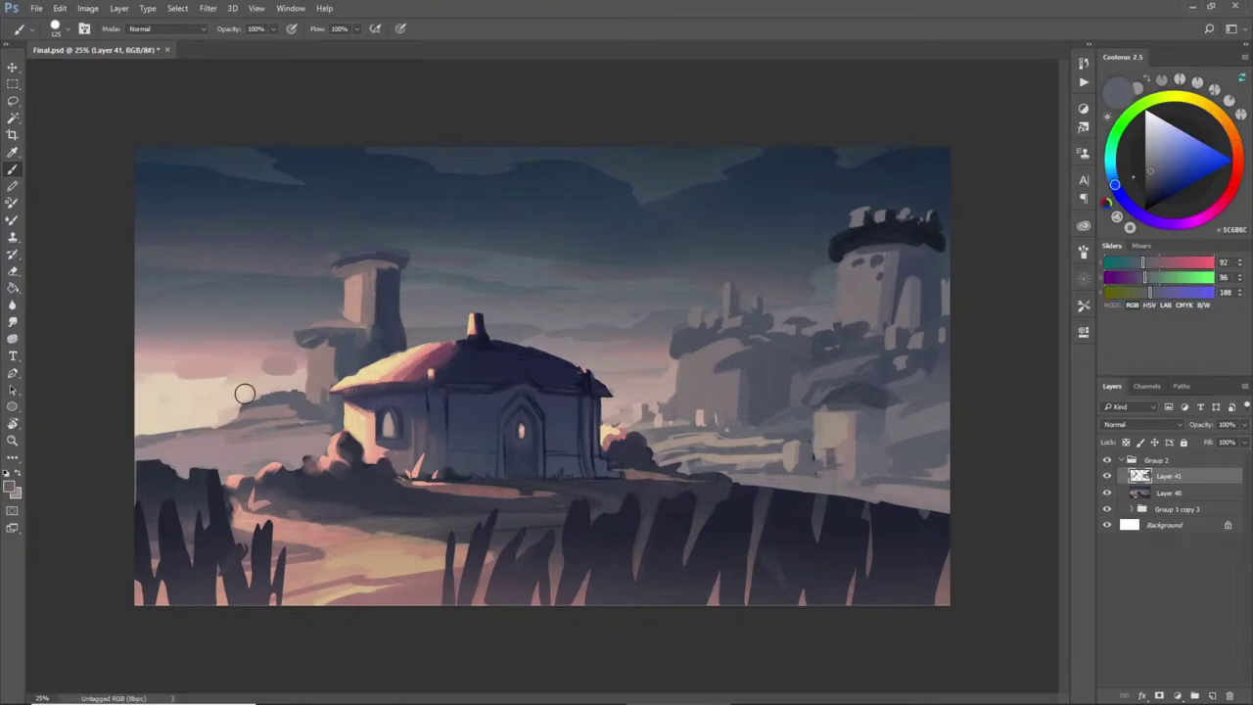
# - Reduce the brush to 40 and reshape the bushy hillside ridge beside the lower stone building with sampled greys
pyautogui.keyDown('alt'); pyautogui.click(317, 422); pyautogui.keyUp('alt')
pyautogui.moveTo(238, 409); pyautogui.dragTo(301, 391)
pyautogui.keyDown('alt'); pyautogui.click(270, 409); pyautogui.keyUp('alt')
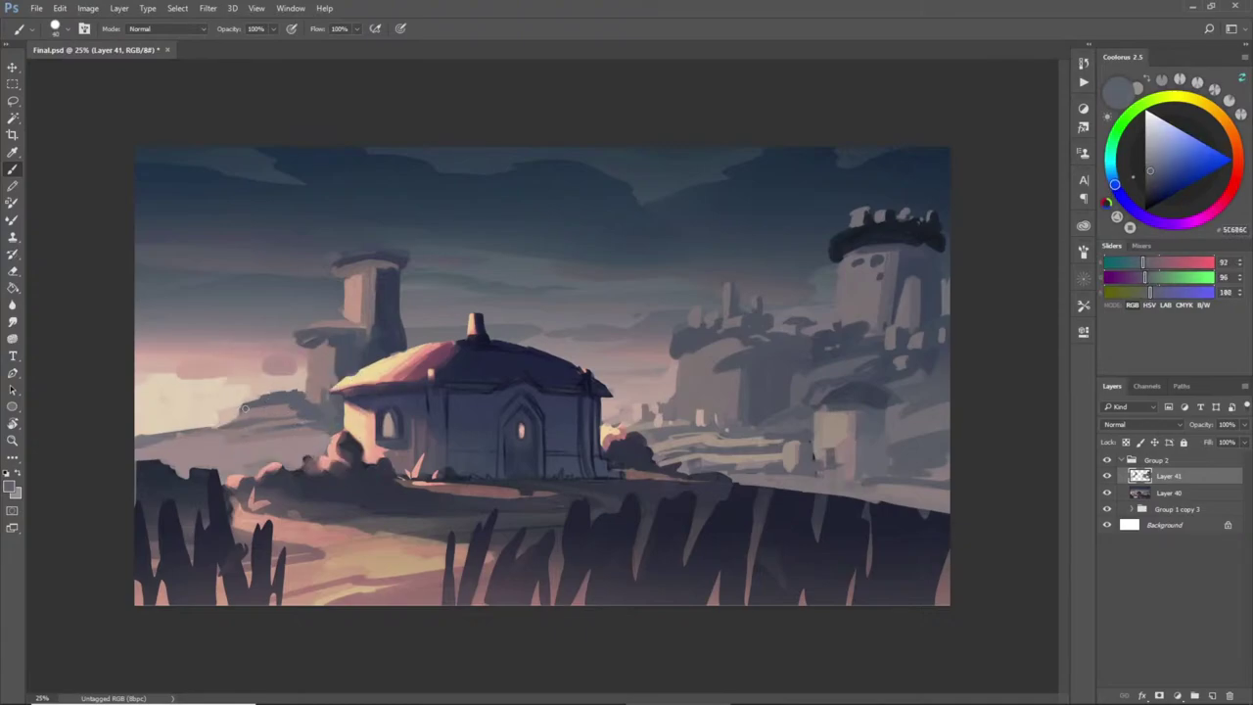
pyautogui.keyDown('alt'); pyautogui.click(306, 388); pyautogui.keyUp('alt')
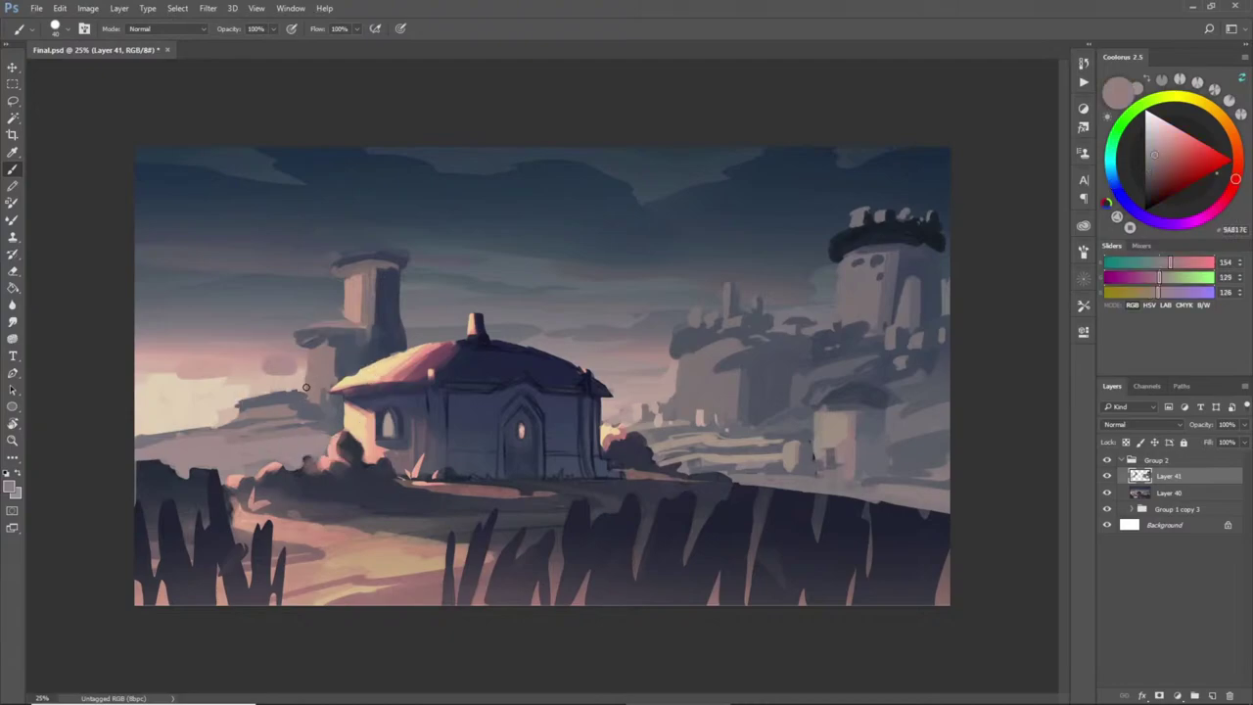
# - Break up the dark ledge at the foot of the tower behind the house with sampled stone and blue-grey tones
pyautogui.keyDown('alt'); pyautogui.click(354, 302); pyautogui.keyUp('alt')
pyautogui.keyDown('alt'); pyautogui.click(350, 308); pyautogui.keyUp('alt')
pyautogui.keyDown('alt'); pyautogui.click(344, 333); pyautogui.keyUp('alt')
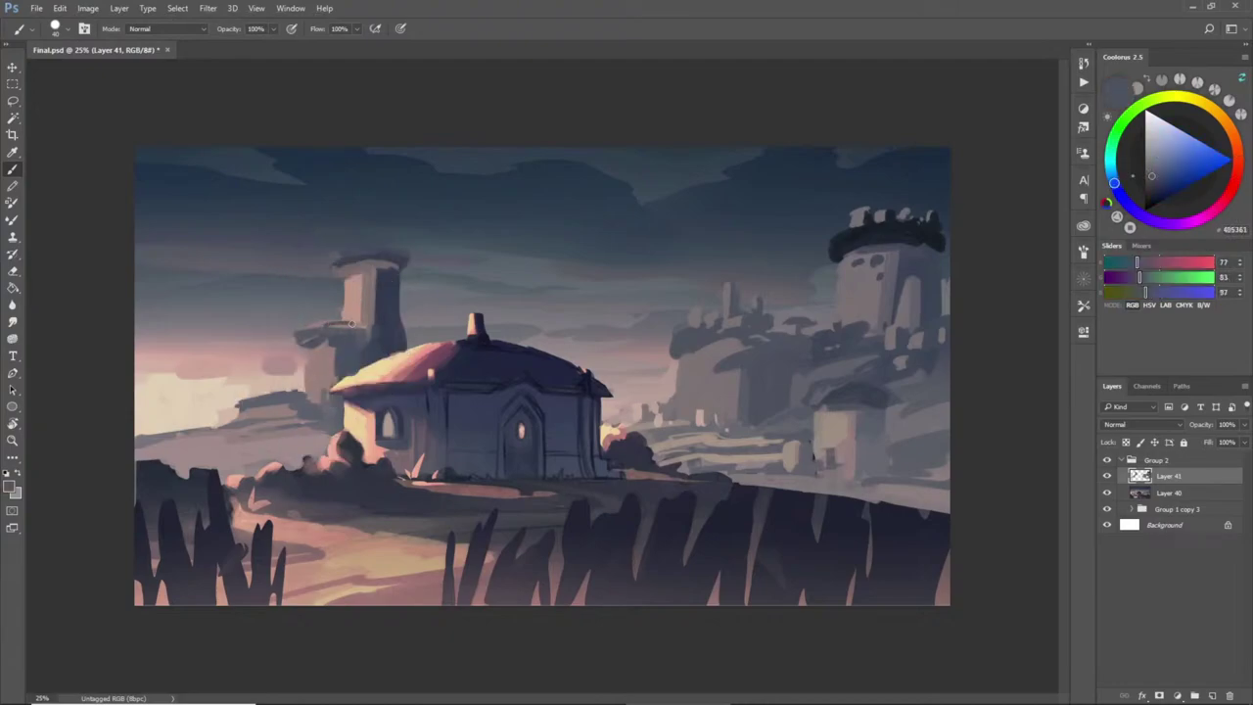
pyautogui.moveTo(358, 327); pyautogui.dragTo(371, 328)
# - Dab pale stones at that tower's foot and paint battlements on its top with grey sampled from the opposite castle
pyautogui.keyDown('alt'); pyautogui.click(247, 394); pyautogui.keyUp('alt')
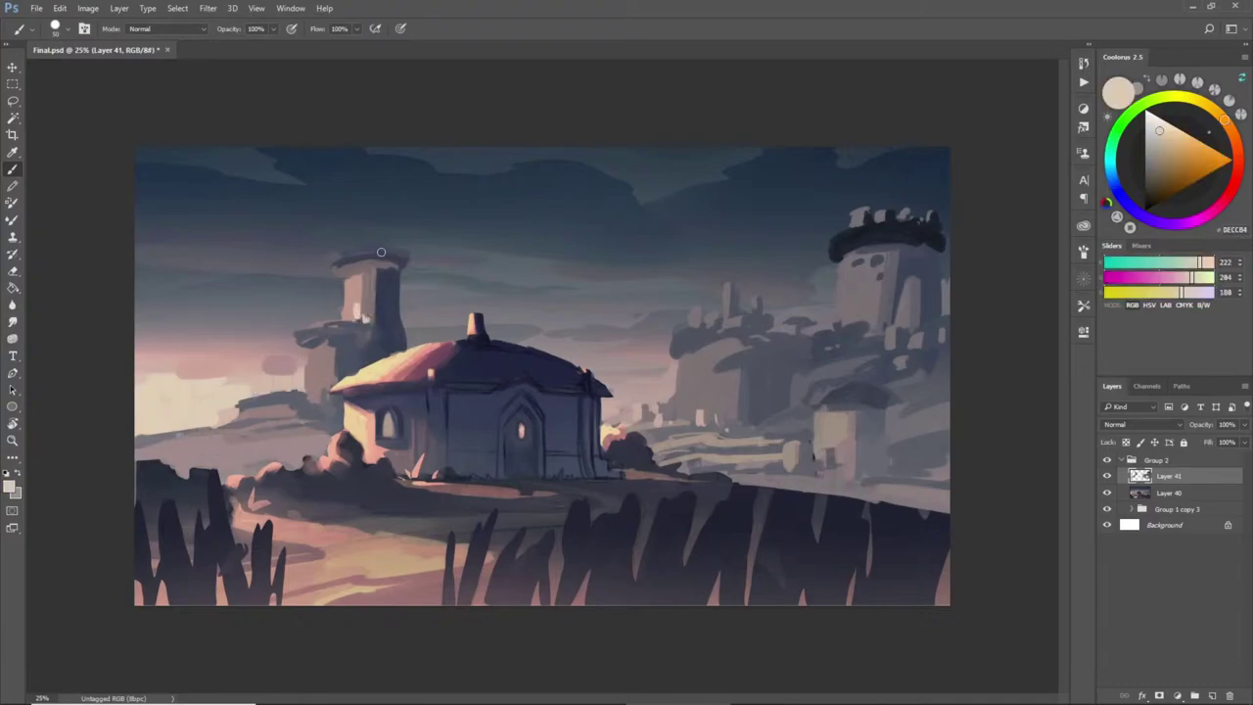
pyautogui.hotkey('ctrl', 'z')
pyautogui.keyDown('alt'); pyautogui.click(863, 213); pyautogui.keyUp('alt')
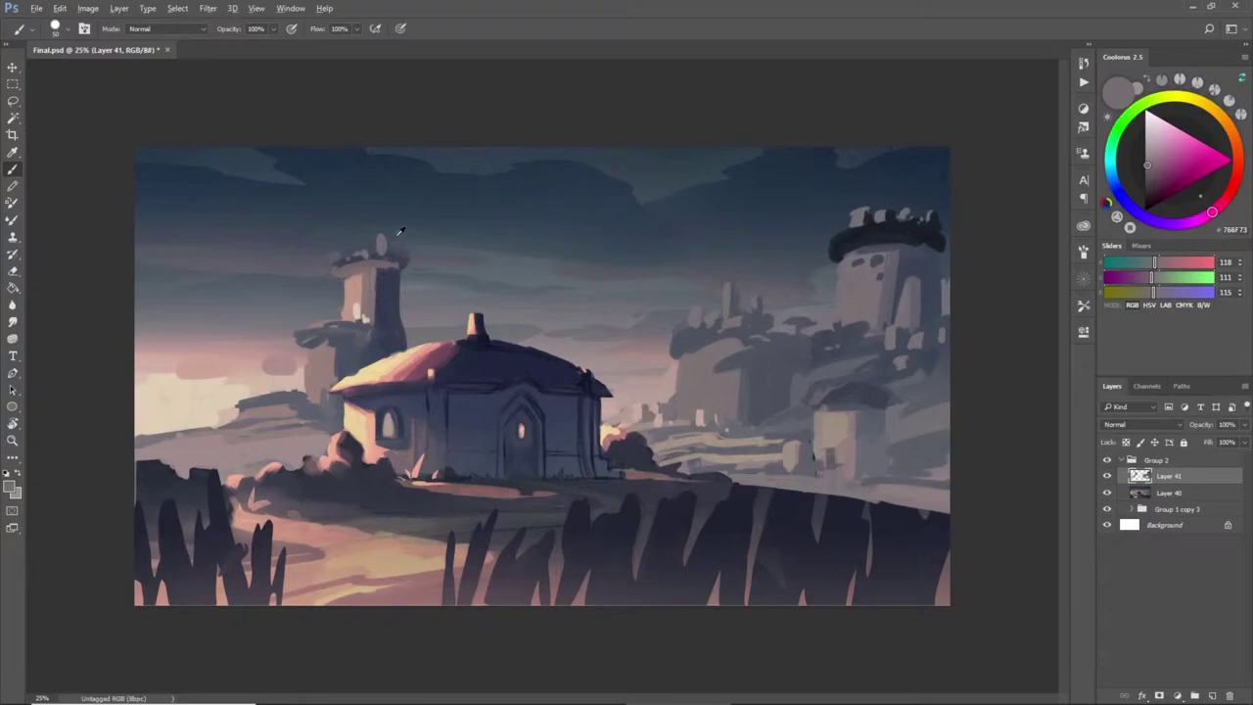
pyautogui.keyDown('alt'); pyautogui.click(387, 253); pyautogui.keyUp('alt')
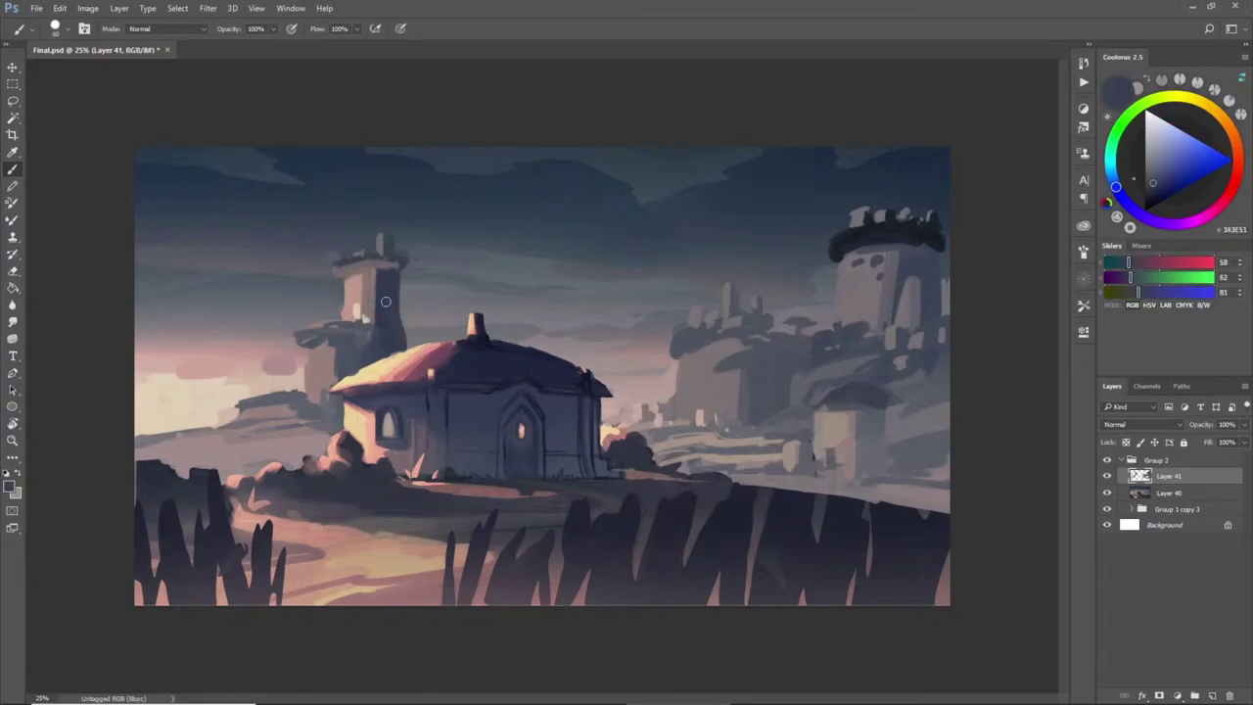
# - Paint alternating light and dark masonry bands around the tower shaft using its sampled pinkish and shadow colours
pyautogui.keyDown('alt'); pyautogui.click(372, 270); pyautogui.keyUp('alt')
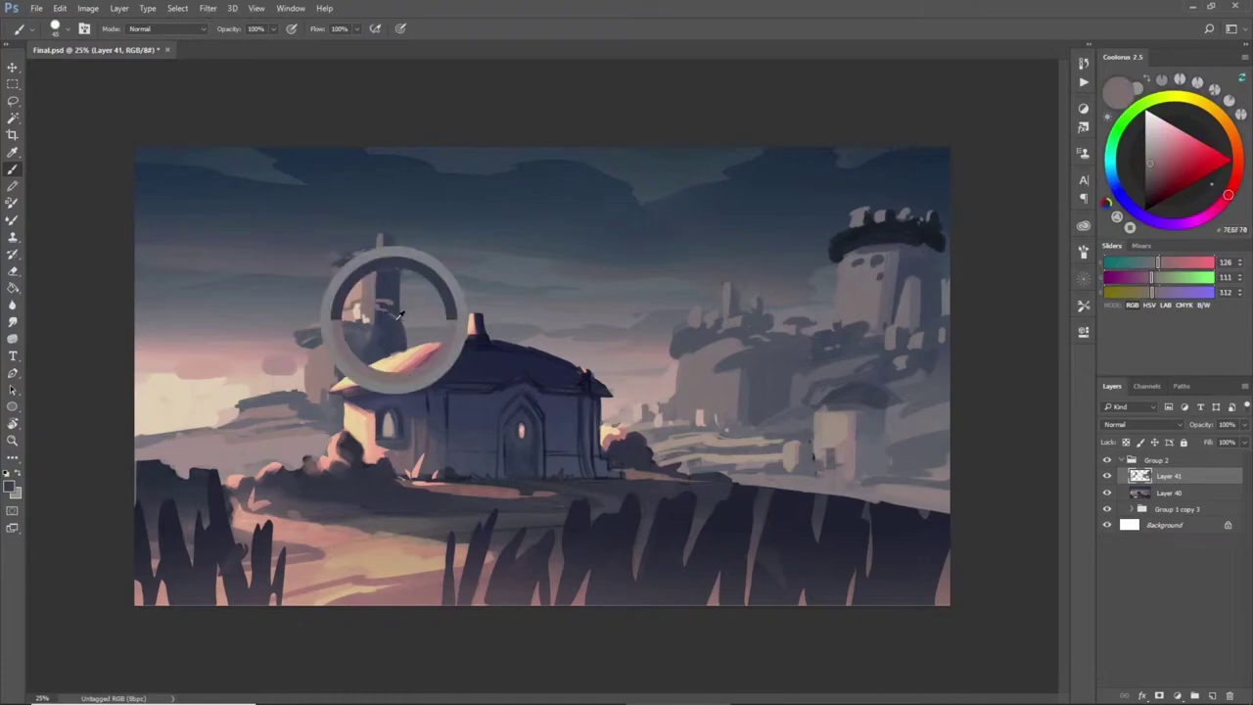
pyautogui.keyDown('alt'); pyautogui.click(383, 304); pyautogui.keyUp('alt')
pyautogui.keyDown('alt'); pyautogui.click(362, 284); pyautogui.keyUp('alt')
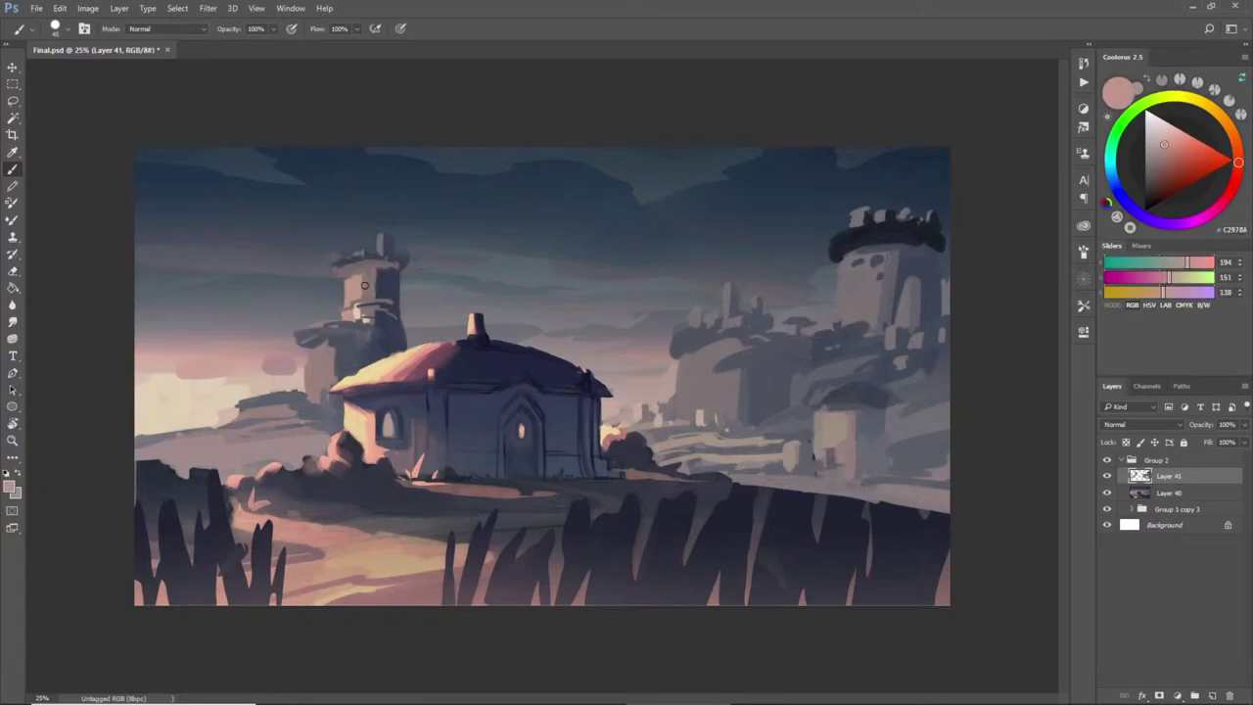
pyautogui.keyDown('alt'); pyautogui.click(379, 288); pyautogui.keyUp('alt')
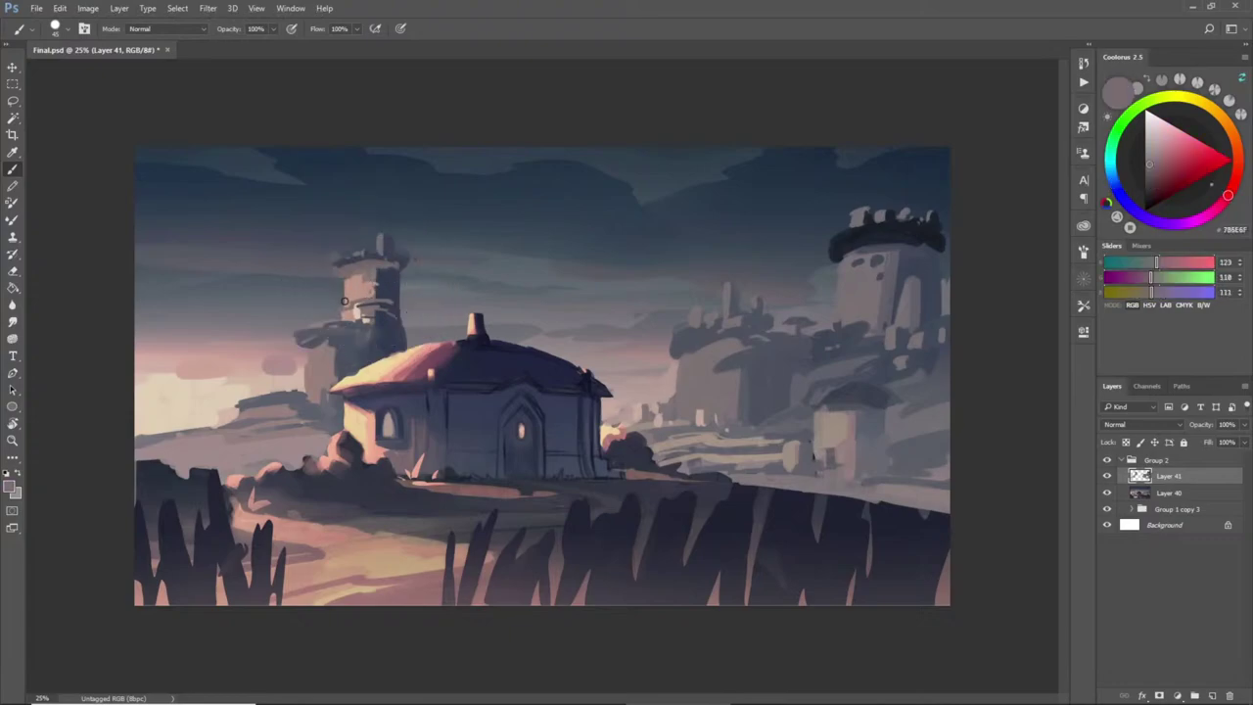
pyautogui.keyDown('alt'); pyautogui.click(387, 293); pyautogui.keyUp('alt')
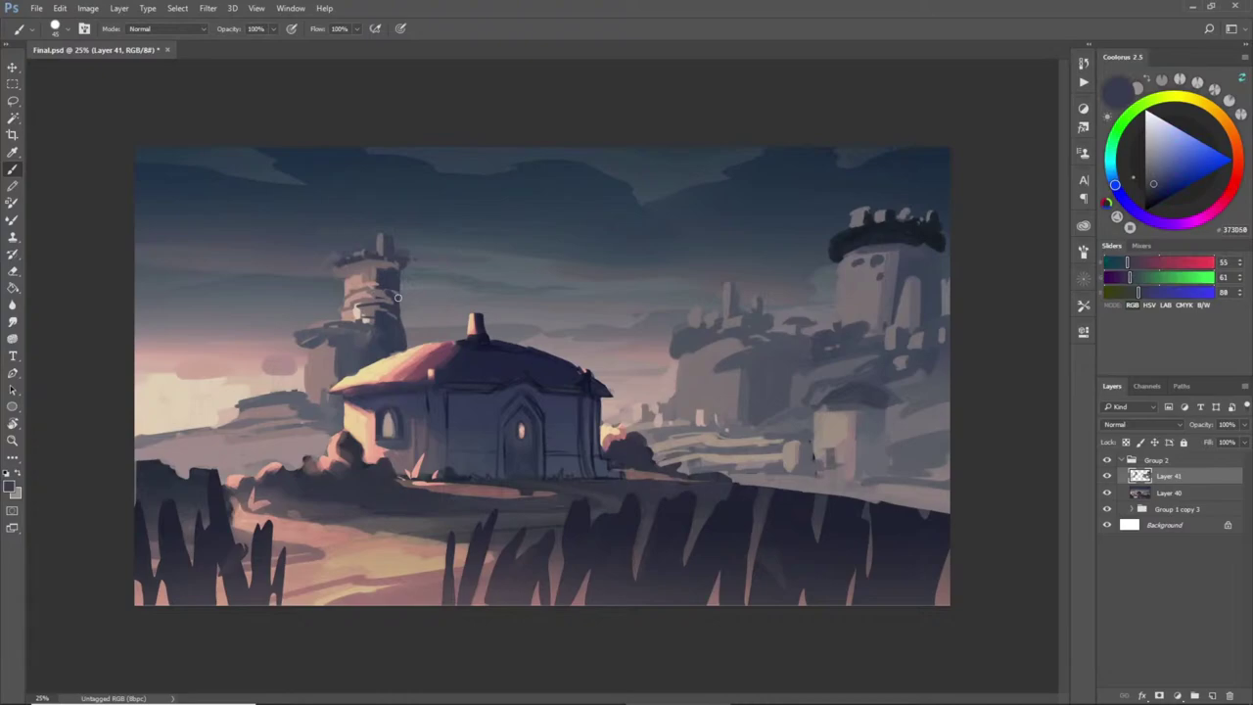
# - Clean up the sky edge beside the tower and paint layered rock bands on its base with sampled mauves and blue-greys
pyautogui.keyDown('alt'); pyautogui.click(402, 331); pyautogui.keyUp('alt')
pyautogui.moveTo(405, 332); pyautogui.dragTo(434, 340)
pyautogui.keyDown('alt'); pyautogui.click(367, 353); pyautogui.keyUp('alt')
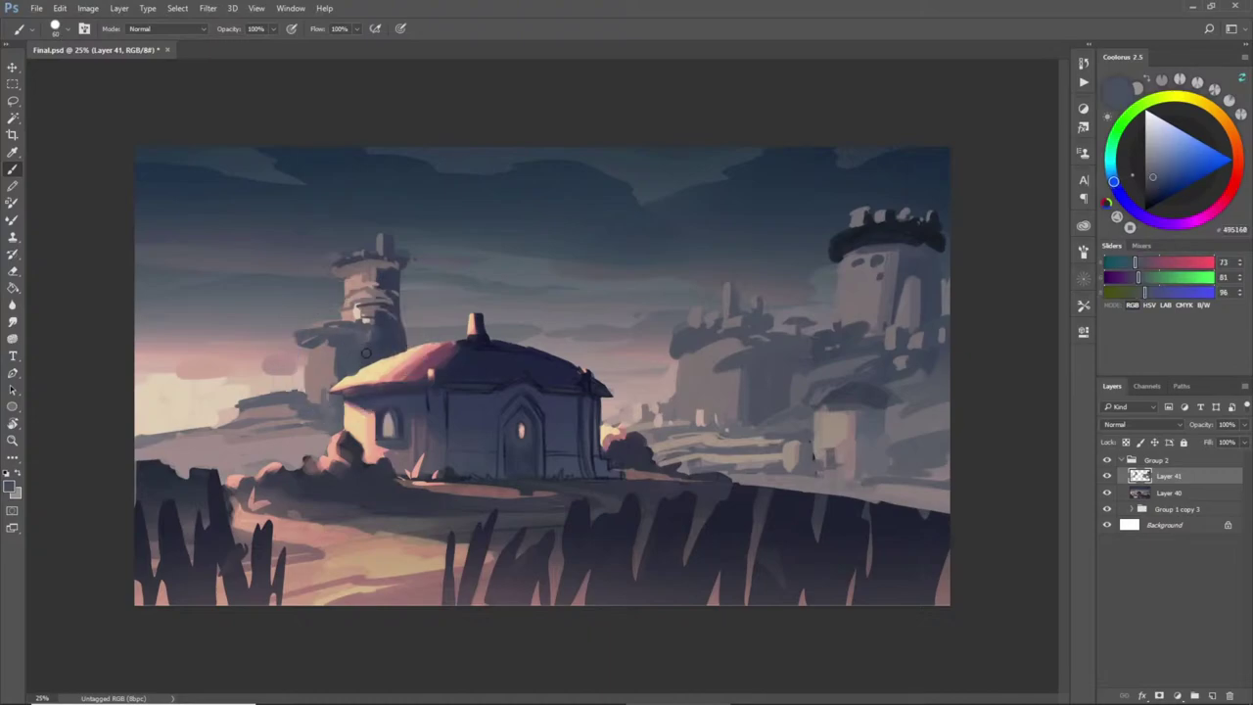
pyautogui.keyDown('alt'); pyautogui.click(330, 364); pyautogui.keyUp('alt')
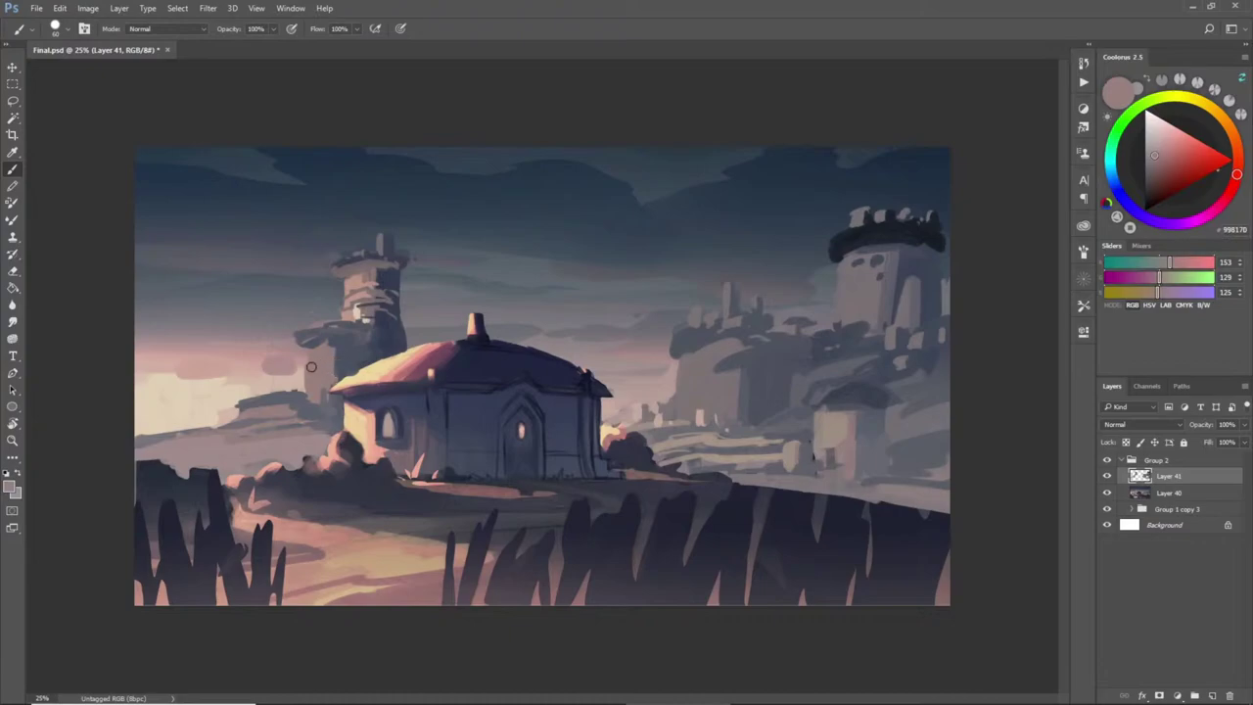
pyautogui.keyDown('alt'); pyautogui.click(354, 360); pyautogui.keyUp('alt')
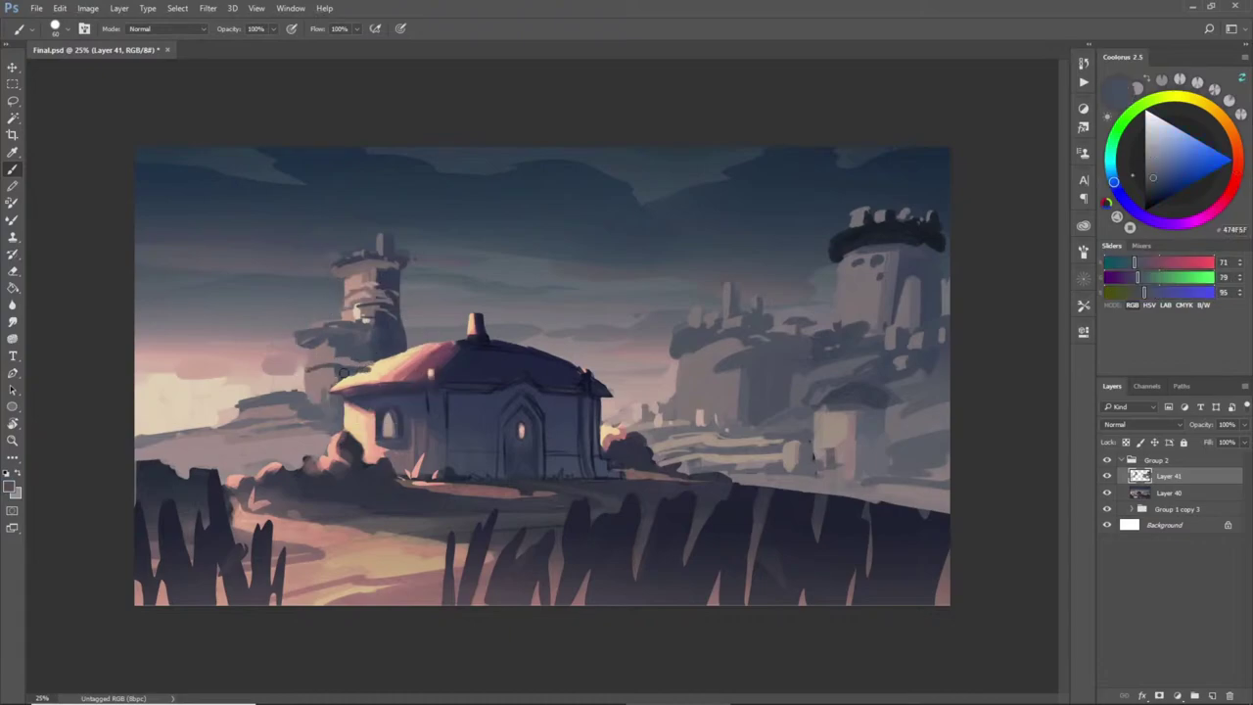
pyautogui.keyDown('alt'); pyautogui.click(325, 381); pyautogui.keyUp('alt')
pyautogui.keyDown('alt'); pyautogui.click(323, 396); pyautogui.keyUp('alt')
pyautogui.keyDown('alt'); pyautogui.click(325, 381); pyautogui.keyUp('alt')
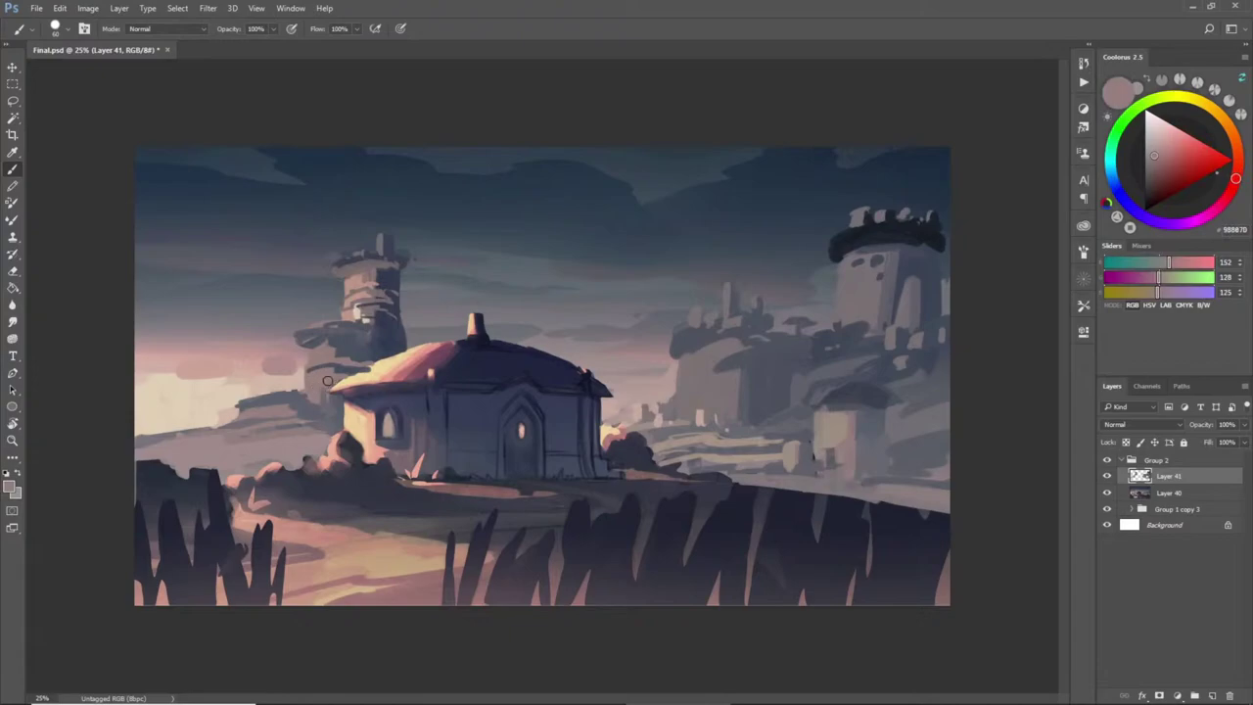
pyautogui.keyDown('alt'); pyautogui.click(321, 400); pyautogui.keyUp('alt')
pyautogui.keyDown('alt'); pyautogui.click(358, 311); pyautogui.keyUp('alt')
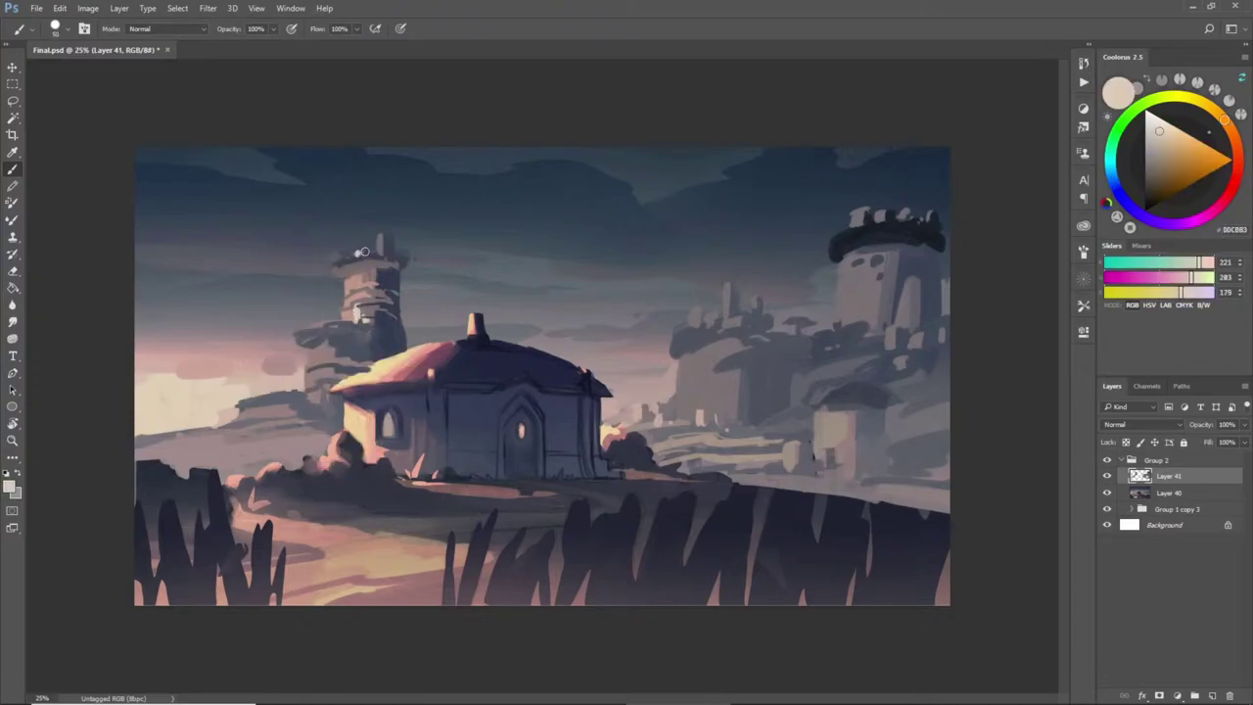
pyautogui.moveTo(379, 245); pyautogui.dragTo(381, 250)
pyautogui.hotkey('ctrl', 'z')
pyautogui.keyDown('alt'); pyautogui.click(378, 242); pyautogui.keyUp('alt')
# - Dot small pale upright stones across the hillside below the tower with a sampled cream colour
pyautogui.keyDown('alt'); pyautogui.click(346, 318); pyautogui.keyUp('alt')
pyautogui.moveTo(320, 384); pyautogui.dragTo(320, 406)
pyautogui.hotkey('ctrl', 'z')
pyautogui.moveTo(321, 382)
pyautogui.mouseDown()
pyautogui.moveTo(329, 405)
pyautogui.moveTo(302, 443)
pyautogui.mouseUp()
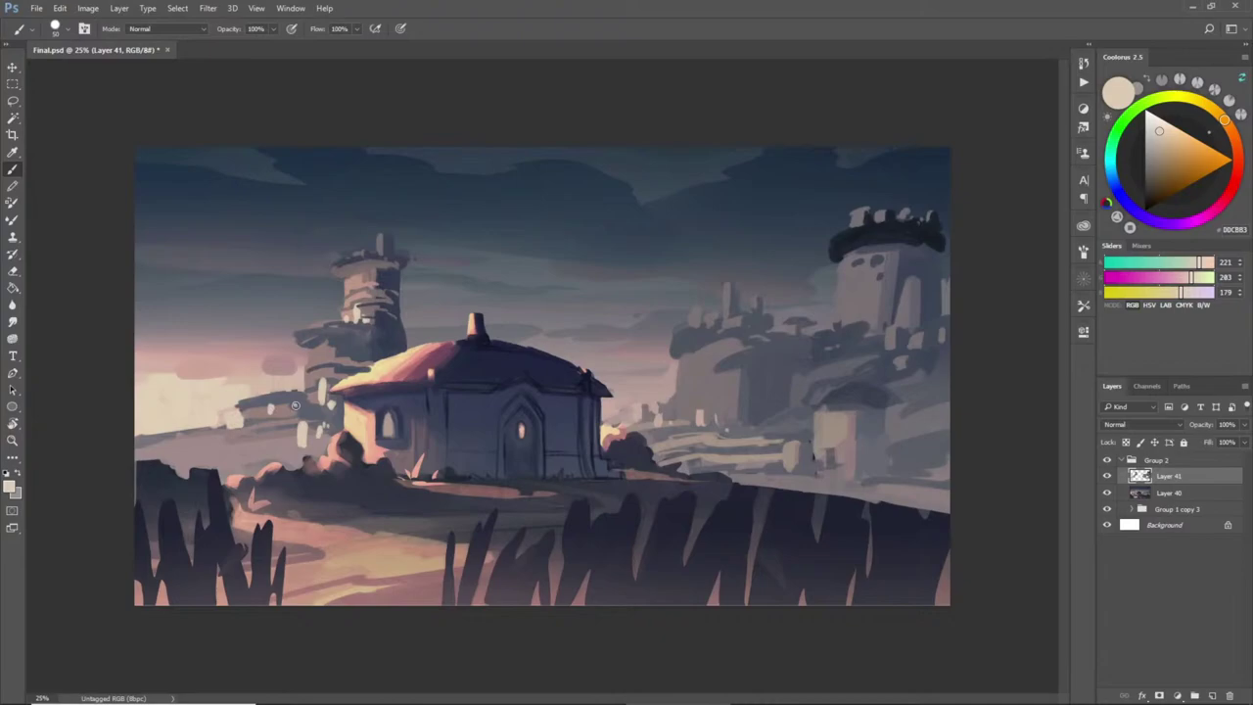
# - Shade around the pale hillside stones with sampled greyish mauves, merging their bases into the slope above the bushes
pyautogui.keyDown('alt'); pyautogui.click(372, 301); pyautogui.keyUp('alt')
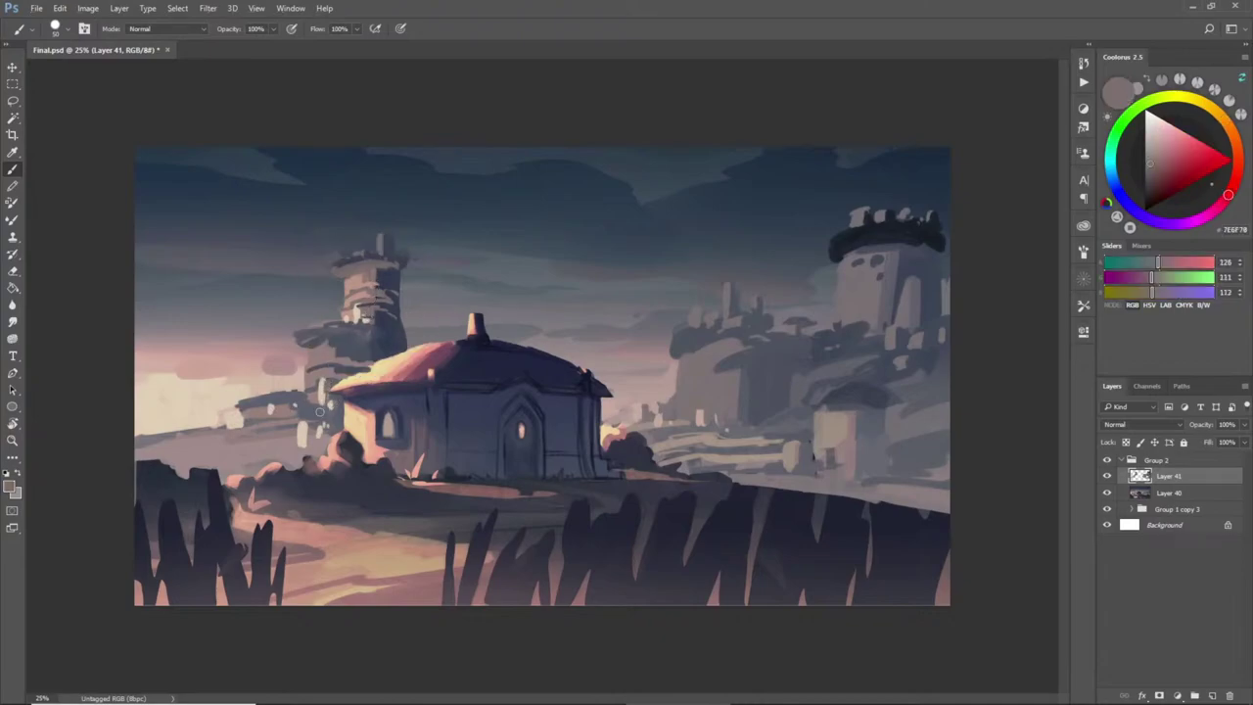
pyautogui.moveTo(305, 427); pyautogui.dragTo(312, 441)
pyautogui.keyDown('alt'); pyautogui.click(319, 442); pyautogui.keyUp('alt')
pyautogui.keyDown('alt'); pyautogui.click(317, 441); pyautogui.keyUp('alt')
pyautogui.moveTo(301, 449); pyautogui.dragTo(322, 450)
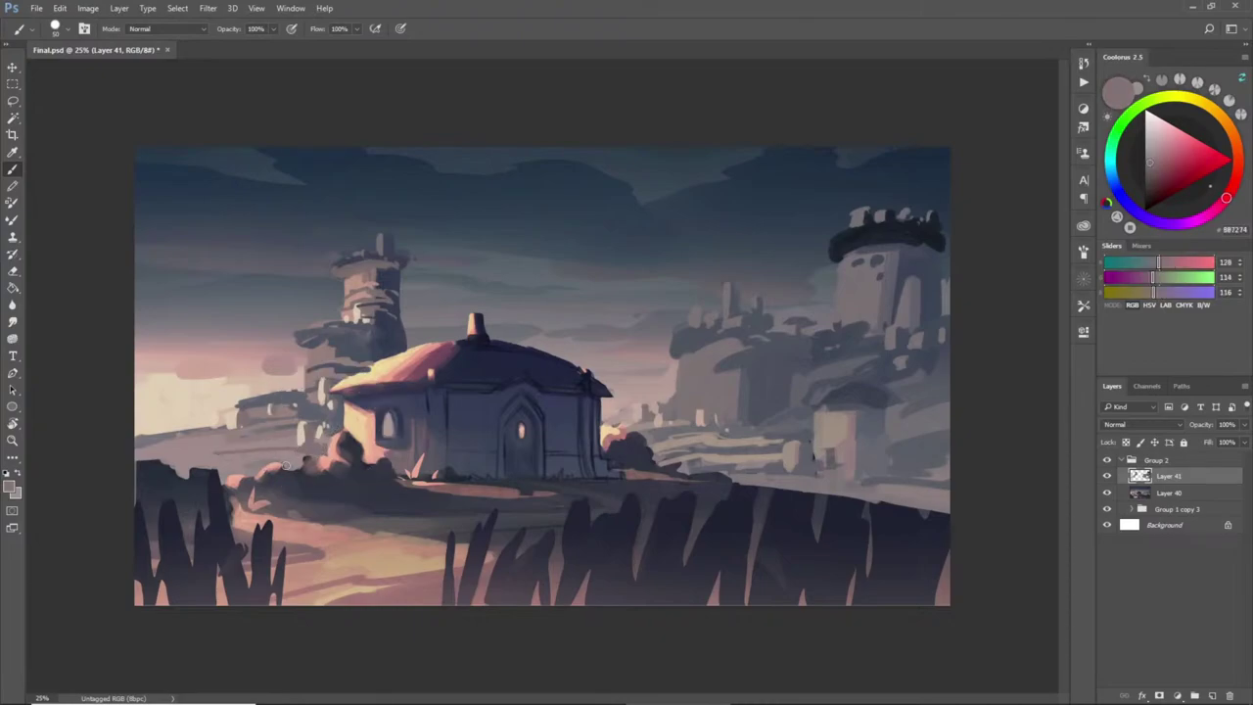
# - Paint thin grey terrain bands along the distant hillside to the canvas edge and dark ground strokes beyond the bush beside the house
pyautogui.keyDown('alt'); pyautogui.click(221, 455); pyautogui.keyUp('alt')
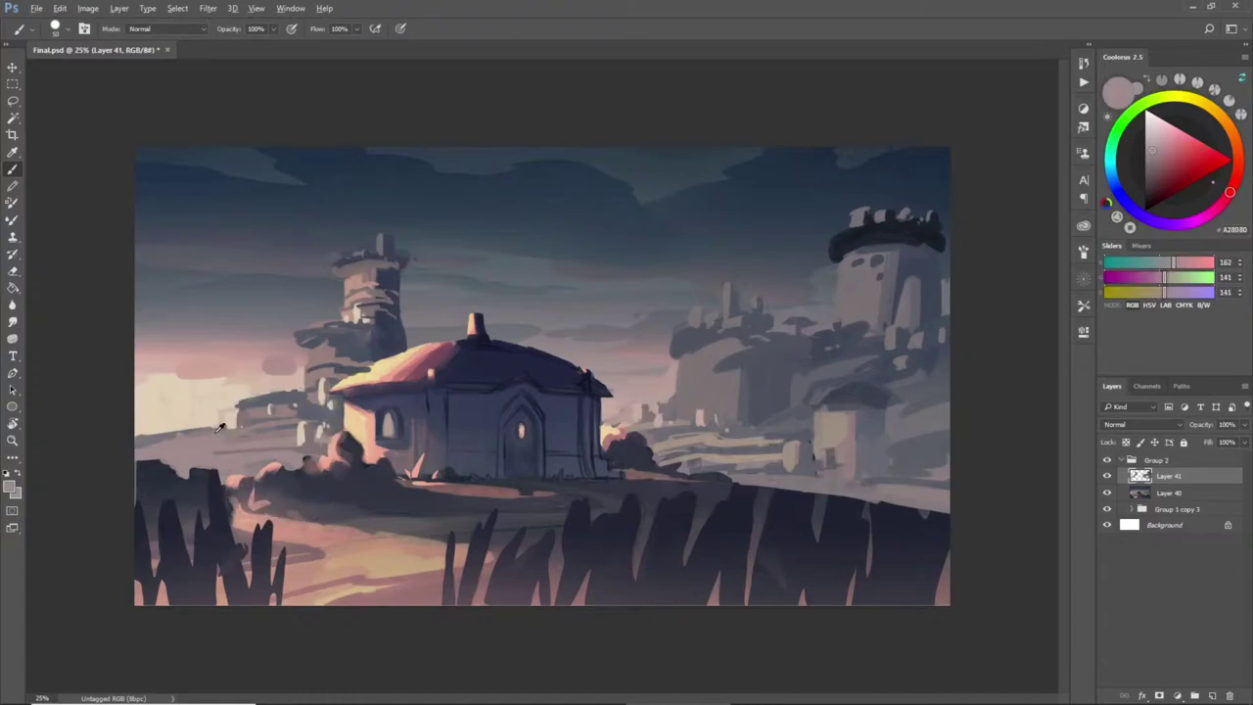
pyautogui.keyDown('alt'); pyautogui.click(212, 424); pyautogui.keyUp('alt')
pyautogui.moveTo(232, 421)
pyautogui.mouseDown()
pyautogui.moveTo(165, 429)
pyautogui.moveTo(227, 424)
pyautogui.mouseUp()
pyautogui.keyDown('alt'); pyautogui.click(180, 429); pyautogui.keyUp('alt')
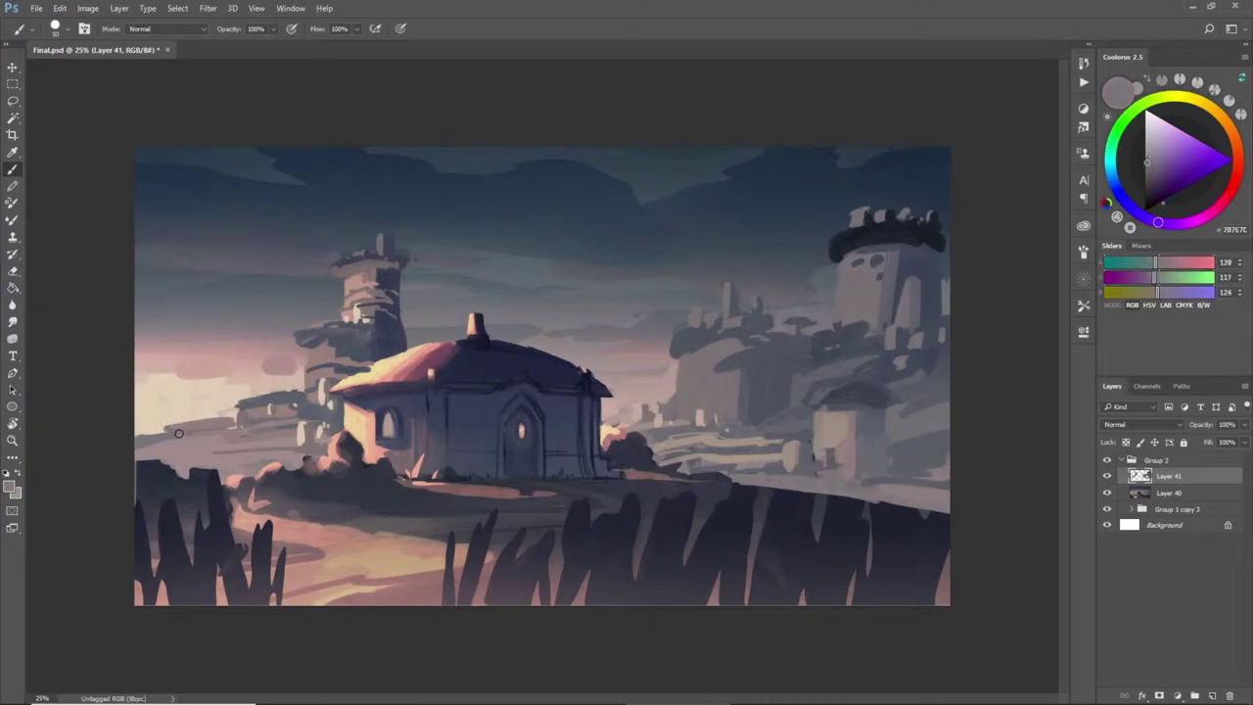
pyautogui.keyDown('alt'); pyautogui.click(170, 433); pyautogui.keyUp('alt')
pyautogui.keyDown('alt'); pyautogui.click(146, 447); pyautogui.keyUp('alt')
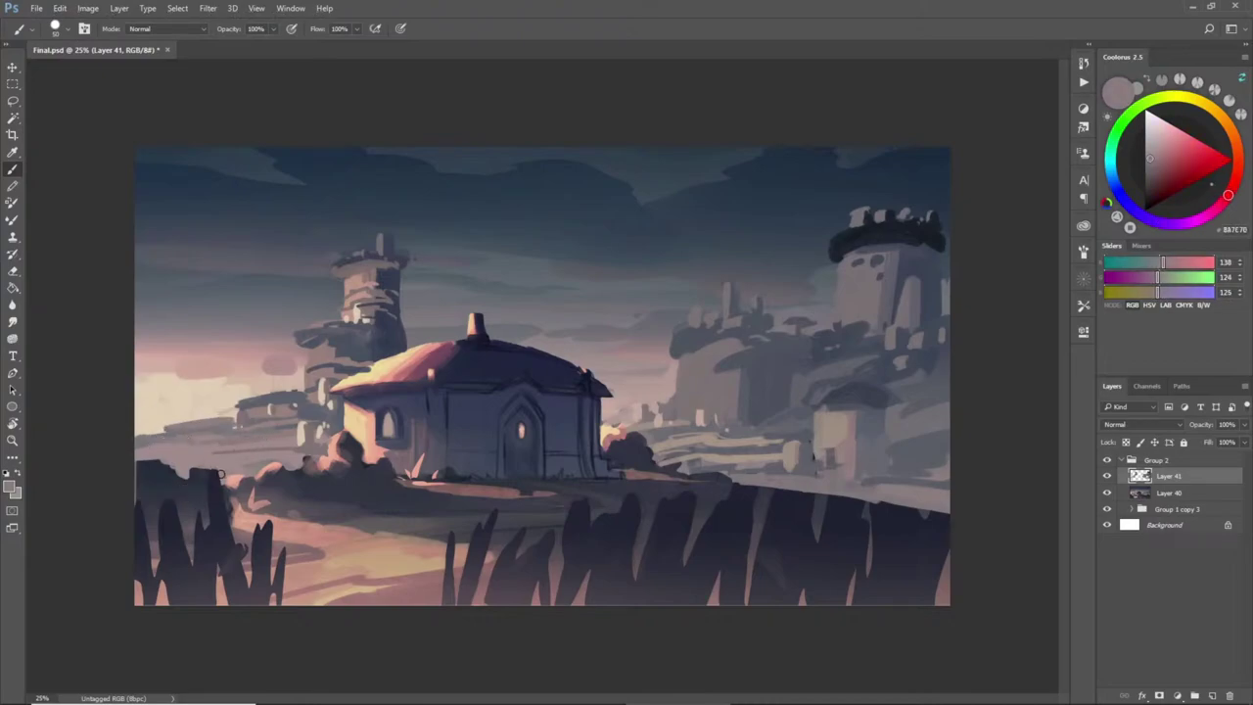
pyautogui.keyDown('alt'); pyautogui.click(683, 445); pyautogui.keyUp('alt')
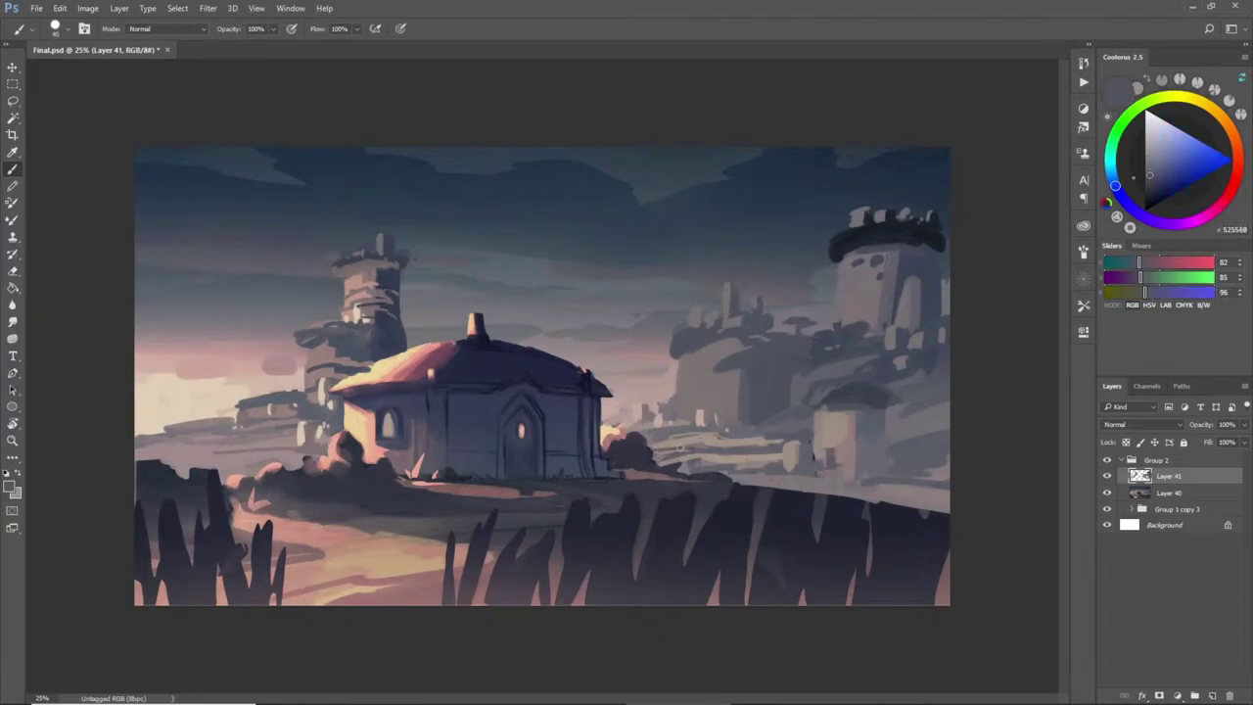
pyautogui.keyDown('alt'); pyautogui.click(658, 469); pyautogui.keyUp('alt')
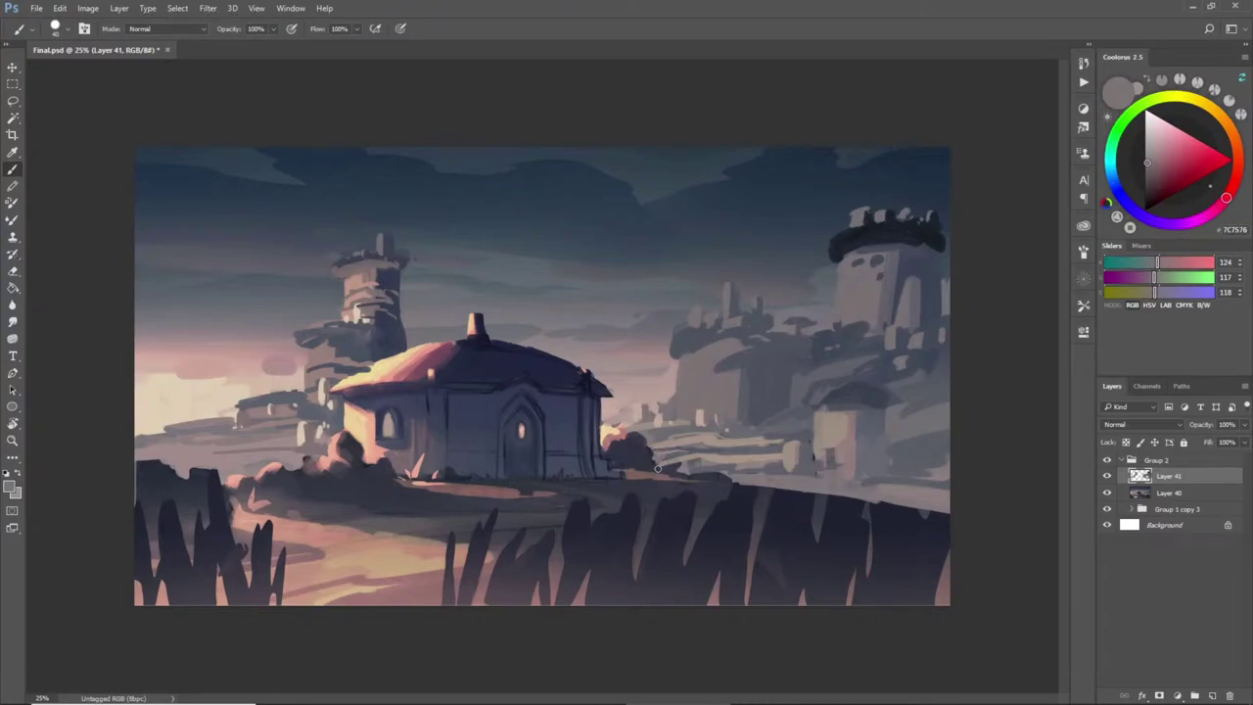
# - Repaint the slope behind the small domed stone building with sampled greys and redefine the edges of its dark roof
pyautogui.keyDown('alt'); pyautogui.click(905, 397); pyautogui.keyUp('alt')
pyautogui.keyDown('alt'); pyautogui.click(877, 408); pyautogui.keyUp('alt')
pyautogui.moveTo(877, 387); pyautogui.dragTo(897, 399)
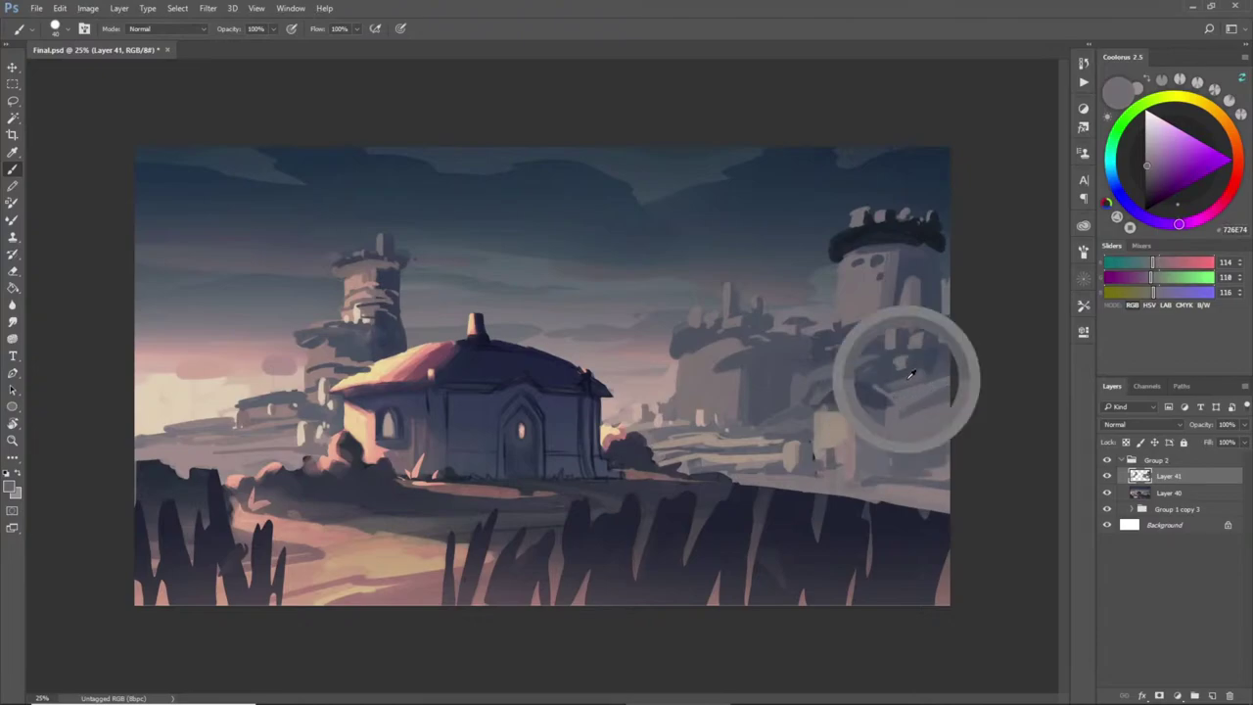
pyautogui.keyDown('alt'); pyautogui.click(897, 399); pyautogui.keyUp('alt')
pyautogui.keyDown('alt'); pyautogui.click(890, 386); pyautogui.keyUp('alt')
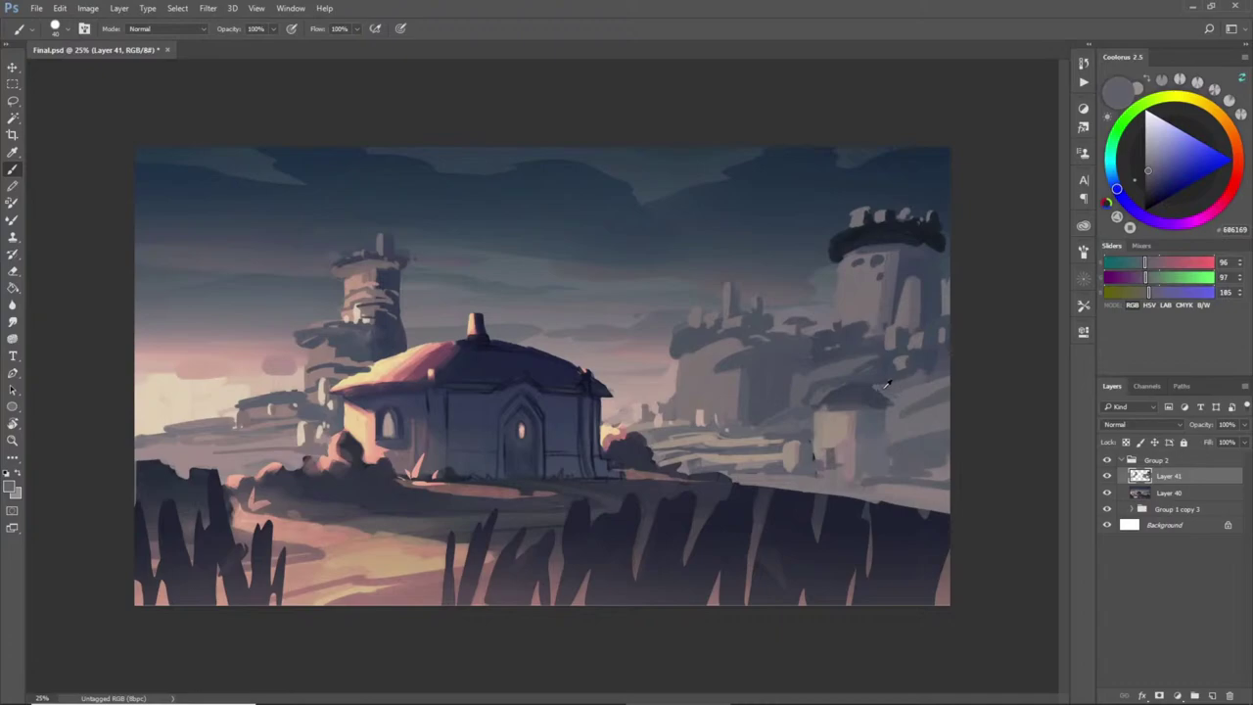
pyautogui.keyDown('alt'); pyautogui.click(836, 392); pyautogui.keyUp('alt')
pyautogui.keyDown('alt'); pyautogui.click(823, 401); pyautogui.keyUp('alt')
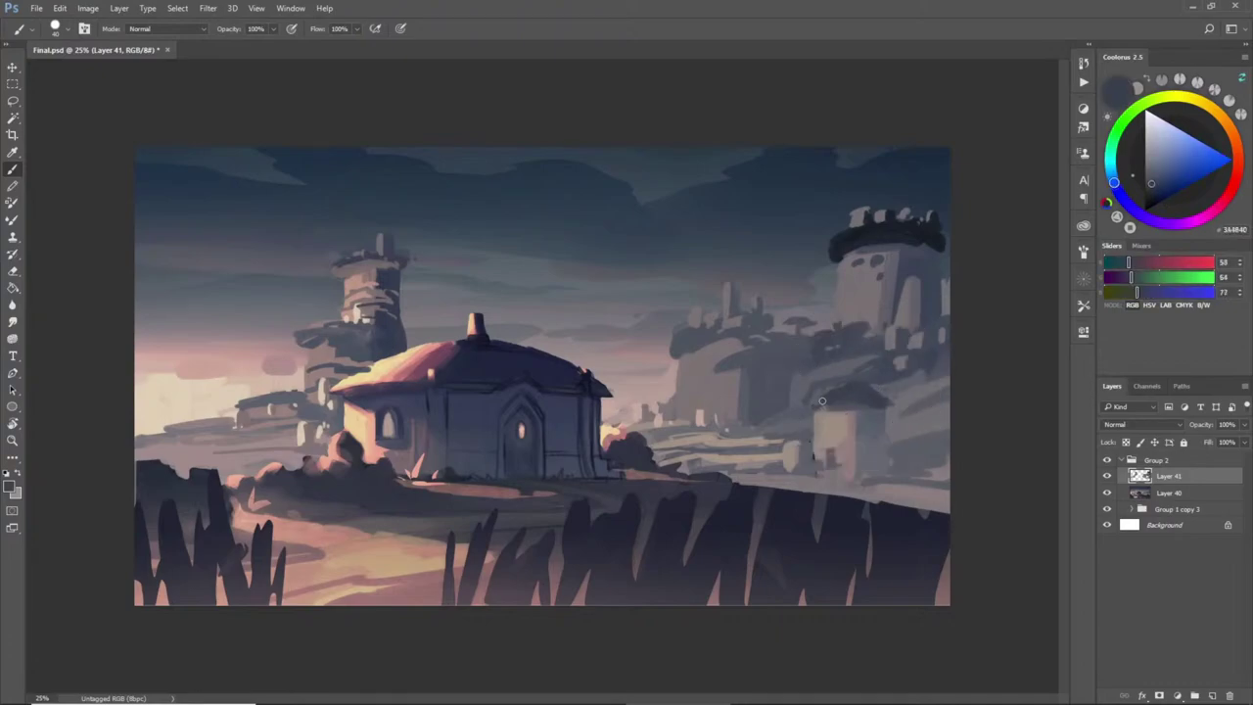
# - Shade the wall of the small domed building and add a dark shrub on the ground beside it
pyautogui.keyDown('alt'); pyautogui.click(868, 445); pyautogui.keyUp('alt')
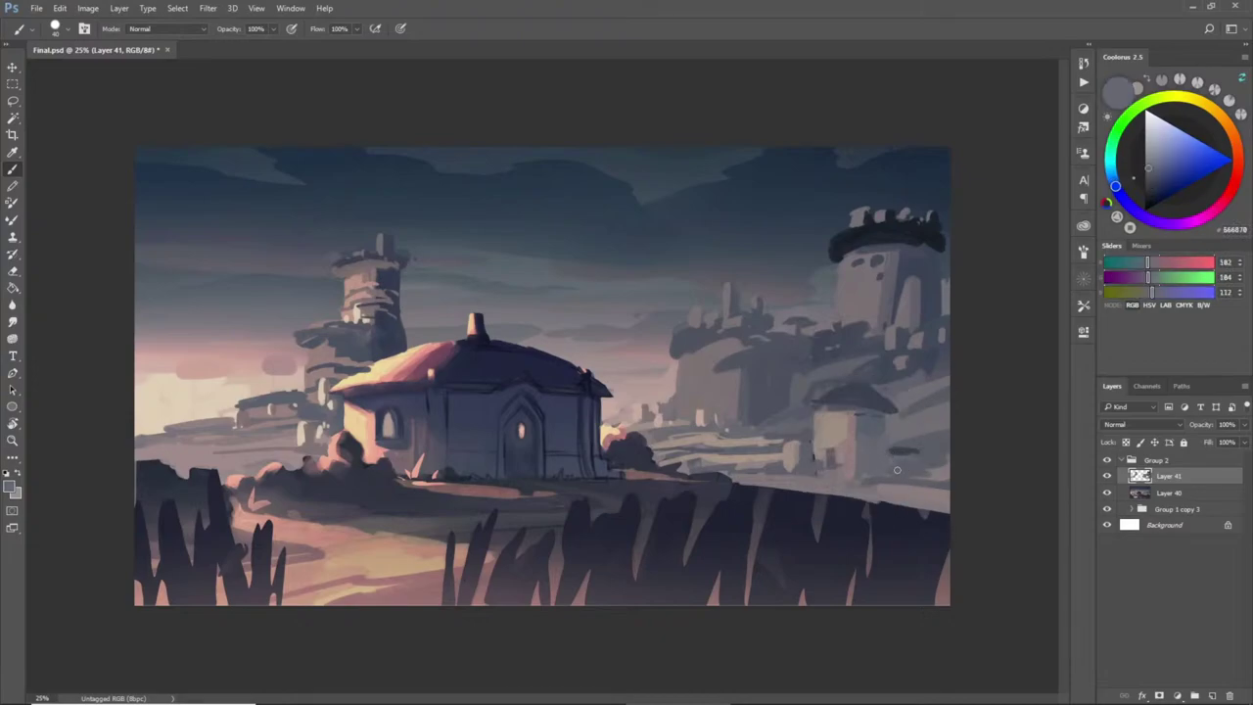
pyautogui.keyDown('alt'); pyautogui.click(889, 443); pyautogui.keyUp('alt')
pyautogui.keyDown('alt'); pyautogui.click(895, 434); pyautogui.keyUp('alt')
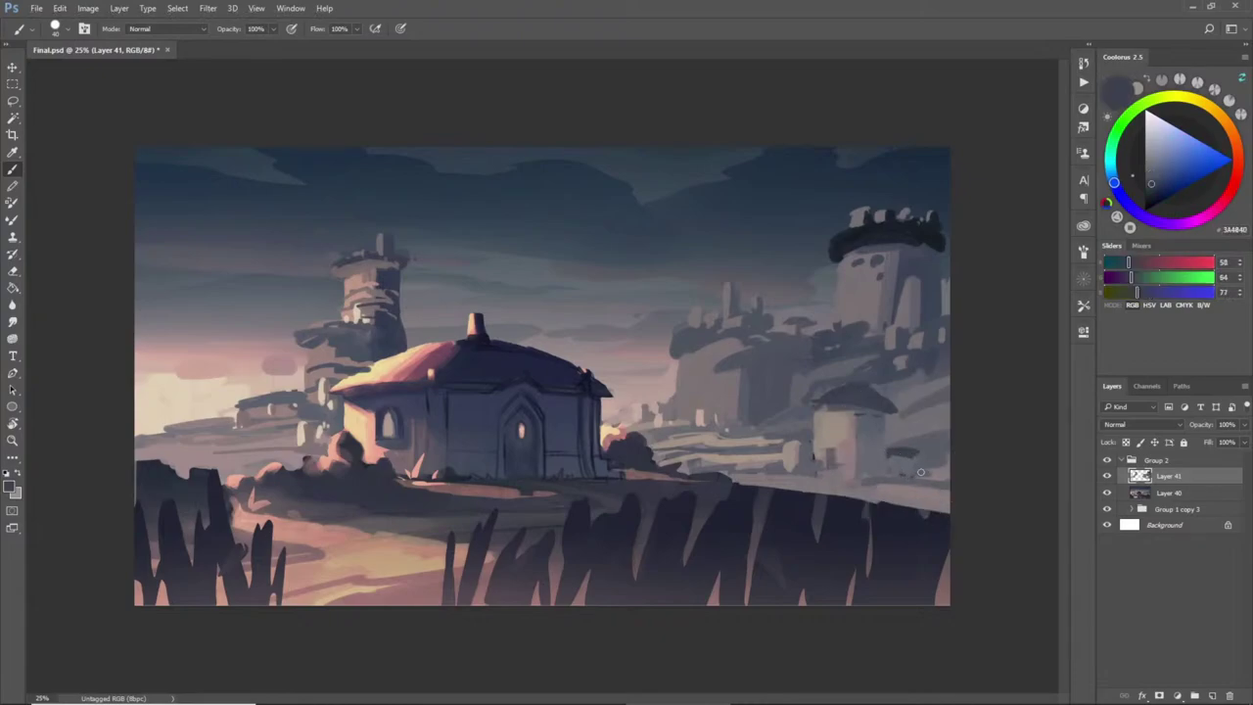
# - Refine the boundary between the pale ground and the dark foreground below the domed building with sampled greys and near-black
pyautogui.moveTo(888, 501); pyautogui.dragTo(966, 498)
pyautogui.hotkey('ctrl', 'z')
pyautogui.keyDown('alt'); pyautogui.click(874, 477); pyautogui.keyUp('alt')
pyautogui.keyDown('alt'); pyautogui.click(894, 483); pyautogui.keyUp('alt')
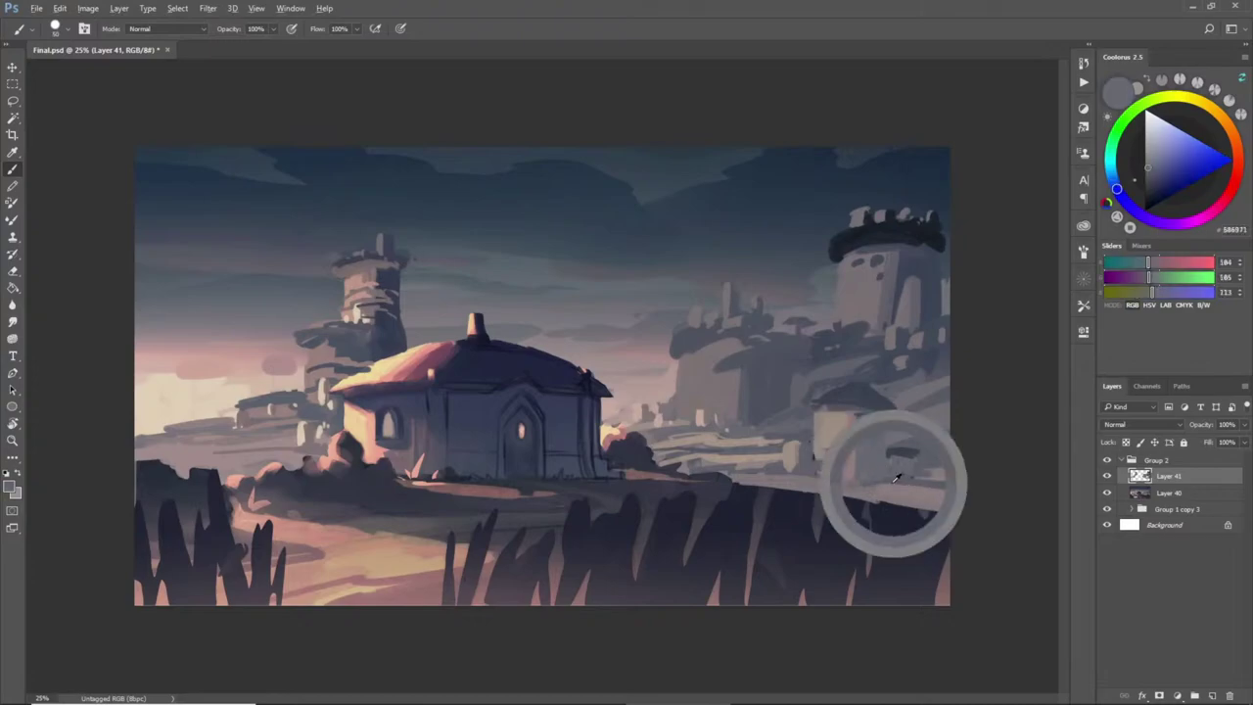
pyautogui.moveTo(840, 498); pyautogui.dragTo(946, 502)
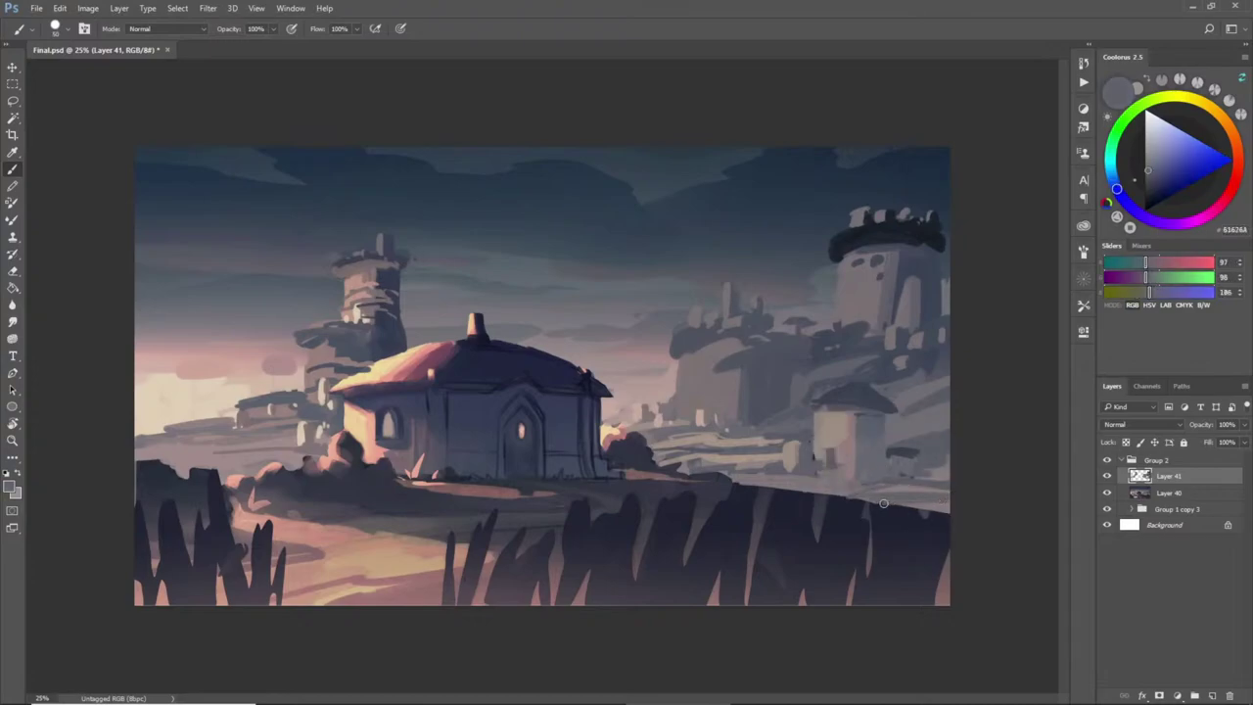
pyautogui.keyDown('alt'); pyautogui.click(885, 499); pyautogui.keyUp('alt')
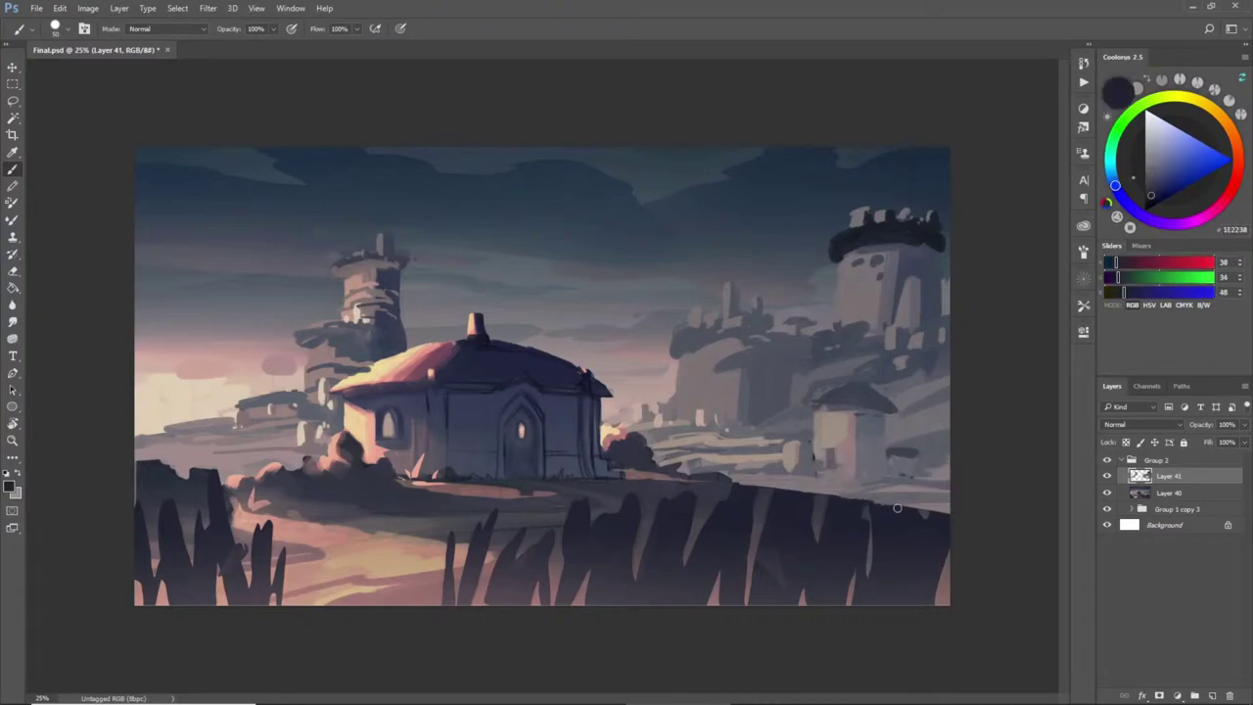
# - Cover the upper grass silhouettes on the slope below the domed building with a sampled dark grey, using a 200 px brush
pyautogui.keyDown('alt'); pyautogui.click(692, 514); pyautogui.keyUp('alt')
pyautogui.press(']')
pyautogui.press(']')
pyautogui.press(']')
pyautogui.press(']')
pyautogui.press(']')
pyautogui.press(']')
pyautogui.press(']')
pyautogui.press(']')
pyautogui.moveTo(711, 499)
pyautogui.mouseDown()
pyautogui.moveTo(962, 538)
pyautogui.moveTo(694, 493)
pyautogui.moveTo(935, 538)
pyautogui.moveTo(696, 537)
pyautogui.moveTo(695, 559)
pyautogui.moveTo(825, 564)
pyautogui.moveTo(926, 586)
pyautogui.mouseUp()
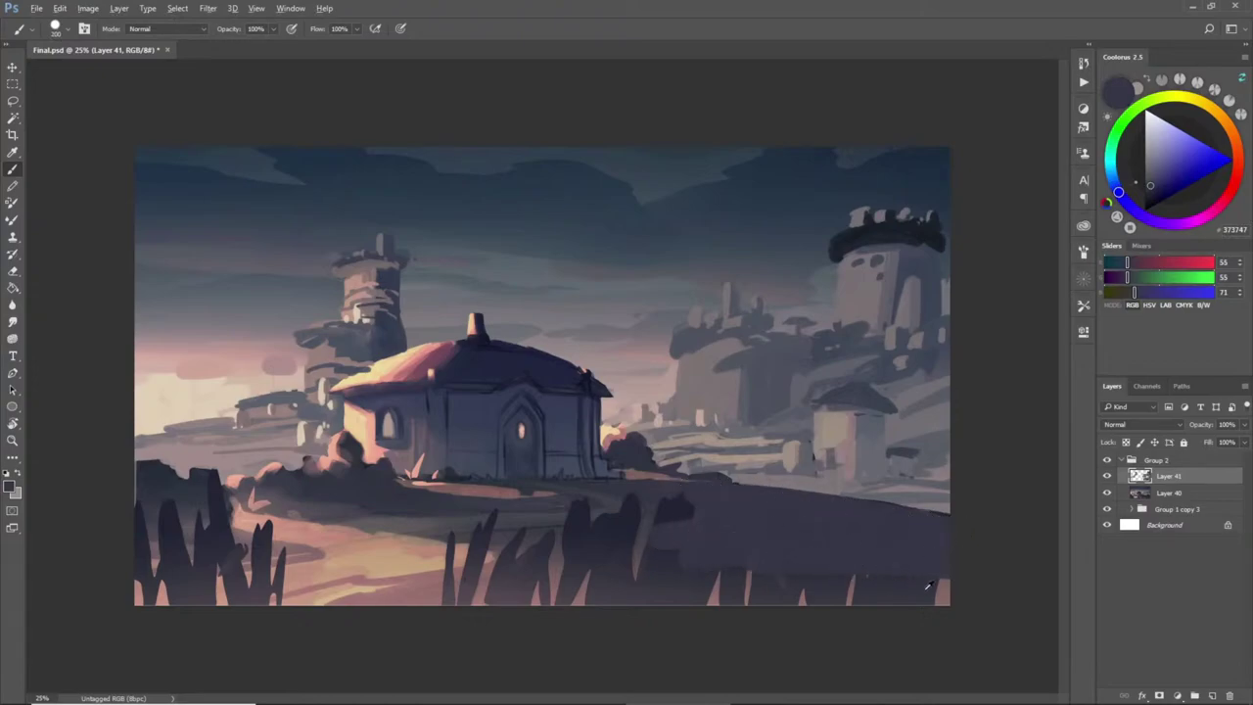
# - Paint a muted pink ground band along the canvas's lower edge over the remaining grass roots, using sampled foreground colours
pyautogui.keyDown('alt'); pyautogui.click(944, 595); pyautogui.keyUp('alt')
pyautogui.moveTo(803, 568)
pyautogui.mouseDown()
pyautogui.moveTo(924, 595)
pyautogui.moveTo(636, 607)
pyautogui.moveTo(680, 579)
pyautogui.moveTo(560, 590)
pyautogui.mouseUp()
pyautogui.keyDown('alt'); pyautogui.click(441, 572); pyautogui.keyUp('alt')
pyautogui.moveTo(443, 572); pyautogui.dragTo(636, 583)
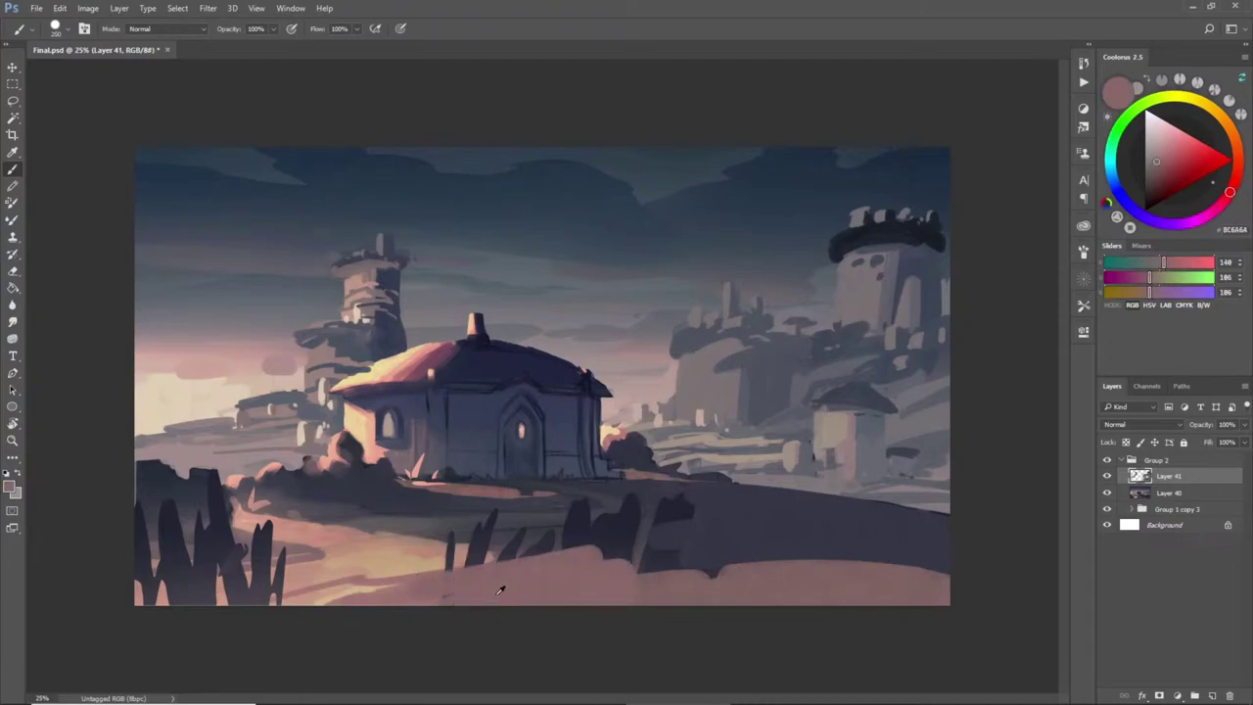
# - Paint out the grass clumps between the path and the dark slope with sampled dark grey, using a 250 px brush
pyautogui.keyDown('alt'); pyautogui.click(554, 526); pyautogui.keyUp('alt')
pyautogui.moveTo(553, 526)
pyautogui.mouseDown()
pyautogui.moveTo(518, 536)
pyautogui.moveTo(608, 523)
pyautogui.moveTo(565, 522)
pyautogui.moveTo(634, 554)
pyautogui.moveTo(719, 536)
pyautogui.mouseUp()
pyautogui.keyDown('alt'); pyautogui.click(765, 533); pyautogui.keyUp('alt')
pyautogui.hotkey('ctrl', 'z')
pyautogui.press(']')
pyautogui.moveTo(548, 531); pyautogui.dragTo(744, 557)
pyautogui.moveTo(686, 514)
pyautogui.mouseDown()
pyautogui.moveTo(653, 497)
pyautogui.moveTo(641, 502)
pyautogui.moveTo(676, 489)
pyautogui.moveTo(618, 487)
pyautogui.mouseUp()
pyautogui.keyDown('alt'); pyautogui.click(677, 487); pyautogui.keyUp('alt')
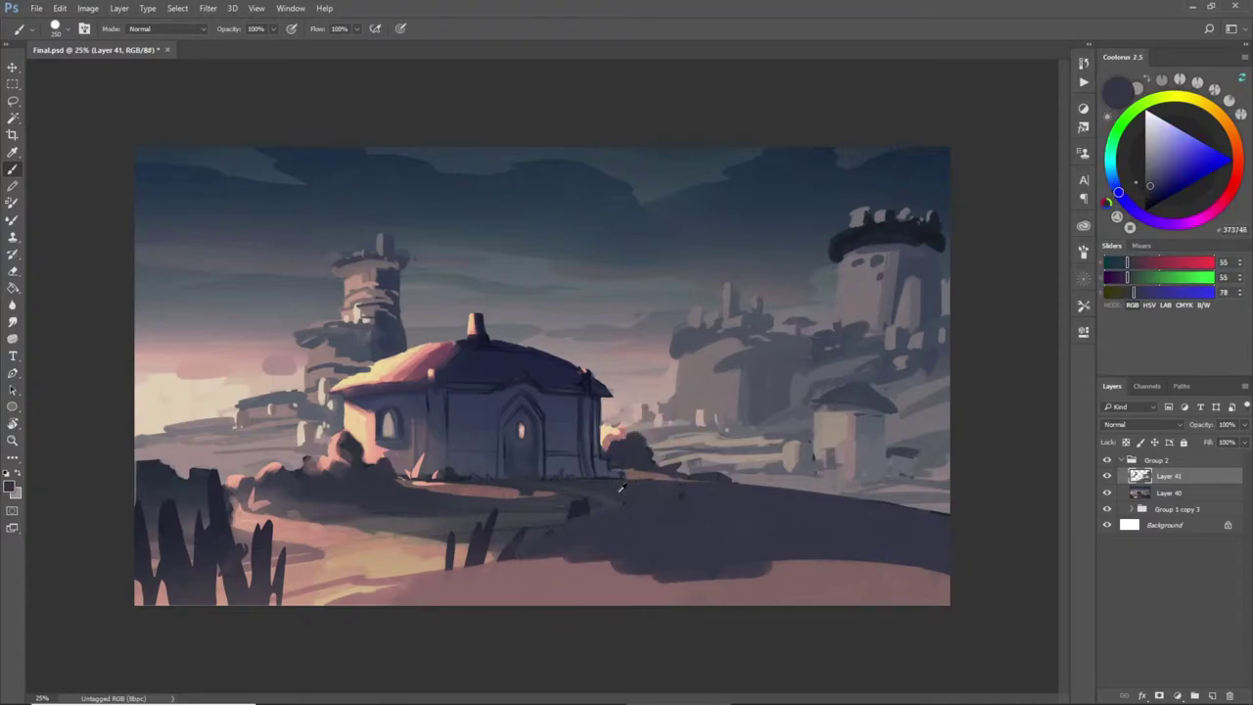
# - Blend the shadowed ground in front of the house into the dark slope and cover the last central grass blades with sampled greys
pyautogui.keyDown('alt'); pyautogui.click(564, 506); pyautogui.keyUp('alt')
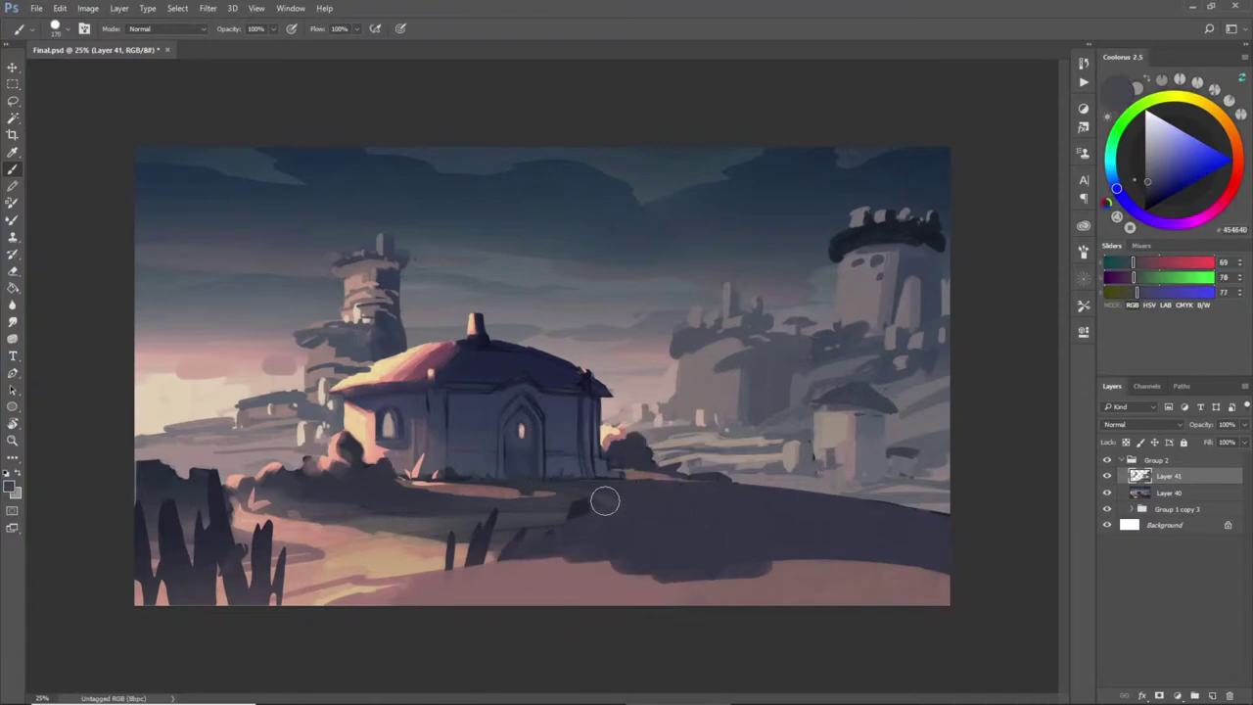
pyautogui.press('[')
pyautogui.press('[')
pyautogui.moveTo(614, 505); pyautogui.dragTo(519, 522)
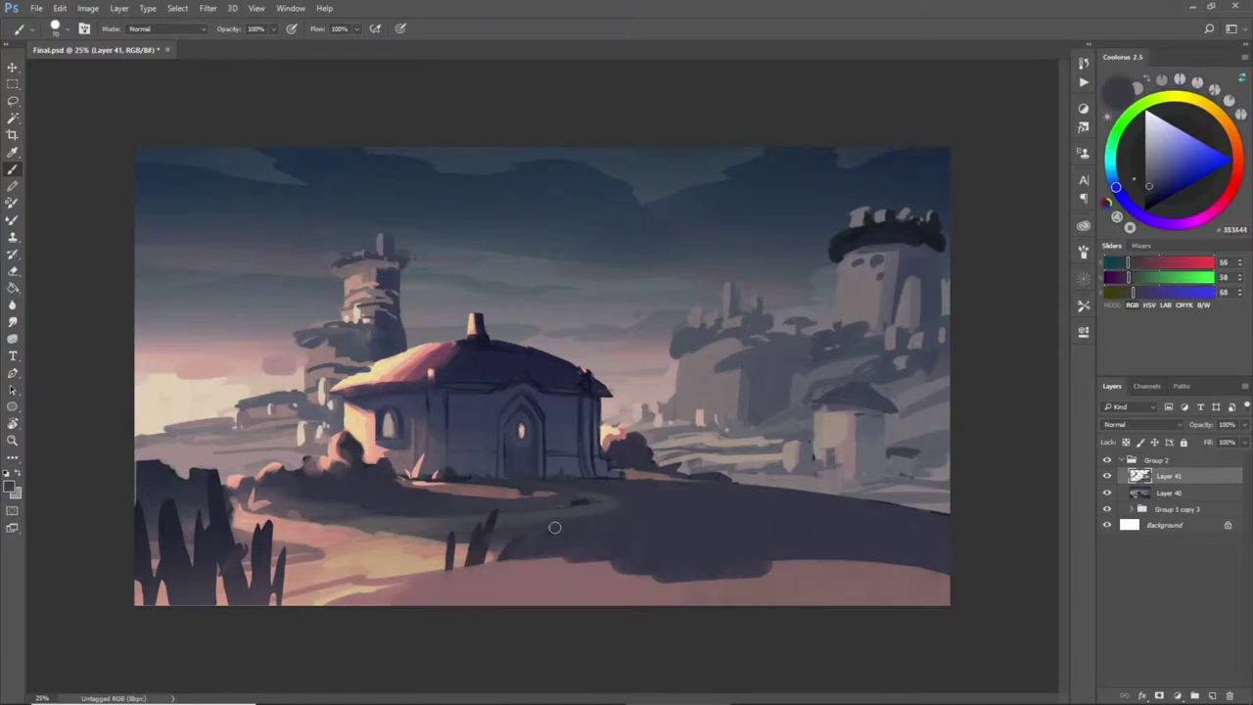
pyautogui.keyDown('alt'); pyautogui.click(468, 532); pyautogui.keyUp('alt')
pyautogui.moveTo(486, 538)
pyautogui.mouseDown()
pyautogui.moveTo(438, 541)
pyautogui.moveTo(519, 557)
pyautogui.moveTo(505, 534)
pyautogui.moveTo(481, 536)
pyautogui.moveTo(495, 518)
pyautogui.moveTo(463, 527)
pyautogui.moveTo(467, 516)
pyautogui.mouseUp()
pyautogui.keyDown('alt'); pyautogui.click(493, 518); pyautogui.keyUp('alt')
pyautogui.keyDown('alt'); pyautogui.click(501, 507); pyautogui.keyUp('alt')
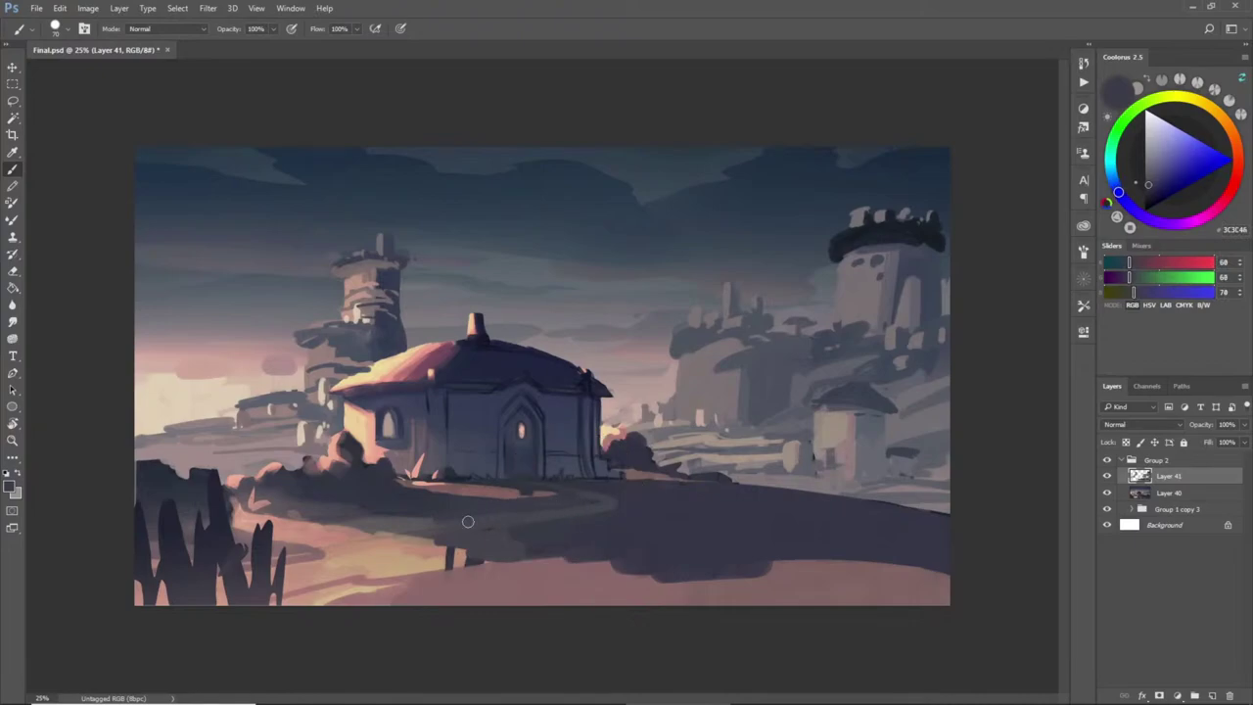
pyautogui.keyDown('alt'); pyautogui.click(567, 503); pyautogui.keyUp('alt')
pyautogui.keyDown('alt'); pyautogui.click(638, 504); pyautogui.keyUp('alt')
# - Restore the tip of the sunlit path over the grass remnants with sampled tan, peach and muted pink
pyautogui.keyDown('alt'); pyautogui.click(439, 541); pyautogui.keyUp('alt')
pyautogui.keyDown('alt'); pyautogui.click(455, 560); pyautogui.keyUp('alt')
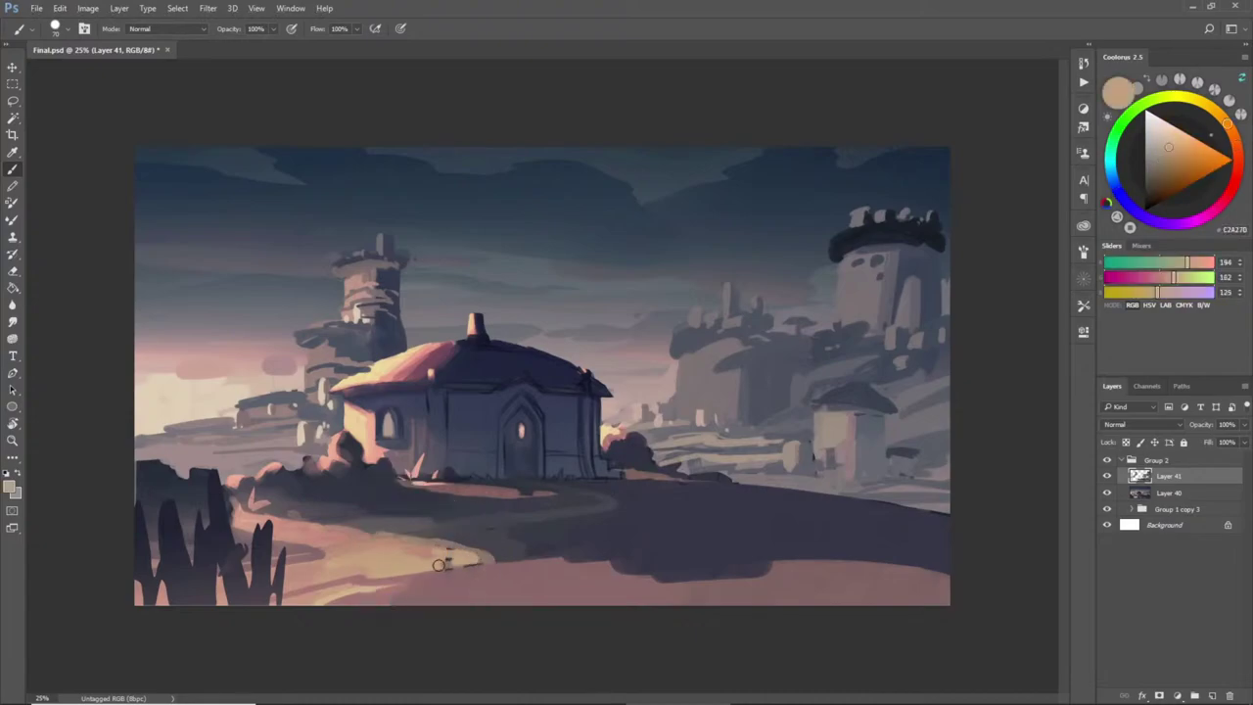
pyautogui.keyDown('alt'); pyautogui.click(435, 551); pyautogui.keyUp('alt')
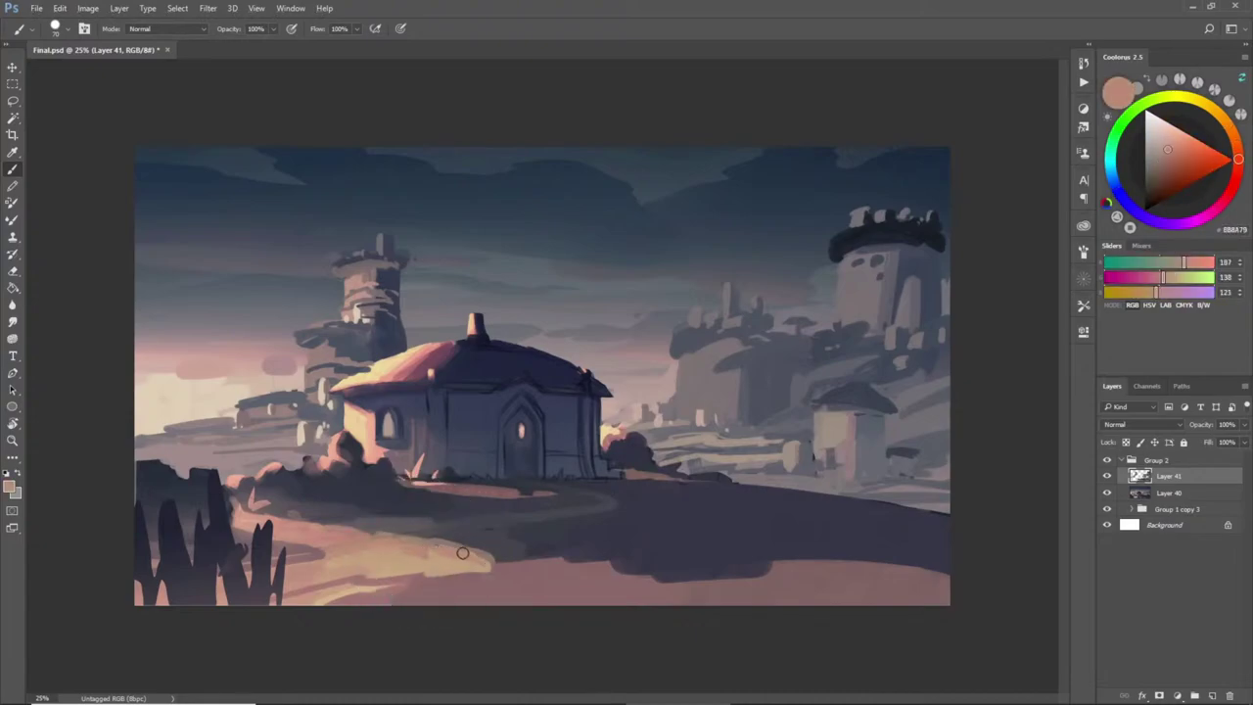
pyautogui.keyDown('alt'); pyautogui.click(427, 549); pyautogui.keyUp('alt')
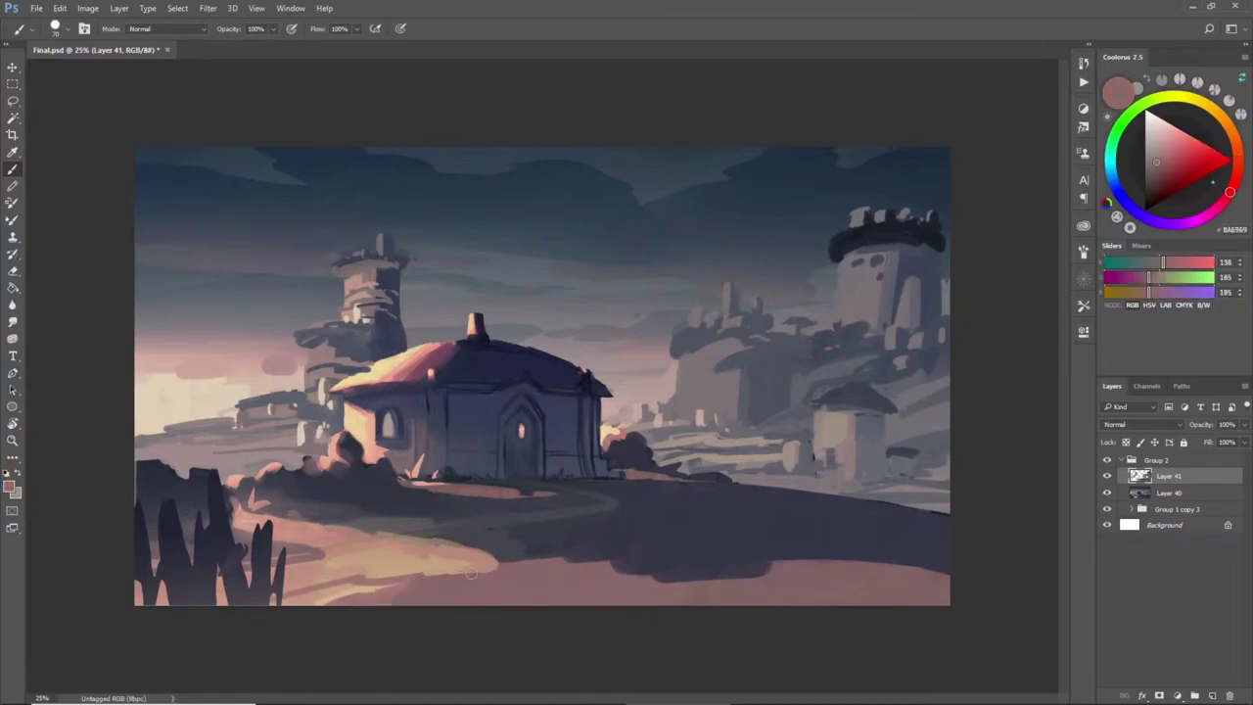
pyautogui.keyDown('alt'); pyautogui.click(504, 561); pyautogui.keyUp('alt')
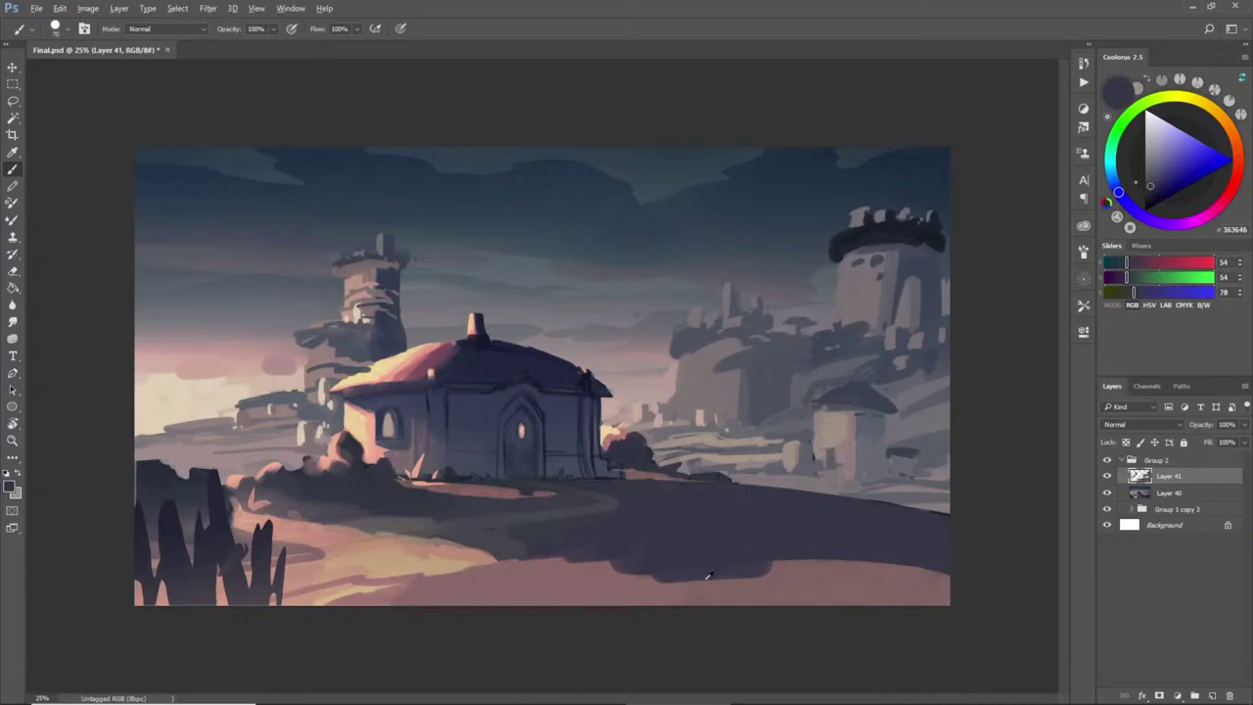
# - Soften the lower edge of the dark slope with sampled muted pink, using a soft round brush
pyautogui.keyDown('alt'); pyautogui.click(635, 566); pyautogui.keyUp('alt')
pyautogui.rightClick(612, 566)
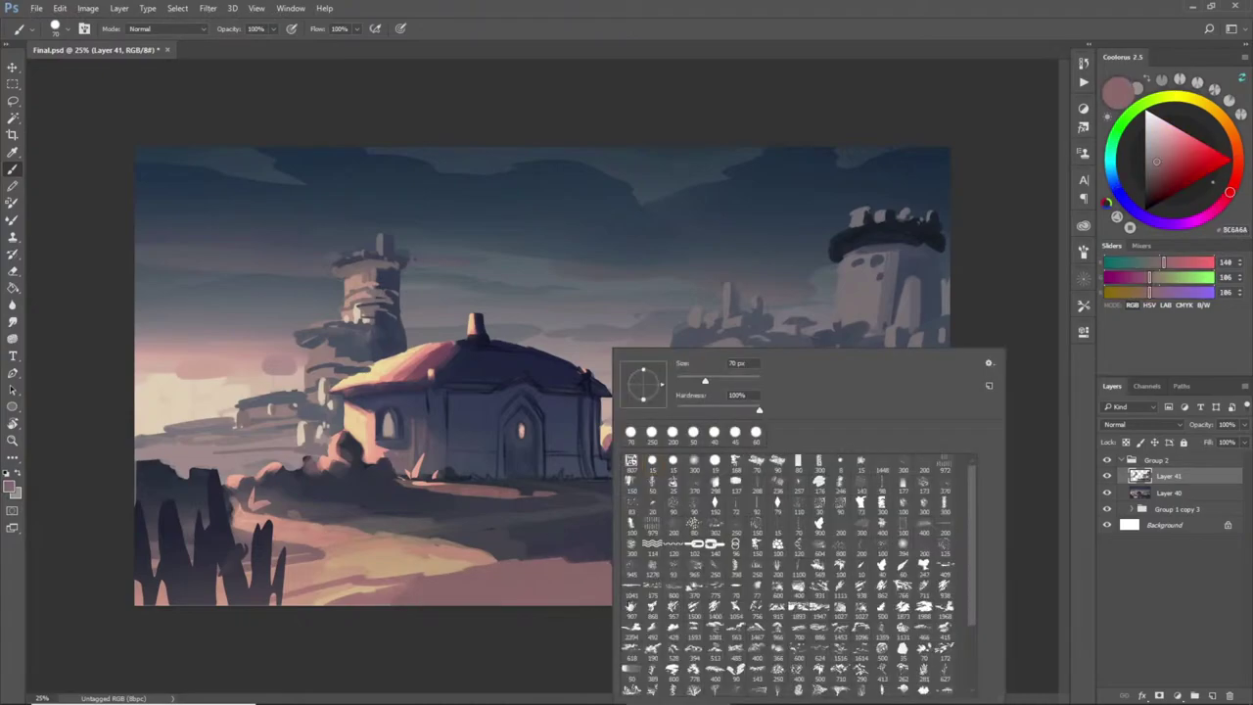
pyautogui.doubleClick(695, 464)
pyautogui.moveTo(550, 557); pyautogui.dragTo(755, 588)
pyautogui.moveTo(701, 555)
pyautogui.mouseDown()
pyautogui.moveTo(810, 552)
pyautogui.moveTo(743, 524)
pyautogui.mouseUp()
# - Blend the dark slope smoothly into the pink foreground with sampled tones, using a 500 px soft brush
pyautogui.keyDown('alt'); pyautogui.click(678, 476); pyautogui.keyUp('alt')
pyautogui.press(']')
pyautogui.press(']')
pyautogui.press(']')
pyautogui.press(']')
pyautogui.moveTo(613, 549)
pyautogui.mouseDown()
pyautogui.moveTo(545, 529)
pyautogui.moveTo(748, 526)
pyautogui.moveTo(839, 551)
pyautogui.mouseUp()
pyautogui.keyDown('alt'); pyautogui.click(514, 599); pyautogui.keyUp('alt')
pyautogui.moveTo(628, 543); pyautogui.dragTo(888, 582)
pyautogui.keyDown('alt'); pyautogui.click(816, 520); pyautogui.keyUp('alt')
pyautogui.moveTo(783, 519)
pyautogui.mouseDown()
pyautogui.moveTo(574, 526)
pyautogui.moveTo(871, 569)
pyautogui.mouseUp()
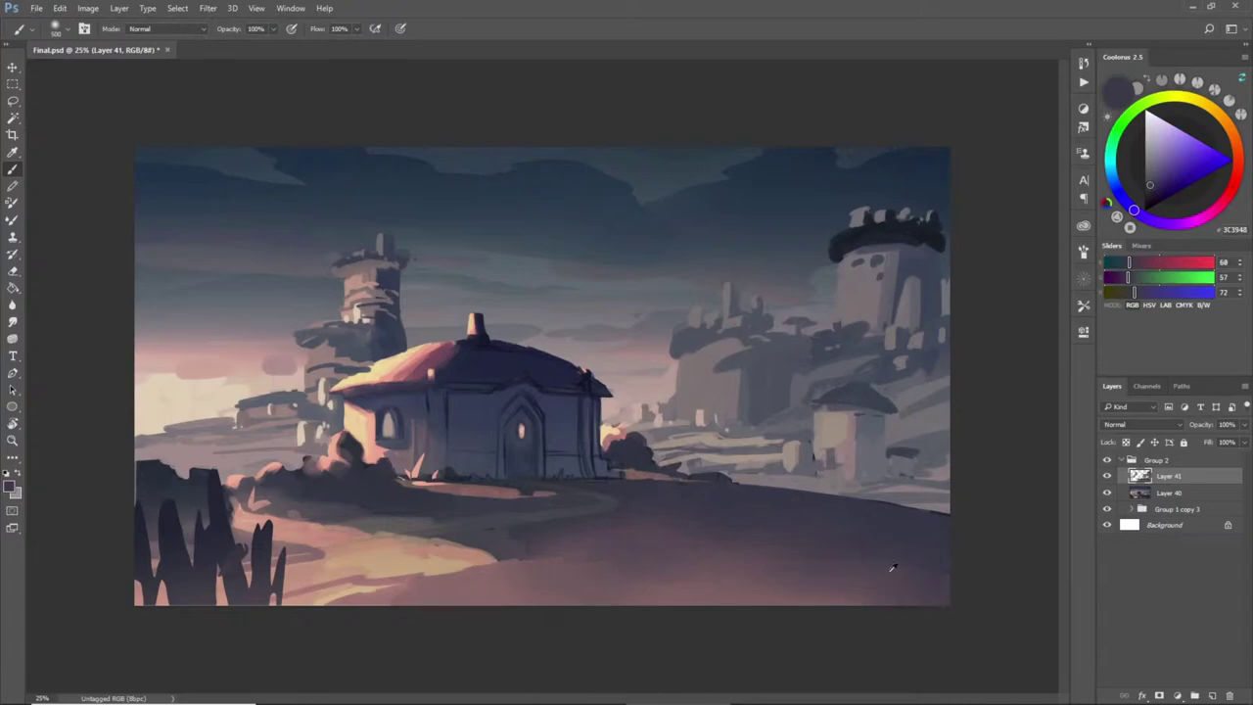
# - Switch to a hard round brush and fill the shadow mass of the foreground bush with sampled dark blue-greys
pyautogui.rightClick(249, 529)
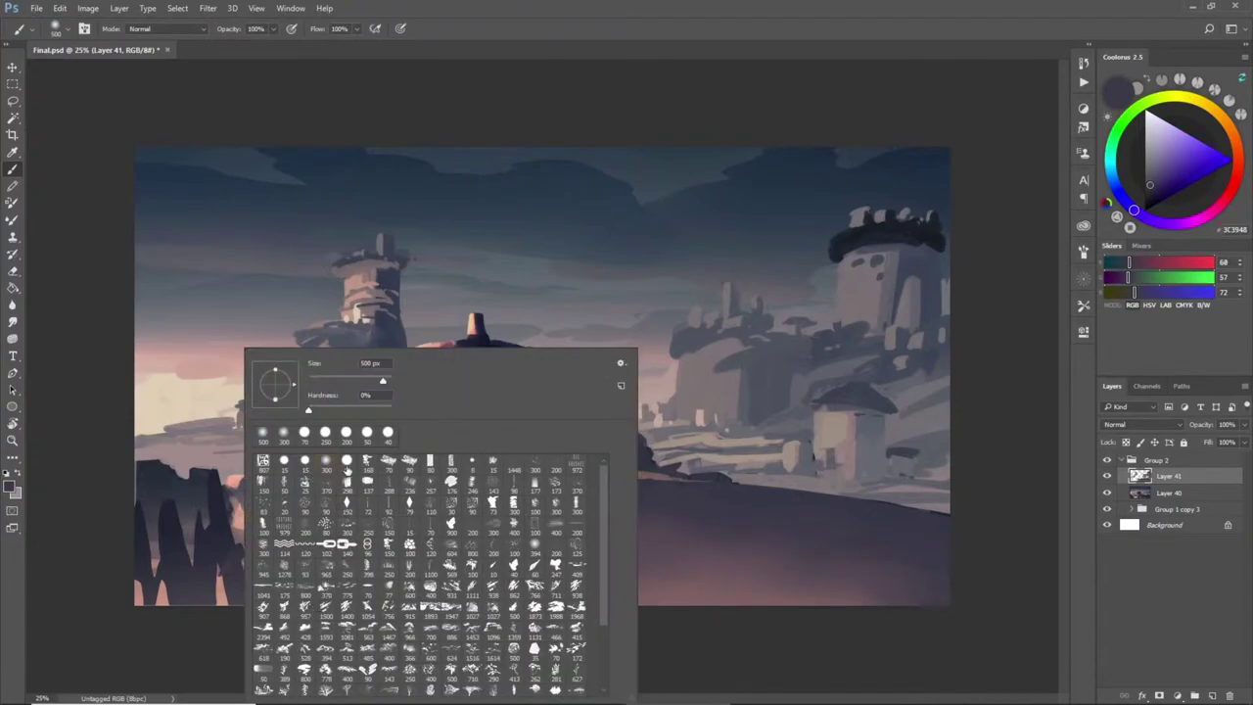
pyautogui.click(431, 468)
pyautogui.click(347, 465)
pyautogui.press('Return')
pyautogui.keyDown('alt'); pyautogui.click(163, 510); pyautogui.keyUp('alt')
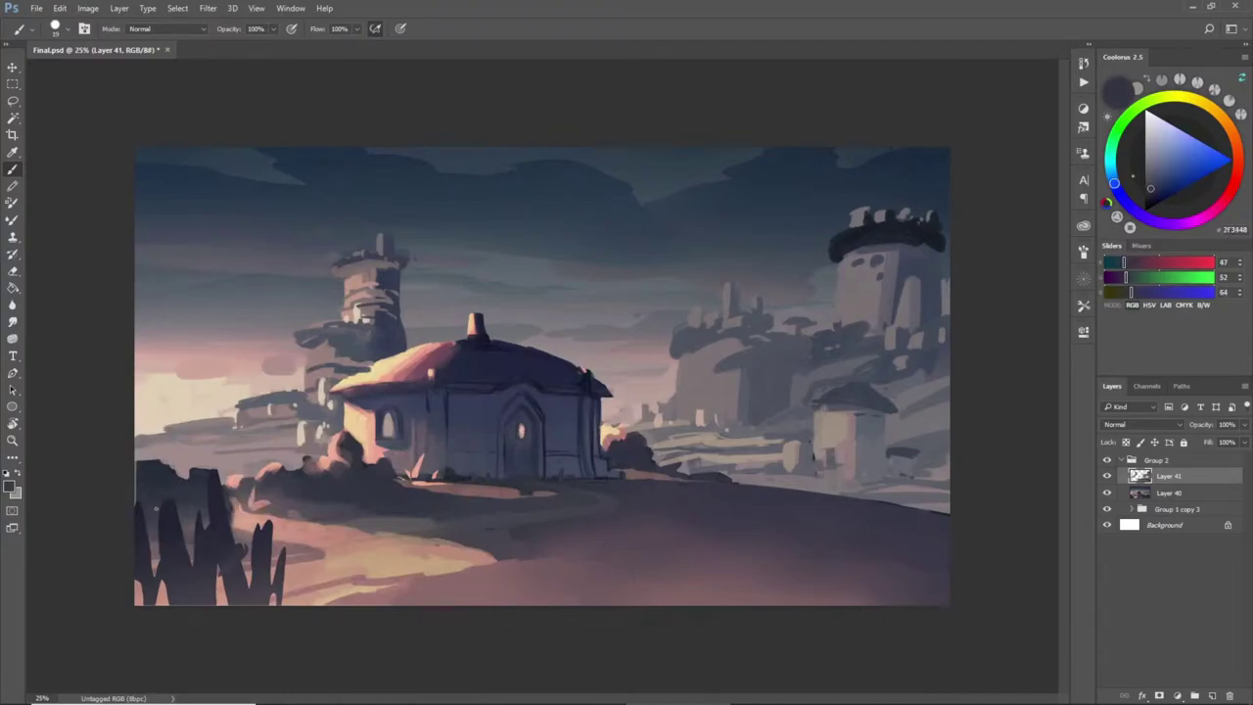
pyautogui.keyDown('alt'); pyautogui.click(142, 466); pyautogui.keyUp('alt')
pyautogui.keyDown('alt'); pyautogui.click(139, 516); pyautogui.keyUp('alt')
pyautogui.moveTo(160, 515)
pyautogui.mouseDown()
pyautogui.moveTo(183, 538)
pyautogui.moveTo(223, 542)
pyautogui.mouseUp()
# - Reshape the foreground bush into a rounded silhouette, covering the tall grass blades with sampled dark and ground colours
pyautogui.keyDown('alt'); pyautogui.click(156, 548); pyautogui.keyUp('alt')
pyautogui.keyDown('alt'); pyautogui.click(193, 502); pyautogui.keyUp('alt')
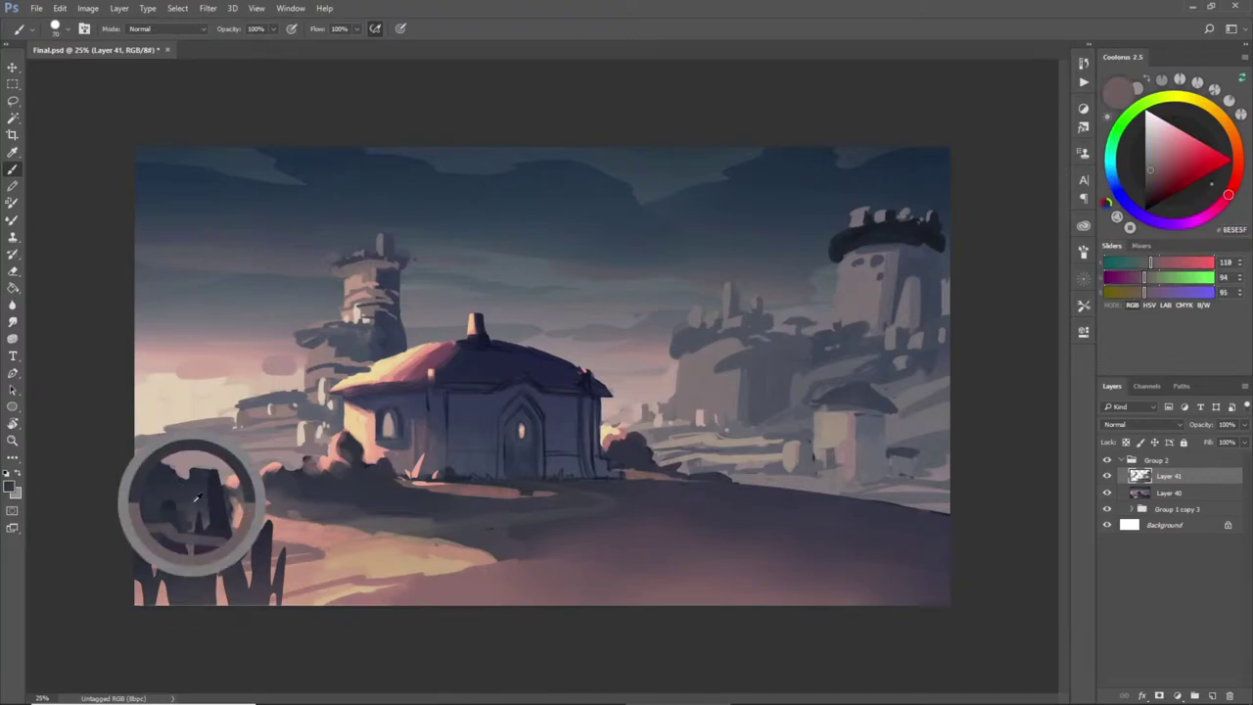
pyautogui.keyDown('alt'); pyautogui.click(221, 464); pyautogui.keyUp('alt')
pyautogui.keyDown('alt'); pyautogui.click(250, 512); pyautogui.keyUp('alt')
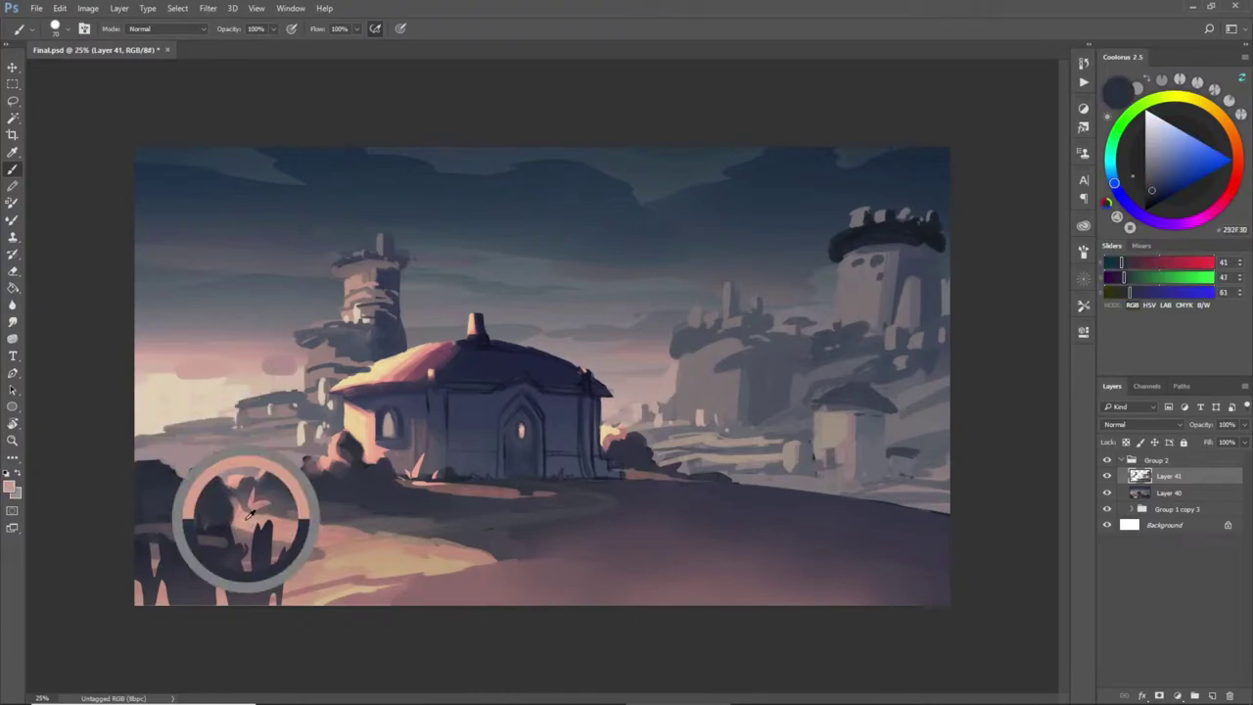
pyautogui.keyDown('alt'); pyautogui.click(221, 515); pyautogui.keyUp('alt')
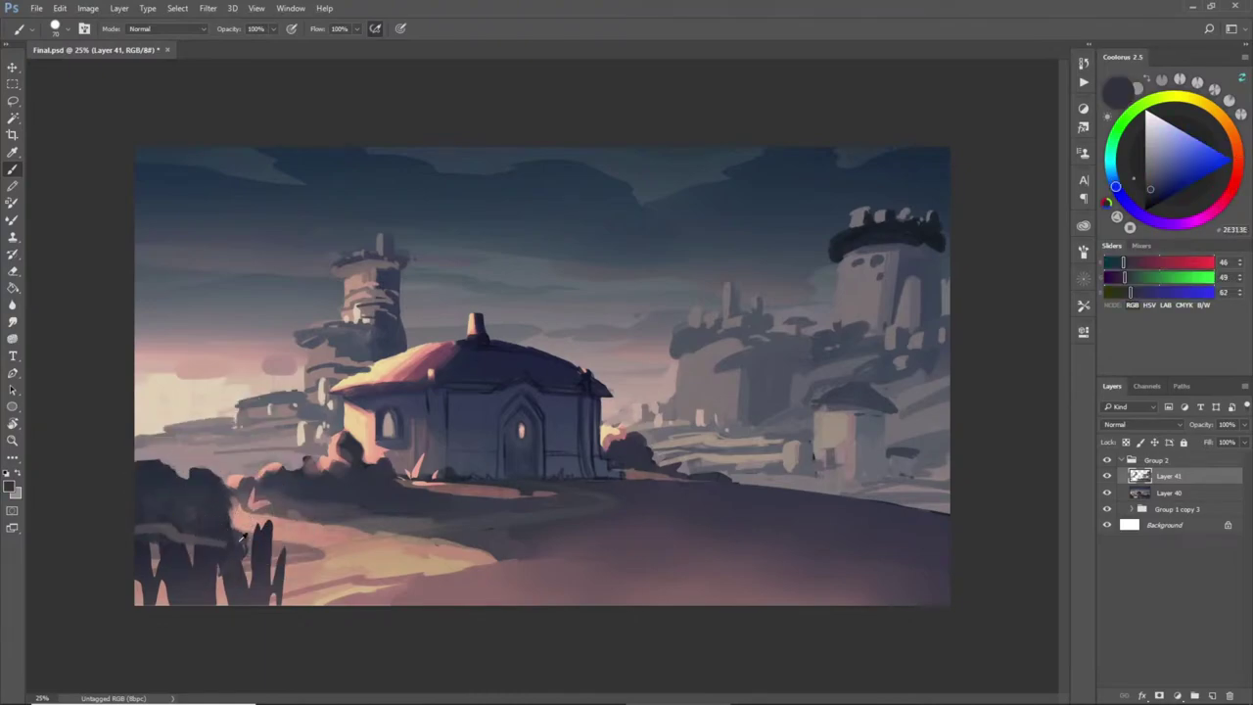
# - Paint sampled muted ground tones below the foreground bush over the middle of the grass blades
pyautogui.keyDown('alt'); pyautogui.click(290, 545); pyautogui.keyUp('alt')
pyautogui.moveTo(201, 553)
pyautogui.mouseDown()
pyautogui.moveTo(186, 551)
pyautogui.moveTo(259, 557)
pyautogui.moveTo(136, 542)
pyautogui.moveTo(292, 558)
pyautogui.moveTo(253, 548)
pyautogui.moveTo(257, 527)
pyautogui.moveTo(245, 539)
pyautogui.moveTo(300, 546)
pyautogui.moveTo(170, 564)
pyautogui.moveTo(241, 567)
pyautogui.mouseUp()
pyautogui.keyDown('alt'); pyautogui.click(274, 537); pyautogui.keyUp('alt')
pyautogui.keyDown('alt'); pyautogui.click(250, 548); pyautogui.keyUp('alt')
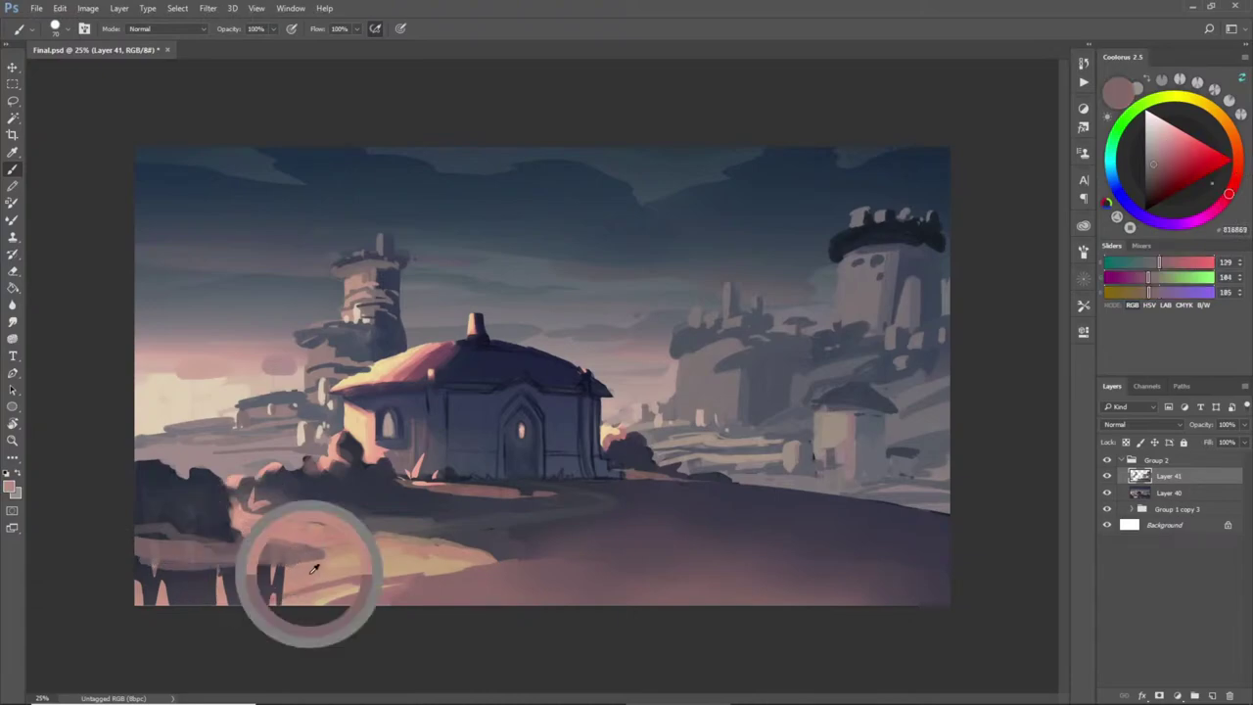
# - Cover the remaining grass spikes at the lower corner below the bush with sampled peach ground tones, using a 100 px brush
pyautogui.keyDown('alt'); pyautogui.click(306, 580); pyautogui.keyUp('alt')
pyautogui.press(']')
pyautogui.press(']')
pyautogui.press(']')
pyautogui.moveTo(137, 588)
pyautogui.mouseDown()
pyautogui.moveTo(287, 576)
pyautogui.moveTo(119, 602)
pyautogui.moveTo(272, 603)
pyautogui.mouseUp()
pyautogui.moveTo(174, 588); pyautogui.dragTo(302, 565)
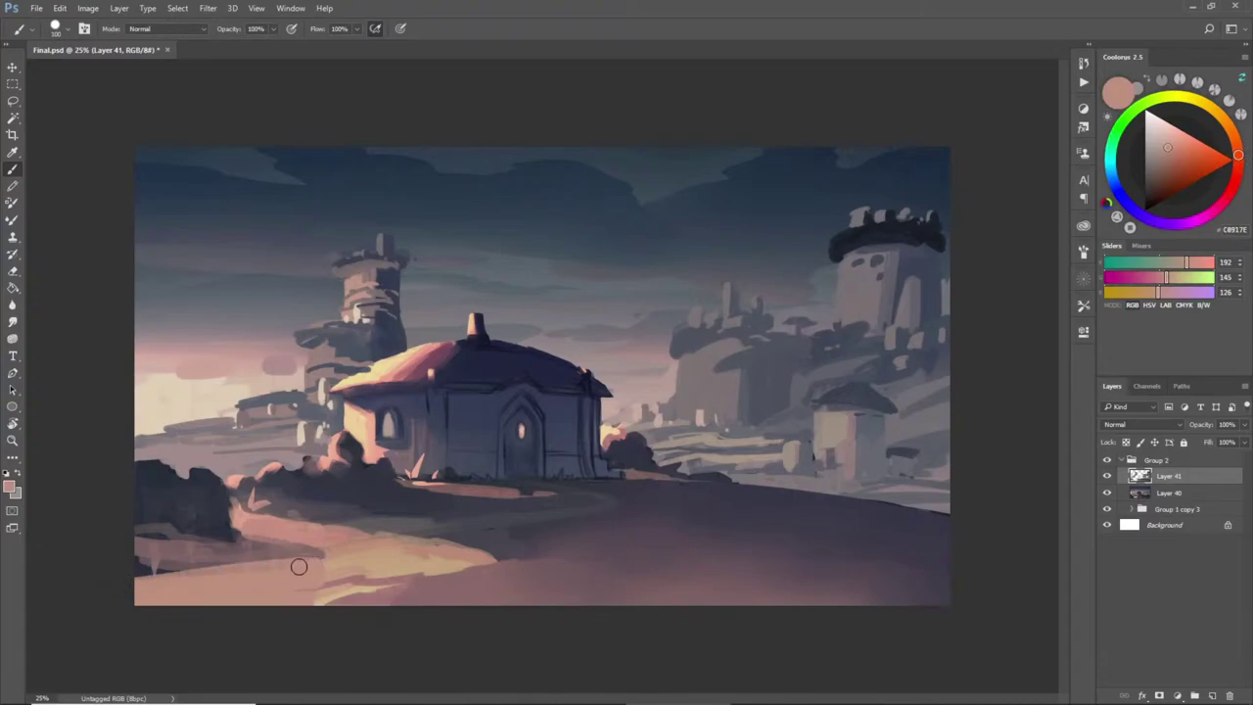
pyautogui.keyDown('alt'); pyautogui.click(176, 570); pyautogui.keyUp('alt')
pyautogui.moveTo(147, 570)
pyautogui.mouseDown()
pyautogui.moveTo(245, 567)
pyautogui.moveTo(137, 576)
pyautogui.mouseUp()
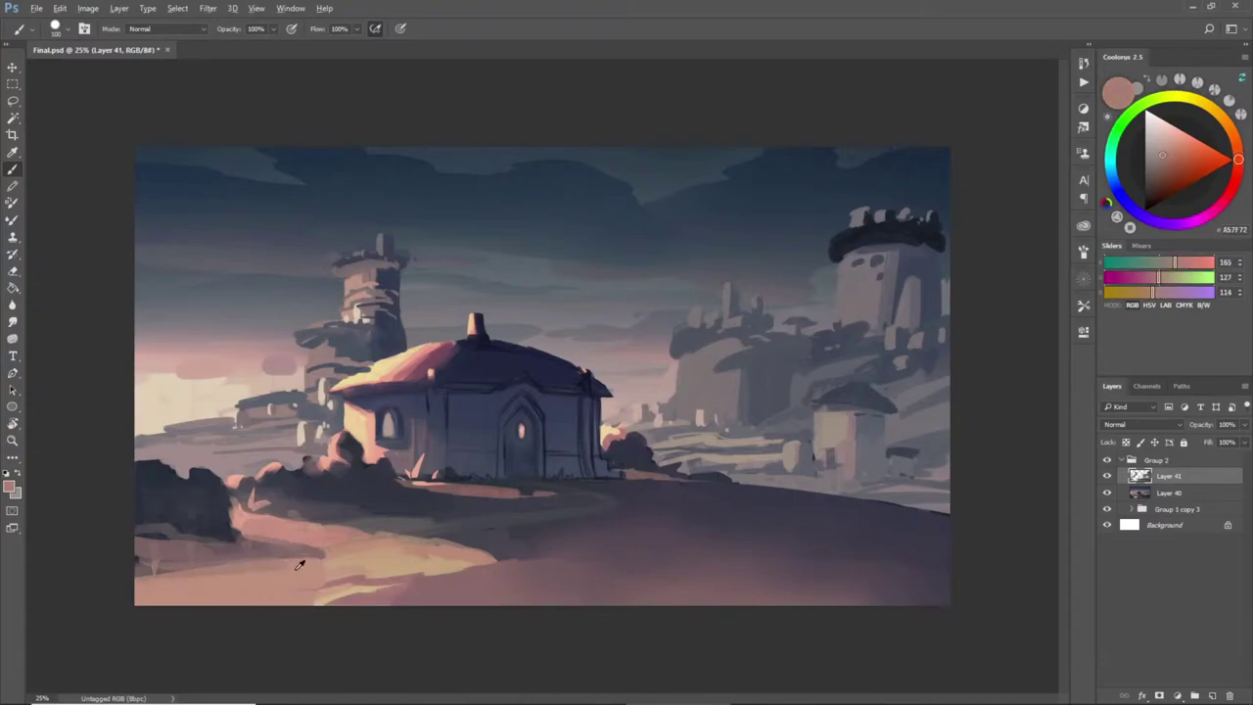
# - Paint a brownish shadow band on the ground below the foreground bush, reaching toward the sunlit path
pyautogui.keyDown('alt'); pyautogui.click(293, 568); pyautogui.keyUp('alt')
pyautogui.moveTo(319, 552); pyautogui.dragTo(255, 569)
pyautogui.keyDown('alt'); pyautogui.click(171, 534); pyautogui.keyUp('alt')
pyautogui.moveTo(159, 540)
pyautogui.mouseDown()
pyautogui.moveTo(151, 560)
pyautogui.moveTo(192, 572)
pyautogui.moveTo(238, 554)
pyautogui.moveTo(294, 564)
pyautogui.moveTo(135, 583)
pyautogui.moveTo(314, 577)
pyautogui.moveTo(265, 553)
pyautogui.moveTo(327, 564)
pyautogui.moveTo(305, 560)
pyautogui.moveTo(303, 574)
pyautogui.moveTo(258, 584)
pyautogui.mouseUp()
pyautogui.keyDown('alt'); pyautogui.click(337, 567); pyautogui.keyUp('alt')
pyautogui.keyDown('alt'); pyautogui.click(349, 571); pyautogui.keyUp('alt')
pyautogui.keyDown('alt'); pyautogui.click(284, 534); pyautogui.keyUp('alt')
pyautogui.keyDown('alt'); pyautogui.click(277, 568); pyautogui.keyUp('alt')
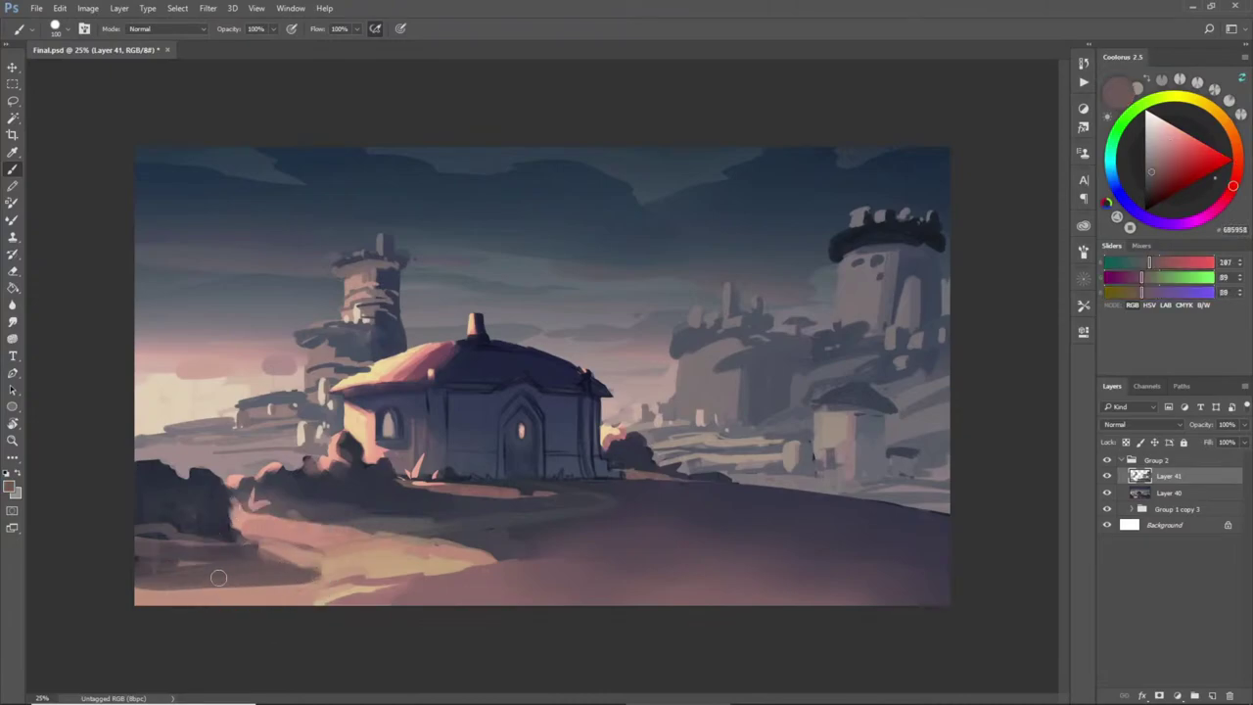
# - Define the lower edge of the bush's ground shadow with sampled peach and brown tones, using a 150 px brush
pyautogui.press(']')
pyautogui.press(']')
pyautogui.keyDown('alt'); pyautogui.click(187, 593); pyautogui.keyUp('alt')
pyautogui.moveTo(161, 592)
pyautogui.mouseDown()
pyautogui.moveTo(208, 577)
pyautogui.moveTo(146, 585)
pyautogui.moveTo(165, 562)
pyautogui.moveTo(251, 592)
pyautogui.mouseUp()
pyautogui.keyDown('alt'); pyautogui.click(220, 570); pyautogui.keyUp('alt')
pyautogui.keyDown('alt'); pyautogui.click(249, 598); pyautogui.keyUp('alt')
# - Smooth and widen the sunlit path toward the lower canvas edge with sampled warm tan
pyautogui.keyDown('alt'); pyautogui.click(375, 571); pyautogui.keyUp('alt')
pyautogui.moveTo(352, 581)
pyautogui.mouseDown()
pyautogui.moveTo(298, 602)
pyautogui.moveTo(306, 578)
pyautogui.moveTo(437, 577)
pyautogui.mouseUp()
pyautogui.keyDown('alt'); pyautogui.click(359, 573); pyautogui.keyUp('alt')
pyautogui.keyDown('alt'); pyautogui.click(386, 560); pyautogui.keyUp('alt')
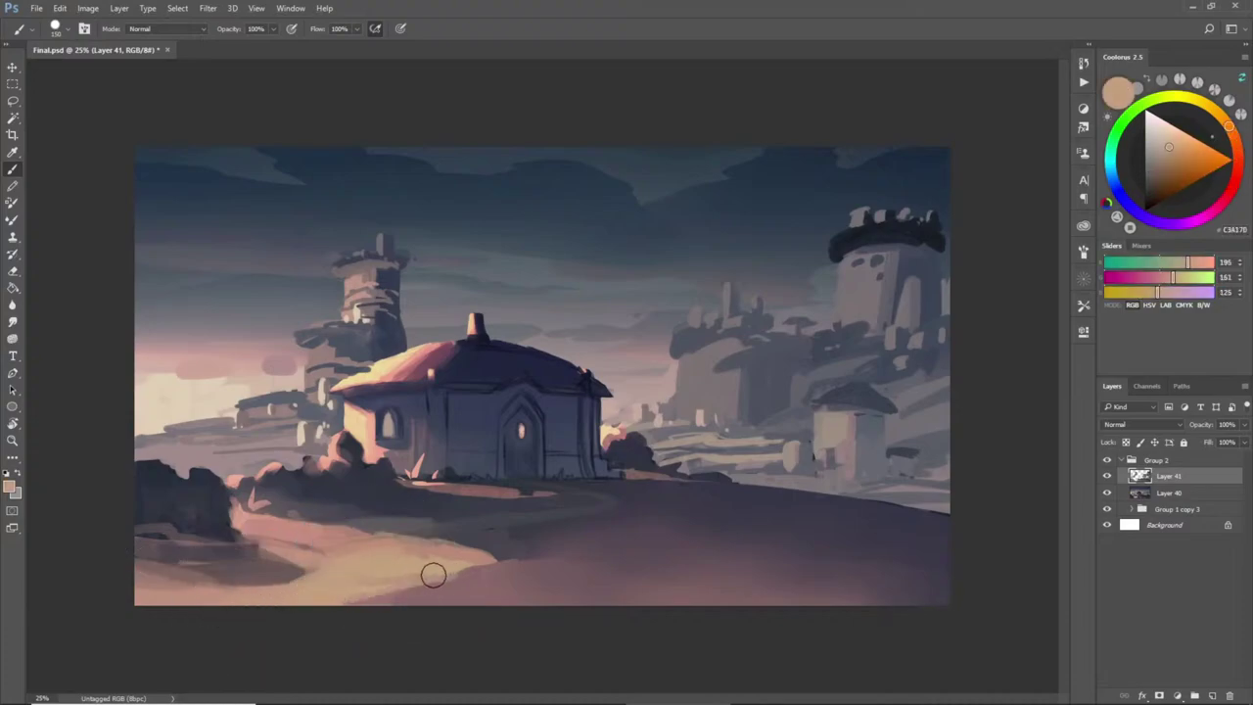
# - Add thin muted pink strokes along the lower edge of the sunlit path with a smaller brush
pyautogui.keyDown('alt'); pyautogui.click(469, 581); pyautogui.keyUp('alt')
pyautogui.press('[')
pyautogui.press('[')
pyautogui.press('[')
pyautogui.press('[')
pyautogui.moveTo(284, 608)
pyautogui.mouseDown()
pyautogui.moveTo(377, 579)
pyautogui.moveTo(466, 572)
pyautogui.mouseUp()
pyautogui.keyDown('alt'); pyautogui.click(445, 592); pyautogui.keyUp('alt')
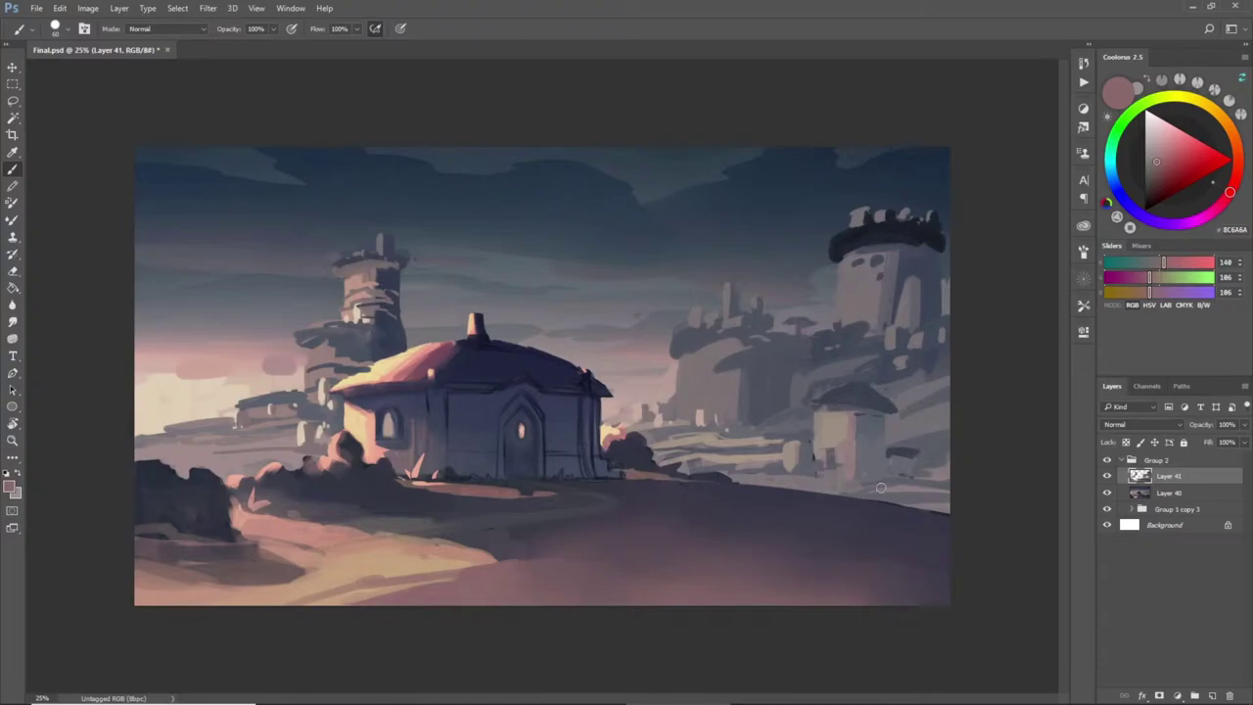
# - Duplicate Layer 40 and merge the copy with Layer 41
pyautogui.keyDown('alt'); pyautogui.click(235, 374); pyautogui.keyUp('alt')
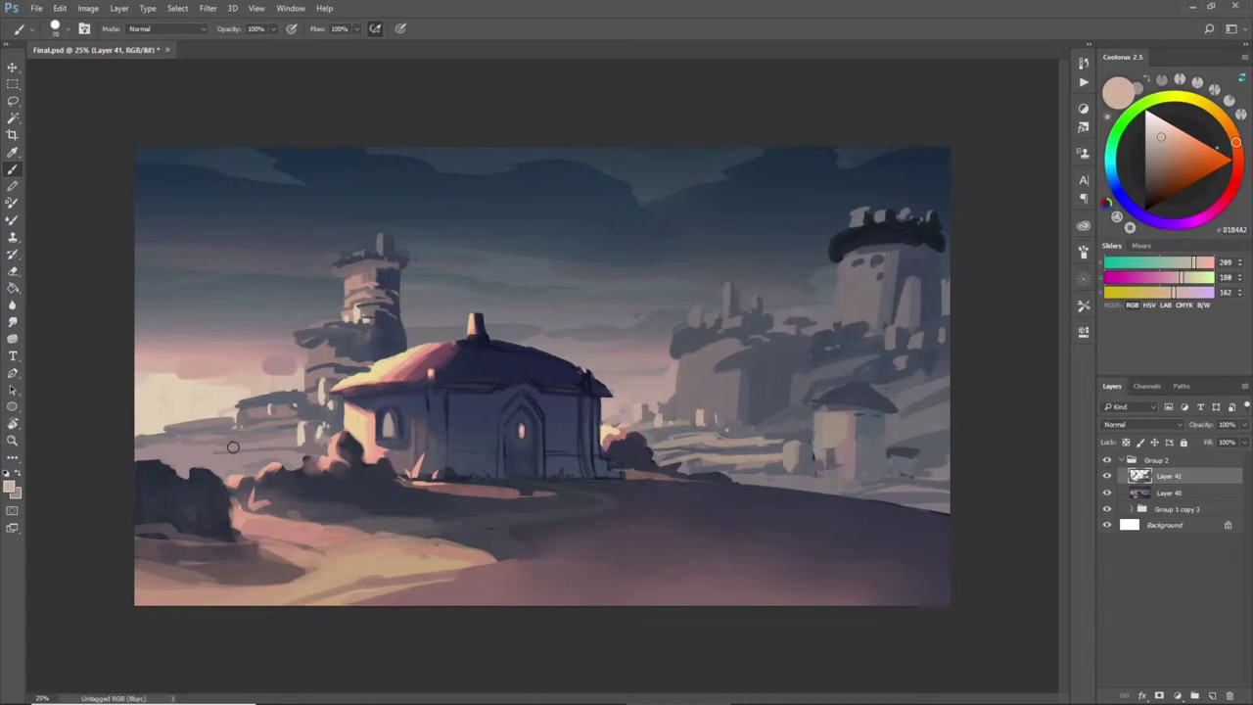
pyautogui.press('l')
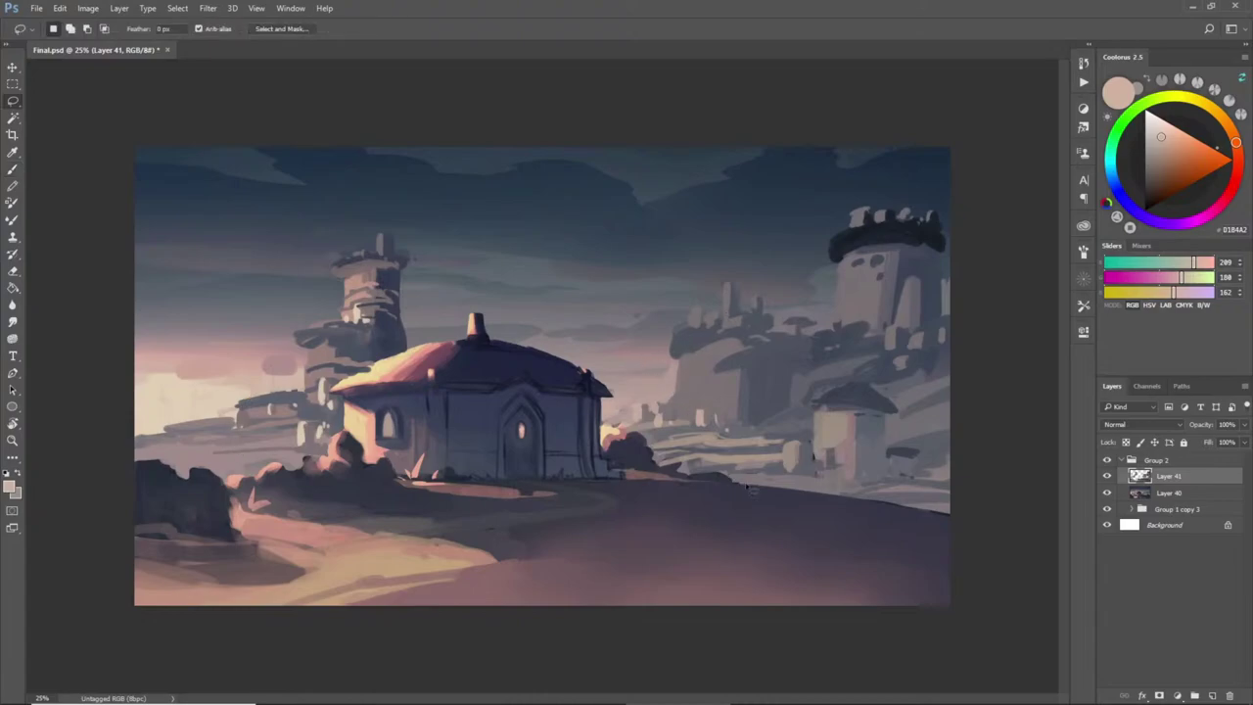
pyautogui.click(1108, 476)
pyautogui.click(1108, 476)
pyautogui.click(1141, 497)
pyautogui.hotkey('ctrl', 'j')
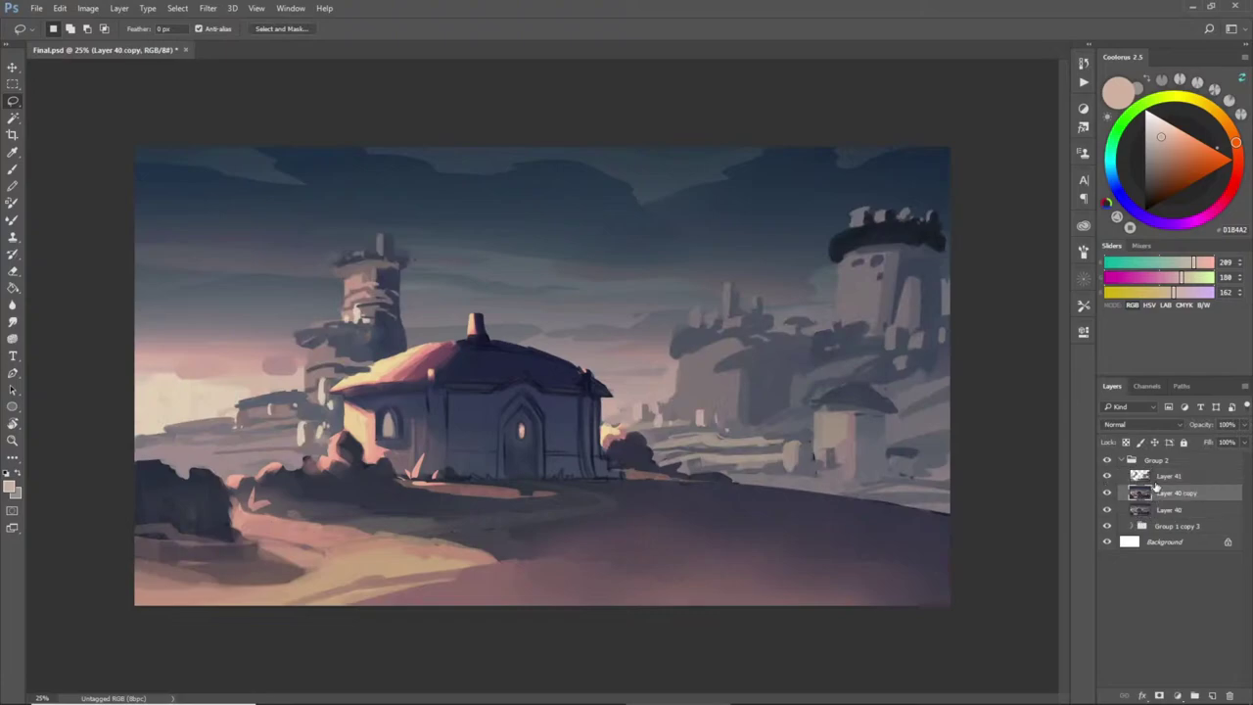
pyautogui.keyDown('shift'); pyautogui.click(1155, 482); pyautogui.keyUp('shift')
pyautogui.hotkey('ctrl', 'e')
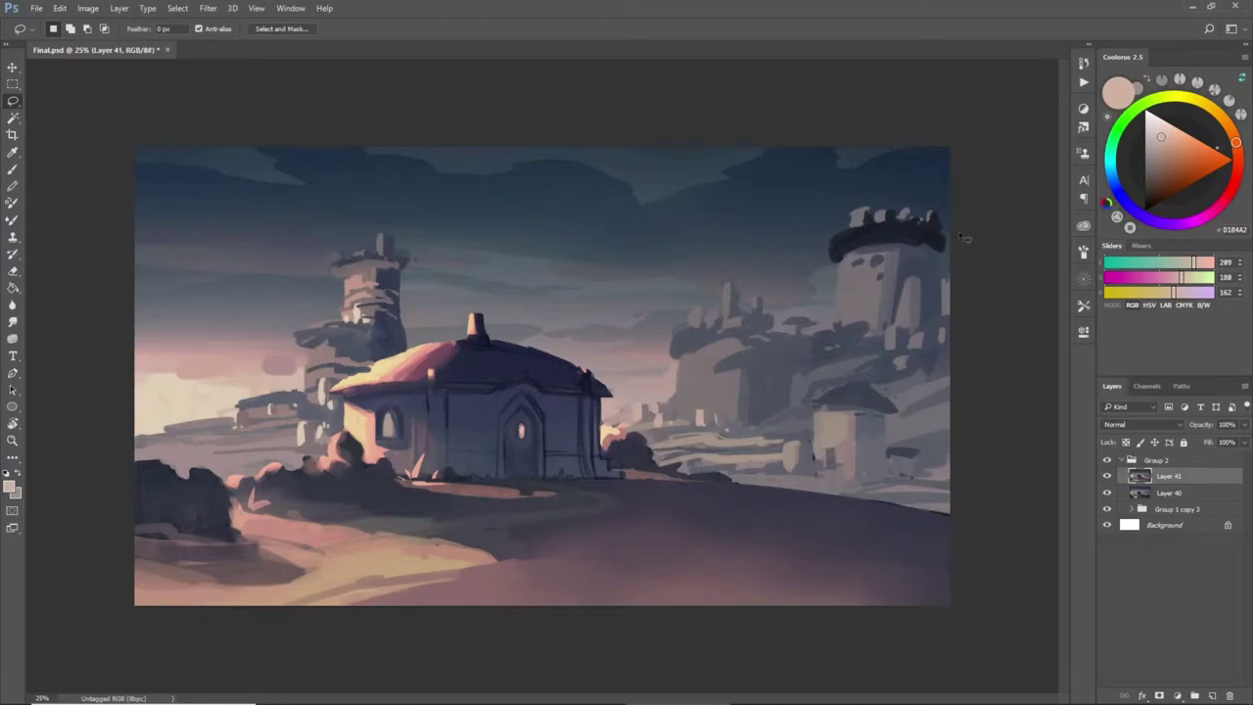
# - Select the sky with the Lasso tool, tracing around the tower behind the house and the large crenellated tower
pyautogui.moveTo(942, 259)
pyautogui.mouseDown()
pyautogui.moveTo(947, 321)
pyautogui.moveTo(960, 319)
pyautogui.moveTo(1002, 232)
pyautogui.moveTo(1003, 127)
pyautogui.moveTo(964, 113)
pyautogui.moveTo(662, 88)
pyautogui.moveTo(250, 87)
pyautogui.moveTo(109, 184)
pyautogui.moveTo(82, 430)
pyautogui.moveTo(94, 455)
pyautogui.moveTo(234, 419)
pyautogui.mouseUp()
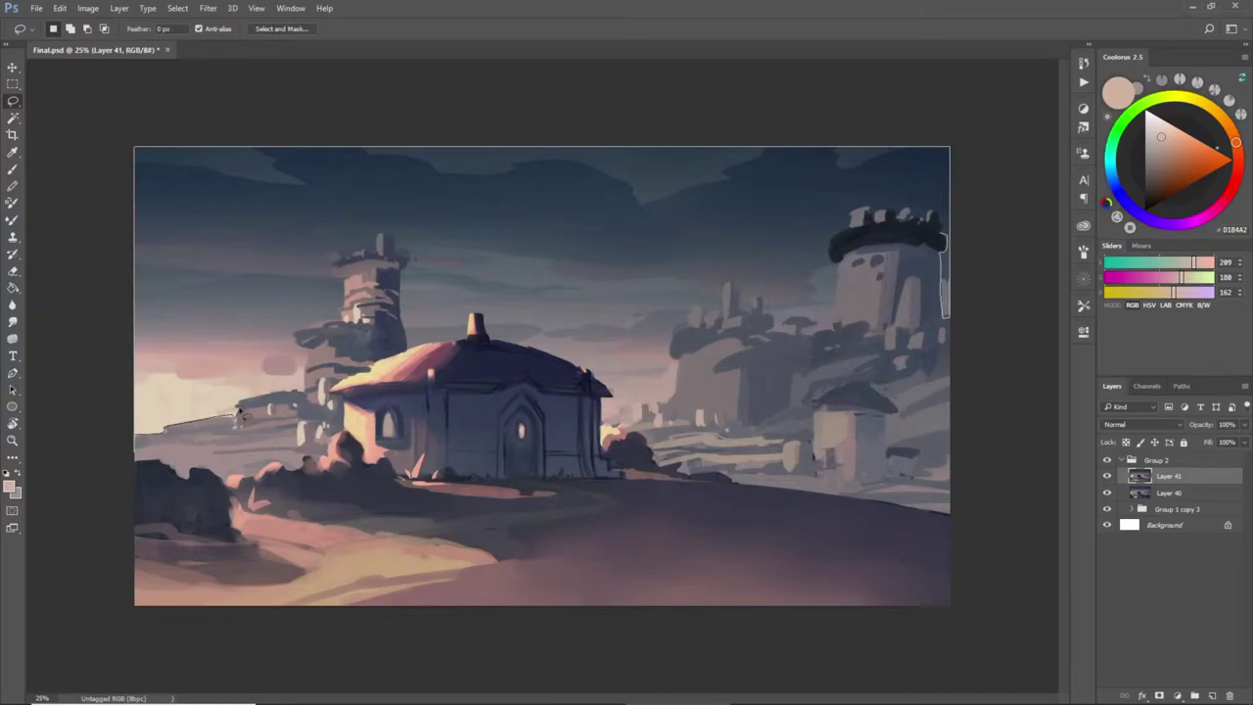
pyautogui.moveTo(303, 370)
pyautogui.mouseDown()
pyautogui.moveTo(294, 334)
pyautogui.moveTo(343, 321)
pyautogui.moveTo(331, 265)
pyautogui.moveTo(380, 238)
pyautogui.mouseUp()
pyautogui.moveTo(399, 282)
pyautogui.mouseDown()
pyautogui.moveTo(408, 351)
pyautogui.moveTo(472, 318)
pyautogui.moveTo(494, 341)
pyautogui.moveTo(612, 352)
pyautogui.moveTo(674, 281)
pyautogui.moveTo(757, 261)
pyautogui.moveTo(831, 266)
pyautogui.moveTo(856, 232)
pyautogui.moveTo(851, 212)
pyautogui.moveTo(937, 216)
pyautogui.mouseUp()
pyautogui.moveTo(945, 317); pyautogui.dragTo(950, 313)
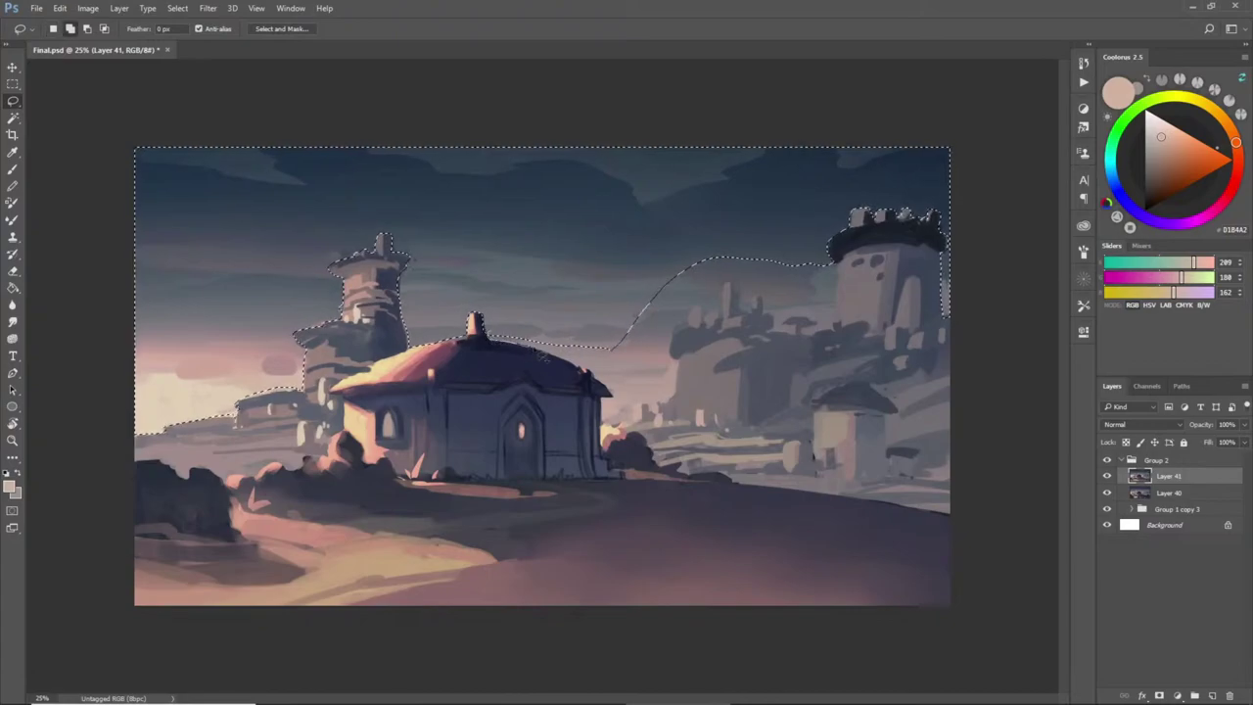
# - Extend the sky selection down to the house roof, the distant ruins and the base of the large tower
pyautogui.moveTo(586, 375)
pyautogui.mouseDown()
pyautogui.moveTo(607, 392)
pyautogui.moveTo(634, 388)
pyautogui.moveTo(647, 289)
pyautogui.mouseUp()
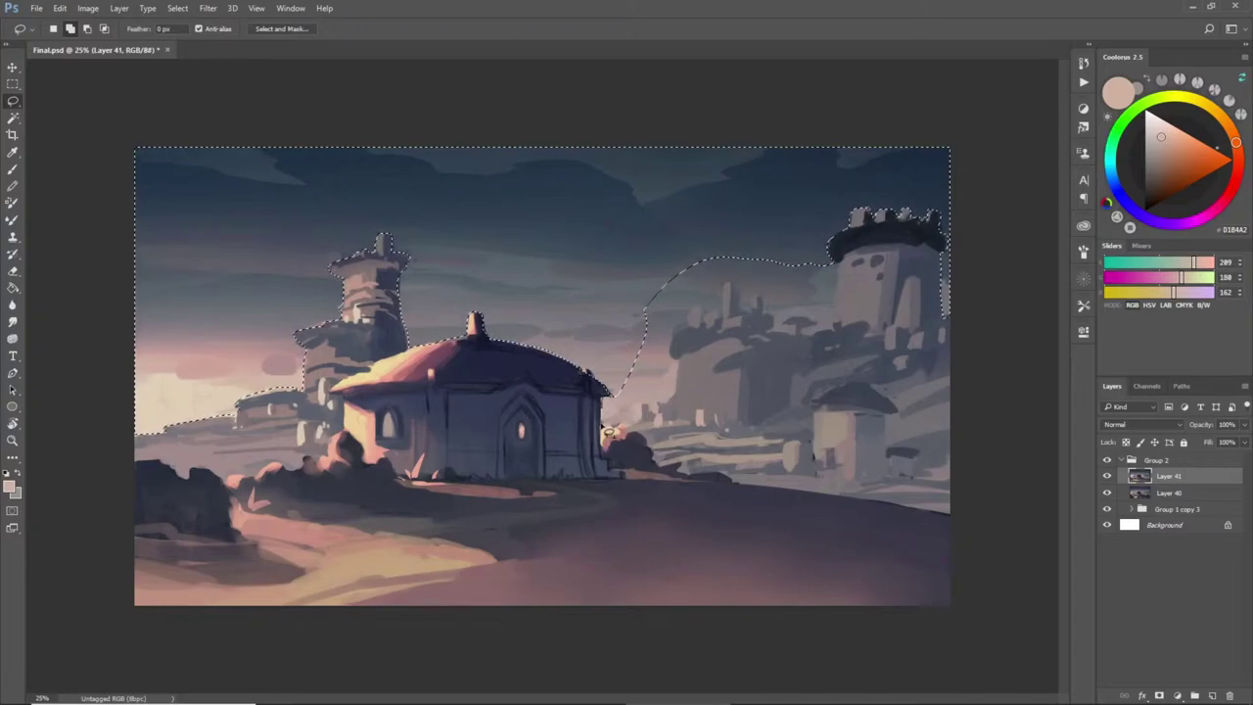
pyautogui.moveTo(626, 427)
pyautogui.mouseDown()
pyautogui.moveTo(647, 404)
pyautogui.moveTo(649, 417)
pyautogui.moveTo(654, 403)
pyautogui.moveTo(675, 409)
pyautogui.moveTo(681, 331)
pyautogui.mouseUp()
pyautogui.moveTo(672, 267); pyautogui.dragTo(675, 264)
pyautogui.moveTo(719, 317)
pyautogui.mouseDown()
pyautogui.moveTo(724, 286)
pyautogui.moveTo(760, 297)
pyautogui.mouseUp()
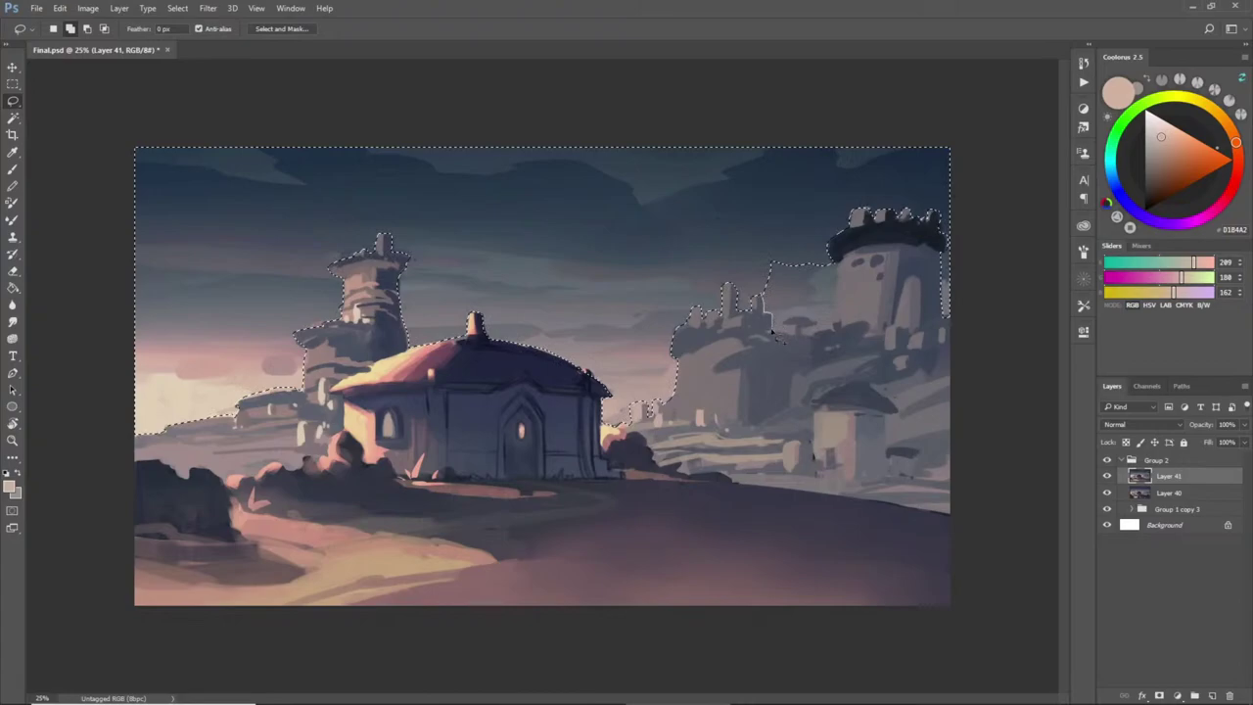
pyautogui.moveTo(773, 334)
pyautogui.mouseDown()
pyautogui.moveTo(807, 270)
pyautogui.moveTo(775, 331)
pyautogui.mouseUp()
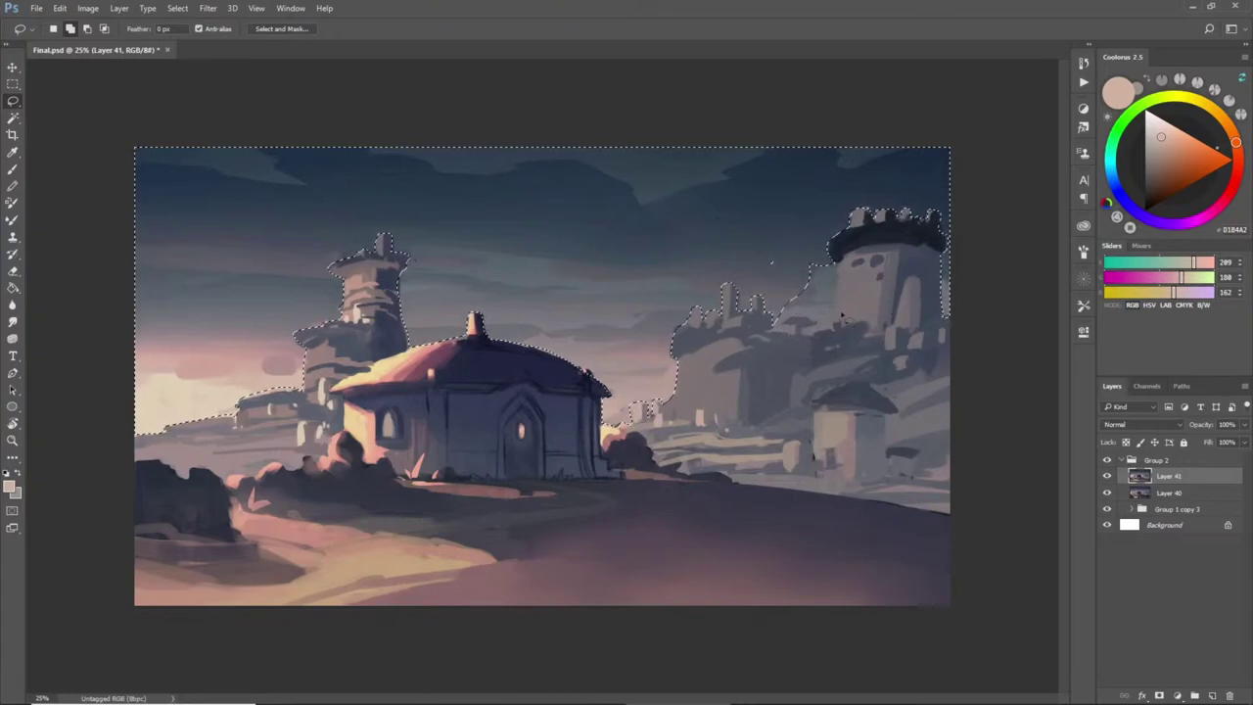
pyautogui.moveTo(809, 318)
pyautogui.mouseDown()
pyautogui.moveTo(823, 329)
pyautogui.moveTo(834, 310)
pyautogui.mouseUp()
pyautogui.moveTo(772, 263); pyautogui.dragTo(779, 321)
# - On a new layer, fill the selected sky with an upward fading gradient of sampled cream #DFCDB5, and deselect
pyautogui.press('g')
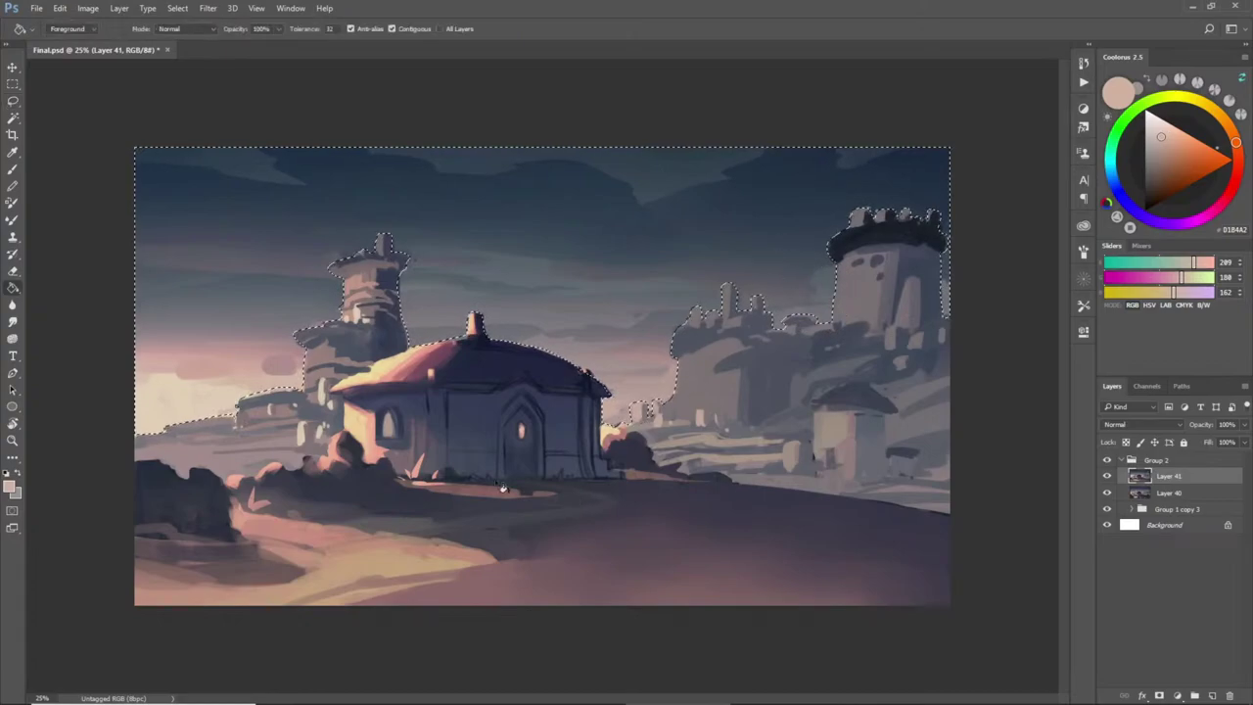
pyautogui.keyDown('alt'); pyautogui.click(210, 392); pyautogui.keyUp('alt')
pyautogui.hotkey('ctrl', 'shift', 'n')
pyautogui.press('Return')
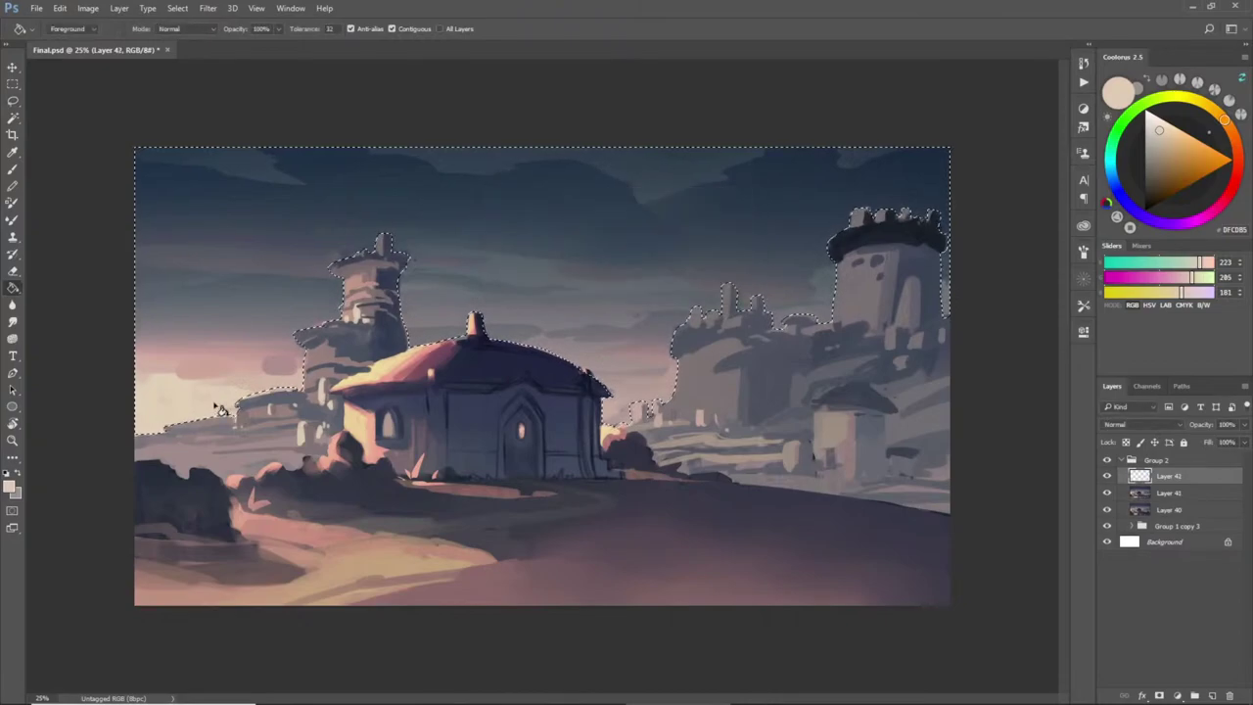
pyautogui.hotkey('shift', 'g')
pyautogui.moveTo(607, 474); pyautogui.dragTo(601, 66)
pyautogui.hotkey('ctrl', 'd')
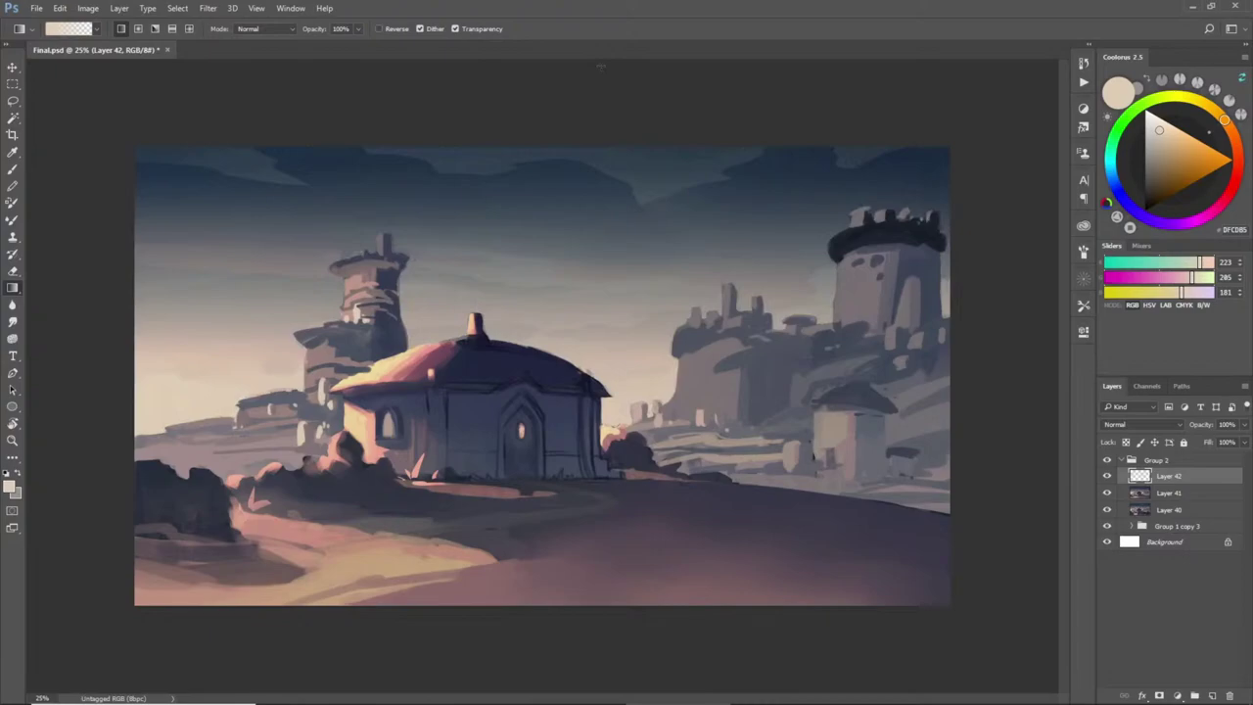
# - Try to lasso a mountain shape over the distant castle hillside and fill it on a new layer with a fading gradient of sampled dark blue #283748
pyautogui.press('l')
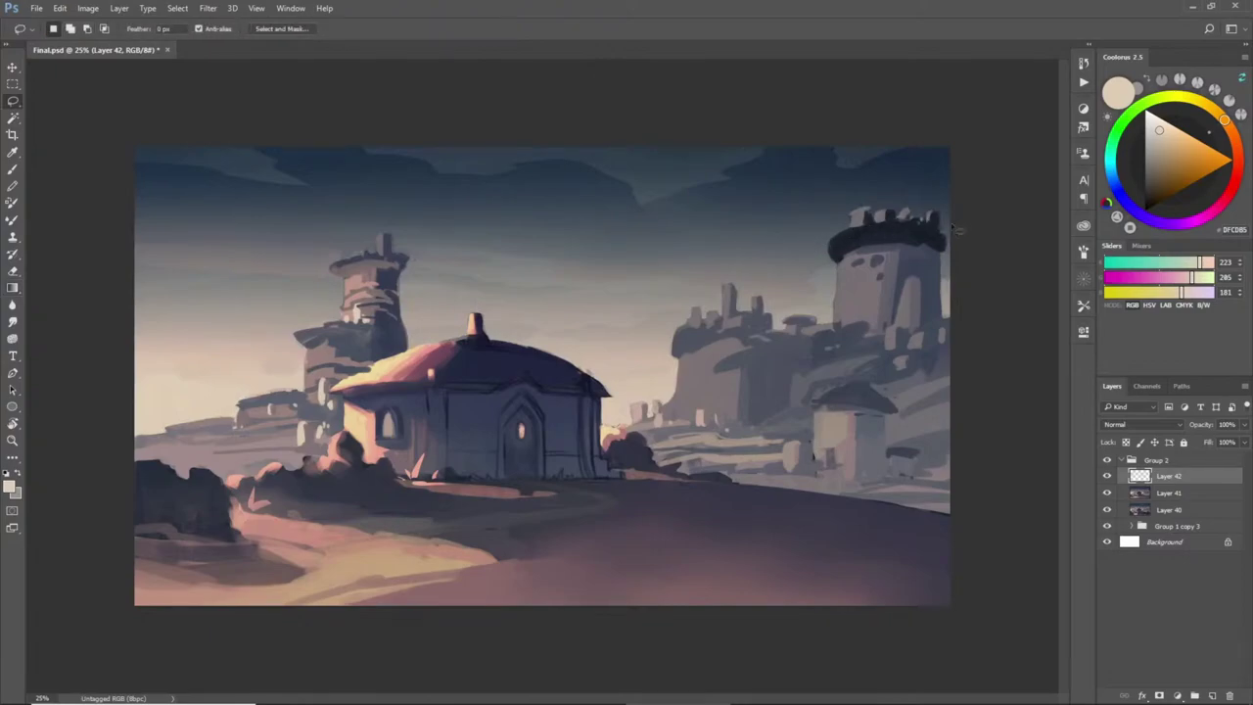
pyautogui.moveTo(911, 255); pyautogui.dragTo(770, 286)
pyautogui.moveTo(662, 363)
pyautogui.mouseDown()
pyautogui.moveTo(572, 428)
pyautogui.moveTo(572, 468)
pyautogui.moveTo(854, 453)
pyautogui.moveTo(995, 378)
pyautogui.moveTo(954, 284)
pyautogui.mouseUp()
pyautogui.hotkey('ctrl', 'shift', 'n')
pyautogui.press('Return')
pyautogui.press('g')
pyautogui.keyDown('alt'); pyautogui.click(758, 184); pyautogui.keyUp('alt')
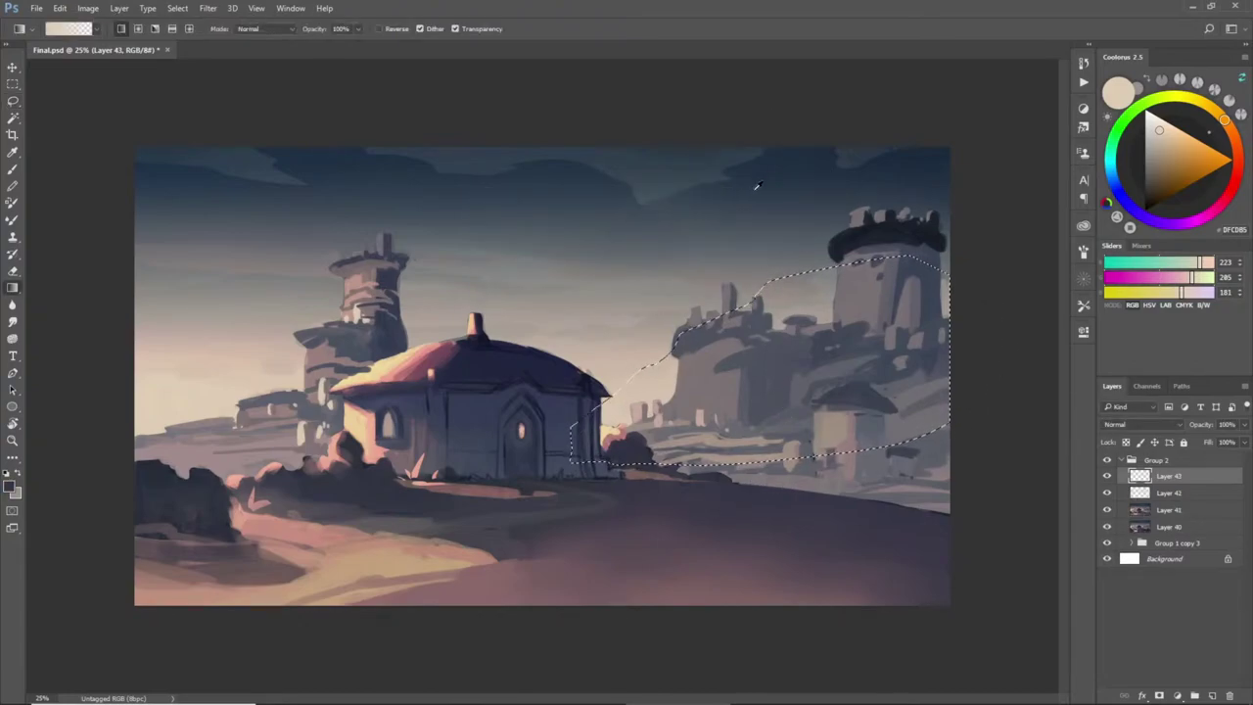
pyautogui.moveTo(746, 254); pyautogui.dragTo(747, 495)
pyautogui.hotkey('ctrl', 'z')
pyautogui.moveTo(734, 274); pyautogui.dragTo(835, 515)
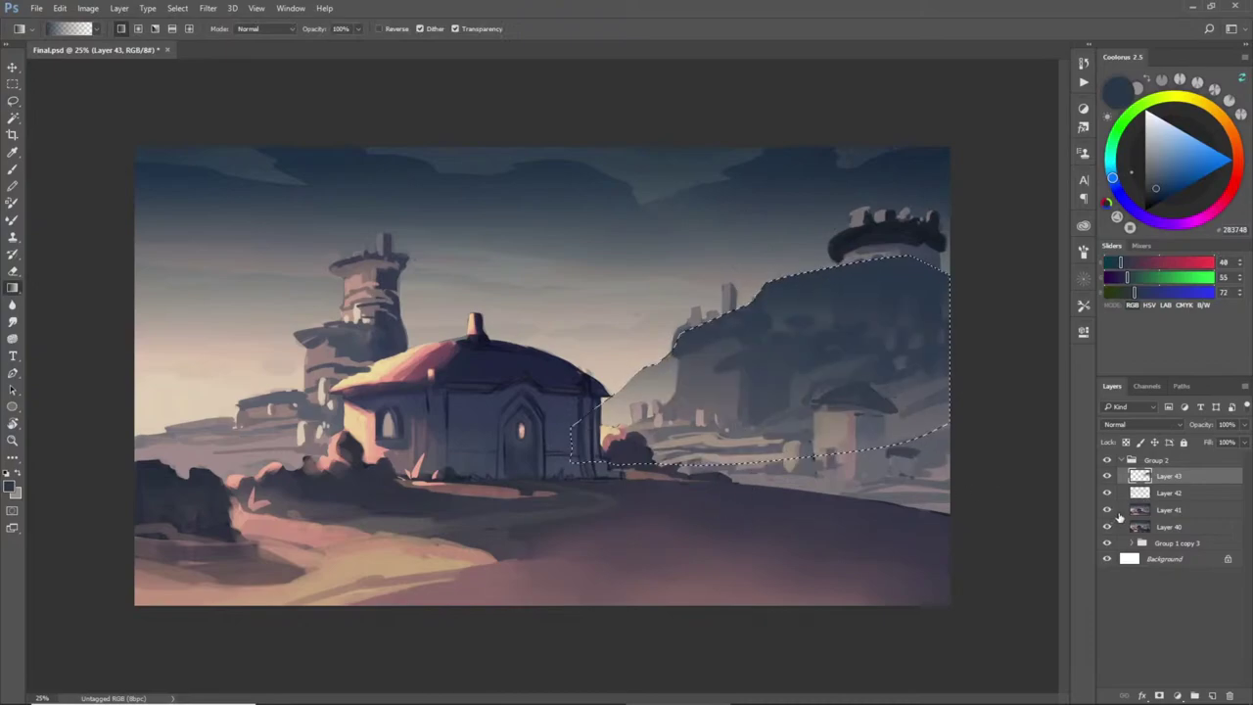
# - Undo back to the sky selection, invert it on Layer 41, and copy everything except the sky to its own layer
pyautogui.hotkey('ctrl', 'alt', 'z')
pyautogui.hotkey('ctrl', 'alt', 'z')
pyautogui.hotkey('ctrl', 'alt', 'z')
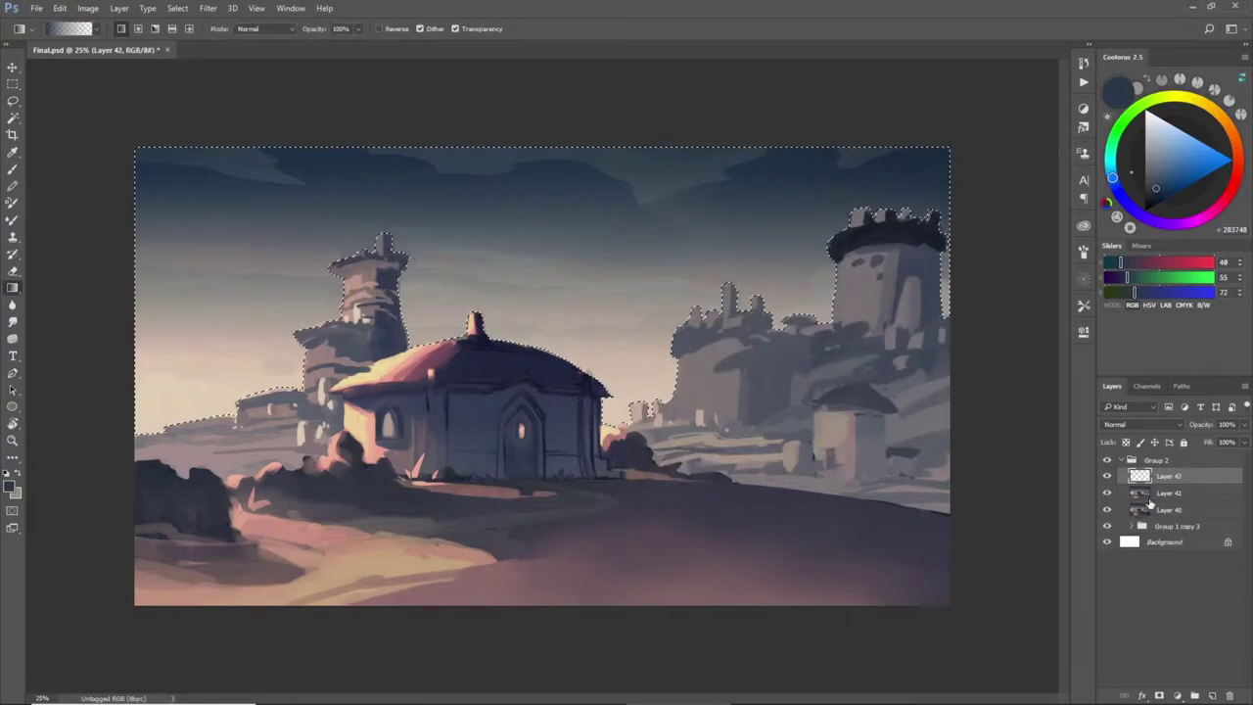
pyautogui.click(1165, 494)
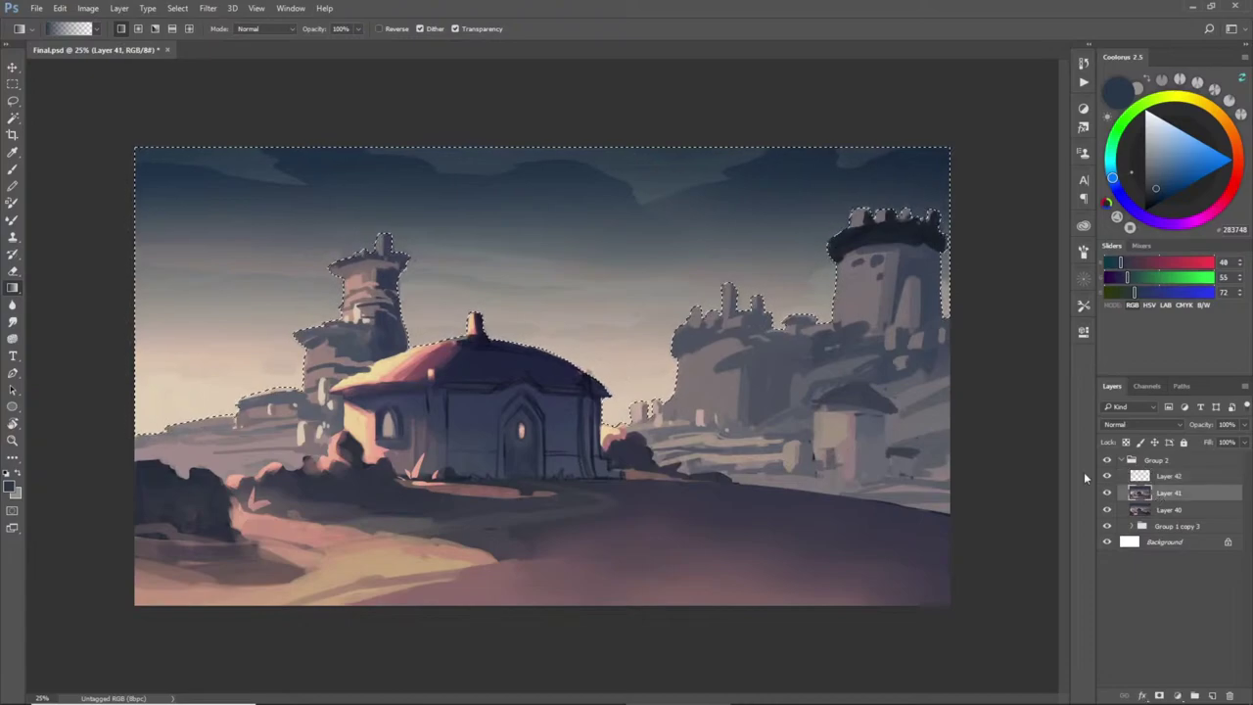
pyautogui.hotkey('ctrl', 'shift', 'i')
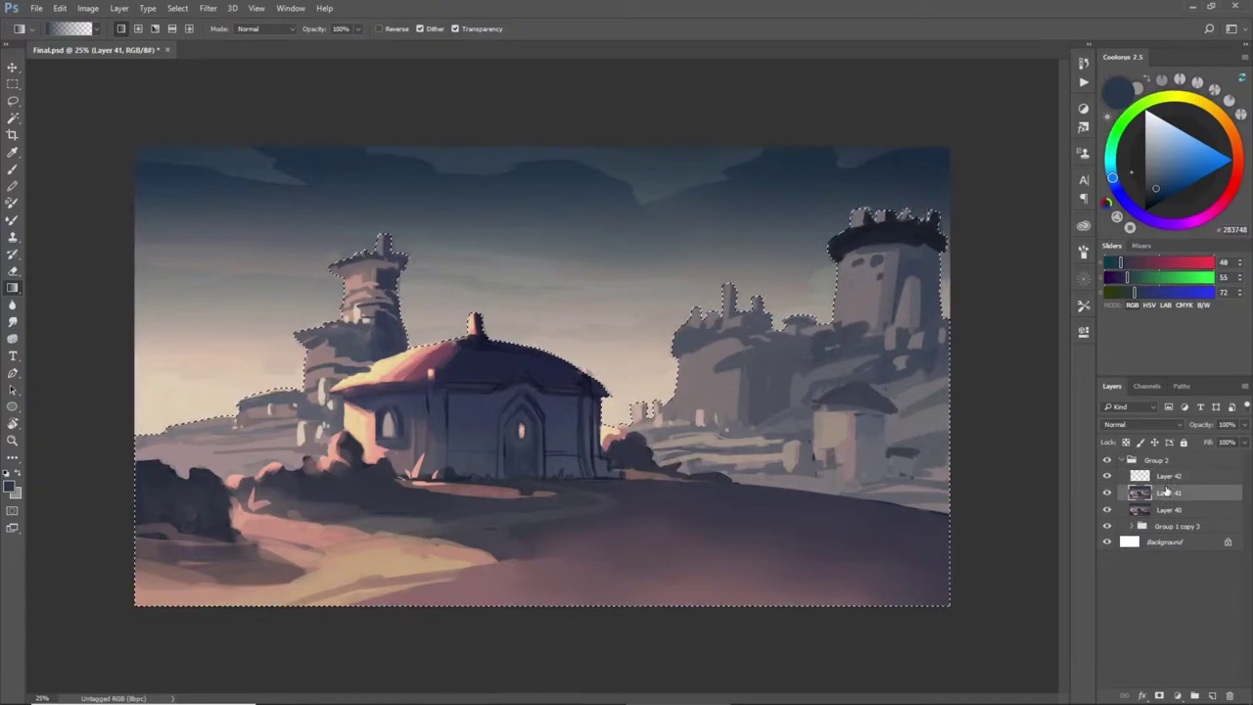
pyautogui.hotkey('ctrl', 'j')
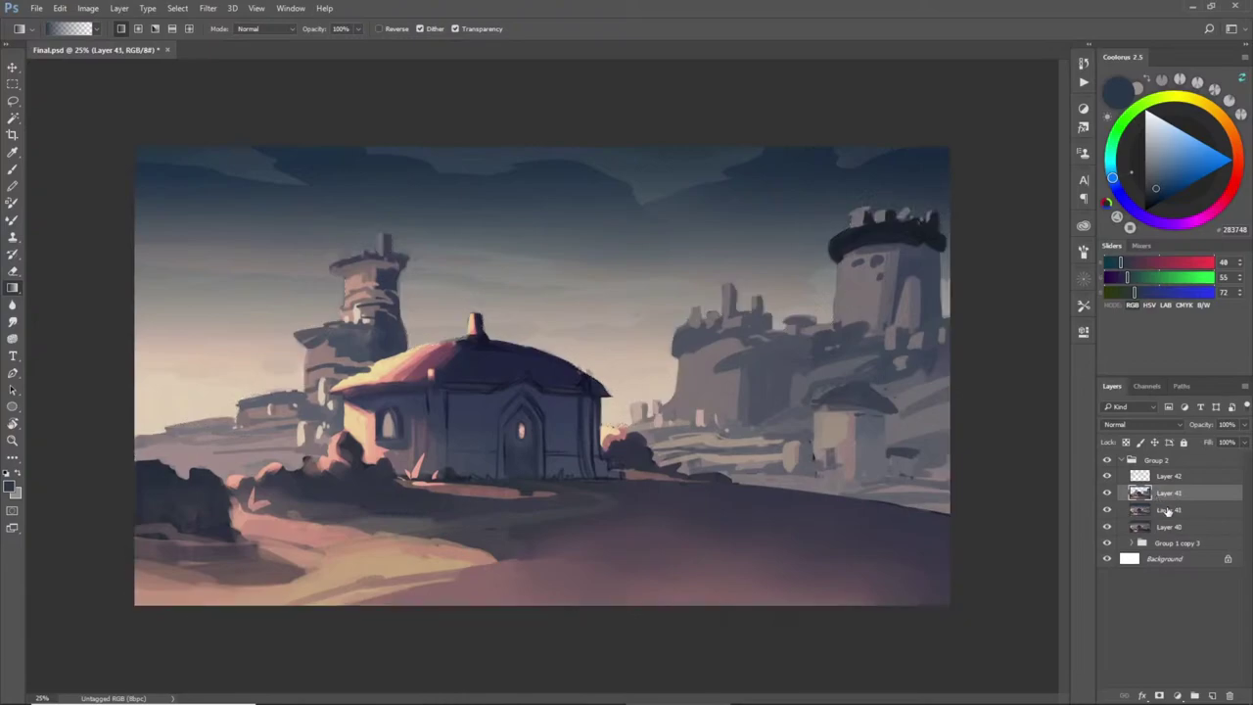
pyautogui.click(1108, 493)
pyautogui.click(1108, 492)
# - Lasso a tall mountain behind the crenellated castle and fill it on a new layer with a downward fading dark blue gradient of #283747, and deselect
pyautogui.press('l')
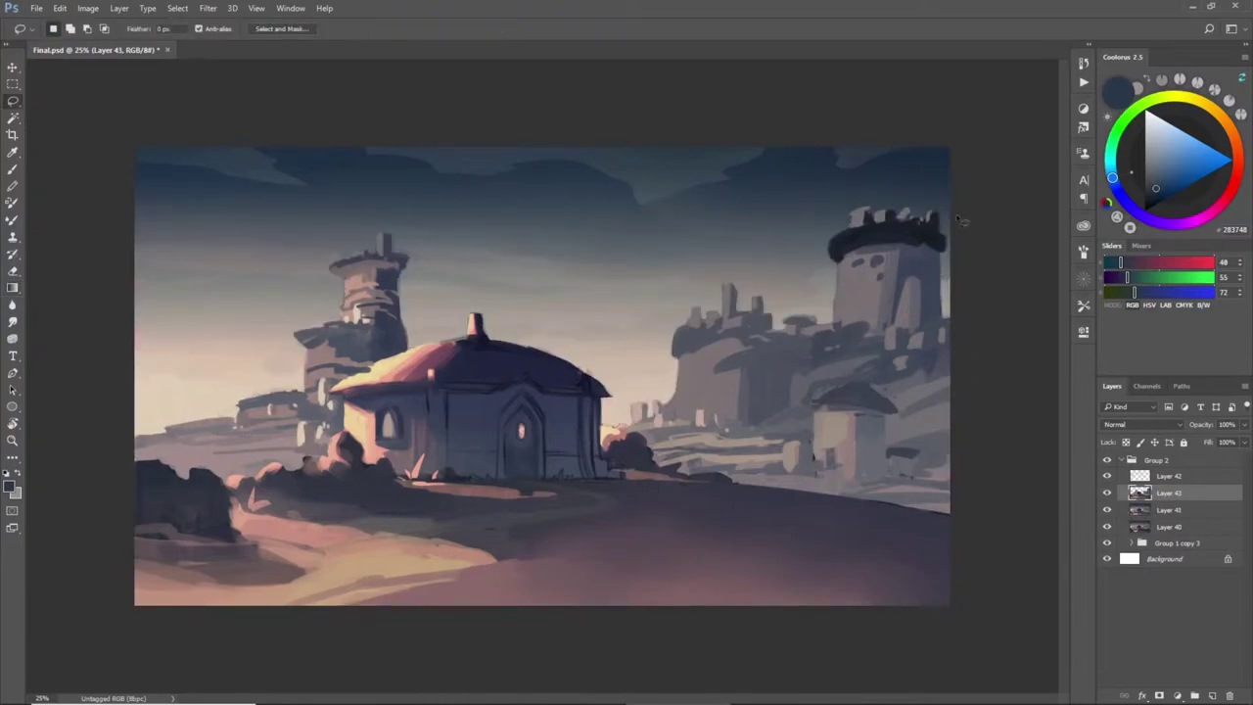
pyautogui.moveTo(946, 128)
pyautogui.mouseDown()
pyautogui.moveTo(868, 253)
pyautogui.moveTo(827, 279)
pyautogui.moveTo(784, 295)
pyautogui.moveTo(886, 196)
pyautogui.moveTo(907, 156)
pyautogui.moveTo(773, 254)
pyautogui.moveTo(664, 305)
pyautogui.moveTo(643, 380)
pyautogui.moveTo(578, 437)
pyautogui.moveTo(824, 509)
pyautogui.moveTo(964, 255)
pyautogui.mouseUp()
pyautogui.press('g')
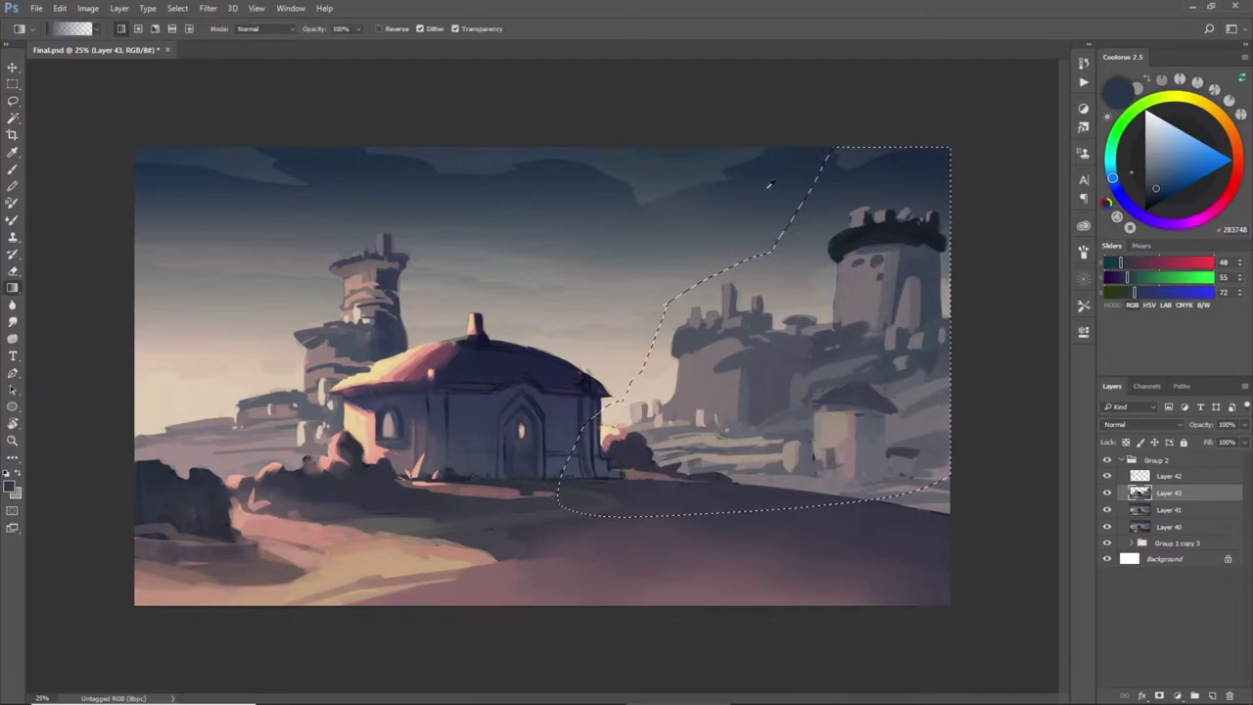
pyautogui.hotkey('ctrl', 'shift', 'n')
pyautogui.press('Return')
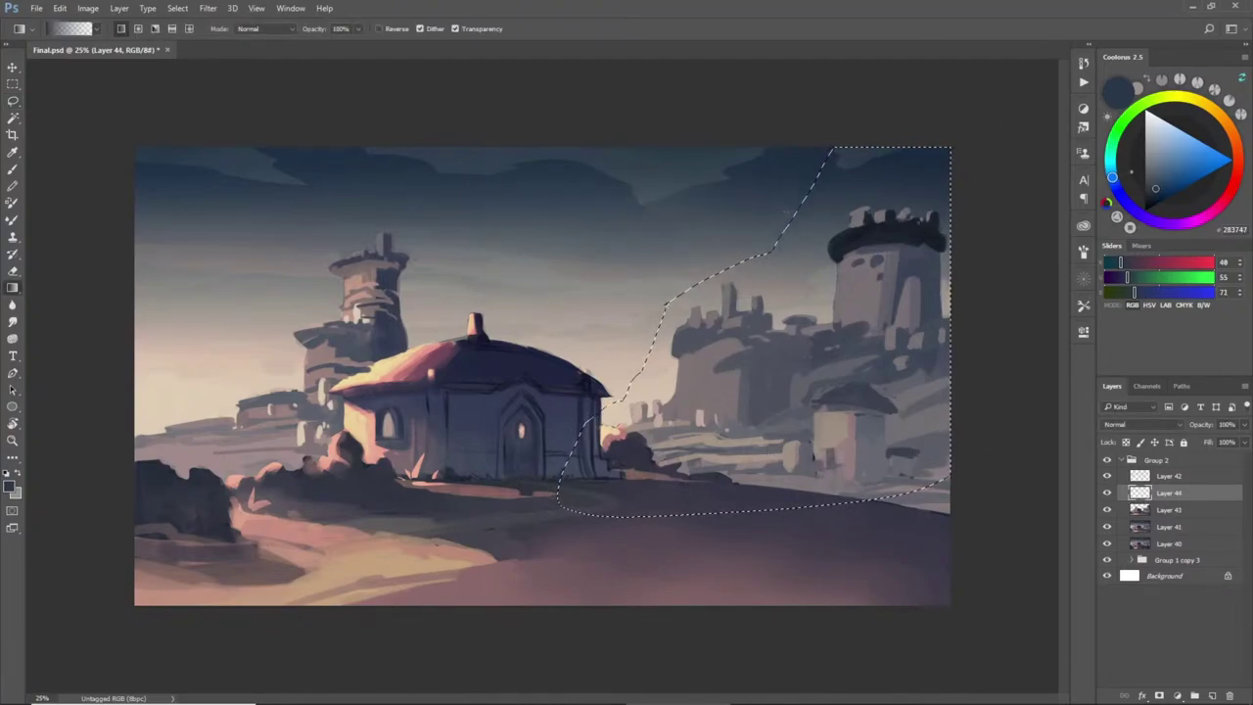
pyautogui.moveTo(787, 213); pyautogui.dragTo(788, 427)
pyautogui.hotkey('ctrl', 'd')
# - Move the mountain gradient layer beneath the copied landscape layer and restore the mountain selection
pyautogui.moveTo(1176, 492); pyautogui.dragTo(1169, 515)
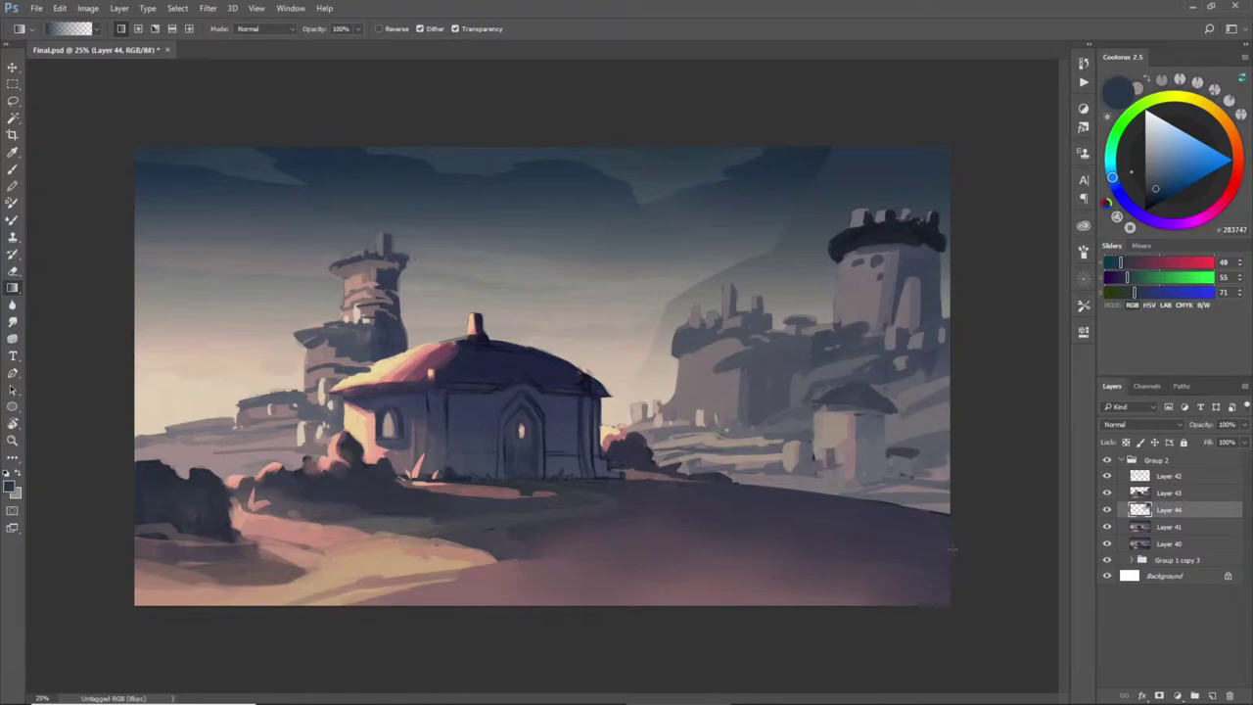
pyautogui.hotkey('ctrl', ']')
pyautogui.hotkey('ctrl', '[')
pyautogui.keyDown('ctrl'); pyautogui.click(1141, 510); pyautogui.keyUp('ctrl')
pyautogui.hotkey('ctrl', 'alt', 'z')
pyautogui.hotkey('ctrl', 'alt', 'z')
pyautogui.moveTo(1169, 496); pyautogui.dragTo(1170, 517)
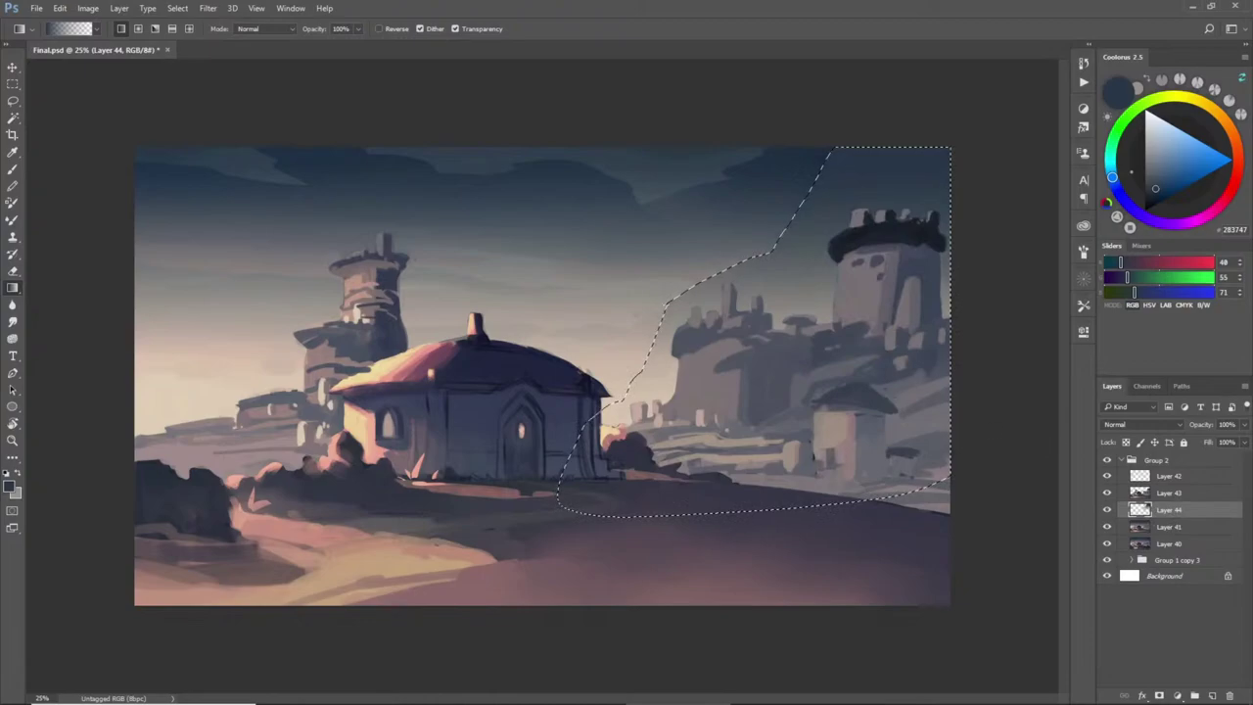
# - Reinforce the selected mountain with another downward fading gradient of sampled dark blue #1E3044, deselect, and compare the layer on and off
pyautogui.keyDown('alt'); pyautogui.click(360, 151); pyautogui.keyUp('alt')
pyautogui.moveTo(797, 174); pyautogui.dragTo(797, 392)
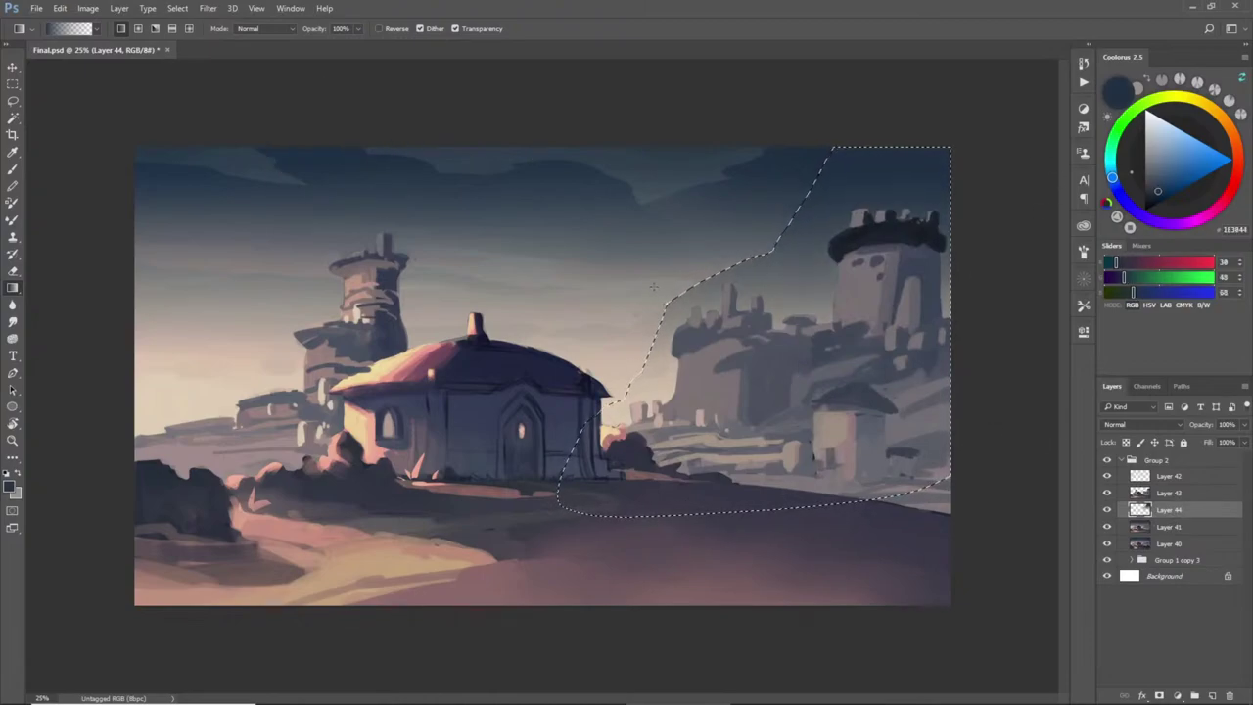
pyautogui.hotkey('ctrl', 'd')
pyautogui.click(1108, 509)
pyautogui.click(1107, 509)
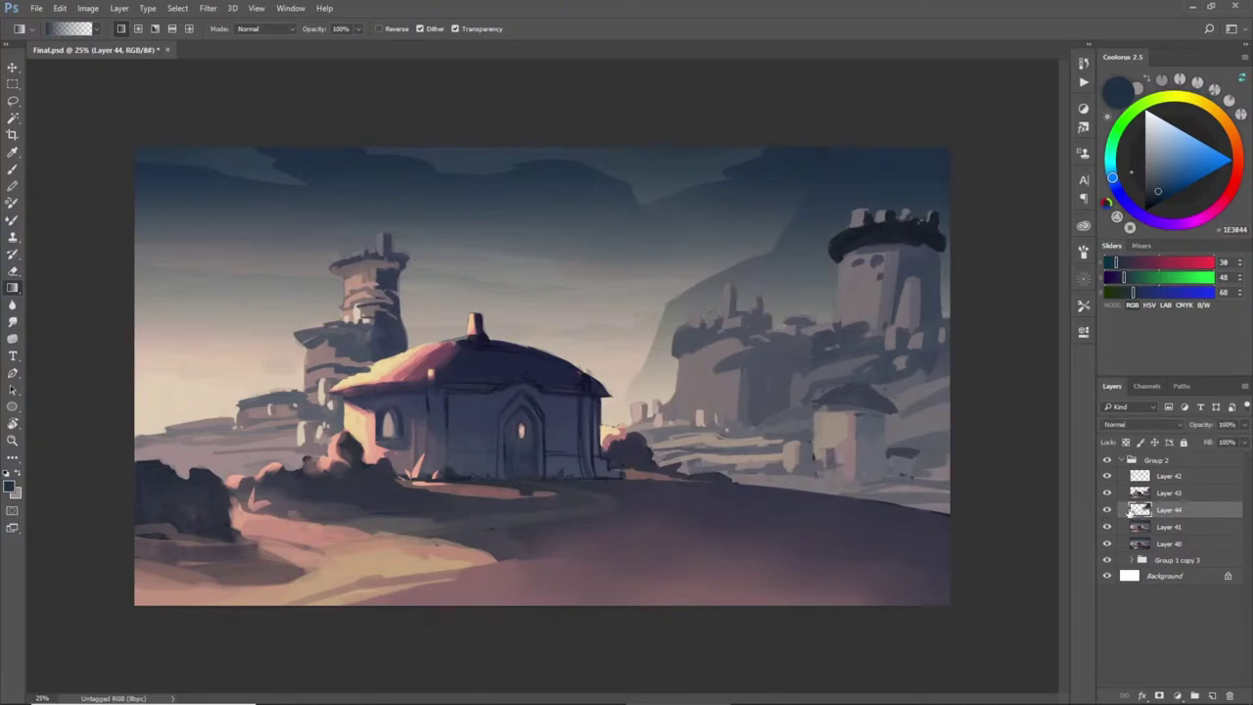
# - Darken the mountain layer using Hue/Saturation with Lightness set to -26
pyautogui.hotkey('ctrl', 'u')
pyautogui.moveTo(759, 260); pyautogui.dragTo(741, 263)
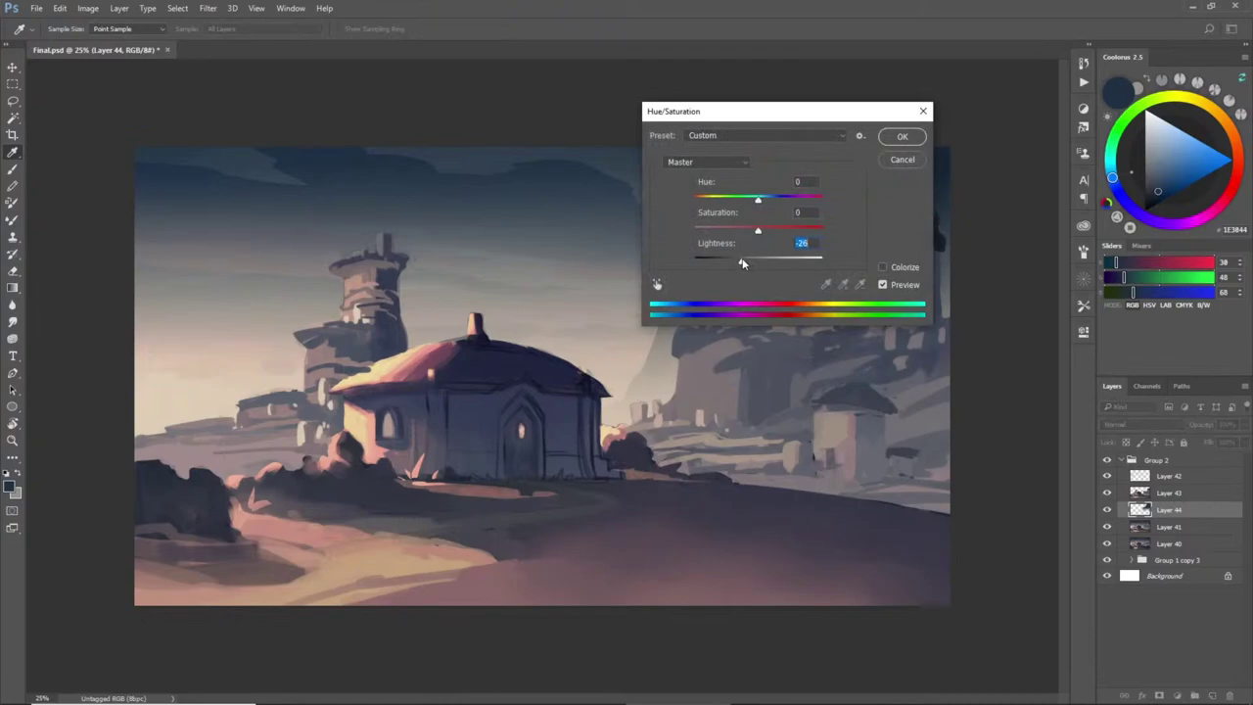
pyautogui.press('Return')
pyautogui.press('g')
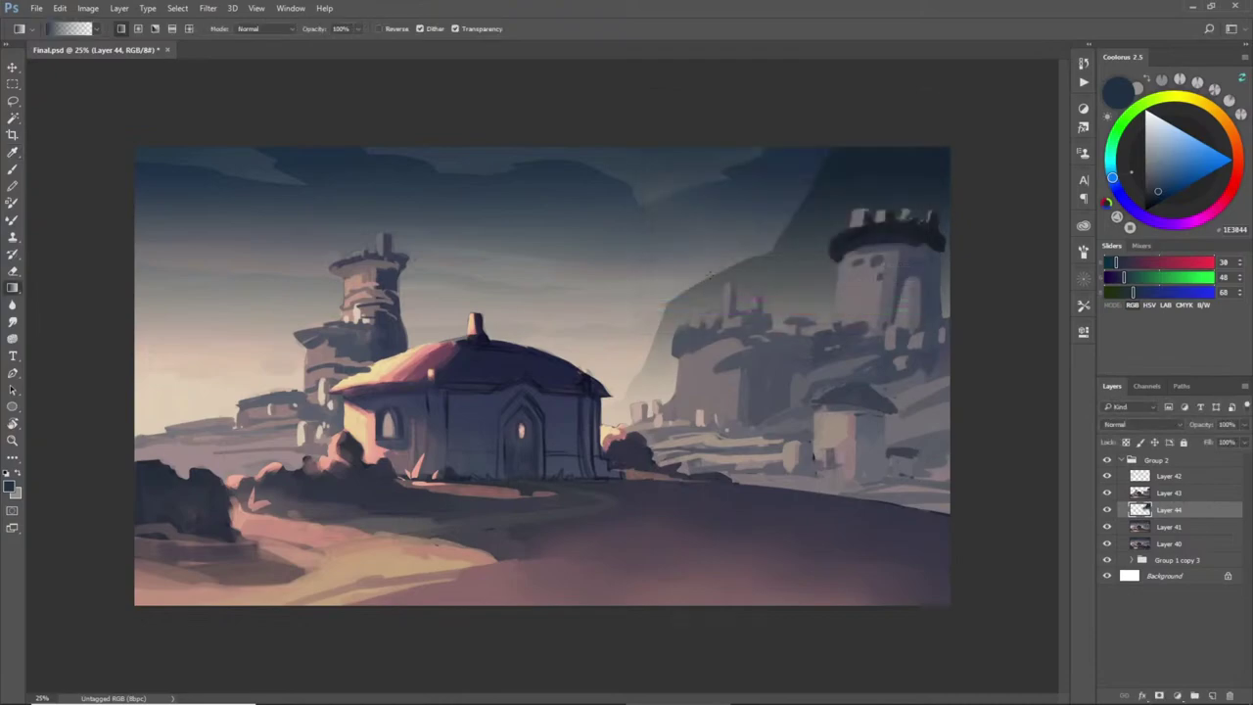
# - Select two narrow facets along the mountain's ridge line with the Lasso tool
pyautogui.press('l')
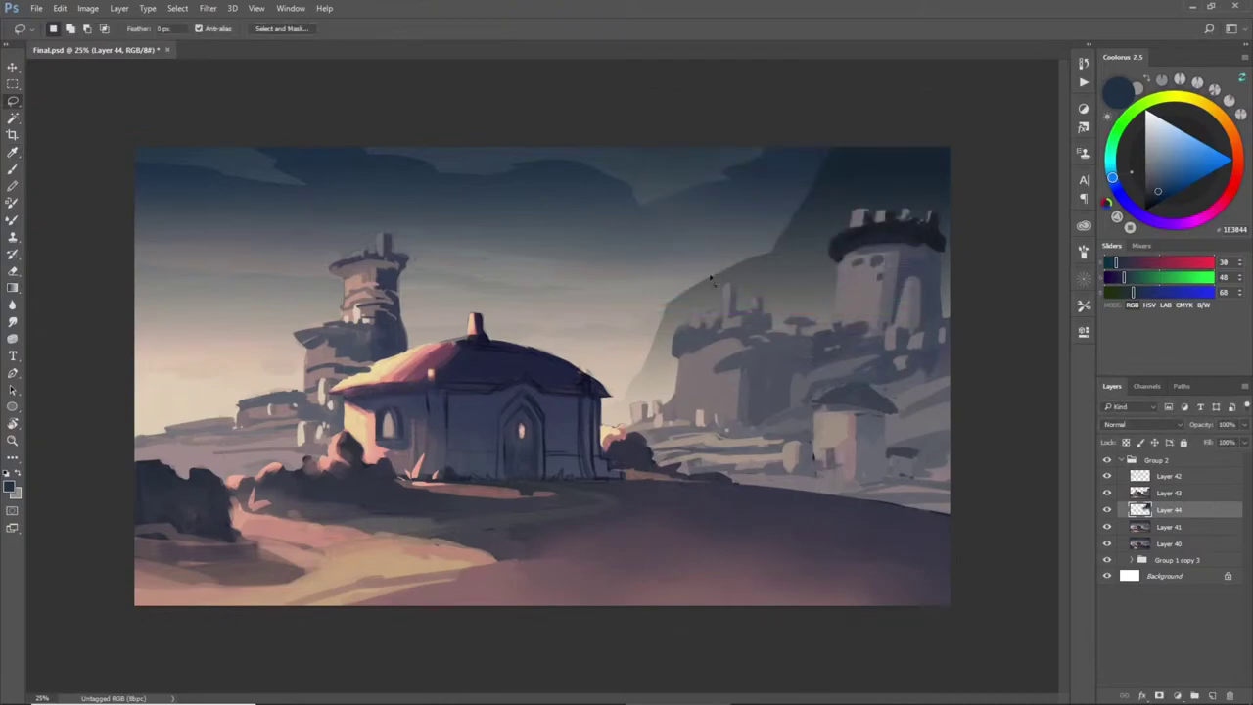
pyautogui.moveTo(696, 287)
pyautogui.mouseDown()
pyautogui.moveTo(660, 307)
pyautogui.moveTo(702, 285)
pyautogui.mouseUp()
pyautogui.moveTo(771, 253)
pyautogui.mouseDown()
pyautogui.moveTo(733, 264)
pyautogui.moveTo(772, 251)
pyautogui.mouseUp()
# - Brush the selected ridge facets with sampled mountain tones ranging from grey #626463 to dark blue #162432, and deselect
pyautogui.press('b')
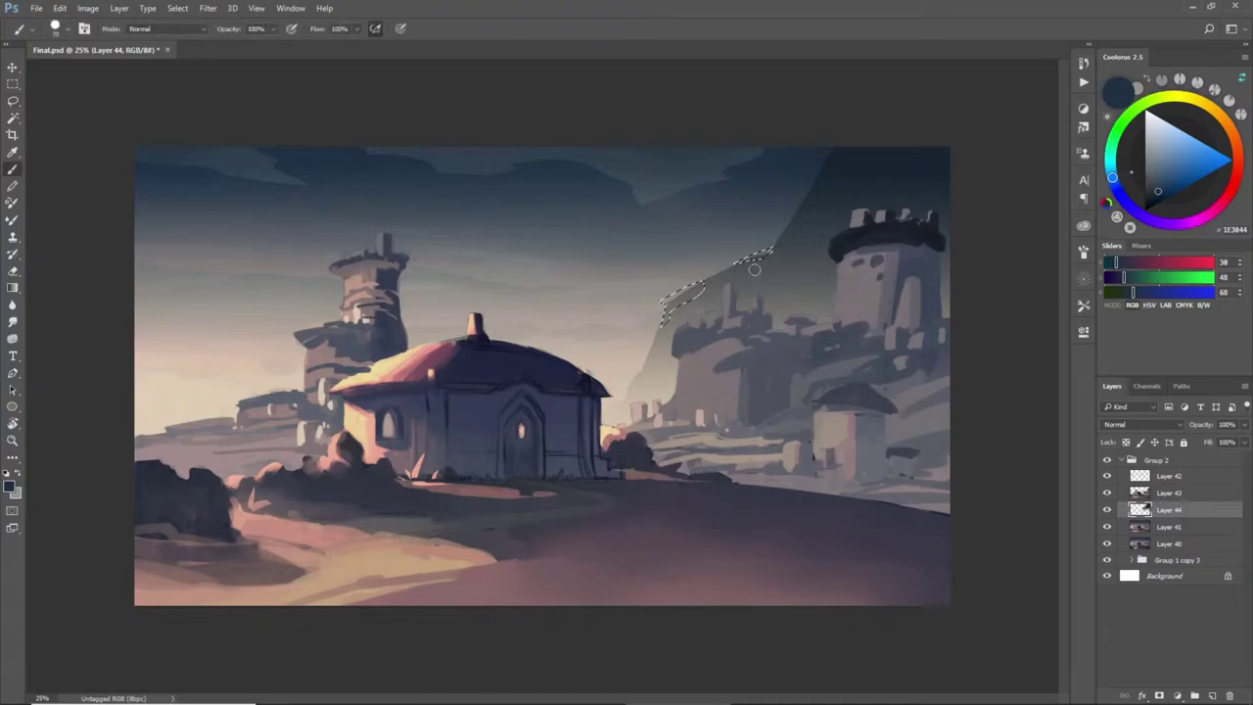
pyautogui.keyDown('alt'); pyautogui.click(785, 242); pyautogui.keyUp('alt')
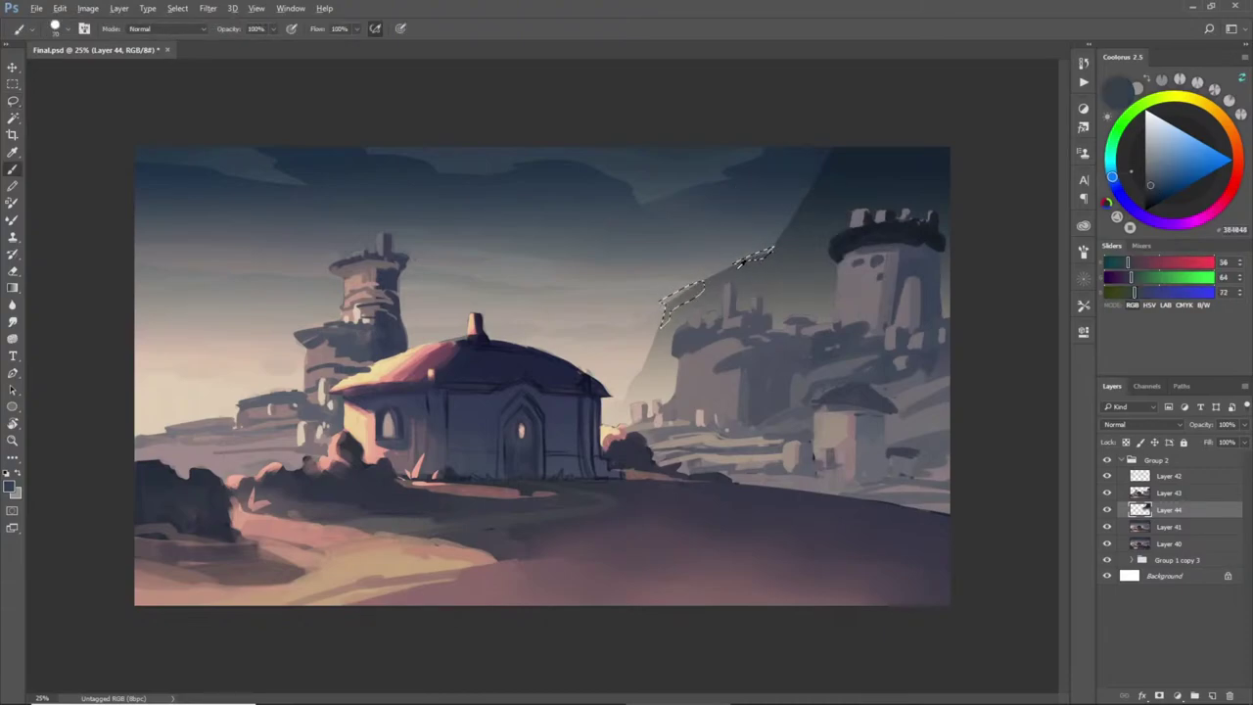
pyautogui.keyDown('alt'); pyautogui.click(735, 270); pyautogui.keyUp('alt')
pyautogui.keyDown('alt'); pyautogui.click(846, 164); pyautogui.keyUp('alt')
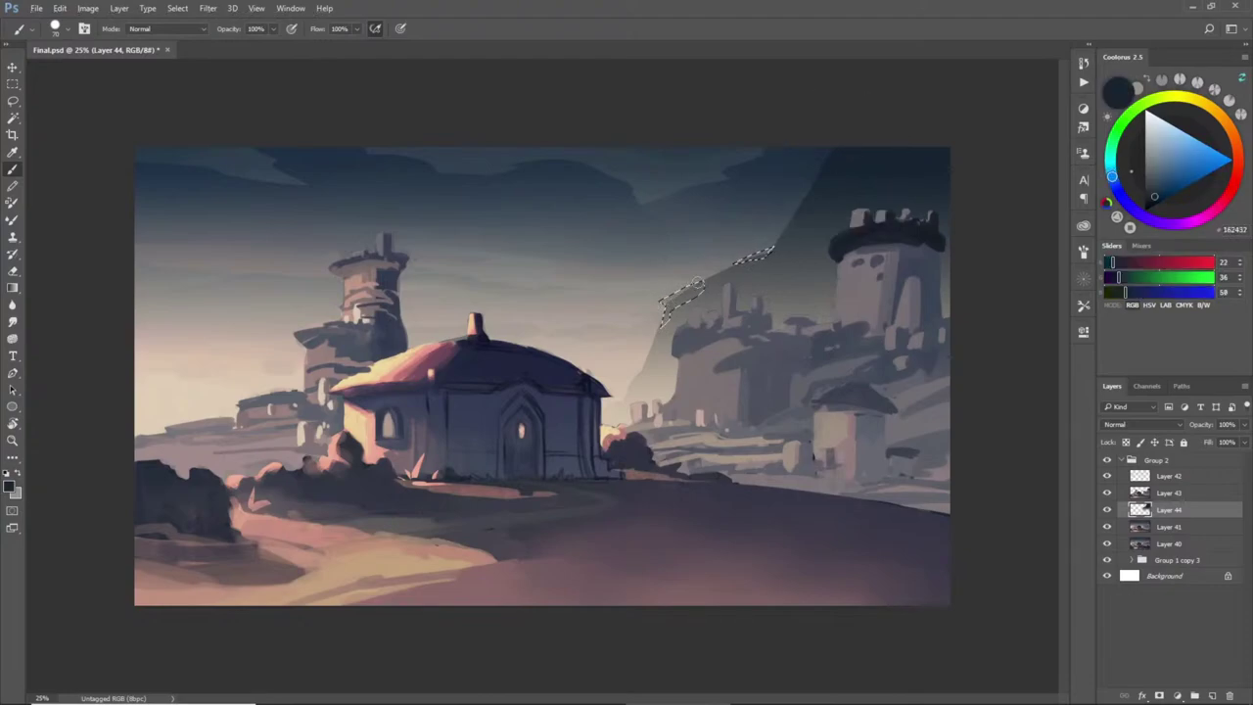
pyautogui.keyDown('alt'); pyautogui.click(689, 290); pyautogui.keyUp('alt')
pyautogui.keyDown('alt'); pyautogui.click(682, 292); pyautogui.keyUp('alt')
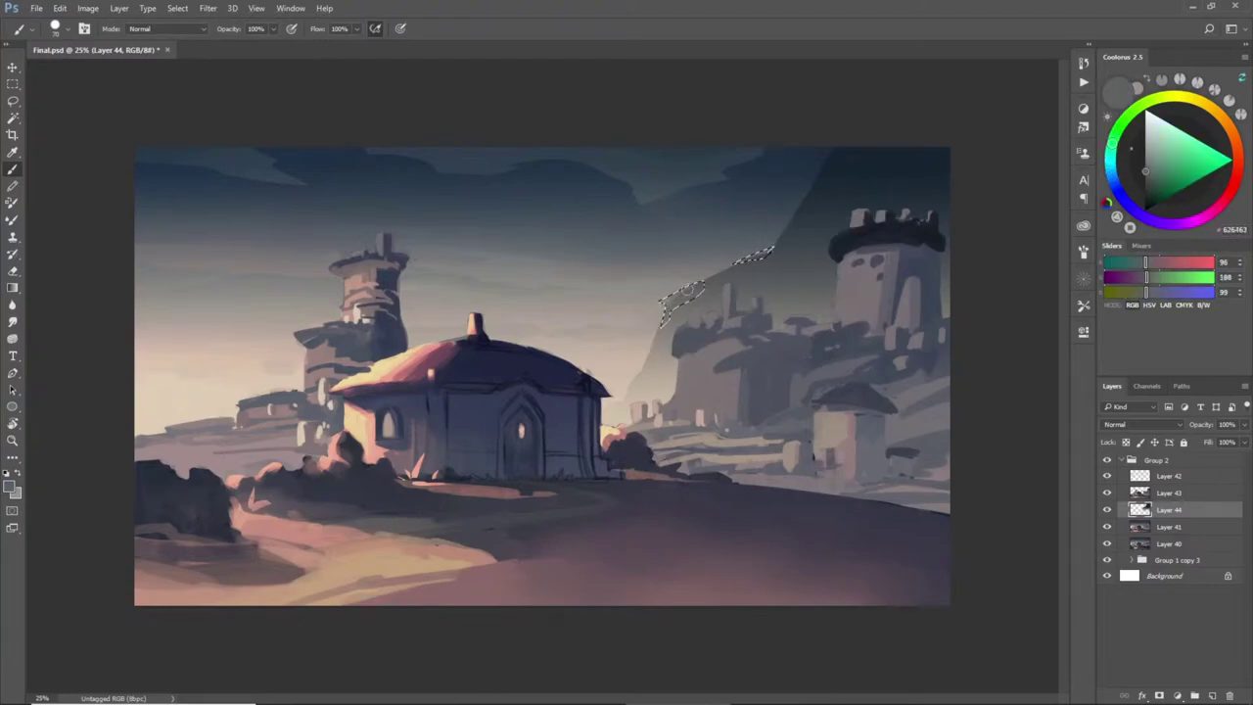
pyautogui.keyDown('alt'); pyautogui.click(695, 282); pyautogui.keyUp('alt')
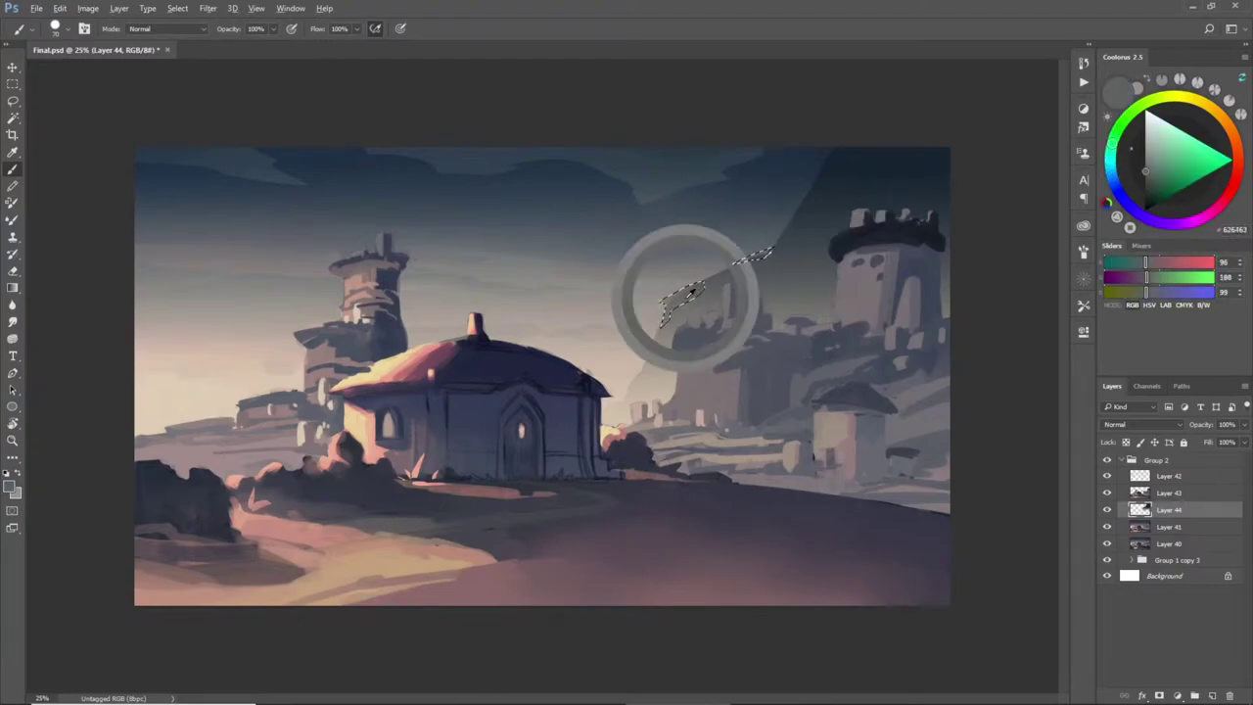
pyautogui.keyDown('alt'); pyautogui.click(781, 240); pyautogui.keyUp('alt')
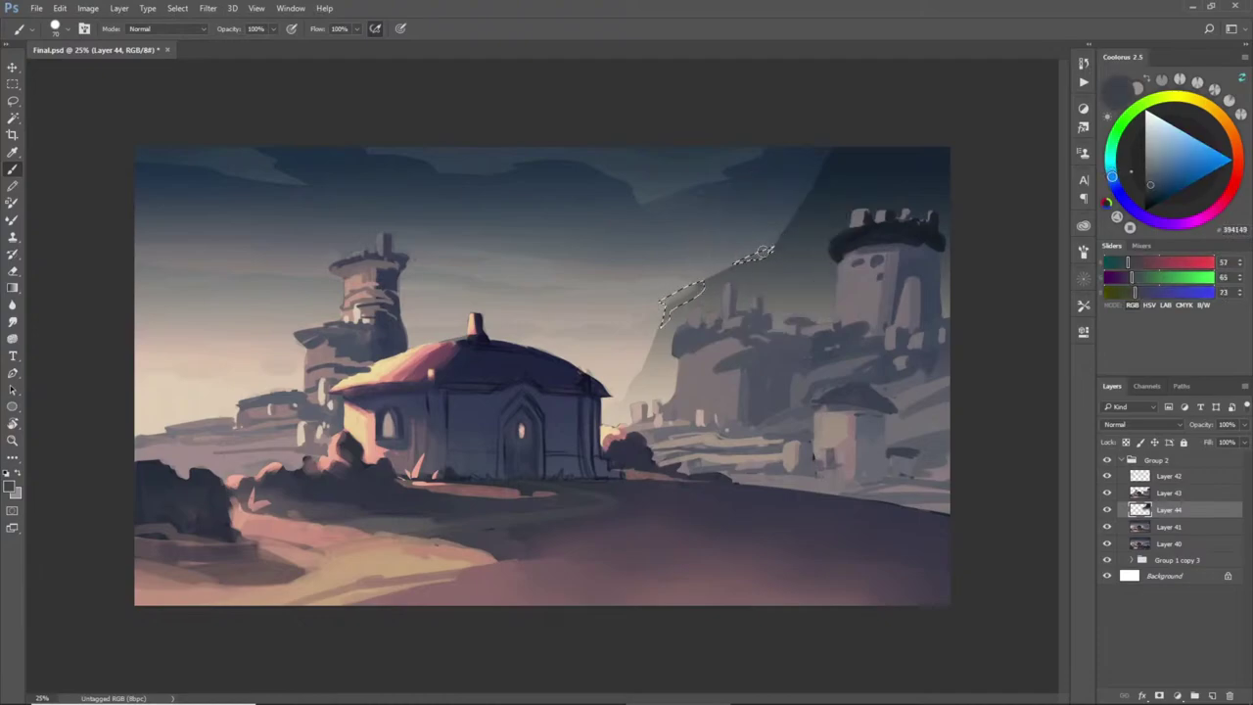
pyautogui.keyDown('alt'); pyautogui.click(842, 154); pyautogui.keyUp('alt')
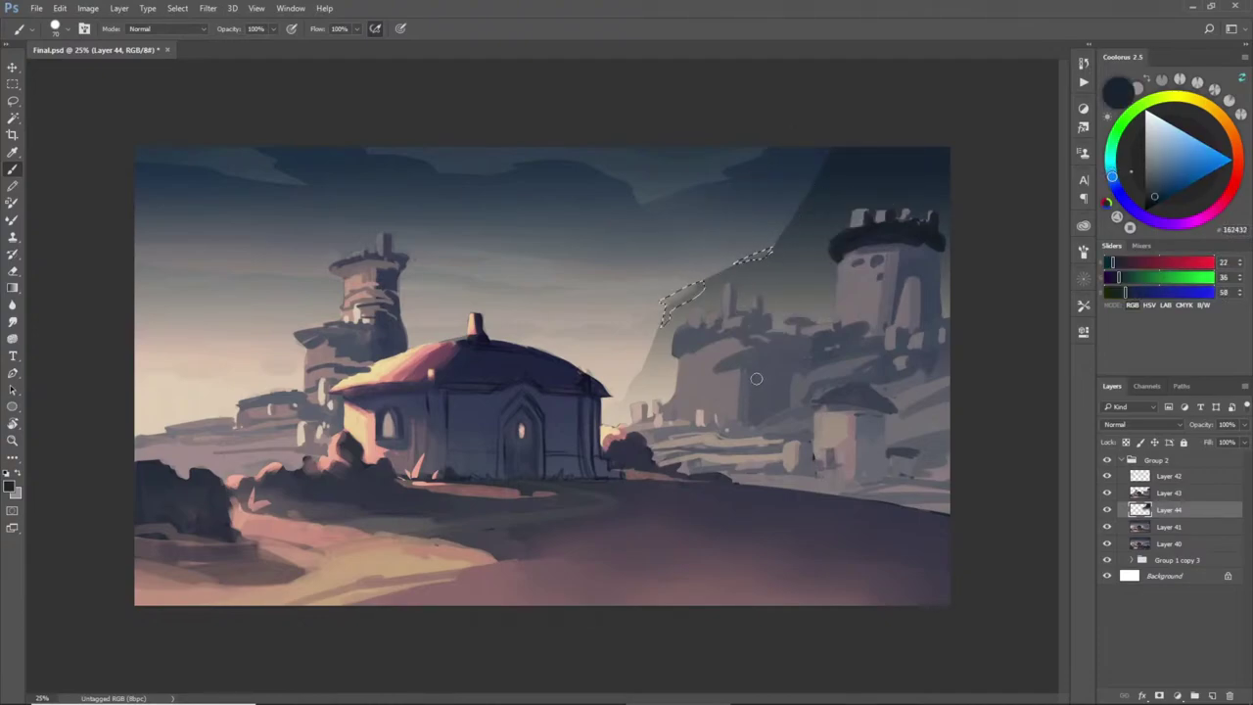
pyautogui.hotkey('ctrl', 'd')
# - Lasso a low distant hill behind the left tower and fill it on a new layer with a fading gradient of sampled #3C4957, and deselect
pyautogui.press('l')
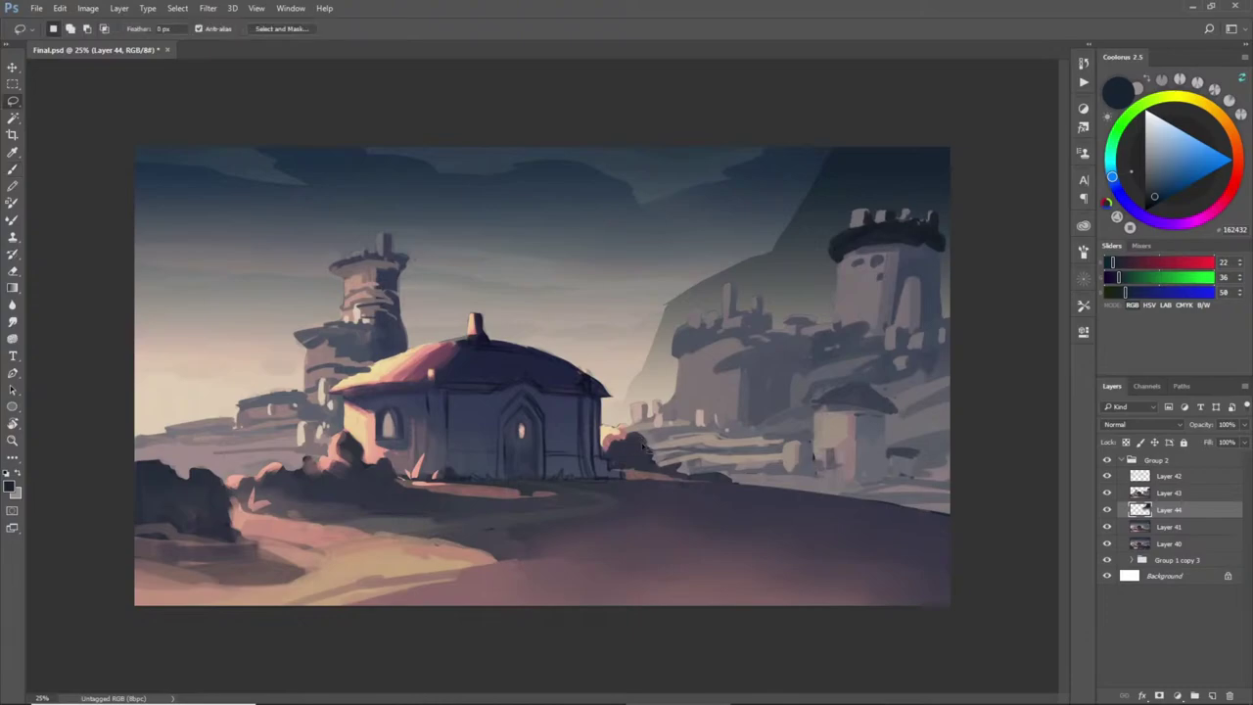
pyautogui.moveTo(125, 357)
pyautogui.mouseDown()
pyautogui.moveTo(228, 359)
pyautogui.moveTo(259, 383)
pyautogui.moveTo(559, 434)
pyautogui.moveTo(138, 460)
pyautogui.mouseUp()
pyautogui.hotkey('ctrl', 'shift', 'n')
pyautogui.press('Return')
pyautogui.press('g')
pyautogui.keyDown('alt'); pyautogui.click(233, 211); pyautogui.keyUp('alt')
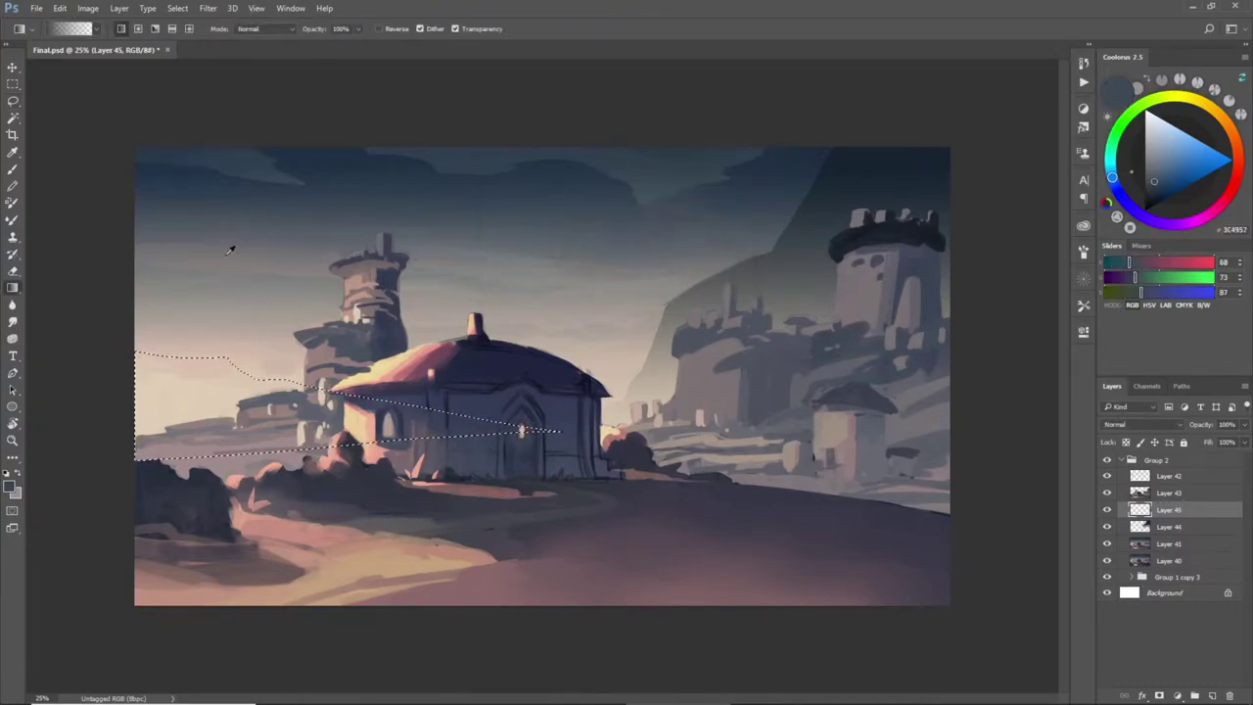
pyautogui.moveTo(233, 221); pyautogui.dragTo(236, 402)
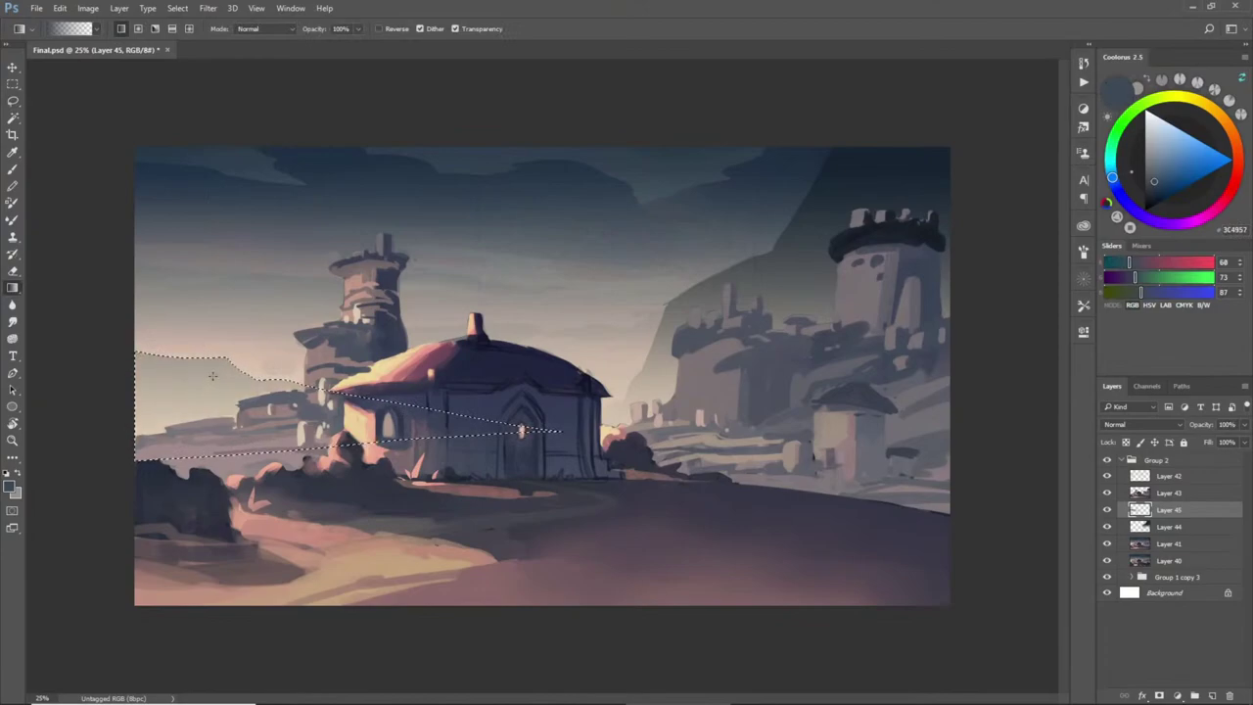
pyautogui.hotkey('ctrl', 'd')
# - Brush thin mist streaks across the base of the distant left hill in sampled pale peach #DBC2AE
pyautogui.press('l')
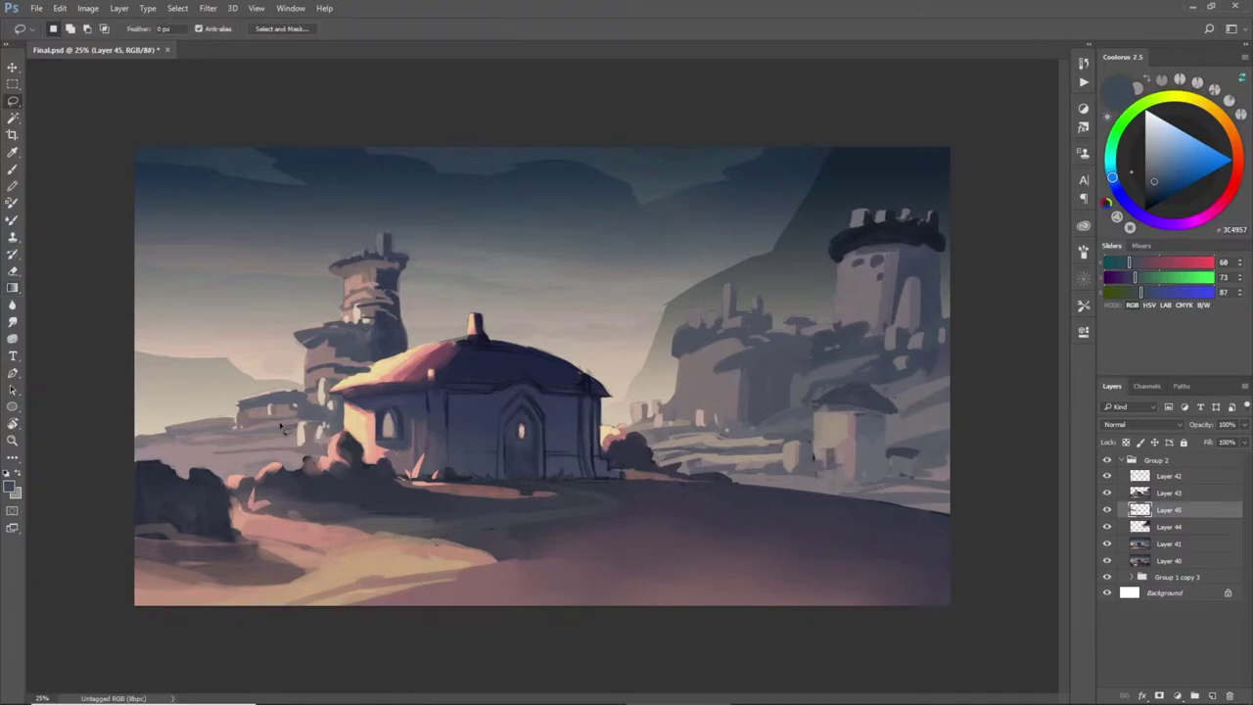
pyautogui.press('b')
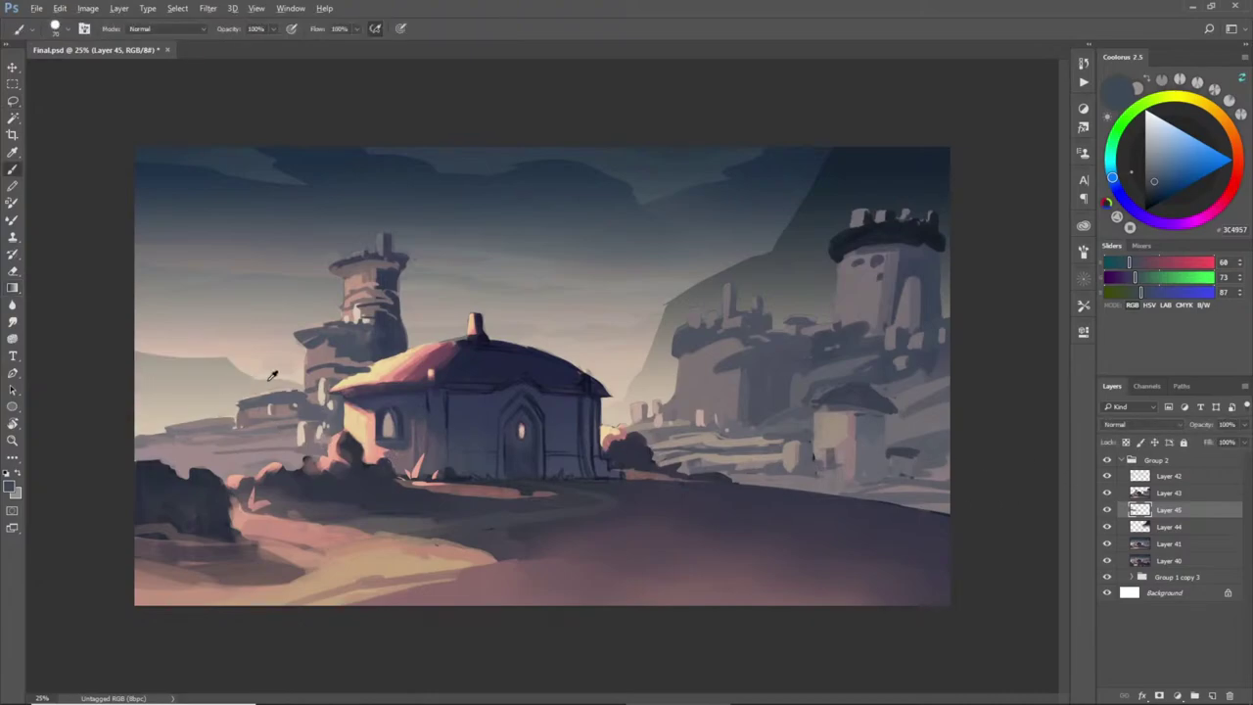
pyautogui.keyDown('alt'); pyautogui.click(244, 388); pyautogui.keyUp('alt')
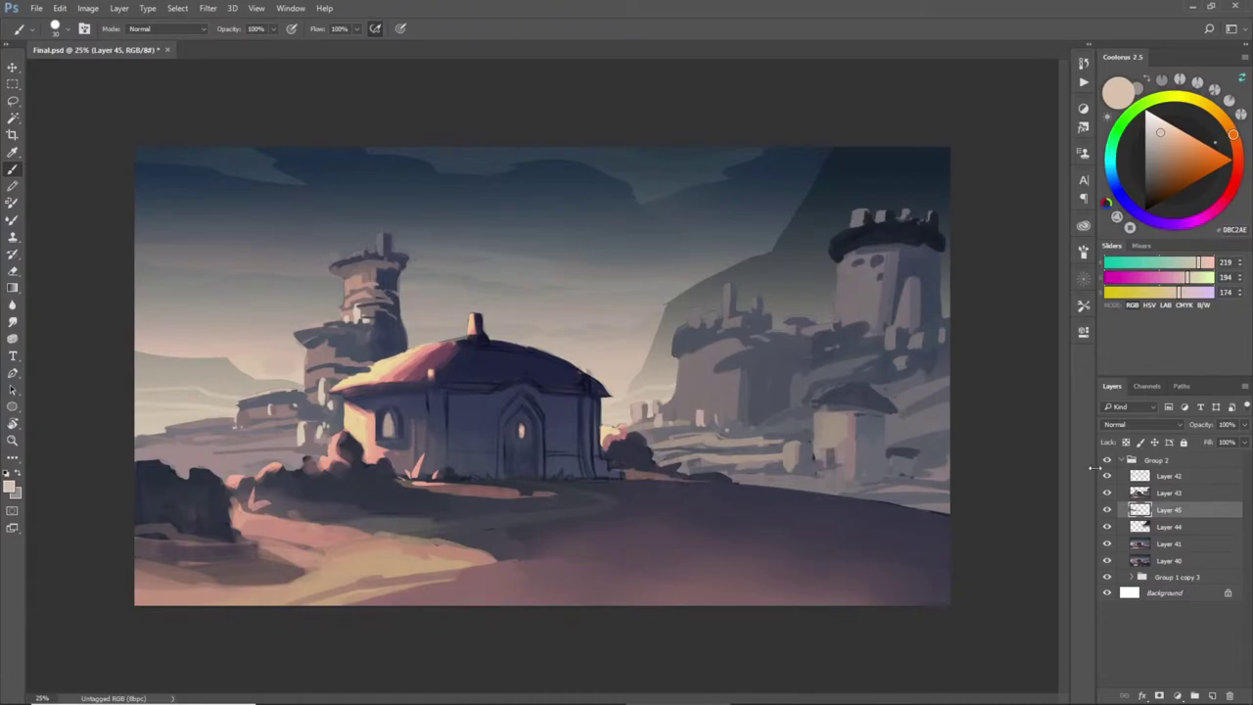
# - Compare the left hill layer on and off, and merge it with the mountain layer, Layer 44
pyautogui.click(1108, 510)
pyautogui.click(1107, 510)
pyautogui.click(1108, 510)
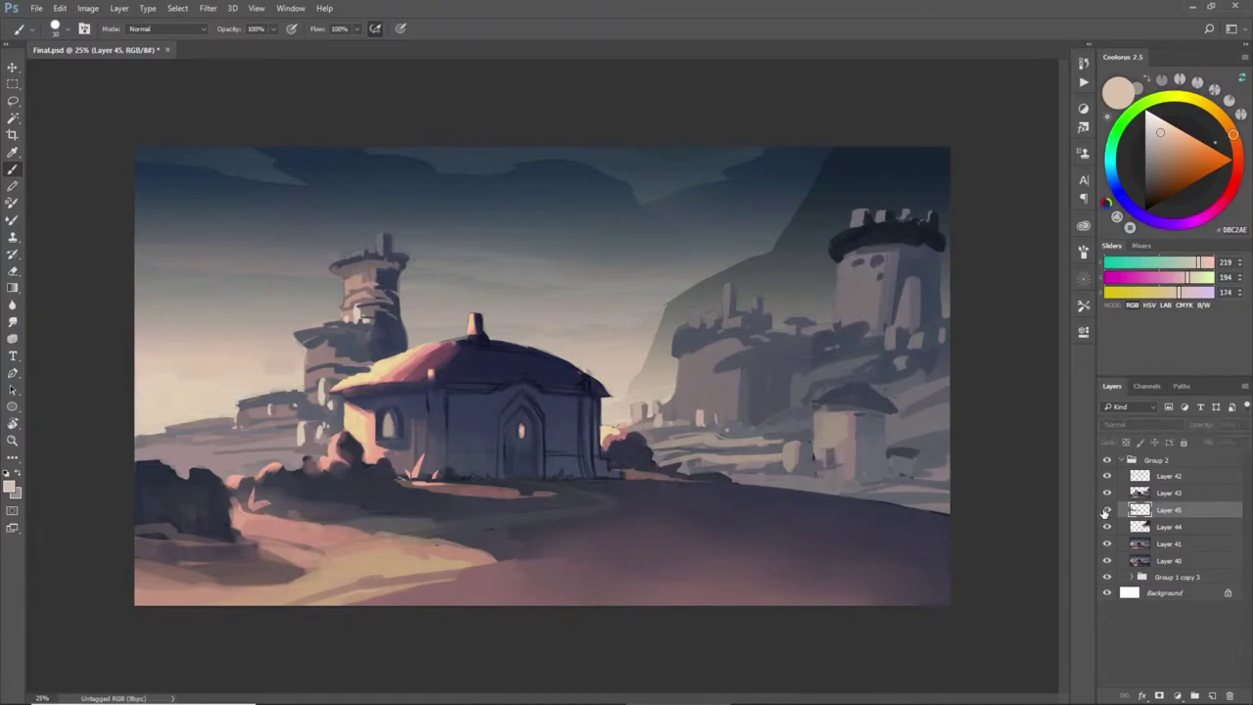
pyautogui.click(1108, 510)
pyautogui.press('Delete')
pyautogui.click(1107, 510)
pyautogui.click(1108, 510)
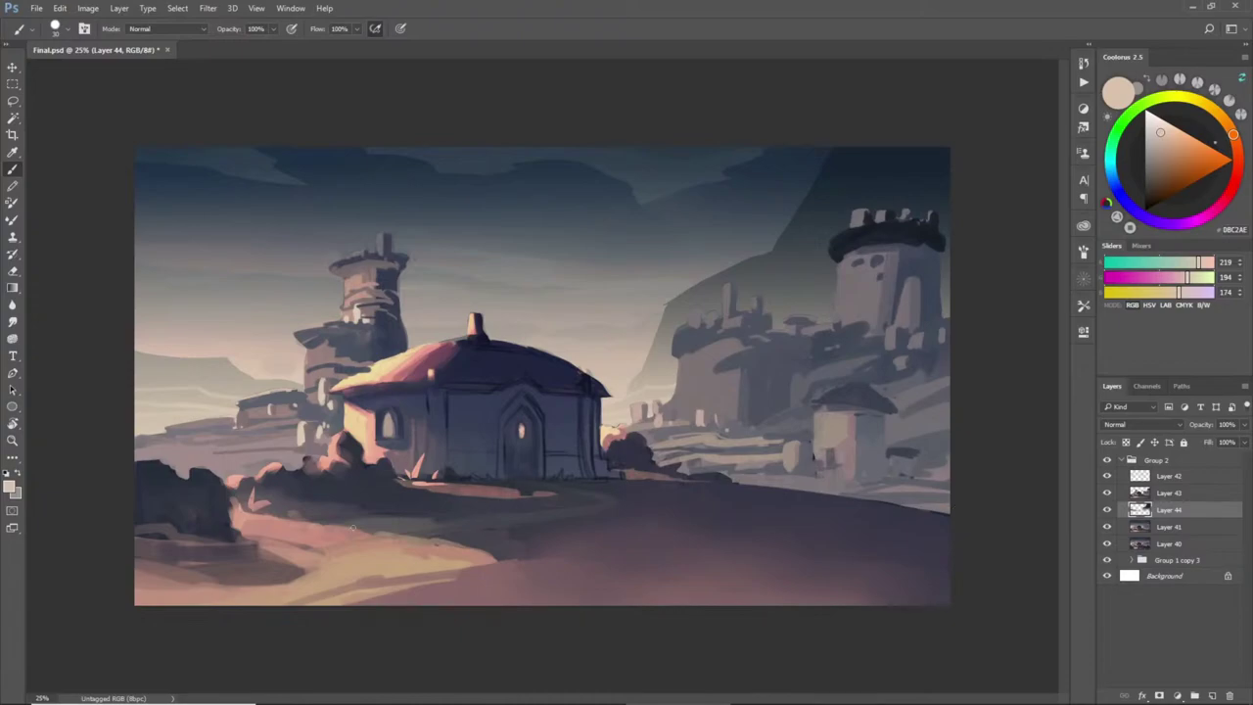
# - Add a new layer above Layer 42 and brush the lit left eave of the house roof in sampled pale yellow #EDD99A
pyautogui.press('l')
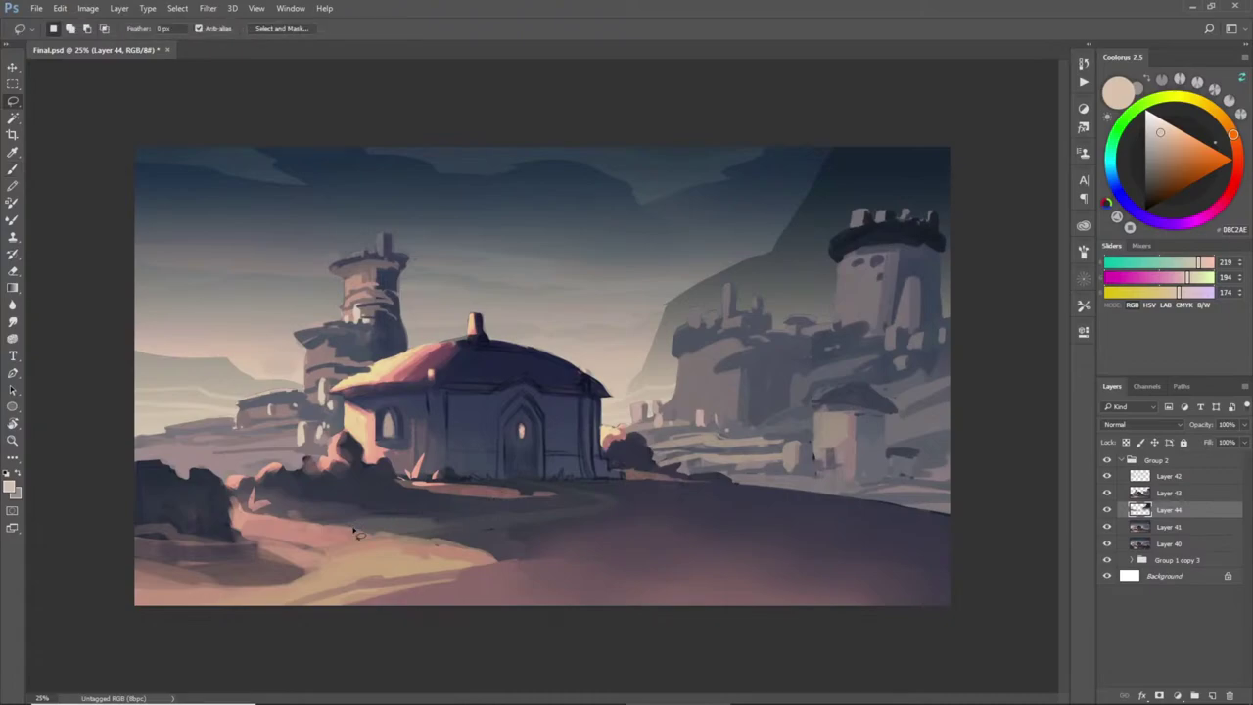
pyautogui.click(1131, 478)
pyautogui.hotkey('ctrl', 'shift', 'n')
pyautogui.press('Return')
pyautogui.press('b')
pyautogui.keyDown('alt'); pyautogui.click(373, 369); pyautogui.keyUp('alt')
pyautogui.press(']')
pyautogui.moveTo(372, 373); pyautogui.dragTo(345, 383)
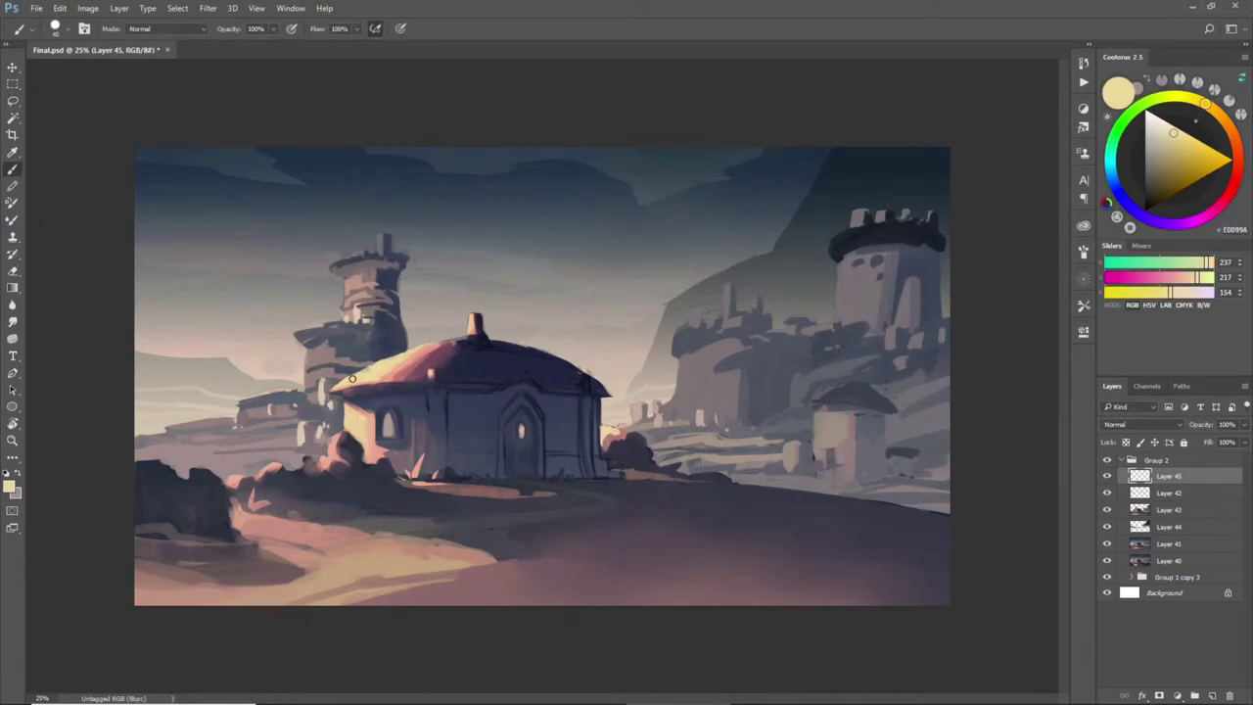
# - Refine the roof's transition from light to shadow with sampled dusty pink, pale yellow, salmon #EB978A and dark blue
pyautogui.keyDown('alt'); pyautogui.click(417, 357); pyautogui.keyUp('alt')
pyautogui.keyDown('alt'); pyautogui.click(407, 369); pyautogui.keyUp('alt')
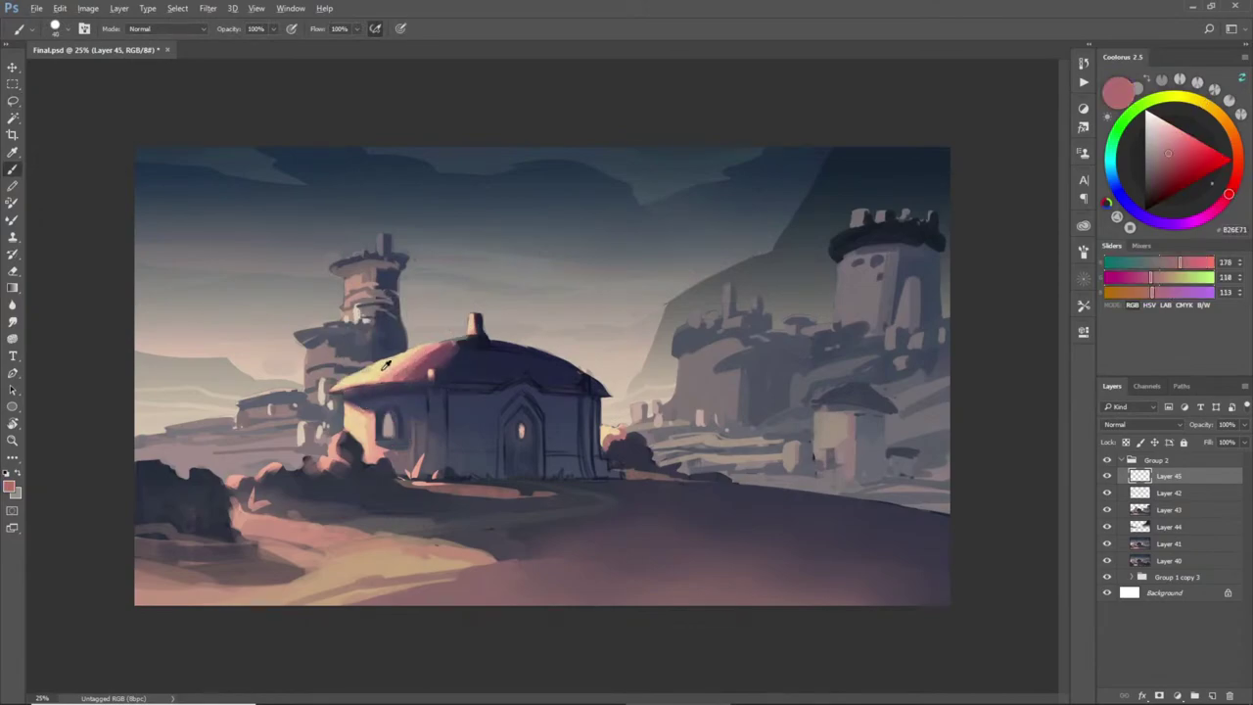
pyautogui.keyDown('alt'); pyautogui.click(391, 368); pyautogui.keyUp('alt')
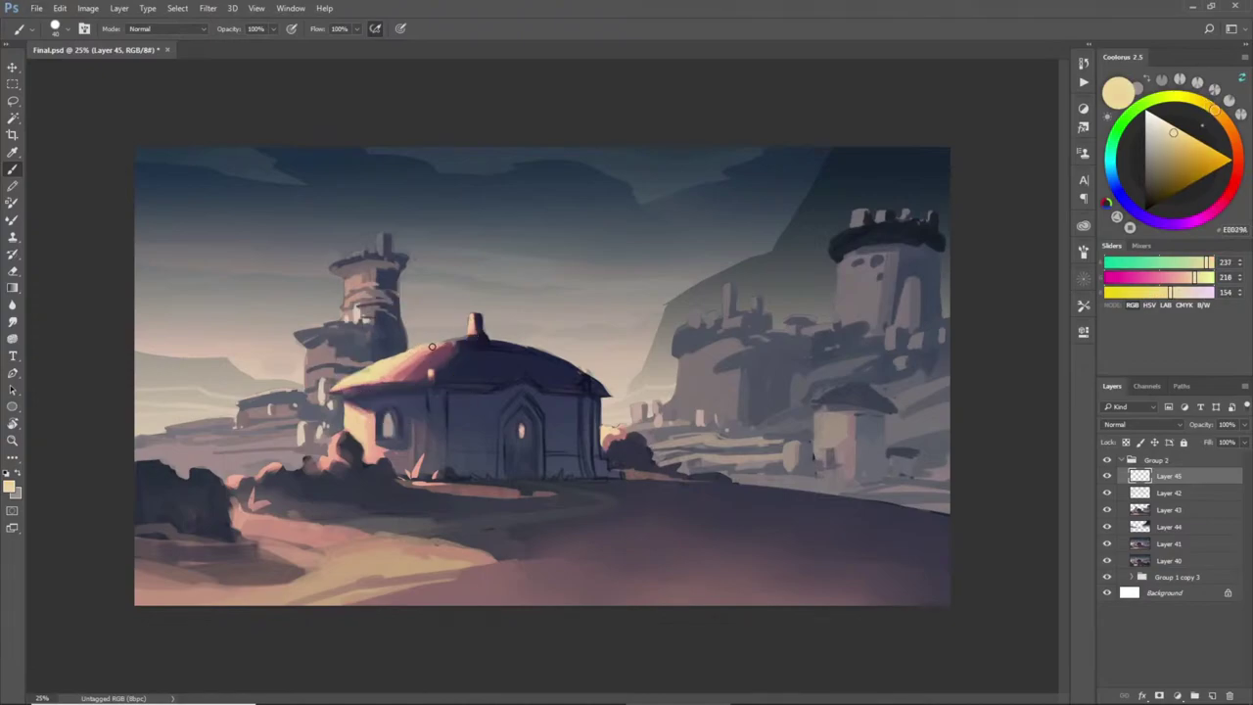
pyautogui.keyDown('alt'); pyautogui.click(393, 371); pyautogui.keyUp('alt')
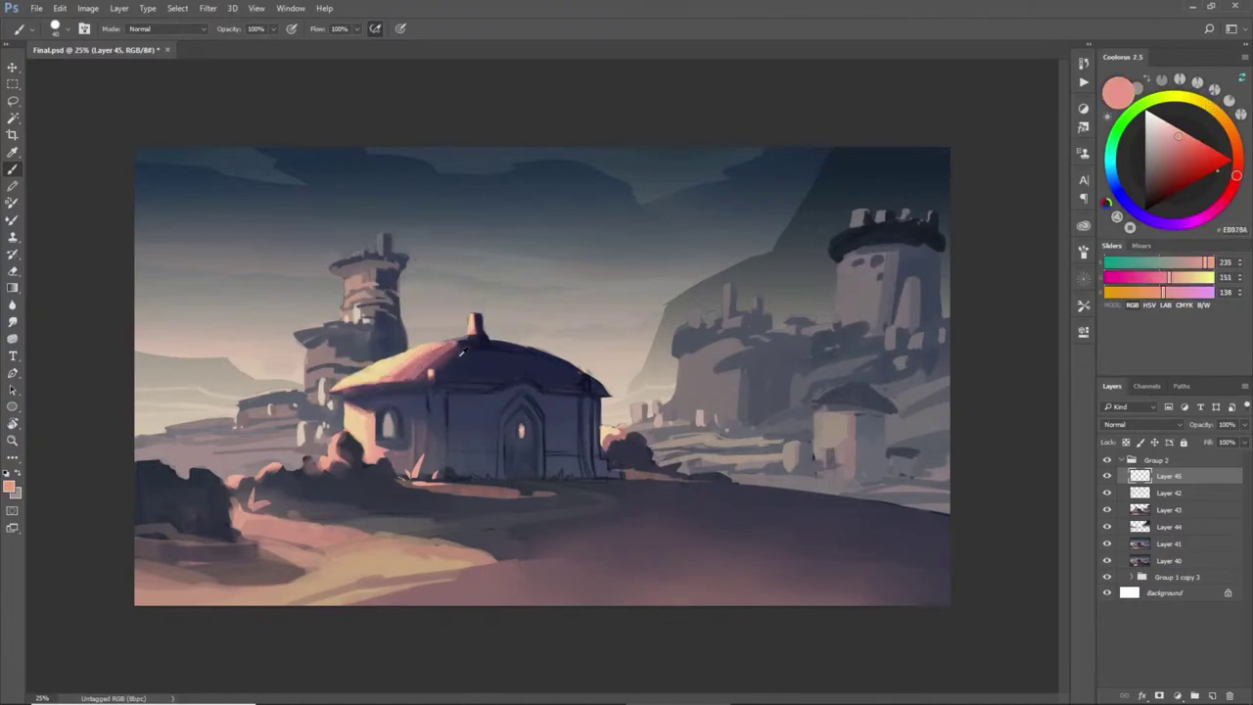
pyautogui.keyDown('alt'); pyautogui.click(459, 348); pyautogui.keyUp('alt')
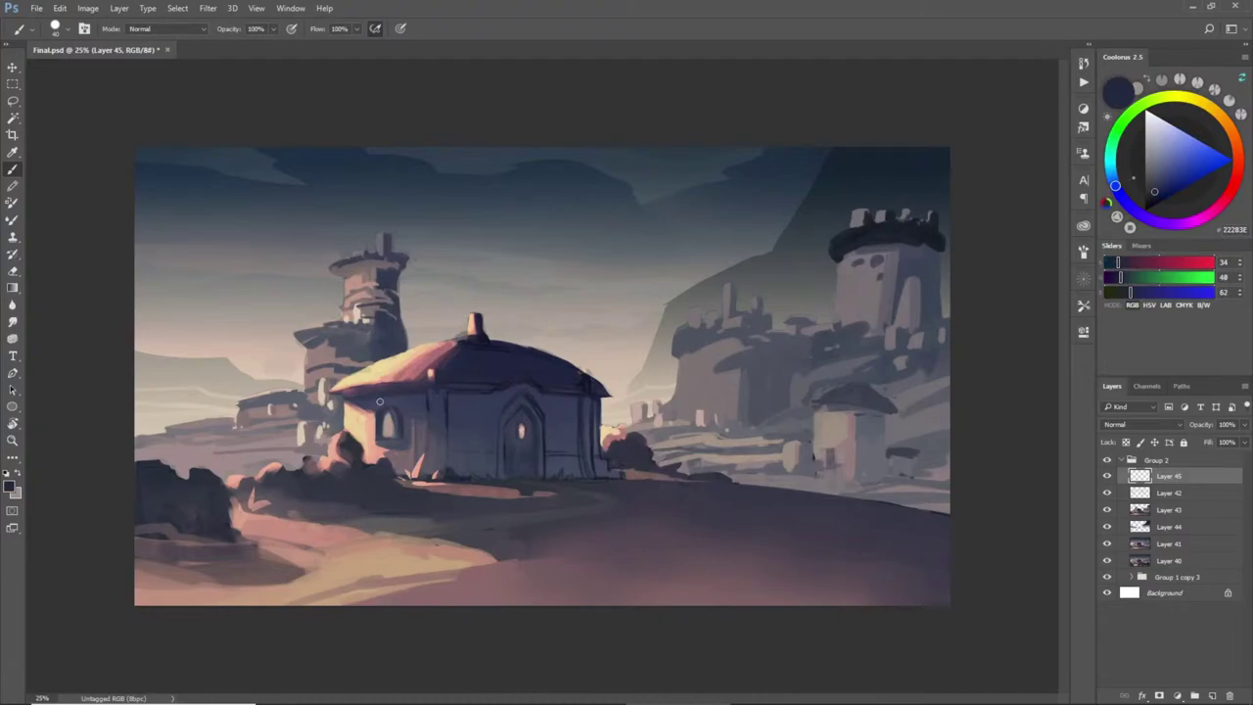
# - Reshape the spires and rocky outline of the distant castle between the house and right tower with sampled blue-greys such as #4E535E and #4F545F
pyautogui.press('l')
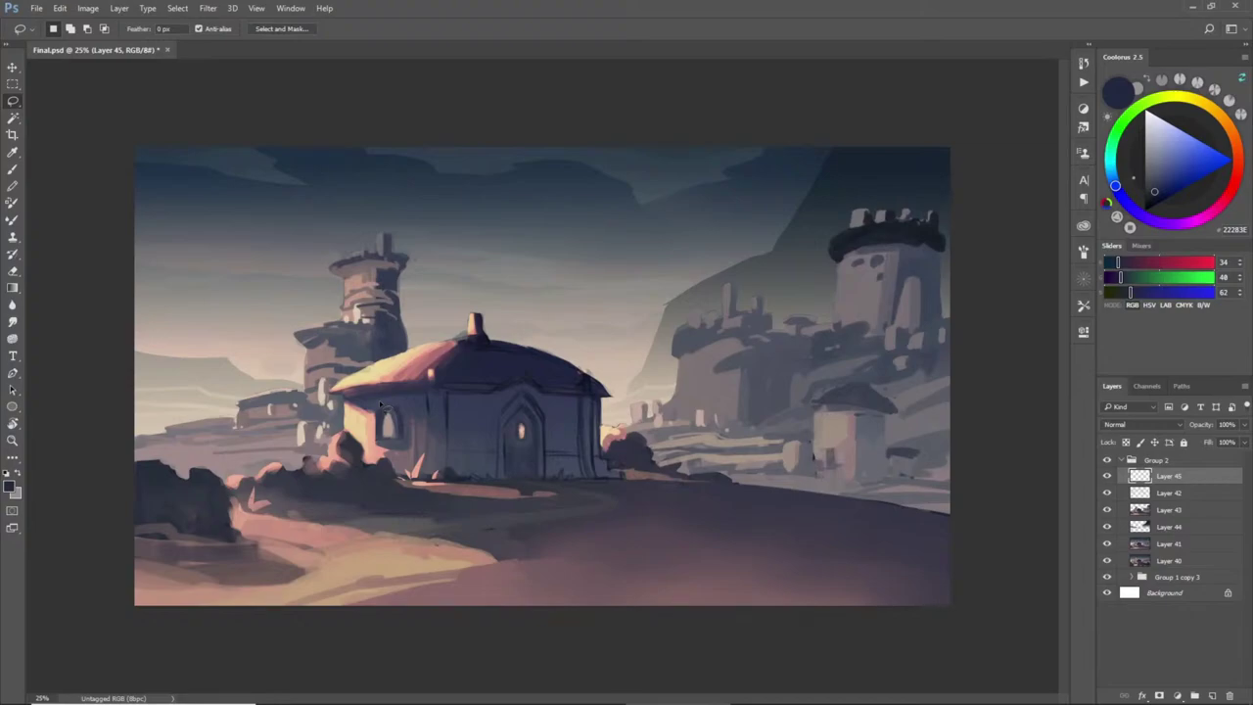
pyautogui.press('b')
pyautogui.press('l')
pyautogui.press('b')
pyautogui.keyDown('alt'); pyautogui.click(698, 317); pyautogui.keyUp('alt')
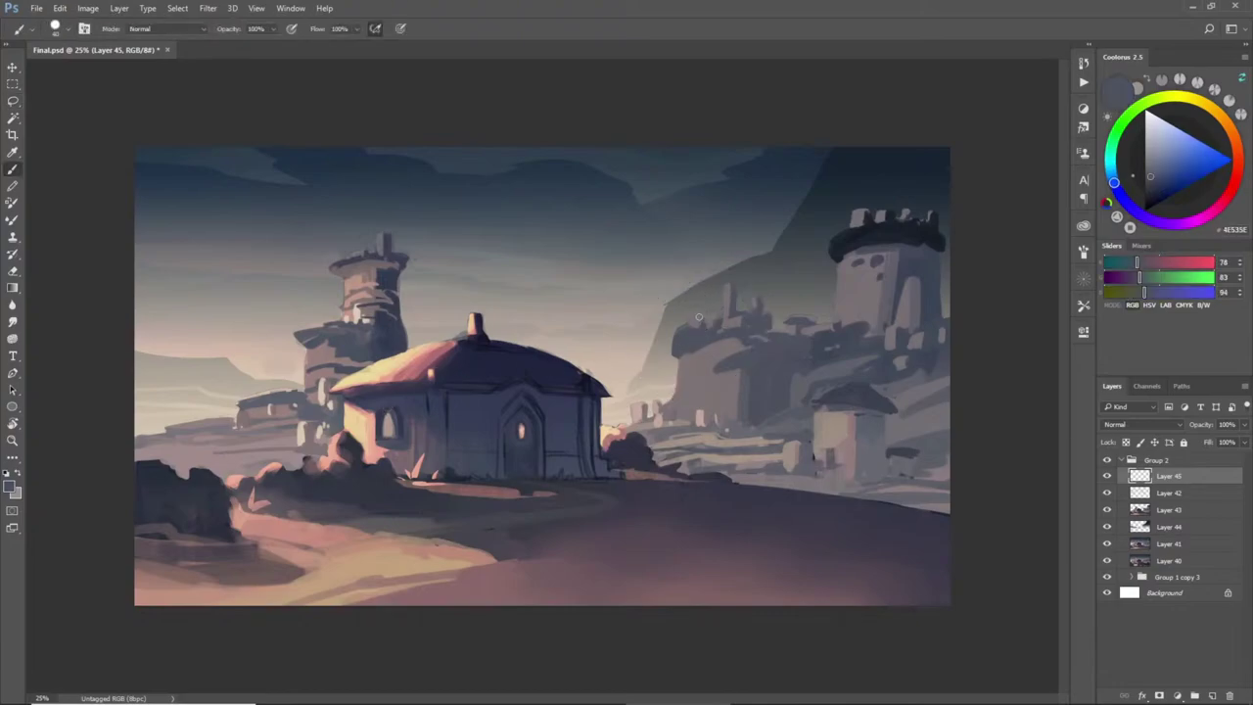
pyautogui.keyDown('alt'); pyautogui.click(698, 329); pyautogui.keyUp('alt')
pyautogui.keyDown('alt'); pyautogui.click(717, 320); pyautogui.keyUp('alt')
pyautogui.keyDown('alt'); pyautogui.click(742, 312); pyautogui.keyUp('alt')
pyautogui.keyDown('alt'); pyautogui.click(736, 299); pyautogui.keyUp('alt')
# - Add a new layer directly above Layer 41, behind the mountain layers
pyautogui.press('l')
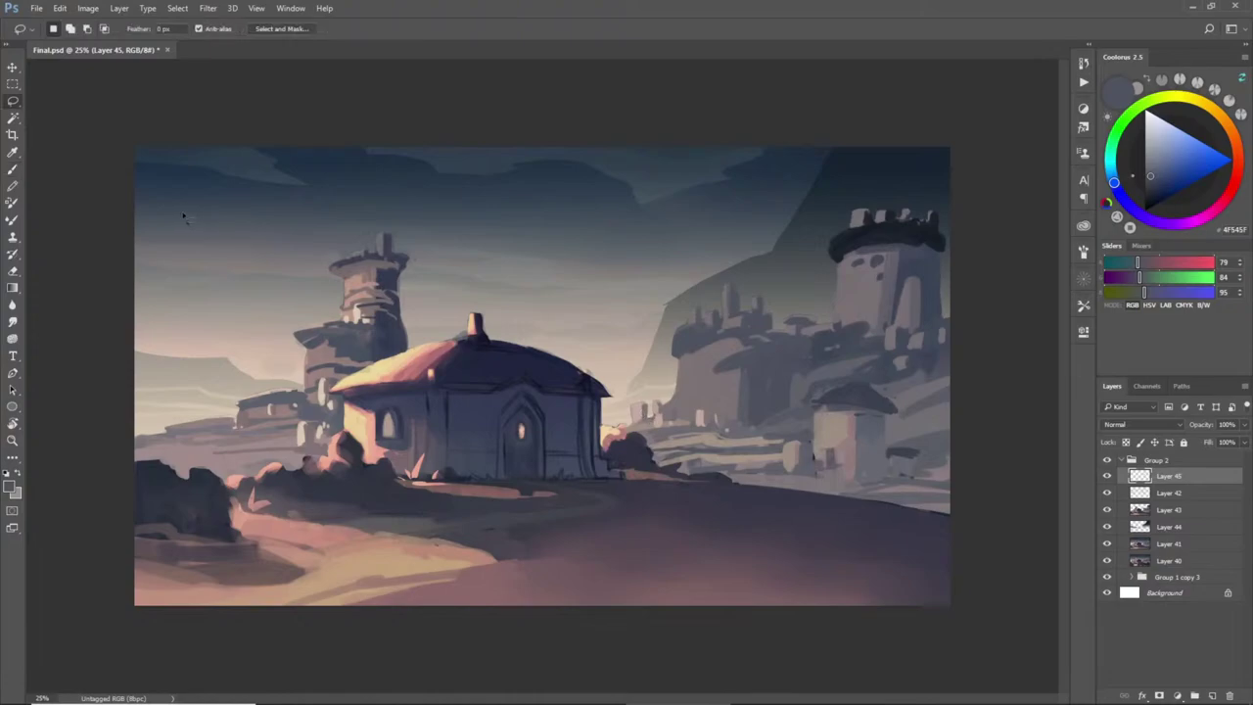
pyautogui.click(1162, 530)
pyautogui.hotkey('ctrl', 'shift', 'n')
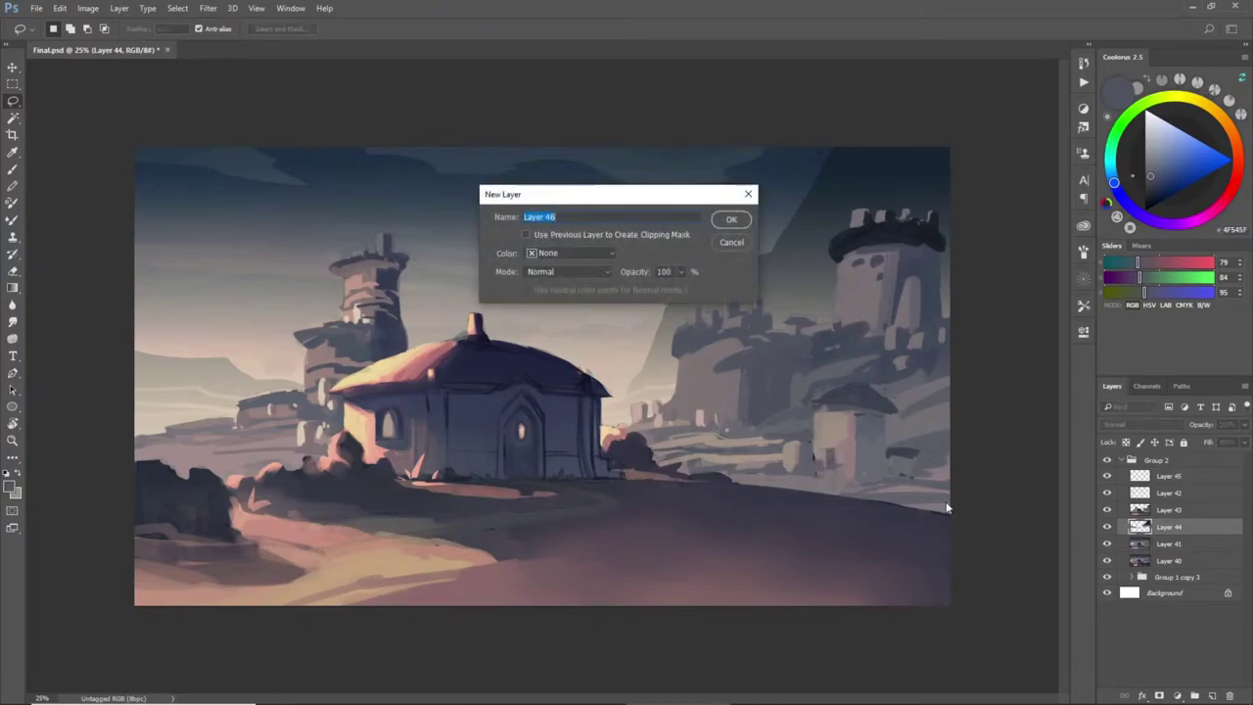
pyautogui.press('Escape')
pyautogui.click(1161, 545)
pyautogui.hotkey('ctrl', 'shift', 'n')
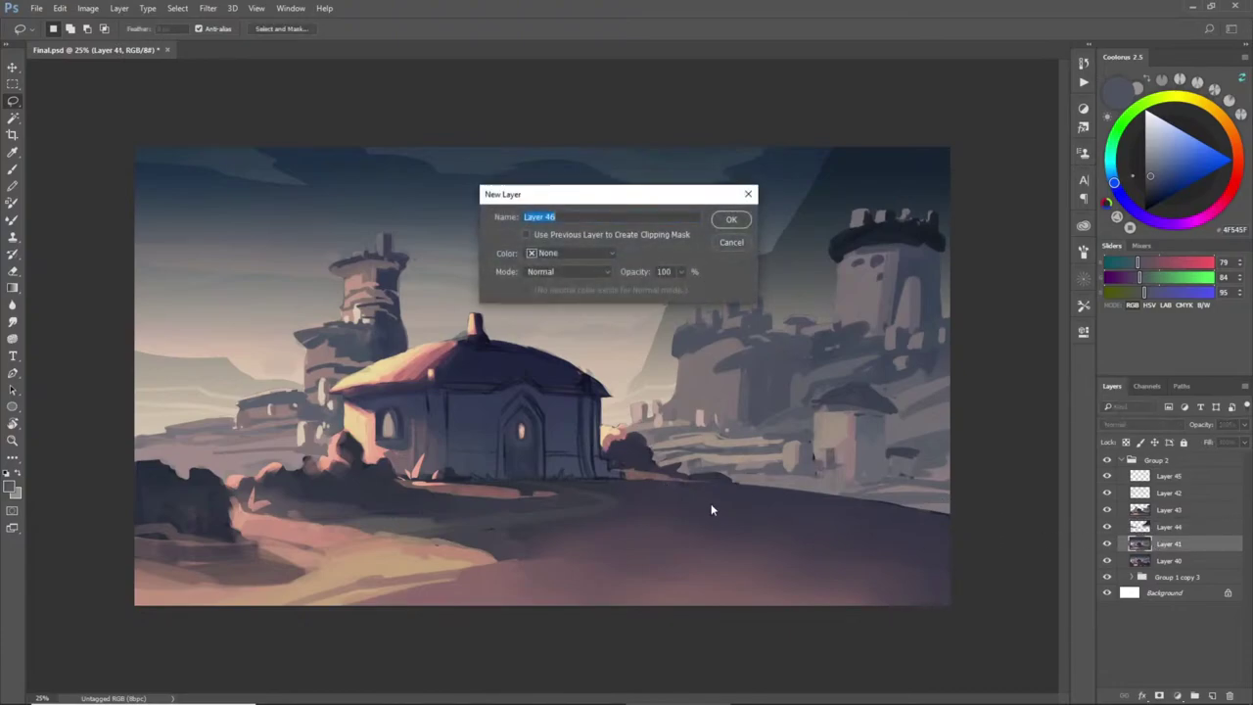
pyautogui.press('Return')
# - Lasso a tall distant rock pillar in the left sky, fill it with a downward-fading gradient of sampled #24364B, and deselect
pyautogui.moveTo(210, 231)
pyautogui.mouseDown()
pyautogui.moveTo(176, 229)
pyautogui.moveTo(182, 366)
pyautogui.moveTo(239, 393)
pyautogui.moveTo(237, 235)
pyautogui.mouseUp()
pyautogui.press('b')
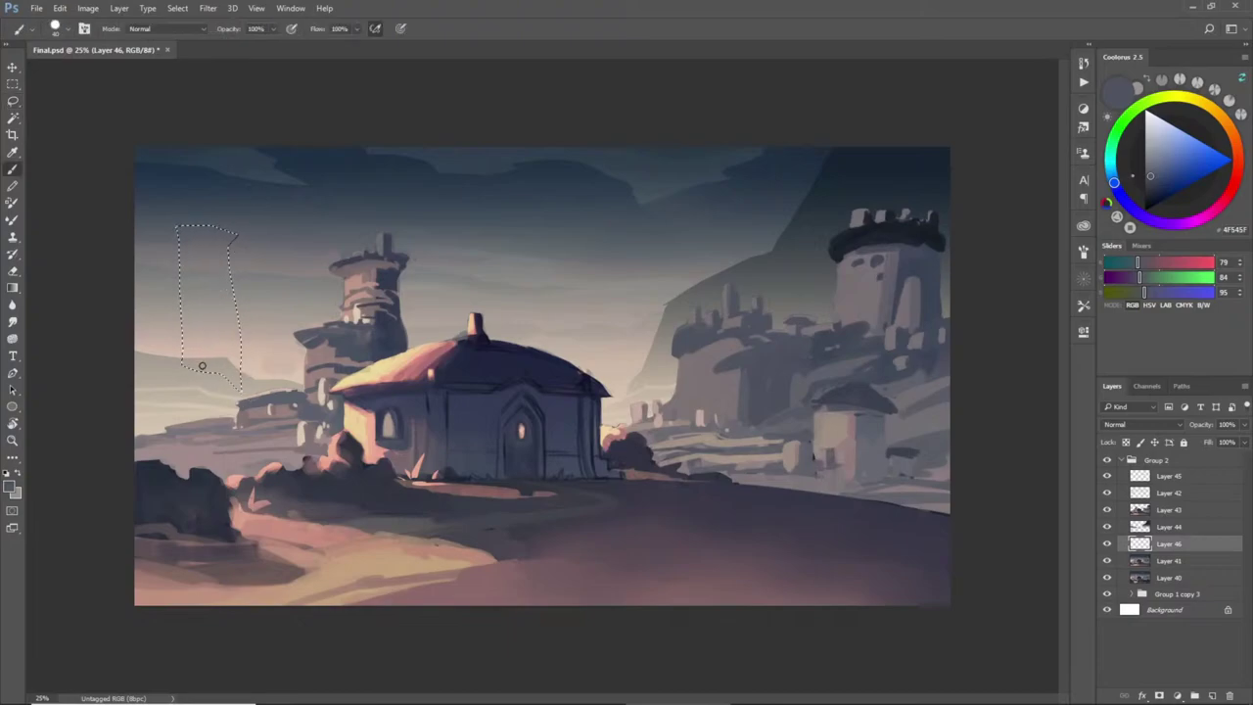
pyautogui.press('g')
pyautogui.keyDown('alt'); pyautogui.click(207, 184); pyautogui.keyUp('alt')
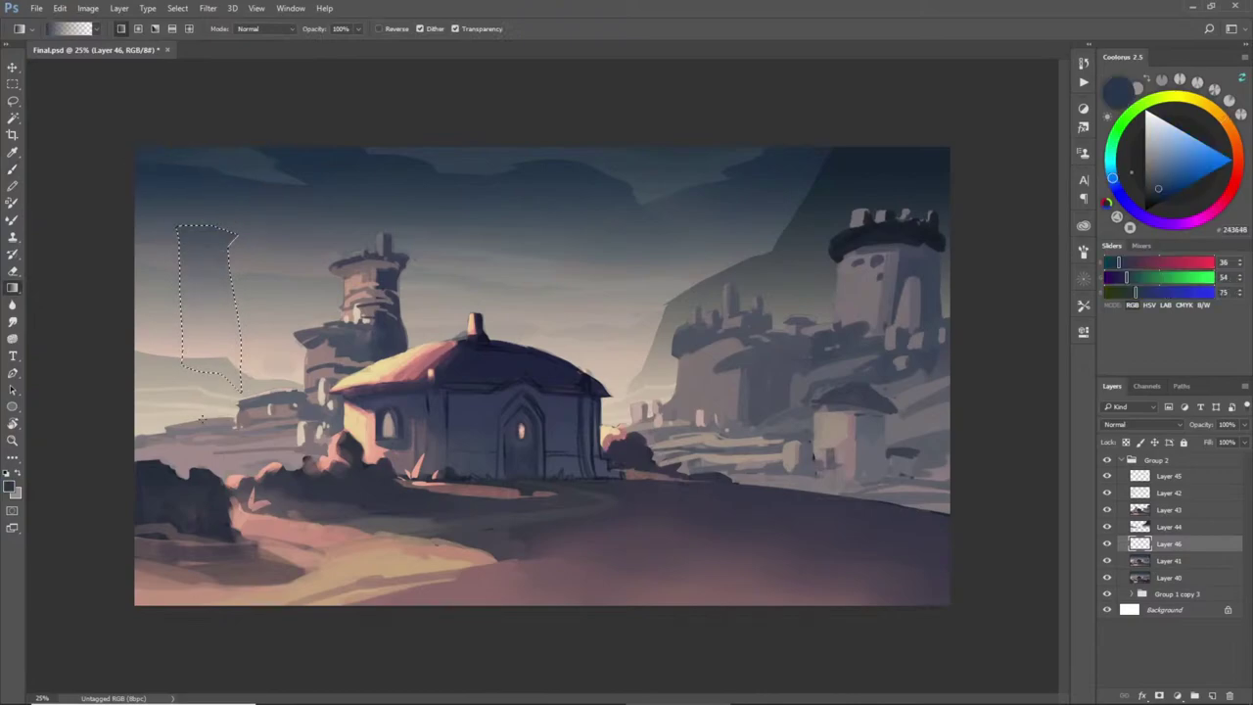
pyautogui.moveTo(197, 224); pyautogui.dragTo(199, 396)
pyautogui.hotkey('ctrl', 'd')
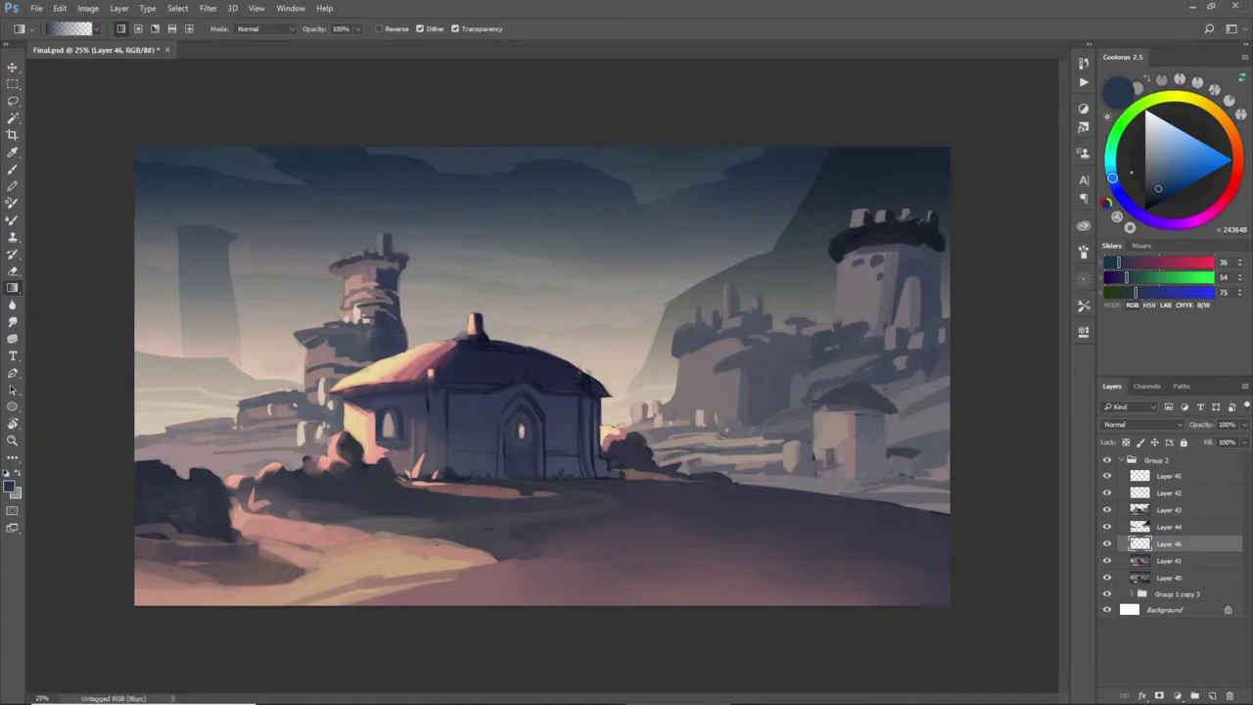
# - Lasso a second distant pillar against the canvas's left edge, fill it with the same fading dark blue gradient, and deselect
pyautogui.press('l')
pyautogui.moveTo(135, 232)
pyautogui.mouseDown()
pyautogui.moveTo(157, 256)
pyautogui.moveTo(176, 357)
pyautogui.moveTo(137, 387)
pyautogui.mouseUp()
pyautogui.press('b')
pyautogui.press('g')
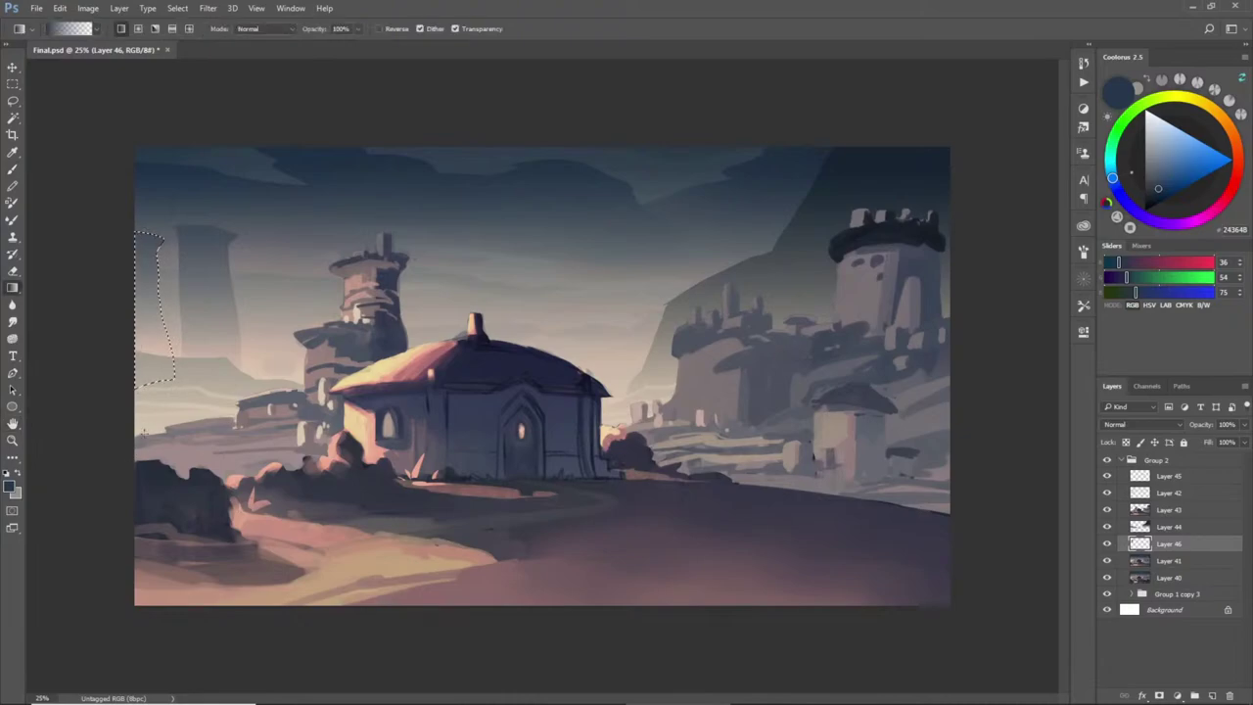
pyautogui.hotkey('ctrl', 'd')
# - Lasso a slanted-top distant rock column between the house and the right mountain, fill it with the fading #24364B gradient, and deselect
pyautogui.press('l')
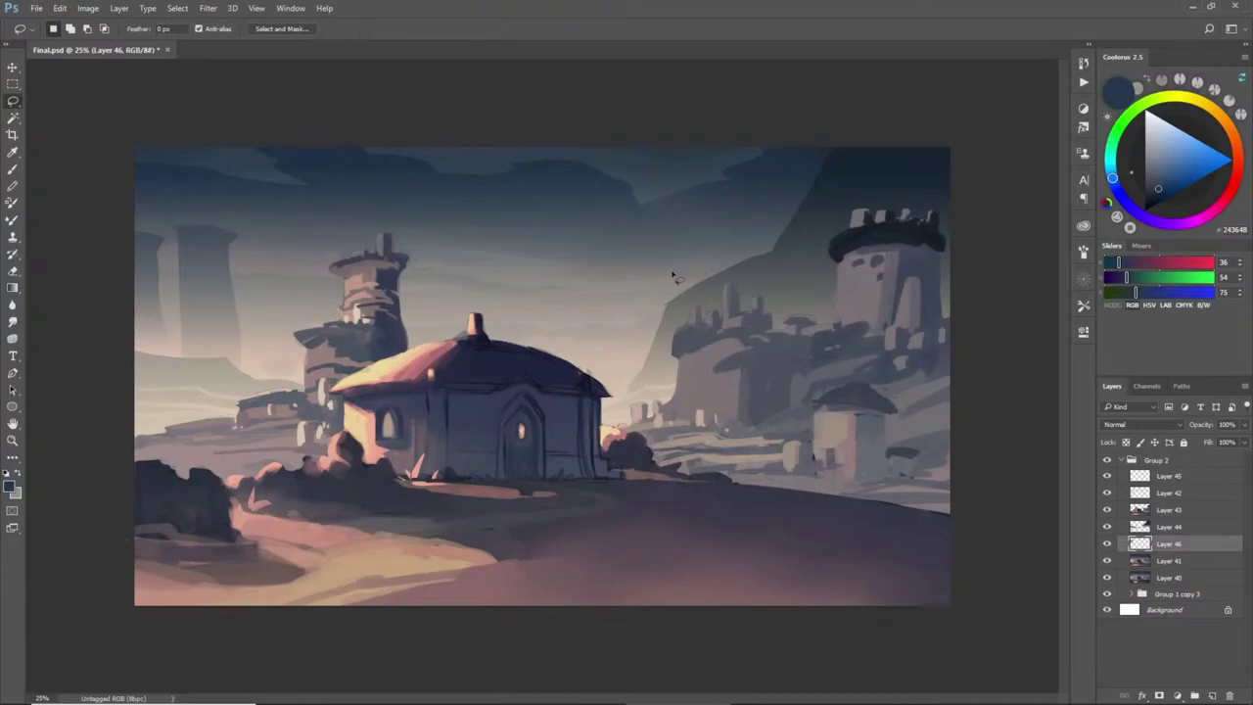
pyautogui.moveTo(609, 276)
pyautogui.mouseDown()
pyautogui.moveTo(688, 250)
pyautogui.moveTo(676, 347)
pyautogui.moveTo(654, 390)
pyautogui.moveTo(607, 419)
pyautogui.moveTo(592, 376)
pyautogui.moveTo(608, 275)
pyautogui.mouseUp()
pyautogui.press('g')
pyautogui.hotkey('ctrl', 'd')
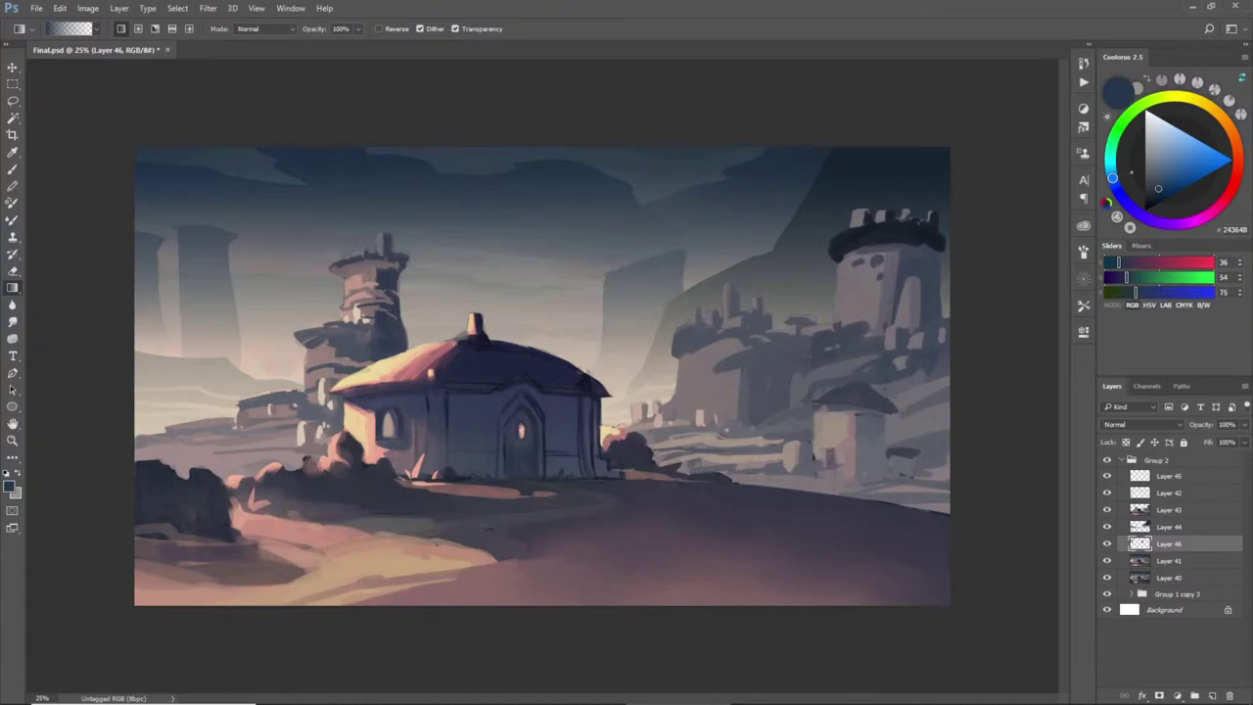
# - Sample a pale beige and lasso a winding path from the house door down to the canvas's lower-left edge
pyautogui.press('b')
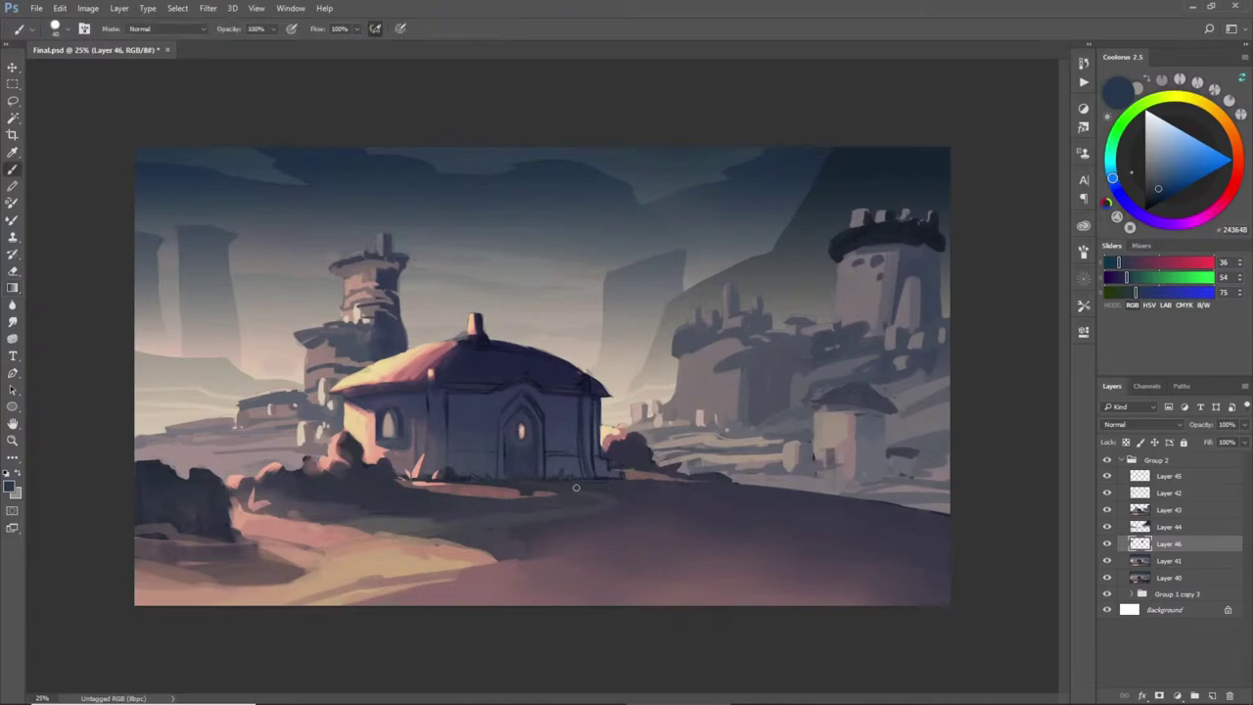
pyautogui.keyDown('alt'); pyautogui.click(459, 434); pyautogui.keyUp('alt')
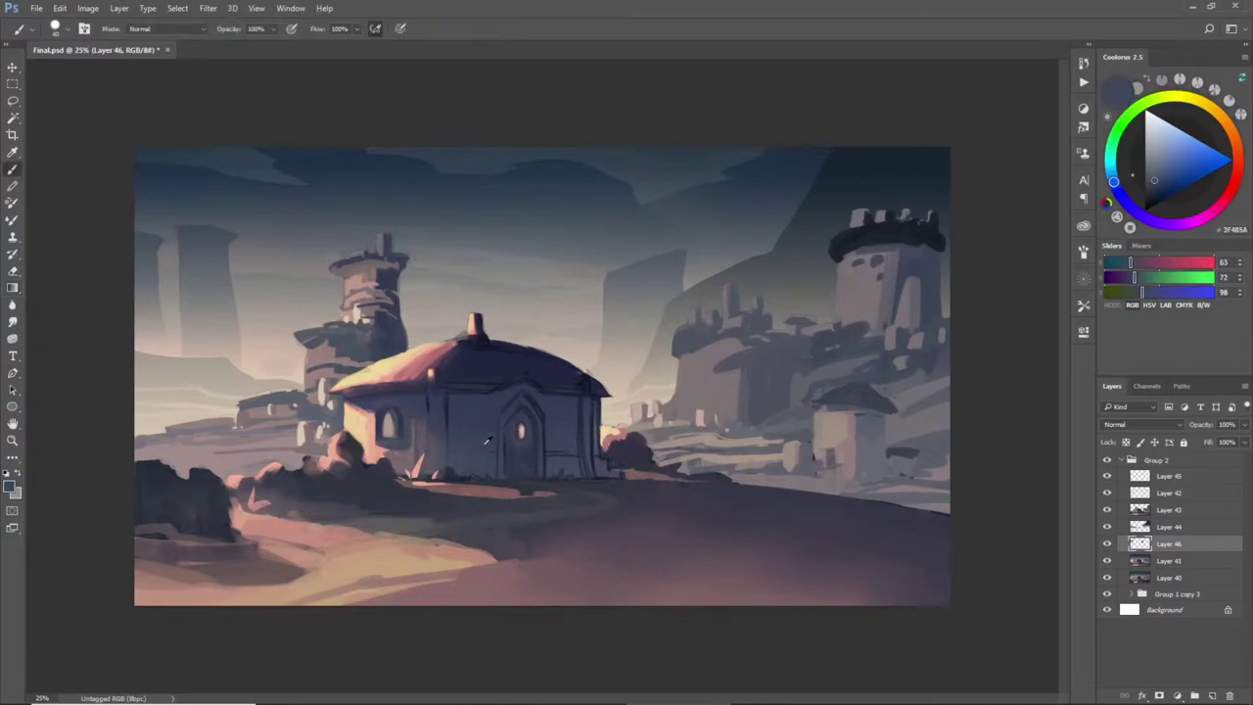
pyautogui.keyDown('alt'); pyautogui.click(623, 368); pyautogui.keyUp('alt')
pyautogui.press('l')
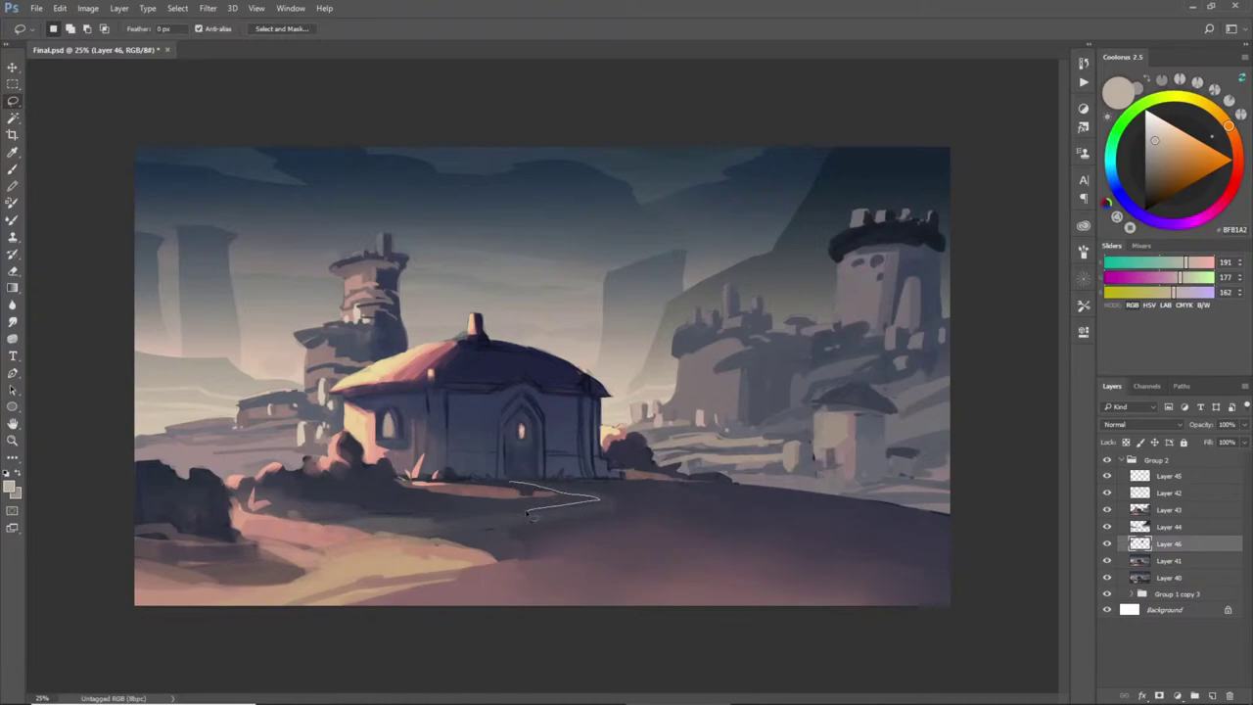
pyautogui.moveTo(428, 528)
pyautogui.mouseDown()
pyautogui.moveTo(363, 538)
pyautogui.moveTo(251, 588)
pyautogui.moveTo(269, 622)
pyautogui.moveTo(336, 613)
pyautogui.moveTo(435, 556)
pyautogui.moveTo(637, 503)
pyautogui.moveTo(517, 482)
pyautogui.mouseUp()
pyautogui.press('g')
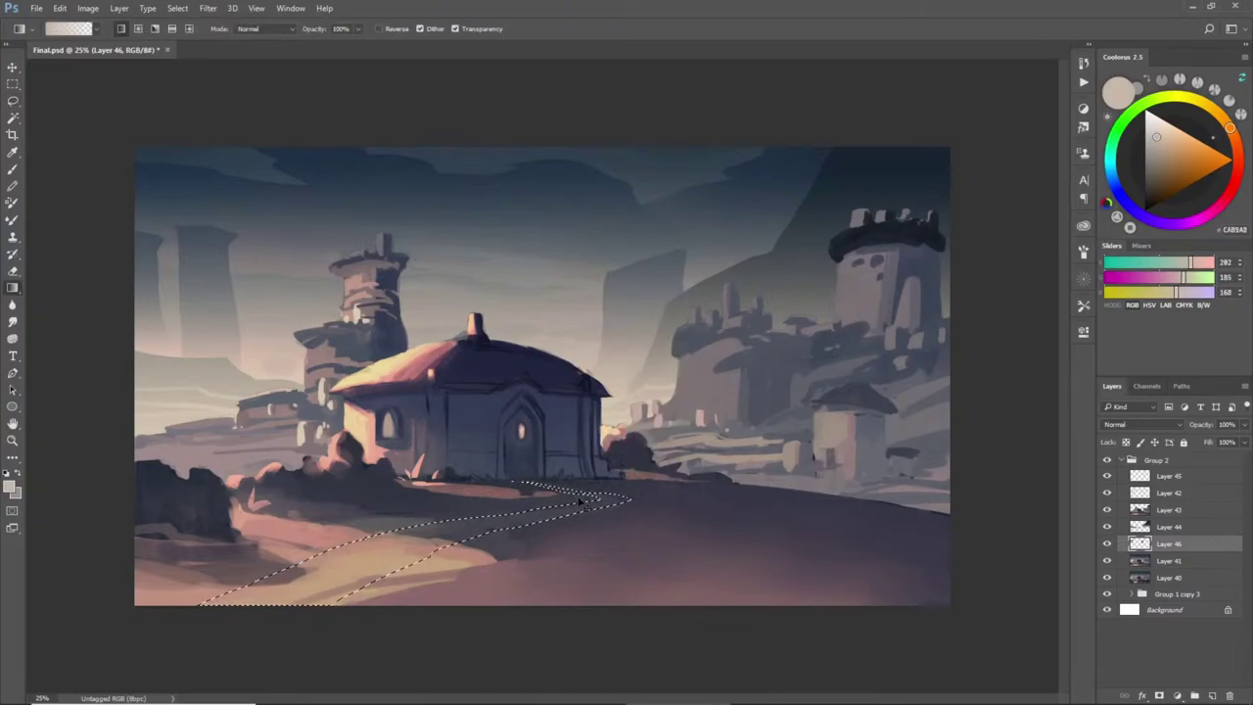
# - Fill the winding path with #CAB9A8 on a new layer moved above Layer 43, and deselect
pyautogui.hotkey('ctrl', 'shift', 'n')
pyautogui.press('Return')
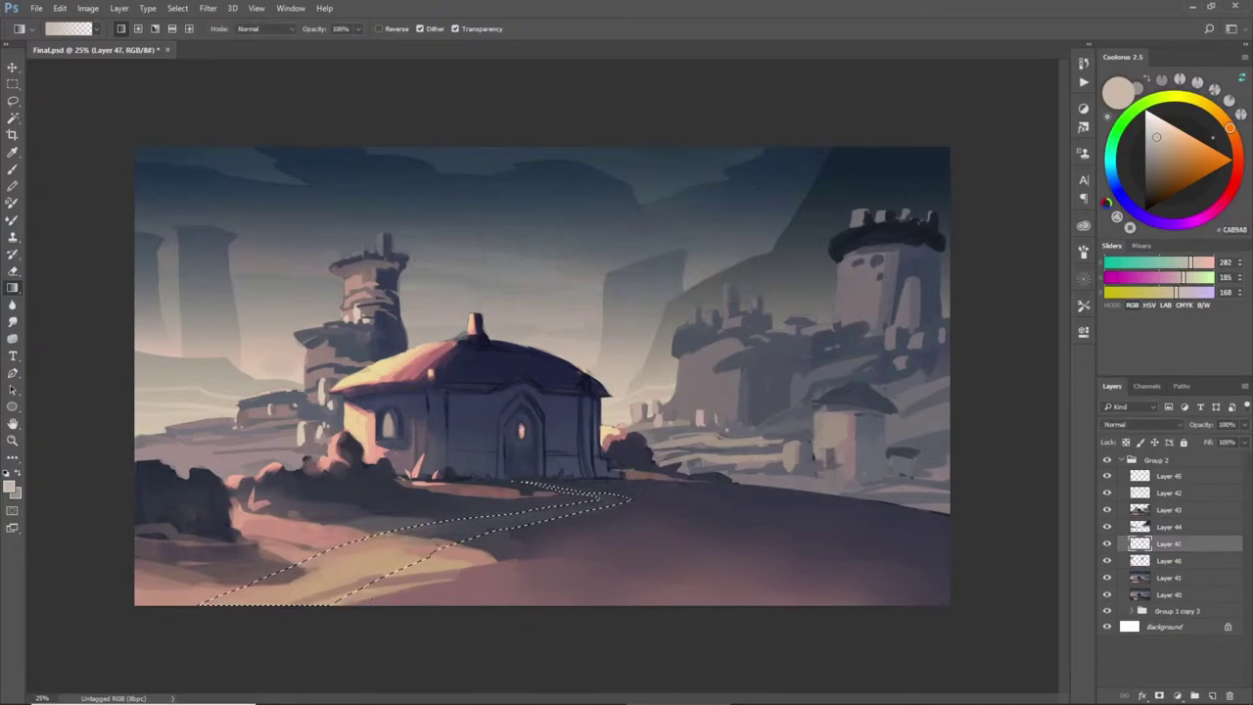
pyautogui.moveTo(1143, 548); pyautogui.dragTo(1144, 502)
pyautogui.hotkey('alt', 'BackSpace')
pyautogui.hotkey('ctrl', 'd')
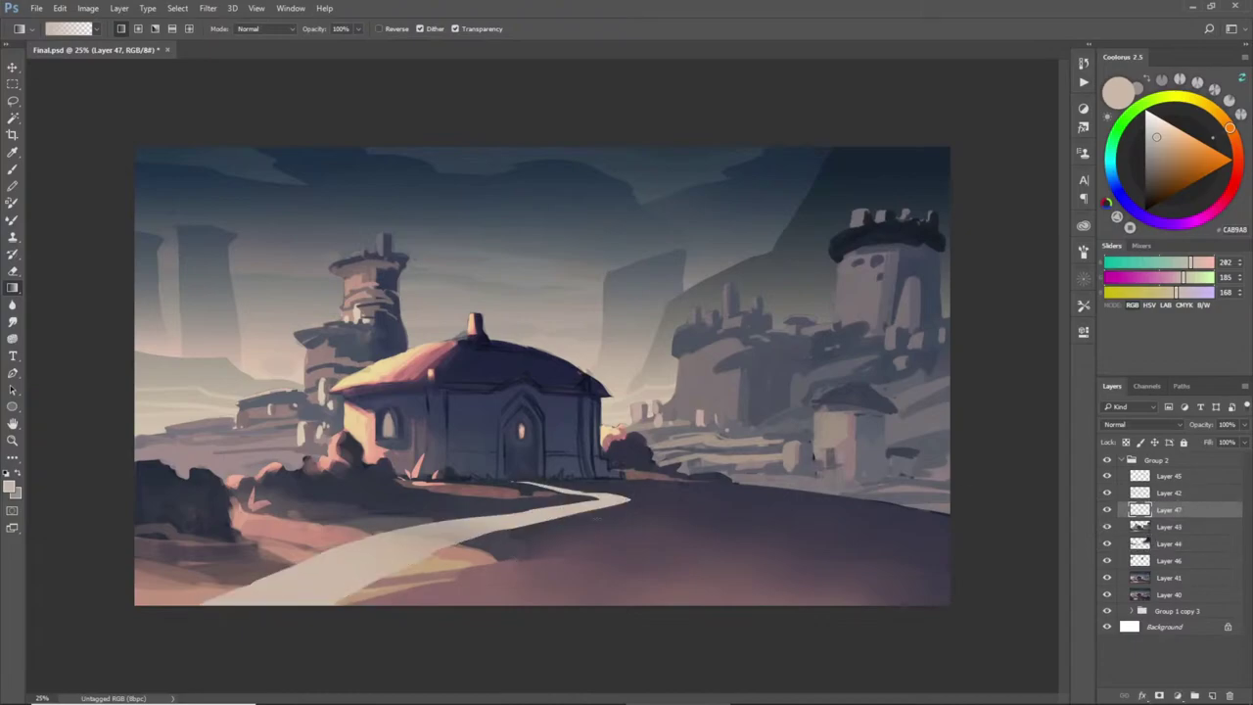
# - Lasso a thin winding trail below the distant left tower and fill it with a gradient of sampled #D4C3AE
pyautogui.press('l')
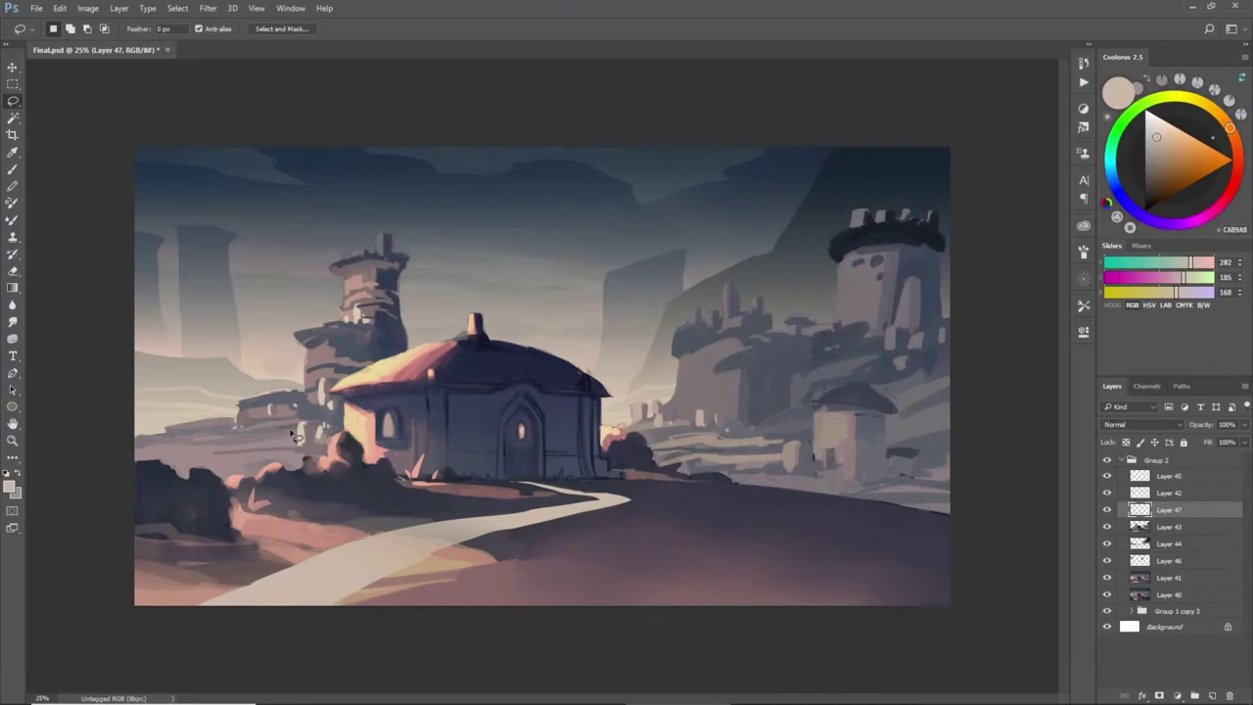
pyautogui.moveTo(299, 424)
pyautogui.mouseDown()
pyautogui.moveTo(241, 449)
pyautogui.moveTo(298, 470)
pyautogui.moveTo(229, 442)
pyautogui.moveTo(245, 431)
pyautogui.mouseUp()
pyautogui.press('g')
pyautogui.keyDown('alt'); pyautogui.click(189, 409); pyautogui.keyUp('alt')
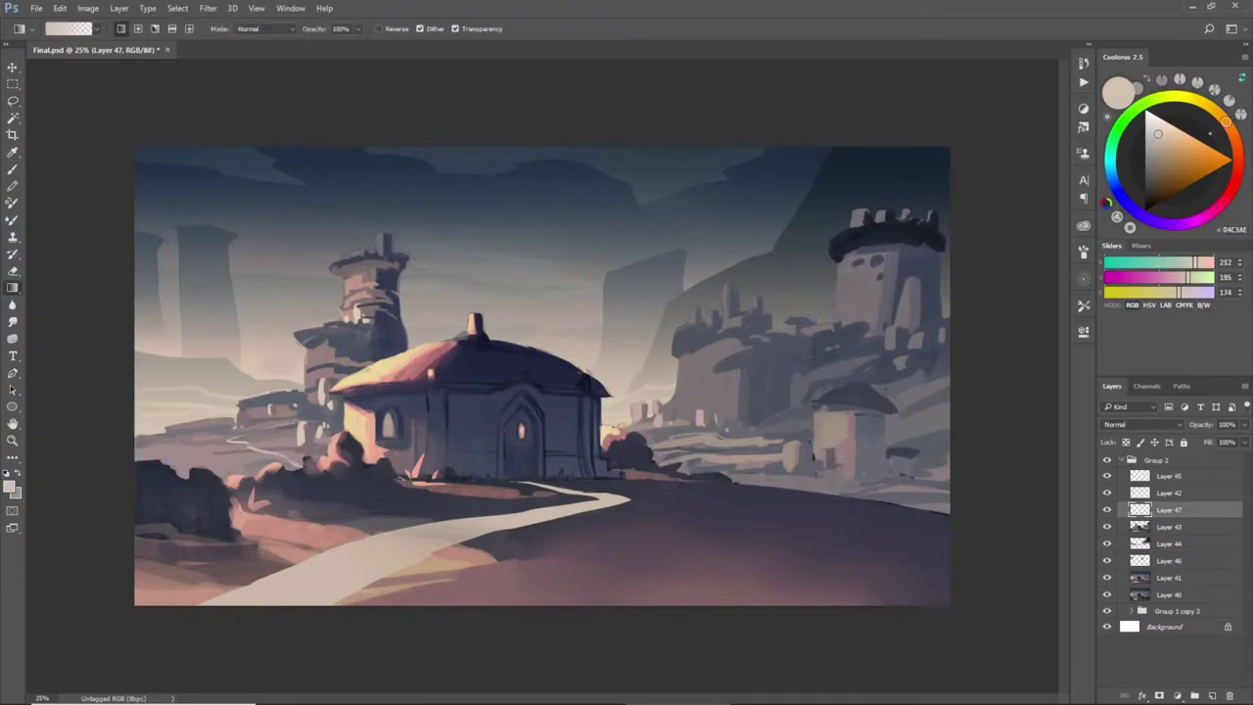
# - Add two more thin #D4C3AE trail segments, one near the canvas's left edge and one below the left tower
pyautogui.press('l')
pyautogui.moveTo(144, 459)
pyautogui.mouseDown()
pyautogui.moveTo(245, 448)
pyautogui.moveTo(144, 460)
pyautogui.mouseUp()
pyautogui.press('g')
pyautogui.press('l')
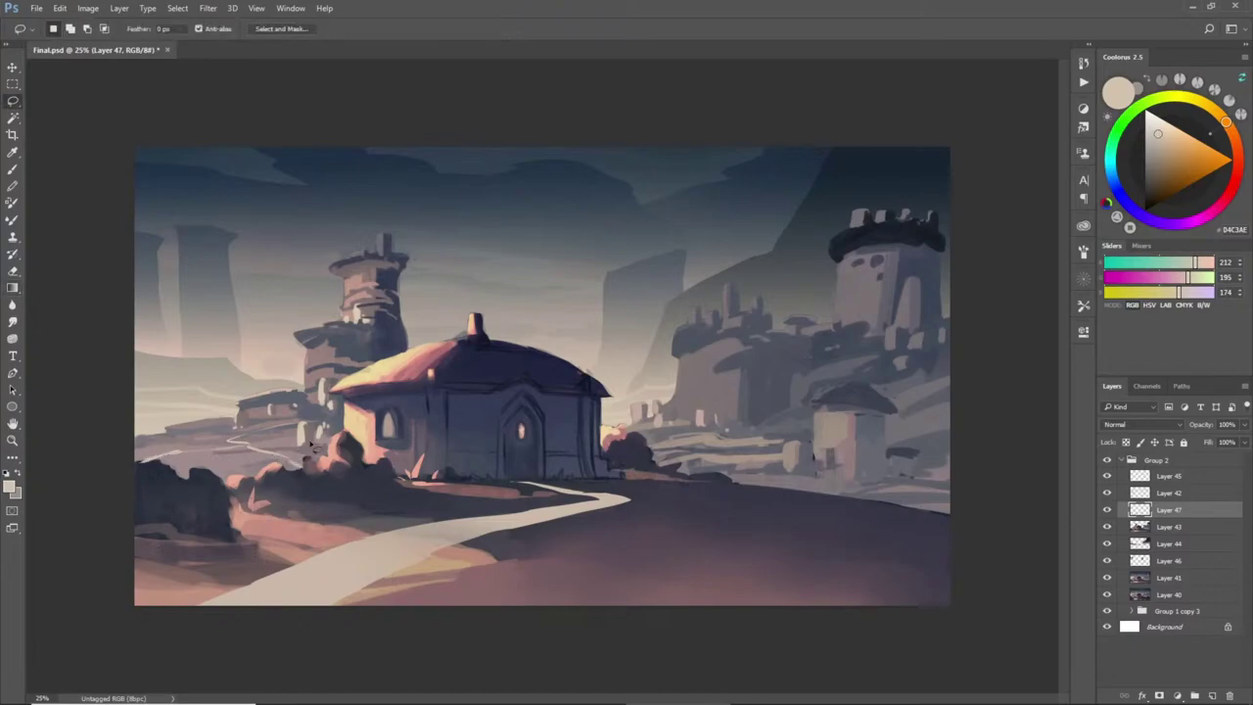
pyautogui.moveTo(259, 432)
pyautogui.mouseDown()
pyautogui.moveTo(347, 429)
pyautogui.moveTo(316, 431)
pyautogui.mouseUp()
pyautogui.press('g')
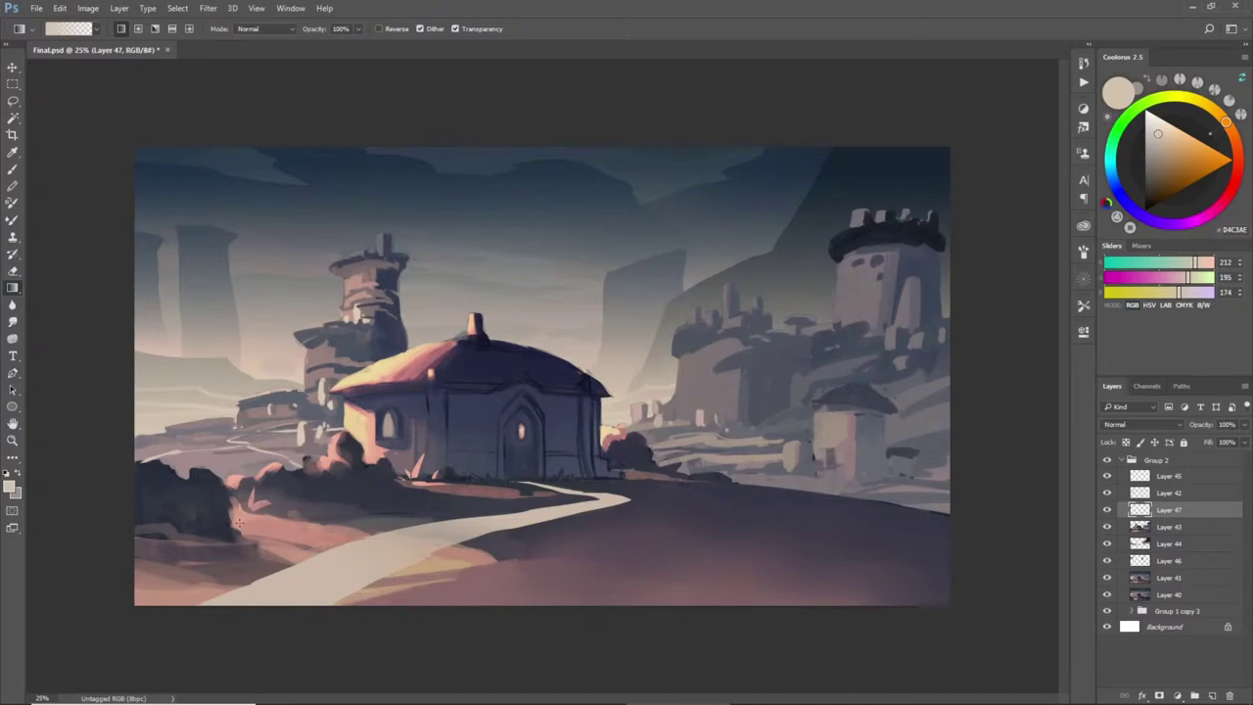
# - Lasso a thin zigzag trail across the plain behind the house's right side and fill it with #D4C3AE
pyautogui.press('l')
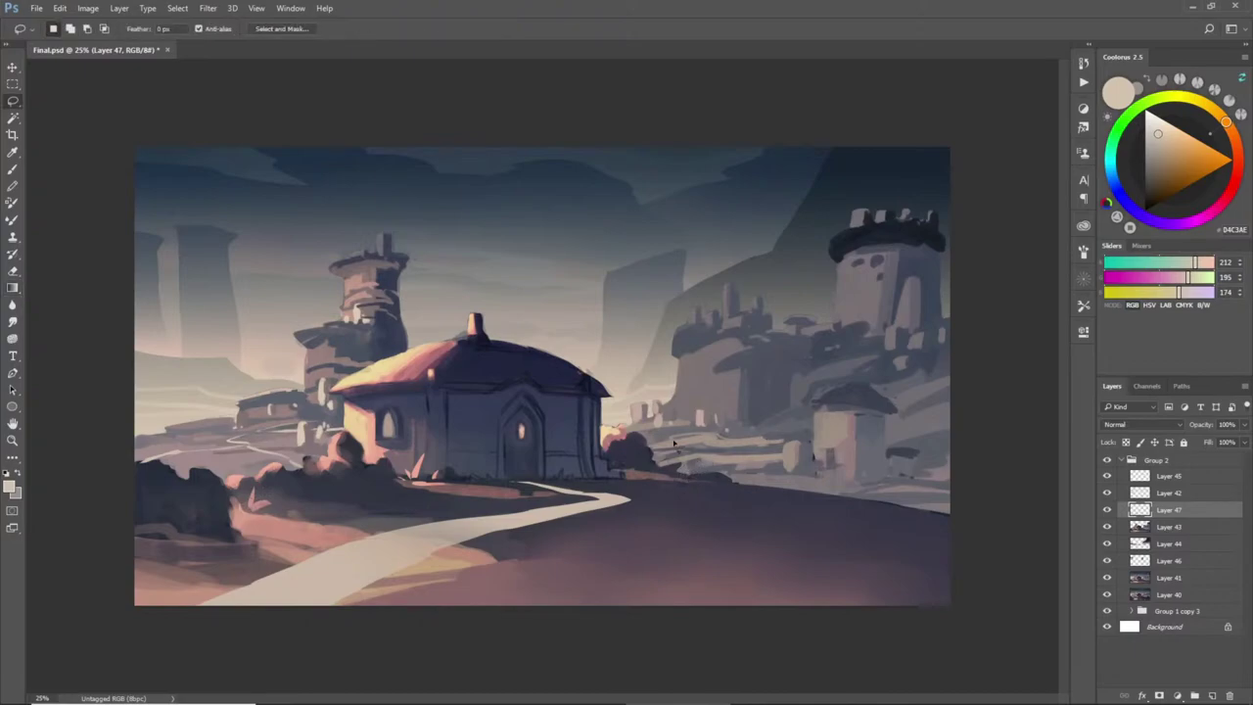
pyautogui.moveTo(650, 441)
pyautogui.mouseDown()
pyautogui.moveTo(793, 452)
pyautogui.moveTo(654, 449)
pyautogui.moveTo(666, 435)
pyautogui.moveTo(641, 429)
pyautogui.mouseUp()
pyautogui.press('g')
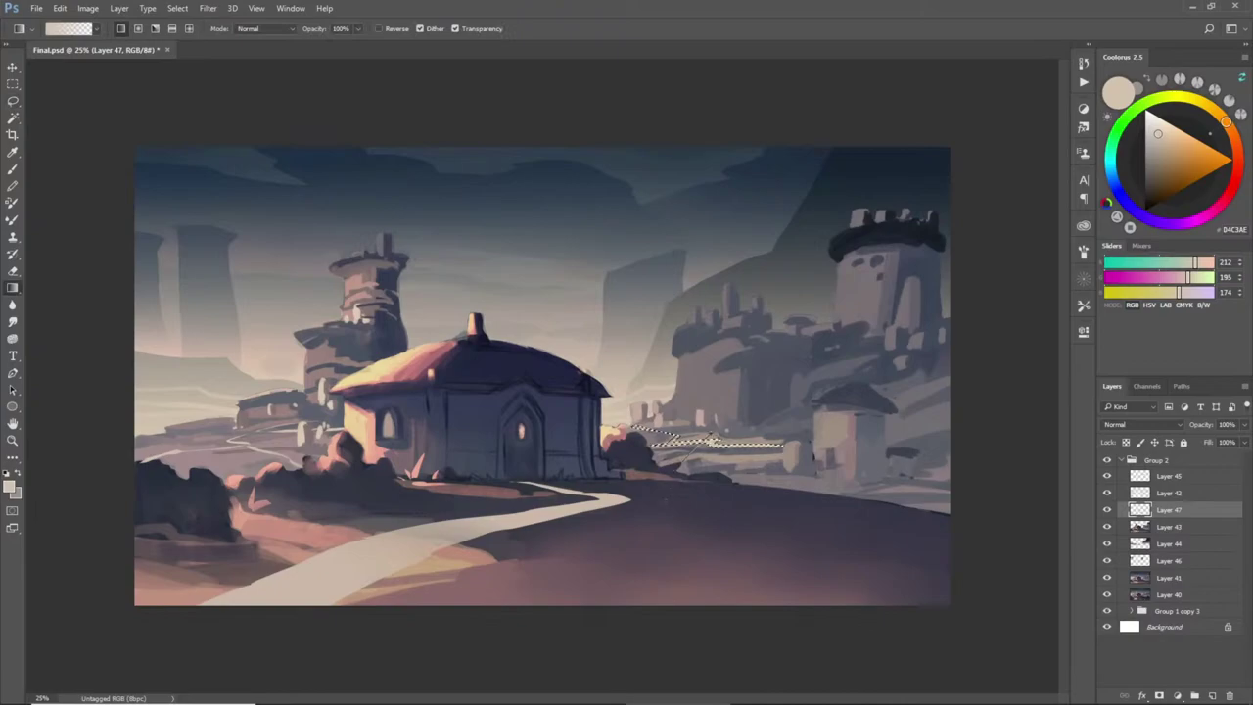
# - Lasso several thin trail segments across the right hillside around the small tower, fill them with #D4C3AE, and deselect
pyautogui.press('l')
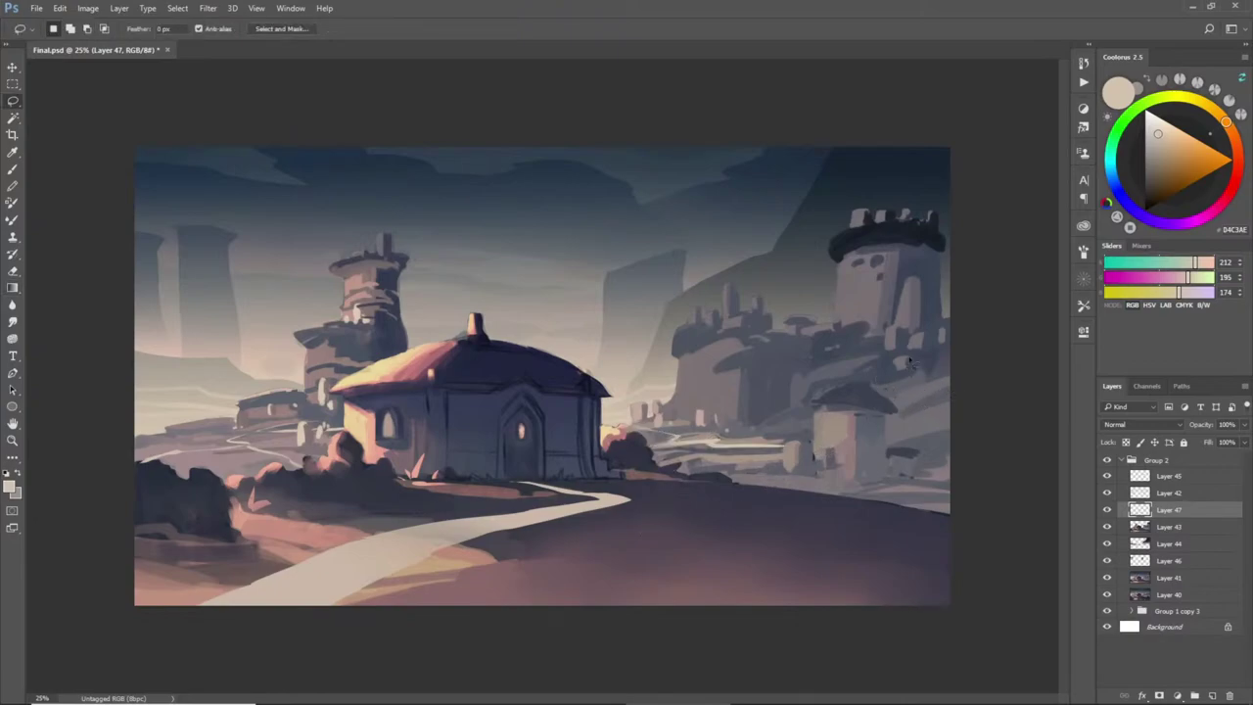
pyautogui.moveTo(886, 345)
pyautogui.mouseDown()
pyautogui.moveTo(818, 366)
pyautogui.moveTo(957, 339)
pyautogui.mouseUp()
pyautogui.moveTo(835, 387)
pyautogui.mouseDown()
pyautogui.moveTo(960, 423)
pyautogui.moveTo(894, 408)
pyautogui.moveTo(952, 422)
pyautogui.moveTo(895, 408)
pyautogui.moveTo(948, 445)
pyautogui.moveTo(943, 427)
pyautogui.moveTo(955, 432)
pyautogui.moveTo(888, 445)
pyautogui.moveTo(954, 445)
pyautogui.moveTo(887, 445)
pyautogui.mouseUp()
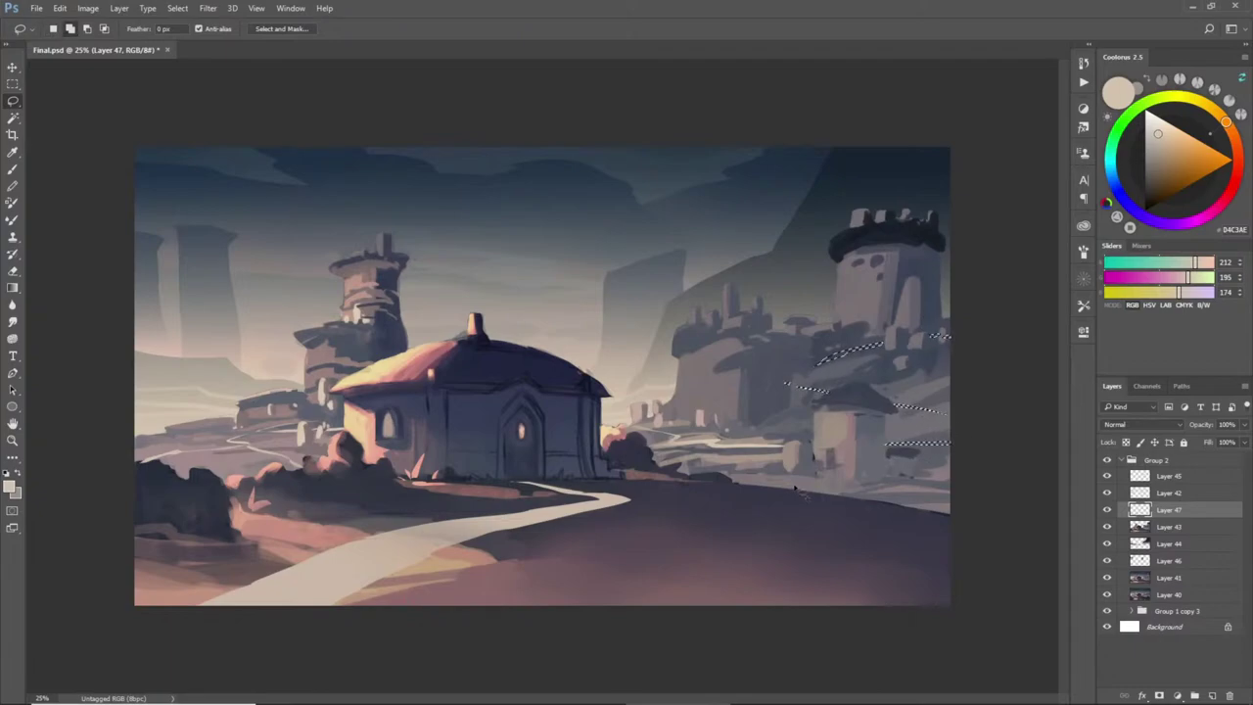
pyautogui.moveTo(765, 486)
pyautogui.mouseDown()
pyautogui.moveTo(953, 489)
pyautogui.moveTo(793, 494)
pyautogui.moveTo(768, 486)
pyautogui.moveTo(779, 470)
pyautogui.moveTo(745, 475)
pyautogui.moveTo(788, 487)
pyautogui.moveTo(736, 474)
pyautogui.mouseUp()
pyautogui.press('g')
pyautogui.hotkey('ctrl', 'd')
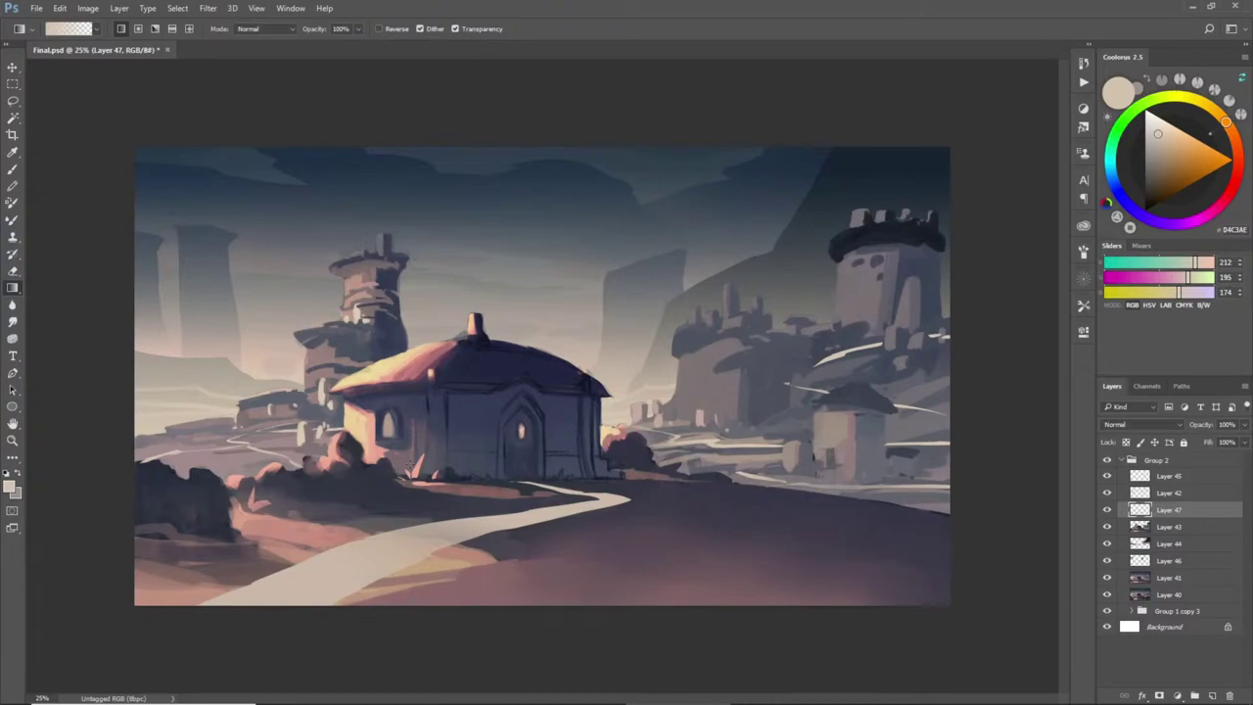
# - Lasso a row of narrow fence posts along the path's left edge, enlarge the brush, paint them with sampled #2D313D, and deselect
pyautogui.press('l')
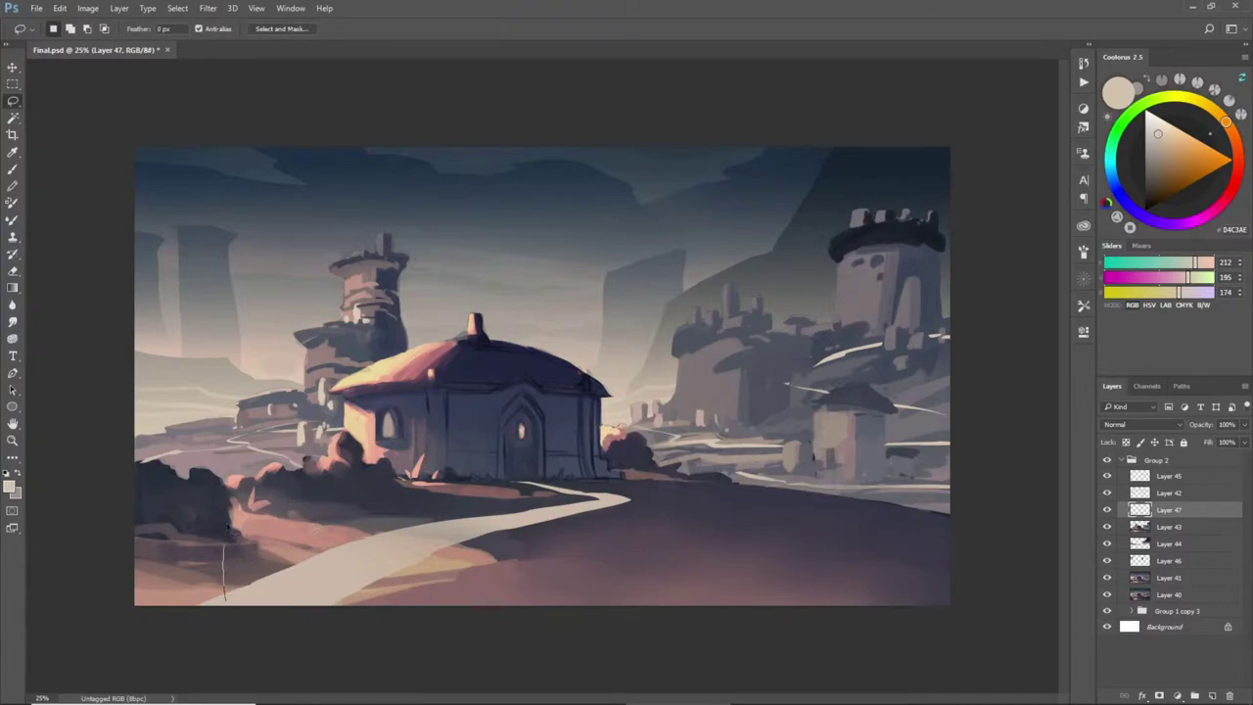
pyautogui.moveTo(236, 590)
pyautogui.mouseDown()
pyautogui.moveTo(245, 535)
pyautogui.moveTo(238, 588)
pyautogui.mouseUp()
pyautogui.moveTo(255, 574)
pyautogui.mouseDown()
pyautogui.moveTo(254, 541)
pyautogui.moveTo(262, 577)
pyautogui.moveTo(283, 554)
pyautogui.moveTo(274, 541)
pyautogui.moveTo(277, 572)
pyautogui.moveTo(302, 550)
pyautogui.mouseUp()
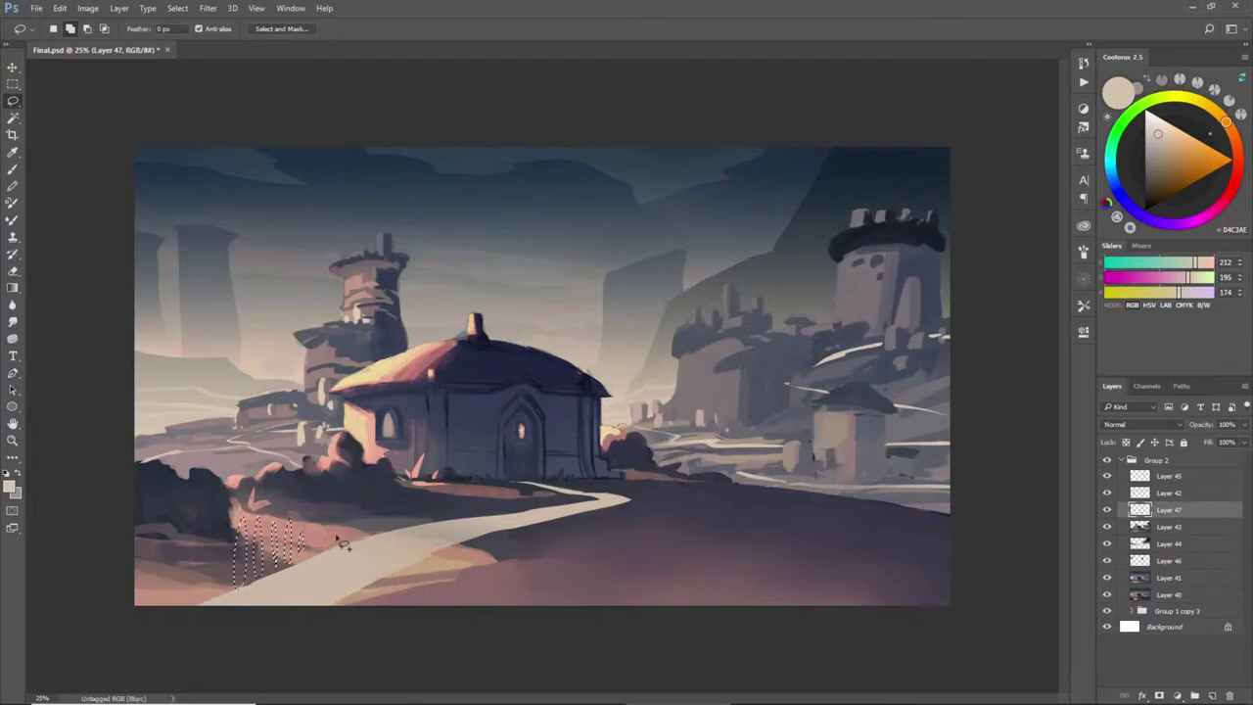
pyautogui.press('g')
pyautogui.press('b')
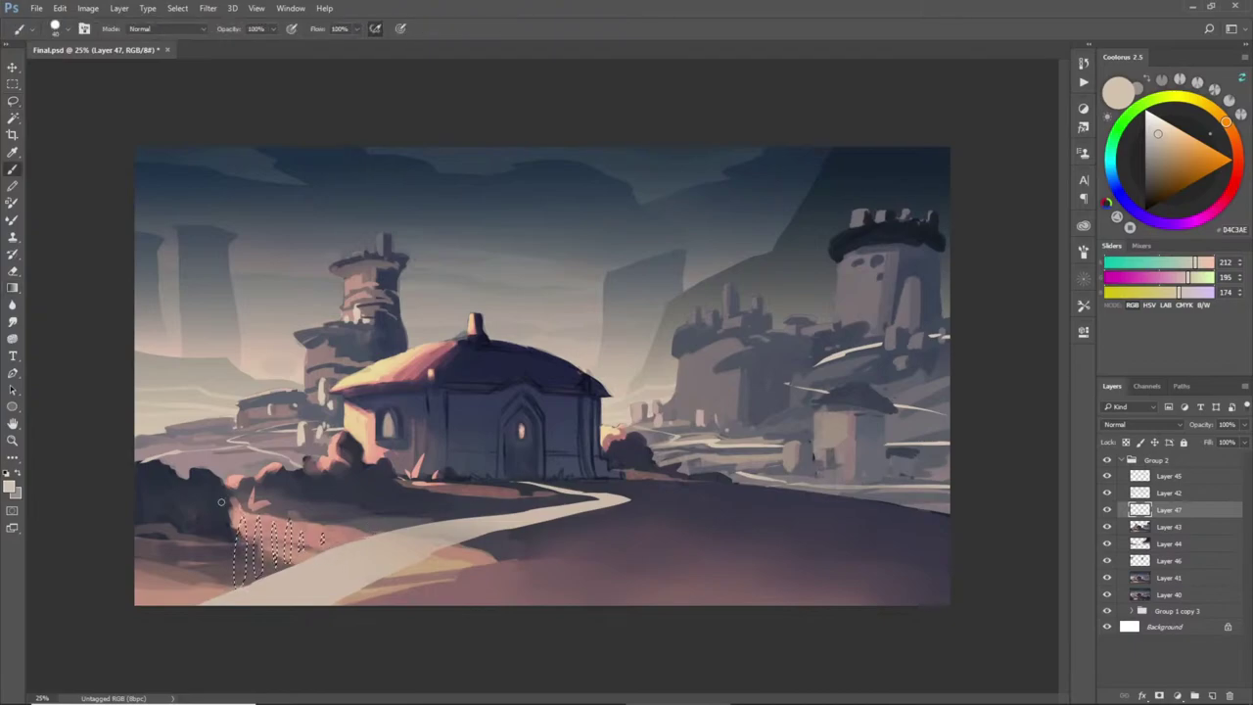
pyautogui.rightClick(224, 498)
pyautogui.click(673, 317)
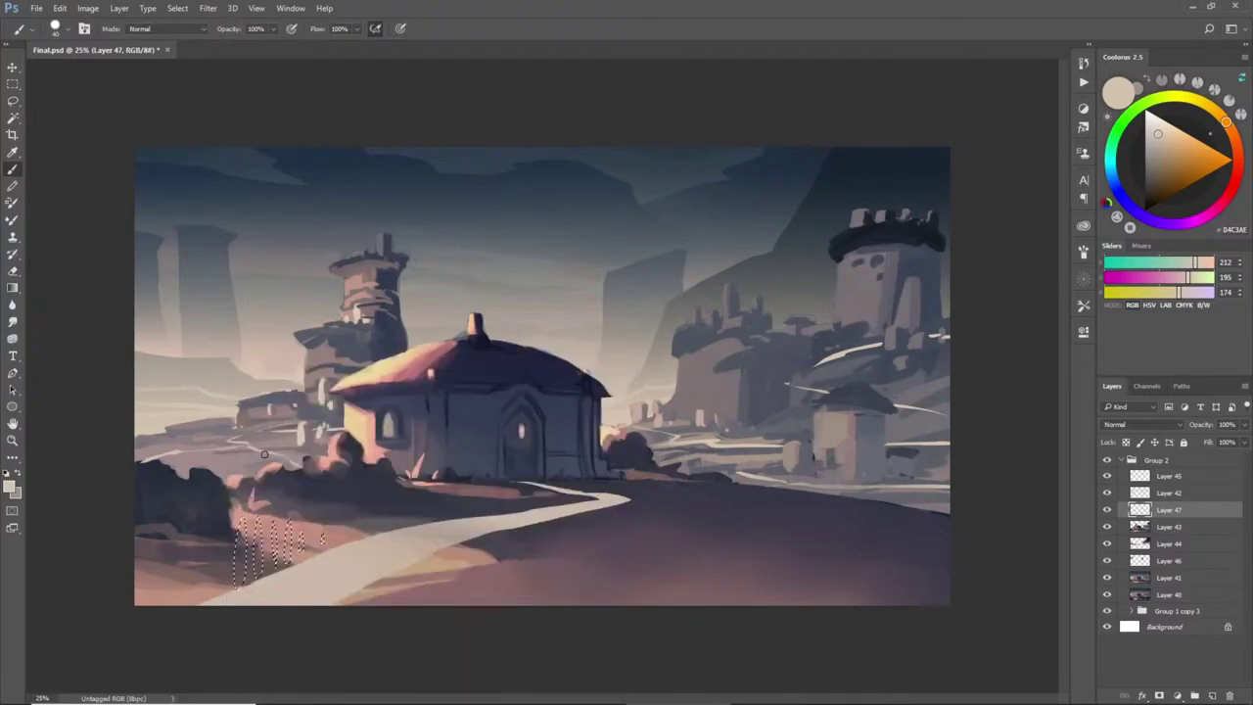
pyautogui.press(']')
pyautogui.press(']')
pyautogui.press(']')
pyautogui.press(']')
pyautogui.press(']')
pyautogui.press(']')
pyautogui.press(']')
pyautogui.press(']')
pyautogui.press(']')
pyautogui.press(']')
pyautogui.press(']')
pyautogui.press(']')
pyautogui.moveTo(249, 523)
pyautogui.mouseDown()
pyautogui.moveTo(227, 554)
pyautogui.moveTo(335, 523)
pyautogui.mouseUp()
pyautogui.hotkey('ctrl', 'z')
pyautogui.keyDown('alt'); pyautogui.click(201, 498); pyautogui.keyUp('alt')
pyautogui.moveTo(241, 534)
pyautogui.mouseDown()
pyautogui.moveTo(270, 558)
pyautogui.moveTo(324, 537)
pyautogui.mouseUp()
pyautogui.hotkey('ctrl', 'd')
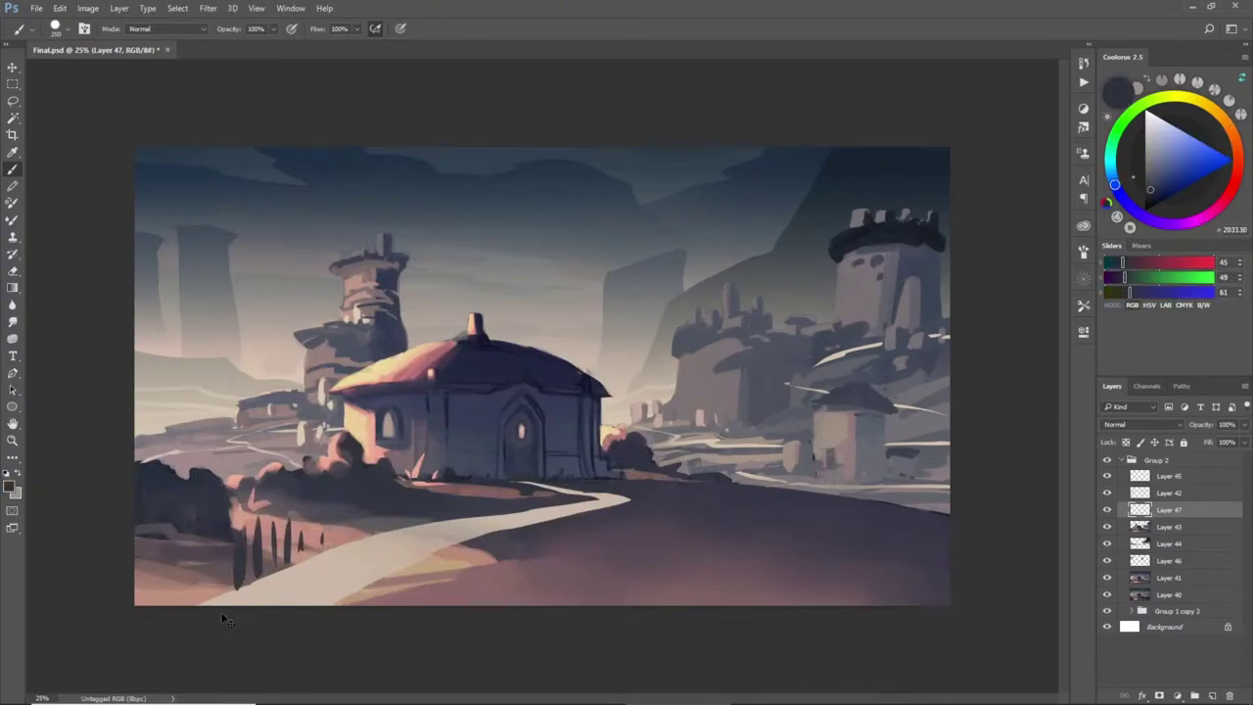
# - Lasso thin light patches on the ground beside the path's right edge and fill them with a gradient of sampled #C2A17D
pyautogui.press('l')
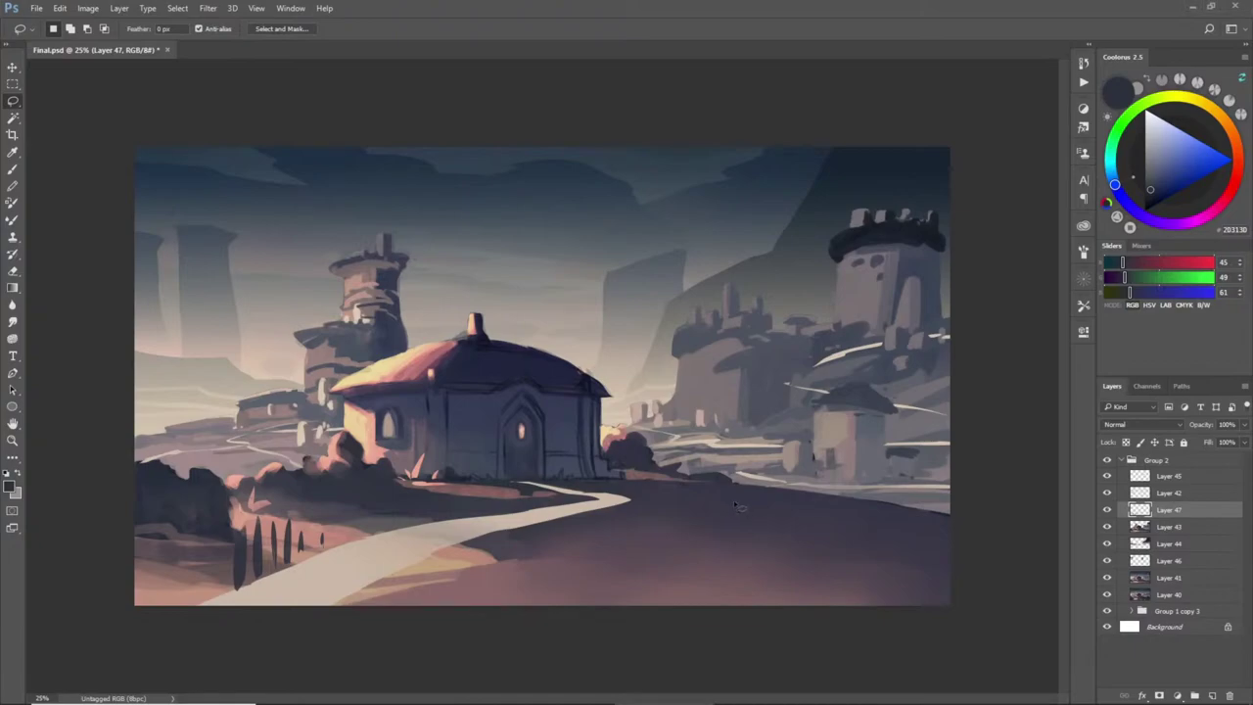
pyautogui.press('b')
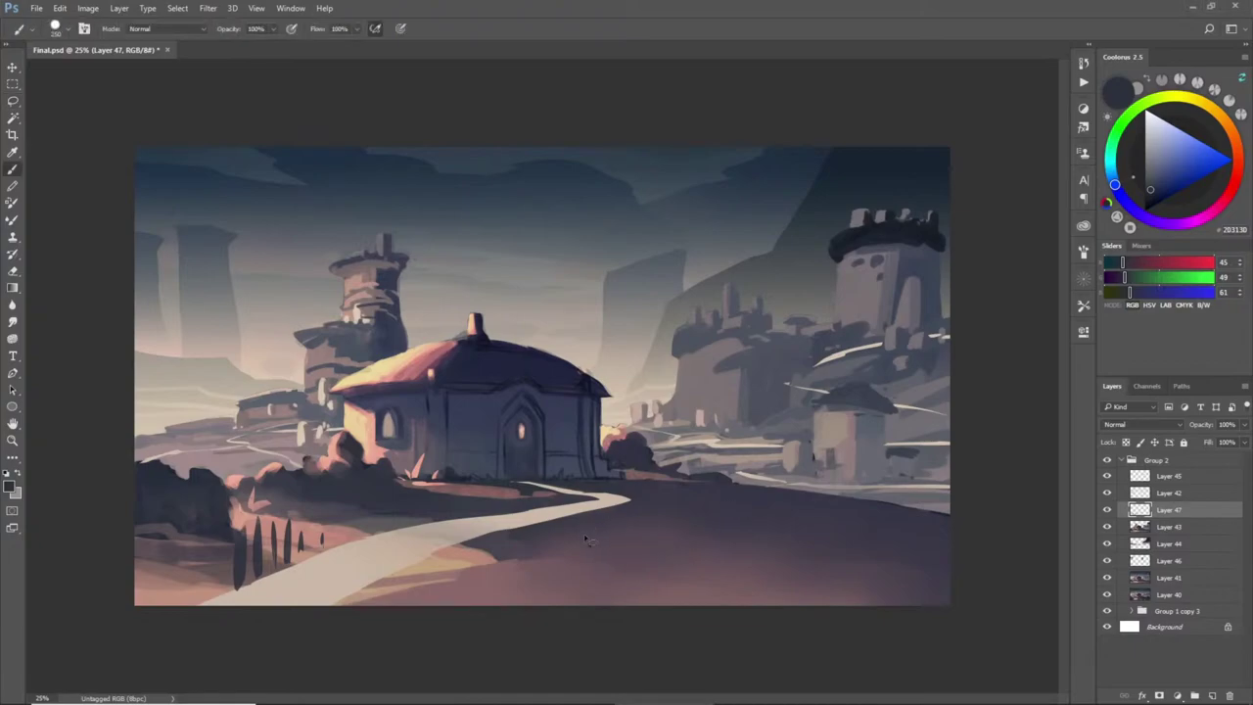
pyautogui.press('l')
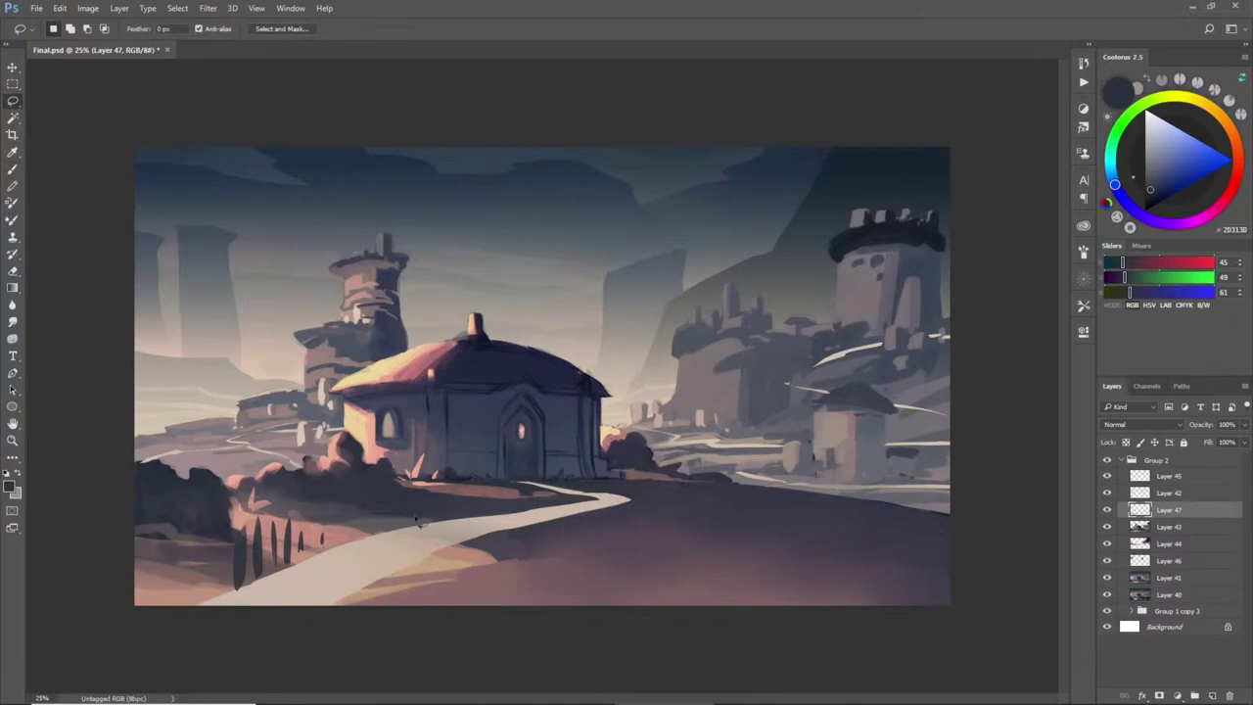
pyautogui.moveTo(411, 573)
pyautogui.mouseDown()
pyautogui.moveTo(448, 544)
pyautogui.moveTo(428, 563)
pyautogui.moveTo(432, 543)
pyautogui.moveTo(443, 566)
pyautogui.moveTo(511, 581)
pyautogui.moveTo(430, 578)
pyautogui.moveTo(556, 594)
pyautogui.mouseUp()
pyautogui.press('g')
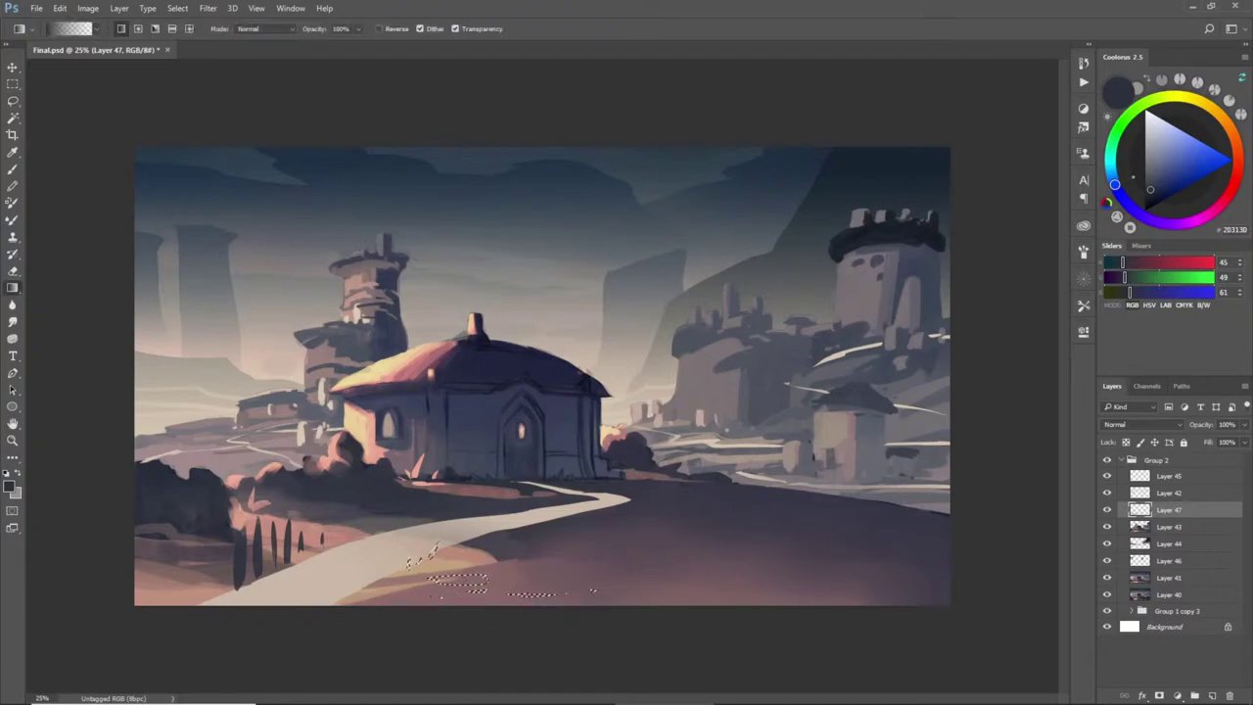
pyautogui.keyDown('alt'); pyautogui.click(453, 562); pyautogui.keyUp('alt')
pyautogui.moveTo(419, 584); pyautogui.dragTo(563, 588)
pyautogui.hotkey('ctrl', 'd')
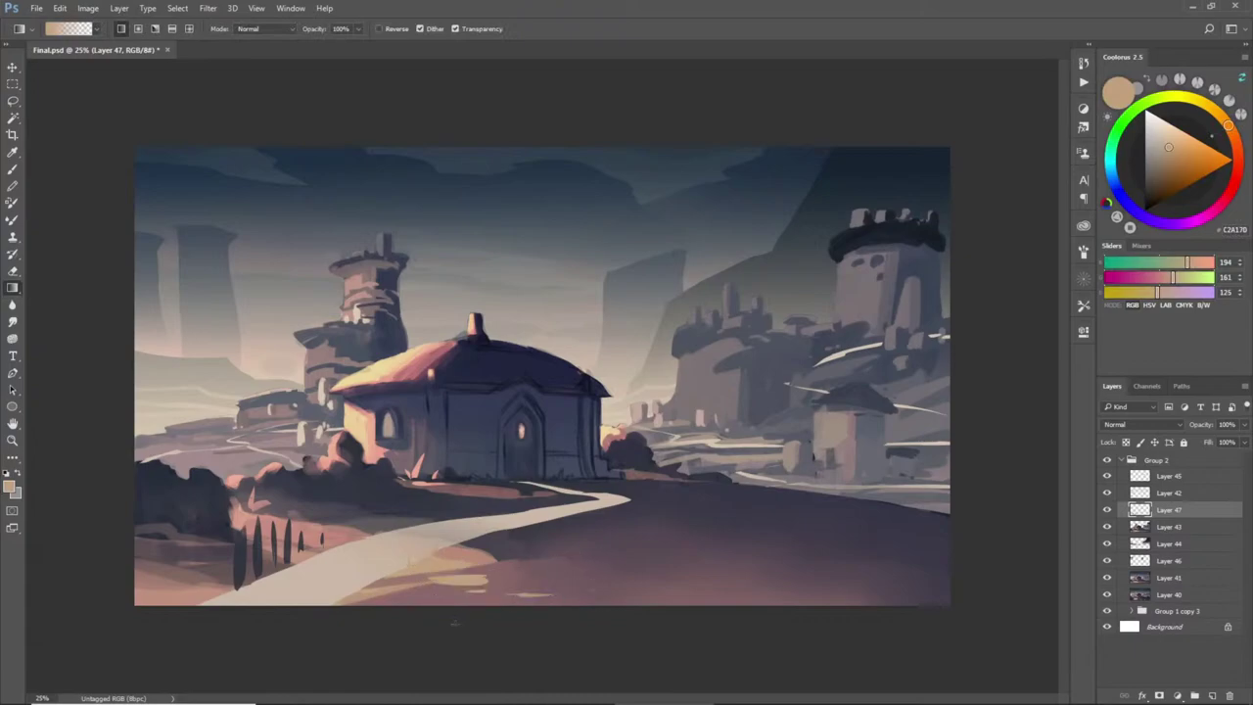
# - Lasso spiky grass blades on the bush beside the house's right end and paint them with sampled #3A3340
pyautogui.press('l')
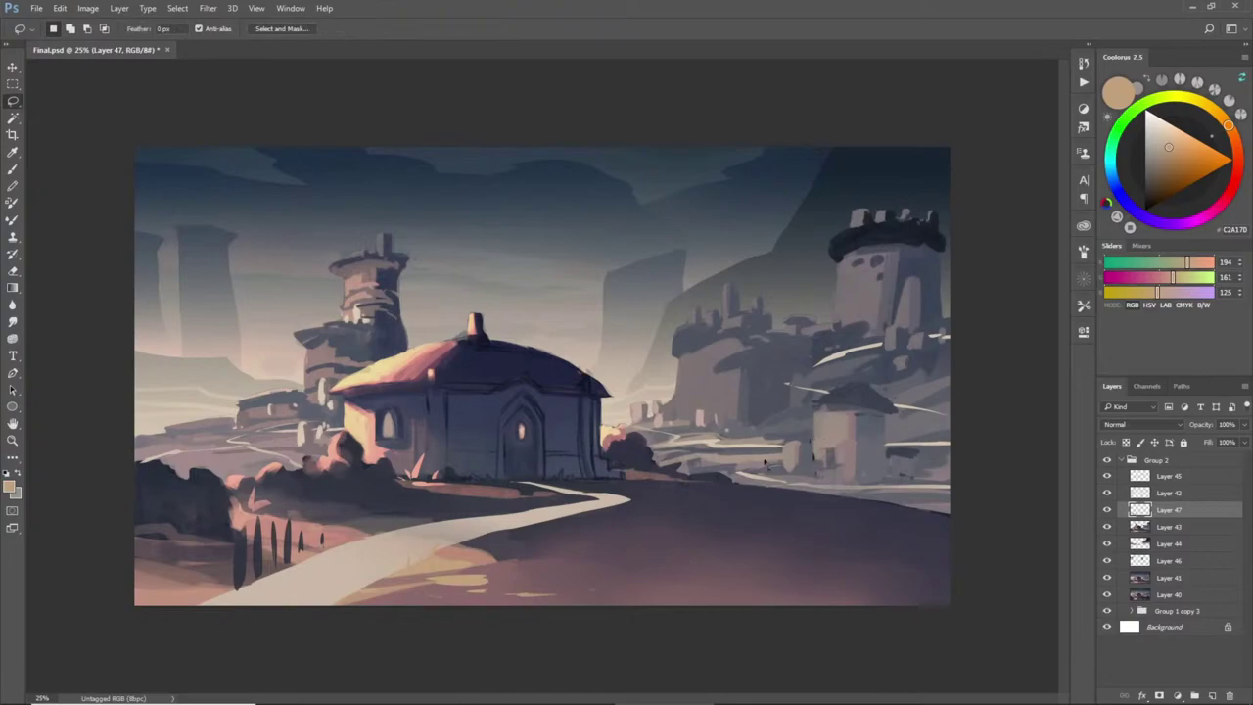
pyautogui.moveTo(630, 447)
pyautogui.mouseDown()
pyautogui.moveTo(649, 422)
pyautogui.moveTo(635, 438)
pyautogui.moveTo(660, 465)
pyautogui.mouseUp()
pyautogui.press('g')
pyautogui.rightClick(632, 441)
pyautogui.press('Escape')
pyautogui.press('b')
pyautogui.rightClick(654, 462)
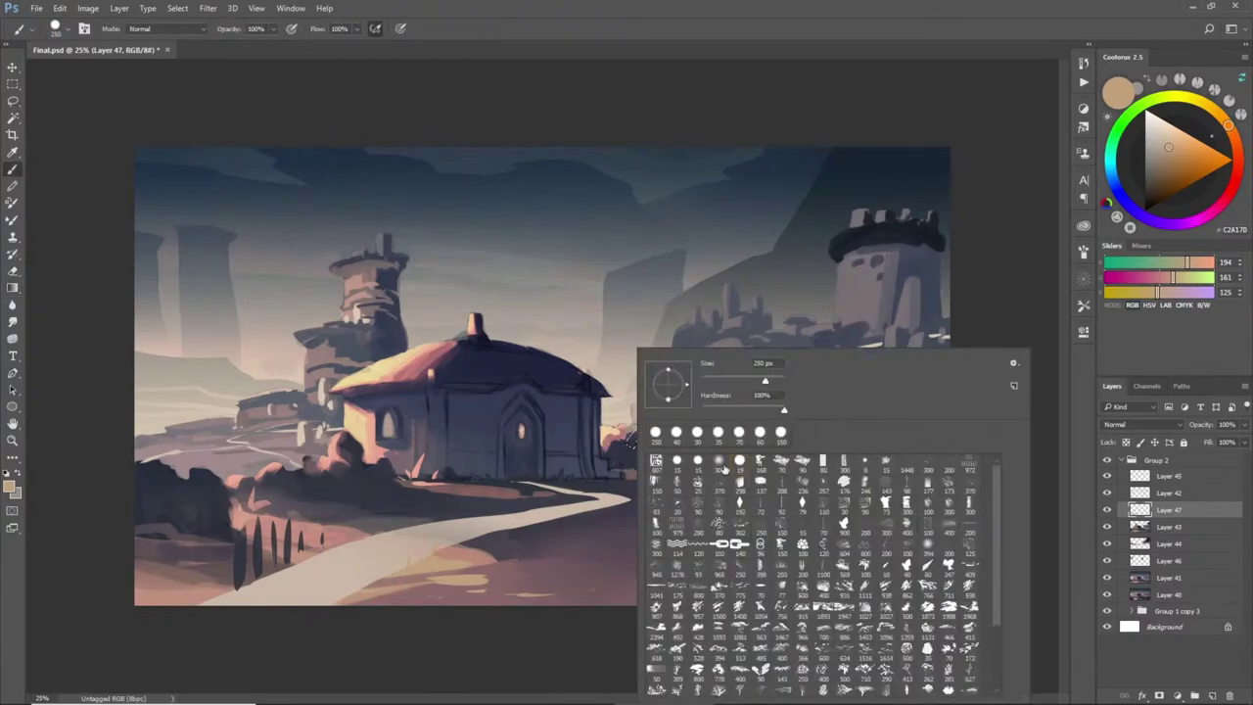
pyautogui.doubleClick(655, 461)
pyautogui.keyDown('alt'); pyautogui.click(627, 460); pyautogui.keyUp('alt')
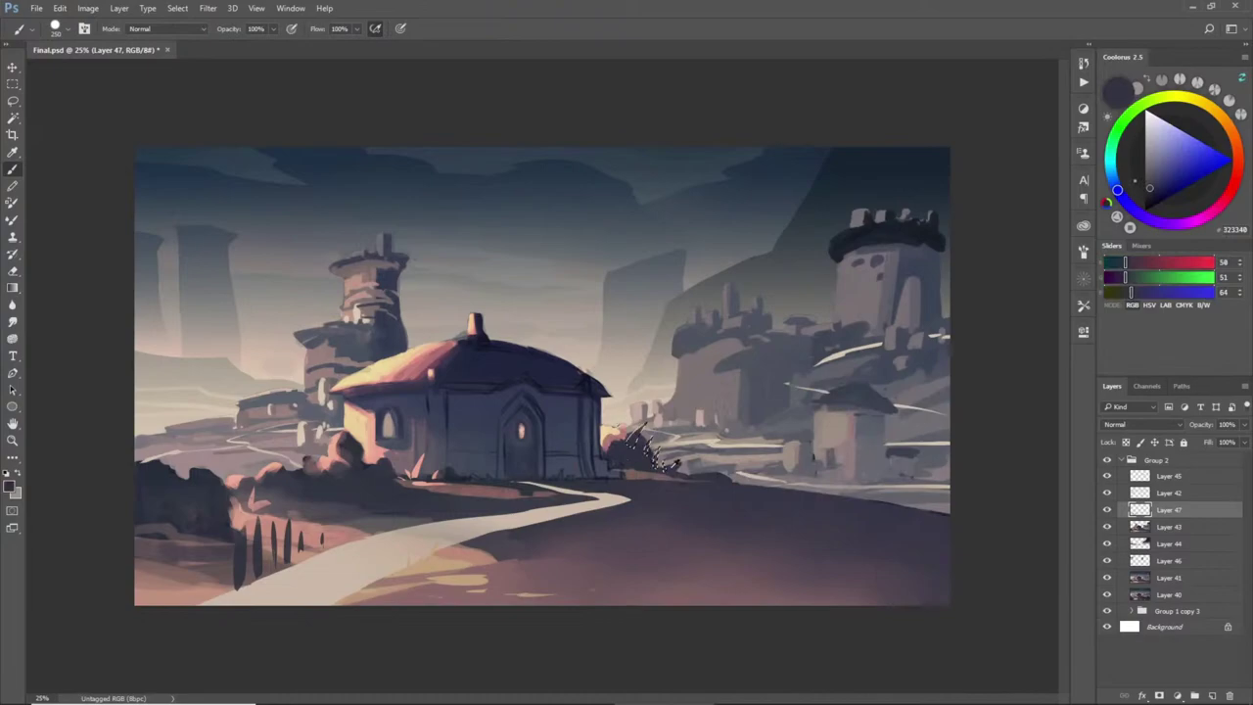
# - Lasso grass tufts along the crest of the right foreground hill, paint them with sampled #373747, and deselect
pyautogui.press('l')
pyautogui.moveTo(746, 495); pyautogui.dragTo(795, 487)
pyautogui.press('b')
pyautogui.keyDown('alt'); pyautogui.click(728, 473); pyautogui.keyUp('alt')
pyautogui.press('l')
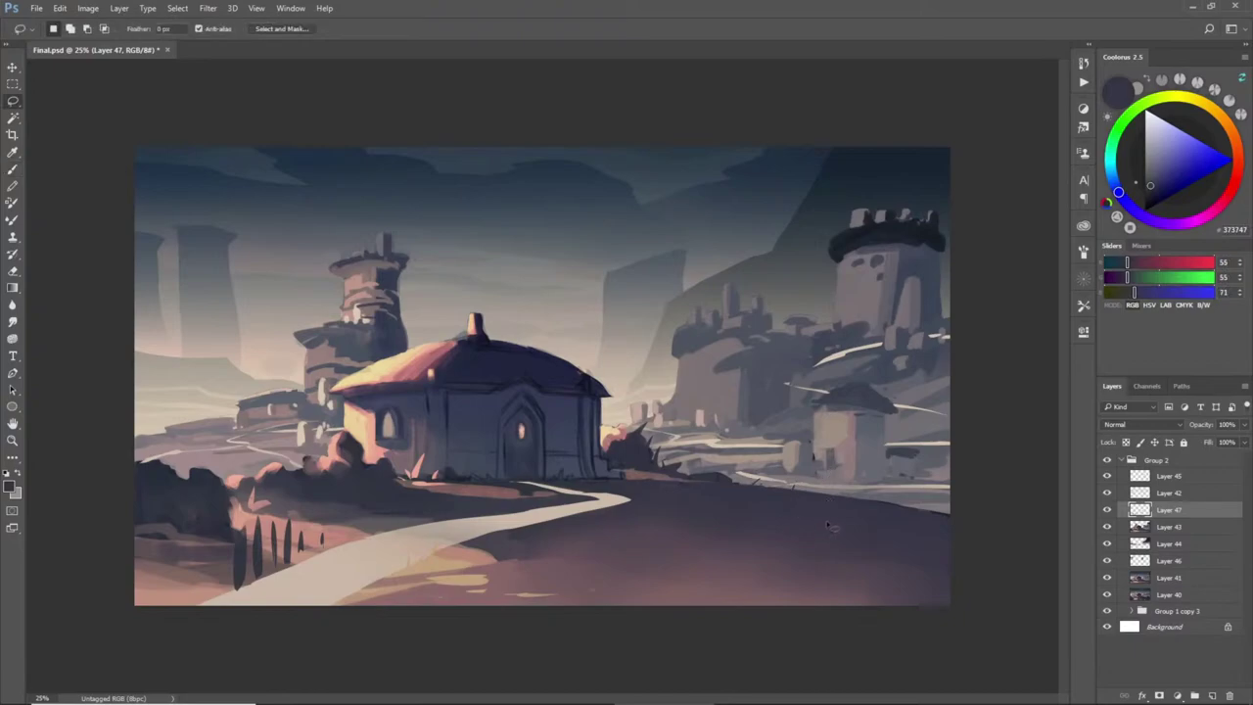
pyautogui.moveTo(914, 491)
pyautogui.mouseDown()
pyautogui.moveTo(928, 490)
pyautogui.moveTo(928, 511)
pyautogui.moveTo(937, 493)
pyautogui.moveTo(927, 520)
pyautogui.moveTo(871, 505)
pyautogui.mouseUp()
pyautogui.press('b')
pyautogui.hotkey('ctrl', 'd')
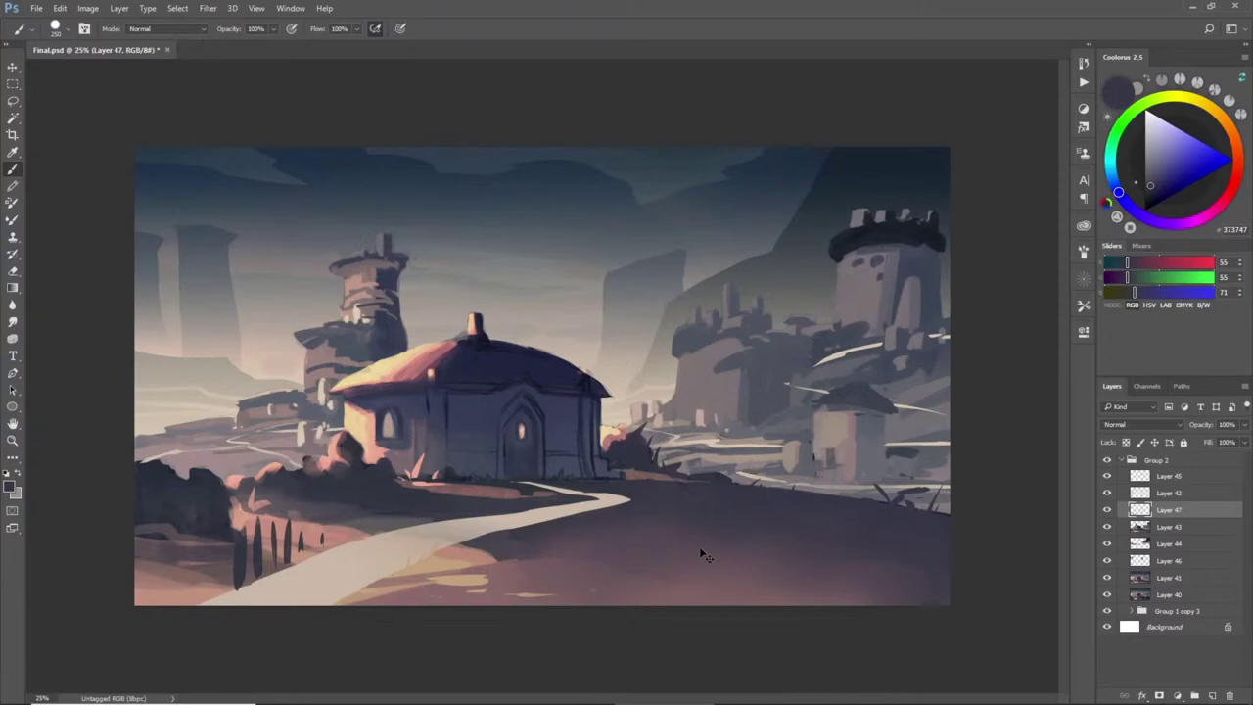
# - Select the main path with the Magic Wand and shade its far and near ends with sampled #253648
pyautogui.keyDown('alt'); pyautogui.click(535, 516); pyautogui.keyUp('alt')
pyautogui.press('w')
pyautogui.click(489, 524)
pyautogui.press('b')
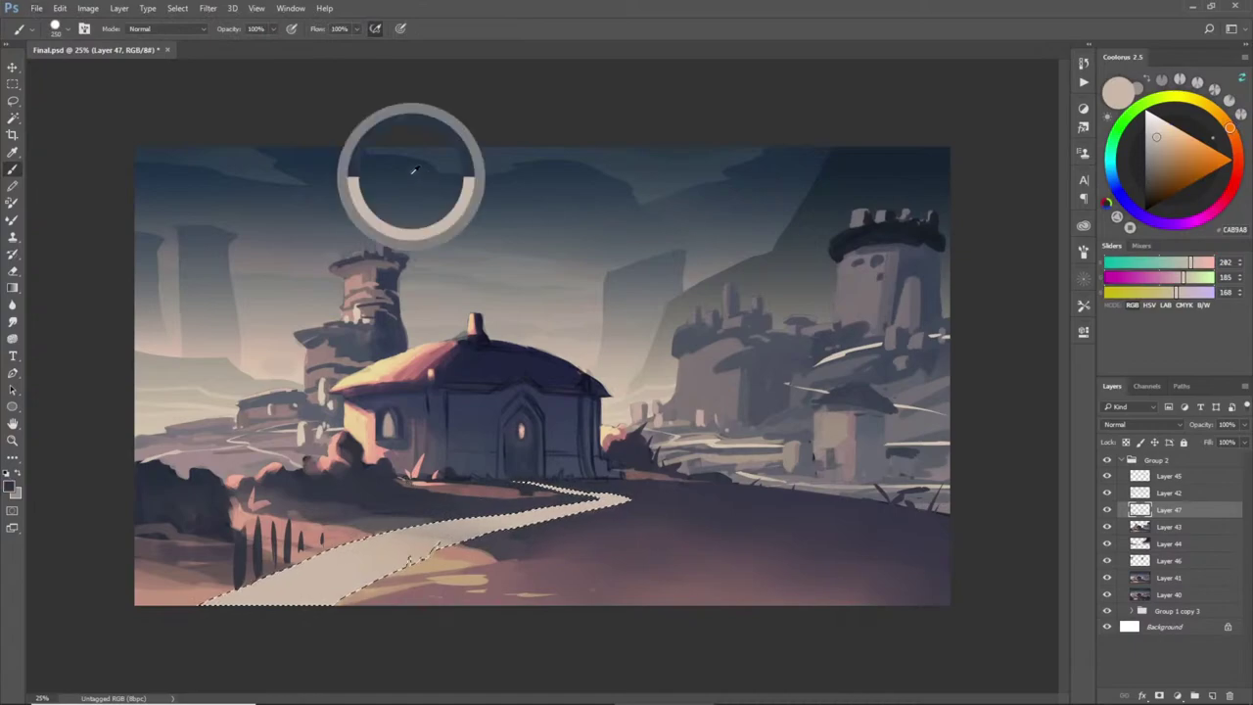
pyautogui.keyDown('alt'); pyautogui.click(414, 167); pyautogui.keyUp('alt')
pyautogui.moveTo(586, 504); pyautogui.dragTo(548, 511)
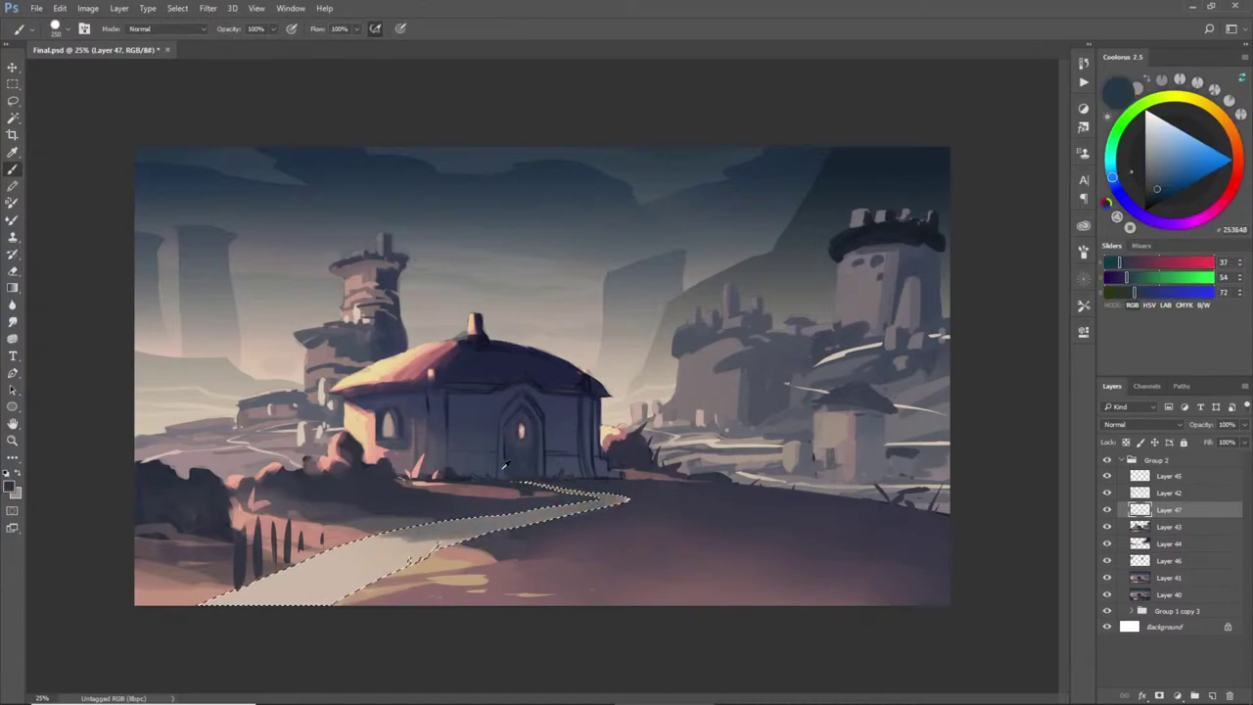
pyautogui.moveTo(260, 584); pyautogui.dragTo(241, 593)
pyautogui.moveTo(331, 586)
pyautogui.mouseDown()
pyautogui.moveTo(230, 599)
pyautogui.moveTo(341, 582)
pyautogui.mouseUp()
pyautogui.hotkey('ctrl', 'alt', 'z')
pyautogui.hotkey('ctrl', 'd')
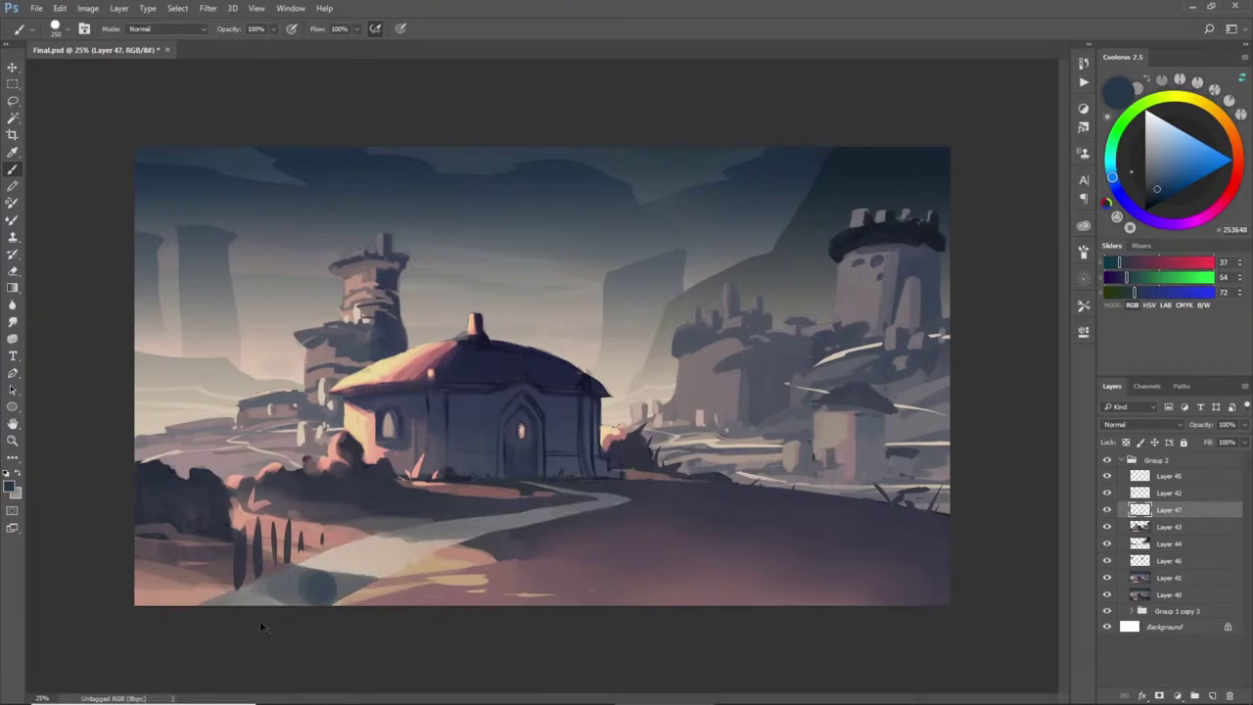
# - Reselect the main path, extend its foreground shadow with sampled #5E6369, touch up its lower left end, and deselect
pyautogui.hotkey('ctrl', 'shift', 'd')
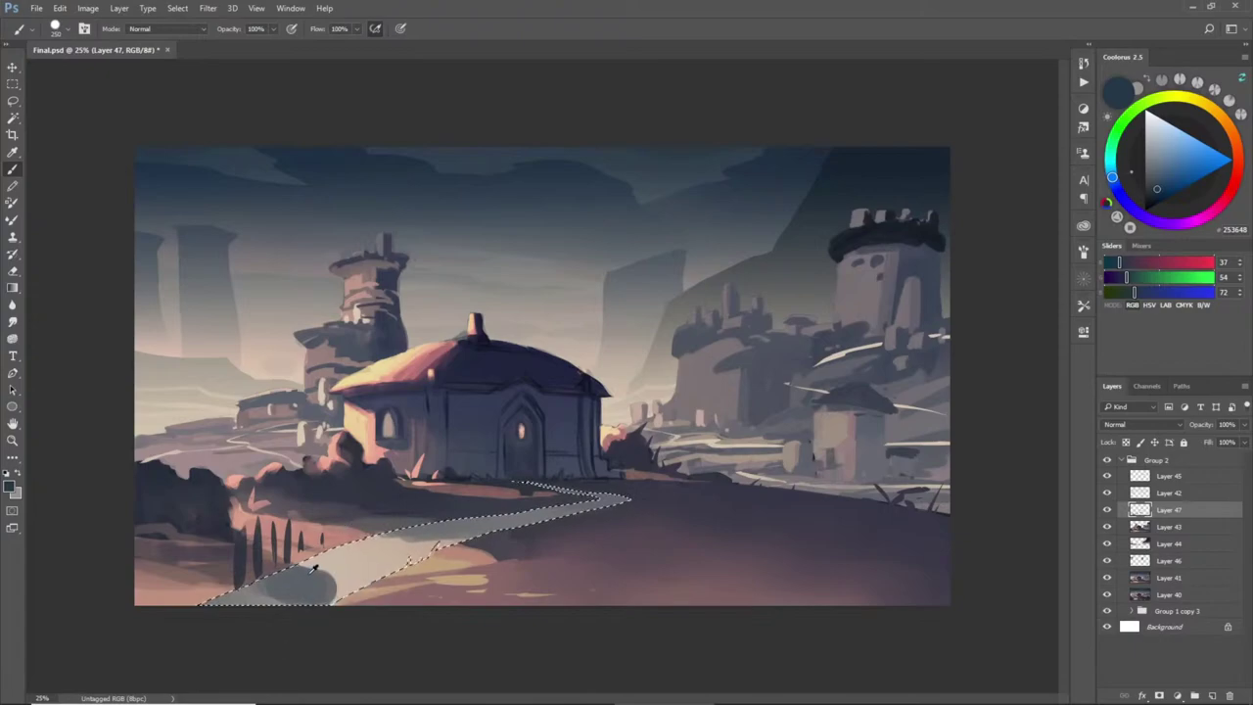
pyautogui.keyDown('alt'); pyautogui.click(462, 528); pyautogui.keyUp('alt')
pyautogui.moveTo(319, 566); pyautogui.dragTo(375, 574)
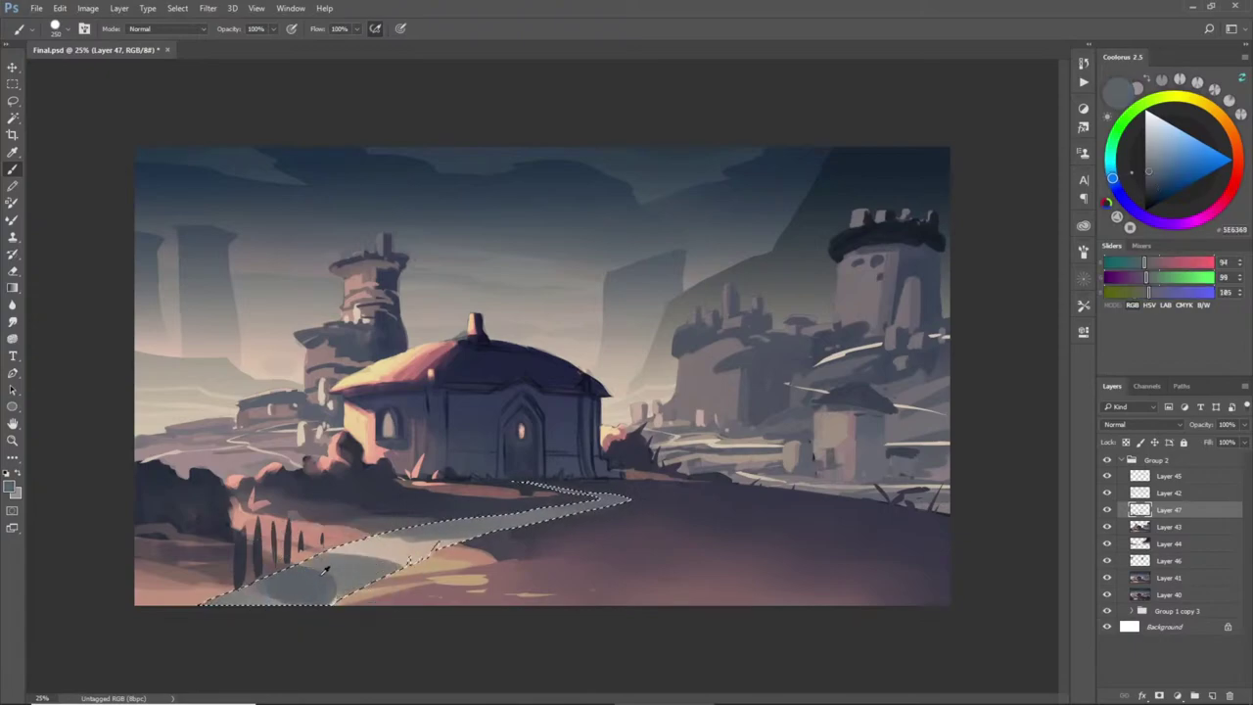
pyautogui.keyDown('alt'); pyautogui.click(184, 600); pyautogui.keyUp('alt')
pyautogui.moveTo(201, 601)
pyautogui.mouseDown()
pyautogui.moveTo(276, 602)
pyautogui.moveTo(235, 594)
pyautogui.moveTo(304, 597)
pyautogui.moveTo(331, 583)
pyautogui.moveTo(284, 582)
pyautogui.mouseUp()
pyautogui.keyDown('alt'); pyautogui.click(331, 578); pyautogui.keyUp('alt')
pyautogui.hotkey('ctrl', 'd')
# - Lasso a rounded boulder against the dark bush at the canvas's left edge and paint it grey with sampled #363742 shading
pyautogui.press('l')
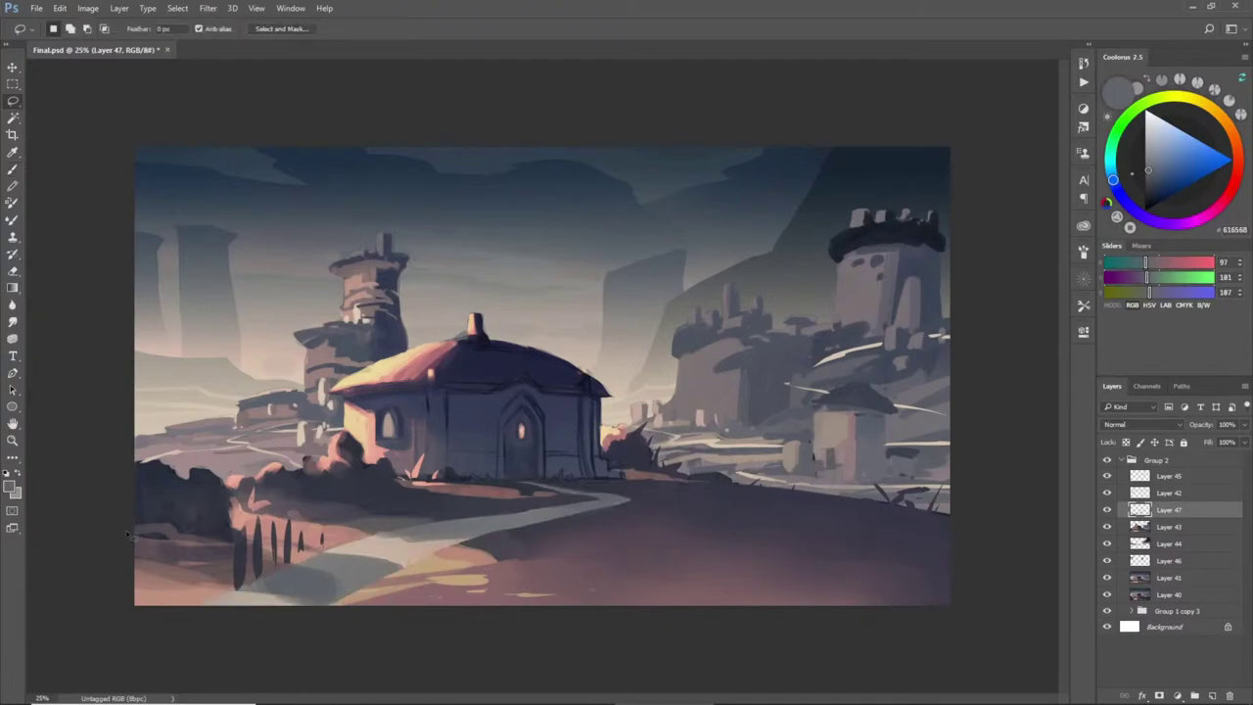
pyautogui.moveTo(151, 507); pyautogui.dragTo(196, 527)
pyautogui.moveTo(116, 543)
pyautogui.mouseDown()
pyautogui.moveTo(169, 499)
pyautogui.moveTo(140, 508)
pyautogui.moveTo(208, 524)
pyautogui.moveTo(122, 524)
pyautogui.moveTo(192, 521)
pyautogui.moveTo(146, 537)
pyautogui.mouseUp()
pyautogui.press('b')
pyautogui.keyDown('alt'); pyautogui.click(383, 534); pyautogui.keyUp('alt')
pyautogui.keyDown('alt'); pyautogui.click(212, 523); pyautogui.keyUp('alt')
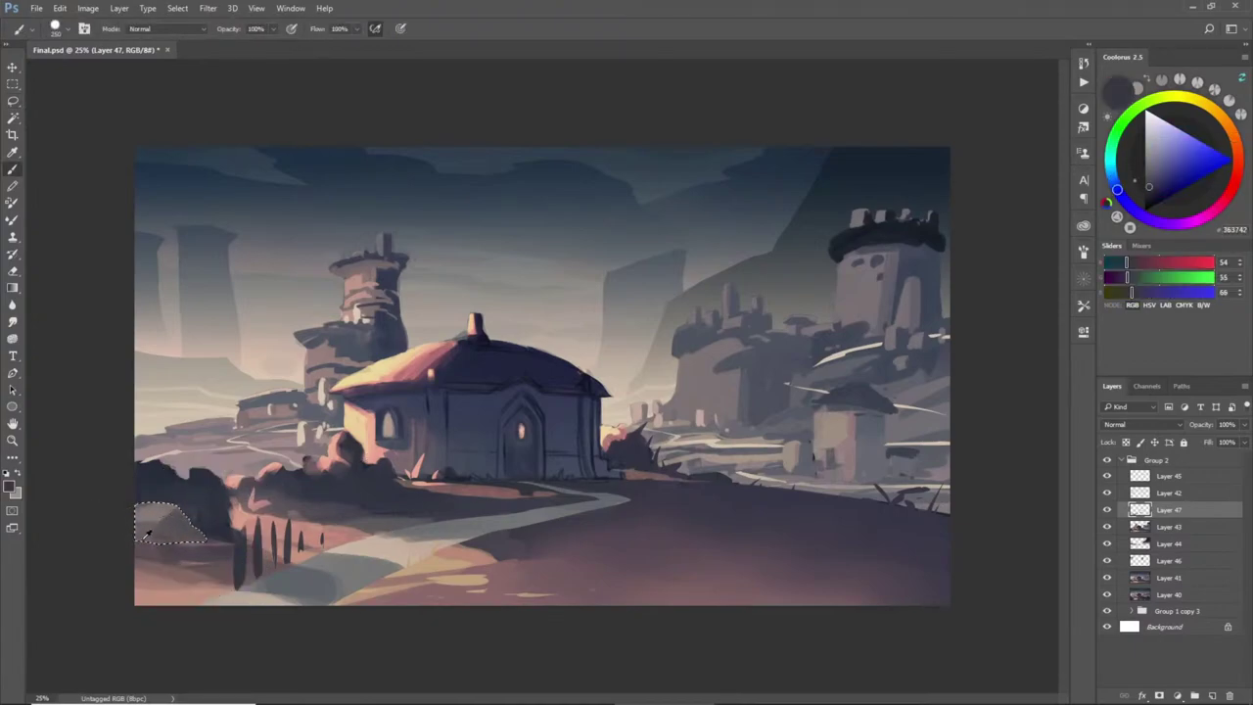
pyautogui.hotkey('ctrl', 'd')
pyautogui.keyDown('alt'); pyautogui.click(147, 534); pyautogui.keyUp('alt')
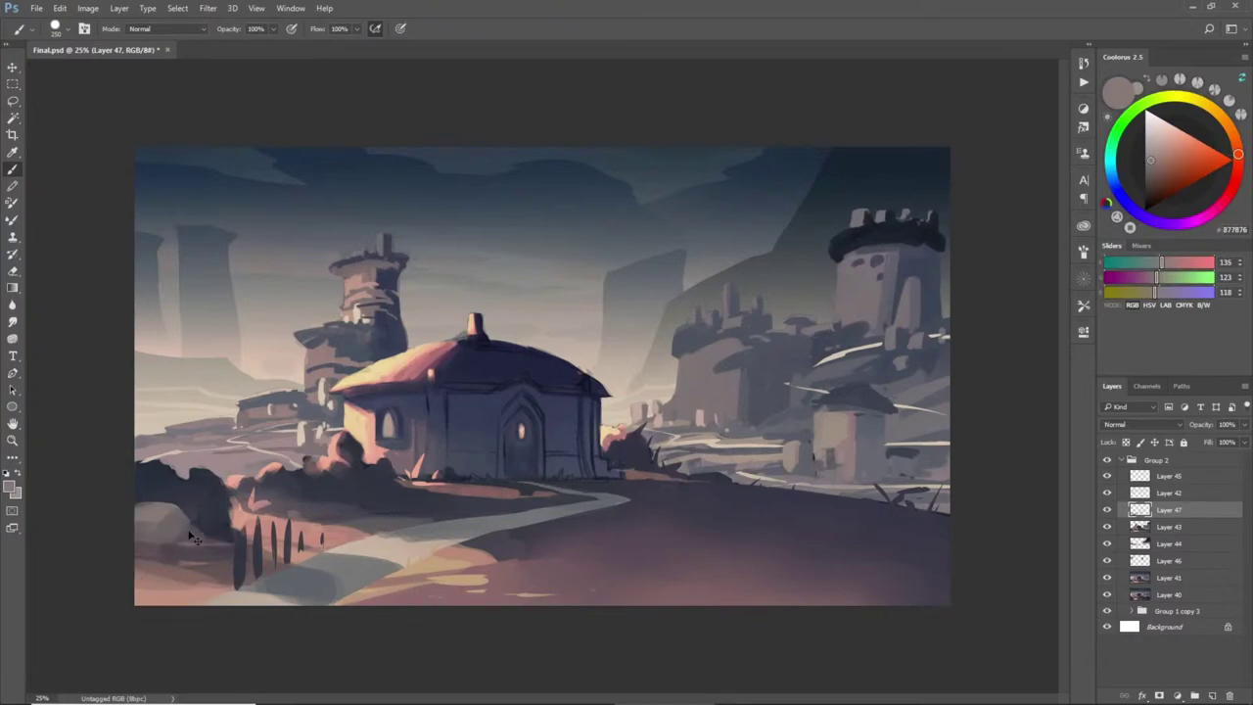
# - Lasso a smaller rock to the right of the boulder, paint it with sampled greys, and darken its base with #242635
pyautogui.press('l')
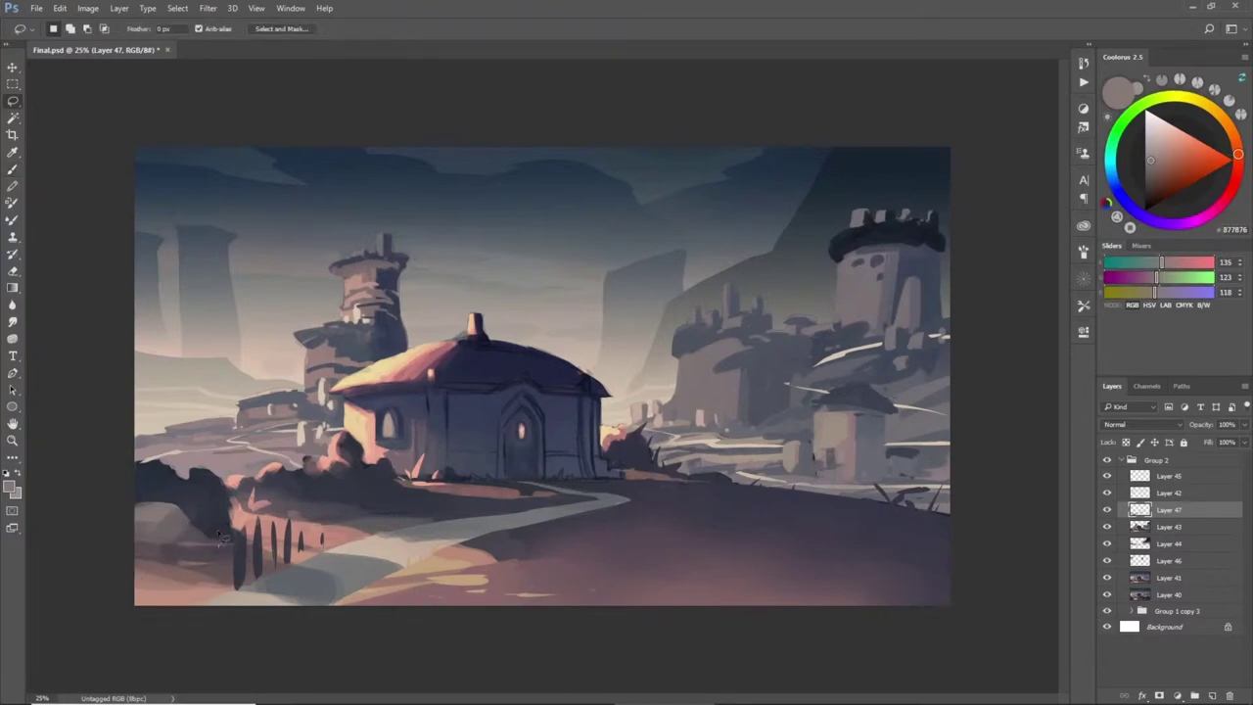
pyautogui.moveTo(225, 551); pyautogui.dragTo(218, 546)
pyautogui.press('b')
pyautogui.keyDown('alt'); pyautogui.click(163, 541); pyautogui.keyUp('alt')
pyautogui.keyDown('alt'); pyautogui.click(199, 535); pyautogui.keyUp('alt')
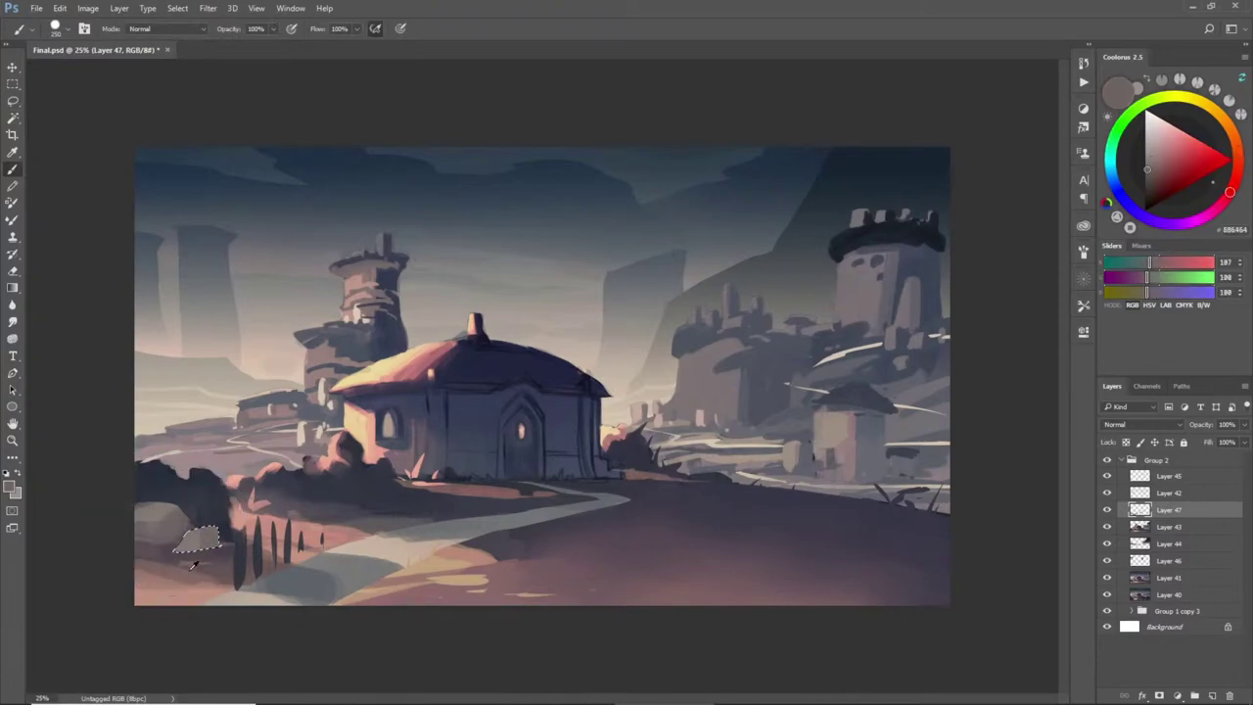
pyautogui.keyDown('alt'); pyautogui.click(174, 529); pyautogui.keyUp('alt')
pyautogui.keyDown('alt'); pyautogui.click(210, 501); pyautogui.keyUp('alt')
pyautogui.moveTo(181, 553); pyautogui.dragTo(217, 544)
pyautogui.hotkey('ctrl', 'd')
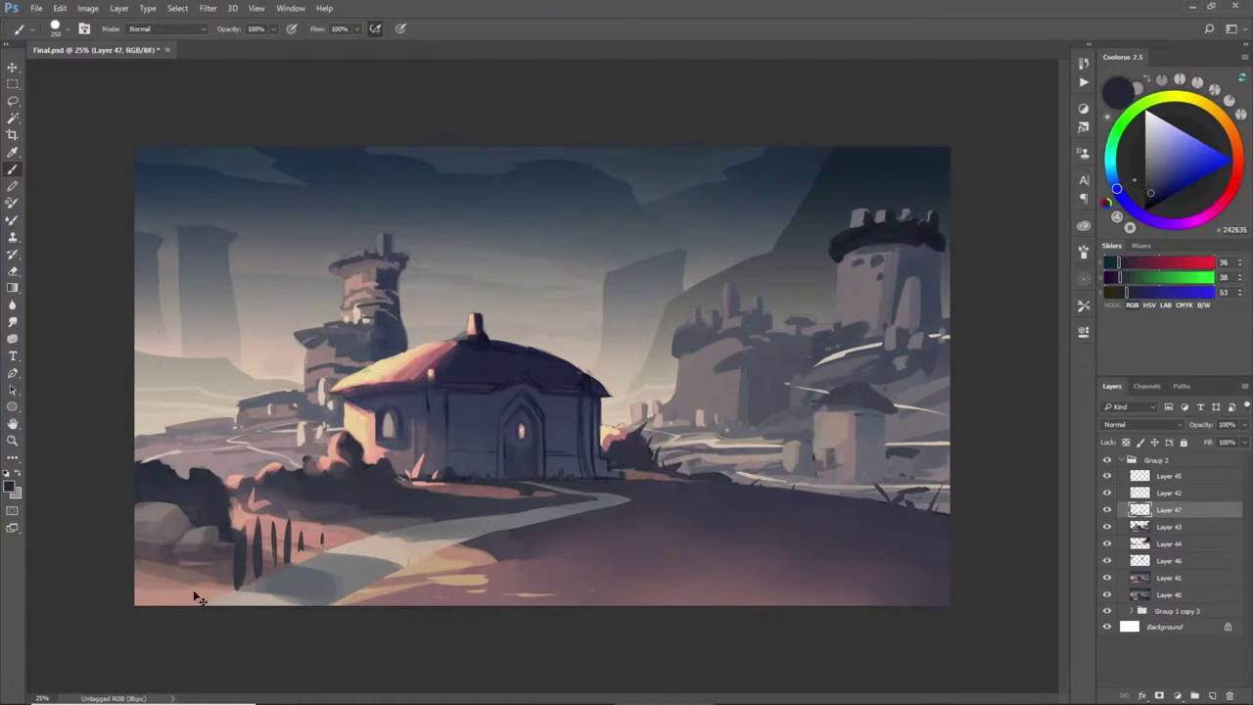
# - Lasso small shadow details on the large boulder and paint them with sampled #574C51
pyautogui.press('l')
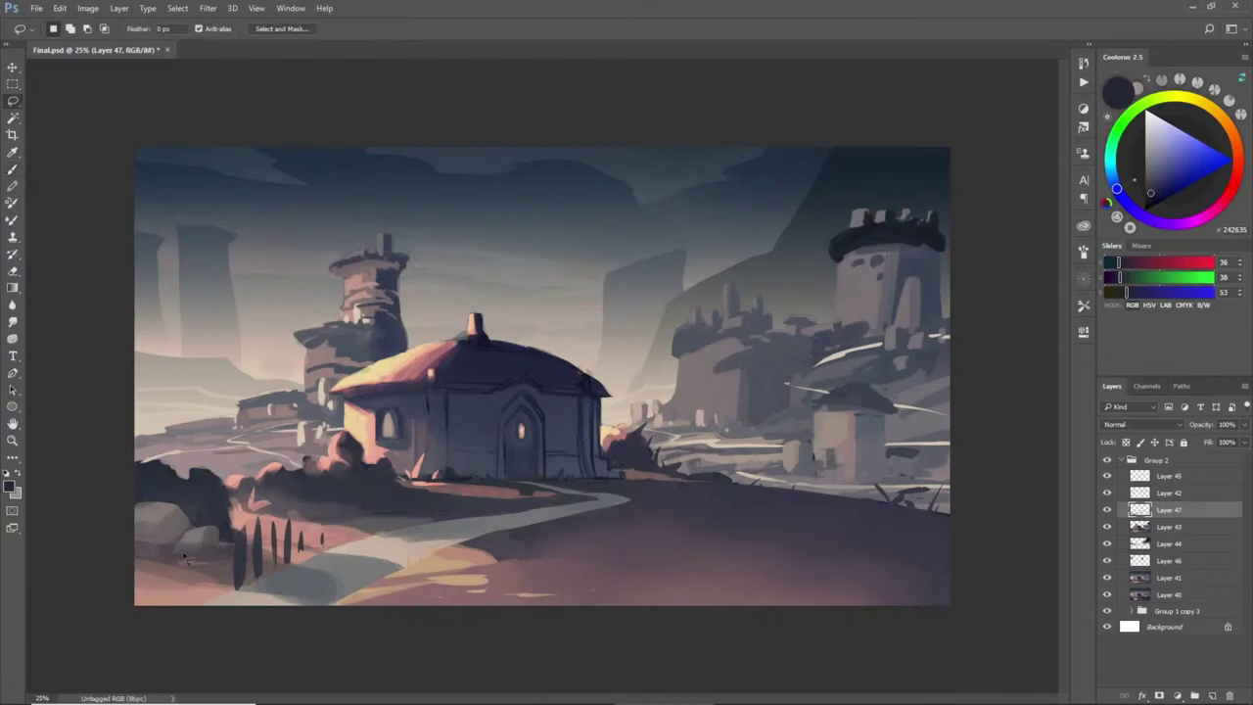
pyautogui.moveTo(175, 558); pyautogui.dragTo(168, 542)
pyautogui.press('b')
pyautogui.keyDown('alt'); pyautogui.click(164, 541); pyautogui.keyUp('alt')
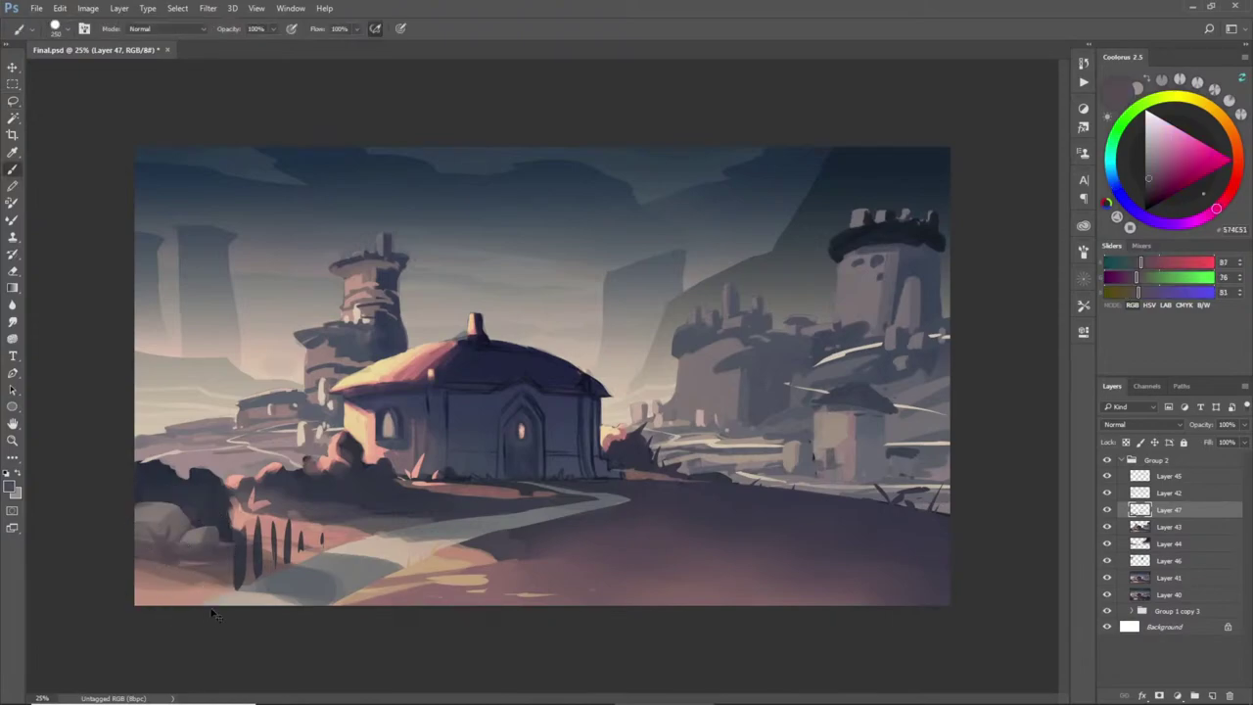
# - Lasso small flat stones on the lower left foreground ground and paint them with sampled #645656
pyautogui.press('l')
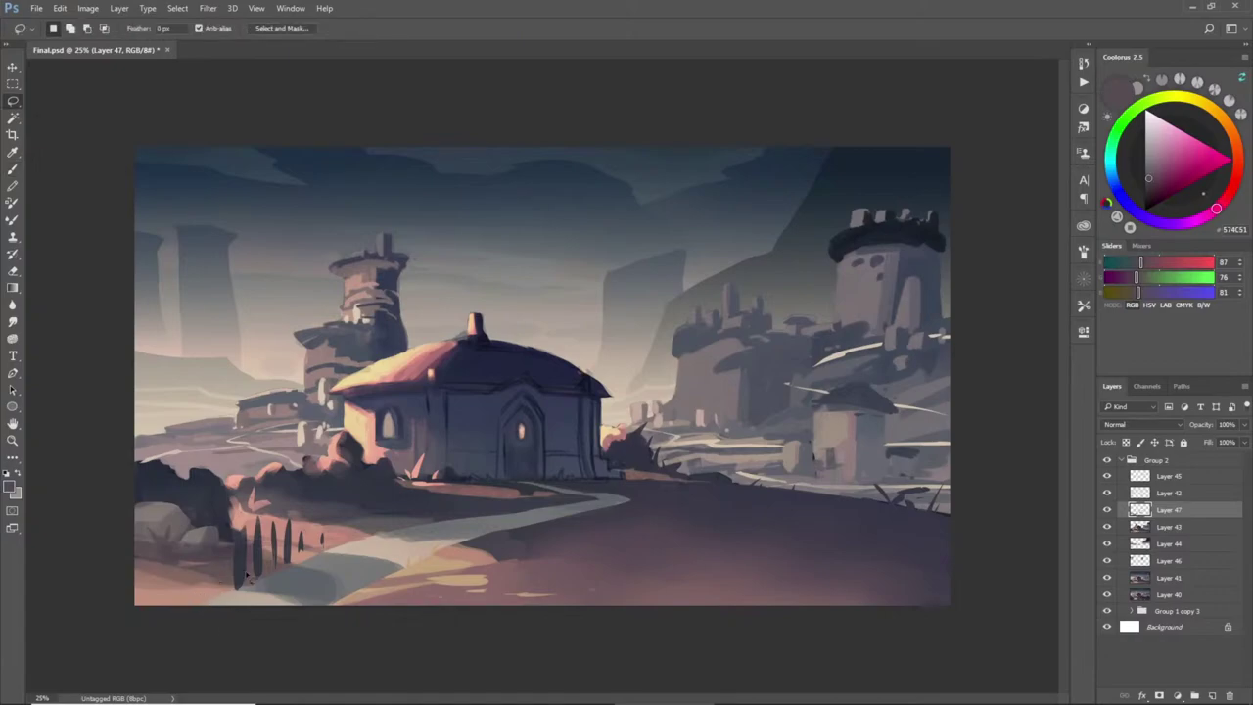
pyautogui.moveTo(212, 586)
pyautogui.mouseDown()
pyautogui.moveTo(181, 593)
pyautogui.moveTo(190, 612)
pyautogui.moveTo(184, 598)
pyautogui.moveTo(162, 608)
pyautogui.moveTo(193, 608)
pyautogui.moveTo(209, 579)
pyautogui.moveTo(245, 569)
pyautogui.moveTo(231, 583)
pyautogui.moveTo(191, 557)
pyautogui.moveTo(182, 593)
pyautogui.mouseUp()
pyautogui.press('b')
pyautogui.keyDown('alt'); pyautogui.click(233, 578); pyautogui.keyUp('alt')
pyautogui.keyDown('alt'); pyautogui.click(179, 593); pyautogui.keyUp('alt')
pyautogui.press('l')
pyautogui.press('b')
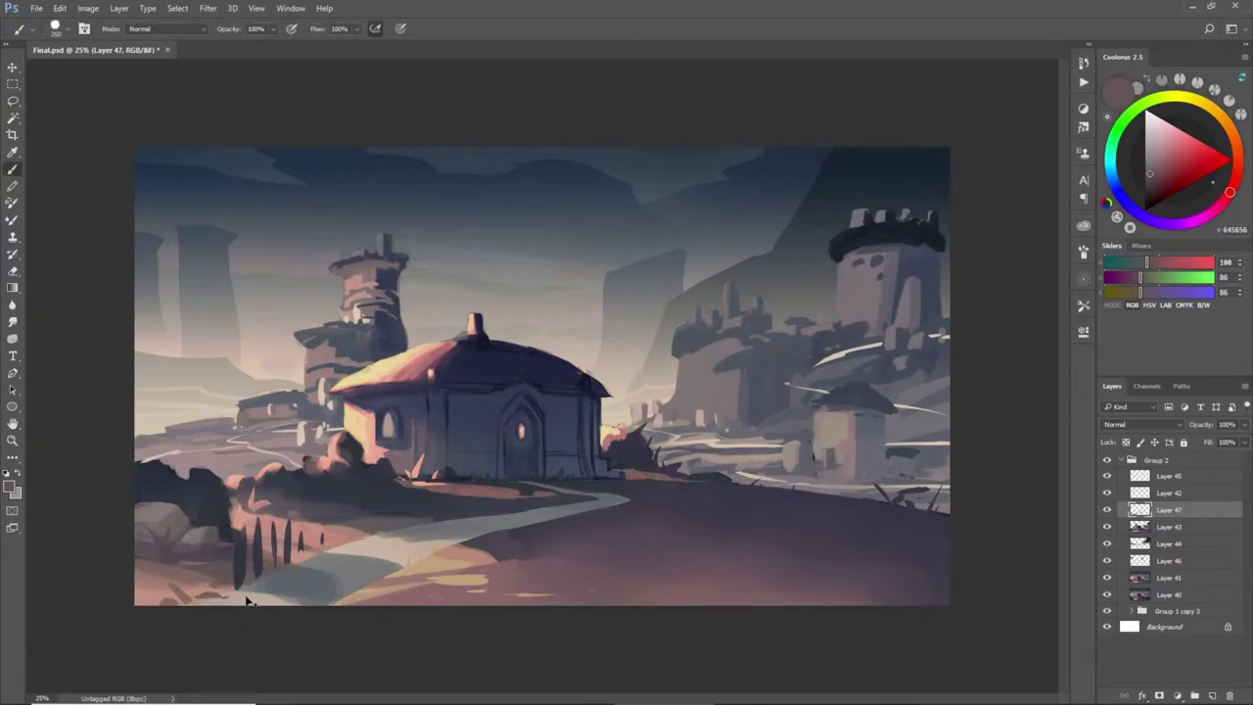
# - Lasso small fence posts beside the house's right corner, paint them with sampled #121727, and deselect
pyautogui.press('l')
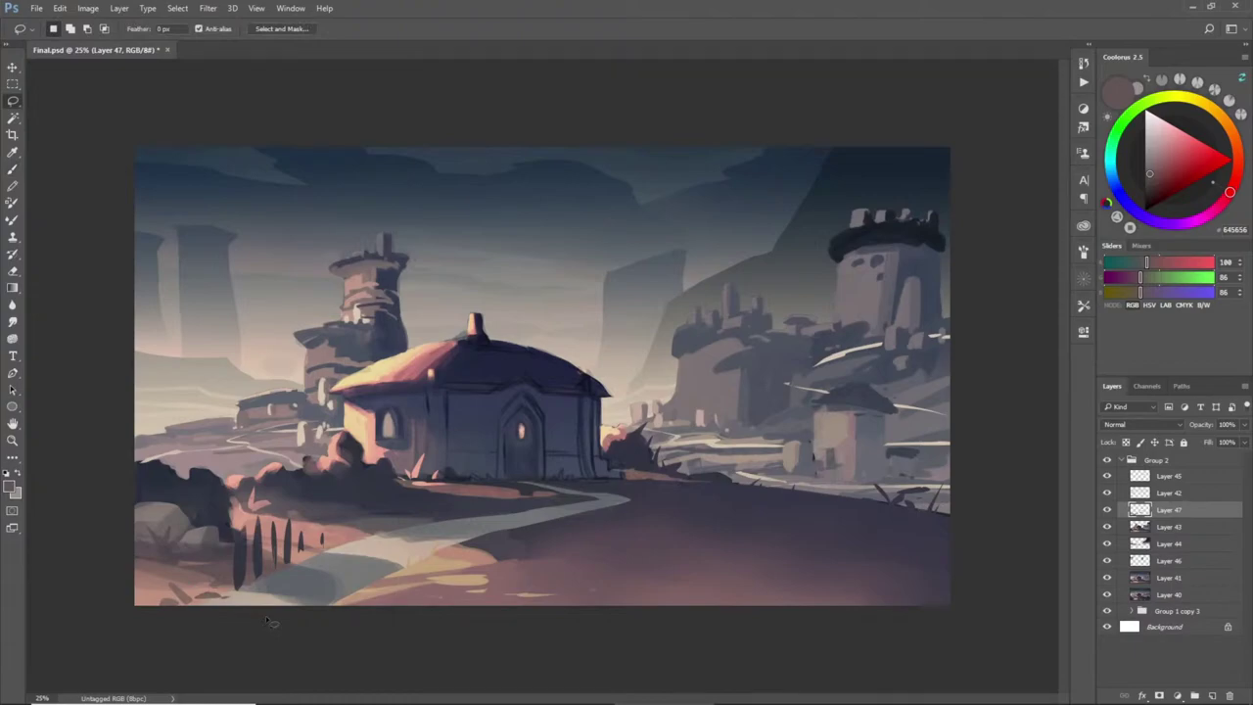
pyautogui.press('shift')
pyautogui.moveTo(597, 483); pyautogui.dragTo(632, 502)
pyautogui.press('b')
pyautogui.keyDown('alt'); pyautogui.click(583, 376); pyautogui.keyUp('alt')
pyautogui.hotkey('ctrl', 'd')
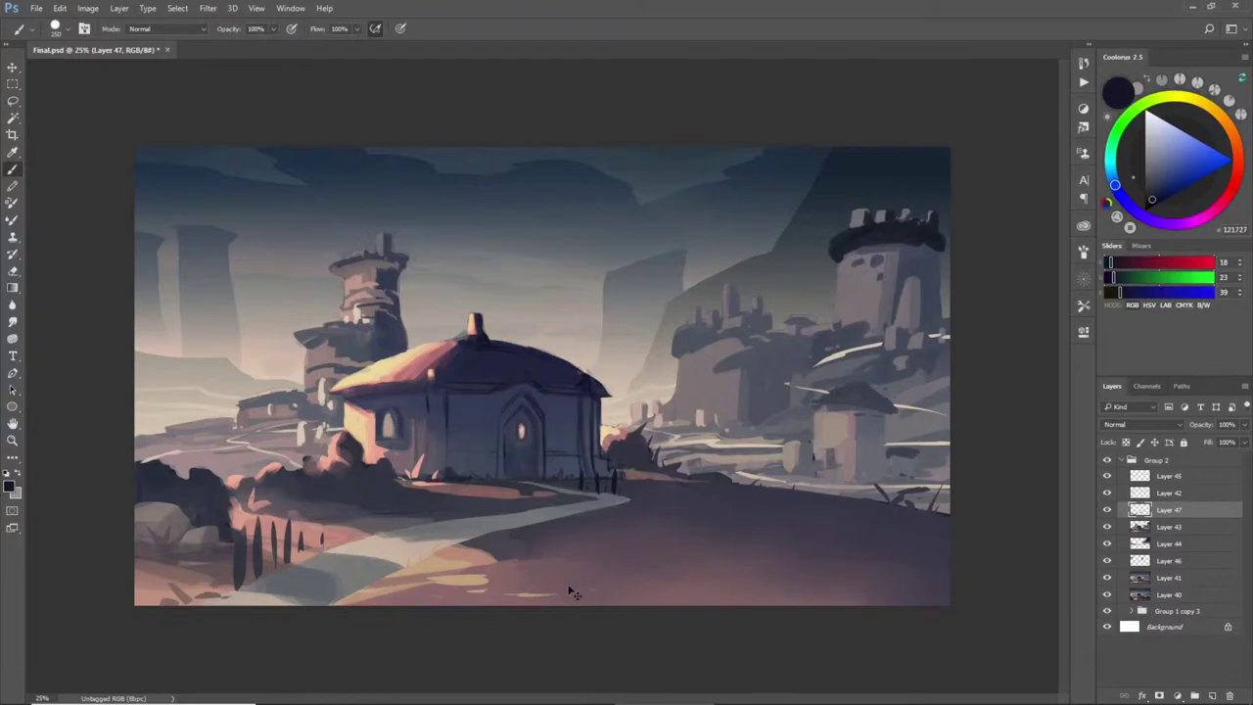
# - Lasso a few fence posts on the path's right side below the house and paint them with #121727
pyautogui.press('l')
pyautogui.moveTo(537, 536)
pyautogui.mouseDown()
pyautogui.moveTo(529, 498)
pyautogui.moveTo(541, 533)
pyautogui.moveTo(560, 495)
pyautogui.moveTo(550, 497)
pyautogui.moveTo(573, 526)
pyautogui.mouseUp()
pyautogui.press('b')
pyautogui.hotkey('ctrl', 'd')
# - Lasso tall foreground fence posts in front of the left rocks, paint them with sampled #181D2C, and deselect
pyautogui.press('l')
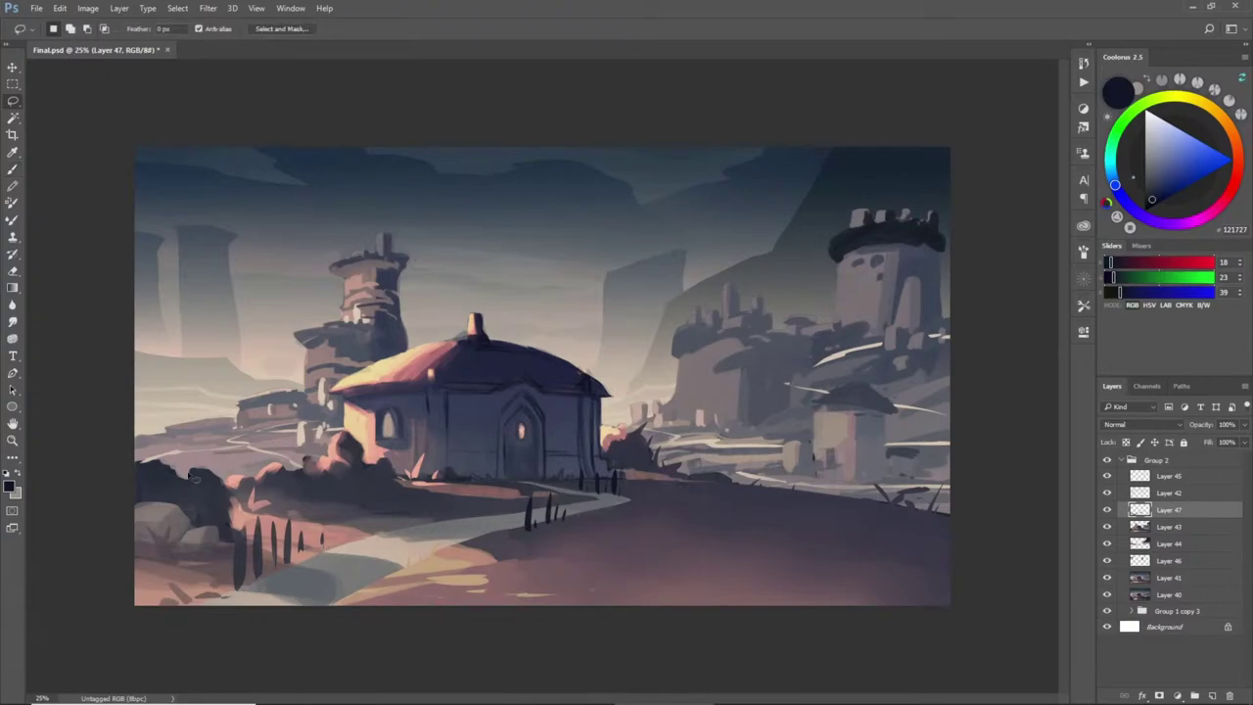
pyautogui.moveTo(192, 603)
pyautogui.mouseDown()
pyautogui.moveTo(196, 505)
pyautogui.moveTo(200, 605)
pyautogui.moveTo(215, 538)
pyautogui.moveTo(224, 602)
pyautogui.mouseUp()
pyautogui.press('b')
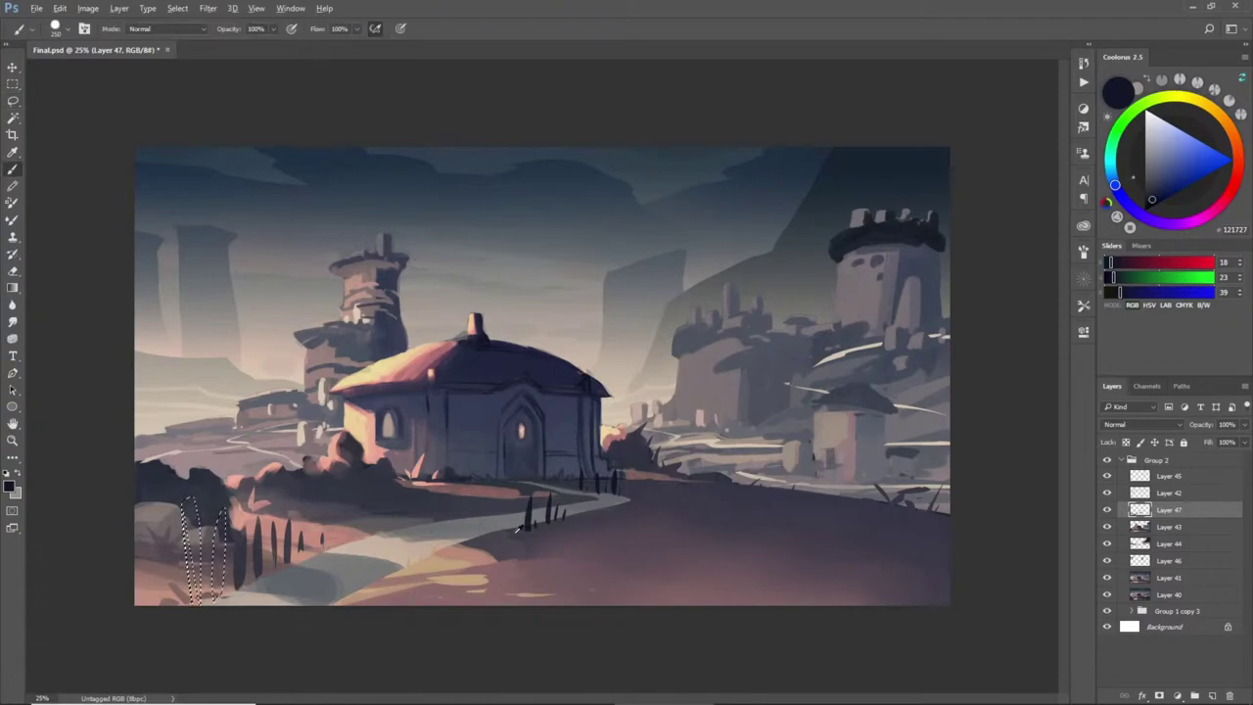
pyautogui.keyDown('alt'); pyautogui.click(534, 513); pyautogui.keyUp('alt')
pyautogui.moveTo(169, 472); pyautogui.dragTo(215, 658)
pyautogui.hotkey('ctrl', 'd')
pyautogui.press('l')
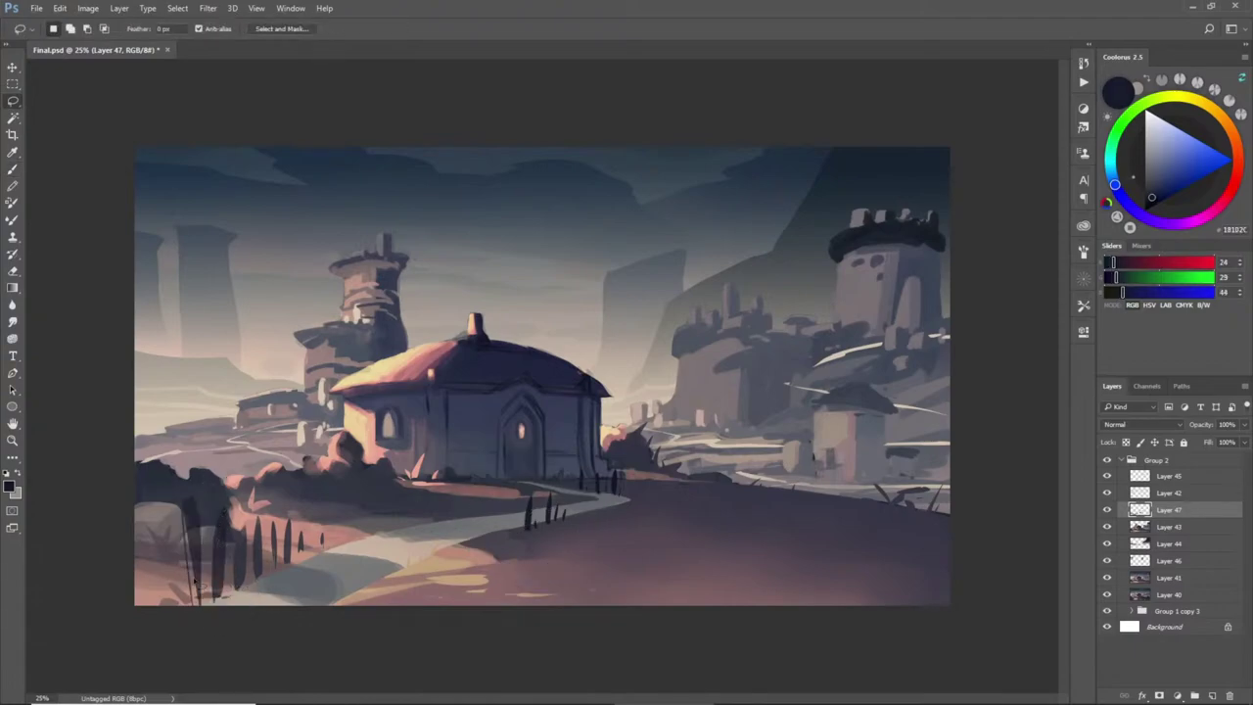
# - Lasso a clump of leafy grass in the lower left corner, paint it with sampled #212533, and deselect
pyautogui.moveTo(182, 573)
pyautogui.mouseDown()
pyautogui.moveTo(196, 604)
pyautogui.moveTo(137, 601)
pyautogui.moveTo(172, 613)
pyautogui.moveTo(157, 585)
pyautogui.moveTo(181, 613)
pyautogui.moveTo(163, 612)
pyautogui.moveTo(136, 545)
pyautogui.moveTo(154, 615)
pyautogui.moveTo(136, 574)
pyautogui.moveTo(143, 621)
pyautogui.mouseUp()
pyautogui.hotkey('ctrl', 'z')
pyautogui.hotkey('ctrl', 'z')
pyautogui.hotkey('ctrl', 'z')
pyautogui.press('b')
pyautogui.keyDown('alt'); pyautogui.click(194, 535); pyautogui.keyUp('alt')
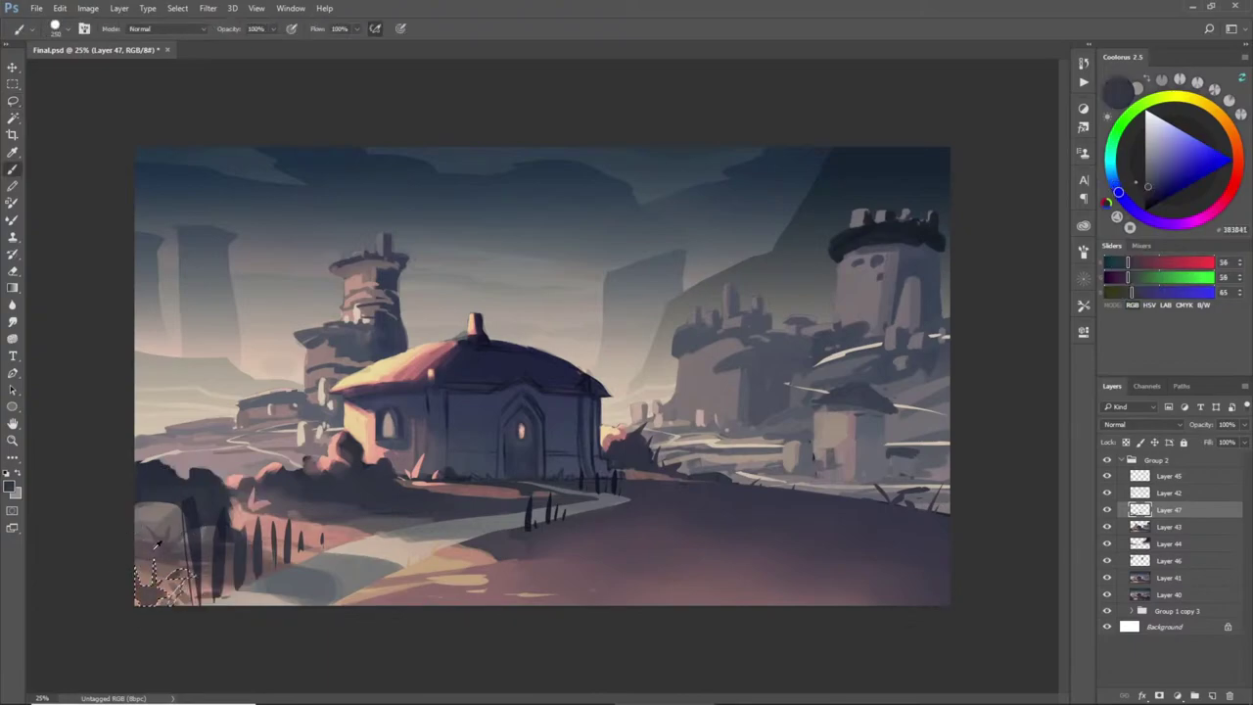
pyautogui.keyDown('alt'); pyautogui.click(192, 517); pyautogui.keyUp('alt')
pyautogui.moveTo(188, 575)
pyautogui.mouseDown()
pyautogui.moveTo(146, 607)
pyautogui.moveTo(173, 591)
pyautogui.moveTo(156, 594)
pyautogui.mouseUp()
pyautogui.hotkey('ctrl', 'd')
# - Lasso two large fence posts in front of the left rocks, paint them with #212533, and deselect
pyautogui.press('l')
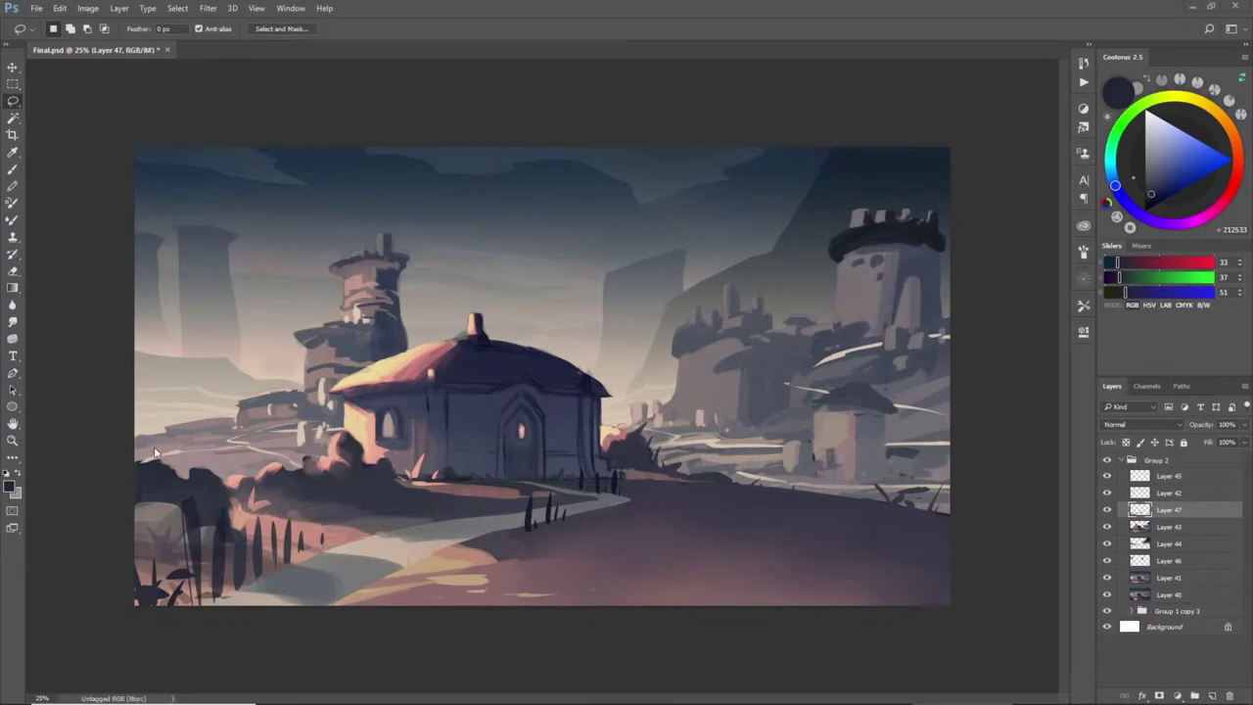
pyautogui.moveTo(155, 441)
pyautogui.mouseDown()
pyautogui.moveTo(143, 597)
pyautogui.moveTo(159, 433)
pyautogui.moveTo(154, 621)
pyautogui.moveTo(186, 534)
pyautogui.moveTo(183, 452)
pyautogui.moveTo(201, 468)
pyautogui.moveTo(186, 603)
pyautogui.mouseUp()
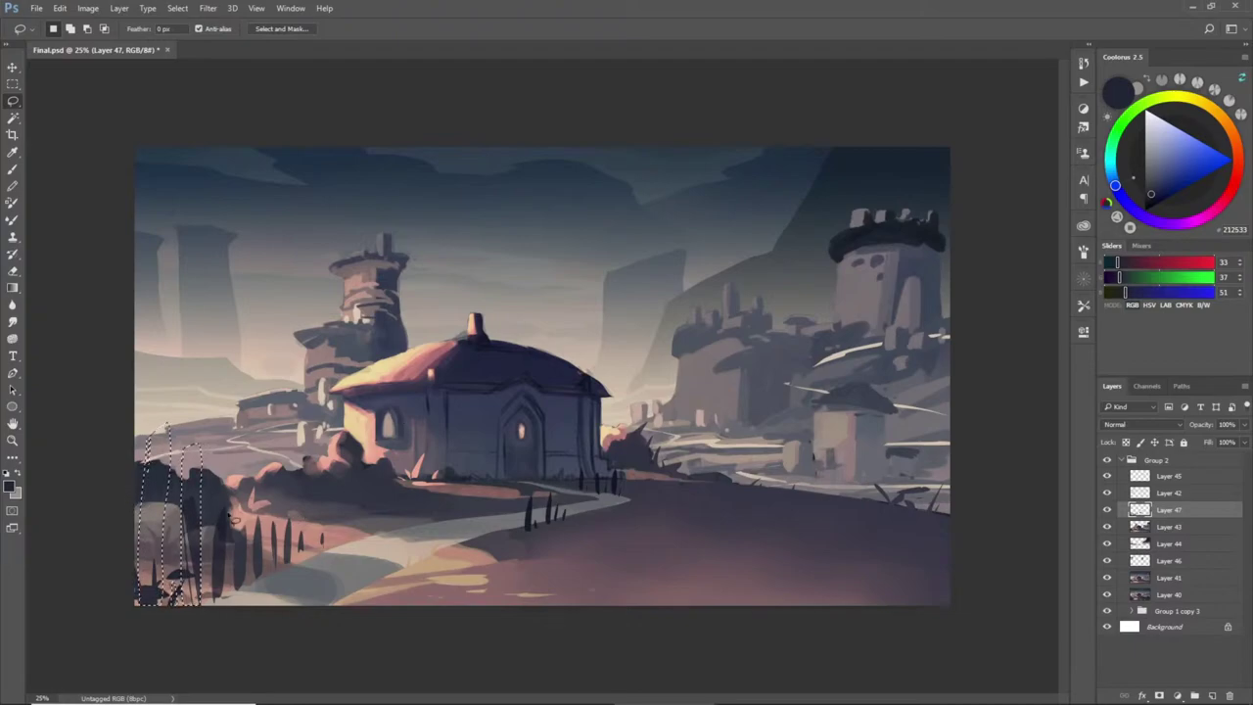
pyautogui.press('shift')
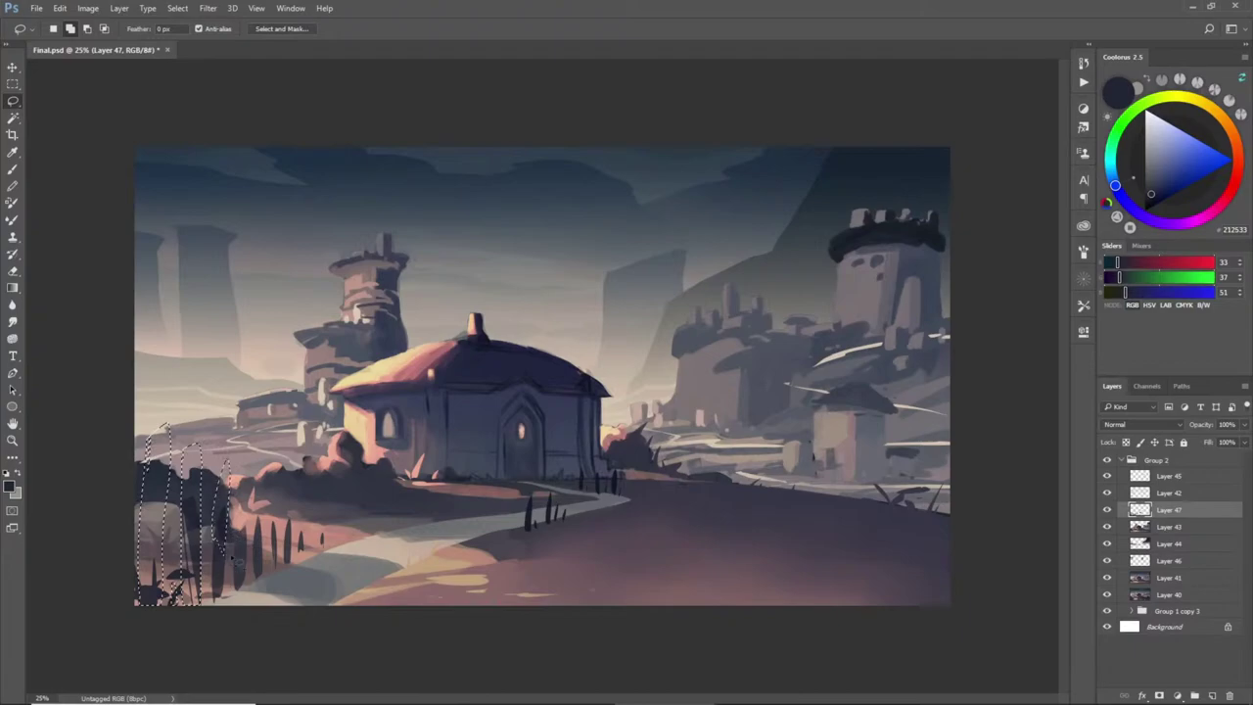
pyautogui.press('b')
pyautogui.moveTo(141, 430)
pyautogui.mouseDown()
pyautogui.moveTo(194, 578)
pyautogui.moveTo(235, 519)
pyautogui.mouseUp()
pyautogui.hotkey('ctrl', 'd')
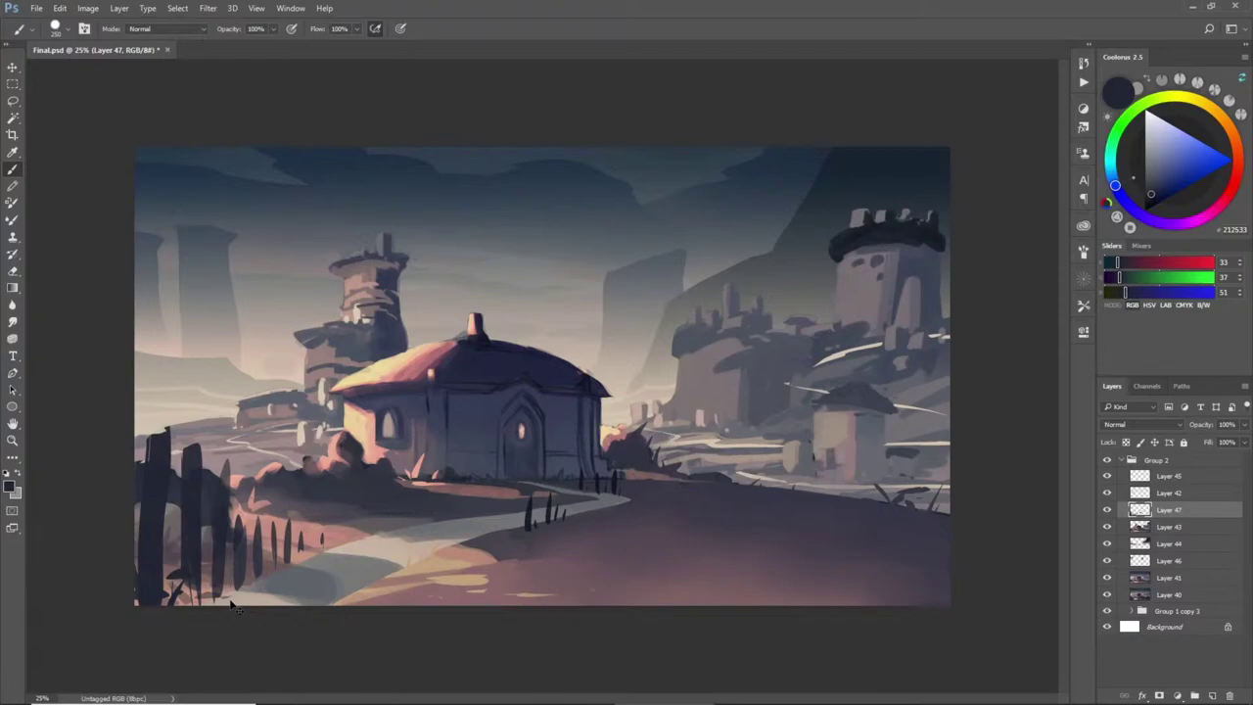
# - Lasso thin slanted grass blades between the left foreground fence posts, paint them with #212533, and deselect
pyautogui.press('l')
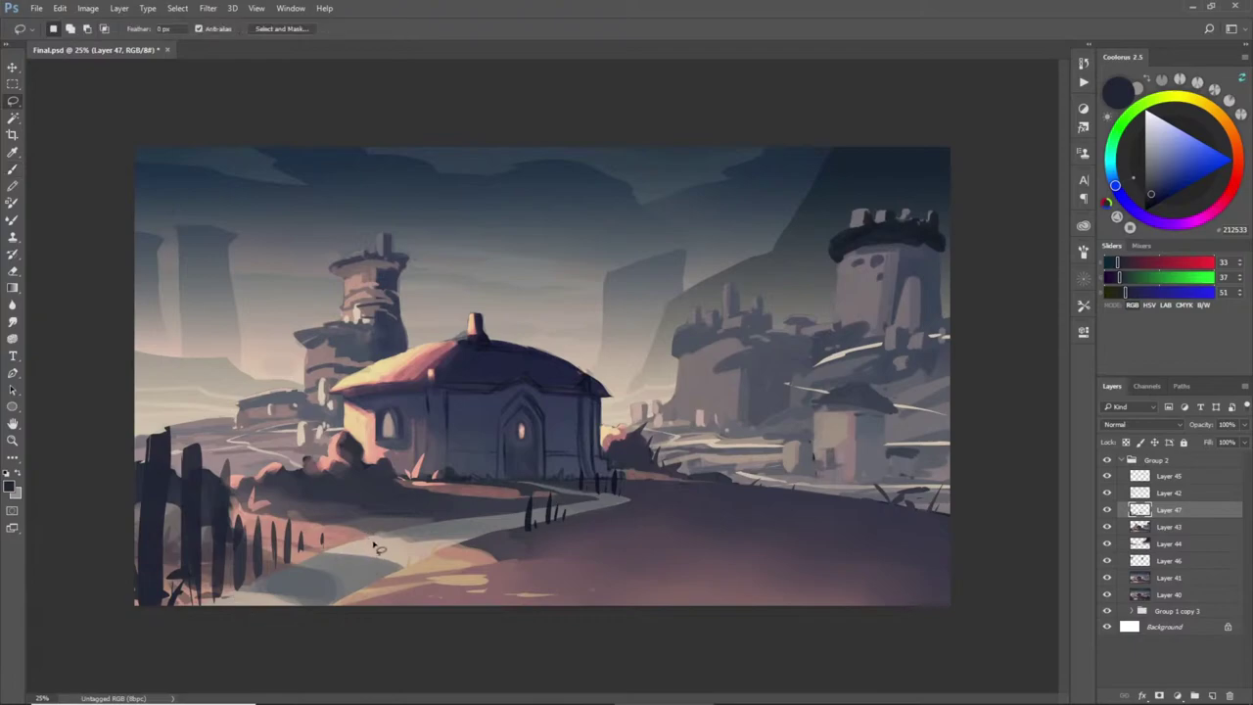
pyautogui.moveTo(210, 598)
pyautogui.mouseDown()
pyautogui.moveTo(239, 517)
pyautogui.moveTo(227, 605)
pyautogui.moveTo(229, 579)
pyautogui.moveTo(241, 610)
pyautogui.moveTo(248, 554)
pyautogui.moveTo(245, 621)
pyautogui.moveTo(196, 620)
pyautogui.moveTo(176, 518)
pyautogui.moveTo(208, 629)
pyautogui.mouseUp()
pyautogui.press('g')
pyautogui.press('b')
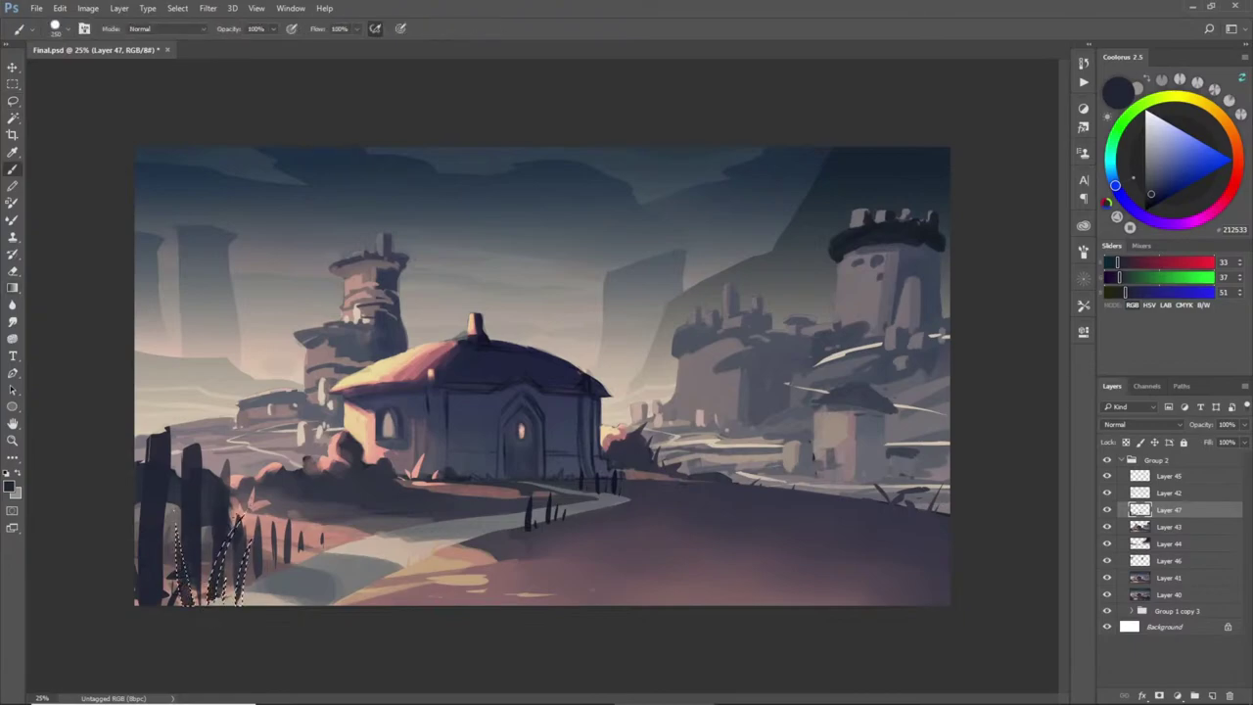
pyautogui.hotkey('ctrl', 'd')
# - Lasso small flat stones on the path's lower end, fill them with sampled sandy #C3A17D, and deselect
pyautogui.press('l')
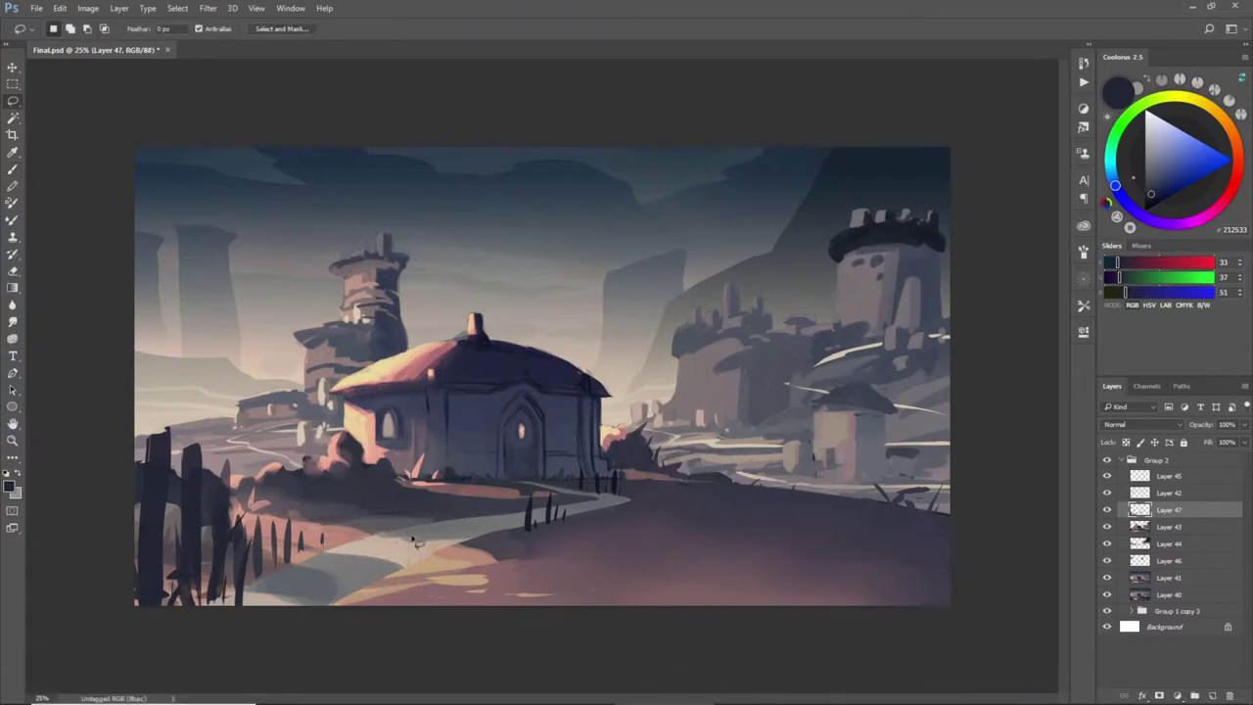
pyautogui.moveTo(324, 594); pyautogui.dragTo(359, 598)
pyautogui.moveTo(312, 605)
pyautogui.mouseDown()
pyautogui.moveTo(377, 586)
pyautogui.moveTo(396, 604)
pyautogui.mouseUp()
pyautogui.press('b')
pyautogui.keyDown('alt'); pyautogui.click(430, 562); pyautogui.keyUp('alt')
pyautogui.hotkey('alt', 'BackSpace')
pyautogui.hotkey('ctrl', 'd')
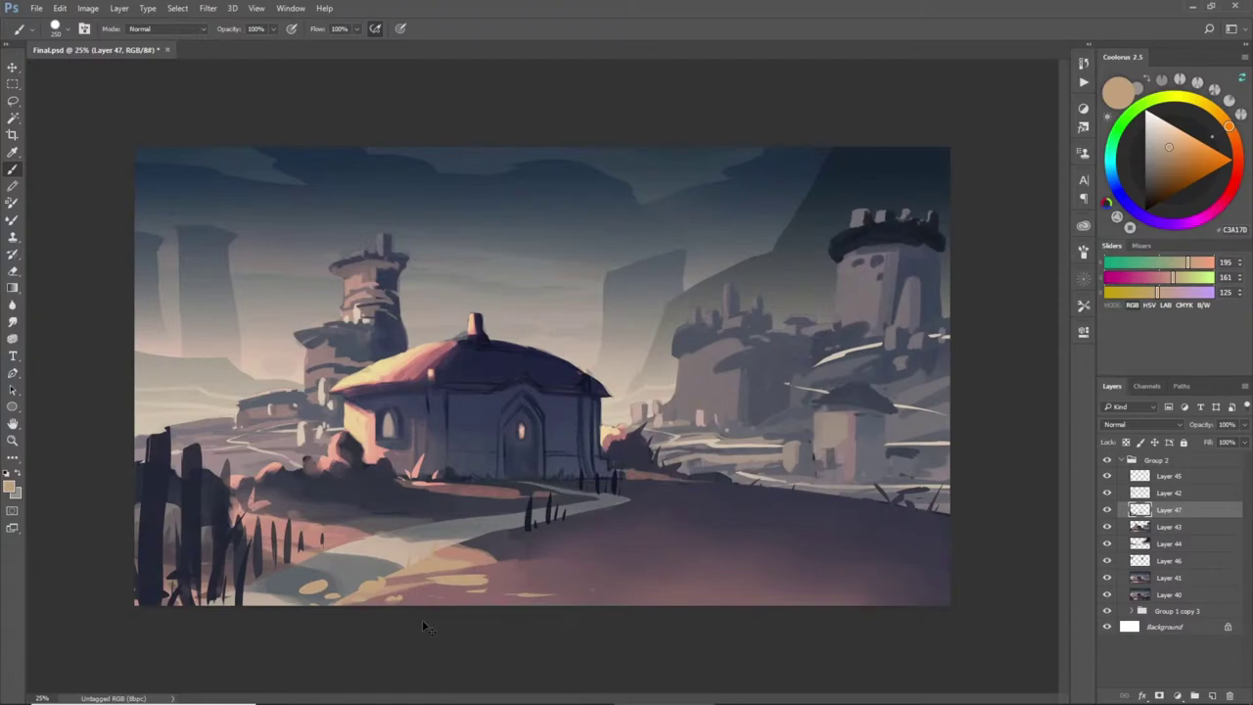
# - Lasso taller posts at the far end of the left fence, paint them with sampled #2F3440, and deselect
pyautogui.press('l')
pyautogui.moveTo(285, 494); pyautogui.dragTo(291, 536)
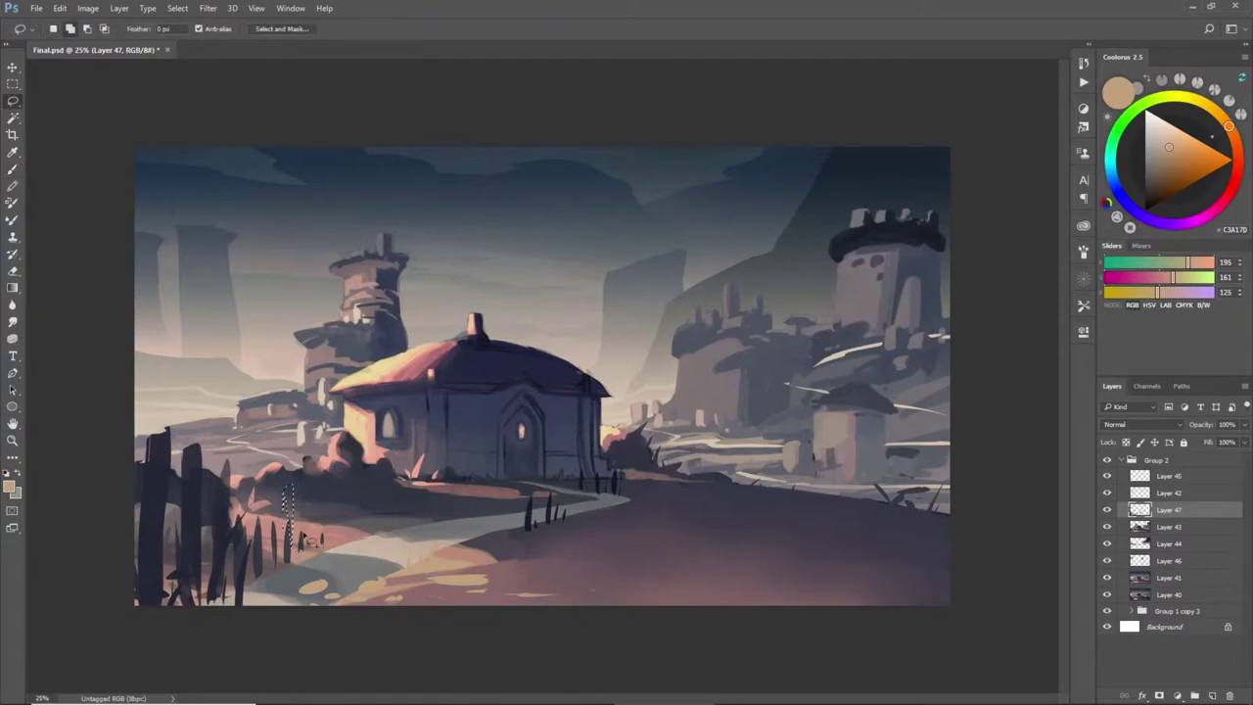
pyautogui.moveTo(304, 487)
pyautogui.mouseDown()
pyautogui.moveTo(303, 533)
pyautogui.moveTo(319, 504)
pyautogui.moveTo(311, 566)
pyautogui.mouseUp()
pyautogui.moveTo(331, 484)
pyautogui.mouseDown()
pyautogui.moveTo(343, 548)
pyautogui.moveTo(333, 564)
pyautogui.moveTo(327, 486)
pyautogui.moveTo(331, 529)
pyautogui.moveTo(292, 564)
pyautogui.mouseUp()
pyautogui.press('b')
pyautogui.keyDown('alt'); pyautogui.click(269, 498); pyautogui.keyUp('alt')
pyautogui.hotkey('ctrl', 'd')
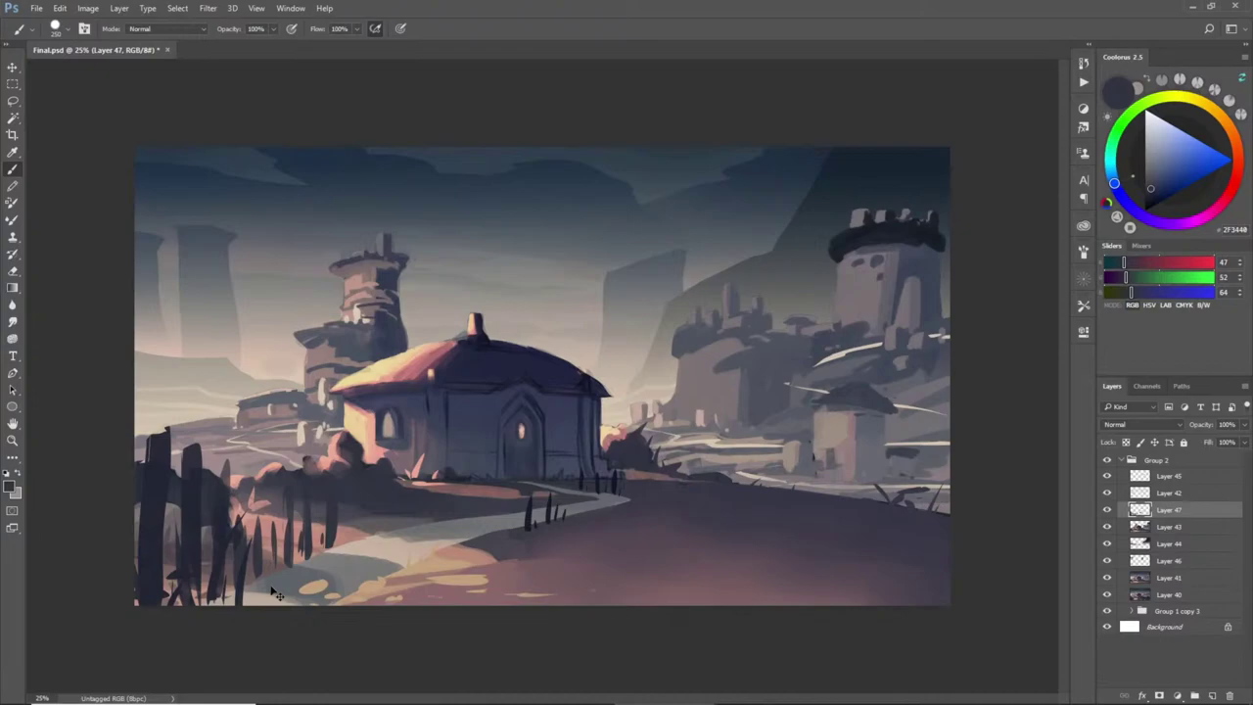
# - Lasso a few grass blades at the top of the dark slope beside the house and paint them with a sampled muted purple
pyautogui.press('l')
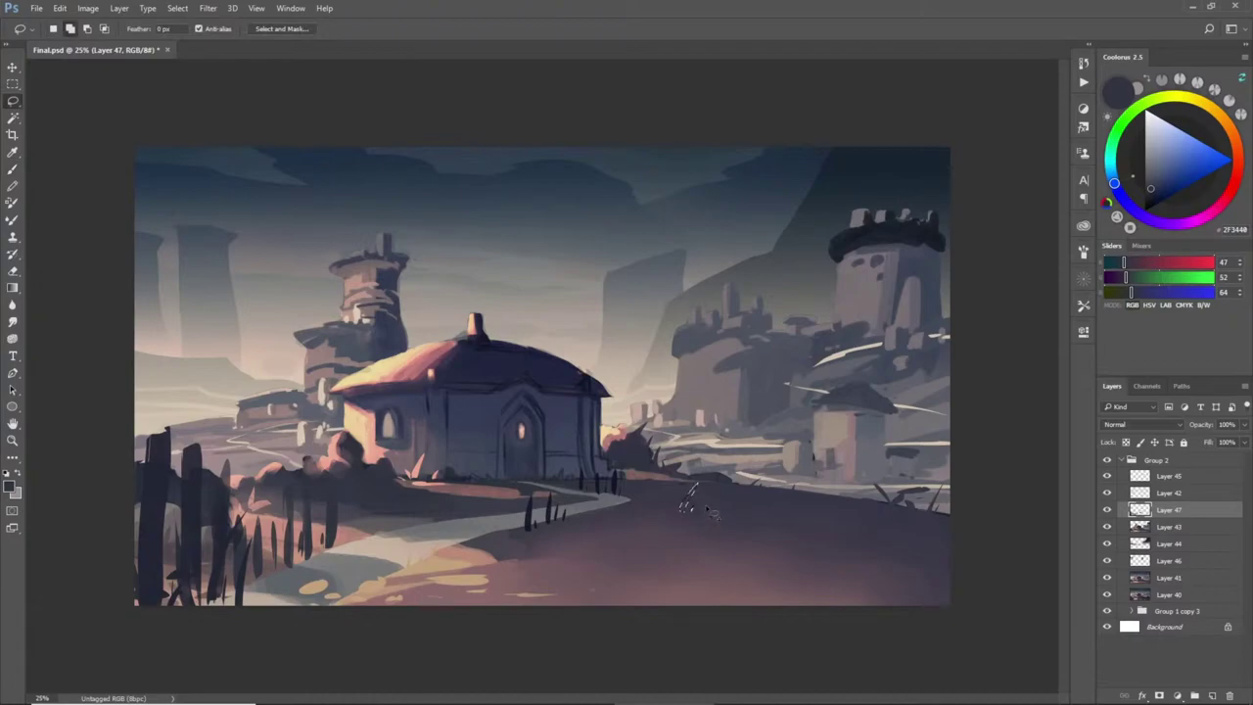
pyautogui.press('b')
pyautogui.keyDown('alt'); pyautogui.click(666, 515); pyautogui.keyUp('alt')
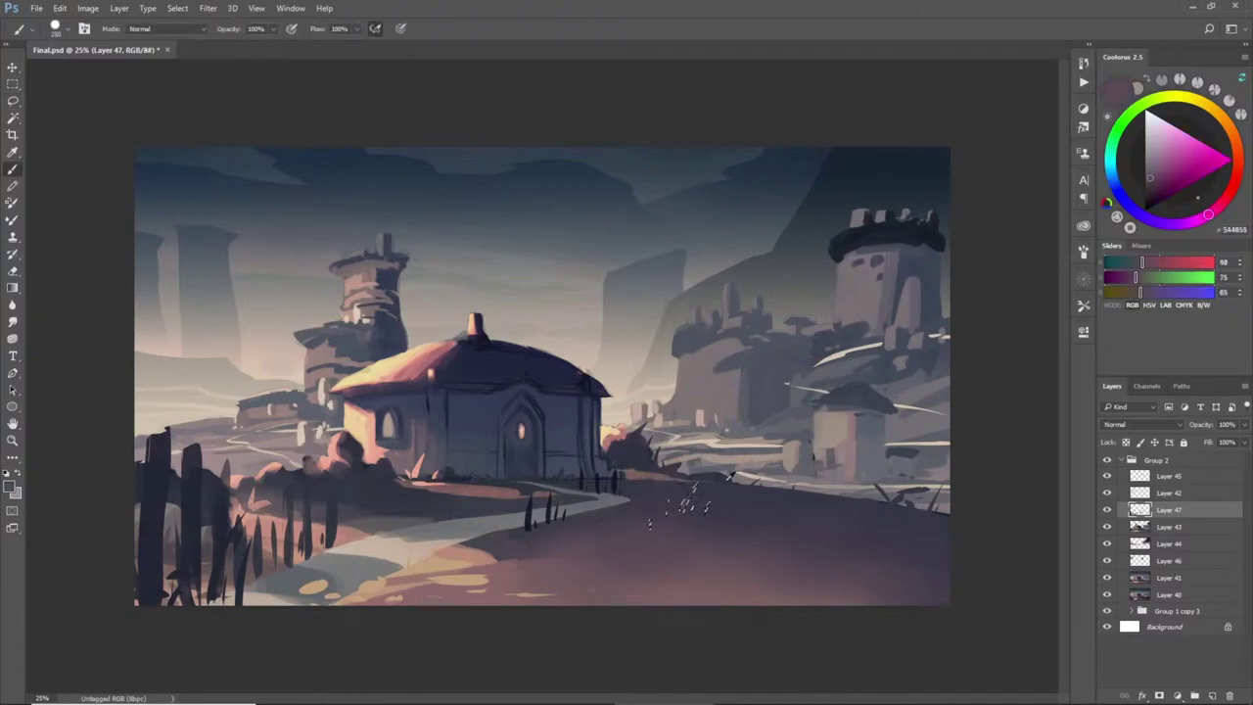
# - Lasso scattered grass blades across the right side of the dark slope and paint them with sampled ground tones, including #68545B
pyautogui.press('l')
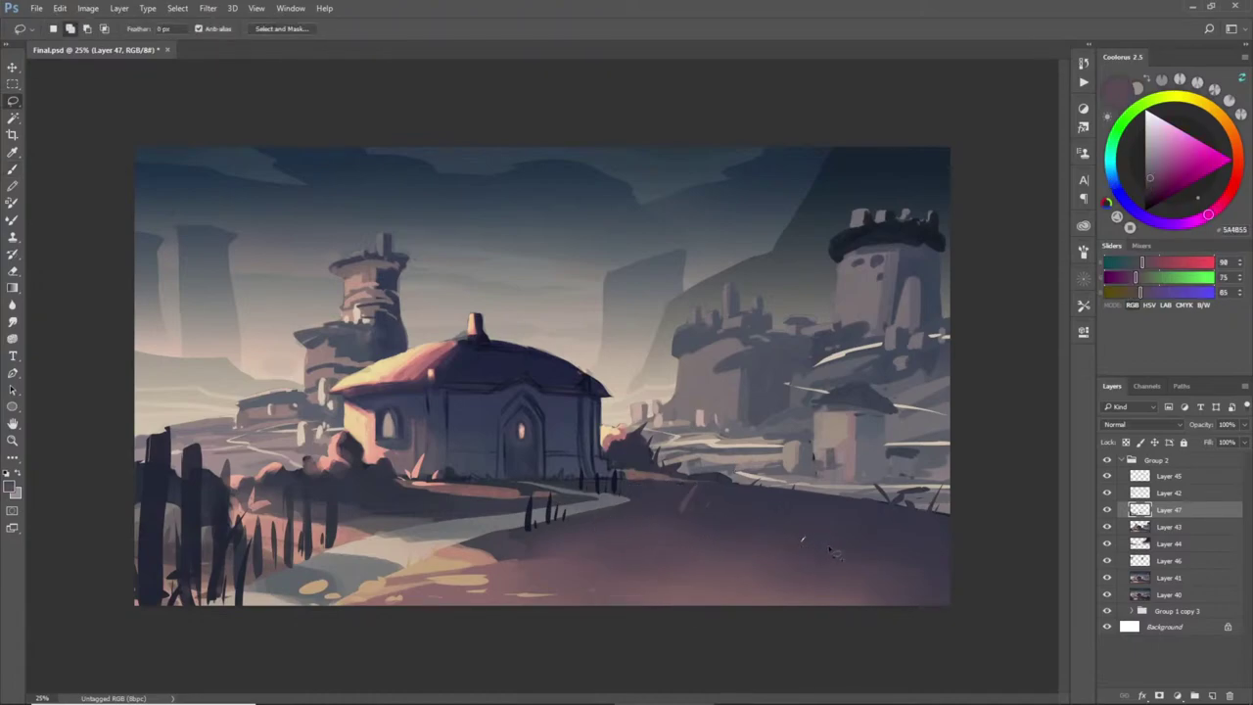
pyautogui.moveTo(884, 519)
pyautogui.mouseDown()
pyautogui.moveTo(871, 546)
pyautogui.moveTo(923, 547)
pyautogui.mouseUp()
pyautogui.moveTo(809, 500); pyautogui.dragTo(815, 478)
pyautogui.moveTo(687, 466); pyautogui.dragTo(683, 480)
pyautogui.press('b')
pyautogui.keyDown('alt'); pyautogui.click(778, 516); pyautogui.keyUp('alt')
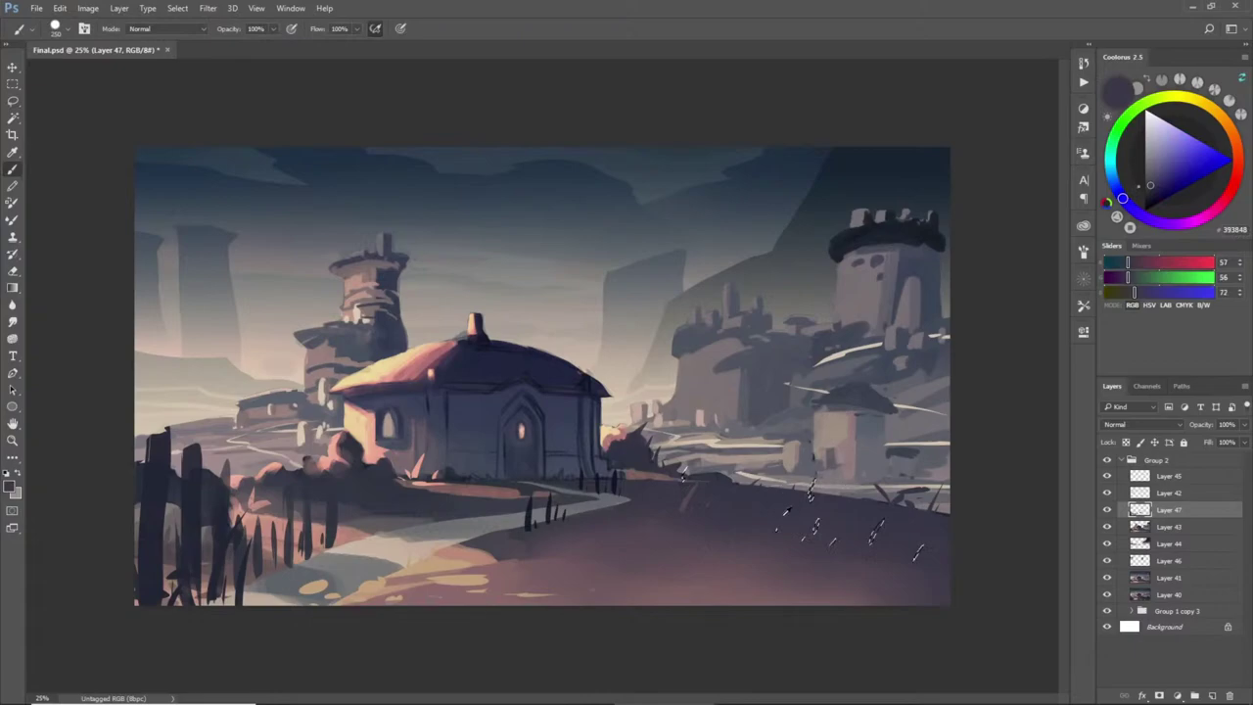
pyautogui.keyDown('alt'); pyautogui.click(778, 534); pyautogui.keyUp('alt')
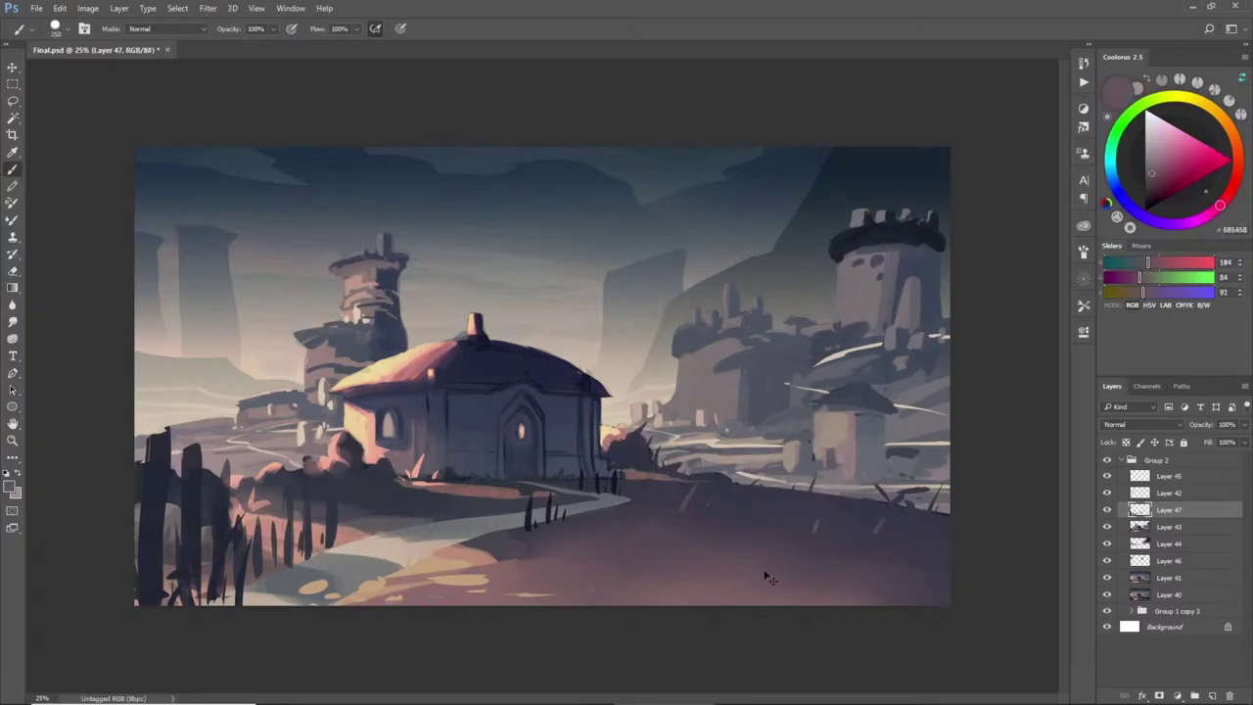
# - Lasso grass blades on the lower slope and along the path's right edge, paint them with sampled tones including #856667, and deselect
pyautogui.press('l')
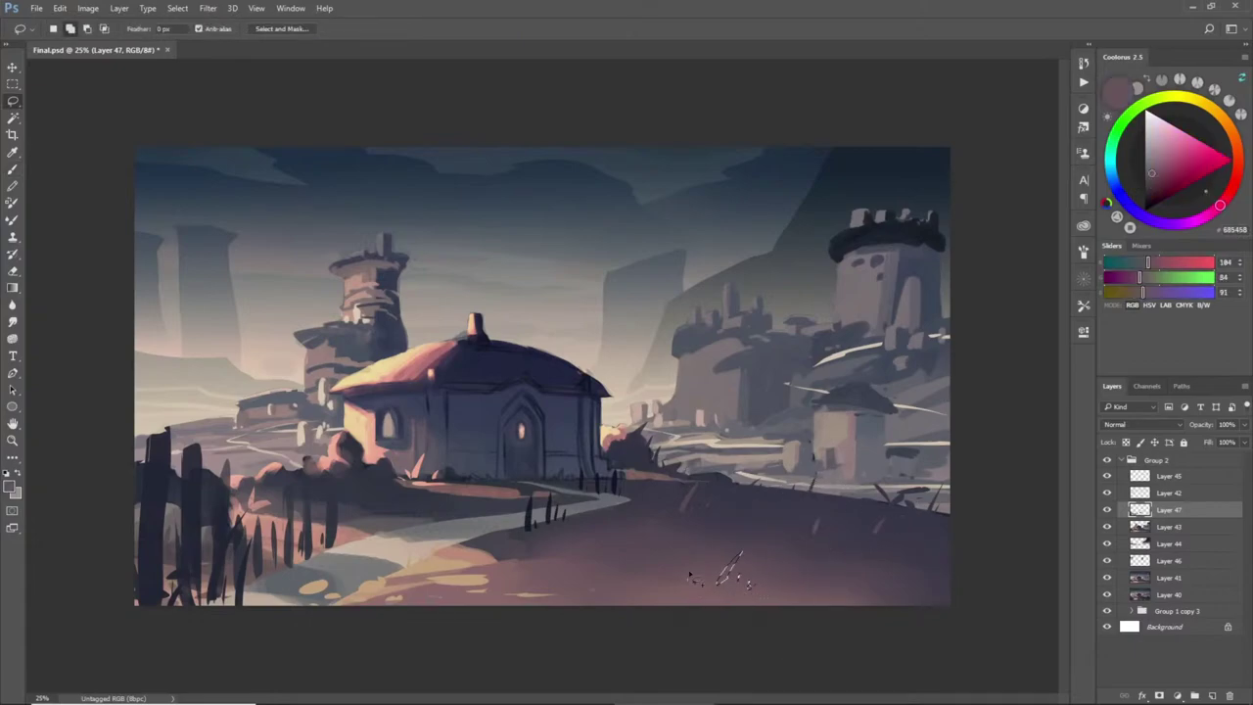
pyautogui.moveTo(515, 567)
pyautogui.mouseDown()
pyautogui.moveTo(519, 555)
pyautogui.moveTo(486, 544)
pyautogui.moveTo(502, 551)
pyautogui.mouseUp()
pyautogui.press('b')
pyautogui.keyDown('alt'); pyautogui.click(459, 542); pyautogui.keyUp('alt')
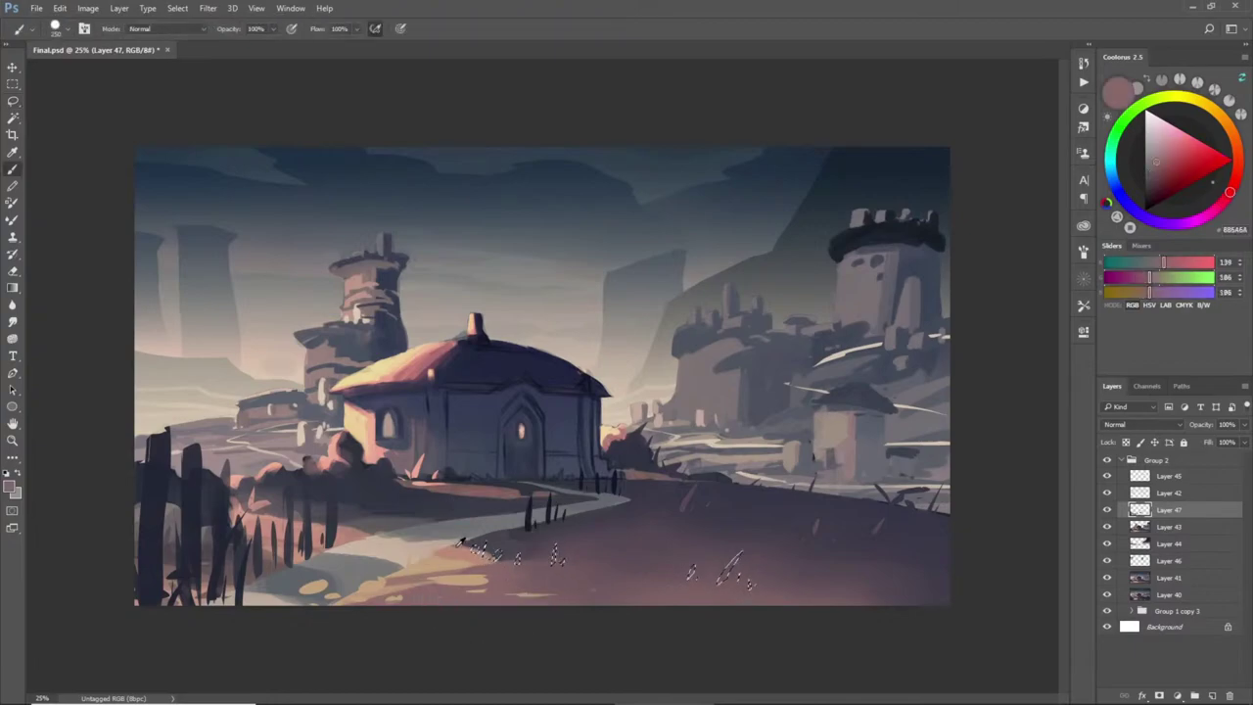
pyautogui.keyDown('alt'); pyautogui.click(524, 566); pyautogui.keyUp('alt')
pyautogui.keyDown('alt'); pyautogui.click(525, 576); pyautogui.keyUp('alt')
pyautogui.hotkey('ctrl', 'd')
# - Lasso a tall tree with a rounded crown and thin trunk beside the house's right corner, and move Layer 47 to the top of Group 2
pyautogui.press('l')
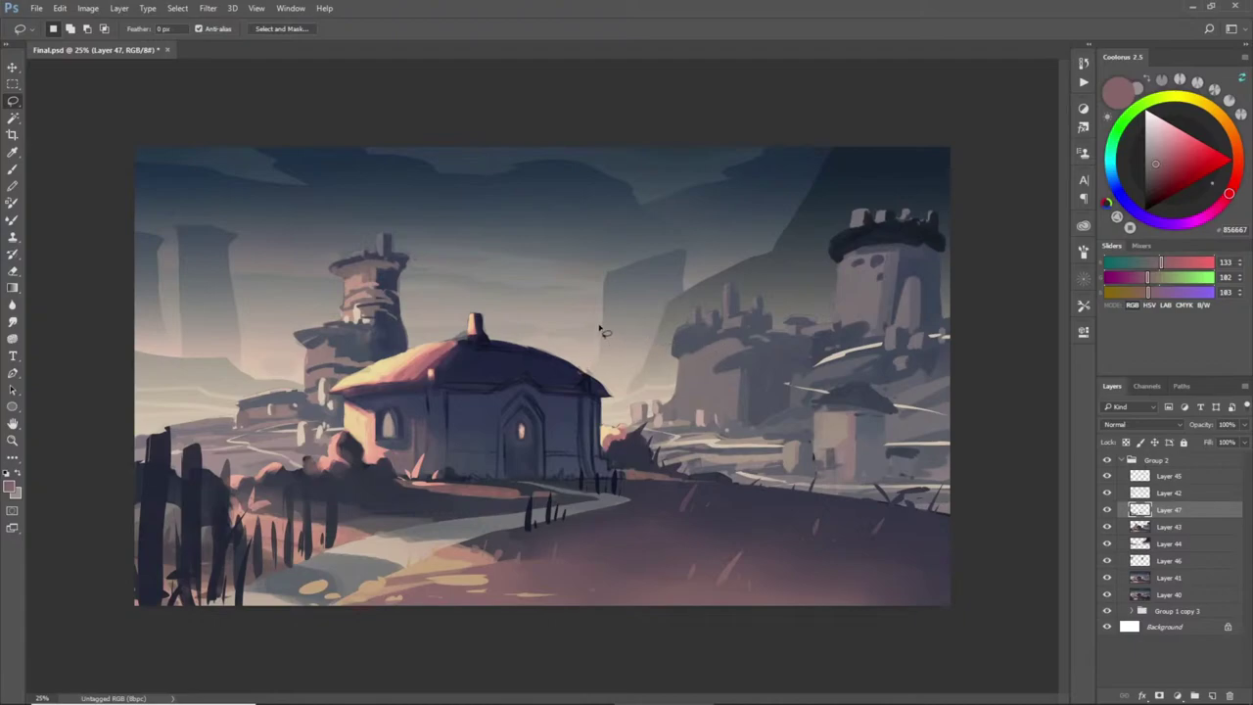
pyautogui.moveTo(578, 342)
pyautogui.mouseDown()
pyautogui.moveTo(638, 302)
pyautogui.moveTo(668, 360)
pyautogui.moveTo(637, 291)
pyautogui.moveTo(674, 316)
pyautogui.moveTo(660, 364)
pyautogui.moveTo(612, 380)
pyautogui.moveTo(586, 327)
pyautogui.moveTo(601, 367)
pyautogui.mouseUp()
pyautogui.hotkey('ctrl', 'd')
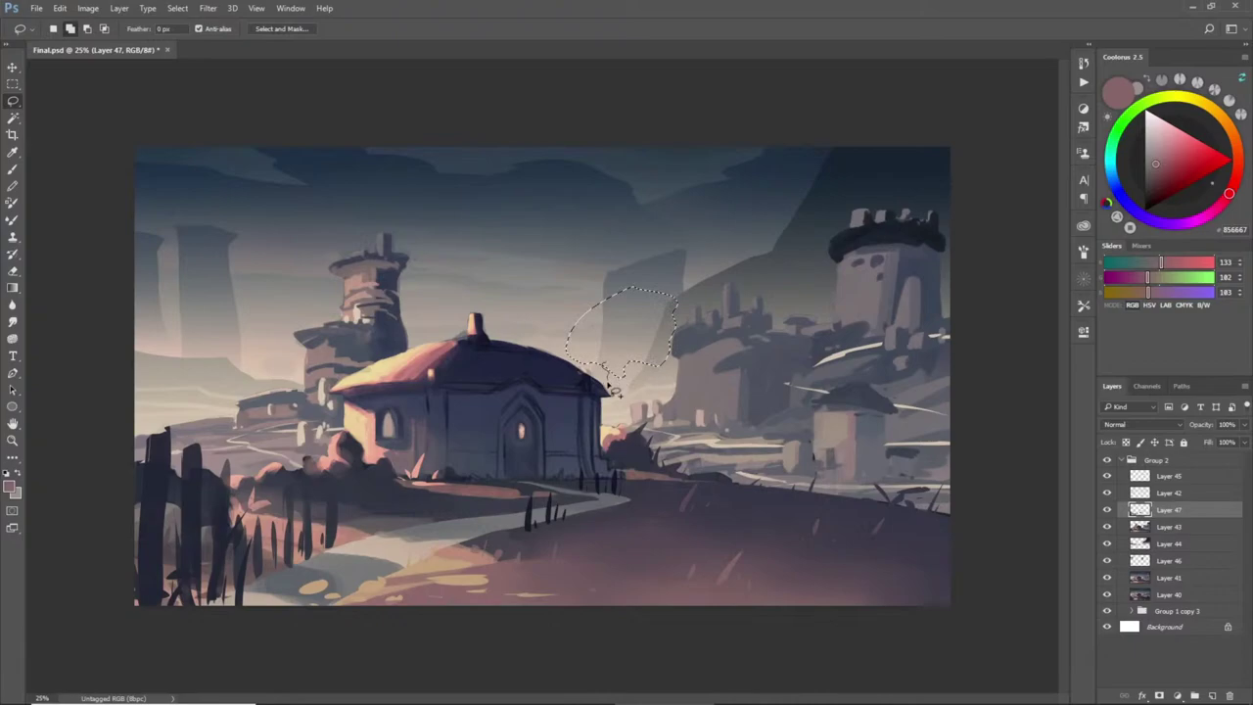
pyautogui.moveTo(615, 421)
pyautogui.mouseDown()
pyautogui.moveTo(624, 380)
pyautogui.moveTo(616, 415)
pyautogui.moveTo(623, 391)
pyautogui.mouseUp()
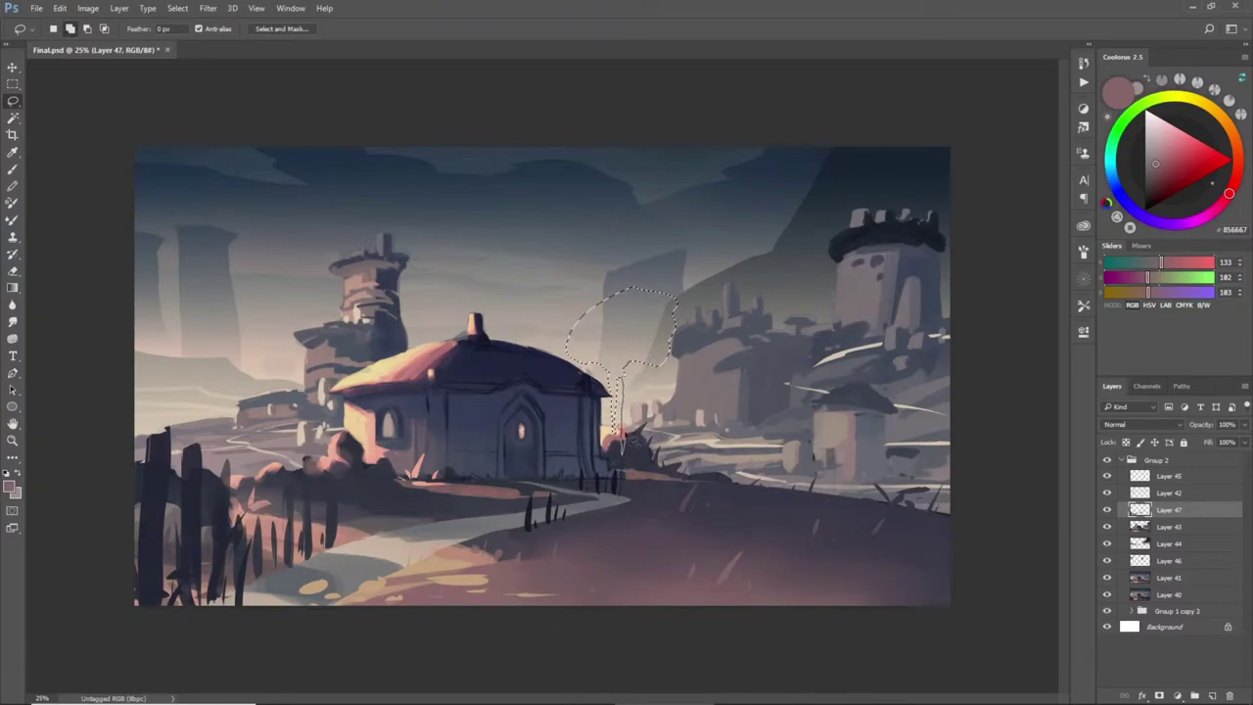
pyautogui.press('b')
pyautogui.keyDown('alt'); pyautogui.click(615, 445); pyautogui.keyUp('alt')
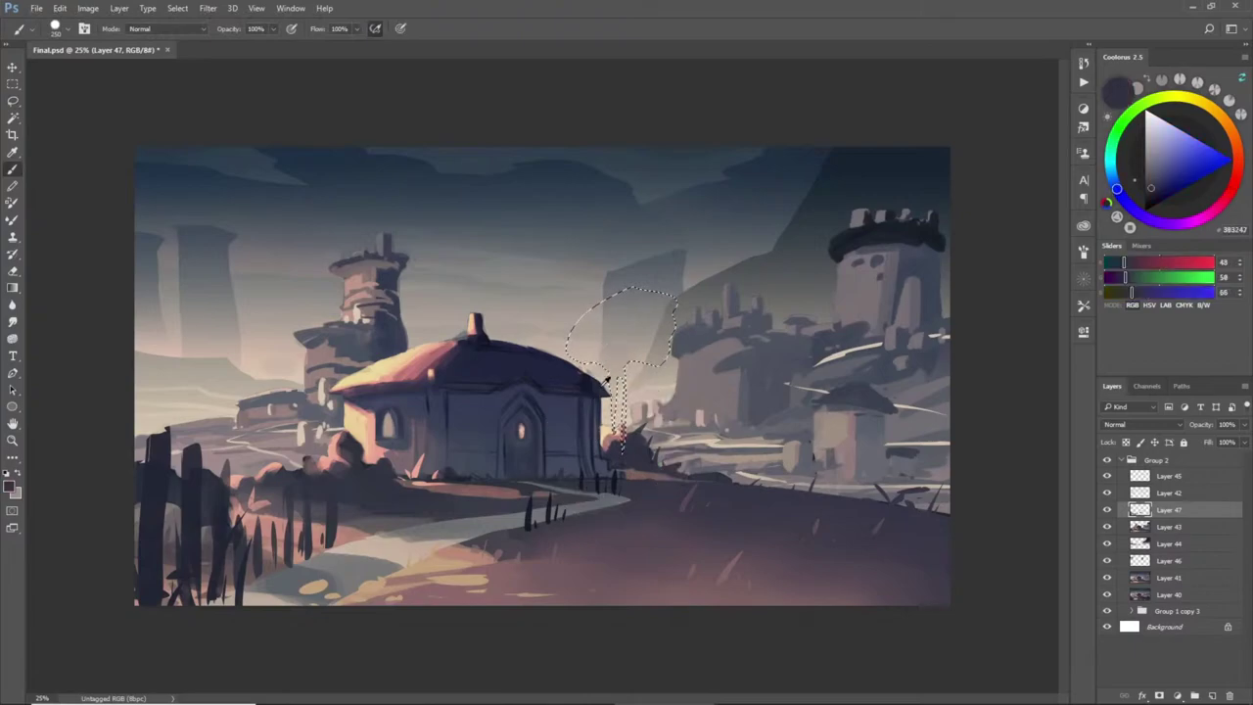
pyautogui.hotkey('ctrl', ']')
pyautogui.hotkey('ctrl', ']')
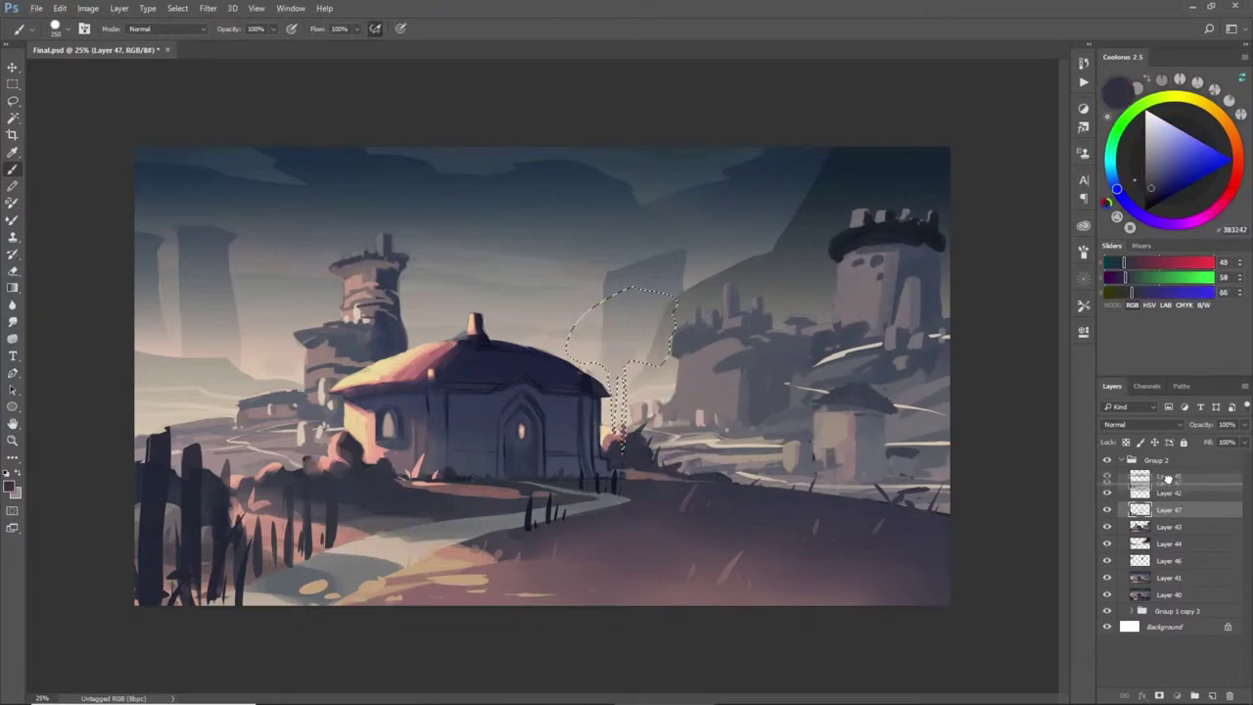
# - Paint the tall tree with dark greys, model its crown with lighter sampled tones, and deselect
pyautogui.moveTo(569, 335)
pyautogui.mouseDown()
pyautogui.moveTo(585, 280)
pyautogui.moveTo(645, 290)
pyautogui.mouseUp()
pyautogui.keyDown('alt'); pyautogui.click(574, 335); pyautogui.keyUp('alt')
pyautogui.moveTo(593, 348); pyautogui.dragTo(616, 318)
pyautogui.keyDown('alt'); pyautogui.click(638, 333); pyautogui.keyUp('alt')
pyautogui.click(610, 351)
pyautogui.hotkey('ctrl', 'd')
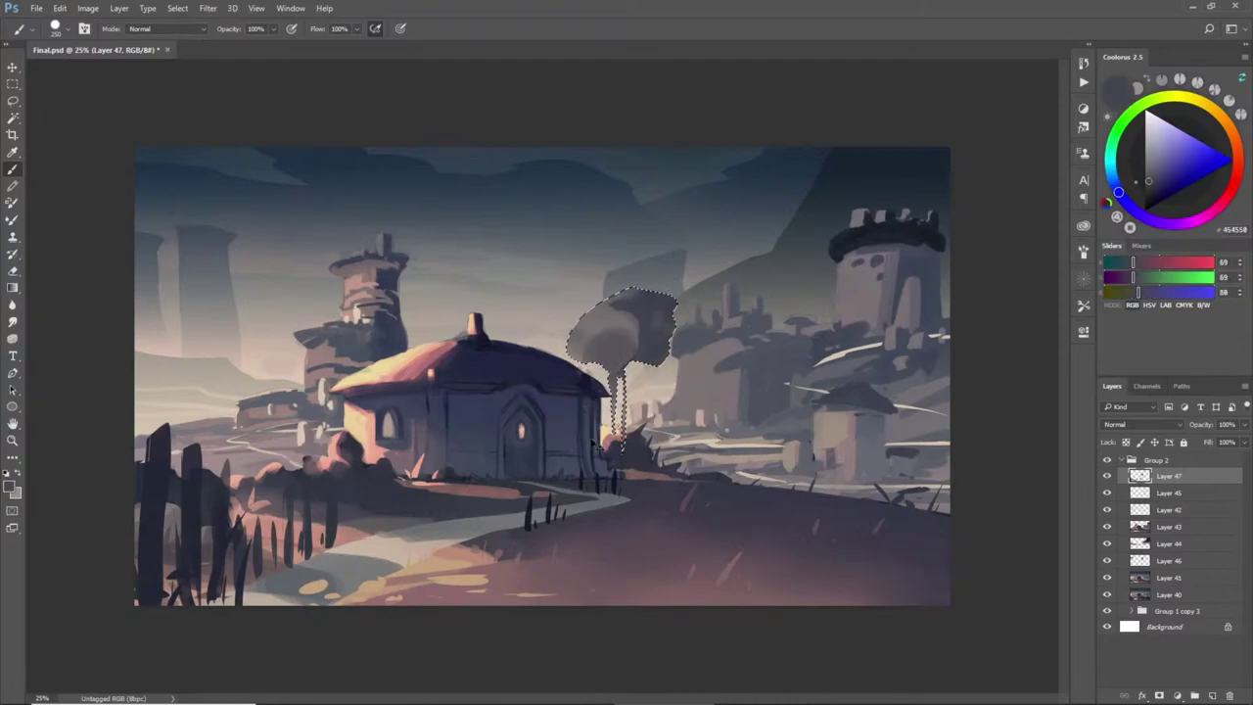
# - Lasso a small tree and a round bush behind the slope, and paint them with a dark tone sampled from the tall tree
pyautogui.press('l')
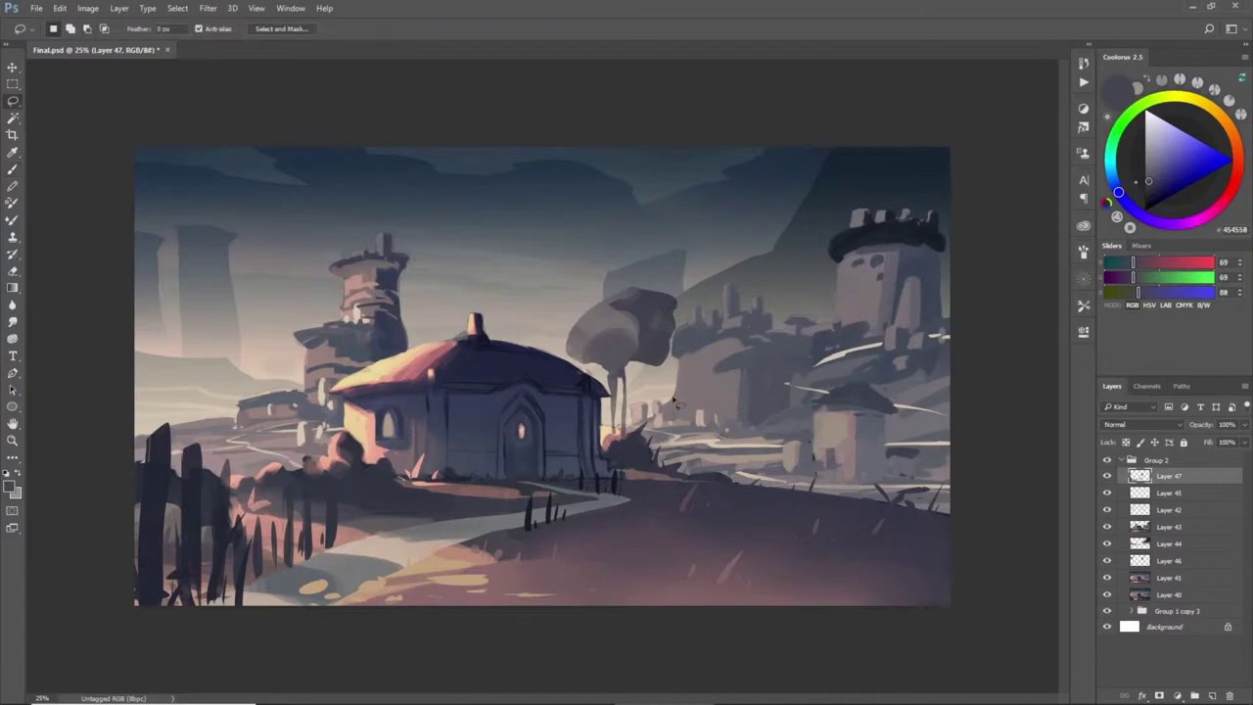
pyautogui.moveTo(664, 418)
pyautogui.mouseDown()
pyautogui.moveTo(684, 479)
pyautogui.moveTo(685, 439)
pyautogui.moveTo(698, 446)
pyautogui.moveTo(709, 434)
pyautogui.moveTo(692, 400)
pyautogui.mouseUp()
pyautogui.moveTo(689, 446)
pyautogui.mouseDown()
pyautogui.moveTo(693, 482)
pyautogui.moveTo(687, 472)
pyautogui.moveTo(720, 462)
pyautogui.moveTo(737, 436)
pyautogui.moveTo(746, 456)
pyautogui.moveTo(703, 478)
pyautogui.mouseUp()
pyautogui.press('b')
pyautogui.keyDown('alt'); pyautogui.click(656, 316); pyautogui.keyUp('alt')
pyautogui.moveTo(683, 386)
pyautogui.mouseDown()
pyautogui.moveTo(681, 403)
pyautogui.moveTo(729, 458)
pyautogui.mouseUp()
# - Blend lighter greys sampled from the tall tree's crown into the small tree and round bush
pyautogui.keyDown('alt'); pyautogui.click(604, 328); pyautogui.keyUp('alt')
pyautogui.moveTo(670, 399)
pyautogui.mouseDown()
pyautogui.moveTo(678, 431)
pyautogui.moveTo(682, 399)
pyautogui.moveTo(684, 417)
pyautogui.moveTo(711, 419)
pyautogui.moveTo(732, 443)
pyautogui.mouseUp()
pyautogui.keyDown('alt'); pyautogui.click(713, 458); pyautogui.keyUp('alt')
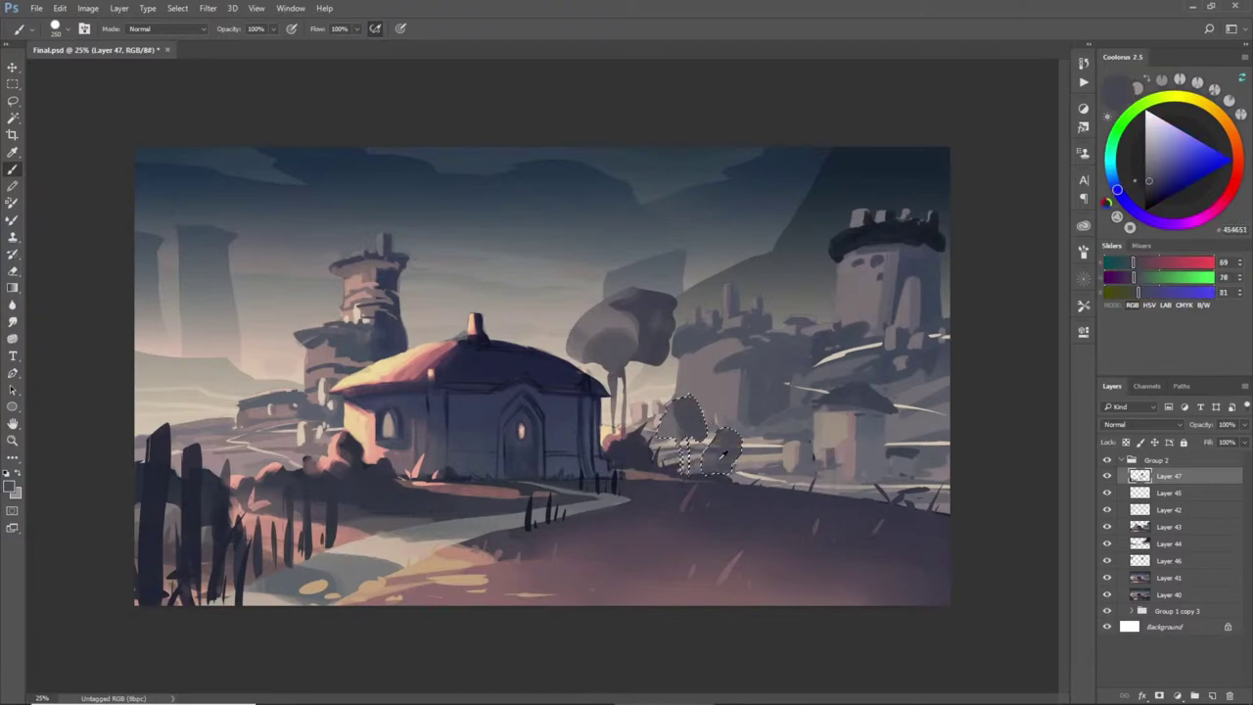
pyautogui.keyDown('alt'); pyautogui.click(658, 433); pyautogui.keyUp('alt')
pyautogui.keyDown('alt'); pyautogui.click(685, 437); pyautogui.keyUp('alt')
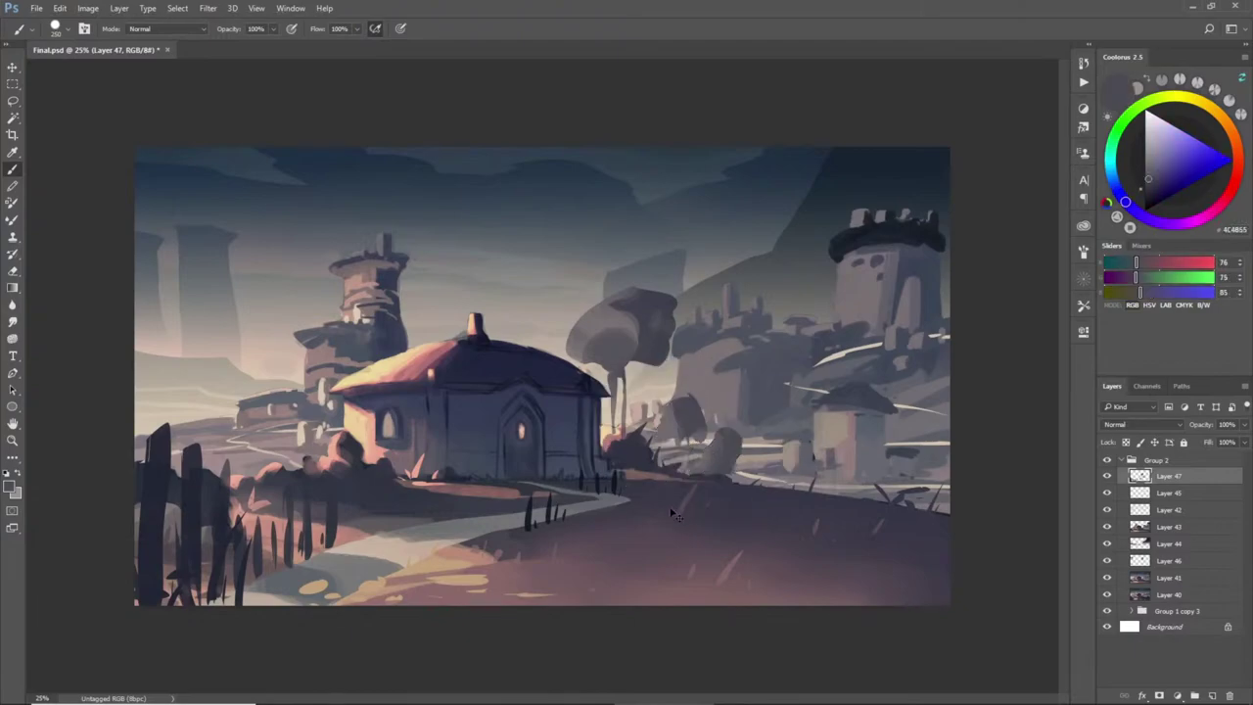
# - Refine the small tree's crown with sampled greys, darken the round bush with sampled #313443, and deselect
pyautogui.keyDown('alt'); pyautogui.click(684, 397); pyautogui.keyUp('alt')
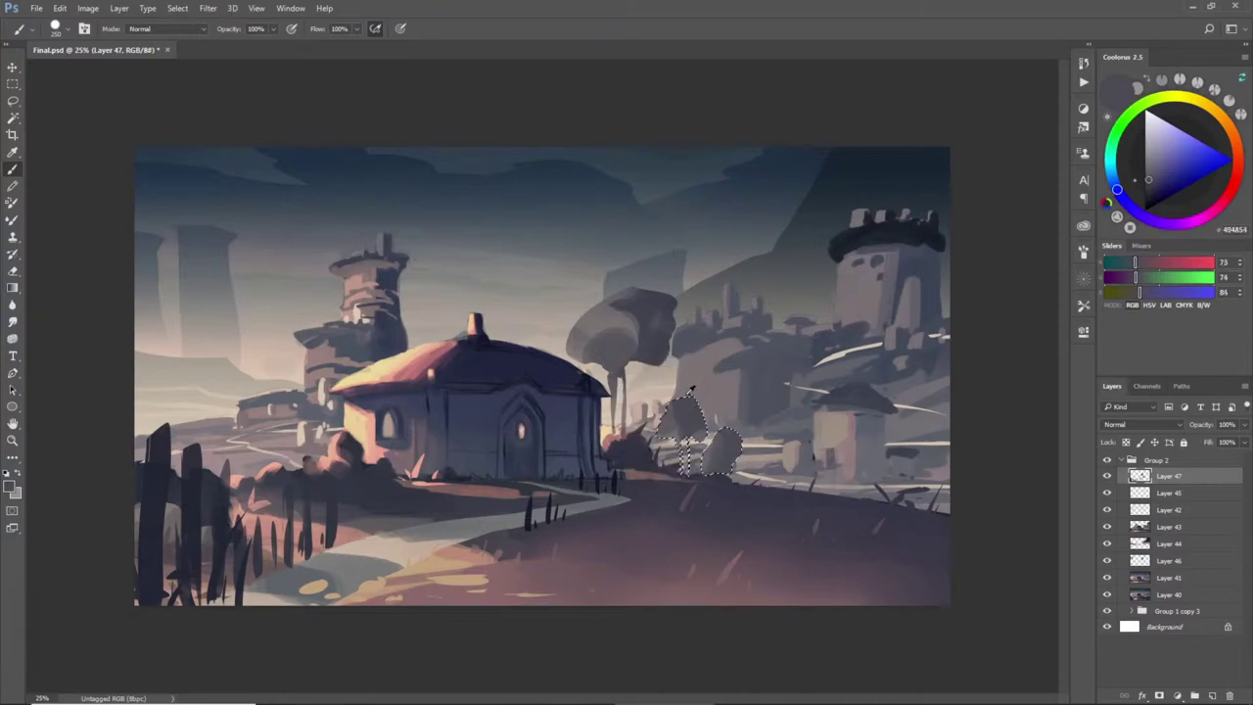
pyautogui.keyDown('alt'); pyautogui.click(676, 455); pyautogui.keyUp('alt')
pyautogui.moveTo(686, 425); pyautogui.dragTo(654, 409)
pyautogui.keyDown('alt'); pyautogui.click(675, 457); pyautogui.keyUp('alt')
pyautogui.click(675, 400)
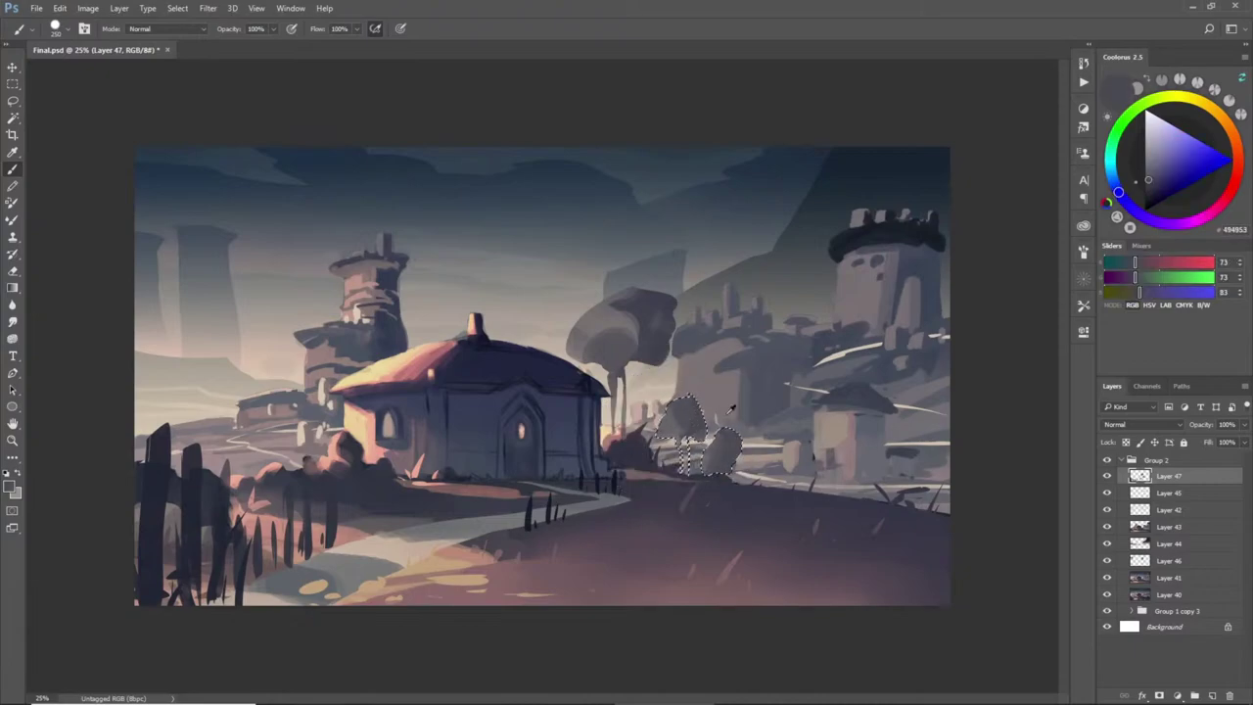
pyautogui.keyDown('alt'); pyautogui.click(703, 479); pyautogui.keyUp('alt')
pyautogui.click(726, 440)
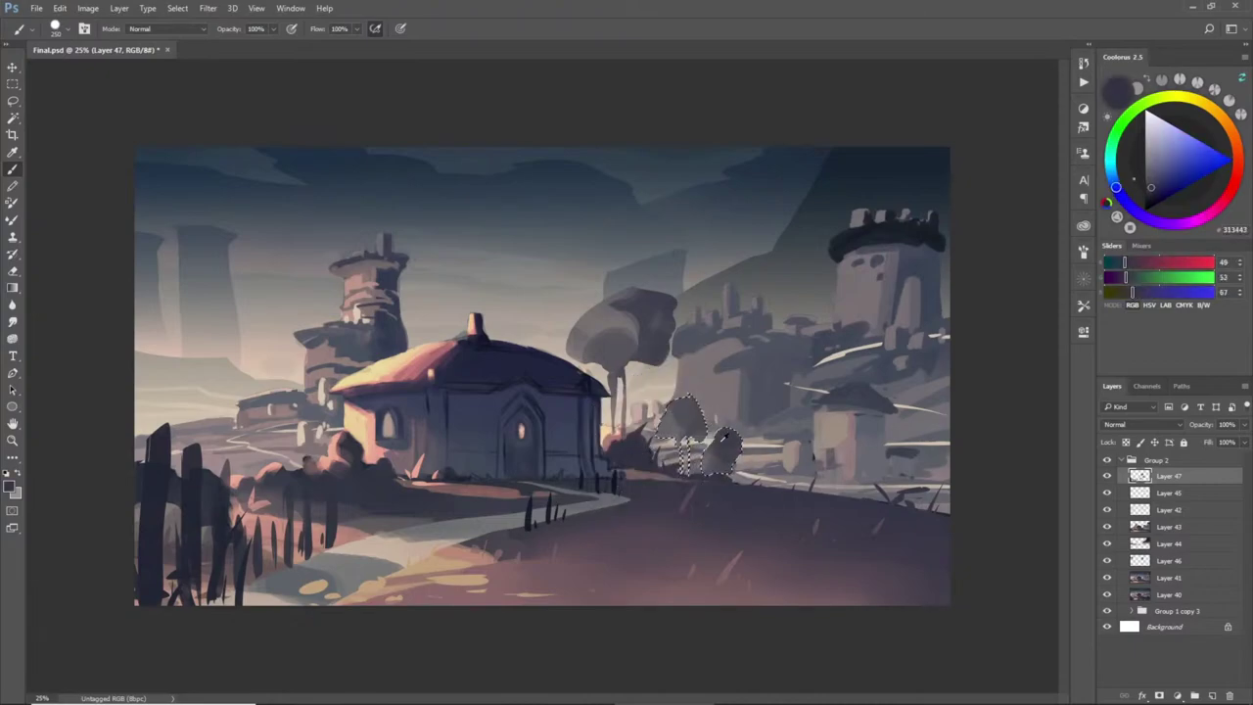
pyautogui.moveTo(680, 409); pyautogui.dragTo(701, 435)
pyautogui.hotkey('ctrl', 'd')
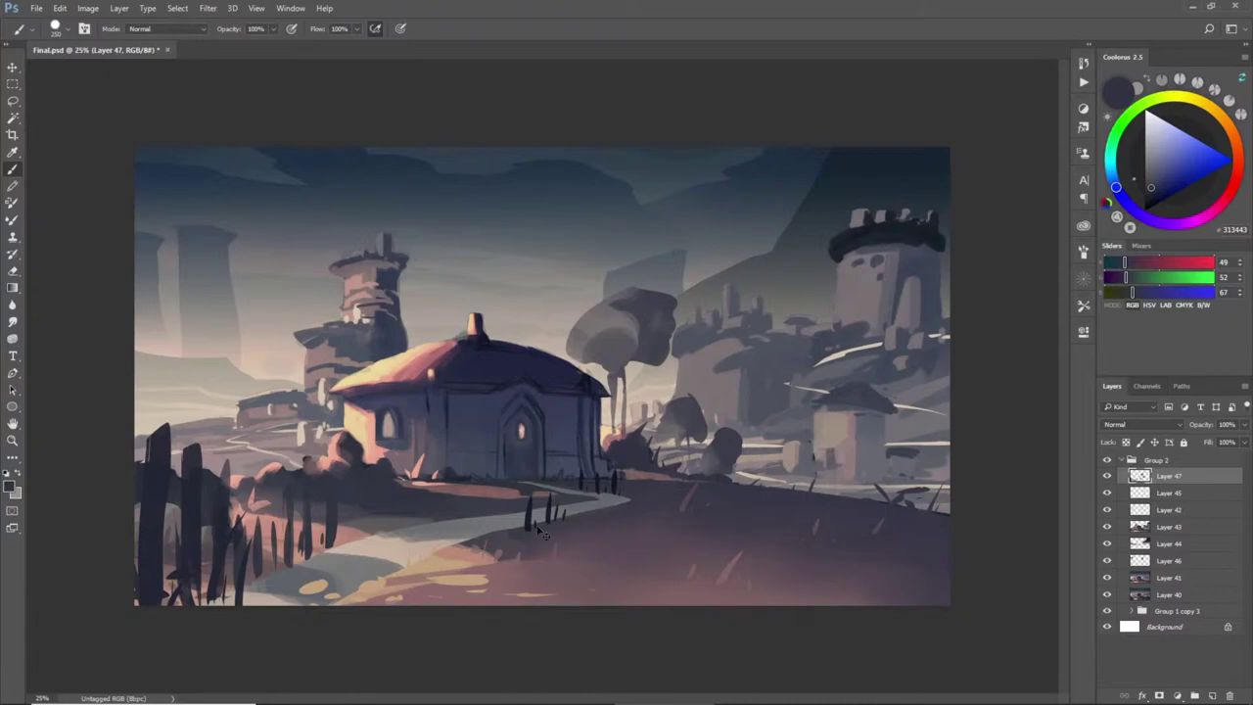
# - Lasso a thin-trunked tree beside the small right-hand tower, paint it with #171D25 sampled from the castle tower's top, and deselect
pyautogui.press('l')
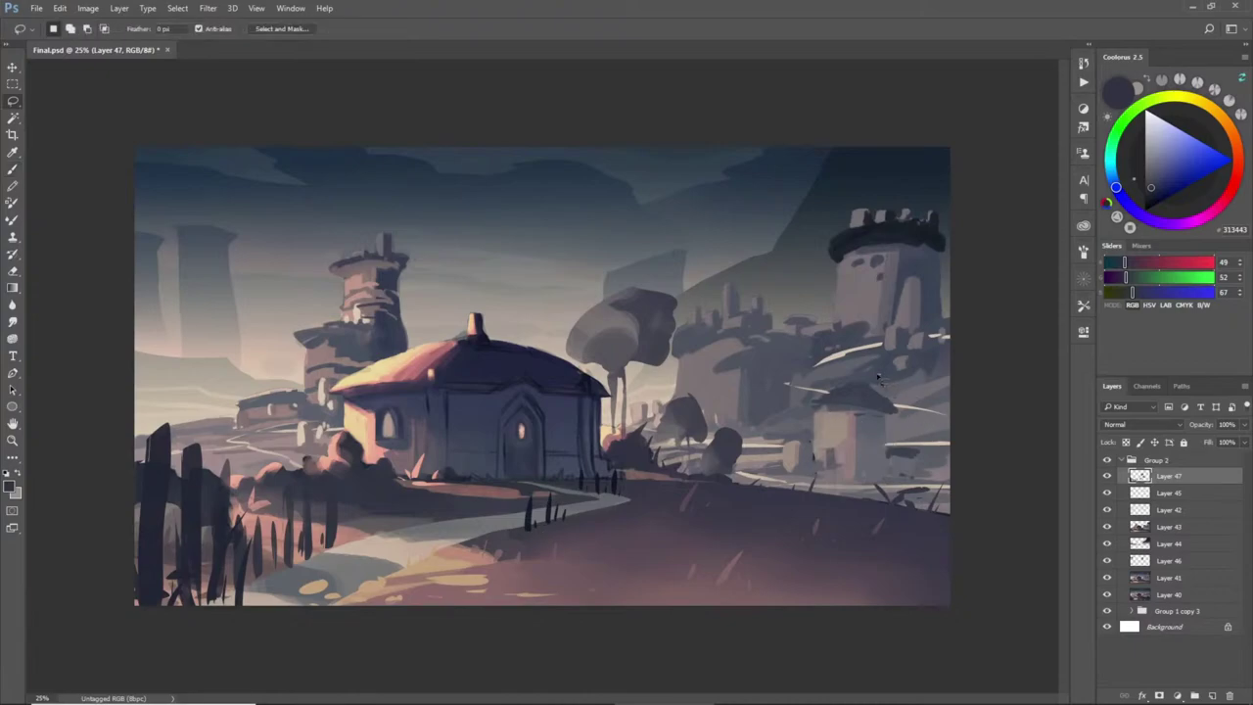
pyautogui.moveTo(912, 361)
pyautogui.mouseDown()
pyautogui.moveTo(881, 380)
pyautogui.moveTo(901, 398)
pyautogui.mouseUp()
pyautogui.moveTo(899, 451)
pyautogui.mouseDown()
pyautogui.moveTo(905, 395)
pyautogui.moveTo(905, 452)
pyautogui.mouseUp()
pyautogui.press('b')
pyautogui.keyDown('alt'); pyautogui.click(880, 226); pyautogui.keyUp('alt')
pyautogui.moveTo(908, 345); pyautogui.dragTo(901, 412)
pyautogui.hotkey('ctrl', 'd')
# - Lasso a bush at the painting's right edge, paint it with sampled dark tones including #21262E, and deselect
pyautogui.press('l')
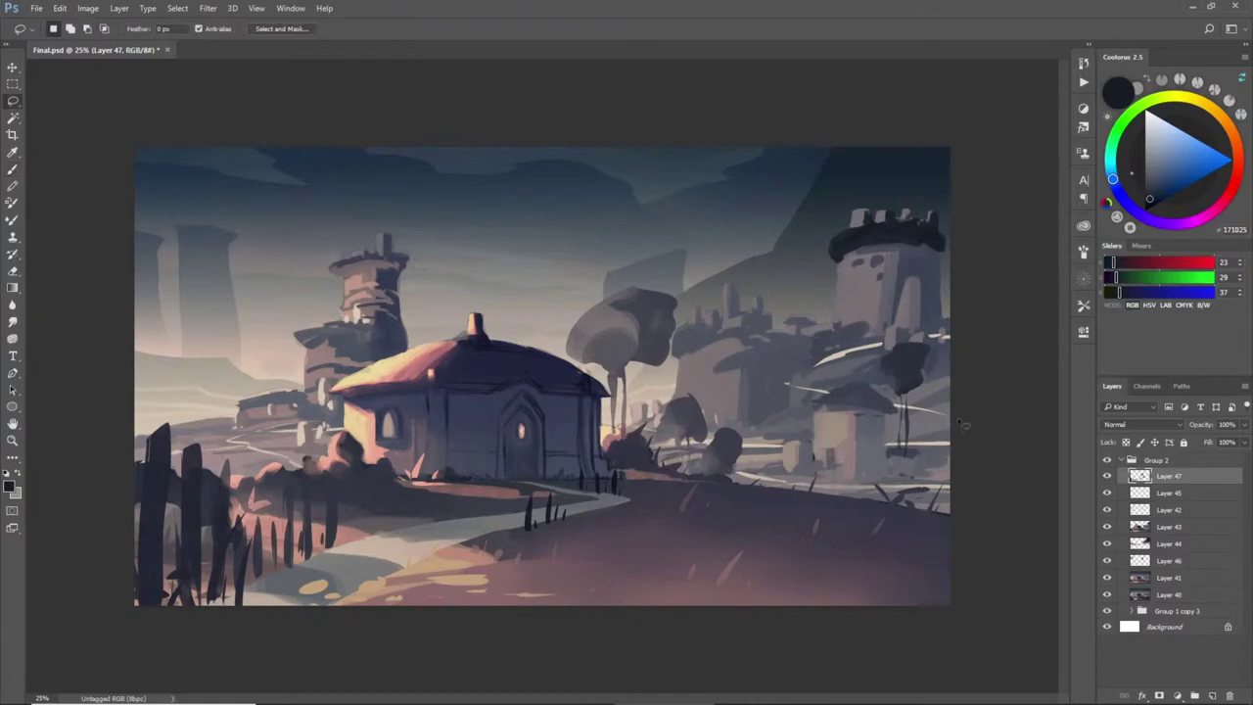
pyautogui.moveTo(925, 468)
pyautogui.mouseDown()
pyautogui.moveTo(956, 493)
pyautogui.moveTo(961, 447)
pyautogui.moveTo(938, 431)
pyautogui.moveTo(955, 484)
pyautogui.moveTo(935, 458)
pyautogui.moveTo(940, 437)
pyautogui.mouseUp()
pyautogui.press('b')
pyautogui.hotkey('ctrl', 'z')
pyautogui.keyDown('alt'); pyautogui.click(935, 449); pyautogui.keyUp('alt')
pyautogui.keyDown('alt'); pyautogui.click(940, 460); pyautogui.keyUp('alt')
pyautogui.hotkey('ctrl', 'd')
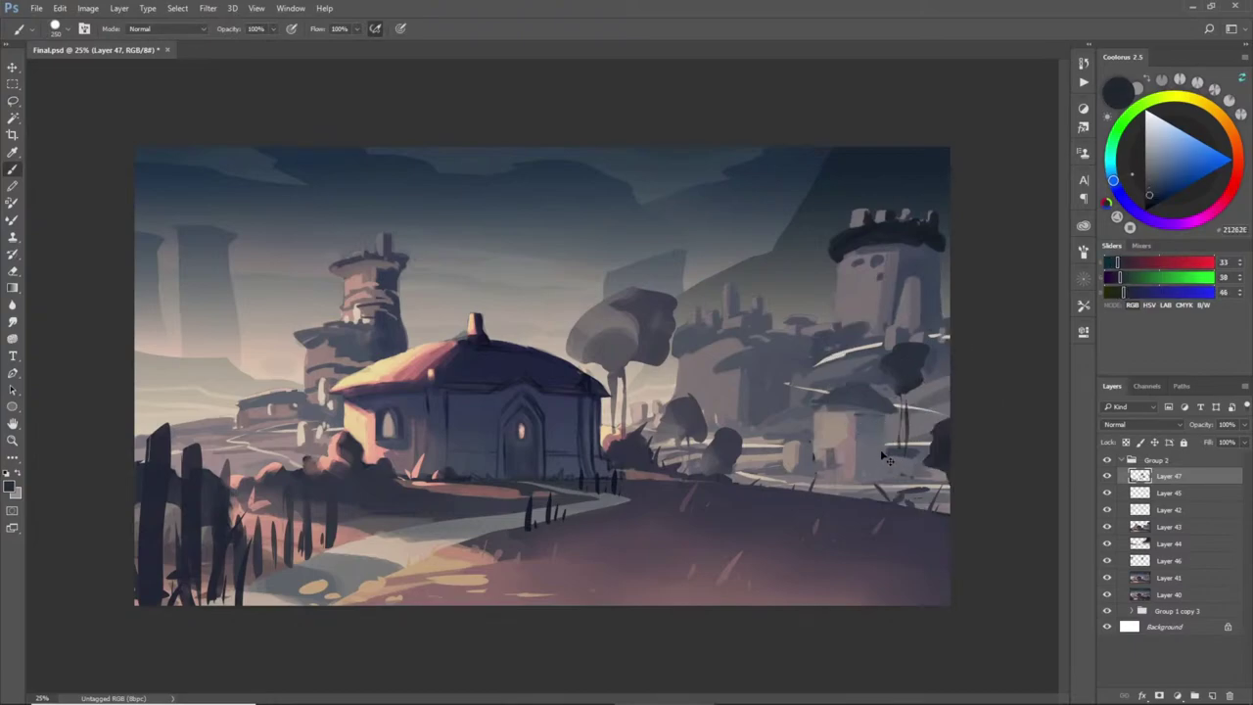
# - Lasso a low bush at the base of the small right-hand tower, paint it with sampled tones including #32373F, and deselect
pyautogui.press('l')
pyautogui.moveTo(879, 468)
pyautogui.mouseDown()
pyautogui.moveTo(883, 488)
pyautogui.moveTo(888, 460)
pyautogui.moveTo(855, 484)
pyautogui.moveTo(887, 461)
pyautogui.mouseUp()
pyautogui.hotkey('ctrl', 'd')
pyautogui.press('b')
pyautogui.keyDown('alt'); pyautogui.click(921, 445); pyautogui.keyUp('alt')
pyautogui.keyDown('alt'); pyautogui.click(843, 473); pyautogui.keyUp('alt')
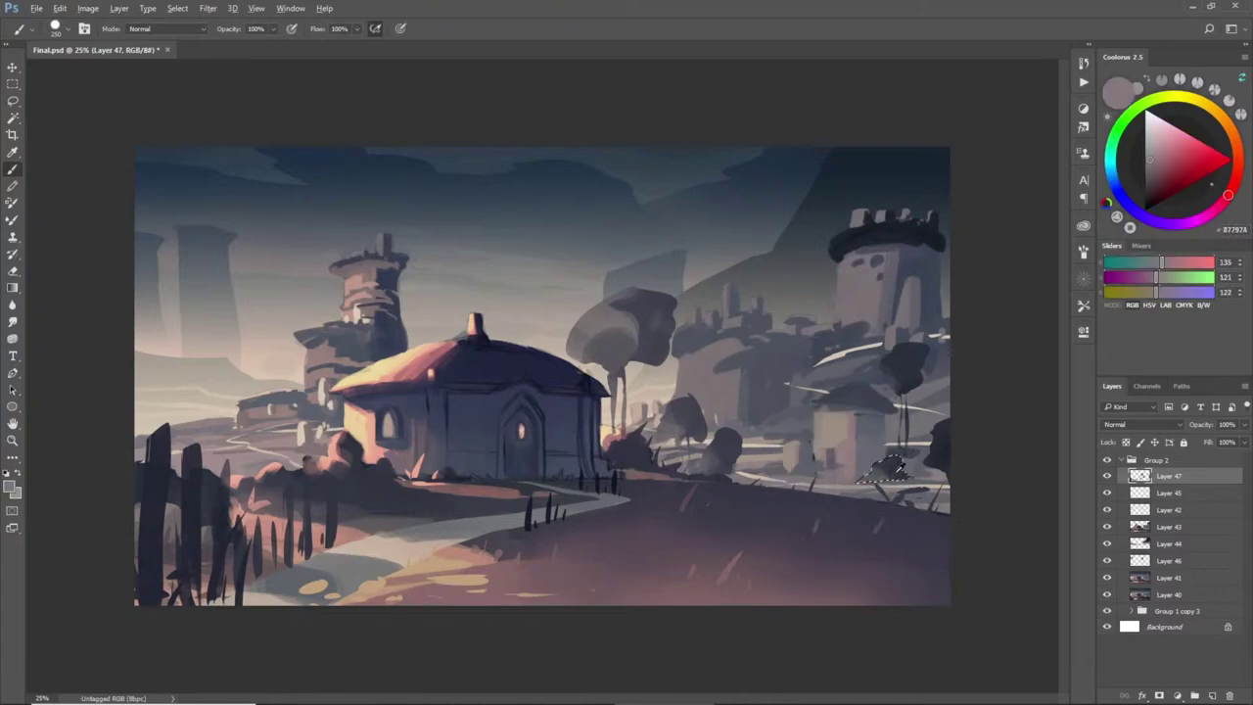
pyautogui.keyDown('alt'); pyautogui.click(890, 474); pyautogui.keyUp('alt')
pyautogui.hotkey('ctrl', 'd')
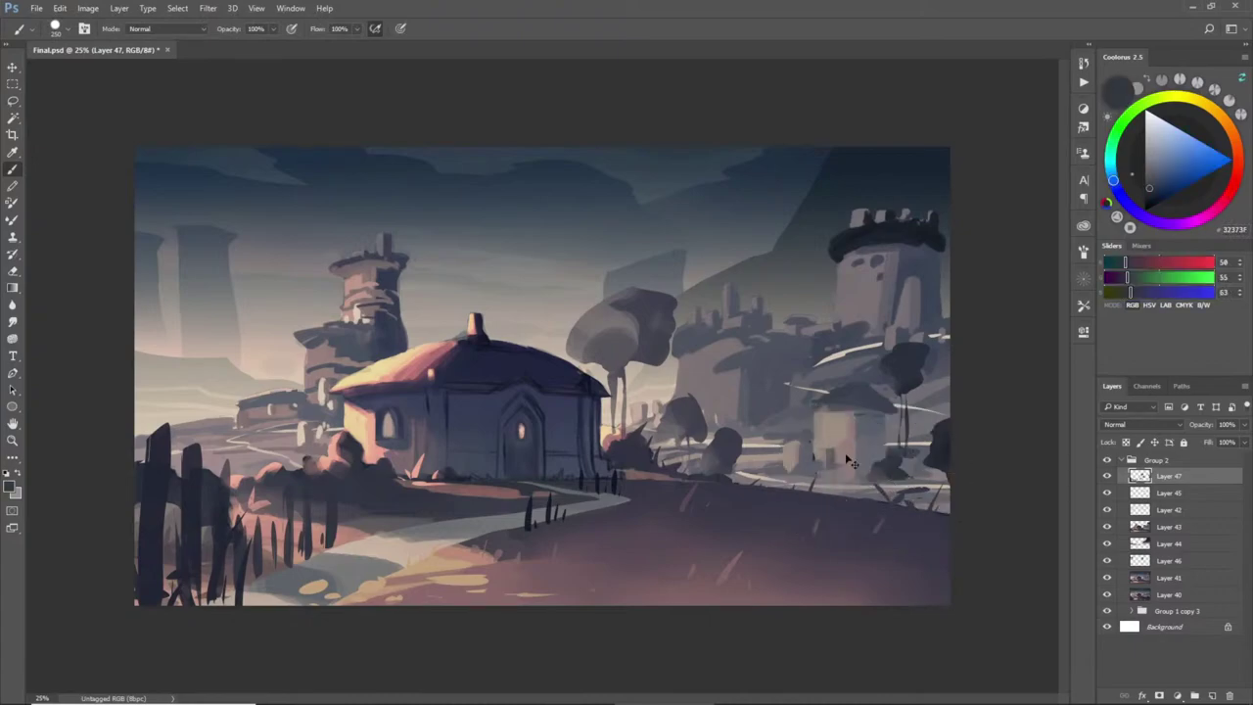
# - Lasso two small distant trees beside the left tower, paint them with sampled #5C606C, and deselect
pyautogui.press('l')
pyautogui.moveTo(265, 355)
pyautogui.mouseDown()
pyautogui.moveTo(252, 374)
pyautogui.moveTo(268, 386)
pyautogui.moveTo(280, 361)
pyautogui.moveTo(299, 395)
pyautogui.moveTo(310, 385)
pyautogui.moveTo(296, 375)
pyautogui.moveTo(244, 359)
pyautogui.moveTo(294, 382)
pyautogui.mouseUp()
pyautogui.press('b')
pyautogui.keyDown('alt'); pyautogui.click(301, 382); pyautogui.keyUp('alt')
pyautogui.hotkey('ctrl', 'd')
# - Lasso a bush at the painting's left edge above the fence, paint it with greys including #6F6F76 and #77767B, and deselect
pyautogui.press('l')
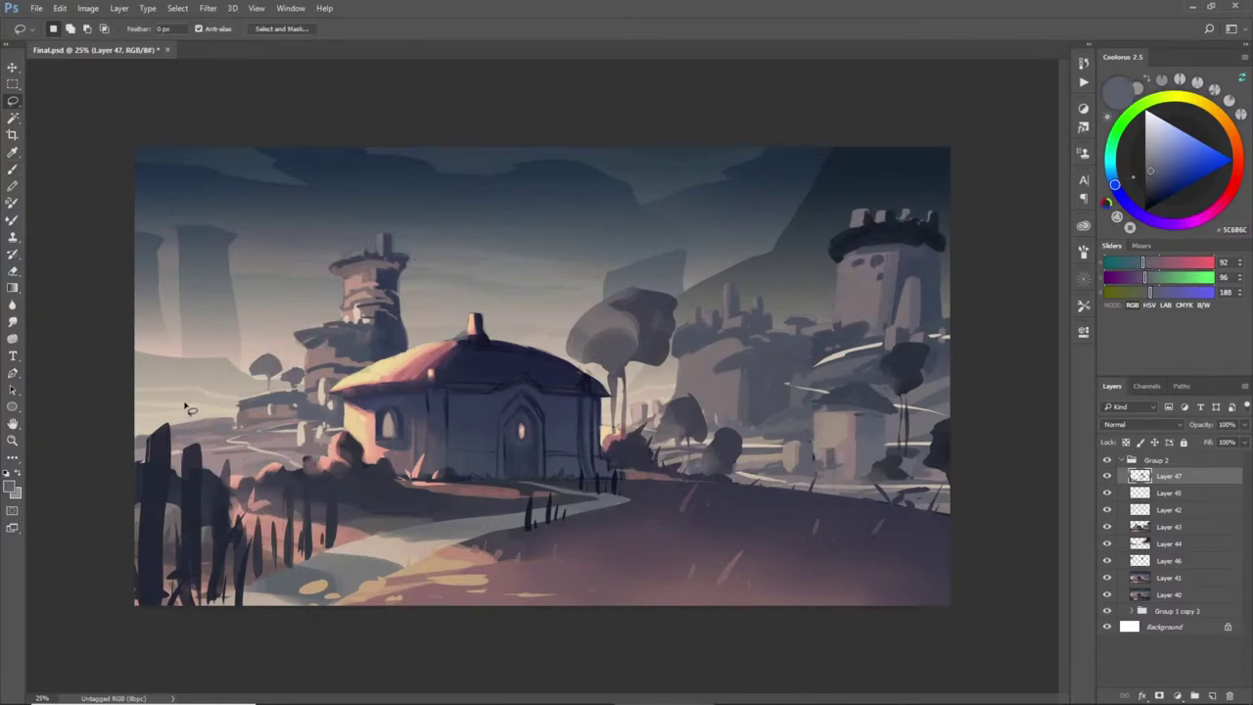
pyautogui.moveTo(137, 395)
pyautogui.mouseDown()
pyautogui.moveTo(169, 384)
pyautogui.moveTo(174, 404)
pyautogui.moveTo(190, 406)
pyautogui.moveTo(135, 442)
pyautogui.mouseUp()
pyautogui.press('b')
pyautogui.moveTo(122, 385)
pyautogui.mouseDown()
pyautogui.moveTo(163, 379)
pyautogui.moveTo(131, 419)
pyautogui.moveTo(159, 393)
pyautogui.moveTo(173, 409)
pyautogui.moveTo(144, 374)
pyautogui.mouseUp()
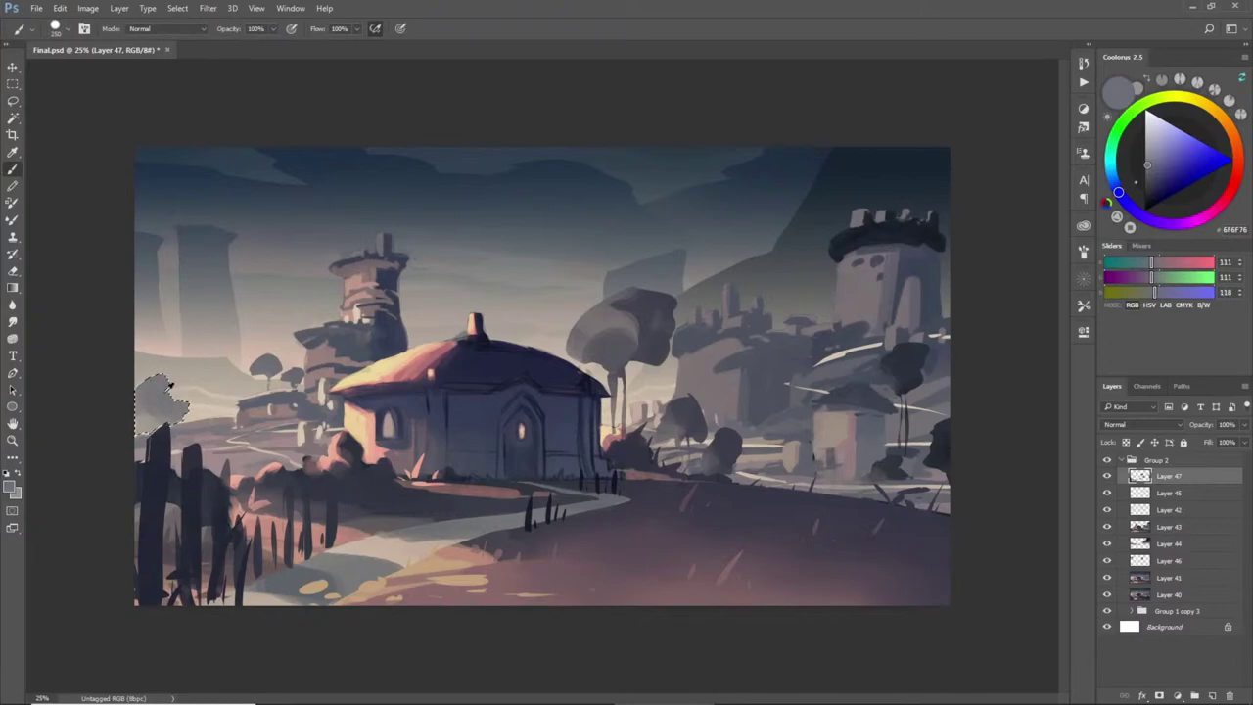
pyautogui.keyDown('alt'); pyautogui.click(150, 416); pyautogui.keyUp('alt')
pyautogui.keyDown('alt'); pyautogui.click(176, 411); pyautogui.keyUp('alt')
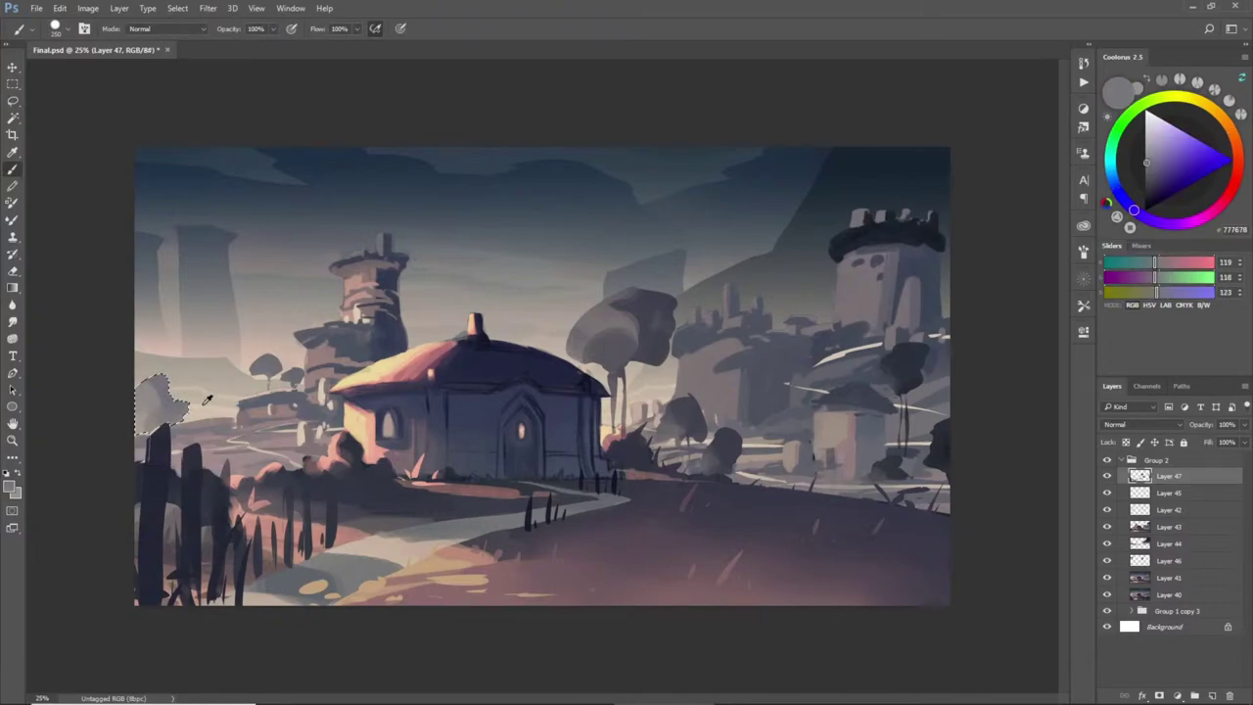
pyautogui.hotkey('ctrl', 'd')
# - Paint flocks of tiny birds in the sky around the left tower with sampled #CBBAA7
pyautogui.press('l')
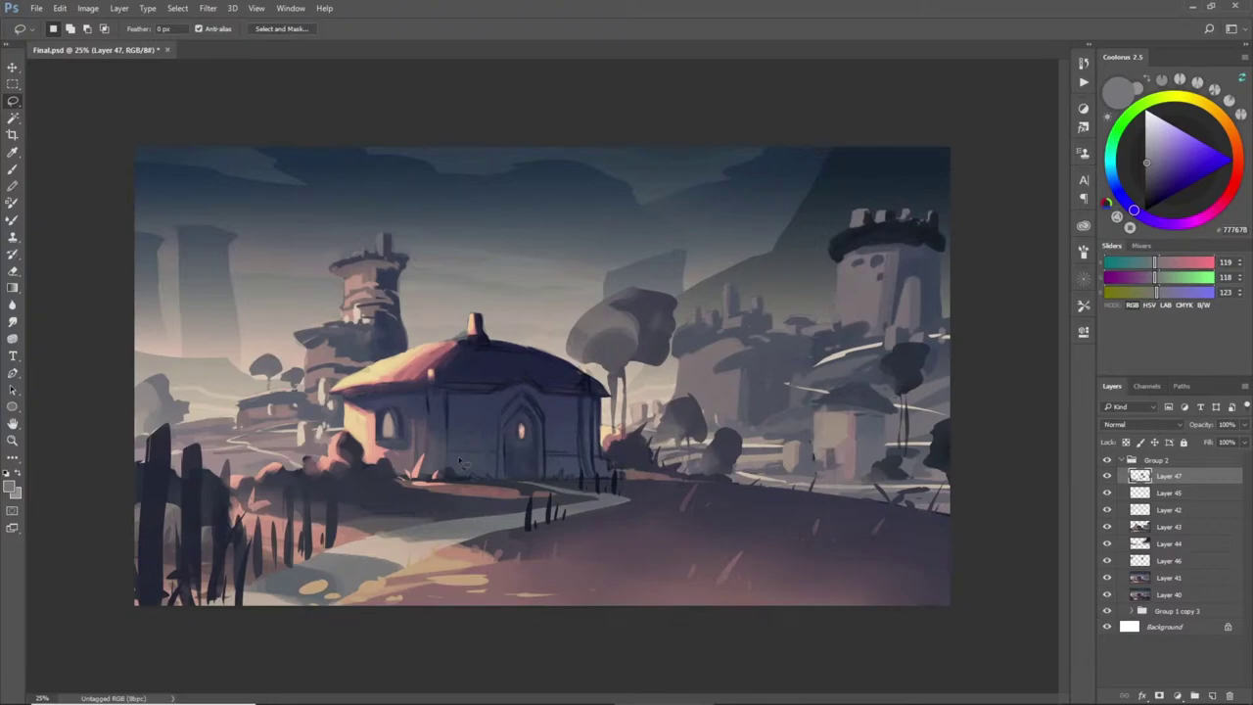
pyautogui.press('b')
pyautogui.keyDown('alt'); pyautogui.click(651, 382); pyautogui.keyUp('alt')
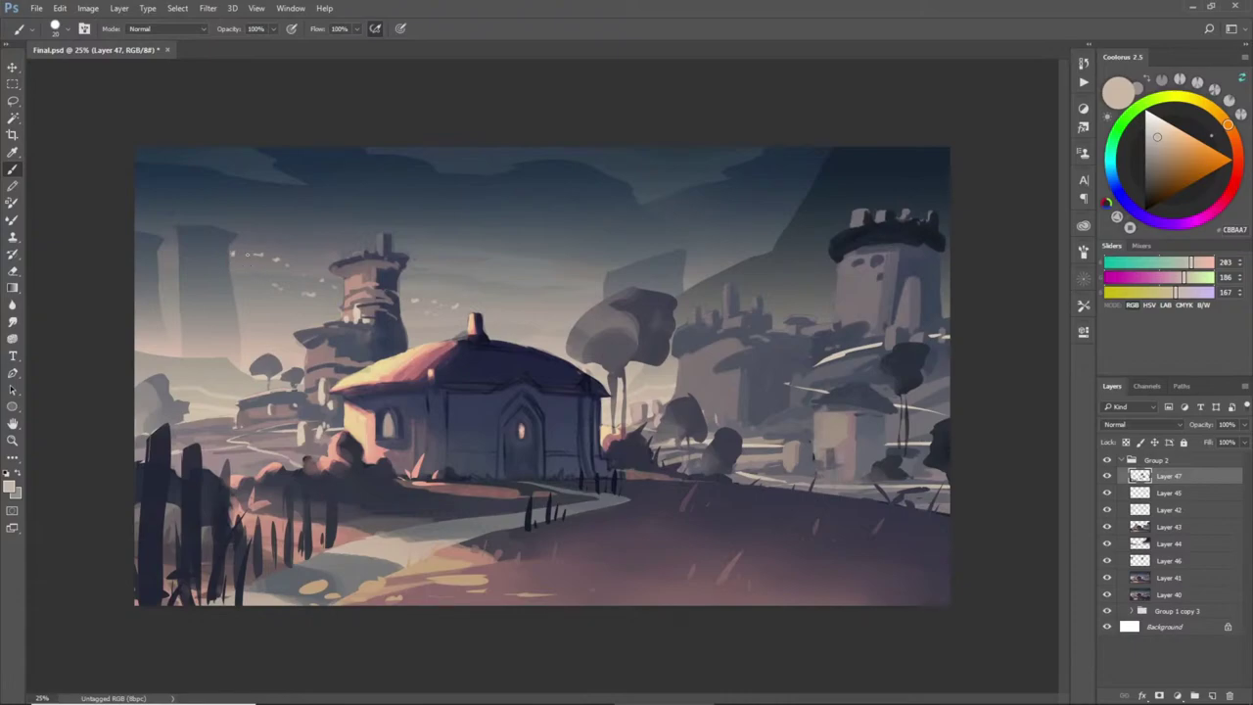
pyautogui.press('z')
pyautogui.keyDown('alt'); pyautogui.click(744, 501); pyautogui.keyUp('alt')
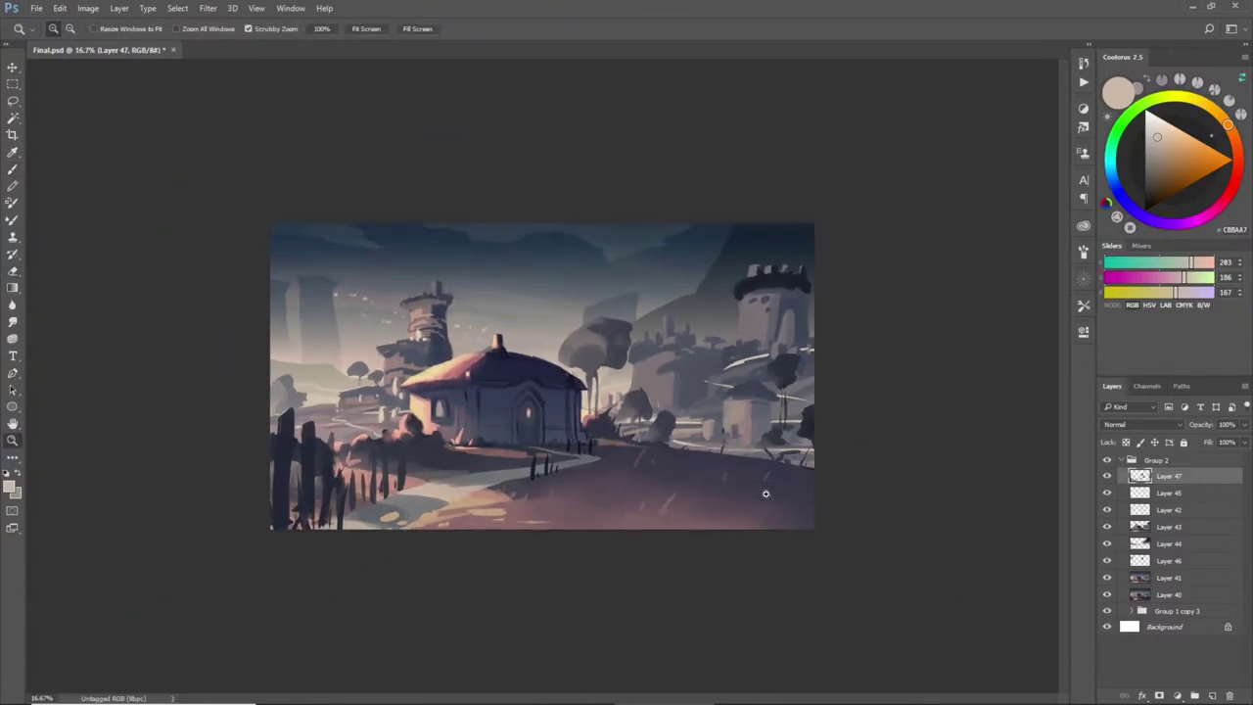
pyautogui.click(793, 444)
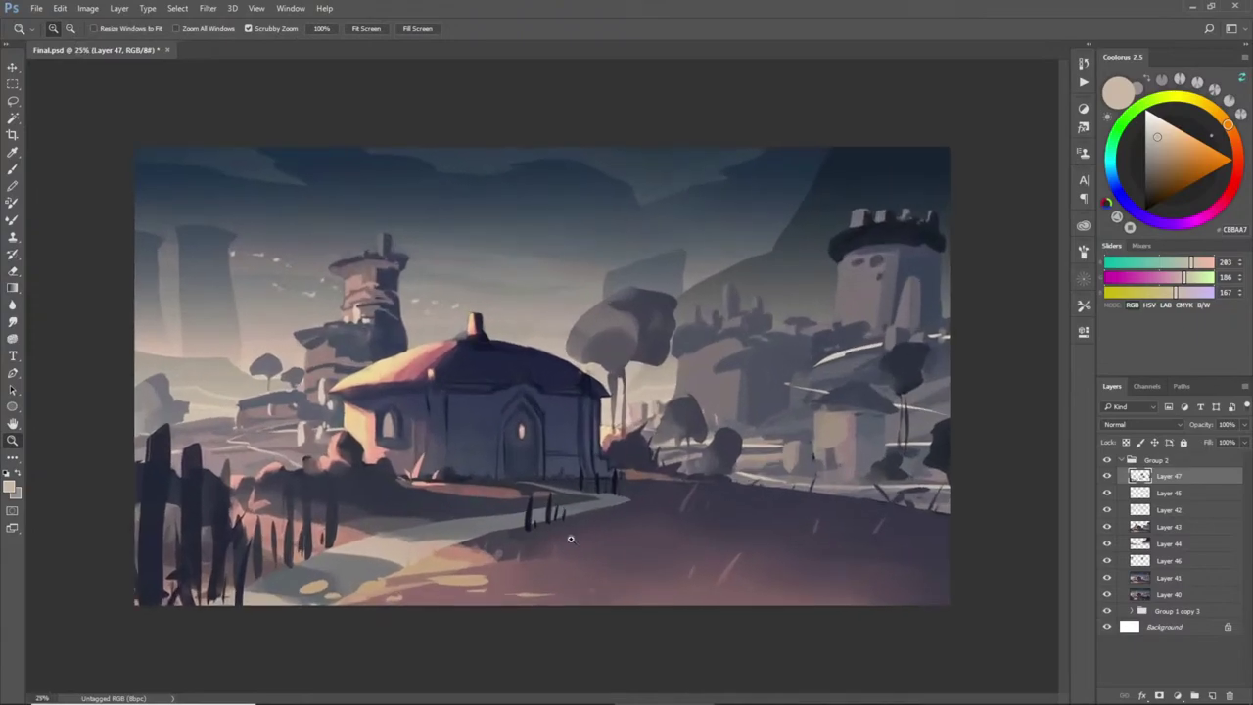
# - Lasso a small shape on the block beside the small right-hand tower, fill it with sampled #9D8F83, and deselect
pyautogui.press('l')
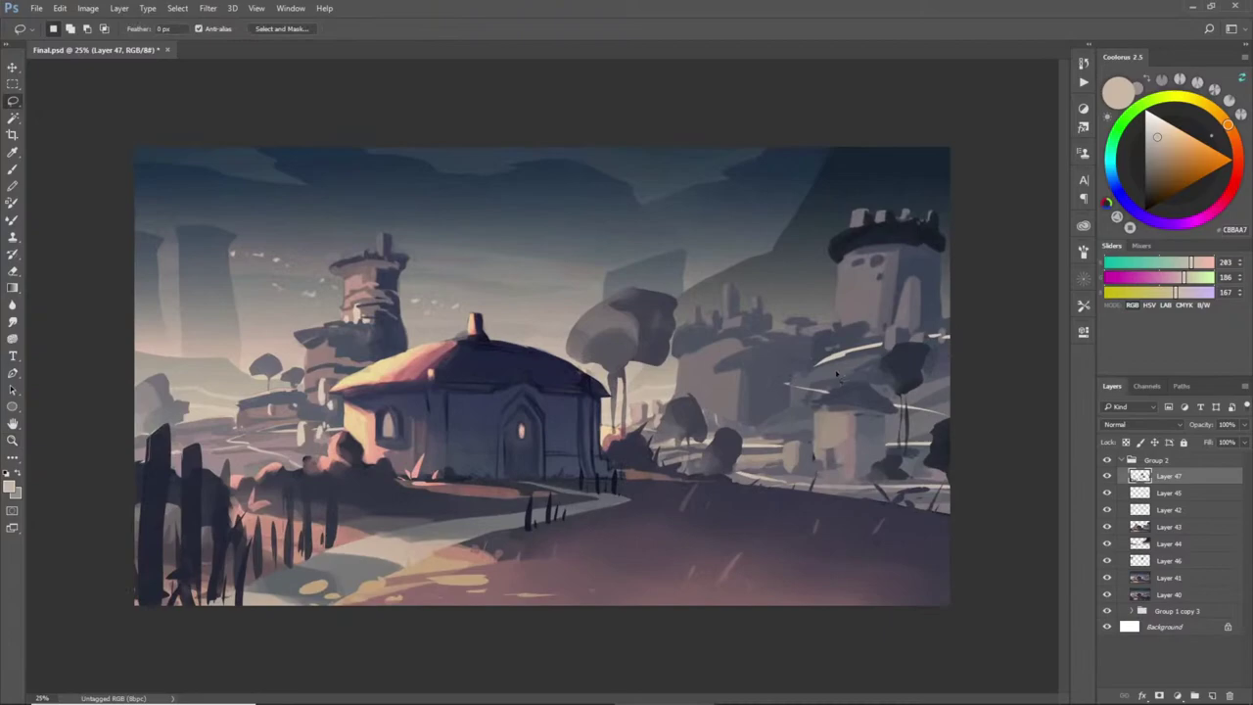
pyautogui.moveTo(795, 447)
pyautogui.mouseDown()
pyautogui.moveTo(783, 448)
pyautogui.moveTo(800, 443)
pyautogui.moveTo(792, 470)
pyautogui.mouseUp()
pyautogui.press('b')
pyautogui.keyDown('alt'); pyautogui.click(812, 457); pyautogui.keyUp('alt')
pyautogui.hotkey('alt', 'BackSpace')
pyautogui.hotkey('ctrl', 'd')
# - Lasso the lit side of the same small block, fill it with sampled #A79588, and deselect
pyautogui.press('l')
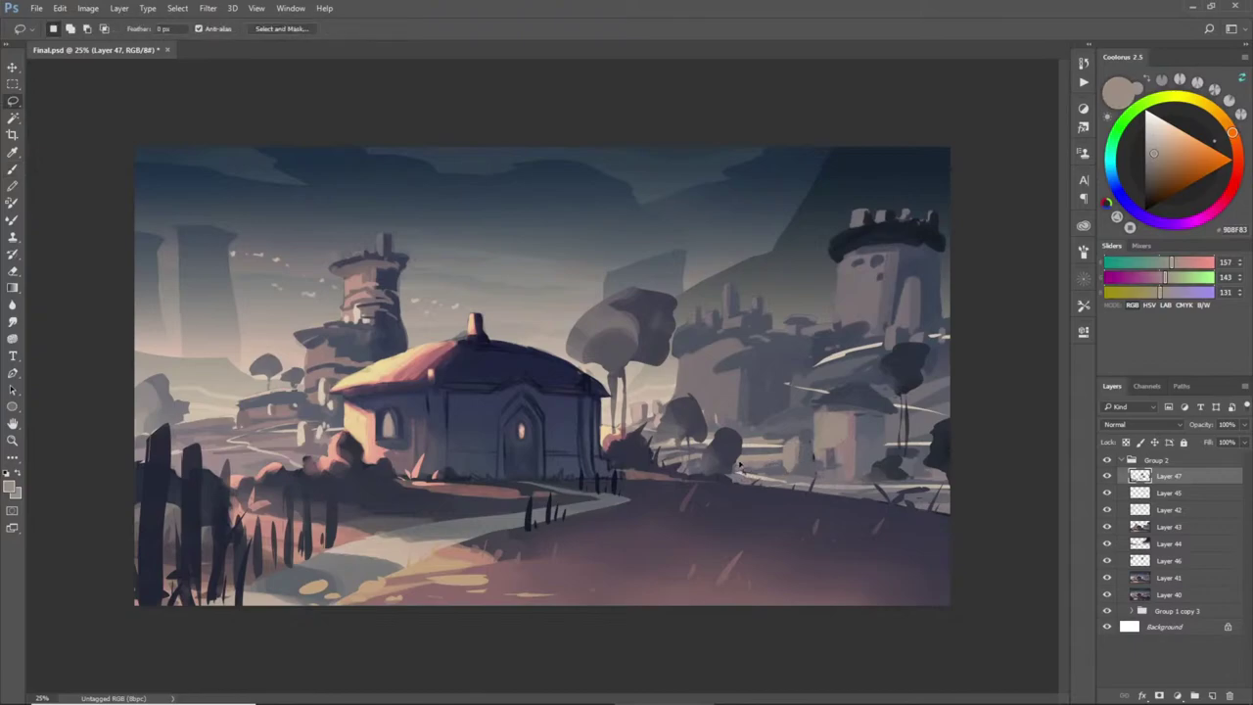
pyautogui.moveTo(784, 466); pyautogui.dragTo(782, 456)
pyautogui.press('b')
pyautogui.keyDown('alt'); pyautogui.click(766, 460); pyautogui.keyUp('alt')
pyautogui.hotkey('alt', 'BackSpace')
pyautogui.hotkey('ctrl', 'd')
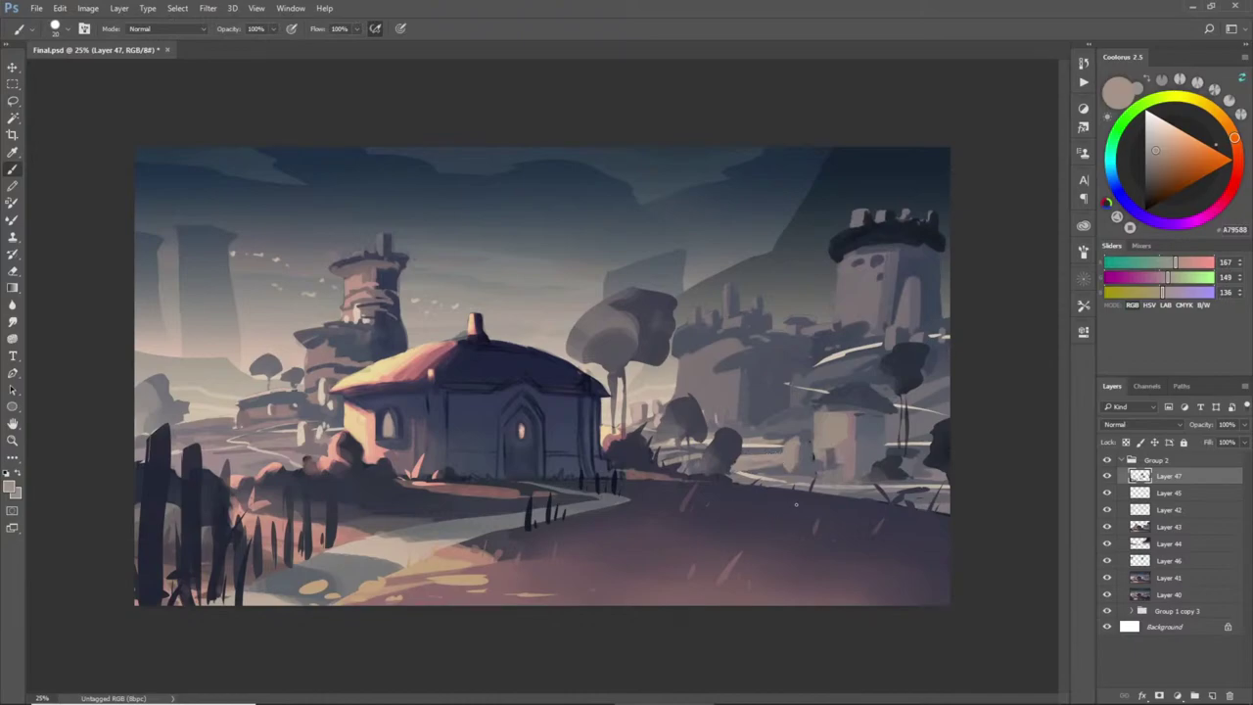
# - Lasso a thin ground strip in front of the small right-hand tower, paint it with sampled greys including #61616B, and deselect
pyautogui.press('l')
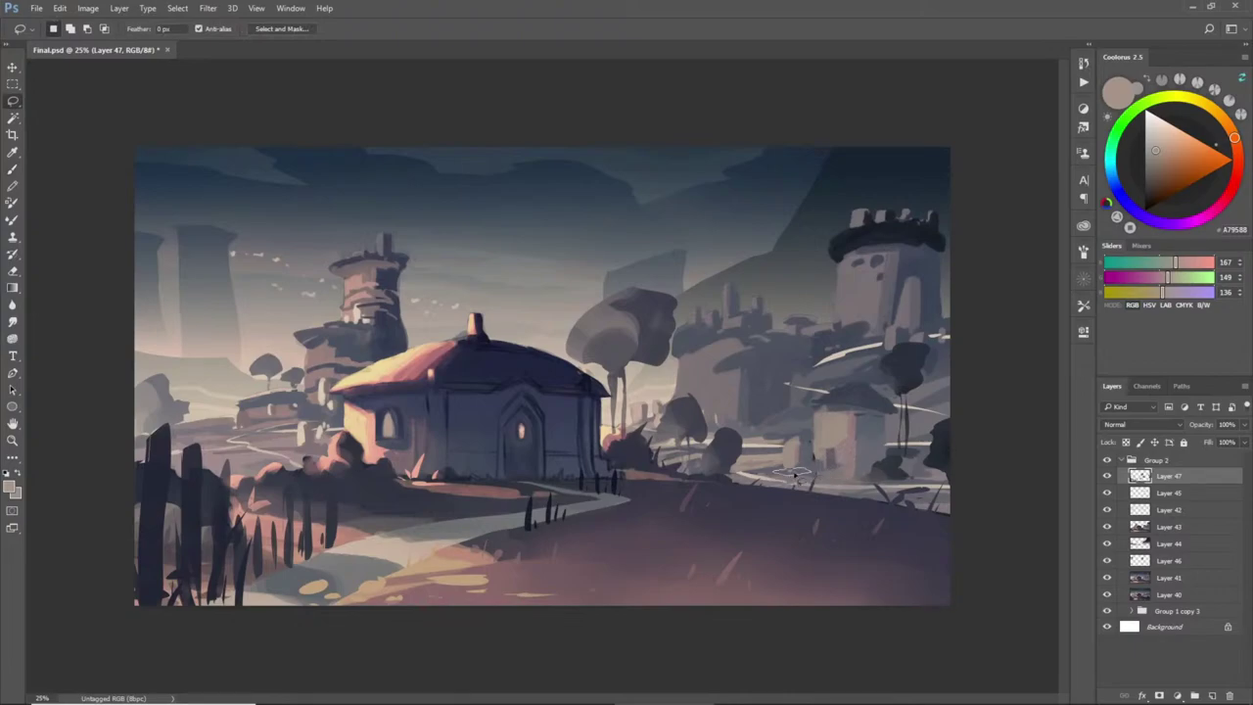
pyautogui.press('b')
pyautogui.keyDown('alt'); pyautogui.click(793, 473); pyautogui.keyUp('alt')
pyautogui.press('l')
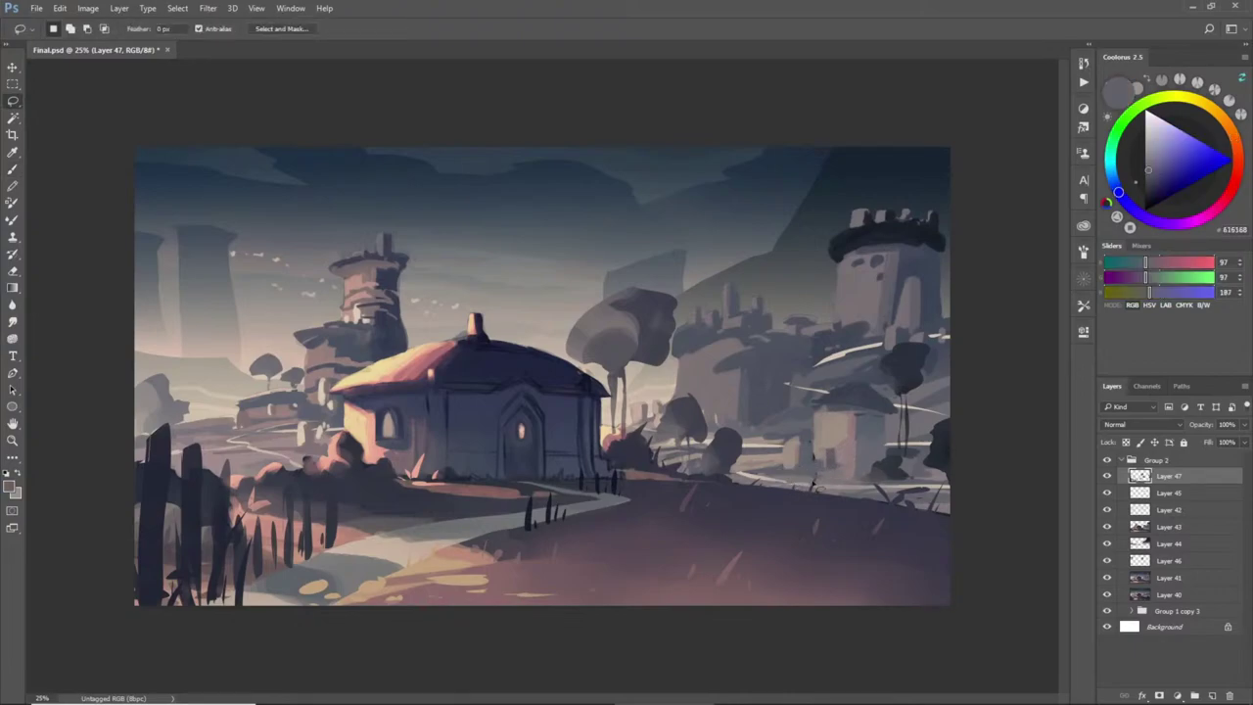
pyautogui.press('b')
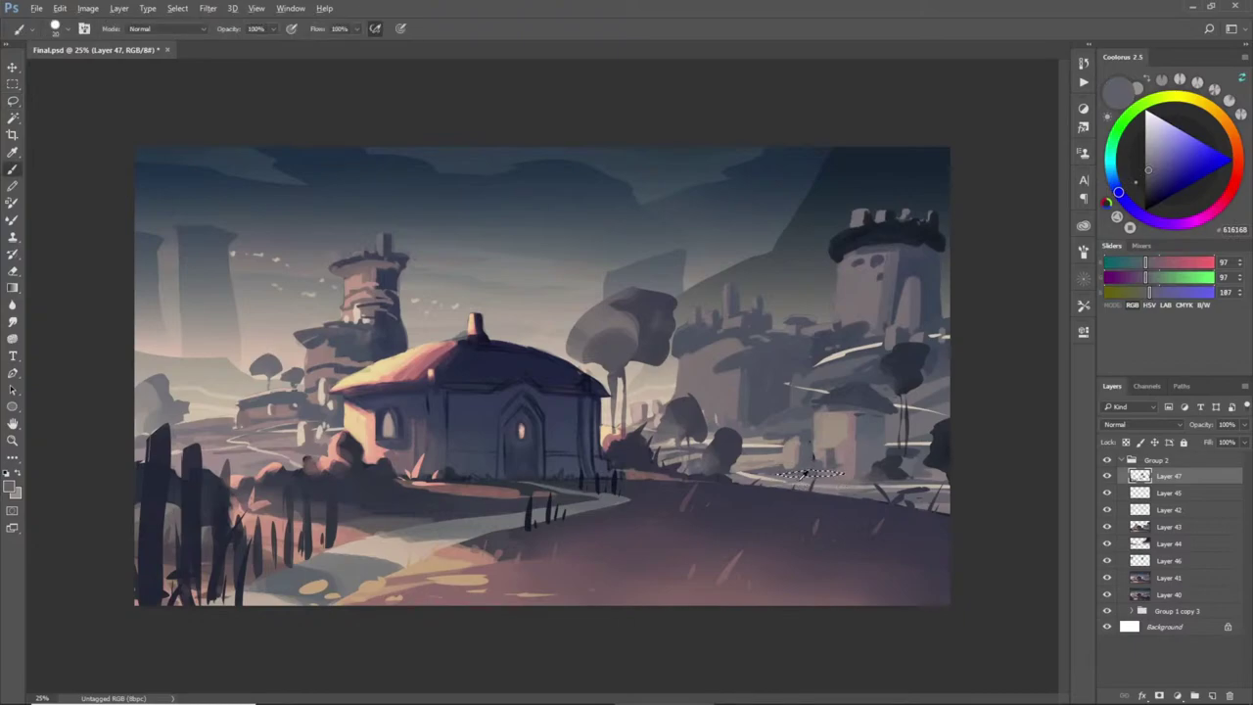
pyautogui.keyDown('alt'); pyautogui.click(800, 482); pyautogui.keyUp('alt')
pyautogui.hotkey('ctrl', 'd')
# - Lasso and paint another ground patch below the small tower with sampled greys, deselect, and add stone marks to the castle tower with sampled grey
pyautogui.press('l')
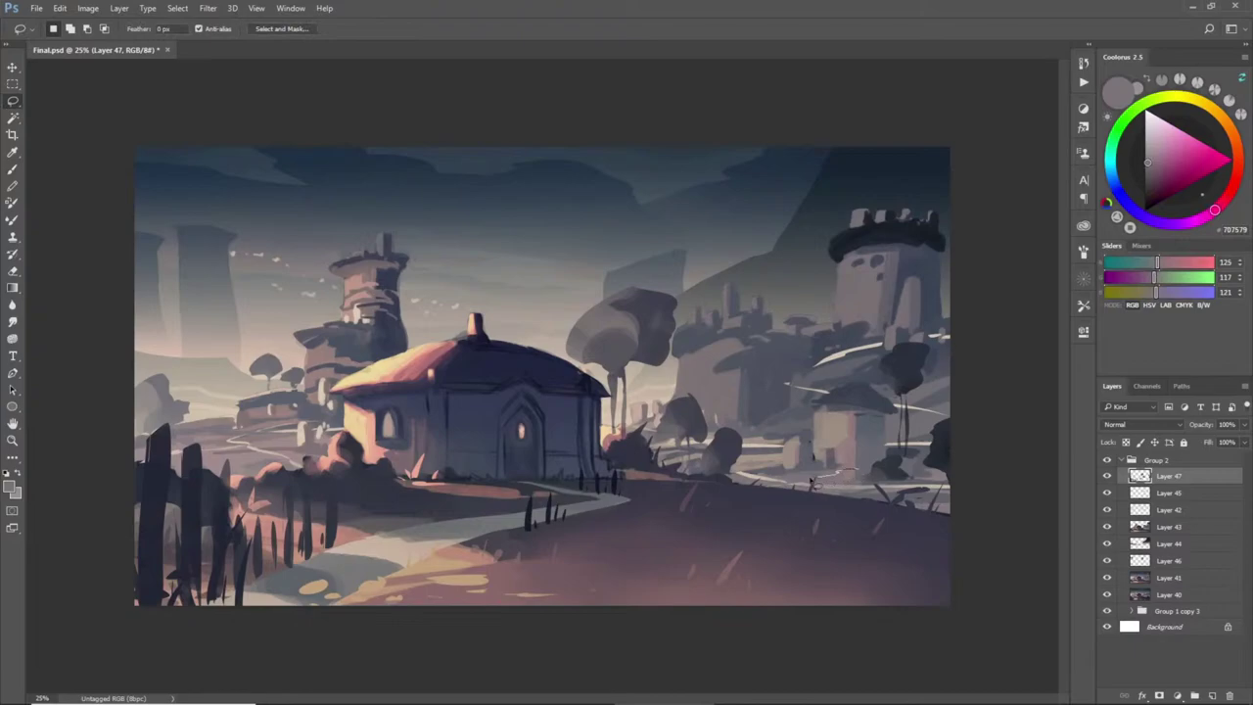
pyautogui.moveTo(847, 481)
pyautogui.mouseDown()
pyautogui.moveTo(859, 472)
pyautogui.moveTo(804, 479)
pyautogui.mouseUp()
pyautogui.press('b')
pyautogui.keyDown('alt'); pyautogui.click(850, 483); pyautogui.keyUp('alt')
pyautogui.keyDown('alt'); pyautogui.click(866, 474); pyautogui.keyUp('alt')
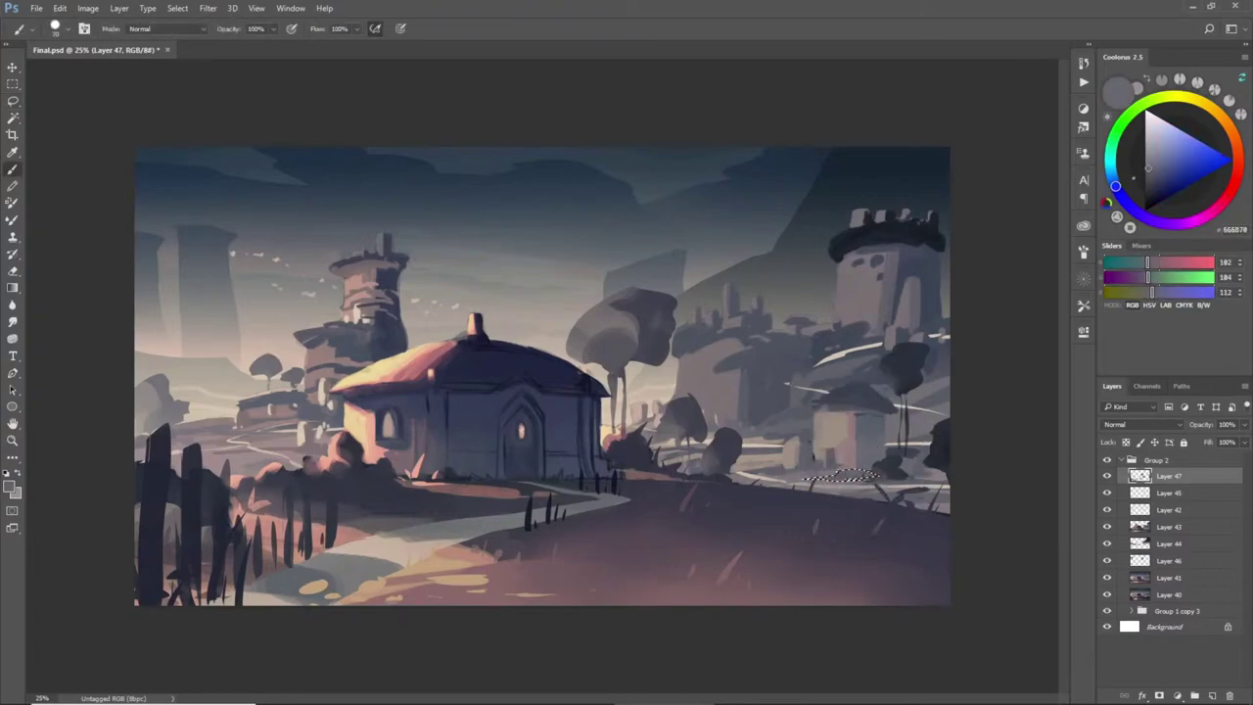
pyautogui.keyDown('alt'); pyautogui.click(861, 474); pyautogui.keyUp('alt')
pyautogui.hotkey('ctrl', 'd')
pyautogui.keyDown('alt'); pyautogui.click(900, 268); pyautogui.keyUp('alt')
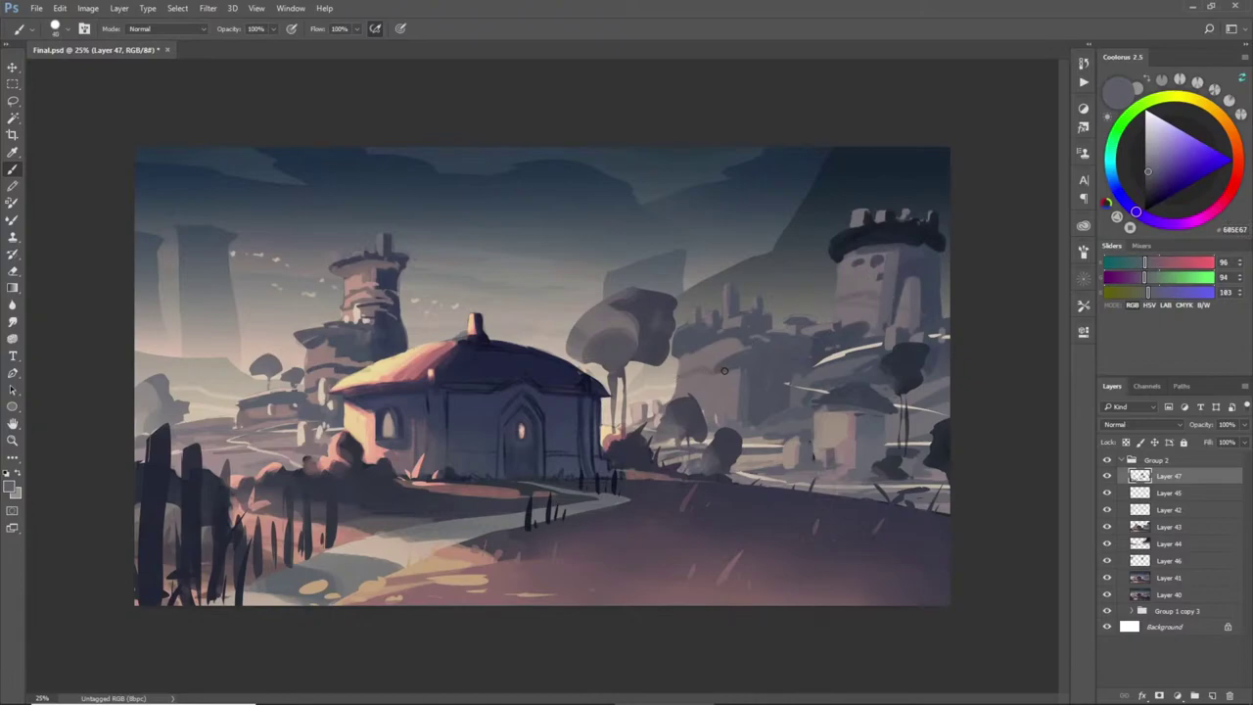
# - Merge Layer 47 through Layer 41, toggle the merged layer's visibility to compare before and after, and undo the merge
pyautogui.keyDown('shift'); pyautogui.click(1163, 578); pyautogui.keyUp('shift')
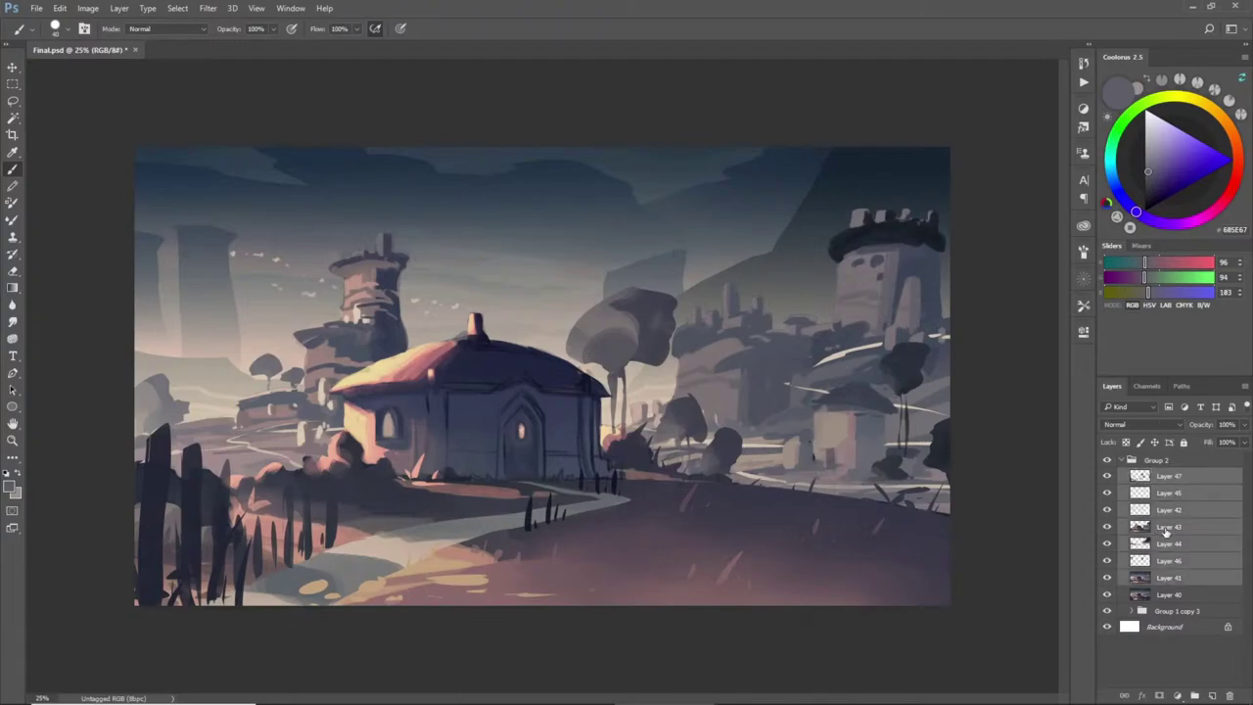
pyautogui.hotkey('ctrl', 'e')
pyautogui.click(1109, 476)
pyautogui.click(1108, 477)
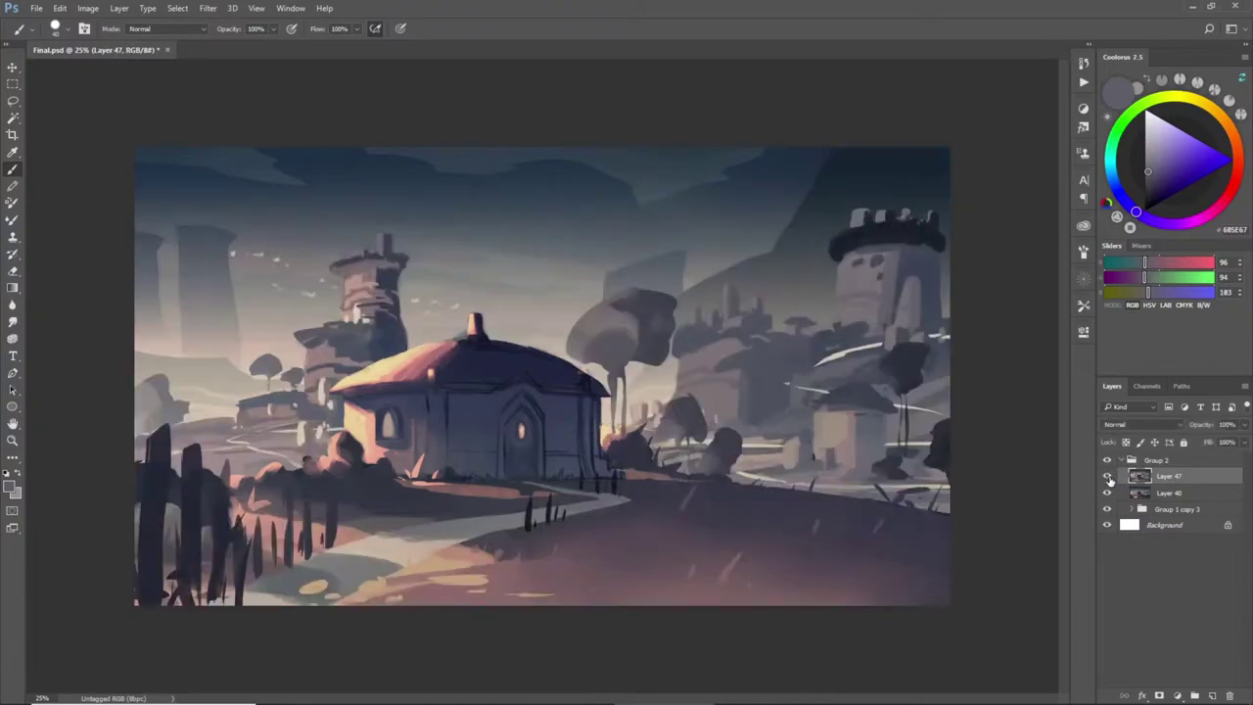
pyautogui.click(1109, 477)
pyautogui.click(1109, 478)
pyautogui.hotkey('ctrl', 'z')
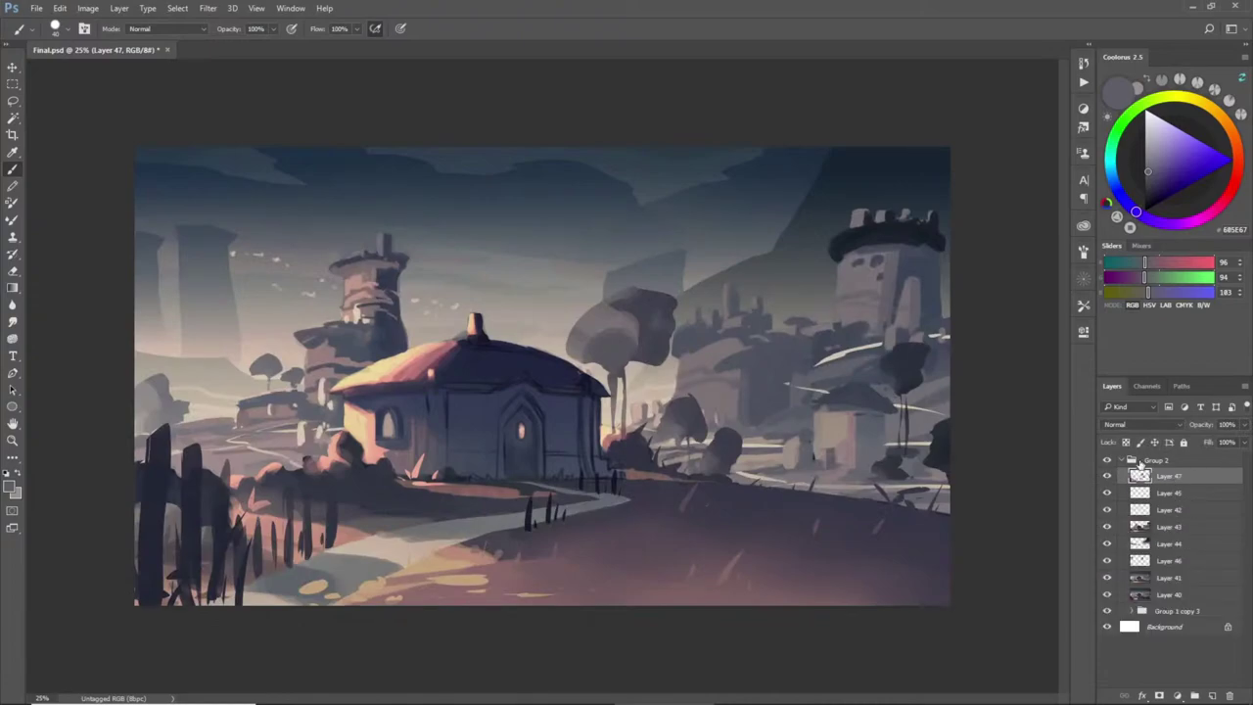
# - Create a new layer above Layer 47 and set its blend mode to Color
pyautogui.hotkey('ctrl', 'shift', 'n')
pyautogui.press('Return')
pyautogui.doubleClick(1196, 476)
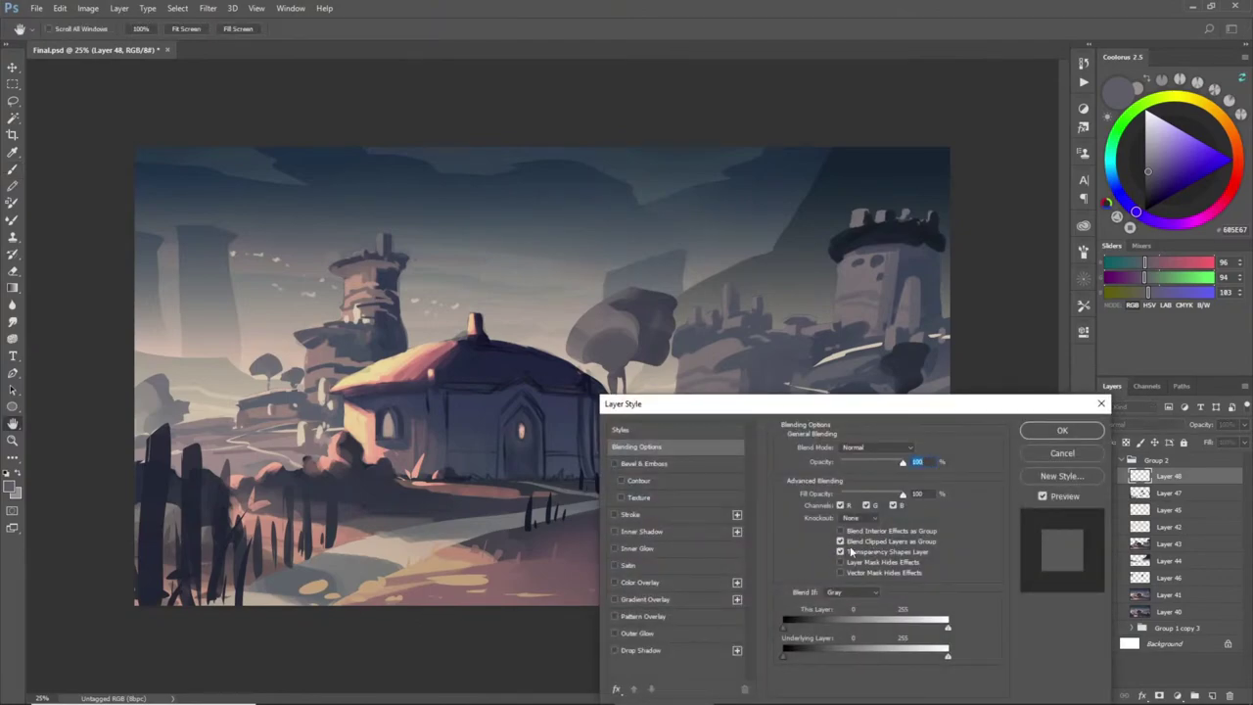
pyautogui.click(1062, 430)
pyautogui.click(1141, 424)
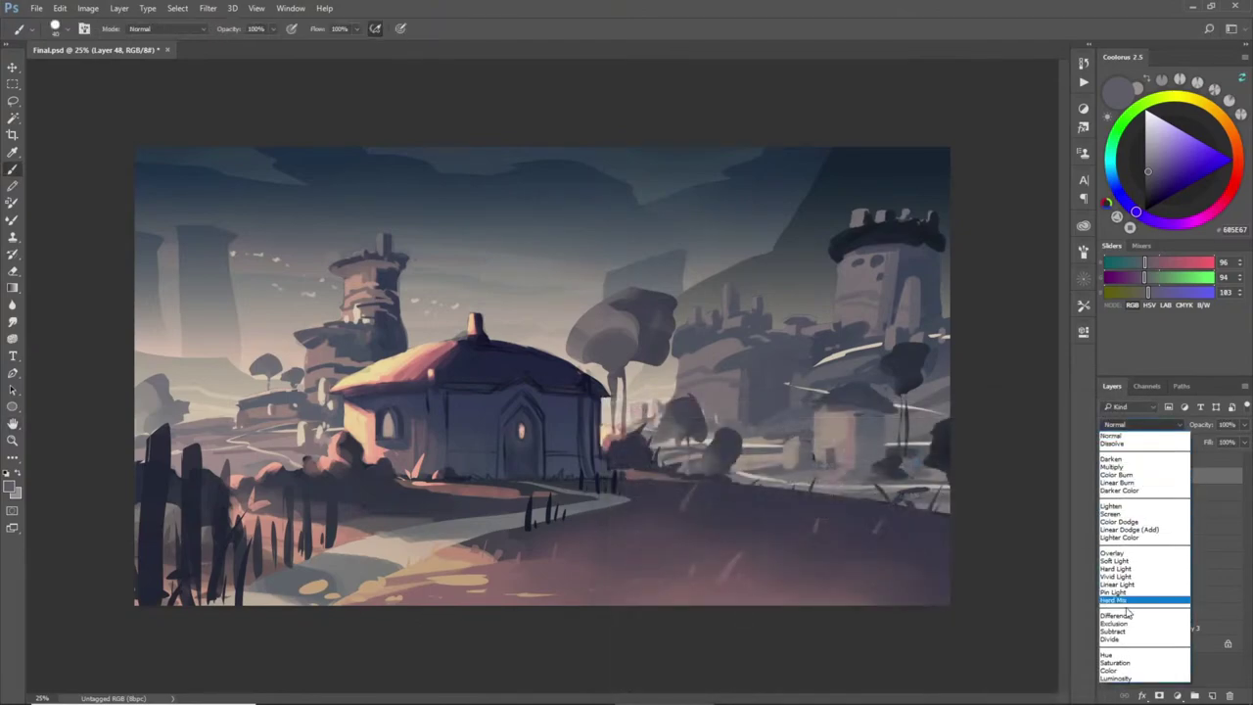
pyautogui.click(1116, 671)
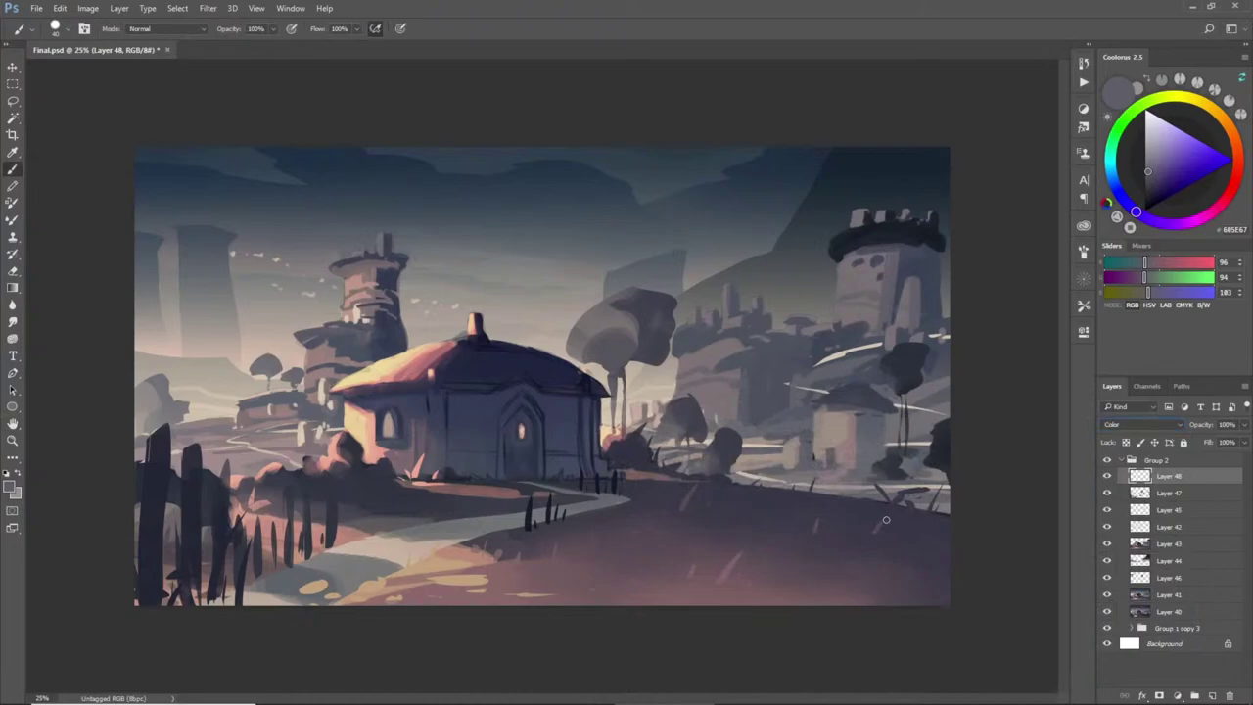
# - Load Layer 47's pixels as a selection, tint the trees and bushes with green #37923A on the Color layer, and deselect
pyautogui.moveTo(1119, 150); pyautogui.dragTo(1118, 127)
pyautogui.click(1176, 170)
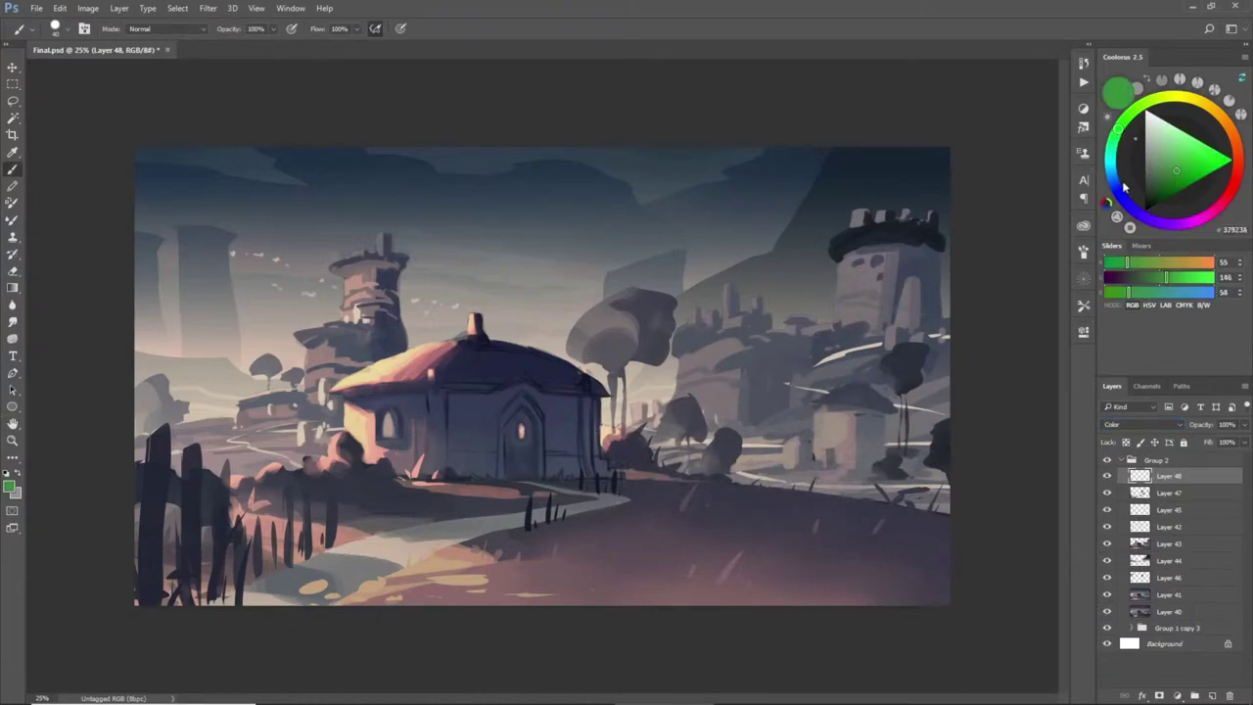
pyautogui.keyDown('ctrl'); pyautogui.click(1140, 495); pyautogui.keyUp('ctrl')
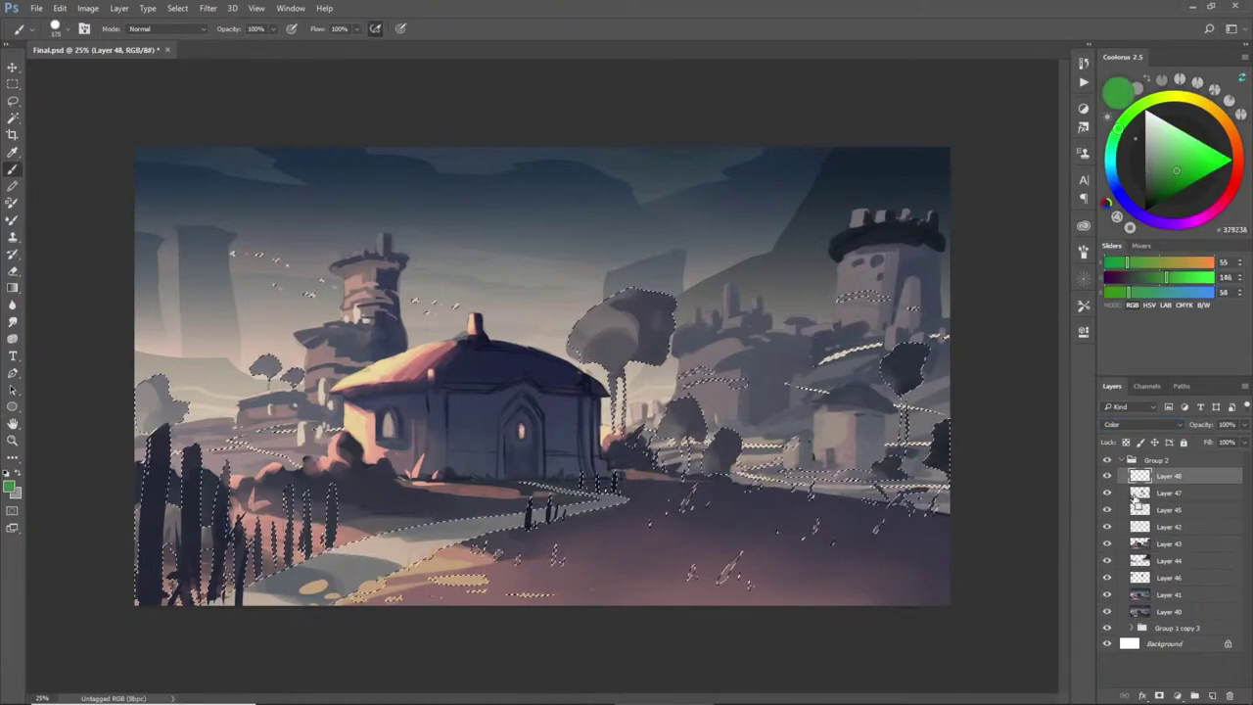
pyautogui.moveTo(604, 320)
pyautogui.mouseDown()
pyautogui.moveTo(644, 277)
pyautogui.moveTo(634, 365)
pyautogui.mouseUp()
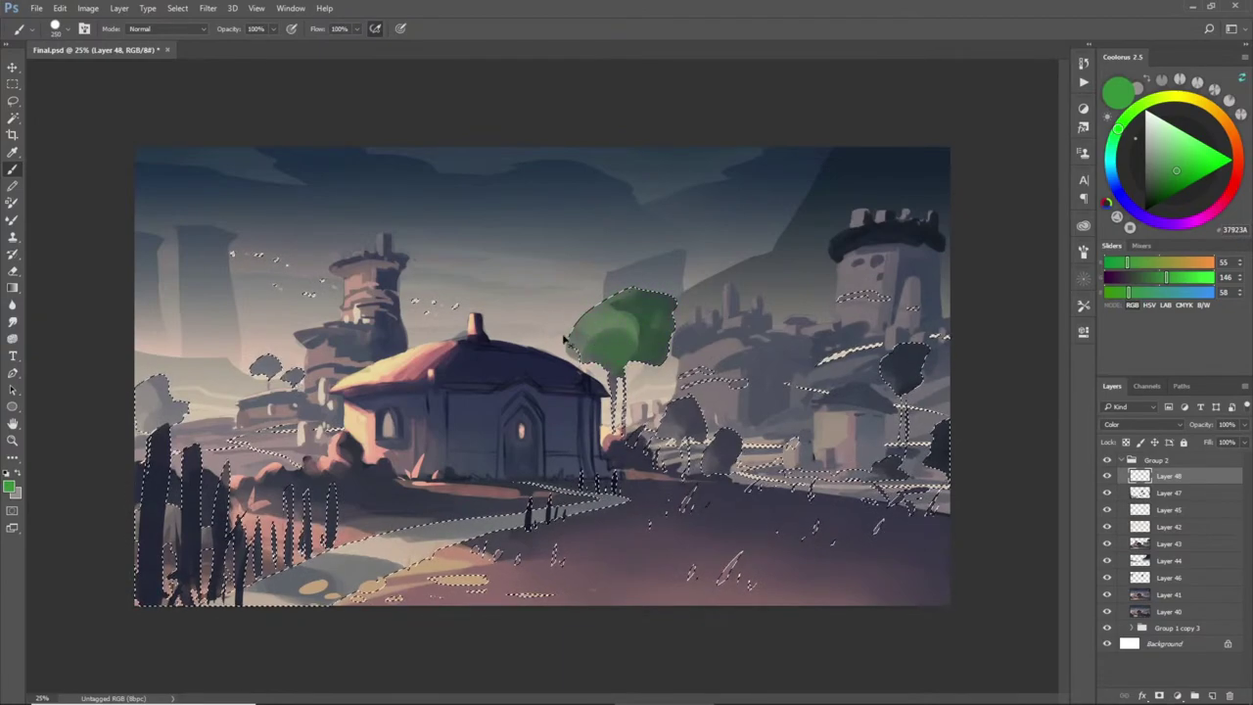
pyautogui.moveTo(672, 396)
pyautogui.mouseDown()
pyautogui.moveTo(704, 406)
pyautogui.moveTo(691, 459)
pyautogui.moveTo(621, 438)
pyautogui.mouseUp()
pyautogui.moveTo(912, 354)
pyautogui.mouseDown()
pyautogui.moveTo(886, 364)
pyautogui.moveTo(938, 425)
pyautogui.moveTo(916, 440)
pyautogui.moveTo(900, 376)
pyautogui.mouseUp()
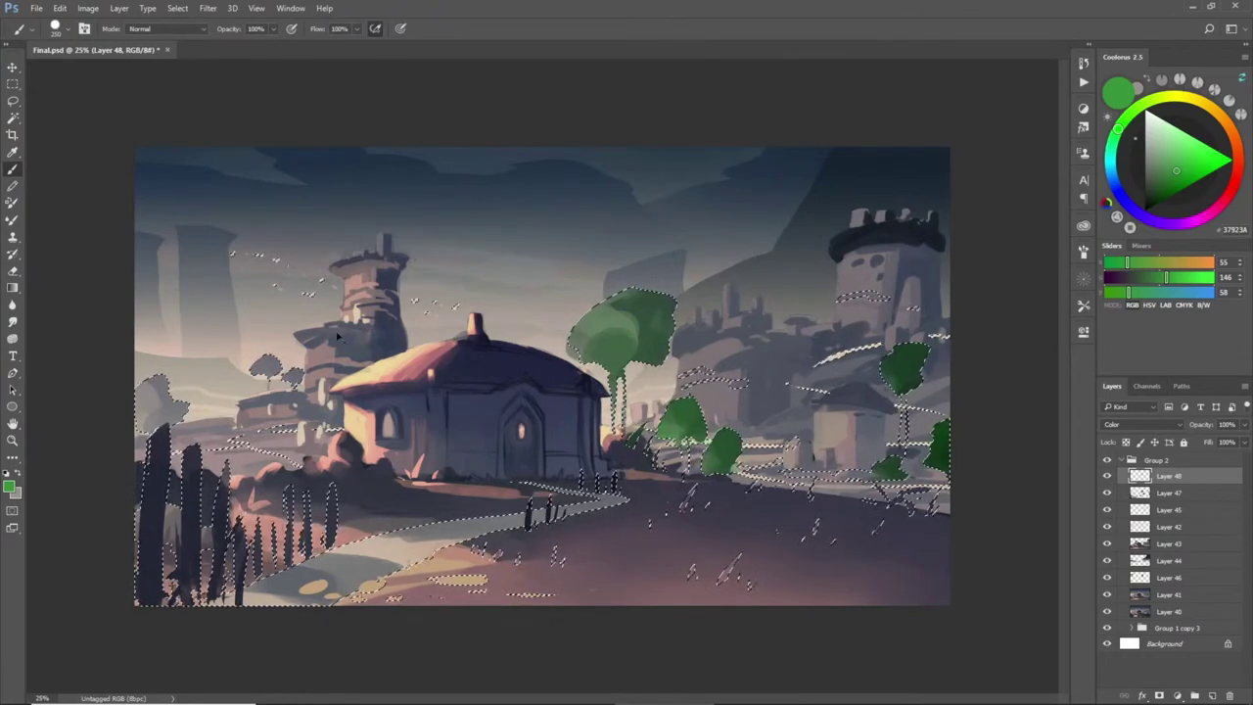
pyautogui.moveTo(239, 346); pyautogui.dragTo(258, 354)
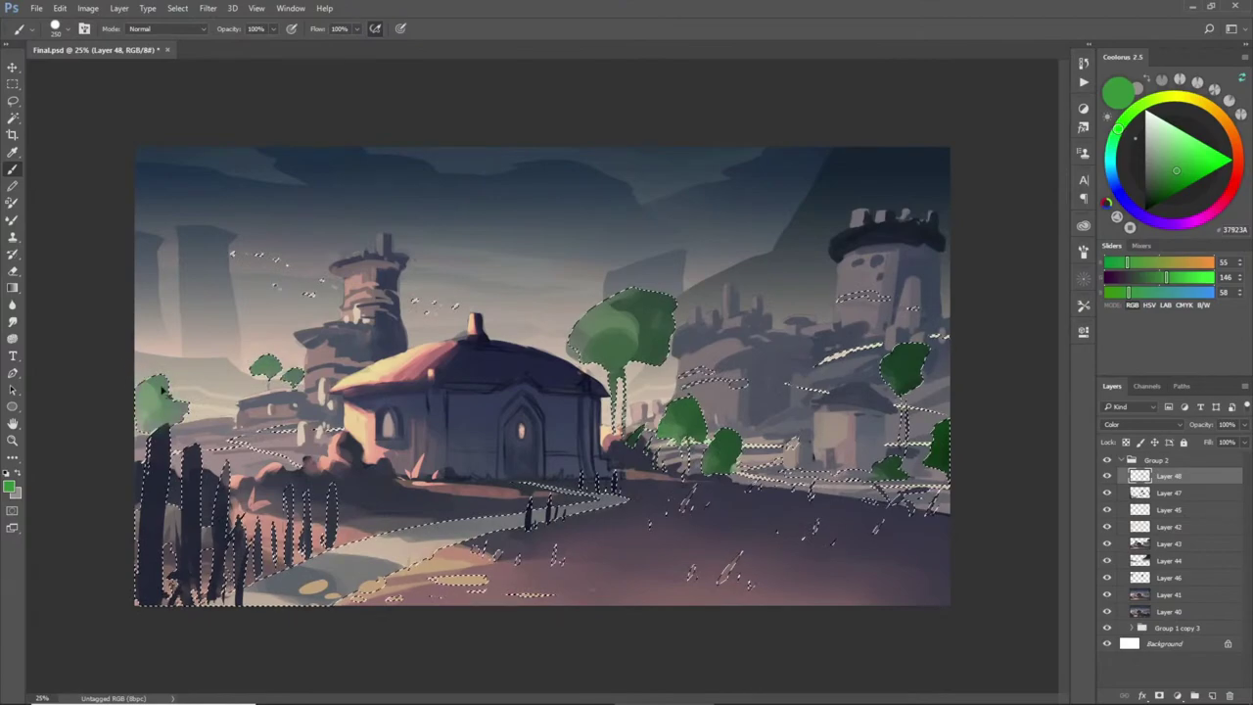
pyautogui.hotkey('ctrl', 'd')
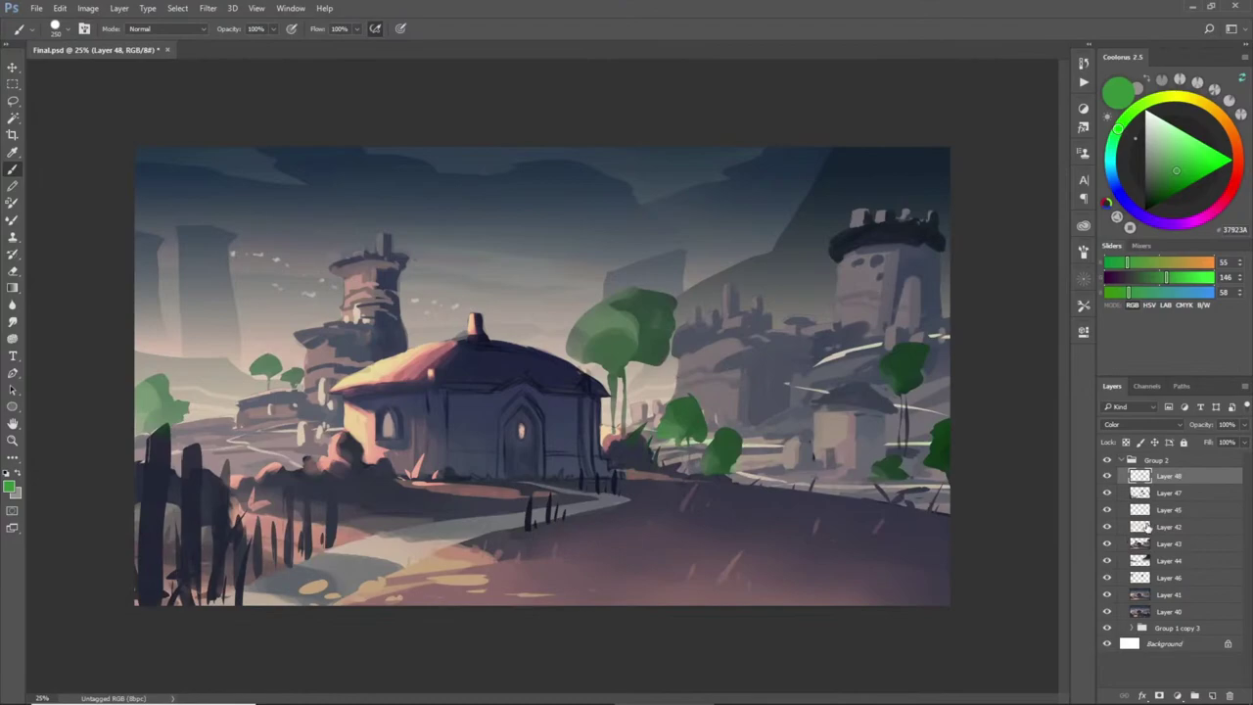
# - Load the land shapes as a selection and tint the right-hand cliff tops and the castle tower's crown green with a larger brush
pyautogui.press('l')
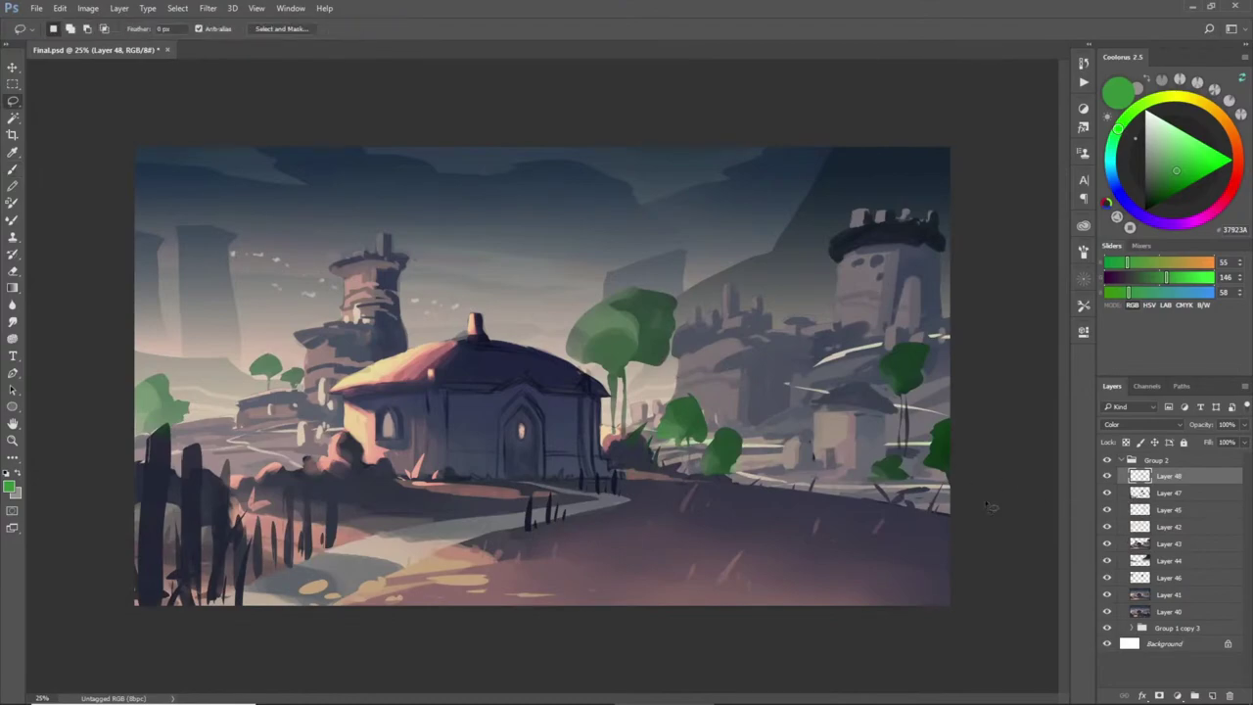
pyautogui.keyDown('ctrl'); pyautogui.click(1141, 545); pyautogui.keyUp('ctrl')
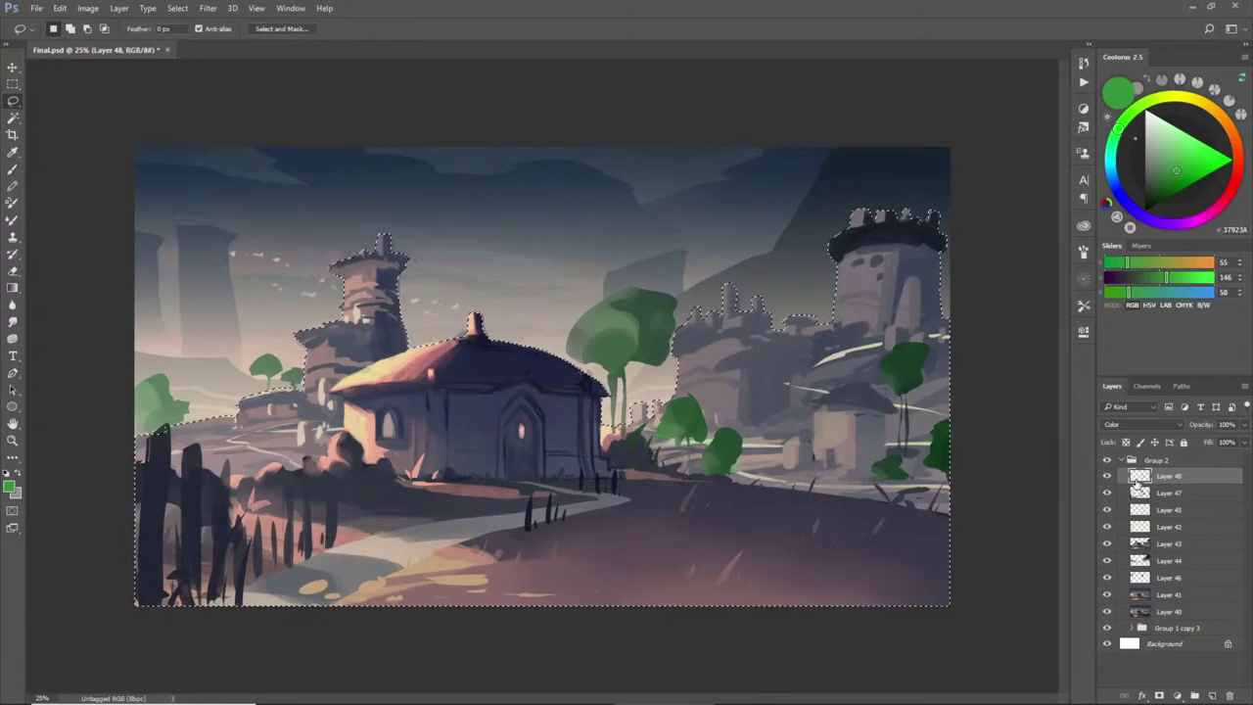
pyautogui.press('b')
pyautogui.moveTo(686, 337)
pyautogui.mouseDown()
pyautogui.moveTo(763, 316)
pyautogui.moveTo(746, 335)
pyautogui.moveTo(771, 351)
pyautogui.moveTo(727, 365)
pyautogui.moveTo(777, 341)
pyautogui.moveTo(798, 344)
pyautogui.moveTo(783, 360)
pyautogui.moveTo(823, 344)
pyautogui.moveTo(801, 362)
pyautogui.moveTo(858, 343)
pyautogui.mouseUp()
pyautogui.press(']')
pyautogui.press(']')
pyautogui.press(']')
pyautogui.press(']')
pyautogui.press(']')
pyautogui.moveTo(839, 236); pyautogui.dragTo(848, 238)
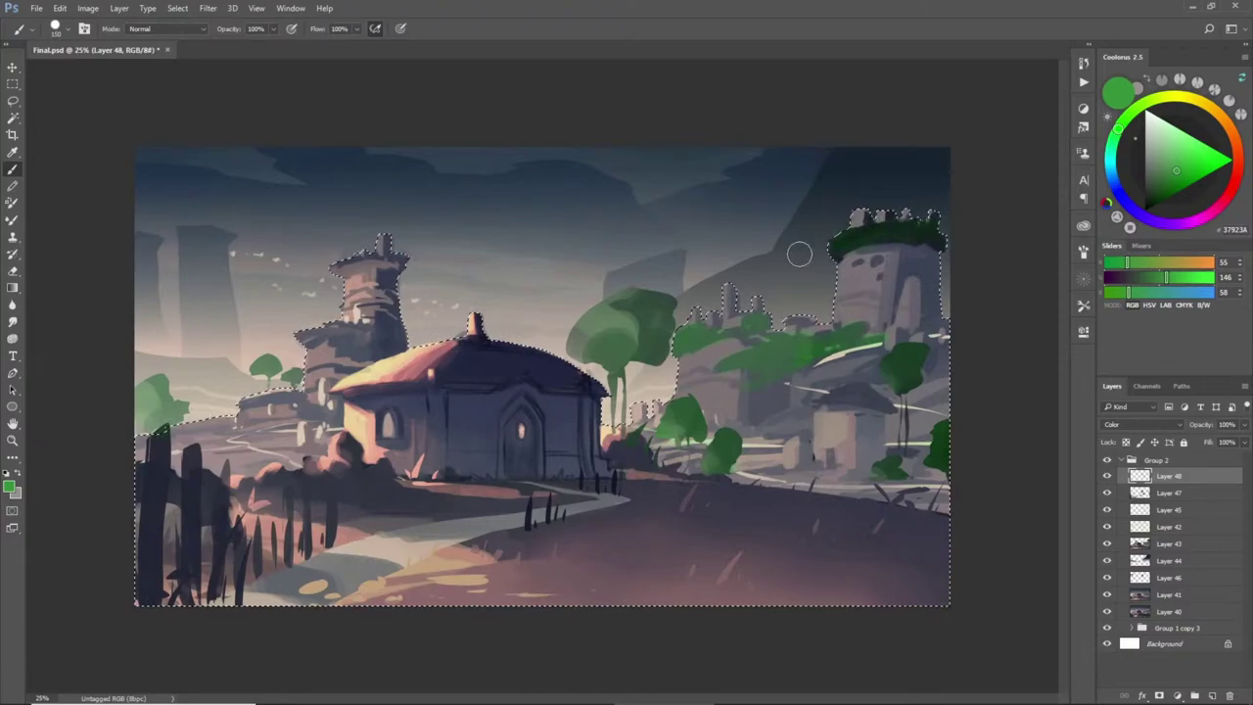
# - Tint the left tower's ledges, distant fields, bushes around the hut and foreground meadow green, using smaller brush sizes for the details
pyautogui.press('[')
pyautogui.press('[')
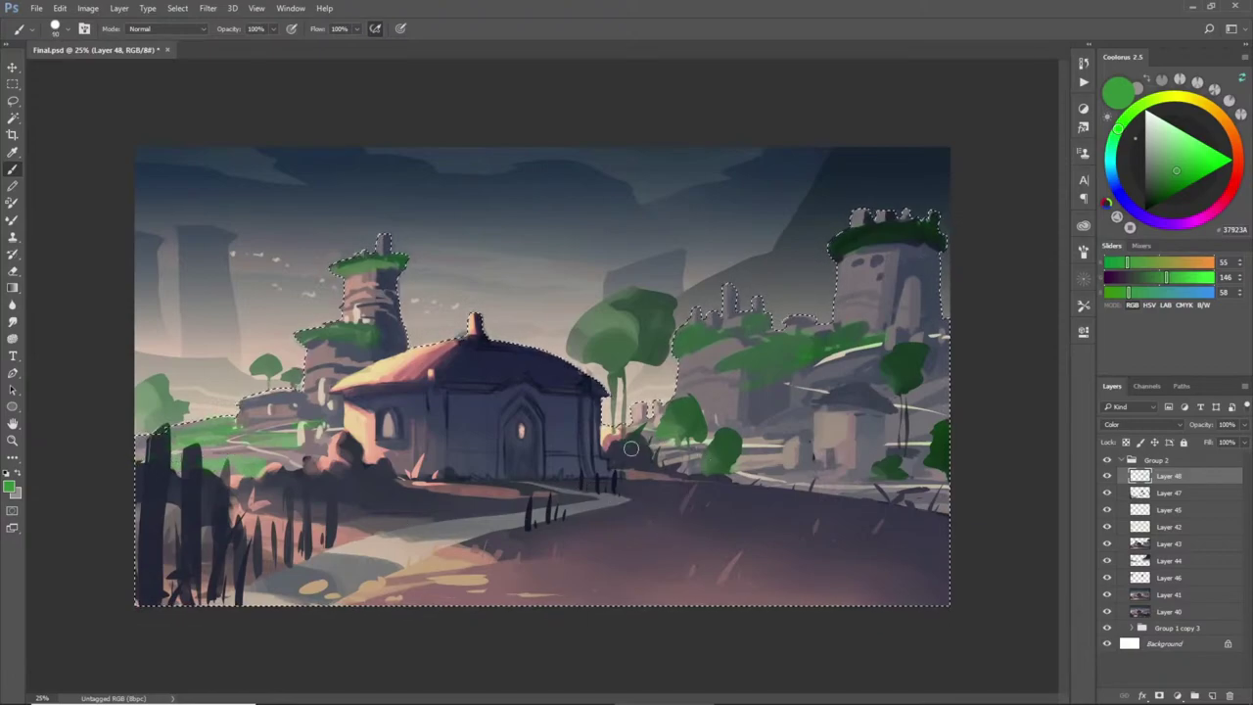
pyautogui.press('[')
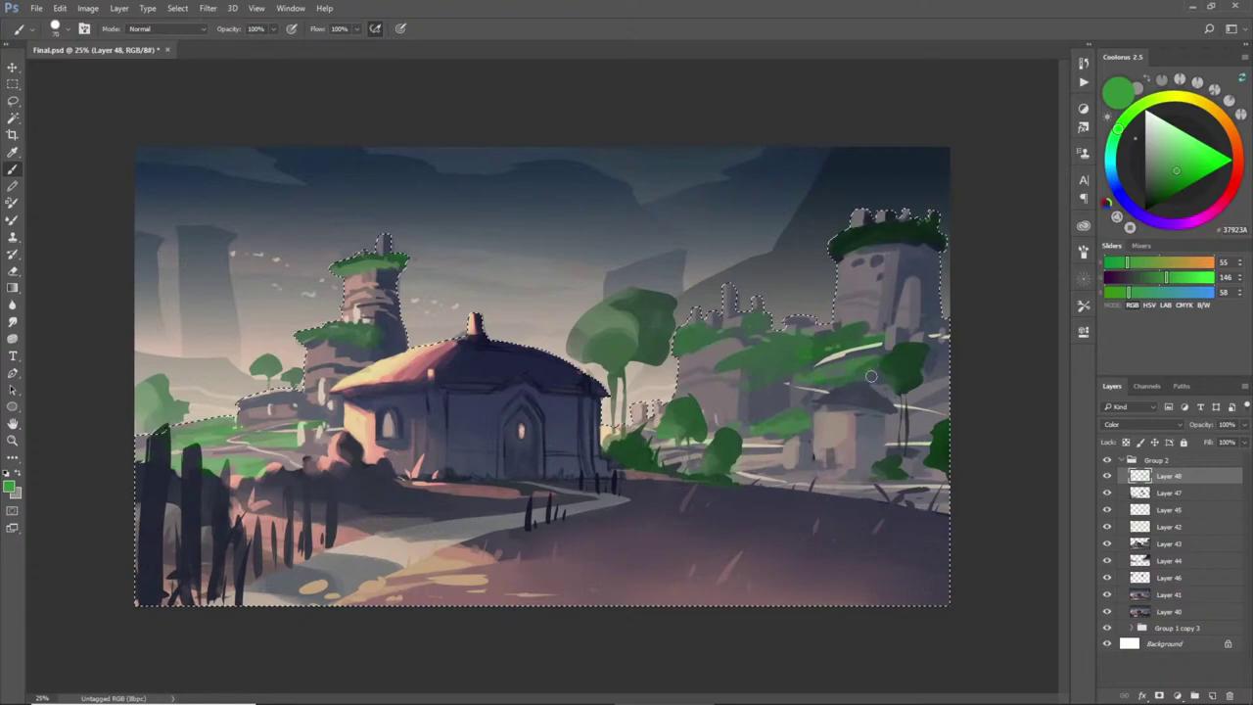
pyautogui.press('[')
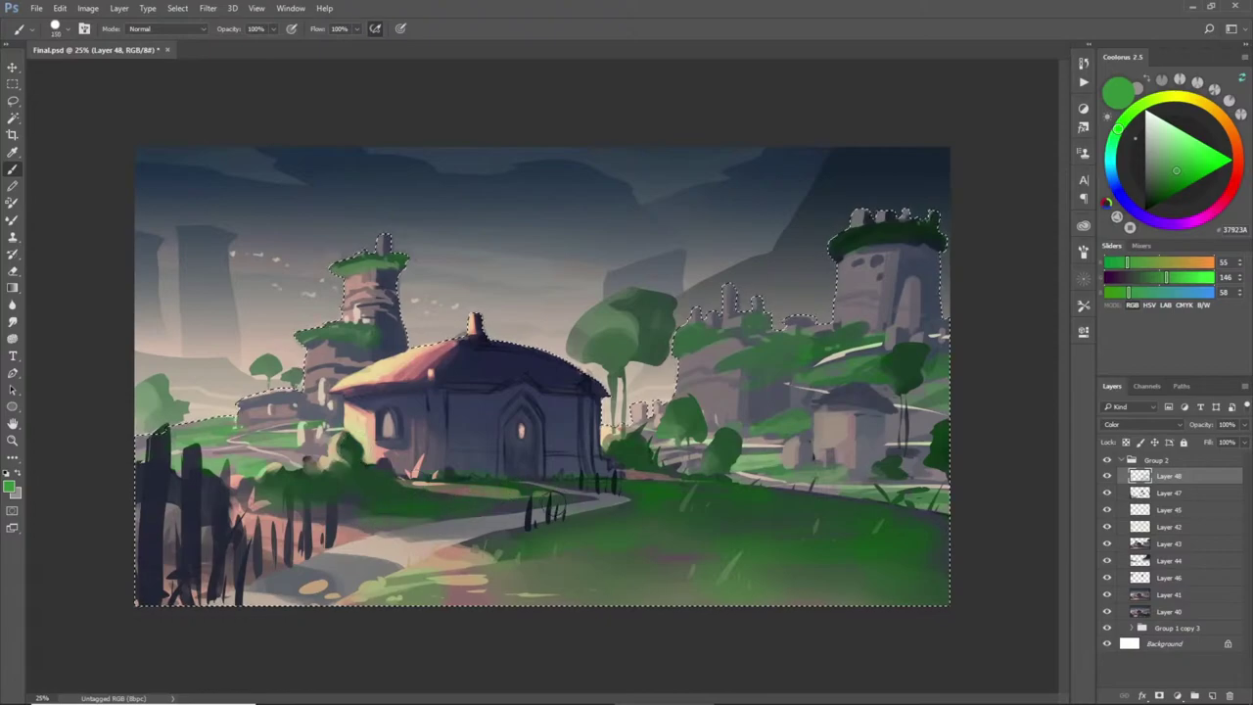
# - Erase the green spill from the hut's front wall with a smaller eraser, and brush green over the fence posts and foreground grass
pyautogui.press('e')
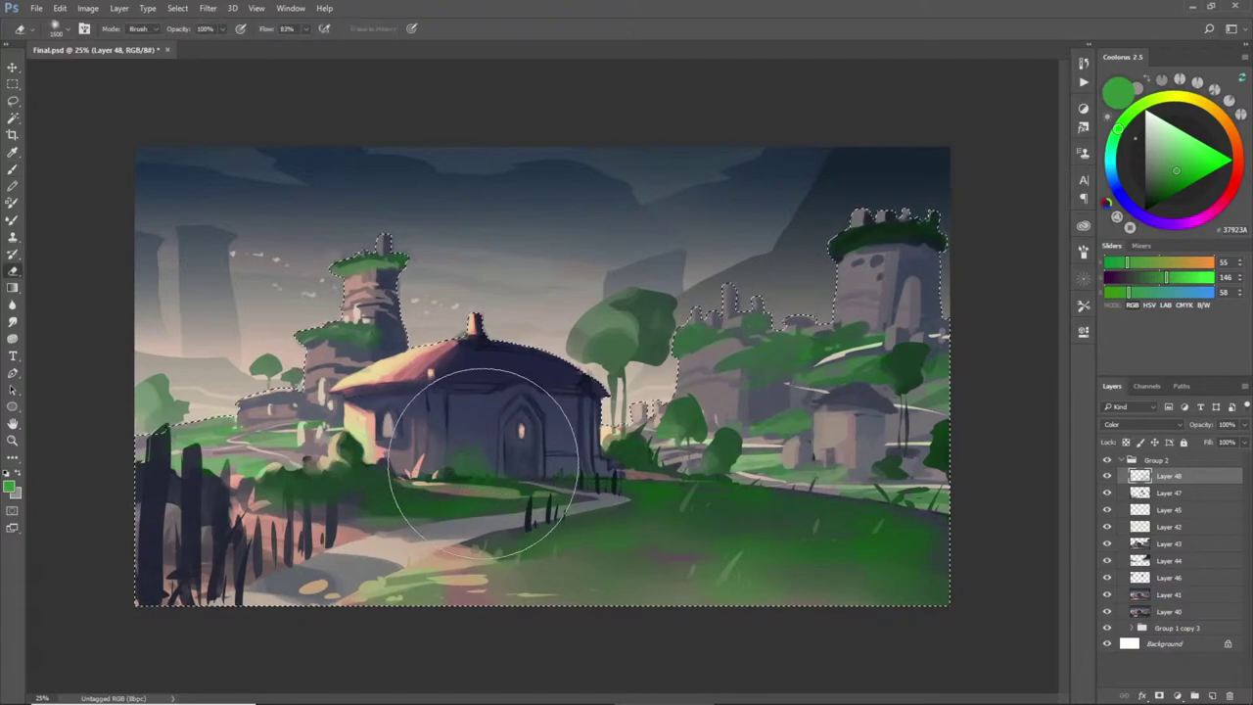
pyautogui.press('[')
pyautogui.press('[')
pyautogui.press('[')
pyautogui.press('[')
pyautogui.press('[')
pyautogui.press('[')
pyautogui.press('[')
pyautogui.press('b')
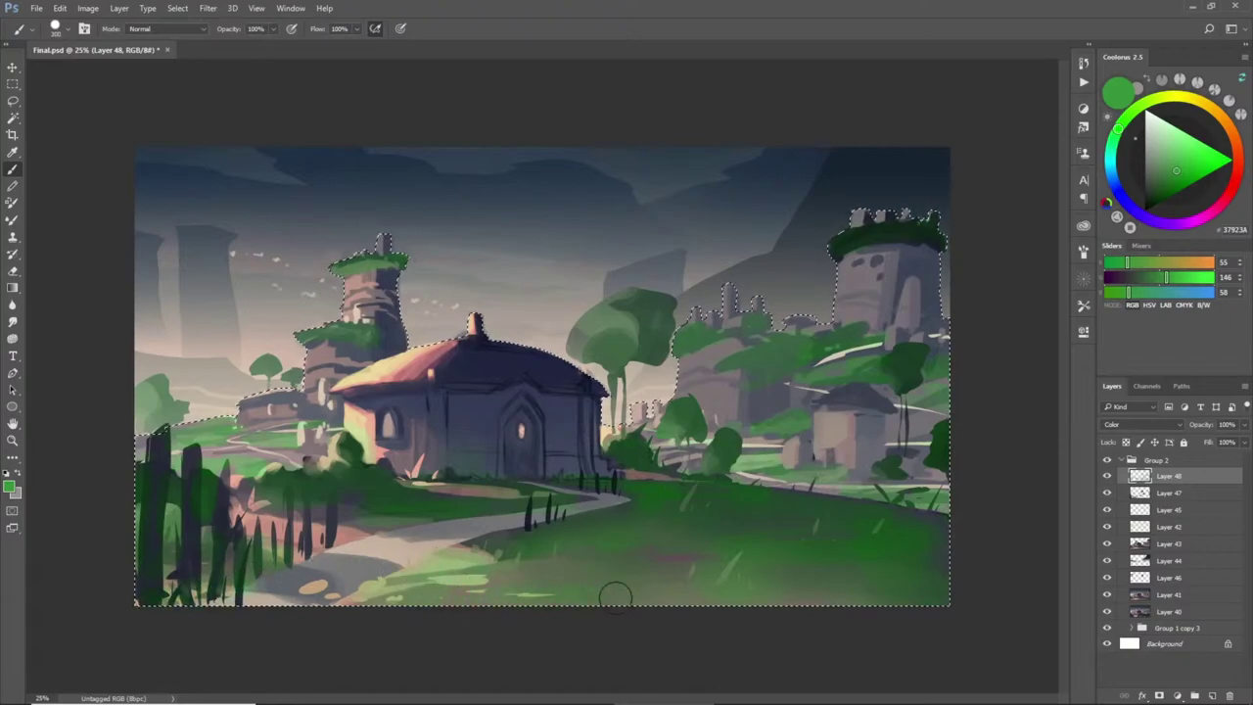
# - Soften the green tint across the right side of the foreground meadow with the eraser, and deselect
pyautogui.press('e')
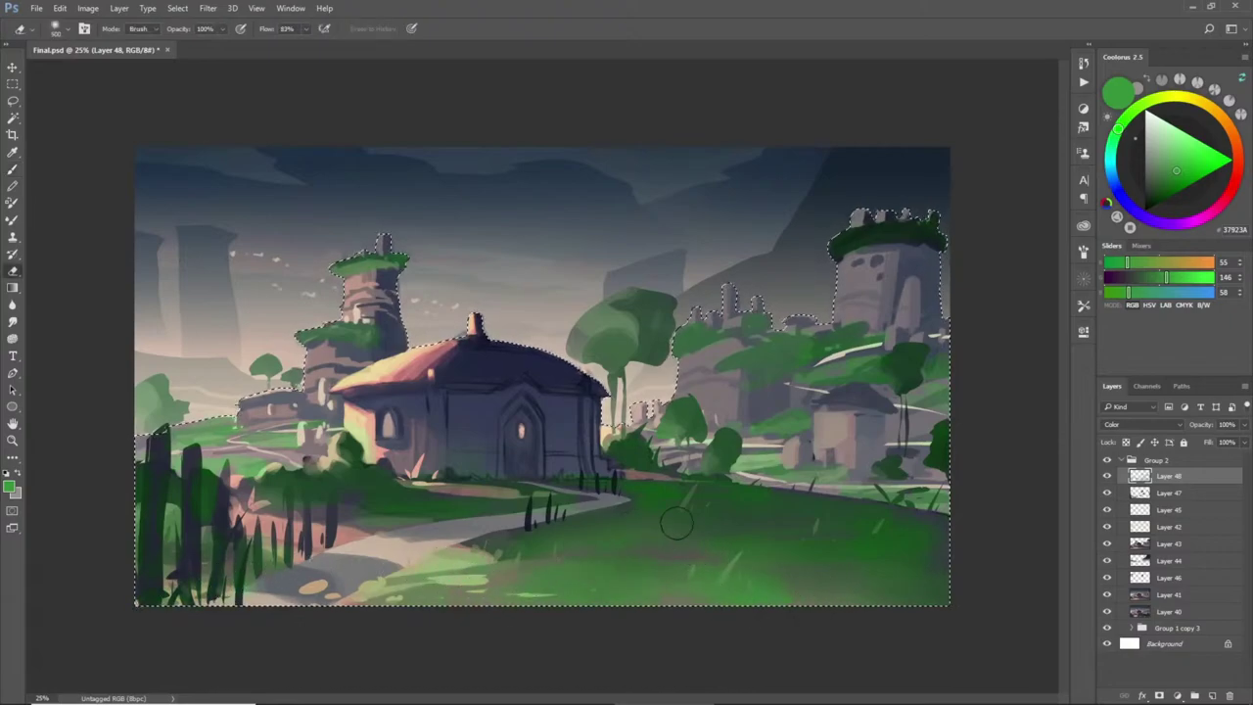
pyautogui.moveTo(911, 568)
pyautogui.mouseDown()
pyautogui.moveTo(688, 468)
pyautogui.moveTo(881, 509)
pyautogui.moveTo(786, 509)
pyautogui.moveTo(954, 539)
pyautogui.mouseUp()
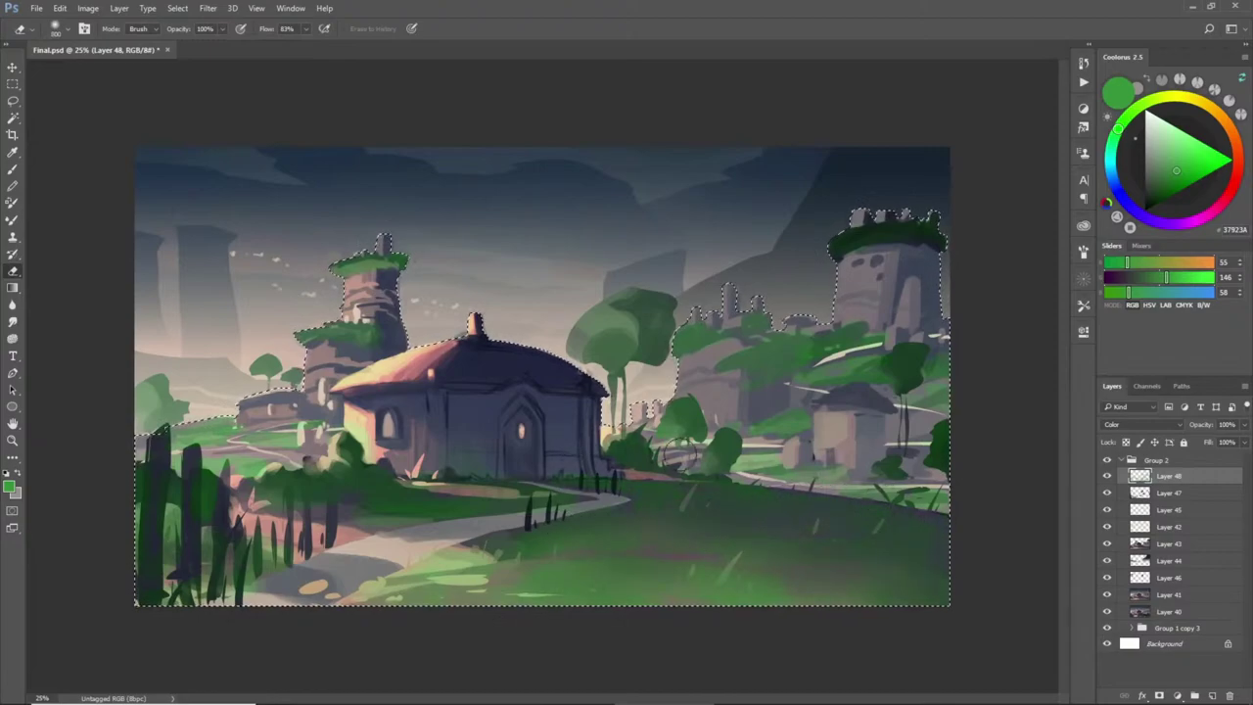
pyautogui.hotkey('ctrl', 'd')
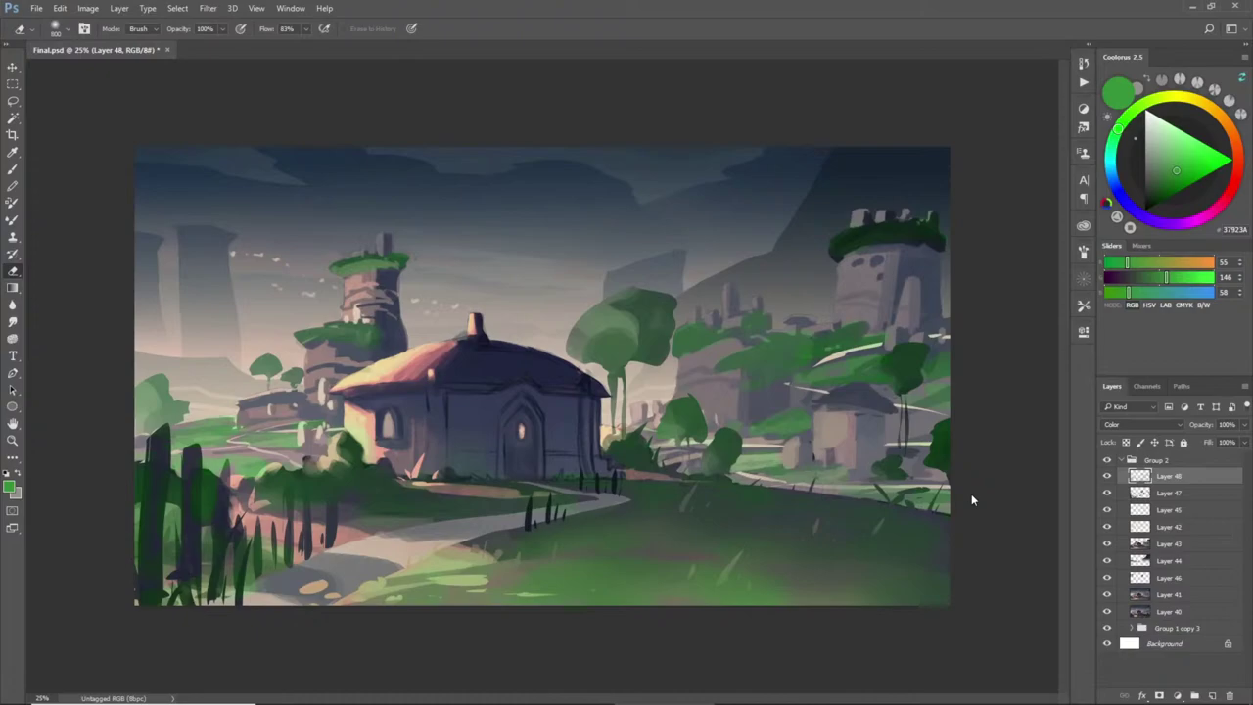
# - Load Layer 43's pixels as a selection and invert it to isolate the sky for the Gradient tool
pyautogui.keyDown('ctrl'); pyautogui.click(1140, 543); pyautogui.keyUp('ctrl')
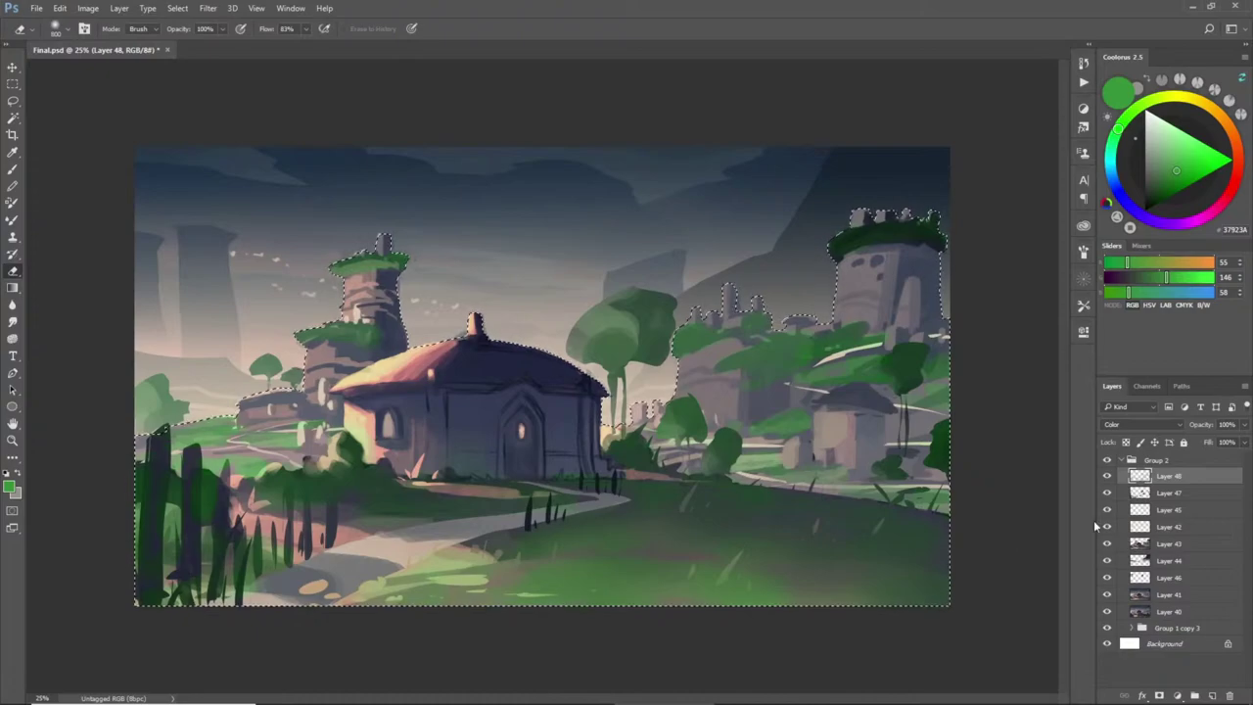
pyautogui.hotkey('ctrl', 'shift', 'i')
pyautogui.press('g')
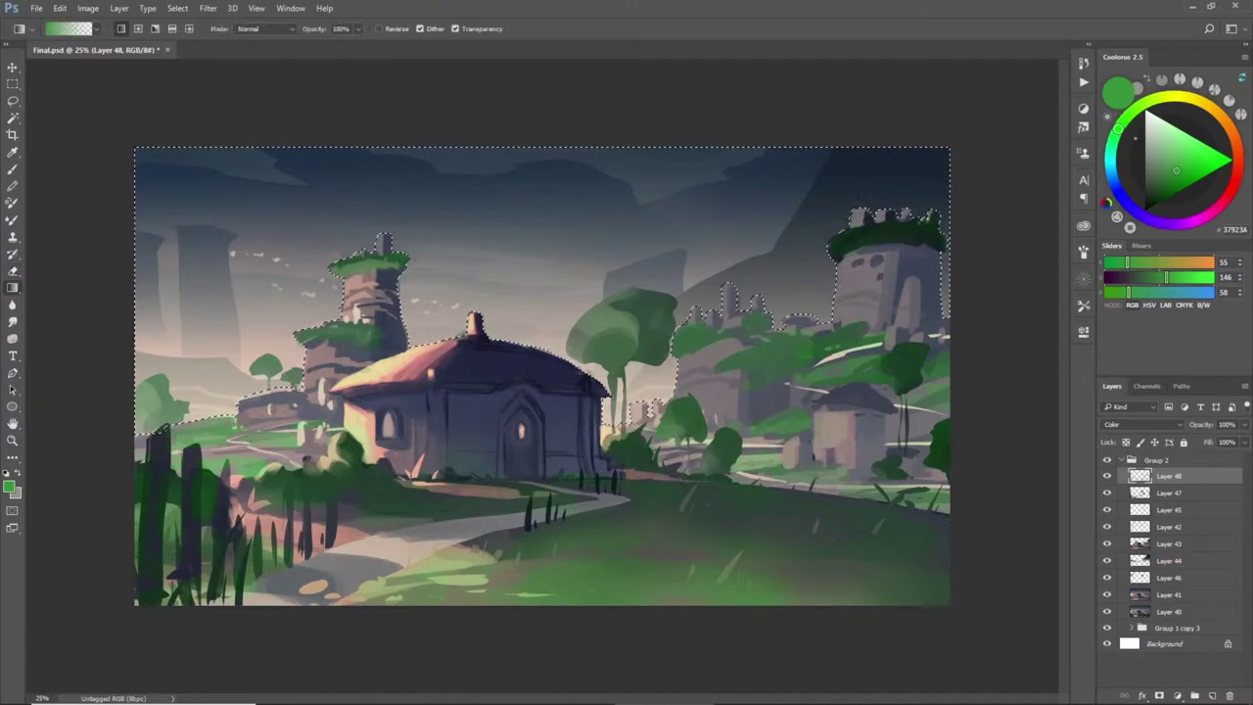
# - Try to tint the sky on the Color layer with blue #204061 gradients of different lengths fading down from the top
pyautogui.keyDown('alt'); pyautogui.click(598, 182); pyautogui.keyUp('alt')
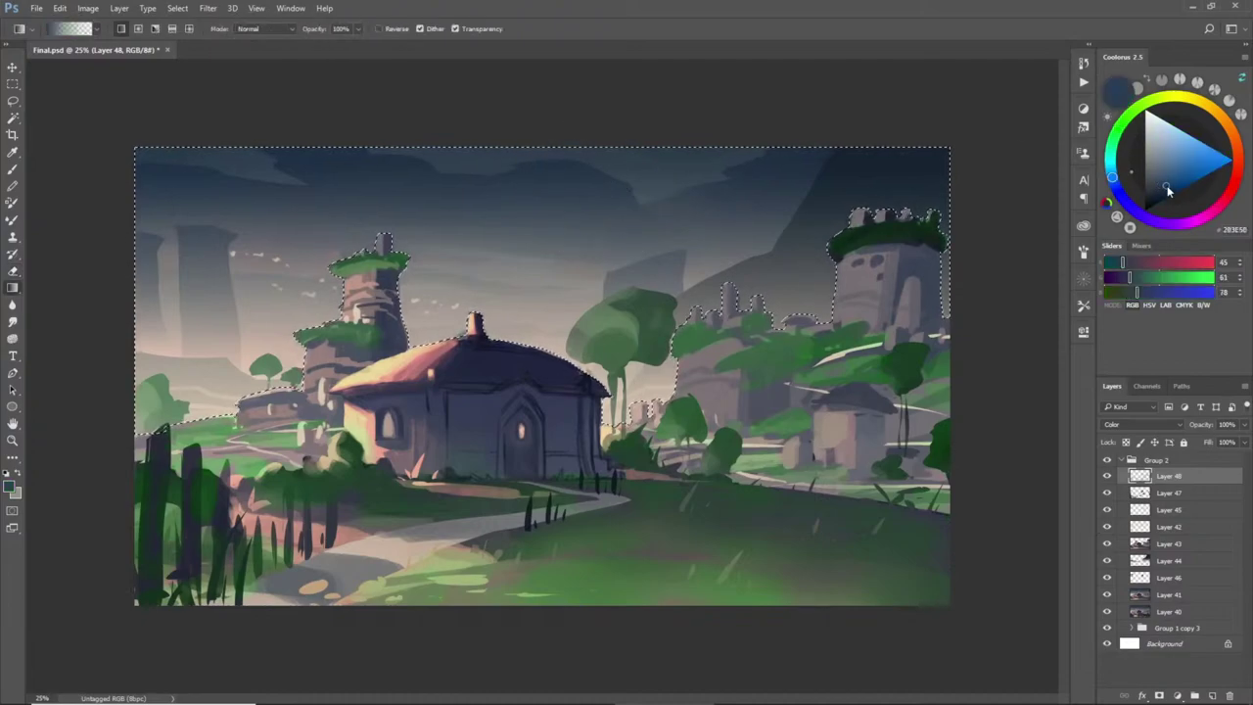
pyautogui.moveTo(526, 144); pyautogui.dragTo(523, 401)
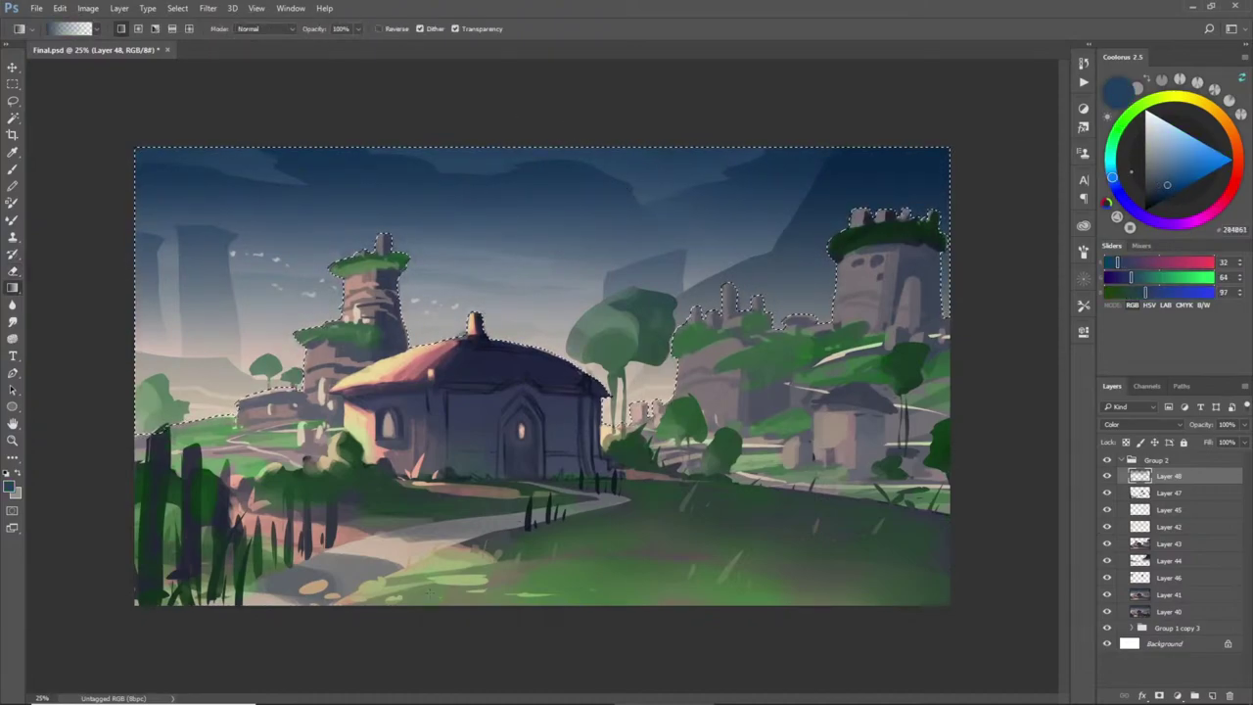
pyautogui.hotkey('ctrl', 'z')
pyautogui.moveTo(513, 125); pyautogui.dragTo(512, 448)
pyautogui.hotkey('ctrl', 'z')
pyautogui.moveTo(539, 111); pyautogui.dragTo(539, 281)
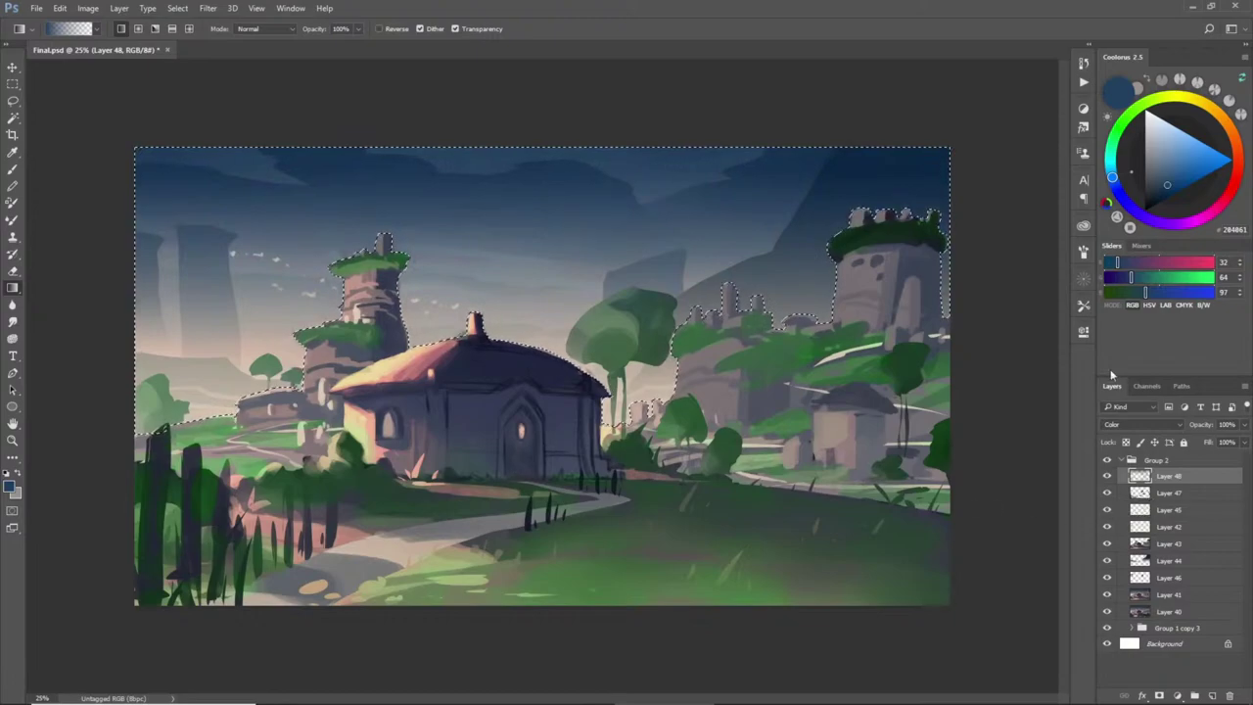
# - Try an orange-red #C3562A gradient rising from the horizon over the sky, and undo the sky gradients on Layer 48
pyautogui.click(1237, 155)
pyautogui.click(1200, 165)
pyautogui.moveTo(504, 501); pyautogui.dragTo(496, 117)
pyautogui.hotkey('ctrl', 'z')
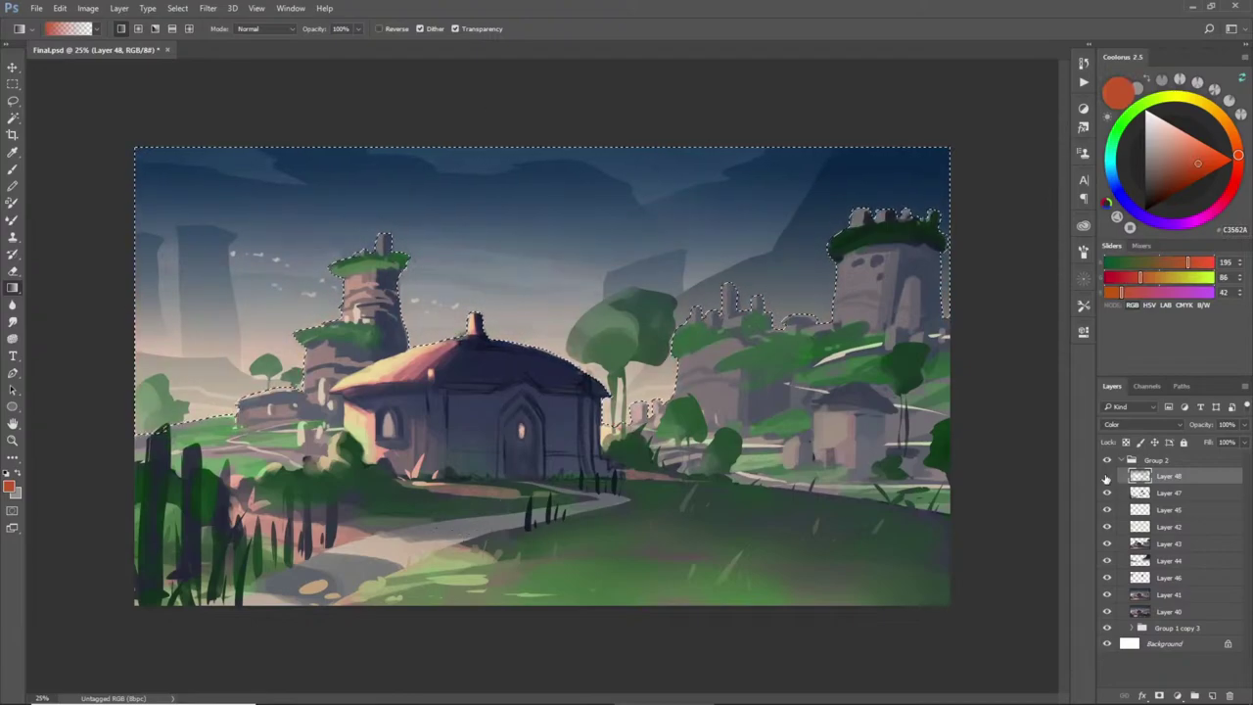
# - Create a new layer above Layer 48 and set its blend mode to Multiply
pyautogui.hotkey('ctrl', 'shift', 'n')
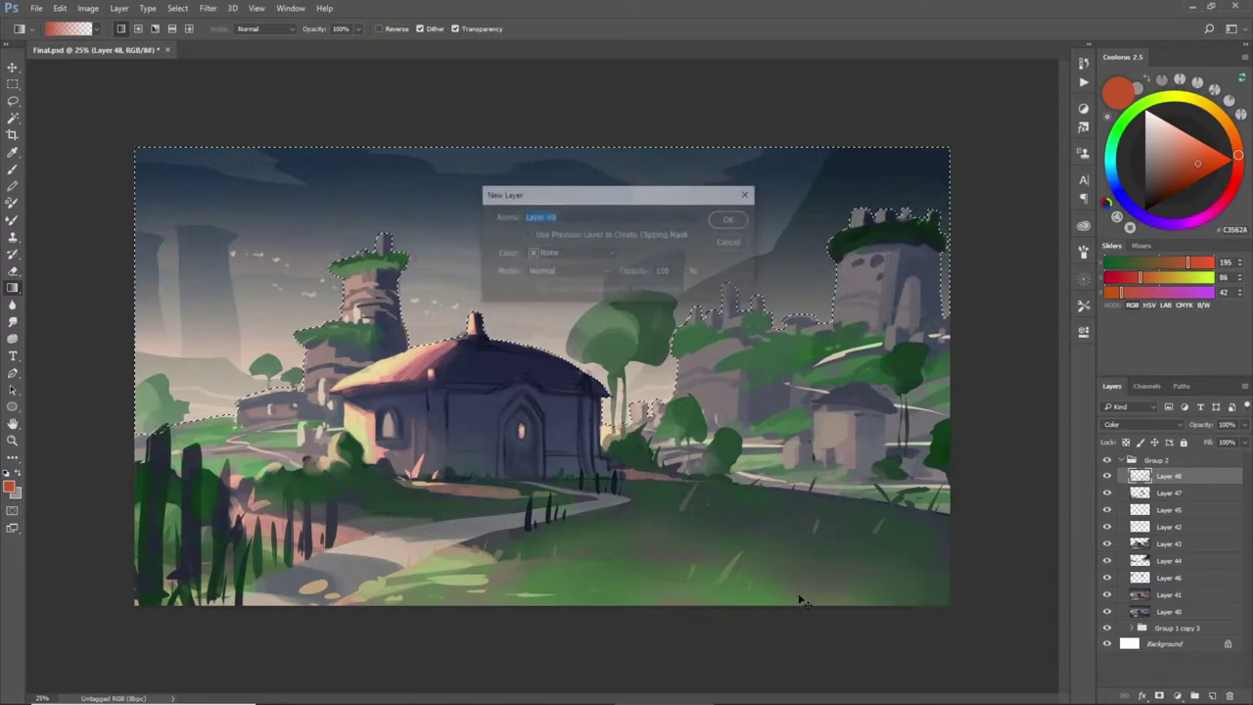
pyautogui.press('Return')
pyautogui.click(1140, 424)
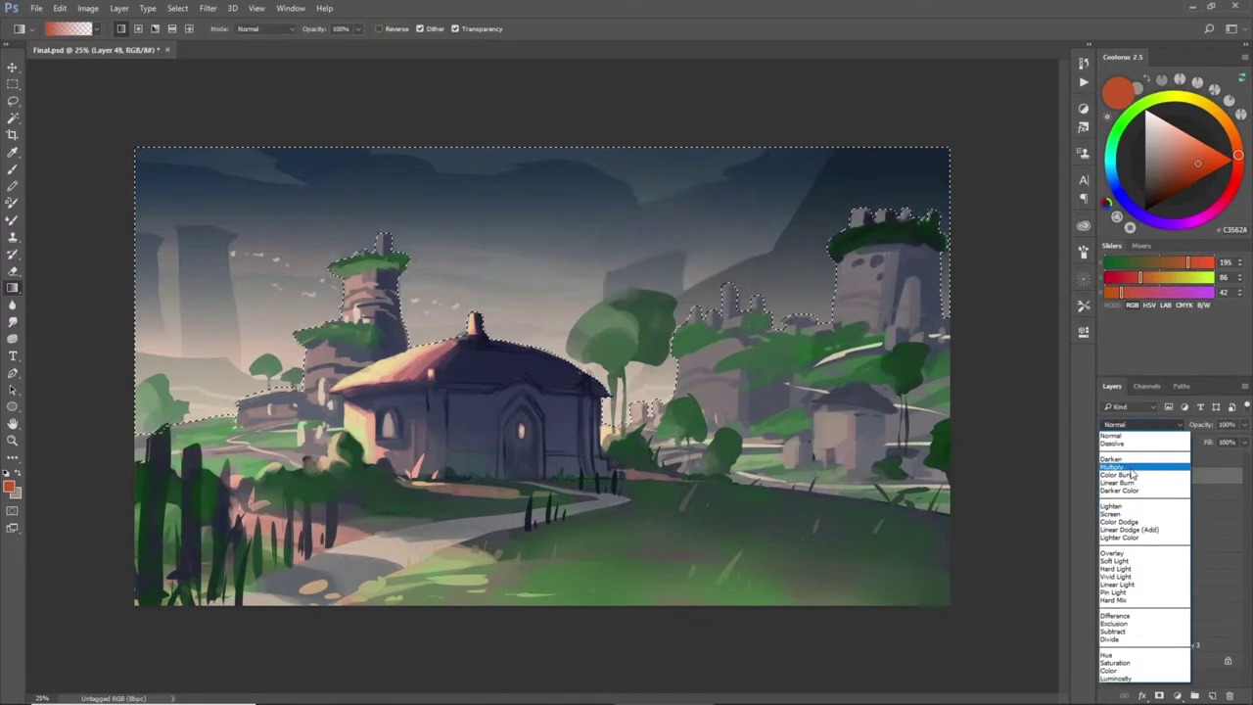
pyautogui.click(1117, 467)
# - Try an orange-red #C3562A gradient over the sky on the Multiply layer and undo it
pyautogui.moveTo(556, 411); pyautogui.dragTo(555, 411)
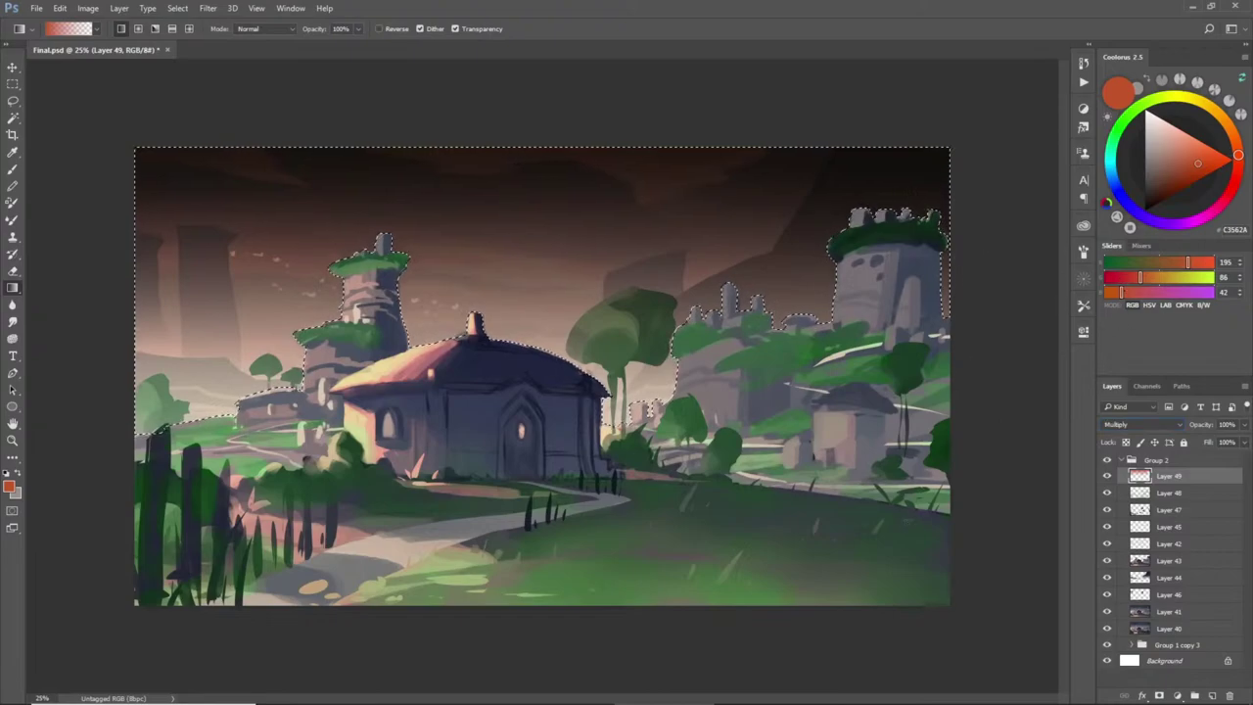
pyautogui.hotkey('ctrl', 'z')
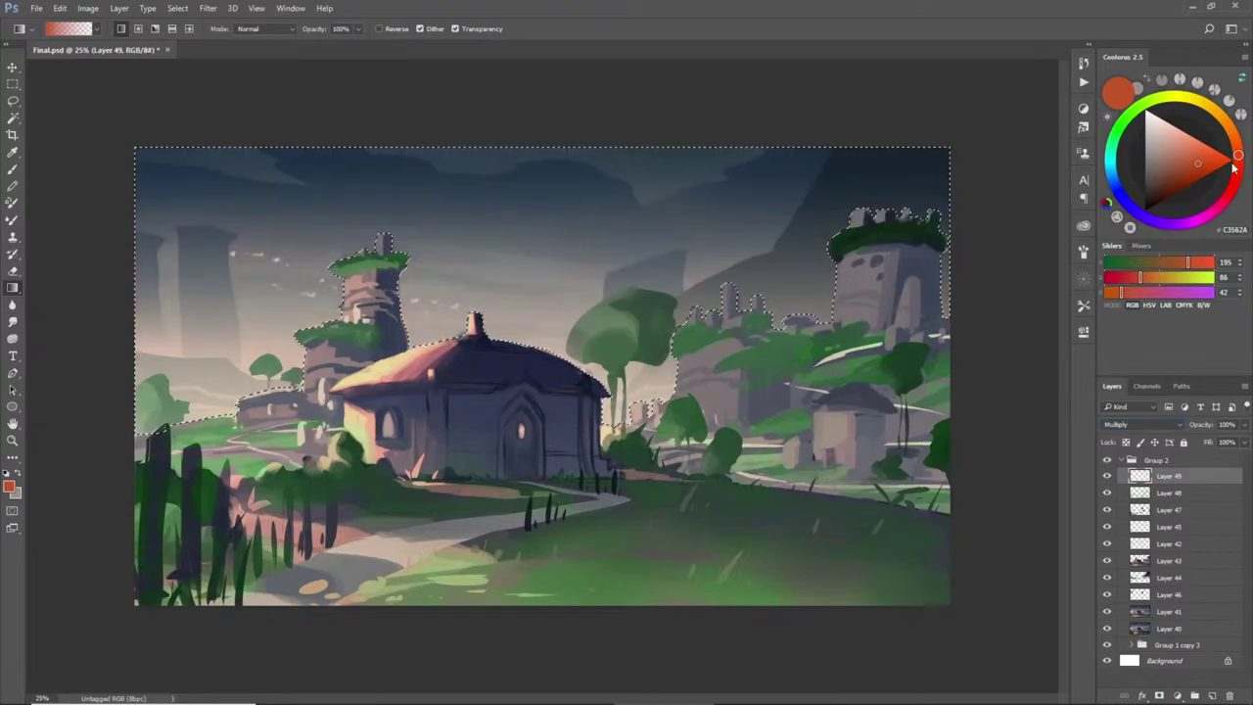
# - Set Layer 49's blend mode to Overlay
pyautogui.click(1130, 425)
pyautogui.click(1209, 481)
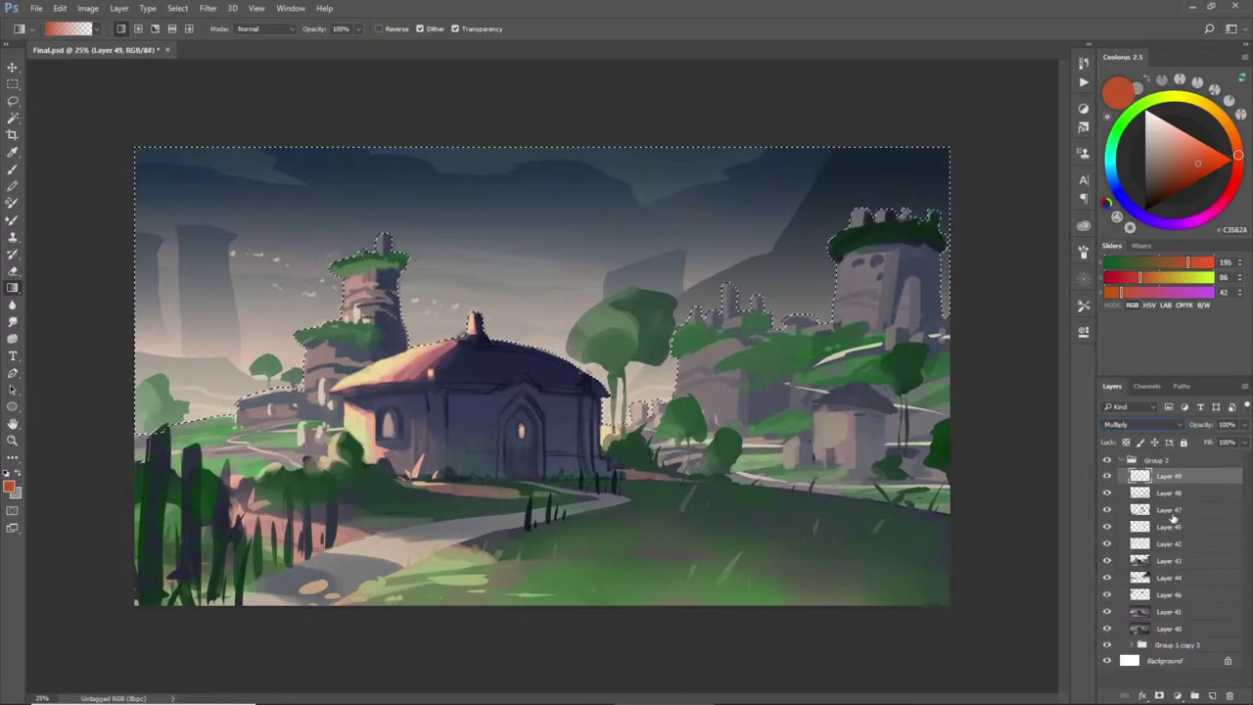
pyautogui.click(1131, 424)
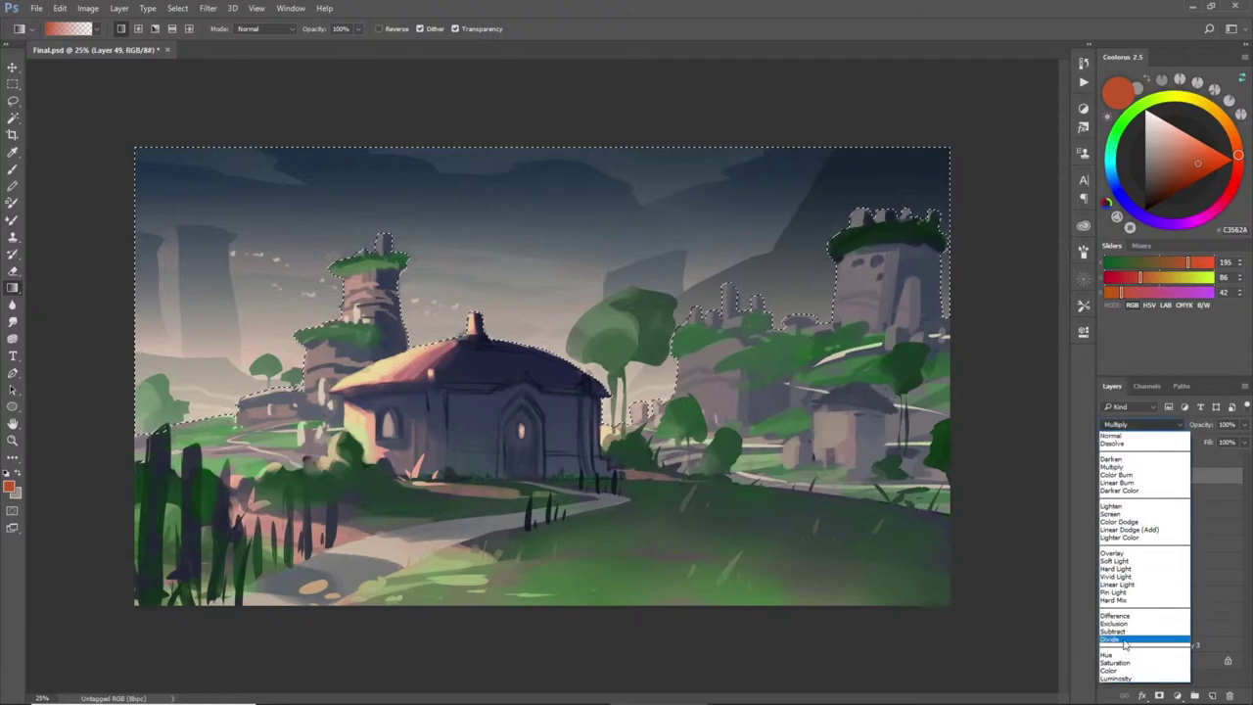
pyautogui.click(1112, 554)
# - Add a red #C84936 gradient to the selected sky, fading upward from the horizon, deselect, and compare the painting with Layer 49 hidden and shown
pyautogui.click(1236, 161)
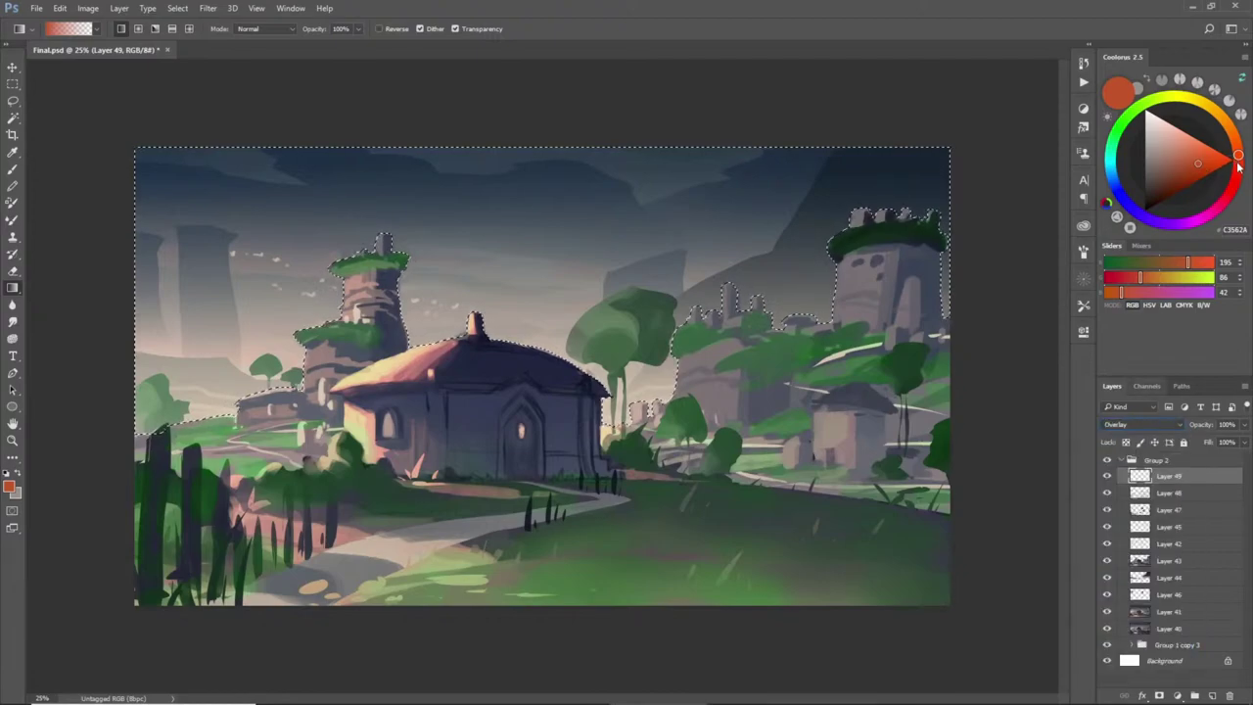
pyautogui.click(1237, 176)
pyautogui.moveTo(1224, 171); pyautogui.dragTo(1195, 160)
pyautogui.moveTo(477, 490); pyautogui.dragTo(477, 266)
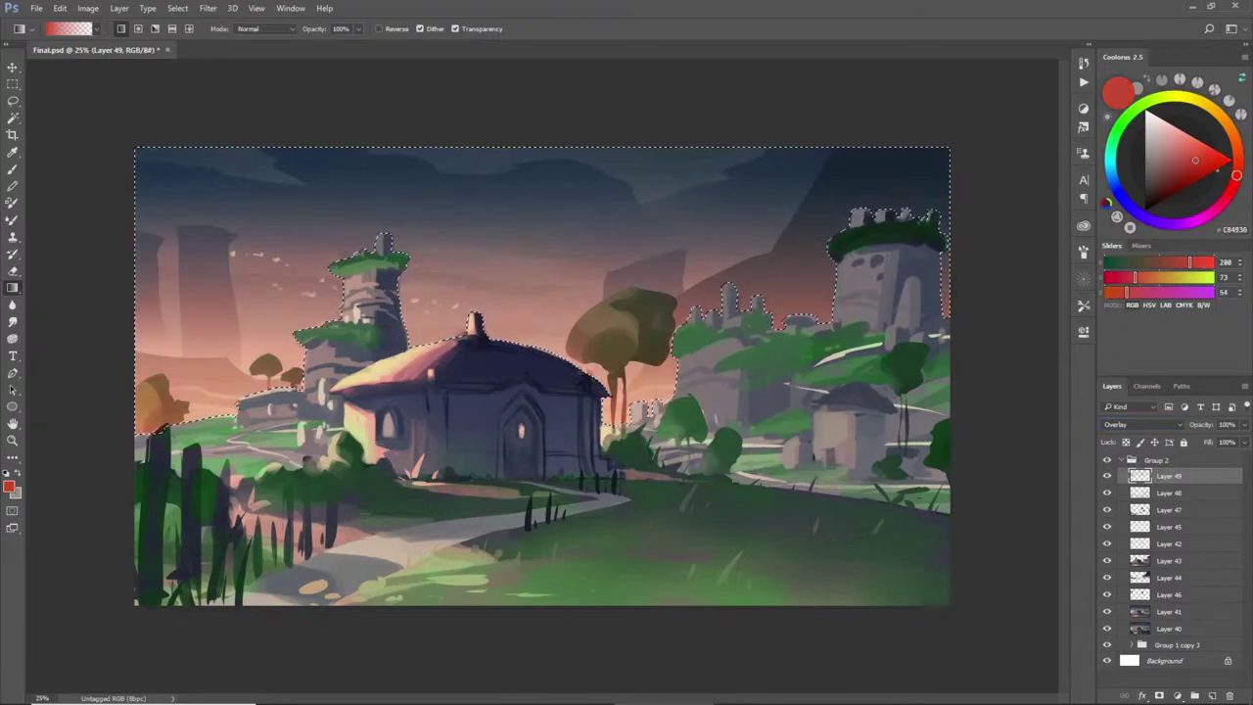
pyautogui.hotkey('ctrl', 'd')
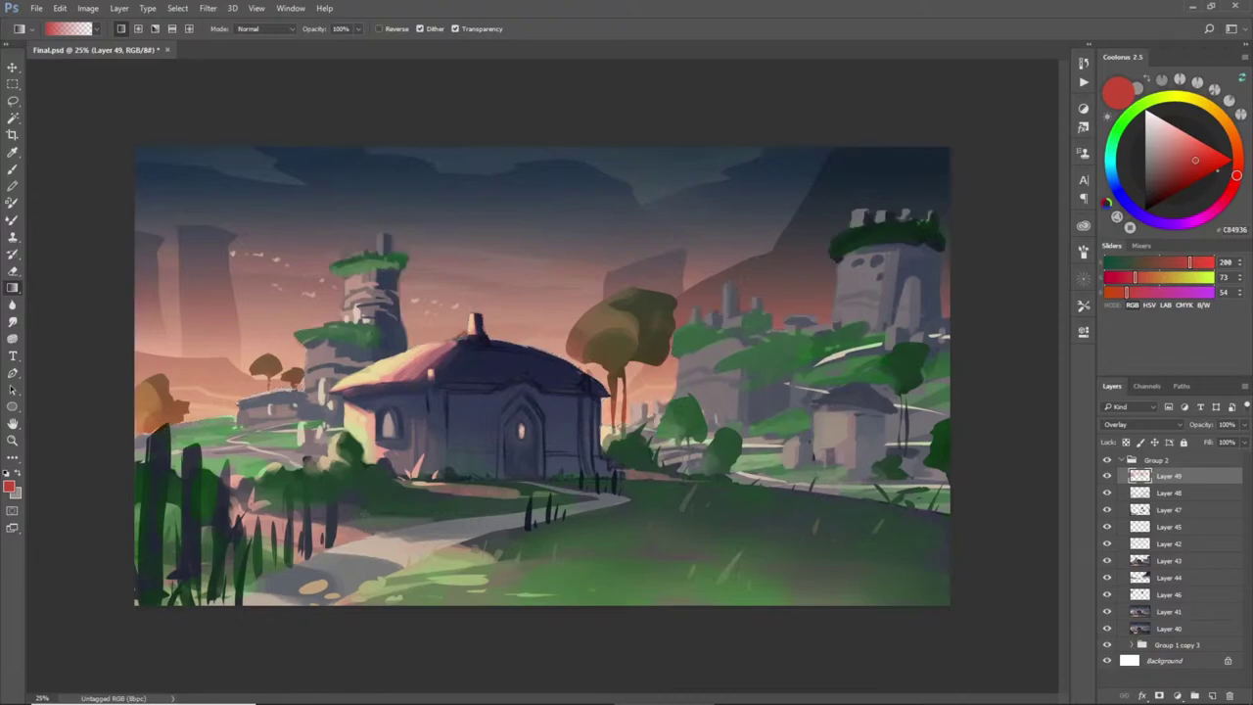
pyautogui.click(1107, 476)
pyautogui.click(1108, 475)
# - Restore the sky selection and add a light orange #E5946A gradient rising from the horizon on Layer 49
pyautogui.click(1224, 140)
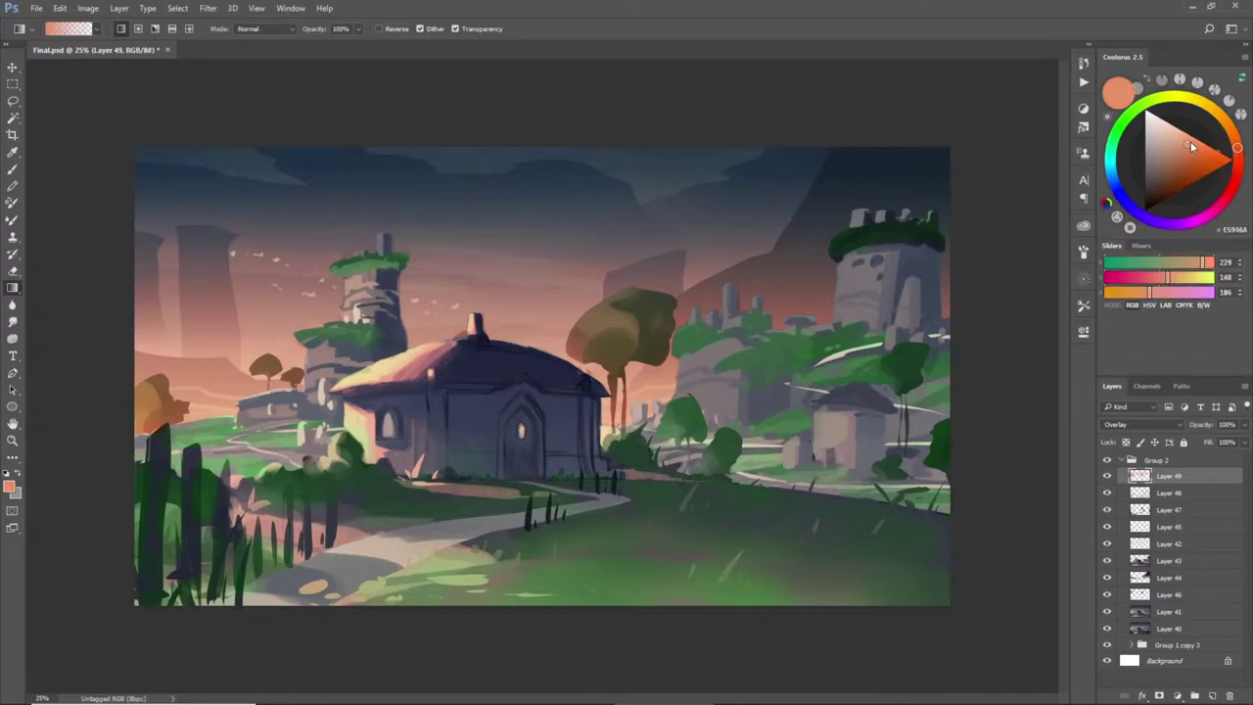
pyautogui.hotkey('ctrl', 'shift', 'd')
pyautogui.moveTo(318, 431); pyautogui.dragTo(317, 284)
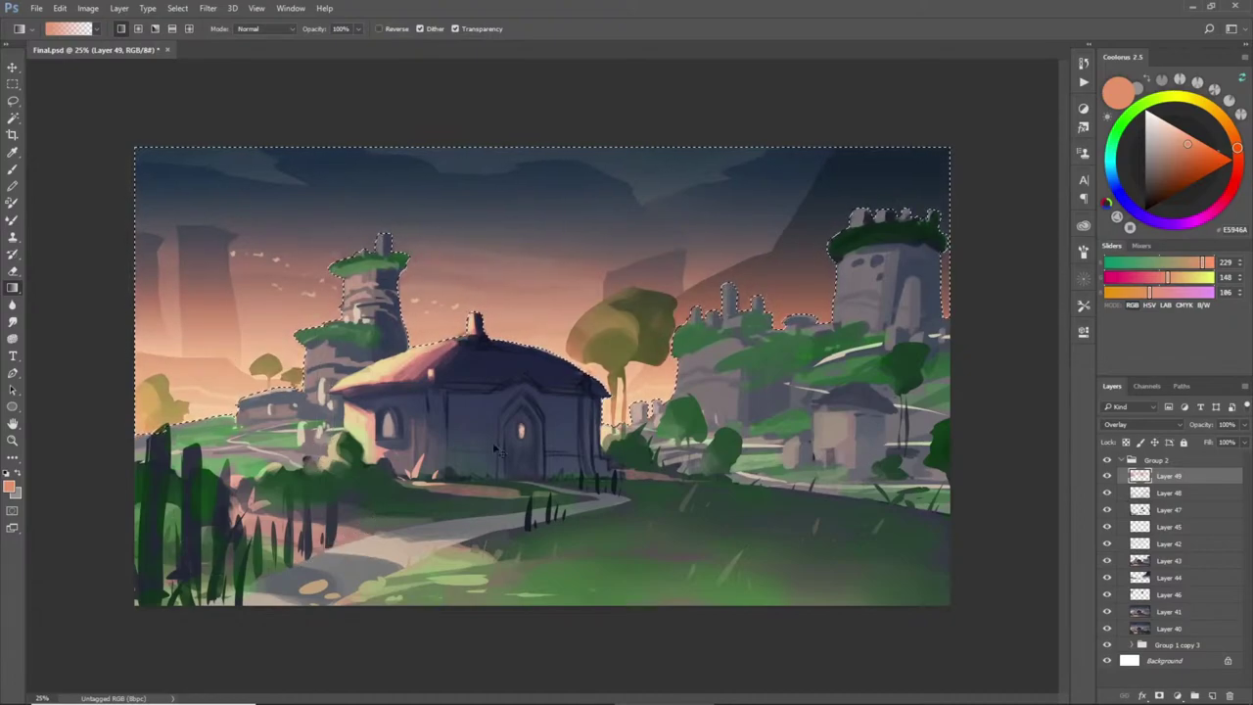
# - Try a blue #4570C2 gradient fading down from the top of the sky on Layer 49, and undo it
pyautogui.press('e')
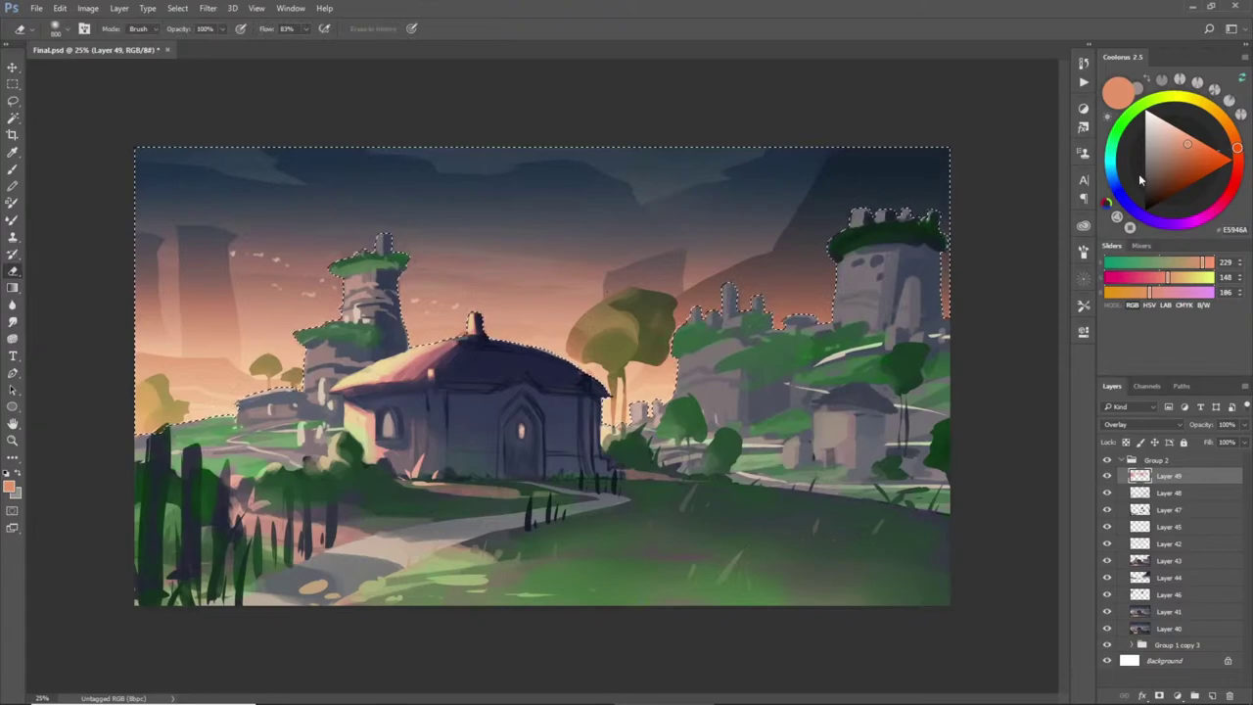
pyautogui.click(1114, 181)
pyautogui.click(1188, 157)
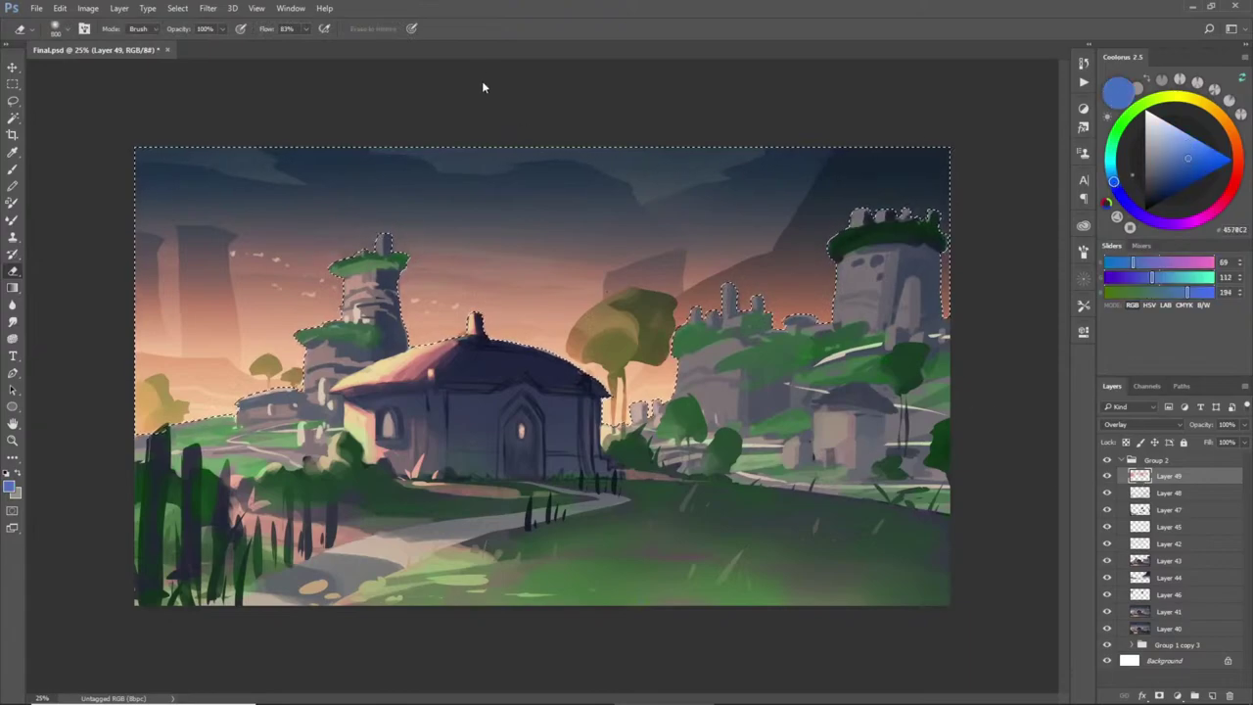
pyautogui.press('g')
pyautogui.moveTo(534, 129); pyautogui.dragTo(535, 308)
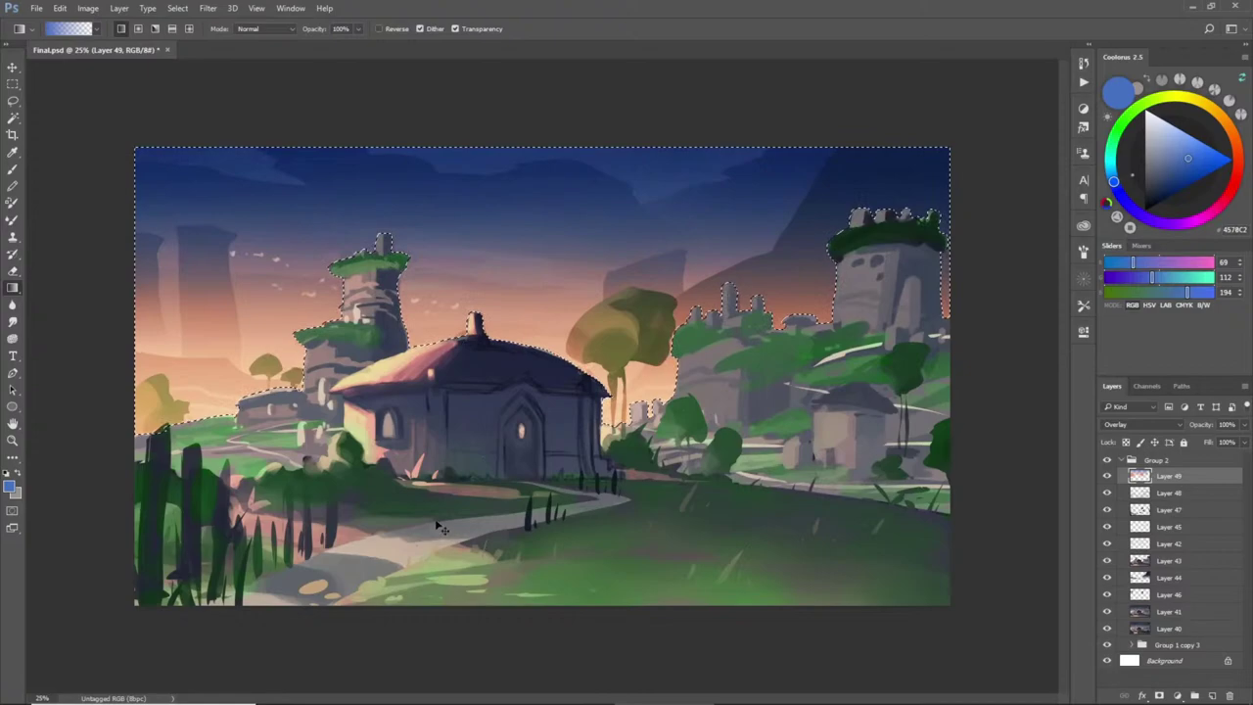
pyautogui.hotkey('ctrl', 'z')
pyautogui.hotkey('ctrl', 'z')
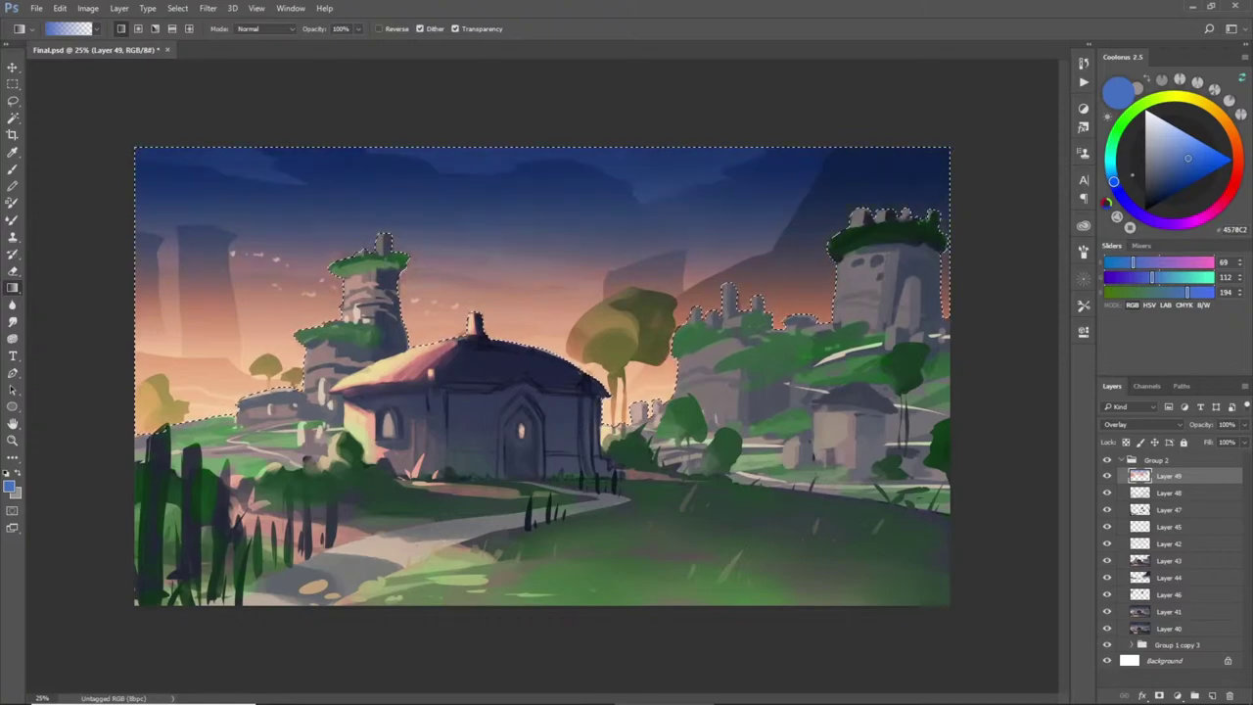
pyautogui.hotkey('ctrl', 'z')
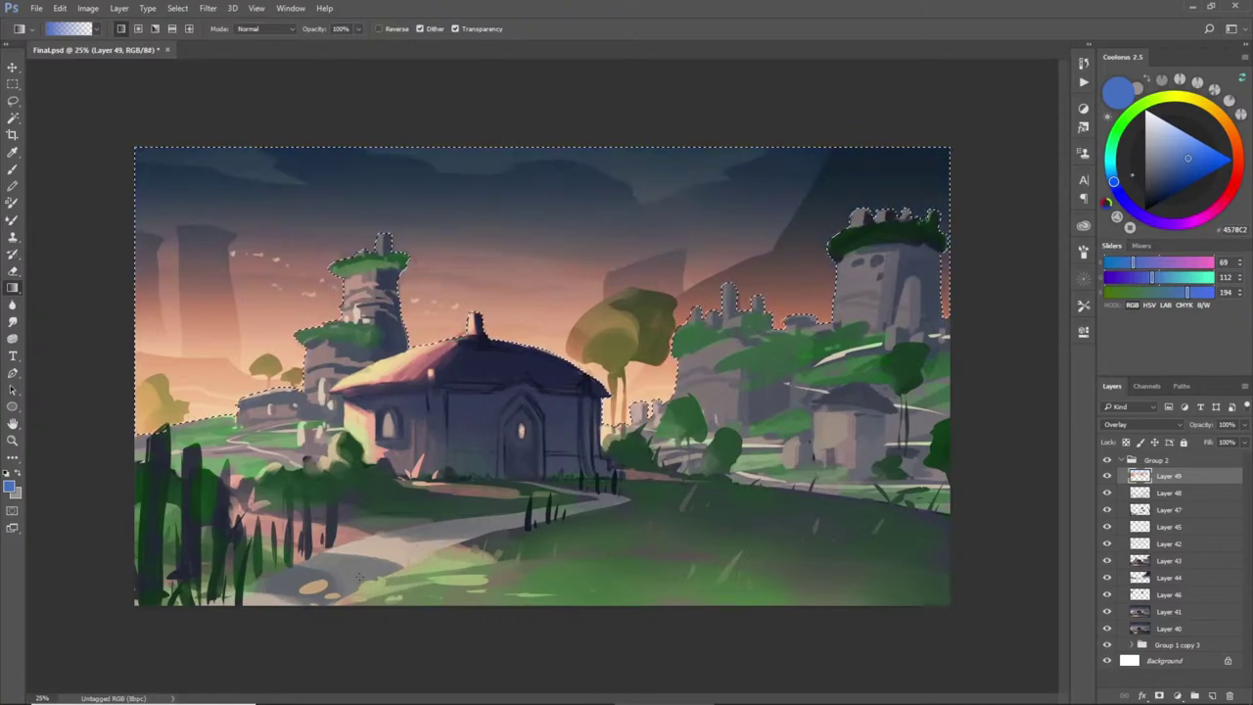
# - Deselect the sky and soften the red-orange glow on Layer 49 with a large soft eraser
pyautogui.hotkey('ctrl', 'd')
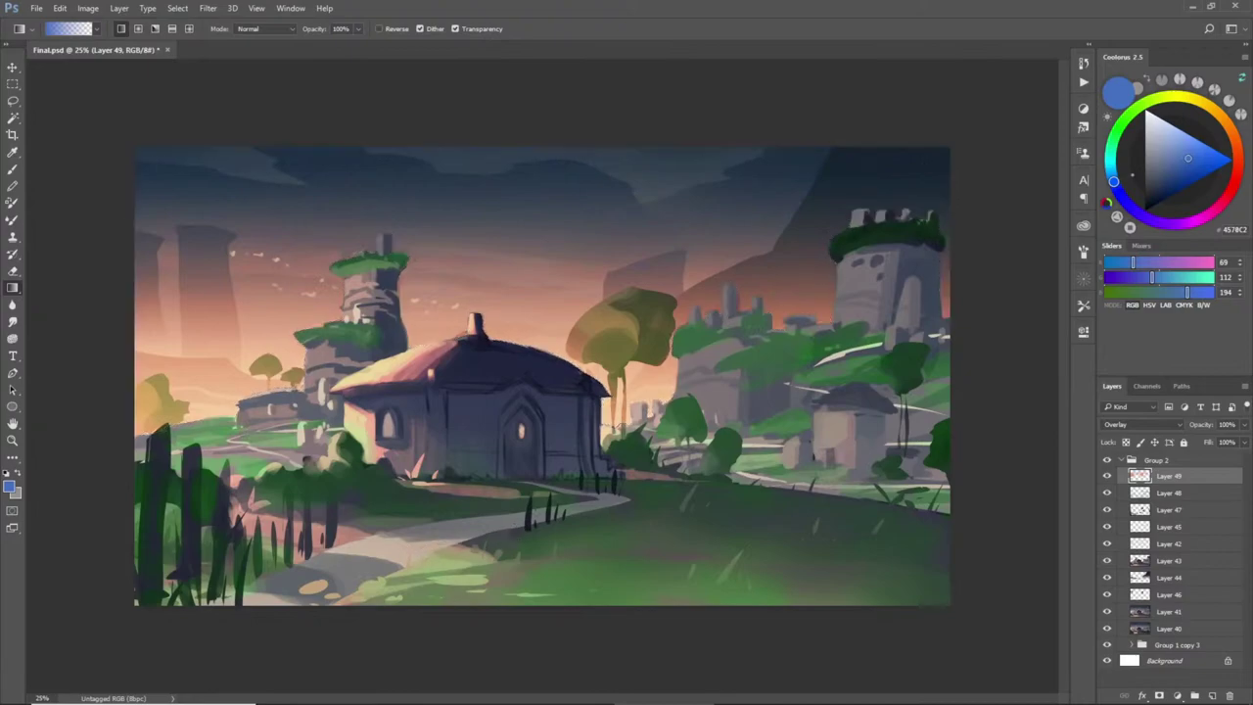
pyautogui.press('e')
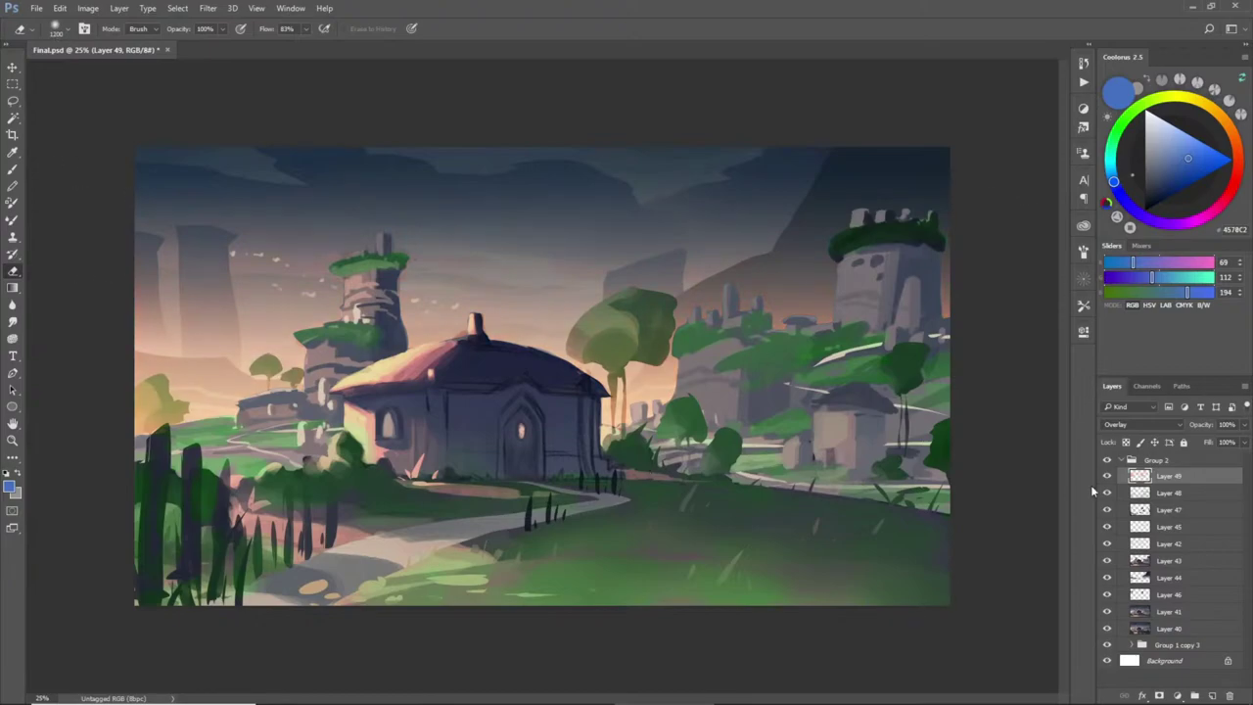
# - Set Layer 48's blend mode to Multiply
pyautogui.click(1141, 494)
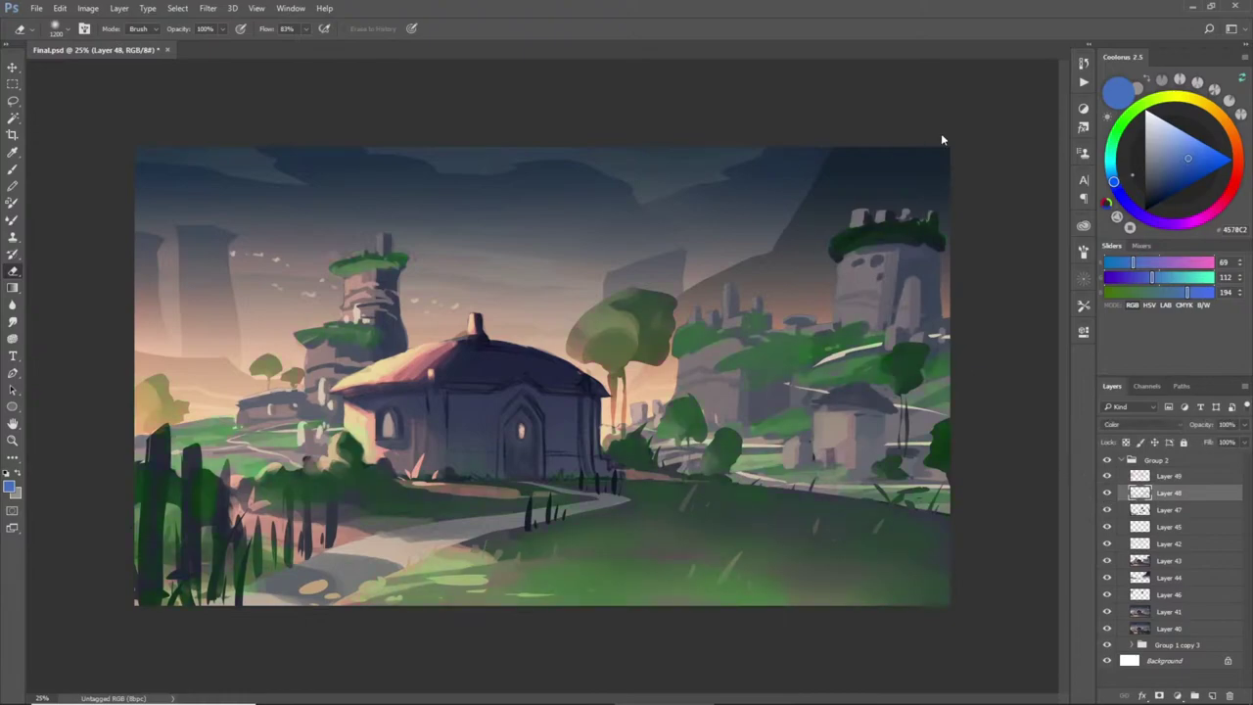
pyautogui.press('[')
pyautogui.click(1136, 424)
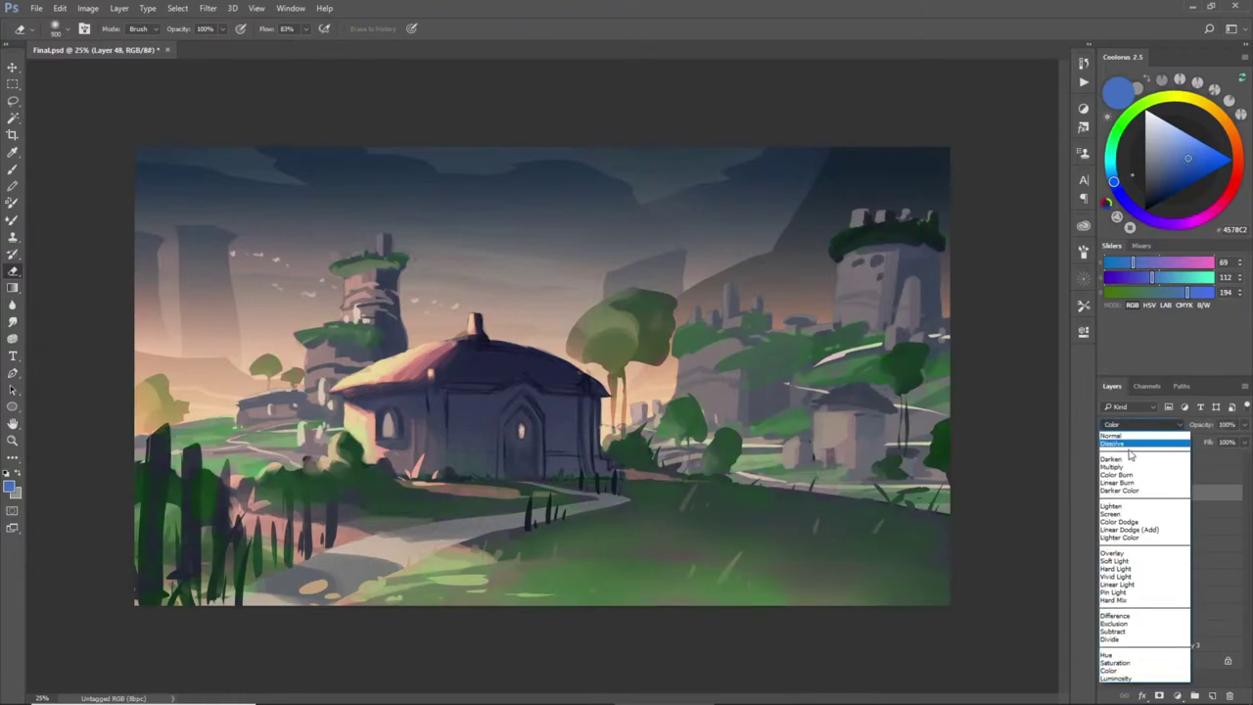
pyautogui.click(1126, 456)
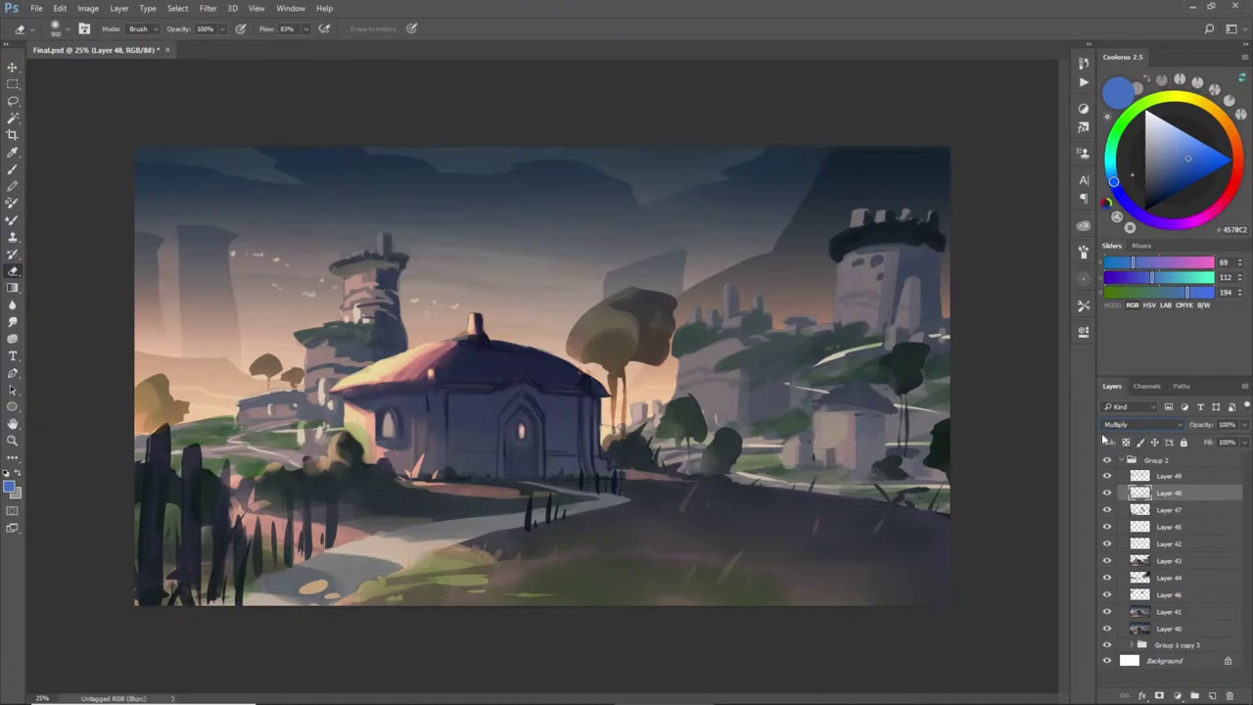
pyautogui.hotkey('ctrl', 'j')
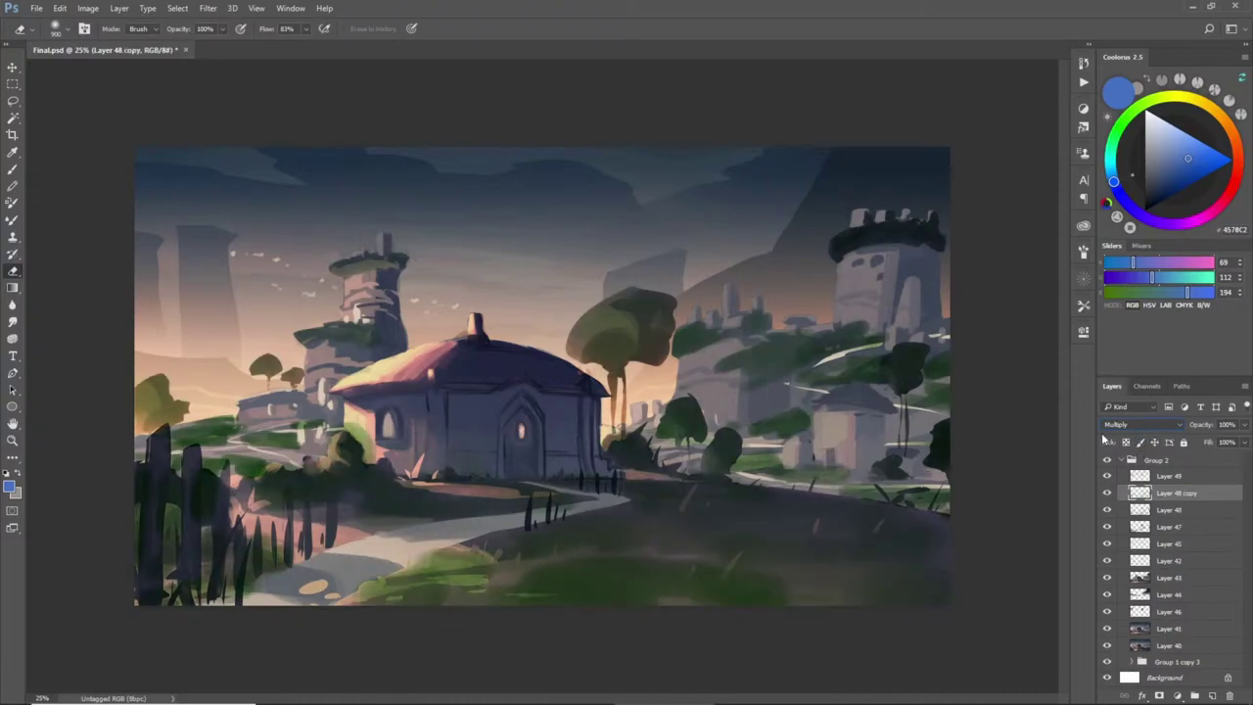
pyautogui.hotkey('ctrl', 'z')
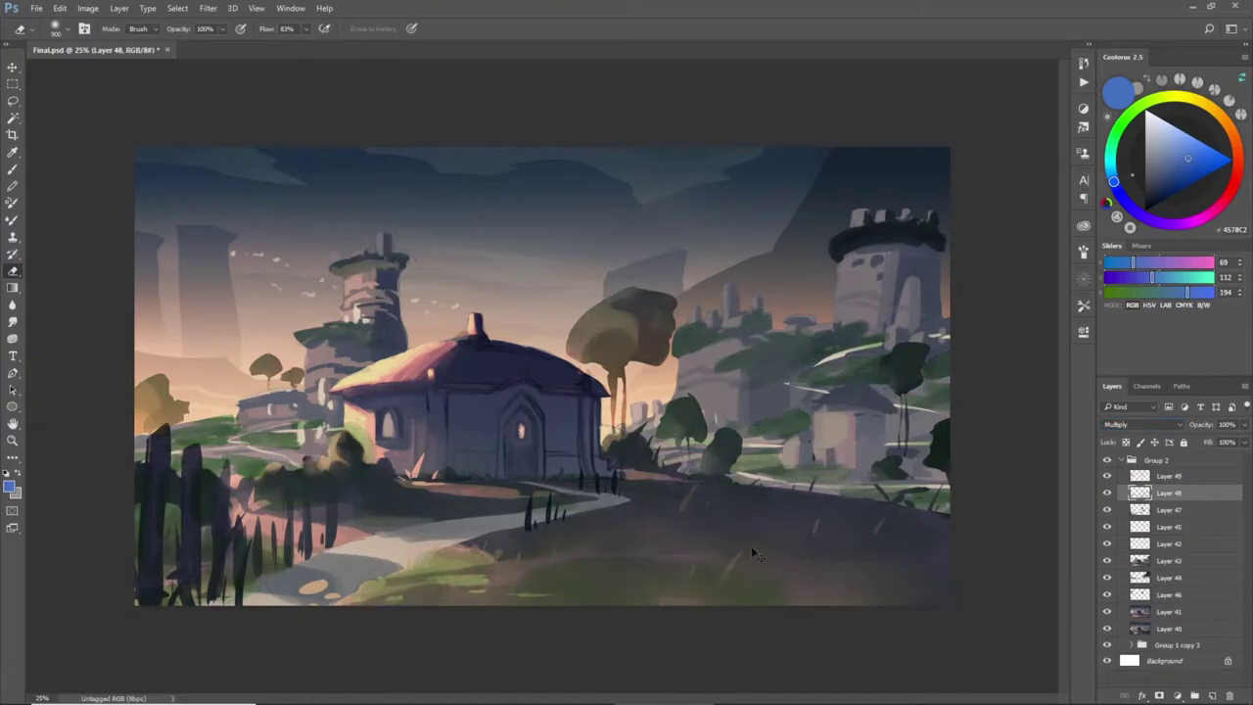
# - Load the tree, fence and path shapes as a selection, clear Layer 49's orange glow from the trees, and deselect
pyautogui.keyDown('ctrl'); pyautogui.click(1141, 495); pyautogui.keyUp('ctrl')
pyautogui.click(1167, 477)
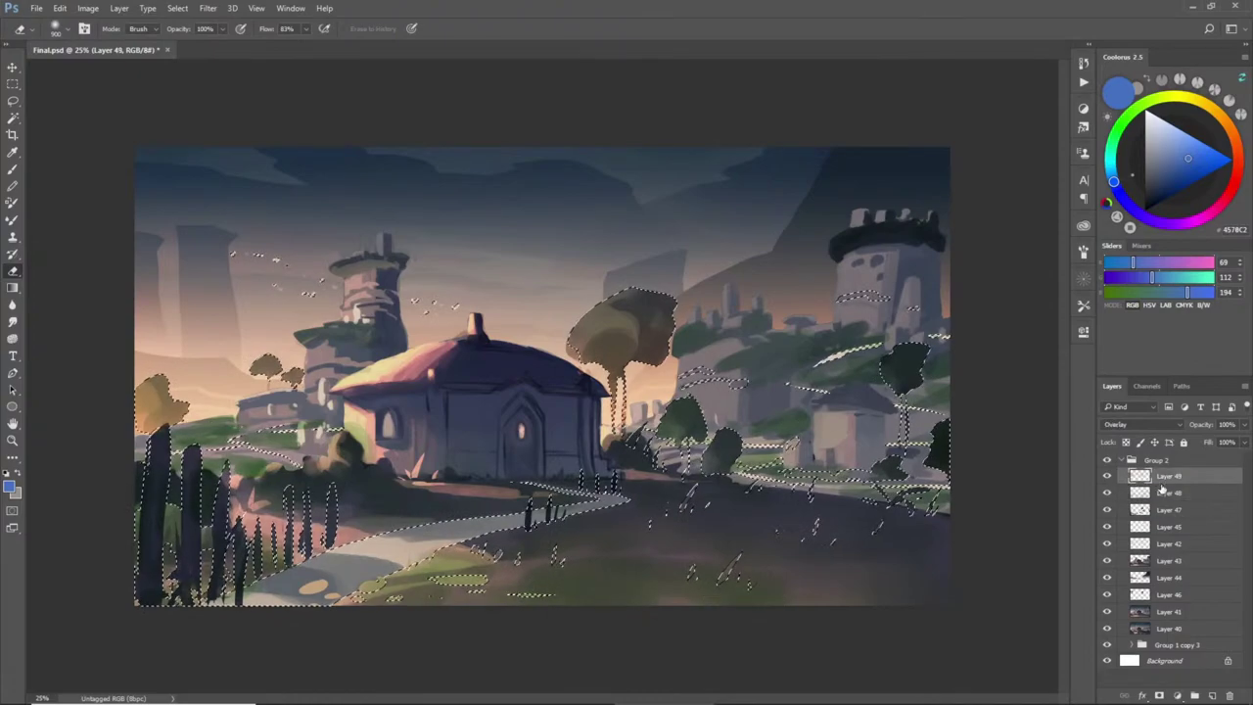
pyautogui.hotkey('ctrl', 'd')
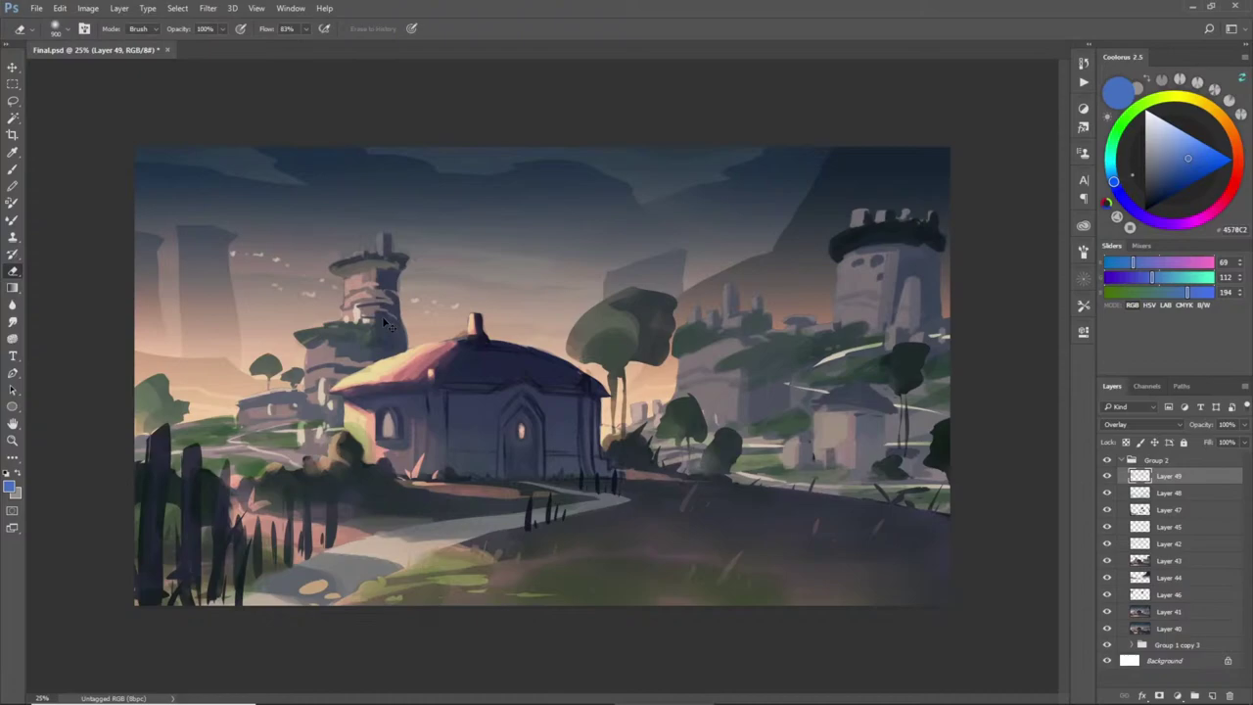
pyautogui.press('l')
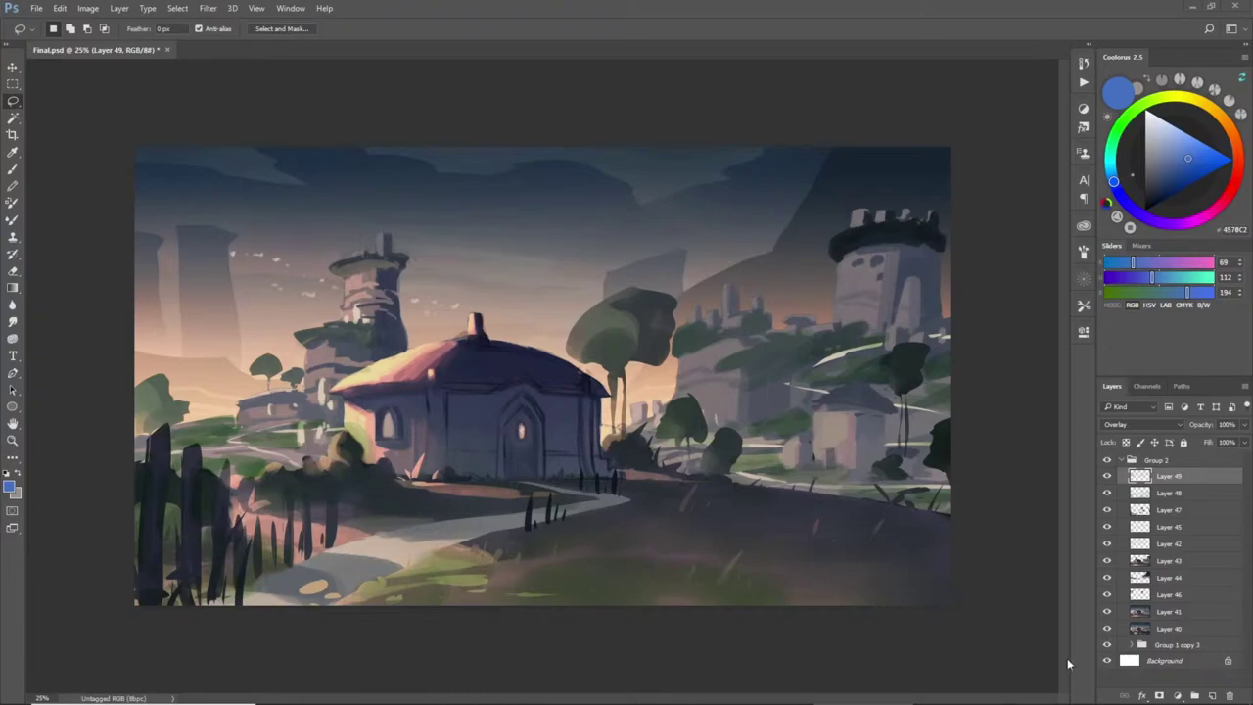
pyautogui.moveTo(1077, 701)
pyautogui.click(1123, 691)
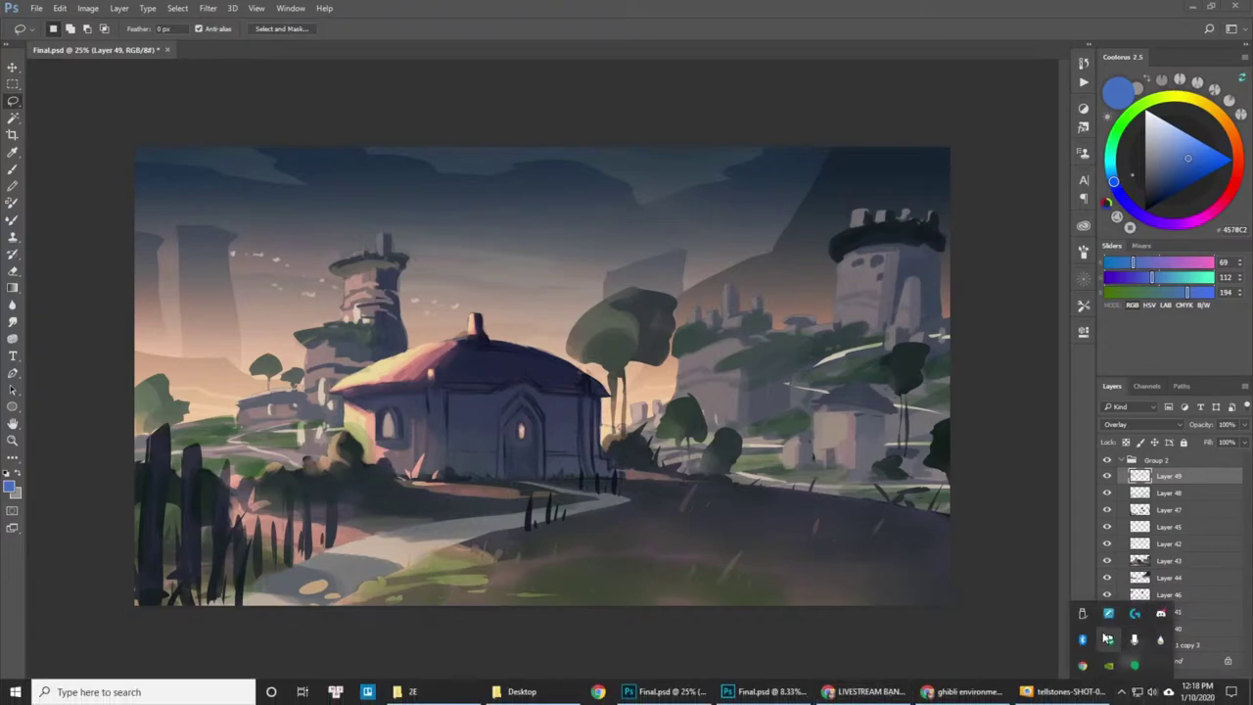
pyautogui.click(1159, 615)
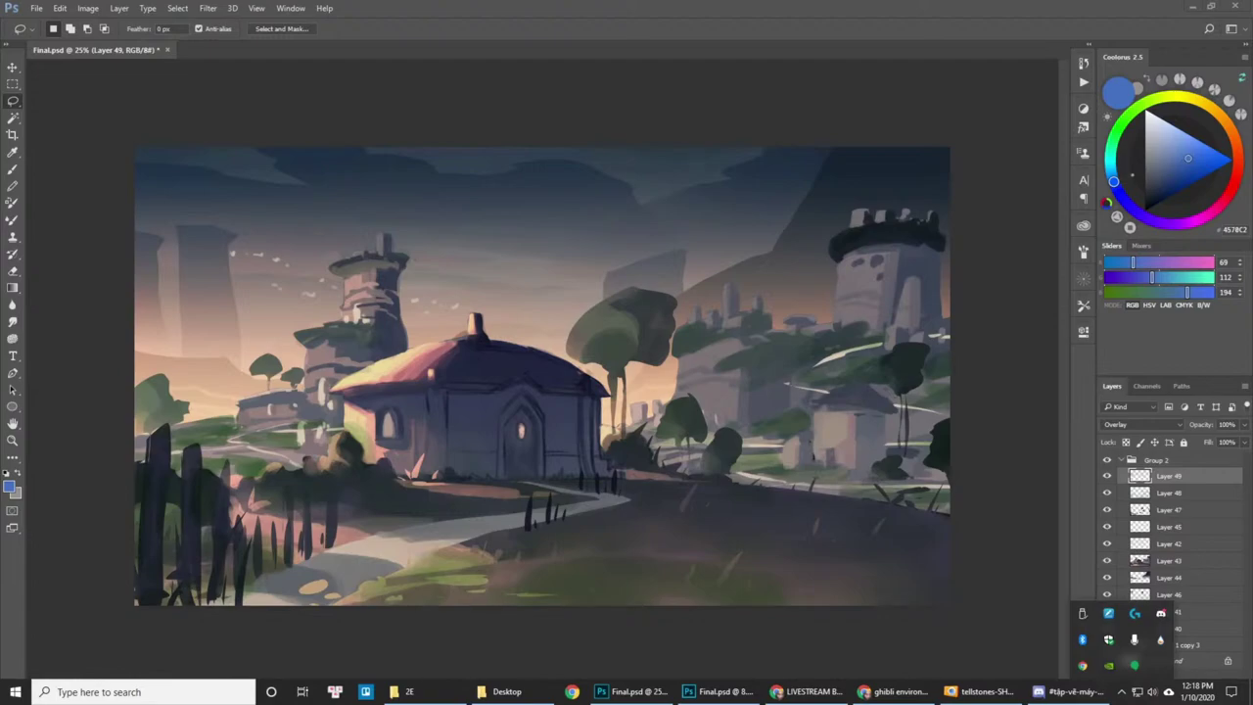
pyautogui.press('Escape')
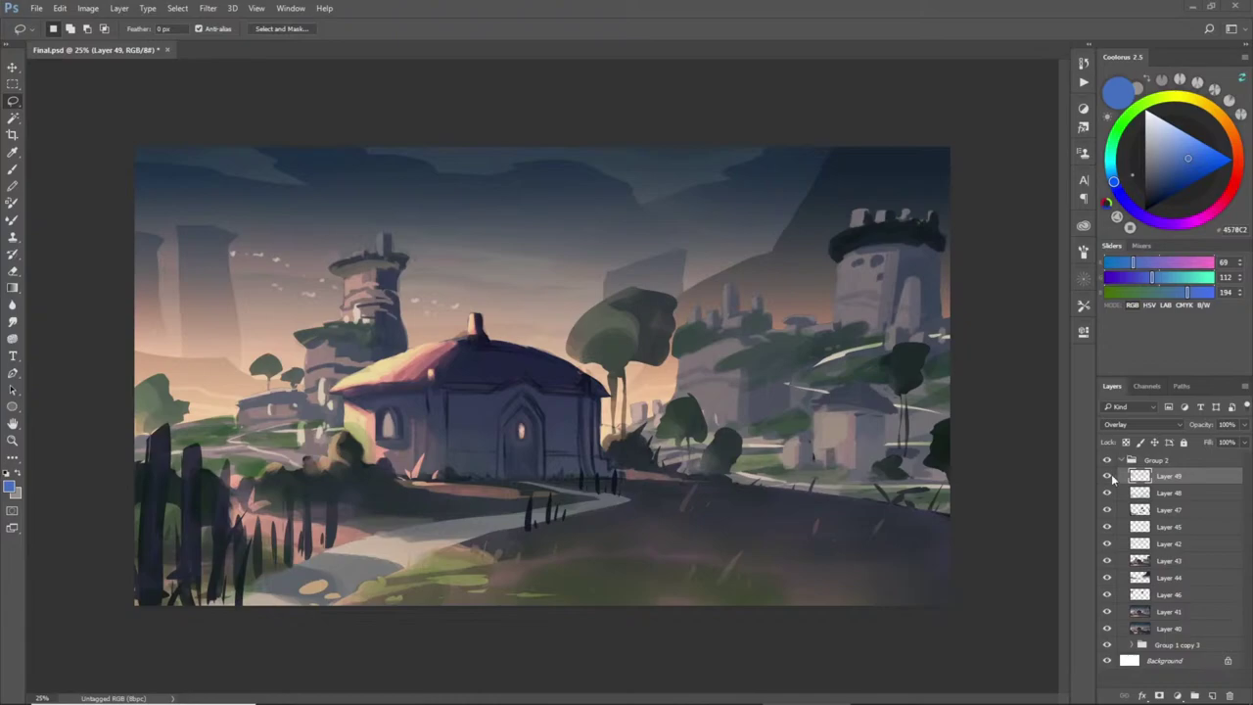
# - Load Layer 43's outline as a selection, sample the peach #E1B28C from the horizon glow, and add a new layer for haze
pyautogui.keyDown('ctrl'); pyautogui.click(1139, 560); pyautogui.keyUp('ctrl')
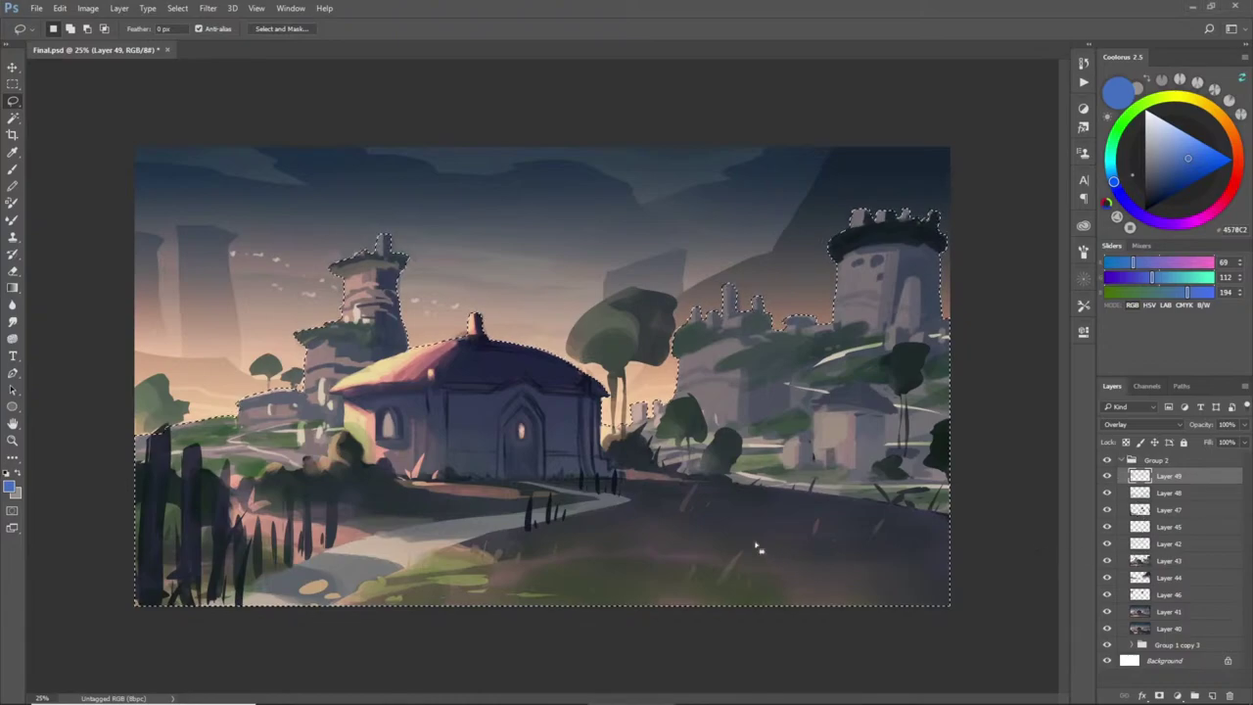
pyautogui.press('b')
pyautogui.keyDown('alt'); pyautogui.click(623, 381); pyautogui.keyUp('alt')
pyautogui.hotkey('ctrl', 'shift', 'n')
pyautogui.press('Return')
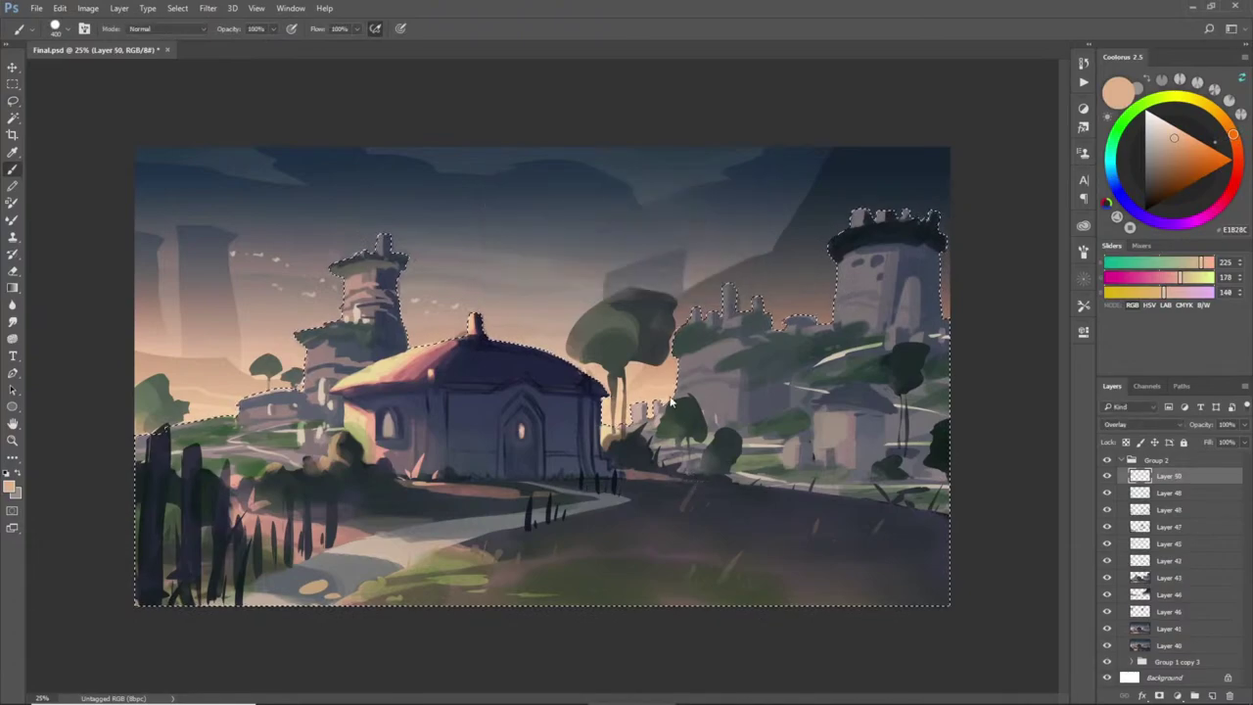
pyautogui.hotkey('ctrl', 'z')
# - Brush peach haze over the distant castle hillside within the selection, deselect, and soften it with the eraser
pyautogui.moveTo(693, 372)
pyautogui.mouseDown()
pyautogui.moveTo(679, 300)
pyautogui.moveTo(731, 372)
pyautogui.moveTo(778, 389)
pyautogui.mouseUp()
pyautogui.moveTo(795, 294); pyautogui.dragTo(797, 364)
pyautogui.hotkey('ctrl', 'd')
pyautogui.press('e')
pyautogui.moveTo(686, 312)
pyautogui.mouseDown()
pyautogui.moveTo(774, 364)
pyautogui.moveTo(719, 328)
pyautogui.moveTo(732, 327)
pyautogui.moveTo(775, 421)
pyautogui.mouseUp()
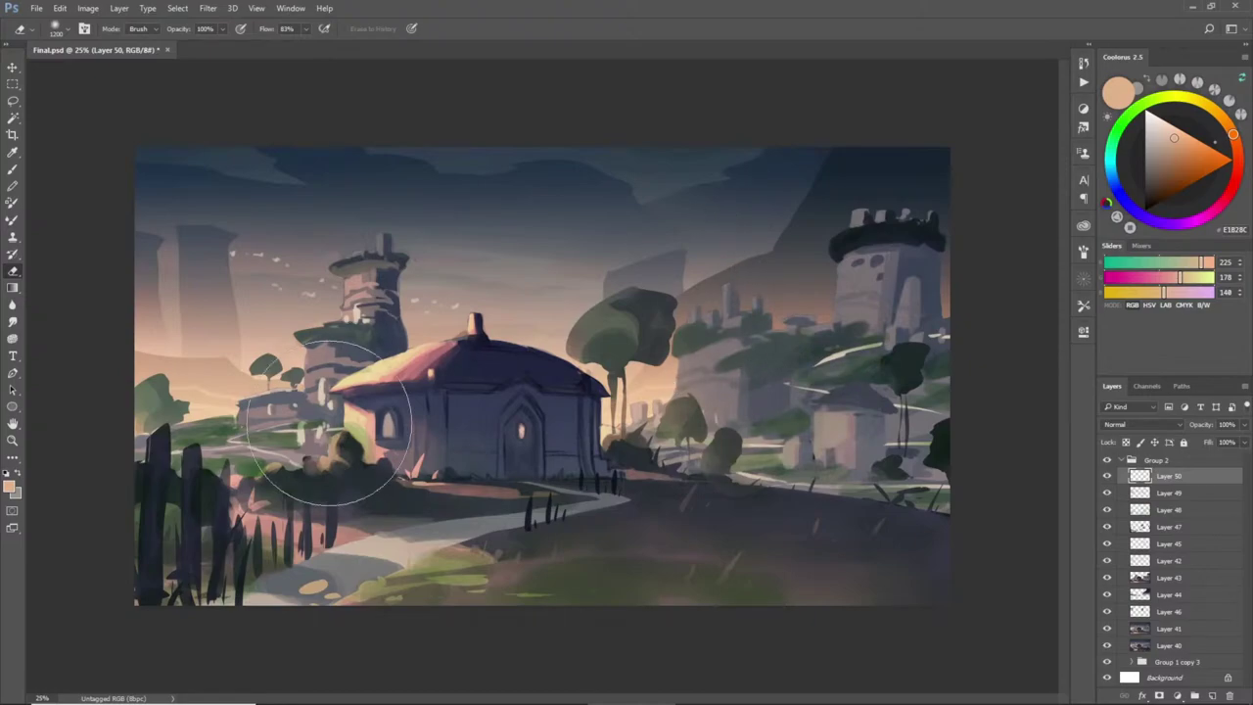
# - Reload Layer 43's outline as a selection, brush peach haze over the distant tower behind the house on Layer 50, and deselect
pyautogui.keyDown('ctrl'); pyautogui.click(1139, 579); pyautogui.keyUp('ctrl')
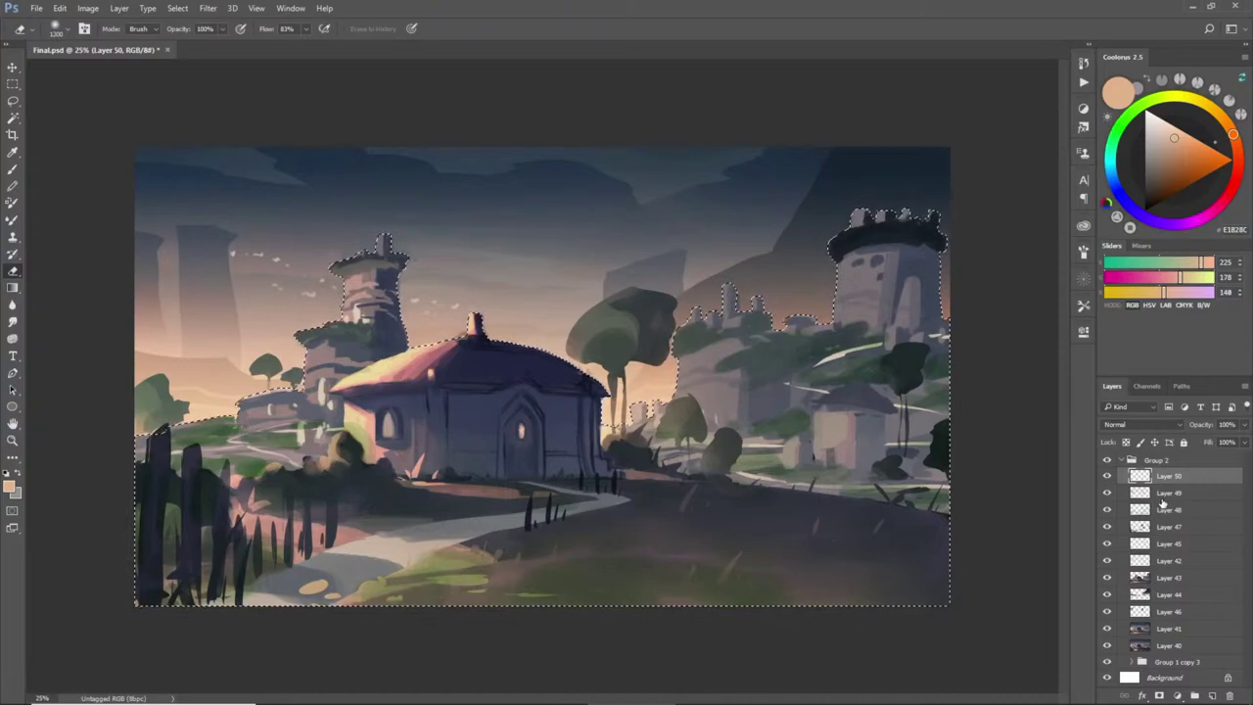
pyautogui.press('b')
pyautogui.moveTo(147, 361)
pyautogui.mouseDown()
pyautogui.moveTo(202, 358)
pyautogui.moveTo(293, 283)
pyautogui.moveTo(347, 190)
pyautogui.moveTo(354, 222)
pyautogui.moveTo(286, 331)
pyautogui.moveTo(217, 399)
pyautogui.moveTo(345, 308)
pyautogui.mouseUp()
pyautogui.hotkey('ctrl', 'd')
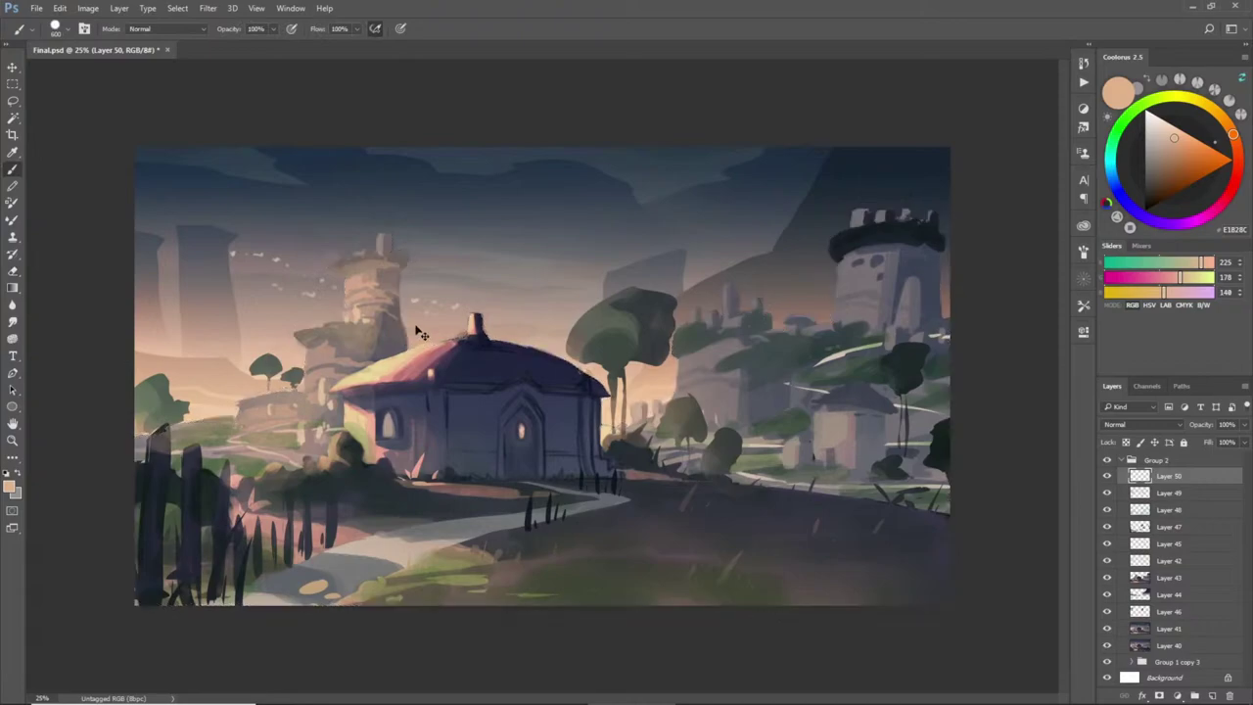
# - Erase the excess haze around the tower, the small buildings and the foreground fence with a large soft eraser
pyautogui.press('e')
pyautogui.click(424, 321)
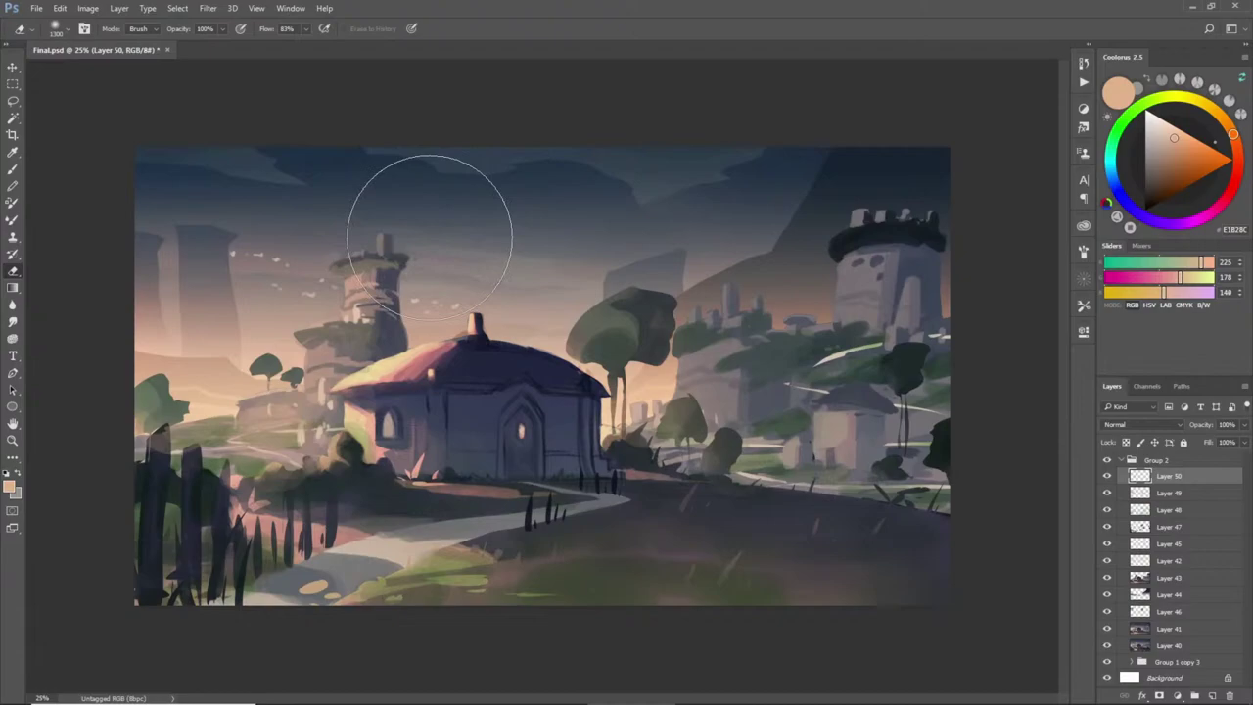
pyautogui.moveTo(248, 474); pyautogui.dragTo(304, 452)
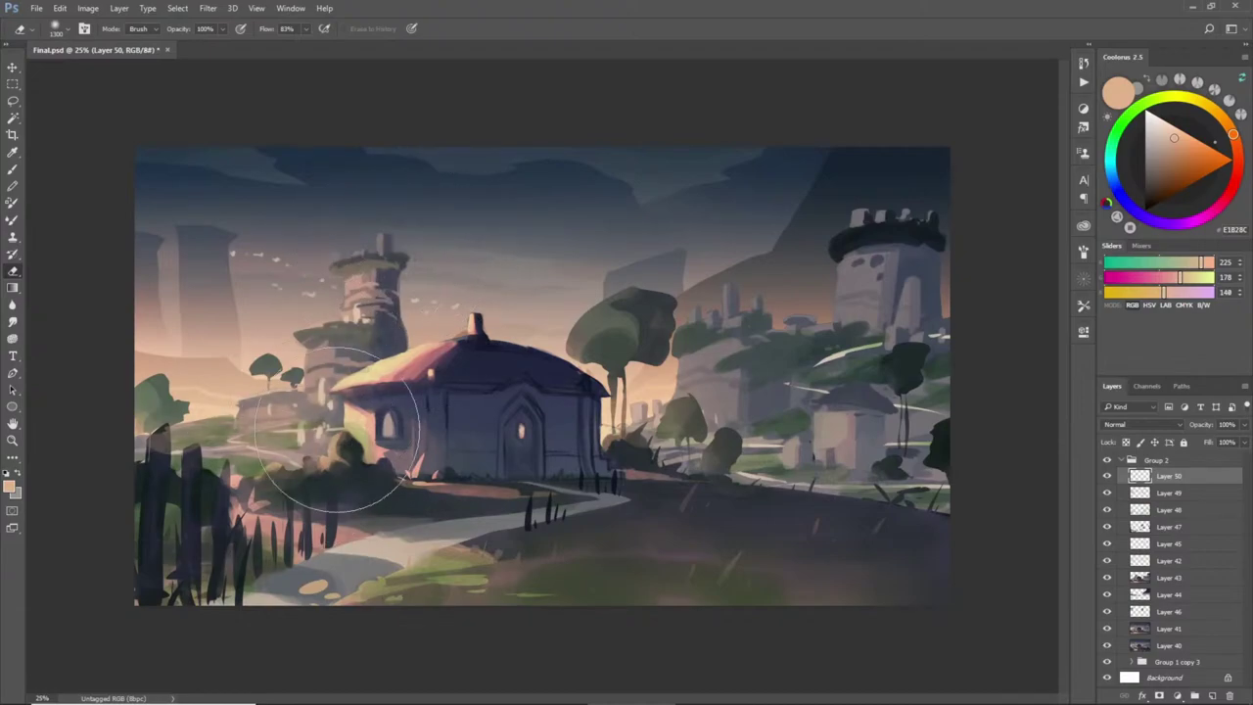
pyautogui.moveTo(145, 498); pyautogui.dragTo(179, 466)
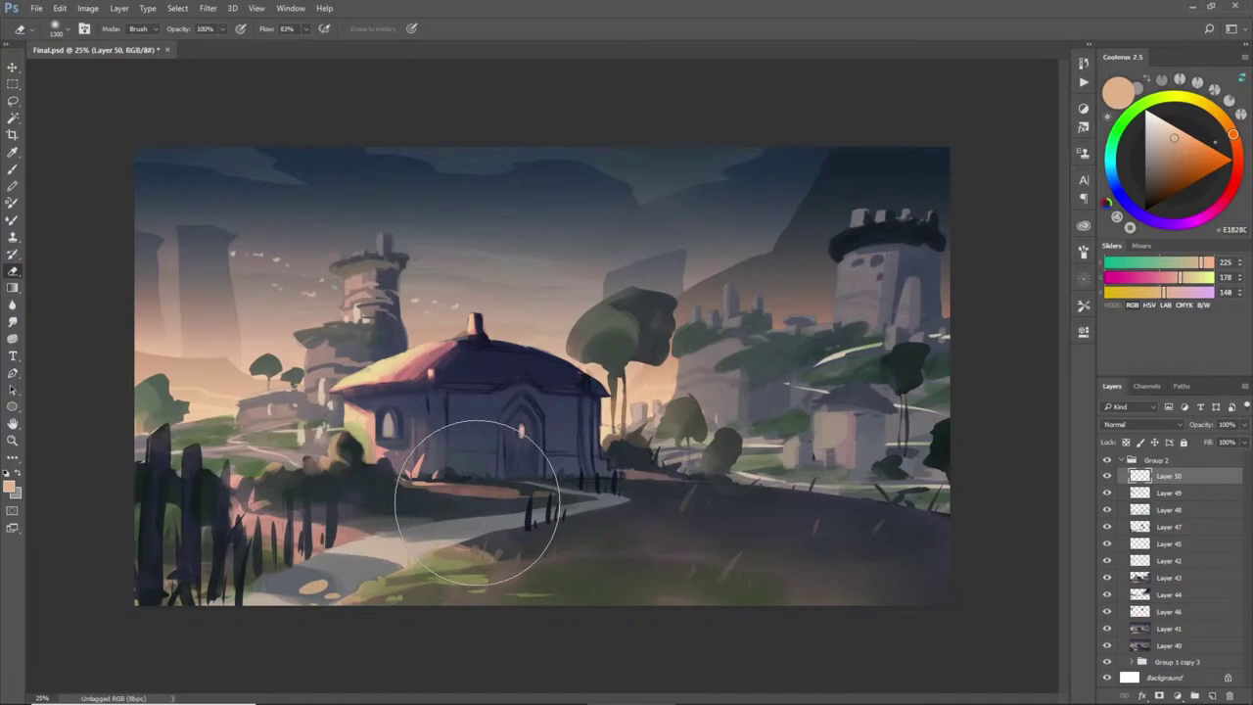
pyautogui.press('l')
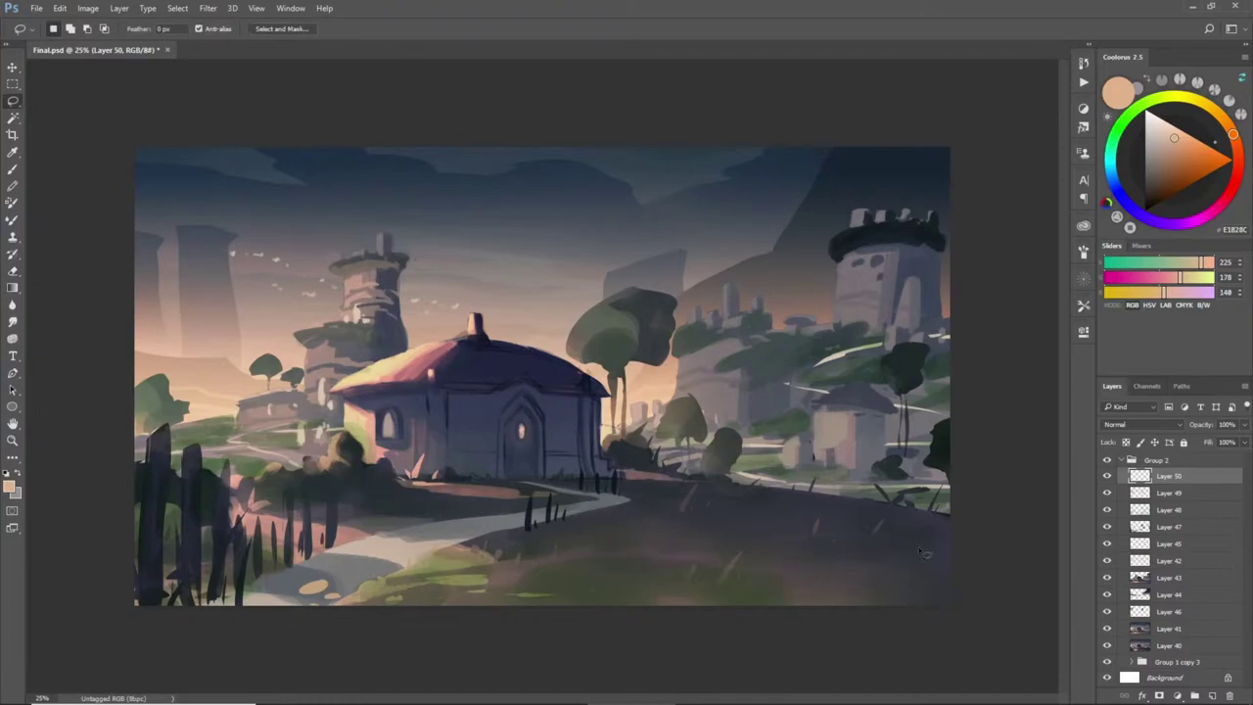
pyautogui.keyDown('shift'); pyautogui.click(1148, 612); pyautogui.keyUp('shift')
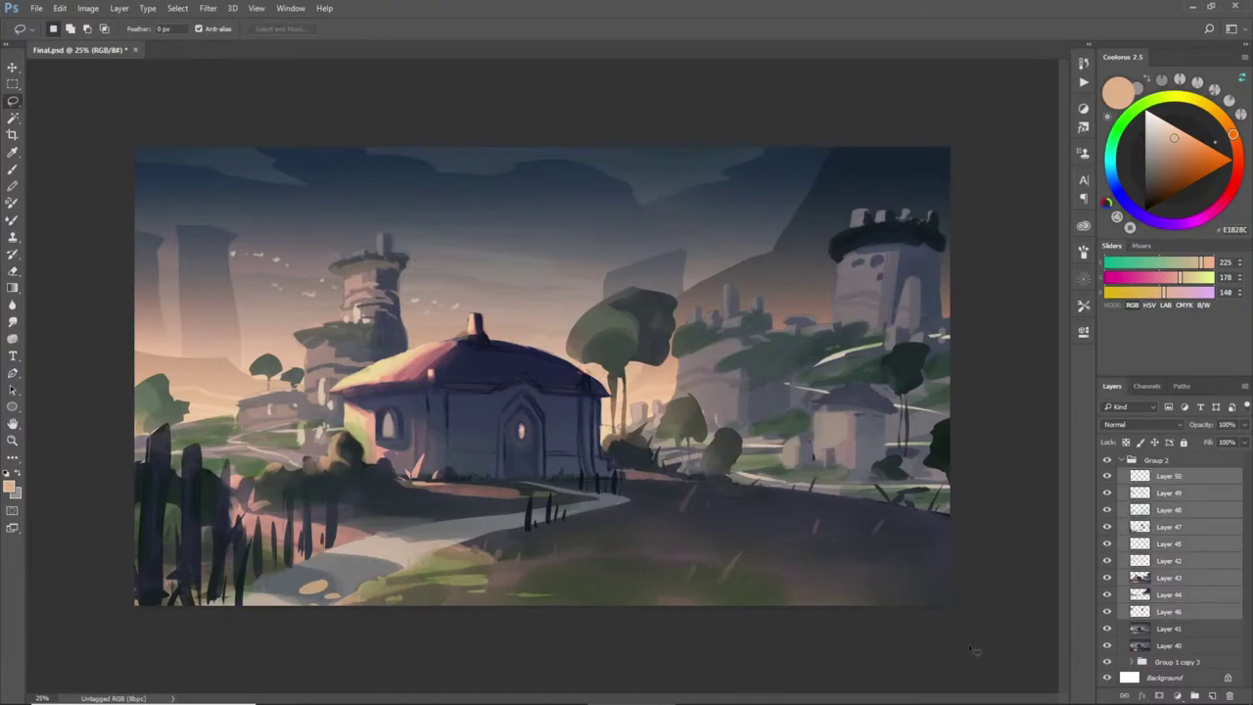
pyautogui.click(1180, 478)
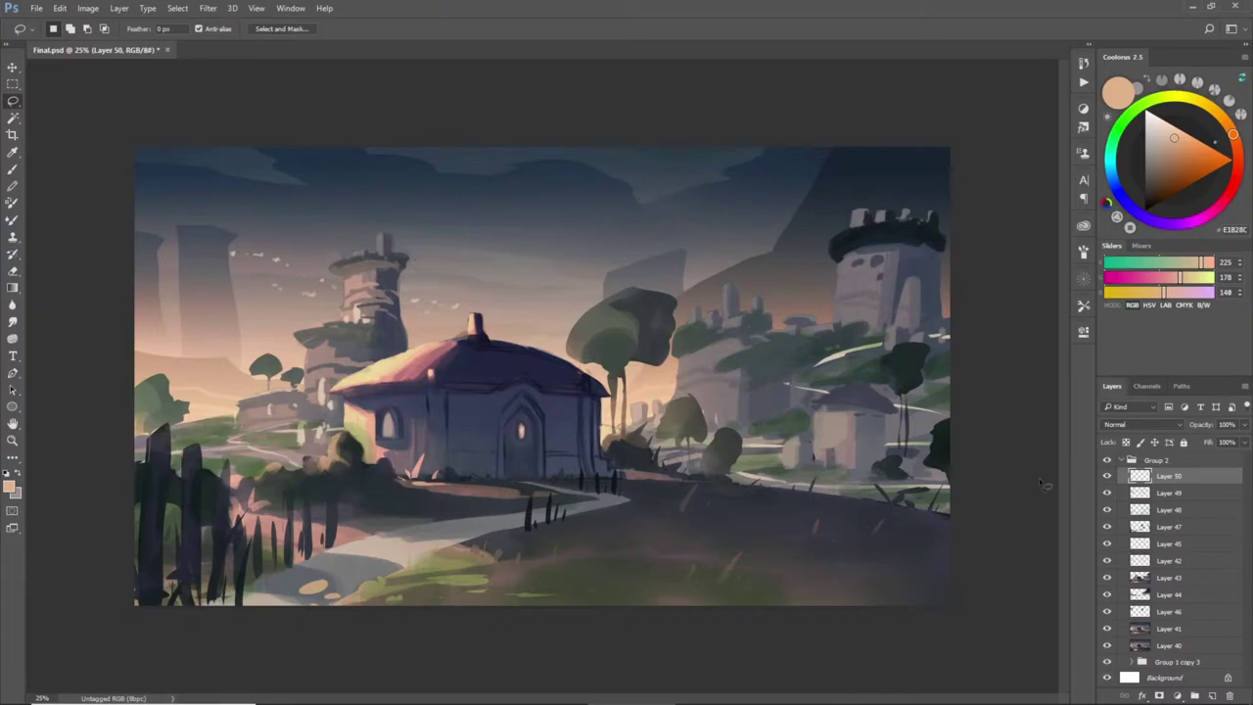
# - Outline grass blades at the base of the foreground fence, paint them dark #161E22 on a new layer, and deselect
pyautogui.moveTo(188, 591)
pyautogui.mouseDown()
pyautogui.moveTo(232, 527)
pyautogui.moveTo(199, 592)
pyautogui.moveTo(232, 589)
pyautogui.moveTo(227, 609)
pyautogui.moveTo(231, 585)
pyautogui.moveTo(316, 519)
pyautogui.moveTo(227, 612)
pyautogui.moveTo(251, 599)
pyautogui.moveTo(202, 618)
pyautogui.moveTo(157, 615)
pyautogui.moveTo(182, 537)
pyautogui.moveTo(217, 503)
pyautogui.moveTo(172, 618)
pyautogui.moveTo(137, 514)
pyautogui.moveTo(129, 548)
pyautogui.moveTo(227, 598)
pyautogui.moveTo(225, 578)
pyautogui.moveTo(110, 551)
pyautogui.moveTo(265, 434)
pyautogui.moveTo(156, 572)
pyautogui.moveTo(201, 613)
pyautogui.mouseUp()
pyautogui.press('b')
pyautogui.keyDown('alt'); pyautogui.click(151, 544); pyautogui.keyUp('alt')
pyautogui.hotkey('ctrl', 'shift', 'n')
pyautogui.press('Return')
pyautogui.hotkey('ctrl', 'd')
# - Outline more grass along the fence's base toward the path, paint it with dark green-gray #232B2C, and deselect
pyautogui.press('l')
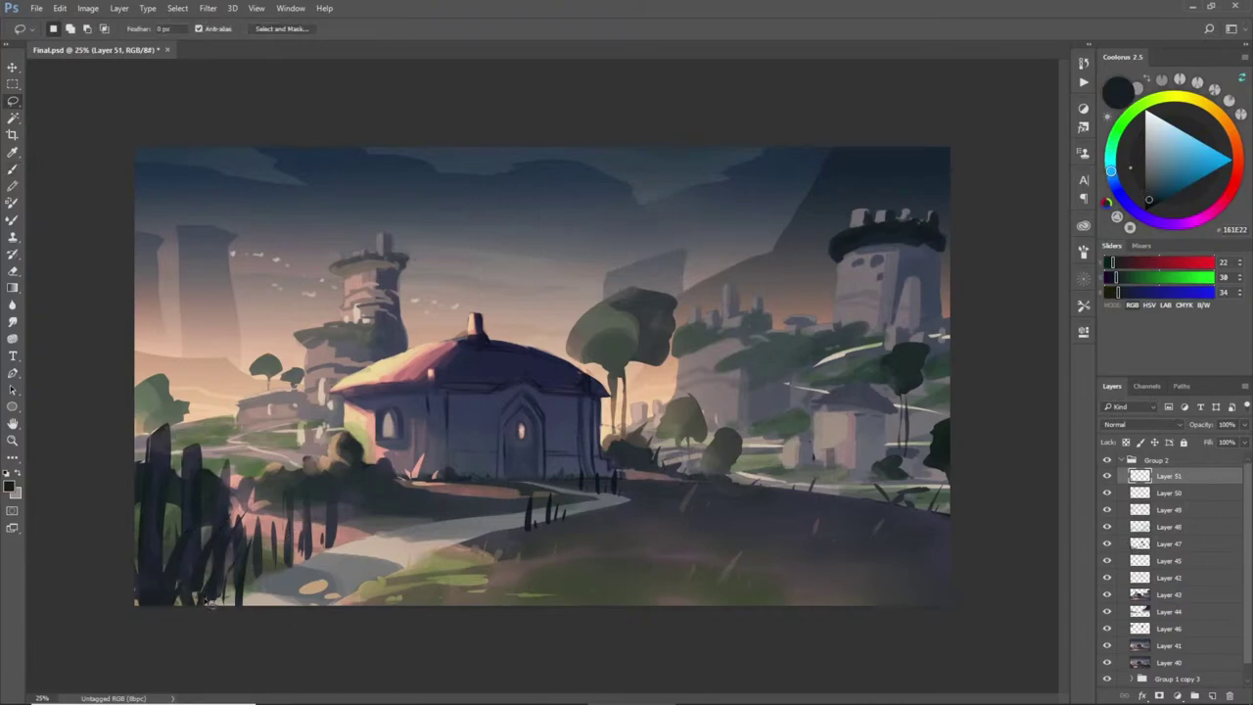
pyautogui.moveTo(191, 608)
pyautogui.mouseDown()
pyautogui.moveTo(205, 619)
pyautogui.moveTo(249, 599)
pyautogui.moveTo(240, 583)
pyautogui.moveTo(295, 562)
pyautogui.moveTo(232, 579)
pyautogui.mouseUp()
pyautogui.press('b')
pyautogui.keyDown('alt'); pyautogui.click(227, 560); pyautogui.keyUp('alt')
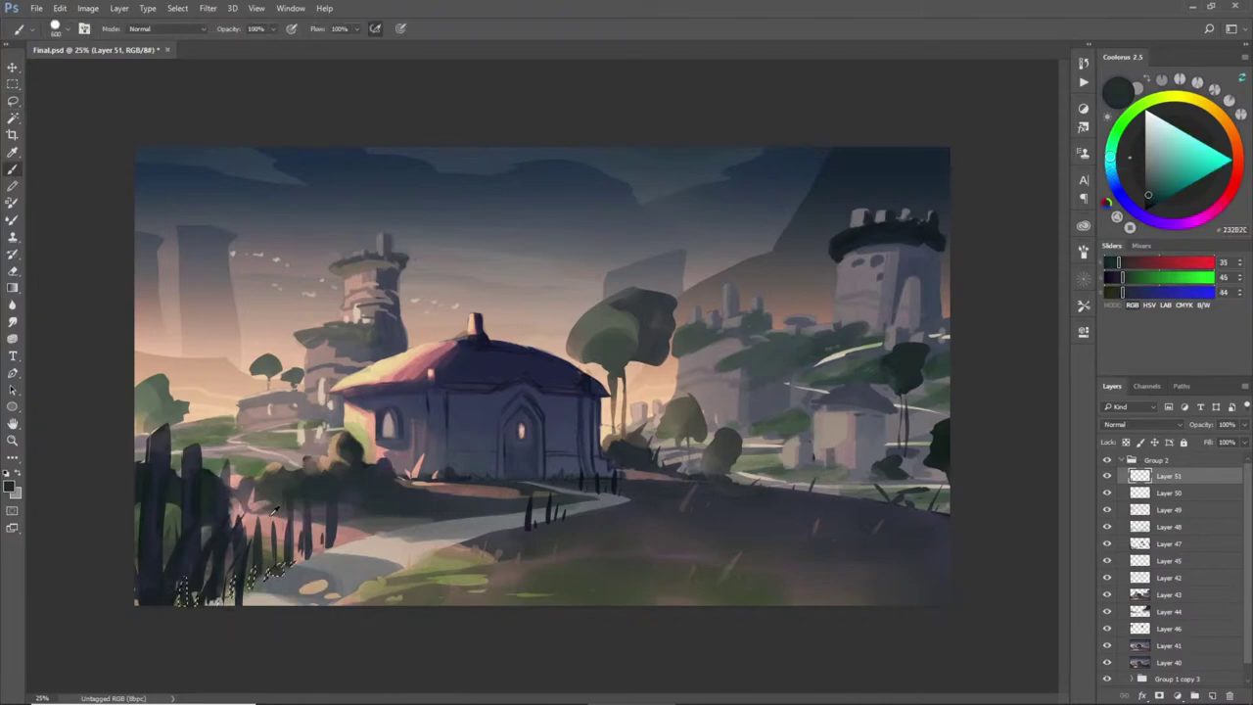
pyautogui.hotkey('ctrl', 'd')
# - Outline two rounded mounds between the bush and the path, paint them with dark and muted green tones sampled nearby, and deselect
pyautogui.press('l')
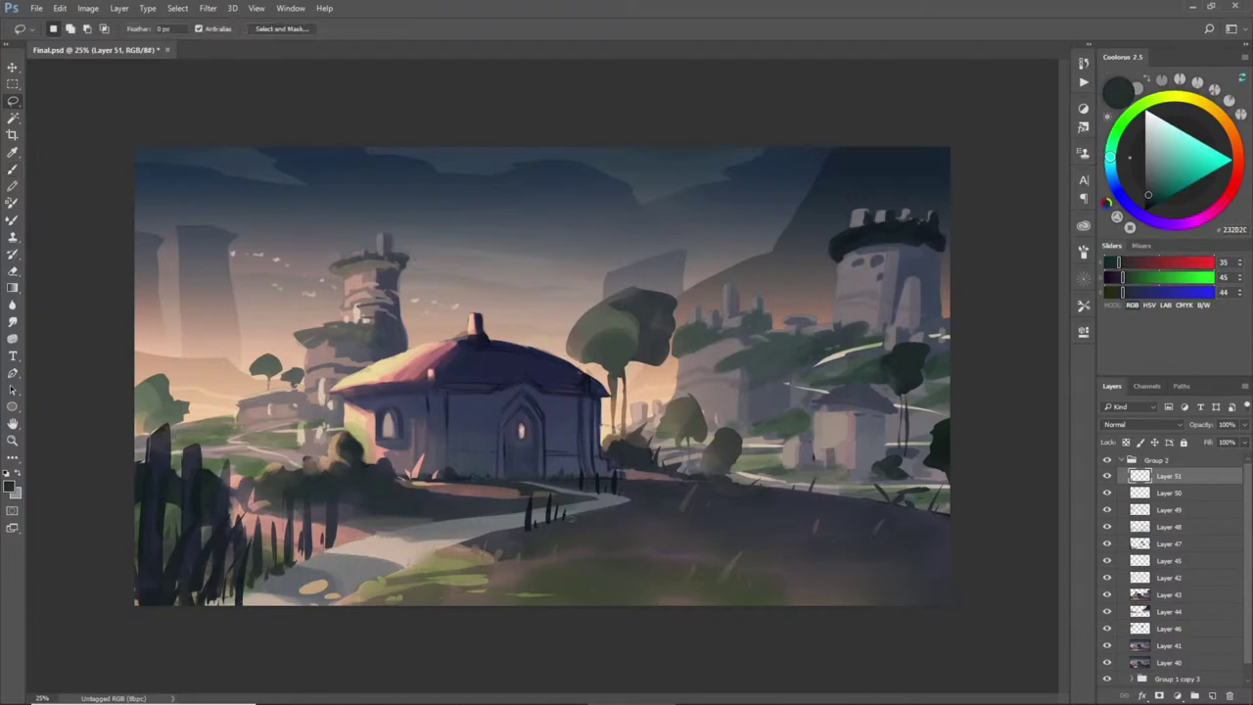
pyautogui.moveTo(536, 544)
pyautogui.mouseDown()
pyautogui.moveTo(554, 510)
pyautogui.moveTo(621, 511)
pyautogui.moveTo(549, 544)
pyautogui.mouseUp()
pyautogui.hotkey('ctrl', 'd')
pyautogui.moveTo(380, 494)
pyautogui.mouseDown()
pyautogui.moveTo(345, 511)
pyautogui.moveTo(399, 510)
pyautogui.moveTo(431, 529)
pyautogui.mouseUp()
pyautogui.press('b')
pyautogui.keyDown('alt'); pyautogui.click(376, 519); pyautogui.keyUp('alt')
pyautogui.keyDown('alt'); pyautogui.click(313, 472); pyautogui.keyUp('alt')
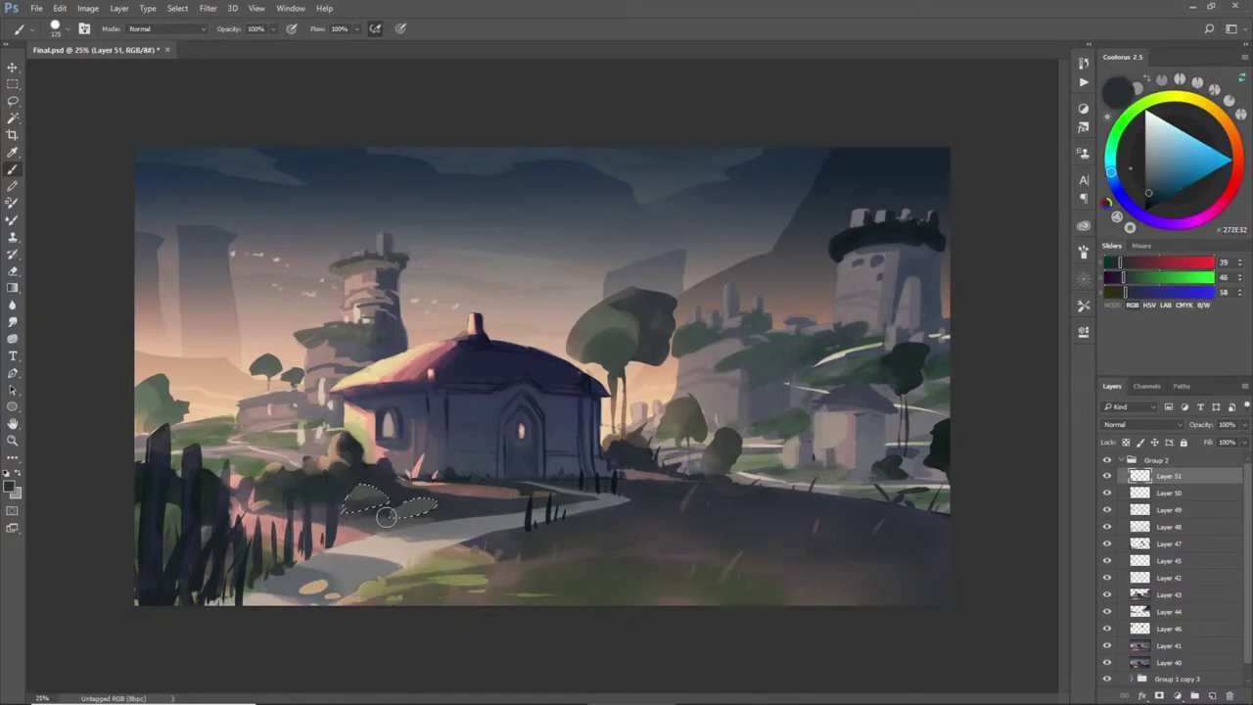
pyautogui.keyDown('alt'); pyautogui.click(351, 474); pyautogui.keyUp('alt')
pyautogui.moveTo(351, 474); pyautogui.dragTo(432, 499)
pyautogui.hotkey('ctrl', 'd')
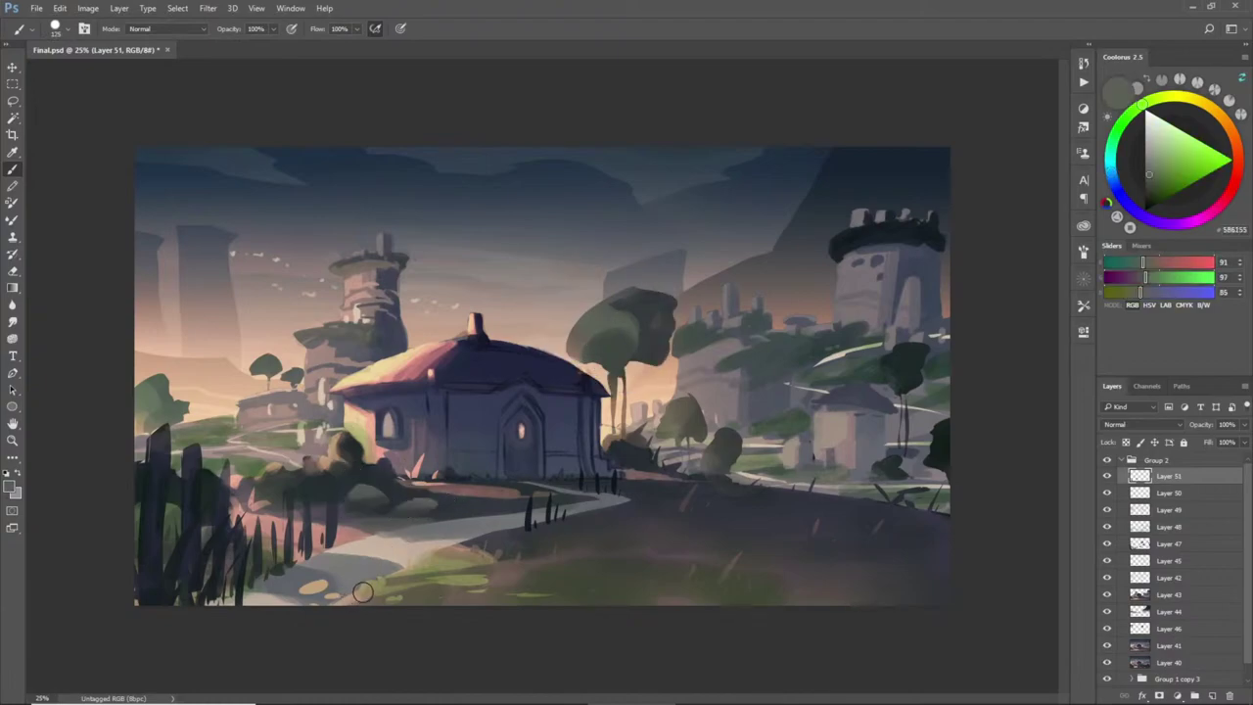
# - Darken the edge of the mound nearest the house path with sampled blue-gray #2F3539
pyautogui.press('l')
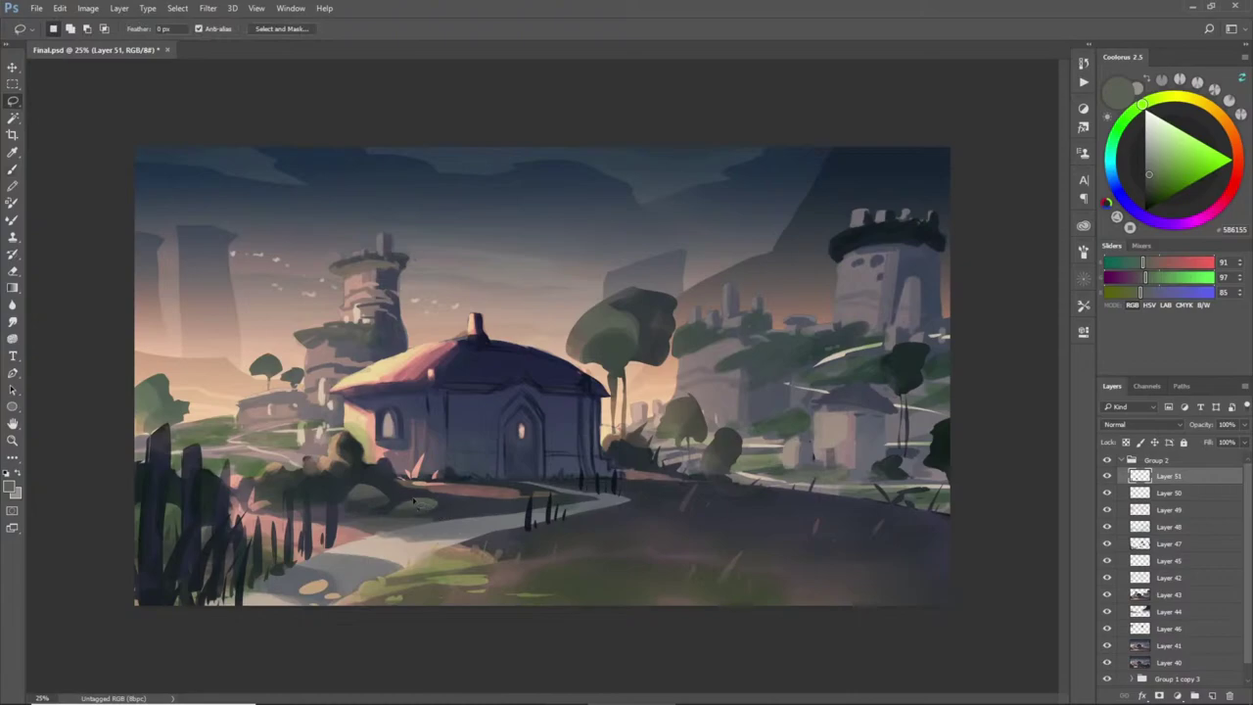
pyautogui.press('b')
pyautogui.keyDown('alt'); pyautogui.click(432, 504); pyautogui.keyUp('alt')
pyautogui.moveTo(424, 502); pyautogui.dragTo(436, 514)
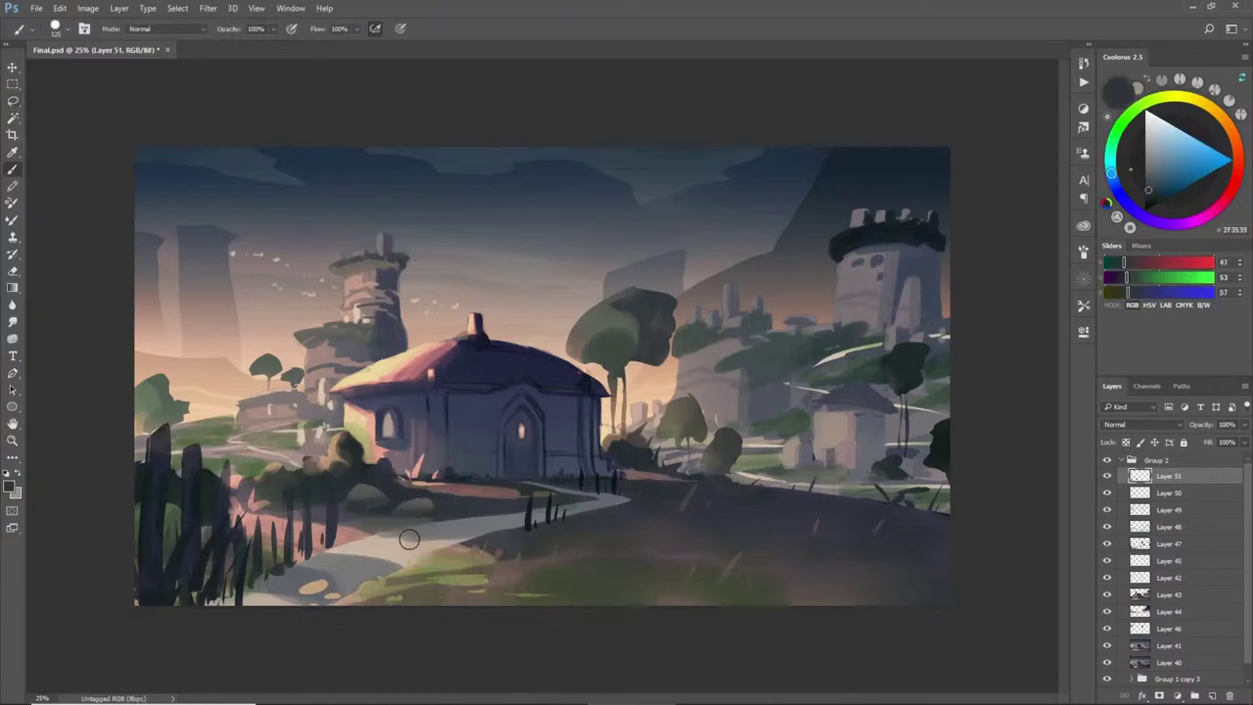
pyautogui.press('l')
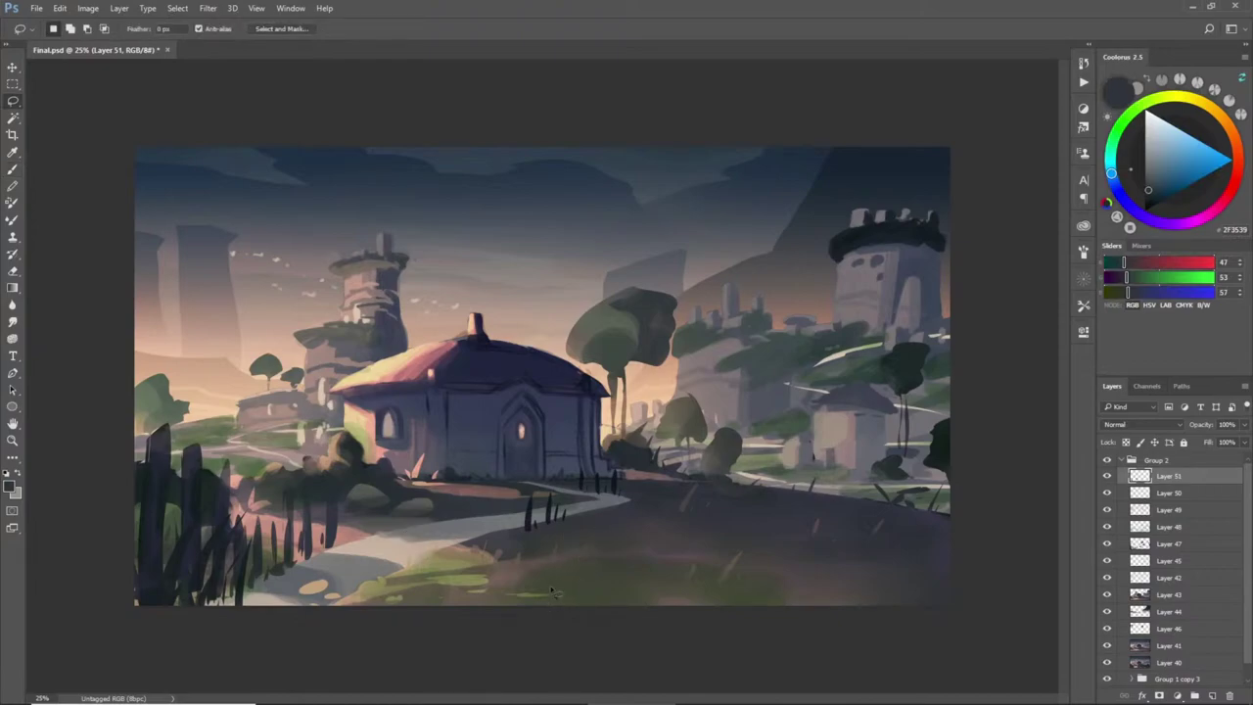
pyautogui.moveTo(535, 611); pyautogui.dragTo(575, 611)
pyautogui.moveTo(585, 603); pyautogui.dragTo(608, 621)
pyautogui.hotkey('ctrl', 'alt', 'z')
pyautogui.hotkey('ctrl', 'alt', 'z')
pyautogui.moveTo(1245, 521); pyautogui.dragTo(1245, 594)
pyautogui.hotkey('ctrl', 'd')
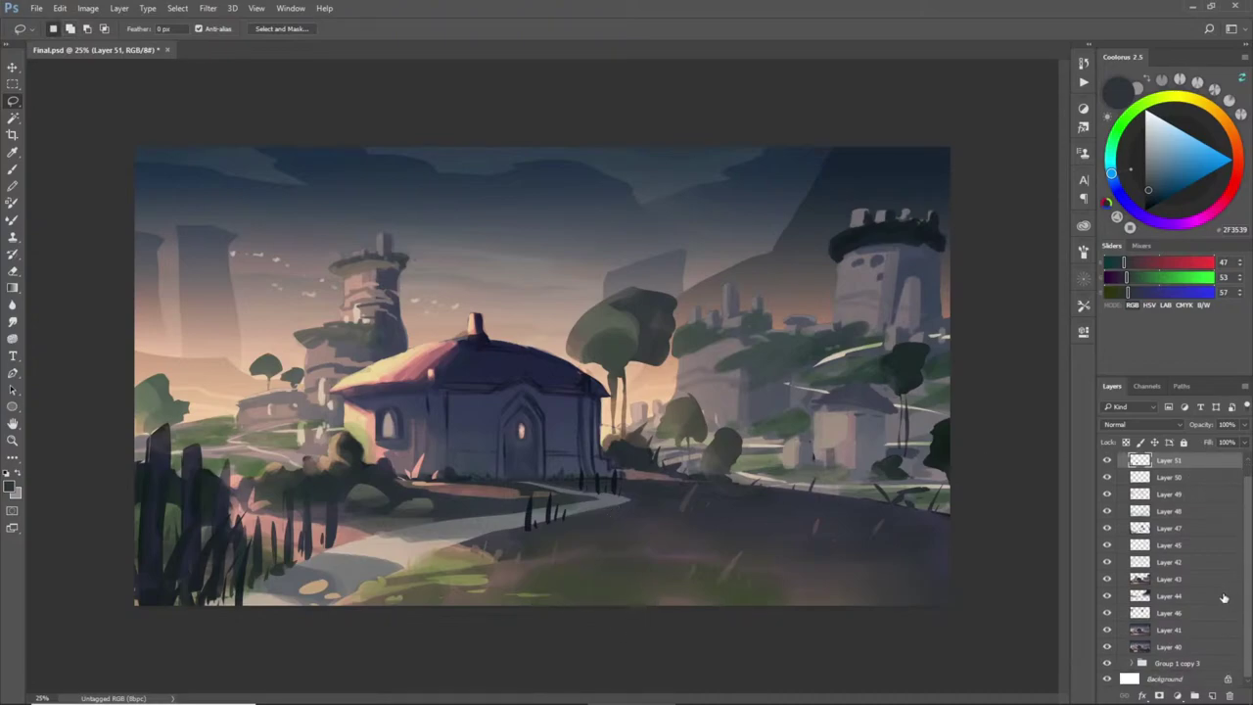
# - Load the outline of the tall grass layer below the Color Balance adjustment in the Group 1 copy, and add a new top layer
pyautogui.click(1132, 663)
pyautogui.moveTo(1248, 593); pyautogui.dragTo(1244, 650)
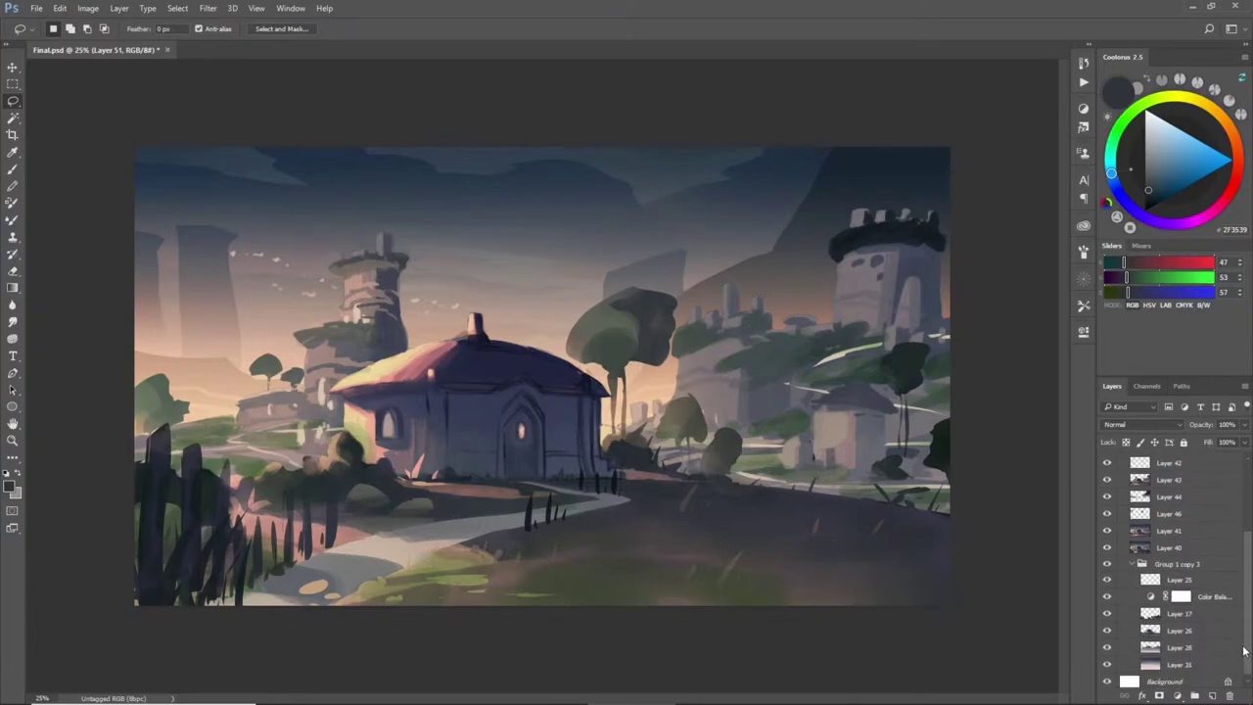
pyautogui.keyDown('ctrl'); pyautogui.click(1149, 614); pyautogui.keyUp('ctrl')
pyautogui.moveTo(1244, 593); pyautogui.dragTo(1245, 484)
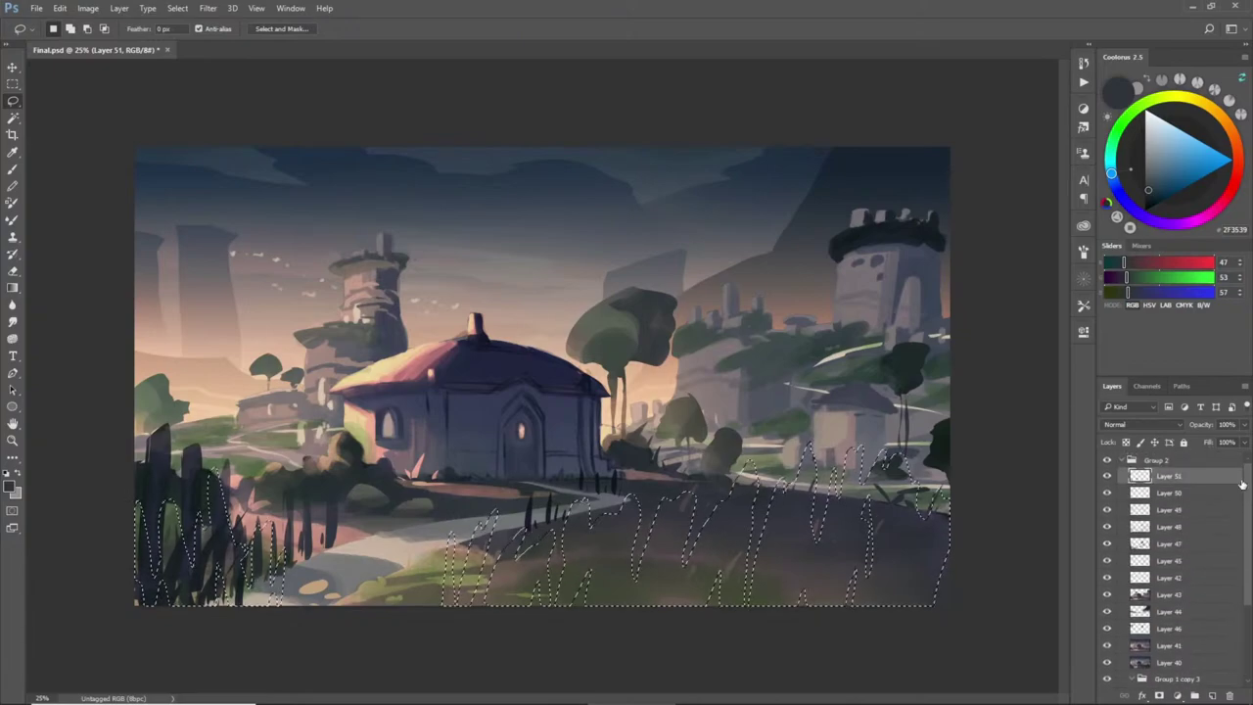
pyautogui.hotkey('ctrl', 'shift', 'n')
pyautogui.press('Return')
# - Paint the selected foreground grass silhouettes with near-black #141D20 sampled from the fence area, and deselect
pyautogui.press('b')
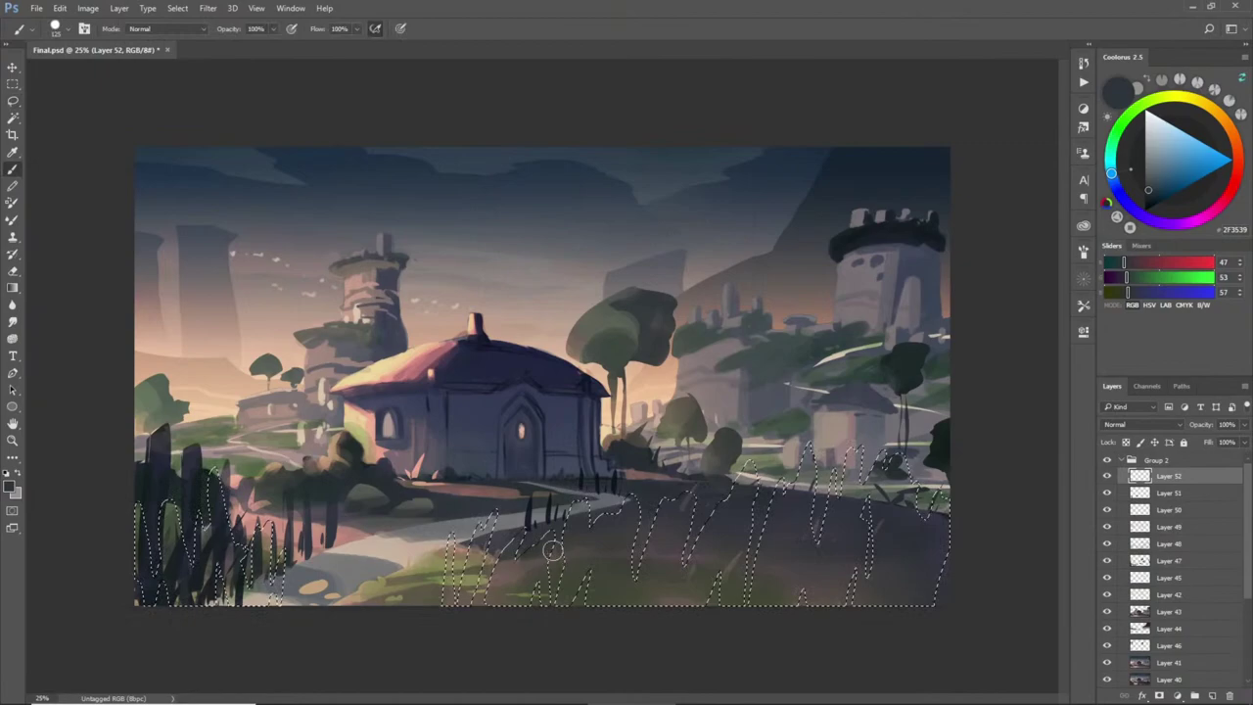
pyautogui.keyDown('alt'); pyautogui.click(253, 547); pyautogui.keyUp('alt')
pyautogui.moveTo(453, 592)
pyautogui.mouseDown()
pyautogui.moveTo(470, 549)
pyautogui.moveTo(744, 489)
pyautogui.moveTo(801, 421)
pyautogui.moveTo(890, 473)
pyautogui.moveTo(649, 551)
pyautogui.moveTo(851, 487)
pyautogui.moveTo(726, 542)
pyautogui.mouseUp()
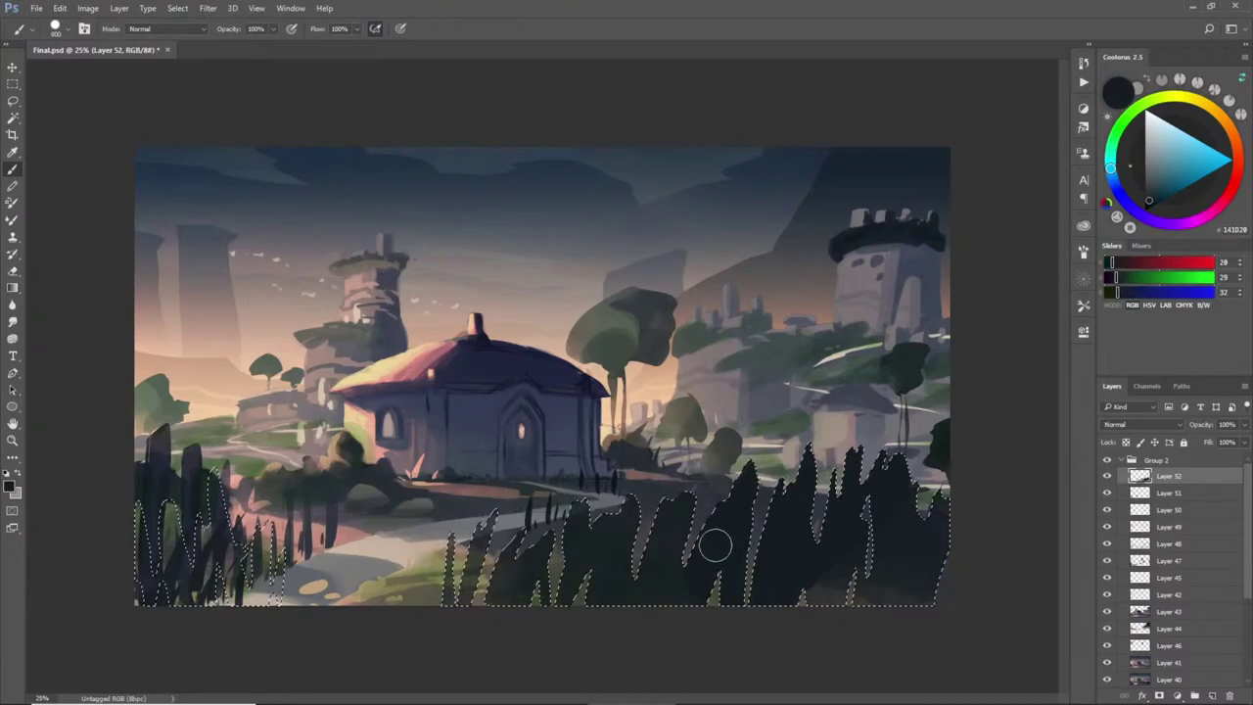
pyautogui.hotkey('ctrl', 'd')
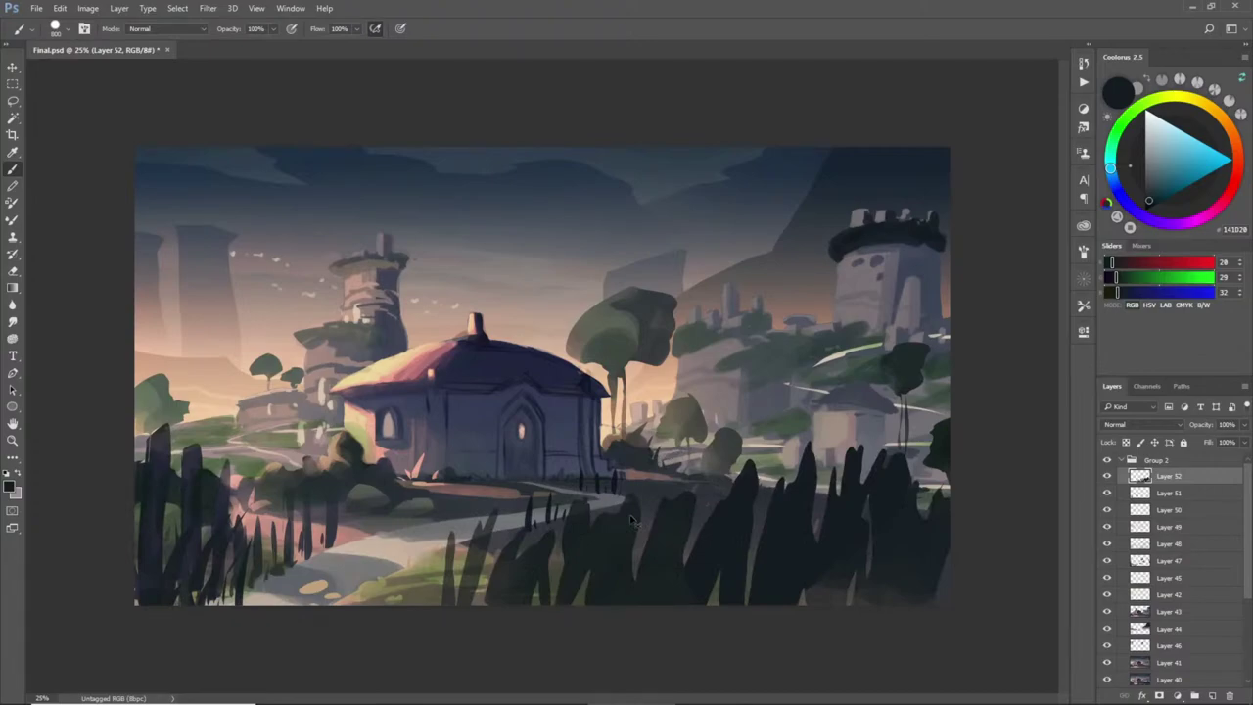
# - Restore the grass selection, paint the blades nearest the path with warmer dark gray #343432, and deselect
pyautogui.hotkey('ctrl', 'shift', 'd')
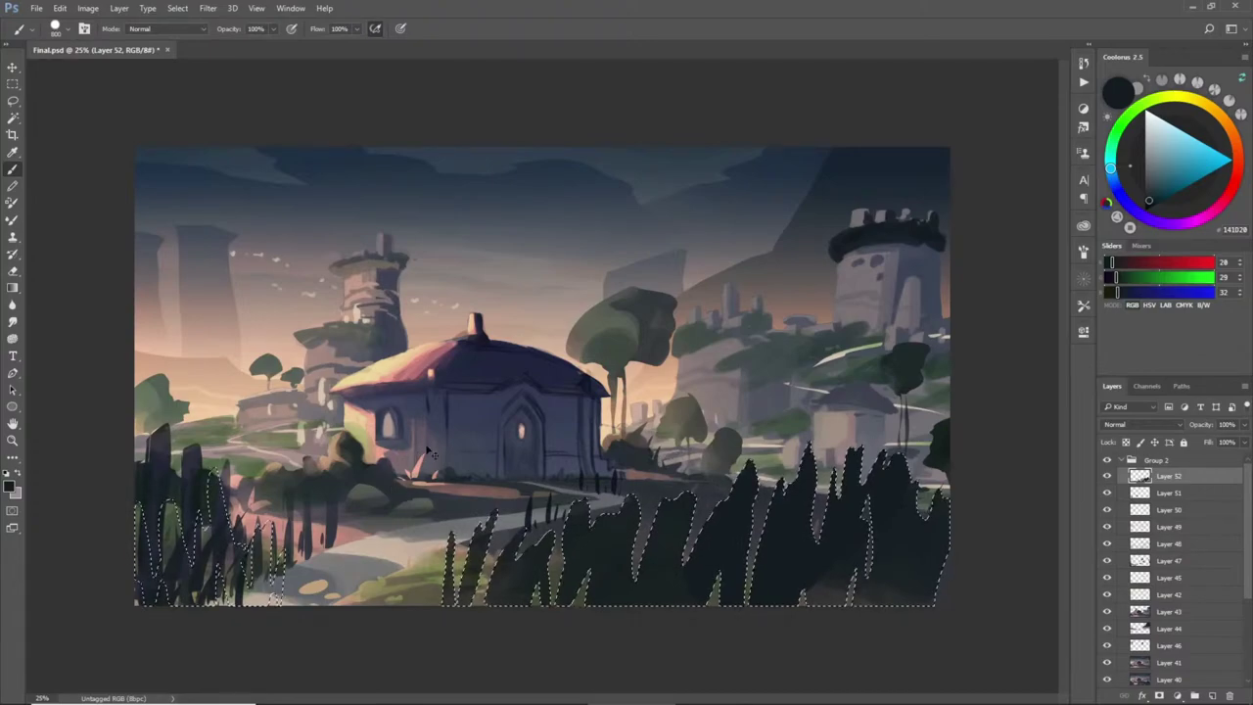
pyautogui.keyDown('alt'); pyautogui.click(519, 568); pyautogui.keyUp('alt')
pyautogui.hotkey('ctrl', 'd')
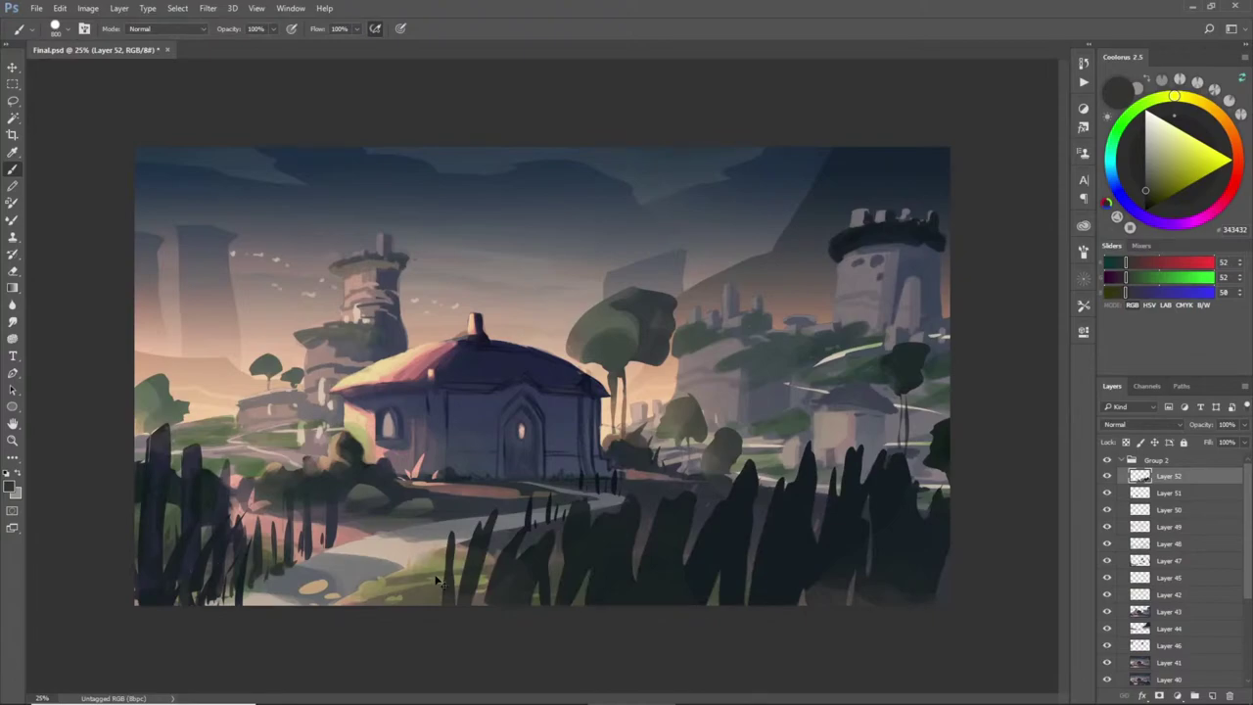
# - Outline a small patch on the bushes beside the house and paint it with sampled blue-gray #2C3336
pyautogui.press('l')
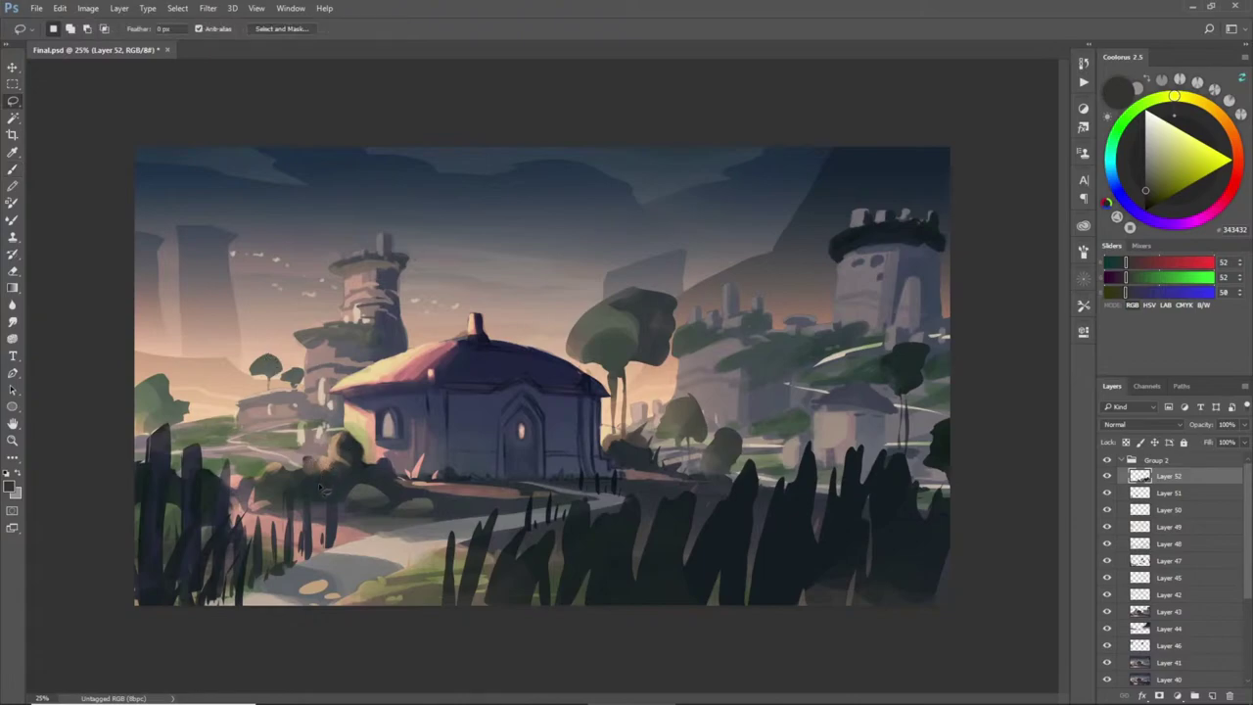
pyautogui.press('b')
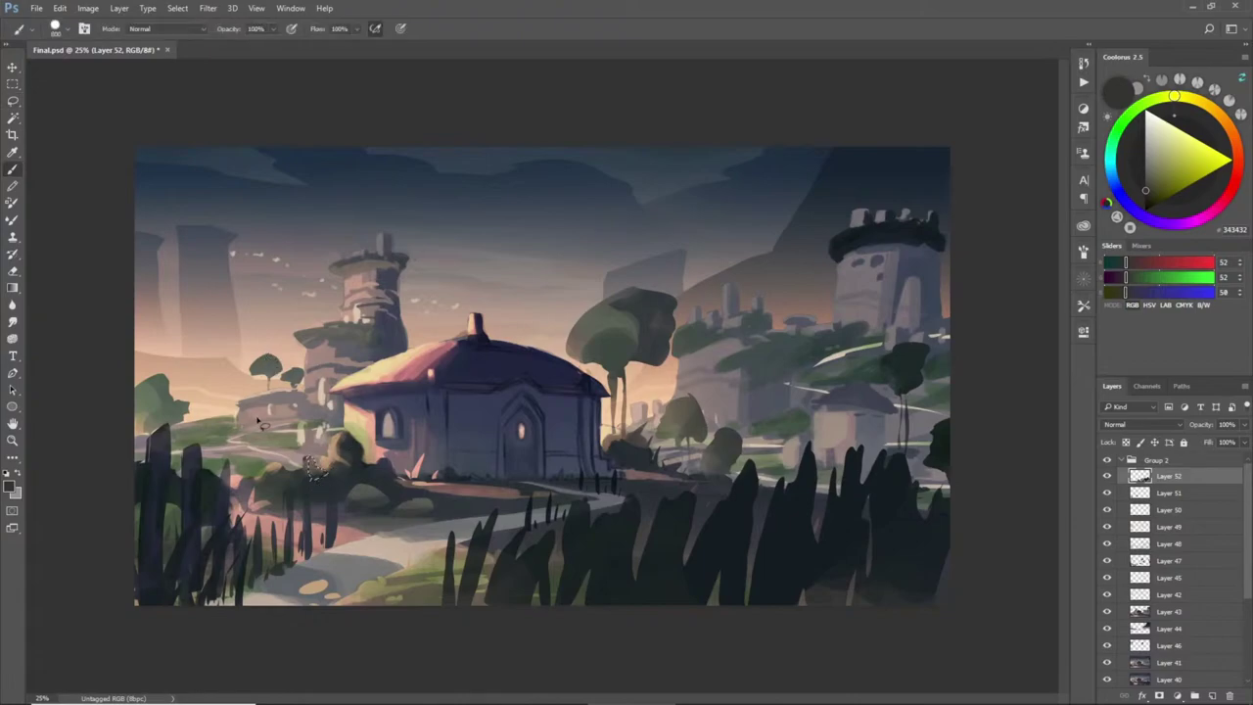
pyautogui.keyDown('alt'); pyautogui.click(313, 468); pyautogui.keyUp('alt')
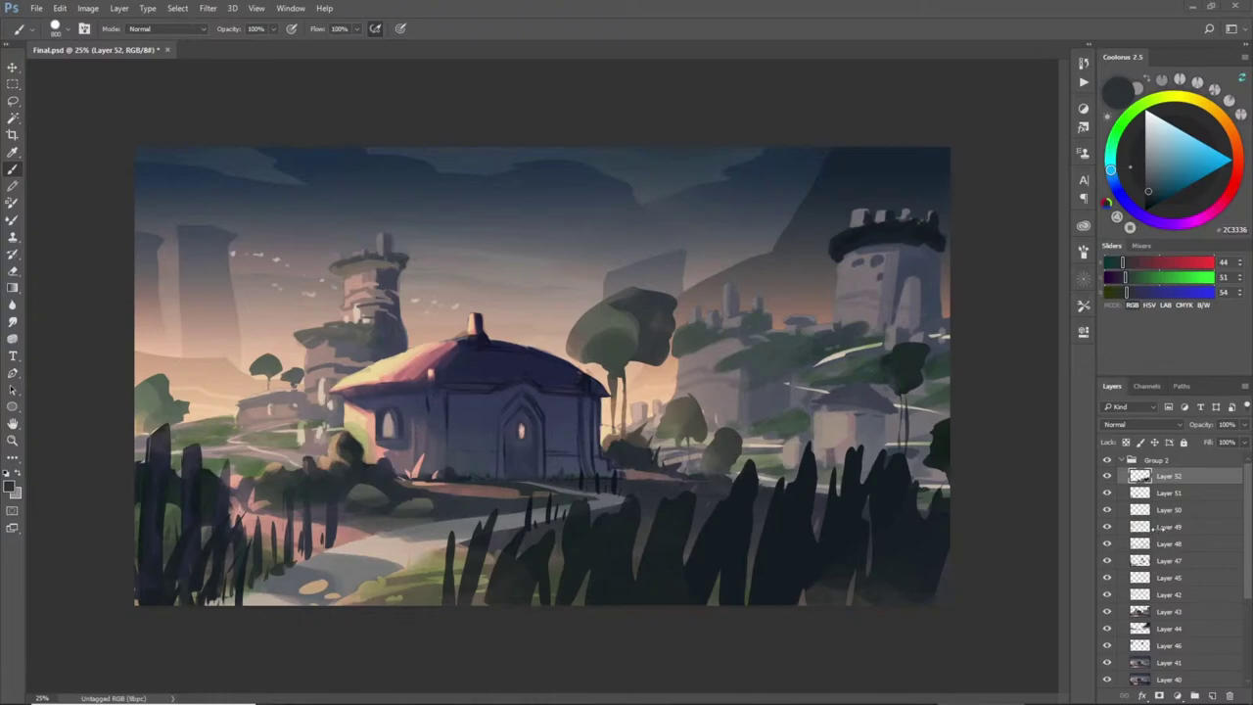
# - Load Layer 43's outline as a selection, add a new top layer, and switch to a textured brush preset
pyautogui.keyDown('ctrl'); pyautogui.click(1141, 612); pyautogui.keyUp('ctrl')
pyautogui.hotkey('ctrl', 'shift', 'alt', 'n')
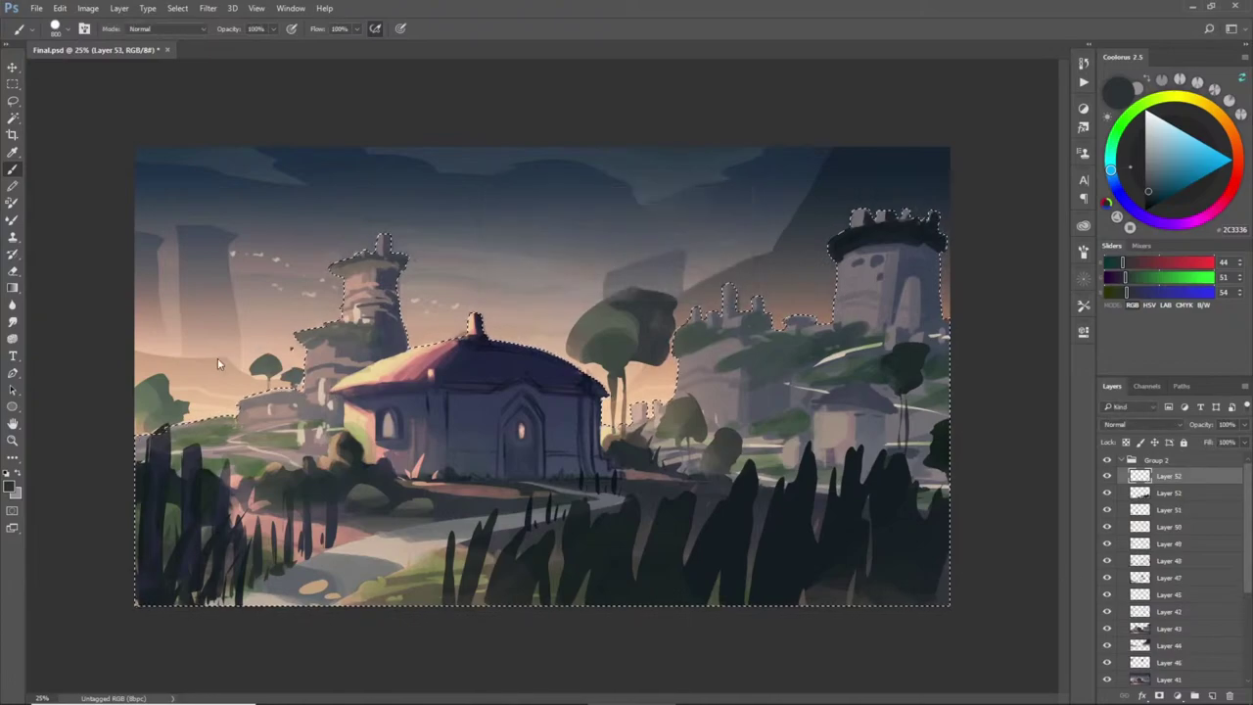
pyautogui.rightClick(290, 359)
pyautogui.doubleClick(431, 468)
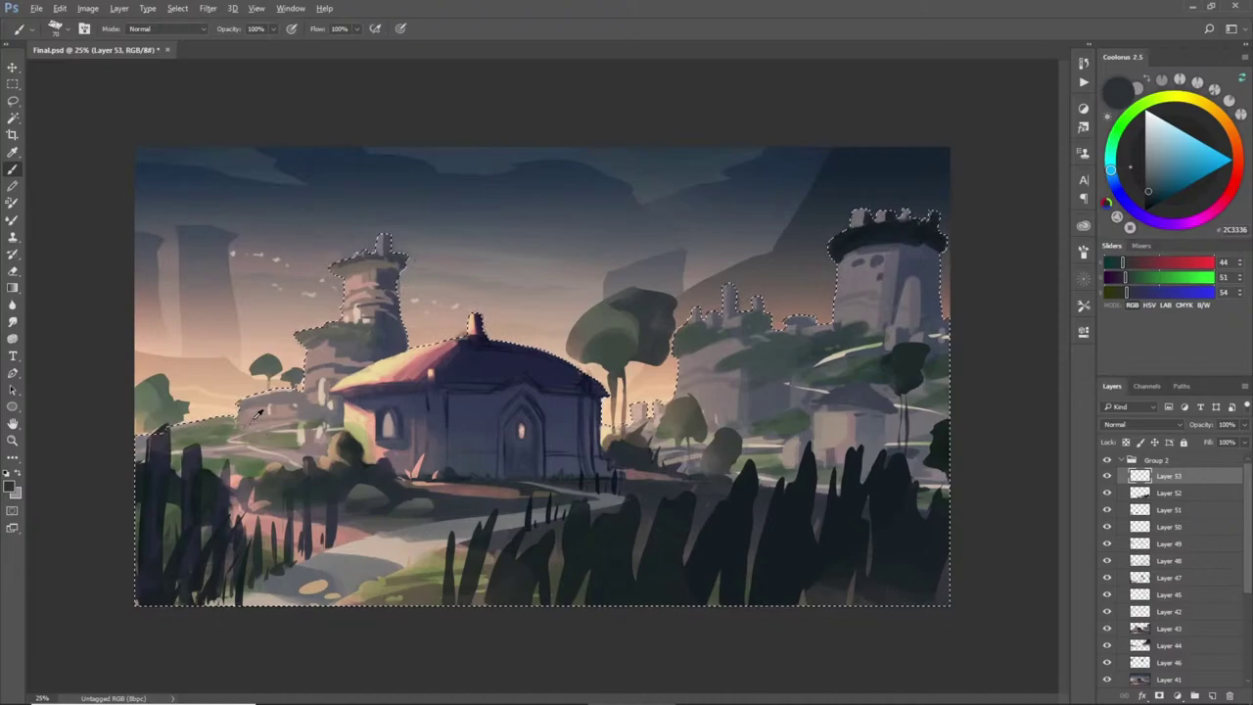
# - Paint warm peach highlights and muted brown-gray shading on the walls of the distant tower behind the house, starting with #F1CDA6
pyautogui.keyDown('alt'); pyautogui.click(323, 333); pyautogui.keyUp('alt')
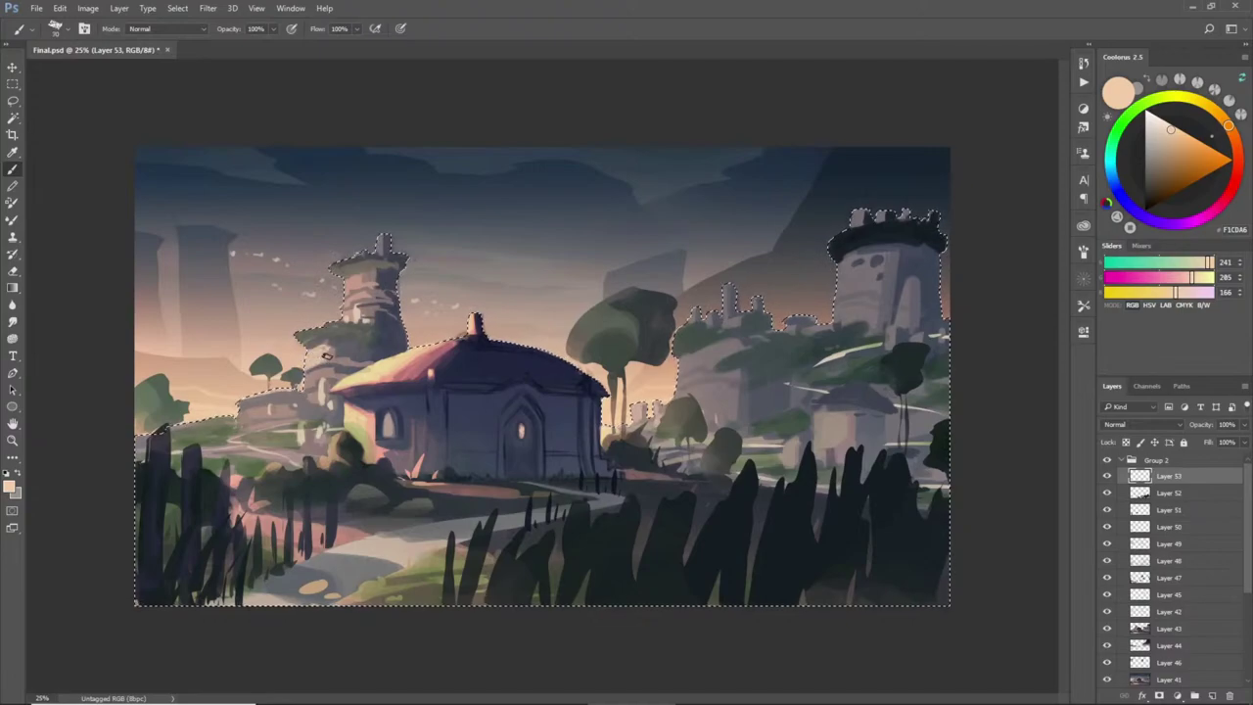
pyautogui.keyDown('alt'); pyautogui.click(301, 387); pyautogui.keyUp('alt')
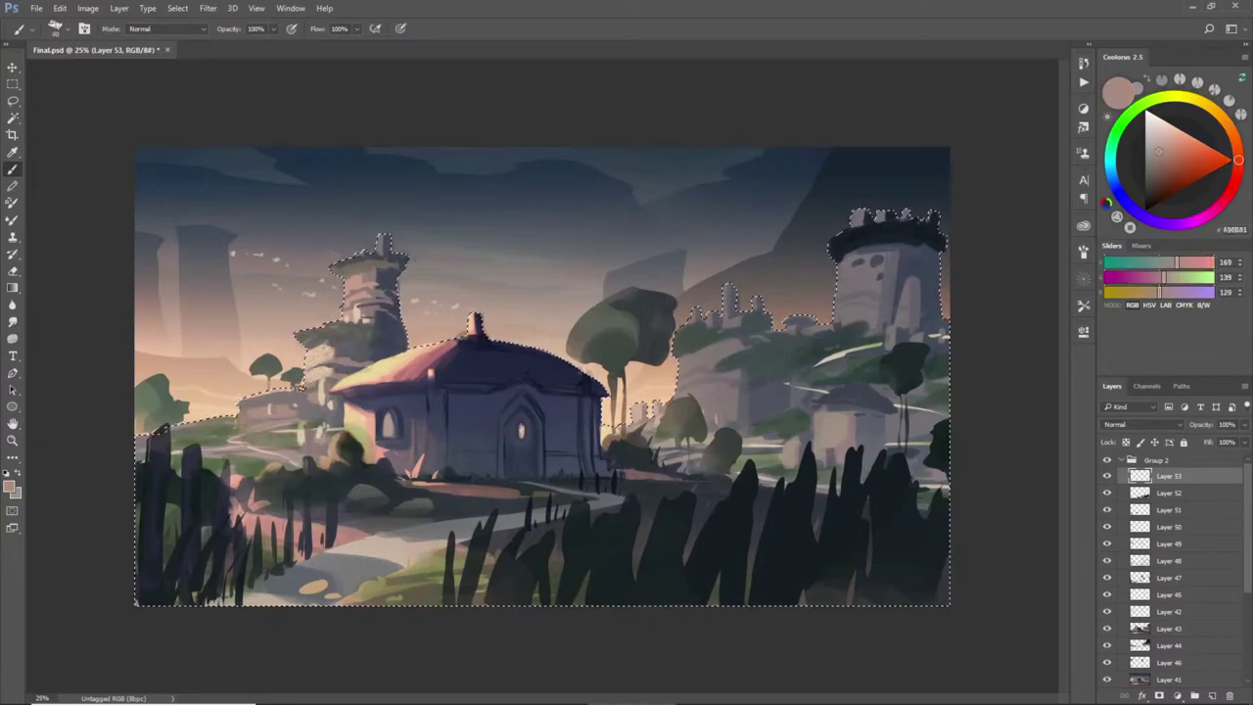
pyautogui.keyDown('alt'); pyautogui.click(352, 284); pyautogui.keyUp('alt')
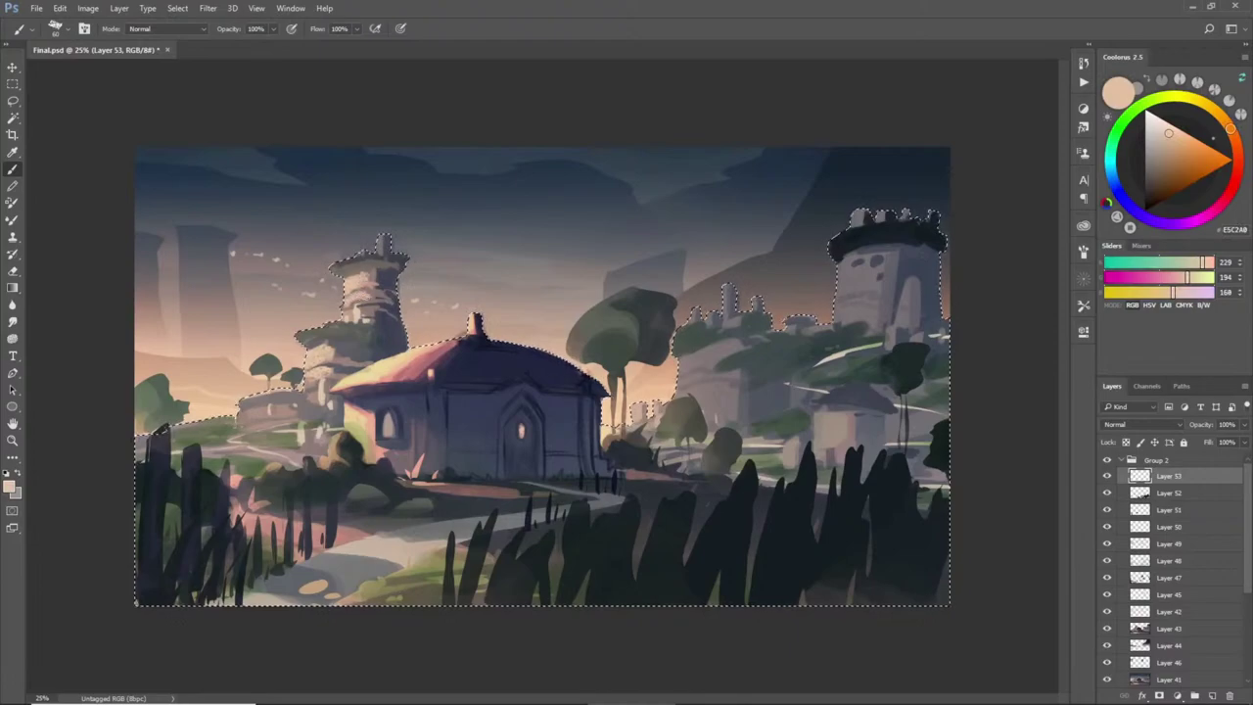
pyautogui.keyDown('alt'); pyautogui.click(350, 314); pyautogui.keyUp('alt')
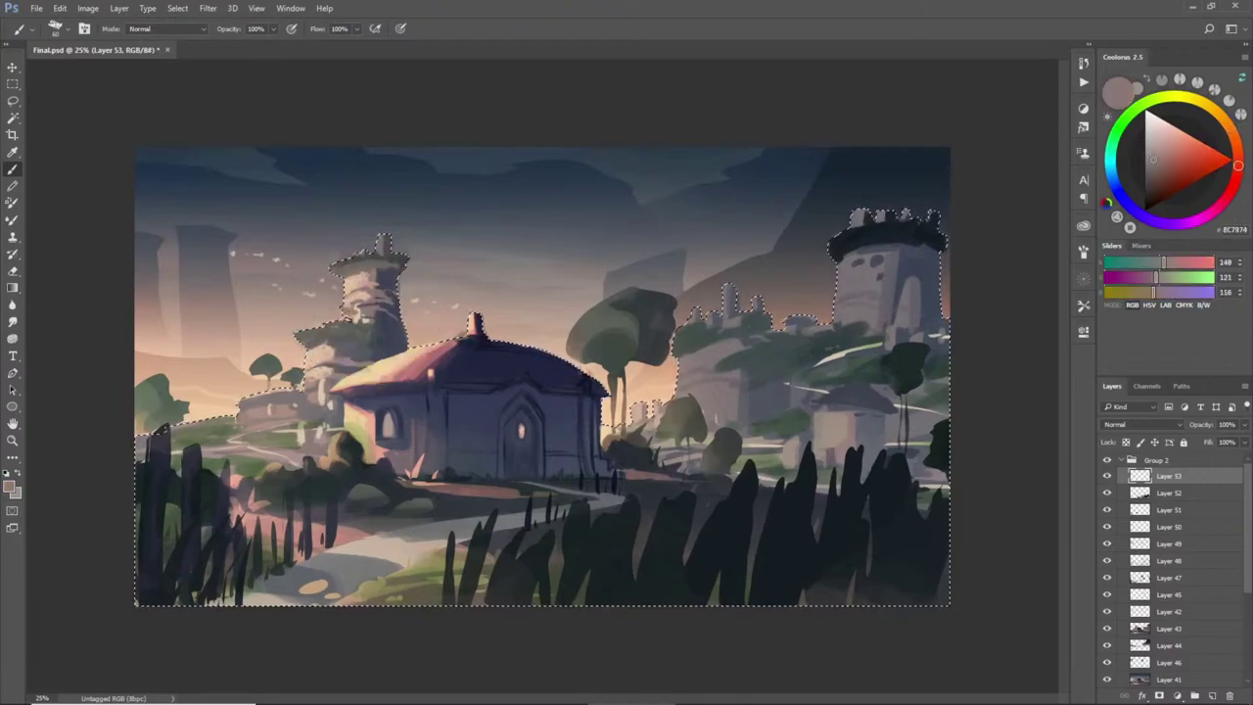
pyautogui.keyDown('alt'); pyautogui.click(357, 327); pyautogui.keyUp('alt')
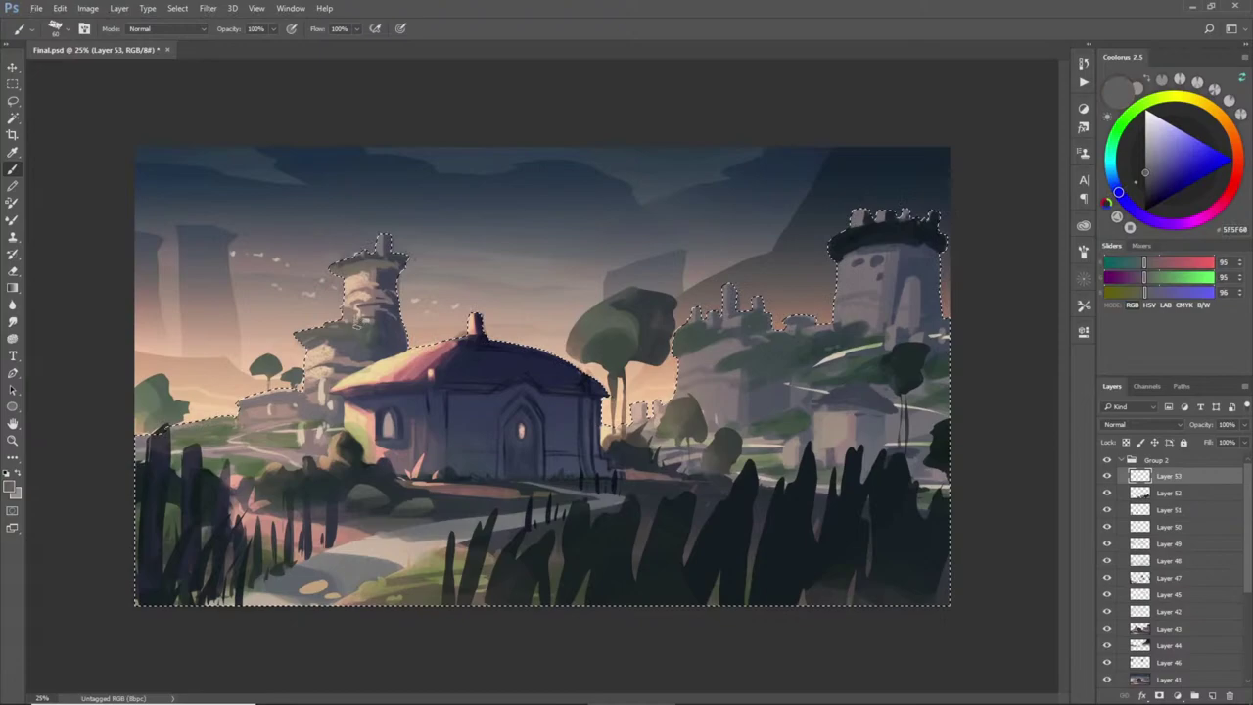
# - Refine the distant tower's upper section with peach #E3BF9E, gray-green #667461 at the crown, and brownish #9C887D shading
pyautogui.keyDown('alt'); pyautogui.click(370, 276); pyautogui.keyUp('alt')
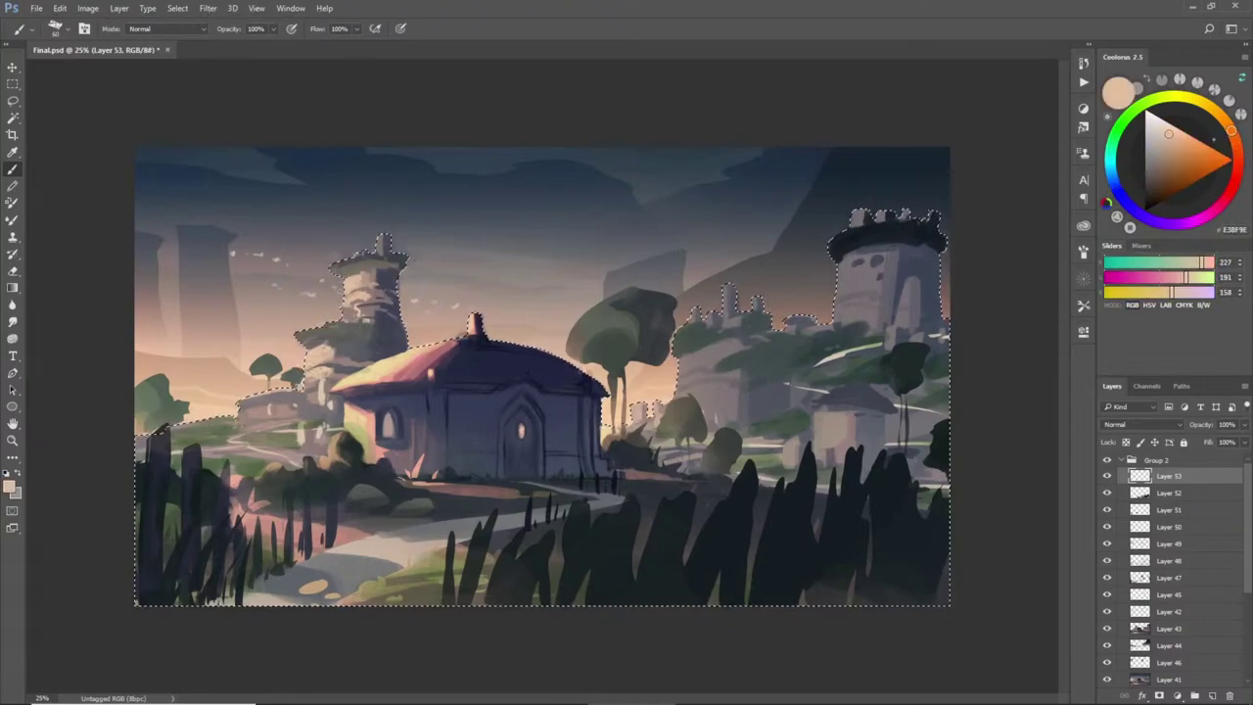
pyautogui.keyDown('alt'); pyautogui.click(157, 394); pyautogui.keyUp('alt')
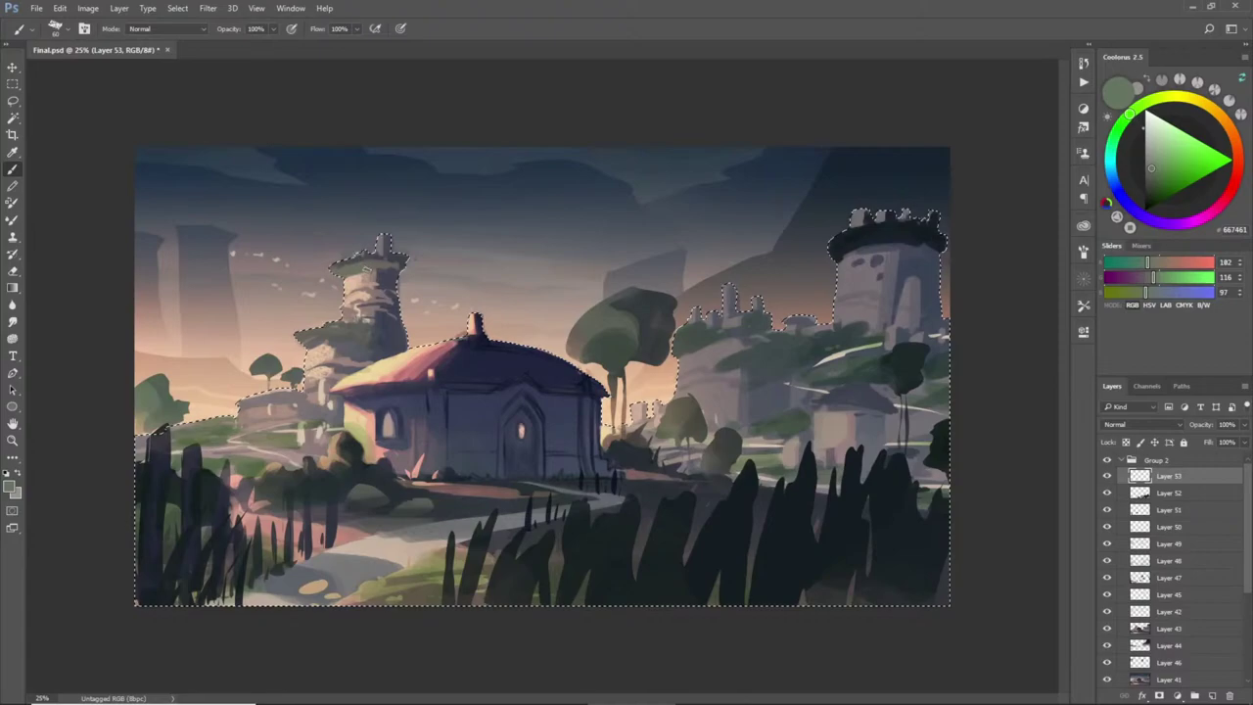
pyautogui.keyDown('alt'); pyautogui.click(361, 273); pyautogui.keyUp('alt')
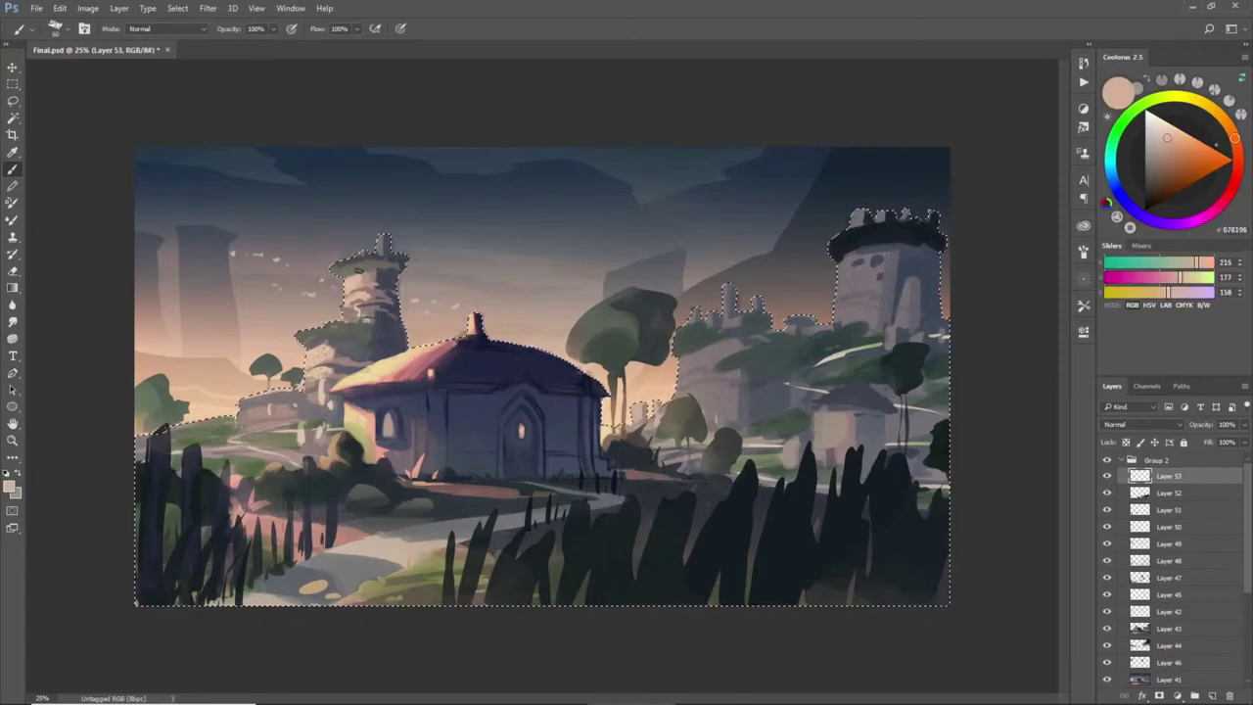
pyautogui.keyDown('alt'); pyautogui.click(380, 271); pyautogui.keyUp('alt')
pyautogui.keyDown('alt'); pyautogui.click(351, 292); pyautogui.keyUp('alt')
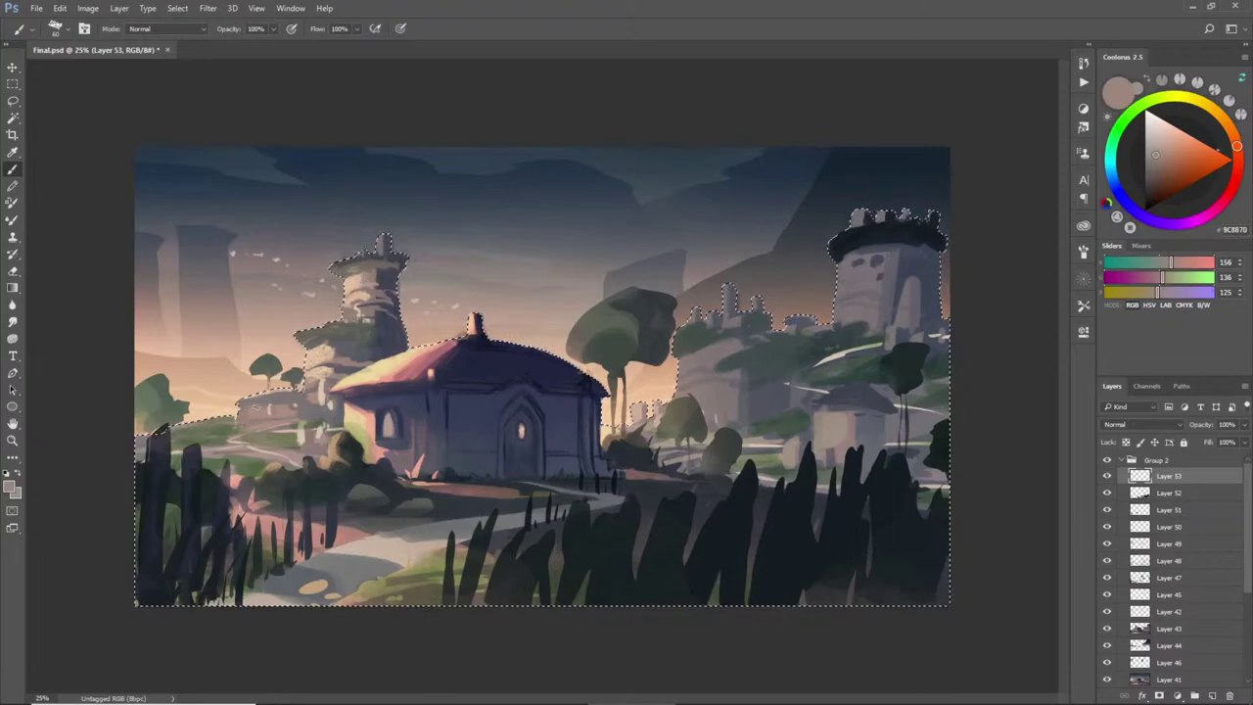
# - Paint peach #E5C2A8 highlights and muted brown #AA8D81 shading on the low ruined wall beneath the distant tower behind the house
pyautogui.keyDown('alt'); pyautogui.click(241, 407); pyautogui.keyUp('alt')
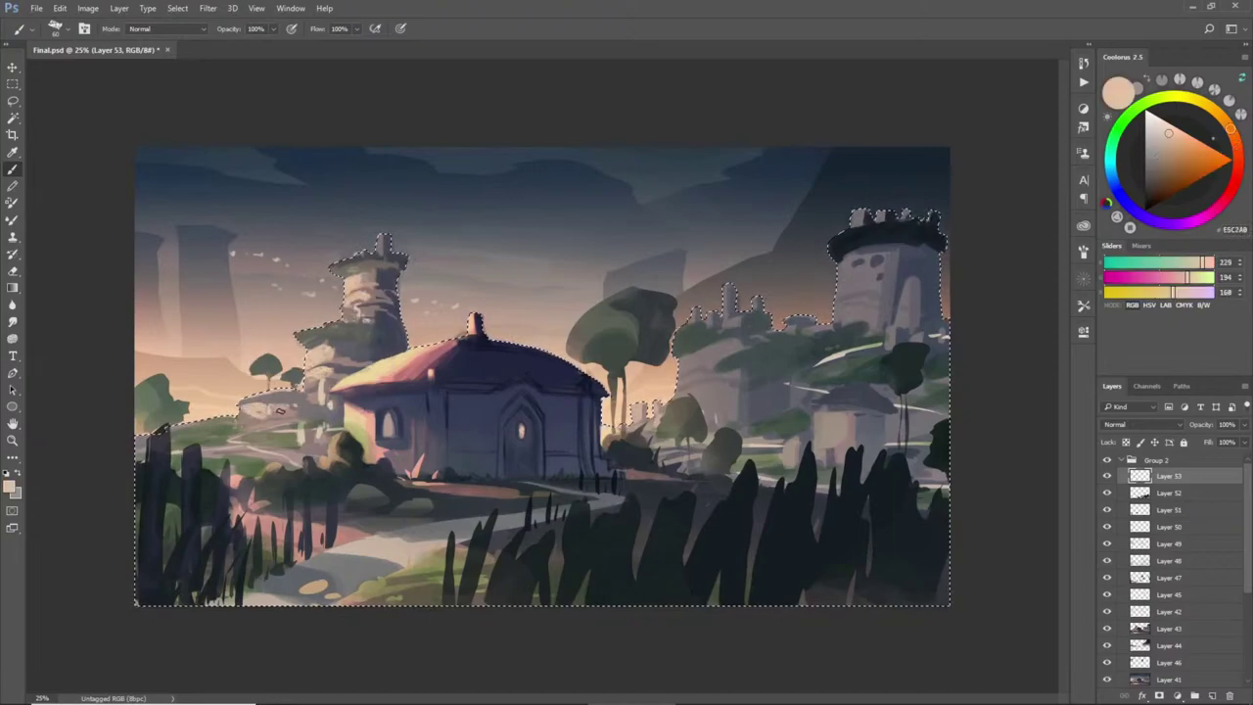
pyautogui.keyDown('alt'); pyautogui.click(237, 413); pyautogui.keyUp('alt')
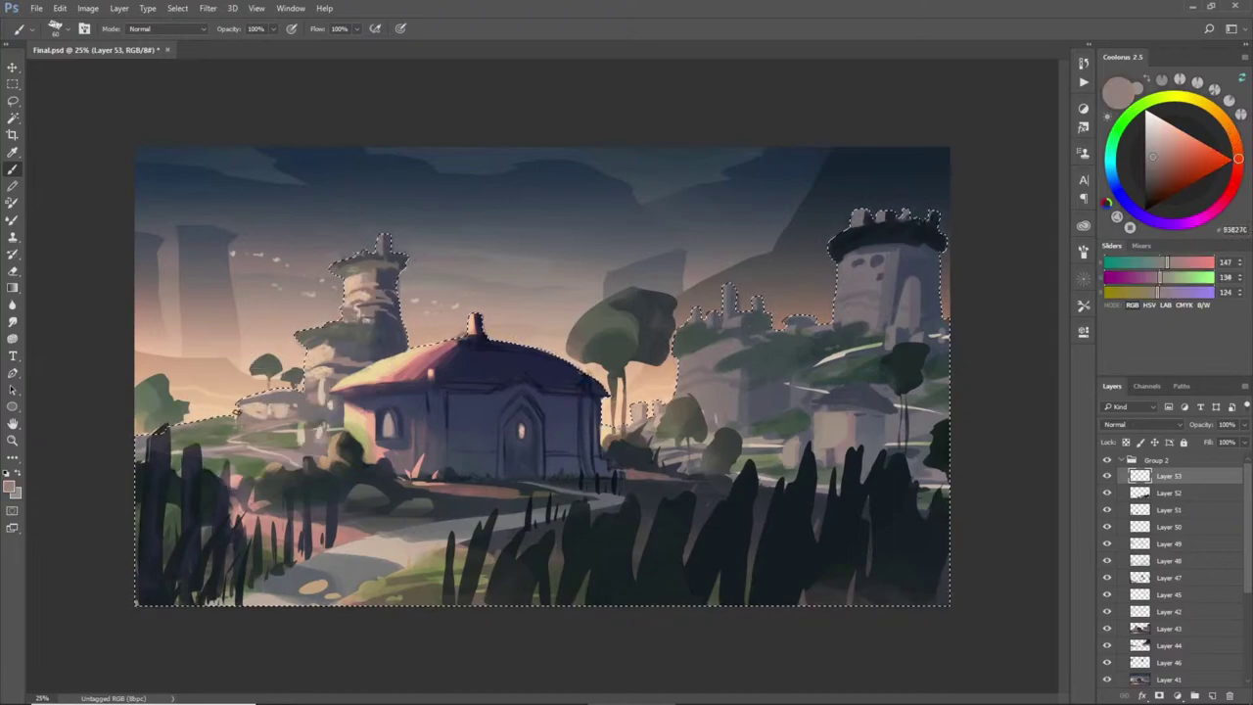
pyautogui.keyDown('alt'); pyautogui.click(288, 404); pyautogui.keyUp('alt')
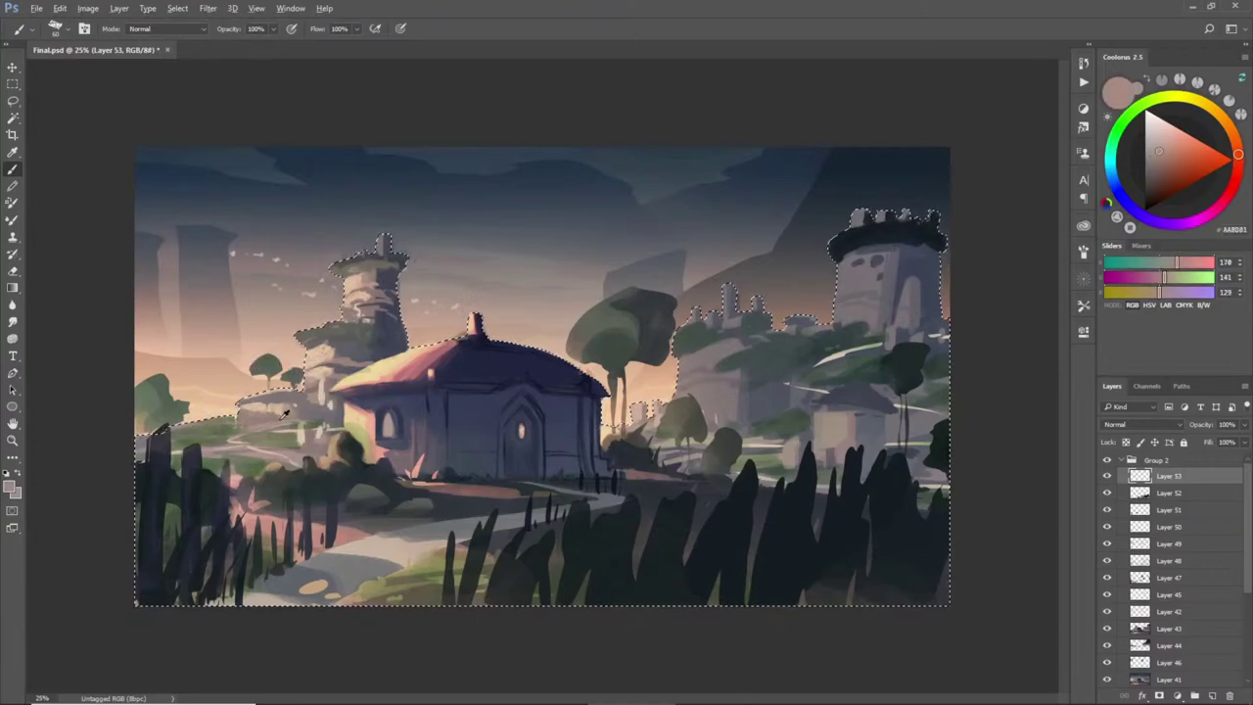
pyautogui.keyDown('alt'); pyautogui.click(251, 423); pyautogui.keyUp('alt')
pyautogui.keyDown('alt'); pyautogui.click(225, 405); pyautogui.keyUp('alt')
pyautogui.keyDown('alt'); pyautogui.click(315, 352); pyautogui.keyUp('alt')
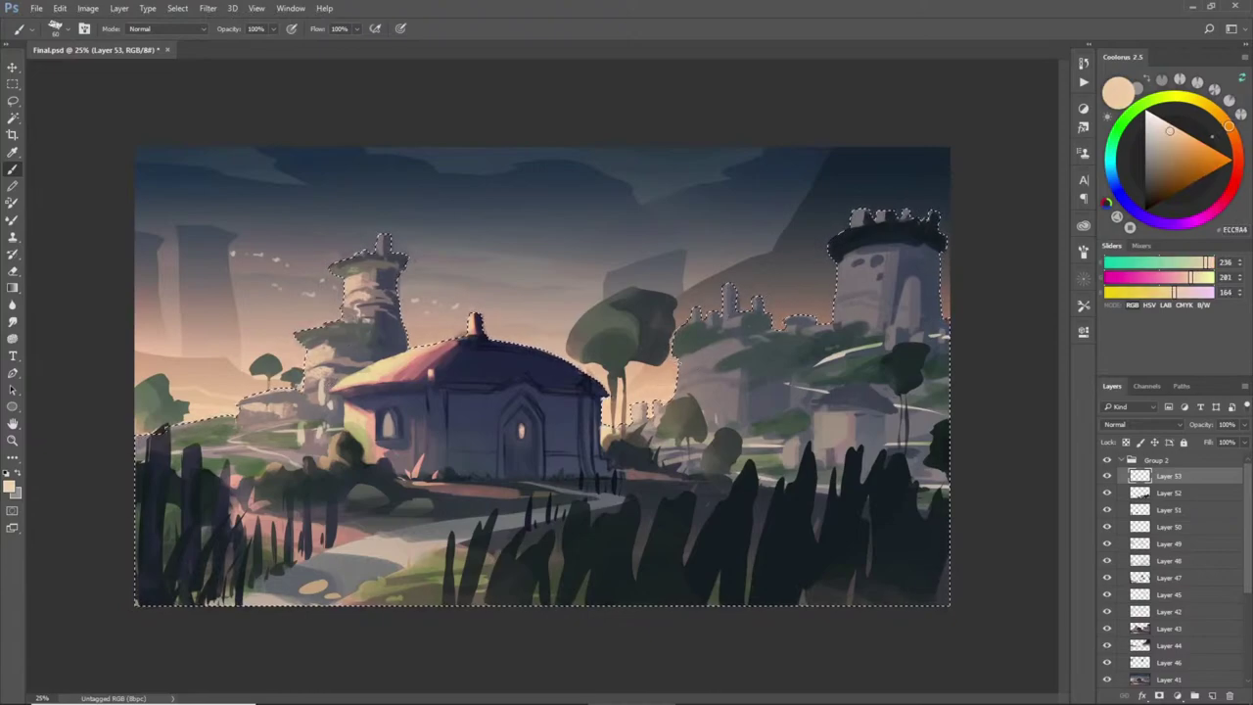
# - Paint warm tan #D3B699 highlights and gray #7F7575 shading on the upper face of the cliff behind the tall tree
pyautogui.keyDown('alt'); pyautogui.click(692, 372); pyautogui.keyUp('alt')
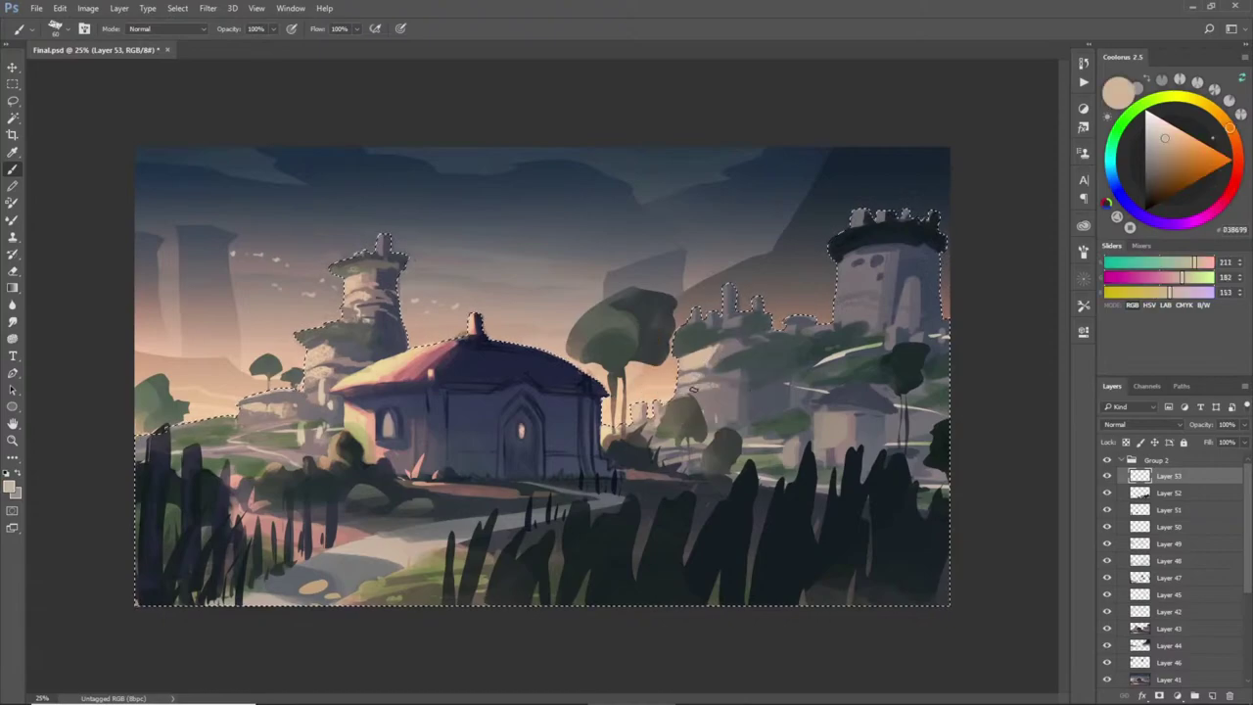
pyautogui.keyDown('alt'); pyautogui.click(724, 390); pyautogui.keyUp('alt')
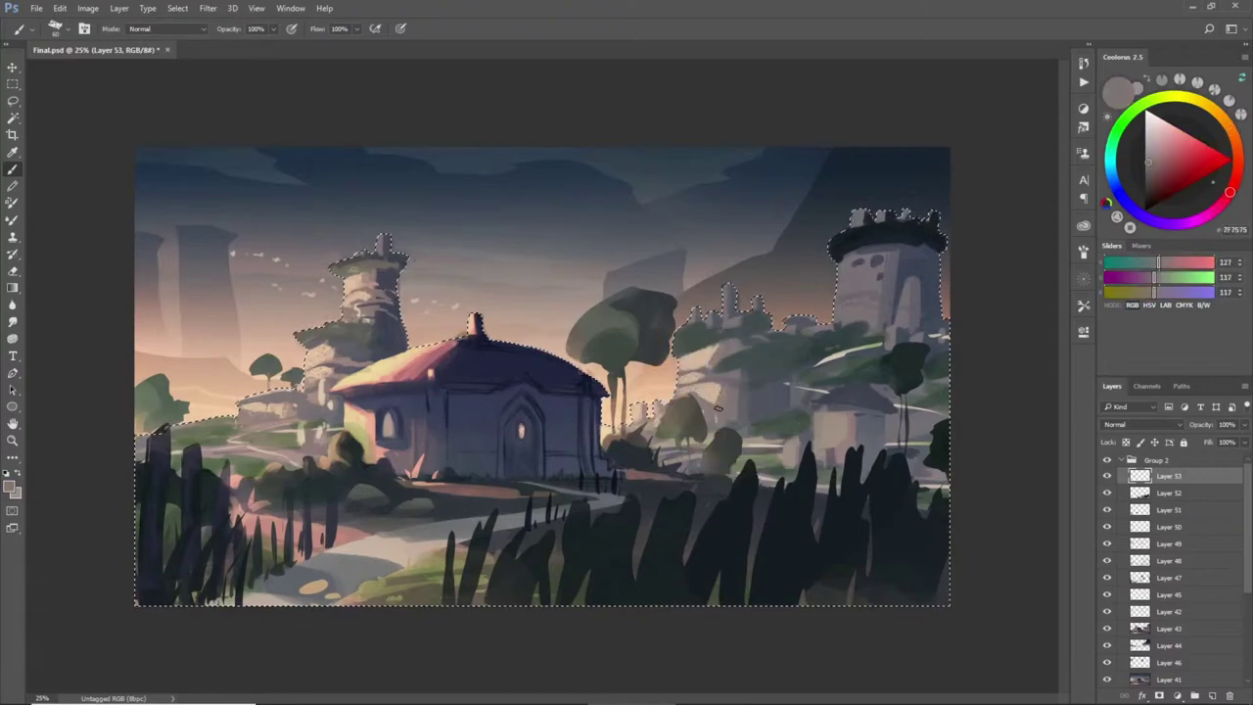
pyautogui.keyDown('alt'); pyautogui.click(706, 374); pyautogui.keyUp('alt')
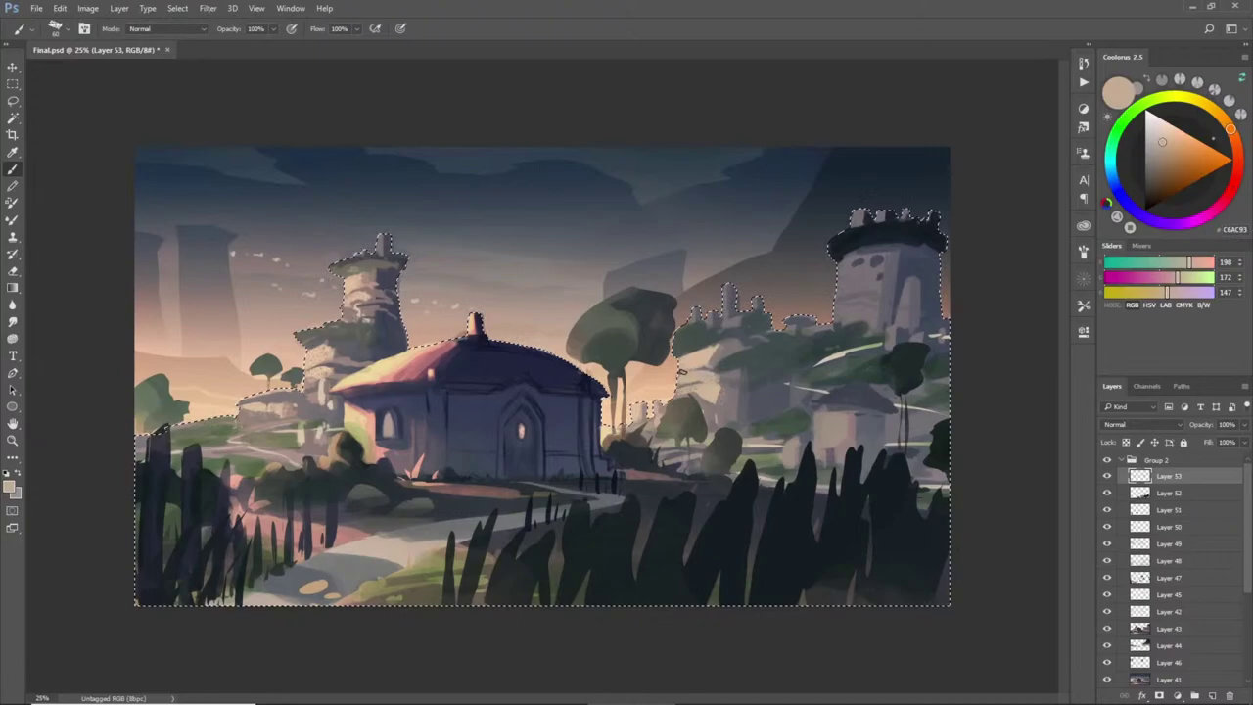
pyautogui.keyDown('alt'); pyautogui.click(699, 366); pyautogui.keyUp('alt')
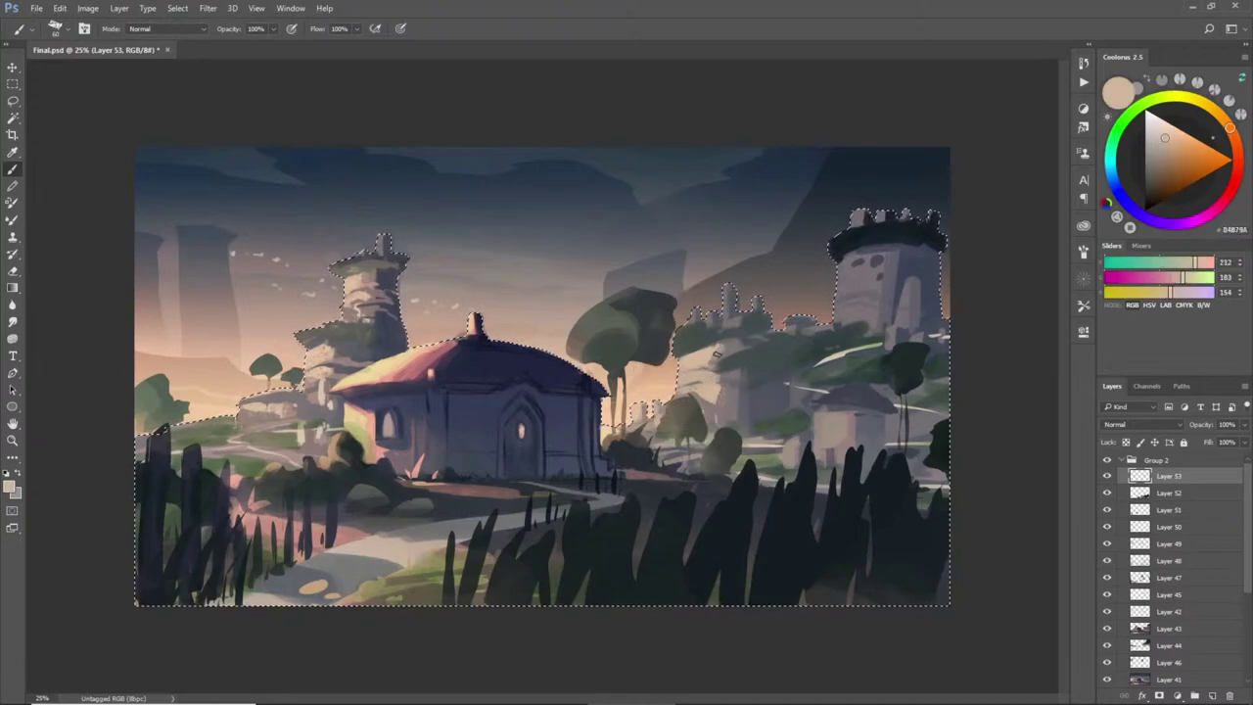
pyautogui.keyDown('alt'); pyautogui.click(702, 349); pyautogui.keyUp('alt')
pyautogui.keyDown('alt'); pyautogui.click(695, 350); pyautogui.keyUp('alt')
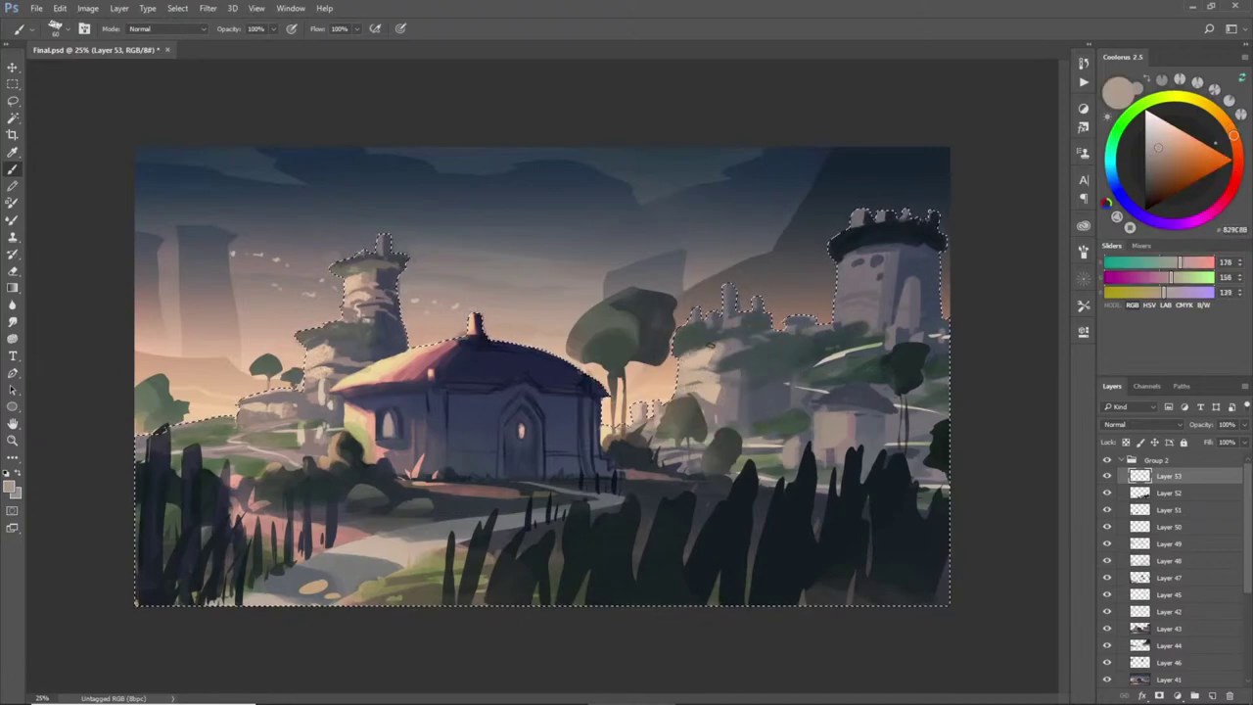
# - Refine the cliff face below its greenery with tan #CBAF95 and #D7B89A lights and gray #7F7576 shading
pyautogui.keyDown('alt'); pyautogui.click(722, 346); pyautogui.keyUp('alt')
pyautogui.keyDown('alt'); pyautogui.click(730, 348); pyautogui.keyUp('alt')
pyautogui.keyDown('alt'); pyautogui.click(718, 350); pyautogui.keyUp('alt')
pyautogui.keyDown('alt'); pyautogui.click(730, 402); pyautogui.keyUp('alt')
pyautogui.keyDown('alt'); pyautogui.click(689, 396); pyautogui.keyUp('alt')
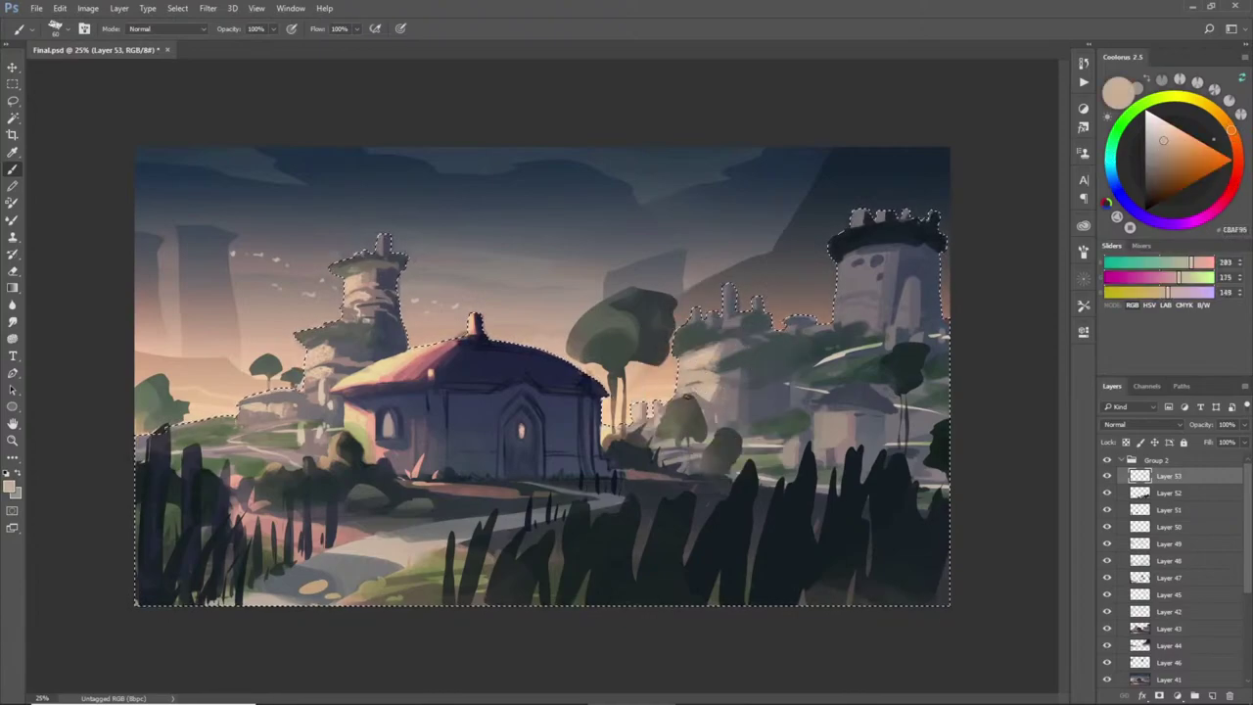
pyautogui.keyDown('alt'); pyautogui.click(687, 398); pyautogui.keyUp('alt')
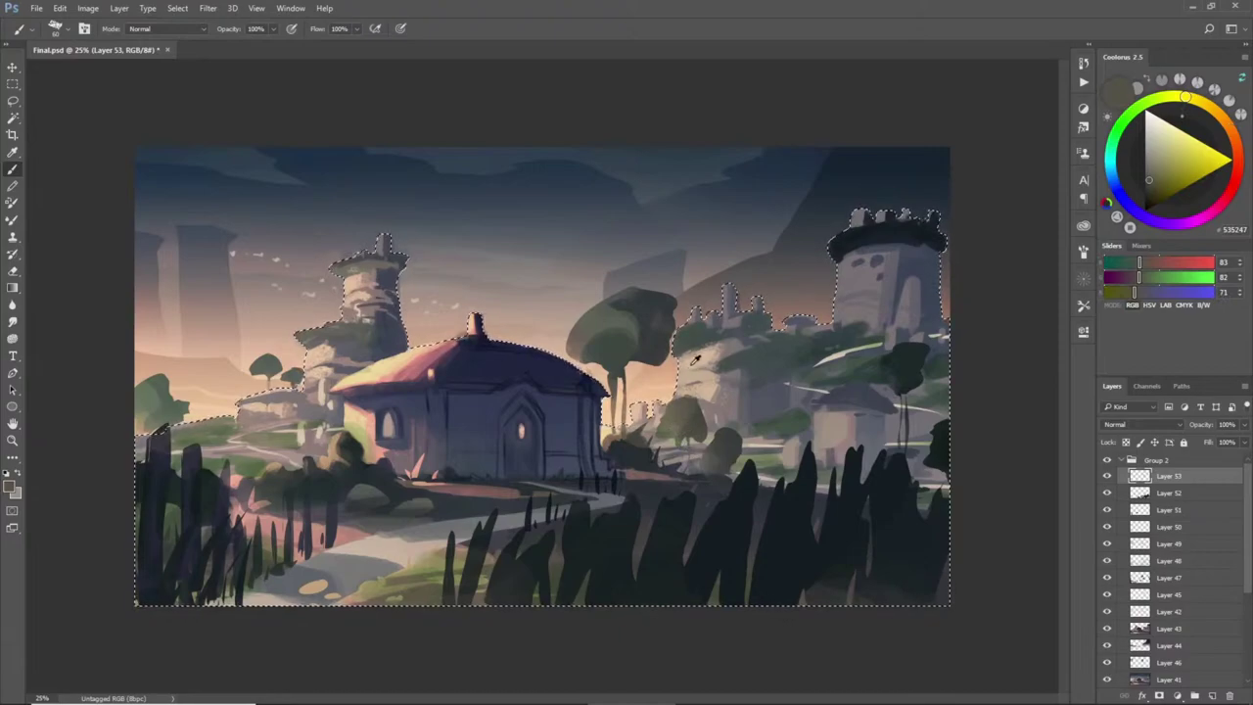
pyautogui.keyDown('alt'); pyautogui.click(672, 407); pyautogui.keyUp('alt')
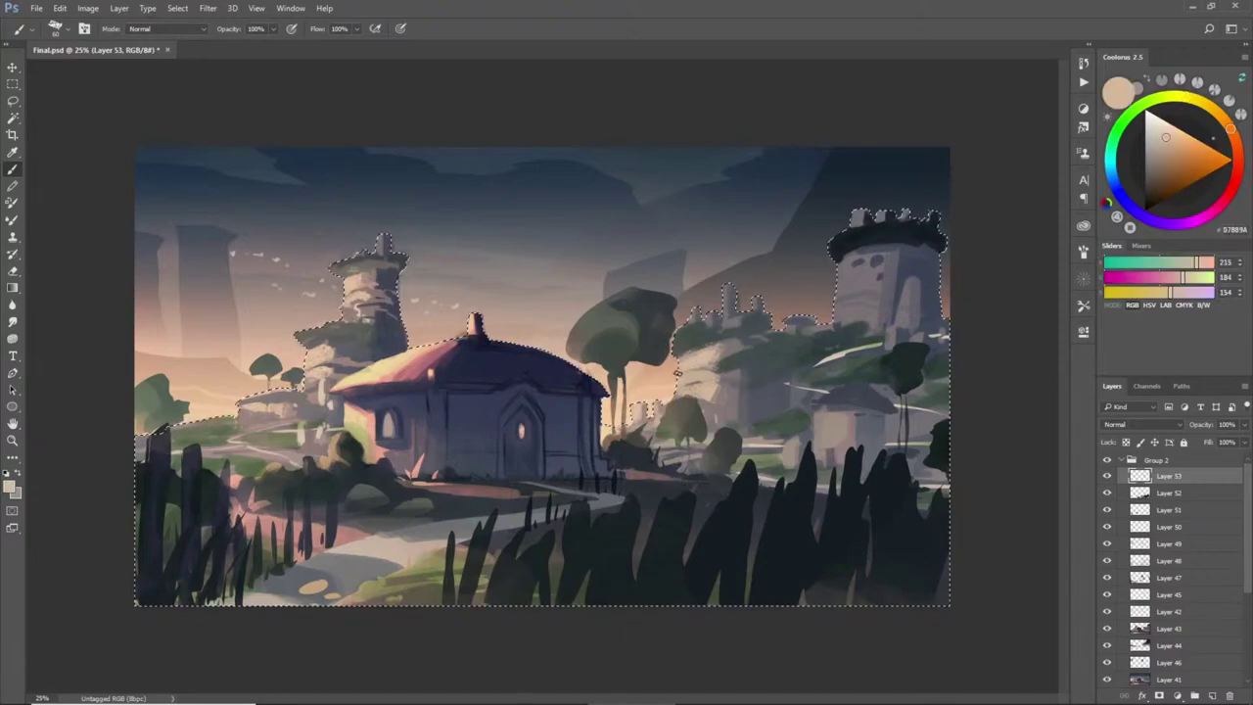
pyautogui.keyDown('alt'); pyautogui.click(783, 363); pyautogui.keyUp('alt')
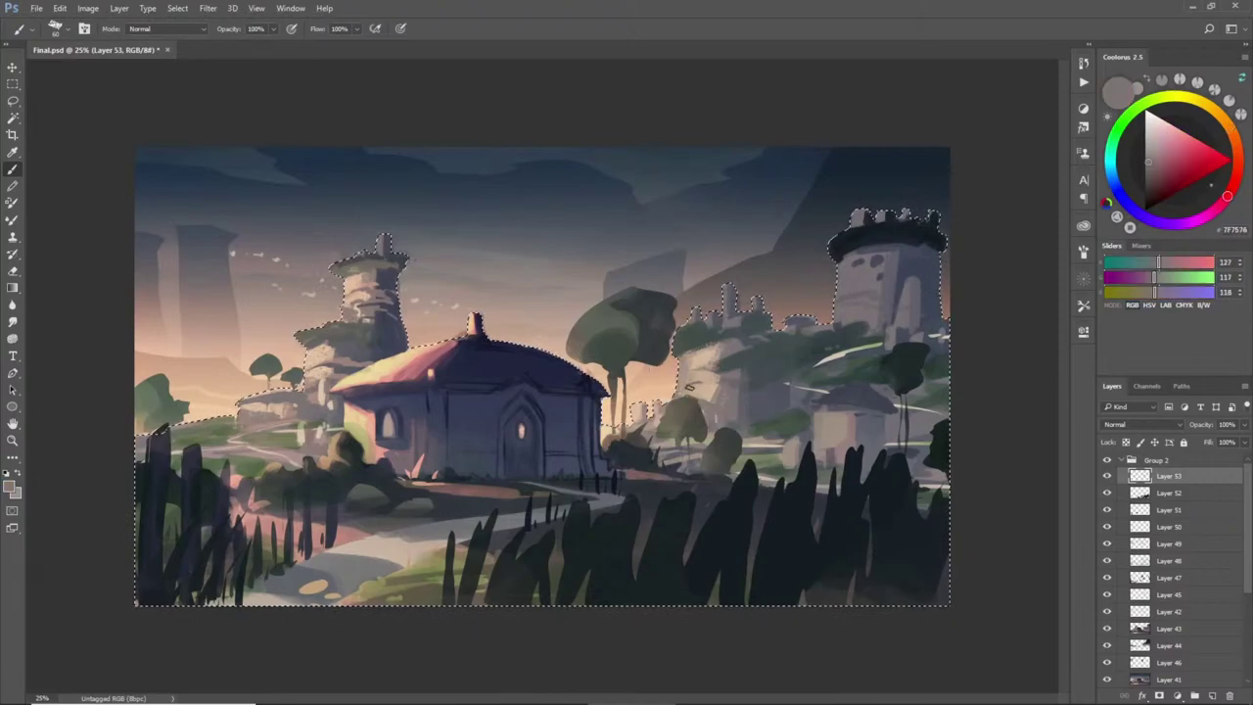
pyautogui.keyDown('alt'); pyautogui.click(694, 358); pyautogui.keyUp('alt')
pyautogui.keyDown('alt'); pyautogui.click(686, 374); pyautogui.keyUp('alt')
# - Paint the sunlit side of the large castle tower with tan #D7B89B and shade it with grays #565760 and #797174
pyautogui.keyDown('alt'); pyautogui.click(694, 357); pyautogui.keyUp('alt')
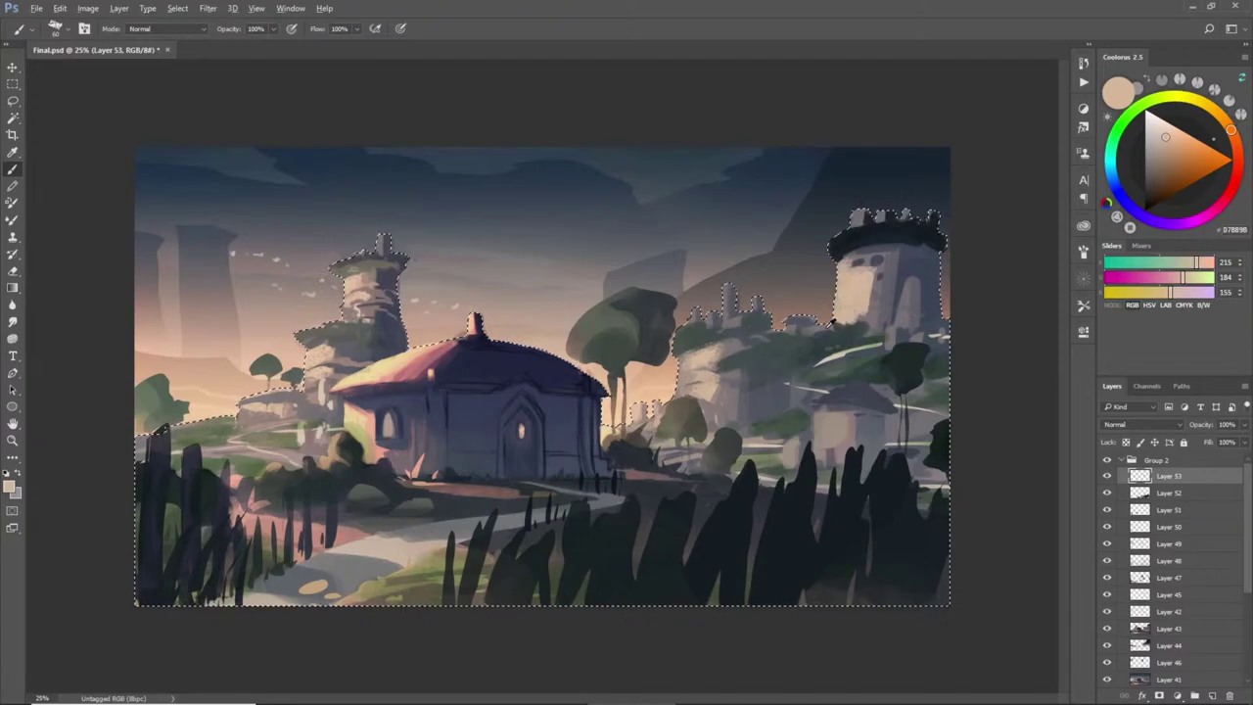
pyautogui.keyDown('alt'); pyautogui.click(834, 321); pyautogui.keyUp('alt')
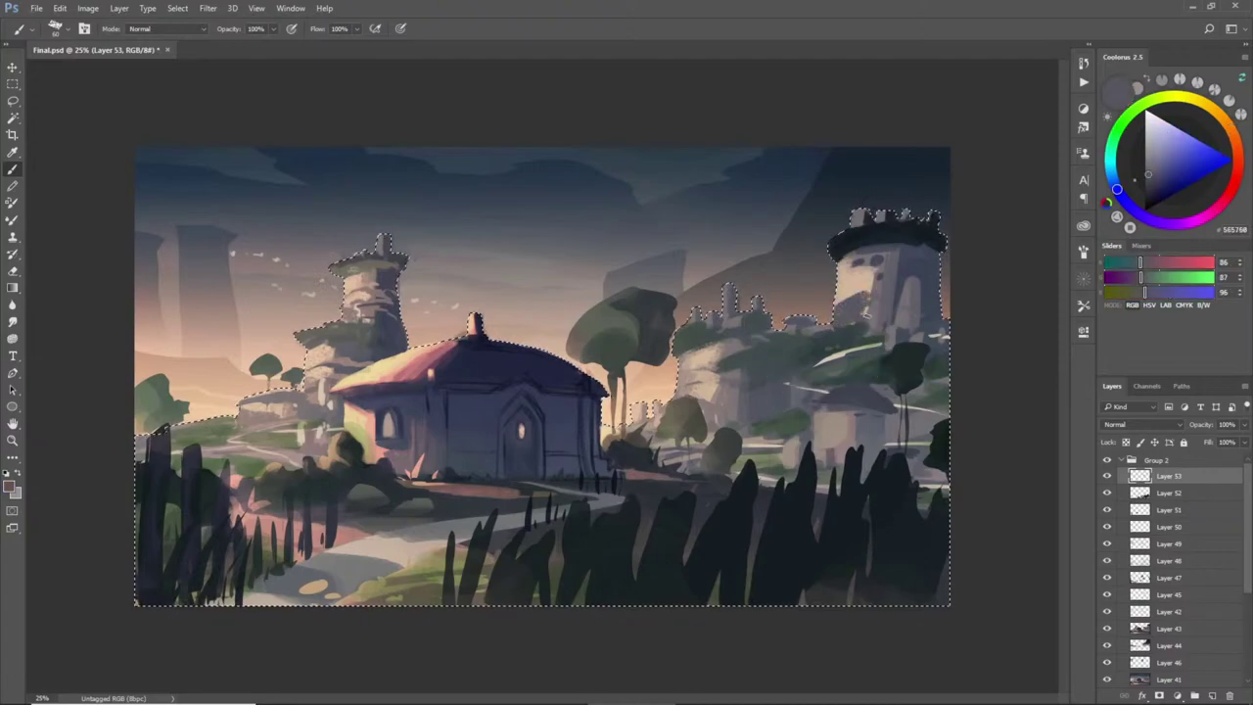
pyautogui.keyDown('alt'); pyautogui.click(846, 318); pyautogui.keyUp('alt')
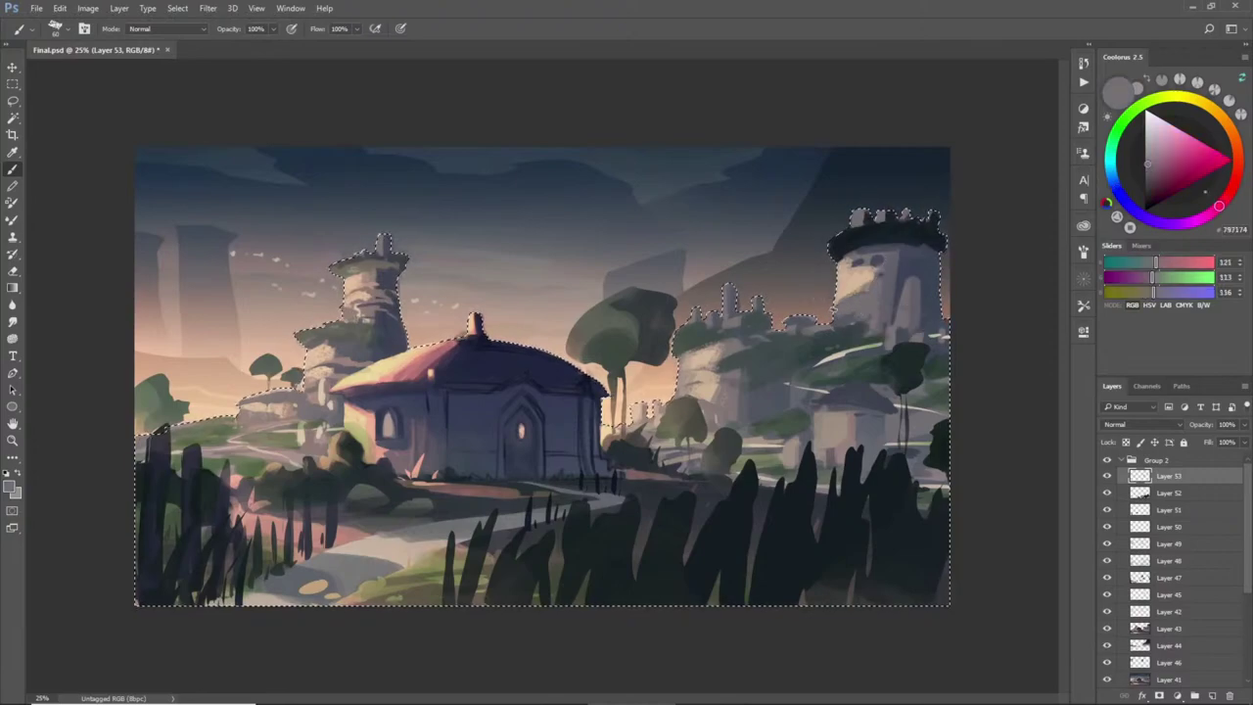
pyautogui.keyDown('alt'); pyautogui.click(835, 304); pyautogui.keyUp('alt')
pyautogui.keyDown('alt'); pyautogui.click(862, 291); pyautogui.keyUp('alt')
pyautogui.keyDown('alt'); pyautogui.click(865, 288); pyautogui.keyUp('alt')
# - Add a warm highlight down the castle tower's buttress and blend its edges with brown-gray #92847D
pyautogui.moveTo(911, 282)
pyautogui.mouseDown()
pyautogui.moveTo(902, 318)
pyautogui.moveTo(911, 311)
pyautogui.mouseUp()
pyautogui.keyDown('alt'); pyautogui.click(893, 303); pyautogui.keyUp('alt')
pyautogui.keyDown('alt'); pyautogui.click(912, 300); pyautogui.keyUp('alt')
pyautogui.keyDown('alt'); pyautogui.click(917, 295); pyautogui.keyUp('alt')
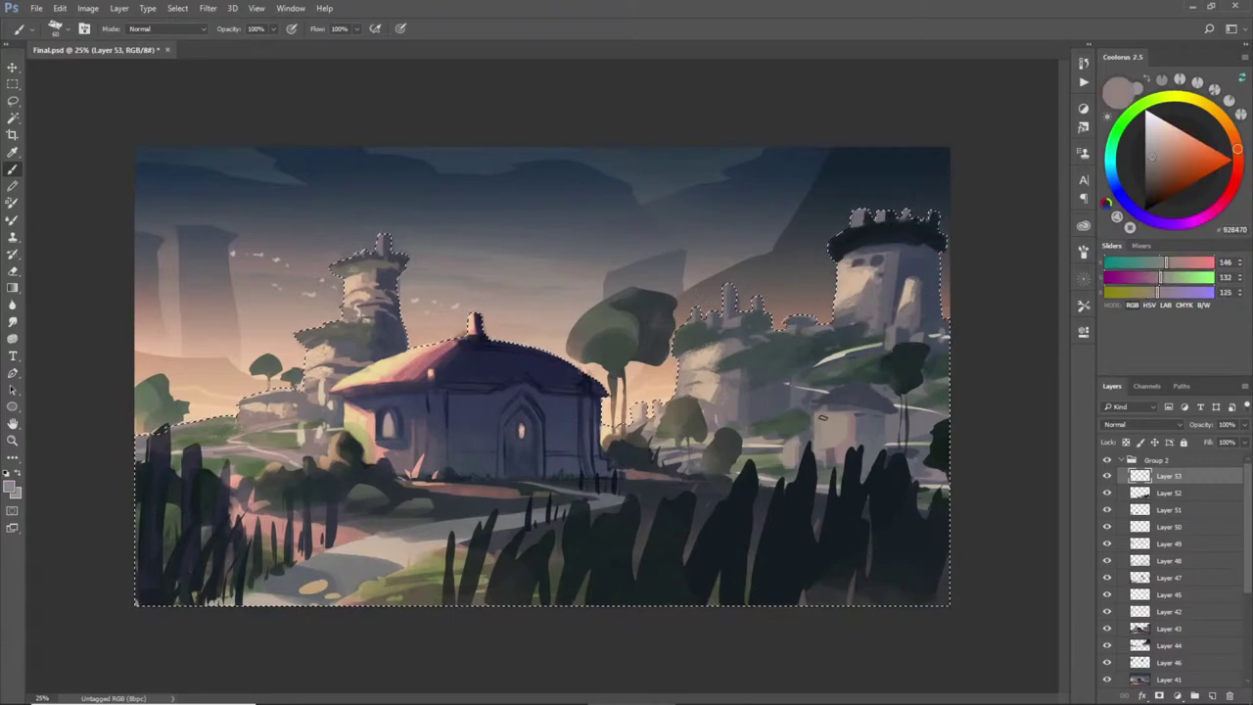
# - Touch up the small hut's roof below the castle with blue-grays #44414E and #4F525C, and clear the selection
pyautogui.keyDown('alt'); pyautogui.click(830, 409); pyautogui.keyUp('alt')
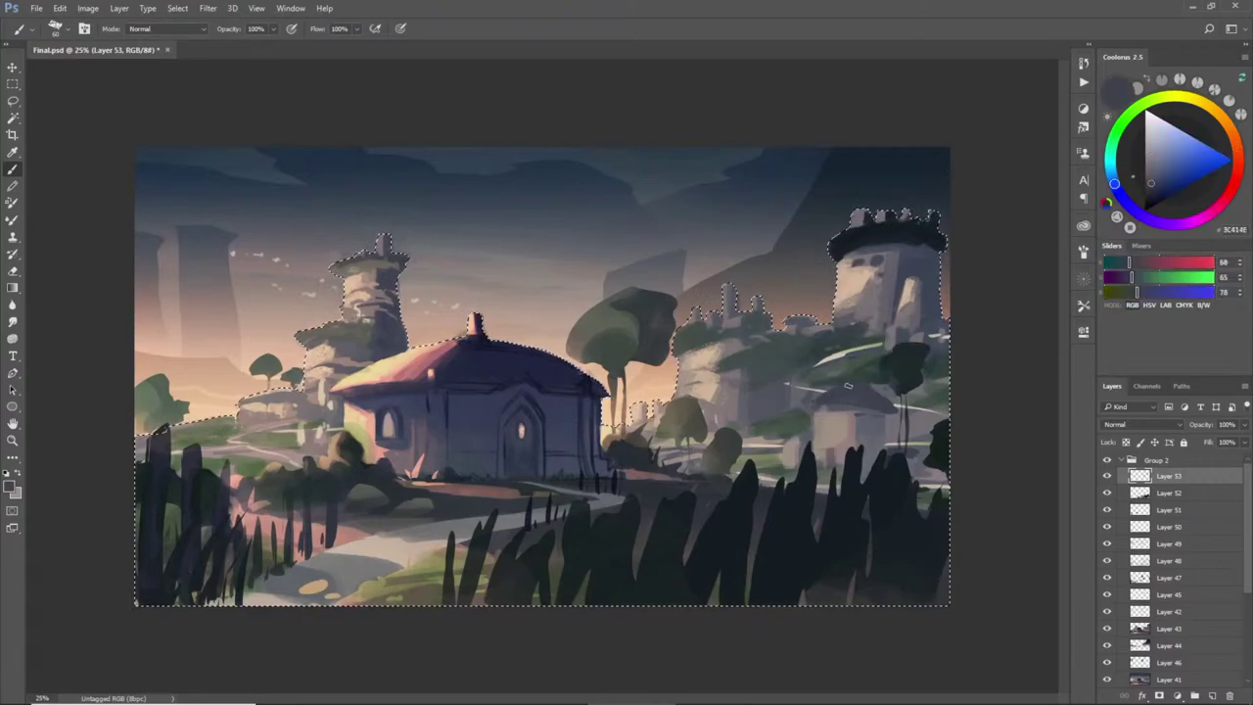
pyautogui.keyDown('alt'); pyautogui.click(871, 397); pyautogui.keyUp('alt')
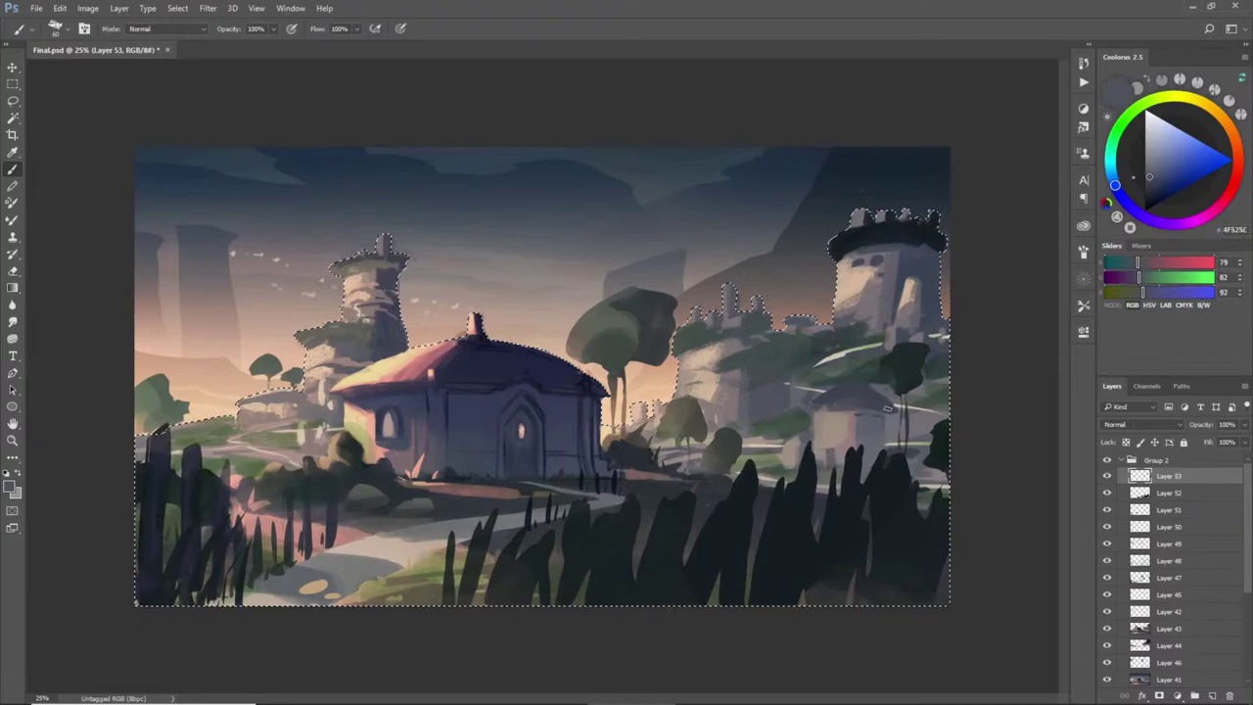
pyautogui.keyDown('alt'); pyautogui.click(875, 420); pyautogui.keyUp('alt')
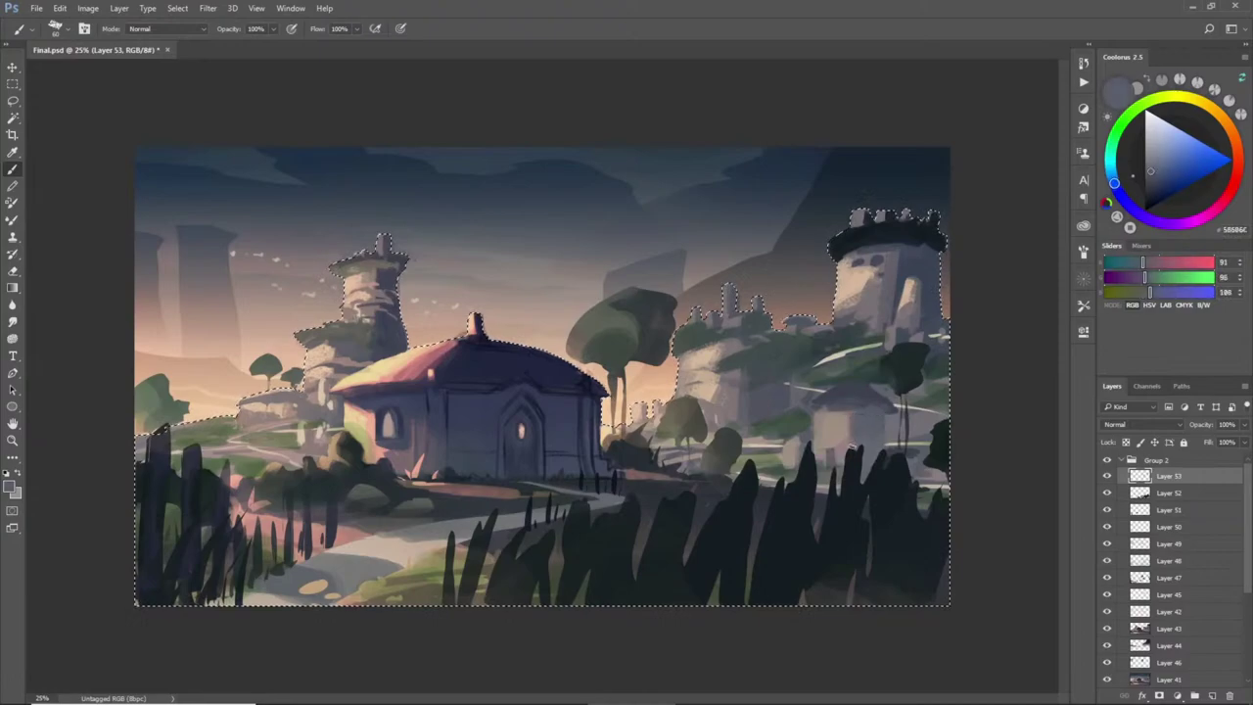
pyautogui.hotkey('ctrl', 'd')
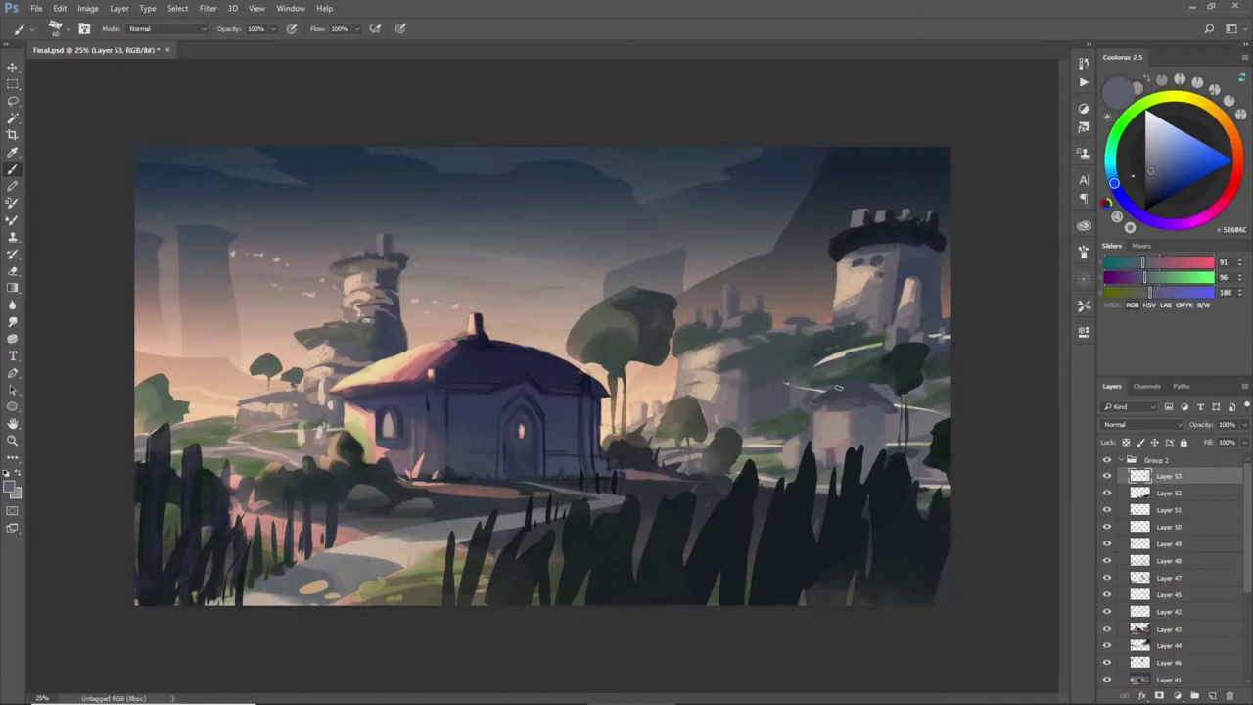
# - Fade the new highlights on the castle tower and cliff with a large soft eraser at 83% flow
pyautogui.press('e')
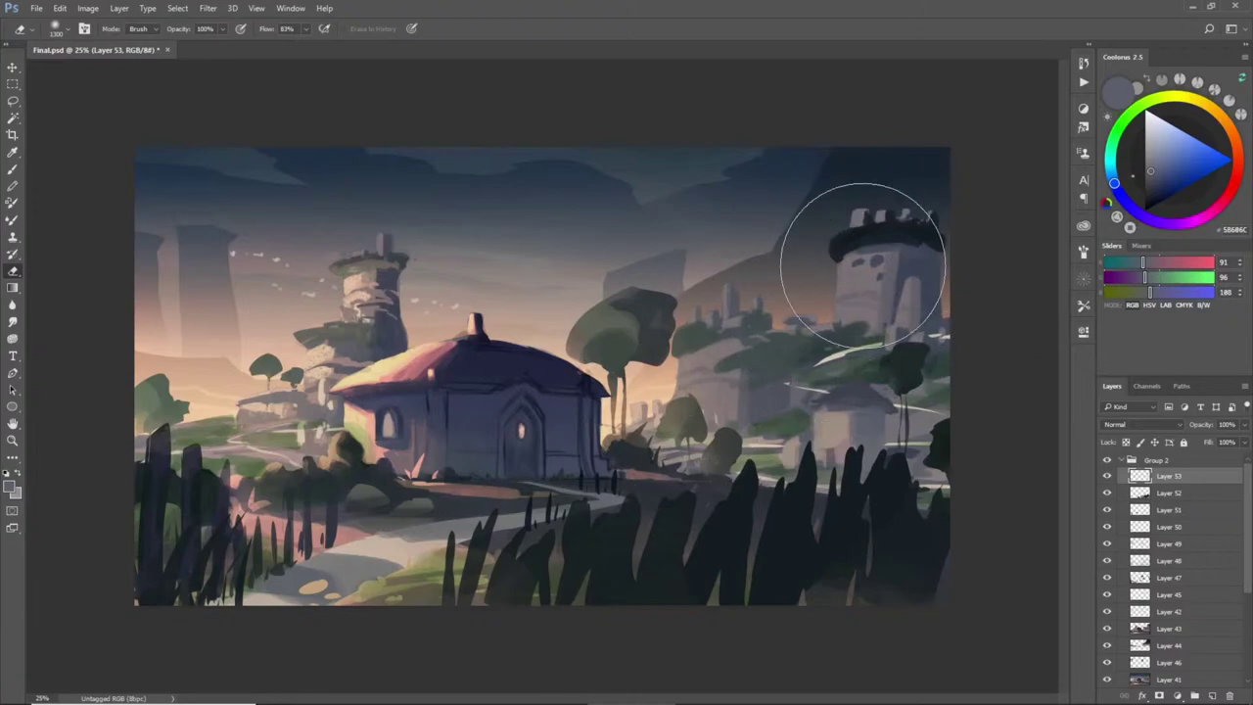
pyautogui.press('l')
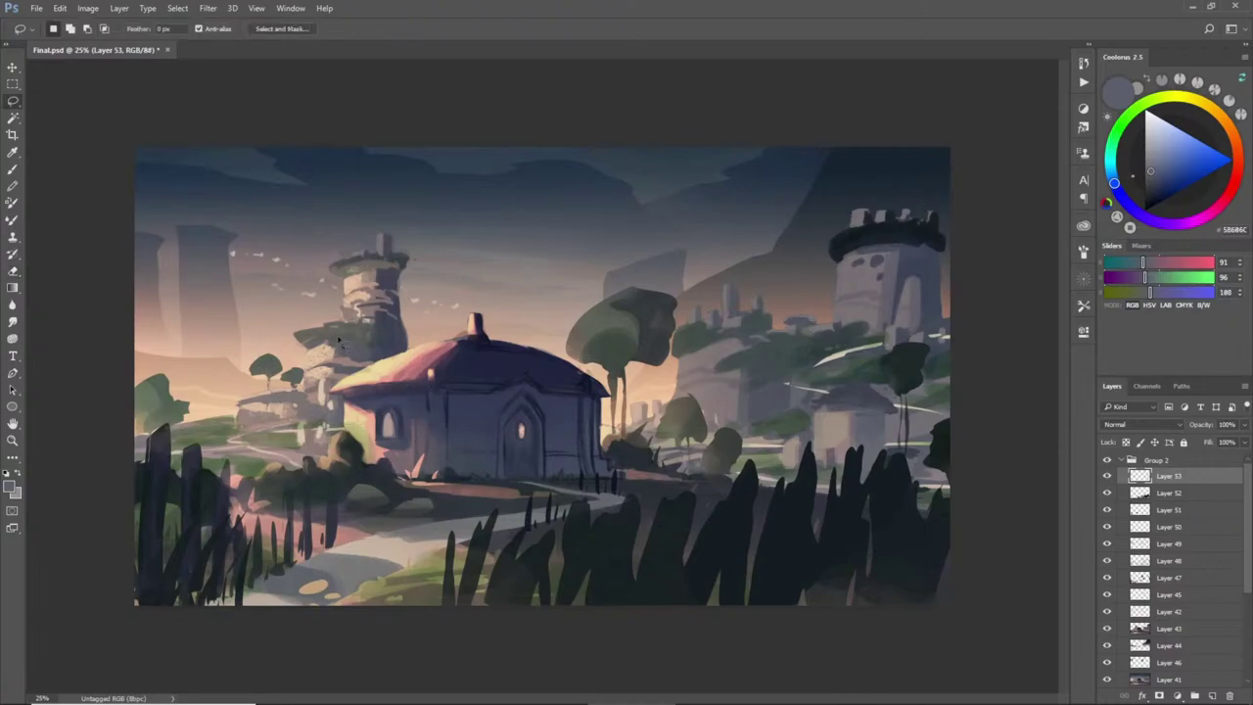
pyautogui.moveTo(305, 388)
pyautogui.mouseDown()
pyautogui.moveTo(348, 288)
pyautogui.moveTo(352, 335)
pyautogui.mouseUp()
pyautogui.hotkey('ctrl', 'd')
# - Paint thin peach #E8C2A1 rim highlights with a smaller brush along the distant tower, cliff and castle tower's sunlit edges
pyautogui.press('b')
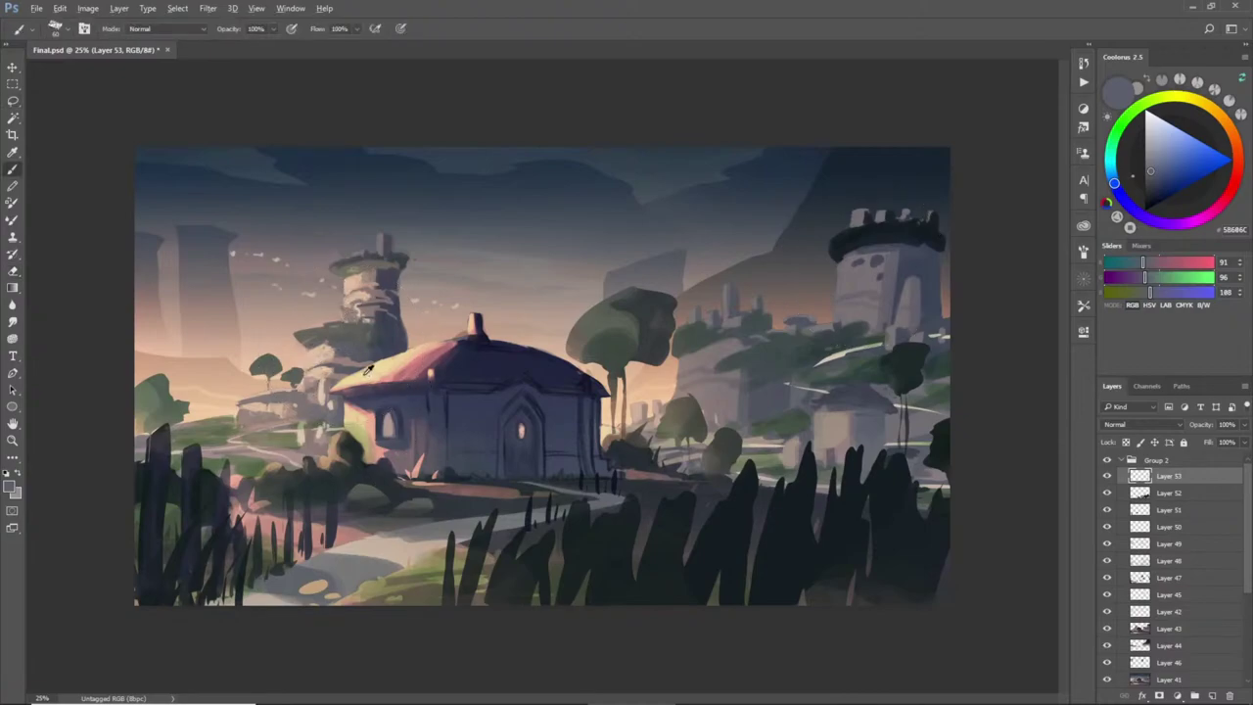
pyautogui.keyDown('alt'); pyautogui.click(342, 384); pyautogui.keyUp('alt')
pyautogui.keyDown('alt'); pyautogui.click(240, 378); pyautogui.keyUp('alt')
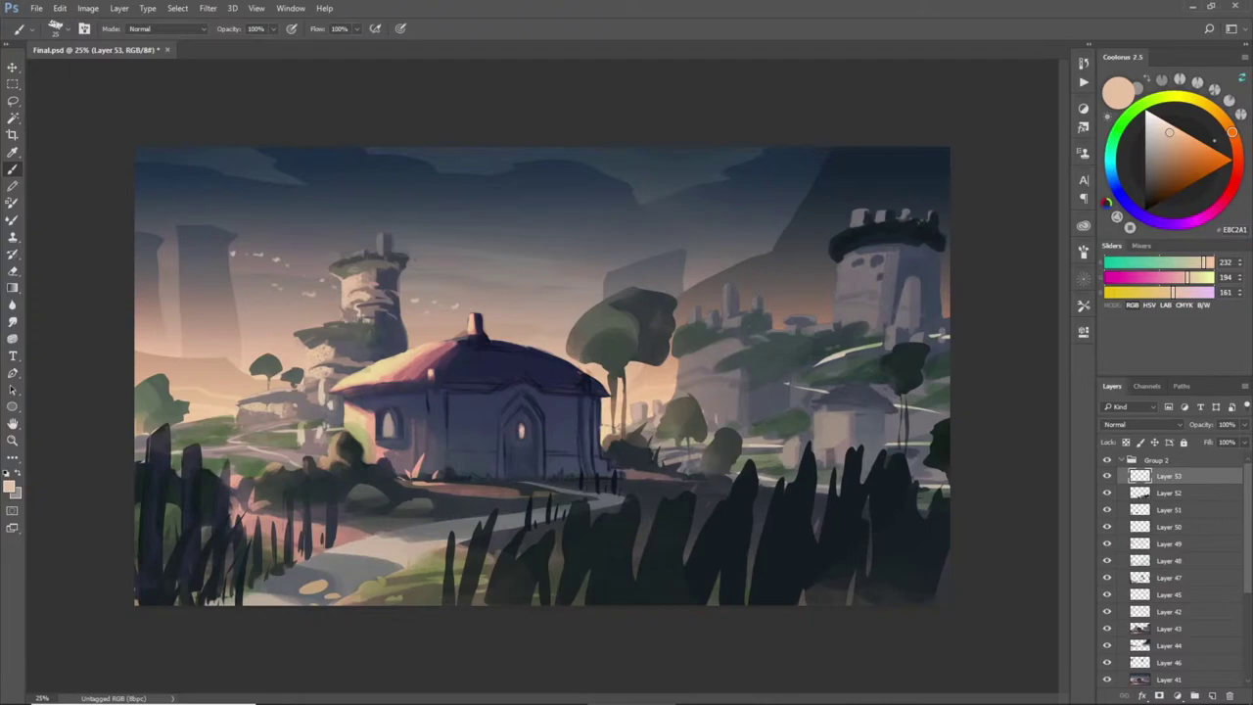
pyautogui.press('[')
pyautogui.moveTo(678, 359); pyautogui.dragTo(676, 401)
pyautogui.press(']')
pyautogui.moveTo(834, 255); pyautogui.dragTo(837, 325)
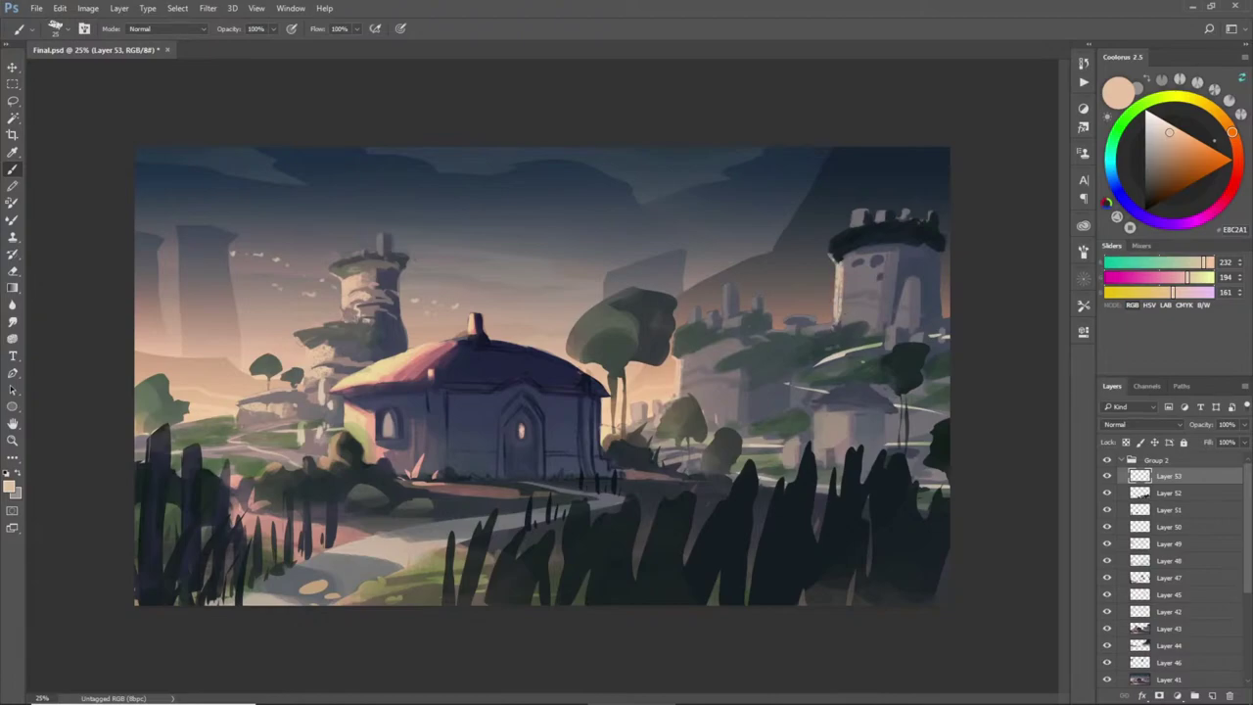
# - Brighten the sunlit left edge and wall of the small hut below the castle with sampled peach tones
pyautogui.moveTo(815, 400); pyautogui.dragTo(817, 445)
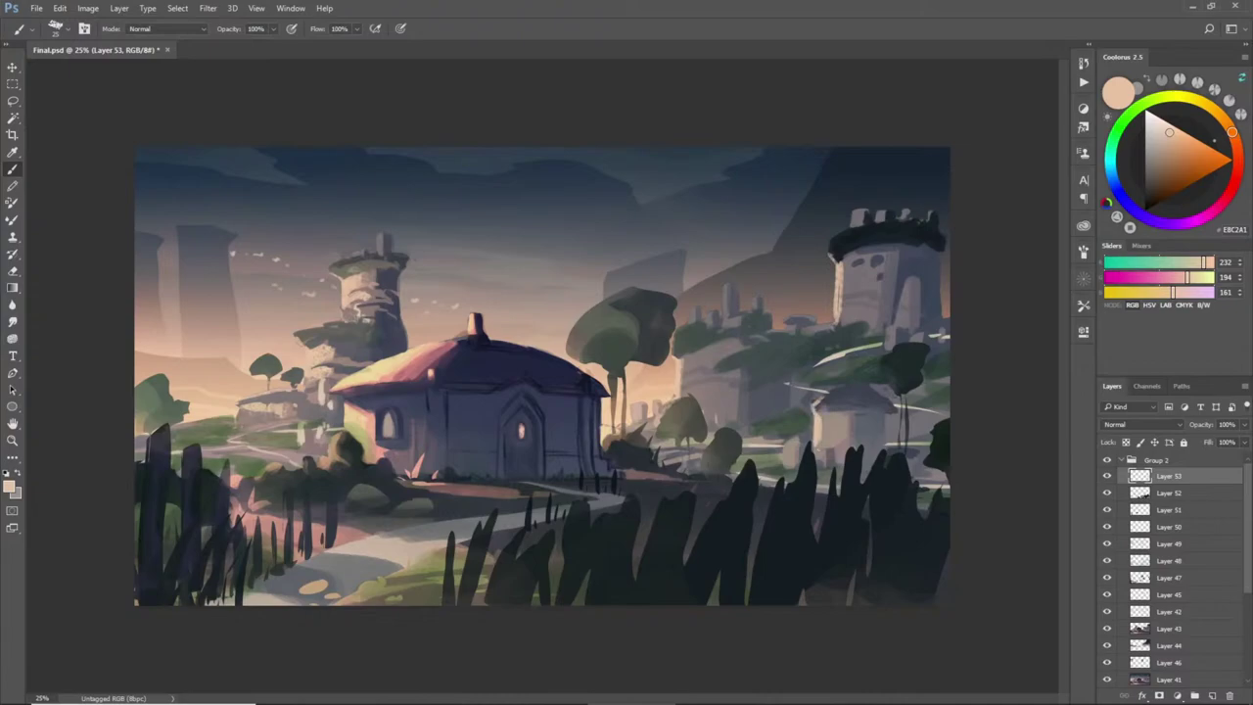
pyautogui.keyDown('alt'); pyautogui.click(822, 403); pyautogui.keyUp('alt')
pyautogui.moveTo(818, 402); pyautogui.dragTo(789, 456)
pyautogui.keyDown('alt'); pyautogui.click(818, 425); pyautogui.keyUp('alt')
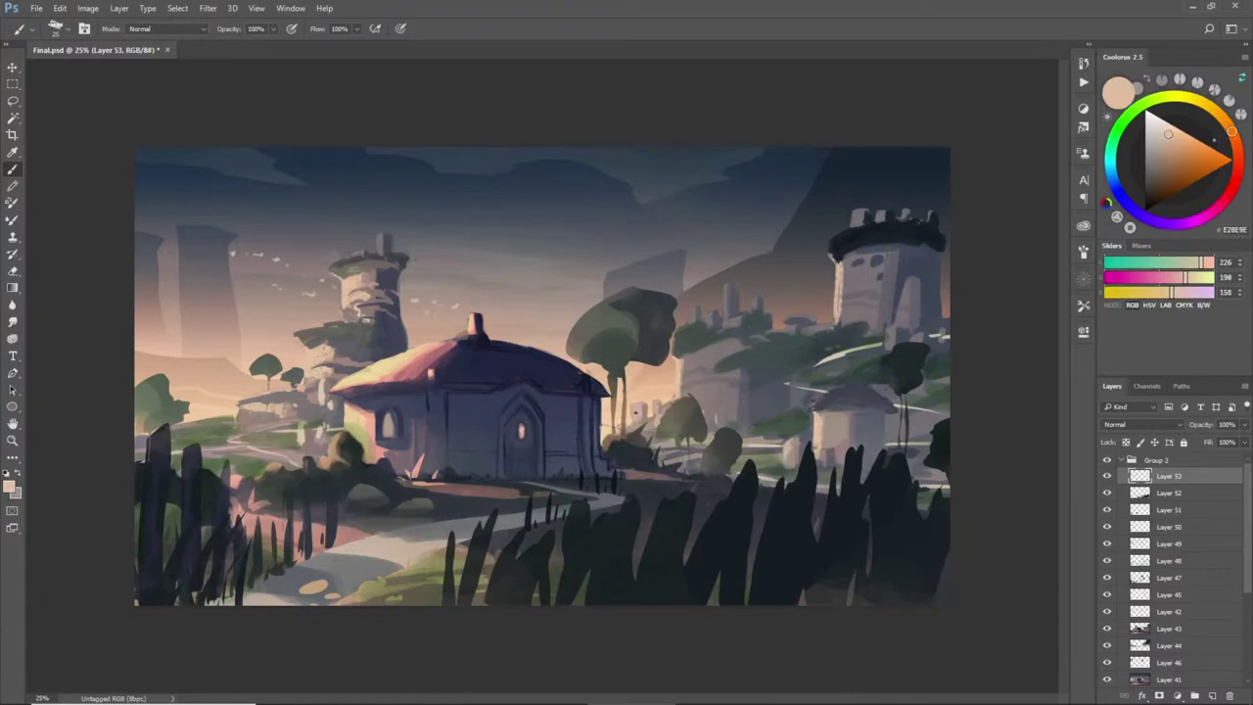
# - Touch up the tiny distant ruins between the tall tree and the cliff with sampled peach and brown-gray tones
pyautogui.keyDown('alt'); pyautogui.click(644, 409); pyautogui.keyUp('alt')
pyautogui.keyDown('alt'); pyautogui.click(646, 406); pyautogui.keyUp('alt')
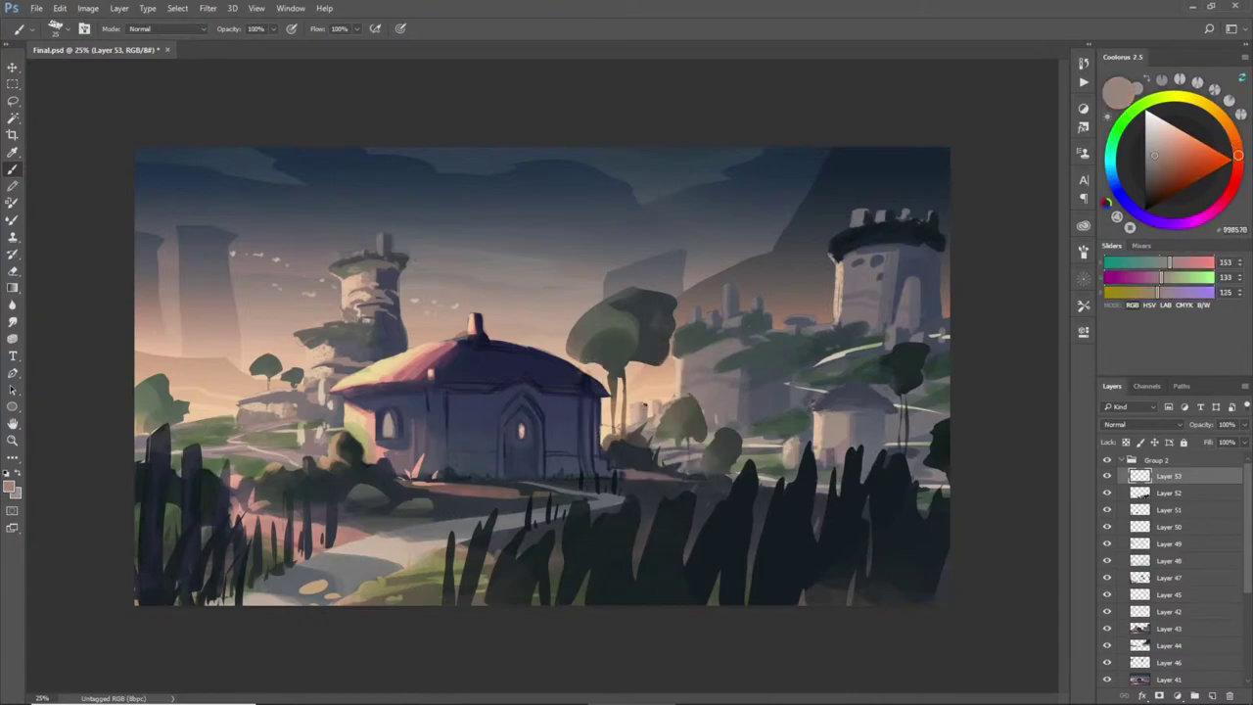
pyautogui.keyDown('alt'); pyautogui.click(654, 402); pyautogui.keyUp('alt')
pyautogui.keyDown('alt'); pyautogui.click(656, 411); pyautogui.keyUp('alt')
pyautogui.keyDown('alt'); pyautogui.click(676, 392); pyautogui.keyUp('alt')
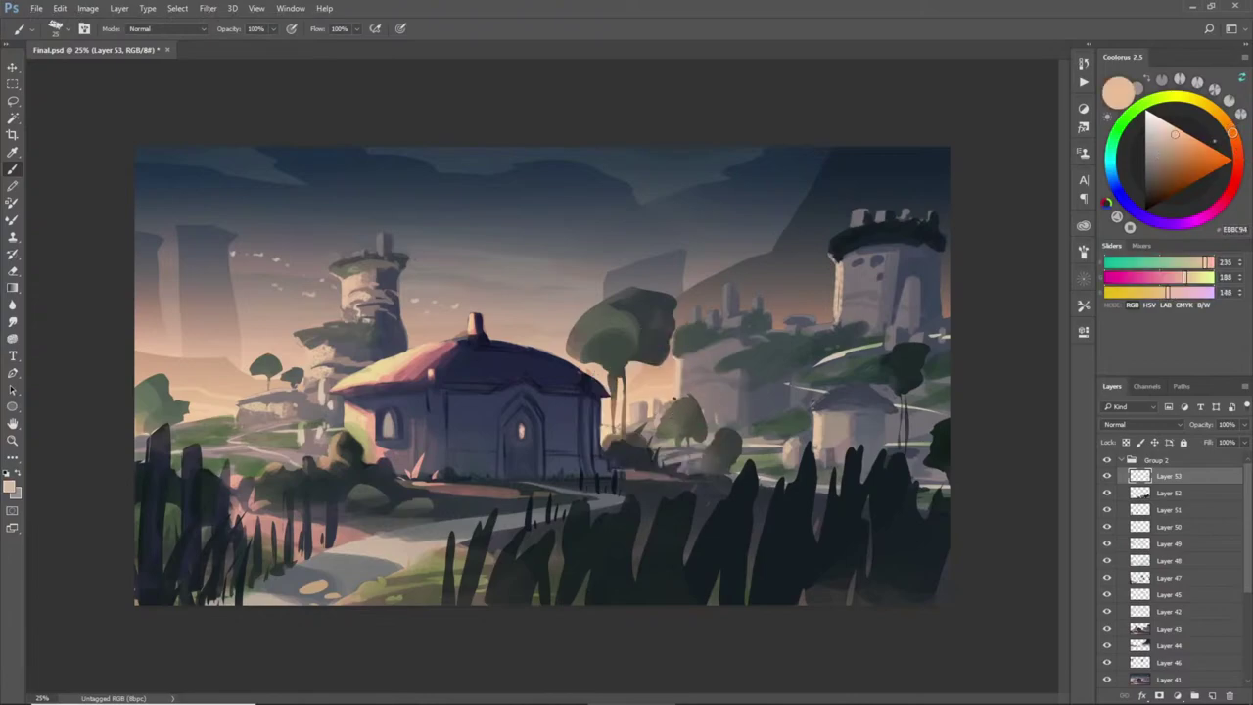
# - Add pale peach #F1CDA5 touches to the distant tower's rocky base and the low ruined wall beside it
pyautogui.keyDown('alt'); pyautogui.click(313, 357); pyautogui.keyUp('alt')
pyautogui.keyDown('alt'); pyautogui.click(235, 416); pyautogui.keyUp('alt')
pyautogui.keyDown('alt'); pyautogui.click(235, 409); pyautogui.keyUp('alt')
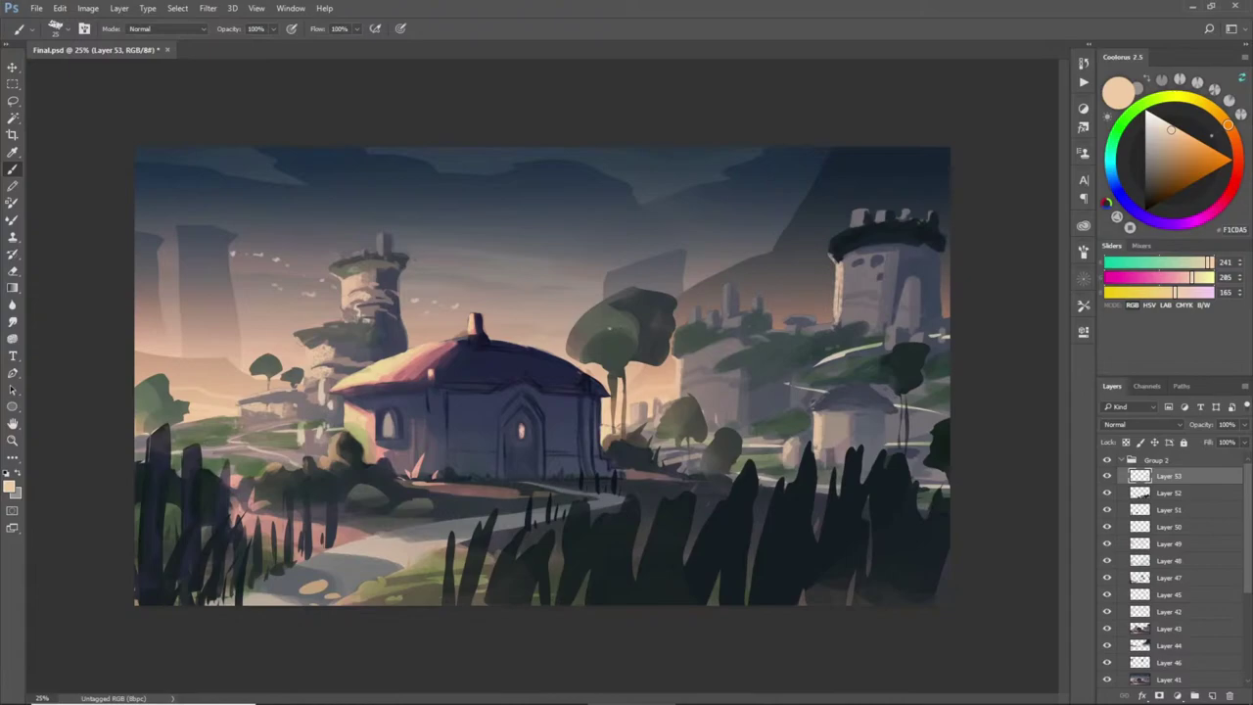
# - Try brightening the sunlit side of the tall tree's canopy with green #75AA64 and blending it with sampled tones
pyautogui.keyDown('alt'); pyautogui.click(596, 325); pyautogui.keyUp('alt')
pyautogui.moveTo(1113, 130); pyautogui.dragTo(1129, 114)
pyautogui.moveTo(1163, 168); pyautogui.dragTo(1170, 158)
pyautogui.moveTo(575, 323)
pyautogui.mouseDown()
pyautogui.moveTo(590, 335)
pyautogui.moveTo(579, 353)
pyautogui.moveTo(613, 362)
pyautogui.mouseUp()
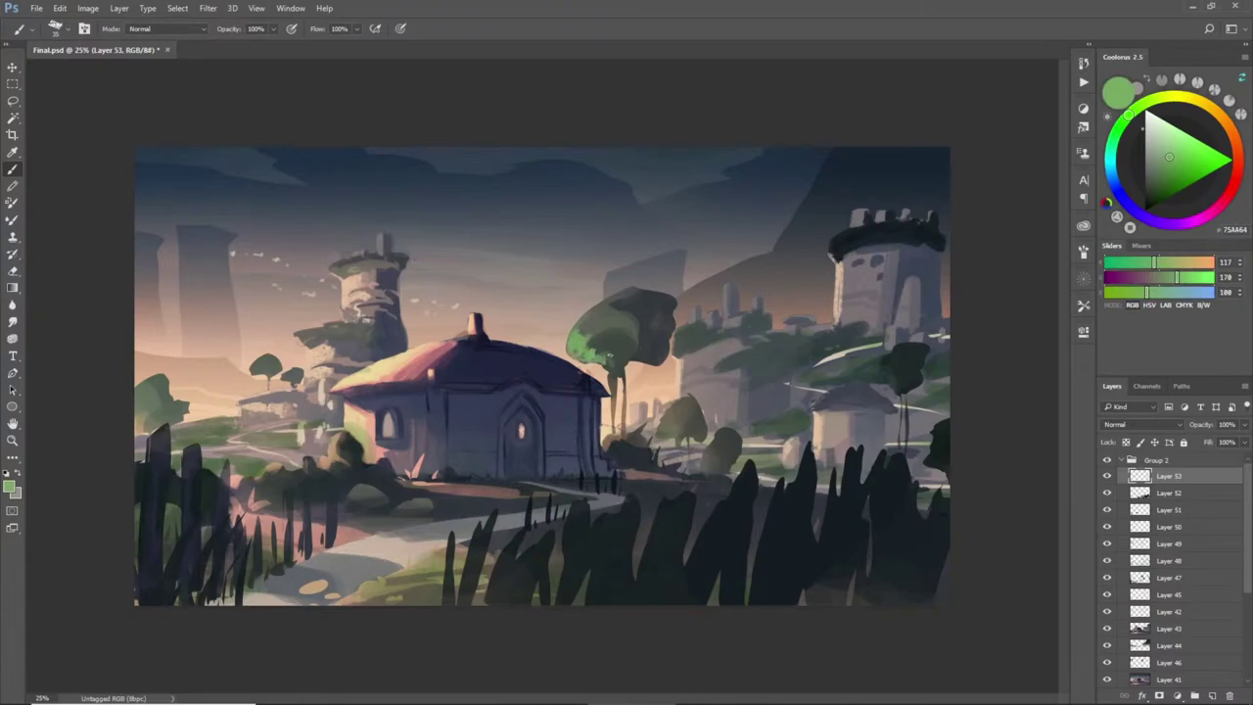
pyautogui.keyDown('alt'); pyautogui.click(605, 336); pyautogui.keyUp('alt')
pyautogui.keyDown('alt'); pyautogui.click(594, 333); pyautogui.keyUp('alt')
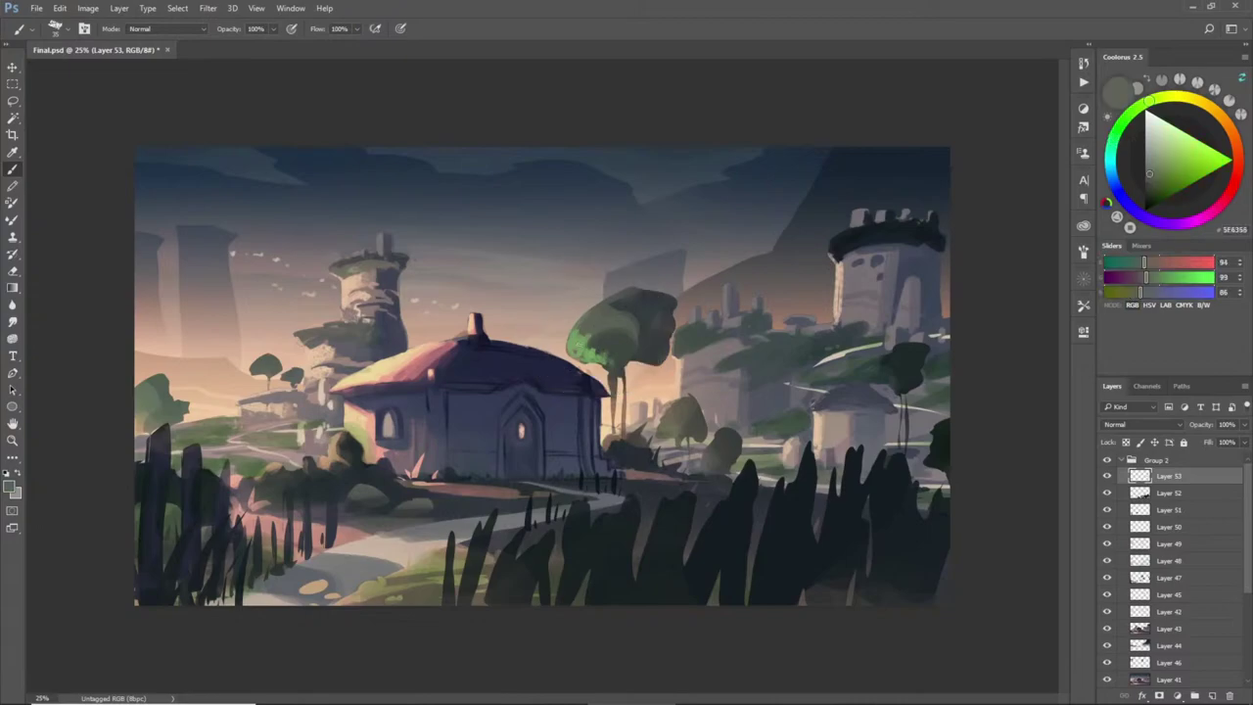
# - Undo the latest green strokes on the tall tree's canopy and rework its left side
pyautogui.hotkey('ctrl', 'alt', 'z')
pyautogui.hotkey('ctrl', 'alt', 'z')
pyautogui.hotkey('ctrl', 'alt', 'z')
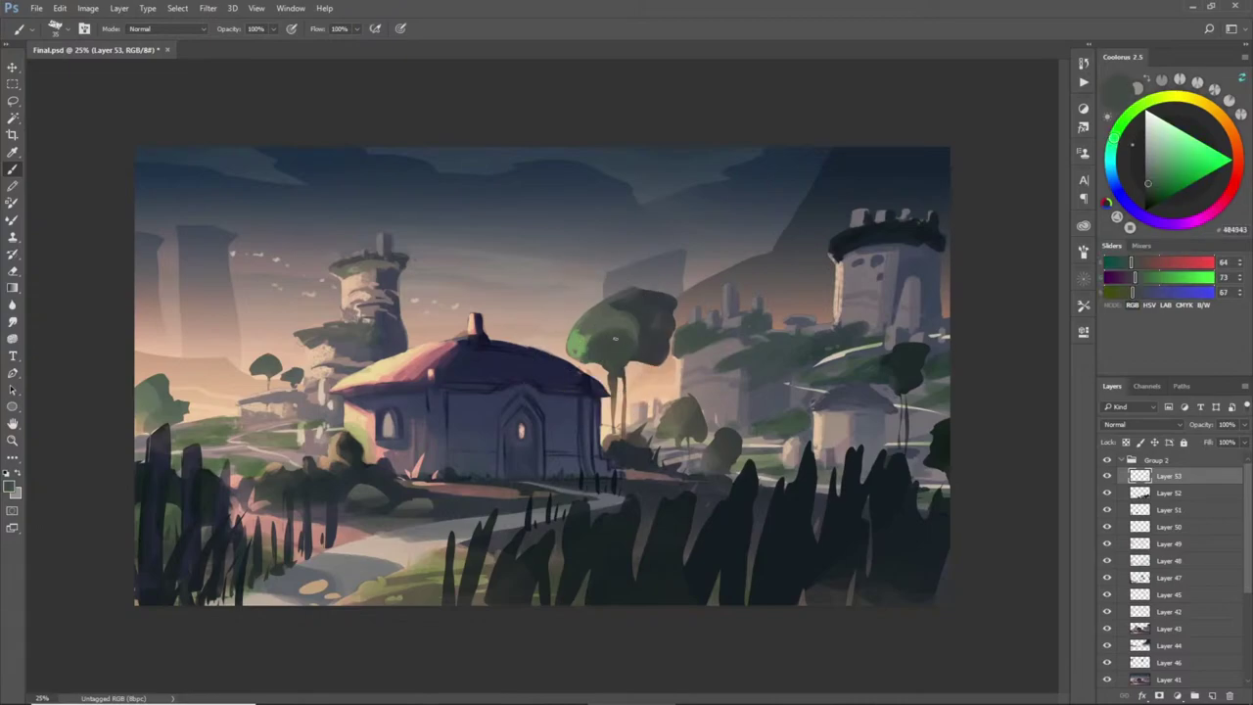
pyautogui.moveTo(587, 323); pyautogui.dragTo(577, 350)
# - Paint the sunlit edge of the tall tree's canopy with sampled muted olive #8A886C, adjusting the brush size
pyautogui.keyDown('alt'); pyautogui.click(146, 412); pyautogui.keyUp('alt')
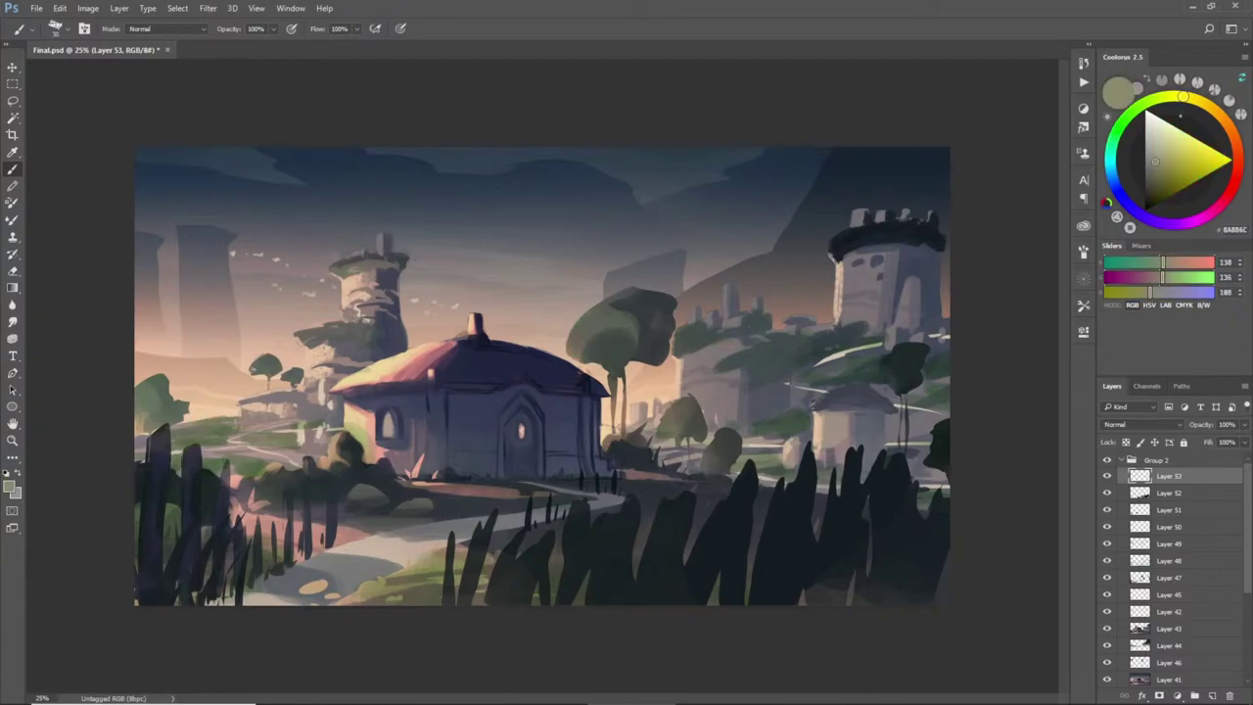
pyautogui.press('[')
pyautogui.press(']')
pyautogui.moveTo(575, 331)
pyautogui.mouseDown()
pyautogui.moveTo(577, 352)
pyautogui.moveTo(608, 378)
pyautogui.mouseUp()
pyautogui.press('[')
pyautogui.press('[')
pyautogui.press(']')
pyautogui.press(']')
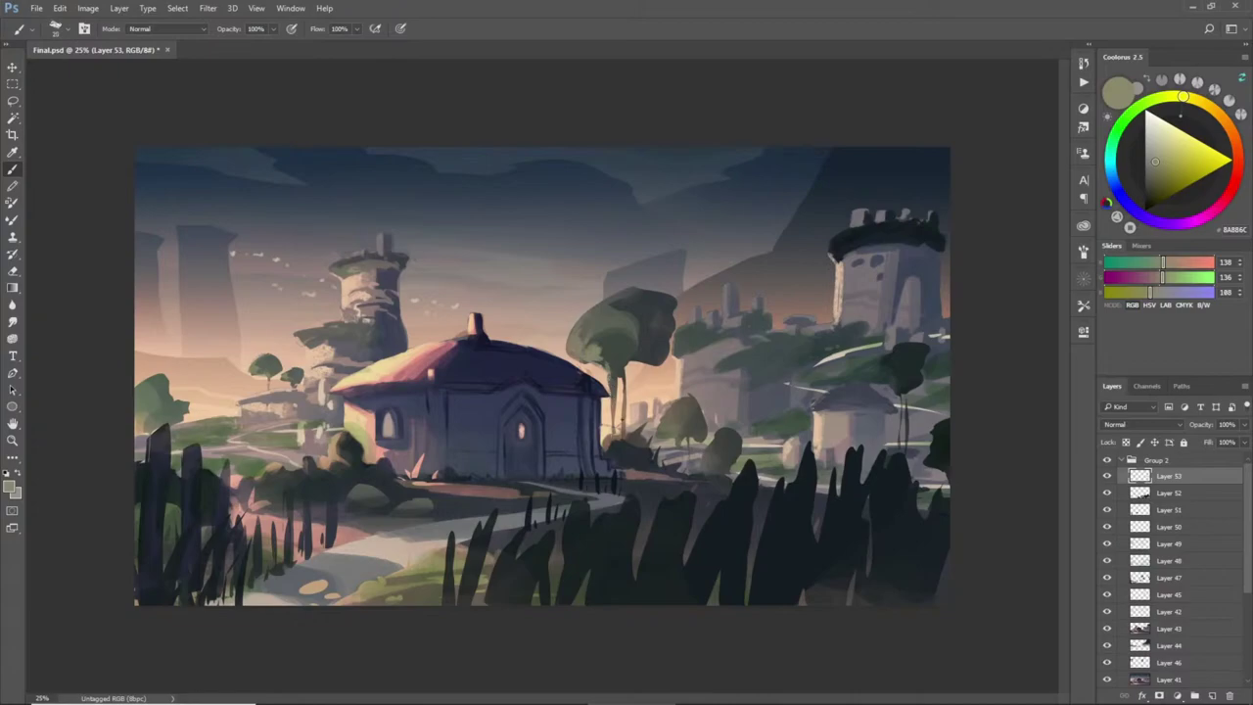
# - Add muted olive highlights to the small round tree and the cliff-top foliage, blending them with sampled green-gray tones
pyautogui.moveTo(662, 423); pyautogui.dragTo(671, 436)
pyautogui.moveTo(678, 331)
pyautogui.mouseDown()
pyautogui.moveTo(682, 348)
pyautogui.moveTo(714, 340)
pyautogui.mouseUp()
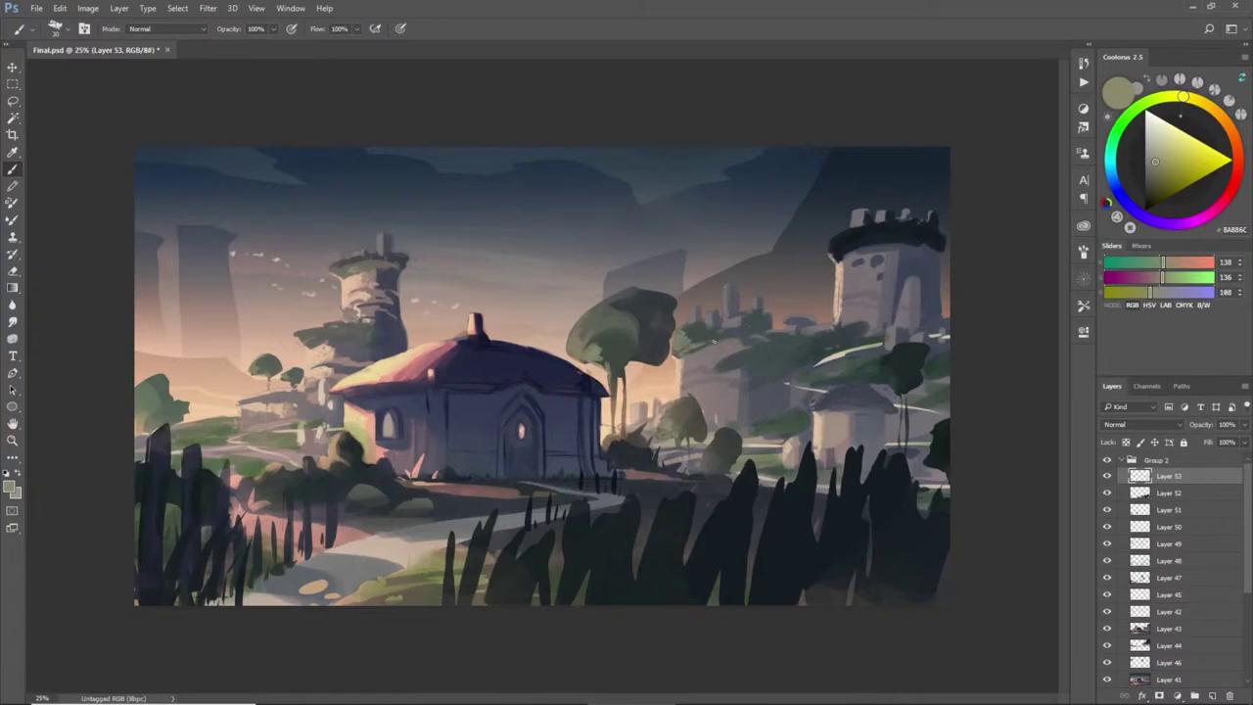
pyautogui.keyDown('alt'); pyautogui.click(709, 333); pyautogui.keyUp('alt')
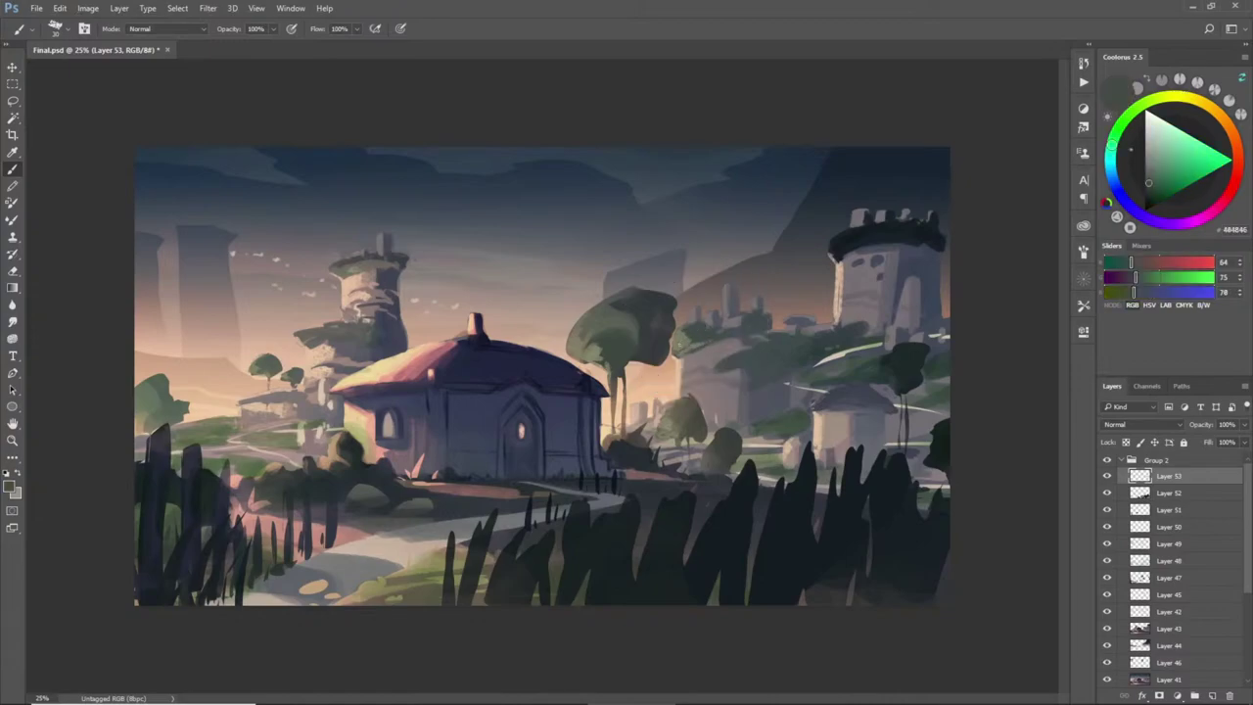
pyautogui.keyDown('alt'); pyautogui.click(681, 347); pyautogui.keyUp('alt')
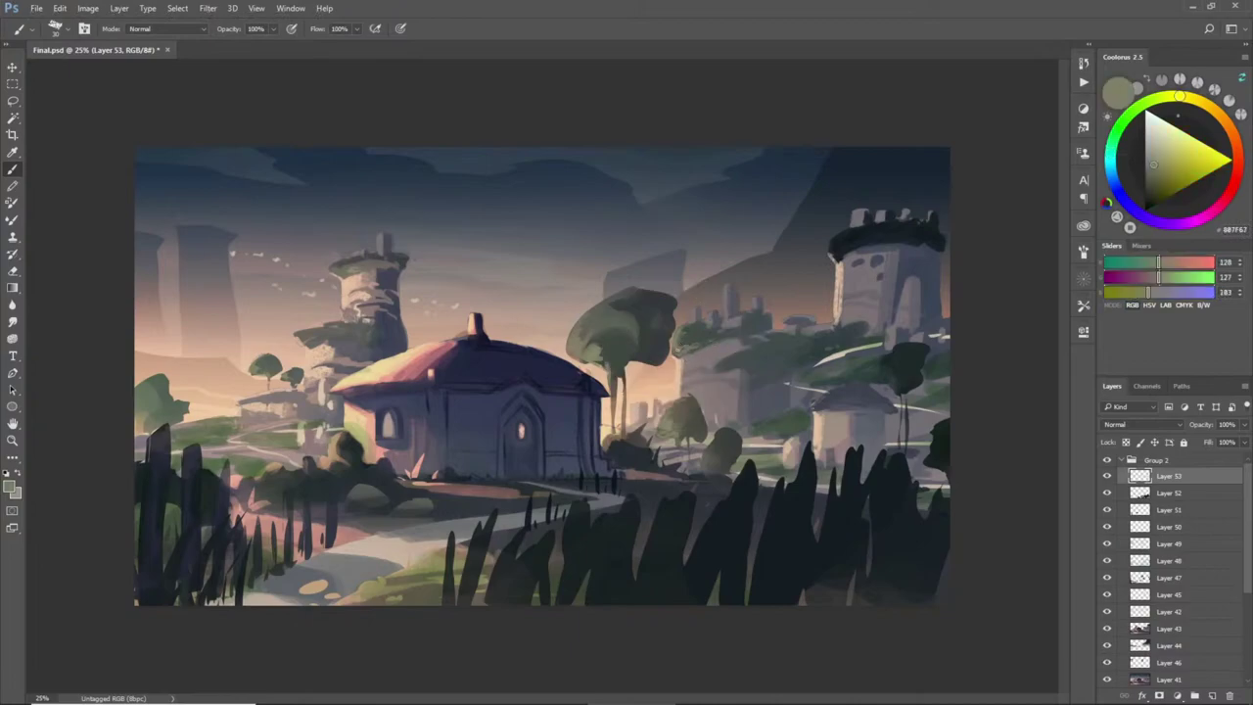
pyautogui.moveTo(715, 366)
pyautogui.mouseDown()
pyautogui.moveTo(746, 372)
pyautogui.moveTo(747, 387)
pyautogui.moveTo(759, 372)
pyautogui.moveTo(753, 391)
pyautogui.moveTo(756, 367)
pyautogui.mouseUp()
pyautogui.keyDown('alt'); pyautogui.click(751, 396); pyautogui.keyUp('alt')
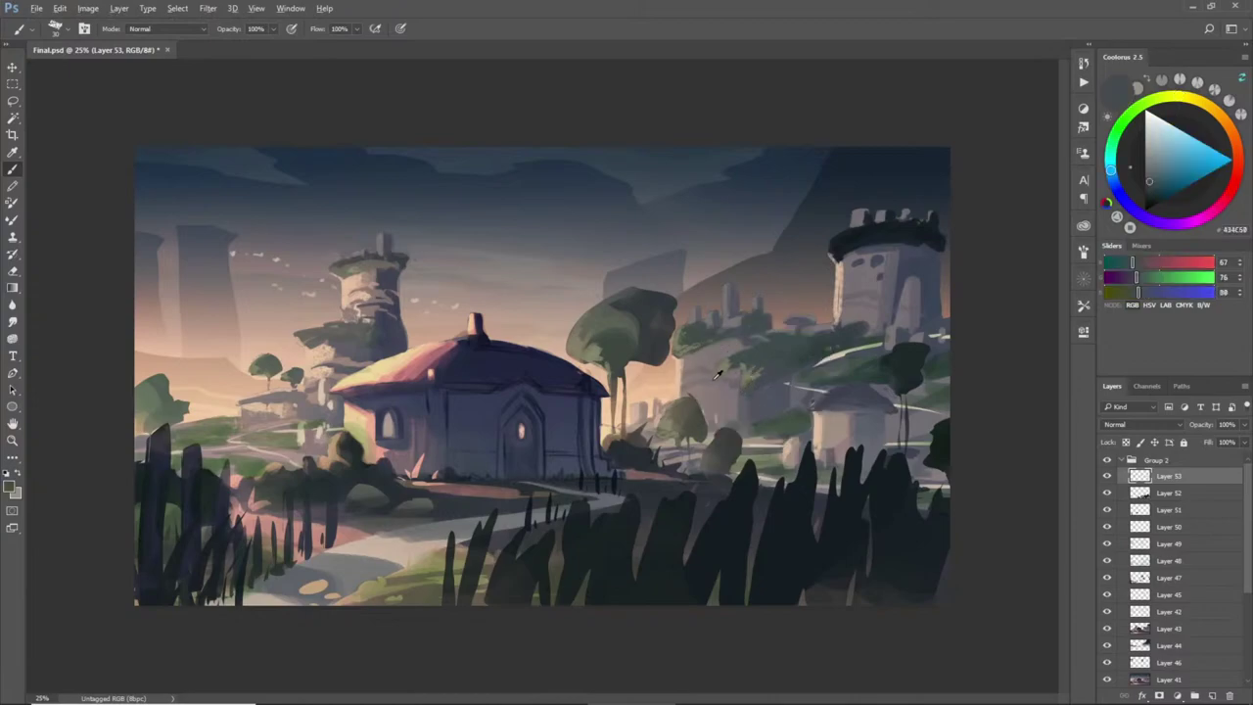
pyautogui.keyDown('alt'); pyautogui.click(743, 354); pyautogui.keyUp('alt')
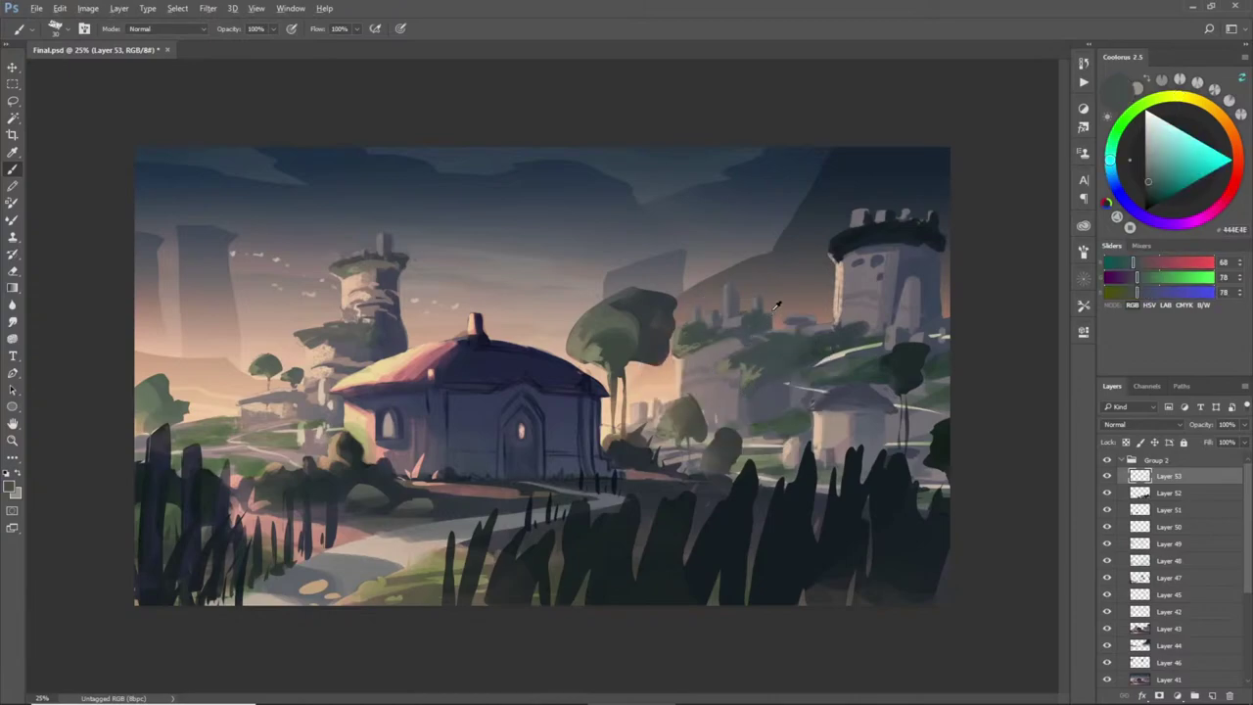
pyautogui.keyDown('alt'); pyautogui.click(683, 344); pyautogui.keyUp('alt')
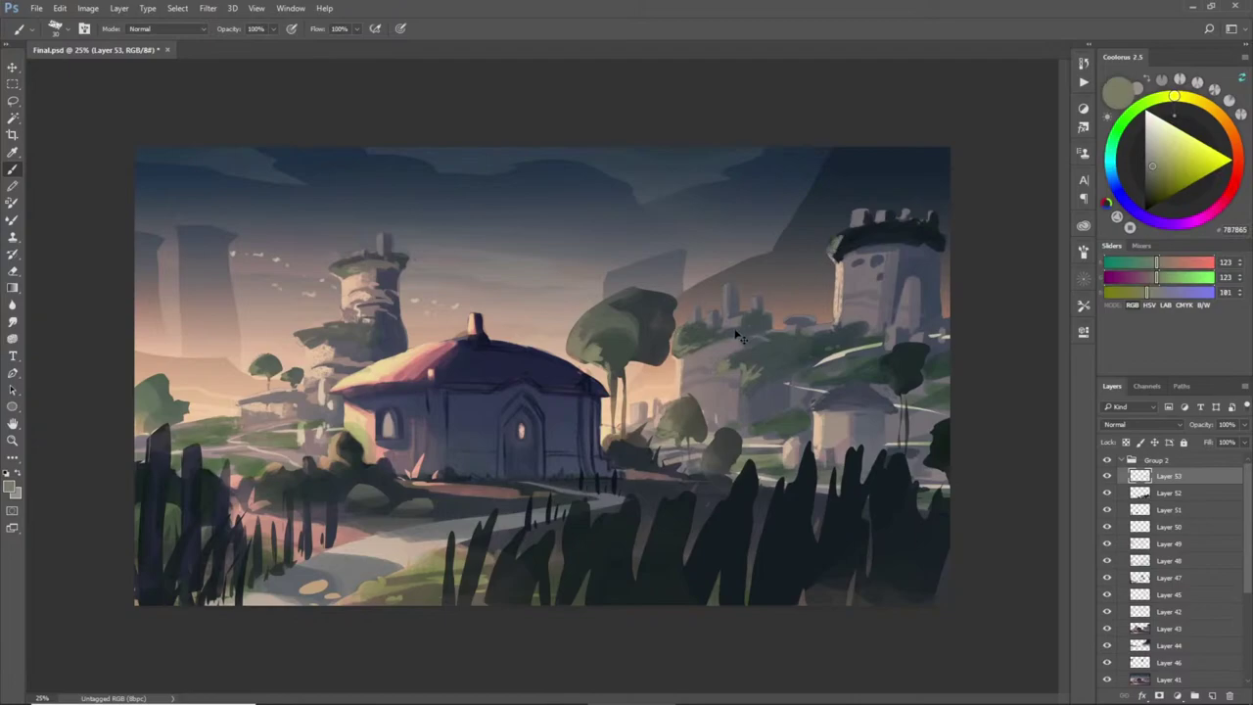
# - Rework the foliage hanging below the large castle tower's battlements with sampled dark green and blue-gray tones
pyautogui.keyDown('alt'); pyautogui.click(832, 252); pyautogui.keyUp('alt')
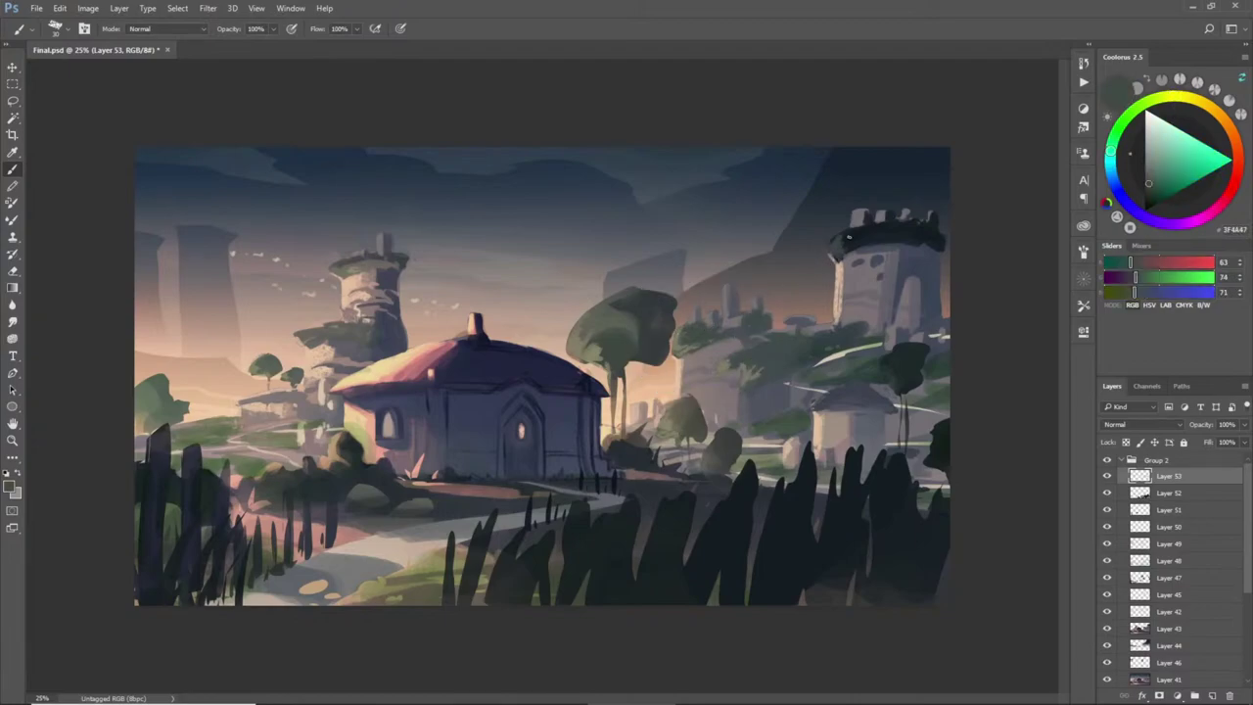
pyautogui.keyDown('alt'); pyautogui.click(860, 231); pyautogui.keyUp('alt')
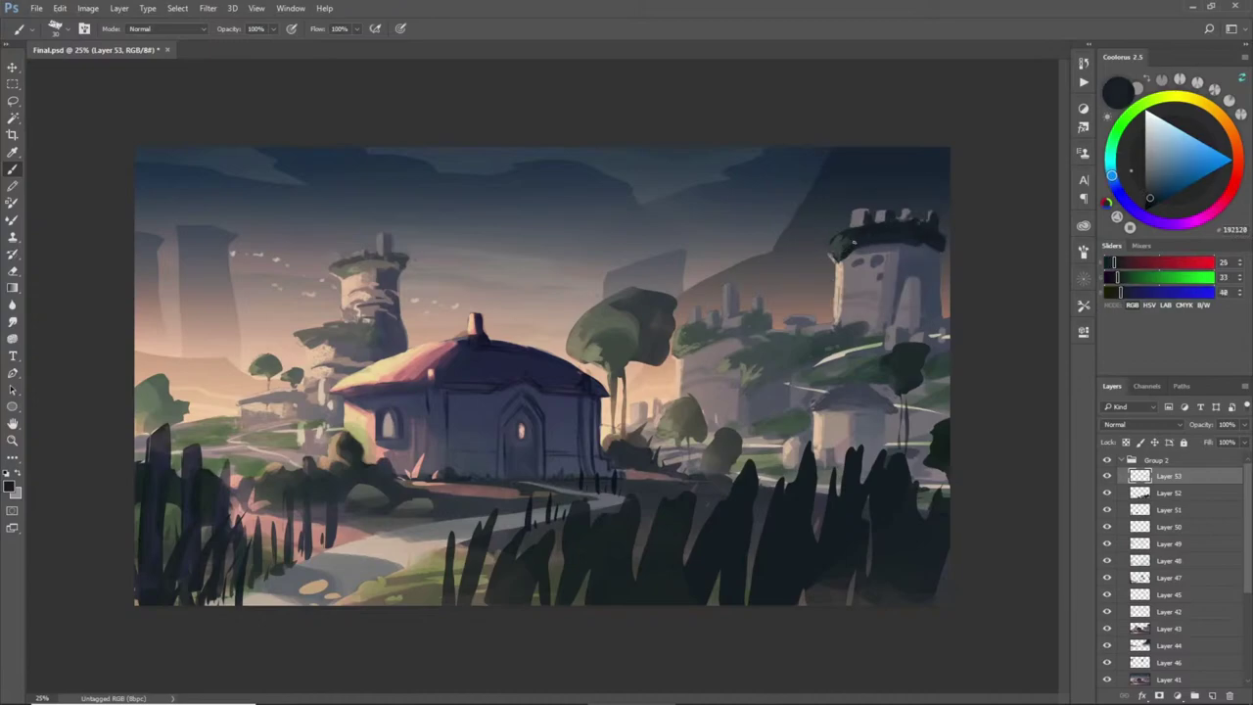
pyautogui.keyDown('alt'); pyautogui.click(850, 248); pyautogui.keyUp('alt')
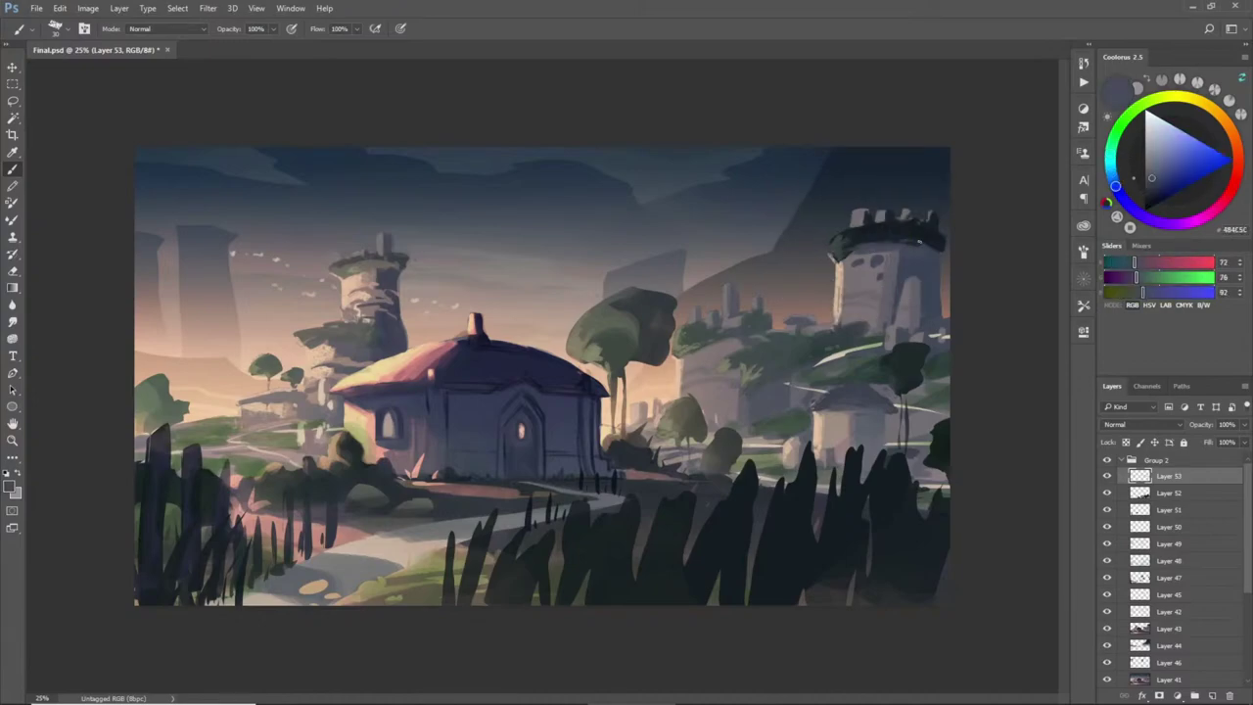
pyautogui.keyDown('alt'); pyautogui.click(857, 249); pyautogui.keyUp('alt')
pyautogui.keyDown('alt'); pyautogui.click(855, 250); pyautogui.keyUp('alt')
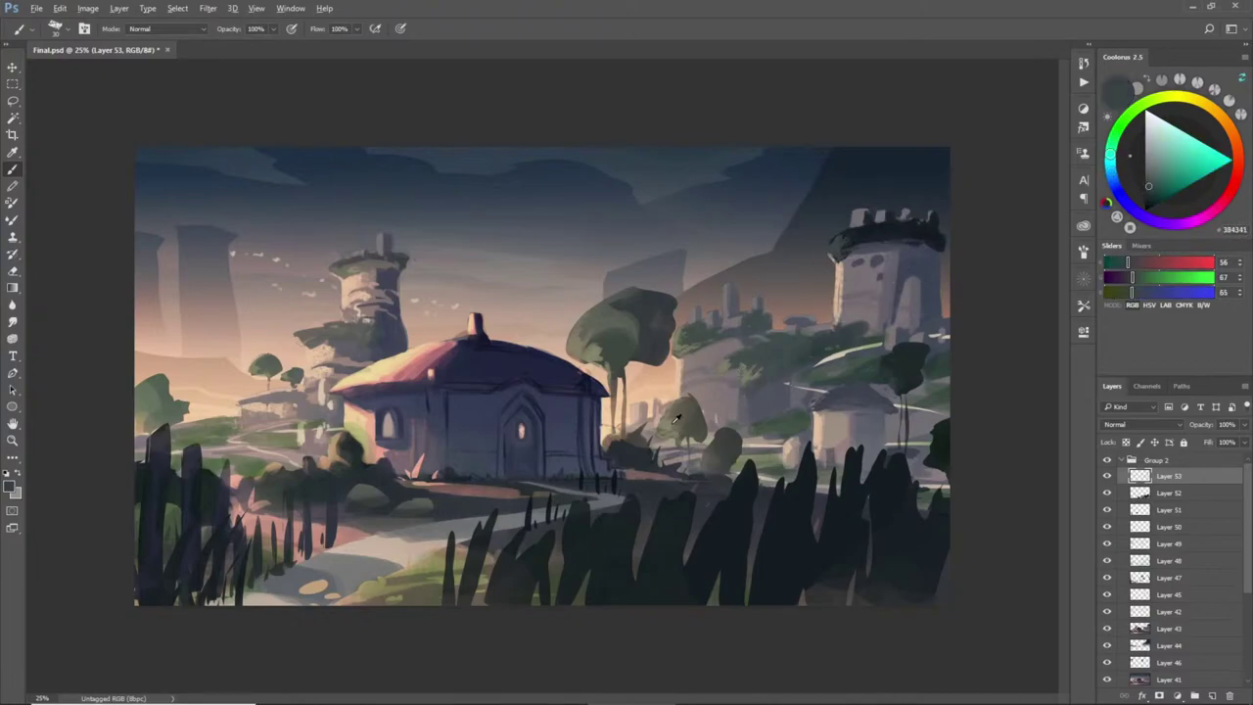
# - Add gray-olive #747462 highlights to the dark tree above the small round hut
pyautogui.keyDown('alt'); pyautogui.click(678, 419); pyautogui.keyUp('alt')
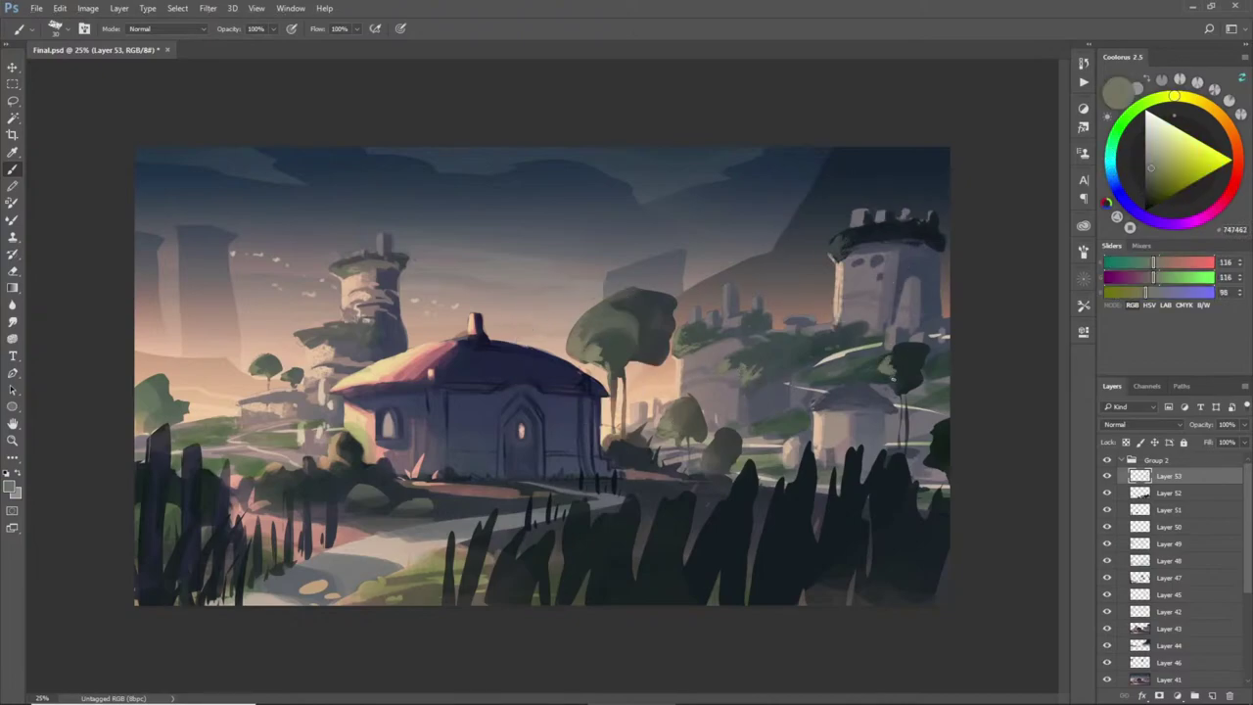
pyautogui.keyDown('alt'); pyautogui.click(921, 369); pyautogui.keyUp('alt')
pyautogui.moveTo(915, 372); pyautogui.dragTo(907, 391)
pyautogui.keyDown('alt'); pyautogui.click(909, 377); pyautogui.keyUp('alt')
# - Paint the ground below the far-left bush with sampled tan #B59978 and nearby tones
pyautogui.keyDown('alt'); pyautogui.click(143, 426); pyautogui.keyUp('alt')
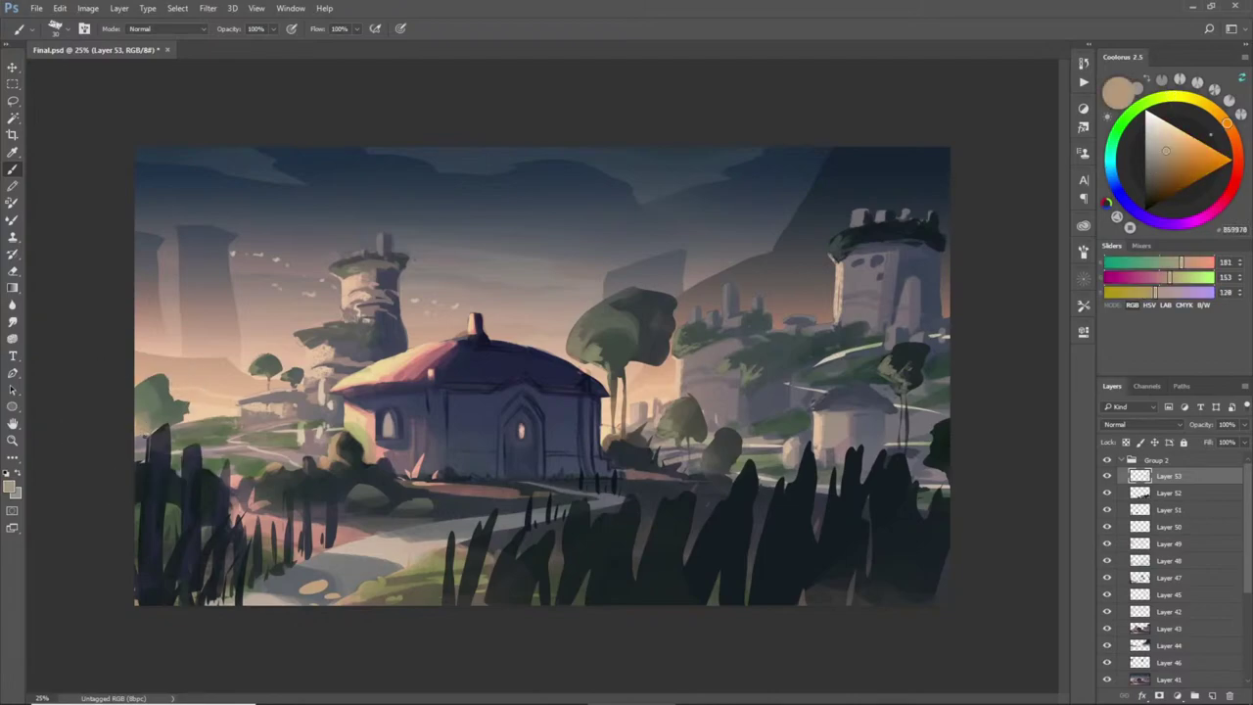
pyautogui.click(148, 437)
pyautogui.keyDown('alt'); pyautogui.click(146, 435); pyautogui.keyUp('alt')
pyautogui.moveTo(136, 434); pyautogui.dragTo(182, 422)
pyautogui.click(180, 433)
pyautogui.keyDown('alt'); pyautogui.click(181, 425); pyautogui.keyUp('alt')
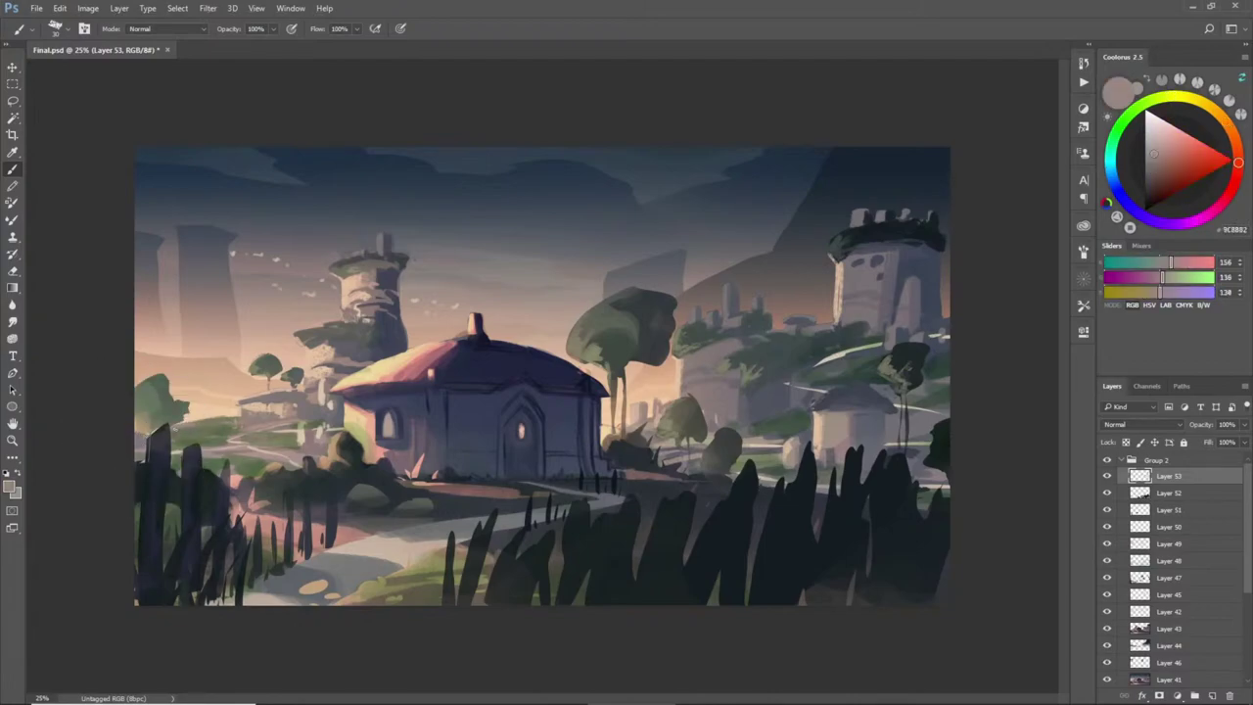
# - Refine the distant meadow behind the dark grass at far left with sampled olive and dusty pink tones
pyautogui.keyDown('alt'); pyautogui.click(217, 423); pyautogui.keyUp('alt')
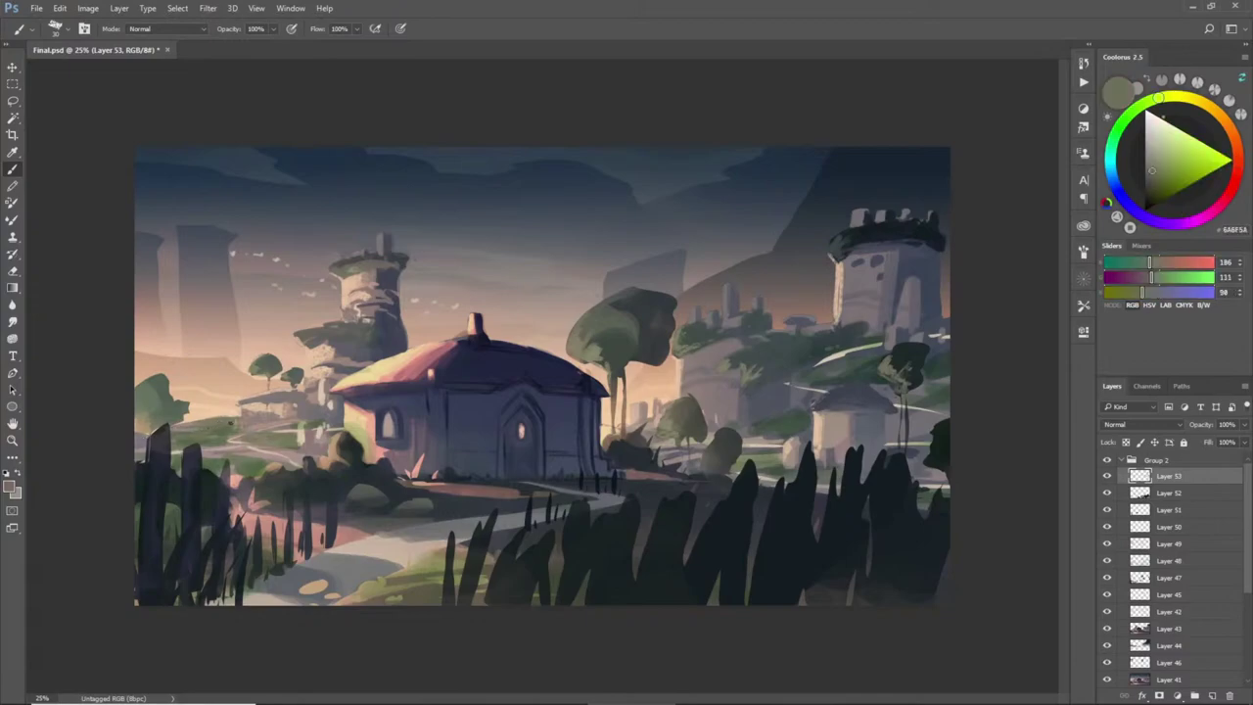
pyautogui.keyDown('alt'); pyautogui.click(239, 427); pyautogui.keyUp('alt')
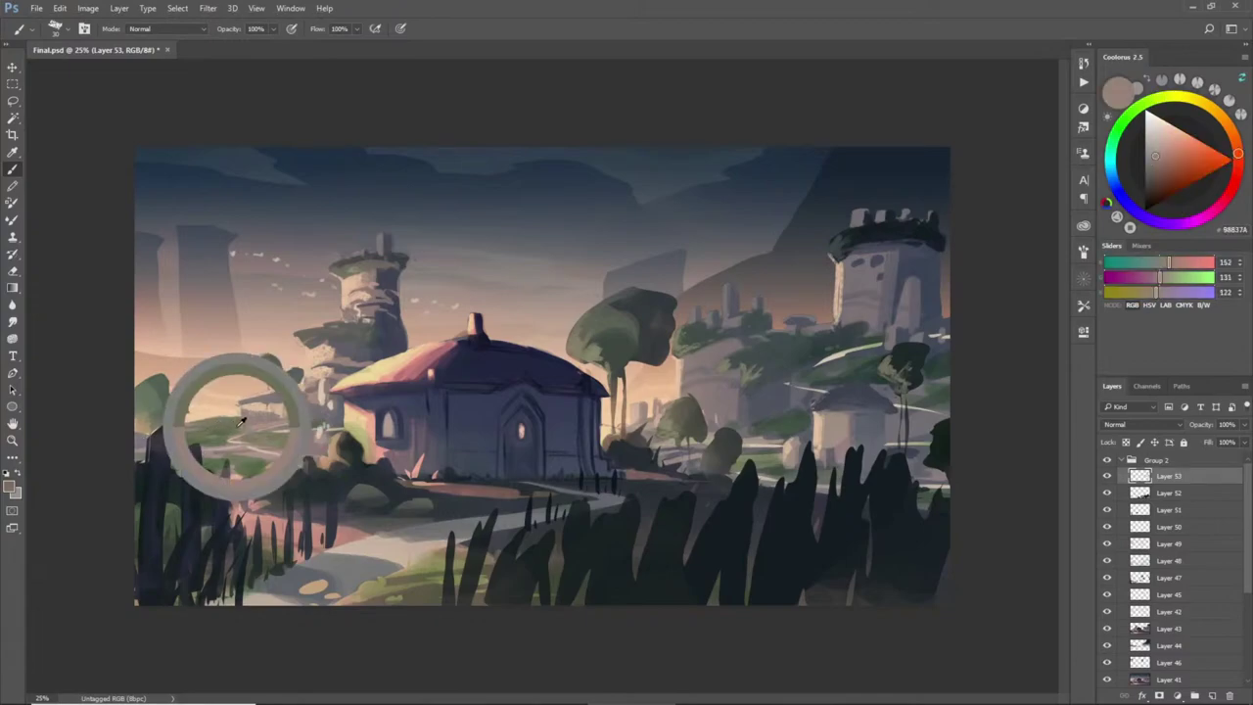
pyautogui.keyDown('alt'); pyautogui.click(221, 441); pyautogui.keyUp('alt')
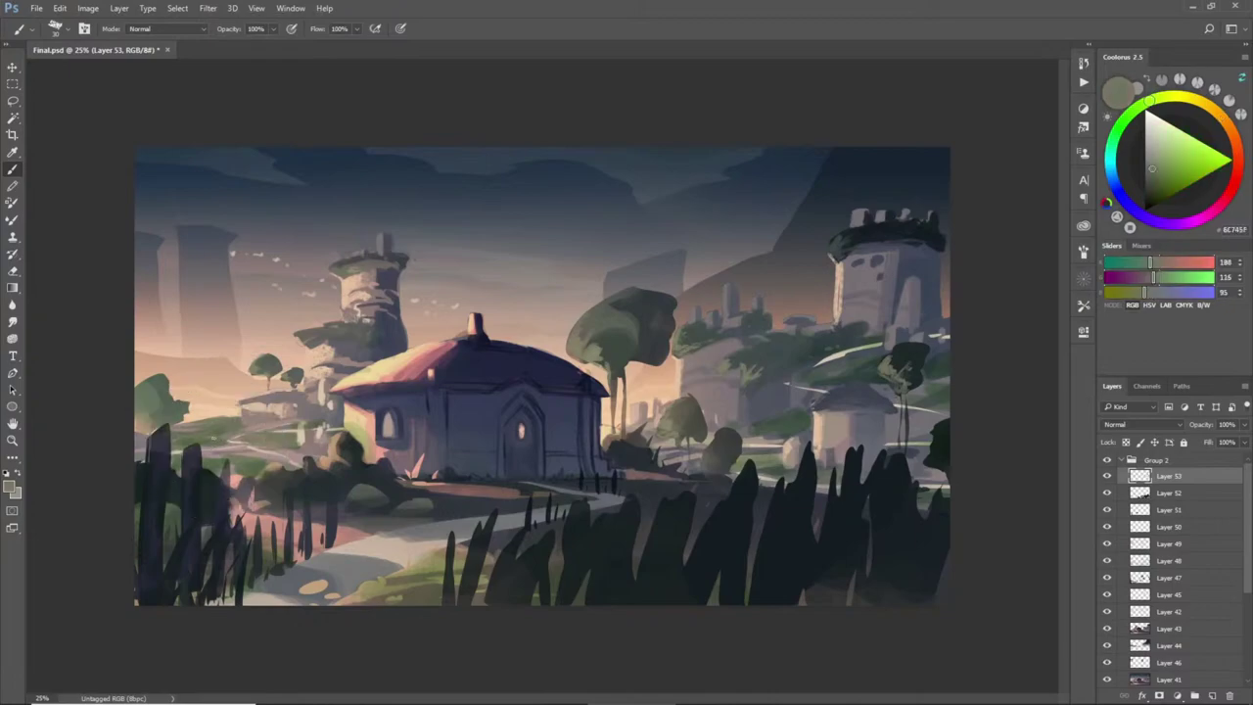
pyautogui.keyDown('alt'); pyautogui.click(251, 427); pyautogui.keyUp('alt')
pyautogui.keyDown('alt'); pyautogui.click(219, 439); pyautogui.keyUp('alt')
pyautogui.keyDown('alt'); pyautogui.click(226, 441); pyautogui.keyUp('alt')
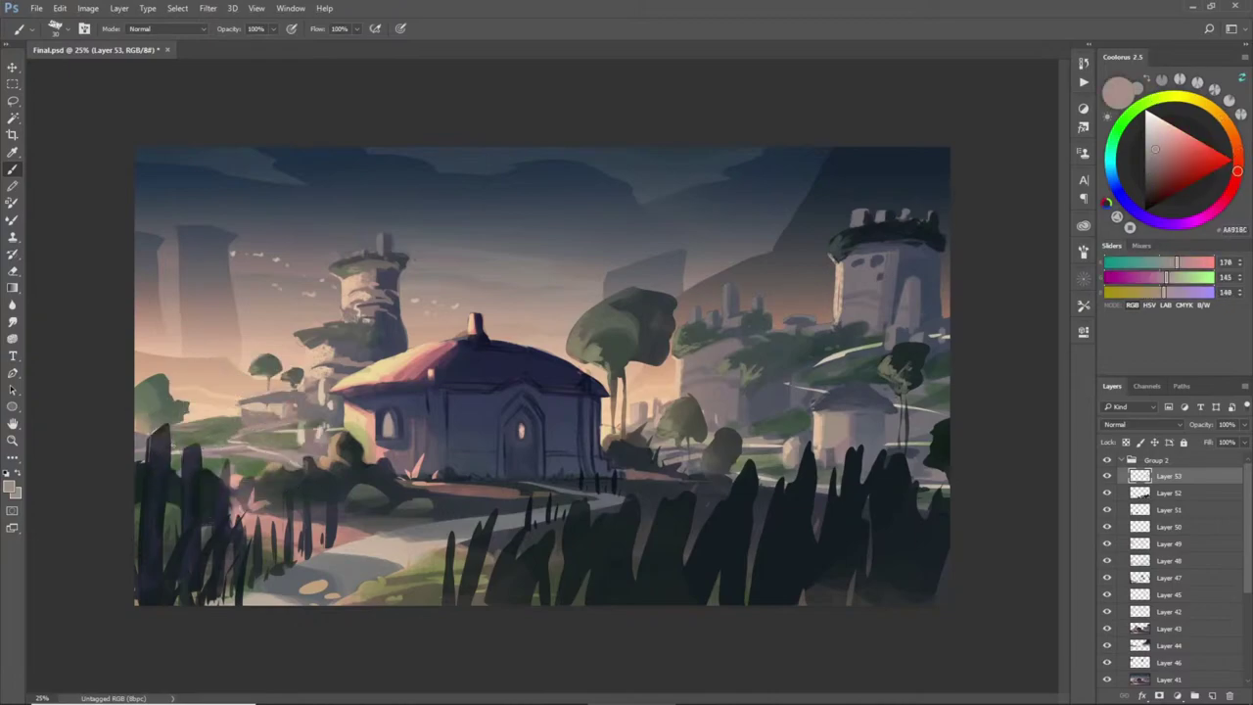
pyautogui.keyDown('alt'); pyautogui.click(145, 446); pyautogui.keyUp('alt')
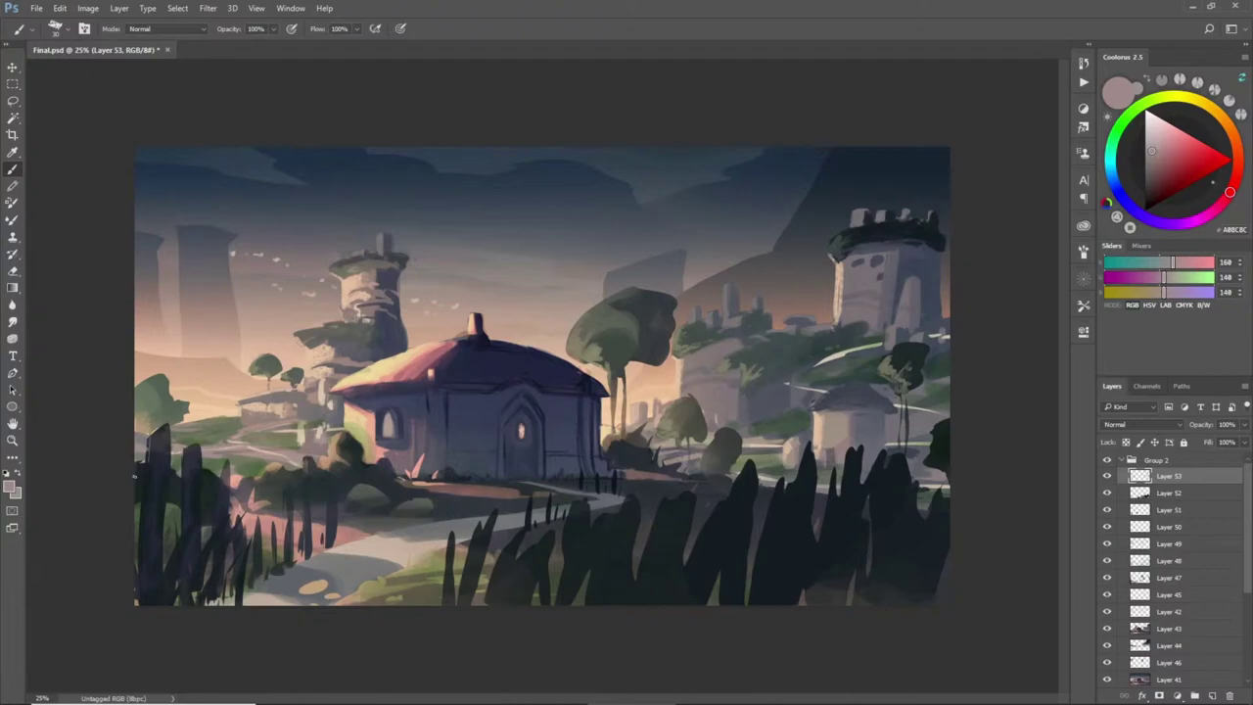
# - Touch up the rocks and bushes between the distant tower's base and the house with sampled cream #DDC6AC and green-gray
pyautogui.keyDown('alt'); pyautogui.click(303, 428); pyautogui.keyUp('alt')
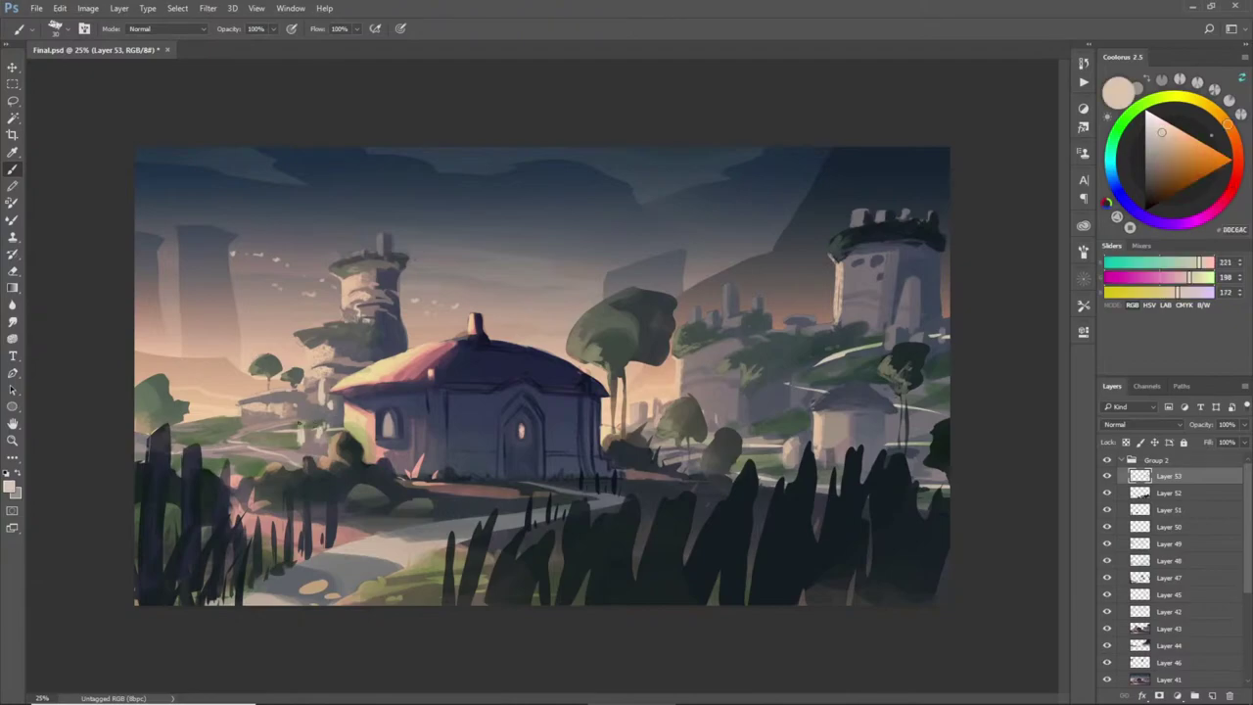
pyautogui.keyDown('alt'); pyautogui.click(304, 435); pyautogui.keyUp('alt')
pyautogui.keyDown('alt'); pyautogui.click(323, 429); pyautogui.keyUp('alt')
pyautogui.moveTo(318, 425); pyautogui.dragTo(313, 449)
pyautogui.keyDown('alt'); pyautogui.click(293, 443); pyautogui.keyUp('alt')
pyautogui.keyDown('alt'); pyautogui.click(307, 448); pyautogui.keyUp('alt')
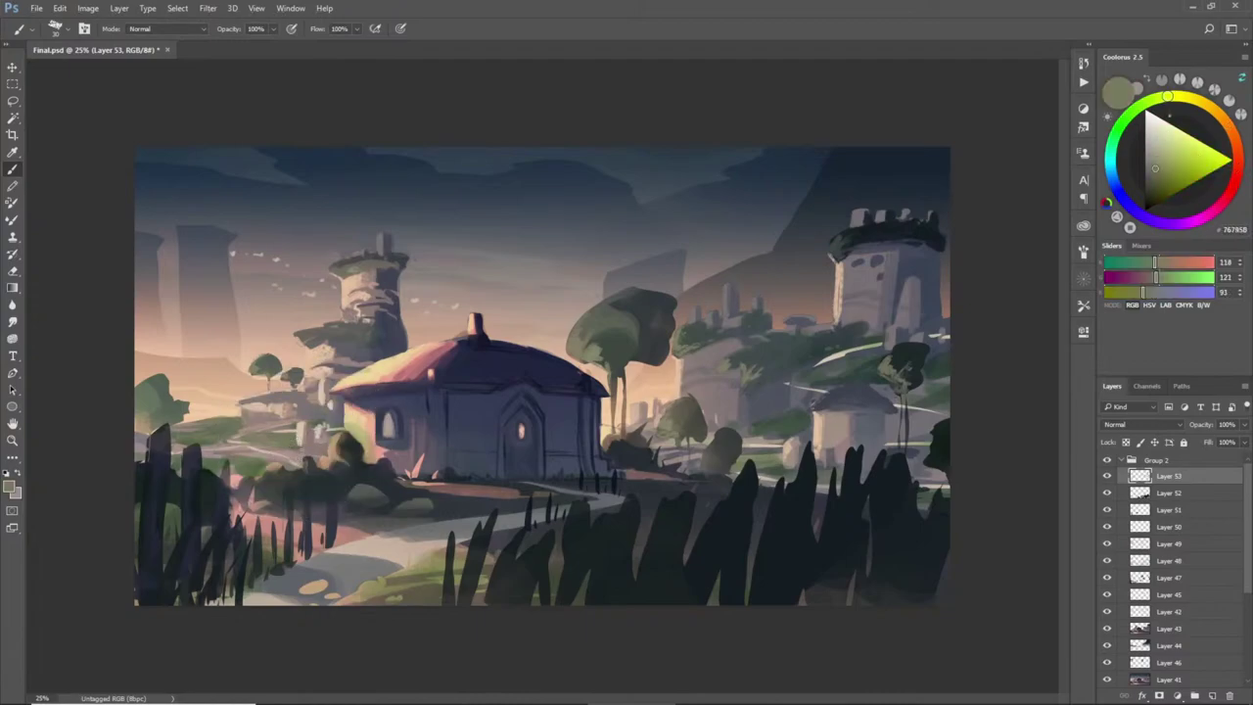
pyautogui.keyDown('alt'); pyautogui.click(338, 428); pyautogui.keyUp('alt')
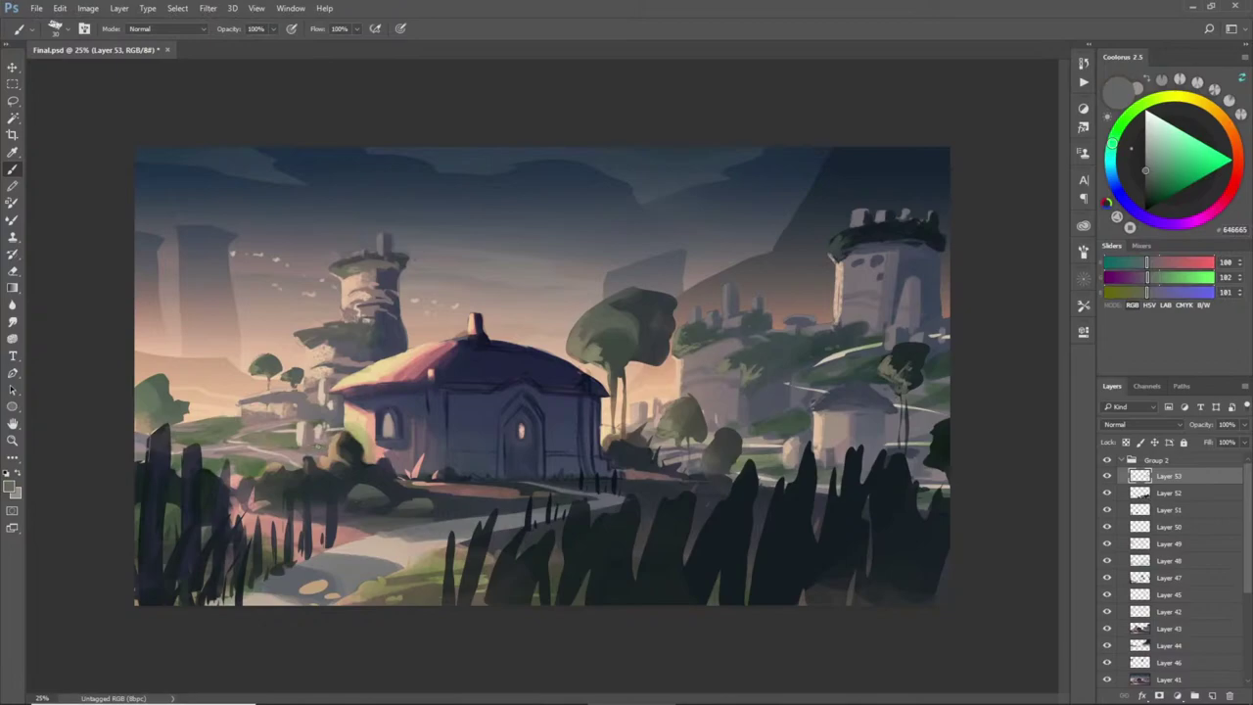
pyautogui.keyDown('alt'); pyautogui.click(325, 453); pyautogui.keyUp('alt')
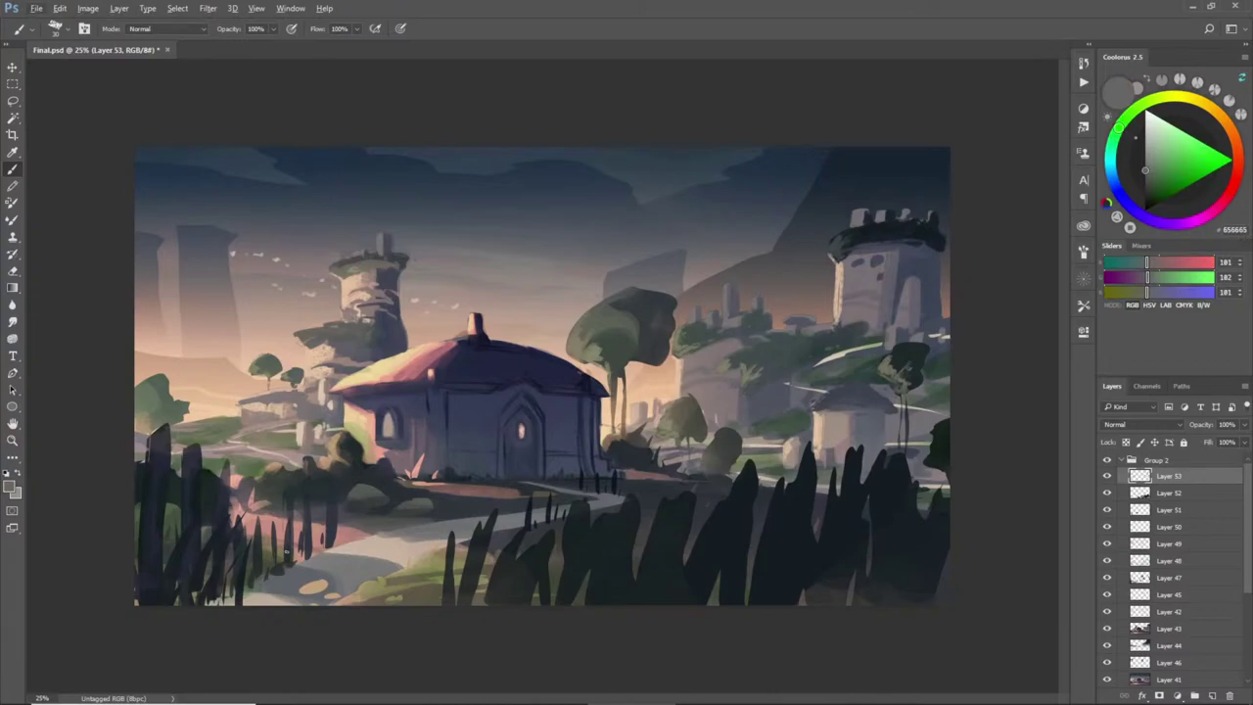
# - Toggle the visibility of Layer 53 to compare the painting with and without the latest strokes
pyautogui.click(1109, 476)
pyautogui.click(1108, 475)
pyautogui.click(1110, 476)
pyautogui.click(1109, 476)
# - Paint pale peach #FFD4B7 cloud streaks low in the sky between the distant pillars and the ruined tower
pyautogui.keyDown('alt'); pyautogui.click(267, 341); pyautogui.keyUp('alt')
pyautogui.click(1171, 126)
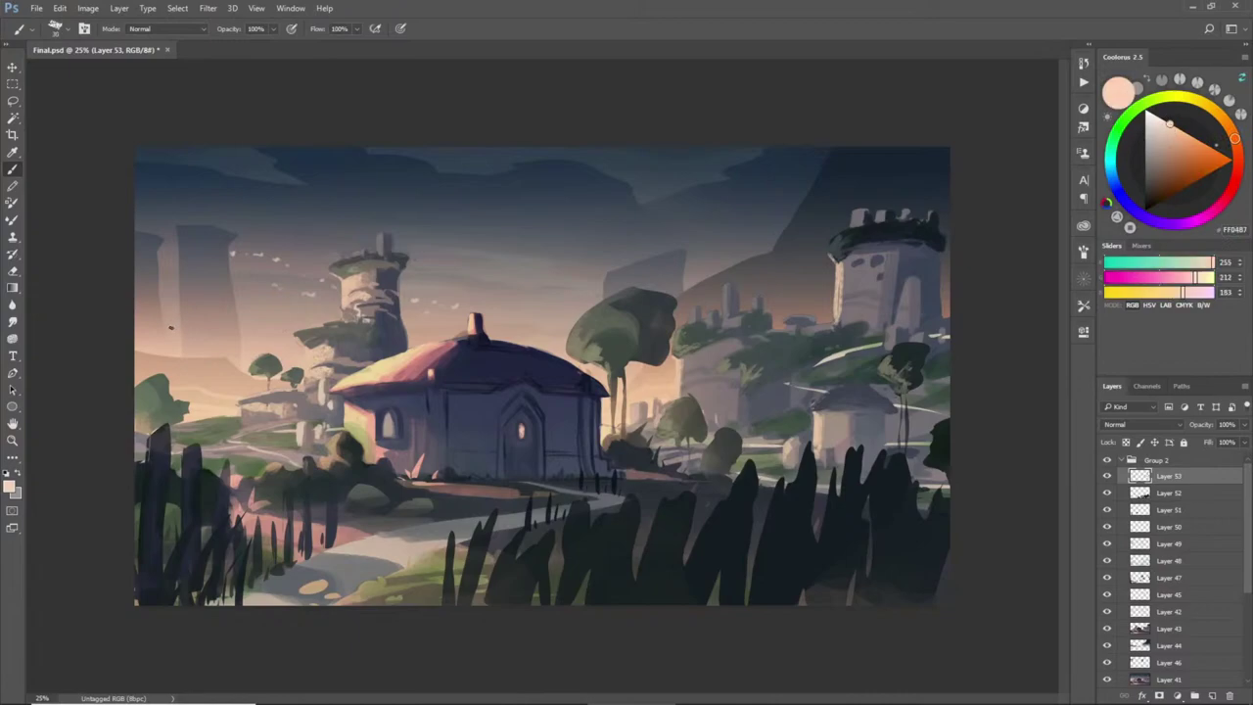
pyautogui.moveTo(170, 329)
pyautogui.mouseDown()
pyautogui.moveTo(296, 346)
pyautogui.moveTo(250, 330)
pyautogui.moveTo(297, 338)
pyautogui.mouseUp()
pyautogui.keyDown('alt'); pyautogui.click(301, 335); pyautogui.keyUp('alt')
pyautogui.keyDown('alt'); pyautogui.click(290, 343); pyautogui.keyUp('alt')
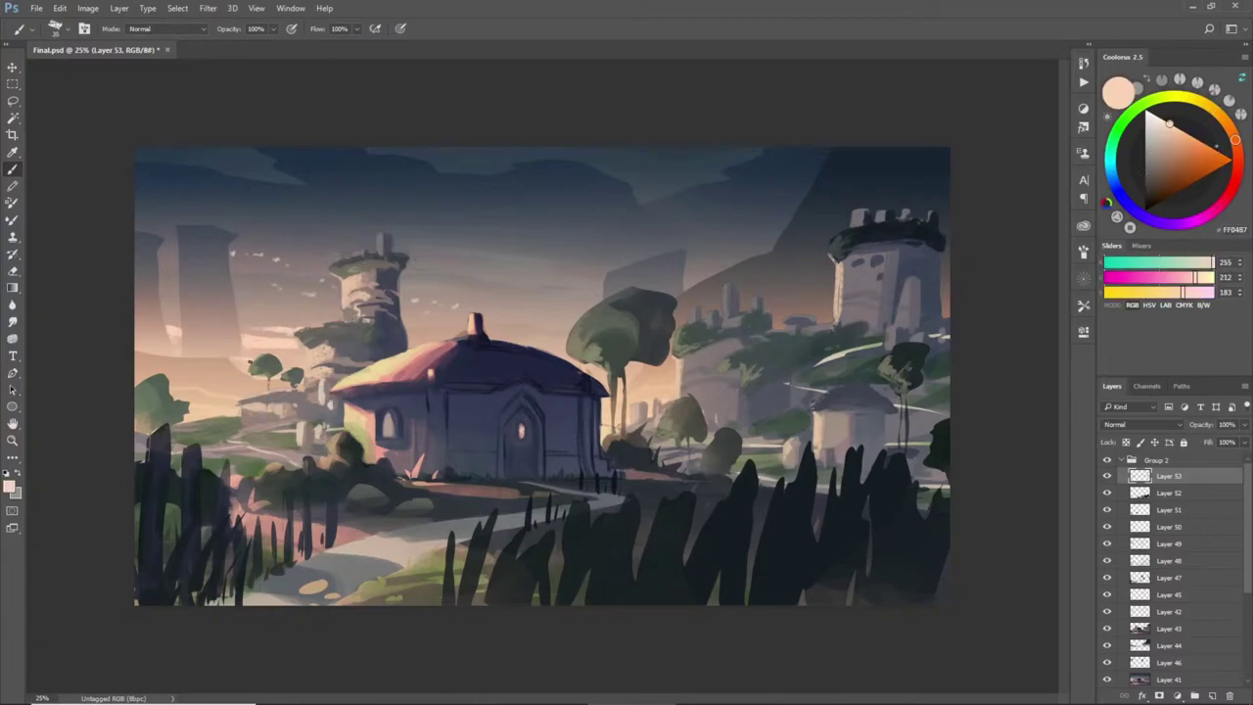
pyautogui.keyDown('alt'); pyautogui.click(243, 359); pyautogui.keyUp('alt')
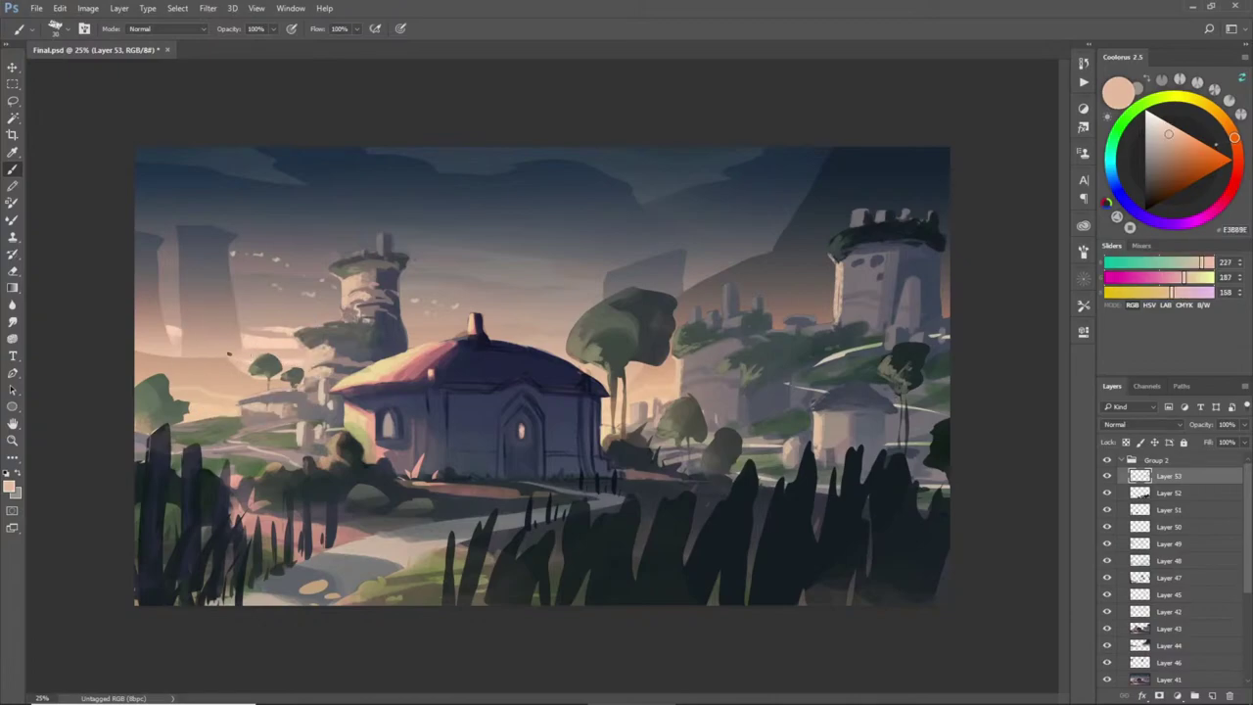
pyautogui.keyDown('alt'); pyautogui.click(294, 358); pyautogui.keyUp('alt')
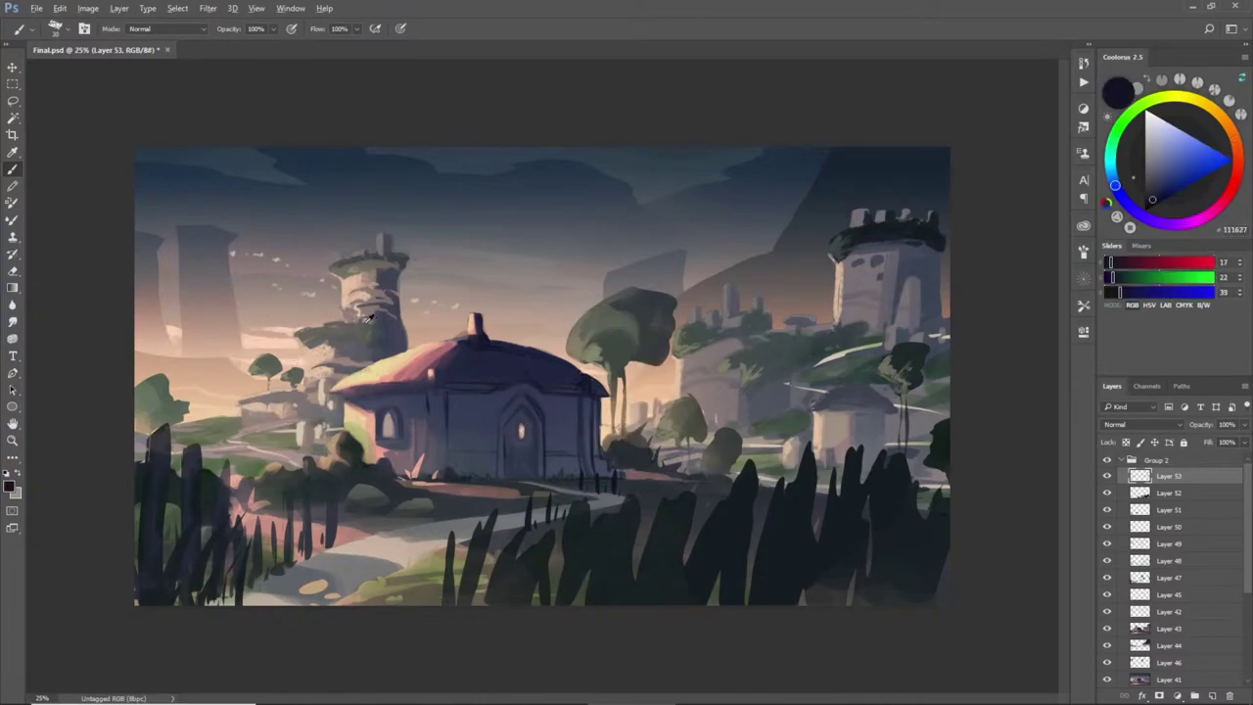
pyautogui.keyDown('alt'); pyautogui.click(284, 342); pyautogui.keyUp('alt')
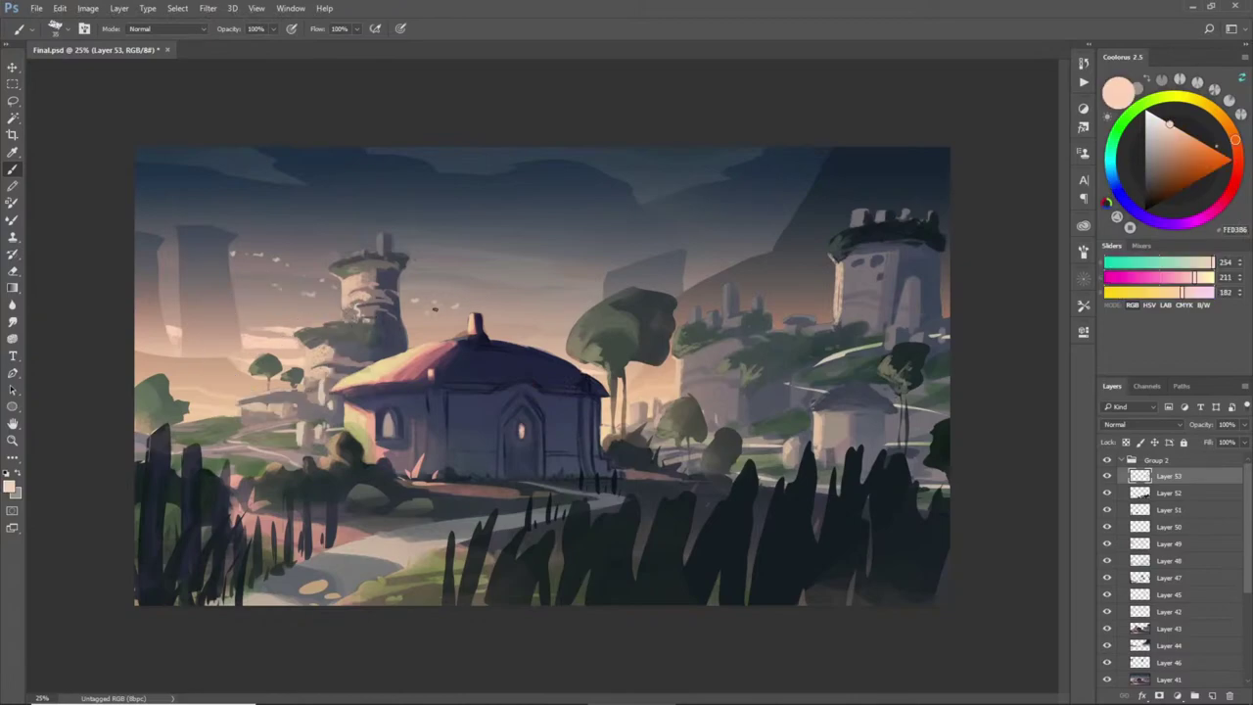
# - Add peach cloud streaks in the sky between the ruined tower and the tall tree, and soften them with the Eraser
pyautogui.moveTo(407, 307); pyautogui.dragTo(483, 305)
pyautogui.moveTo(408, 284); pyautogui.dragTo(558, 289)
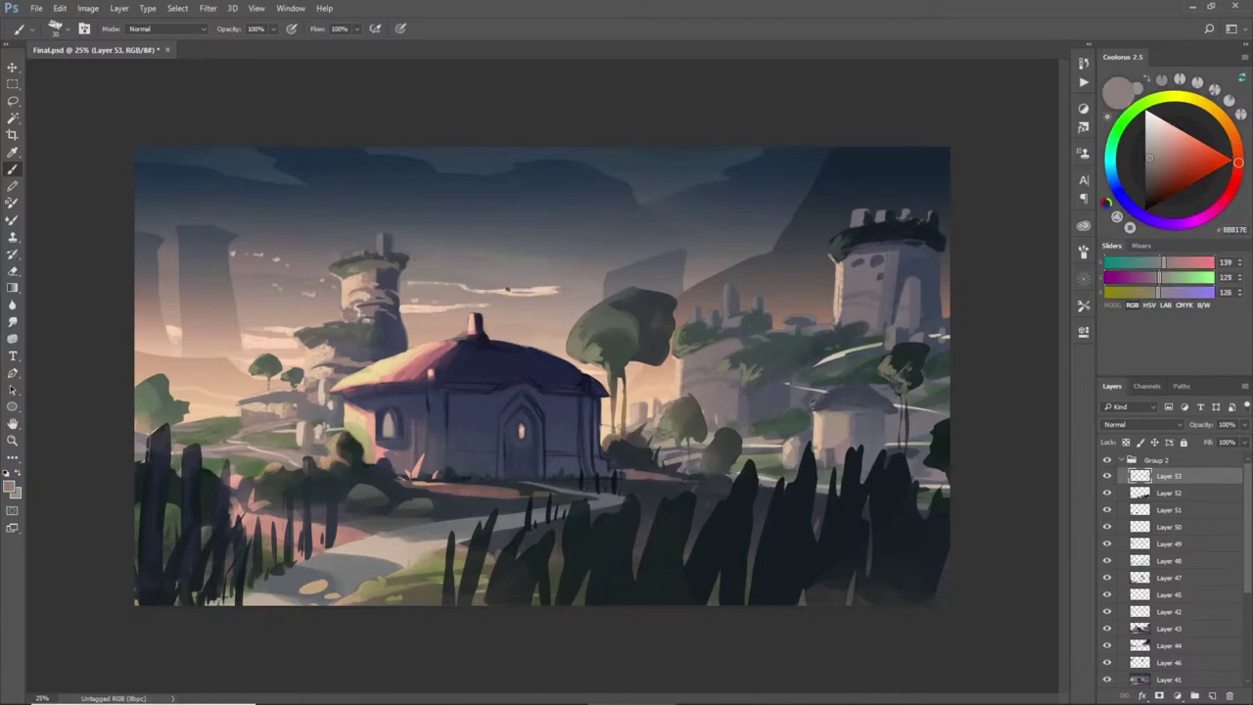
pyautogui.keyDown('alt'); pyautogui.click(510, 281); pyautogui.keyUp('alt')
pyautogui.press('e')
pyautogui.press('[')
pyautogui.moveTo(534, 256); pyautogui.dragTo(417, 251)
# - Refine the cloud streaks above the house's chimney with brush tones sampled from the surrounding sky
pyautogui.press('b')
pyautogui.keyDown('alt'); pyautogui.click(471, 305); pyautogui.keyUp('alt')
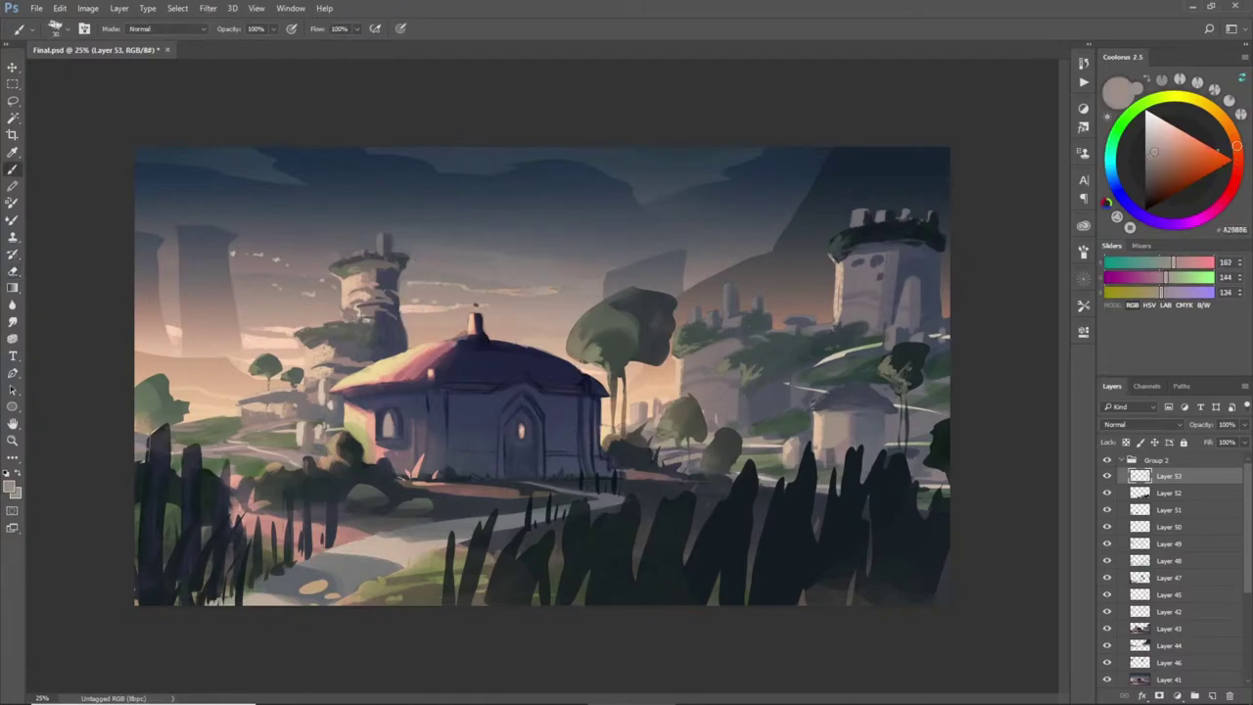
pyautogui.keyDown('alt'); pyautogui.click(396, 316); pyautogui.keyUp('alt')
pyautogui.keyDown('alt'); pyautogui.click(419, 318); pyautogui.keyUp('alt')
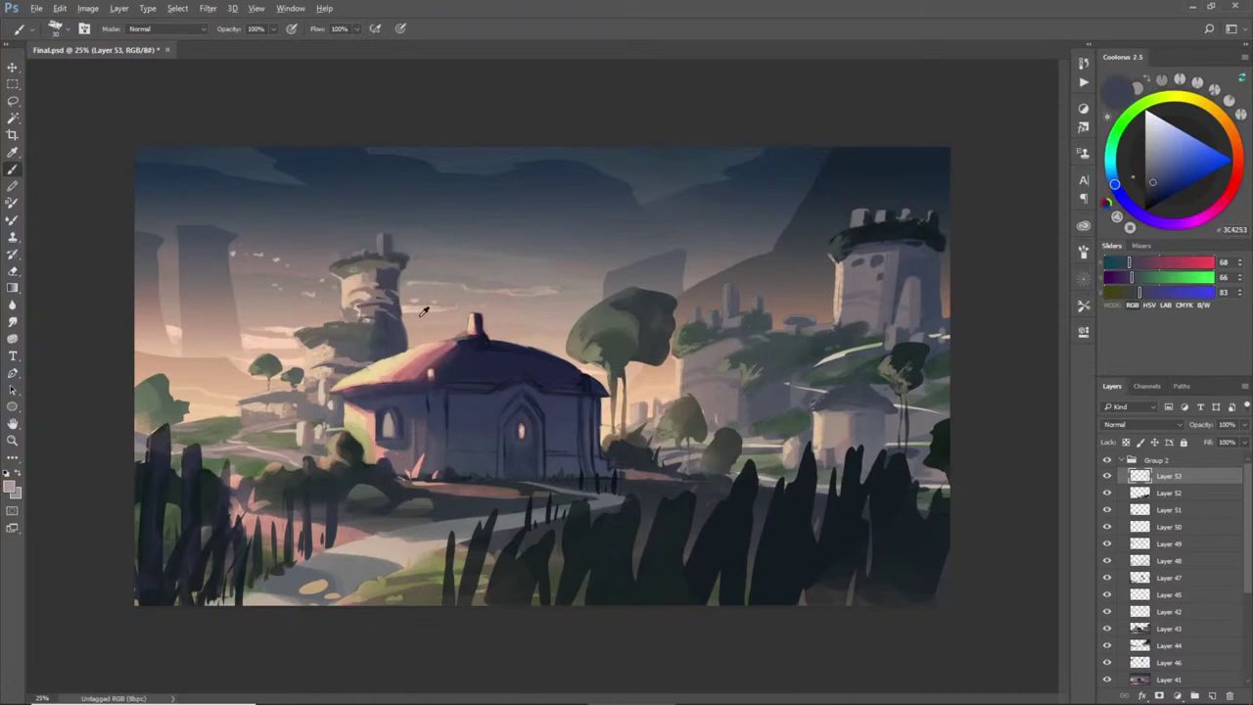
pyautogui.keyDown('alt'); pyautogui.click(508, 282); pyautogui.keyUp('alt')
pyautogui.keyDown('alt'); pyautogui.click(553, 286); pyautogui.keyUp('alt')
pyautogui.keyDown('alt'); pyautogui.click(544, 291); pyautogui.keyUp('alt')
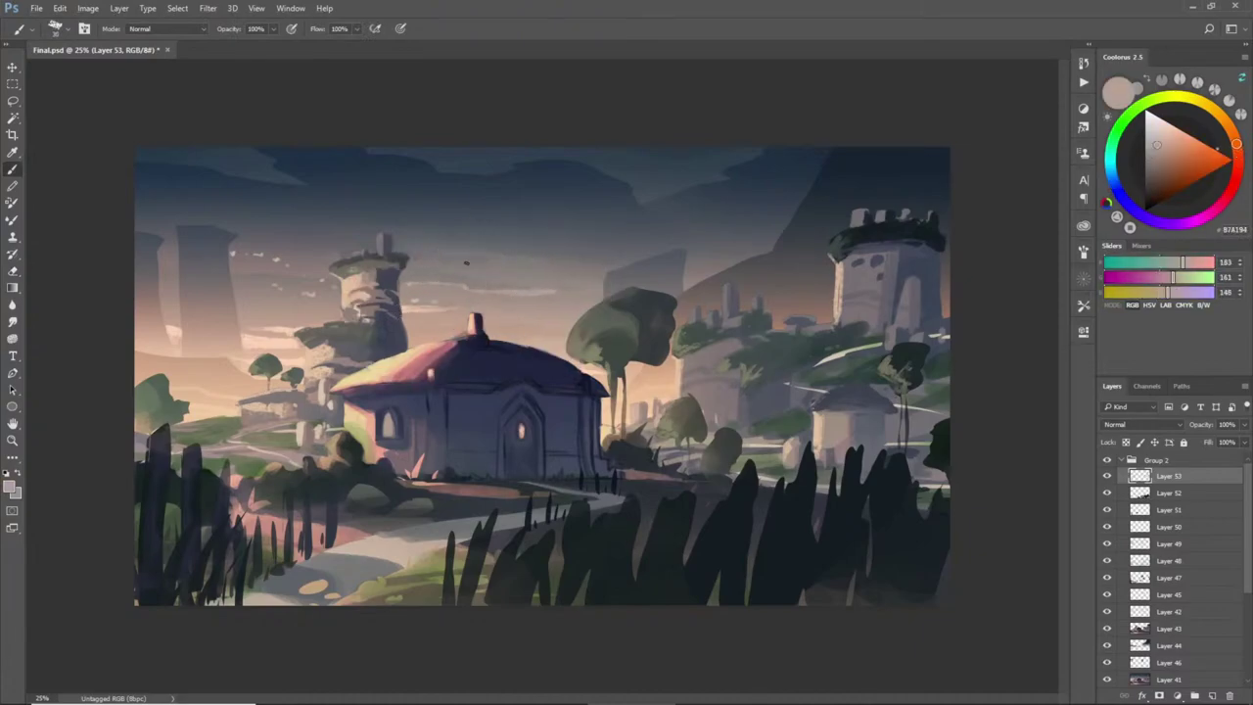
# - Refine the thin cloud streak beside the tall tree's crown with tones sampled from the surrounding sky
pyautogui.moveTo(139, 231); pyautogui.dragTo(170, 232)
pyautogui.hotkey('ctrl', 'z')
pyautogui.moveTo(560, 272)
pyautogui.mouseDown()
pyautogui.moveTo(604, 277)
pyautogui.moveTo(577, 271)
pyautogui.mouseUp()
pyautogui.keyDown('alt'); pyautogui.click(579, 271); pyautogui.keyUp('alt')
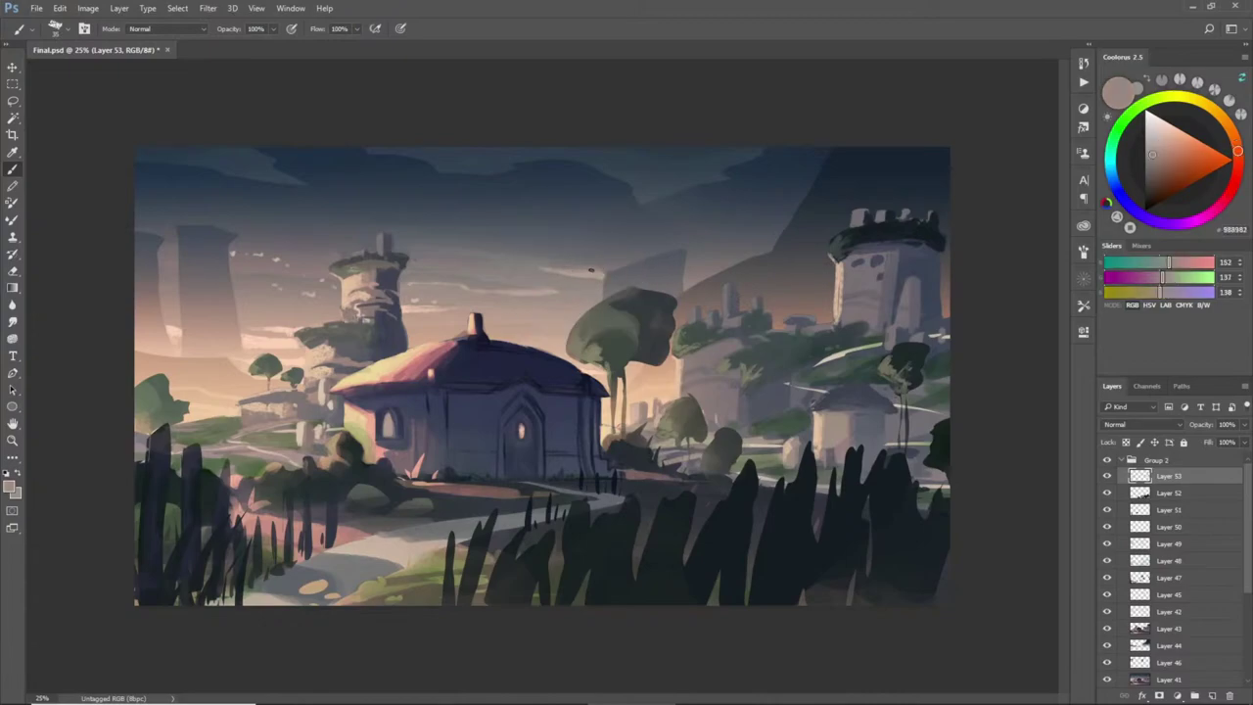
pyautogui.keyDown('alt'); pyautogui.click(565, 262); pyautogui.keyUp('alt')
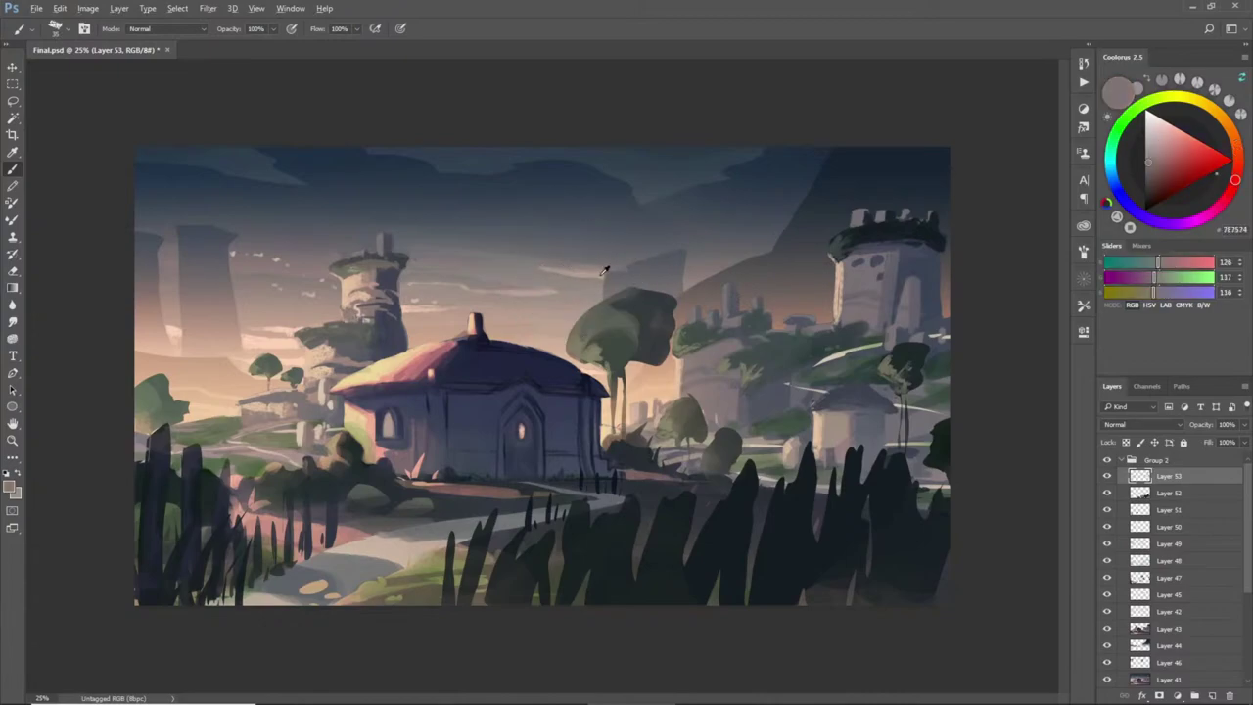
pyautogui.keyDown('alt'); pyautogui.click(521, 283); pyautogui.keyUp('alt')
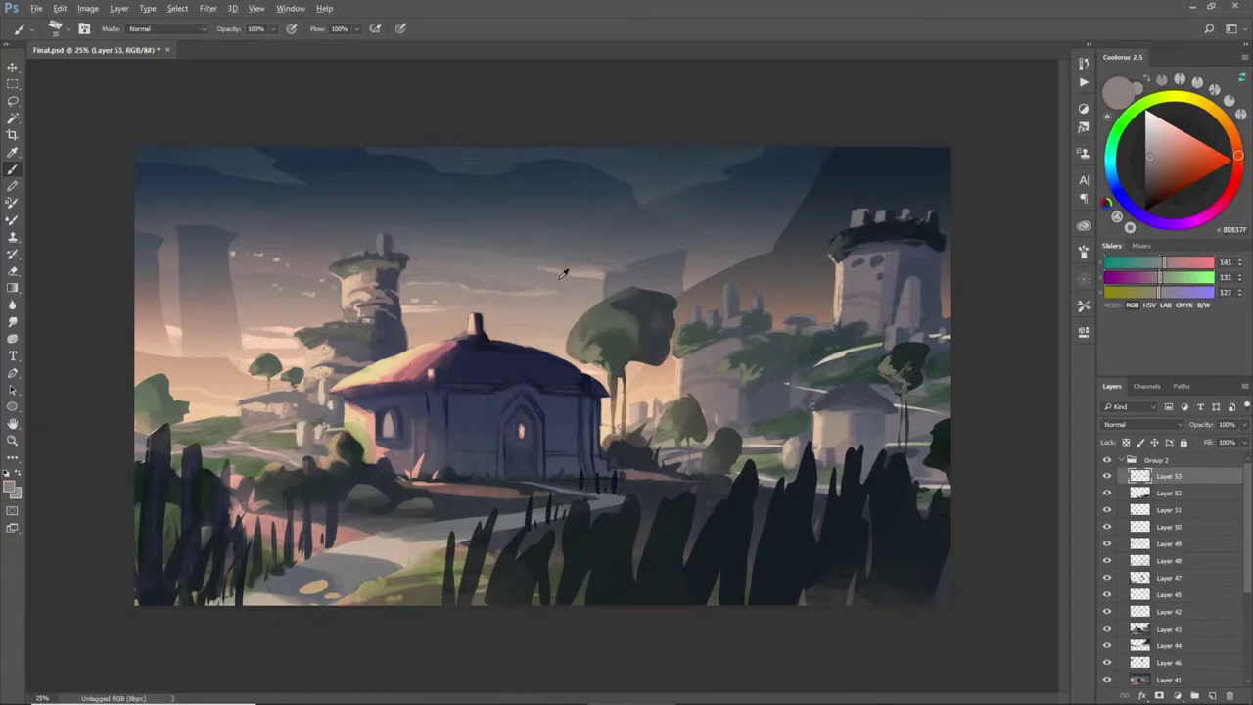
pyautogui.keyDown('alt'); pyautogui.click(560, 276); pyautogui.keyUp('alt')
# - Add muted cloud streaks beside the ruined tower's top and blend their edges with sampled sky tones
pyautogui.moveTo(405, 262); pyautogui.dragTo(438, 262)
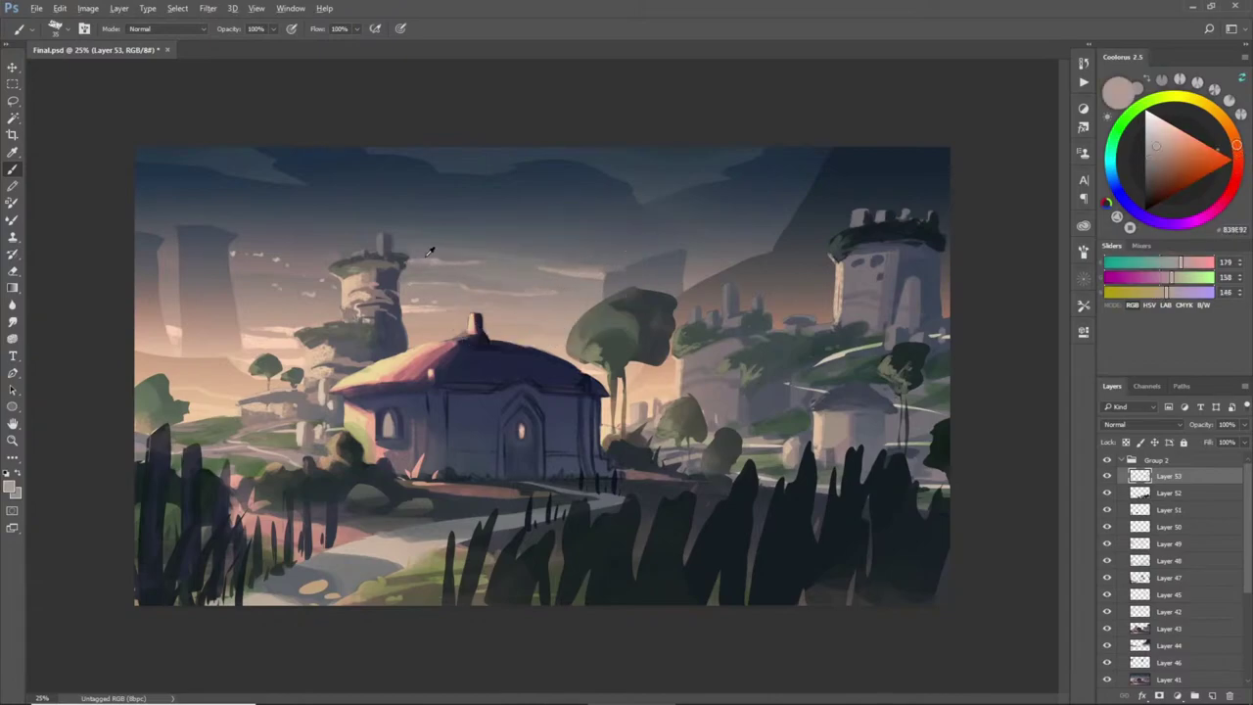
pyautogui.keyDown('alt'); pyautogui.click(427, 251); pyautogui.keyUp('alt')
pyautogui.keyDown('alt'); pyautogui.click(405, 259); pyautogui.keyUp('alt')
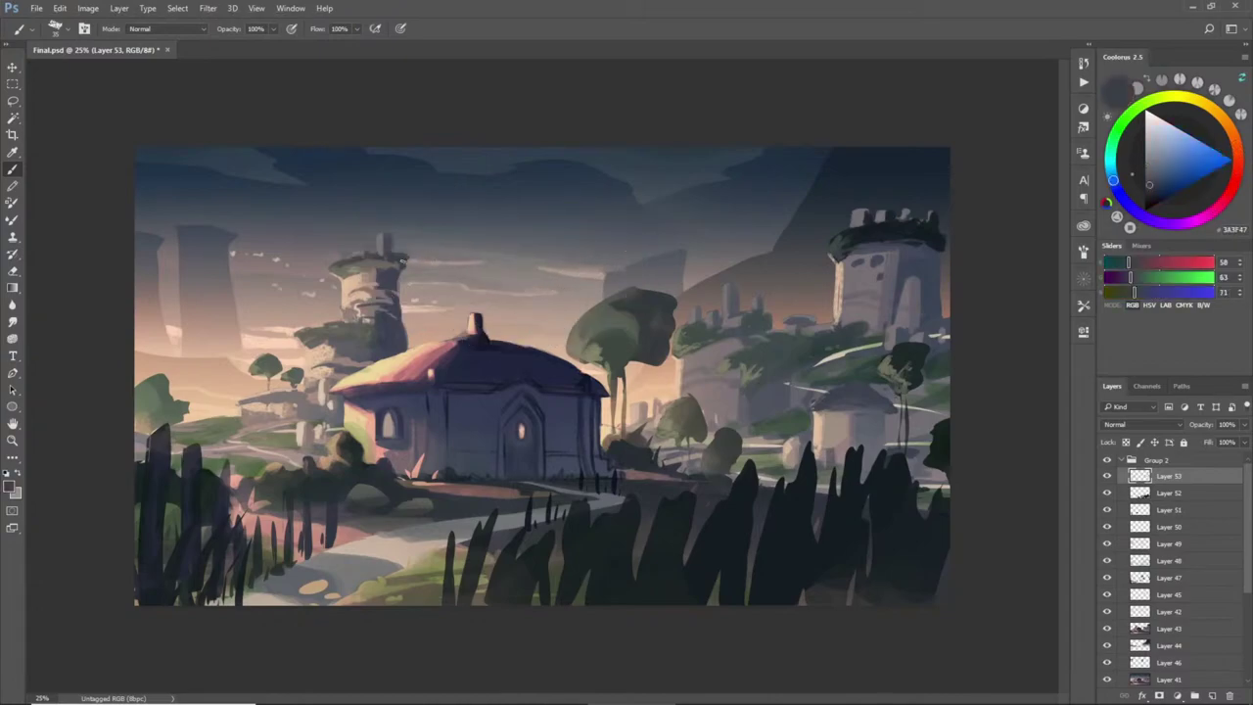
pyautogui.keyDown('alt'); pyautogui.click(431, 253); pyautogui.keyUp('alt')
pyautogui.keyDown('alt'); pyautogui.click(480, 261); pyautogui.keyUp('alt')
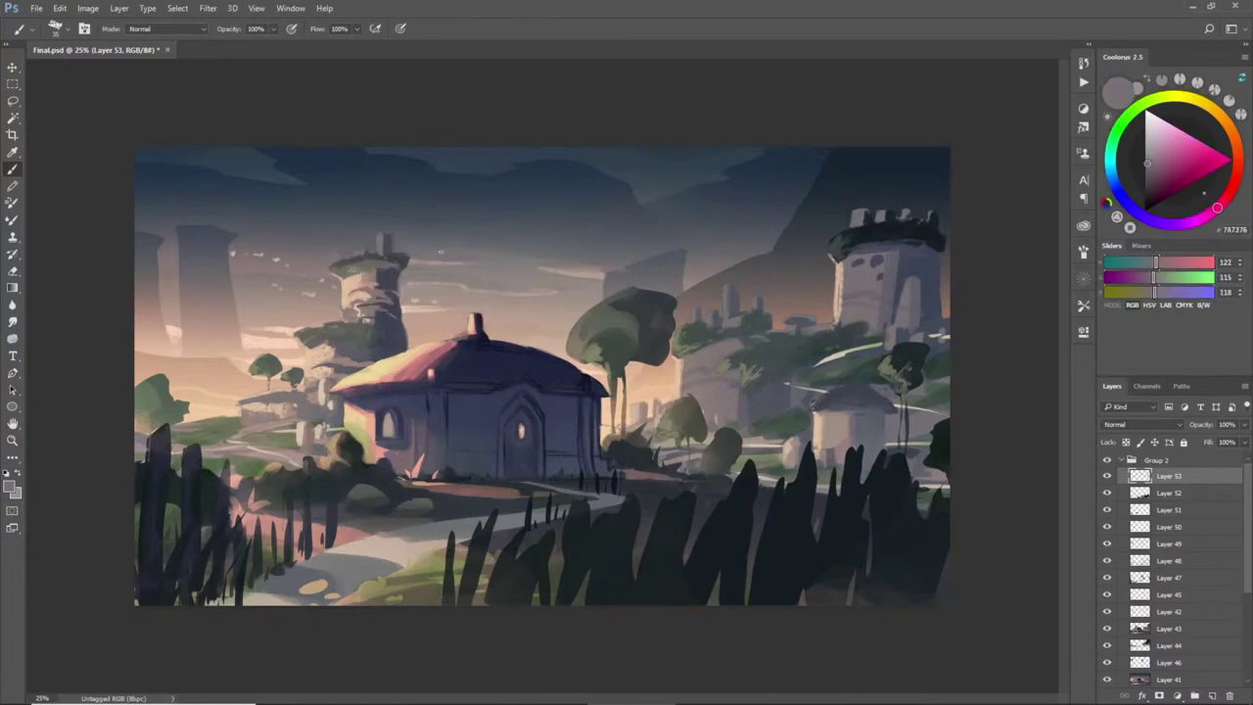
pyautogui.keyDown('alt'); pyautogui.click(436, 262); pyautogui.keyUp('alt')
pyautogui.press('e')
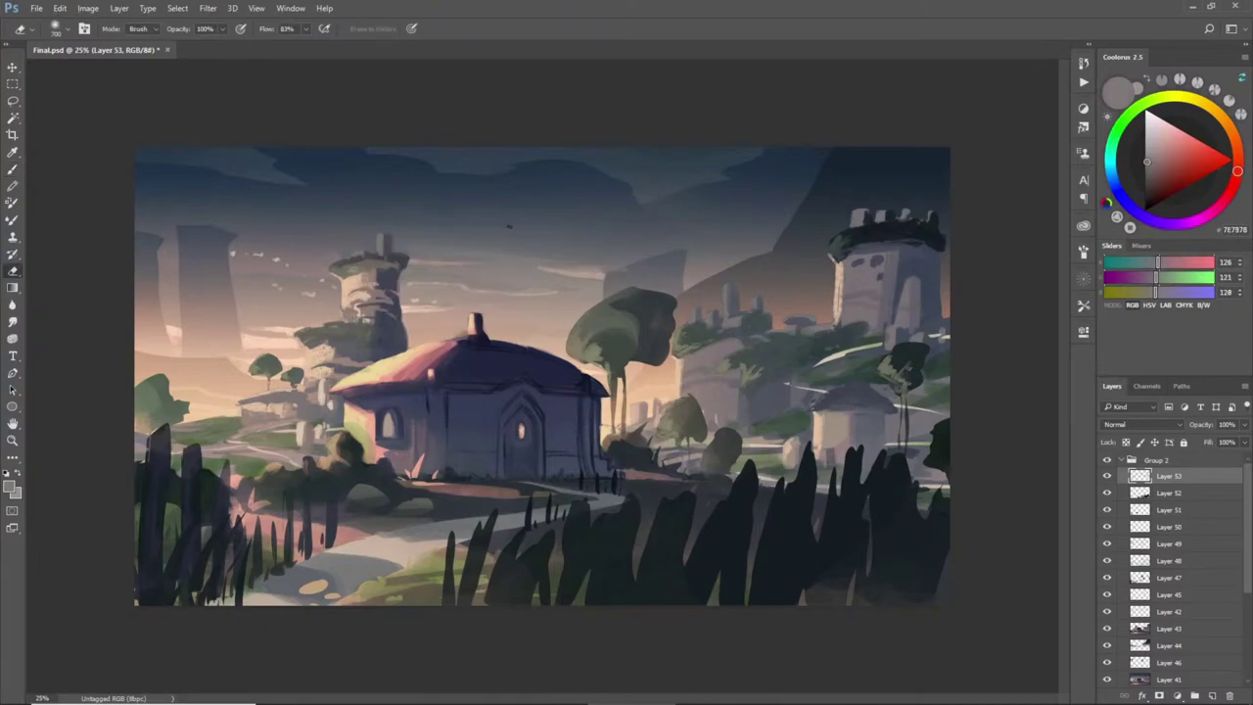
pyautogui.press('b')
# - Paint a muted #A18F86 cloud between the distant pillars and the ruined tower, blending it with sampled sky tones
pyautogui.keyDown('alt'); pyautogui.click(588, 273); pyautogui.keyUp('alt')
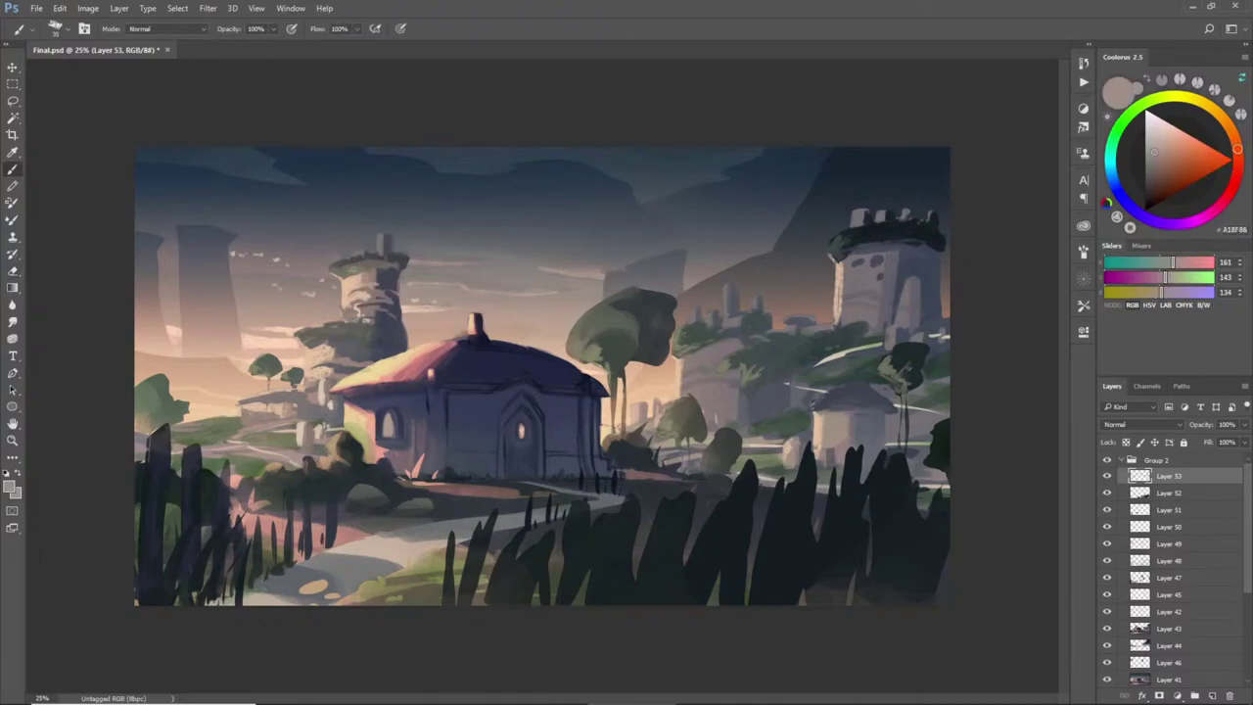
pyautogui.moveTo(245, 235)
pyautogui.mouseDown()
pyautogui.moveTo(329, 252)
pyautogui.moveTo(280, 239)
pyautogui.moveTo(316, 250)
pyautogui.mouseUp()
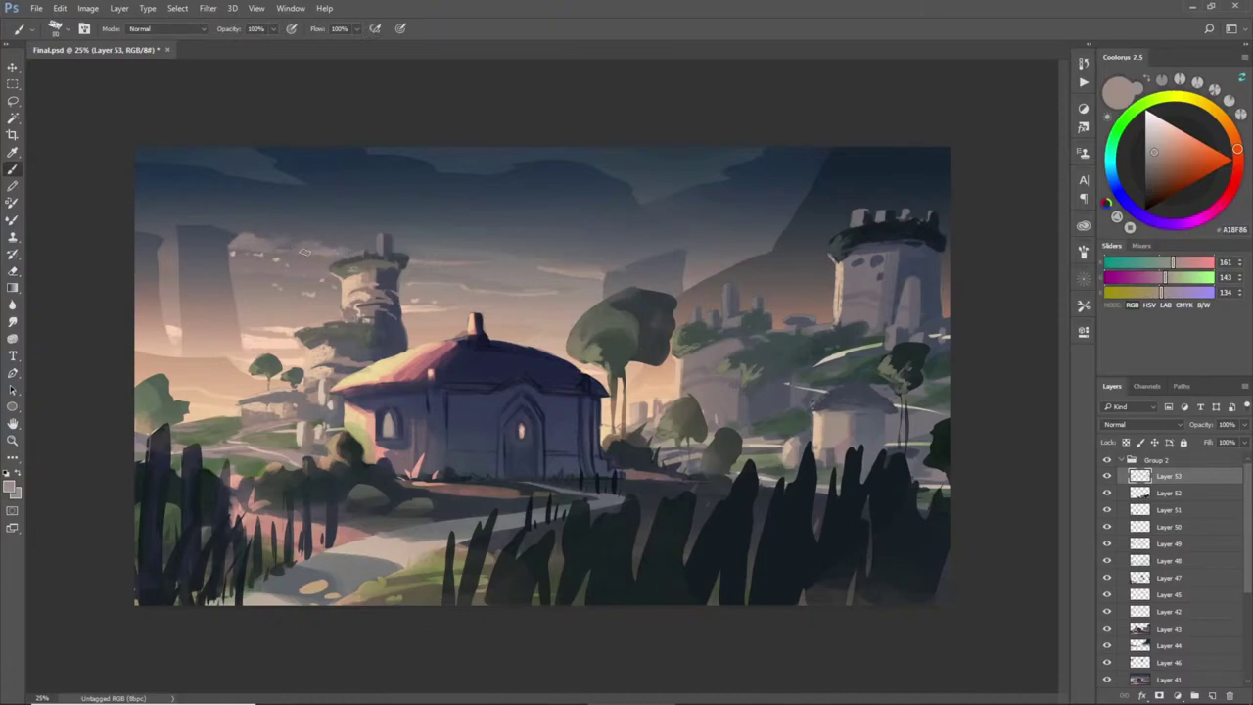
pyautogui.keyDown('alt'); pyautogui.click(339, 231); pyautogui.keyUp('alt')
pyautogui.keyDown('alt'); pyautogui.click(282, 241); pyautogui.keyUp('alt')
pyautogui.keyDown('alt'); pyautogui.click(251, 232); pyautogui.keyUp('alt')
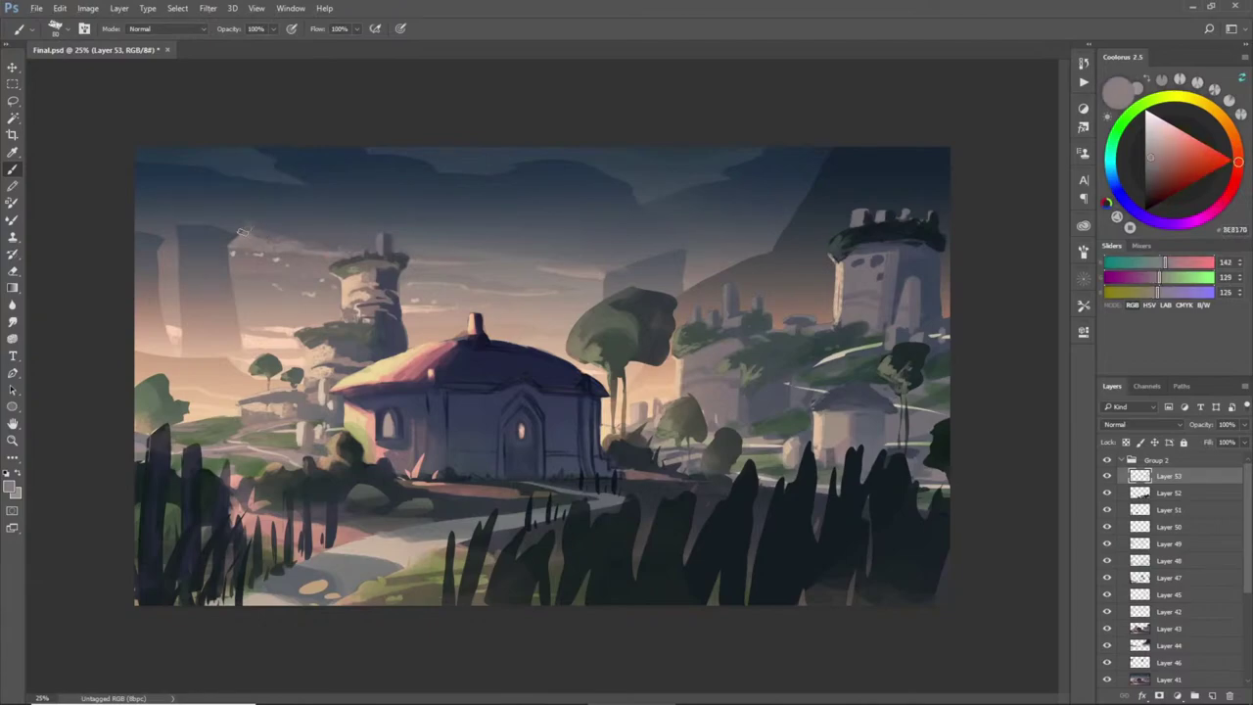
pyautogui.keyDown('alt'); pyautogui.click(263, 234); pyautogui.keyUp('alt')
pyautogui.press('e')
pyautogui.press('b')
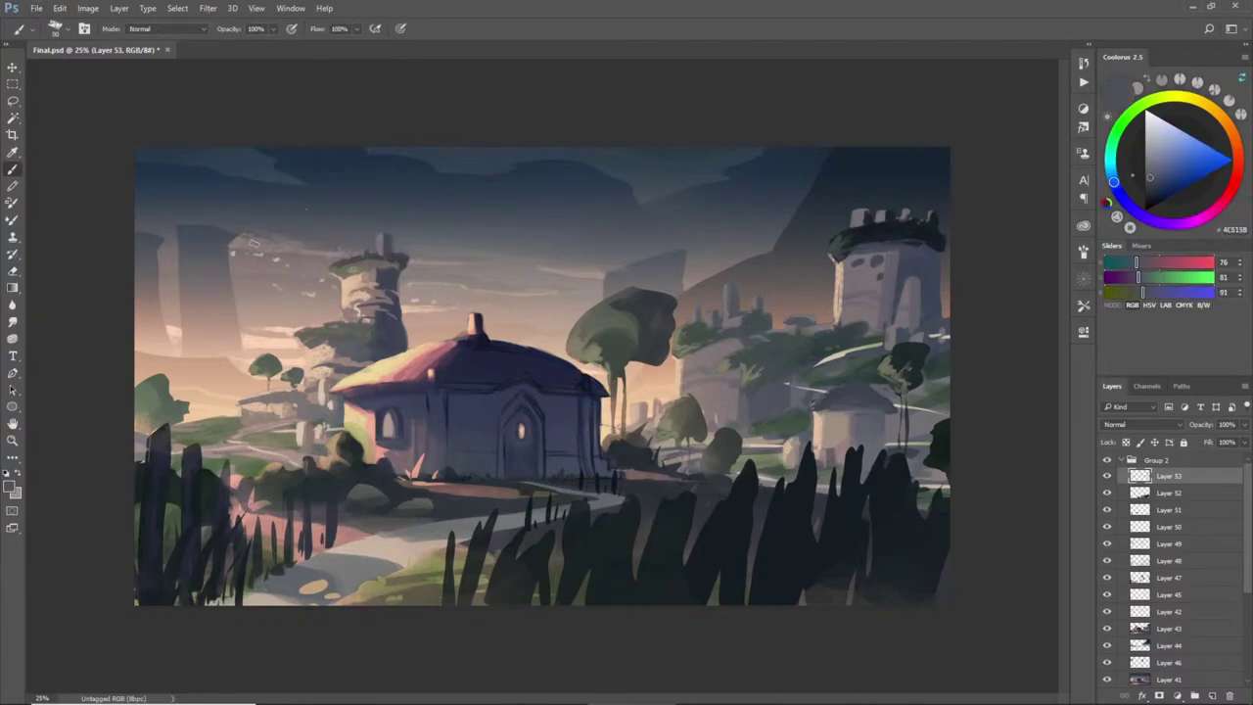
# - Paint a grey-pink #847978 cloud around the tops of the distant pillars and soften it with the Eraser
pyautogui.keyDown('alt'); pyautogui.click(229, 243); pyautogui.keyUp('alt')
pyautogui.moveTo(152, 225)
pyautogui.mouseDown()
pyautogui.moveTo(184, 225)
pyautogui.moveTo(131, 203)
pyautogui.moveTo(184, 209)
pyautogui.mouseUp()
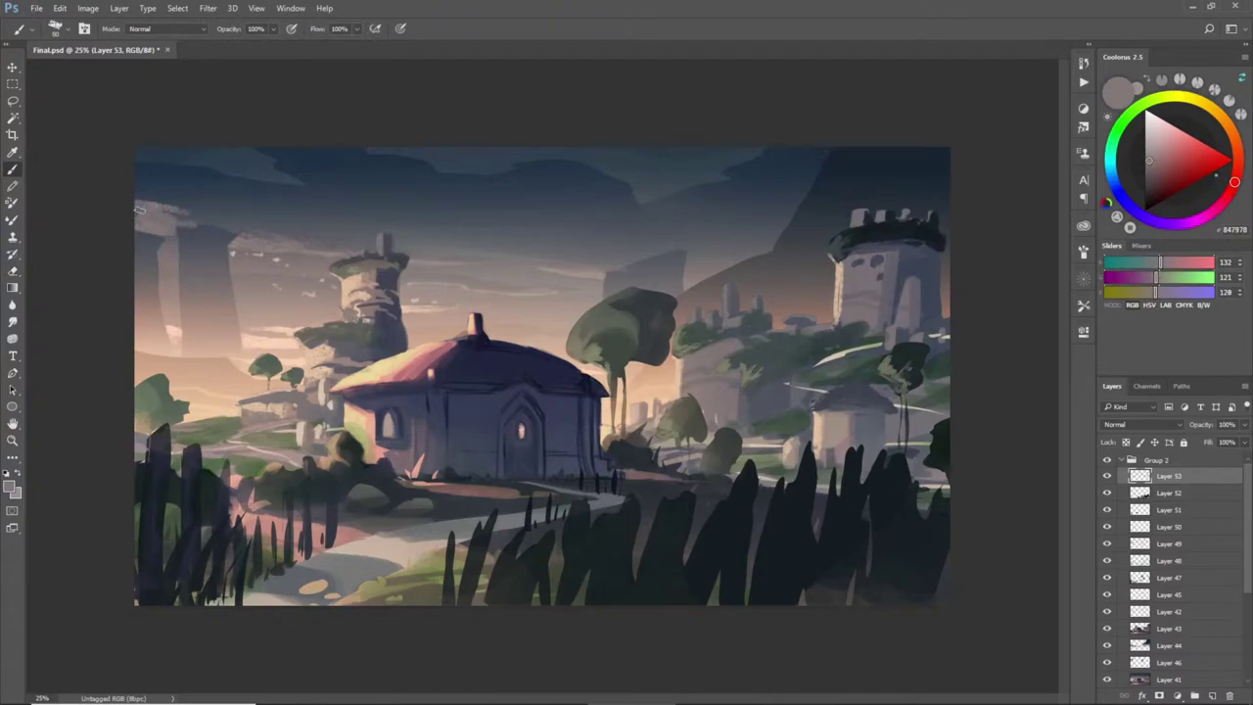
pyautogui.keyDown('alt'); pyautogui.click(168, 255); pyautogui.keyUp('alt')
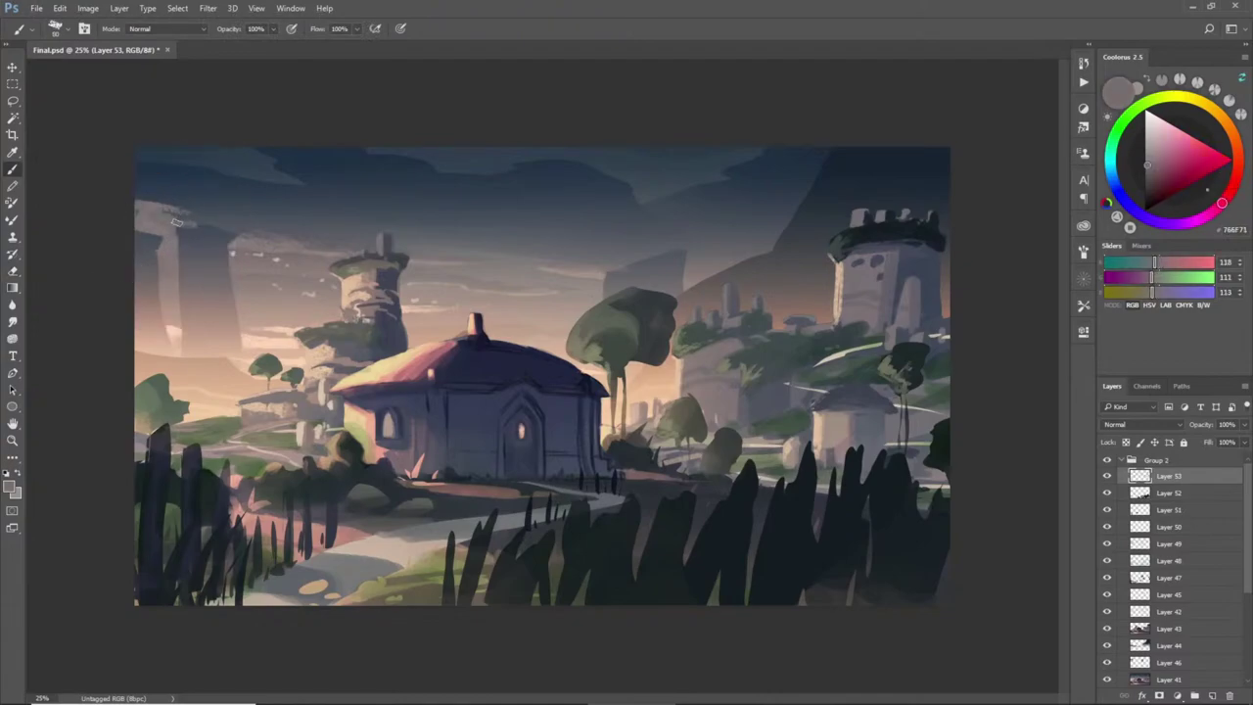
pyautogui.keyDown('alt'); pyautogui.click(184, 221); pyautogui.keyUp('alt')
pyautogui.press('e')
pyautogui.moveTo(88, 160); pyautogui.dragTo(230, 152)
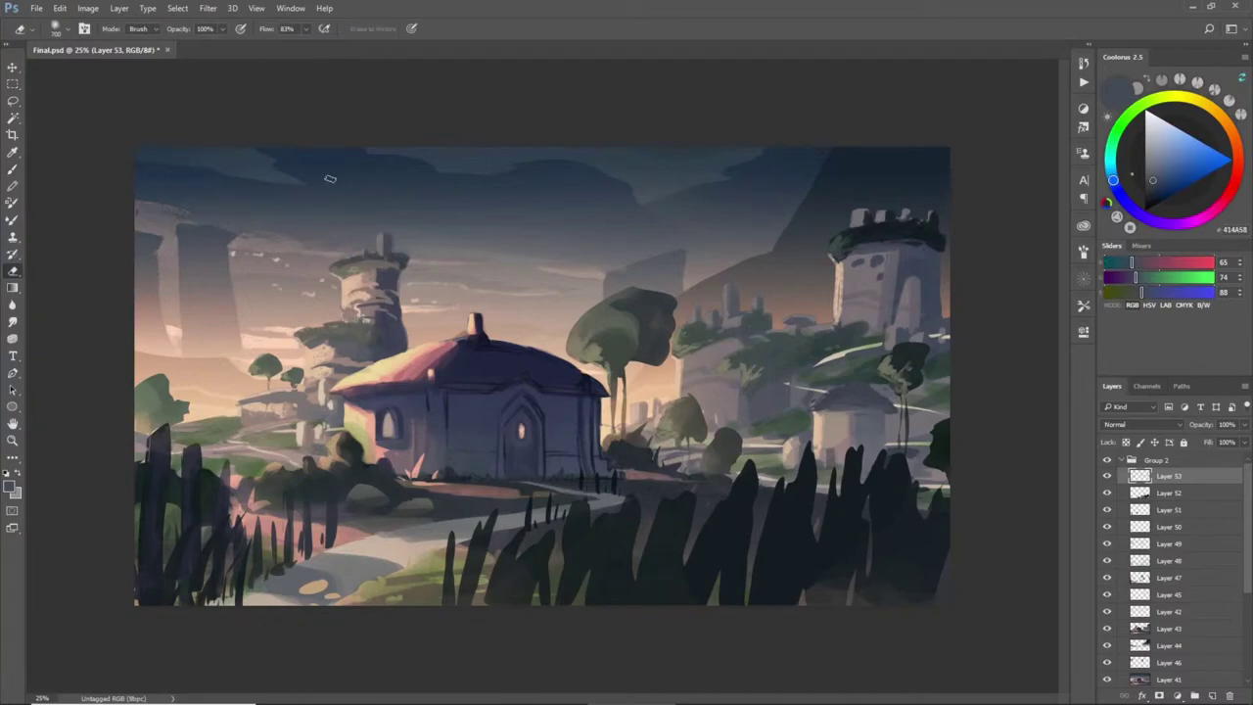
# - Paint a broad #8E817D cloud band across the sky from above the ruined tower to above the tall tree
pyautogui.press('b')
pyautogui.keyDown('alt'); pyautogui.click(563, 265); pyautogui.keyUp('alt')
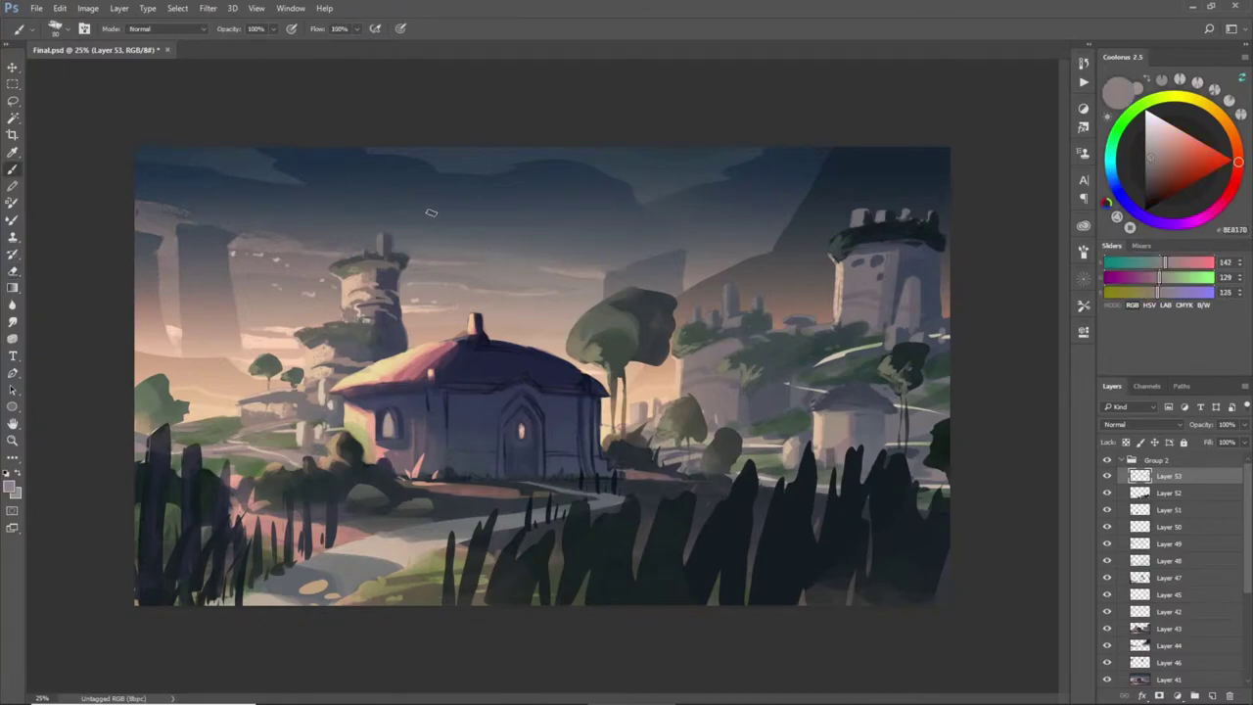
pyautogui.moveTo(387, 217)
pyautogui.mouseDown()
pyautogui.moveTo(624, 255)
pyautogui.moveTo(466, 229)
pyautogui.moveTo(613, 241)
pyautogui.moveTo(448, 236)
pyautogui.moveTo(623, 258)
pyautogui.moveTo(649, 255)
pyautogui.moveTo(604, 236)
pyautogui.moveTo(660, 248)
pyautogui.mouseUp()
pyautogui.press('[')
pyautogui.press('[')
pyautogui.moveTo(450, 212); pyautogui.dragTo(582, 216)
pyautogui.hotkey('ctrl', 'z')
pyautogui.moveTo(460, 224)
pyautogui.mouseDown()
pyautogui.moveTo(537, 222)
pyautogui.moveTo(342, 210)
pyautogui.mouseUp()
# - Fade the upper edge of the broad cloud band with the Eraser, leaving soft wisps above the house
pyautogui.press('e')
pyautogui.moveTo(421, 211); pyautogui.dragTo(490, 212)
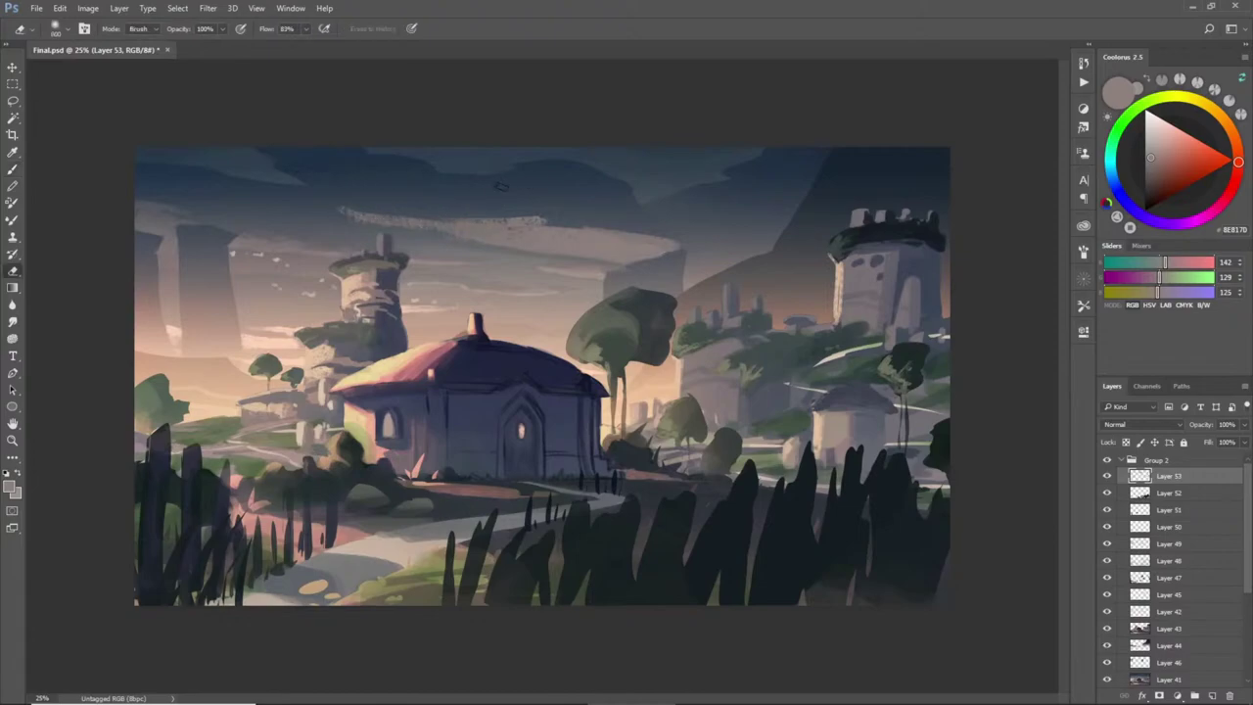
pyautogui.moveTo(645, 205); pyautogui.dragTo(594, 210)
pyautogui.press('[')
pyautogui.press('[')
pyautogui.moveTo(484, 193); pyautogui.dragTo(531, 197)
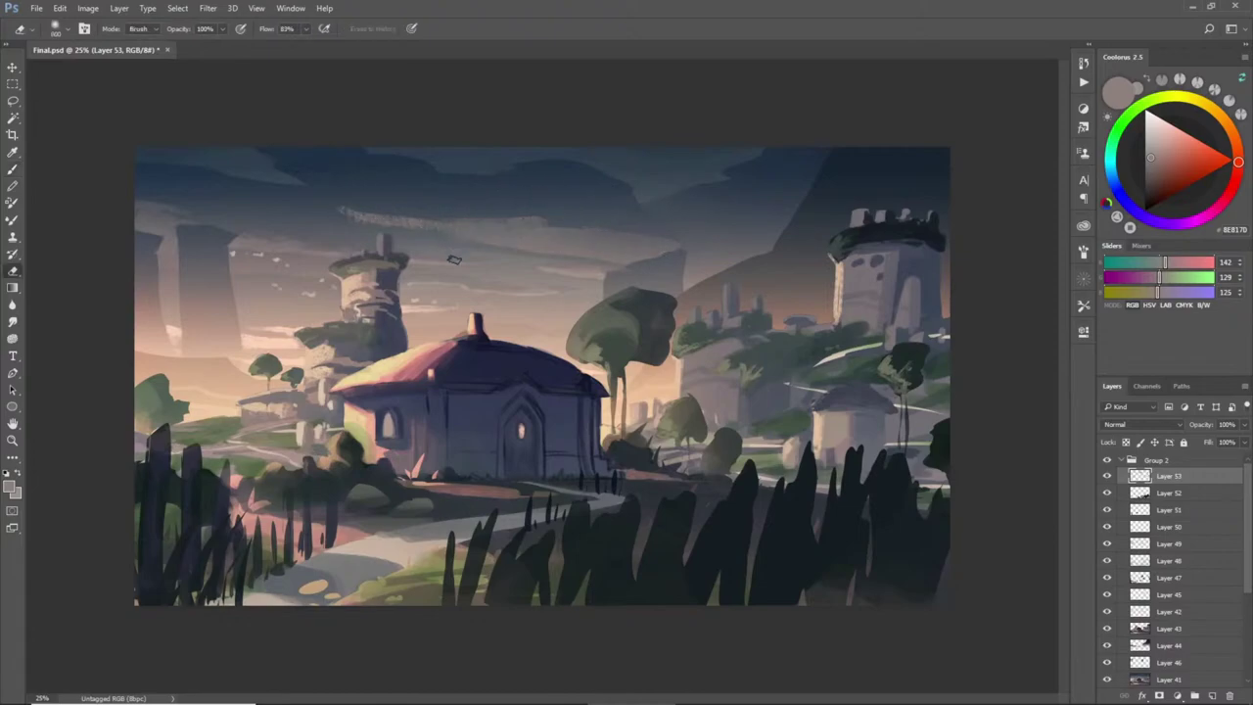
pyautogui.moveTo(664, 240)
pyautogui.mouseDown()
pyautogui.moveTo(393, 204)
pyautogui.moveTo(422, 189)
pyautogui.moveTo(285, 177)
pyautogui.mouseUp()
pyautogui.moveTo(652, 194); pyautogui.dragTo(528, 197)
# - Paint a #8E817D cloud between the tall tree and the castle's mountain, break up its edge, and fade it with the Eraser
pyautogui.press('b')
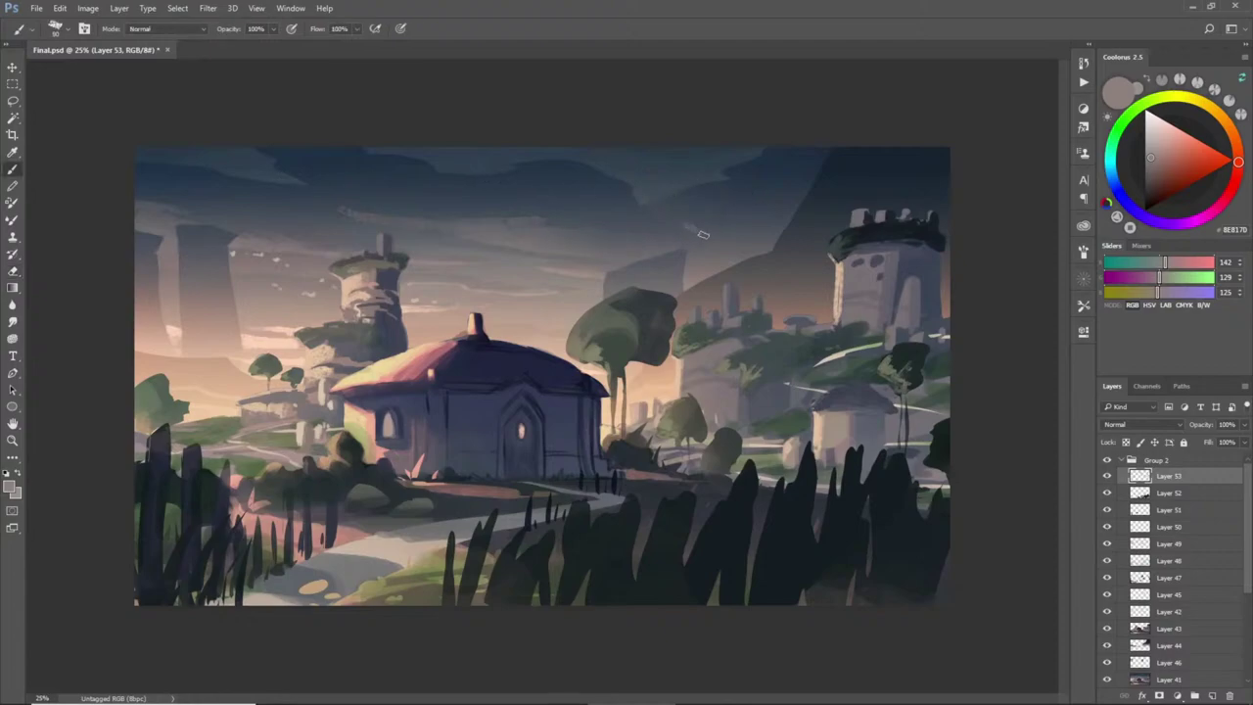
pyautogui.moveTo(705, 237)
pyautogui.mouseDown()
pyautogui.moveTo(759, 244)
pyautogui.moveTo(722, 260)
pyautogui.moveTo(748, 256)
pyautogui.moveTo(695, 225)
pyautogui.moveTo(785, 210)
pyautogui.moveTo(718, 233)
pyautogui.moveTo(769, 237)
pyautogui.moveTo(793, 204)
pyautogui.moveTo(765, 247)
pyautogui.moveTo(711, 228)
pyautogui.mouseUp()
pyautogui.keyDown('alt'); pyautogui.click(676, 235); pyautogui.keyUp('alt')
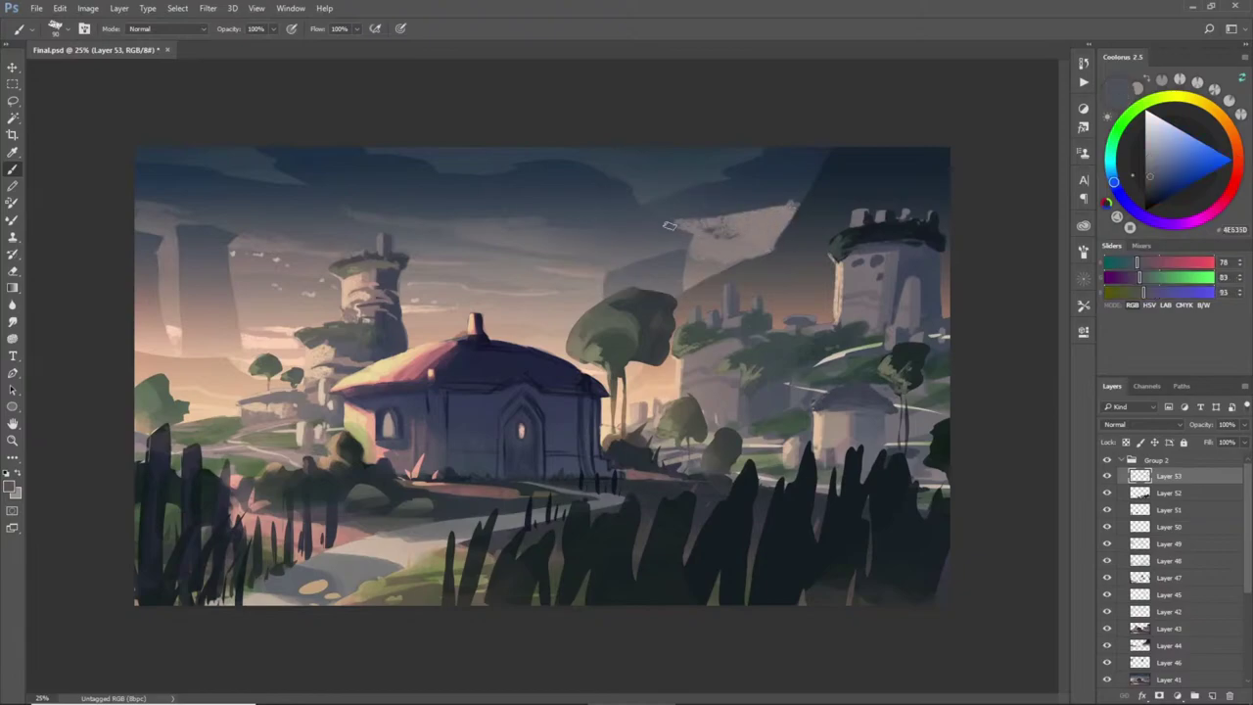
pyautogui.press('e')
pyautogui.moveTo(725, 194)
pyautogui.mouseDown()
pyautogui.moveTo(796, 172)
pyautogui.moveTo(669, 183)
pyautogui.moveTo(809, 160)
pyautogui.moveTo(685, 209)
pyautogui.moveTo(832, 178)
pyautogui.mouseUp()
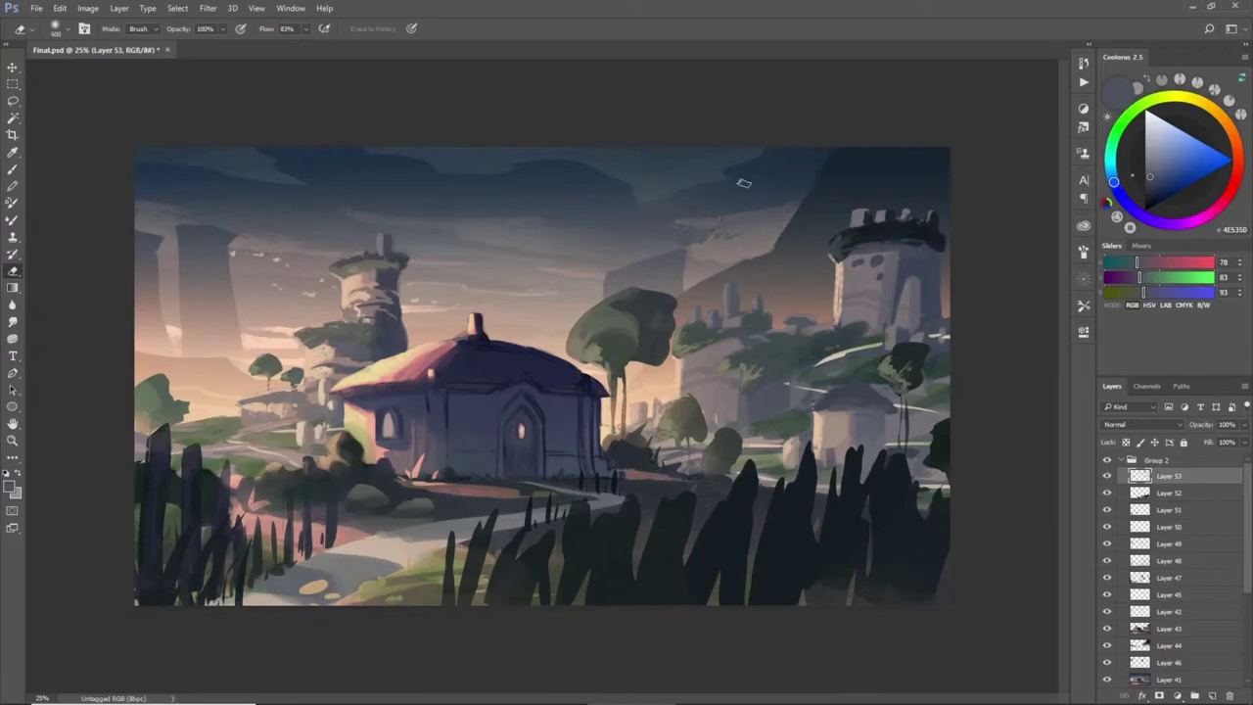
pyautogui.press('z')
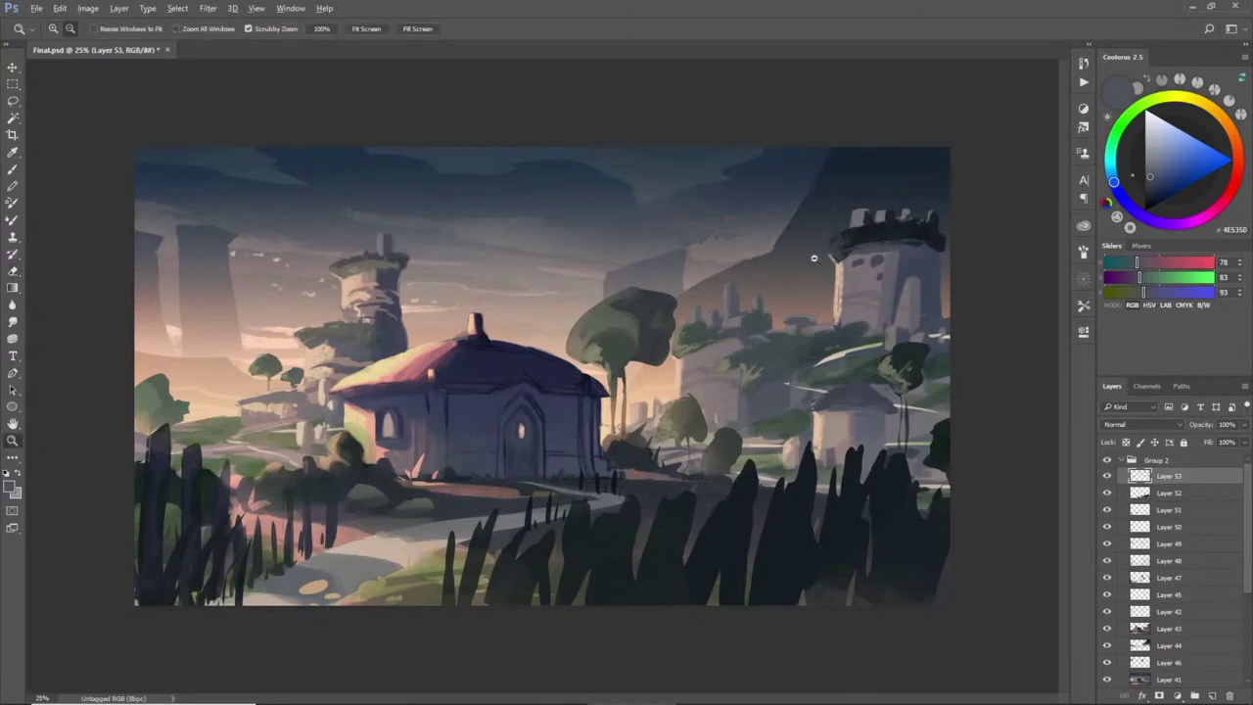
pyautogui.press('e')
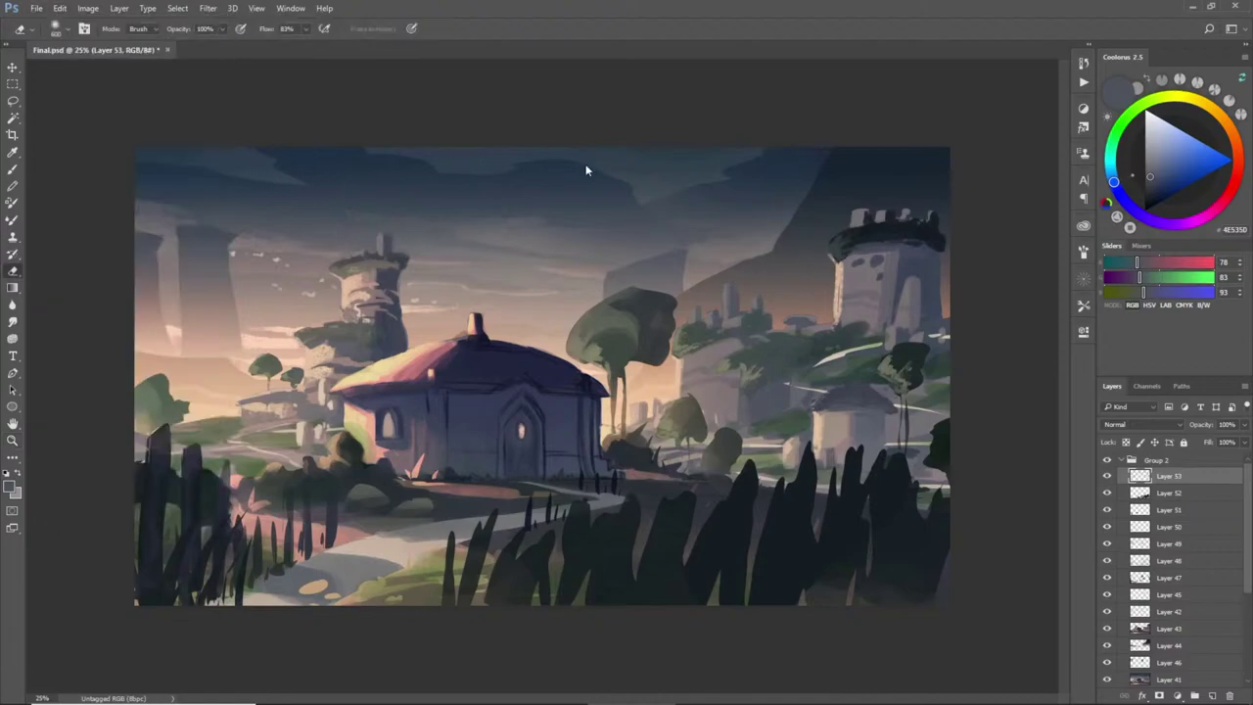
# - Paint bright peach #FCD1B5 cloud streaks low in the sky just above the house's roof, around the chimney
pyautogui.press('b')
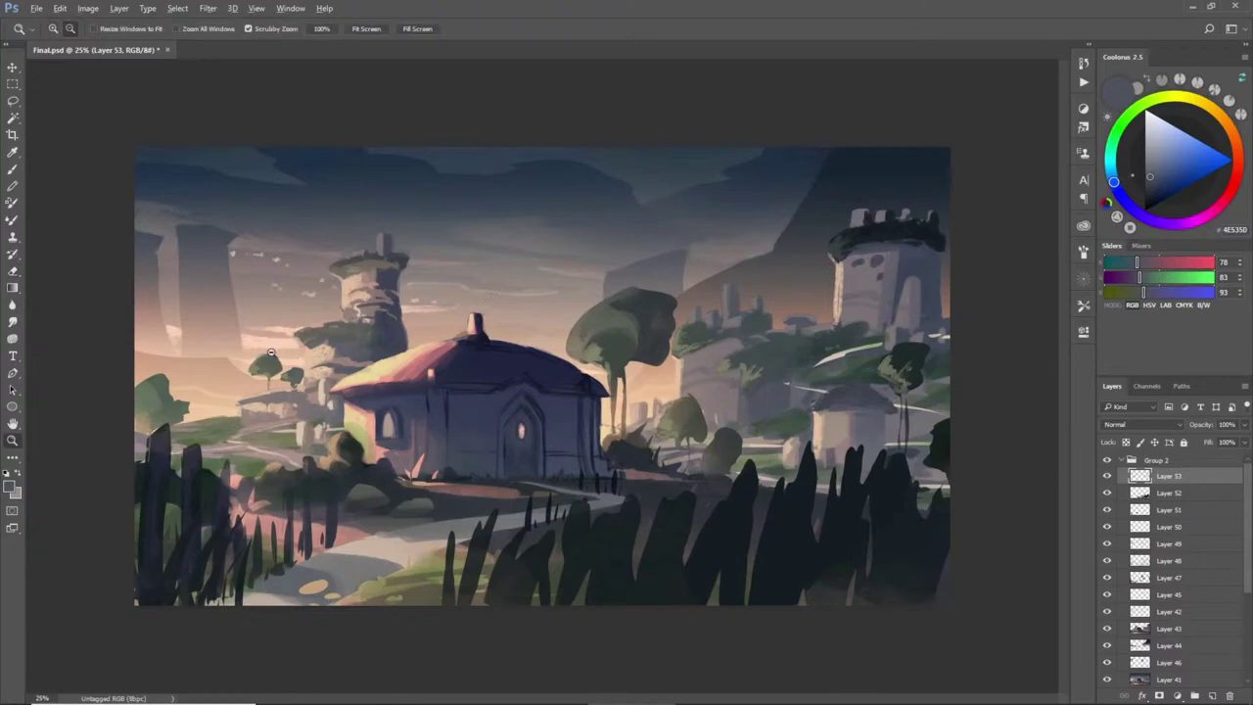
pyautogui.keyDown('alt'); pyautogui.click(279, 341); pyautogui.keyUp('alt')
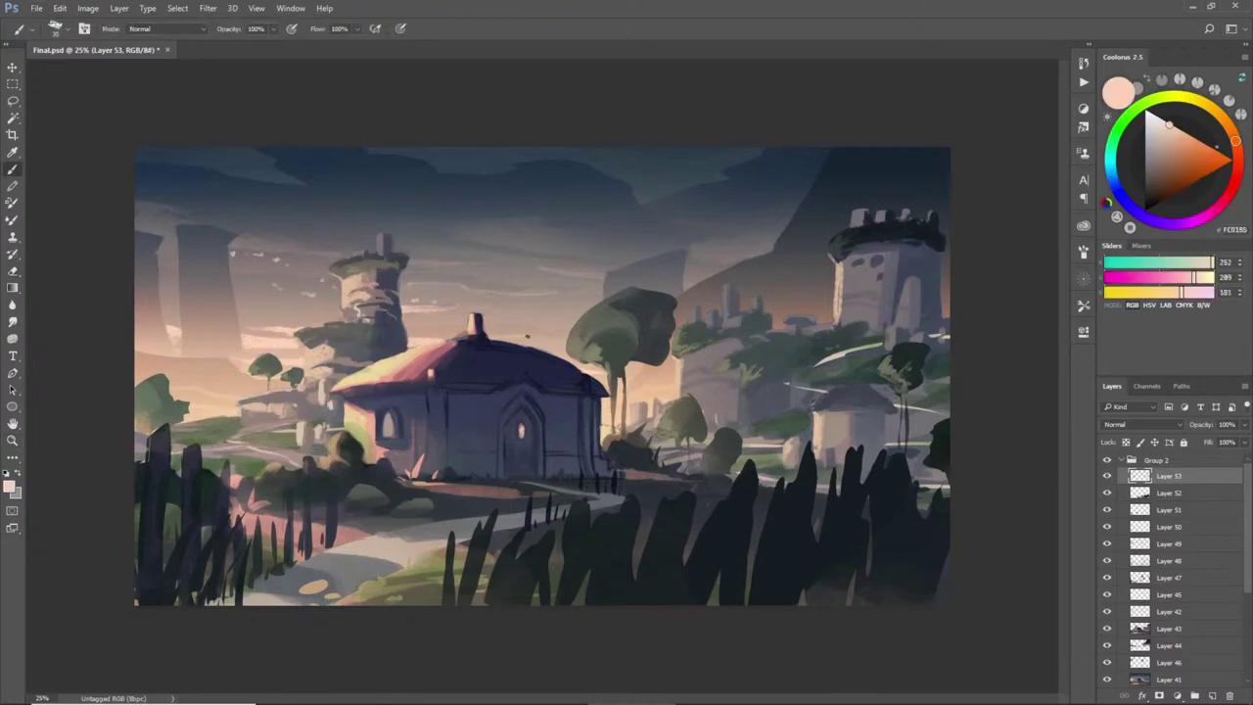
pyautogui.keyDown('alt'); pyautogui.click(537, 334); pyautogui.keyUp('alt')
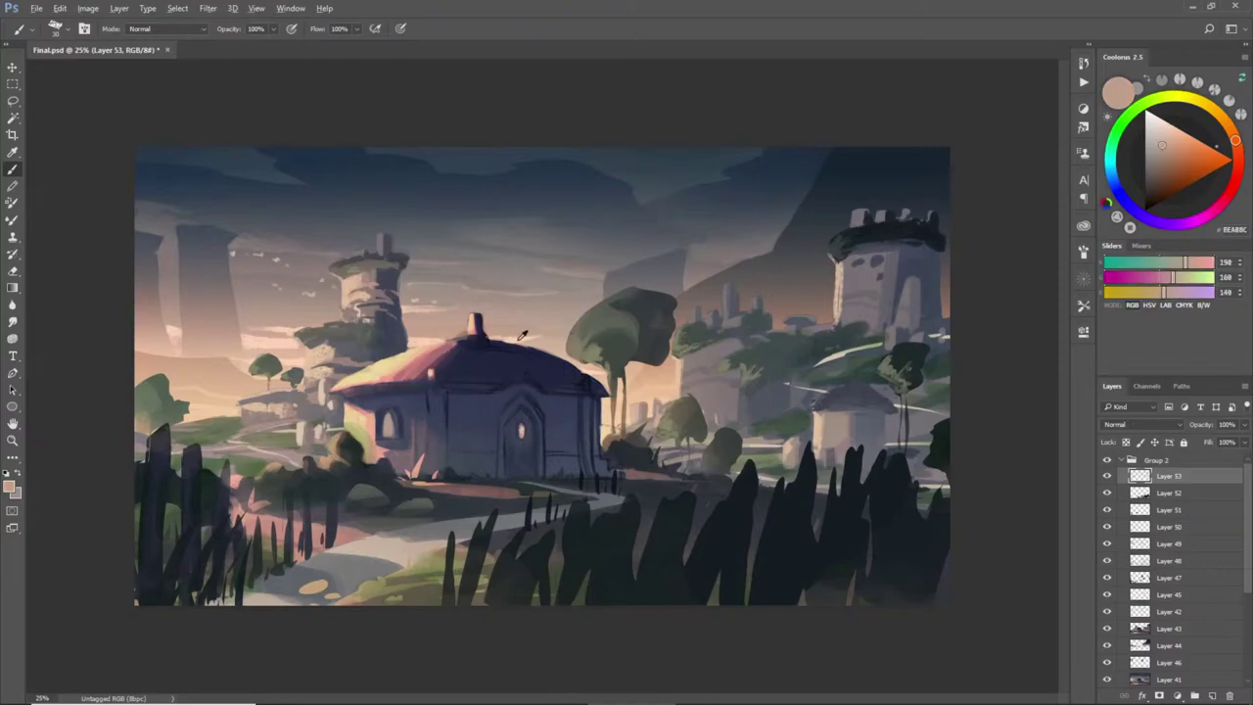
pyautogui.keyDown('alt'); pyautogui.click(534, 335); pyautogui.keyUp('alt')
pyautogui.keyDown('alt'); pyautogui.click(428, 336); pyautogui.keyUp('alt')
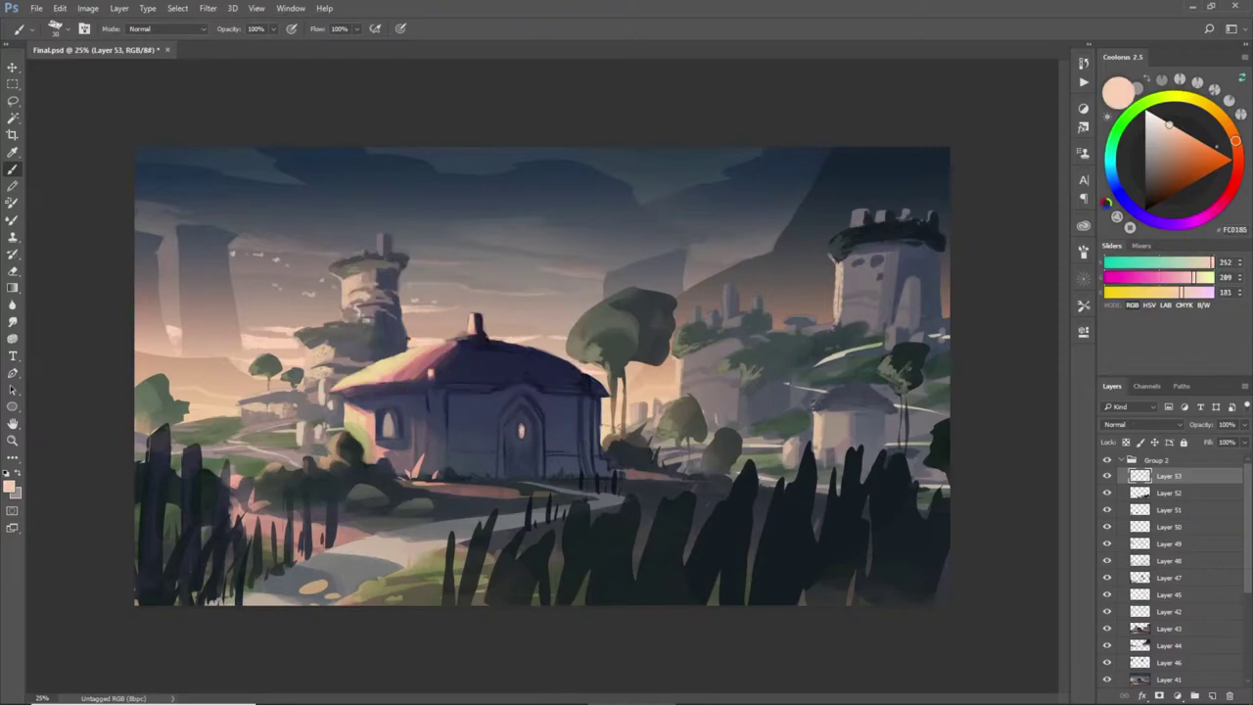
pyautogui.keyDown('alt'); pyautogui.click(443, 336); pyautogui.keyUp('alt')
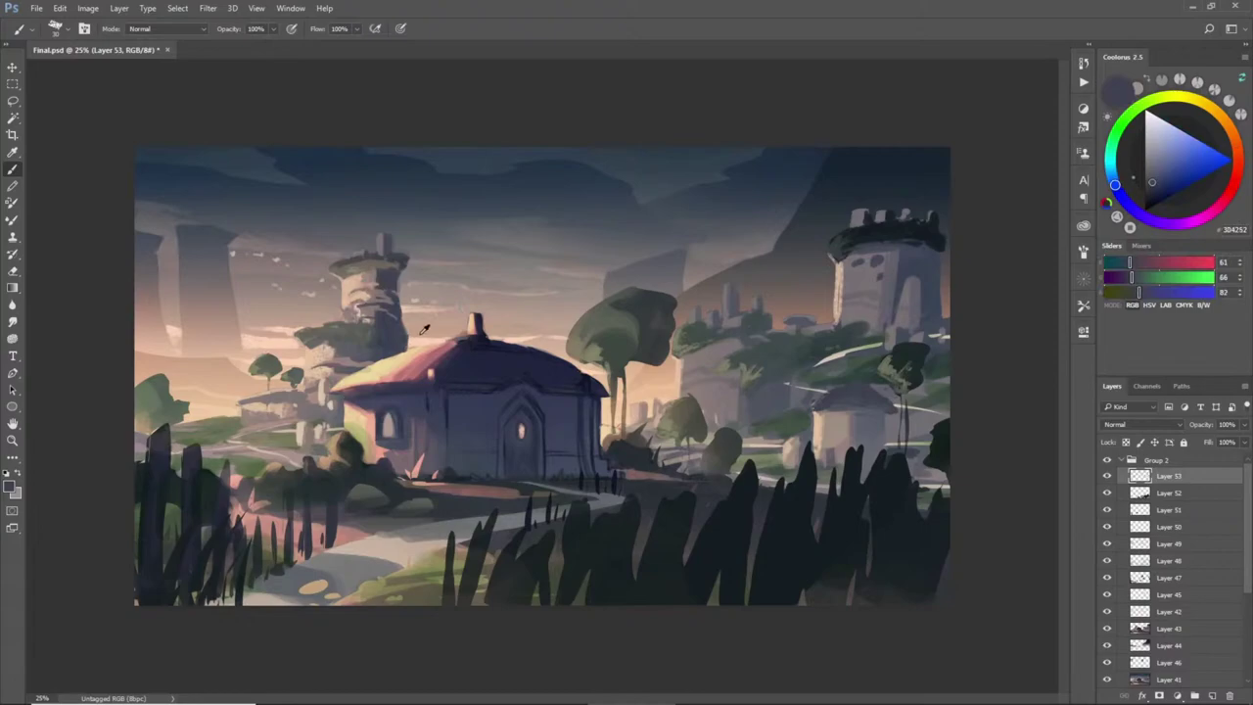
pyautogui.keyDown('alt'); pyautogui.click(428, 338); pyautogui.keyUp('alt')
# - Clean up the roof ridge beside the chimney with dark blue and purple tones sampled from the roof
pyautogui.keyDown('alt'); pyautogui.click(452, 339); pyautogui.keyUp('alt')
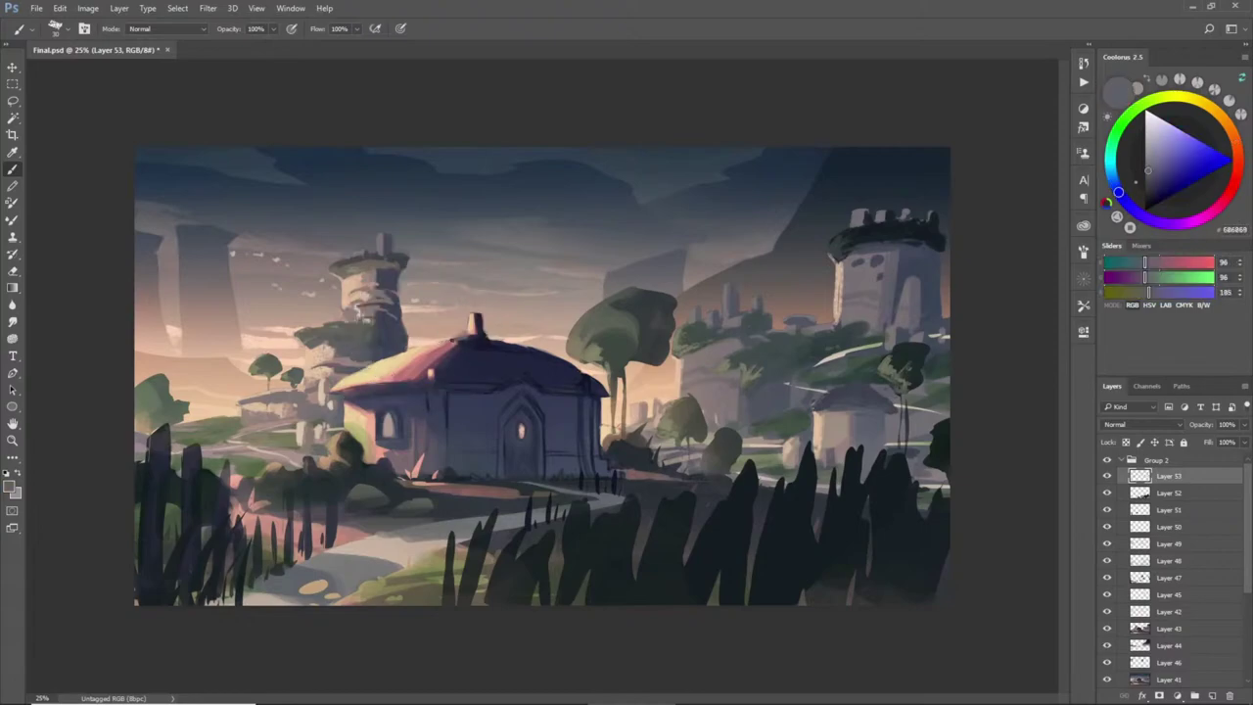
pyautogui.keyDown('alt'); pyautogui.click(435, 344); pyautogui.keyUp('alt')
pyautogui.keyDown('alt'); pyautogui.click(445, 343); pyautogui.keyUp('alt')
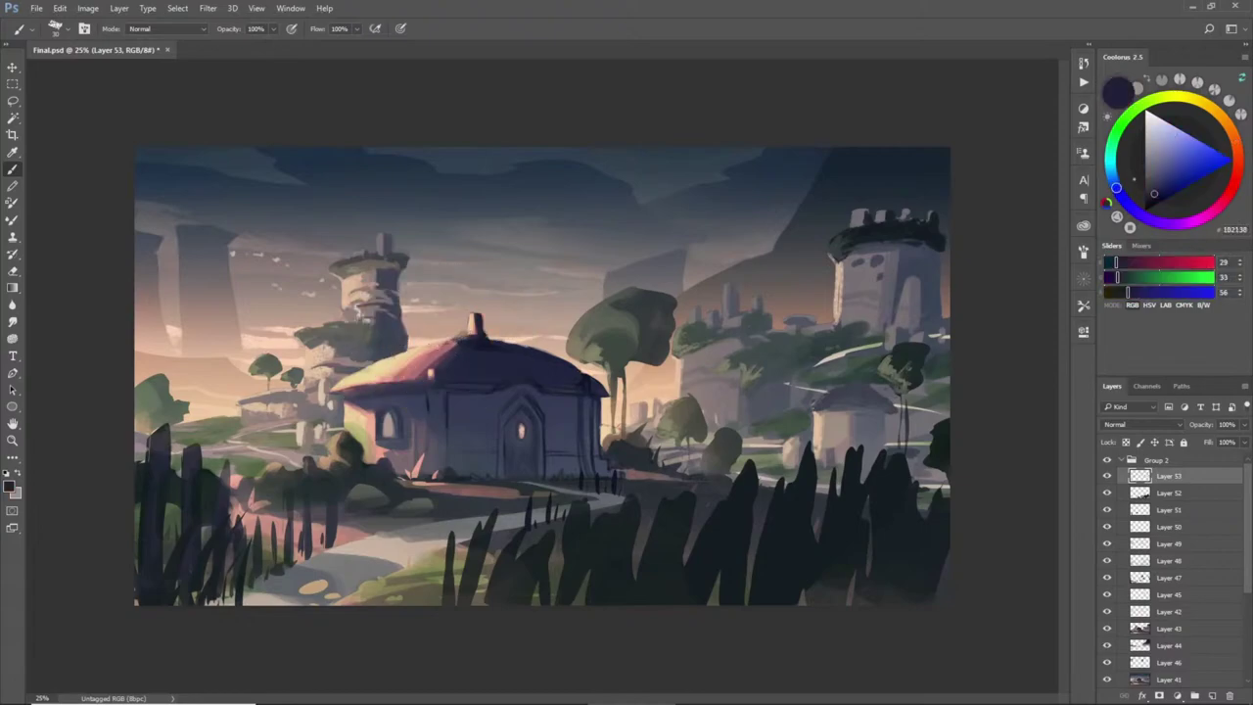
pyautogui.keyDown('alt'); pyautogui.click(447, 342); pyautogui.keyUp('alt')
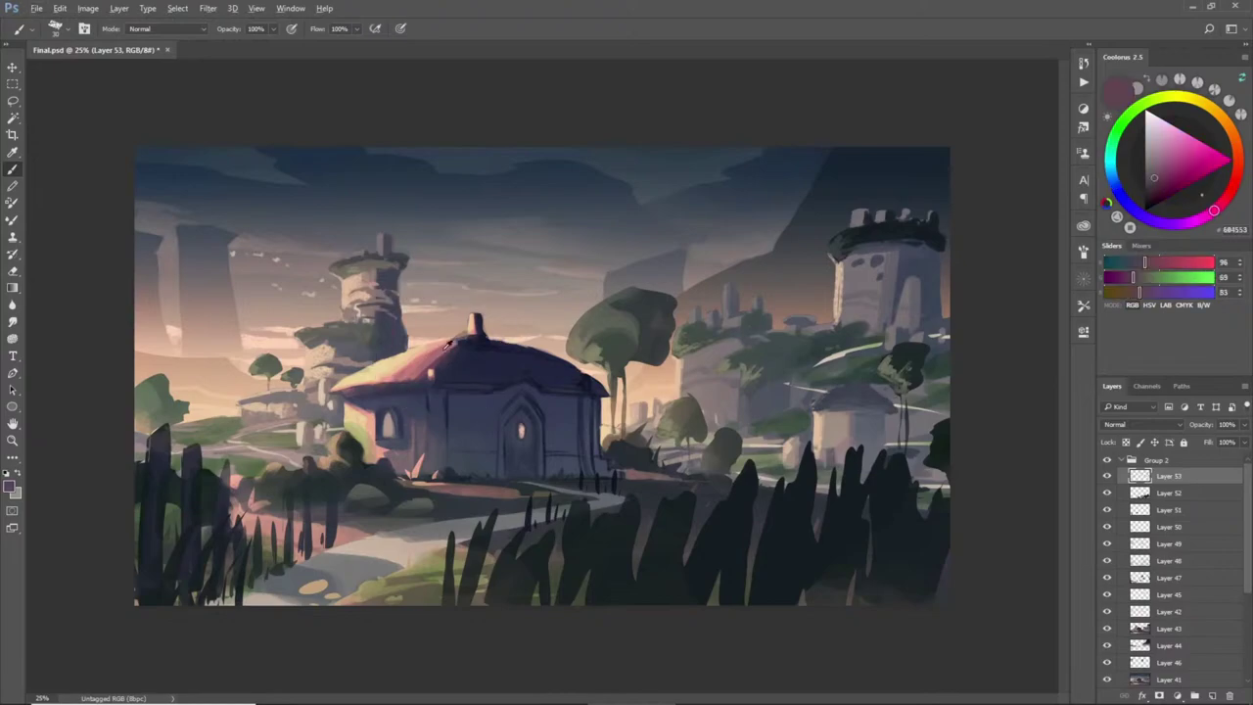
pyautogui.keyDown('alt'); pyautogui.click(452, 345); pyautogui.keyUp('alt')
# - Blend the sunlit side of the house's roof with sampled pink #AB6E71 and pale orange #EDCA98 tones
pyautogui.keyDown('alt'); pyautogui.click(438, 353); pyautogui.keyUp('alt')
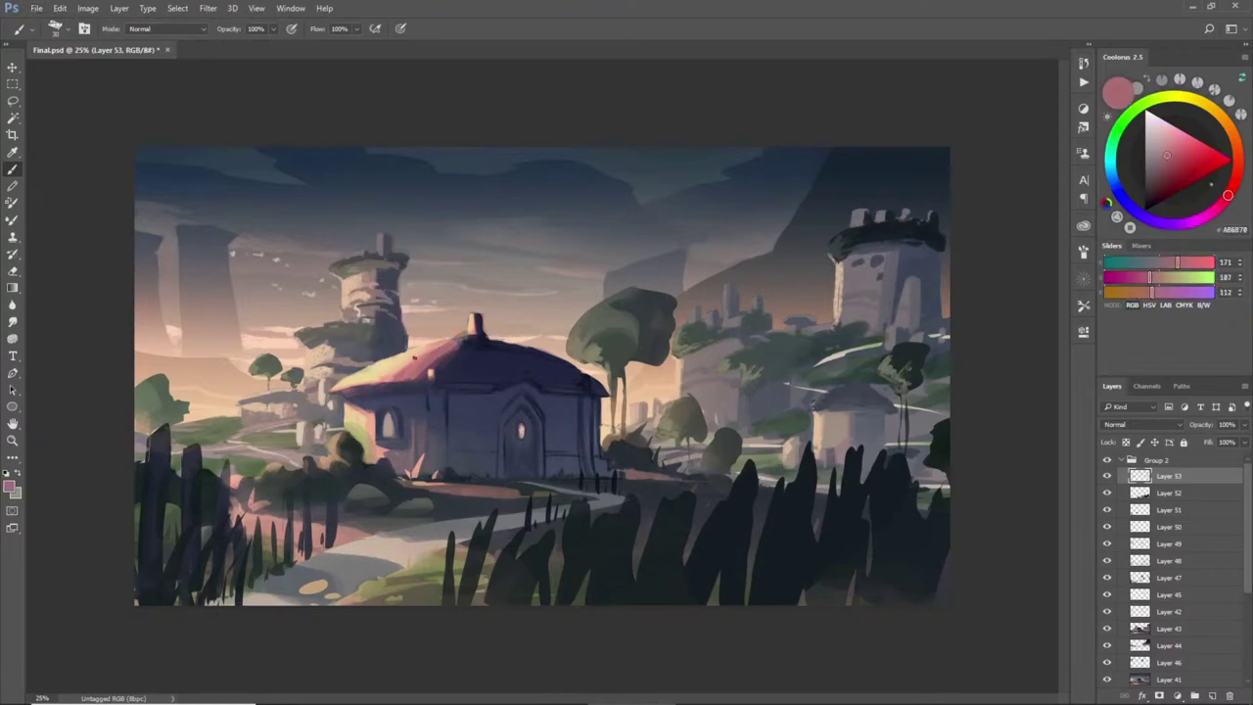
pyautogui.keyDown('alt'); pyautogui.click(413, 358); pyautogui.keyUp('alt')
pyautogui.keyDown('alt'); pyautogui.click(389, 372); pyautogui.keyUp('alt')
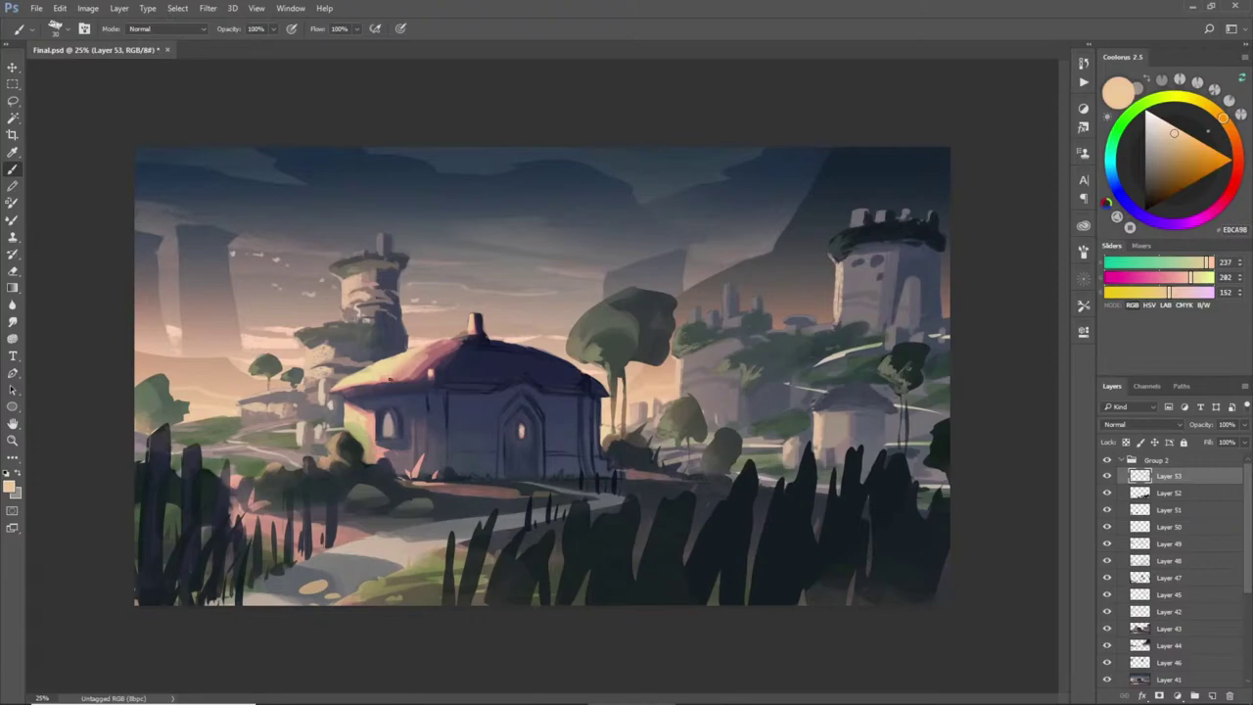
pyautogui.keyDown('alt'); pyautogui.click(435, 359); pyautogui.keyUp('alt')
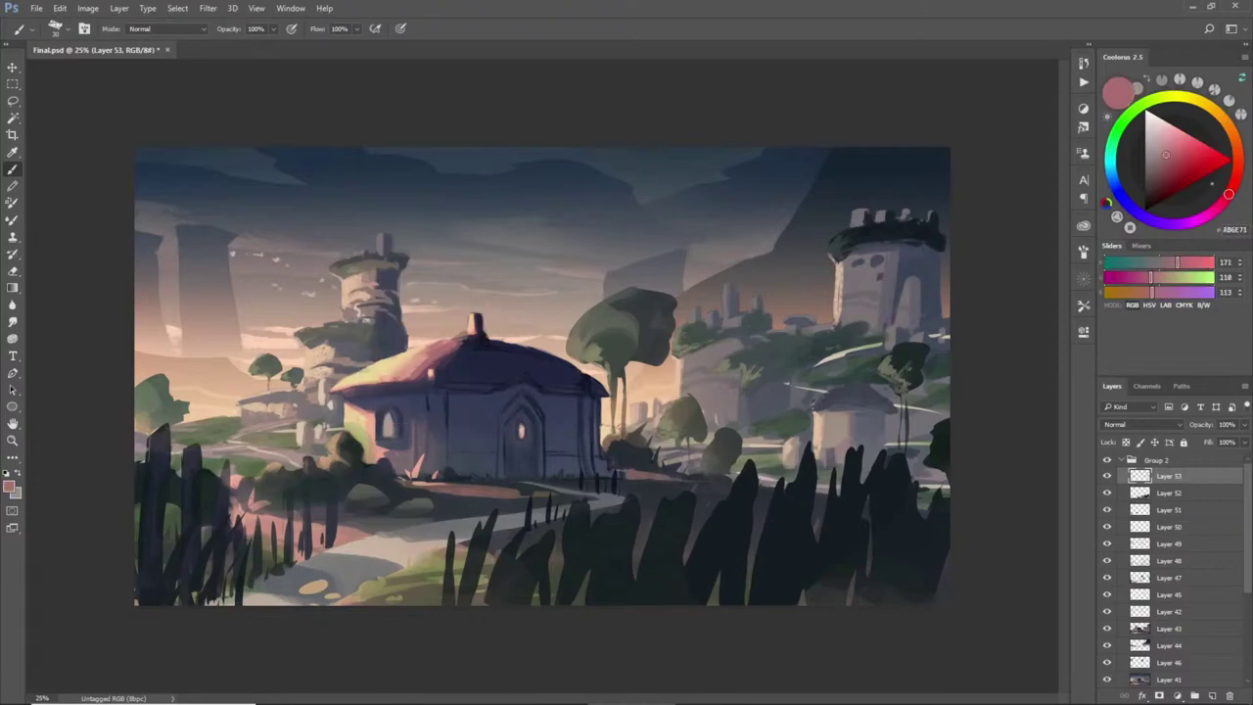
# - Check the painting's values in the greyscale proof view and return to full colour
pyautogui.hotkey('ctrl', 'y')
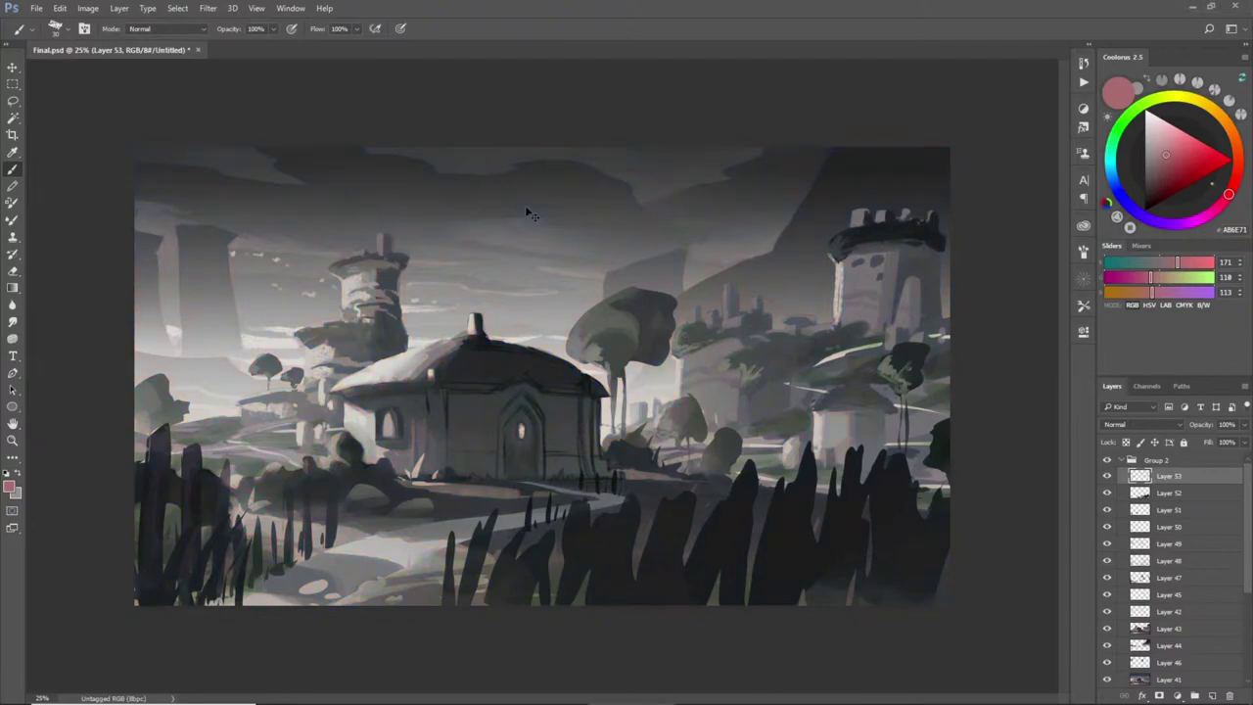
pyautogui.hotkey('ctrl', 'y')
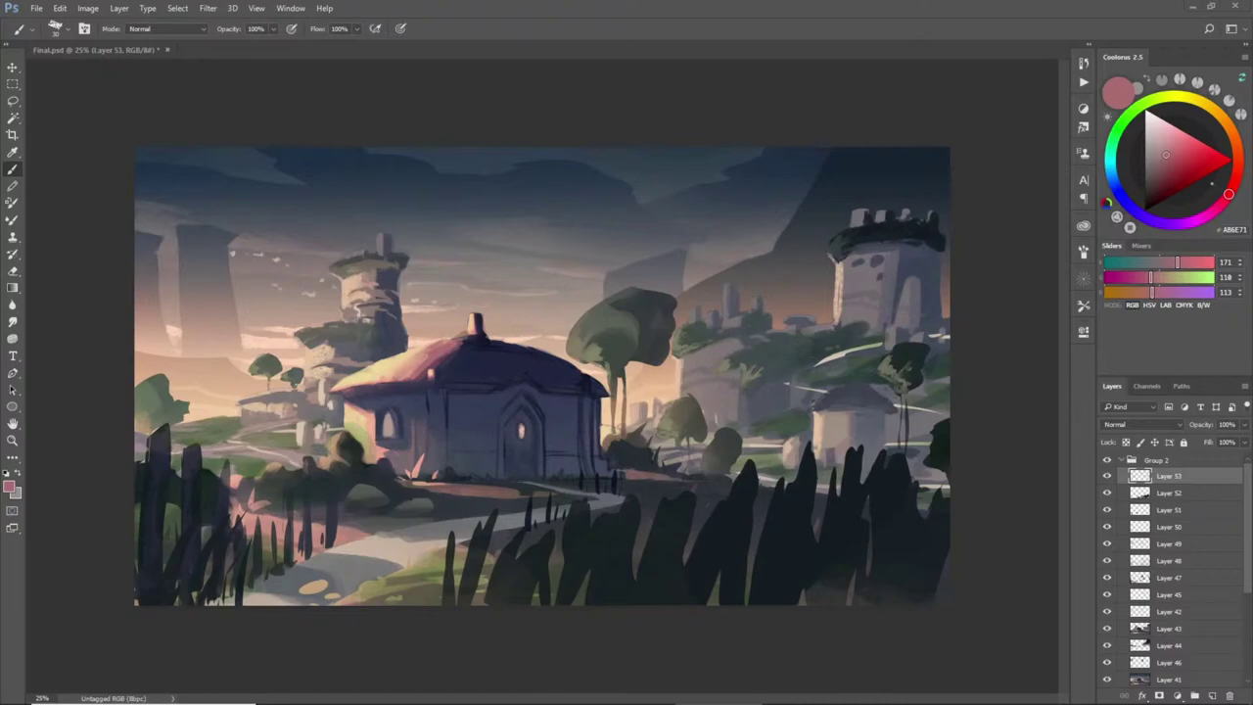
# - Refine the distant castle ruins on the hillside behind the large tree with sampled grey #7B7274 and muted green #495451 tones
pyautogui.keyDown('alt'); pyautogui.click(718, 330); pyautogui.keyUp('alt')
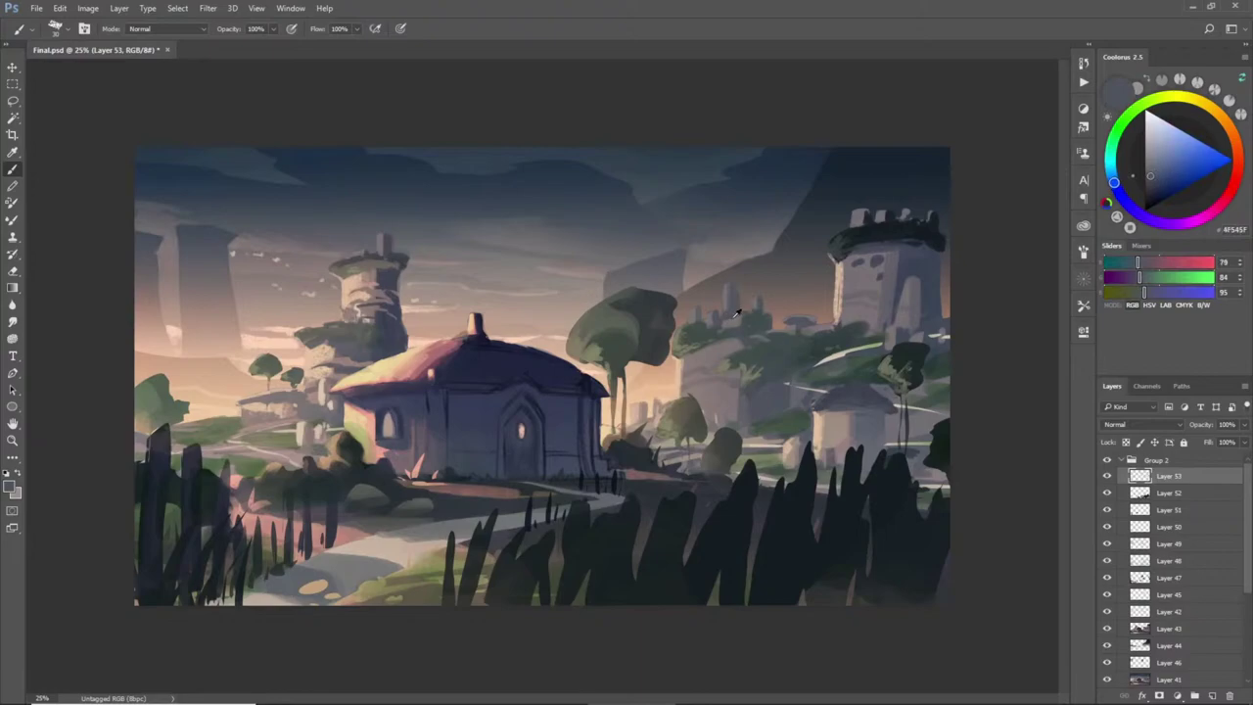
pyautogui.keyDown('alt'); pyautogui.click(741, 309); pyautogui.keyUp('alt')
pyautogui.keyDown('alt'); pyautogui.click(723, 329); pyautogui.keyUp('alt')
pyautogui.keyDown('alt'); pyautogui.click(742, 331); pyautogui.keyUp('alt')
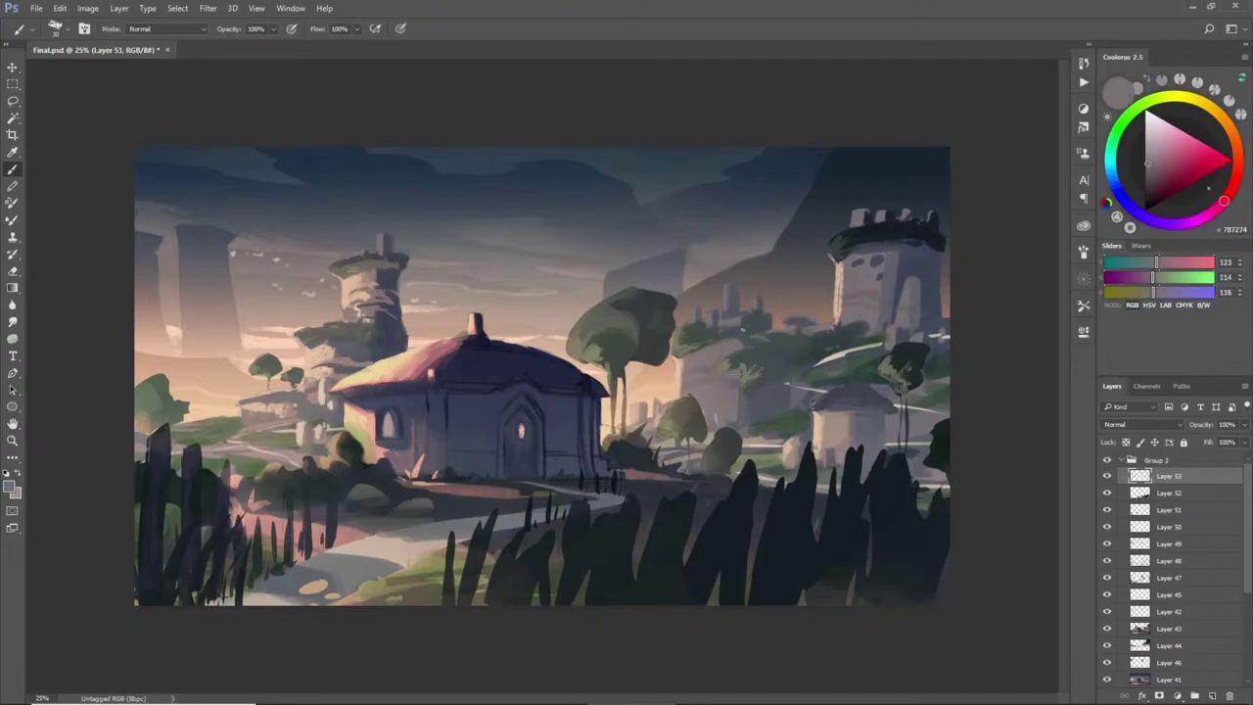
pyautogui.moveTo(742, 333); pyautogui.dragTo(759, 320)
pyautogui.keyDown('alt'); pyautogui.click(765, 332); pyautogui.keyUp('alt')
pyautogui.keyDown('alt'); pyautogui.click(779, 355); pyautogui.keyUp('alt')
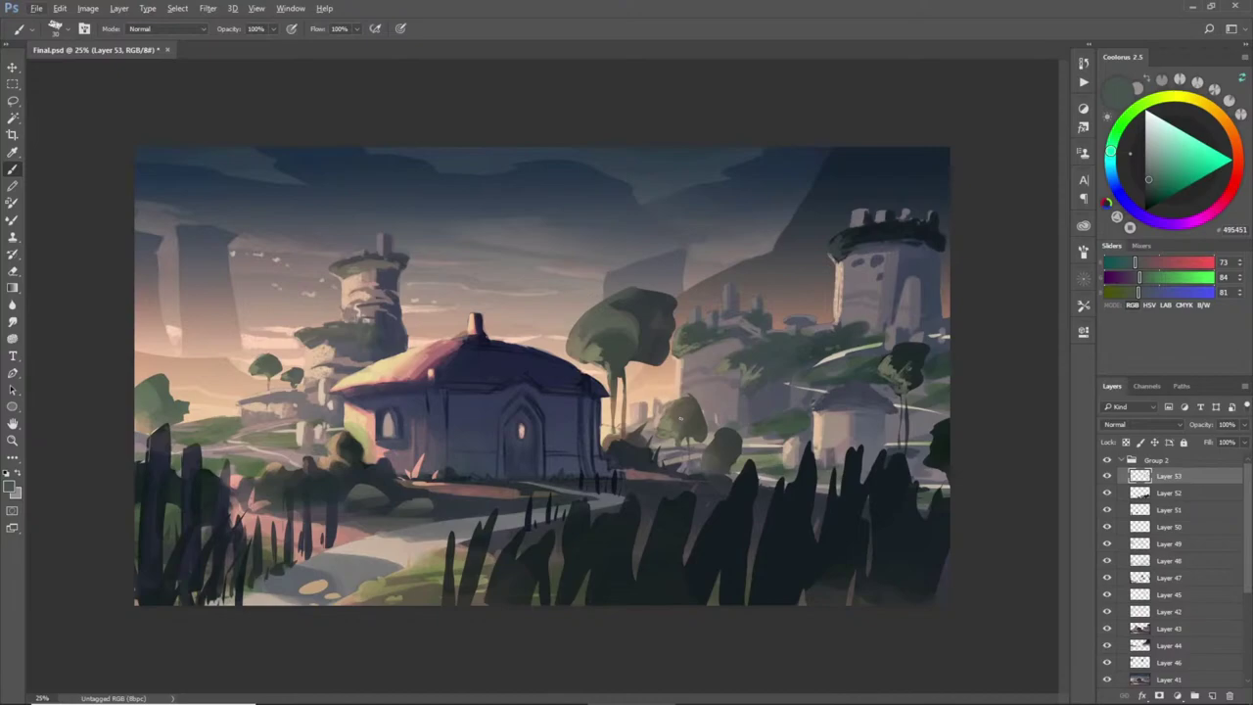
# - Shape the distant domed building beside the small trees with sampled warm greys and peach #D8B89A
pyautogui.keyDown('alt'); pyautogui.click(303, 388); pyautogui.keyUp('alt')
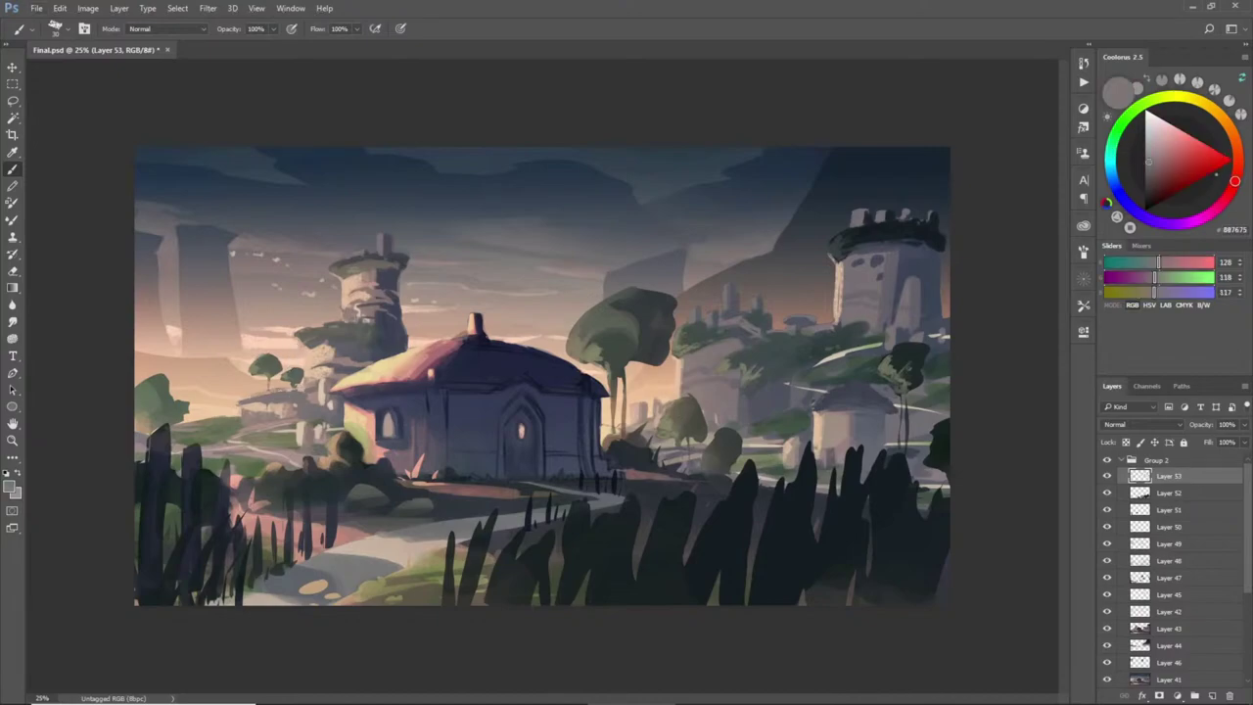
pyautogui.keyDown('alt'); pyautogui.click(253, 402); pyautogui.keyUp('alt')
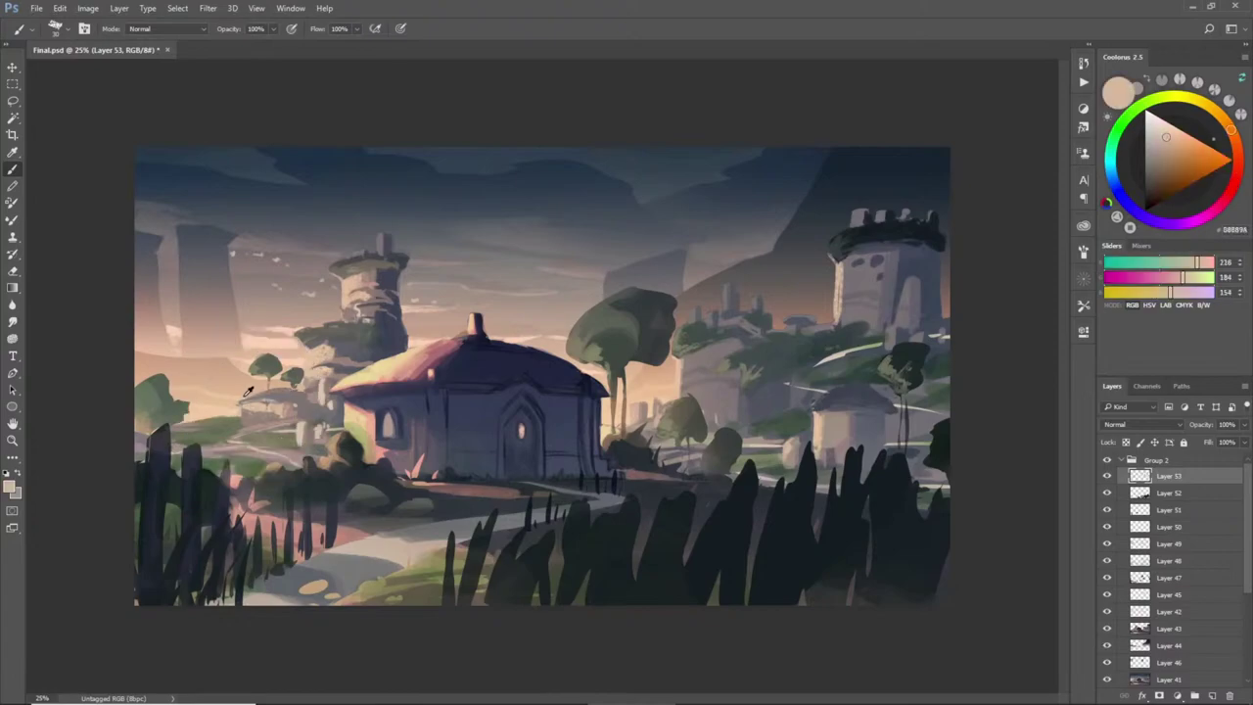
pyautogui.keyDown('alt'); pyautogui.click(315, 387); pyautogui.keyUp('alt')
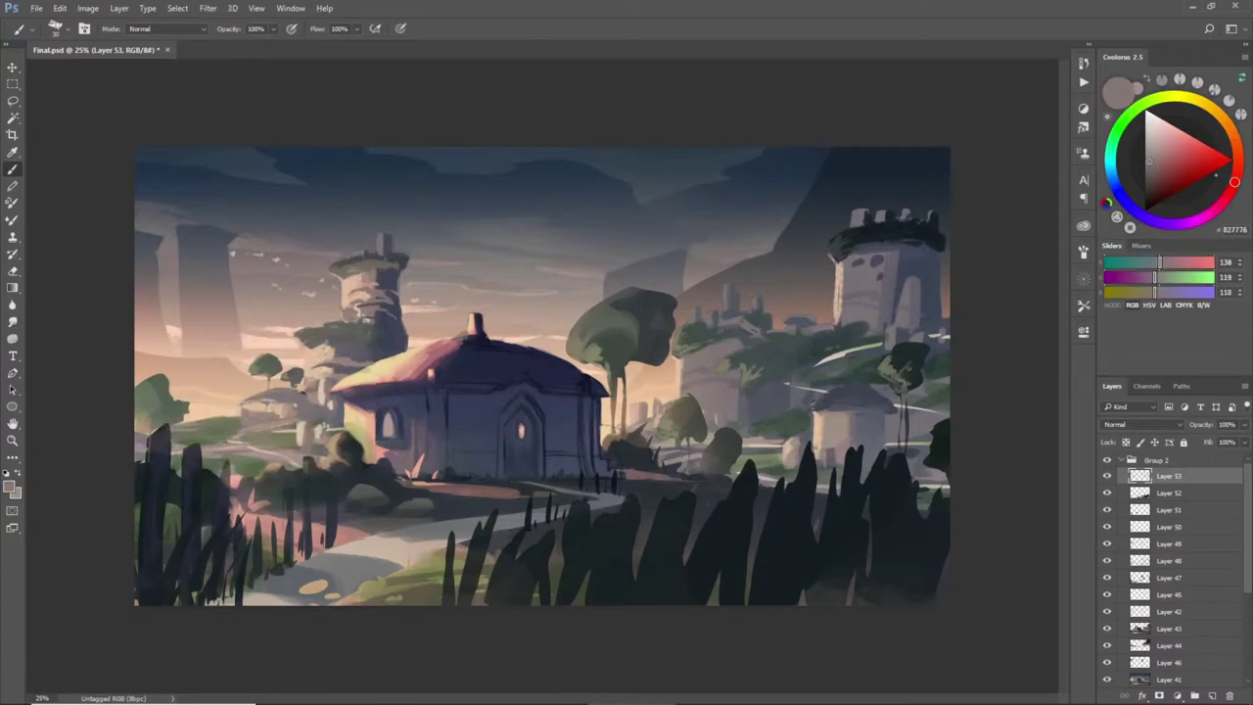
pyautogui.keyDown('alt'); pyautogui.click(312, 396); pyautogui.keyUp('alt')
pyautogui.keyDown('alt'); pyautogui.click(252, 416); pyautogui.keyUp('alt')
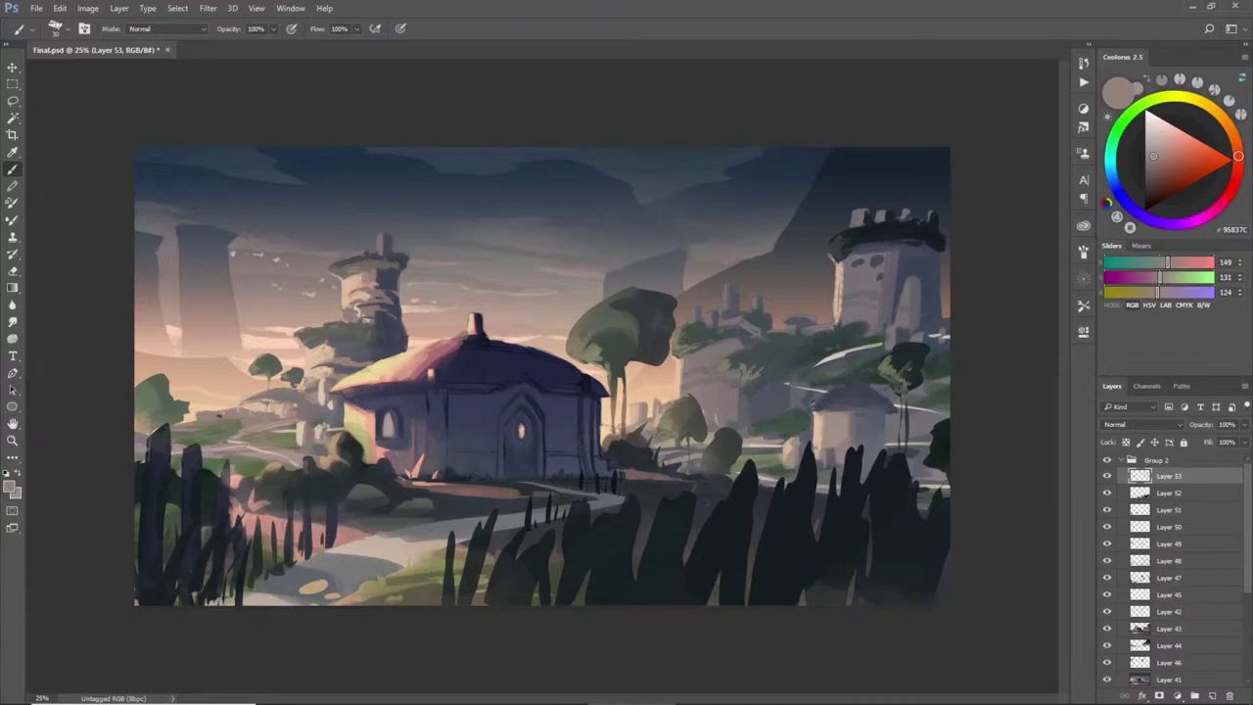
# - Paint small distant structures on the horizon beside the domed building with sampled pale peach #EBC7A3 and beige #AE9888 tones
pyautogui.keyDown('alt'); pyautogui.click(312, 354); pyautogui.keyUp('alt')
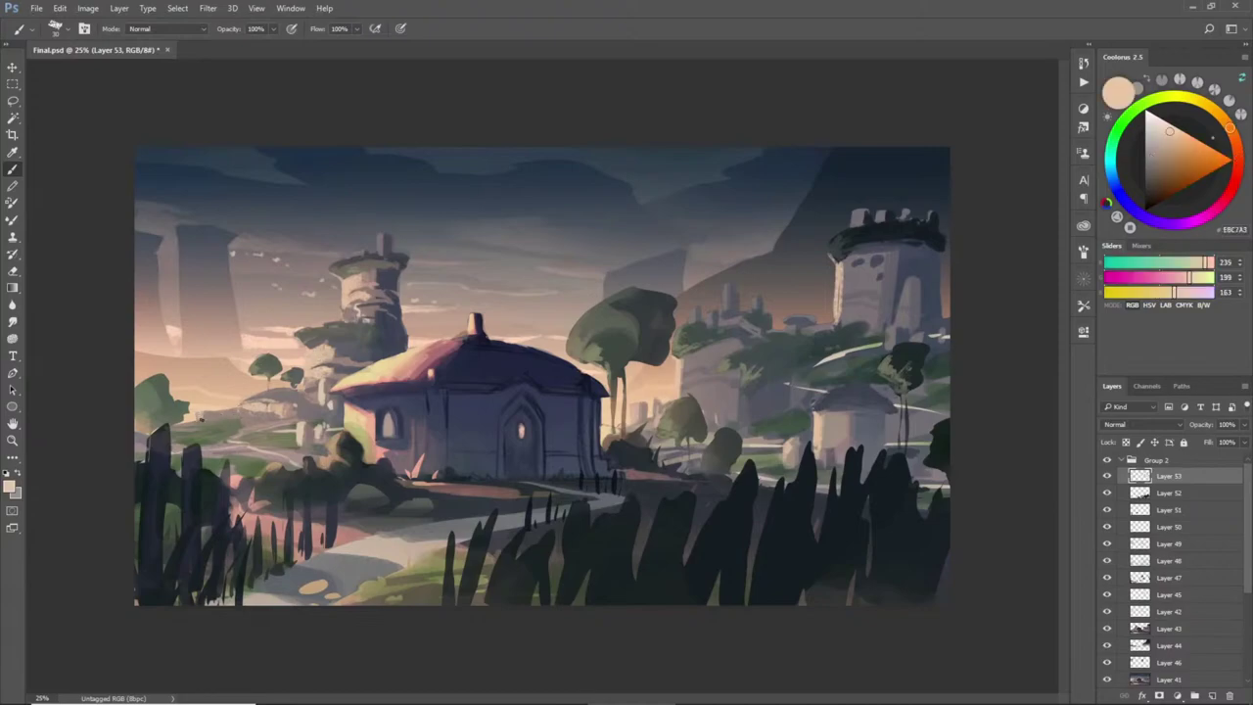
pyautogui.moveTo(213, 414); pyautogui.dragTo(222, 412)
pyautogui.keyDown('alt'); pyautogui.click(225, 414); pyautogui.keyUp('alt')
pyautogui.keyDown('alt'); pyautogui.click(223, 413); pyautogui.keyUp('alt')
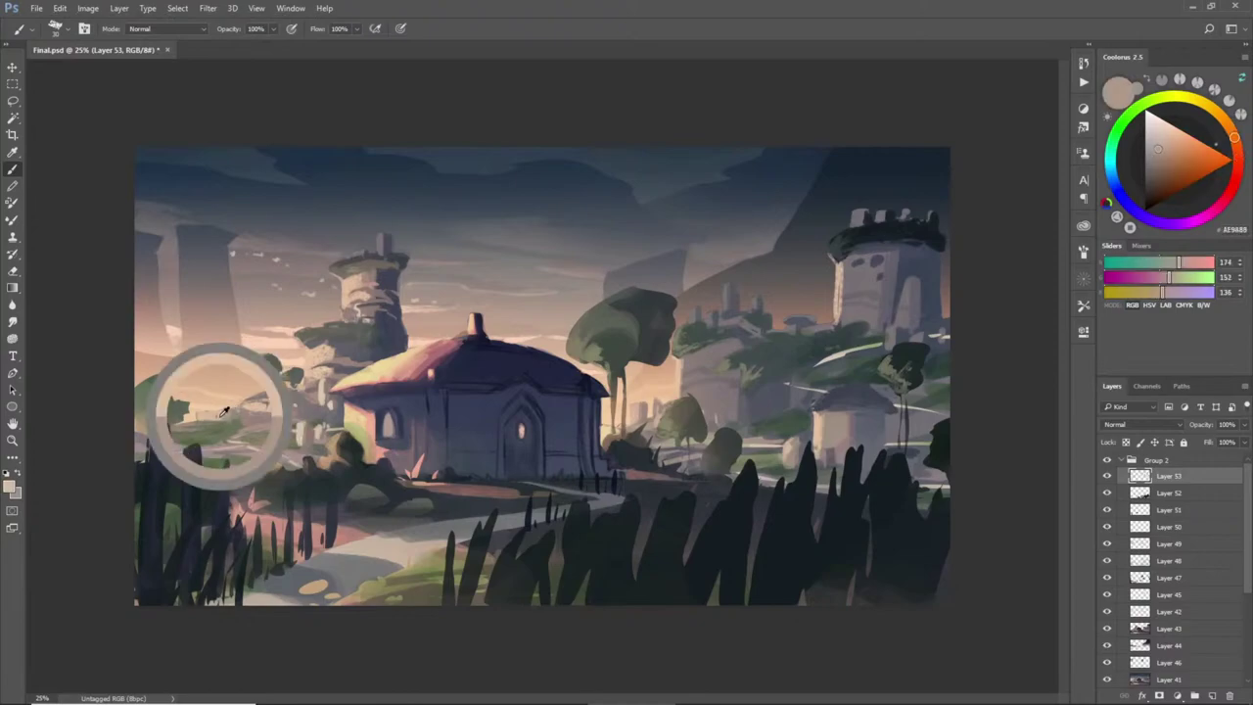
pyautogui.keyDown('alt'); pyautogui.click(235, 417); pyautogui.keyUp('alt')
pyautogui.keyDown('alt'); pyautogui.click(231, 427); pyautogui.keyUp('alt')
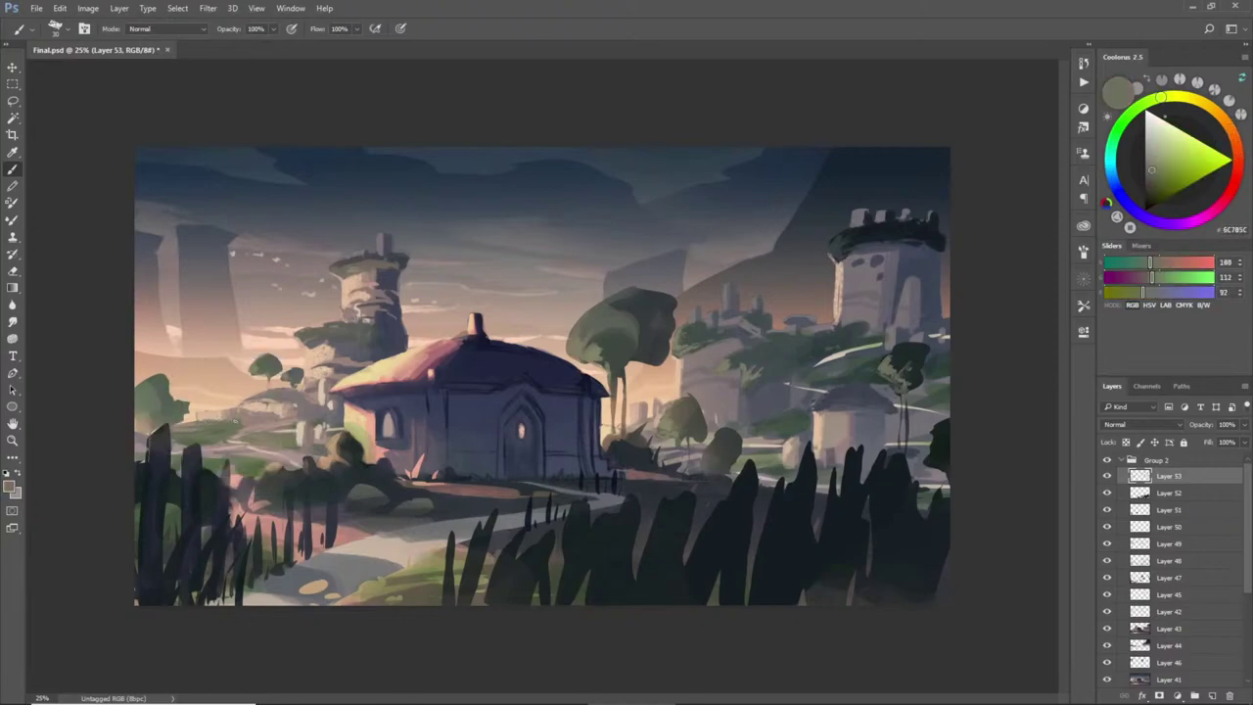
# - Blend the base of the distant domed building into the meadow with sampled olive #737360 and warm grey #9F8C82
pyautogui.keyDown('alt'); pyautogui.click(240, 414); pyautogui.keyUp('alt')
pyautogui.keyDown('alt'); pyautogui.click(255, 421); pyautogui.keyUp('alt')
pyautogui.keyDown('alt'); pyautogui.click(253, 412); pyautogui.keyUp('alt')
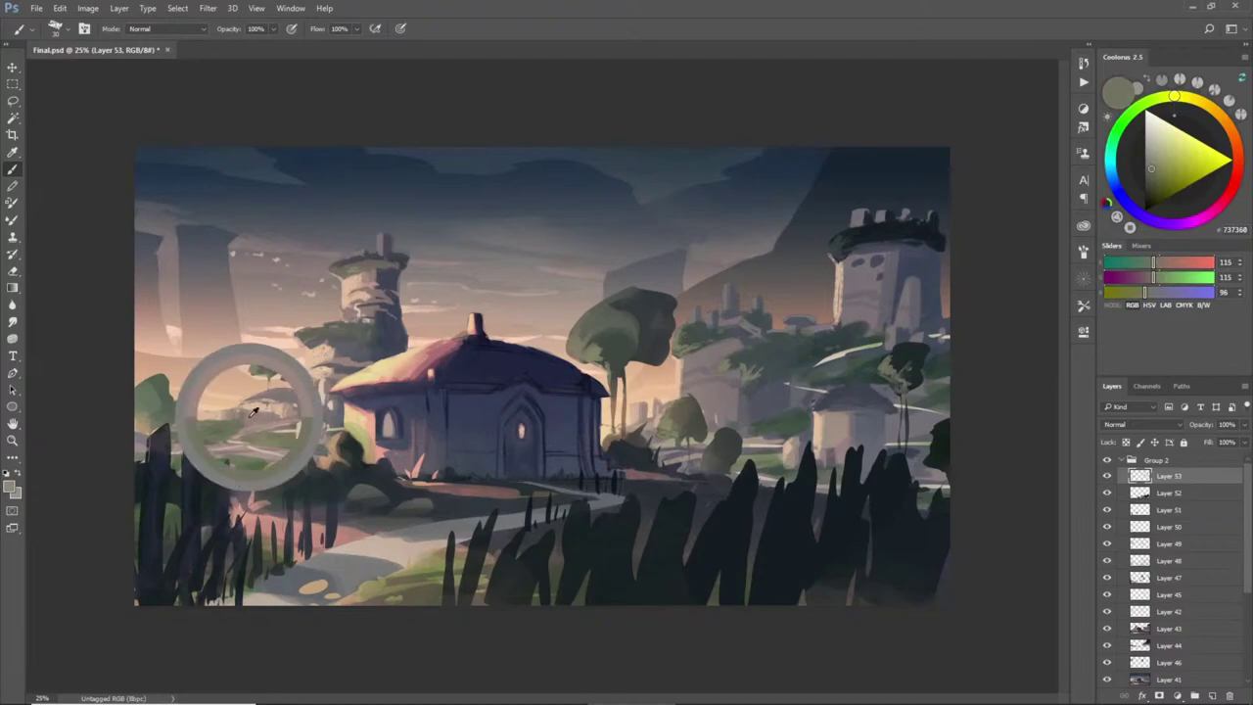
pyautogui.keyDown('alt'); pyautogui.click(246, 427); pyautogui.keyUp('alt')
pyautogui.keyDown('alt'); pyautogui.click(272, 417); pyautogui.keyUp('alt')
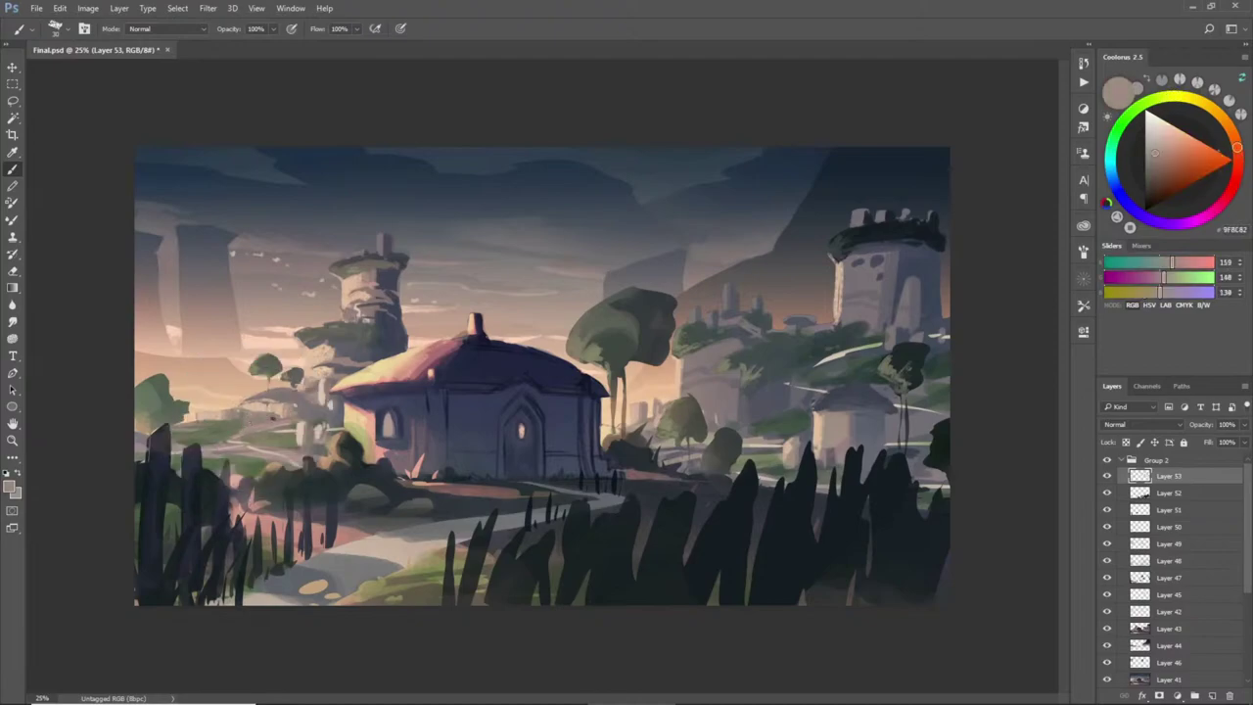
# - Paint the shaded side of the distant domed building and adjoining rocks with sampled greys such as #6C6A70
pyautogui.keyDown('alt'); pyautogui.click(295, 415); pyautogui.keyUp('alt')
pyautogui.keyDown('alt'); pyautogui.click(321, 398); pyautogui.keyUp('alt')
pyautogui.keyDown('alt'); pyautogui.click(321, 393); pyautogui.keyUp('alt')
pyautogui.keyDown('alt'); pyautogui.click(306, 413); pyautogui.keyUp('alt')
pyautogui.keyDown('alt'); pyautogui.click(311, 404); pyautogui.keyUp('alt')
pyautogui.keyDown('alt'); pyautogui.click(307, 406); pyautogui.keyUp('alt')
pyautogui.keyDown('alt'); pyautogui.click(313, 412); pyautogui.keyUp('alt')
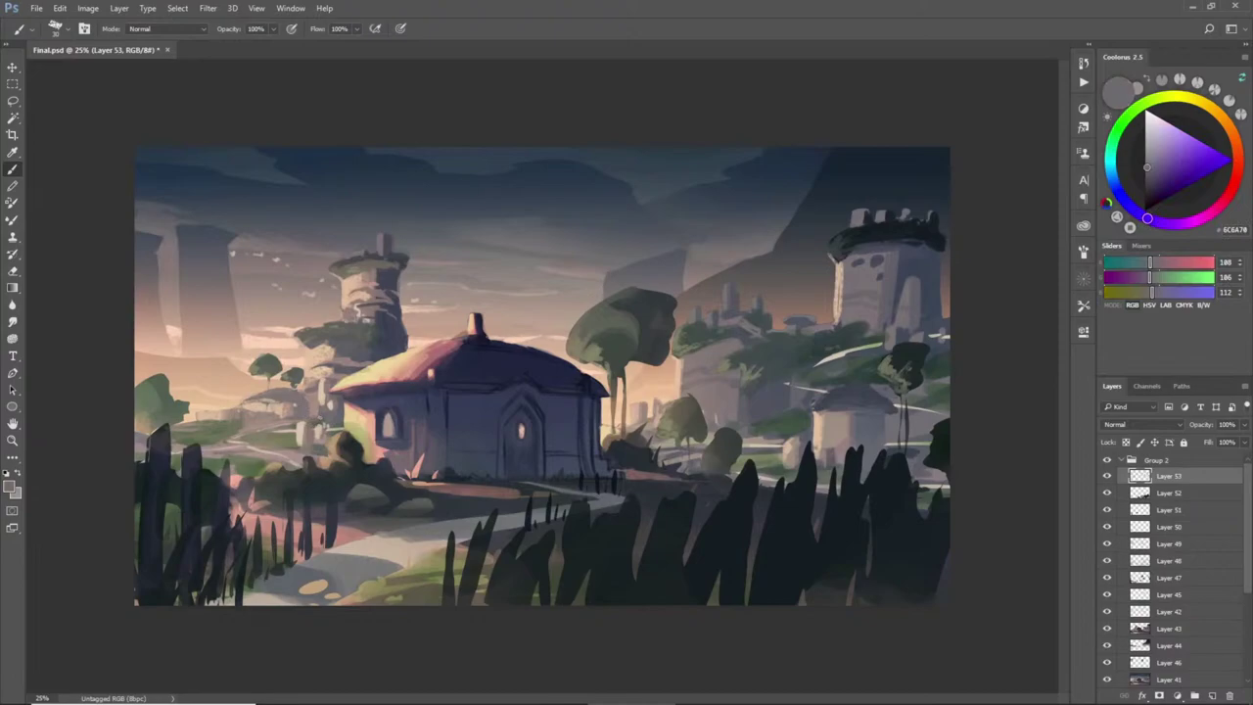
# - Refine the rock forms between the domed building and the house's roof edge with sampled mauve greys #746F72 and #757072
pyautogui.keyDown('alt'); pyautogui.click(322, 398); pyautogui.keyUp('alt')
pyautogui.keyDown('alt'); pyautogui.click(321, 407); pyautogui.keyUp('alt')
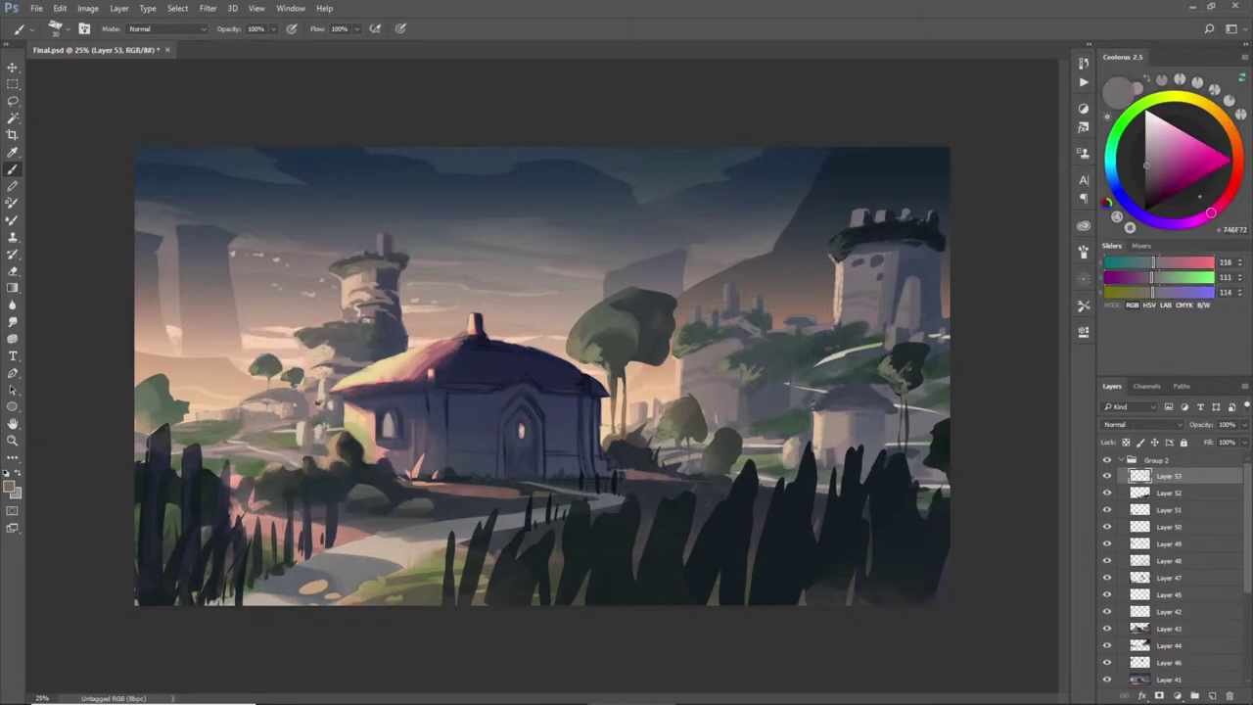
pyautogui.keyDown('alt'); pyautogui.click(321, 402); pyautogui.keyUp('alt')
pyautogui.keyDown('alt'); pyautogui.click(320, 395); pyautogui.keyUp('alt')
pyautogui.keyDown('alt'); pyautogui.click(319, 409); pyautogui.keyUp('alt')
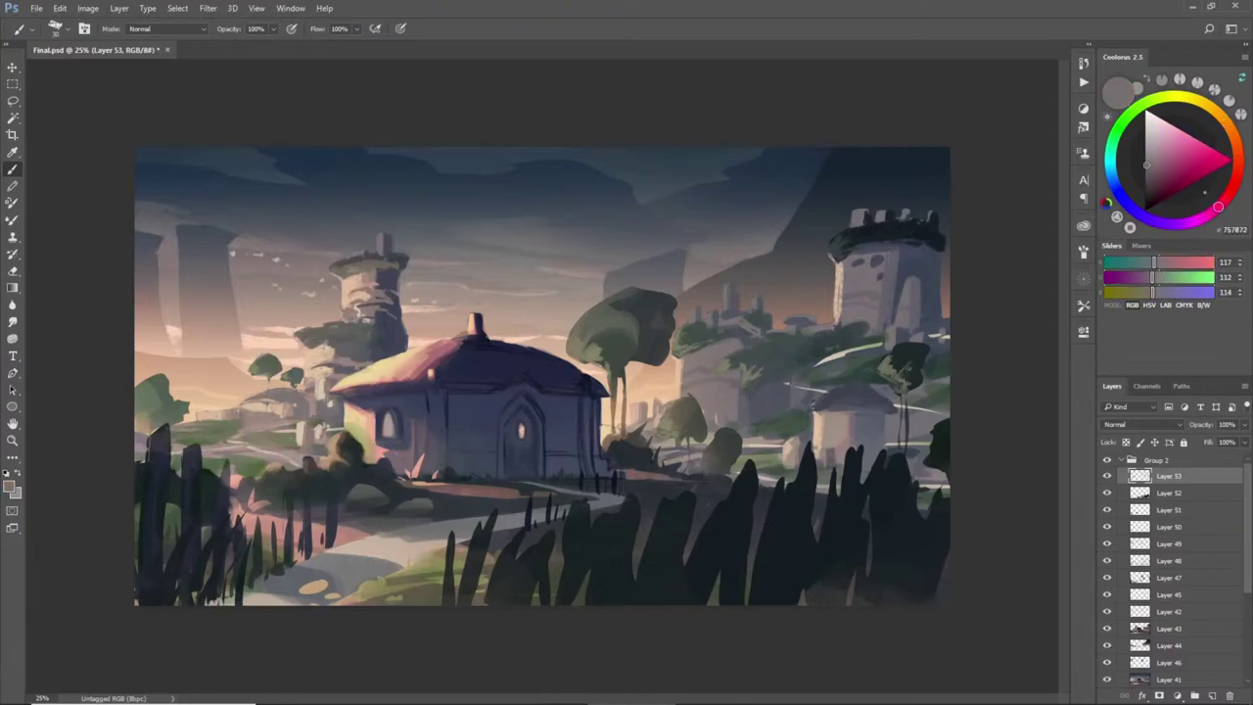
# - Paint the small hut below the rocks with sunlit cream #D3C0A4 and #DDC6AC against sampled grey-brown shadow tones
pyautogui.keyDown('alt'); pyautogui.click(306, 419); pyautogui.keyUp('alt')
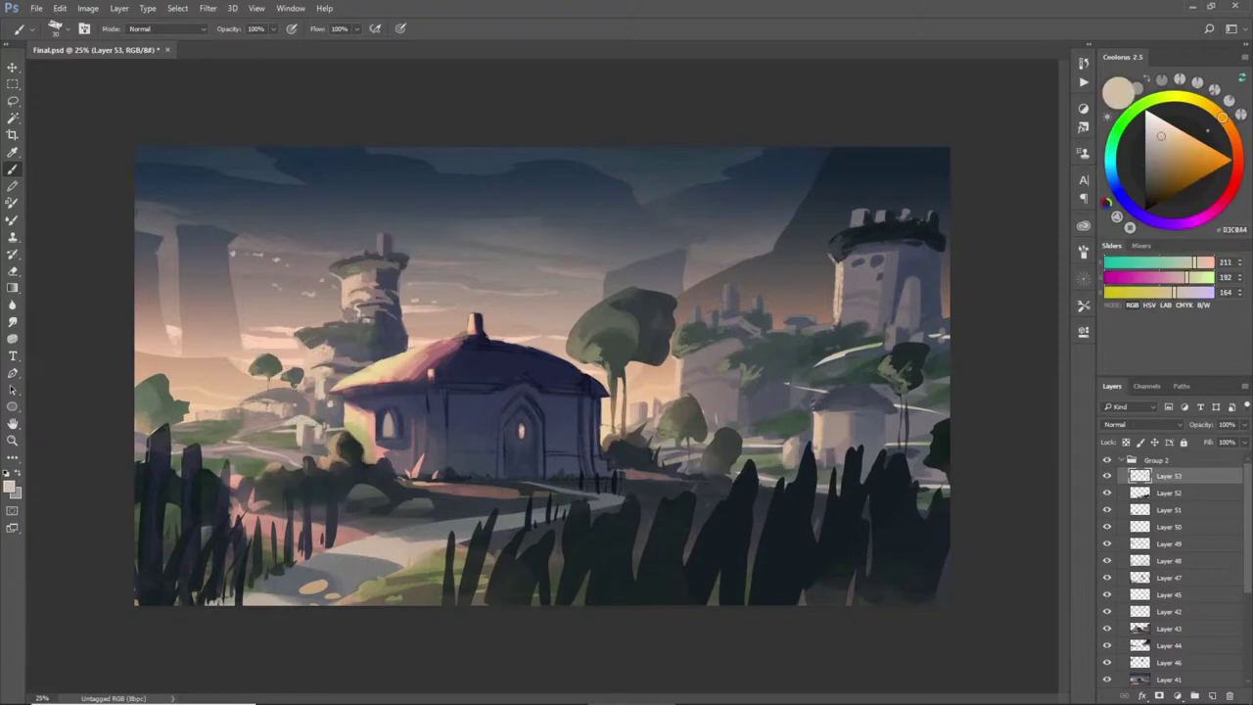
pyautogui.keyDown('alt'); pyautogui.click(306, 419); pyautogui.keyUp('alt')
pyautogui.keyDown('alt'); pyautogui.click(305, 425); pyautogui.keyUp('alt')
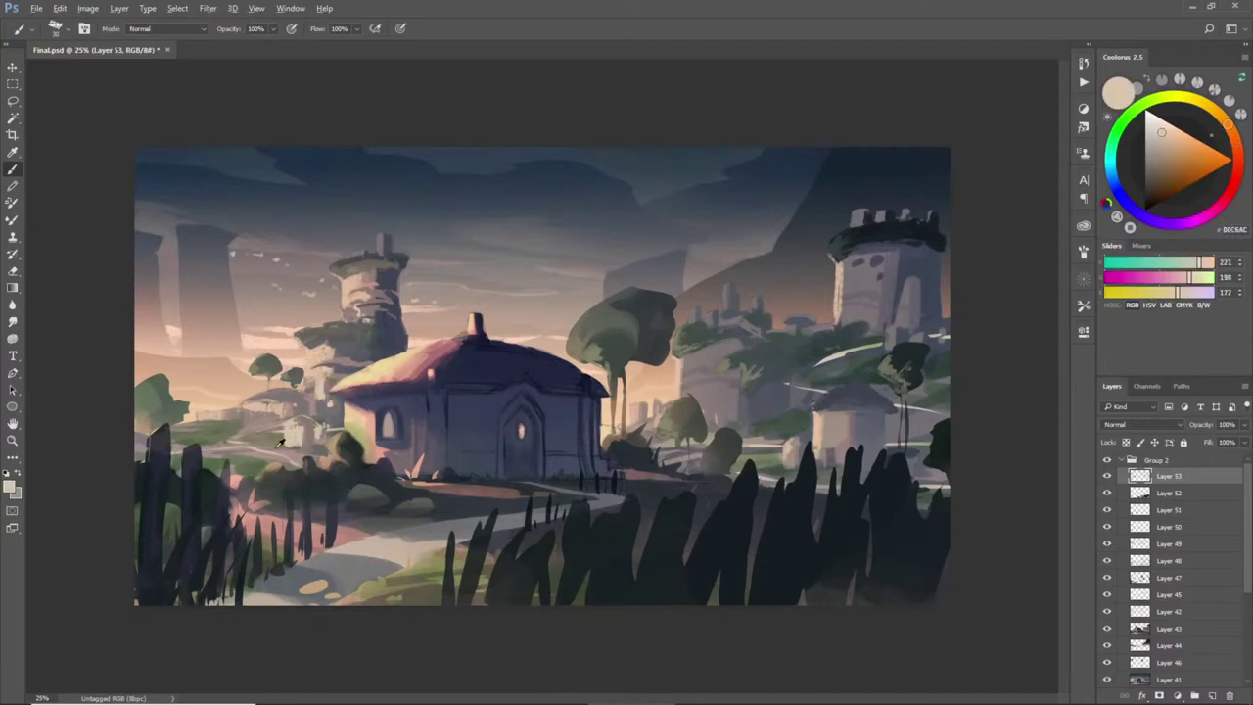
pyautogui.keyDown('alt'); pyautogui.click(284, 441); pyautogui.keyUp('alt')
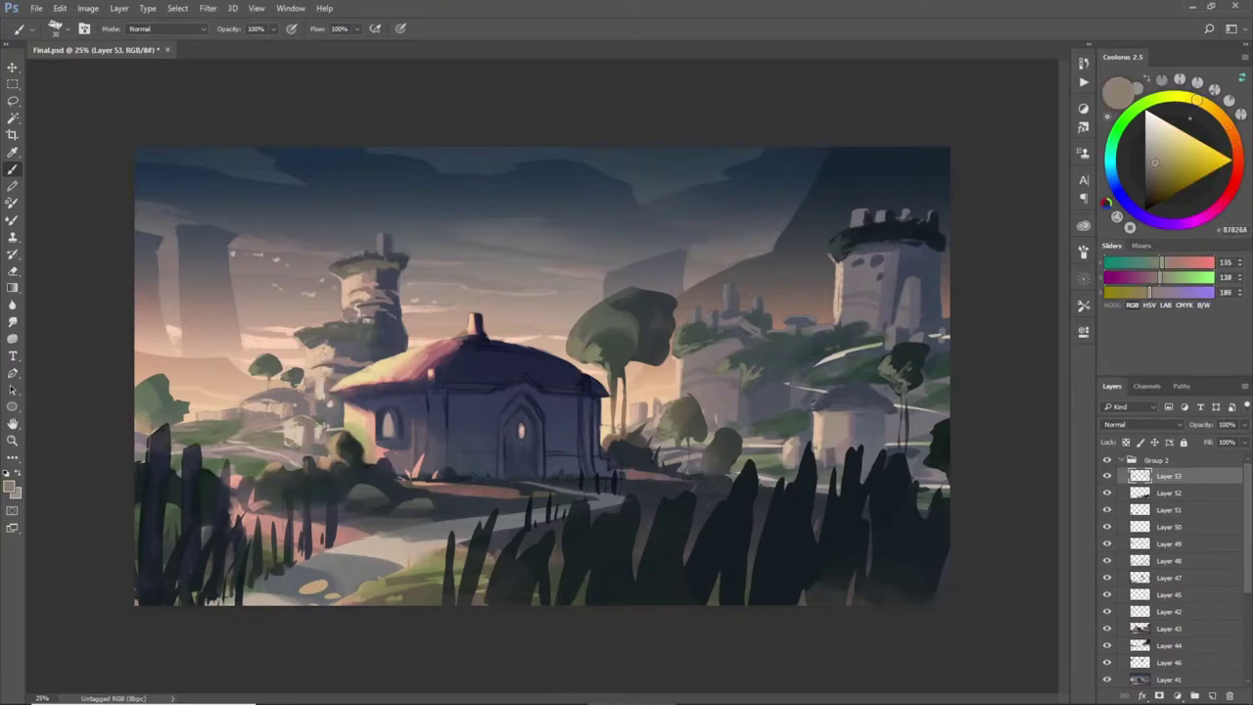
pyautogui.keyDown('alt'); pyautogui.click(301, 437); pyautogui.keyUp('alt')
pyautogui.keyDown('alt'); pyautogui.click(310, 436); pyautogui.keyUp('alt')
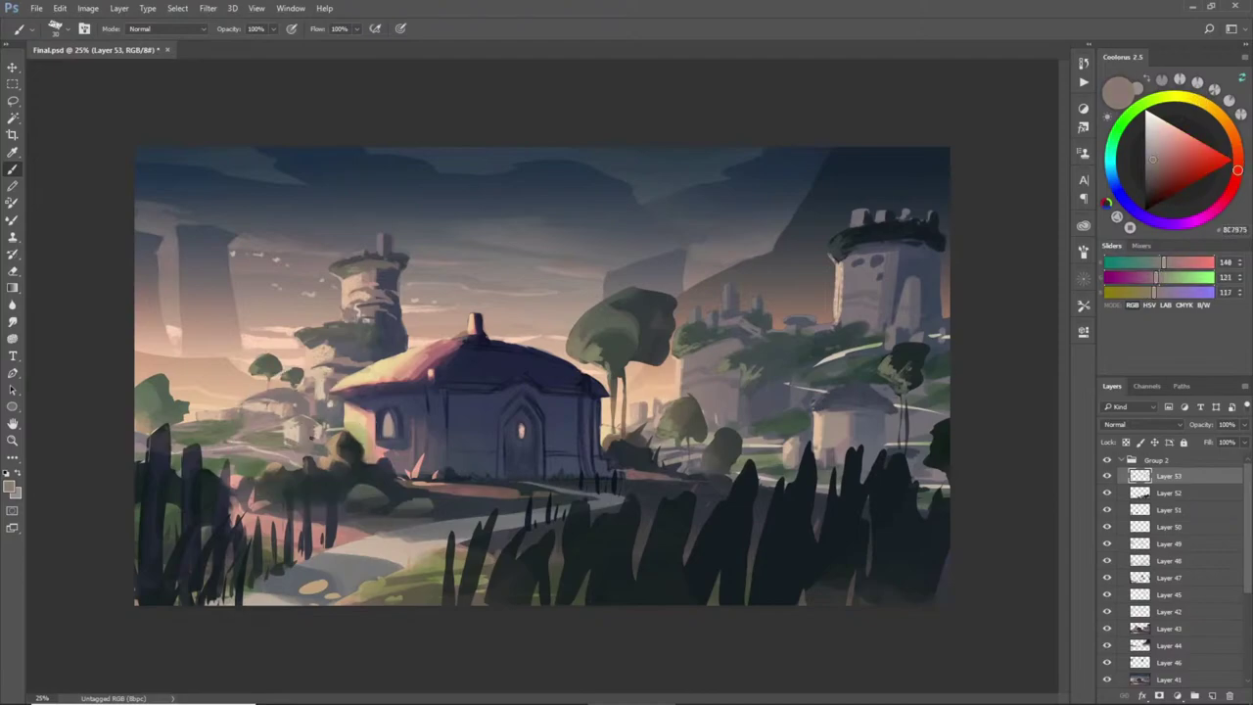
# - Define the shadowed ground and wall between the small hut and the round bush with sampled greys, undoing the last light stroke
pyautogui.keyDown('alt'); pyautogui.click(305, 441); pyautogui.keyUp('alt')
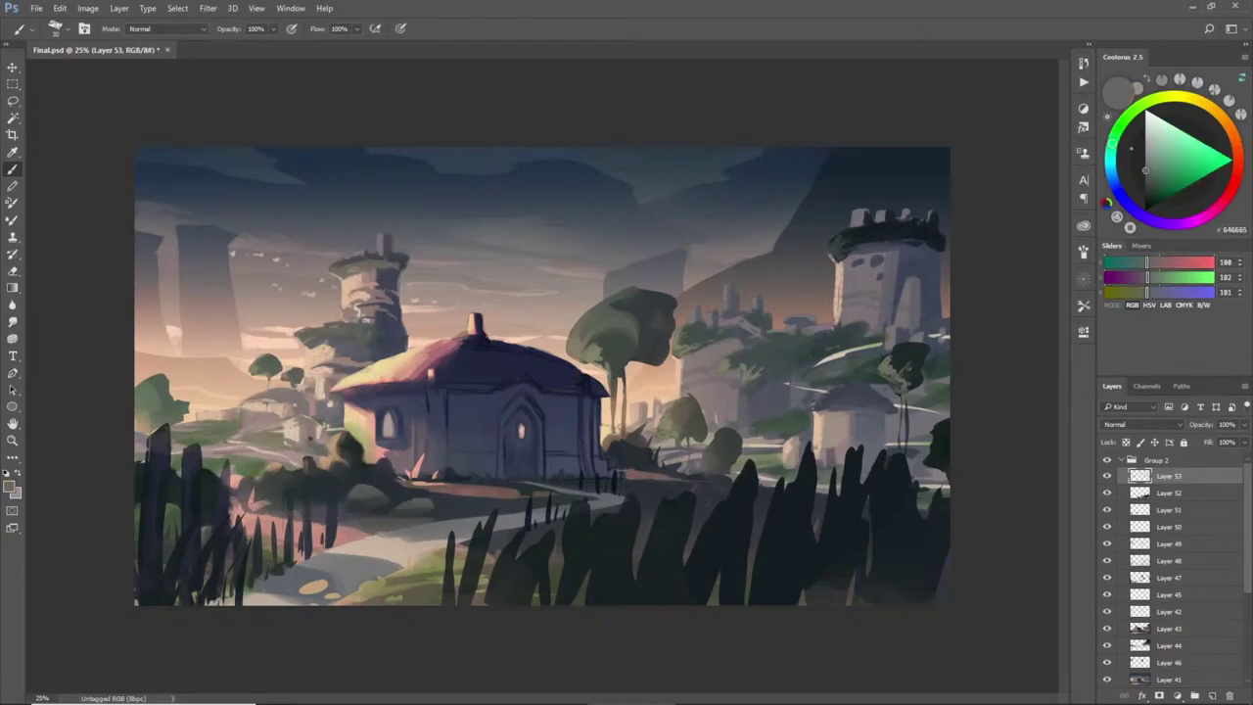
pyautogui.keyDown('alt'); pyautogui.click(321, 437); pyautogui.keyUp('alt')
pyautogui.keyDown('alt'); pyautogui.click(325, 439); pyautogui.keyUp('alt')
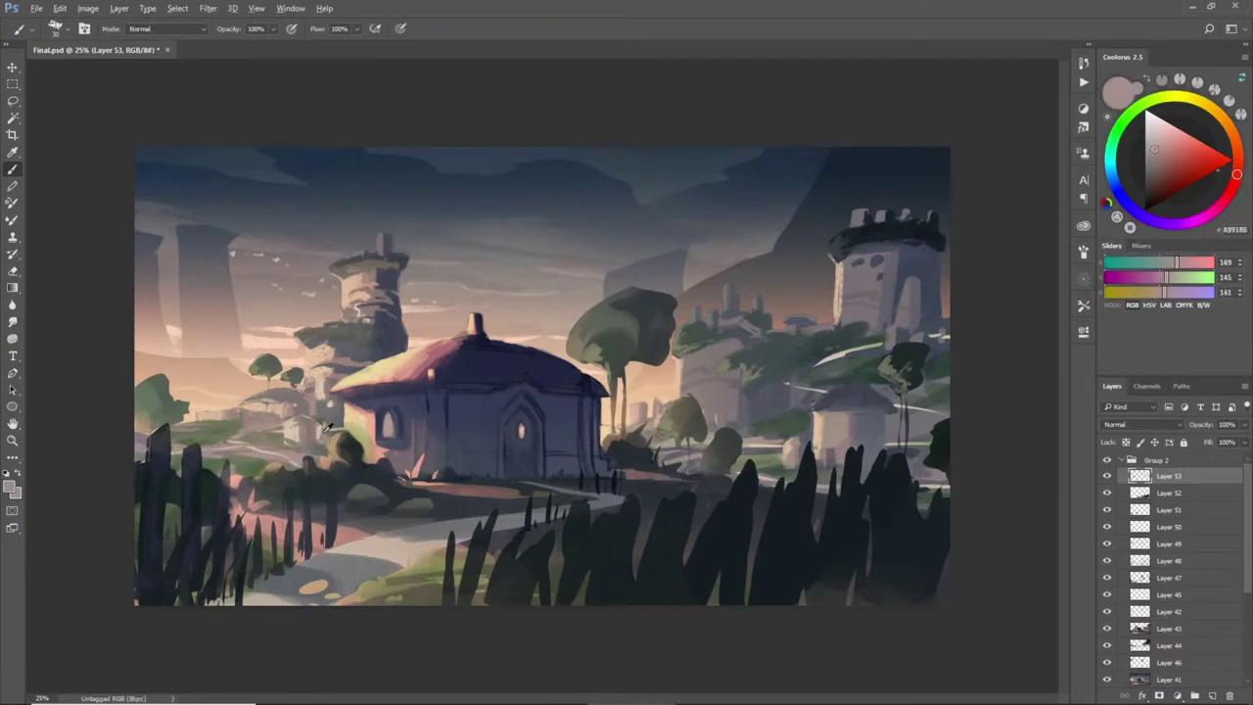
pyautogui.keyDown('alt'); pyautogui.click(329, 431); pyautogui.keyUp('alt')
pyautogui.moveTo(328, 428); pyautogui.dragTo(324, 425)
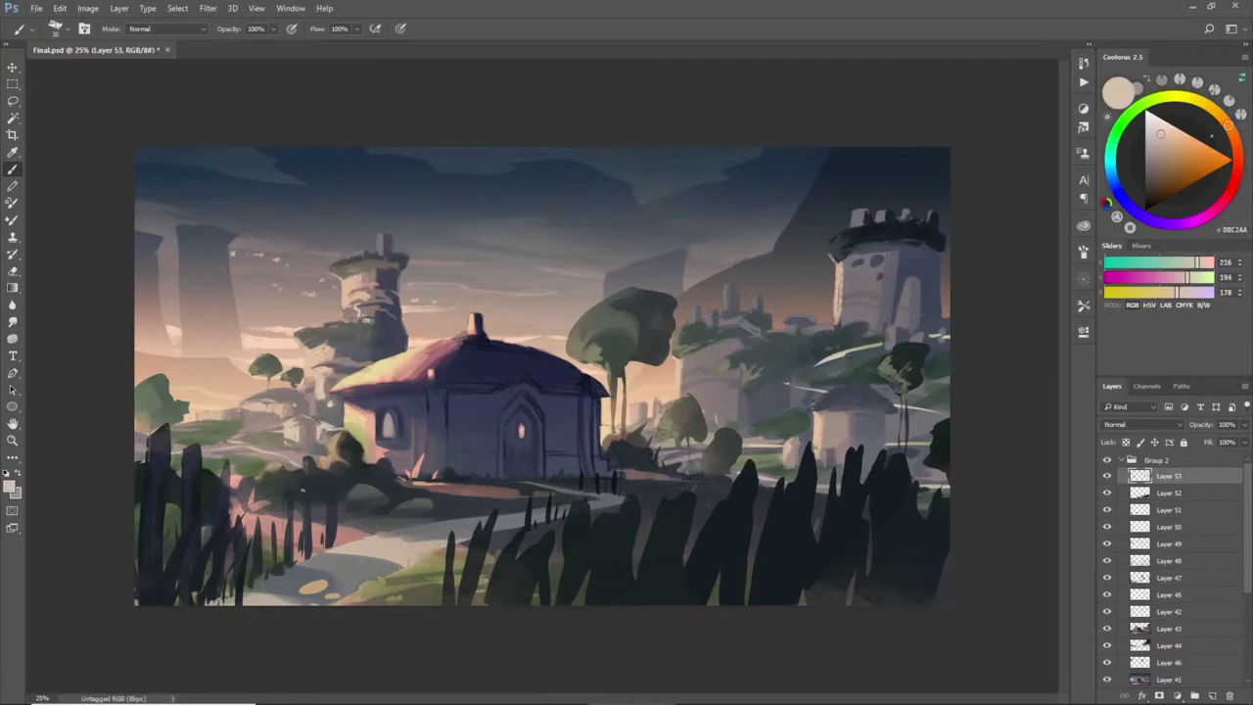
pyautogui.hotkey('ctrl', 'z')
# - Clean up the small hut's roof and base with sampled brown-grey #8B7B72, #7B726F and olive tones
pyautogui.keyDown('alt'); pyautogui.click(294, 422); pyautogui.keyUp('alt')
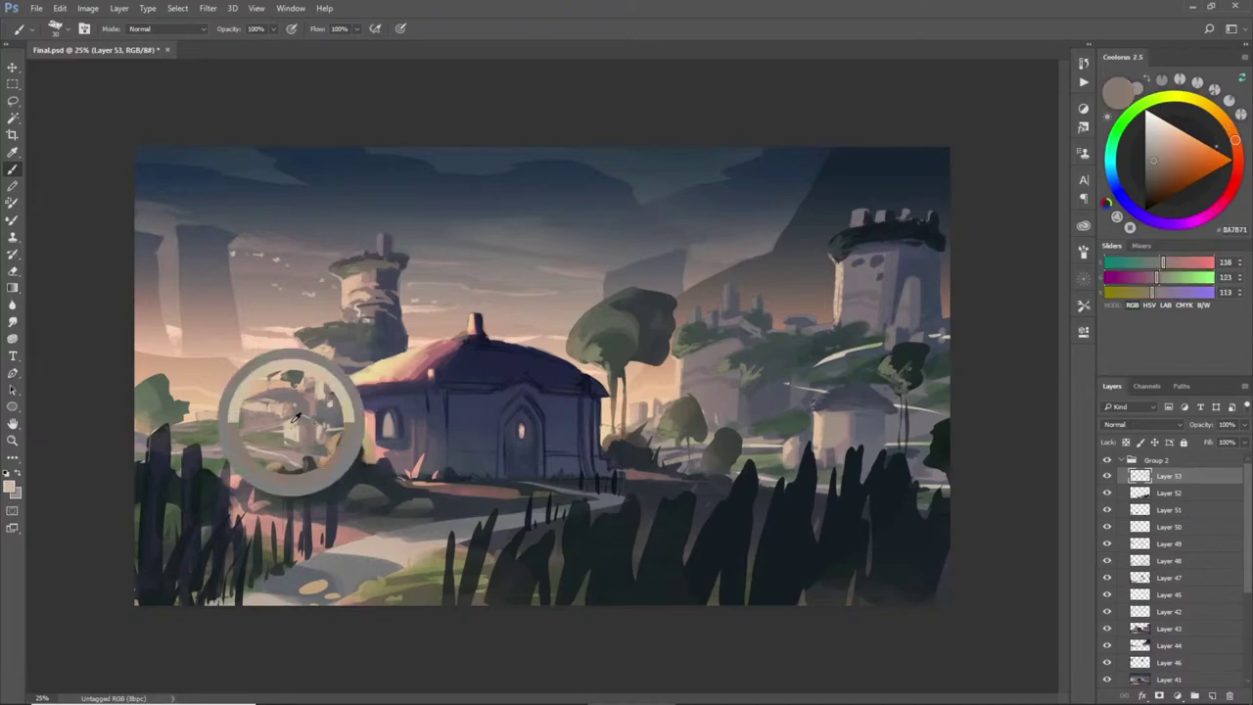
pyautogui.keyDown('alt'); pyautogui.click(309, 421); pyautogui.keyUp('alt')
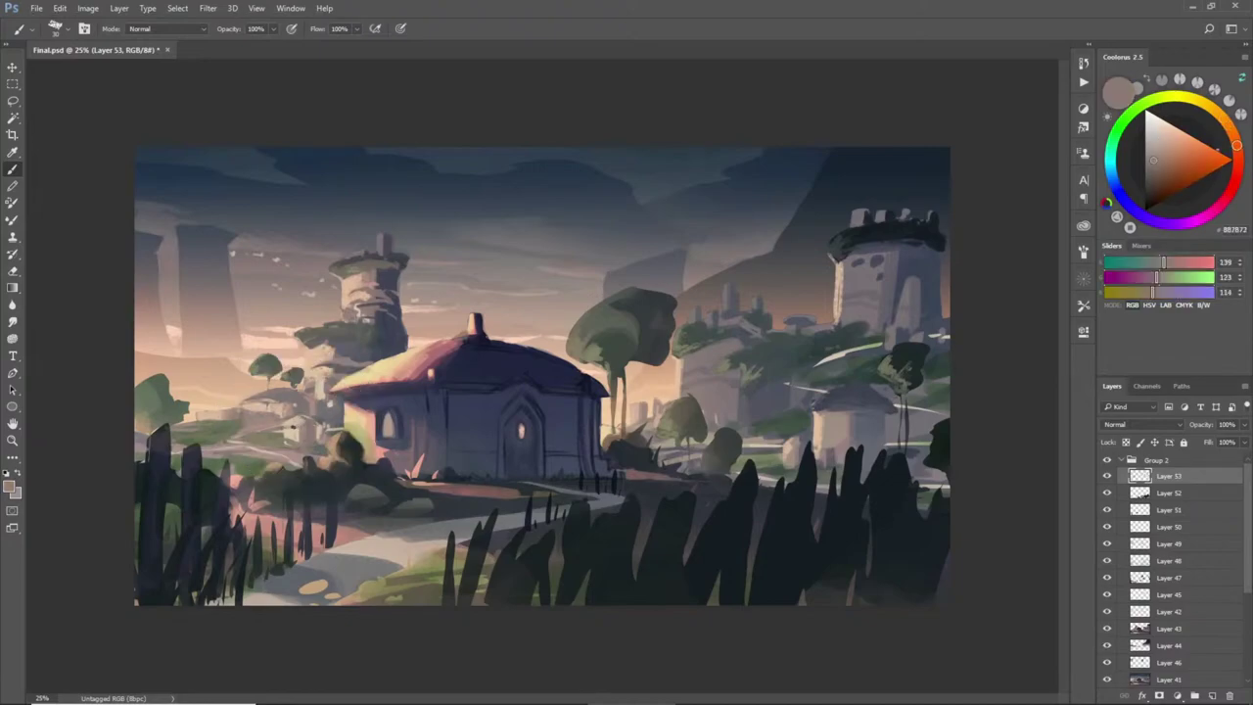
pyautogui.keyDown('alt'); pyautogui.click(297, 429); pyautogui.keyUp('alt')
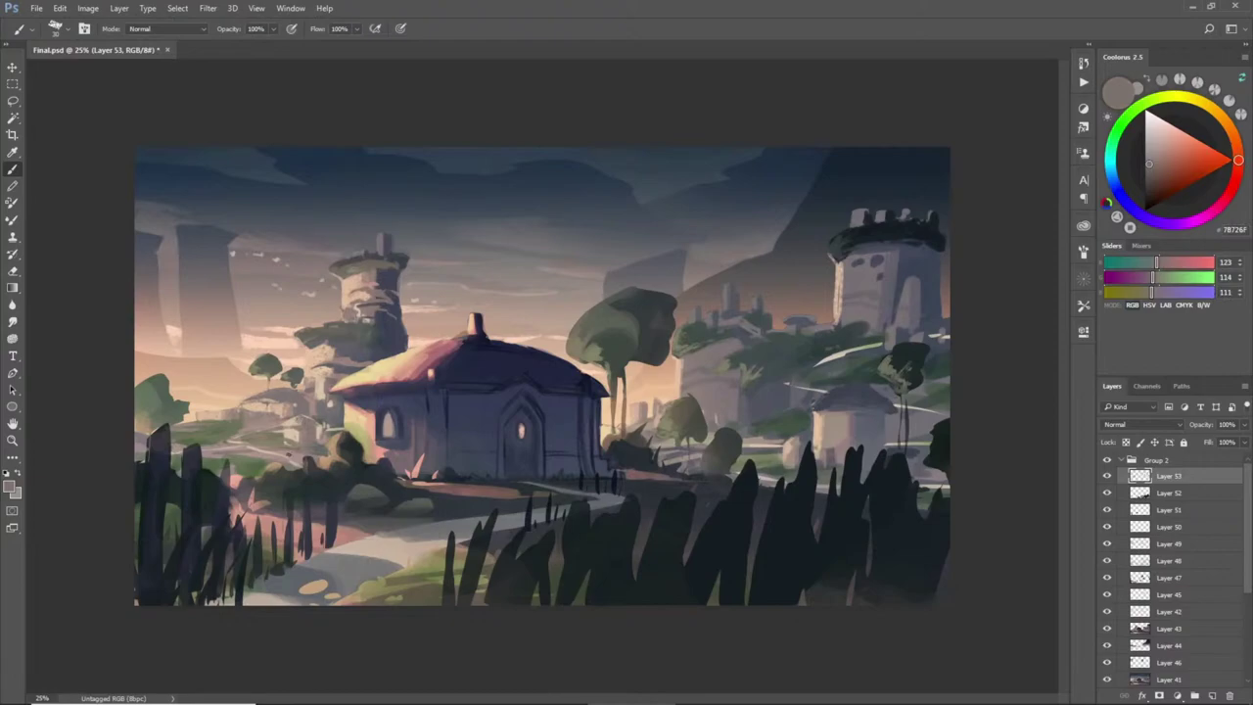
pyautogui.keyDown('alt'); pyautogui.click(284, 440); pyautogui.keyUp('alt')
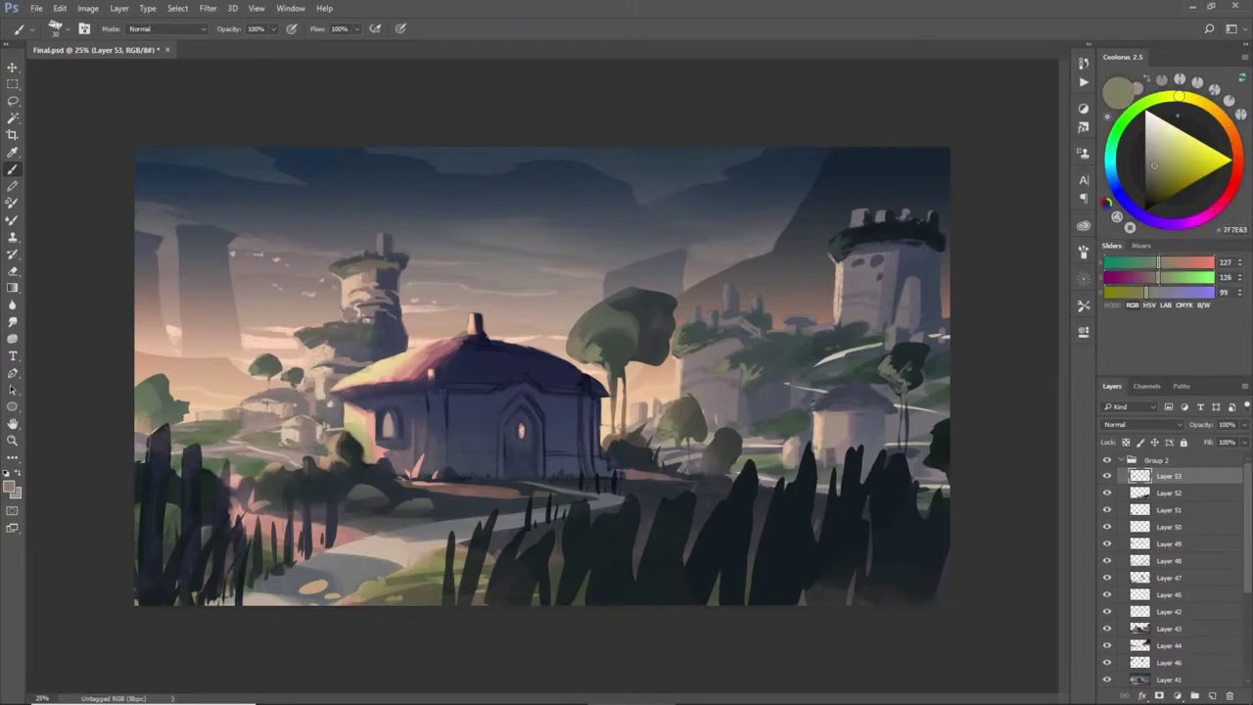
# - Reshape the chimney on top of the rocky tower behind the house with sampled warm grey #7F7475 and dark blue-grey #484857
pyautogui.keyDown('alt'); pyautogui.click(388, 247); pyautogui.keyUp('alt')
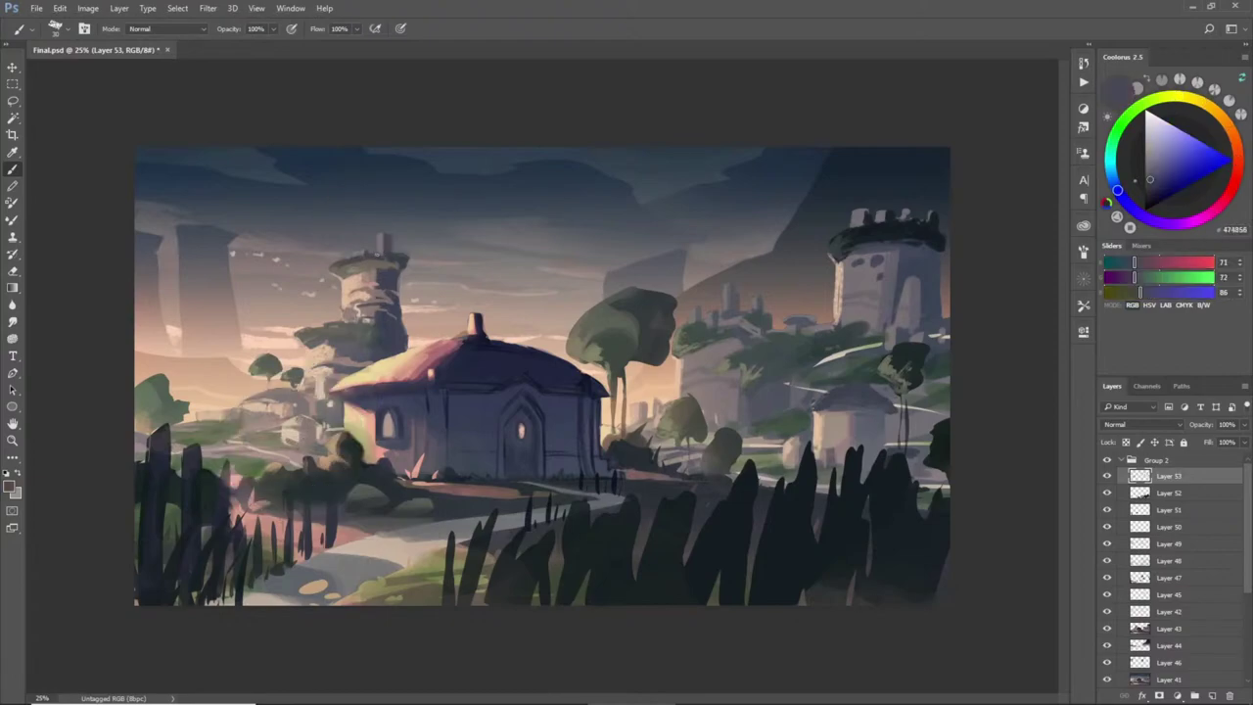
pyautogui.keyDown('alt'); pyautogui.click(384, 234); pyautogui.keyUp('alt')
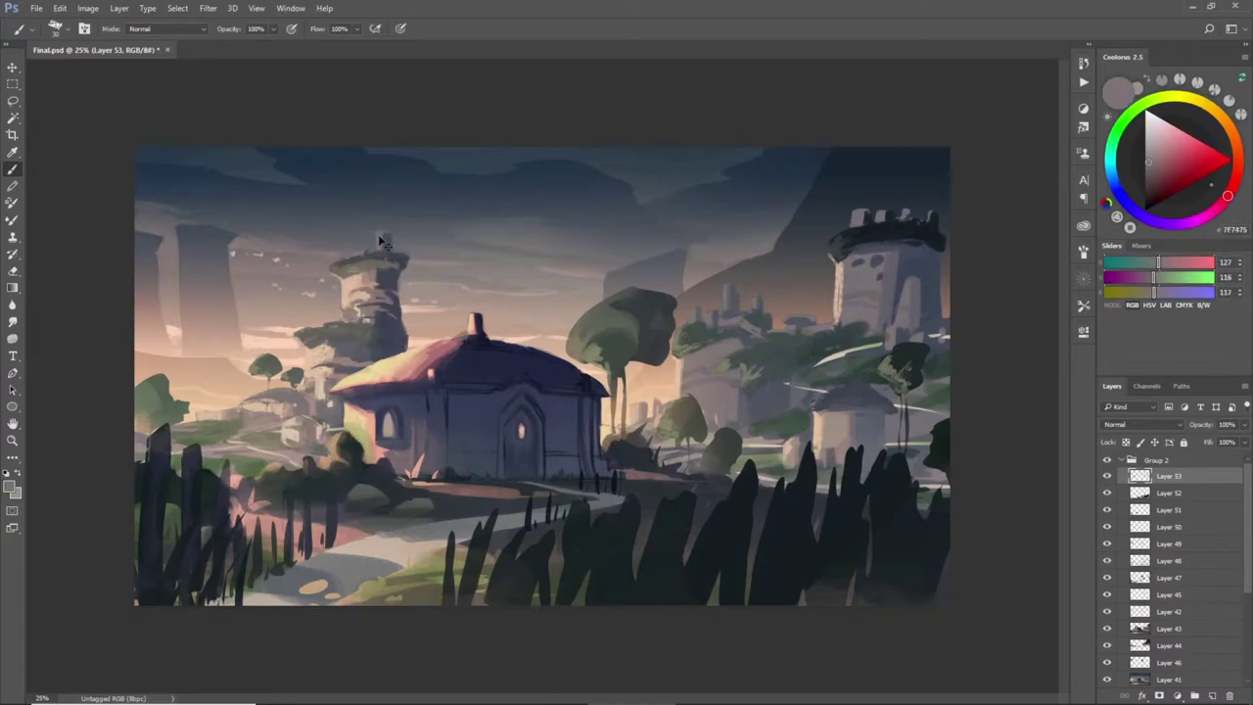
pyautogui.keyDown('alt'); pyautogui.click(373, 236); pyautogui.keyUp('alt')
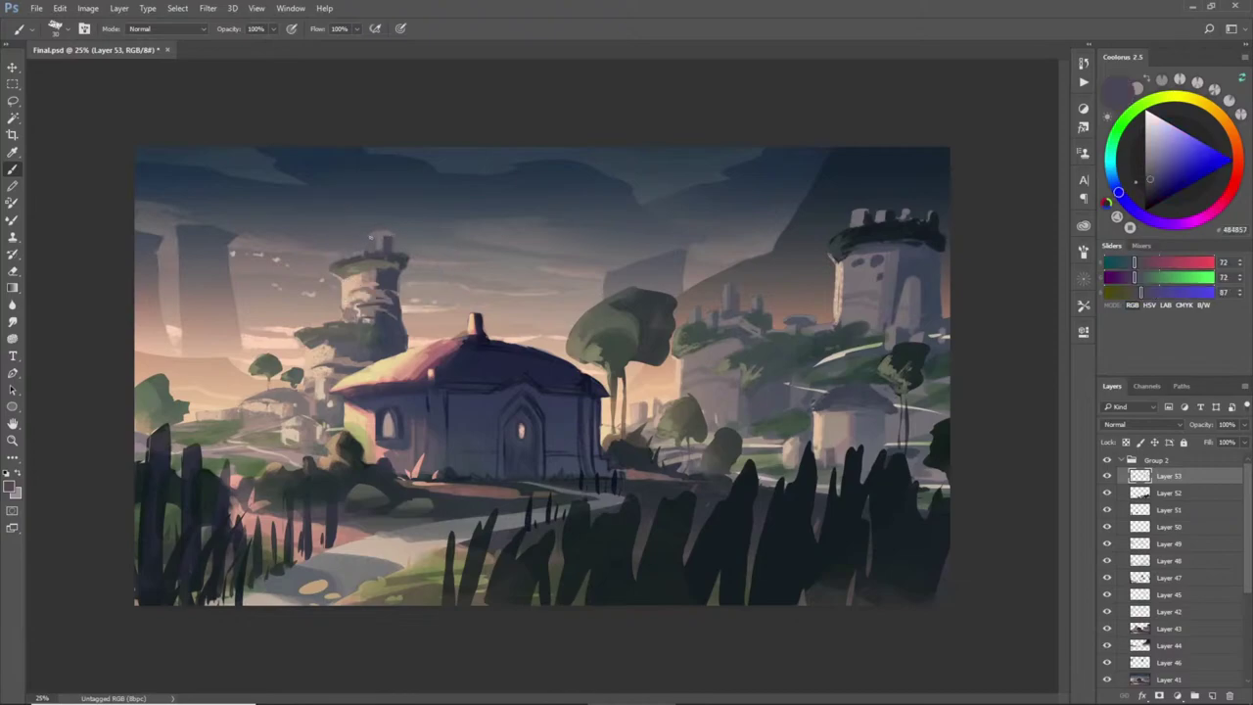
pyautogui.keyDown('alt'); pyautogui.click(388, 233); pyautogui.keyUp('alt')
pyautogui.keyDown('alt'); pyautogui.click(386, 225); pyautogui.keyUp('alt')
pyautogui.keyDown('alt'); pyautogui.click(390, 236); pyautogui.keyUp('alt')
pyautogui.keyDown('alt'); pyautogui.click(373, 235); pyautogui.keyUp('alt')
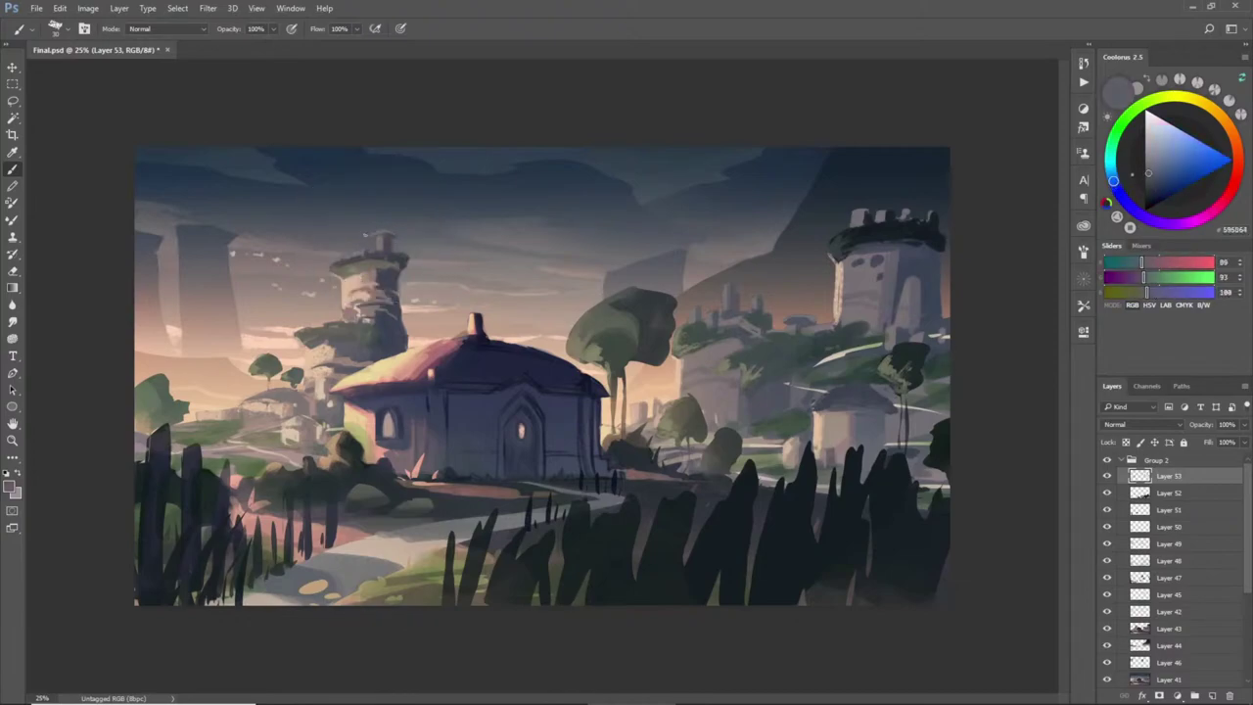
# - Refine the chimney's base and the rim of the rocky tower with sampled greys #7F7574, #494B51 and #616268
pyautogui.keyDown('alt'); pyautogui.click(387, 243); pyautogui.keyUp('alt')
pyautogui.keyDown('alt'); pyautogui.click(366, 251); pyautogui.keyUp('alt')
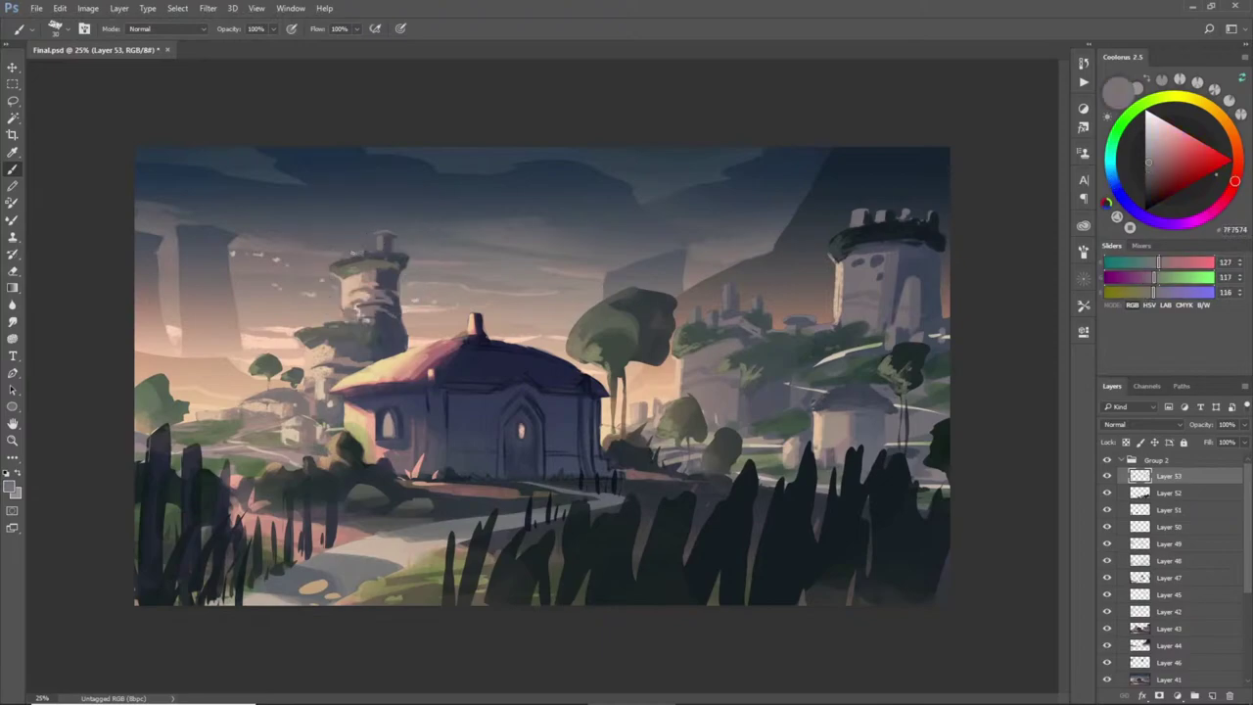
pyautogui.keyDown('alt'); pyautogui.click(372, 252); pyautogui.keyUp('alt')
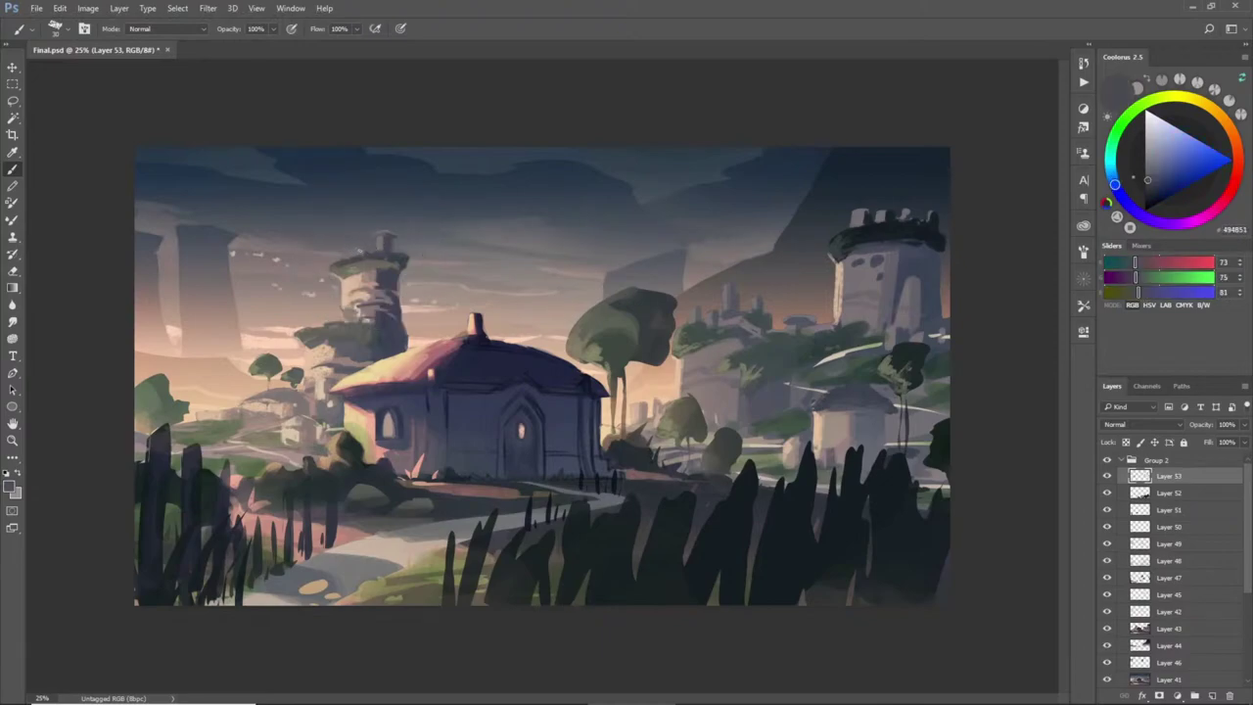
pyautogui.keyDown('alt'); pyautogui.click(360, 243); pyautogui.keyUp('alt')
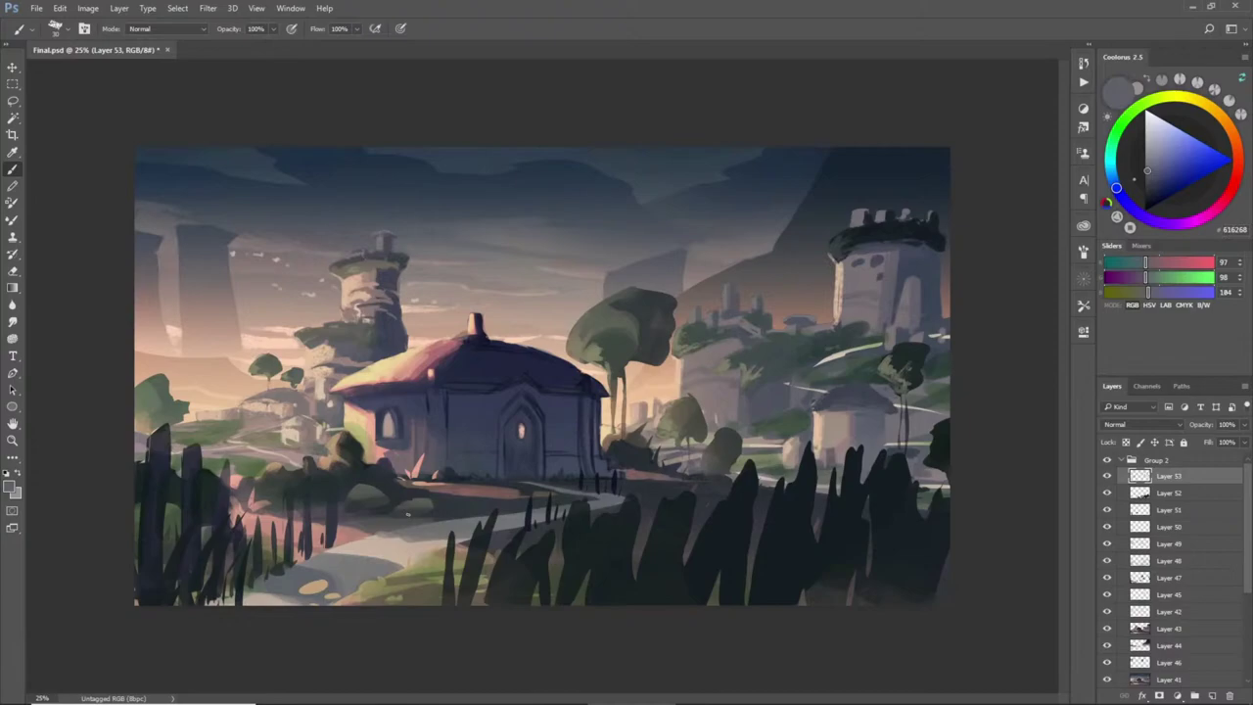
# - Refine the battlements on top of the large castle tower with sampled grey and dark blue-grey tones #1A212B, #222731 and #252F3A
pyautogui.keyDown('alt'); pyautogui.click(867, 208); pyautogui.keyUp('alt')
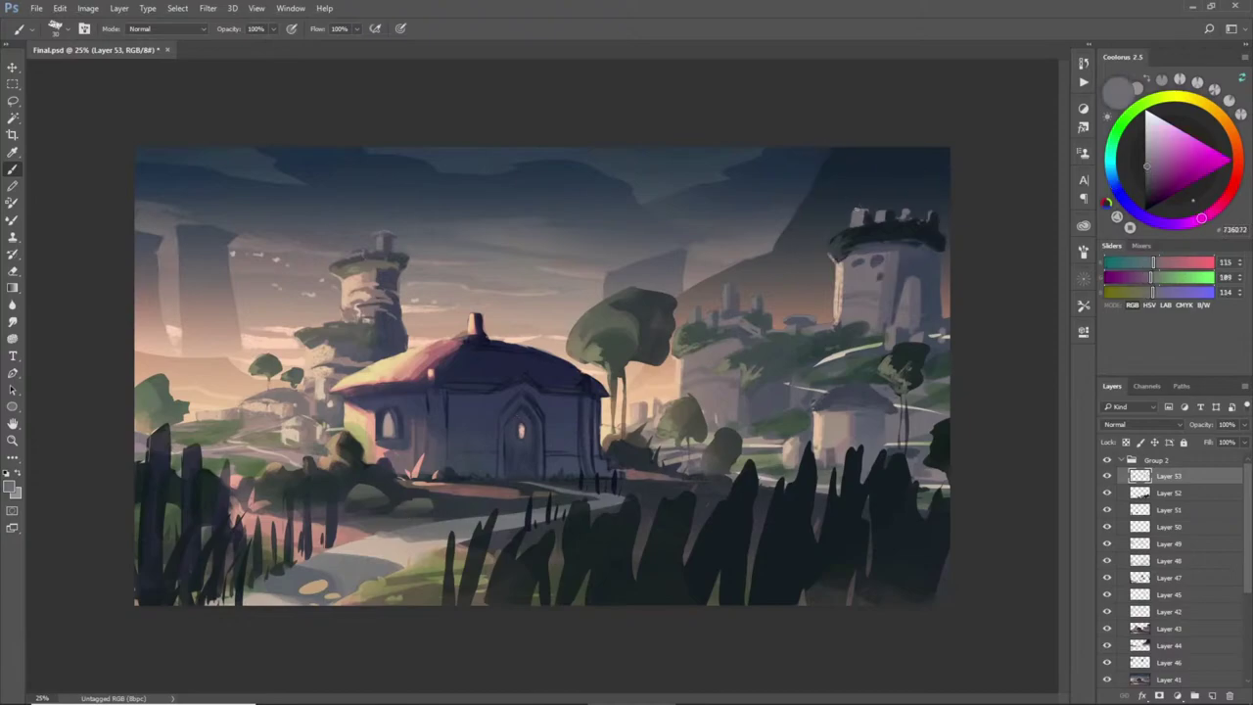
pyautogui.keyDown('alt'); pyautogui.click(843, 221); pyautogui.keyUp('alt')
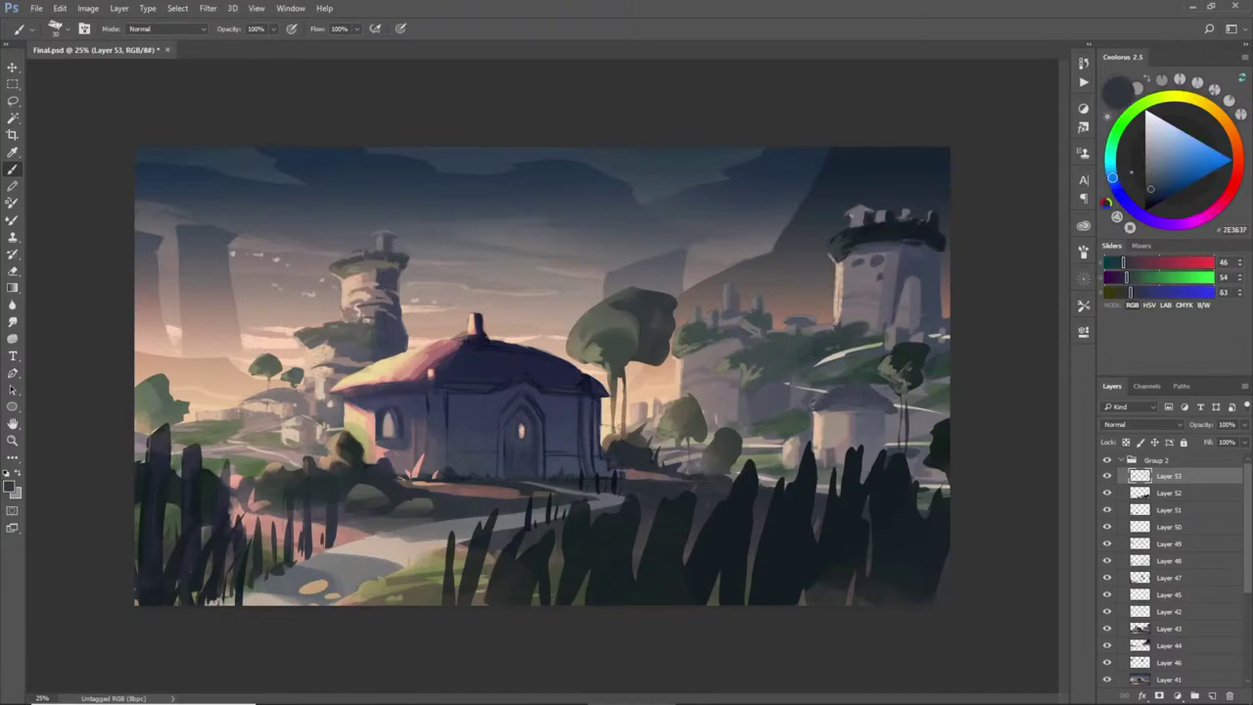
pyautogui.keyDown('alt'); pyautogui.click(871, 217); pyautogui.keyUp('alt')
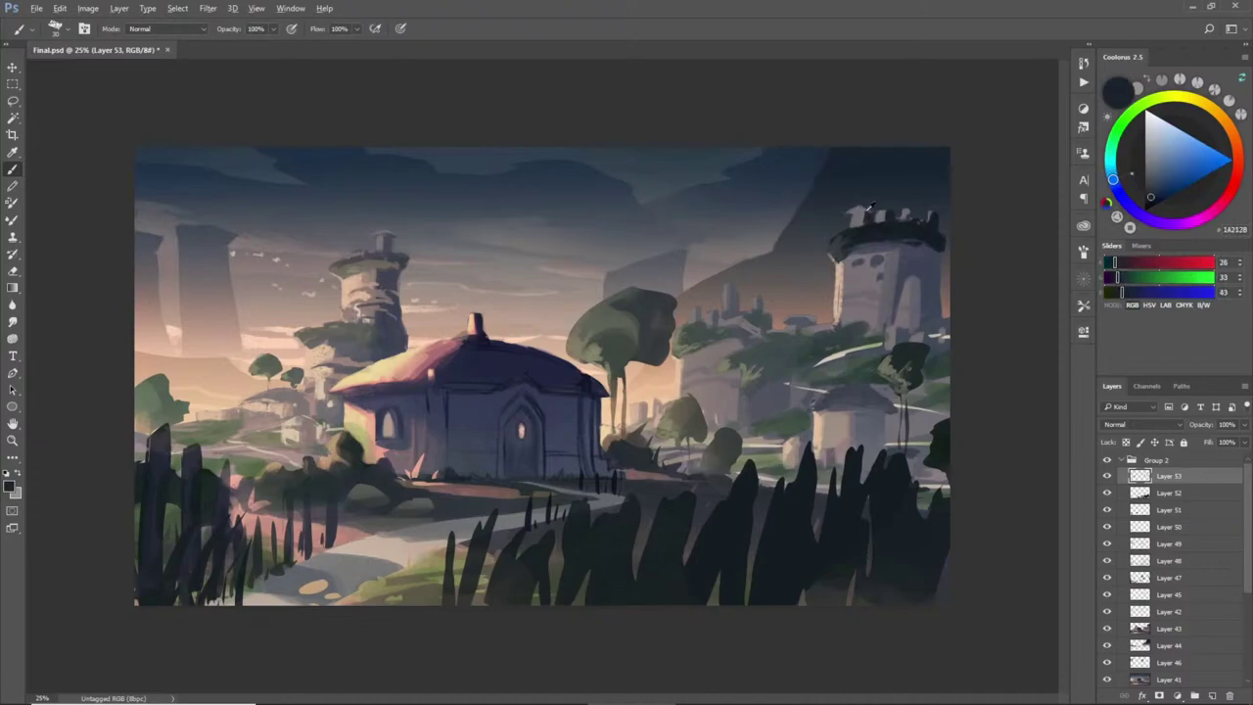
pyautogui.keyDown('alt'); pyautogui.click(868, 209); pyautogui.keyUp('alt')
pyautogui.keyDown('alt'); pyautogui.click(892, 211); pyautogui.keyUp('alt')
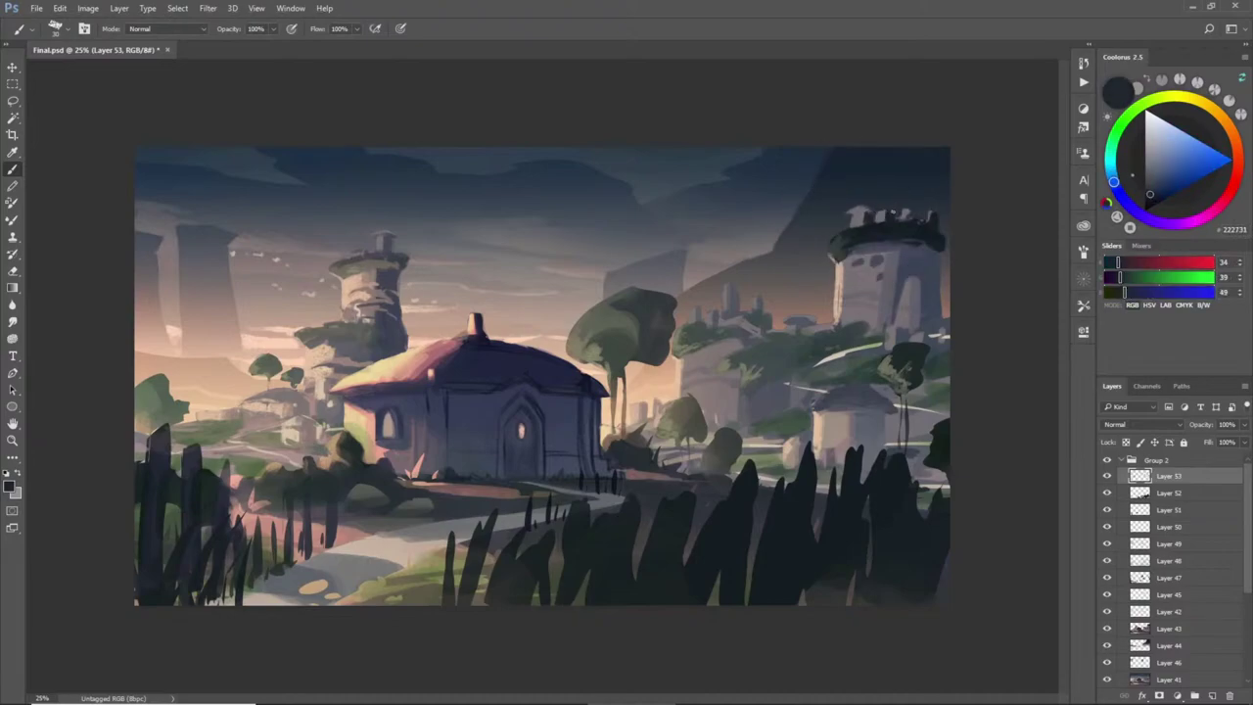
pyautogui.keyDown('alt'); pyautogui.click(879, 211); pyautogui.keyUp('alt')
pyautogui.keyDown('alt'); pyautogui.click(890, 214); pyautogui.keyUp('alt')
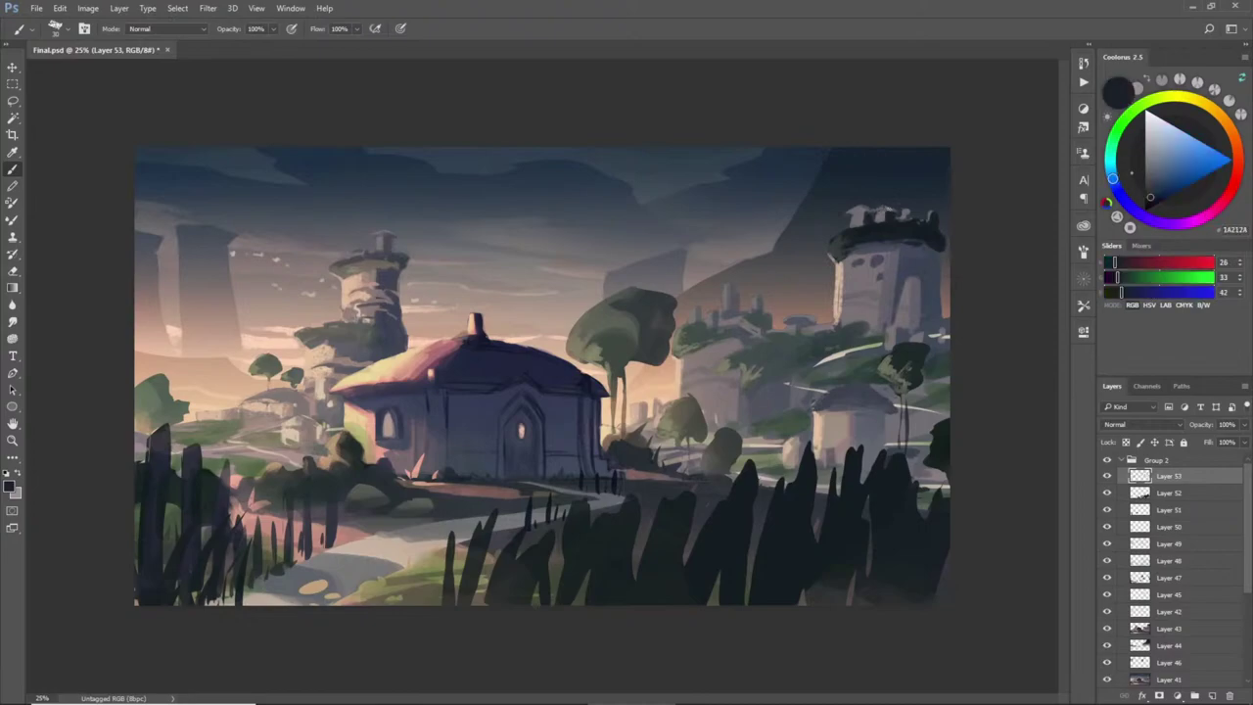
pyautogui.keyDown('alt'); pyautogui.click(886, 206); pyautogui.keyUp('alt')
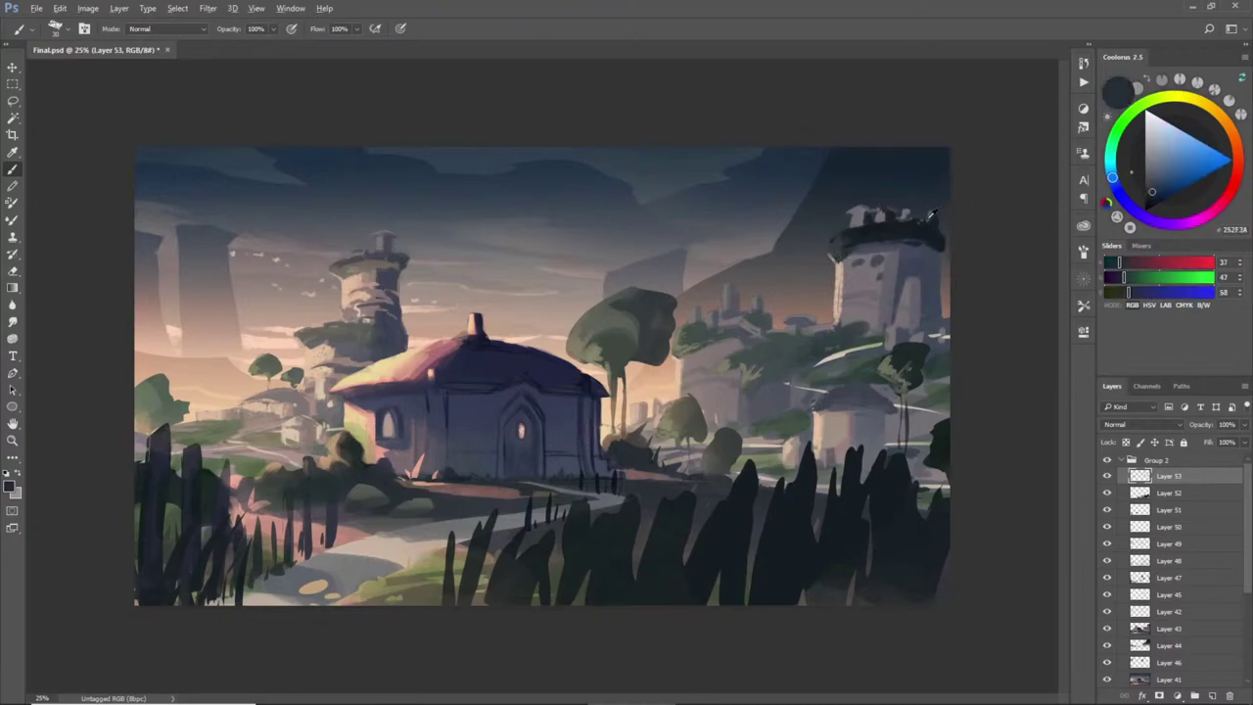
# - Reshape the small distant towers on the hill behind the tall tree with sampled greys #58555F, #5E5F65 and warm grey #796962
pyautogui.keyDown('alt'); pyautogui.click(738, 288); pyautogui.keyUp('alt')
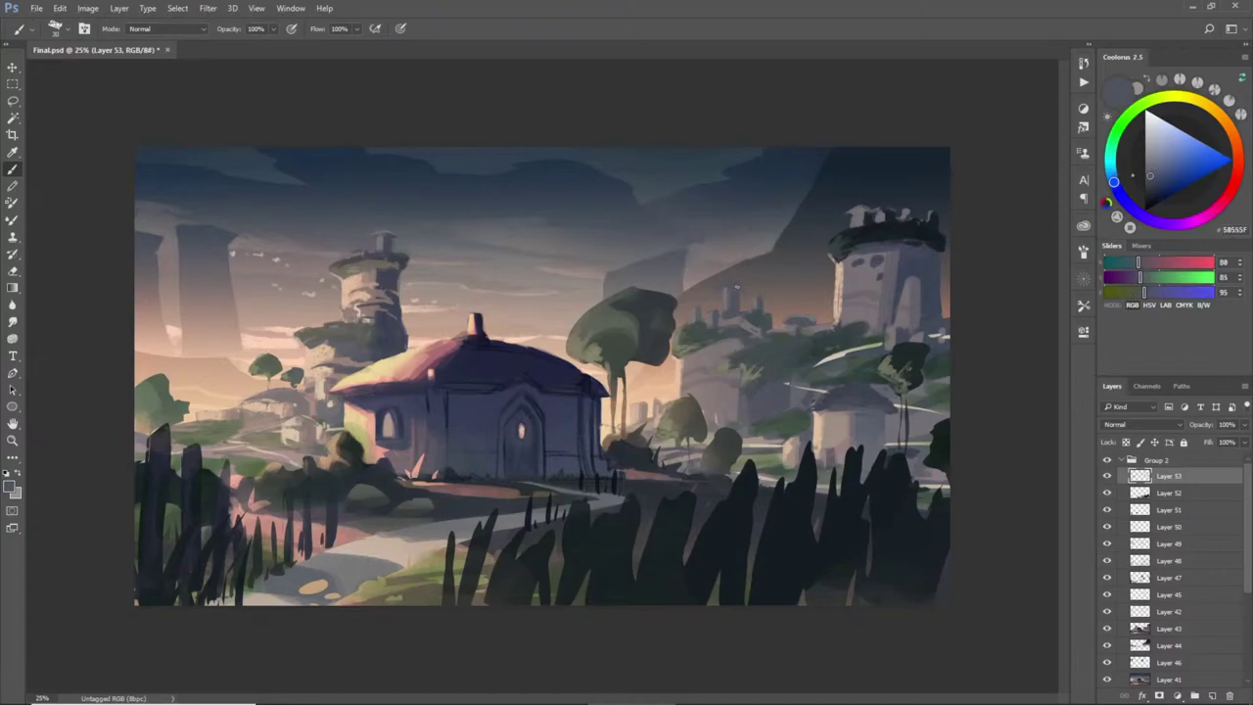
pyautogui.keyDown('alt'); pyautogui.click(731, 289); pyautogui.keyUp('alt')
pyautogui.keyDown('alt'); pyautogui.click(731, 289); pyautogui.keyUp('alt')
pyautogui.keyDown('alt'); pyautogui.click(735, 284); pyautogui.keyUp('alt')
pyautogui.keyDown('alt'); pyautogui.click(734, 284); pyautogui.keyUp('alt')
pyautogui.keyDown('alt'); pyautogui.click(741, 284); pyautogui.keyUp('alt')
pyautogui.keyDown('alt'); pyautogui.click(746, 290); pyautogui.keyUp('alt')
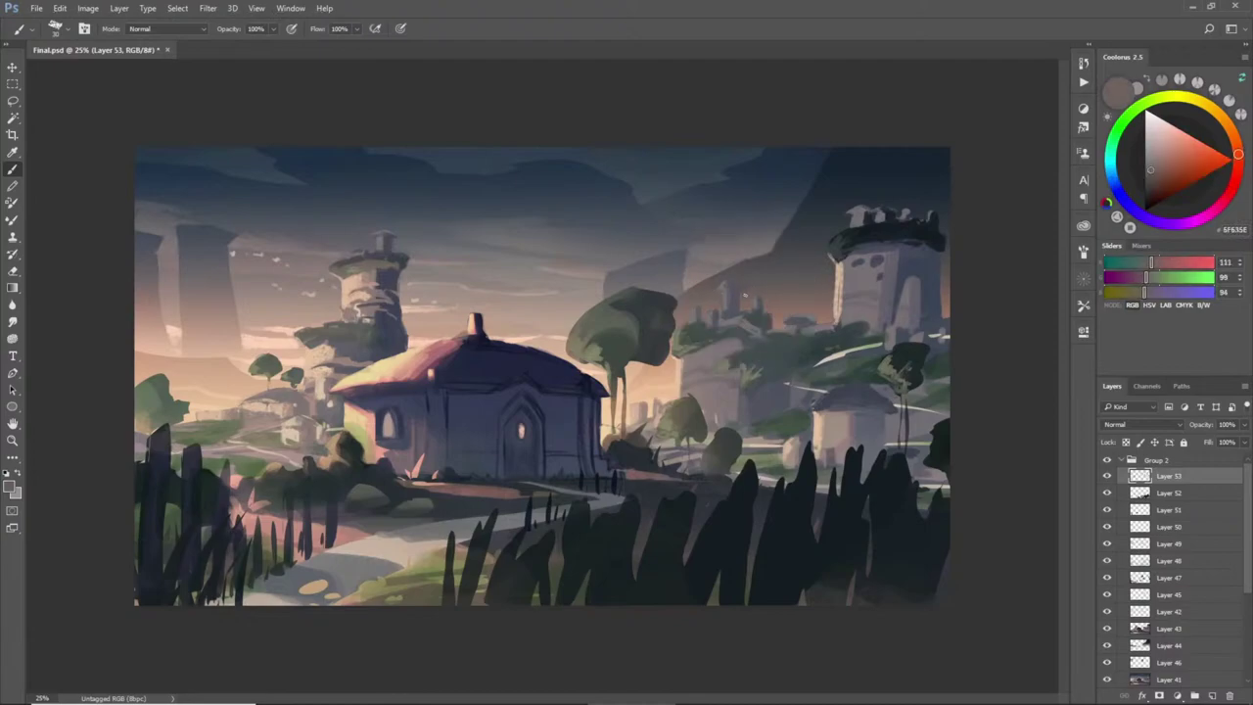
pyautogui.keyDown('alt'); pyautogui.click(728, 286); pyautogui.keyUp('alt')
pyautogui.keyDown('alt'); pyautogui.click(734, 289); pyautogui.keyUp('alt')
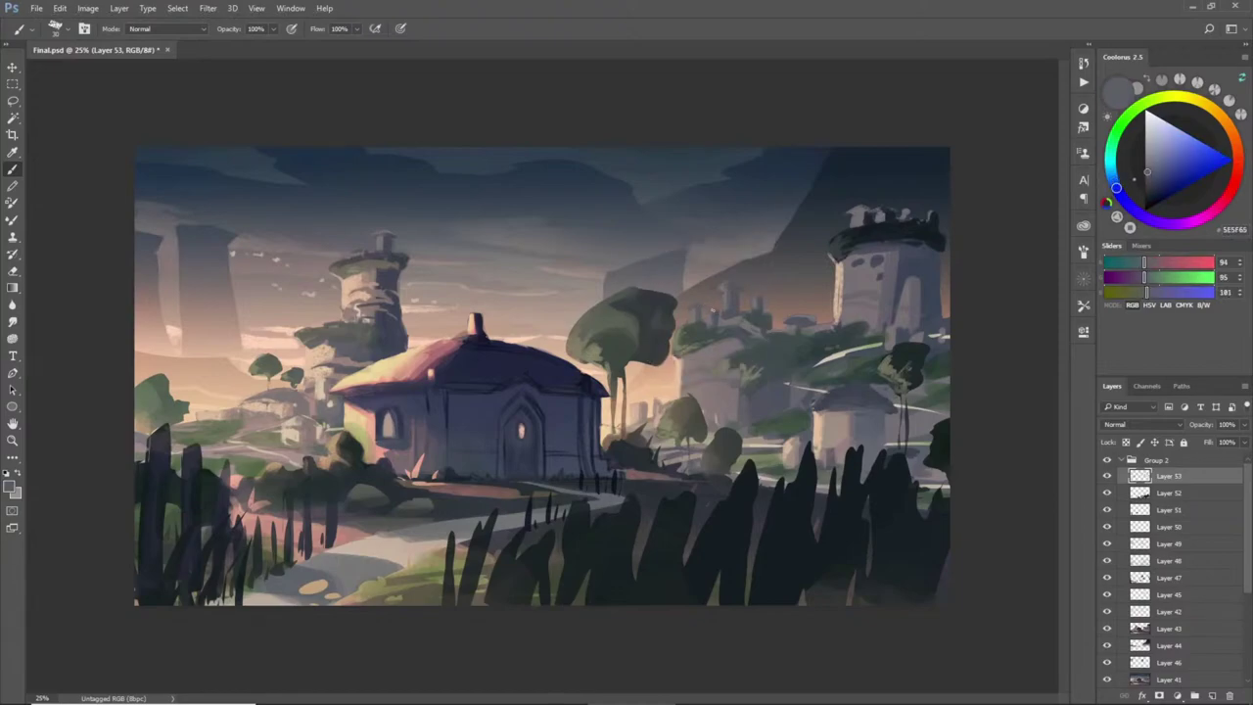
pyautogui.keyDown('alt'); pyautogui.click(752, 299); pyautogui.keyUp('alt')
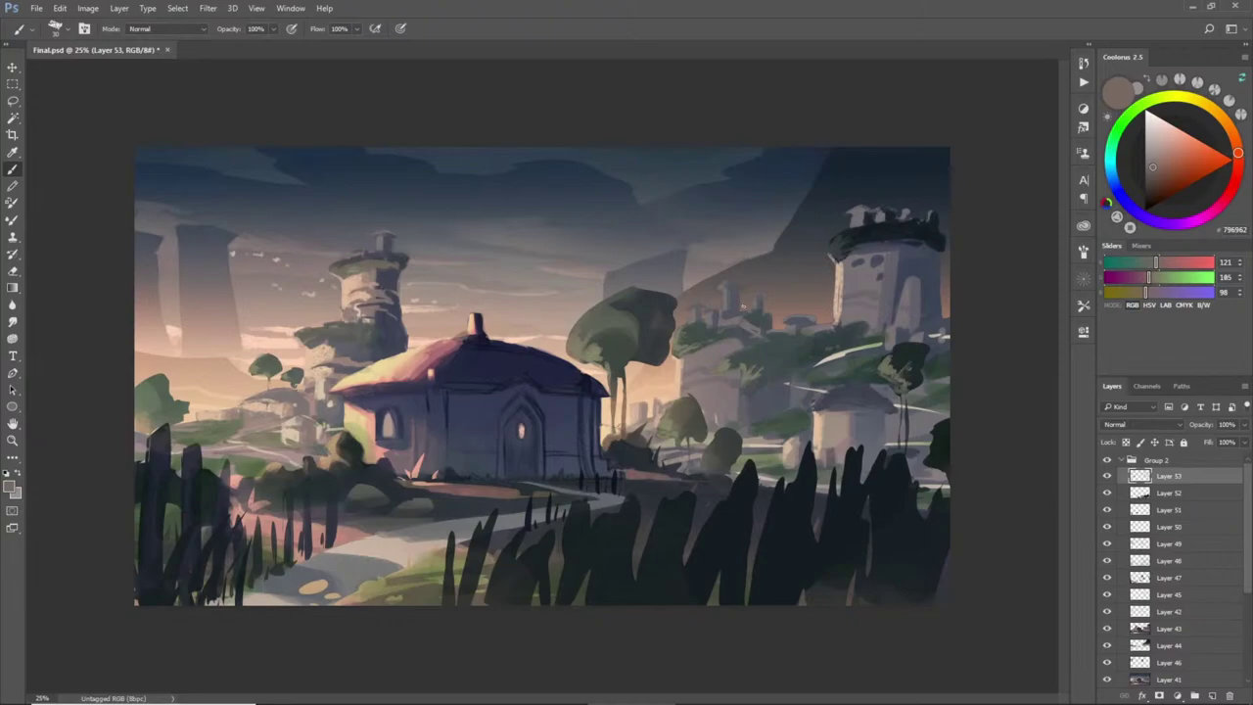
# - Paint a warm grey highlight on the sunlit side of the small round hut's conical roof
pyautogui.keyDown('alt'); pyautogui.click(848, 384); pyautogui.keyUp('alt')
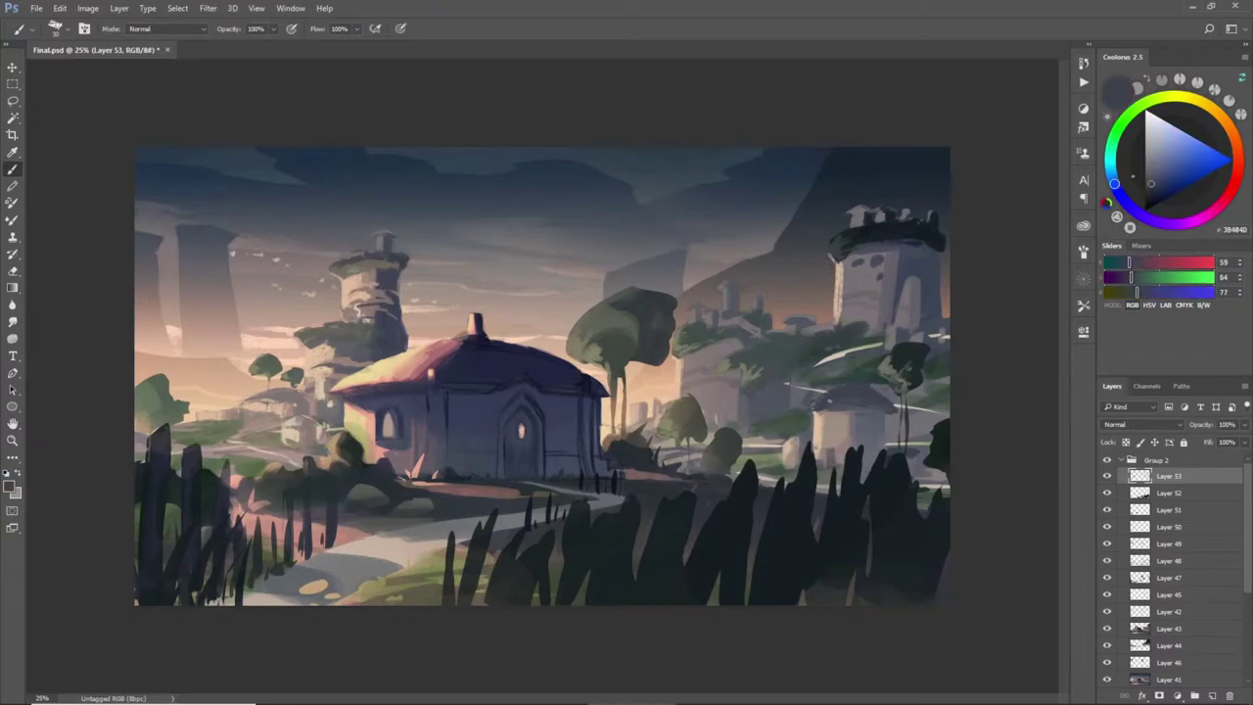
pyautogui.keyDown('alt'); pyautogui.click(824, 417); pyautogui.keyUp('alt')
pyautogui.click(1170, 133)
pyautogui.moveTo(844, 387)
pyautogui.mouseDown()
pyautogui.moveTo(813, 407)
pyautogui.moveTo(824, 404)
pyautogui.mouseUp()
pyautogui.keyDown('alt'); pyautogui.click(848, 386); pyautogui.keyUp('alt')
pyautogui.keyDown('alt'); pyautogui.click(837, 407); pyautogui.keyUp('alt')
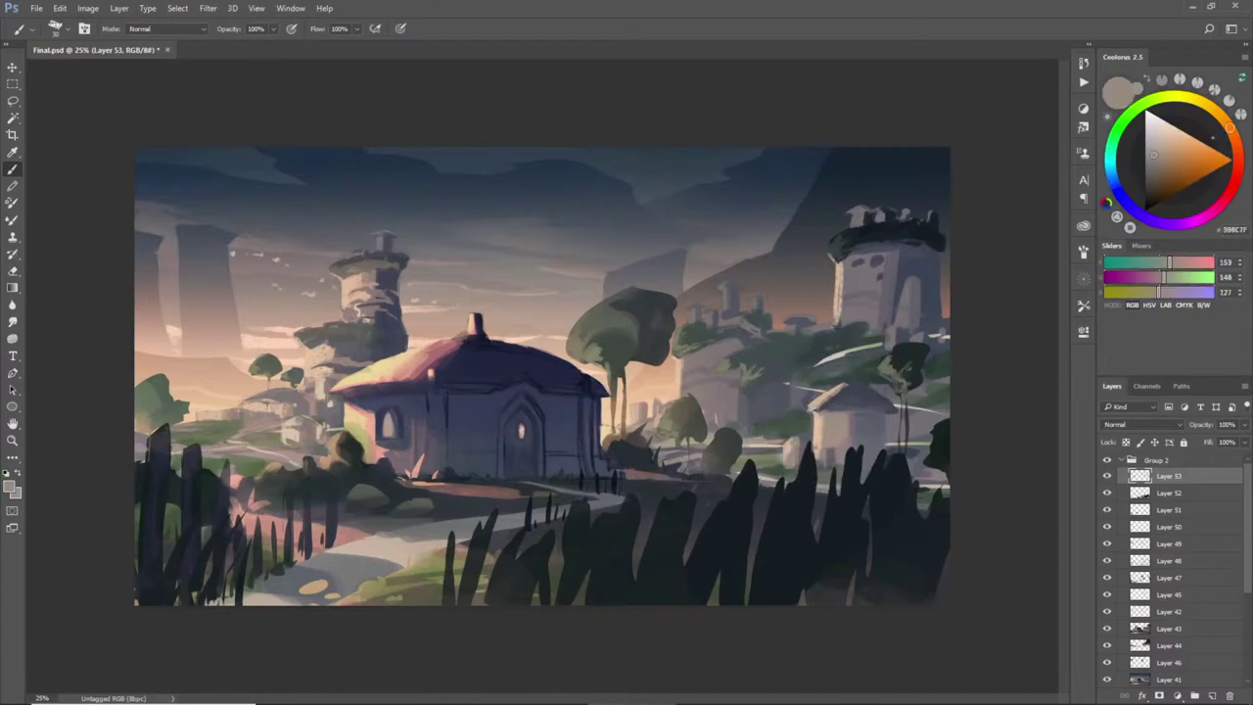
# - Refine the peak and the light-shadow boundary of the small hut's roof with sampled blue-greys #3C414E and #56565E and warm grey
pyautogui.keyDown('alt'); pyautogui.click(861, 386); pyautogui.keyUp('alt')
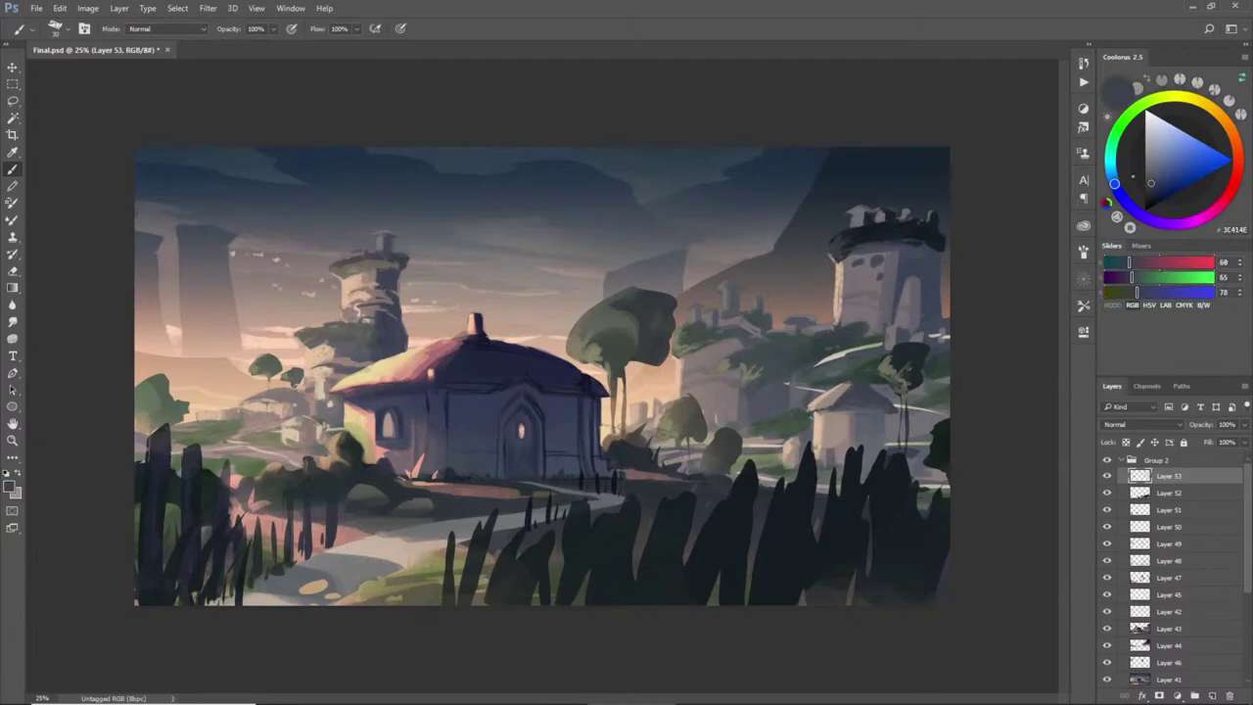
pyautogui.keyDown('alt'); pyautogui.click(828, 408); pyautogui.keyUp('alt')
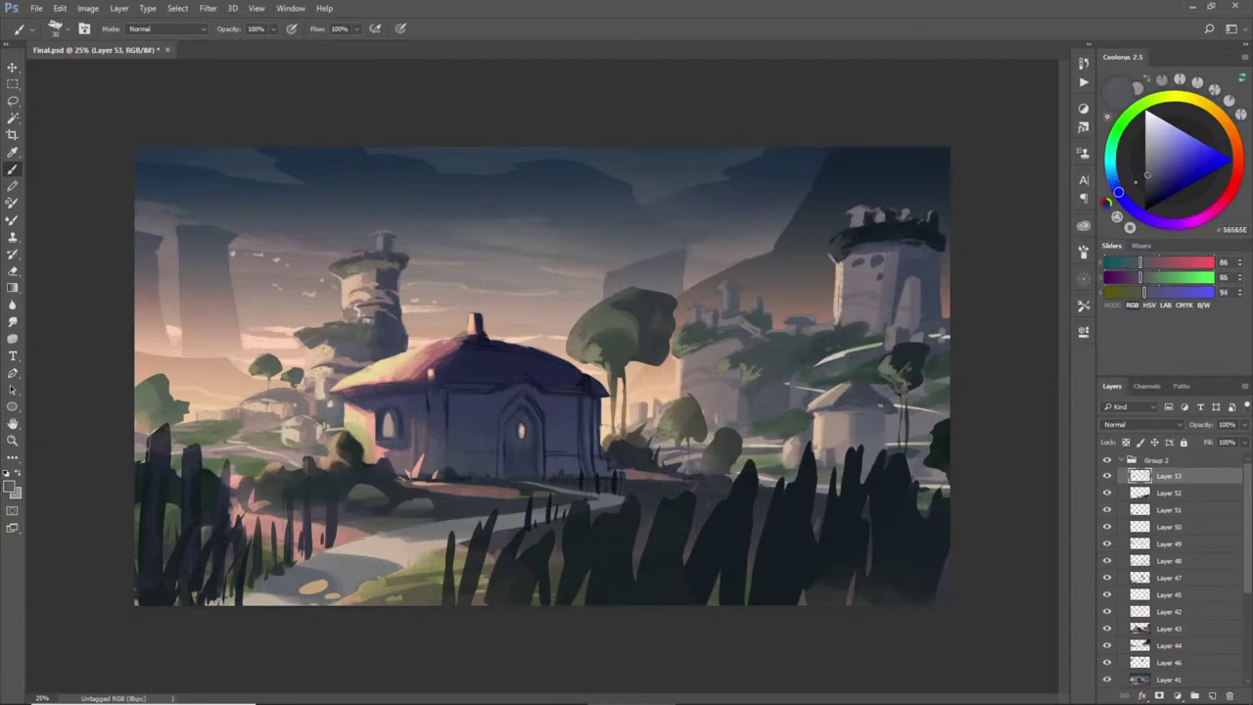
pyautogui.keyDown('alt'); pyautogui.click(883, 391); pyautogui.keyUp('alt')
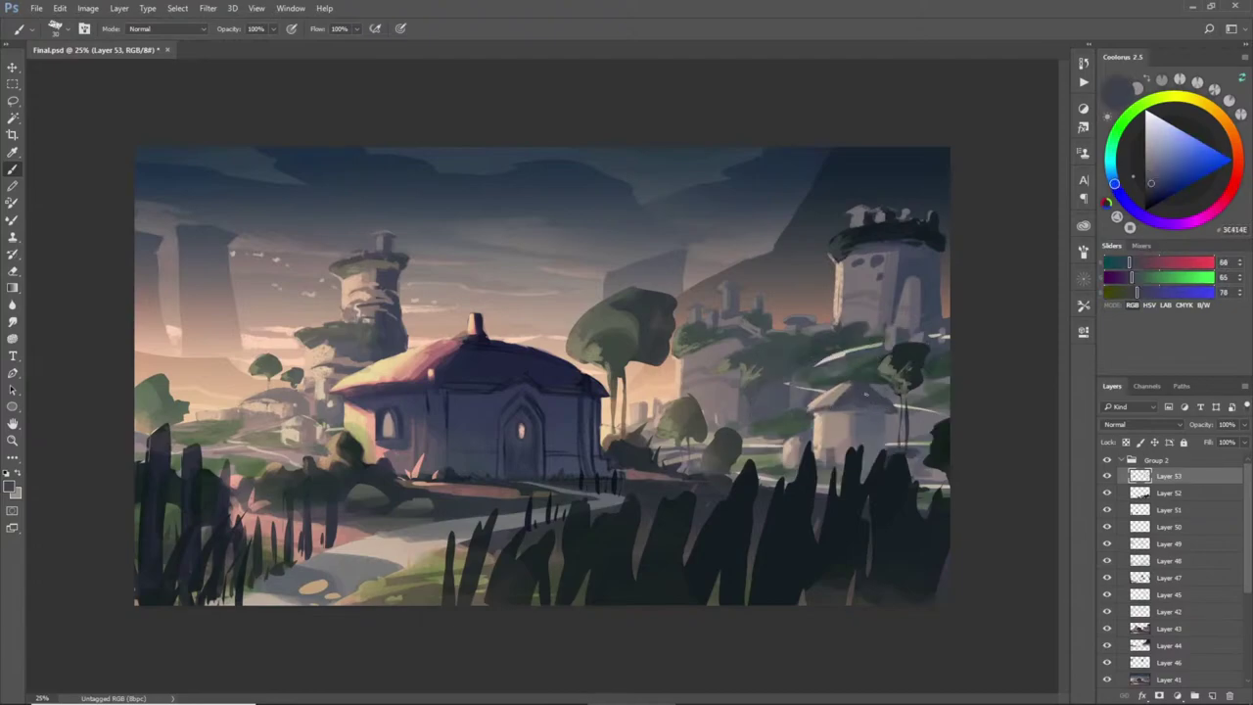
pyautogui.keyDown('alt'); pyautogui.click(840, 386); pyautogui.keyUp('alt')
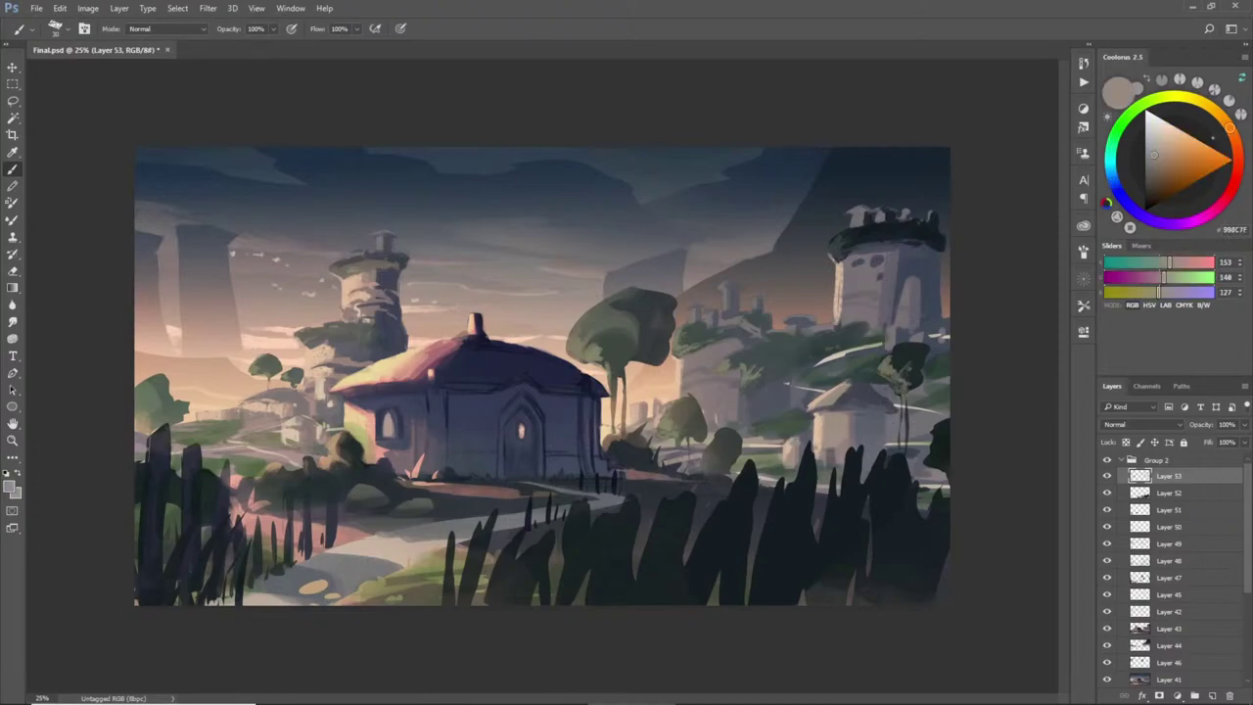
pyautogui.keyDown('alt'); pyautogui.click(857, 381); pyautogui.keyUp('alt')
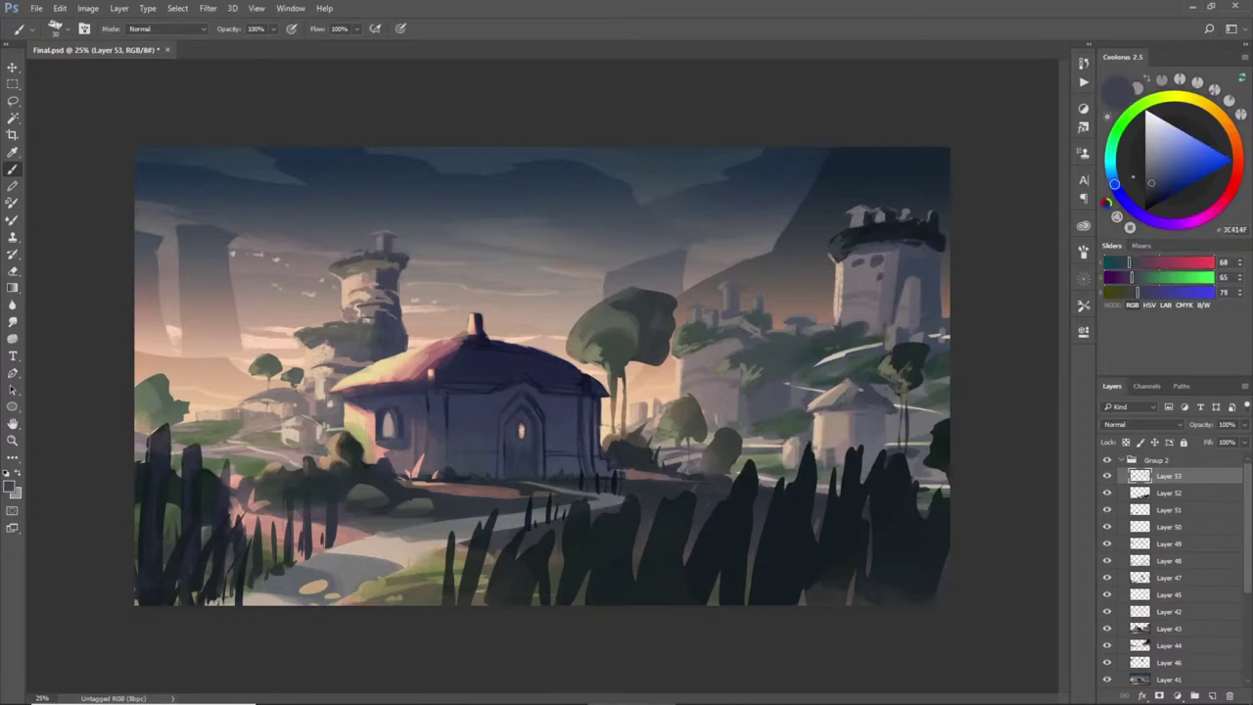
pyautogui.keyDown('alt'); pyautogui.click(840, 395); pyautogui.keyUp('alt')
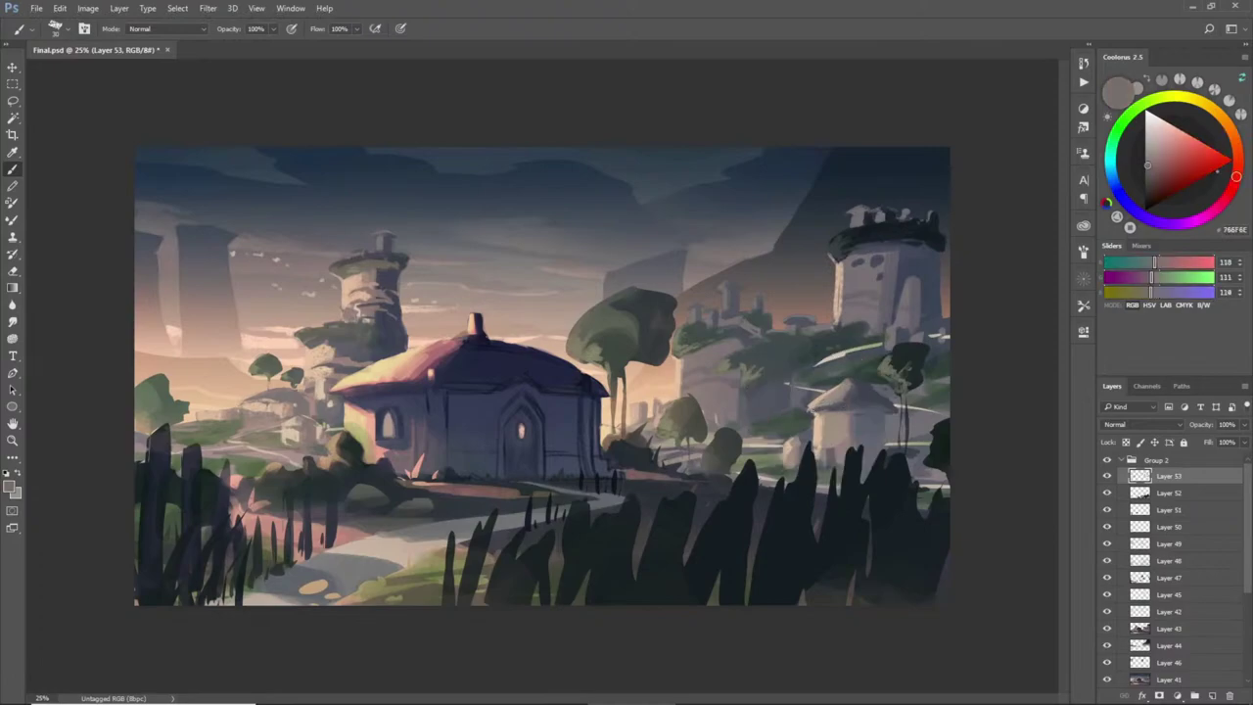
# - Clean up the eaves of the small hut's roof with sampled #52525A, warm grey #9A8D7F and blue-grey #565C69
pyautogui.keyDown('alt'); pyautogui.click(811, 411); pyautogui.keyUp('alt')
pyautogui.keyDown('alt'); pyautogui.click(811, 412); pyautogui.keyUp('alt')
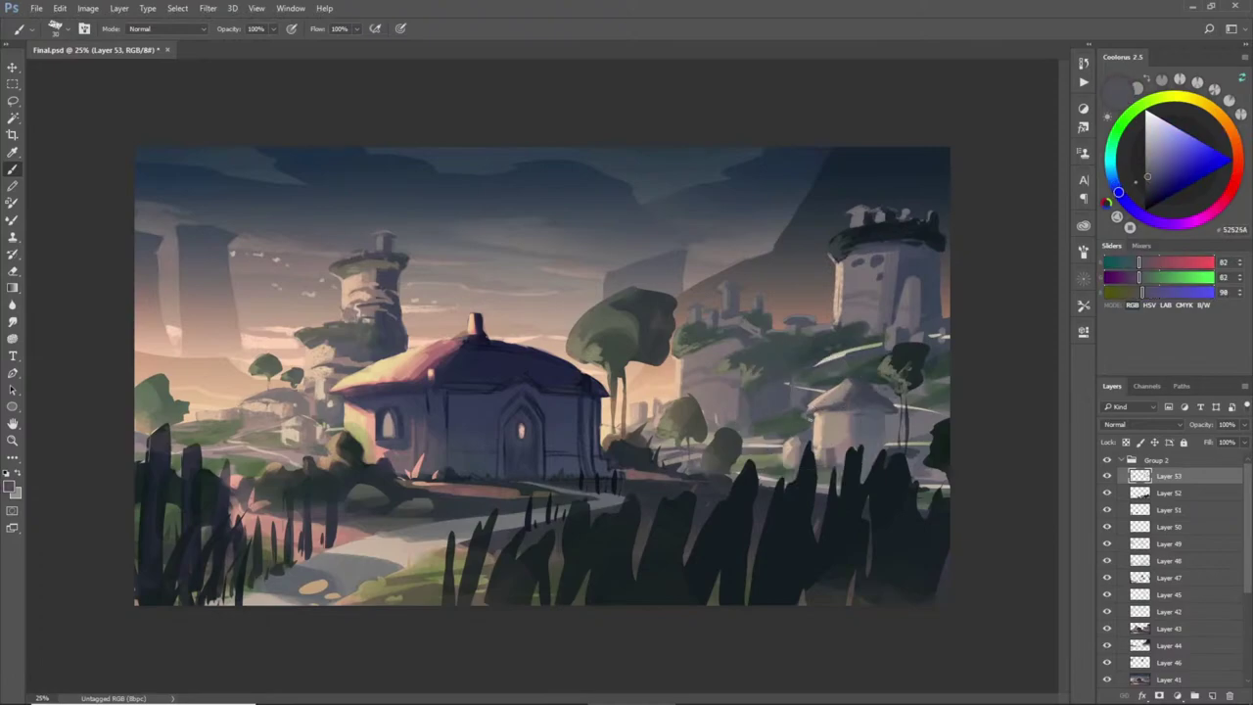
pyautogui.keyDown('alt'); pyautogui.click(842, 412); pyautogui.keyUp('alt')
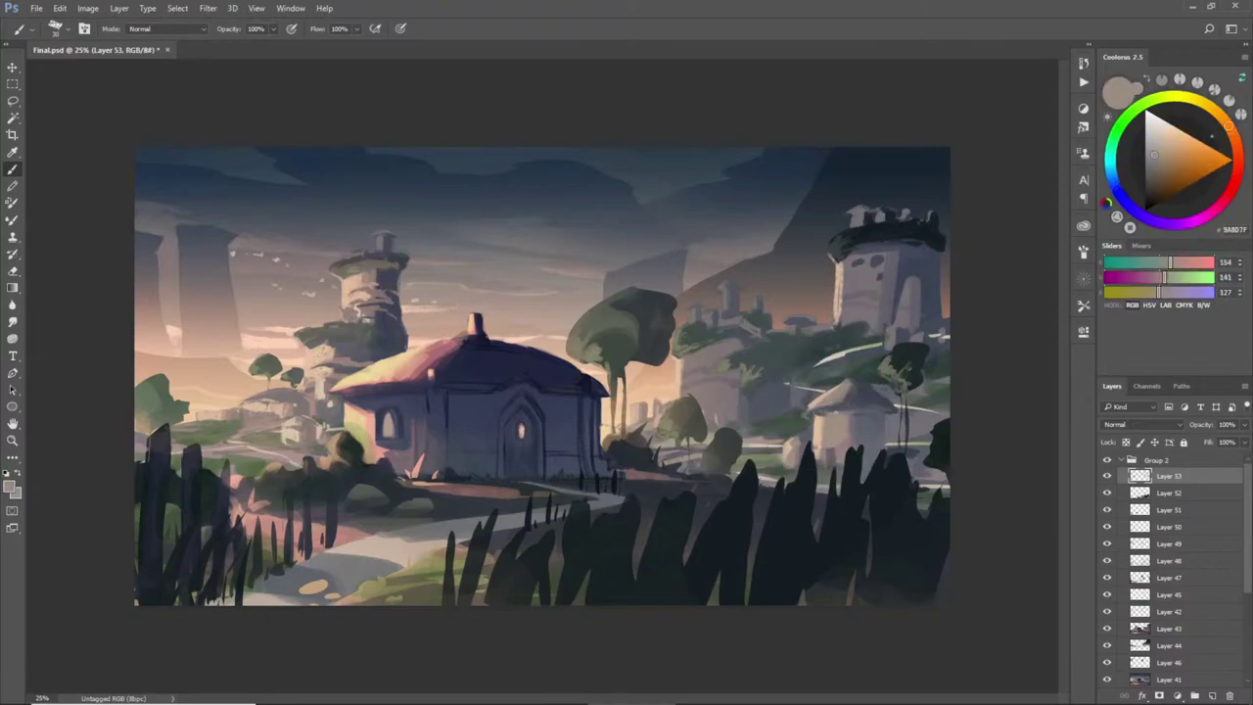
pyautogui.keyDown('alt'); pyautogui.click(886, 404); pyautogui.keyUp('alt')
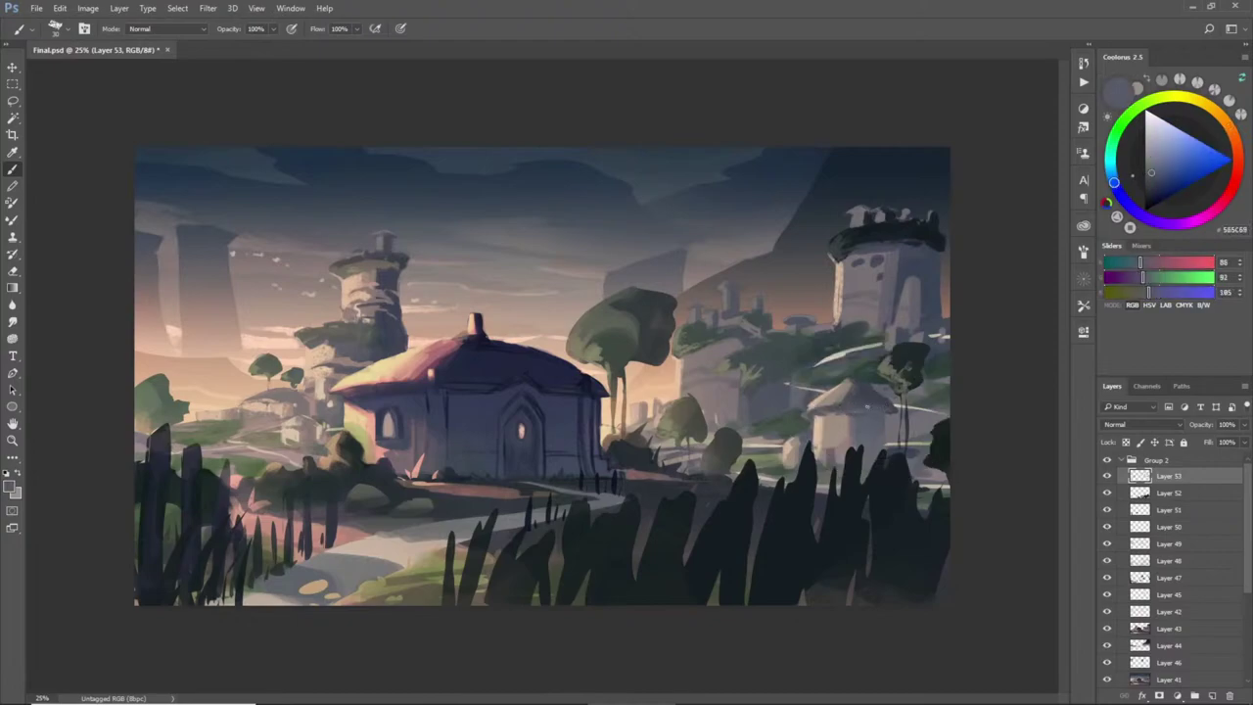
pyautogui.keyDown('alt'); pyautogui.click(890, 398); pyautogui.keyUp('alt')
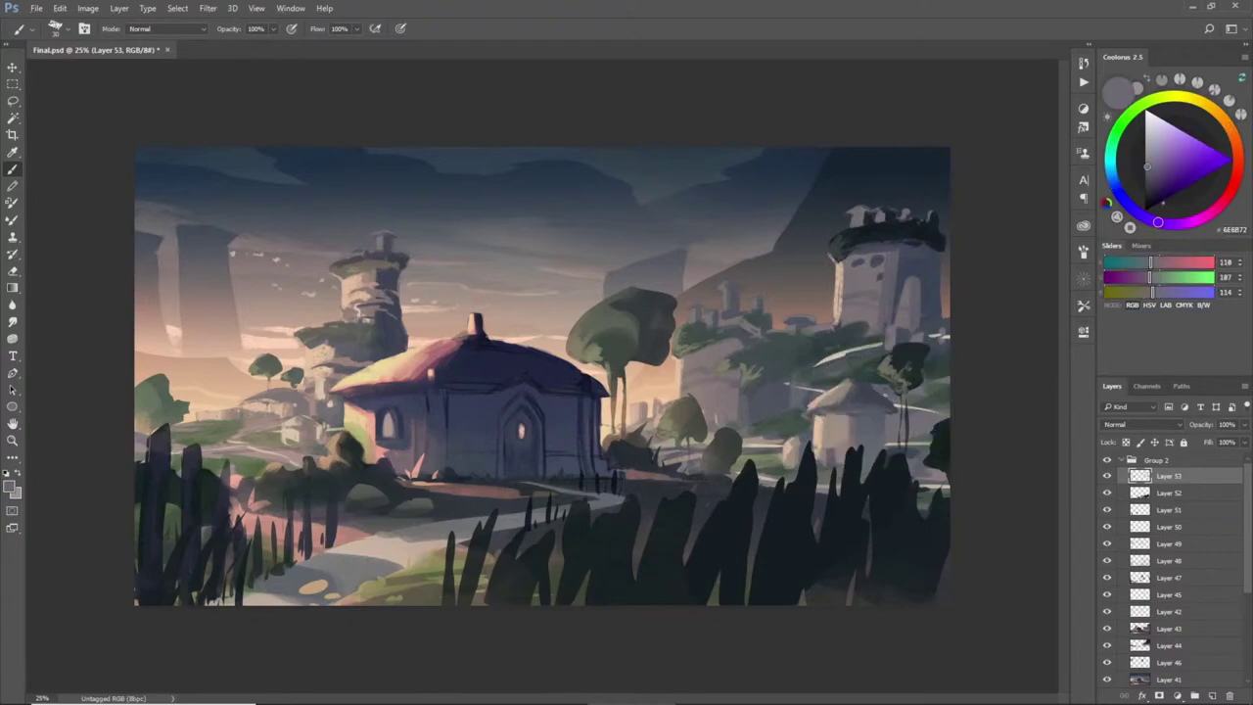
# - Define the dark tree trunks beside the small hut with sampled dark greens #3C4B45, #1E2829 and #2D3635
pyautogui.keyDown('alt'); pyautogui.click(913, 390); pyautogui.keyUp('alt')
pyautogui.keyDown('alt'); pyautogui.click(940, 389); pyautogui.keyUp('alt')
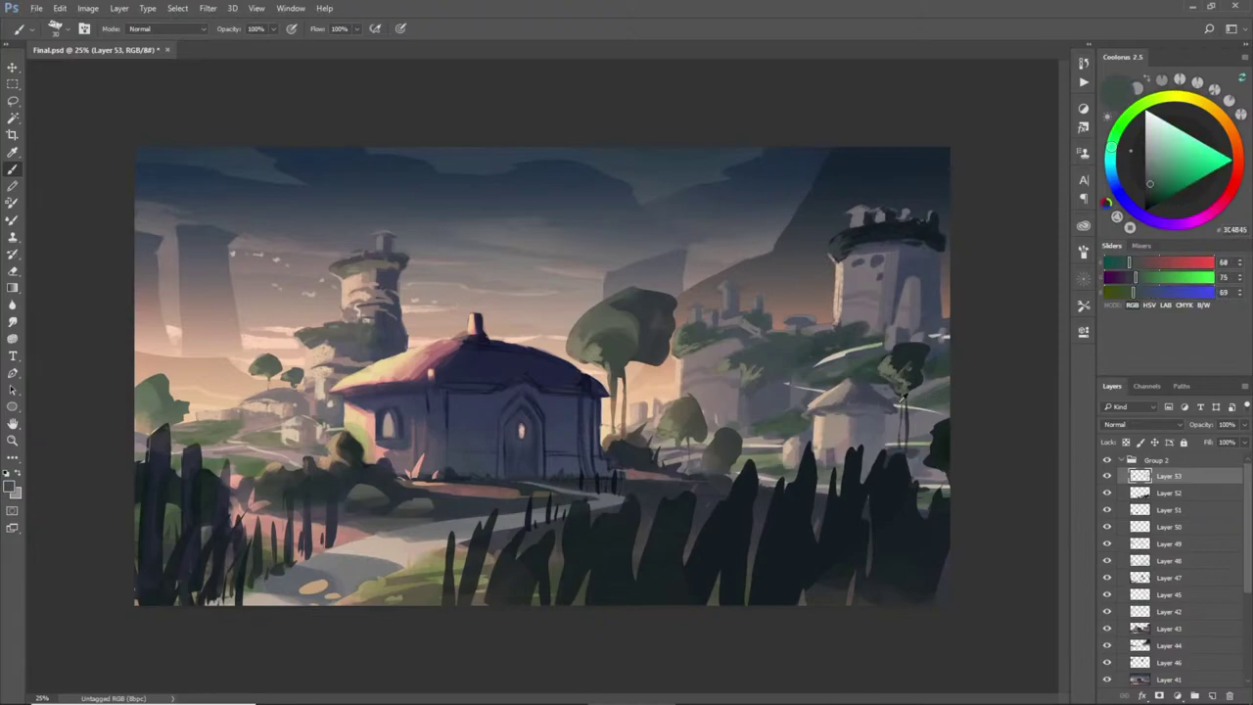
pyautogui.keyDown('alt'); pyautogui.click(903, 391); pyautogui.keyUp('alt')
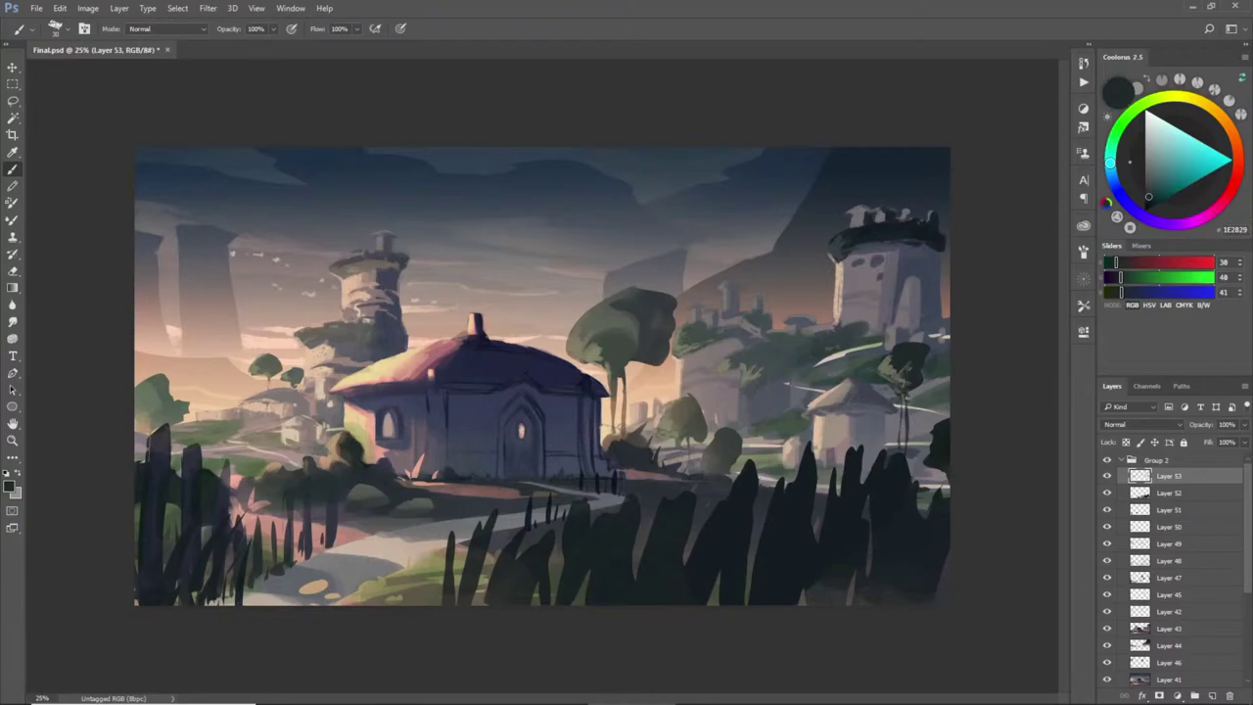
pyautogui.keyDown('alt'); pyautogui.click(919, 384); pyautogui.keyUp('alt')
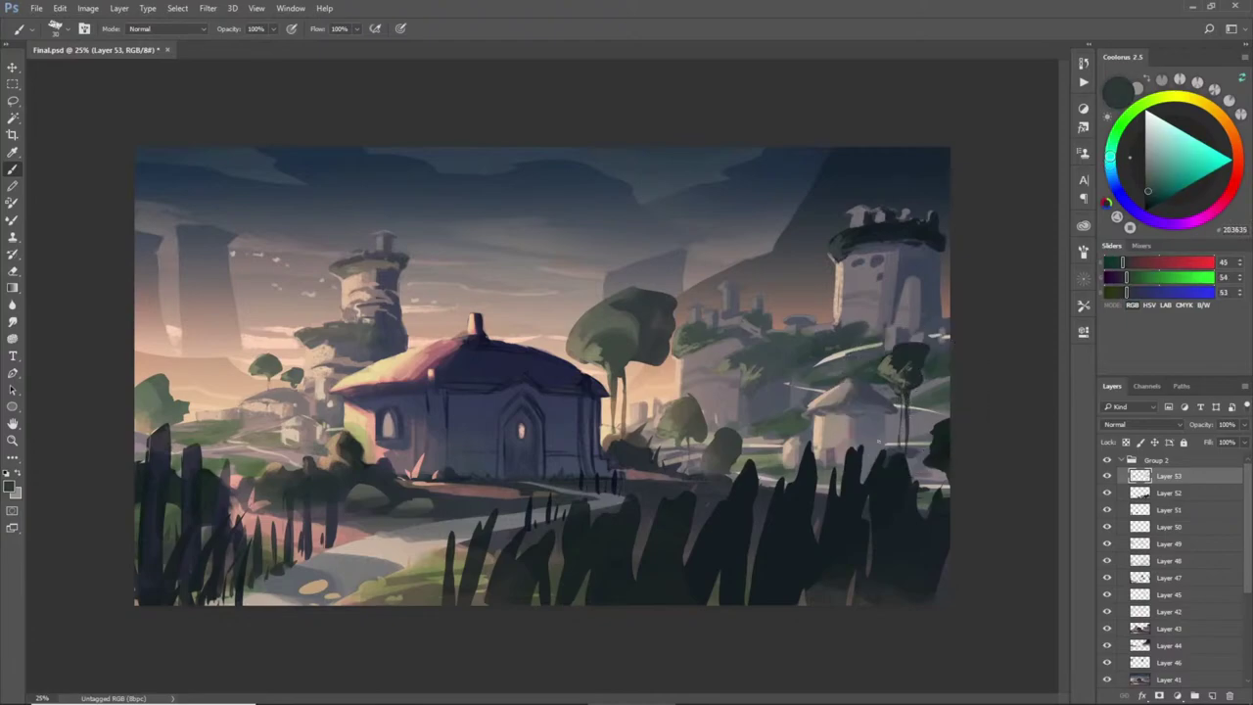
# - Shape the hazy distant buildings between the tall tree and the round tree with sampled warm tones #8A7C79, #A99184 and #9A857D
pyautogui.keyDown('alt'); pyautogui.click(702, 392); pyautogui.keyUp('alt')
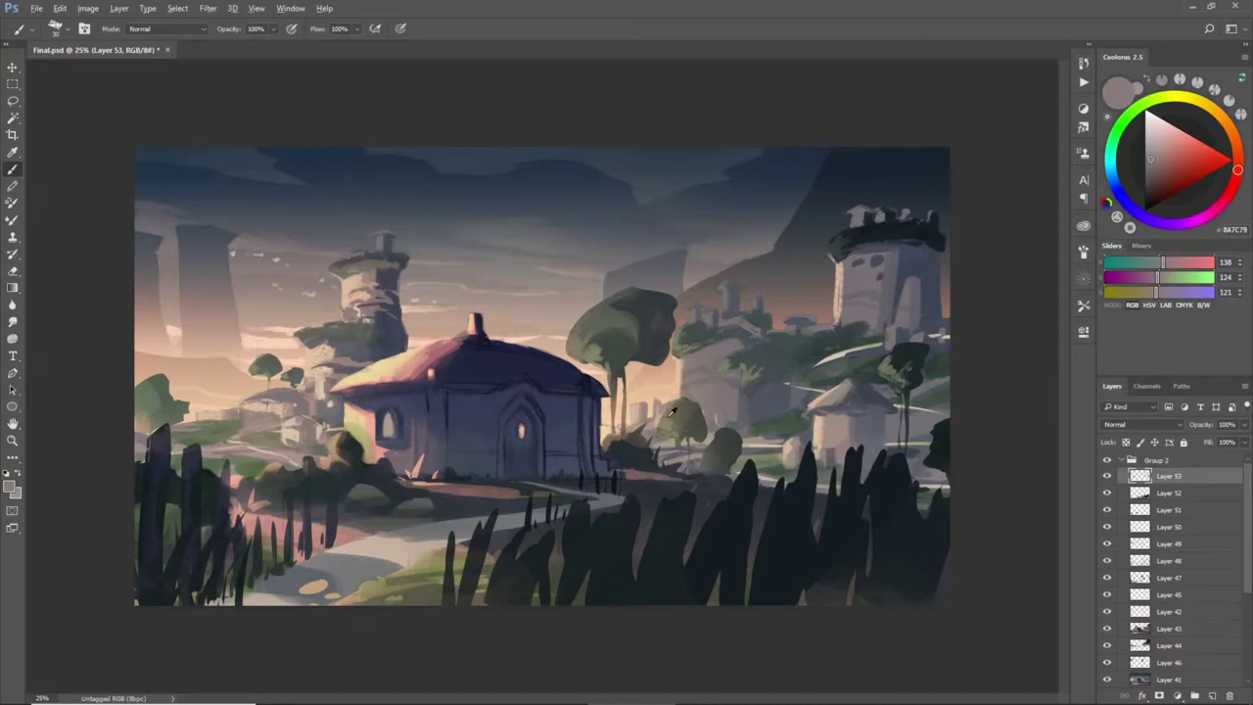
pyautogui.keyDown('alt'); pyautogui.click(650, 423); pyautogui.keyUp('alt')
pyautogui.keyDown('alt'); pyautogui.click(661, 402); pyautogui.keyUp('alt')
pyautogui.keyDown('alt'); pyautogui.click(657, 419); pyautogui.keyUp('alt')
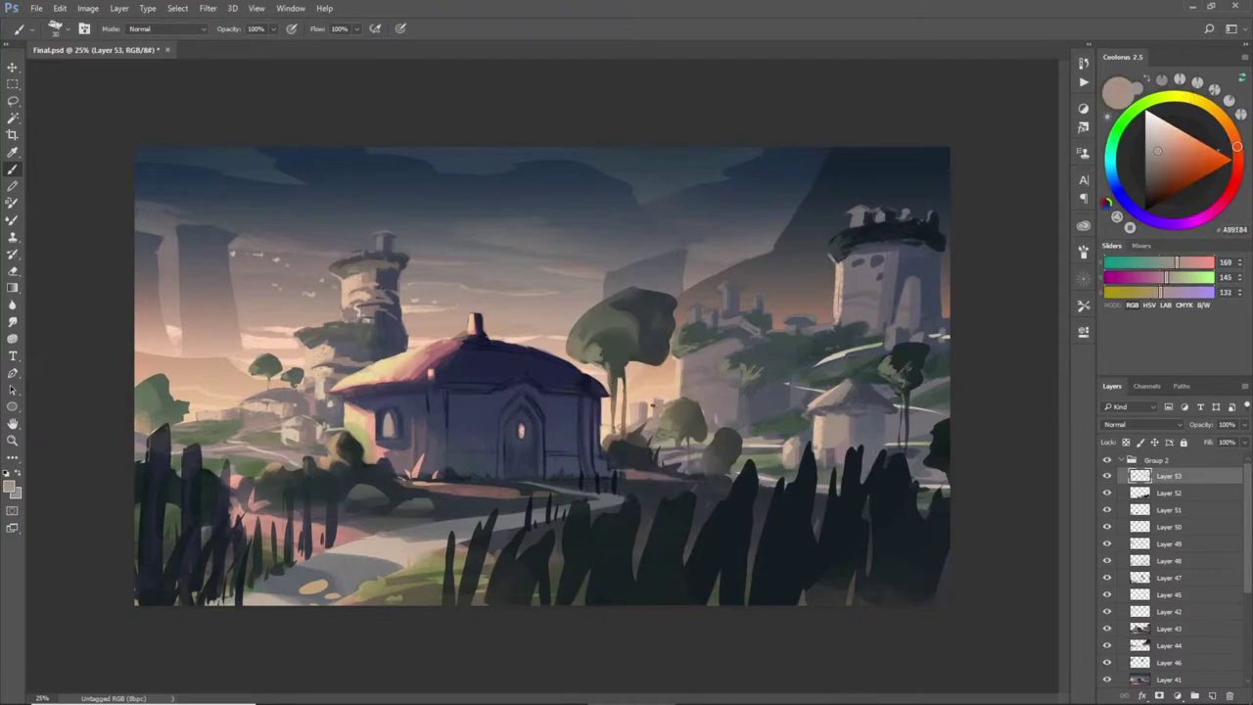
pyautogui.keyDown('alt'); pyautogui.click(644, 401); pyautogui.keyUp('alt')
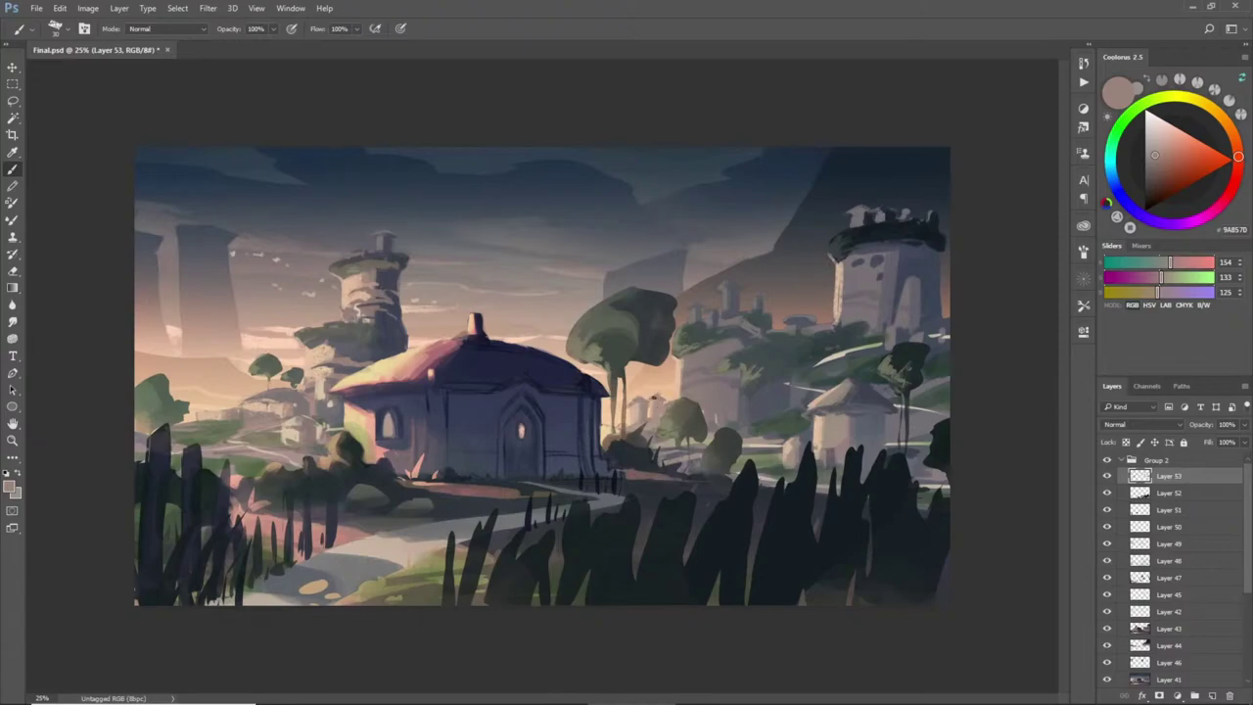
pyautogui.keyDown('alt'); pyautogui.click(672, 388); pyautogui.keyUp('alt')
pyautogui.keyDown('alt'); pyautogui.click(687, 368); pyautogui.keyUp('alt')
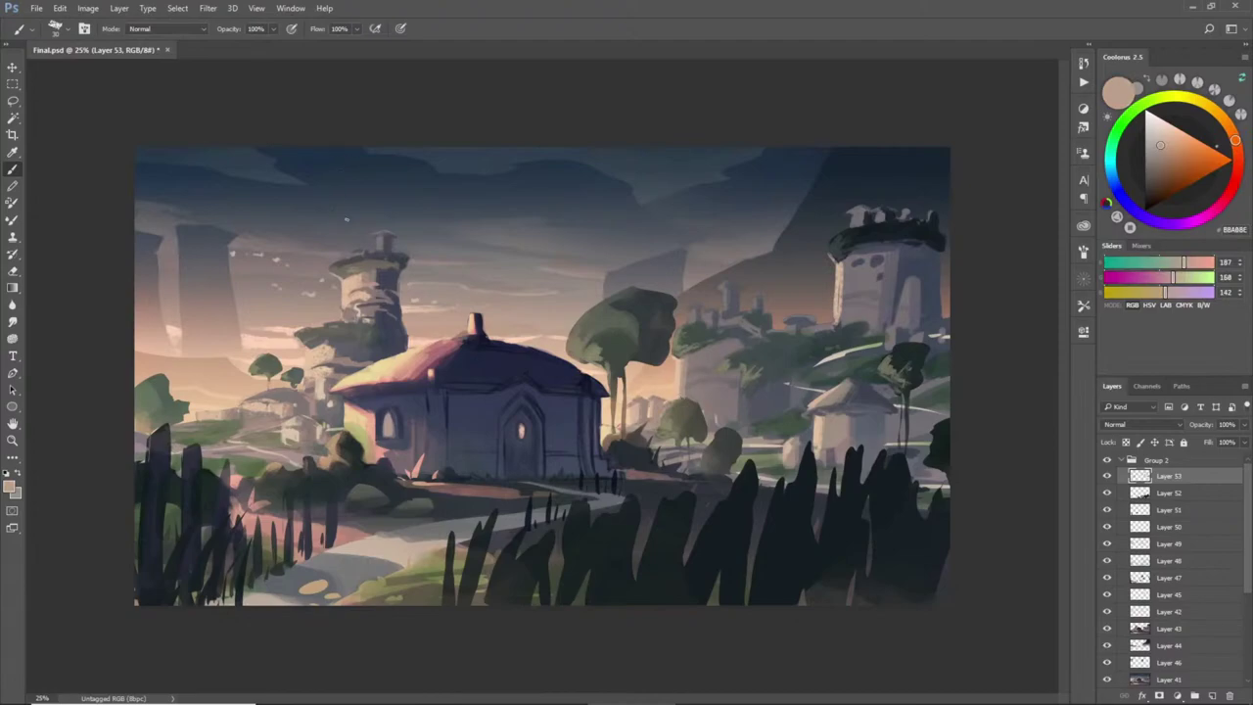
# - Touch up the chimney and rim of the rocky tower behind the house with sampled #494A57, #393F47 and grey #717172
pyautogui.keyDown('alt'); pyautogui.click(389, 243); pyautogui.keyUp('alt')
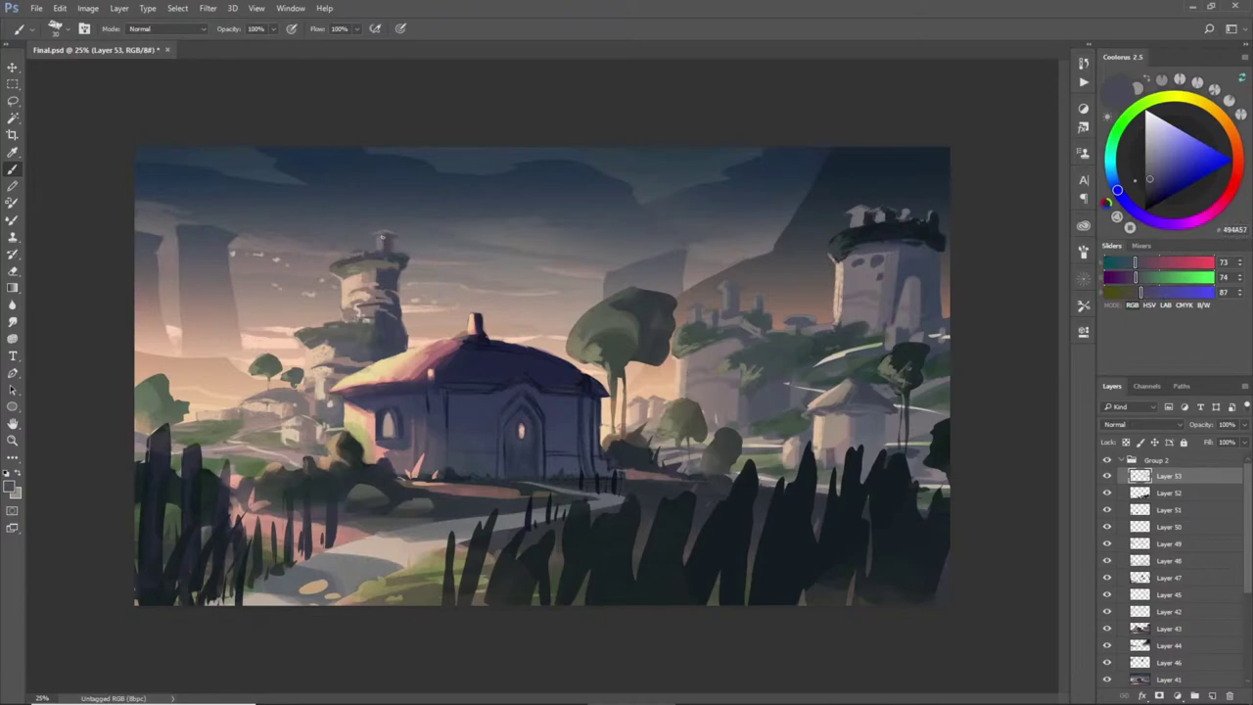
pyautogui.keyDown('alt'); pyautogui.click(376, 243); pyautogui.keyUp('alt')
pyautogui.keyDown('alt'); pyautogui.click(401, 255); pyautogui.keyUp('alt')
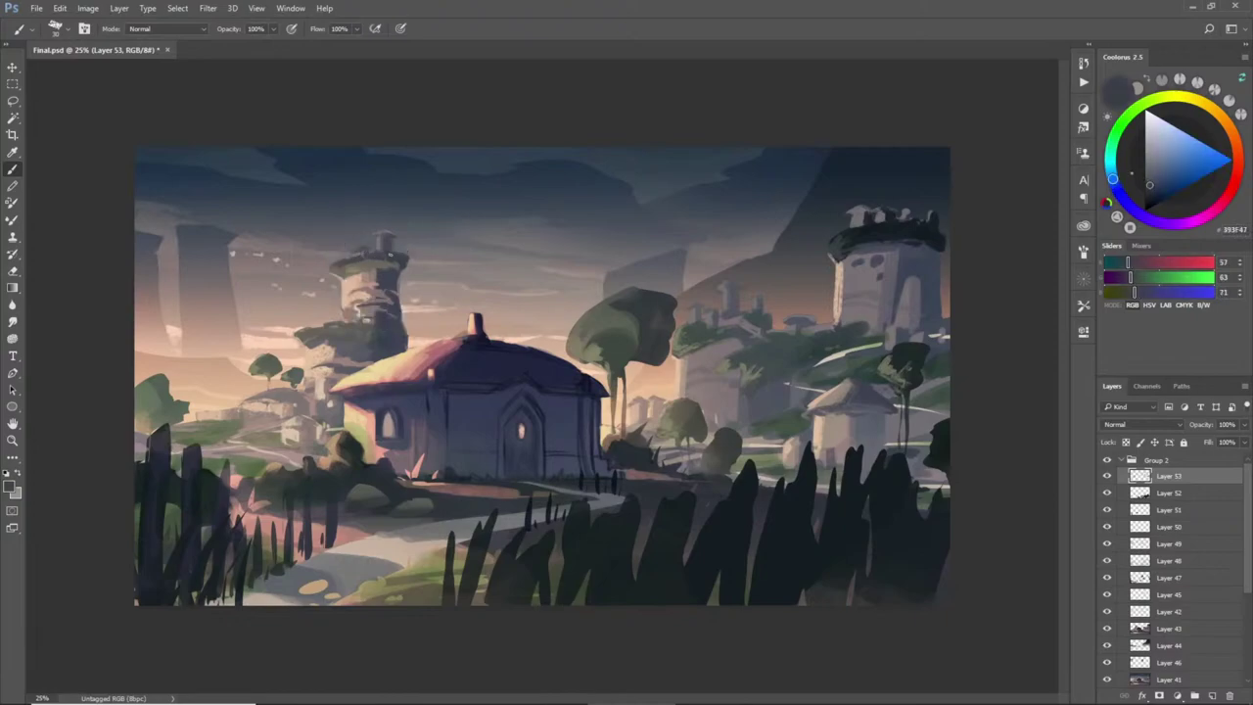
pyautogui.keyDown('alt'); pyautogui.click(400, 255); pyautogui.keyUp('alt')
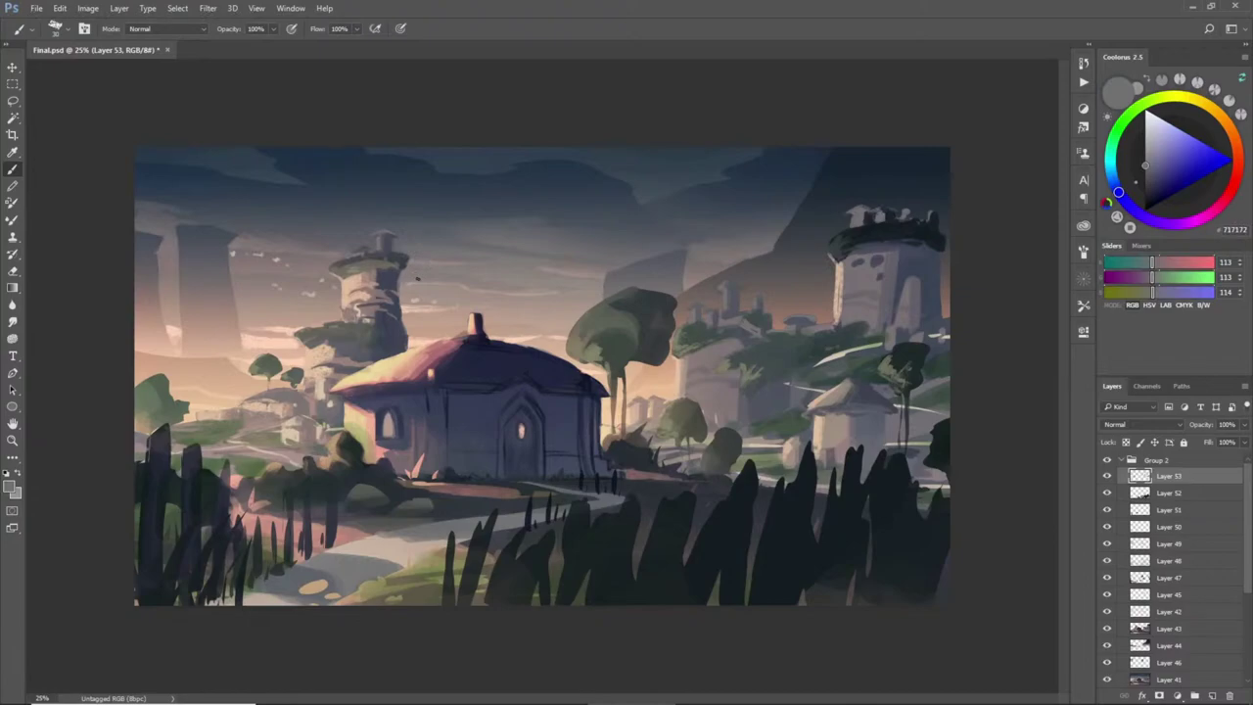
# - Compare the painting with and without Layer 53 by toggling the layer's visibility
pyautogui.click(1108, 476)
pyautogui.click(1108, 476)
pyautogui.click(1107, 476)
pyautogui.click(1103, 476)
pyautogui.click(1104, 476)
pyautogui.click(1103, 476)
pyautogui.click(1104, 476)
pyautogui.click(1104, 475)
# - Soften Layer 53's strokes along the glowing horizon behind the house with a 600 px eraser
pyautogui.press('e')
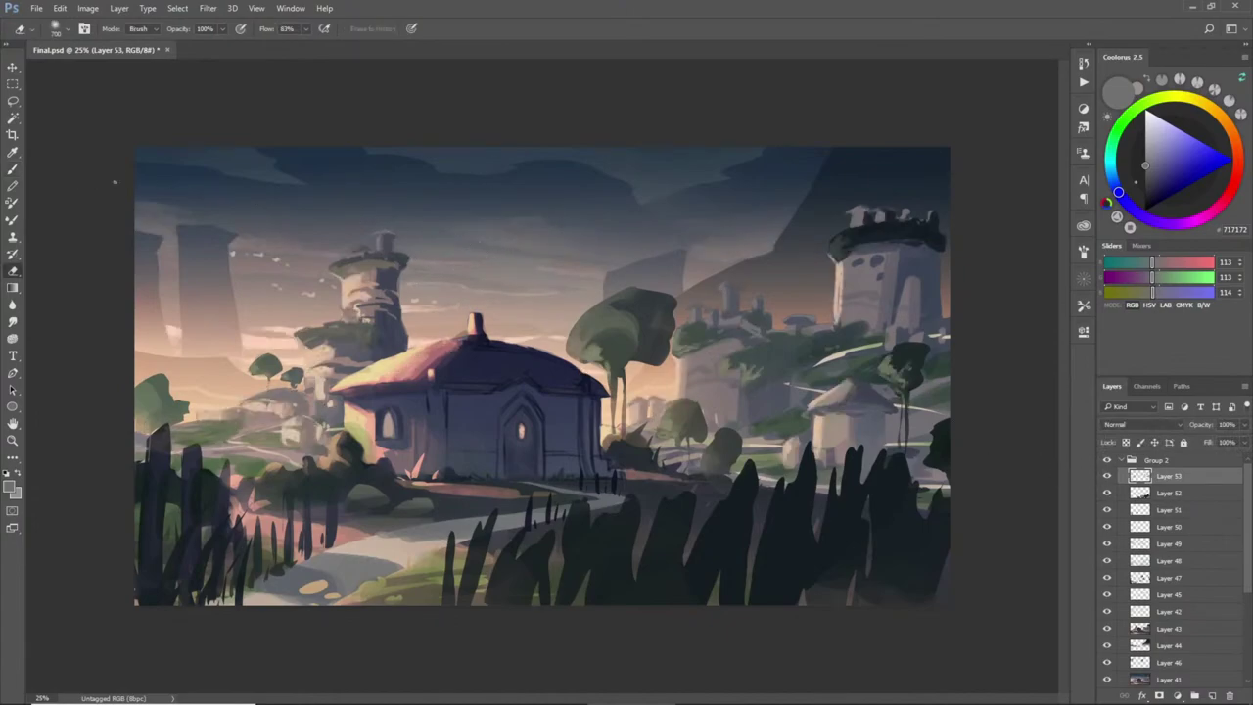
pyautogui.press('[')
pyautogui.click(425, 333)
pyautogui.click(525, 340)
pyautogui.click(267, 339)
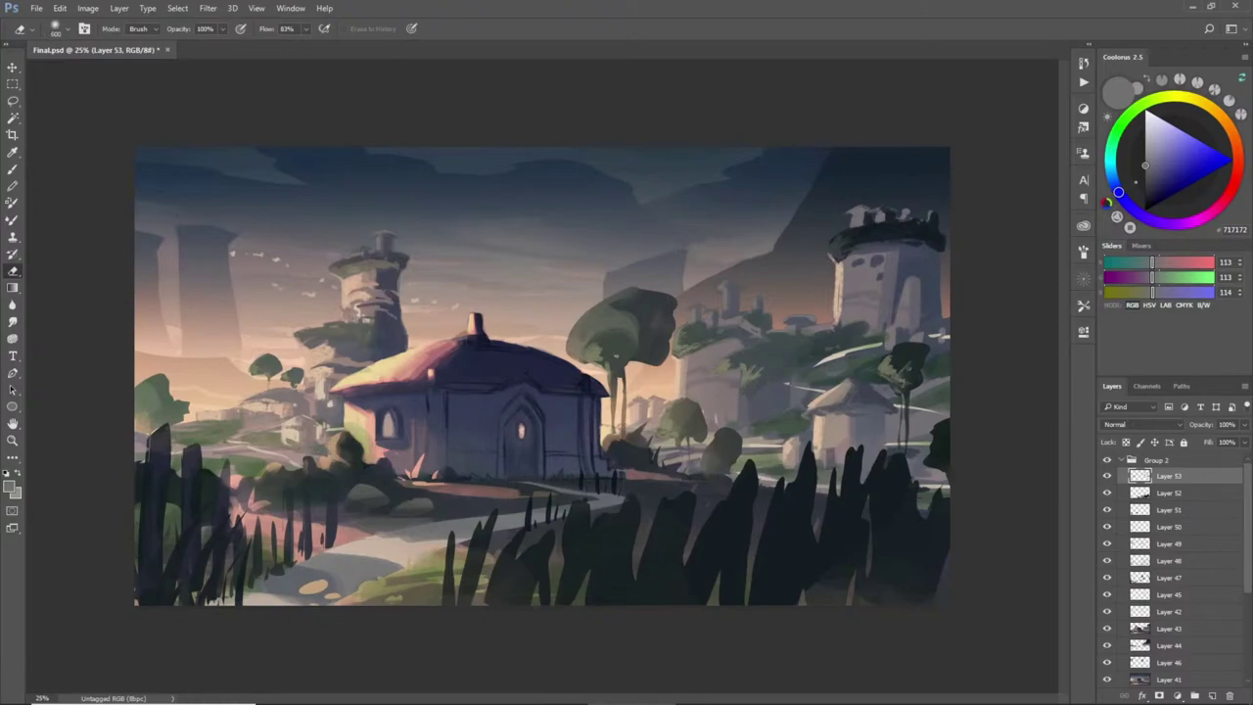
# - Refine the hazy distant buildings and glowing gaps beneath the tall tree with sampled warm tones #DAB79D, #F5CFA4 and #AFA089
pyautogui.press('b')
pyautogui.keyDown('alt'); pyautogui.click(640, 415); pyautogui.keyUp('alt')
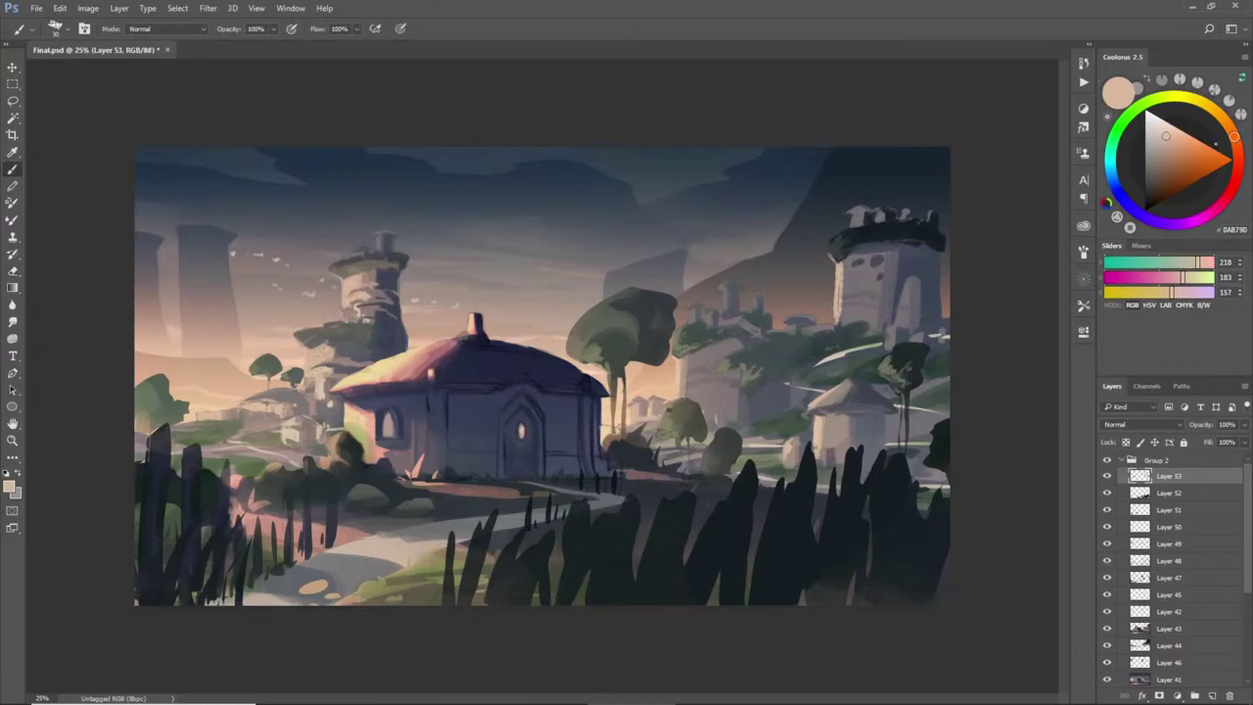
pyautogui.keyDown('alt'); pyautogui.click(644, 415); pyautogui.keyUp('alt')
pyautogui.keyDown('alt'); pyautogui.click(637, 423); pyautogui.keyUp('alt')
pyautogui.keyDown('alt'); pyautogui.click(619, 424); pyautogui.keyUp('alt')
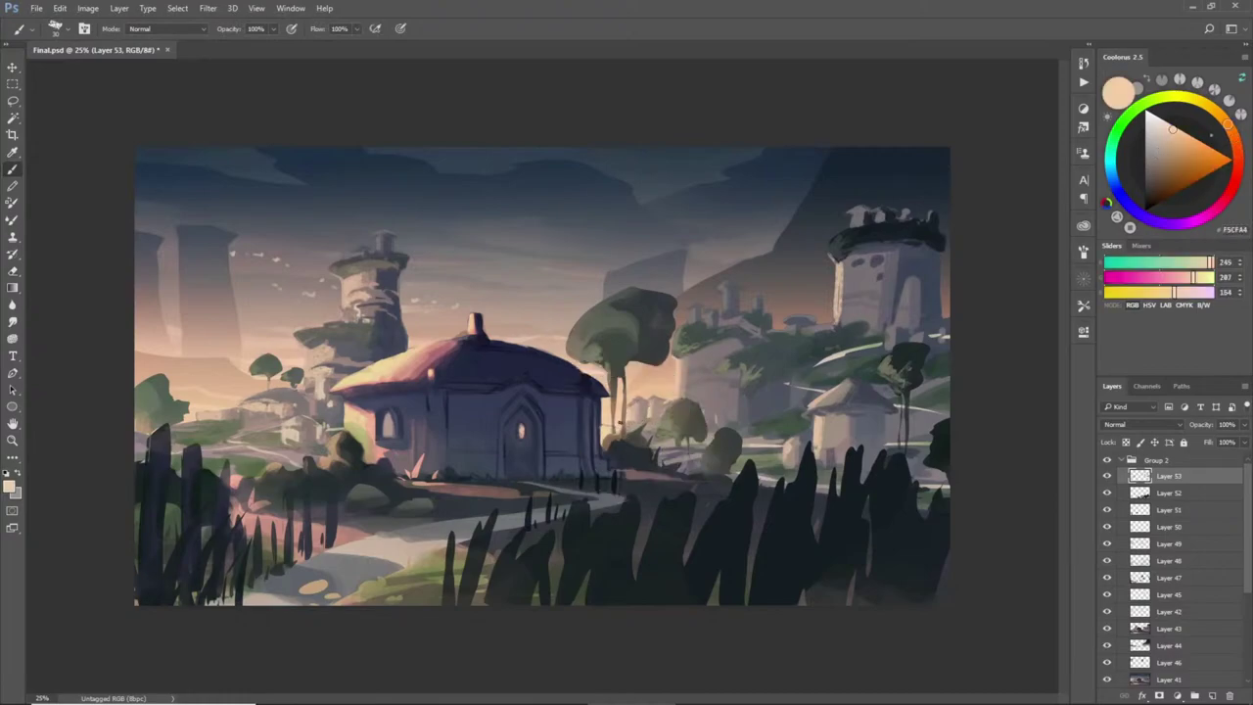
pyautogui.keyDown('alt'); pyautogui.click(626, 431); pyautogui.keyUp('alt')
pyautogui.keyDown('alt'); pyautogui.click(617, 423); pyautogui.keyUp('alt')
pyautogui.keyDown('alt'); pyautogui.click(643, 427); pyautogui.keyUp('alt')
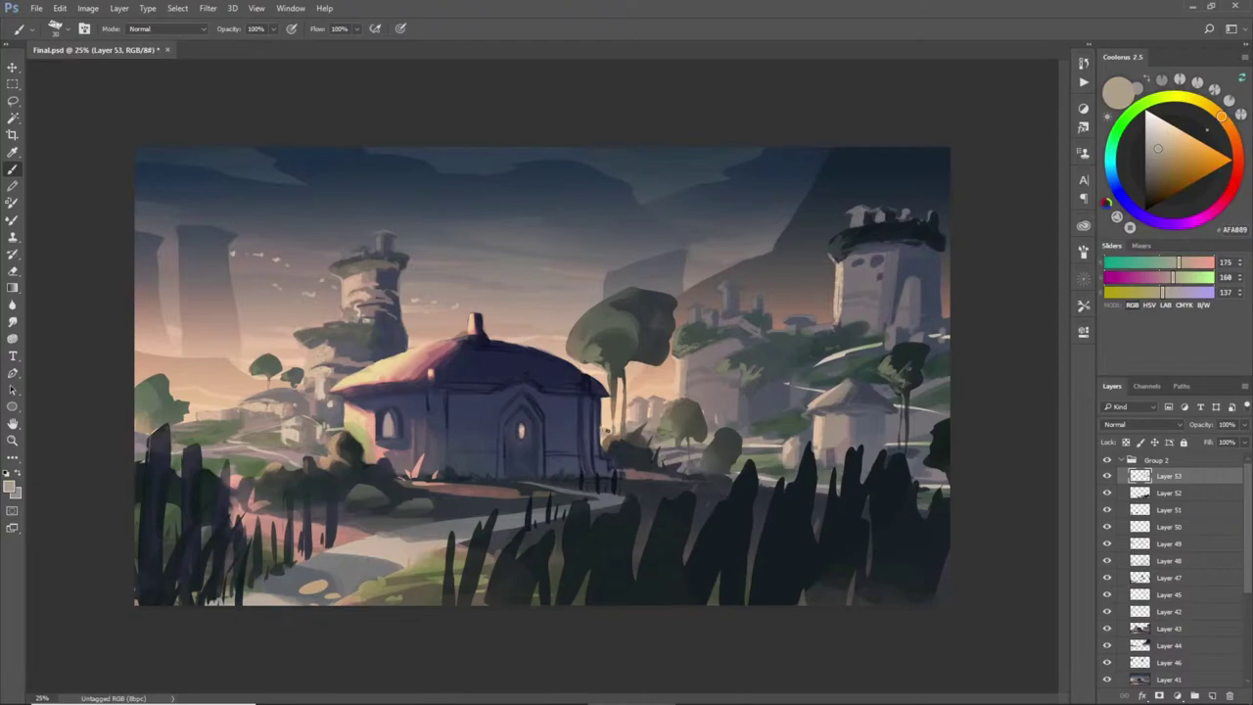
# - Touch up the edge between the house's right corner and the neighbouring bush with sampled brown and near-black tones
pyautogui.keyDown('alt'); pyautogui.click(618, 431); pyautogui.keyUp('alt')
pyautogui.keyDown('alt'); pyautogui.click(607, 435); pyautogui.keyUp('alt')
pyautogui.keyDown('alt'); pyautogui.click(608, 437); pyautogui.keyUp('alt')
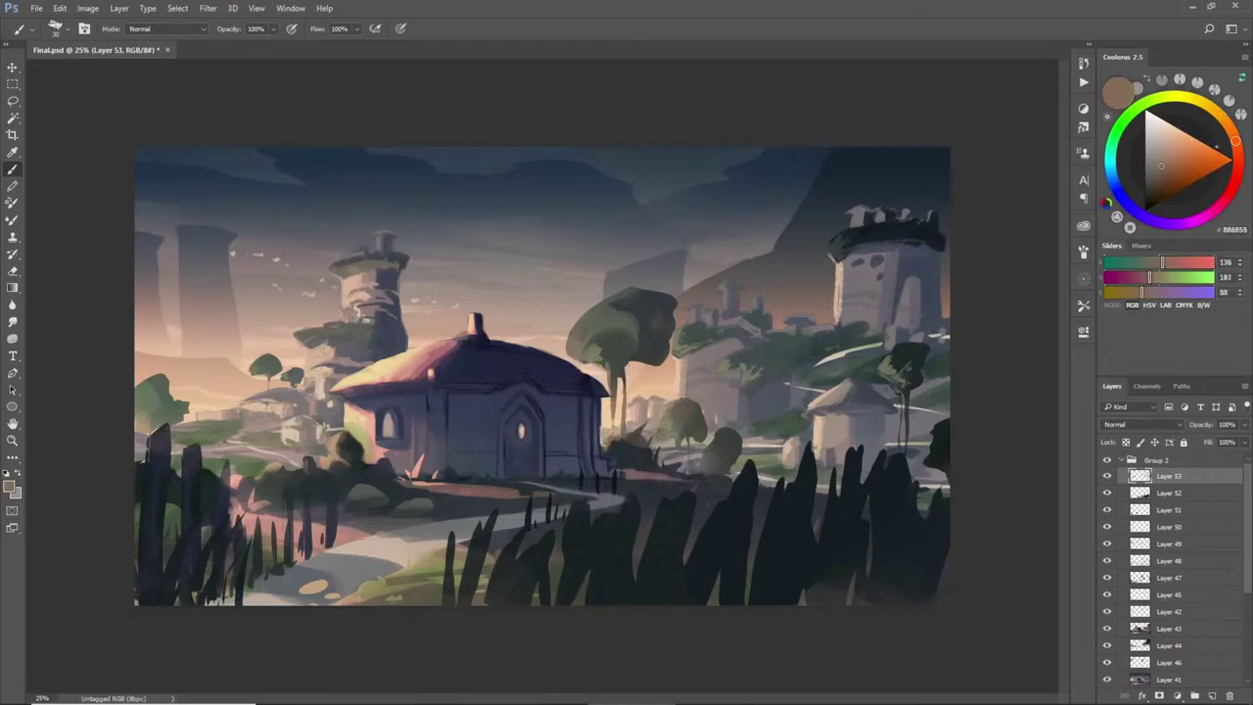
pyautogui.keyDown('alt'); pyautogui.click(622, 445); pyautogui.keyUp('alt')
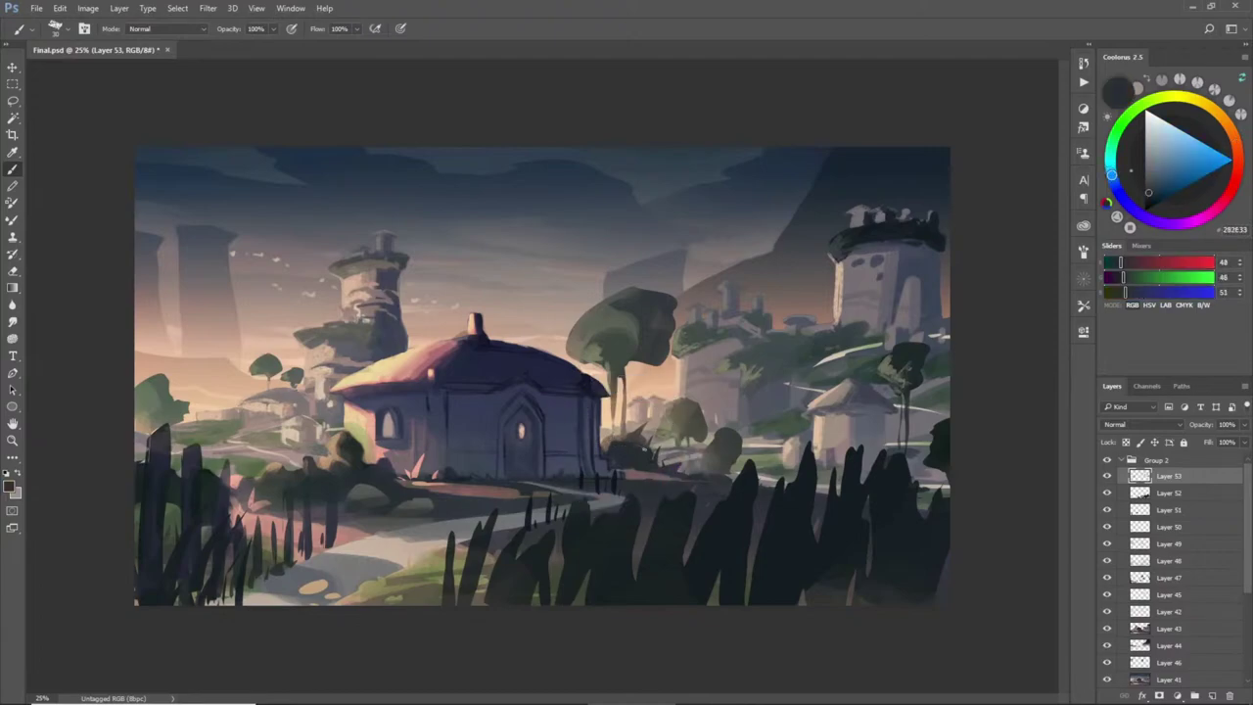
# - Paint a lassoed patch of spiky grass beside the bush right of the house with a sampled reddish brown
pyautogui.keyDown('alt'); pyautogui.click(642, 470); pyautogui.keyUp('alt')
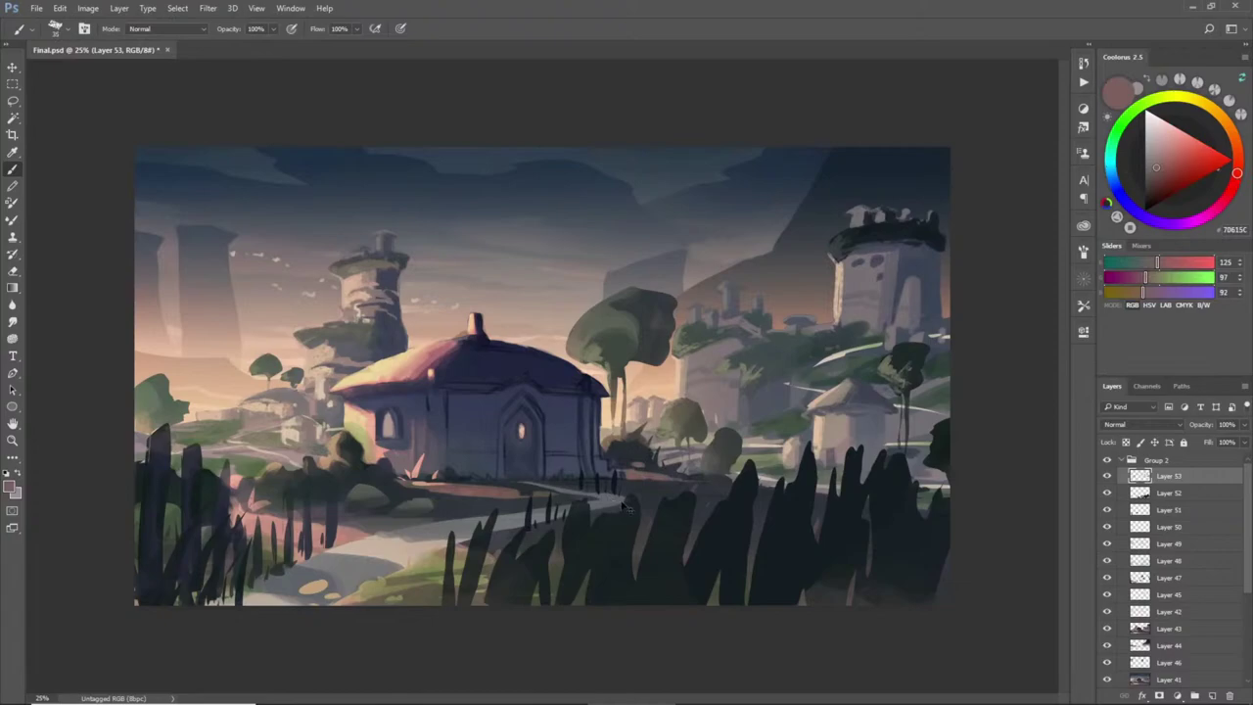
pyautogui.press('l')
pyautogui.moveTo(636, 466)
pyautogui.mouseDown()
pyautogui.moveTo(621, 468)
pyautogui.moveTo(649, 477)
pyautogui.mouseUp()
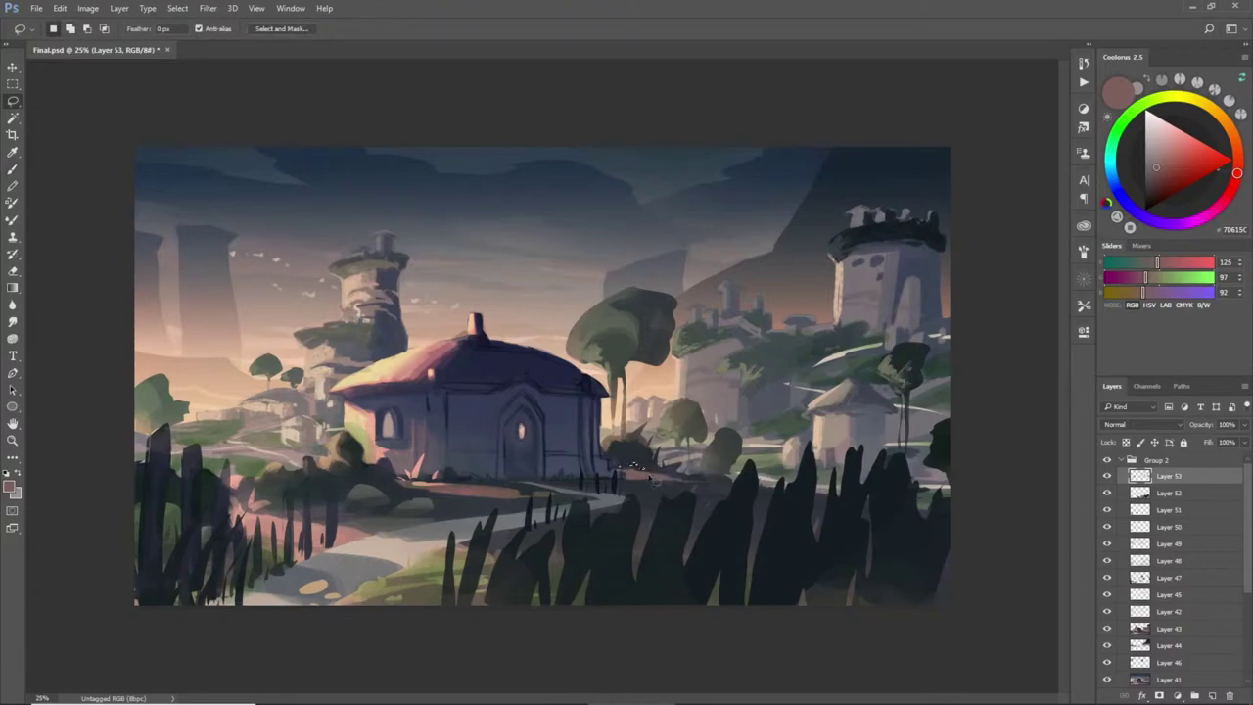
pyautogui.press('b')
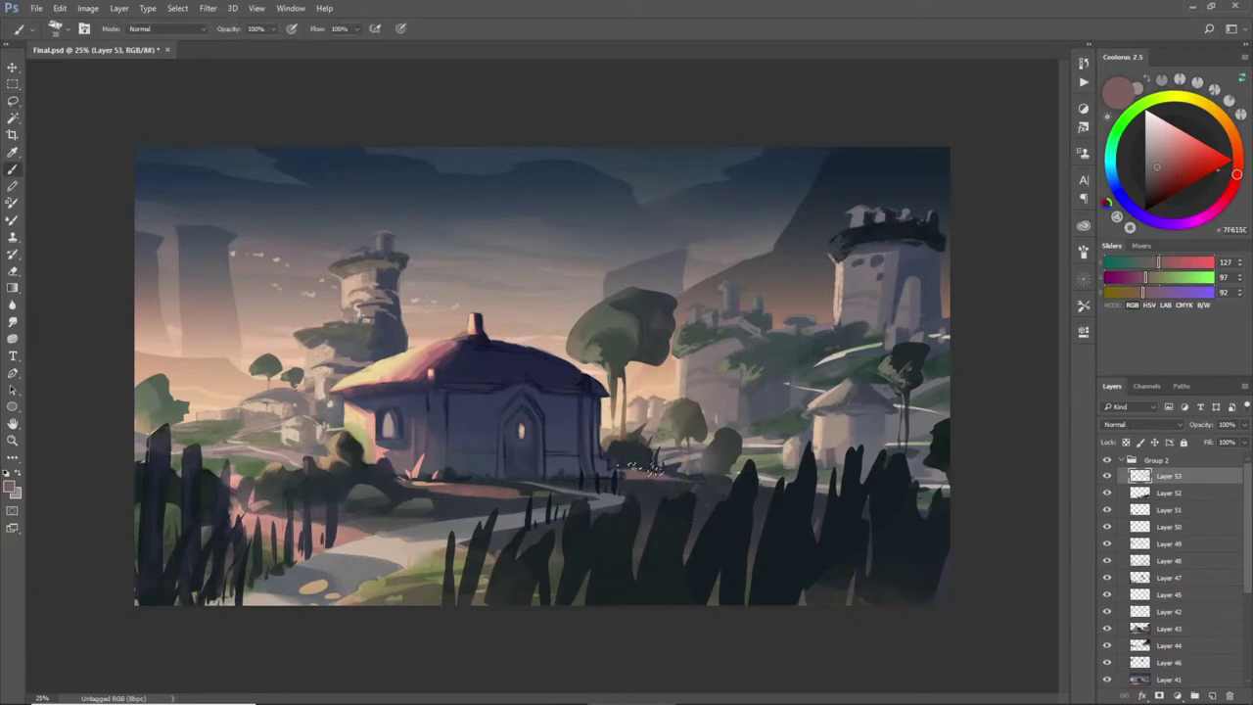
pyautogui.hotkey('ctrl', 'd')
# - Extend the lassoed grass tufts along the ground toward the round trees and paint them with sampled #31353E
pyautogui.press('l')
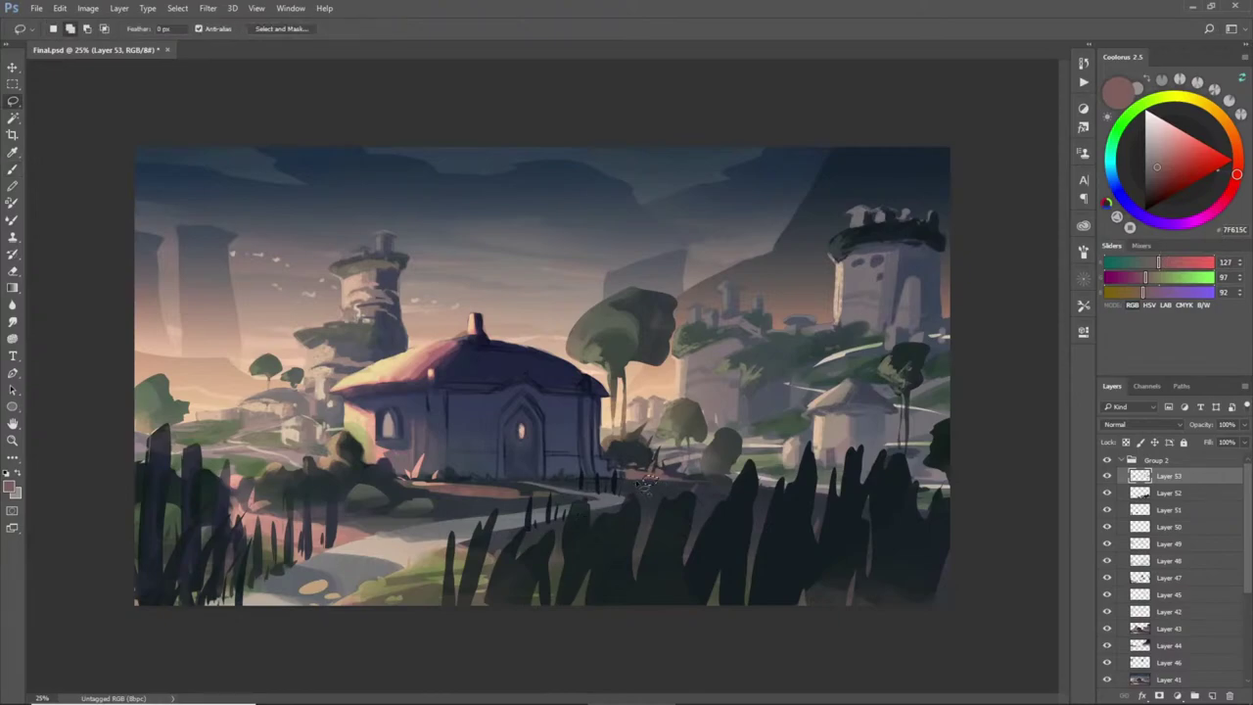
pyautogui.moveTo(648, 480)
pyautogui.mouseDown()
pyautogui.moveTo(729, 489)
pyautogui.moveTo(701, 483)
pyautogui.moveTo(702, 464)
pyautogui.moveTo(701, 488)
pyautogui.moveTo(713, 474)
pyautogui.moveTo(699, 480)
pyautogui.mouseUp()
pyautogui.press('b')
pyautogui.keyDown('alt'); pyautogui.click(689, 473); pyautogui.keyUp('alt')
pyautogui.keyDown('alt'); pyautogui.click(696, 472); pyautogui.keyUp('alt')
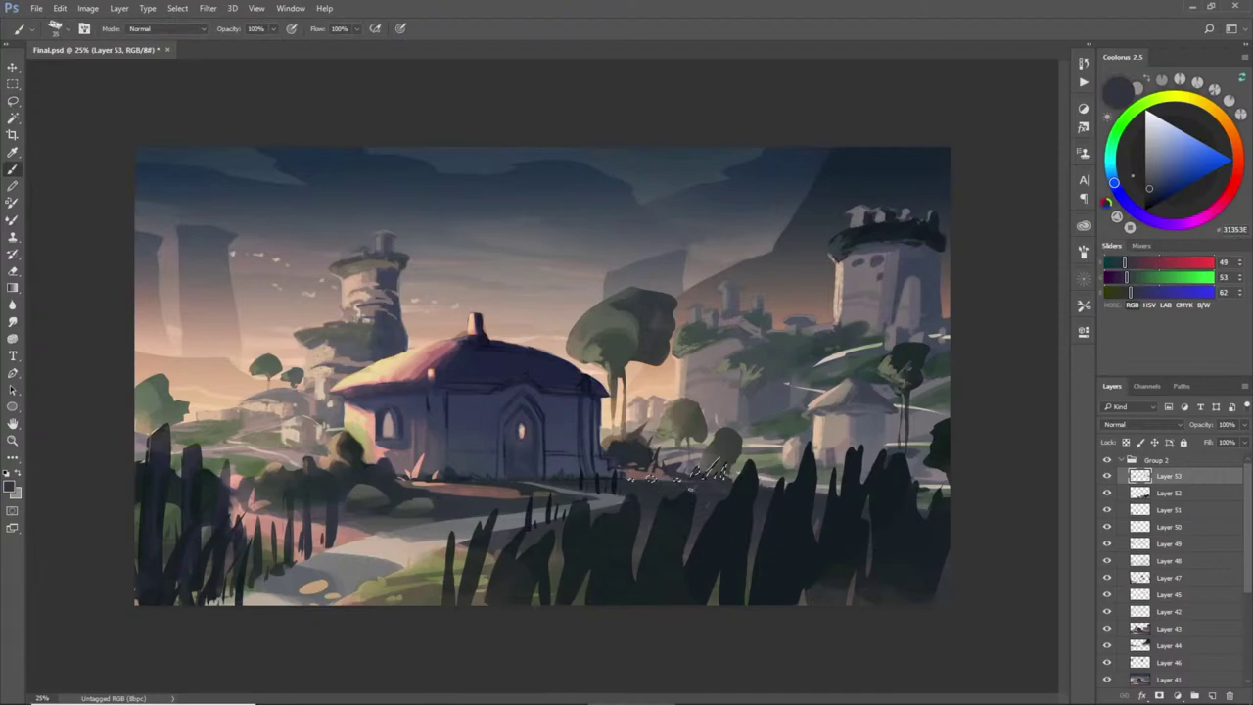
pyautogui.hotkey('ctrl', 'd')
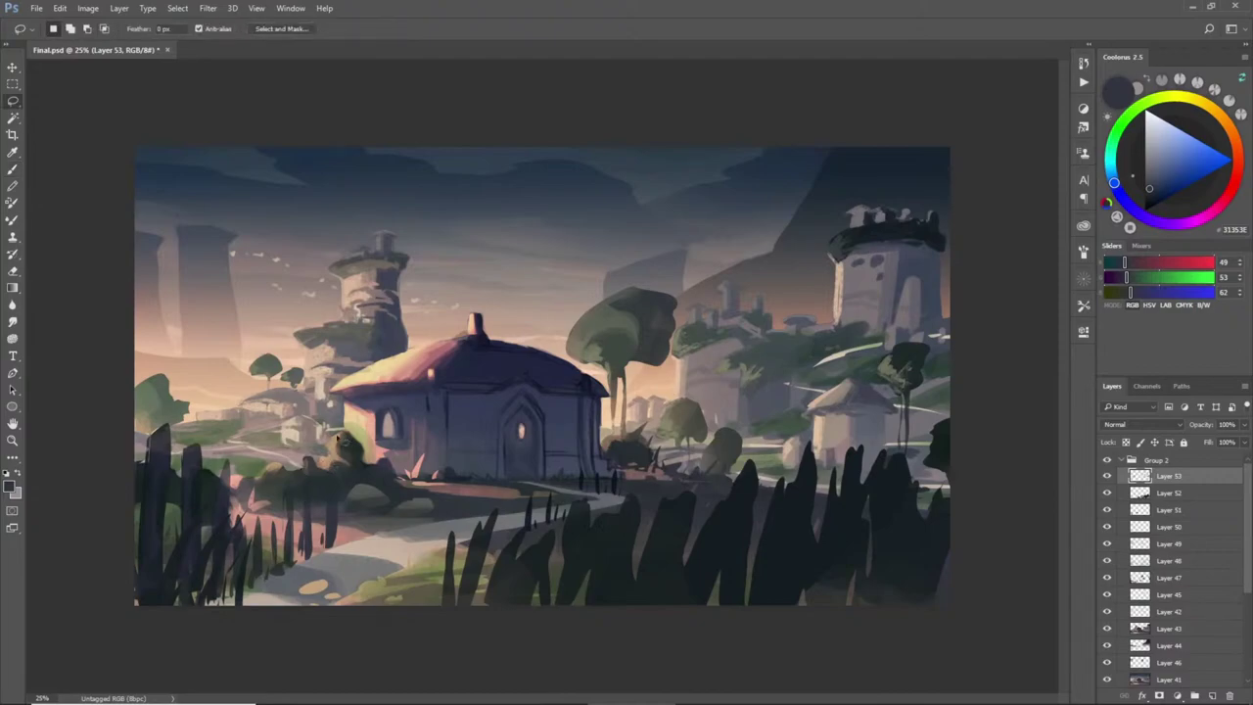
# - Paint lassoed grass blades over the low bushes left of the house with sampled dark #242D30 and #4F4A54
pyautogui.moveTo(314, 499)
pyautogui.mouseDown()
pyautogui.moveTo(265, 483)
pyautogui.moveTo(281, 510)
pyautogui.moveTo(342, 502)
pyautogui.moveTo(321, 513)
pyautogui.mouseUp()
pyautogui.press('b')
pyautogui.keyDown('alt'); pyautogui.click(319, 516); pyautogui.keyUp('alt')
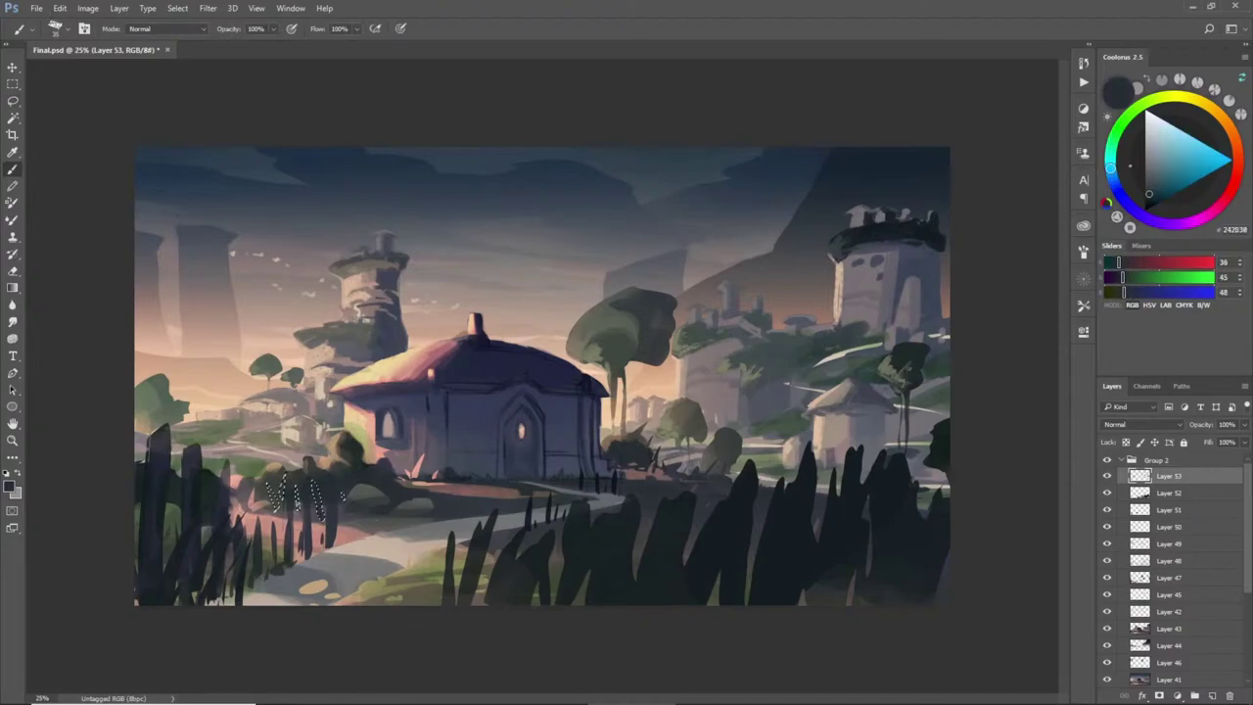
pyautogui.keyDown('alt'); pyautogui.click(318, 479); pyautogui.keyUp('alt')
pyautogui.hotkey('ctrl', 'd')
pyautogui.press('l')
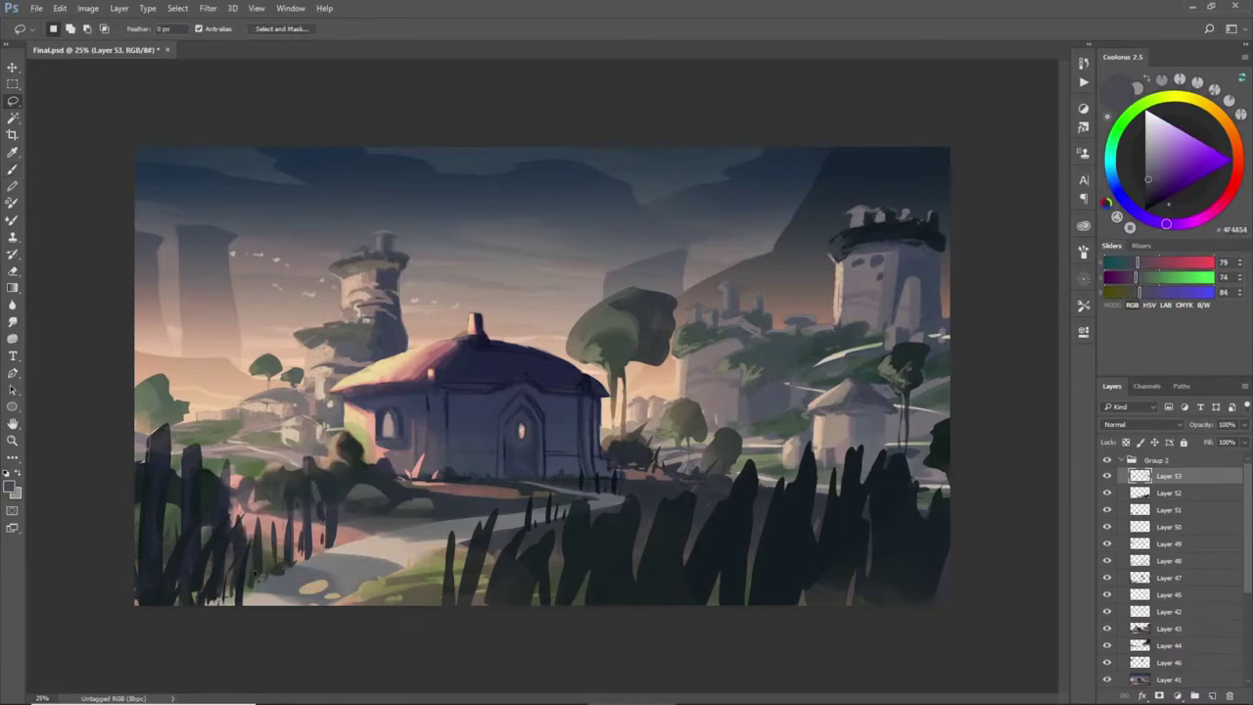
# - Add lassoed grass tufts along the path's edge in front of the house with sampled #505050 and #2F363D
pyautogui.moveTo(460, 503); pyautogui.dragTo(488, 494)
pyautogui.press('b')
pyautogui.keyDown('alt'); pyautogui.click(446, 509); pyautogui.keyUp('alt')
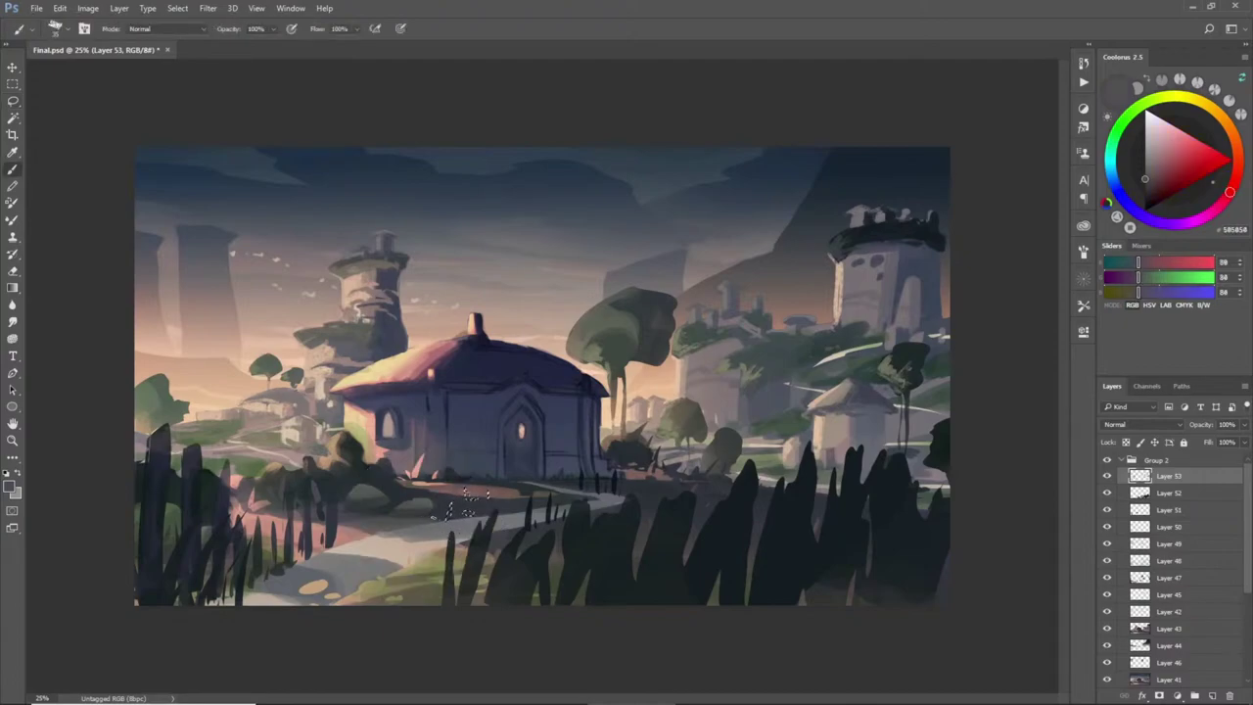
pyautogui.keyDown('alt'); pyautogui.click(485, 505); pyautogui.keyUp('alt')
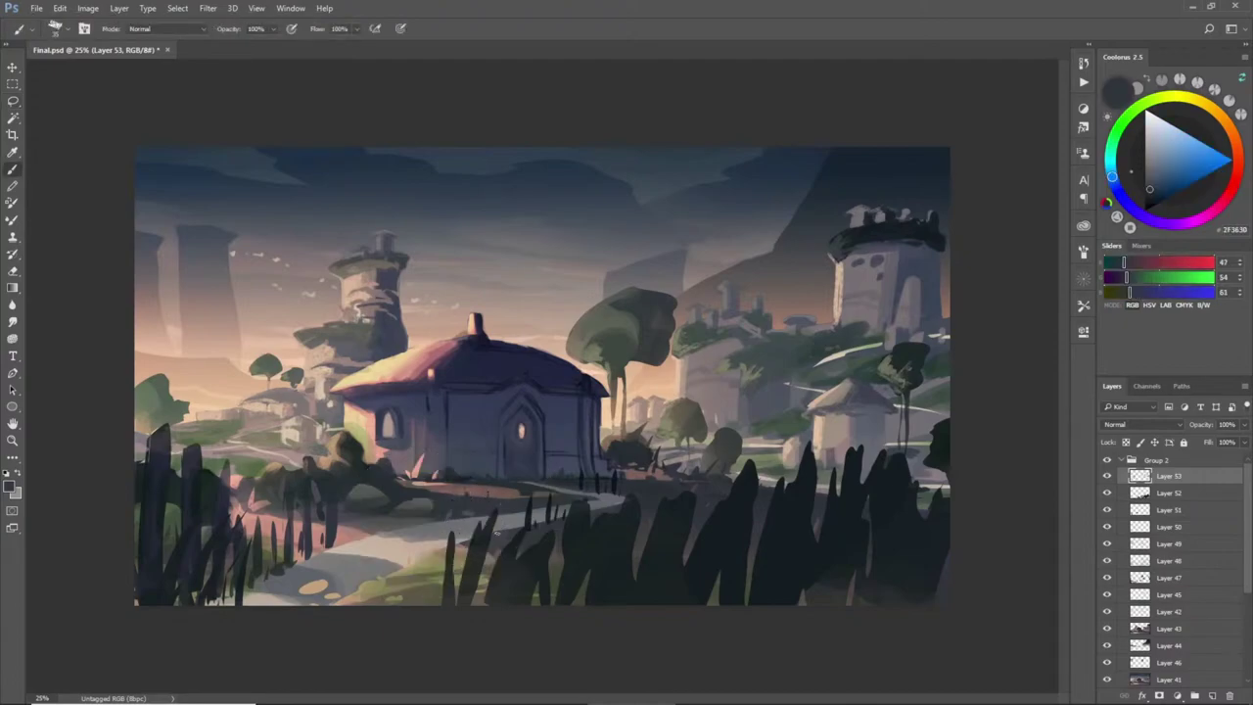
pyautogui.press('l')
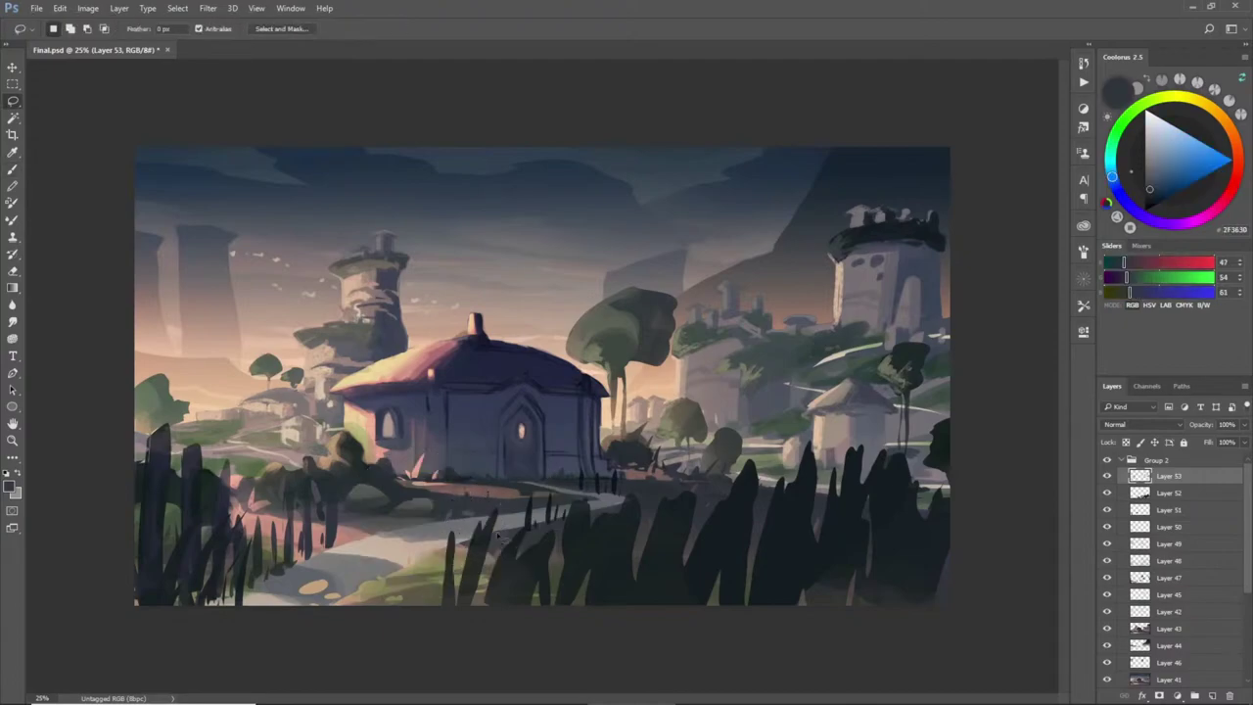
# - Add lassoed dark leaf spikes above the bush left of the house with #2F363D and sample #B28A6C
pyautogui.moveTo(319, 470)
pyautogui.mouseDown()
pyautogui.moveTo(317, 443)
pyautogui.moveTo(335, 468)
pyautogui.moveTo(318, 459)
pyautogui.moveTo(303, 495)
pyautogui.moveTo(276, 445)
pyautogui.mouseUp()
pyautogui.press('b')
pyautogui.keyDown('alt'); pyautogui.click(313, 447); pyautogui.keyUp('alt')
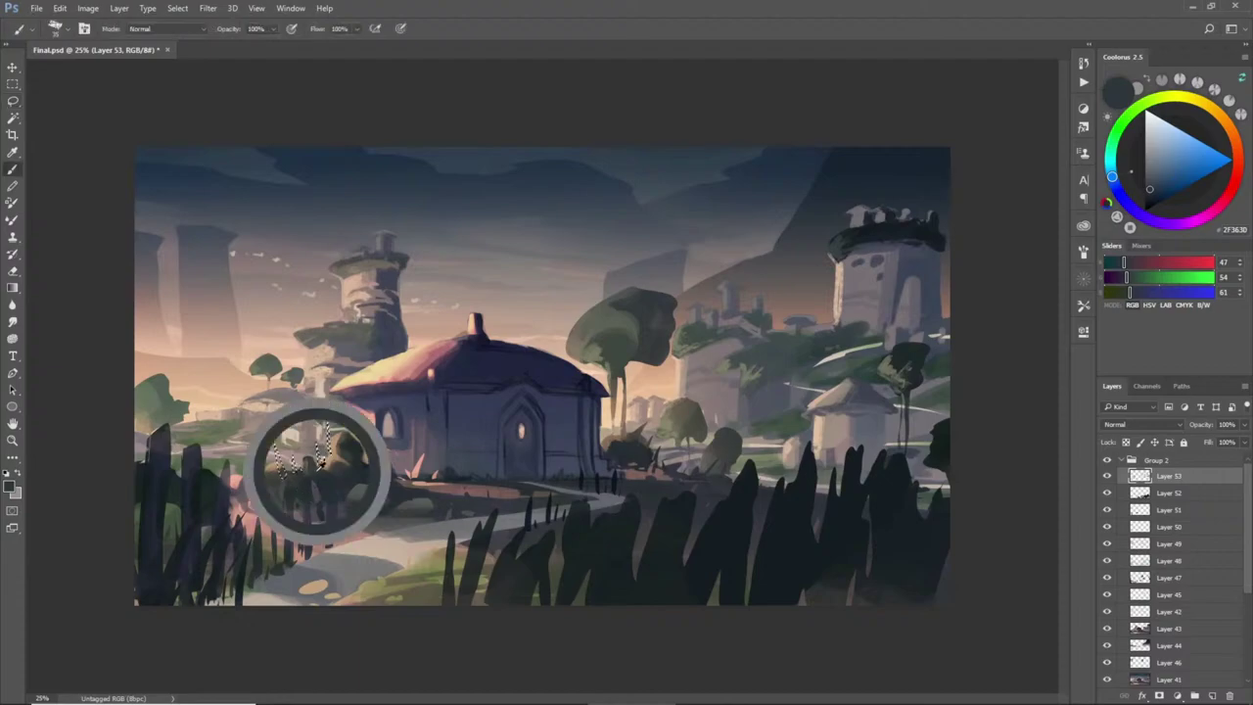
pyautogui.keyDown('alt'); pyautogui.click(321, 457); pyautogui.keyUp('alt')
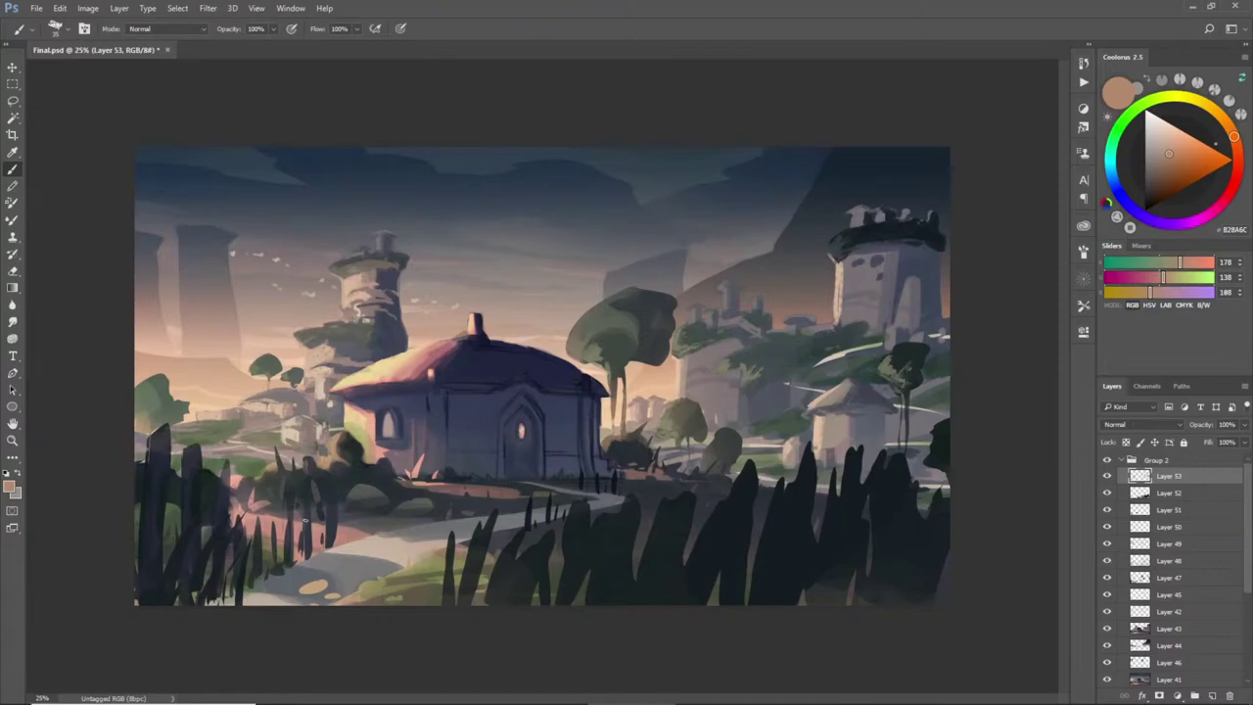
# - Extend the right edge of the tall tree's foliage with lassoed leaf shapes painted in sampled dark greys
pyautogui.press('l')
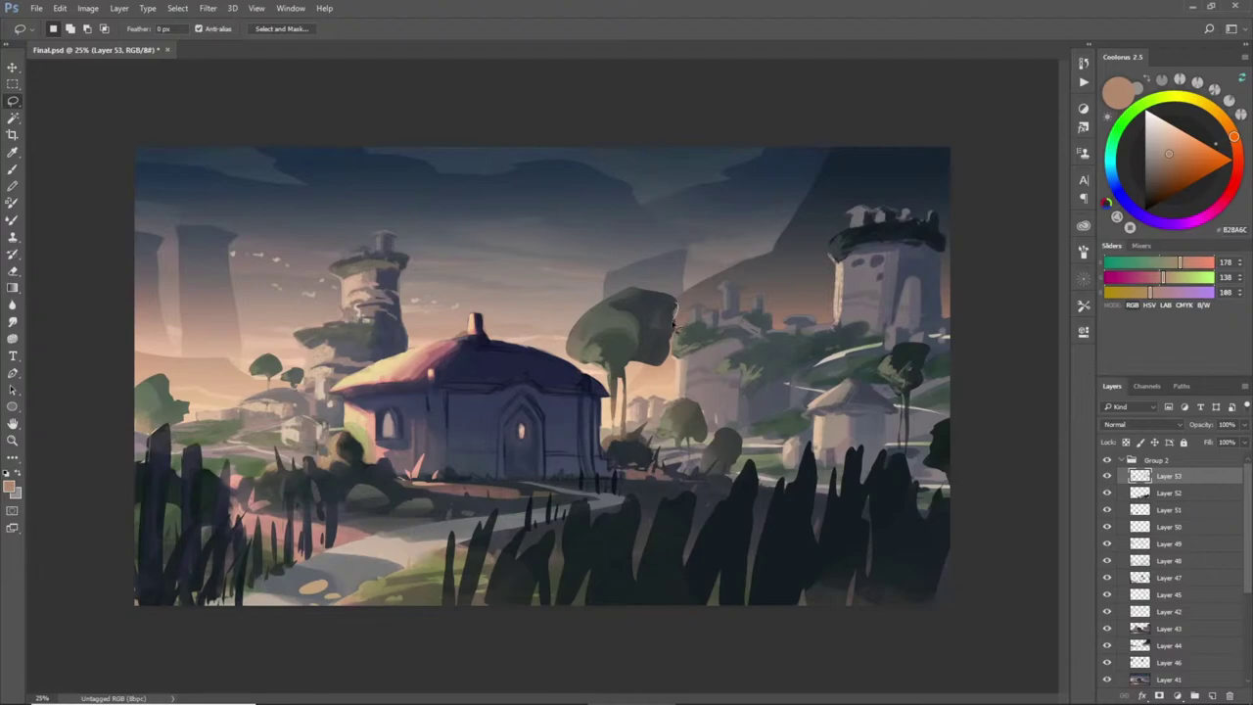
pyautogui.moveTo(676, 339)
pyautogui.mouseDown()
pyautogui.moveTo(673, 360)
pyautogui.moveTo(644, 357)
pyautogui.moveTo(663, 361)
pyautogui.moveTo(654, 363)
pyautogui.mouseUp()
pyautogui.press('b')
pyautogui.keyDown('alt'); pyautogui.click(660, 341); pyautogui.keyUp('alt')
pyautogui.hotkey('ctrl', 'd')
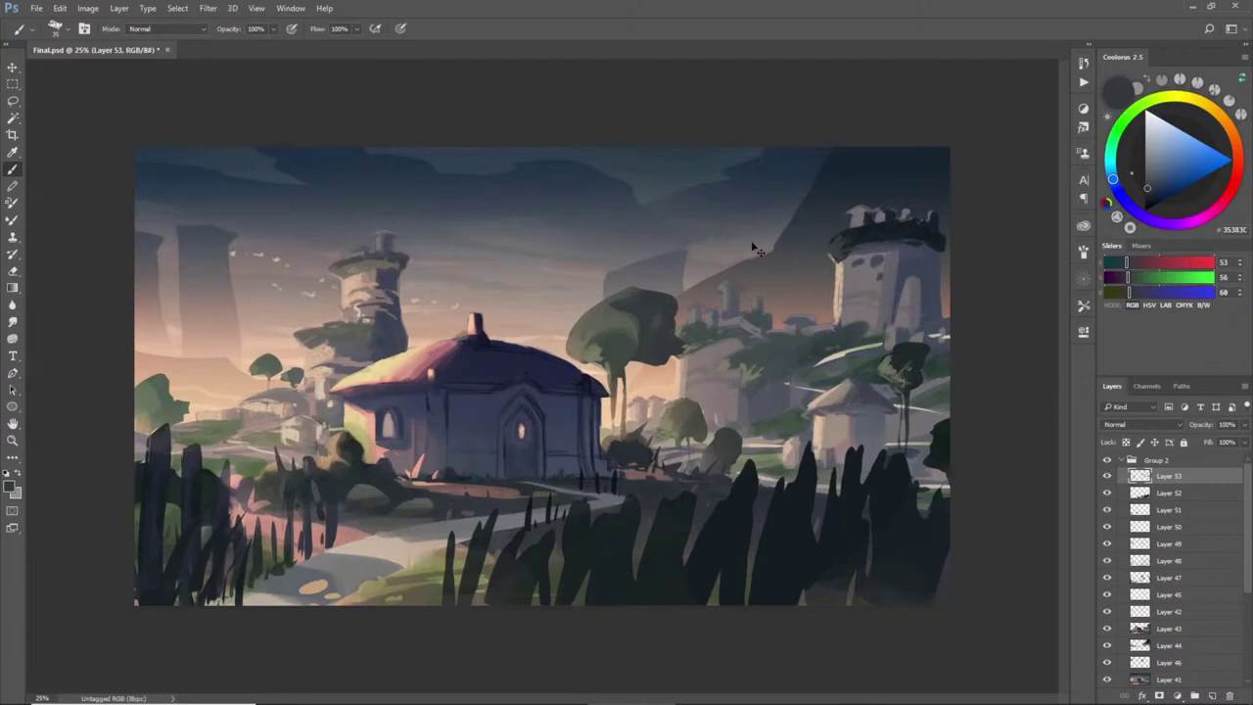
pyautogui.press('l')
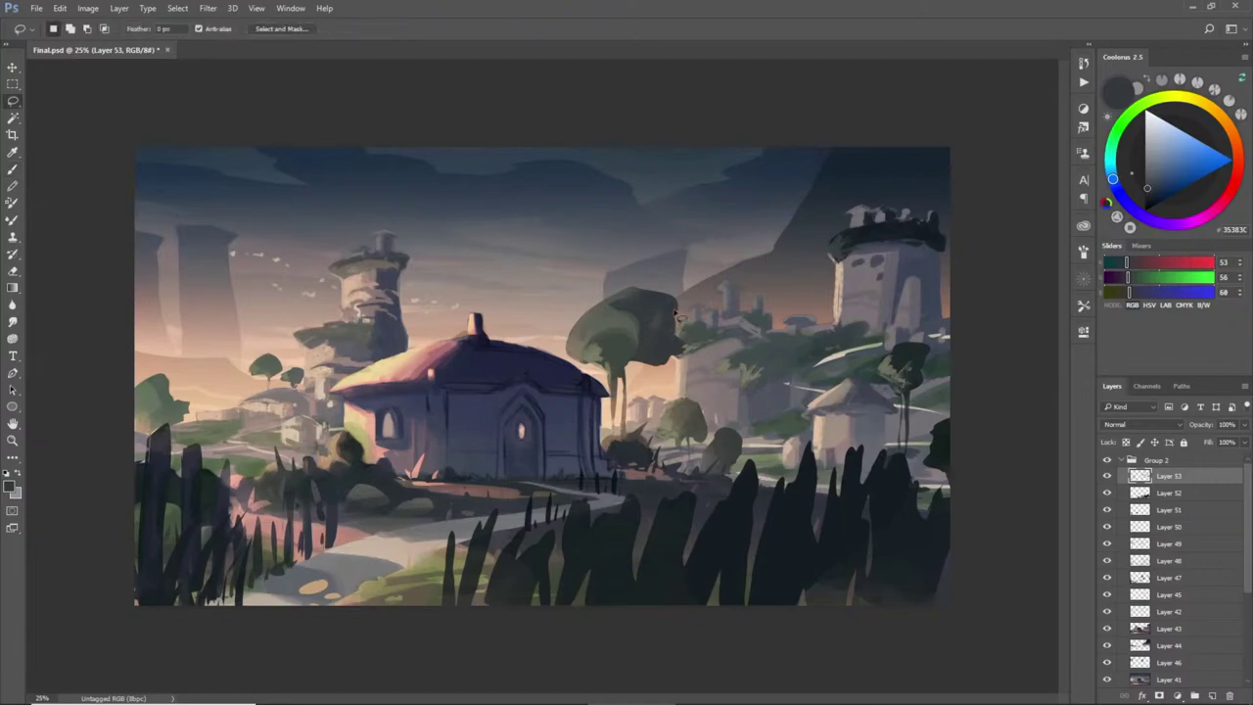
pyautogui.moveTo(681, 335)
pyautogui.mouseDown()
pyautogui.moveTo(678, 311)
pyautogui.moveTo(681, 337)
pyautogui.mouseUp()
pyautogui.press('b')
pyautogui.keyDown('alt'); pyautogui.click(674, 323); pyautogui.keyUp('alt')
pyautogui.hotkey('ctrl', 'd')
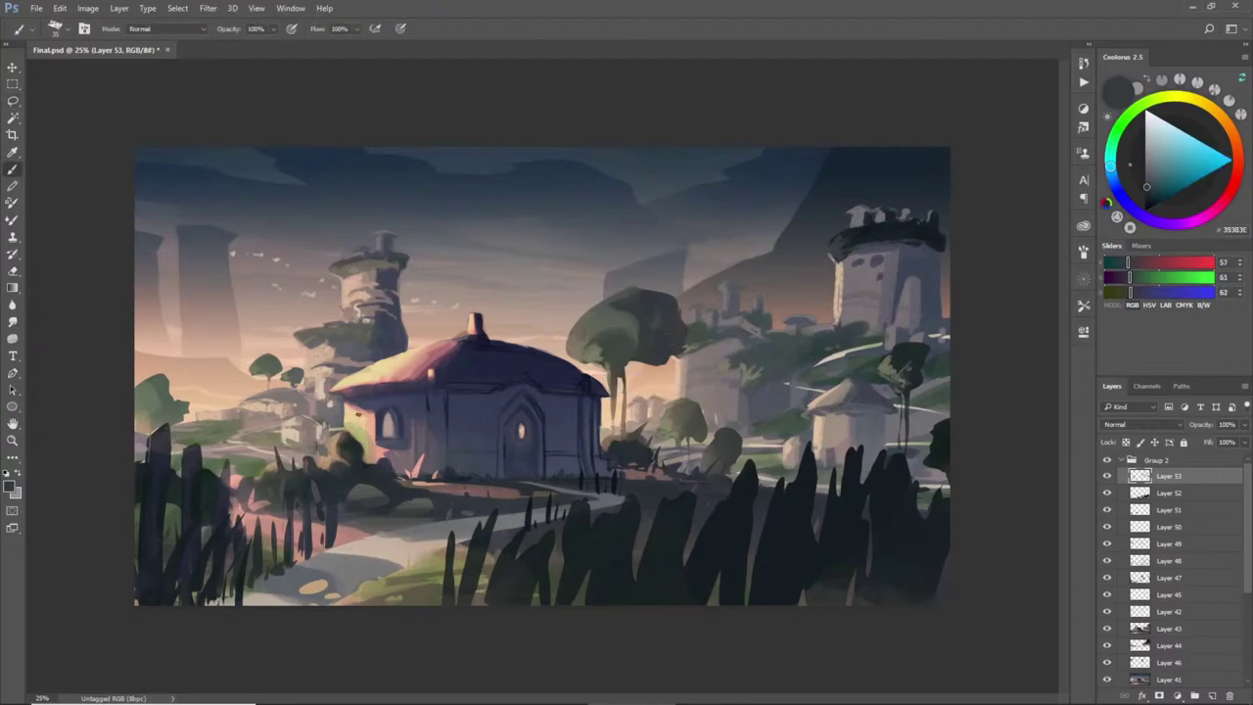
# - Clean up the house's sunlit left wall and the edge of the adjoining bush with sampled #EDB29E and #222B2A
pyautogui.keyDown('alt'); pyautogui.click(356, 416); pyautogui.keyUp('alt')
pyautogui.moveTo(350, 427); pyautogui.dragTo(361, 445)
pyautogui.keyDown('alt'); pyautogui.click(367, 427); pyautogui.keyUp('alt')
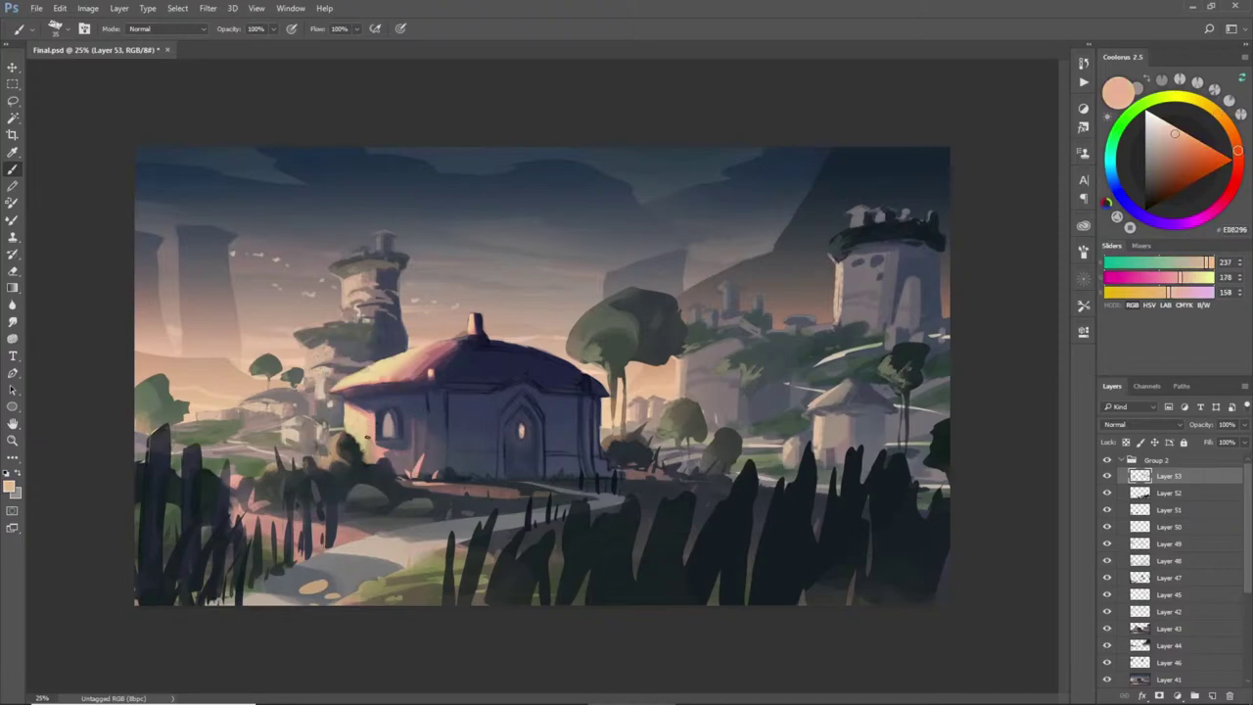
pyautogui.keyDown('alt'); pyautogui.click(364, 447); pyautogui.keyUp('alt')
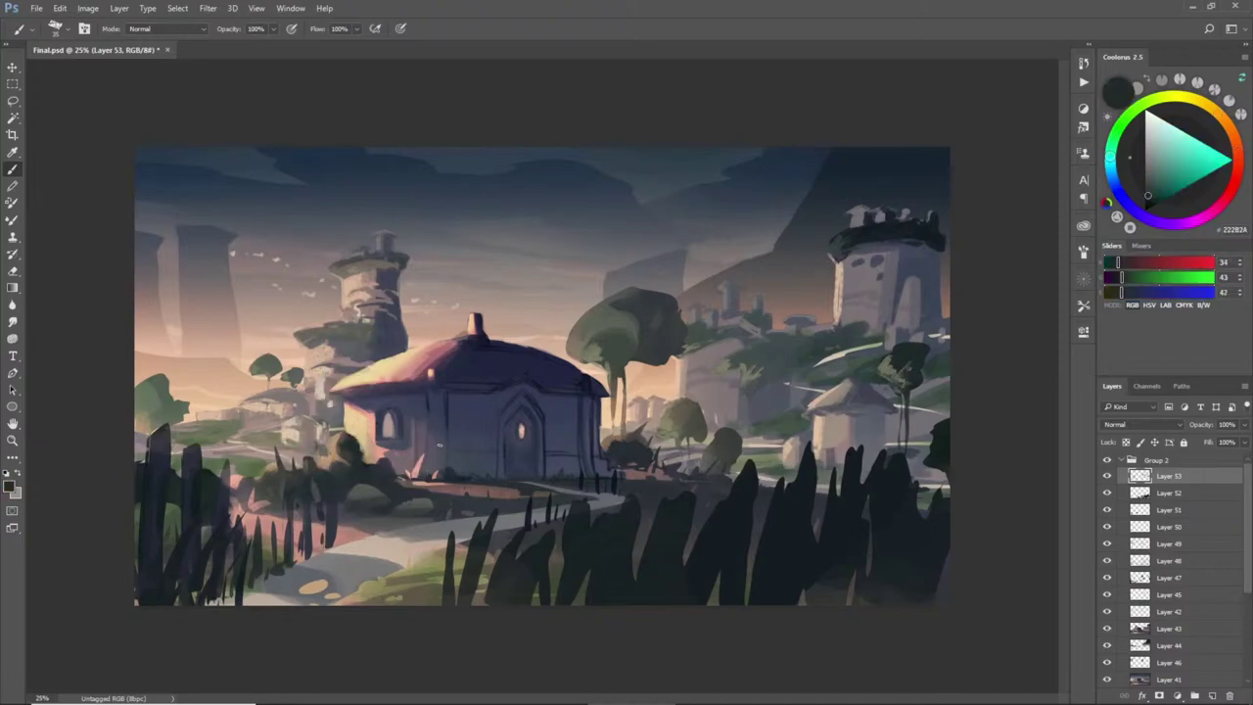
# - Paint lassoed grass blades in front of the bush right of the house with sampled #7F615C
pyautogui.press('l')
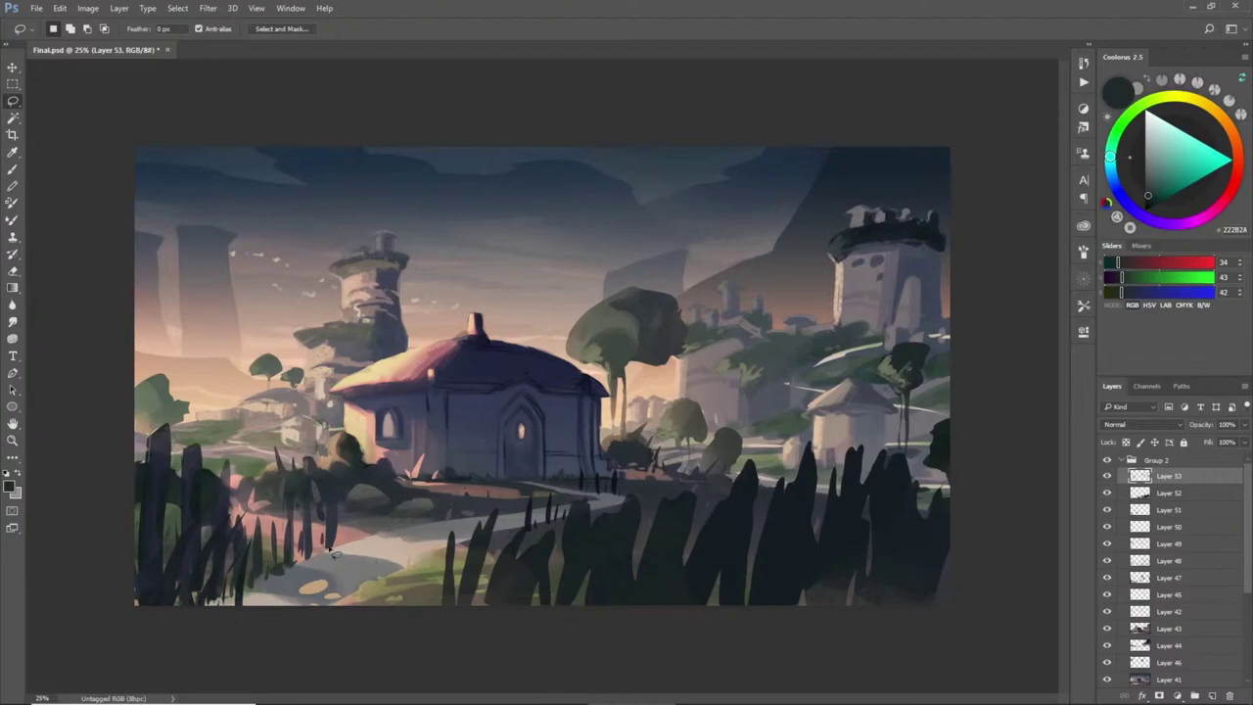
pyautogui.moveTo(619, 443)
pyautogui.mouseDown()
pyautogui.moveTo(614, 467)
pyautogui.moveTo(620, 458)
pyautogui.mouseUp()
pyautogui.press('b')
pyautogui.keyDown('alt'); pyautogui.click(622, 457); pyautogui.keyUp('alt')
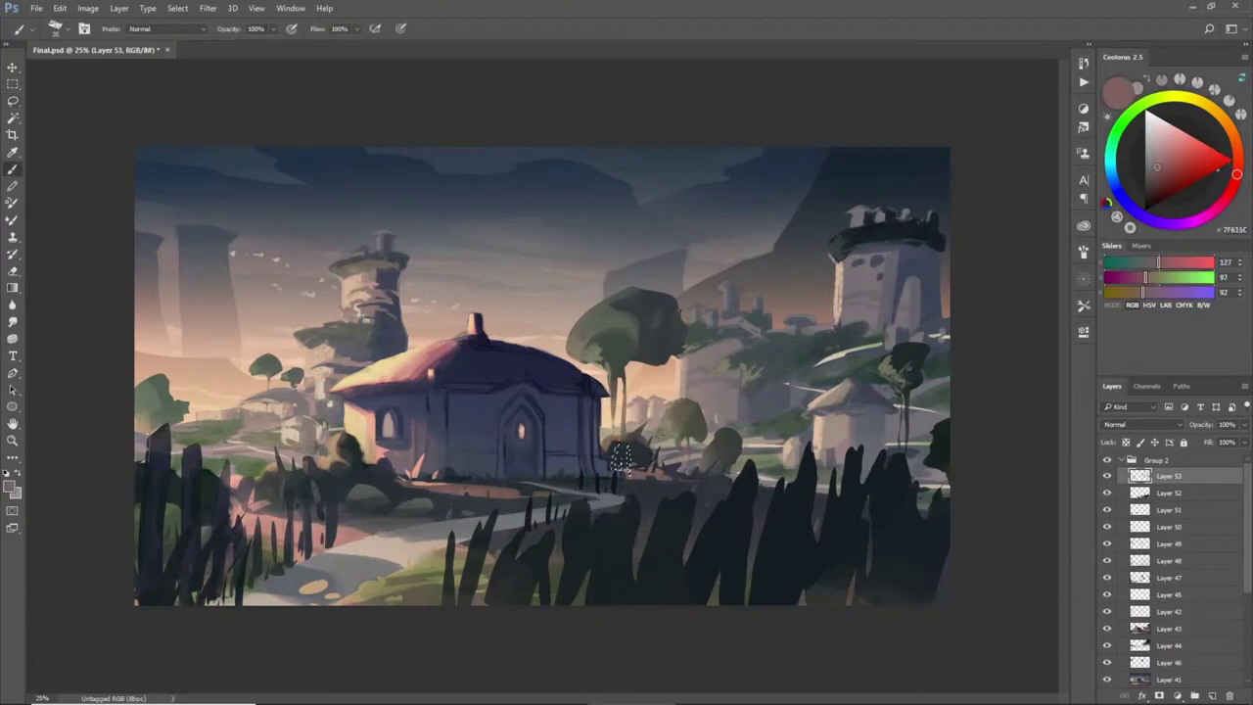
pyautogui.hotkey('ctrl', 'd')
pyautogui.press('l')
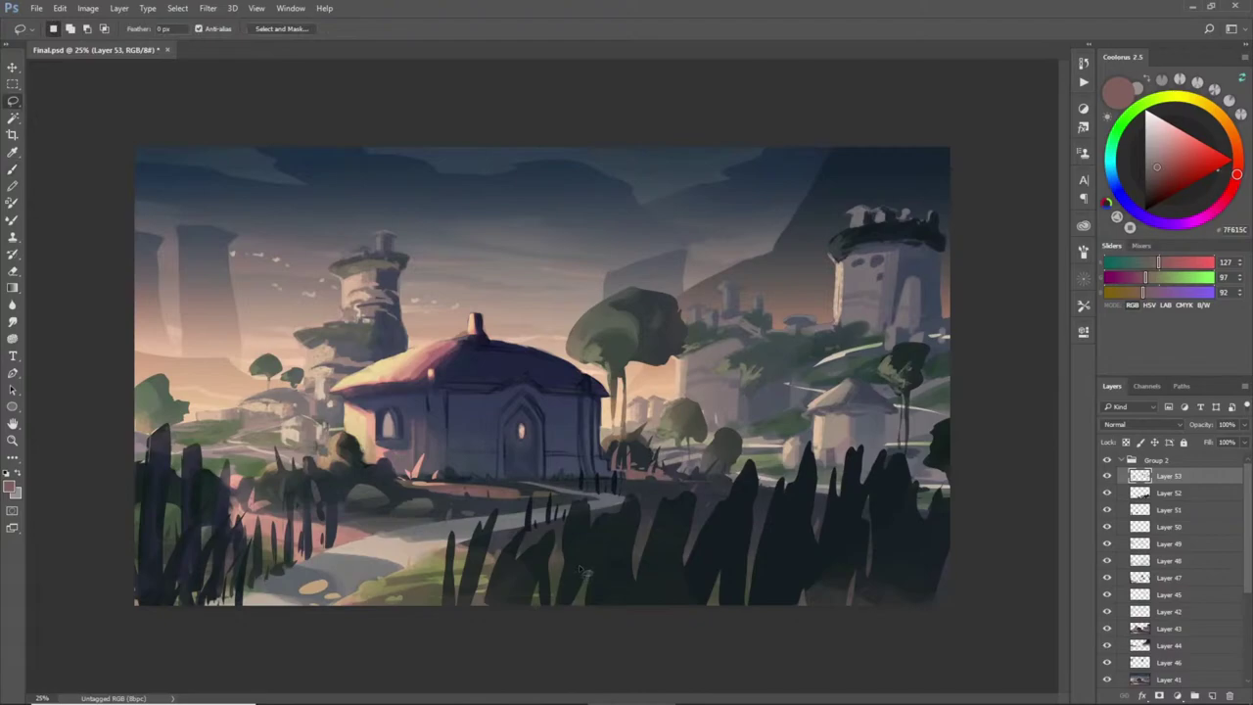
# - Compare the painting with and without Layer 52 by toggling the layer's visibility
pyautogui.click(1107, 493)
pyautogui.click(1108, 494)
pyautogui.click(1107, 494)
pyautogui.click(1107, 494)
# - Lift the lassoed bush area left of the house from Layer 52 onto a new layer and merge it with Layer 53
pyautogui.click(1169, 494)
pyautogui.moveTo(327, 427)
pyautogui.mouseDown()
pyautogui.moveTo(345, 519)
pyautogui.moveTo(335, 431)
pyautogui.mouseUp()
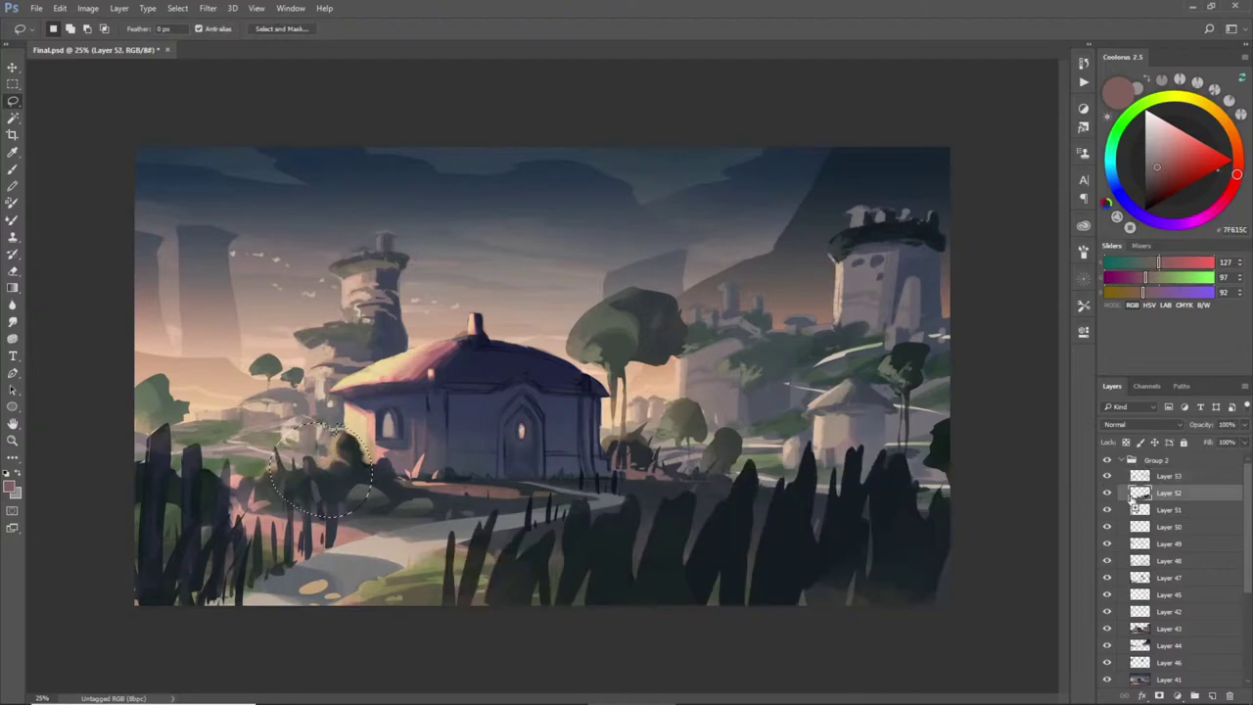
pyautogui.hotkey('ctrl', 'j')
pyautogui.keyDown('ctrl'); pyautogui.click(1162, 480); pyautogui.keyUp('ctrl')
pyautogui.hotkey('ctrl', 'e')
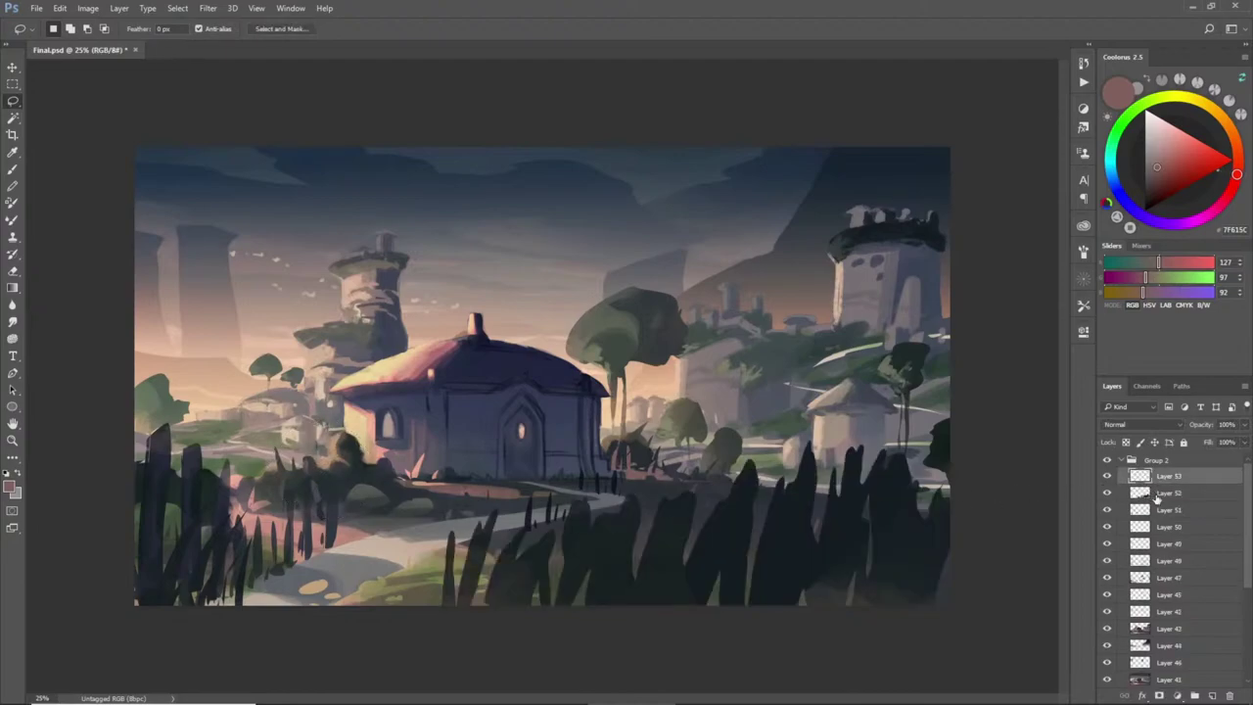
# - Move Layer 53 beneath Layer 52 and hide the foreground grass on Layer 52
pyautogui.moveTo(1163, 482); pyautogui.dragTo(1166, 503)
pyautogui.click(1107, 492)
pyautogui.click(1108, 492)
pyautogui.click(1108, 479)
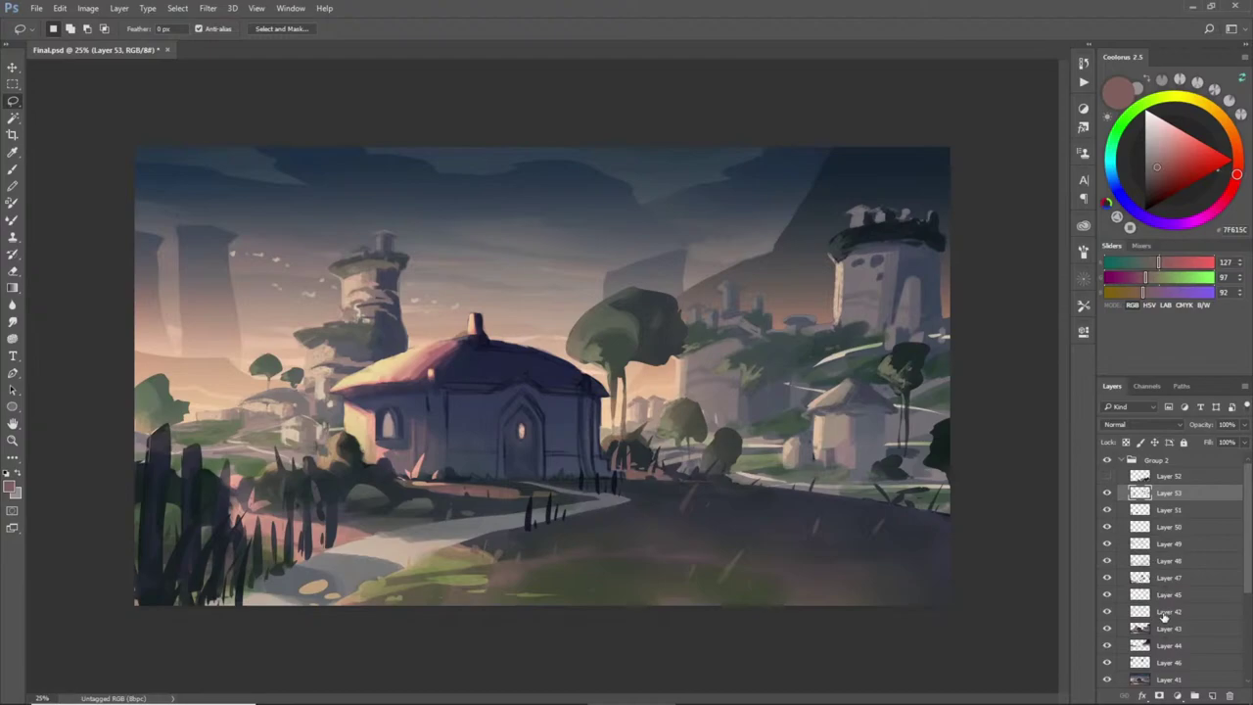
pyautogui.keyDown('shift'); pyautogui.click(1165, 612); pyautogui.keyUp('shift')
pyautogui.hotkey('ctrl', 'e')
pyautogui.hotkey('ctrl', 'z')
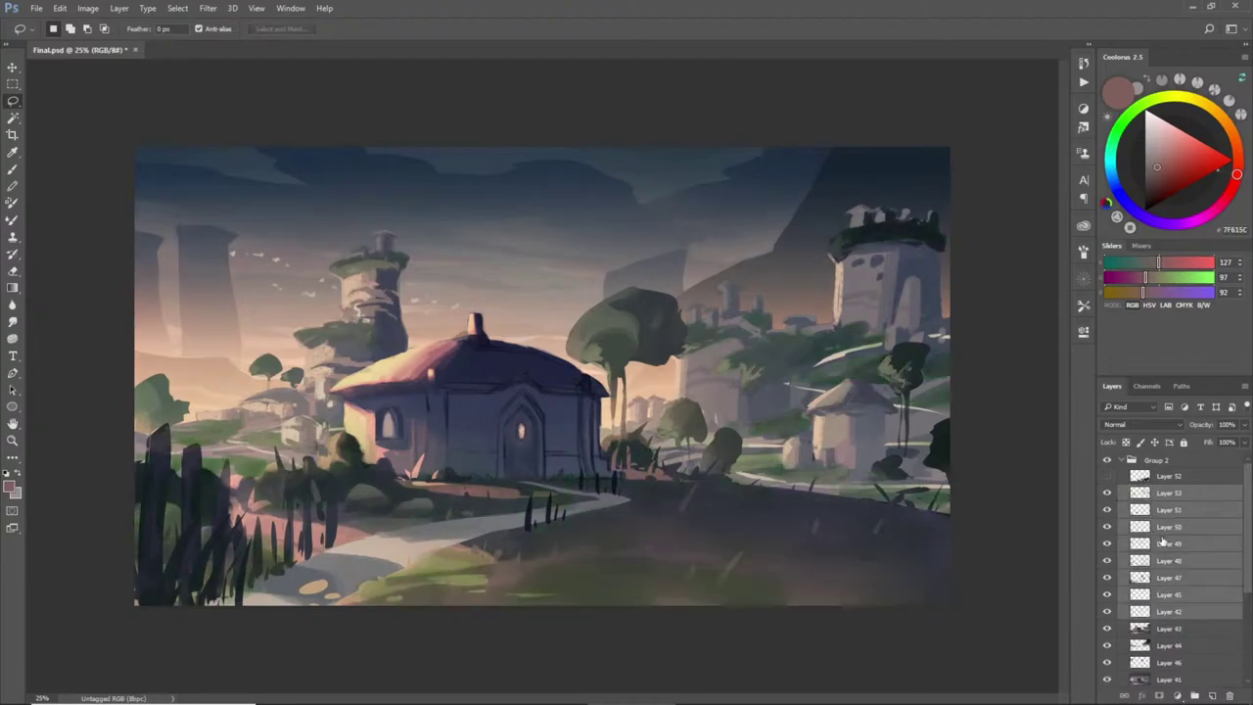
# - Merge Layer 53 through Layer 43 into one layer and check it by toggling its visibility
pyautogui.click(1173, 632)
pyautogui.keyDown('shift'); pyautogui.click(1156, 493); pyautogui.keyUp('shift')
pyautogui.hotkey('ctrl', 'e')
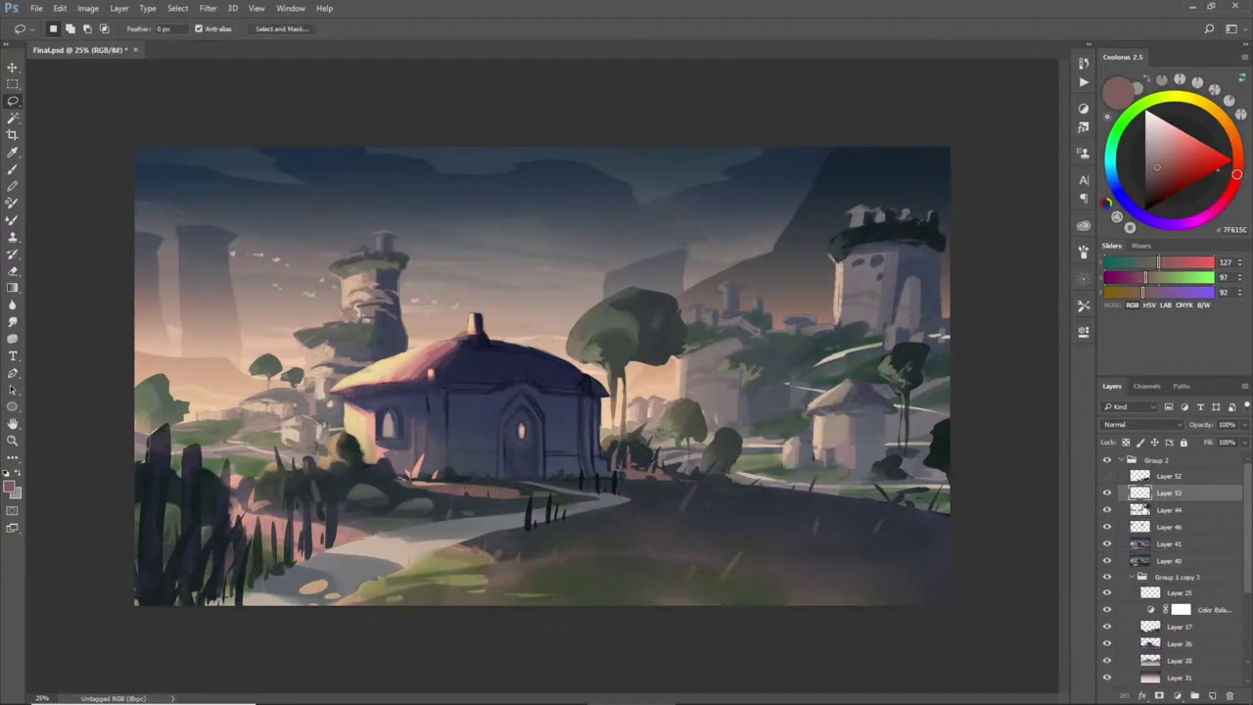
pyautogui.hotkey('ctrl', 'z')
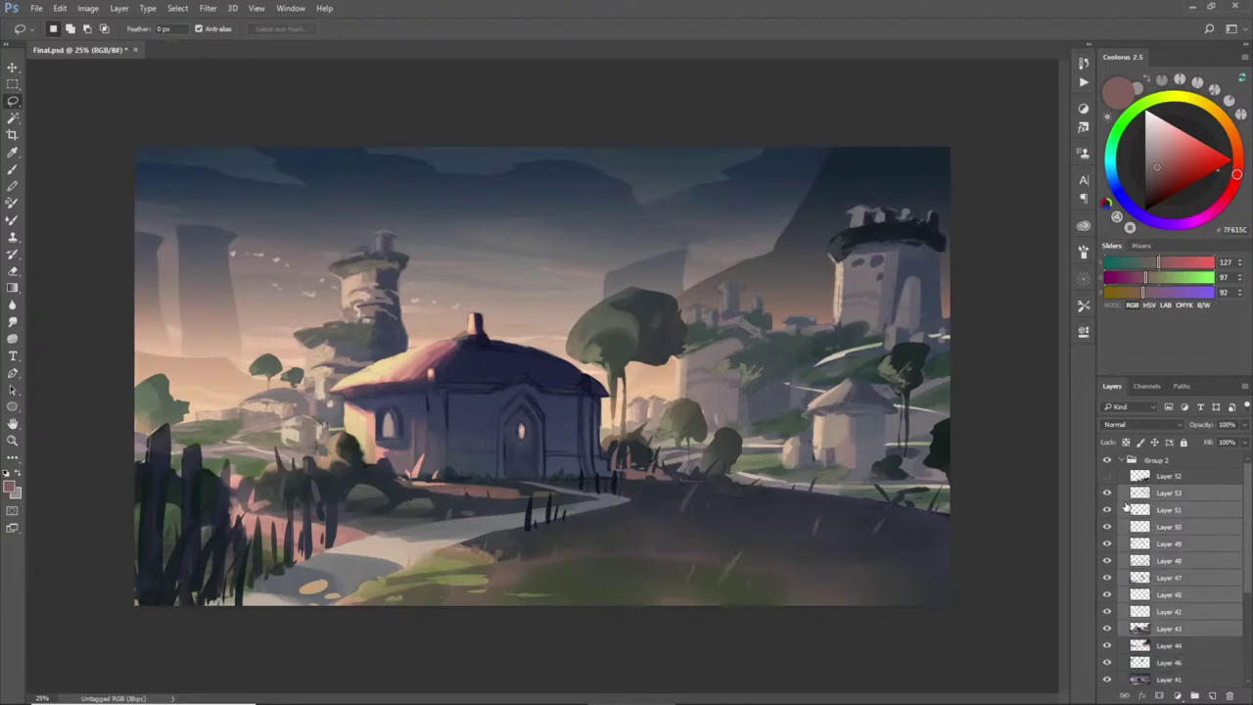
pyautogui.hotkey('ctrl', 'e')
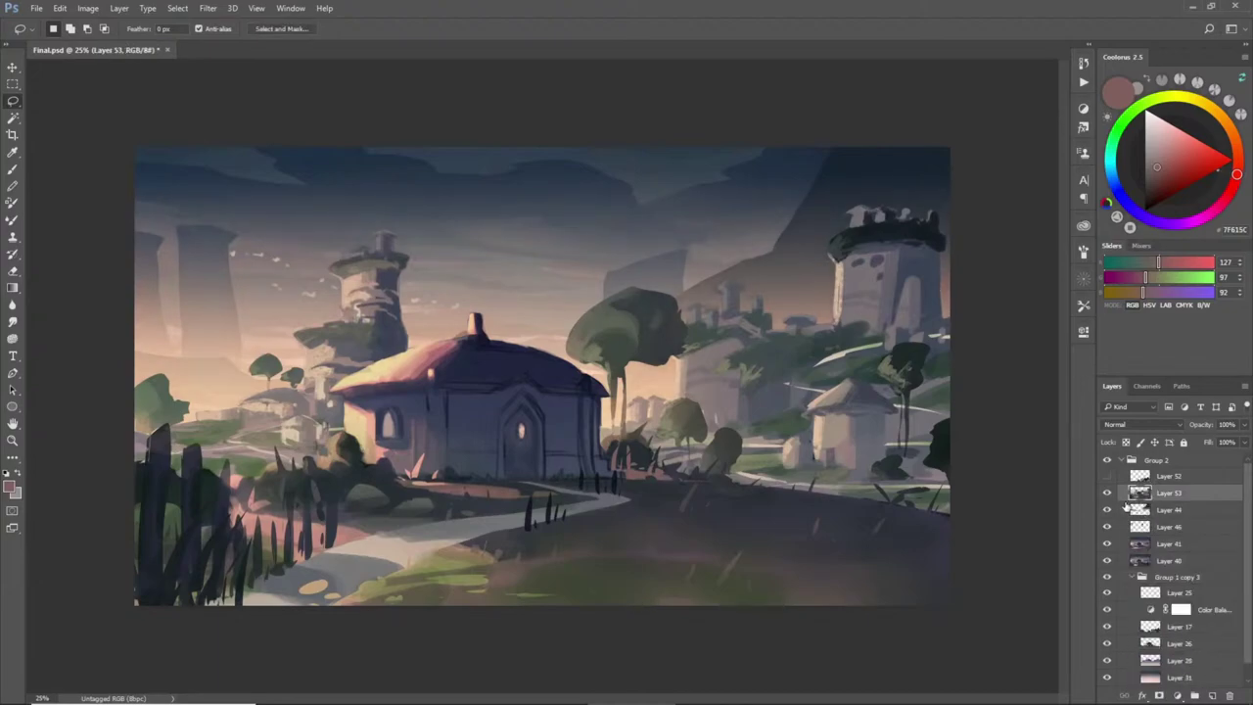
pyautogui.click(1108, 493)
pyautogui.click(1108, 492)
# - Merge Layers 53, 44 and 46 into one layer and compare the painting with and without it
pyautogui.keyDown('shift'); pyautogui.click(1162, 529); pyautogui.keyUp('shift')
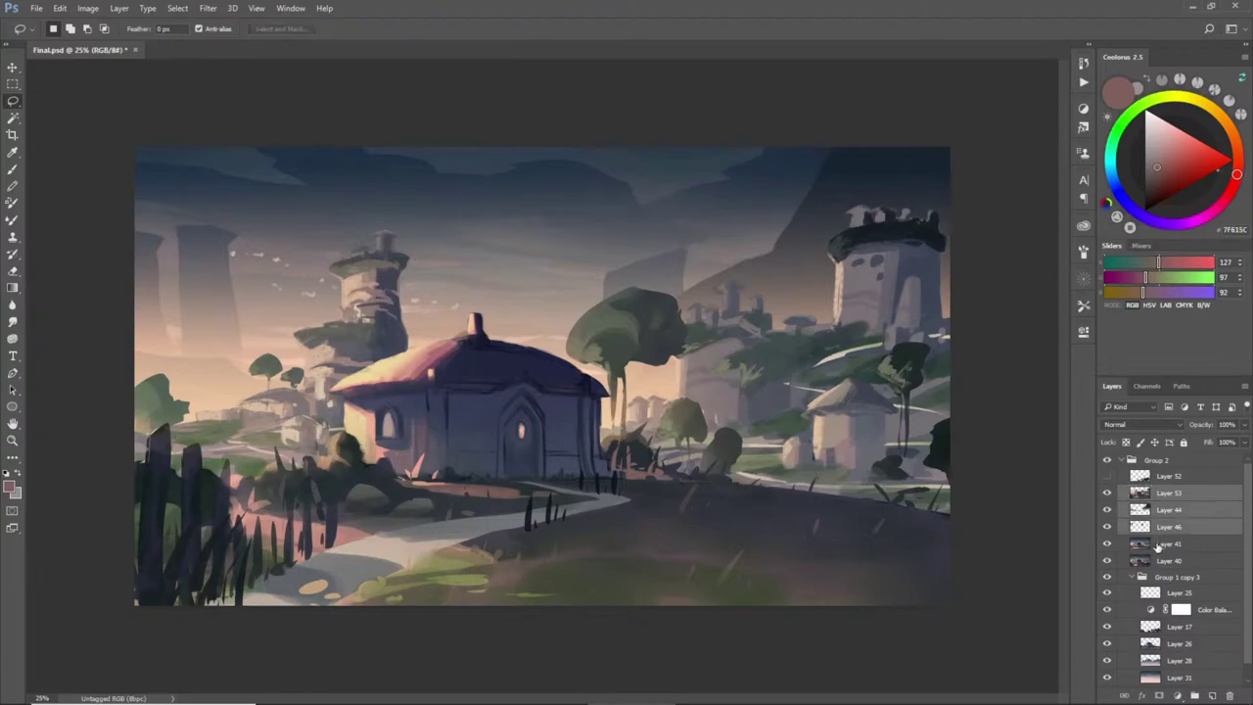
pyautogui.hotkey('ctrl', 'e')
pyautogui.click(1107, 495)
pyautogui.click(1107, 494)
pyautogui.click(1107, 494)
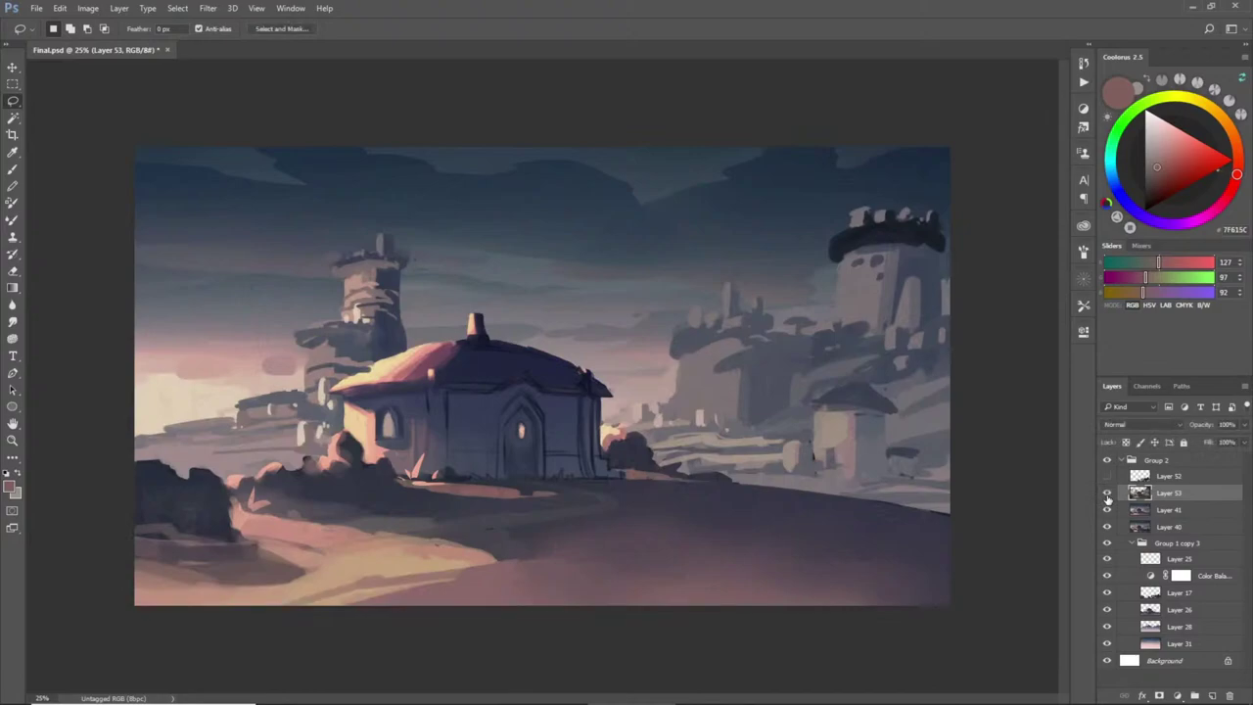
pyautogui.click(1108, 494)
pyautogui.click(1108, 494)
pyautogui.click(1107, 495)
pyautogui.click(1108, 494)
pyautogui.click(1108, 494)
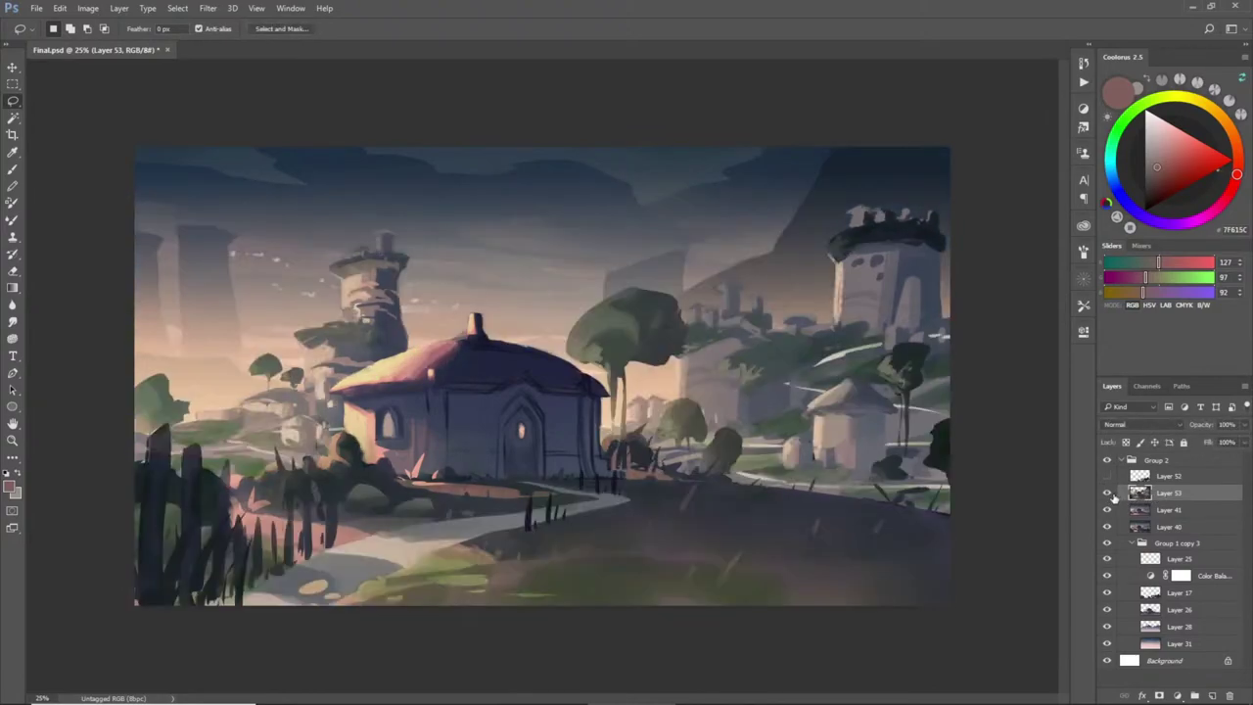
# - Merge Layer 53 down into Layer 41, check it by toggling its visibility, and show the foreground grass on Layer 52
pyautogui.hotkey('ctrl', 'e')
pyautogui.press('e')
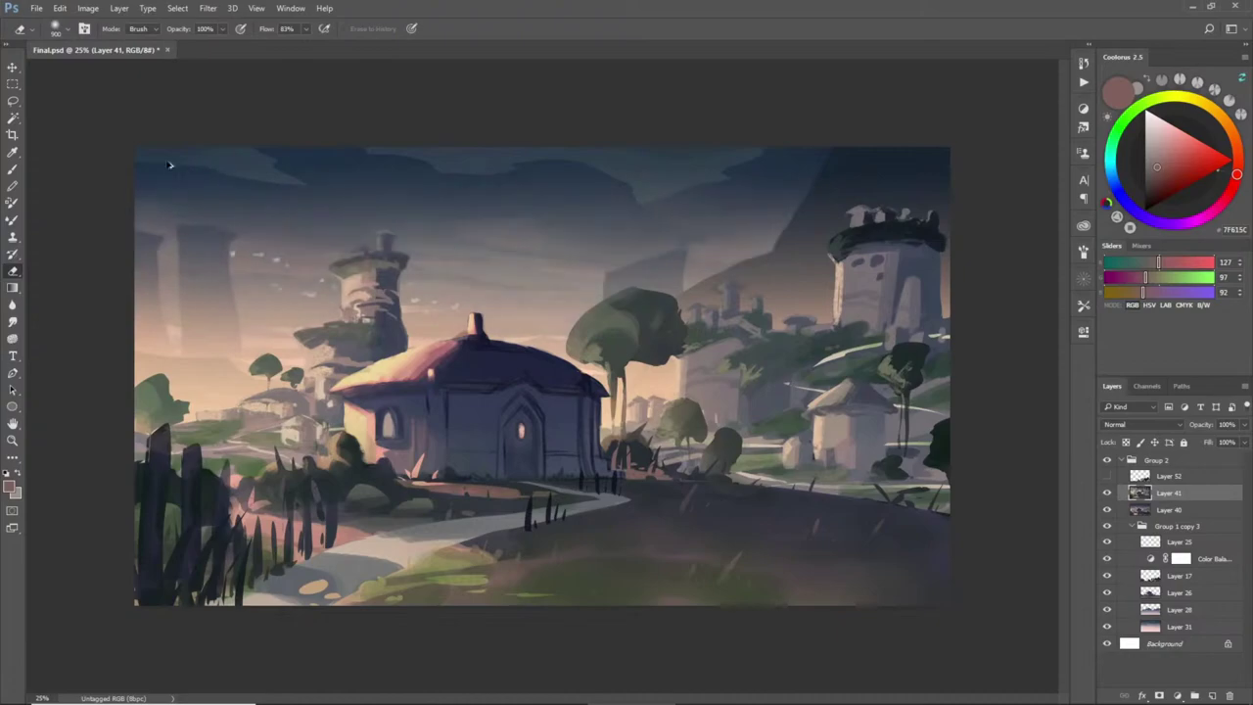
pyautogui.press(']')
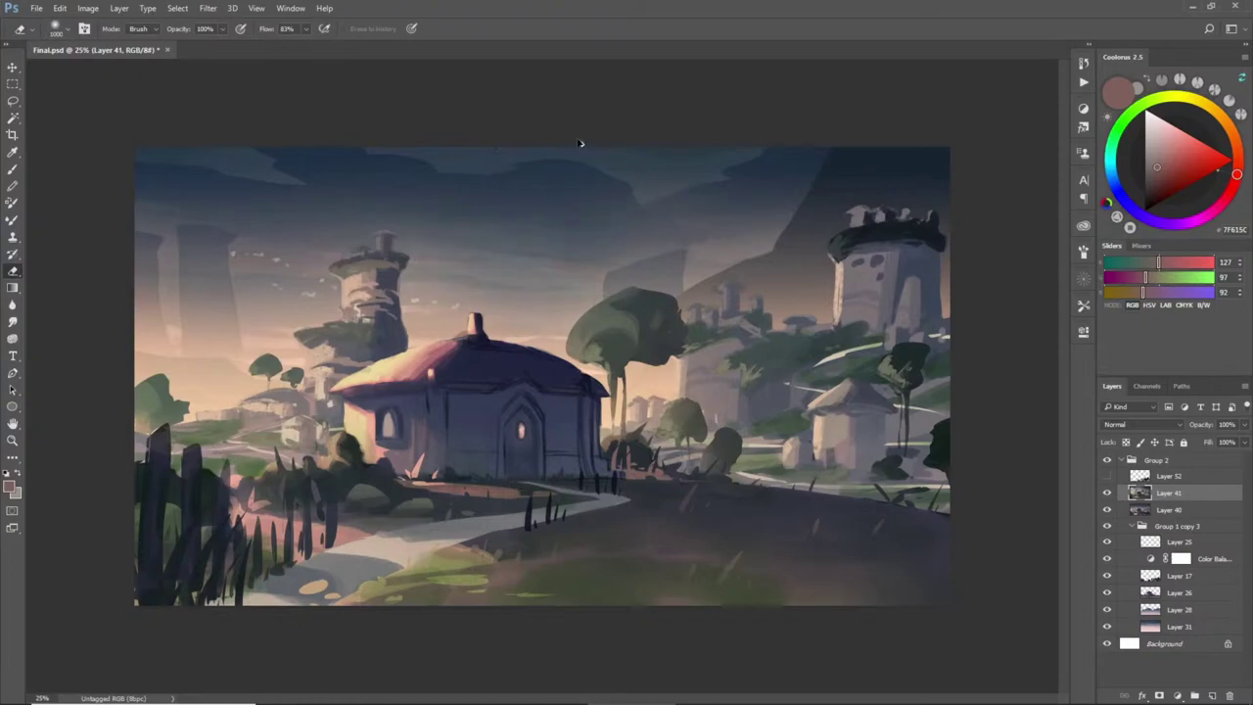
pyautogui.click(1108, 494)
pyautogui.click(1107, 494)
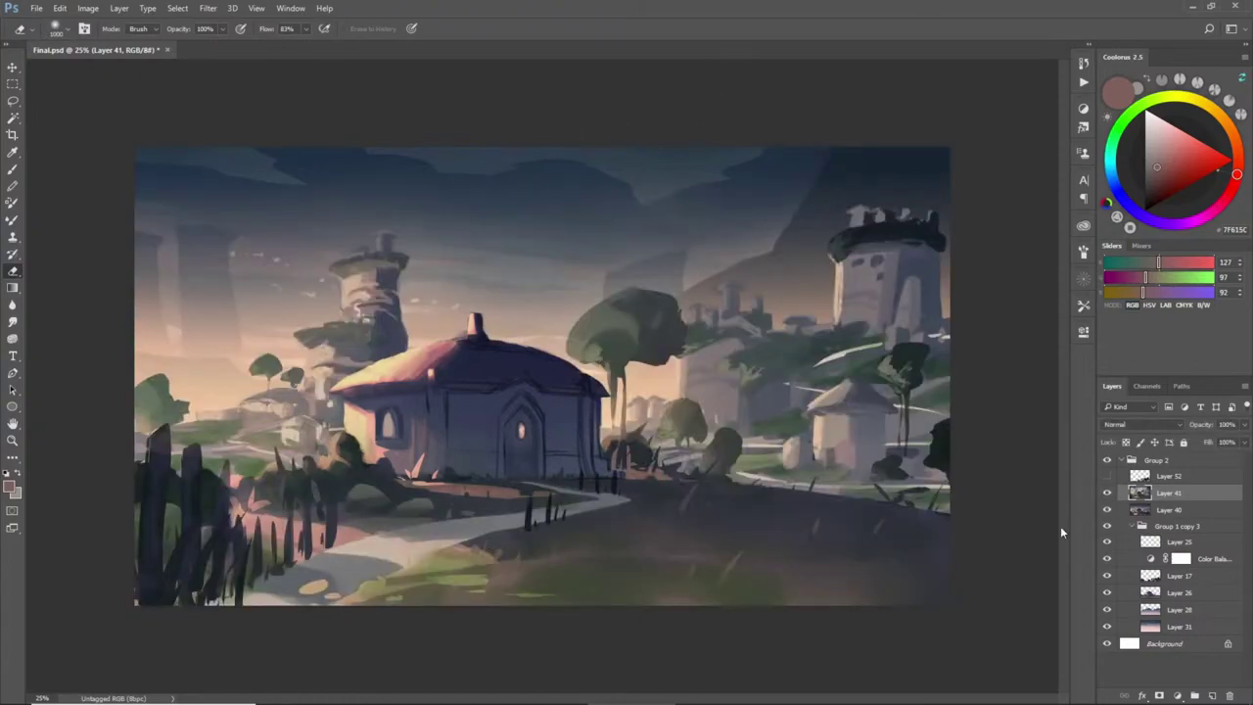
pyautogui.click(1107, 476)
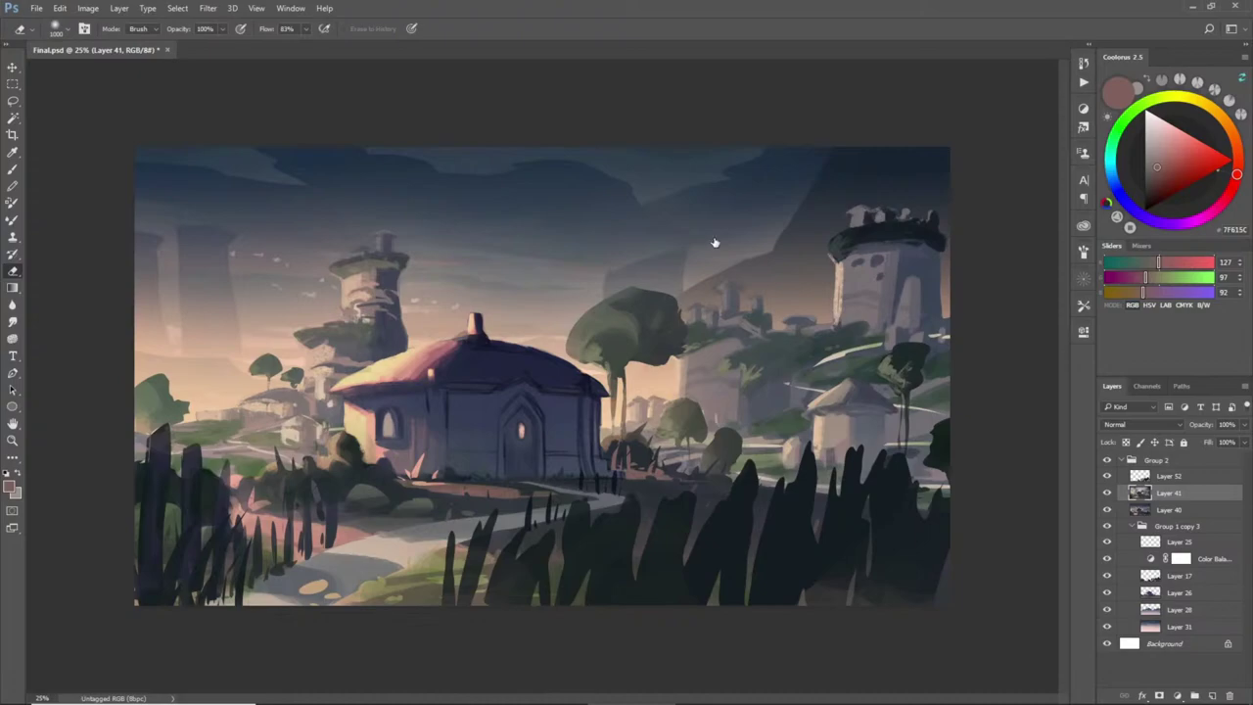
# - Lasso a small patch beside the distant ruins on Layer 41 and paint it with the grey sampled there using an enlarged brush
pyautogui.press('l')
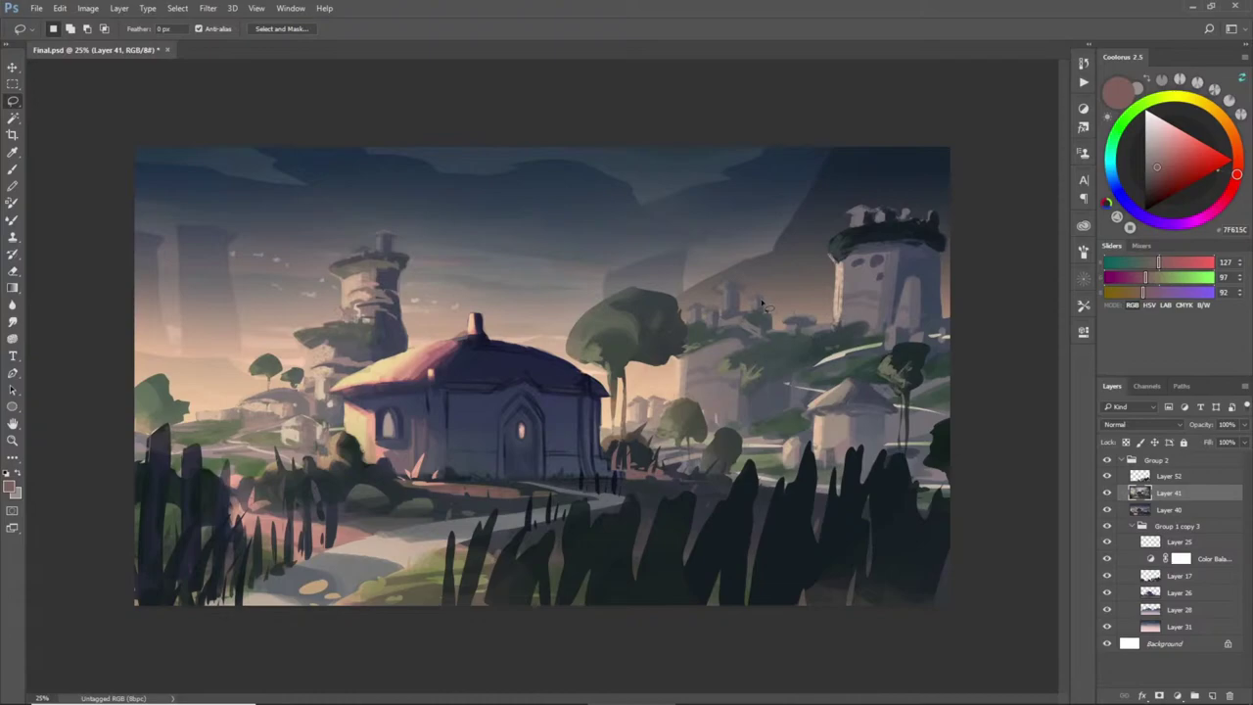
pyautogui.moveTo(776, 299)
pyautogui.mouseDown()
pyautogui.moveTo(794, 307)
pyautogui.moveTo(769, 323)
pyautogui.moveTo(747, 311)
pyautogui.mouseUp()
pyautogui.press('b')
pyautogui.keyDown('alt'); pyautogui.click(730, 294); pyautogui.keyUp('alt')
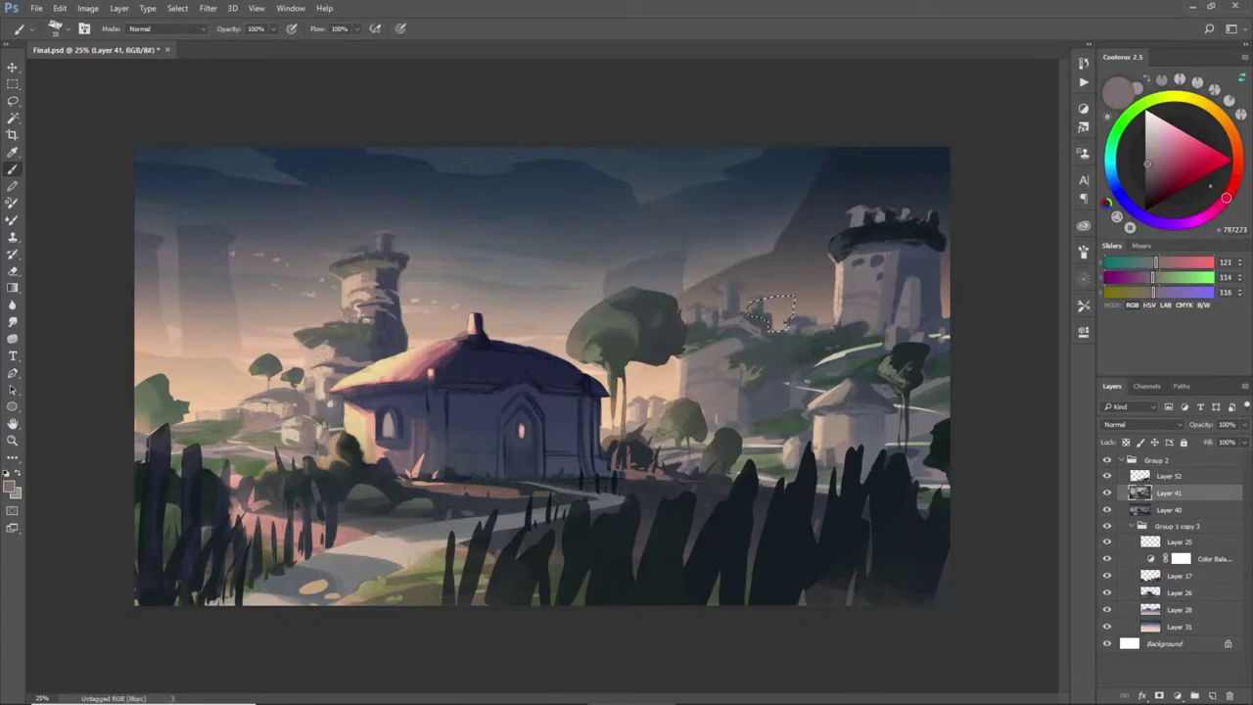
pyautogui.press(']')
pyautogui.press(']')
pyautogui.press(']')
pyautogui.press(']')
pyautogui.press(']')
pyautogui.moveTo(756, 307)
pyautogui.mouseDown()
pyautogui.moveTo(792, 299)
pyautogui.moveTo(780, 319)
pyautogui.moveTo(790, 330)
pyautogui.moveTo(789, 295)
pyautogui.moveTo(777, 331)
pyautogui.mouseUp()
# - Sample the dark green-grey of the hillside, touch up the patch beside the ruins, and clear the selection
pyautogui.keyDown('alt'); pyautogui.click(783, 308); pyautogui.keyUp('alt')
pyautogui.keyDown('alt'); pyautogui.click(784, 340); pyautogui.keyUp('alt')
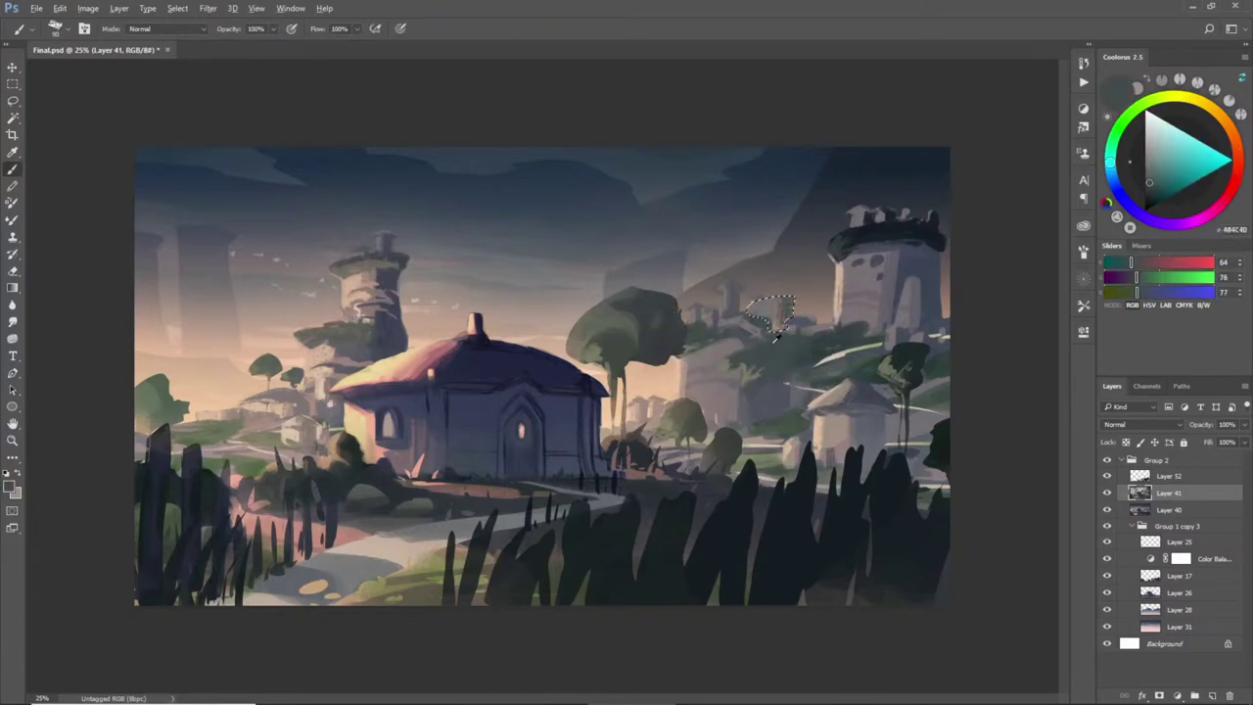
pyautogui.keyDown('alt'); pyautogui.click(769, 336); pyautogui.keyUp('alt')
pyautogui.hotkey('ctrl', 'd')
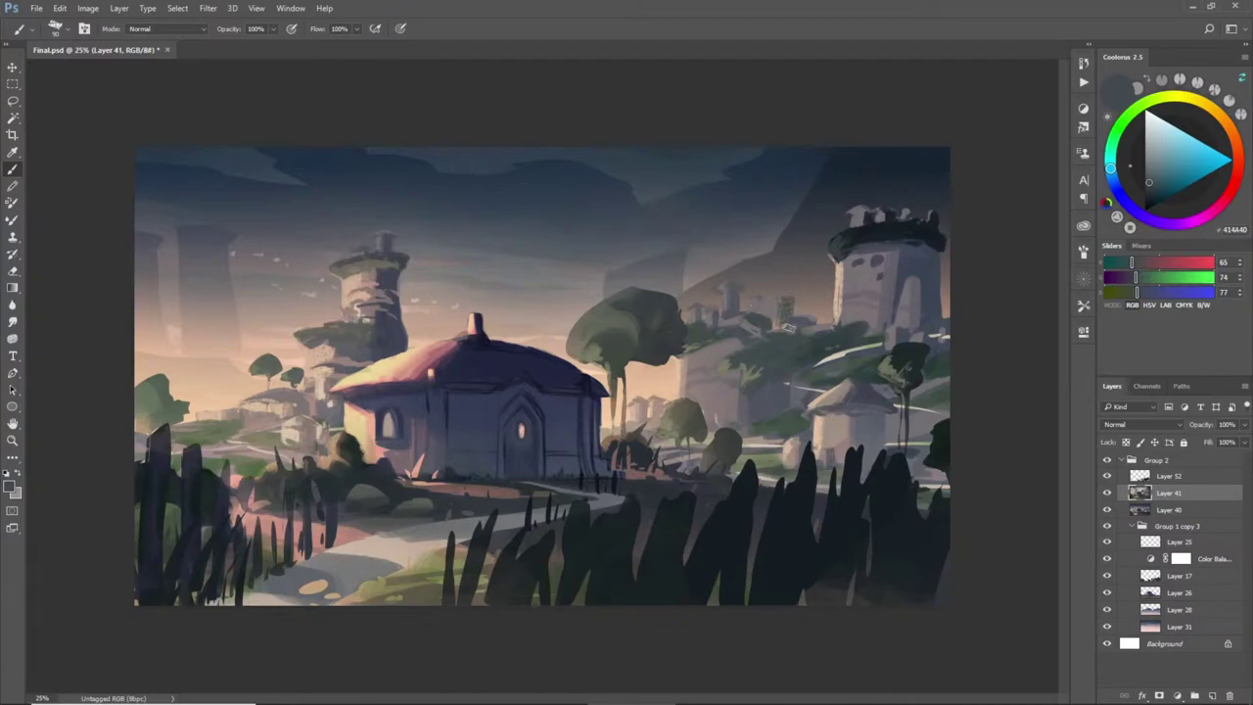
pyautogui.hotkey('ctrl', 'z')
pyautogui.hotkey('ctrl', 'd')
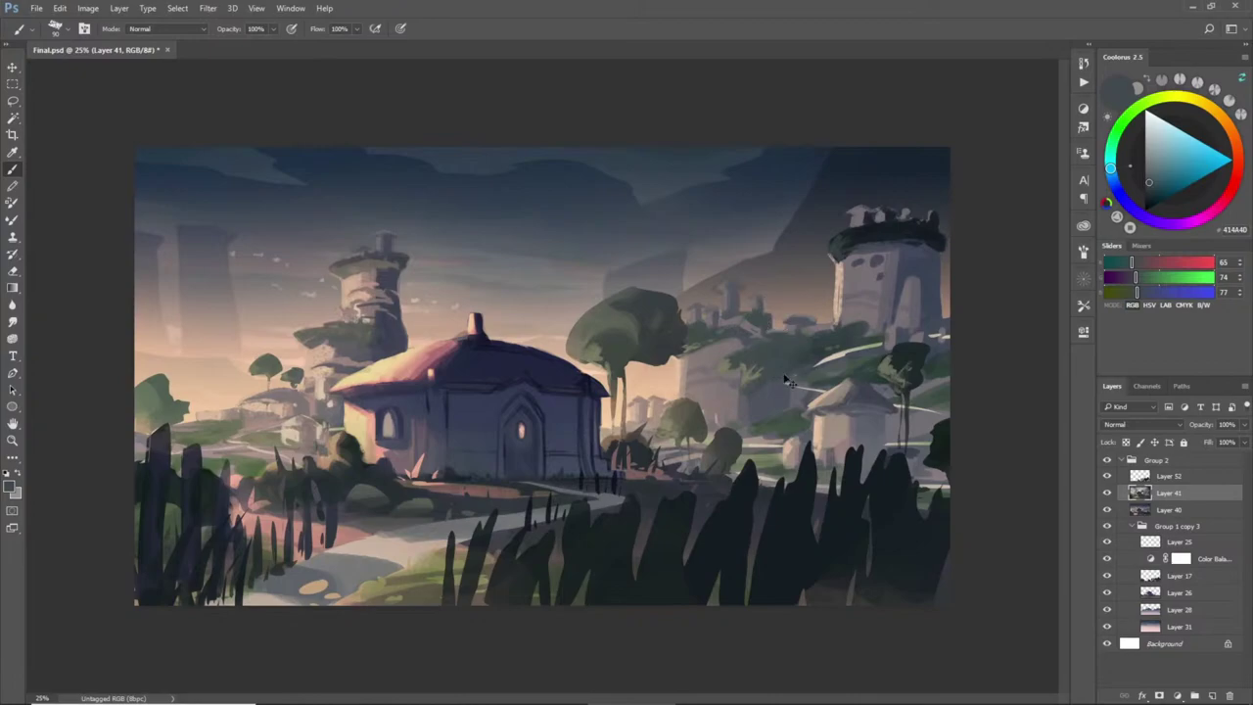
# - Refine the small hut and ground below the castle tower with lassoed touch-ups in sampled grey and muted green
pyautogui.press('l')
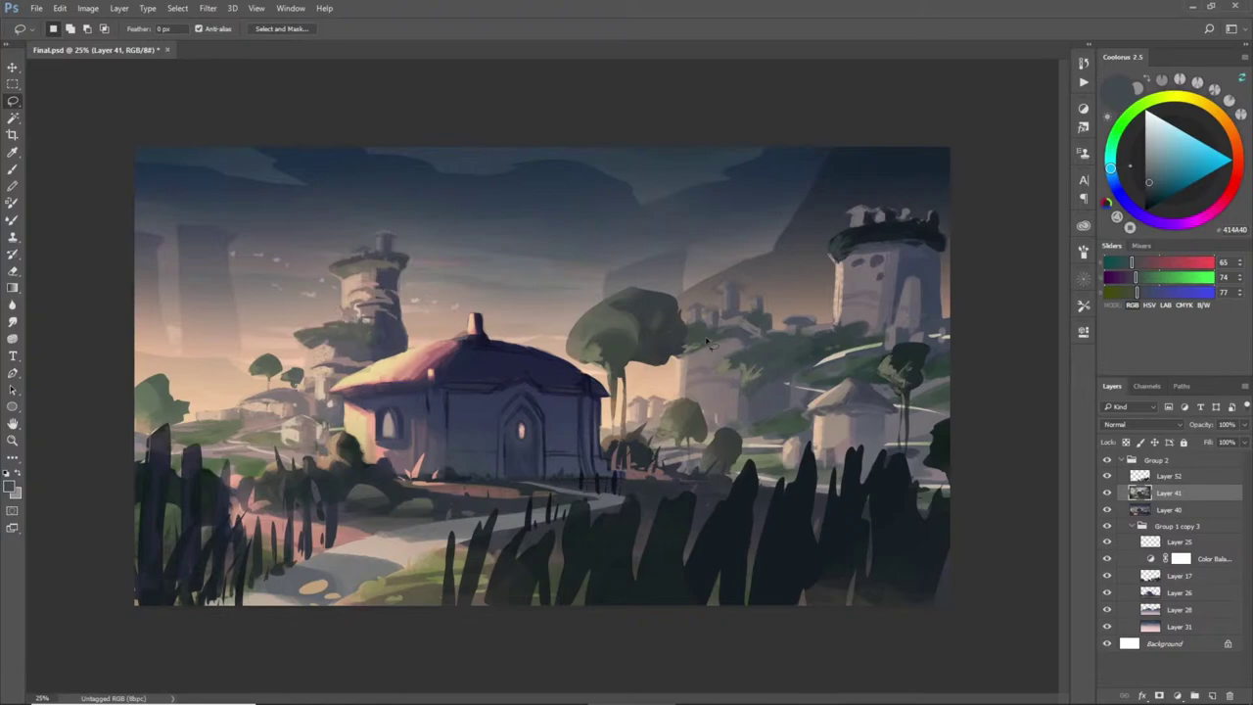
pyautogui.press('b')
pyautogui.keyDown('alt'); pyautogui.click(828, 442); pyautogui.keyUp('alt')
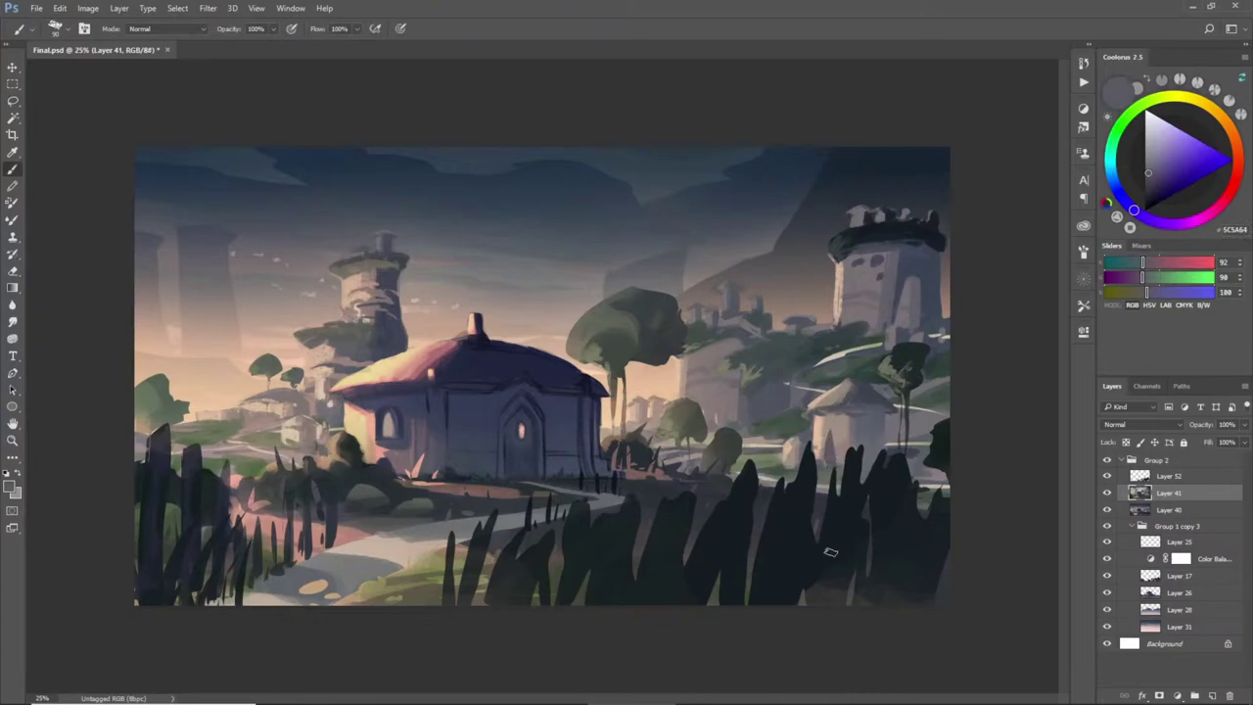
pyautogui.press('l')
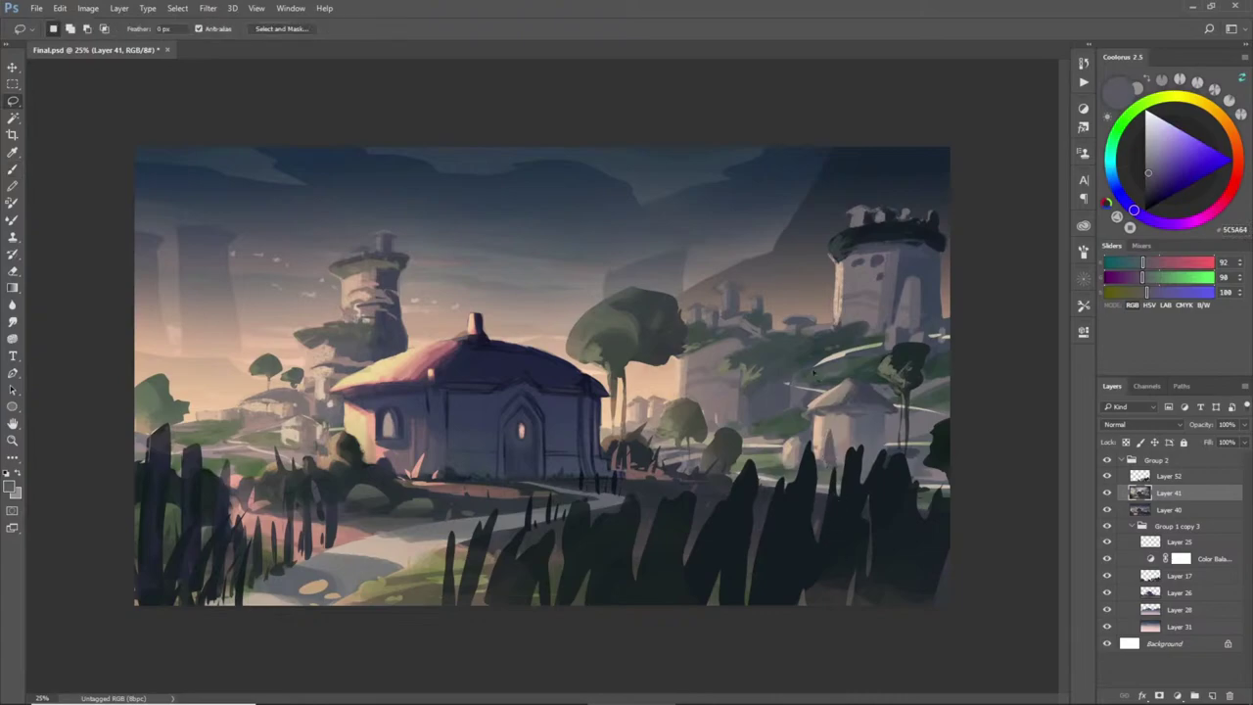
pyautogui.press('b')
pyautogui.keyDown('alt'); pyautogui.click(788, 466); pyautogui.keyUp('alt')
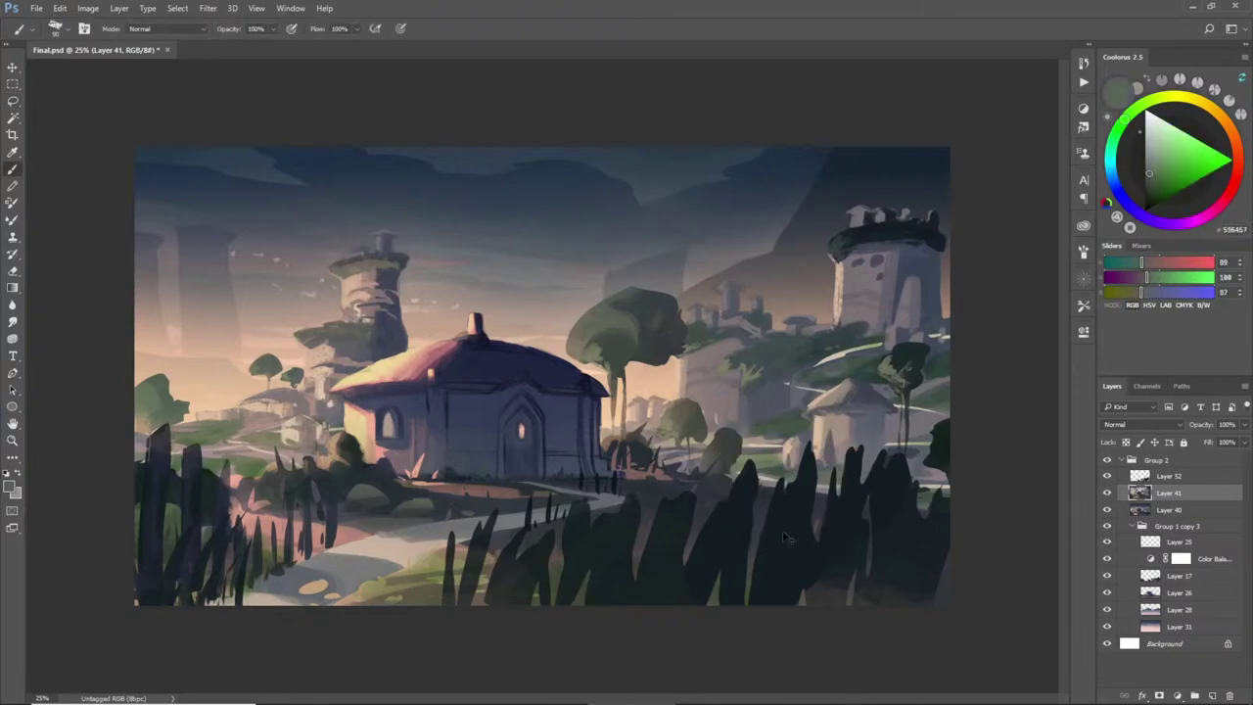
# - Paint lassoed details on the distant houses and rocky tower left of the house with sampled warm grey and dark slate
pyautogui.press('l')
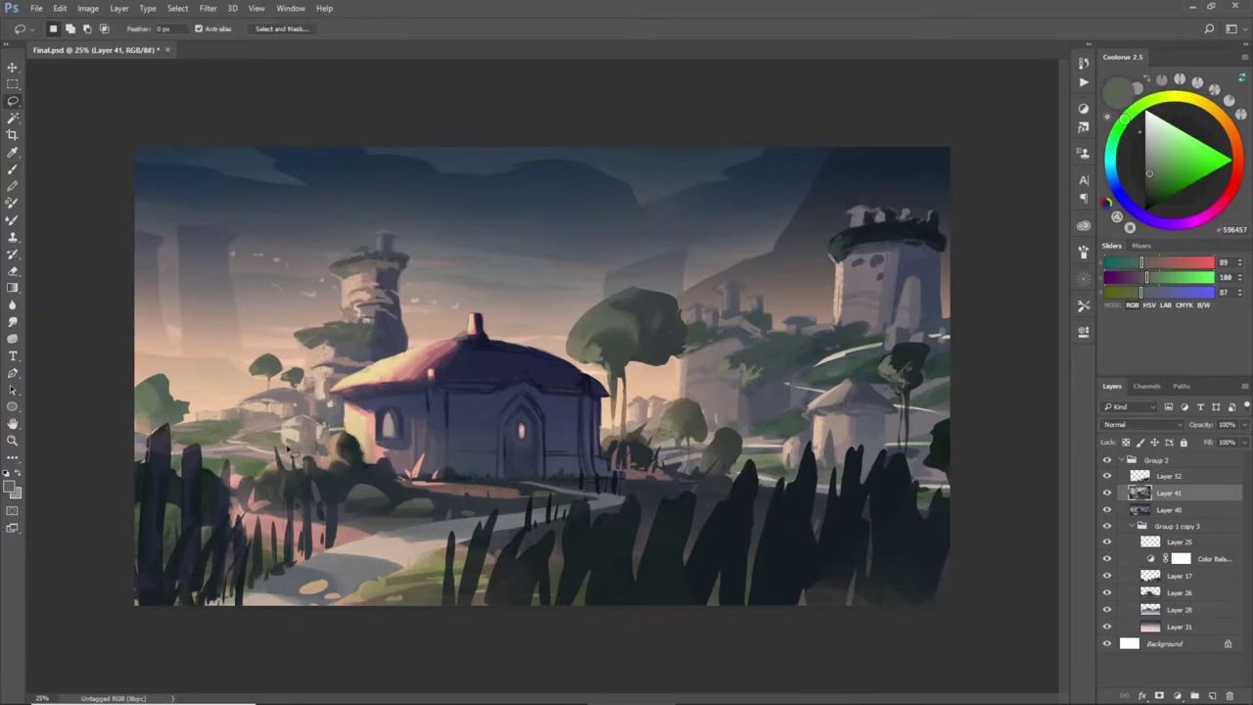
pyautogui.press('shift')
pyautogui.press('b')
pyautogui.keyDown('alt'); pyautogui.click(260, 415); pyautogui.keyUp('alt')
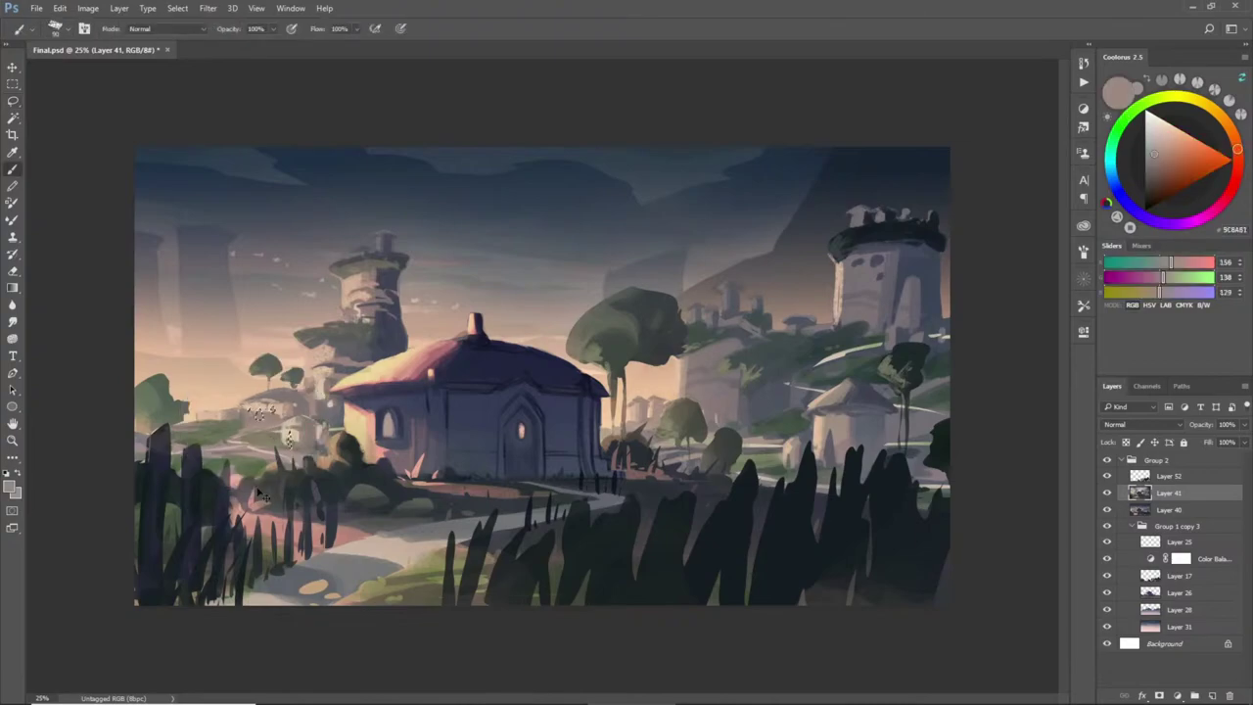
pyautogui.press('l')
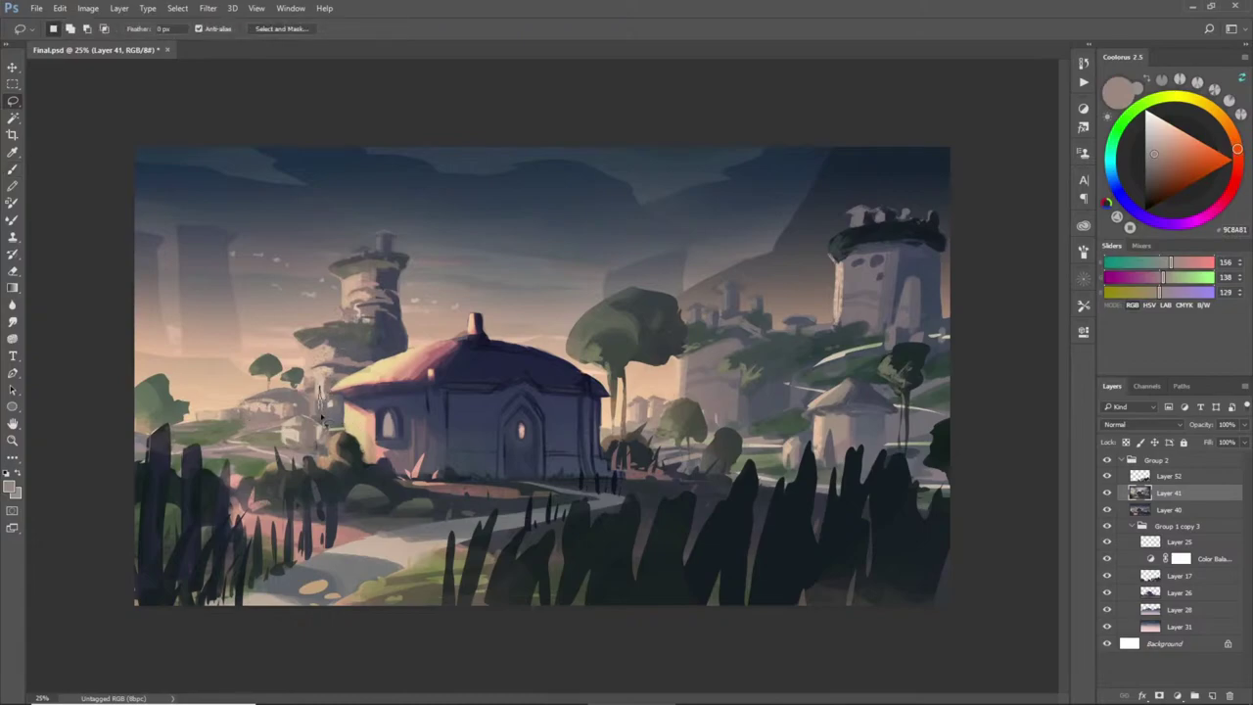
pyautogui.press('b')
pyautogui.keyDown('alt'); pyautogui.click(382, 251); pyautogui.keyUp('alt')
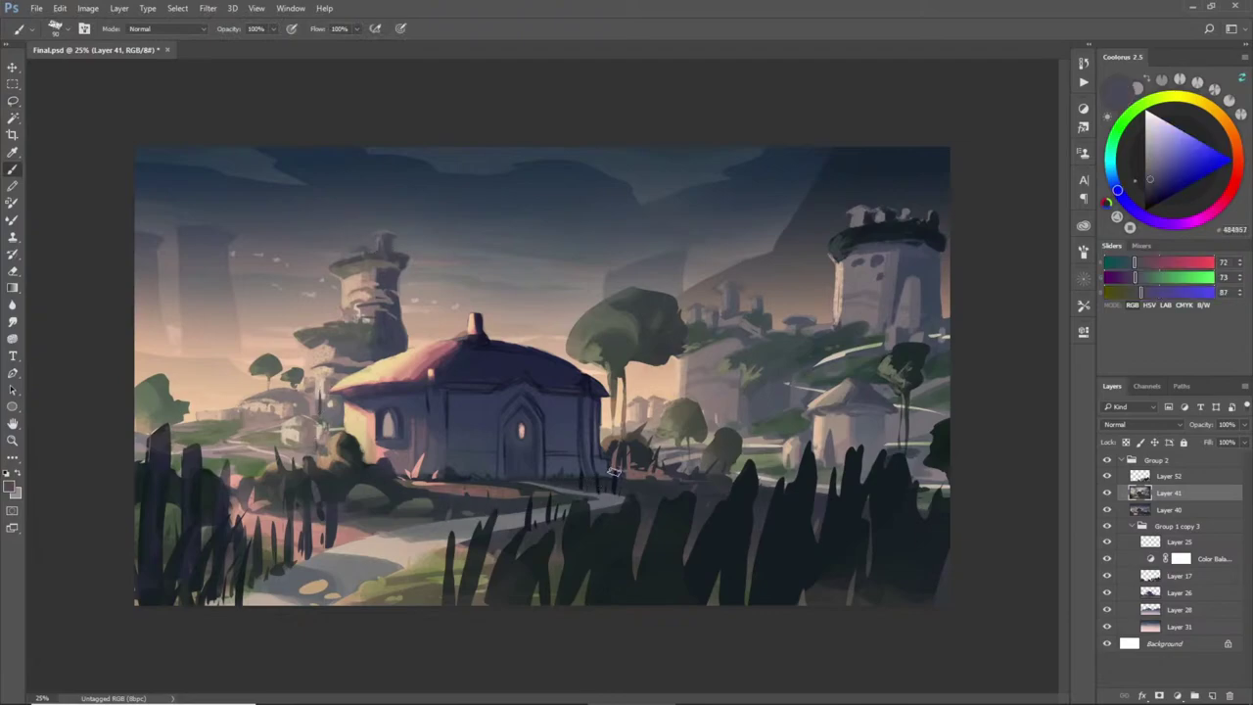
# - Lasso small shapes on the castle tower's battlements and paint them with the near-black blue sampled from its crown
pyautogui.press('l')
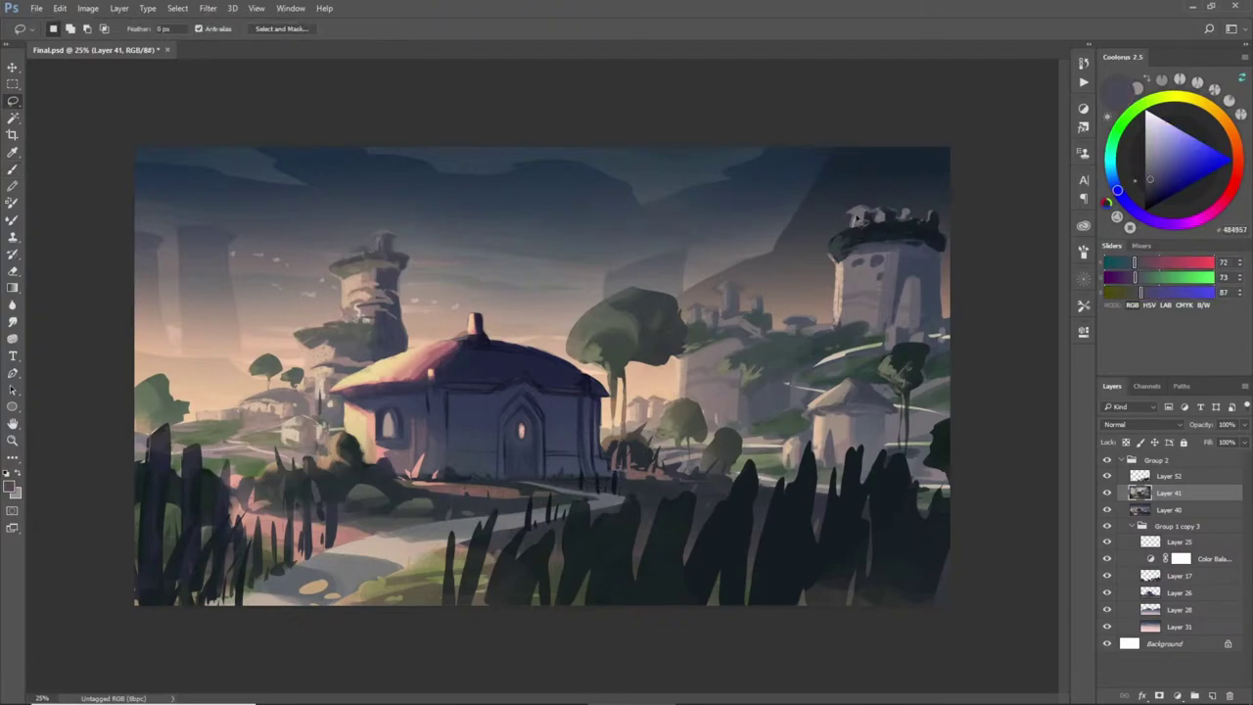
pyautogui.press('b')
pyautogui.keyDown('alt'); pyautogui.click(851, 227); pyautogui.keyUp('alt')
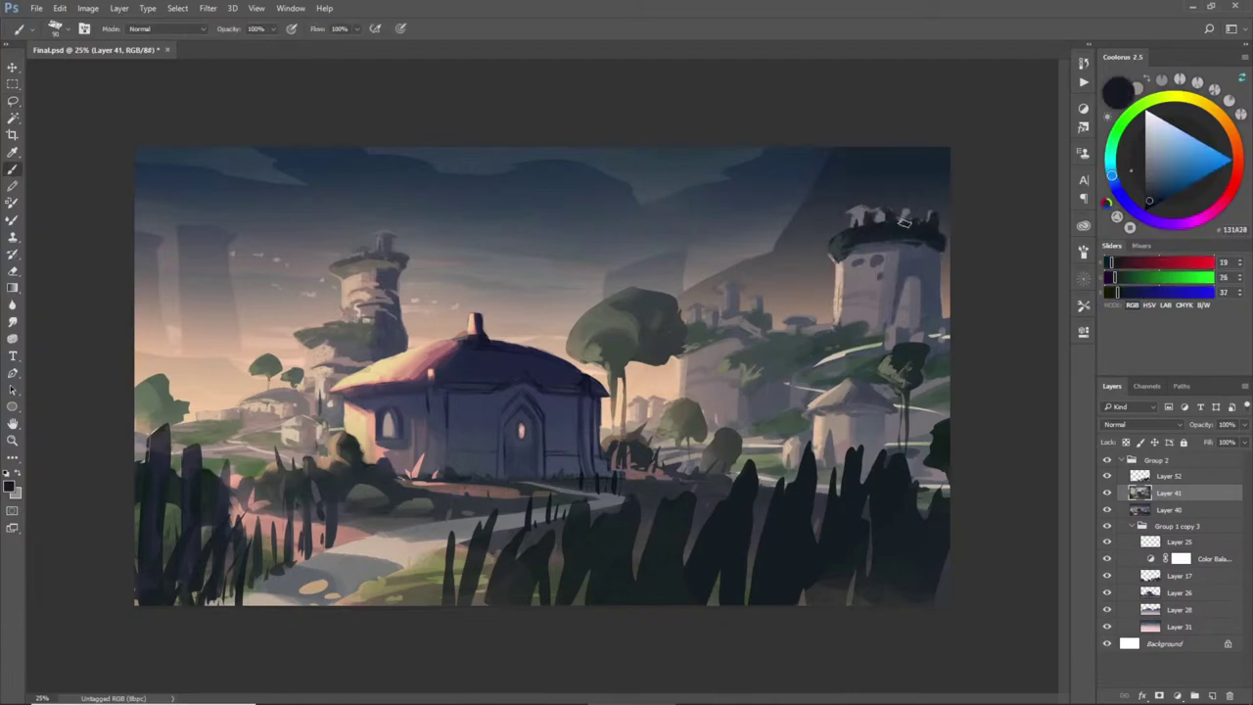
# - Lasso several small shapes around the distant ruins and paint them with the dark green-grey sampled from the foliage
pyautogui.press('l')
pyautogui.moveTo(726, 299)
pyautogui.mouseDown()
pyautogui.moveTo(720, 322)
pyautogui.moveTo(696, 316)
pyautogui.mouseUp()
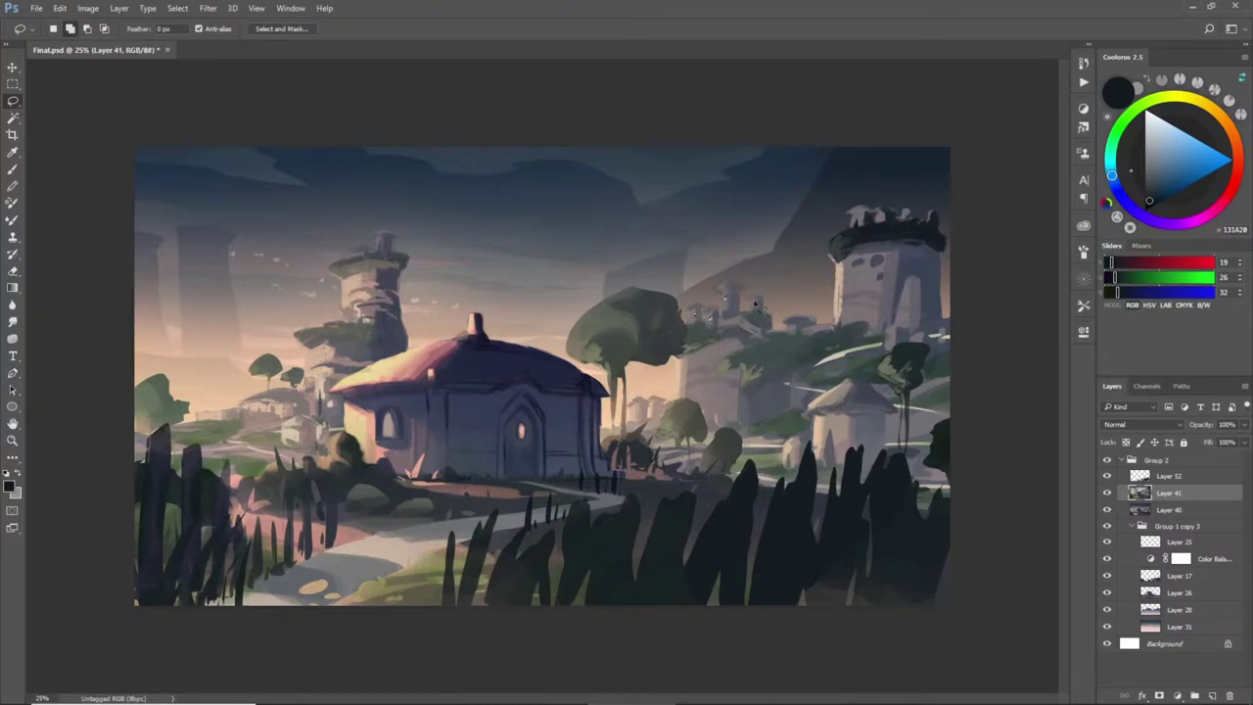
pyautogui.press('b')
pyautogui.keyDown('alt'); pyautogui.click(756, 315); pyautogui.keyUp('alt')
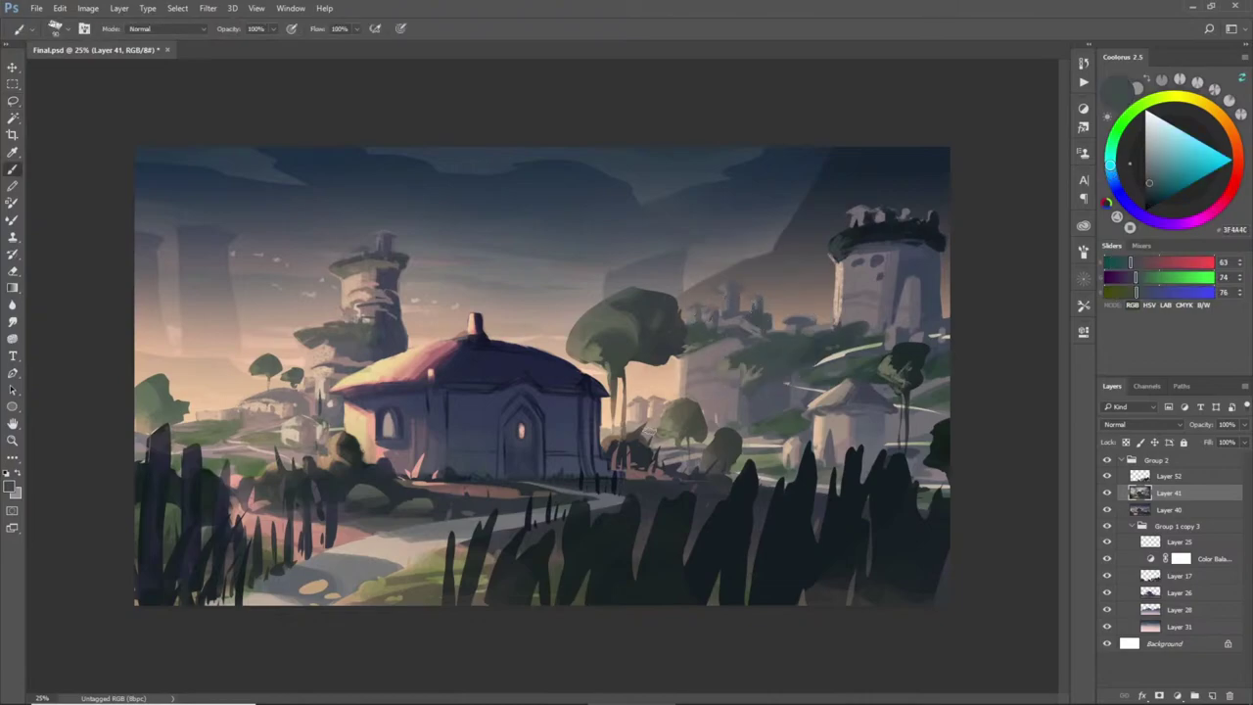
# - Add lassoed grey accents around the castle tower's crown and hillside with the tone sampled at the crown's edge
pyautogui.press('l')
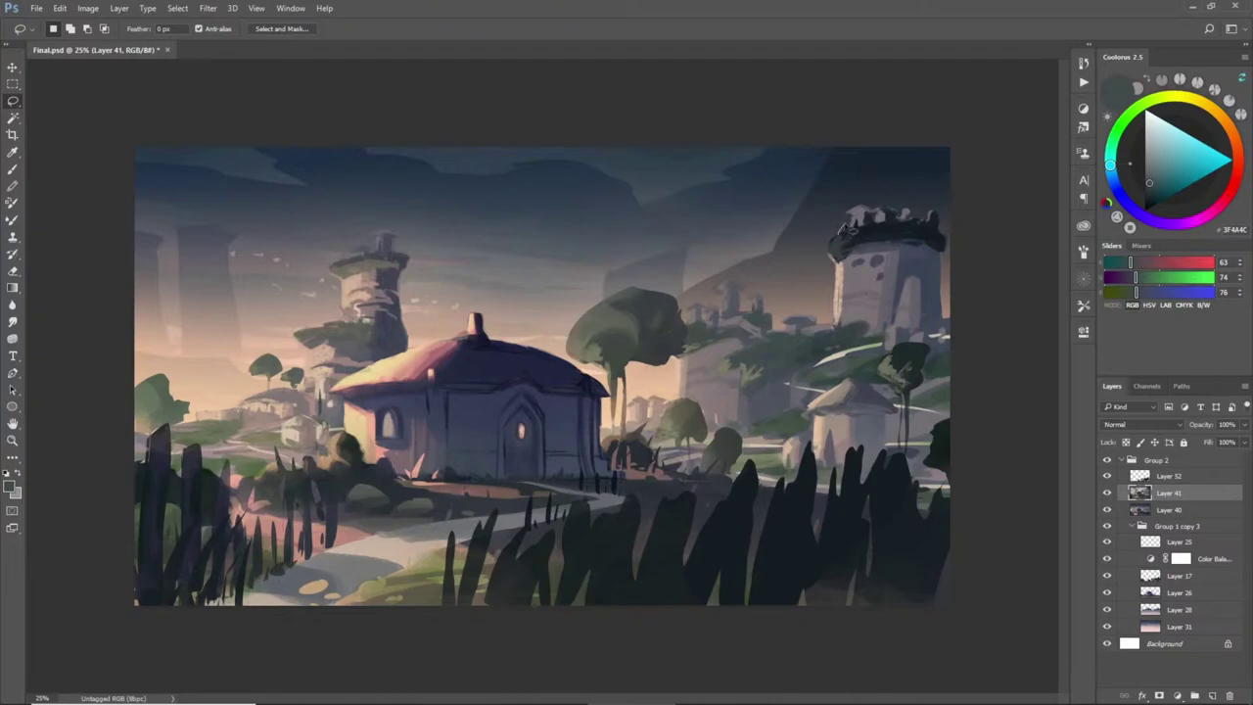
pyautogui.press('b')
pyautogui.keyDown('alt'); pyautogui.click(840, 231); pyautogui.keyUp('alt')
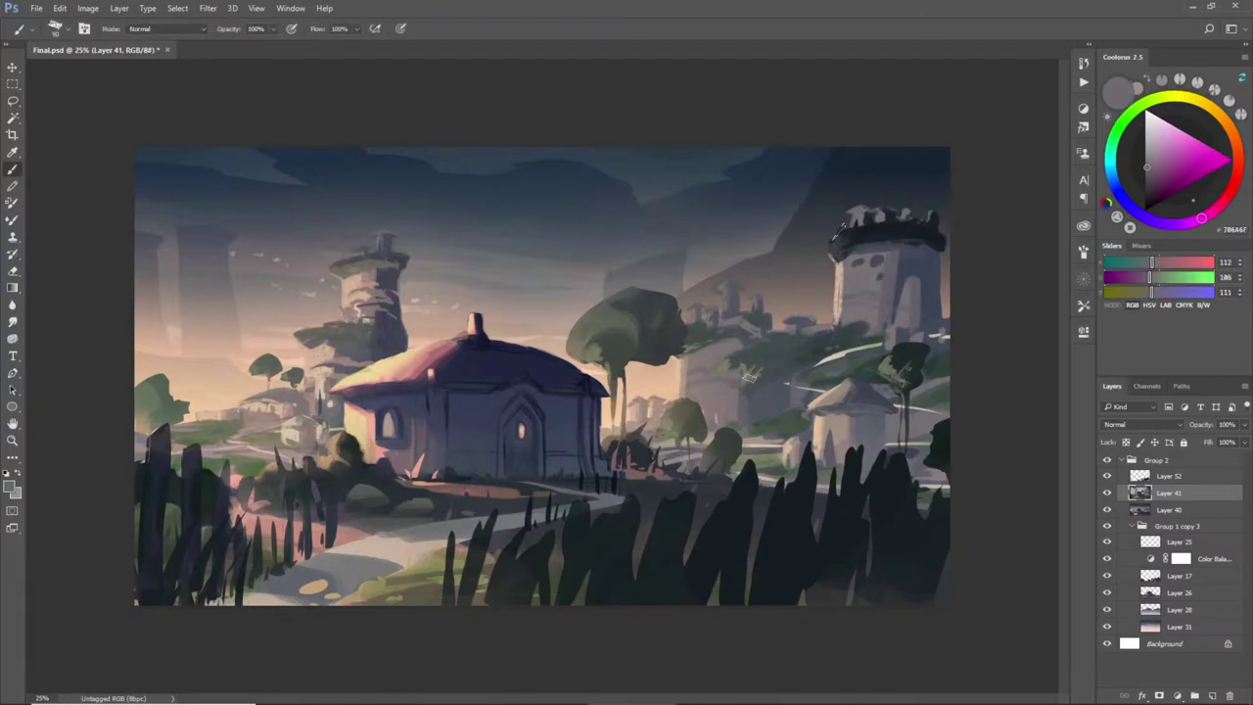
# - Lasso shapes above the bush behind the tall tree trunks, paint them with the sampled peach tone, and clear the selection
pyautogui.press('l')
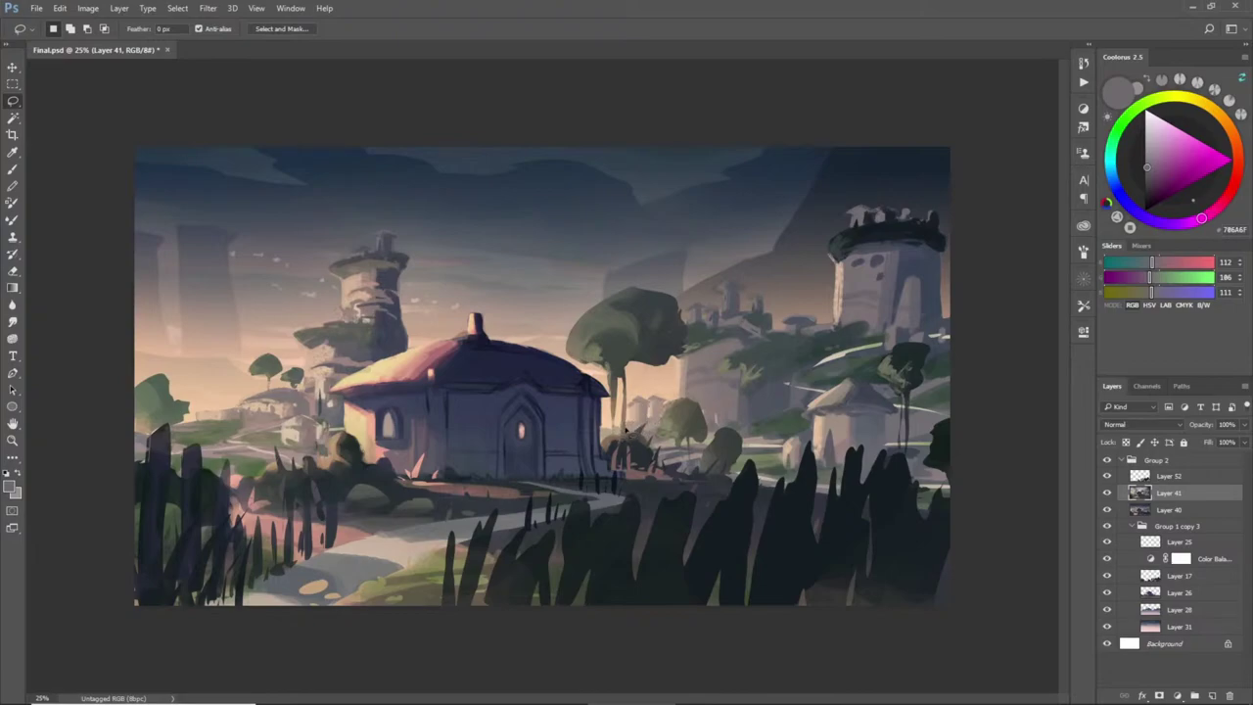
pyautogui.press('shift')
pyautogui.press('b')
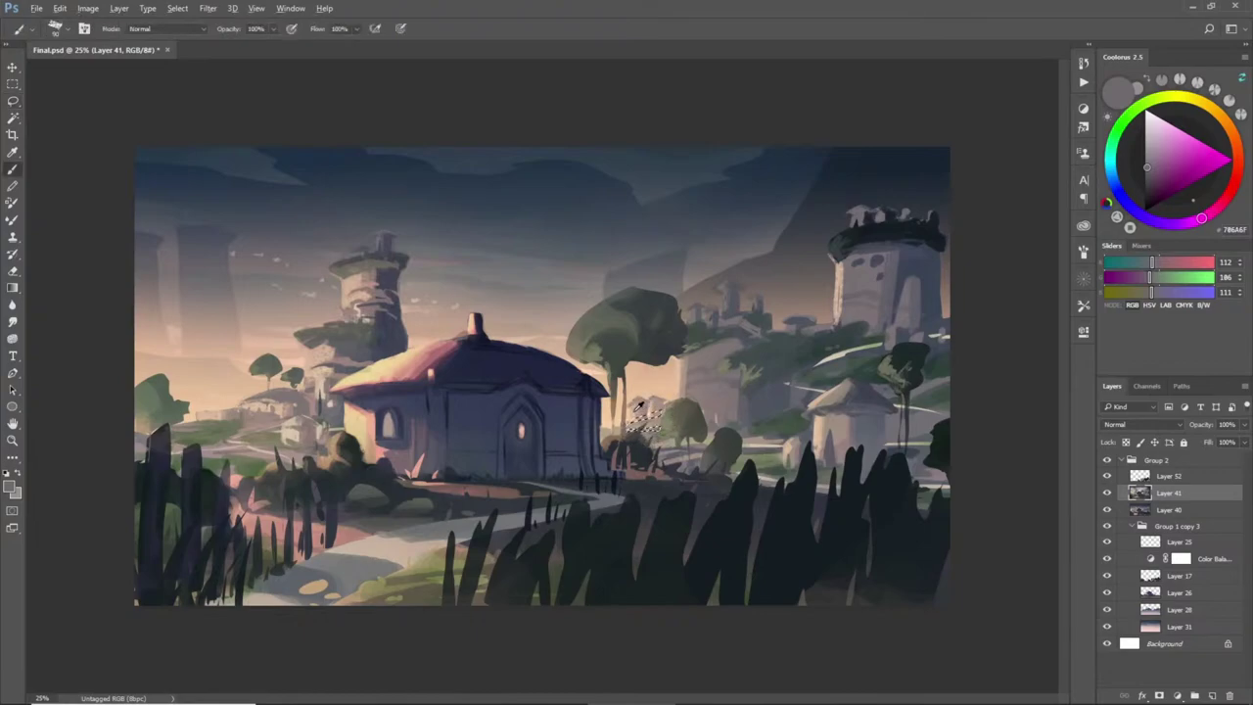
pyautogui.keyDown('alt'); pyautogui.click(645, 419); pyautogui.keyUp('alt')
pyautogui.hotkey('ctrl', 'd')
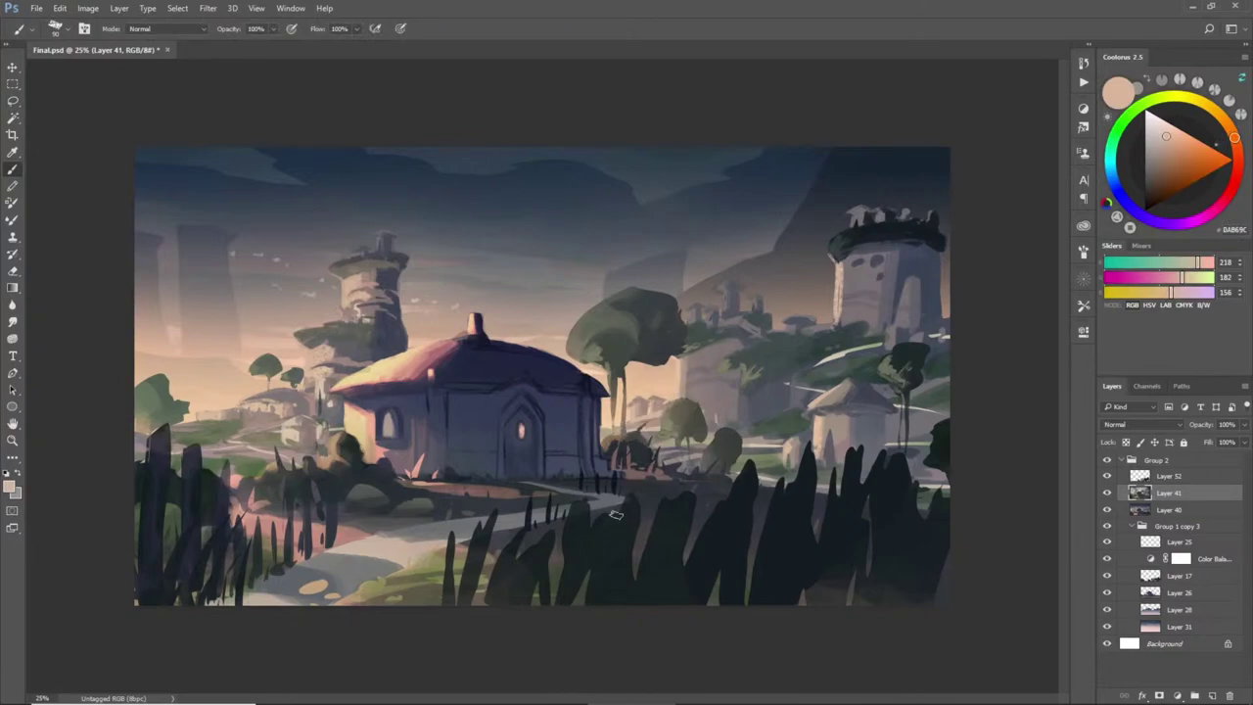
# - Try painting a lassoed light peach spire shape beside the castle tower with the sampled sunset colour
pyautogui.press('l')
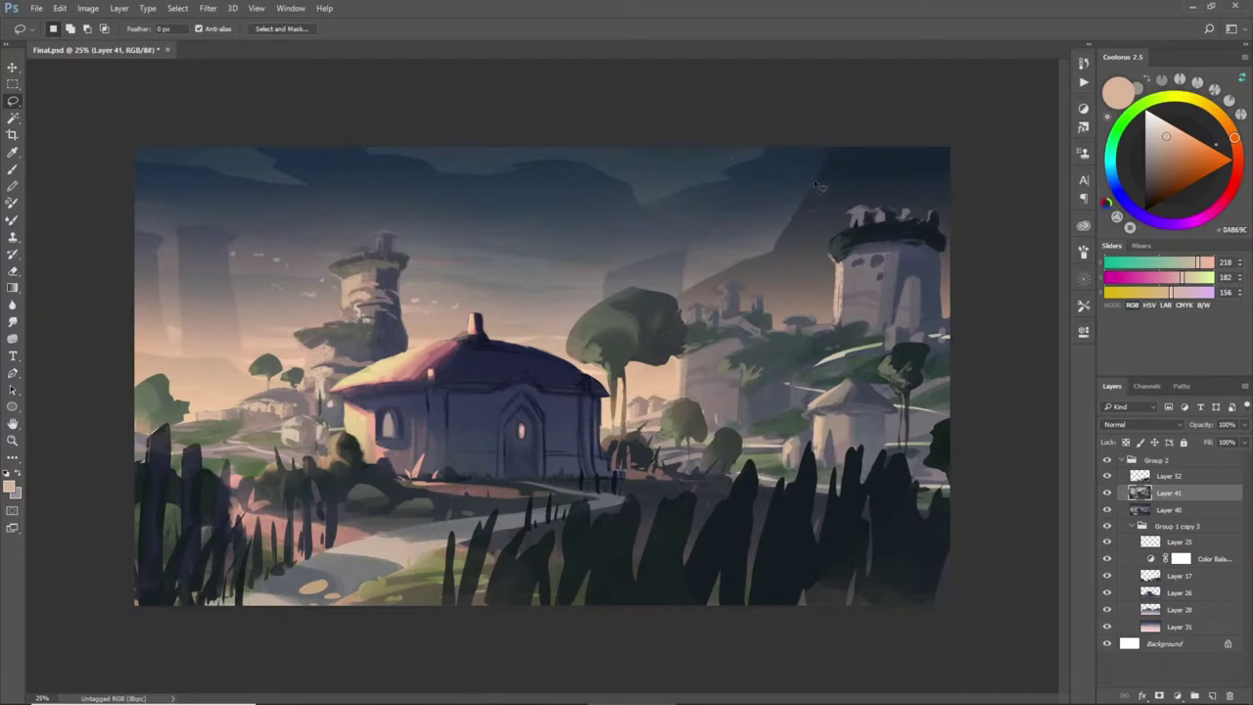
pyautogui.moveTo(809, 191)
pyautogui.mouseDown()
pyautogui.moveTo(777, 246)
pyautogui.moveTo(771, 316)
pyautogui.moveTo(793, 191)
pyautogui.mouseUp()
pyautogui.press('b')
pyautogui.keyDown('alt'); pyautogui.click(661, 378); pyautogui.keyUp('alt')
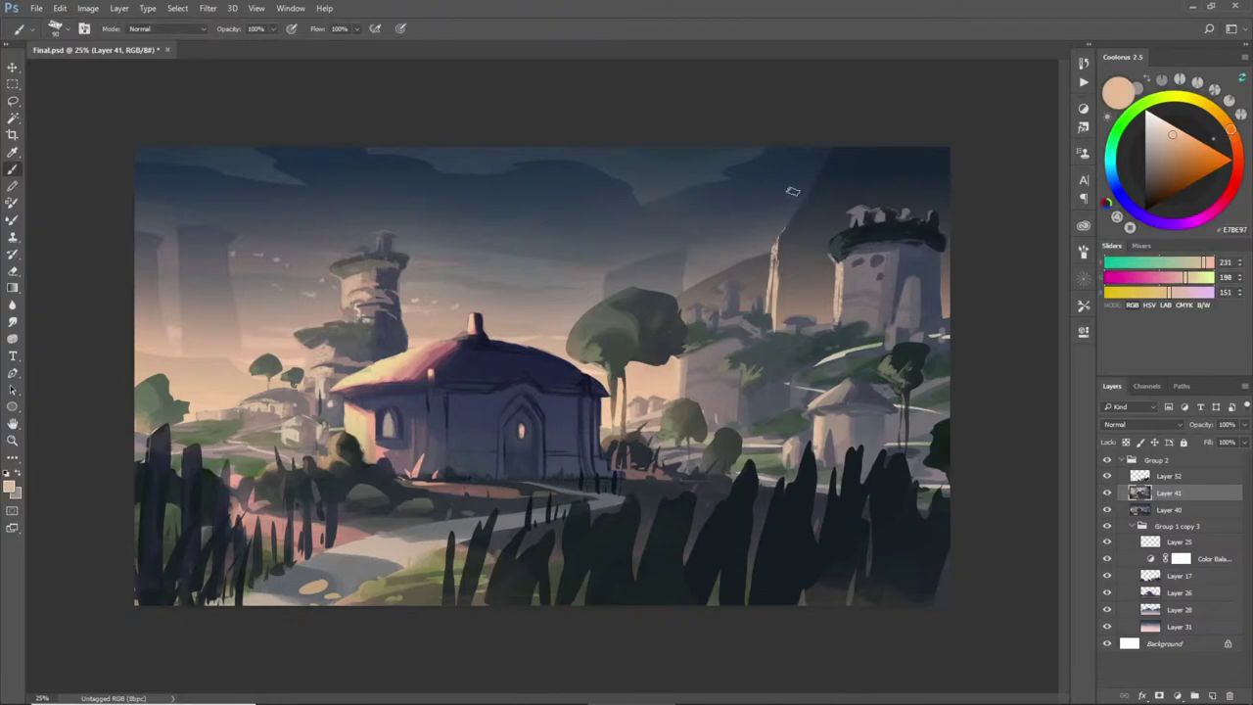
pyautogui.hotkey('ctrl', 'alt', 'z')
pyautogui.hotkey('ctrl', 'alt', 'z')
pyautogui.hotkey('ctrl', 'alt', 'z')
pyautogui.hotkey('ctrl', 'd')
# - Lasso the slope of the distant hazy hill above the far-left village and paint its edge with sampled light peach
pyautogui.press('l')
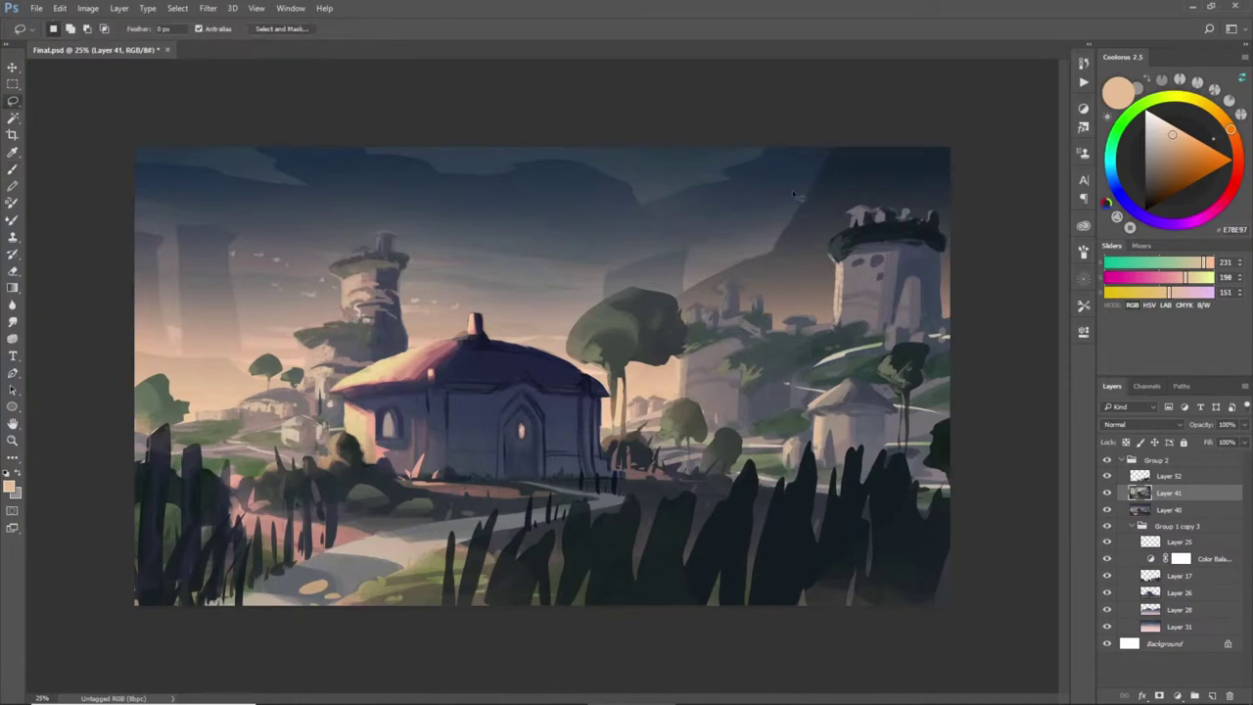
pyautogui.moveTo(173, 356)
pyautogui.mouseDown()
pyautogui.moveTo(243, 406)
pyautogui.moveTo(191, 358)
pyautogui.moveTo(224, 392)
pyautogui.moveTo(250, 385)
pyautogui.moveTo(221, 385)
pyautogui.moveTo(257, 400)
pyautogui.moveTo(208, 406)
pyautogui.mouseUp()
pyautogui.press('b')
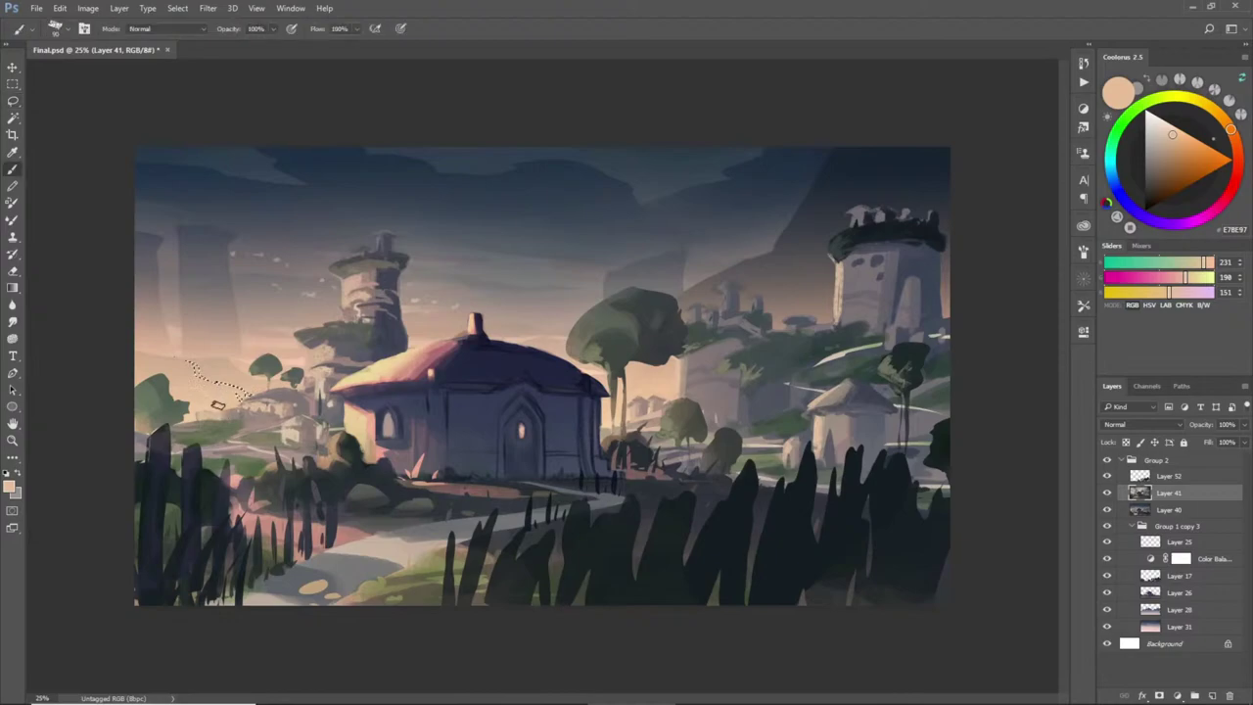
pyautogui.keyDown('alt'); pyautogui.click(303, 358); pyautogui.keyUp('alt')
pyautogui.moveTo(207, 360)
pyautogui.mouseDown()
pyautogui.moveTo(215, 388)
pyautogui.moveTo(247, 394)
pyautogui.mouseUp()
pyautogui.hotkey('ctrl', 'd')
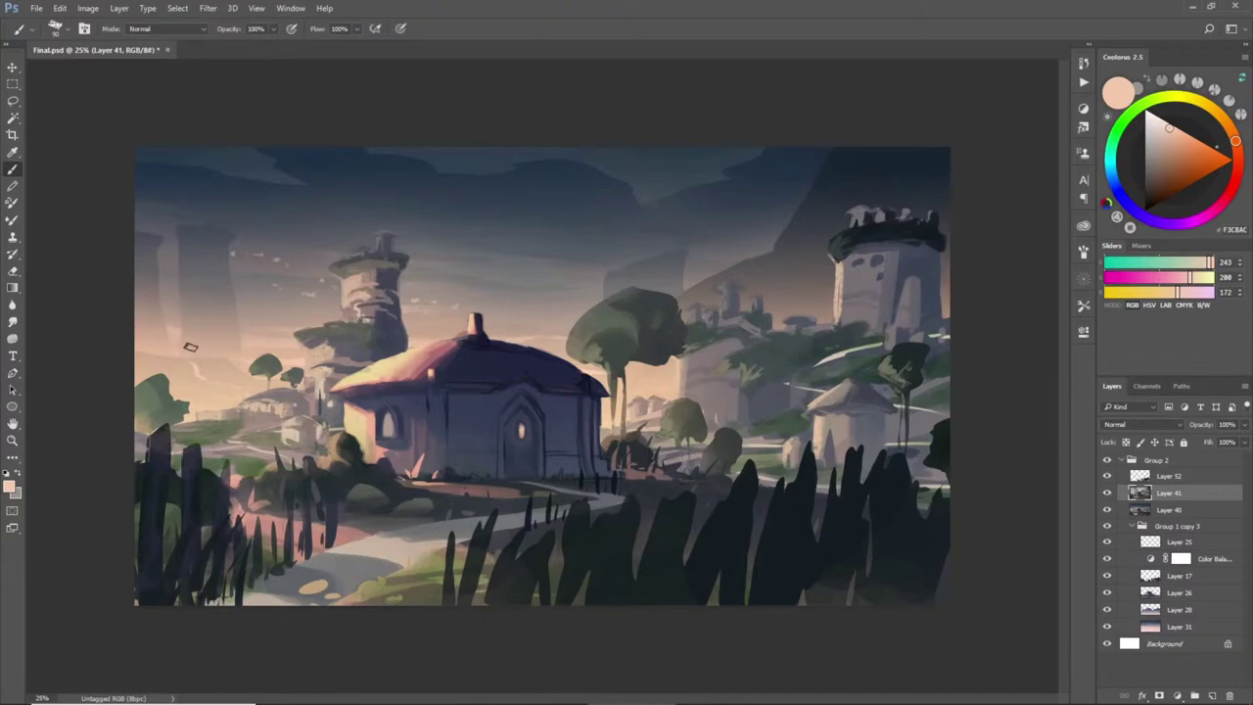
# - Lasso a pointed shape in the sky above the far-left village, paint it with sampled peach tones, and clear the selection
pyautogui.press('l')
pyautogui.moveTo(137, 329)
pyautogui.mouseDown()
pyautogui.moveTo(177, 341)
pyautogui.moveTo(187, 364)
pyautogui.moveTo(130, 366)
pyautogui.moveTo(194, 366)
pyautogui.mouseUp()
pyautogui.press('b')
pyautogui.keyDown('alt'); pyautogui.click(147, 325); pyautogui.keyUp('alt')
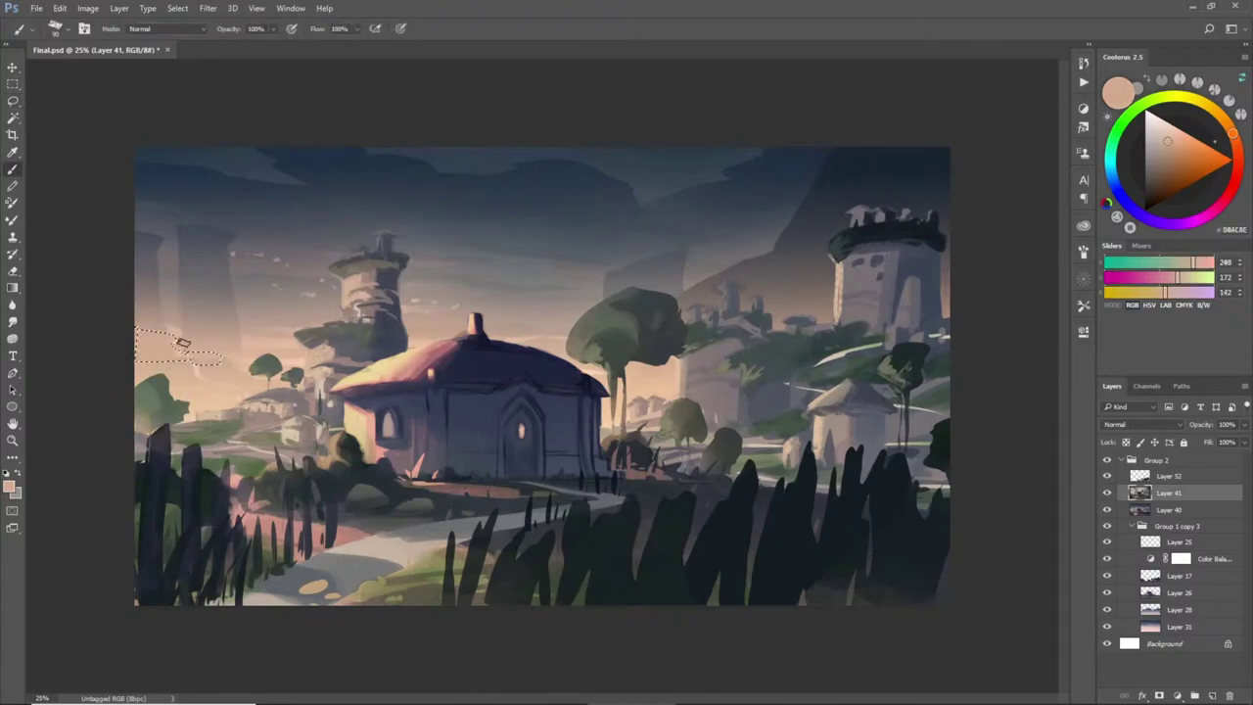
pyautogui.keyDown('alt'); pyautogui.click(147, 364); pyautogui.keyUp('alt')
pyautogui.hotkey('ctrl', 'd')
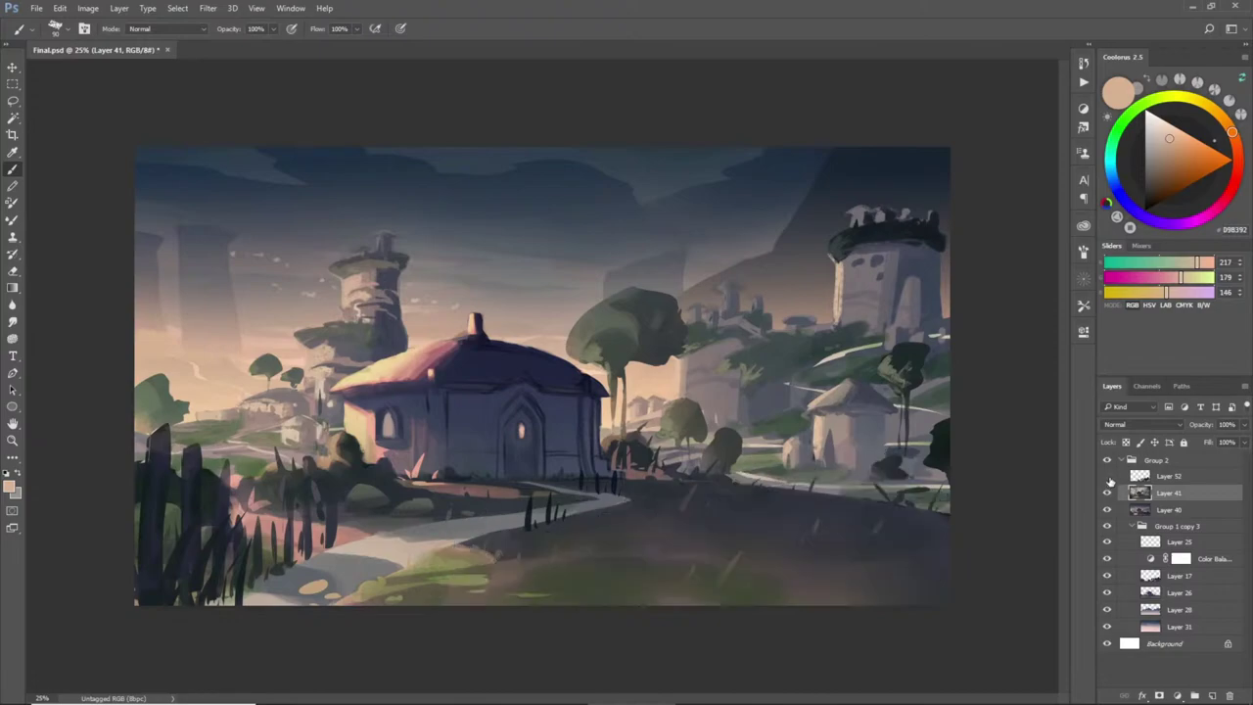
# - Shift the foreground grass on Layer 52 downward so it extends past the canvas's lower edge, and save the file
pyautogui.click(1156, 476)
pyautogui.hotkey('ctrl', 't')
pyautogui.moveTo(911, 523); pyautogui.dragTo(911, 557)
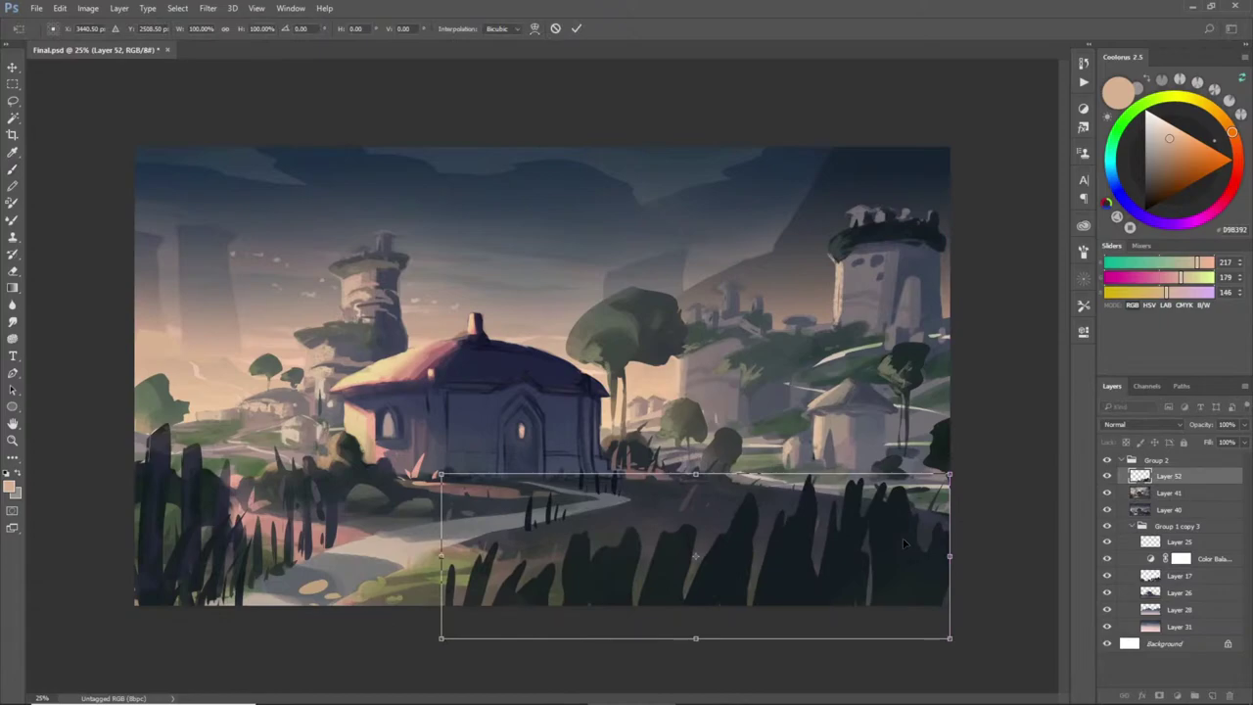
pyautogui.press('Return')
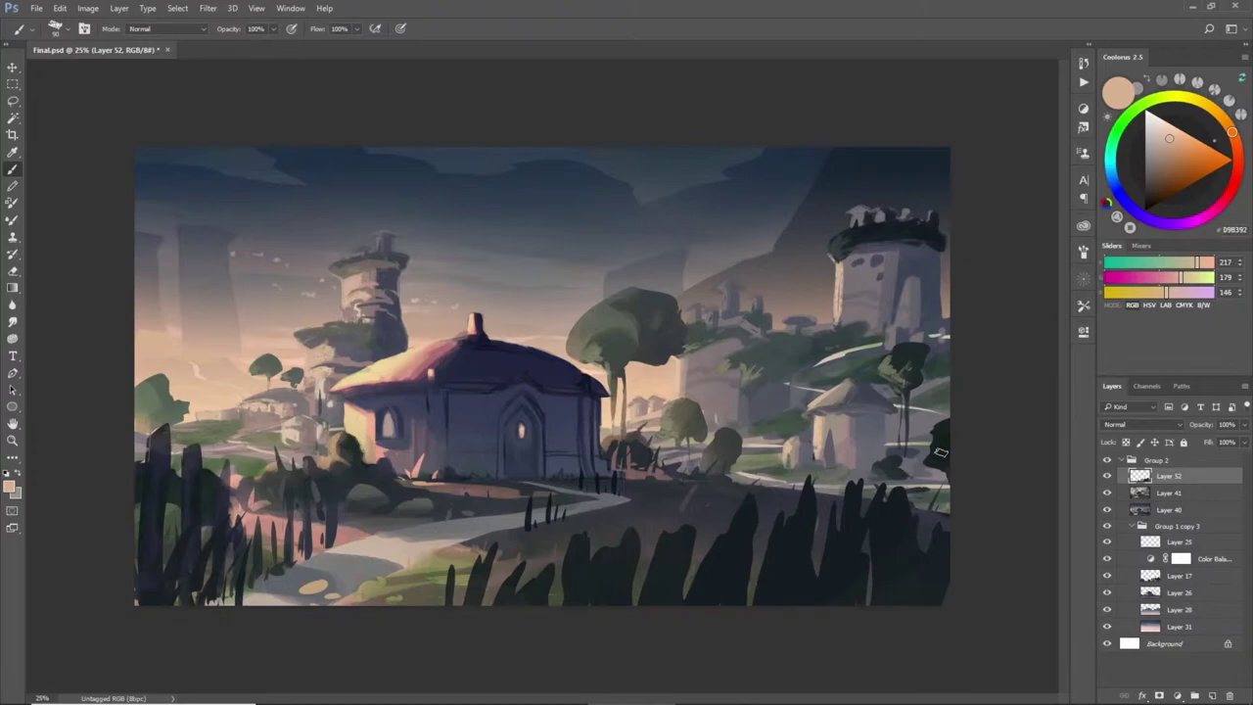
pyautogui.hotkey('ctrl', 's')
# - Try grouping Layer 52, Layer 41 and Layer 40, and compare the painting with the group hidden and shown
pyautogui.keyDown('shift'); pyautogui.click(1173, 510); pyautogui.keyUp('shift')
pyautogui.click(1175, 493)
pyautogui.keyDown('shift'); pyautogui.click(1175, 477); pyautogui.keyUp('shift')
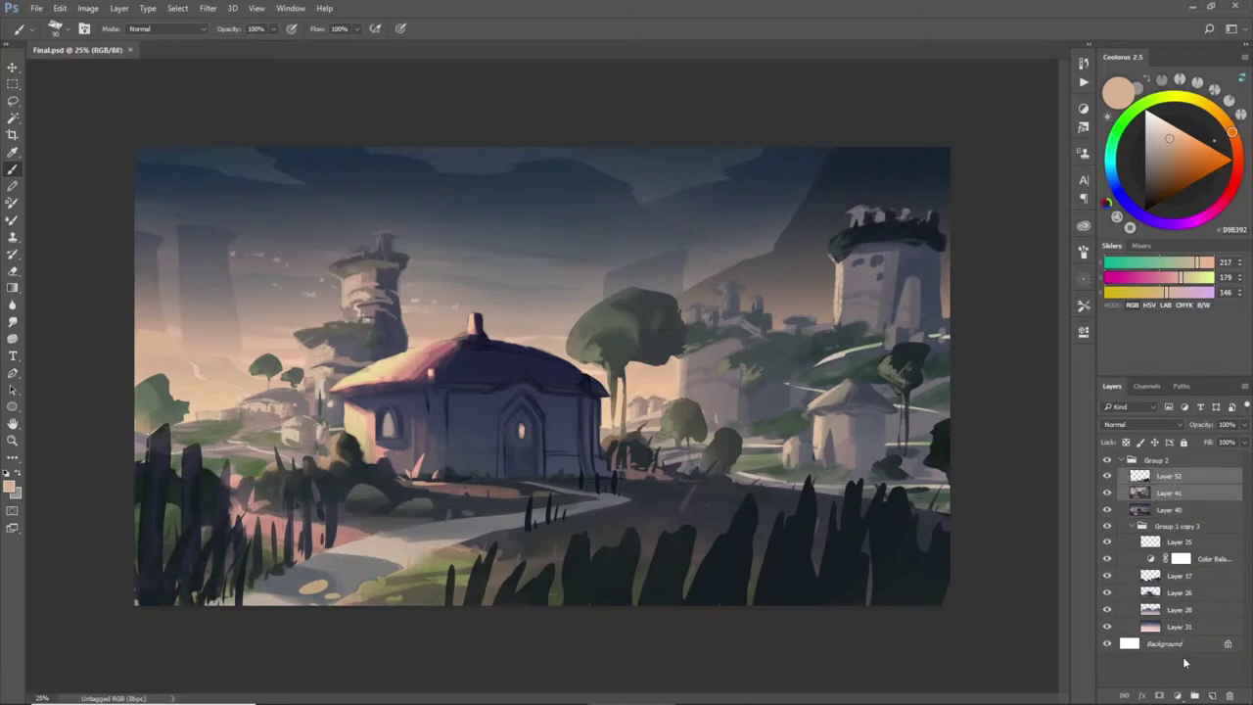
pyautogui.click(1176, 510)
pyautogui.keyDown('shift'); pyautogui.click(1174, 480); pyautogui.keyUp('shift')
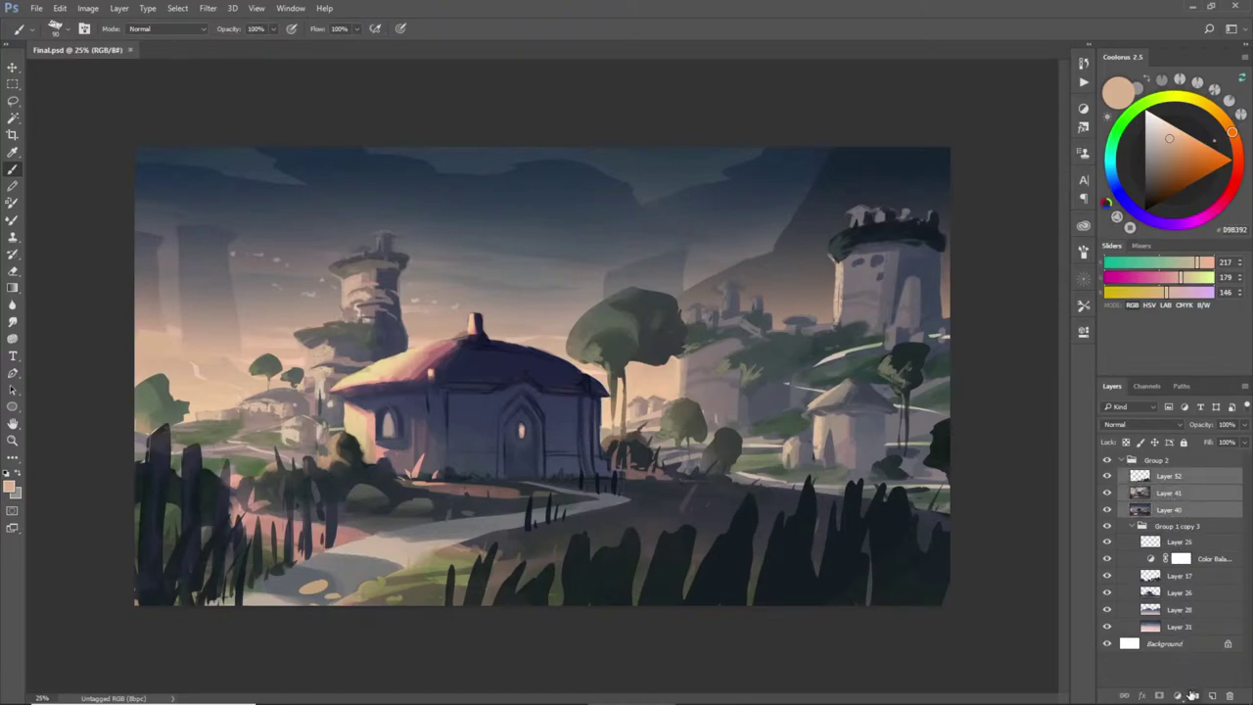
pyautogui.hotkey('ctrl', 'g')
pyautogui.click(1107, 475)
pyautogui.click(1108, 476)
pyautogui.hotkey('ctrl', 'shift', 'g')
# - Group Layer 52 and Layer 41 together, leaving Layer 40 outside the group
pyautogui.keyDown('ctrl'); pyautogui.click(1181, 505); pyautogui.keyUp('ctrl')
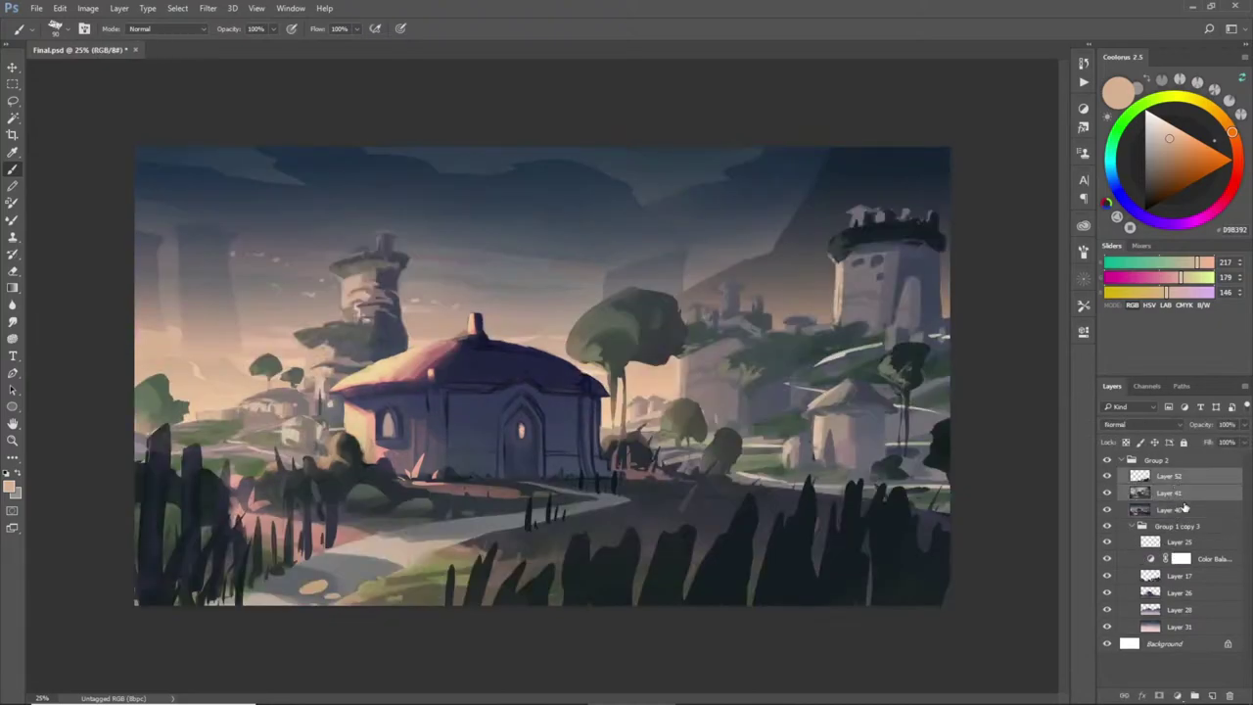
pyautogui.hotkey('ctrl', ',')
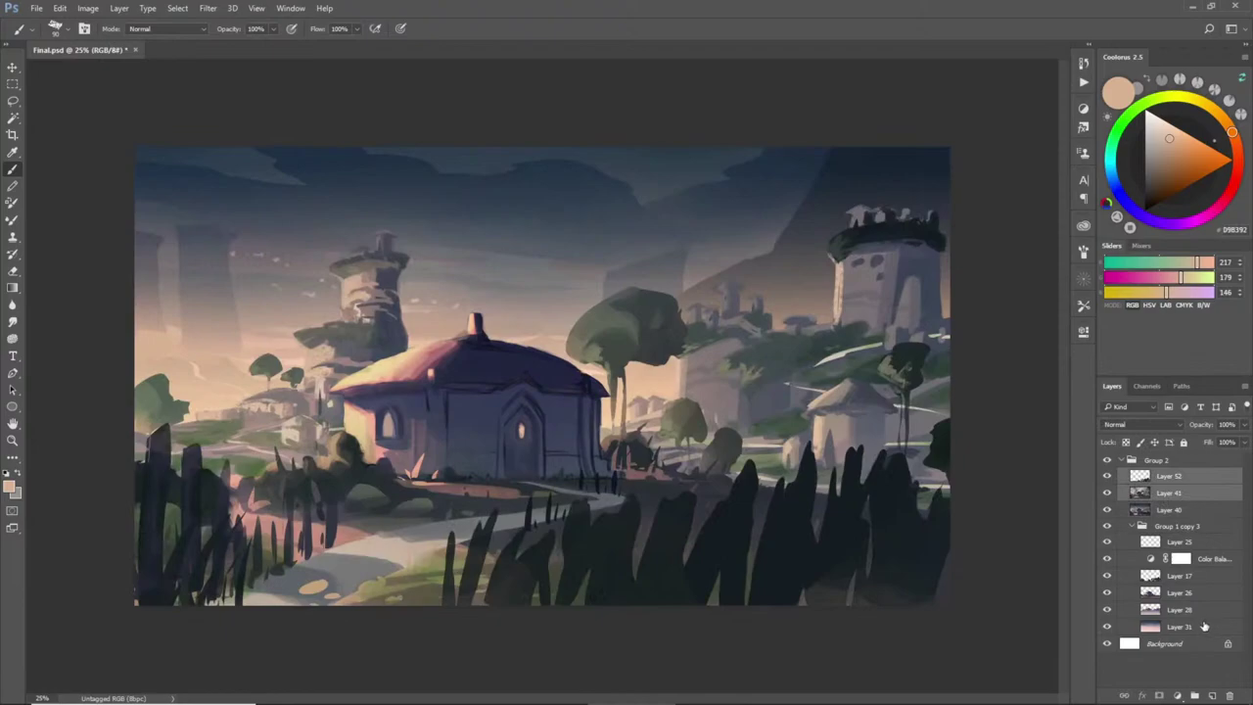
pyautogui.hotkey('ctrl', ',')
pyautogui.click(1194, 694)
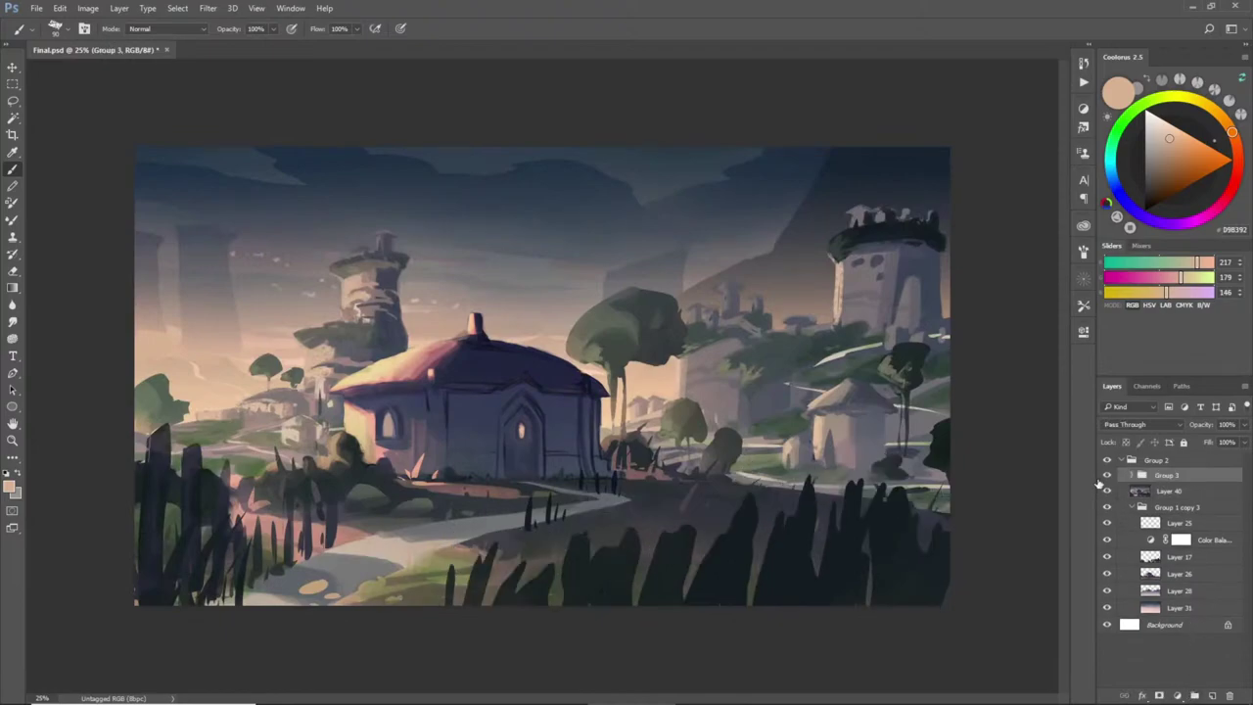
# - Compare the repainted scene with the original painting by repeatedly hiding and showing the new group
pyautogui.click(1107, 477)
pyautogui.click(1105, 477)
pyautogui.click(1106, 476)
pyautogui.click(1106, 476)
pyautogui.click(1100, 477)
pyautogui.click(1101, 477)
pyautogui.click(1100, 477)
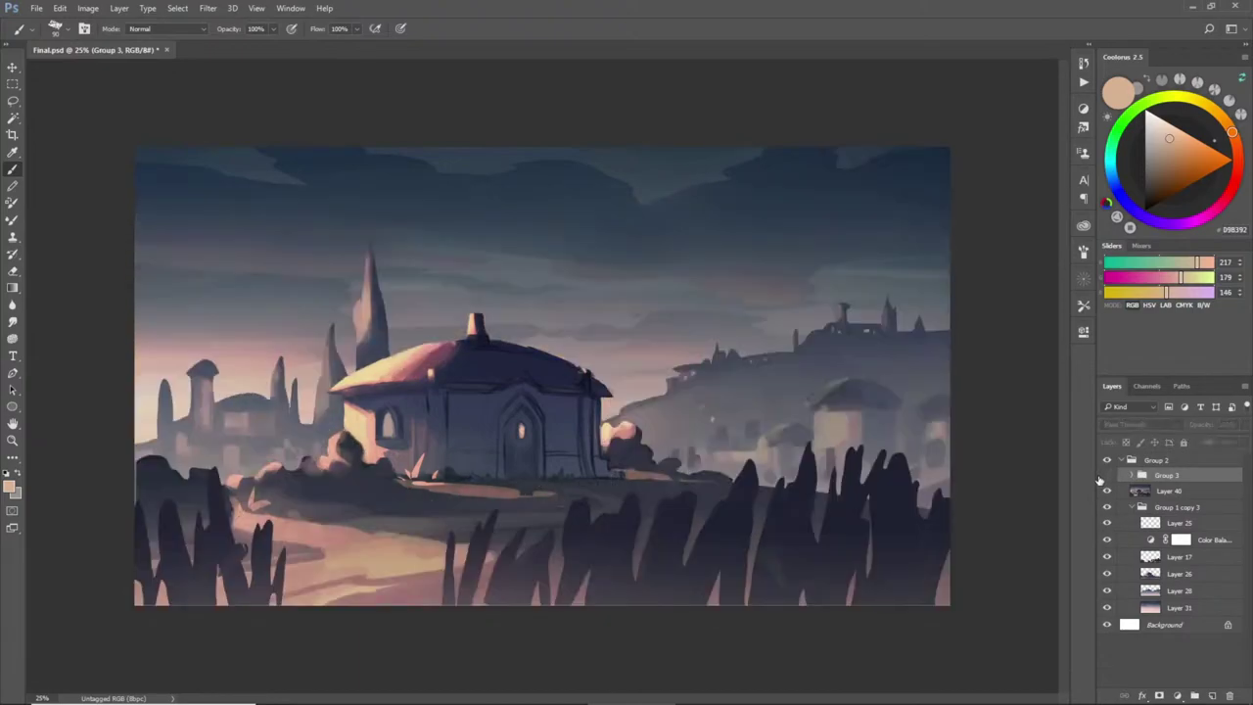
pyautogui.click(1101, 477)
pyautogui.click(1101, 477)
pyautogui.click(1100, 477)
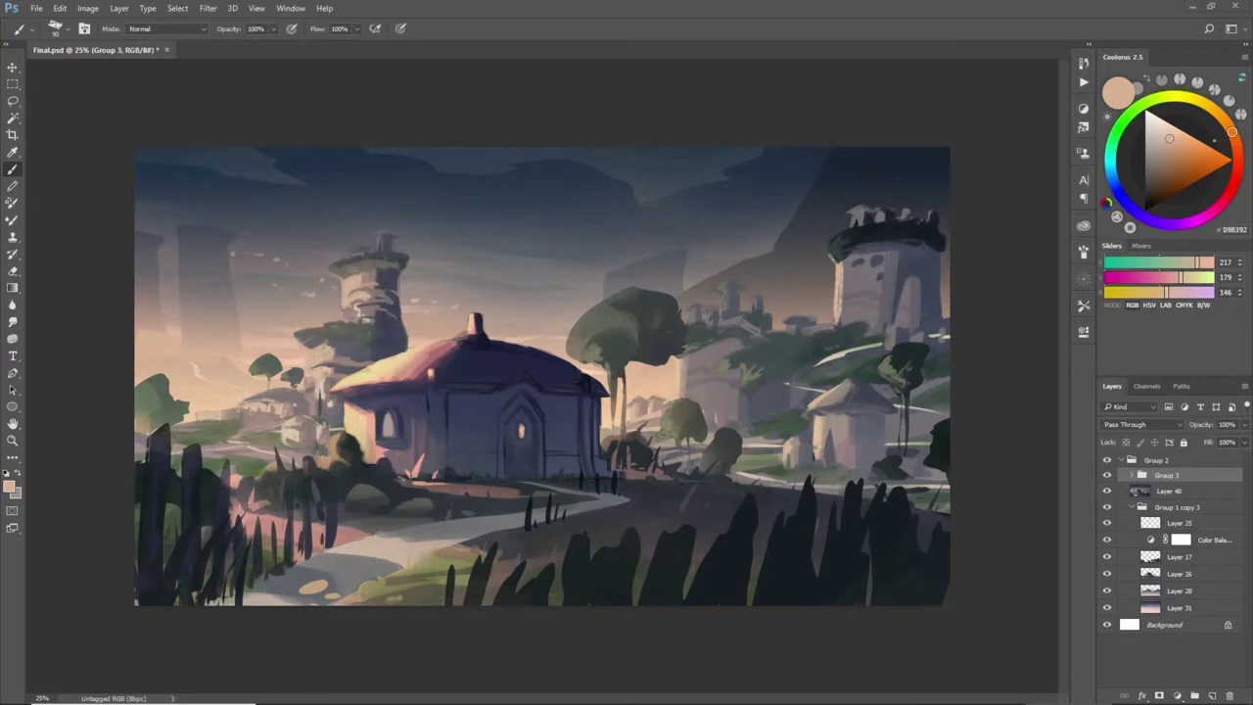
# - Expand the new group, check what Layer 52 and Layer 41 each contribute, and make Layer 41 active
pyautogui.moveTo(290, 207)
pyautogui.press('l')
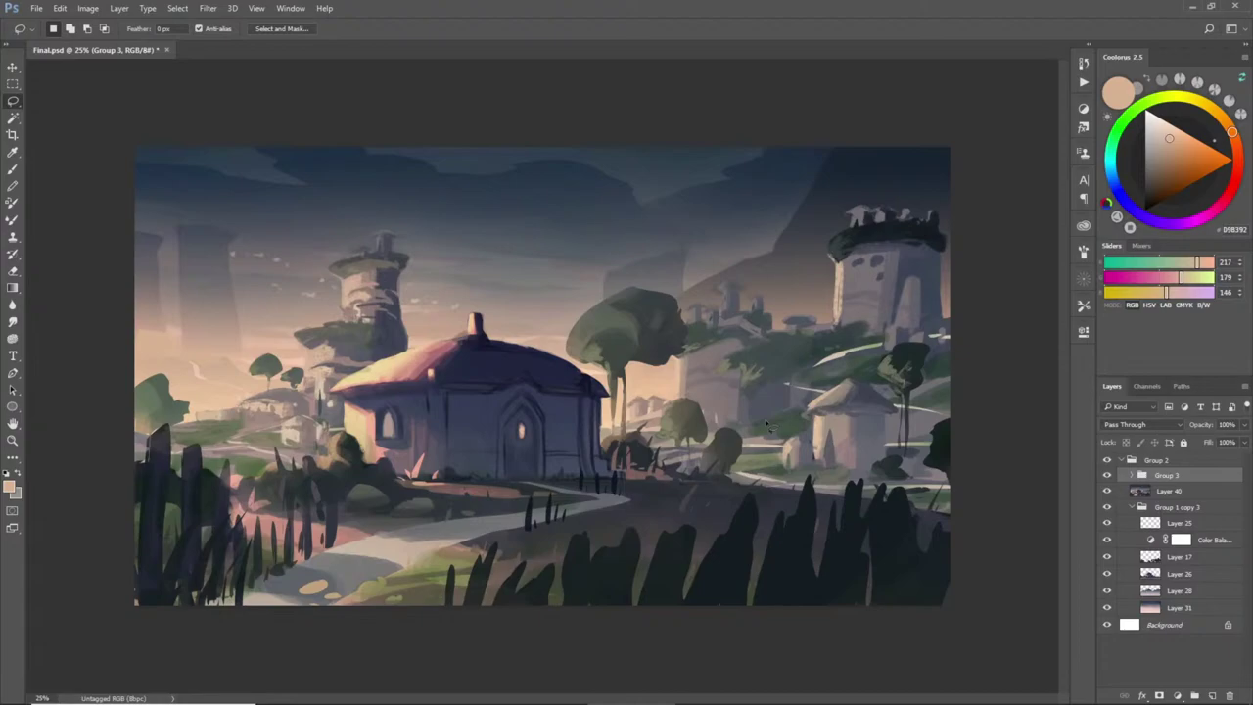
pyautogui.click(1132, 475)
pyautogui.click(1108, 492)
pyautogui.click(1108, 491)
pyautogui.click(1107, 508)
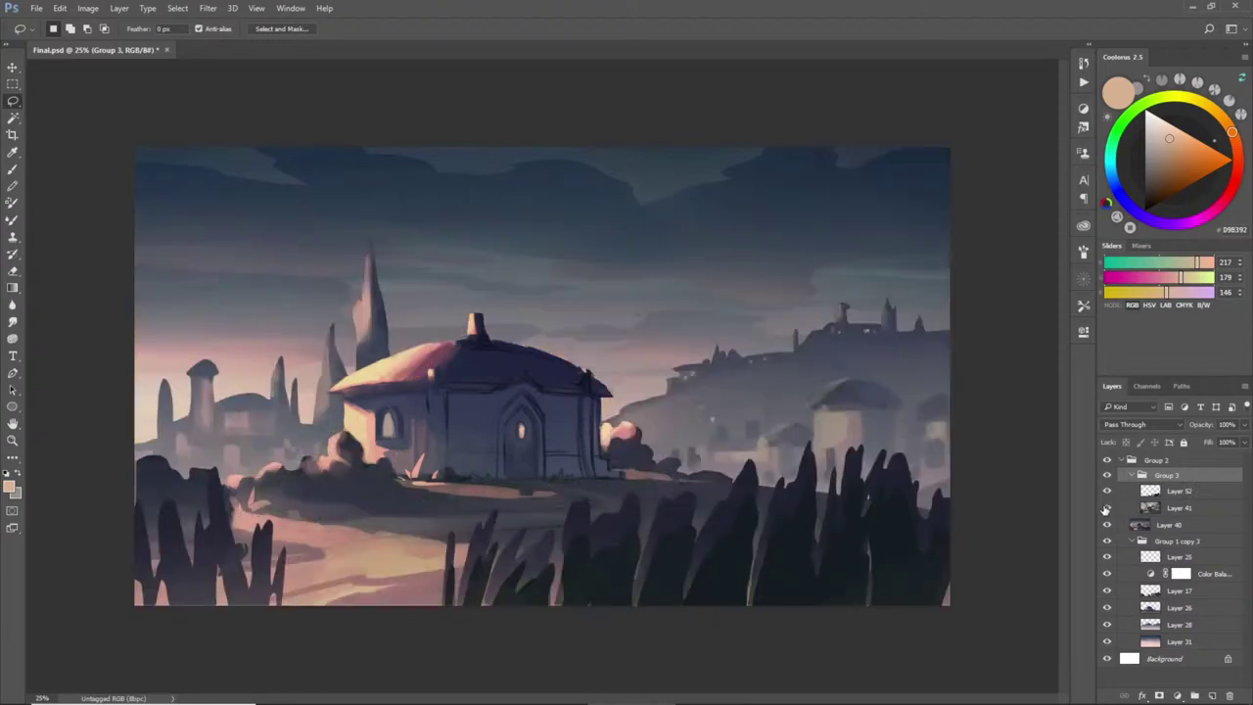
pyautogui.click(1107, 508)
pyautogui.click(1135, 510)
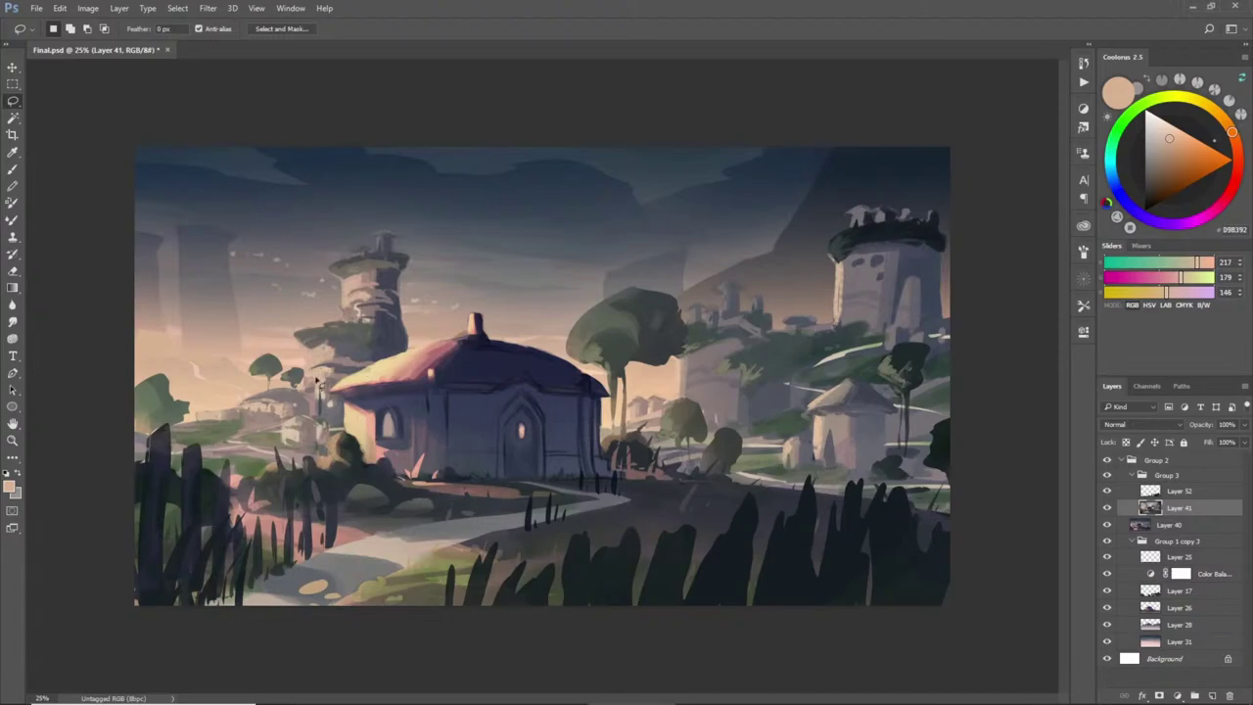
# - Paint the small far-left tree's trunk in sampled grey and a lassoed slanting trunk beneath the tall tree in sampled brown
pyautogui.press('b')
pyautogui.keyDown('alt'); pyautogui.click(264, 382); pyautogui.keyUp('alt')
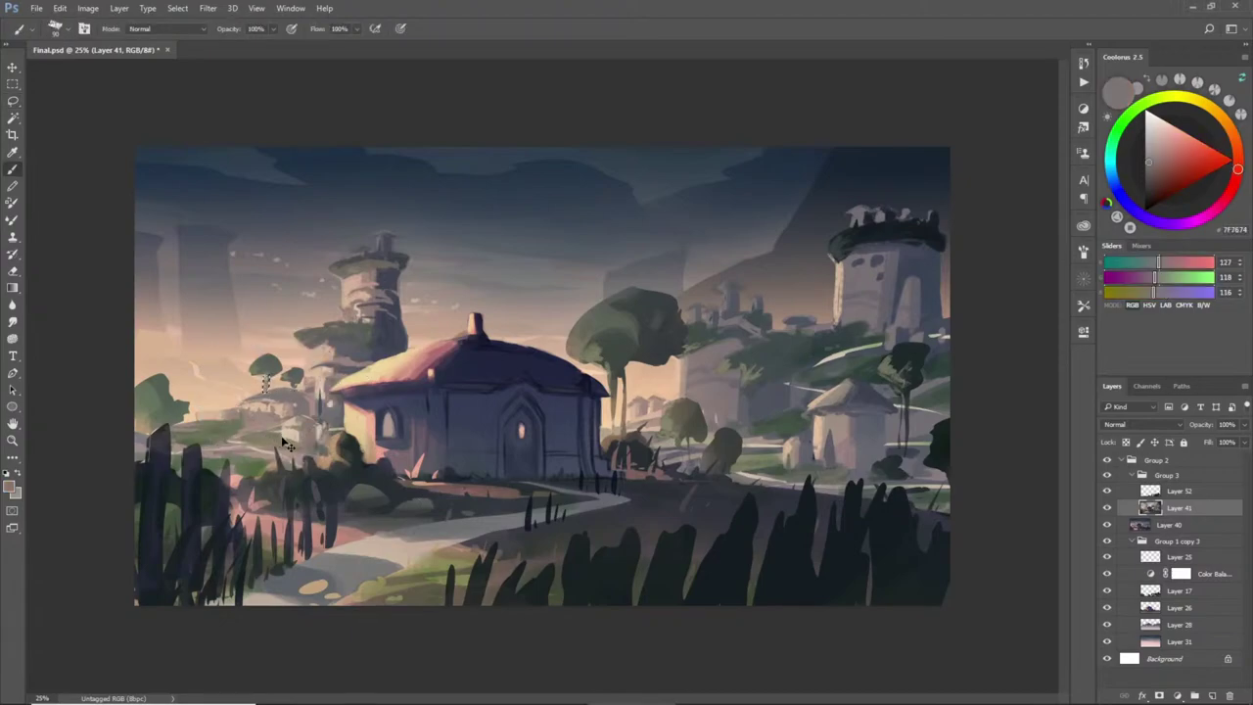
pyautogui.press('l')
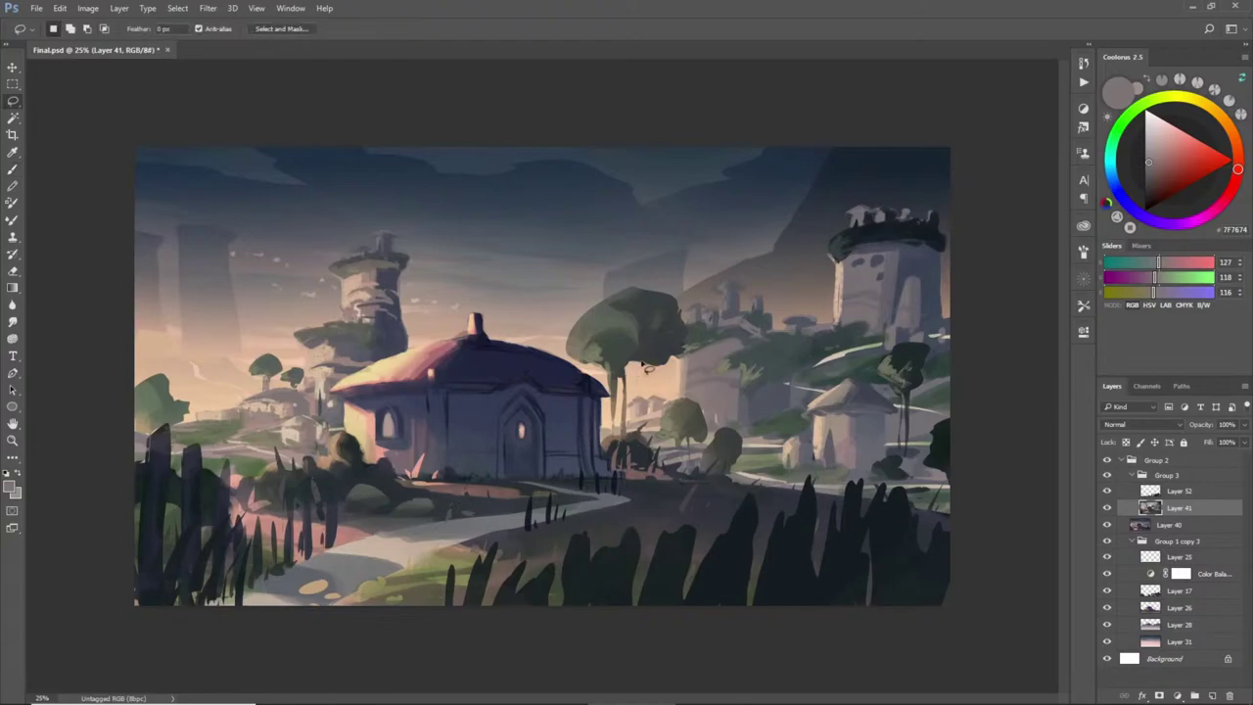
pyautogui.moveTo(624, 382)
pyautogui.mouseDown()
pyautogui.moveTo(638, 392)
pyautogui.moveTo(636, 442)
pyautogui.moveTo(628, 419)
pyautogui.moveTo(644, 364)
pyautogui.moveTo(633, 447)
pyautogui.mouseUp()
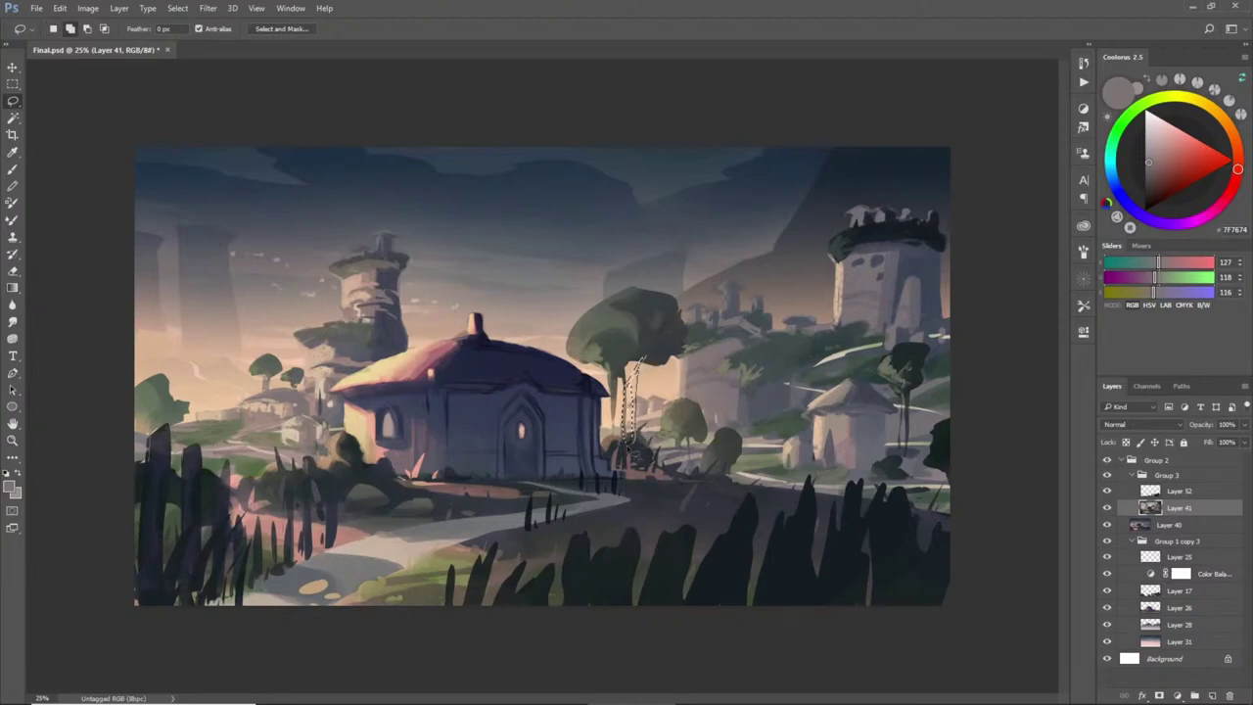
pyautogui.press('b')
pyautogui.keyDown('alt'); pyautogui.click(633, 443); pyautogui.keyUp('alt')
pyautogui.moveTo(639, 372); pyautogui.dragTo(629, 427)
pyautogui.hotkey('ctrl', 'd')
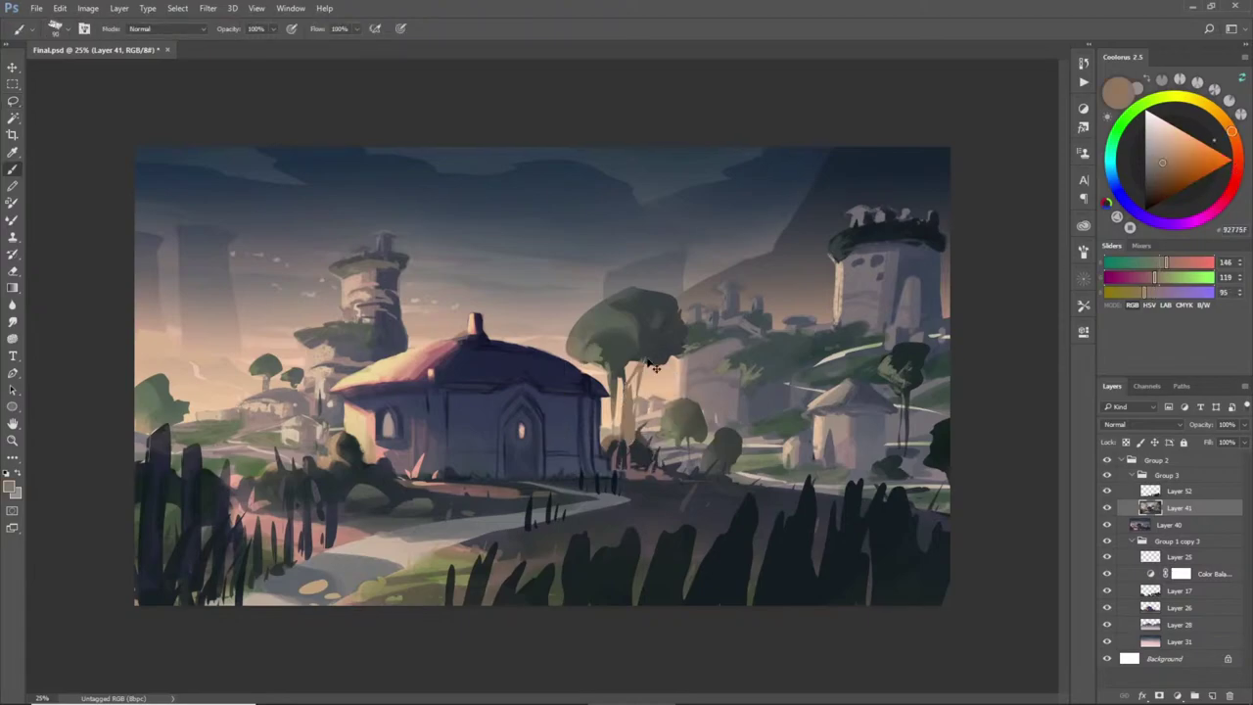
# - Lasso thin trunk and branch shapes beneath the tall tree's crown, paint them brown, and clear the selection
pyautogui.press('l')
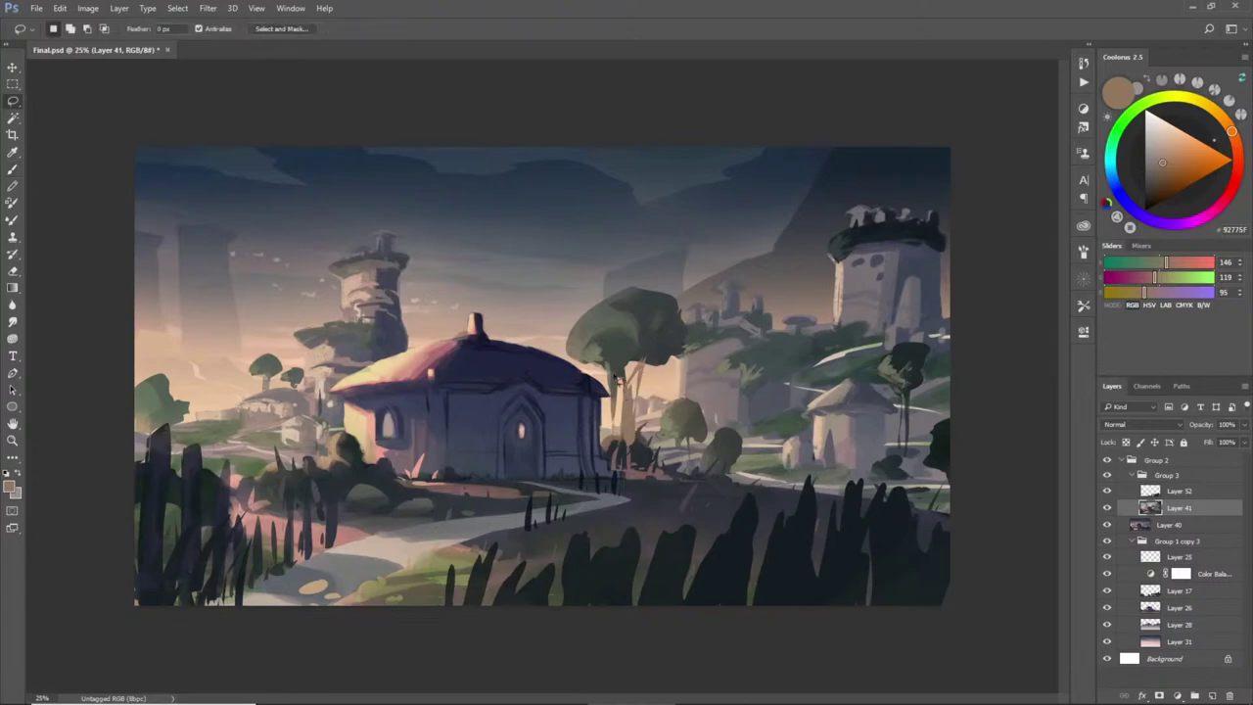
pyautogui.moveTo(617, 456); pyautogui.dragTo(615, 377)
pyautogui.press('b')
pyautogui.moveTo(613, 421); pyautogui.dragTo(635, 378)
pyautogui.hotkey('ctrl', 'd')
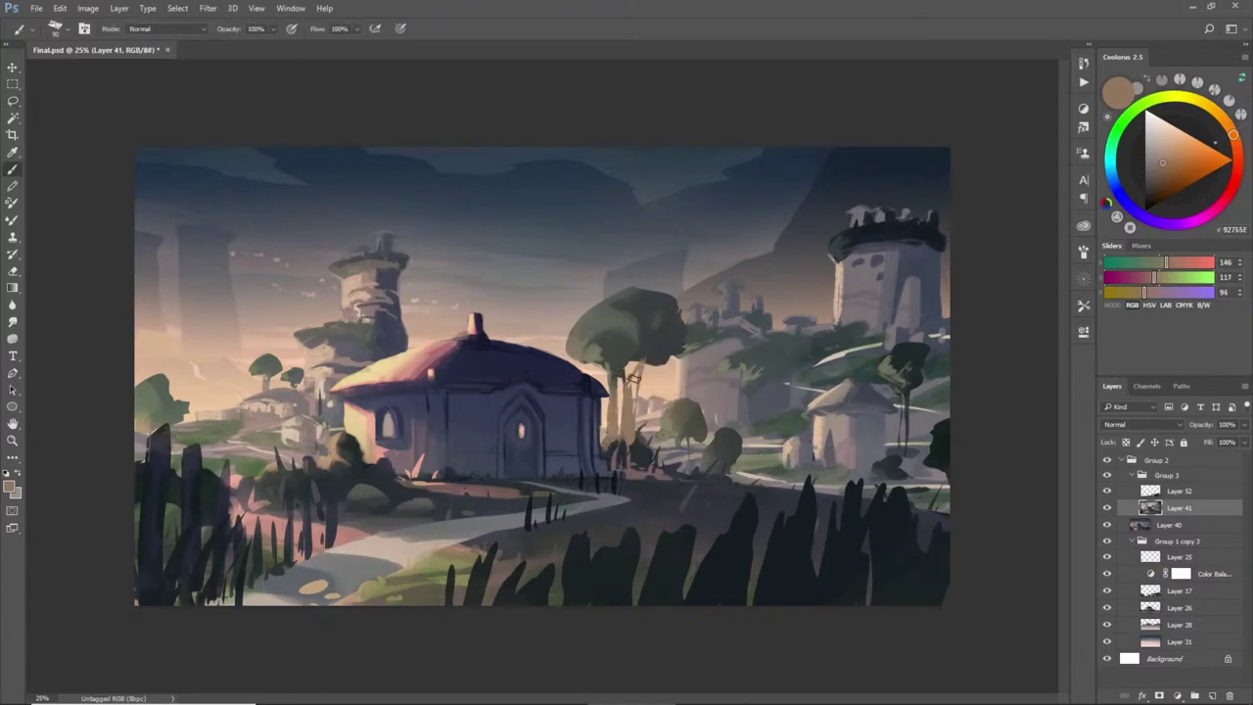
# - Lasso a narrow trunk under the small round tree beside the path and paint it with sampled brown tones
pyautogui.press('l')
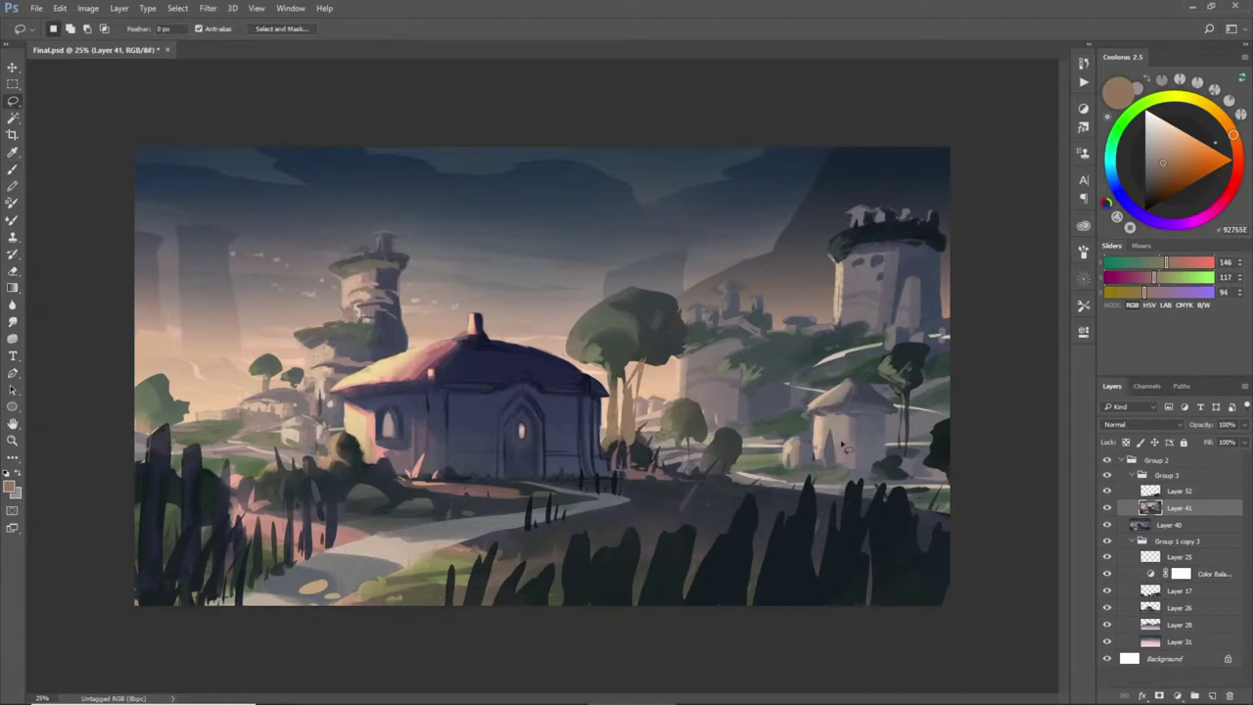
pyautogui.moveTo(683, 449)
pyautogui.mouseDown()
pyautogui.moveTo(688, 473)
pyautogui.moveTo(685, 434)
pyautogui.mouseUp()
pyautogui.press('b')
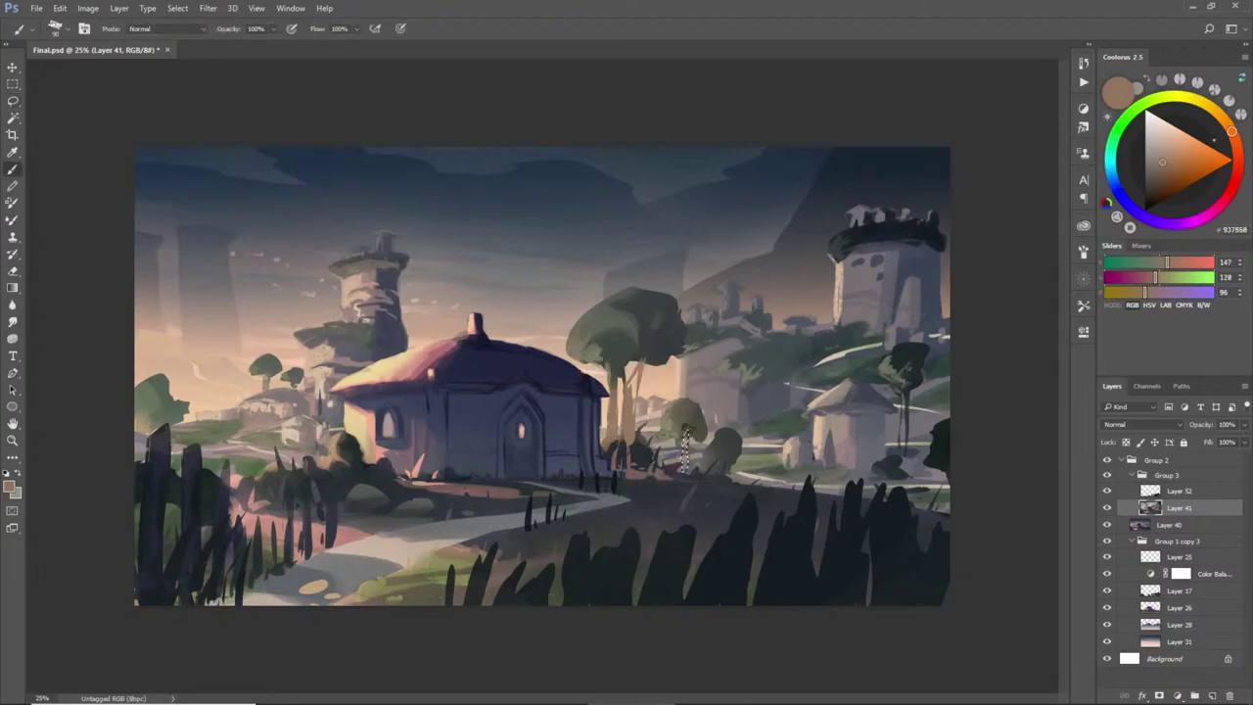
pyautogui.keyDown('alt'); pyautogui.click(684, 478); pyautogui.keyUp('alt')
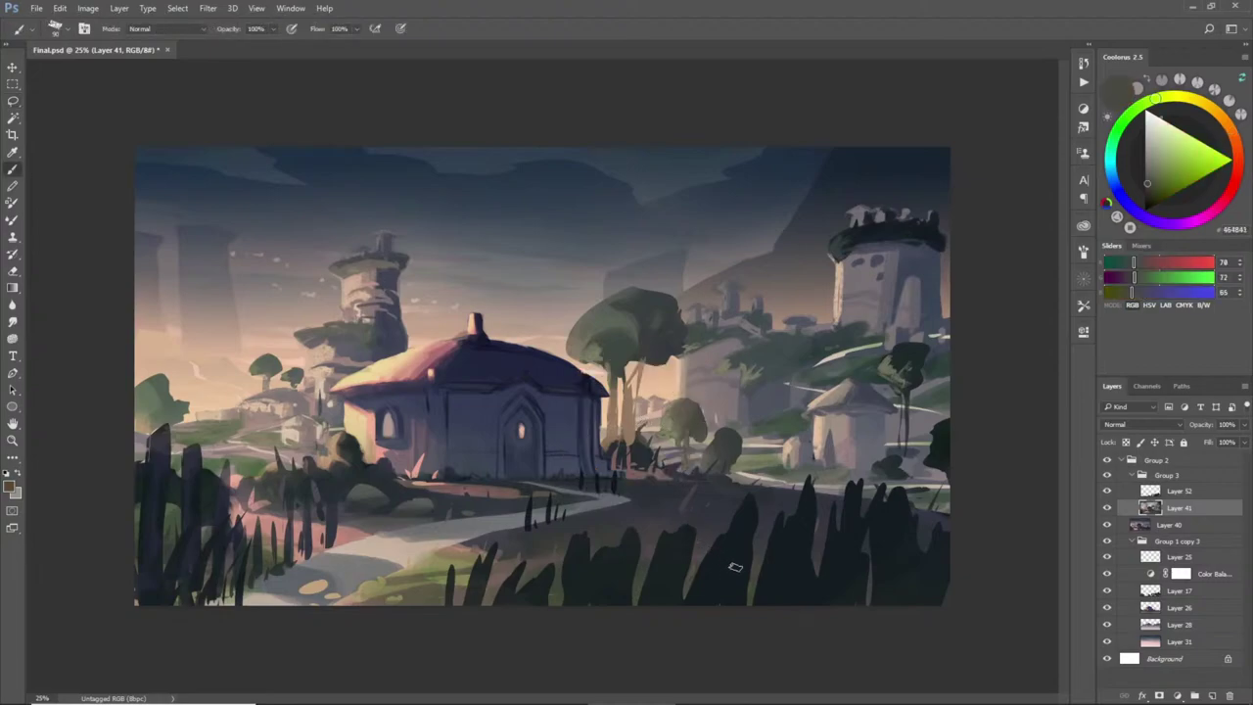
# - Lasso the trunk and roots of the tree beside the distant hut, paint them sampled brown, and darken the trunk's top with the foliage tone
pyautogui.press('l')
pyautogui.moveTo(906, 404)
pyautogui.mouseDown()
pyautogui.moveTo(905, 474)
pyautogui.moveTo(911, 389)
pyautogui.mouseUp()
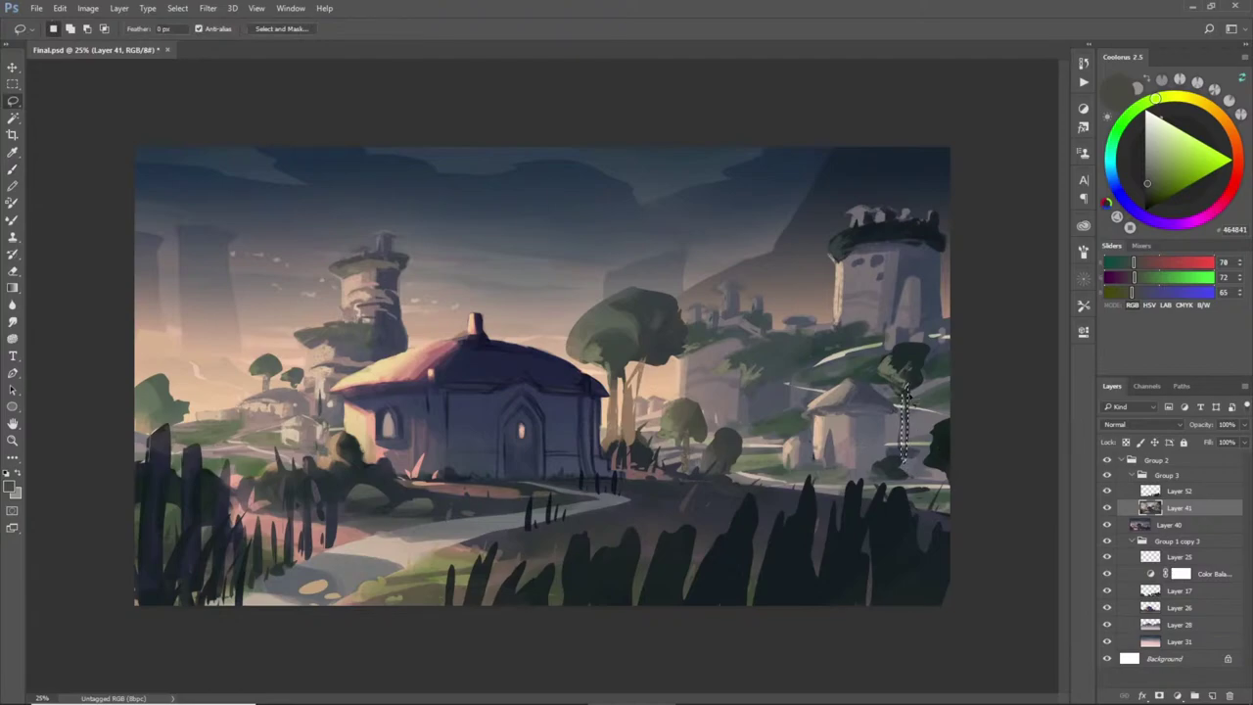
pyautogui.keyDown('shift'); pyautogui.moveTo(907, 389); pyautogui.dragTo(919, 464); pyautogui.keyUp('shift')
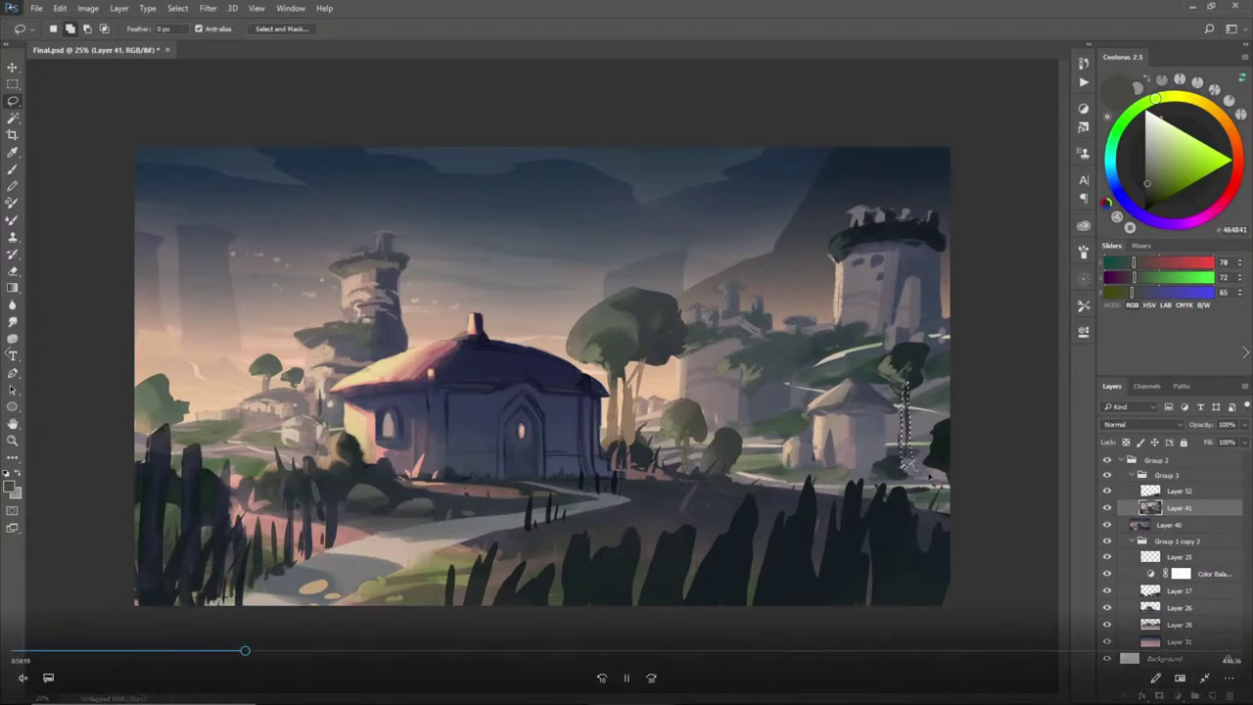
pyautogui.press('b')
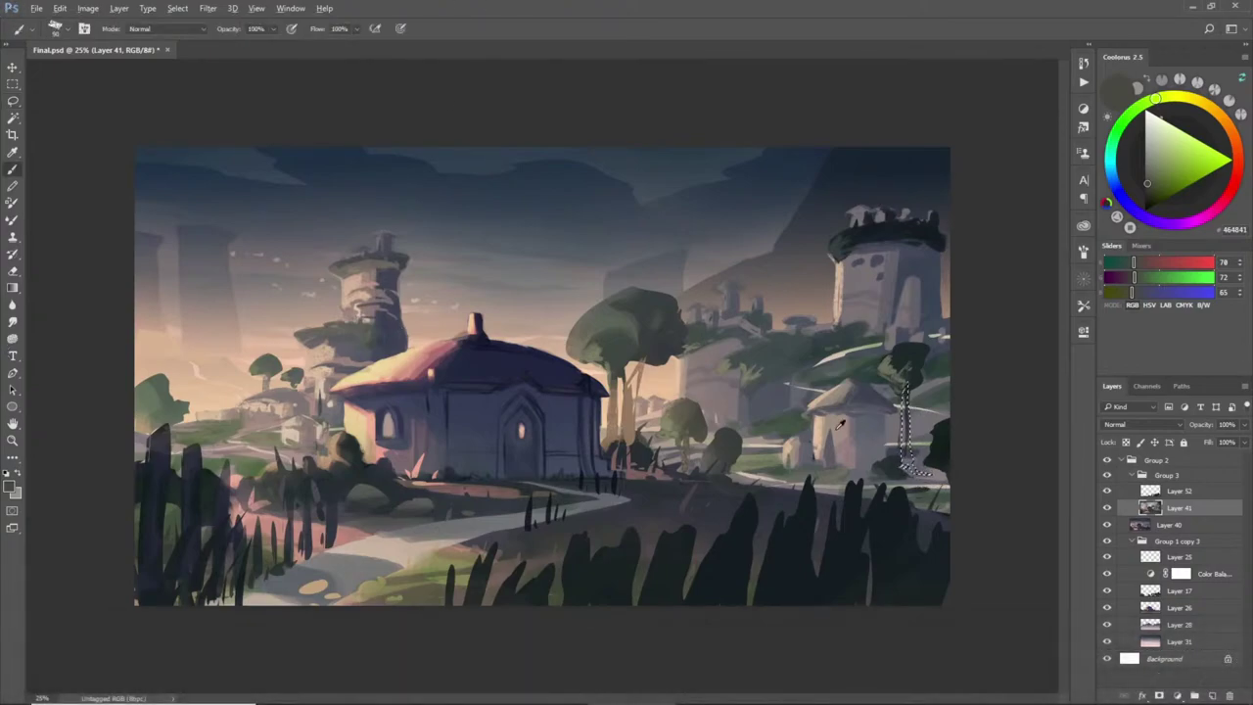
pyautogui.keyDown('alt'); pyautogui.click(619, 419); pyautogui.keyUp('alt')
pyautogui.moveTo(906, 390); pyautogui.dragTo(909, 466)
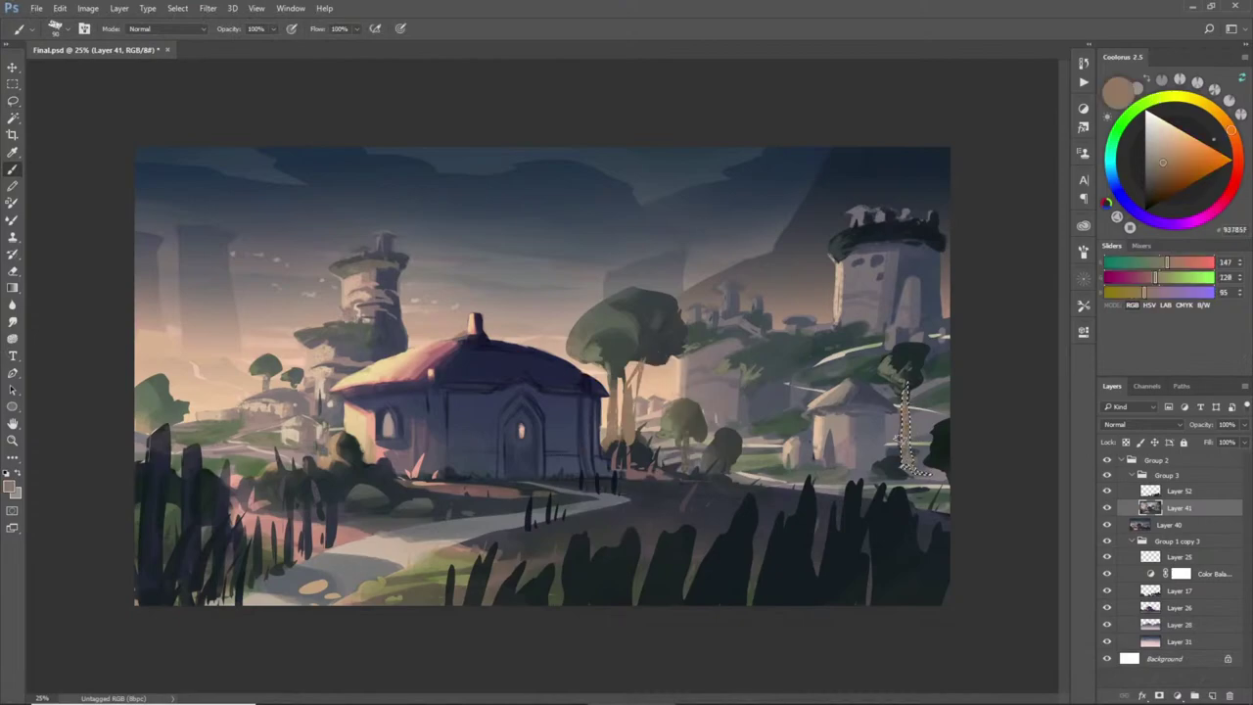
pyautogui.keyDown('alt'); pyautogui.click(908, 377); pyautogui.keyUp('alt')
pyautogui.moveTo(909, 387); pyautogui.dragTo(907, 416)
pyautogui.hotkey('ctrl', 'd')
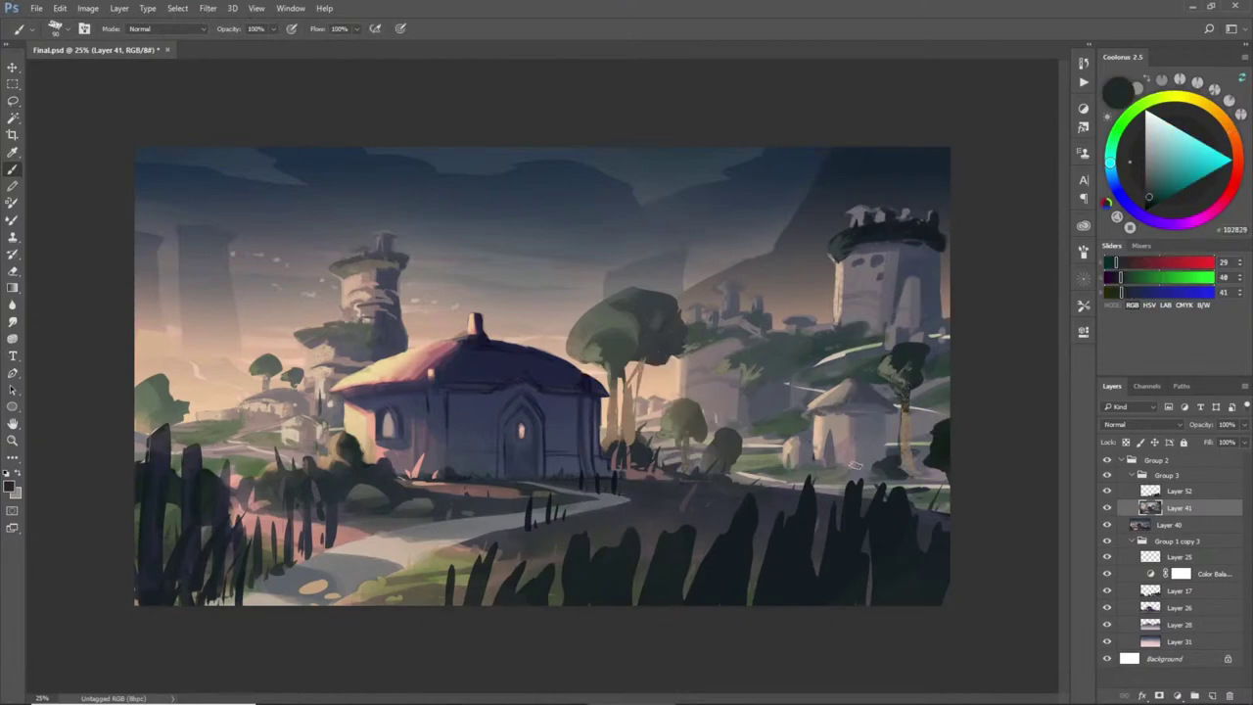
# - Lasso irregular leaf clumps around the tall tree's crown, paint them with sampled foliage greens, and clear the selection
pyautogui.press('l')
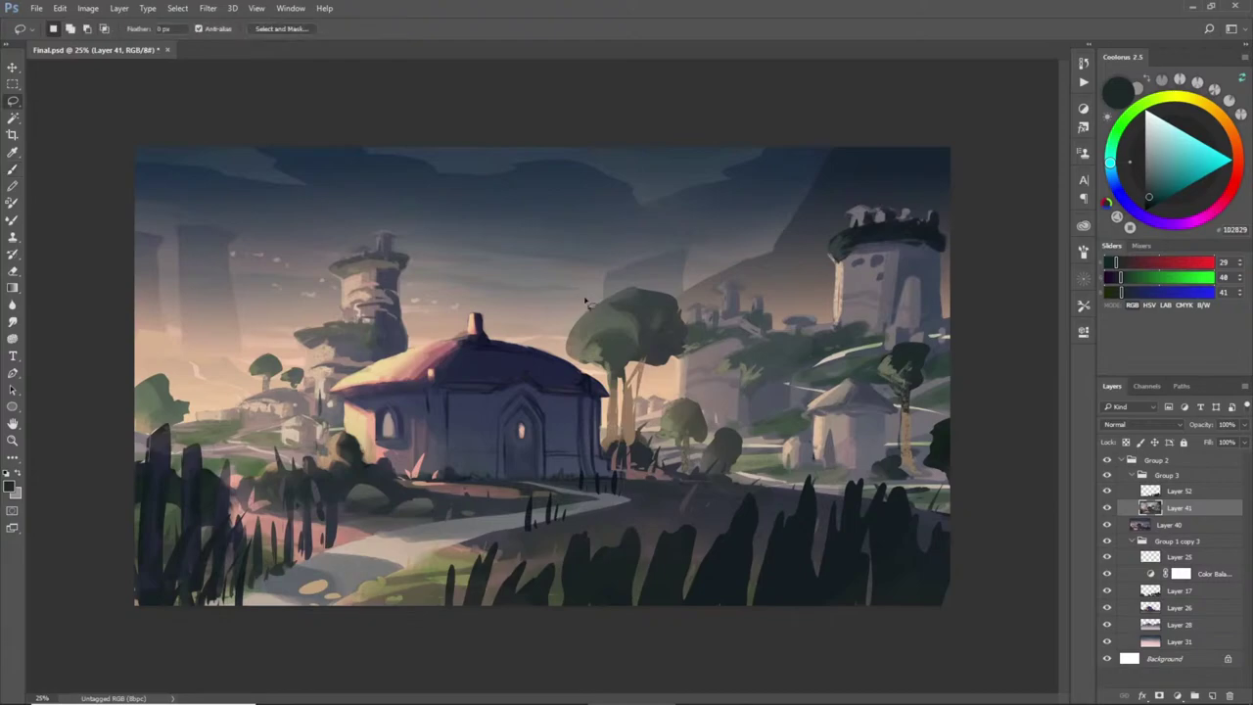
pyautogui.moveTo(623, 278)
pyautogui.mouseDown()
pyautogui.moveTo(585, 306)
pyautogui.moveTo(633, 283)
pyautogui.mouseUp()
pyautogui.moveTo(581, 323)
pyautogui.mouseDown()
pyautogui.moveTo(564, 345)
pyautogui.moveTo(573, 355)
pyautogui.moveTo(594, 333)
pyautogui.mouseUp()
pyautogui.moveTo(646, 296)
pyautogui.mouseDown()
pyautogui.moveTo(657, 285)
pyautogui.moveTo(687, 313)
pyautogui.moveTo(666, 329)
pyautogui.moveTo(638, 284)
pyautogui.mouseUp()
pyautogui.moveTo(642, 365)
pyautogui.mouseDown()
pyautogui.moveTo(664, 384)
pyautogui.moveTo(678, 364)
pyautogui.moveTo(631, 373)
pyautogui.moveTo(643, 390)
pyautogui.moveTo(604, 372)
pyautogui.mouseUp()
pyautogui.press('b')
pyautogui.keyDown('alt'); pyautogui.click(650, 311); pyautogui.keyUp('alt')
pyautogui.moveTo(636, 286); pyautogui.dragTo(658, 370)
pyautogui.keyDown('alt'); pyautogui.click(646, 290); pyautogui.keyUp('alt')
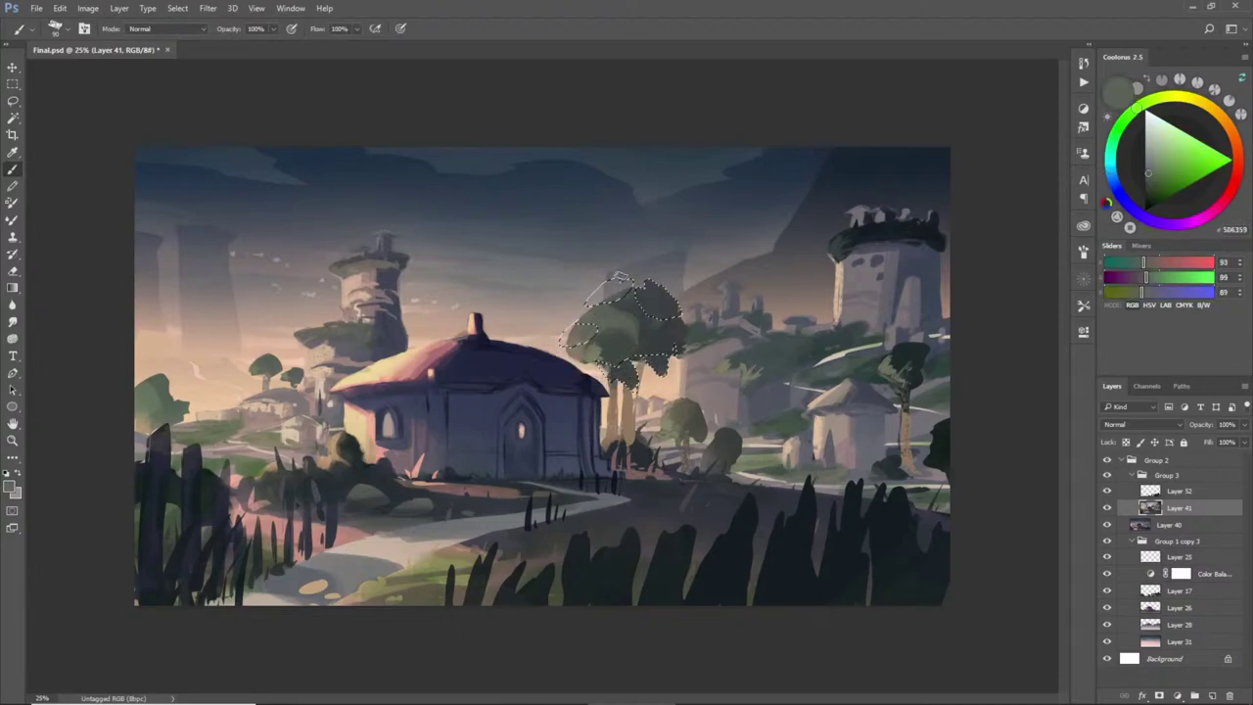
pyautogui.keyDown('alt'); pyautogui.click(637, 303); pyautogui.keyUp('alt')
pyautogui.moveTo(627, 287)
pyautogui.mouseDown()
pyautogui.moveTo(595, 293)
pyautogui.moveTo(609, 298)
pyautogui.mouseUp()
pyautogui.keyDown('alt'); pyautogui.click(580, 341); pyautogui.keyUp('alt')
pyautogui.hotkey('ctrl', 'd')
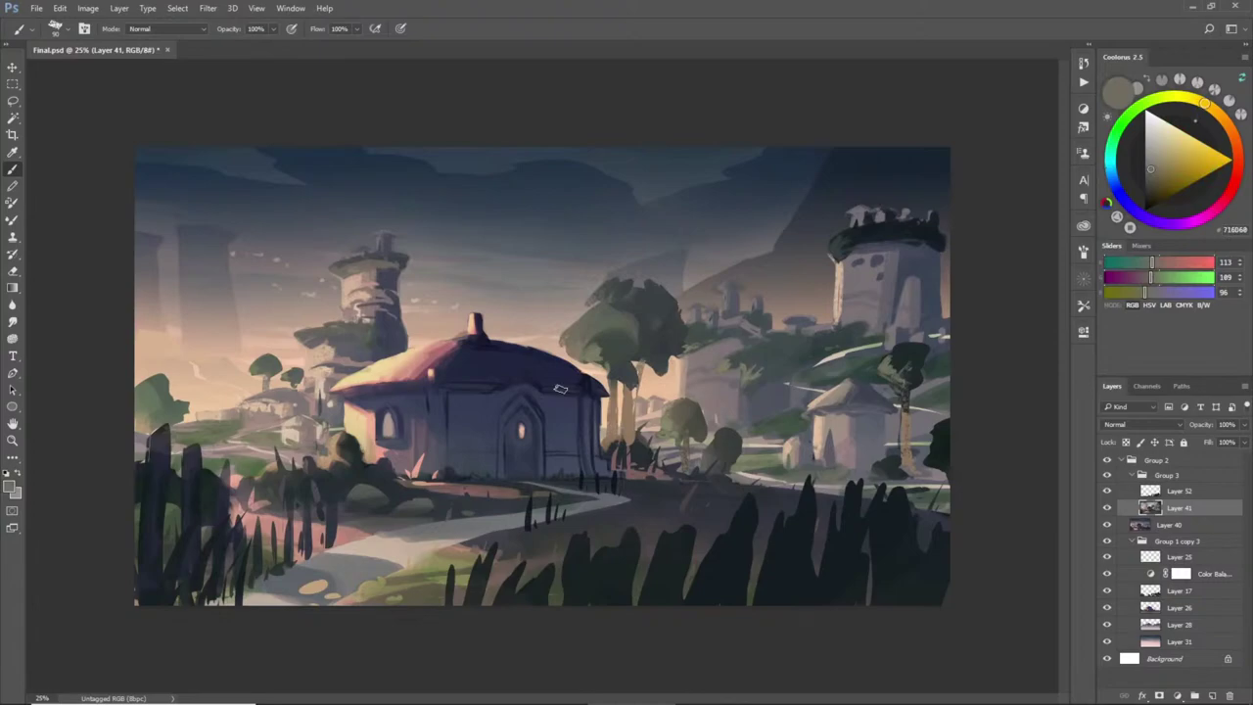
# - Lasso jagged foliage shapes around the two small far-left trees and paint them with their sampled grey-green
pyautogui.press('l')
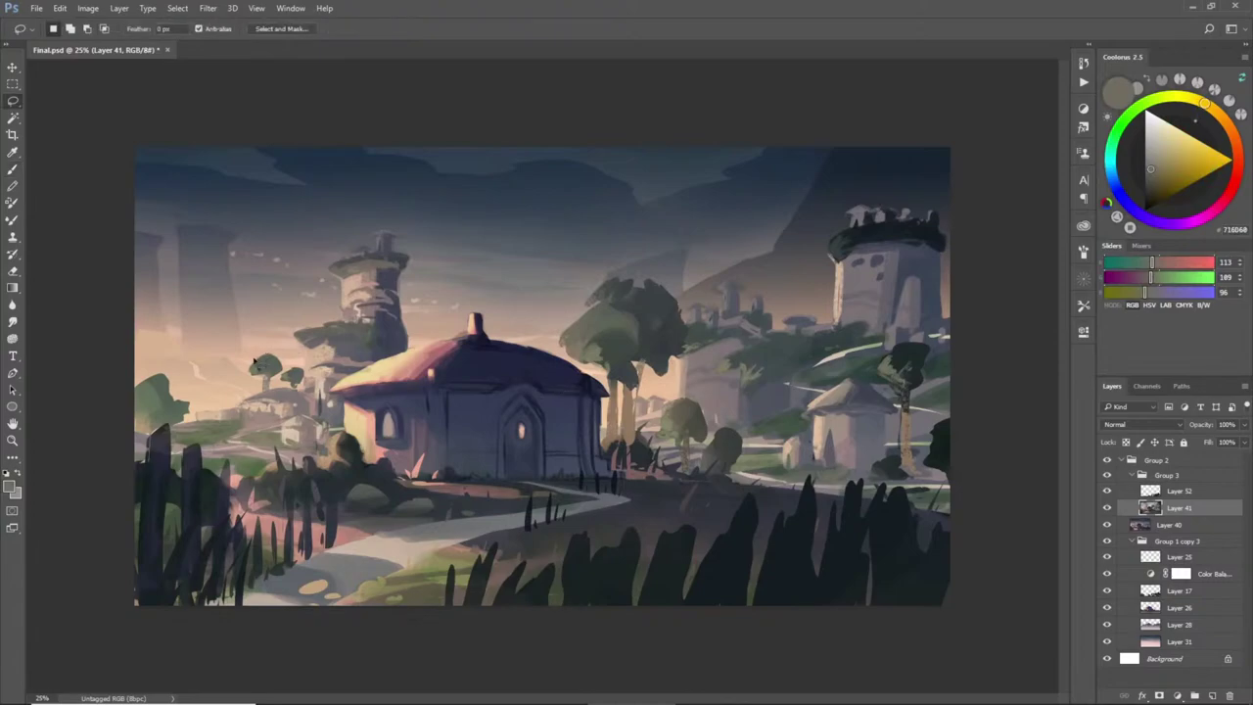
pyautogui.press('shift')
pyautogui.moveTo(259, 357)
pyautogui.mouseDown()
pyautogui.moveTo(284, 353)
pyautogui.moveTo(267, 392)
pyautogui.mouseUp()
pyautogui.press('b')
pyautogui.keyDown('alt'); pyautogui.click(264, 364); pyautogui.keyUp('alt')
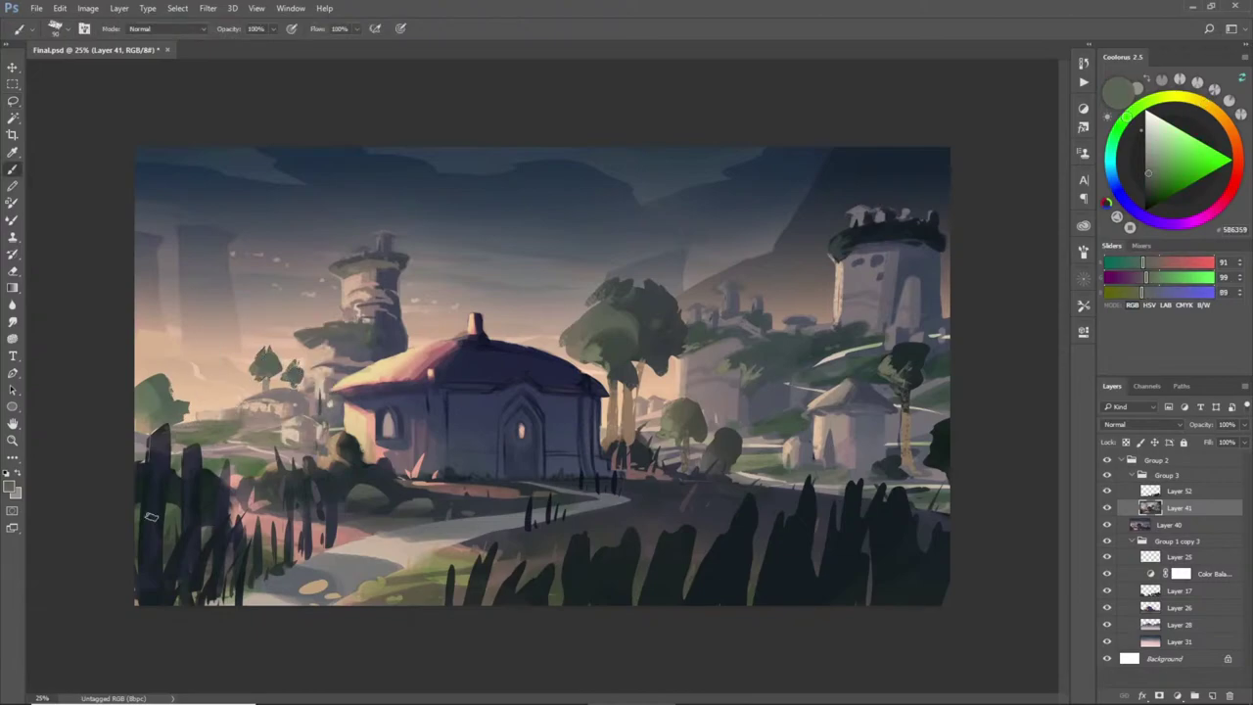
# - Lasso leafy clumps around the crown of the tree beside the distant hut, paint them with sampled foliage tones, and clear the selection
pyautogui.press('l')
pyautogui.moveTo(912, 344)
pyautogui.mouseDown()
pyautogui.moveTo(930, 347)
pyautogui.moveTo(937, 373)
pyautogui.moveTo(921, 351)
pyautogui.moveTo(877, 380)
pyautogui.moveTo(929, 395)
pyautogui.moveTo(910, 339)
pyautogui.moveTo(916, 373)
pyautogui.moveTo(881, 392)
pyautogui.moveTo(884, 373)
pyautogui.mouseUp()
pyautogui.press('b')
pyautogui.keyDown('alt'); pyautogui.click(924, 368); pyautogui.keyUp('alt')
pyautogui.keyDown('alt'); pyautogui.click(884, 373); pyautogui.keyUp('alt')
pyautogui.hotkey('ctrl', 'd')
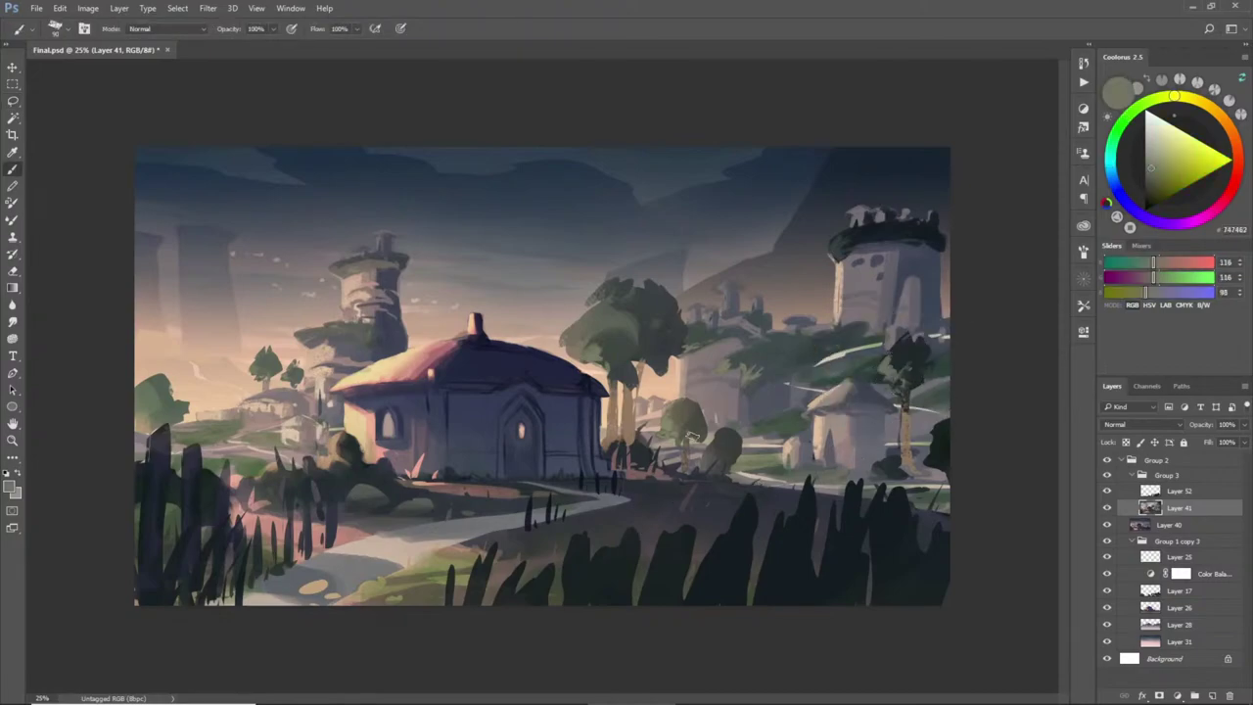
# - Lasso leafy clumps around the small round tree beside the house, paint them with its sampled olive tones, and clear the selection
pyautogui.press('l')
pyautogui.press('shift')
pyautogui.moveTo(694, 389)
pyautogui.mouseDown()
pyautogui.moveTo(713, 438)
pyautogui.moveTo(692, 442)
pyautogui.mouseUp()
pyautogui.press('b')
pyautogui.keyDown('alt'); pyautogui.click(681, 416); pyautogui.keyUp('alt')
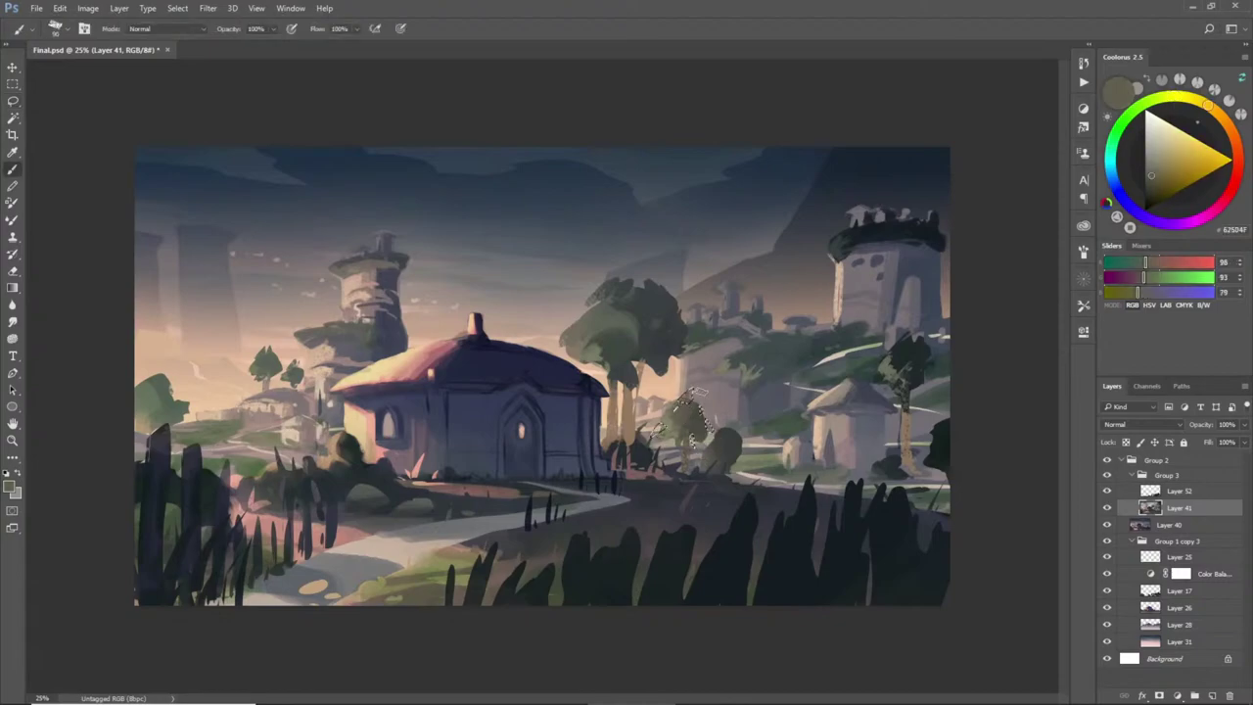
pyautogui.hotkey('ctrl', 'd')
# - Paint small beam ends along the main house's roof edge and reshape its far-left eave with sampled pink, plum and cream tones
pyautogui.keyDown('alt'); pyautogui.click(431, 374); pyautogui.keyUp('alt')
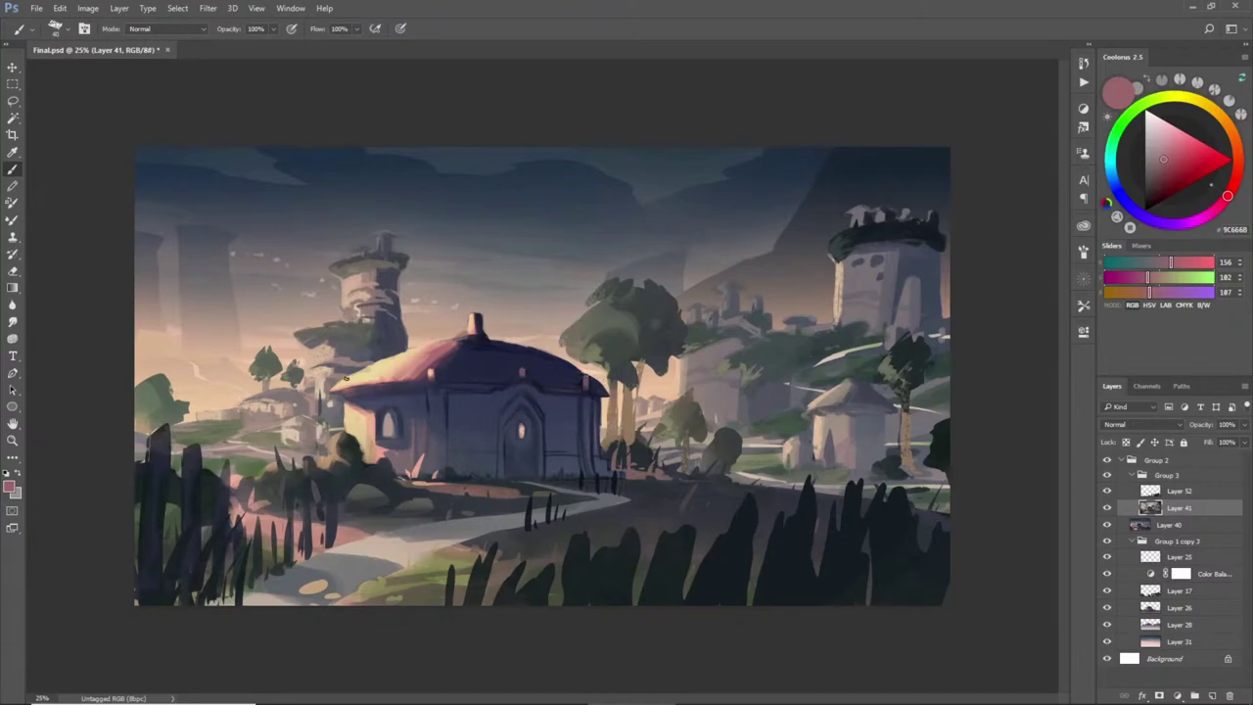
pyautogui.keyDown('alt'); pyautogui.click(337, 382); pyautogui.keyUp('alt')
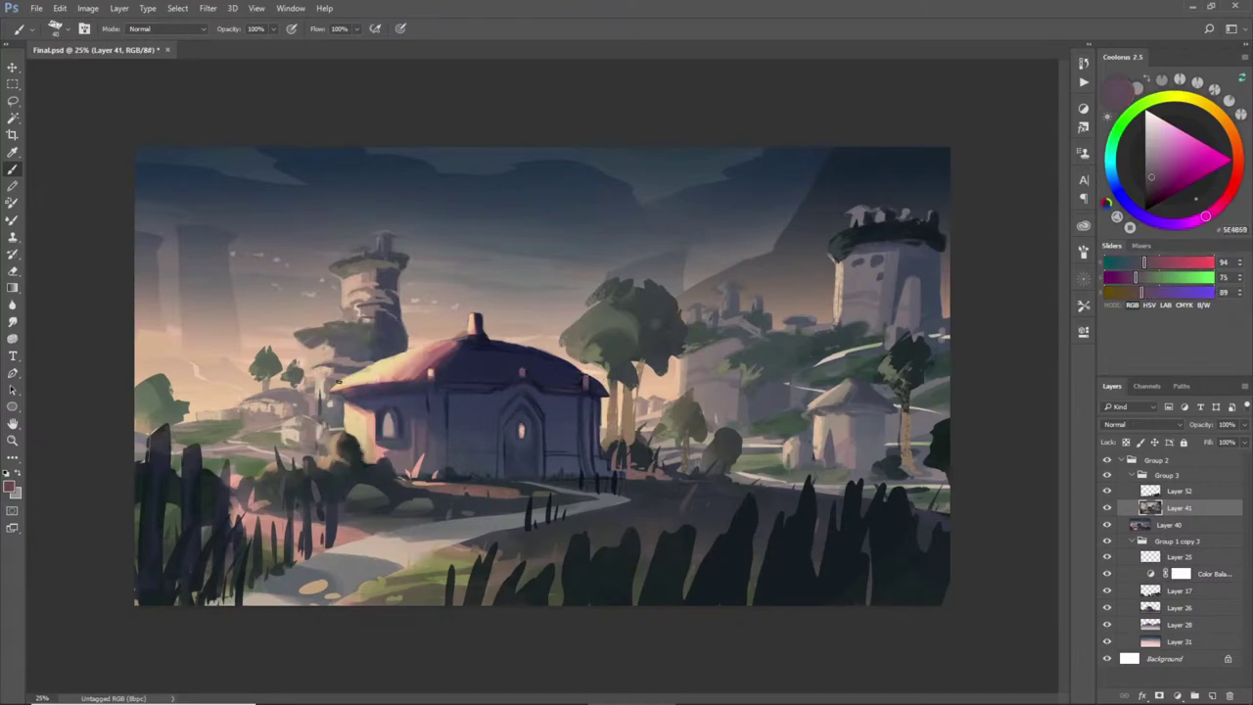
pyautogui.keyDown('alt'); pyautogui.click(365, 370); pyautogui.keyUp('alt')
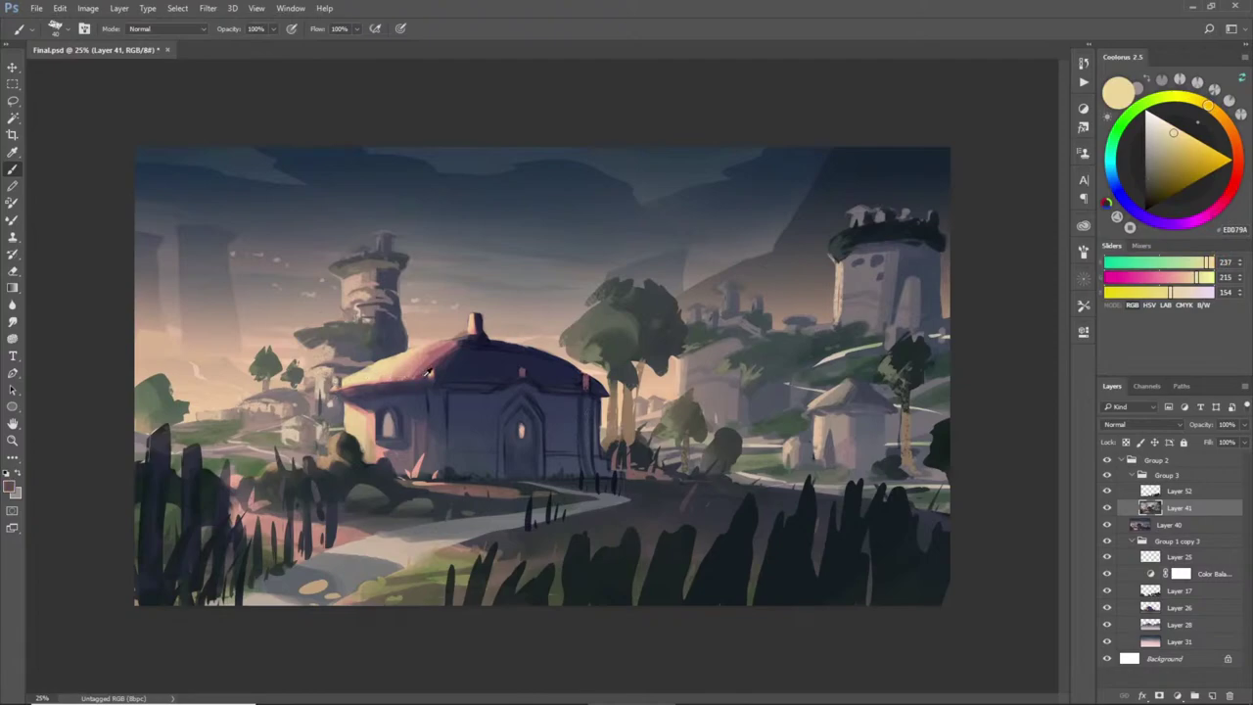
pyautogui.keyDown('alt'); pyautogui.click(339, 382); pyautogui.keyUp('alt')
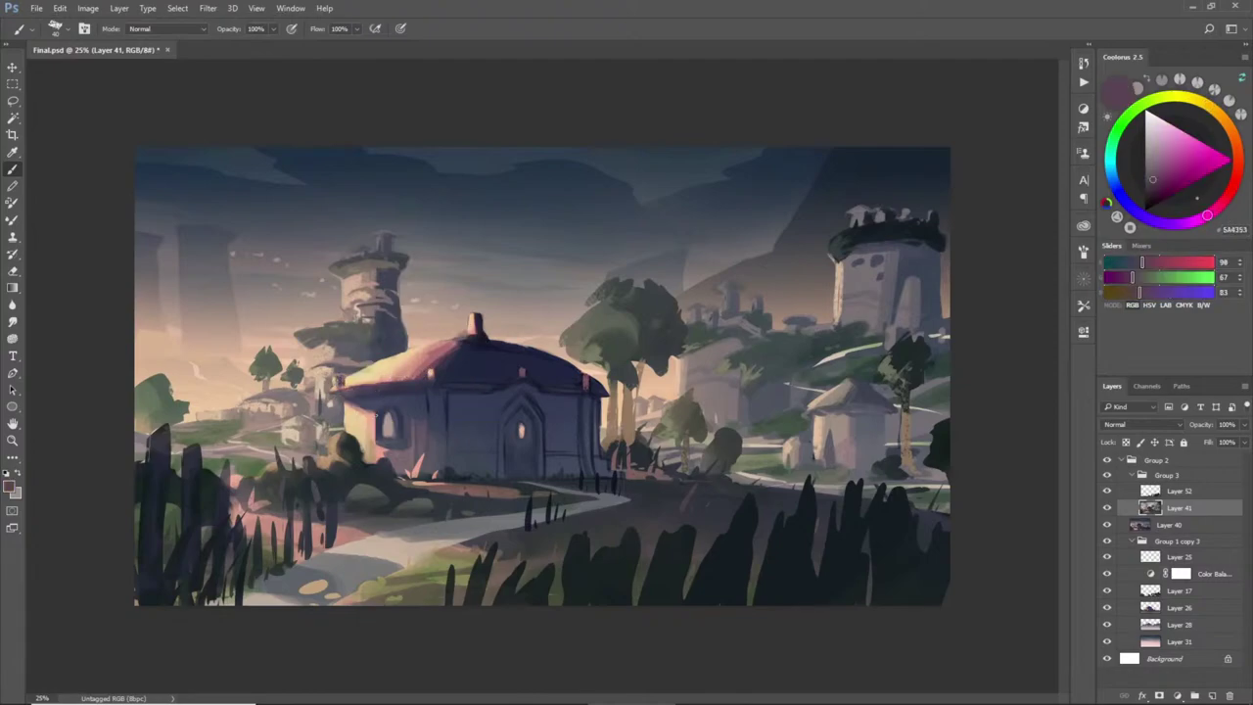
# - Touch up the sunlit wall around the main house's round-topped window with sampled wall tones and warm cream
pyautogui.keyDown('alt'); pyautogui.click(370, 431); pyautogui.keyUp('alt')
pyautogui.keyDown('alt'); pyautogui.click(364, 430); pyautogui.keyUp('alt')
pyautogui.moveTo(370, 425); pyautogui.dragTo(371, 452)
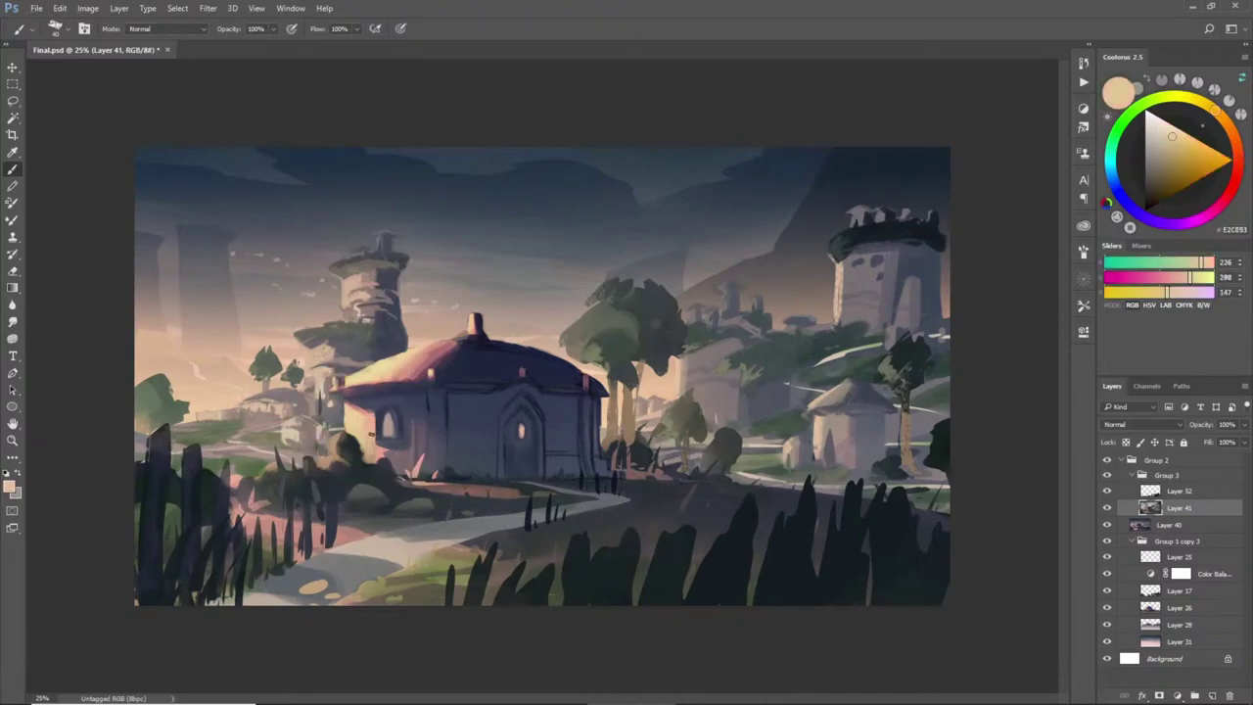
pyautogui.keyDown('alt'); pyautogui.click(380, 443); pyautogui.keyUp('alt')
pyautogui.keyDown('alt'); pyautogui.click(369, 429); pyautogui.keyUp('alt')
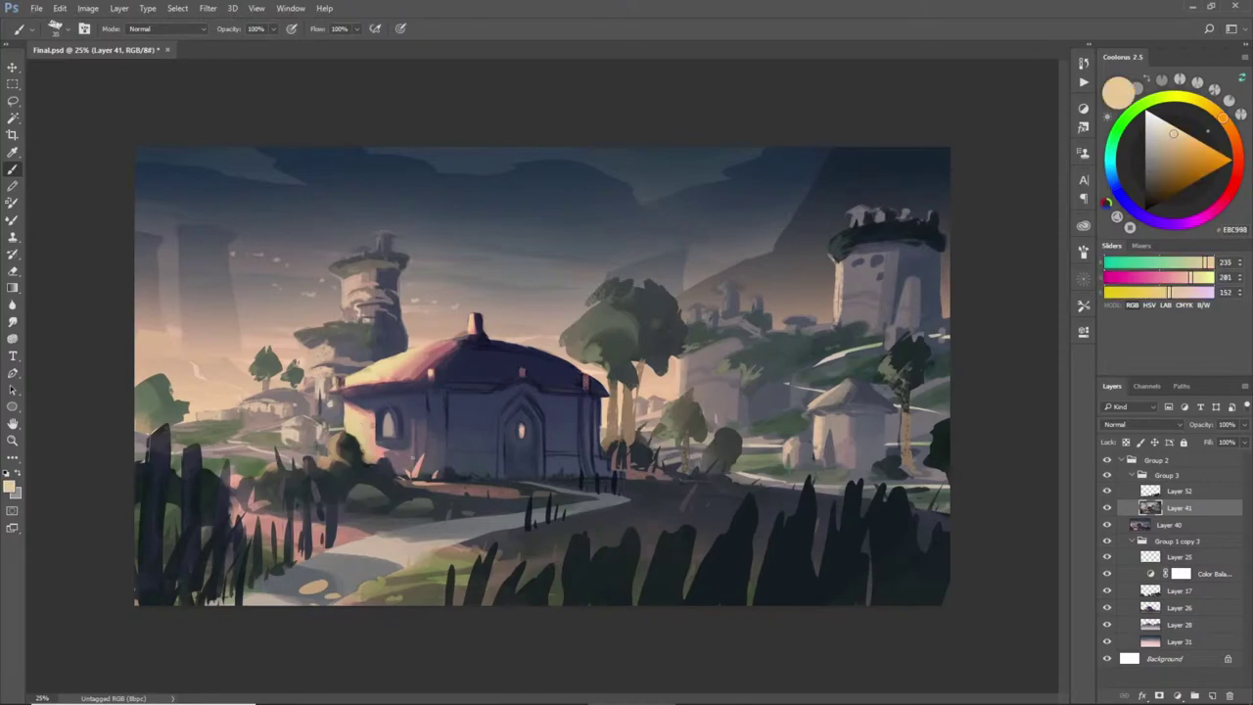
# - Try filling a lassoed strip of ground before the distant hut with a sampled grey-beige, using a much larger brush
pyautogui.press('l')
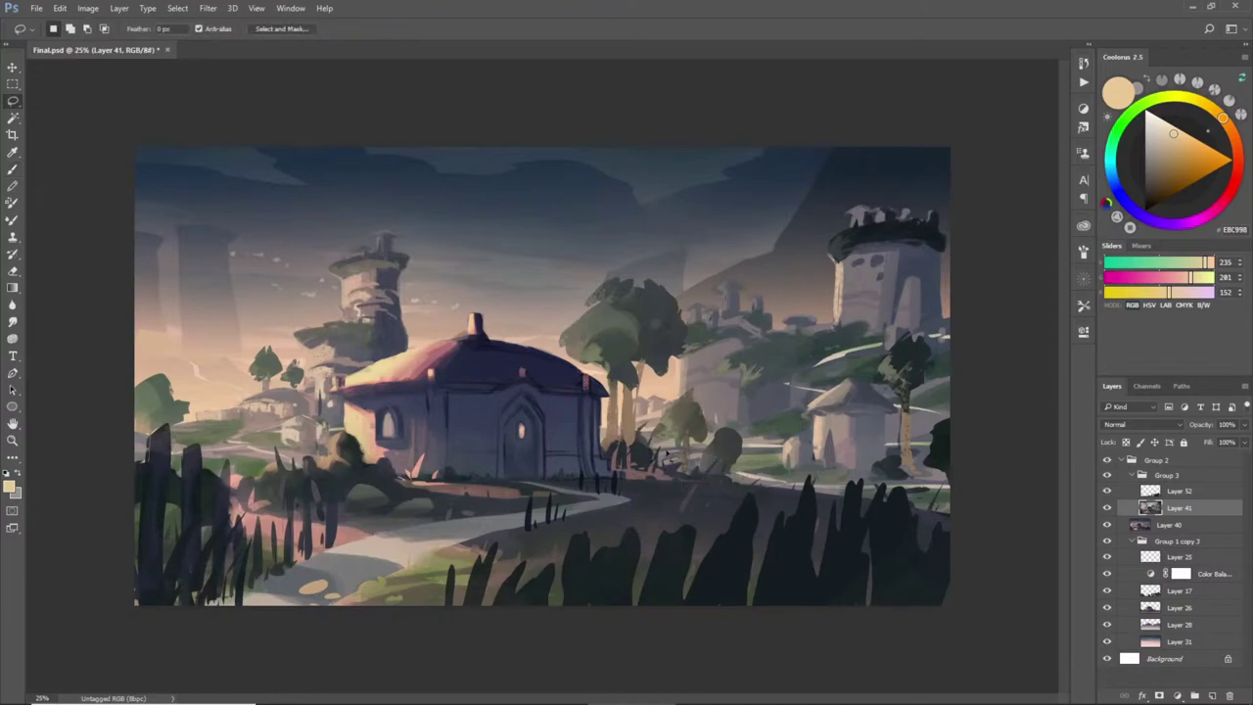
pyautogui.moveTo(707, 459)
pyautogui.mouseDown()
pyautogui.moveTo(829, 473)
pyautogui.moveTo(821, 499)
pyautogui.moveTo(688, 490)
pyautogui.moveTo(654, 466)
pyautogui.moveTo(660, 454)
pyautogui.moveTo(703, 474)
pyautogui.moveTo(758, 470)
pyautogui.mouseUp()
pyautogui.press('b')
pyautogui.keyDown('alt'); pyautogui.click(599, 440); pyautogui.keyUp('alt')
pyautogui.press(']')
pyautogui.press(']')
pyautogui.press(']')
pyautogui.press(']')
pyautogui.press(']')
pyautogui.press(']')
pyautogui.press(']')
pyautogui.press(']')
pyautogui.press(']')
pyautogui.press(']')
pyautogui.press(']')
pyautogui.keyDown('alt'); pyautogui.click(832, 423); pyautogui.keyUp('alt')
pyautogui.moveTo(654, 462); pyautogui.dragTo(818, 480)
# - Undo the grey-beige strip painted before the distant hut, together with its selection
pyautogui.hotkey('ctrl', 'alt', 'z')
pyautogui.hotkey('ctrl', 'alt', 'z')
pyautogui.hotkey('ctrl', 'alt', 'z')
pyautogui.hotkey('ctrl', 'alt', 'z')
pyautogui.hotkey('ctrl', 'alt', 'z')
pyautogui.hotkey('ctrl', 'alt', 'z')
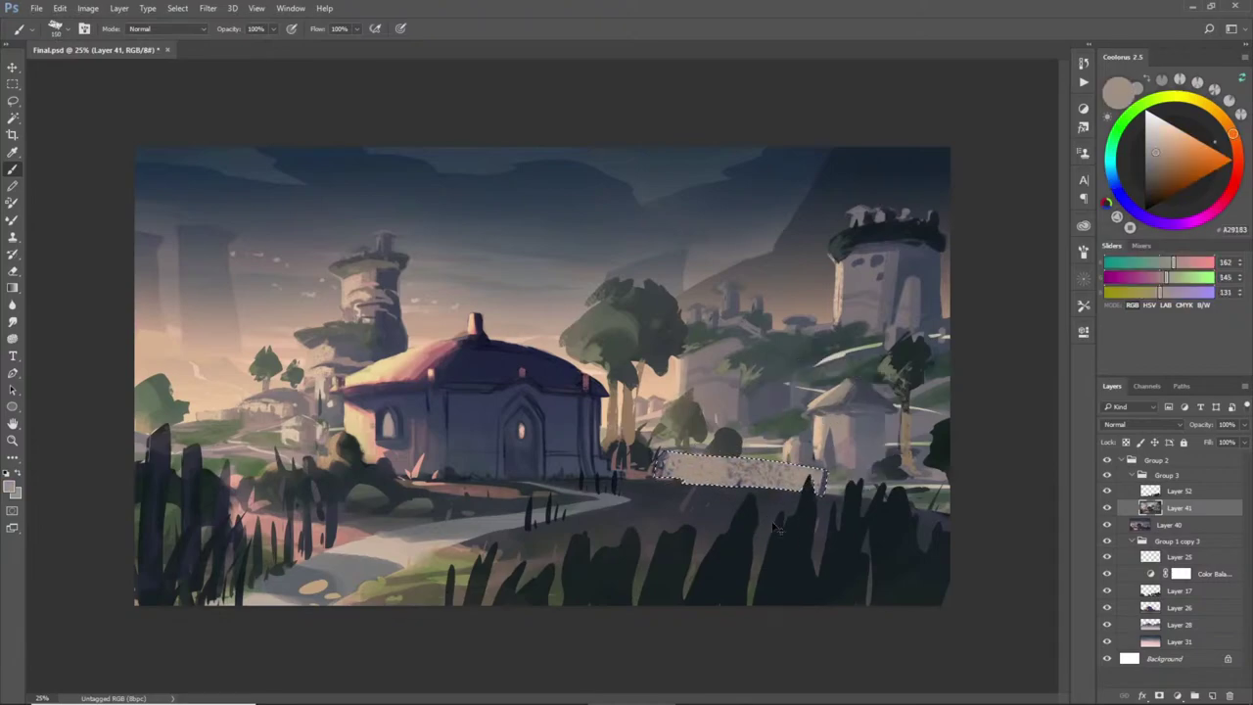
pyautogui.hotkey('ctrl', 'alt', 'z')
pyautogui.hotkey('ctrl', 'alt', 'z')
pyautogui.hotkey('ctrl', 'alt', 'z')
pyautogui.hotkey('ctrl', 'alt', 'z')
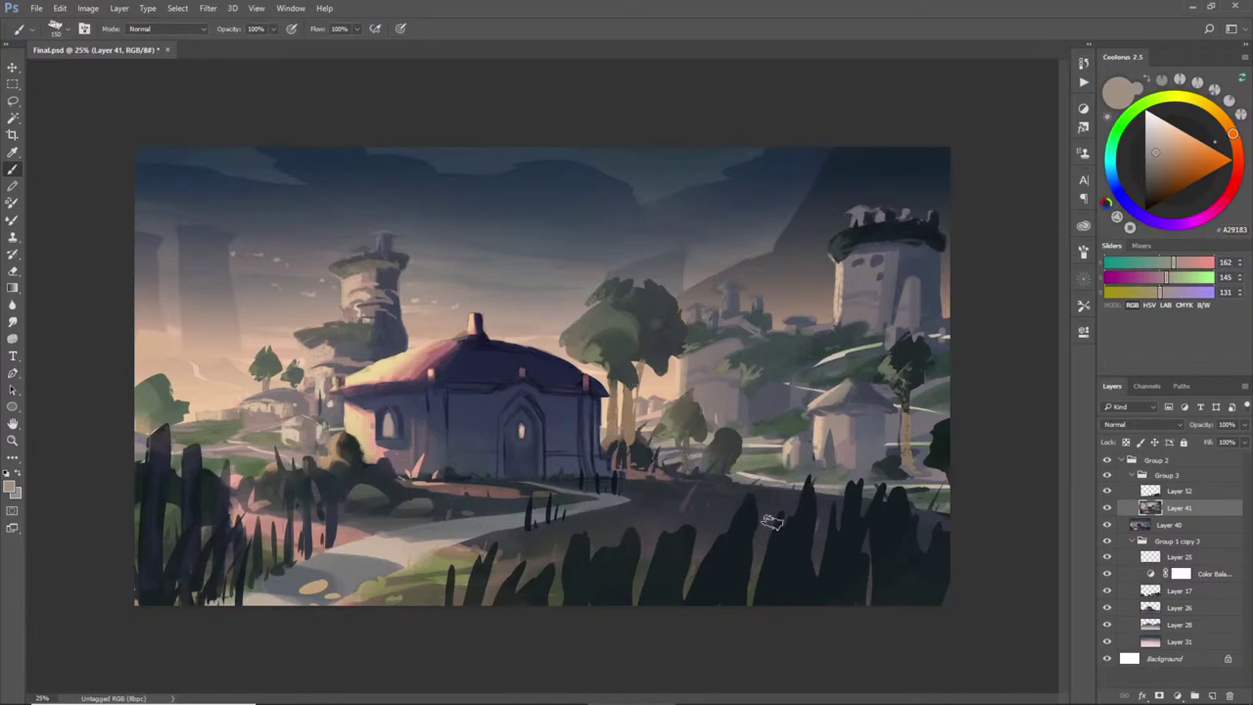
# - Lasso thin winding path shapes across the far-left fields, paint them with a sampled light peach, and clear the selection
pyautogui.press('l')
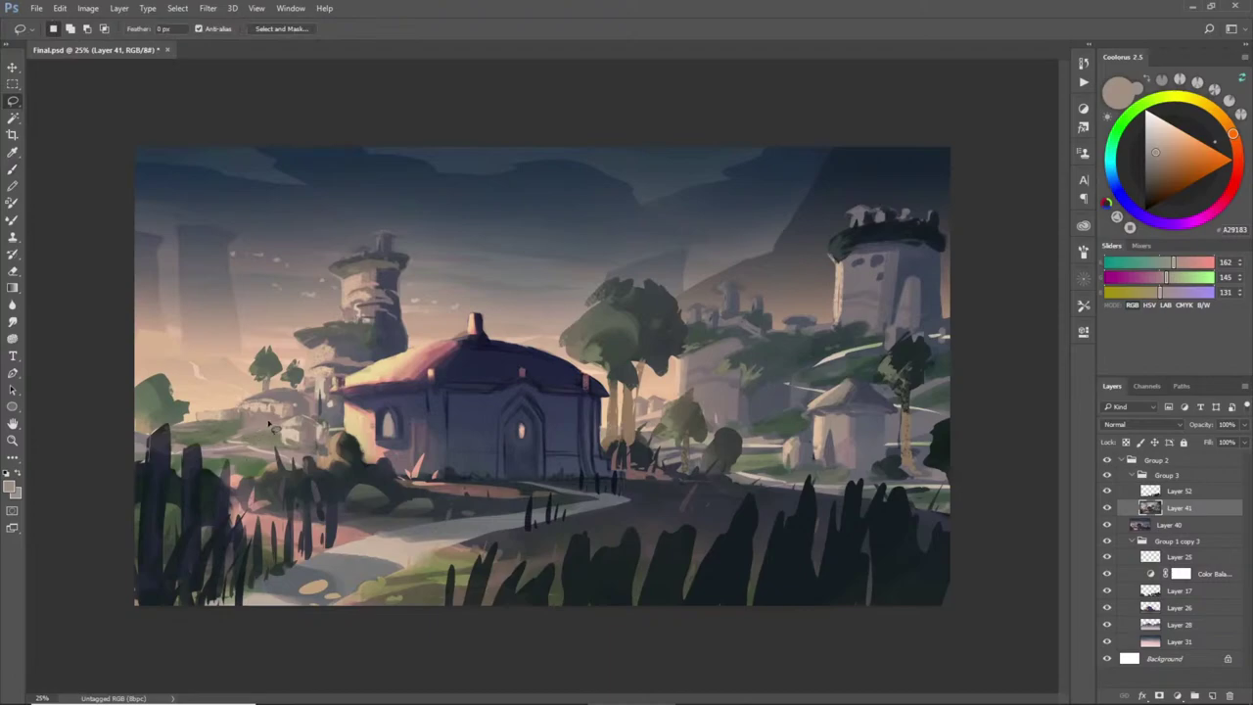
pyautogui.moveTo(226, 438)
pyautogui.mouseDown()
pyautogui.moveTo(285, 421)
pyautogui.moveTo(204, 448)
pyautogui.moveTo(233, 449)
pyautogui.moveTo(133, 456)
pyautogui.moveTo(309, 462)
pyautogui.mouseUp()
pyautogui.press('b')
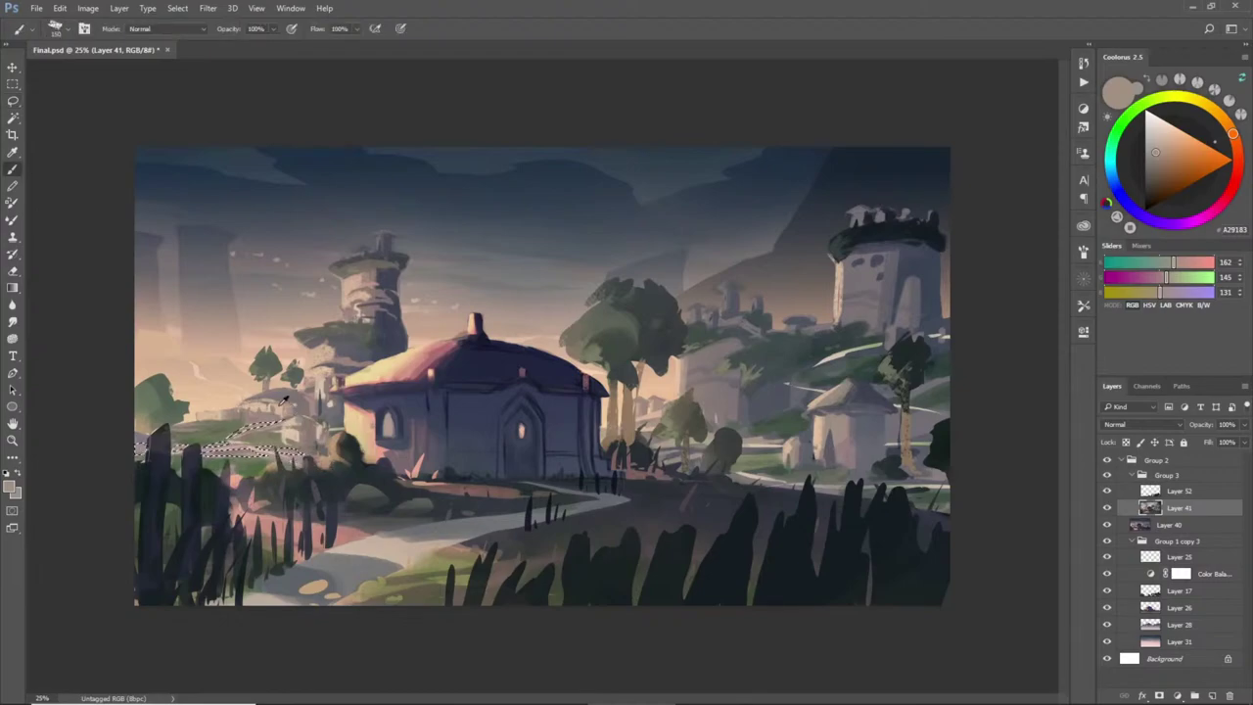
pyautogui.keyDown('alt'); pyautogui.click(262, 419); pyautogui.keyUp('alt')
pyautogui.hotkey('ctrl', 'd')
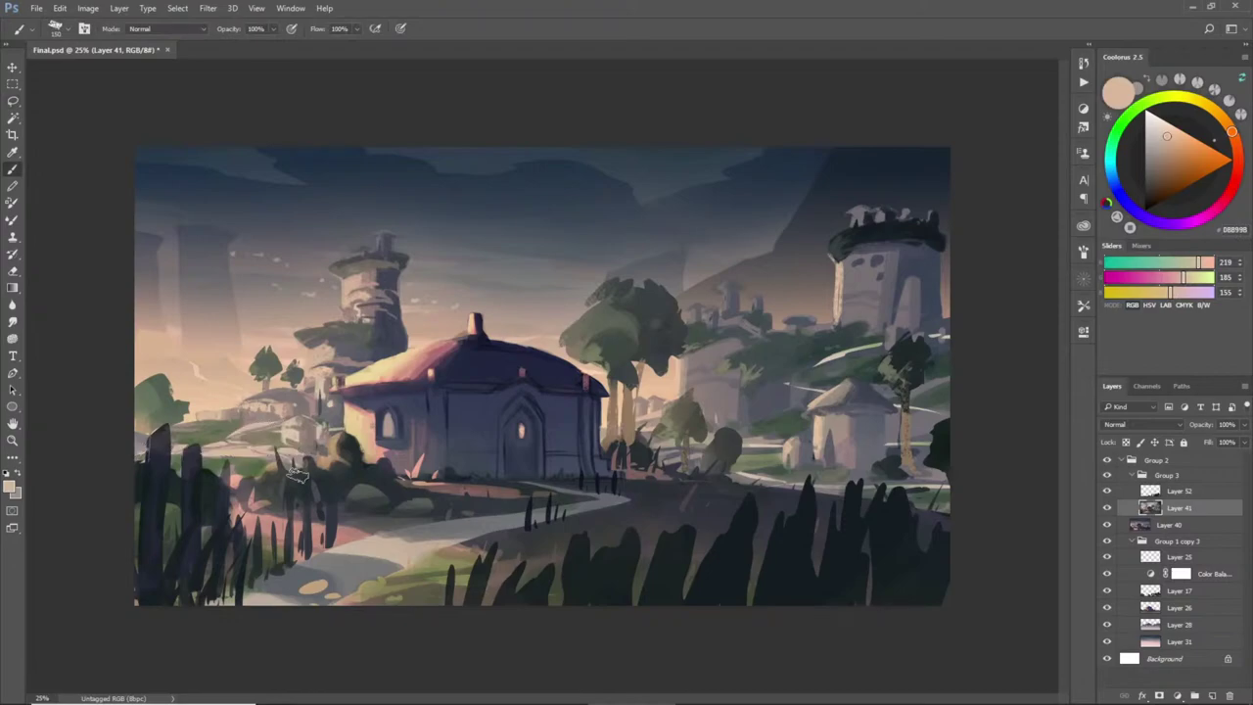
# - Lasso a thin path shape at the base of the distant hut and paint it with the sampled light beige
pyautogui.press('l')
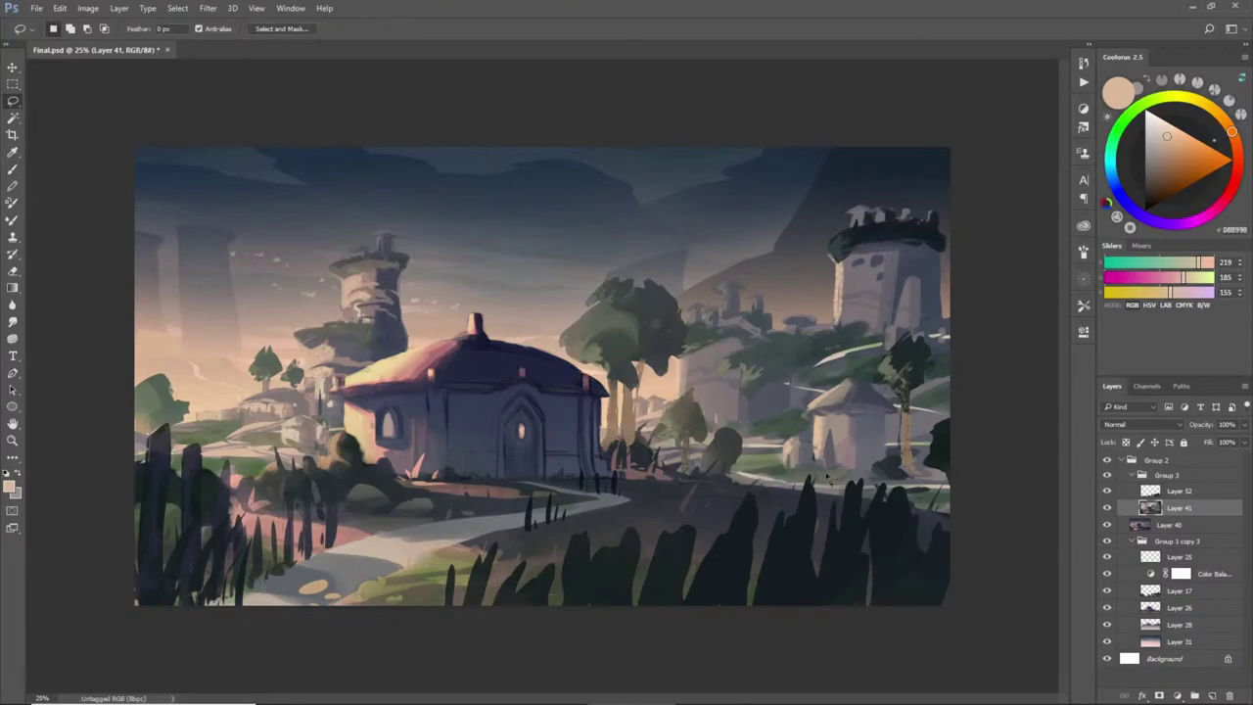
pyautogui.moveTo(823, 469)
pyautogui.mouseDown()
pyautogui.moveTo(751, 476)
pyautogui.moveTo(834, 474)
pyautogui.mouseUp()
pyautogui.press('b')
pyautogui.keyDown('alt'); pyautogui.click(752, 474); pyautogui.keyUp('alt')
pyautogui.keyDown('alt'); pyautogui.click(752, 470); pyautogui.keyUp('alt')
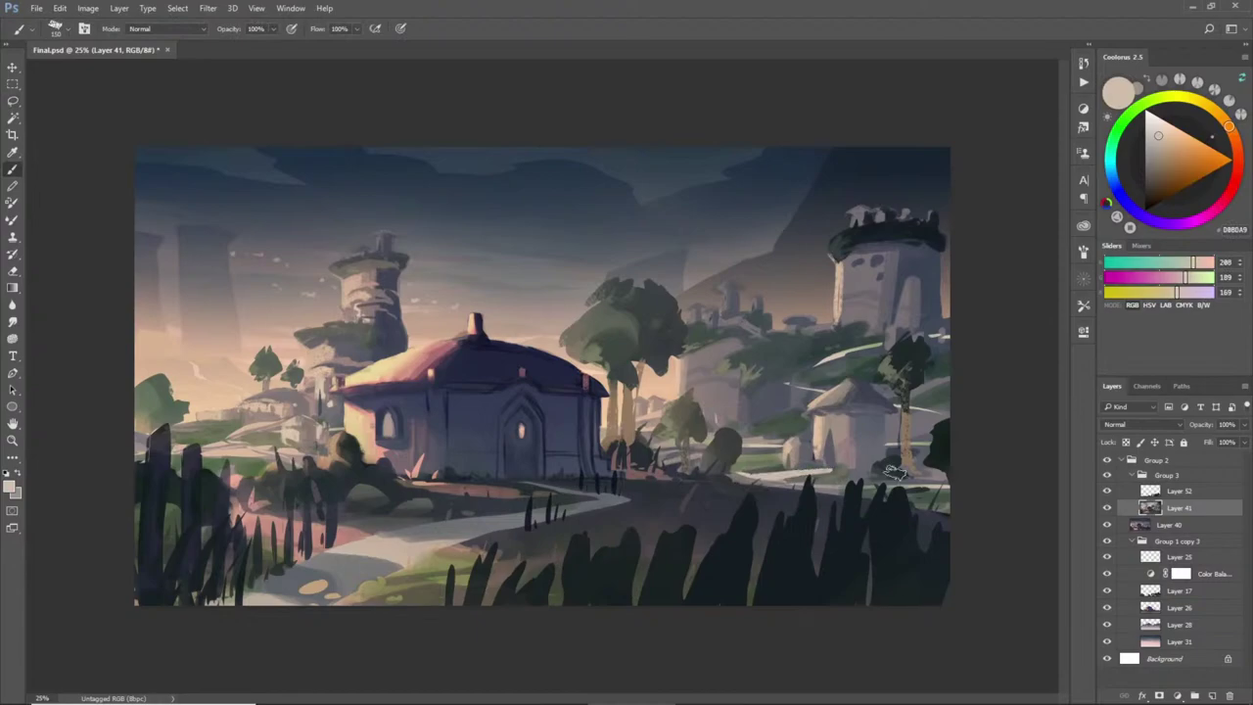
# - Load the brush with the light peach sampled from the winding path in the far-left fields
pyautogui.press('l')
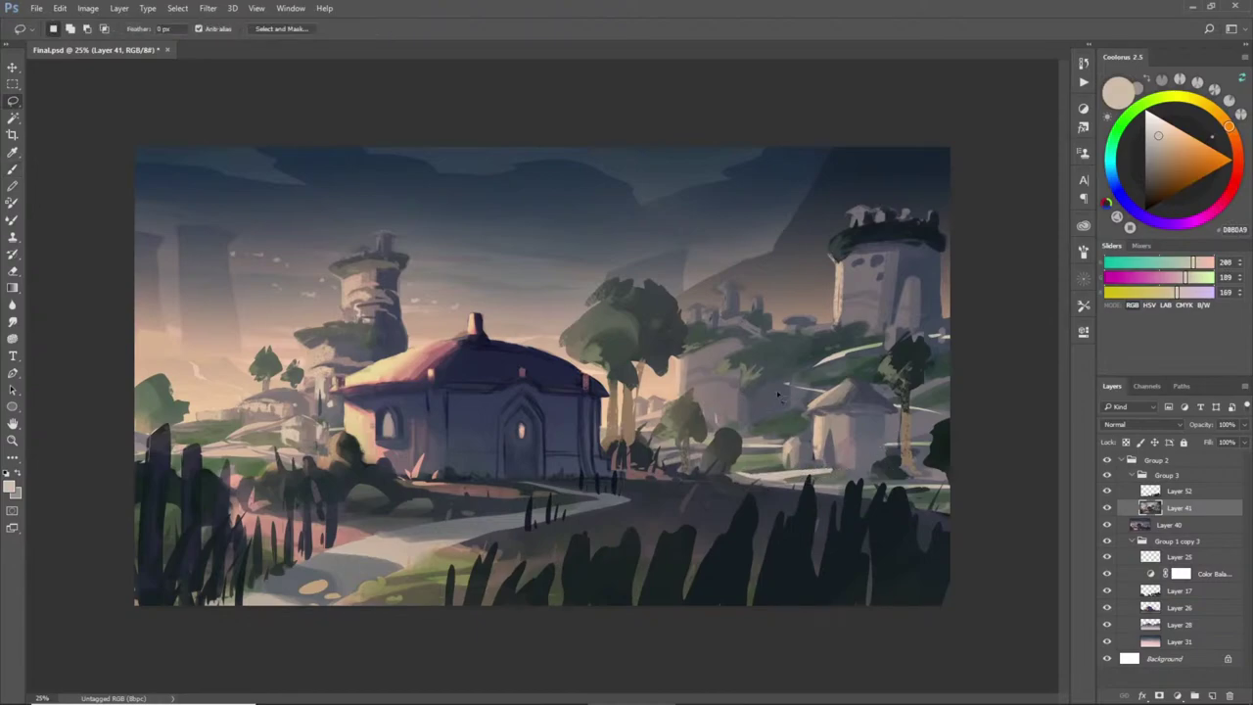
pyautogui.press('b')
pyautogui.keyDown('alt'); pyautogui.click(250, 427); pyautogui.keyUp('alt')
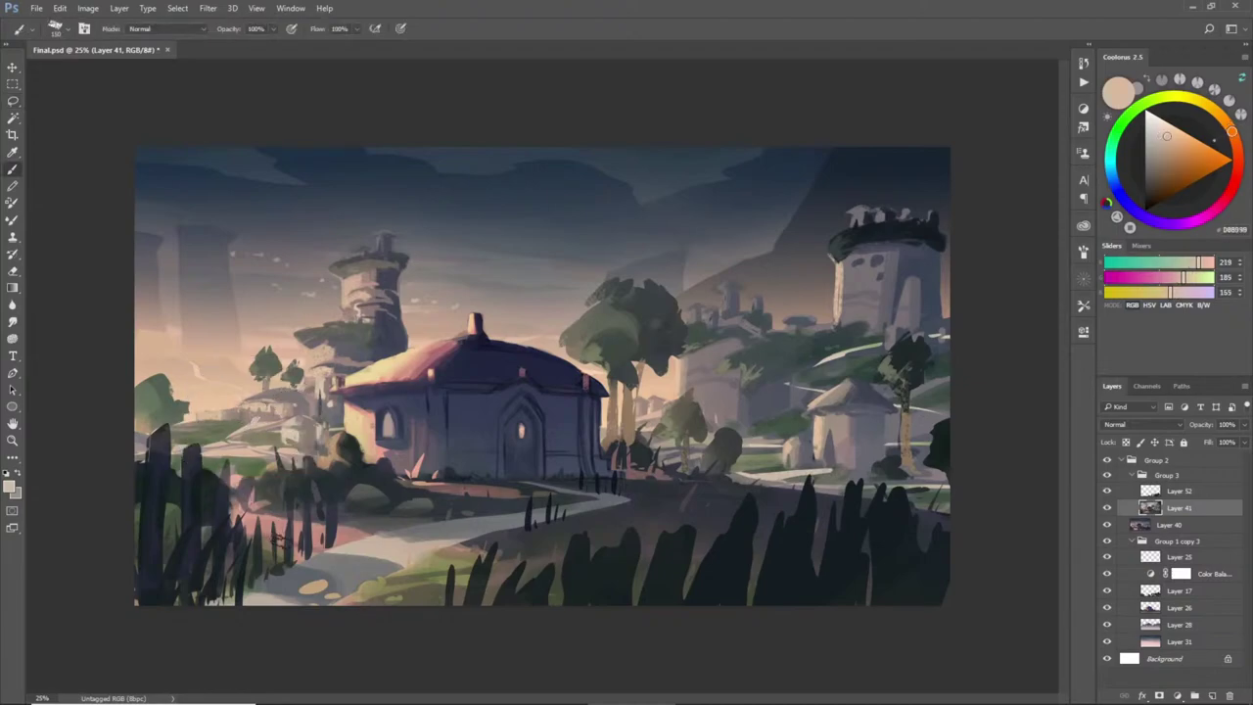
# - Lasso small blocks on top of the distant left tower and paint them in a light peach tone sampled from the painting
pyautogui.press('l')
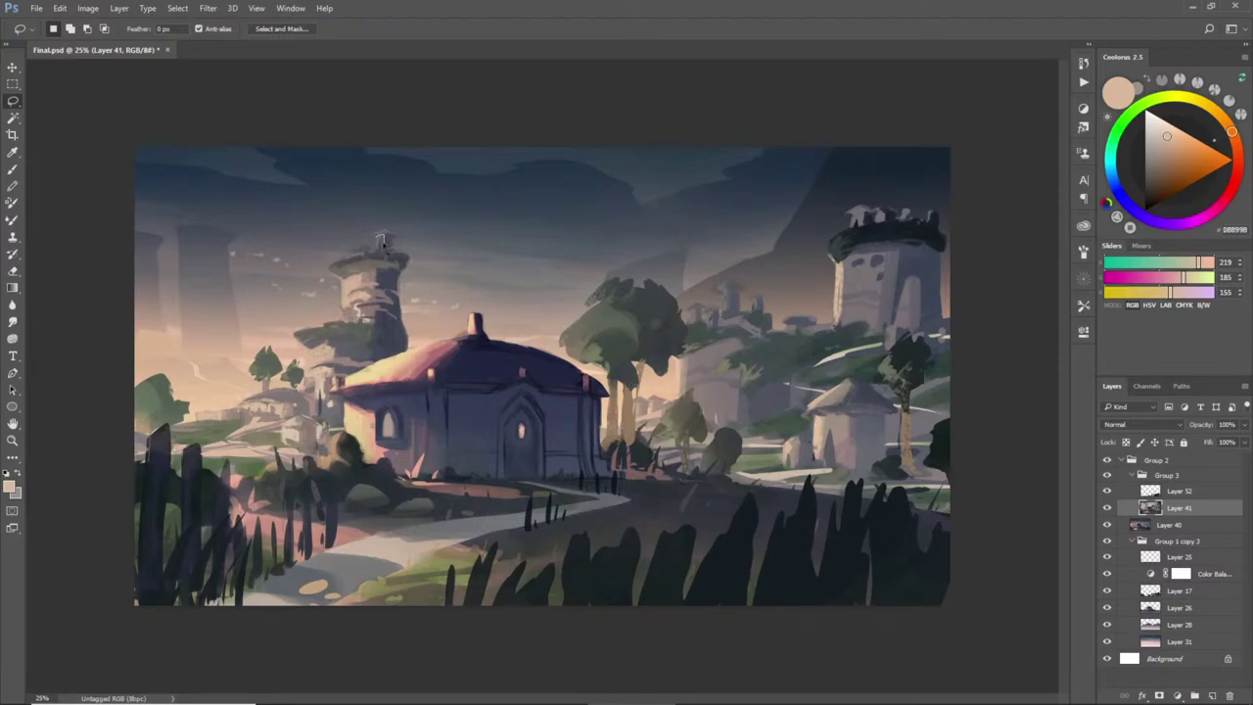
pyautogui.press('b')
pyautogui.keyDown('alt'); pyautogui.click(380, 243); pyautogui.keyUp('alt')
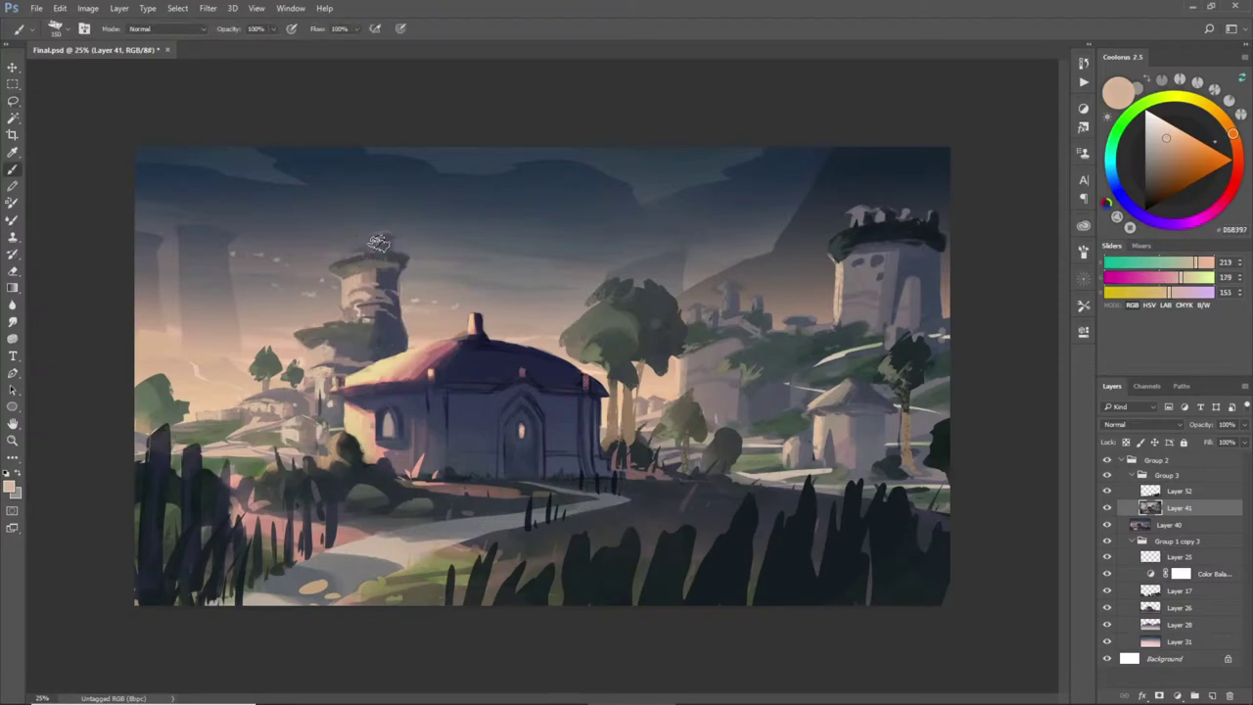
pyautogui.click(380, 243)
pyautogui.press('l')
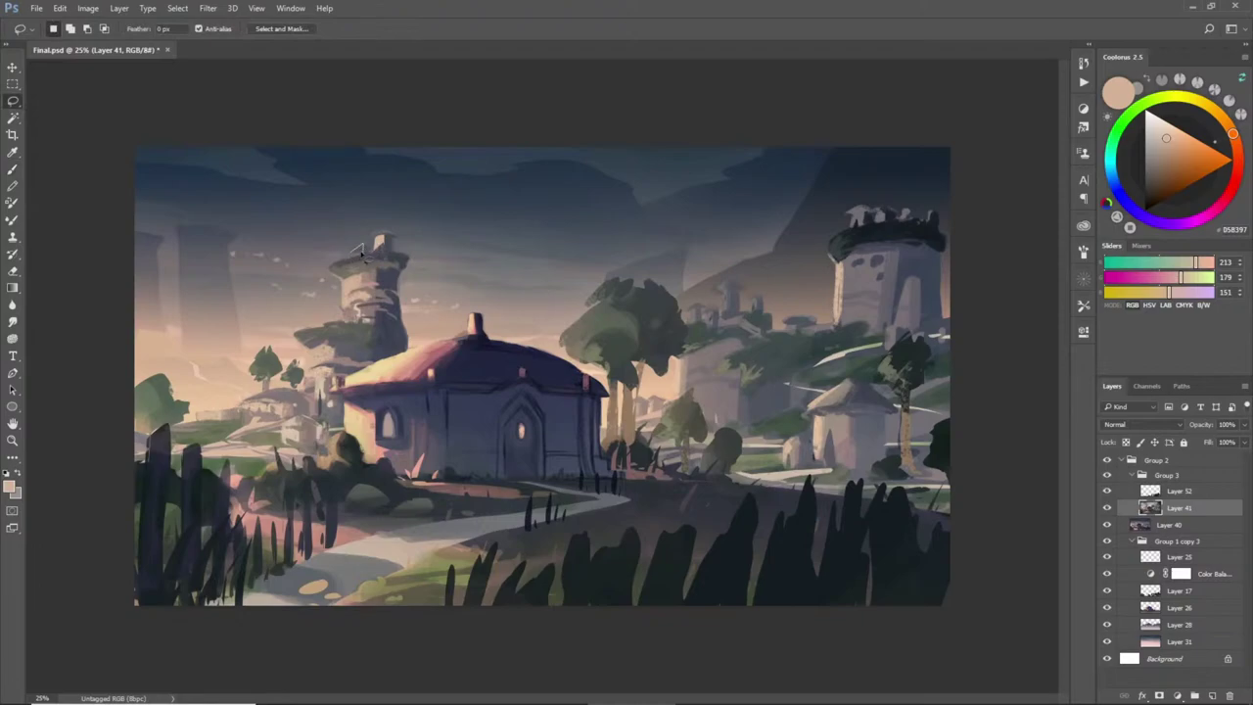
pyautogui.press('b')
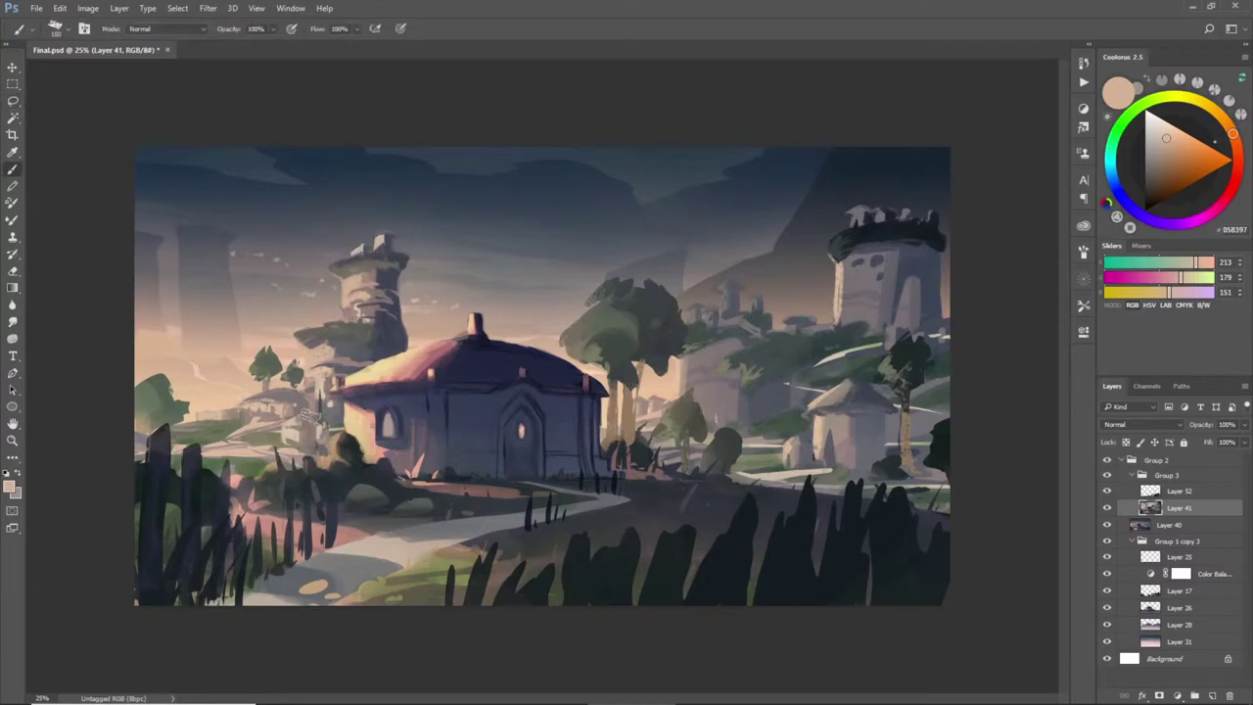
# - Lasso a small shape among the distant buildings left of the hut and paint it with a sampled grey-brown
pyautogui.press('l')
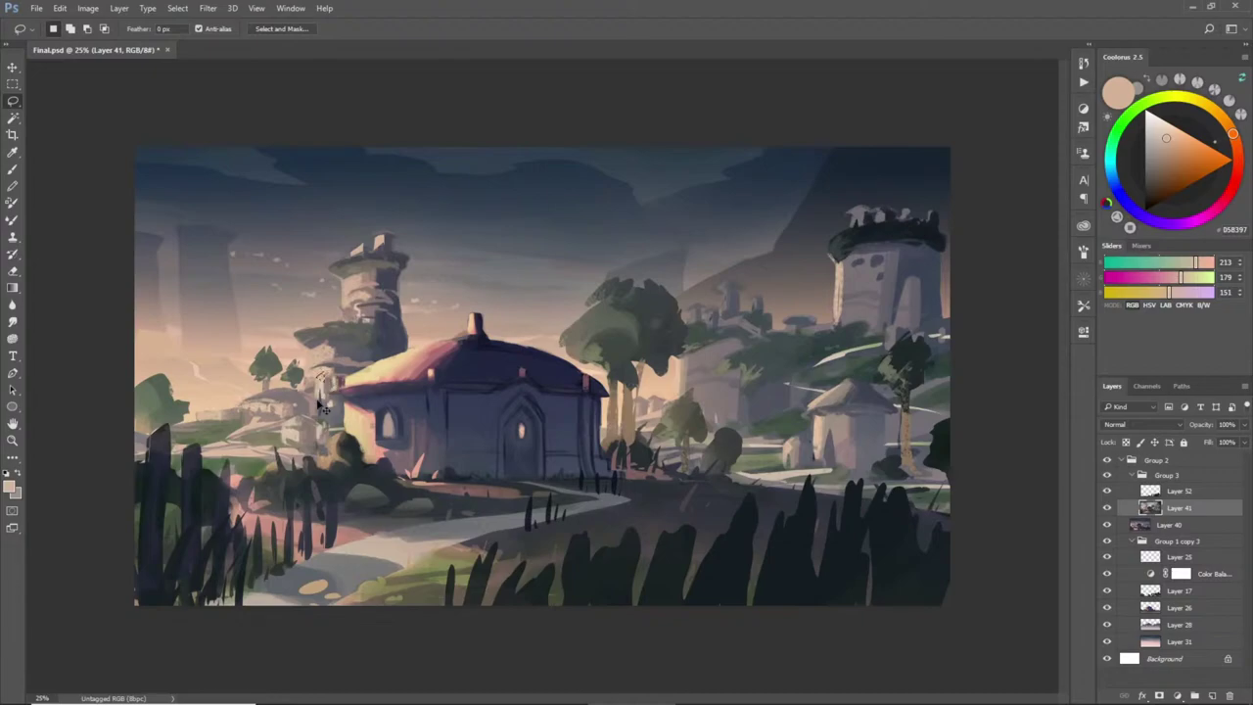
pyautogui.press('b')
pyautogui.keyDown('alt'); pyautogui.click(320, 403); pyautogui.keyUp('alt')
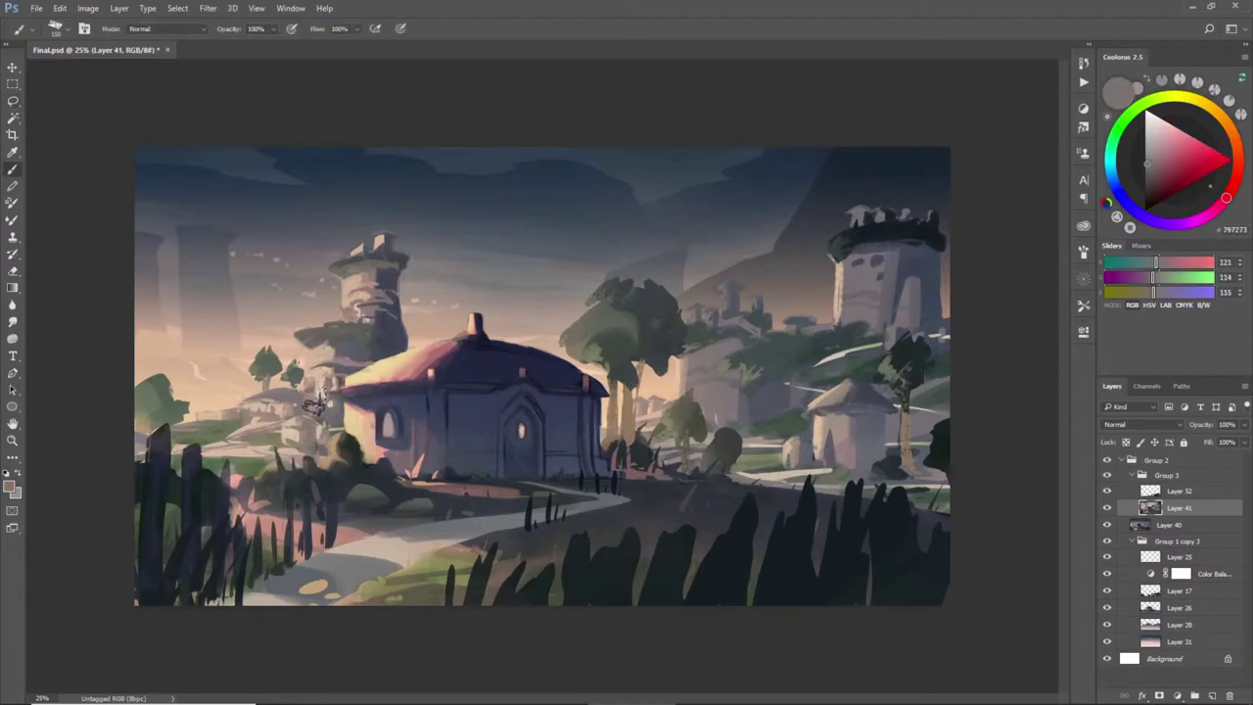
# - Refine the leftmost battlement block on the right tower with a lasso selection and a sampled light stone colour
pyautogui.press('l')
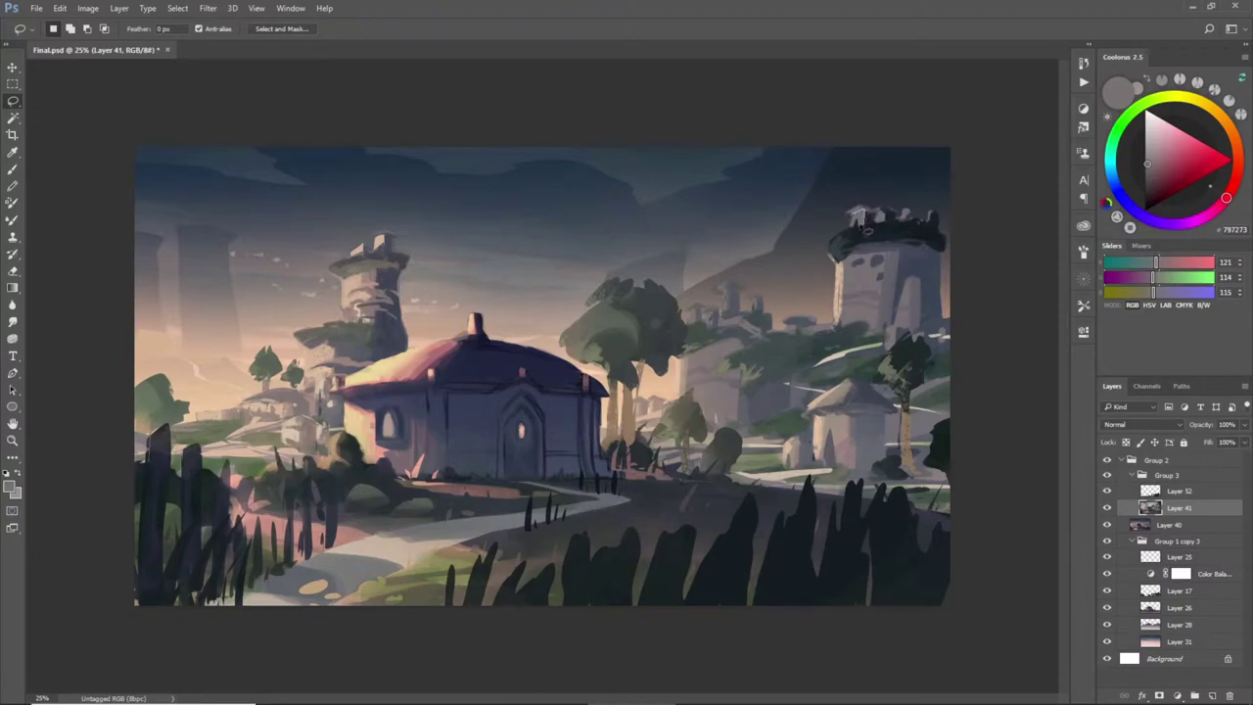
pyautogui.press('b')
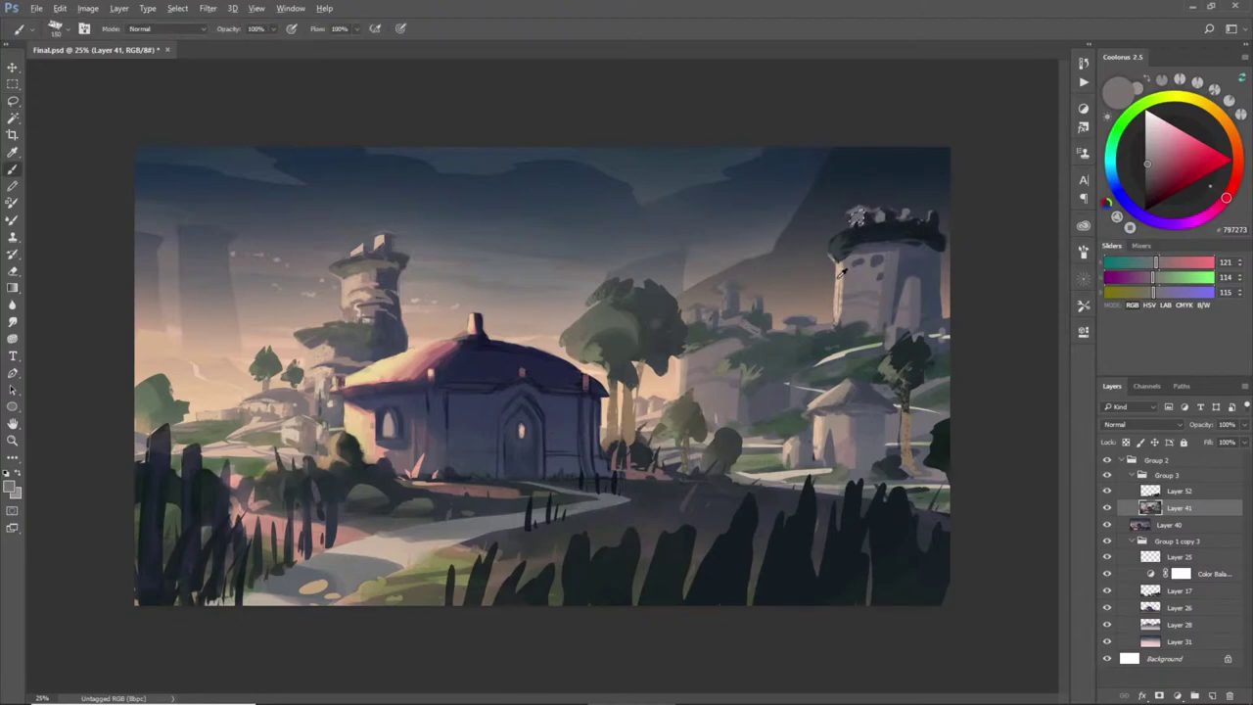
pyautogui.keyDown('alt'); pyautogui.click(861, 208); pyautogui.keyUp('alt')
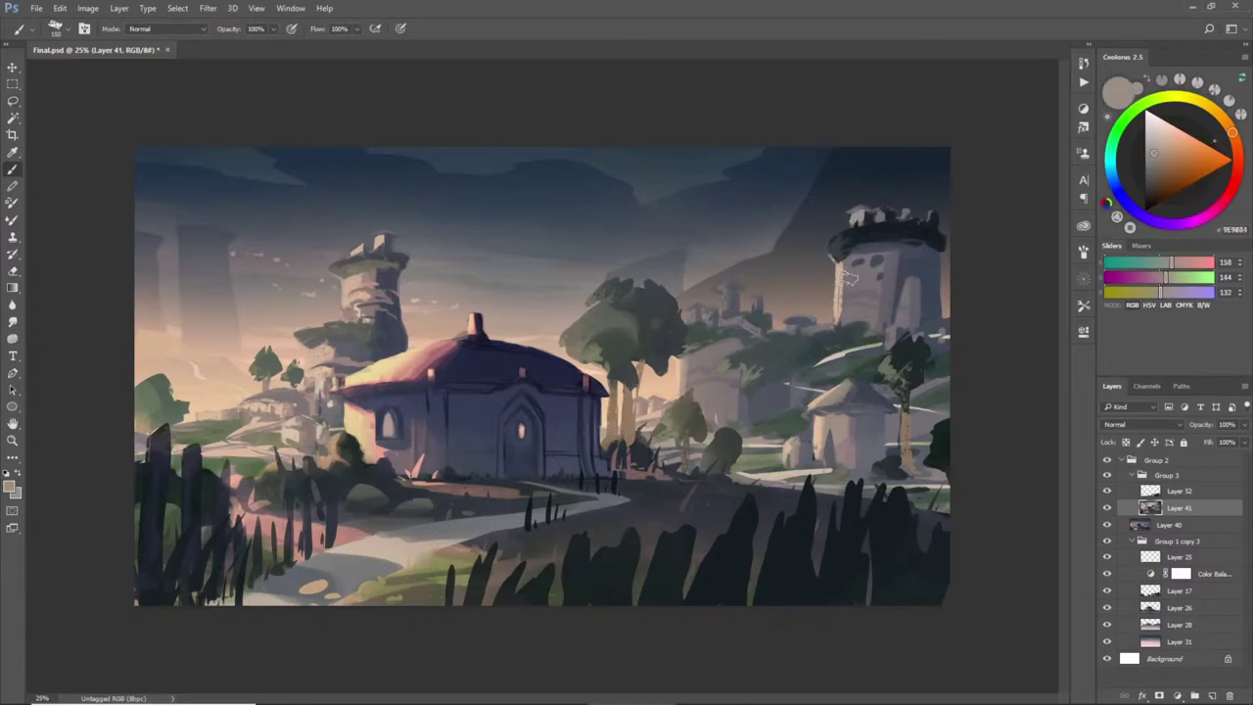
# - Lasso a tall pointed spire on top of the right tower and paint its lit face with sampled grey and warm peach tones
pyautogui.press('l')
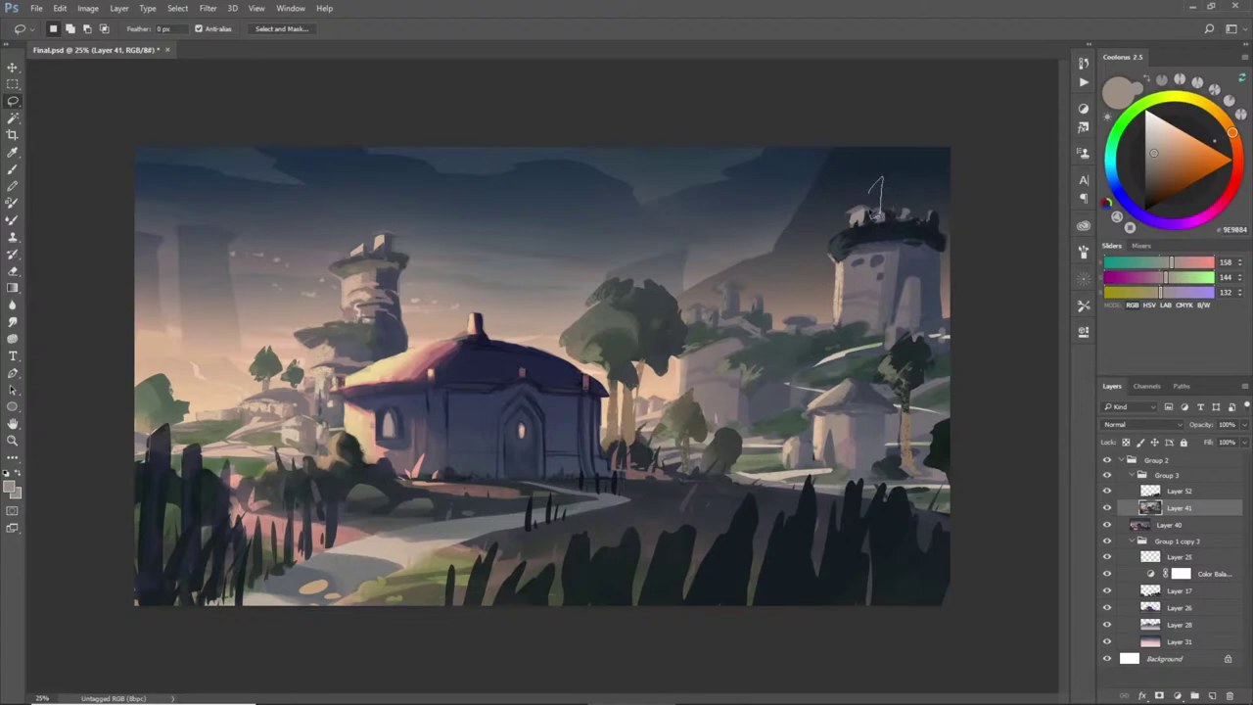
pyautogui.press('b')
pyautogui.keyDown('alt'); pyautogui.click(872, 206); pyautogui.keyUp('alt')
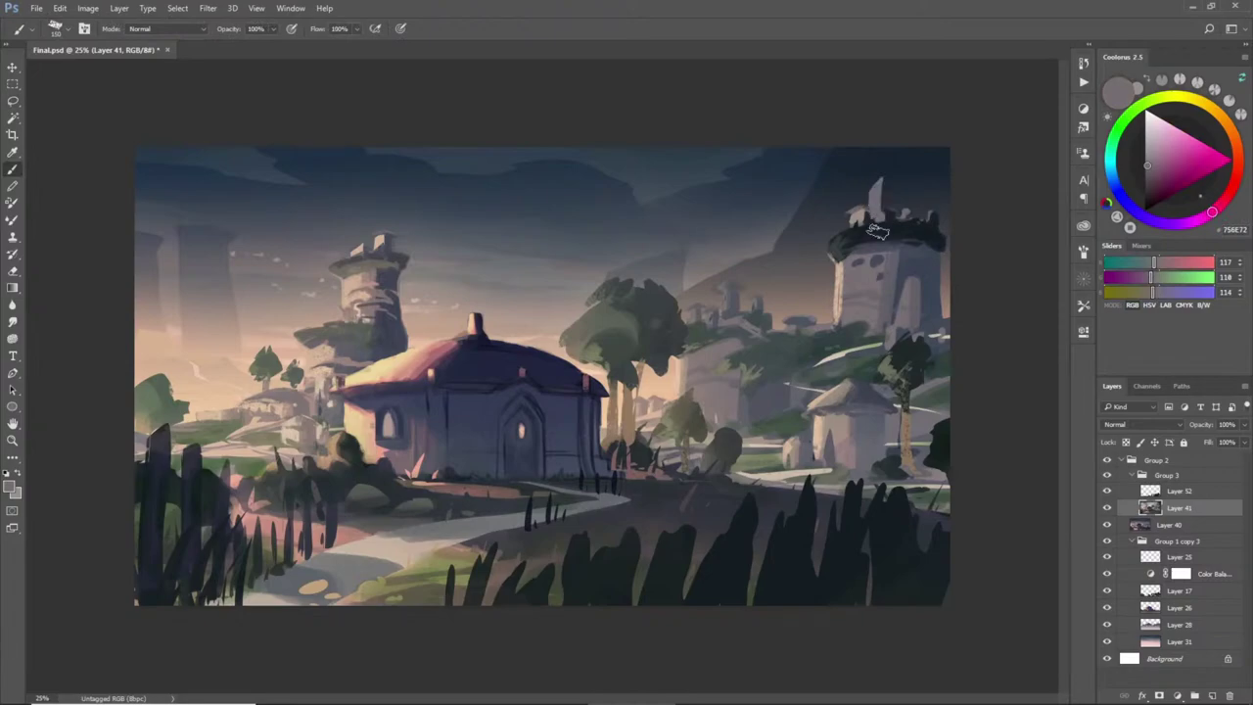
pyautogui.press('l')
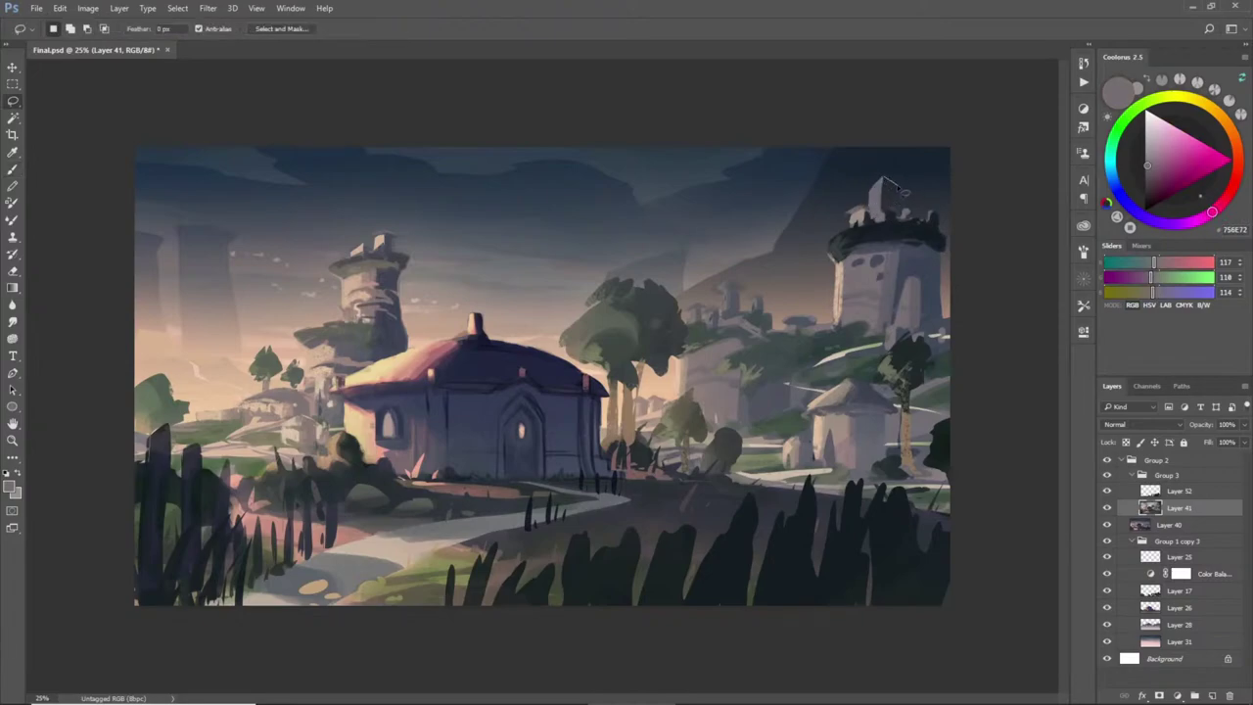
pyautogui.hotkey('ctrl', 'shift', 'h')
pyautogui.moveTo(884, 176); pyautogui.dragTo(896, 184)
pyautogui.press('h')
pyautogui.moveTo(882, 196); pyautogui.dragTo(883, 182)
pyautogui.press('b')
pyautogui.keyDown('alt'); pyautogui.click(850, 224); pyautogui.keyUp('alt')
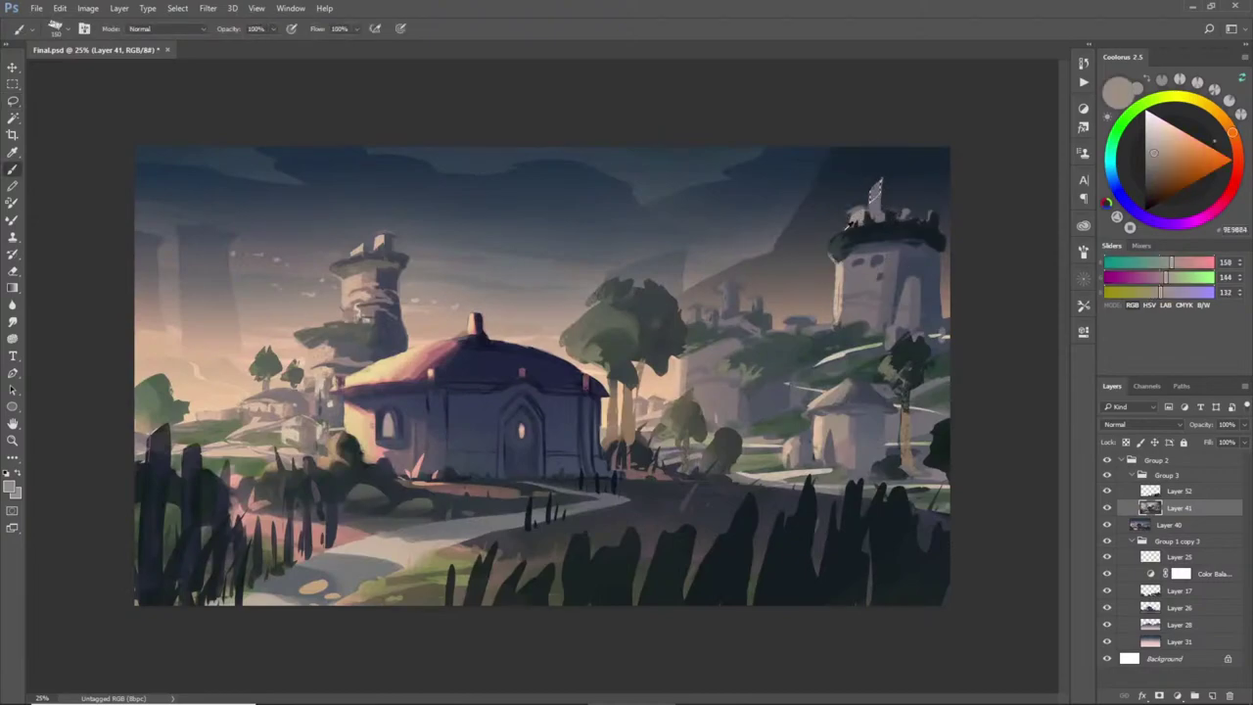
pyautogui.keyDown('alt'); pyautogui.click(682, 370); pyautogui.keyUp('alt')
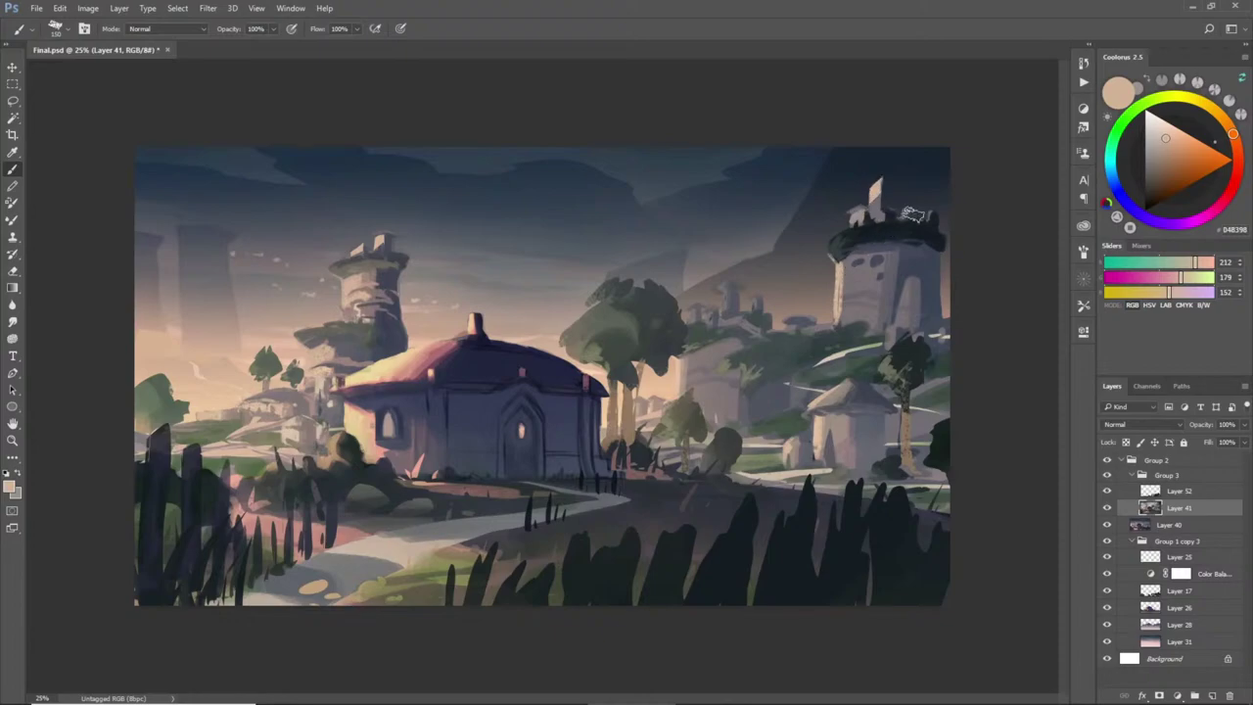
# - Select the shaded side of the new spire and paint it with a dark blue sampled from the tower's foliage
pyautogui.press('l')
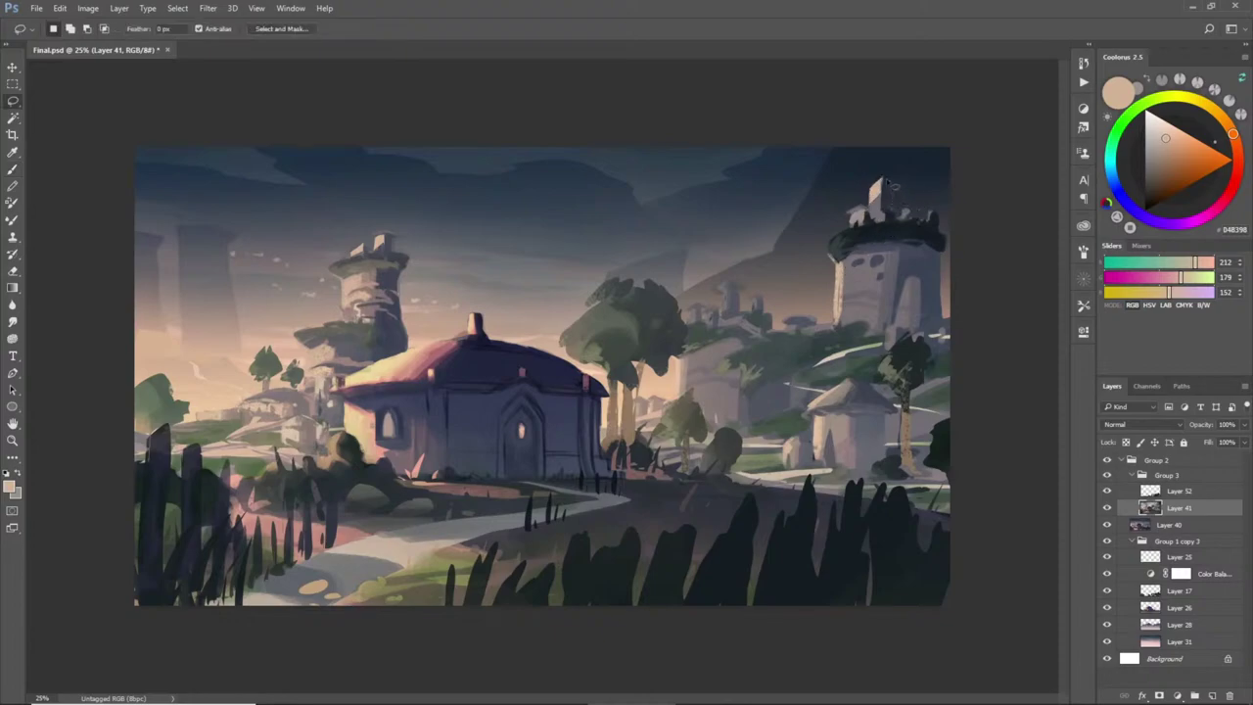
pyautogui.press('b')
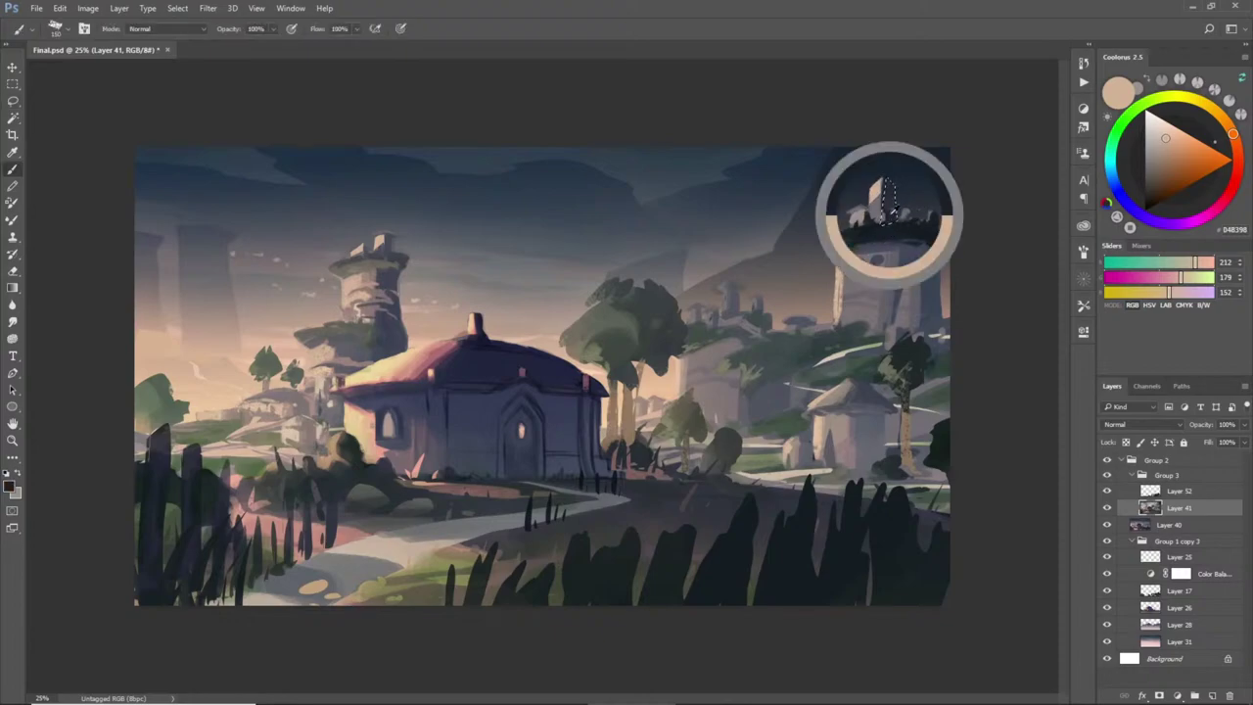
pyautogui.keyDown('alt'); pyautogui.click(887, 233); pyautogui.keyUp('alt')
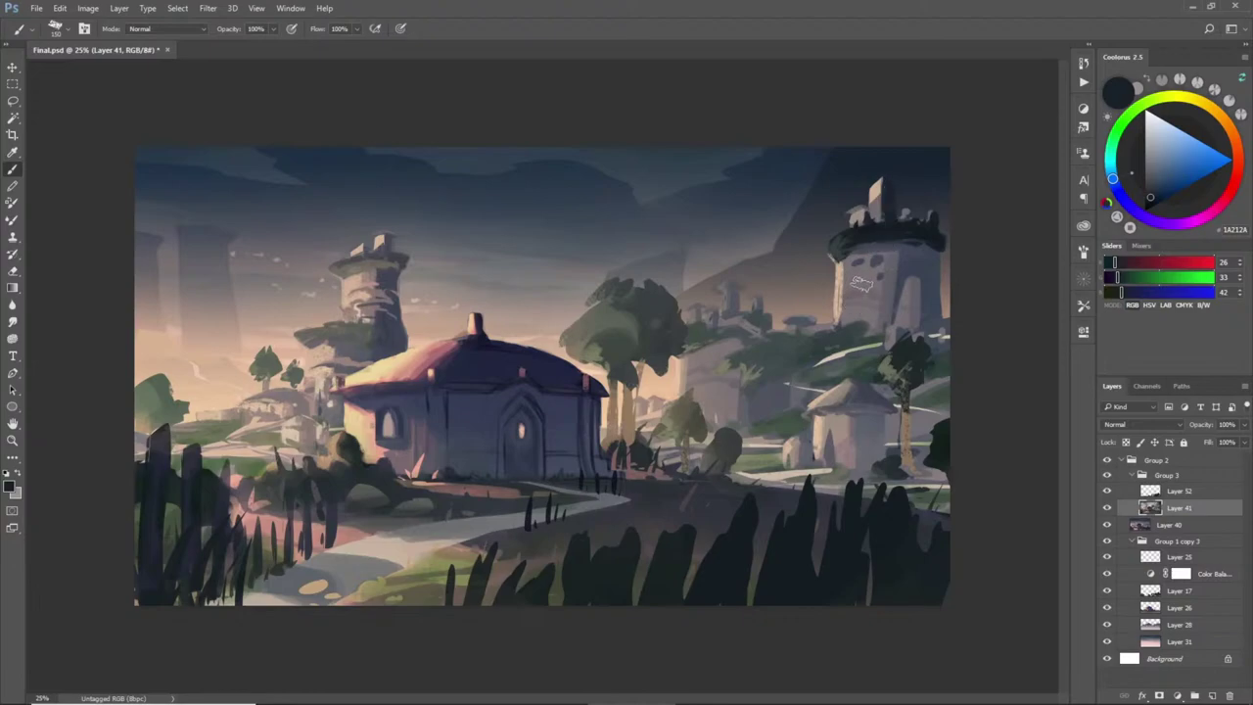
# - Add a slim pillar beside the spire on the right tower using a lasso selection and sampled grey and dark blue tones
pyautogui.press('l')
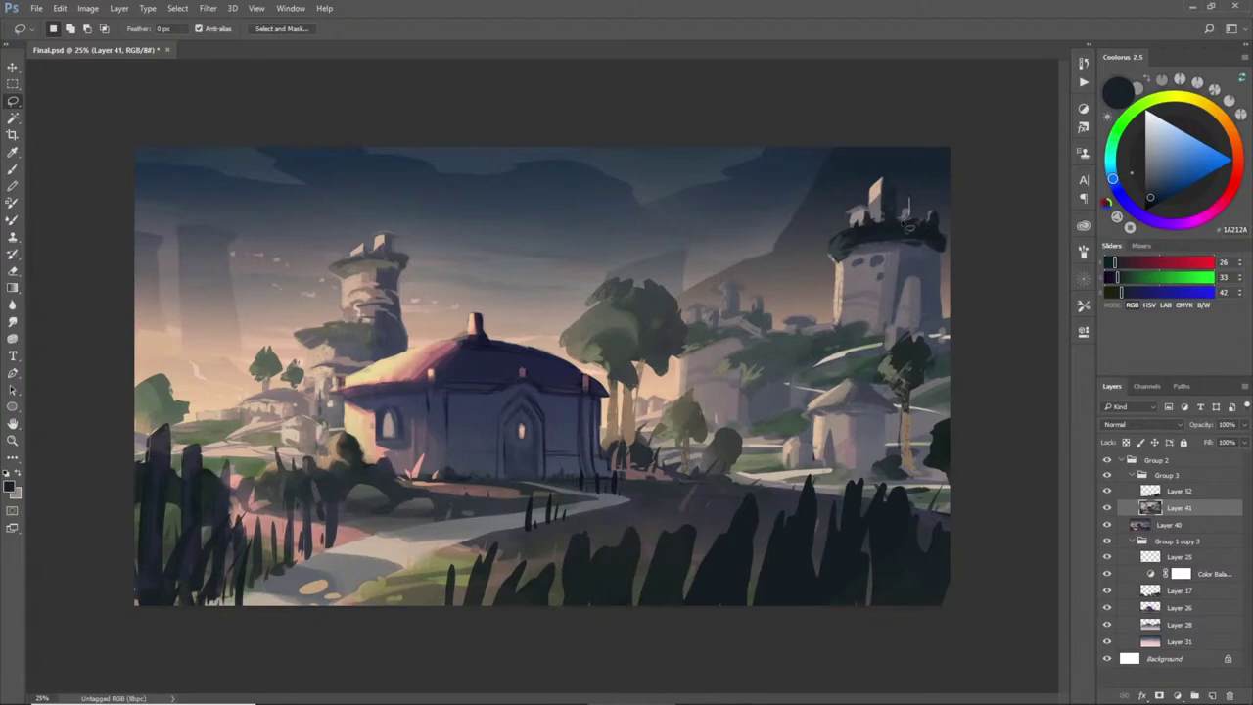
pyautogui.press('b')
pyautogui.keyDown('alt'); pyautogui.click(927, 204); pyautogui.keyUp('alt')
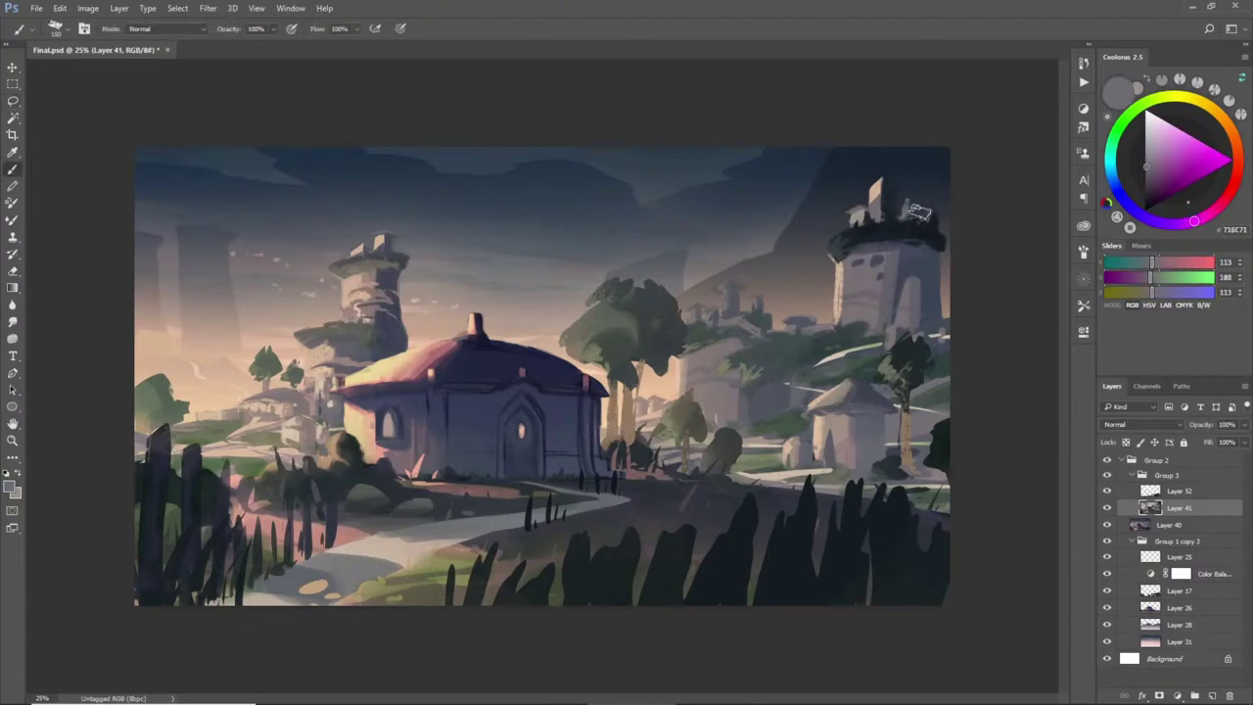
pyautogui.keyDown('alt'); pyautogui.click(910, 220); pyautogui.keyUp('alt')
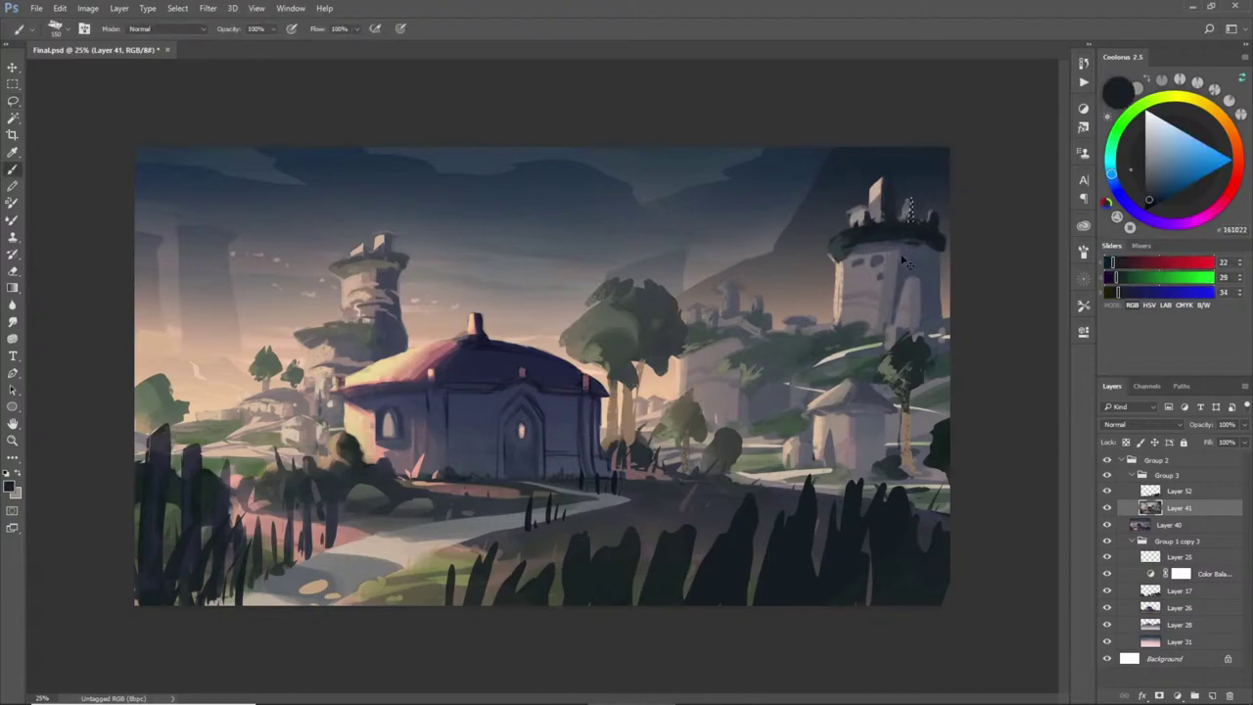
# - Paint a slanted, sunlit roof shape on the hillside right of the large tree, using a lasso selection and sampled peach and grey
pyautogui.press('l')
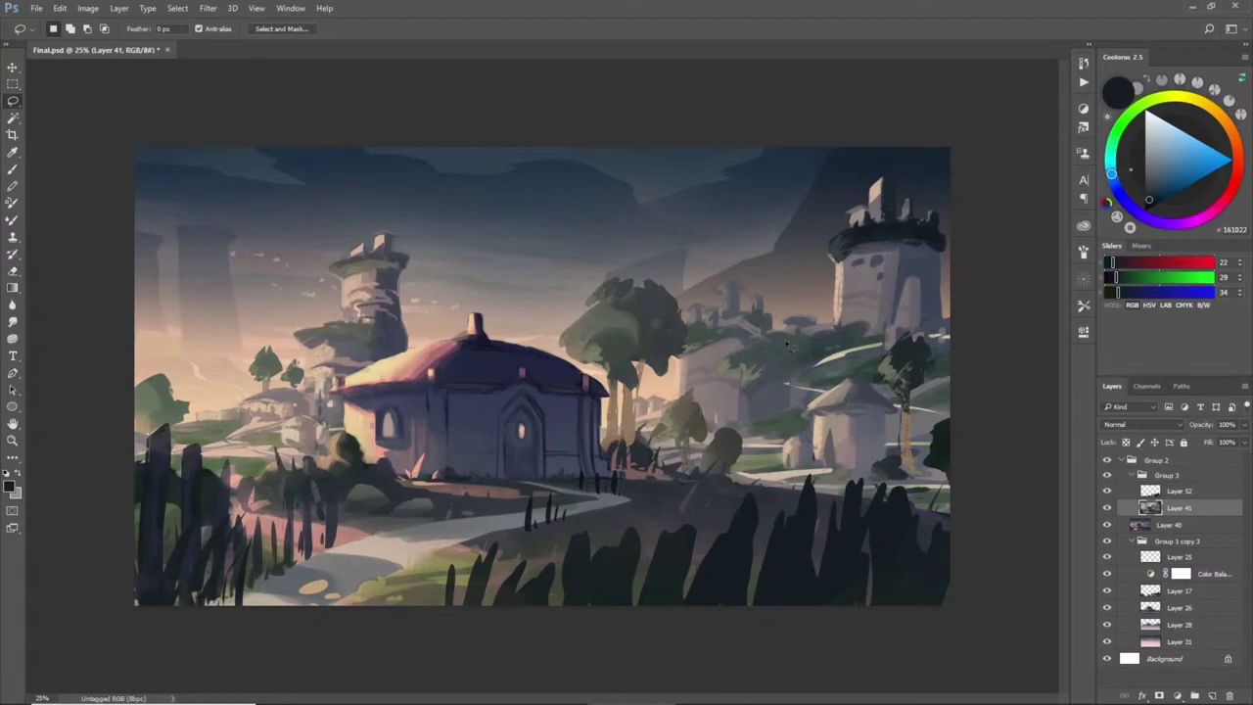
pyautogui.moveTo(729, 325)
pyautogui.mouseDown()
pyautogui.moveTo(765, 341)
pyautogui.moveTo(713, 330)
pyautogui.moveTo(843, 276)
pyautogui.moveTo(739, 312)
pyautogui.moveTo(769, 345)
pyautogui.mouseUp()
pyautogui.press('b')
pyautogui.keyDown('alt'); pyautogui.click(674, 364); pyautogui.keyUp('alt')
pyautogui.keyDown('alt'); pyautogui.click(730, 323); pyautogui.keyUp('alt')
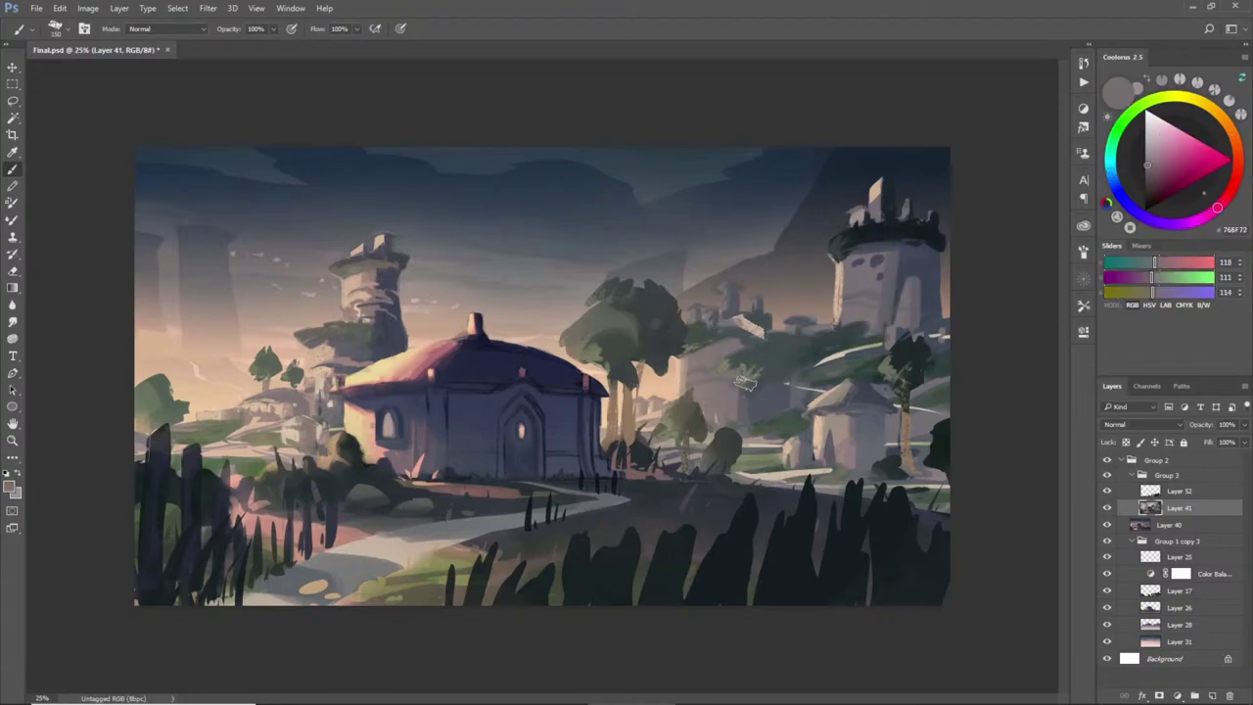
# - Paint a small building on the hill crest left of the right tower, with a lit peach face and grey shaded sides
pyautogui.press('l')
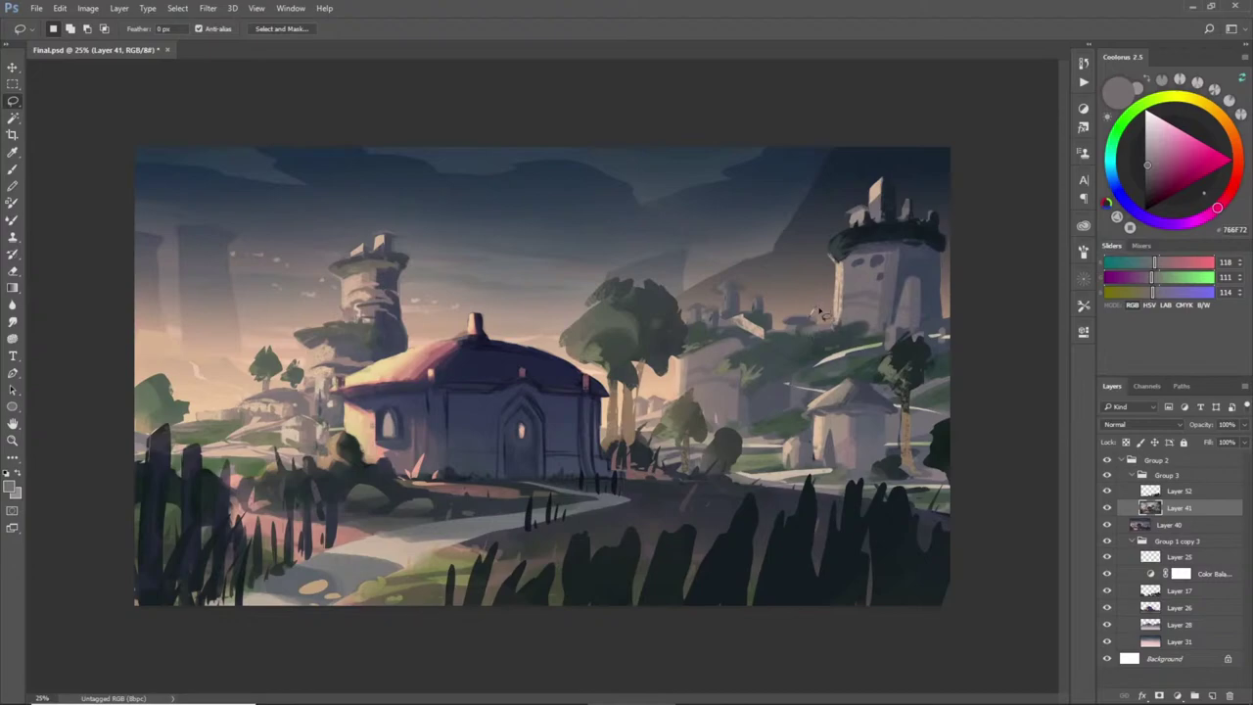
pyautogui.moveTo(795, 314)
pyautogui.mouseDown()
pyautogui.moveTo(818, 302)
pyautogui.moveTo(807, 322)
pyautogui.moveTo(795, 312)
pyautogui.moveTo(819, 302)
pyautogui.moveTo(789, 321)
pyautogui.mouseUp()
pyautogui.press('b')
pyautogui.keyDown('alt'); pyautogui.click(755, 327); pyautogui.keyUp('alt')
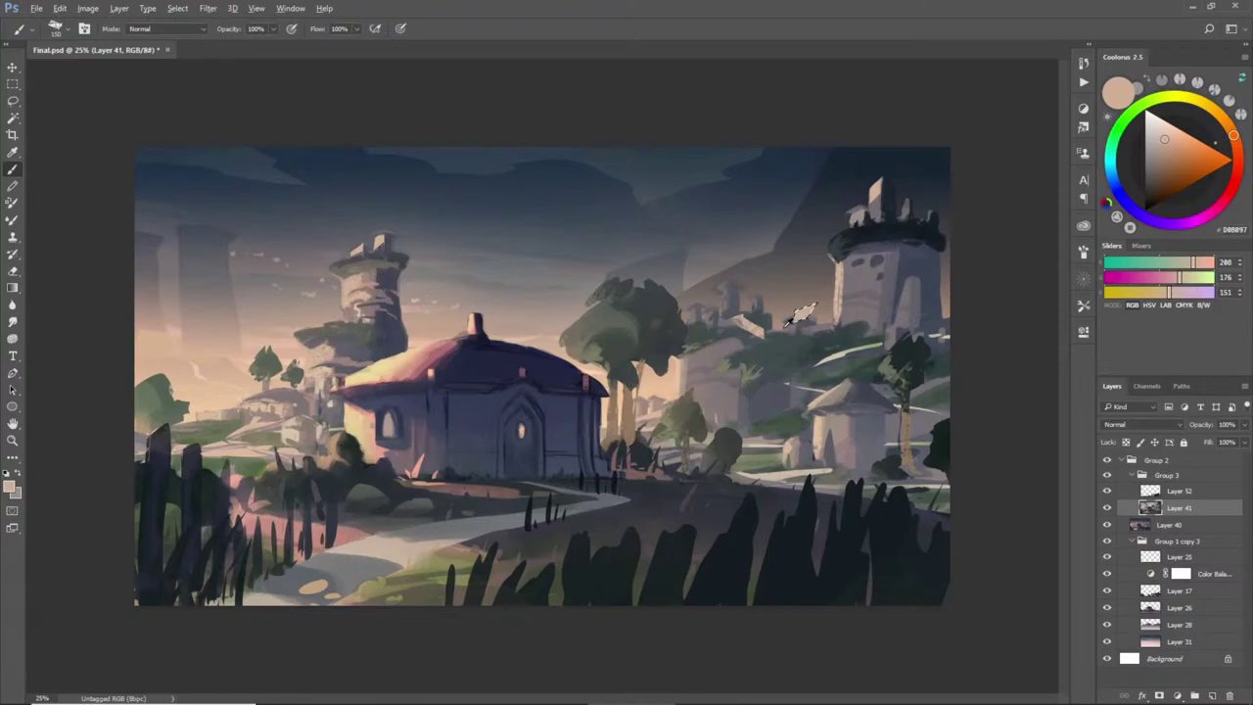
pyautogui.keyDown('alt'); pyautogui.click(798, 318); pyautogui.keyUp('alt')
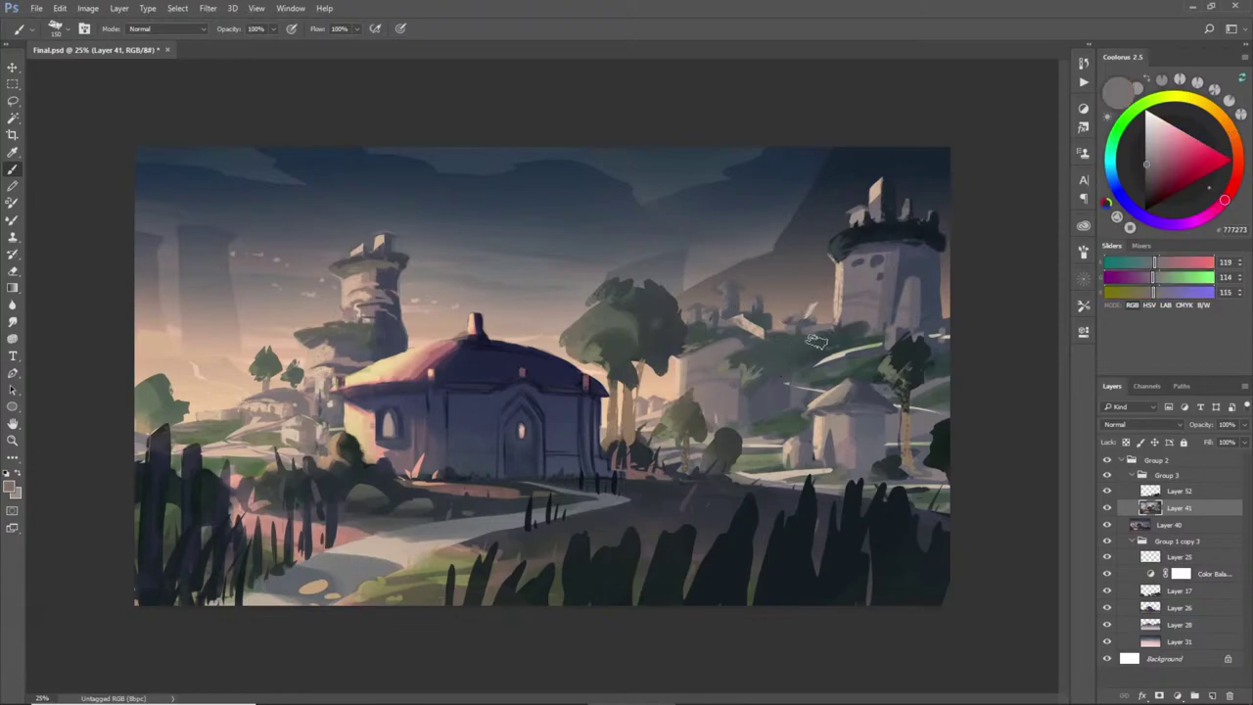
pyautogui.press('l')
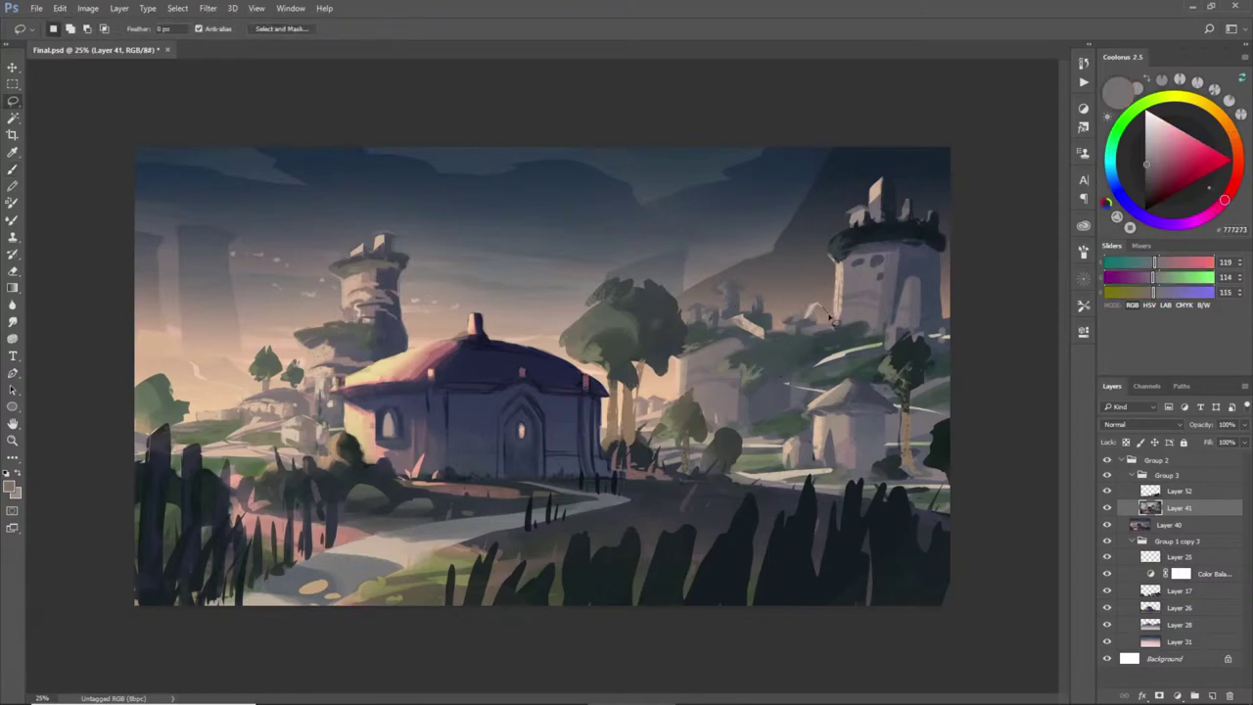
pyautogui.press('b')
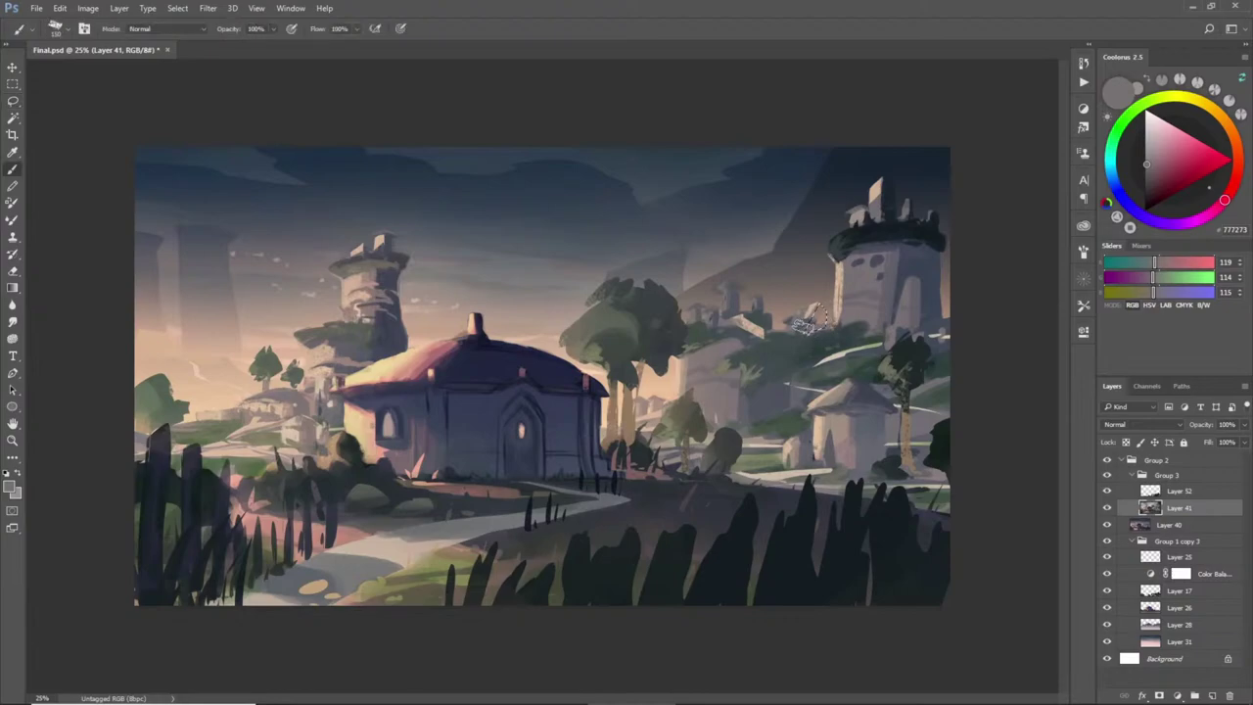
pyautogui.keyDown('alt'); pyautogui.click(806, 325); pyautogui.keyUp('alt')
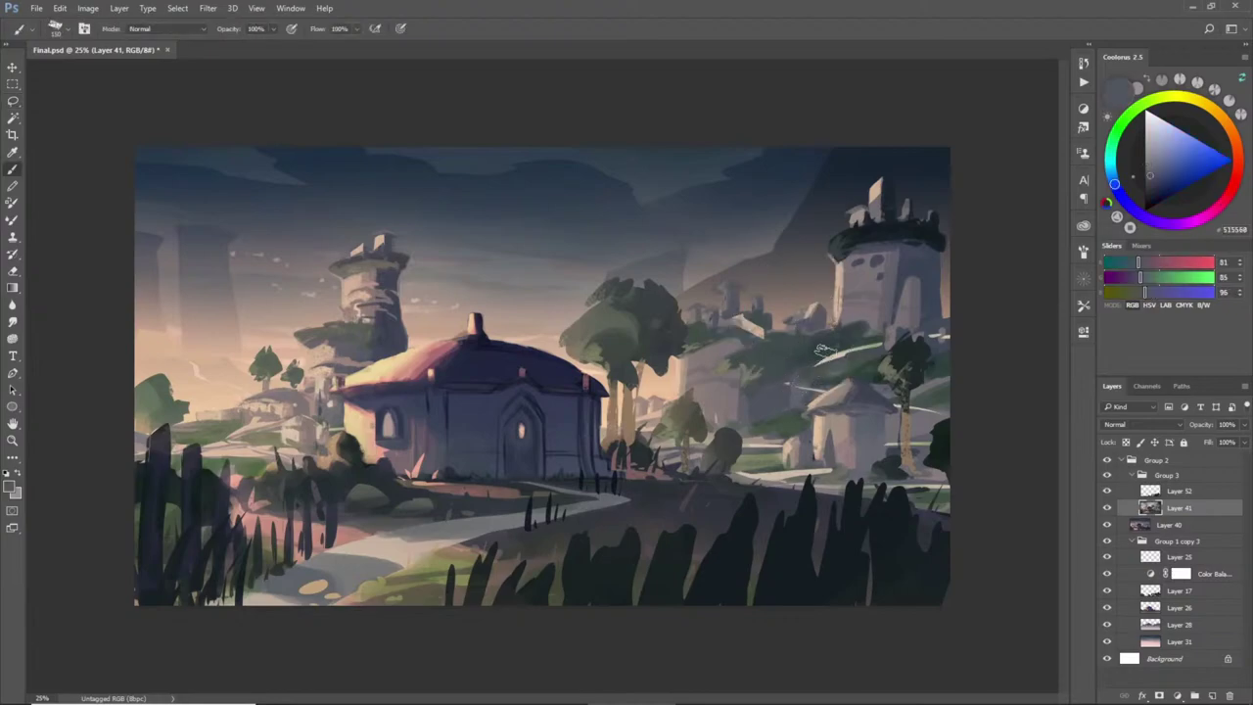
# - Lasso small strips of ground left of the cone-roofed house and paint them with sampled dark grey-green and grey-blue tones
pyautogui.press('l')
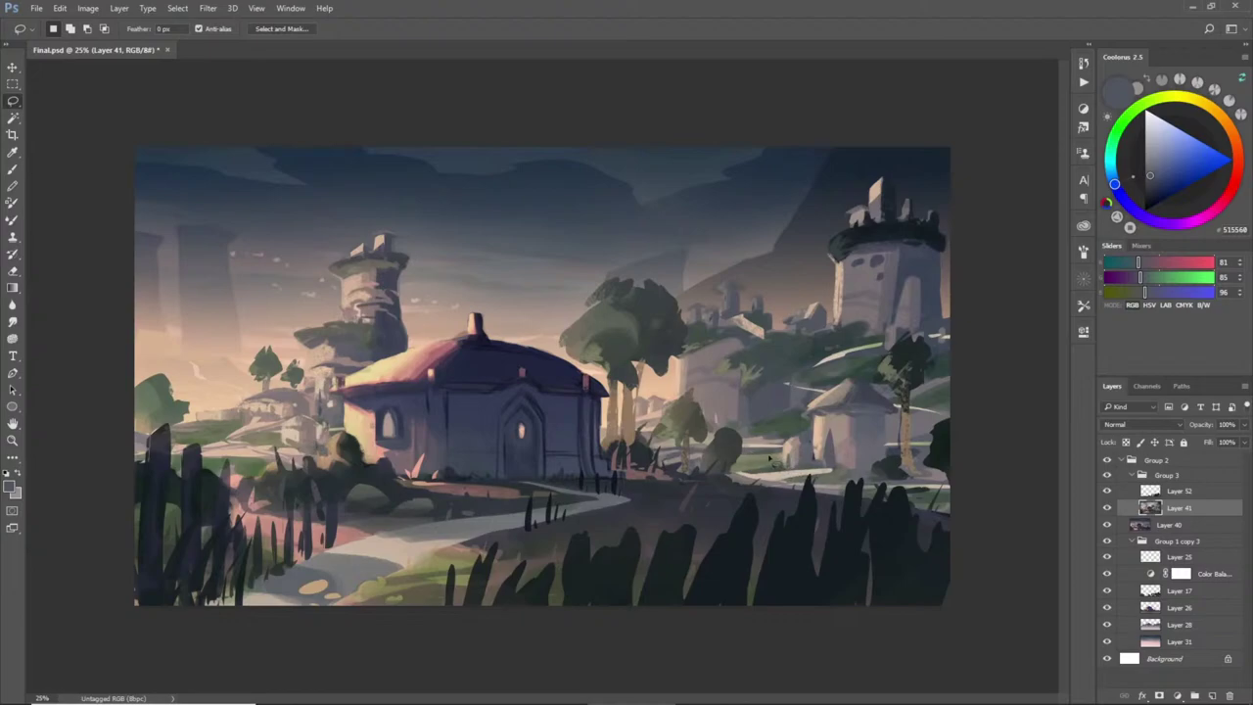
pyautogui.moveTo(769, 454)
pyautogui.mouseDown()
pyautogui.moveTo(819, 453)
pyautogui.moveTo(770, 452)
pyautogui.mouseUp()
pyautogui.press('b')
pyautogui.keyDown('alt'); pyautogui.click(768, 454); pyautogui.keyUp('alt')
pyautogui.press('l')
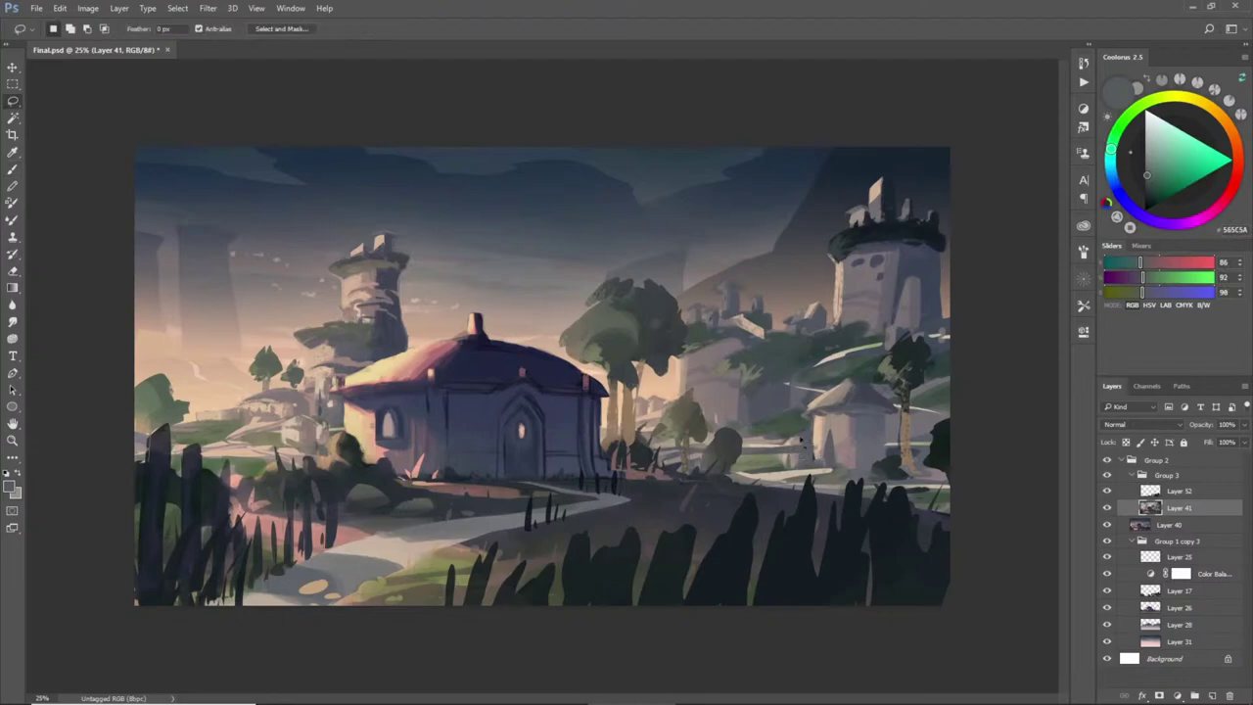
pyautogui.press('b')
pyautogui.keyDown('alt'); pyautogui.click(798, 438); pyautogui.keyUp('alt')
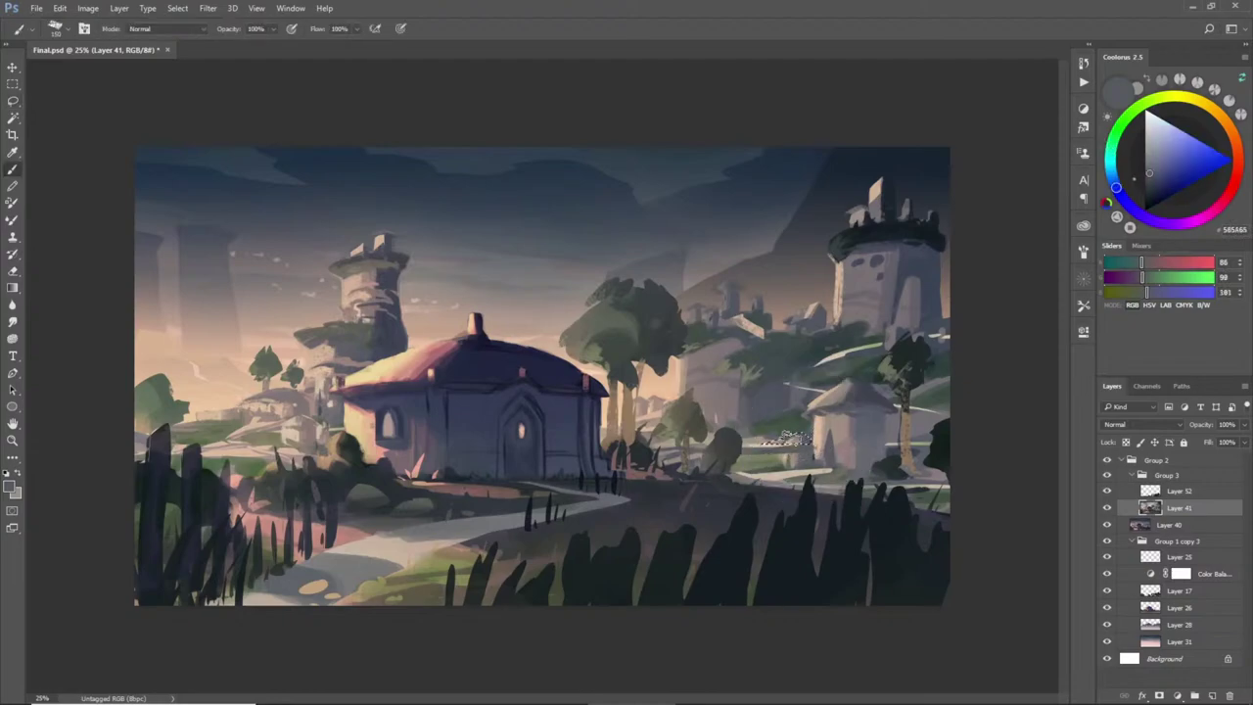
# - Refine the grass bands beside the path left of the cone-roofed house with lasso selections and sampled greens, then deselect
pyautogui.press('l')
pyautogui.moveTo(783, 456)
pyautogui.mouseDown()
pyautogui.moveTo(758, 476)
pyautogui.moveTo(814, 472)
pyautogui.moveTo(770, 468)
pyautogui.mouseUp()
pyautogui.press('b')
pyautogui.keyDown('alt'); pyautogui.click(783, 431); pyautogui.keyUp('alt')
pyautogui.hotkey('ctrl', 'd')
pyautogui.press('l')
pyautogui.press('b')
pyautogui.keyDown('alt'); pyautogui.click(769, 474); pyautogui.keyUp('alt')
pyautogui.keyDown('alt'); pyautogui.click(783, 458); pyautogui.keyUp('alt')
pyautogui.hotkey('ctrl', 'd')
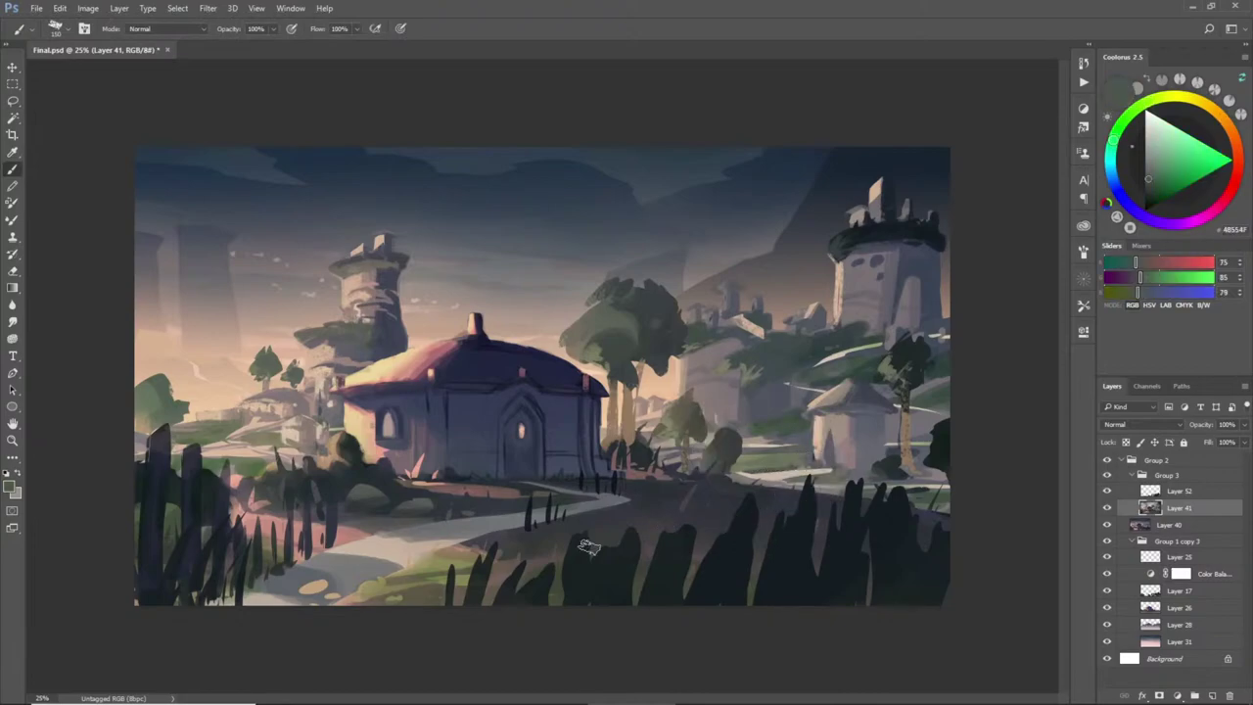
# - Paint mauve-grey haze over the lassoed hillside right of the large tree on a new layer and soften it with the Eraser
pyautogui.press('l')
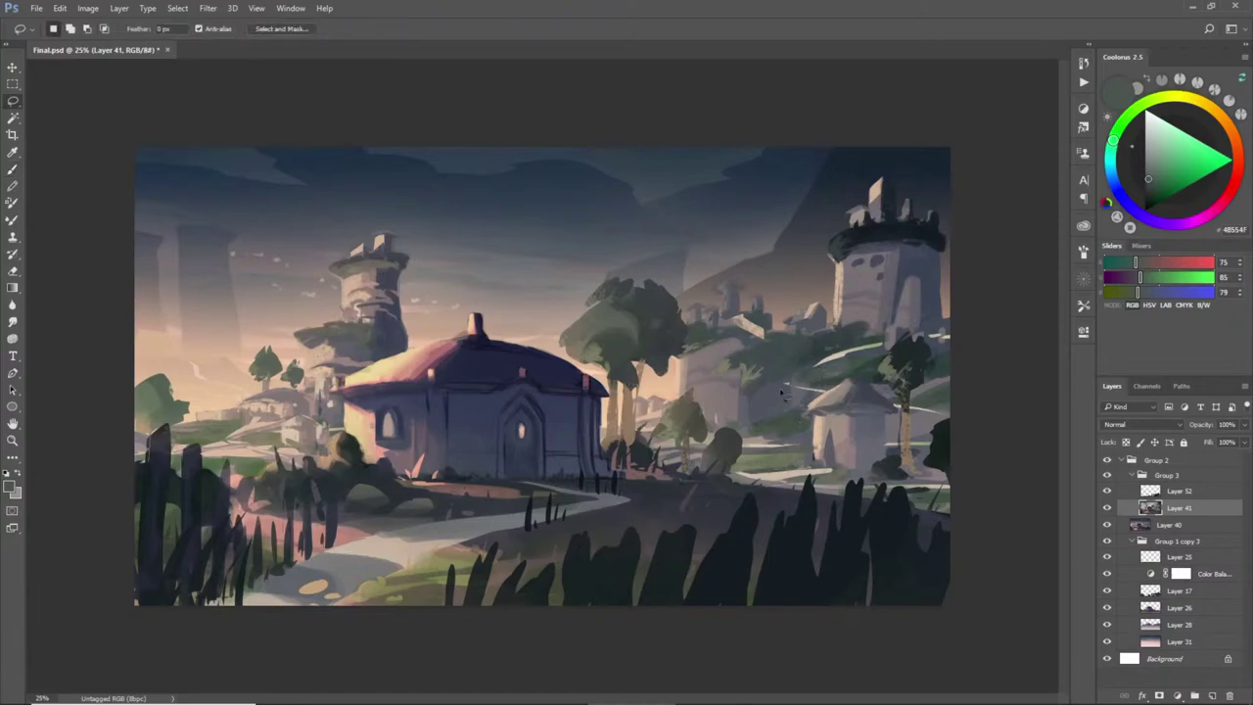
pyautogui.moveTo(784, 382)
pyautogui.mouseDown()
pyautogui.moveTo(755, 415)
pyautogui.moveTo(780, 395)
pyautogui.mouseUp()
pyautogui.moveTo(752, 420)
pyautogui.mouseDown()
pyautogui.moveTo(706, 439)
pyautogui.moveTo(700, 404)
pyautogui.moveTo(723, 329)
pyautogui.moveTo(799, 310)
pyautogui.moveTo(806, 368)
pyautogui.moveTo(702, 403)
pyautogui.moveTo(738, 402)
pyautogui.moveTo(786, 377)
pyautogui.mouseUp()
pyautogui.press('b')
pyautogui.keyDown('alt'); pyautogui.click(713, 397); pyautogui.keyUp('alt')
pyautogui.hotkey('ctrl', 'shift', 'n')
pyautogui.press('Return')
pyautogui.hotkey('ctrl', 'd')
pyautogui.press('e')
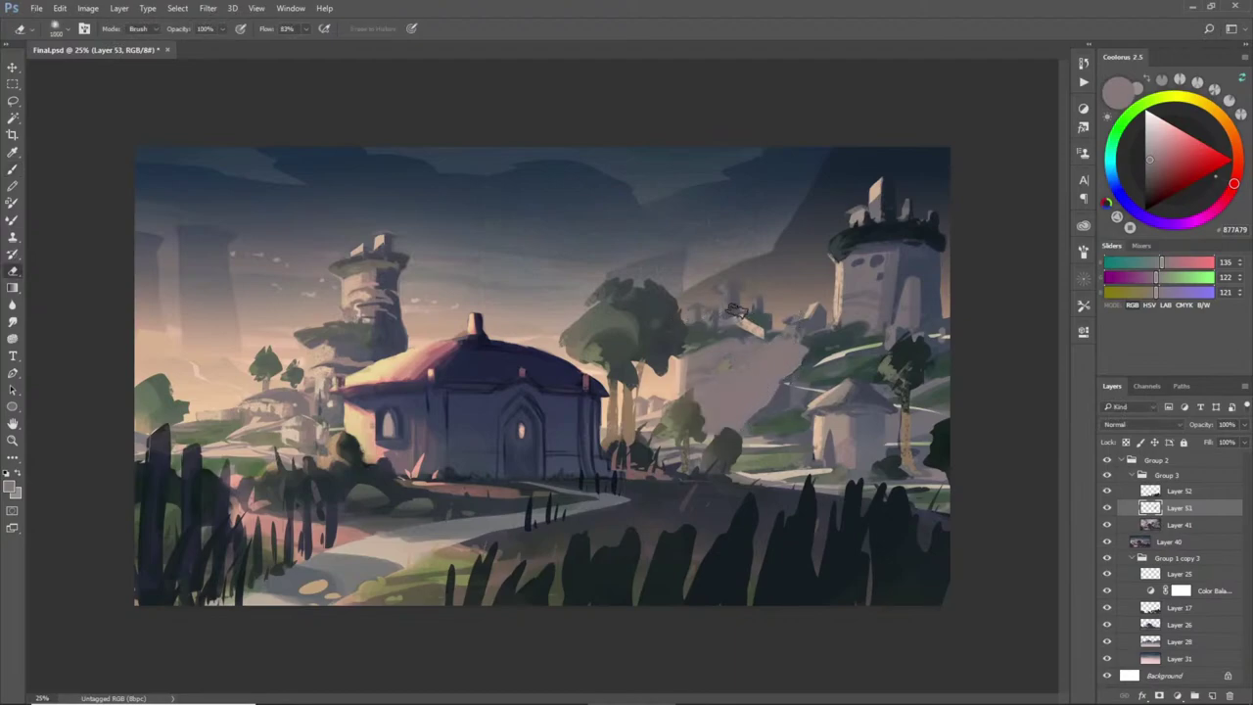
pyautogui.moveTo(744, 361)
pyautogui.mouseDown()
pyautogui.moveTo(789, 349)
pyautogui.moveTo(784, 362)
pyautogui.mouseUp()
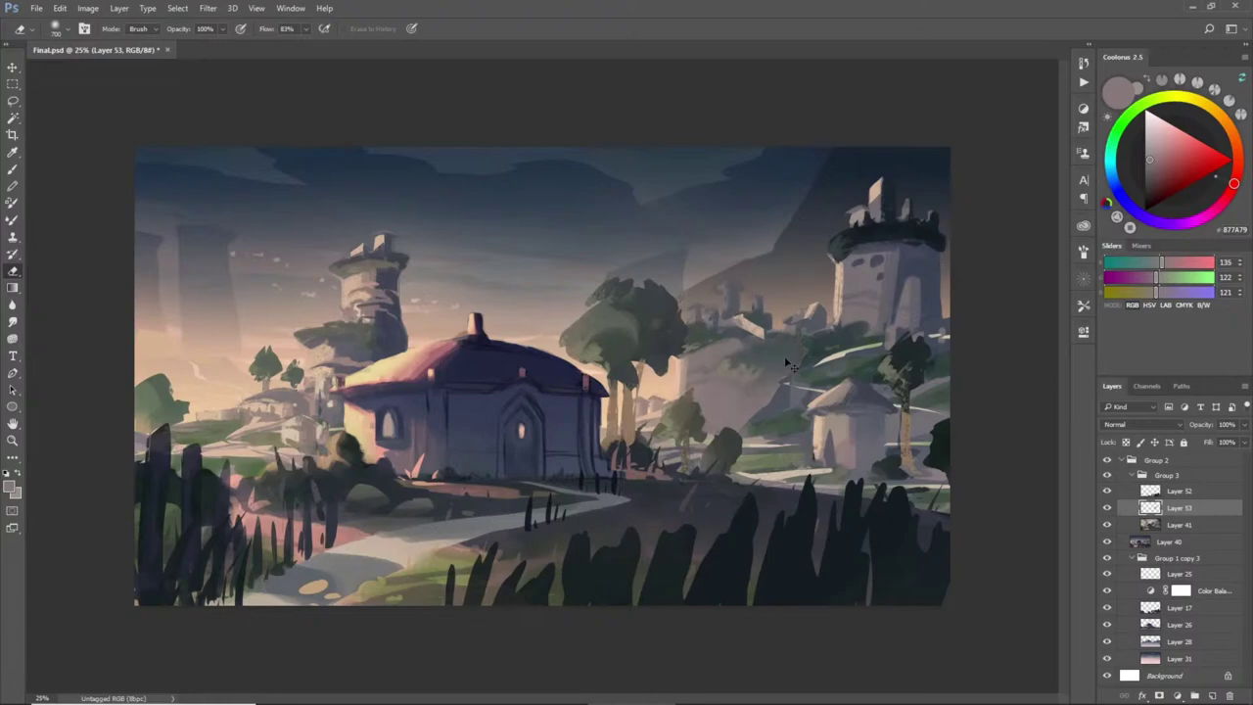
# - Fill small lassoed shapes beside the large tree's trunk and low on the hillside with sampled peach and grey-green
pyautogui.press('l')
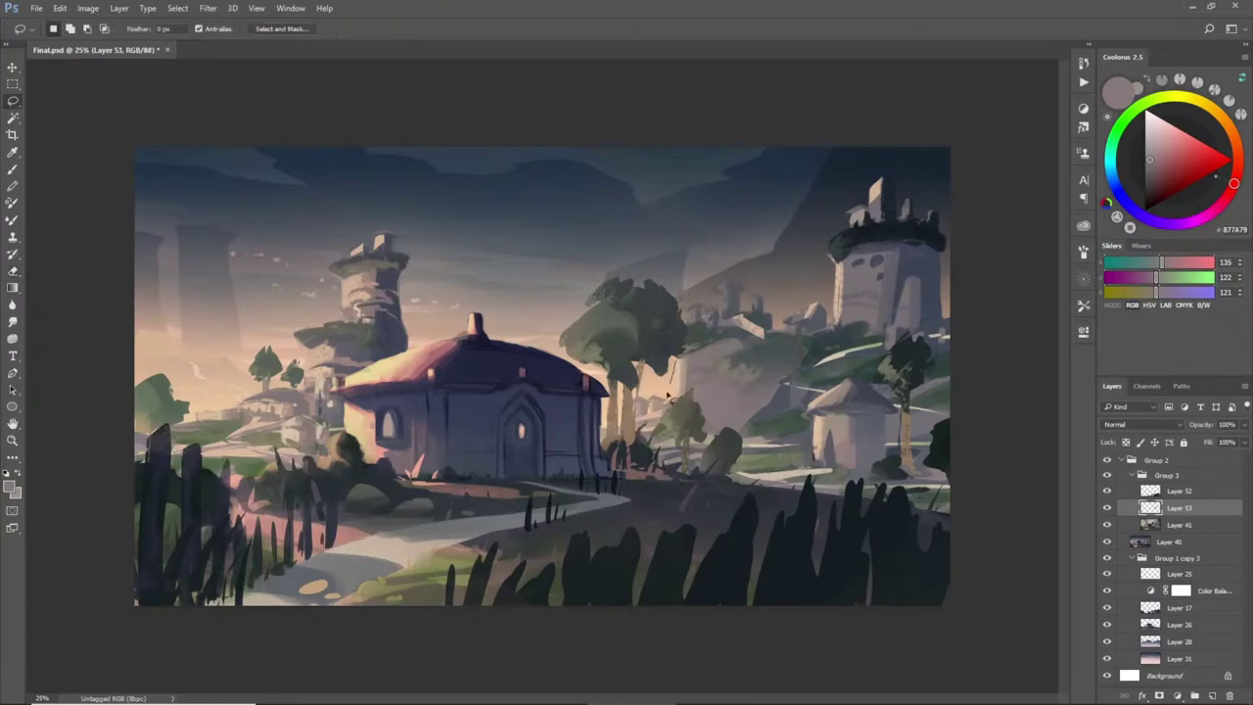
pyautogui.press('b')
pyautogui.keyDown('alt'); pyautogui.click(677, 384); pyautogui.keyUp('alt')
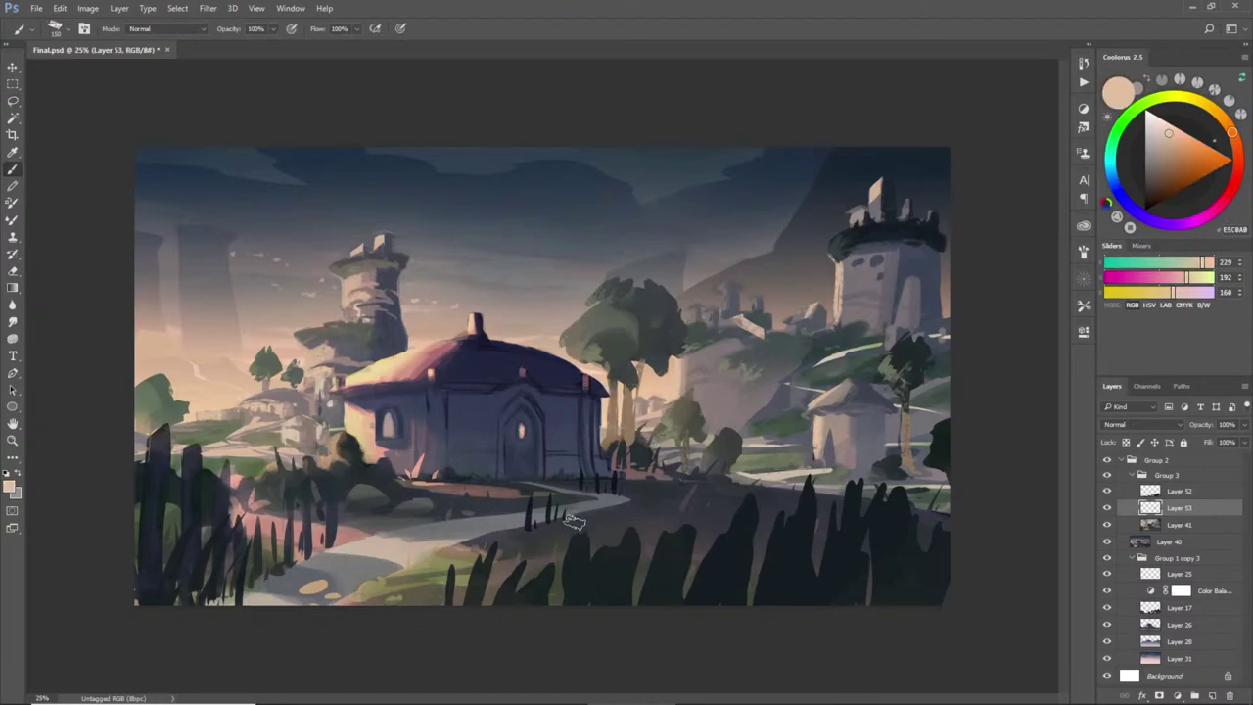
pyautogui.press('l')
pyautogui.moveTo(758, 429)
pyautogui.mouseDown()
pyautogui.moveTo(742, 436)
pyautogui.moveTo(788, 421)
pyautogui.mouseUp()
pyautogui.press('b')
pyautogui.keyDown('alt'); pyautogui.click(750, 436); pyautogui.keyUp('alt')
pyautogui.hotkey('ctrl', 'd')
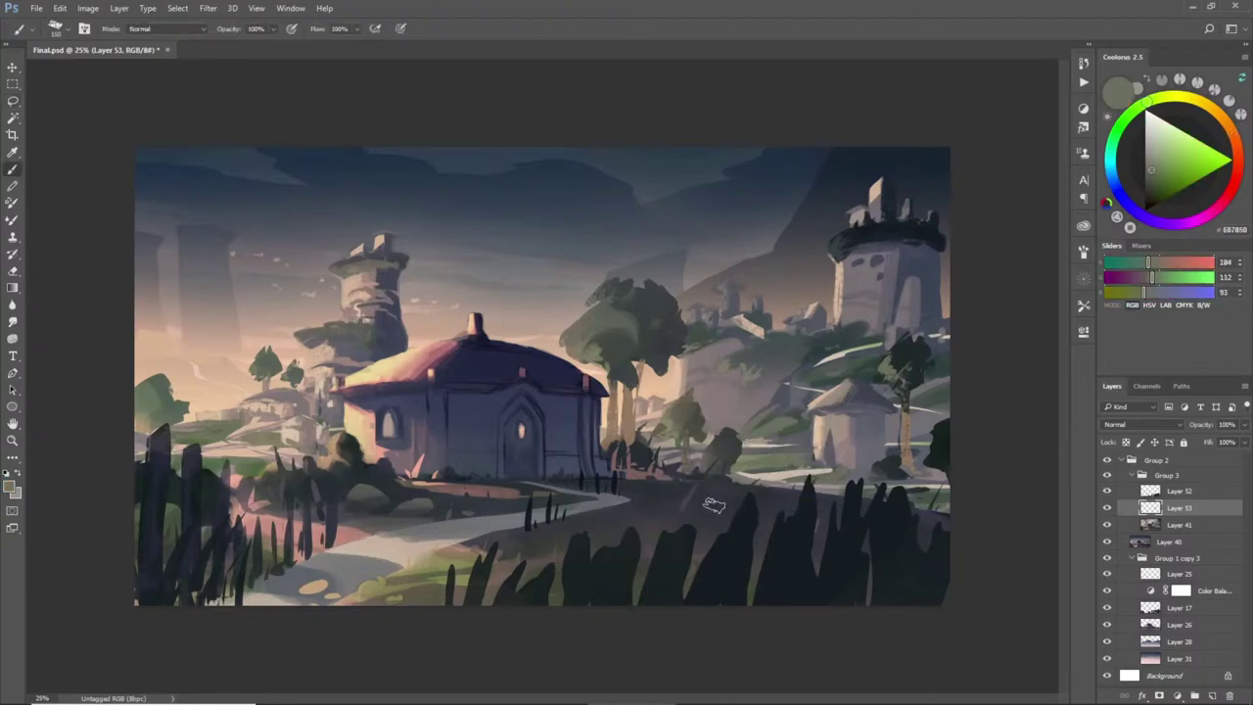
# - Lasso patches on the hazy hillside right of the large tree and paint them with sampled slate-grey tones
pyautogui.press('l')
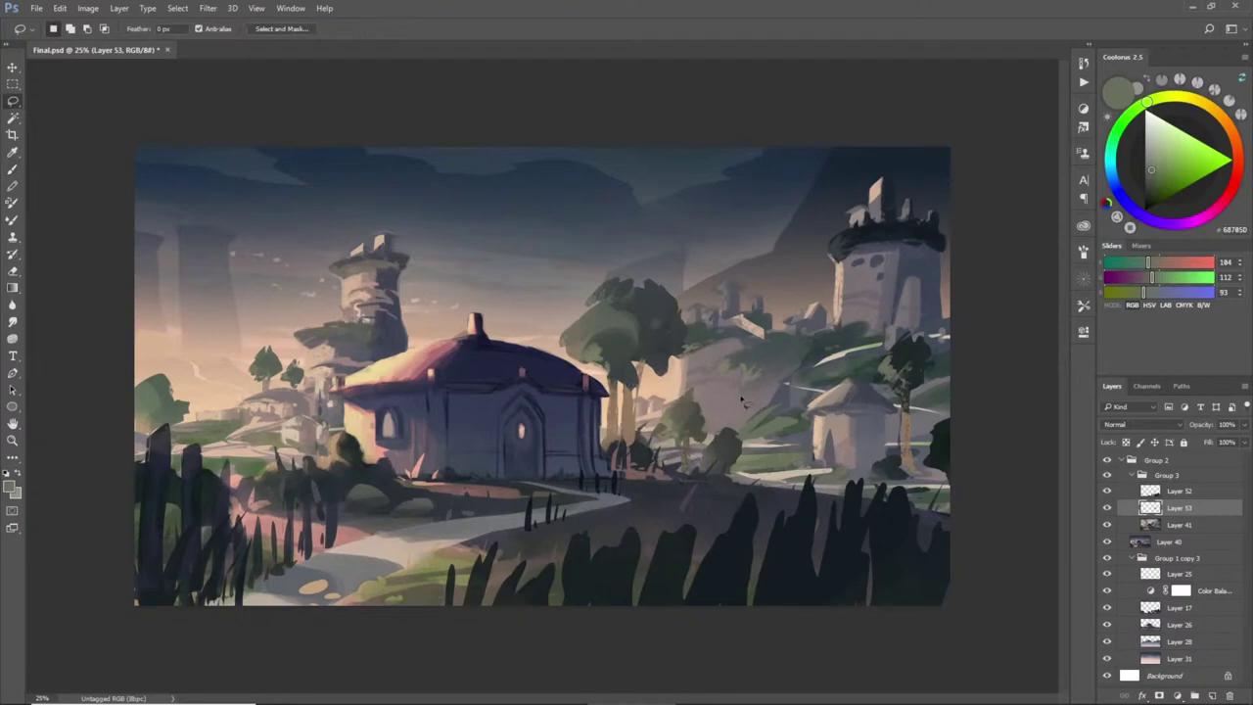
pyautogui.moveTo(703, 411)
pyautogui.mouseDown()
pyautogui.moveTo(778, 375)
pyautogui.moveTo(710, 420)
pyautogui.moveTo(733, 426)
pyautogui.moveTo(703, 435)
pyautogui.mouseUp()
pyautogui.moveTo(740, 354)
pyautogui.mouseDown()
pyautogui.moveTo(719, 364)
pyautogui.moveTo(745, 364)
pyautogui.moveTo(701, 380)
pyautogui.moveTo(751, 363)
pyautogui.mouseUp()
pyautogui.press('b')
pyautogui.keyDown('alt'); pyautogui.click(619, 521); pyautogui.keyUp('alt')
pyautogui.hotkey('ctrl', 'd')
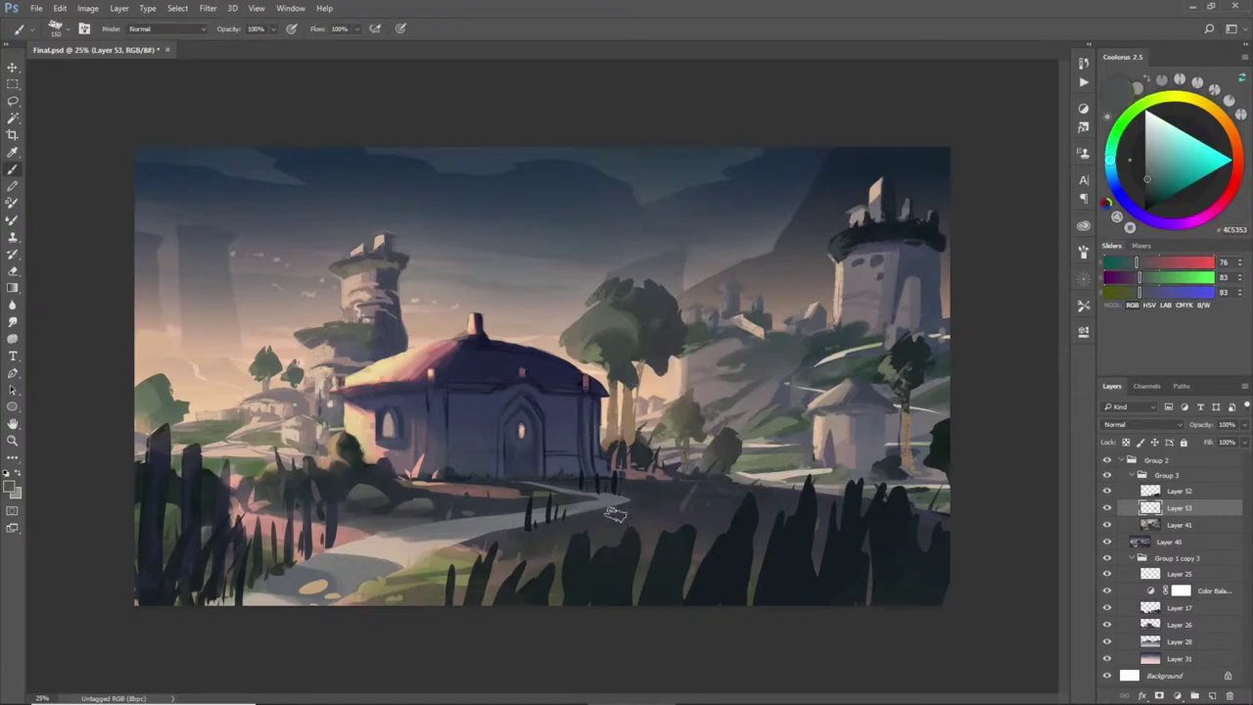
# - Paint lassoed strips of ground along the right tower's base with sampled mauve-grey and dark slate blue
pyautogui.press('l')
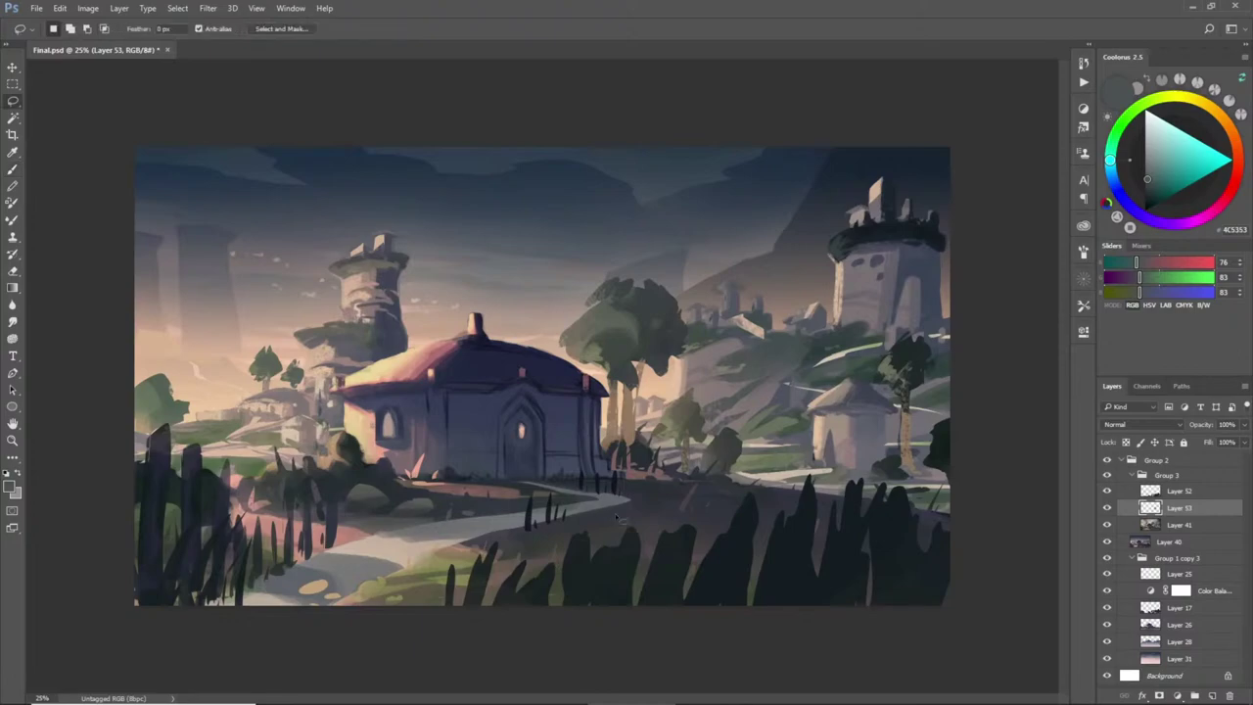
pyautogui.moveTo(840, 330)
pyautogui.mouseDown()
pyautogui.moveTo(867, 322)
pyautogui.moveTo(832, 345)
pyautogui.moveTo(881, 322)
pyautogui.mouseUp()
pyautogui.press('b')
pyautogui.keyDown('alt'); pyautogui.click(868, 319); pyautogui.keyUp('alt')
pyautogui.hotkey('ctrl', 'd')
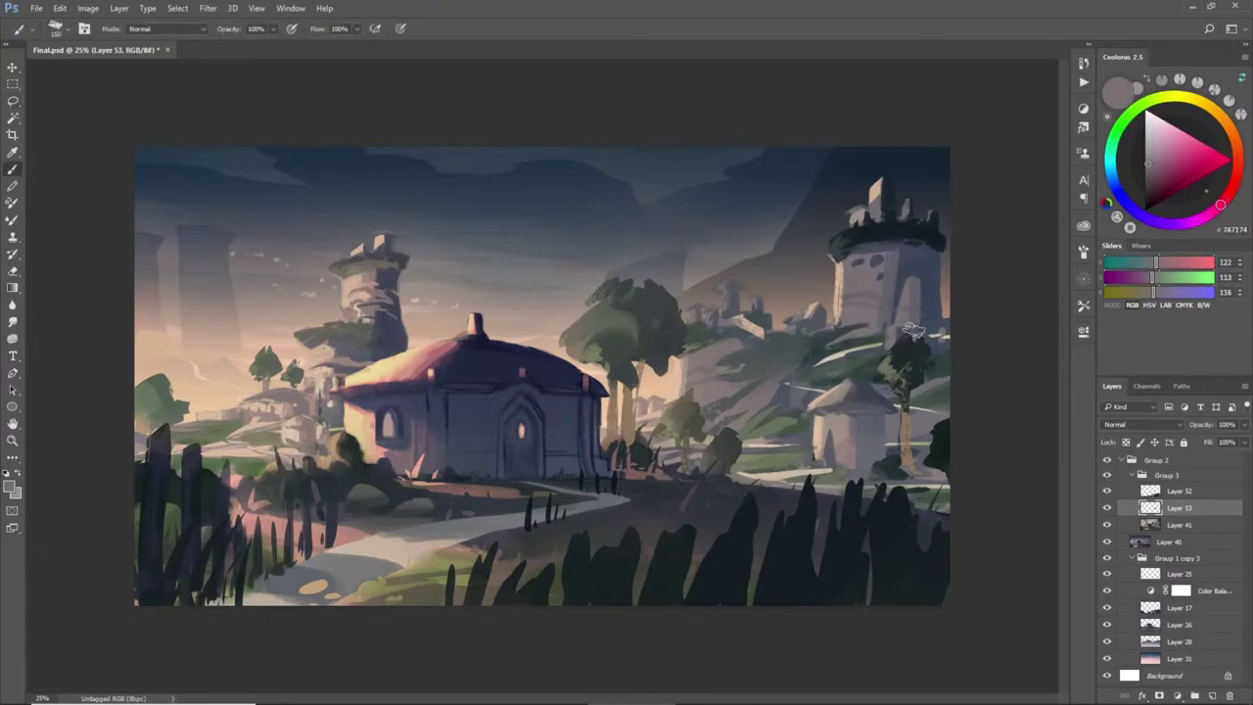
pyautogui.press('l')
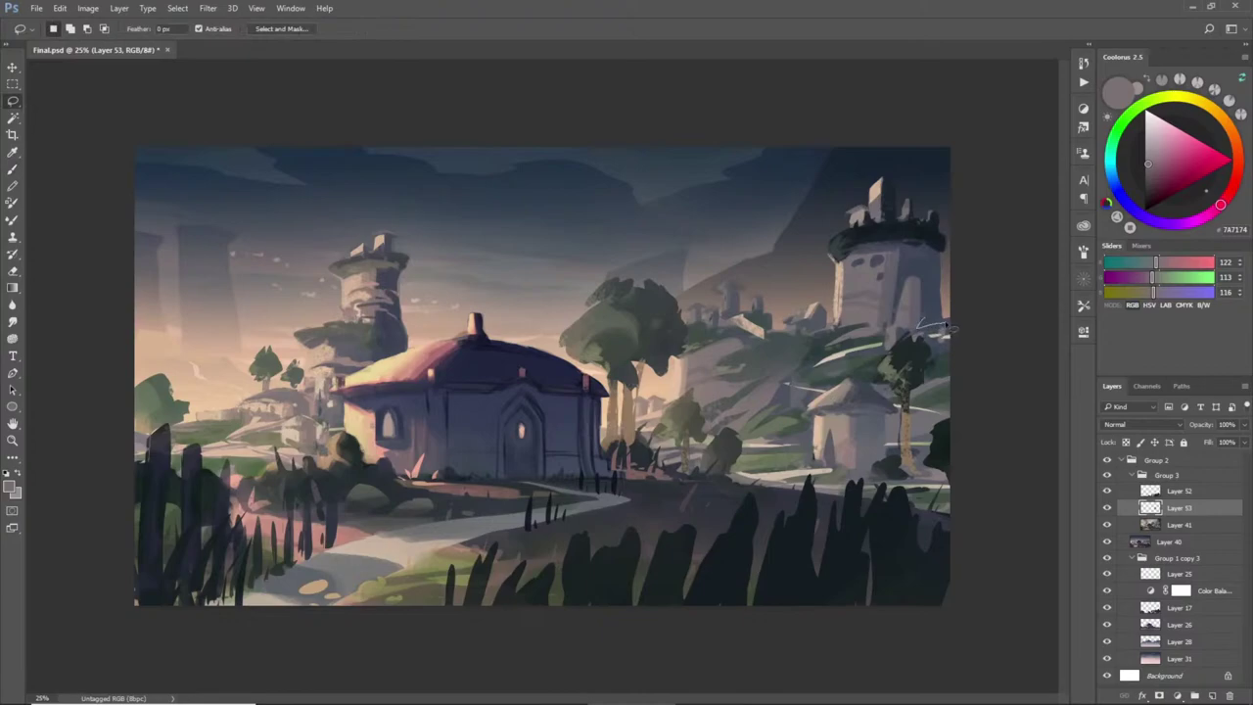
pyautogui.press('b')
pyautogui.keyDown('alt'); pyautogui.click(923, 327); pyautogui.keyUp('alt')
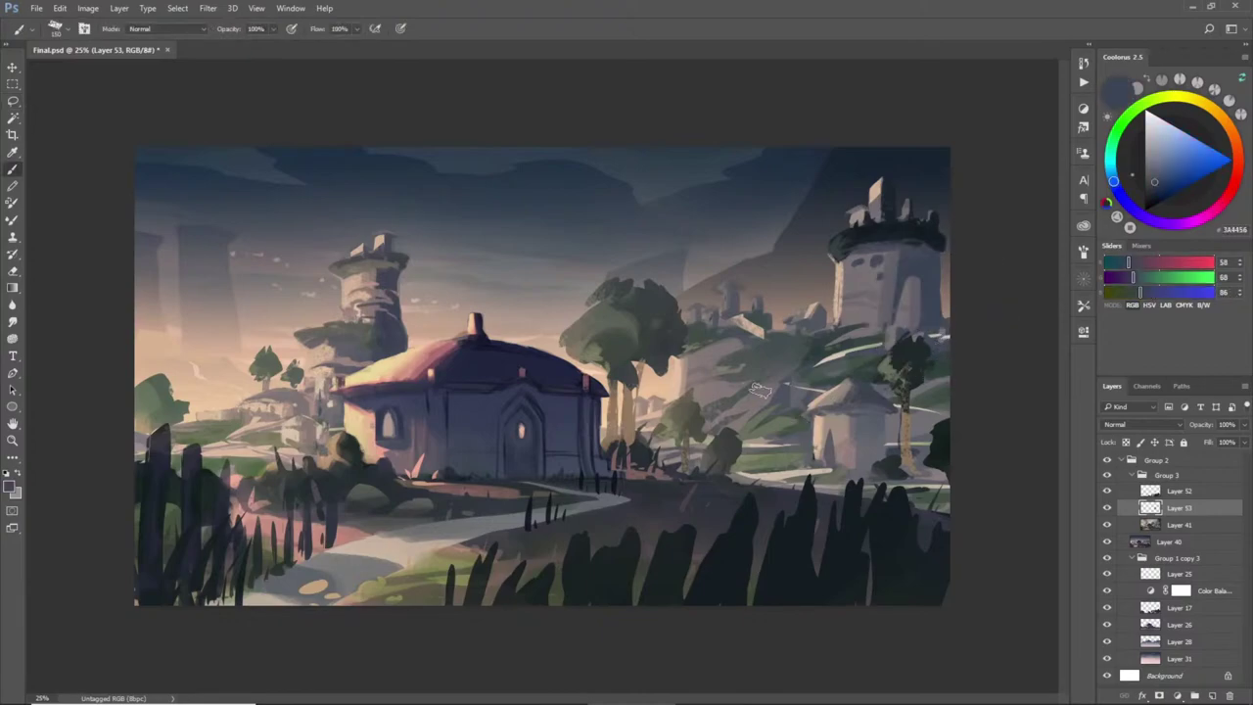
# - Lasso a thin strip in the distant field near the leftmost bush and paint it with sampled peach
pyautogui.press('l')
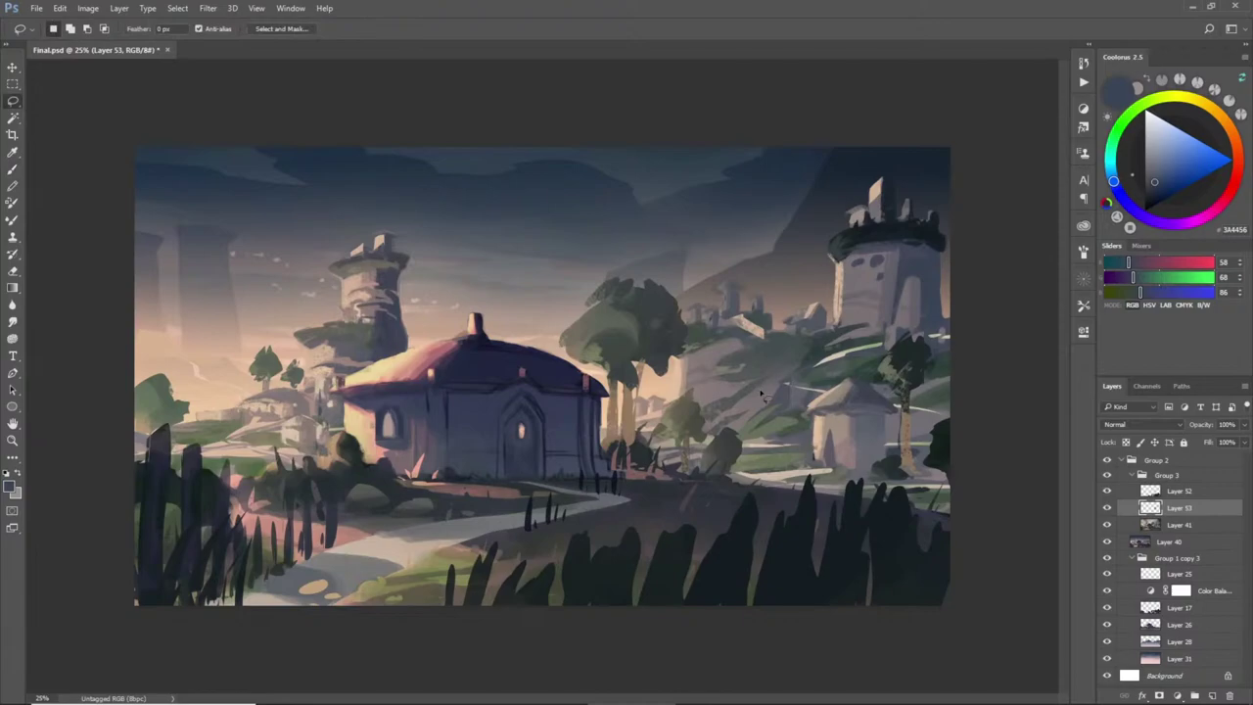
pyautogui.moveTo(195, 420); pyautogui.dragTo(223, 415)
pyautogui.press('b')
pyautogui.keyDown('alt'); pyautogui.click(207, 417); pyautogui.keyUp('alt')
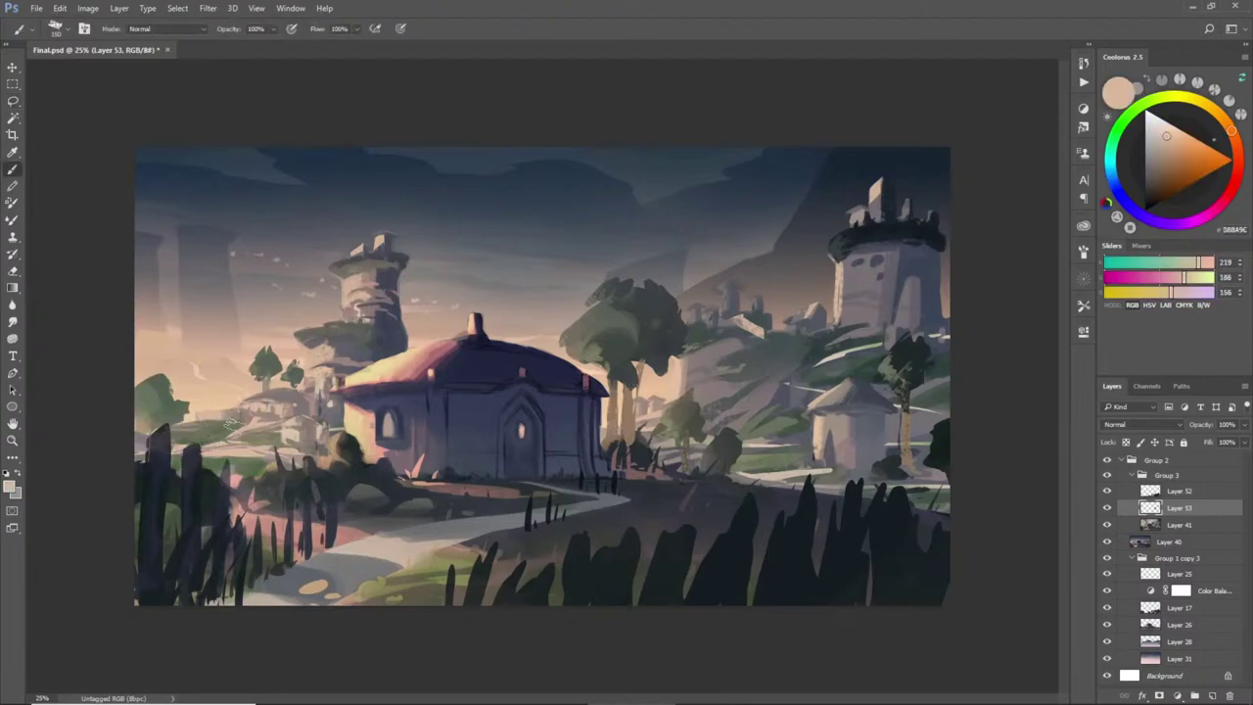
# - Try to paint a hazy blue-grey peak behind the large tree inside a lasso selection with sampled sky tones
pyautogui.press('l')
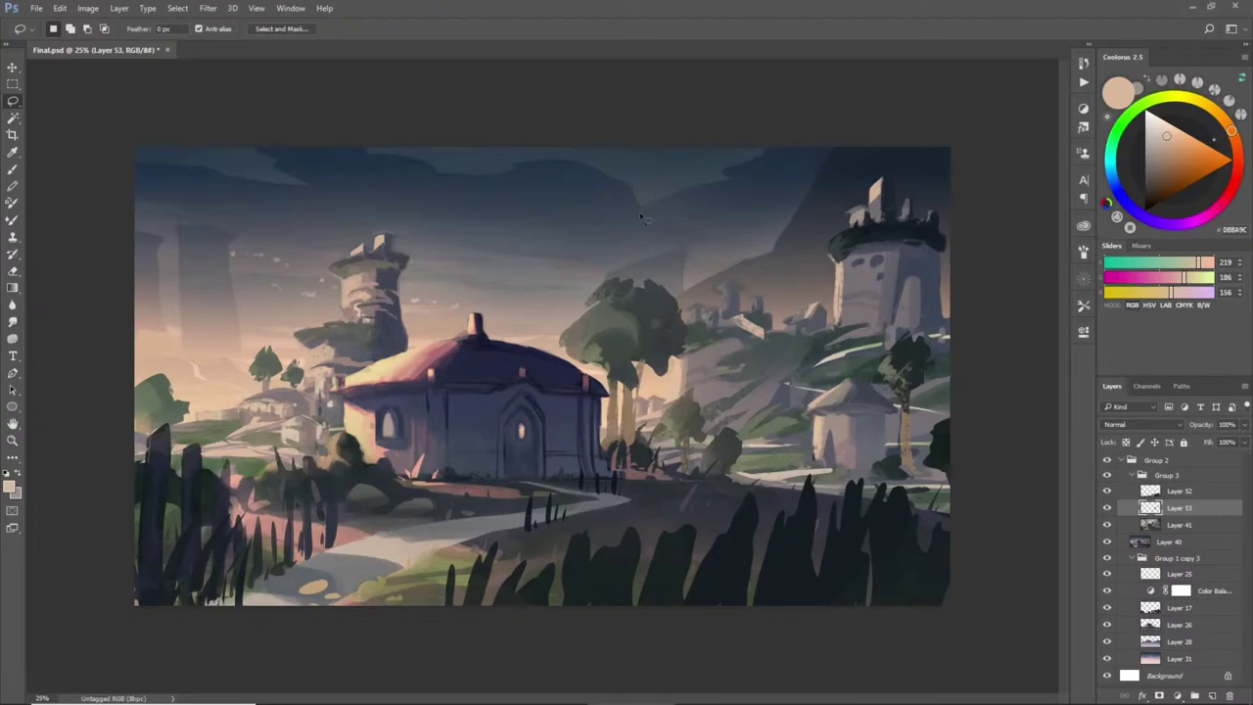
pyautogui.moveTo(647, 165)
pyautogui.mouseDown()
pyautogui.moveTo(634, 163)
pyautogui.moveTo(662, 158)
pyautogui.moveTo(682, 172)
pyautogui.moveTo(645, 181)
pyautogui.mouseUp()
pyautogui.moveTo(605, 282)
pyautogui.mouseDown()
pyautogui.moveTo(622, 227)
pyautogui.moveTo(609, 235)
pyautogui.mouseUp()
pyautogui.moveTo(578, 315)
pyautogui.mouseDown()
pyautogui.moveTo(626, 209)
pyautogui.moveTo(671, 171)
pyautogui.moveTo(697, 284)
pyautogui.moveTo(680, 298)
pyautogui.moveTo(615, 281)
pyautogui.moveTo(577, 324)
pyautogui.mouseUp()
pyautogui.press('b')
pyautogui.keyDown('alt'); pyautogui.click(662, 247); pyautogui.keyUp('alt')
pyautogui.moveTo(666, 170)
pyautogui.mouseDown()
pyautogui.moveTo(645, 251)
pyautogui.moveTo(673, 169)
pyautogui.moveTo(635, 221)
pyautogui.moveTo(678, 172)
pyautogui.moveTo(671, 275)
pyautogui.mouseUp()
pyautogui.hotkey('ctrl', 'z')
pyautogui.keyDown('alt'); pyautogui.click(614, 203); pyautogui.keyUp('alt')
pyautogui.keyDown('alt'); pyautogui.click(686, 262); pyautogui.keyUp('alt')
pyautogui.keyDown('alt'); pyautogui.click(660, 209); pyautogui.keyUp('alt')
pyautogui.moveTo(676, 222)
pyautogui.mouseDown()
pyautogui.moveTo(658, 254)
pyautogui.moveTo(626, 235)
pyautogui.moveTo(643, 262)
pyautogui.moveTo(616, 271)
pyautogui.moveTo(664, 263)
pyautogui.moveTo(577, 293)
pyautogui.moveTo(596, 310)
pyautogui.moveTo(652, 257)
pyautogui.moveTo(686, 358)
pyautogui.moveTo(694, 334)
pyautogui.moveTo(664, 238)
pyautogui.moveTo(627, 242)
pyautogui.moveTo(645, 265)
pyautogui.moveTo(669, 254)
pyautogui.moveTo(601, 245)
pyautogui.moveTo(677, 281)
pyautogui.mouseUp()
pyautogui.keyDown('alt'); pyautogui.click(658, 268); pyautogui.keyUp('alt')
pyautogui.keyDown('alt'); pyautogui.click(663, 240); pyautogui.keyUp('alt')
pyautogui.hotkey('ctrl', 'd')
# - Try to add a small dark blue tower on top of the distant peak and shade the peak's right side
pyautogui.press('l')
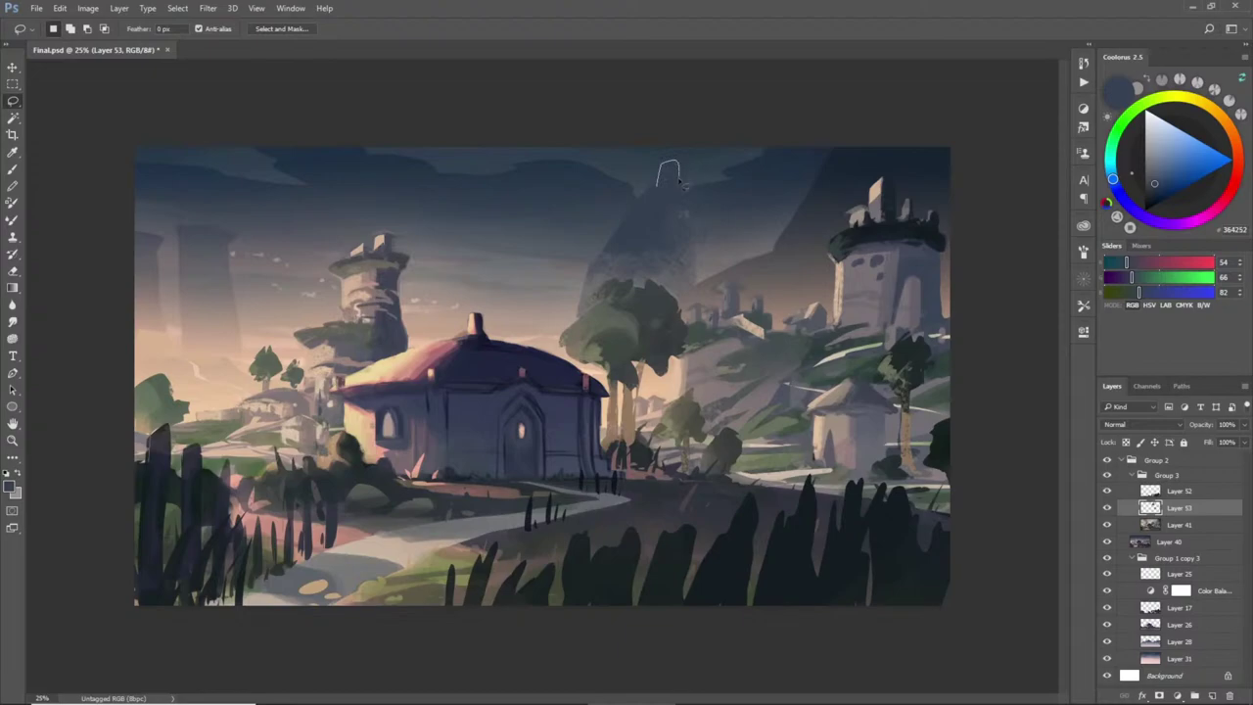
pyautogui.press('b')
pyautogui.moveTo(683, 194)
pyautogui.mouseDown()
pyautogui.moveTo(658, 179)
pyautogui.moveTo(668, 190)
pyautogui.mouseUp()
pyautogui.keyDown('alt'); pyautogui.click(578, 168); pyautogui.keyUp('alt')
pyautogui.hotkey('ctrl', 'd')
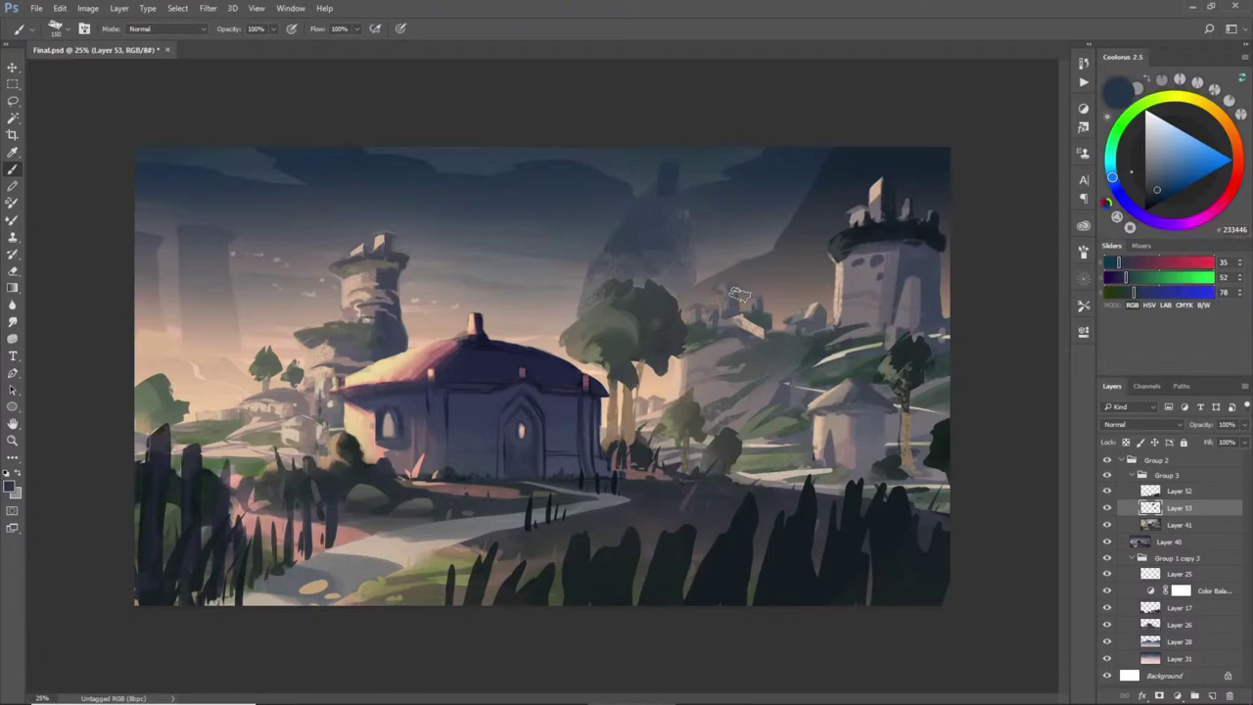
pyautogui.press('l')
pyautogui.moveTo(684, 205)
pyautogui.mouseDown()
pyautogui.moveTo(711, 284)
pyautogui.moveTo(686, 289)
pyautogui.moveTo(700, 274)
pyautogui.moveTo(688, 233)
pyautogui.mouseUp()
pyautogui.press('b')
pyautogui.keyDown('alt'); pyautogui.click(688, 257); pyautogui.keyUp('alt')
pyautogui.hotkey('ctrl', 'd')
pyautogui.keyDown('alt'); pyautogui.click(686, 274); pyautogui.keyUp('alt')
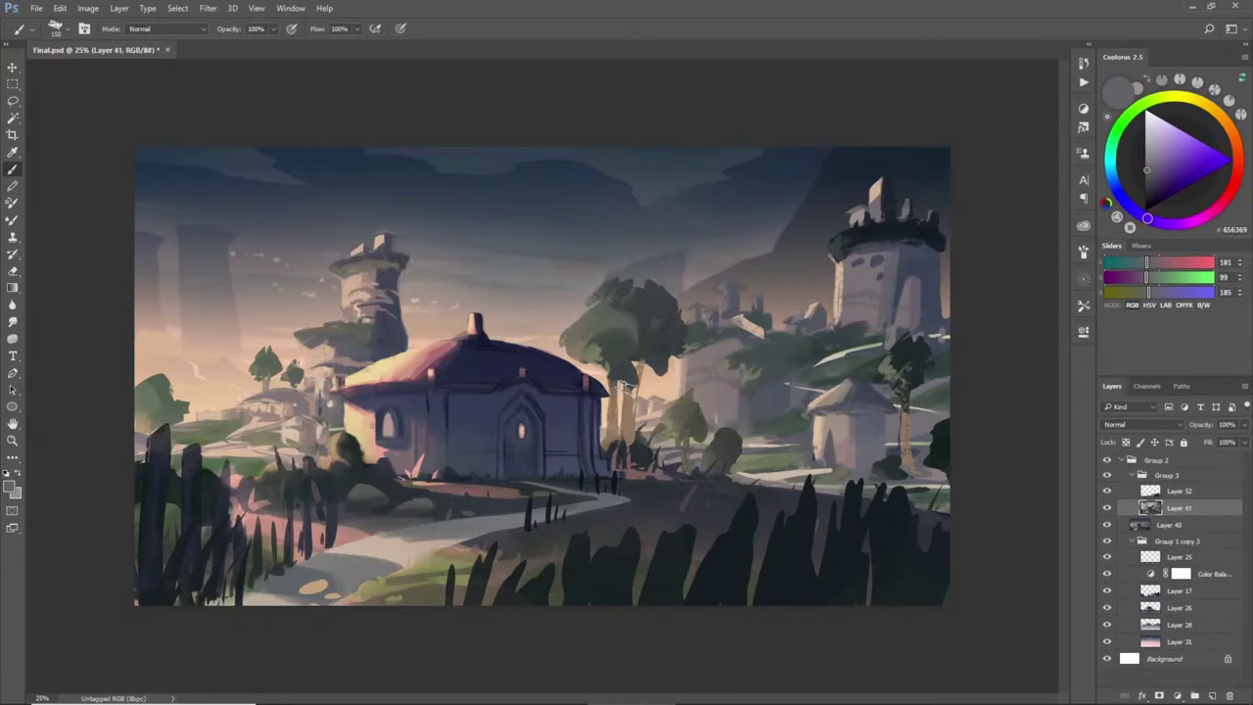
# - Step back through the distant peak's edits, delete the paint inside its selection and deselect
pyautogui.hotkey('ctrl', 'alt', 'z')
pyautogui.hotkey('ctrl', 'alt', 'z')
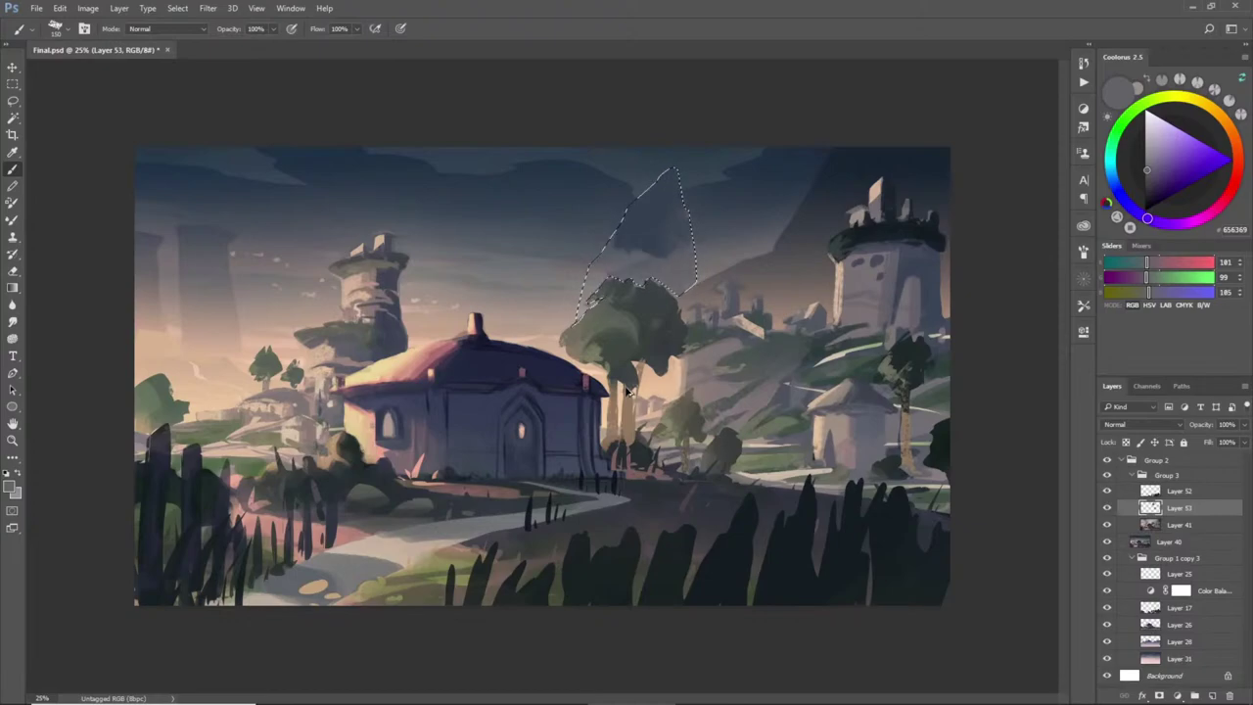
pyautogui.press('Delete')
pyautogui.hotkey('ctrl', 'd')
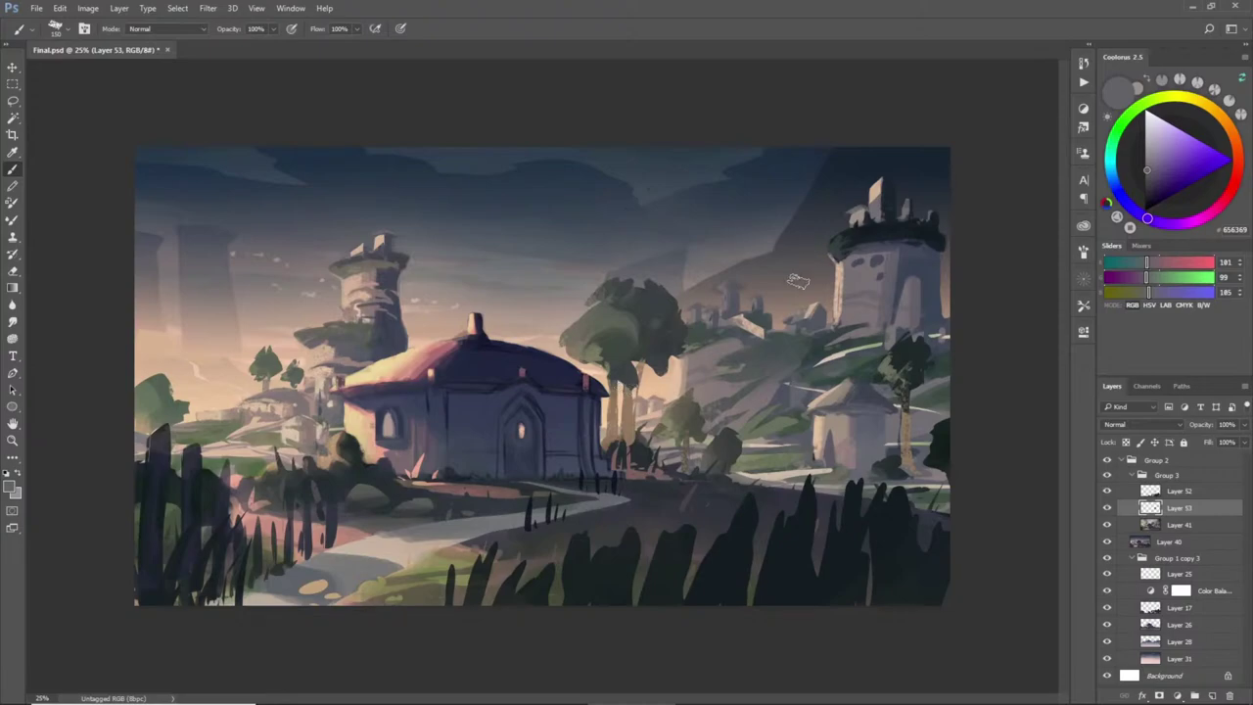
# - Try to paint diagonal taupe bands across the distant mountain around the right tower using combined lasso selections
pyautogui.press('l')
pyautogui.moveTo(744, 292)
pyautogui.mouseDown()
pyautogui.moveTo(830, 257)
pyautogui.moveTo(743, 292)
pyautogui.moveTo(837, 282)
pyautogui.moveTo(783, 315)
pyautogui.moveTo(780, 333)
pyautogui.moveTo(825, 308)
pyautogui.mouseUp()
pyautogui.moveTo(940, 269)
pyautogui.mouseDown()
pyautogui.moveTo(952, 258)
pyautogui.moveTo(952, 270)
pyautogui.mouseUp()
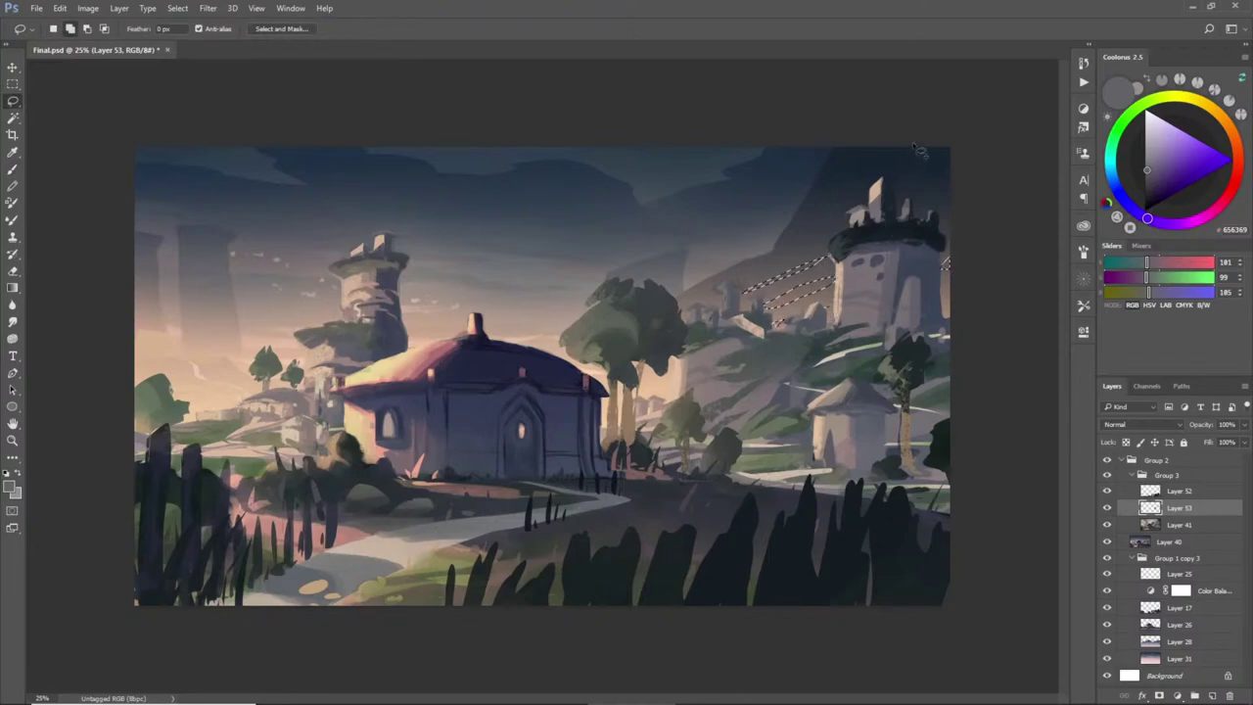
pyautogui.moveTo(915, 147); pyautogui.dragTo(809, 219)
pyautogui.moveTo(690, 305)
pyautogui.mouseDown()
pyautogui.moveTo(772, 266)
pyautogui.moveTo(828, 275)
pyautogui.mouseUp()
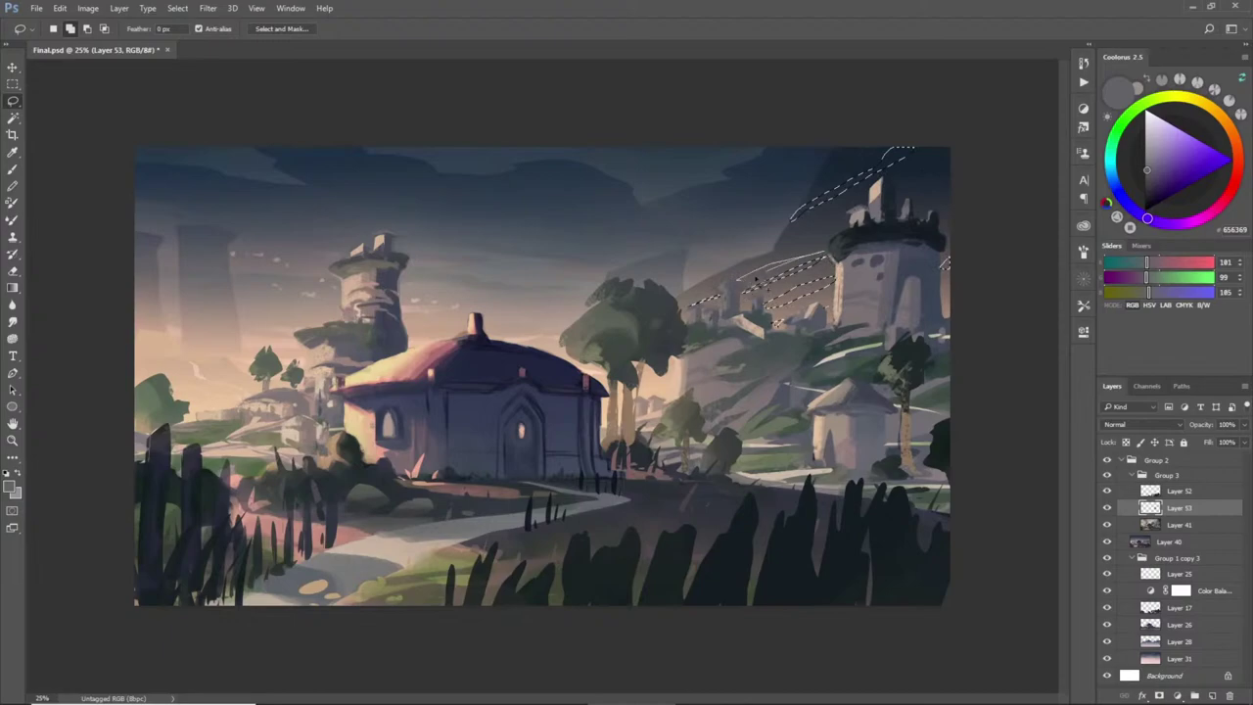
pyautogui.press('b')
pyautogui.keyDown('alt'); pyautogui.click(778, 257); pyautogui.keyUp('alt')
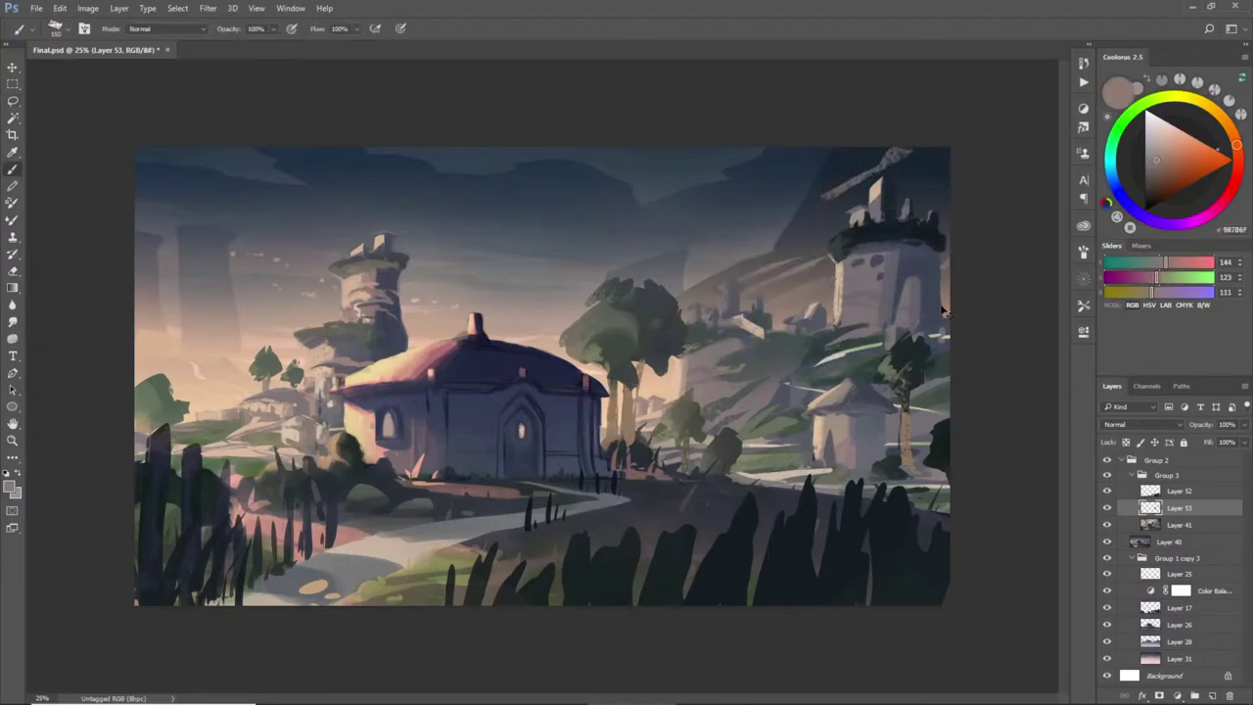
pyautogui.hotkey('ctrl', 'd')
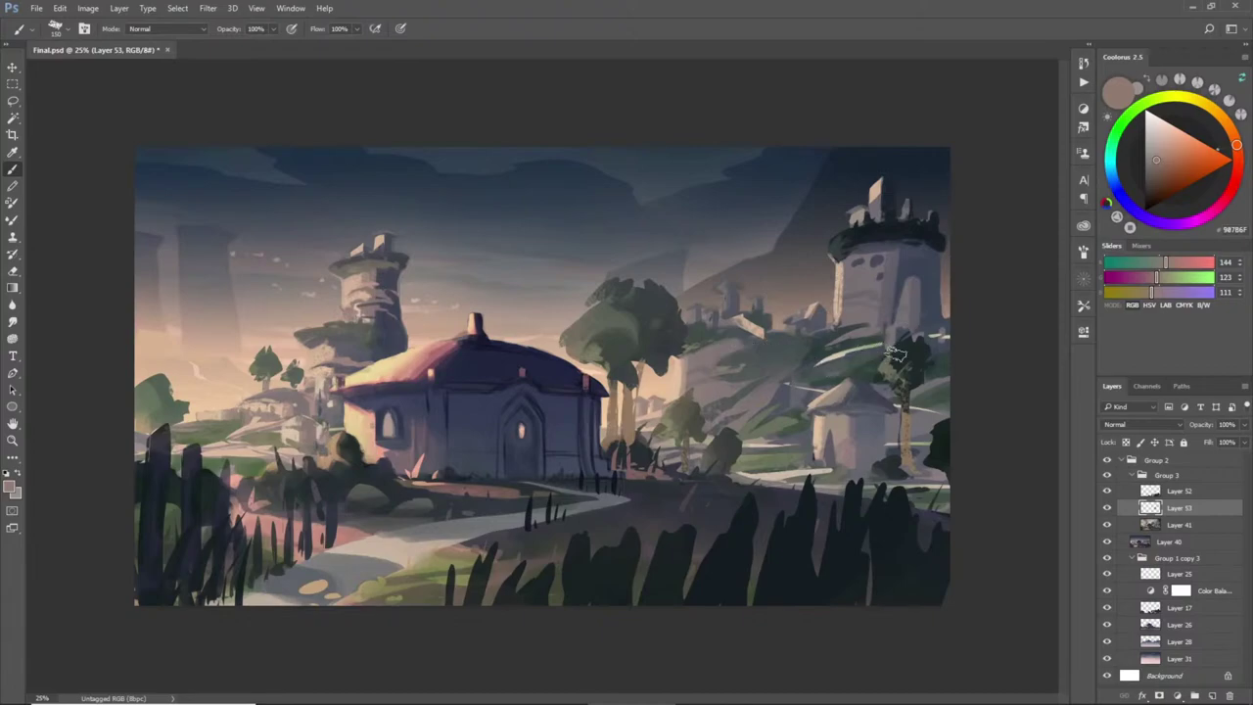
# - Compare the painting with Layer 53 and Layer 52 hidden and shown, and merge Layer 53 down into Layer 41
pyautogui.click(1107, 508)
pyautogui.click(1107, 509)
pyautogui.click(1108, 508)
pyautogui.click(1108, 508)
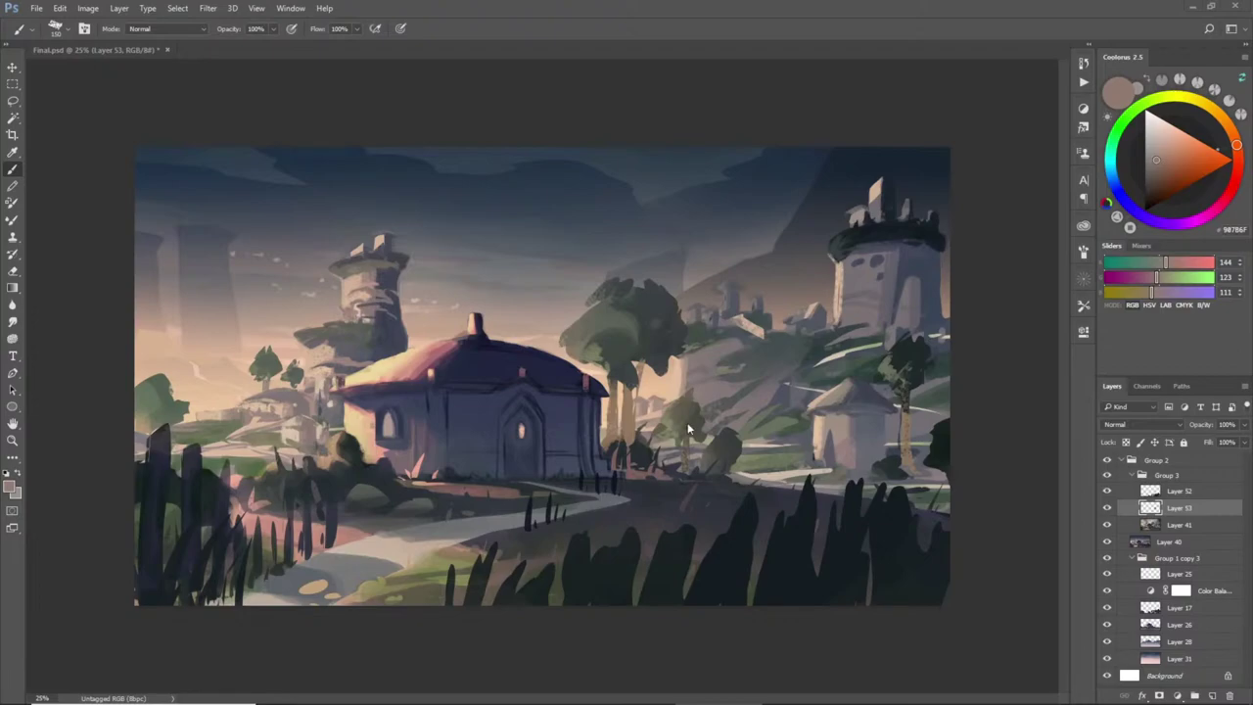
pyautogui.click(1108, 491)
pyautogui.click(1107, 490)
pyautogui.hotkey('ctrl', 'e')
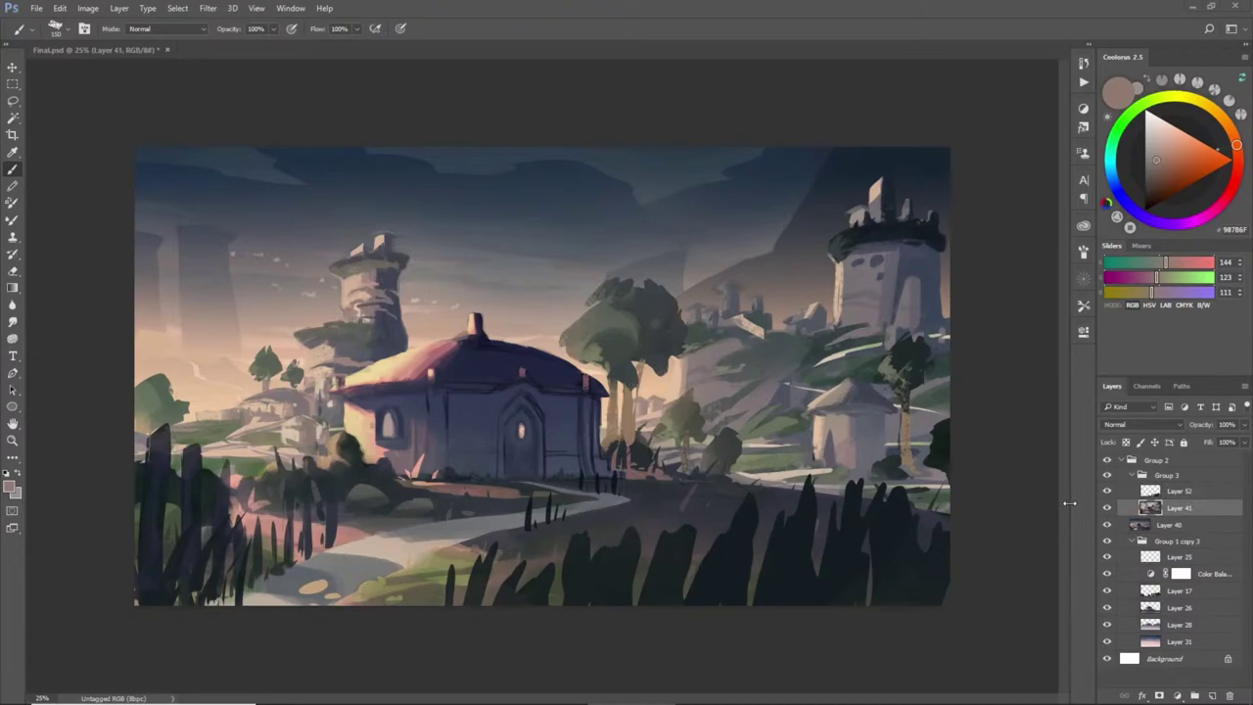
# - Lasso the sunlit left edges of the main house's roof and wall and choose a warm near-white brush colour
pyautogui.press('l')
pyautogui.moveTo(431, 343)
pyautogui.mouseDown()
pyautogui.moveTo(401, 342)
pyautogui.moveTo(342, 390)
pyautogui.moveTo(429, 346)
pyautogui.mouseUp()
pyautogui.moveTo(344, 383)
pyautogui.mouseDown()
pyautogui.moveTo(374, 470)
pyautogui.moveTo(345, 431)
pyautogui.mouseUp()
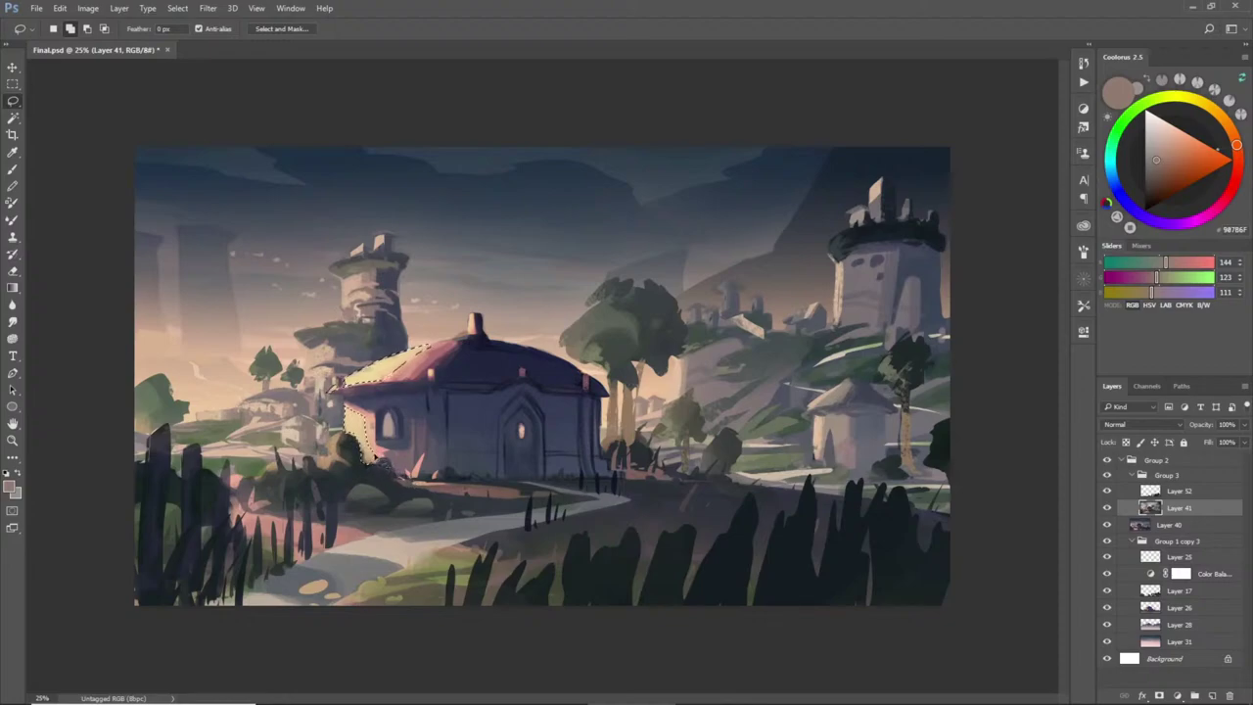
pyautogui.press('b')
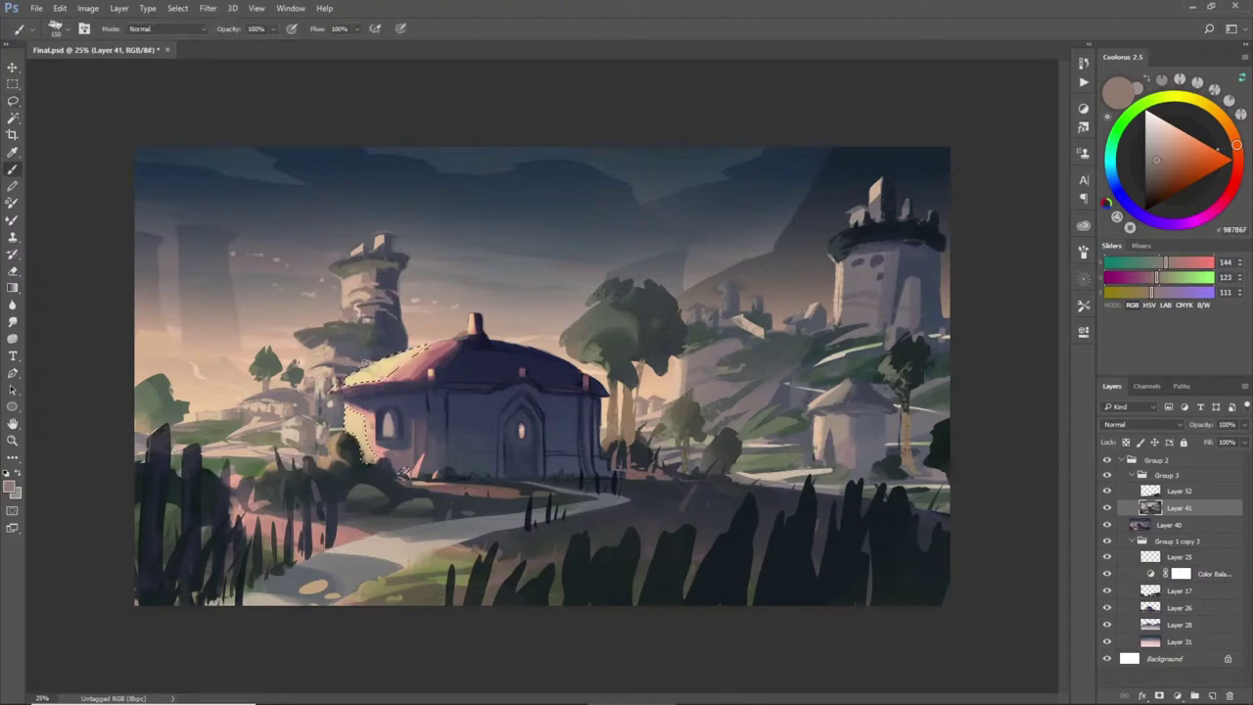
pyautogui.click(1153, 115)
# - Try painting the near-white highlight on the house directly on Layer 41 and undo it
pyautogui.moveTo(309, 394); pyautogui.dragTo(357, 375)
pyautogui.moveTo(403, 472)
pyautogui.mouseDown()
pyautogui.moveTo(344, 421)
pyautogui.moveTo(377, 452)
pyautogui.mouseUp()
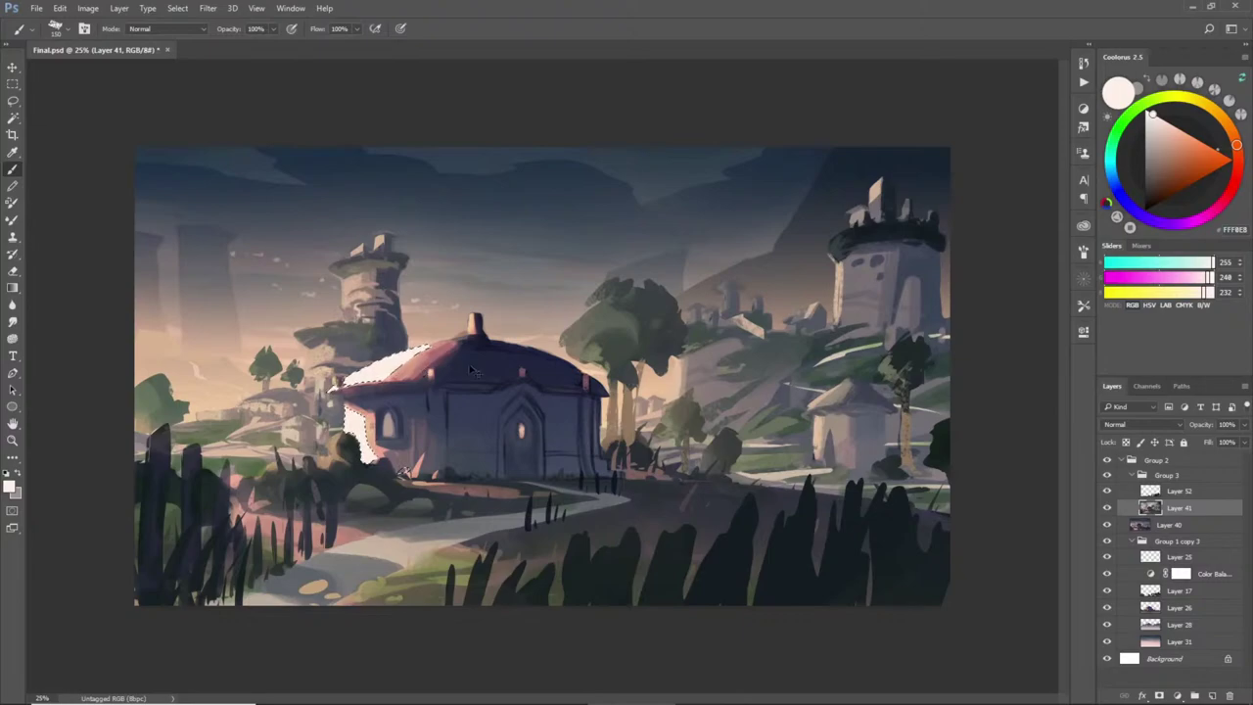
pyautogui.hotkey('ctrl', 'z')
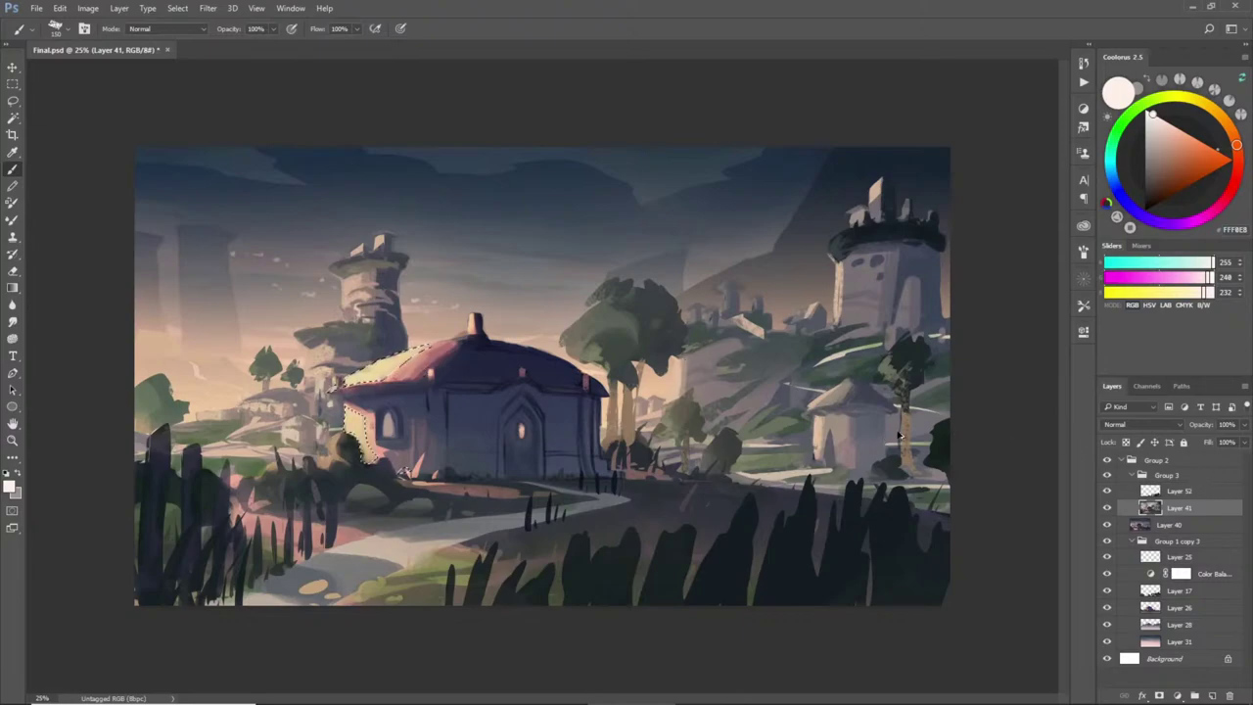
# - Paint the selected roof and wall edges warm near-white on a new layer and deselect
pyautogui.hotkey('ctrl', 'shift', 'n')
pyautogui.press('Return')
pyautogui.moveTo(355, 380); pyautogui.dragTo(397, 357)
pyautogui.moveTo(405, 473)
pyautogui.mouseDown()
pyautogui.moveTo(371, 410)
pyautogui.moveTo(361, 475)
pyautogui.moveTo(322, 518)
pyautogui.mouseUp()
pyautogui.hotkey('ctrl', 'd')
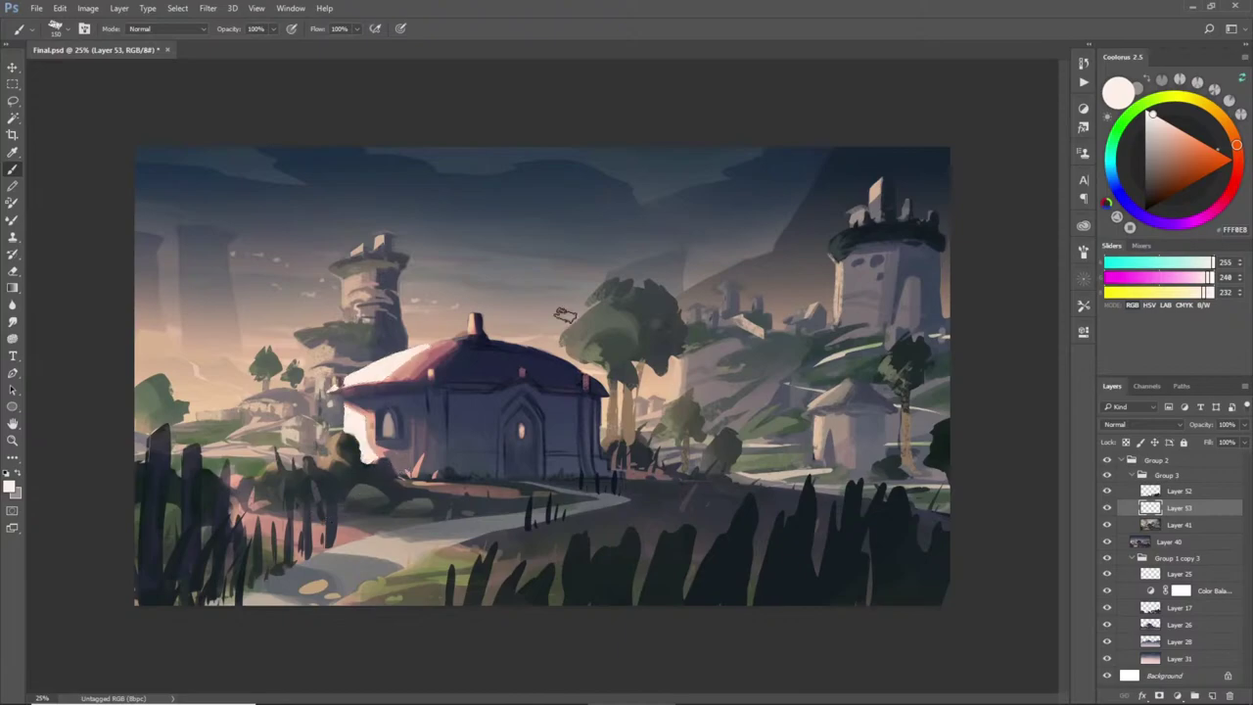
# - Lower the house highlight layer's opacity to 49%
pyautogui.click(1245, 424)
pyautogui.moveTo(1241, 444); pyautogui.dragTo(1213, 444)
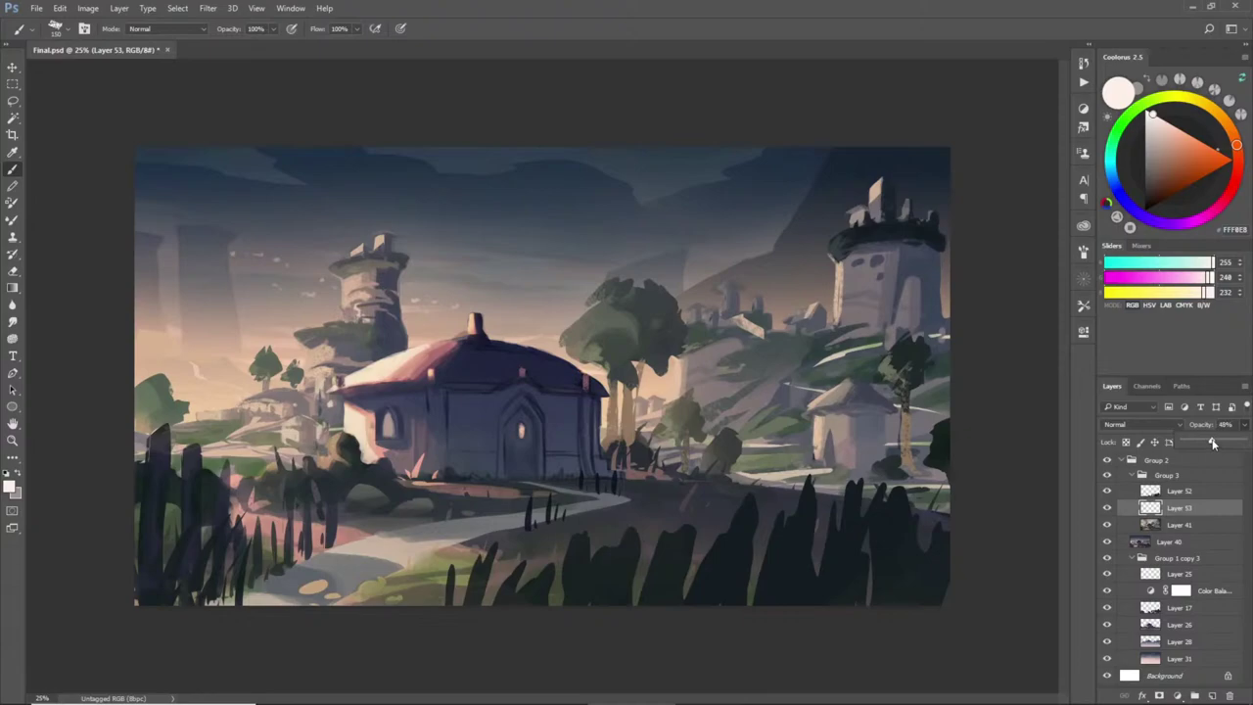
pyautogui.click(1193, 503)
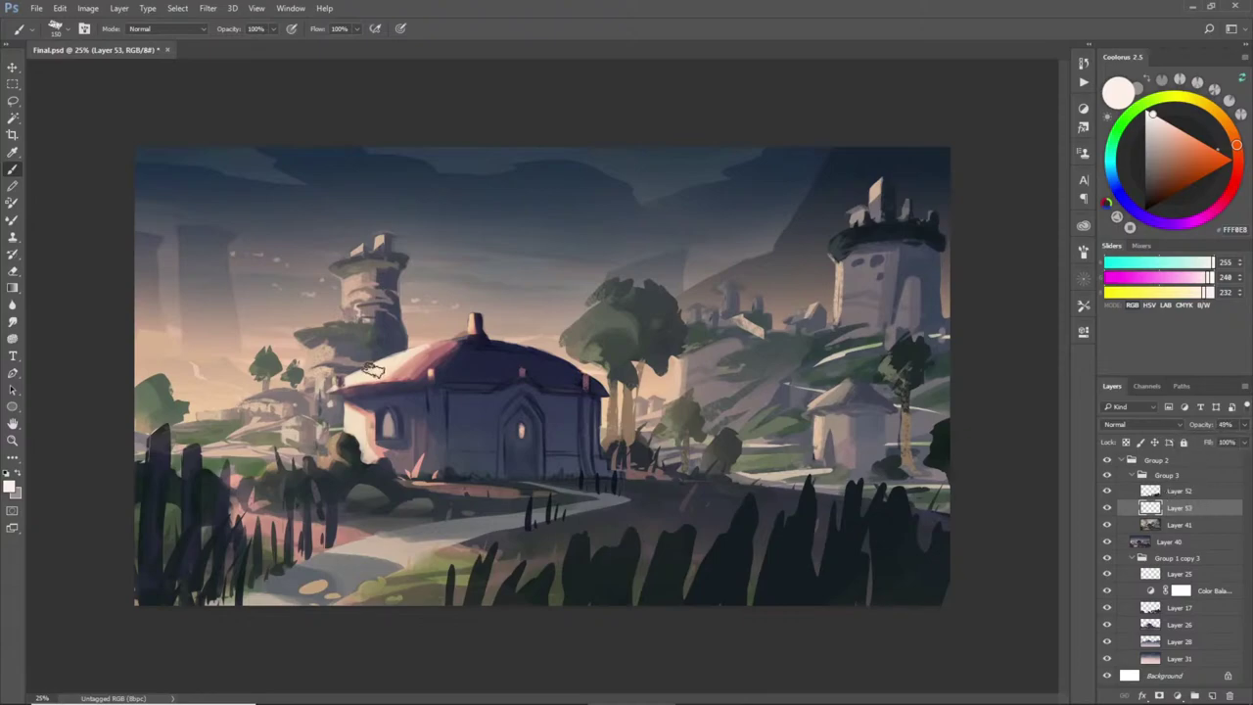
# - Refine the main house's chimney with lassoed shapes in sampled dusty rose and a white highlight on its sunlit side
pyautogui.press('l')
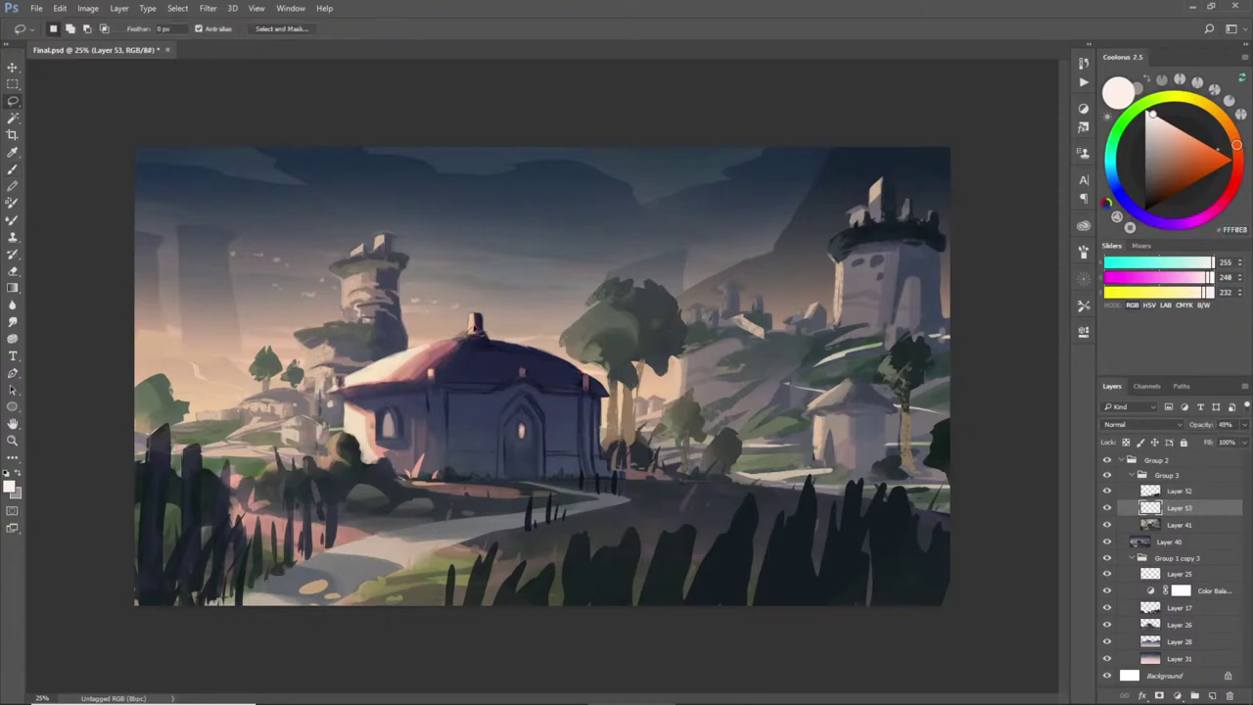
pyautogui.press('b')
pyautogui.keyDown('alt'); pyautogui.click(457, 337); pyautogui.keyUp('alt')
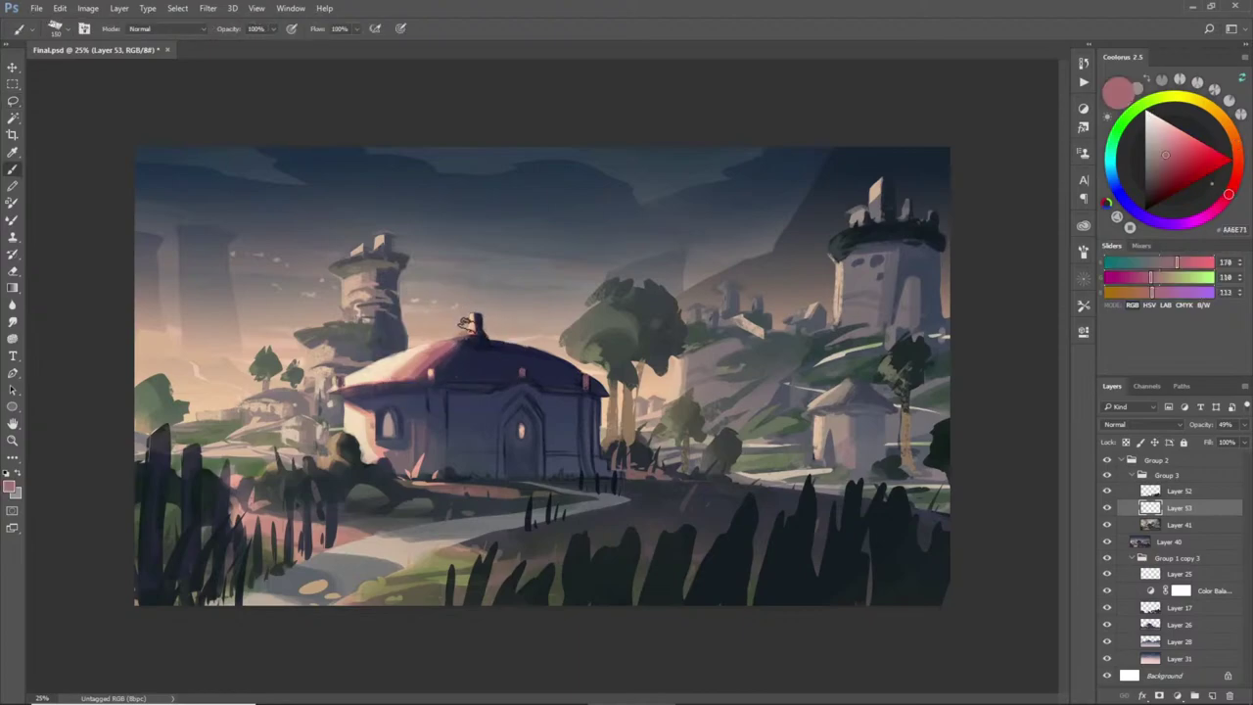
pyautogui.press('l')
pyautogui.press('b')
pyautogui.press('x')
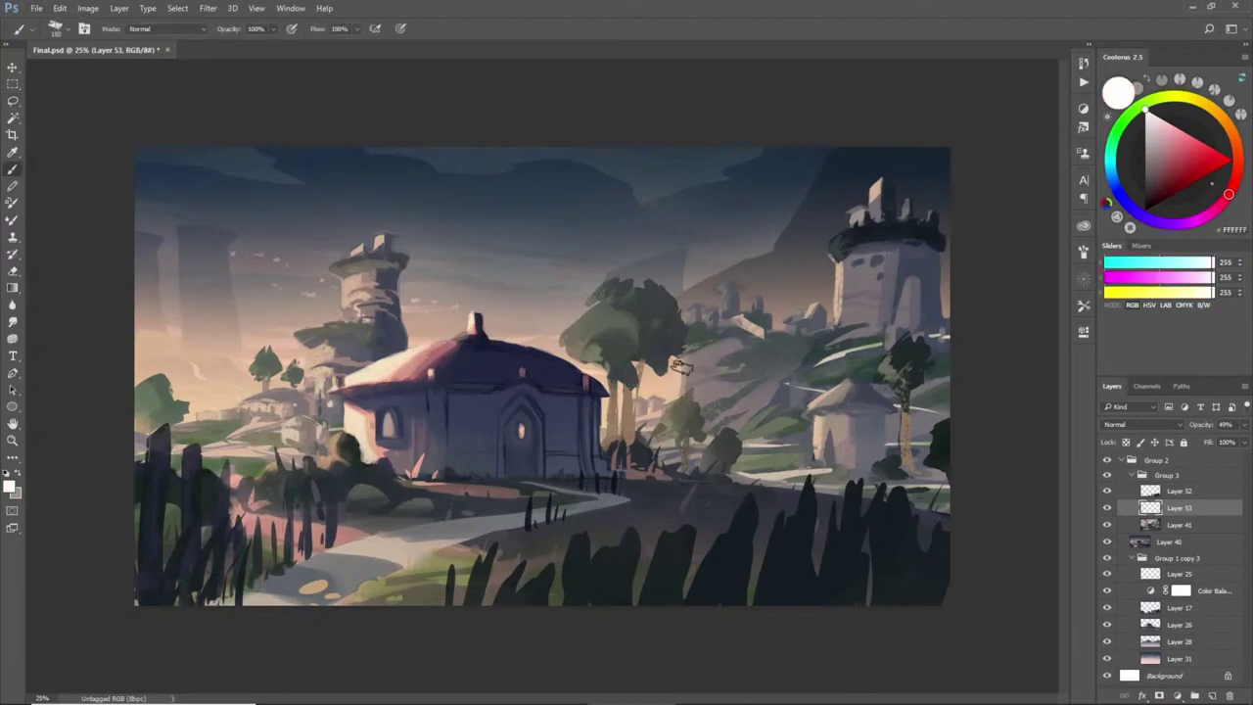
# - Paint blue 3A5F88 reflected light on the main house's shaded roof and walls on a new Layer 54, and soften it with the eraser
pyautogui.press('l')
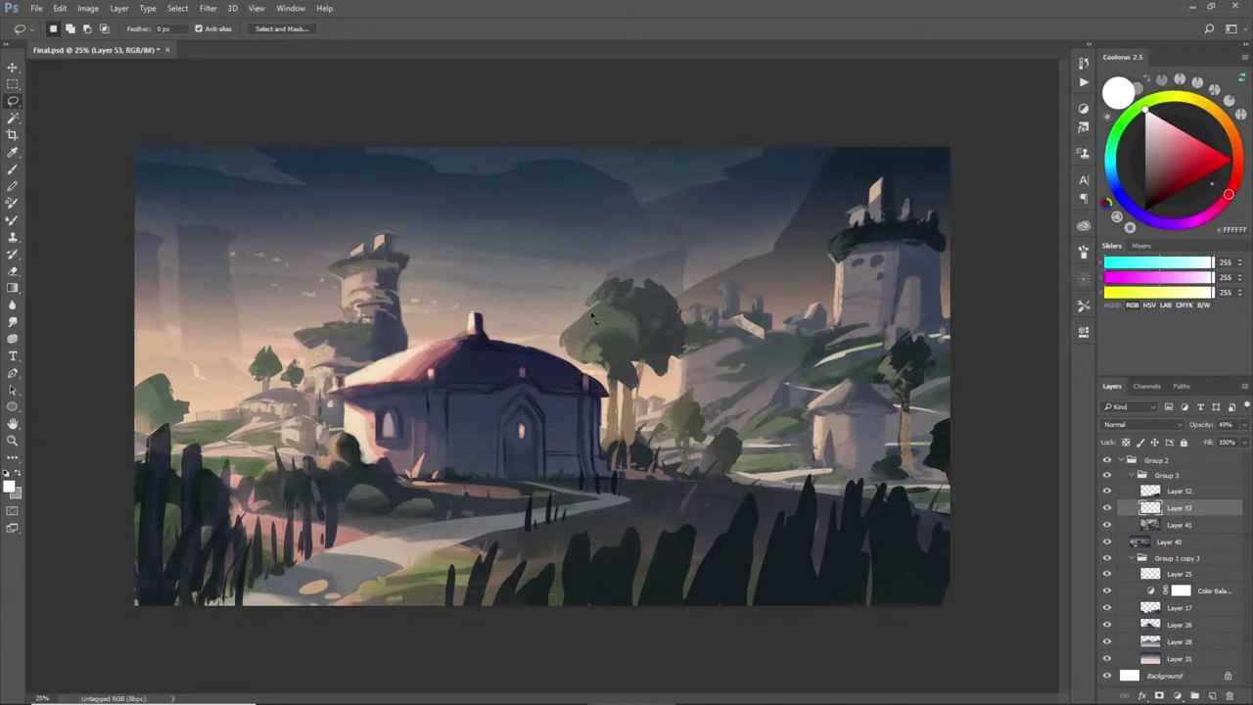
pyautogui.press('b')
pyautogui.press('x')
pyautogui.hotkey('ctrl', 'shift', 'n')
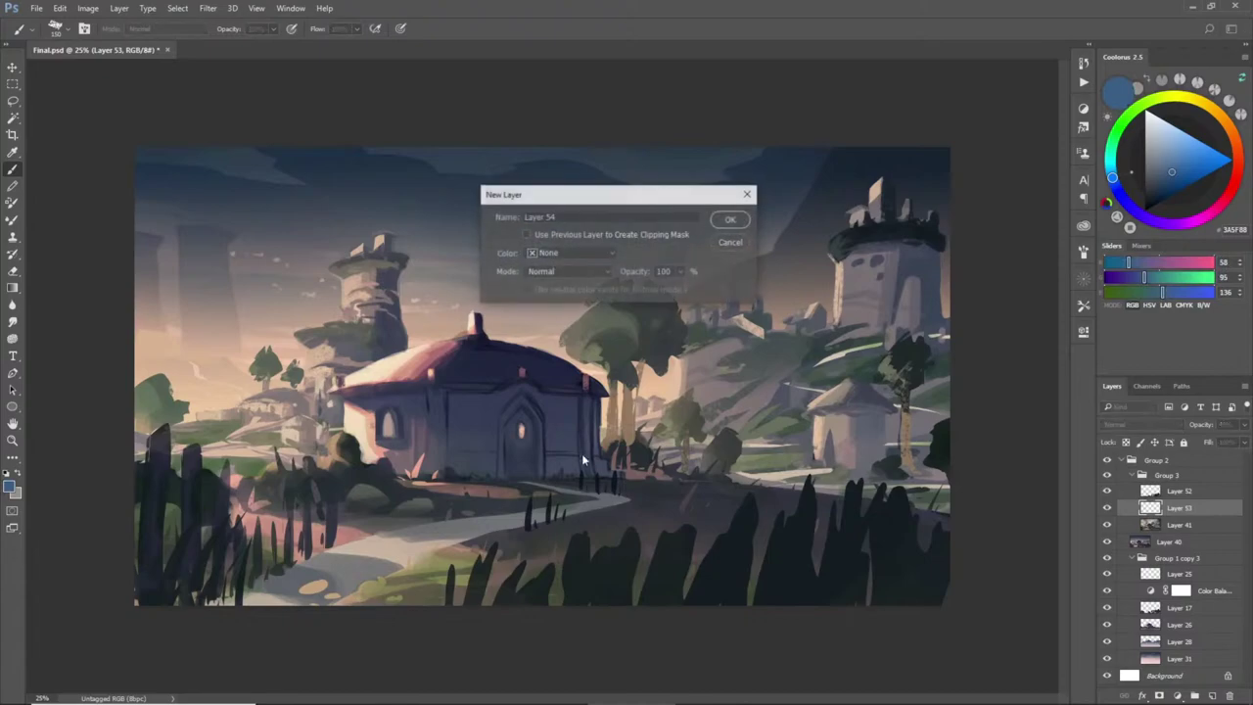
pyautogui.press('Return')
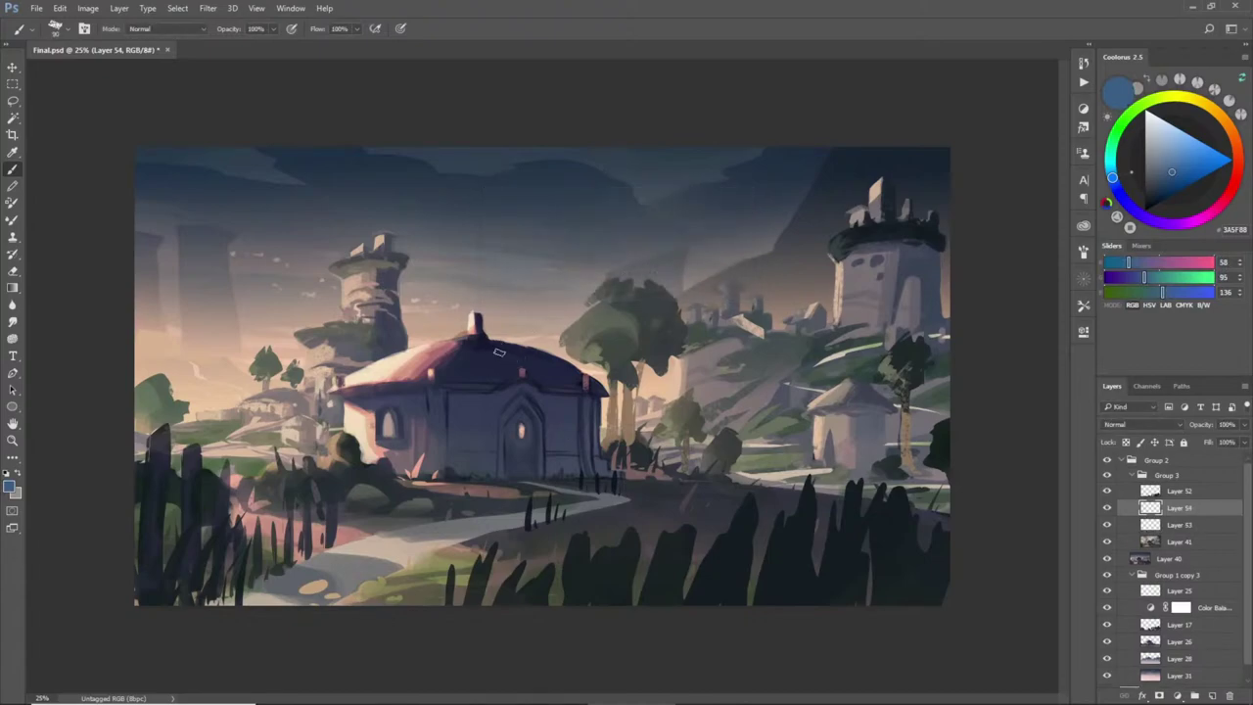
pyautogui.moveTo(522, 353)
pyautogui.mouseDown()
pyautogui.moveTo(484, 359)
pyautogui.moveTo(556, 367)
pyautogui.moveTo(541, 360)
pyautogui.moveTo(536, 374)
pyautogui.moveTo(578, 380)
pyautogui.mouseUp()
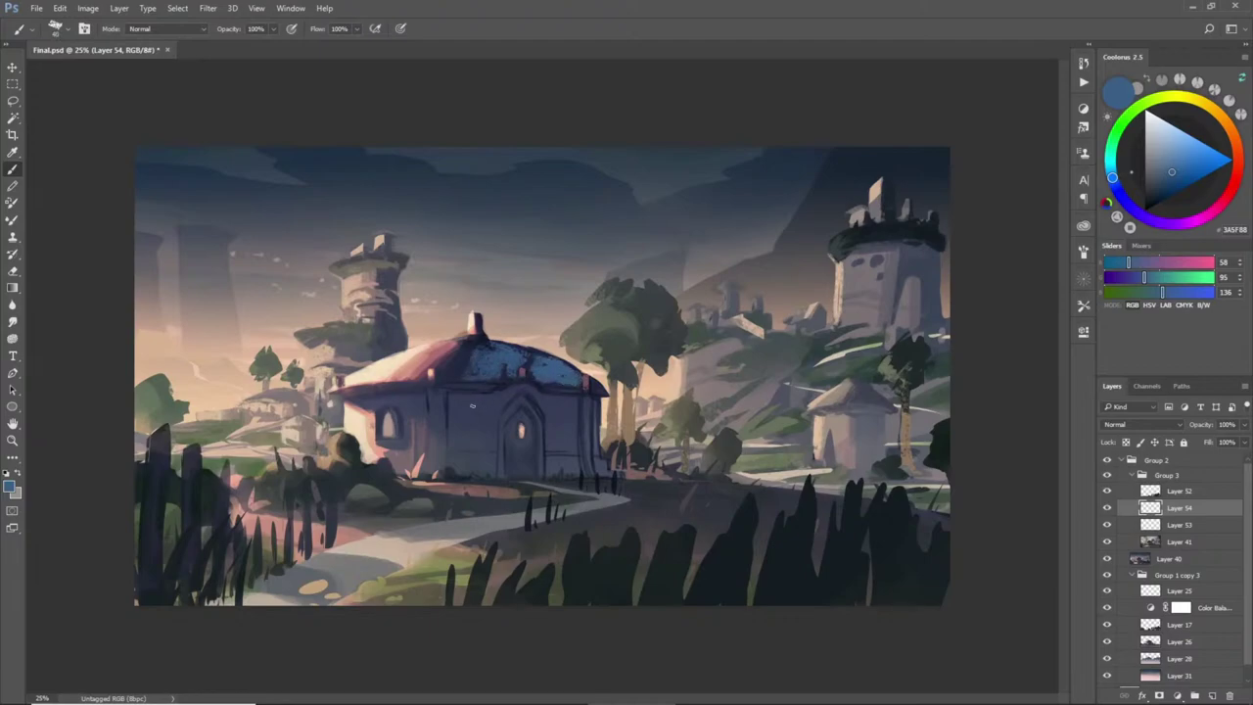
pyautogui.moveTo(456, 434)
pyautogui.mouseDown()
pyautogui.moveTo(460, 411)
pyautogui.moveTo(485, 401)
pyautogui.moveTo(480, 475)
pyautogui.mouseUp()
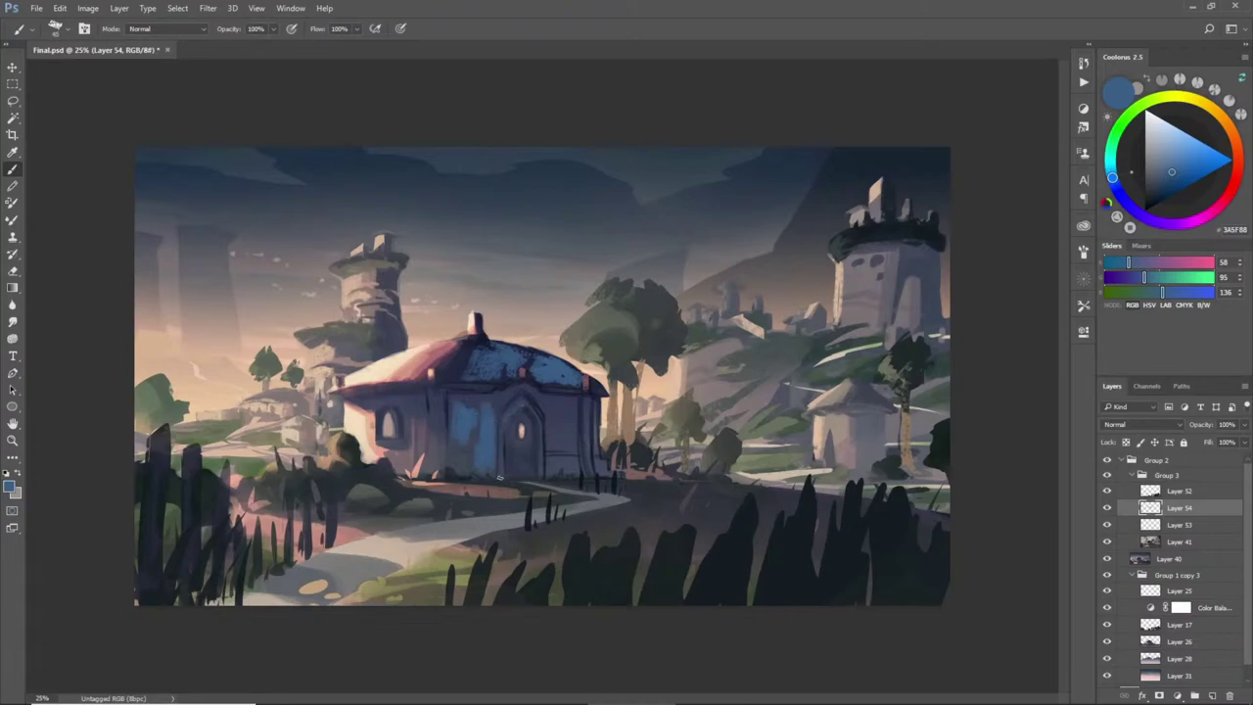
pyautogui.moveTo(538, 428)
pyautogui.mouseDown()
pyautogui.moveTo(554, 456)
pyautogui.moveTo(568, 406)
pyautogui.moveTo(577, 466)
pyautogui.mouseUp()
pyautogui.press('e')
pyautogui.moveTo(494, 358)
pyautogui.mouseDown()
pyautogui.moveTo(528, 368)
pyautogui.moveTo(486, 435)
pyautogui.mouseUp()
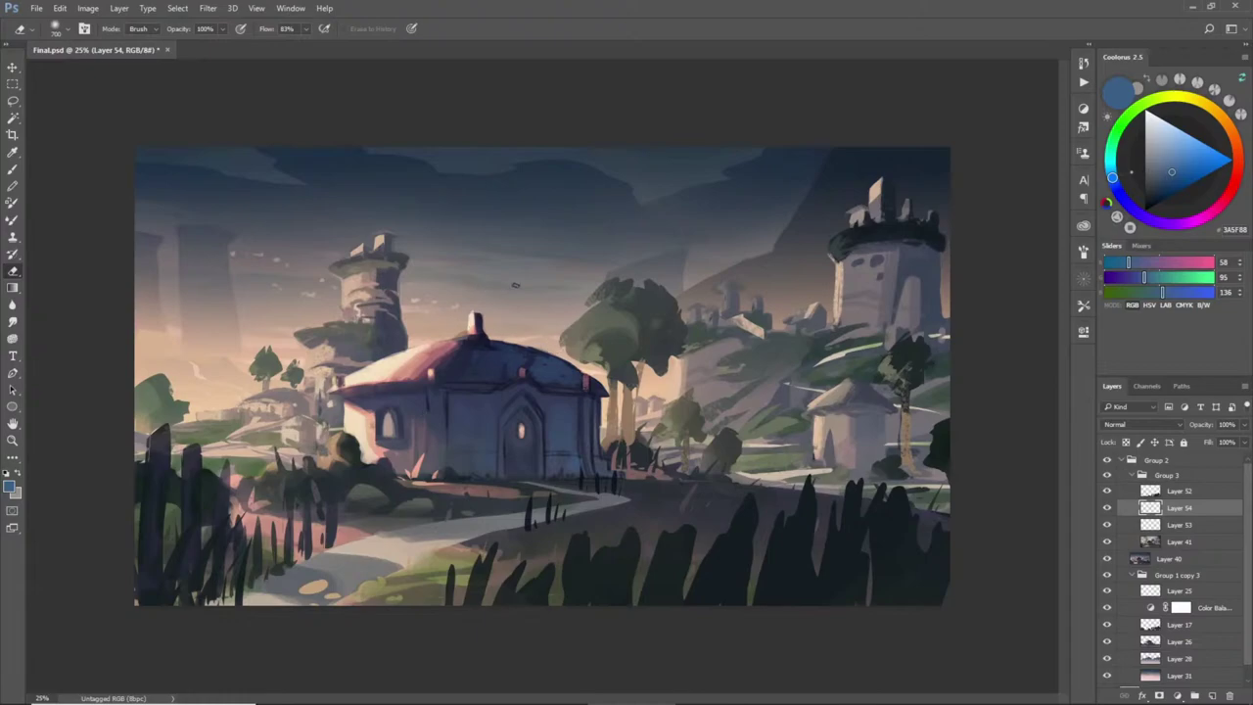
# - Blend the main house's roof transitions and eave details using dark blue, mauve and peach tones sampled from the painting
pyautogui.press('b')
pyautogui.keyDown('alt'); pyautogui.click(590, 426); pyautogui.keyUp('alt')
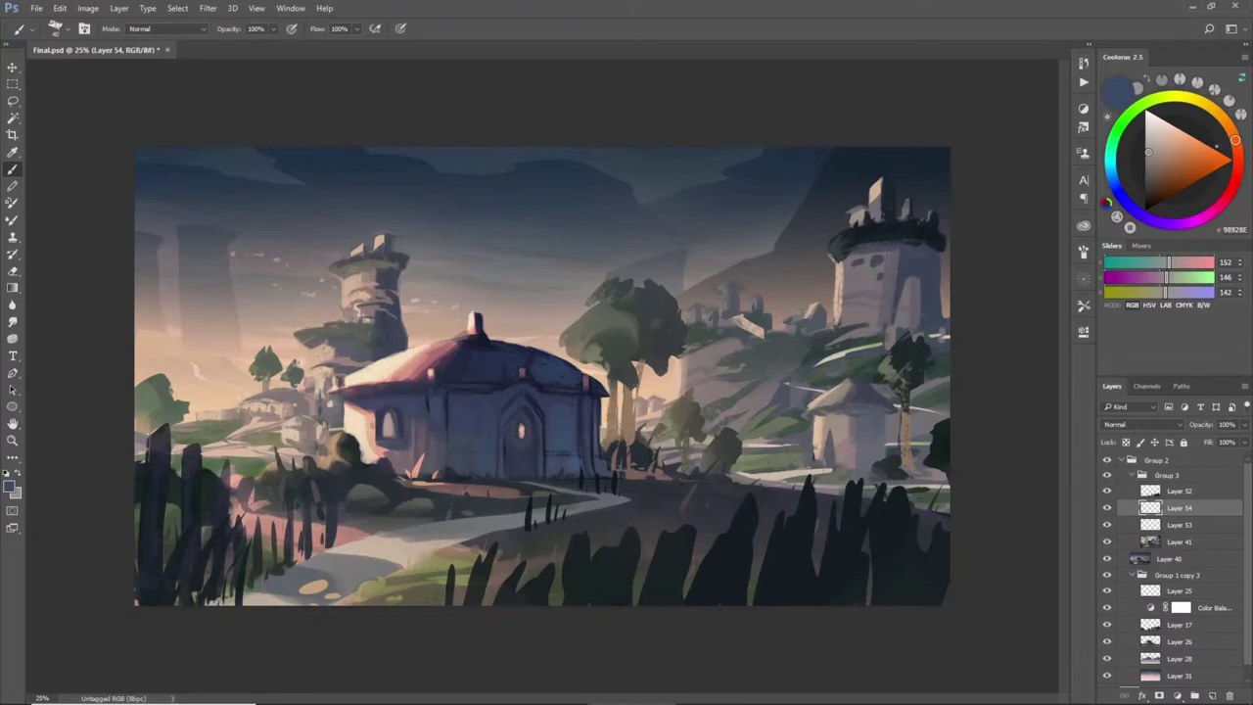
pyautogui.moveTo(456, 344); pyautogui.dragTo(419, 375)
pyautogui.keyDown('alt'); pyautogui.click(532, 359); pyautogui.keyUp('alt')
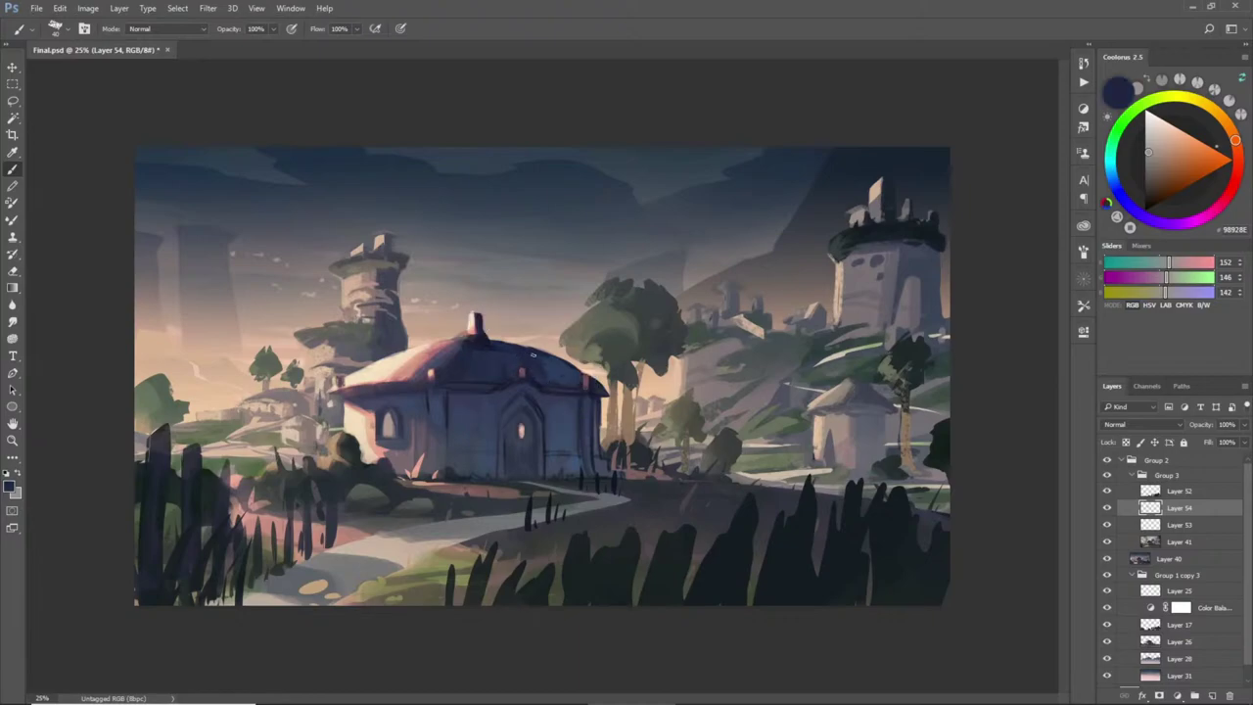
pyautogui.keyDown('alt'); pyautogui.click(557, 372); pyautogui.keyUp('alt')
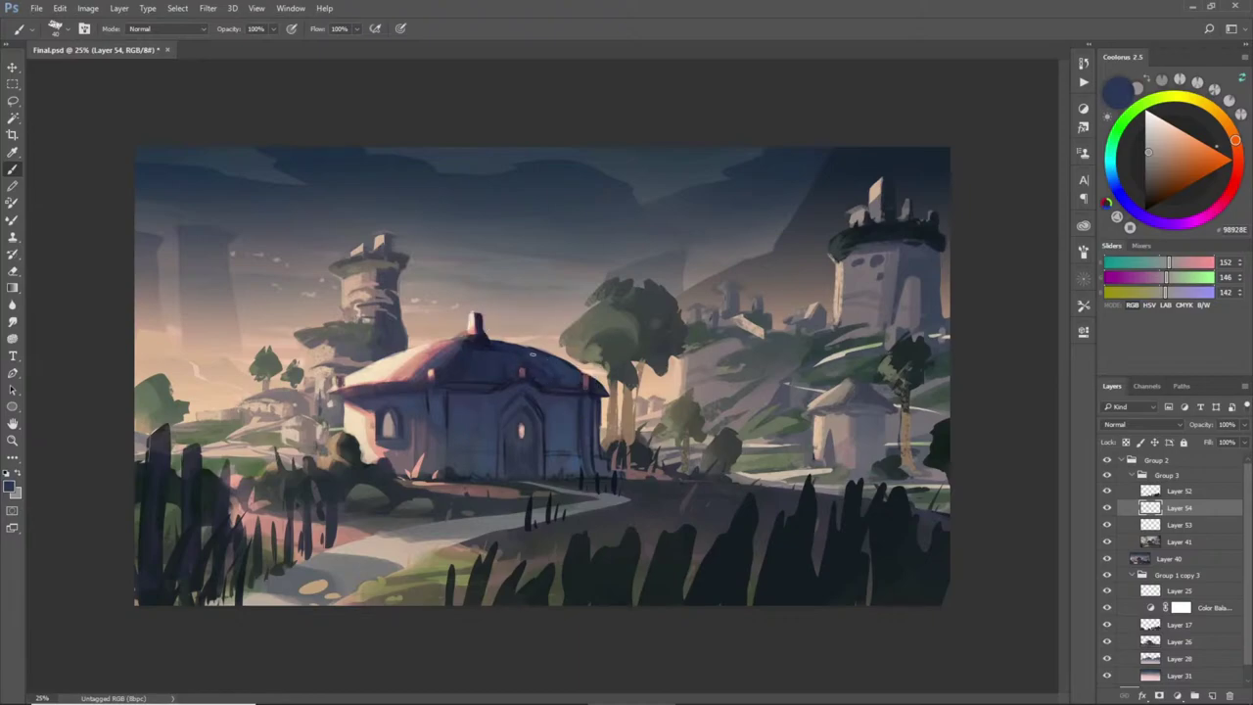
pyautogui.keyDown('alt'); pyautogui.click(536, 371); pyautogui.keyUp('alt')
pyautogui.keyDown('alt'); pyautogui.click(585, 385); pyautogui.keyUp('alt')
pyautogui.keyDown('alt'); pyautogui.click(579, 380); pyautogui.keyUp('alt')
pyautogui.keyDown('alt'); pyautogui.click(603, 382); pyautogui.keyUp('alt')
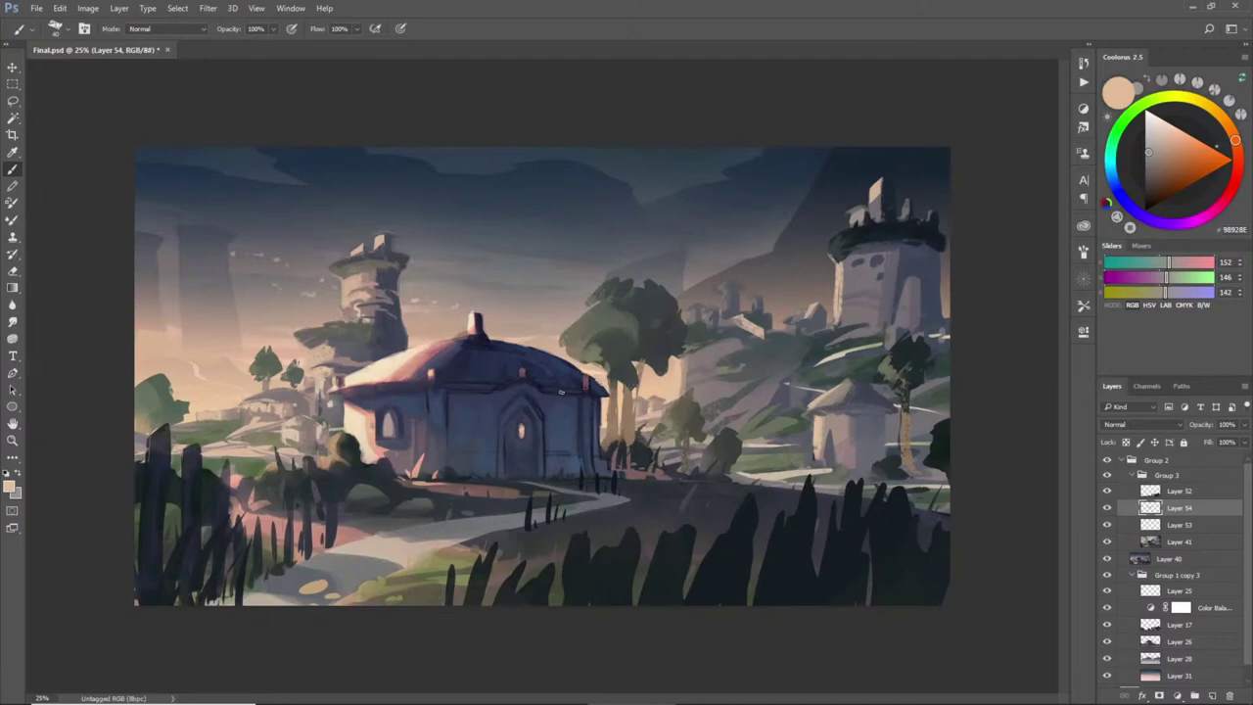
pyautogui.keyDown('alt'); pyautogui.click(550, 354); pyautogui.keyUp('alt')
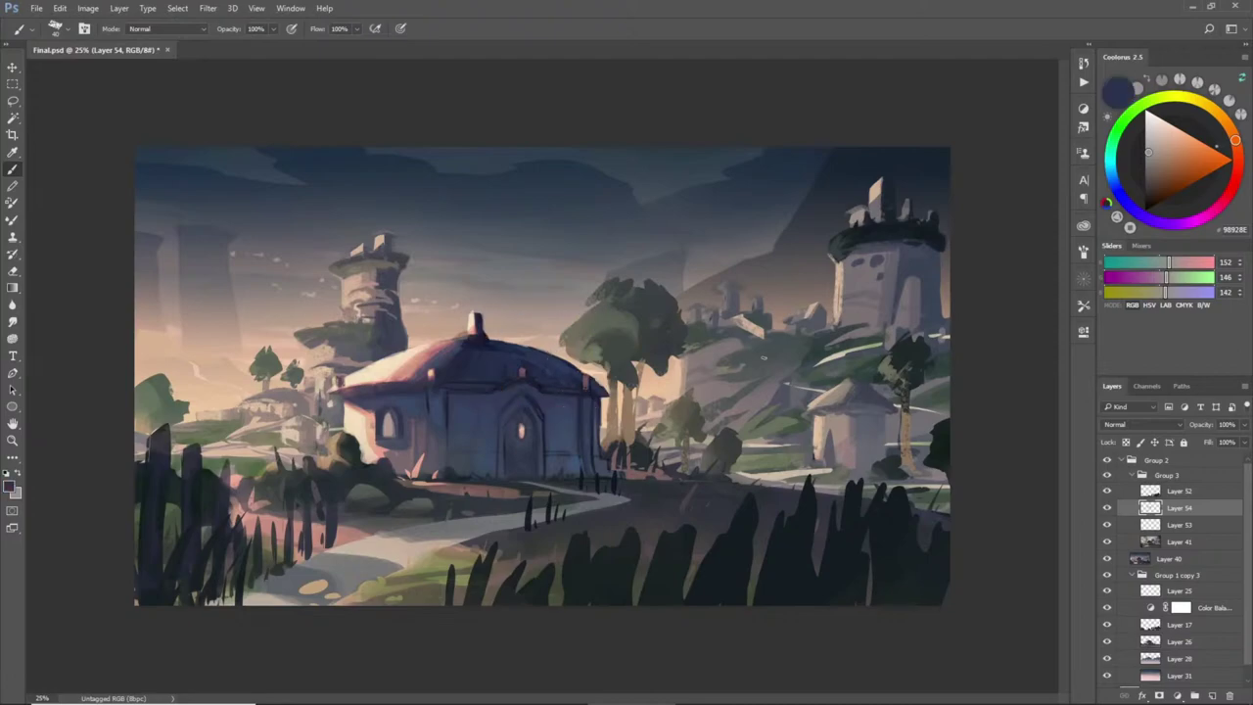
# - Glaze the shaded side of the large castle tower with blue 2D4A82, undoing the first test strokes, and soften with the eraser
pyautogui.click(1114, 181)
pyautogui.click(1178, 156)
pyautogui.moveTo(907, 250); pyautogui.dragTo(911, 276)
pyautogui.keyDown('alt'); pyautogui.click(916, 241); pyautogui.keyUp('alt')
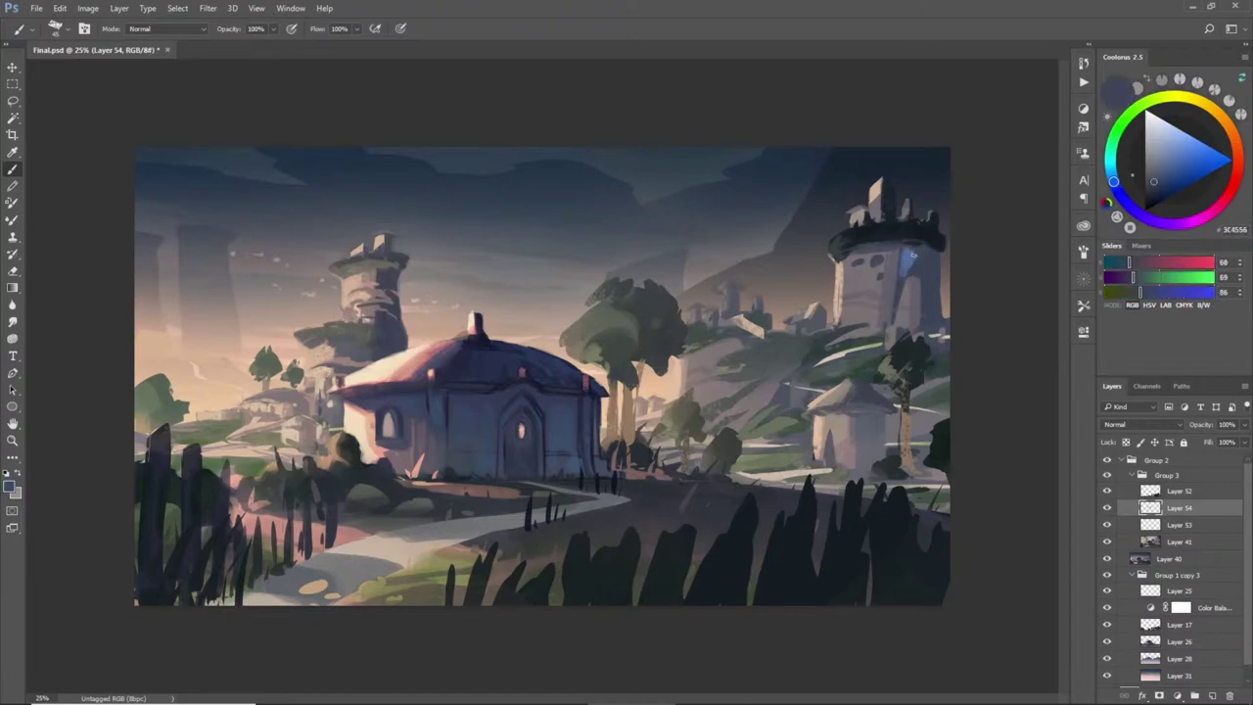
pyautogui.hotkey('ctrl', 'z')
pyautogui.click(1187, 176)
pyautogui.hotkey('ctrl', 'z')
pyautogui.click(1175, 177)
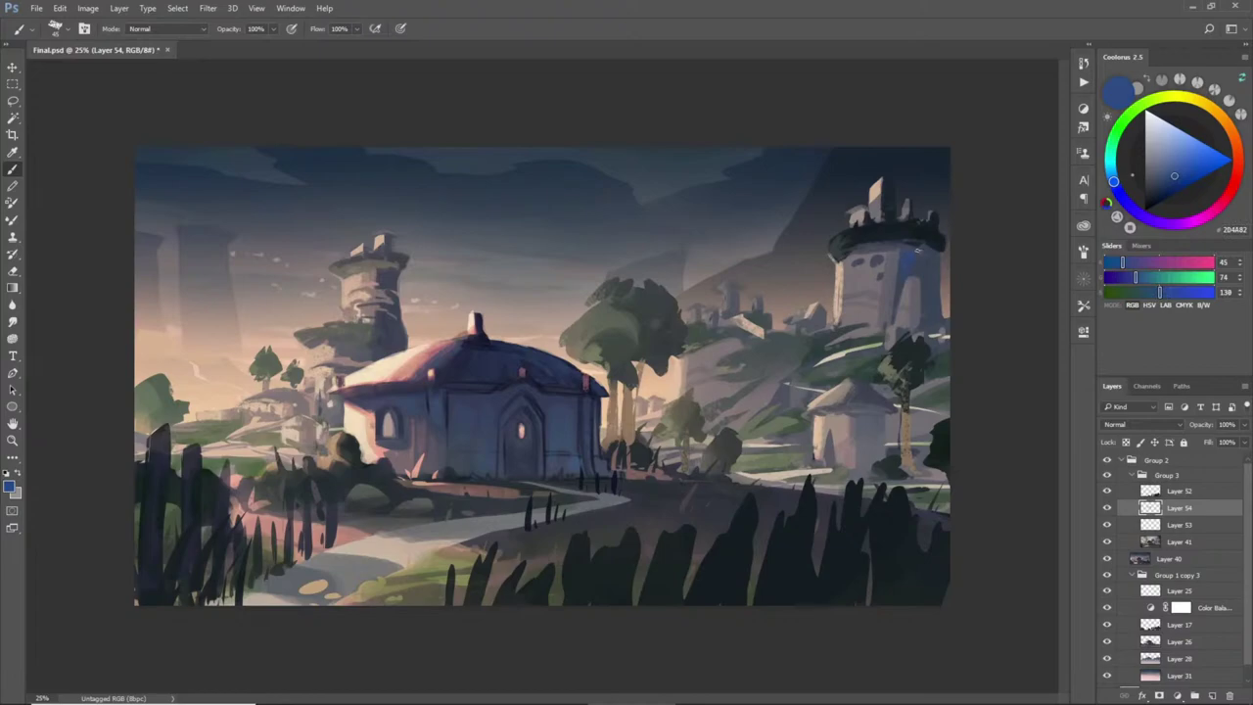
pyautogui.moveTo(922, 255); pyautogui.dragTo(934, 264)
pyautogui.press('e')
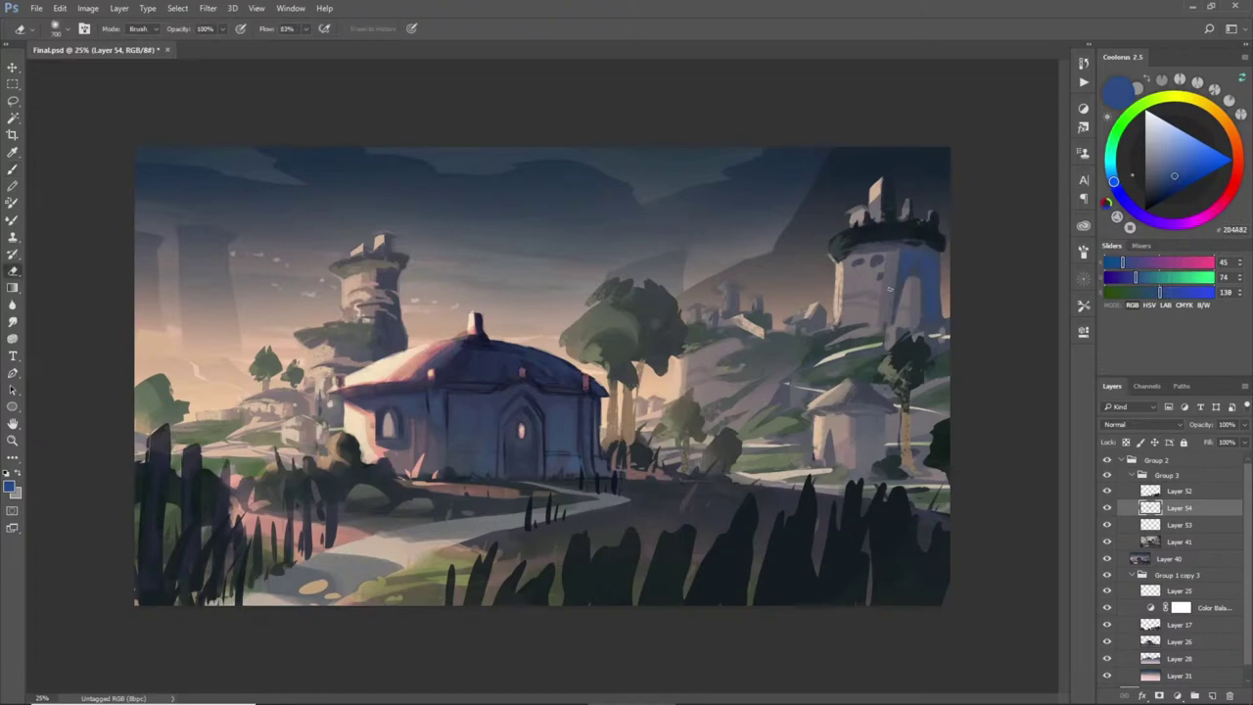
# - Add muted blue to the small round hut's shaded wall and a deeper blue to its roof, and soften the roof tint
pyautogui.press('b')
pyautogui.keyDown('alt'); pyautogui.click(871, 431); pyautogui.keyUp('alt')
pyautogui.moveTo(863, 452)
pyautogui.mouseDown()
pyautogui.moveTo(873, 423)
pyautogui.moveTo(882, 446)
pyautogui.mouseUp()
pyautogui.keyDown('alt'); pyautogui.click(879, 431); pyautogui.keyUp('alt')
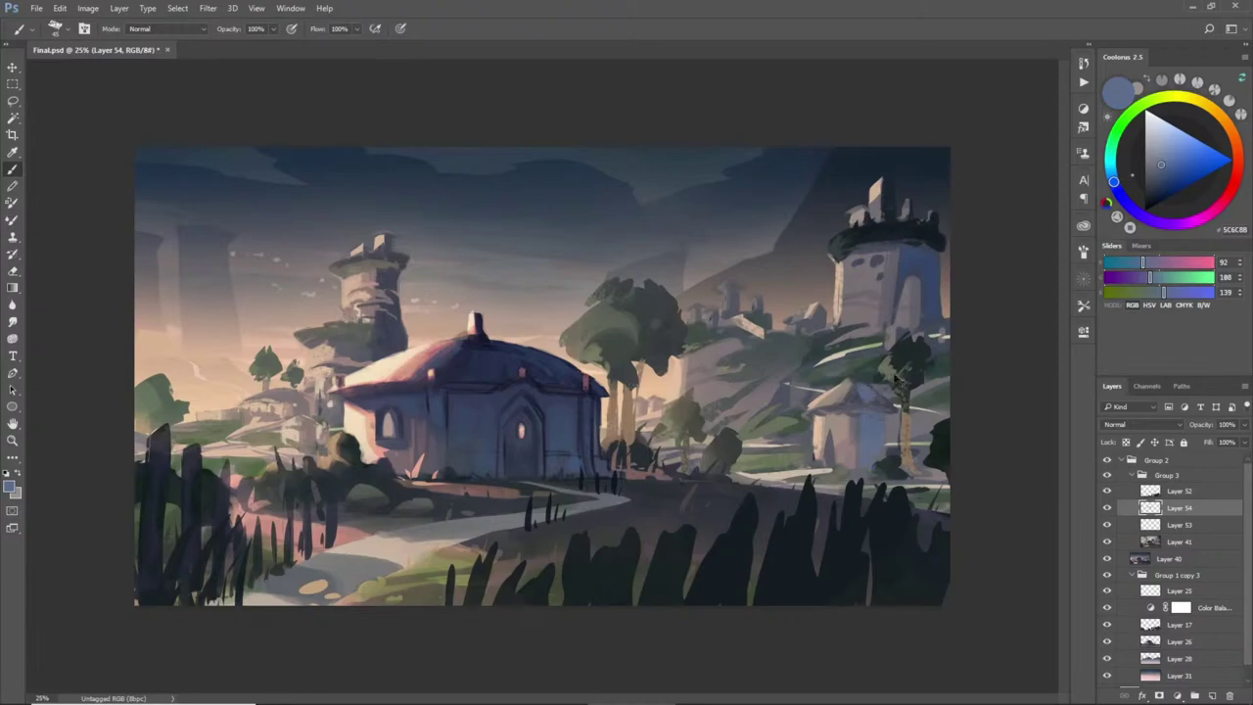
pyautogui.keyDown('alt'); pyautogui.click(879, 392); pyautogui.keyUp('alt')
pyautogui.click(1176, 173)
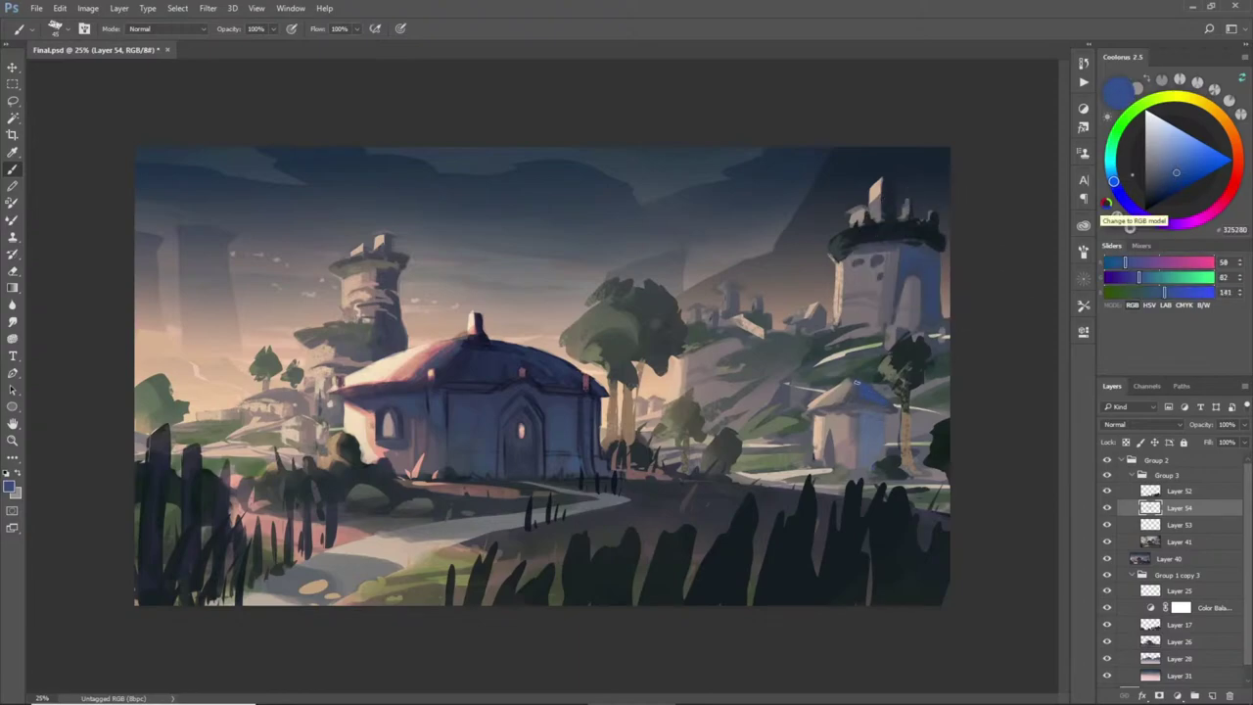
pyautogui.press('e')
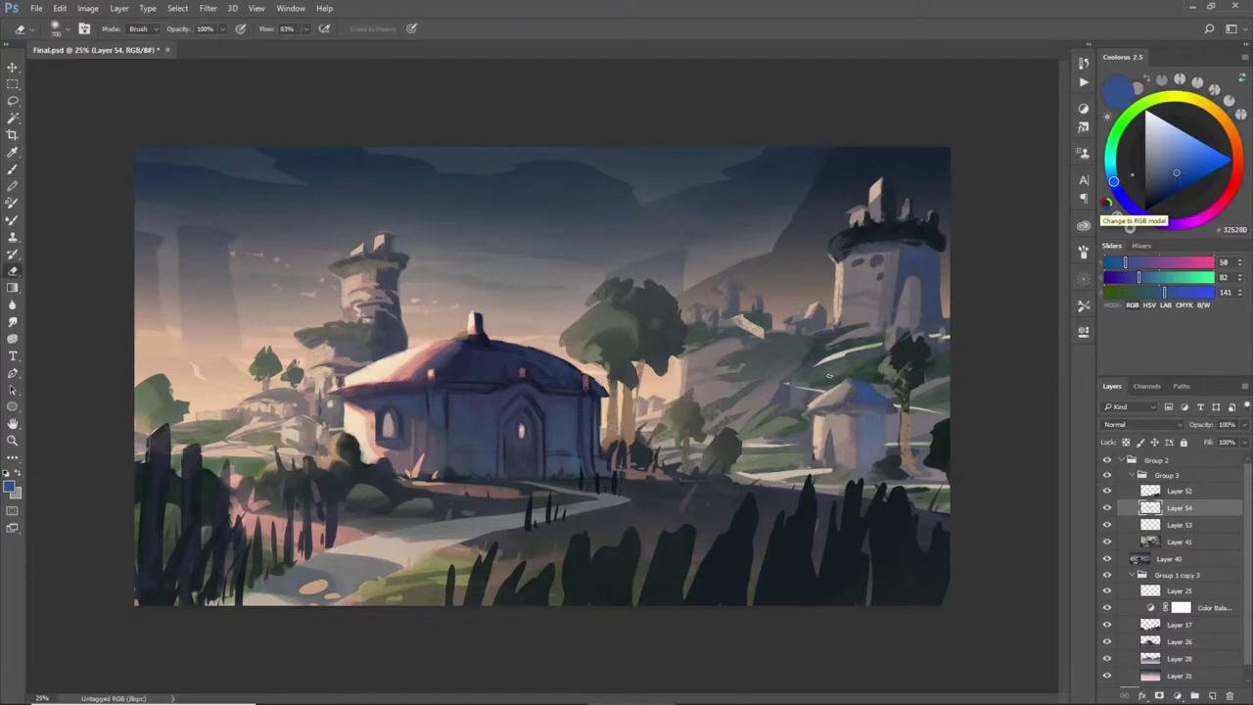
# - Paint brighter blue 4572C6 on the distant ruins and the castle tower's crown, and partly erase it to soften the tint
pyautogui.press('b')
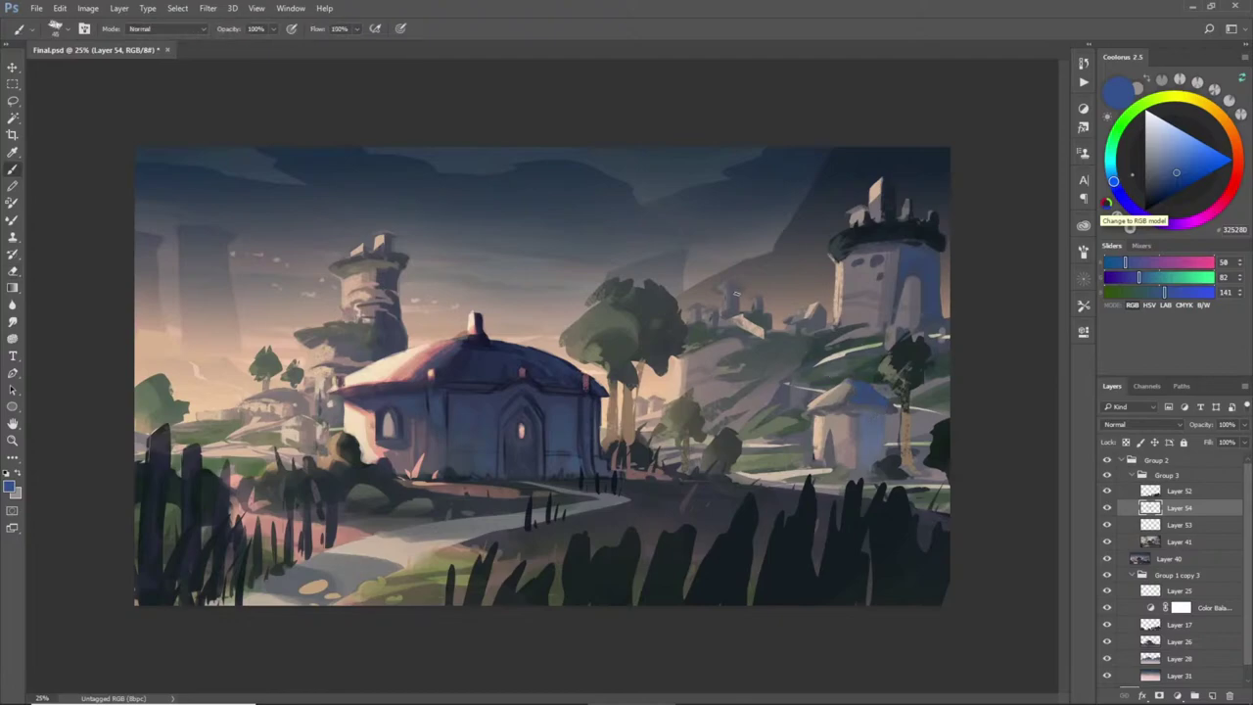
pyautogui.click(1190, 158)
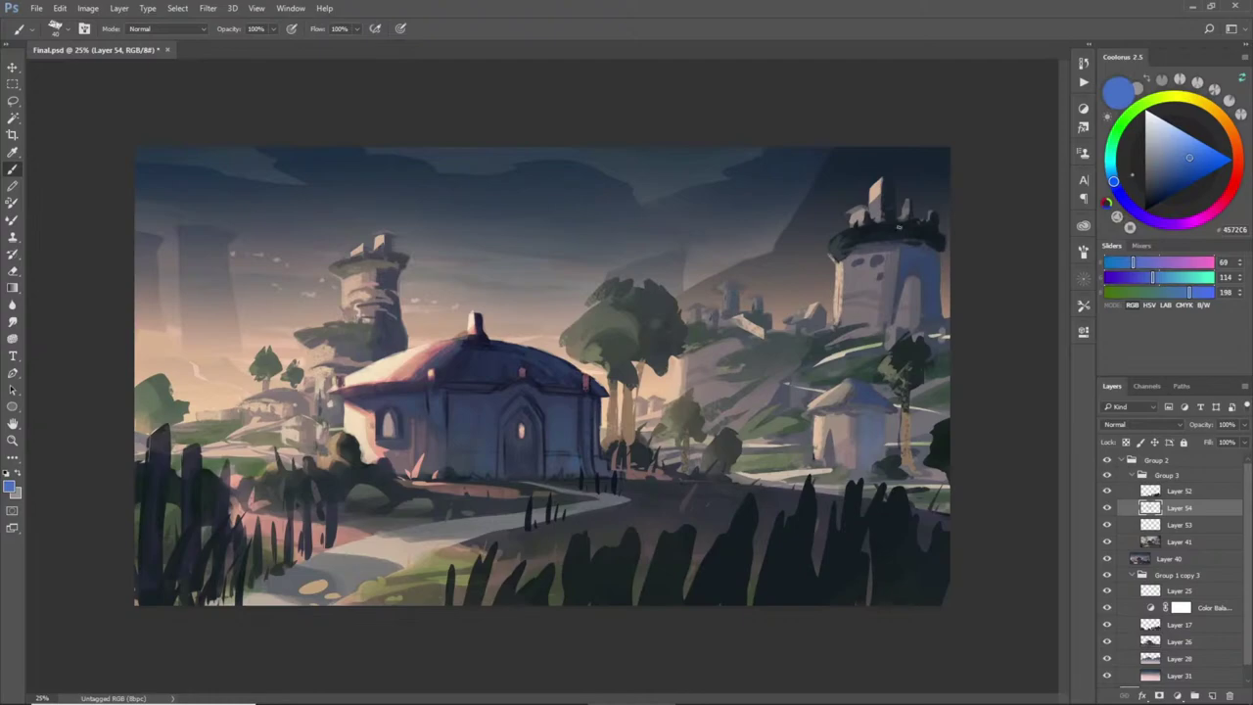
pyautogui.moveTo(732, 293)
pyautogui.mouseDown()
pyautogui.moveTo(756, 324)
pyautogui.moveTo(819, 323)
pyautogui.mouseUp()
pyautogui.press('e')
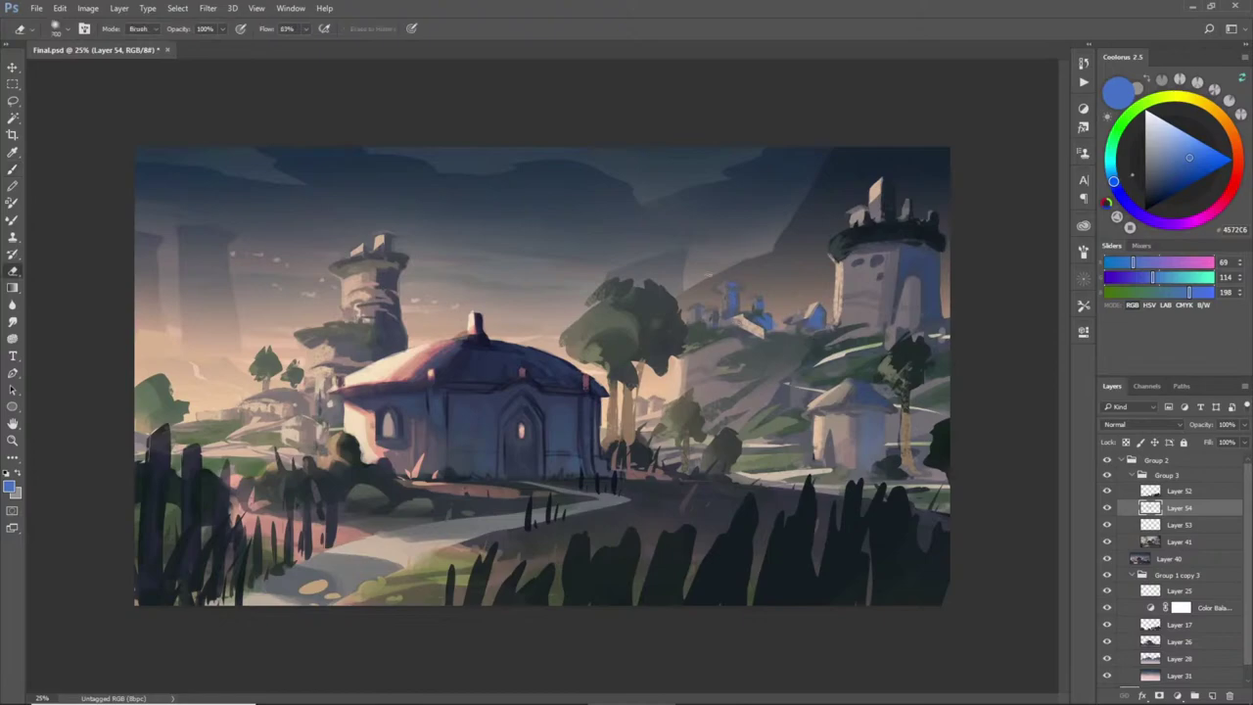
pyautogui.press('b')
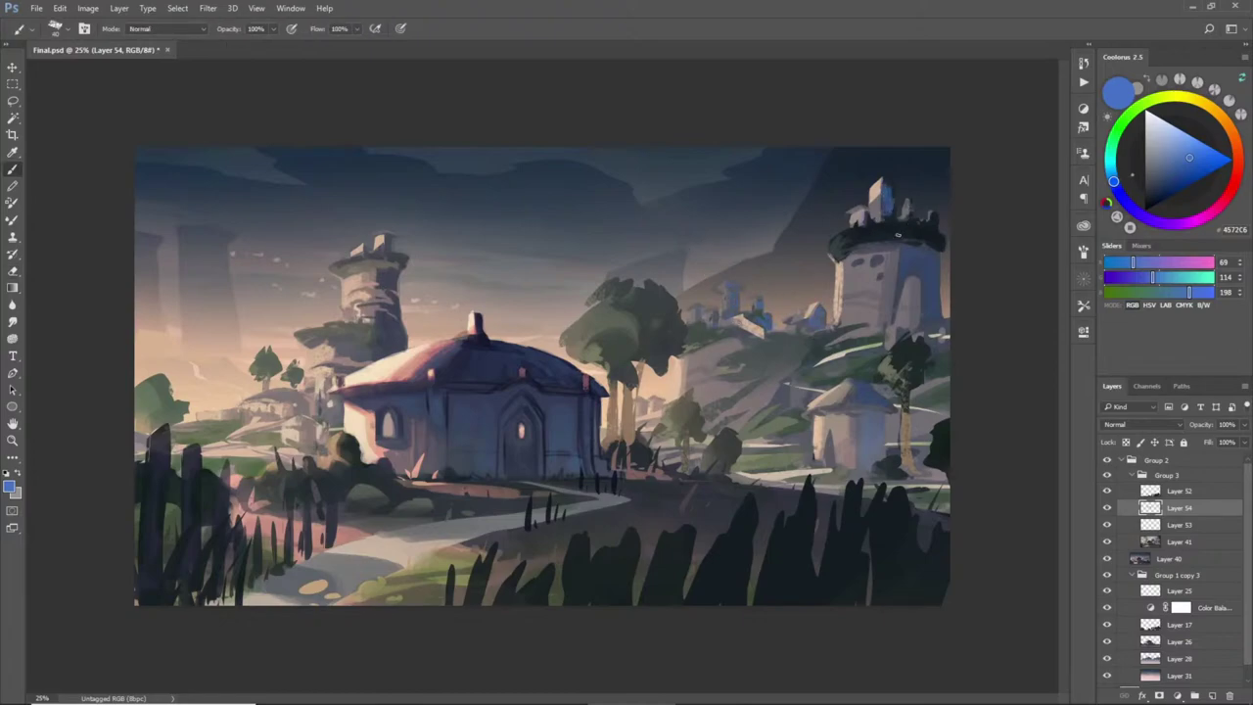
pyautogui.press('e')
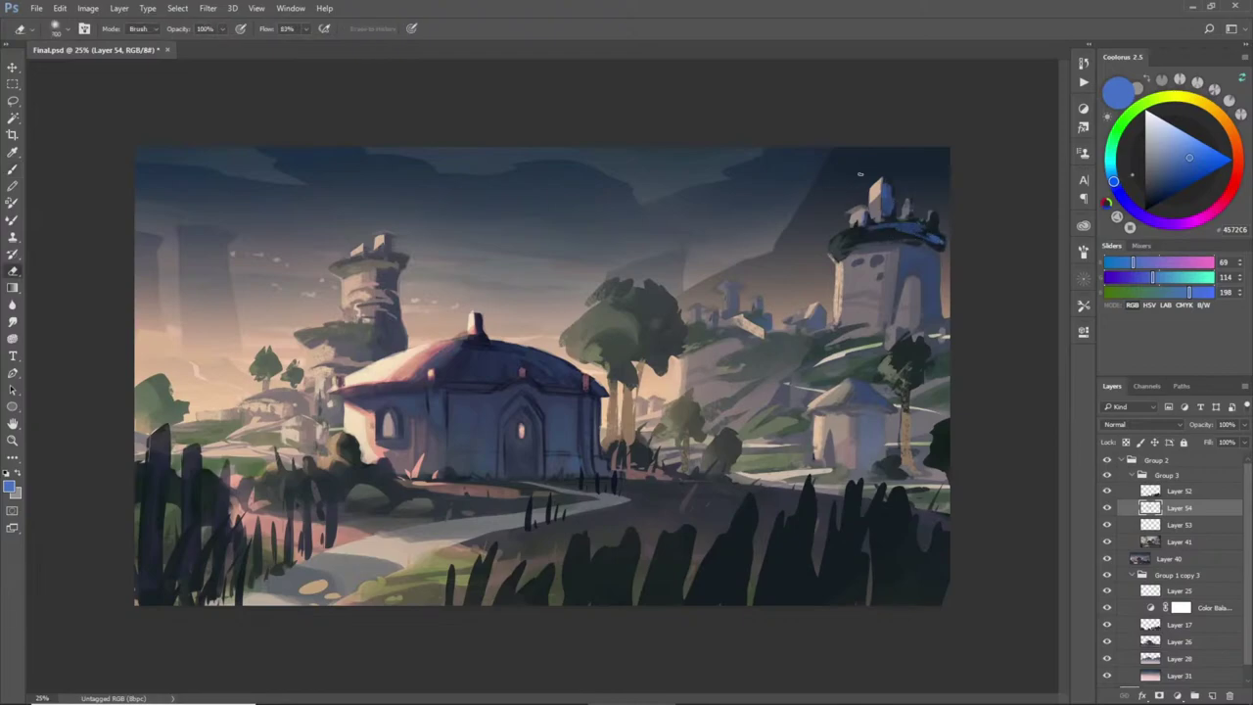
# - Brush blue onto the shaded side and ledges of the rock tower behind the main house, and fade it with the eraser
pyautogui.press('b')
pyautogui.moveTo(384, 272)
pyautogui.mouseDown()
pyautogui.moveTo(381, 318)
pyautogui.moveTo(401, 348)
pyautogui.mouseUp()
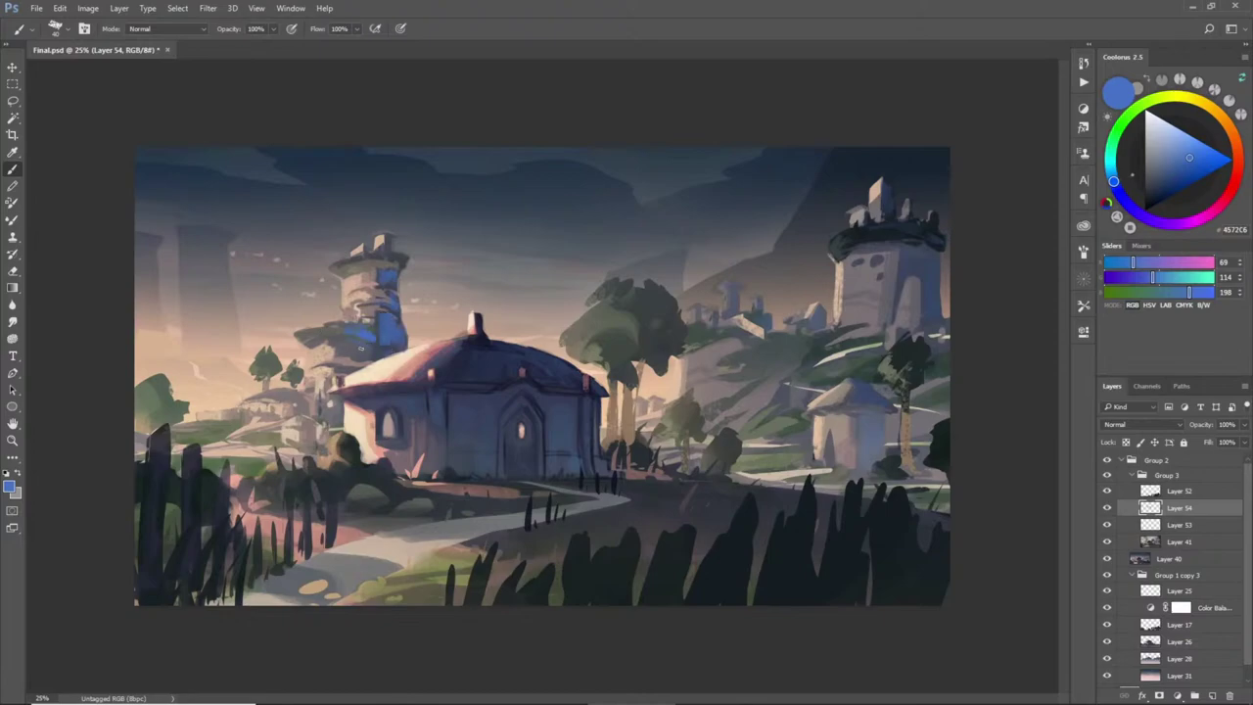
pyautogui.press('e')
pyautogui.moveTo(365, 338); pyautogui.dragTo(390, 284)
pyautogui.press('b')
pyautogui.press('e')
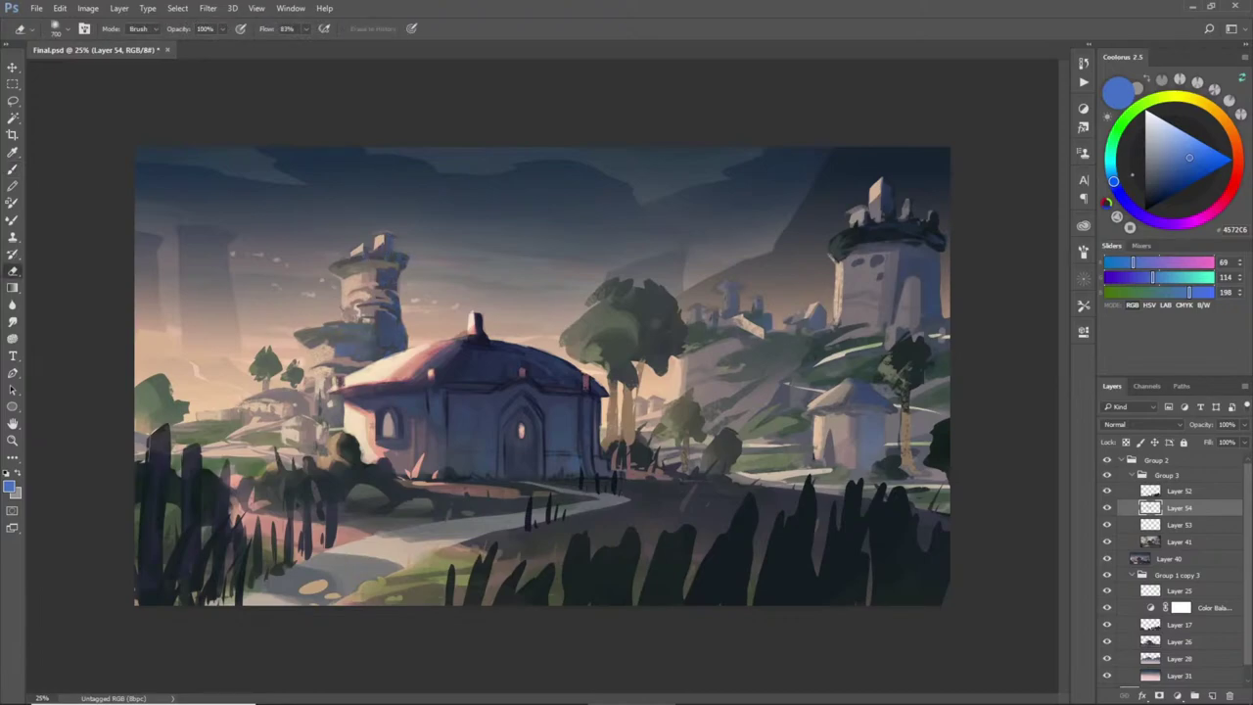
# - Brush blue over the shaded foliage of the large tree beside the house and soften it with the eraser
pyautogui.press('b')
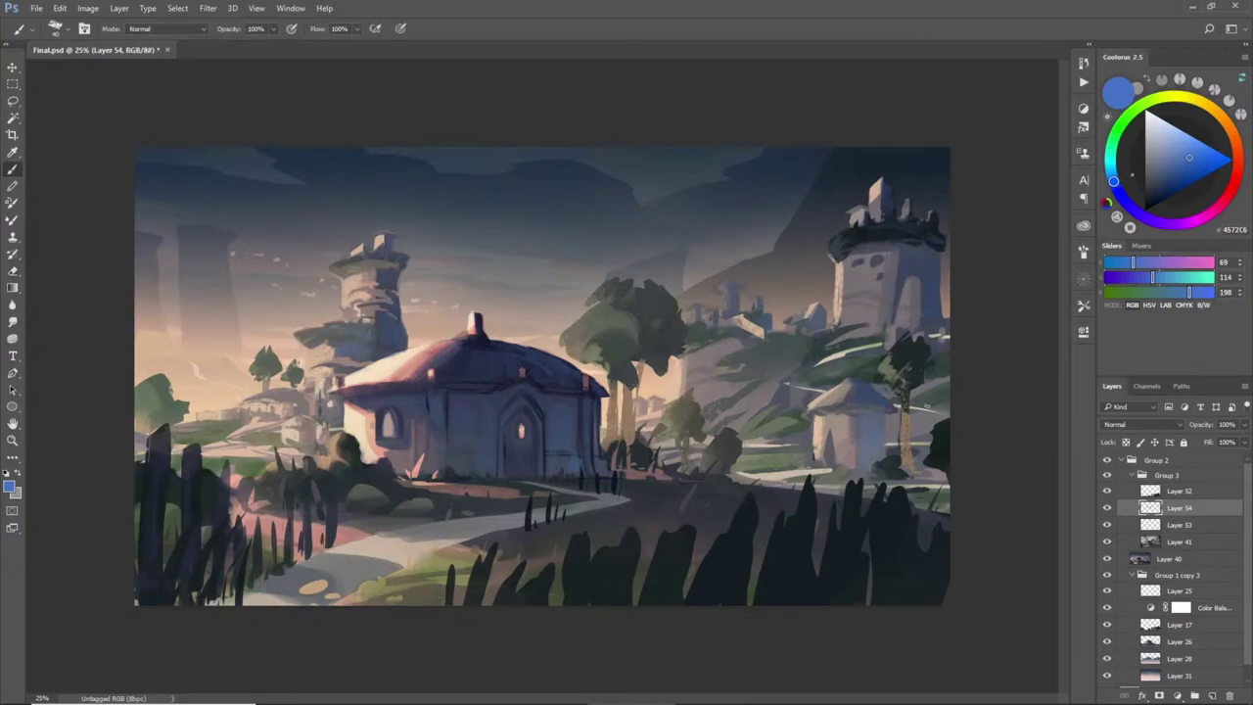
pyautogui.moveTo(625, 338)
pyautogui.mouseDown()
pyautogui.moveTo(651, 310)
pyautogui.moveTo(664, 339)
pyautogui.moveTo(647, 350)
pyautogui.moveTo(668, 345)
pyautogui.moveTo(667, 357)
pyautogui.moveTo(676, 321)
pyautogui.mouseUp()
pyautogui.press('e')
pyautogui.moveTo(604, 291)
pyautogui.mouseDown()
pyautogui.moveTo(656, 345)
pyautogui.moveTo(608, 336)
pyautogui.mouseUp()
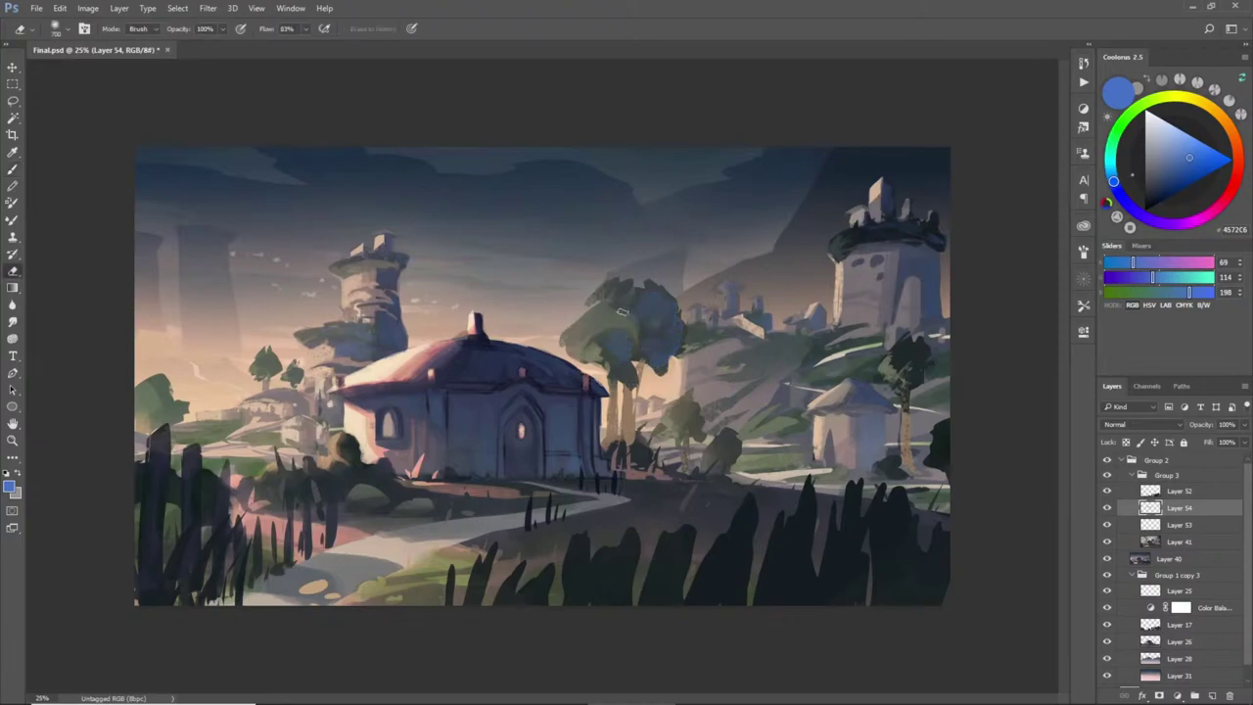
# - Cover the dark ground between the path and the foreground grass with broad blue strokes and erase them to a faint tint
pyautogui.press('b')
pyautogui.moveTo(662, 487)
pyautogui.mouseDown()
pyautogui.moveTo(616, 495)
pyautogui.moveTo(714, 511)
pyautogui.moveTo(694, 490)
pyautogui.moveTo(750, 502)
pyautogui.moveTo(715, 508)
pyautogui.moveTo(718, 526)
pyautogui.moveTo(679, 535)
pyautogui.moveTo(652, 504)
pyautogui.moveTo(621, 516)
pyautogui.moveTo(763, 510)
pyautogui.moveTo(727, 489)
pyautogui.moveTo(935, 536)
pyautogui.moveTo(837, 501)
pyautogui.moveTo(950, 536)
pyautogui.moveTo(822, 507)
pyautogui.moveTo(837, 519)
pyautogui.moveTo(947, 551)
pyautogui.mouseUp()
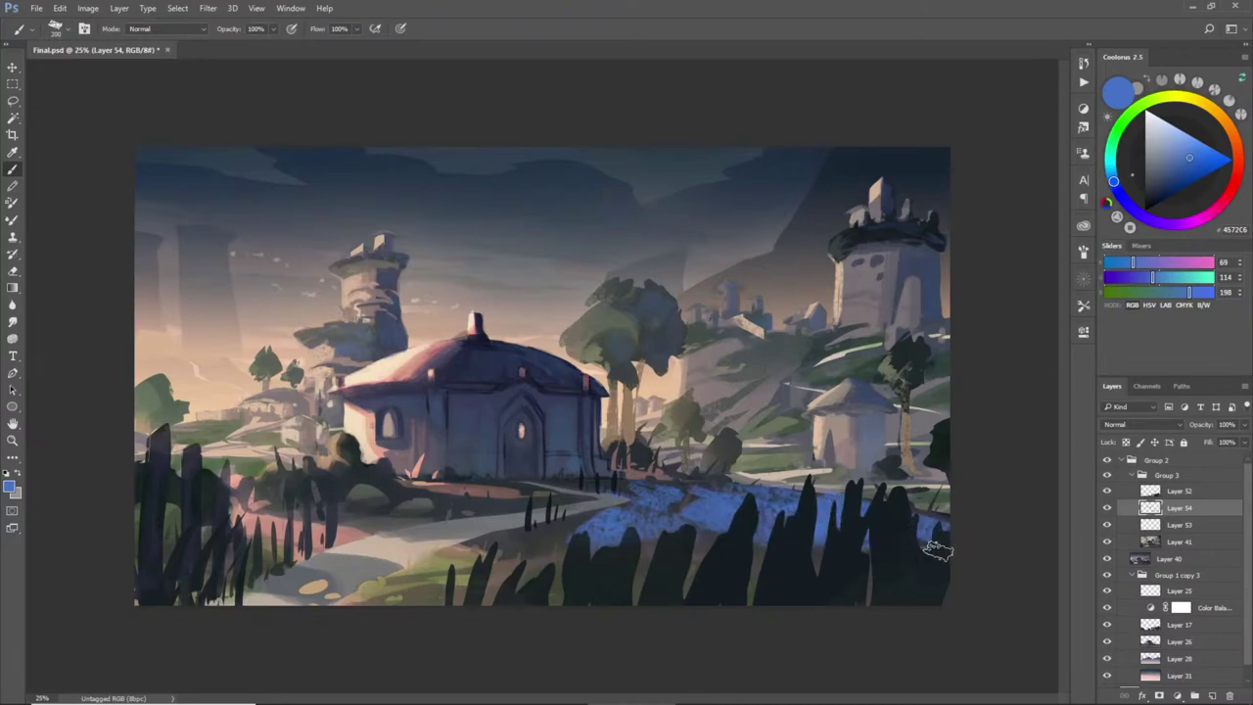
pyautogui.press('e')
pyautogui.moveTo(494, 484)
pyautogui.mouseDown()
pyautogui.moveTo(729, 481)
pyautogui.moveTo(651, 451)
pyautogui.moveTo(915, 519)
pyautogui.mouseUp()
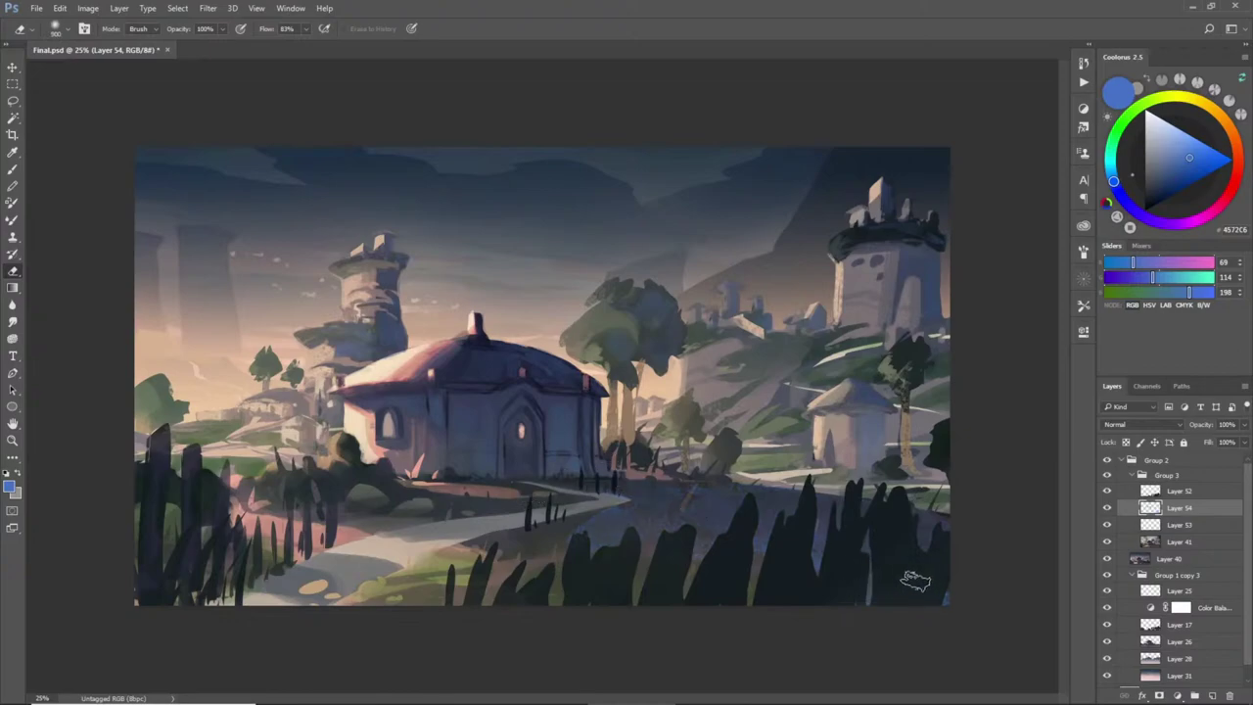
# - Paint blue accents on the bushes and mound in front of the main house with a smaller brush, and soften them
pyautogui.press('b')
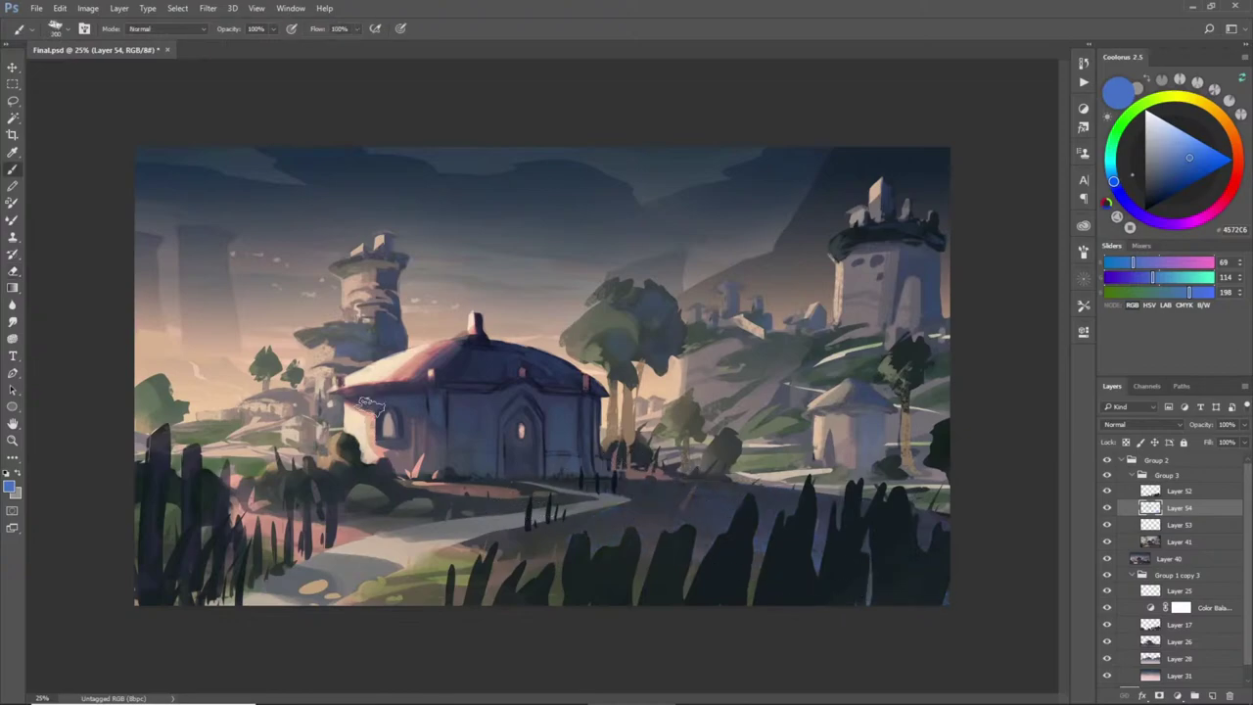
pyautogui.press('[')
pyautogui.press('[')
pyautogui.press('[')
pyautogui.press('[')
pyautogui.press('[')
pyautogui.press('[')
pyautogui.press('[')
pyautogui.press('[')
pyautogui.moveTo(347, 441)
pyautogui.mouseDown()
pyautogui.moveTo(337, 477)
pyautogui.moveTo(381, 471)
pyautogui.moveTo(392, 489)
pyautogui.moveTo(364, 492)
pyautogui.moveTo(428, 505)
pyautogui.mouseUp()
pyautogui.press('e')
pyautogui.click(360, 460)
# - Stroke blue along the tall foreground stakes beside the path's near end and fade the strokes with the eraser
pyautogui.press('b')
pyautogui.moveTo(162, 431)
pyautogui.mouseDown()
pyautogui.moveTo(156, 510)
pyautogui.moveTo(198, 483)
pyautogui.moveTo(200, 570)
pyautogui.mouseUp()
pyautogui.moveTo(223, 501); pyautogui.dragTo(242, 562)
pyautogui.moveTo(257, 544); pyautogui.dragTo(266, 564)
pyautogui.press('e')
pyautogui.moveTo(164, 450)
pyautogui.mouseDown()
pyautogui.moveTo(196, 500)
pyautogui.moveTo(256, 549)
pyautogui.mouseUp()
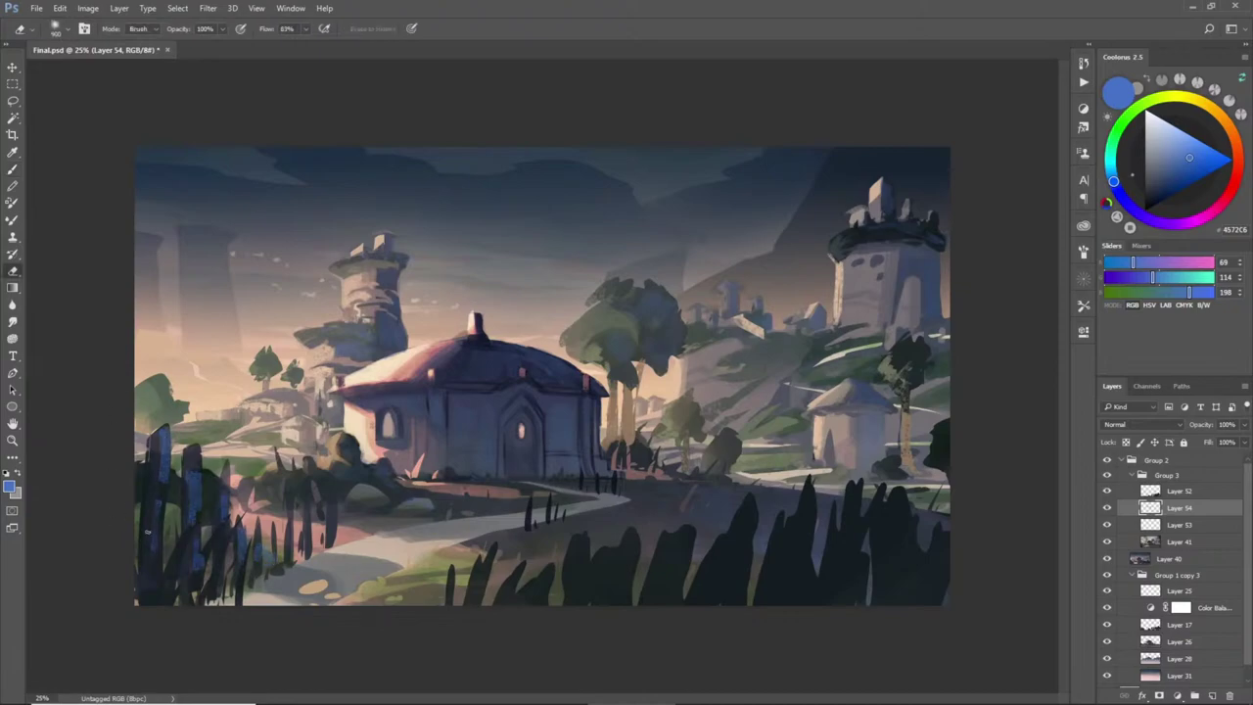
# - Tint the shaded sides of the trees and small distant houses behind the foreground stakes with blue, and soften the tint
pyautogui.press('b')
pyautogui.moveTo(160, 378); pyautogui.dragTo(163, 391)
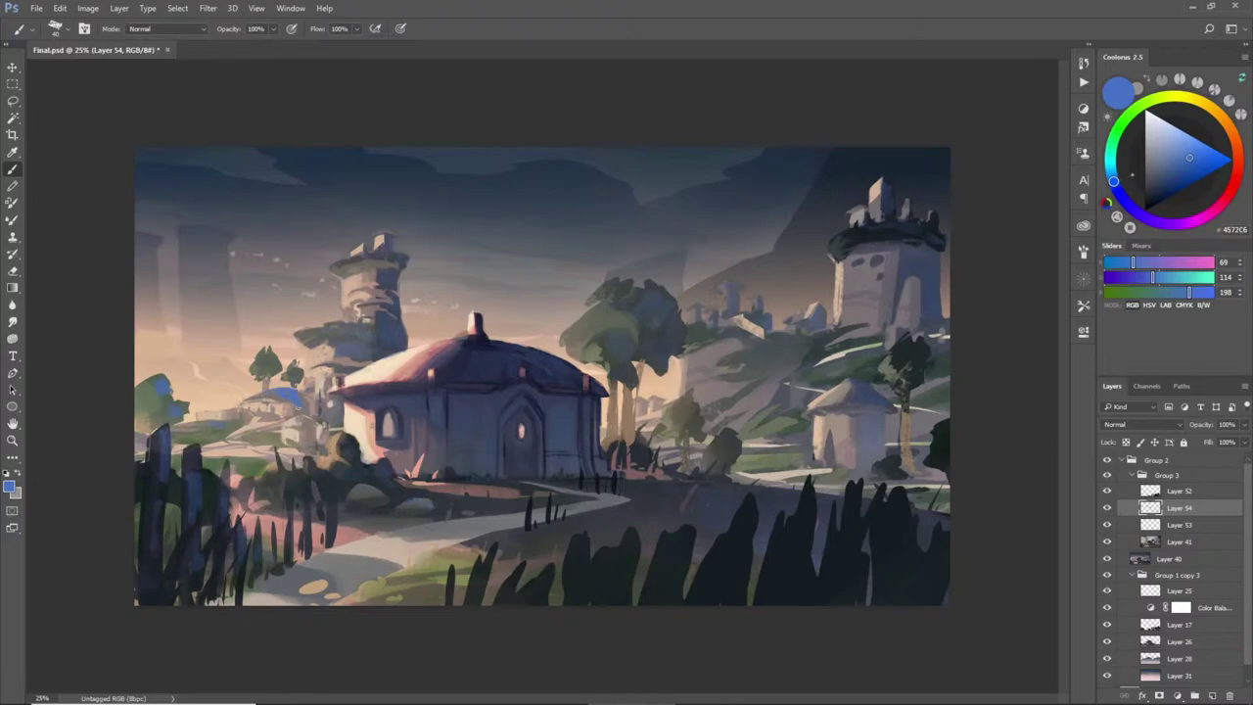
pyautogui.moveTo(306, 424); pyautogui.dragTo(305, 444)
pyautogui.moveTo(327, 401); pyautogui.dragTo(336, 410)
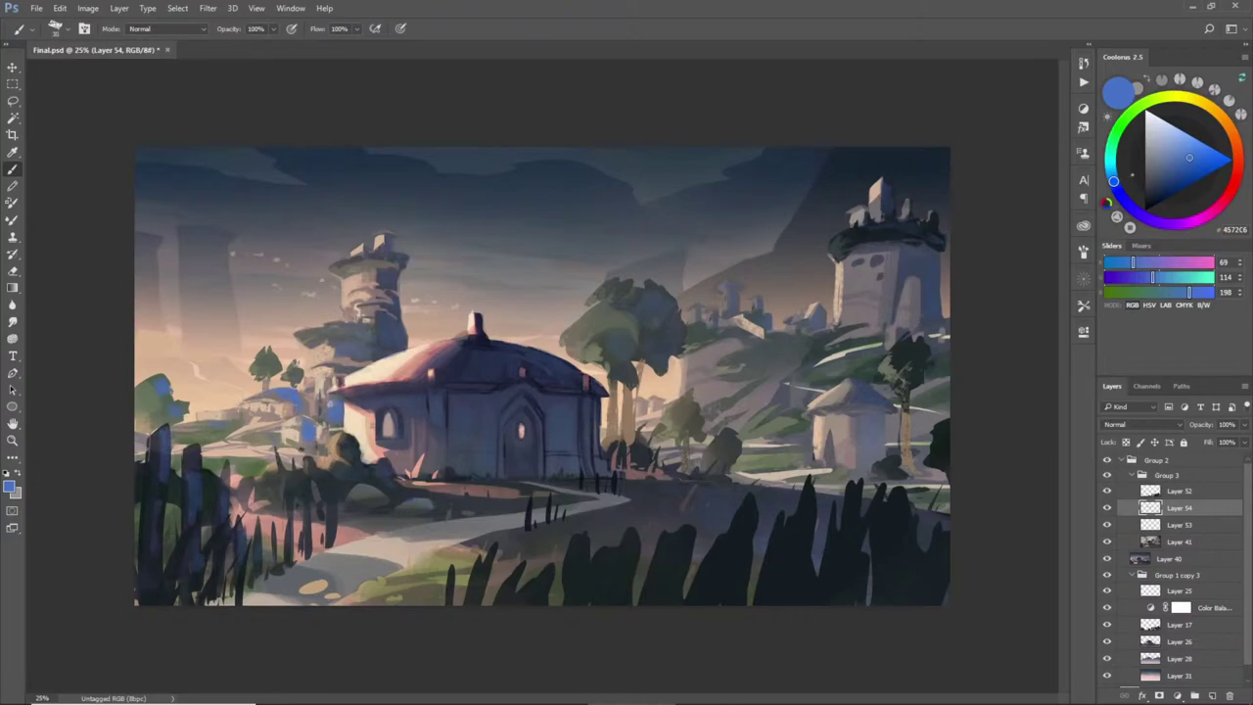
pyautogui.press('e')
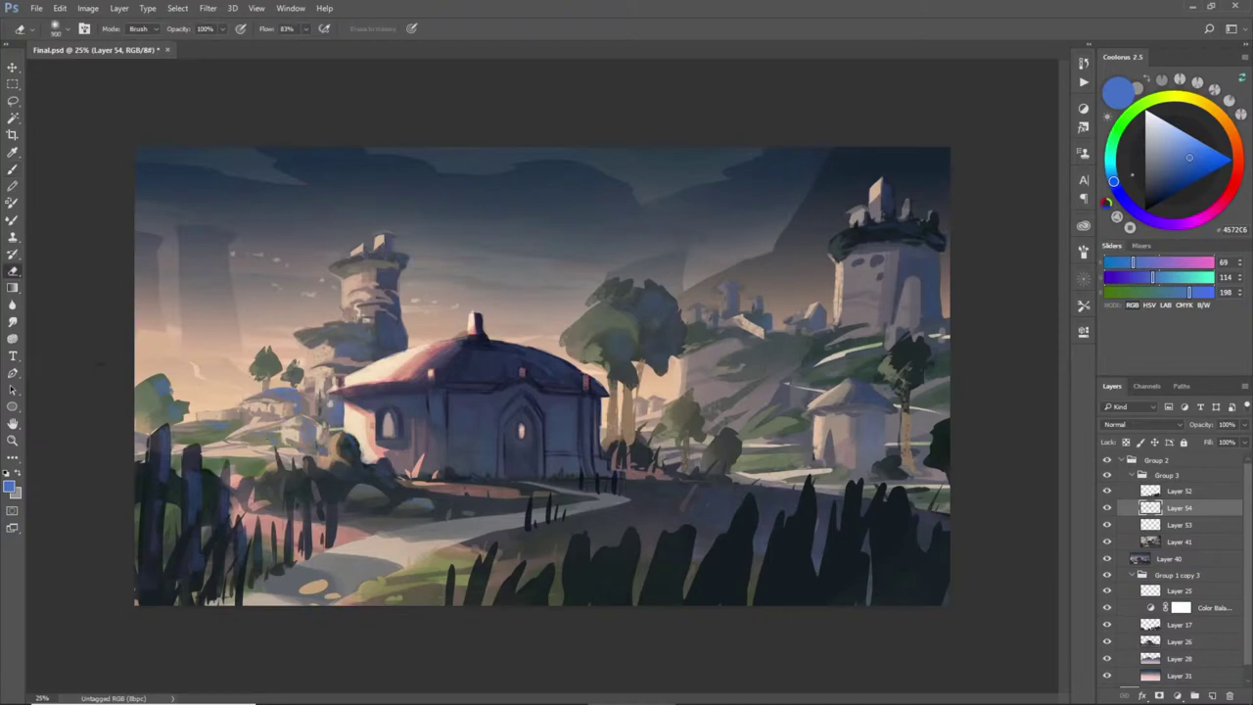
pyautogui.press('b')
pyautogui.press('e')
# - Paint blue reflected light on the hillside below the stone tower and the dark tree beside the small hut, and soften it
pyautogui.press('b')
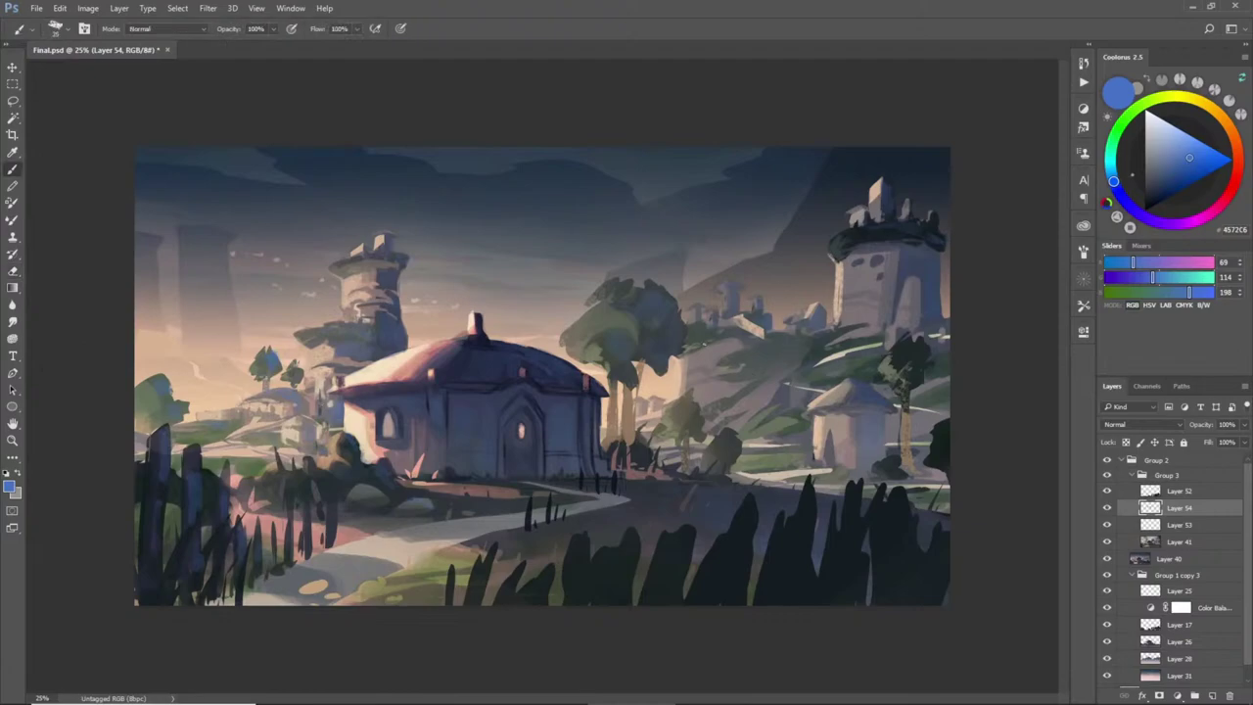
pyautogui.moveTo(717, 332); pyautogui.dragTo(697, 340)
pyautogui.moveTo(781, 343)
pyautogui.mouseDown()
pyautogui.moveTo(738, 357)
pyautogui.moveTo(752, 374)
pyautogui.moveTo(847, 327)
pyautogui.moveTo(817, 359)
pyautogui.mouseUp()
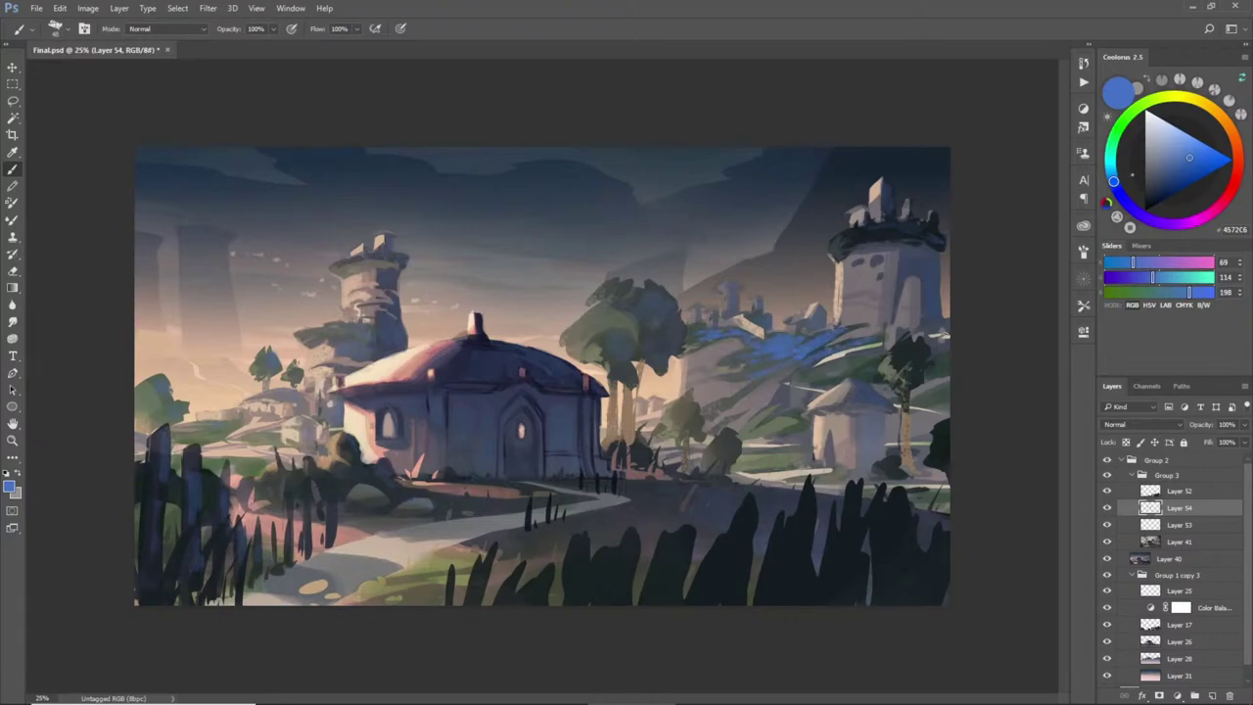
pyautogui.moveTo(938, 332); pyautogui.dragTo(917, 382)
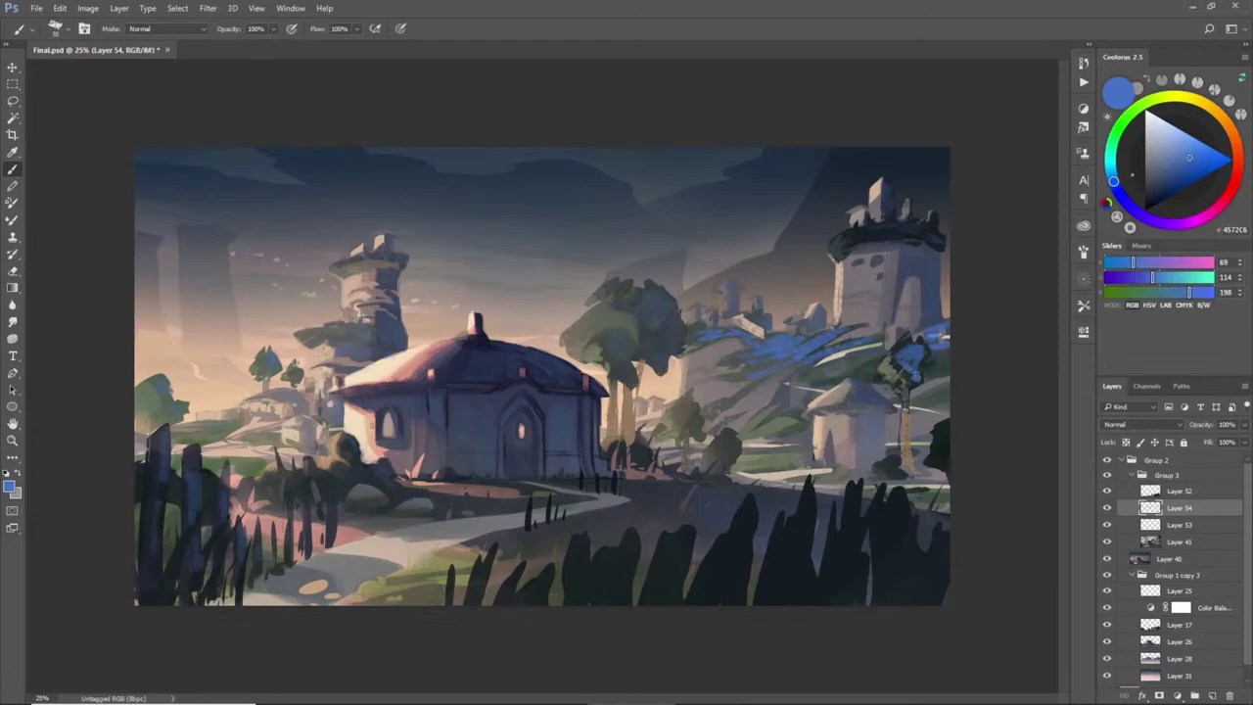
pyautogui.press('e')
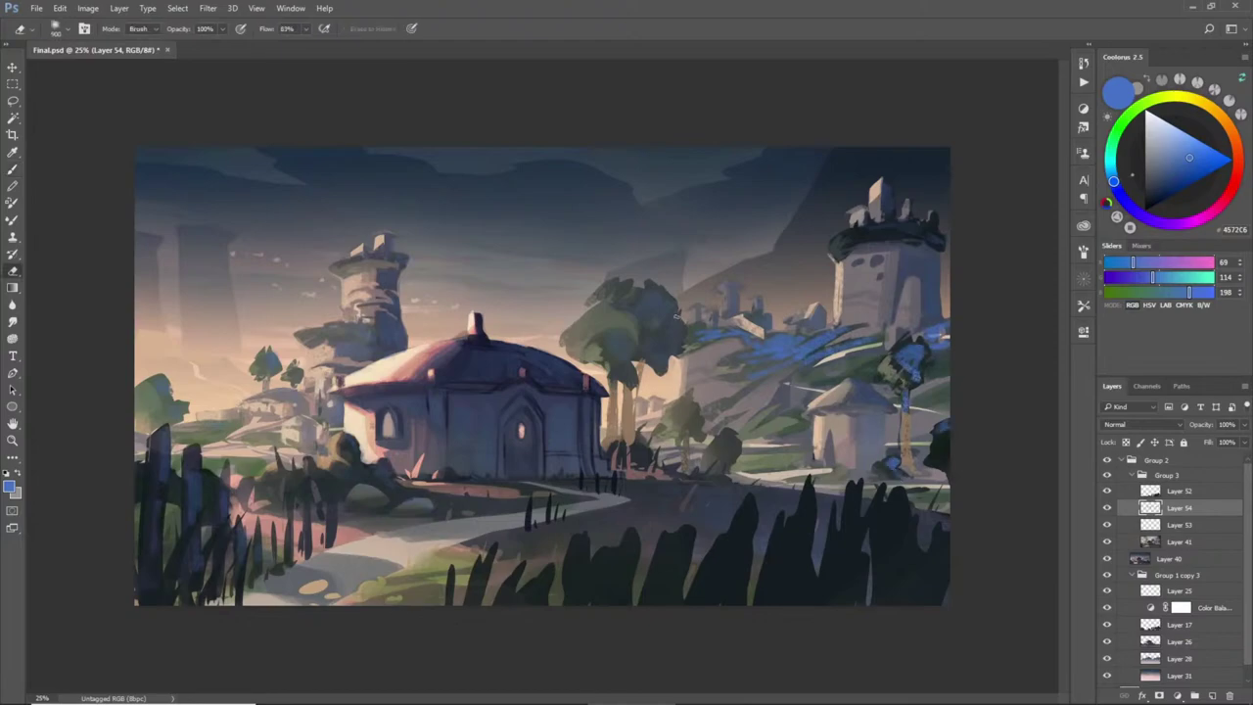
pyautogui.moveTo(713, 323)
pyautogui.mouseDown()
pyautogui.moveTo(880, 290)
pyautogui.moveTo(832, 365)
pyautogui.moveTo(856, 535)
pyautogui.mouseUp()
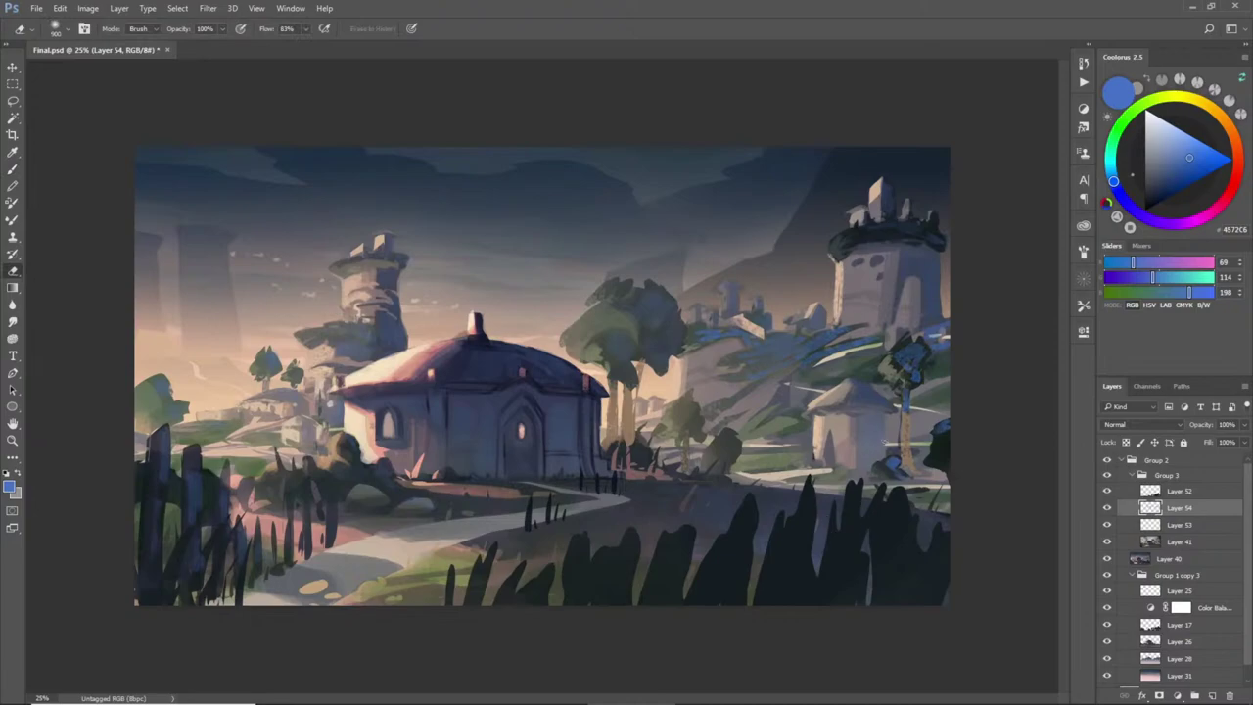
# - Brush blue onto the small tree and round bush between the main house and the hut, and soften the tint
pyautogui.press('b')
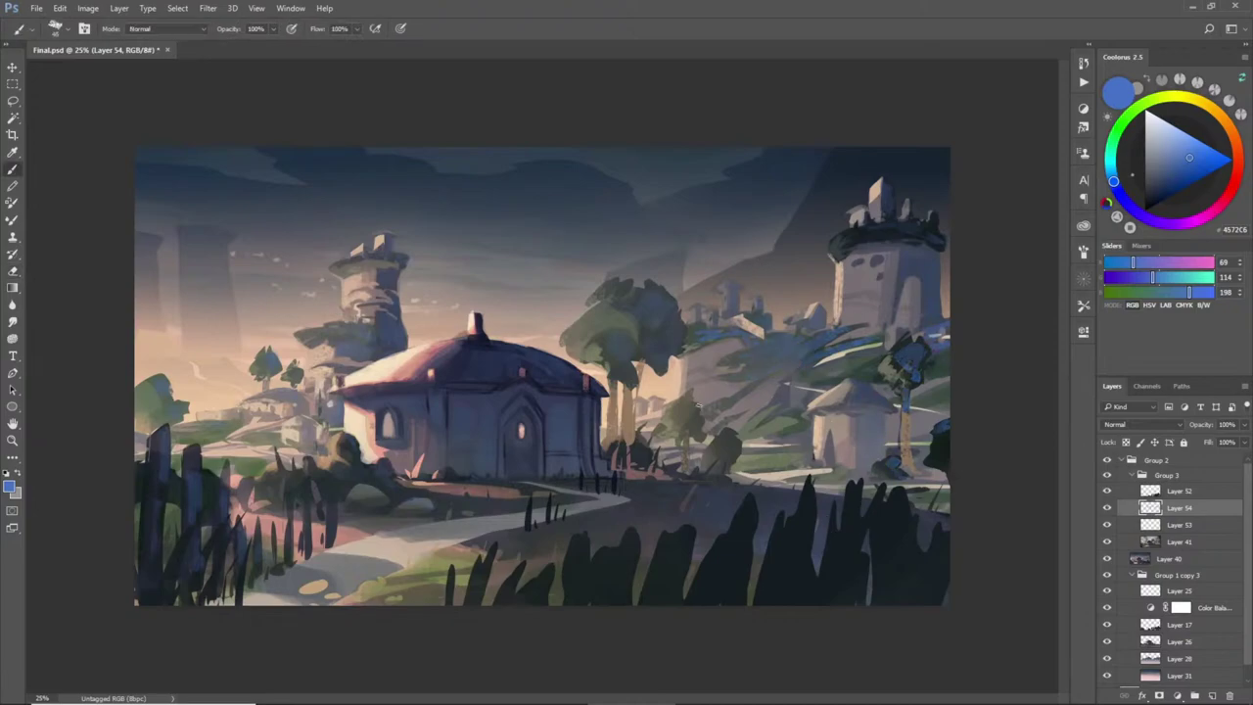
pyautogui.moveTo(687, 418)
pyautogui.mouseDown()
pyautogui.moveTo(733, 448)
pyautogui.moveTo(726, 432)
pyautogui.moveTo(729, 472)
pyautogui.mouseUp()
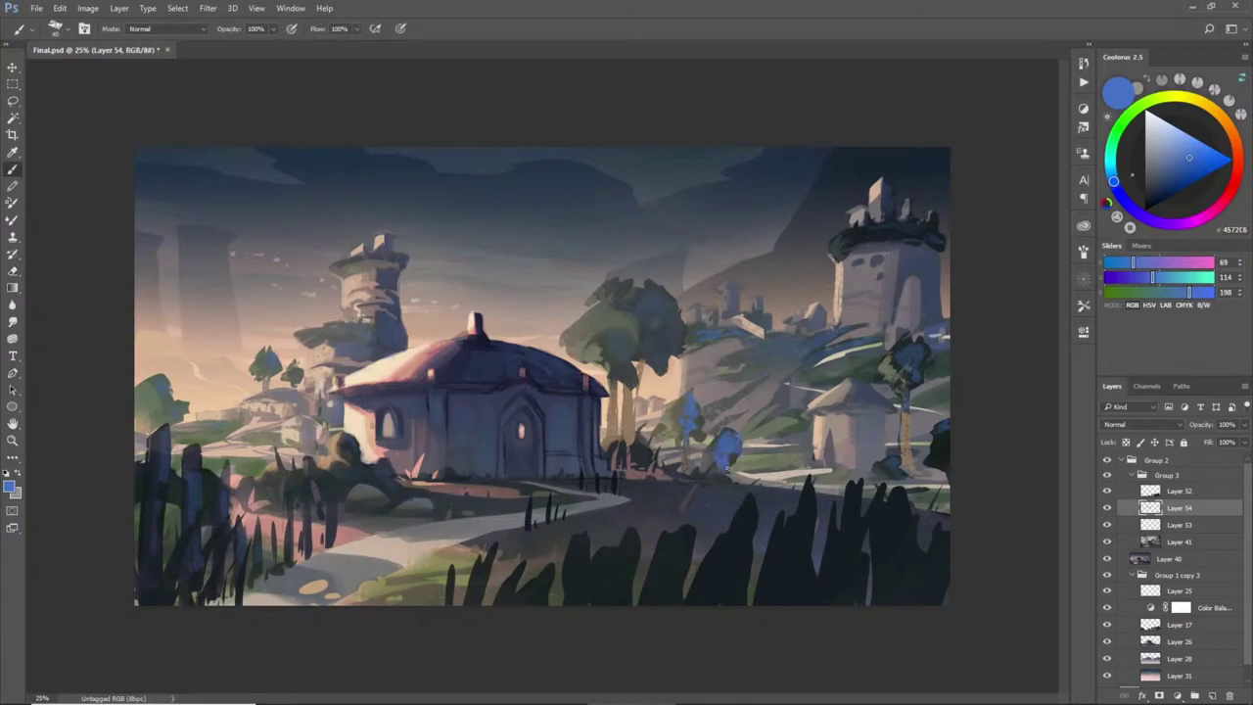
pyautogui.press('e')
pyautogui.click(670, 419)
# - Tint the ground in front of the main house with blue strokes and fade them with the eraser
pyautogui.press('b')
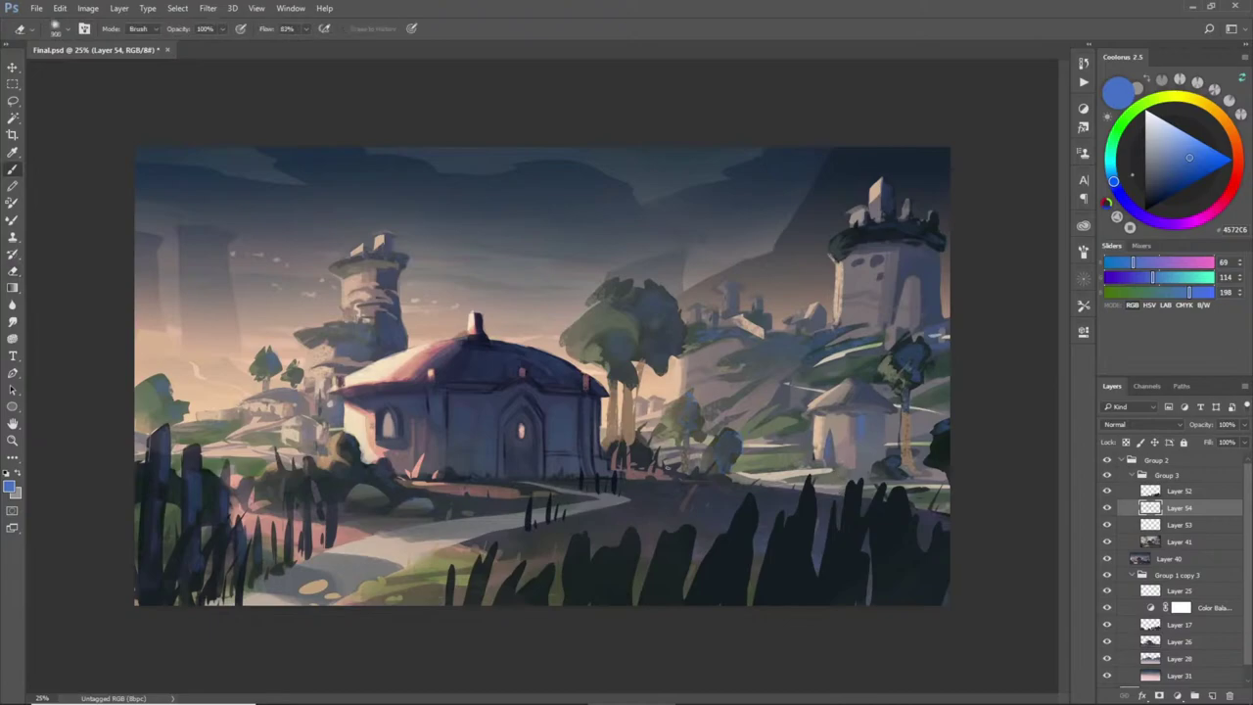
pyautogui.moveTo(428, 495)
pyautogui.mouseDown()
pyautogui.moveTo(484, 514)
pyautogui.moveTo(580, 498)
pyautogui.moveTo(541, 504)
pyautogui.moveTo(562, 498)
pyautogui.mouseUp()
pyautogui.press('e')
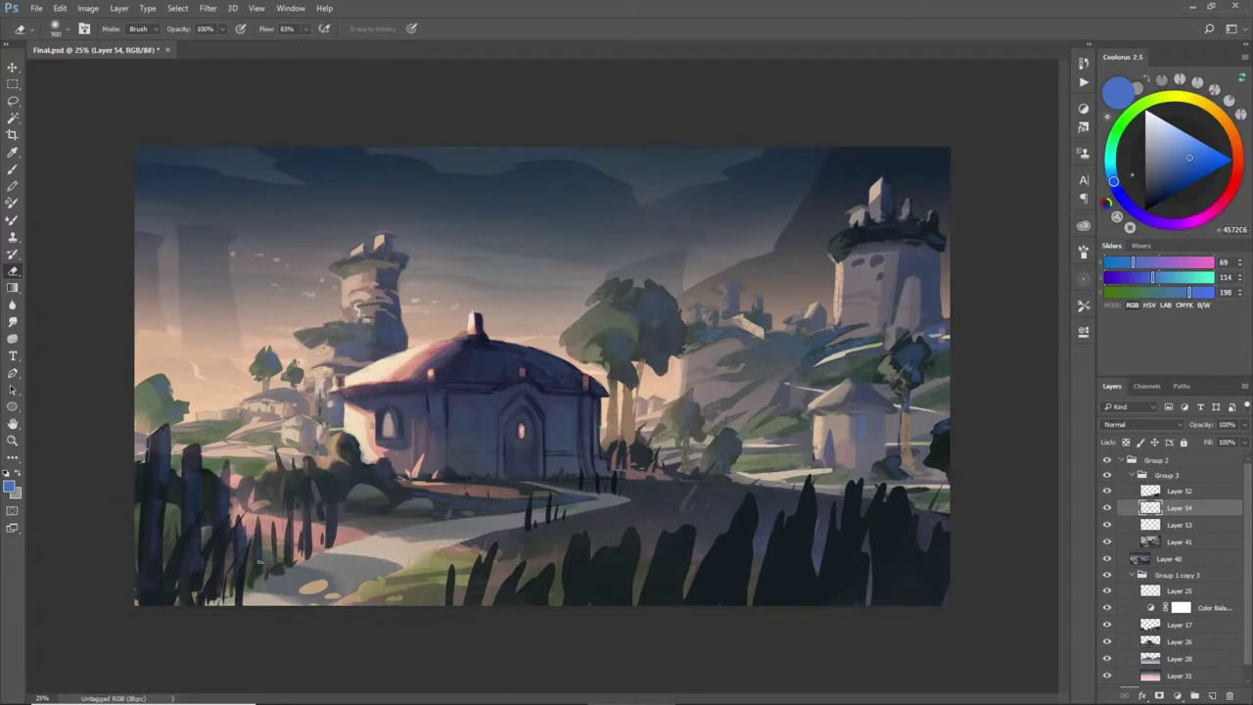
pyautogui.press('b')
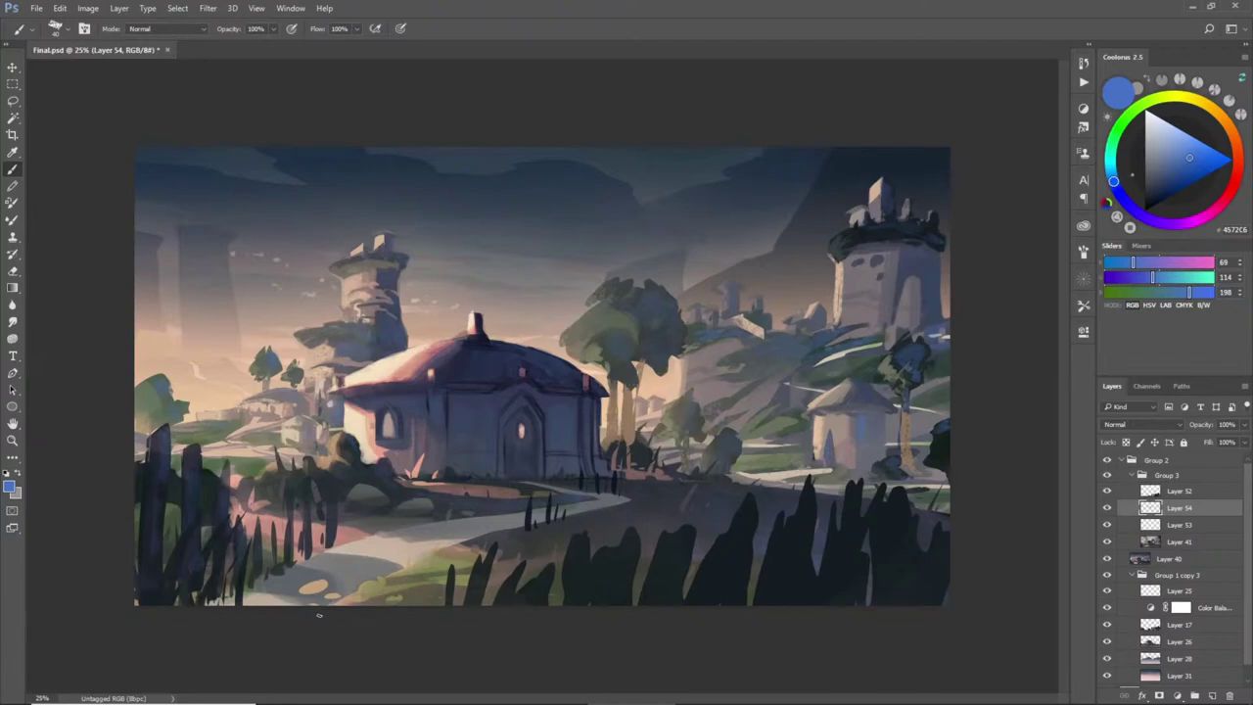
# - Compare the painting with and without the blue tint layers, and merge Layers 54 and 53 down into Layer 41
pyautogui.click(1108, 507)
pyautogui.click(1108, 507)
pyautogui.click(1107, 507)
pyautogui.click(1108, 507)
pyautogui.hotkey('ctrl', 'e')
pyautogui.click(1108, 508)
pyautogui.click(1107, 508)
pyautogui.click(1107, 507)
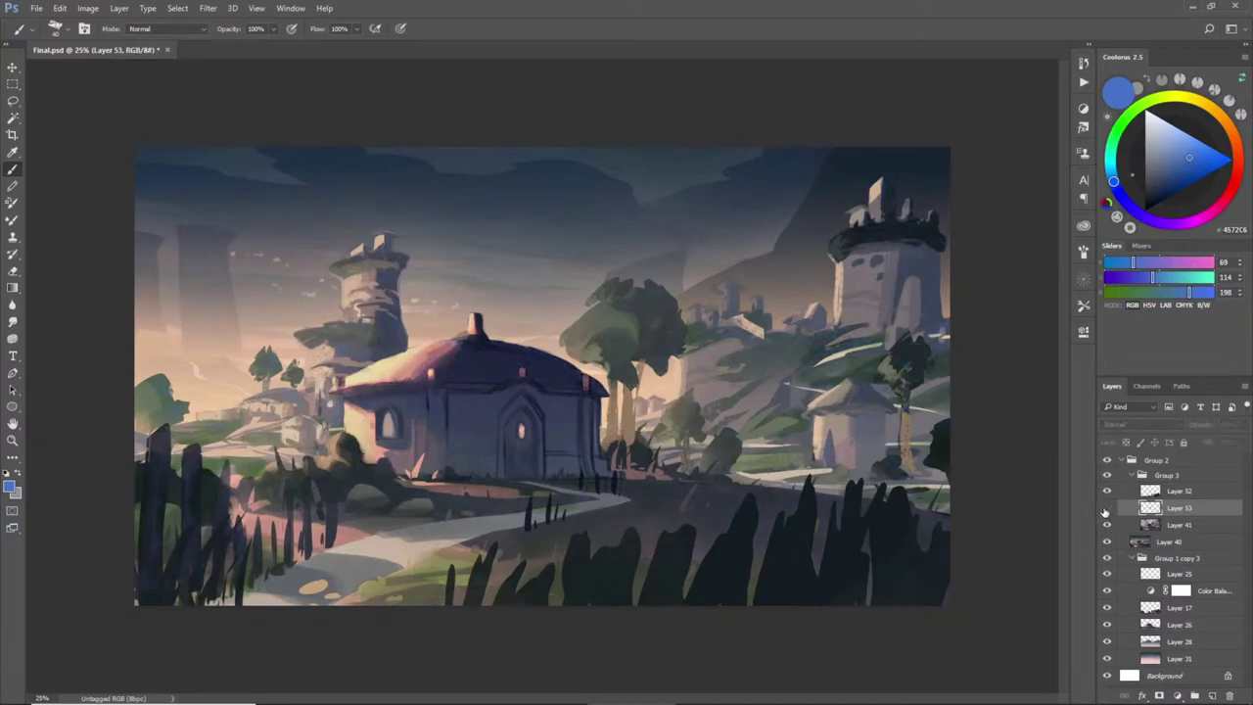
pyautogui.click(1108, 507)
pyautogui.hotkey('ctrl', 'e')
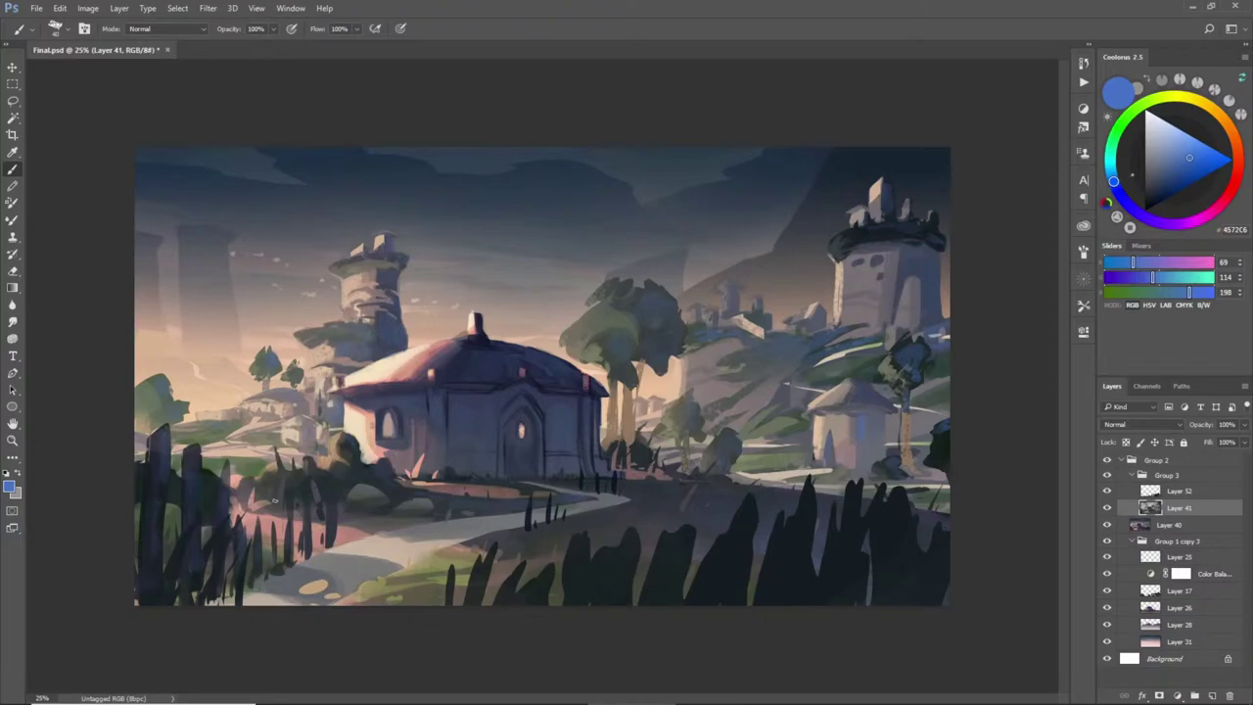
# - Lasso thin fence-rail shapes across the tall foreground stakes and along the path's far end, and add a new layer
pyautogui.press('l')
pyautogui.moveTo(135, 470)
pyautogui.mouseDown()
pyautogui.moveTo(264, 534)
pyautogui.moveTo(141, 489)
pyautogui.mouseUp()
pyautogui.keyDown('shift'); pyautogui.moveTo(278, 526); pyautogui.dragTo(363, 511); pyautogui.keyUp('shift')
pyautogui.moveTo(516, 516)
pyautogui.mouseDown()
pyautogui.moveTo(588, 501)
pyautogui.moveTo(504, 519)
pyautogui.moveTo(569, 485)
pyautogui.moveTo(651, 497)
pyautogui.moveTo(568, 486)
pyautogui.mouseUp()
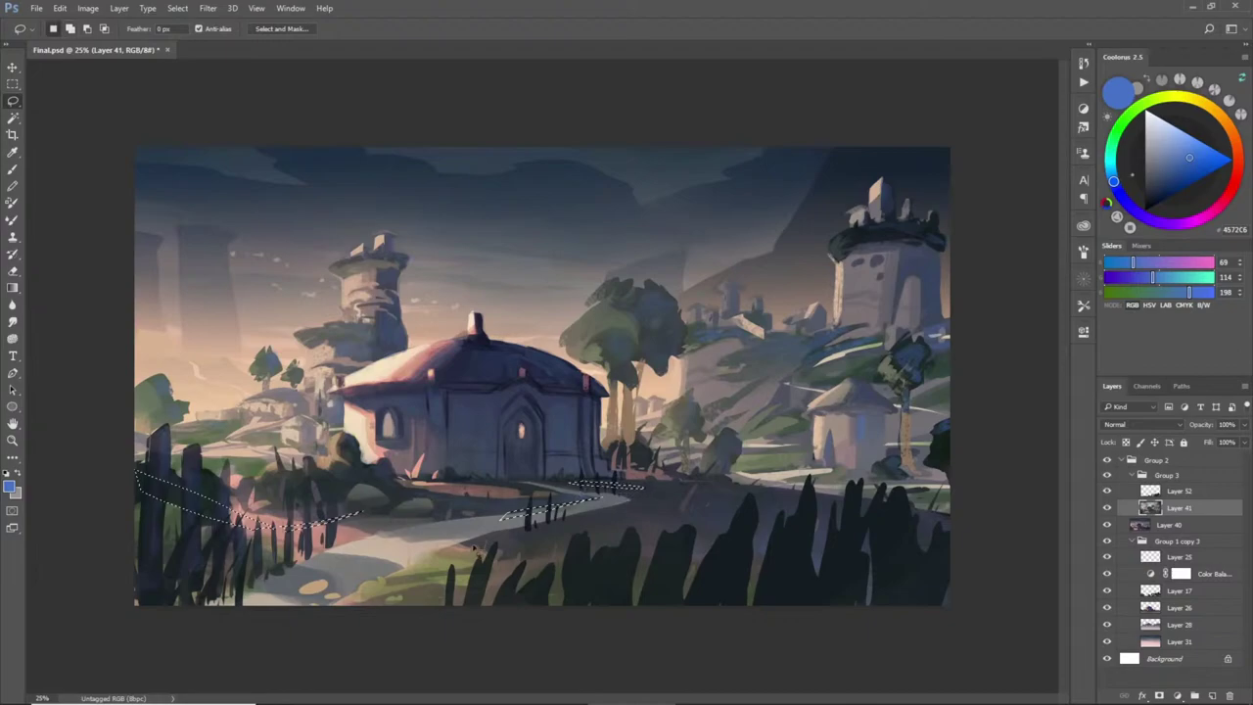
pyautogui.press('b')
pyautogui.keyDown('alt'); pyautogui.click(405, 412); pyautogui.keyUp('alt')
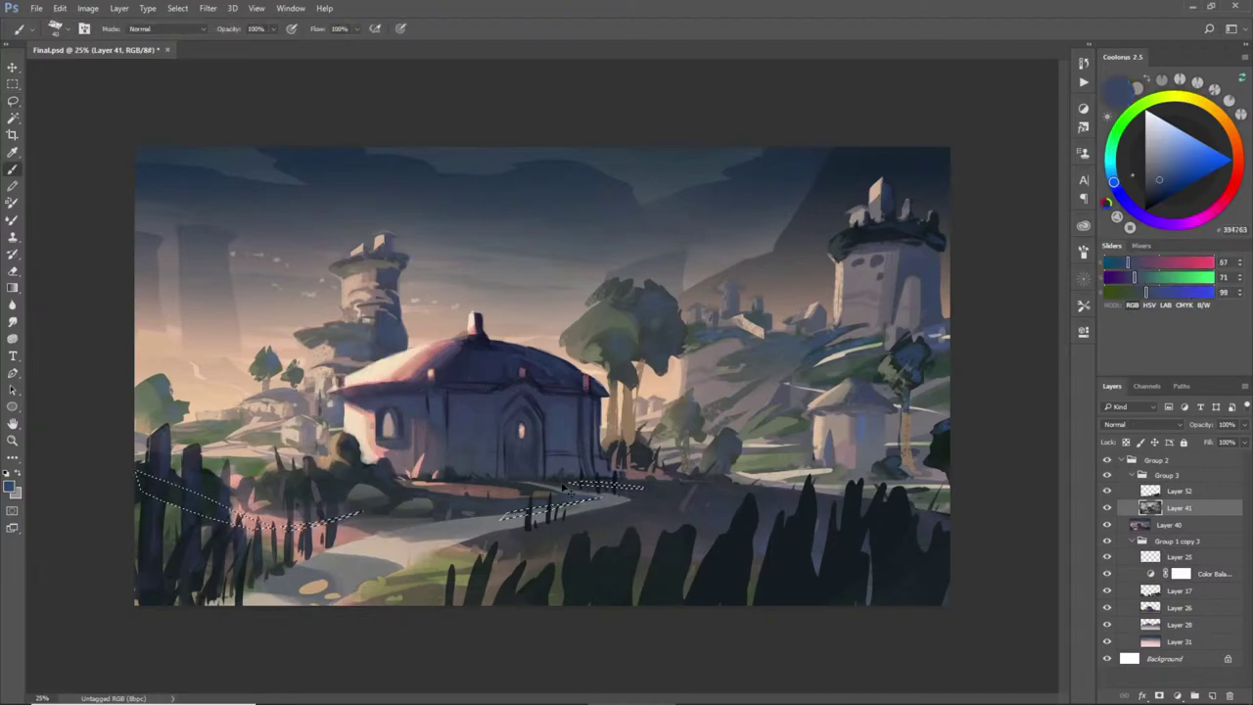
pyautogui.hotkey('ctrl', 'shift', 'n')
pyautogui.press('Return')
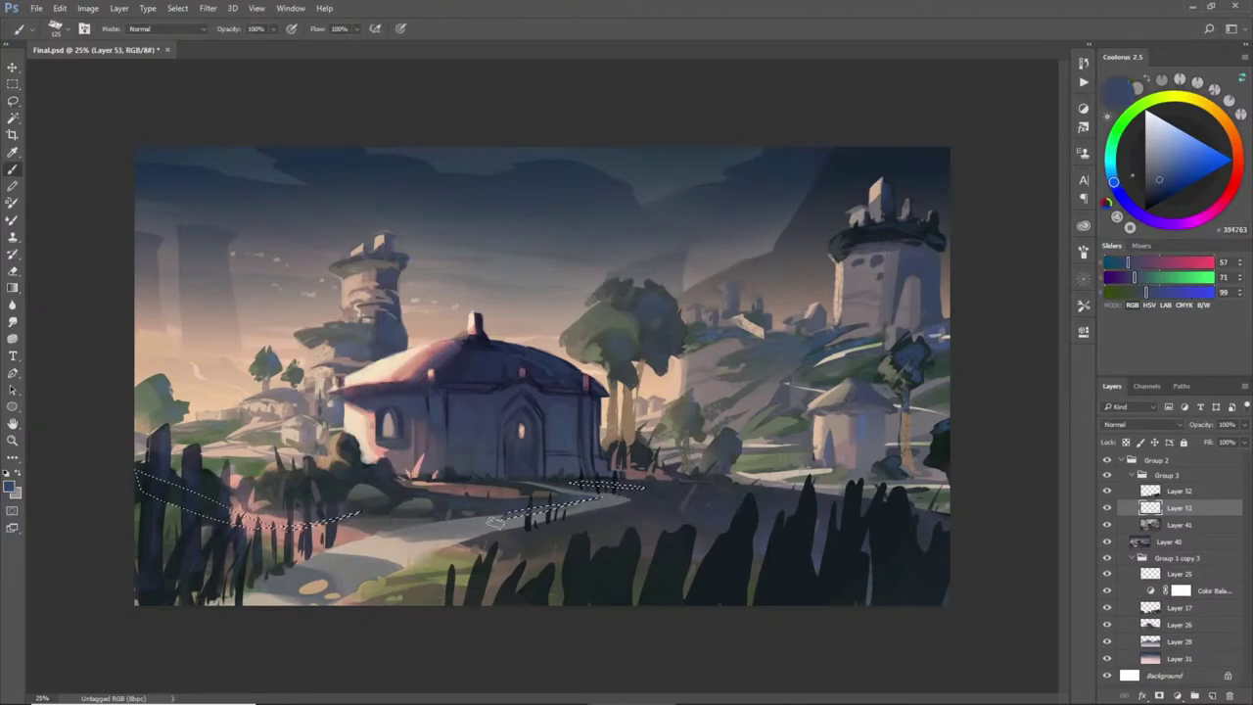
# - Fill the selected fence rails with textured pale blue strokes (#A6B2CA) and clear the selection
pyautogui.keyDown('alt'); pyautogui.click(744, 364); pyautogui.keyUp('alt')
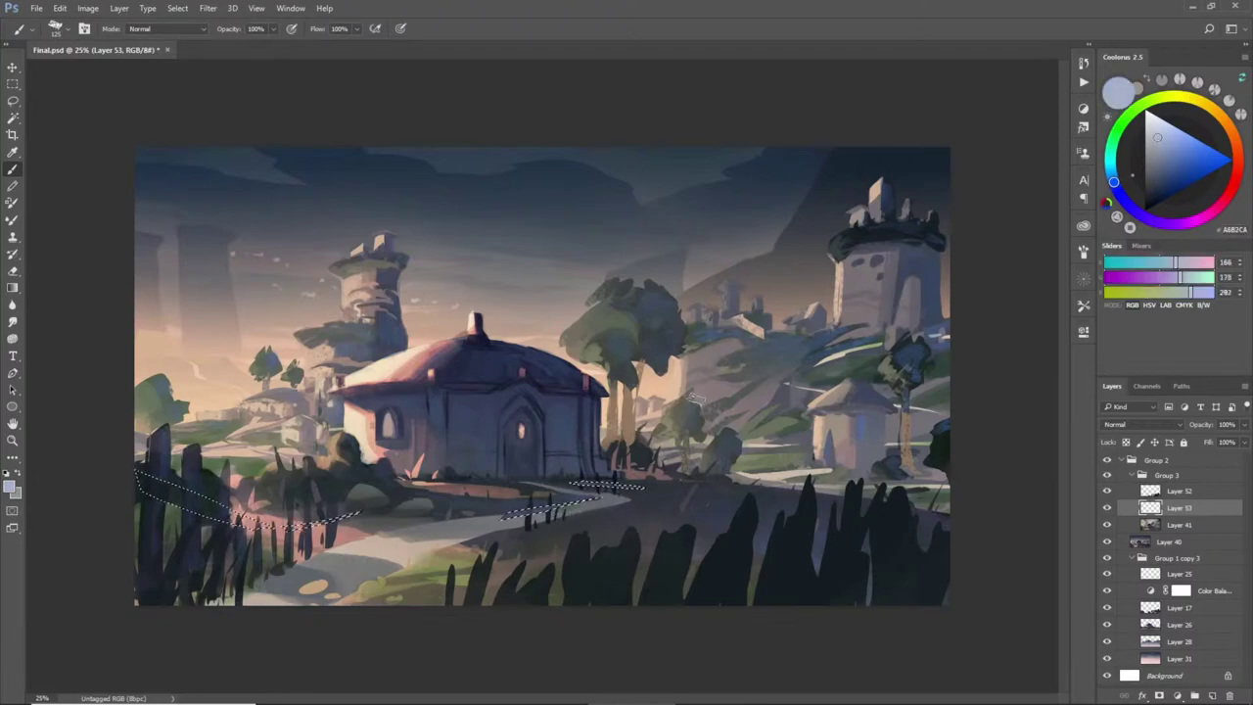
pyautogui.moveTo(139, 481); pyautogui.dragTo(262, 528)
pyautogui.moveTo(139, 486); pyautogui.dragTo(245, 524)
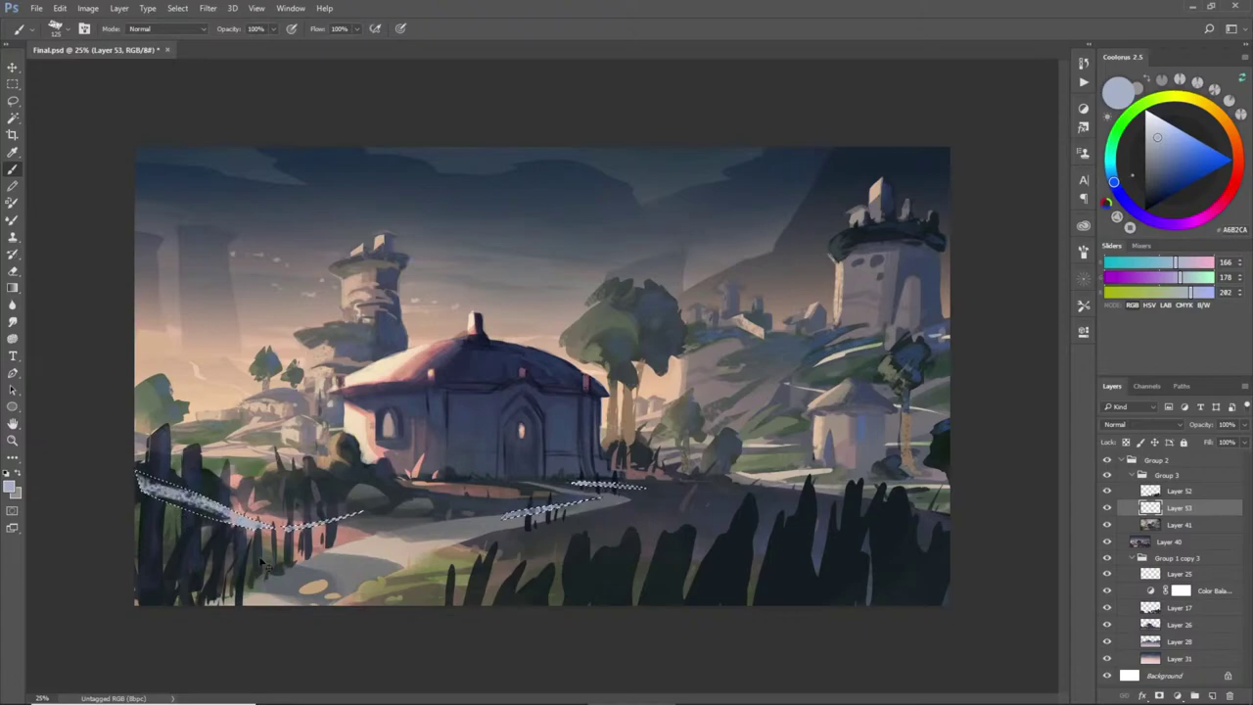
pyautogui.hotkey('ctrl', 'd')
pyautogui.hotkey('ctrl', 'z')
pyautogui.moveTo(130, 482); pyautogui.dragTo(235, 519)
pyautogui.hotkey('ctrl', 'd')
# - Lasso small upright fence posts along the rails at the path's far end and paint them pale blue
pyautogui.press('l')
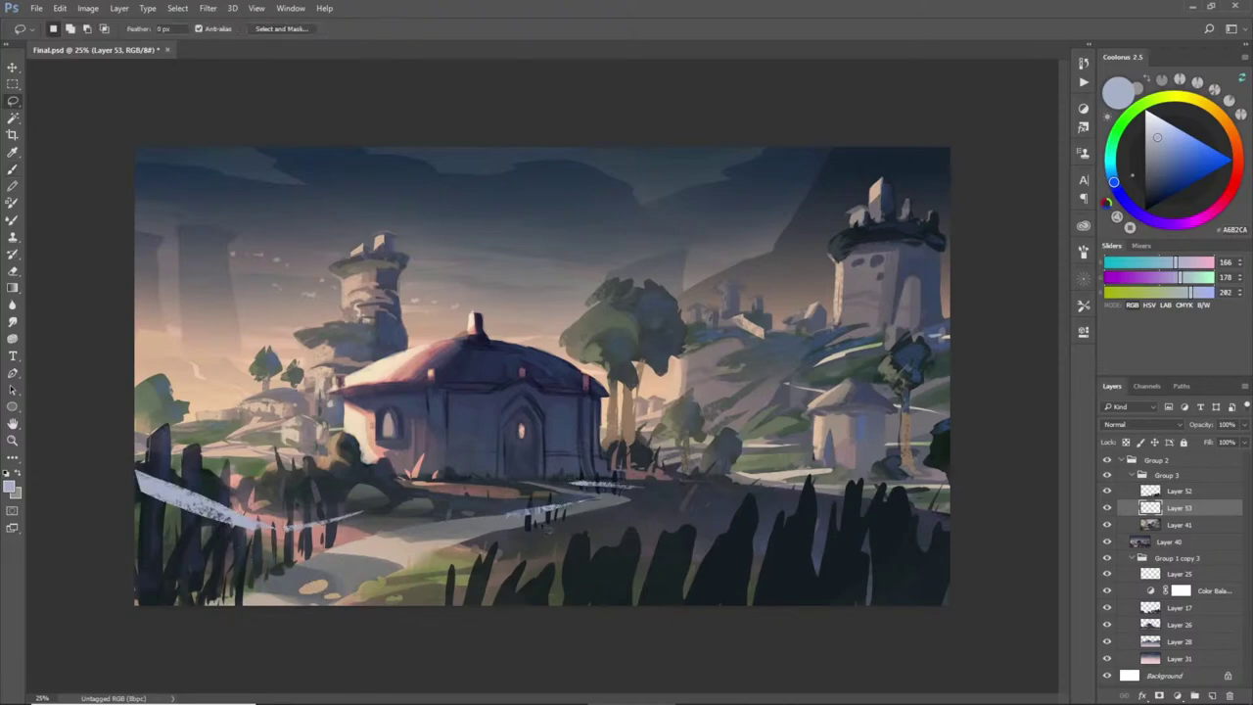
pyautogui.press('shift')
pyautogui.moveTo(599, 512); pyautogui.dragTo(631, 492)
pyautogui.press('b')
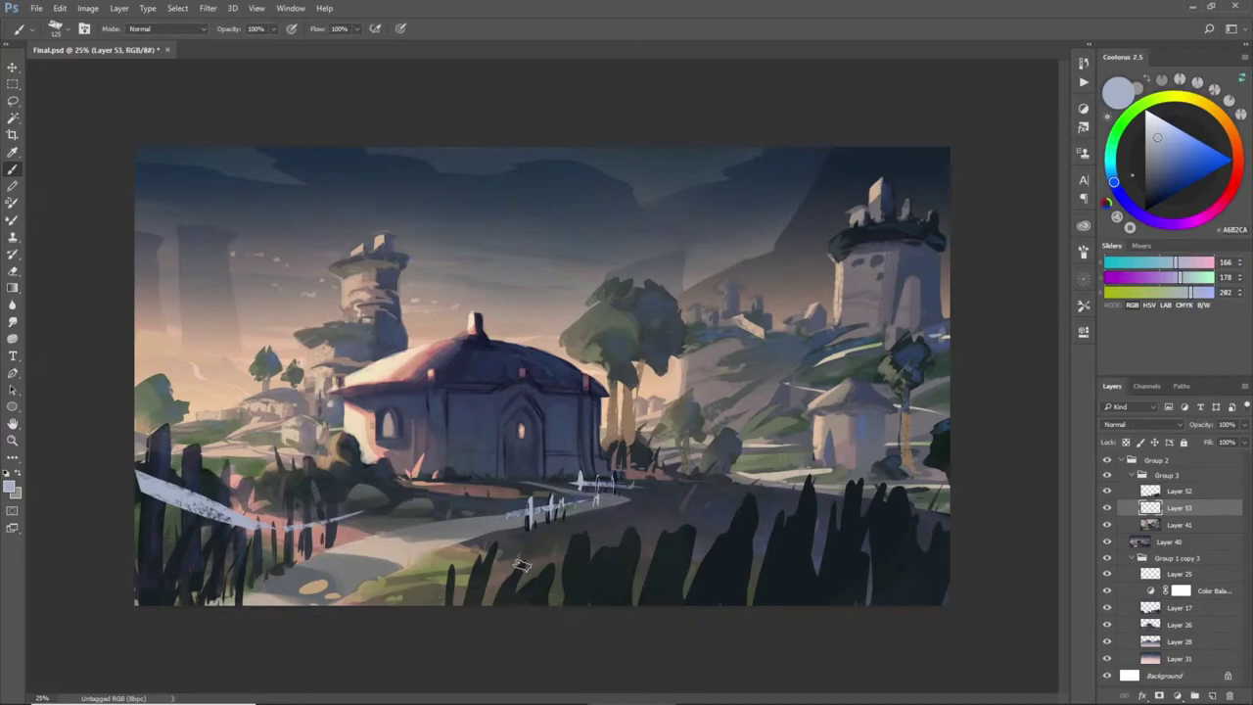
# - Lasso another thin rail in front of the main house's far corner, paint it the posts' pale blue, and deselect
pyautogui.press('l')
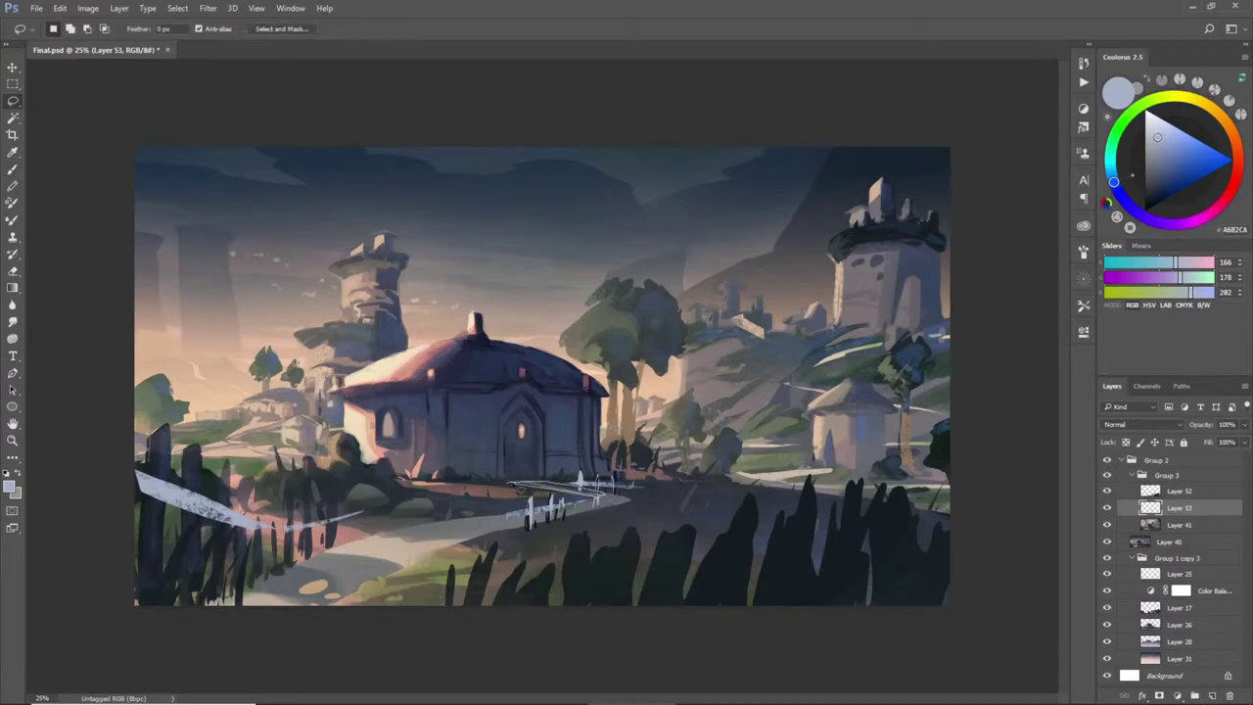
pyautogui.press('b')
pyautogui.keyDown('alt'); pyautogui.click(595, 502); pyautogui.keyUp('alt')
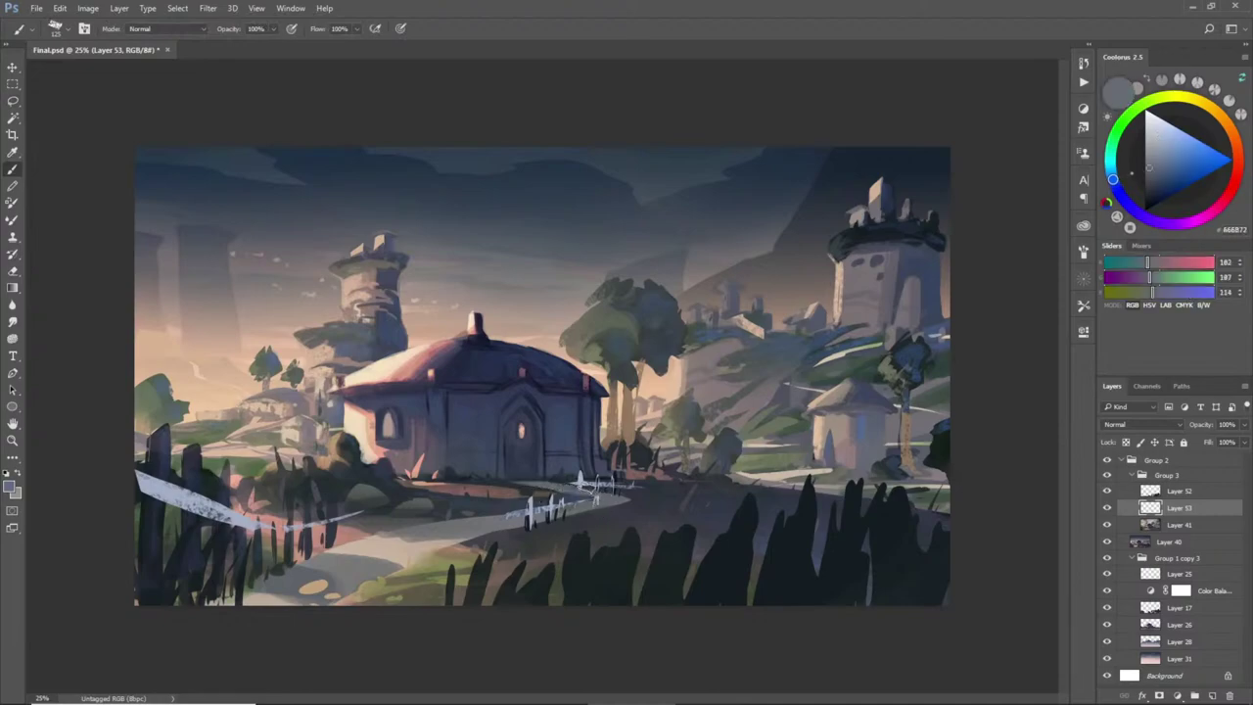
pyautogui.keyDown('alt'); pyautogui.click(579, 482); pyautogui.keyUp('alt')
pyautogui.moveTo(537, 482); pyautogui.dragTo(595, 496)
pyautogui.hotkey('ctrl', 'd')
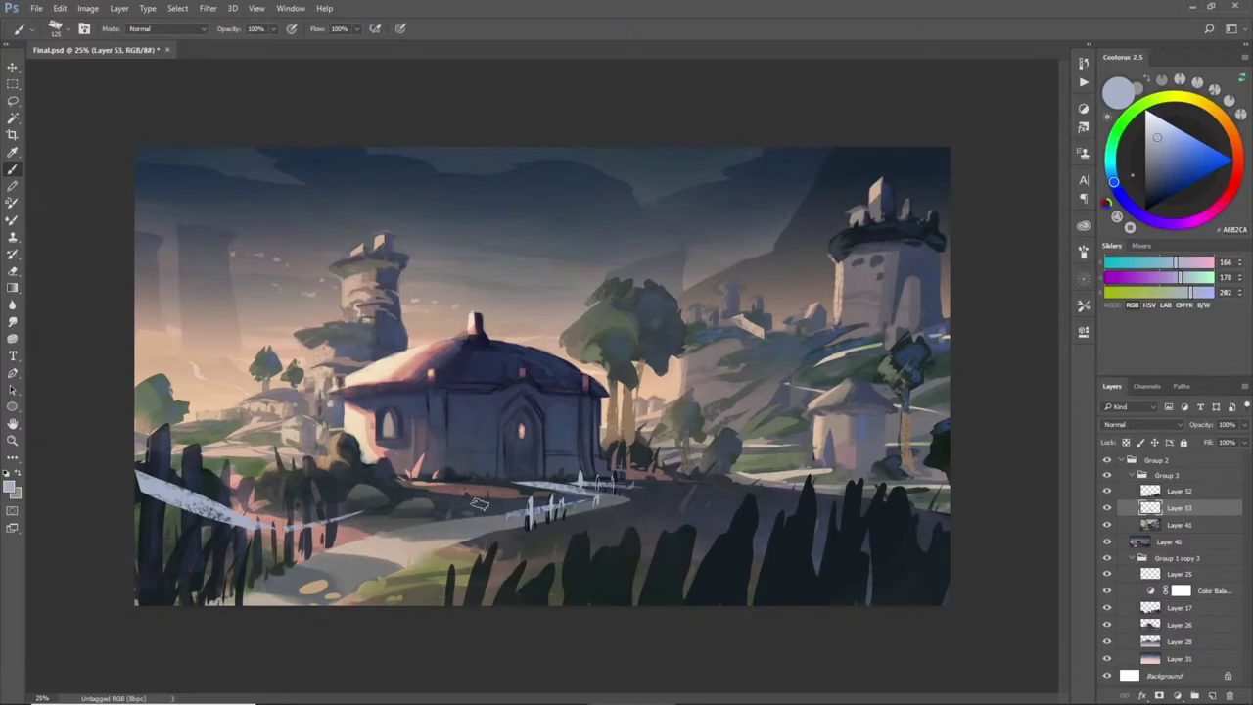
# - Lasso the middle and far stretches of the path and paint them with a medium blue (#5472B9)
pyautogui.press('l')
pyautogui.moveTo(413, 529)
pyautogui.mouseDown()
pyautogui.moveTo(486, 522)
pyautogui.moveTo(391, 534)
pyautogui.moveTo(459, 546)
pyautogui.moveTo(507, 532)
pyautogui.moveTo(517, 522)
pyautogui.moveTo(476, 519)
pyautogui.moveTo(545, 450)
pyautogui.moveTo(466, 526)
pyautogui.mouseUp()
pyautogui.press('b')
pyautogui.keyDown('alt'); pyautogui.click(455, 419); pyautogui.keyUp('alt')
pyautogui.hotkey('ctrl', 'z')
pyautogui.click(1180, 156)
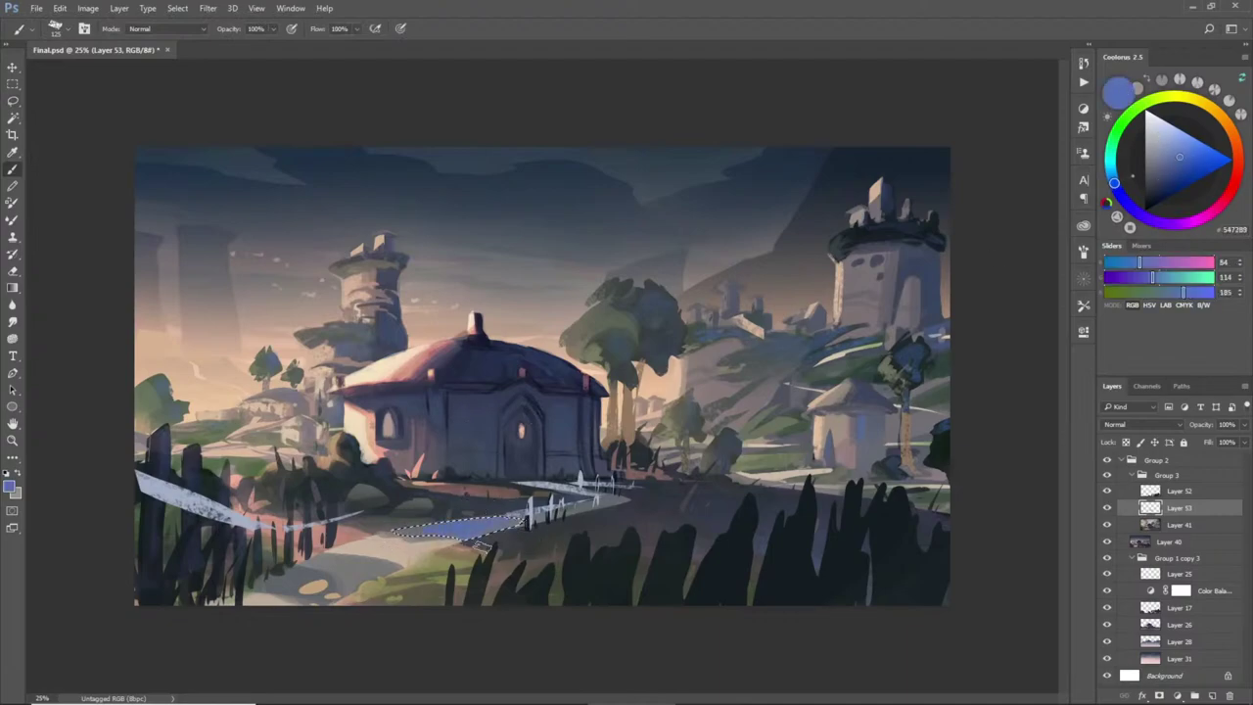
pyautogui.hotkey('ctrl', 'd')
pyautogui.press('l')
pyautogui.press('b')
# - Lasso the near end of the path around the stepping stones, paint it blue, and deselect
pyautogui.press('l')
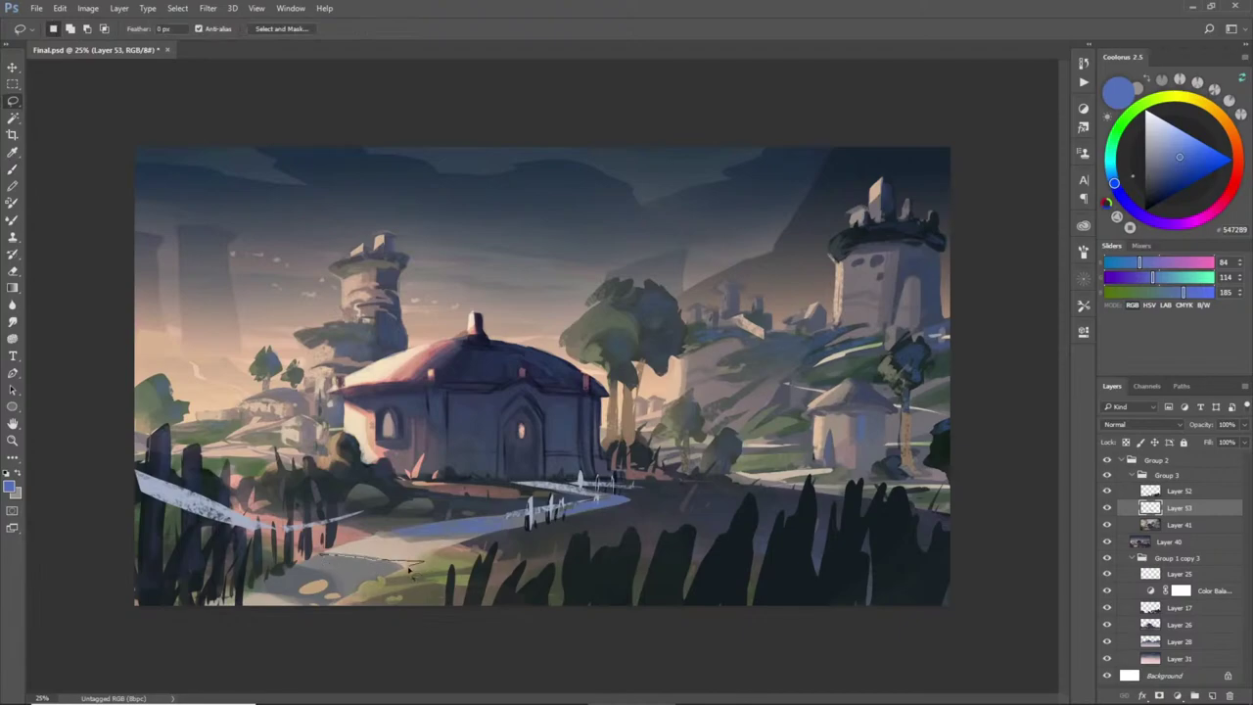
pyautogui.moveTo(316, 564); pyautogui.dragTo(398, 578)
pyautogui.moveTo(314, 571)
pyautogui.mouseDown()
pyautogui.moveTo(291, 592)
pyautogui.moveTo(360, 591)
pyautogui.moveTo(331, 587)
pyautogui.mouseUp()
pyautogui.moveTo(255, 588)
pyautogui.mouseDown()
pyautogui.moveTo(301, 611)
pyautogui.moveTo(253, 593)
pyautogui.mouseUp()
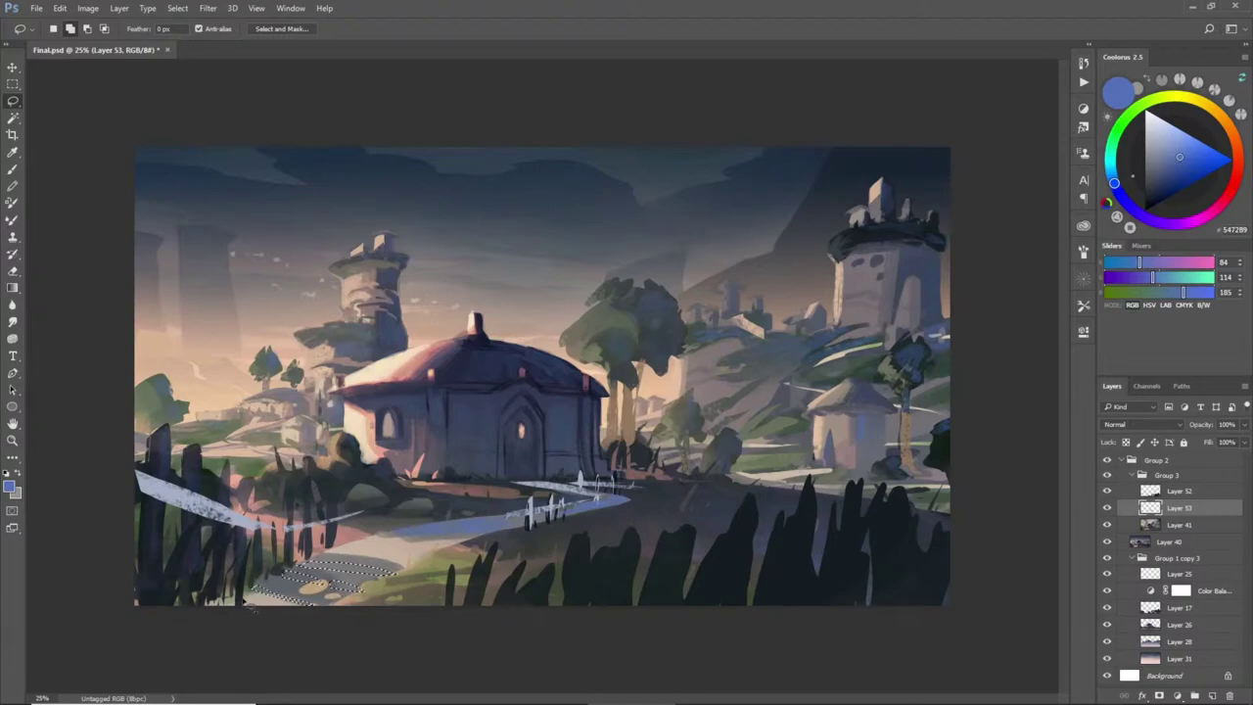
pyautogui.press('b')
pyautogui.keyDown('alt'); pyautogui.click(328, 566); pyautogui.keyUp('alt')
pyautogui.hotkey('ctrl', 'd')
# - Lasso additional bands across the path's near end and paint them as blue stripes
pyautogui.press('l')
pyautogui.moveTo(406, 565)
pyautogui.mouseDown()
pyautogui.moveTo(334, 558)
pyautogui.moveTo(316, 561)
pyautogui.moveTo(413, 568)
pyautogui.moveTo(330, 570)
pyautogui.moveTo(376, 582)
pyautogui.moveTo(312, 578)
pyautogui.moveTo(372, 577)
pyautogui.mouseUp()
pyautogui.moveTo(258, 583)
pyautogui.mouseDown()
pyautogui.moveTo(337, 606)
pyautogui.moveTo(283, 584)
pyautogui.moveTo(449, 544)
pyautogui.moveTo(480, 519)
pyautogui.moveTo(327, 558)
pyautogui.moveTo(375, 559)
pyautogui.mouseUp()
pyautogui.press('b')
pyautogui.keyDown('alt'); pyautogui.click(437, 529); pyautogui.keyUp('alt')
pyautogui.hotkey('ctrl', 'd')
# - Lasso tapered picket shapes over the tall foreground stakes and paint them with the rails' pale blue
pyautogui.press('l')
pyautogui.moveTo(149, 449)
pyautogui.mouseDown()
pyautogui.moveTo(154, 596)
pyautogui.moveTo(144, 587)
pyautogui.mouseUp()
pyautogui.moveTo(181, 519)
pyautogui.mouseDown()
pyautogui.moveTo(179, 454)
pyautogui.moveTo(205, 521)
pyautogui.moveTo(183, 525)
pyautogui.mouseUp()
pyautogui.moveTo(196, 517)
pyautogui.mouseDown()
pyautogui.moveTo(194, 608)
pyautogui.moveTo(223, 483)
pyautogui.moveTo(216, 453)
pyautogui.moveTo(233, 511)
pyautogui.moveTo(217, 526)
pyautogui.moveTo(233, 514)
pyautogui.moveTo(230, 610)
pyautogui.moveTo(262, 516)
pyautogui.moveTo(245, 514)
pyautogui.moveTo(235, 587)
pyautogui.moveTo(251, 514)
pyautogui.moveTo(262, 519)
pyautogui.moveTo(258, 585)
pyautogui.moveTo(265, 519)
pyautogui.moveTo(290, 525)
pyautogui.moveTo(324, 503)
pyautogui.moveTo(312, 520)
pyautogui.moveTo(308, 500)
pyautogui.moveTo(311, 561)
pyautogui.moveTo(336, 510)
pyautogui.moveTo(327, 542)
pyautogui.mouseUp()
pyautogui.press('b')
pyautogui.keyDown('alt'); pyautogui.click(186, 500); pyautogui.keyUp('alt')
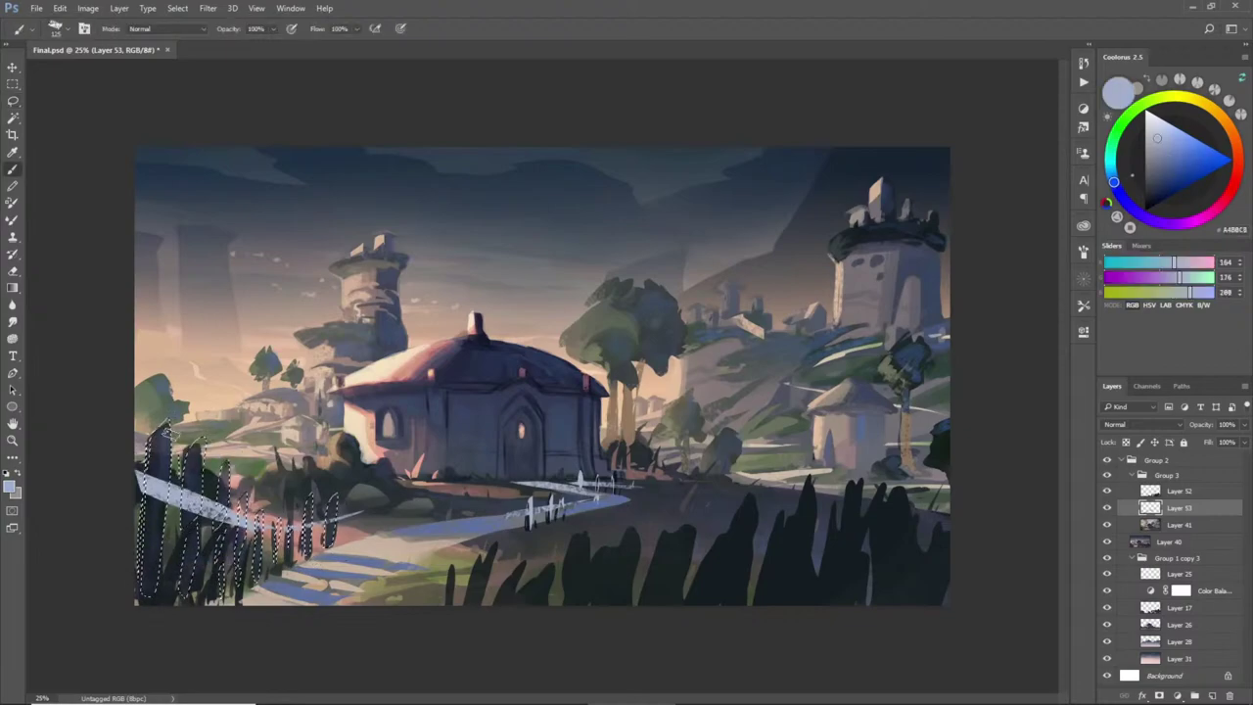
pyautogui.moveTo(162, 426); pyautogui.dragTo(147, 583)
pyautogui.moveTo(196, 445); pyautogui.dragTo(185, 582)
pyautogui.moveTo(241, 499); pyautogui.dragTo(235, 560)
pyautogui.moveTo(309, 496)
pyautogui.mouseDown()
pyautogui.moveTo(303, 539)
pyautogui.moveTo(326, 543)
pyautogui.mouseUp()
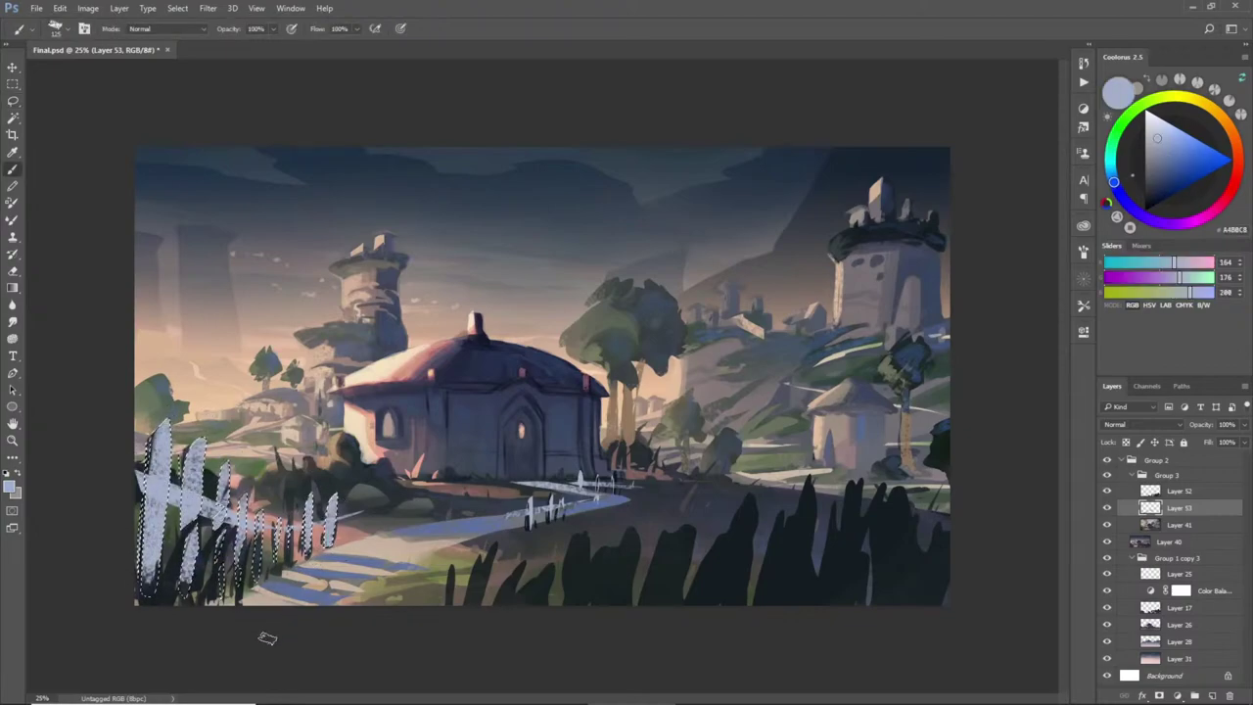
# - Shade the foreground pickets with a darker blue (#5774AD) inside the selection and deselect
pyautogui.click(1175, 159)
pyautogui.moveTo(163, 433); pyautogui.dragTo(147, 588)
pyautogui.moveTo(200, 450); pyautogui.dragTo(186, 529)
pyautogui.moveTo(227, 468)
pyautogui.mouseDown()
pyautogui.moveTo(218, 521)
pyautogui.moveTo(240, 539)
pyautogui.mouseUp()
pyautogui.moveTo(331, 498); pyautogui.dragTo(320, 535)
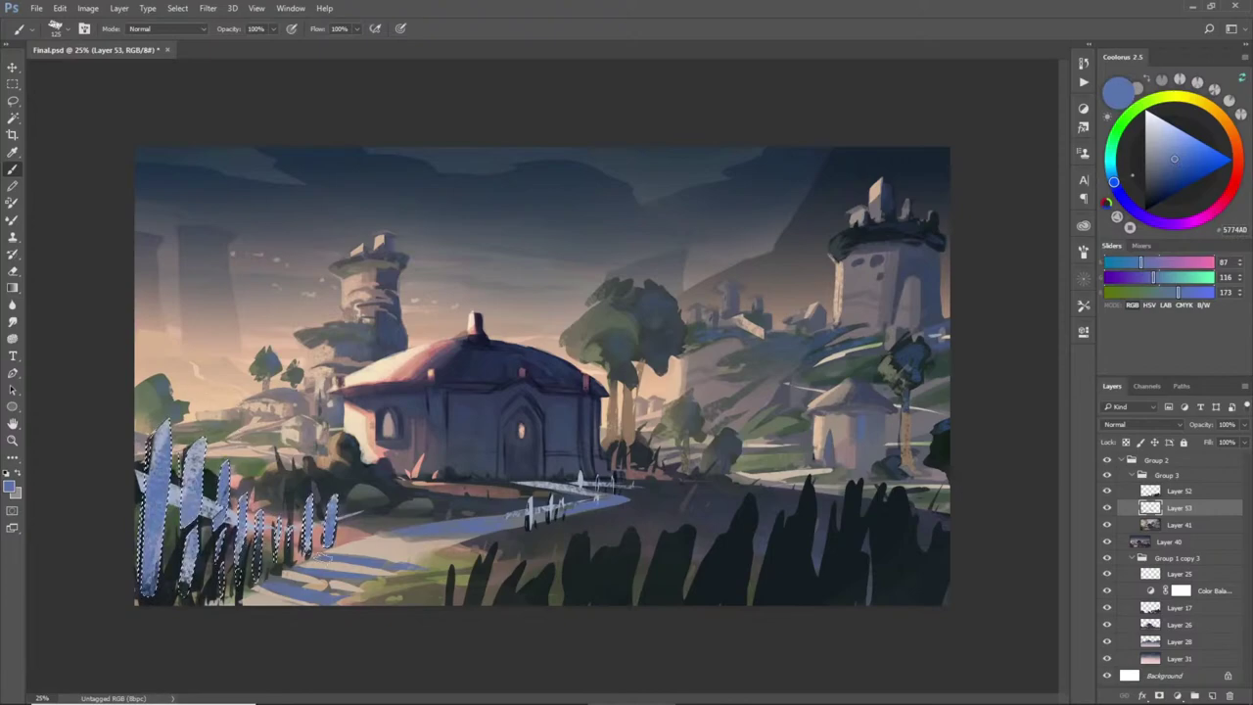
pyautogui.hotkey('ctrl', 'd')
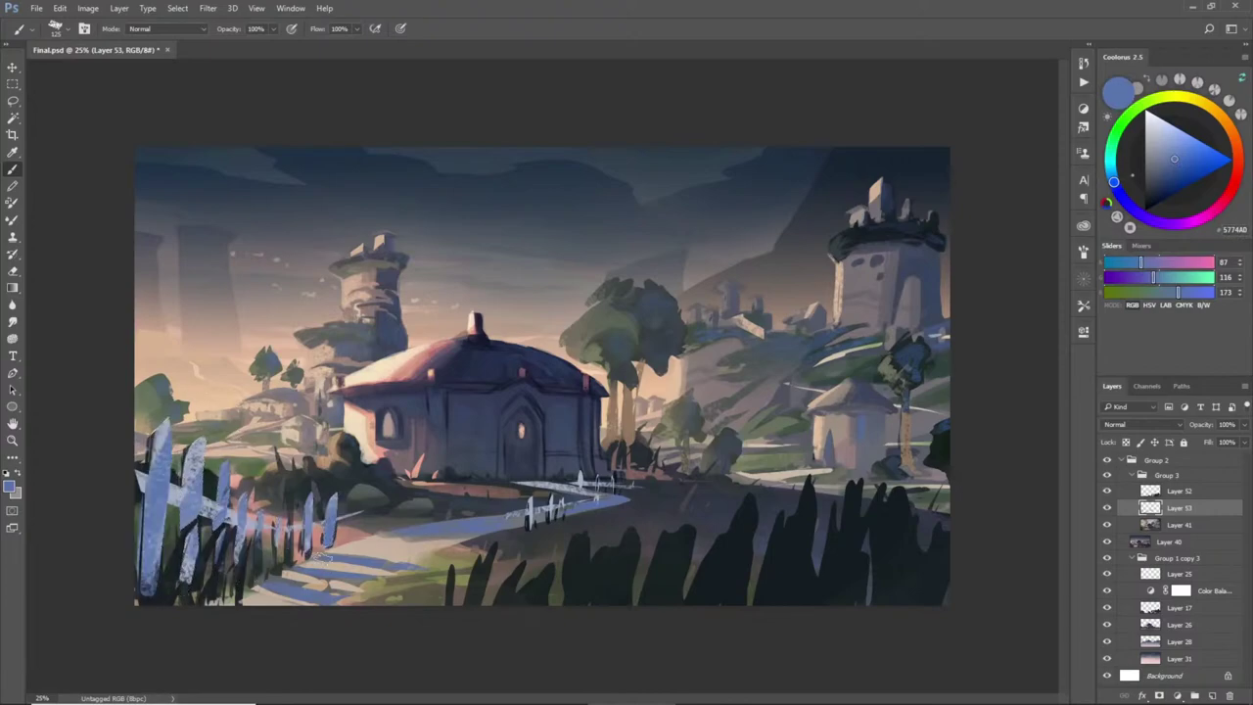
# - Lasso small distant fences on the grass and path near the hut, and paint them light blue (#AFC7F9)
pyautogui.press('l')
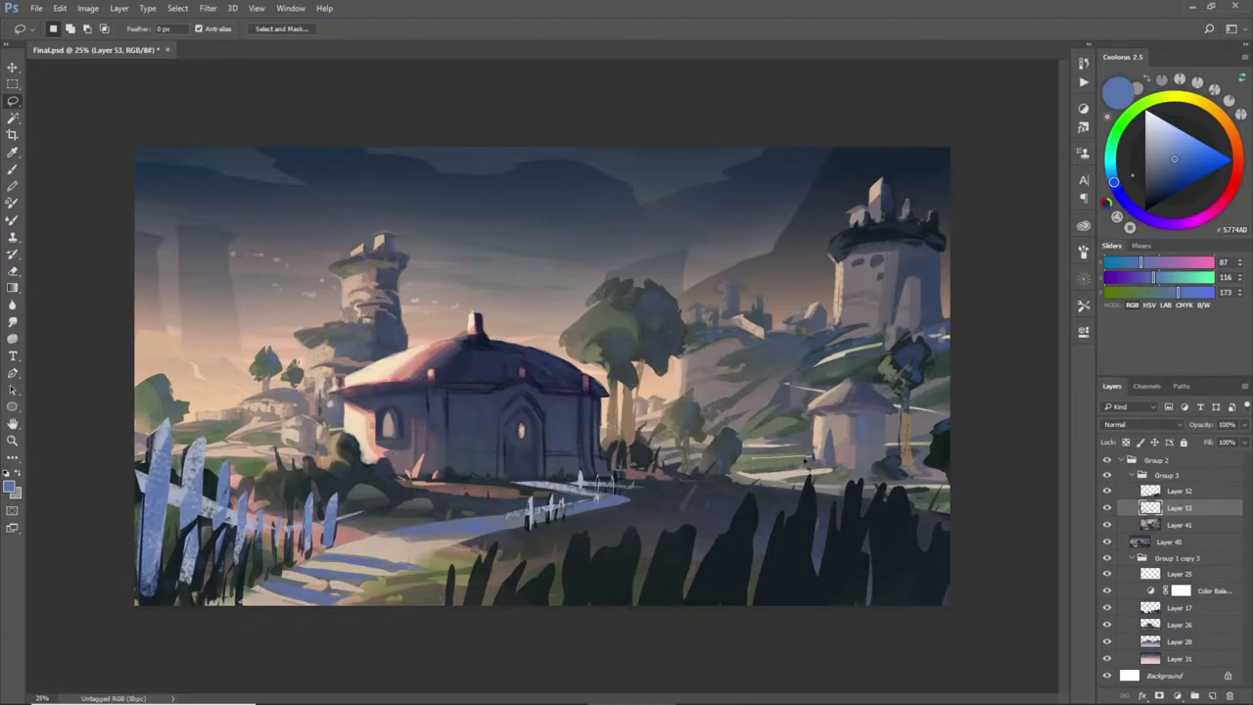
pyautogui.moveTo(753, 462); pyautogui.dragTo(756, 468)
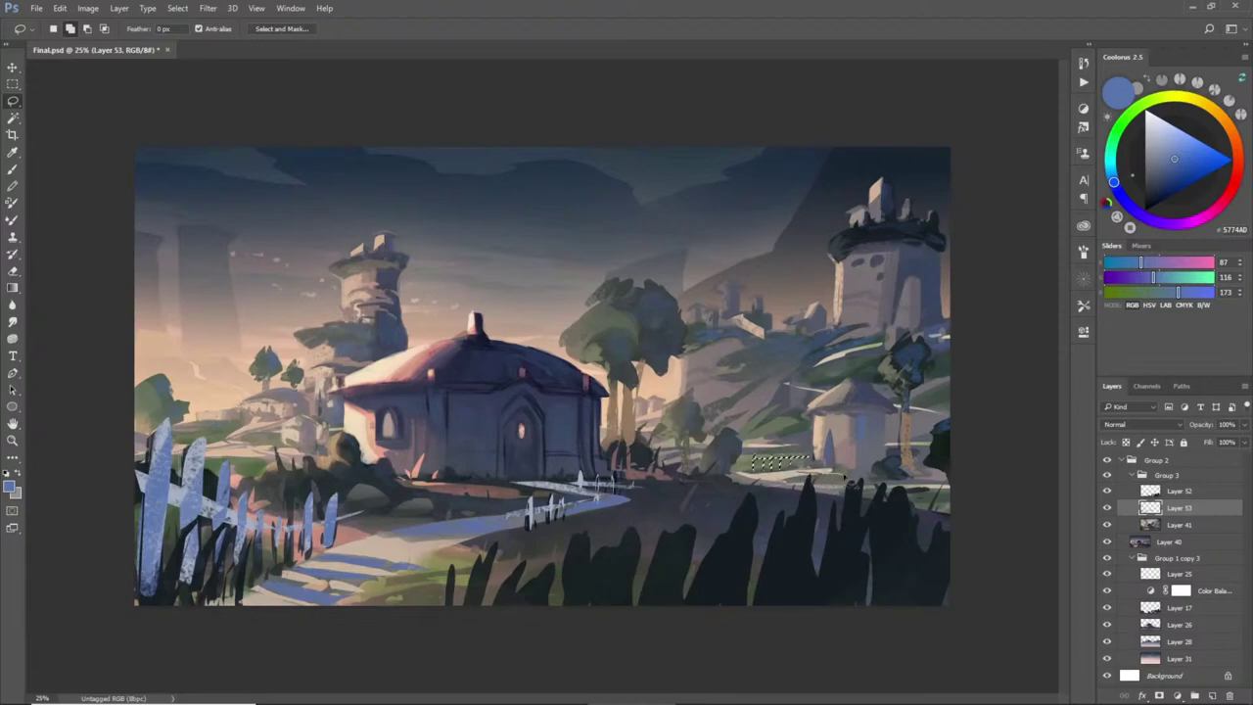
pyautogui.moveTo(797, 481)
pyautogui.mouseDown()
pyautogui.moveTo(854, 480)
pyautogui.moveTo(797, 478)
pyautogui.mouseUp()
pyautogui.press('b')
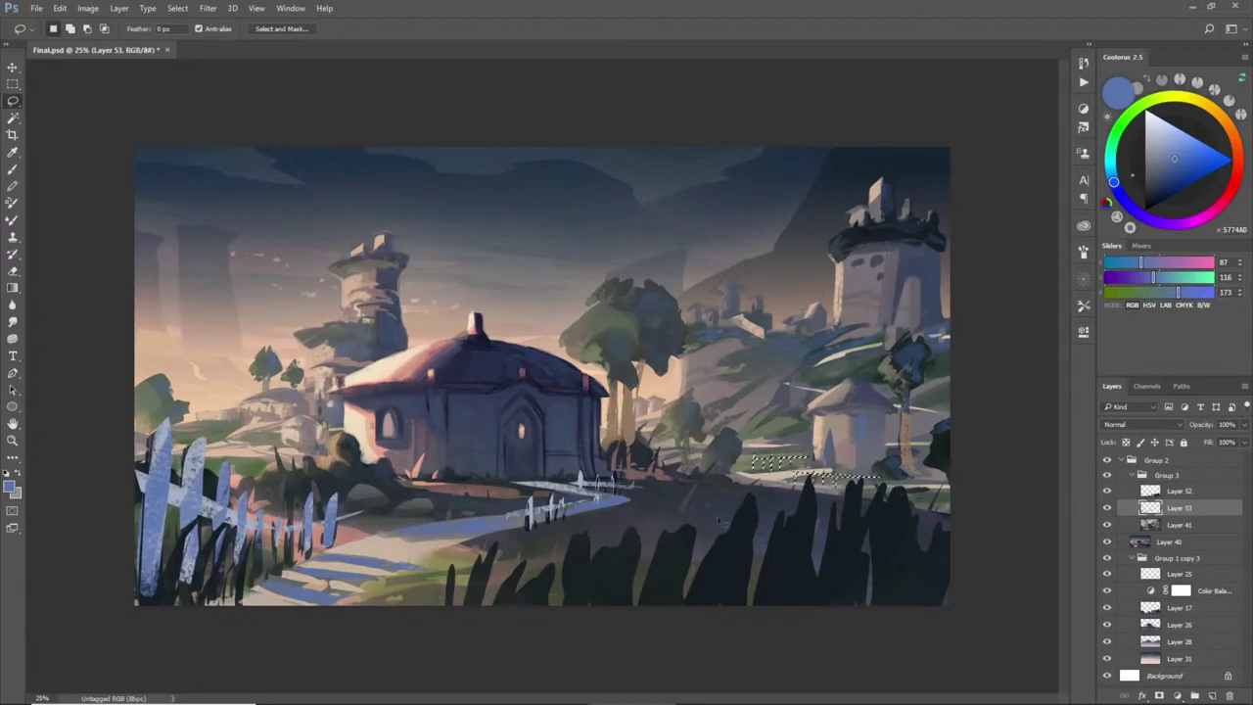
pyautogui.keyDown('alt'); pyautogui.click(201, 501); pyautogui.keyUp('alt')
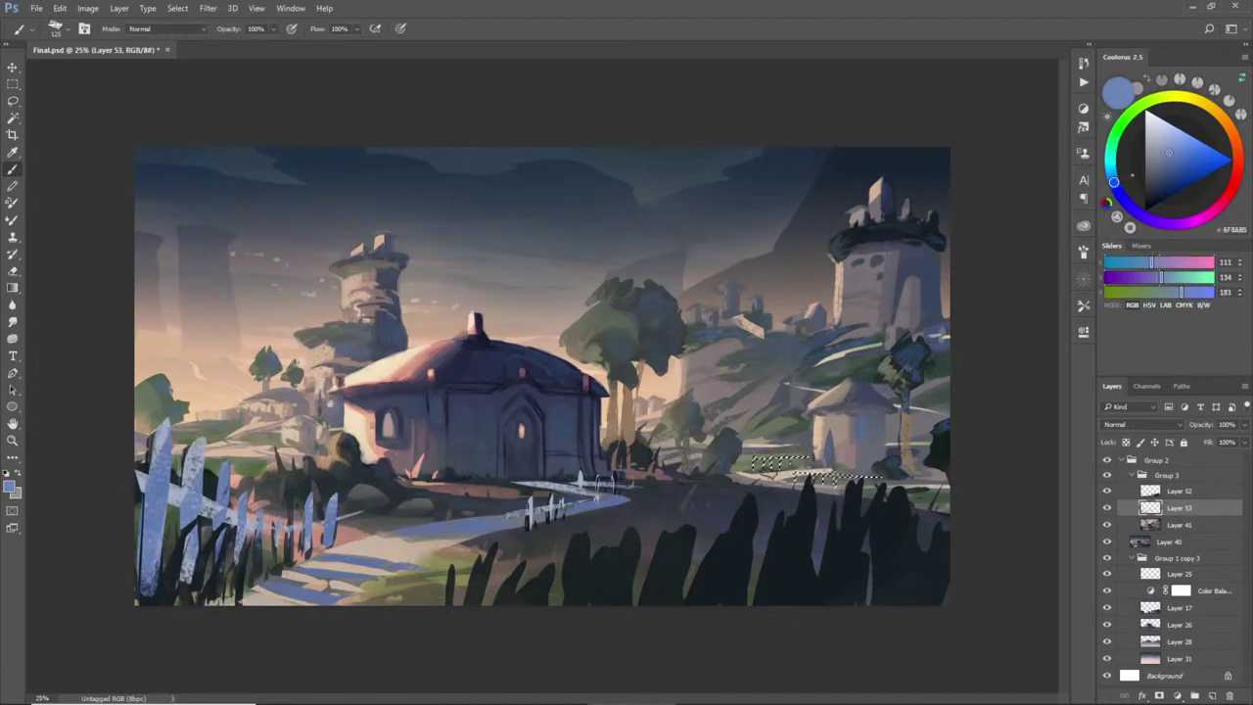
pyautogui.click(1171, 126)
pyautogui.moveTo(789, 480); pyautogui.dragTo(901, 483)
pyautogui.hotkey('ctrl', 'd')
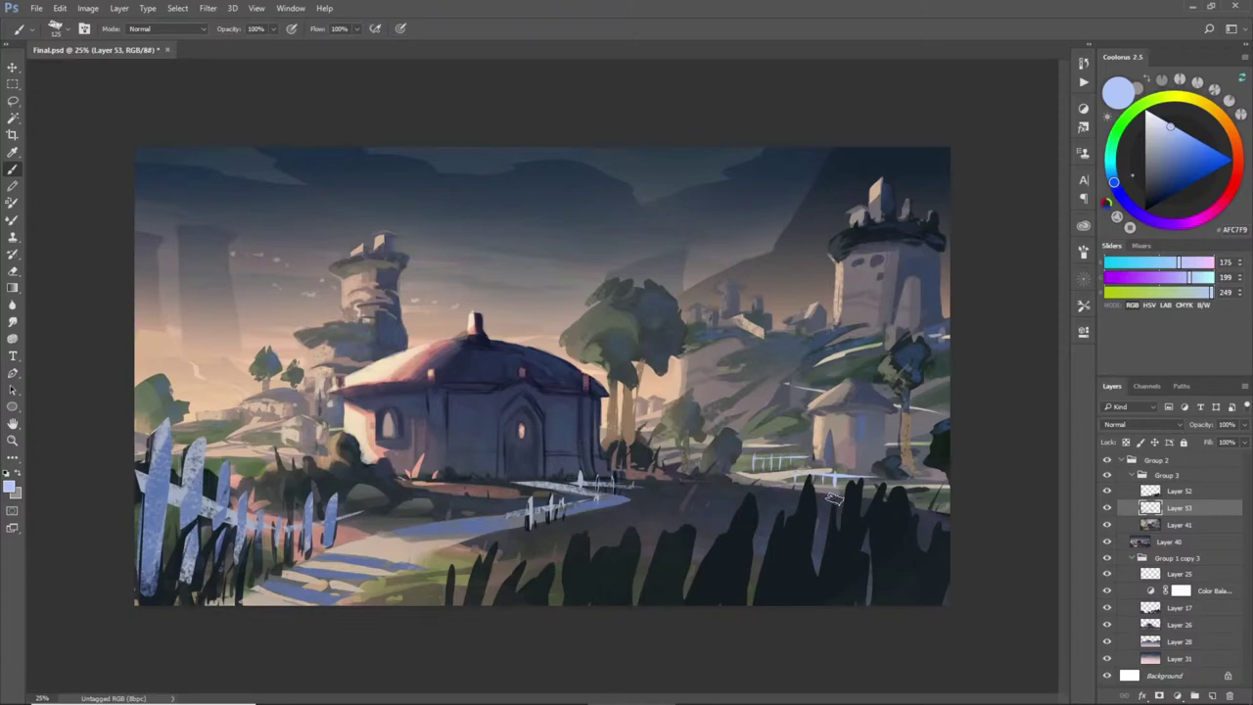
pyautogui.press('l')
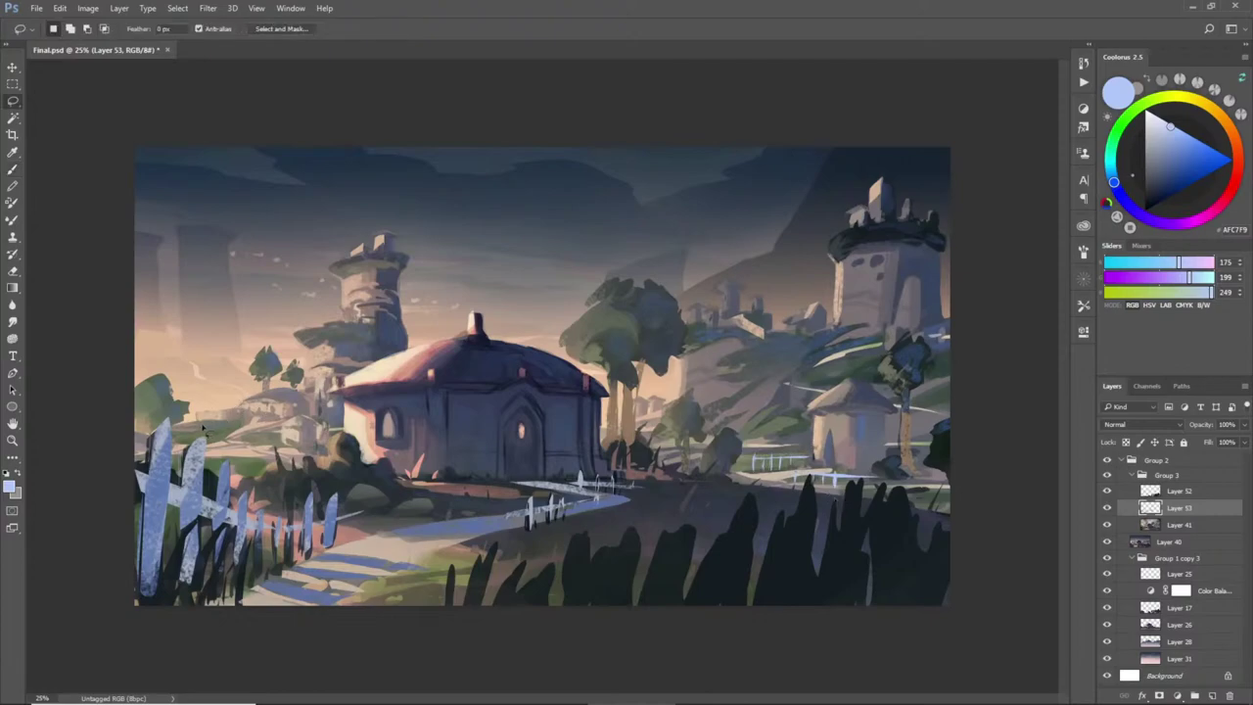
# - Lasso a low block on the distant left hillside, paint it with pale cream and blue tones sampled from the picture, and deselect
pyautogui.moveTo(195, 415)
pyautogui.mouseDown()
pyautogui.moveTo(245, 413)
pyautogui.moveTo(196, 421)
pyautogui.mouseUp()
pyautogui.press('b')
pyautogui.keyDown('alt'); pyautogui.click(206, 384); pyautogui.keyUp('alt')
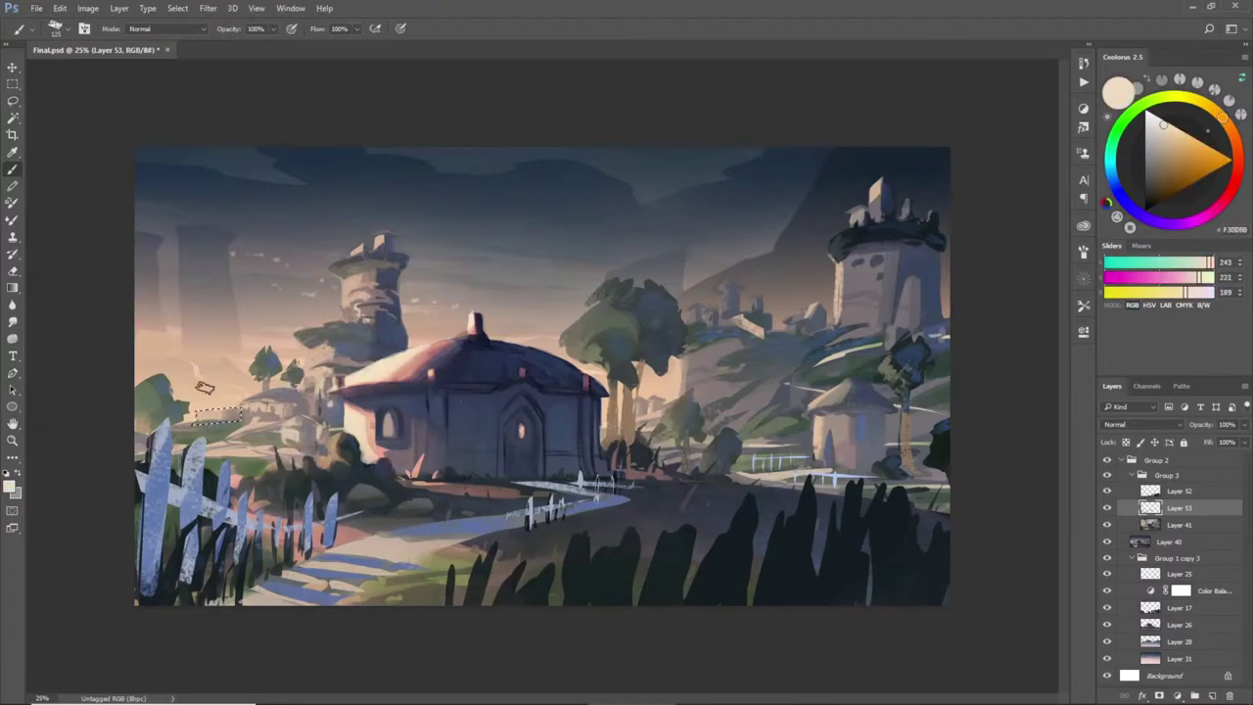
pyautogui.click(1162, 119)
pyautogui.moveTo(202, 419); pyautogui.dragTo(218, 419)
pyautogui.keyDown('alt'); pyautogui.click(235, 421); pyautogui.keyUp('alt')
pyautogui.keyDown('alt'); pyautogui.click(227, 443); pyautogui.keyUp('alt')
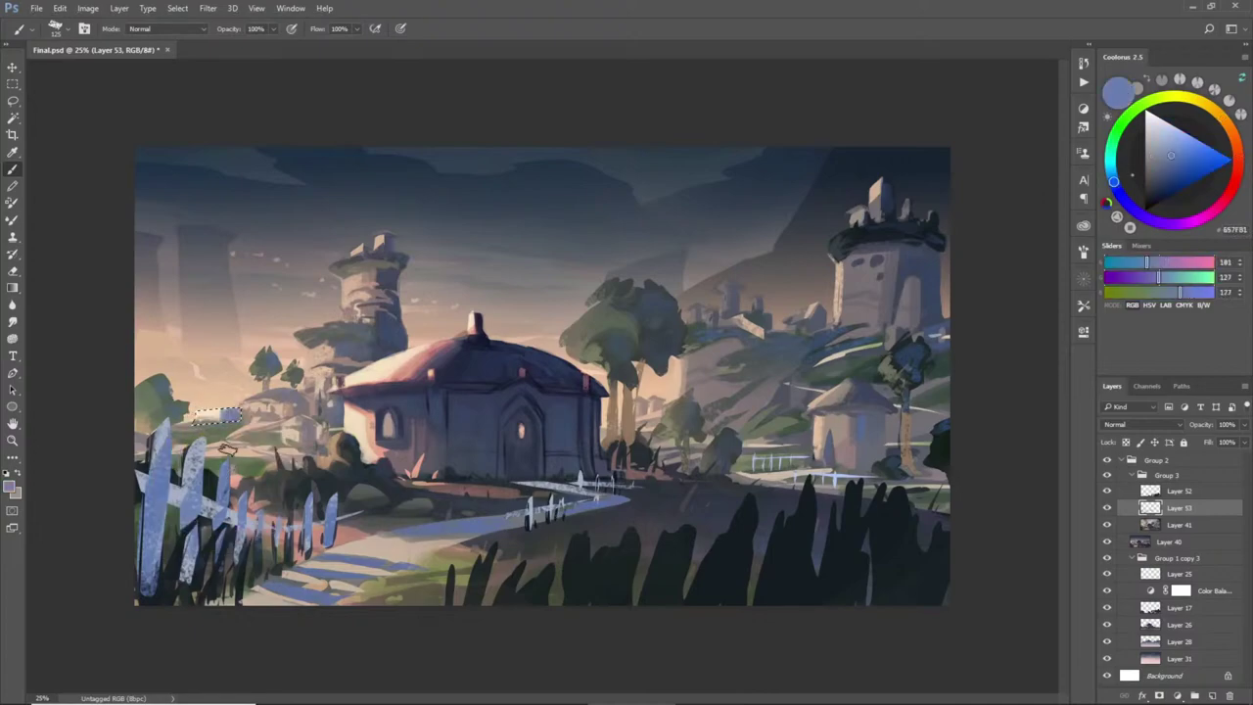
pyautogui.keyDown('alt'); pyautogui.click(205, 417); pyautogui.keyUp('alt')
pyautogui.keyDown('alt'); pyautogui.click(213, 409); pyautogui.keyUp('alt')
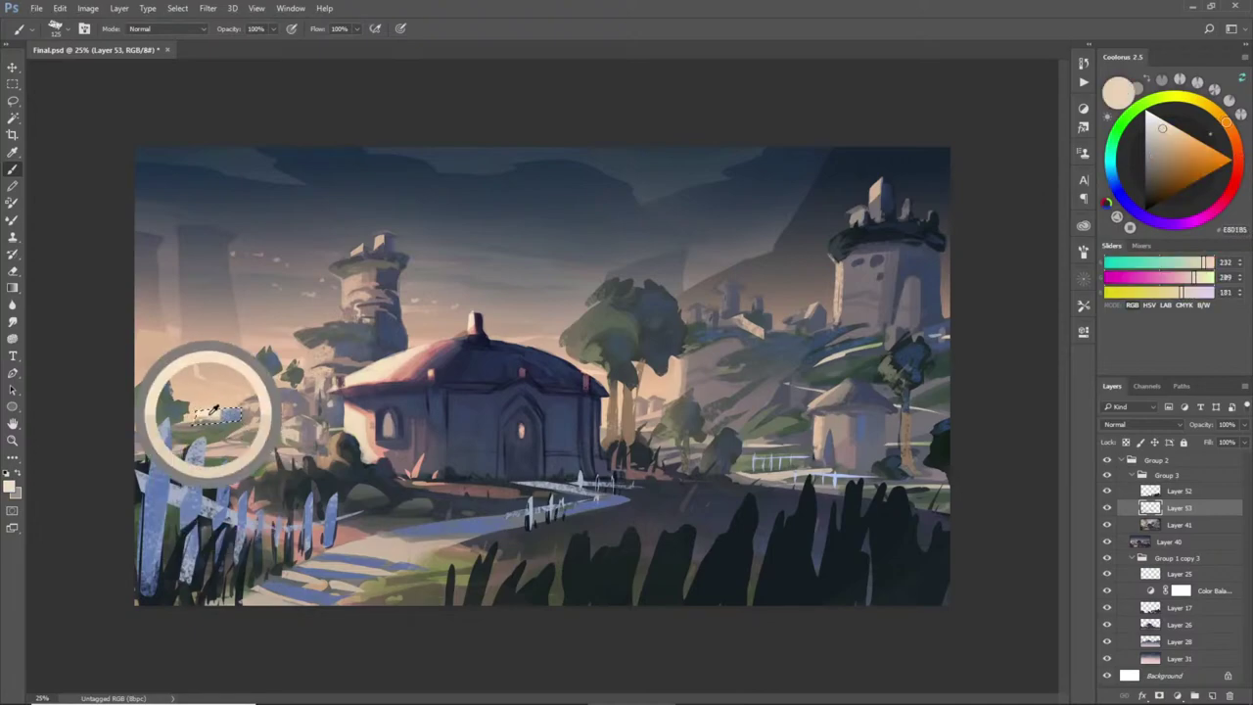
pyautogui.moveTo(214, 409); pyautogui.dragTo(235, 428)
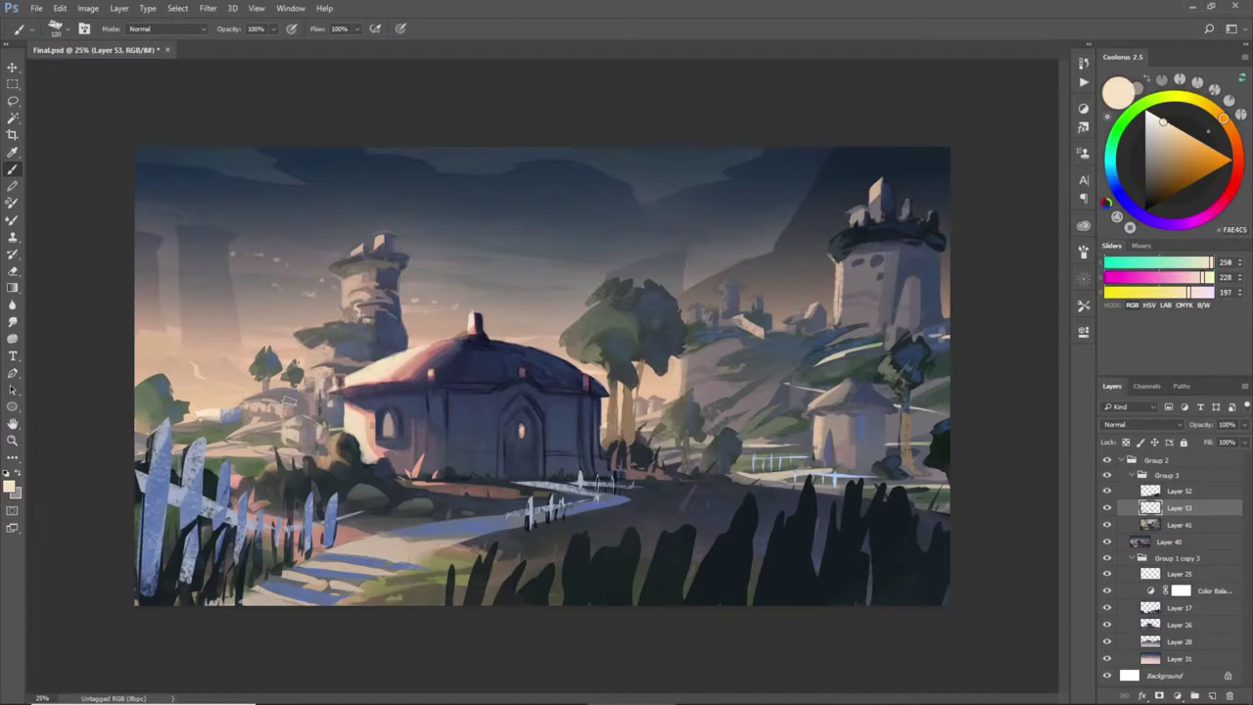
# - Shade the domed rock below the small distant trees with greyish blue (#687FAC) and paint a lassoed tan (#DBB99B) patch on it
pyautogui.moveTo(286, 397); pyautogui.dragTo(302, 390)
pyautogui.keyDown('alt'); pyautogui.click(284, 394); pyautogui.keyUp('alt')
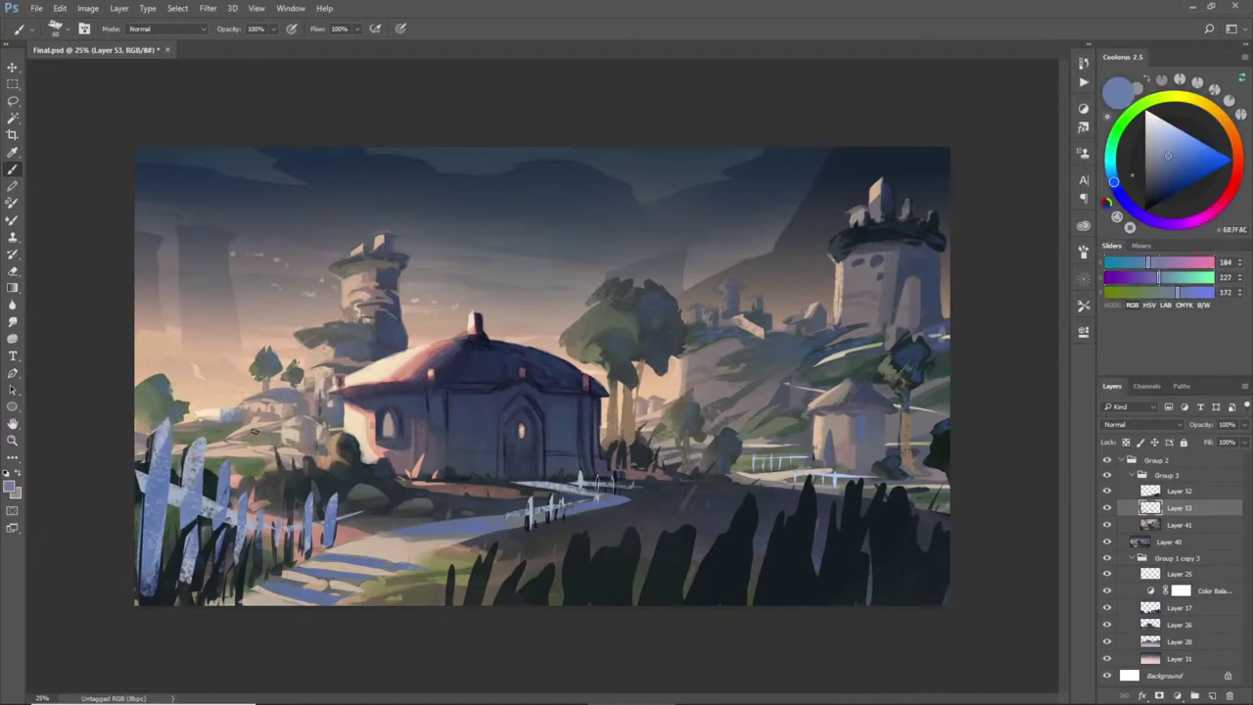
pyautogui.press('l')
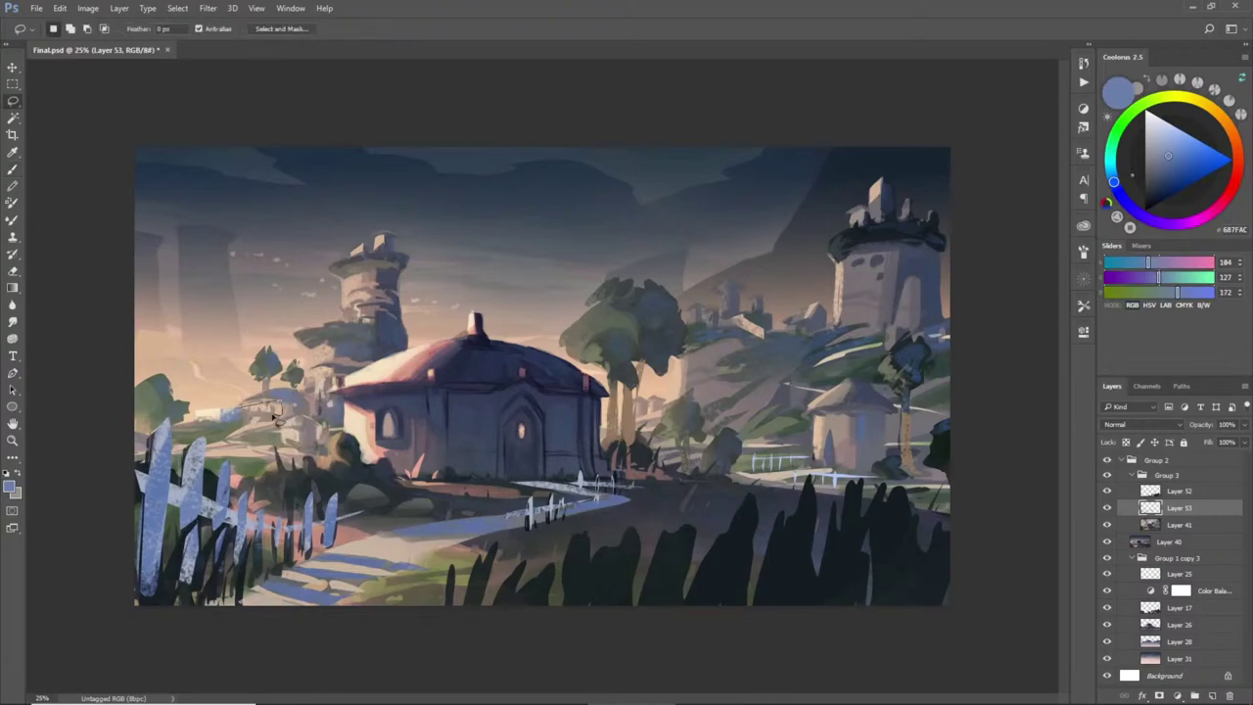
pyautogui.press('b')
pyautogui.keyDown('alt'); pyautogui.click(274, 407); pyautogui.keyUp('alt')
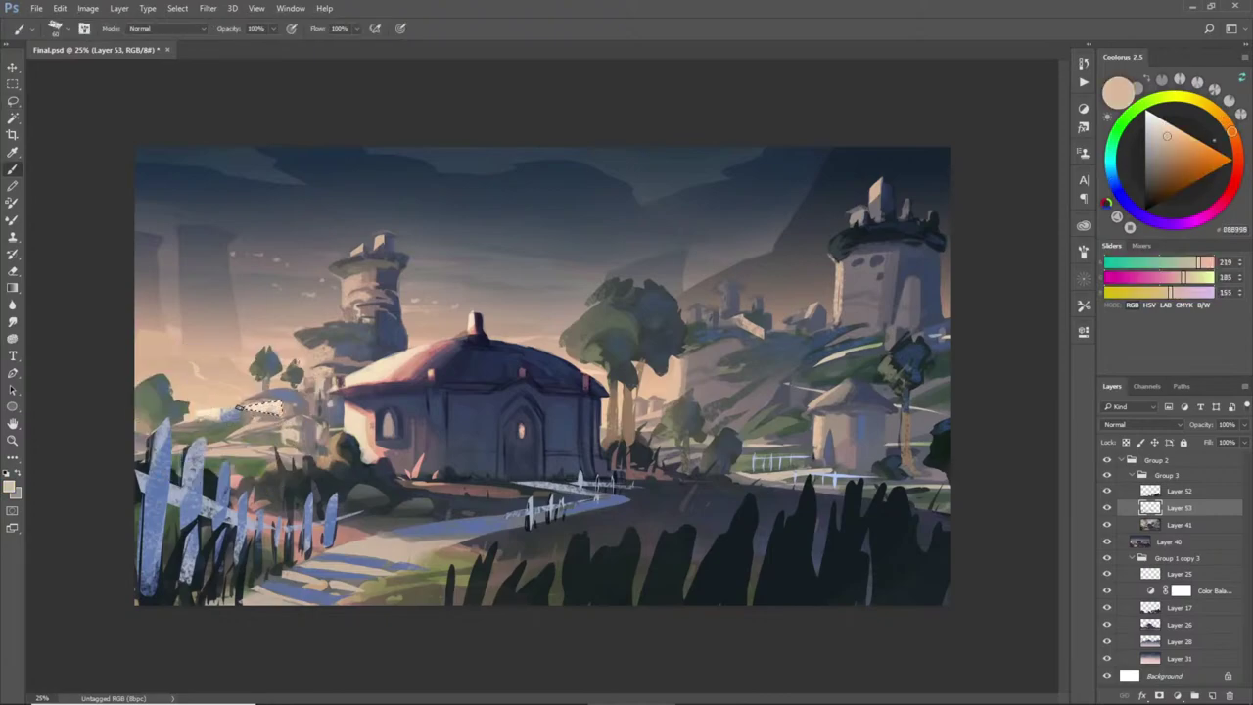
pyautogui.hotkey('ctrl', 'd')
pyautogui.hotkey('ctrl', 'd')
# - Lasso a small shape along the path's upper edge in front of the house and touch it up with a sampled colour
pyautogui.press('l')
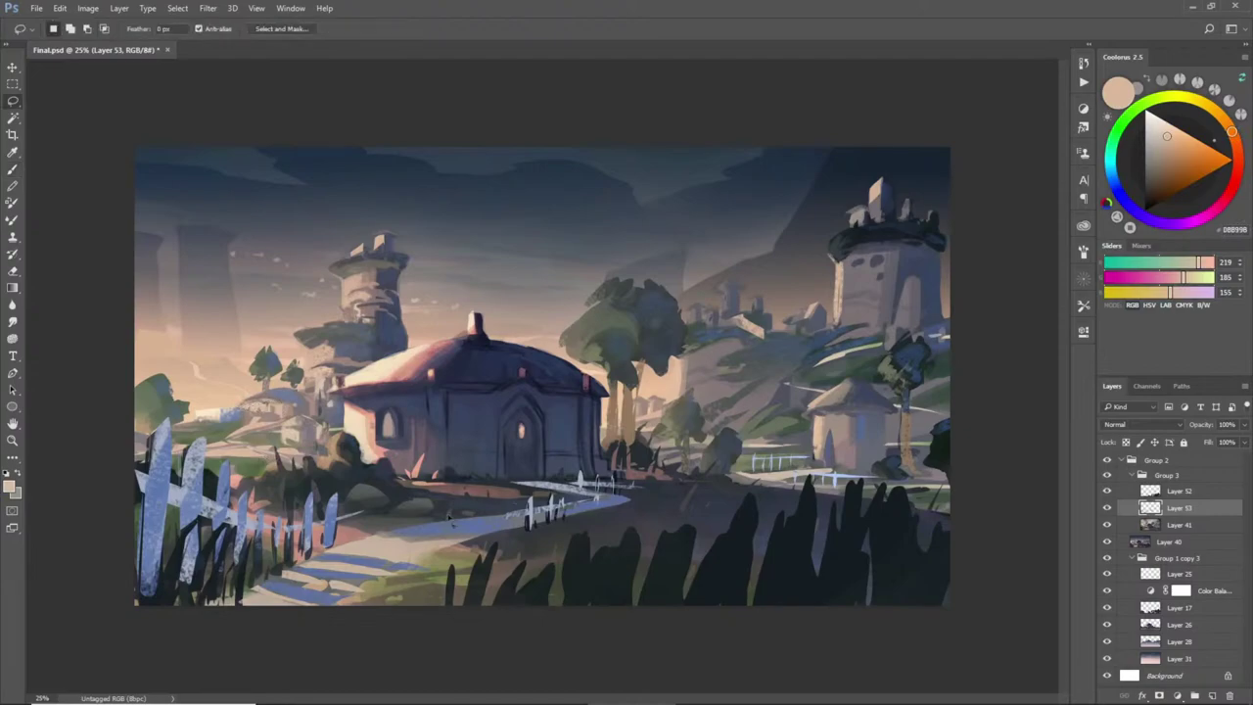
pyautogui.moveTo(452, 525); pyautogui.dragTo(481, 519)
pyautogui.hotkey('ctrl', 'd')
pyautogui.press('b')
pyautogui.keyDown('alt'); pyautogui.click(460, 515); pyautogui.keyUp('alt')
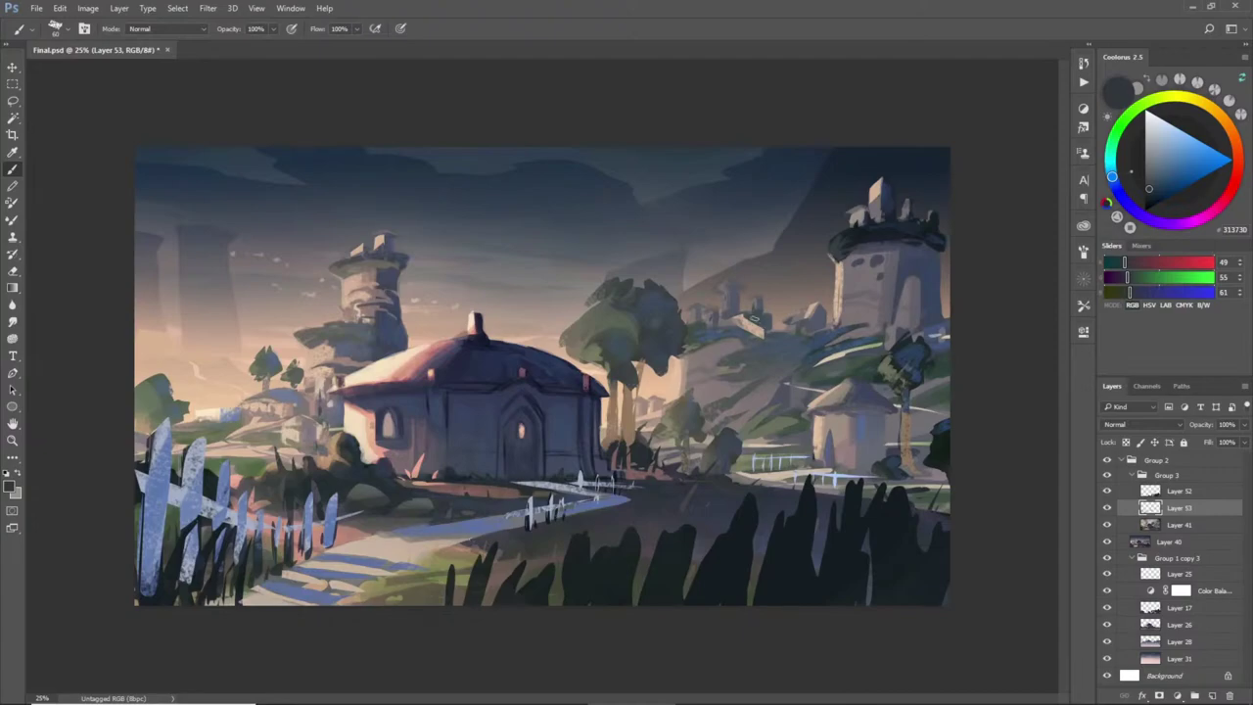
# - Lasso building shapes on the distant hilltop beside the large trees and paint them light tan (#D4B398)
pyautogui.press('l')
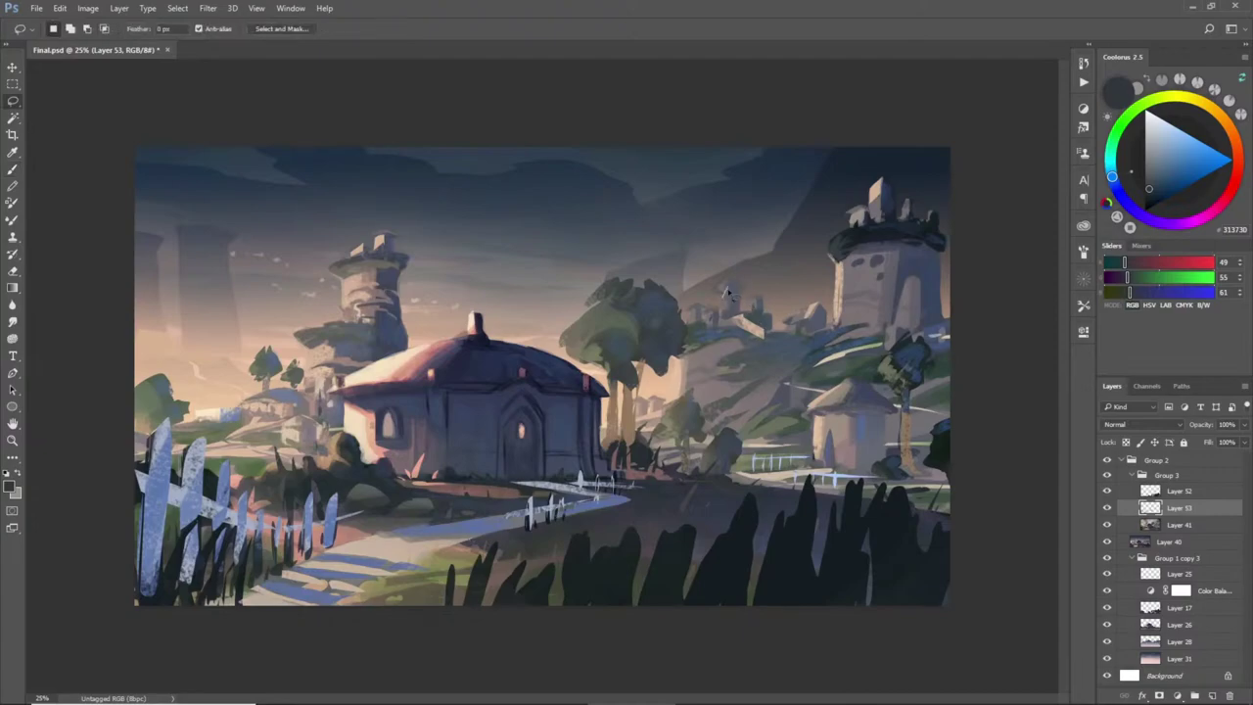
pyautogui.moveTo(727, 311)
pyautogui.mouseDown()
pyautogui.moveTo(724, 295)
pyautogui.moveTo(692, 317)
pyautogui.mouseUp()
pyautogui.press('b')
pyautogui.keyDown('alt'); pyautogui.click(695, 315); pyautogui.keyUp('alt')
pyautogui.hotkey('ctrl', 'd')
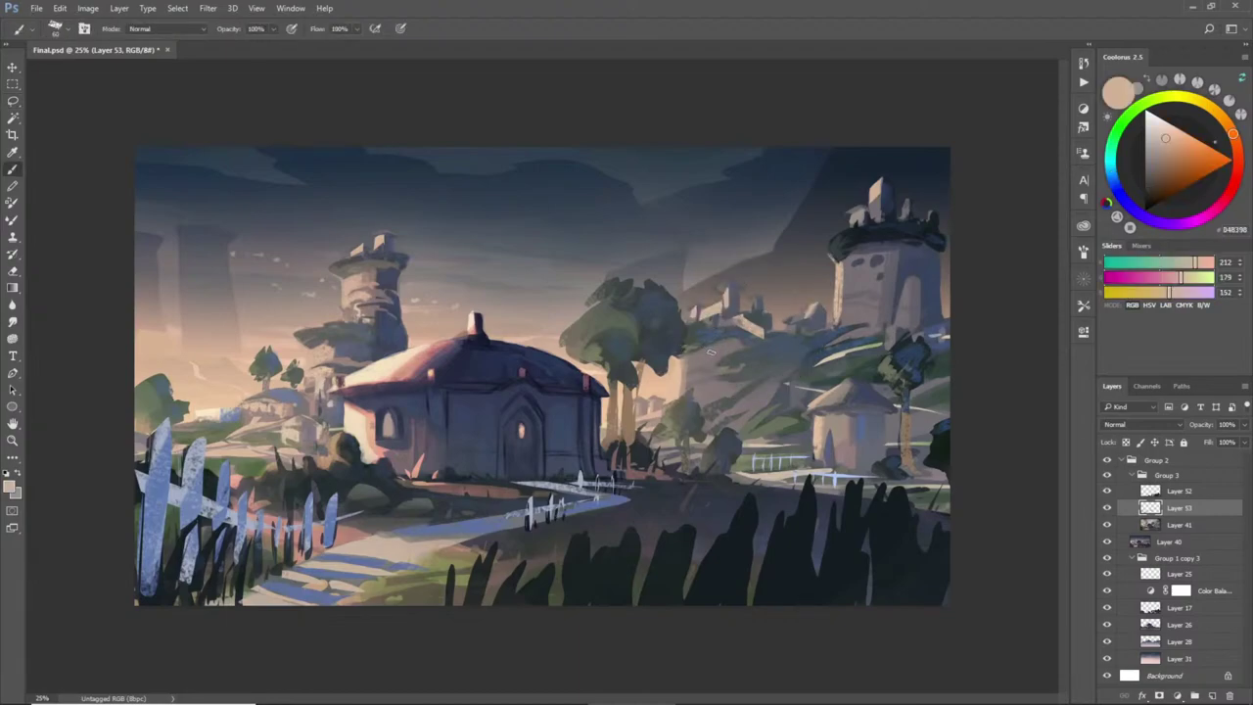
# - Lasso a narrow ground band in front of the small hut, paint it bright blue (RGB 98, 138, 229), and deselect
pyautogui.press('l')
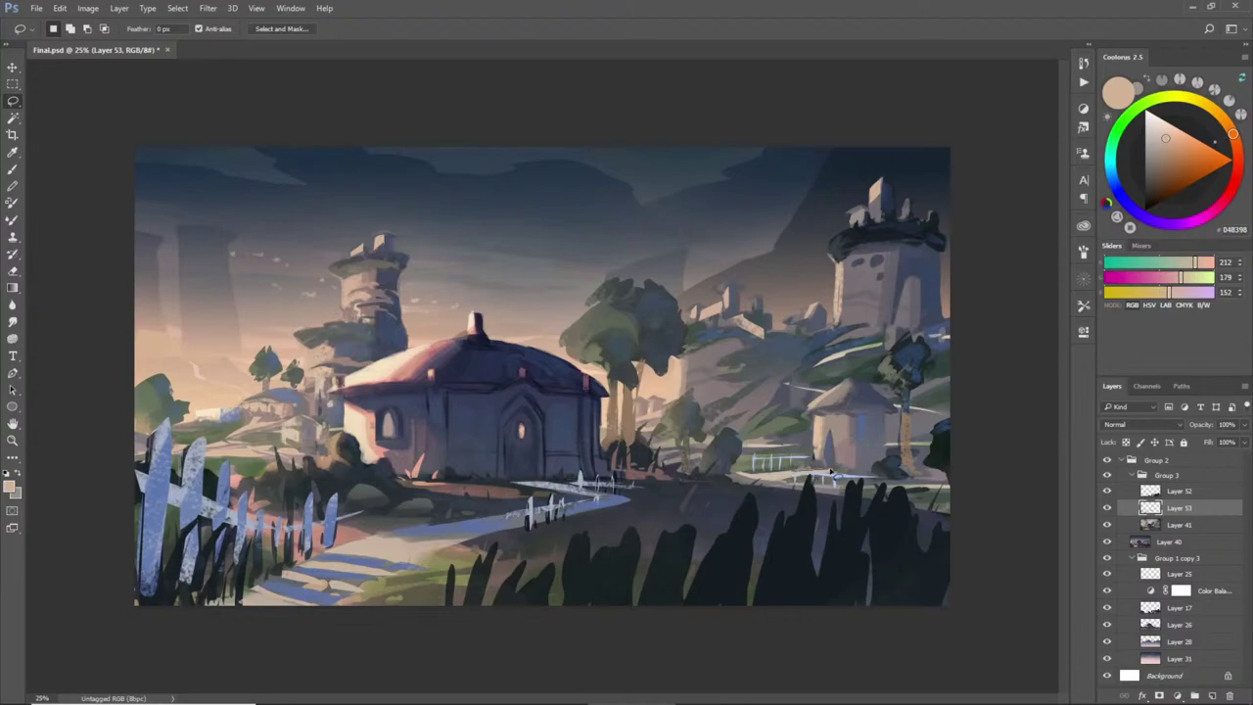
pyautogui.moveTo(795, 486)
pyautogui.mouseDown()
pyautogui.moveTo(813, 495)
pyautogui.moveTo(748, 482)
pyautogui.moveTo(887, 495)
pyautogui.moveTo(866, 498)
pyautogui.mouseUp()
pyautogui.press('b')
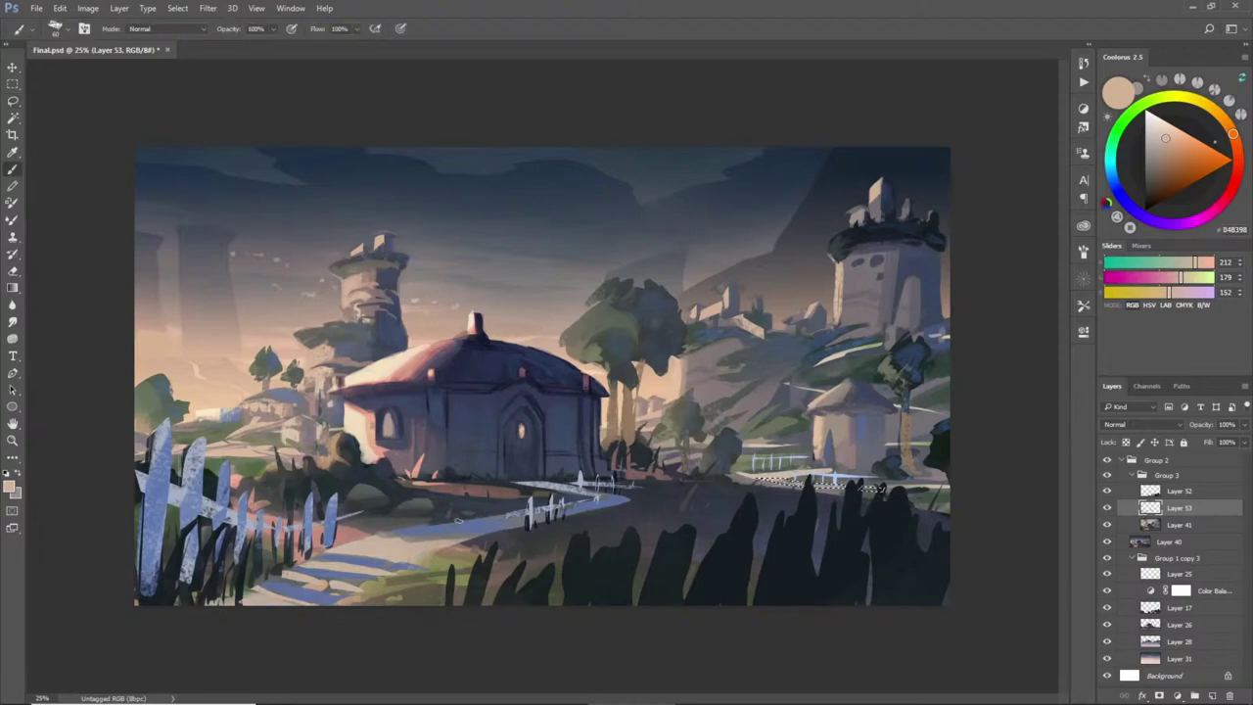
pyautogui.keyDown('alt'); pyautogui.click(461, 519); pyautogui.keyUp('alt')
pyautogui.keyDown('alt'); pyautogui.click(461, 519); pyautogui.keyUp('alt')
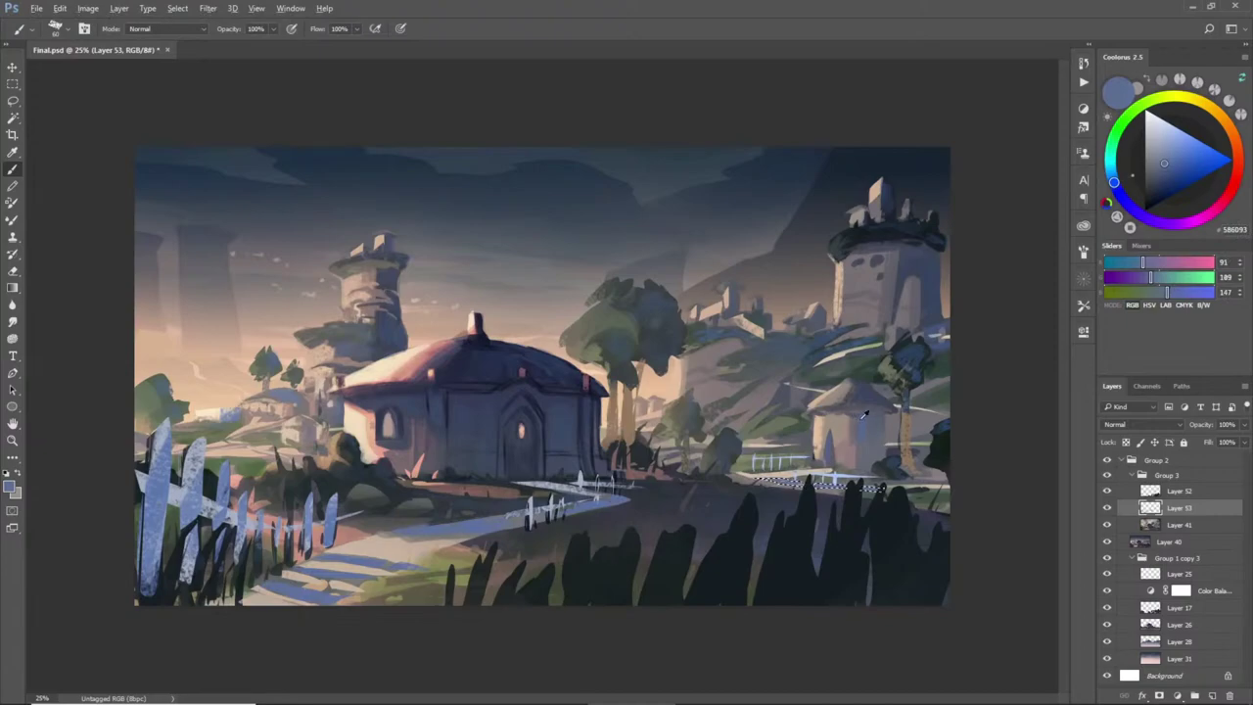
pyautogui.click(1193, 147)
pyautogui.hotkey('ctrl', 'd')
# - Try painting a lassoed strip of greyish blue (#647396) across the foreground, from the path through the dark grass, using an enlarged brush
pyautogui.press('l')
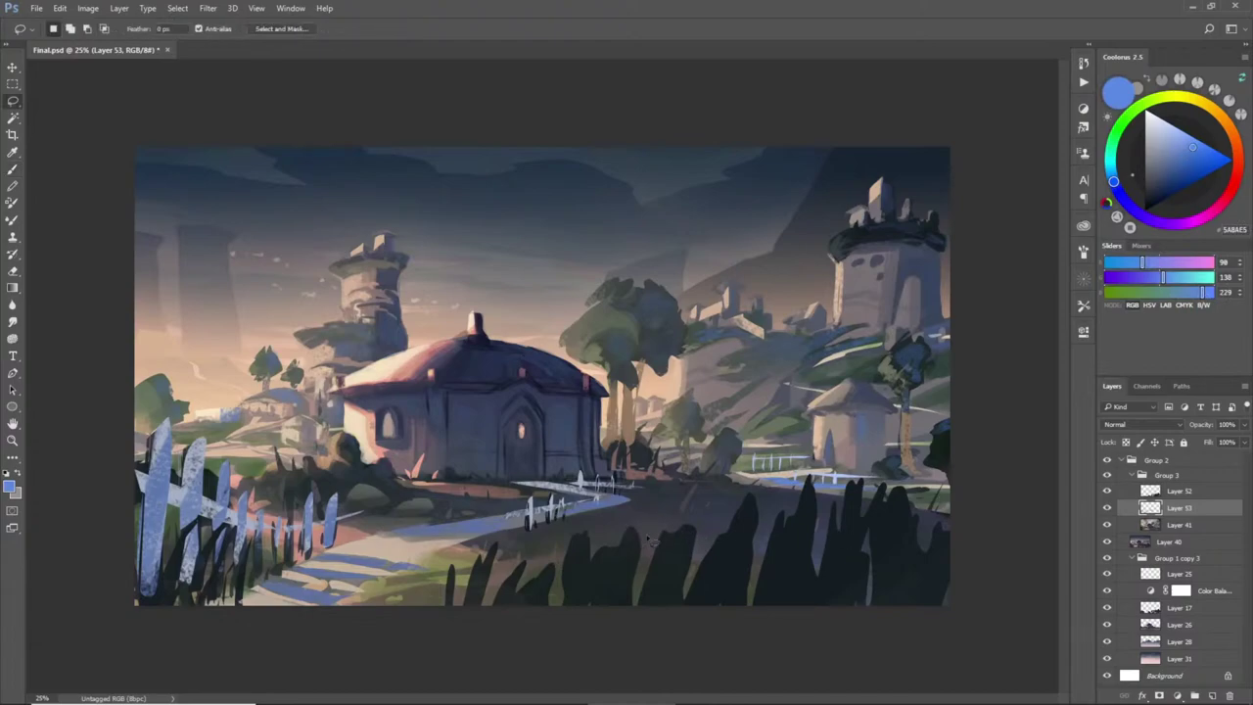
pyautogui.moveTo(537, 535)
pyautogui.mouseDown()
pyautogui.moveTo(517, 545)
pyautogui.moveTo(1006, 575)
pyautogui.moveTo(817, 554)
pyautogui.mouseUp()
pyautogui.hotkey('ctrl', 'd')
pyautogui.moveTo(510, 541)
pyautogui.mouseDown()
pyautogui.moveTo(476, 550)
pyautogui.moveTo(984, 570)
pyautogui.moveTo(573, 550)
pyautogui.moveTo(529, 537)
pyautogui.mouseUp()
pyautogui.press('b')
pyautogui.keyDown('alt'); pyautogui.click(490, 503); pyautogui.keyUp('alt')
pyautogui.hotkey('ctrl', 'z')
pyautogui.keyDown('alt'); pyautogui.click(529, 522); pyautogui.keyUp('alt')
pyautogui.press(']')
pyautogui.press(']')
pyautogui.press(']')
pyautogui.press(']')
pyautogui.press(']')
pyautogui.press(']')
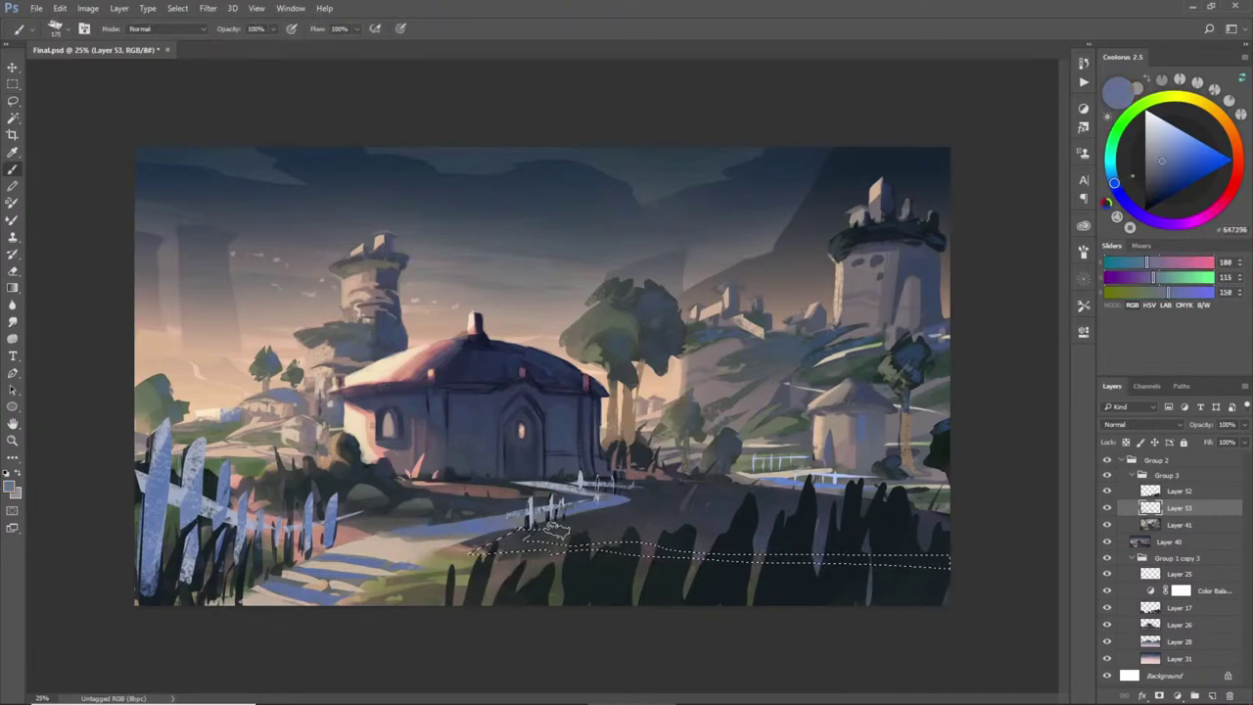
pyautogui.moveTo(484, 551); pyautogui.dragTo(564, 531)
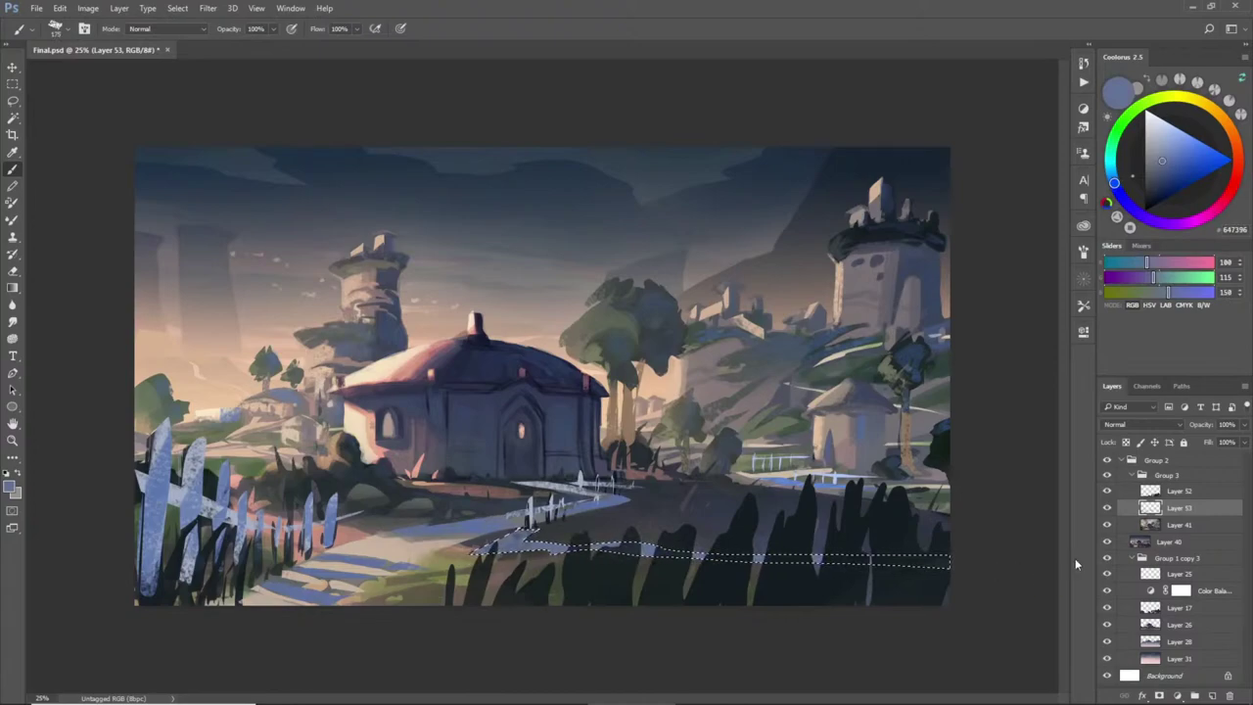
pyautogui.hotkey('ctrl', 'd')
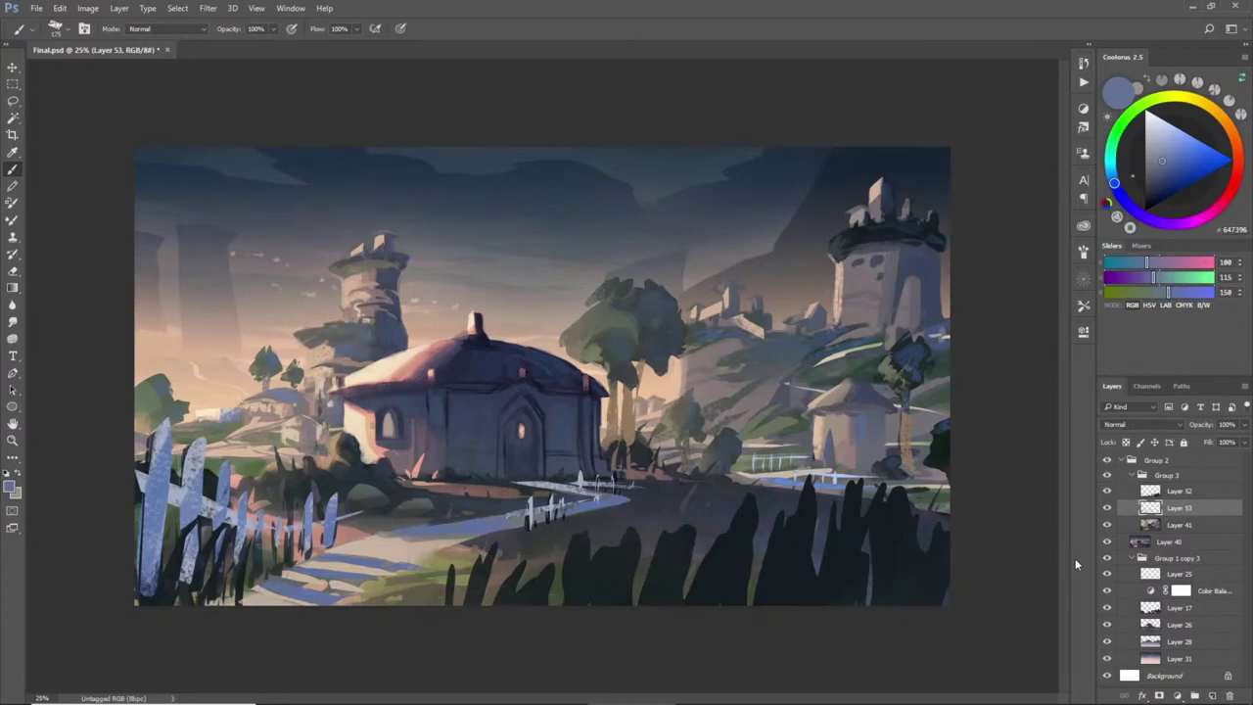
# - Lasso pointed grass blades behind the foreground fence and paint them salmon pink (#ECAD95)
pyautogui.press('l')
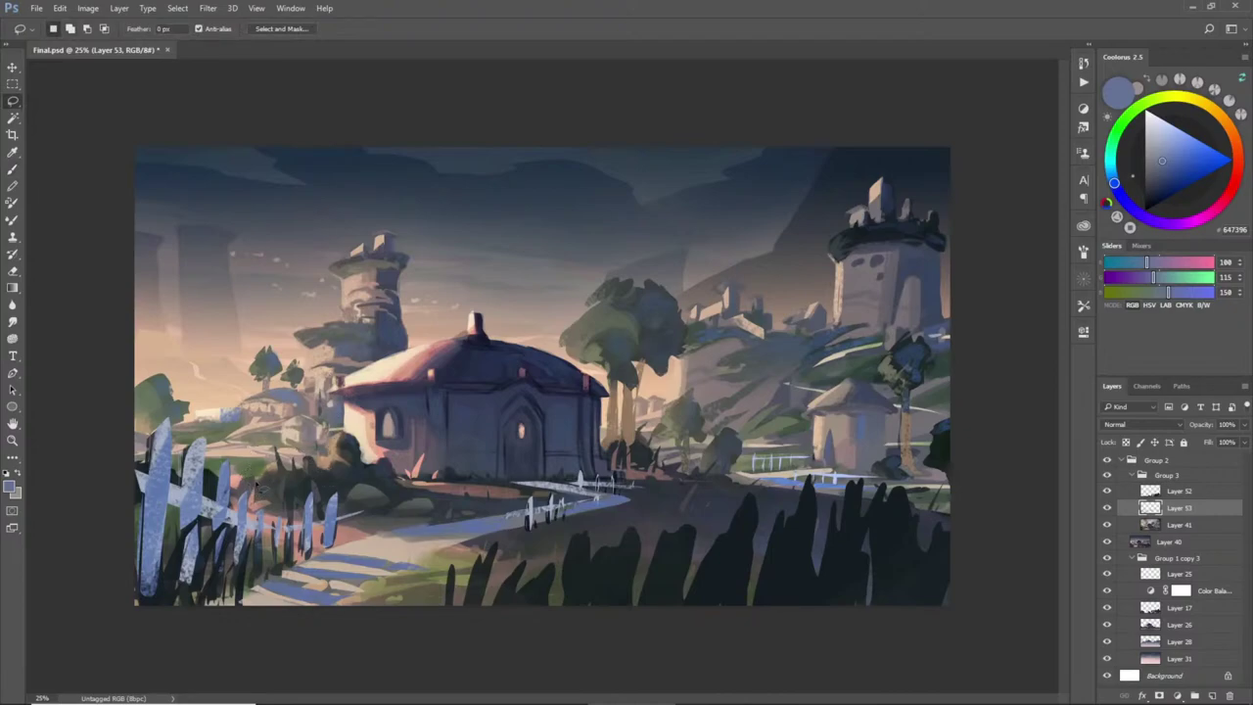
pyautogui.moveTo(253, 473)
pyautogui.mouseDown()
pyautogui.moveTo(245, 486)
pyautogui.moveTo(265, 488)
pyautogui.moveTo(297, 468)
pyautogui.mouseUp()
pyautogui.press('b')
pyautogui.keyDown('alt'); pyautogui.click(237, 483); pyautogui.keyUp('alt')
pyautogui.hotkey('ctrl', 'd')
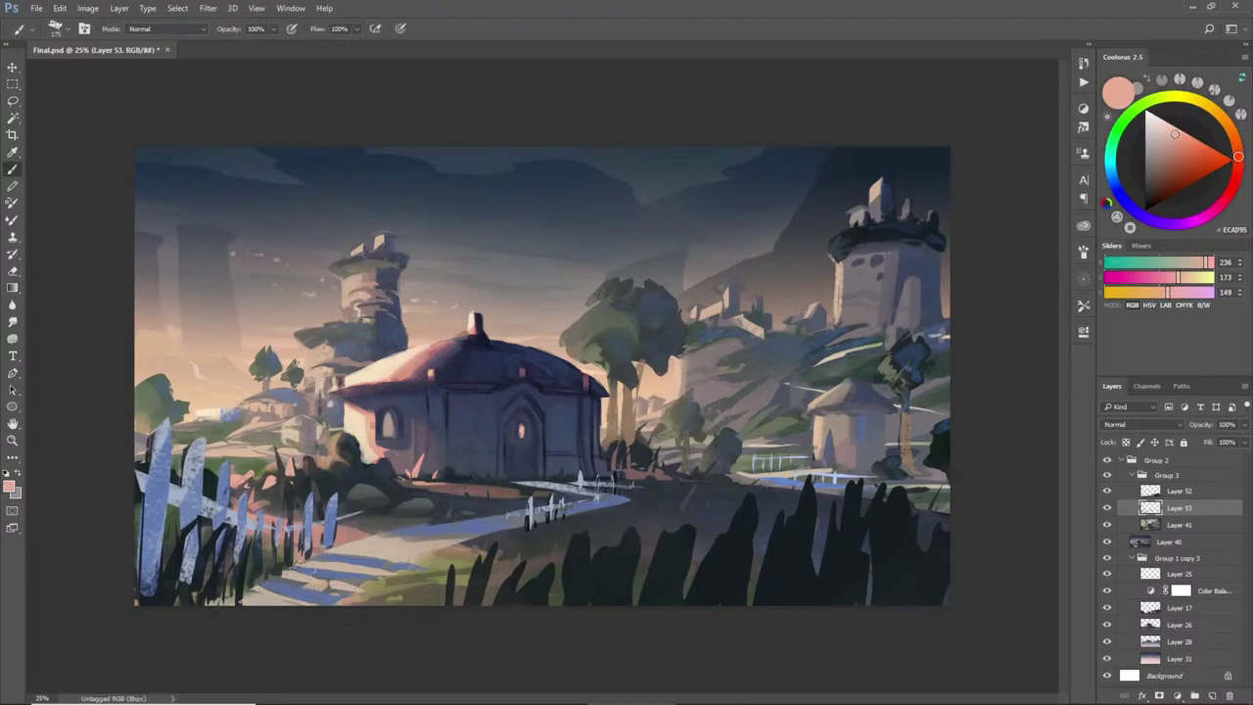
# - Lasso spiky leaf shapes on the bush beside the house's lit wall and paint them near-black (#222B2F)
pyautogui.press('l')
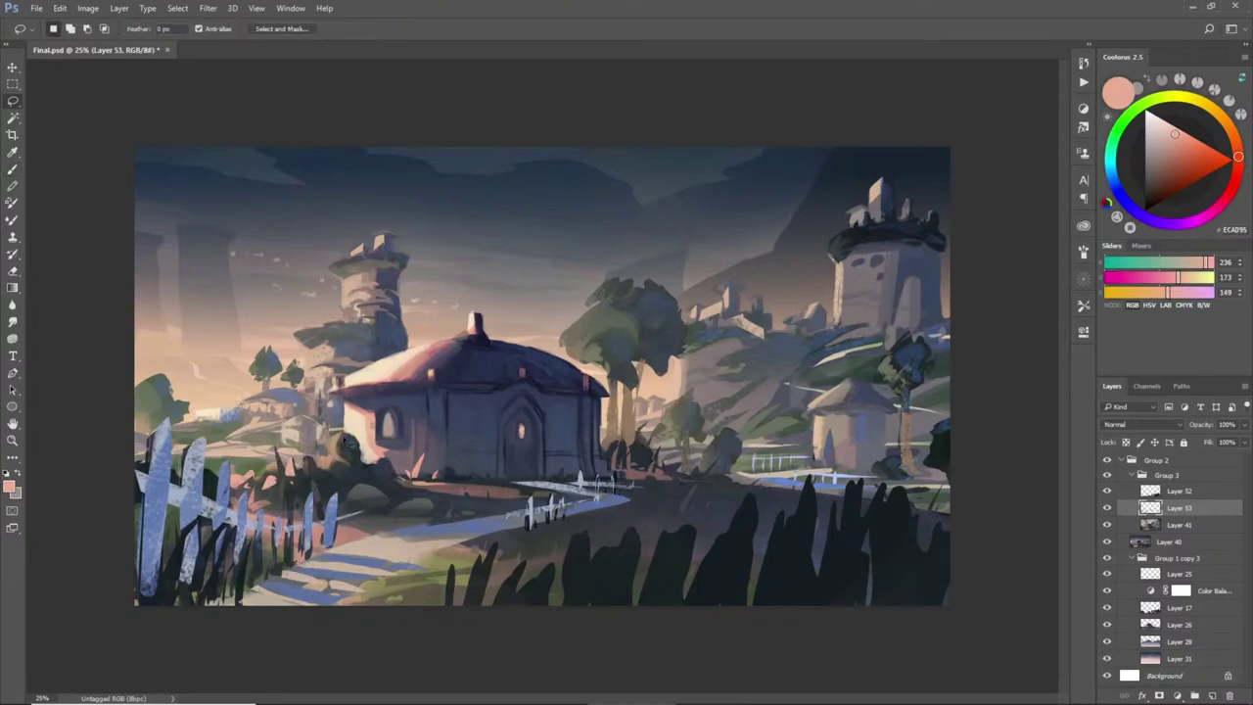
pyautogui.moveTo(343, 425)
pyautogui.mouseDown()
pyautogui.moveTo(347, 450)
pyautogui.moveTo(365, 440)
pyautogui.moveTo(358, 472)
pyautogui.moveTo(322, 486)
pyautogui.moveTo(353, 434)
pyautogui.mouseUp()
pyautogui.press('b')
pyautogui.keyDown('alt'); pyautogui.click(315, 474); pyautogui.keyUp('alt')
pyautogui.hotkey('ctrl', 'd')
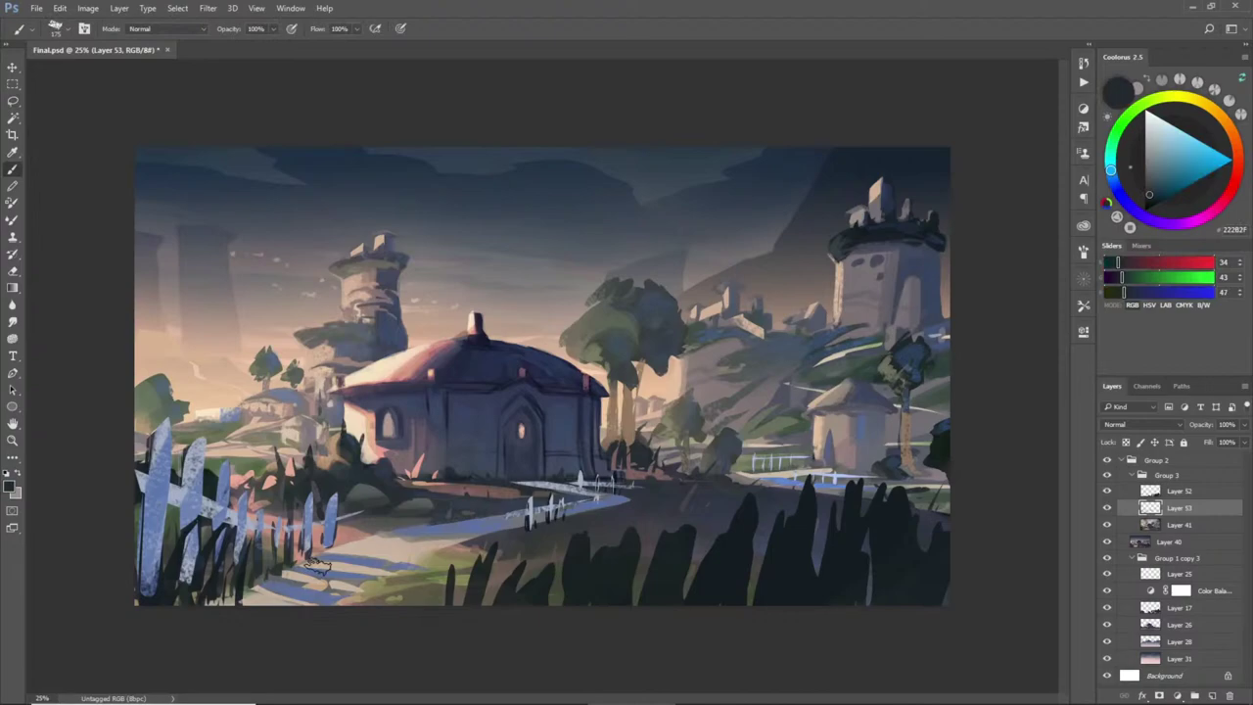
# - Lasso thin slanted grass blades in the dark field behind the foreground grass and paint them brownish grey (#5C524D)
pyautogui.press('l')
pyautogui.moveTo(692, 496)
pyautogui.mouseDown()
pyautogui.moveTo(668, 516)
pyautogui.moveTo(675, 492)
pyautogui.moveTo(679, 525)
pyautogui.moveTo(706, 501)
pyautogui.moveTo(701, 526)
pyautogui.moveTo(717, 534)
pyautogui.moveTo(664, 547)
pyautogui.moveTo(662, 571)
pyautogui.moveTo(652, 548)
pyautogui.moveTo(608, 551)
pyautogui.moveTo(608, 535)
pyautogui.moveTo(621, 563)
pyautogui.moveTo(586, 542)
pyautogui.mouseUp()
pyautogui.press('b')
pyautogui.keyDown('alt'); pyautogui.click(589, 537); pyautogui.keyUp('alt')
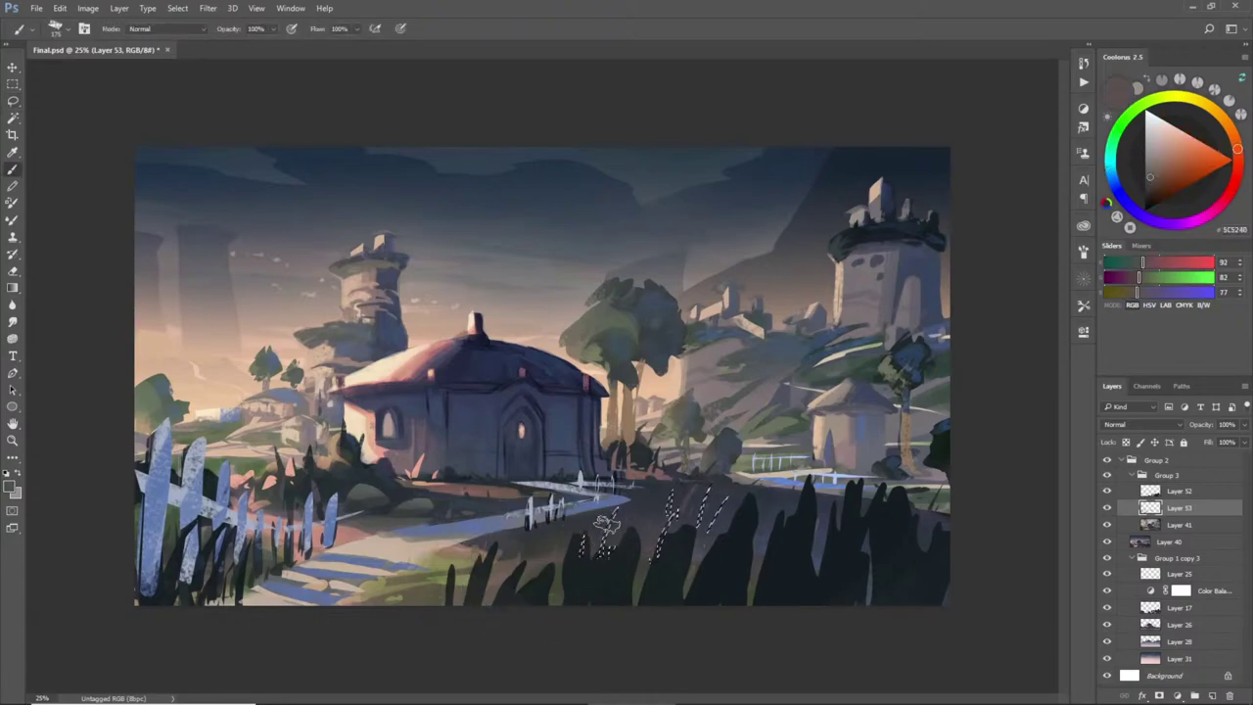
pyautogui.hotkey('ctrl', 'd')
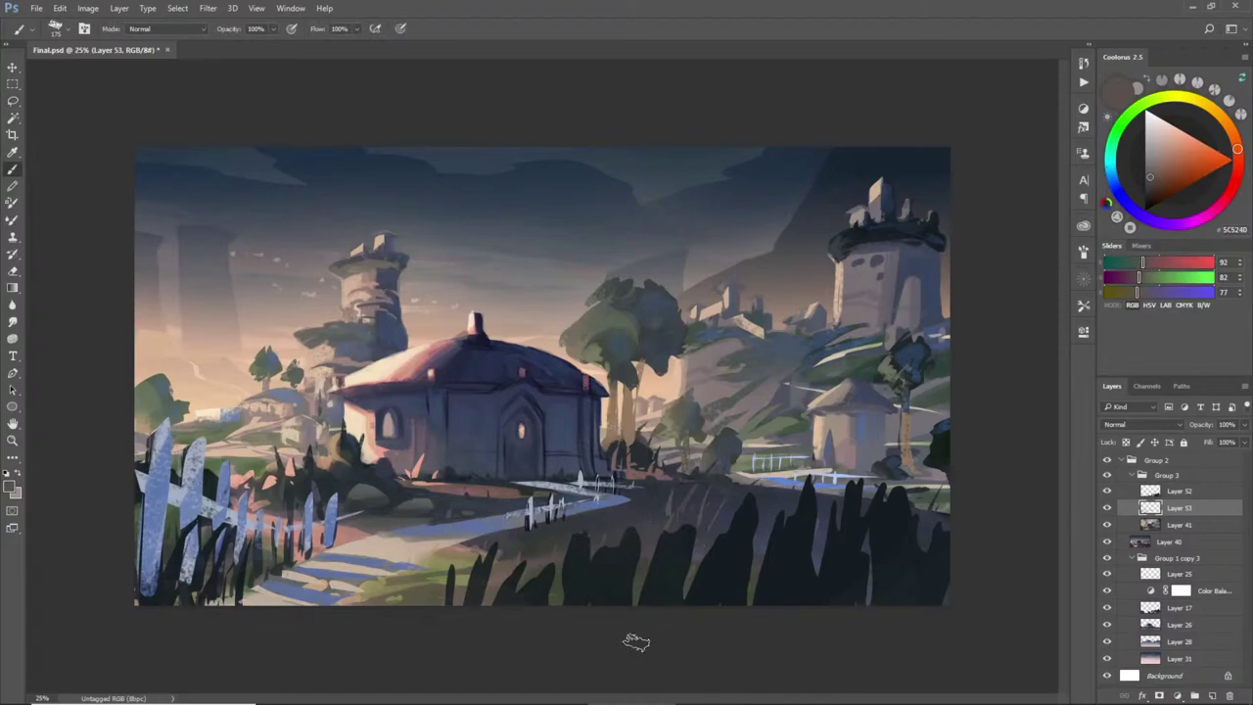
# - Lasso a small shape at the field's far edge below the round bush and paint it dark blue-grey (#2F3643)
pyautogui.press('l')
pyautogui.moveTo(754, 495)
pyautogui.mouseDown()
pyautogui.moveTo(740, 488)
pyautogui.moveTo(755, 456)
pyautogui.moveTo(754, 501)
pyautogui.moveTo(732, 494)
pyautogui.mouseUp()
pyautogui.press('b')
pyautogui.keyDown('alt'); pyautogui.click(746, 494); pyautogui.keyUp('alt')
pyautogui.hotkey('ctrl', 'd')
# - Try adding a tall pointed cypress at the round bush between the trees and the small hut, painted dark grey (#414340)
pyautogui.press('l')
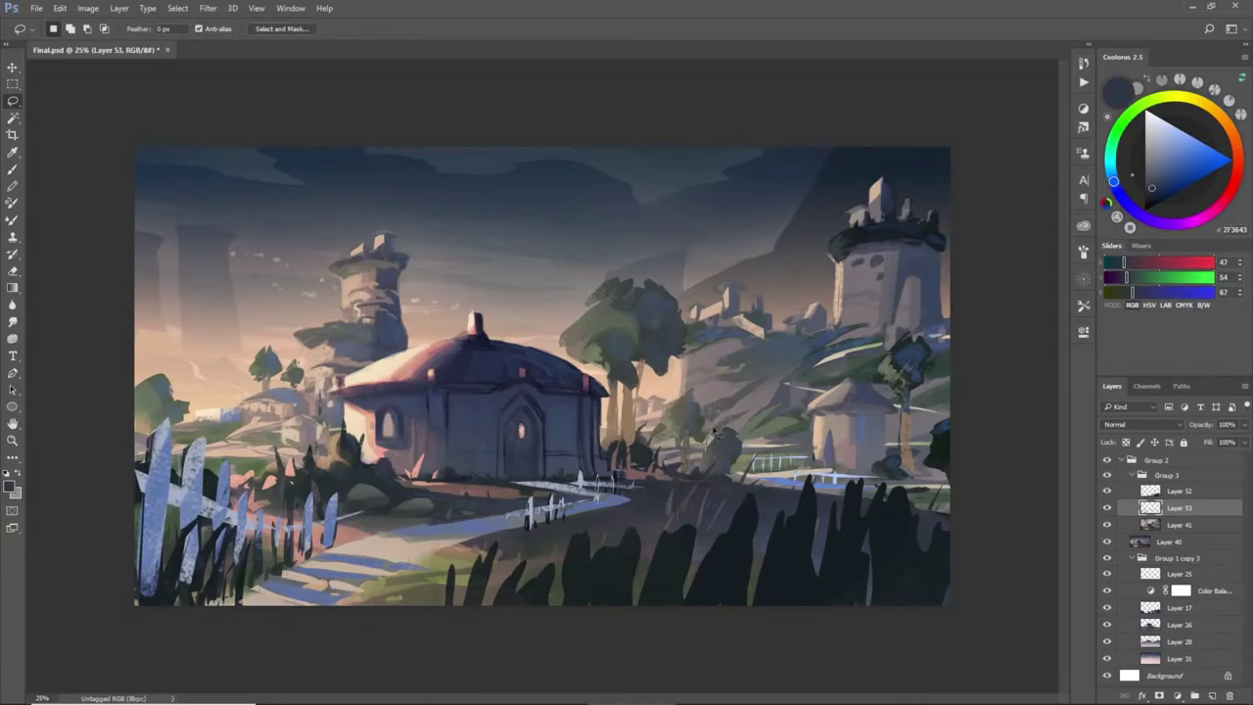
pyautogui.moveTo(726, 427)
pyautogui.mouseDown()
pyautogui.moveTo(729, 439)
pyautogui.moveTo(728, 370)
pyautogui.mouseUp()
pyautogui.press('b')
pyautogui.keyDown('alt'); pyautogui.click(730, 441); pyautogui.keyUp('alt')
pyautogui.hotkey('ctrl', 'z')
pyautogui.keyDown('alt'); pyautogui.click(713, 439); pyautogui.keyUp('alt')
pyautogui.moveTo(713, 441); pyautogui.dragTo(725, 387)
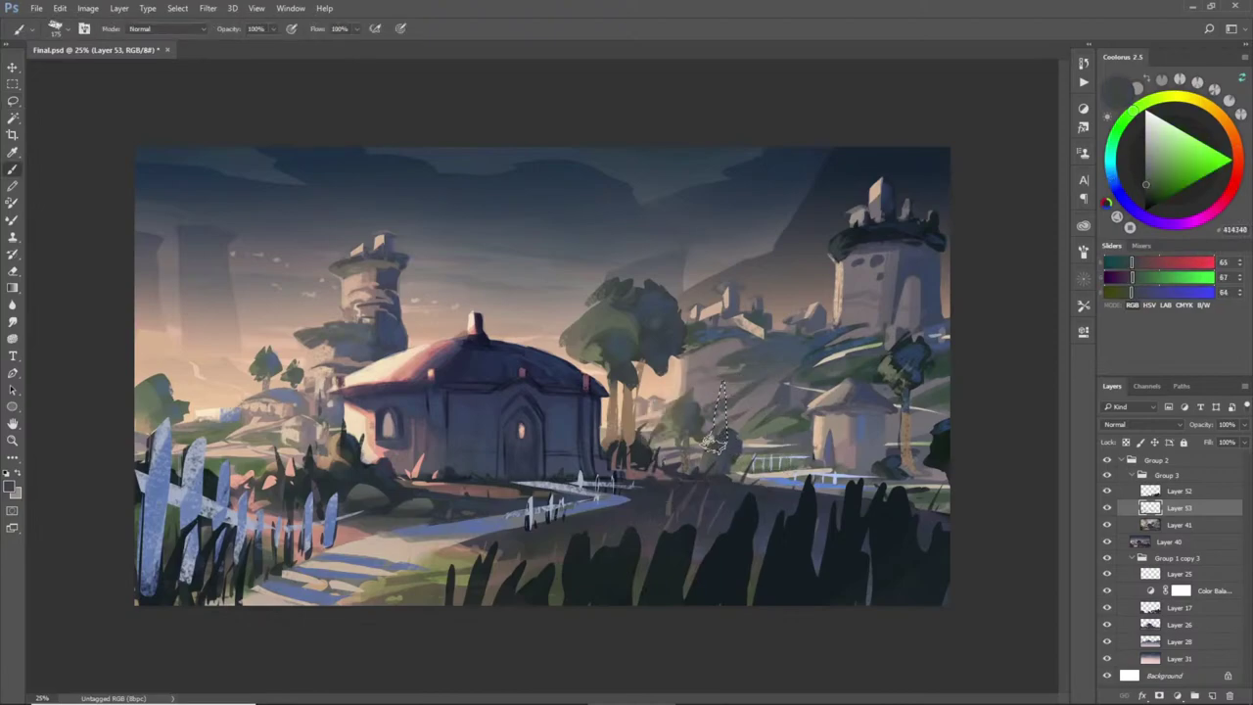
pyautogui.hotkey('ctrl', 'd')
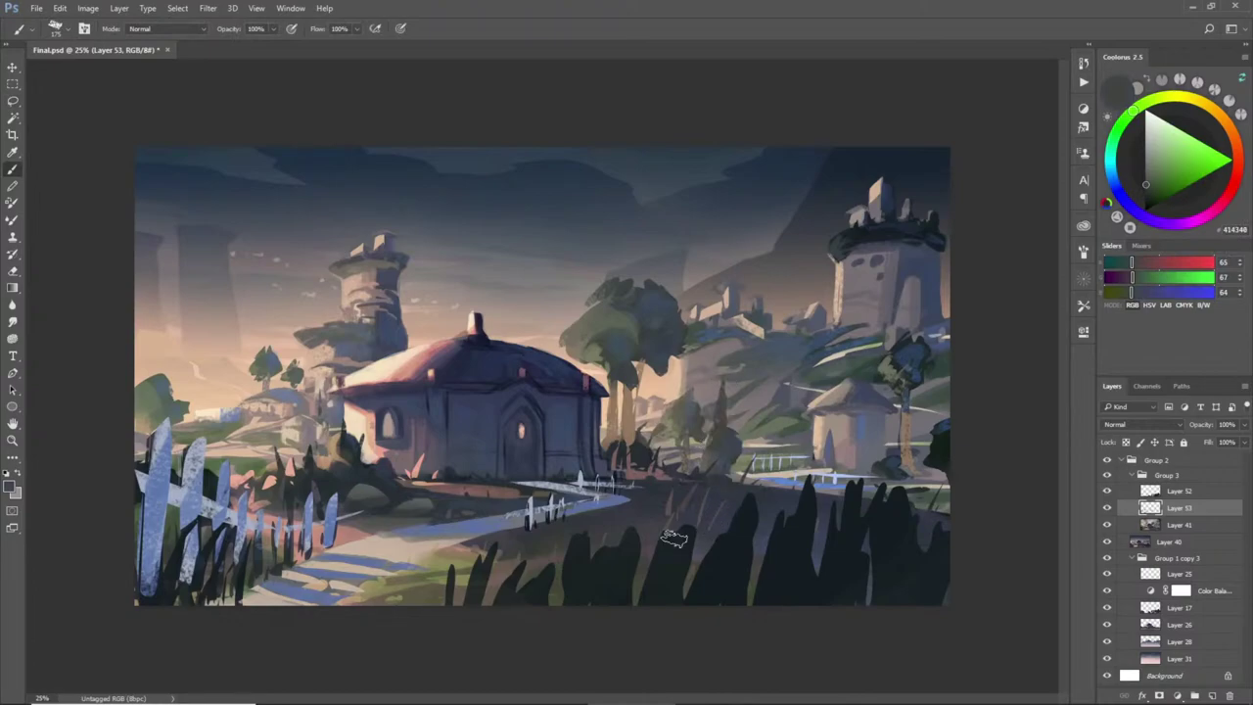
# - Try trimming the round bush beside the cypress by lassoing its outer edge and painting over it with sampled background colours
pyautogui.press('l')
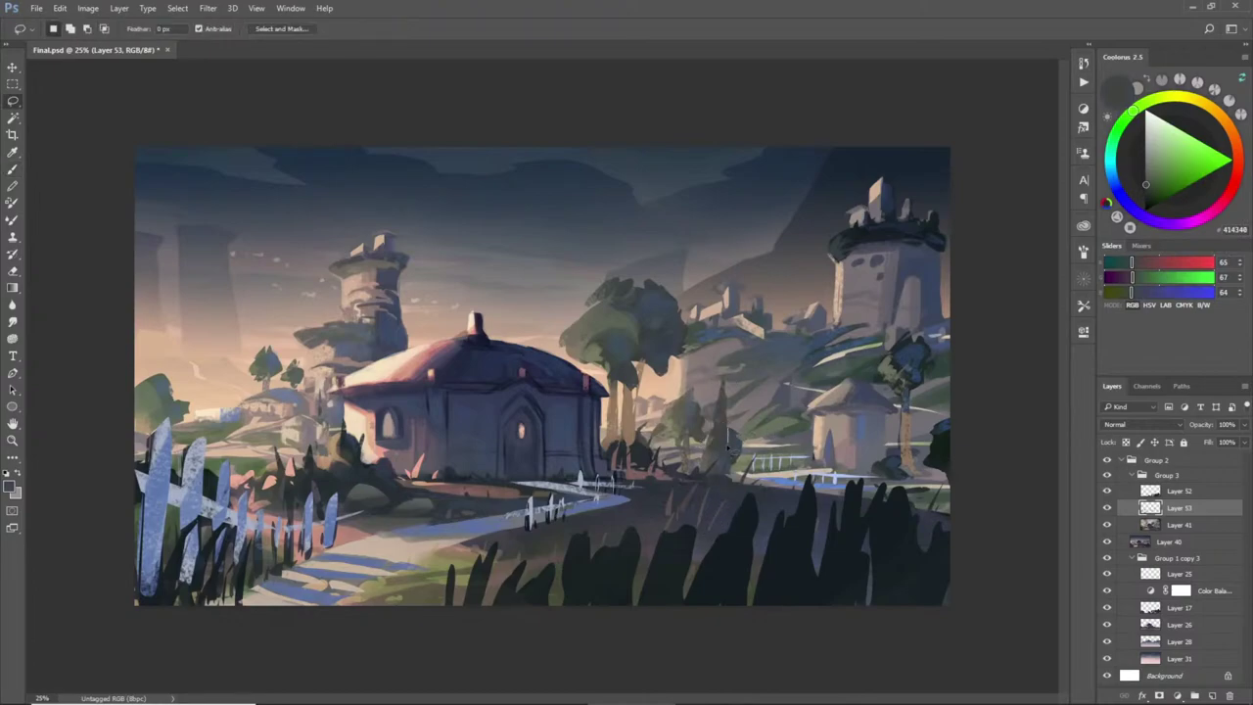
pyautogui.moveTo(752, 447); pyautogui.dragTo(735, 425)
pyautogui.press('b')
pyautogui.keyDown('alt'); pyautogui.click(730, 443); pyautogui.keyUp('alt')
pyautogui.keyDown('alt'); pyautogui.click(714, 446); pyautogui.keyUp('alt')
pyautogui.keyDown('alt'); pyautogui.click(766, 419); pyautogui.keyUp('alt')
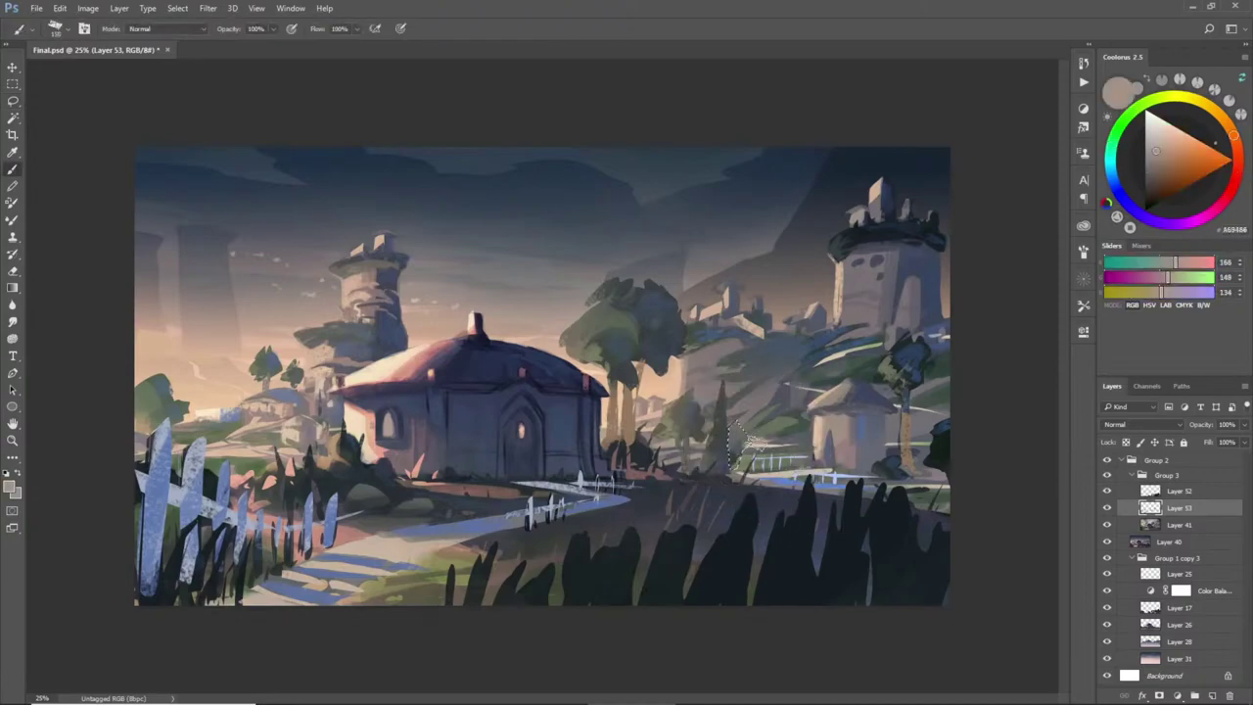
pyautogui.keyDown('alt'); pyautogui.click(726, 450); pyautogui.keyUp('alt')
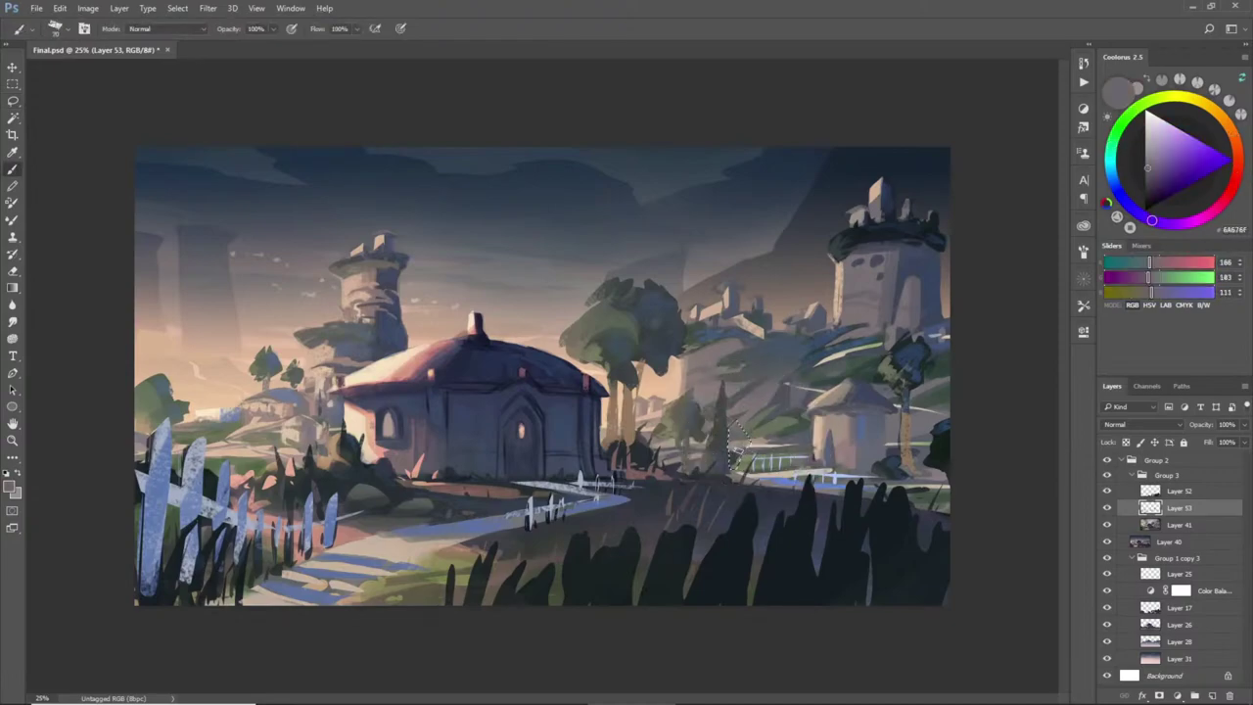
pyautogui.keyDown('alt'); pyautogui.click(750, 460); pyautogui.keyUp('alt')
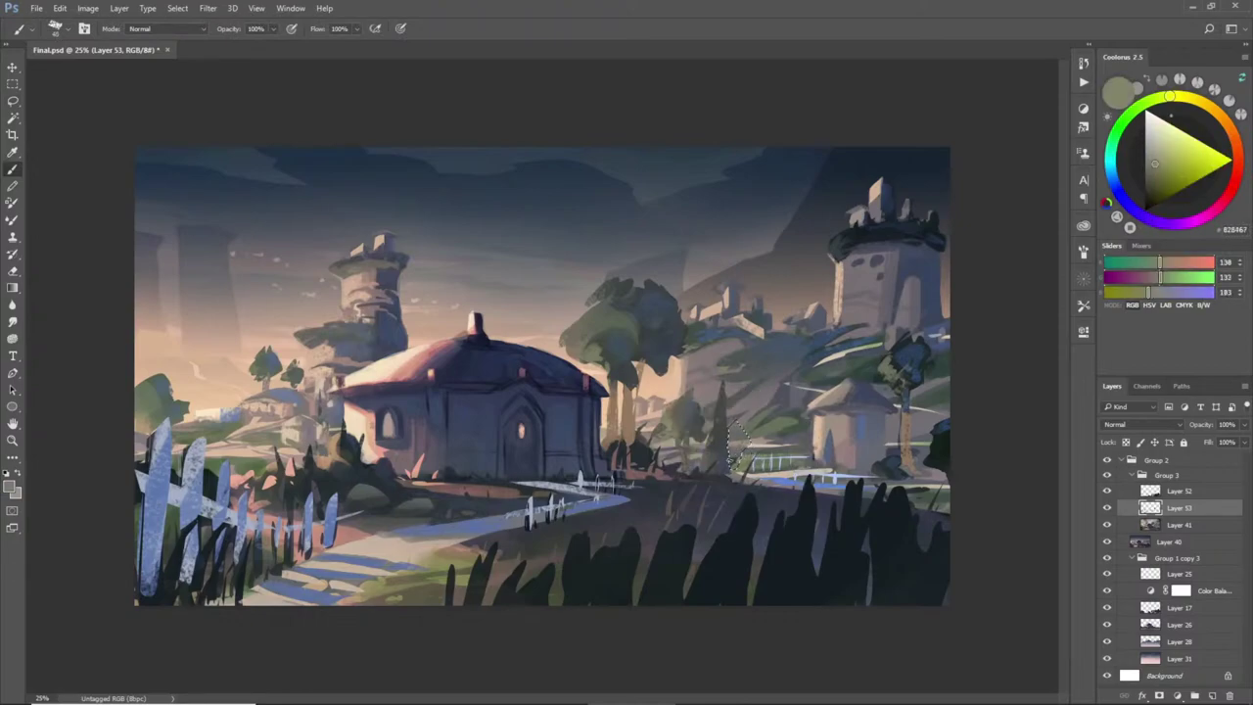
pyautogui.press('z')
pyautogui.keyDown('alt'); pyautogui.click(816, 493); pyautogui.keyUp('alt')
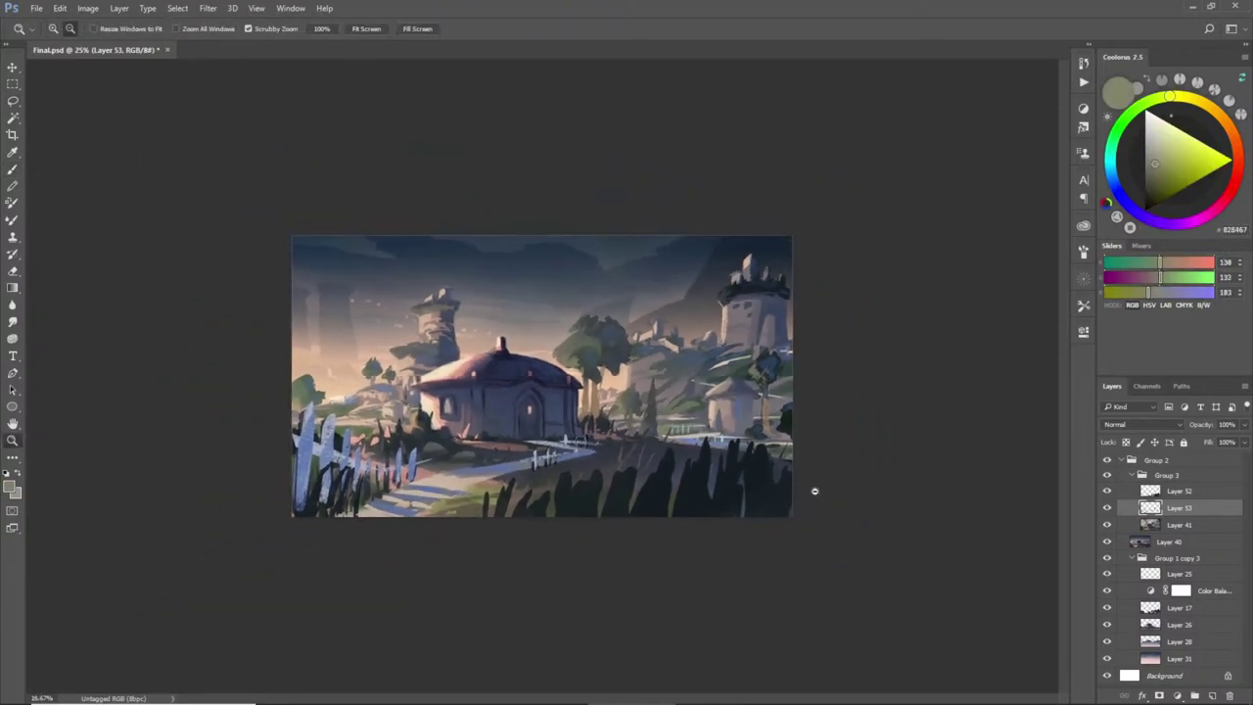
pyautogui.click(683, 421)
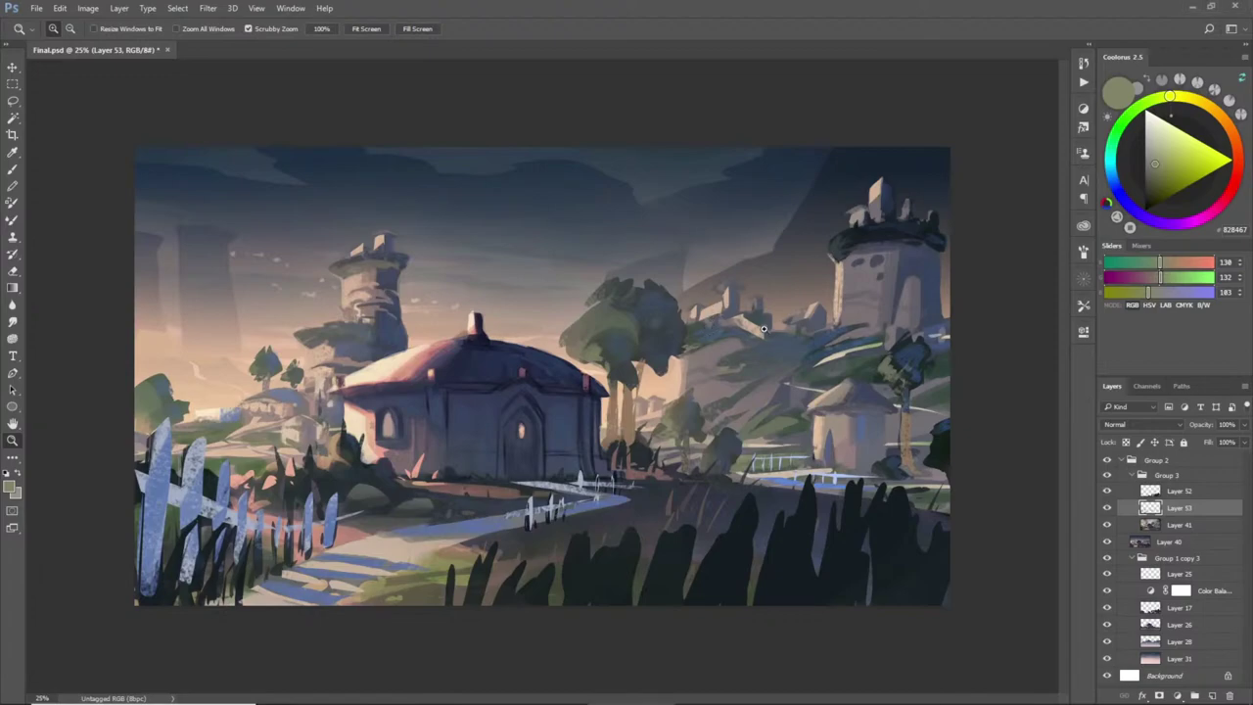
# - Lasso small shapes on the little distant building left of the round house, using sampled grey-brown (#8B8070) and light beige (#CFBCA2)
pyautogui.press('l')
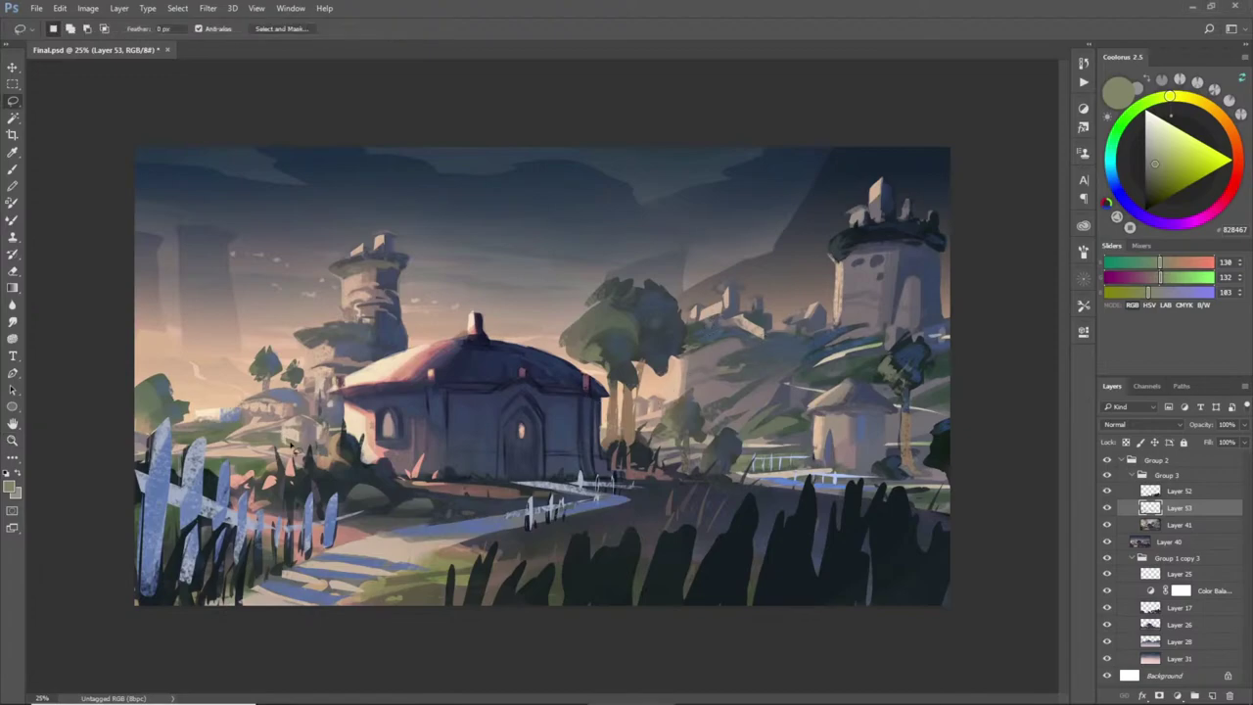
pyautogui.press('b')
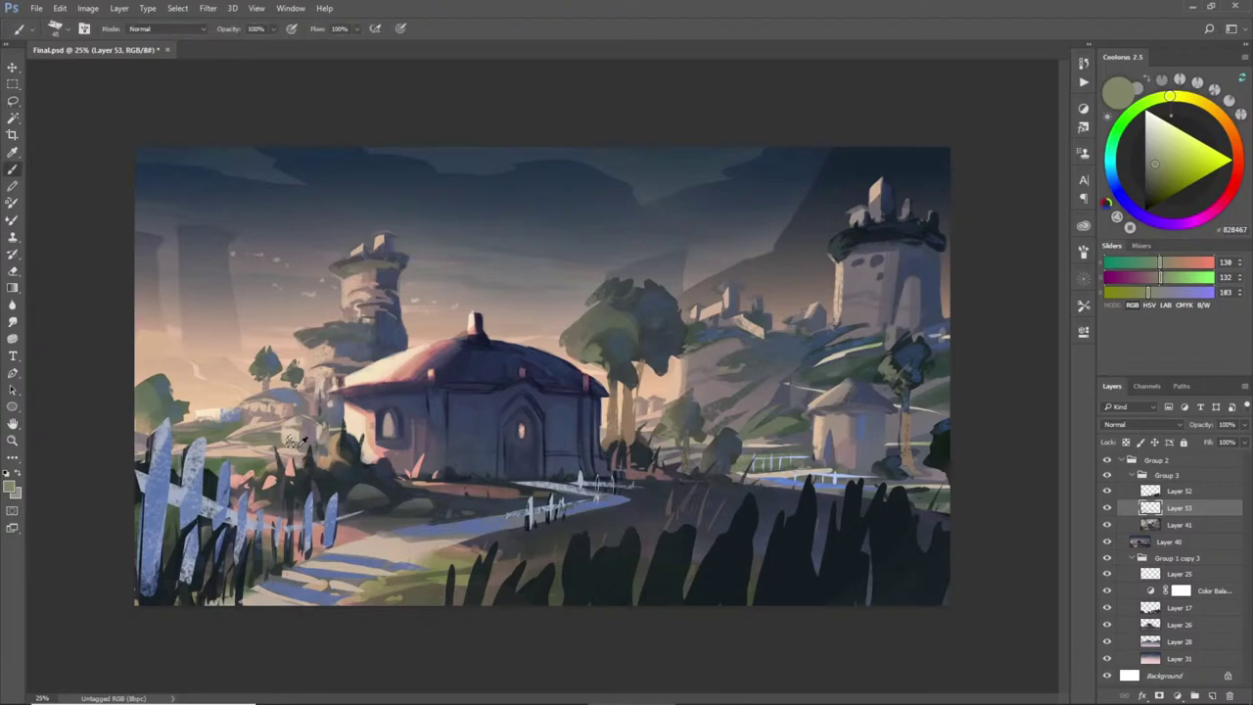
pyautogui.keyDown('alt'); pyautogui.click(289, 441); pyautogui.keyUp('alt')
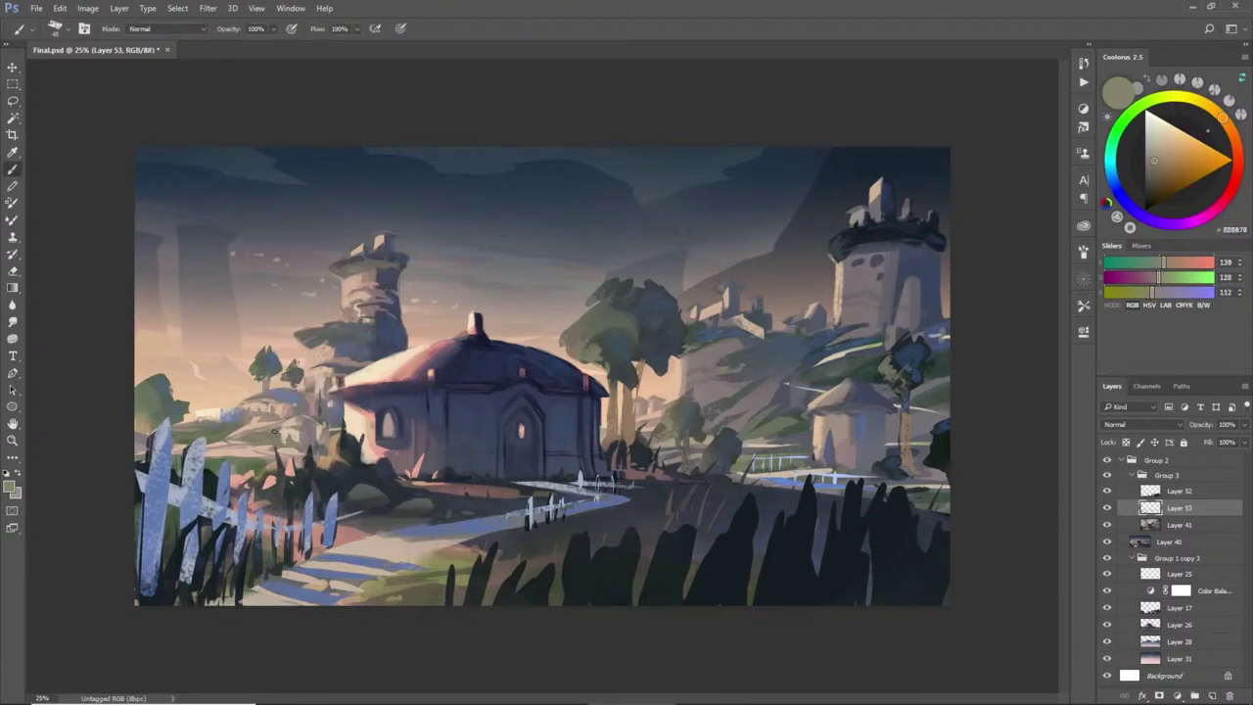
pyautogui.press('l')
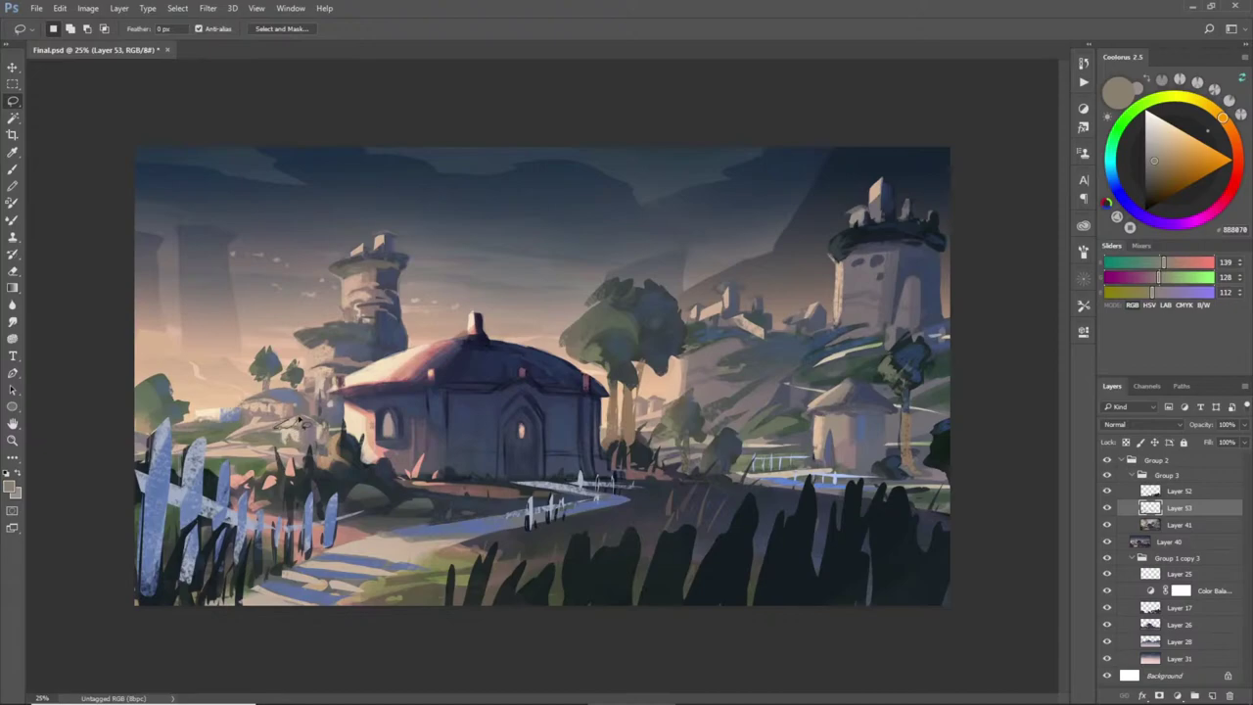
pyautogui.press('b')
pyautogui.keyDown('alt'); pyautogui.click(294, 423); pyautogui.keyUp('alt')
pyautogui.press('l')
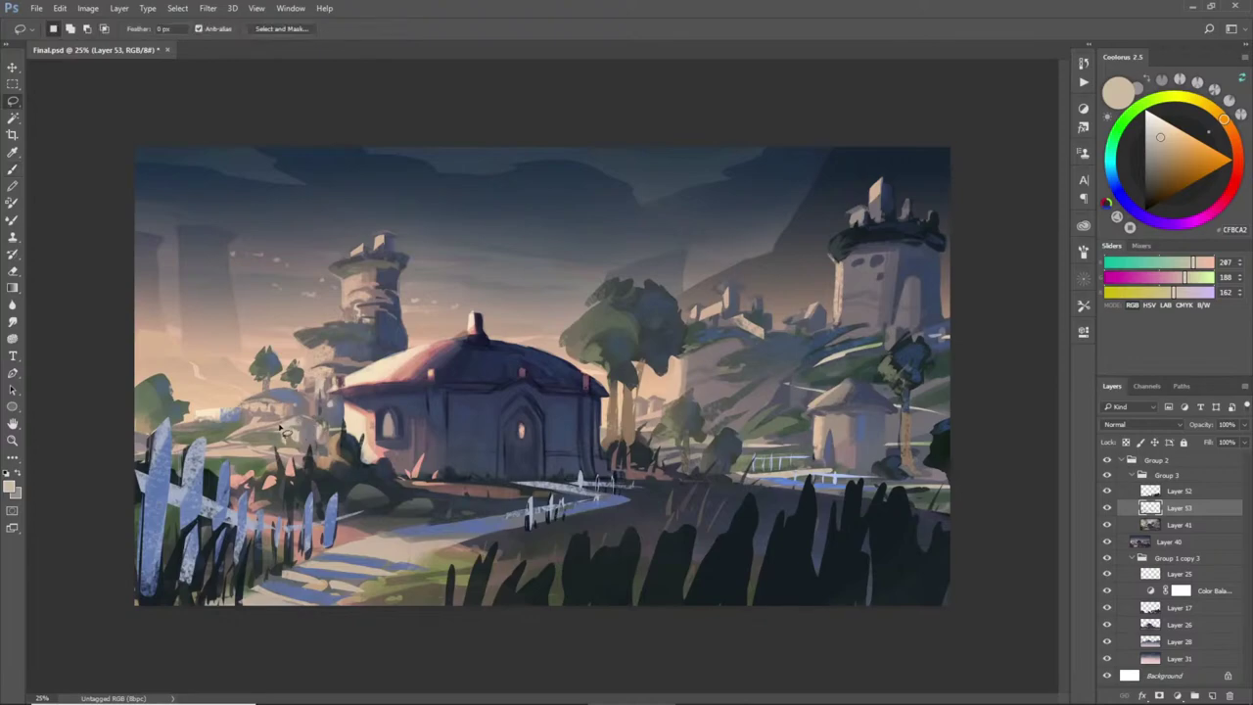
pyautogui.moveTo(294, 416); pyautogui.dragTo(327, 427)
pyautogui.hotkey('ctrl', 'd')
# - Lasso slanted grass blades between the path and the dark foreground grass and paint them with sampled olive greens (#8D895B, #7B7952)
pyautogui.moveTo(549, 532)
pyautogui.mouseDown()
pyautogui.moveTo(533, 578)
pyautogui.moveTo(566, 548)
pyautogui.mouseUp()
pyautogui.moveTo(505, 583)
pyautogui.mouseDown()
pyautogui.moveTo(512, 567)
pyautogui.moveTo(441, 609)
pyautogui.moveTo(420, 555)
pyautogui.moveTo(429, 570)
pyautogui.mouseUp()
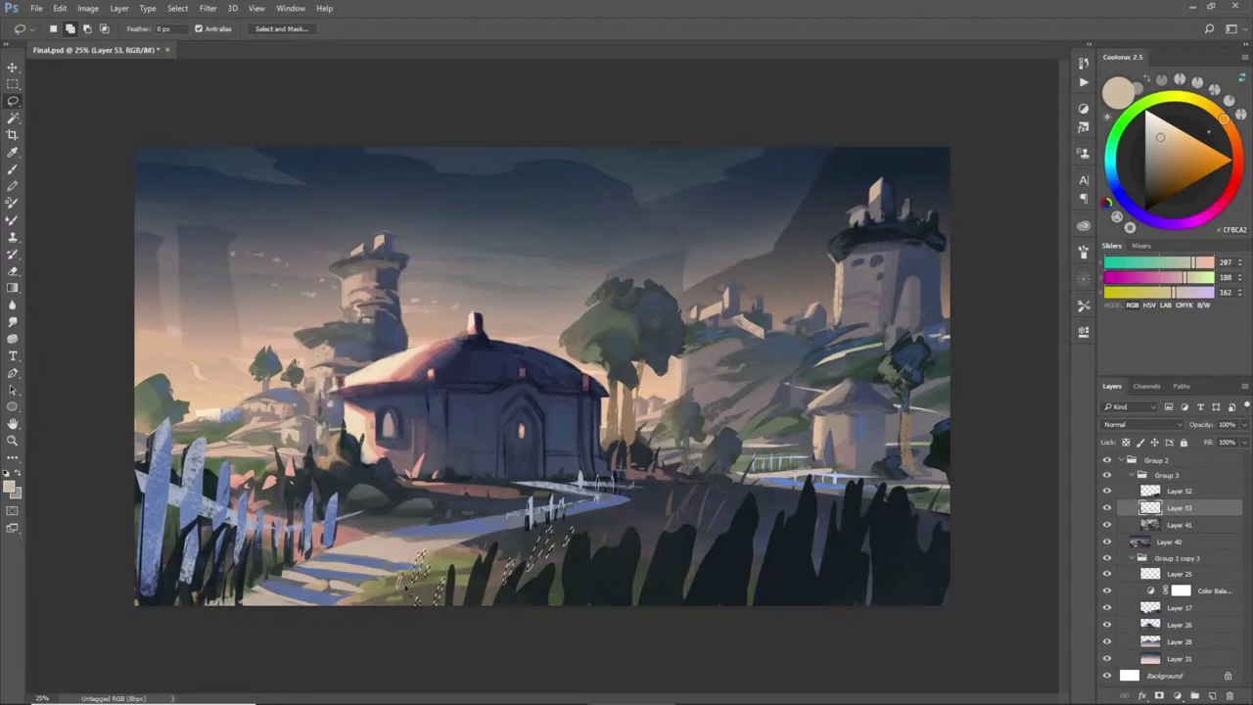
pyautogui.press('b')
pyautogui.keyDown('alt'); pyautogui.click(418, 583); pyautogui.keyUp('alt')
pyautogui.press(']')
pyautogui.press(']')
pyautogui.press(']')
pyautogui.press(']')
pyautogui.press(']')
pyautogui.press(']')
pyautogui.press(']')
pyautogui.press(']')
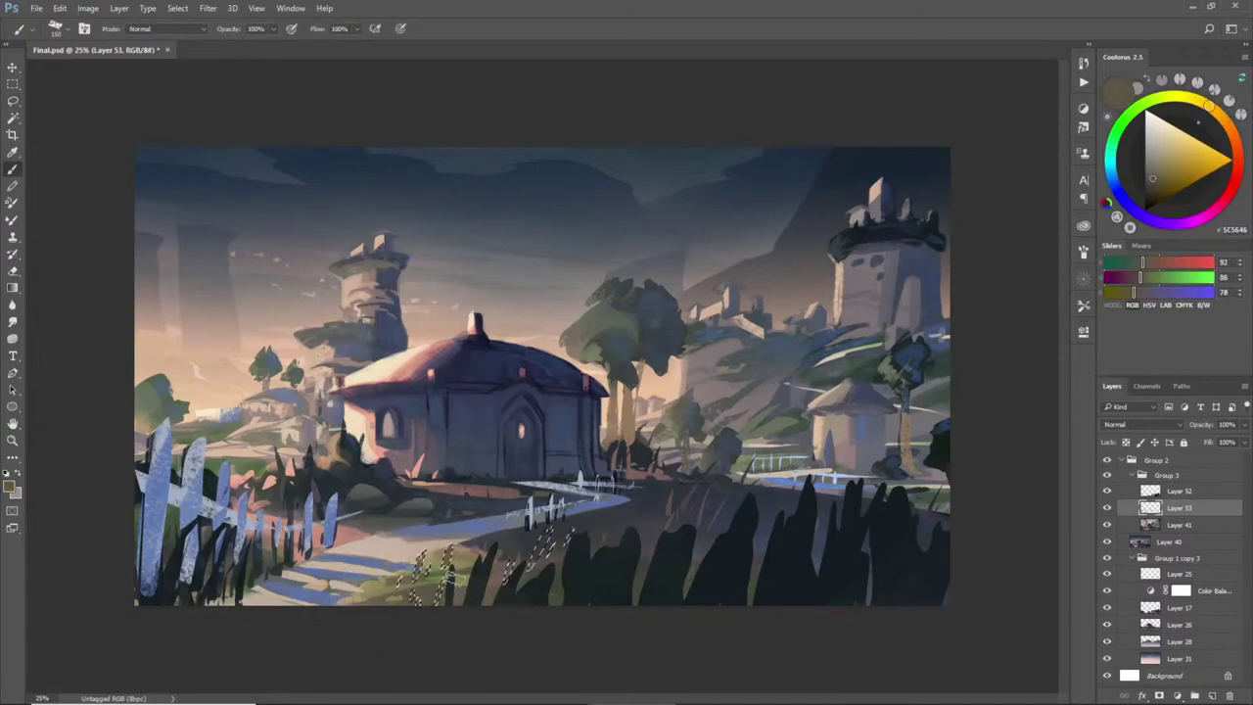
pyautogui.keyDown('alt'); pyautogui.click(542, 549); pyautogui.keyUp('alt')
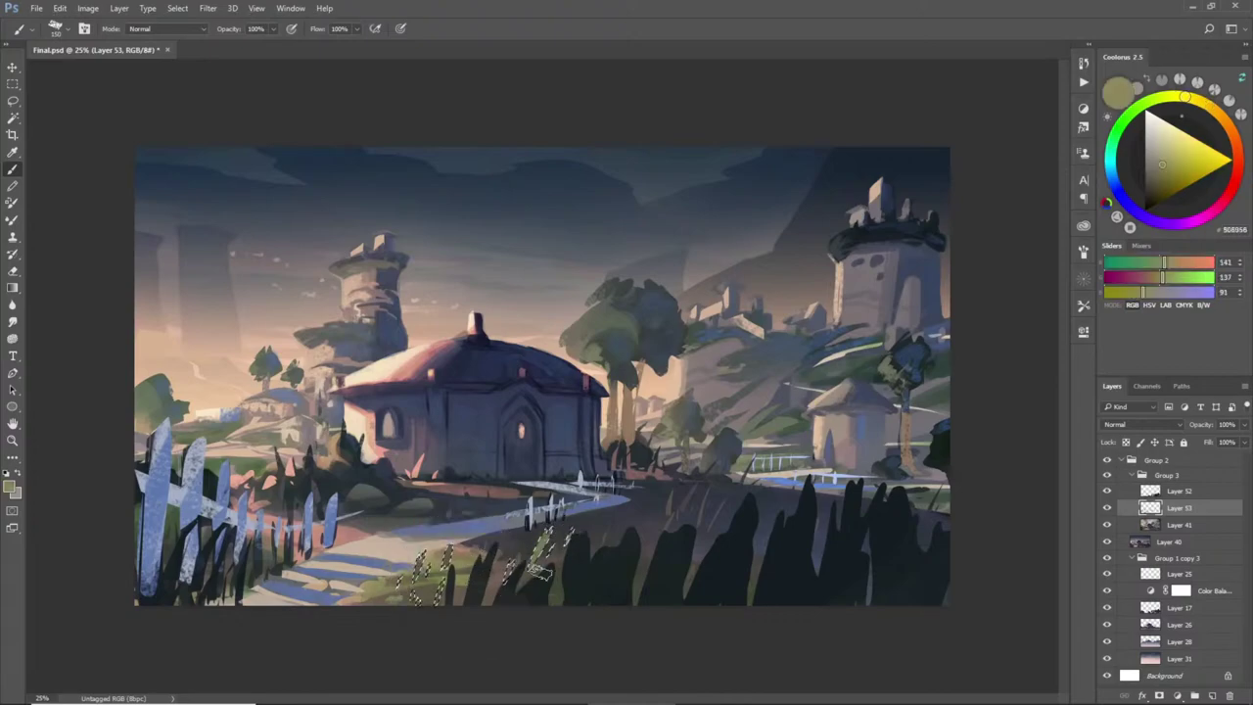
pyautogui.keyDown('alt'); pyautogui.click(423, 591); pyautogui.keyUp('alt')
pyautogui.hotkey('ctrl', 'd')
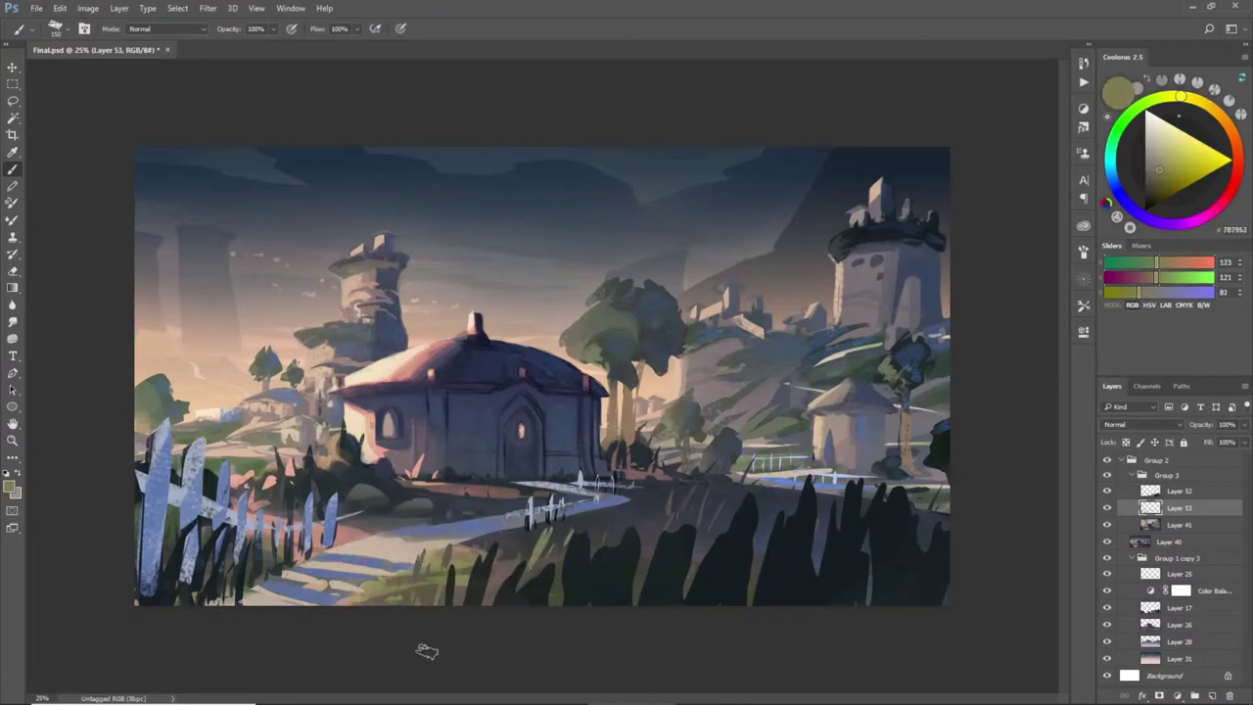
# - Lasso small grass tufts beside the path and on the ground before the round house and paint them in sampled dark tones
pyautogui.press('l')
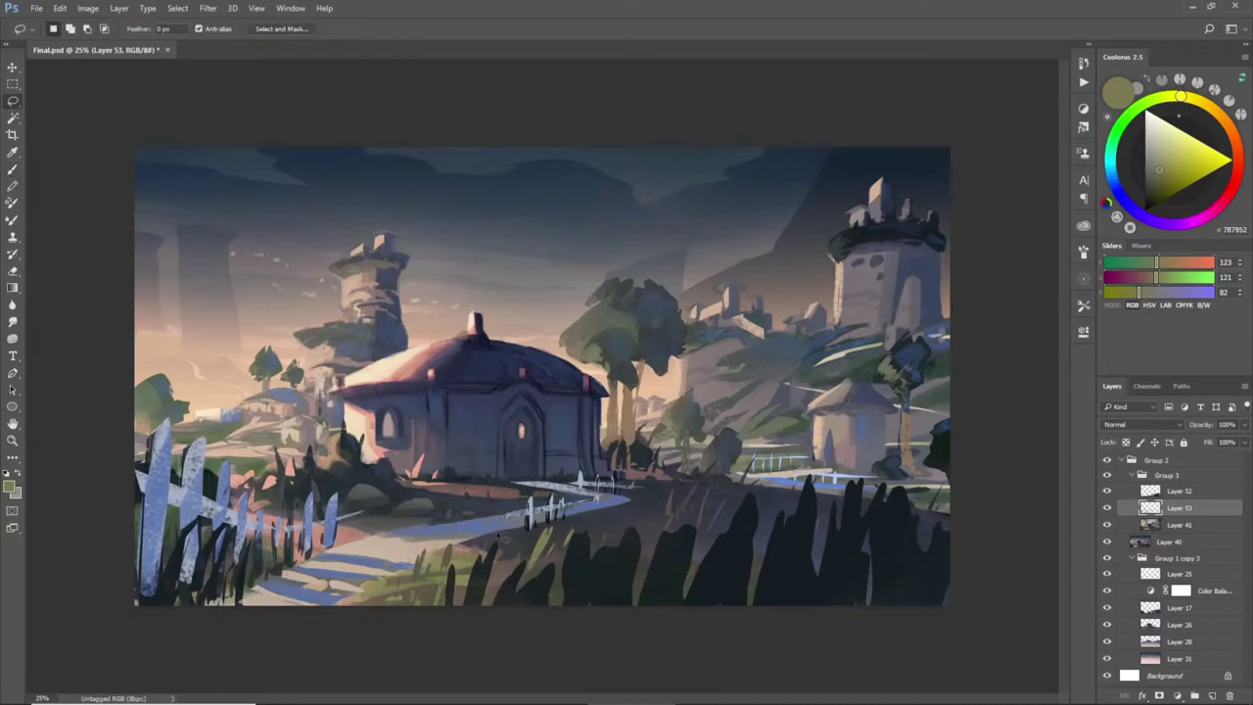
pyautogui.press('shift')
pyautogui.press('b')
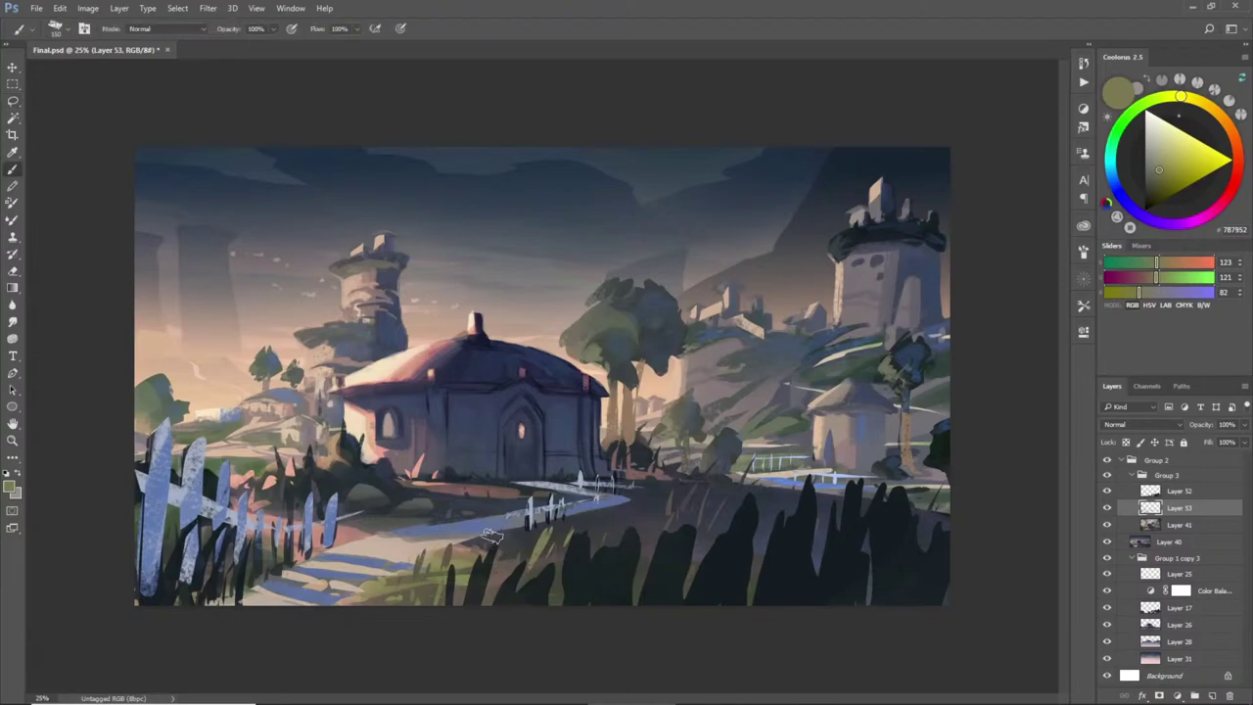
pyautogui.press('l')
pyautogui.press('shift')
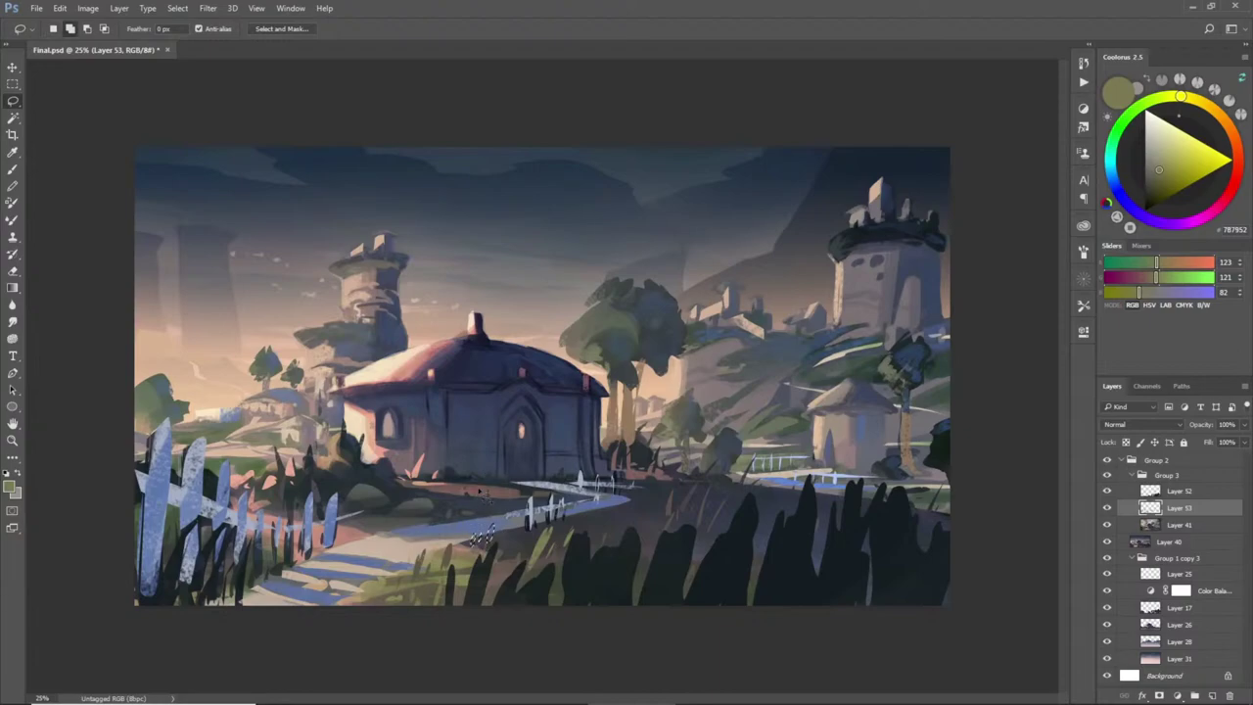
pyautogui.press('b')
pyautogui.keyDown('alt'); pyautogui.click(478, 493); pyautogui.keyUp('alt')
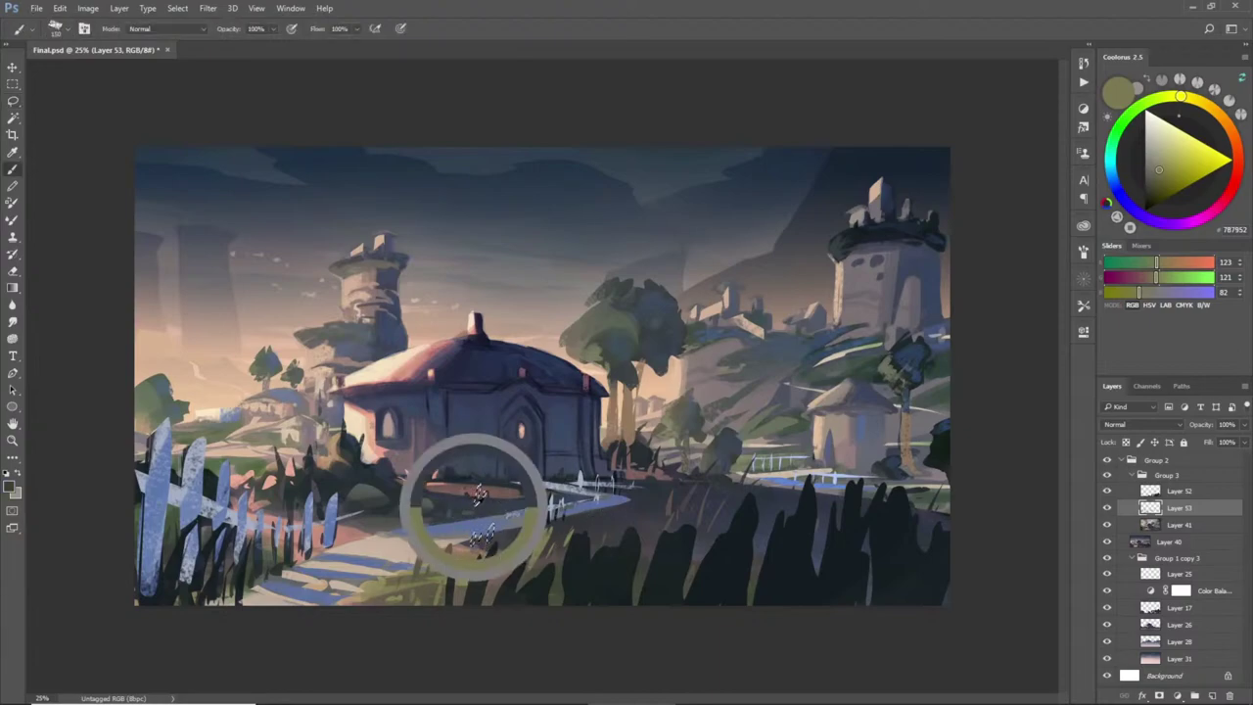
pyautogui.keyDown('alt'); pyautogui.click(505, 533); pyautogui.keyUp('alt')
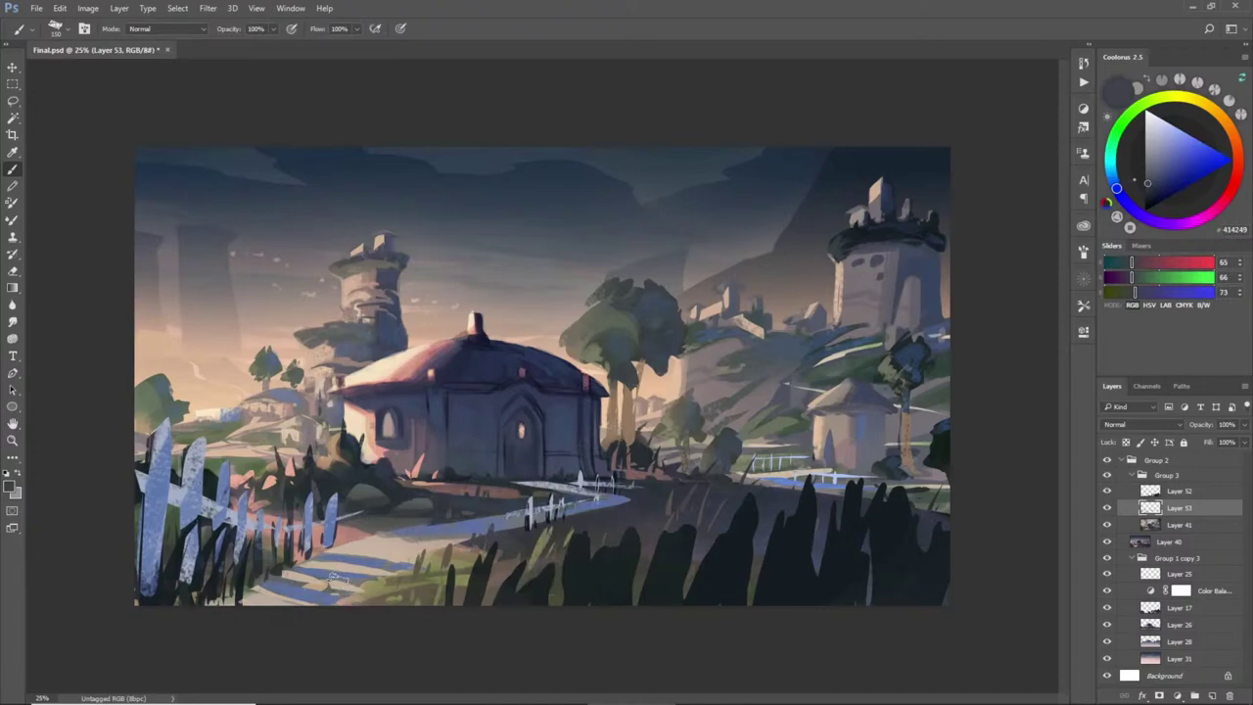
# - Lasso a clump of grass blades at the path's near edge and paint it with olive (#8C885A) and near-black (#262A2A)
pyautogui.press('l')
pyautogui.moveTo(341, 592)
pyautogui.mouseDown()
pyautogui.moveTo(337, 581)
pyautogui.moveTo(335, 603)
pyautogui.moveTo(364, 597)
pyautogui.moveTo(381, 619)
pyautogui.mouseUp()
pyautogui.press('b')
pyautogui.keyDown('alt'); pyautogui.click(382, 588); pyautogui.keyUp('alt')
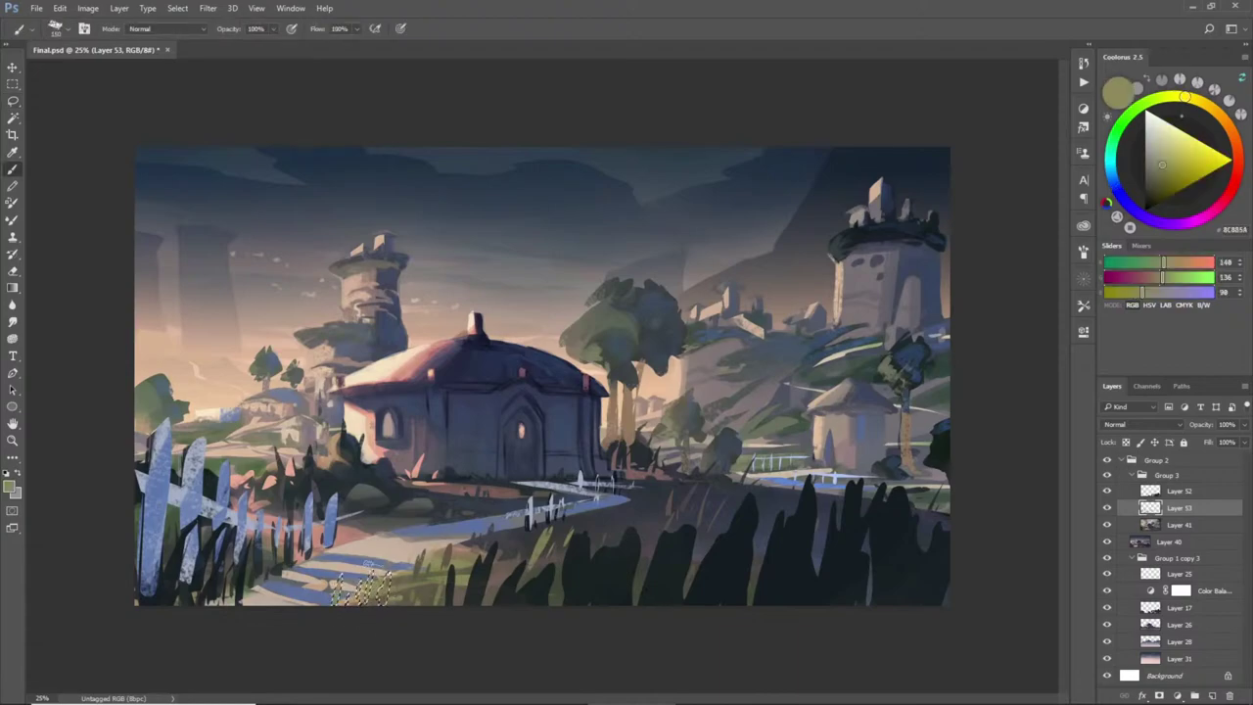
pyautogui.keyDown('alt'); pyautogui.click(370, 592); pyautogui.keyUp('alt')
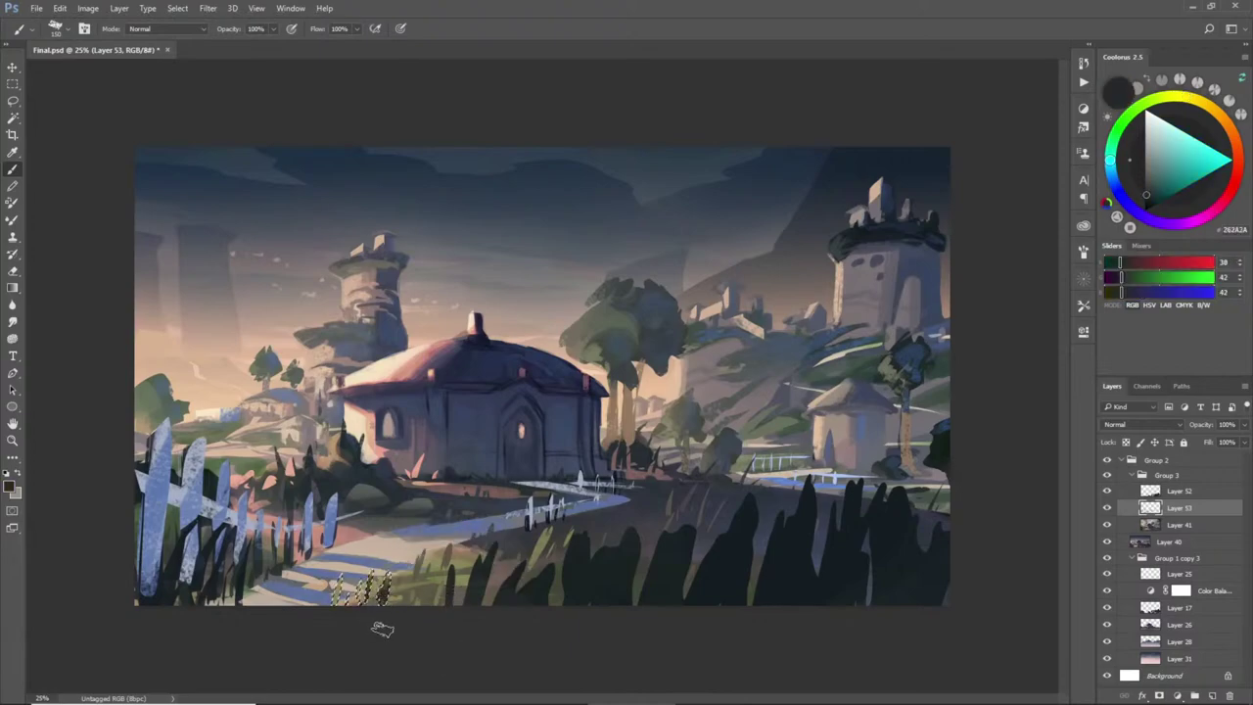
pyautogui.hotkey('alt', 'BackSpace')
pyautogui.hotkey('ctrl', 'd')
# - Lasso small shapes around the round house's arched window and lit wall and paint them with colours sampled nearby
pyautogui.press('l')
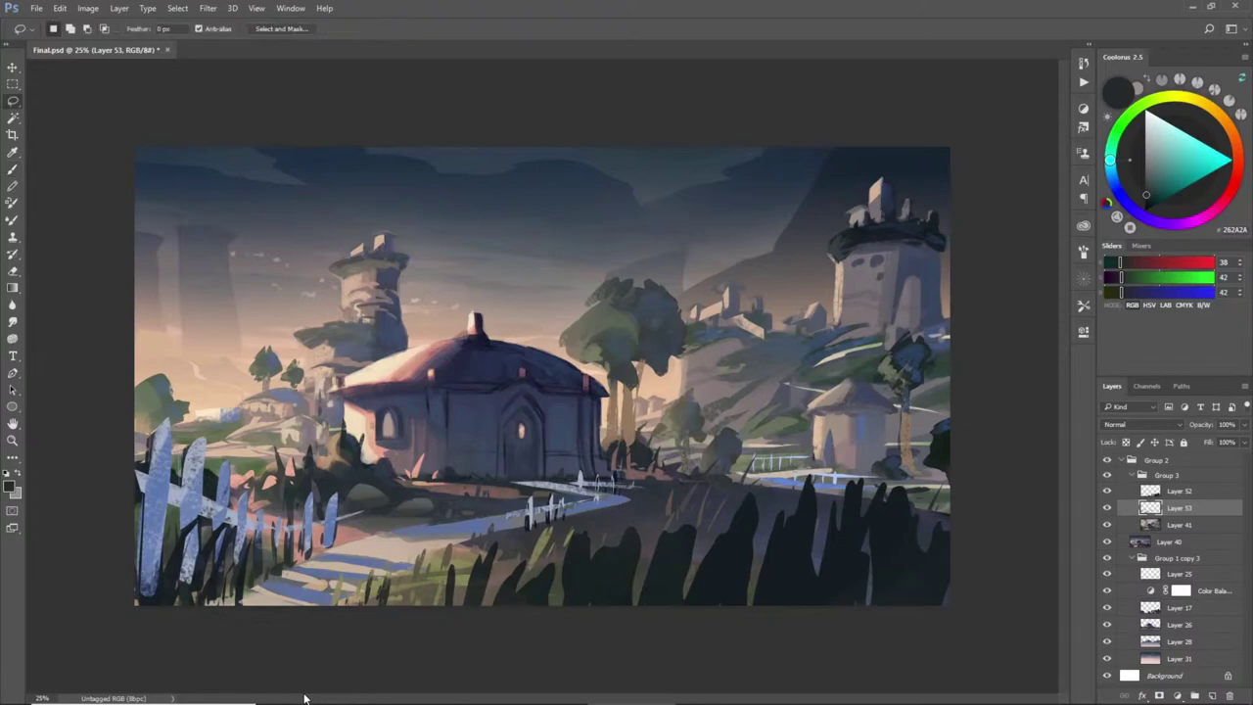
pyautogui.moveTo(370, 420)
pyautogui.mouseDown()
pyautogui.moveTo(376, 468)
pyautogui.moveTo(353, 409)
pyautogui.moveTo(371, 452)
pyautogui.moveTo(404, 461)
pyautogui.moveTo(378, 450)
pyautogui.moveTo(405, 495)
pyautogui.moveTo(421, 468)
pyautogui.moveTo(416, 421)
pyautogui.moveTo(425, 460)
pyautogui.mouseUp()
pyautogui.press('b')
pyautogui.keyDown('alt'); pyautogui.click(364, 416); pyautogui.keyUp('alt')
pyautogui.hotkey('ctrl', 'd')
pyautogui.press('l')
pyautogui.press('b')
pyautogui.keyDown('alt'); pyautogui.click(372, 448); pyautogui.keyUp('alt')
pyautogui.hotkey('ctrl', 'd')
# - Lasso a narrow upright shape on the wall between the arched window and the corner post and paint it blue (#5B71A4)
pyautogui.press('l')
pyautogui.press('b')
pyautogui.keyDown('alt'); pyautogui.click(461, 501); pyautogui.keyUp('alt')
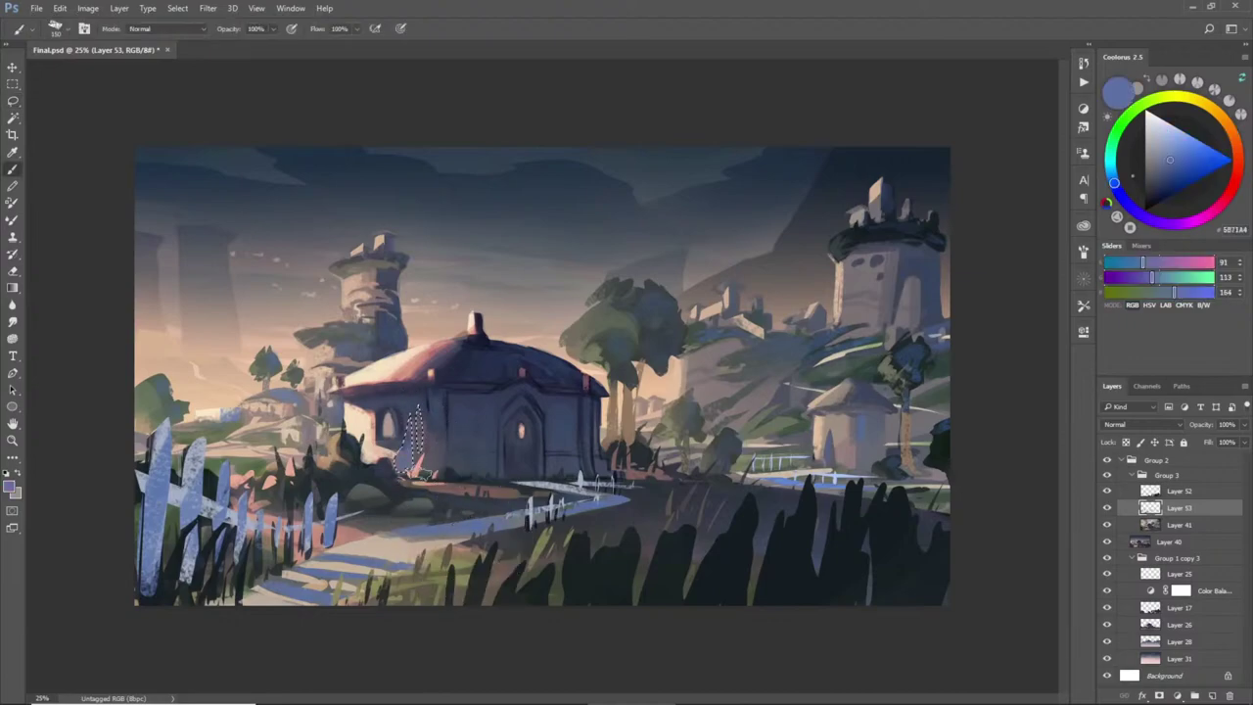
pyautogui.hotkey('ctrl', 'd')
# - Try painting blue (#5B72A8) reflected light inside a lassoed wall panel left of the round house's door
pyautogui.press('l')
pyautogui.moveTo(452, 399)
pyautogui.mouseDown()
pyautogui.moveTo(452, 458)
pyautogui.moveTo(494, 458)
pyautogui.moveTo(493, 403)
pyautogui.mouseUp()
pyautogui.moveTo(467, 457)
pyautogui.mouseDown()
pyautogui.moveTo(505, 468)
pyautogui.moveTo(497, 490)
pyautogui.moveTo(451, 478)
pyautogui.mouseUp()
pyautogui.press('b')
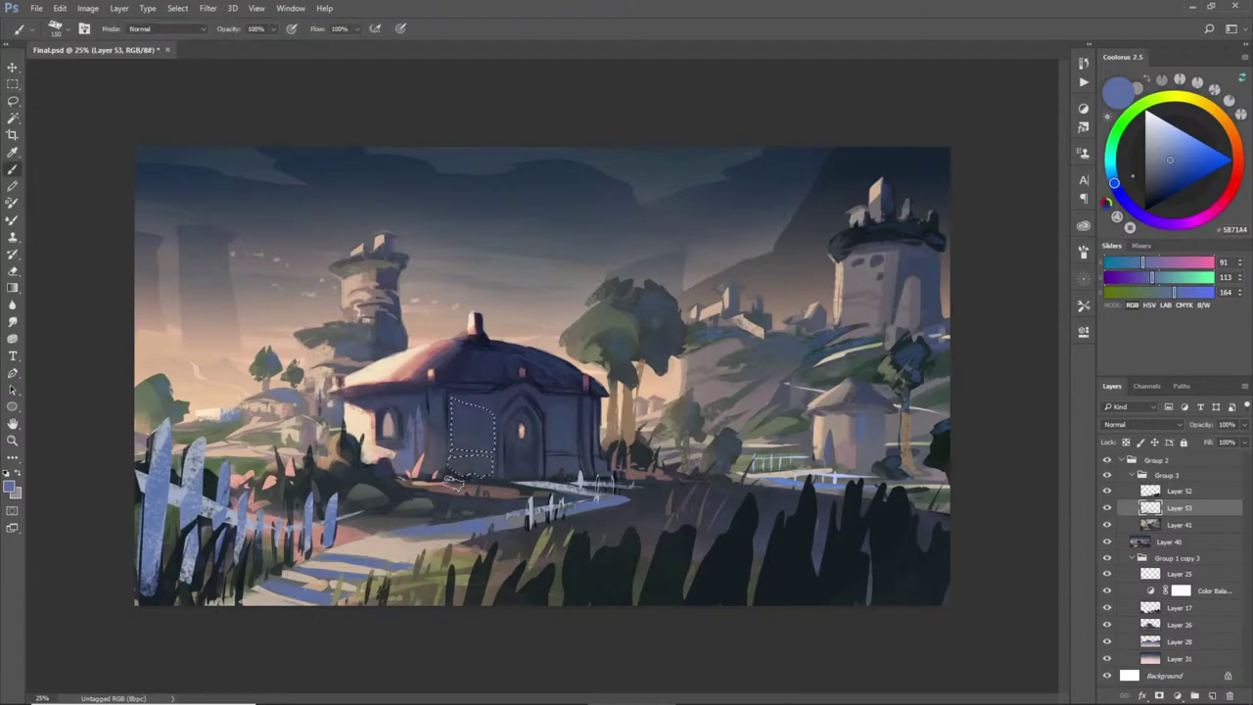
pyautogui.keyDown('alt'); pyautogui.click(427, 456); pyautogui.keyUp('alt')
pyautogui.moveTo(455, 396)
pyautogui.mouseDown()
pyautogui.moveTo(499, 411)
pyautogui.moveTo(482, 475)
pyautogui.moveTo(487, 403)
pyautogui.moveTo(486, 462)
pyautogui.mouseUp()
pyautogui.hotkey('ctrl', 'z')
pyautogui.keyDown('alt'); pyautogui.click(479, 525); pyautogui.keyUp('alt')
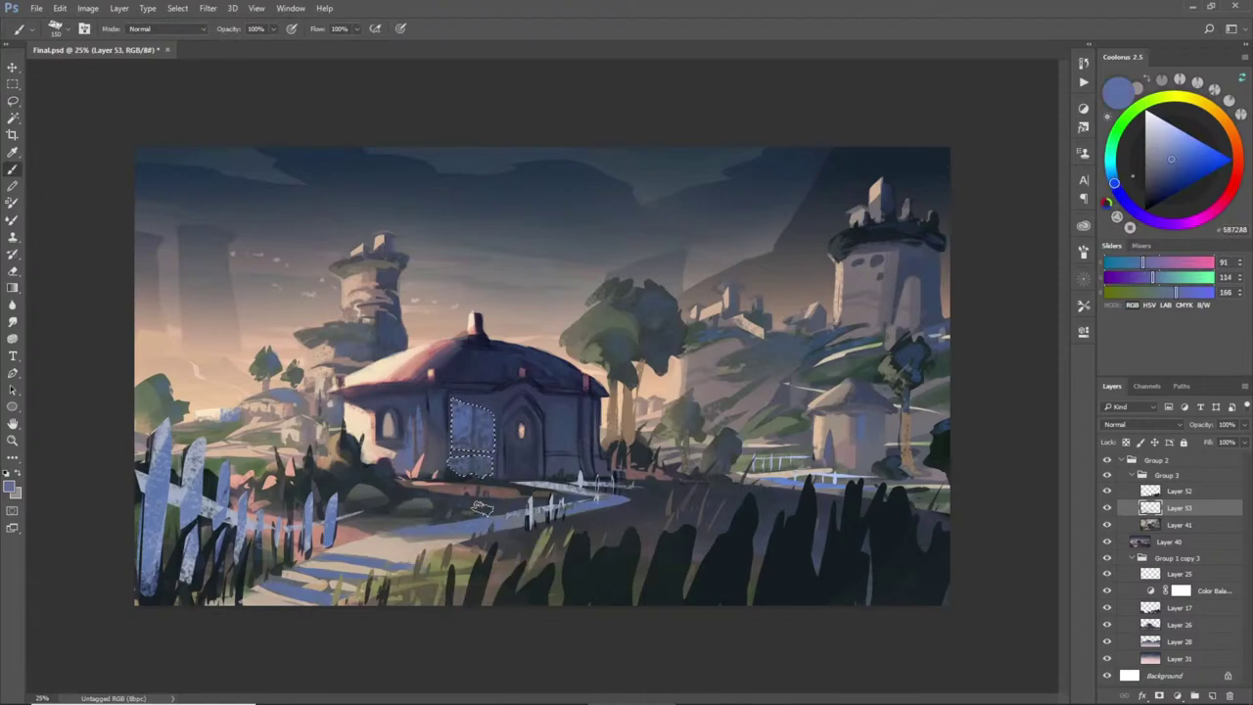
pyautogui.hotkey('ctrl', 'z')
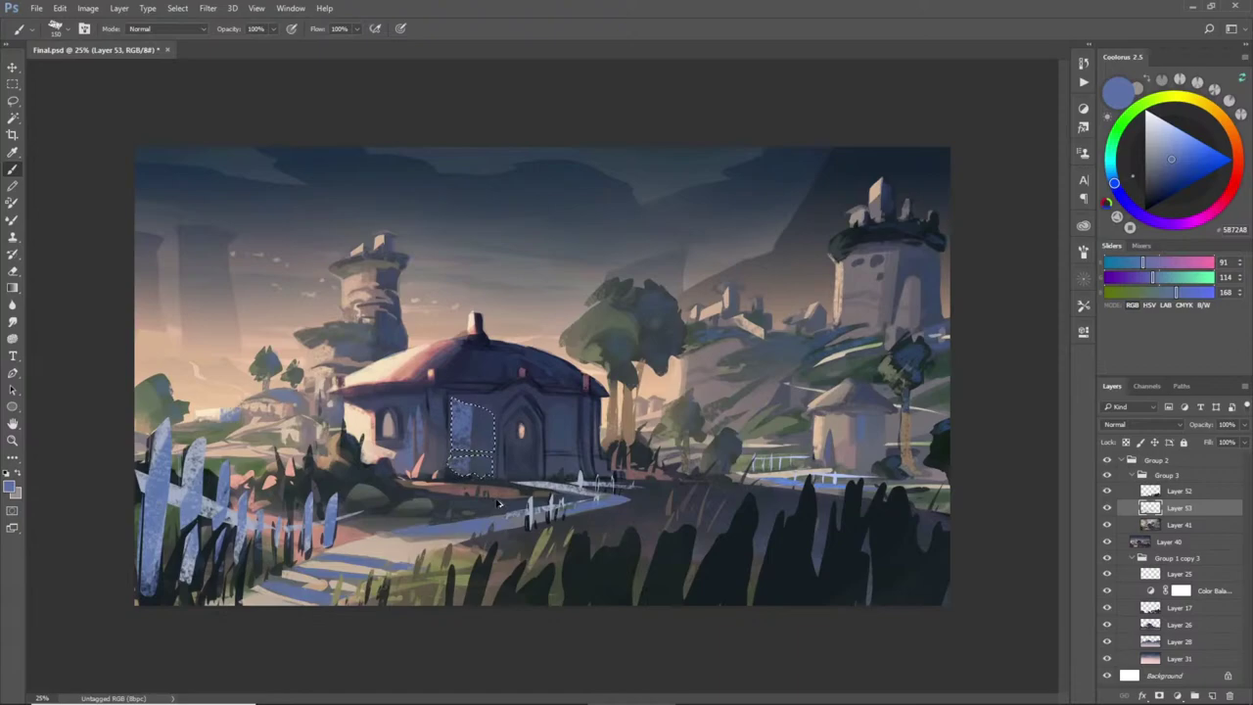
pyautogui.hotkey('ctrl', 'd')
# - Lasso shapes at the top of the round house's chimney and retouch them with sampled colours, including greyish pink (#B39B8E)
pyautogui.press('l')
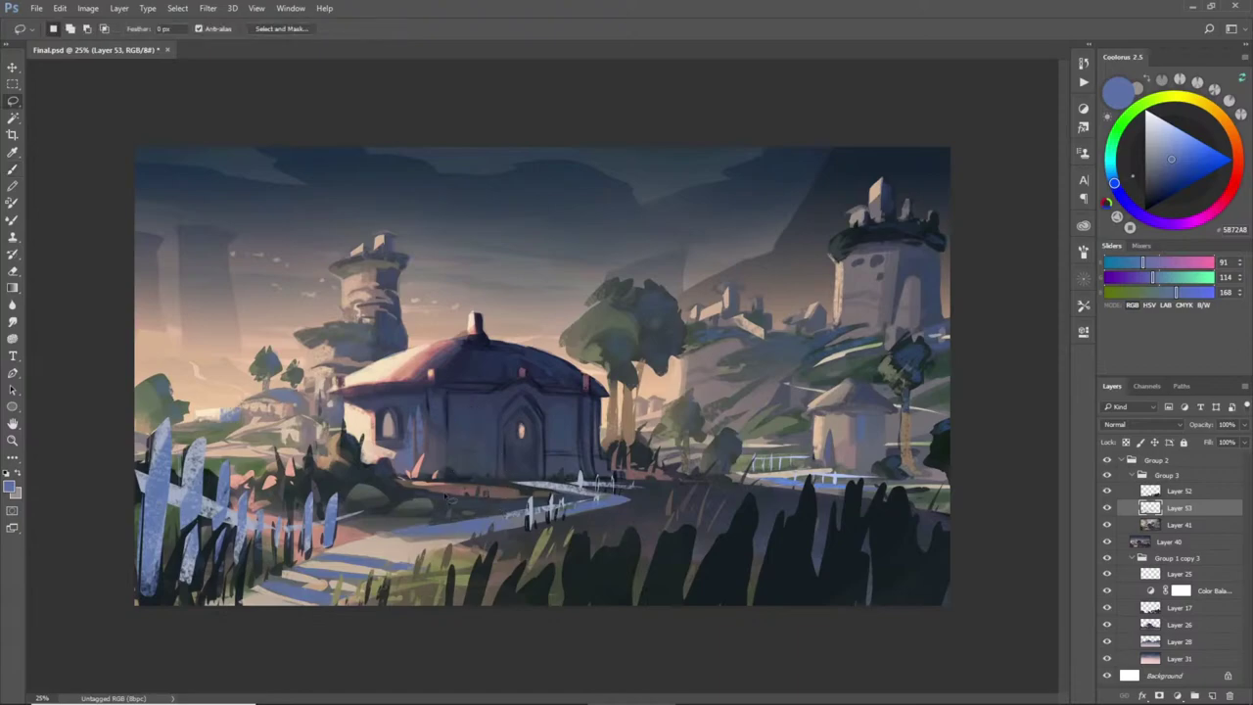
pyautogui.moveTo(464, 312)
pyautogui.mouseDown()
pyautogui.moveTo(487, 325)
pyautogui.moveTo(482, 311)
pyautogui.moveTo(496, 337)
pyautogui.moveTo(482, 305)
pyautogui.mouseUp()
pyautogui.press('b')
pyautogui.keyDown('alt'); pyautogui.click(481, 313); pyautogui.keyUp('alt')
pyautogui.hotkey('ctrl', 'd')
pyautogui.press('l')
pyautogui.press('b')
pyautogui.keyDown('alt'); pyautogui.click(489, 319); pyautogui.keyUp('alt')
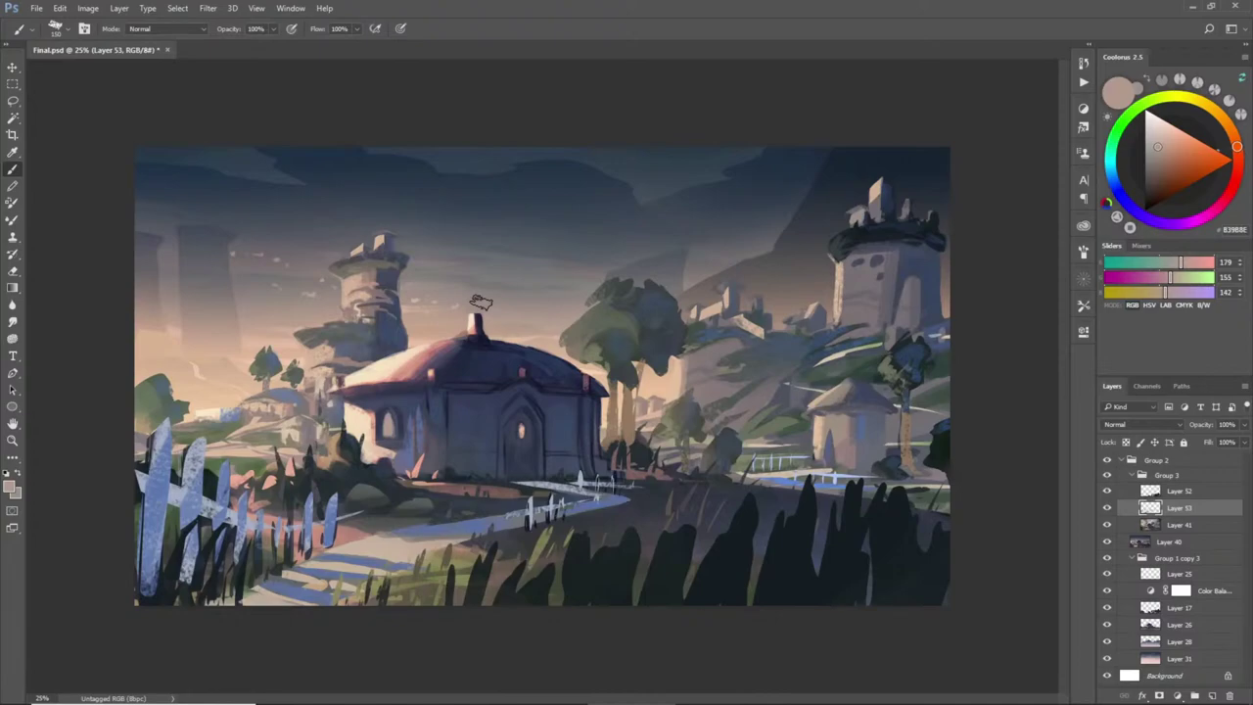
# - Compare the painting with and without Layer 53, and merge that layer down into Layer 41
pyautogui.press('l')
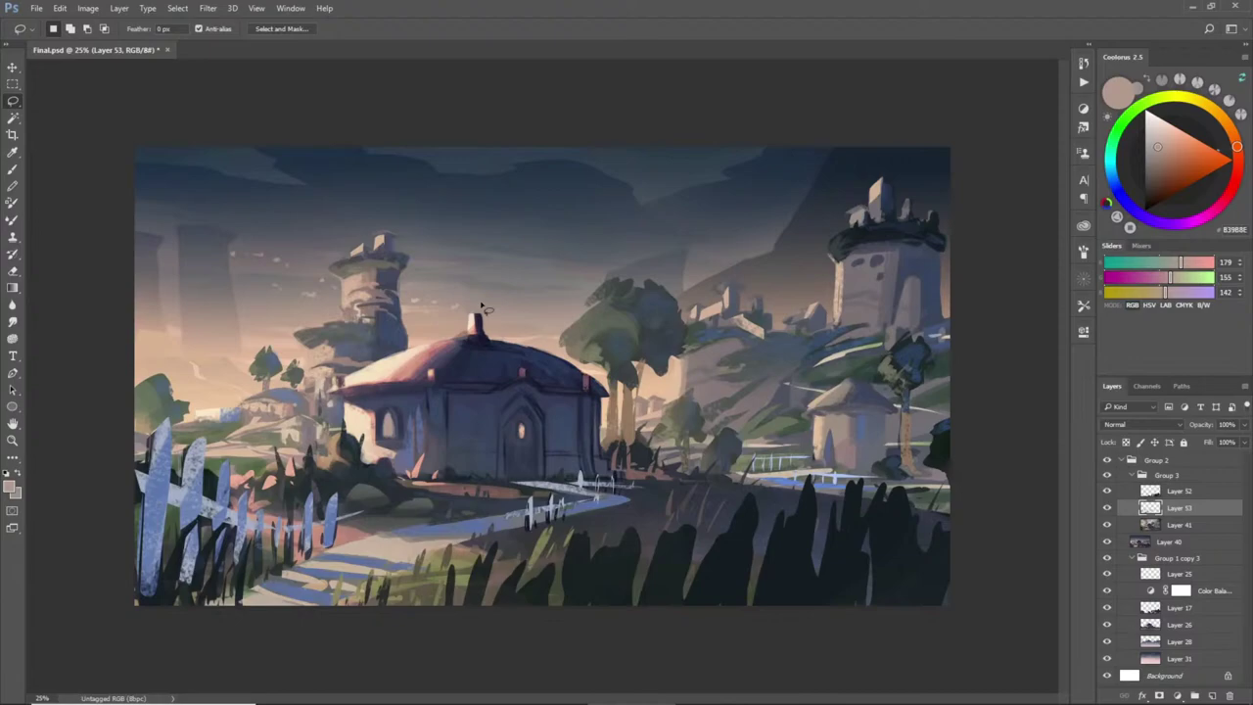
pyautogui.click(1106, 509)
pyautogui.click(1106, 508)
pyautogui.click(1106, 509)
pyautogui.click(1106, 509)
pyautogui.click(1106, 509)
pyautogui.click(1106, 509)
pyautogui.hotkey('ctrl', 'e')
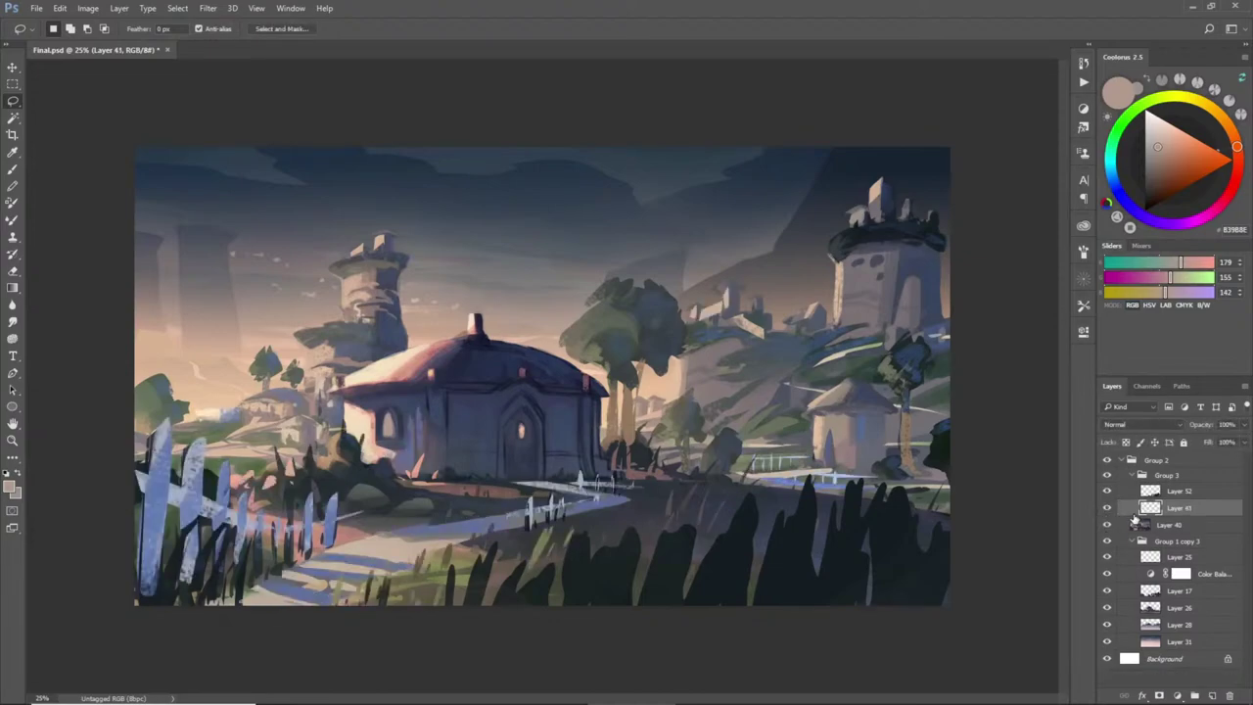
# - Lasso a shadow band across the path's near end beside the tall fence and paint it muted blue (#5E719C)
pyautogui.press('z')
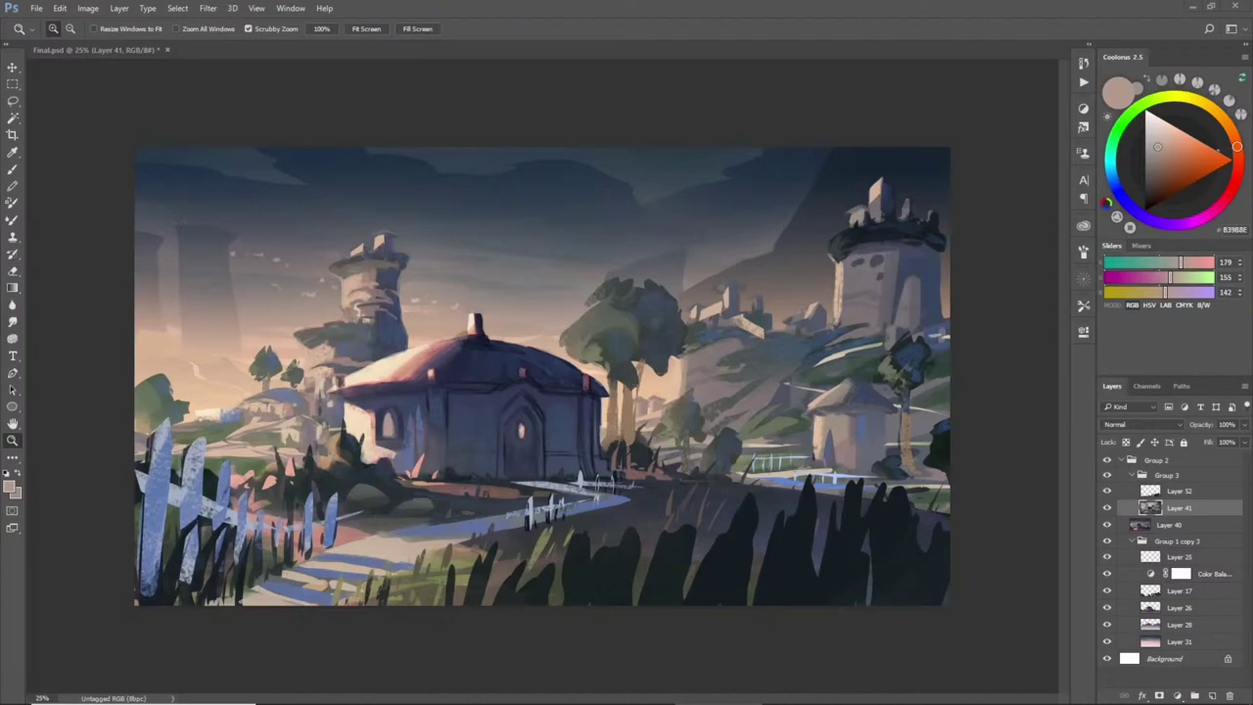
pyautogui.press('l')
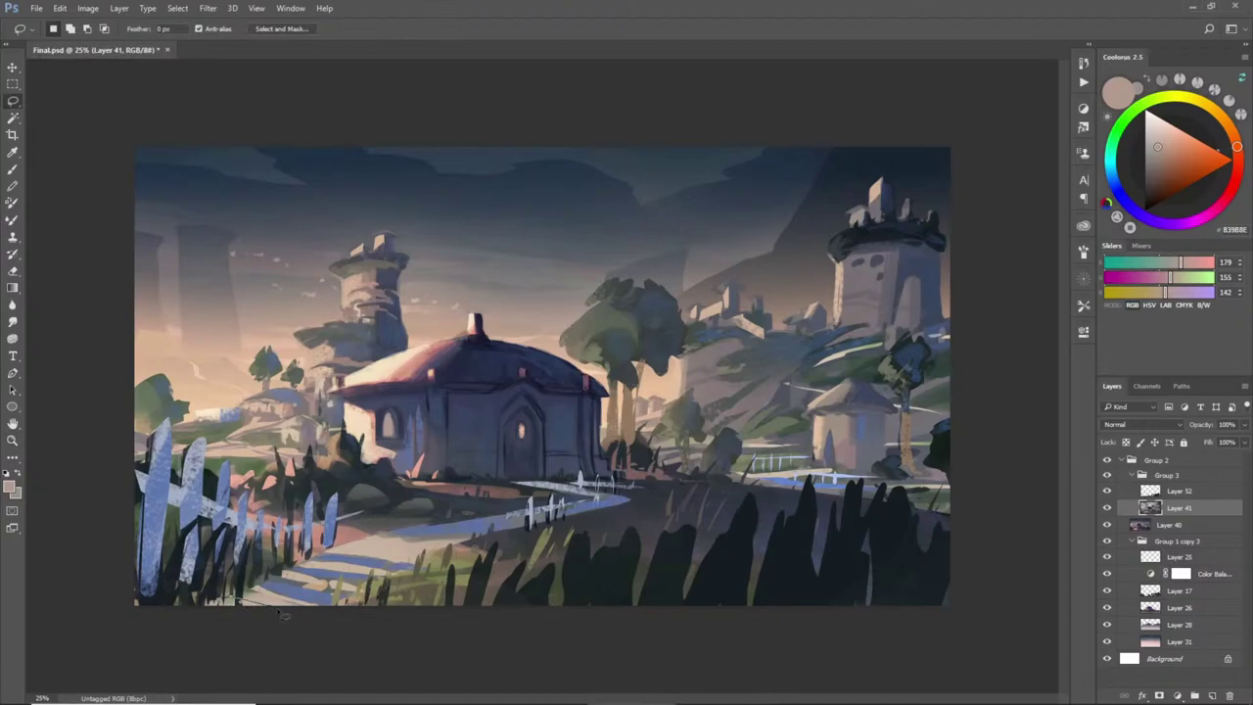
pyautogui.moveTo(222, 613); pyautogui.dragTo(284, 613)
pyautogui.press('b')
pyautogui.keyDown('alt'); pyautogui.click(253, 596); pyautogui.keyUp('alt')
pyautogui.hotkey('ctrl', 'd')
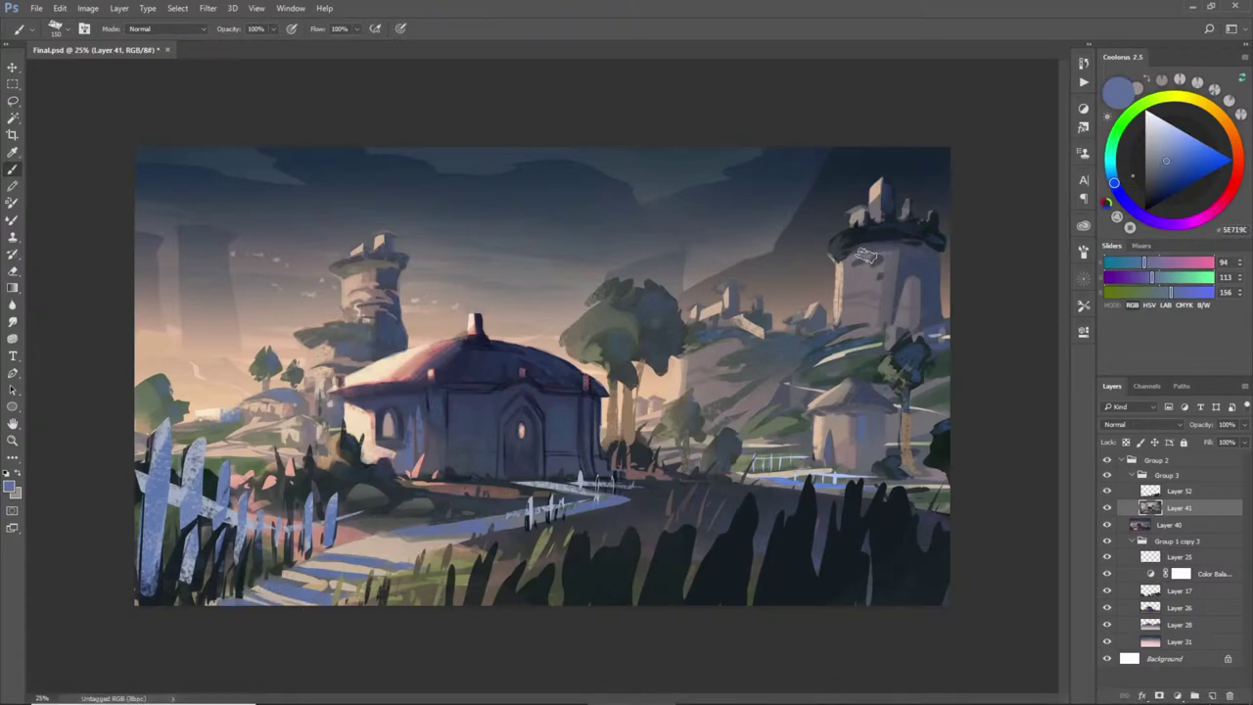
# - Lasso a shape on the path's bend behind the small fence and paint it blue (#5770AA)
pyautogui.press('l')
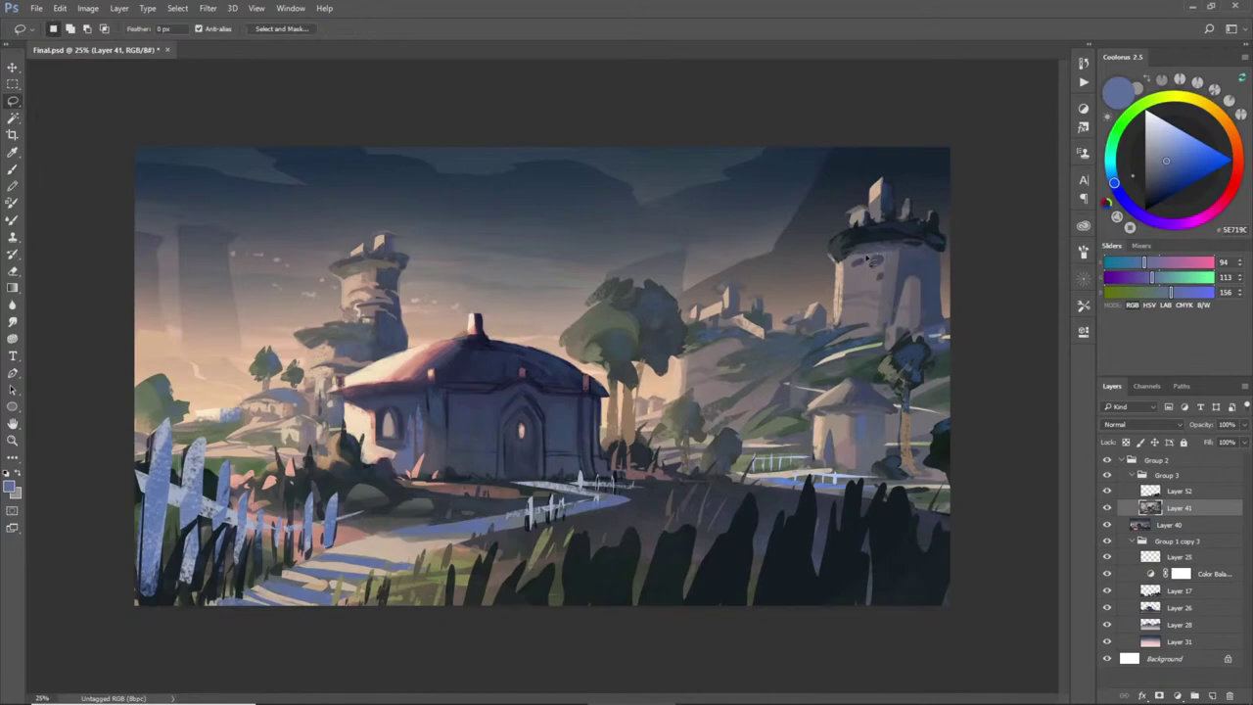
pyautogui.moveTo(550, 484)
pyautogui.mouseDown()
pyautogui.moveTo(521, 490)
pyautogui.moveTo(609, 507)
pyautogui.moveTo(623, 497)
pyautogui.moveTo(539, 487)
pyautogui.mouseUp()
pyautogui.press('b')
pyautogui.keyDown('alt'); pyautogui.click(598, 504); pyautogui.keyUp('alt')
pyautogui.hotkey('ctrl', 'd')
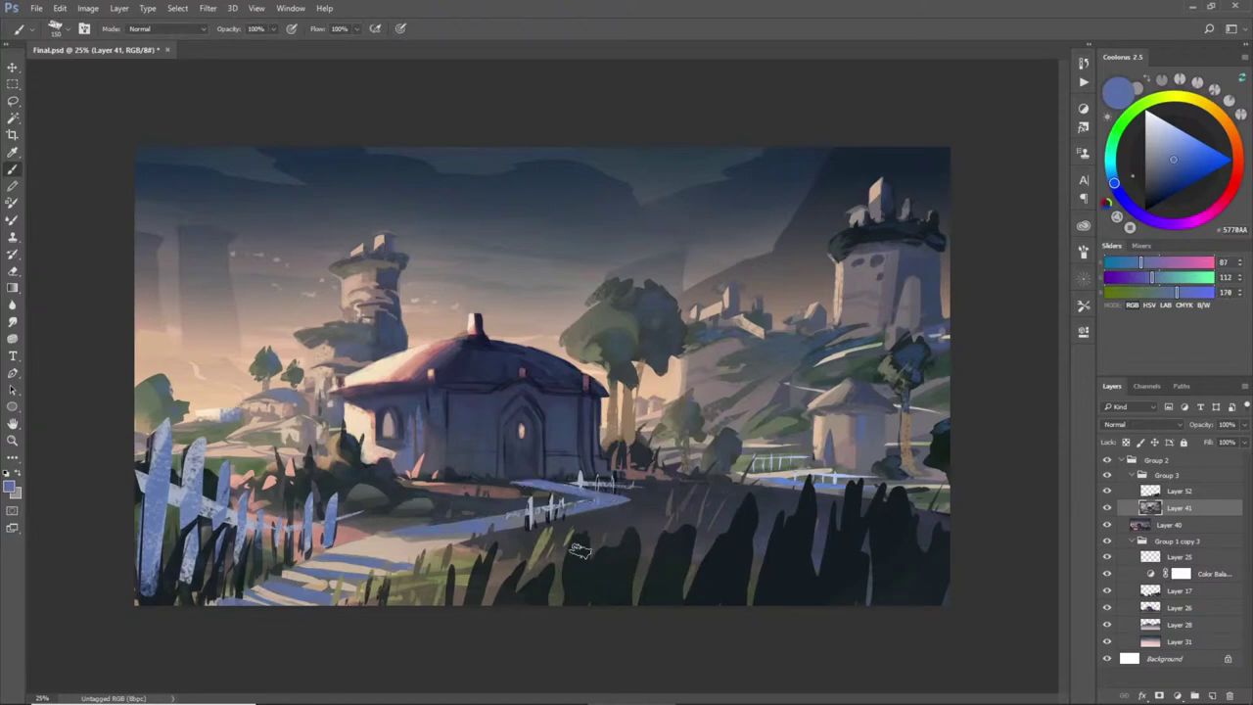
# - Lasso a thin strip at the foot of the little distant building left of the round house and paint it grey-blue (#616E96)
pyautogui.press('l')
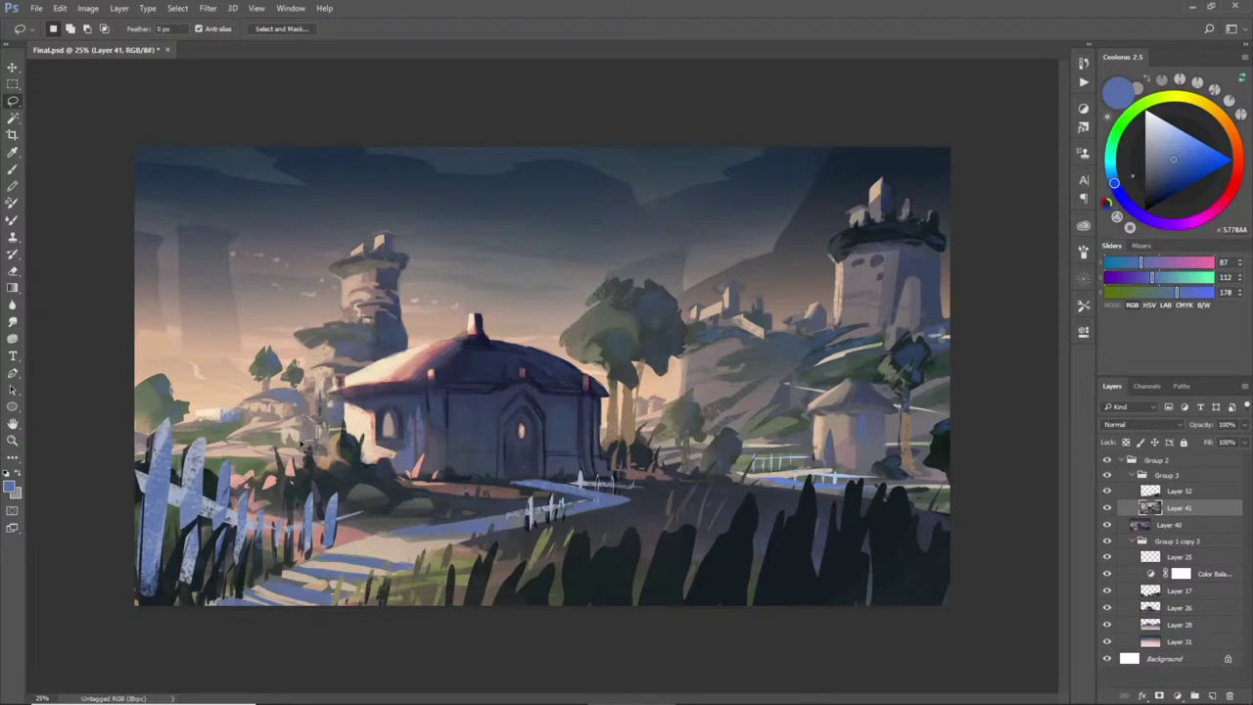
pyautogui.press('b')
pyautogui.keyDown('alt'); pyautogui.click(304, 427); pyautogui.keyUp('alt')
pyautogui.keyDown('alt'); pyautogui.click(304, 423); pyautogui.keyUp('alt')
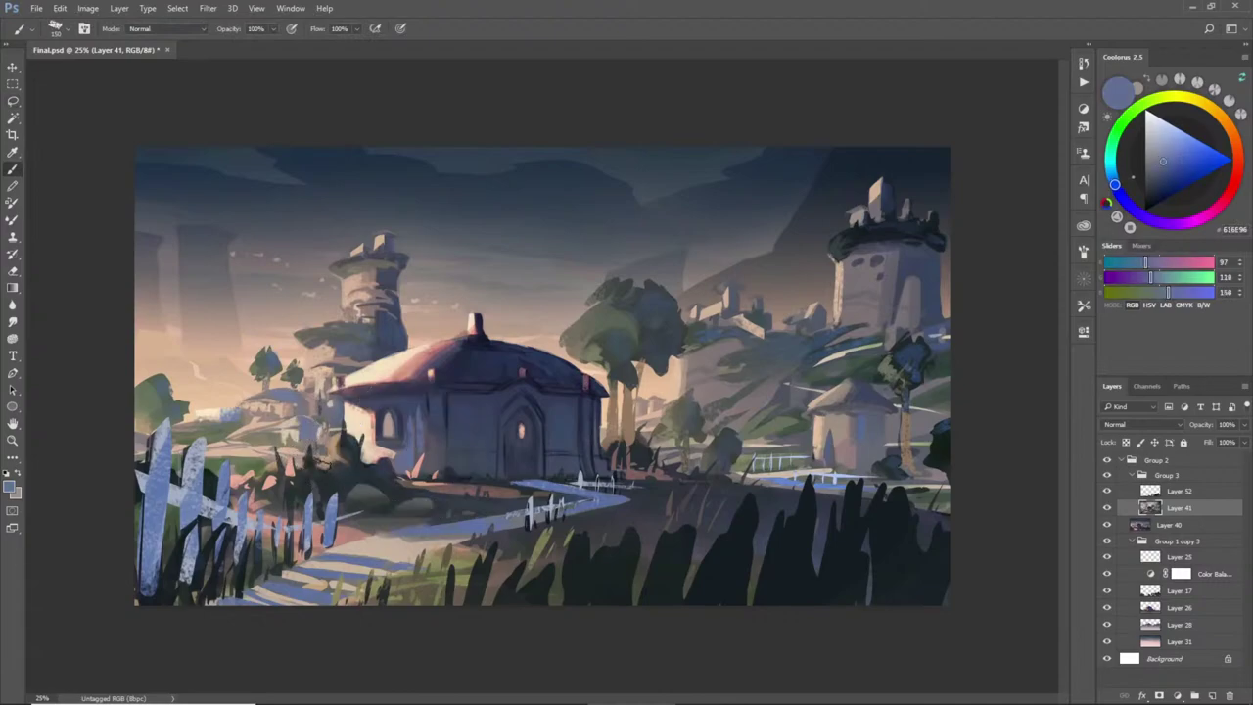
pyautogui.press('l')
pyautogui.moveTo(292, 450); pyautogui.dragTo(320, 451)
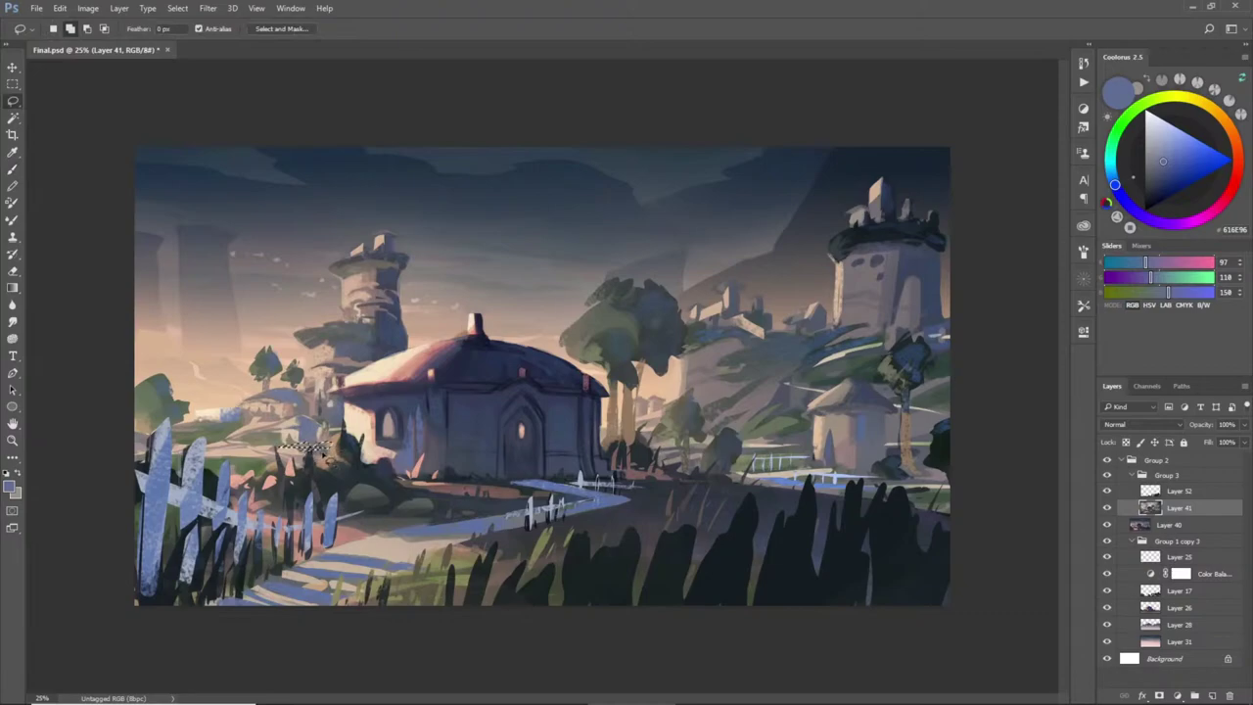
pyautogui.press('b')
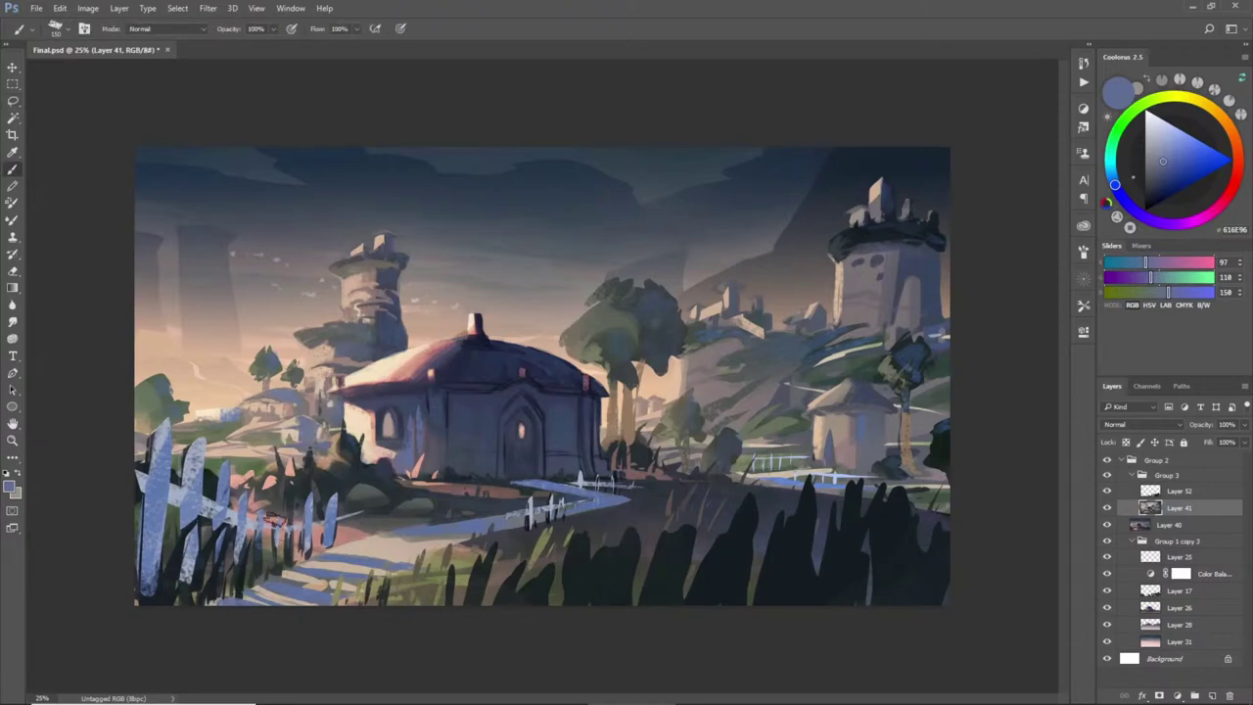
pyautogui.press('l')
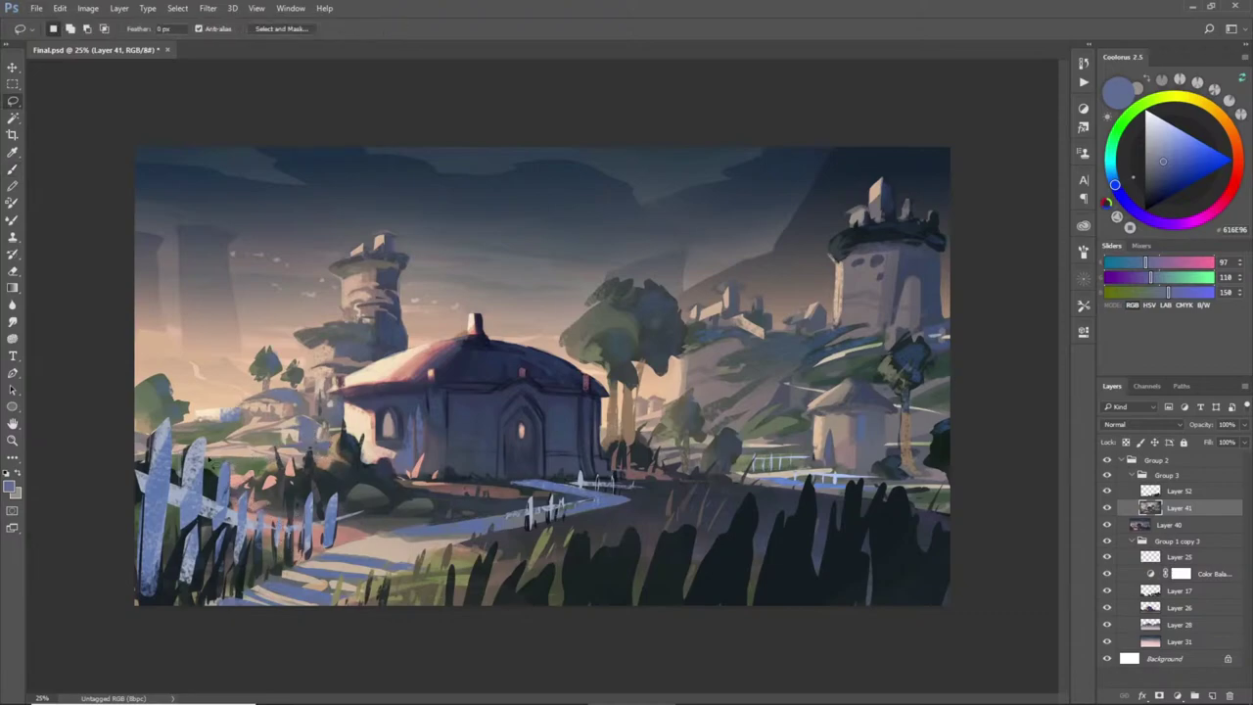
# - Lasso a small area behind the tall fence, beside the grass, and brush it with pale grey-blue (#9CA7BD)
pyautogui.moveTo(203, 453)
pyautogui.mouseDown()
pyautogui.moveTo(294, 458)
pyautogui.moveTo(278, 455)
pyautogui.mouseUp()
pyautogui.press('b')
pyautogui.keyDown('alt'); pyautogui.click(235, 511); pyautogui.keyUp('alt')
pyautogui.hotkey('ctrl', 'h')
pyautogui.moveTo(237, 446); pyautogui.dragTo(291, 457)
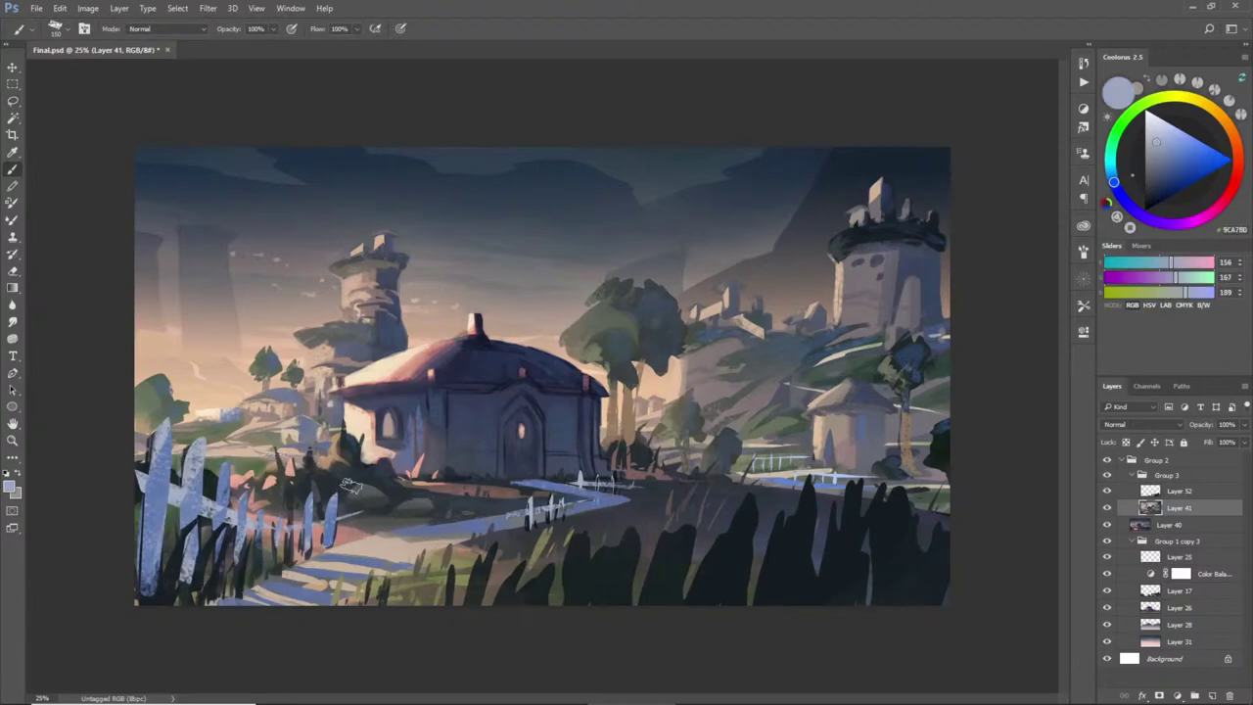
# - Lasso small shapes on the hilltop ruin and paint them with slate blue (#4E5A70) and light beige (#D4B398)
pyautogui.press('l')
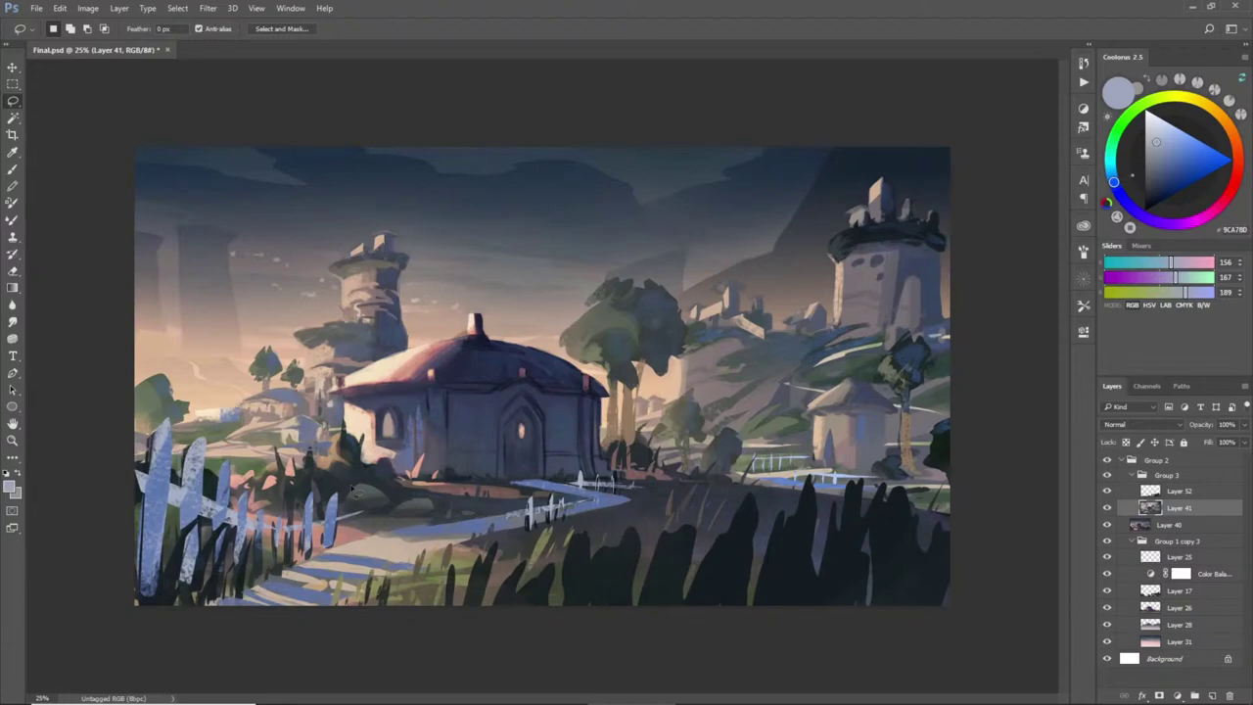
pyautogui.moveTo(735, 303)
pyautogui.mouseDown()
pyautogui.moveTo(720, 292)
pyautogui.moveTo(730, 280)
pyautogui.moveTo(744, 289)
pyautogui.moveTo(734, 302)
pyautogui.moveTo(725, 290)
pyautogui.mouseUp()
pyautogui.press('b')
pyautogui.keyDown('alt'); pyautogui.click(735, 302); pyautogui.keyUp('alt')
pyautogui.hotkey('ctrl', 'd')
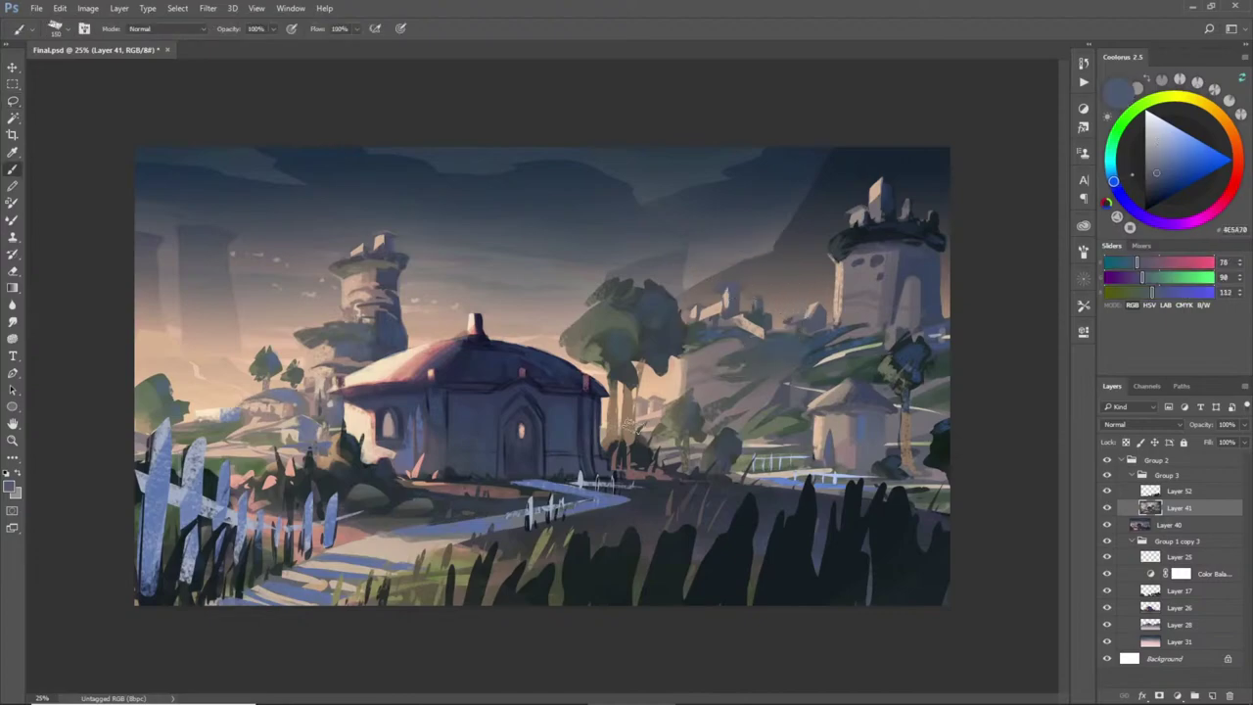
pyautogui.press('l')
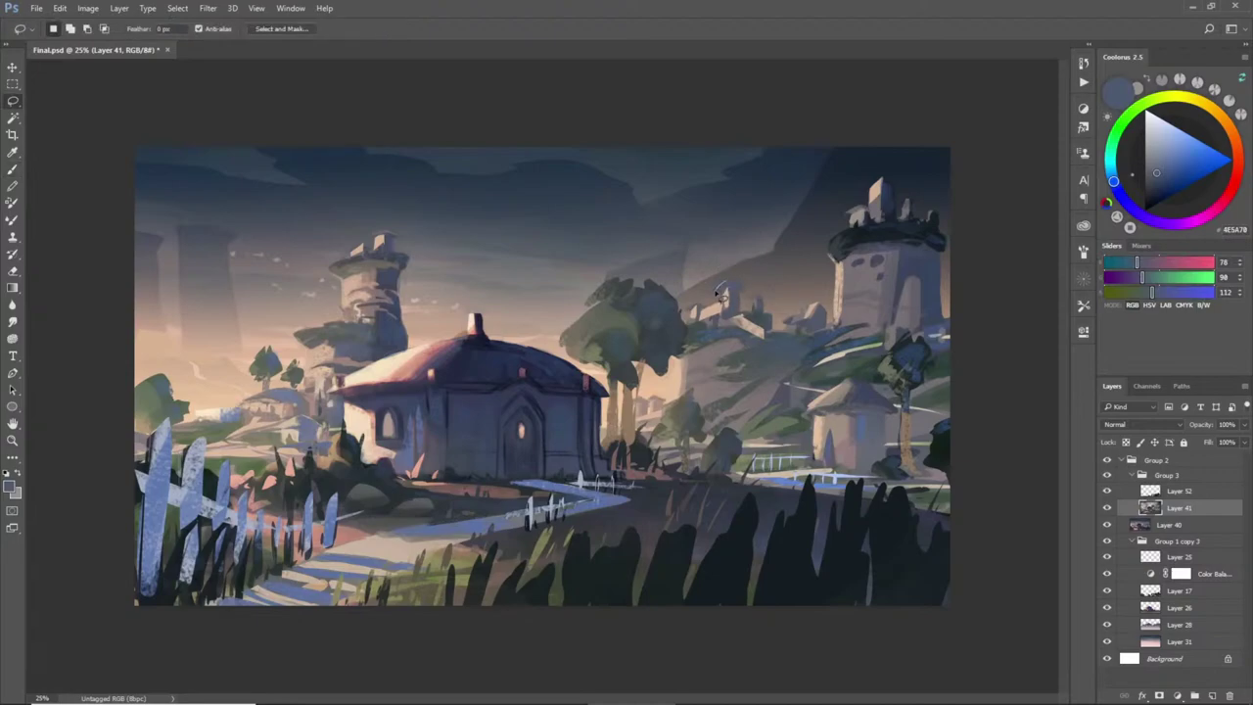
pyautogui.press('b')
pyautogui.keyDown('alt'); pyautogui.click(724, 298); pyautogui.keyUp('alt')
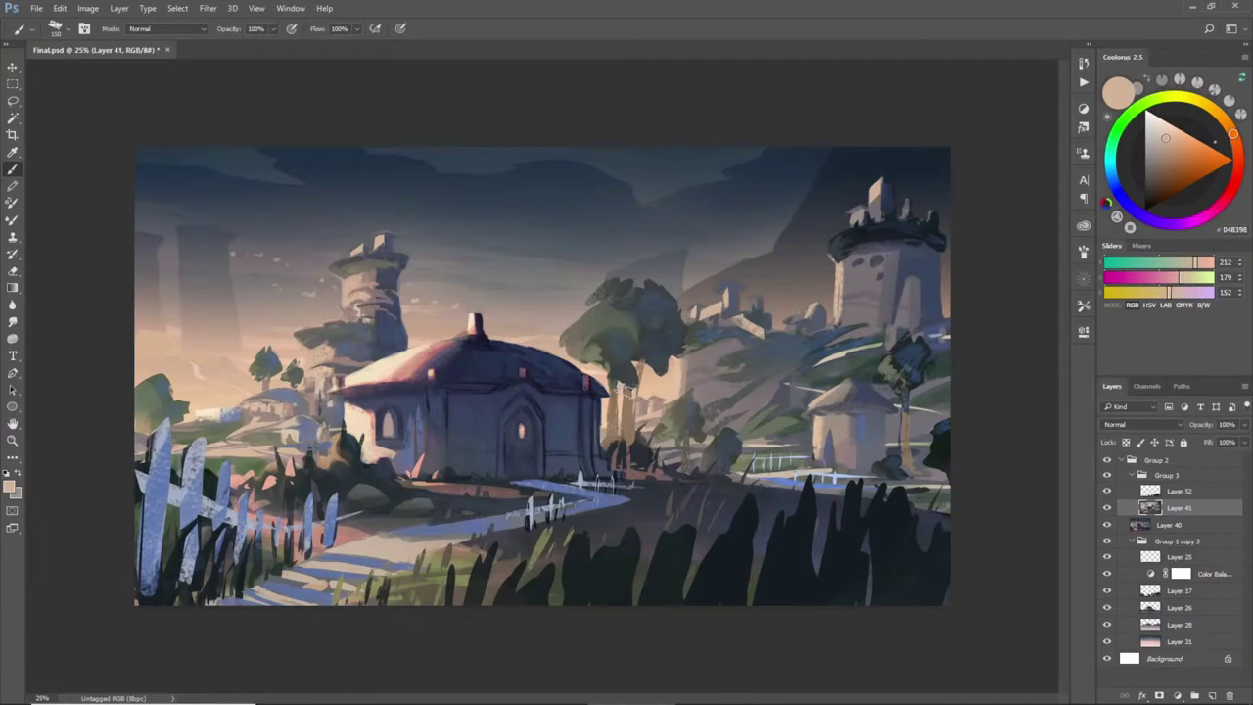
# - Lasso a diagonal band on the hillside below the ruin and paint pale stair treads in it with #D4C3AE
pyautogui.press('l')
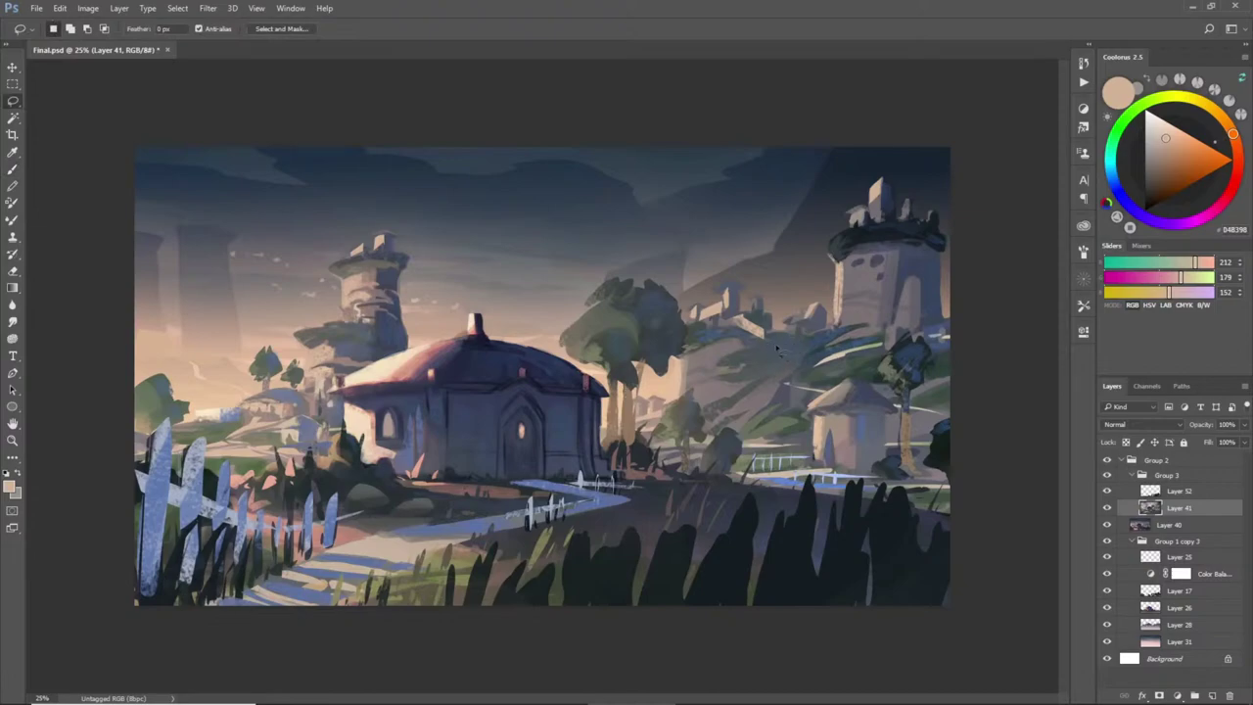
pyautogui.press('shift')
pyautogui.moveTo(776, 348); pyautogui.dragTo(811, 362)
pyautogui.press('b')
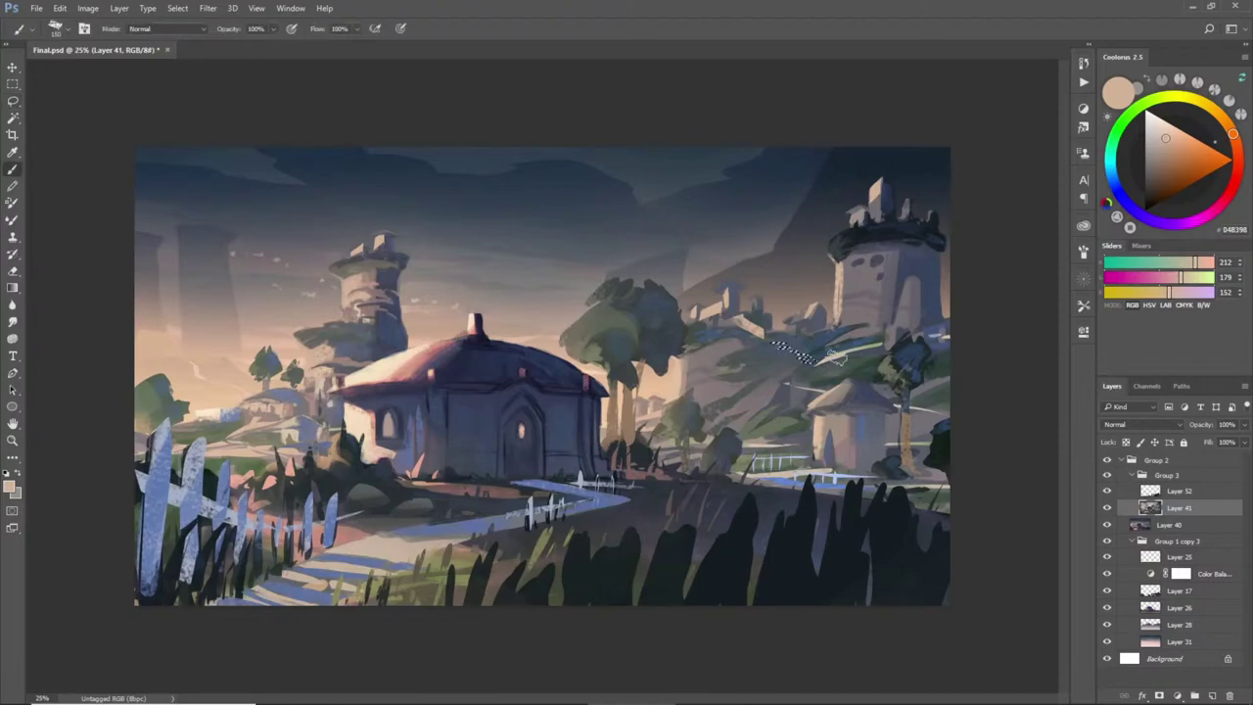
pyautogui.keyDown('alt'); pyautogui.click(839, 356); pyautogui.keyUp('alt')
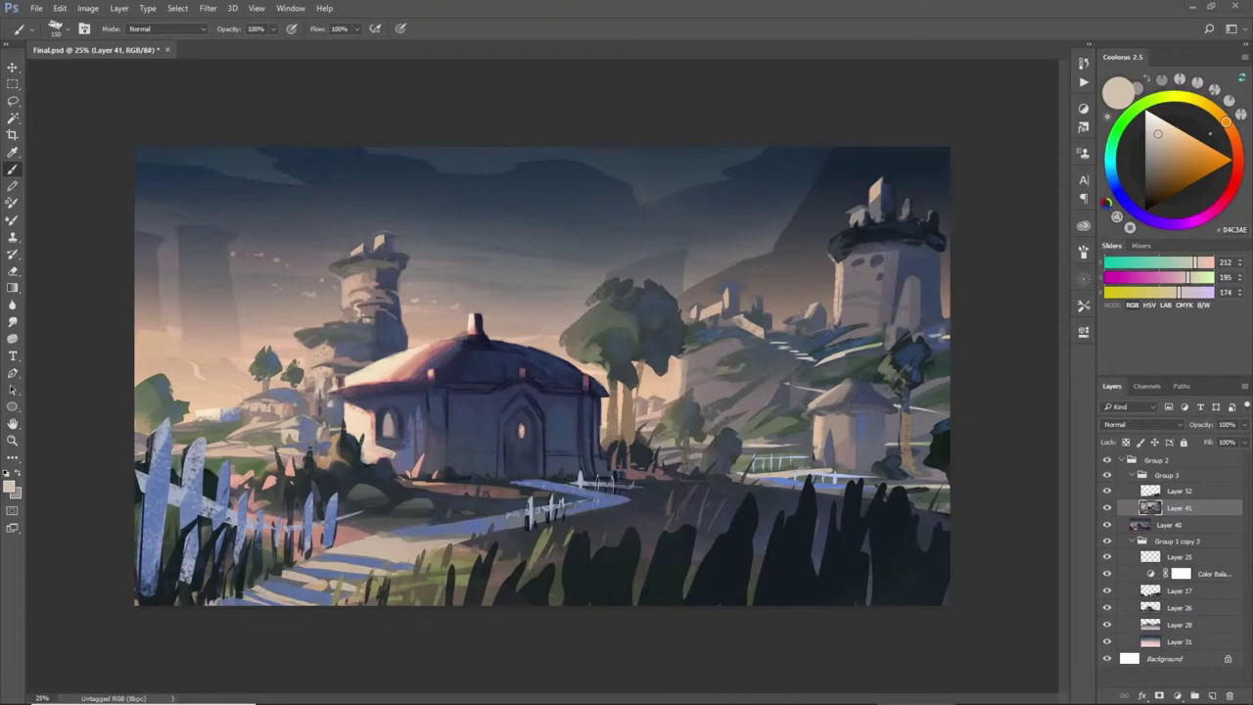
pyautogui.moveTo(575, 673)
pyautogui.press('z')
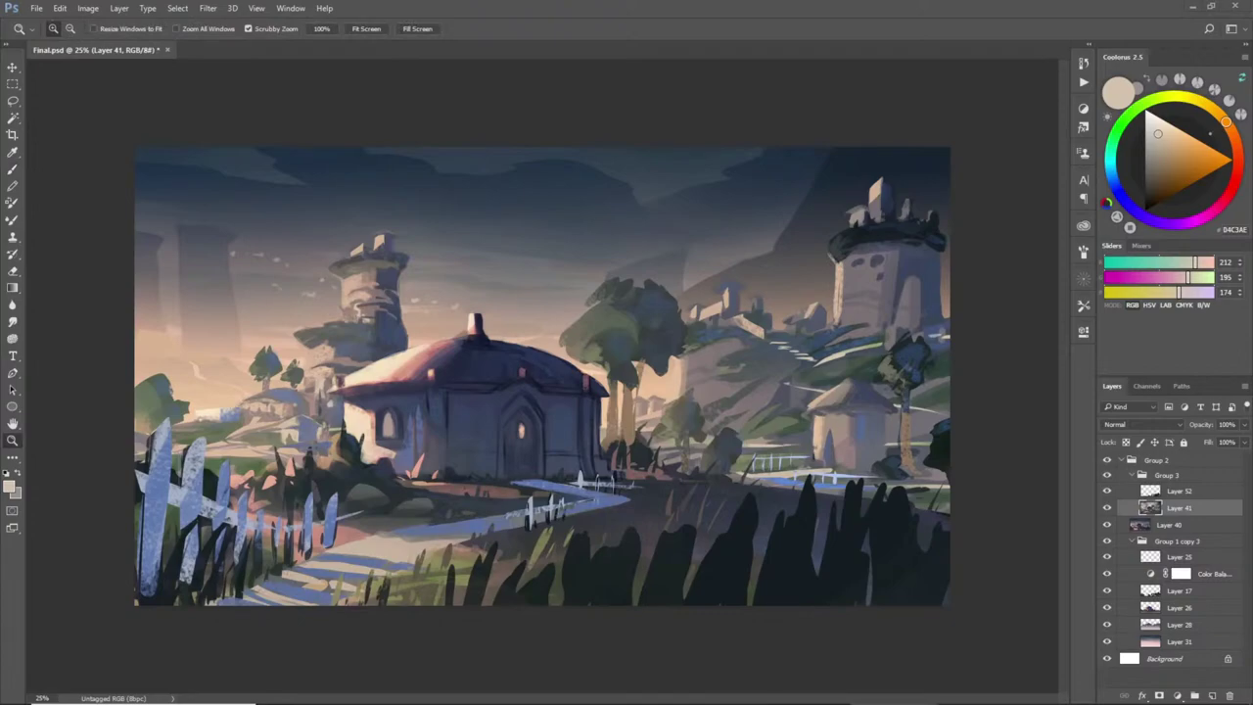
pyautogui.press('b')
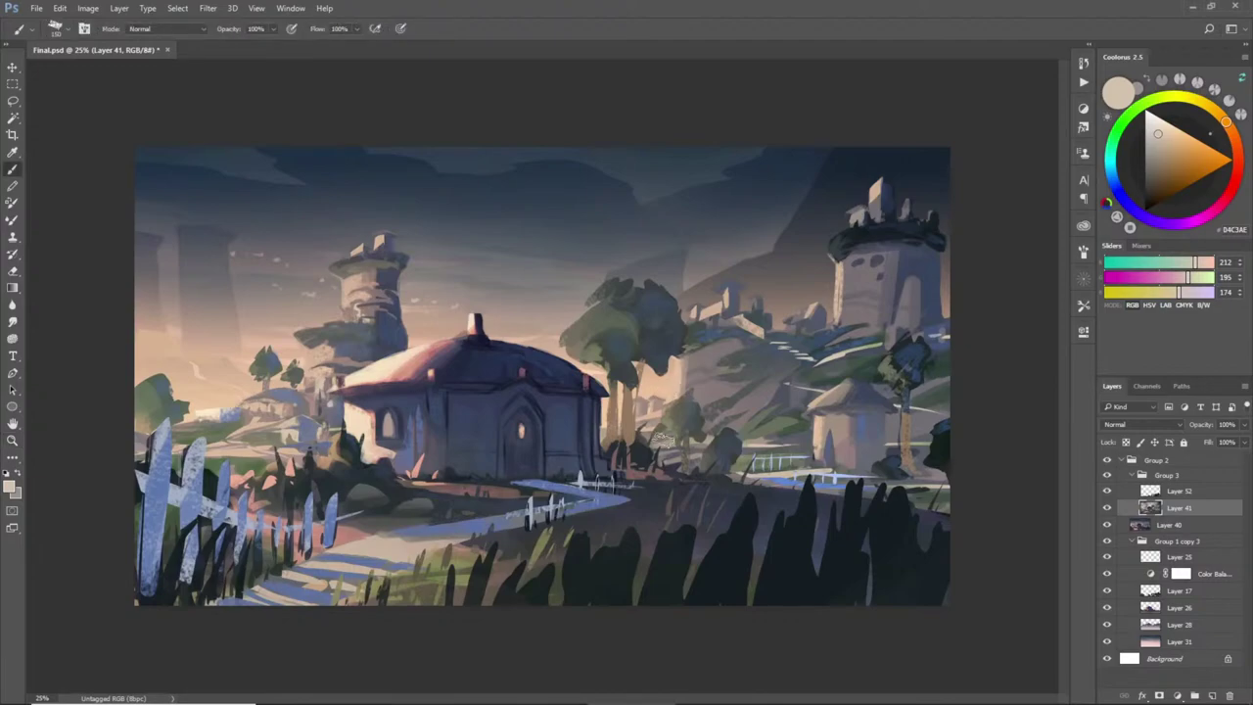
# - Touch up the hillside stairs with the surrounding dark grey (#4B5255)
pyautogui.press('l')
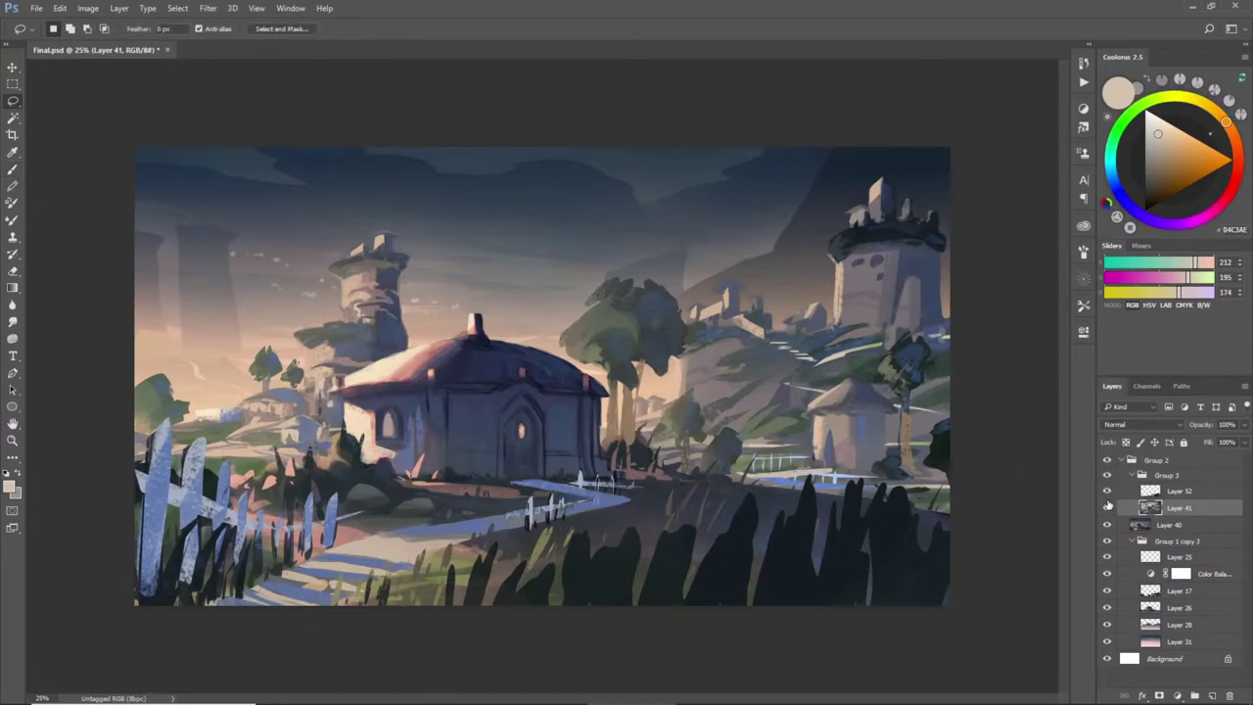
pyautogui.press('b')
pyautogui.keyDown('alt'); pyautogui.click(779, 353); pyautogui.keyUp('alt')
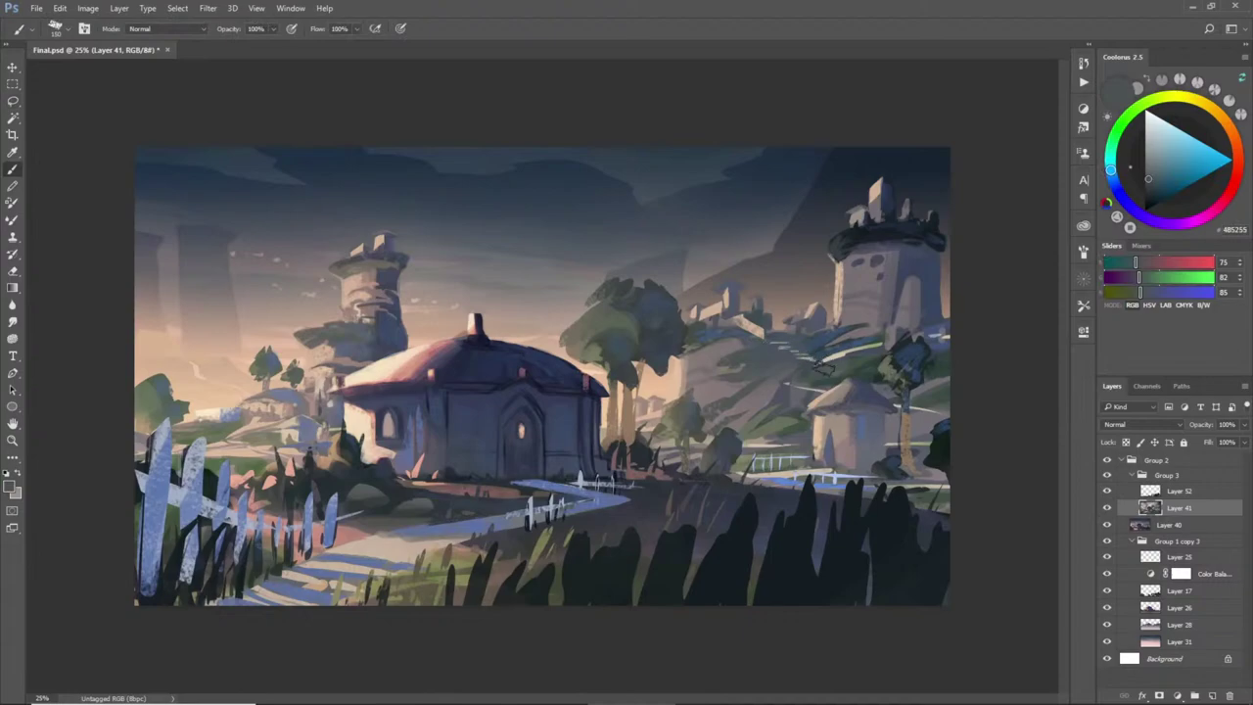
# - Lasso thin stair shapes beside the small round hut and paint them pale beige (#D5C2AC)
pyautogui.press('l')
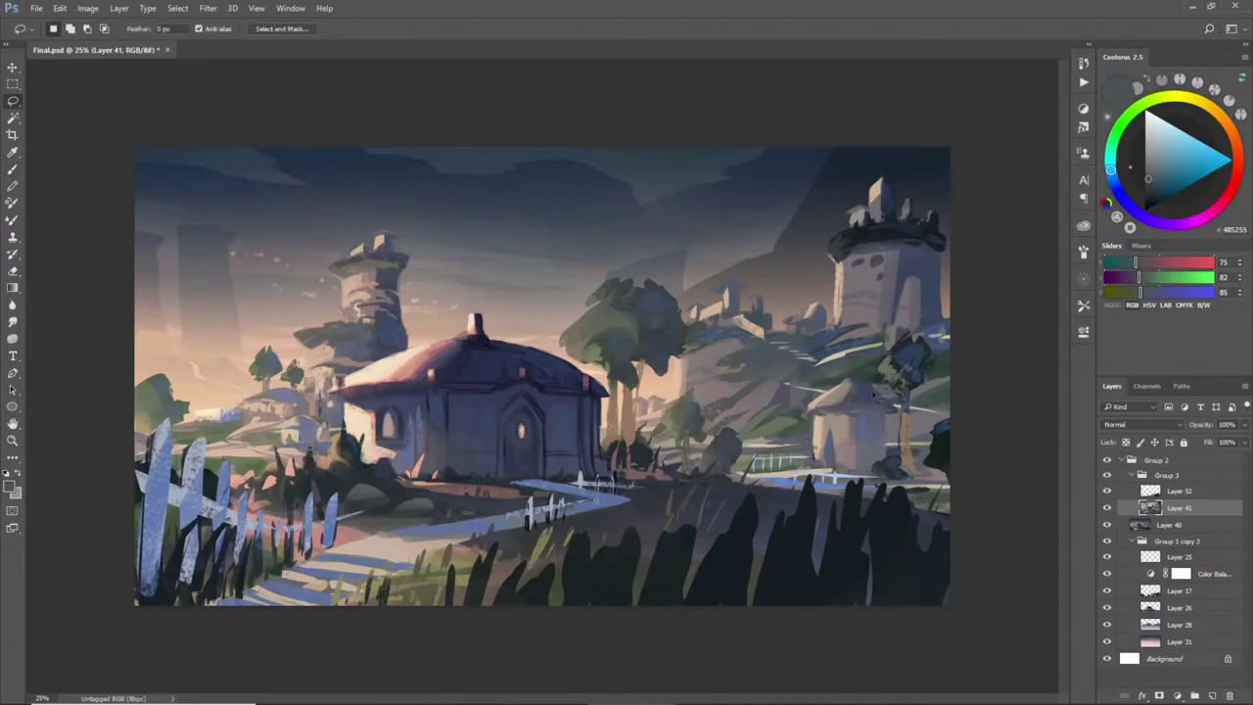
pyautogui.moveTo(778, 430)
pyautogui.mouseDown()
pyautogui.moveTo(816, 437)
pyautogui.moveTo(771, 439)
pyautogui.moveTo(795, 445)
pyautogui.moveTo(811, 431)
pyautogui.mouseUp()
pyautogui.press('b')
pyautogui.keyDown('alt'); pyautogui.click(774, 442); pyautogui.keyUp('alt')
pyautogui.hotkey('ctrl', 'd')
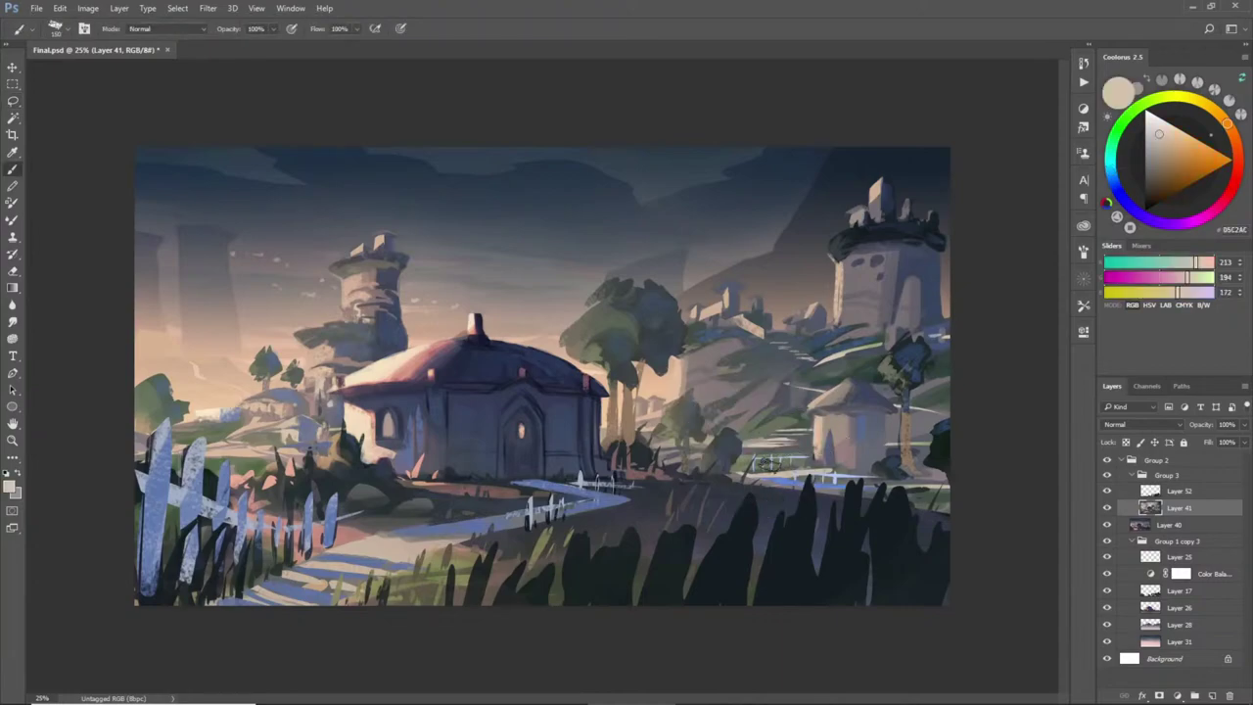
# - Reshape the larger distant tree left of the round house into a tall narrow cypress in grey-green (#61665A)
pyautogui.press('l')
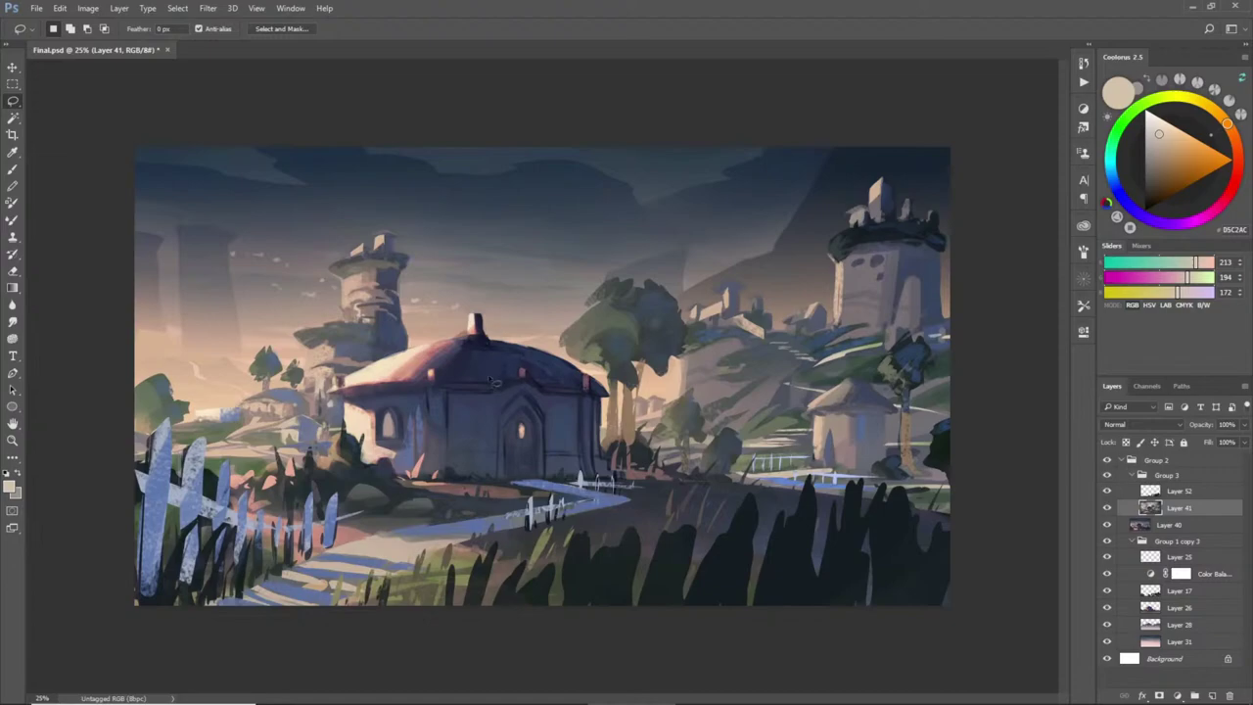
pyautogui.moveTo(264, 347)
pyautogui.mouseDown()
pyautogui.moveTo(256, 384)
pyautogui.moveTo(249, 363)
pyautogui.moveTo(287, 356)
pyautogui.moveTo(276, 350)
pyautogui.moveTo(277, 383)
pyautogui.moveTo(284, 339)
pyautogui.moveTo(262, 392)
pyautogui.moveTo(269, 332)
pyautogui.moveTo(273, 389)
pyautogui.moveTo(249, 439)
pyautogui.mouseUp()
pyautogui.press('b')
pyautogui.keyDown('alt'); pyautogui.click(280, 357); pyautogui.keyUp('alt')
pyautogui.hotkey('ctrl', 'd')
pyautogui.press('l')
pyautogui.press('b')
pyautogui.keyDown('alt'); pyautogui.click(264, 359); pyautogui.keyUp('alt')
pyautogui.hotkey('ctrl', 'd')
pyautogui.press('l')
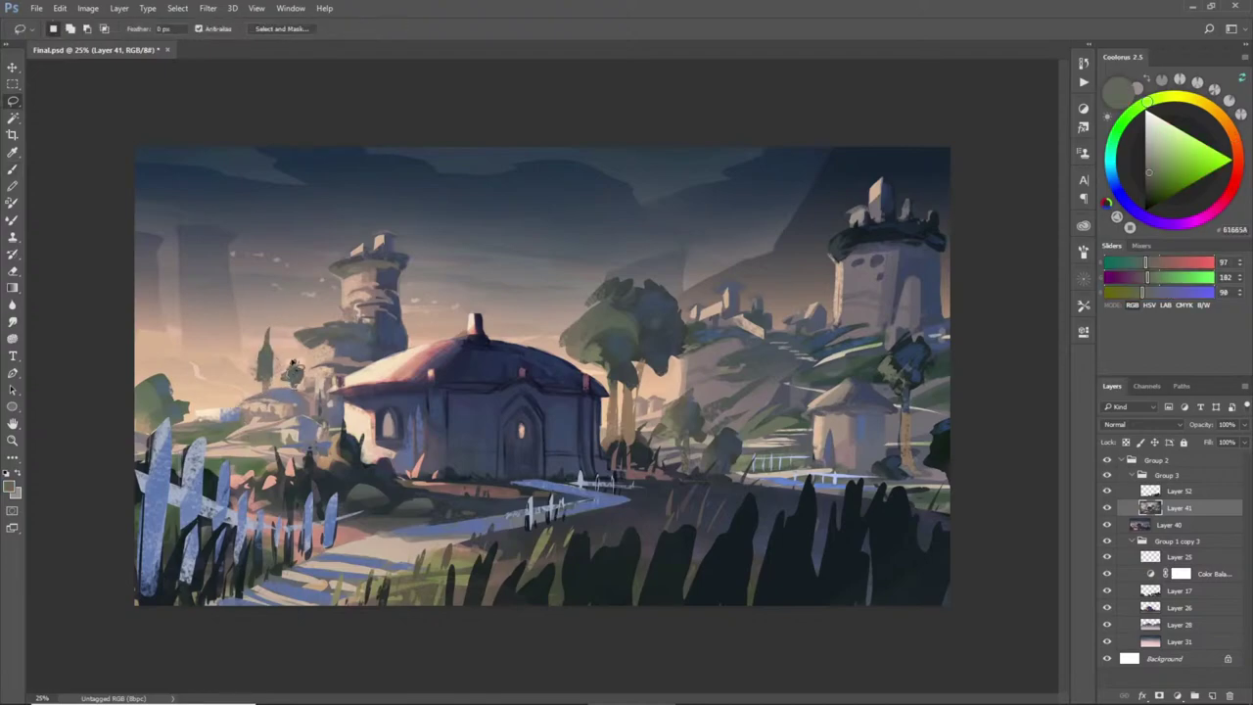
# - Reshape the smaller neighbouring tree into a narrow cypress with grey-green (#707364), trimming its edges with peach sky colour (#E0B89D)
pyautogui.moveTo(292, 385)
pyautogui.mouseDown()
pyautogui.moveTo(295, 350)
pyautogui.moveTo(301, 389)
pyautogui.mouseUp()
pyautogui.press('b')
pyautogui.keyDown('alt'); pyautogui.click(294, 368); pyautogui.keyUp('alt')
pyautogui.moveTo(299, 339); pyautogui.dragTo(292, 373)
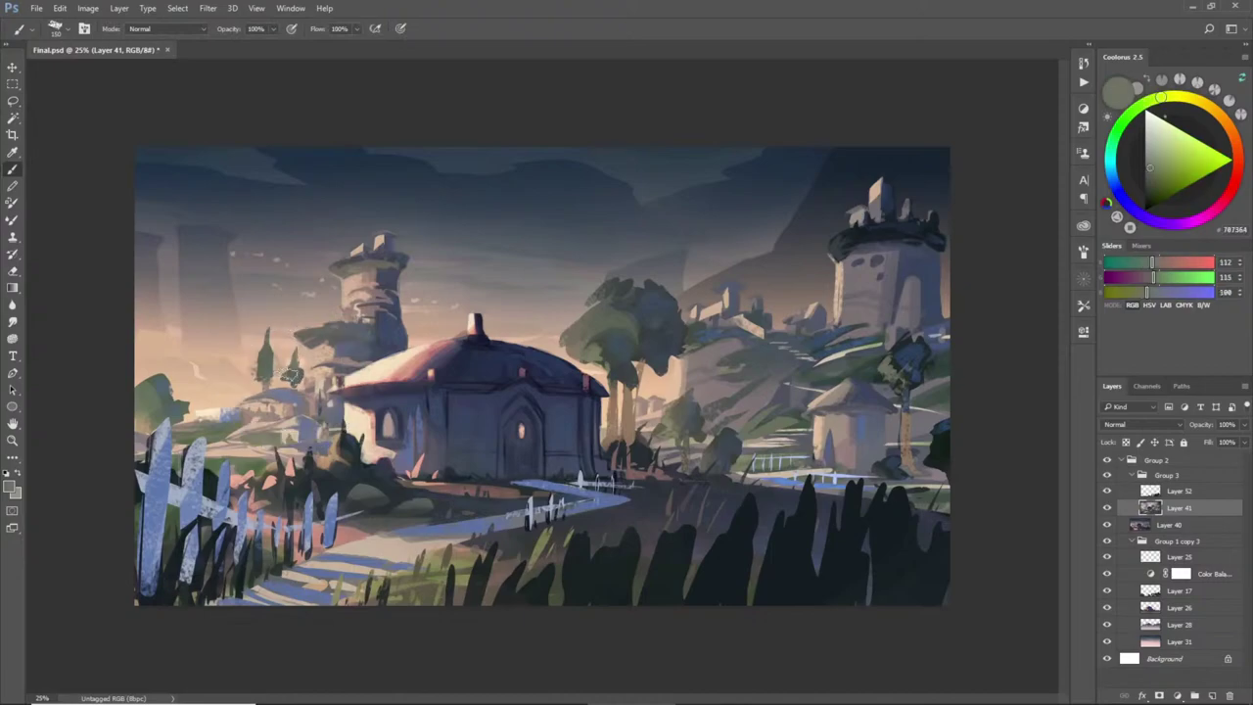
pyautogui.press('l')
pyautogui.press('b')
pyautogui.keyDown('alt'); pyautogui.click(287, 367); pyautogui.keyUp('alt')
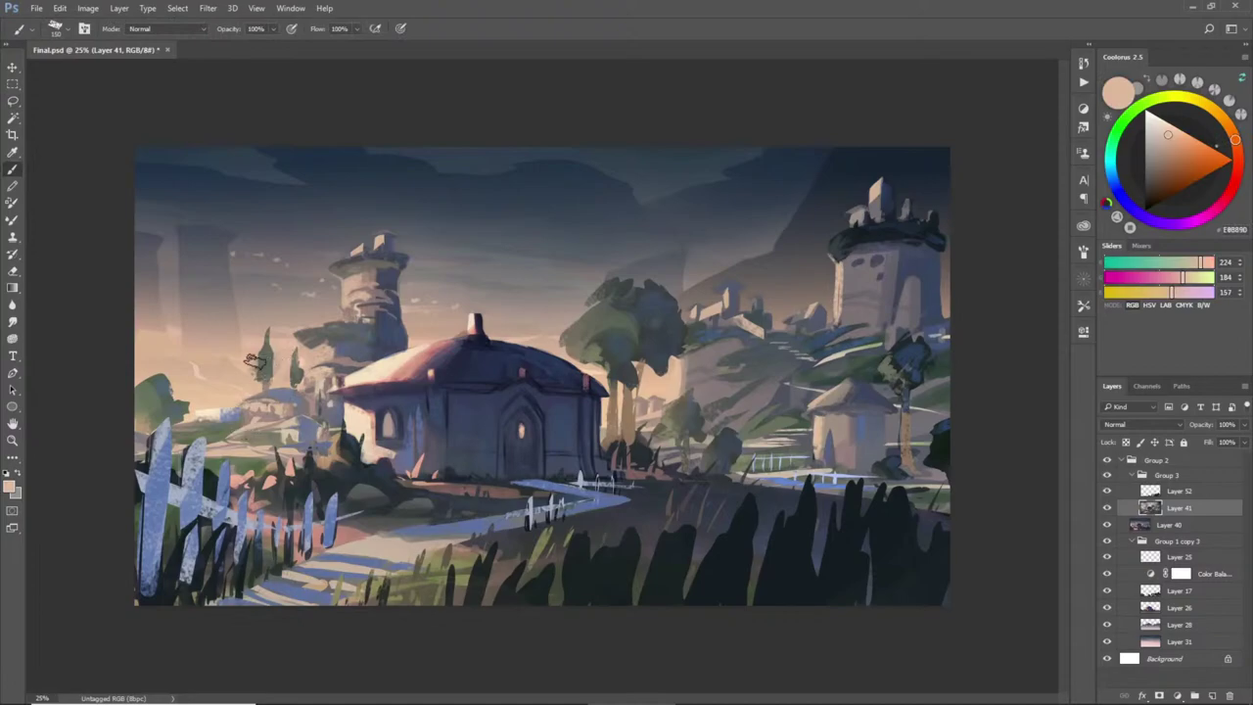
# - Refine the taller distant cypress's outline with grey-greens (#5E6459, #60665B) and clean its edges with peach sky colour (#DFB79C)
pyautogui.press('l')
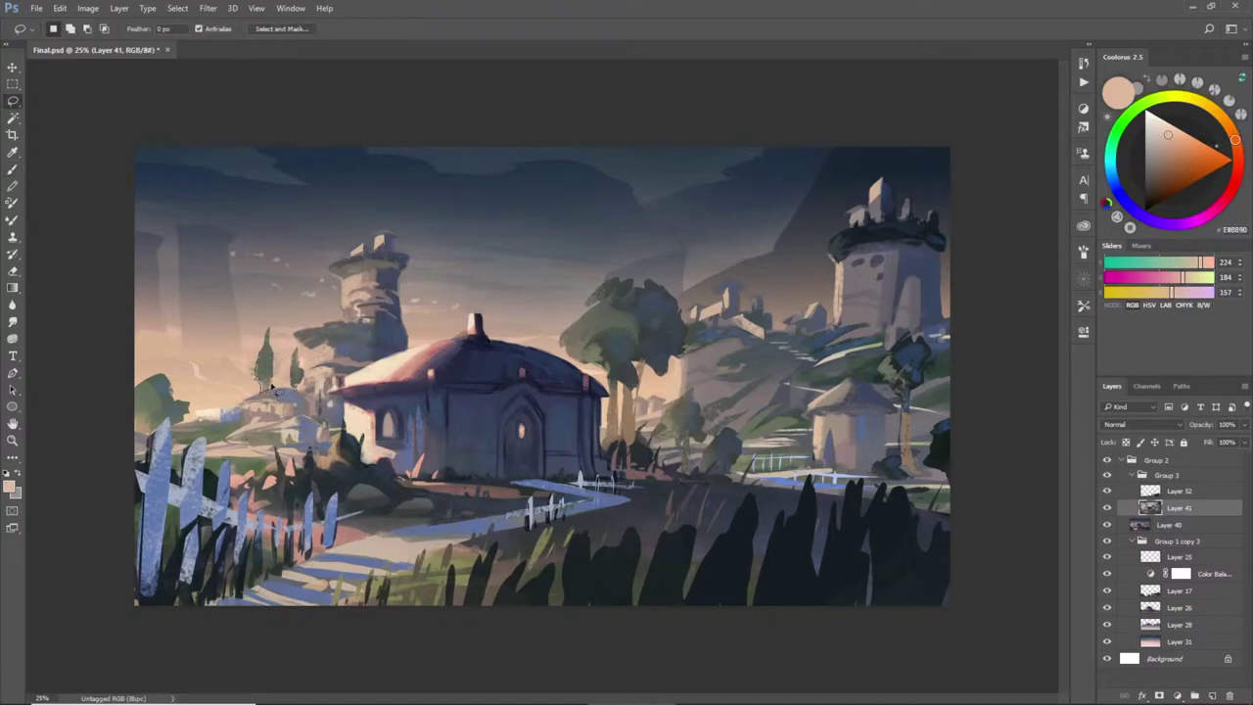
pyautogui.press('b')
pyautogui.keyDown('alt'); pyautogui.click(268, 370); pyautogui.keyUp('alt')
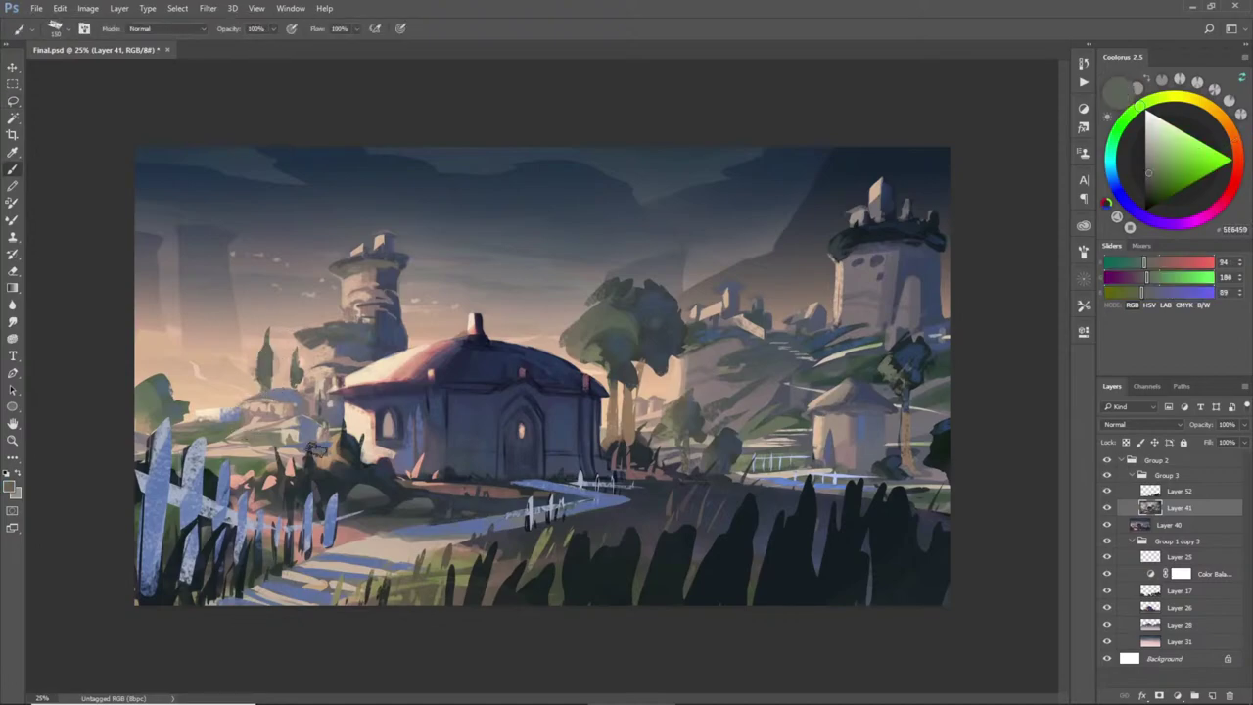
pyautogui.press('l')
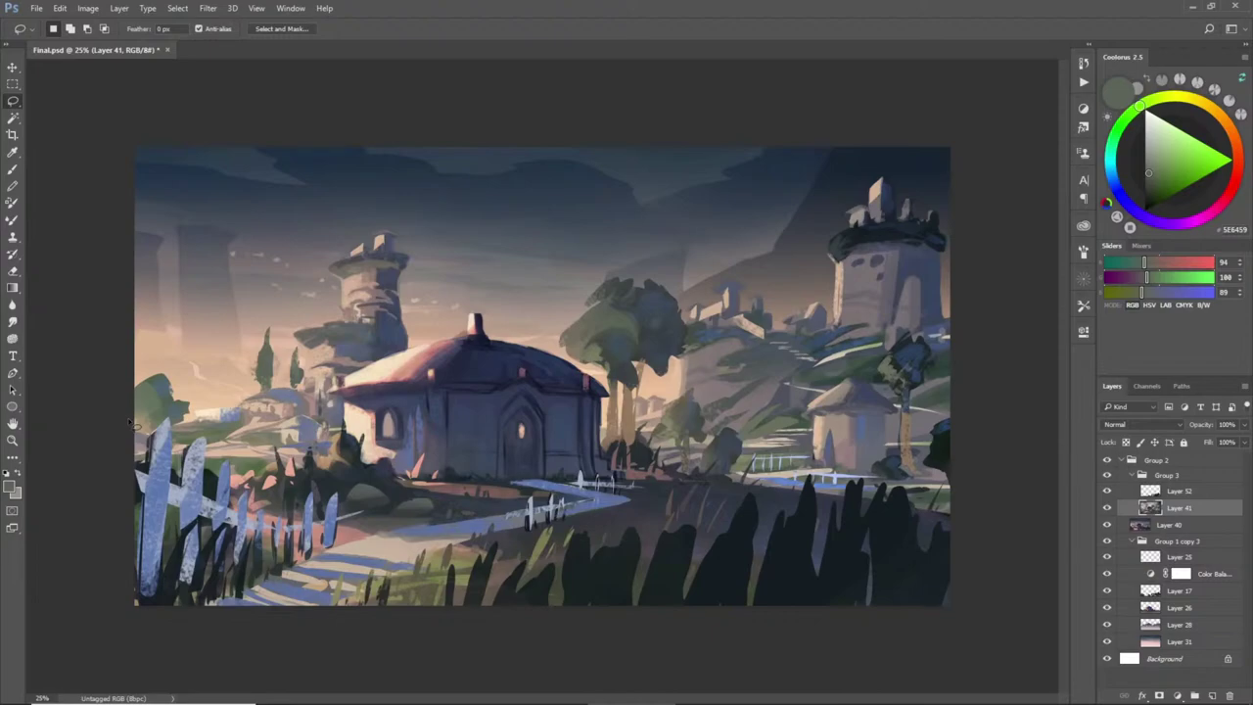
pyautogui.press('b')
pyautogui.keyDown('alt'); pyautogui.click(264, 345); pyautogui.keyUp('alt')
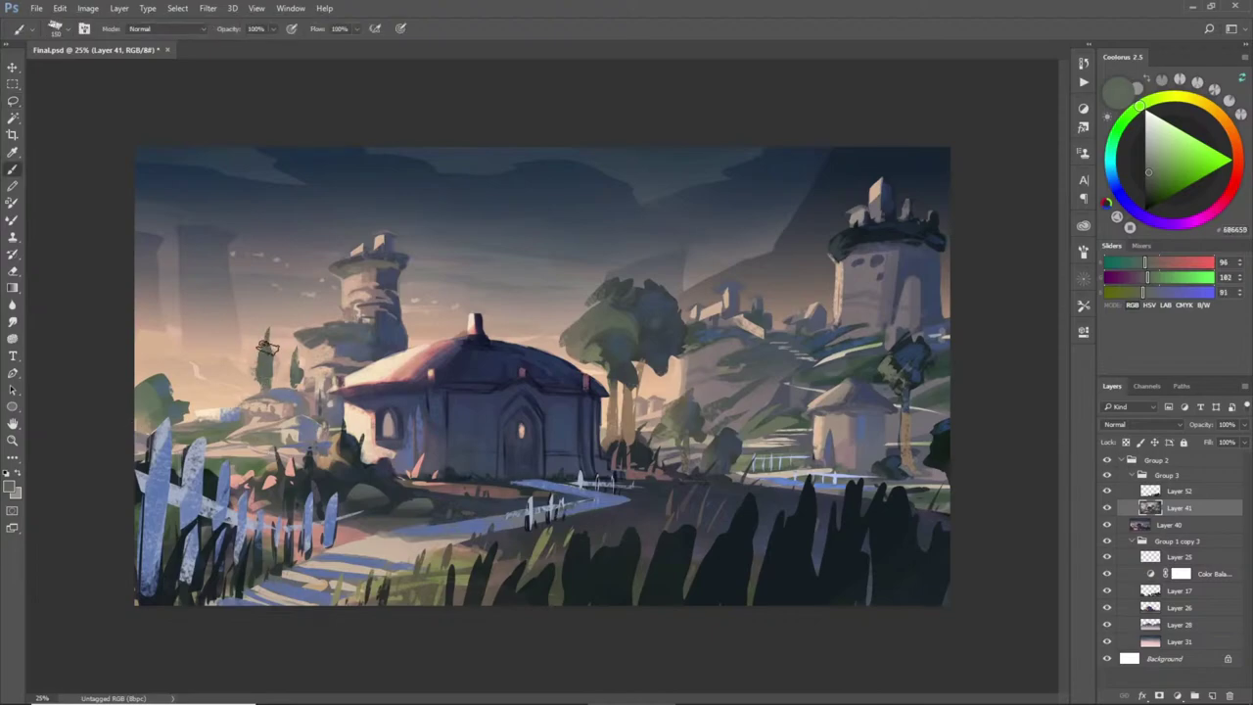
pyautogui.moveTo(269, 333); pyautogui.dragTo(273, 382)
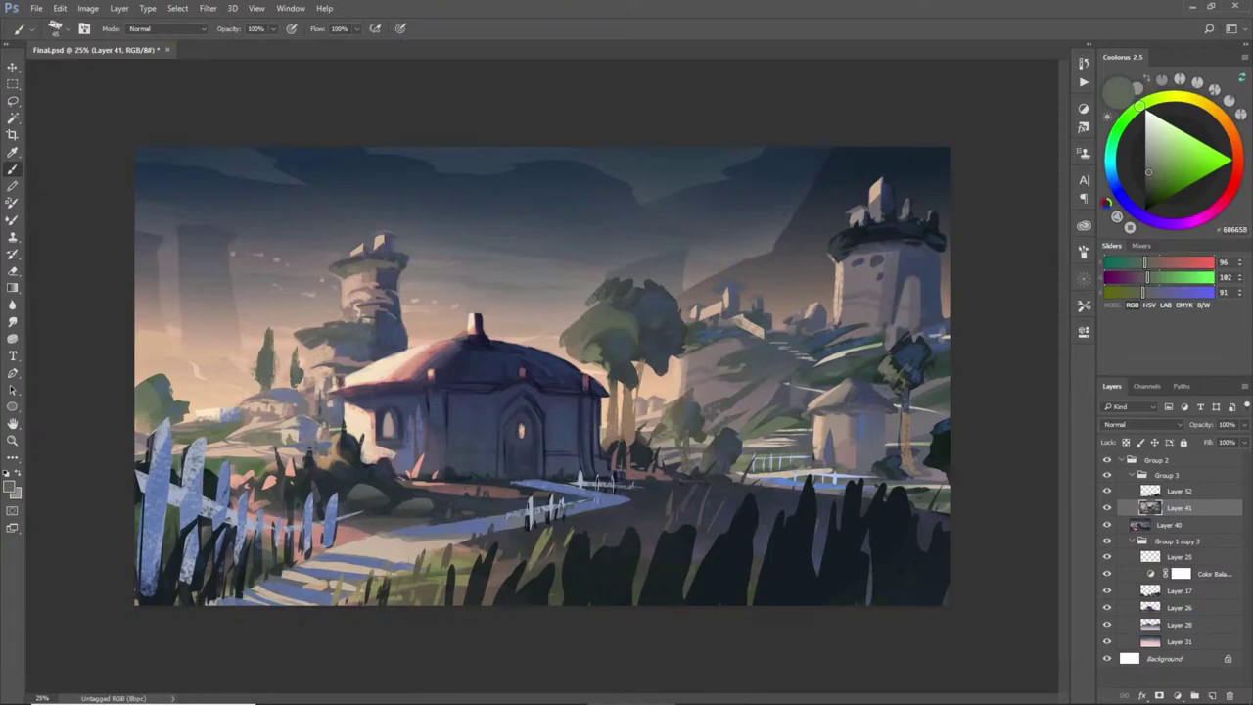
pyautogui.keyDown('alt'); pyautogui.click(272, 348); pyautogui.keyUp('alt')
pyautogui.keyDown('alt'); pyautogui.click(265, 355); pyautogui.keyUp('alt')
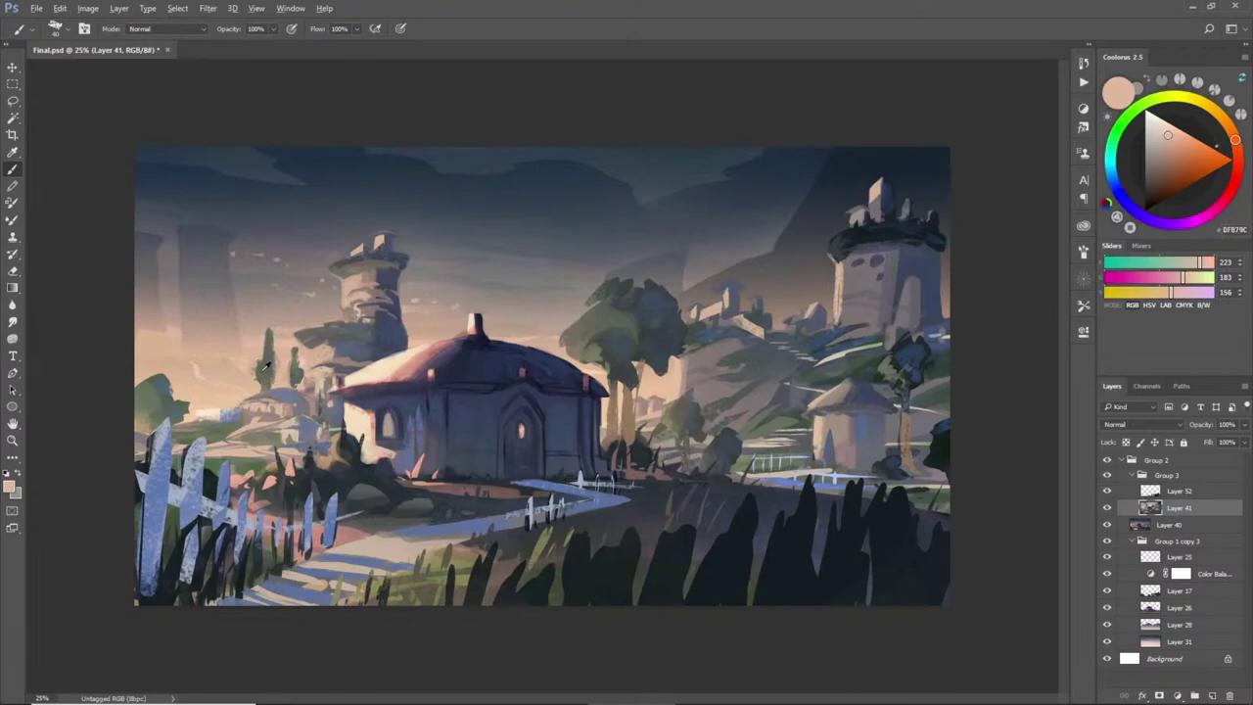
# - Repaint the rounded bush at the painting's left edge as a tall cypress using blue-grey (#4F6576), green (#677560) and sky beige (#D6BC95)
pyautogui.keyDown('alt'); pyautogui.click(161, 382); pyautogui.keyUp('alt')
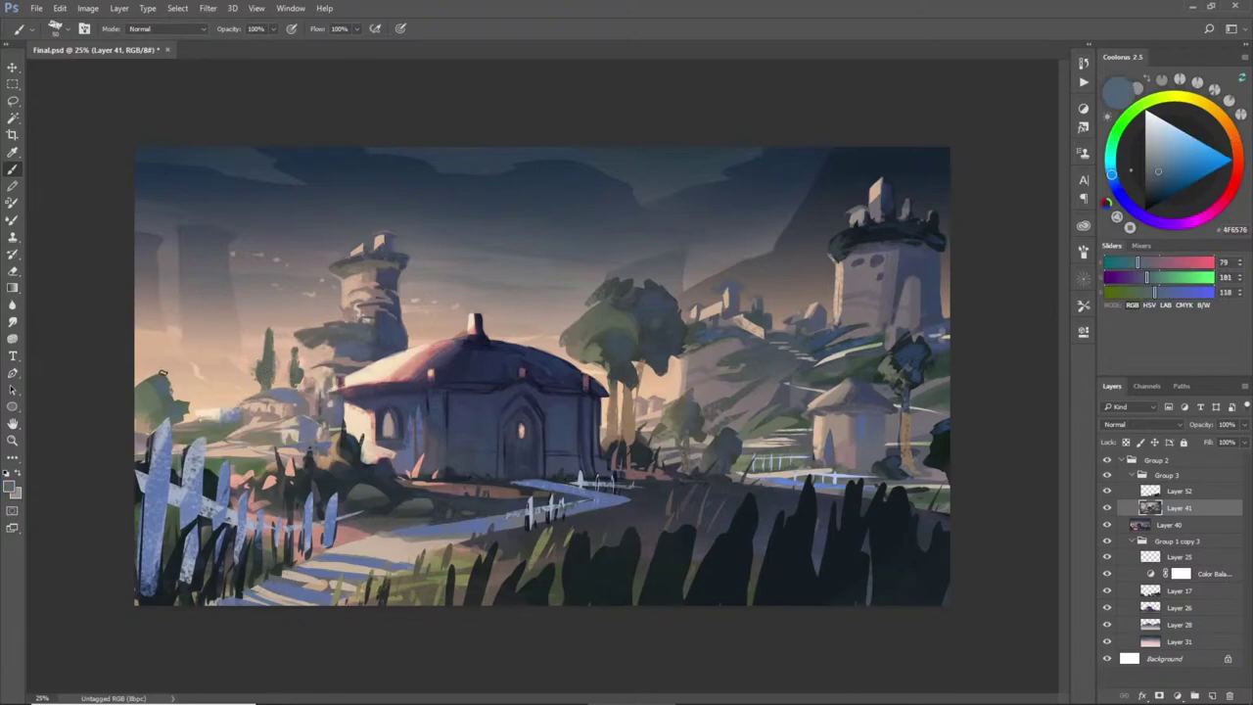
pyautogui.keyDown('alt'); pyautogui.click(154, 368); pyautogui.keyUp('alt')
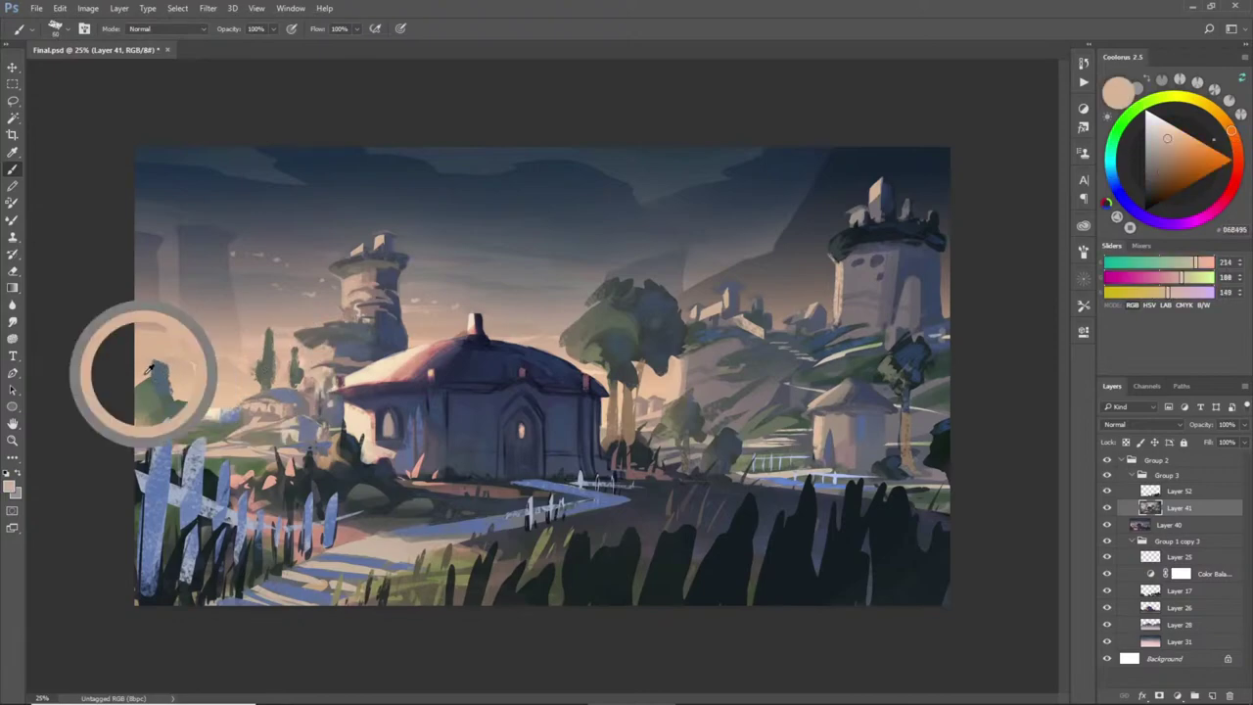
pyautogui.keyDown('alt'); pyautogui.click(149, 404); pyautogui.keyUp('alt')
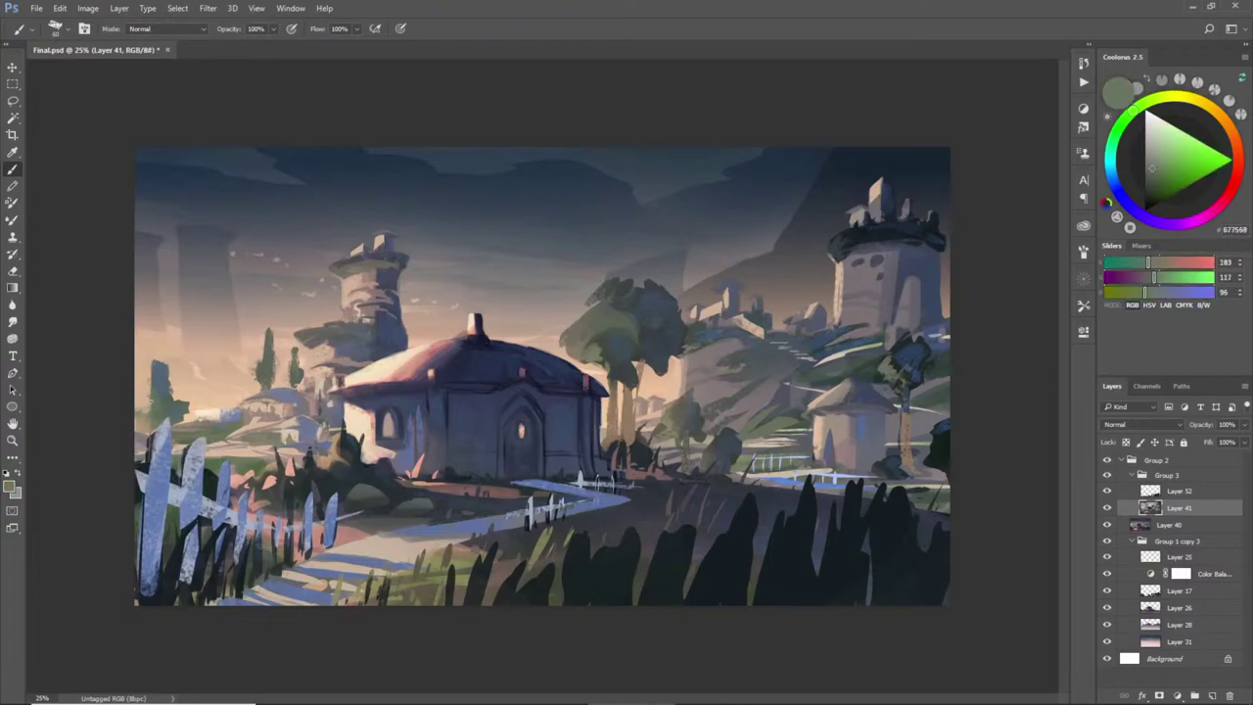
pyautogui.keyDown('alt'); pyautogui.click(181, 394); pyautogui.keyUp('alt')
pyautogui.keyDown('alt'); pyautogui.click(170, 413); pyautogui.keyUp('alt')
pyautogui.keyDown('alt'); pyautogui.click(174, 378); pyautogui.keyUp('alt')
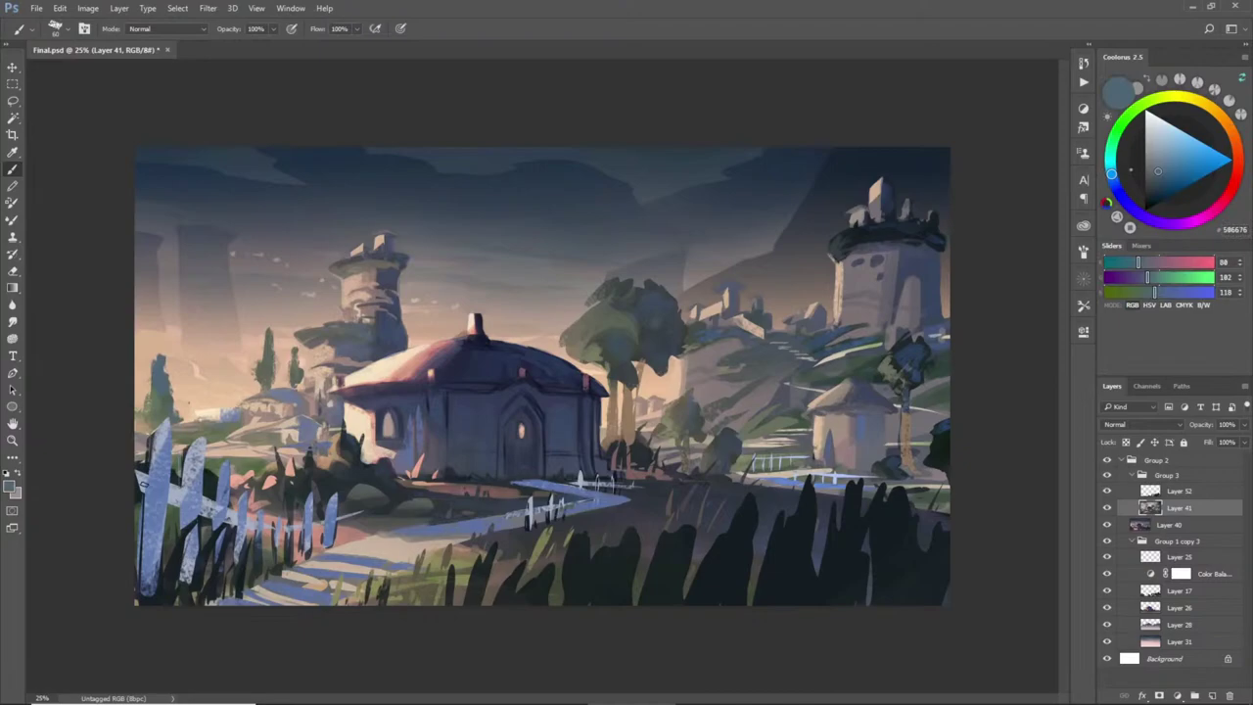
# - Trim the left foliage of the large tree behind the round house with sky tones (#9F8F87, #CFAD95) and raise its top in dark green (#49514C)
pyautogui.keyDown('alt'); pyautogui.click(583, 306); pyautogui.keyUp('alt')
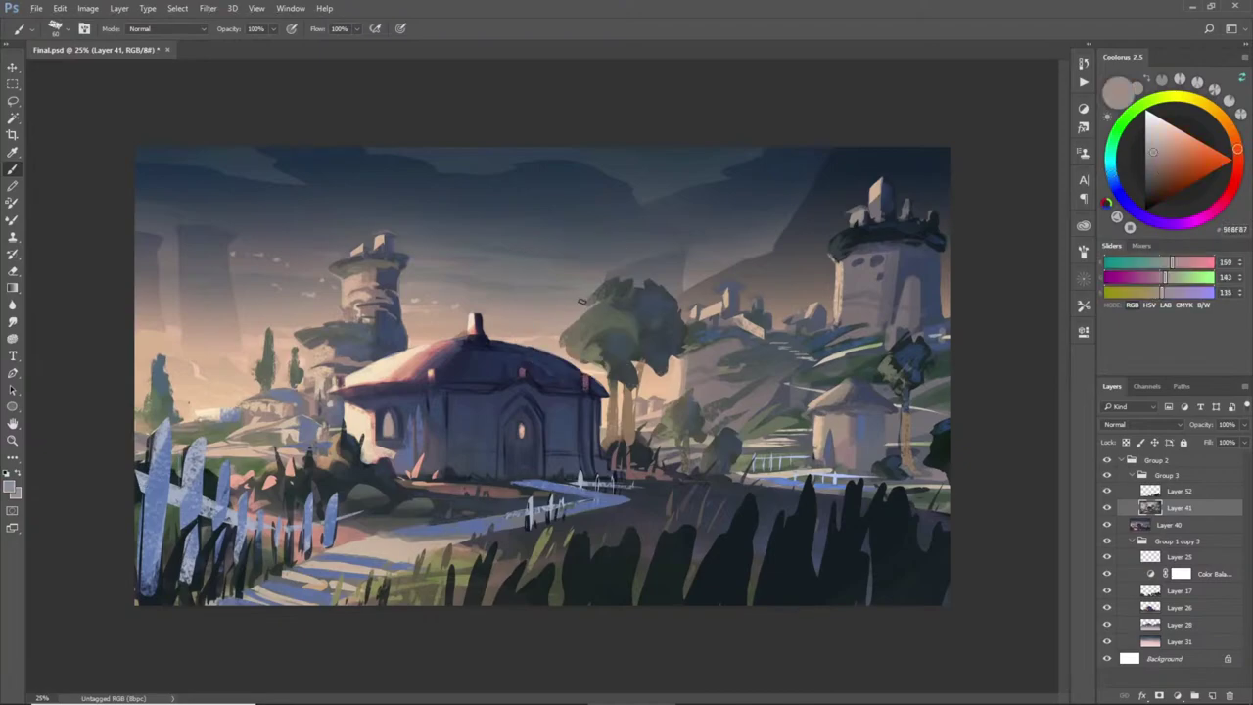
pyautogui.keyDown('alt'); pyautogui.click(566, 340); pyautogui.keyUp('alt')
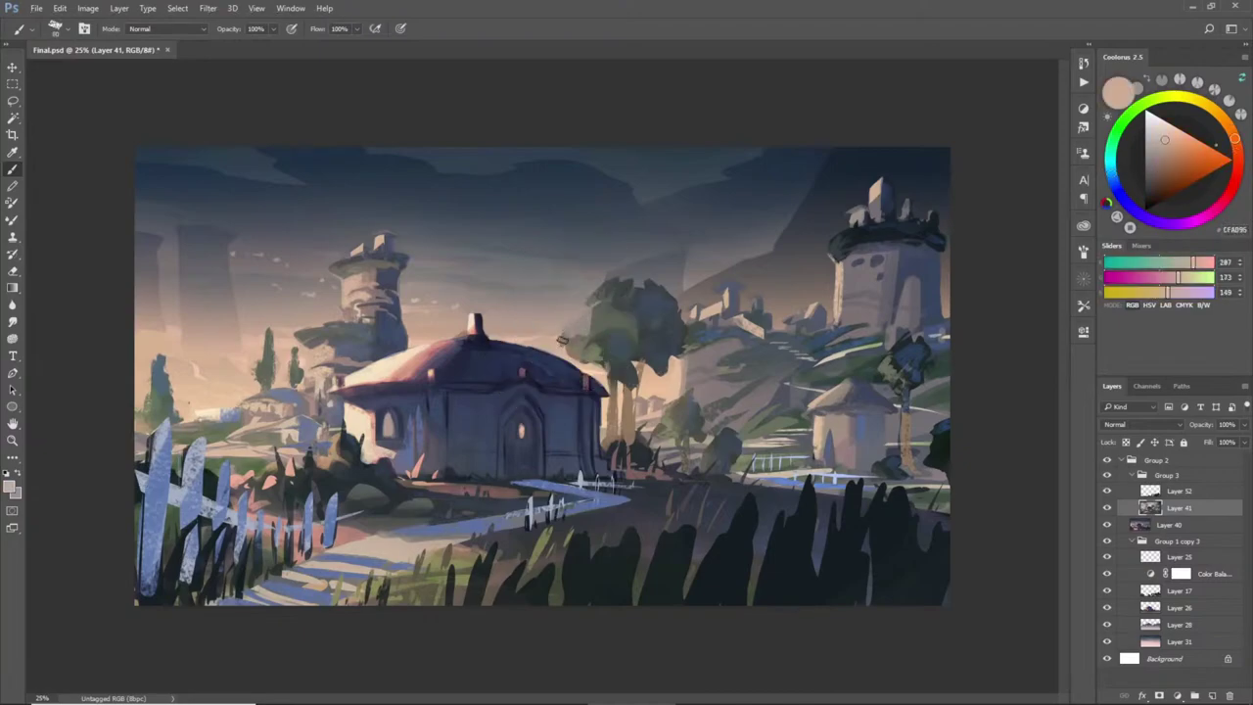
pyautogui.moveTo(577, 351); pyautogui.dragTo(588, 349)
pyautogui.keyDown('alt'); pyautogui.click(576, 359); pyautogui.keyUp('alt')
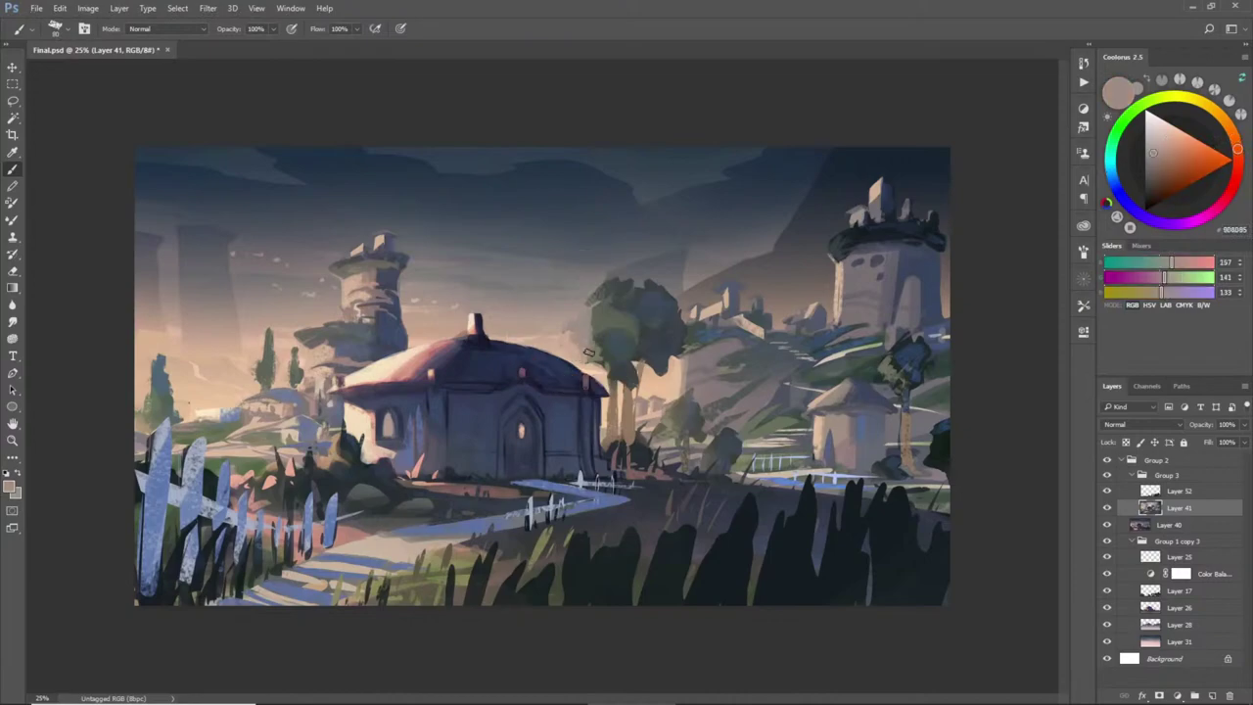
pyautogui.keyDown('alt'); pyautogui.click(608, 308); pyautogui.keyUp('alt')
pyautogui.keyDown('alt'); pyautogui.click(619, 282); pyautogui.keyUp('alt')
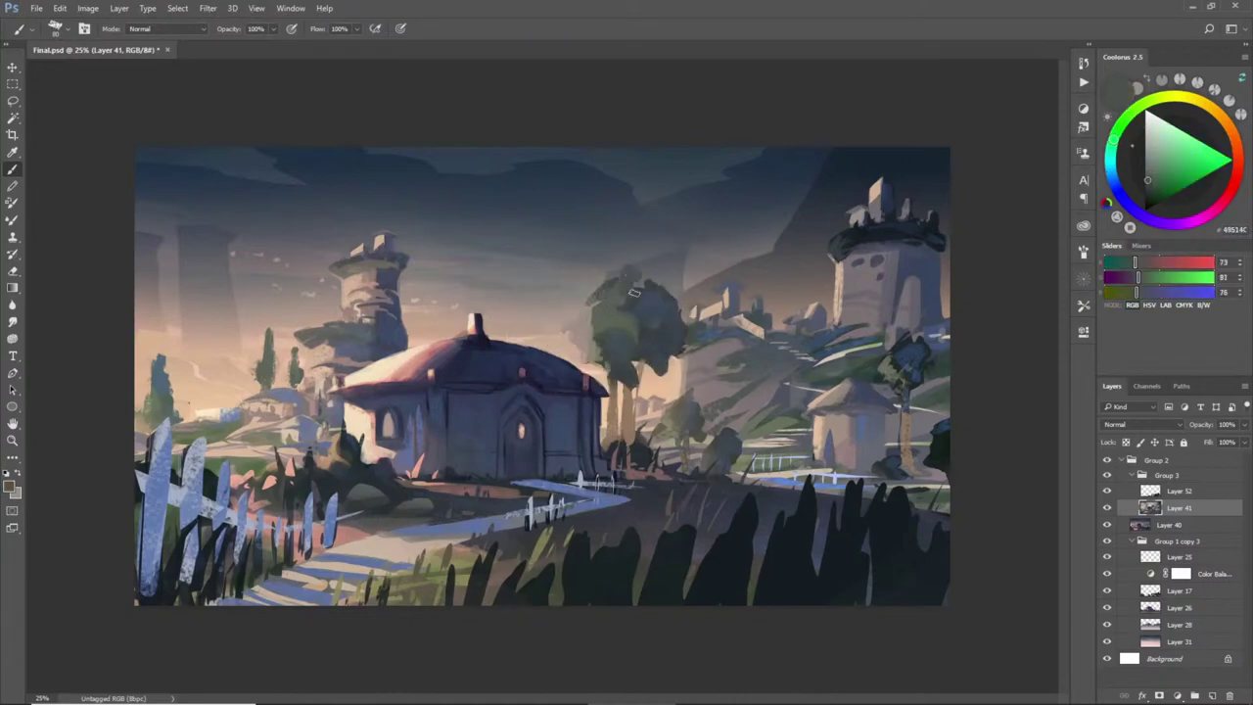
# - Paint out the right half of the large tree's crown with the neighbouring sky colours
pyautogui.keyDown('alt'); pyautogui.click(663, 265); pyautogui.keyUp('alt')
pyautogui.moveTo(646, 278)
pyautogui.mouseDown()
pyautogui.moveTo(649, 321)
pyautogui.moveTo(668, 314)
pyautogui.moveTo(662, 358)
pyautogui.mouseUp()
pyautogui.keyDown('alt'); pyautogui.click(687, 295); pyautogui.keyUp('alt')
pyautogui.moveTo(677, 312)
pyautogui.mouseDown()
pyautogui.moveTo(676, 347)
pyautogui.moveTo(658, 365)
pyautogui.moveTo(638, 358)
pyautogui.moveTo(638, 371)
pyautogui.moveTo(662, 359)
pyautogui.moveTo(644, 374)
pyautogui.moveTo(652, 366)
pyautogui.moveTo(635, 344)
pyautogui.moveTo(631, 372)
pyautogui.moveTo(608, 353)
pyautogui.moveTo(609, 397)
pyautogui.mouseUp()
pyautogui.keyDown('alt'); pyautogui.click(690, 333); pyautogui.keyUp('alt')
pyautogui.keyDown('alt'); pyautogui.click(674, 349); pyautogui.keyUp('alt')
# - Clear the remaining right-side foliage of the large tree behind the round house and extend its dark green (#3E4743) mass down over the trunks
pyautogui.keyDown('alt'); pyautogui.click(654, 339); pyautogui.keyUp('alt')
pyautogui.keyDown('alt'); pyautogui.click(653, 355); pyautogui.keyUp('alt')
pyautogui.keyDown('alt'); pyautogui.click(648, 360); pyautogui.keyUp('alt')
pyautogui.keyDown('alt'); pyautogui.click(627, 341); pyautogui.keyUp('alt')
pyautogui.keyDown('alt'); pyautogui.click(599, 349); pyautogui.keyUp('alt')
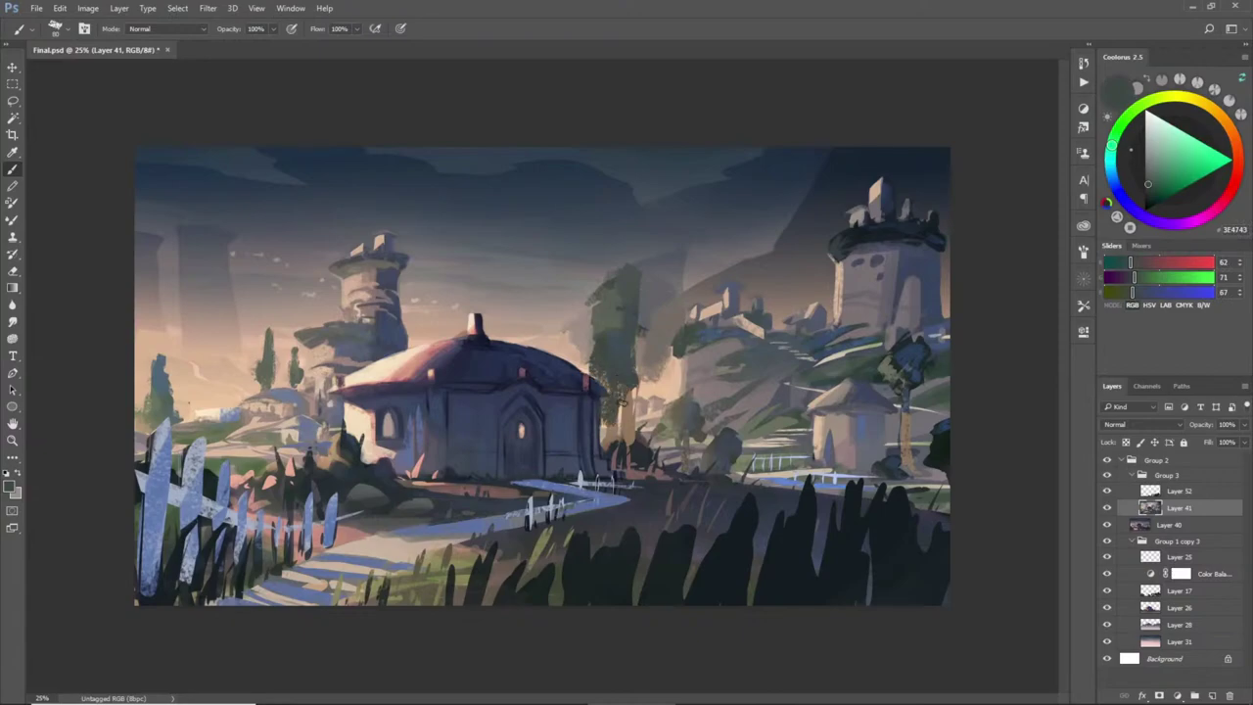
pyautogui.keyDown('alt'); pyautogui.click(631, 391); pyautogui.keyUp('alt')
pyautogui.keyDown('alt'); pyautogui.click(635, 419); pyautogui.keyUp('alt')
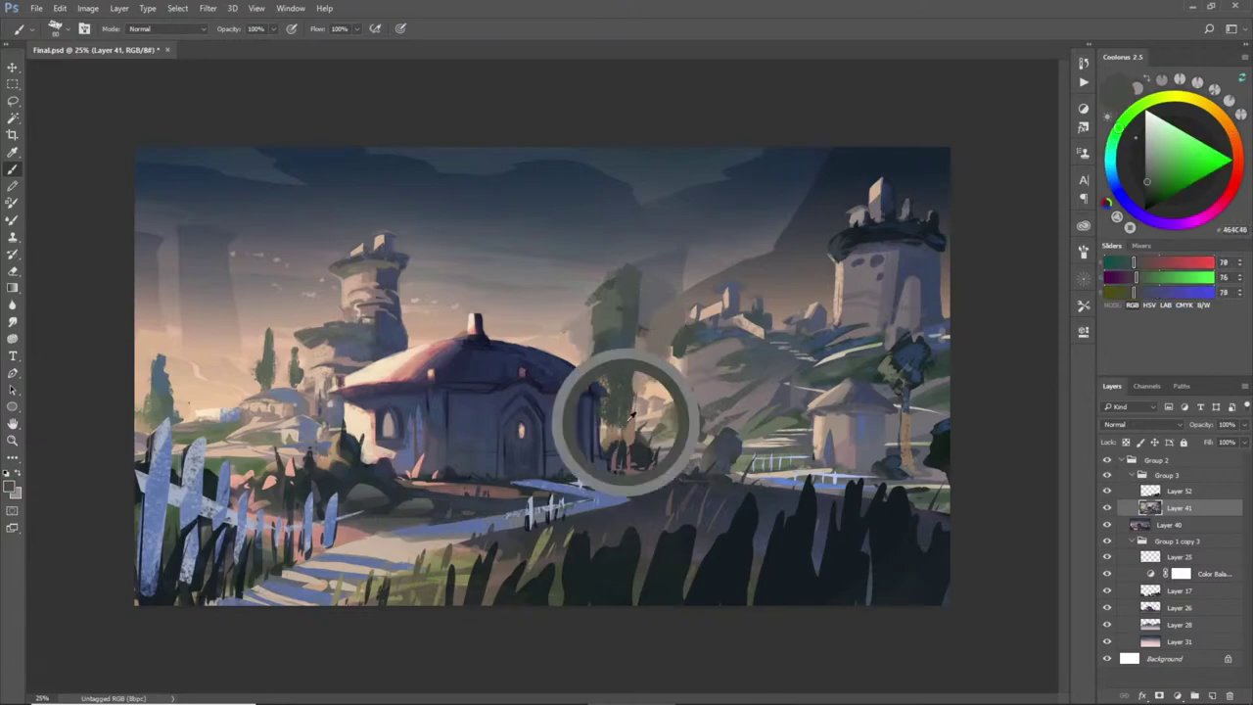
# - Taper the large tree's top into a narrow cypress point in dark green (#464C4A), trimming around it with grey sky tones (#636368, #626367)
pyautogui.keyDown('alt'); pyautogui.click(635, 278); pyautogui.keyUp('alt')
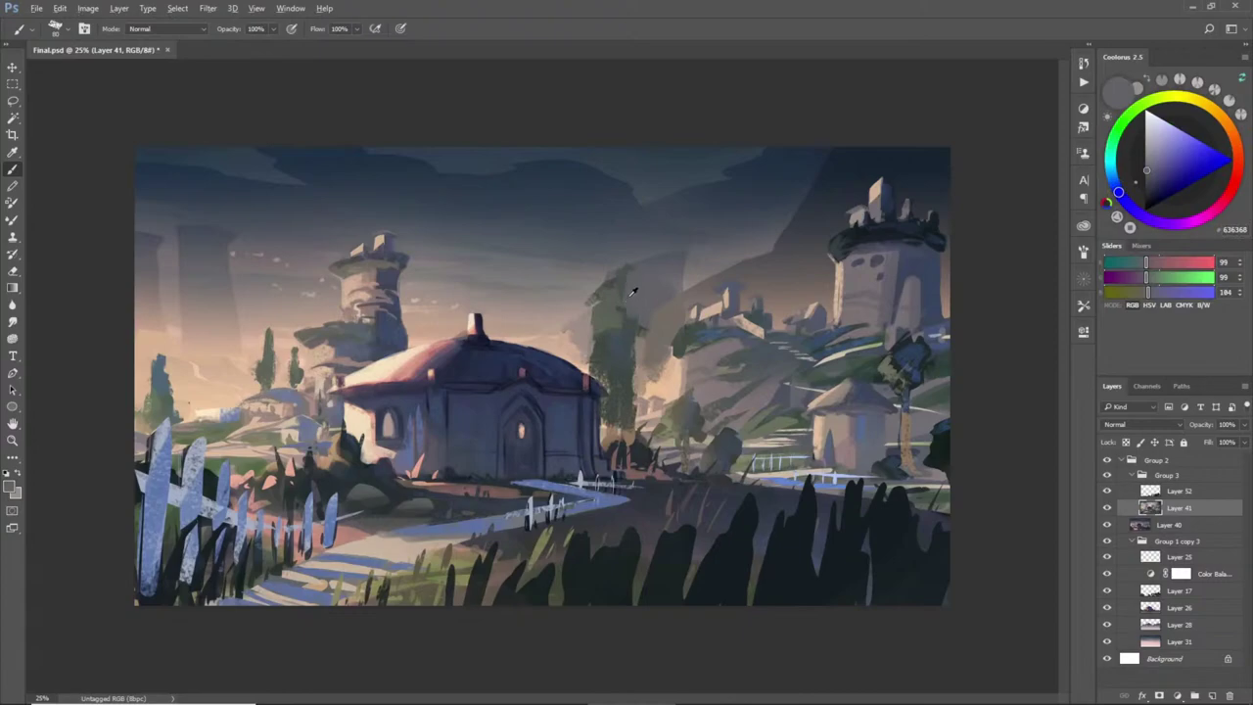
pyautogui.keyDown('alt'); pyautogui.click(625, 298); pyautogui.keyUp('alt')
pyautogui.keyDown('alt'); pyautogui.click(594, 305); pyautogui.keyUp('alt')
pyautogui.keyDown('alt'); pyautogui.click(607, 289); pyautogui.keyUp('alt')
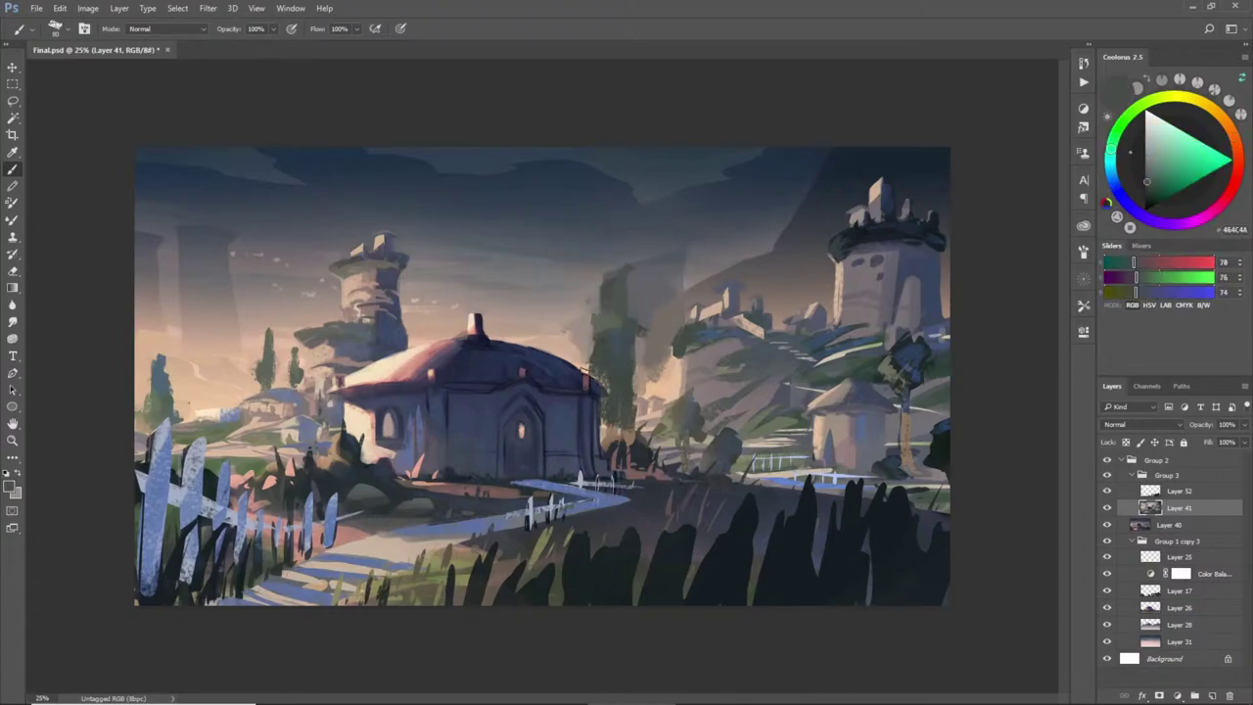
pyautogui.keyDown('alt'); pyautogui.click(614, 272); pyautogui.keyUp('alt')
pyautogui.moveTo(616, 256); pyautogui.dragTo(615, 289)
pyautogui.keyDown('alt'); pyautogui.click(638, 267); pyautogui.keyUp('alt')
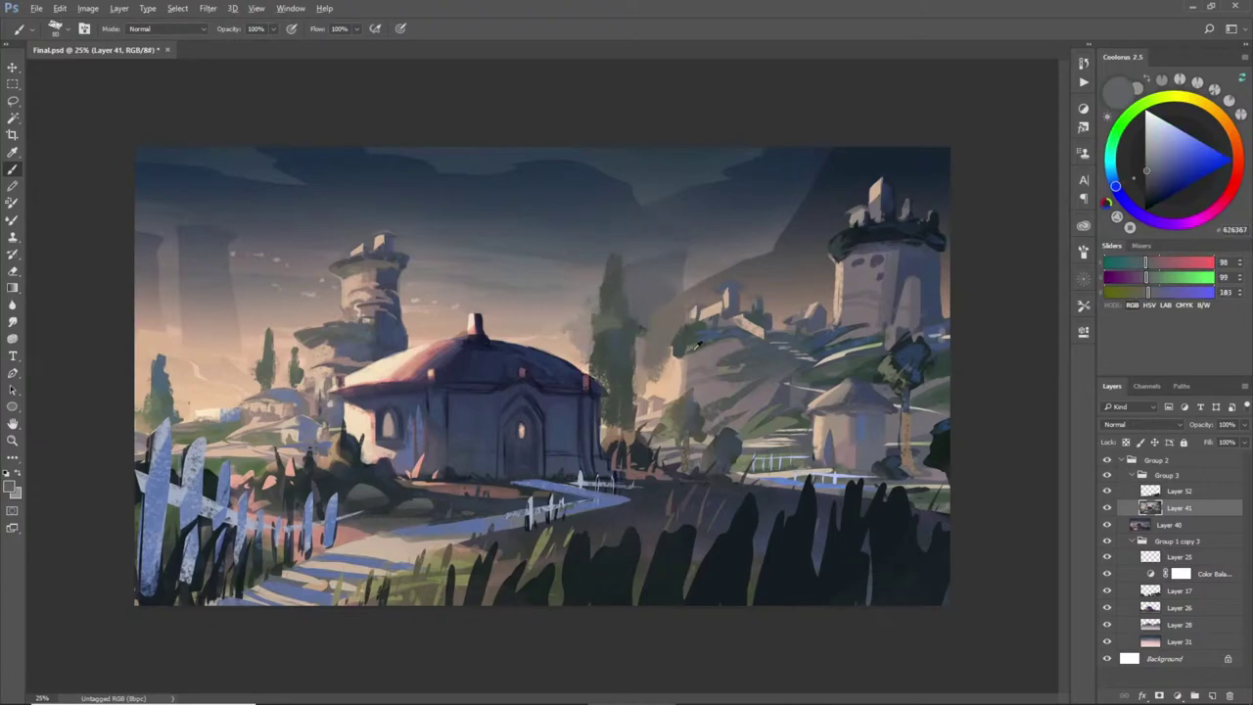
pyautogui.keyDown('alt'); pyautogui.click(623, 416); pyautogui.keyUp('alt')
pyautogui.keyDown('alt'); pyautogui.click(619, 422); pyautogui.keyUp('alt')
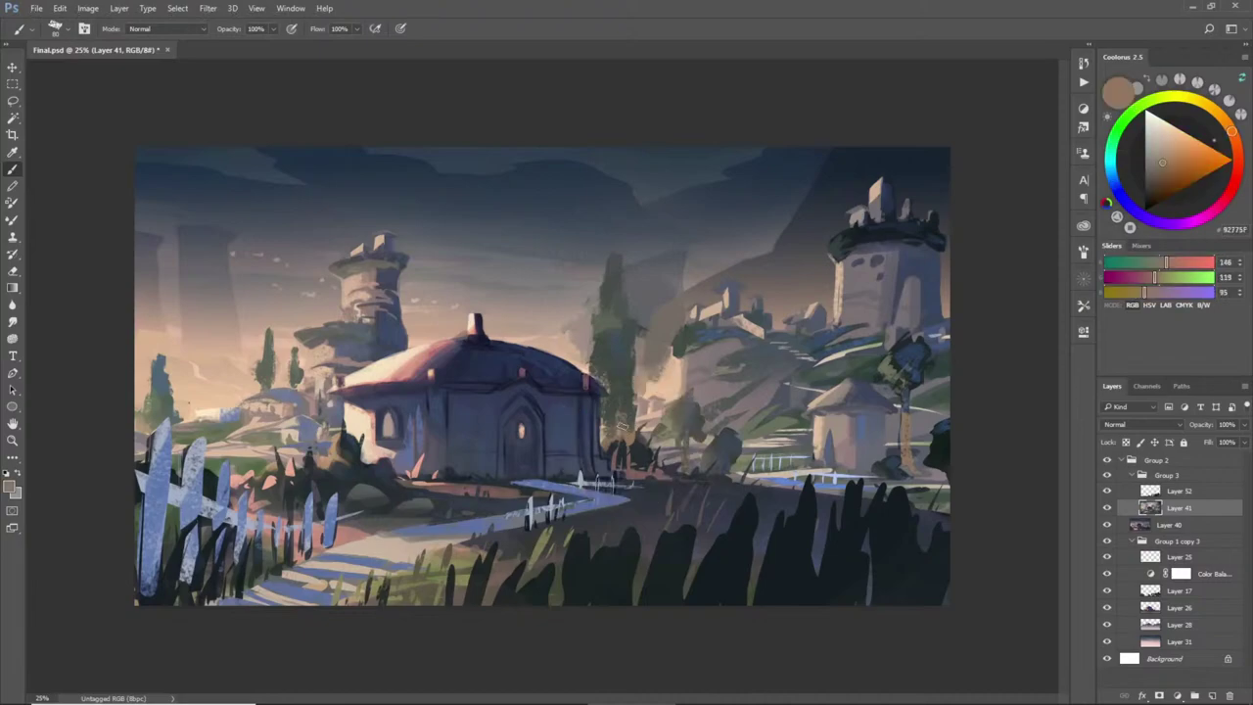
# - Repaint the small round tree right of the large cypress as a slim cypress using warm greys (#5C5B58, #645D5A)
pyautogui.keyDown('alt'); pyautogui.click(687, 403); pyautogui.keyUp('alt')
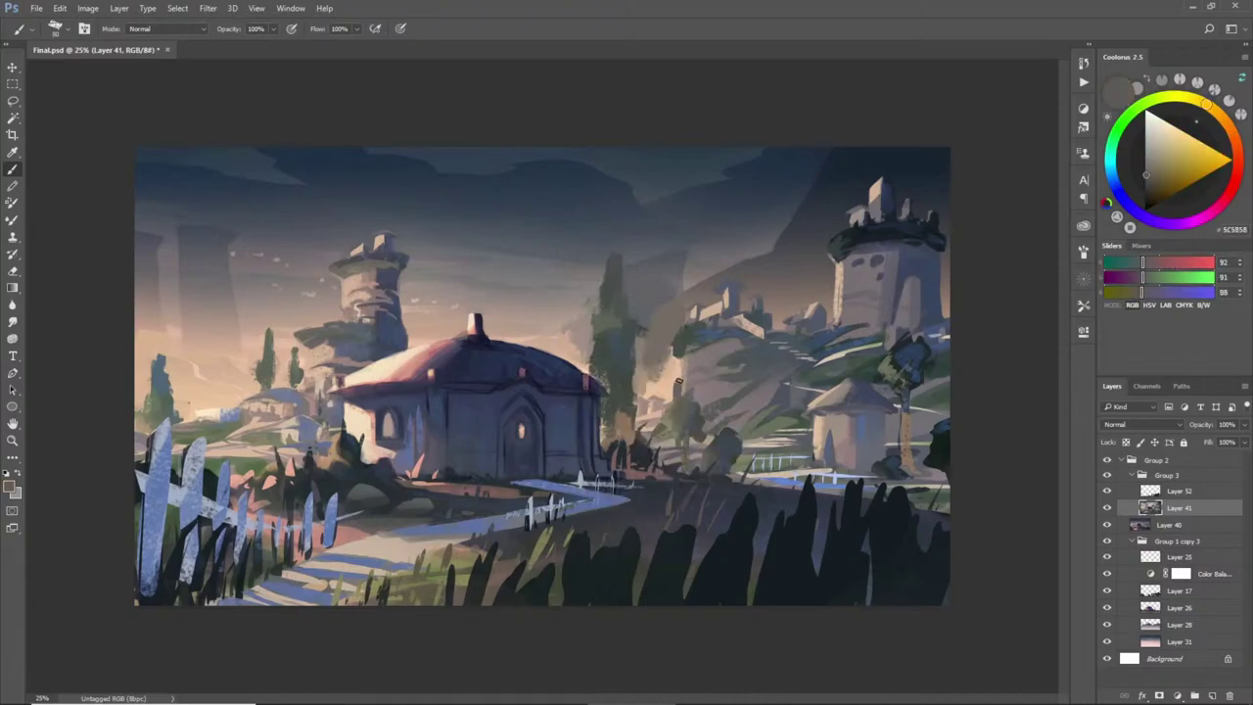
pyautogui.keyDown('alt'); pyautogui.click(699, 396); pyautogui.keyUp('alt')
pyautogui.keyDown('alt'); pyautogui.click(690, 410); pyautogui.keyUp('alt')
pyautogui.keyDown('alt'); pyautogui.click(668, 415); pyautogui.keyUp('alt')
pyautogui.keyDown('alt'); pyautogui.click(666, 421); pyautogui.keyUp('alt')
pyautogui.keyDown('alt'); pyautogui.click(677, 423); pyautogui.keyUp('alt')
pyautogui.keyDown('alt'); pyautogui.click(674, 419); pyautogui.keyUp('alt')
pyautogui.keyDown('alt'); pyautogui.click(674, 431); pyautogui.keyUp('alt')
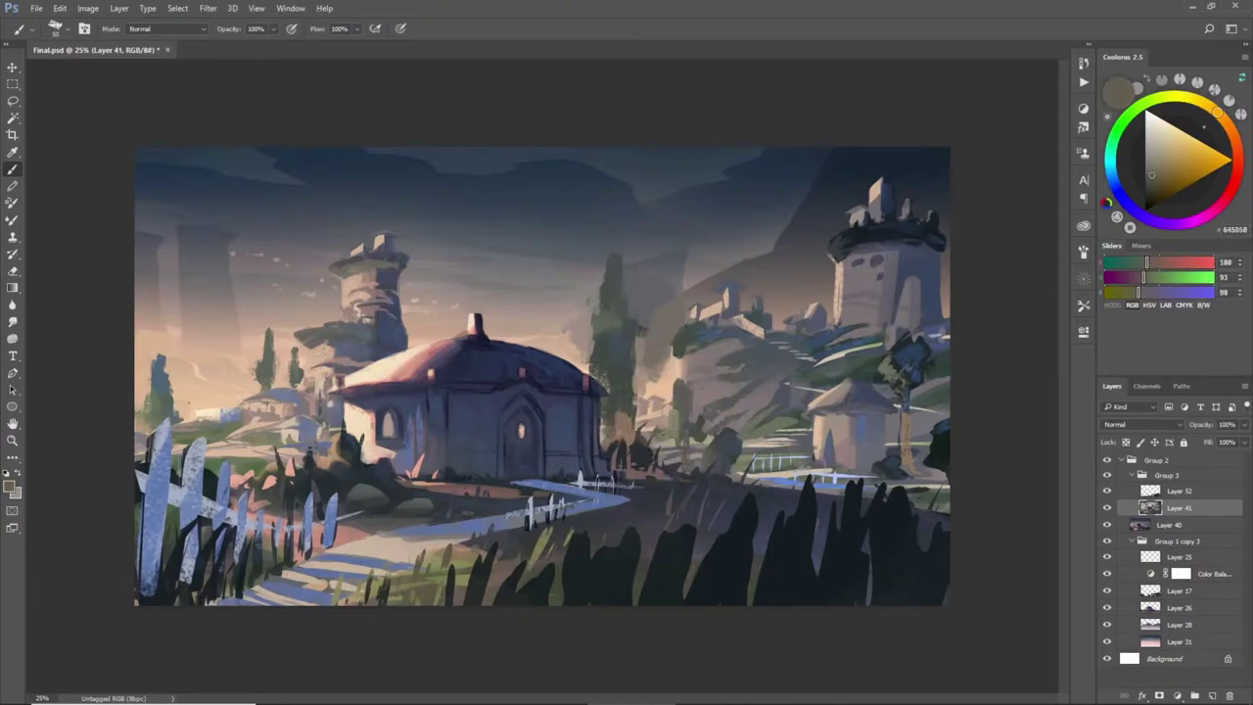
# - Clean the slim cypress's edges and base with rock tones (#796F6D, #A39184) and olive greens (#828066, #5D5E4F)
pyautogui.keyDown('alt'); pyautogui.click(699, 433); pyautogui.keyUp('alt')
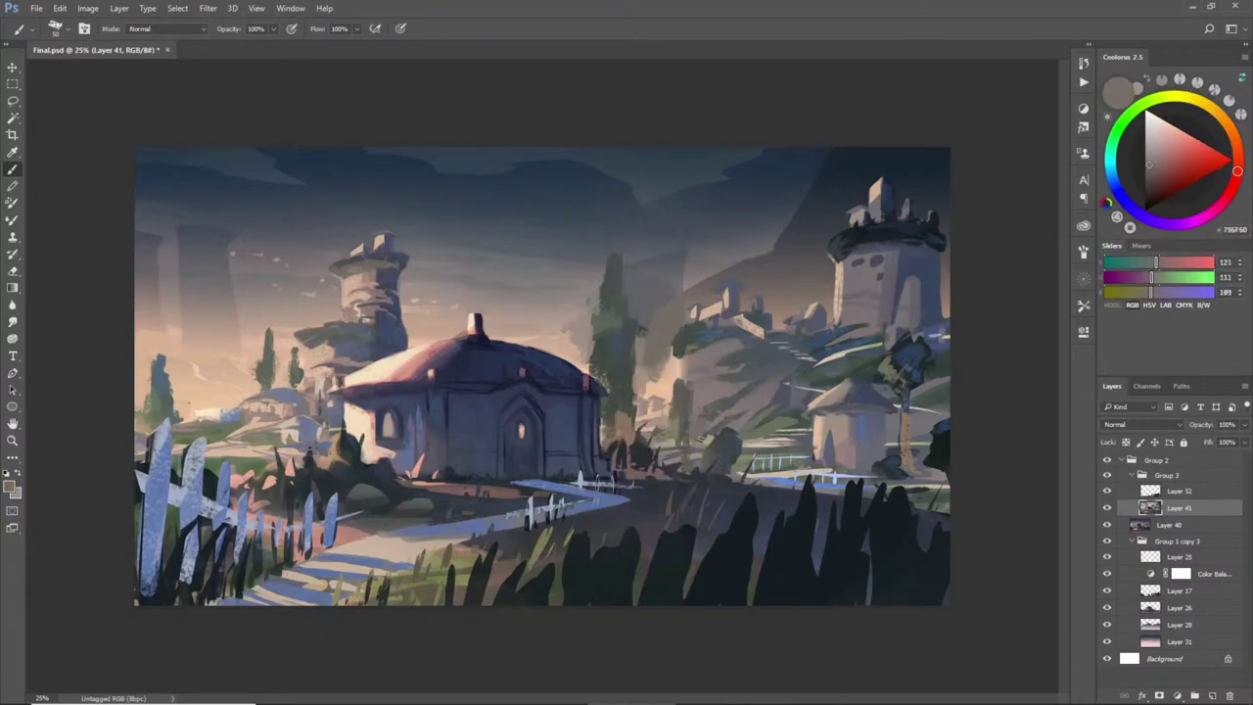
pyautogui.keyDown('alt'); pyautogui.click(701, 436); pyautogui.keyUp('alt')
pyautogui.keyDown('alt'); pyautogui.click(703, 426); pyautogui.keyUp('alt')
pyautogui.keyDown('alt'); pyautogui.click(686, 425); pyautogui.keyUp('alt')
pyautogui.keyDown('alt'); pyautogui.click(685, 382); pyautogui.keyUp('alt')
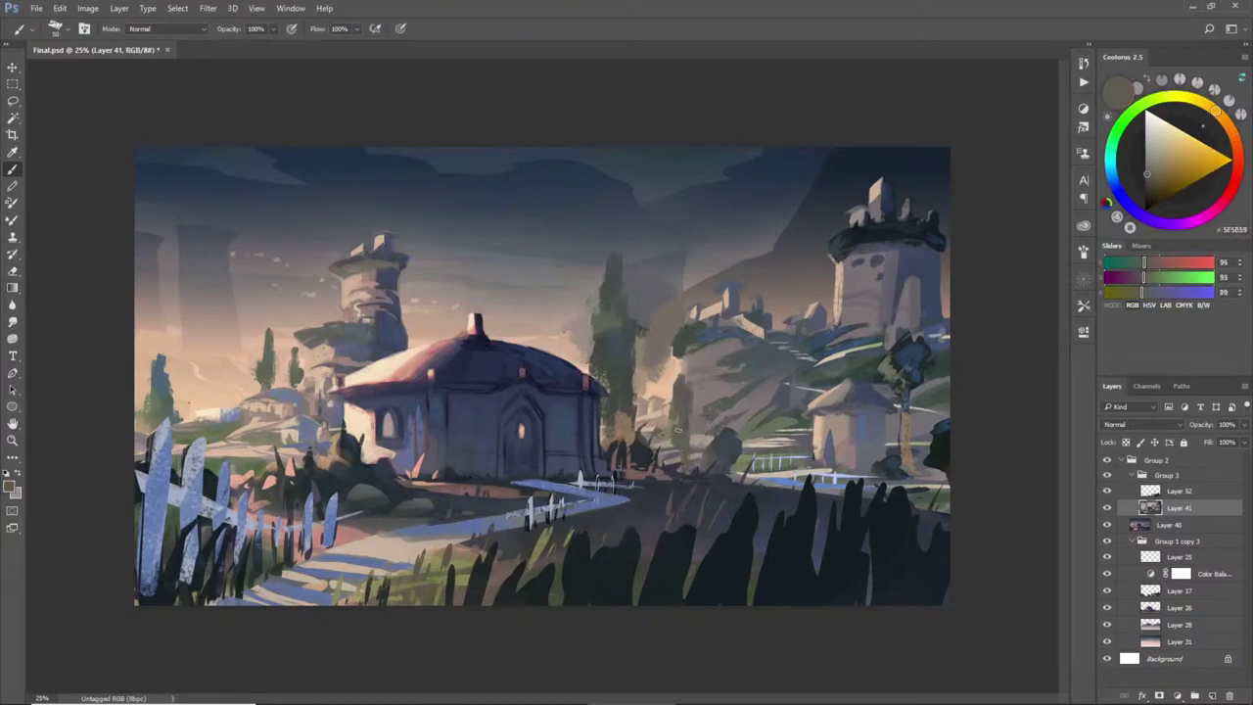
pyautogui.keyDown('alt'); pyautogui.click(691, 431); pyautogui.keyUp('alt')
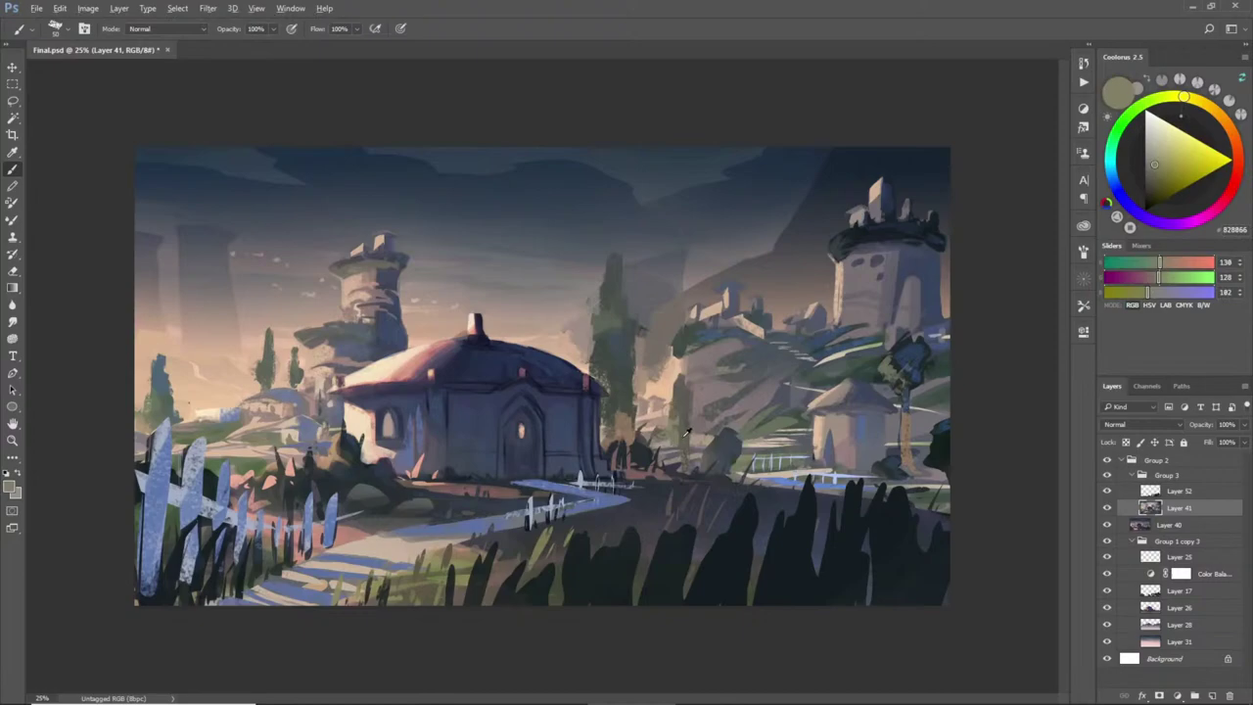
pyautogui.keyDown('alt'); pyautogui.click(678, 442); pyautogui.keyUp('alt')
pyautogui.keyDown('alt'); pyautogui.click(694, 452); pyautogui.keyUp('alt')
pyautogui.keyDown('alt'); pyautogui.click(679, 455); pyautogui.keyUp('alt')
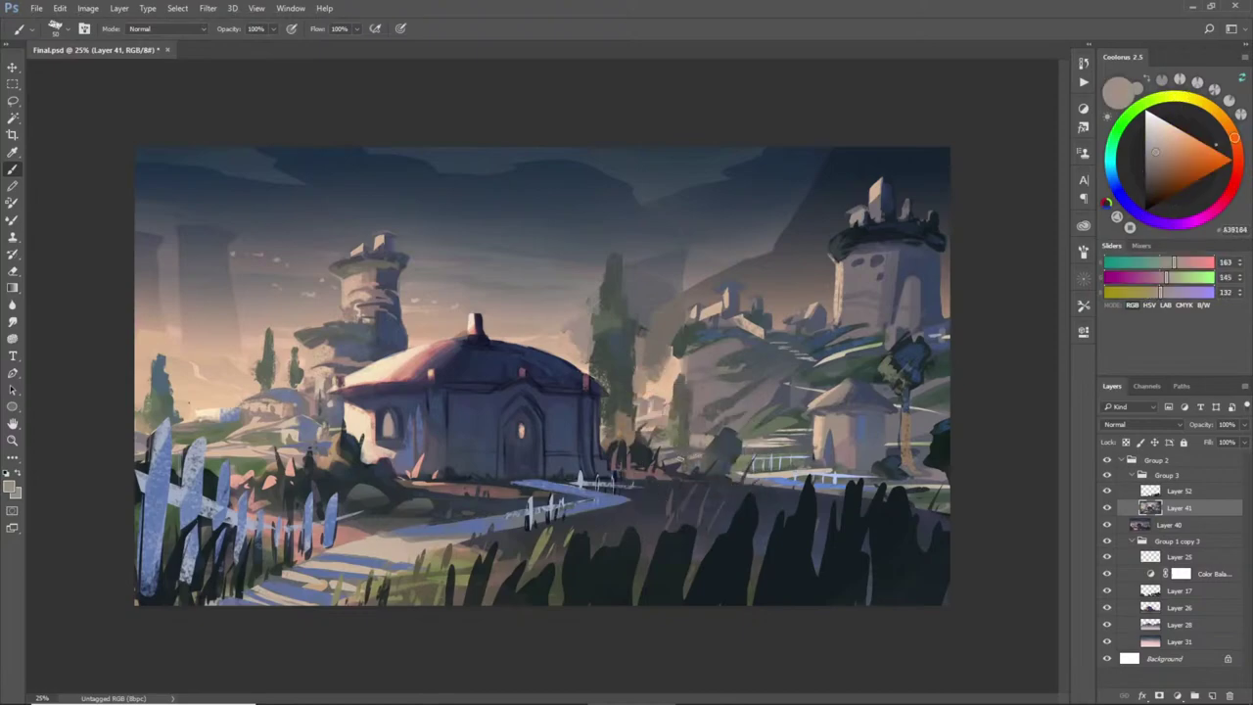
pyautogui.keyDown('alt'); pyautogui.click(691, 464); pyautogui.keyUp('alt')
pyautogui.keyDown('alt'); pyautogui.click(686, 445); pyautogui.keyUp('alt')
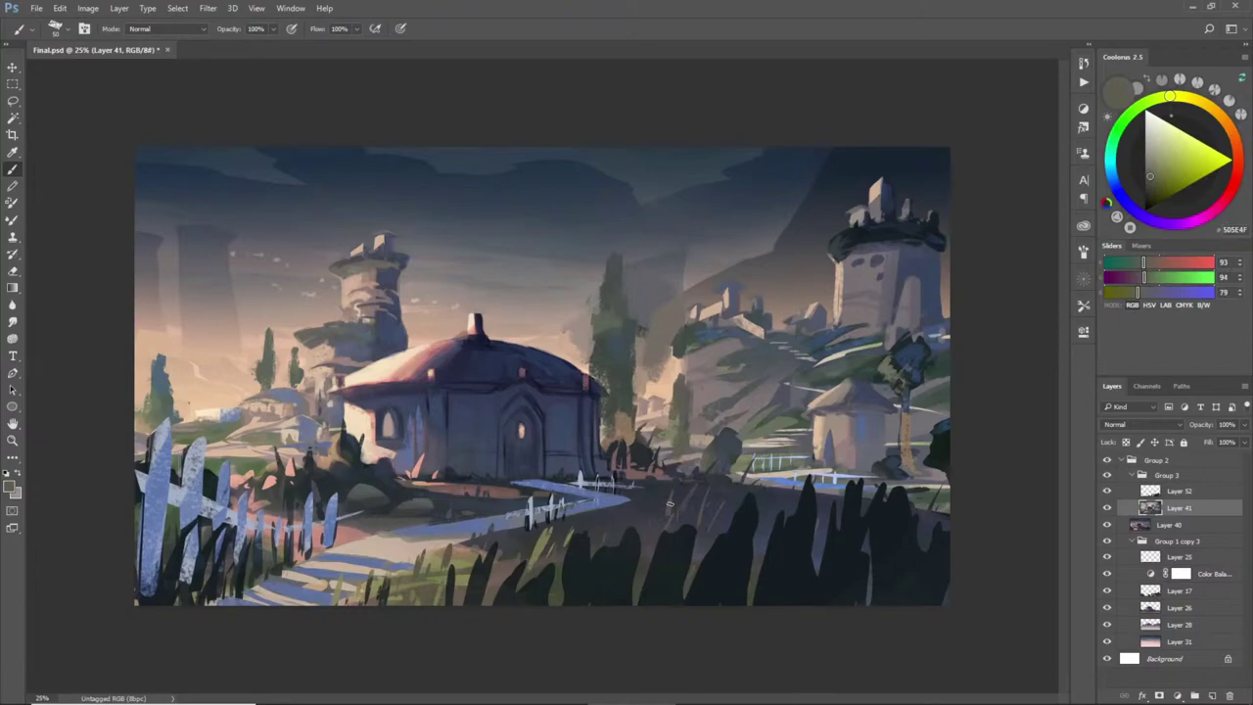
# - Raise a pointed top on the rounded bush left of the small hut in dark blue-grey (#3C454E) and narrow its left side
pyautogui.keyDown('alt'); pyautogui.click(725, 432); pyautogui.keyUp('alt')
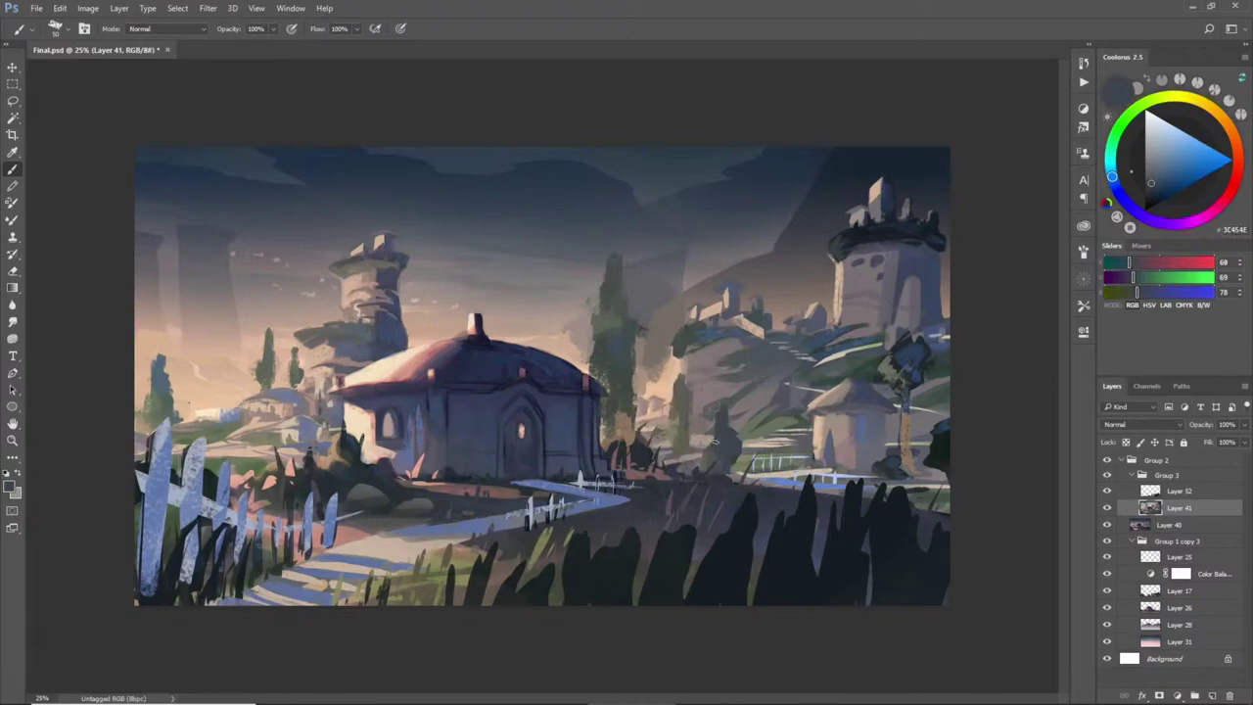
pyautogui.keyDown('alt'); pyautogui.click(709, 459); pyautogui.keyUp('alt')
pyautogui.keyDown('alt'); pyautogui.click(699, 456); pyautogui.keyUp('alt')
pyautogui.keyDown('alt'); pyautogui.click(700, 456); pyautogui.keyUp('alt')
pyautogui.keyDown('alt'); pyautogui.click(713, 456); pyautogui.keyUp('alt')
pyautogui.keyDown('alt'); pyautogui.click(704, 463); pyautogui.keyUp('alt')
# - Trim the right side of the bush-turned-cypress with surrounding hillside colours (#817775, #A59385, #838468)
pyautogui.keyDown('alt'); pyautogui.click(732, 434); pyautogui.keyUp('alt')
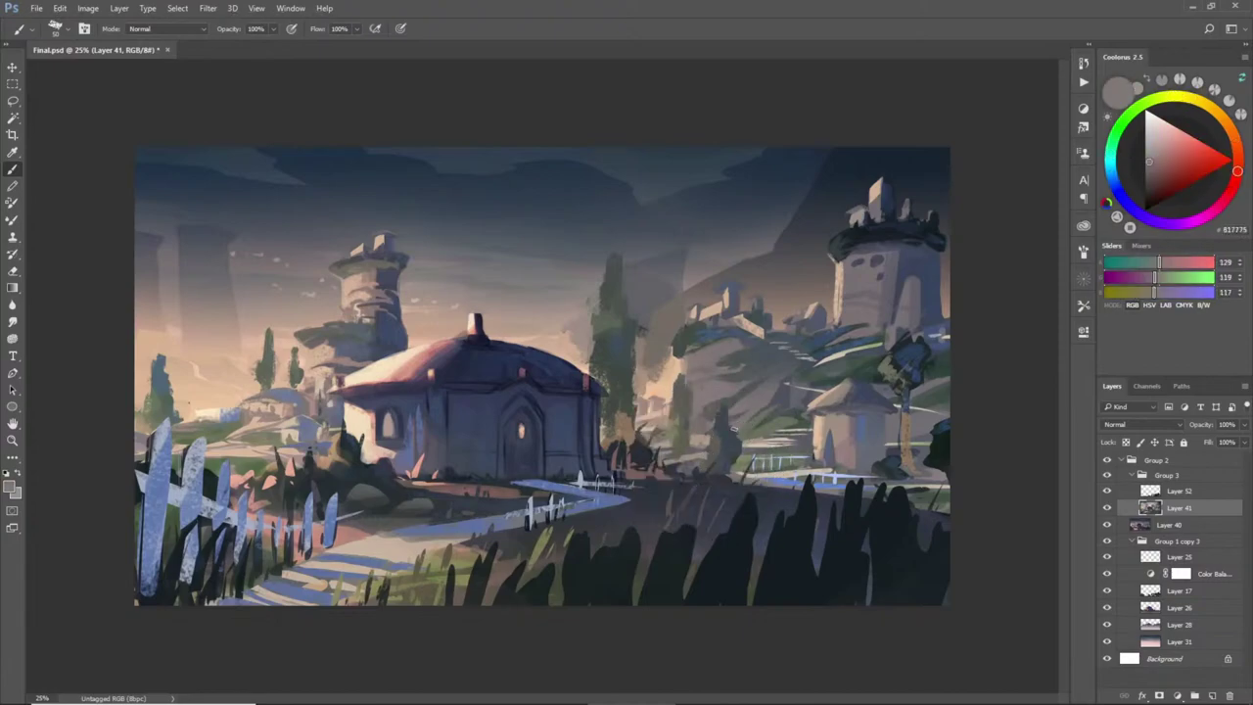
pyautogui.keyDown('alt'); pyautogui.click(732, 437); pyautogui.keyUp('alt')
pyautogui.keyDown('alt'); pyautogui.click(750, 428); pyautogui.keyUp('alt')
pyautogui.keyDown('alt'); pyautogui.click(736, 443); pyautogui.keyUp('alt')
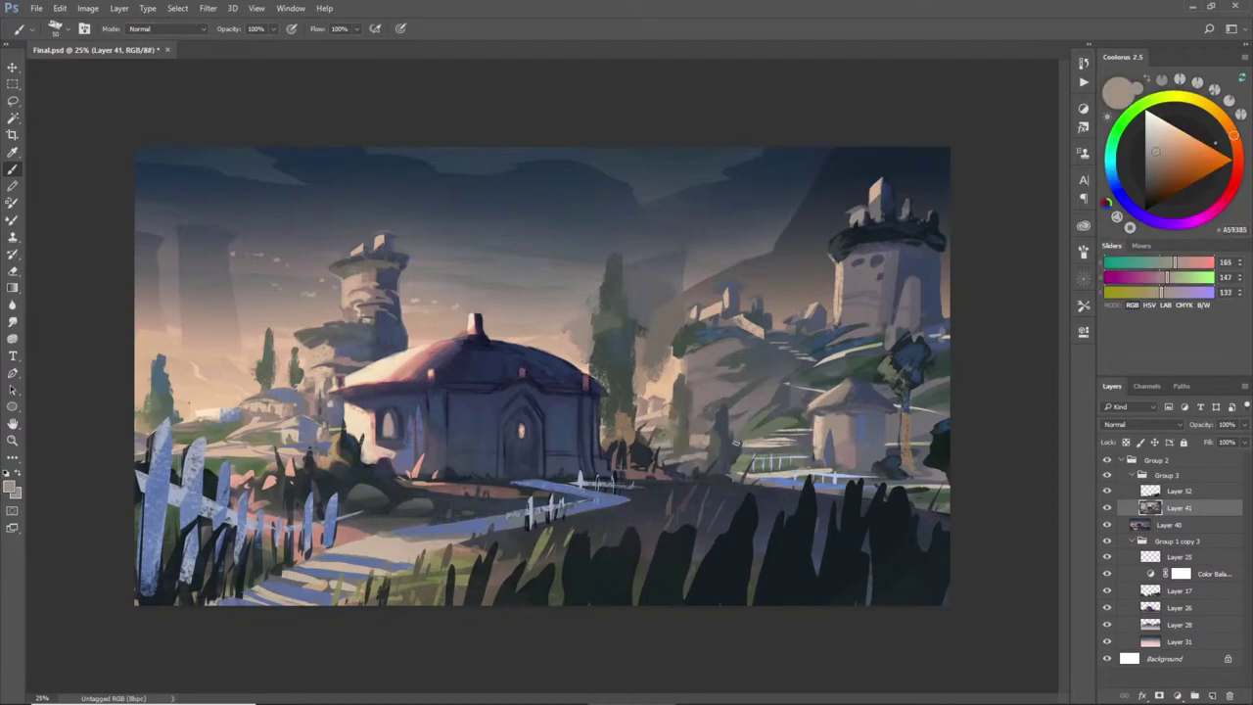
pyautogui.keyDown('alt'); pyautogui.click(737, 447); pyautogui.keyUp('alt')
pyautogui.keyDown('alt'); pyautogui.click(742, 456); pyautogui.keyUp('alt')
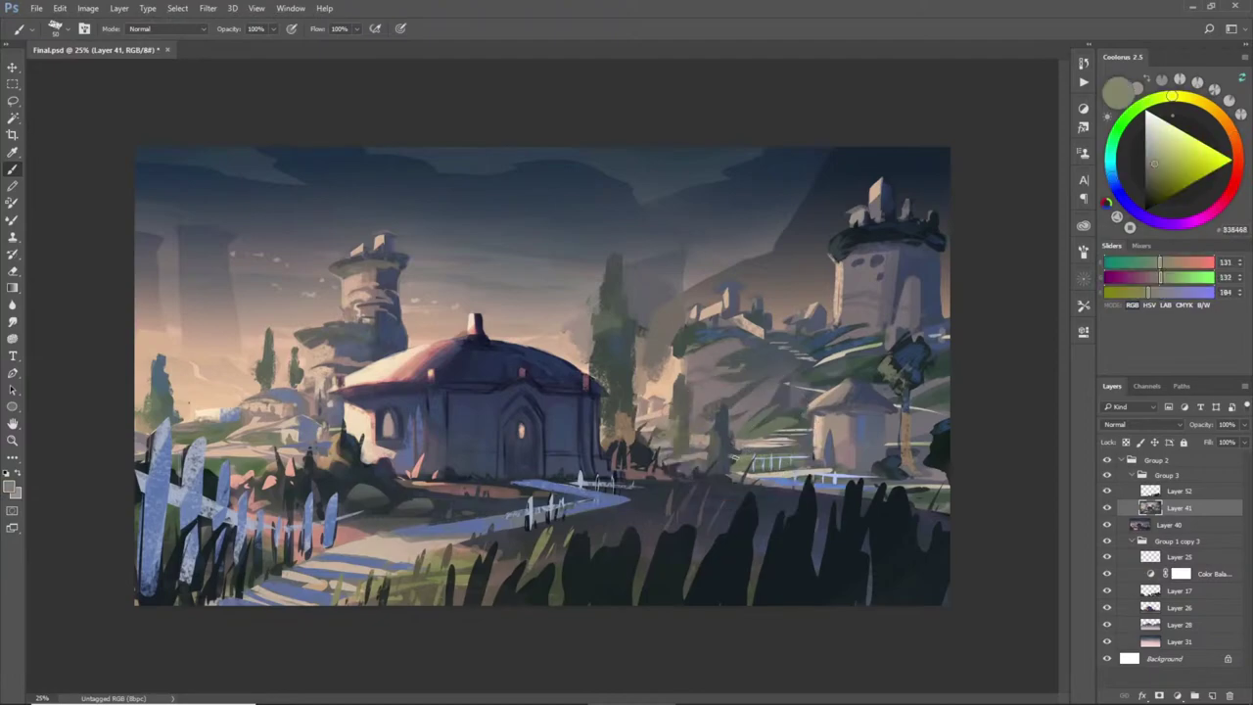
pyautogui.keyDown('alt'); pyautogui.click(734, 458); pyautogui.keyUp('alt')
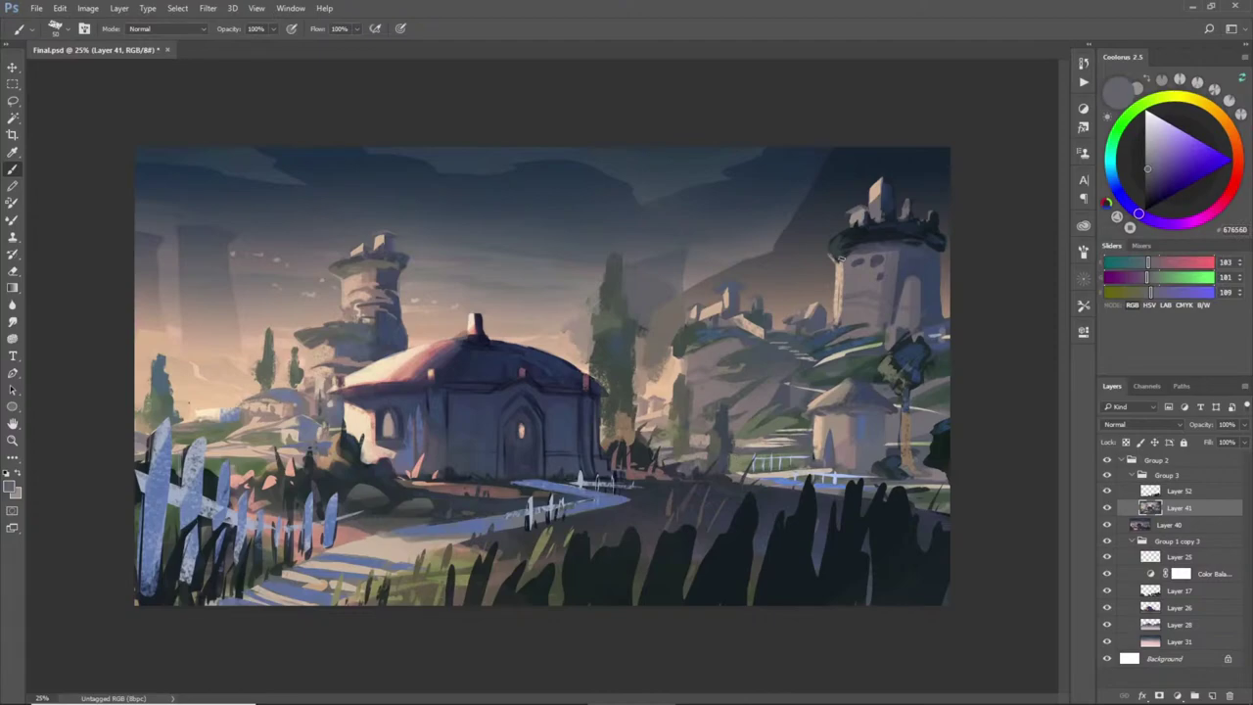
# - Paint tiny cypresses on the distant ridge between the ruins and the right tower in blue-grey (#44525C), cleaning around them with #63646A
pyautogui.keyDown('alt'); pyautogui.click(778, 286); pyautogui.keyUp('alt')
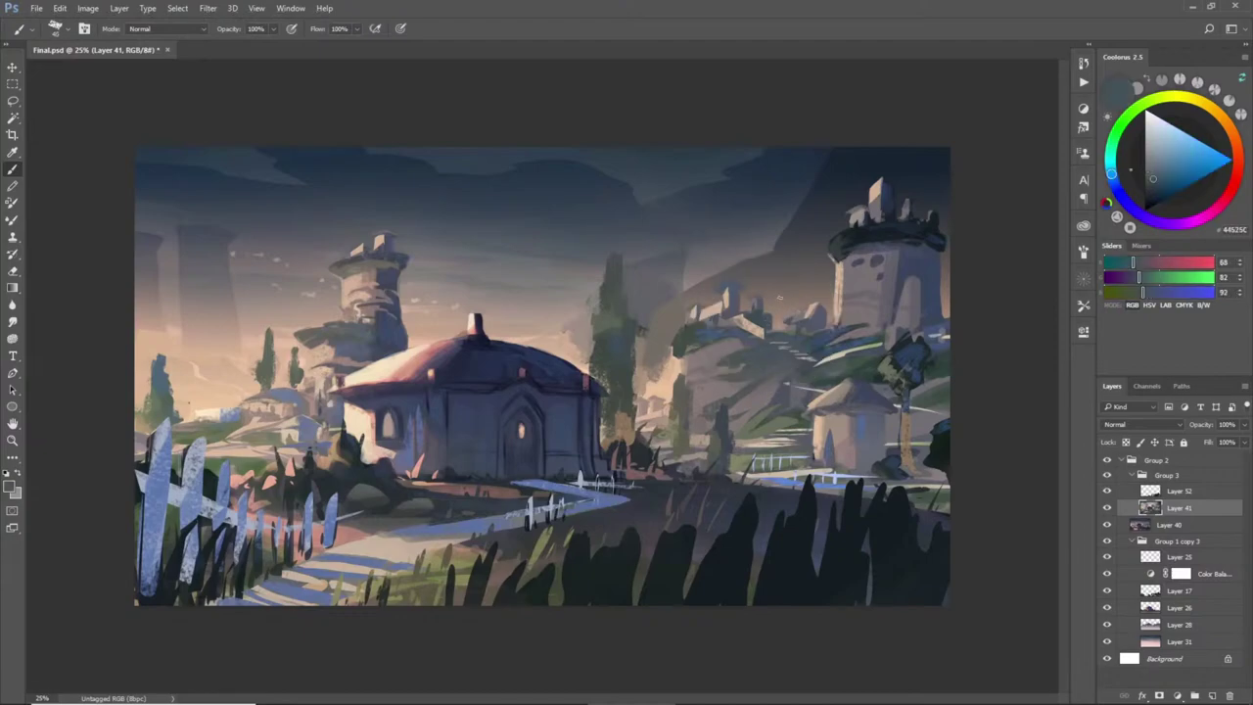
pyautogui.moveTo(777, 294); pyautogui.dragTo(777, 327)
pyautogui.keyDown('alt'); pyautogui.click(790, 287); pyautogui.keyUp('alt')
pyautogui.keyDown('alt'); pyautogui.click(782, 298); pyautogui.keyUp('alt')
# - Extend dark foliage down the trunk of the tree beside the small hut and trim the left side of its round crown
pyautogui.keyDown('alt'); pyautogui.click(912, 337); pyautogui.keyUp('alt')
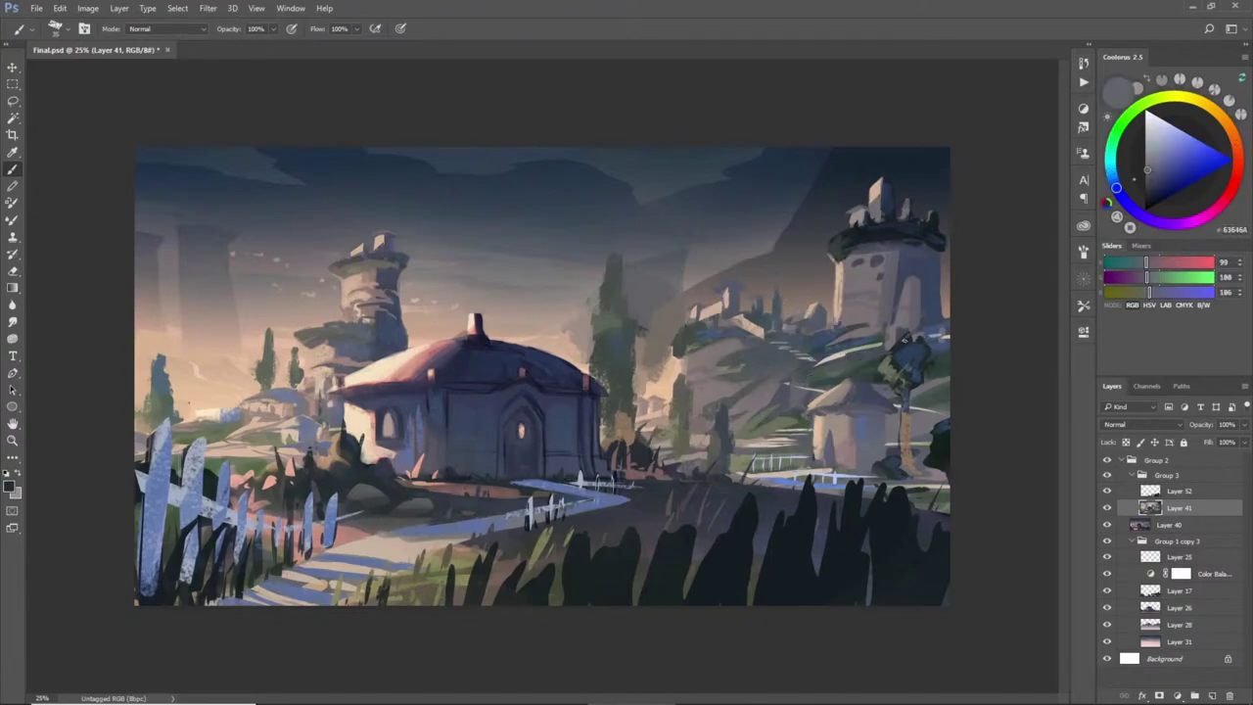
pyautogui.click(907, 333)
pyautogui.moveTo(910, 353)
pyautogui.mouseDown()
pyautogui.moveTo(900, 381)
pyautogui.moveTo(881, 372)
pyautogui.moveTo(896, 429)
pyautogui.moveTo(909, 404)
pyautogui.mouseUp()
pyautogui.keyDown('alt'); pyautogui.click(883, 364); pyautogui.keyUp('alt')
pyautogui.keyDown('alt'); pyautogui.click(893, 374); pyautogui.keyUp('alt')
pyautogui.keyDown('alt'); pyautogui.click(908, 354); pyautogui.keyUp('alt')
pyautogui.keyDown('alt'); pyautogui.click(938, 353); pyautogui.keyUp('alt')
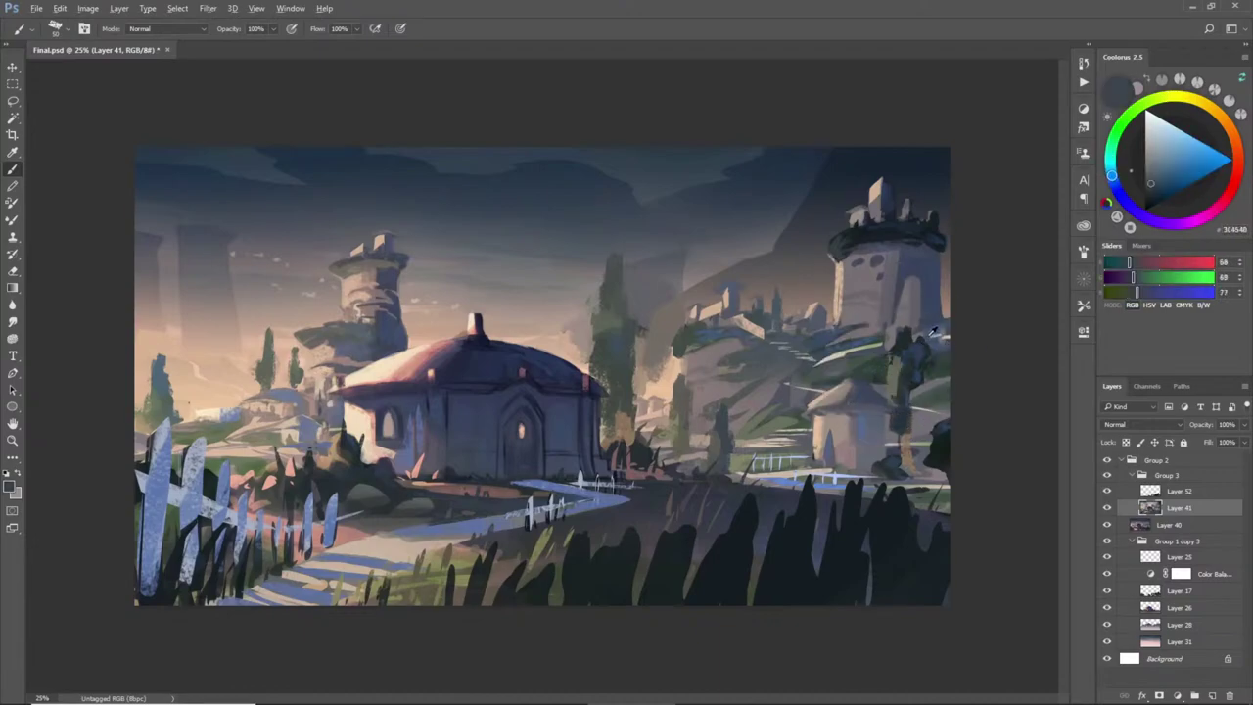
# - Paint out the right half of the round crown beside the small hut with hillside tones, restoring the foliage edge in dark teal (#324040)
pyautogui.keyDown('alt'); pyautogui.click(920, 333); pyautogui.keyUp('alt')
pyautogui.moveTo(919, 337); pyautogui.dragTo(918, 377)
pyautogui.keyDown('alt'); pyautogui.click(936, 362); pyautogui.keyUp('alt')
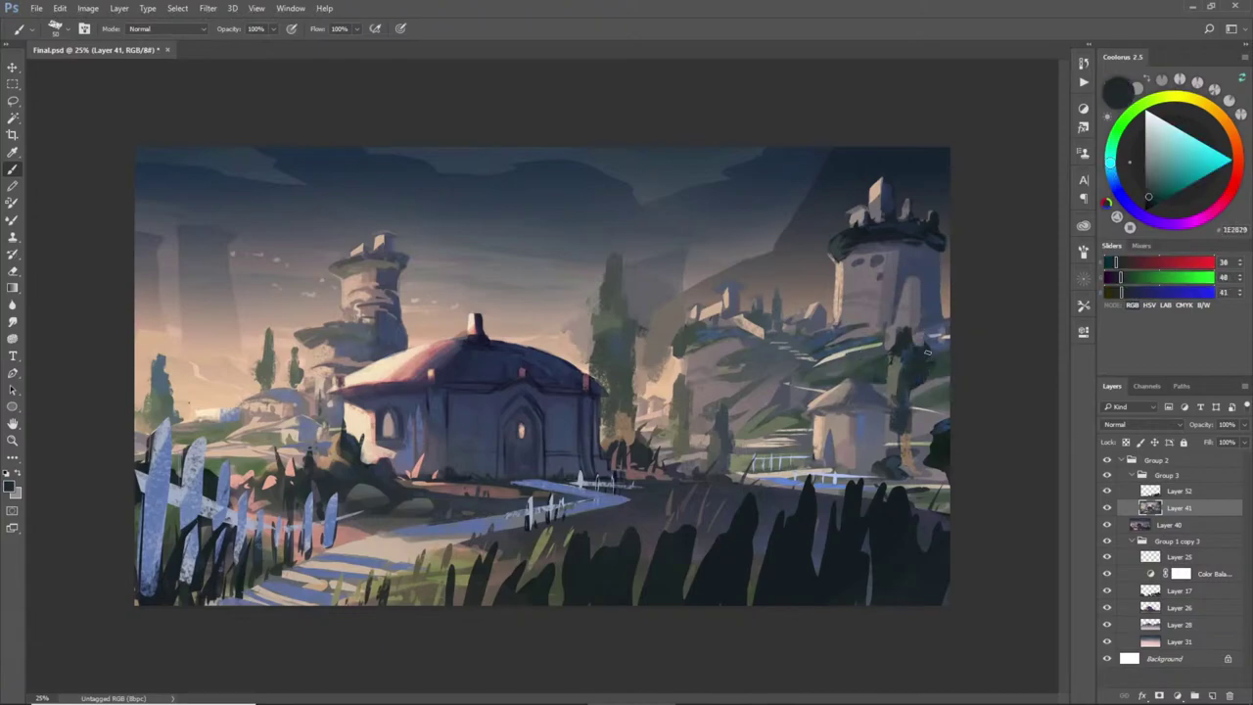
pyautogui.keyDown('alt'); pyautogui.click(925, 354); pyautogui.keyUp('alt')
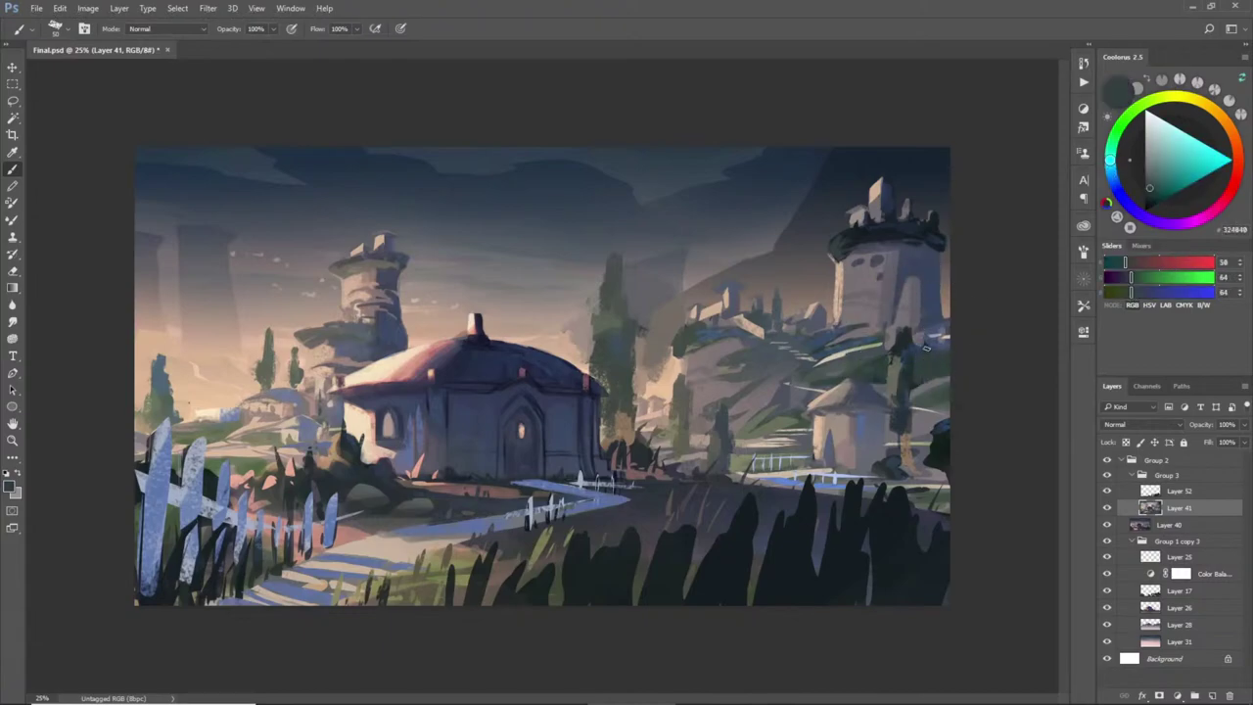
pyautogui.keyDown('alt'); pyautogui.click(924, 358); pyautogui.keyUp('alt')
# - Cover the hut-side tree's lower trunk with foliage and sharpen its top into a cypress point, trimming the edge with blue-grey (#444B59)
pyautogui.keyDown('alt'); pyautogui.click(914, 384); pyautogui.keyUp('alt')
pyautogui.moveTo(913, 386)
pyautogui.mouseDown()
pyautogui.moveTo(893, 433)
pyautogui.moveTo(920, 442)
pyautogui.moveTo(896, 450)
pyautogui.moveTo(909, 420)
pyautogui.moveTo(908, 458)
pyautogui.mouseUp()
pyautogui.keyDown('alt'); pyautogui.click(917, 441); pyautogui.keyUp('alt')
pyautogui.keyDown('alt'); pyautogui.click(898, 448); pyautogui.keyUp('alt')
pyautogui.keyDown('alt'); pyautogui.click(908, 331); pyautogui.keyUp('alt')
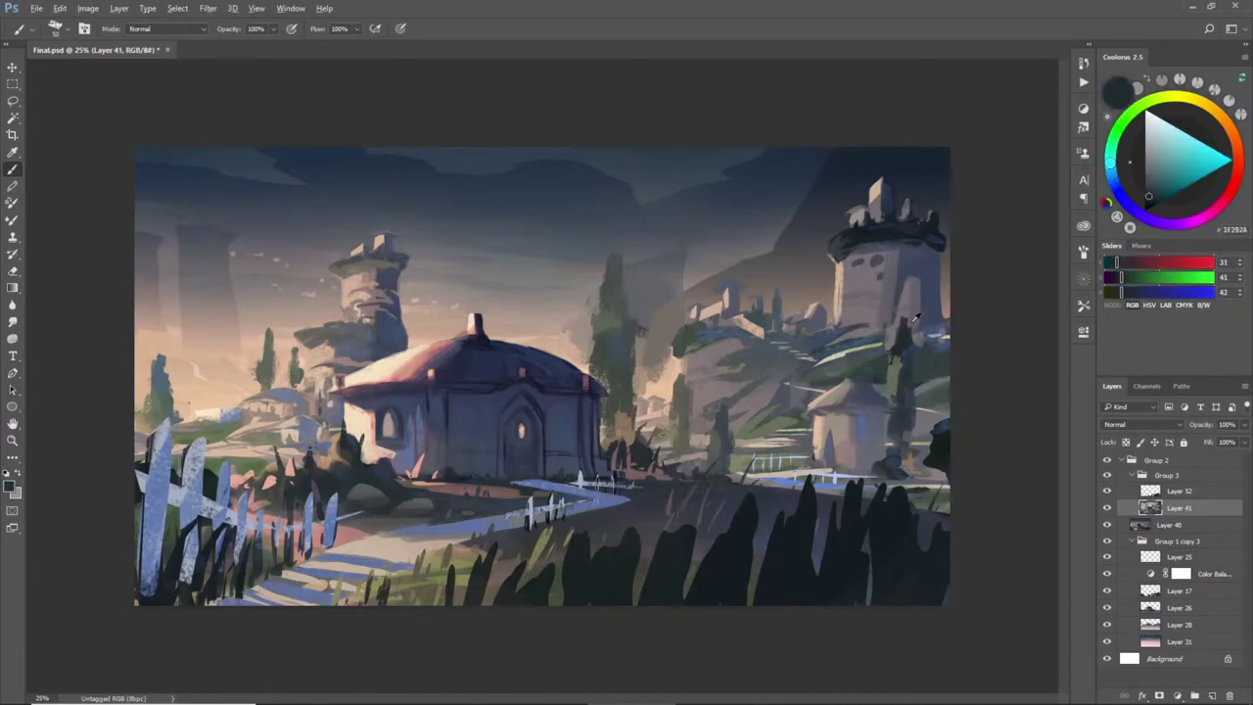
pyautogui.keyDown('alt'); pyautogui.click(903, 325); pyautogui.keyUp('alt')
pyautogui.keyDown('alt'); pyautogui.click(893, 345); pyautogui.keyUp('alt')
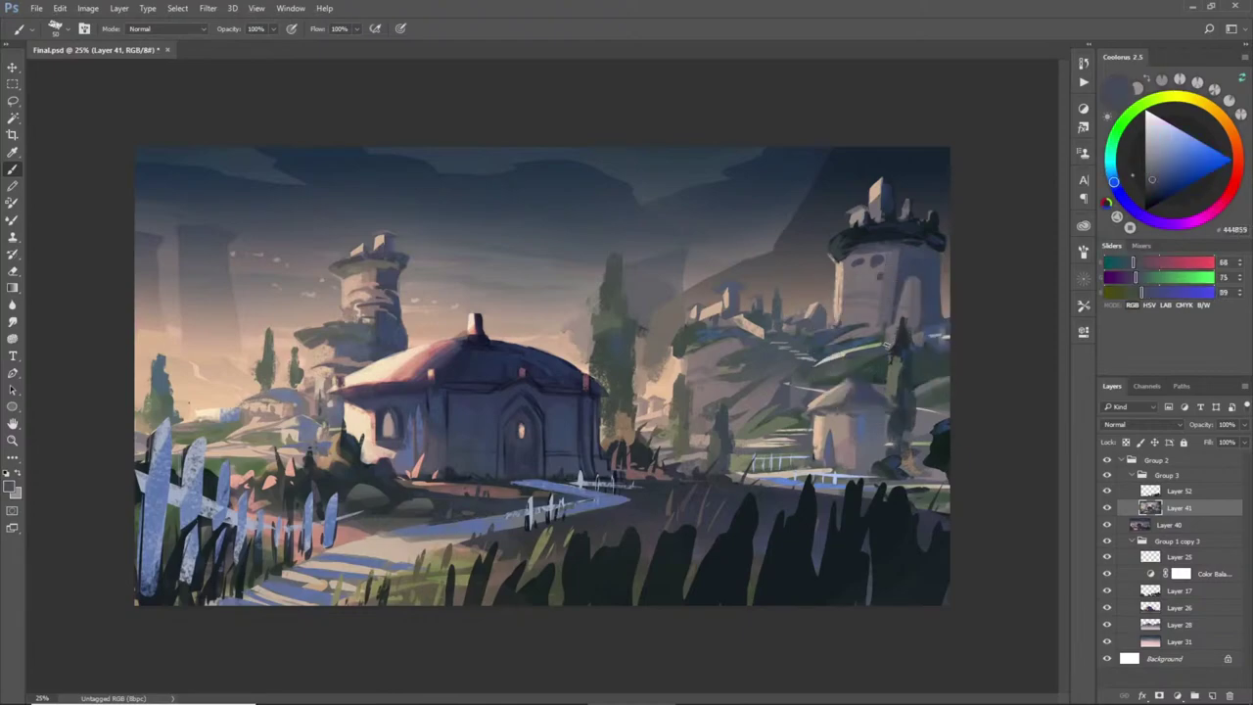
pyautogui.keyDown('alt'); pyautogui.click(891, 361); pyautogui.keyUp('alt')
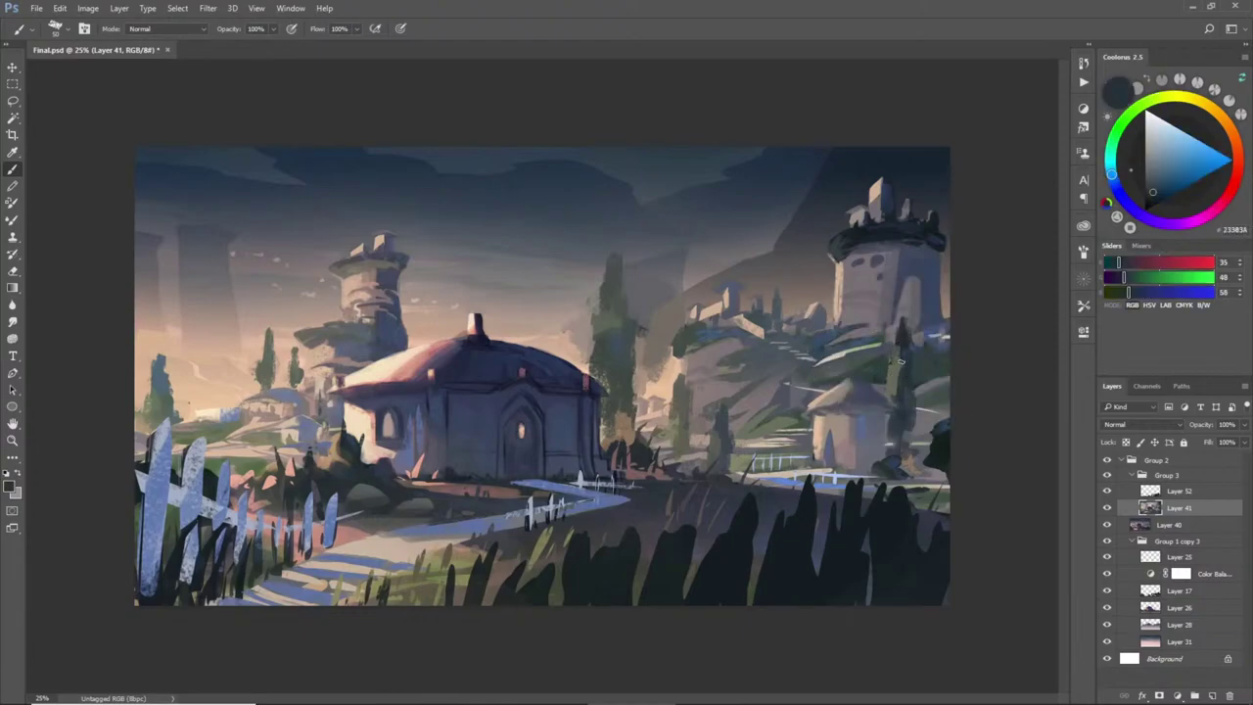
# - Fill out the hut-side cypress's base with dark foliage and blend the surrounding ground with blue-grey (#656975) and brown
pyautogui.keyDown('alt'); pyautogui.click(914, 427); pyautogui.keyUp('alt')
pyautogui.moveTo(912, 439)
pyautogui.mouseDown()
pyautogui.moveTo(907, 460)
pyautogui.moveTo(880, 465)
pyautogui.mouseUp()
pyautogui.keyDown('alt'); pyautogui.click(911, 446); pyautogui.keyUp('alt')
pyautogui.keyDown('alt'); pyautogui.click(892, 455); pyautogui.keyUp('alt')
pyautogui.keyDown('alt'); pyautogui.click(871, 460); pyautogui.keyUp('alt')
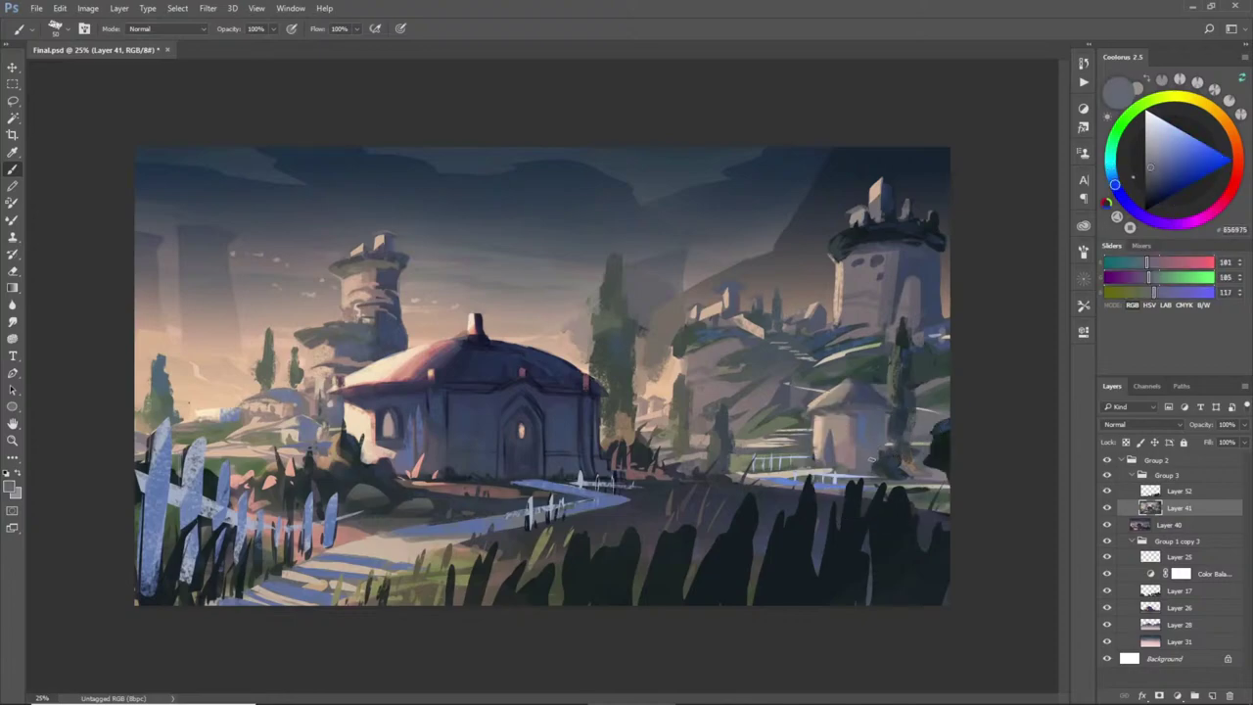
pyautogui.keyDown('alt'); pyautogui.click(915, 466); pyautogui.keyUp('alt')
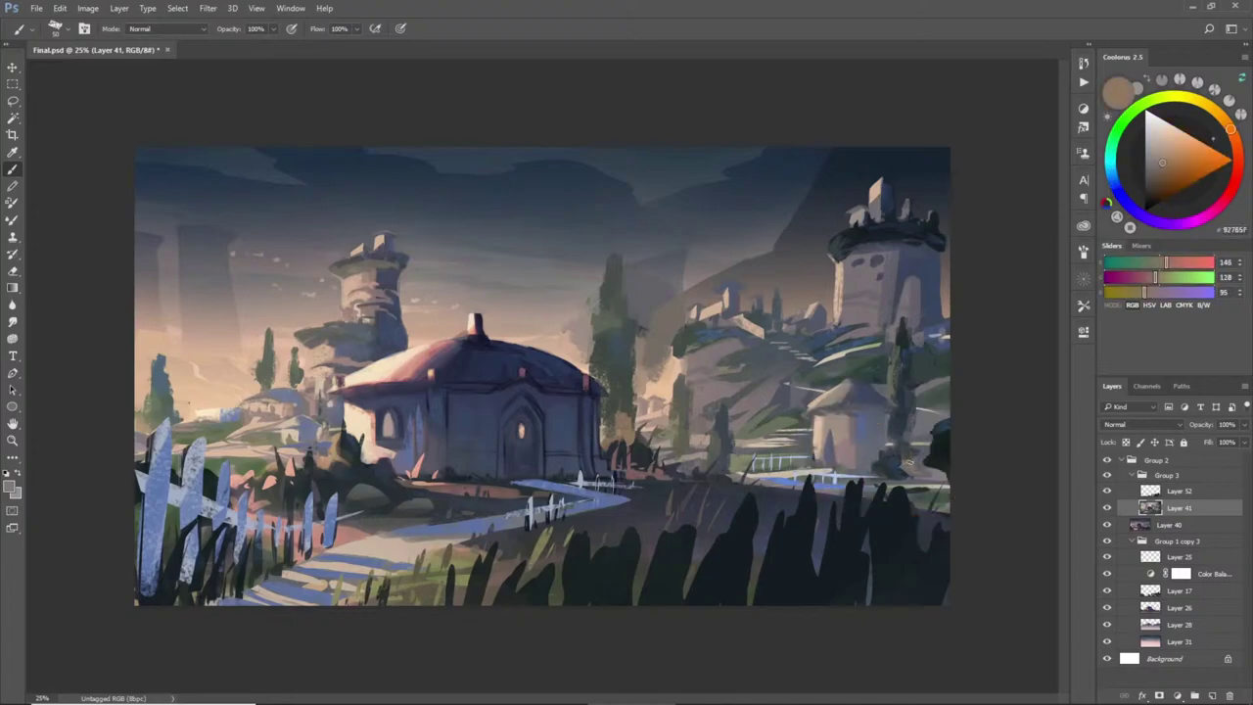
pyautogui.keyDown('alt'); pyautogui.click(921, 444); pyautogui.keyUp('alt')
# - Add tiny cypresses to the distant left rock tower and its ledge using dark grey (#4E4E52)
pyautogui.keyDown('alt'); pyautogui.click(884, 517); pyautogui.keyUp('alt')
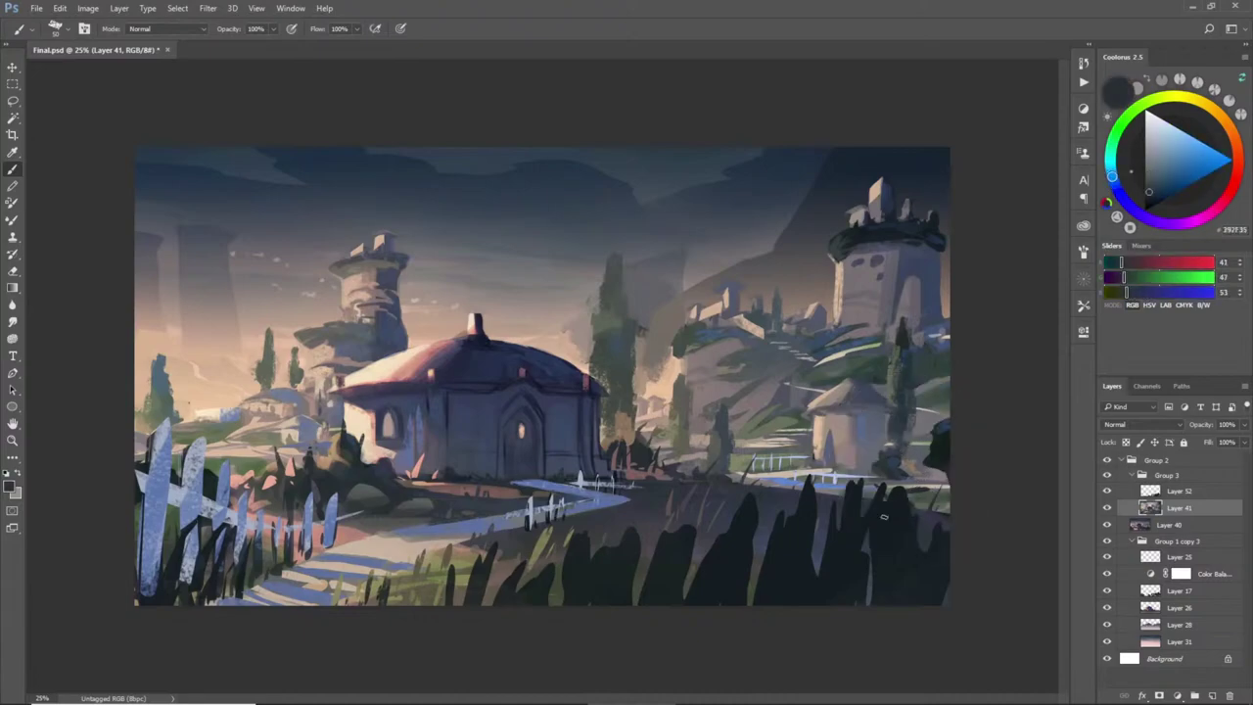
pyautogui.keyDown('alt'); pyautogui.click(946, 307); pyautogui.keyUp('alt')
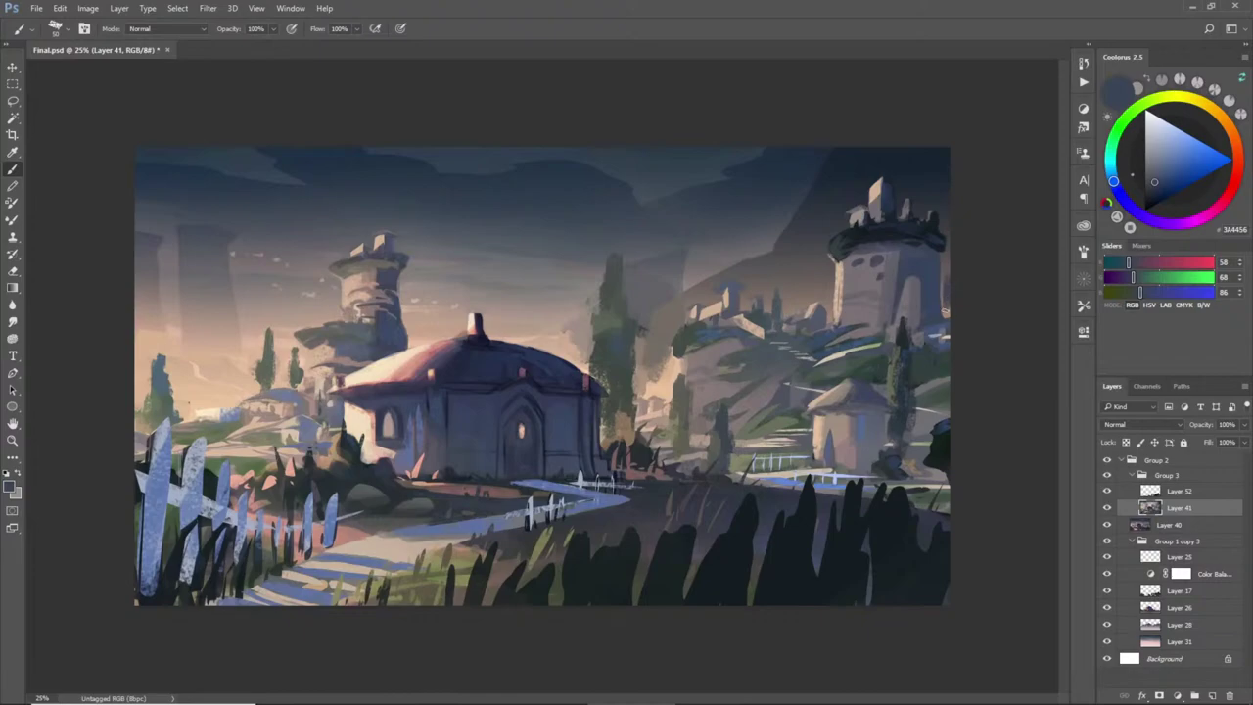
pyautogui.keyDown('alt'); pyautogui.click(948, 307); pyautogui.keyUp('alt')
pyautogui.keyDown('alt'); pyautogui.click(342, 250); pyautogui.keyUp('alt')
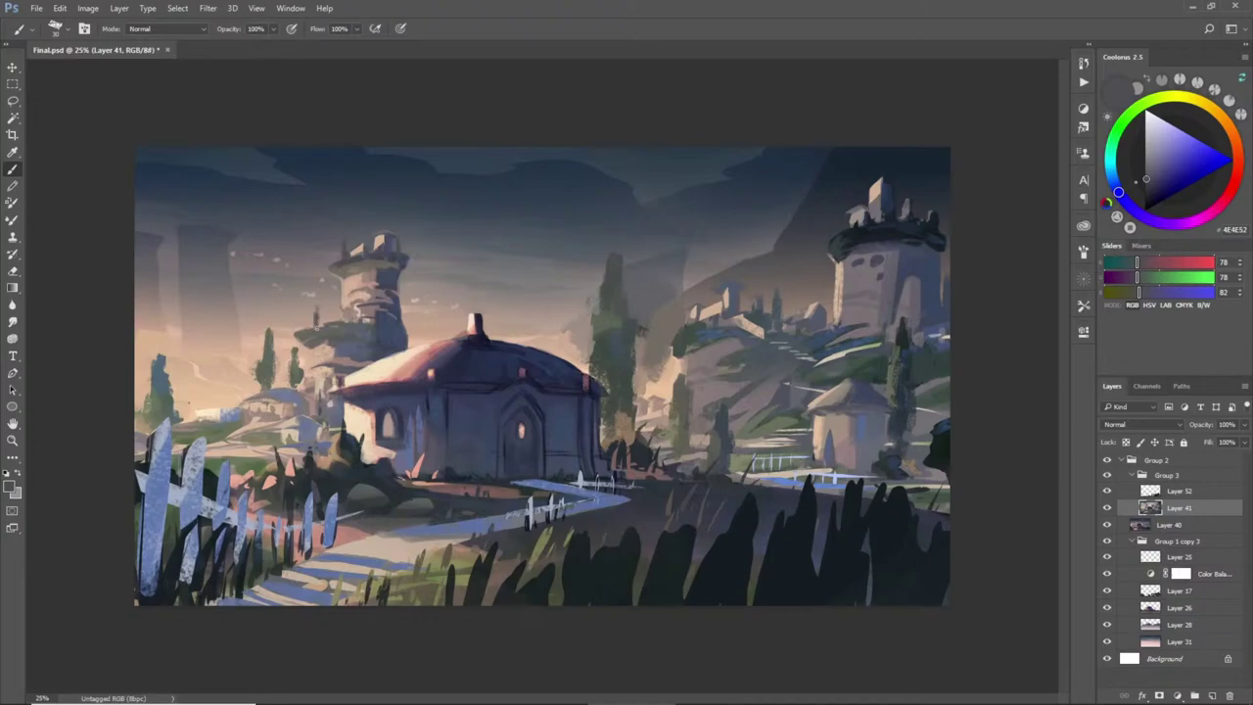
pyautogui.keyDown('alt'); pyautogui.click(320, 331); pyautogui.keyUp('alt')
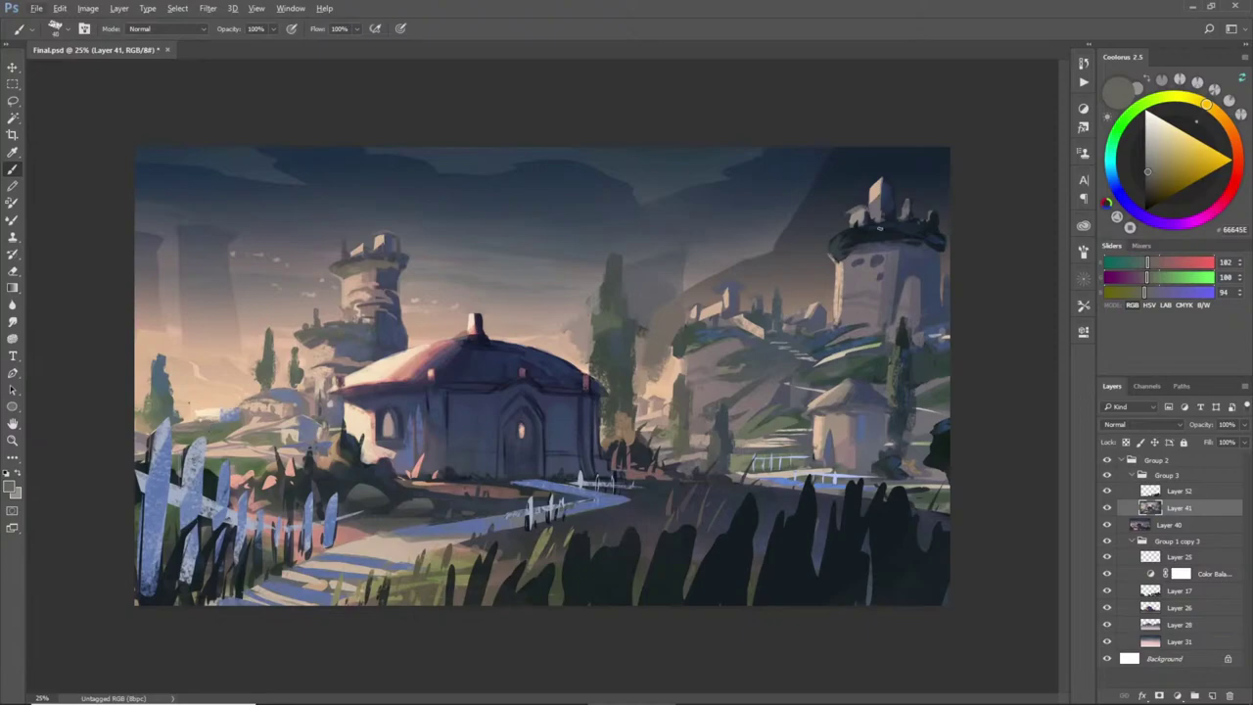
# - Add tiny cypresses to the right tower's crown and the ledge at its foot using dark navy (#191F28) and blue-grey (#3B4C61)
pyautogui.keyDown('alt'); pyautogui.click(926, 214); pyautogui.keyUp('alt')
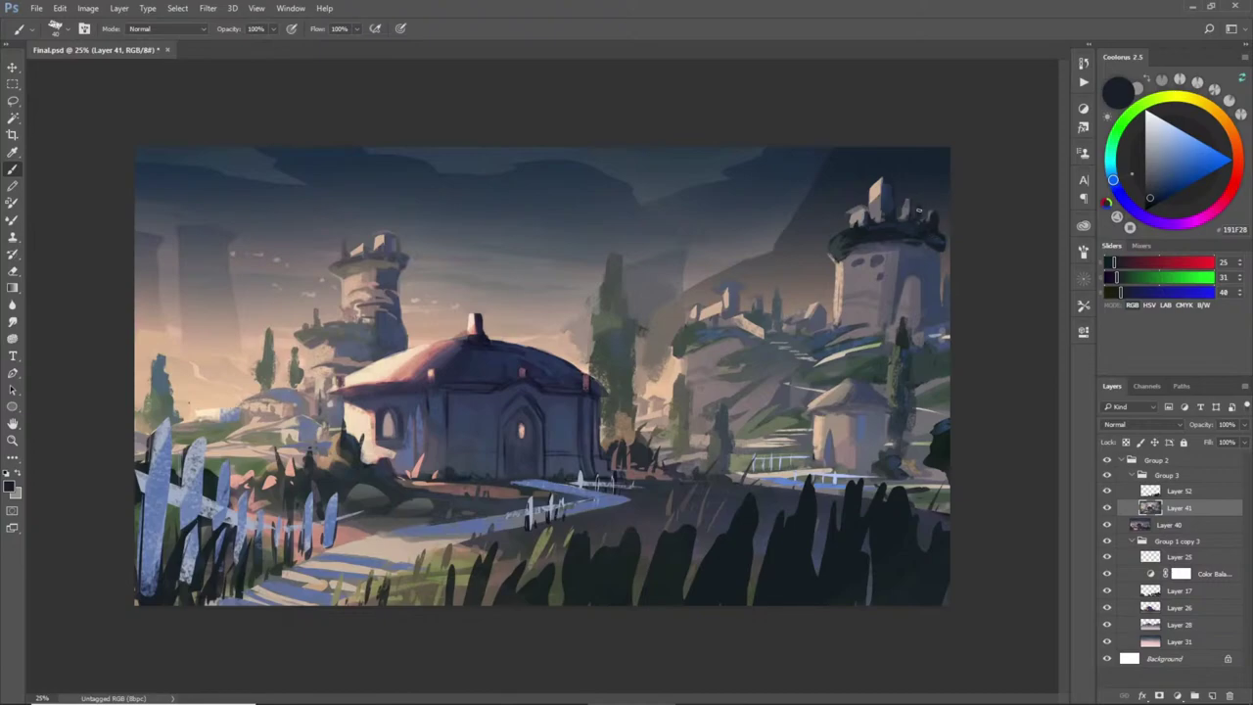
pyautogui.keyDown('alt'); pyautogui.click(854, 321); pyautogui.keyUp('alt')
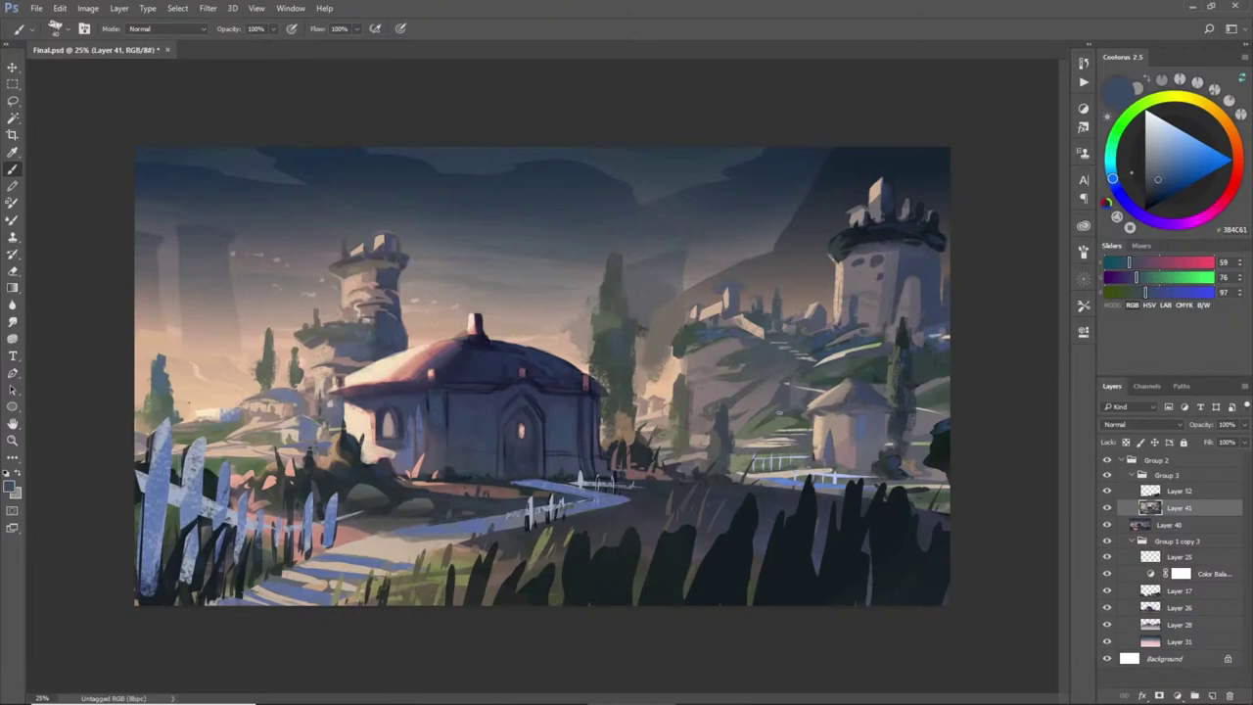
pyautogui.keyDown('alt'); pyautogui.click(705, 386); pyautogui.keyUp('alt')
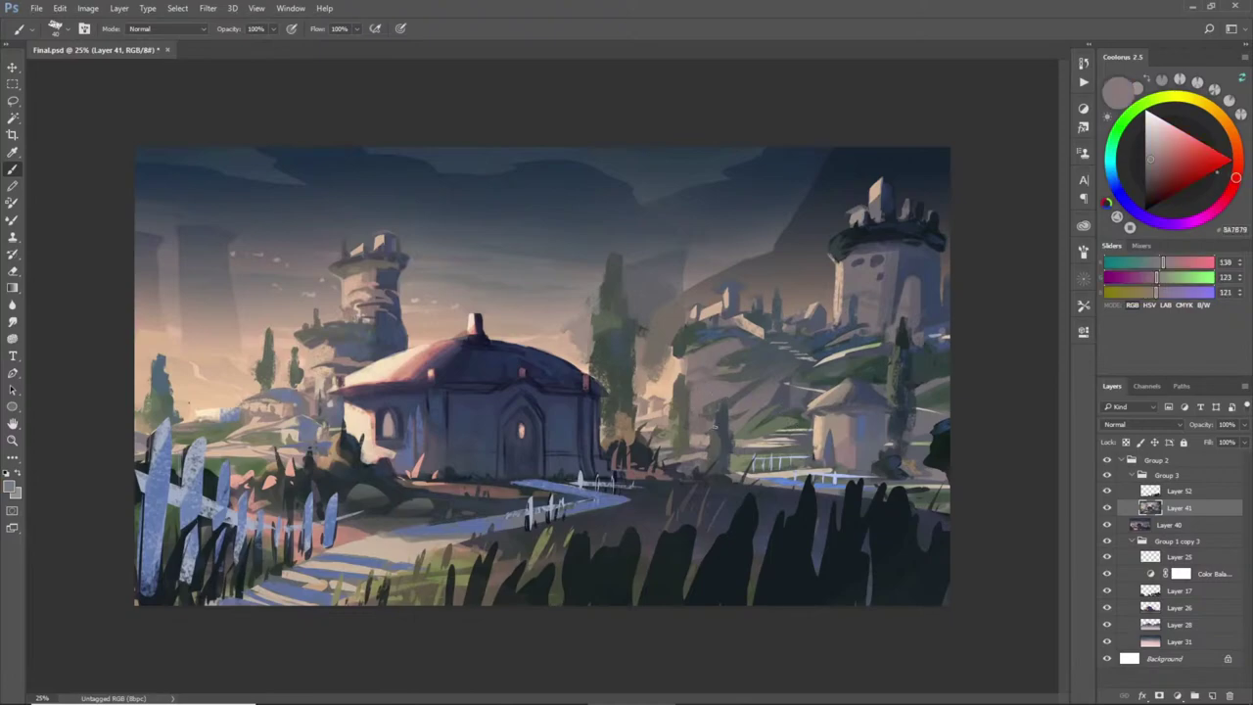
pyautogui.keyDown('alt'); pyautogui.click(871, 333); pyautogui.keyUp('alt')
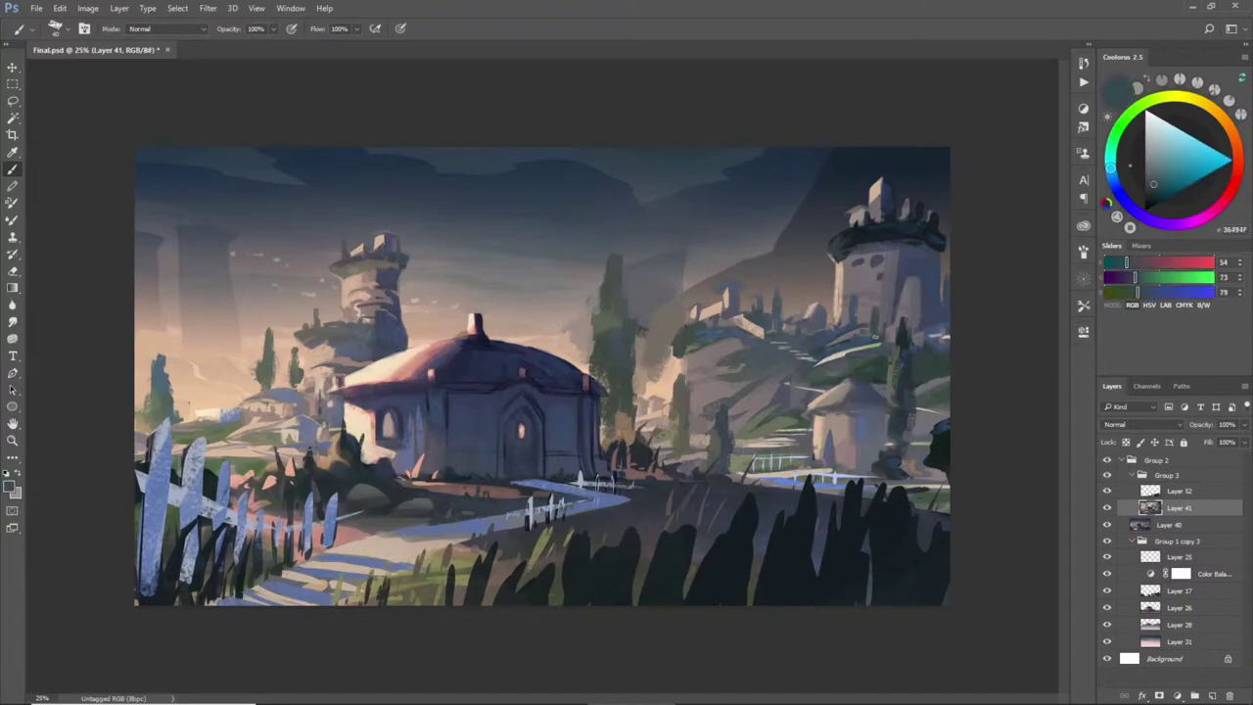
# - Refine the right edge of the hut-side cypress with neutral grey (#716E74) and dark teal foliage (#324040)
pyautogui.keyDown('alt'); pyautogui.click(935, 377); pyautogui.keyUp('alt')
pyautogui.keyDown('alt'); pyautogui.click(920, 382); pyautogui.keyUp('alt')
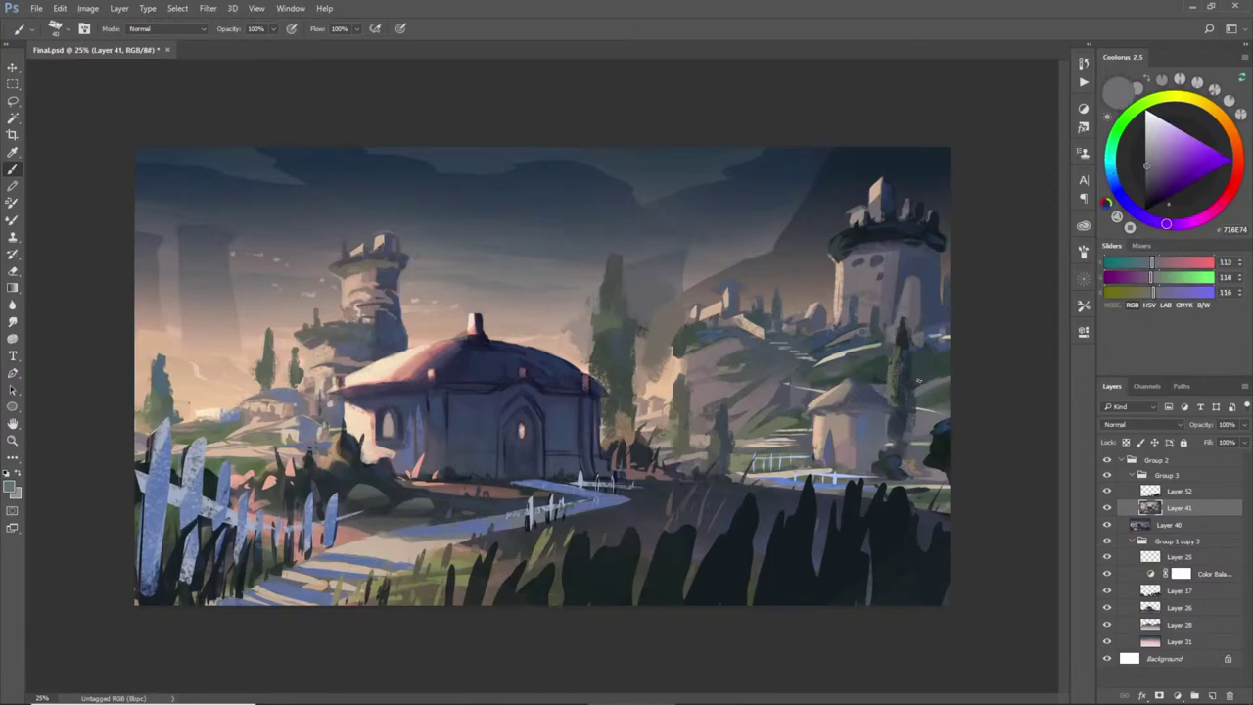
pyautogui.keyDown('alt'); pyautogui.click(920, 378); pyautogui.keyUp('alt')
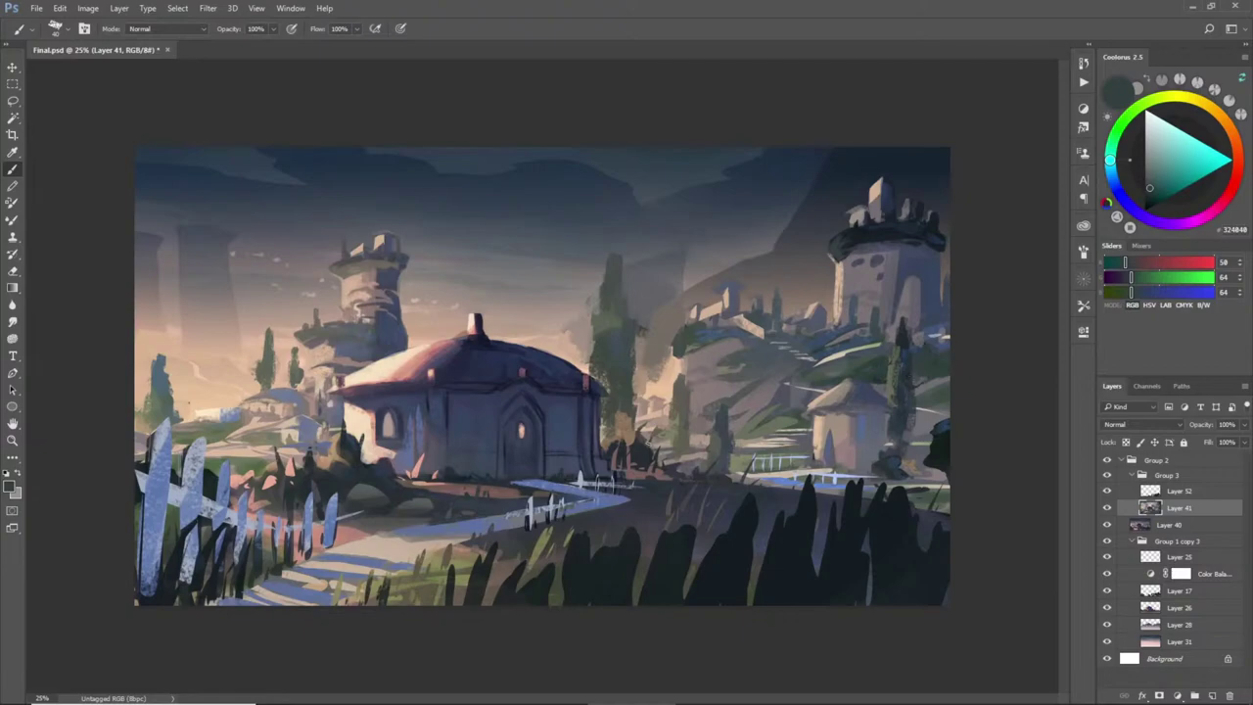
# - Touch up the mid-ground foliage with dark blue-grey (#2F3644) and clean the sky left of the tall central cypress with warm grey (#A5968C)
pyautogui.keyDown('alt'); pyautogui.click(636, 444); pyautogui.keyUp('alt')
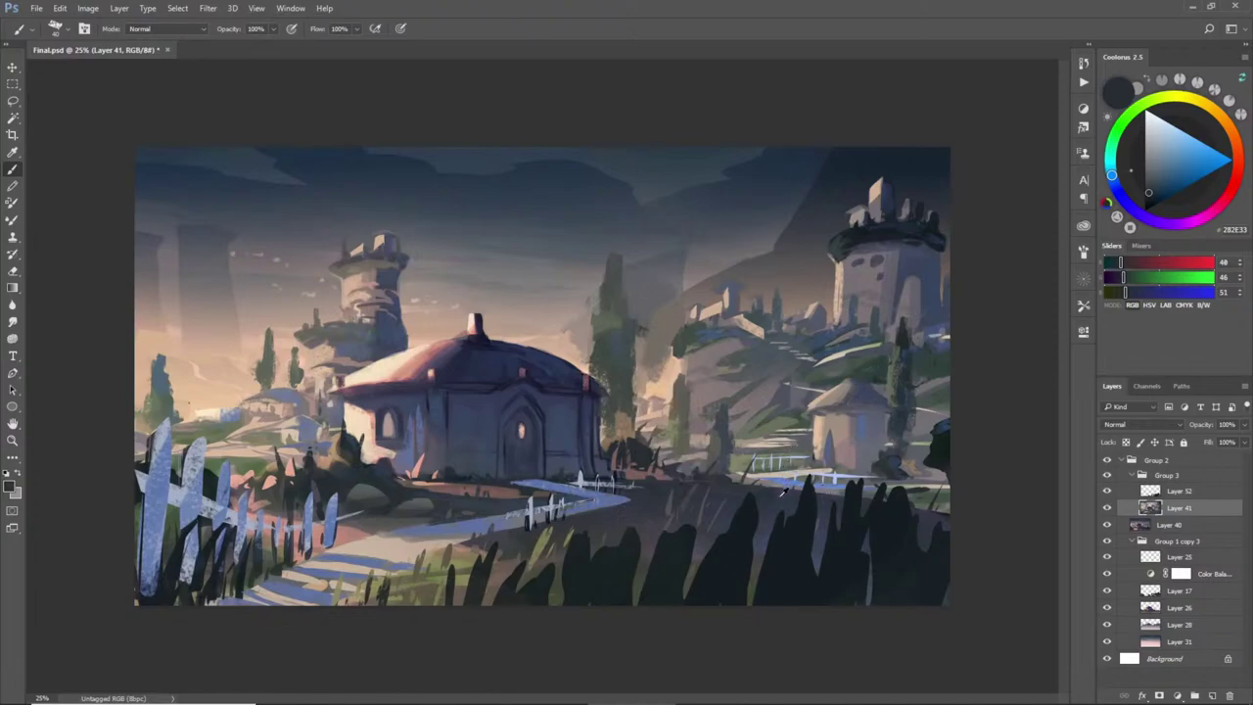
pyautogui.keyDown('alt'); pyautogui.click(774, 446); pyautogui.keyUp('alt')
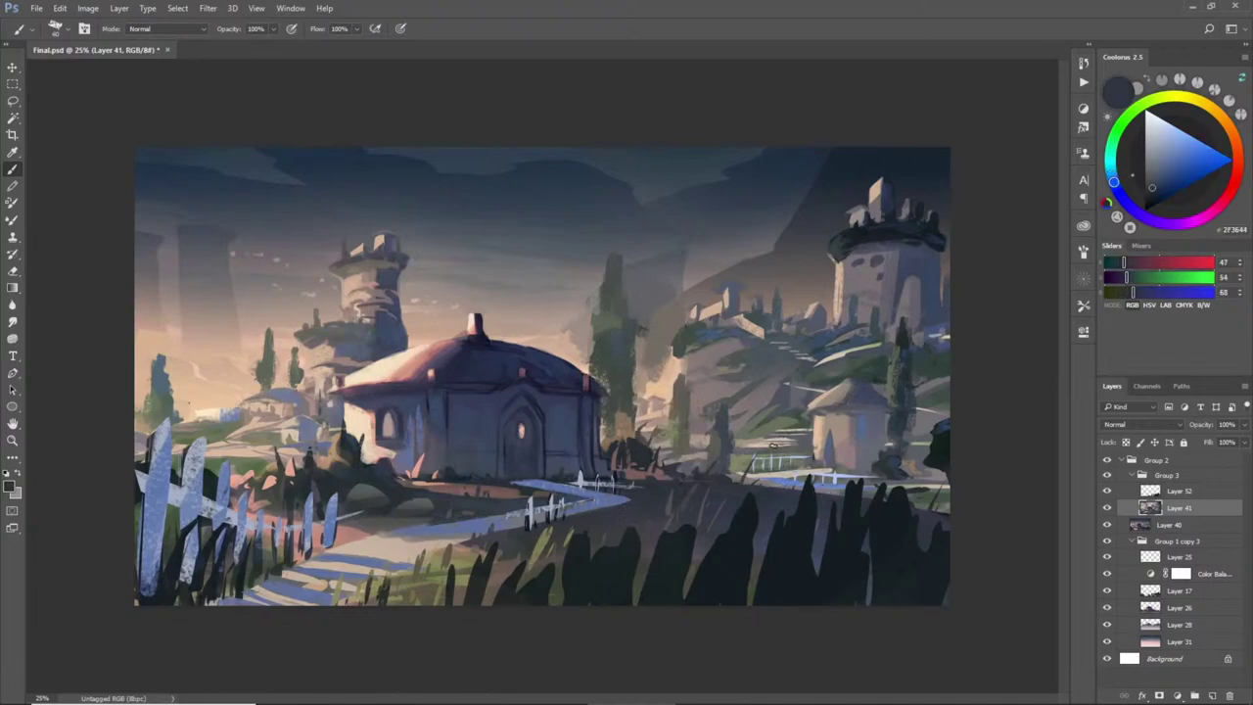
pyautogui.keyDown('alt'); pyautogui.click(587, 315); pyautogui.keyUp('alt')
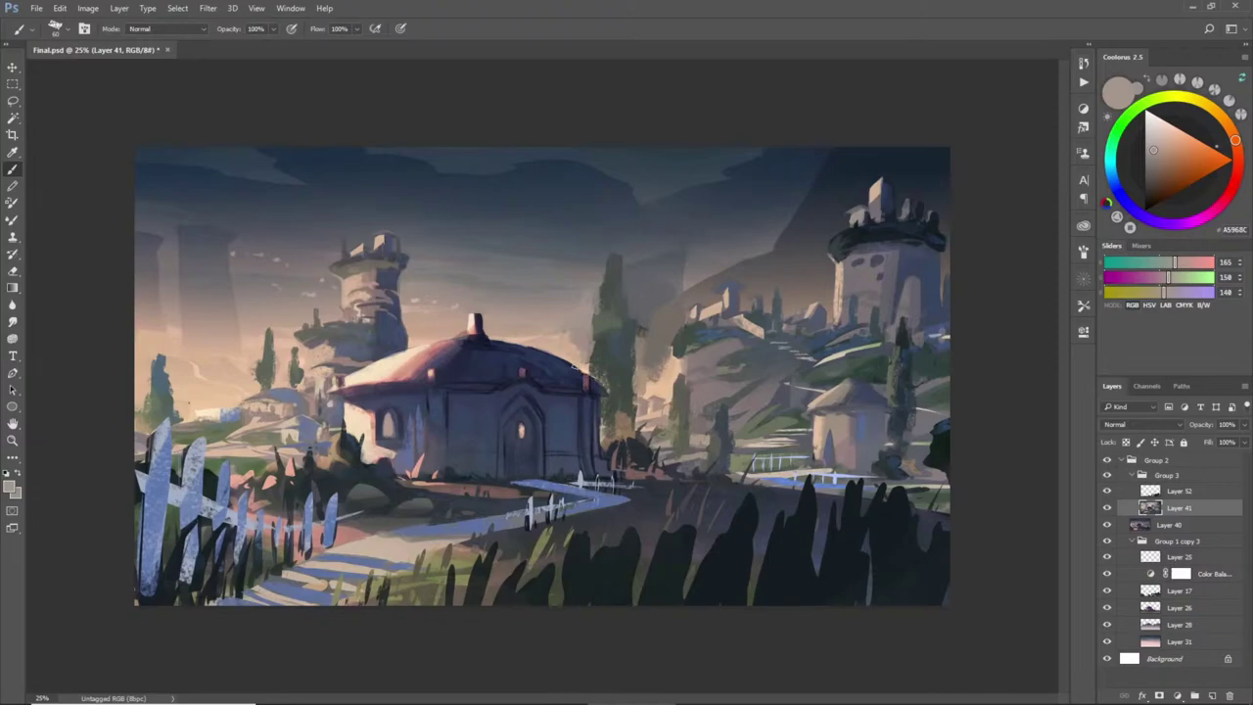
# - Mask tiny cypress shapes above the distant village on the left and paint them grey-teal (#576B6E)
pyautogui.press('l')
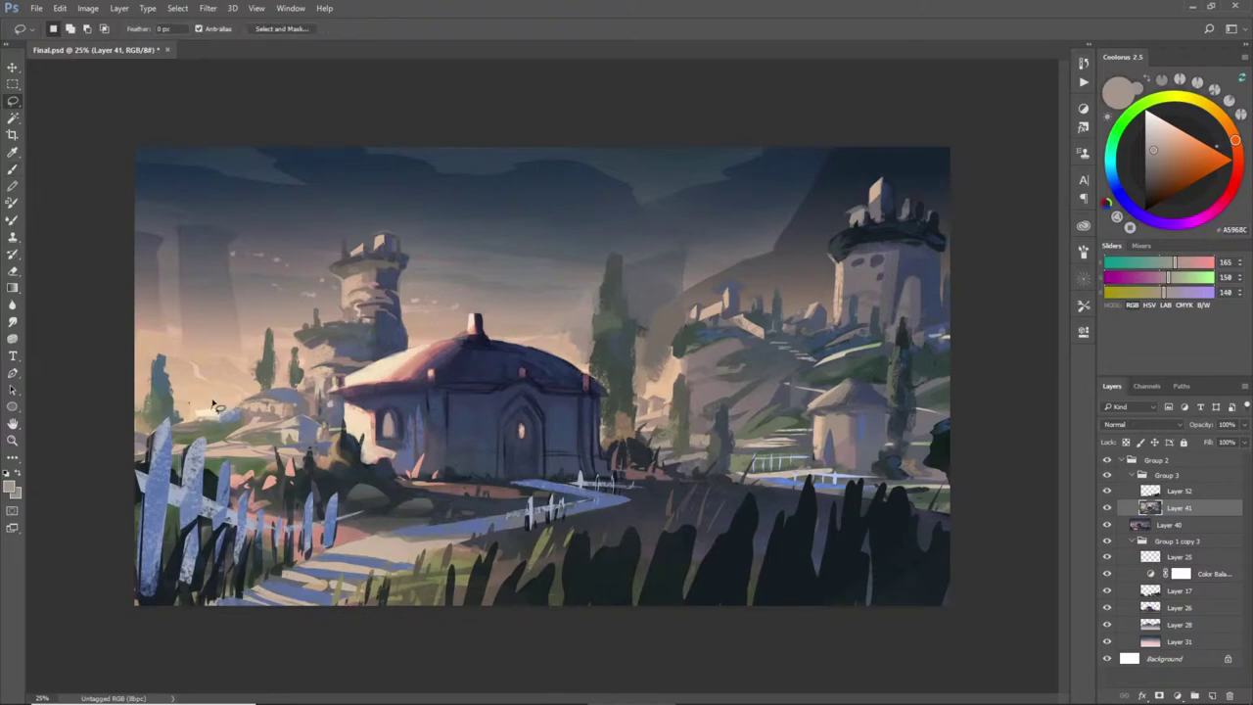
pyautogui.moveTo(217, 400)
pyautogui.mouseDown()
pyautogui.moveTo(229, 398)
pyautogui.moveTo(217, 416)
pyautogui.moveTo(239, 402)
pyautogui.moveTo(240, 372)
pyautogui.moveTo(249, 414)
pyautogui.moveTo(217, 409)
pyautogui.moveTo(242, 375)
pyautogui.mouseUp()
pyautogui.press('shift')
pyautogui.press('b')
pyautogui.keyDown('alt'); pyautogui.click(263, 368); pyautogui.keyUp('alt')
pyautogui.hotkey('ctrl', 'd')
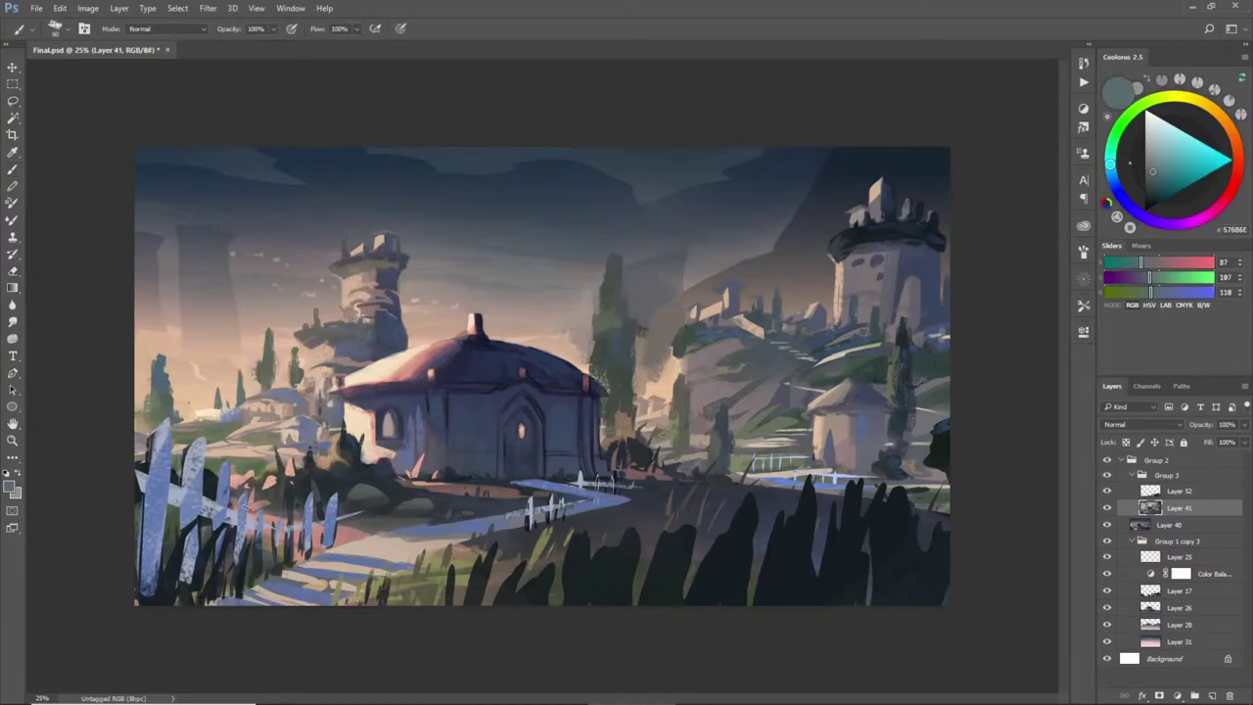
# - Mask small cypress silhouettes along the hazy cliff slope behind the right hill and paint them in muted grey-brown (#726B66)
pyautogui.press('l')
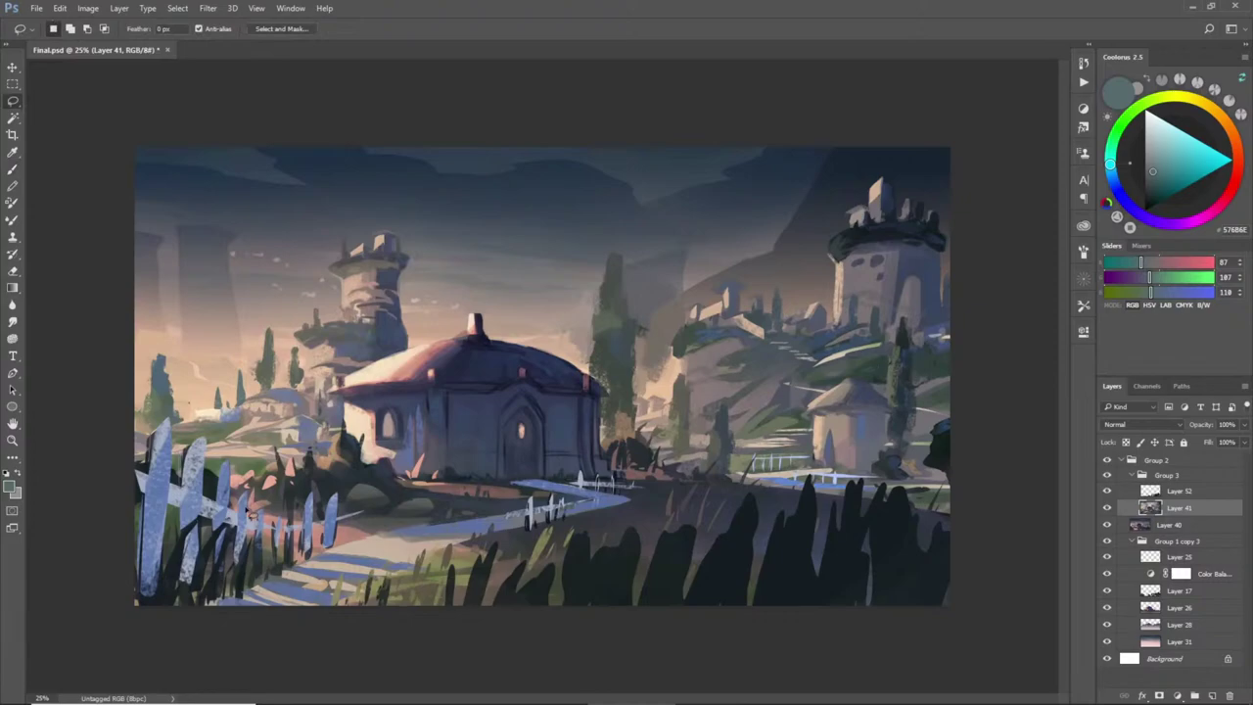
pyautogui.moveTo(653, 327)
pyautogui.mouseDown()
pyautogui.moveTo(659, 286)
pyautogui.moveTo(664, 315)
pyautogui.mouseUp()
pyautogui.press('shift')
pyautogui.moveTo(754, 245)
pyautogui.mouseDown()
pyautogui.moveTo(760, 233)
pyautogui.moveTo(760, 260)
pyautogui.mouseUp()
pyautogui.press('b')
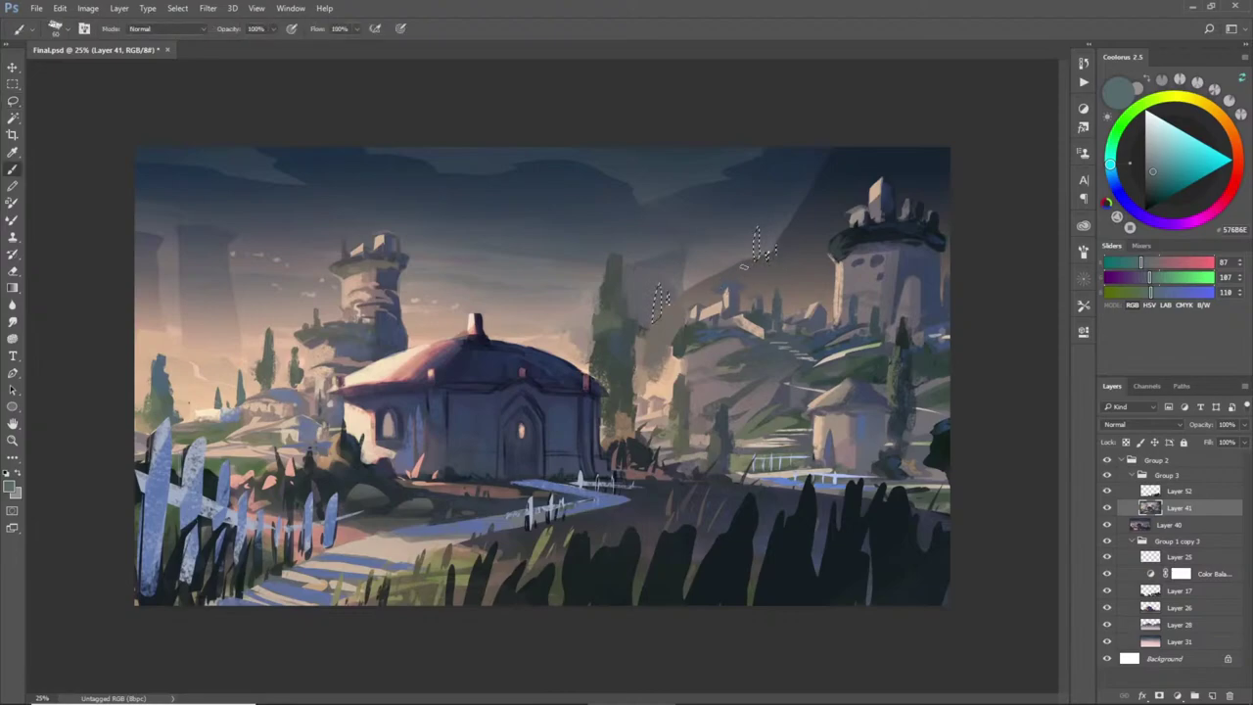
pyautogui.keyDown('alt'); pyautogui.click(769, 253); pyautogui.keyUp('alt')
pyautogui.moveTo(663, 291)
pyautogui.mouseDown()
pyautogui.moveTo(662, 315)
pyautogui.moveTo(658, 292)
pyautogui.mouseUp()
pyautogui.keyDown('alt'); pyautogui.click(662, 307); pyautogui.keyUp('alt')
pyautogui.hotkey('ctrl', 'd')
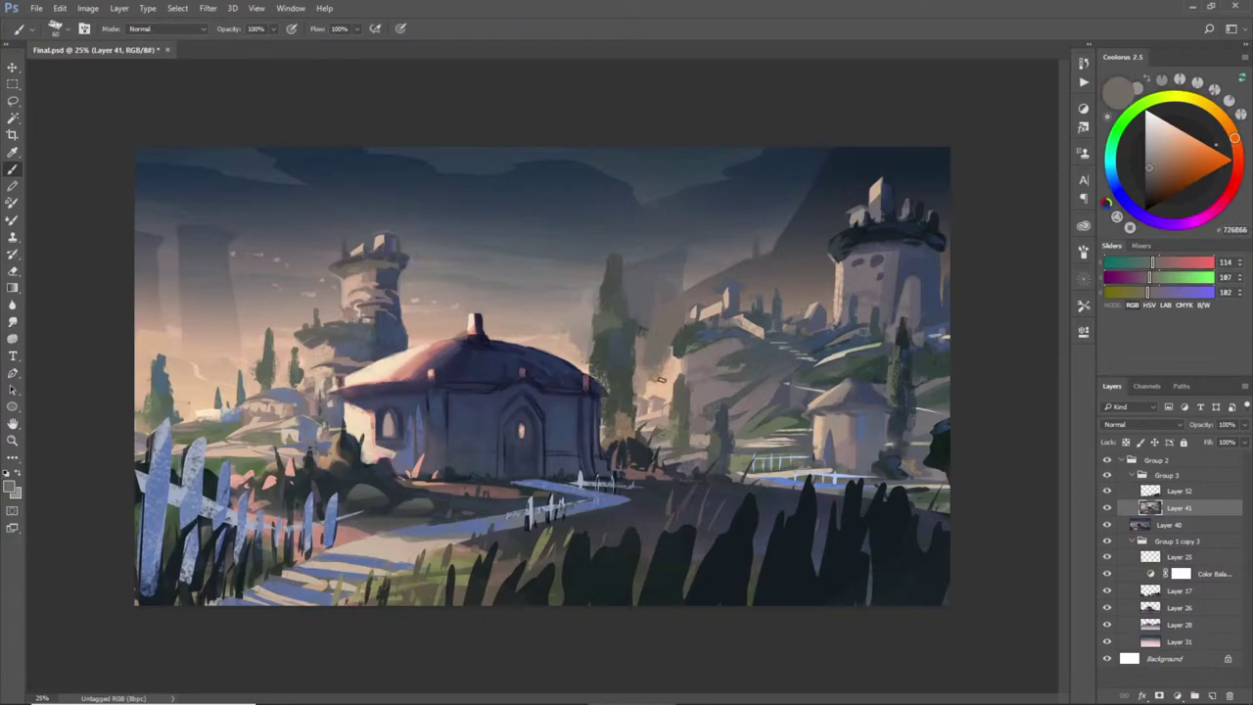
# - Mask faint trees in the glowing gap right of the tall central cypress and paint them dusty pink-brown (#99857D)
pyautogui.press('l')
pyautogui.moveTo(669, 375)
pyautogui.mouseDown()
pyautogui.moveTo(664, 406)
pyautogui.moveTo(658, 396)
pyautogui.moveTo(674, 384)
pyautogui.moveTo(669, 416)
pyautogui.moveTo(651, 407)
pyautogui.mouseUp()
pyautogui.press('b')
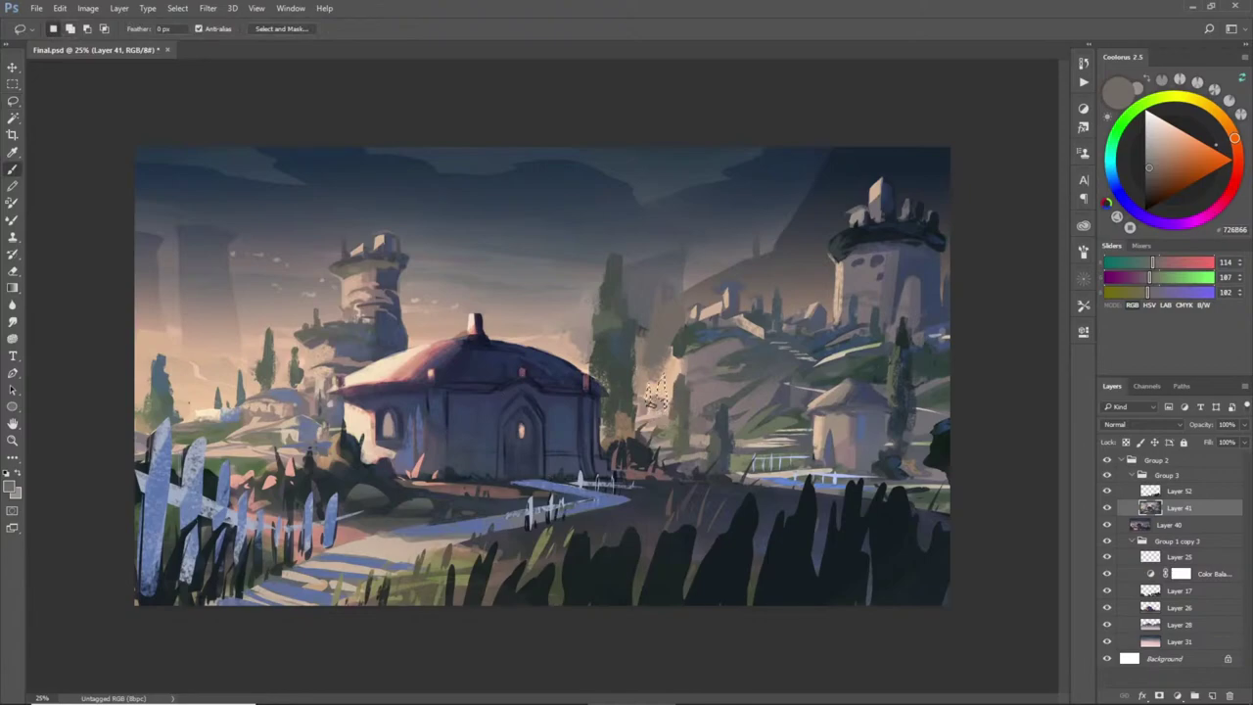
pyautogui.keyDown('alt'); pyautogui.click(656, 392); pyautogui.keyUp('alt')
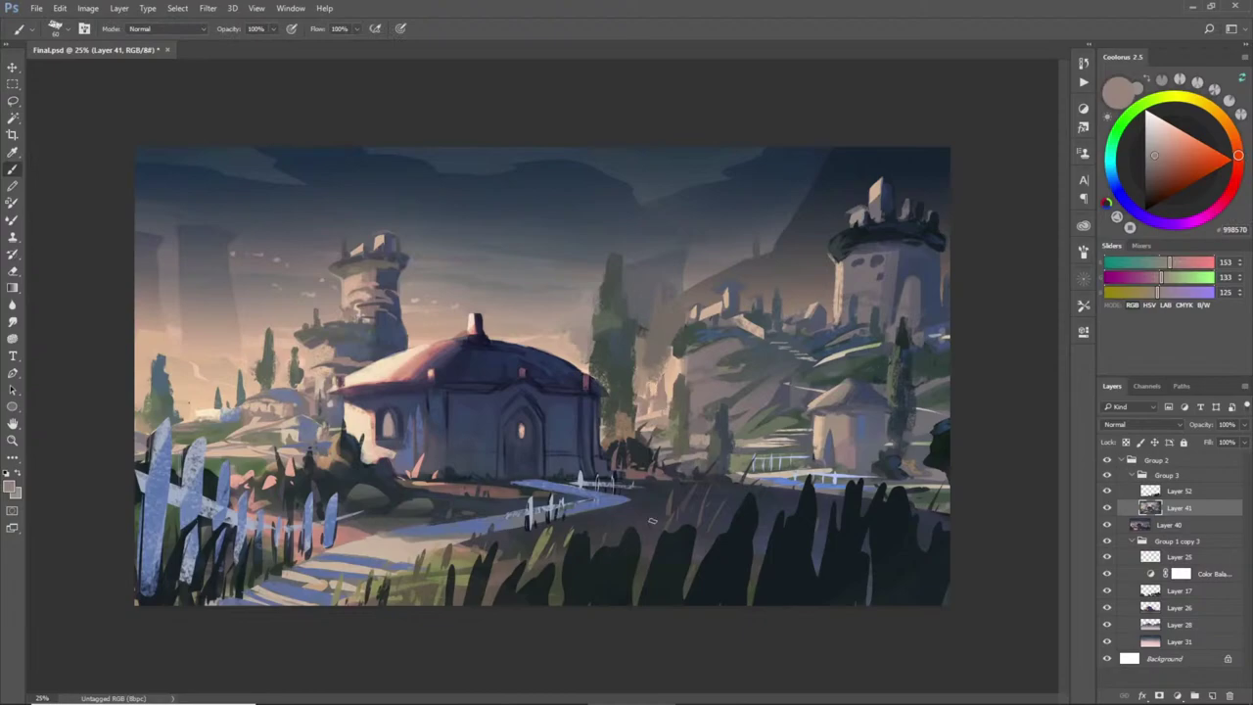
# - Mask faint distant trees on top of the hazy rock column behind the central cypress and paint them blue-grey (#555A62)
pyautogui.press('l')
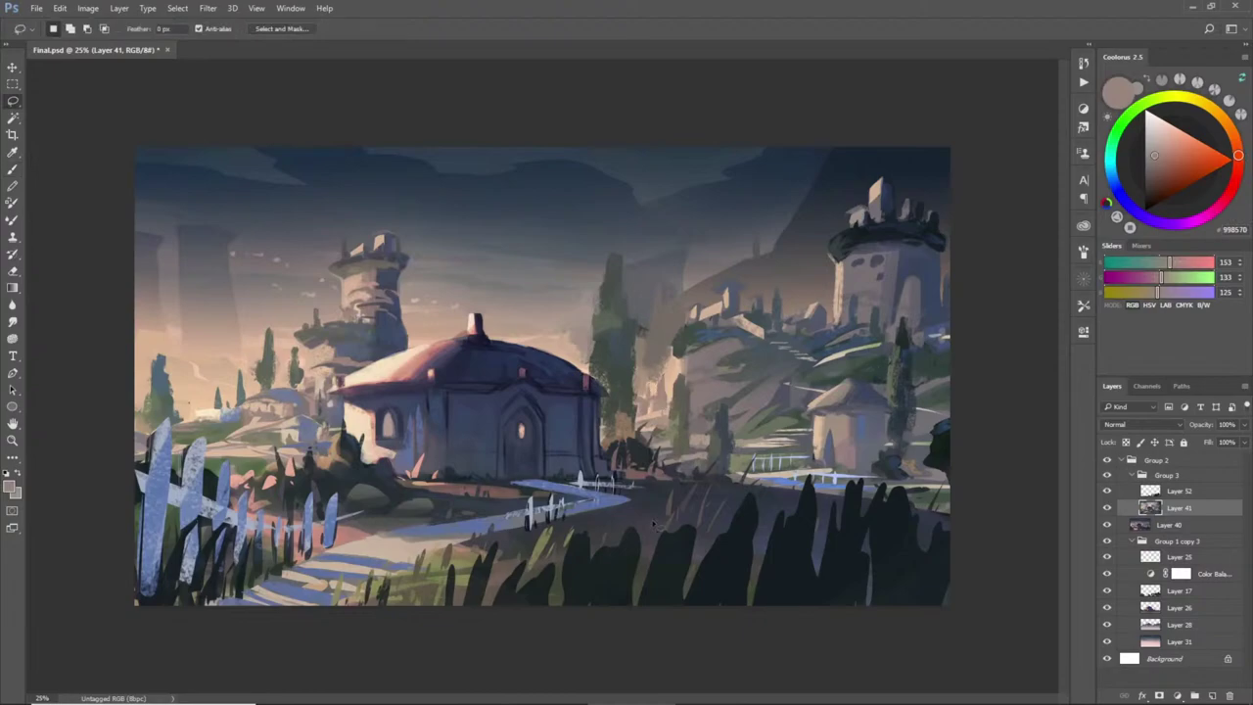
pyautogui.press('shift')
pyautogui.moveTo(685, 262)
pyautogui.mouseDown()
pyautogui.moveTo(680, 235)
pyautogui.moveTo(681, 270)
pyautogui.moveTo(682, 248)
pyautogui.mouseUp()
pyautogui.press('b')
pyautogui.keyDown('alt'); pyautogui.click(676, 250); pyautogui.keyUp('alt')
pyautogui.moveTo(636, 265); pyautogui.dragTo(640, 247)
pyautogui.hotkey('ctrl', 'd')
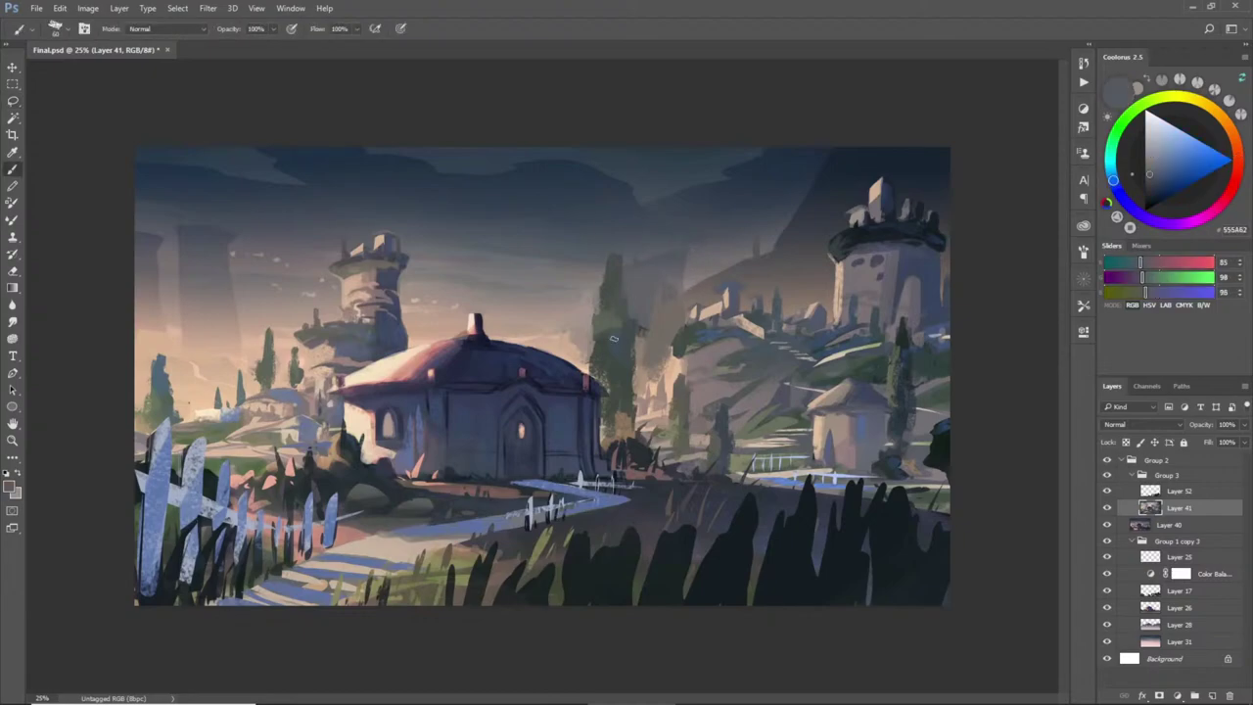
# - Mask slender cypresses between the left rock tower and the main house roof and paint them dark slate blue (#424858)
pyautogui.press('l')
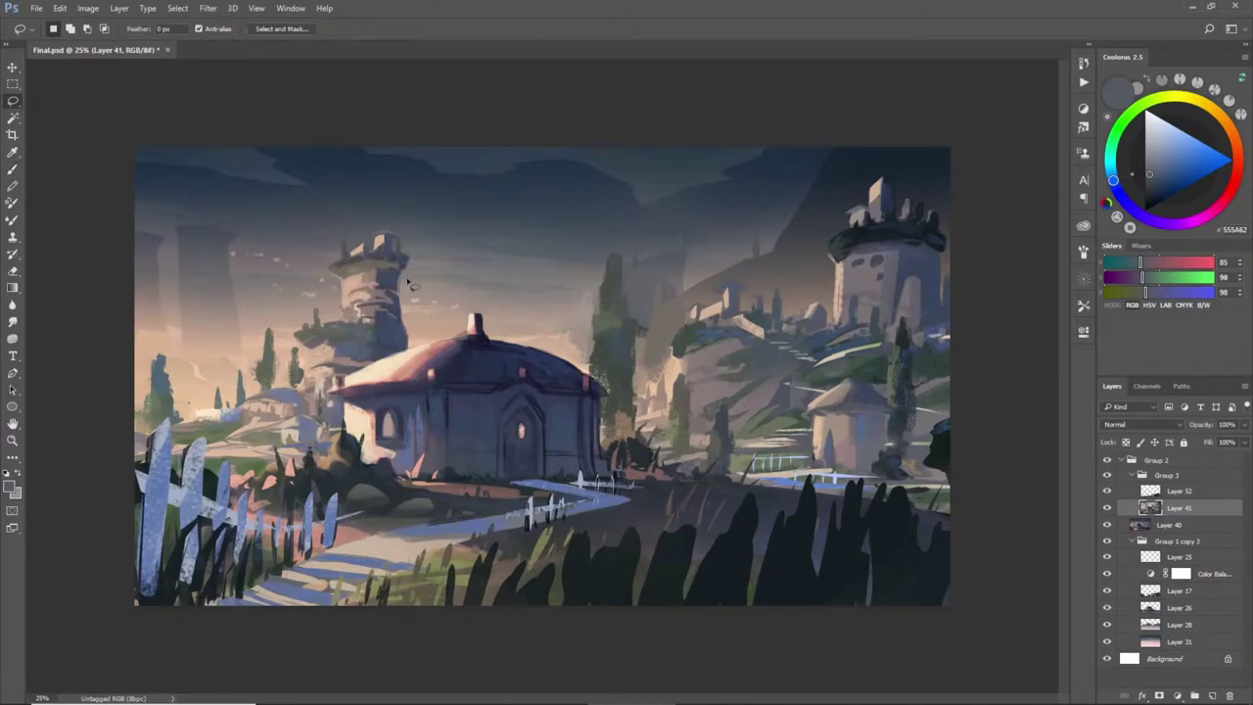
pyautogui.moveTo(403, 306); pyautogui.dragTo(410, 348)
pyautogui.press('b')
pyautogui.keyDown('alt'); pyautogui.click(404, 430); pyautogui.keyUp('alt')
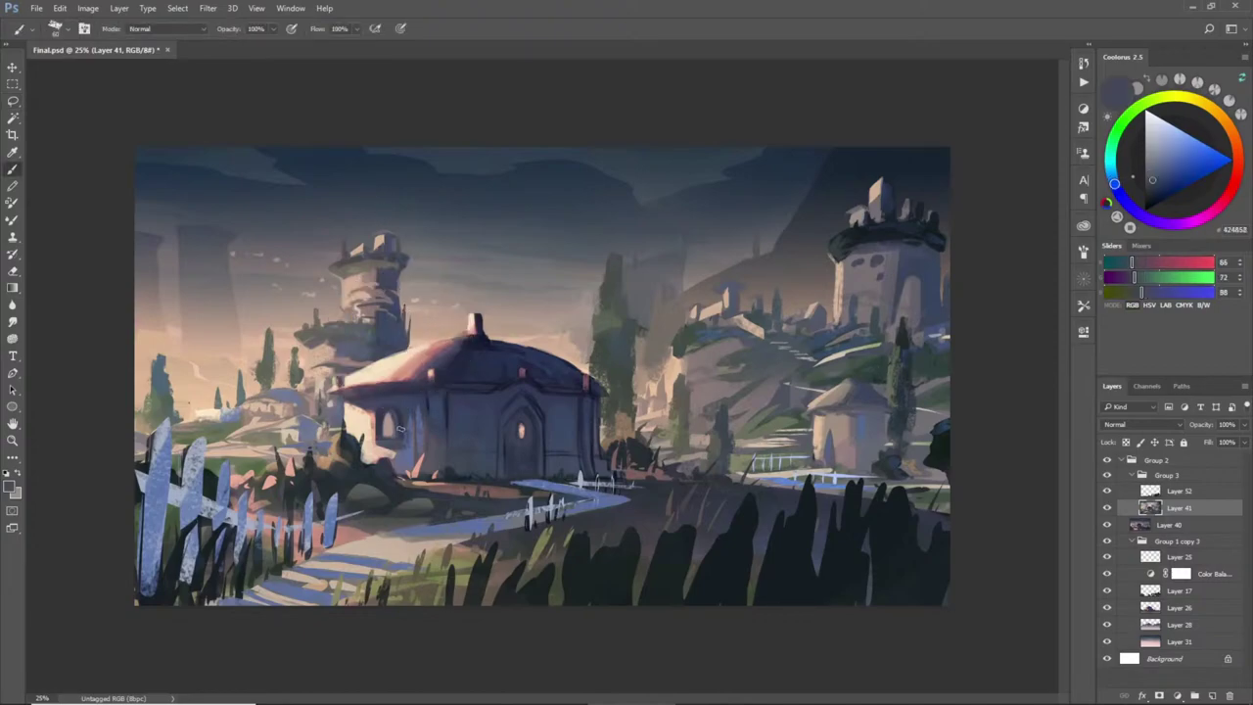
# - Add a tiny olive-grey (#666D59) cypress at the far-left village and another shape beside the main house's left eave using pale olive (#ADAD8A)
pyautogui.press('l')
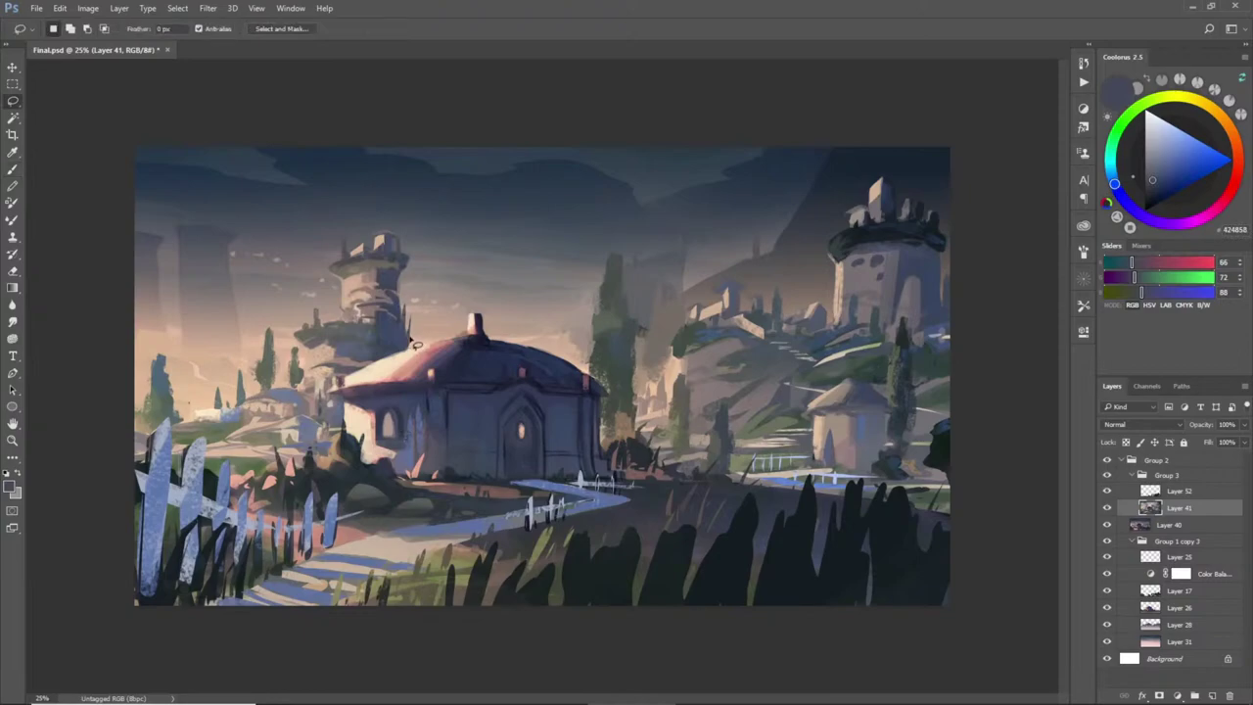
pyautogui.press('b')
pyautogui.keyDown('alt'); pyautogui.click(204, 423); pyautogui.keyUp('alt')
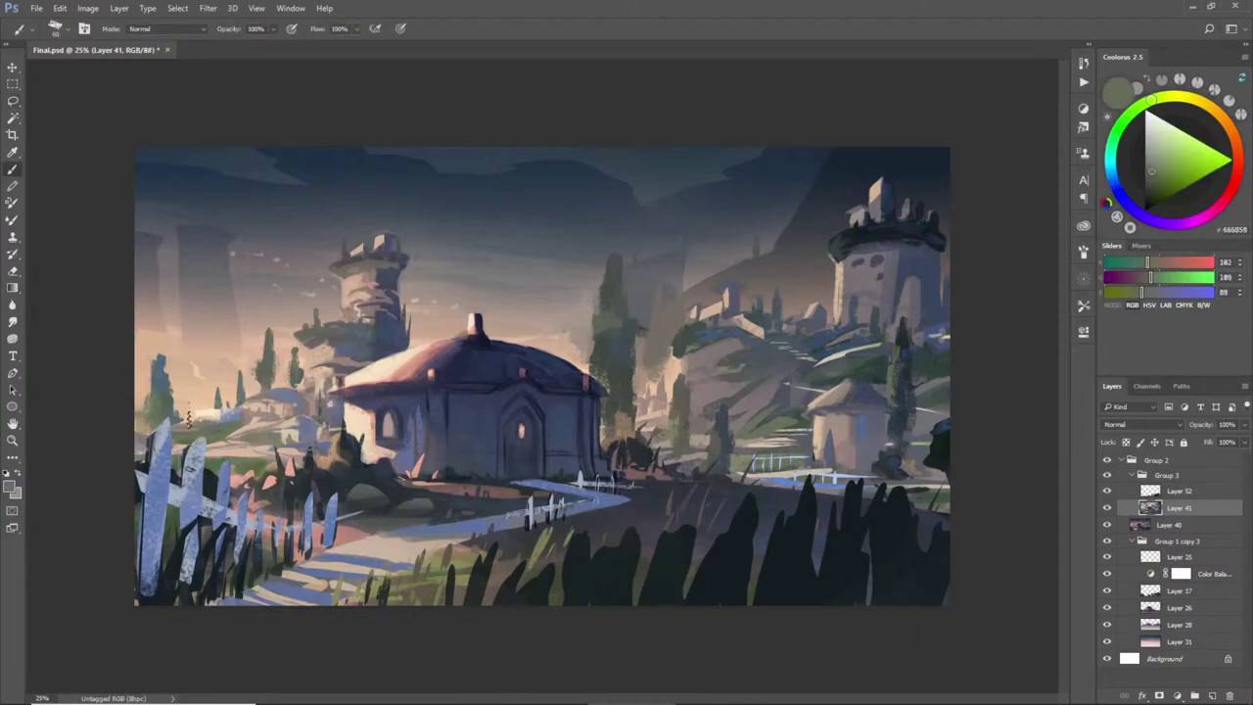
pyautogui.press('l')
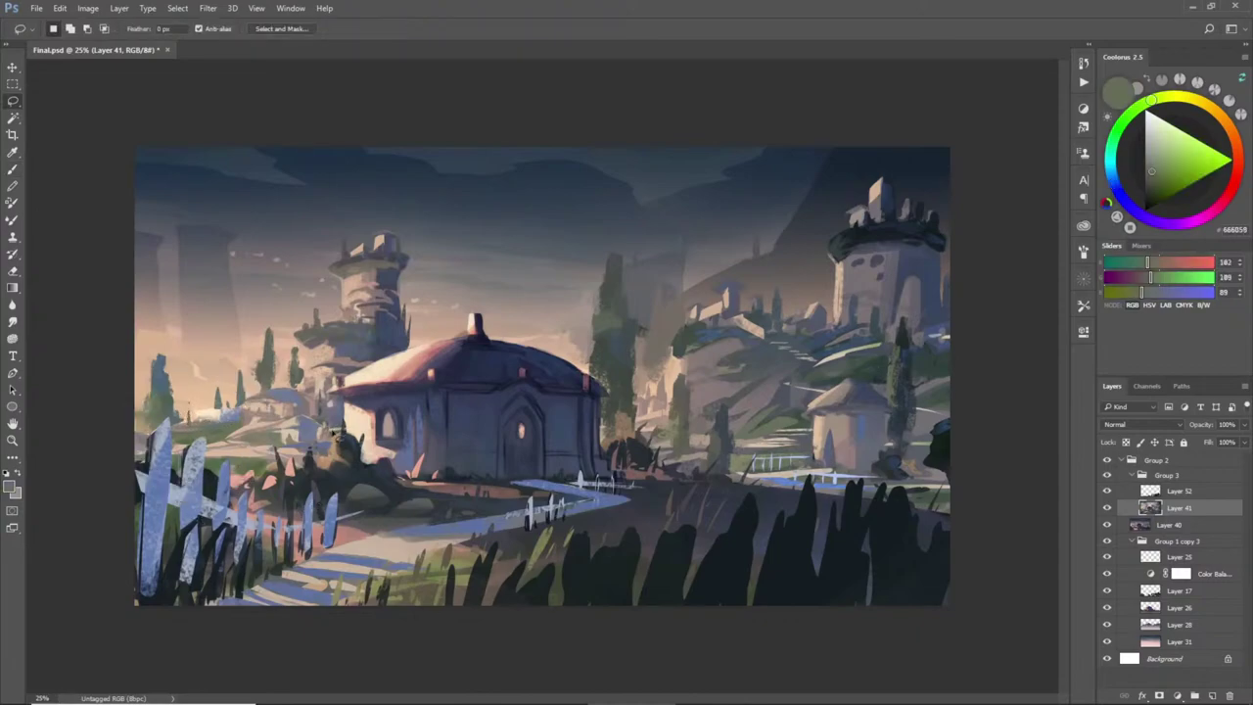
pyautogui.press('b')
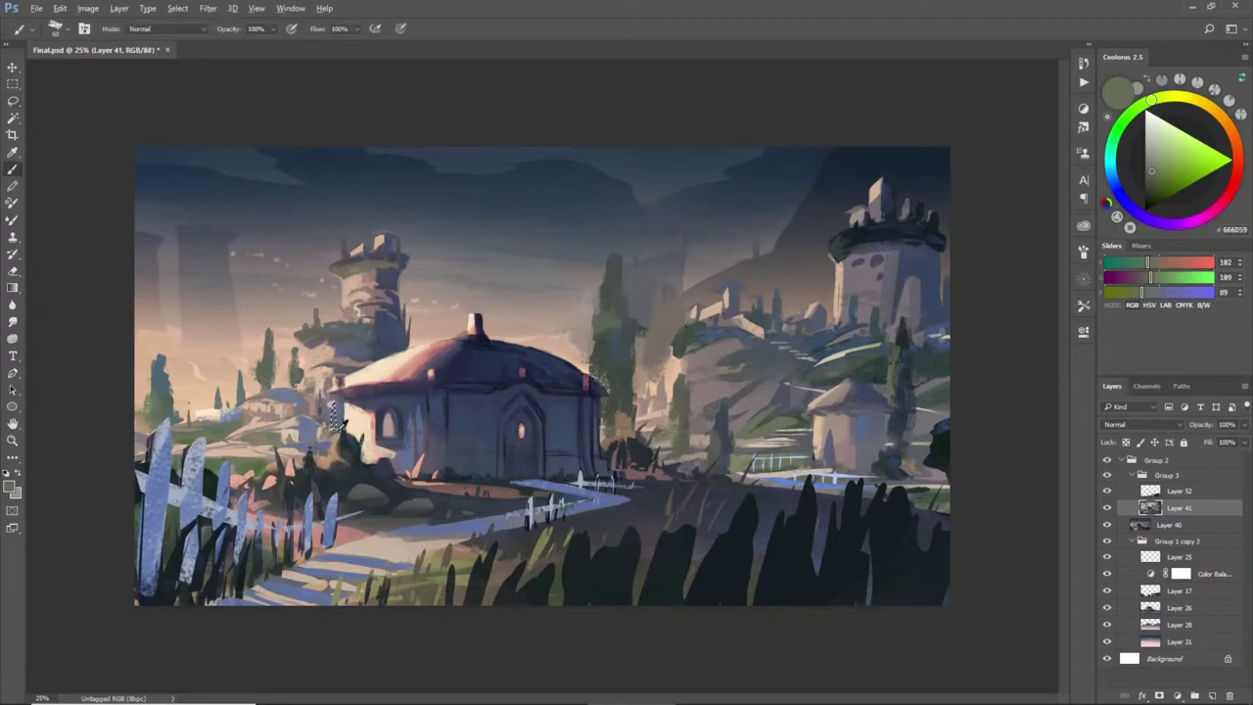
pyautogui.keyDown('alt'); pyautogui.click(334, 409); pyautogui.keyUp('alt')
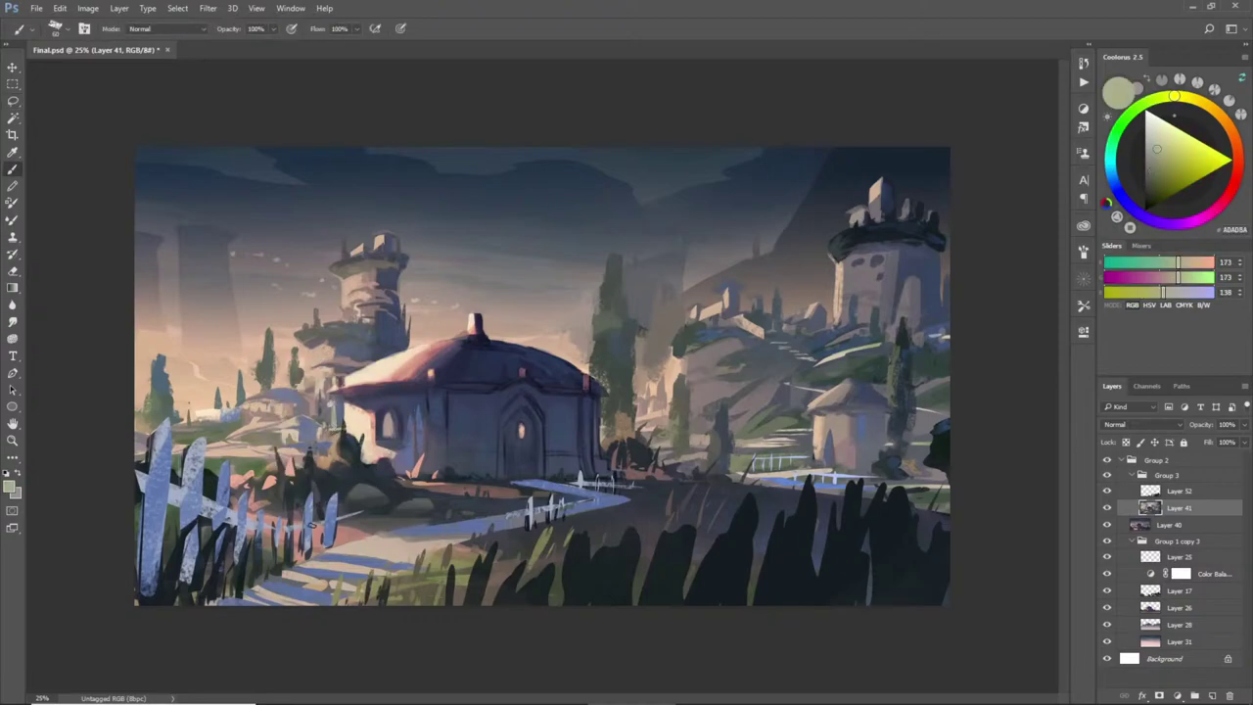
# - Mask a small cypress in the field behind the left fence and paint it green (#526644)
pyautogui.press('l')
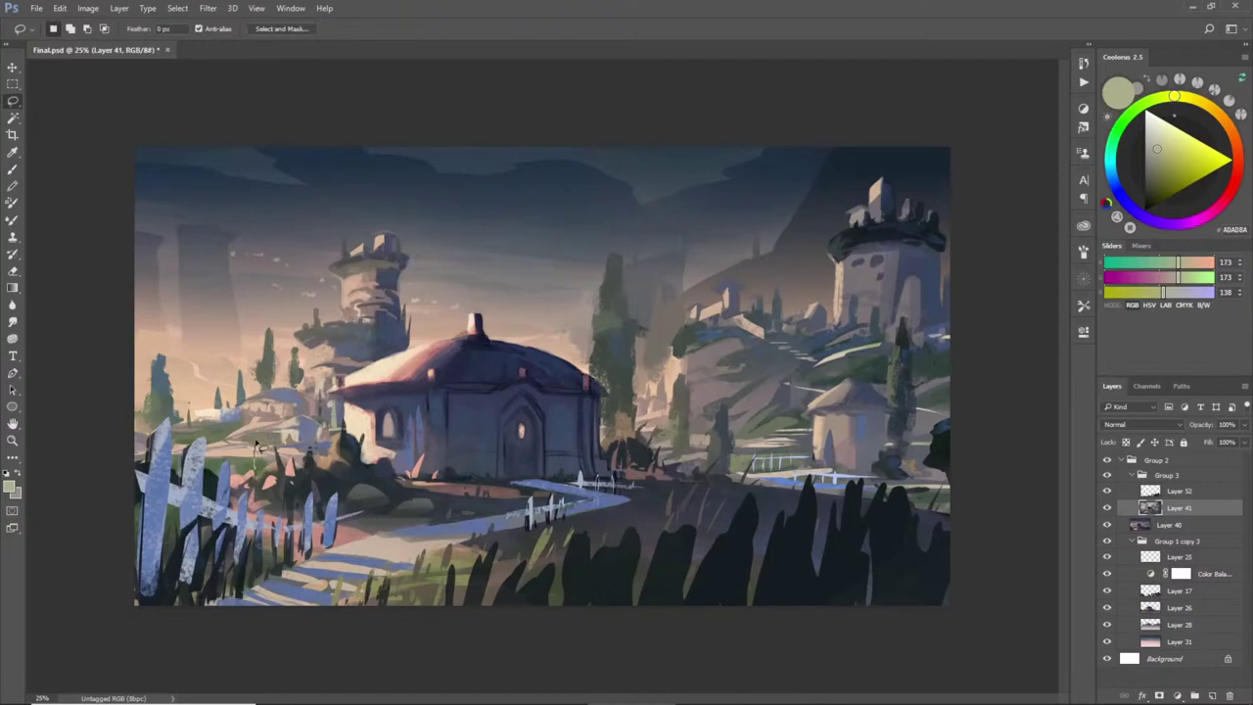
pyautogui.press('b')
pyautogui.keyDown('alt'); pyautogui.click(262, 470); pyautogui.keyUp('alt')
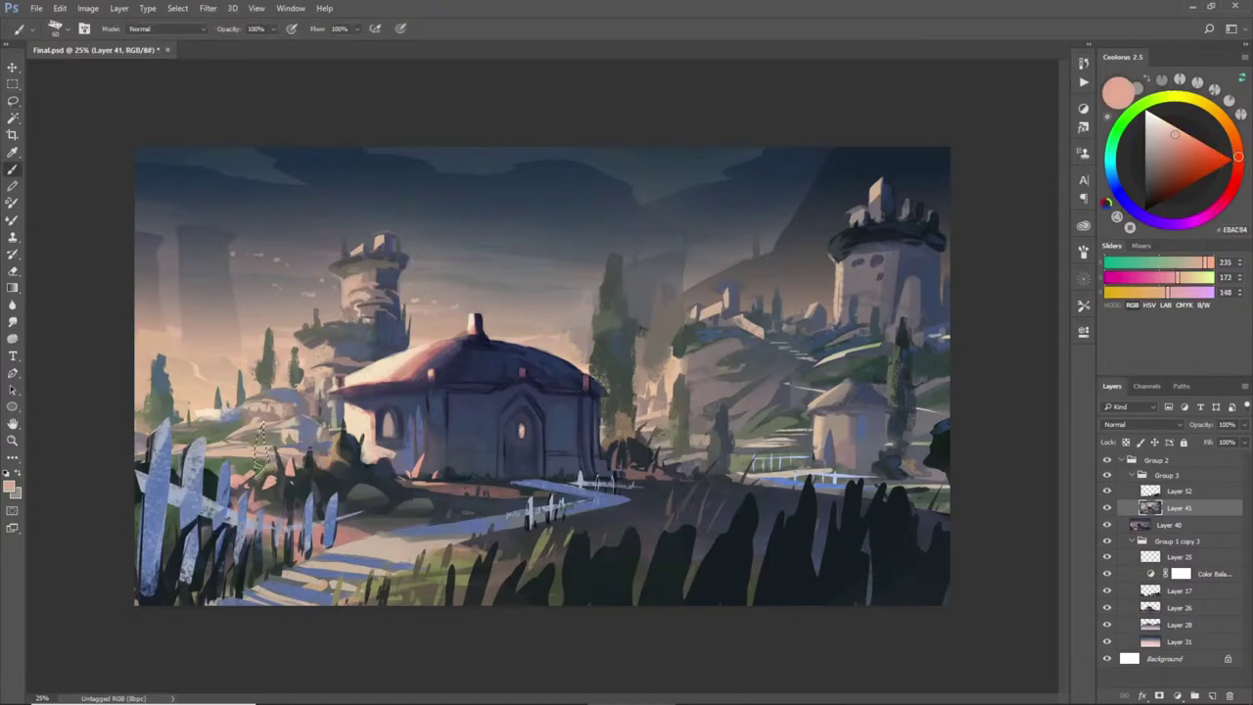
pyautogui.keyDown('alt'); pyautogui.click(258, 470); pyautogui.keyUp('alt')
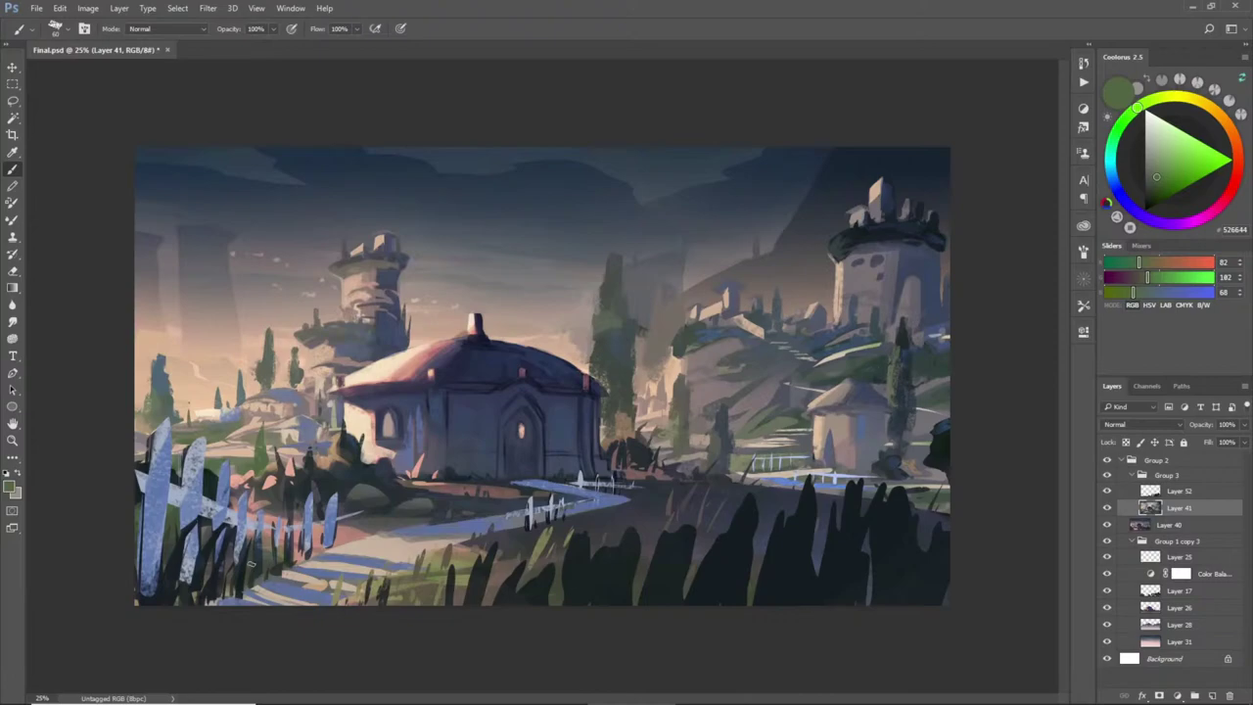
# - Mask a small cypress in front of the small hut's wall and paint it dark blue-grey (#313C44)
pyautogui.press('l')
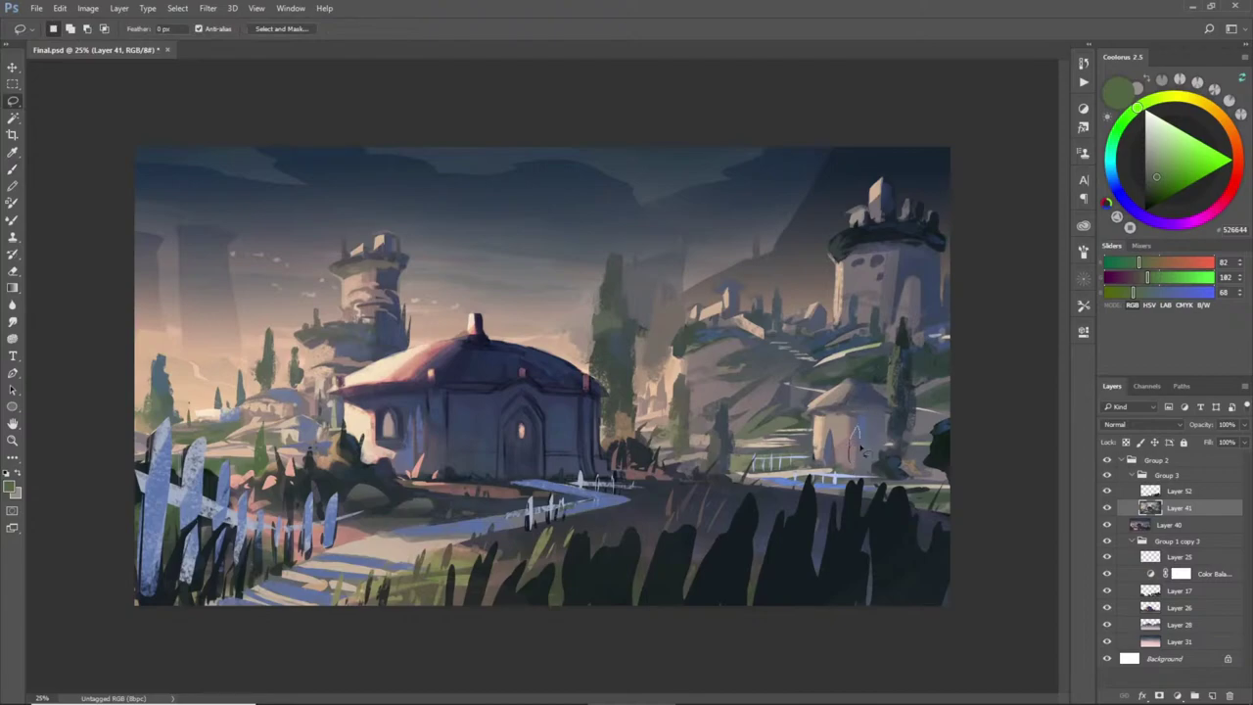
pyautogui.moveTo(861, 465)
pyautogui.mouseDown()
pyautogui.moveTo(849, 473)
pyautogui.moveTo(855, 436)
pyautogui.moveTo(855, 488)
pyautogui.moveTo(858, 460)
pyautogui.moveTo(854, 470)
pyautogui.mouseUp()
pyautogui.press('b')
pyautogui.keyDown('alt'); pyautogui.click(862, 486); pyautogui.keyUp('alt')
pyautogui.keyDown('alt'); pyautogui.click(861, 475); pyautogui.keyUp('alt')
pyautogui.keyDown('alt'); pyautogui.click(857, 453); pyautogui.keyUp('alt')
pyautogui.hotkey('ctrl', 'd')
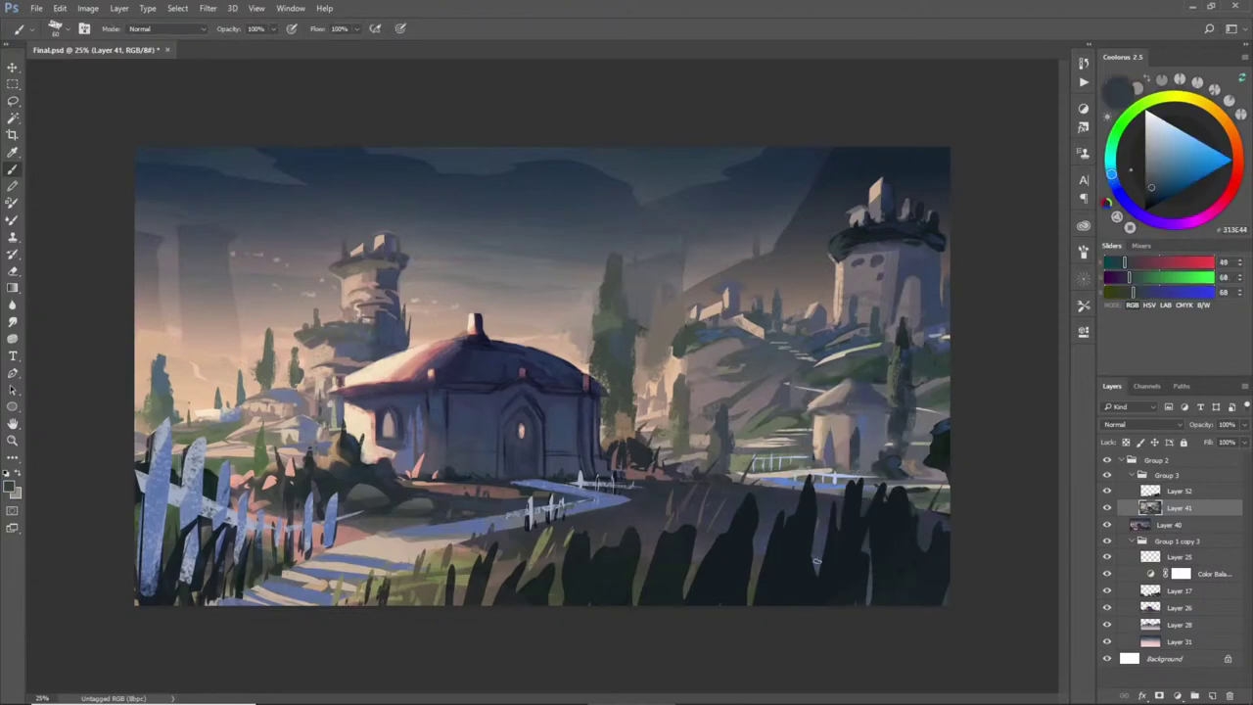
# - Rework the cypress in front of the small hut and add a small one left of the hut in dark slate (#39434B)
pyautogui.press('l')
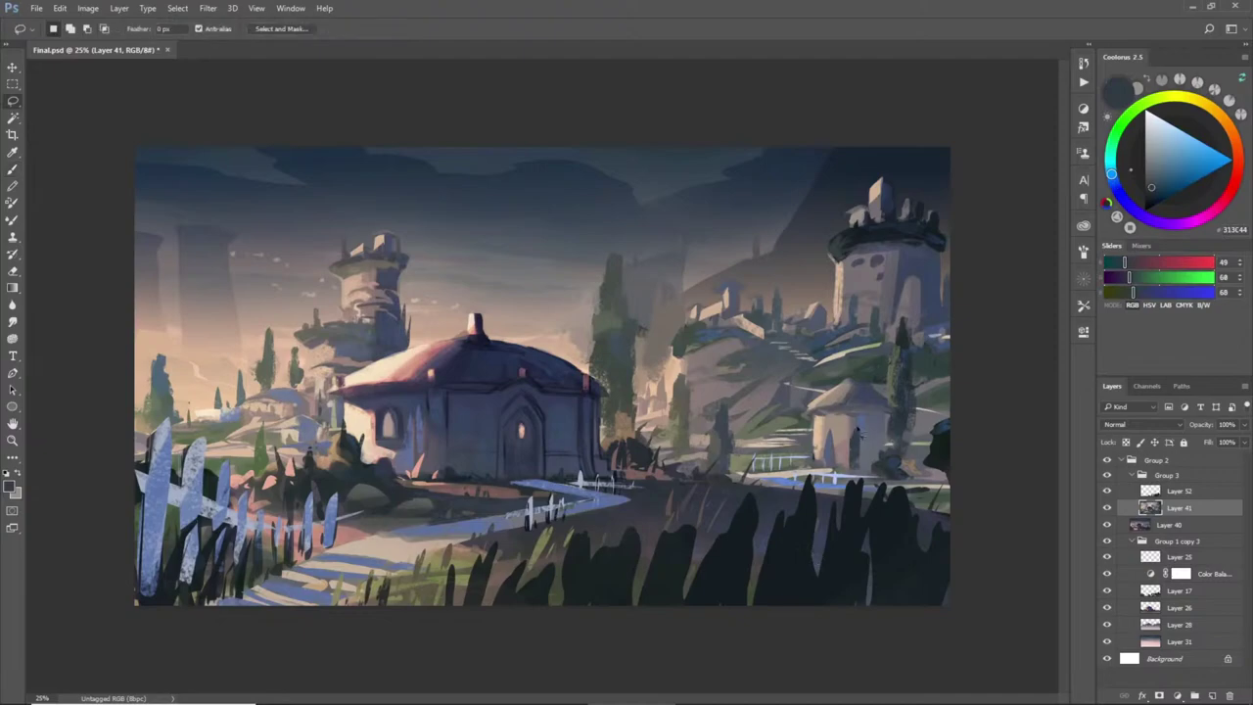
pyautogui.moveTo(849, 453); pyautogui.dragTo(857, 470)
pyautogui.press('b')
pyautogui.keyDown('alt'); pyautogui.click(826, 547); pyautogui.keyUp('alt')
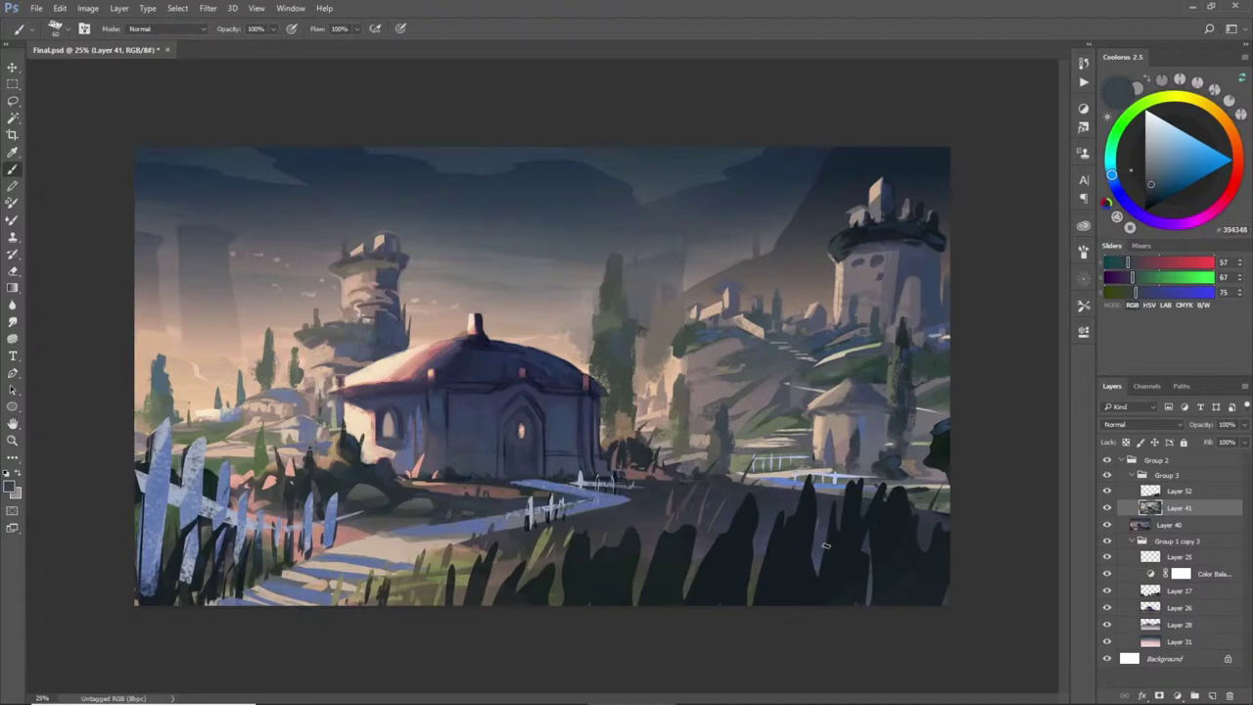
pyautogui.press('l')
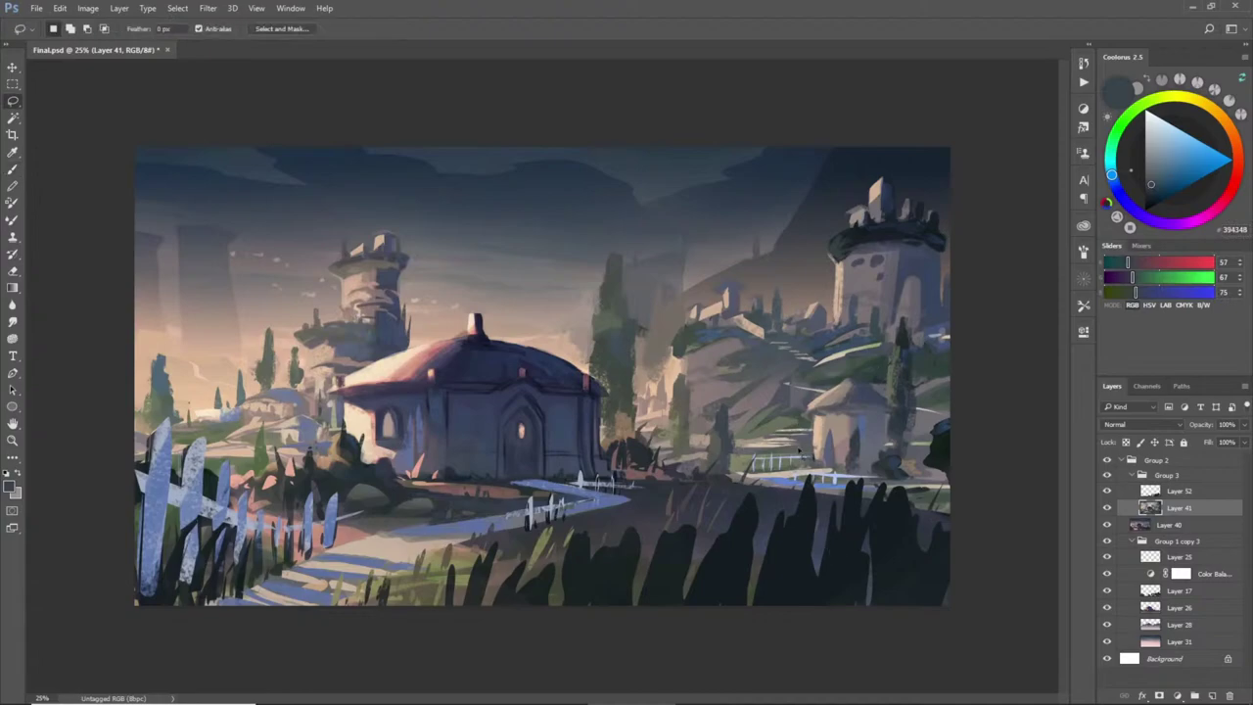
pyautogui.moveTo(807, 425); pyautogui.dragTo(800, 453)
pyautogui.press('b')
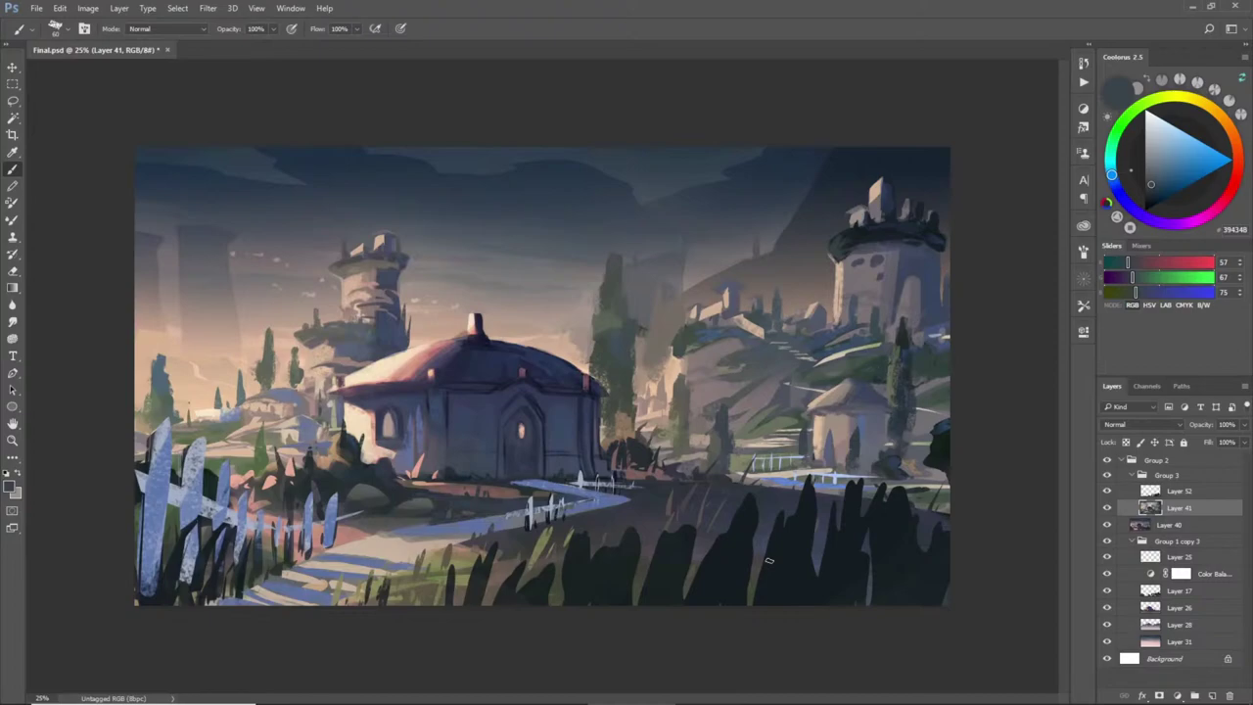
# - Save the file and stamp all visible layers into a new merged layer above Layer 52
pyautogui.hotkey('ctrl', 's')
pyautogui.click(1175, 491)
pyautogui.hotkey('ctrl', 'alt', 'shift', 'e')
pyautogui.hotkey('alt', 'z')
pyautogui.hotkey('alt', 'z')
# - Select the whole merged image and create a new blank document
pyautogui.hotkey('ctrl', 'a')
pyautogui.hotkey('ctrl', 'n')
pyautogui.click(979, 242)
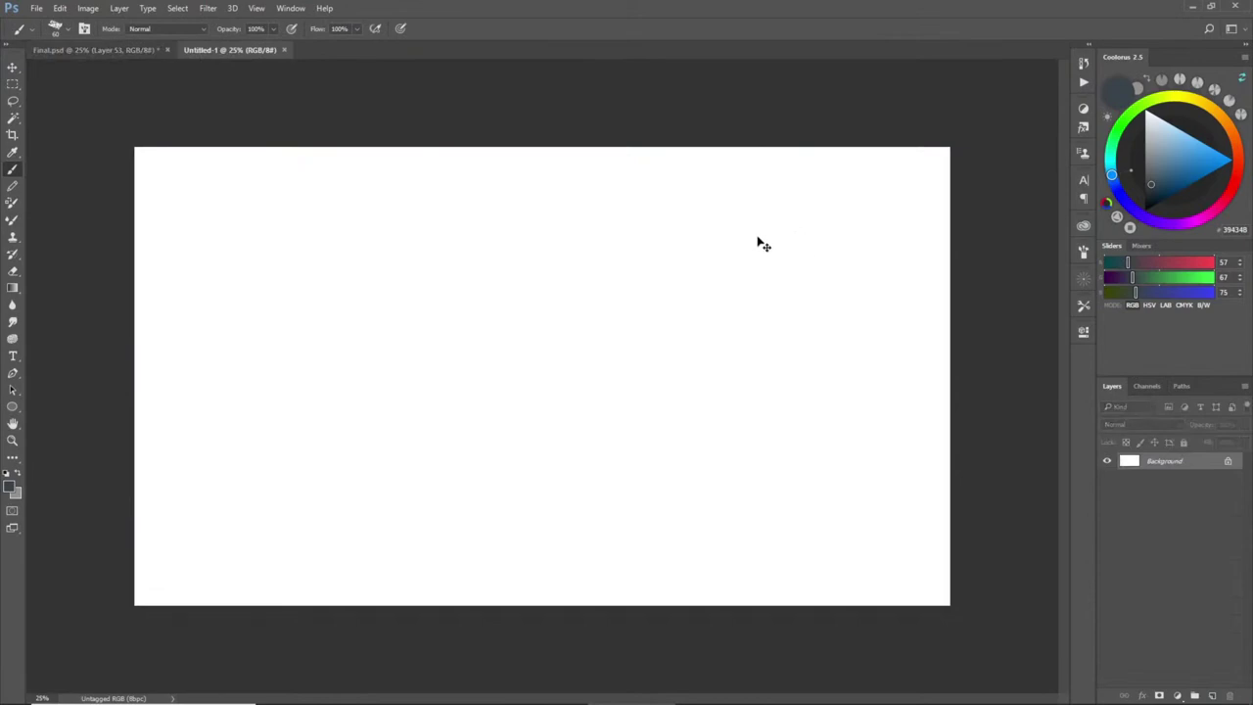
# - Paste the merged painting into the blank document and clear the selection in Final.psd
pyautogui.hotkey('ctrl', 'v')
pyautogui.click(86, 54)
pyautogui.hotkey('ctrl', 'd')
pyautogui.press('z')
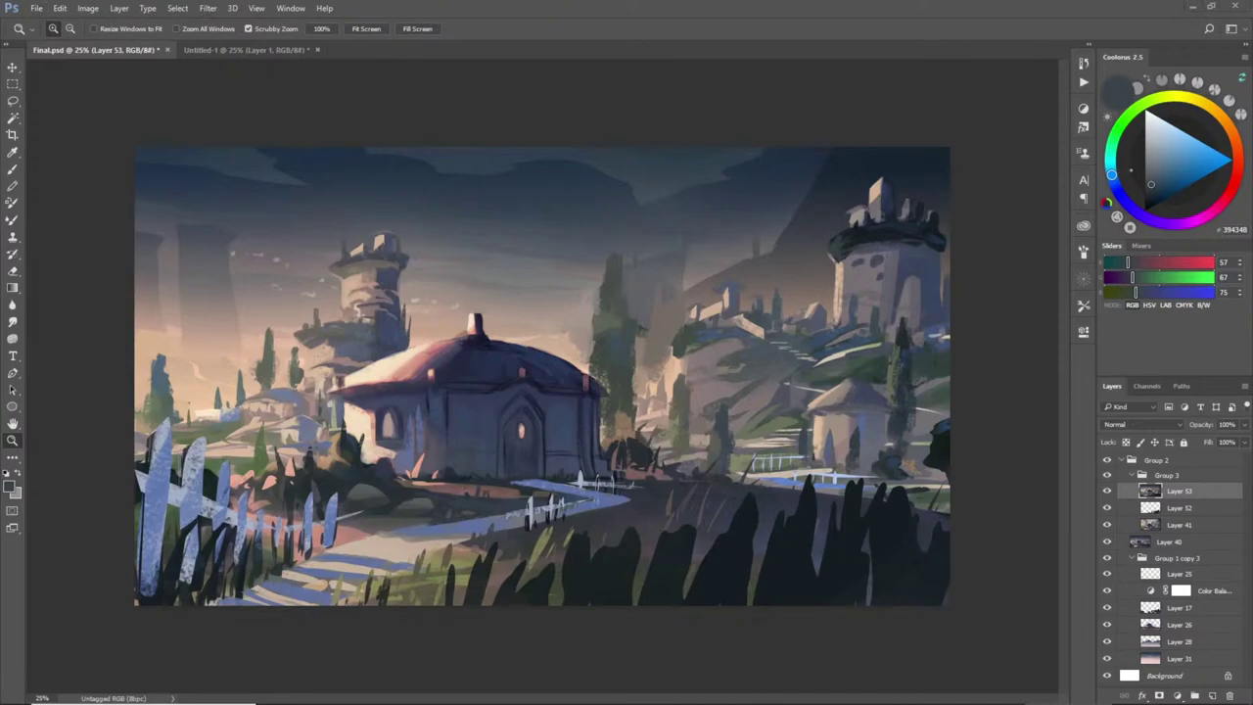
pyautogui.click(248, 49)
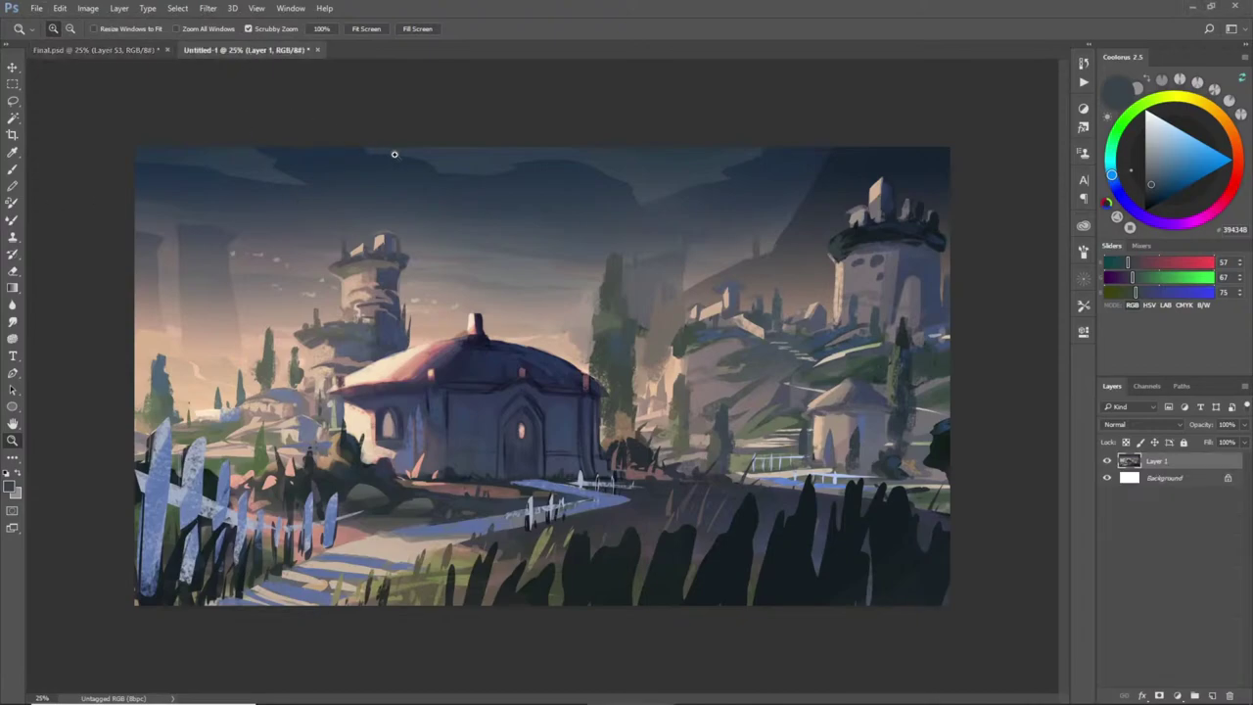
# - Save a JPEG copy of the pasted painting in the 2E folder
pyautogui.hotkey('ctrl', 'alt', 's')
pyautogui.click(333, 302)
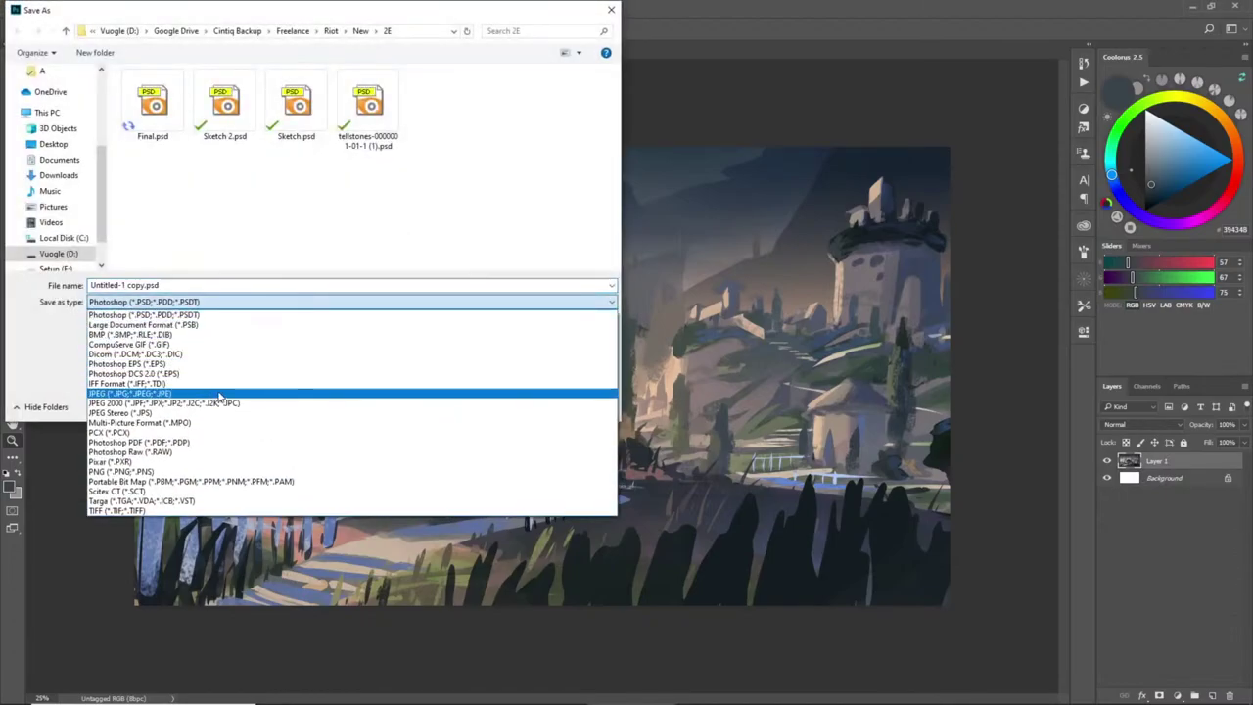
pyautogui.click(412, 383)
pyautogui.click(509, 407)
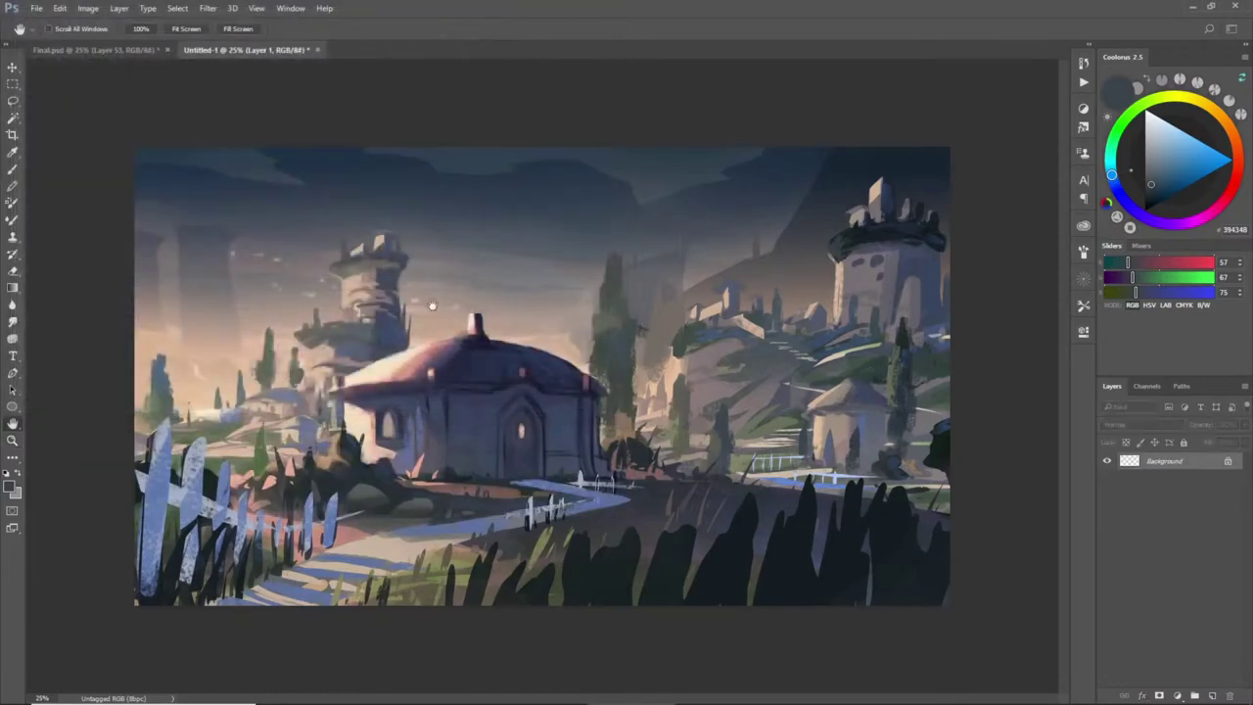
pyautogui.press('z')
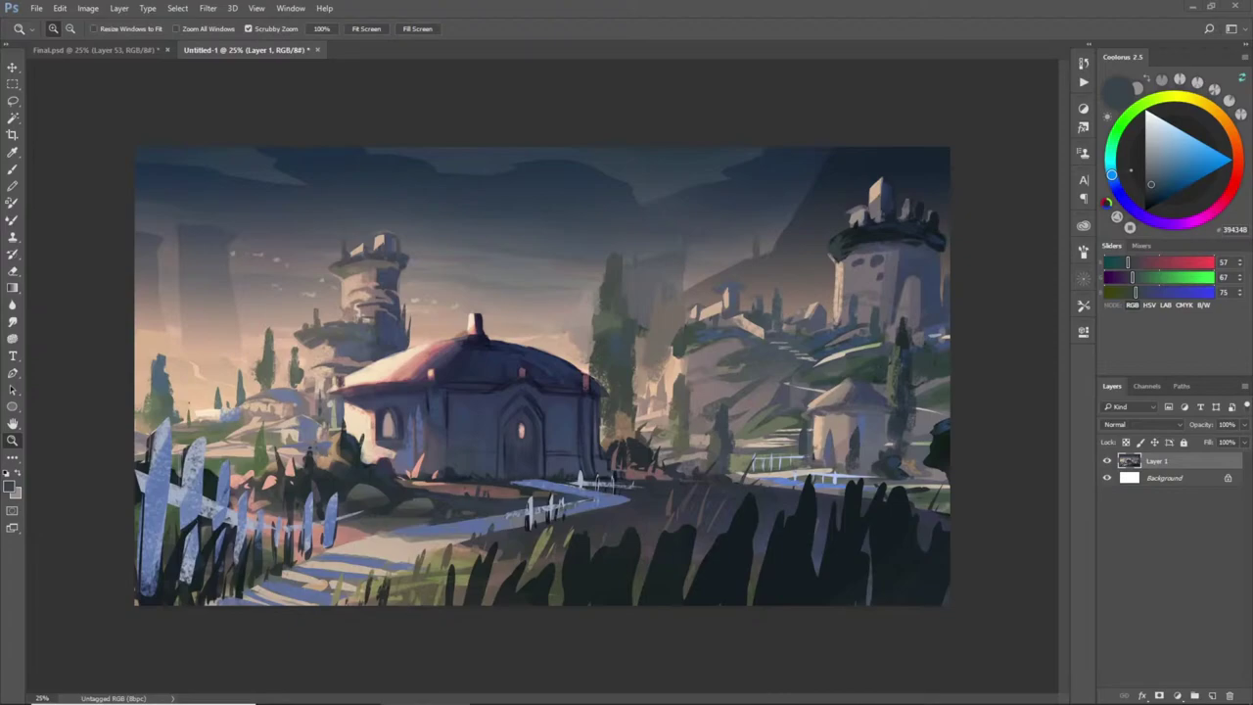
pyautogui.keyDown('alt'); pyautogui.click(600, 385); pyautogui.keyUp('alt')
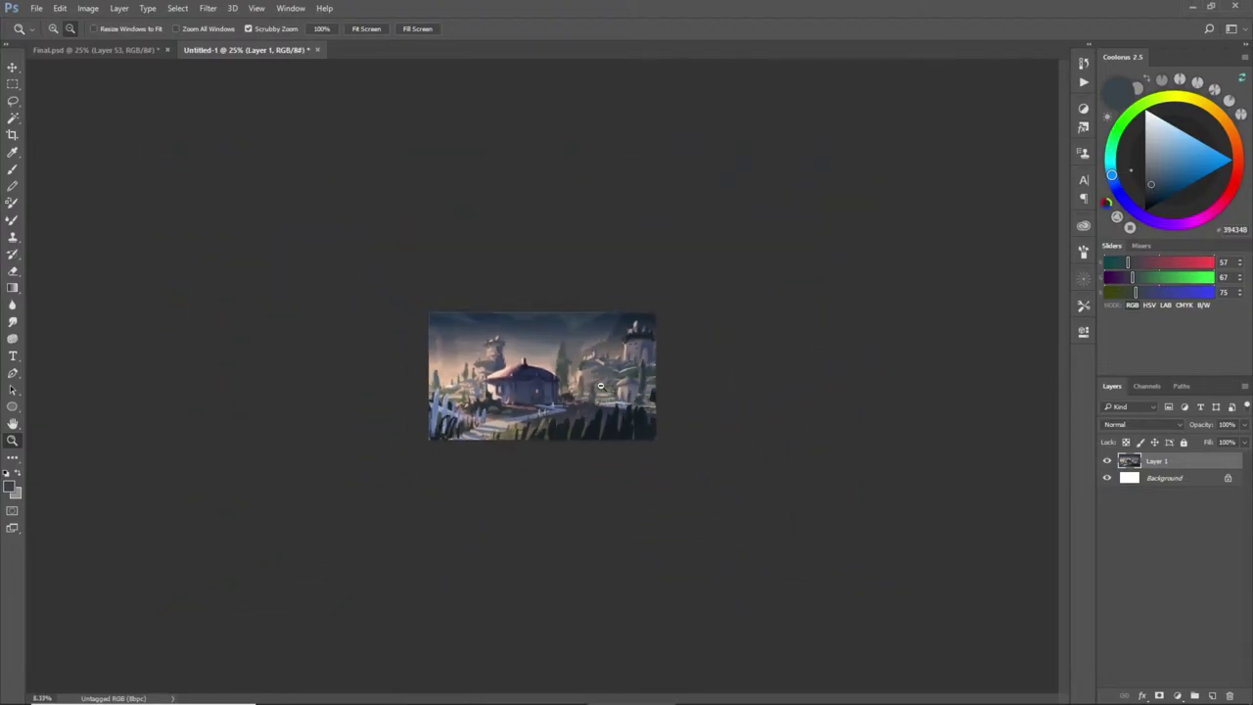
pyautogui.moveTo(610, 395); pyautogui.dragTo(645, 407)
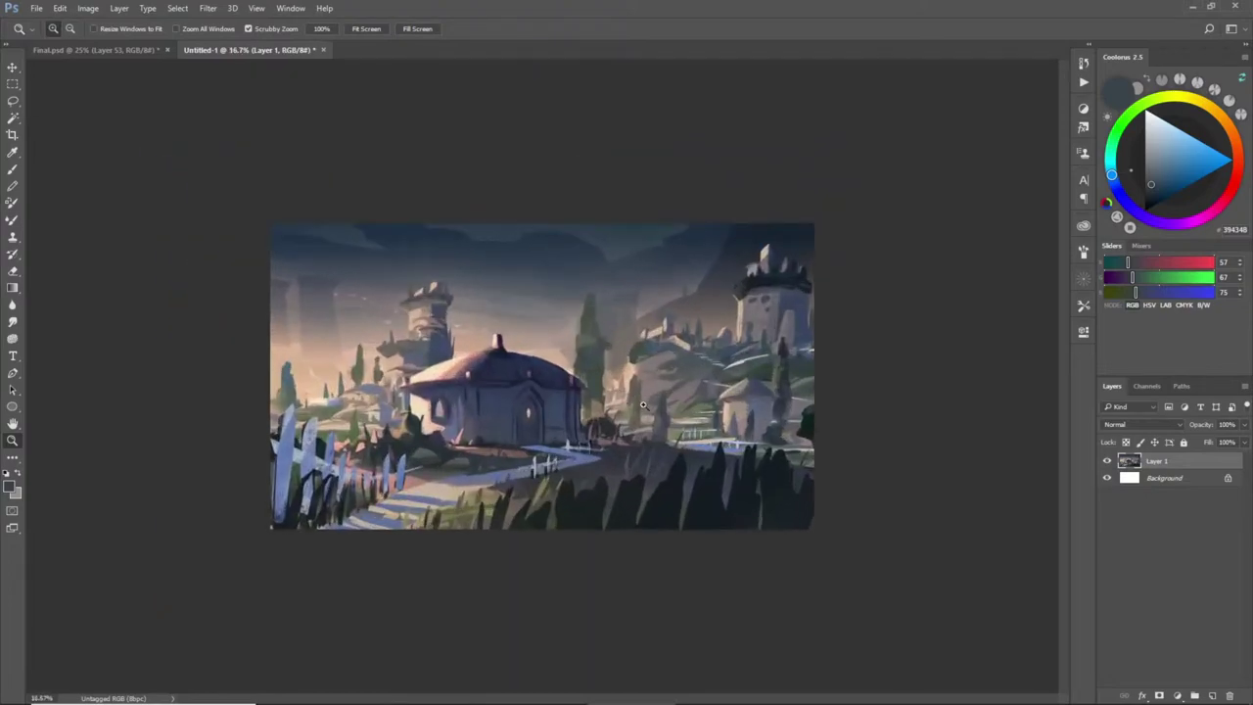
# - In Final.psd, add a Brightness/Contrast adjustment layer above Layer 53 with brightness at about -27
pyautogui.click(156, 51)
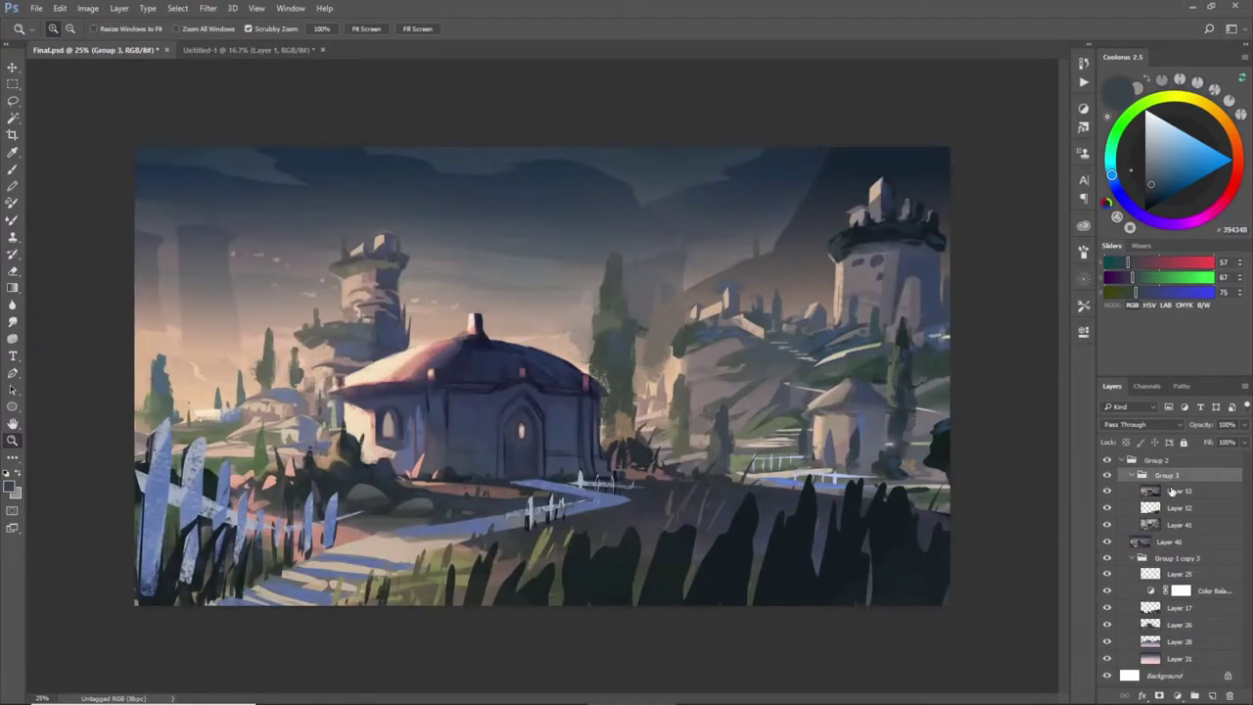
pyautogui.click(1177, 695)
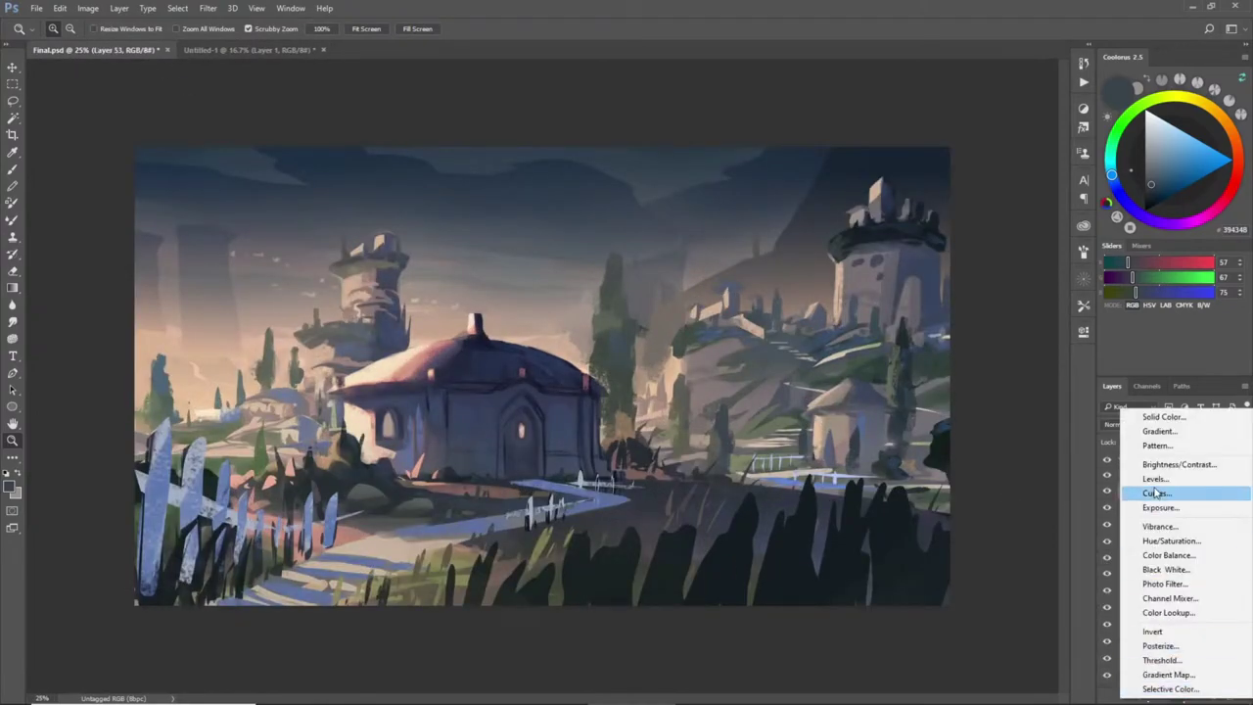
pyautogui.click(1189, 467)
pyautogui.moveTo(992, 402); pyautogui.dragTo(976, 401)
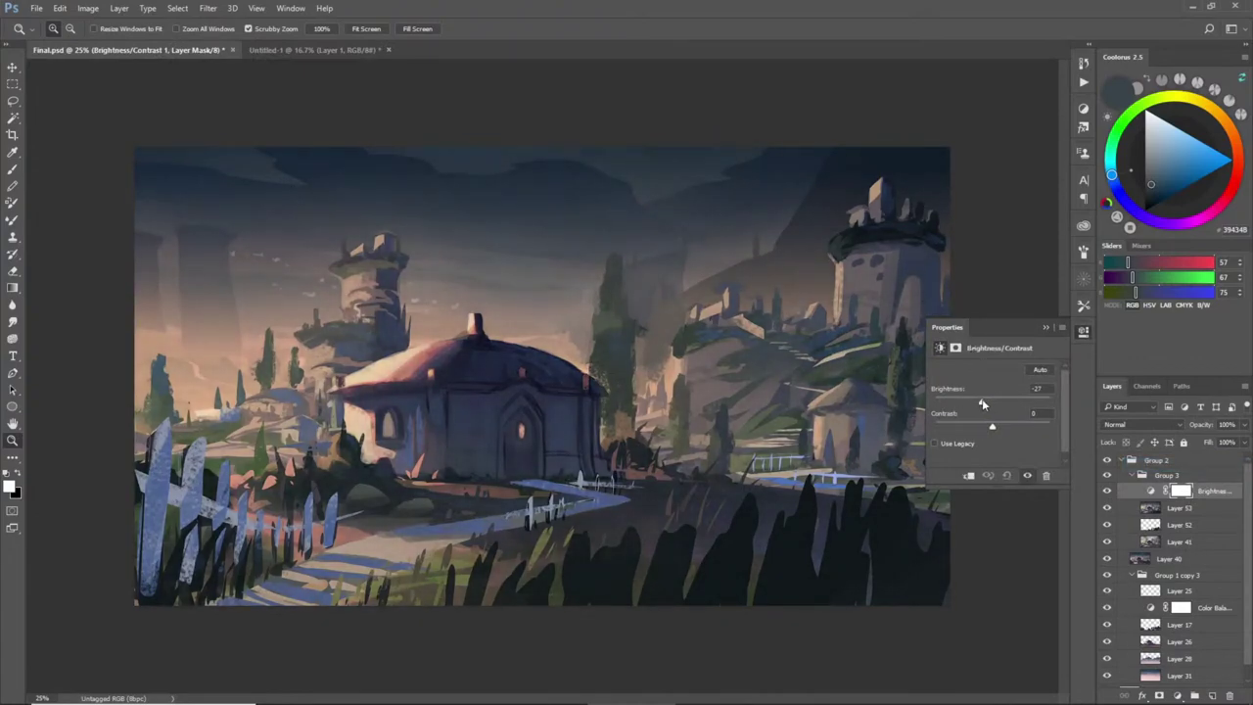
pyautogui.click(1046, 327)
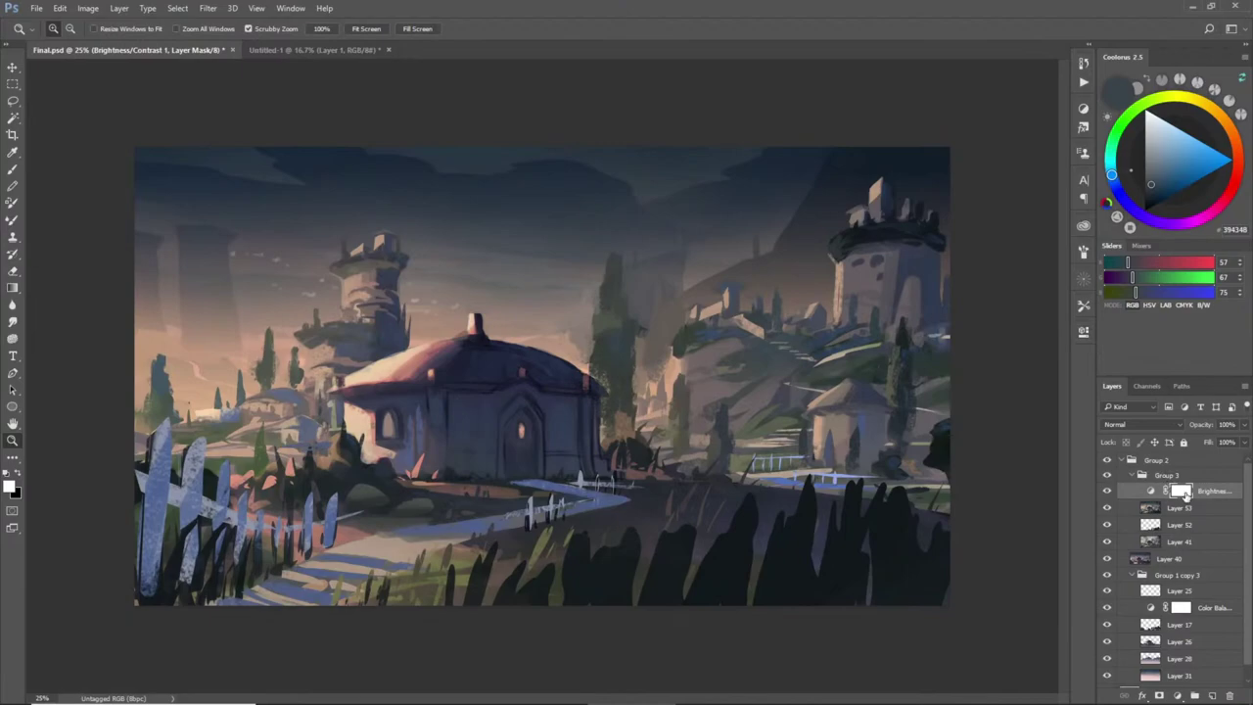
pyautogui.hotkey('ctrl', 'm')
pyautogui.hotkey('ctrl', 'm')
pyautogui.moveTo(885, 315); pyautogui.dragTo(867, 303)
pyautogui.press('Escape')
pyautogui.click(1106, 491)
pyautogui.click(1106, 491)
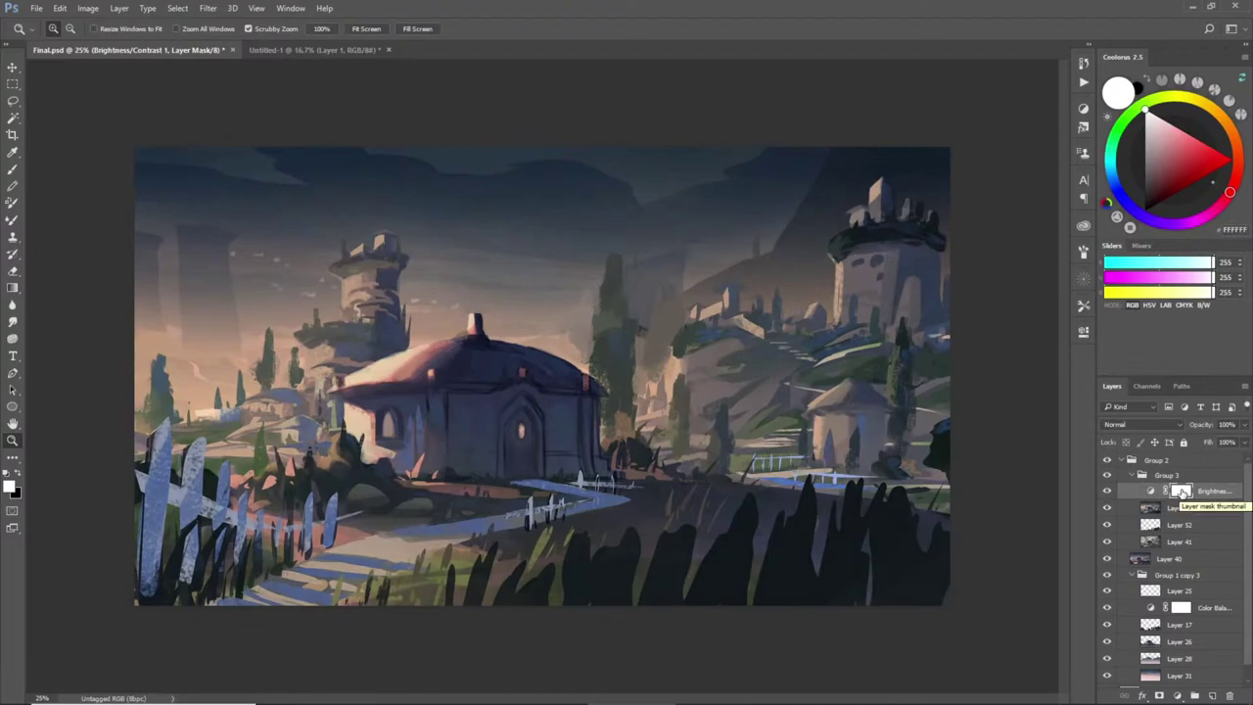
# - Erase the Brightness/Contrast mask over the central hut and the ground in front of it with a large soft eraser
pyautogui.click(429, 398)
pyautogui.keyDown('alt'); pyautogui.click(470, 403); pyautogui.keyUp('alt')
pyautogui.press('e')
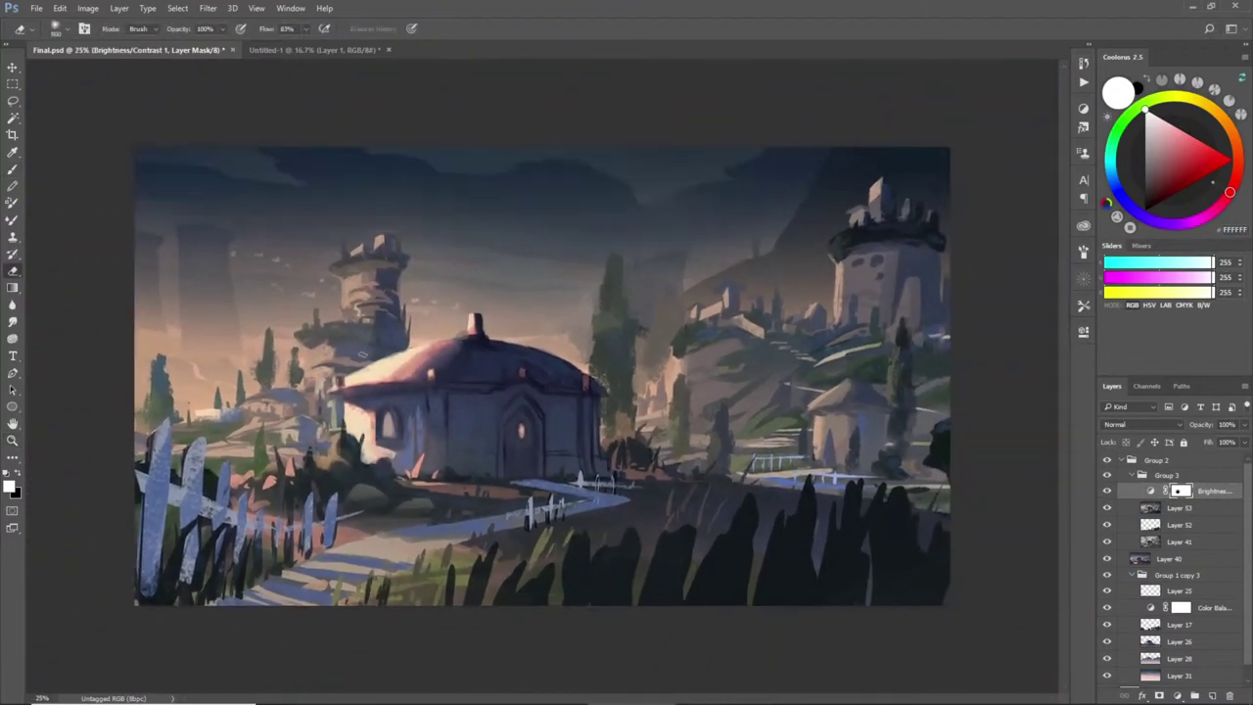
pyautogui.moveTo(313, 470)
pyautogui.mouseDown()
pyautogui.moveTo(257, 489)
pyautogui.moveTo(357, 478)
pyautogui.moveTo(396, 505)
pyautogui.mouseUp()
pyautogui.moveTo(473, 501); pyautogui.dragTo(431, 504)
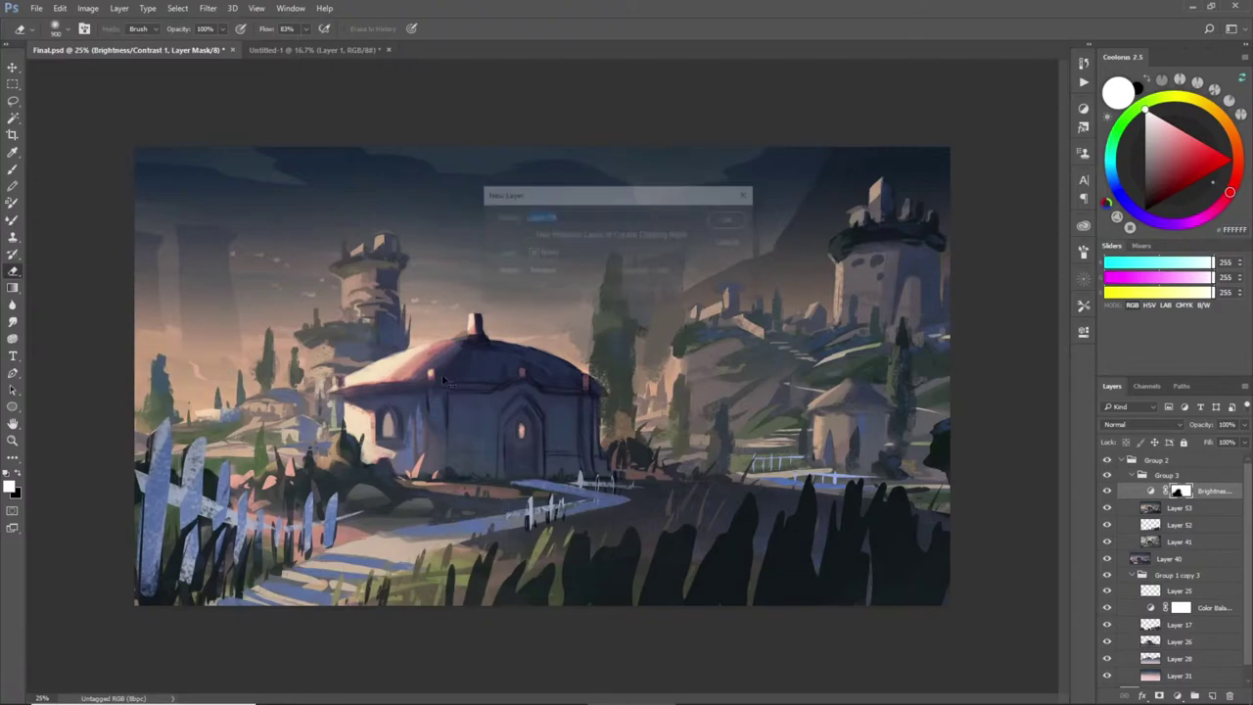
# - Add a new layer above the Brightness/Contrast adjustment and choose pale peach (#FFD5B1) as the painting colour
pyautogui.hotkey('ctrl', 'shift', 'alt', 'n')
pyautogui.doubleClick(1224, 497)
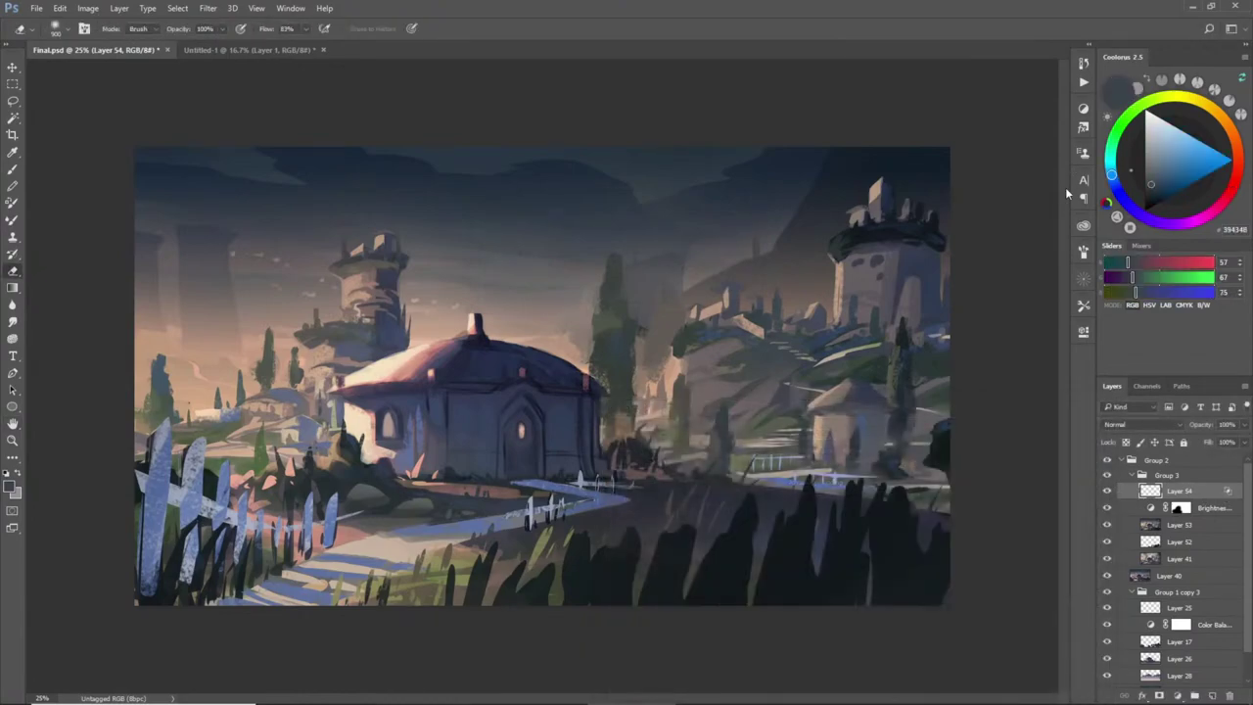
pyautogui.moveTo(1154, 101); pyautogui.dragTo(1156, 116)
pyautogui.click(1231, 131)
pyautogui.click(1173, 125)
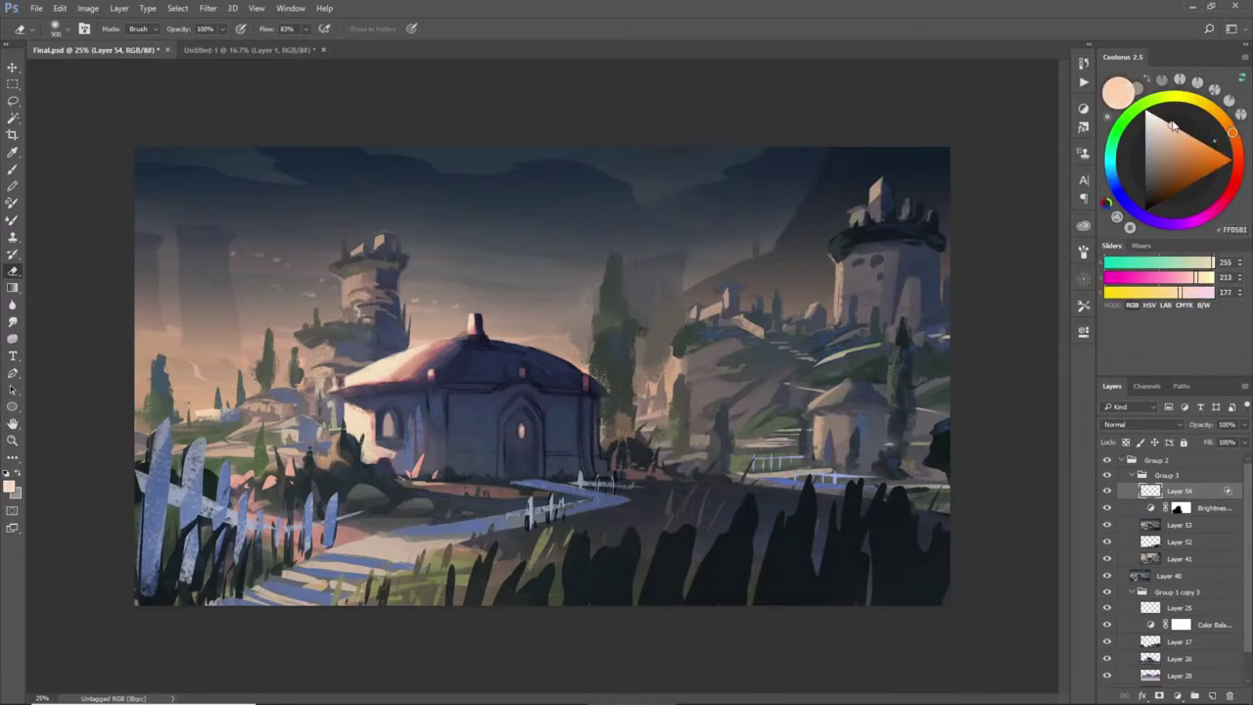
# - Paint a soft peach glow over the lit side of the central hut's roof and set the layer to Color Dodge
pyautogui.press('b')
pyautogui.rightClick(279, 348)
pyautogui.click(378, 465)
pyautogui.doubleClick(359, 466)
pyautogui.moveTo(343, 384)
pyautogui.mouseDown()
pyautogui.moveTo(466, 289)
pyautogui.moveTo(389, 363)
pyautogui.mouseUp()
pyautogui.click(1125, 425)
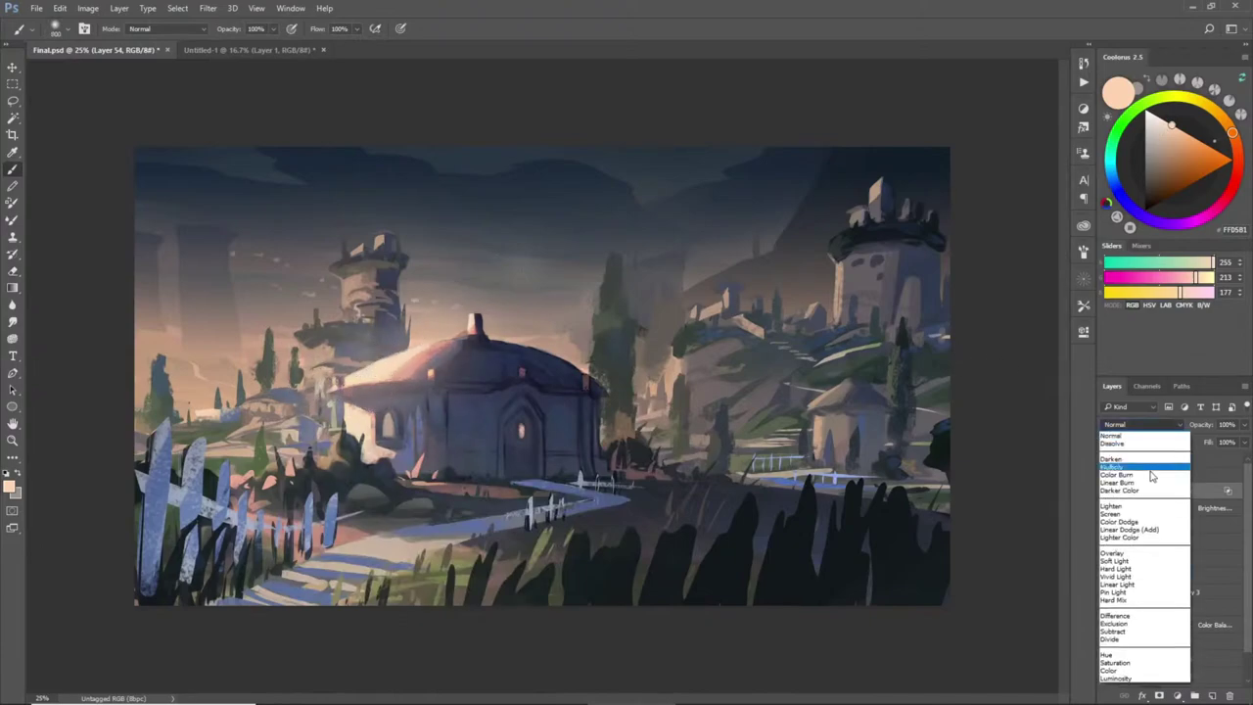
pyautogui.click(1132, 523)
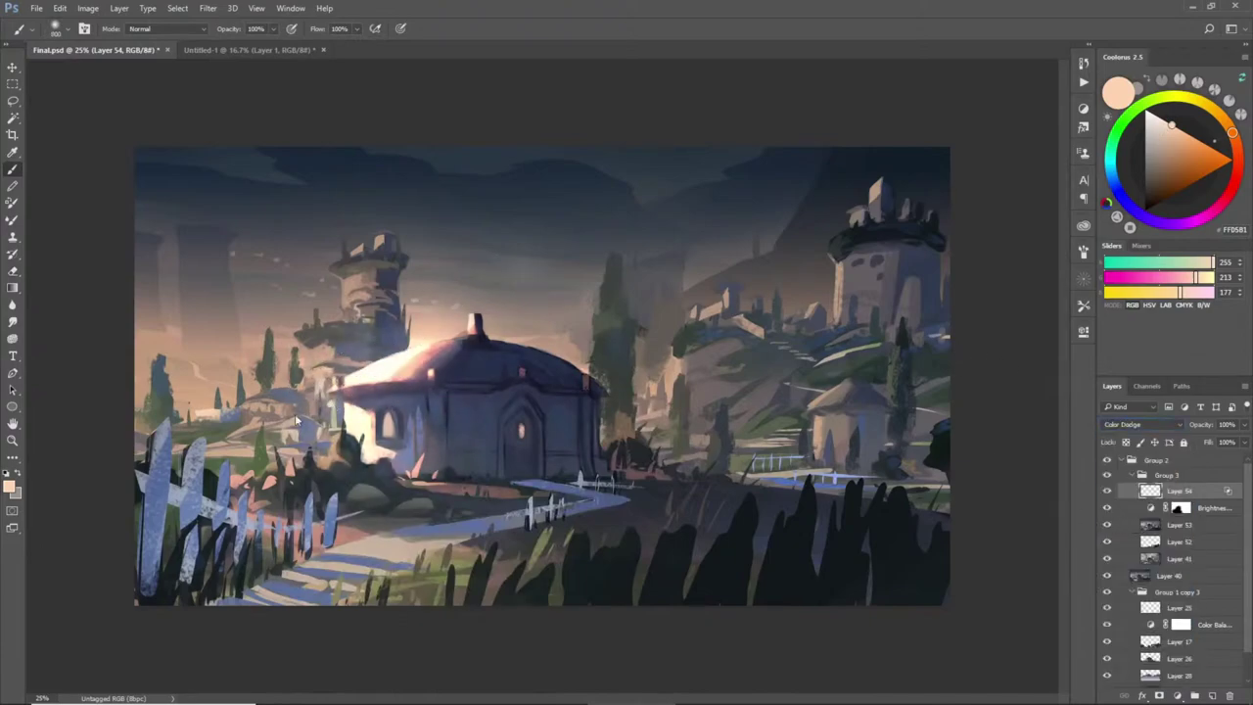
# - Paint a warm glow over the sunset horizon left of the hut and soften it and the roof glow with the Eraser
pyautogui.moveTo(132, 372)
pyautogui.mouseDown()
pyautogui.moveTo(231, 332)
pyautogui.moveTo(235, 385)
pyautogui.mouseUp()
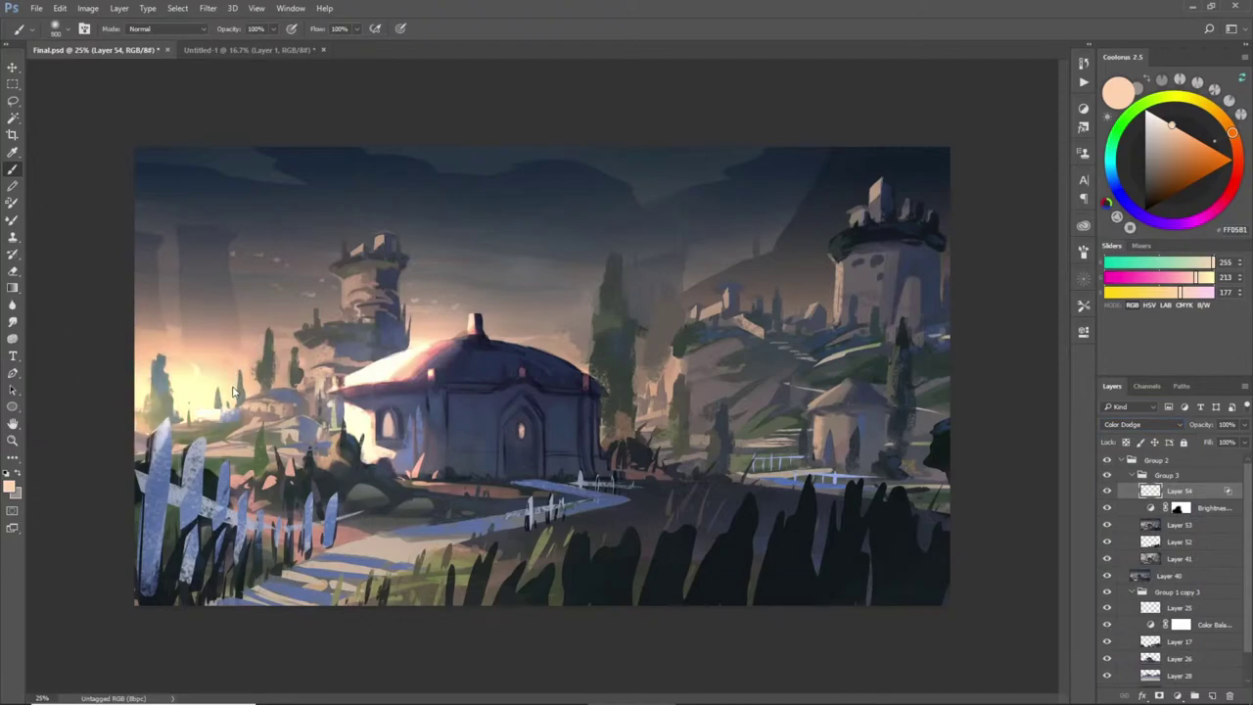
pyautogui.hotkey('ctrl', 'z')
pyautogui.hotkey('ctrl', 'z')
pyautogui.hotkey('ctrl', 'z')
pyautogui.hotkey('ctrl', 'z')
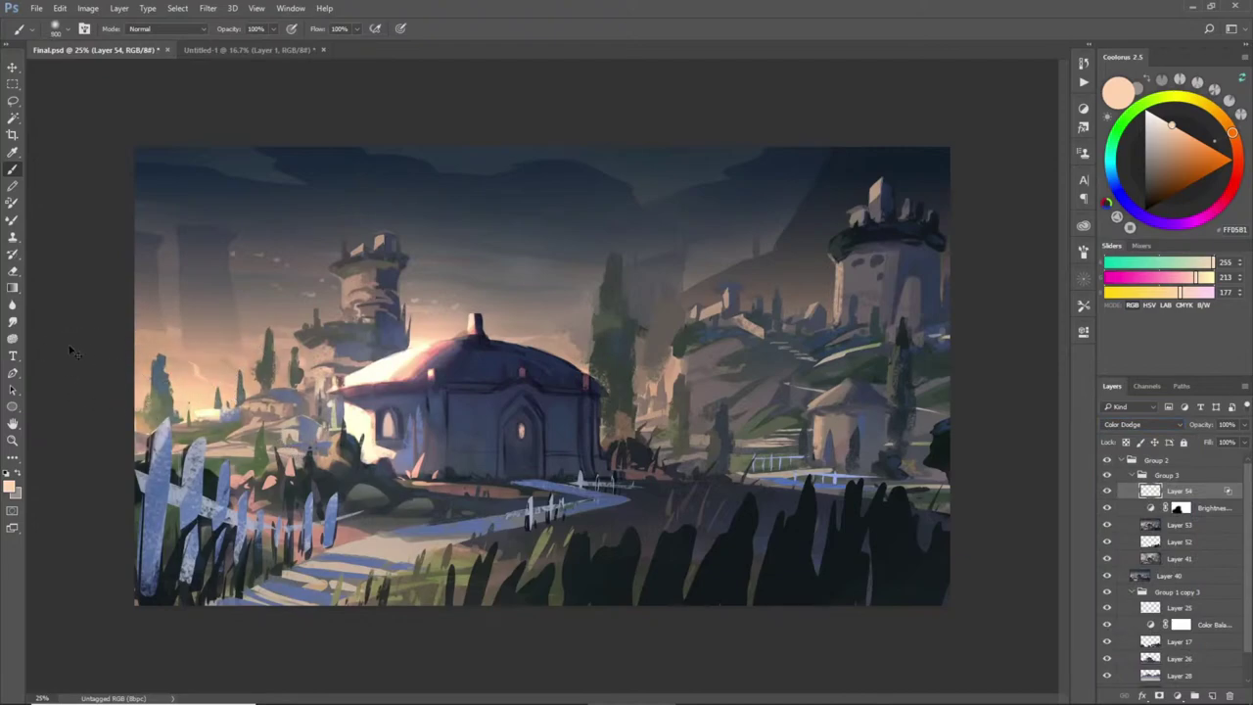
pyautogui.press('e')
pyautogui.moveTo(153, 360)
pyautogui.mouseDown()
pyautogui.moveTo(233, 361)
pyautogui.moveTo(125, 364)
pyautogui.moveTo(283, 344)
pyautogui.moveTo(395, 296)
pyautogui.moveTo(312, 306)
pyautogui.moveTo(379, 302)
pyautogui.mouseUp()
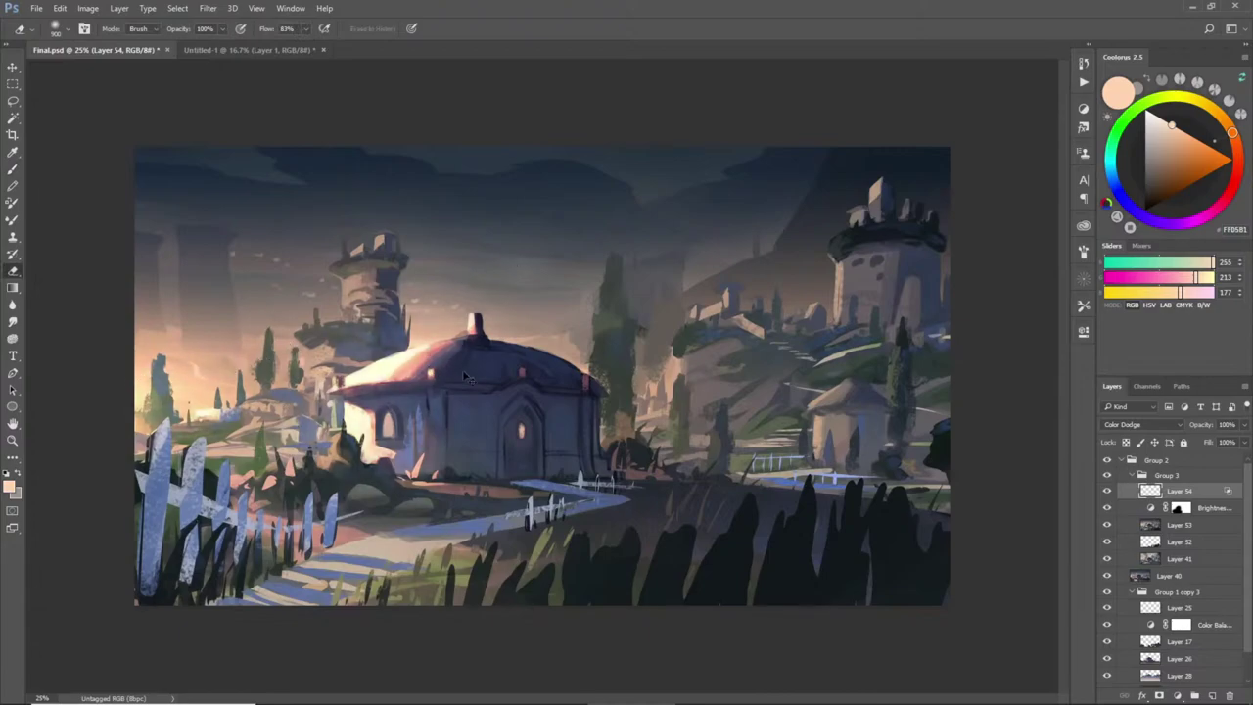
# - Paint a warm glow over the foreground path and grass and soften it with the Eraser
pyautogui.press('b')
pyautogui.moveTo(186, 502)
pyautogui.mouseDown()
pyautogui.moveTo(313, 509)
pyautogui.moveTo(377, 558)
pyautogui.moveTo(455, 573)
pyautogui.mouseUp()
pyautogui.hotkey('ctrl', 'z')
pyautogui.hotkey('ctrl', 'z')
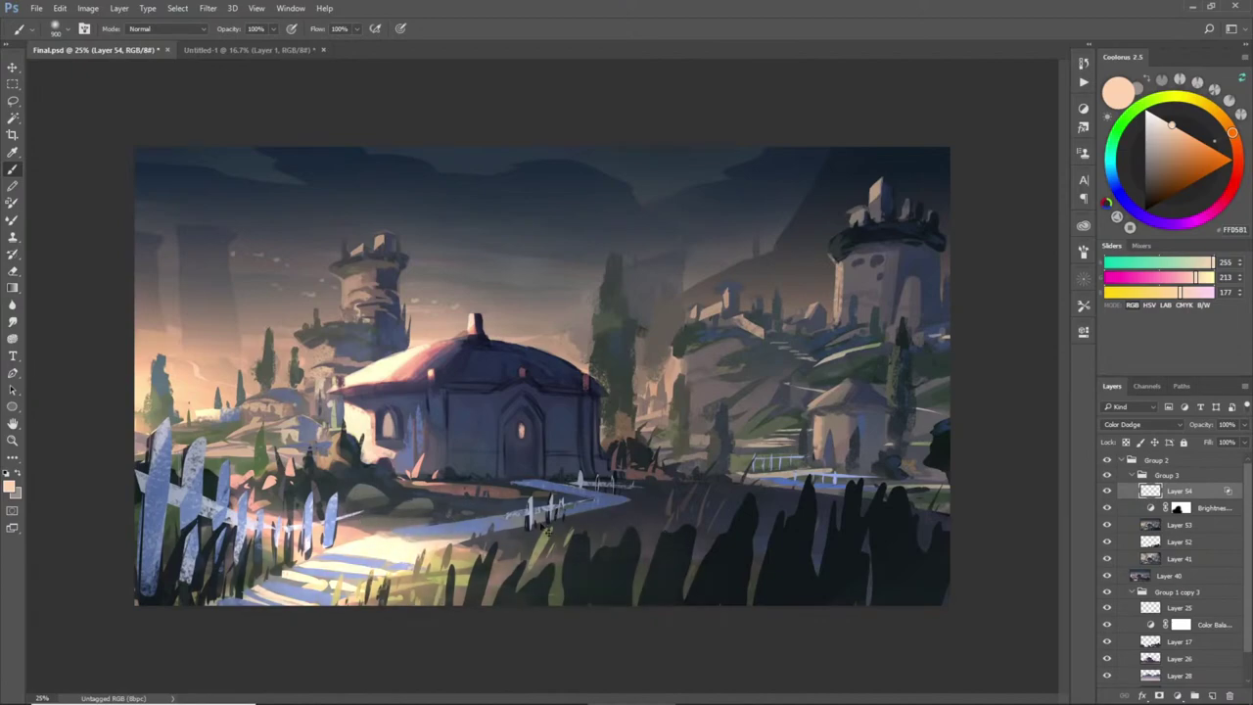
pyautogui.press('e')
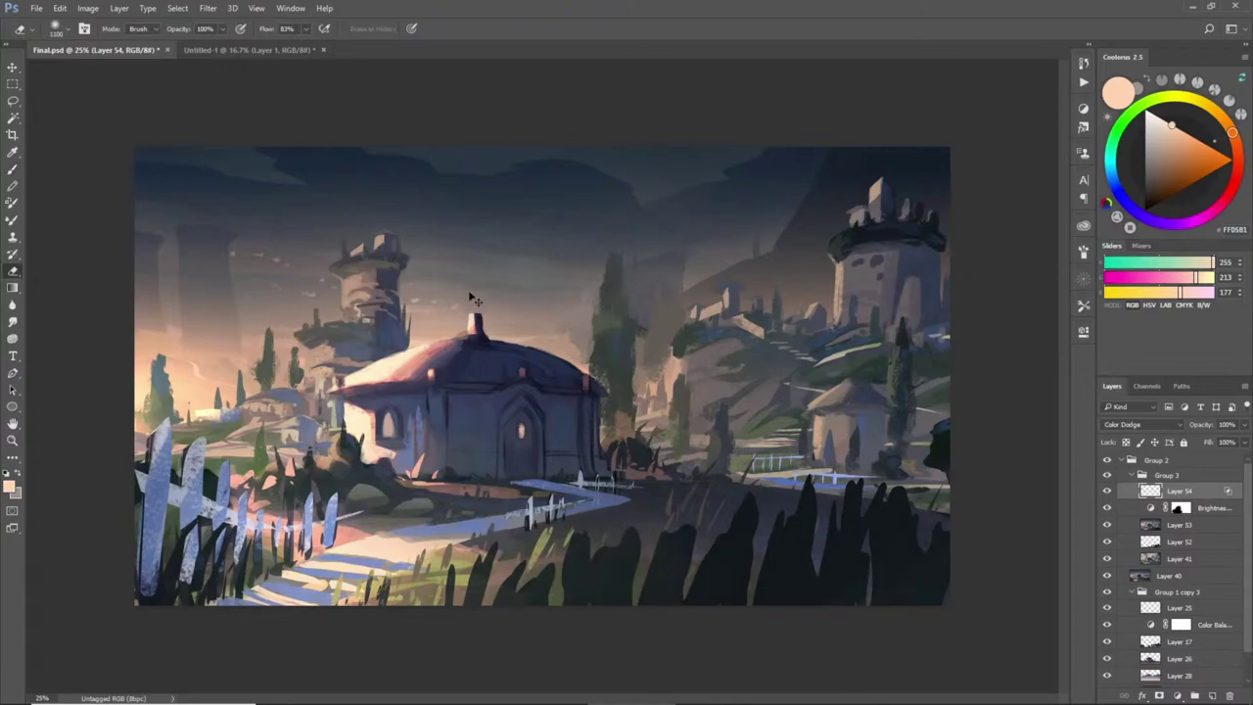
# - Try a soft glow at the central hut's right edge beside the tall cypress
pyautogui.press('b')
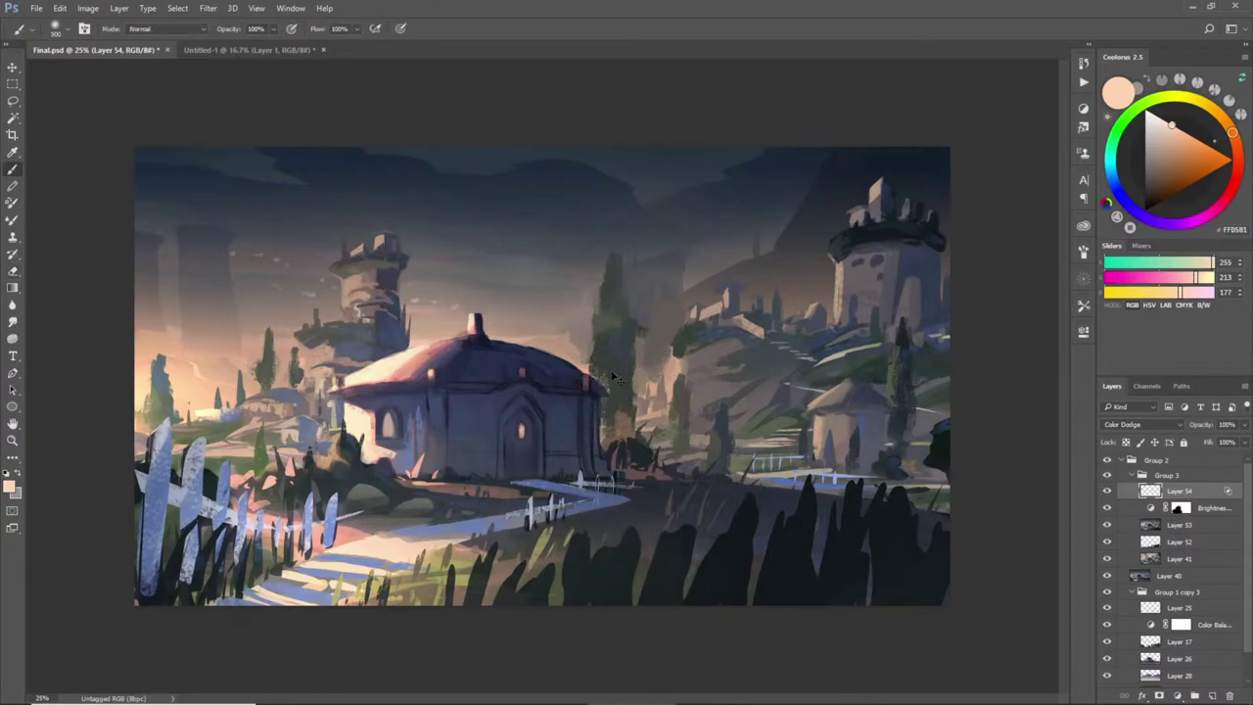
pyautogui.moveTo(606, 379); pyautogui.dragTo(624, 375)
pyautogui.hotkey('ctrl', 'z')
# - Reduce the brush to size 100, paint a narrow glow along the horizon by the far-left cypress, and soften it with the Eraser
pyautogui.press('[')
pyautogui.press('[')
pyautogui.press('[')
pyautogui.press('[')
pyautogui.press('[')
pyautogui.press('[')
pyautogui.press('[')
pyautogui.press('[')
pyautogui.press('[')
pyautogui.press('[')
pyautogui.moveTo(147, 405); pyautogui.dragTo(246, 400)
pyautogui.hotkey('ctrl', 'z')
pyautogui.moveTo(151, 400); pyautogui.dragTo(233, 401)
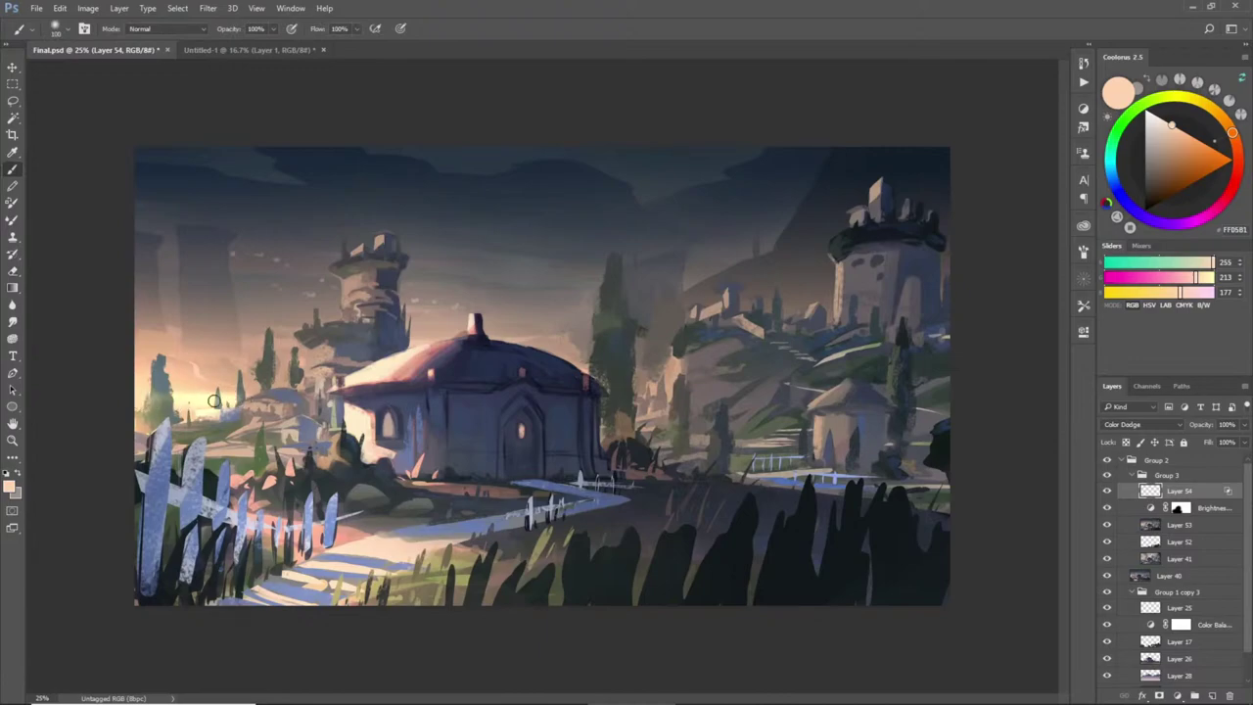
pyautogui.moveTo(128, 426)
pyautogui.mouseDown()
pyautogui.moveTo(149, 427)
pyautogui.moveTo(136, 431)
pyautogui.mouseUp()
pyautogui.press('e')
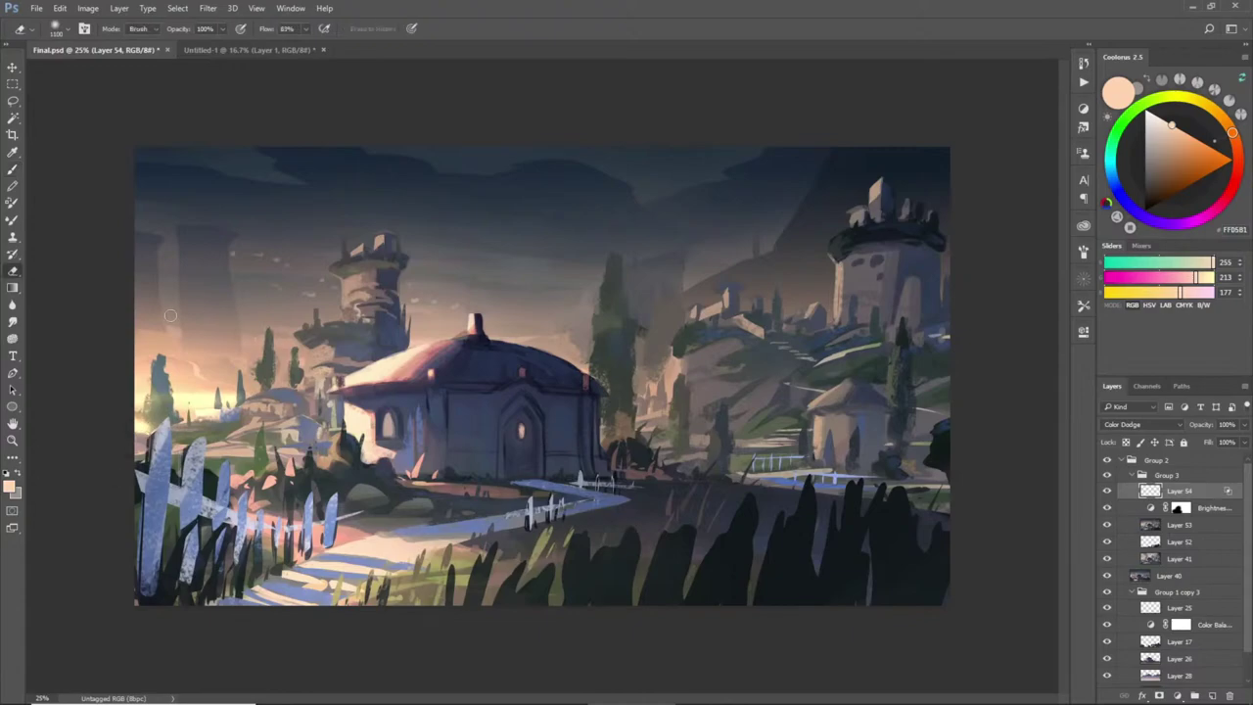
# - Paint warm glows in the gap right of the tall cypress and on the hillside base, and erase most of them back
pyautogui.press('b')
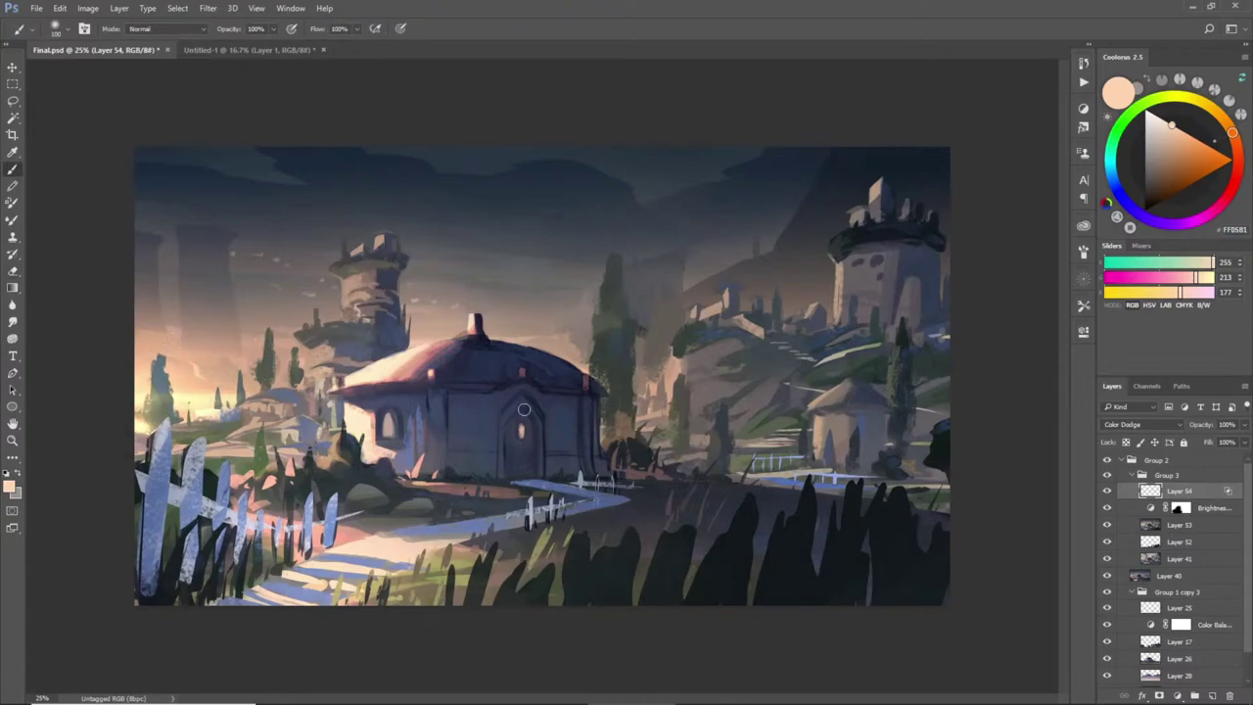
pyautogui.moveTo(639, 406)
pyautogui.mouseDown()
pyautogui.moveTo(678, 395)
pyautogui.moveTo(635, 392)
pyautogui.moveTo(671, 395)
pyautogui.moveTo(604, 413)
pyautogui.mouseUp()
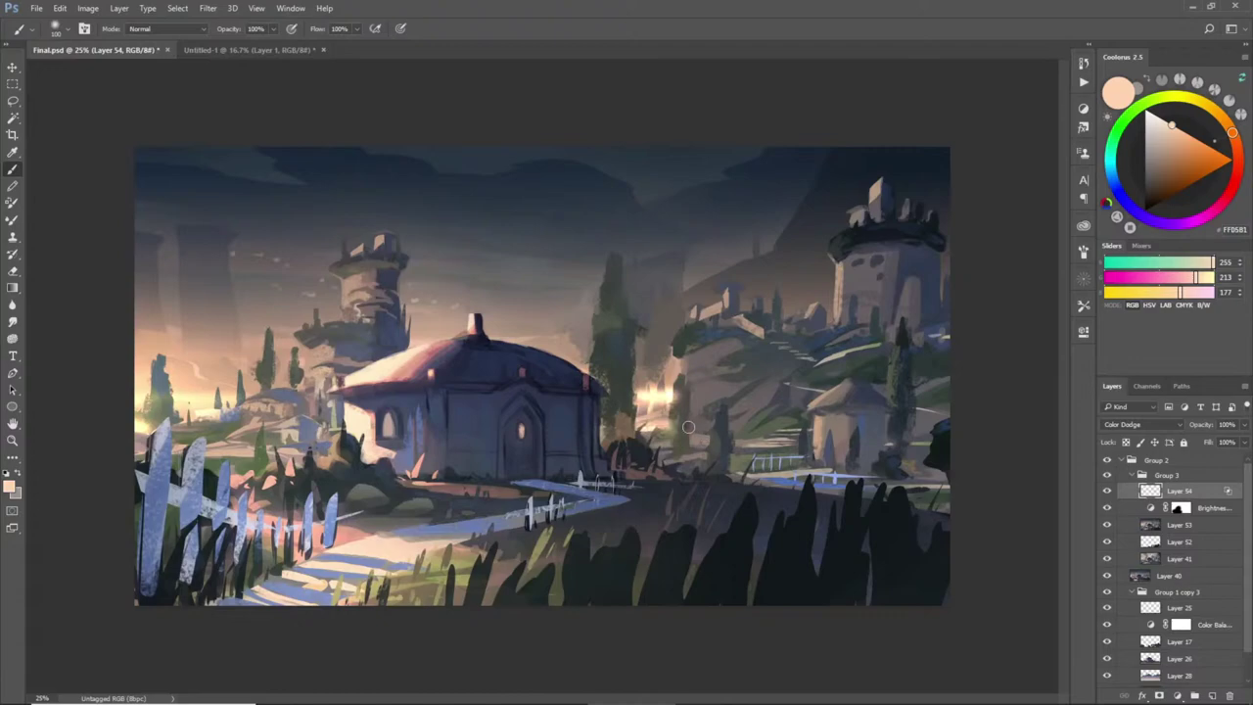
pyautogui.press(']')
pyautogui.press(']')
pyautogui.press(']')
pyautogui.press(']')
pyautogui.press(']')
pyautogui.press(']')
pyautogui.press(']')
pyautogui.press(']')
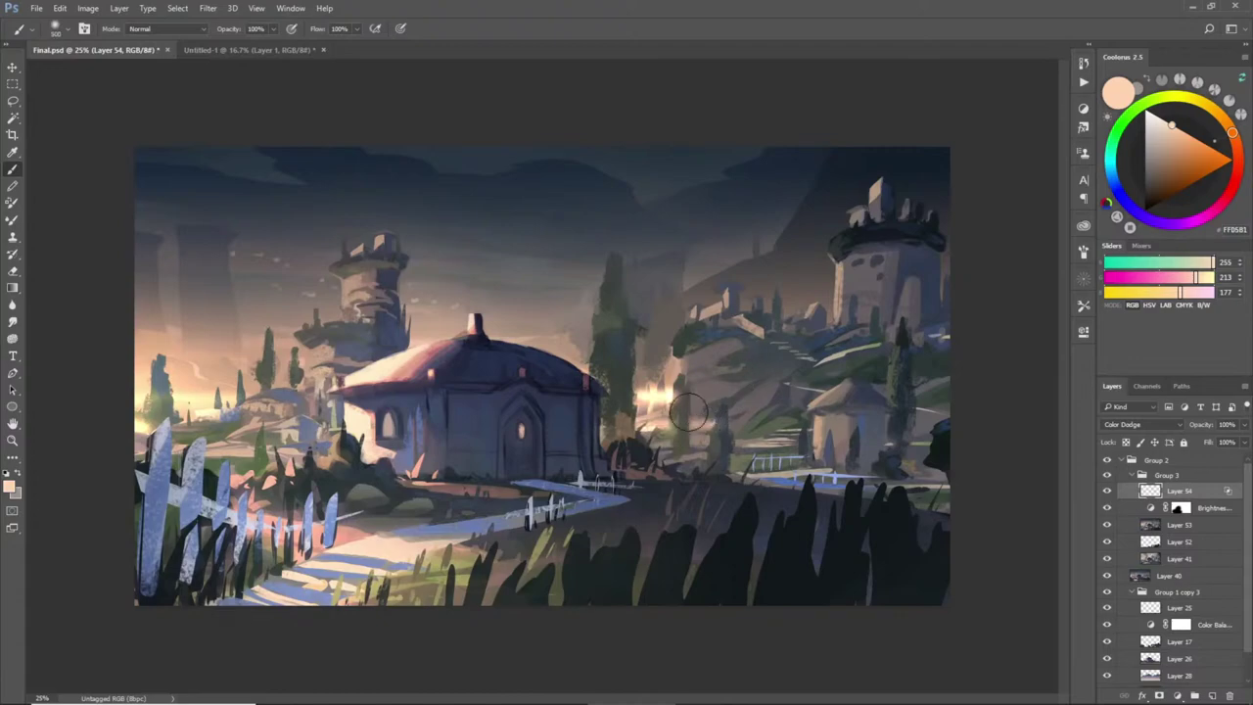
pyautogui.click(715, 400)
pyautogui.click(711, 405)
pyautogui.click(709, 402)
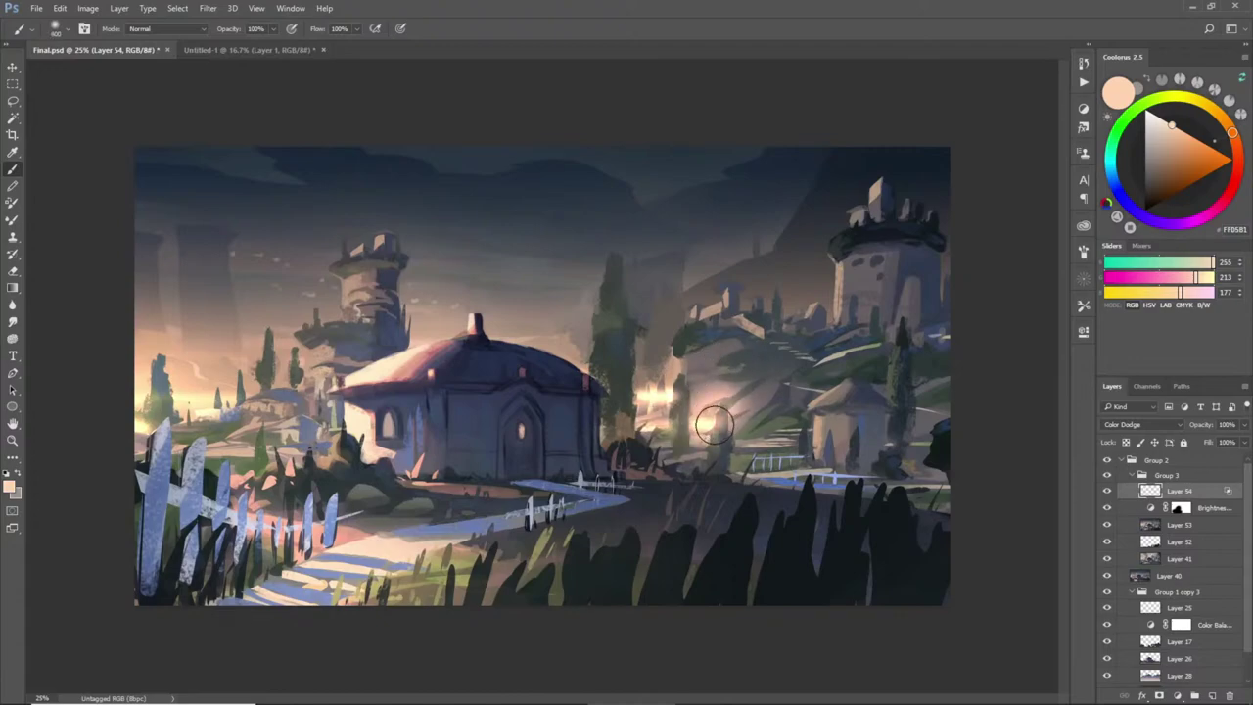
pyautogui.press('e')
pyautogui.moveTo(639, 386)
pyautogui.mouseDown()
pyautogui.moveTo(688, 386)
pyautogui.moveTo(644, 392)
pyautogui.moveTo(684, 403)
pyautogui.moveTo(791, 392)
pyautogui.moveTo(622, 420)
pyautogui.moveTo(690, 409)
pyautogui.moveTo(716, 376)
pyautogui.moveTo(674, 369)
pyautogui.moveTo(709, 394)
pyautogui.mouseUp()
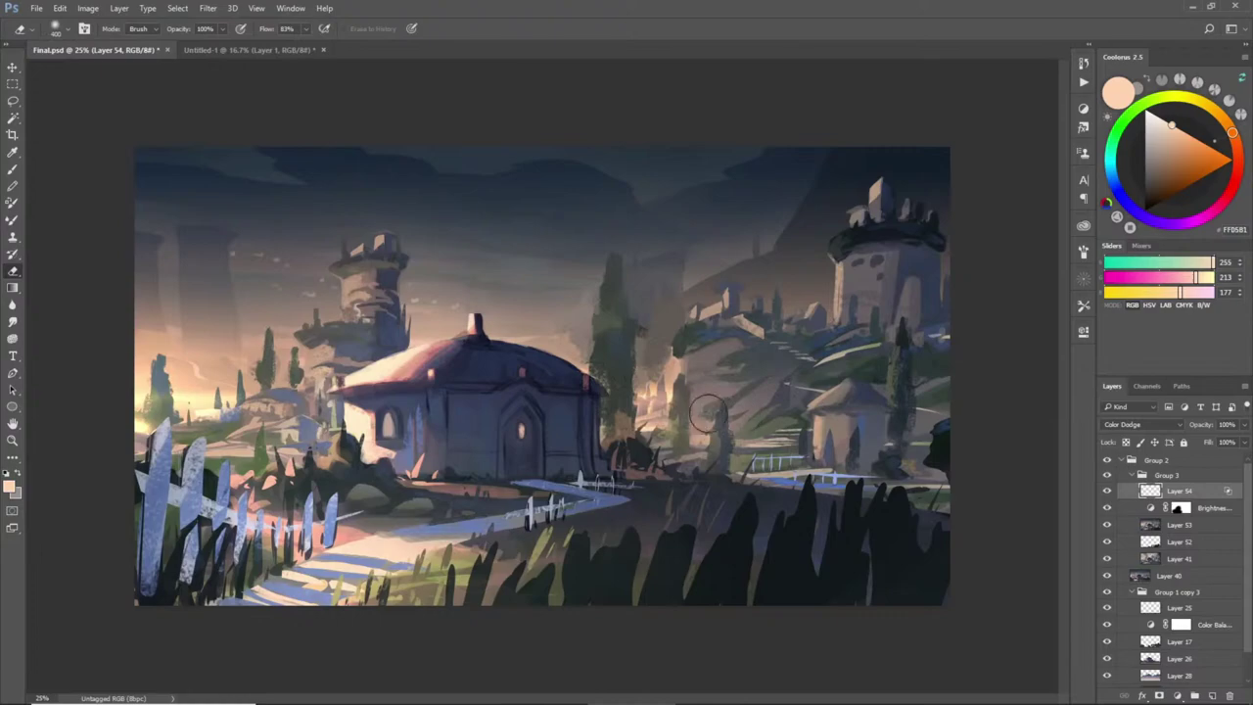
# - Lasso the area between the central hut and the hillside, paint a warm glow inside it, and soften it with the Eraser
pyautogui.press('l')
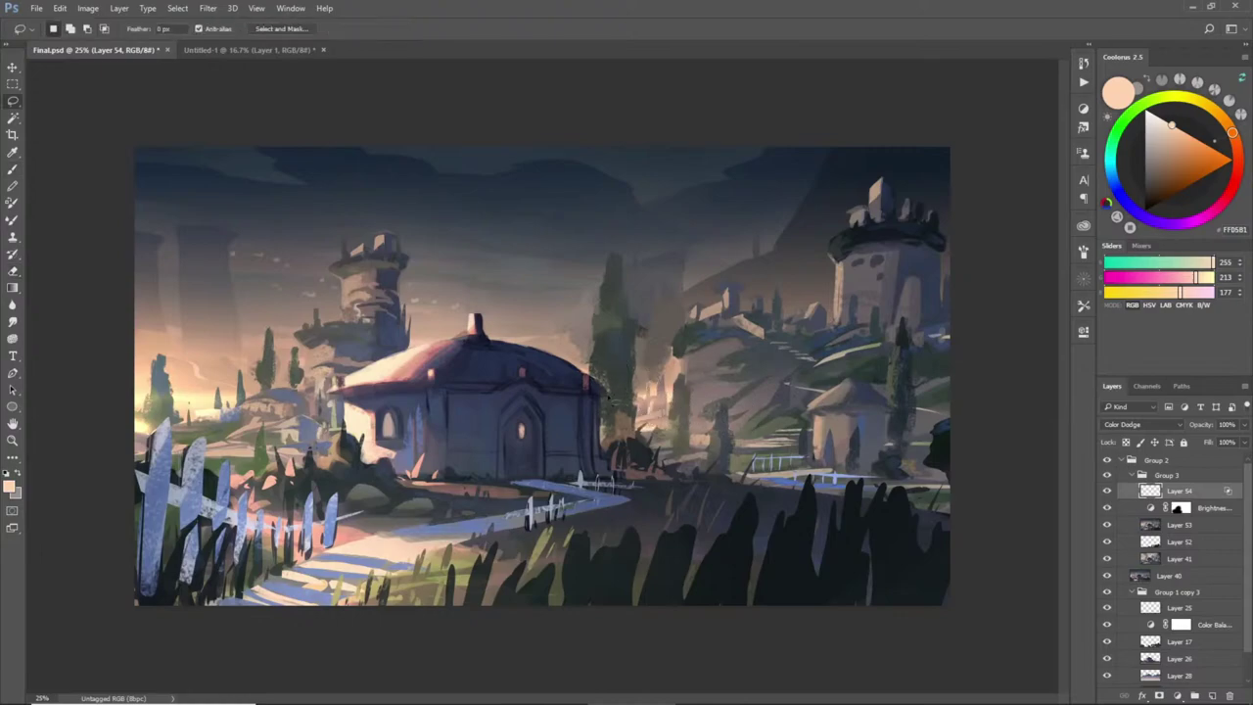
pyautogui.moveTo(611, 466)
pyautogui.mouseDown()
pyautogui.moveTo(652, 448)
pyautogui.moveTo(763, 388)
pyautogui.moveTo(674, 336)
pyautogui.moveTo(622, 367)
pyautogui.moveTo(604, 396)
pyautogui.moveTo(636, 421)
pyautogui.mouseUp()
pyautogui.press('b')
pyautogui.click(599, 411)
pyautogui.hotkey('ctrl', 'z')
pyautogui.press(']')
pyautogui.press(']')
pyautogui.press(']')
pyautogui.hotkey('ctrl', 'd')
pyautogui.press('e')
pyautogui.press(']')
pyautogui.click(722, 370)
pyautogui.click(700, 377)
# - Lasso sky shapes around the distant pillars and behind the hut's roof, and brush a warm glow inside them
pyautogui.press('l')
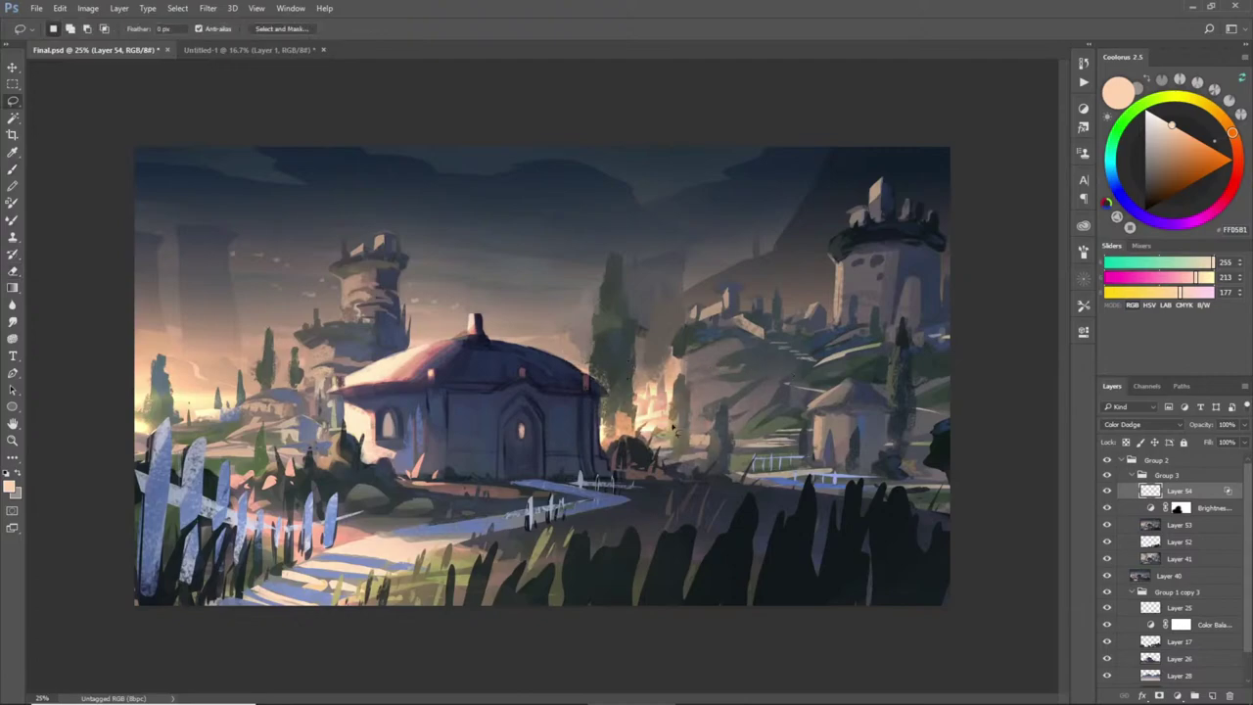
pyautogui.moveTo(177, 334)
pyautogui.mouseDown()
pyautogui.moveTo(166, 325)
pyautogui.moveTo(180, 366)
pyautogui.moveTo(184, 333)
pyautogui.moveTo(265, 335)
pyautogui.moveTo(241, 344)
pyautogui.moveTo(285, 334)
pyautogui.moveTo(284, 384)
pyautogui.moveTo(294, 371)
pyautogui.mouseUp()
pyautogui.moveTo(409, 330)
pyautogui.mouseDown()
pyautogui.moveTo(474, 333)
pyautogui.moveTo(421, 353)
pyautogui.moveTo(442, 340)
pyautogui.moveTo(573, 340)
pyautogui.moveTo(593, 355)
pyautogui.moveTo(537, 360)
pyautogui.moveTo(478, 340)
pyautogui.mouseUp()
pyautogui.press('b')
pyautogui.moveTo(90, 308)
pyautogui.mouseDown()
pyautogui.moveTo(263, 327)
pyautogui.moveTo(290, 343)
pyautogui.moveTo(474, 311)
pyautogui.moveTo(498, 333)
pyautogui.mouseUp()
pyautogui.hotkey('ctrl', 'd')
pyautogui.press('e')
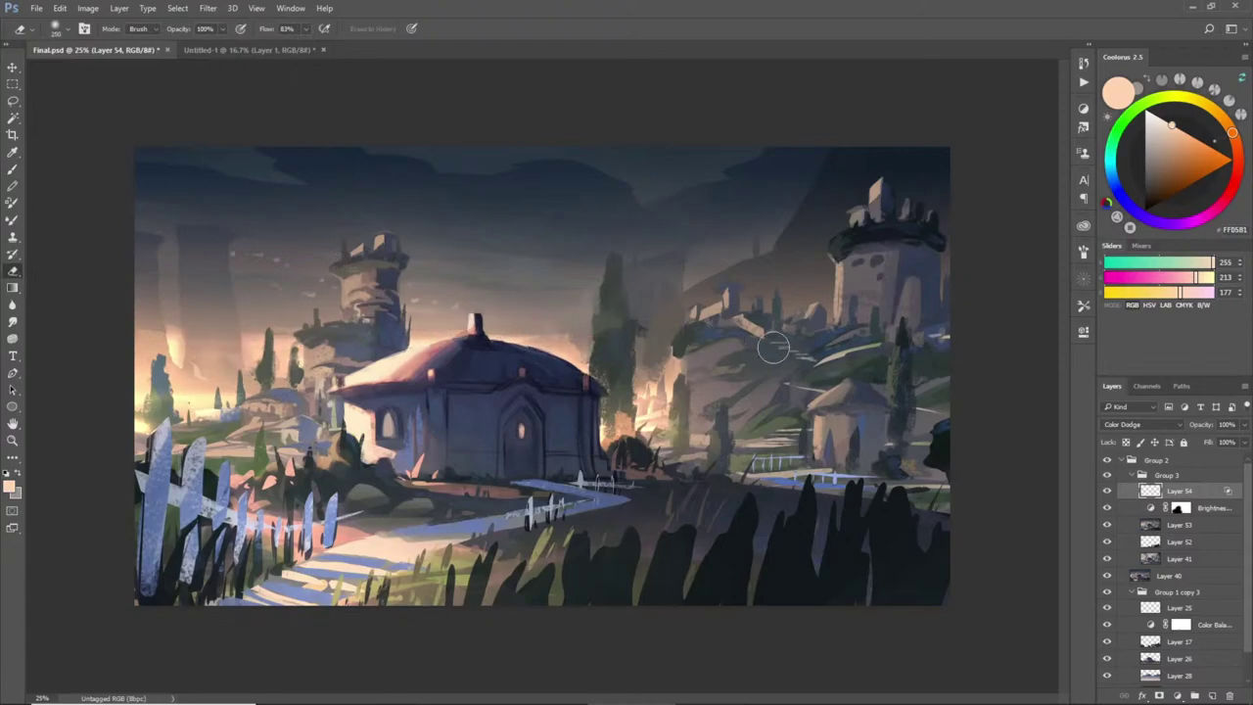
# - Lasso a narrow sliver beside the tall central cypress, brush a warm glow inside it, and clear the selection
pyautogui.press('l')
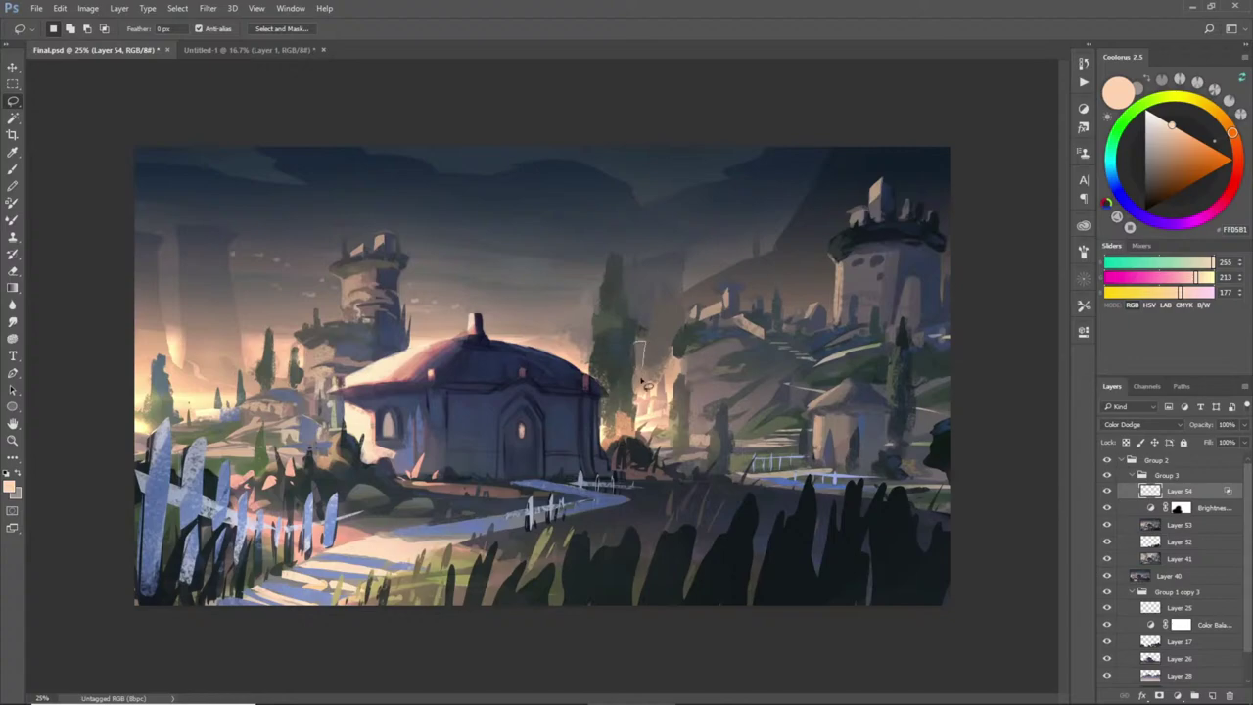
pyautogui.press('b')
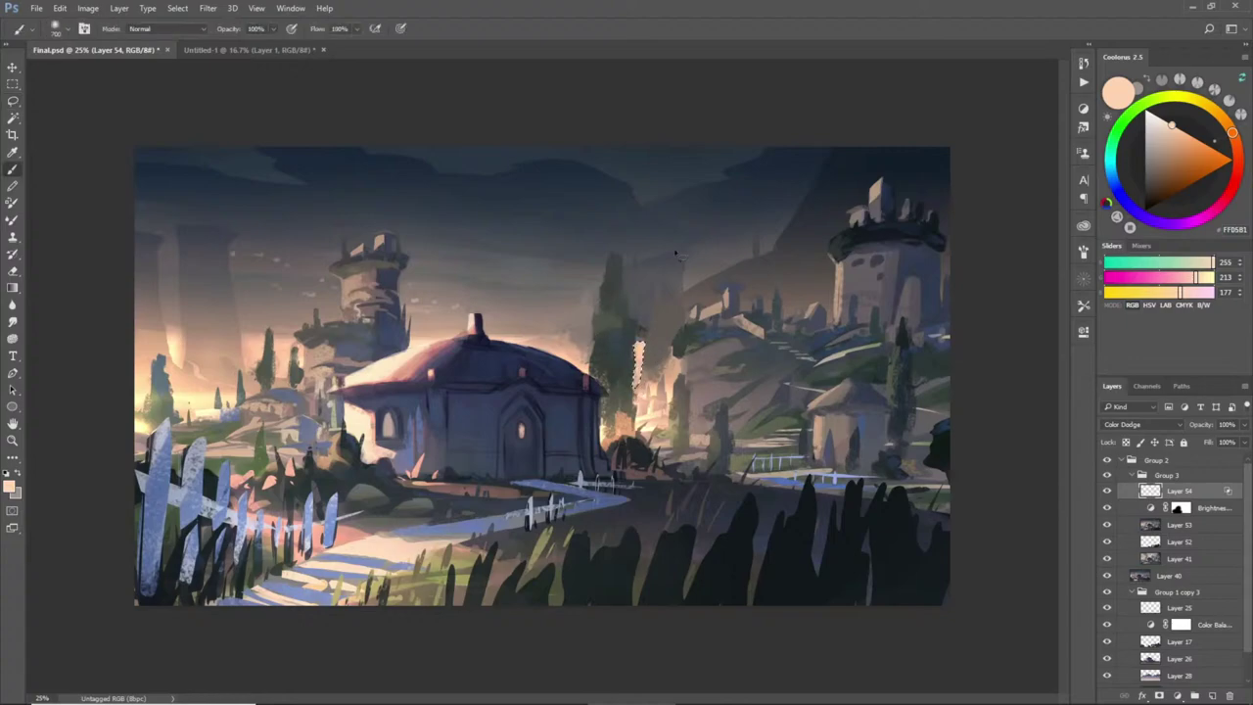
pyautogui.hotkey('ctrl', 'd')
pyautogui.press('e')
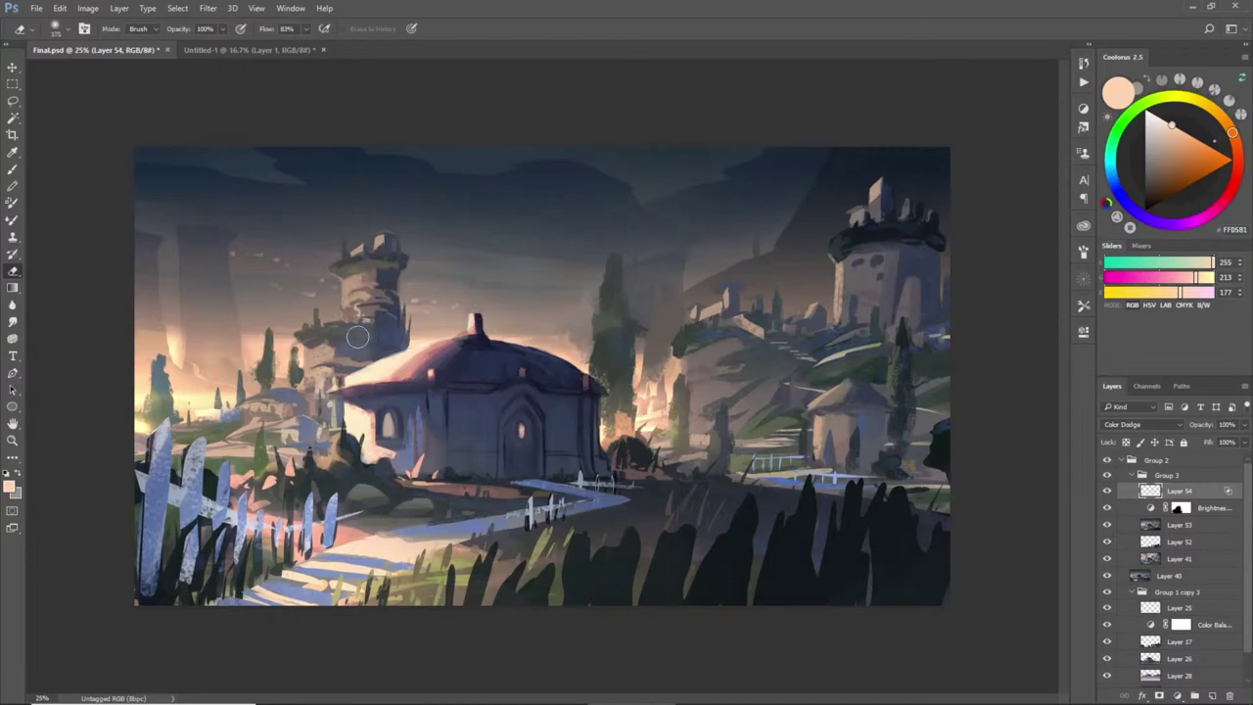
# - Lasso cloud strips across the sky between the distant pillars and the tall cypress, and fill them with the peach foreground colour
pyautogui.press('l')
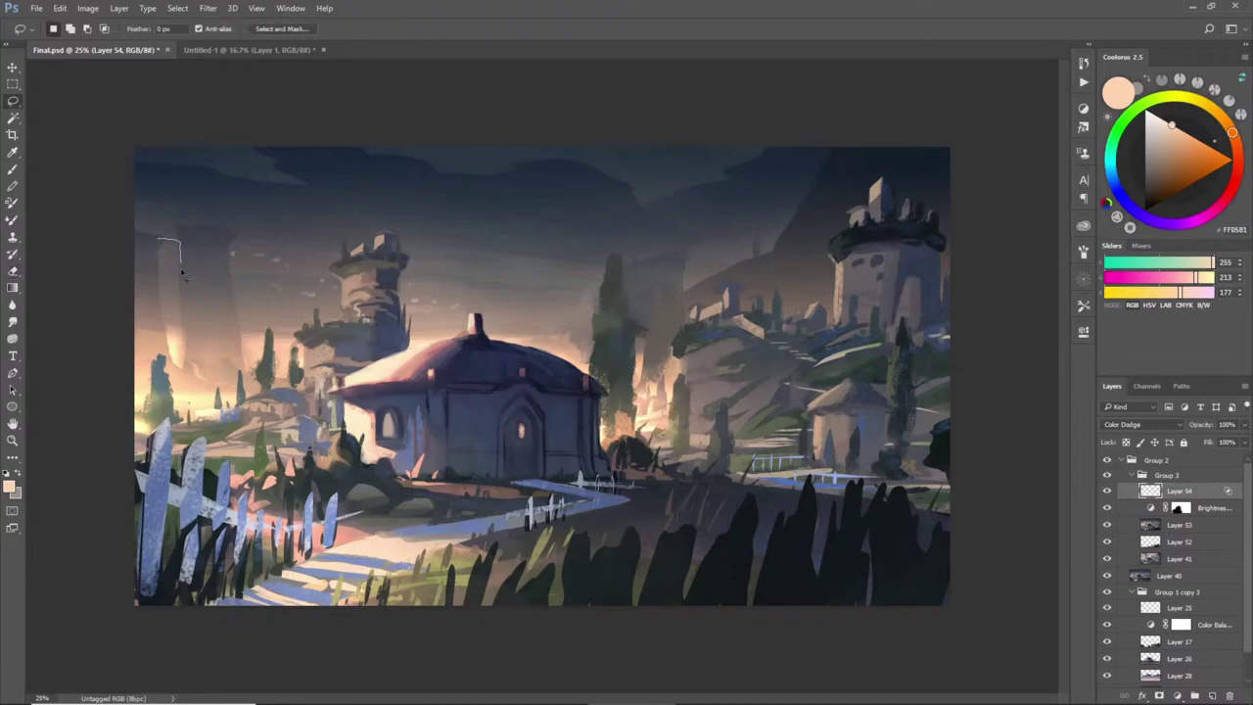
pyautogui.moveTo(160, 252); pyautogui.dragTo(161, 253)
pyautogui.moveTo(227, 250)
pyautogui.mouseDown()
pyautogui.moveTo(344, 259)
pyautogui.moveTo(256, 276)
pyautogui.moveTo(227, 253)
pyautogui.mouseUp()
pyautogui.moveTo(497, 266)
pyautogui.mouseDown()
pyautogui.moveTo(606, 278)
pyautogui.moveTo(552, 289)
pyautogui.moveTo(401, 279)
pyautogui.moveTo(486, 299)
pyautogui.moveTo(598, 302)
pyautogui.moveTo(434, 285)
pyautogui.moveTo(406, 313)
pyautogui.moveTo(554, 304)
pyautogui.moveTo(596, 310)
pyautogui.moveTo(592, 326)
pyautogui.moveTo(481, 329)
pyautogui.moveTo(474, 315)
pyautogui.moveTo(407, 327)
pyautogui.mouseUp()
pyautogui.press('b')
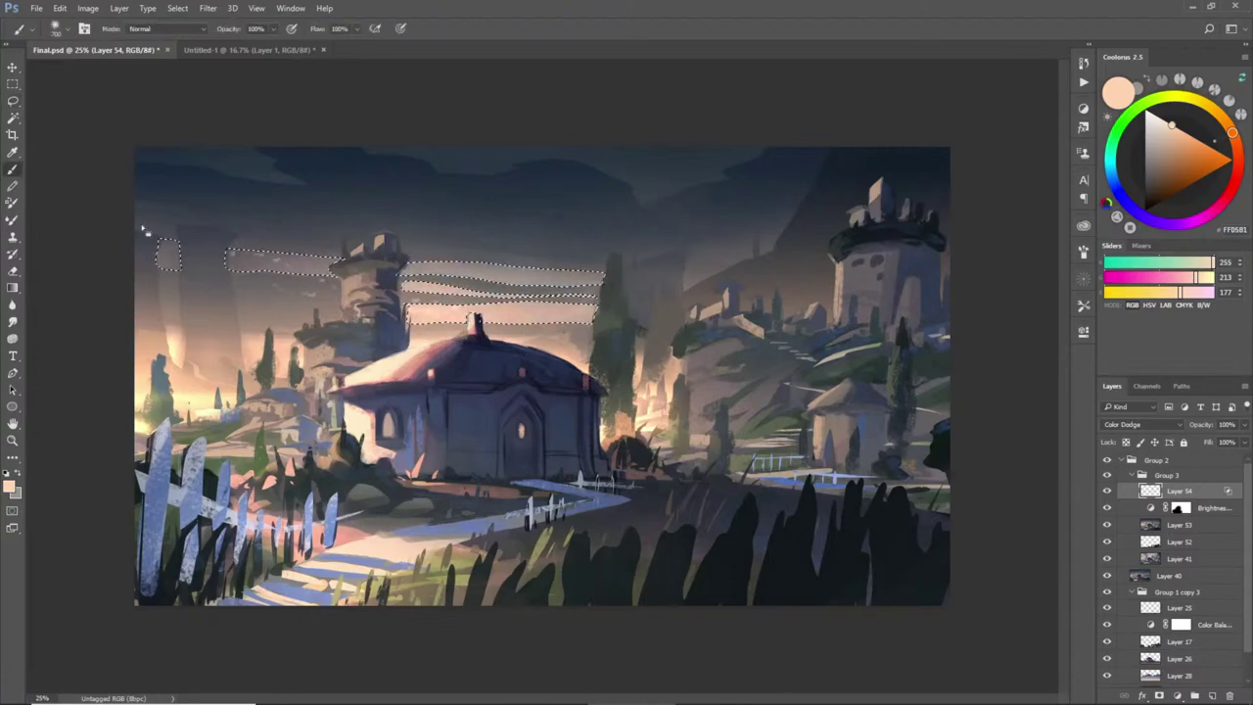
pyautogui.hotkey('alt', 'BackSpace')
pyautogui.hotkey('ctrl', 'd')
# - Soften the filled cloud strips across the sky with the Eraser, varying its size between strokes
pyautogui.press('e')
pyautogui.press(']')
pyautogui.press(']')
pyautogui.moveTo(156, 256); pyautogui.dragTo(158, 288)
pyautogui.press(']')
pyautogui.moveTo(231, 273)
pyautogui.mouseDown()
pyautogui.moveTo(284, 285)
pyautogui.moveTo(319, 275)
pyautogui.mouseUp()
pyautogui.press(']')
pyautogui.moveTo(208, 250)
pyautogui.mouseDown()
pyautogui.moveTo(563, 275)
pyautogui.moveTo(468, 253)
pyautogui.moveTo(673, 275)
pyautogui.mouseUp()
pyautogui.press('[')
pyautogui.moveTo(421, 290); pyautogui.dragTo(597, 300)
pyautogui.press('[')
pyautogui.moveTo(399, 306)
pyautogui.mouseDown()
pyautogui.moveTo(640, 309)
pyautogui.moveTo(543, 319)
pyautogui.moveTo(672, 321)
pyautogui.moveTo(420, 310)
pyautogui.moveTo(605, 323)
pyautogui.mouseUp()
pyautogui.press(']')
pyautogui.press(']')
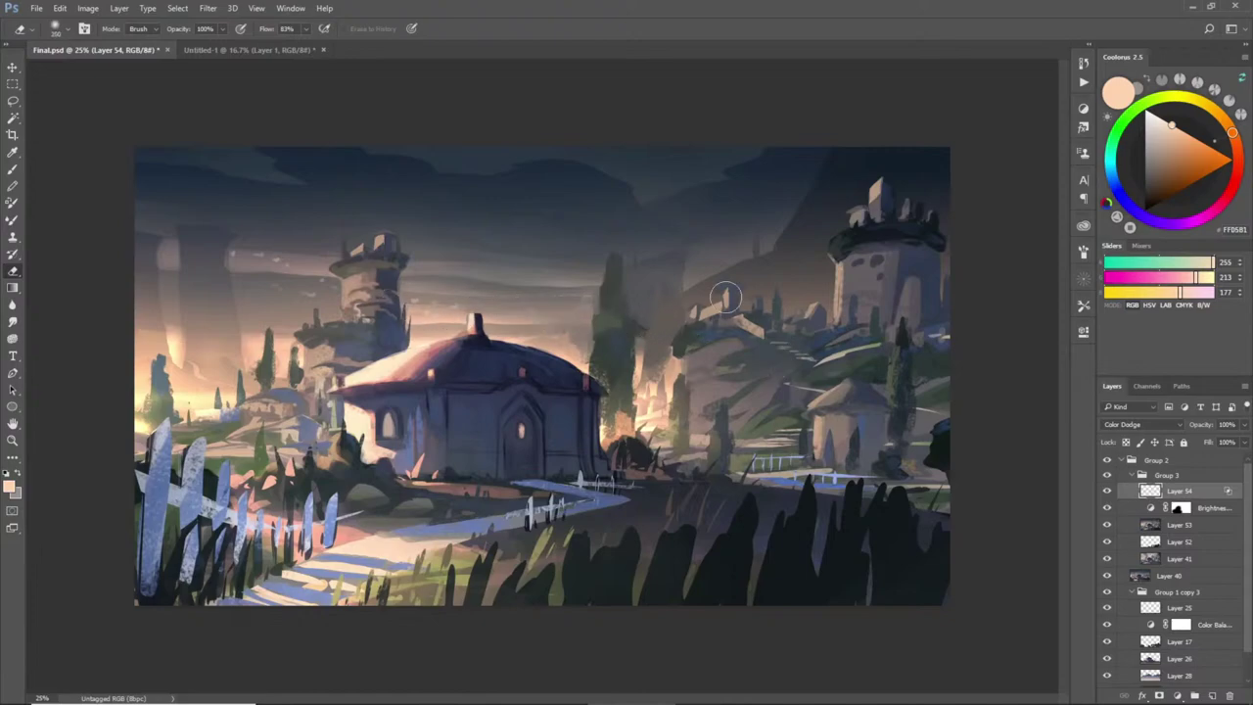
# - Lasso a sky patch above the ruins on the right hillside and soften its glow with the Eraser
pyautogui.press('l')
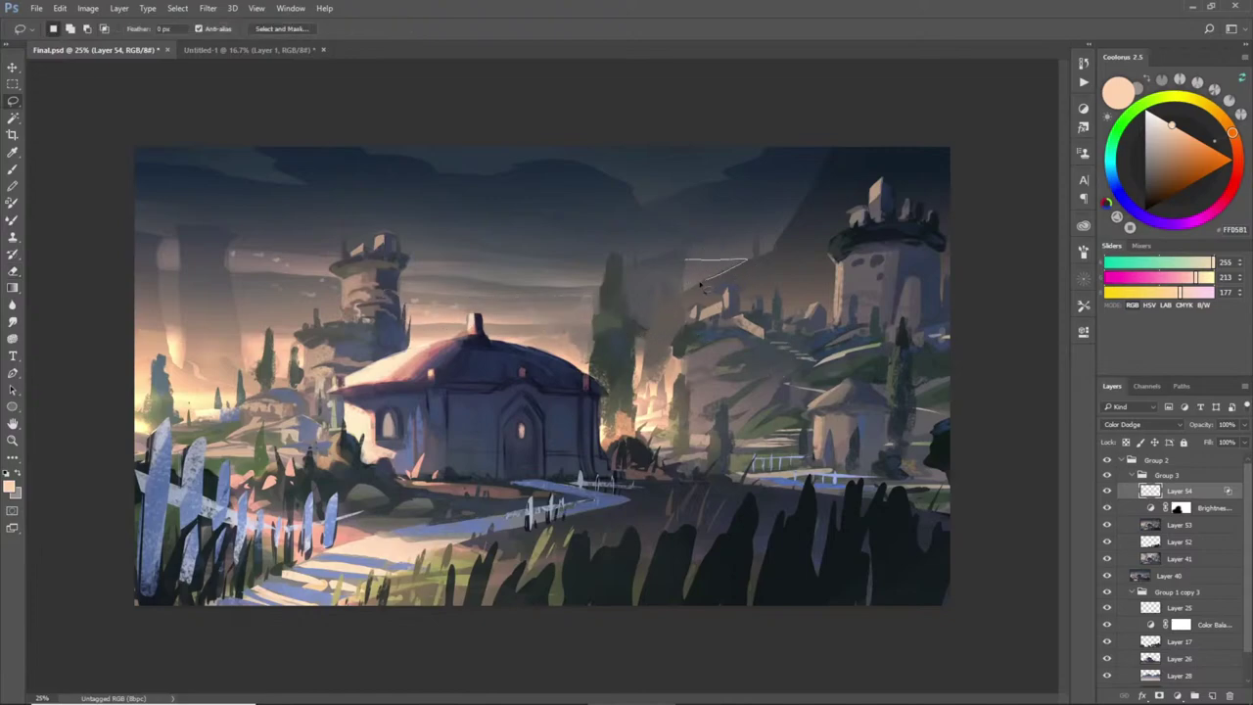
pyautogui.moveTo(691, 266)
pyautogui.mouseDown()
pyautogui.moveTo(741, 255)
pyautogui.moveTo(672, 265)
pyautogui.mouseUp()
pyautogui.press('e')
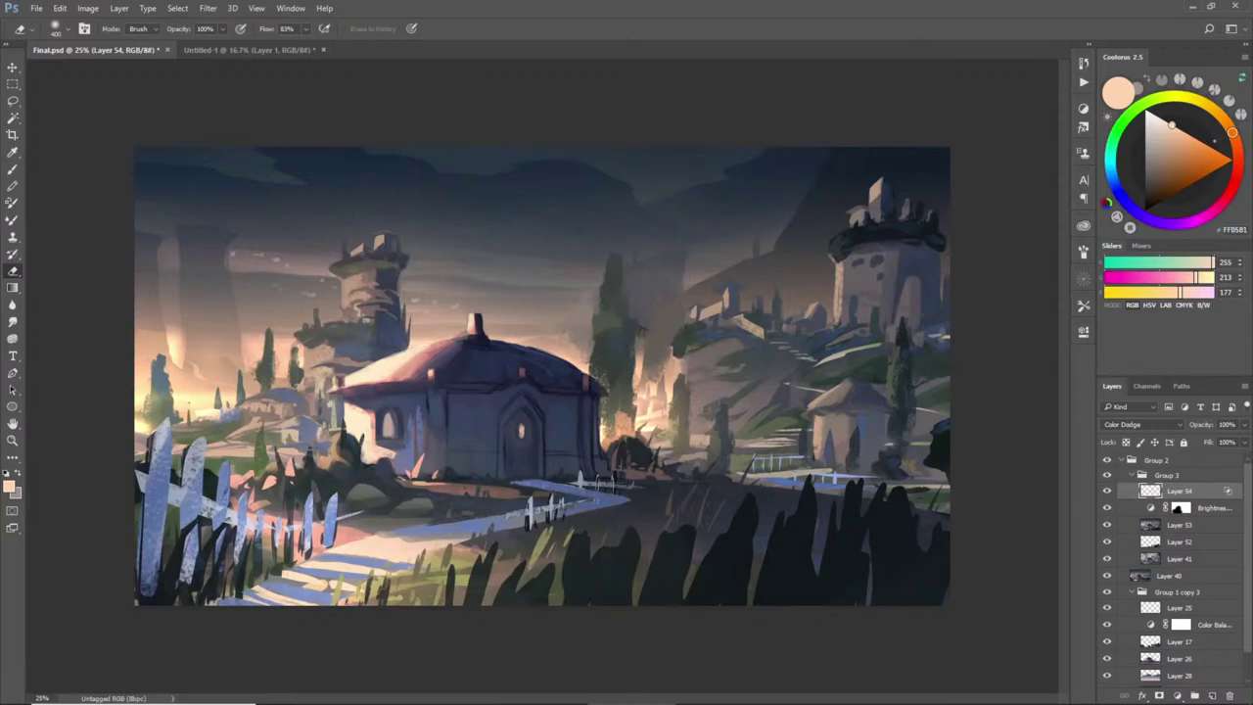
# - Hide Layer 53 to check its effect and delete it
pyautogui.press('z')
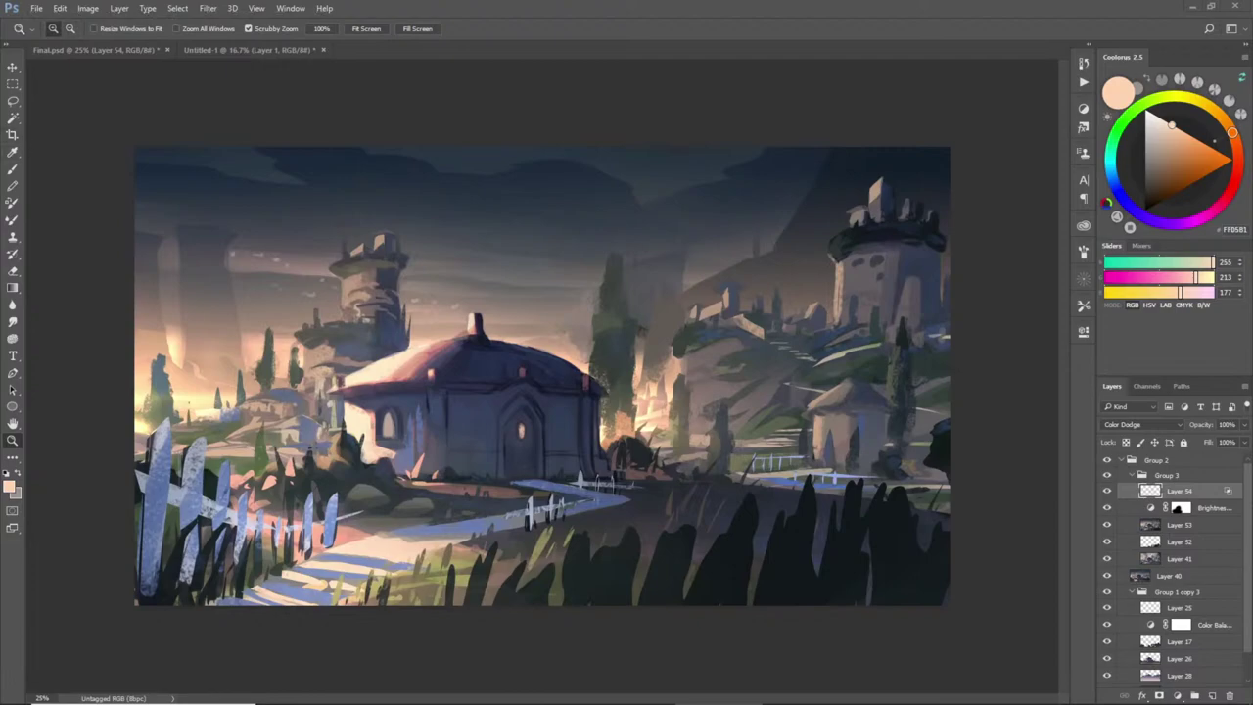
pyautogui.click(1175, 526)
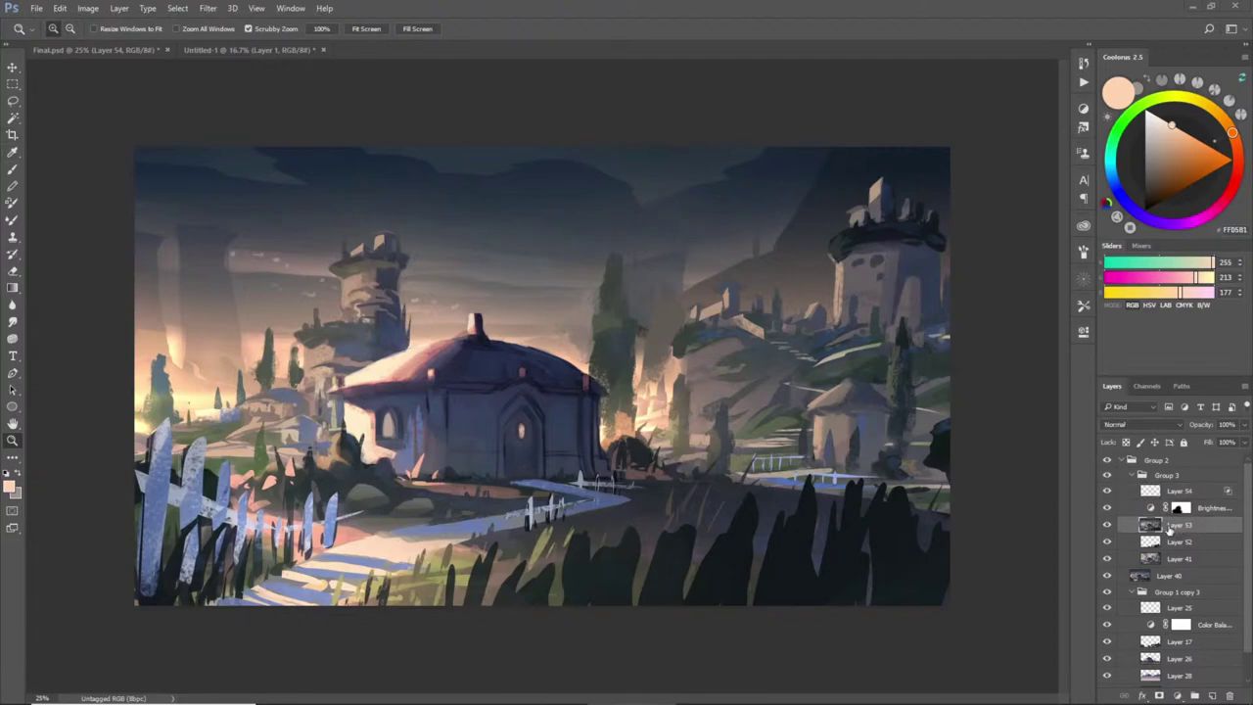
pyautogui.click(1107, 526)
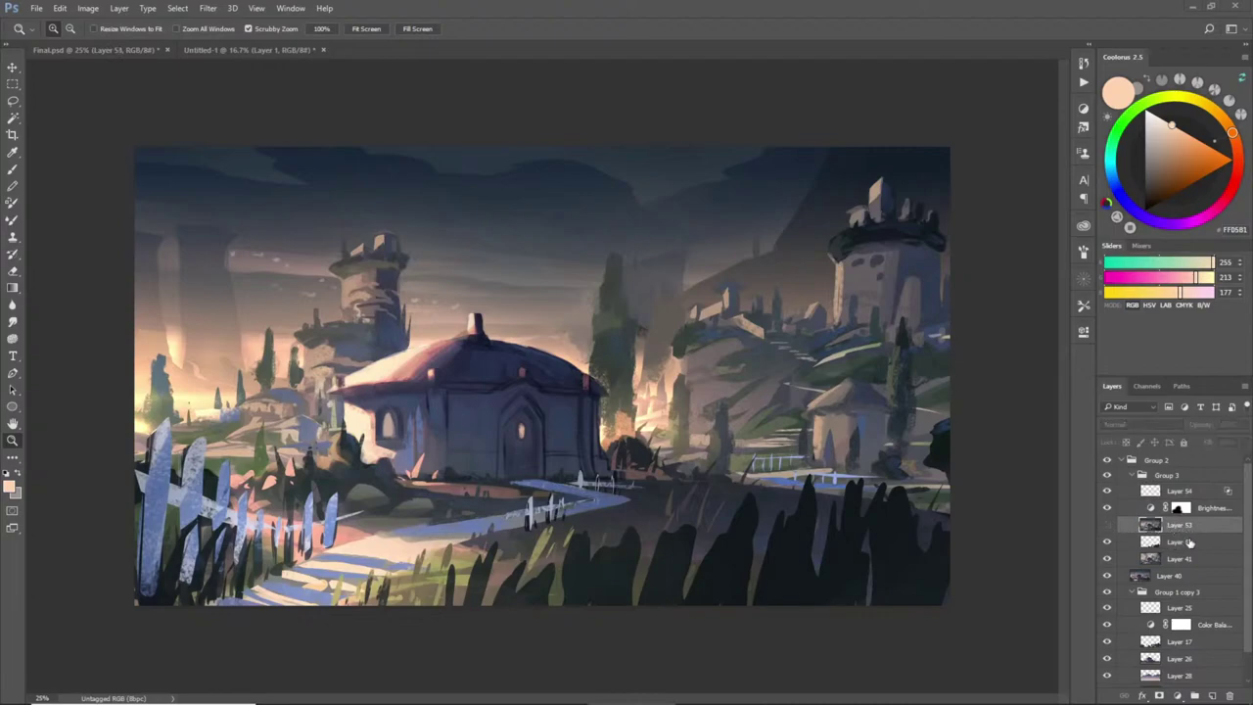
pyautogui.press('Delete')
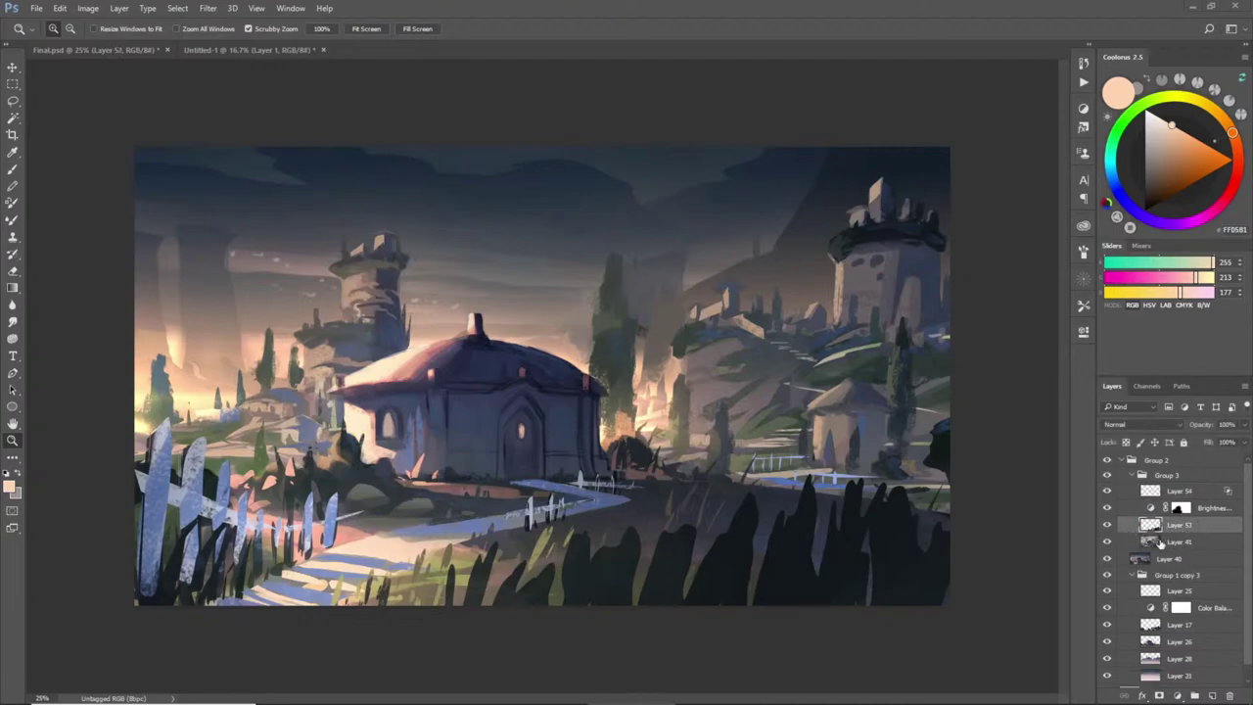
# - Create a new layer directly above Layer 41 with the default settings and switch to the Brush
pyautogui.click(1165, 541)
pyautogui.hotkey('ctrl', 'shift', 'n')
pyautogui.press('Return')
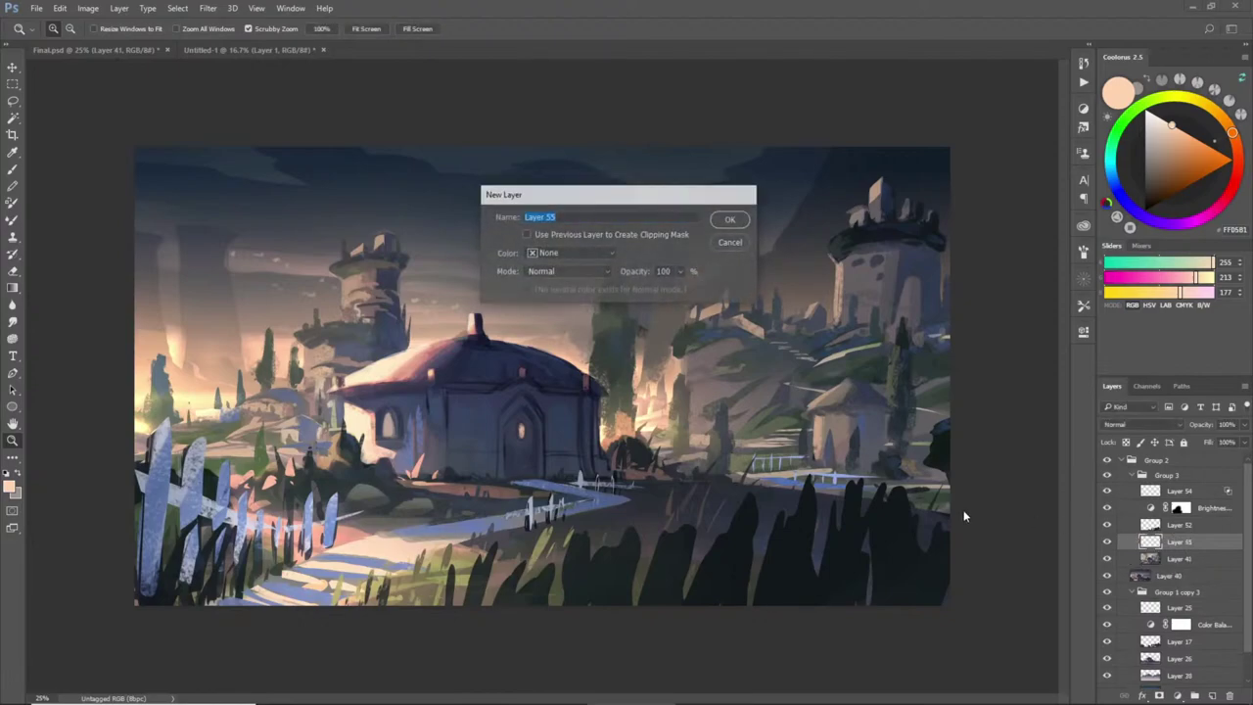
pyautogui.press('b')
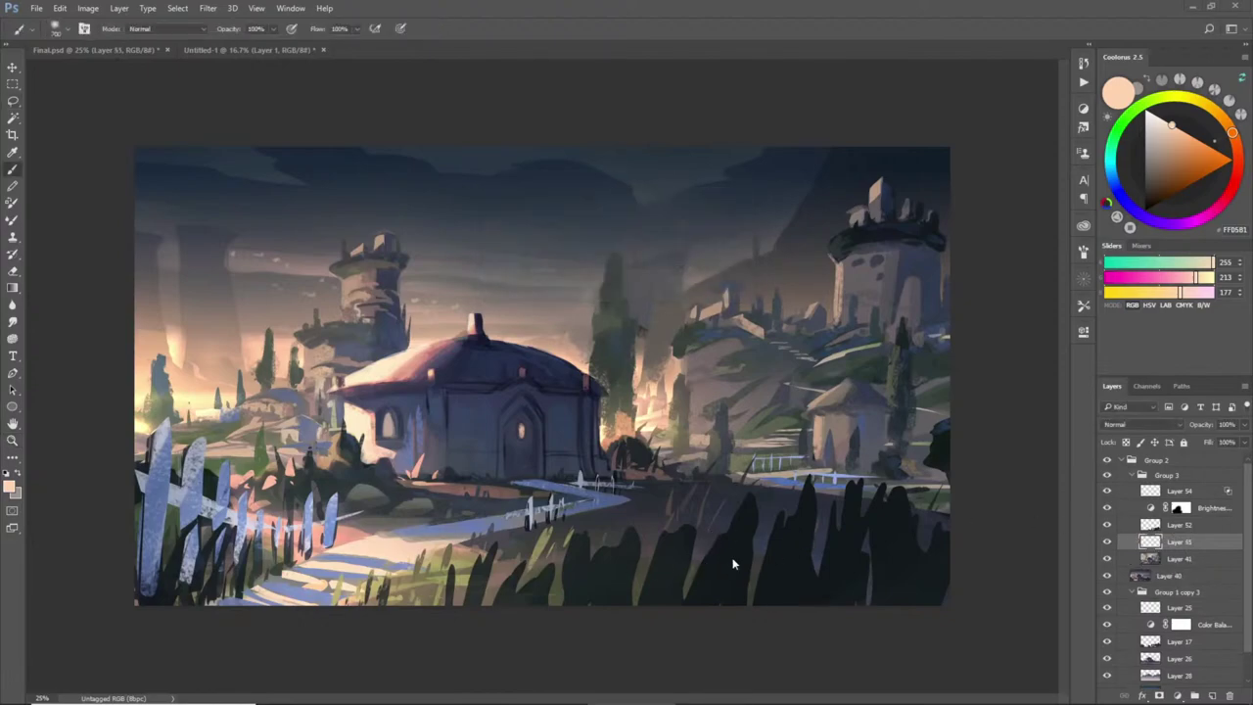
pyautogui.moveTo(587, 563); pyautogui.dragTo(744, 558)
pyautogui.hotkey('ctrl', 'z')
pyautogui.moveTo(548, 583); pyautogui.dragTo(882, 578)
pyautogui.hotkey('ctrl', 'z')
# - Brush a warm peach haze behind the dark foreground grass and soften its upper part with a larger Eraser
pyautogui.moveTo(559, 563)
pyautogui.mouseDown()
pyautogui.moveTo(734, 558)
pyautogui.moveTo(509, 587)
pyautogui.moveTo(626, 587)
pyautogui.mouseUp()
pyautogui.press('e')
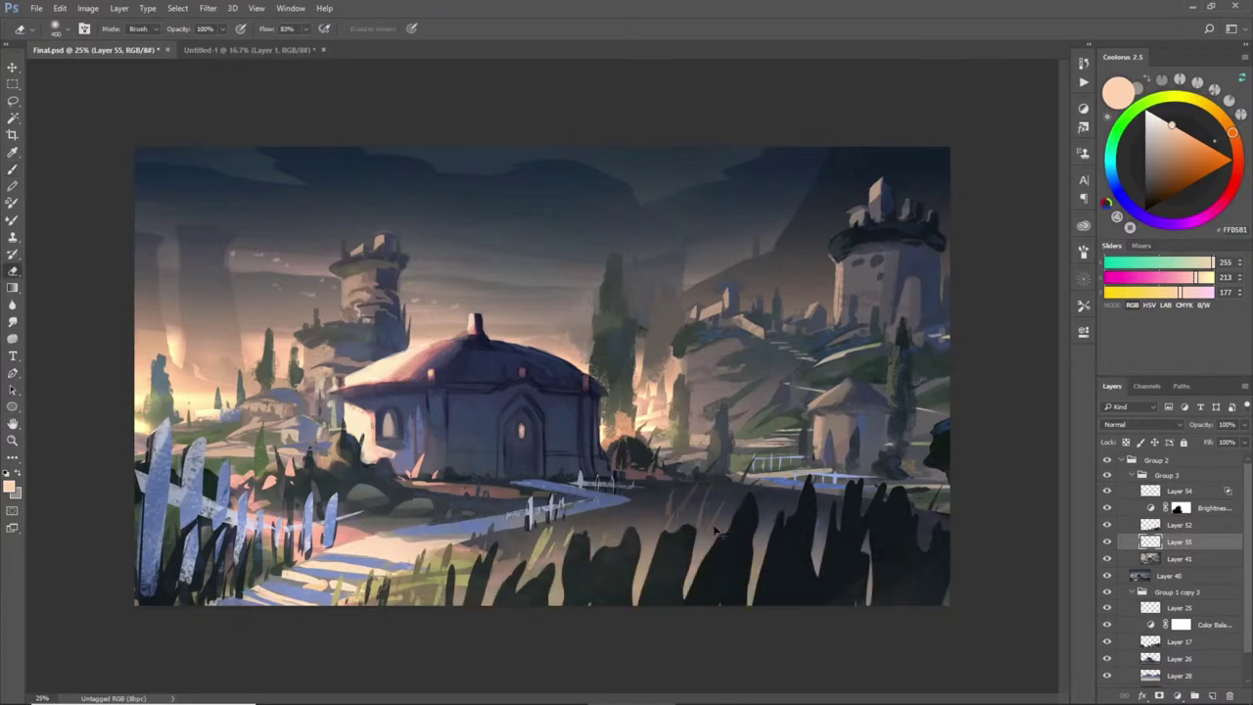
pyautogui.press(']')
pyautogui.moveTo(588, 504); pyautogui.dragTo(830, 519)
pyautogui.moveTo(548, 509); pyautogui.dragTo(838, 492)
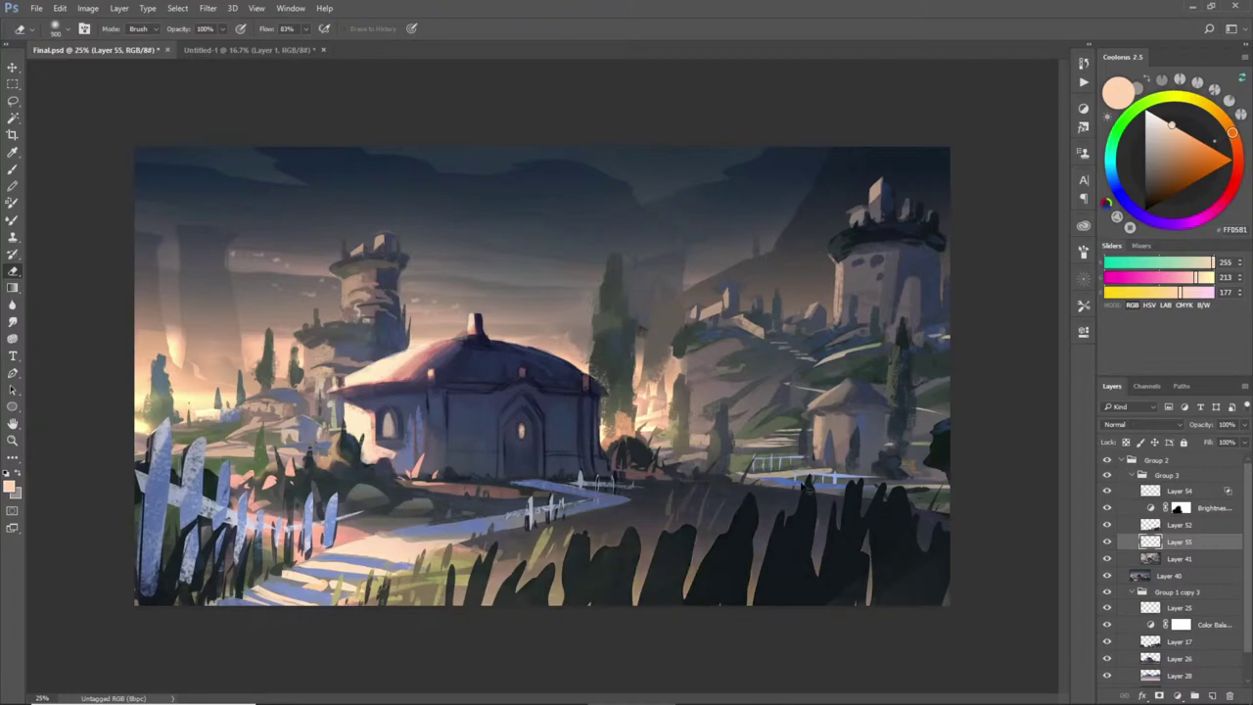
# - Lasso the hillside around the small round house and brush a peach haze over it on Layer 55
pyautogui.press('l')
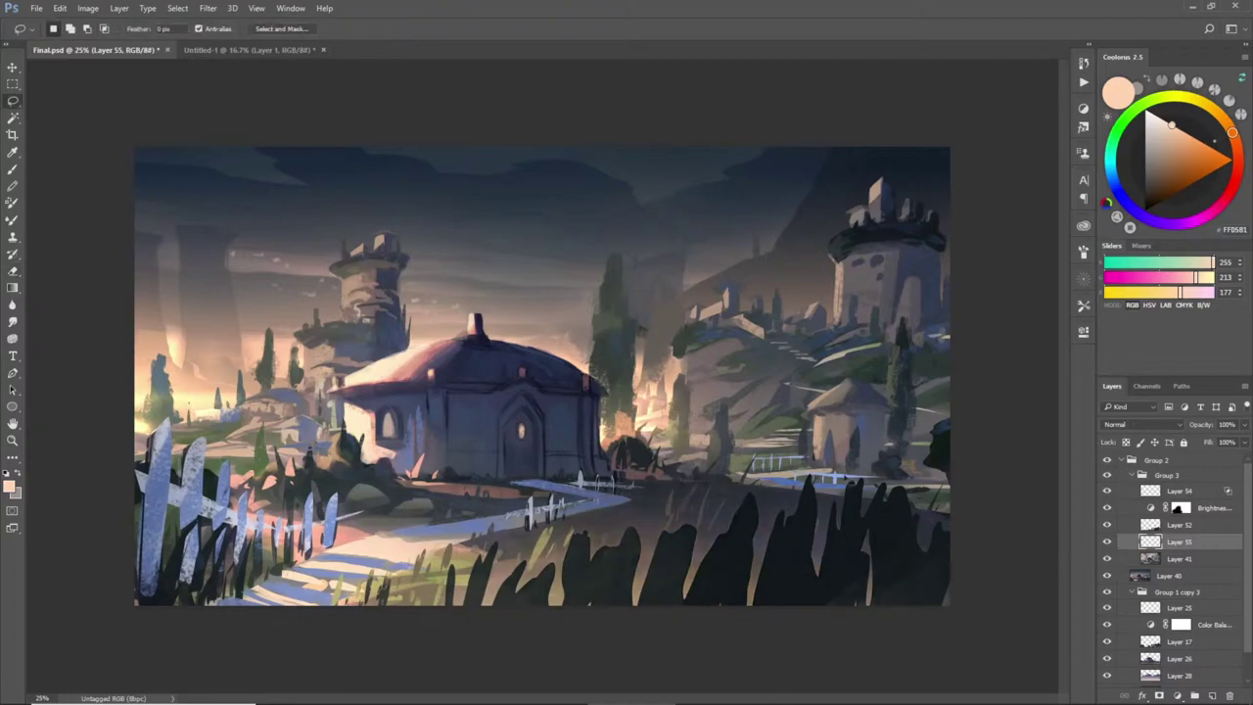
pyautogui.moveTo(991, 400)
pyautogui.mouseDown()
pyautogui.moveTo(916, 326)
pyautogui.moveTo(759, 343)
pyautogui.moveTo(605, 448)
pyautogui.mouseUp()
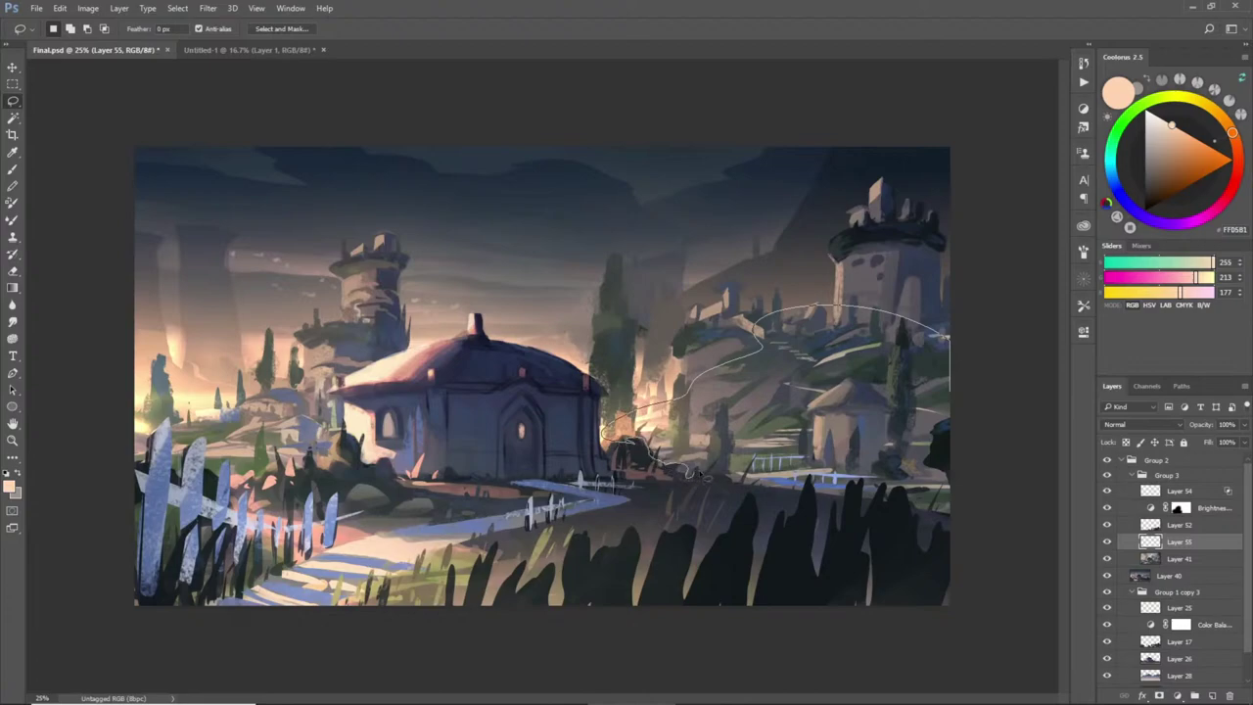
pyautogui.moveTo(722, 480)
pyautogui.mouseDown()
pyautogui.moveTo(758, 459)
pyautogui.moveTo(754, 485)
pyautogui.moveTo(782, 498)
pyautogui.moveTo(910, 501)
pyautogui.moveTo(980, 521)
pyautogui.moveTo(1014, 517)
pyautogui.mouseUp()
pyautogui.press('b')
pyautogui.moveTo(582, 437)
pyautogui.mouseDown()
pyautogui.moveTo(786, 429)
pyautogui.moveTo(953, 488)
pyautogui.mouseUp()
pyautogui.hotkey('ctrl', 'd')
# - Erase the upper part of the hillside haze with a large soft eraser so it only lightly veils the slope
pyautogui.press('e')
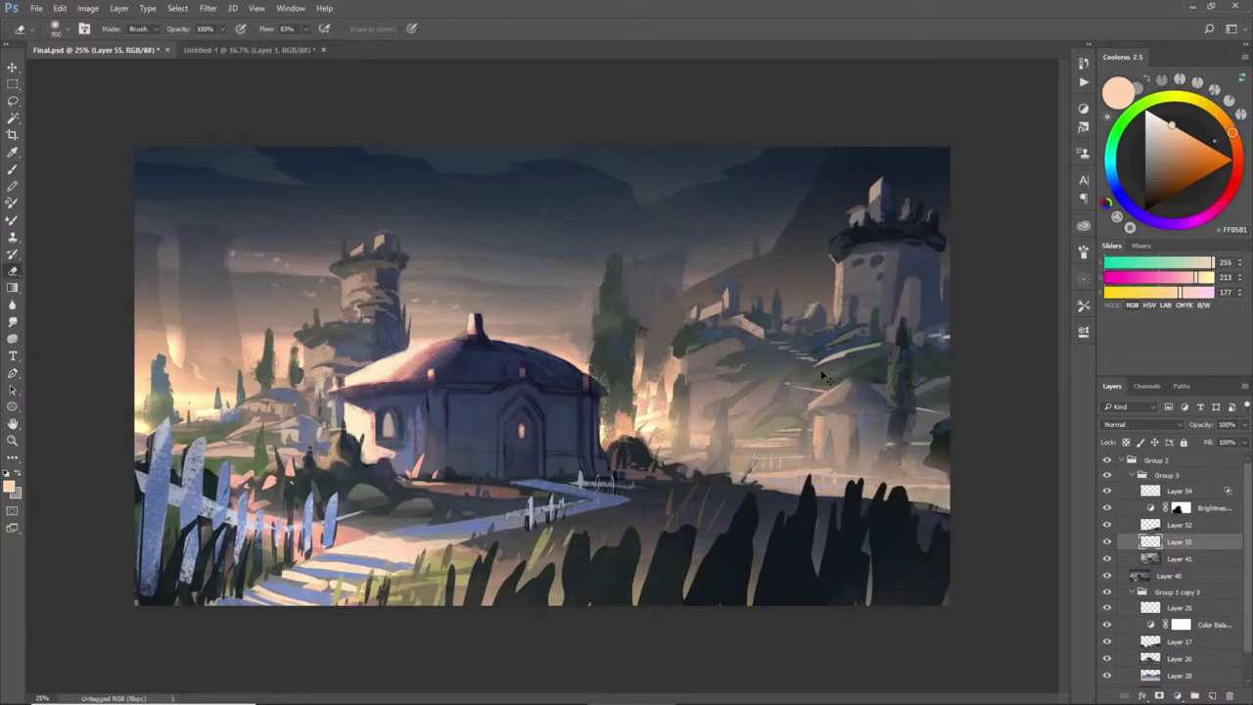
pyautogui.moveTo(733, 352)
pyautogui.mouseDown()
pyautogui.moveTo(814, 336)
pyautogui.moveTo(878, 385)
pyautogui.moveTo(922, 370)
pyautogui.mouseUp()
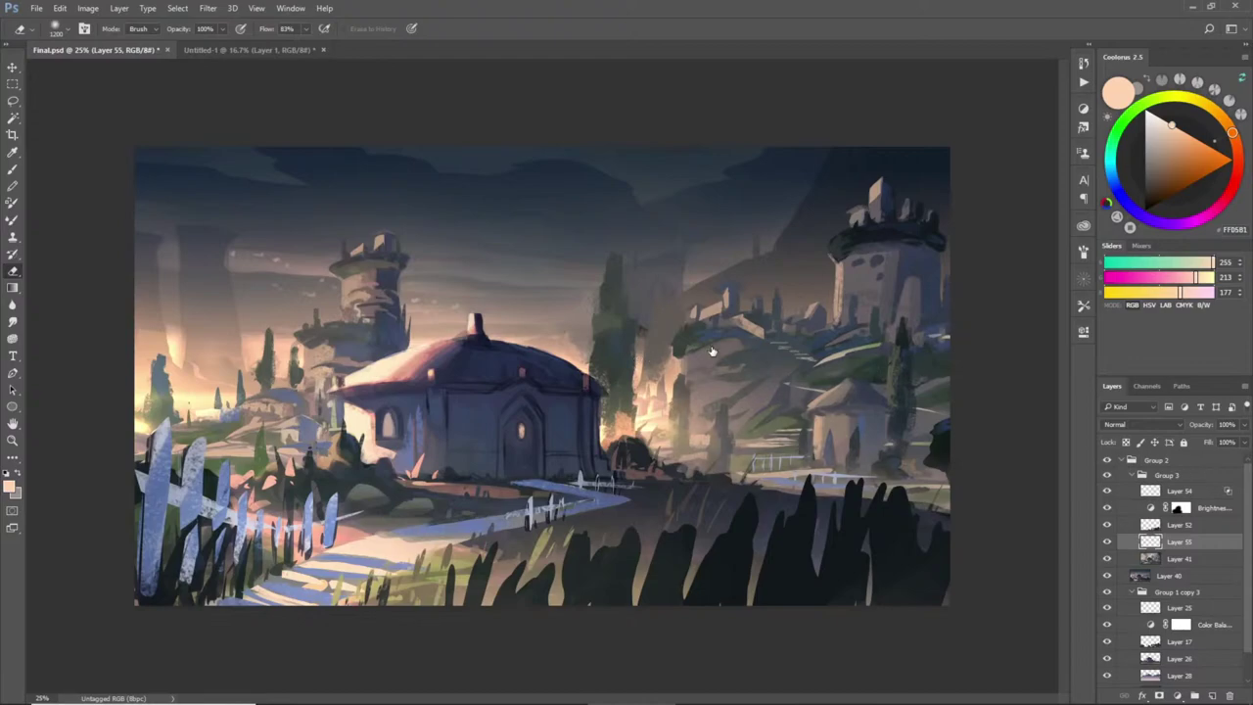
pyautogui.press('l')
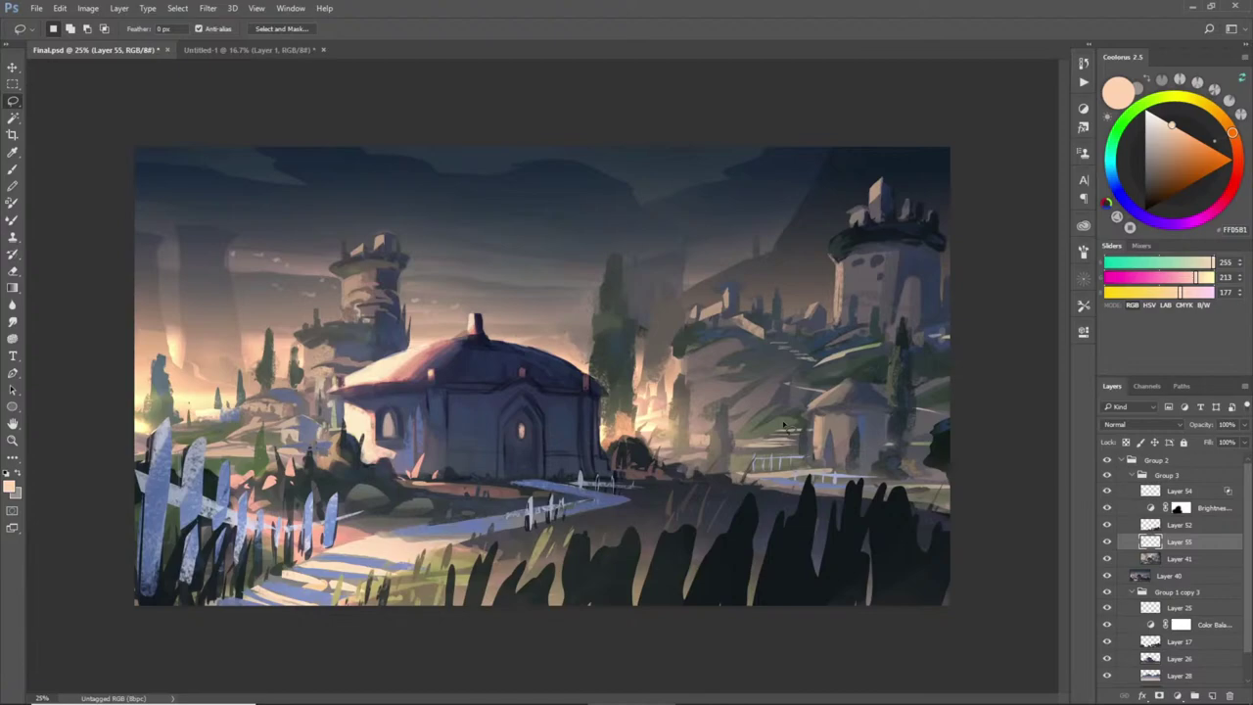
# - Hide and show Layer 54 repeatedly to examine what its glow adds to the painting
pyautogui.click(1104, 493)
pyautogui.click(1104, 493)
pyautogui.click(1104, 493)
pyautogui.click(1104, 493)
# - On Layer 54, soften the Color Dodge glow between the tall cypress and the hillside with a large soft eraser
pyautogui.click(1180, 490)
pyautogui.press('e')
pyautogui.press('[')
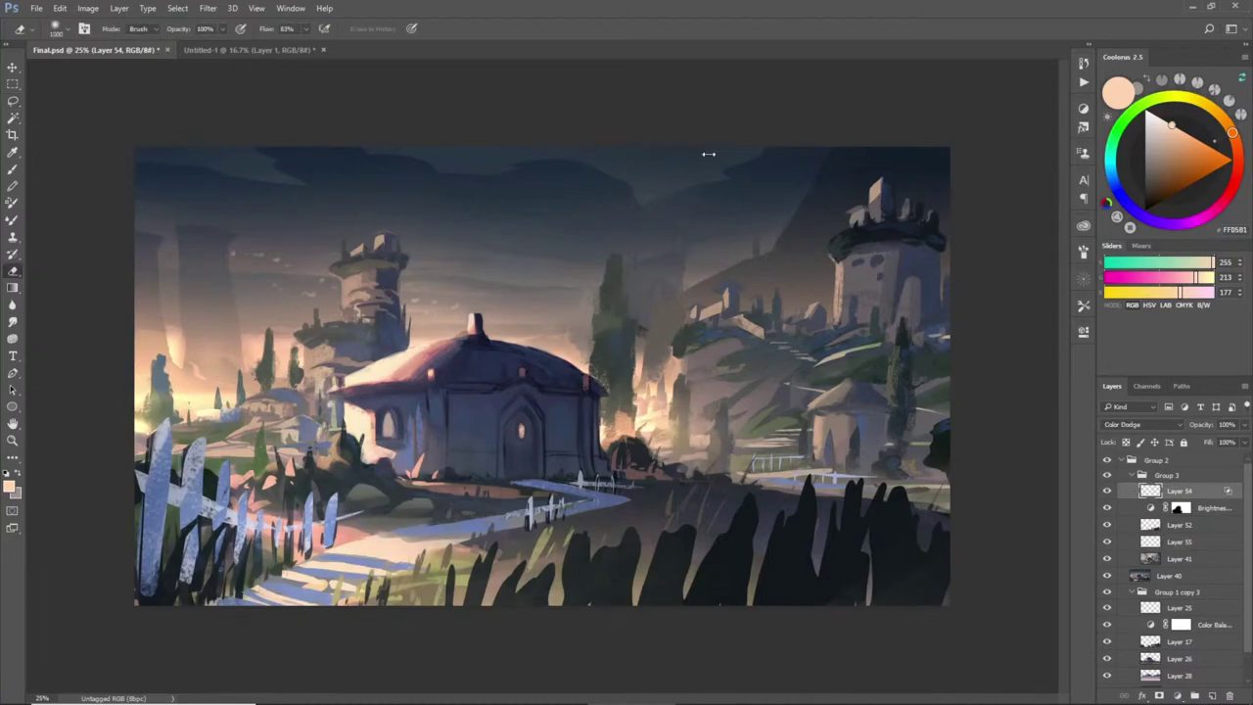
pyautogui.press('z')
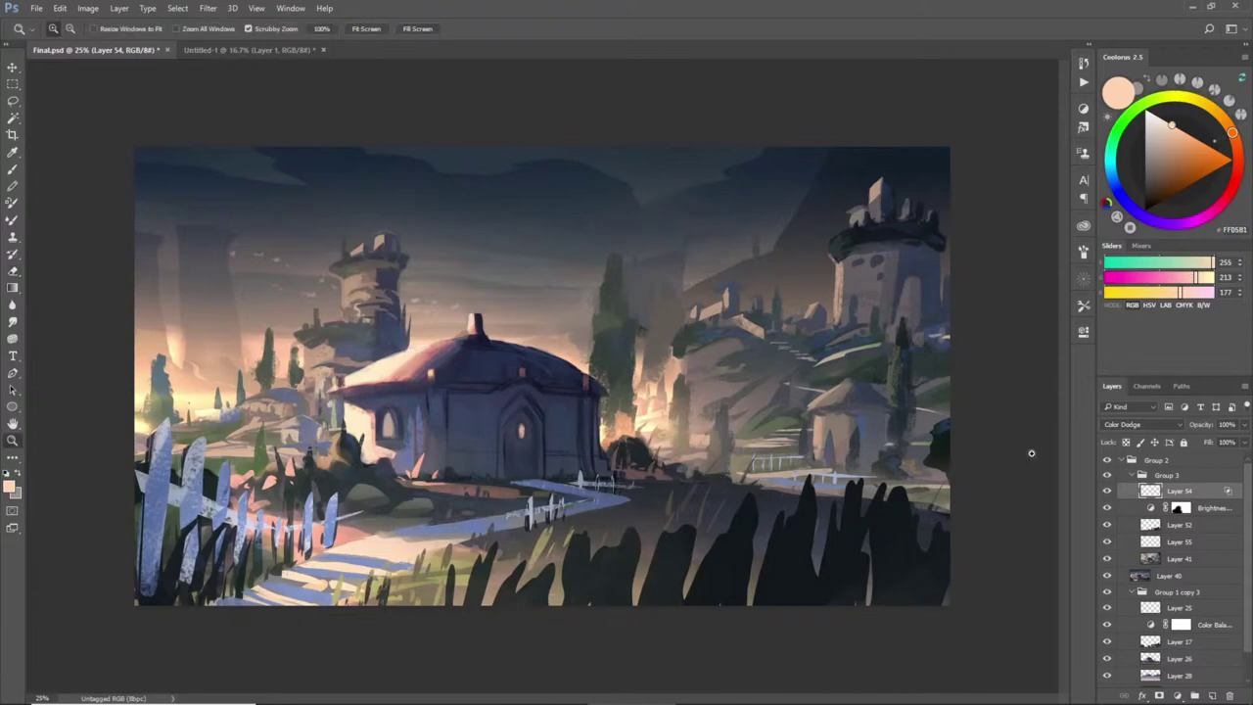
pyautogui.click(1105, 492)
pyautogui.click(1104, 493)
pyautogui.press('e')
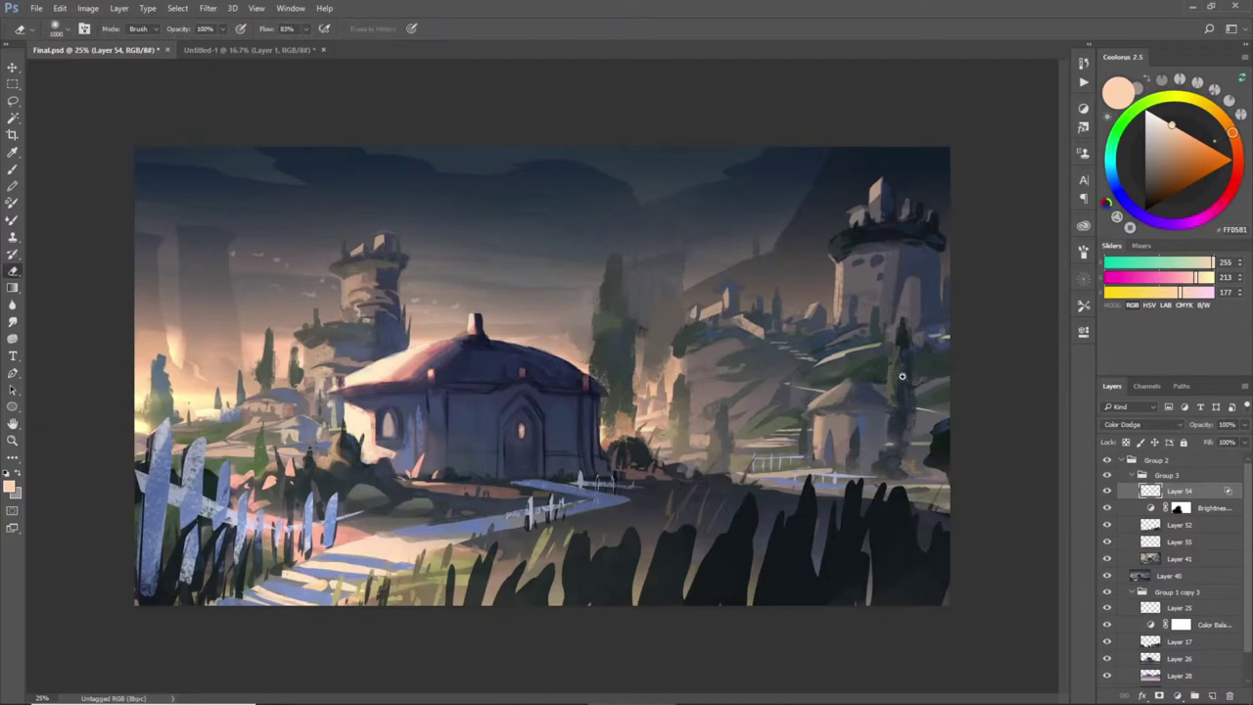
# - Lasso narrow ground strips by the distant fence, brush a peach glow into them, and soften it with the eraser
pyautogui.press('l')
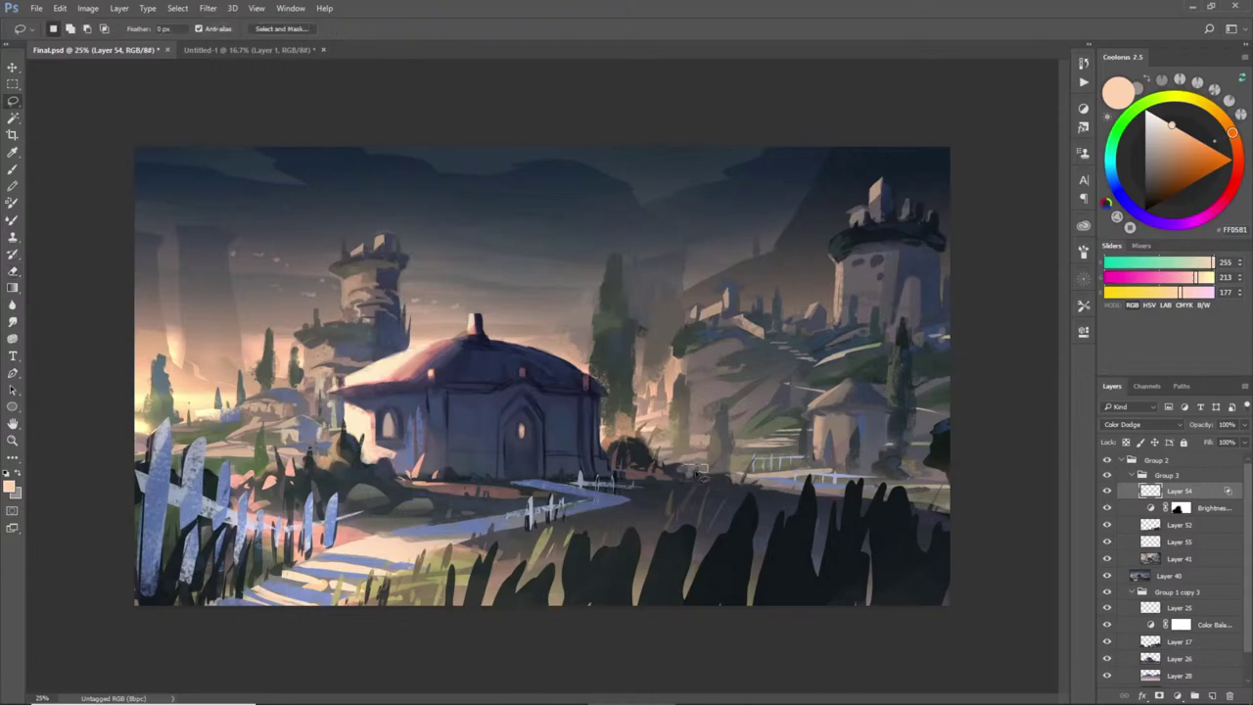
pyautogui.moveTo(690, 469); pyautogui.dragTo(697, 472)
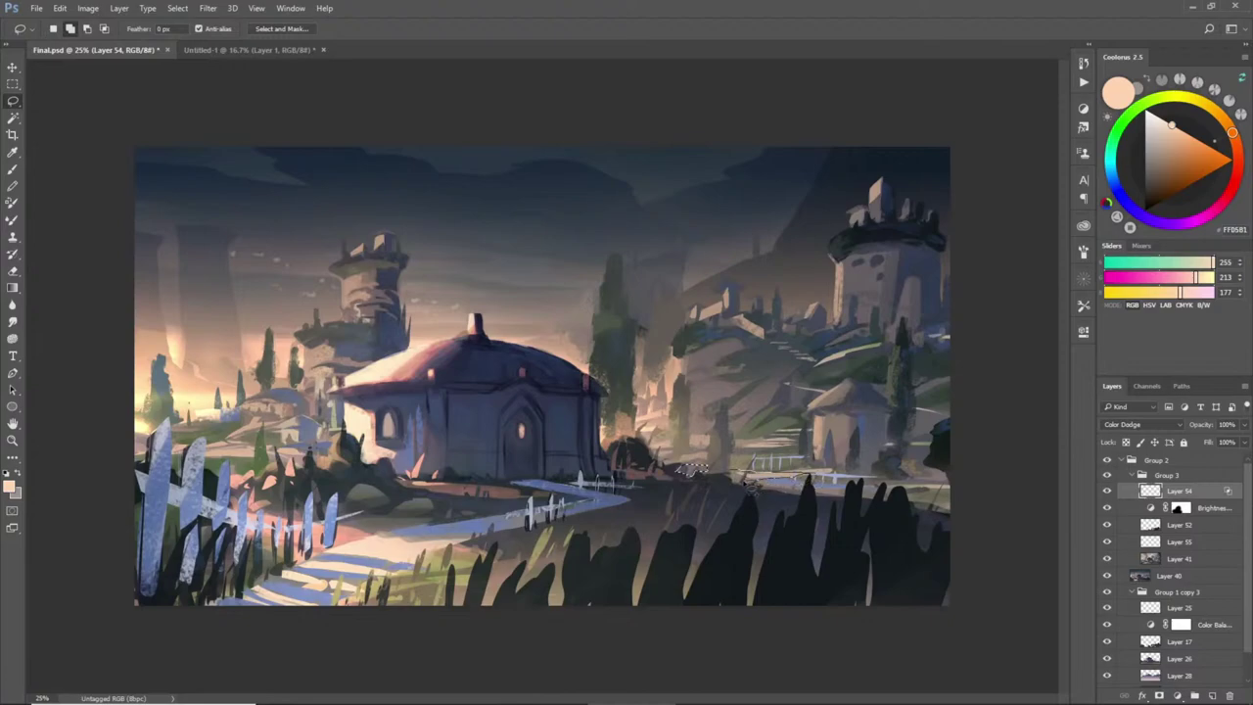
pyautogui.moveTo(746, 483)
pyautogui.mouseDown()
pyautogui.moveTo(731, 478)
pyautogui.moveTo(774, 462)
pyautogui.moveTo(767, 451)
pyautogui.mouseUp()
pyautogui.press('b')
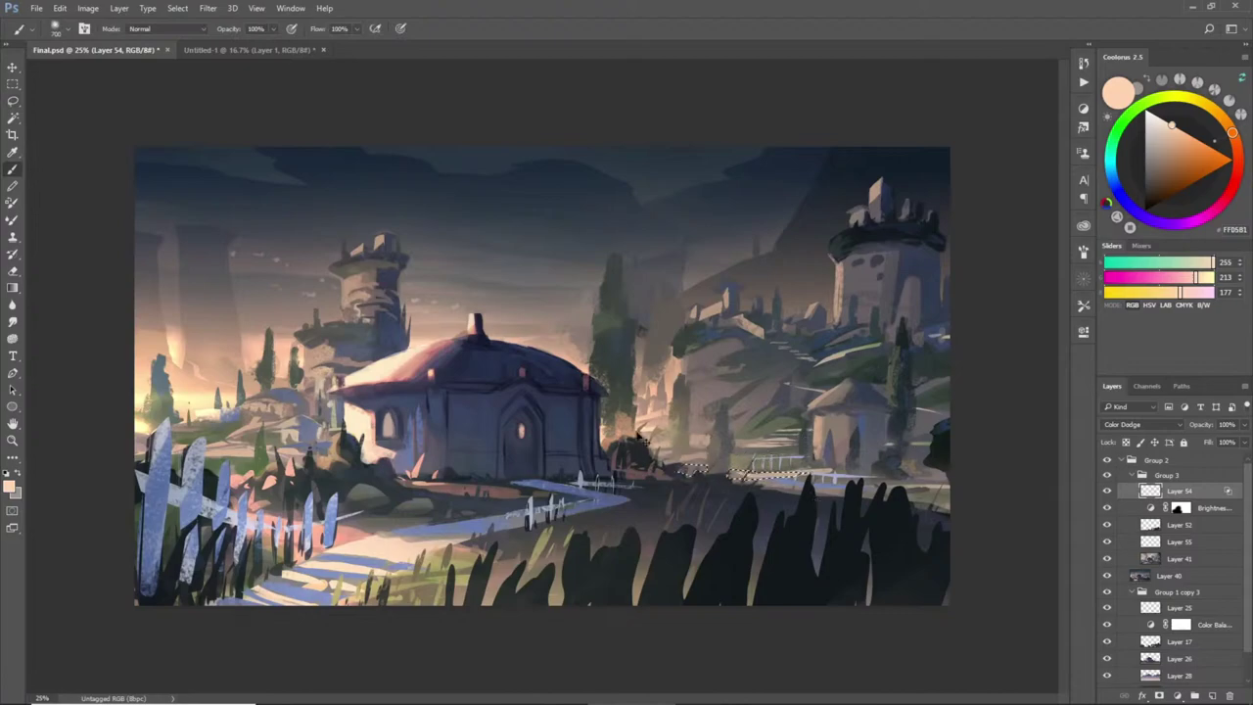
pyautogui.press('e')
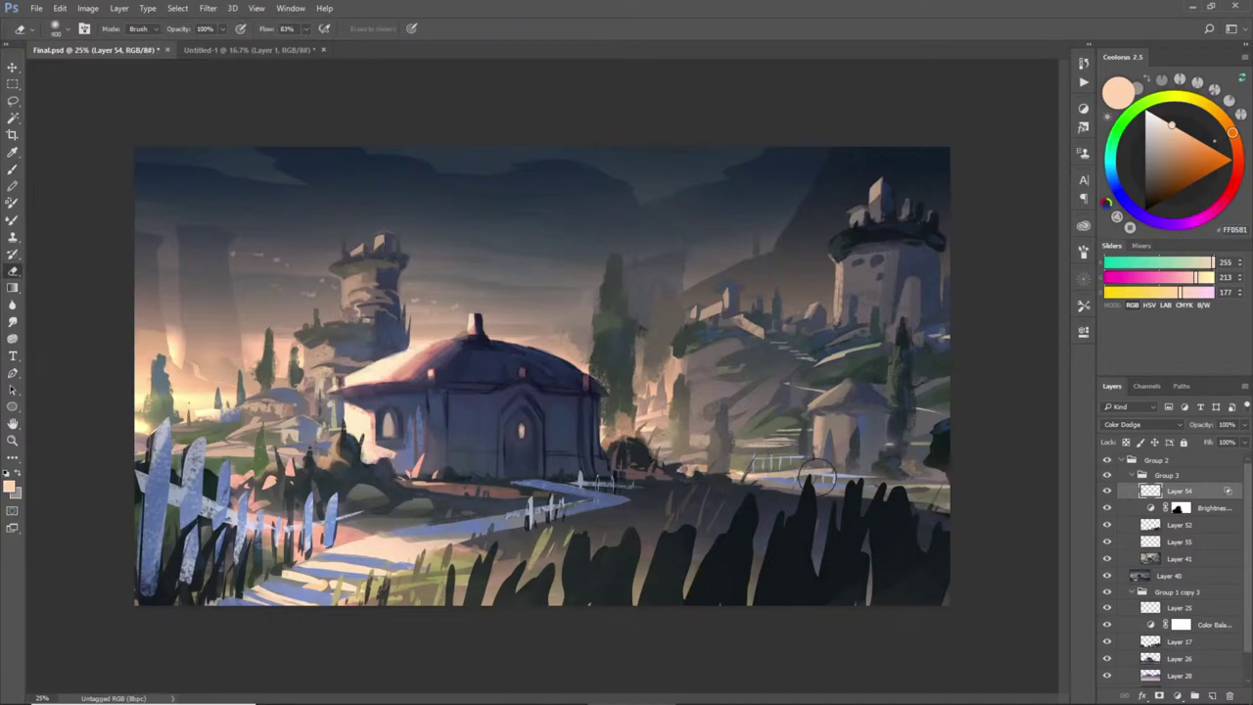
# - Add a glow to a lassoed patch of ground beside the small round house and partly erase it
pyautogui.press('l')
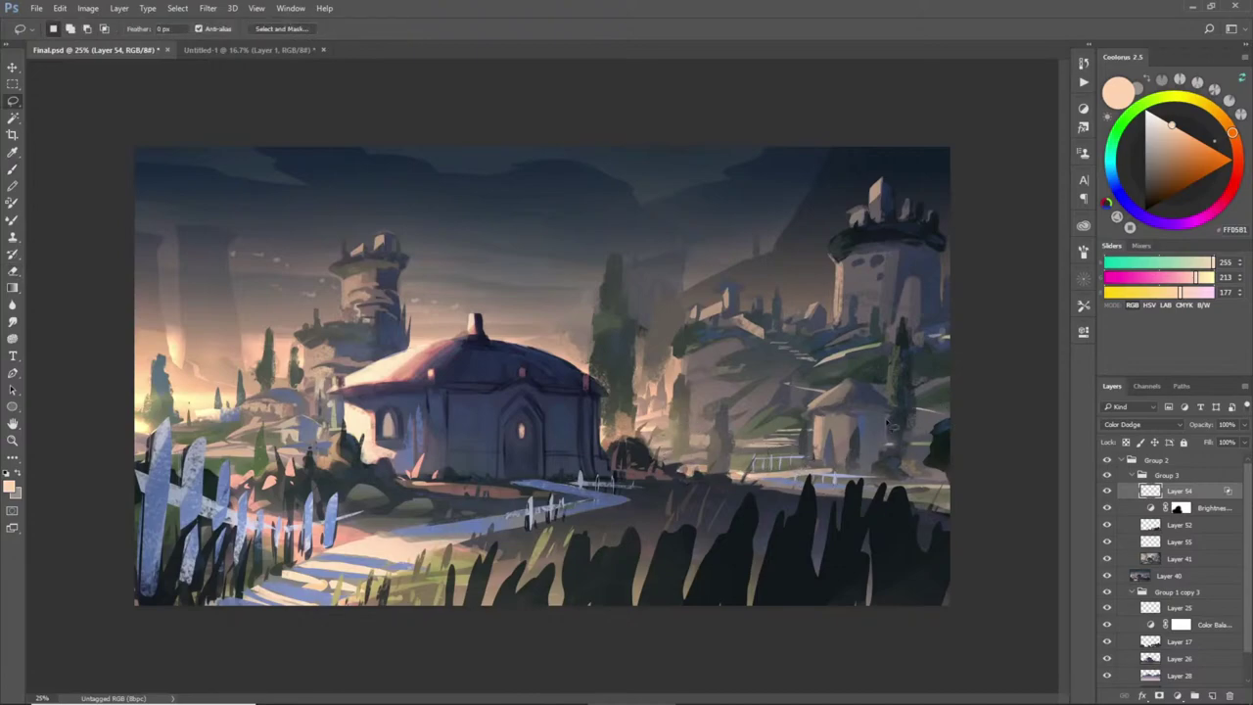
pyautogui.moveTo(889, 419)
pyautogui.mouseDown()
pyautogui.moveTo(925, 417)
pyautogui.moveTo(911, 446)
pyautogui.moveTo(939, 442)
pyautogui.moveTo(948, 380)
pyautogui.mouseUp()
pyautogui.press('b')
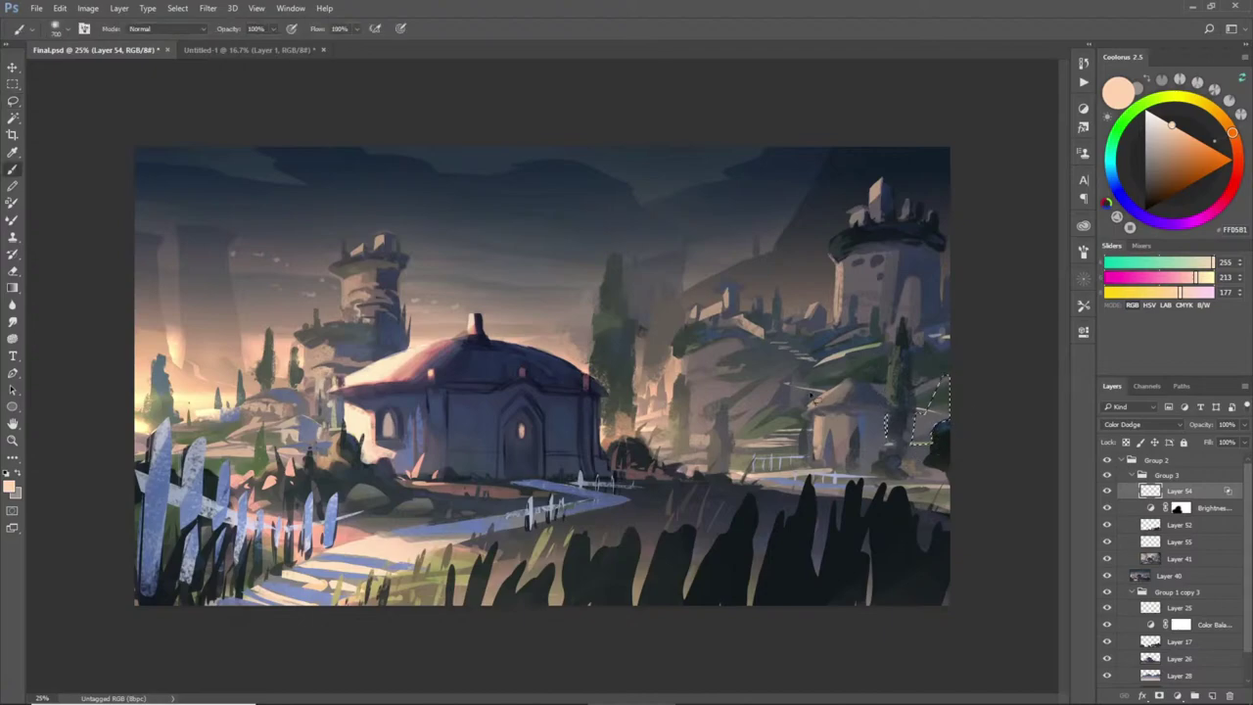
pyautogui.hotkey('ctrl', 'd')
pyautogui.press('e')
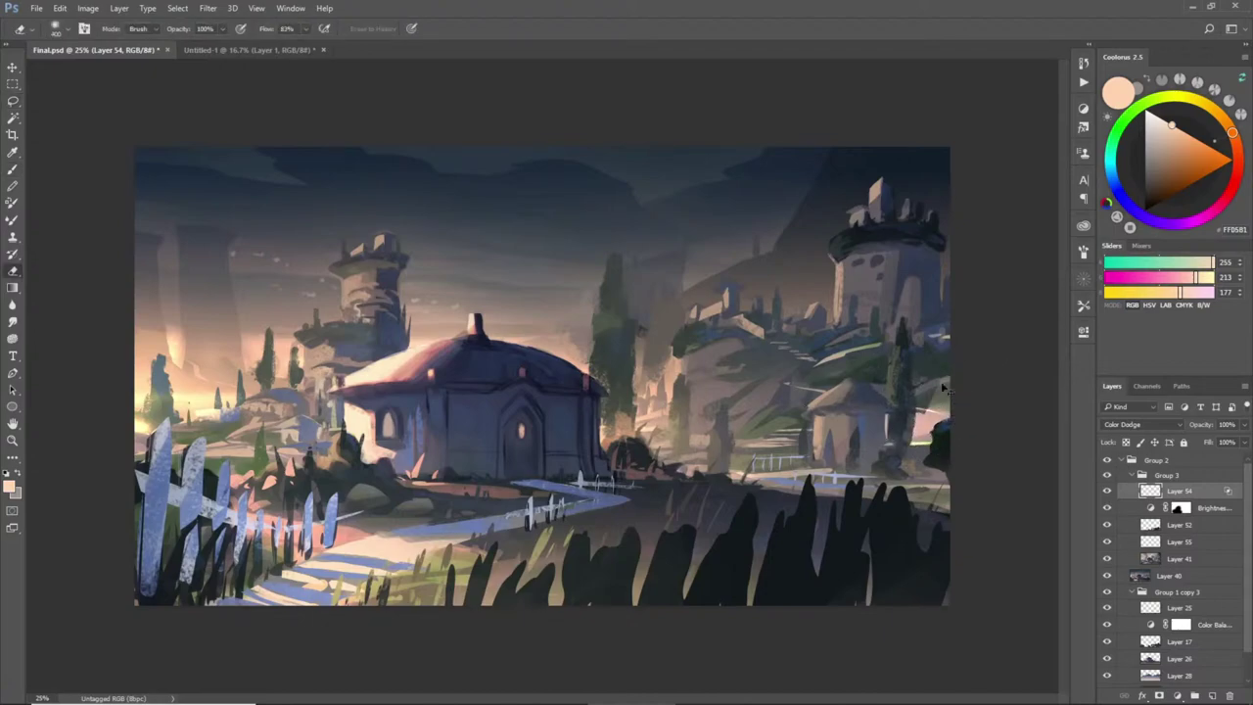
pyautogui.moveTo(912, 377); pyautogui.dragTo(930, 421)
# - Brush a glow into a lassoed grass strip around the lower hillside steps and soften its edges with the eraser
pyautogui.press('l')
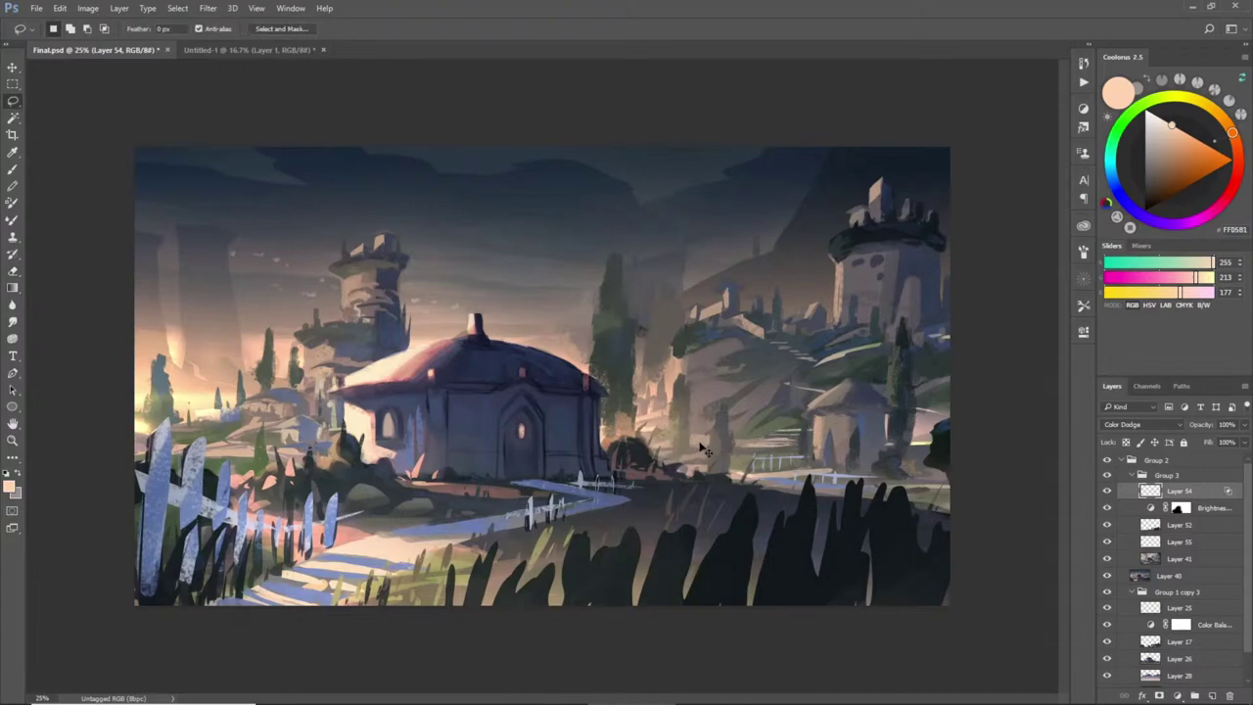
pyautogui.moveTo(697, 446); pyautogui.dragTo(813, 431)
pyautogui.press('b')
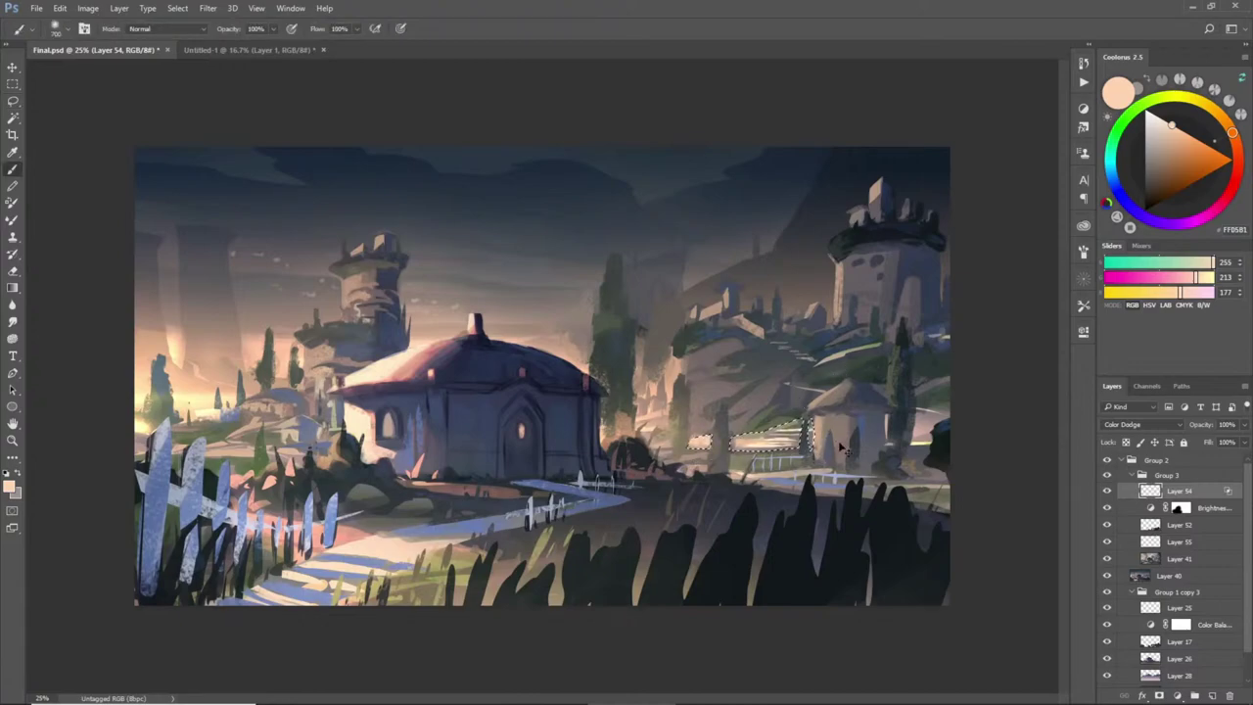
pyautogui.press('e')
pyautogui.moveTo(614, 427)
pyautogui.mouseDown()
pyautogui.moveTo(772, 389)
pyautogui.moveTo(729, 398)
pyautogui.moveTo(842, 419)
pyautogui.mouseUp()
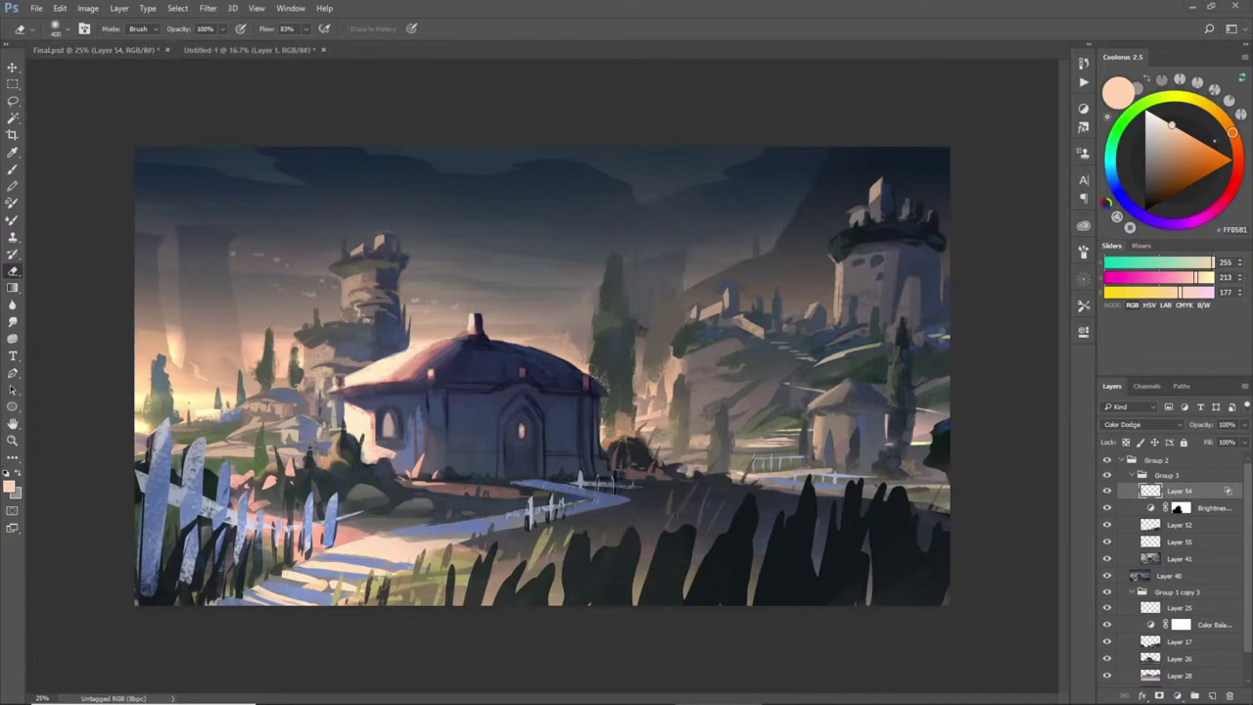
# - Enlarge the eraser to 700 px and erase the bright glow around the distant columns near the sunset horizon
pyautogui.click(183, 339)
pyautogui.press(']')
pyautogui.press(']')
pyautogui.moveTo(158, 295)
pyautogui.mouseDown()
pyautogui.moveTo(140, 303)
pyautogui.moveTo(72, 288)
pyautogui.moveTo(317, 298)
pyautogui.moveTo(132, 337)
pyautogui.moveTo(182, 362)
pyautogui.mouseUp()
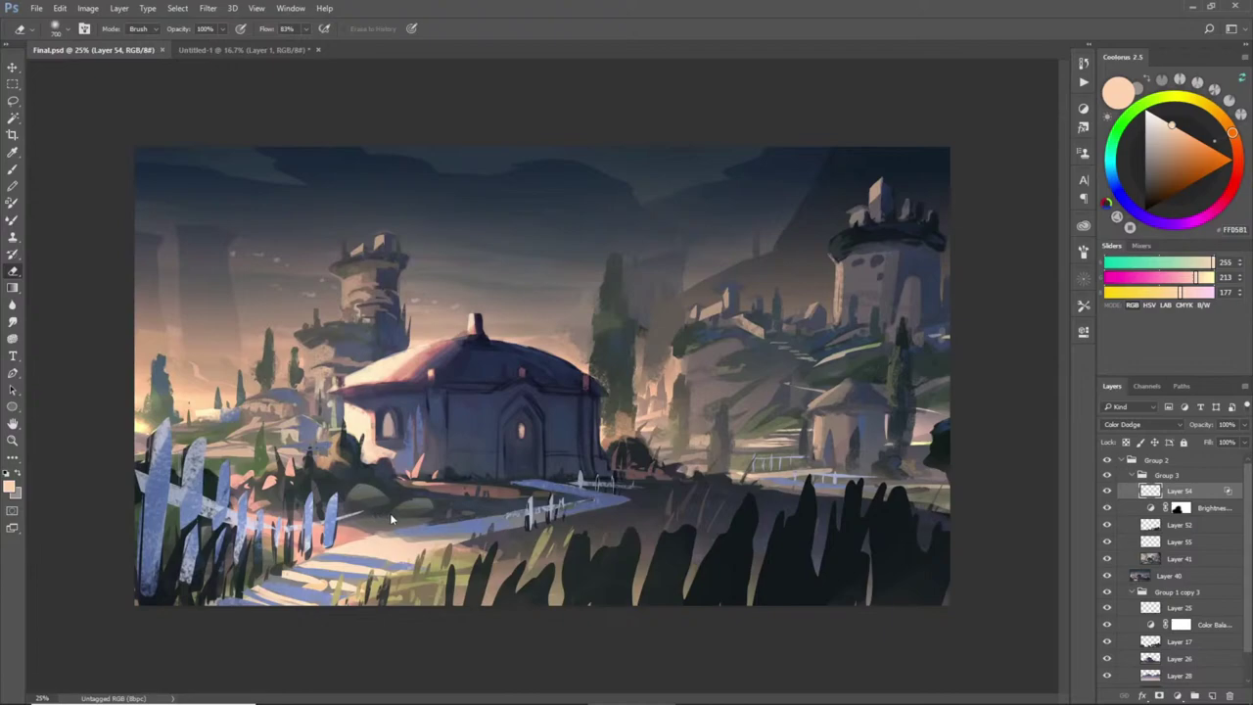
# - Add a new layer and brush haze in a sampled sky colour into a lassoed distant shape beside the tall cypress
pyautogui.press('l')
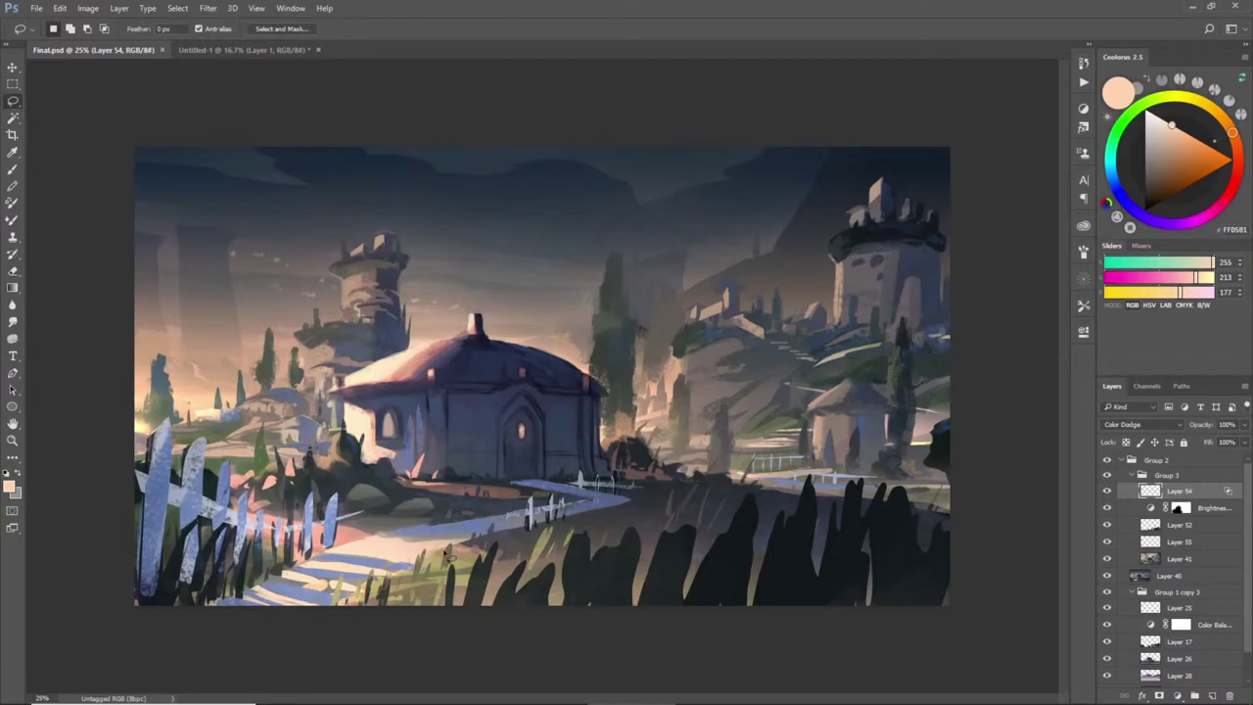
pyautogui.hotkey('ctrl', 'shift', 'n')
pyautogui.press('Return')
pyautogui.moveTo(605, 279)
pyautogui.mouseDown()
pyautogui.moveTo(613, 247)
pyautogui.moveTo(638, 397)
pyautogui.moveTo(654, 305)
pyautogui.moveTo(712, 264)
pyautogui.moveTo(640, 203)
pyautogui.moveTo(641, 314)
pyautogui.mouseUp()
pyautogui.press('b')
pyautogui.keyDown('alt'); pyautogui.click(593, 224); pyautogui.keyUp('alt')
pyautogui.hotkey('ctrl', 'd')
pyautogui.press('e')
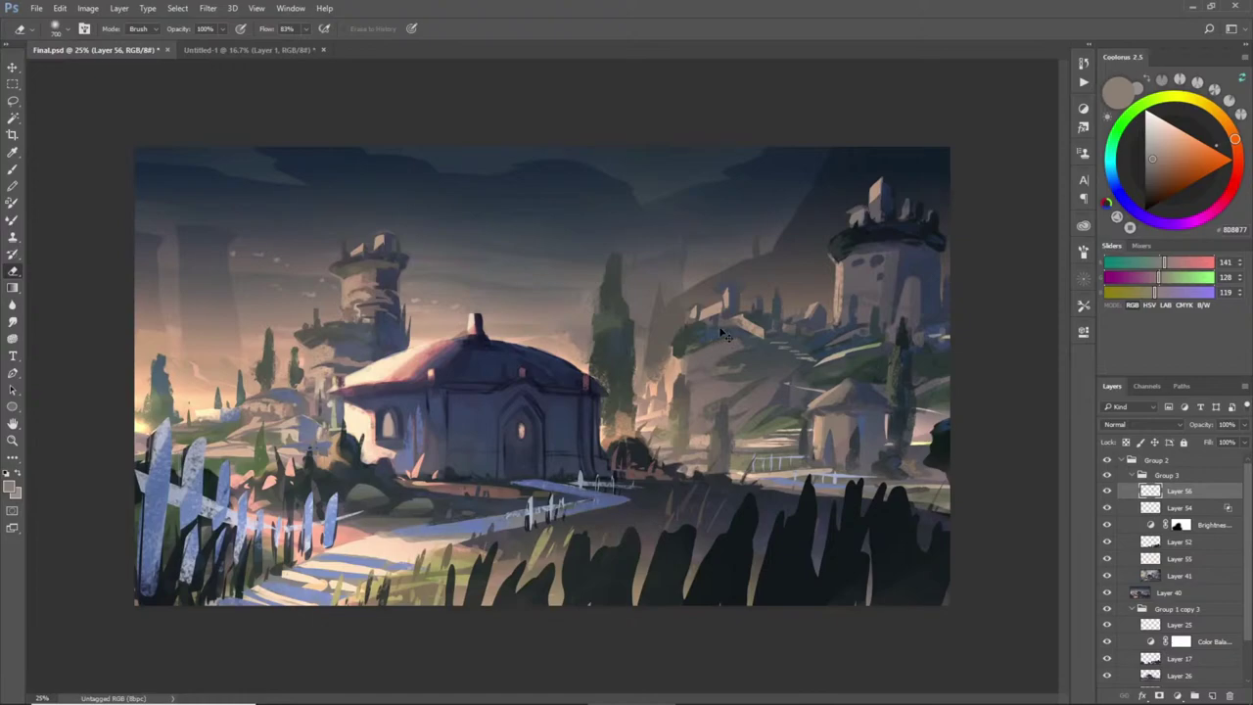
# - Lasso a second distant shape near the mountain edge, brush it with sampled sky haze, and save the file
pyautogui.press('l')
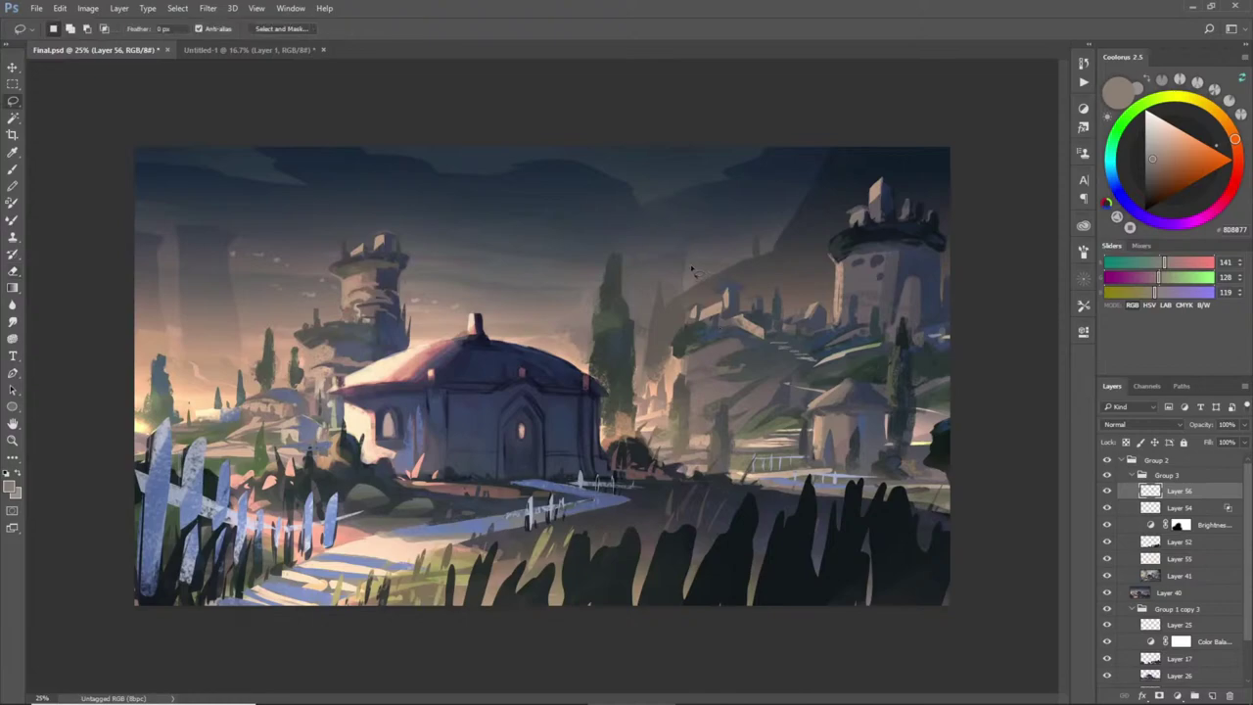
pyautogui.moveTo(686, 265)
pyautogui.mouseDown()
pyautogui.moveTo(731, 271)
pyautogui.moveTo(683, 290)
pyautogui.mouseUp()
pyautogui.press('b')
pyautogui.keyDown('alt'); pyautogui.click(604, 263); pyautogui.keyUp('alt')
pyautogui.hotkey('ctrl', 'd')
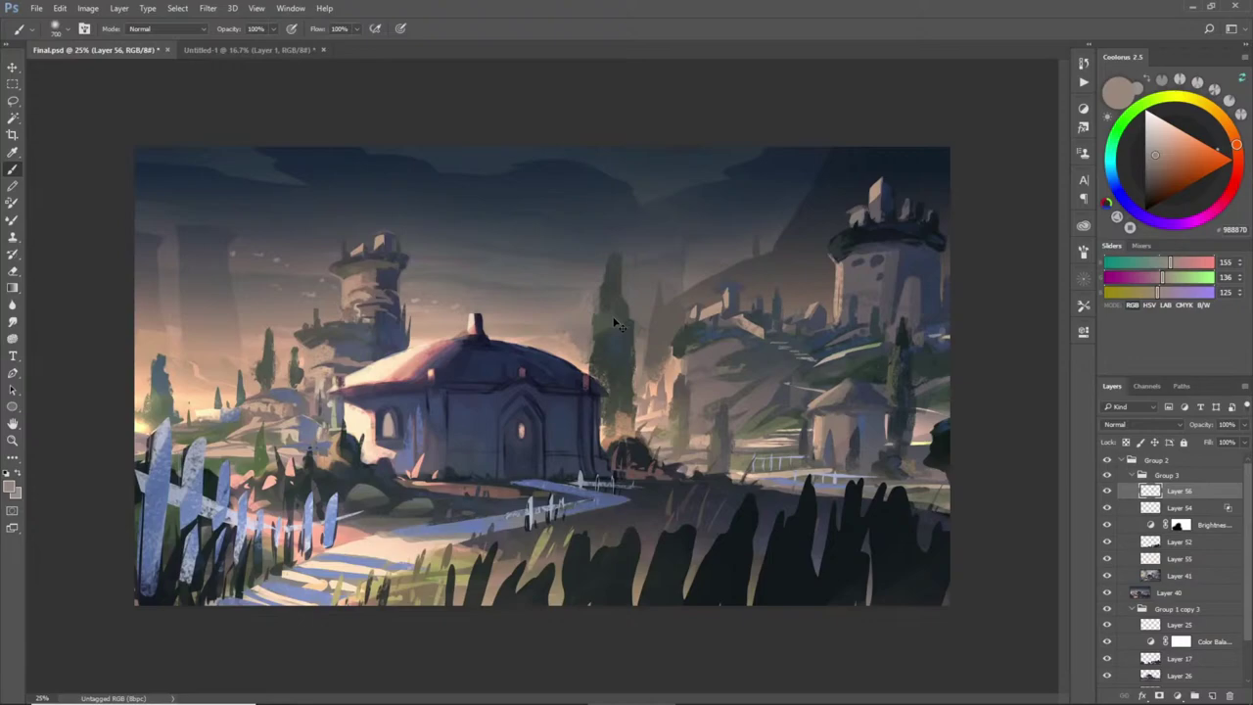
pyautogui.hotkey('ctrl', 's')
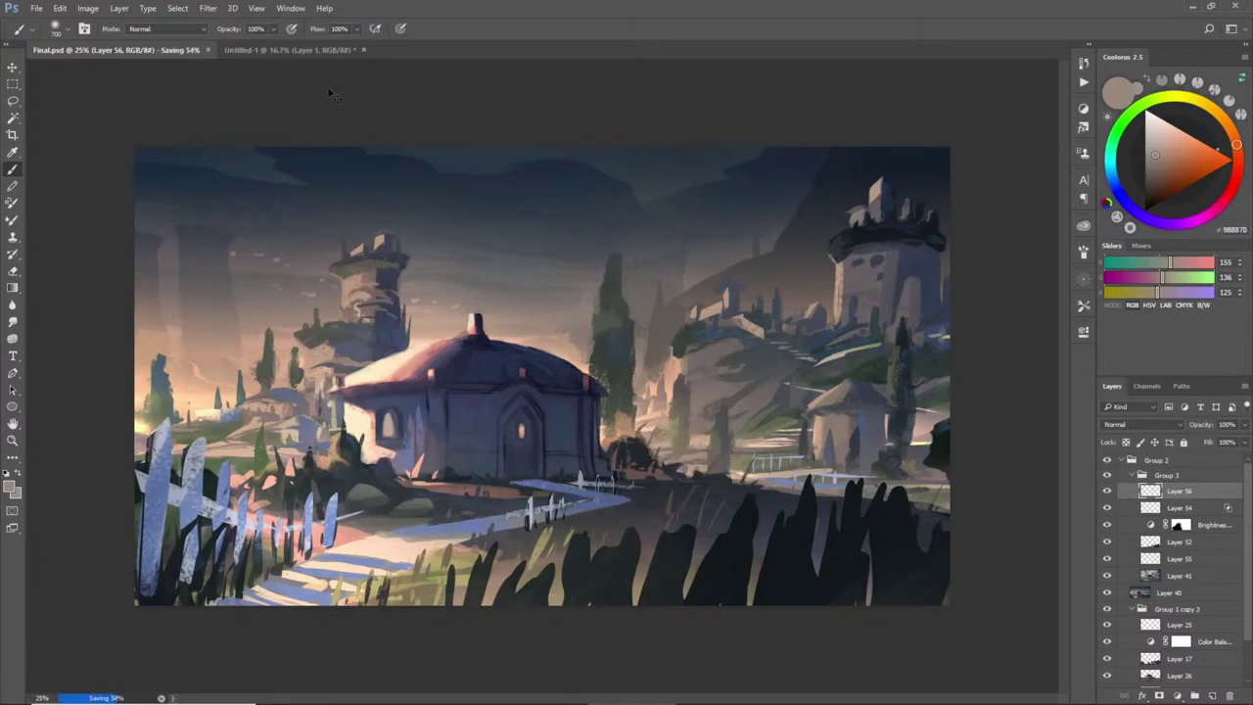
# - Stamp all visible layers into one merged layer and copy it into the Untitled-1 document
pyautogui.hotkey('ctrl', 'alt', 'shift', 'e')
pyautogui.hotkey('alt', 'z')
pyautogui.hotkey('alt', 'z')
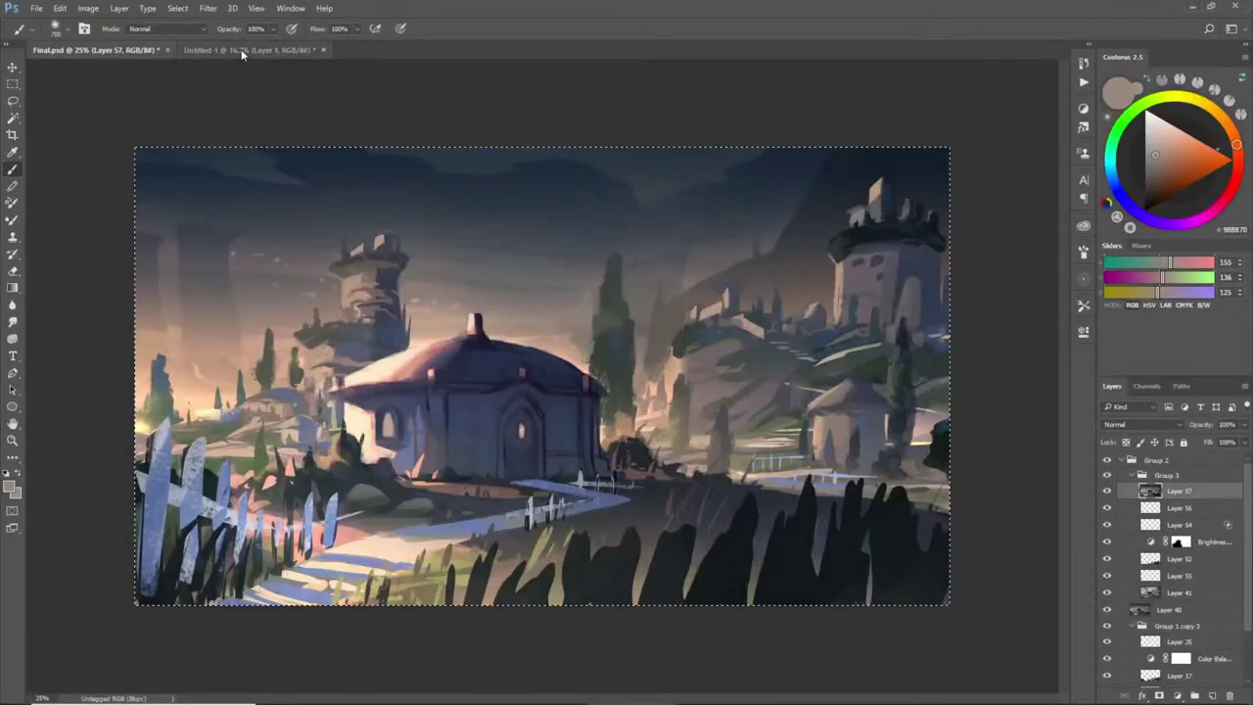
pyautogui.click(241, 49)
pyautogui.hotkey('ctrl', 'v')
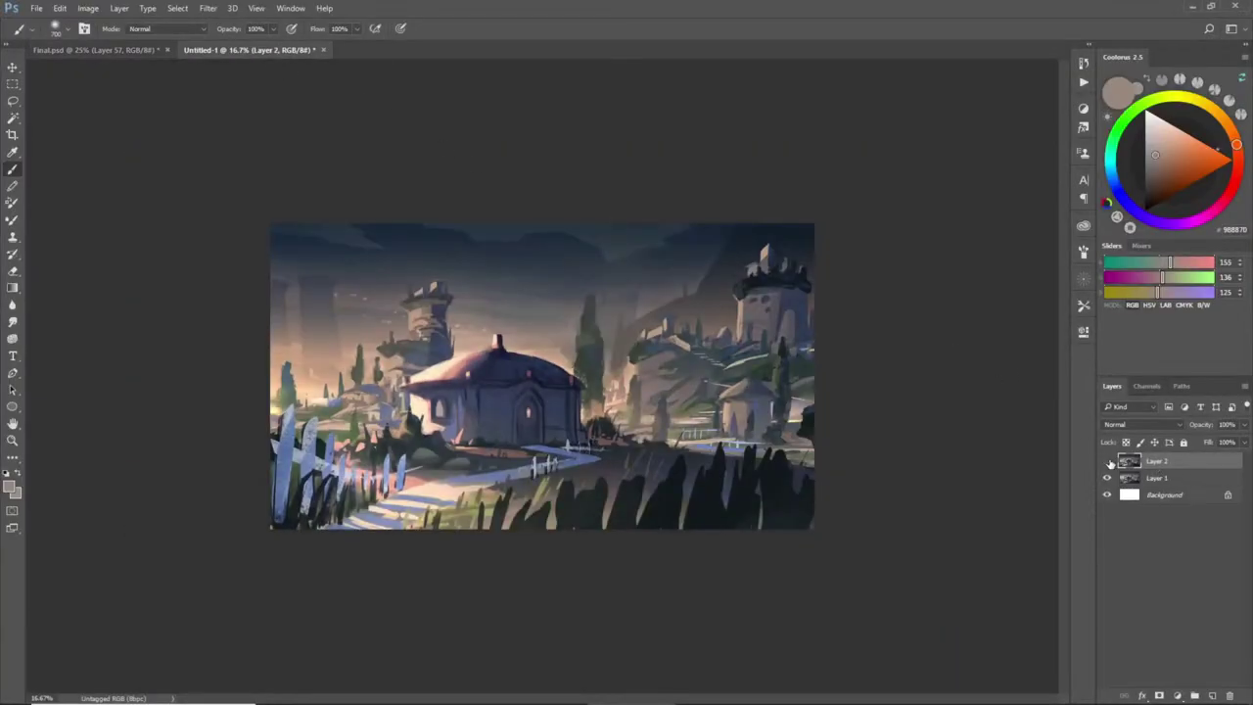
# - Toggle the pasted layer's visibility to compare the current painting with the earlier version beneath it
pyautogui.click(1109, 462)
pyautogui.click(1108, 462)
pyautogui.click(1108, 461)
pyautogui.click(1109, 461)
# - Delete the earlier painting on Layer 1 and convert the locked Background into a regular layer
pyautogui.click(1180, 483)
pyautogui.press('Delete')
pyautogui.doubleClick(1176, 478)
pyautogui.press('Return')
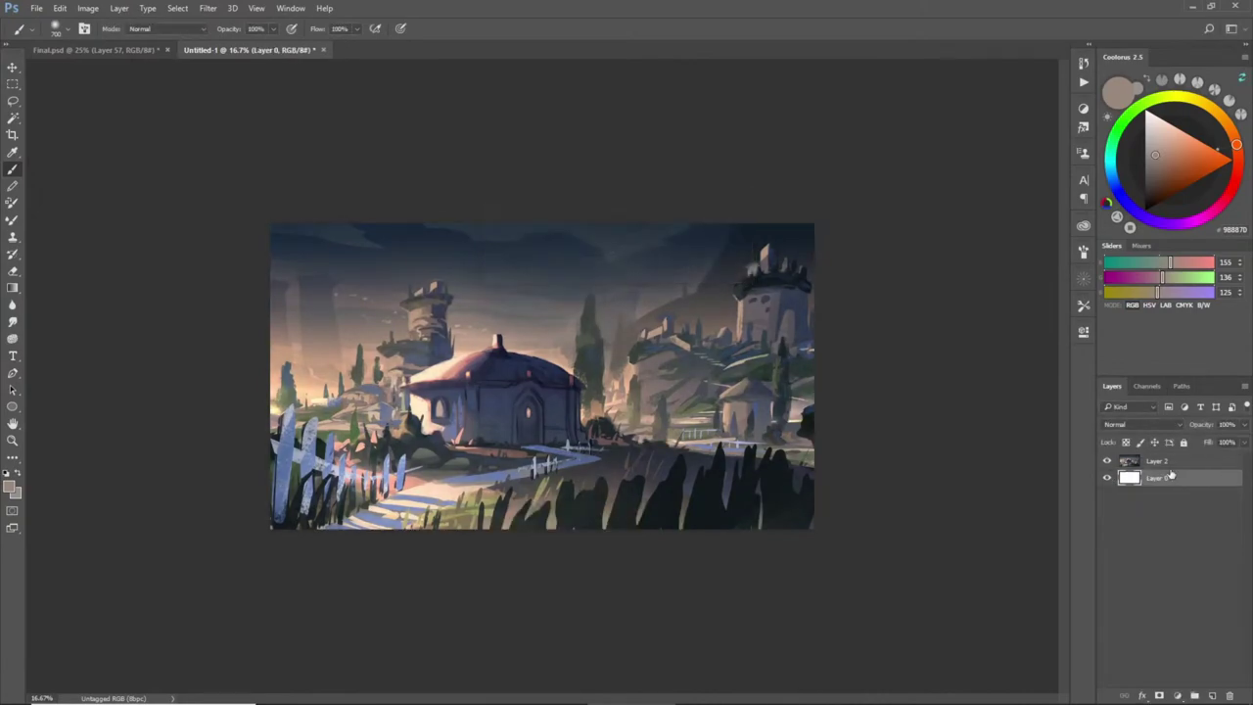
# - Return to Final.psd and delete the merged Layer 57
pyautogui.click(111, 51)
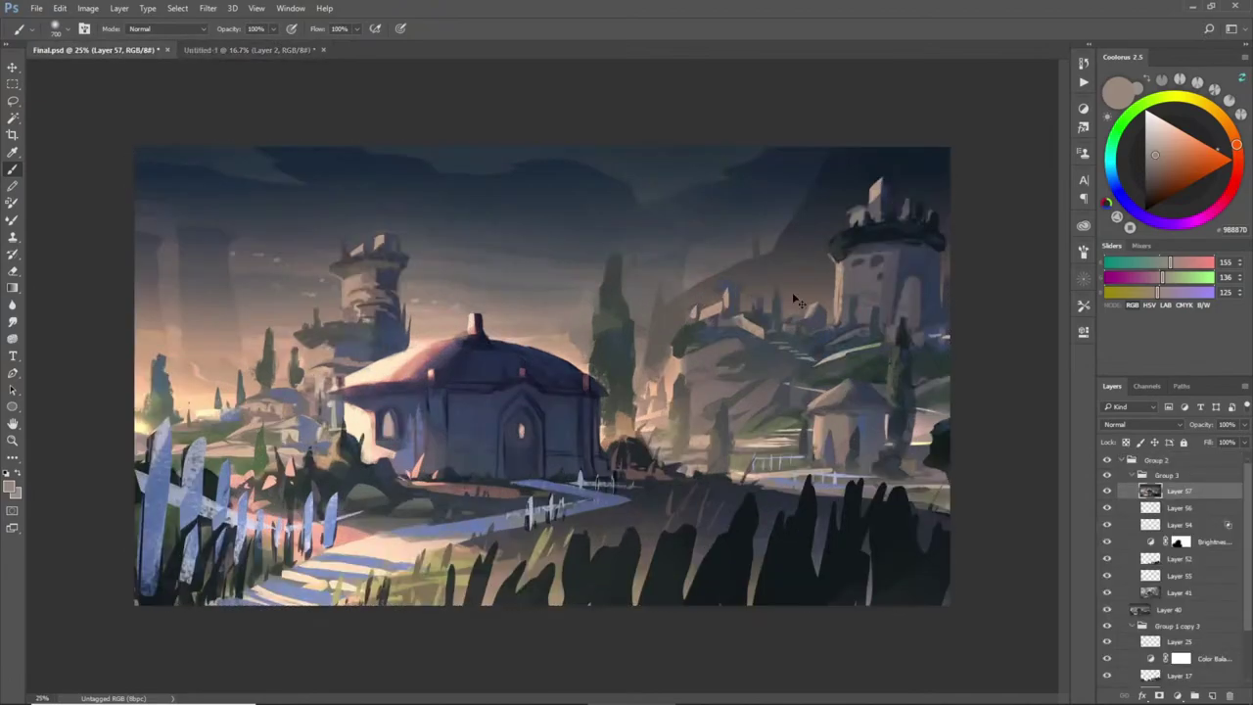
pyautogui.press('Delete')
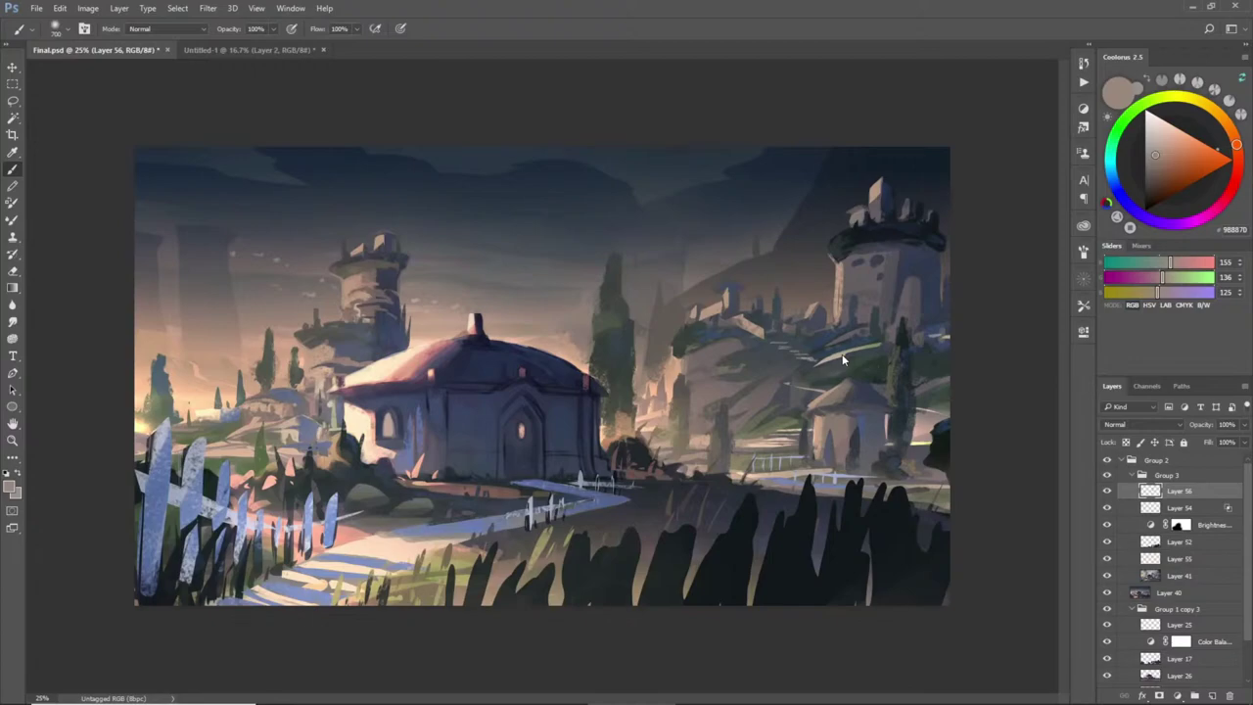
pyautogui.press('l')
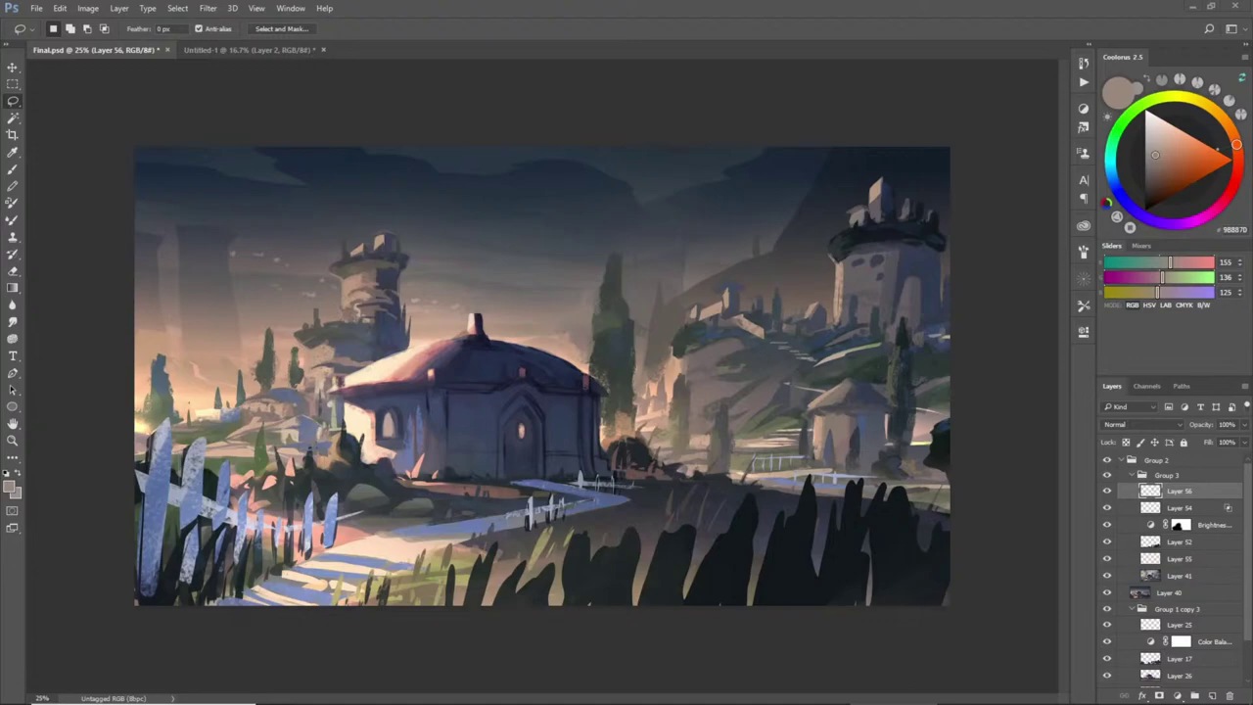
# - Toggle Layer 56 to check its effect, and collapse Group 3 and Group 1 copy 3
pyautogui.click(1108, 490)
pyautogui.click(1107, 491)
pyautogui.click(1133, 477)
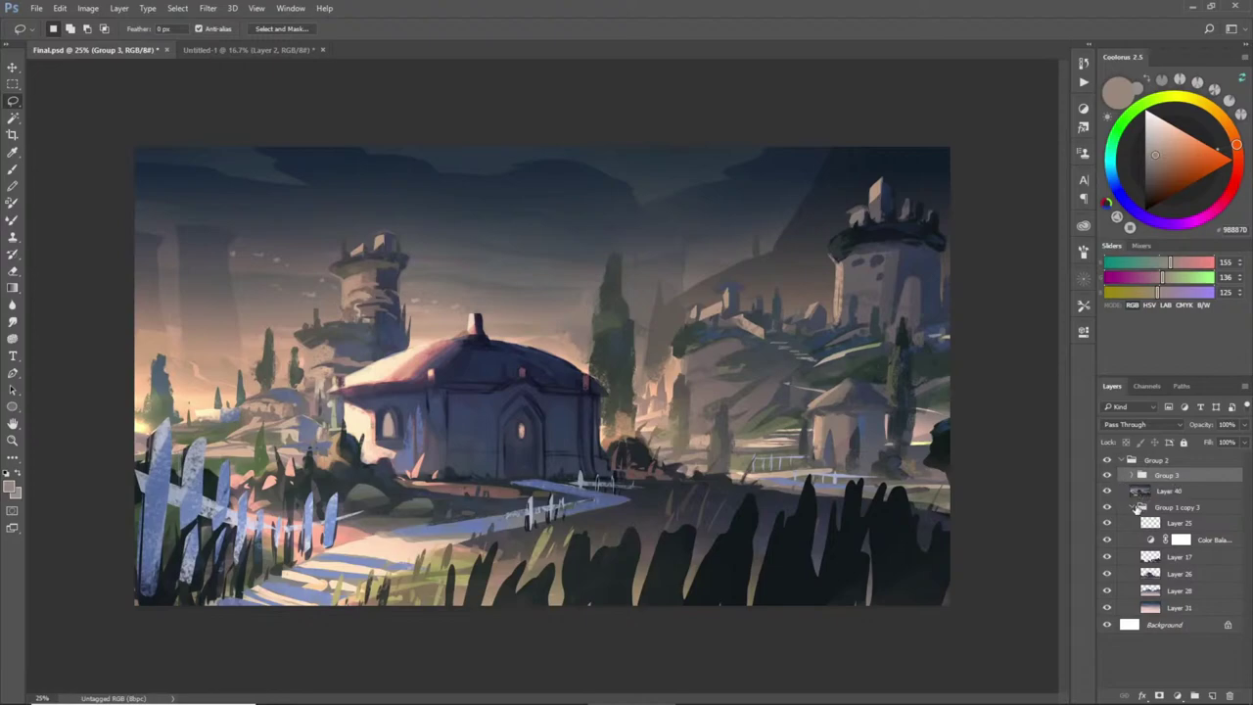
pyautogui.click(1135, 508)
# - Hide and show Layer 40 repeatedly to examine its contribution to the painting
pyautogui.click(1108, 492)
pyautogui.click(1108, 494)
pyautogui.click(1107, 493)
pyautogui.click(1108, 493)
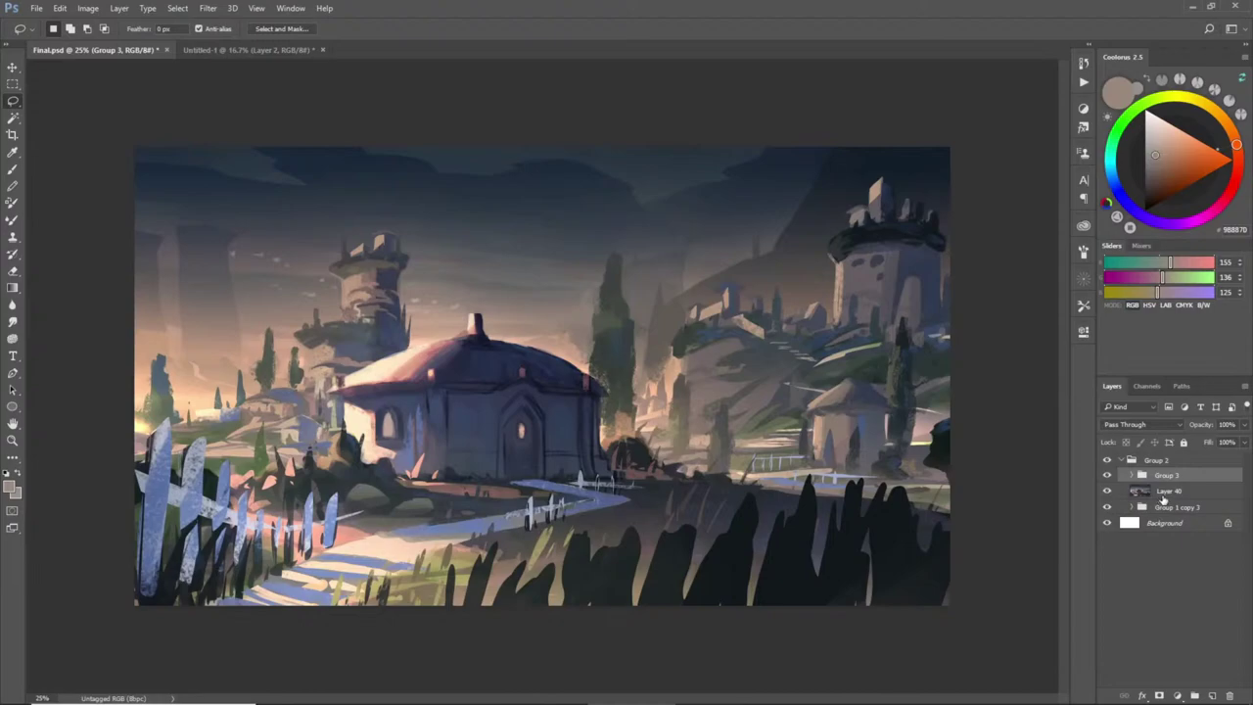
# - Hide Group 1 copy 3 and duplicate Layer 40 together with Group 3
pyautogui.click(1162, 496)
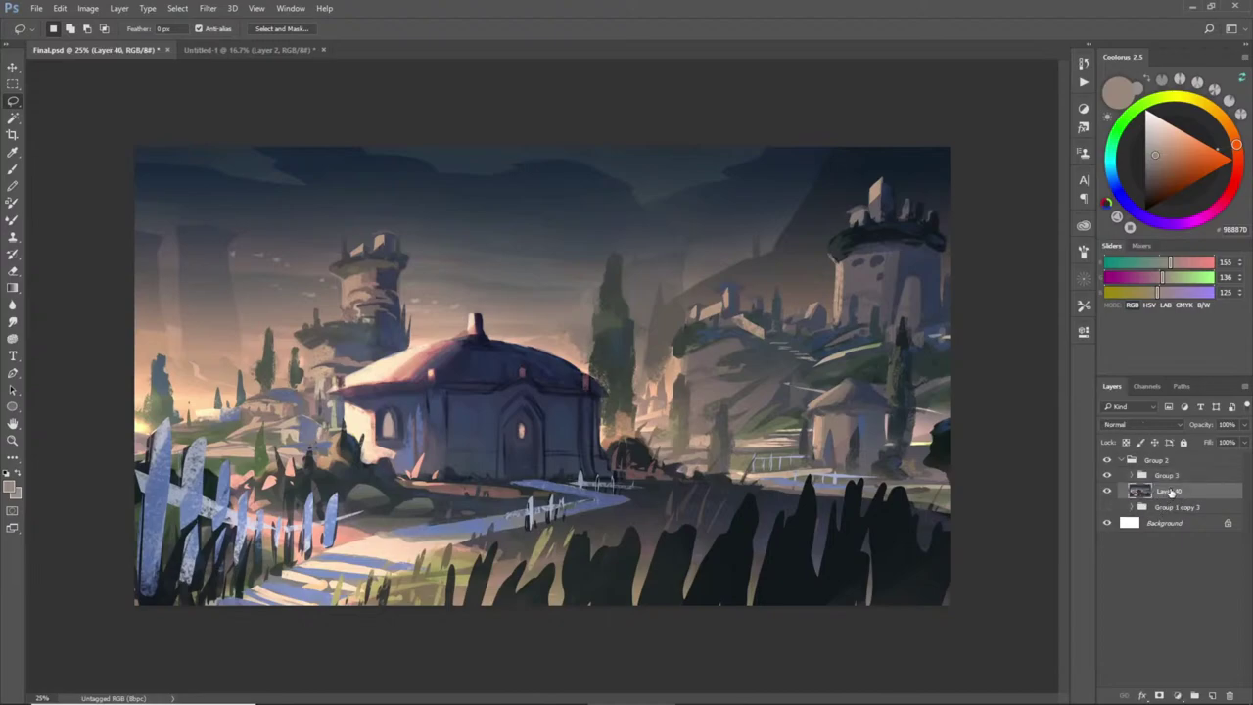
pyautogui.keyDown('shift'); pyautogui.click(1183, 475); pyautogui.keyUp('shift')
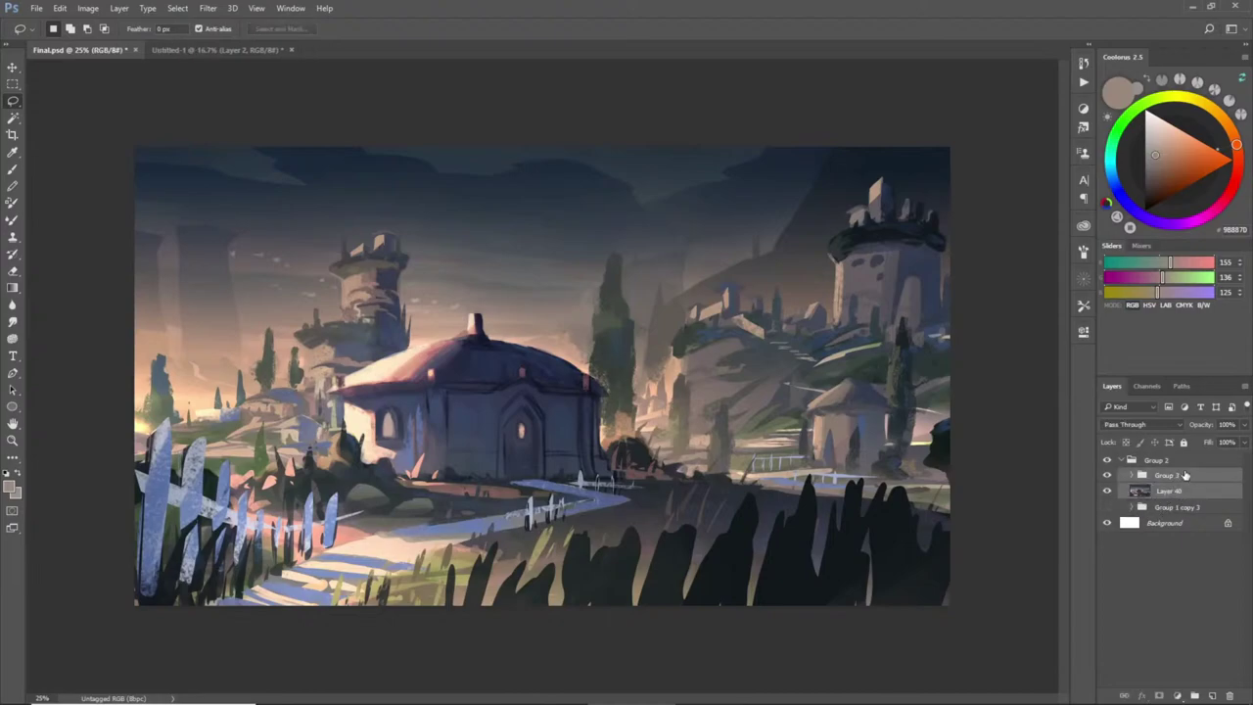
pyautogui.hotkey('ctrl', 'j')
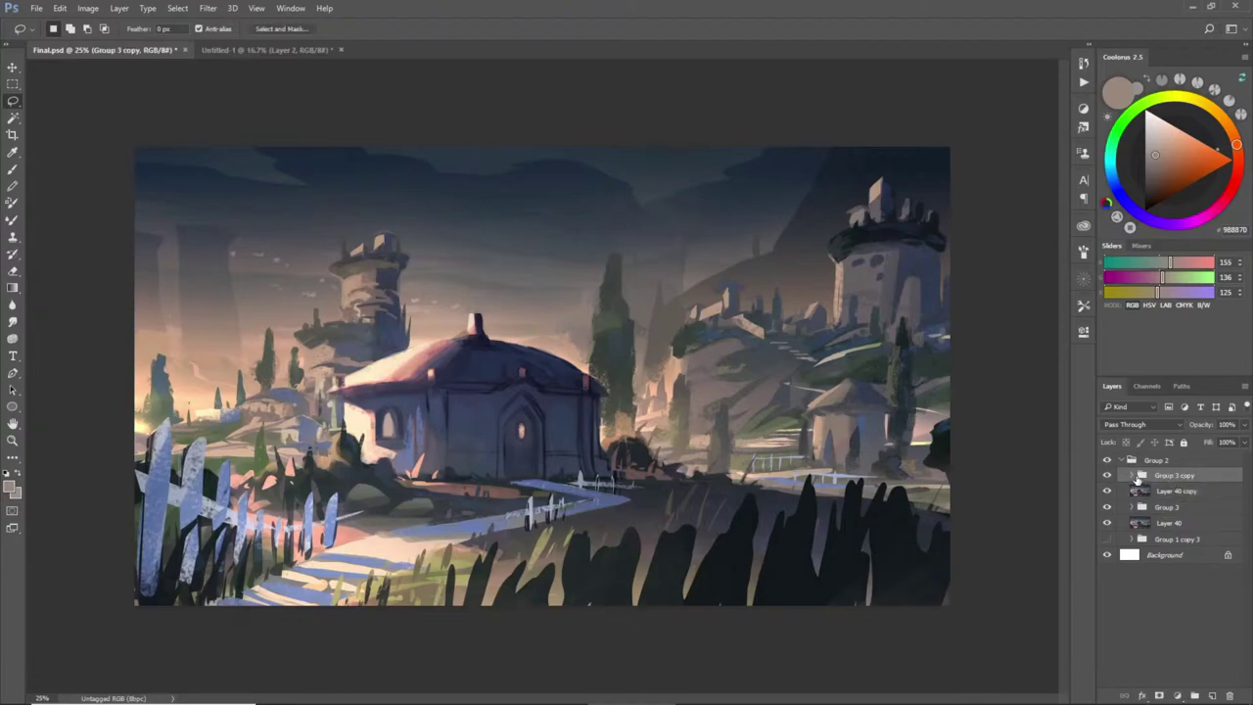
# - Check the contents of Group 3 copy and merge it with Layer 40 copy into a single layer
pyautogui.click(1133, 475)
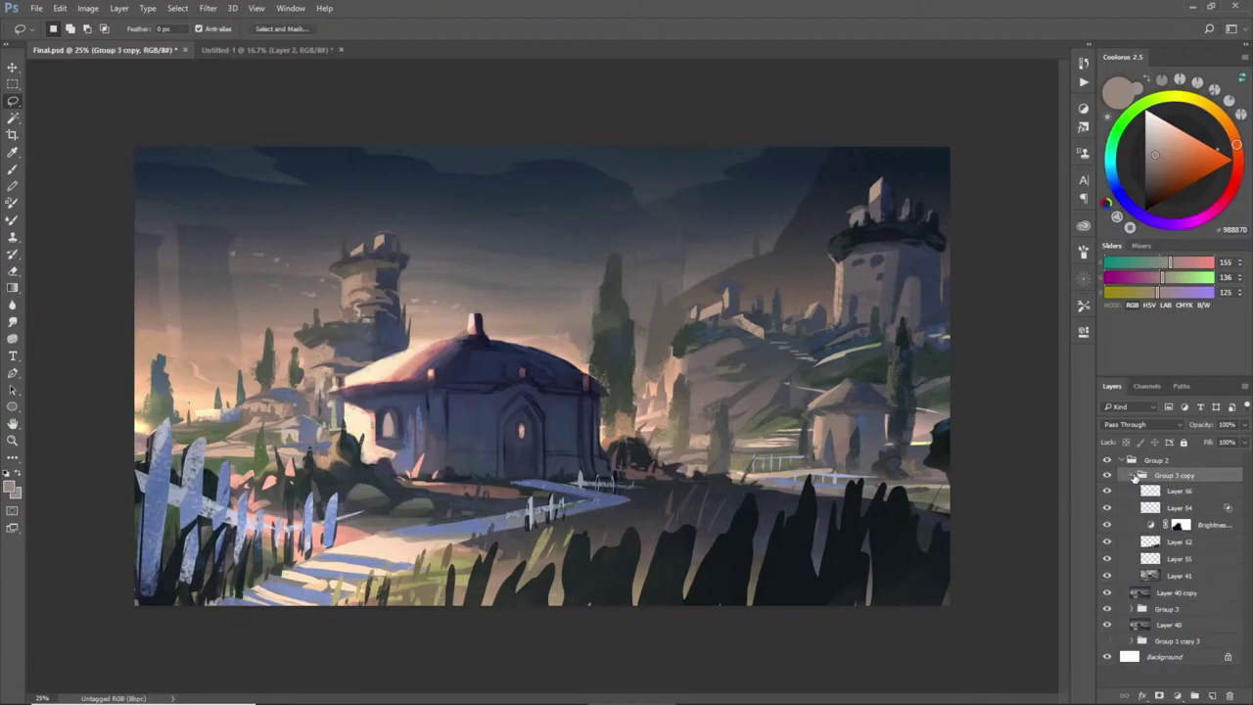
pyautogui.click(1133, 475)
pyautogui.click(1133, 475)
pyautogui.click(1137, 474)
pyautogui.keyDown('shift'); pyautogui.click(1180, 491); pyautogui.keyUp('shift')
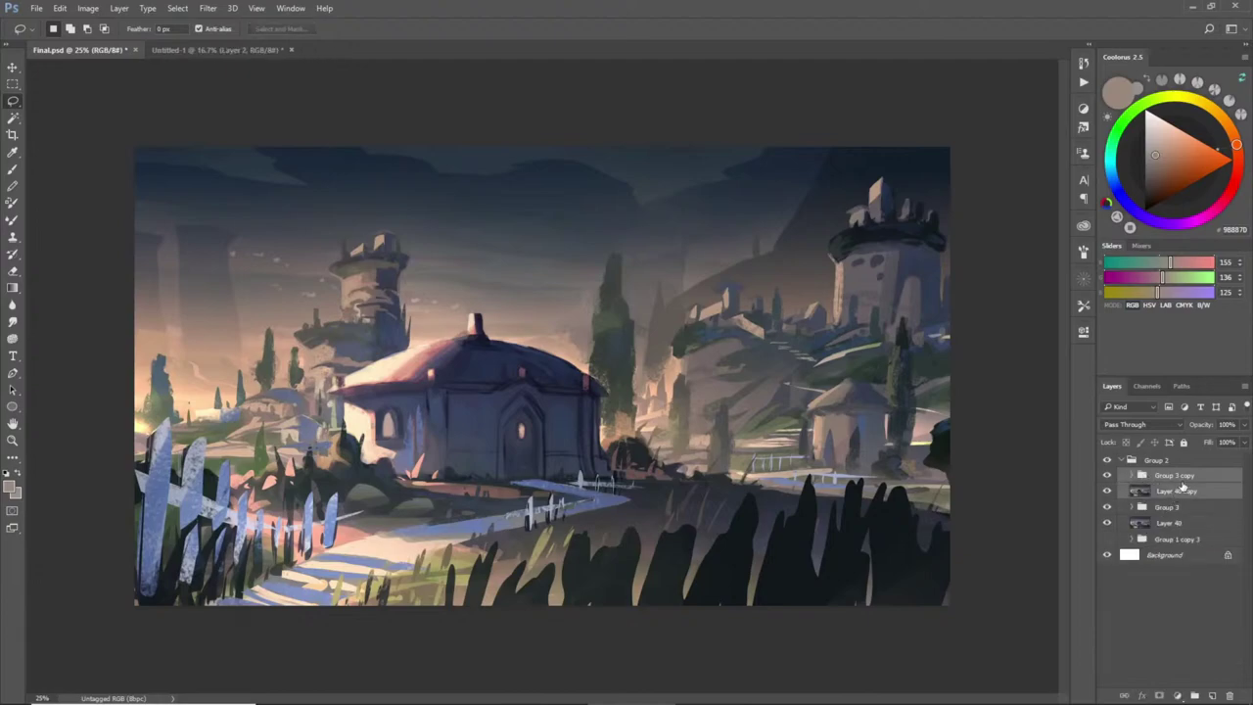
pyautogui.hotkey('ctrl', 'e')
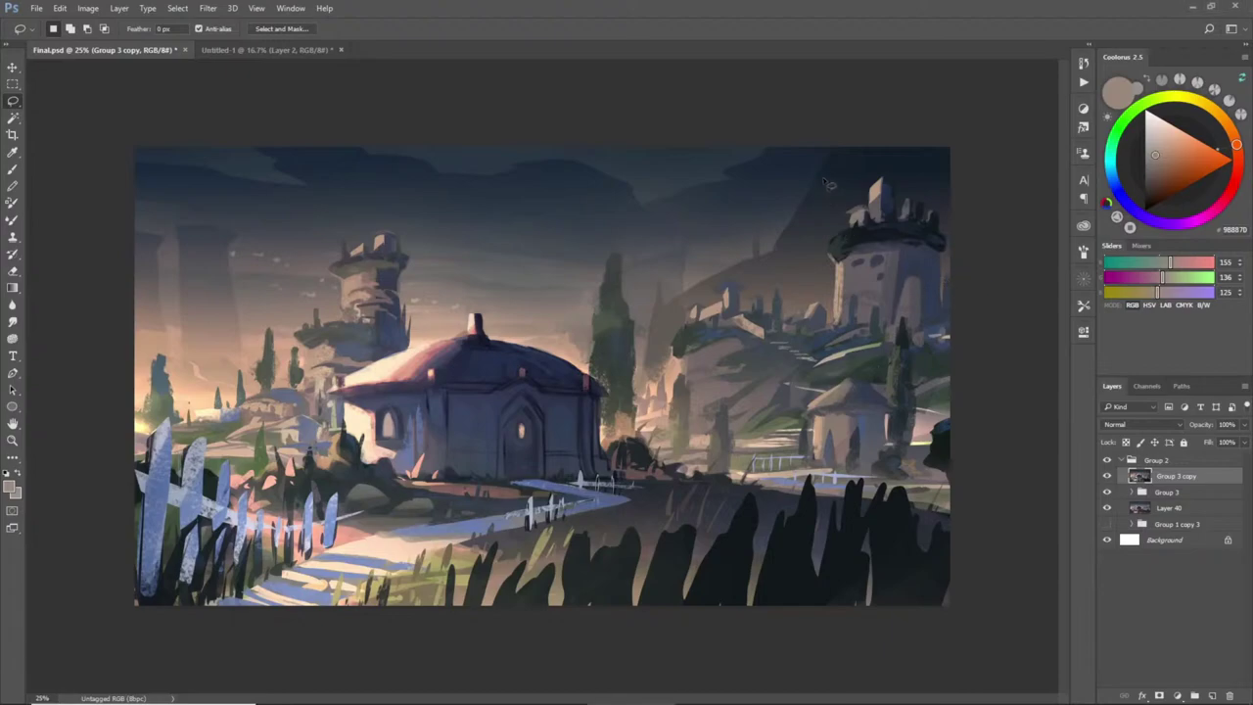
# - Outline the area around the castle tower and paint it over as a grey-brown cliff on a new layer
pyautogui.moveTo(799, 148)
pyautogui.mouseDown()
pyautogui.moveTo(787, 212)
pyautogui.moveTo(743, 243)
pyautogui.moveTo(741, 315)
pyautogui.moveTo(813, 346)
pyautogui.moveTo(894, 336)
pyautogui.moveTo(969, 270)
pyautogui.moveTo(967, 142)
pyautogui.mouseUp()
pyautogui.hotkey('ctrl', 'shift', 'n')
pyautogui.press('Return')
pyautogui.press('b')
pyautogui.keyDown('alt'); pyautogui.click(861, 280); pyautogui.keyUp('alt')
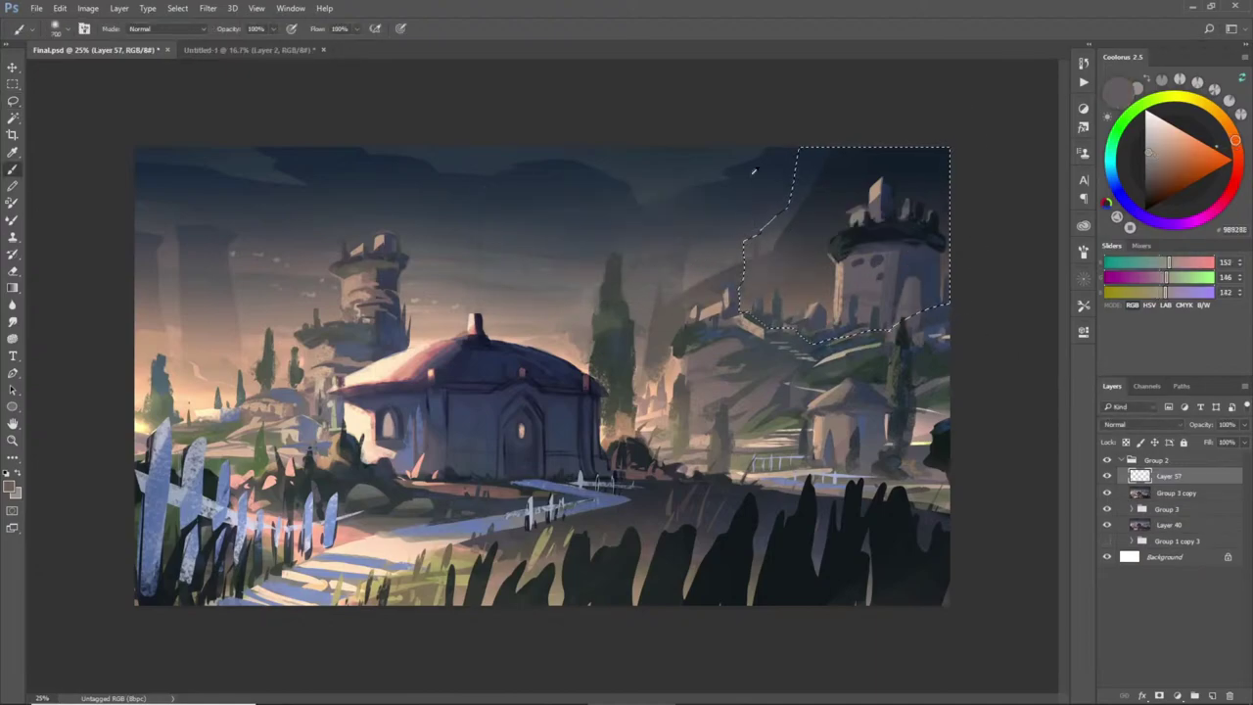
pyautogui.moveTo(737, 191); pyautogui.dragTo(822, 207)
pyautogui.moveTo(744, 265)
pyautogui.mouseDown()
pyautogui.moveTo(886, 313)
pyautogui.moveTo(925, 196)
pyautogui.moveTo(940, 294)
pyautogui.mouseUp()
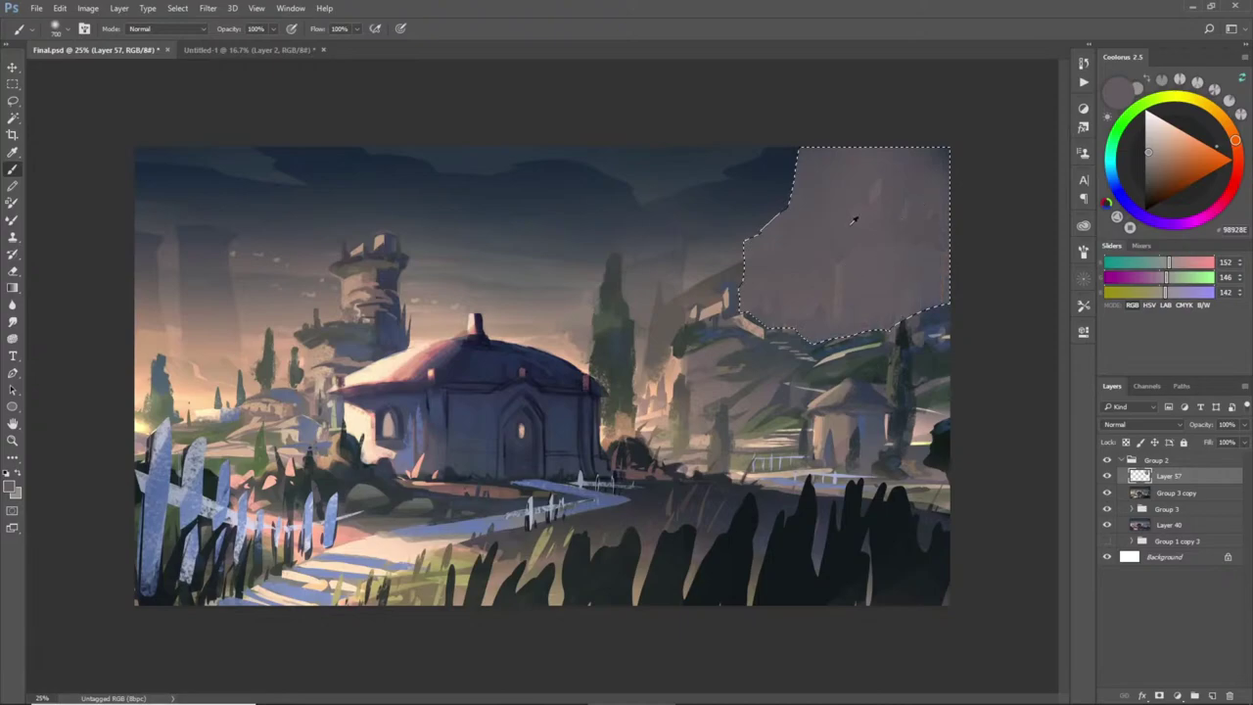
pyautogui.hotkey('ctrl', 'd')
# - Paint a bluish-grey shadow plane on the right side of the cliff with a hard round brush inside a lasso selection
pyautogui.press('l')
pyautogui.moveTo(951, 207)
pyautogui.mouseDown()
pyautogui.moveTo(869, 208)
pyautogui.moveTo(826, 355)
pyautogui.moveTo(913, 333)
pyautogui.moveTo(950, 315)
pyautogui.mouseUp()
pyautogui.press('b')
pyautogui.rightClick(841, 346)
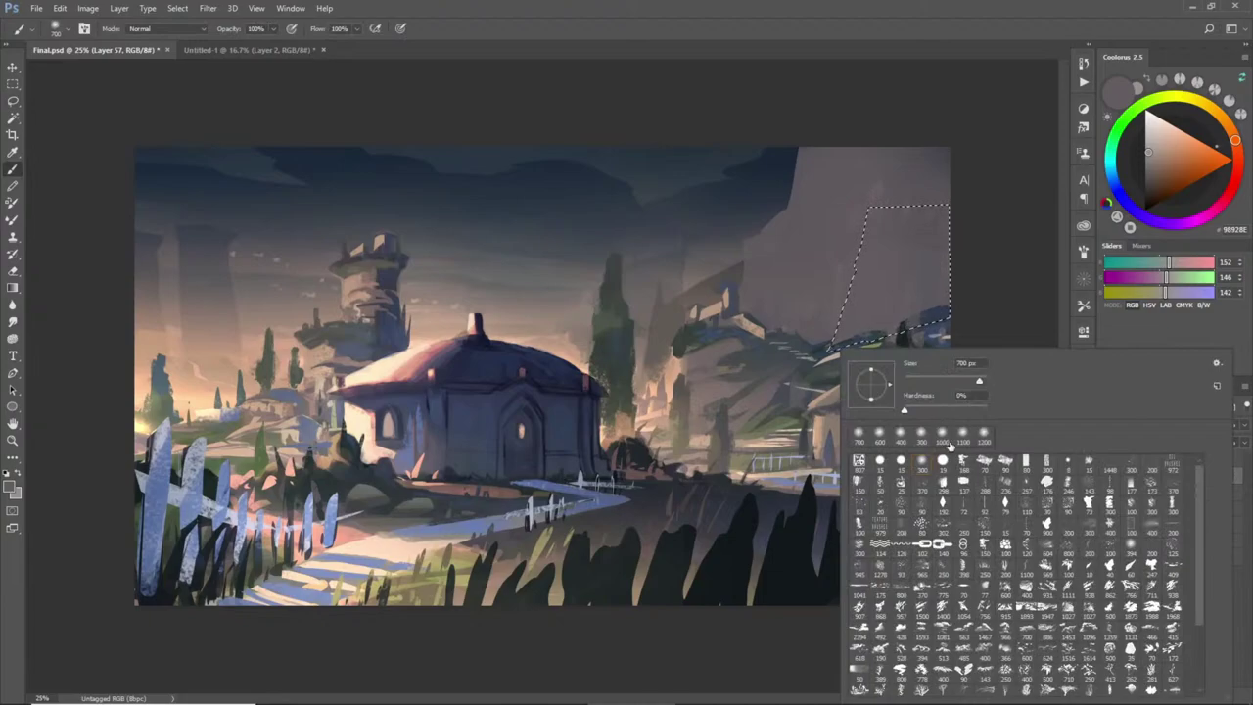
pyautogui.doubleClick(943, 463)
pyautogui.press(']')
pyautogui.press(']')
pyautogui.press(']')
pyautogui.press(']')
pyautogui.press(']')
pyautogui.press(']')
pyautogui.press(']')
pyautogui.press(']')
pyautogui.press(']')
pyautogui.press(']')
pyautogui.press(']')
pyautogui.press(']')
pyautogui.press(']')
pyautogui.keyDown('alt'); pyautogui.click(937, 318); pyautogui.keyUp('alt')
pyautogui.moveTo(844, 333)
pyautogui.mouseDown()
pyautogui.moveTo(856, 227)
pyautogui.moveTo(861, 313)
pyautogui.mouseUp()
pyautogui.hotkey('ctrl', 'd')
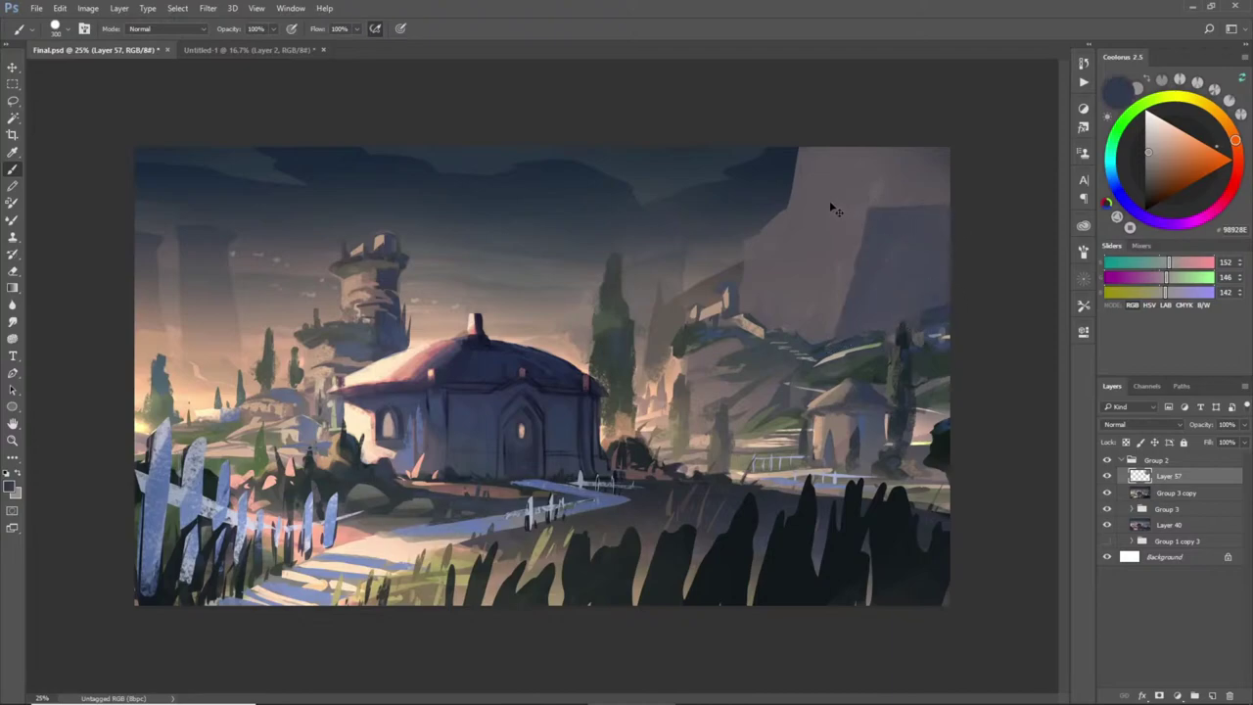
# - Paint a diagonal shadow band down the cliff face, using a tone sampled from the cliff
pyautogui.press('l')
pyautogui.moveTo(841, 179)
pyautogui.mouseDown()
pyautogui.moveTo(817, 212)
pyautogui.moveTo(797, 338)
pyautogui.moveTo(860, 153)
pyautogui.moveTo(805, 297)
pyautogui.mouseUp()
pyautogui.press('b')
pyautogui.keyDown('alt'); pyautogui.click(848, 158); pyautogui.keyUp('alt')
pyautogui.hotkey('ctrl', 'd')
# - Paint light peach sunlit planes along the cliff's left edges inside lasso selections
pyautogui.press('l')
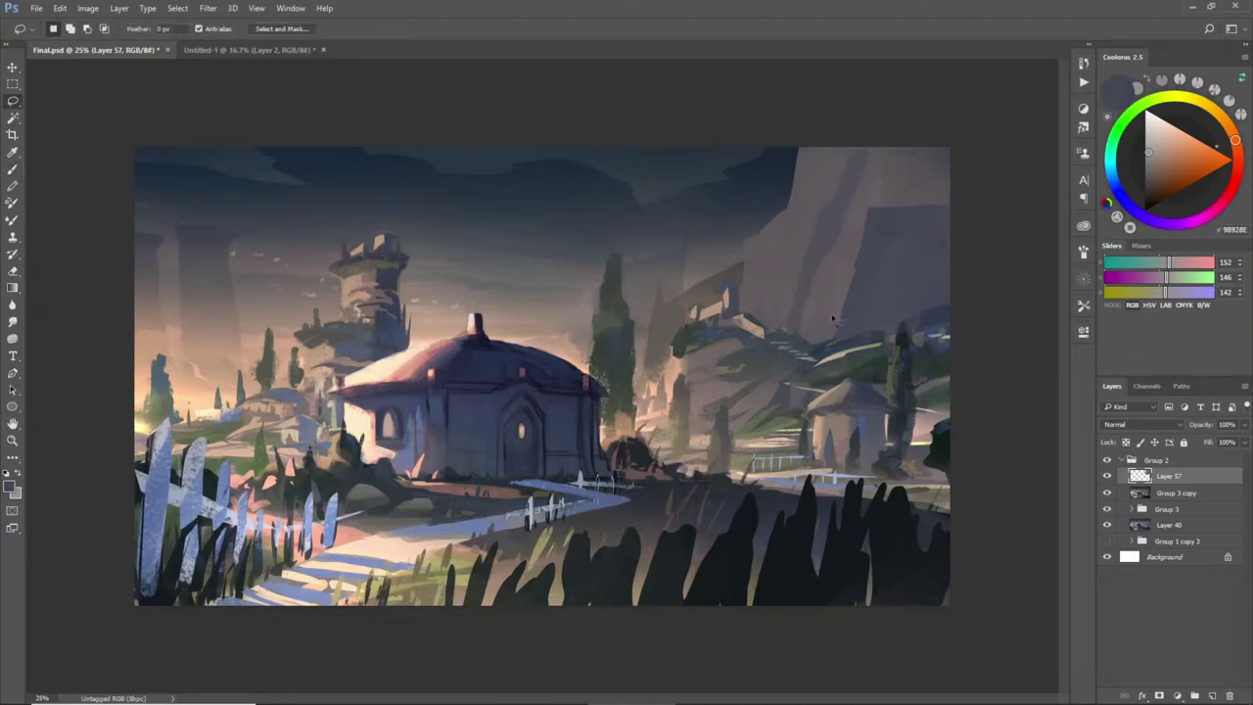
pyautogui.moveTo(785, 214)
pyautogui.mouseDown()
pyautogui.moveTo(749, 240)
pyautogui.moveTo(742, 281)
pyautogui.moveTo(784, 212)
pyautogui.moveTo(748, 249)
pyautogui.moveTo(777, 253)
pyautogui.moveTo(787, 211)
pyautogui.mouseUp()
pyautogui.hotkey('ctrl', 'd')
pyautogui.moveTo(803, 144)
pyautogui.mouseDown()
pyautogui.moveTo(788, 211)
pyautogui.moveTo(823, 161)
pyautogui.moveTo(789, 211)
pyautogui.mouseUp()
pyautogui.moveTo(834, 147)
pyautogui.mouseDown()
pyautogui.moveTo(840, 186)
pyautogui.moveTo(848, 147)
pyautogui.mouseUp()
pyautogui.press('b')
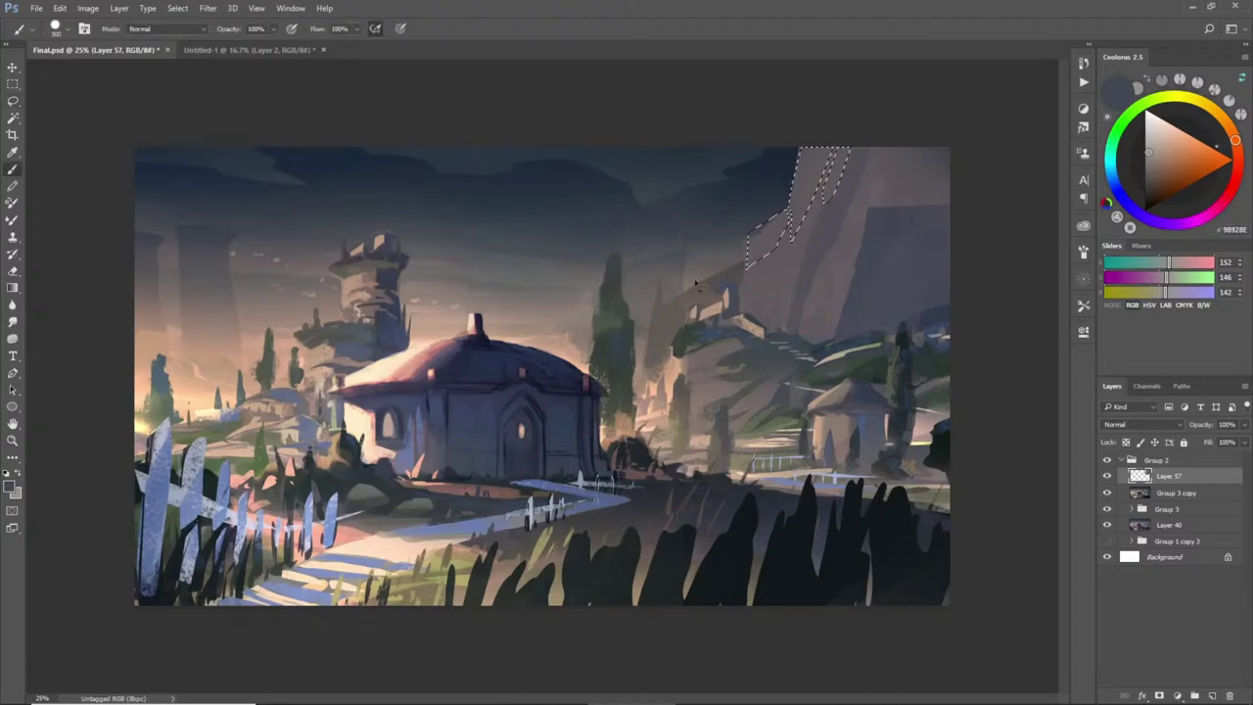
pyautogui.keyDown('alt'); pyautogui.click(726, 298); pyautogui.keyUp('alt')
pyautogui.moveTo(756, 256)
pyautogui.mouseDown()
pyautogui.moveTo(831, 167)
pyautogui.moveTo(805, 148)
pyautogui.mouseUp()
pyautogui.hotkey('ctrl', 'd')
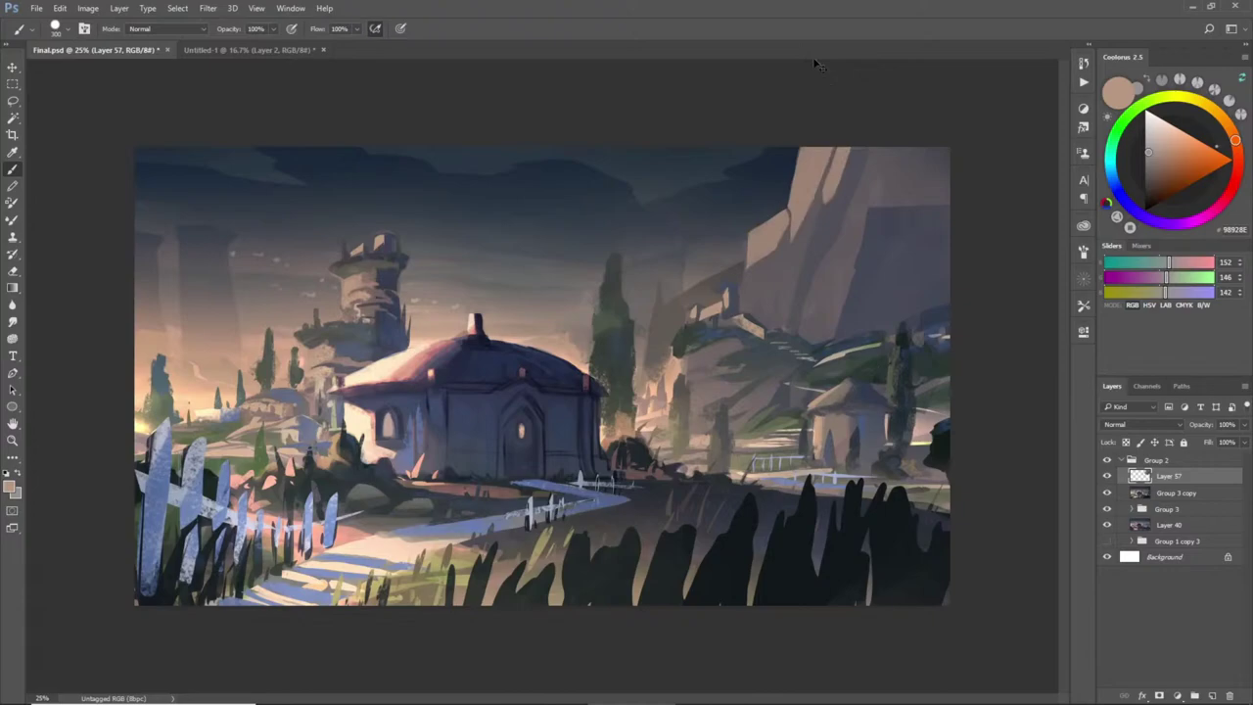
# - Paint over the rocks at the cliff's lower left, around the small ruins and the hillside stairs
pyautogui.press('l')
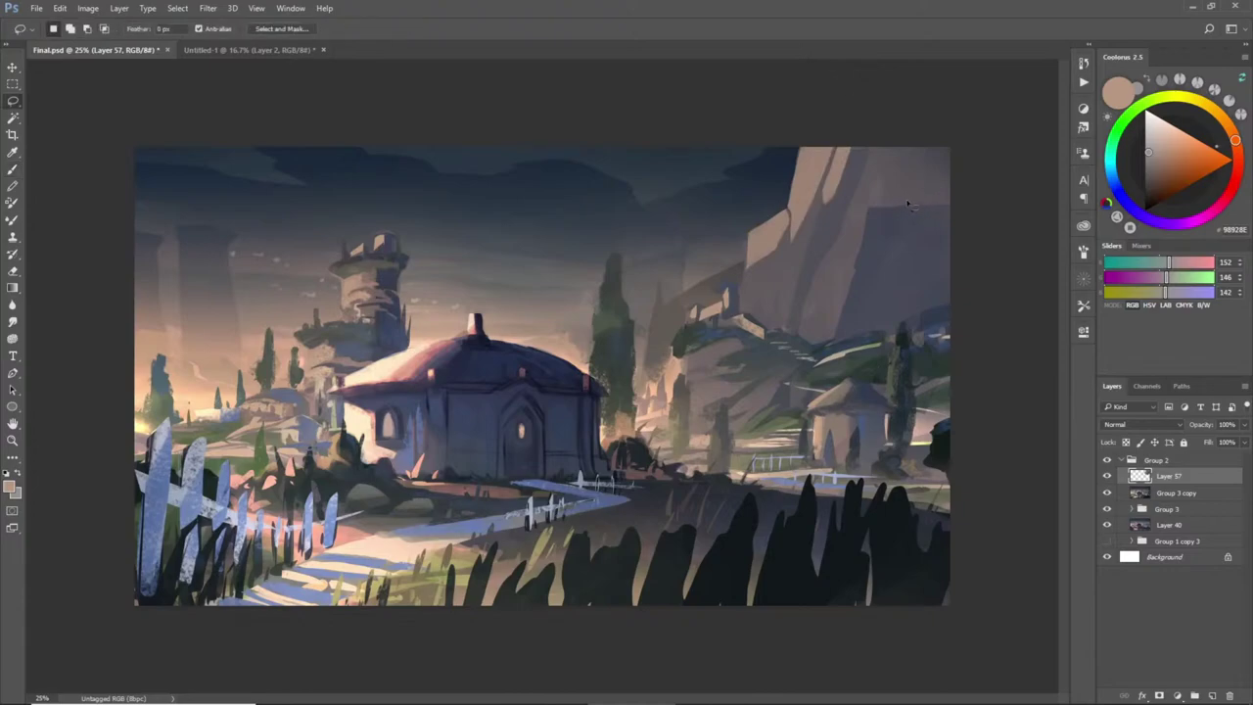
pyautogui.moveTo(754, 281)
pyautogui.mouseDown()
pyautogui.moveTo(710, 293)
pyautogui.moveTo(722, 303)
pyautogui.moveTo(750, 282)
pyautogui.mouseUp()
pyautogui.press('b')
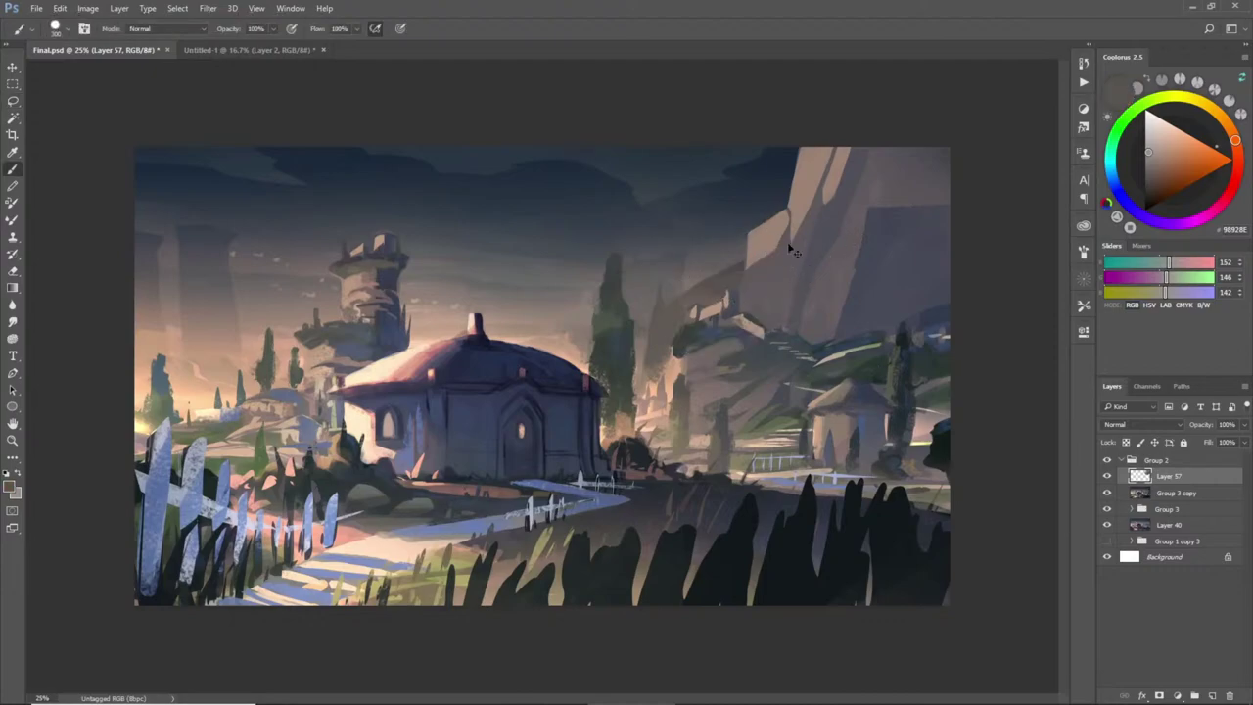
pyautogui.press('l')
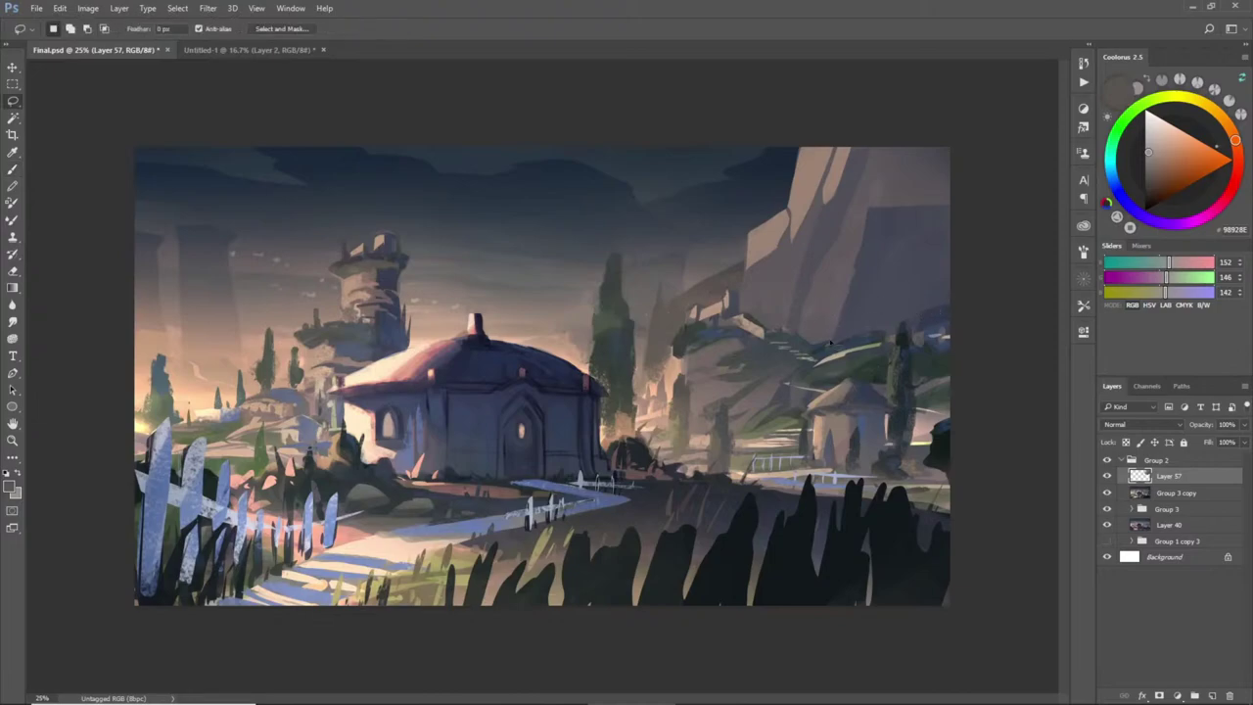
pyautogui.moveTo(774, 326)
pyautogui.mouseDown()
pyautogui.moveTo(774, 307)
pyautogui.moveTo(779, 329)
pyautogui.mouseUp()
pyautogui.press('b')
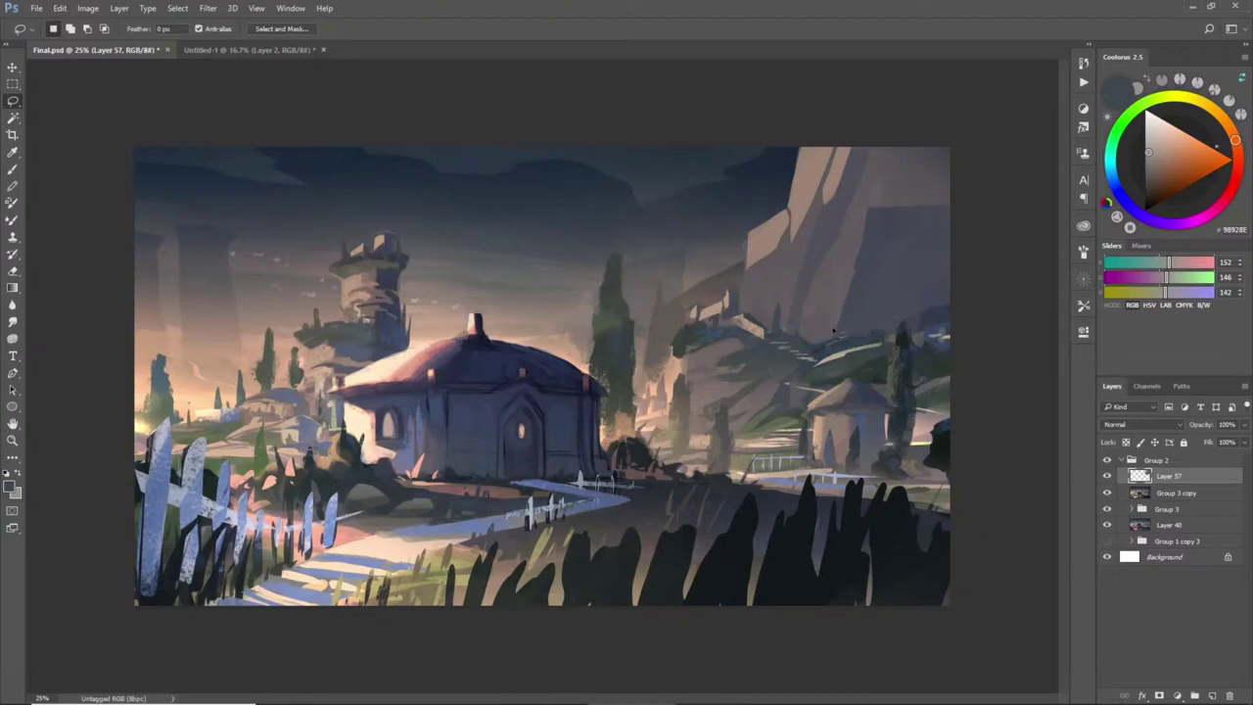
# - Paint small lighter rock shapes at the cliff's base and near the painting's right edge with a smaller brush
pyautogui.moveTo(862, 338); pyautogui.dragTo(837, 350)
pyautogui.press('shift')
pyautogui.moveTo(932, 293)
pyautogui.mouseDown()
pyautogui.moveTo(918, 324)
pyautogui.moveTo(914, 314)
pyautogui.mouseUp()
pyautogui.press('b')
pyautogui.keyDown('alt'); pyautogui.click(847, 286); pyautogui.keyUp('alt')
pyautogui.moveTo(819, 340)
pyautogui.mouseDown()
pyautogui.moveTo(886, 327)
pyautogui.moveTo(831, 332)
pyautogui.mouseUp()
pyautogui.keyDown('alt'); pyautogui.click(839, 291); pyautogui.keyUp('alt')
pyautogui.keyDown('alt'); pyautogui.click(829, 333); pyautogui.keyUp('alt')
pyautogui.moveTo(916, 321)
pyautogui.mouseDown()
pyautogui.moveTo(928, 292)
pyautogui.moveTo(929, 342)
pyautogui.mouseUp()
pyautogui.keyDown('alt'); pyautogui.click(939, 285); pyautogui.keyUp('alt')
pyautogui.press('[')
pyautogui.hotkey('ctrl', 'z')
pyautogui.moveTo(929, 286); pyautogui.dragTo(931, 329)
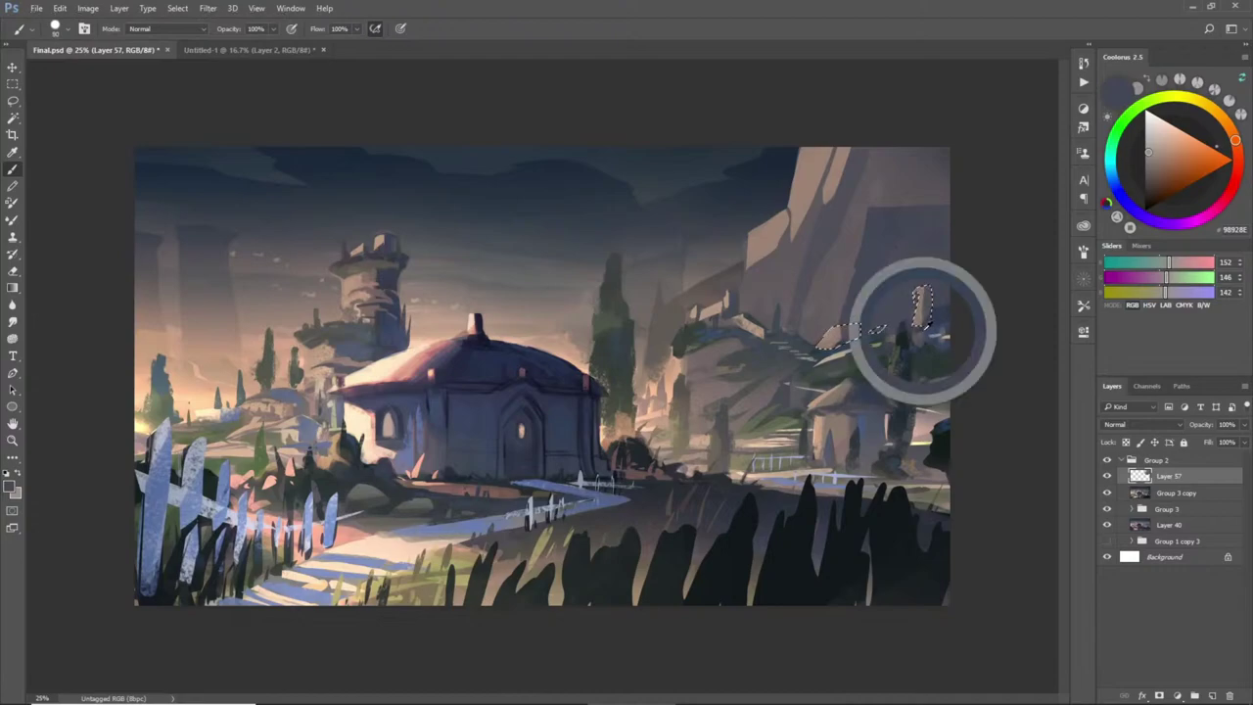
pyautogui.hotkey('ctrl', 'd')
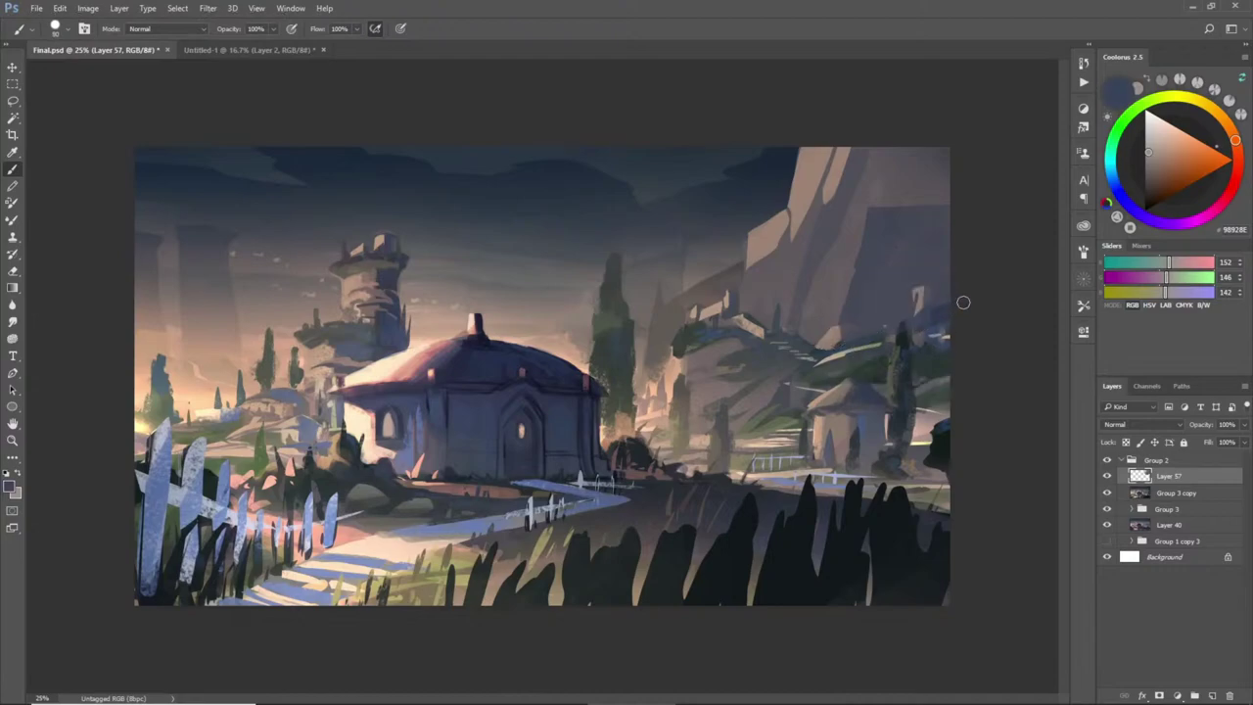
# - Paint a narrow light rock spire at the upper corner of the cliff's large shadow
pyautogui.press('l')
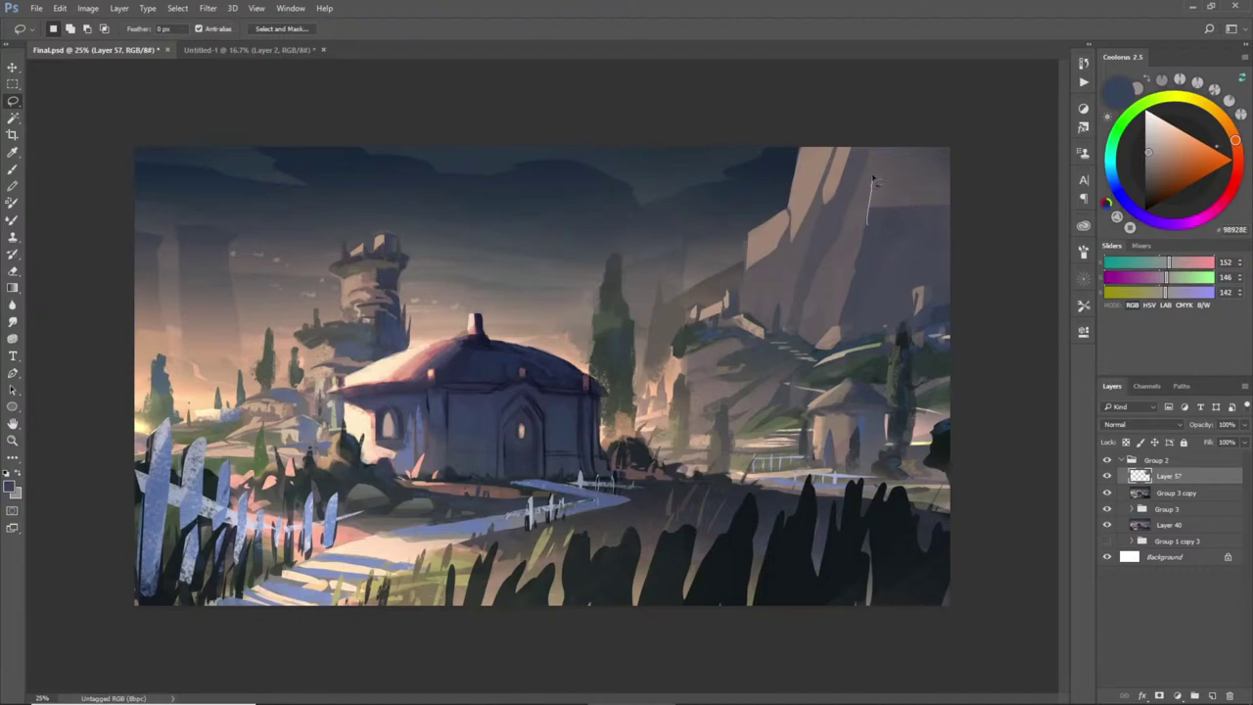
pyautogui.moveTo(879, 222); pyautogui.dragTo(898, 211)
pyautogui.press('b')
pyautogui.keyDown('alt'); pyautogui.click(844, 172); pyautogui.keyUp('alt')
pyautogui.moveTo(869, 169); pyautogui.dragTo(872, 224)
pyautogui.keyDown('alt'); pyautogui.click(878, 187); pyautogui.keyUp('alt')
pyautogui.keyDown('alt'); pyautogui.click(872, 227); pyautogui.keyUp('alt')
pyautogui.hotkey('ctrl', 'd')
# - Paint grey-brown rock planes on the slope below the hillside stairs, sampling nearby colours
pyautogui.press('l')
pyautogui.moveTo(761, 384)
pyautogui.mouseDown()
pyautogui.moveTo(781, 384)
pyautogui.moveTo(753, 413)
pyautogui.moveTo(784, 376)
pyautogui.mouseUp()
pyautogui.press('b')
pyautogui.keyDown('alt'); pyautogui.click(758, 401); pyautogui.keyUp('alt')
pyautogui.hotkey('ctrl', 'd')
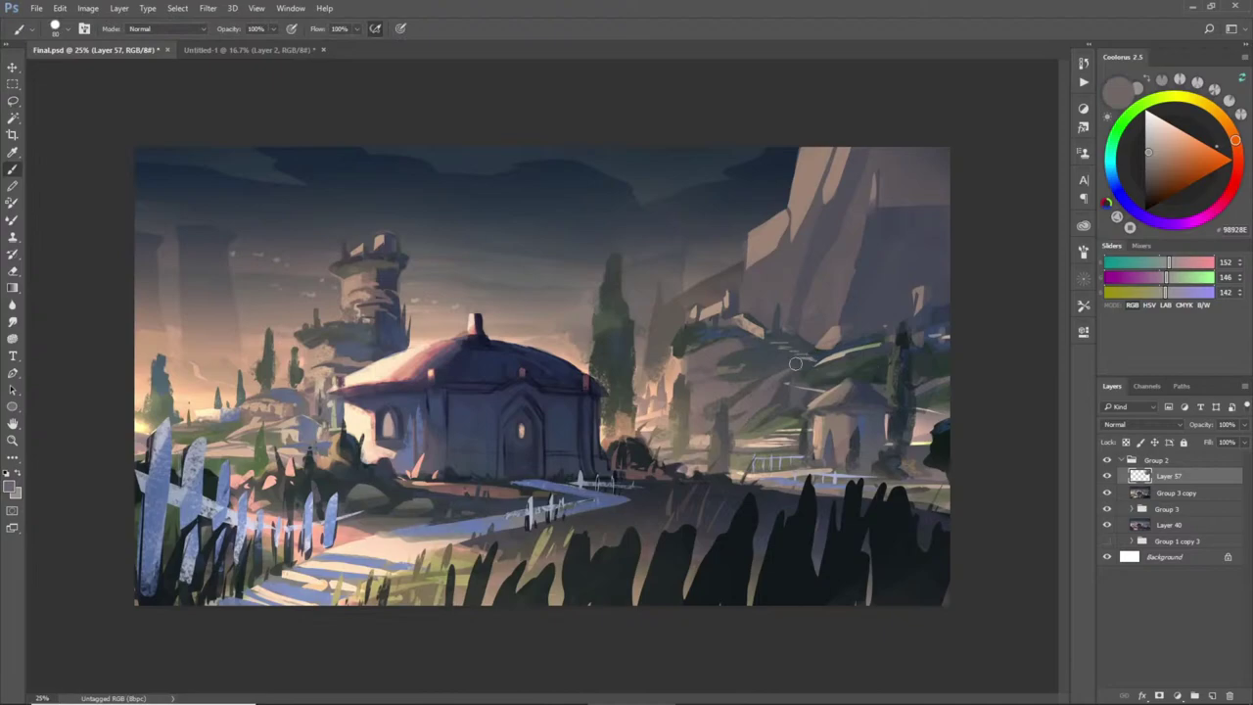
pyautogui.press('l')
pyautogui.moveTo(705, 390)
pyautogui.mouseDown()
pyautogui.moveTo(766, 377)
pyautogui.moveTo(703, 406)
pyautogui.moveTo(748, 380)
pyautogui.mouseUp()
pyautogui.press('b')
pyautogui.hotkey('ctrl', 'd')
# - Paint over the roof of the small round hut with surrounding rock tones
pyautogui.press('l')
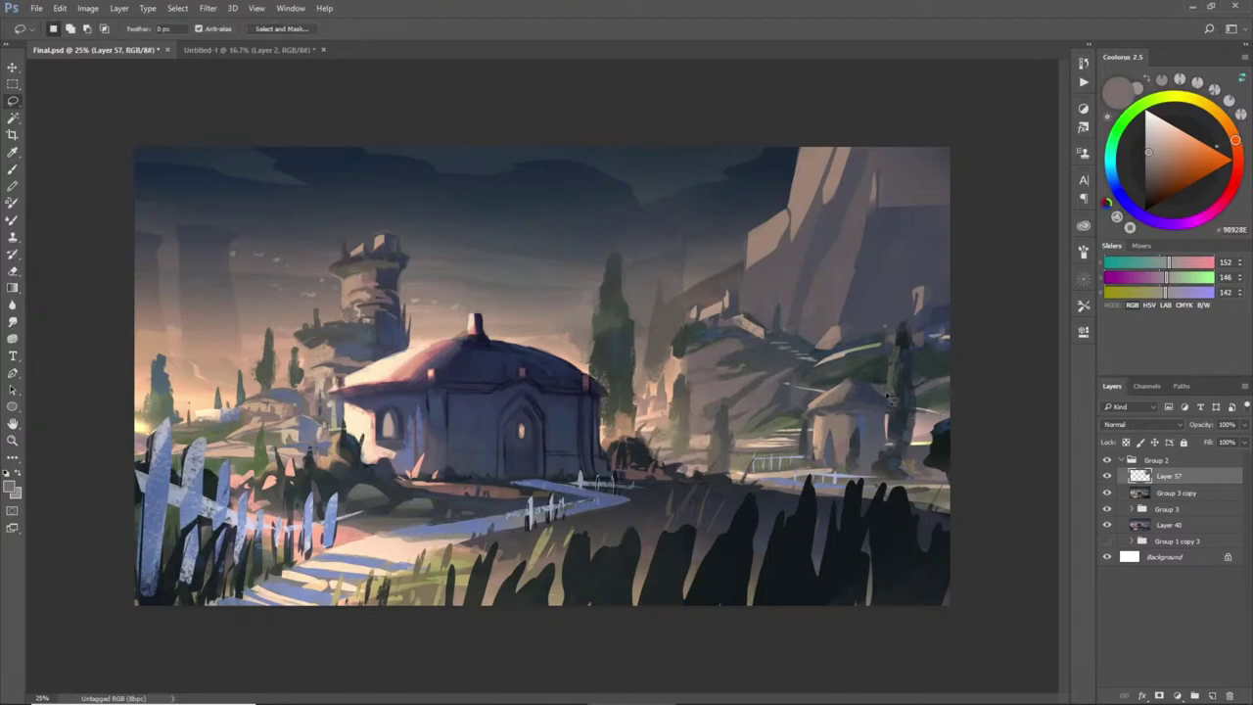
pyautogui.moveTo(861, 384)
pyautogui.mouseDown()
pyautogui.moveTo(815, 393)
pyautogui.moveTo(931, 412)
pyautogui.moveTo(862, 381)
pyautogui.mouseUp()
pyautogui.press('b')
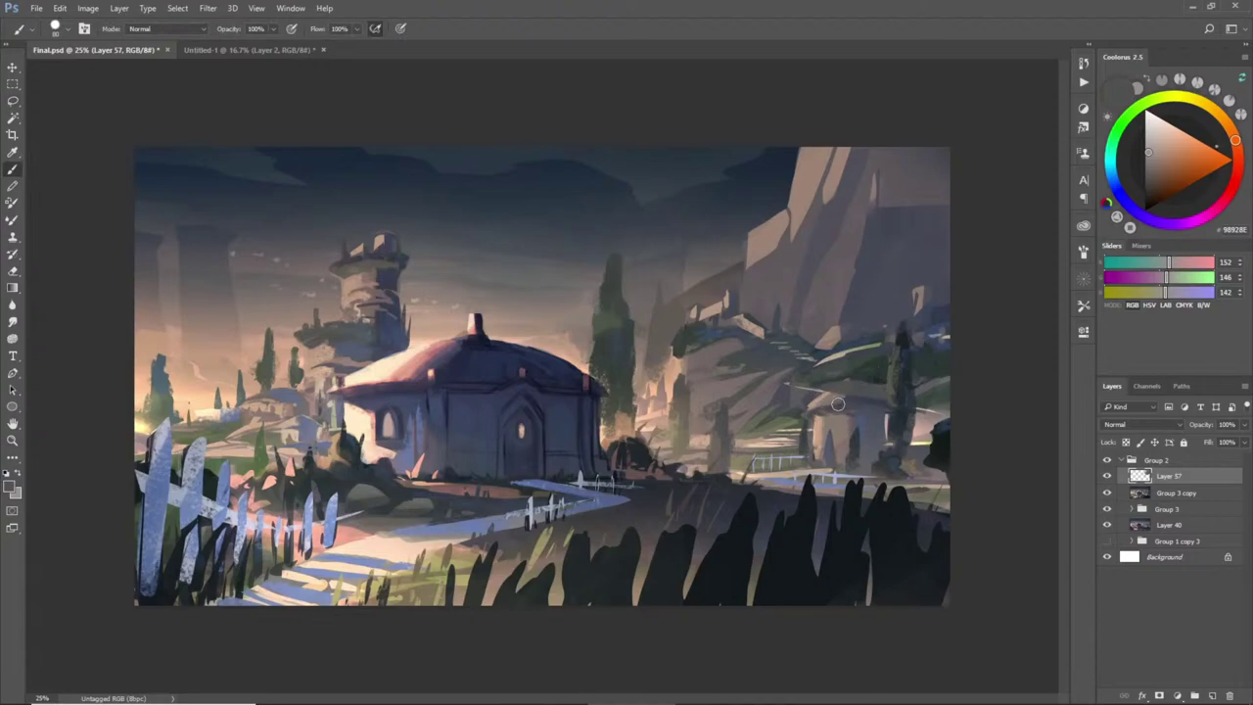
pyautogui.press('l')
pyautogui.moveTo(821, 396)
pyautogui.mouseDown()
pyautogui.moveTo(887, 408)
pyautogui.moveTo(893, 425)
pyautogui.moveTo(815, 435)
pyautogui.moveTo(795, 392)
pyautogui.moveTo(825, 419)
pyautogui.moveTo(877, 427)
pyautogui.mouseUp()
pyautogui.press('b')
pyautogui.hotkey('ctrl', 'd')
# - Cover the walls of the small hut with a pinkish-beige rock colour
pyautogui.press('l')
pyautogui.moveTo(809, 439)
pyautogui.mouseDown()
pyautogui.moveTo(821, 458)
pyautogui.moveTo(886, 453)
pyautogui.moveTo(810, 431)
pyautogui.moveTo(886, 450)
pyautogui.mouseUp()
pyautogui.press('b')
pyautogui.keyDown('alt'); pyautogui.click(870, 423); pyautogui.keyUp('alt')
pyautogui.hotkey('ctrl', 'd')
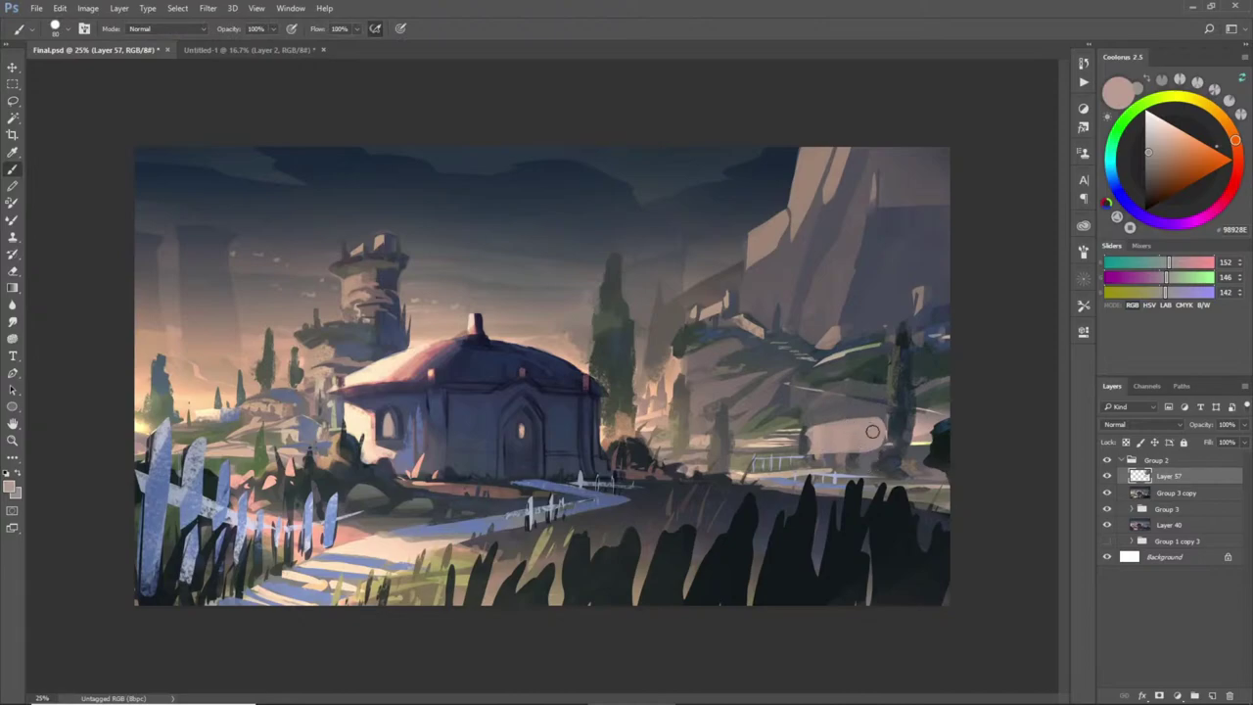
# - Shape the new pinkish rock and shade its lower part with sampled grey
pyautogui.press('l')
pyautogui.moveTo(807, 437)
pyautogui.mouseDown()
pyautogui.moveTo(881, 428)
pyautogui.moveTo(815, 426)
pyautogui.mouseUp()
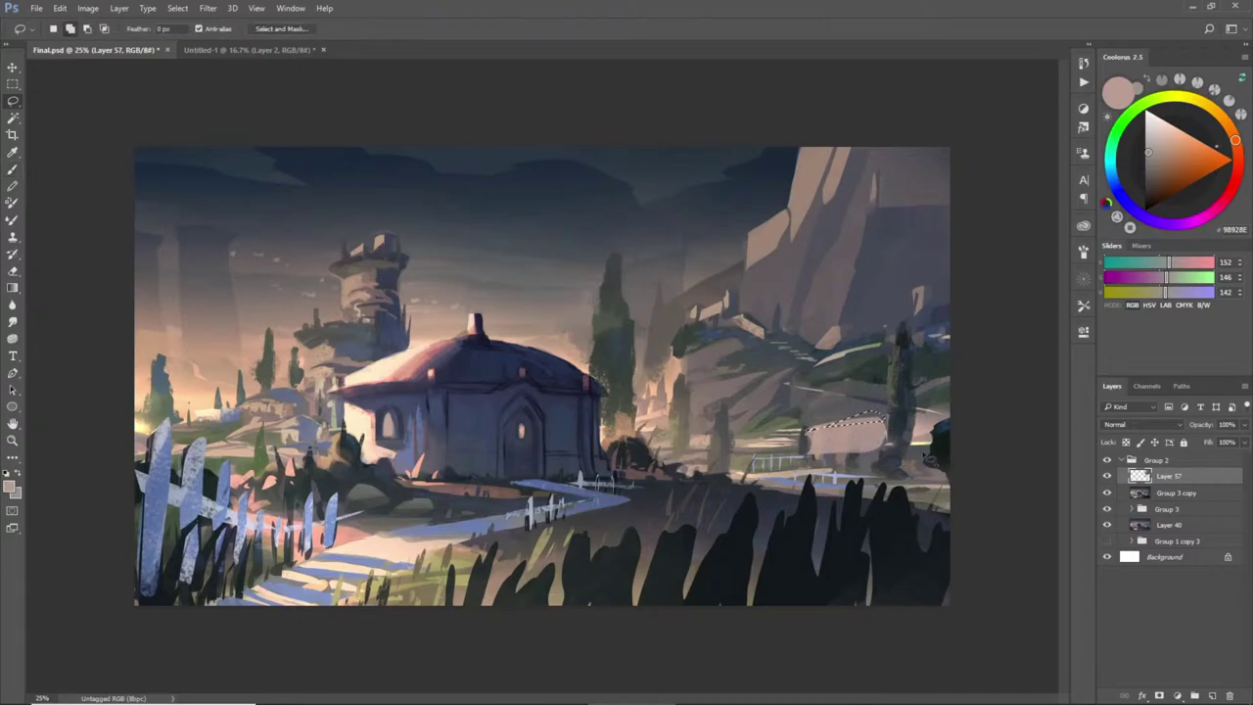
pyautogui.moveTo(886, 440)
pyautogui.mouseDown()
pyautogui.moveTo(814, 460)
pyautogui.moveTo(884, 459)
pyautogui.moveTo(809, 456)
pyautogui.moveTo(807, 421)
pyautogui.moveTo(805, 460)
pyautogui.mouseUp()
pyautogui.press('b')
pyautogui.keyDown('alt'); pyautogui.click(878, 449); pyautogui.keyUp('alt')
pyautogui.hotkey('ctrl', 'd')
# - Paint a small dark cypress on the left of the new rock and shade the rock face beside it
pyautogui.press('l')
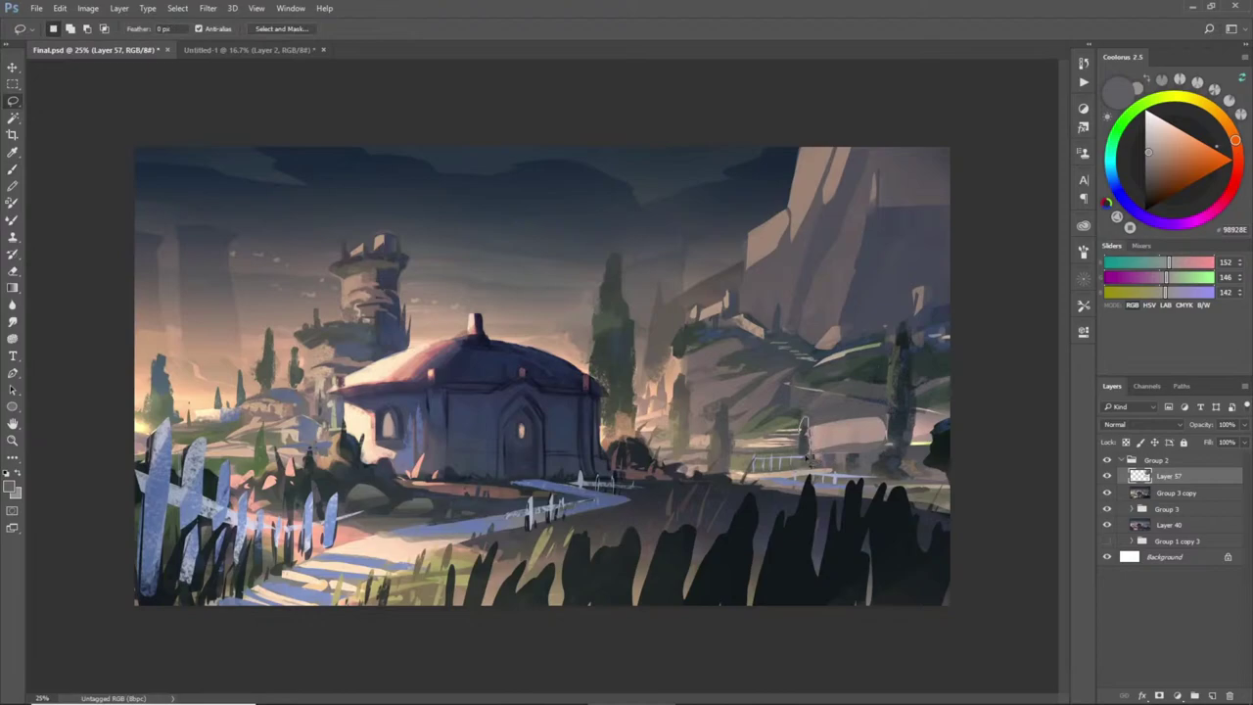
pyautogui.press('b')
pyautogui.hotkey('ctrl', 'd')
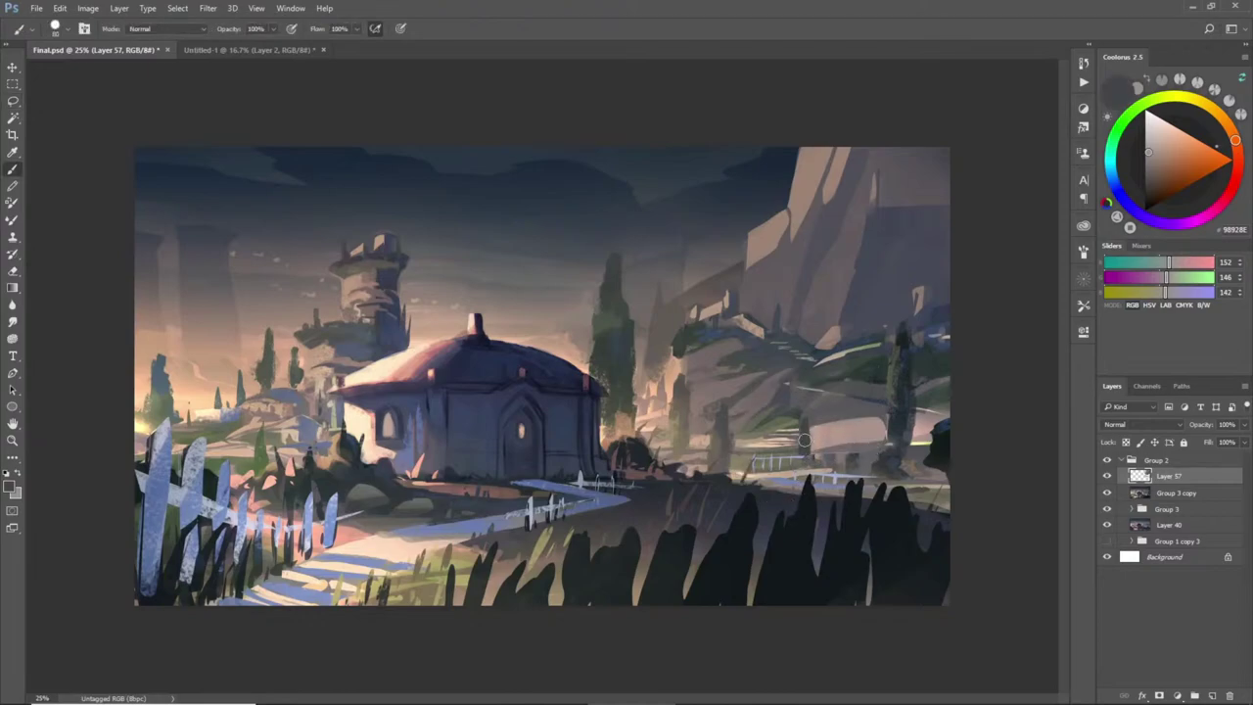
pyautogui.press('l')
pyautogui.moveTo(811, 439); pyautogui.dragTo(880, 442)
pyautogui.press('b')
pyautogui.hotkey('ctrl', 'd')
# - Paint pinkish-beige rock planes on the slope above the small dark cypress
pyautogui.press('l')
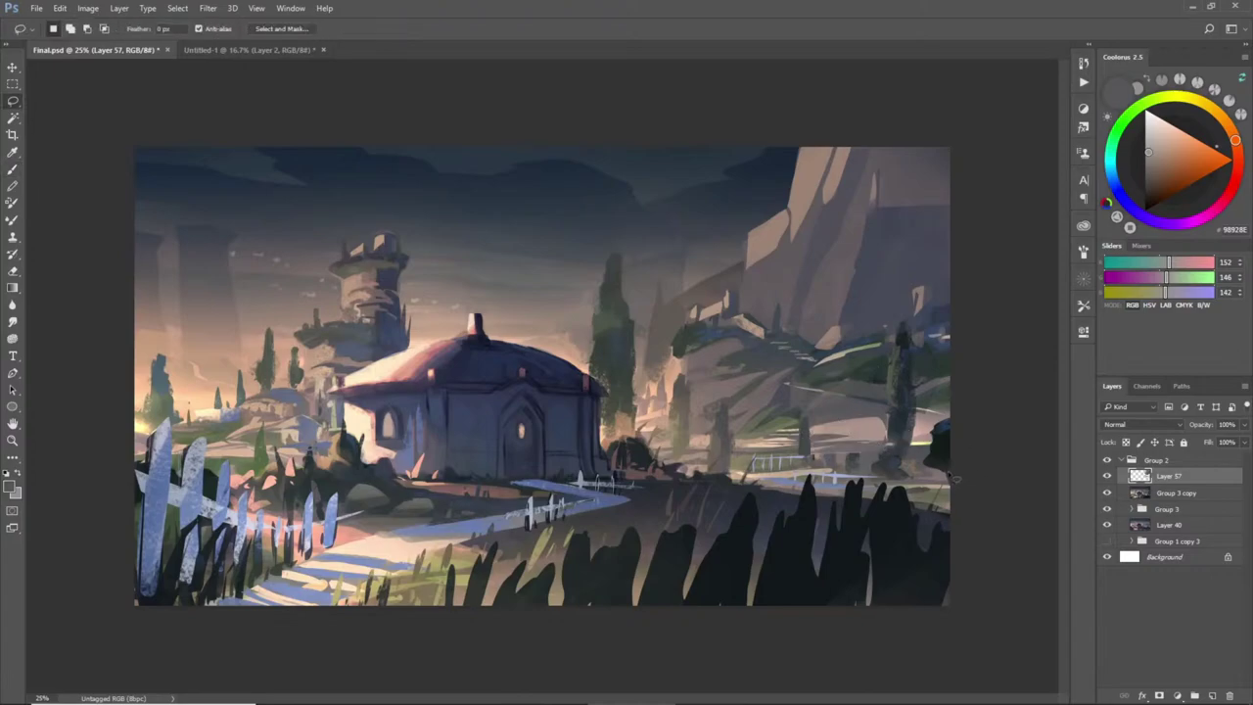
pyautogui.press('b')
pyautogui.press('l')
pyautogui.moveTo(808, 419)
pyautogui.mouseDown()
pyautogui.moveTo(852, 401)
pyautogui.moveTo(832, 431)
pyautogui.moveTo(864, 405)
pyautogui.moveTo(856, 390)
pyautogui.moveTo(873, 398)
pyautogui.mouseUp()
pyautogui.press('b')
pyautogui.keyDown('alt'); pyautogui.click(834, 391); pyautogui.keyUp('alt')
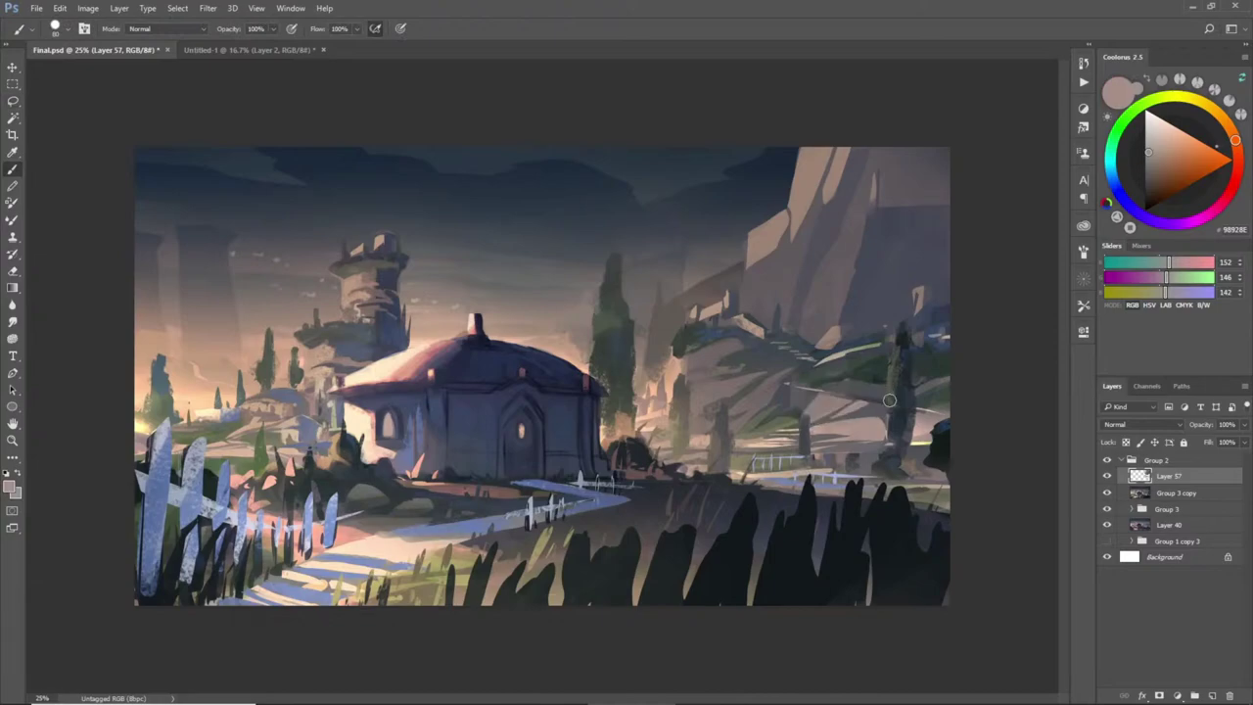
# - Reshape the dark bush at the painting's right edge into a tall, near-black cypress
pyautogui.press('l')
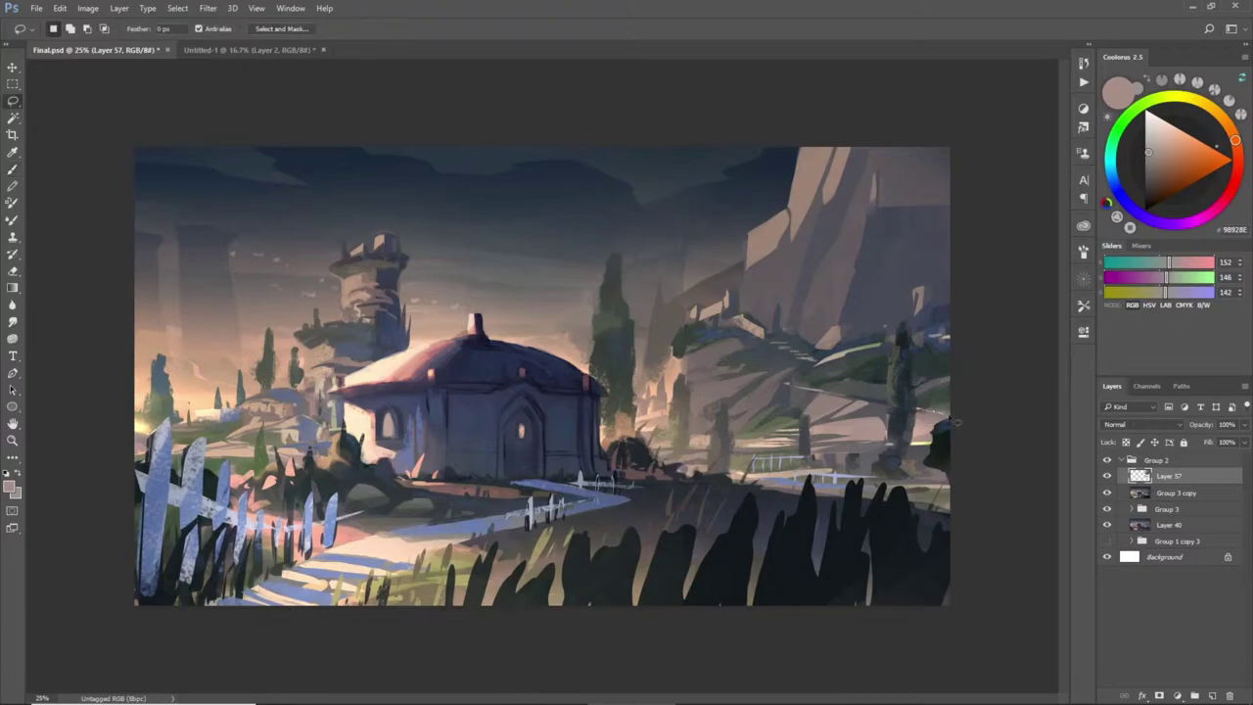
pyautogui.moveTo(942, 429)
pyautogui.mouseDown()
pyautogui.moveTo(921, 415)
pyautogui.moveTo(932, 427)
pyautogui.mouseUp()
pyautogui.press('b')
pyautogui.keyDown('alt'); pyautogui.click(933, 393); pyautogui.keyUp('alt')
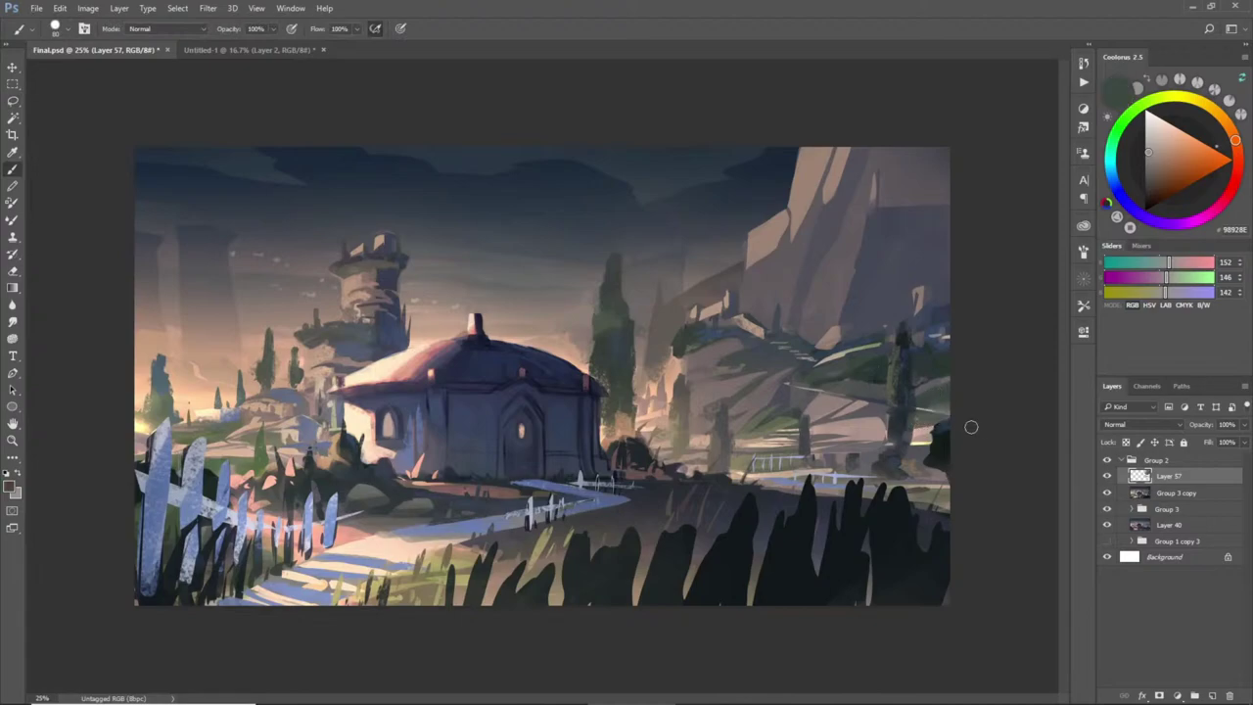
pyautogui.press('l')
pyautogui.moveTo(940, 464)
pyautogui.mouseDown()
pyautogui.moveTo(935, 430)
pyautogui.moveTo(952, 391)
pyautogui.moveTo(946, 460)
pyautogui.moveTo(937, 439)
pyautogui.moveTo(942, 517)
pyautogui.moveTo(954, 529)
pyautogui.moveTo(952, 457)
pyautogui.mouseUp()
pyautogui.press('b')
pyautogui.keyDown('alt'); pyautogui.click(944, 427); pyautogui.keyUp('alt')
pyautogui.moveTo(950, 386)
pyautogui.mouseDown()
pyautogui.moveTo(937, 485)
pyautogui.moveTo(948, 481)
pyautogui.mouseUp()
pyautogui.hotkey('ctrl', 'd')
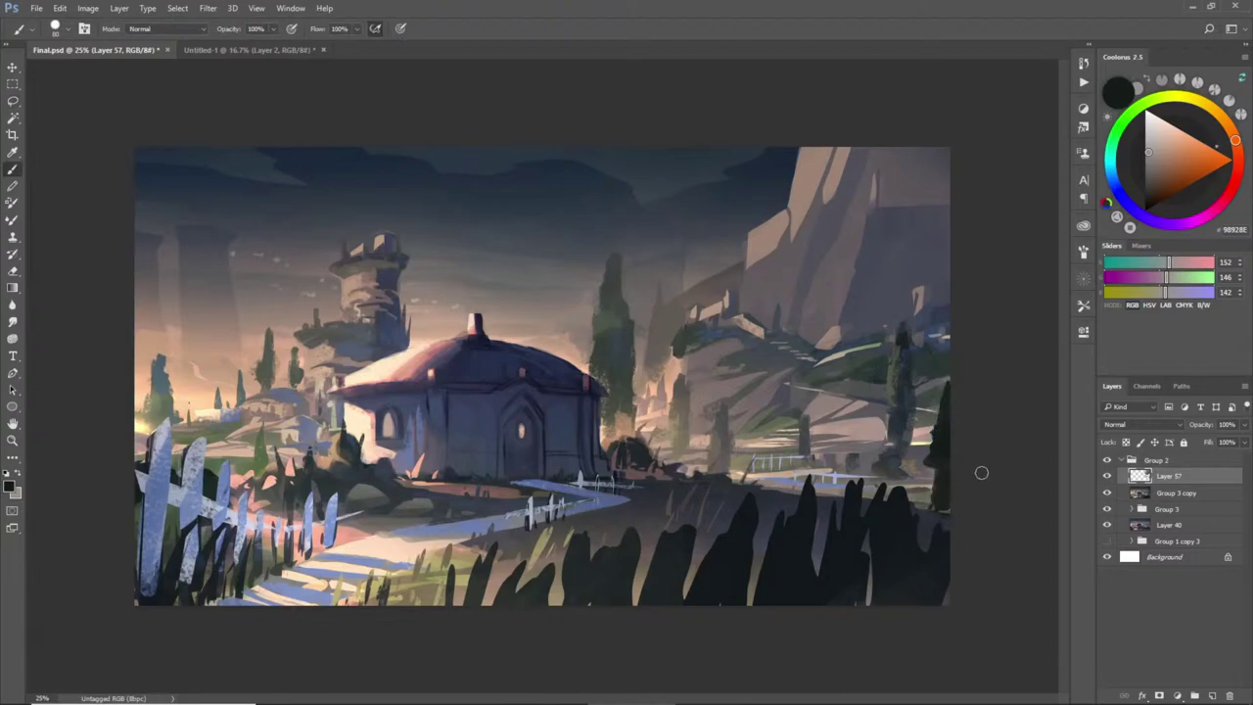
# - Redefine the upper part of the tall cypress behind the house with dark green
pyautogui.press('l')
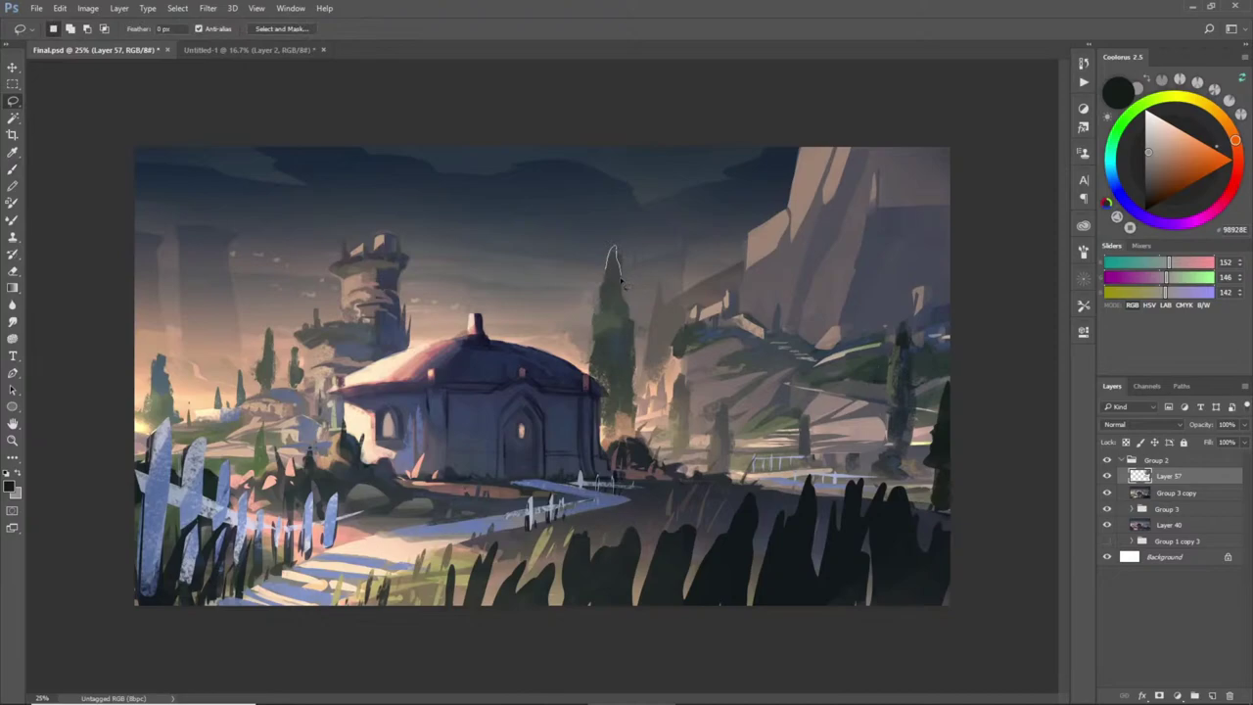
pyautogui.moveTo(632, 338); pyautogui.dragTo(619, 350)
pyautogui.press('b')
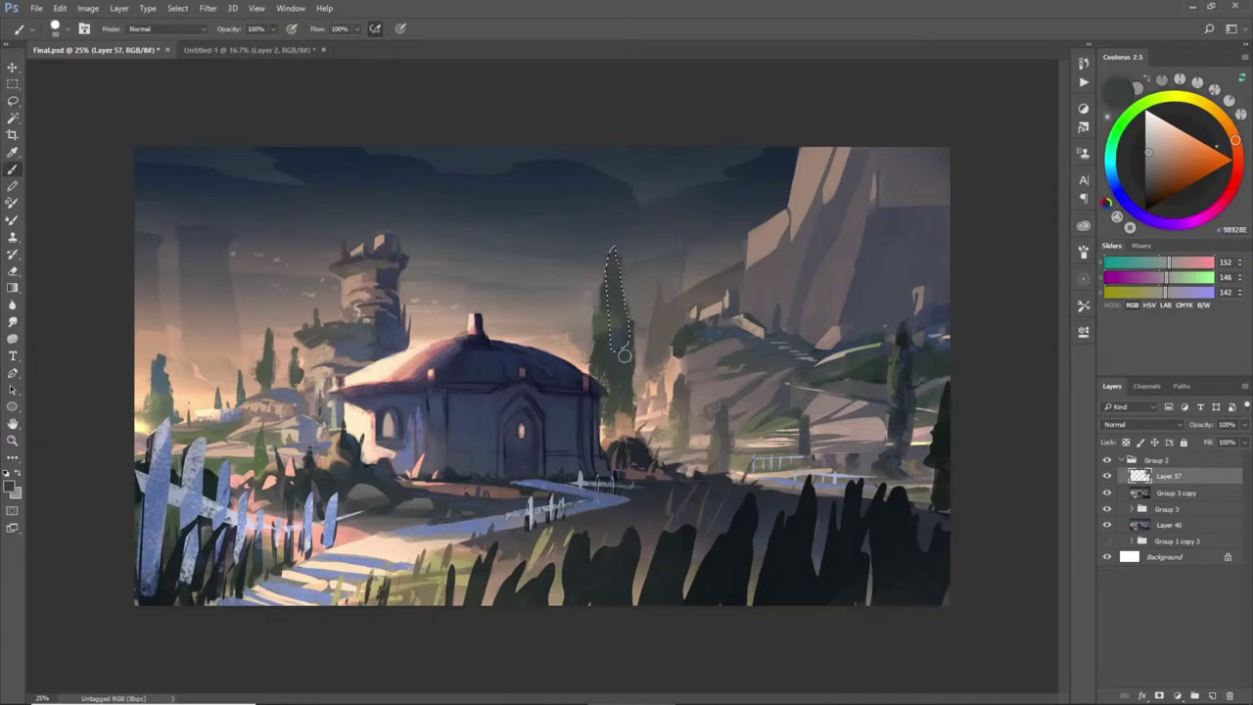
pyautogui.moveTo(610, 258); pyautogui.dragTo(619, 342)
pyautogui.hotkey('ctrl', 'd')
# - Paint dark green foliage along the ridge sloping down from the cliff's left side
pyautogui.press('l')
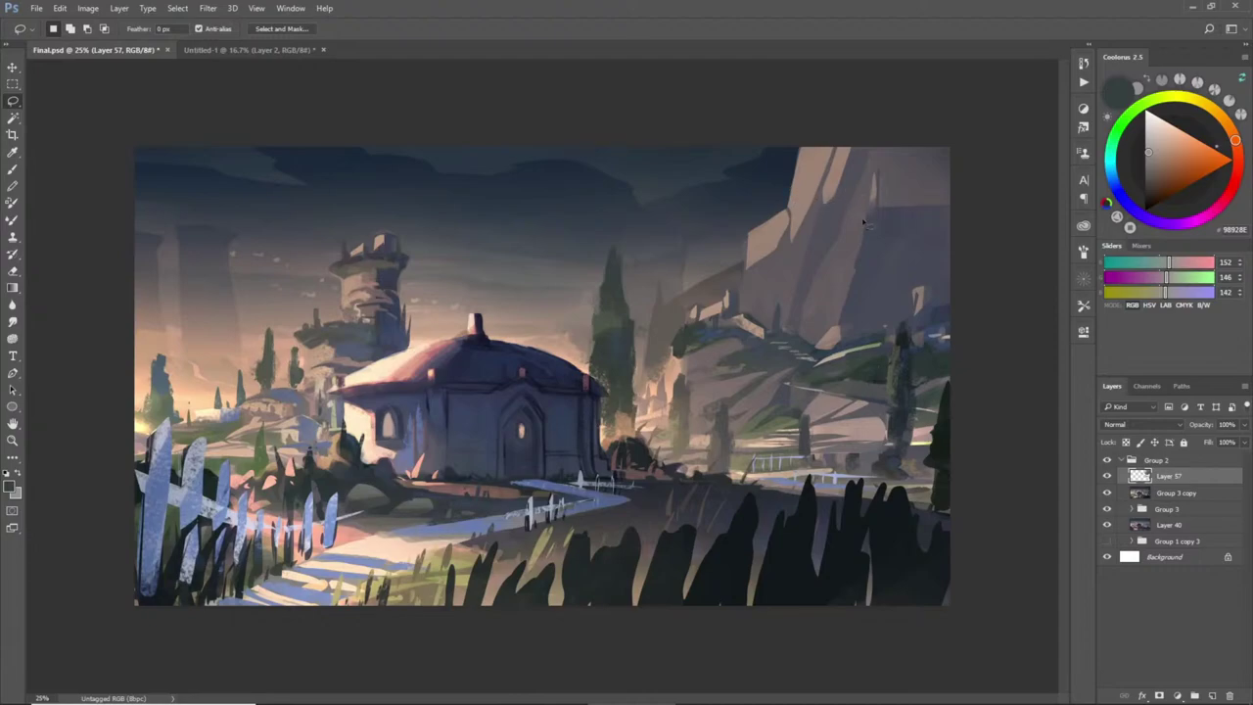
pyautogui.moveTo(742, 264)
pyautogui.mouseDown()
pyautogui.moveTo(675, 305)
pyautogui.moveTo(694, 283)
pyautogui.moveTo(682, 312)
pyautogui.moveTo(722, 306)
pyautogui.mouseUp()
pyautogui.moveTo(746, 265); pyautogui.dragTo(744, 266)
pyautogui.press('b')
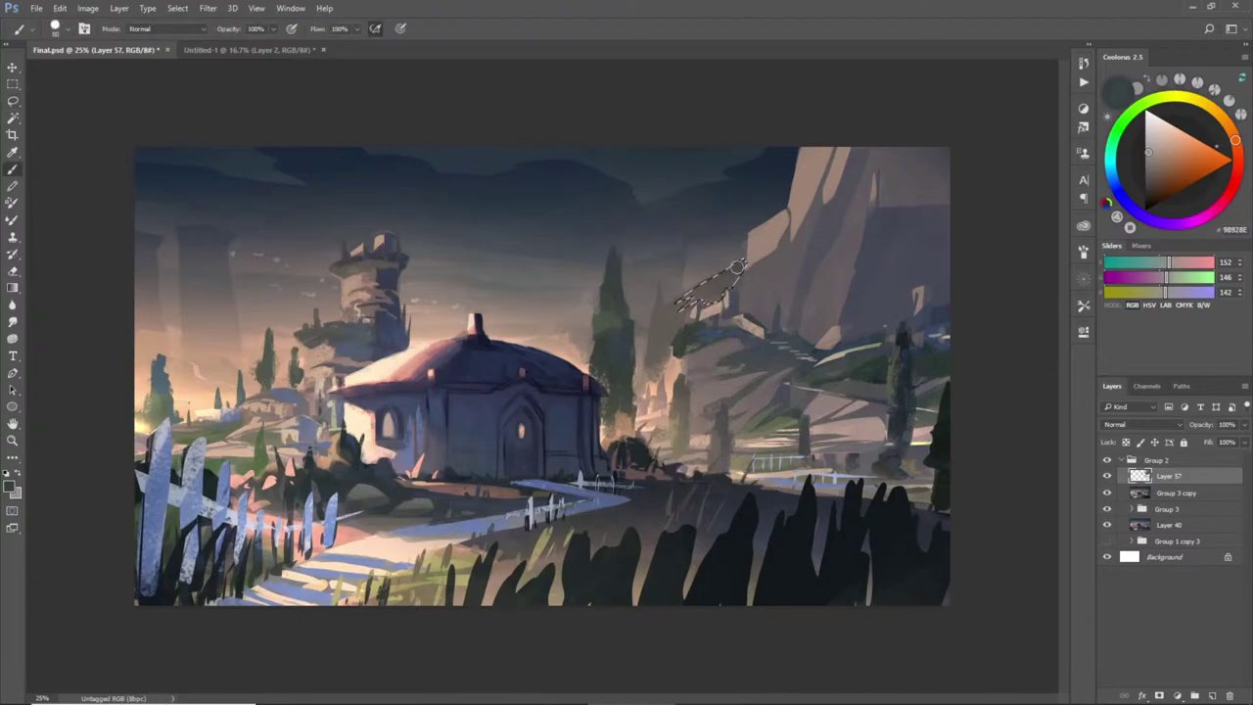
pyautogui.hotkey('ctrl', 'd')
# - Paint a warm sunlit rock face on the left edge of the hill beside the tall cypress
pyautogui.press('l')
pyautogui.moveTo(656, 316)
pyautogui.mouseDown()
pyautogui.moveTo(643, 382)
pyautogui.moveTo(671, 350)
pyautogui.moveTo(689, 305)
pyautogui.moveTo(679, 300)
pyautogui.moveTo(654, 368)
pyautogui.moveTo(671, 307)
pyautogui.moveTo(674, 332)
pyautogui.moveTo(679, 315)
pyautogui.mouseUp()
pyautogui.press('b')
pyautogui.keyDown('alt'); pyautogui.click(650, 388); pyautogui.keyUp('alt')
pyautogui.keyDown('alt'); pyautogui.click(685, 306); pyautogui.keyUp('alt')
pyautogui.hotkey('ctrl', 'd')
# - Outline and paint a small extension of the rock at the far end of the ridge, beside the tall cypress
pyautogui.press('l')
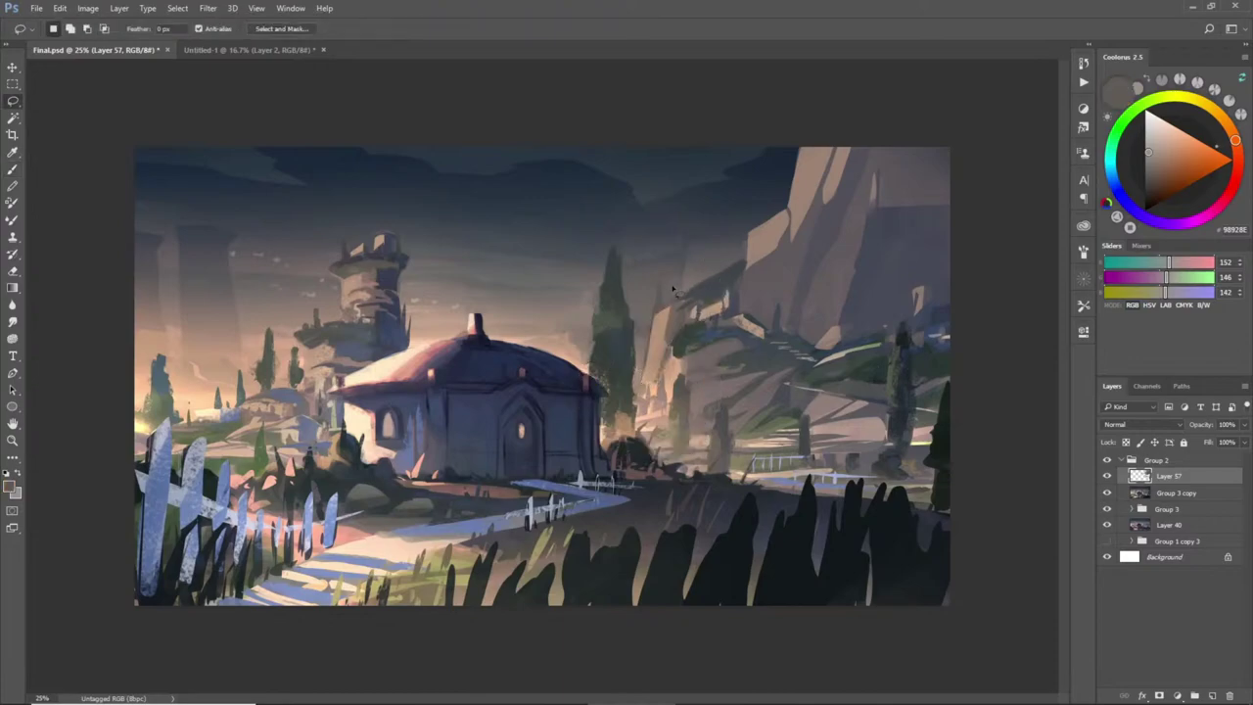
pyautogui.moveTo(667, 278)
pyautogui.mouseDown()
pyautogui.moveTo(651, 300)
pyautogui.moveTo(665, 306)
pyautogui.moveTo(669, 280)
pyautogui.mouseUp()
pyautogui.press('b')
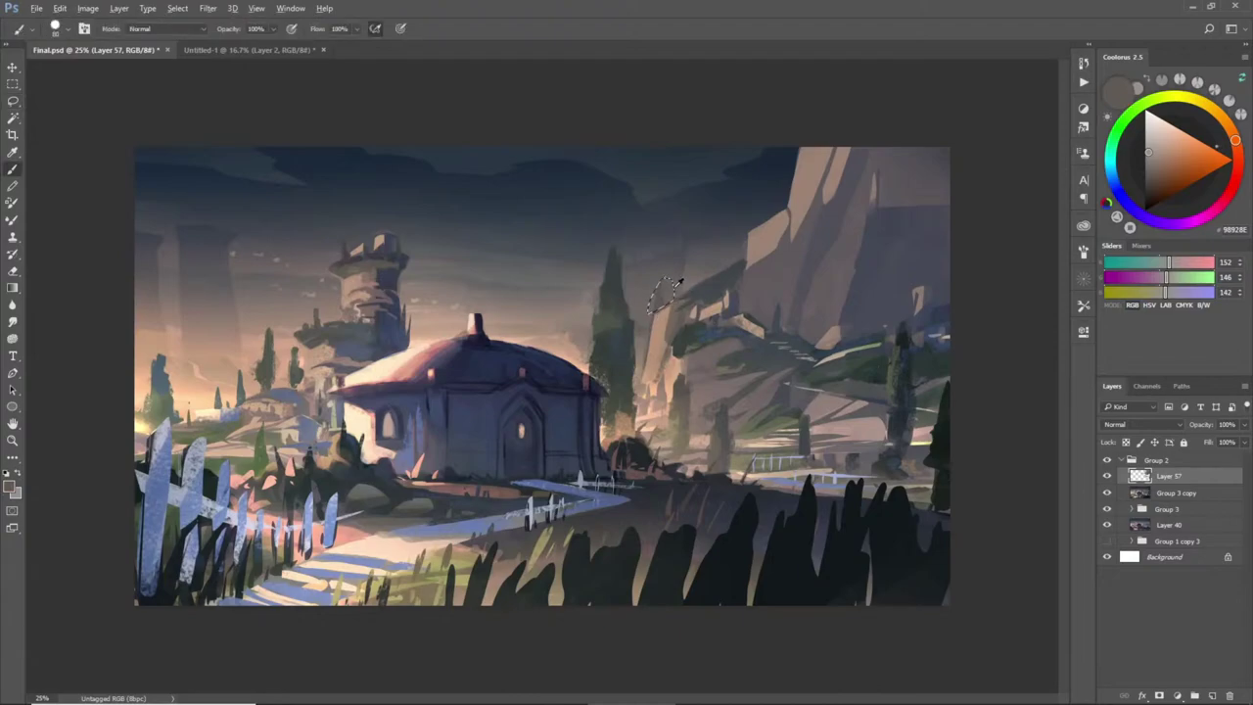
pyautogui.press('l')
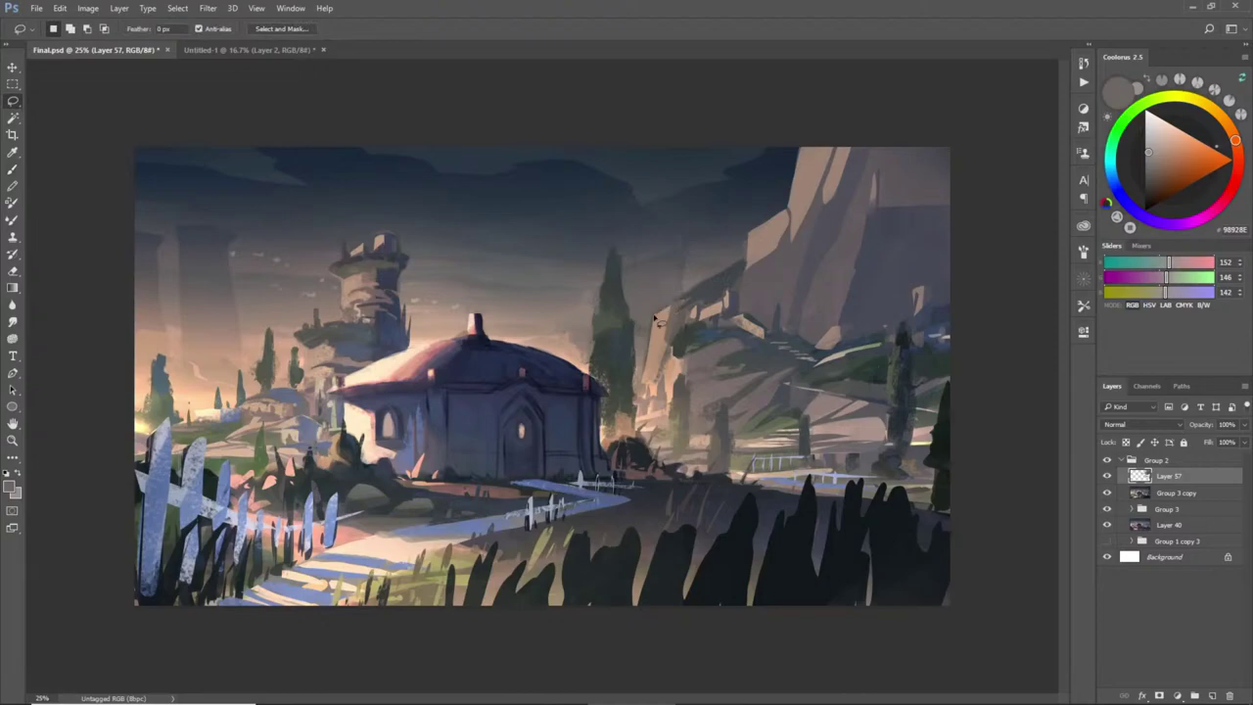
# - Paint small blocky stone towers with sunlit and shaded sides on the ridge's left end, using a flat rectangular brush
pyautogui.press('b')
pyautogui.rightClick(677, 348)
pyautogui.click(865, 461)
pyautogui.click(1019, 274)
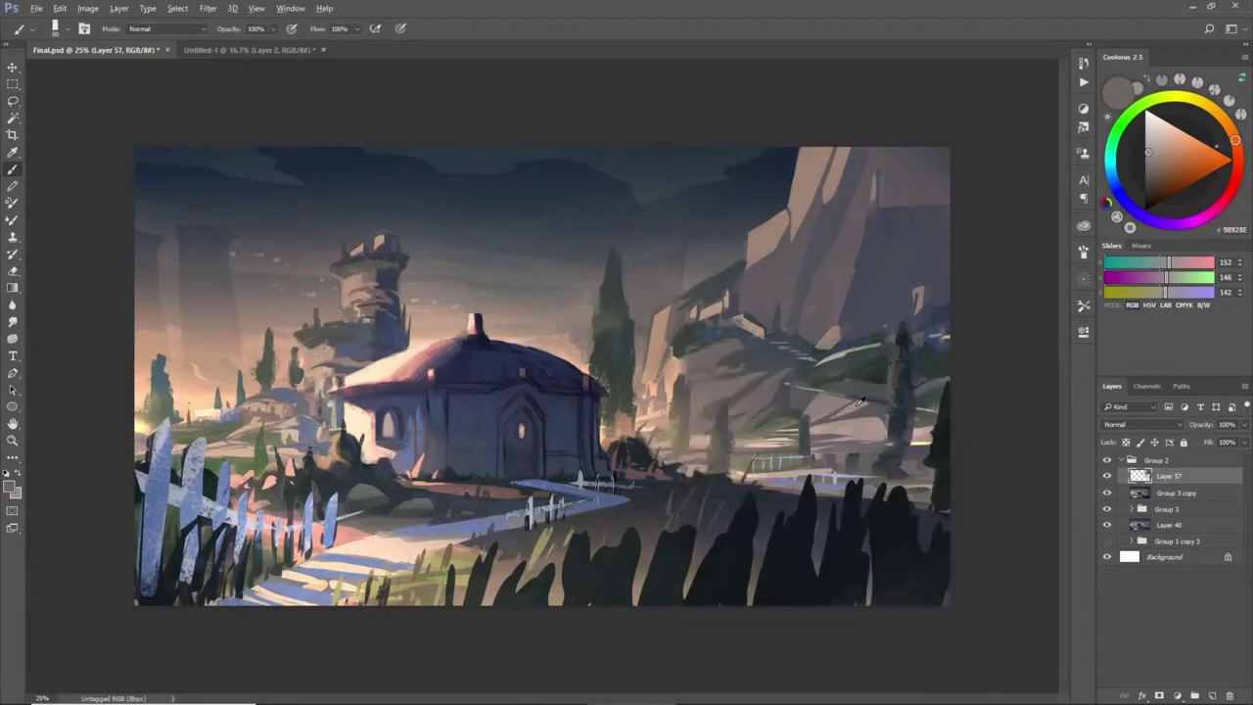
pyautogui.keyDown('alt'); pyautogui.click(780, 406); pyautogui.keyUp('alt')
pyautogui.moveTo(658, 292)
pyautogui.mouseDown()
pyautogui.moveTo(657, 305)
pyautogui.moveTo(658, 294)
pyautogui.mouseUp()
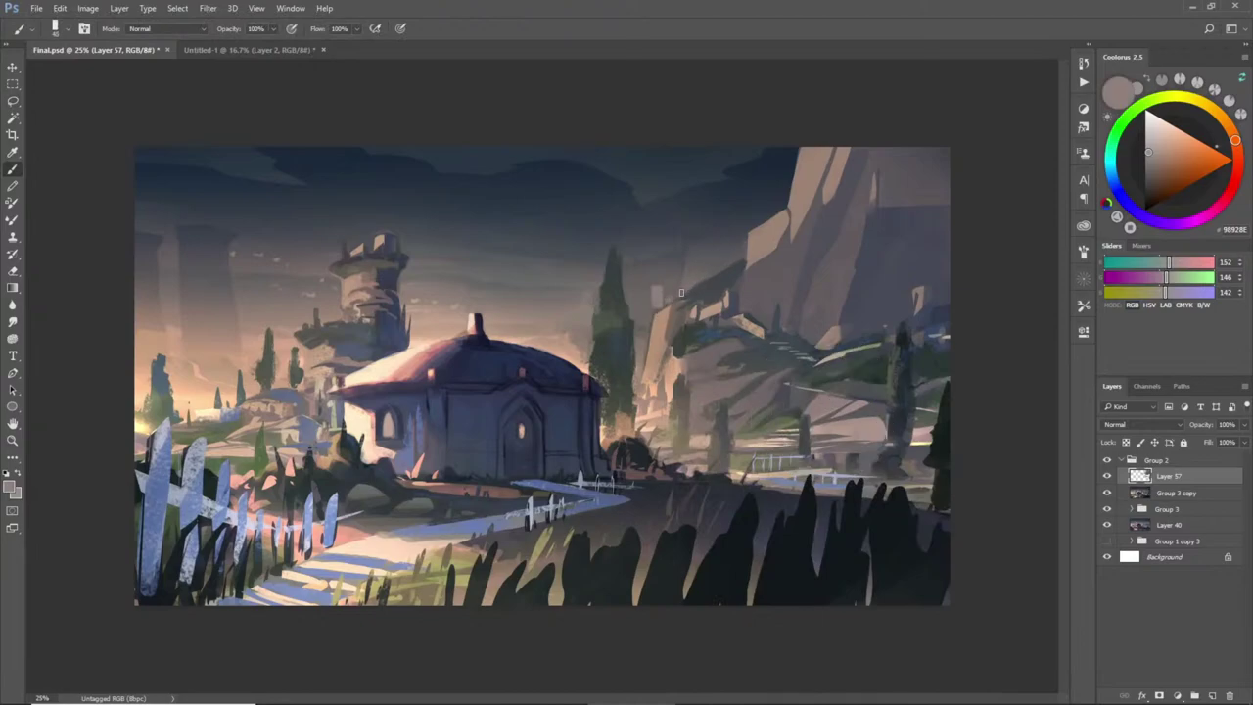
pyautogui.keyDown('alt'); pyautogui.click(671, 291); pyautogui.keyUp('alt')
pyautogui.moveTo(663, 286); pyautogui.dragTo(664, 309)
pyautogui.keyDown('alt'); pyautogui.click(648, 293); pyautogui.keyUp('alt')
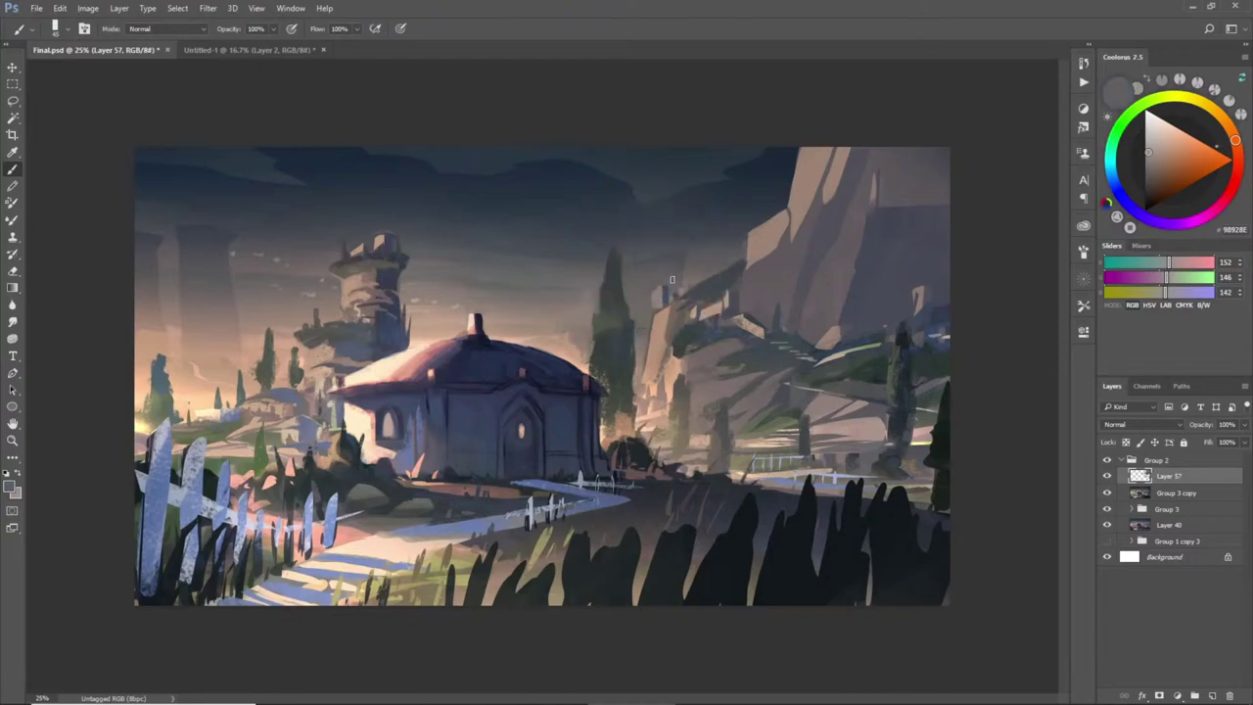
pyautogui.keyDown('alt'); pyautogui.click(663, 296); pyautogui.keyUp('alt')
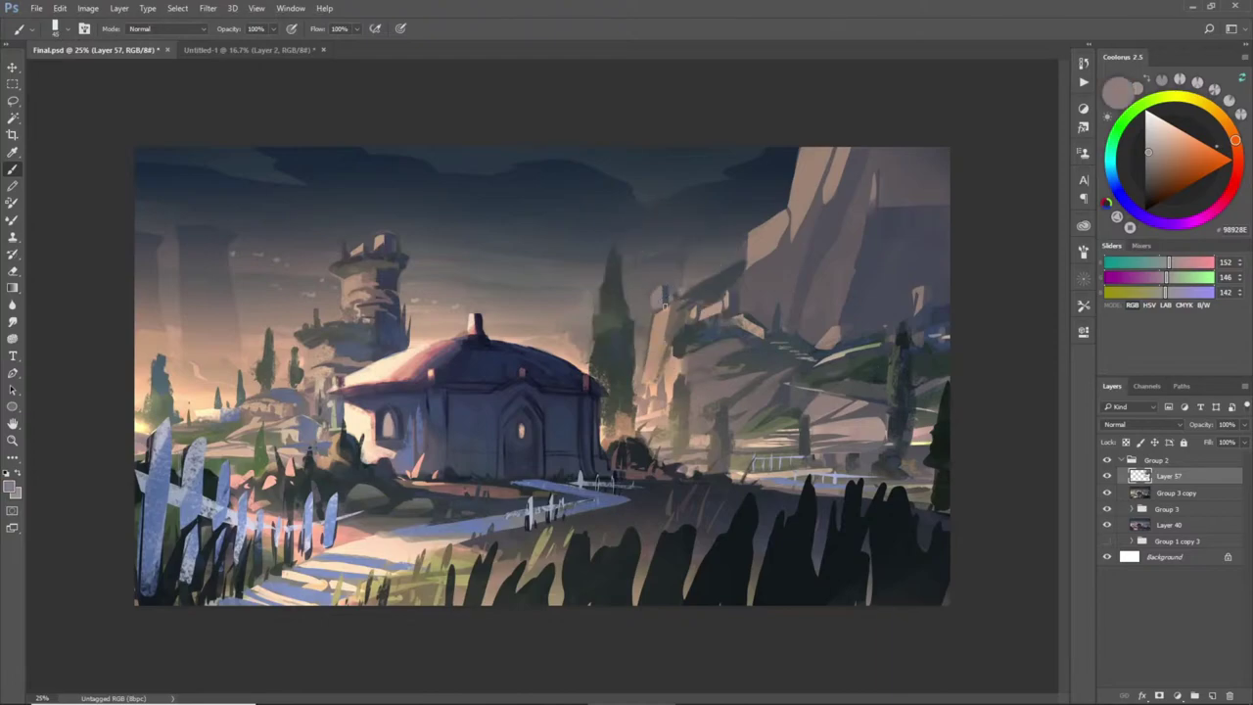
pyautogui.keyDown('alt'); pyautogui.click(713, 282); pyautogui.keyUp('alt')
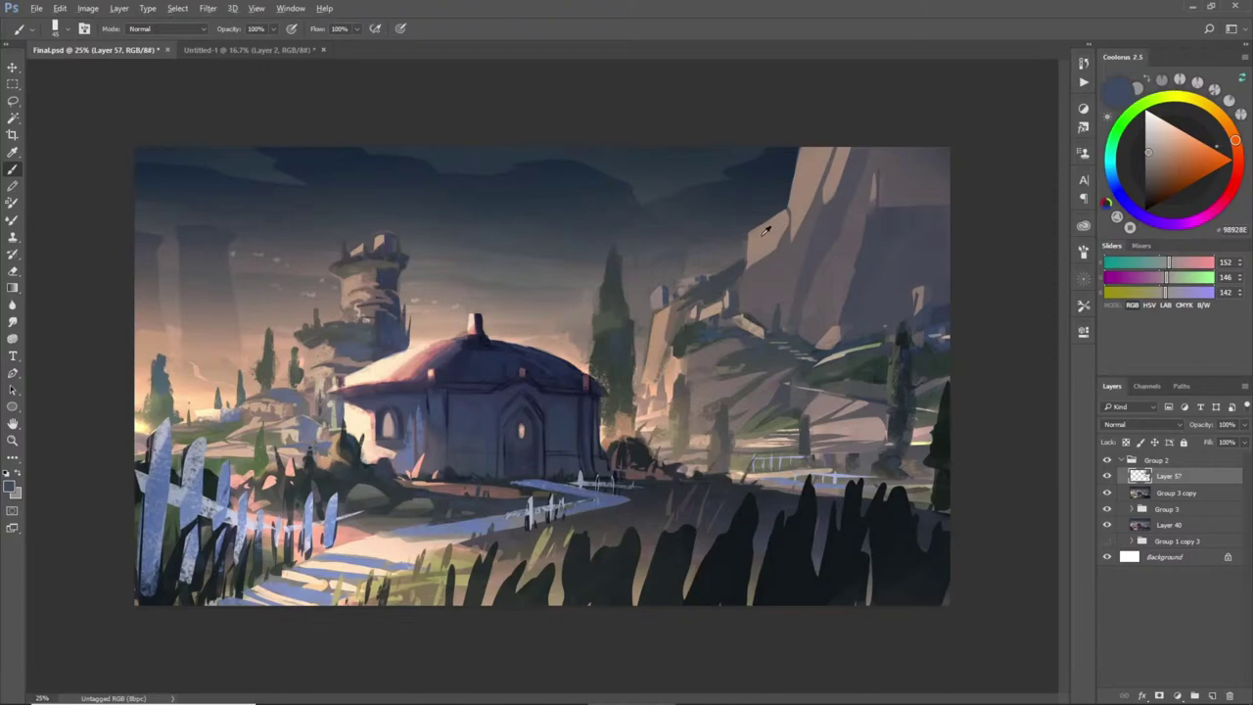
# - Paint a blocky stone tower on the cliff's left shoulder and trim its outline with the dark sky colour
pyautogui.keyDown('alt'); pyautogui.click(767, 231); pyautogui.keyUp('alt')
pyautogui.moveTo(756, 210); pyautogui.dragTo(768, 235)
pyautogui.hotkey('ctrl', 'z')
pyautogui.keyDown('alt'); pyautogui.click(672, 294); pyautogui.keyUp('alt')
pyautogui.keyDown('alt'); pyautogui.click(726, 323); pyautogui.keyUp('alt')
pyautogui.press('[')
pyautogui.keyDown('alt'); pyautogui.click(759, 200); pyautogui.keyUp('alt')
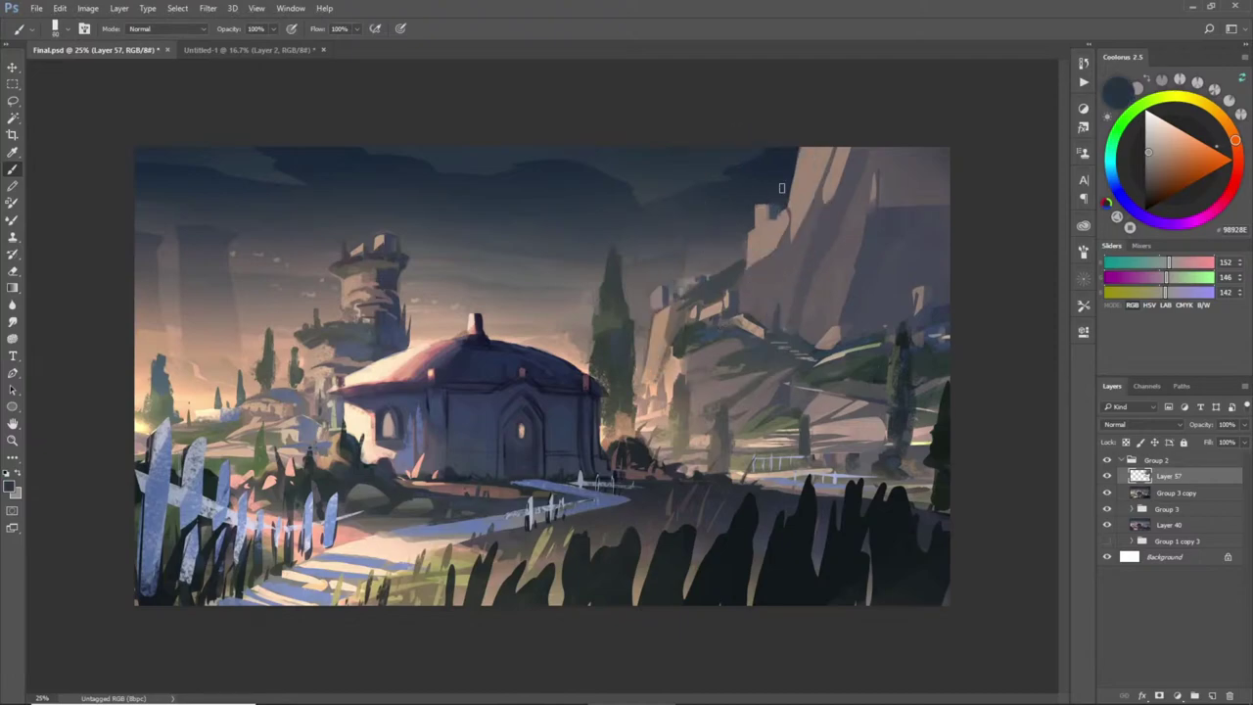
# - Paint a group of castle towers with light and shaded faces high on the cliff at the painting's upper right
pyautogui.keyDown('alt'); pyautogui.click(894, 218); pyautogui.keyUp('alt')
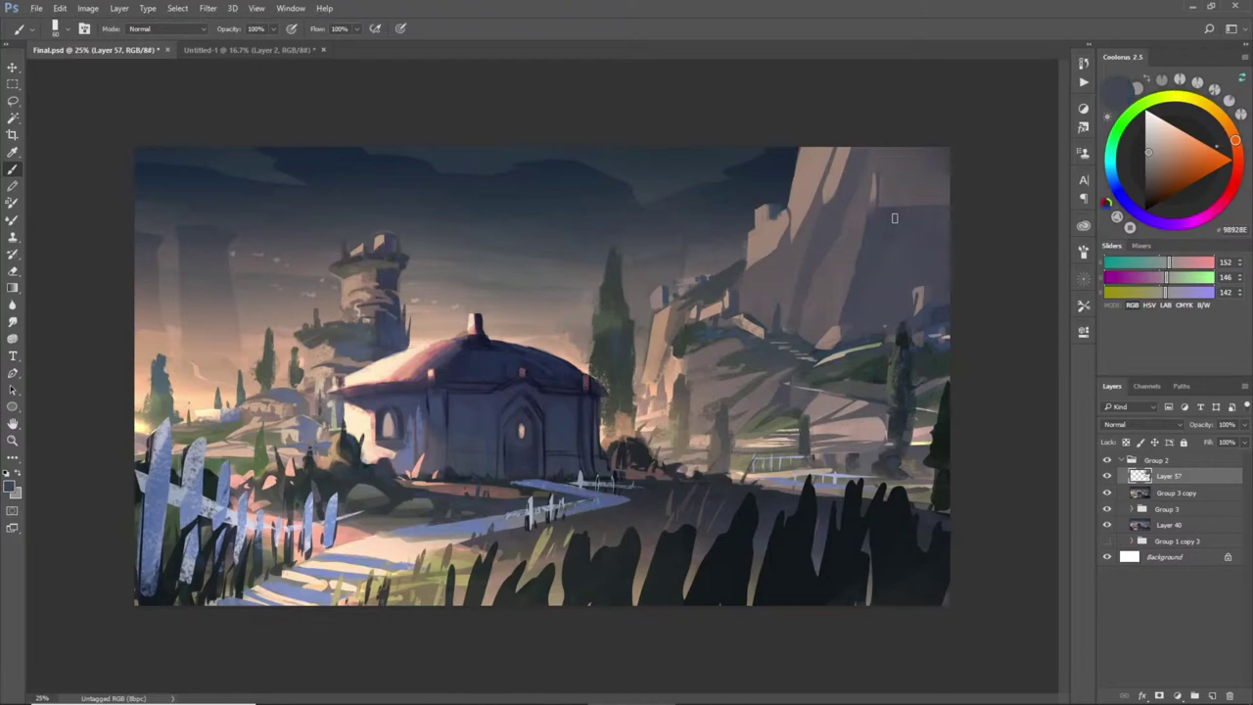
pyautogui.keyDown('alt'); pyautogui.click(924, 195); pyautogui.keyUp('alt')
pyautogui.moveTo(911, 180)
pyautogui.mouseDown()
pyautogui.moveTo(909, 196)
pyautogui.moveTo(921, 186)
pyautogui.moveTo(906, 206)
pyautogui.moveTo(938, 201)
pyautogui.moveTo(942, 186)
pyautogui.moveTo(941, 196)
pyautogui.mouseUp()
pyautogui.keyDown('alt'); pyautogui.click(783, 204); pyautogui.keyUp('alt')
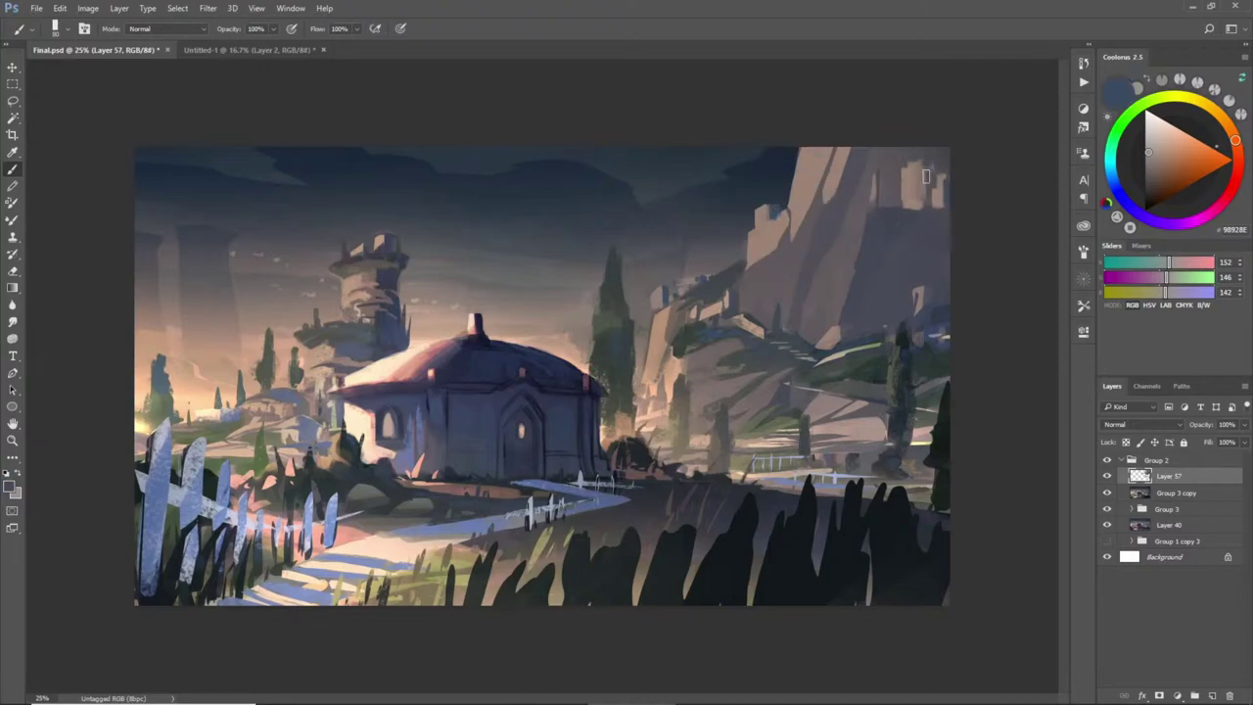
pyautogui.keyDown('alt'); pyautogui.click(923, 173); pyautogui.keyUp('alt')
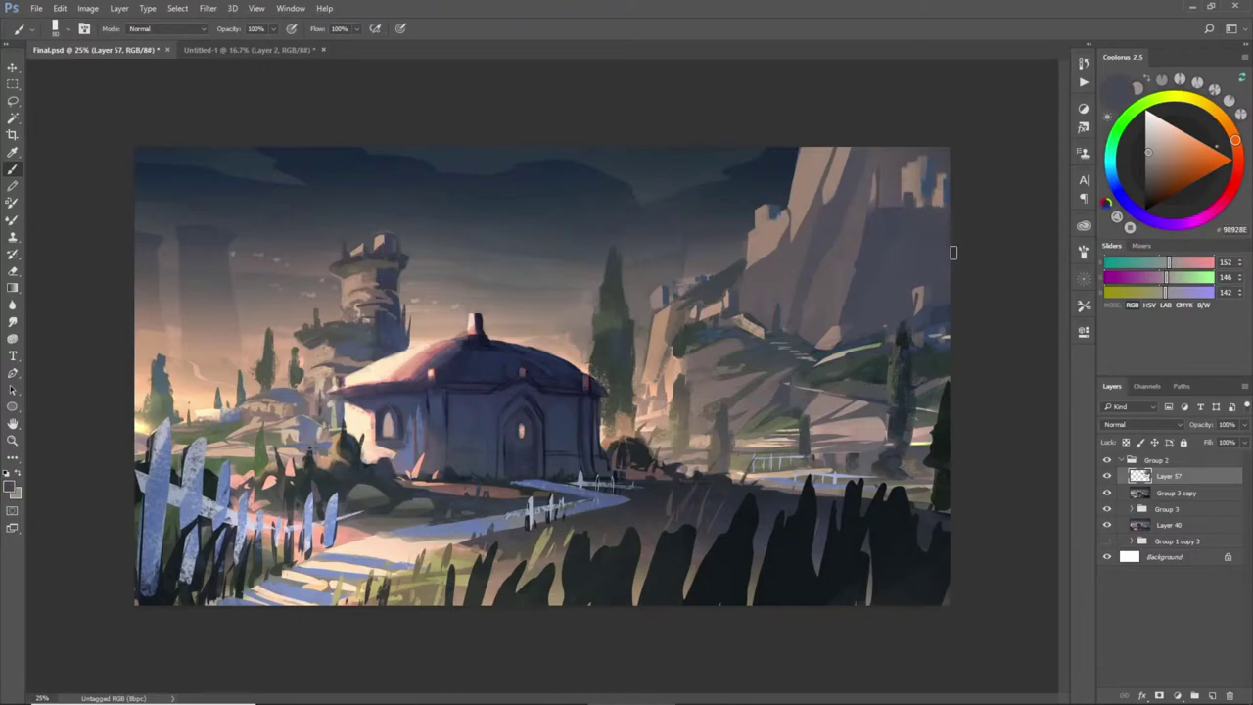
pyautogui.press('l')
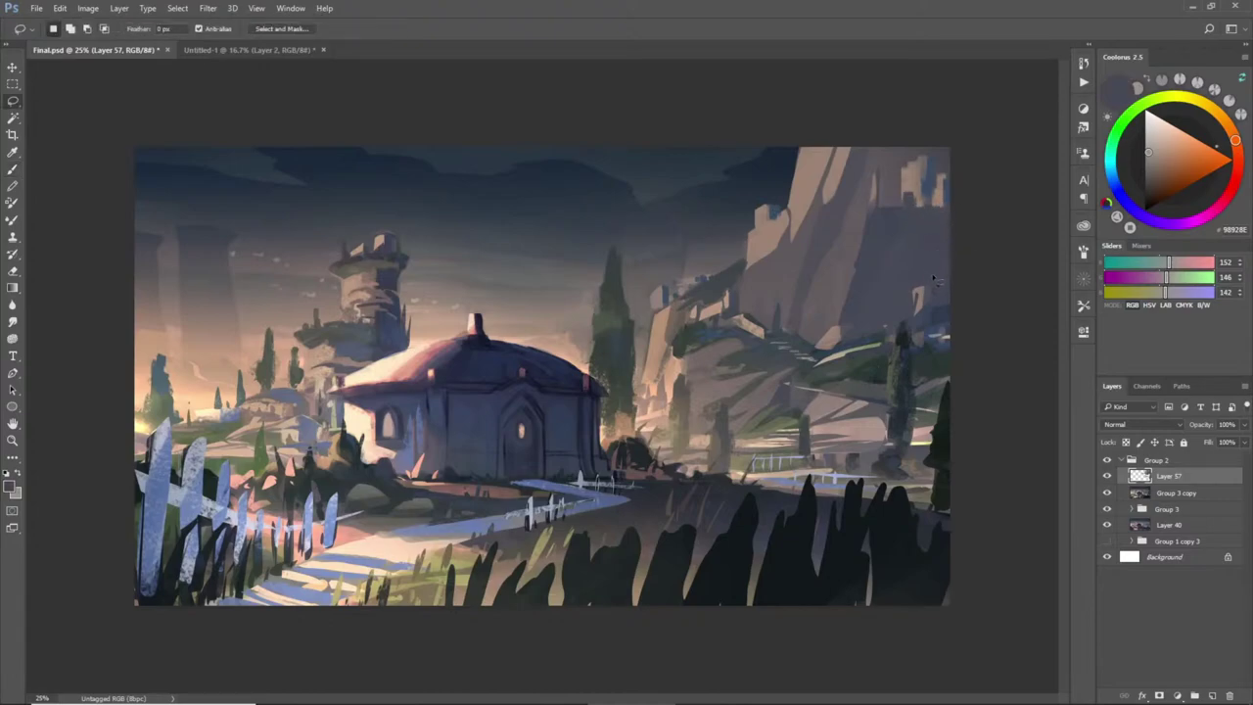
pyautogui.press('b')
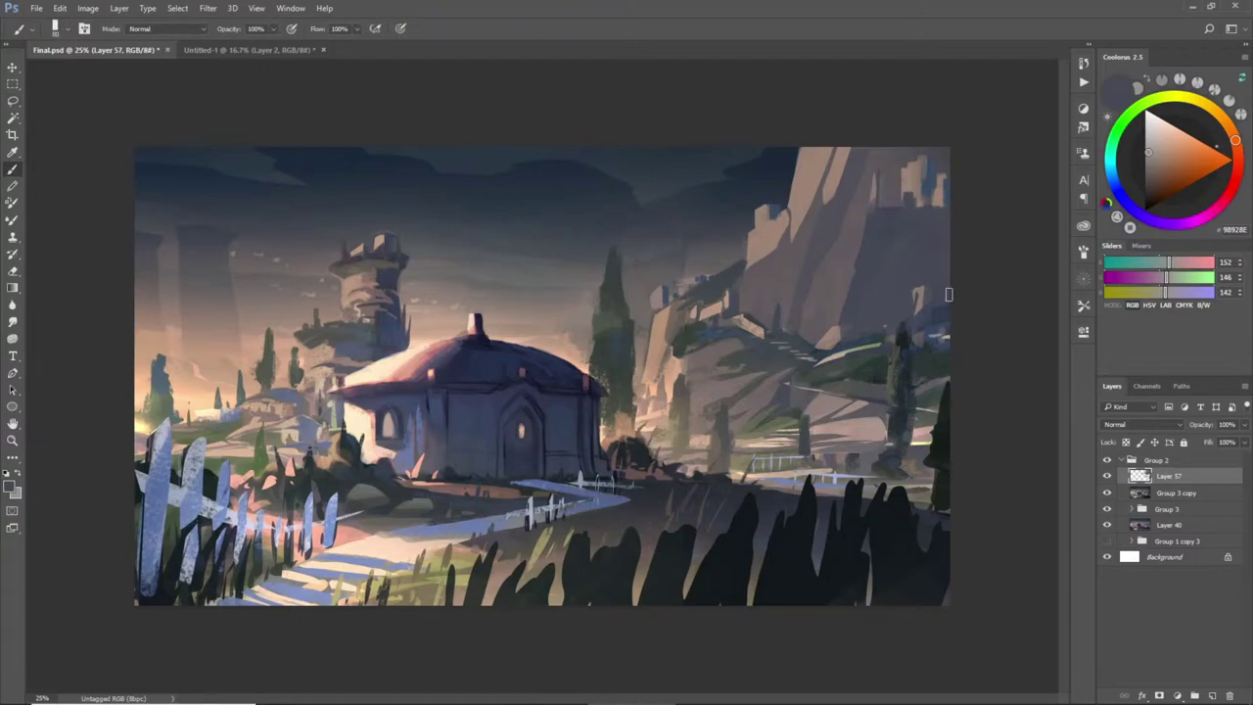
# - Paint a square stone tower with a shaded side at the cliff's foot and a low wall running right from it
pyautogui.keyDown('alt'); pyautogui.click(844, 338); pyautogui.keyUp('alt')
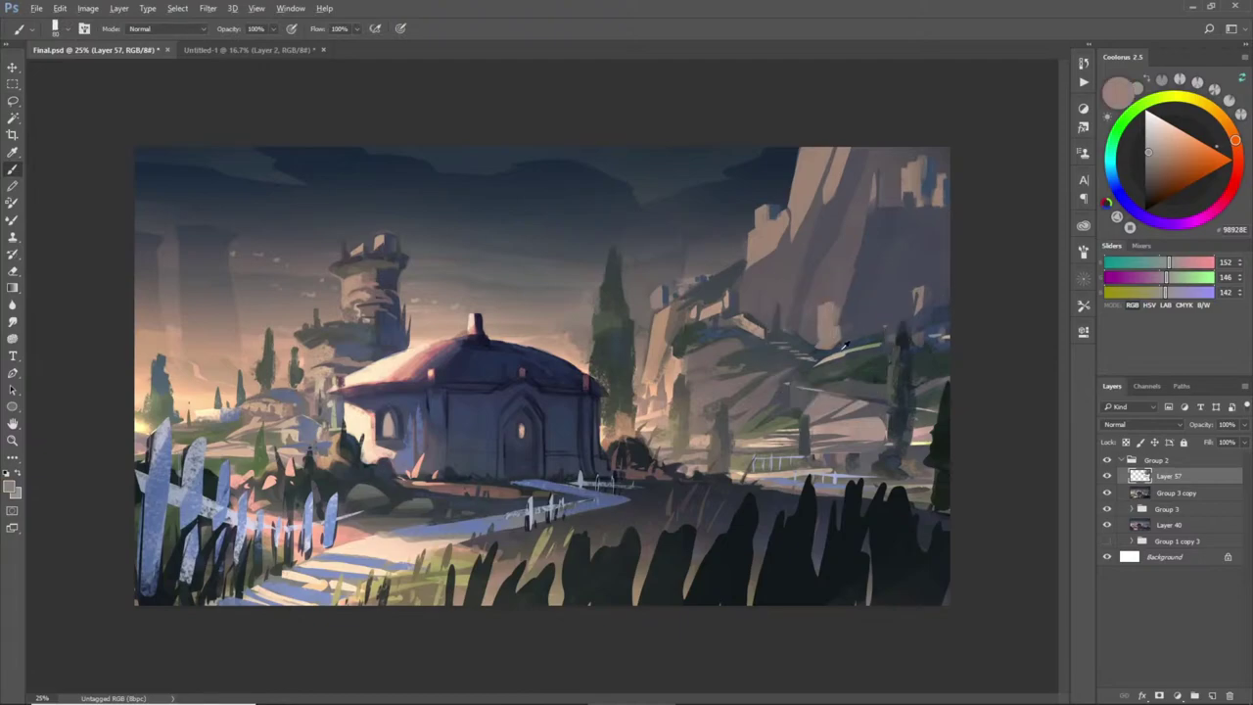
pyautogui.keyDown('alt'); pyautogui.click(723, 332); pyautogui.keyUp('alt')
pyautogui.moveTo(838, 314); pyautogui.dragTo(848, 342)
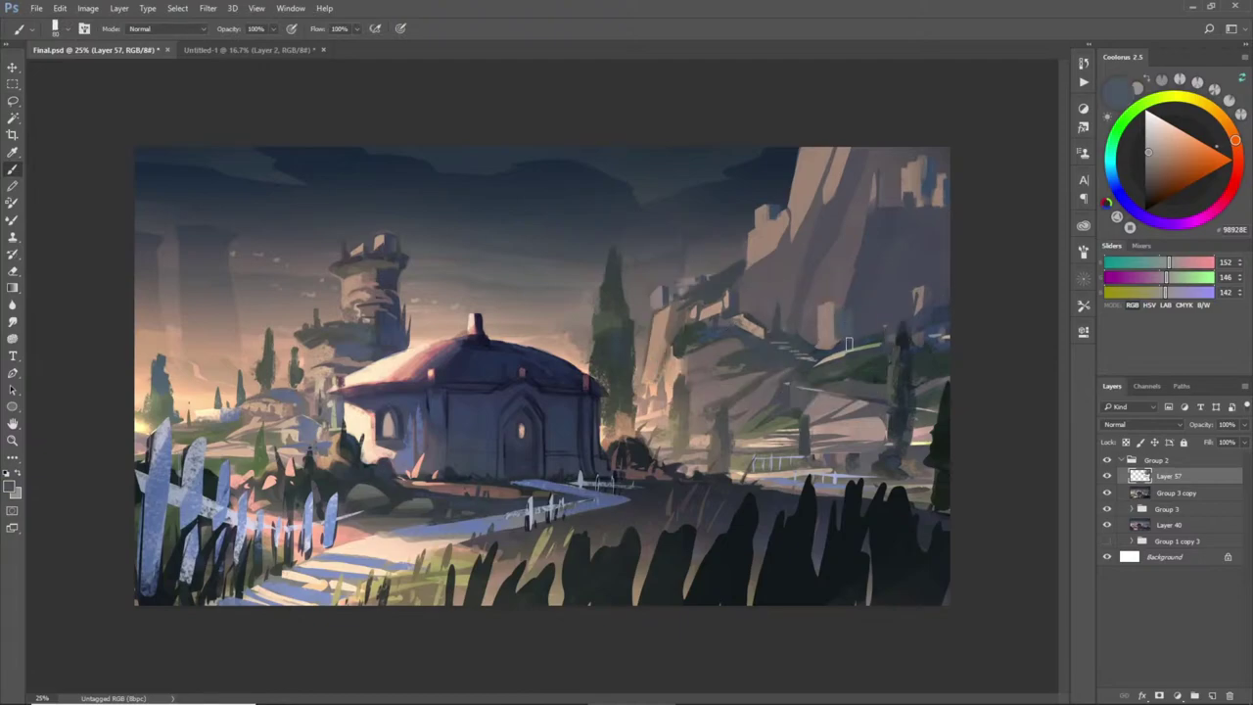
pyautogui.keyDown('alt'); pyautogui.click(835, 329); pyautogui.keyUp('alt')
pyautogui.keyDown('alt'); pyautogui.click(896, 321); pyautogui.keyUp('alt')
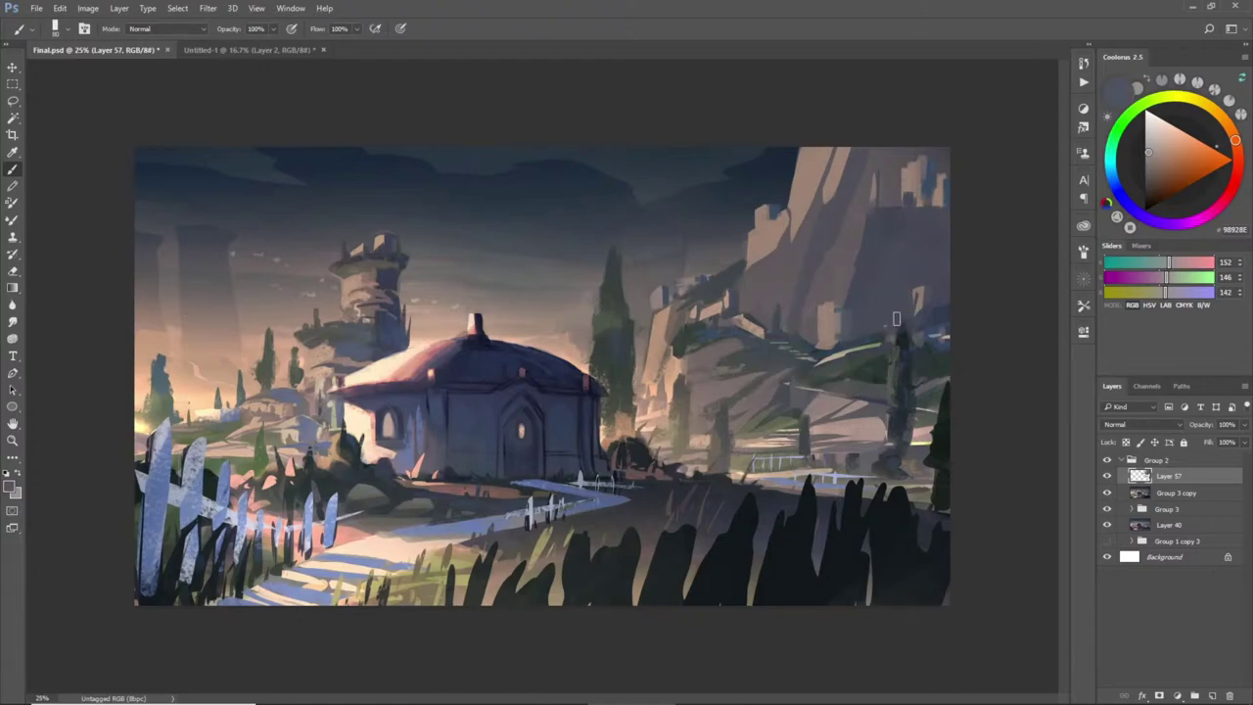
pyautogui.keyDown('alt'); pyautogui.click(840, 329); pyautogui.keyUp('alt')
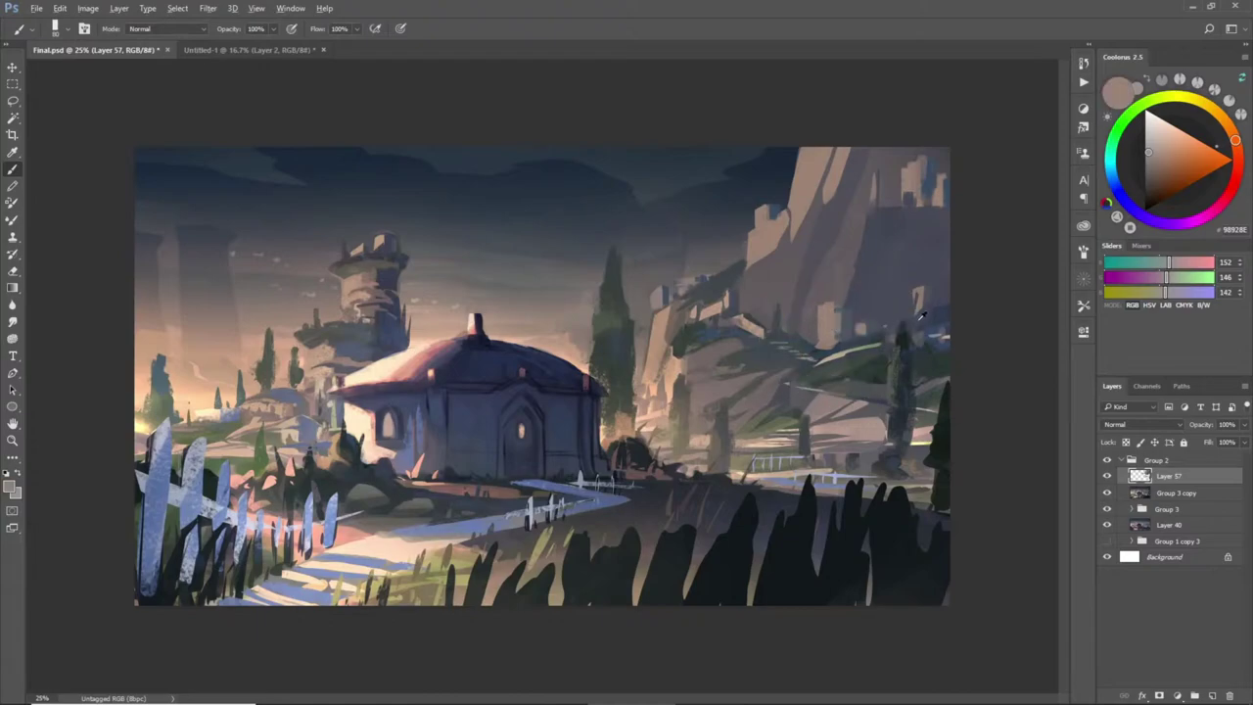
pyautogui.moveTo(863, 311); pyautogui.dragTo(910, 312)
pyautogui.keyDown('alt'); pyautogui.click(900, 316); pyautogui.keyUp('alt')
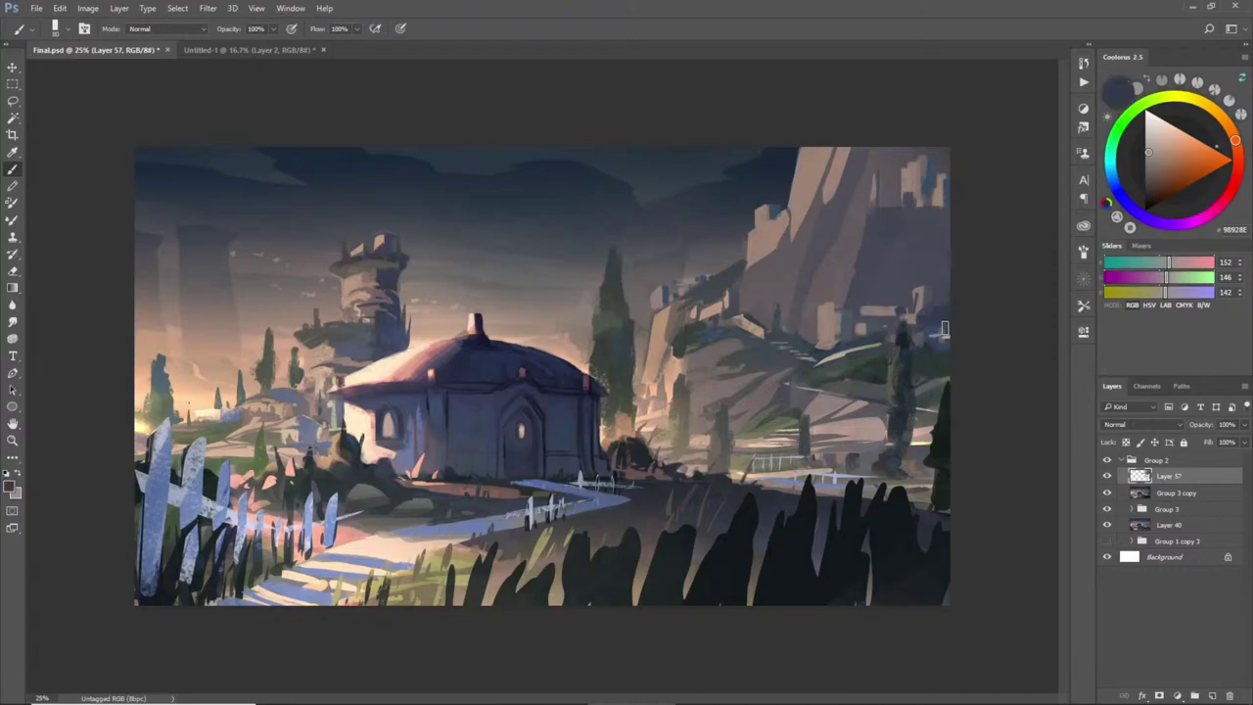
pyautogui.keyDown('alt'); pyautogui.click(864, 311); pyautogui.keyUp('alt')
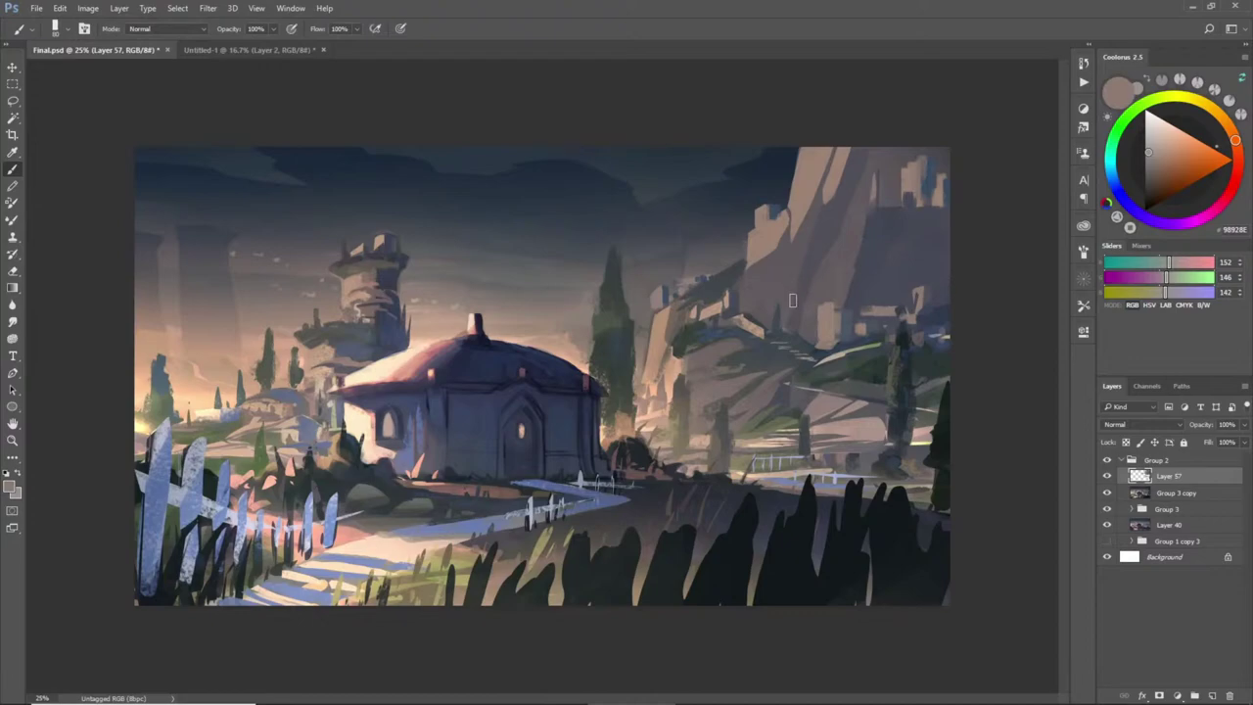
# - Extend the sunlit wall above the hillside stairs and retouch the light faces of the ridge's leftmost towers
pyautogui.keyDown('alt'); pyautogui.click(766, 328); pyautogui.keyUp('alt')
pyautogui.moveTo(766, 328); pyautogui.dragTo(769, 339)
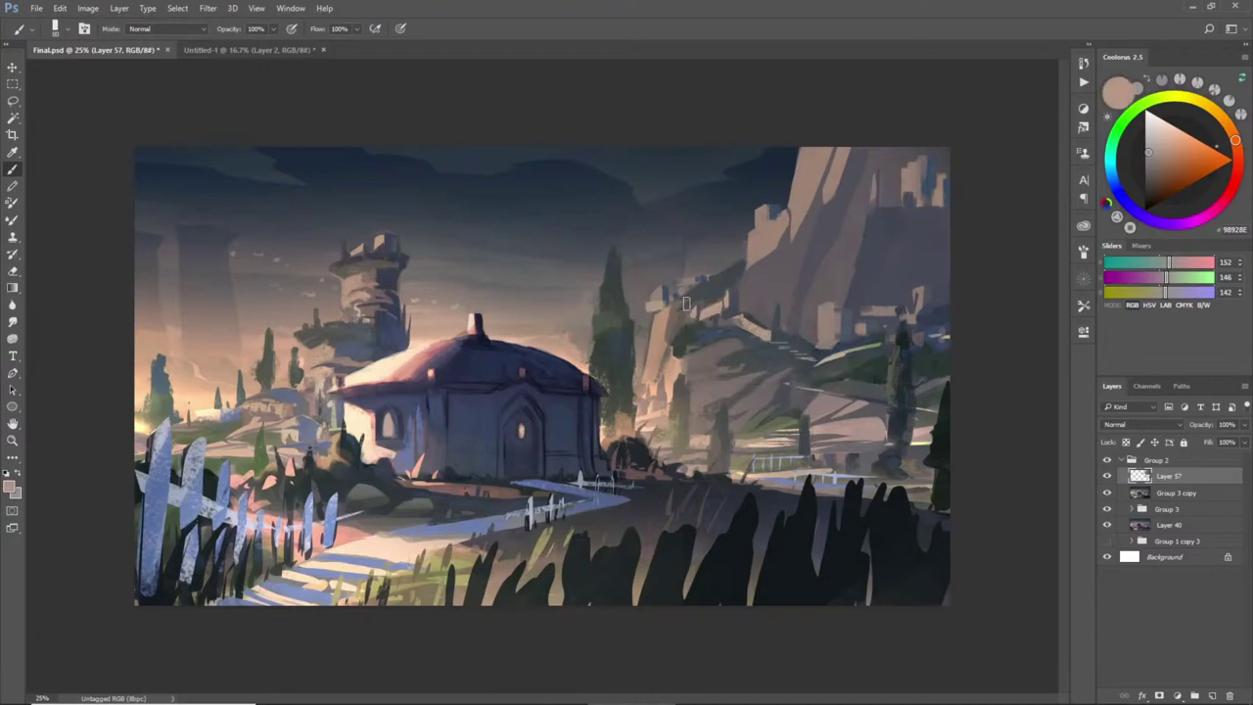
pyautogui.keyDown('alt'); pyautogui.click(664, 310); pyautogui.keyUp('alt')
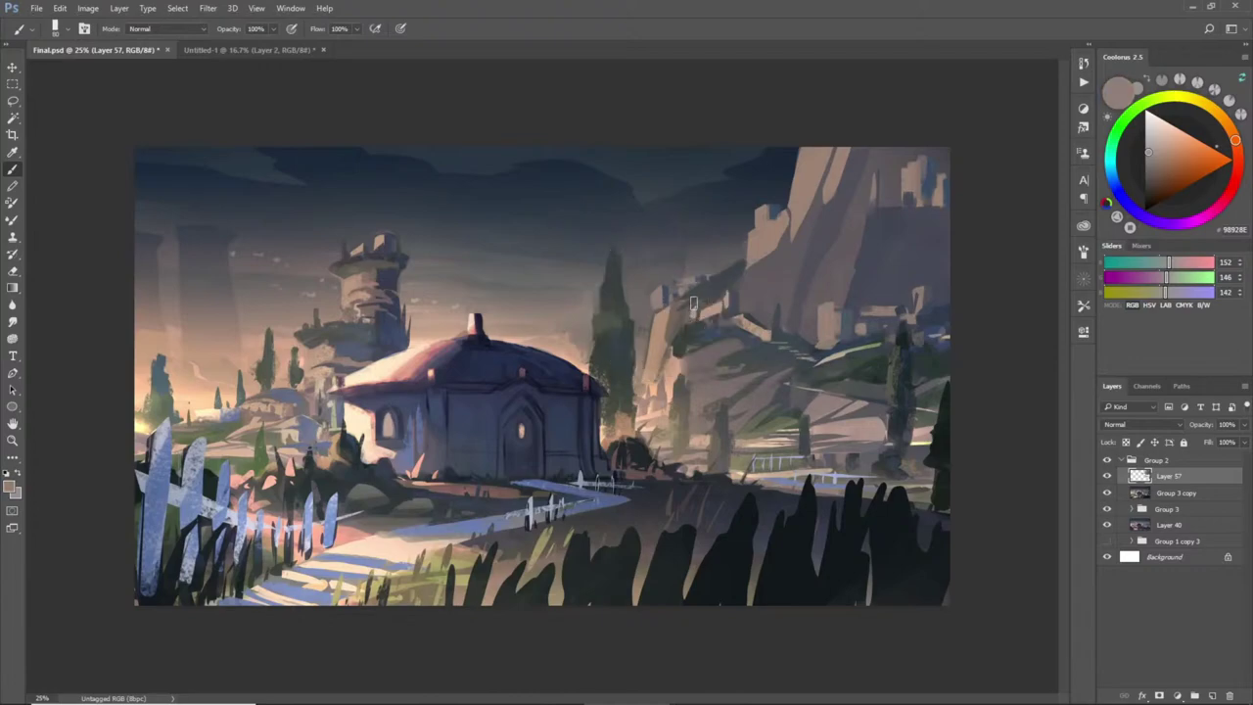
pyautogui.keyDown('alt'); pyautogui.click(662, 314); pyautogui.keyUp('alt')
pyautogui.press('0')
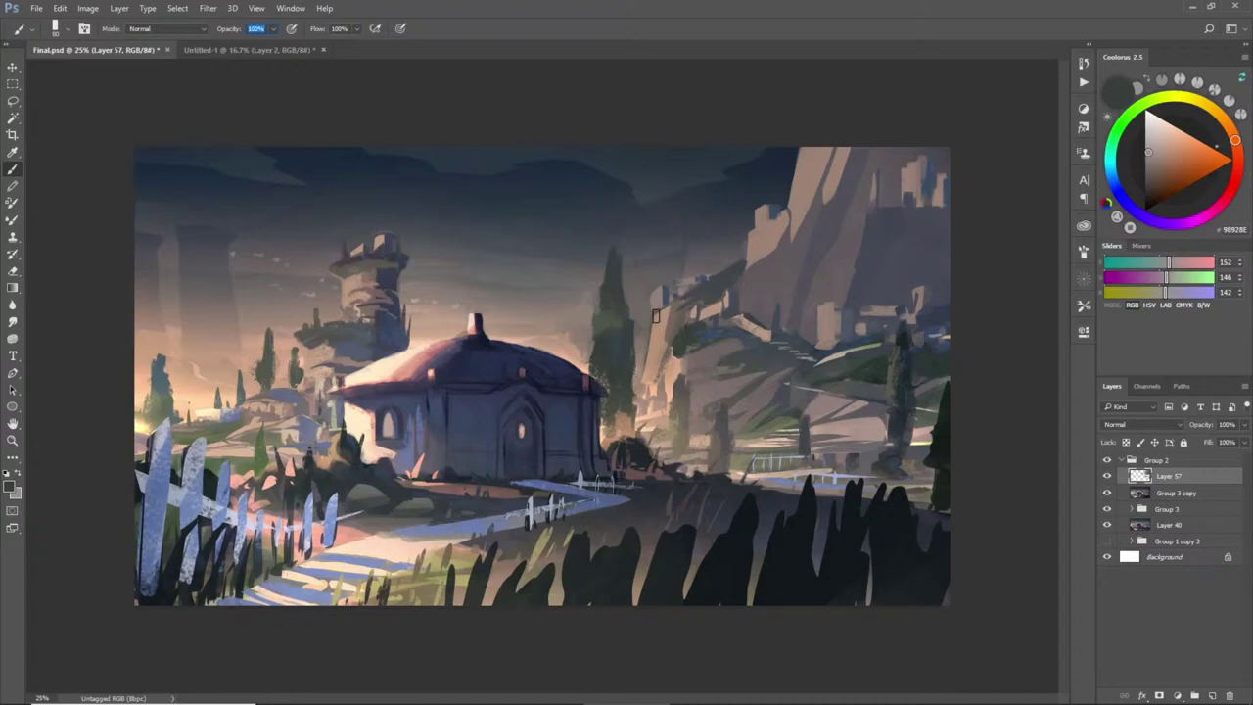
# - Fill a lassoed strip below the ridge's leftmost towers with dark green foliage
pyautogui.press('l')
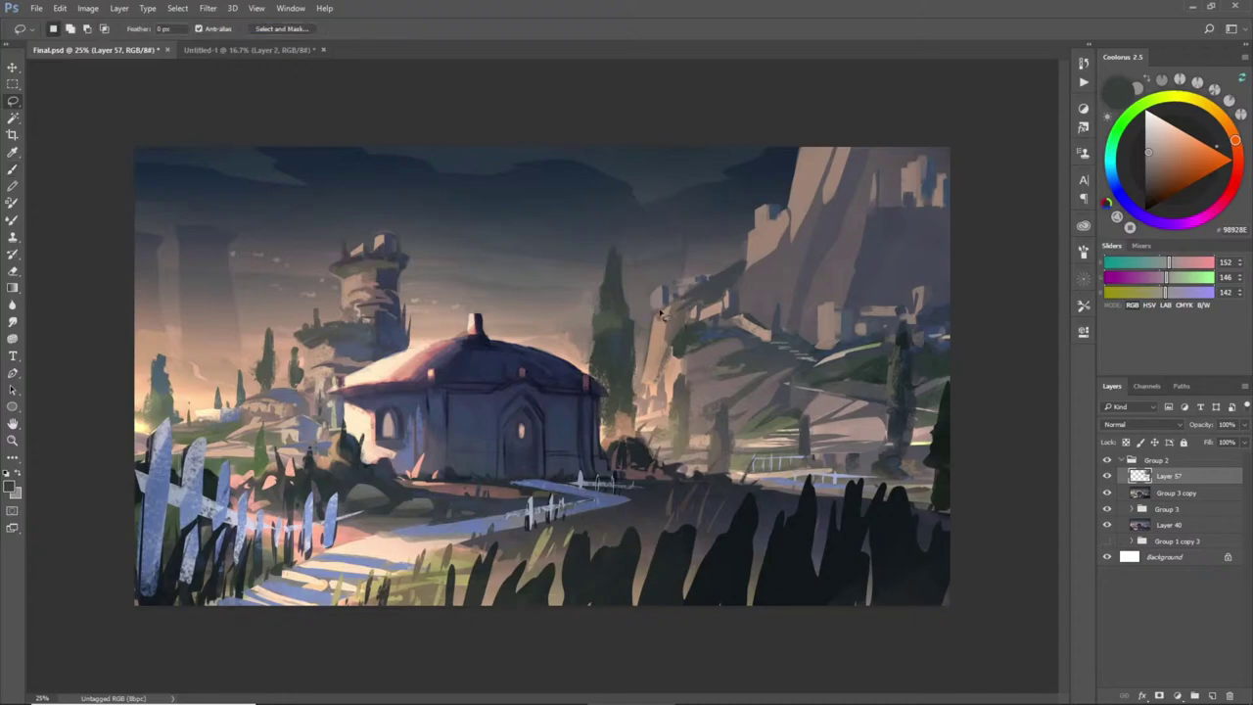
pyautogui.moveTo(649, 315)
pyautogui.mouseDown()
pyautogui.moveTo(652, 331)
pyautogui.moveTo(692, 301)
pyautogui.mouseUp()
pyautogui.press('b')
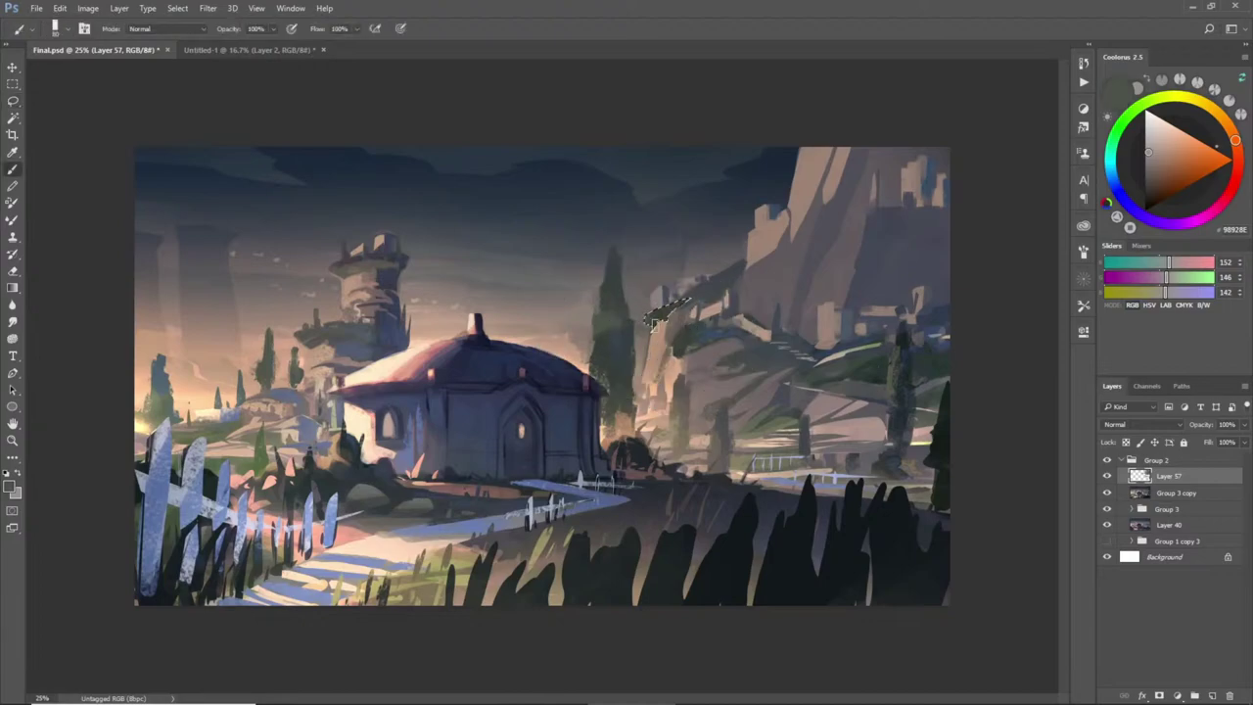
pyautogui.hotkey('ctrl', 'd')
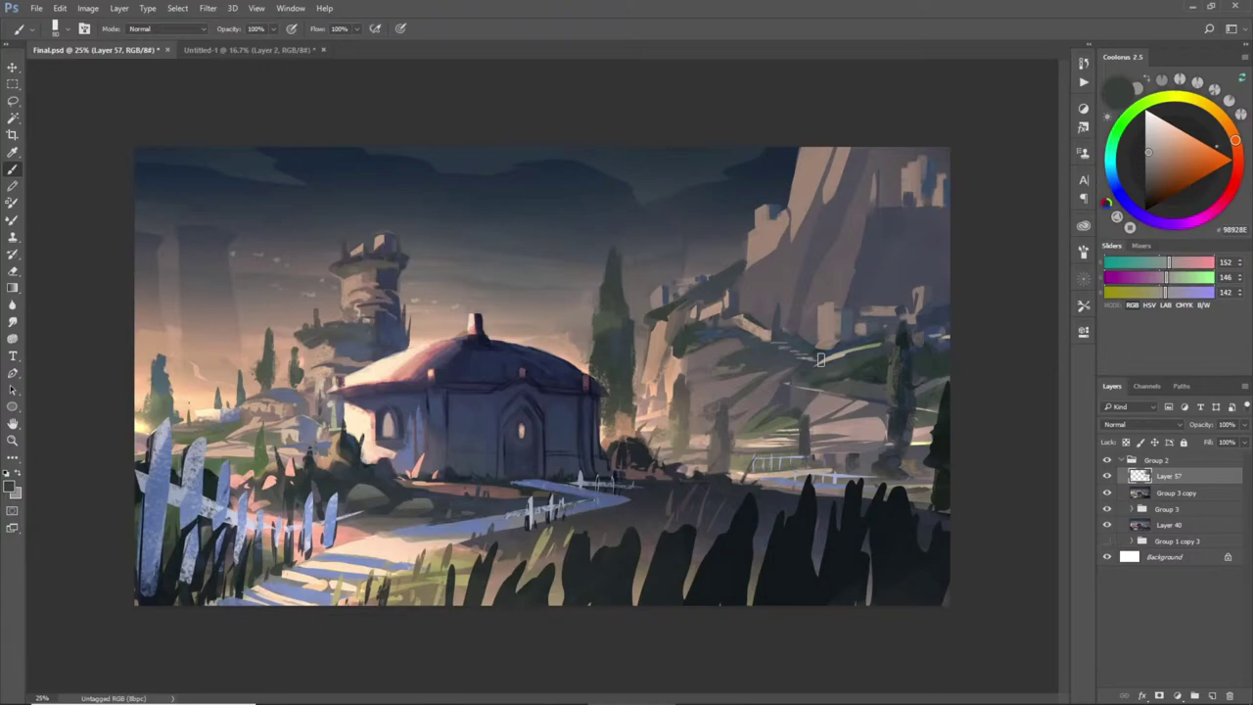
# - Outline and paint a small dark cypress near the stairs at the cliff's foot
pyautogui.press('l')
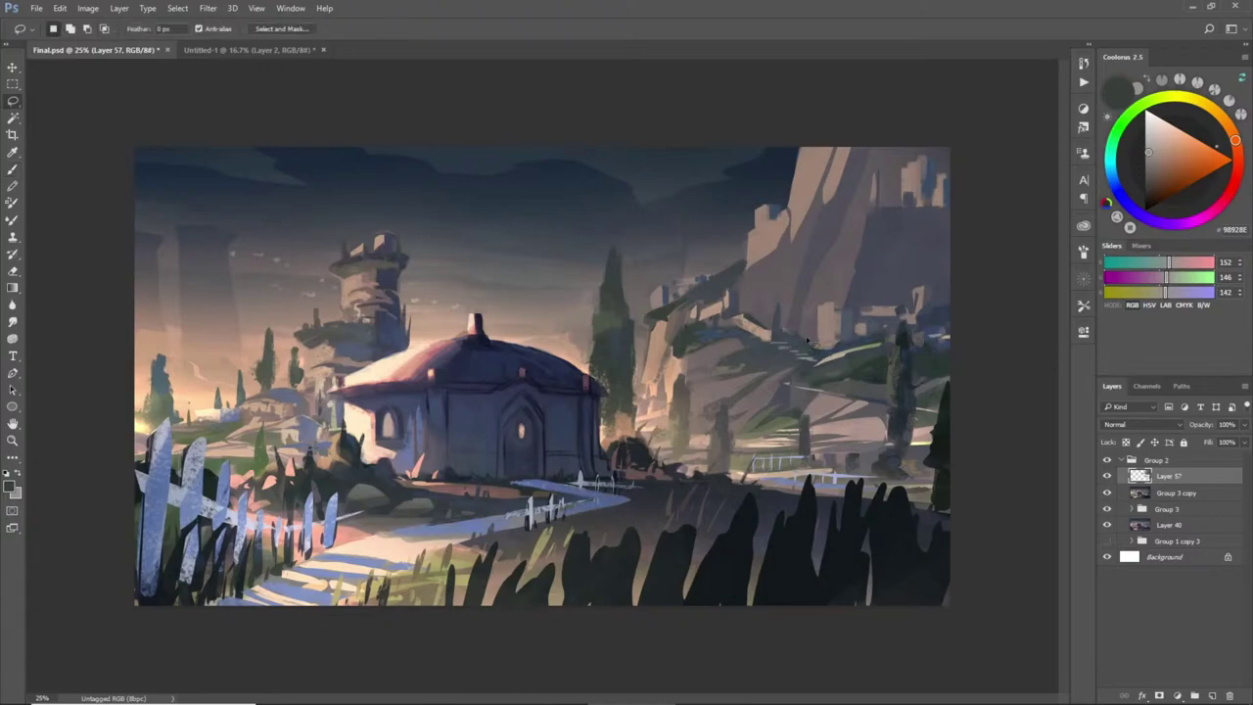
pyautogui.press('b')
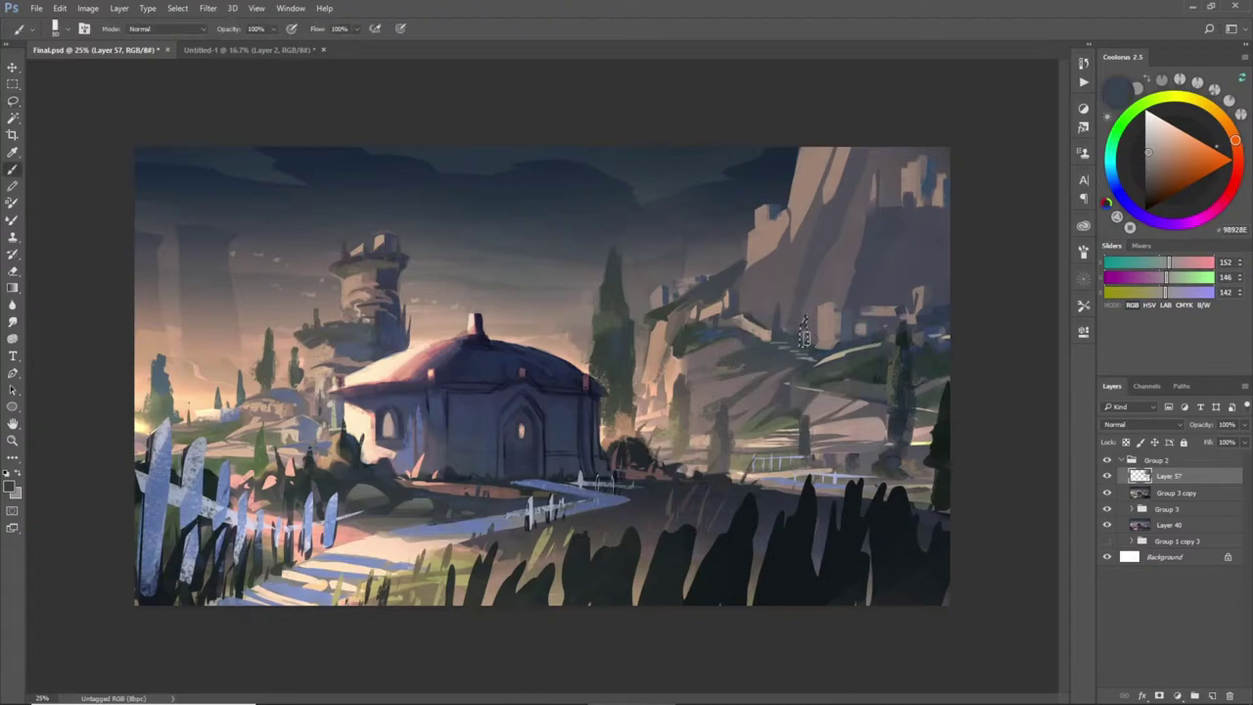
pyautogui.press('l')
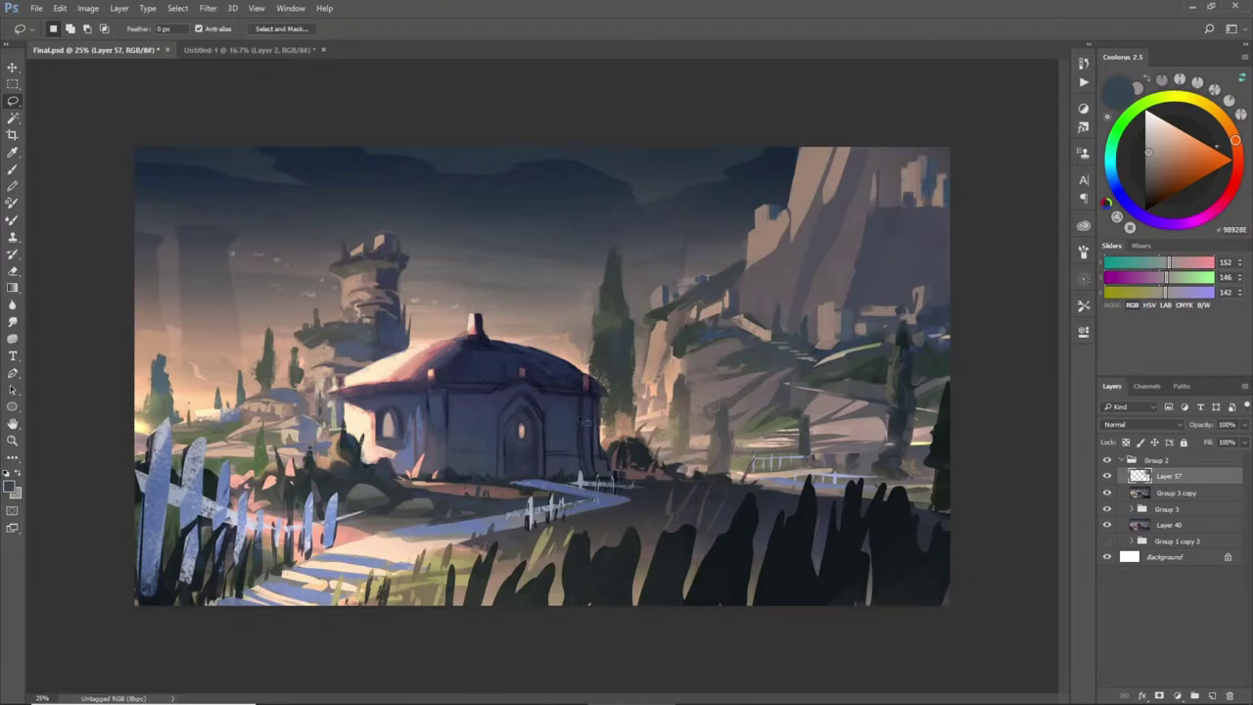
# - Paint a hazy grey-brown distant cliff silhouette between the house roof and the tall cypress
pyautogui.moveTo(599, 286)
pyautogui.mouseDown()
pyautogui.moveTo(556, 302)
pyautogui.moveTo(544, 355)
pyautogui.moveTo(588, 366)
pyautogui.moveTo(552, 314)
pyautogui.moveTo(548, 327)
pyautogui.moveTo(544, 352)
pyautogui.moveTo(591, 360)
pyautogui.moveTo(599, 288)
pyautogui.mouseUp()
pyautogui.press('b')
pyautogui.keyDown('alt'); pyautogui.click(642, 273); pyautogui.keyUp('alt')
pyautogui.moveTo(537, 323); pyautogui.dragTo(576, 366)
pyautogui.hotkey('ctrl', 'd')
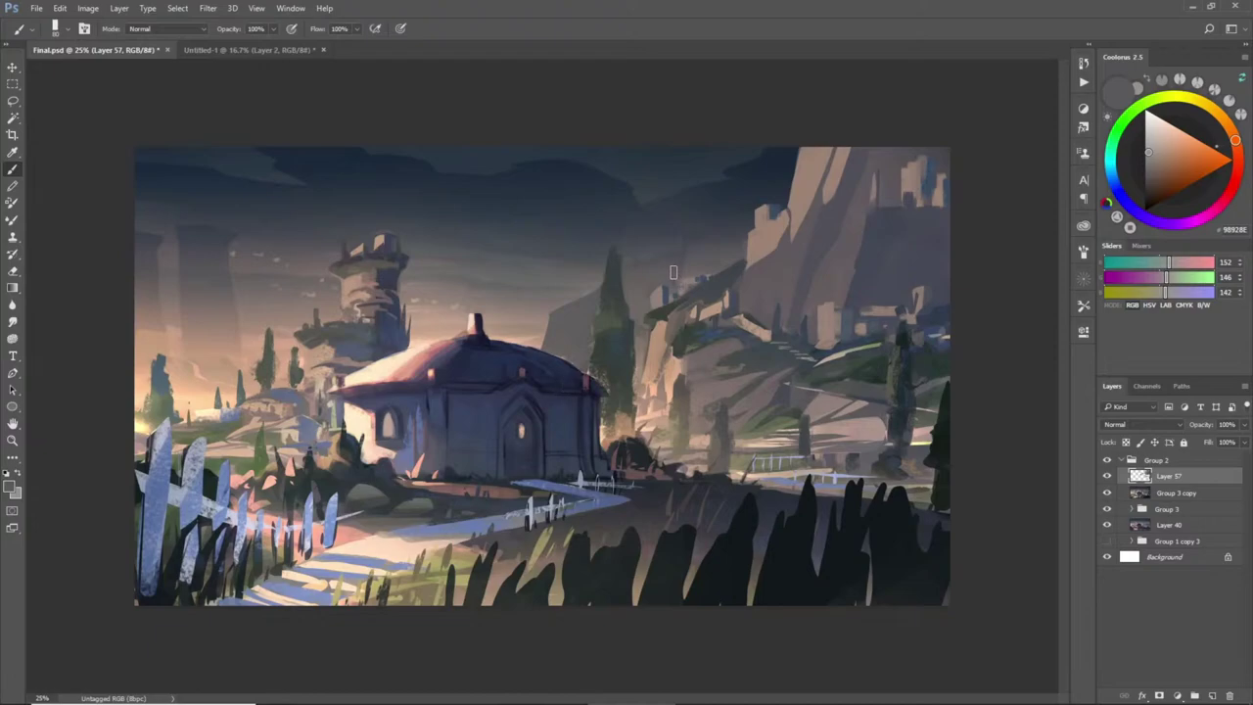
# - Outline a narrow upright shape above the ridge's left end and brush it in with muted grey
pyautogui.press('l')
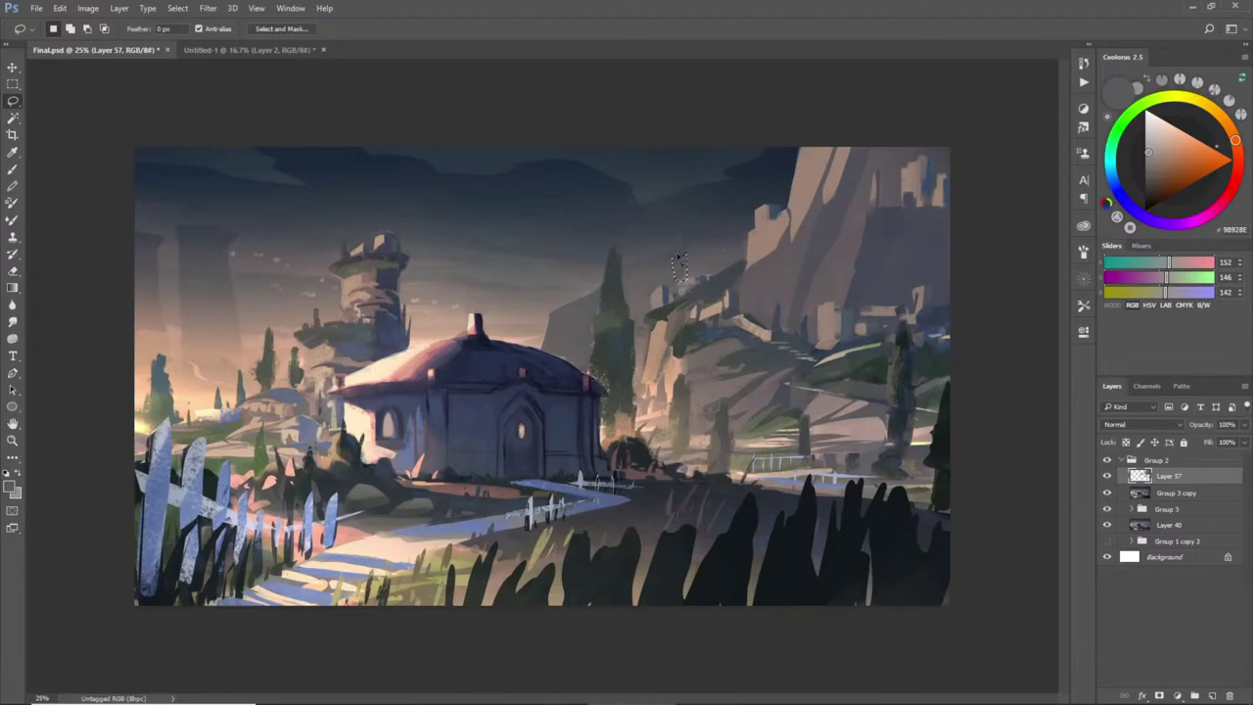
pyautogui.press('b')
pyautogui.press('l')
pyautogui.press('b')
# - Try to retouch the rocks below the left tower with colours sampled from them
pyautogui.keyDown('alt'); pyautogui.click(338, 349); pyautogui.keyUp('alt')
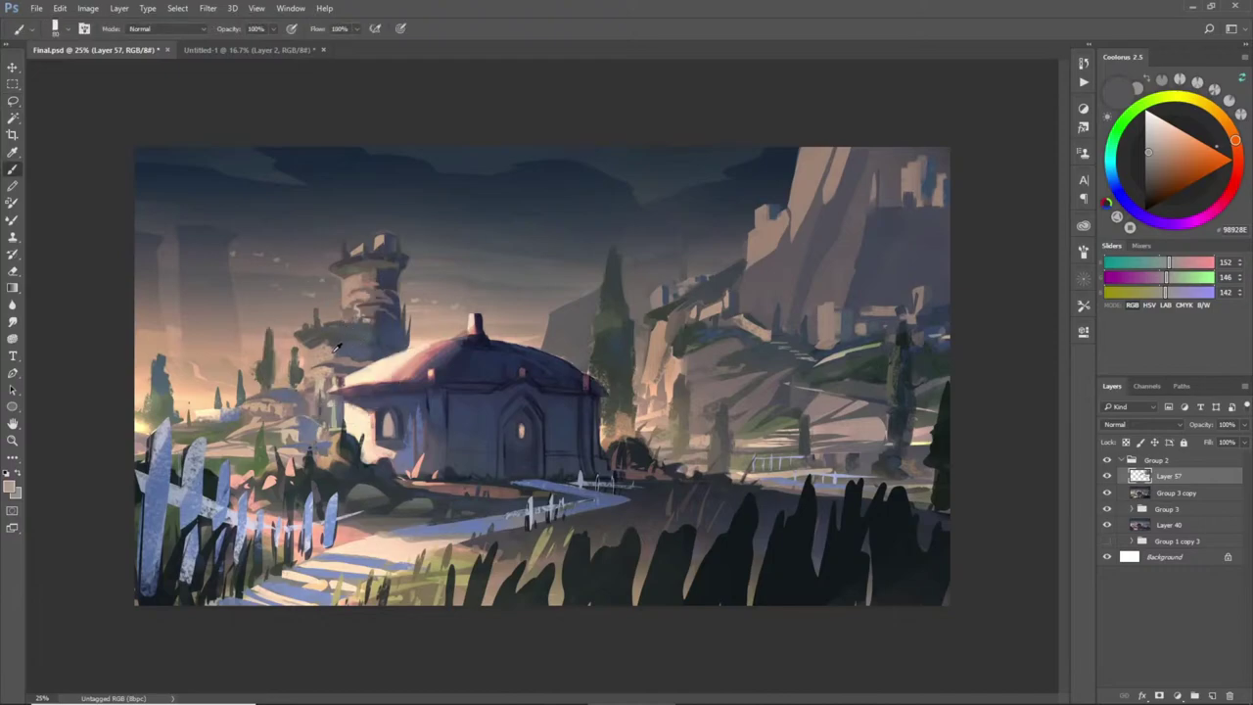
pyautogui.keyDown('alt'); pyautogui.click(354, 346); pyautogui.keyUp('alt')
pyautogui.hotkey('ctrl', 'alt', 'z')
pyautogui.hotkey('ctrl', 'alt', 'z')
# - Outline the two distant rock pillars at the painting's far left with freehand selections
pyautogui.press('l')
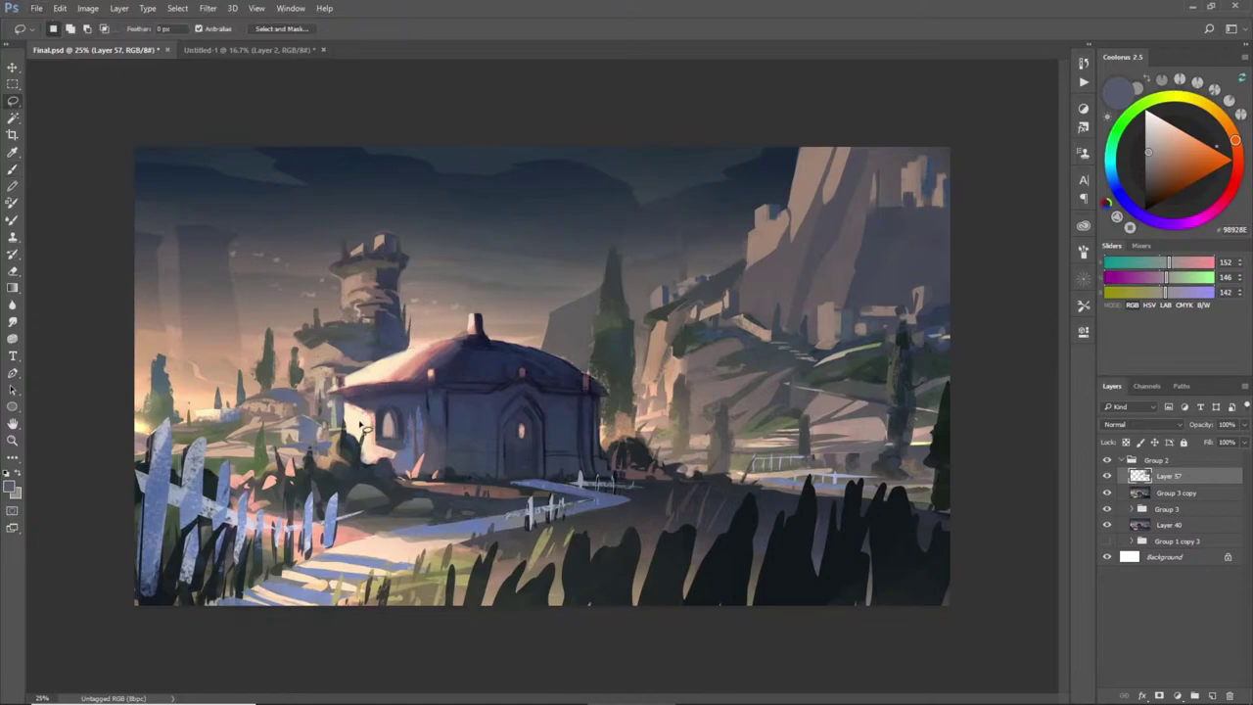
pyautogui.hotkey('ctrl', 'd')
pyautogui.moveTo(162, 294)
pyautogui.mouseDown()
pyautogui.moveTo(180, 372)
pyautogui.moveTo(176, 230)
pyautogui.moveTo(230, 237)
pyautogui.moveTo(248, 402)
pyautogui.moveTo(242, 378)
pyautogui.moveTo(237, 409)
pyautogui.moveTo(217, 401)
pyautogui.moveTo(174, 421)
pyautogui.moveTo(157, 354)
pyautogui.mouseUp()
pyautogui.moveTo(148, 399); pyautogui.dragTo(135, 427)
pyautogui.press('b')
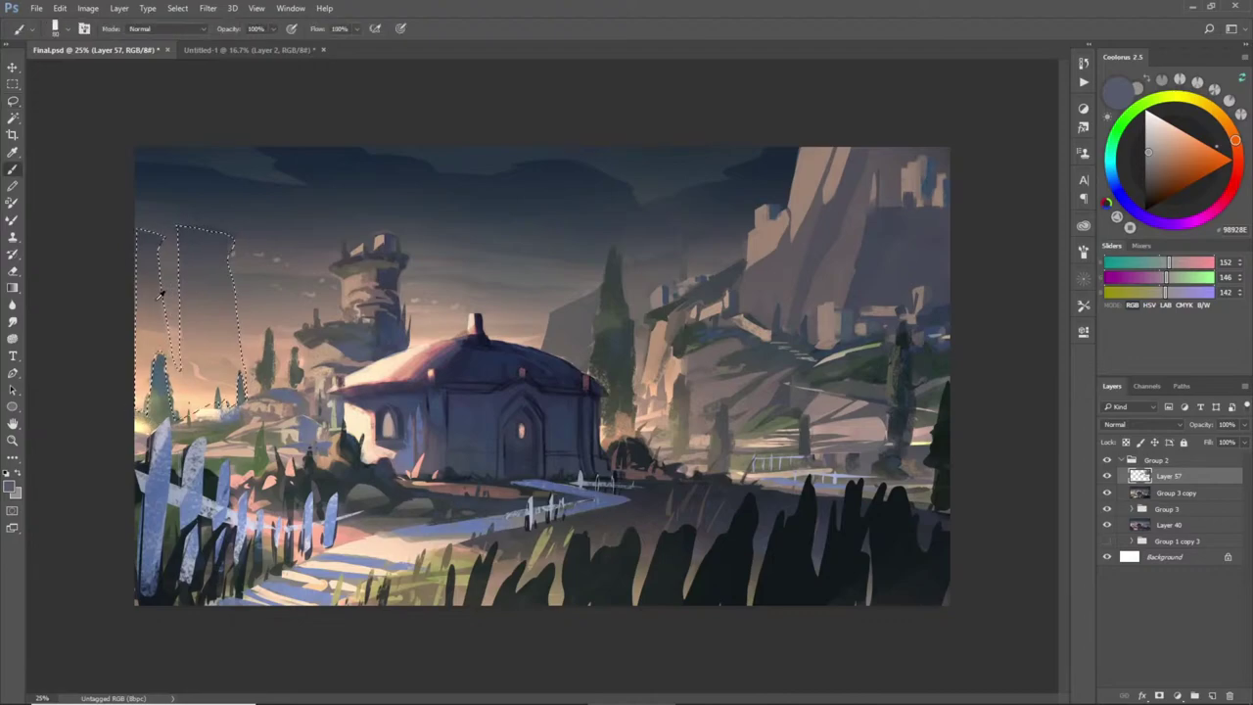
# - Brush warm haze colours sampled from the horizon into the lower part of the selected pillars with a size-300 brush
pyautogui.hotkey('ctrl', 'z')
pyautogui.press(']')
pyautogui.press(']')
pyautogui.press(']')
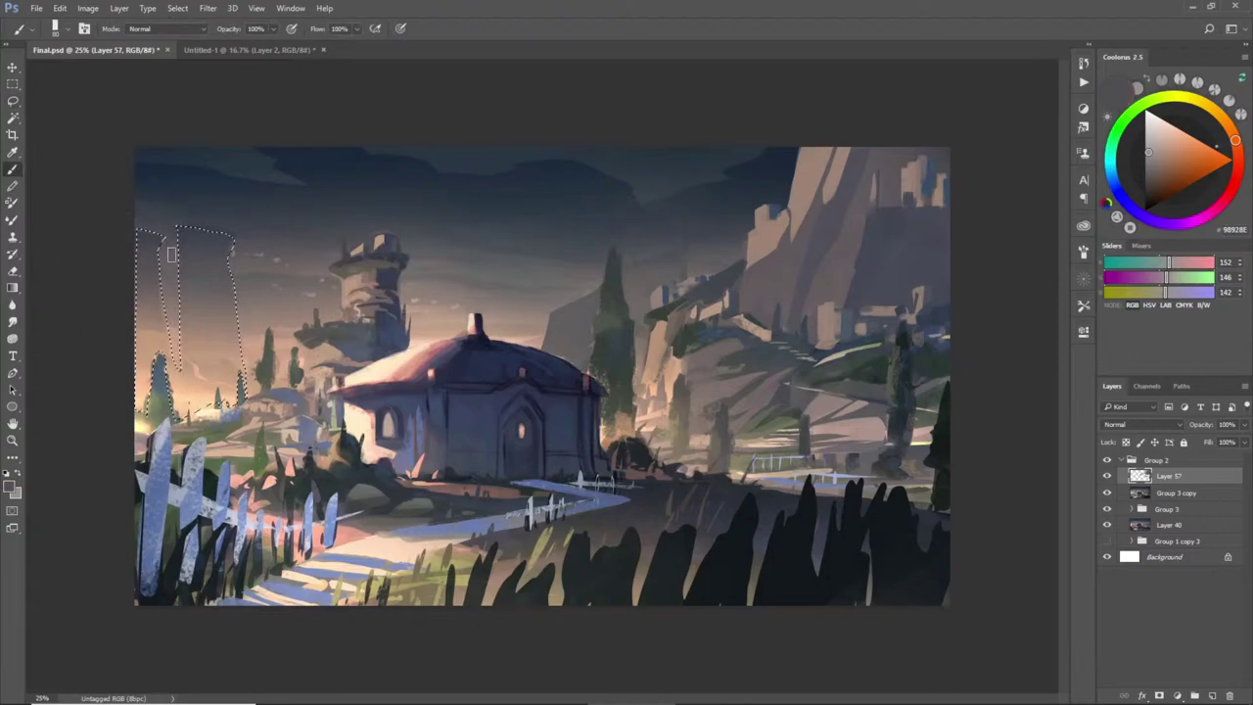
pyautogui.keyDown('alt'); pyautogui.click(146, 319); pyautogui.keyUp('alt')
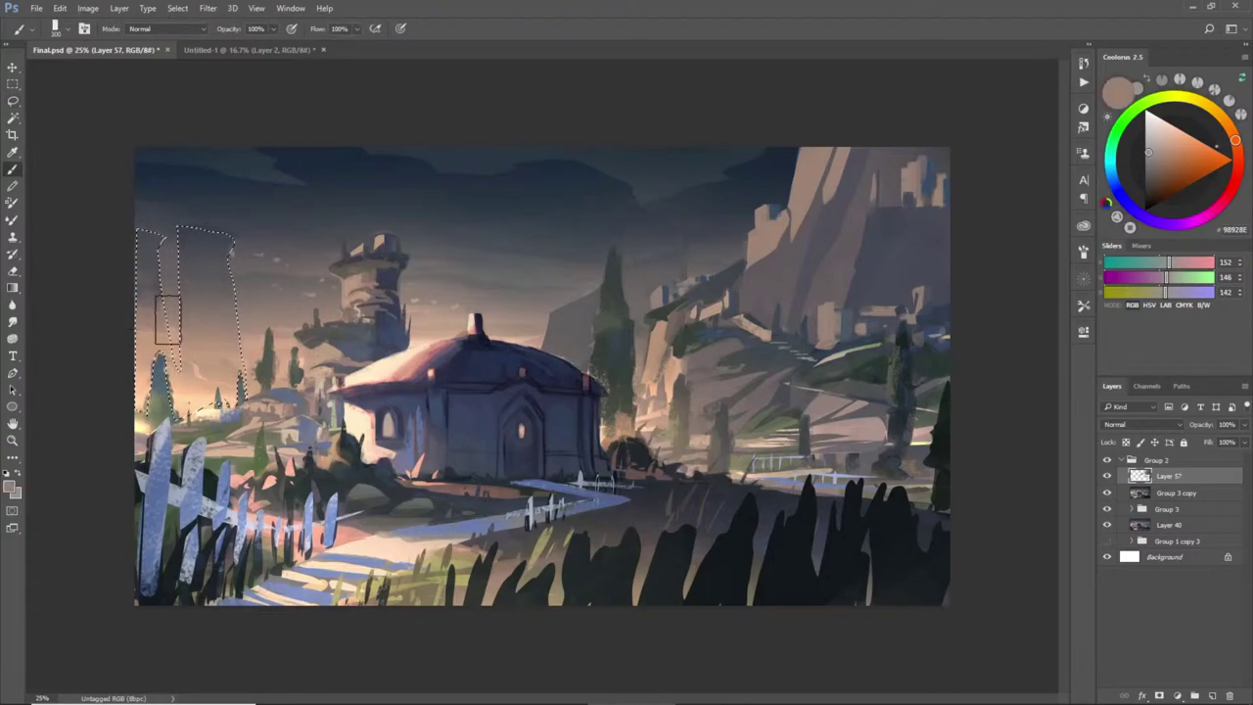
pyautogui.keyDown('alt'); pyautogui.click(176, 294); pyautogui.keyUp('alt')
pyautogui.keyDown('alt'); pyautogui.click(194, 351); pyautogui.keyUp('alt')
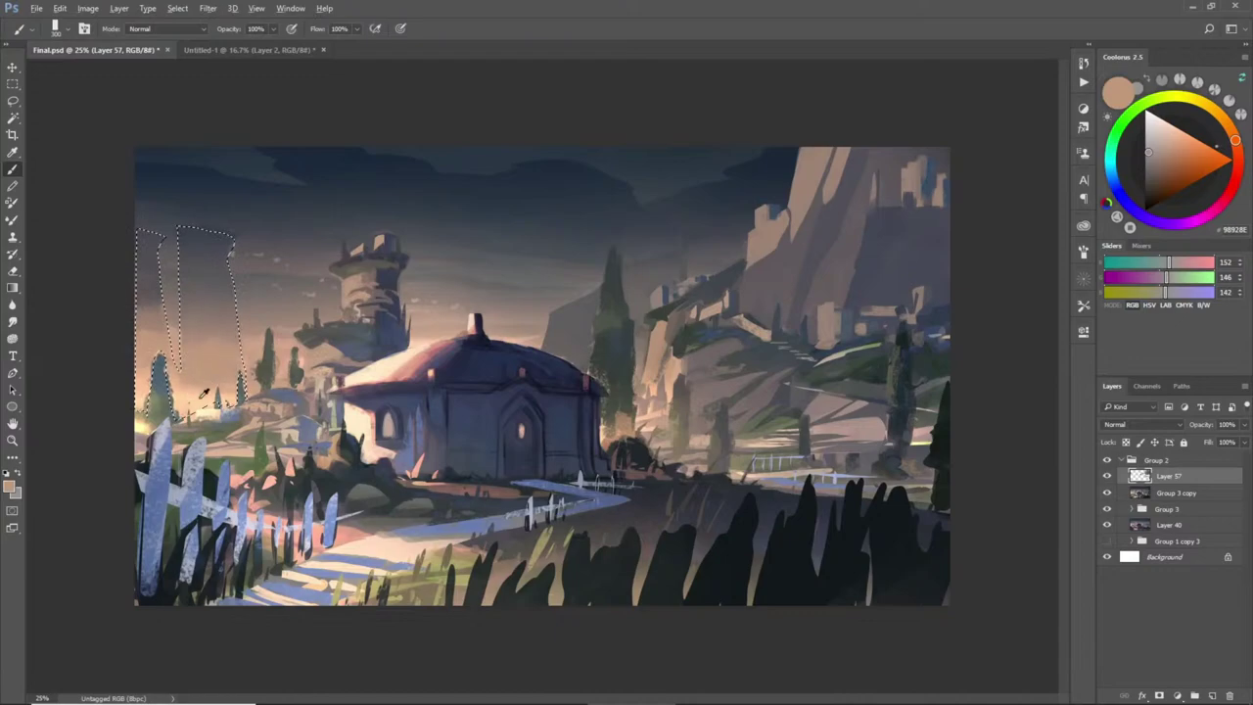
pyautogui.keyDown('alt'); pyautogui.click(195, 364); pyautogui.keyUp('alt')
pyautogui.moveTo(196, 363)
pyautogui.mouseDown()
pyautogui.moveTo(222, 340)
pyautogui.moveTo(238, 350)
pyautogui.moveTo(253, 314)
pyautogui.moveTo(201, 304)
pyautogui.moveTo(220, 273)
pyautogui.moveTo(188, 237)
pyautogui.moveTo(194, 222)
pyautogui.moveTo(227, 294)
pyautogui.mouseUp()
pyautogui.hotkey('ctrl', 'z')
pyautogui.keyDown('alt'); pyautogui.click(212, 304); pyautogui.keyUp('alt')
pyautogui.hotkey('ctrl', 'z')
# - Darken the upper parts of the two distant pillars with blue-grey sampled from the sky, then drop the selection
pyautogui.keyDown('alt'); pyautogui.click(194, 222); pyautogui.keyUp('alt')
pyautogui.hotkey('ctrl', 'd')
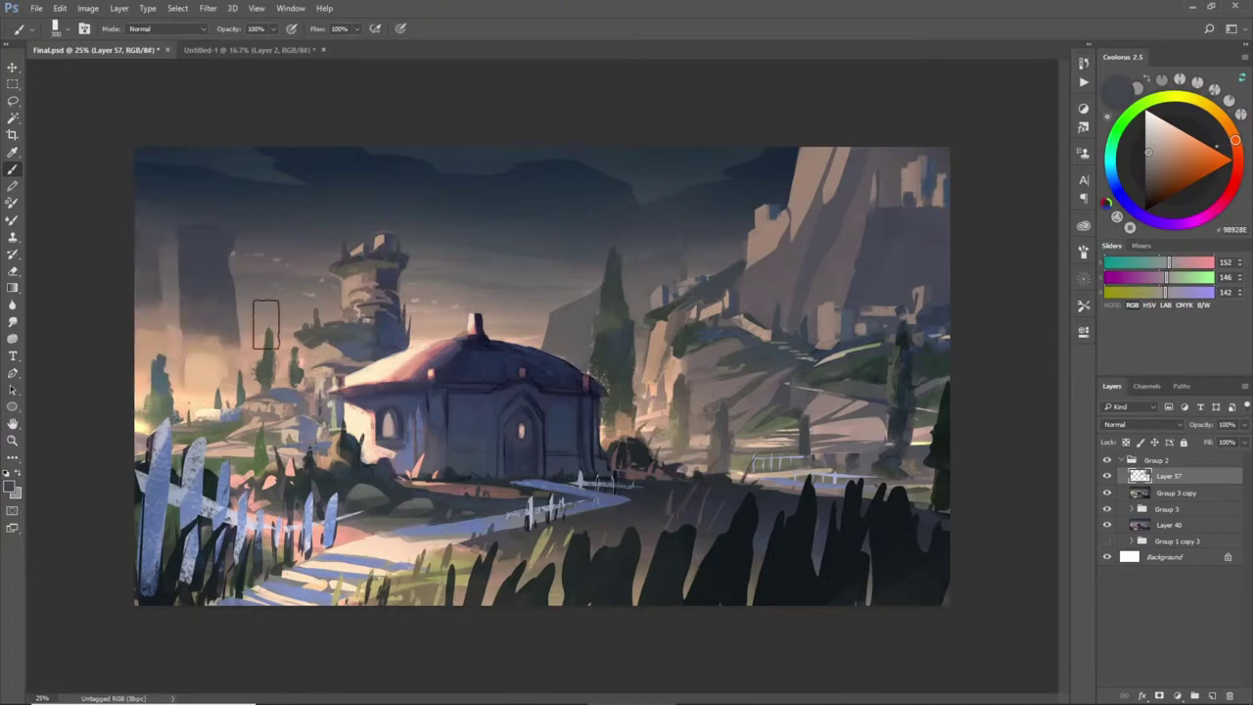
pyautogui.hotkey('ctrl', 'shift', 'd')
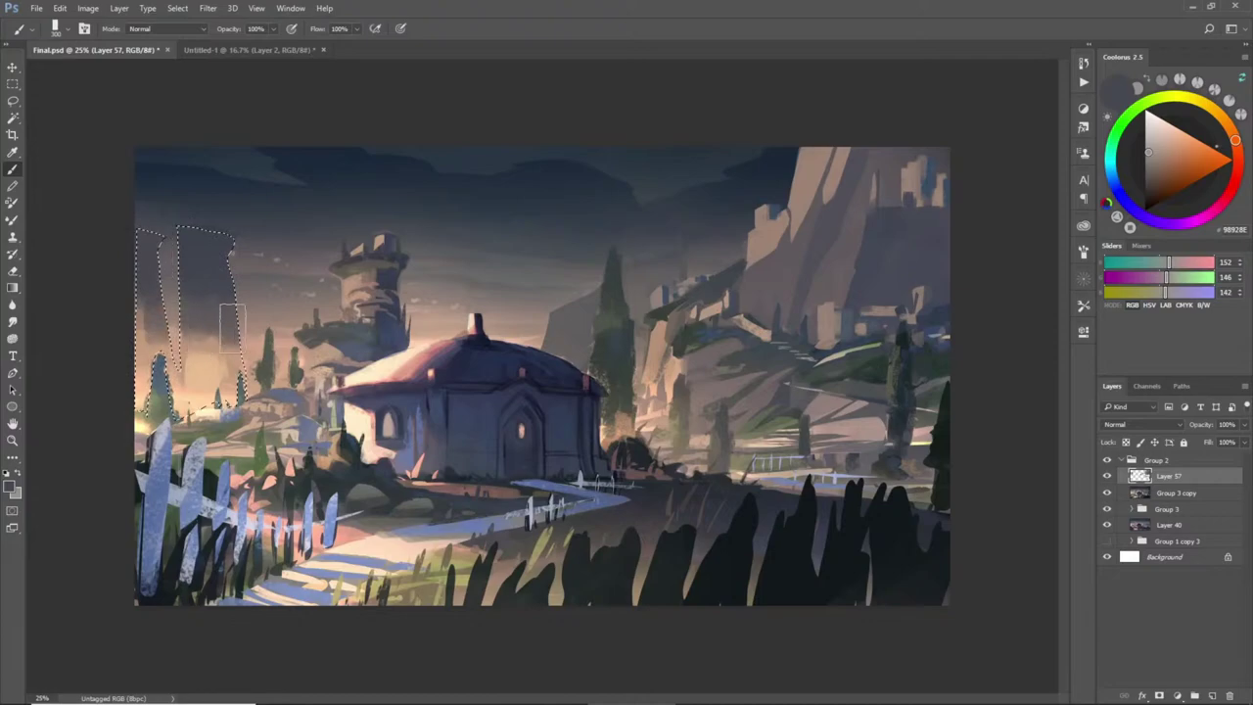
pyautogui.hotkey('ctrl', 'd')
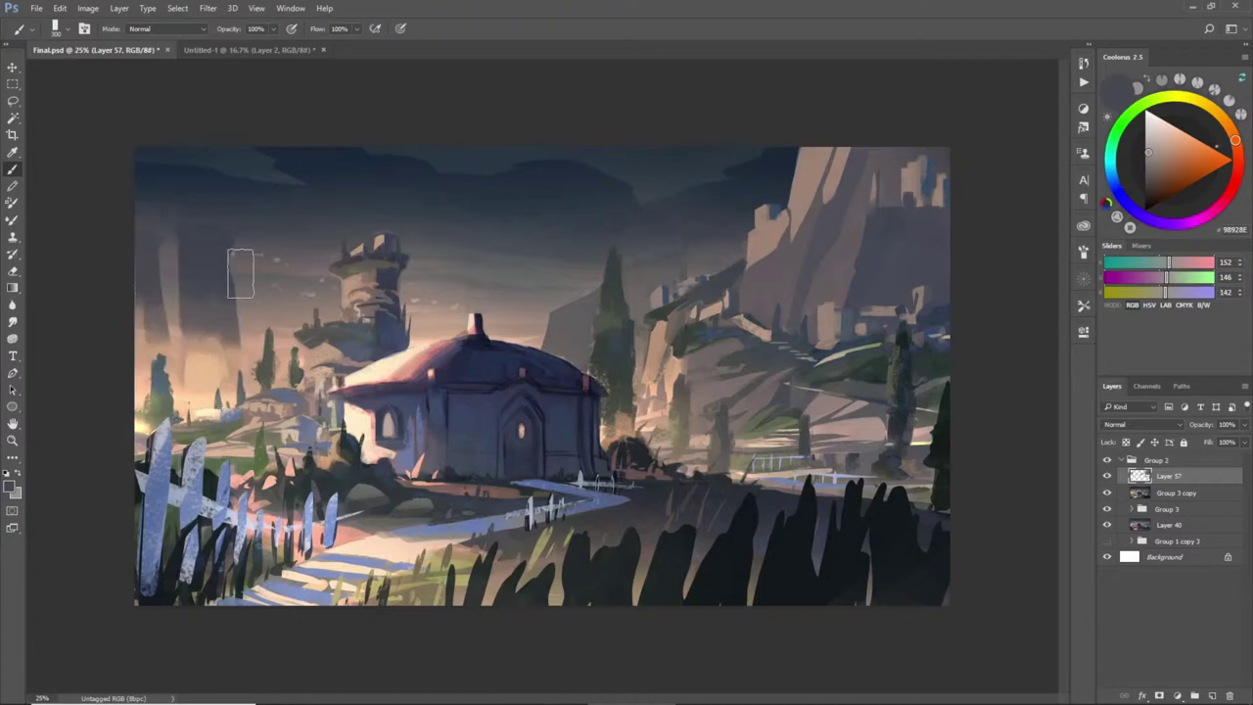
# - Repaint the left tower's sunlit side in sampled light tan and its shaded side in dark blue-grey
pyautogui.press('l')
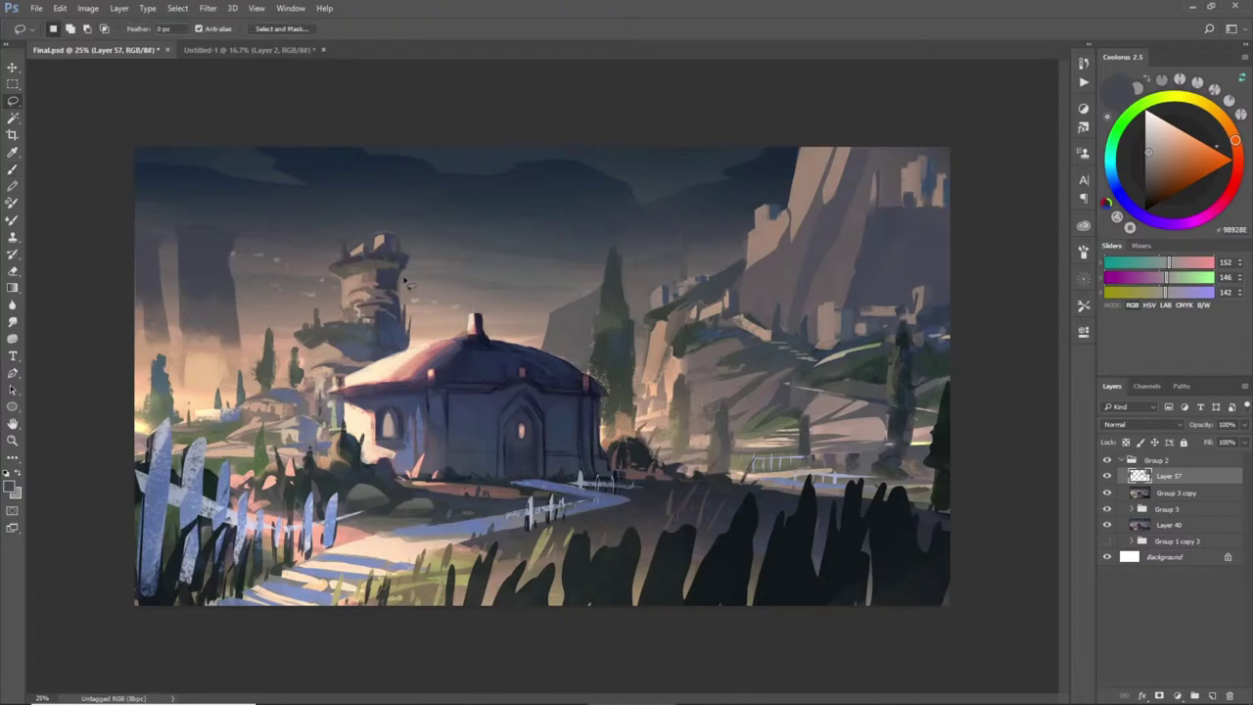
pyautogui.press('b')
pyautogui.keyDown('alt'); pyautogui.click(350, 296); pyautogui.keyUp('alt')
pyautogui.moveTo(355, 319); pyautogui.dragTo(355, 284)
pyautogui.hotkey('ctrl', 'd')
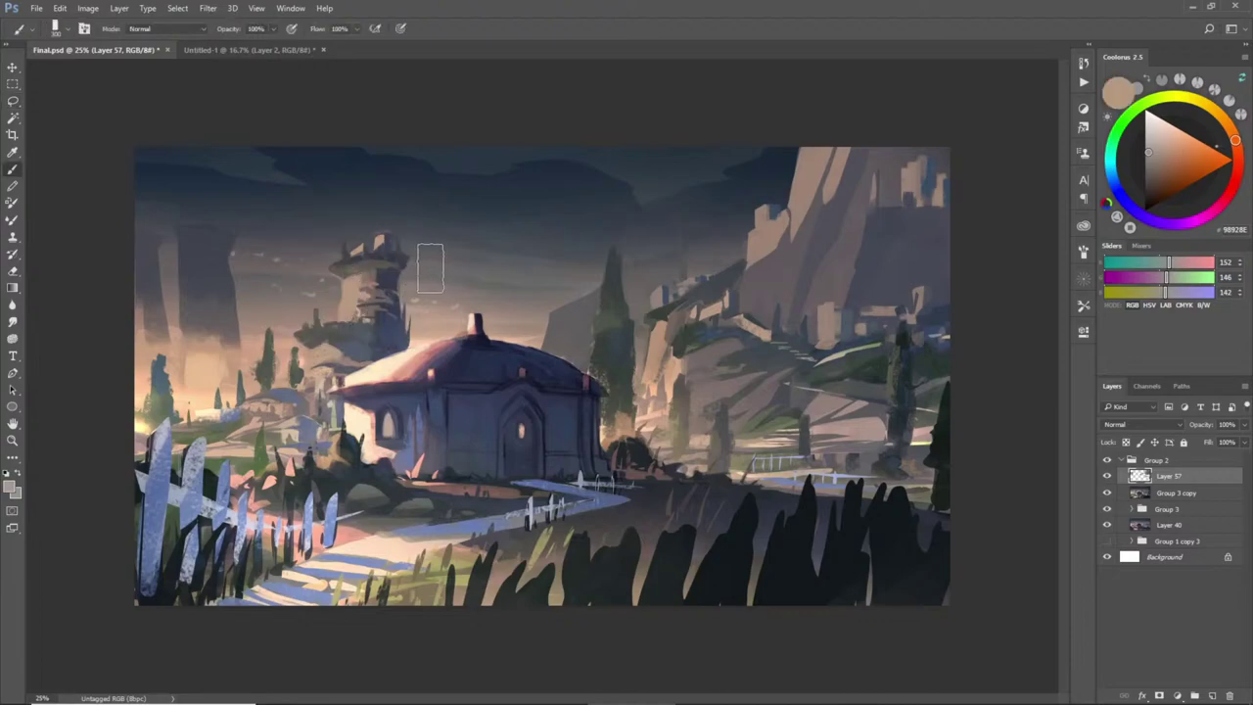
pyautogui.press('l')
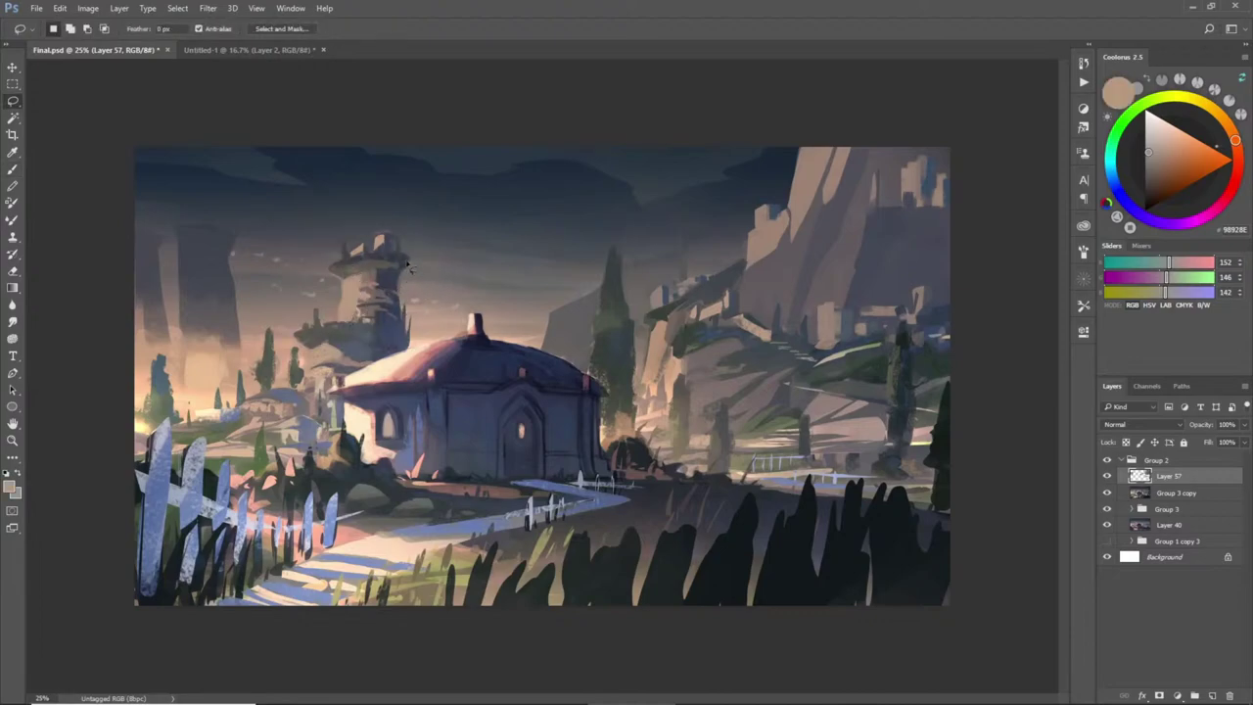
pyautogui.press('b')
pyautogui.keyDown('alt'); pyautogui.click(391, 279); pyautogui.keyUp('alt')
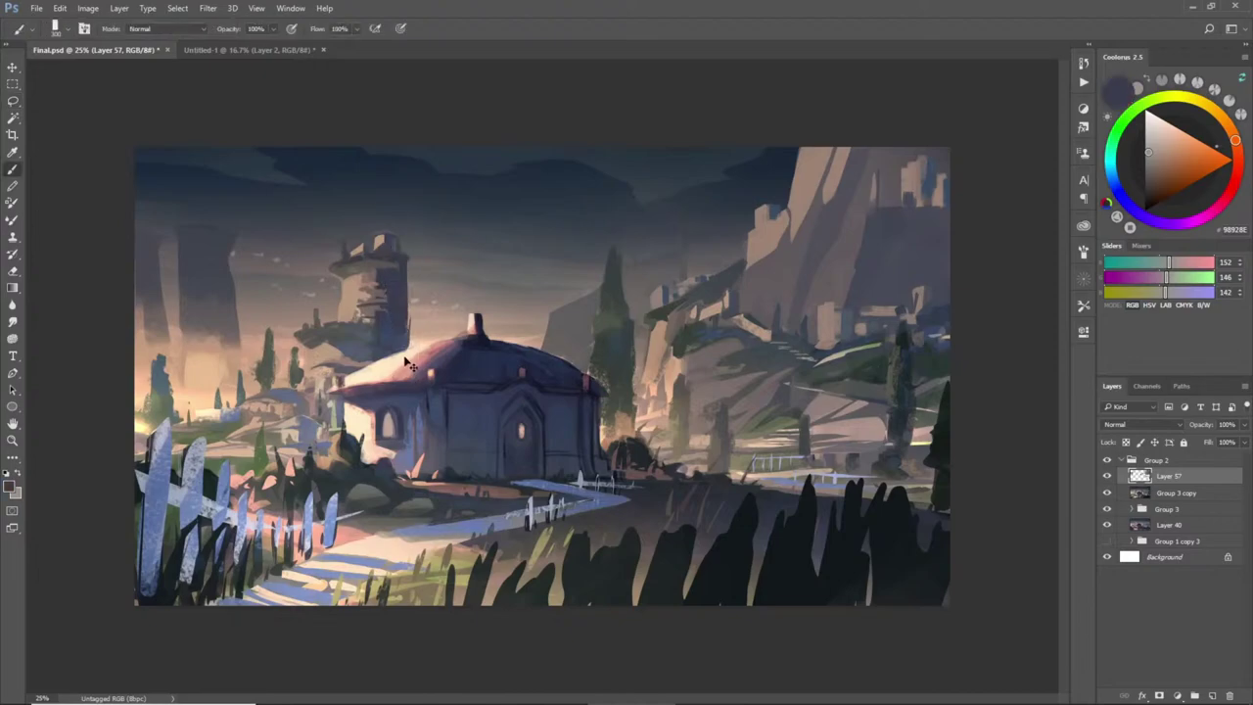
# - Add a stepped blue-grey rock outcrop on the shaded side of the left tower, reaching down towards the house roof
pyautogui.press('l')
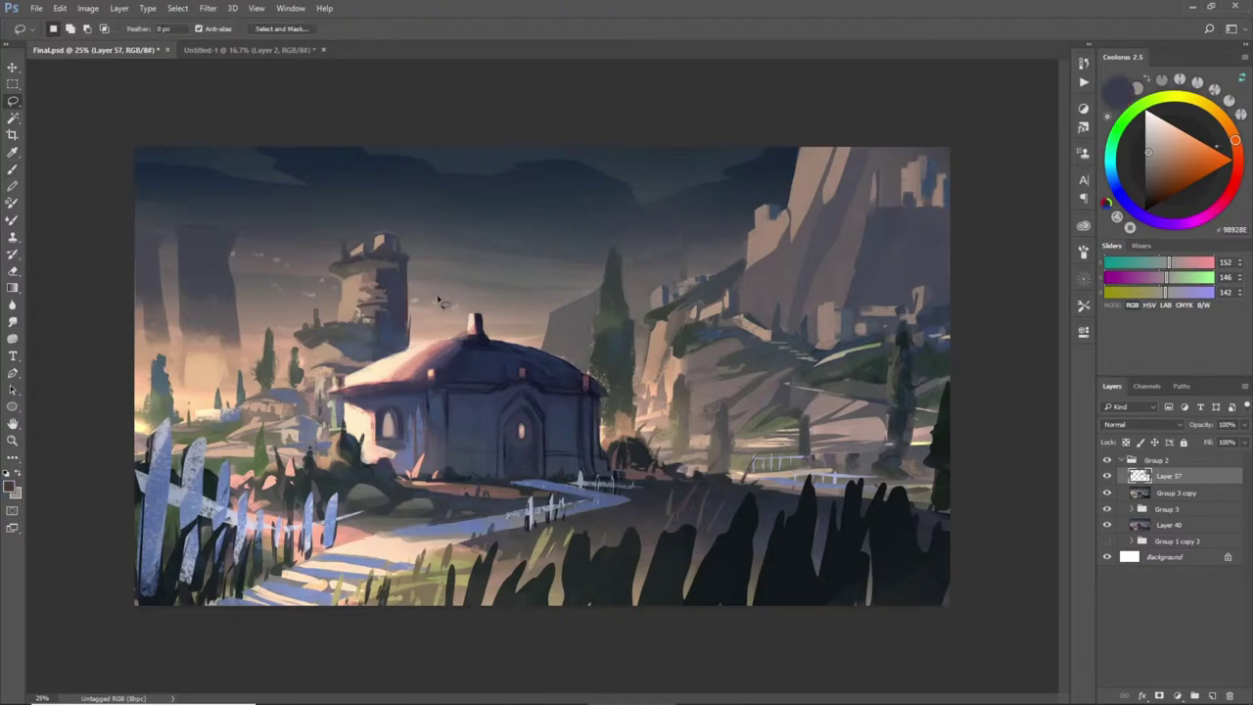
pyautogui.moveTo(433, 305)
pyautogui.mouseDown()
pyautogui.moveTo(409, 356)
pyautogui.moveTo(397, 349)
pyautogui.mouseUp()
pyautogui.press('b')
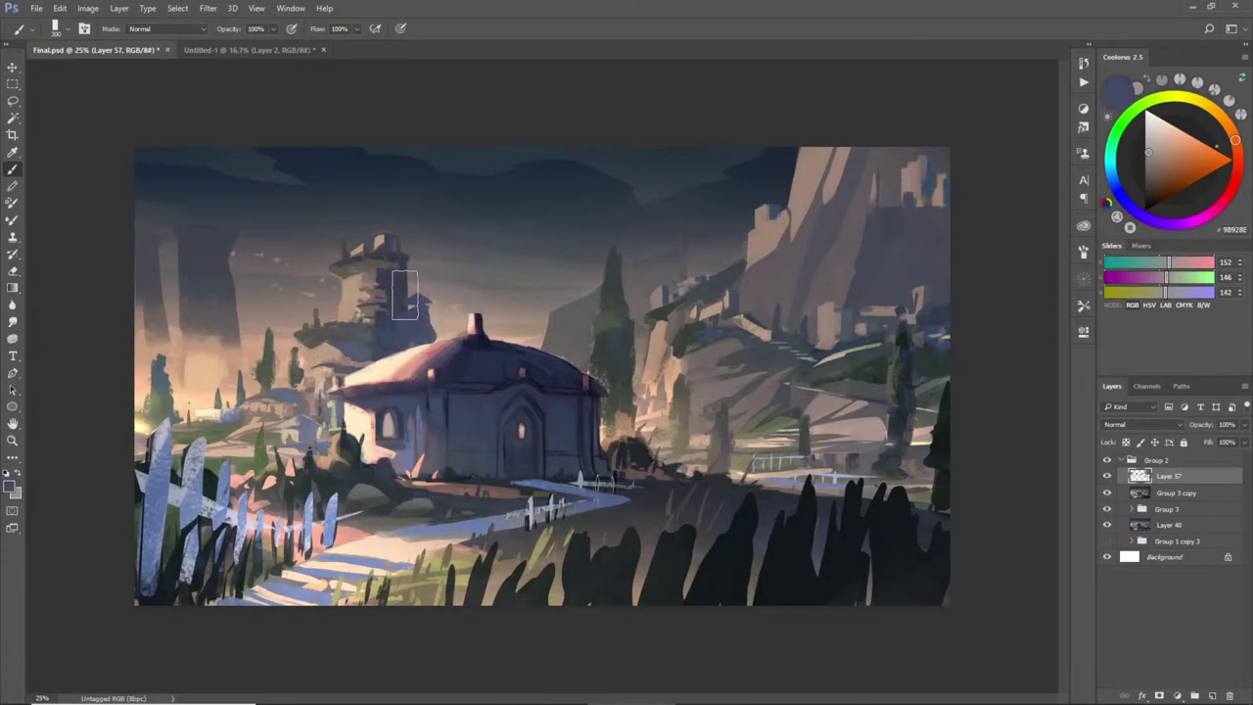
pyautogui.hotkey('ctrl', 'd')
pyautogui.press('l')
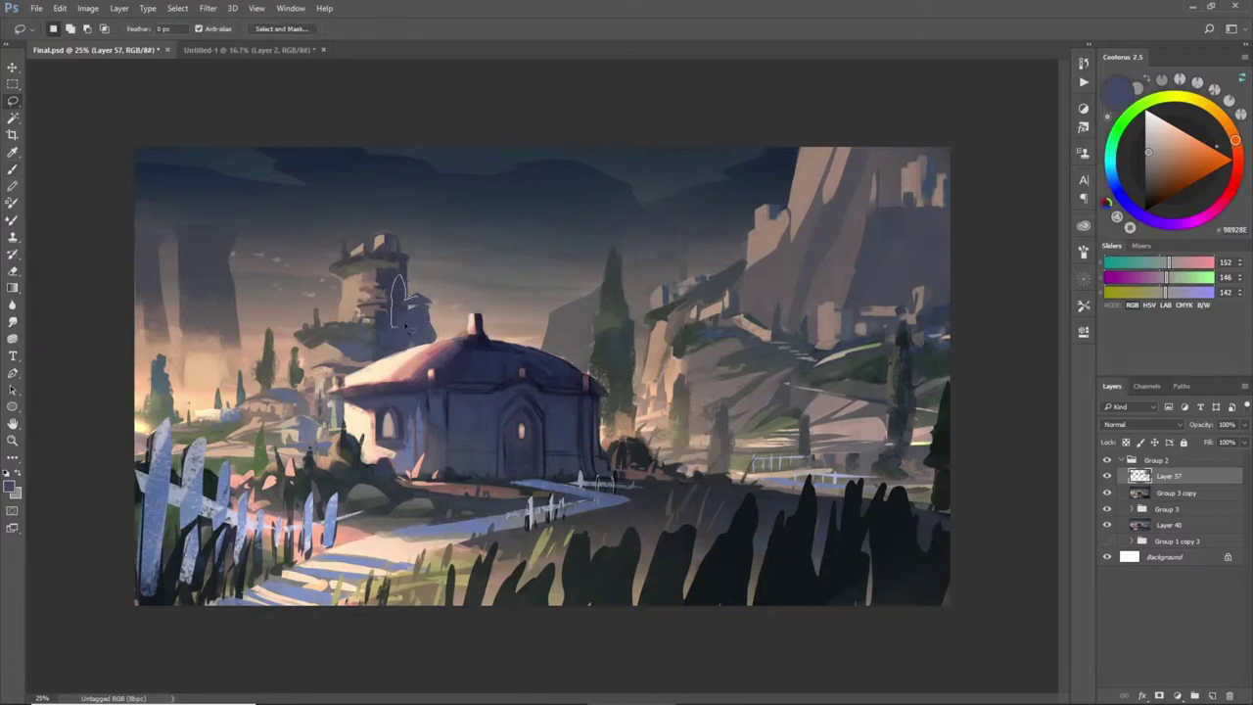
pyautogui.press('b')
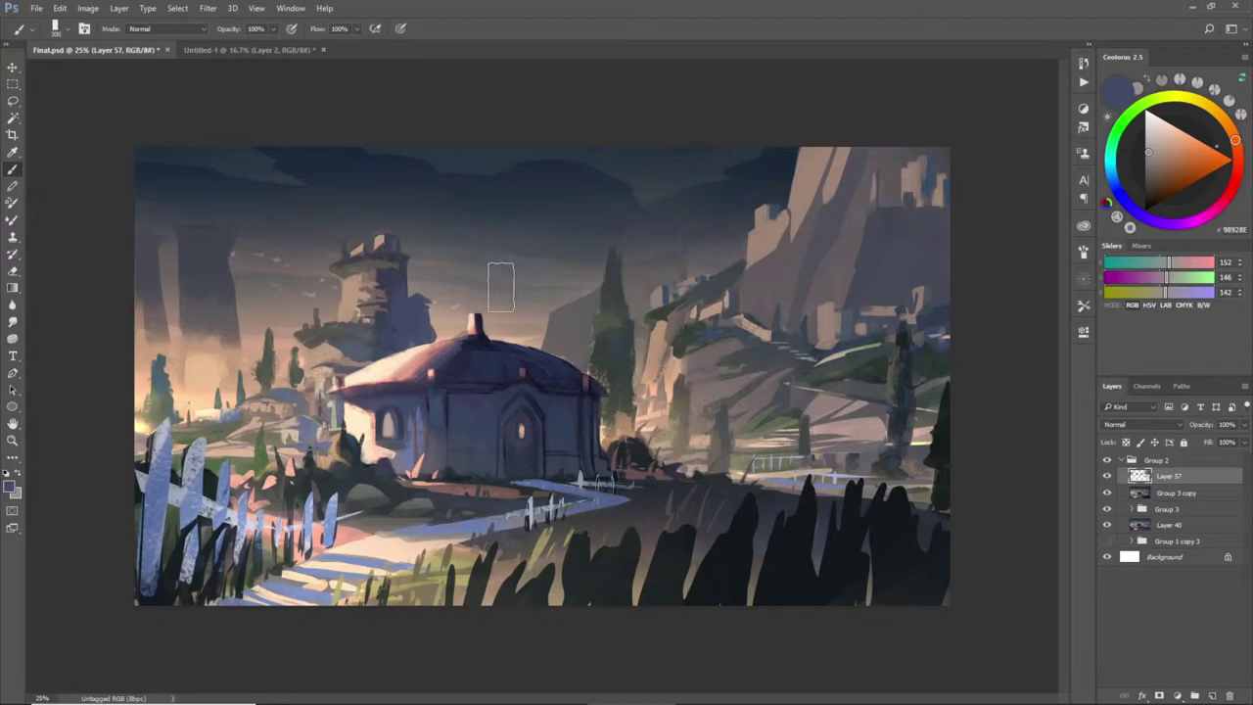
pyautogui.press('l')
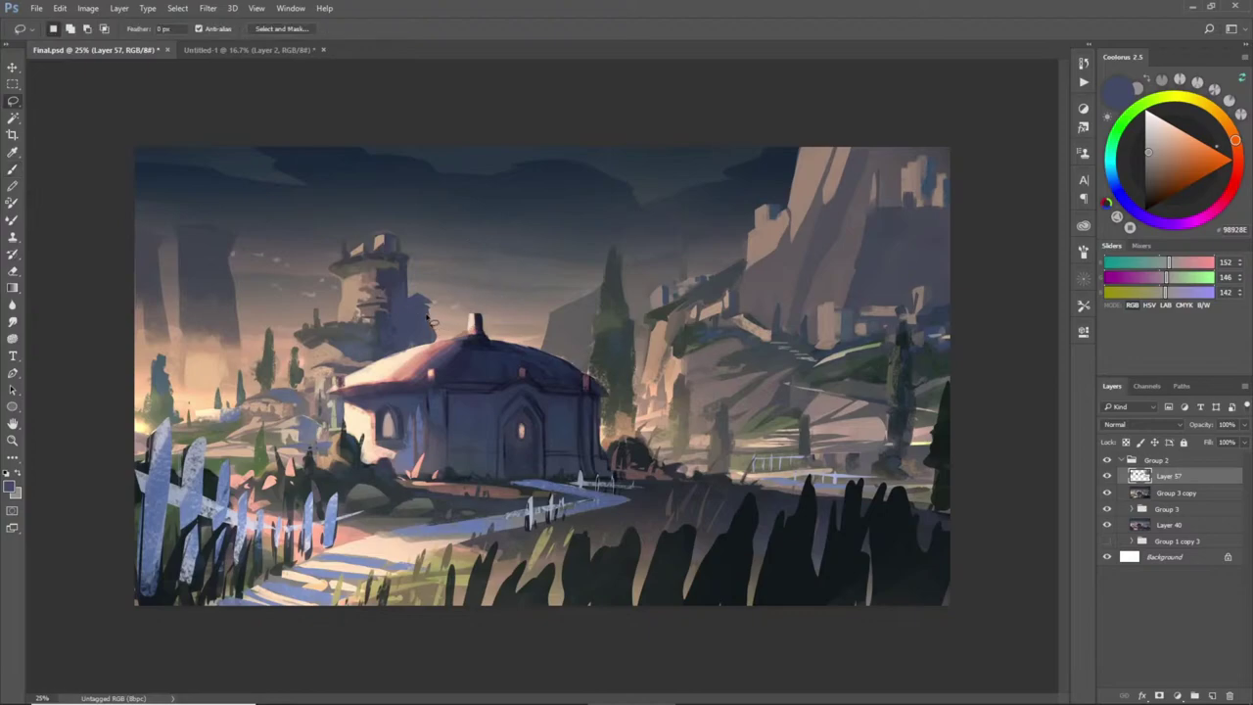
pyautogui.moveTo(432, 331)
pyautogui.mouseDown()
pyautogui.moveTo(439, 315)
pyautogui.moveTo(445, 341)
pyautogui.moveTo(432, 348)
pyautogui.moveTo(425, 323)
pyautogui.mouseUp()
pyautogui.hotkey('ctrl', 'd')
pyautogui.press('b')
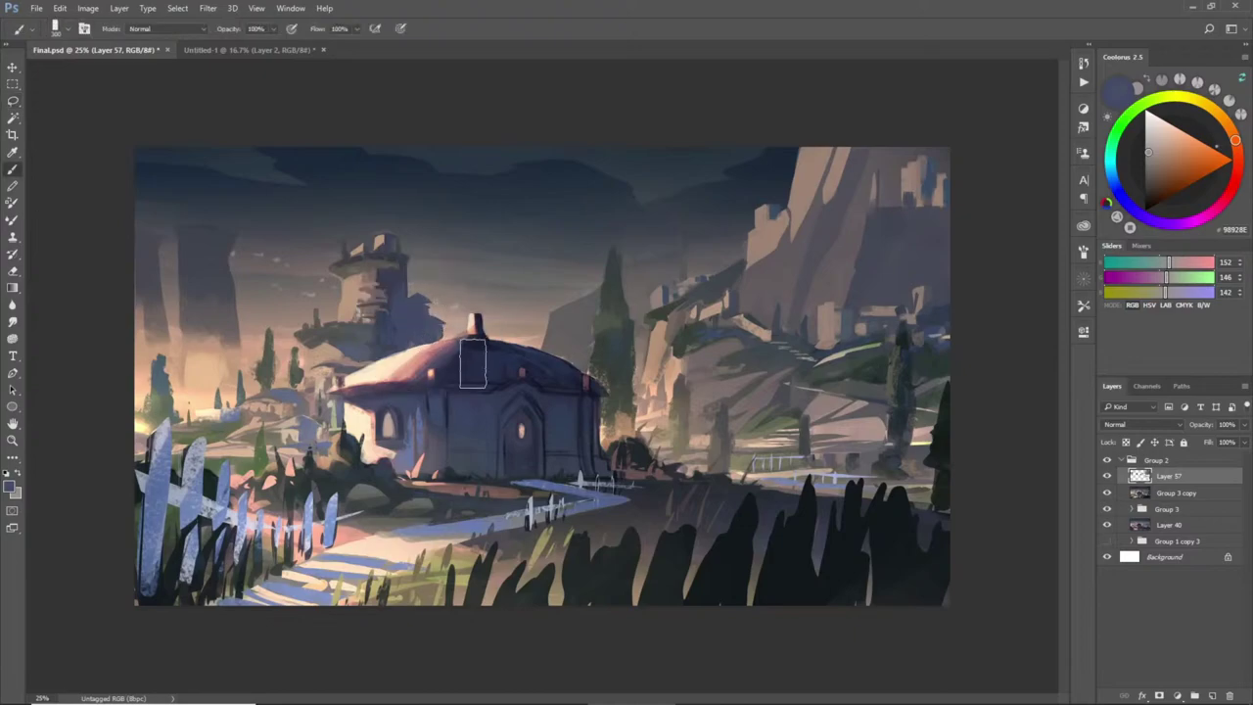
# - Outline the cliff edge beside the tall cypress and retouch it in muted grey-brown
pyautogui.press('l')
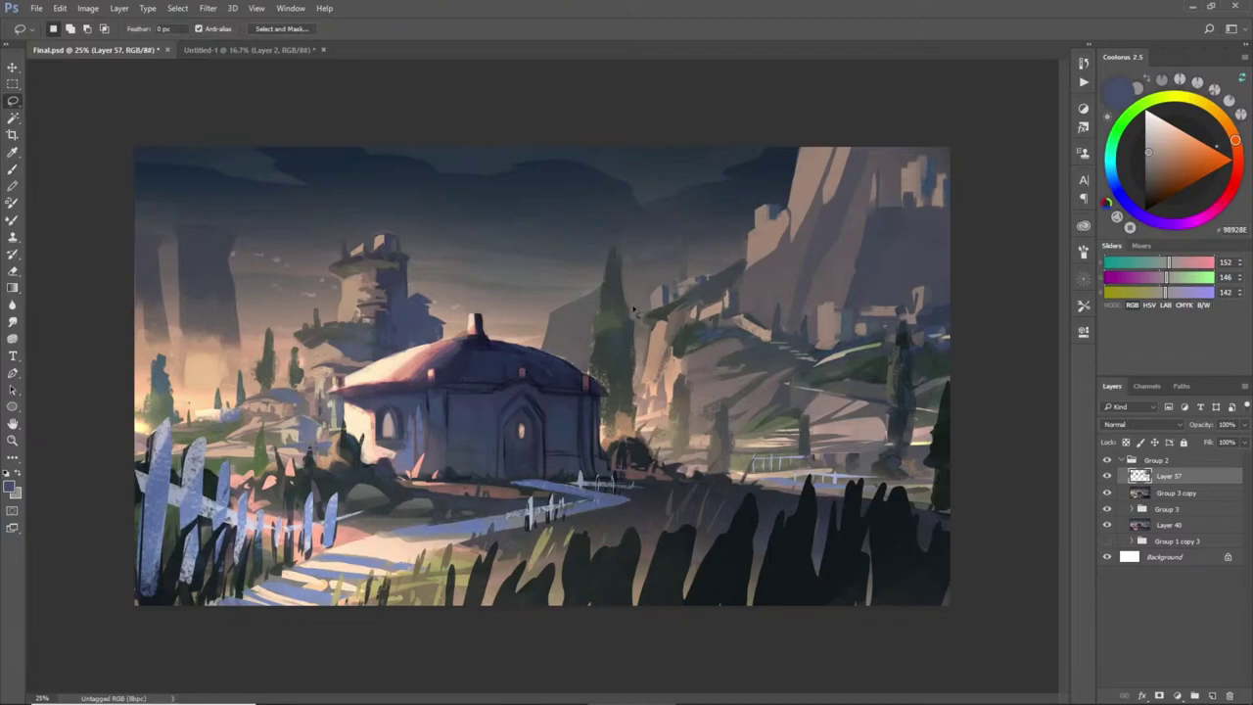
pyautogui.moveTo(633, 307); pyautogui.dragTo(661, 306)
pyautogui.press('b')
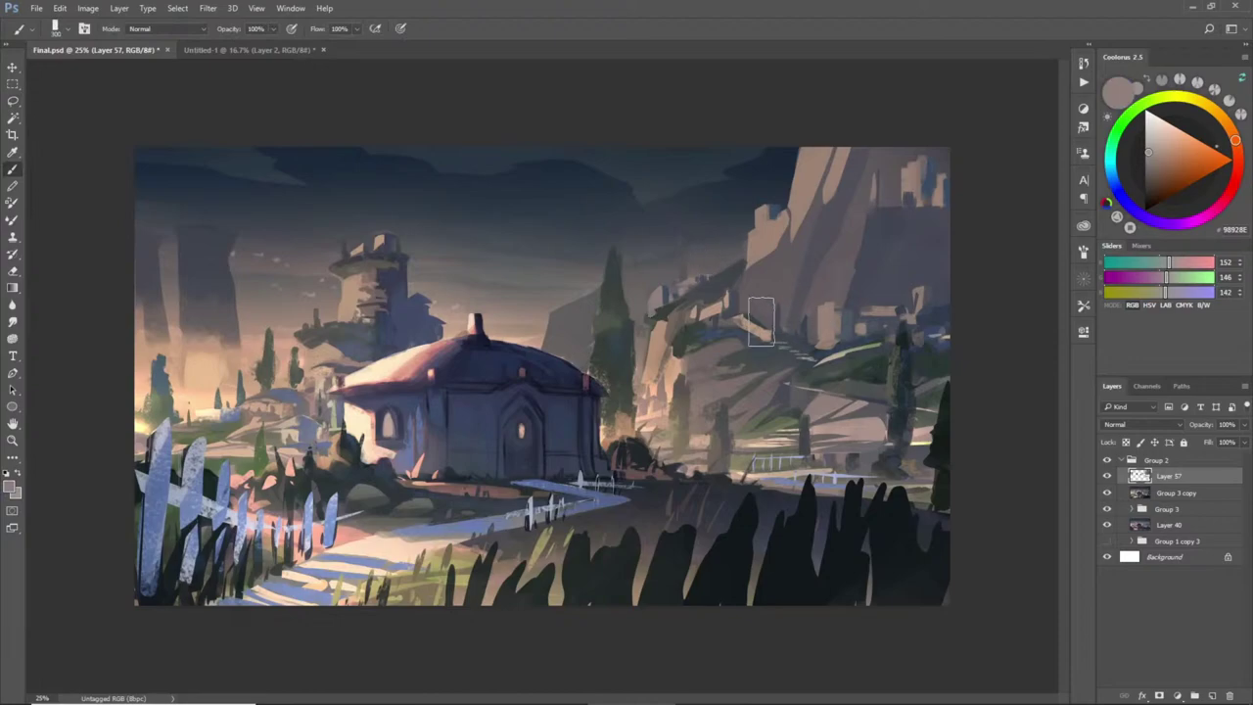
# - Paint sampled tan rock over the small cypress below the left tower and retouch the shaded rocks beneath in grey
pyautogui.press('l')
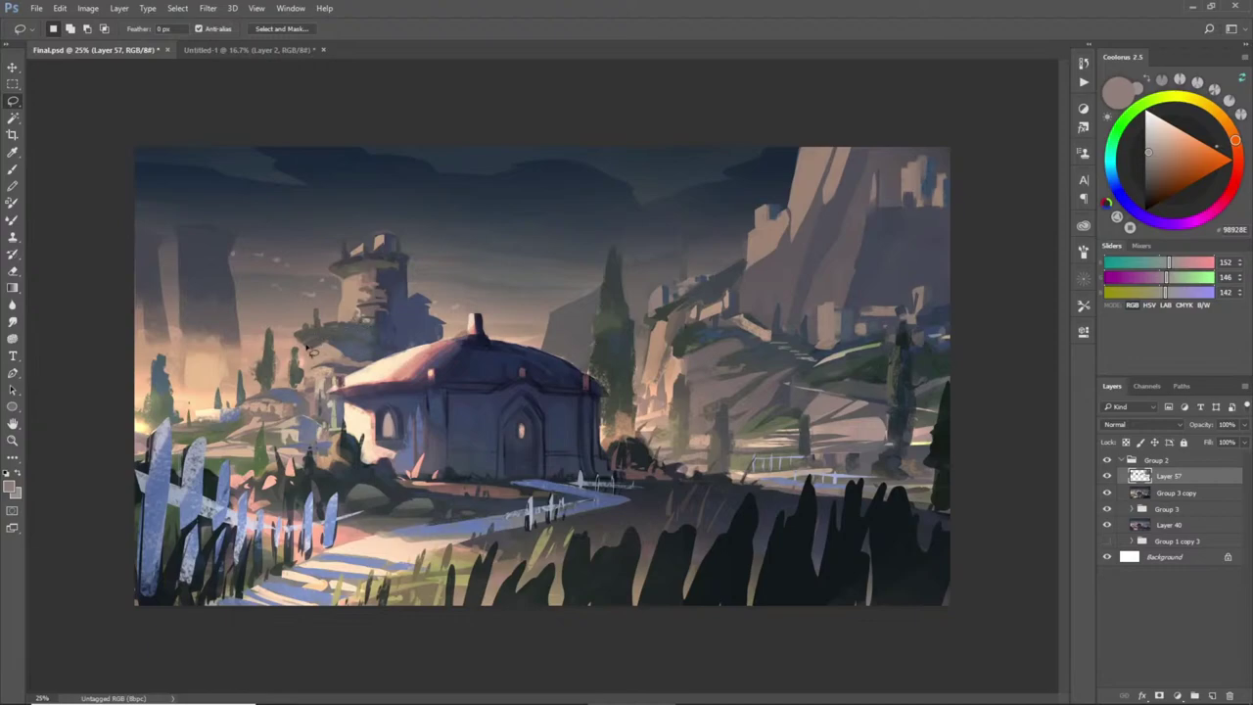
pyautogui.moveTo(293, 361)
pyautogui.mouseDown()
pyautogui.moveTo(265, 397)
pyautogui.moveTo(311, 359)
pyautogui.moveTo(300, 361)
pyautogui.mouseUp()
pyautogui.press('b')
pyautogui.keyDown('alt'); pyautogui.click(316, 348); pyautogui.keyUp('alt')
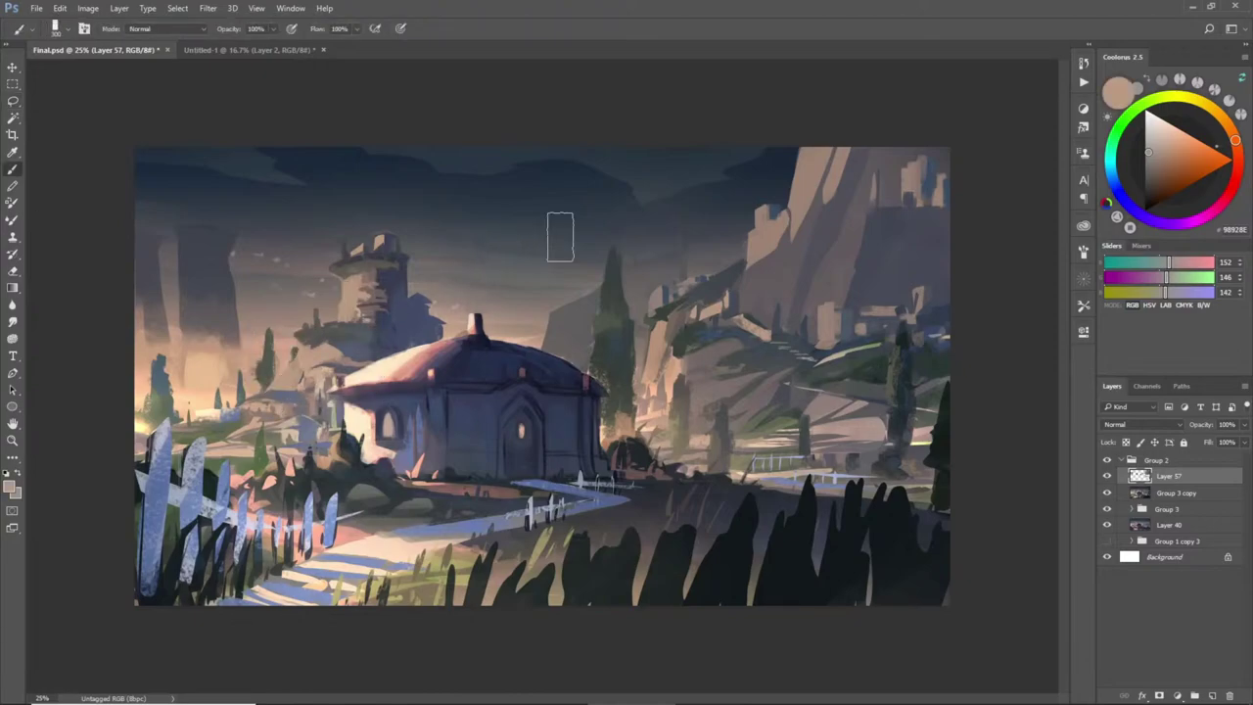
pyautogui.press('l')
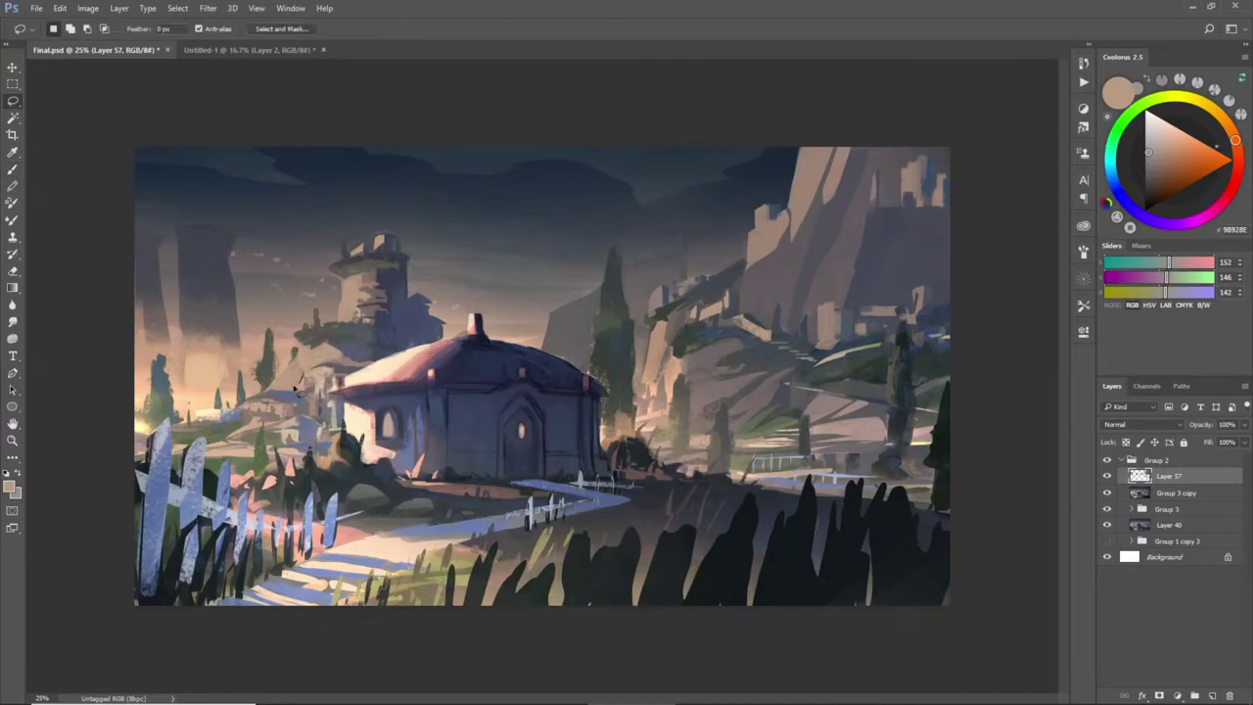
pyautogui.press('b')
pyautogui.keyDown('alt'); pyautogui.click(290, 391); pyautogui.keyUp('alt')
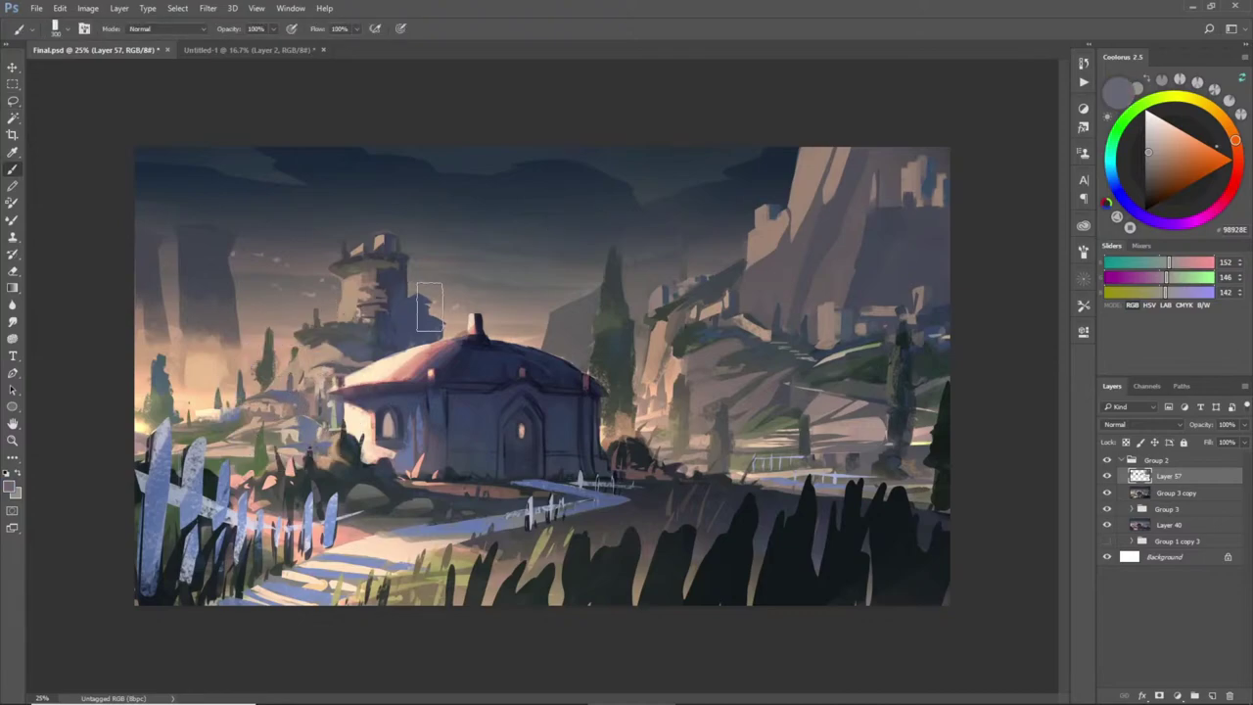
# - Outline ledges across the left tower's base and outcrop and brush them with sampled tan and blue-grey
pyautogui.press('l')
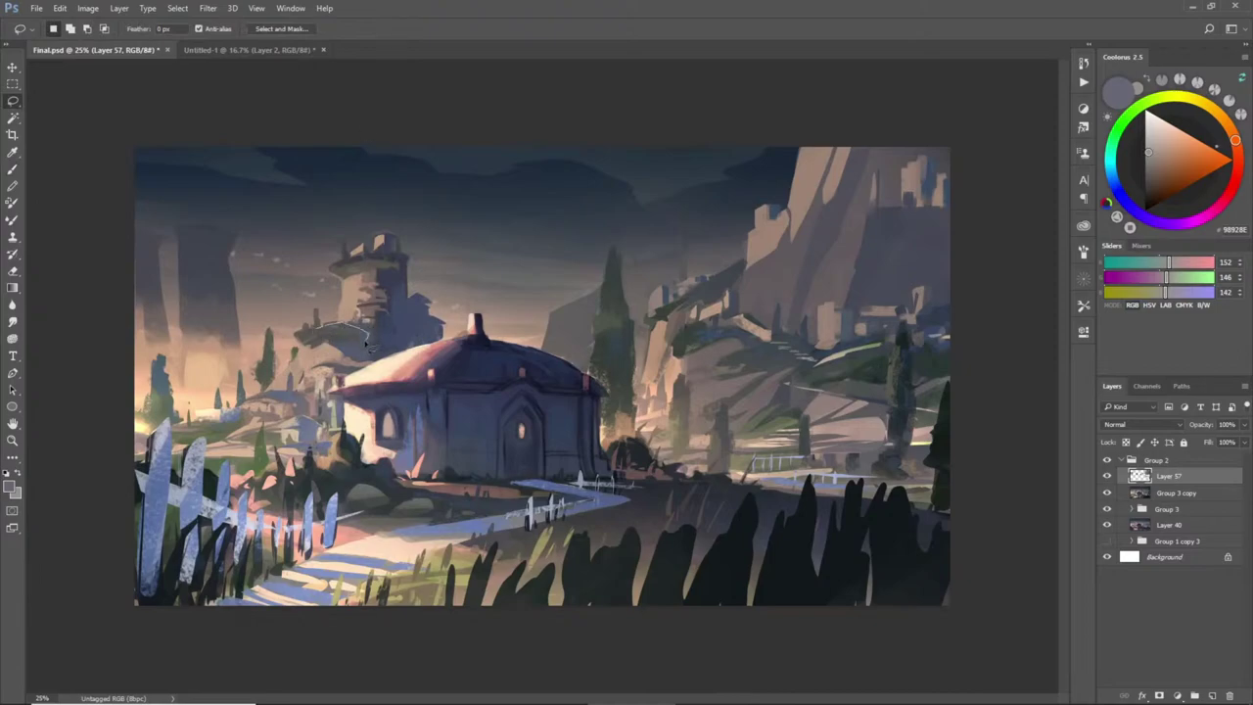
pyautogui.moveTo(321, 329); pyautogui.dragTo(440, 323)
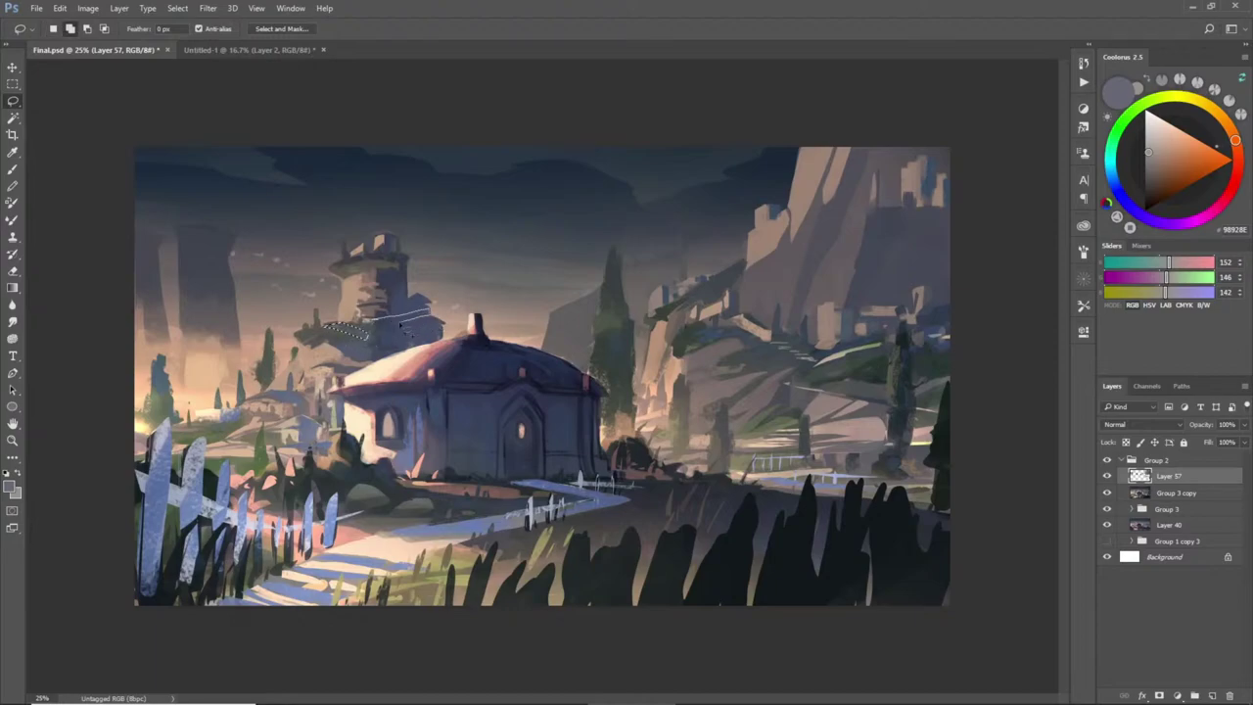
pyautogui.press('b')
pyautogui.keyDown('alt'); pyautogui.click(356, 306); pyautogui.keyUp('alt')
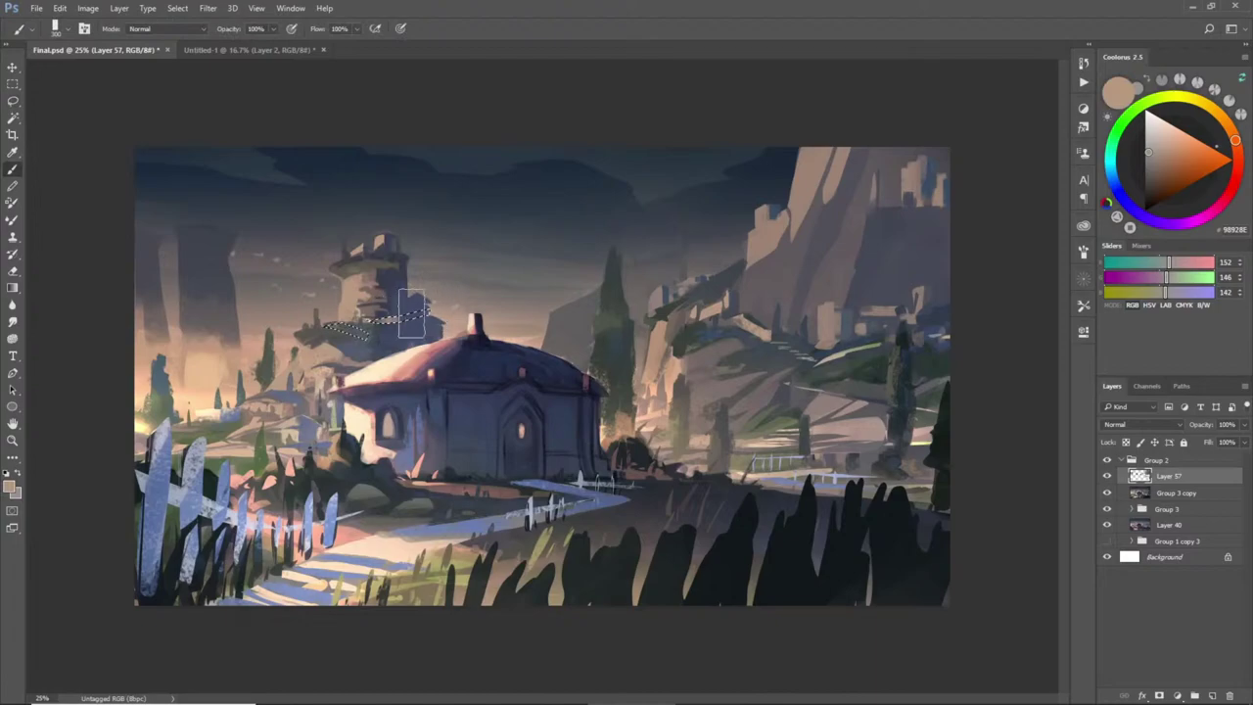
pyautogui.keyDown('alt'); pyautogui.click(408, 297); pyautogui.keyUp('alt')
pyautogui.hotkey('ctrl', 'd')
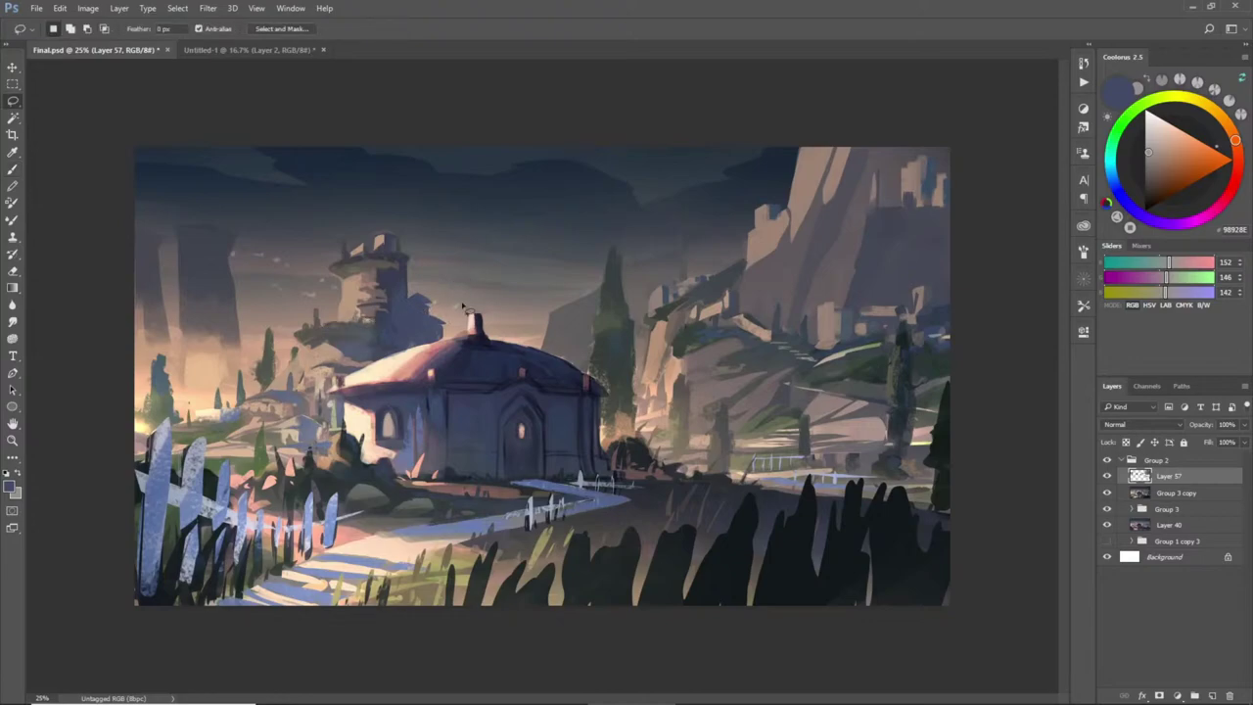
# - Brighten the cliff edge behind the tall cypress with warm peach light sampled from the rock
pyautogui.press('b')
pyautogui.keyDown('alt'); pyautogui.click(656, 343); pyautogui.keyUp('alt')
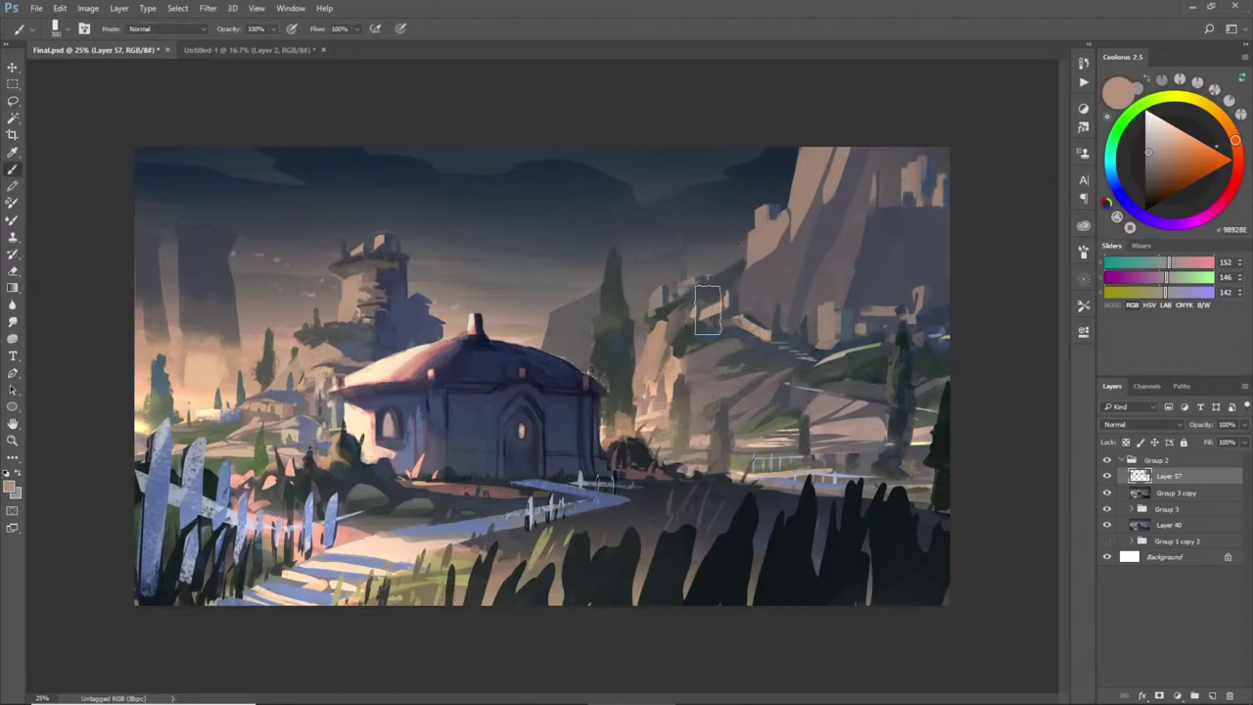
pyautogui.keyDown('alt'); pyautogui.click(667, 380); pyautogui.keyUp('alt')
pyautogui.moveTo(627, 409); pyautogui.dragTo(677, 280)
pyautogui.hotkey('ctrl', 'd')
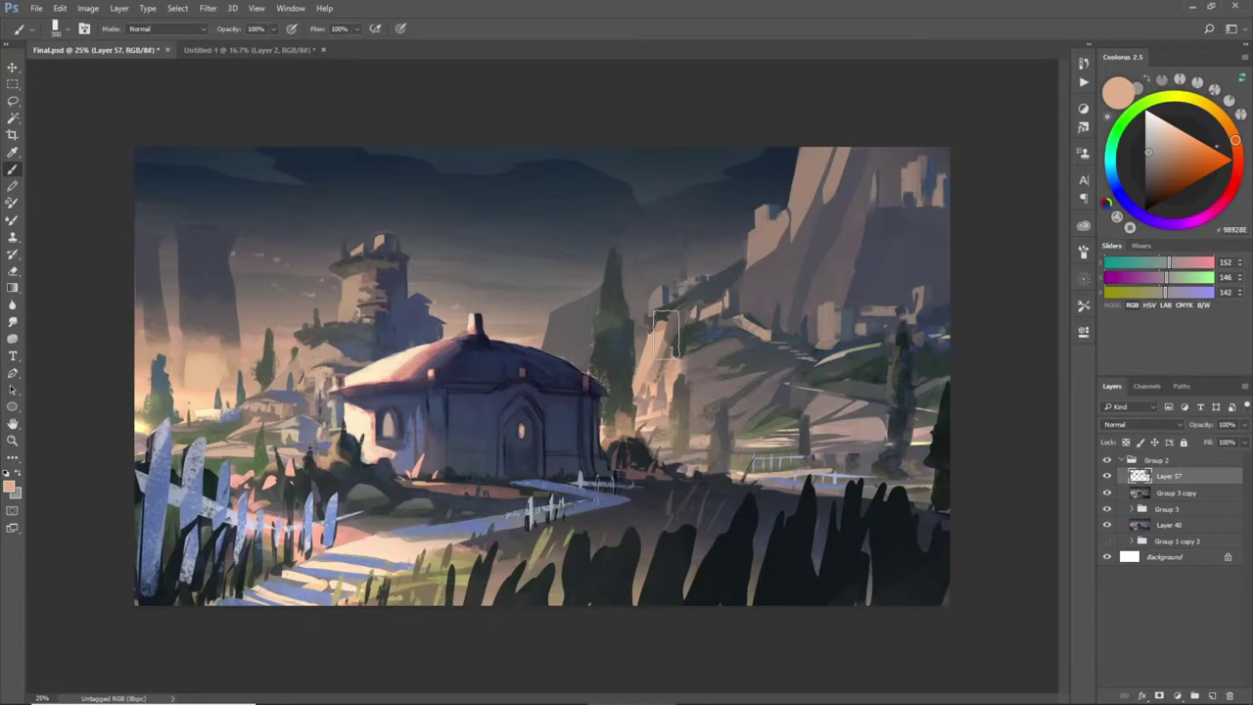
# - Outline a long, low building on the horizon below the distant pillars and paint its flat roof in muted grey
pyautogui.press('l')
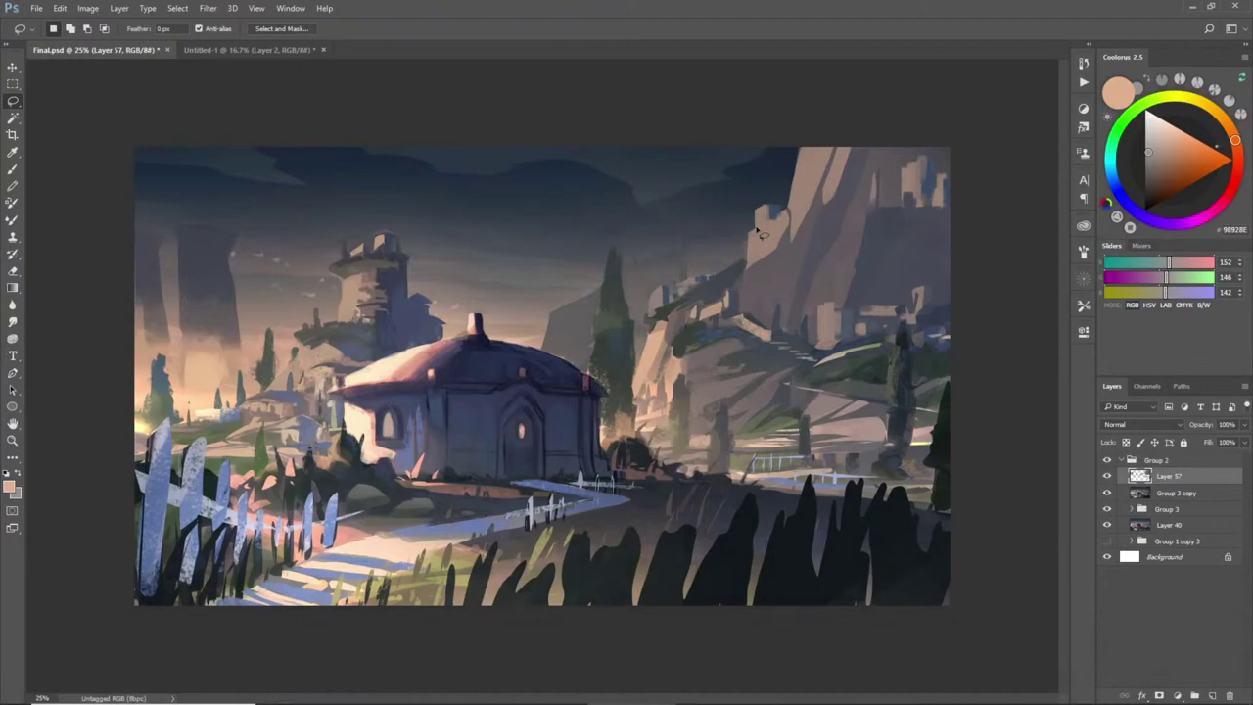
pyautogui.moveTo(137, 378)
pyautogui.mouseDown()
pyautogui.moveTo(222, 383)
pyautogui.moveTo(238, 411)
pyautogui.moveTo(227, 415)
pyautogui.moveTo(216, 400)
pyautogui.moveTo(123, 395)
pyautogui.moveTo(232, 386)
pyautogui.mouseUp()
pyautogui.press('b')
pyautogui.keyDown('alt'); pyautogui.click(265, 399); pyautogui.keyUp('alt')
pyautogui.hotkey('ctrl', 'd')
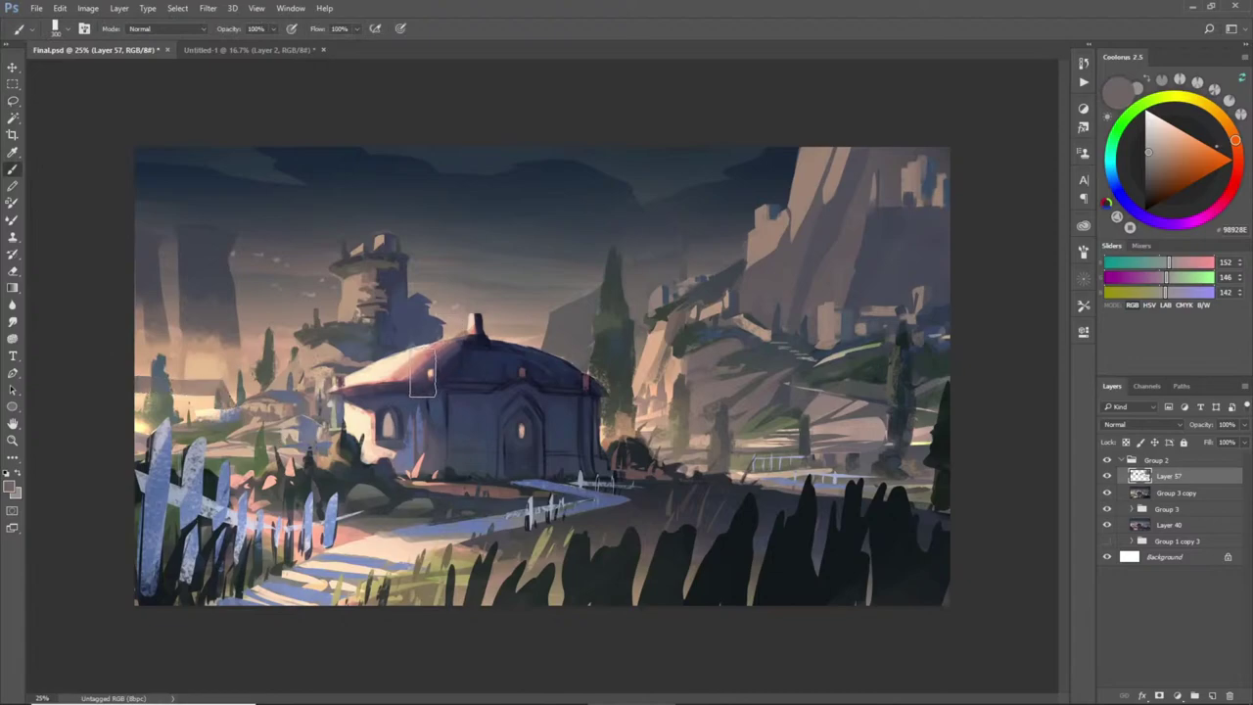
# - Outline the wall area beneath the distant building's roof and fill it with a sampled grey-brown
pyautogui.press('l')
pyautogui.moveTo(201, 415)
pyautogui.mouseDown()
pyautogui.moveTo(205, 395)
pyautogui.moveTo(210, 410)
pyautogui.moveTo(185, 421)
pyautogui.moveTo(177, 398)
pyautogui.moveTo(180, 418)
pyautogui.moveTo(147, 416)
pyautogui.moveTo(196, 405)
pyautogui.mouseUp()
pyautogui.press('b')
pyautogui.keyDown('alt'); pyautogui.click(196, 392); pyautogui.keyUp('alt')
pyautogui.hotkey('ctrl', 'd')
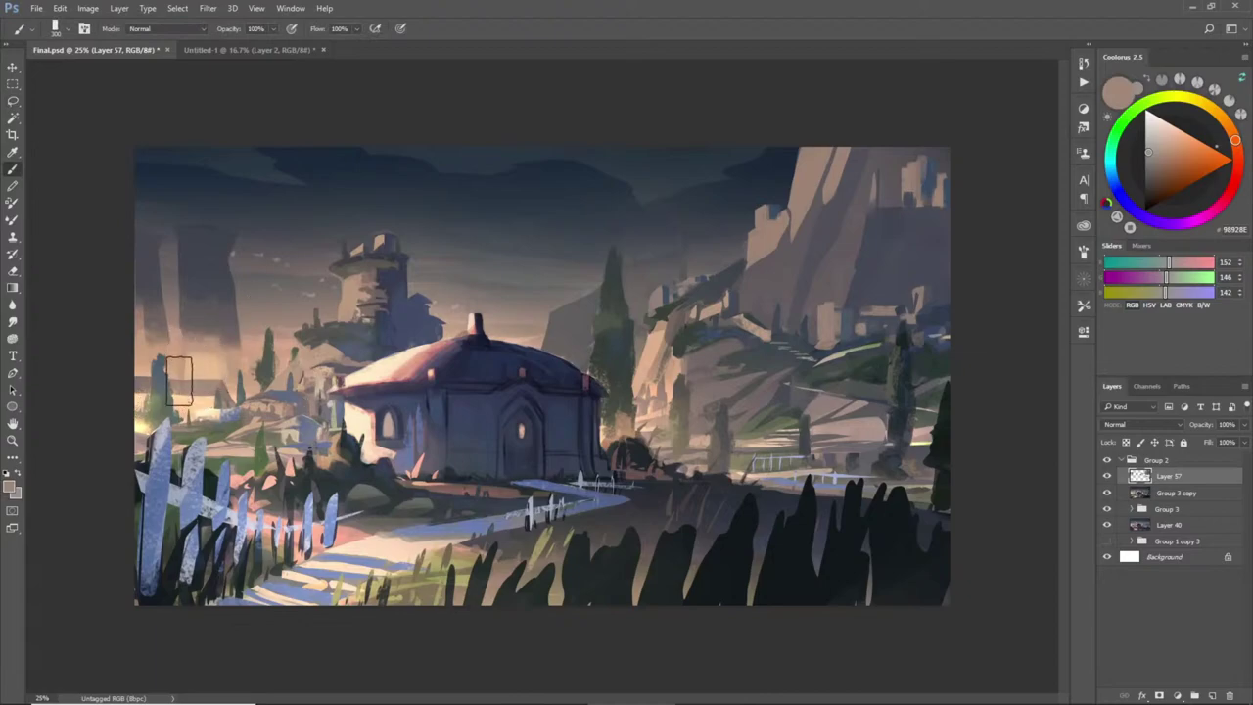
# - Paint thin vertical columns and openings along the distant building's front with a brush reduced to size 50
pyautogui.press('[')
pyautogui.press('[')
pyautogui.press('[')
pyautogui.press('[')
pyautogui.press('[')
pyautogui.press('[')
pyautogui.press('[')
pyautogui.press('[')
pyautogui.press('[')
pyautogui.press('[')
pyautogui.press('[')
pyautogui.press('[')
pyautogui.press('[')
pyautogui.moveTo(202, 392)
pyautogui.mouseDown()
pyautogui.moveTo(191, 417)
pyautogui.moveTo(146, 411)
pyautogui.mouseUp()
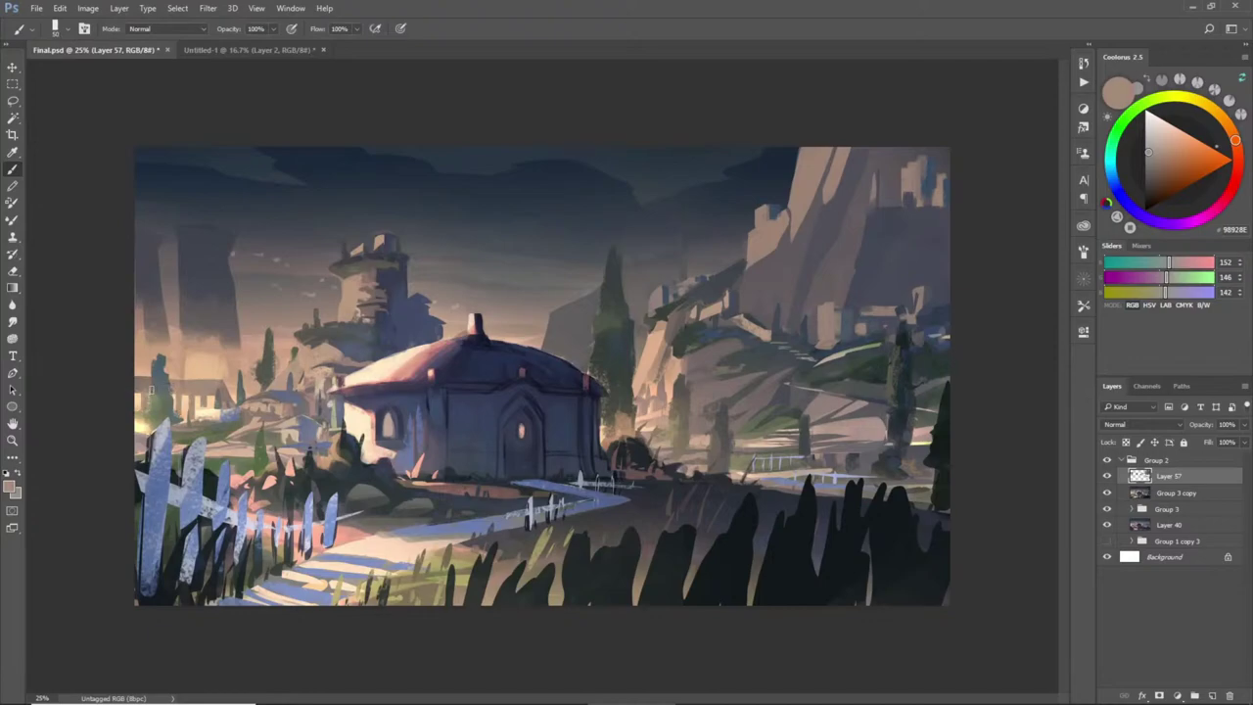
pyautogui.press('l')
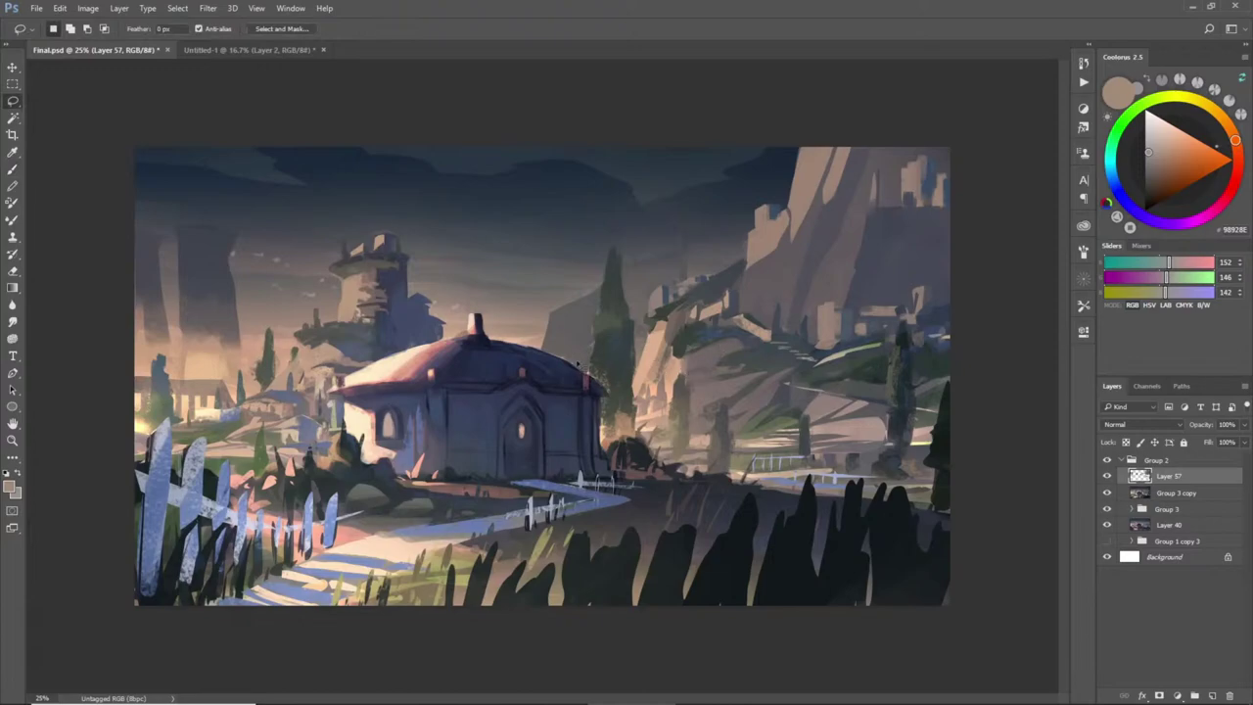
# - Outline a small area behind the hut roof's far slope and brush in peach light sampled from the rocks beside the tall cypress
pyautogui.moveTo(554, 358)
pyautogui.mouseDown()
pyautogui.moveTo(595, 360)
pyautogui.moveTo(554, 361)
pyautogui.mouseUp()
pyautogui.press('shift')
pyautogui.press('b')
pyautogui.keyDown('alt'); pyautogui.click(642, 359); pyautogui.keyUp('alt')
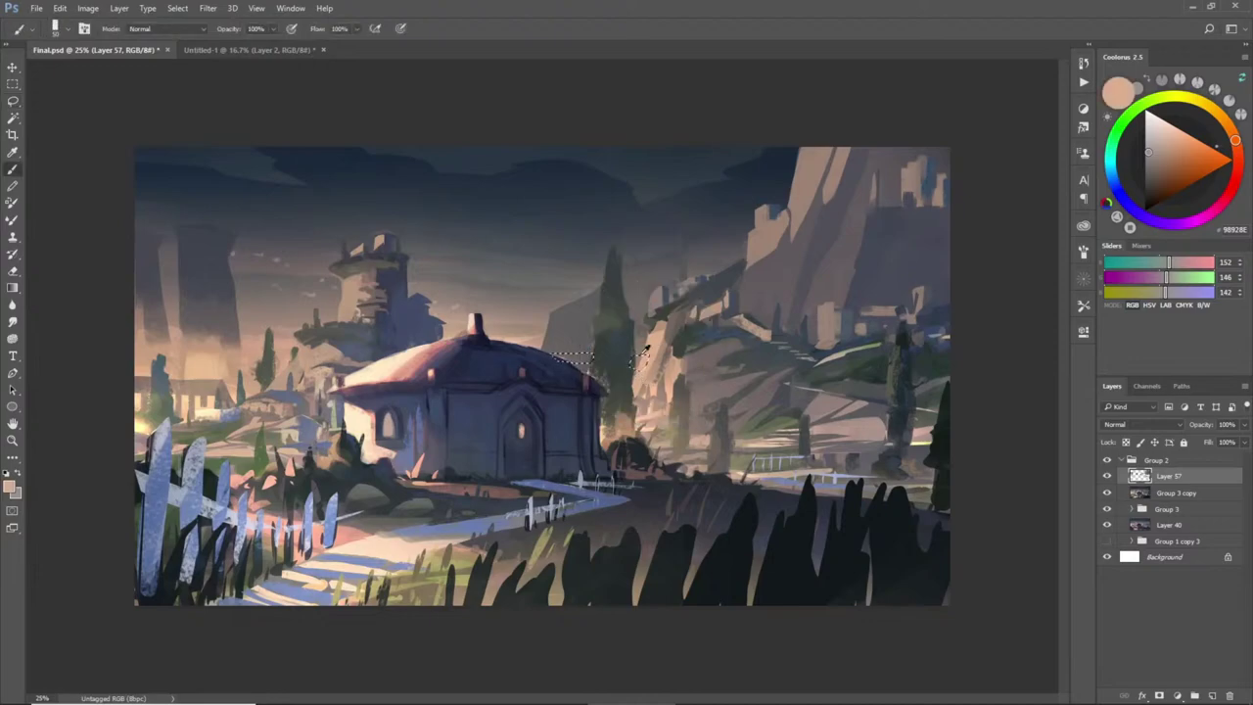
pyautogui.hotkey('ctrl', 'd')
pyautogui.press('l')
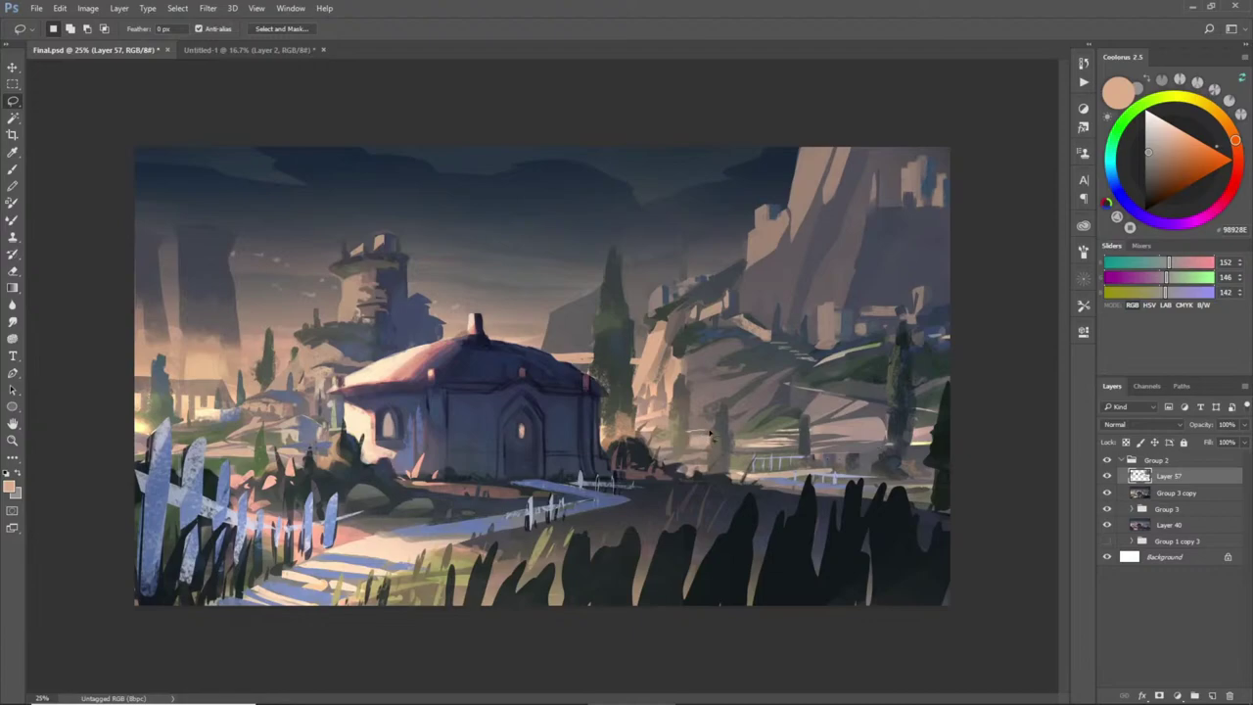
# - Outline thin ground strips around the small cypress below the cliff and paint them with sampled pinkish and peach light
pyautogui.moveTo(708, 446)
pyautogui.mouseDown()
pyautogui.moveTo(687, 442)
pyautogui.moveTo(745, 432)
pyautogui.moveTo(731, 444)
pyautogui.moveTo(749, 452)
pyautogui.moveTo(778, 438)
pyautogui.moveTo(733, 443)
pyautogui.mouseUp()
pyautogui.press('b')
pyautogui.keyDown('alt'); pyautogui.click(858, 421); pyautogui.keyUp('alt')
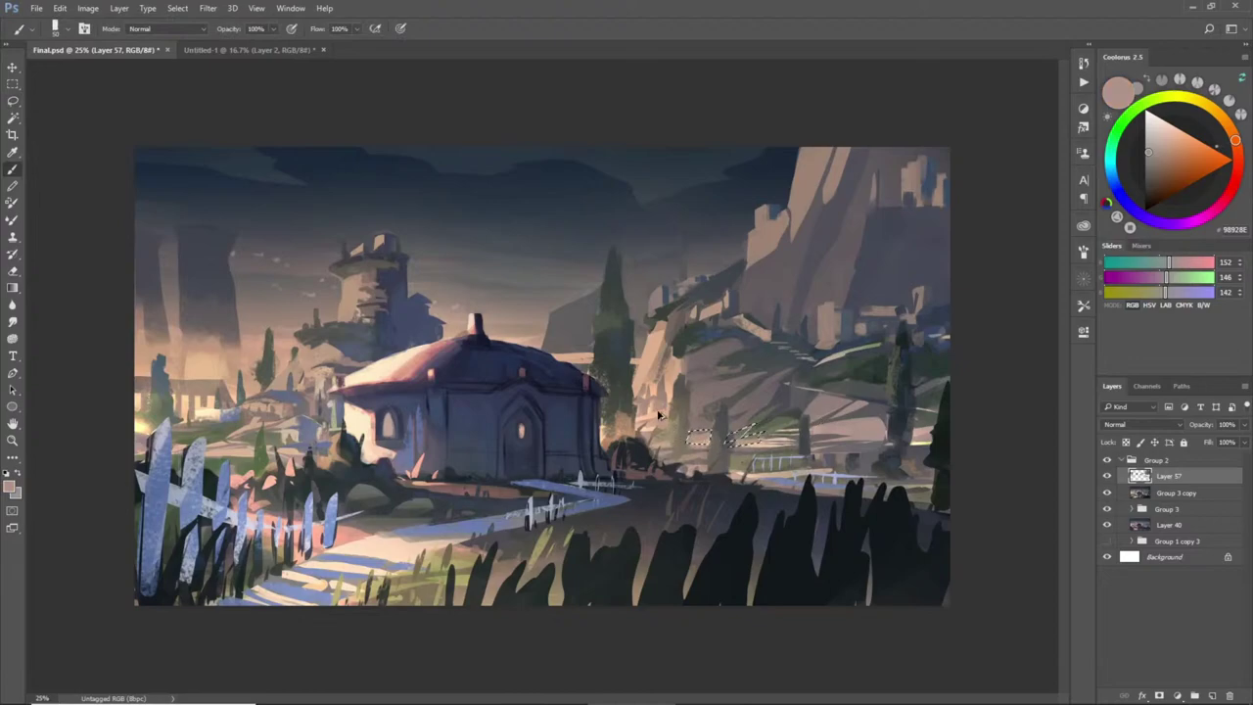
pyautogui.hotkey('ctrl', 'h')
pyautogui.moveTo(691, 436); pyautogui.dragTo(741, 438)
pyautogui.press('l')
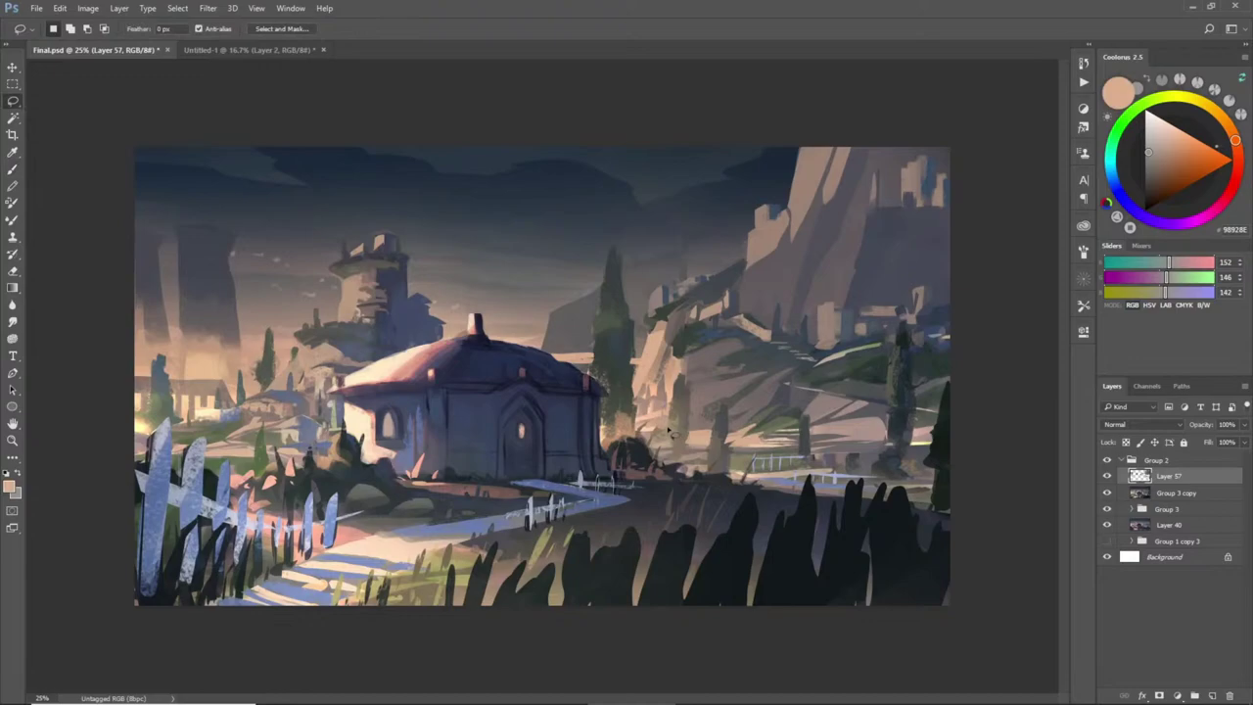
pyautogui.press('b')
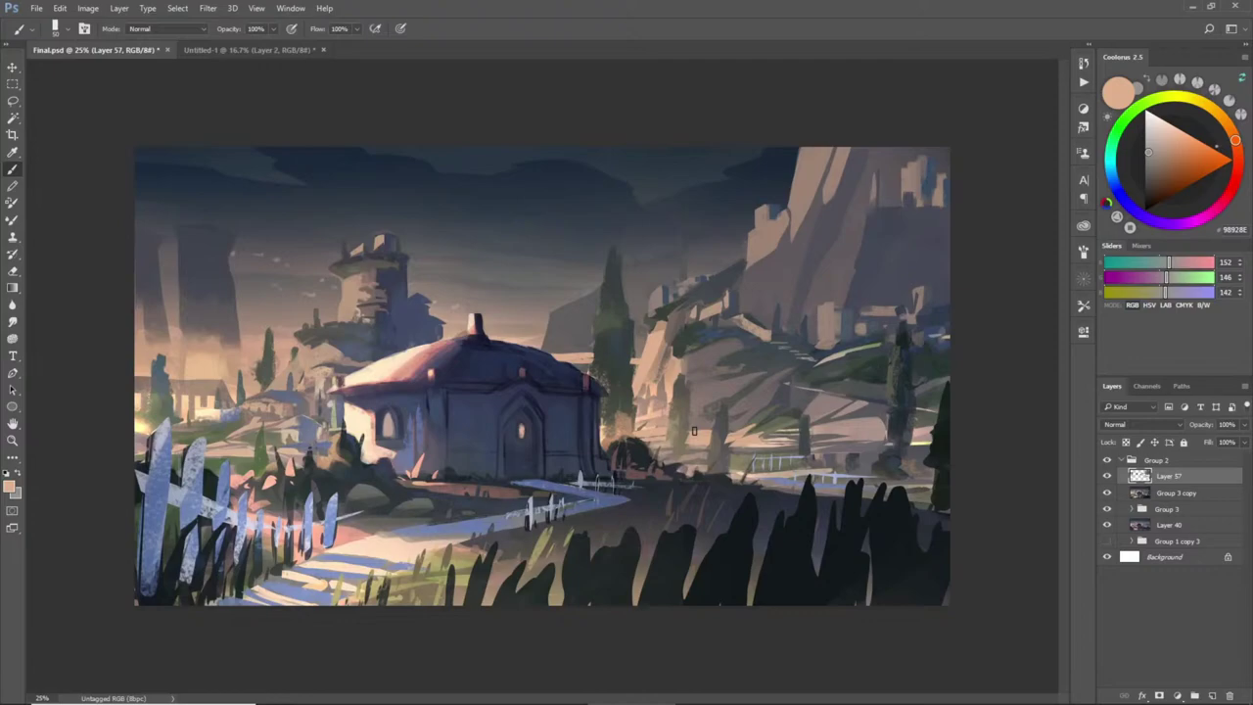
pyautogui.press('l')
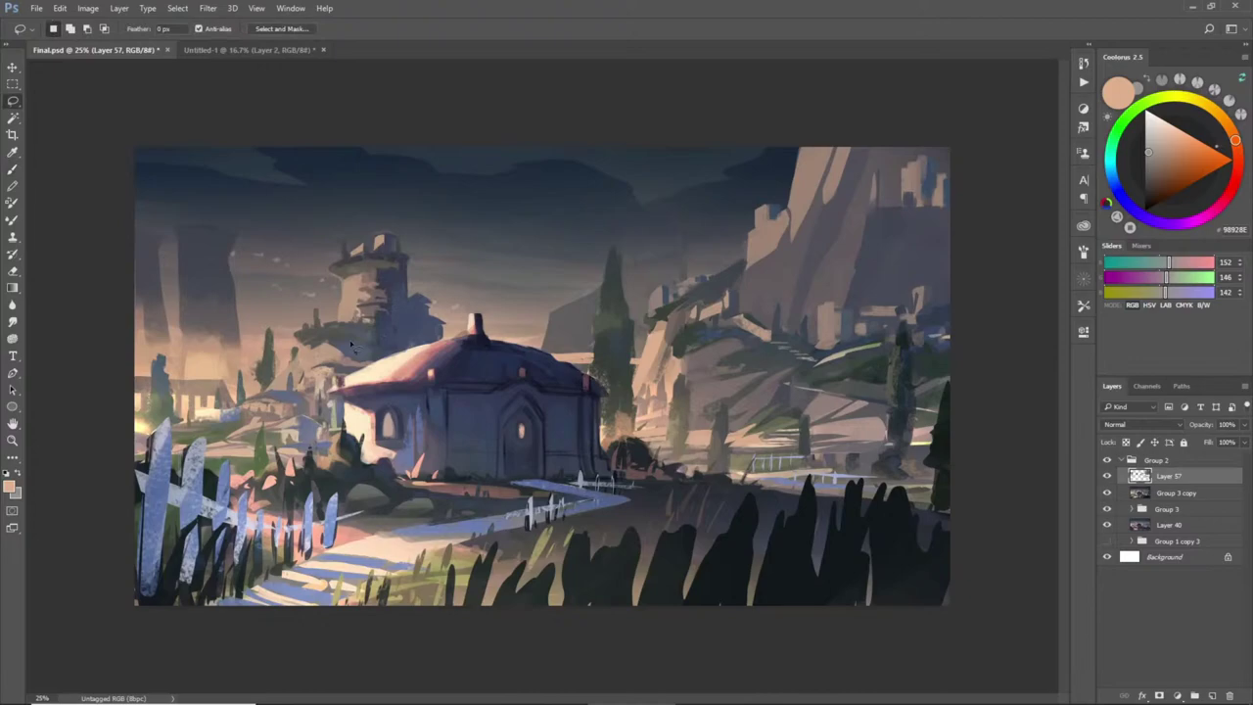
# - Outline the rocks between the hut and the horizon building and repaint them with sampled light tones using a brush enlarged to 90
pyautogui.moveTo(290, 391)
pyautogui.mouseDown()
pyautogui.moveTo(343, 374)
pyautogui.moveTo(294, 394)
pyautogui.mouseUp()
pyautogui.press('shift')
pyautogui.press('b')
pyautogui.keyDown('alt'); pyautogui.click(284, 384); pyautogui.keyUp('alt')
pyautogui.press(']')
pyautogui.press(']')
pyautogui.moveTo(284, 386)
pyautogui.mouseDown()
pyautogui.moveTo(348, 363)
pyautogui.moveTo(286, 385)
pyautogui.mouseUp()
pyautogui.keyDown('alt'); pyautogui.click(346, 369); pyautogui.keyUp('alt')
pyautogui.keyDown('alt'); pyautogui.click(323, 368); pyautogui.keyUp('alt')
pyautogui.hotkey('ctrl', 'd')
pyautogui.press('l')
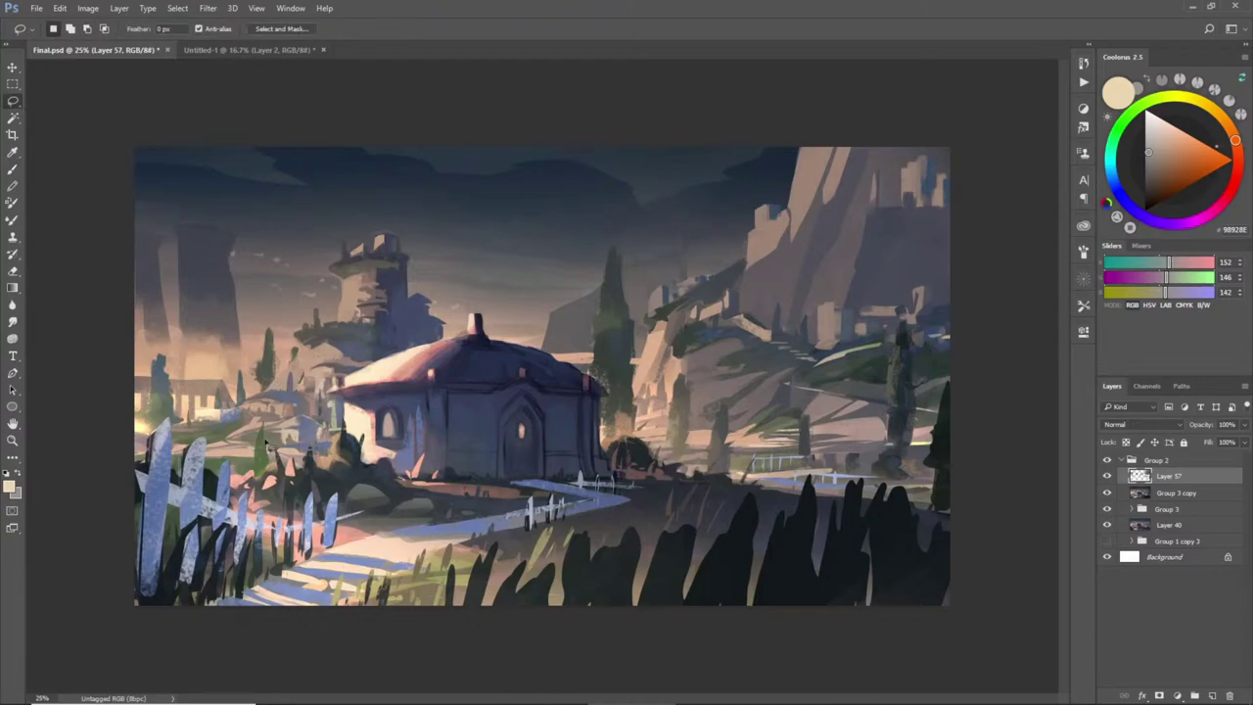
# - Outline a flat ground strip beside the hut's lit wall and paint it with a sampled olive-grey
pyautogui.moveTo(267, 443)
pyautogui.mouseDown()
pyautogui.moveTo(310, 424)
pyautogui.moveTo(321, 460)
pyautogui.moveTo(314, 444)
pyautogui.moveTo(329, 433)
pyautogui.moveTo(270, 443)
pyautogui.moveTo(333, 430)
pyautogui.mouseUp()
pyautogui.press('b')
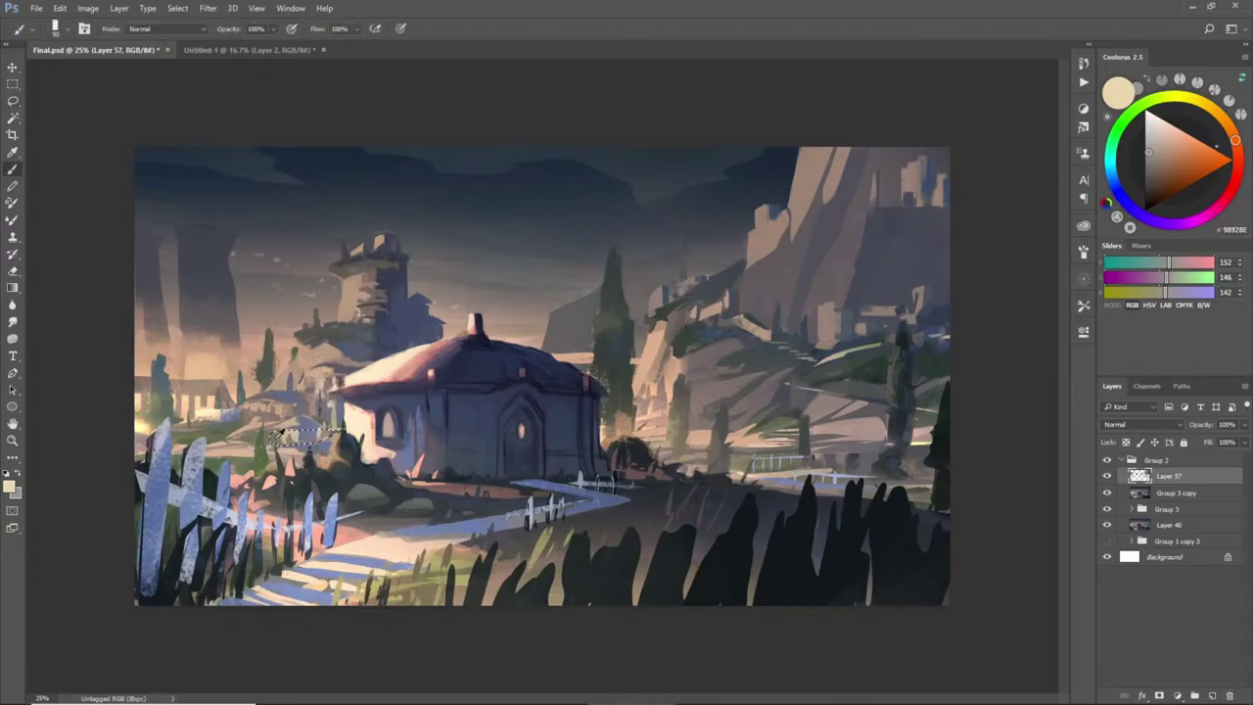
pyautogui.keyDown('alt'); pyautogui.click(334, 427); pyautogui.keyUp('alt')
pyautogui.hotkey('ctrl', 'd')
pyautogui.press('l')
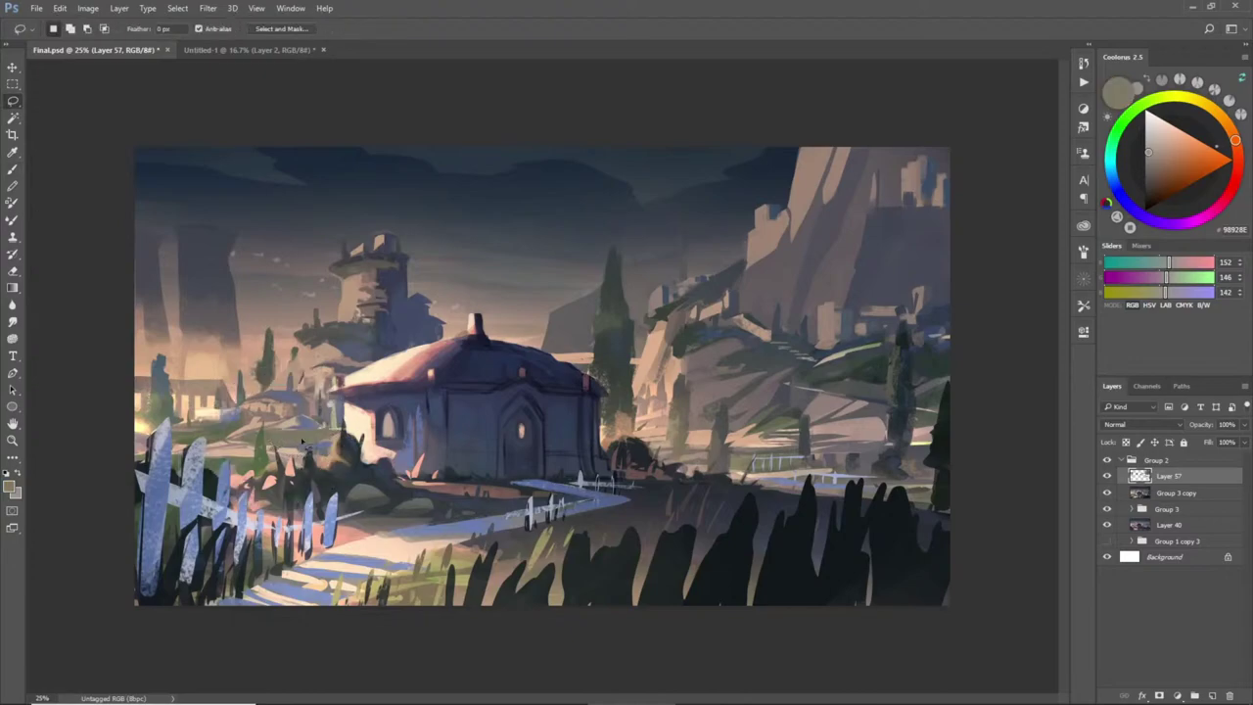
# - Outline ground patches beside the hut below the small domed house and paint them in sampled shadow blue with a size 125 brush
pyautogui.moveTo(306, 419)
pyautogui.mouseDown()
pyautogui.moveTo(282, 431)
pyautogui.moveTo(328, 421)
pyautogui.moveTo(308, 417)
pyautogui.mouseUp()
pyautogui.press('b')
pyautogui.hotkey('ctrl', 'd')
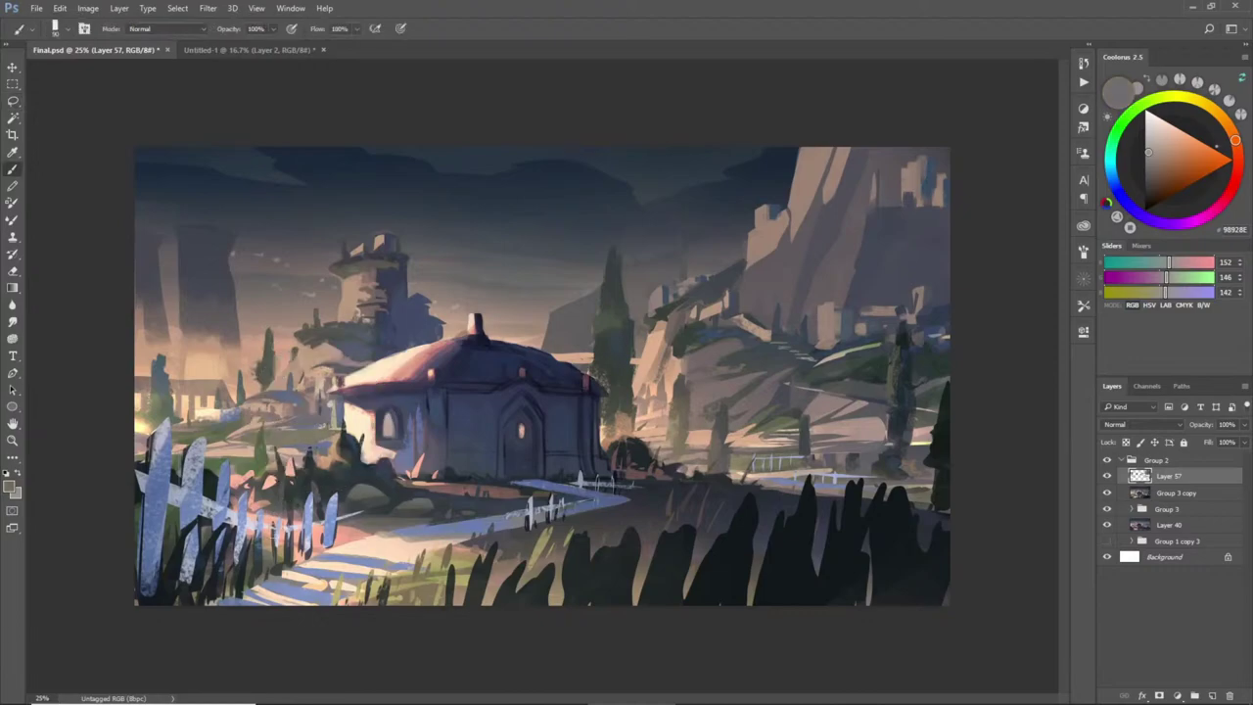
pyautogui.hotkey('ctrl', 'shift', 'd')
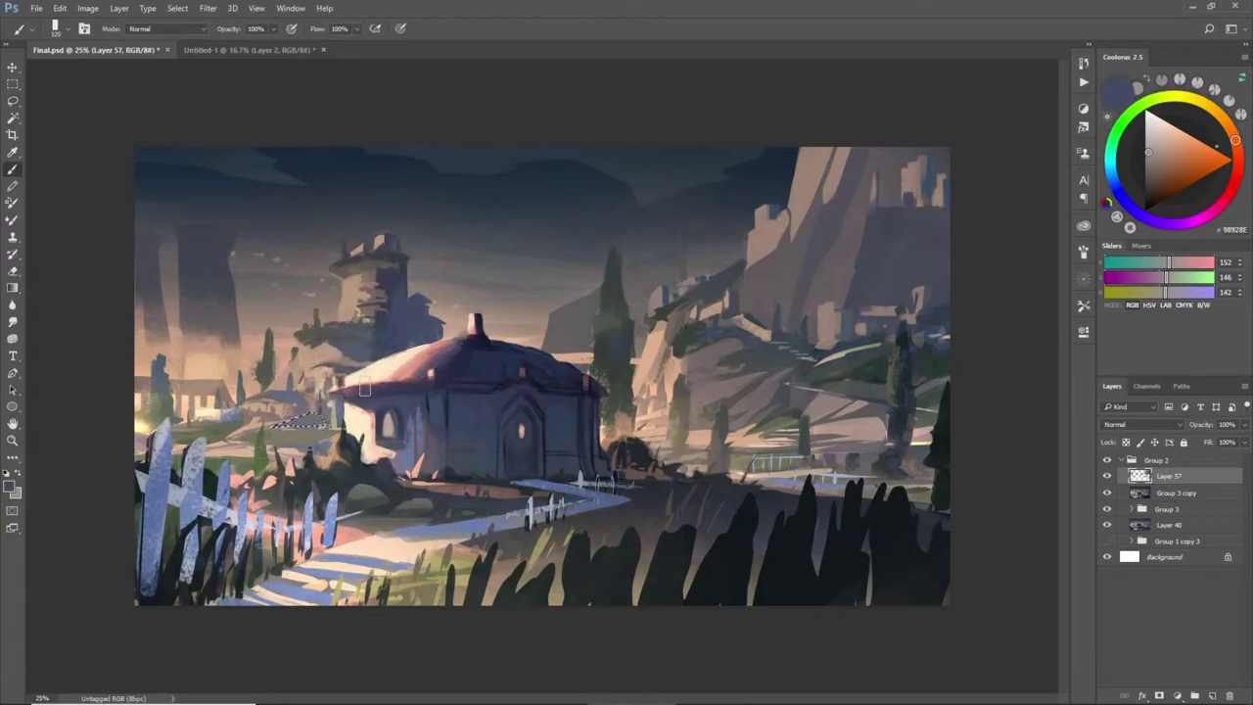
pyautogui.keyDown('alt'); pyautogui.click(323, 436); pyautogui.keyUp('alt')
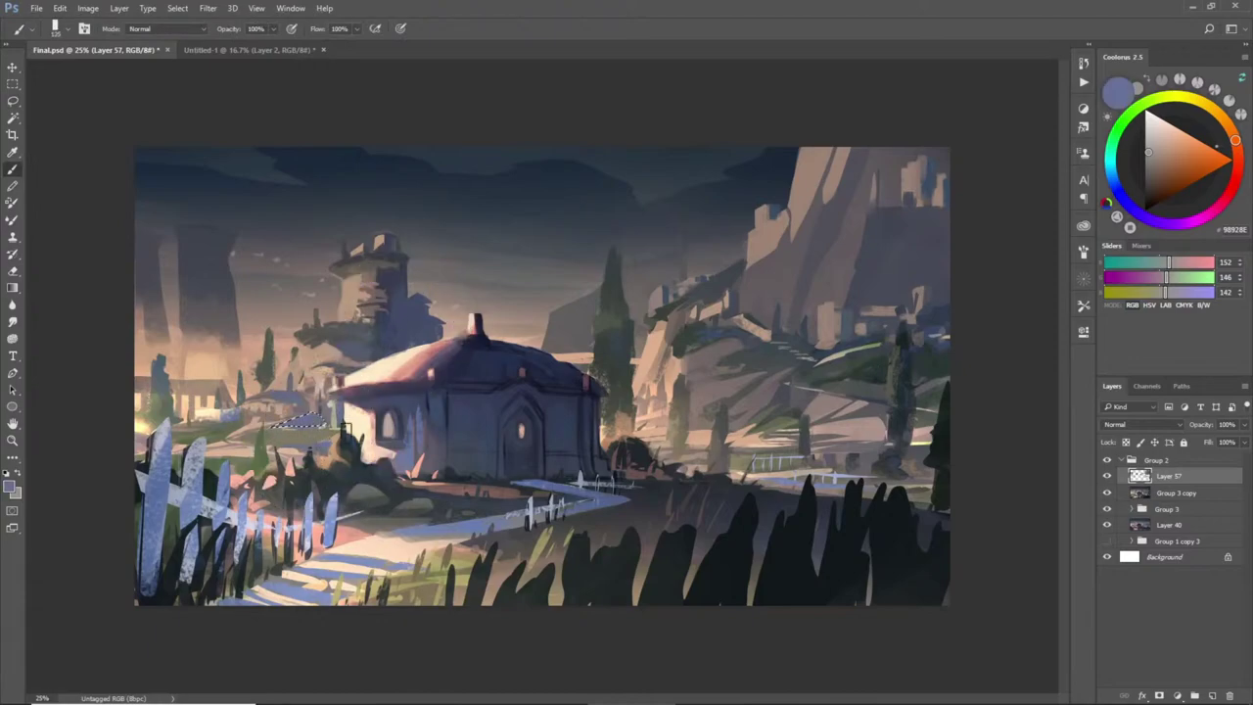
pyautogui.press('l')
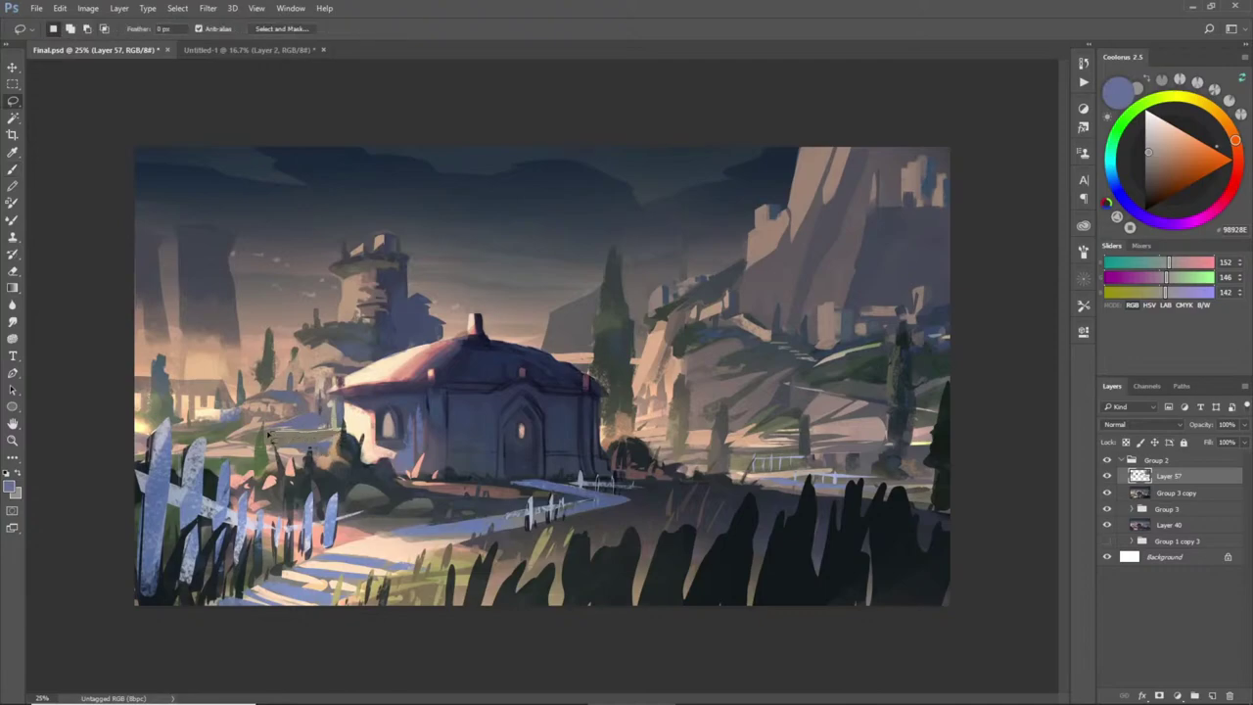
pyautogui.press('b')
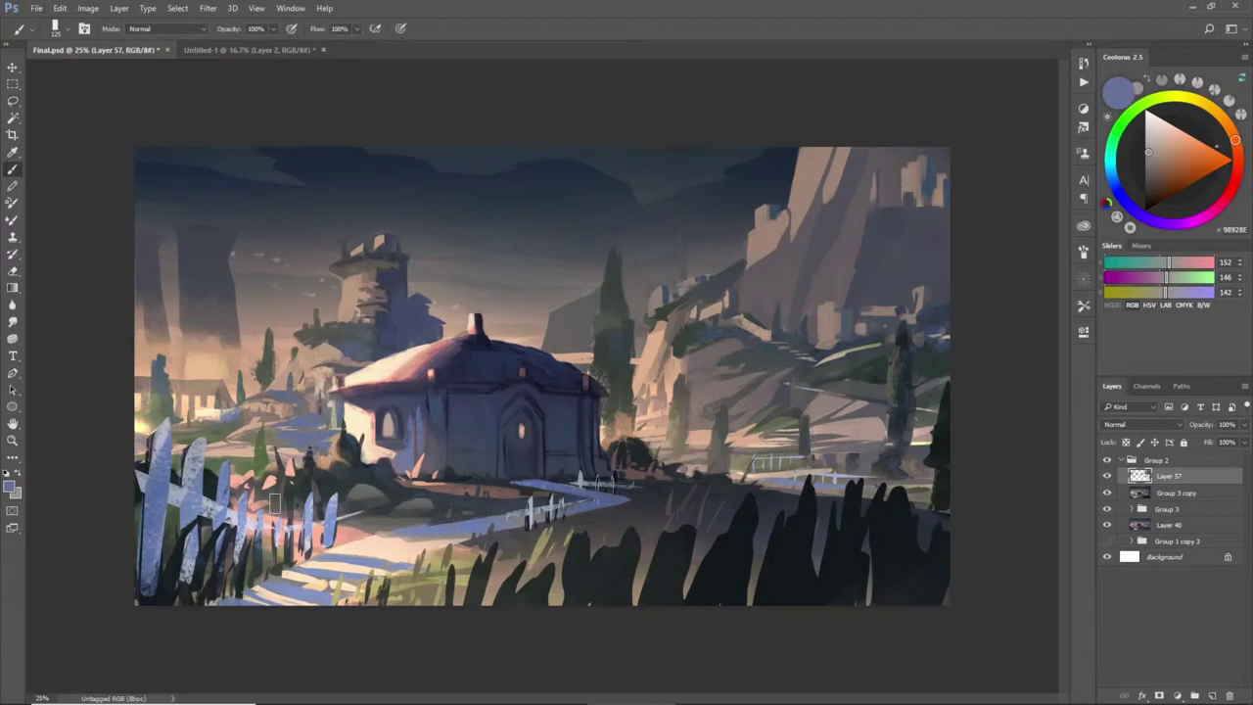
pyautogui.press('l')
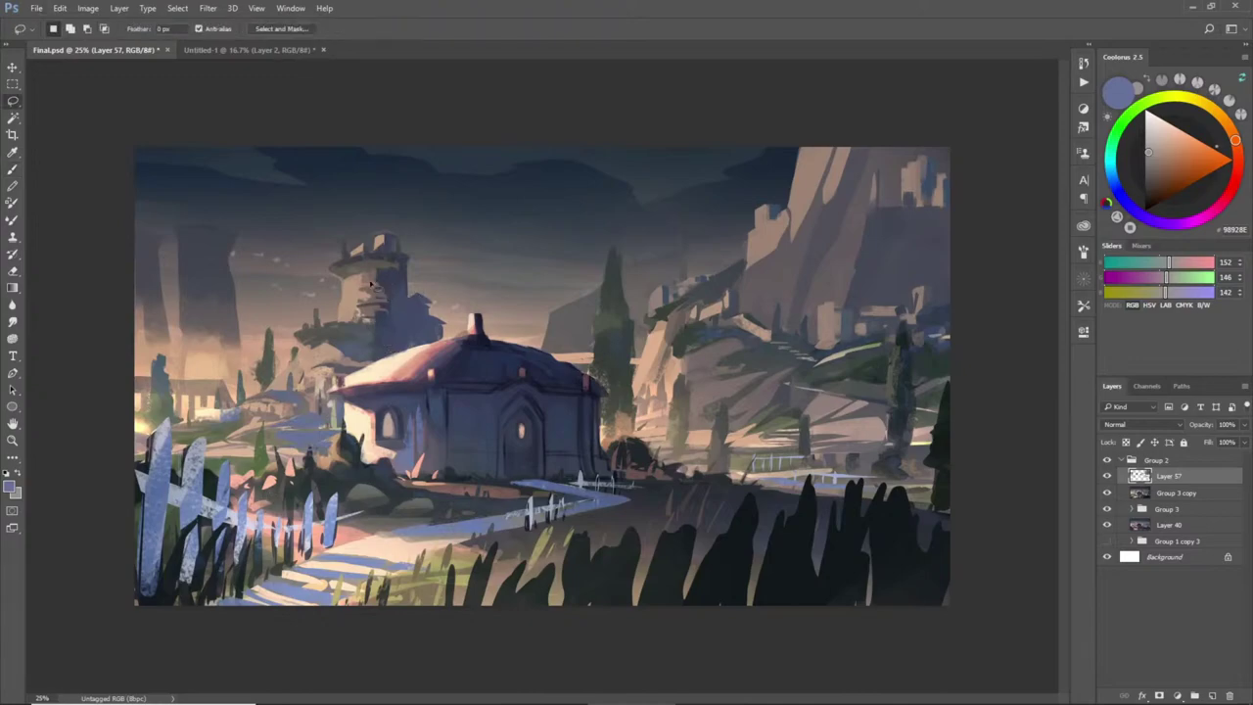
# - Outline the lit face of the distant tower and smooth it with a warm tan sampled below its battlements
pyautogui.moveTo(371, 276); pyautogui.dragTo(368, 338)
pyautogui.press('b')
pyautogui.keyDown('alt'); pyautogui.click(375, 271); pyautogui.keyUp('alt')
pyautogui.hotkey('ctrl', 'd')
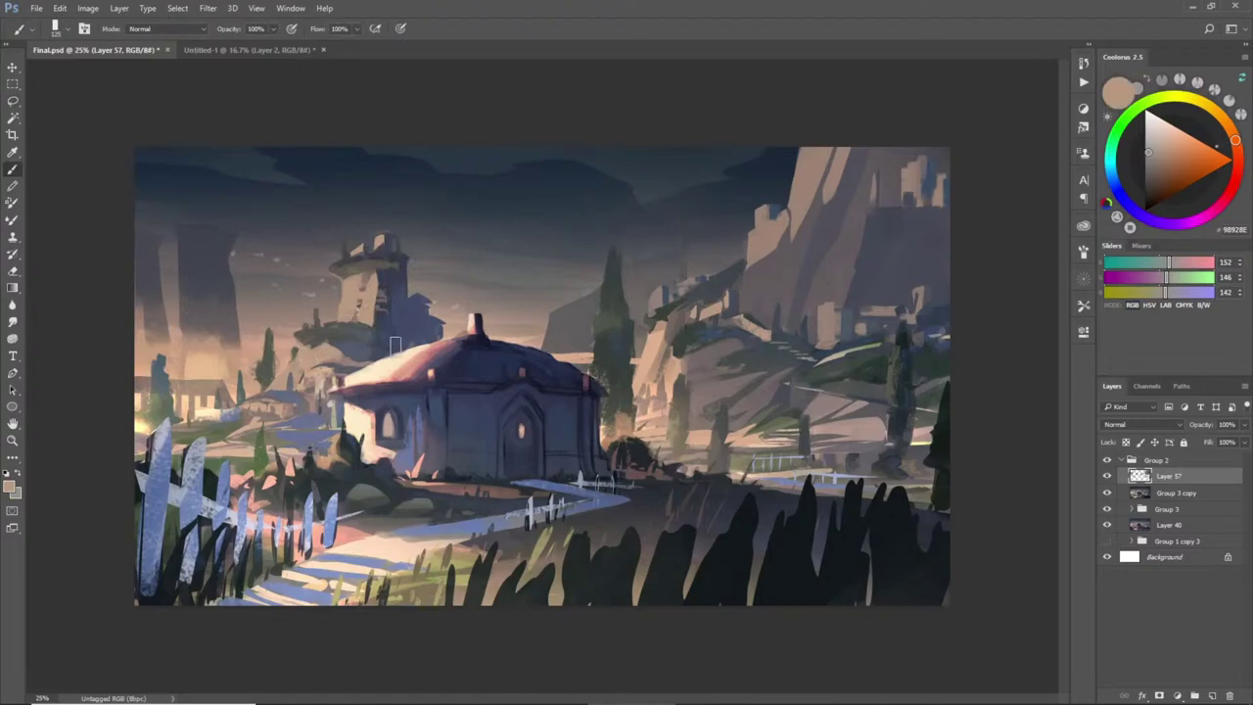
pyautogui.press('l')
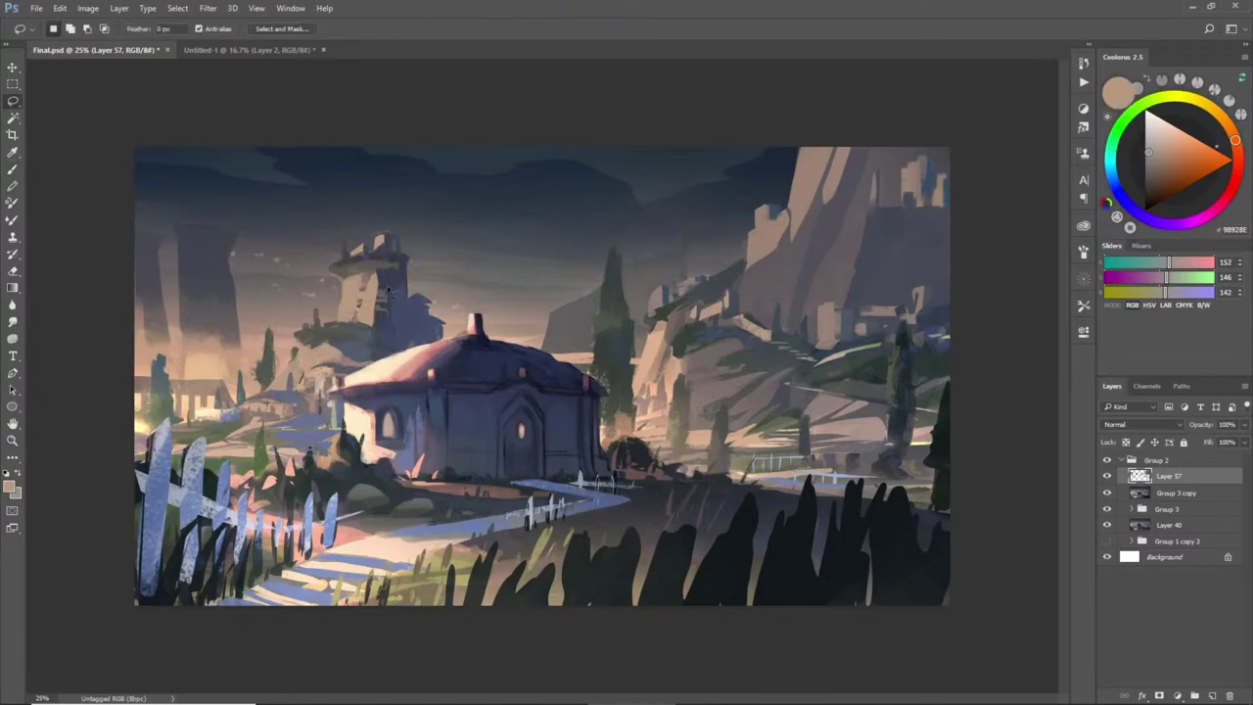
# - Outline the tower's shaded side down to its base and fill it with dark blue sampled from the tower shadow
pyautogui.moveTo(382, 333)
pyautogui.mouseDown()
pyautogui.moveTo(390, 359)
pyautogui.moveTo(398, 279)
pyautogui.moveTo(384, 358)
pyautogui.mouseUp()
pyautogui.press('b')
pyautogui.keyDown('alt'); pyautogui.click(397, 277); pyautogui.keyUp('alt')
pyautogui.moveTo(394, 274); pyautogui.dragTo(391, 337)
pyautogui.hotkey('ctrl', 'd')
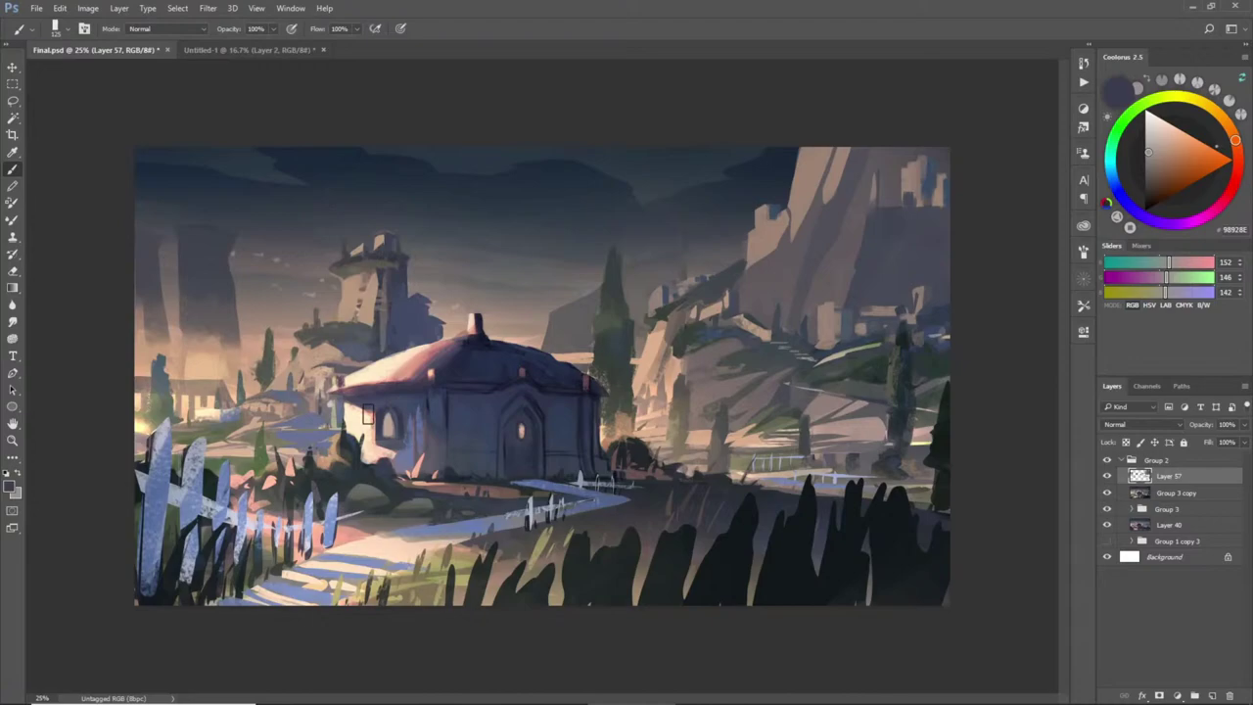
pyautogui.press('l')
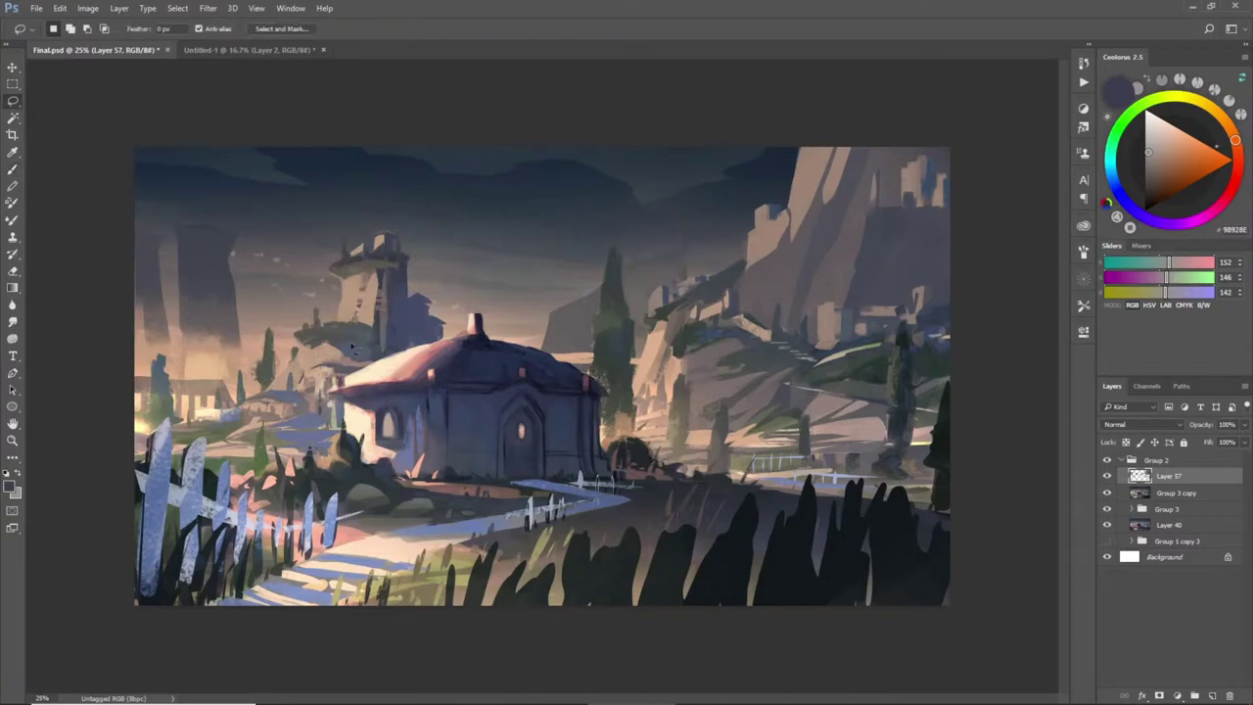
# - Outline the rock ledge between the tower's base and the hut roof and paint it with sampled warm beige
pyautogui.moveTo(346, 348)
pyautogui.mouseDown()
pyautogui.moveTo(308, 347)
pyautogui.moveTo(394, 362)
pyautogui.mouseUp()
pyautogui.press('b')
pyautogui.keyDown('alt'); pyautogui.click(320, 355); pyautogui.keyUp('alt')
pyautogui.hotkey('ctrl', 'd')
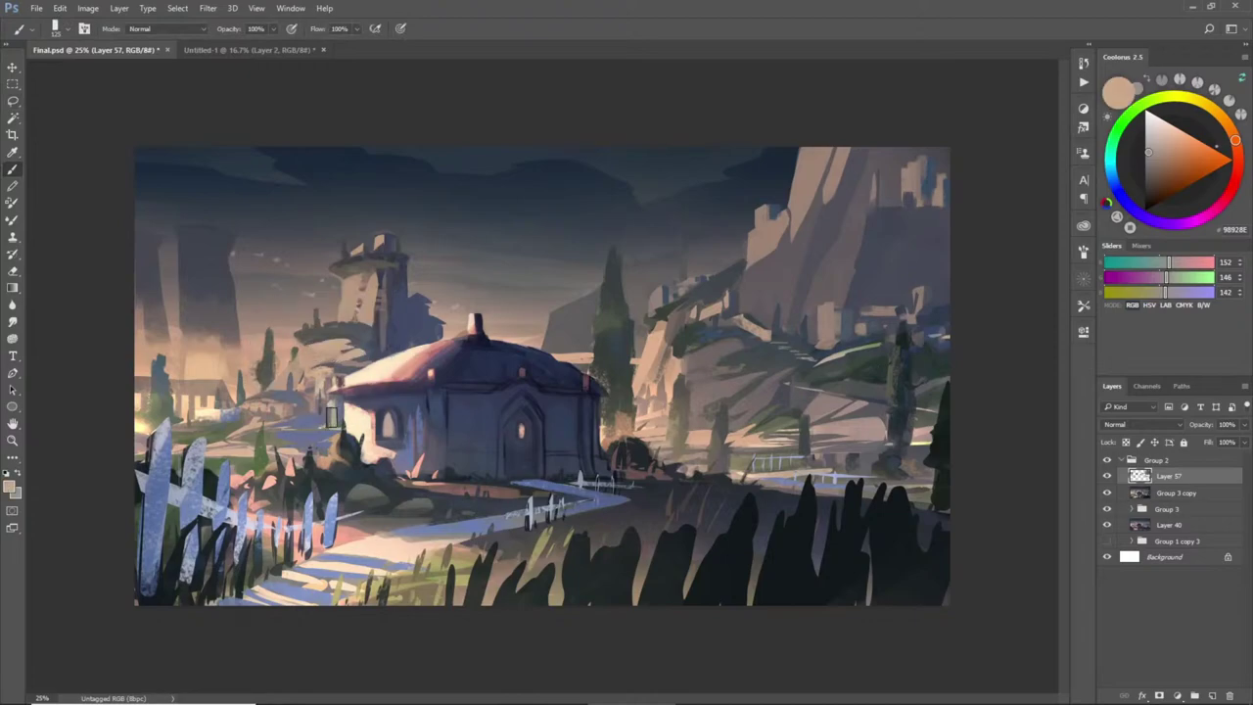
pyautogui.press('l')
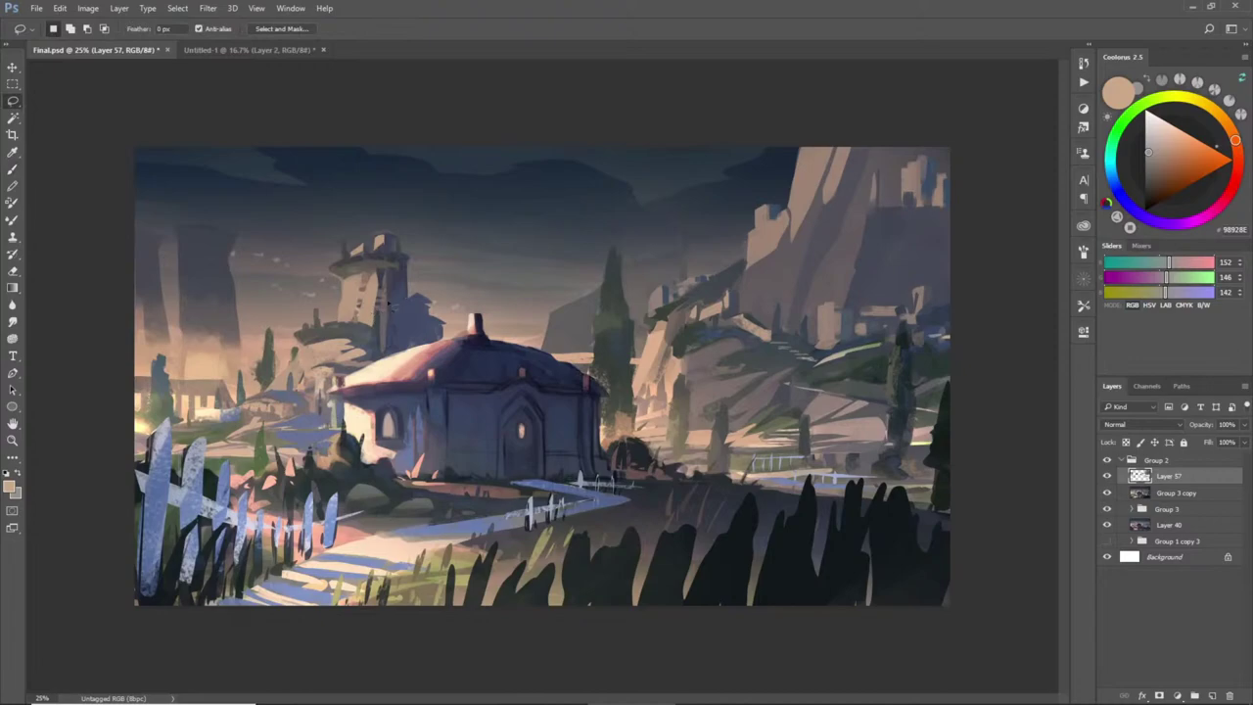
# - Outline the foot of the tower's lit face and blend it into shadow with sampled brown and dark blue
pyautogui.moveTo(360, 319)
pyautogui.mouseDown()
pyautogui.moveTo(384, 306)
pyautogui.moveTo(362, 321)
pyautogui.moveTo(386, 319)
pyautogui.mouseUp()
pyautogui.press('b')
pyautogui.keyDown('alt'); pyautogui.click(361, 323); pyautogui.keyUp('alt')
pyautogui.hotkey('ctrl', 'd')
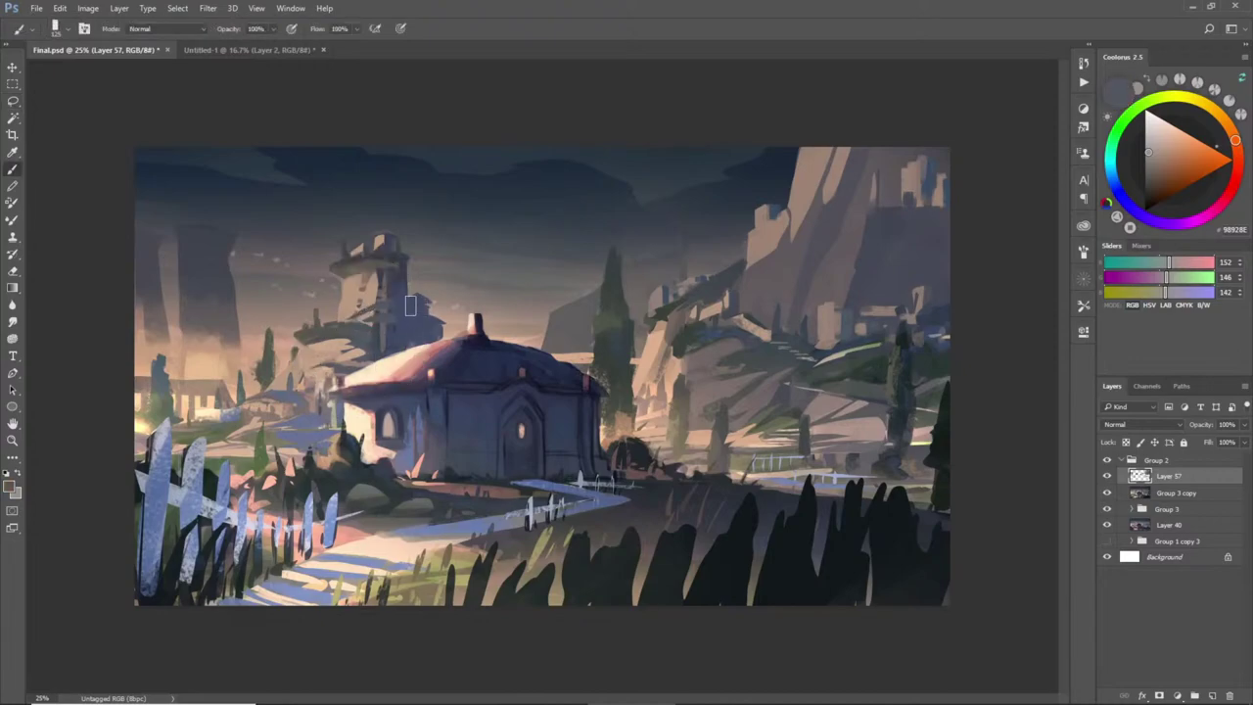
pyautogui.keyDown('alt'); pyautogui.click(393, 304); pyautogui.keyUp('alt')
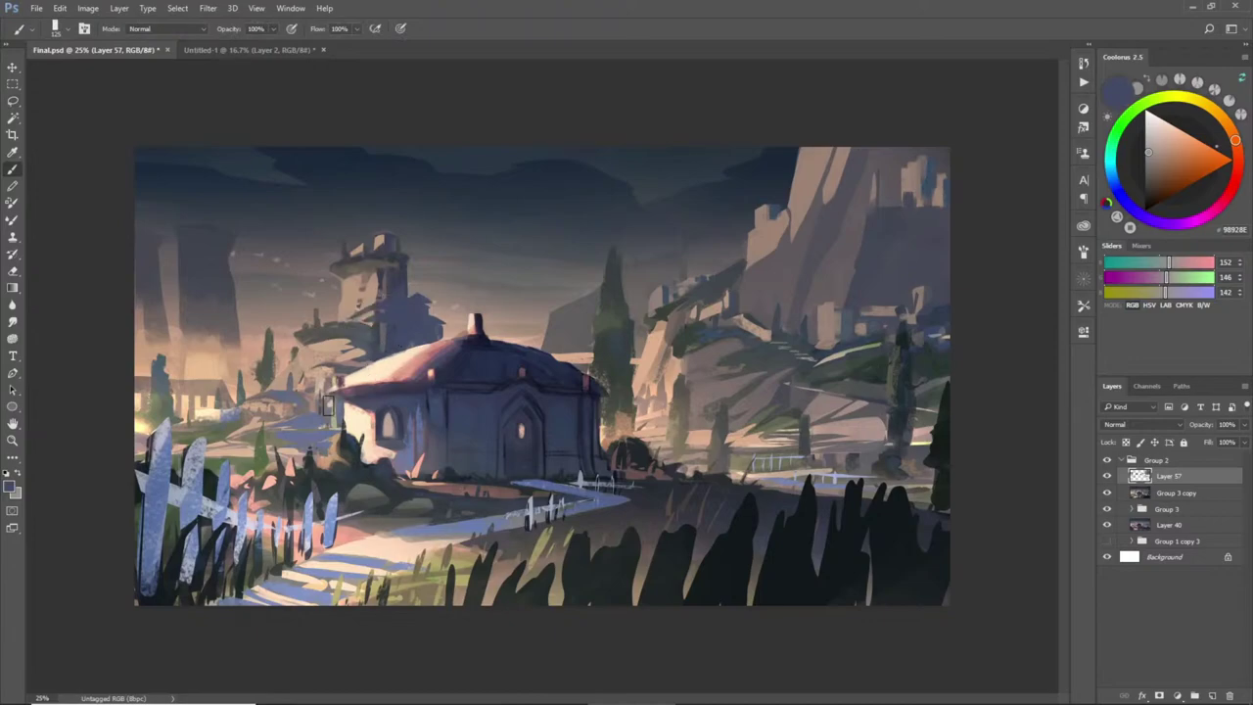
pyautogui.press('l')
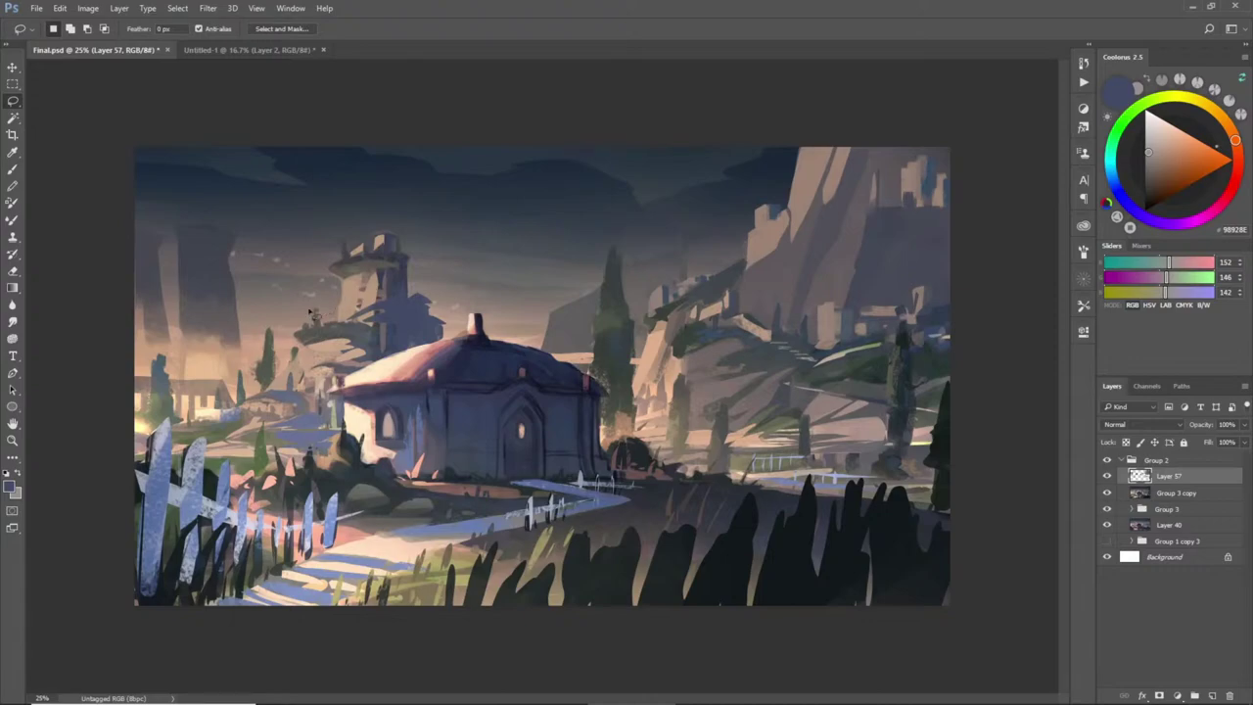
# - Outline a cluster of small block buildings on the ledge beside the tower and paint their lit and shaded faces in sampled colours
pyautogui.moveTo(308, 331)
pyautogui.mouseDown()
pyautogui.moveTo(341, 298)
pyautogui.moveTo(333, 323)
pyautogui.mouseUp()
pyautogui.press('b')
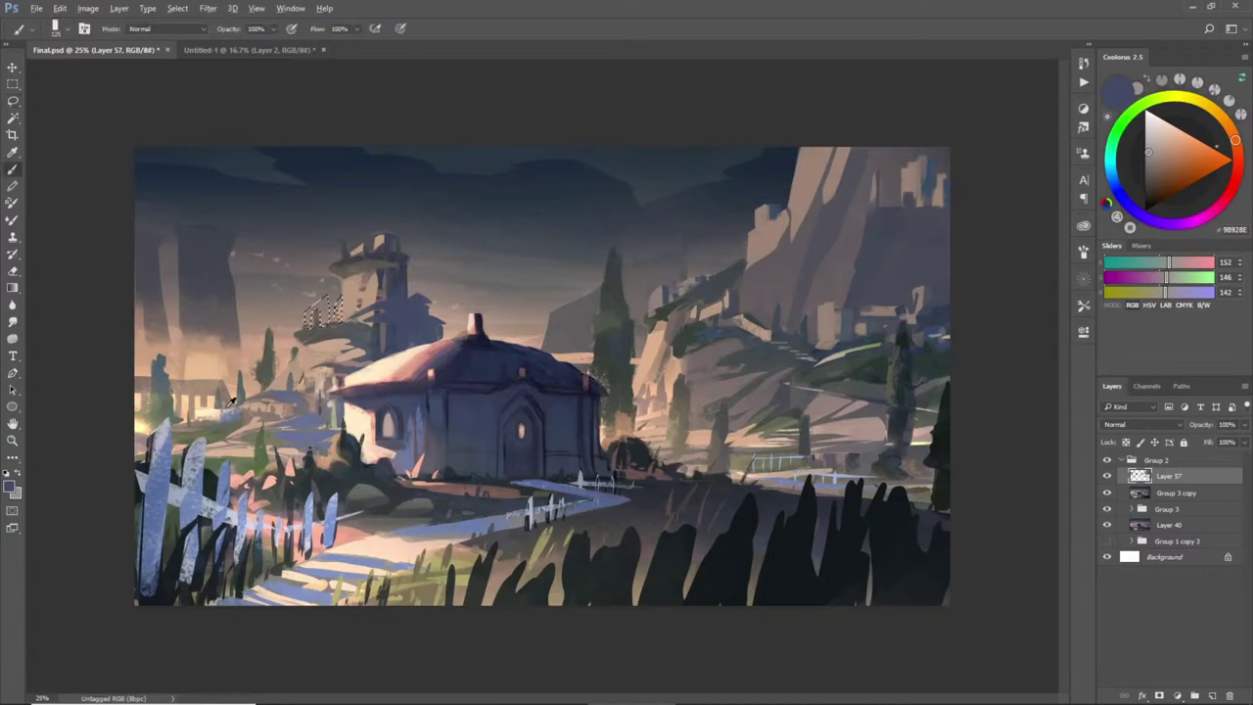
pyautogui.keyDown('alt'); pyautogui.click(312, 320); pyautogui.keyUp('alt')
pyautogui.keyDown('alt'); pyautogui.click(343, 321); pyautogui.keyUp('alt')
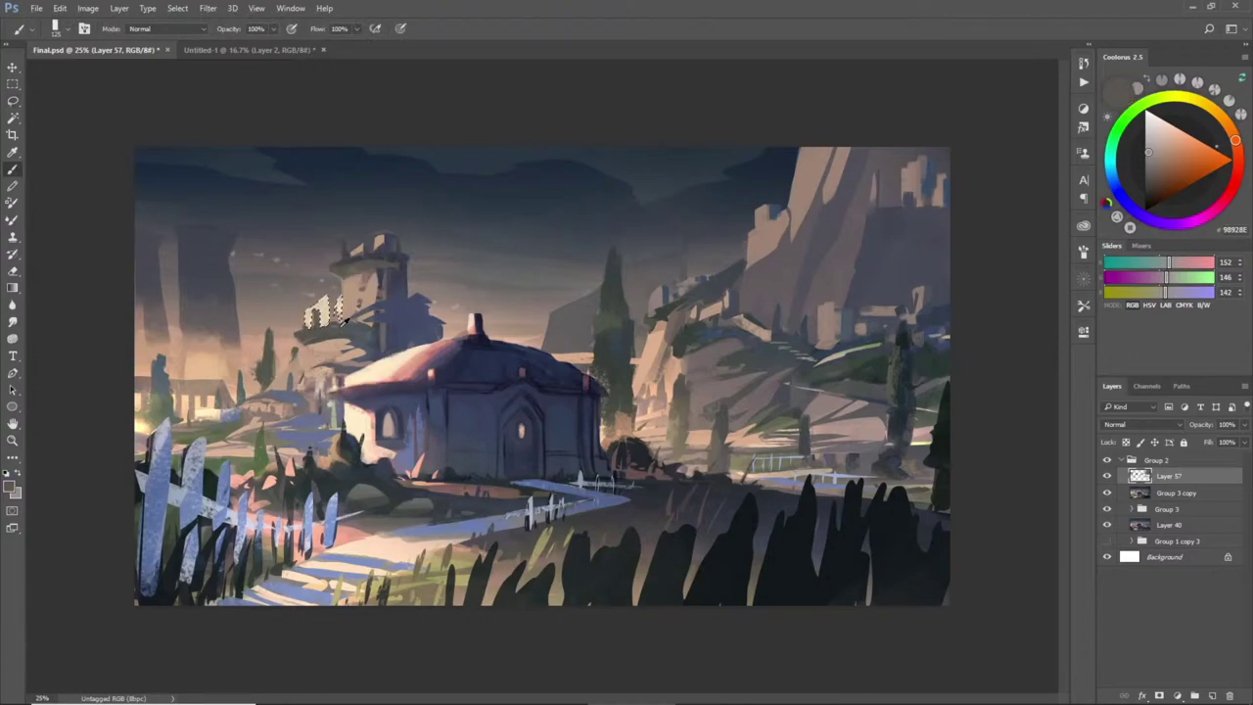
pyautogui.keyDown('alt'); pyautogui.click(348, 307); pyautogui.keyUp('alt')
pyautogui.hotkey('ctrl', 'd')
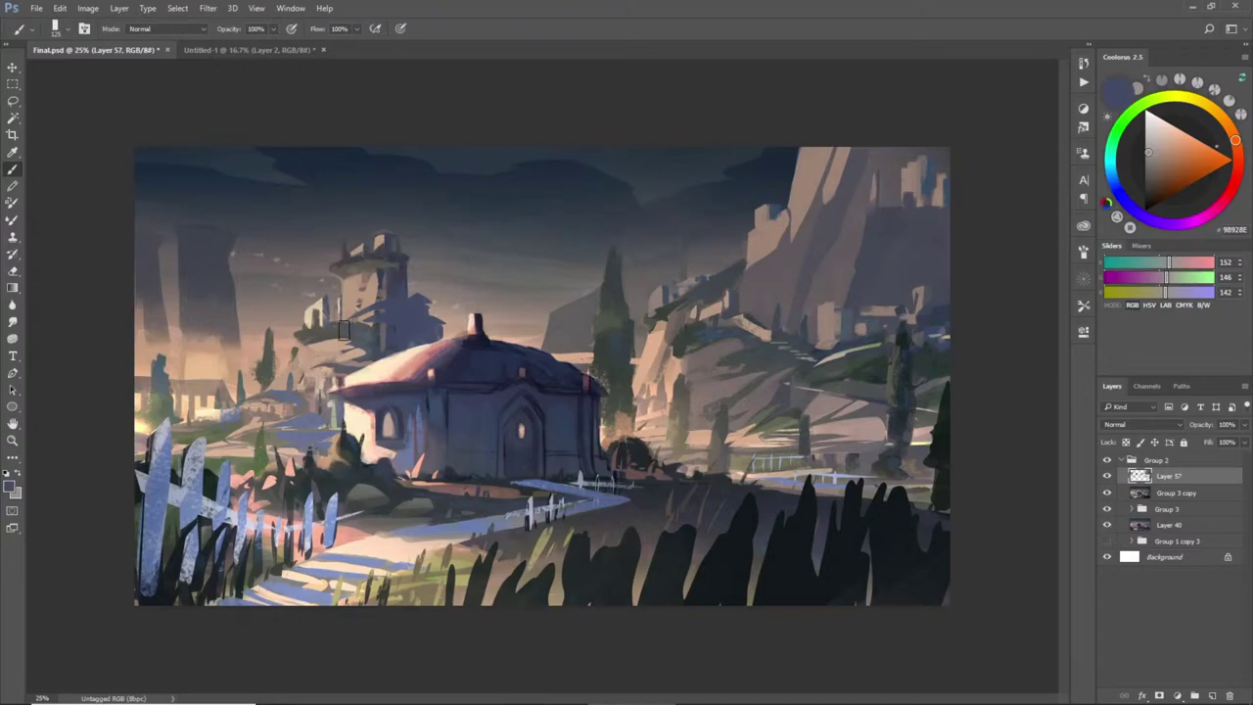
# - Outline and paint blue-grey shadow planes on the small block buildings beside the tower
pyautogui.press('l')
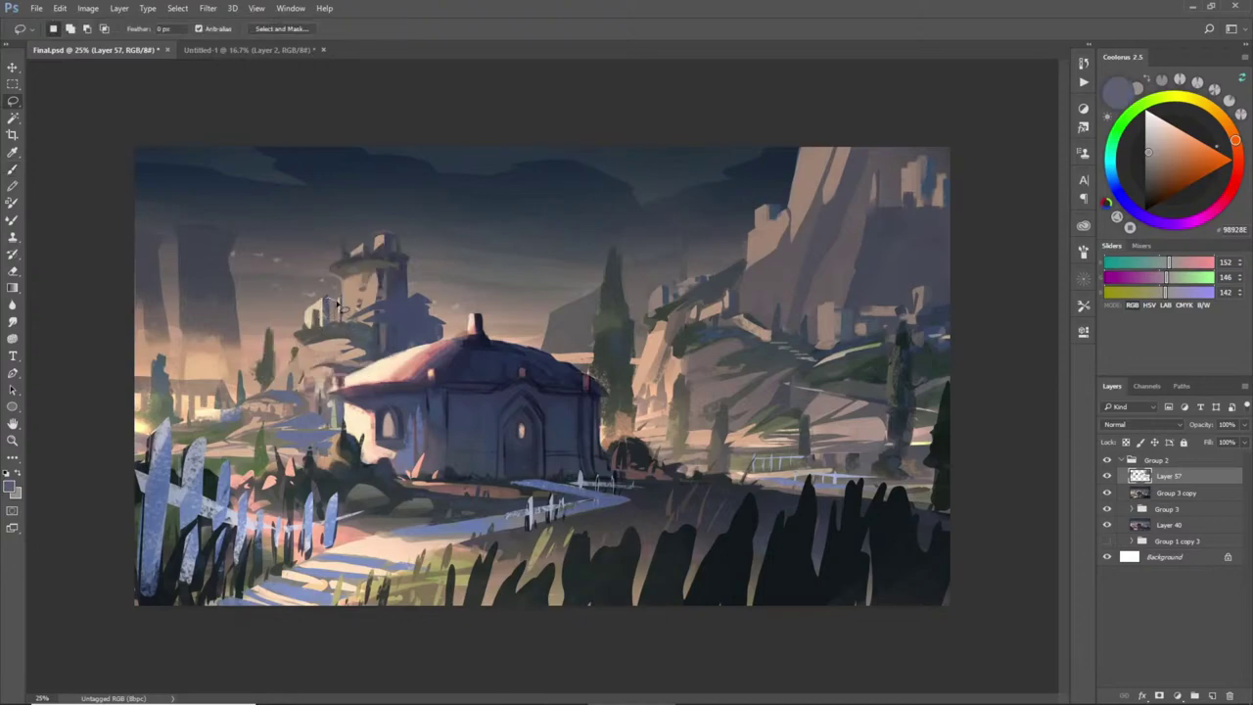
pyautogui.press('b')
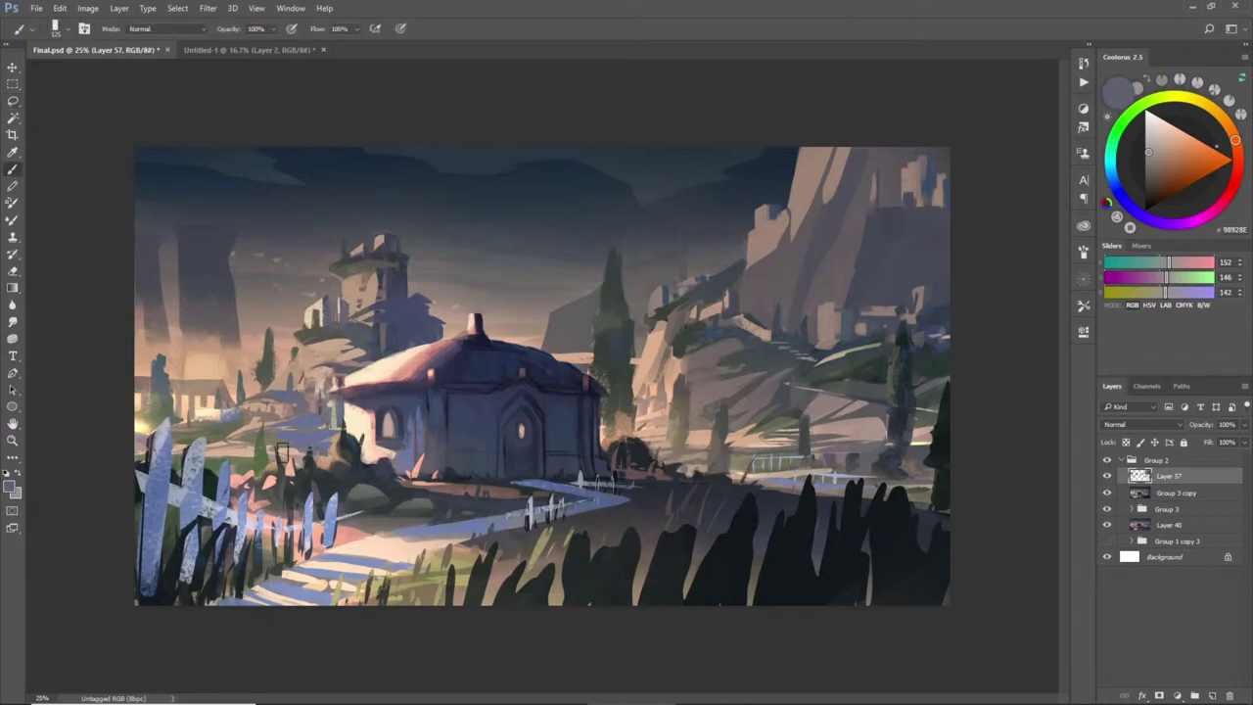
pyautogui.press('l')
pyautogui.press('b')
# - Touch up the tower face and neighbouring buildings with sampled cream, dark blue and tan using a brush reduced to size 70
pyautogui.keyDown('alt'); pyautogui.click(323, 306); pyautogui.keyUp('alt')
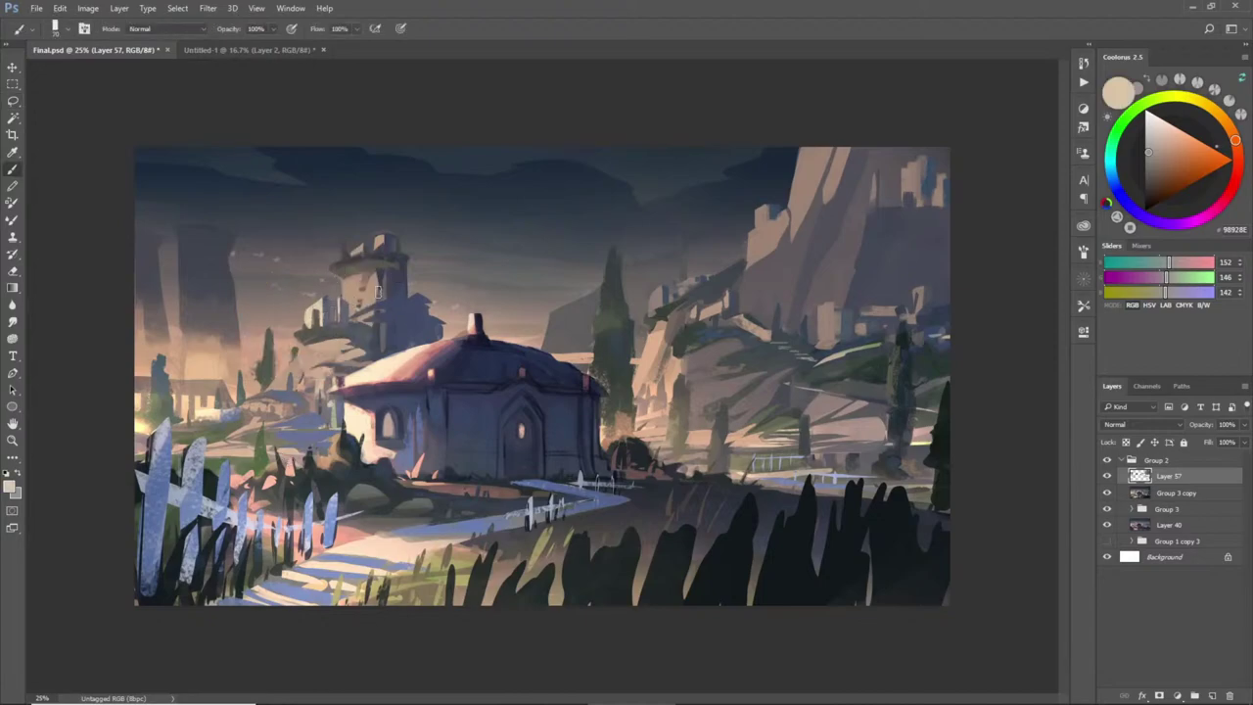
pyautogui.keyDown('alt'); pyautogui.click(381, 307); pyautogui.keyUp('alt')
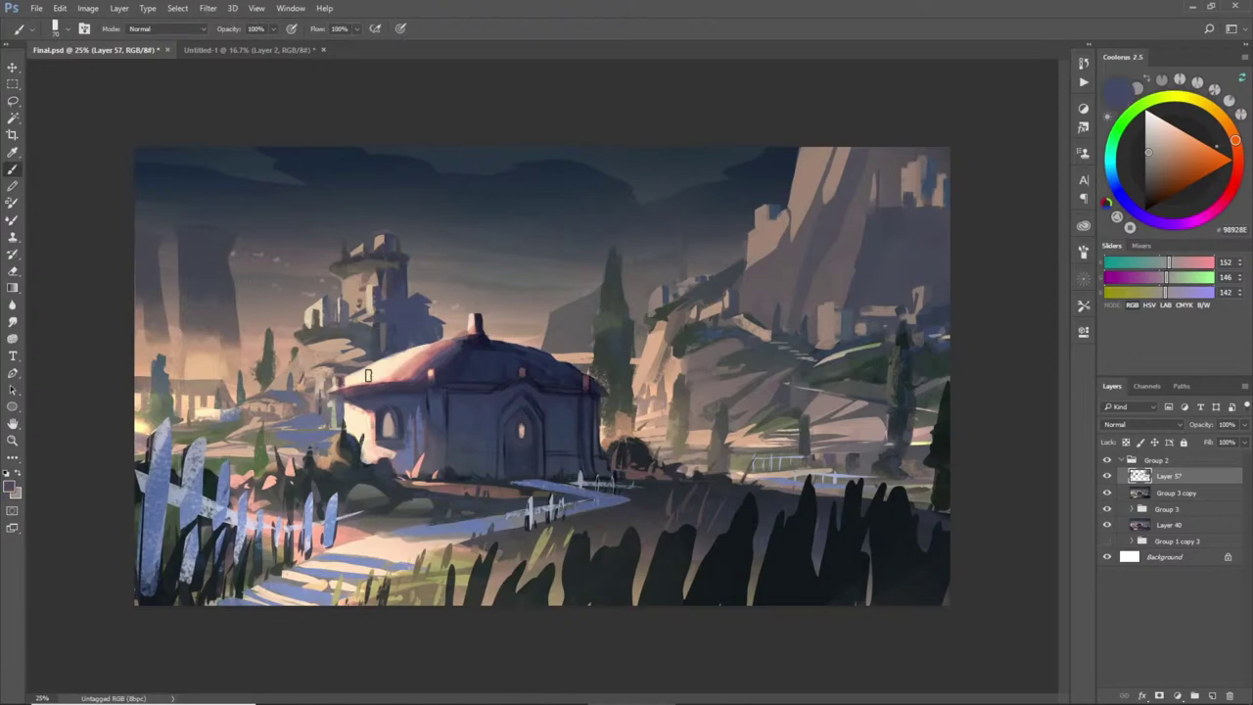
pyautogui.keyDown('alt'); pyautogui.click(375, 297); pyautogui.keyUp('alt')
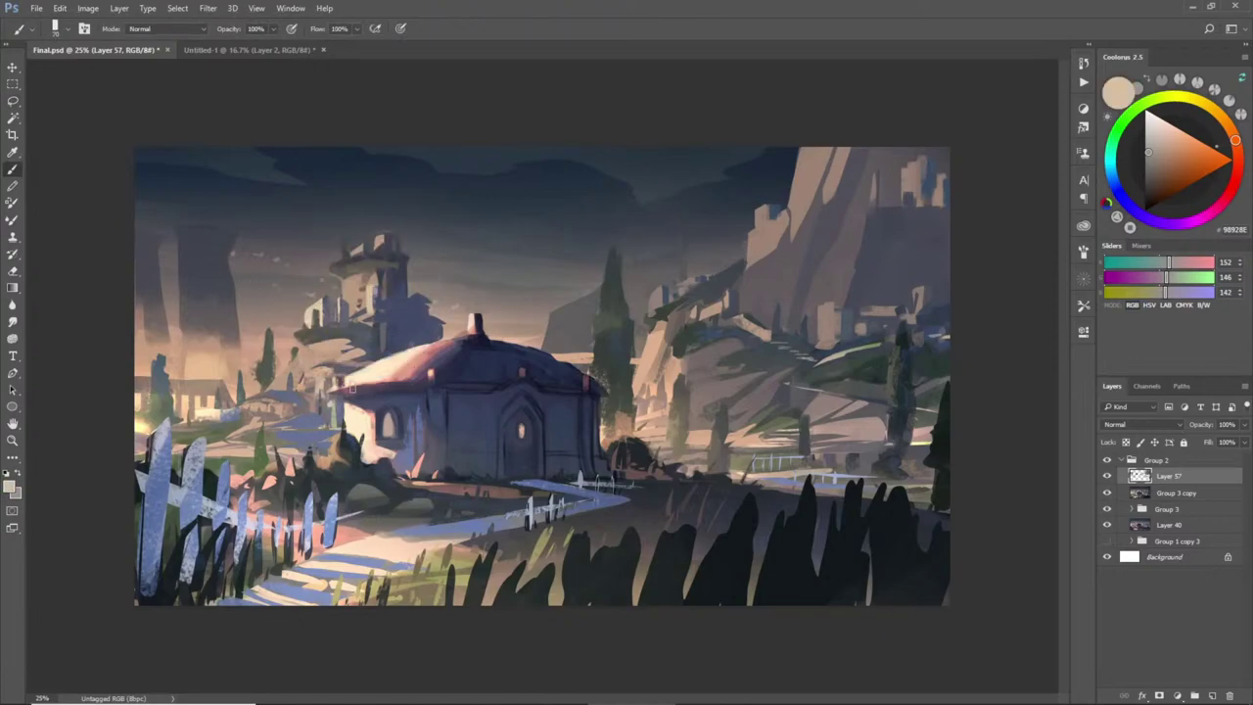
pyautogui.keyDown('alt'); pyautogui.click(311, 308); pyautogui.keyUp('alt')
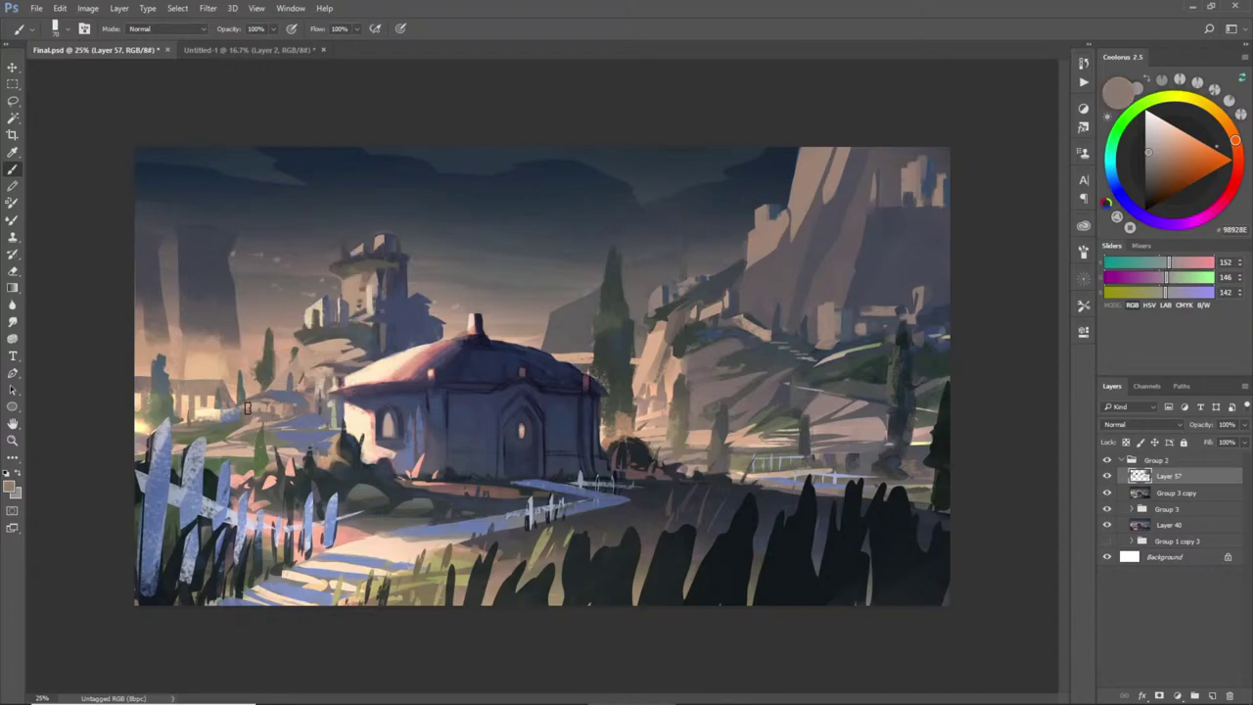
# - Repaint the small domed house beyond the hut, shaping its walls and roof with sampled grey, cream and blue tones
pyautogui.keyDown('alt'); pyautogui.click(262, 411); pyautogui.keyUp('alt')
pyautogui.moveTo(243, 409)
pyautogui.mouseDown()
pyautogui.moveTo(275, 404)
pyautogui.moveTo(241, 411)
pyautogui.moveTo(286, 418)
pyautogui.mouseUp()
pyautogui.keyDown('alt'); pyautogui.click(260, 413); pyautogui.keyUp('alt')
pyautogui.keyDown('alt'); pyautogui.click(279, 409); pyautogui.keyUp('alt')
pyautogui.keyDown('alt'); pyautogui.click(297, 400); pyautogui.keyUp('alt')
pyautogui.keyDown('alt'); pyautogui.click(304, 422); pyautogui.keyUp('alt')
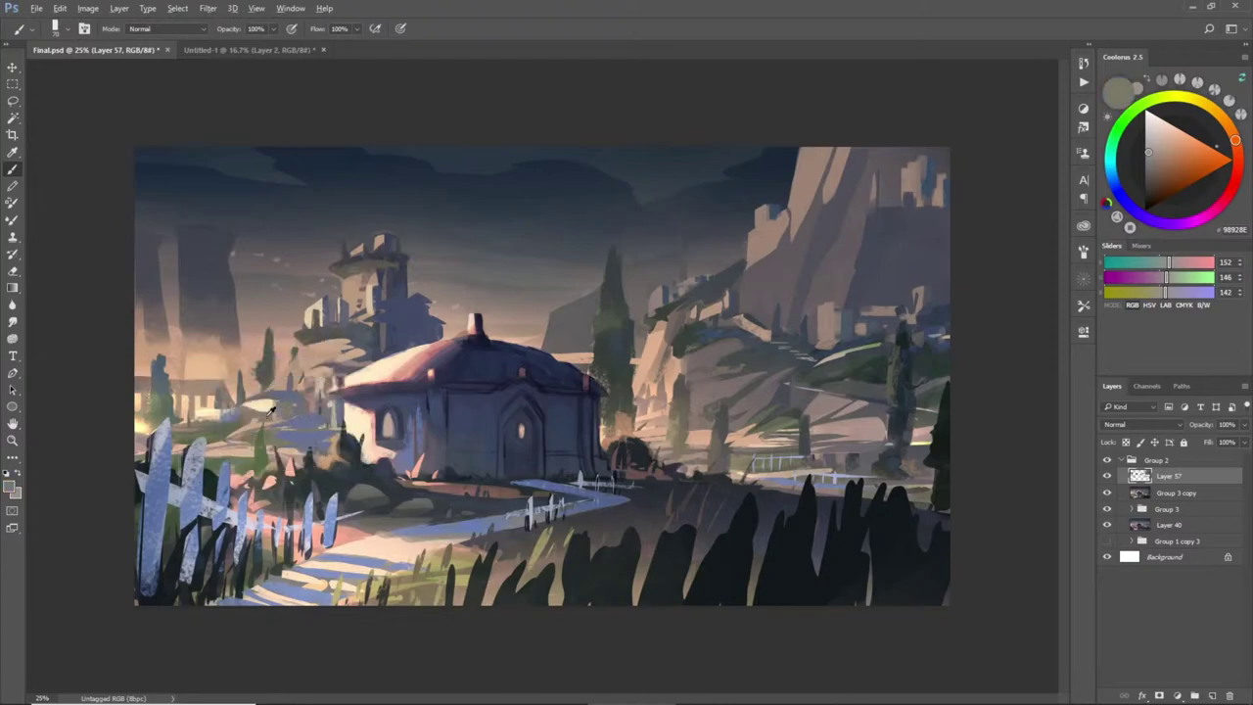
pyautogui.keyDown('alt'); pyautogui.click(274, 409); pyautogui.keyUp('alt')
pyautogui.keyDown('alt'); pyautogui.click(281, 396); pyautogui.keyUp('alt')
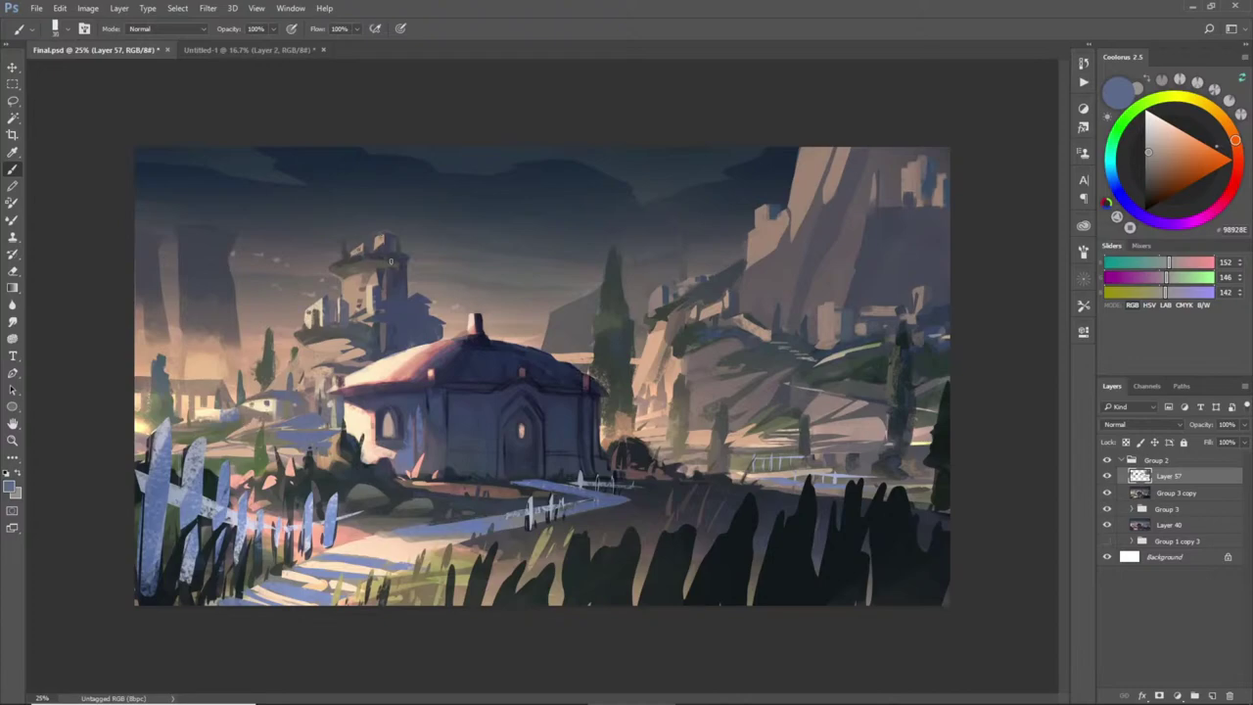
# - Add small dark windows, doorways and shadow accents to the tower, cliff-top and cliff-foot buildings with sampled blue and brown tones
pyautogui.keyDown('alt'); pyautogui.click(394, 240); pyautogui.keyUp('alt')
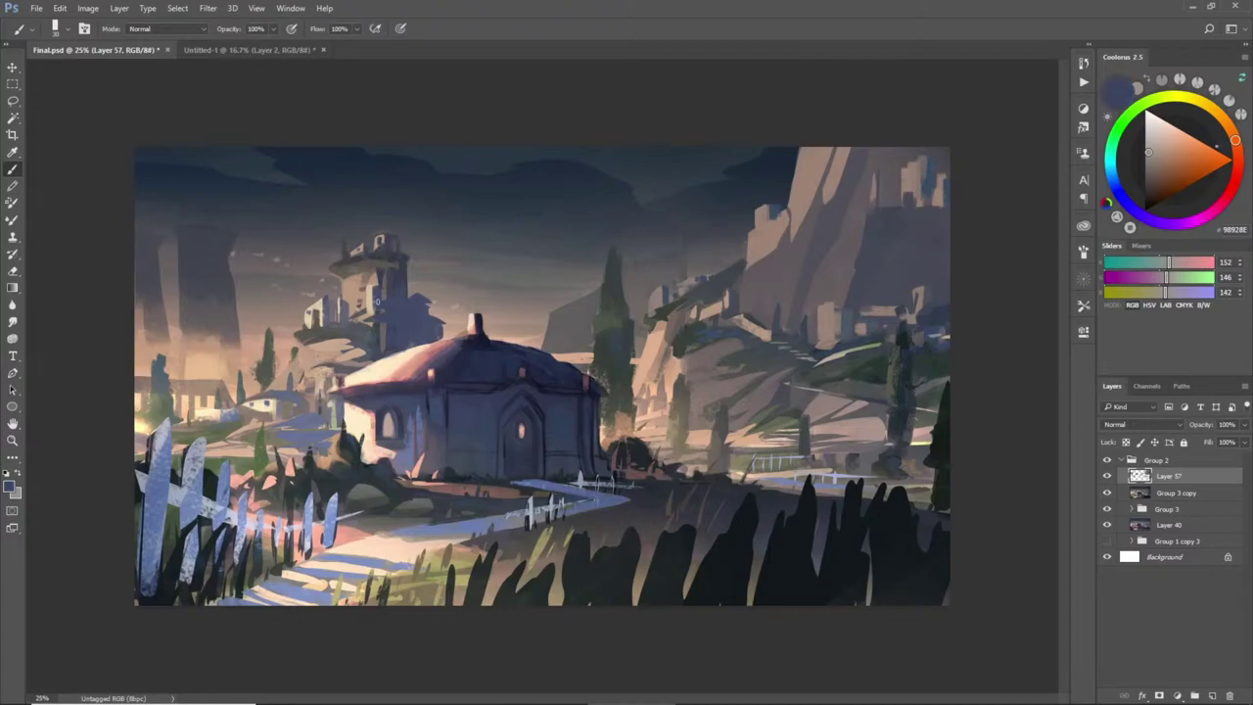
pyautogui.keyDown('alt'); pyautogui.click(763, 212); pyautogui.keyUp('alt')
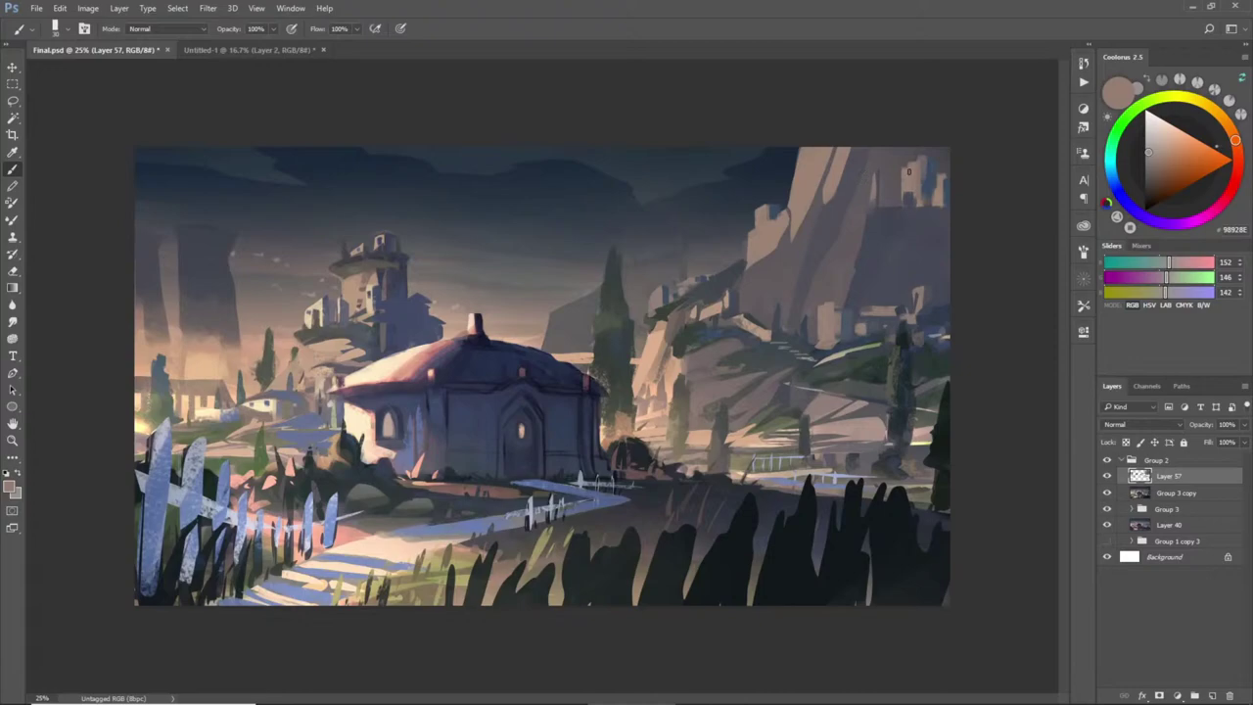
pyautogui.keyDown('alt'); pyautogui.click(807, 255); pyautogui.keyUp('alt')
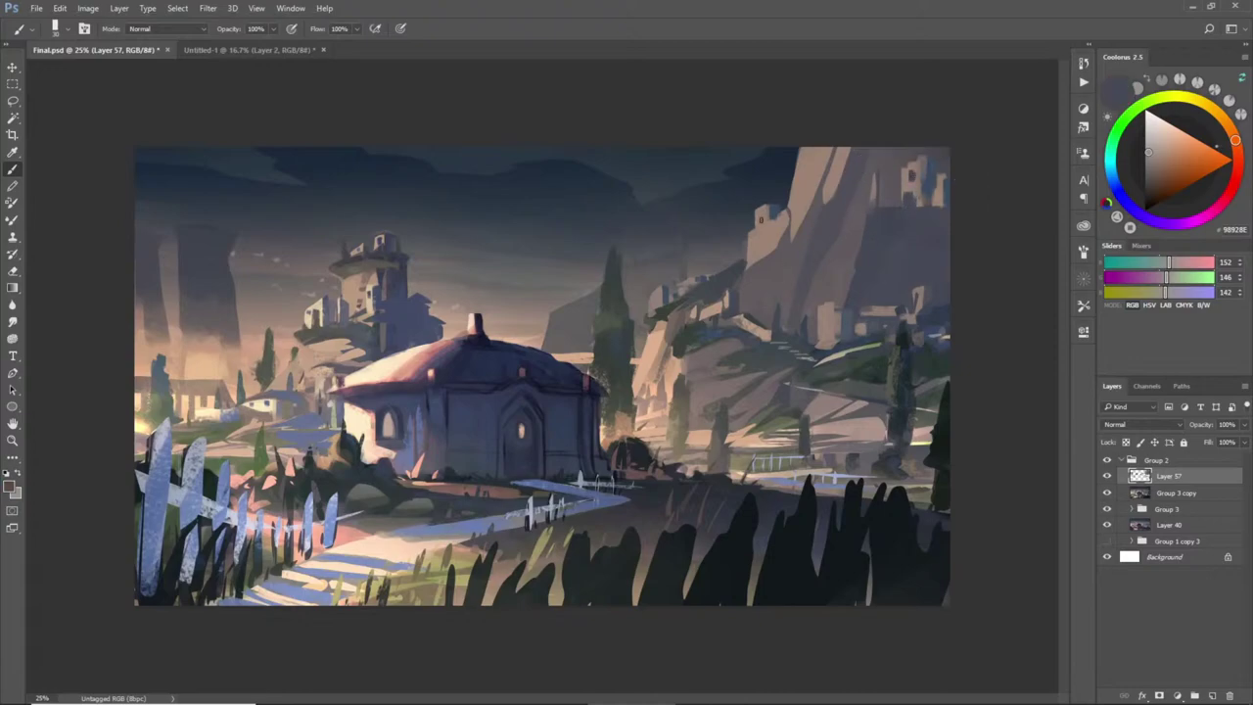
pyautogui.moveTo(825, 323); pyautogui.dragTo(825, 334)
pyautogui.keyDown('alt'); pyautogui.click(830, 357); pyautogui.keyUp('alt')
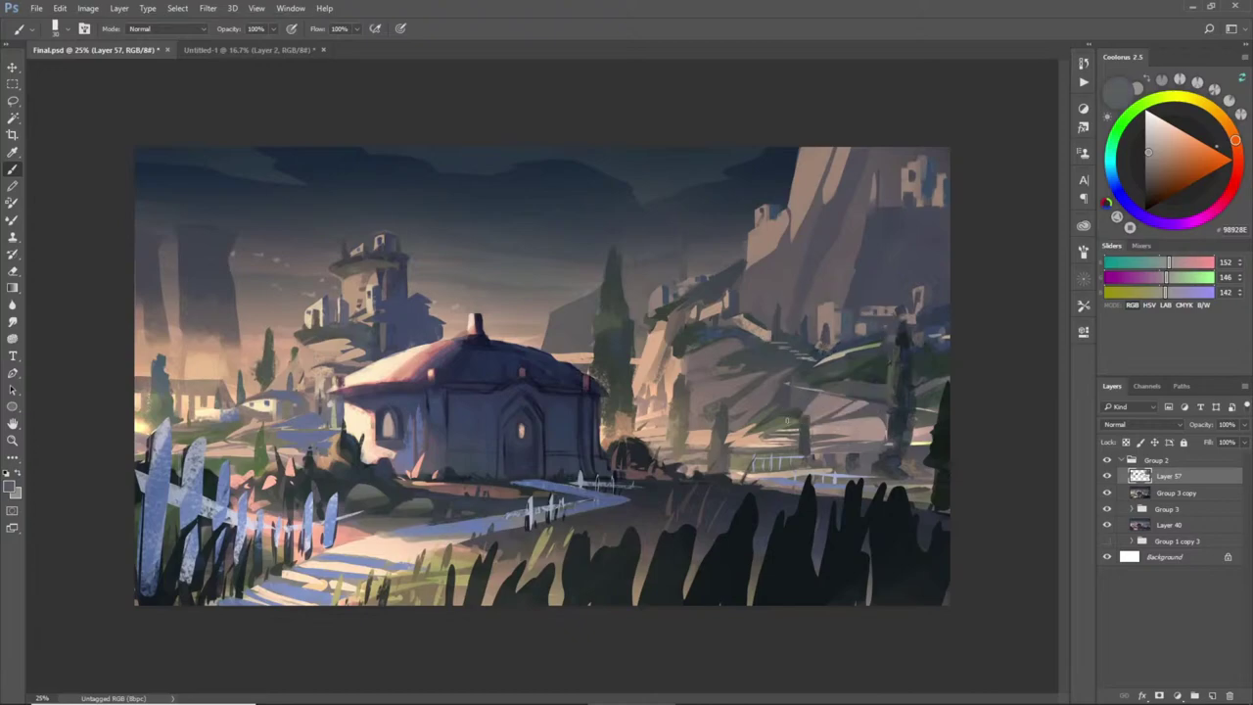
pyautogui.keyDown('alt'); pyautogui.click(829, 349); pyautogui.keyUp('alt')
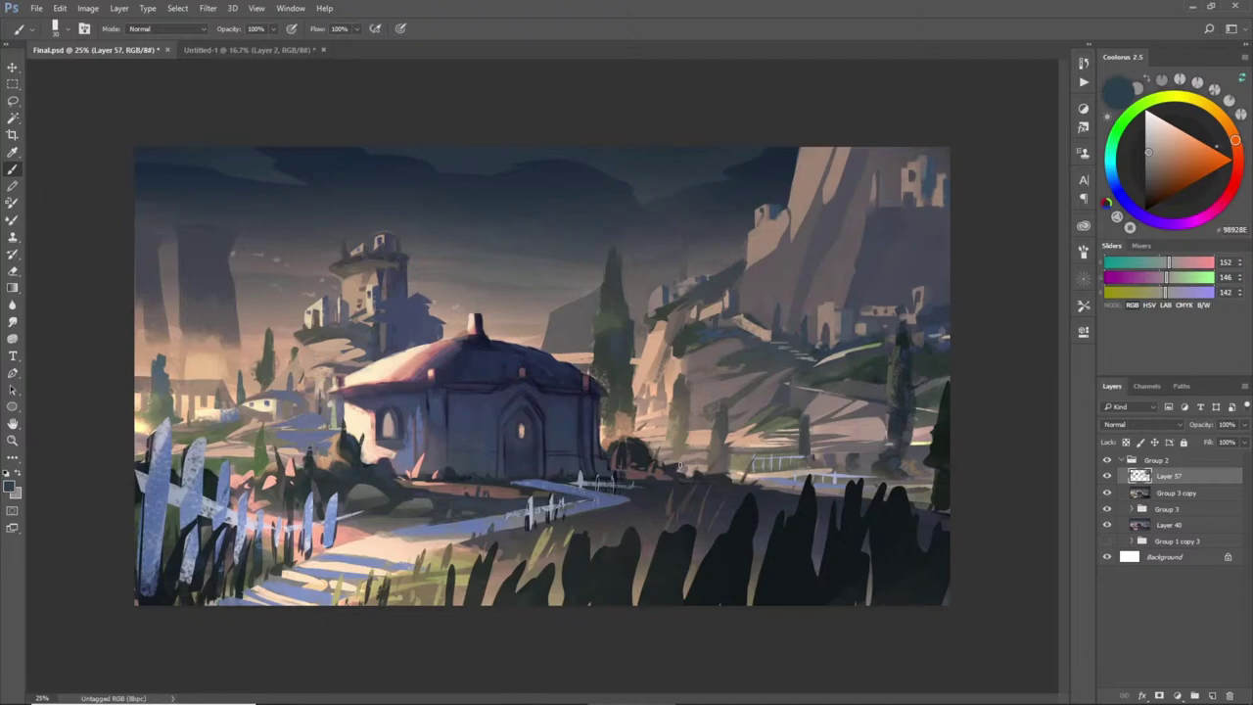
# - Clean up the hut's roof edge and eave beside the tall cypress with sampled peach, dark green and dark navy tones
pyautogui.press('l')
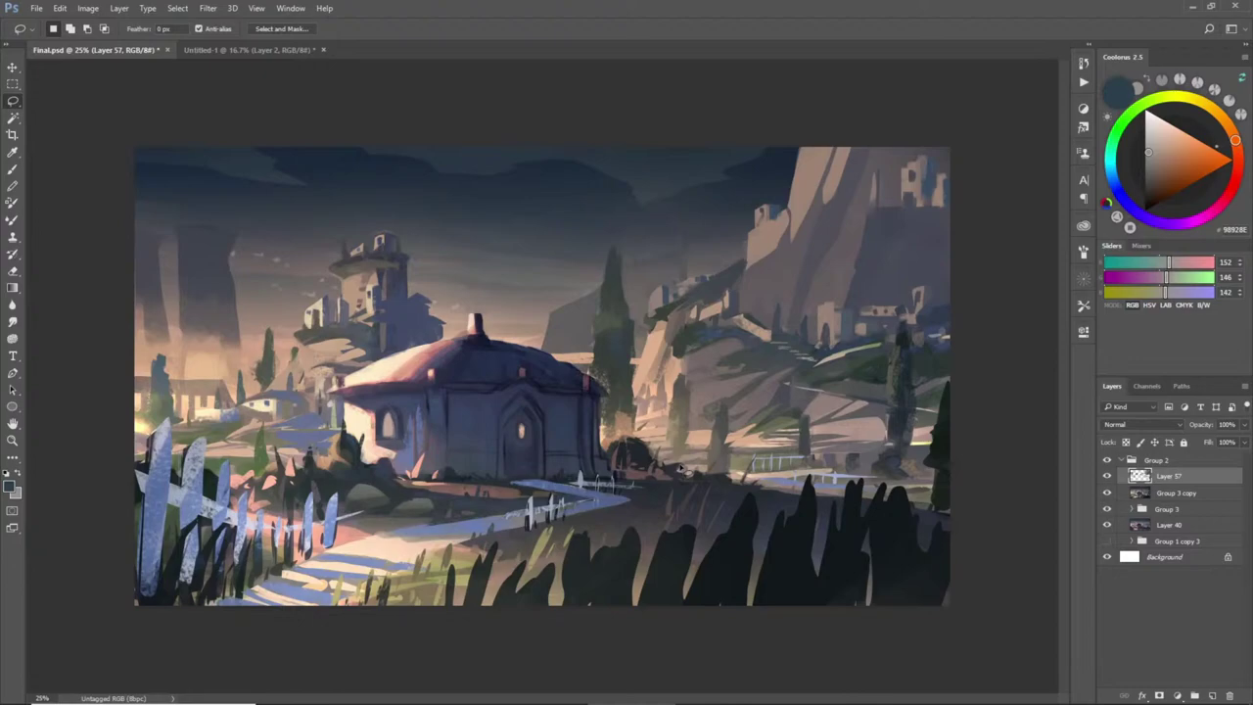
pyautogui.press('b')
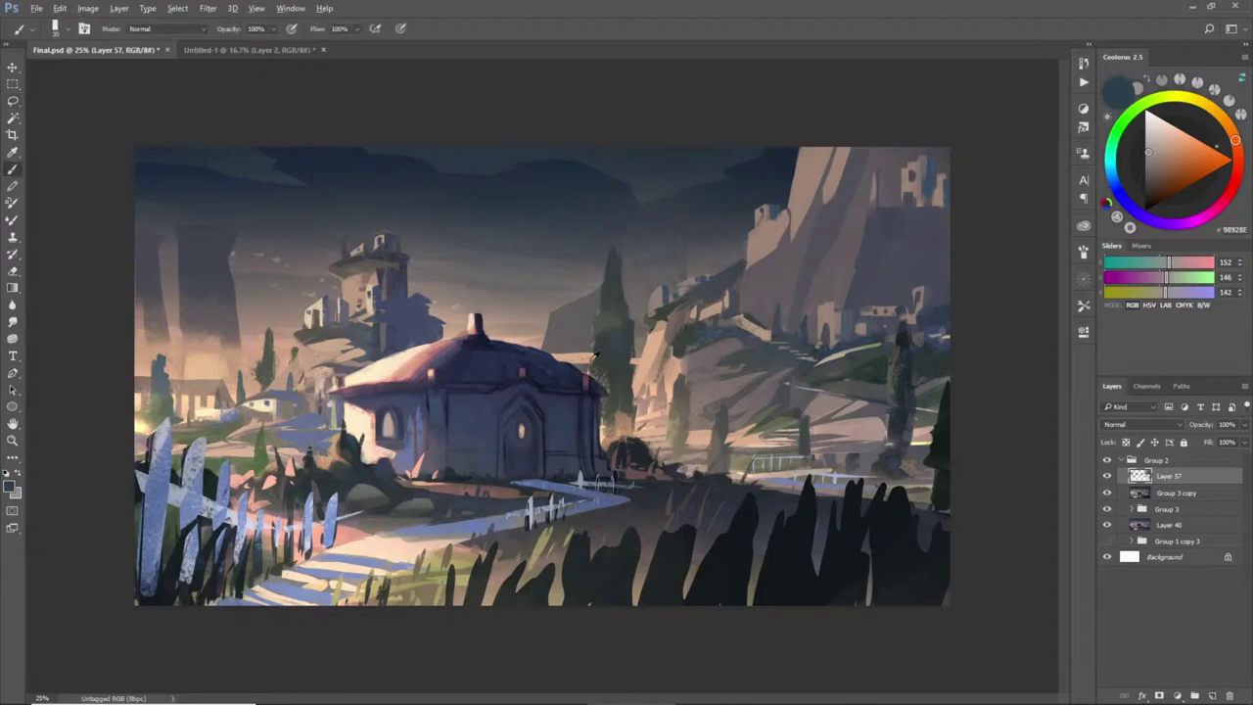
pyautogui.keyDown('alt'); pyautogui.click(599, 353); pyautogui.keyUp('alt')
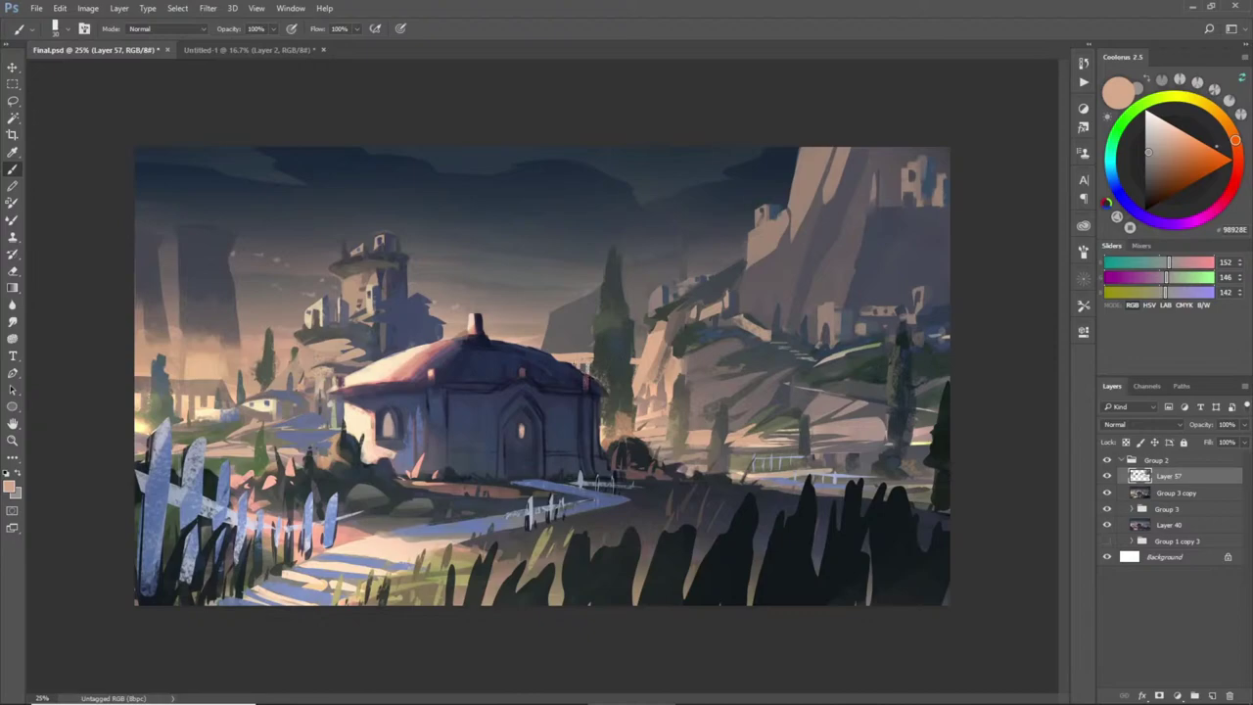
pyautogui.keyDown('alt'); pyautogui.click(631, 368); pyautogui.keyUp('alt')
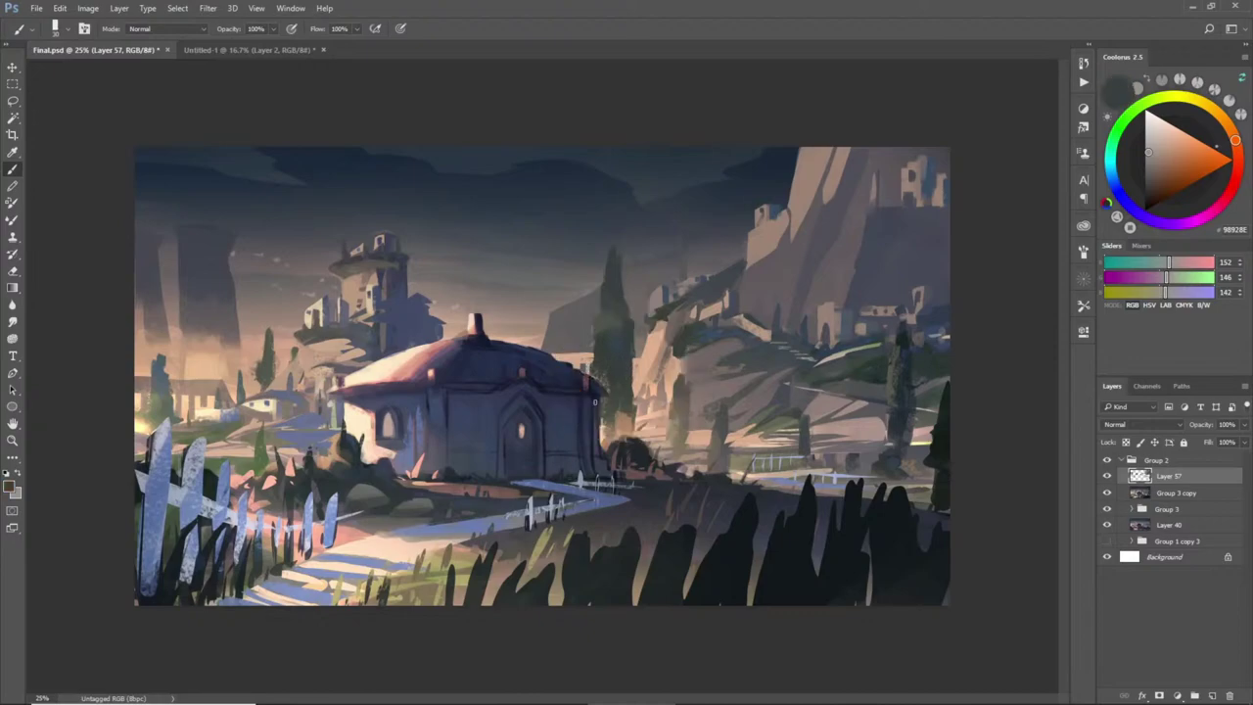
pyautogui.keyDown('alt'); pyautogui.click(593, 354); pyautogui.keyUp('alt')
pyautogui.keyDown('alt'); pyautogui.click(568, 367); pyautogui.keyUp('alt')
pyautogui.moveTo(580, 383); pyautogui.dragTo(591, 384)
pyautogui.keyDown('alt'); pyautogui.click(598, 392); pyautogui.keyUp('alt')
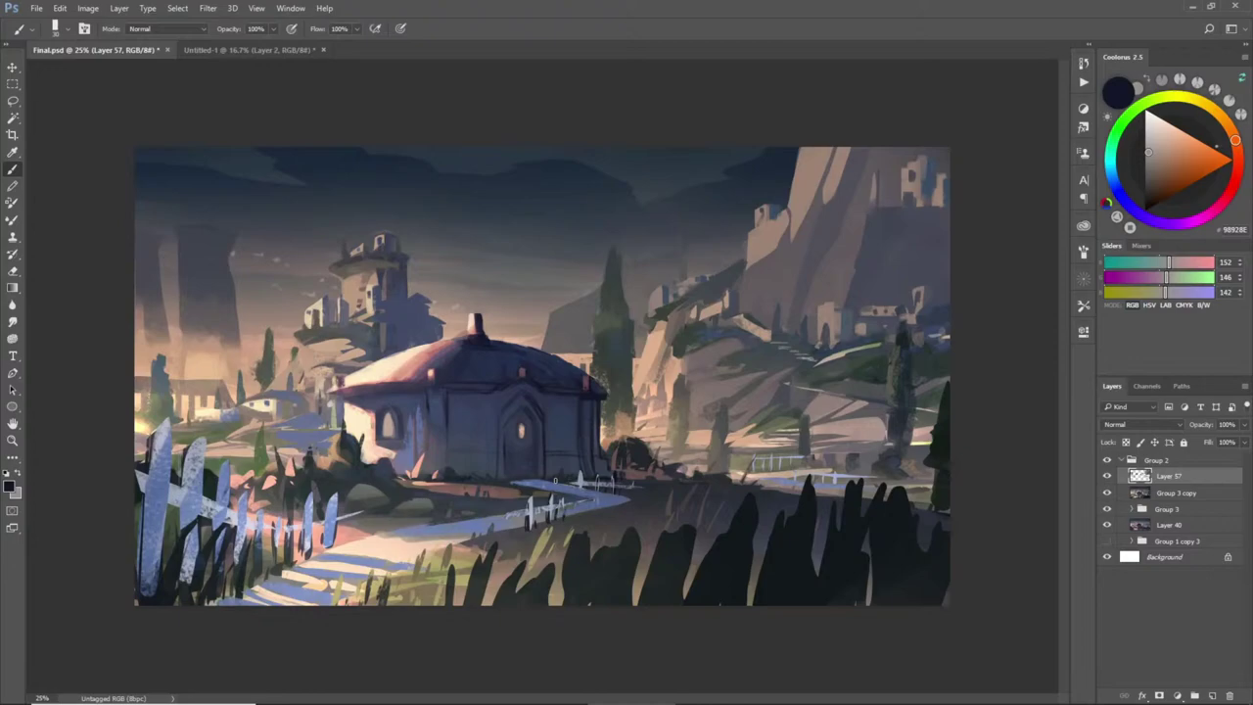
# - Outline the ground strip by the fence below the cliff and paint it in sampled slate blue with the brush at size 175
pyautogui.press('l')
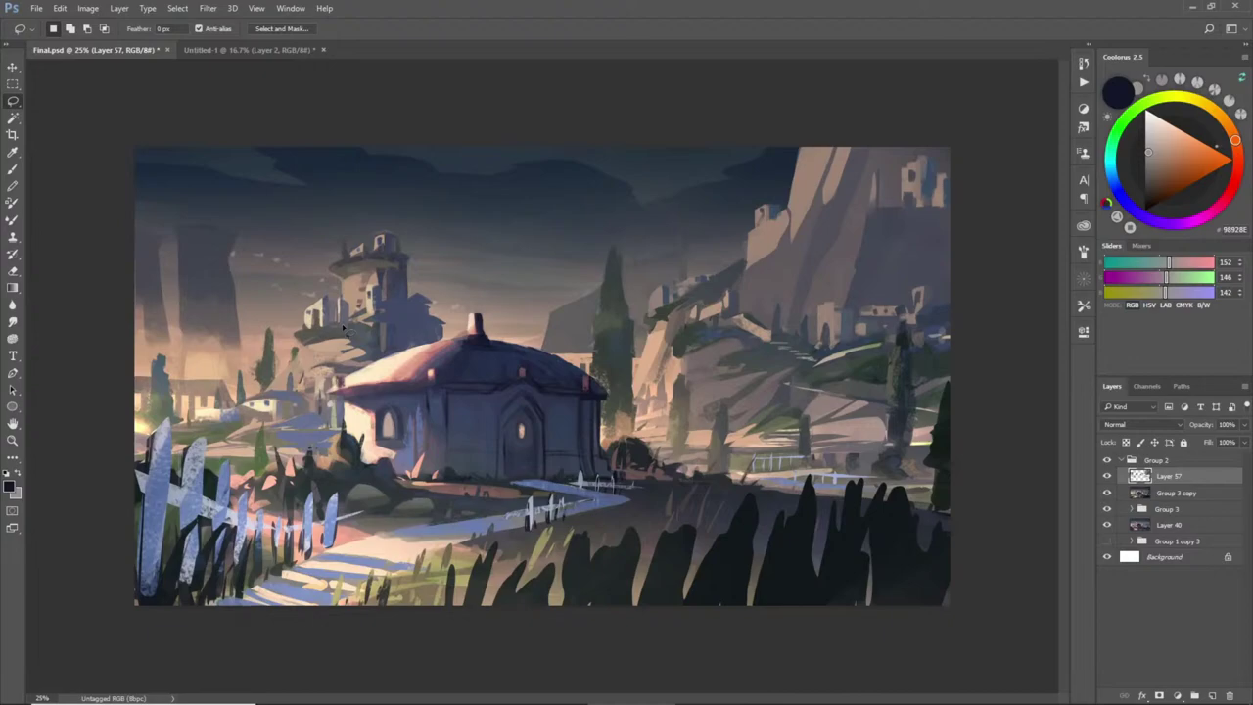
pyautogui.moveTo(859, 450)
pyautogui.mouseDown()
pyautogui.moveTo(797, 472)
pyautogui.moveTo(898, 462)
pyautogui.moveTo(845, 477)
pyautogui.moveTo(931, 488)
pyautogui.moveTo(919, 458)
pyautogui.mouseUp()
pyautogui.press('b')
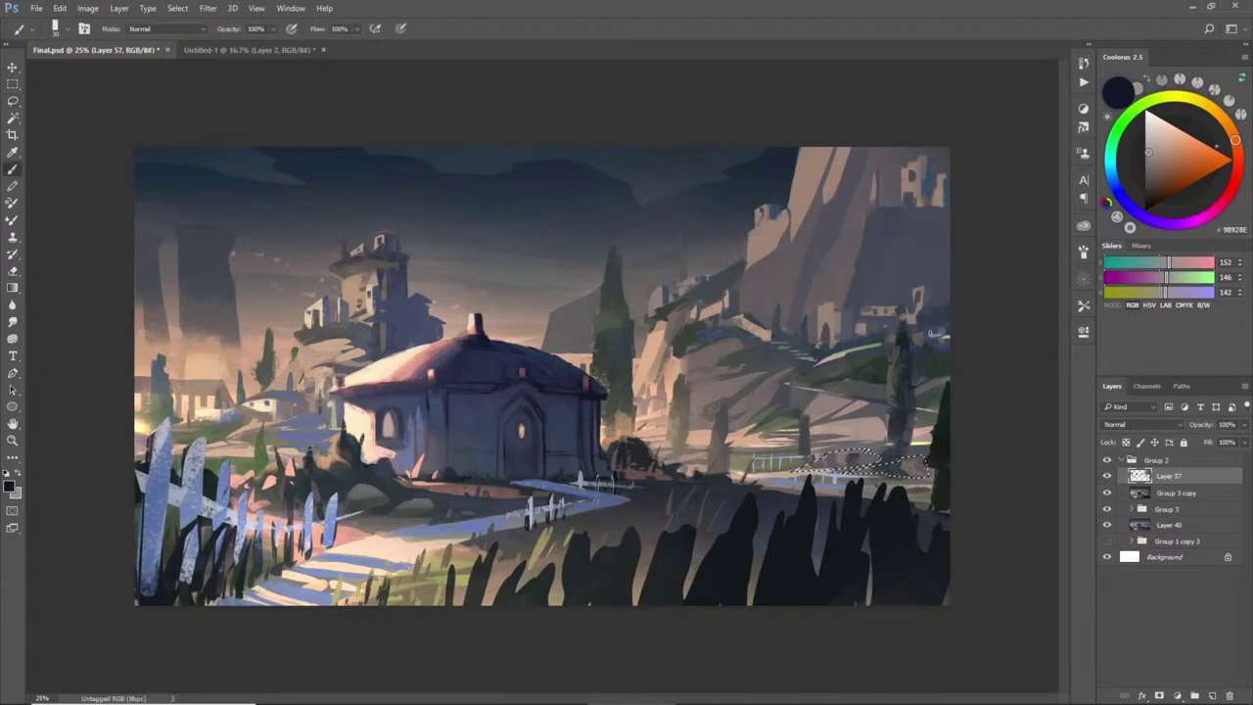
pyautogui.keyDown('alt'); pyautogui.click(931, 334); pyautogui.keyUp('alt')
pyautogui.press(']')
pyautogui.press(']')
pyautogui.press(']')
pyautogui.press(']')
pyautogui.press(']')
pyautogui.press(']')
pyautogui.press(']')
pyautogui.press(']')
pyautogui.press(']')
pyautogui.press(']')
pyautogui.press(']')
pyautogui.press(']')
pyautogui.moveTo(810, 465)
pyautogui.mouseDown()
pyautogui.moveTo(897, 460)
pyautogui.moveTo(935, 475)
pyautogui.moveTo(870, 473)
pyautogui.mouseUp()
pyautogui.hotkey('ctrl', 'd')
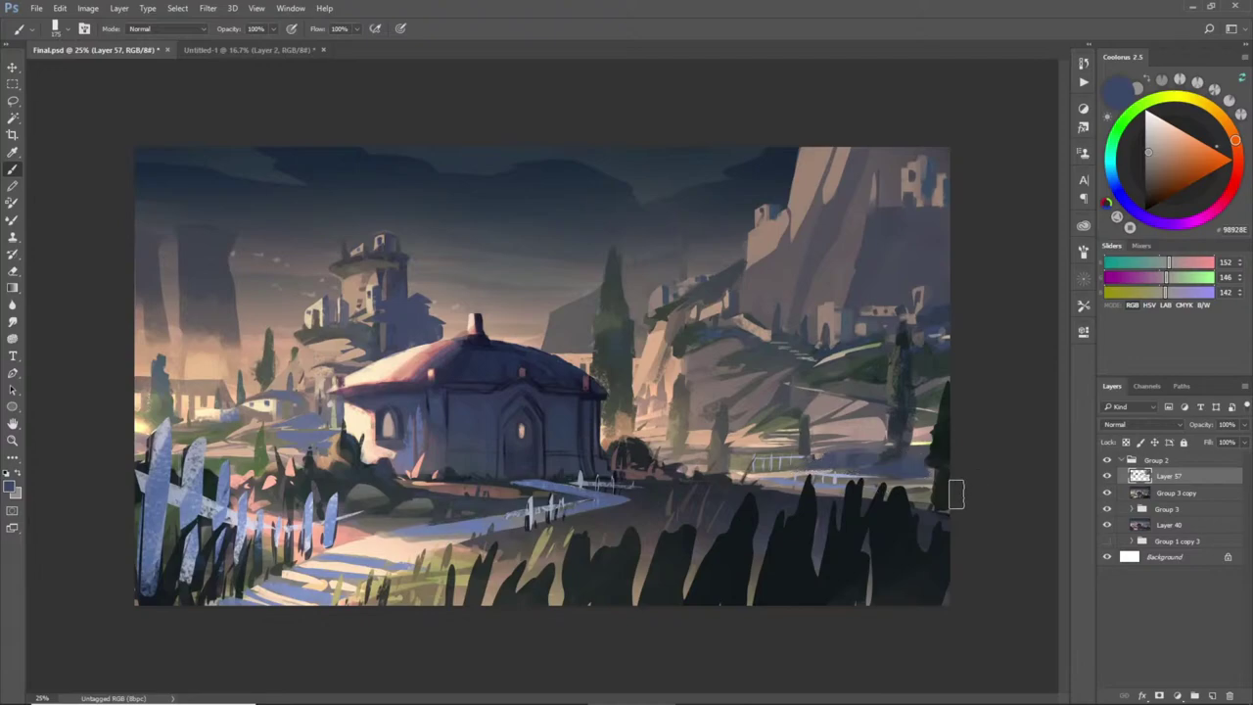
# - Outline two more ground patches around the cypress below the cliff and paint them in the same slate blue
pyautogui.press('l')
pyautogui.moveTo(887, 444)
pyautogui.mouseDown()
pyautogui.moveTo(850, 445)
pyautogui.moveTo(948, 447)
pyautogui.mouseUp()
pyautogui.press('b')
pyautogui.hotkey('ctrl', 'd')
pyautogui.press('l')
pyautogui.moveTo(873, 410)
pyautogui.mouseDown()
pyautogui.moveTo(840, 419)
pyautogui.moveTo(935, 419)
pyautogui.moveTo(922, 403)
pyautogui.moveTo(938, 419)
pyautogui.moveTo(921, 427)
pyautogui.mouseUp()
pyautogui.press('b')
pyautogui.moveTo(828, 420); pyautogui.dragTo(993, 420)
pyautogui.hotkey('ctrl', 'd')
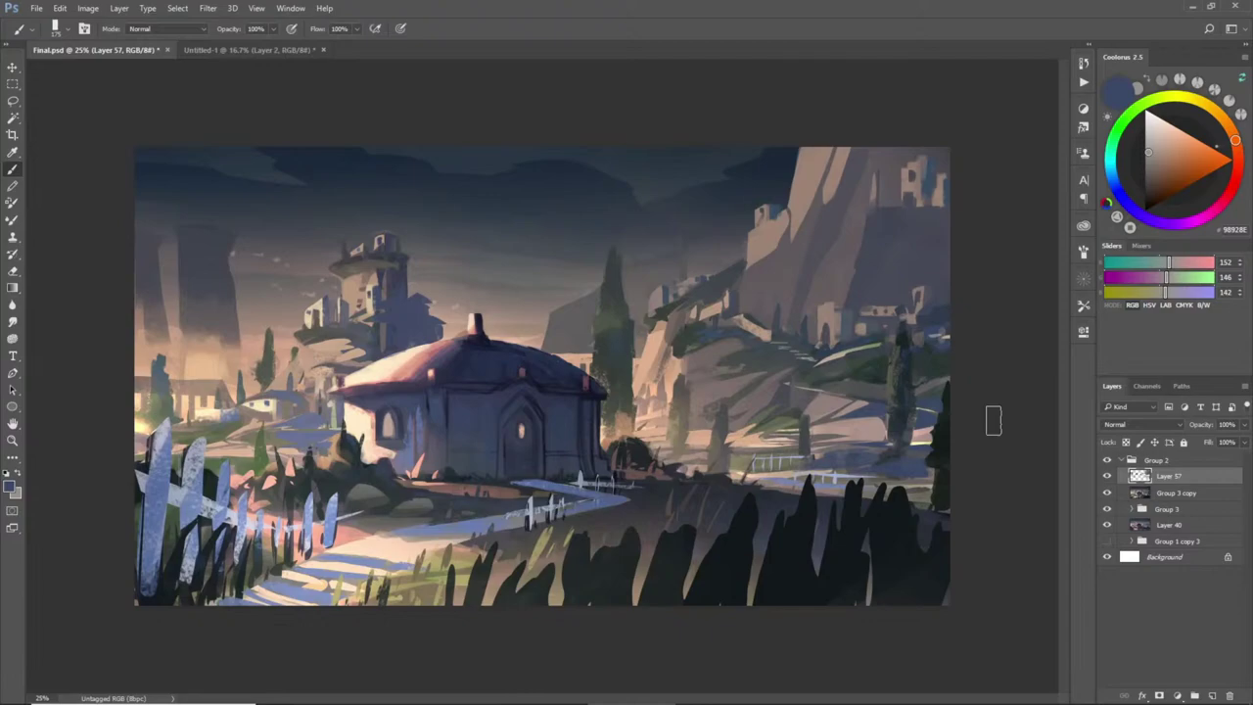
# - Outline light-catching rock planes on the shaded upper cliff face and paint them in a sampled warm grey-brown
pyautogui.press('l')
pyautogui.moveTo(869, 209)
pyautogui.mouseDown()
pyautogui.moveTo(849, 309)
pyautogui.moveTo(881, 228)
pyautogui.mouseUp()
pyautogui.press('shift')
pyautogui.click(868, 264)
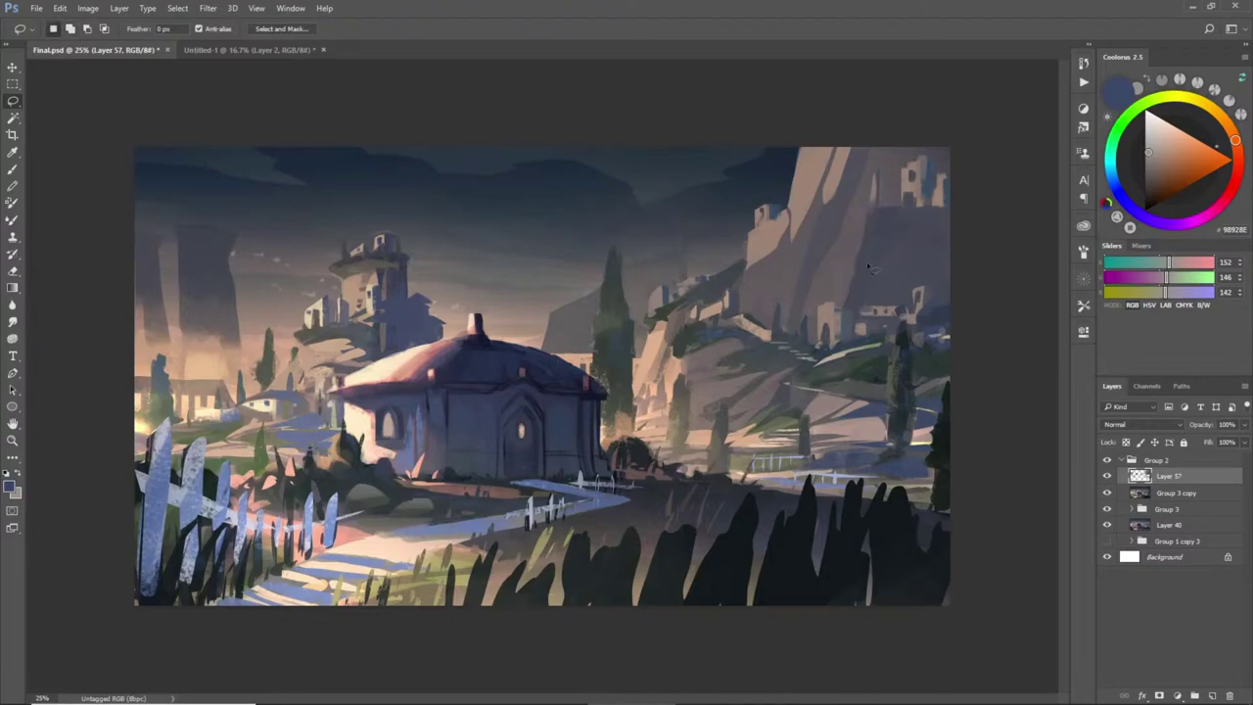
pyautogui.moveTo(862, 280)
pyautogui.mouseDown()
pyautogui.moveTo(942, 221)
pyautogui.moveTo(872, 208)
pyautogui.moveTo(850, 282)
pyautogui.moveTo(891, 227)
pyautogui.moveTo(920, 233)
pyautogui.moveTo(911, 226)
pyautogui.moveTo(886, 245)
pyautogui.moveTo(860, 284)
pyautogui.mouseUp()
pyautogui.press('b')
pyautogui.keyDown('alt'); pyautogui.click(912, 183); pyautogui.keyUp('alt')
pyautogui.keyDown('alt'); pyautogui.click(922, 236); pyautogui.keyUp('alt')
pyautogui.keyDown('alt'); pyautogui.click(893, 221); pyautogui.keyUp('alt')
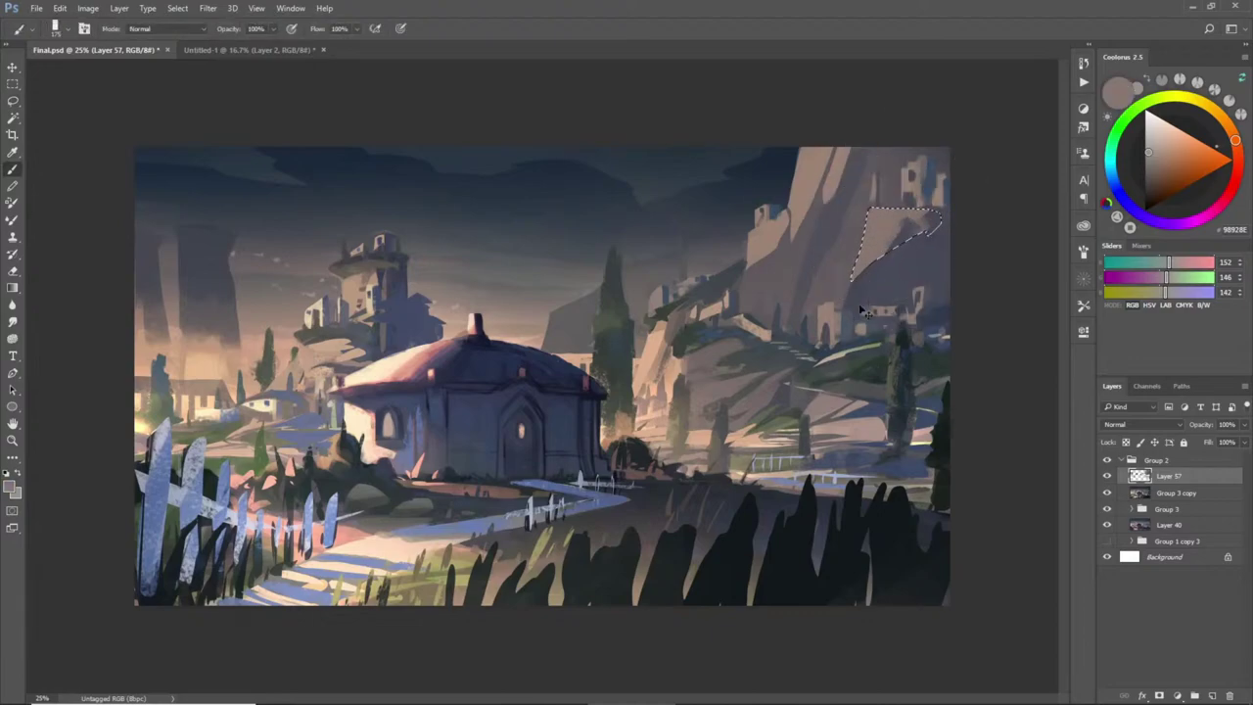
pyautogui.hotkey('ctrl', 'd')
pyautogui.press('l')
pyautogui.moveTo(894, 225)
pyautogui.mouseDown()
pyautogui.moveTo(872, 293)
pyautogui.moveTo(909, 221)
pyautogui.moveTo(903, 271)
pyautogui.moveTo(932, 210)
pyautogui.mouseUp()
pyautogui.press('b')
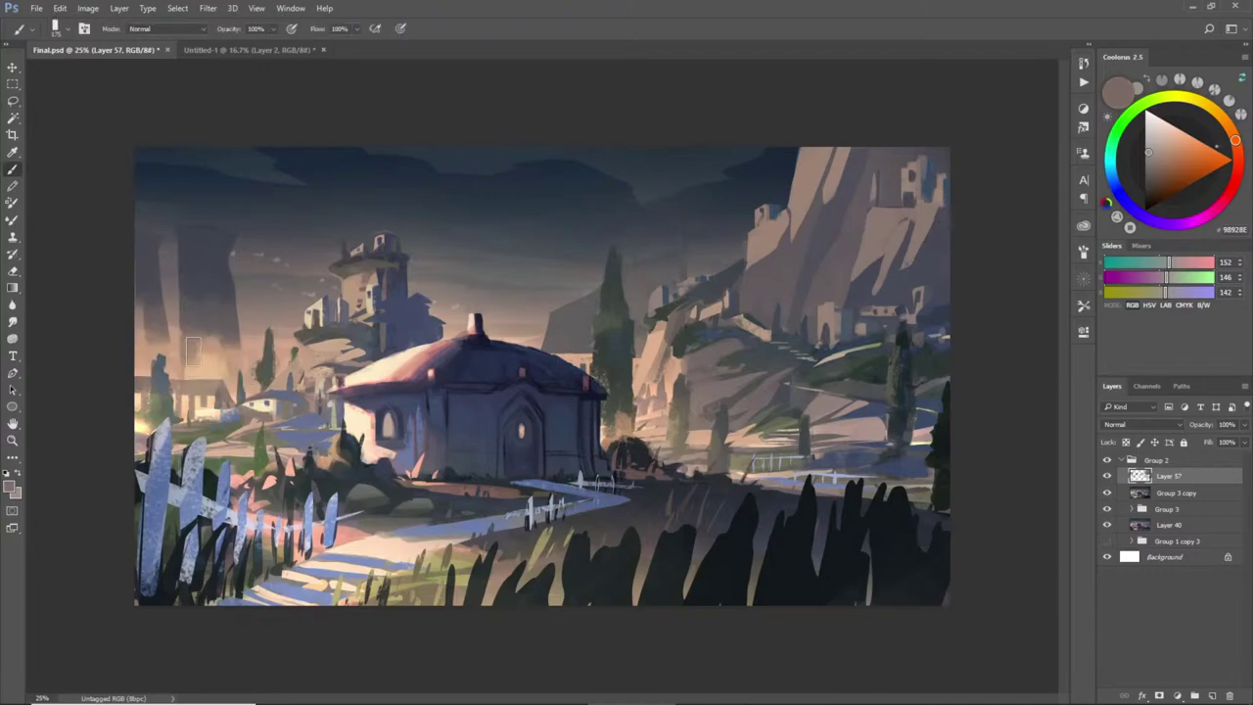
# - Try to paint a peach light plane on the distant rock pillar inside a lasso outline
pyautogui.keyDown('alt'); pyautogui.click(206, 362); pyautogui.keyUp('alt')
pyautogui.press('l')
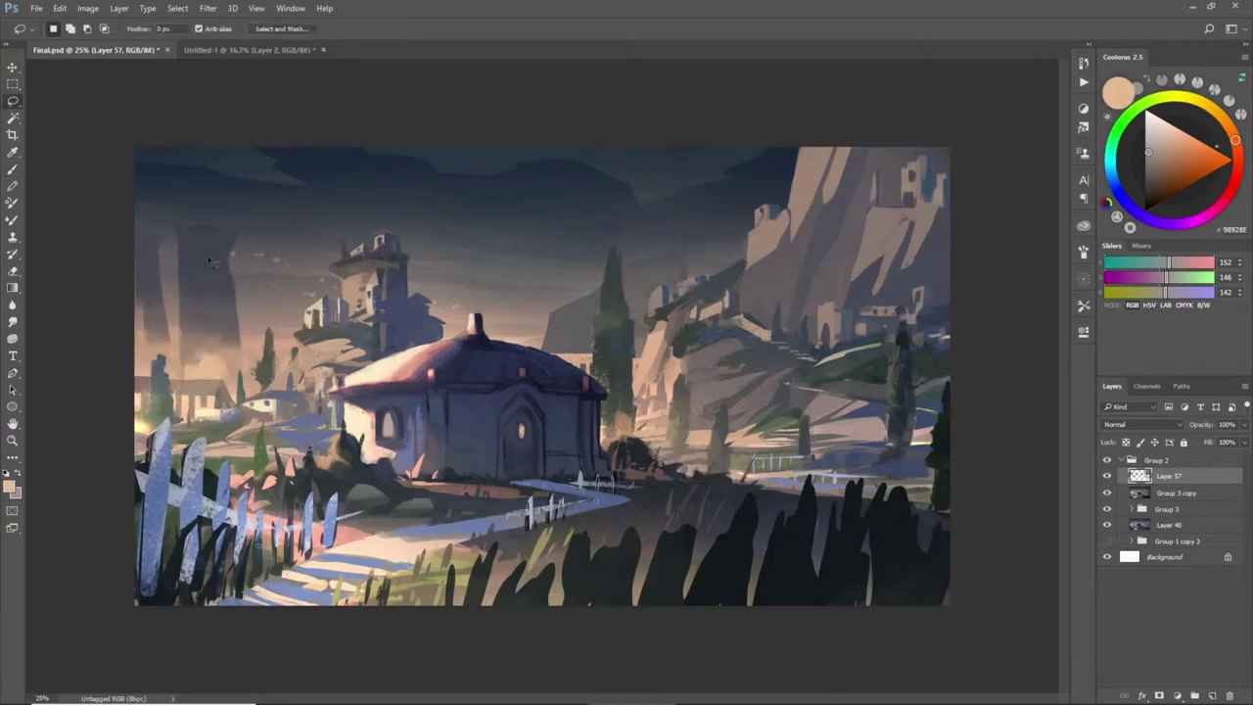
pyautogui.moveTo(179, 294)
pyautogui.mouseDown()
pyautogui.moveTo(203, 251)
pyautogui.moveTo(216, 358)
pyautogui.moveTo(187, 383)
pyautogui.moveTo(186, 310)
pyautogui.moveTo(204, 339)
pyautogui.mouseUp()
pyautogui.press('b')
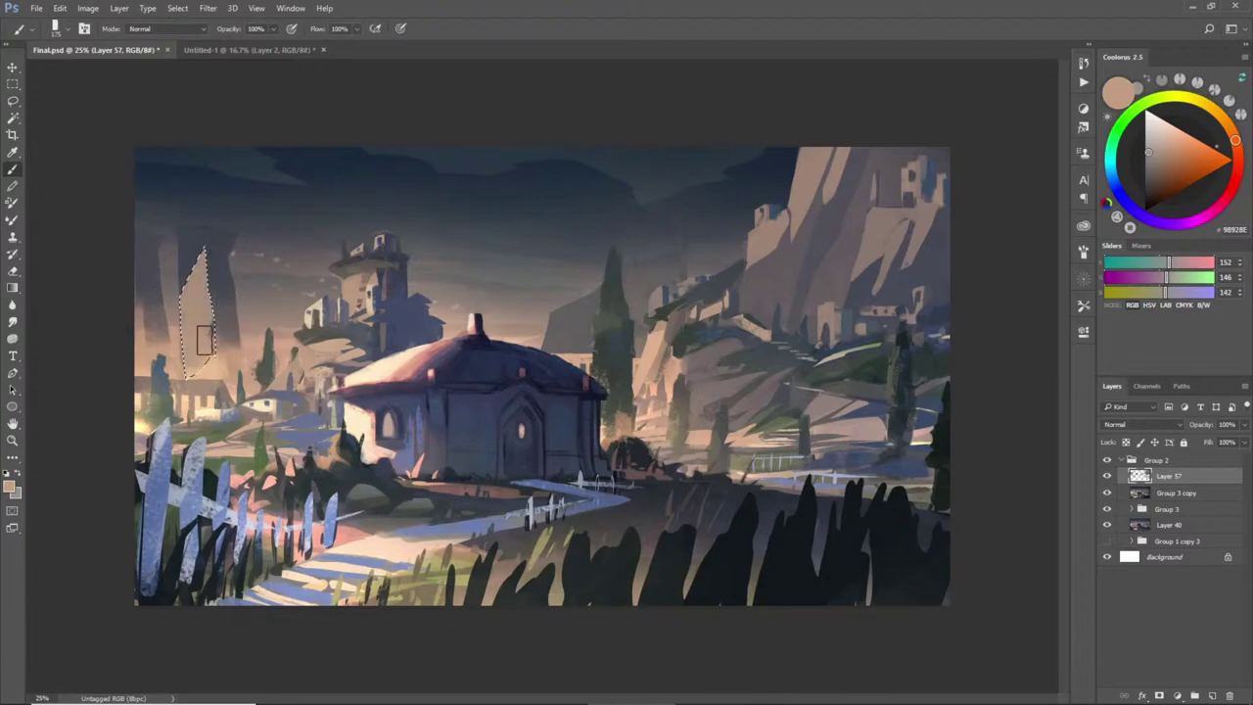
pyautogui.hotkey('ctrl', 'z')
pyautogui.hotkey('ctrl', 'd')
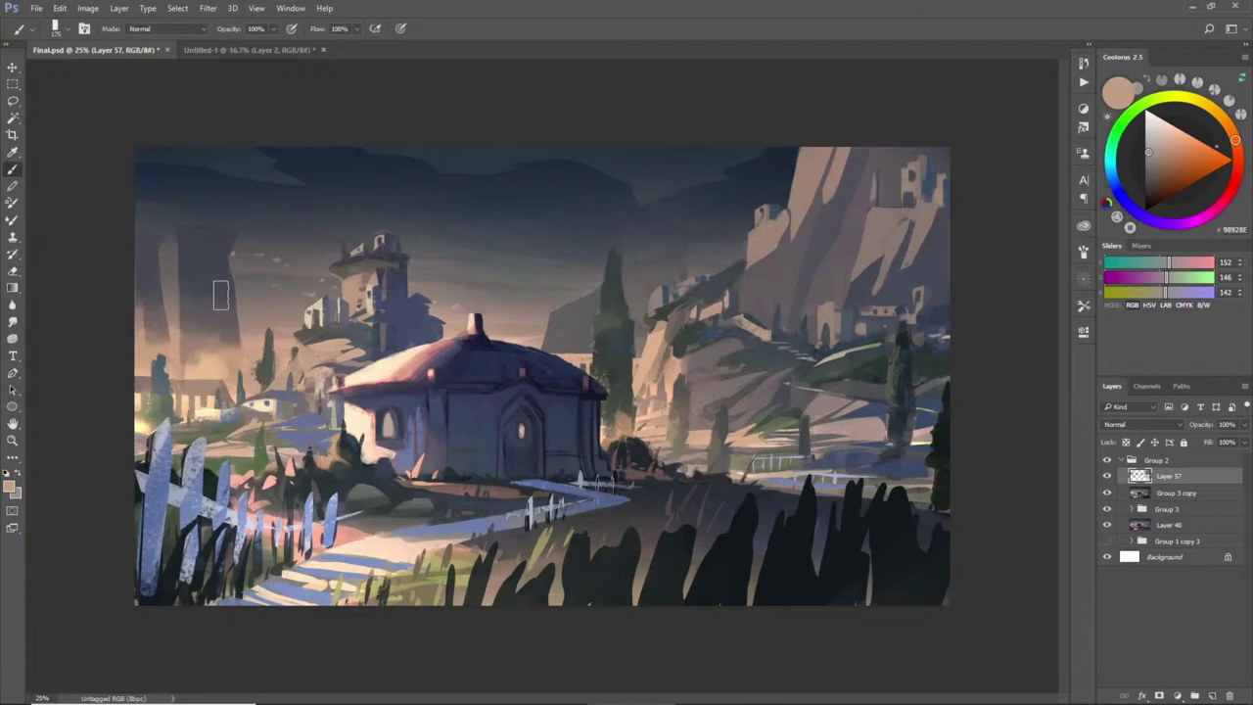
# - Slim the small cypress near the tower's rocks by painting peach background tone inside lasso outlines along its sides
pyautogui.press('l')
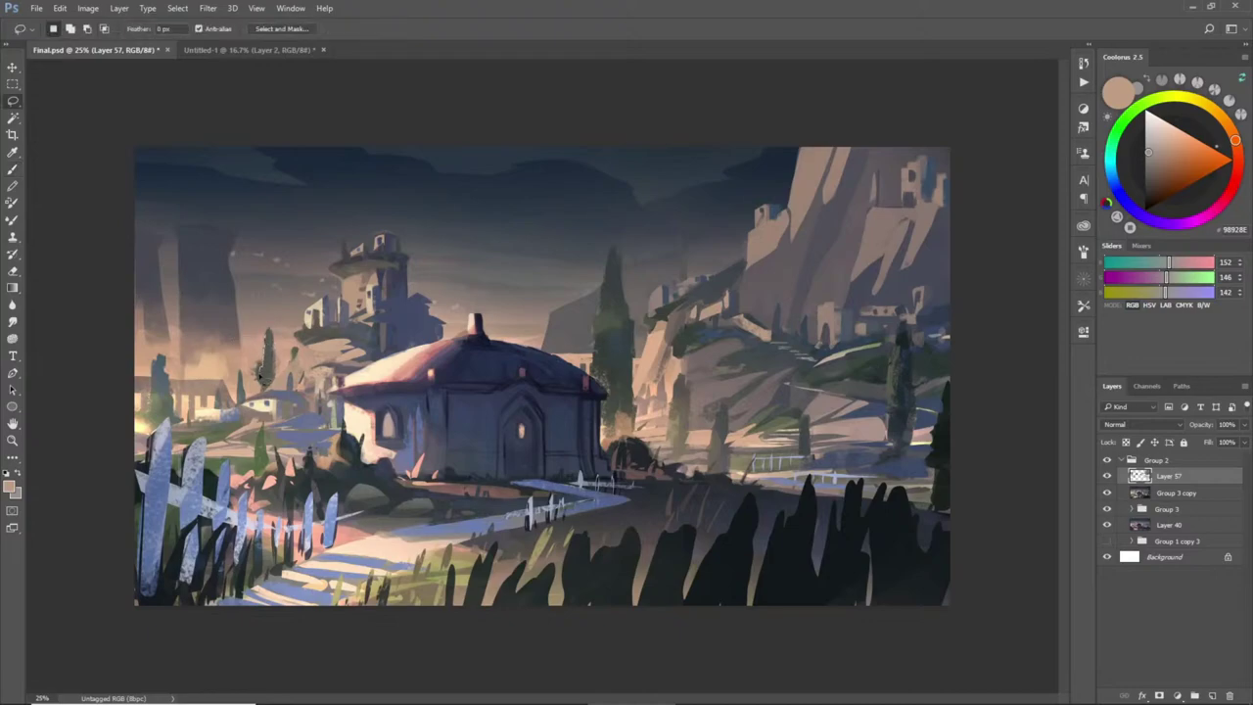
pyautogui.press('b')
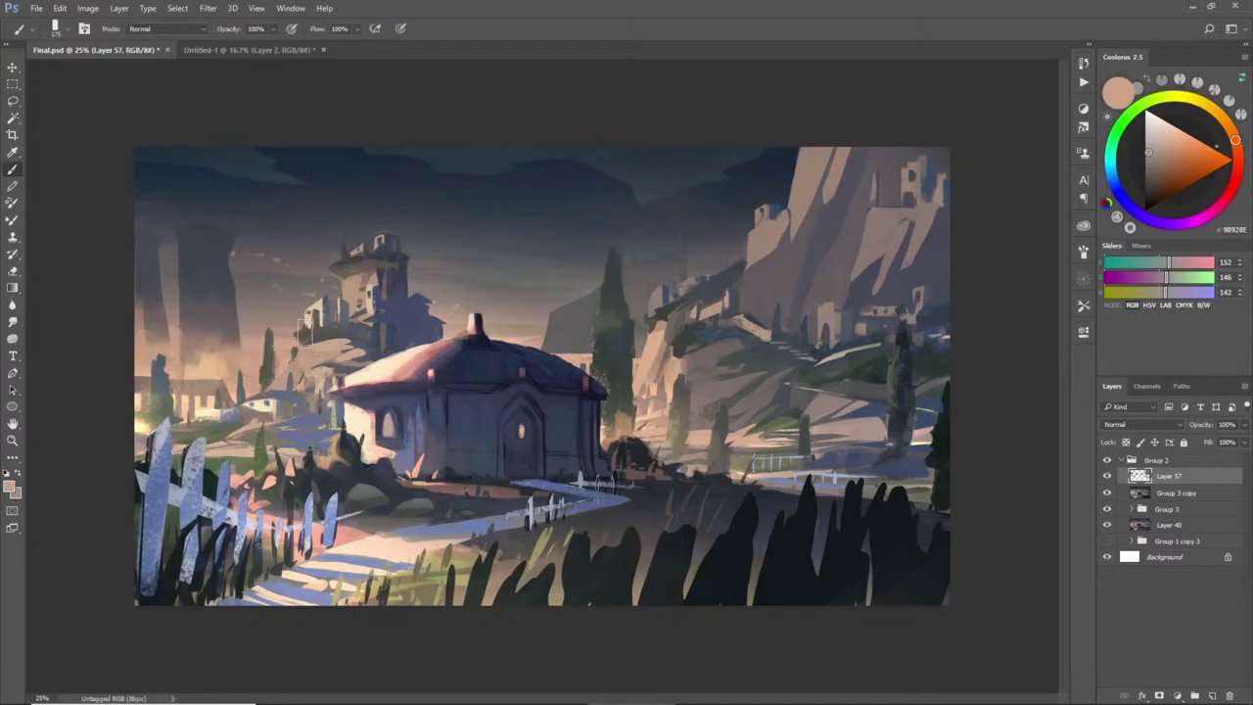
pyautogui.press('l')
pyautogui.moveTo(274, 355)
pyautogui.mouseDown()
pyautogui.moveTo(282, 382)
pyautogui.moveTo(278, 355)
pyautogui.mouseUp()
pyautogui.press('b')
pyautogui.hotkey('ctrl', 'd')
# - Create a new layer and brush a light peach haze over the small cypress near the tower's rocks
pyautogui.moveTo(312, 314); pyautogui.dragTo(313, 340)
pyautogui.hotkey('ctrl', 'z')
pyautogui.hotkey('ctrl', 'shift', 'n')
pyautogui.press('Return')
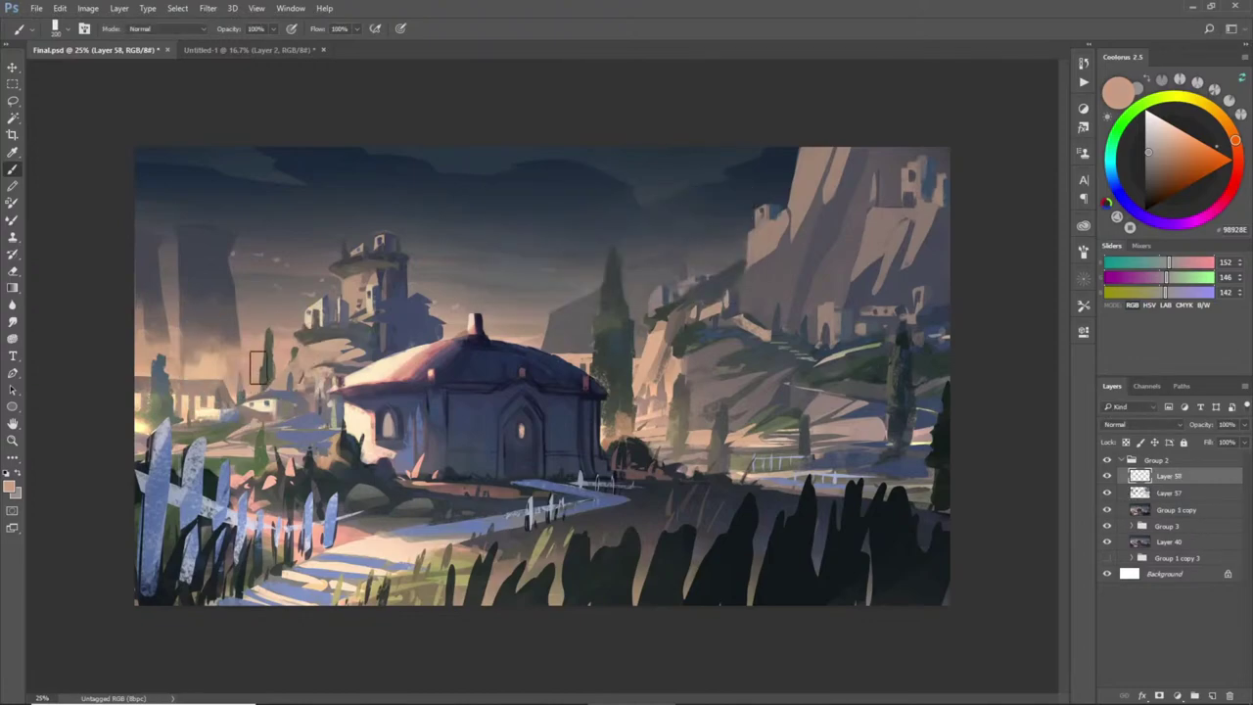
pyautogui.press('e')
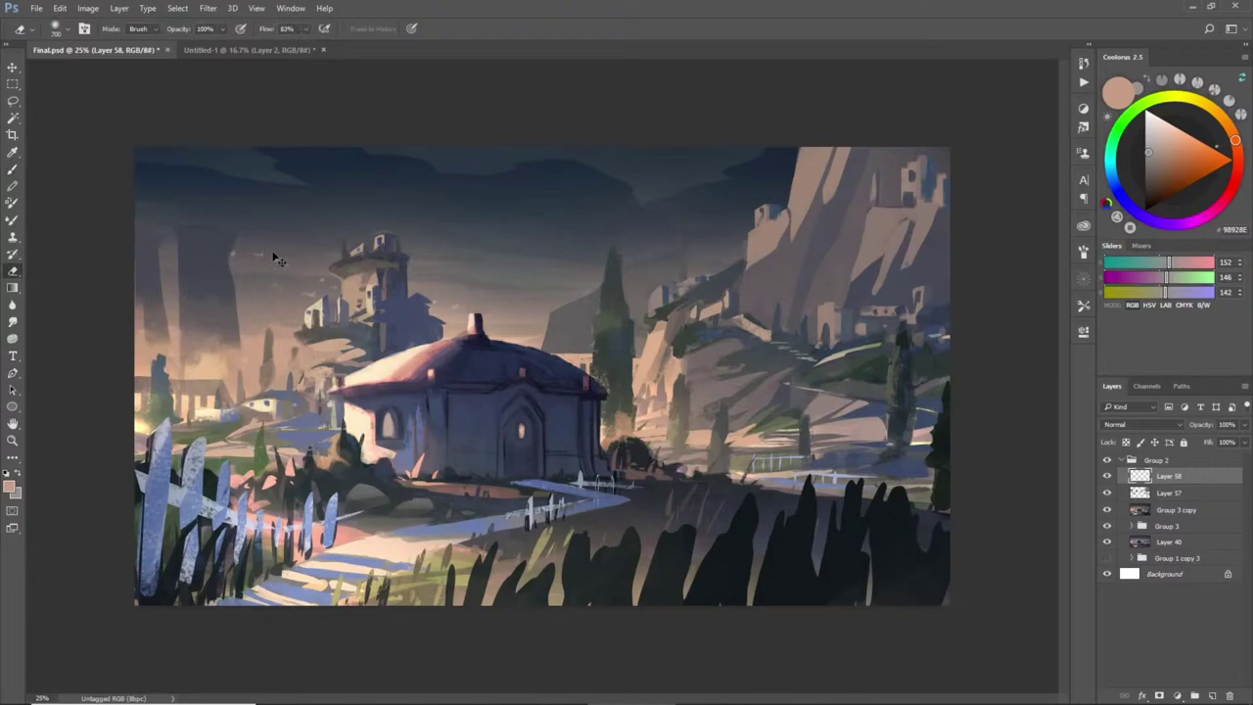
# - Outline the sky between the tower and the cliff, following the hut roof and distant hill, and create a new layer for it
pyautogui.press('l')
pyautogui.moveTo(545, 343)
pyautogui.mouseDown()
pyautogui.moveTo(551, 312)
pyautogui.moveTo(603, 284)
pyautogui.moveTo(614, 251)
pyautogui.moveTo(629, 269)
pyautogui.moveTo(685, 252)
pyautogui.moveTo(693, 283)
pyautogui.moveTo(746, 259)
pyautogui.moveTo(758, 207)
pyautogui.moveTo(790, 215)
pyautogui.moveTo(819, 126)
pyautogui.moveTo(531, 98)
pyautogui.moveTo(401, 113)
pyautogui.moveTo(384, 228)
pyautogui.moveTo(408, 261)
pyautogui.moveTo(411, 307)
pyautogui.moveTo(415, 294)
pyautogui.moveTo(446, 324)
pyautogui.mouseUp()
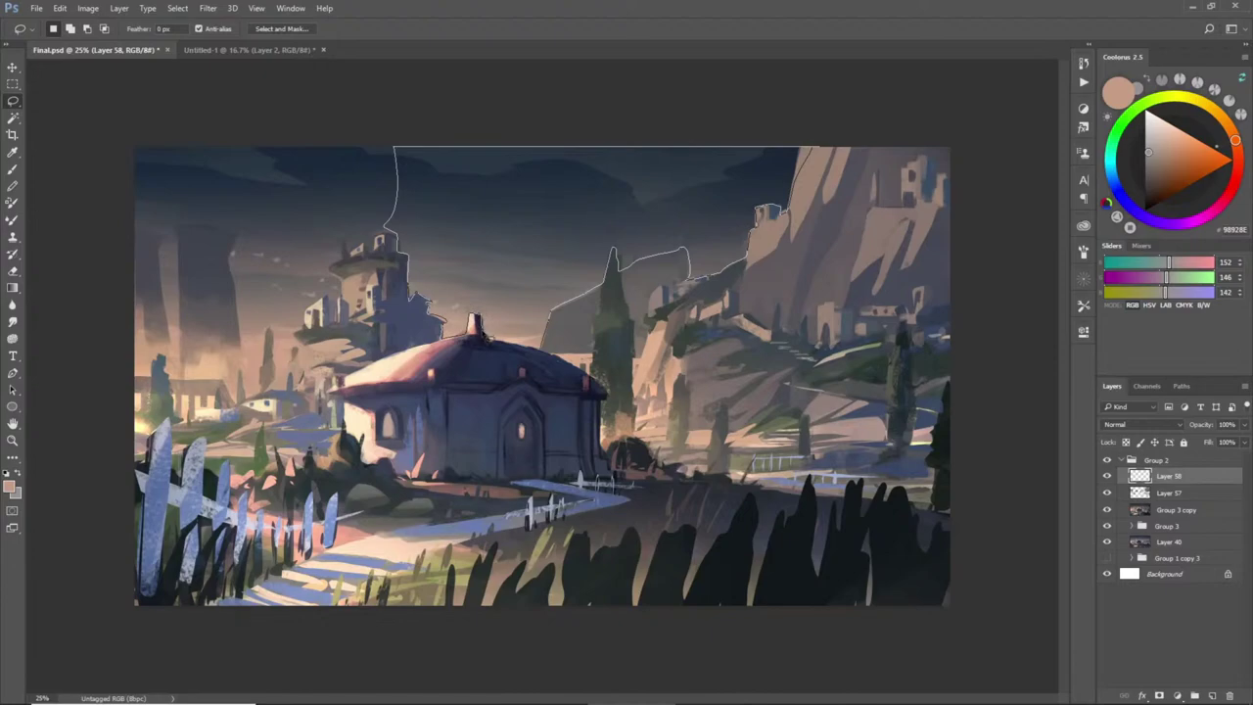
pyautogui.moveTo(537, 352); pyautogui.dragTo(542, 346)
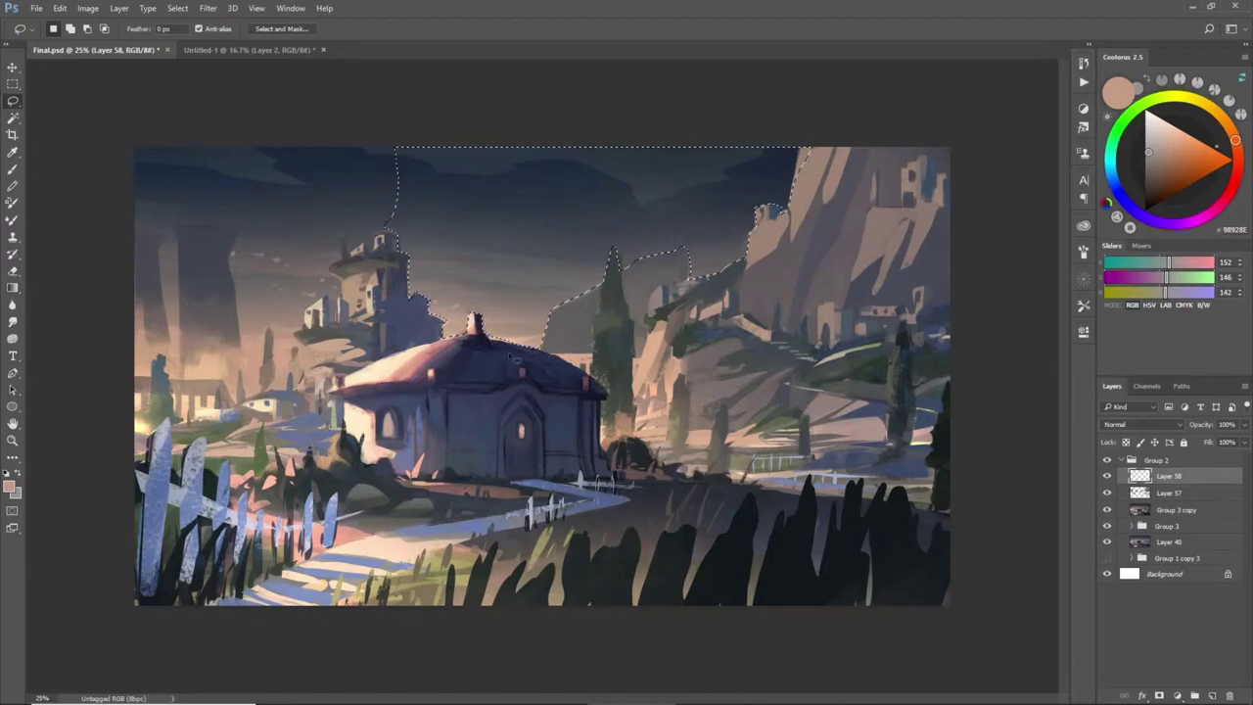
pyautogui.press('b')
pyautogui.hotkey('ctrl', 'shift', 'n')
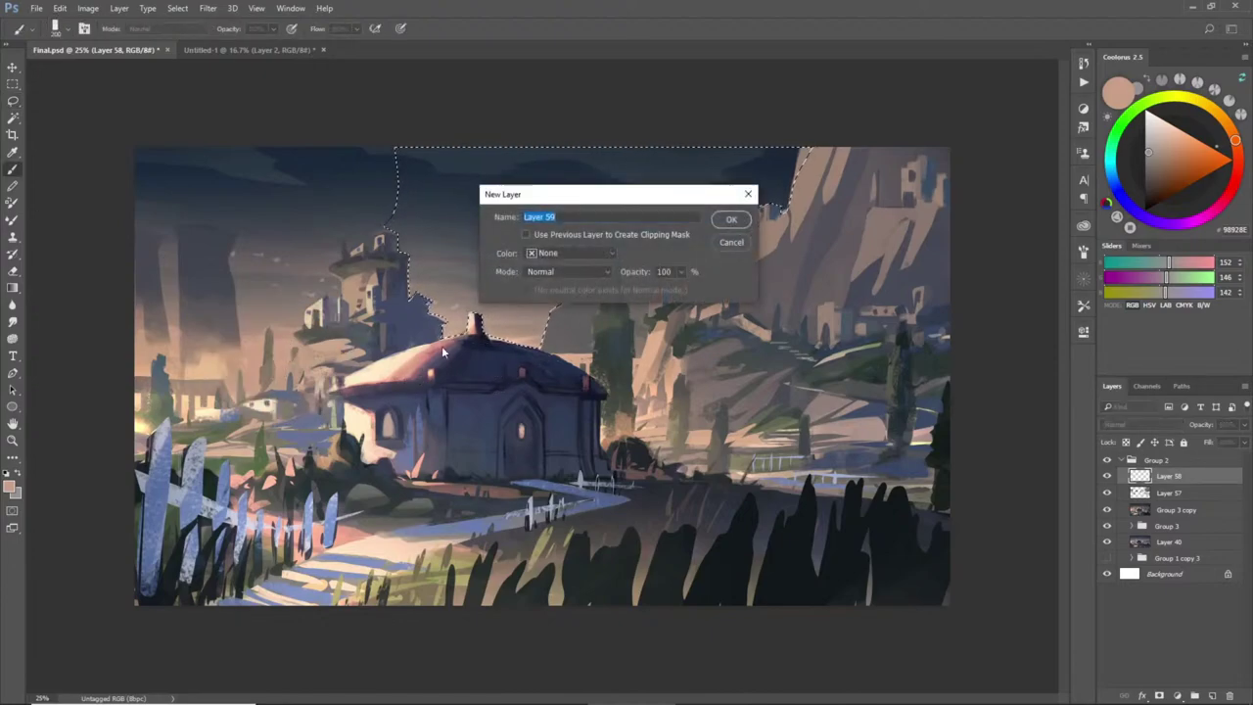
pyautogui.press('Return')
# - Choose a soft round brush, enlarge it to size 1600 and paint a warm peach glow across the selected sky
pyautogui.rightClick(522, 300)
pyautogui.click(543, 418)
pyautogui.click(992, 252)
pyautogui.press(']')
pyautogui.press(']')
pyautogui.press(']')
pyautogui.press(']')
pyautogui.press(']')
pyautogui.press(']')
pyautogui.press(']')
pyautogui.moveTo(588, 240)
pyautogui.mouseDown()
pyautogui.moveTo(627, 250)
pyautogui.moveTo(616, 353)
pyautogui.moveTo(663, 310)
pyautogui.mouseUp()
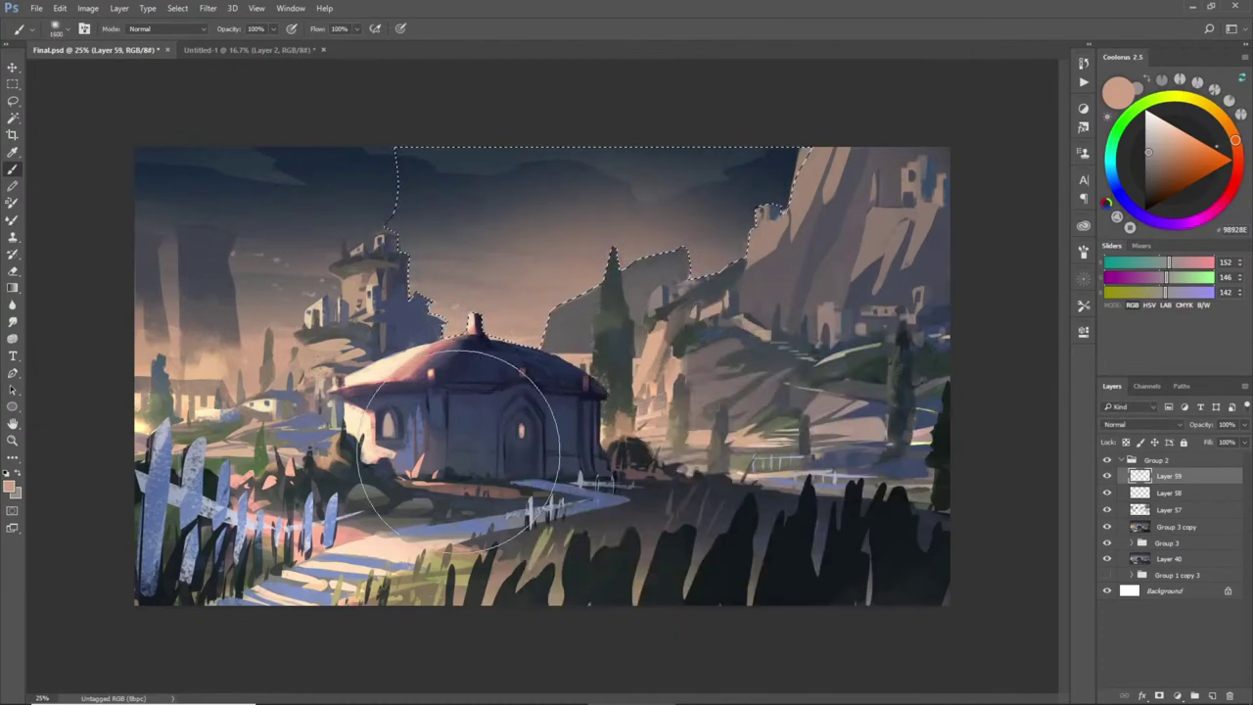
pyautogui.hotkey('ctrl', 'd')
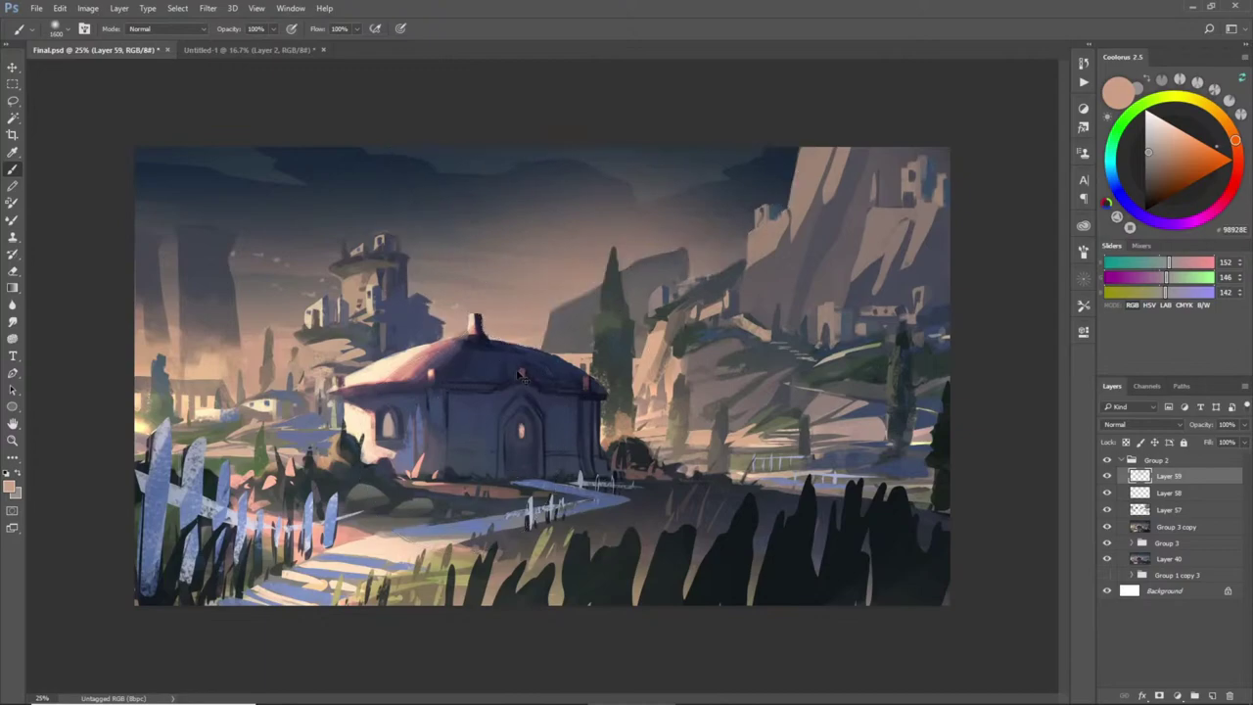
# - Fade back the peach sky glow with a soft eraser enlarged to size 1400
pyautogui.press('e')
pyautogui.press(']')
pyautogui.press(']')
pyautogui.press(']')
pyautogui.press(']')
pyautogui.moveTo(599, 212)
pyautogui.mouseDown()
pyautogui.moveTo(589, 245)
pyautogui.moveTo(479, 285)
pyautogui.moveTo(632, 272)
pyautogui.mouseUp()
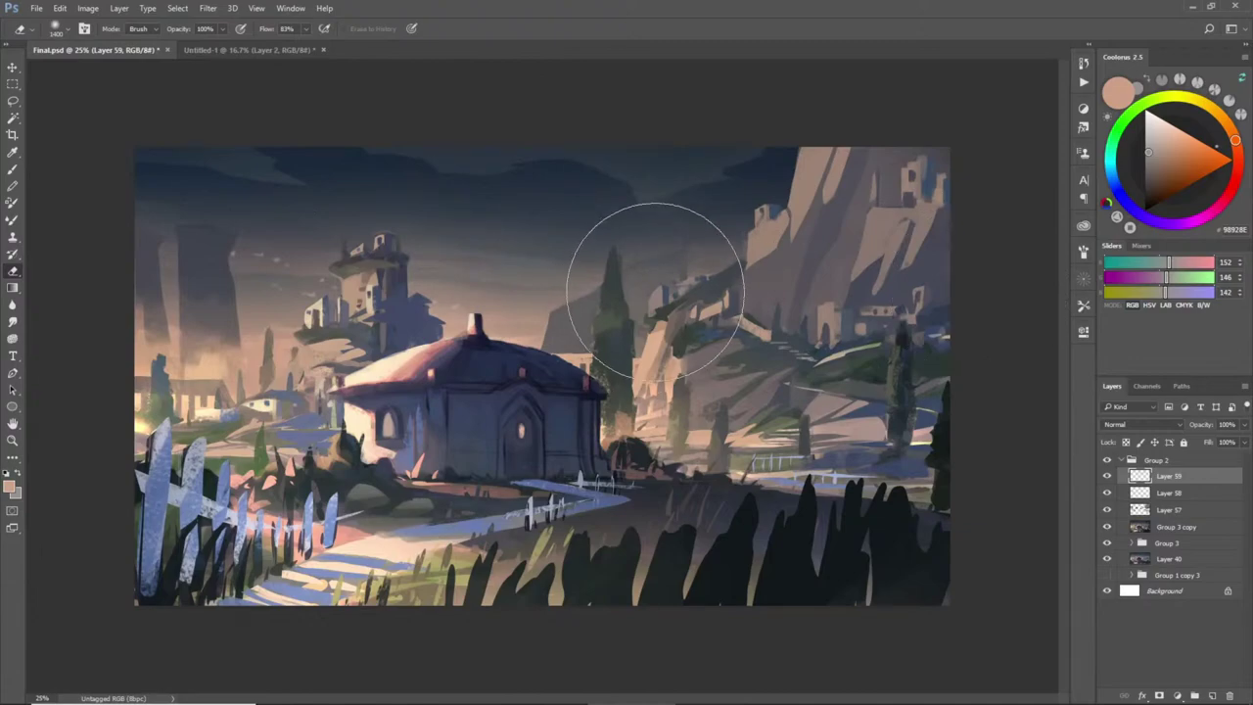
# - Outline the distant hill on both sides of the tall cypress and create a new layer for its haze
pyautogui.press('l')
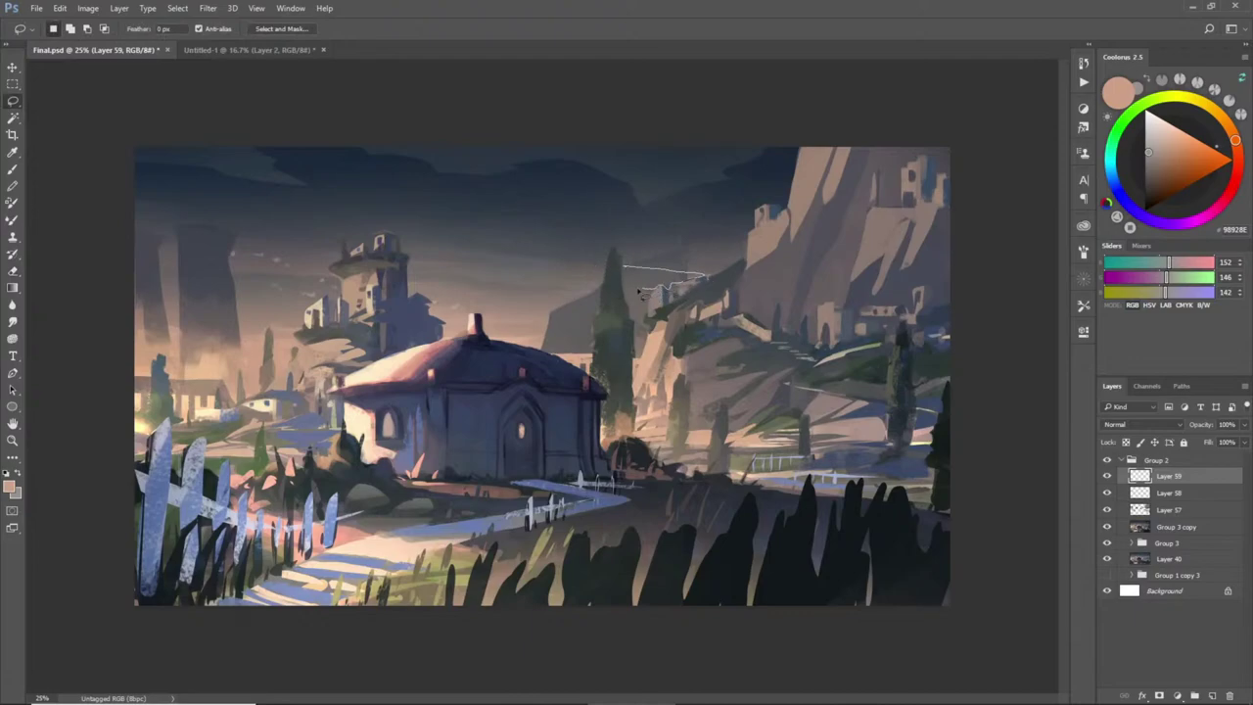
pyautogui.moveTo(621, 284)
pyautogui.mouseDown()
pyautogui.moveTo(600, 295)
pyautogui.moveTo(593, 357)
pyautogui.moveTo(556, 358)
pyautogui.moveTo(541, 315)
pyautogui.moveTo(572, 291)
pyautogui.mouseUp()
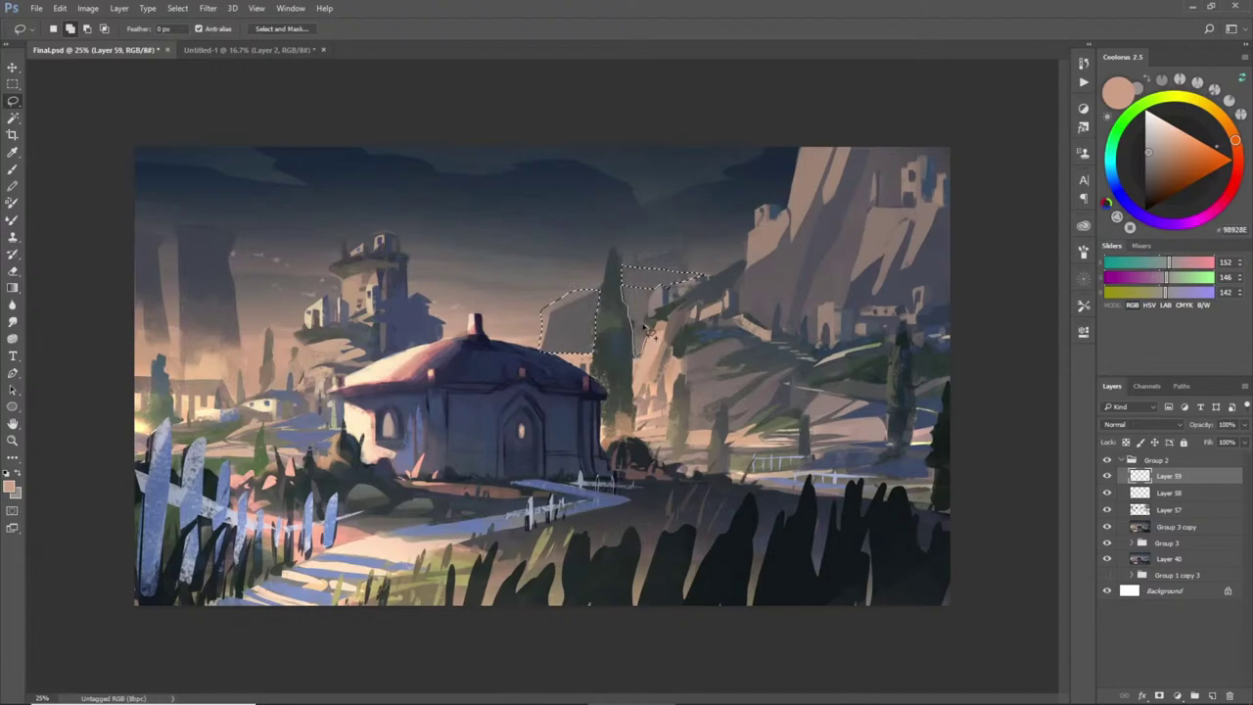
pyautogui.press('b')
pyautogui.keyDown('alt'); pyautogui.click(568, 265); pyautogui.keyUp('alt')
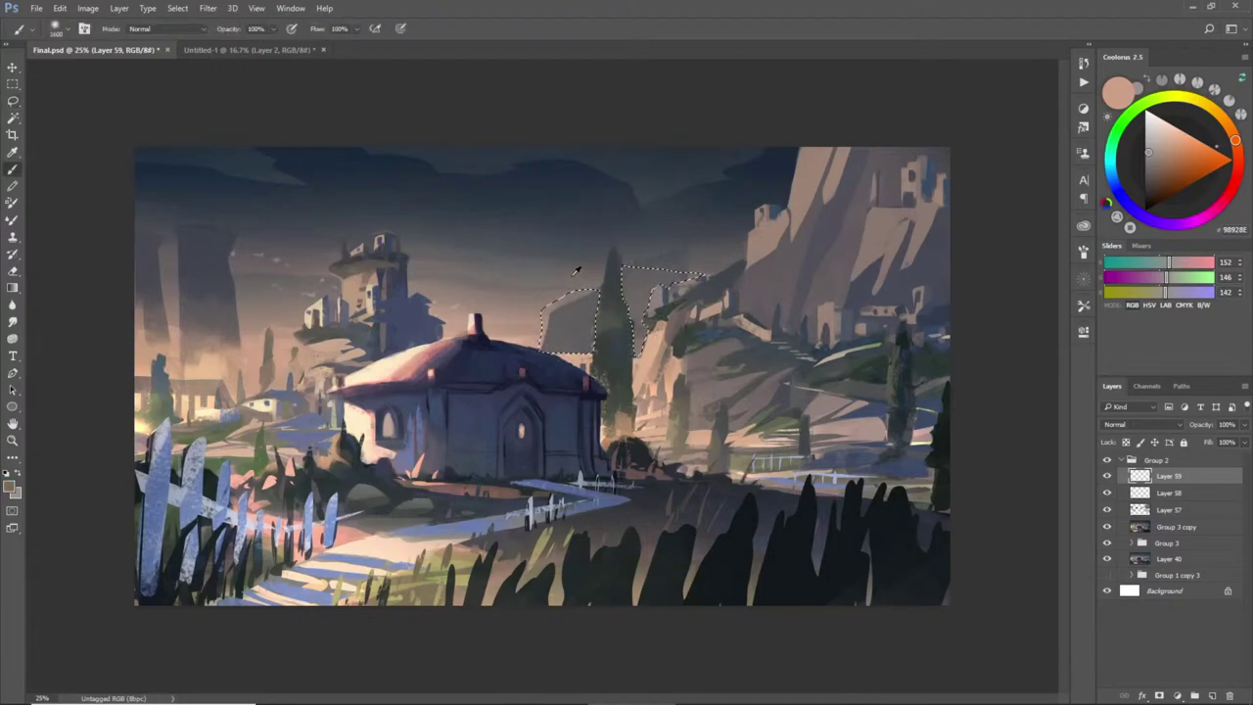
pyautogui.hotkey('ctrl', 'shift', 'n')
pyautogui.press('Return')
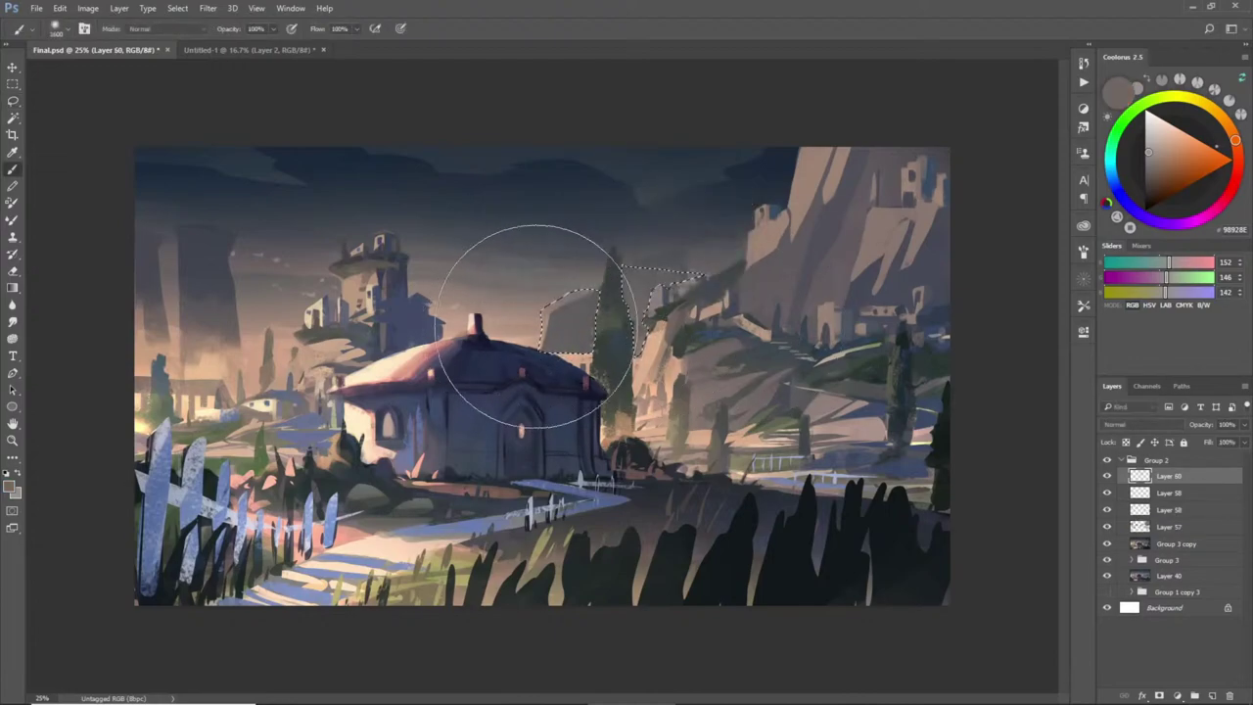
# - Haze the selected distant hill with a sampled warm pinkish grey, reducing the soft brush to size 1400
pyautogui.keyDown('alt'); pyautogui.click(526, 347); pyautogui.keyUp('alt')
pyautogui.press('[')
pyautogui.press('[')
pyautogui.press('[')
pyautogui.press('[')
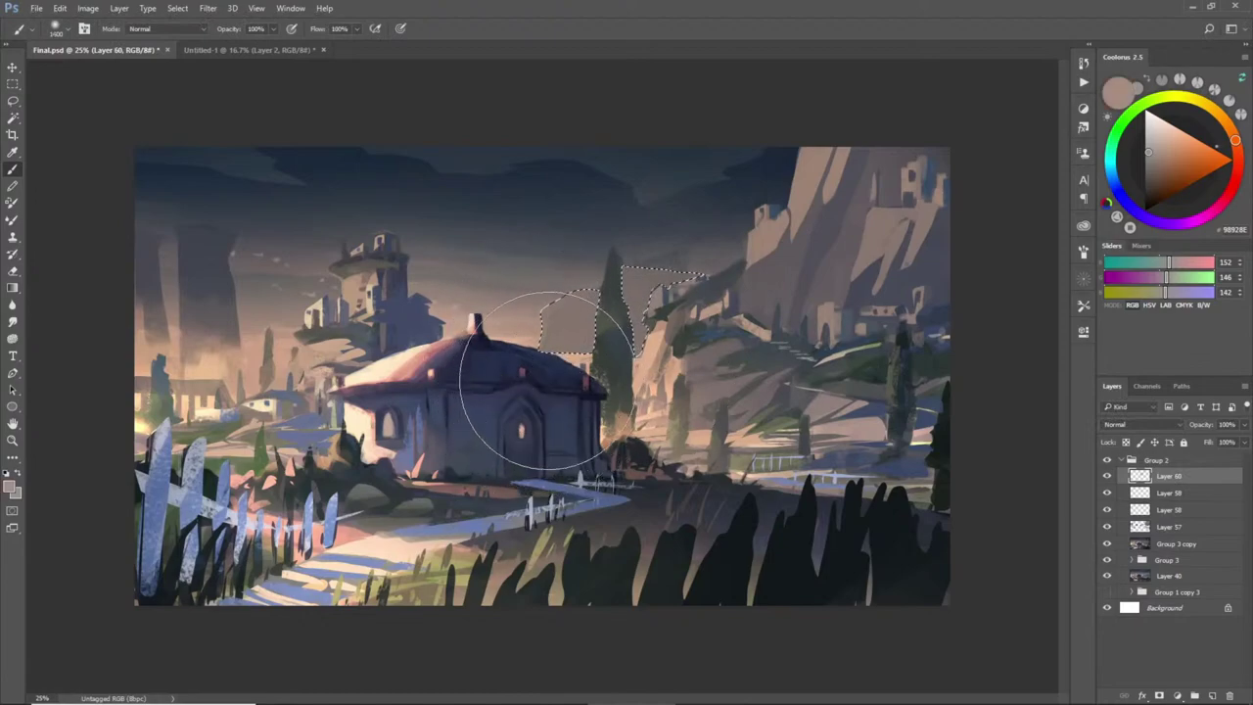
# - Paint the selected distant hill away with sampled sky tones, reducing the soft brush to size 600, and clear the selection
pyautogui.keyDown('alt'); pyautogui.click(474, 321); pyautogui.keyUp('alt')
pyautogui.press('[')
pyautogui.press('[')
pyautogui.press('[')
pyautogui.keyDown('alt'); pyautogui.click(519, 314); pyautogui.keyUp('alt')
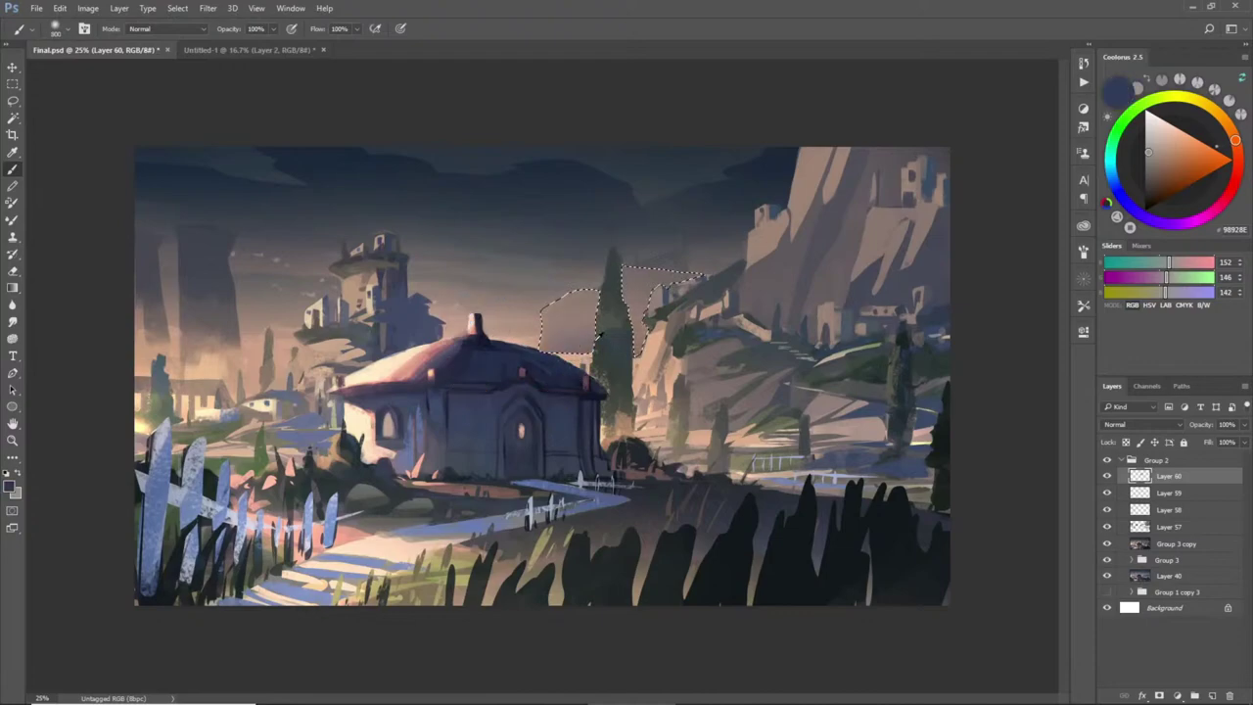
pyautogui.keyDown('alt'); pyautogui.click(537, 334); pyautogui.keyUp('alt')
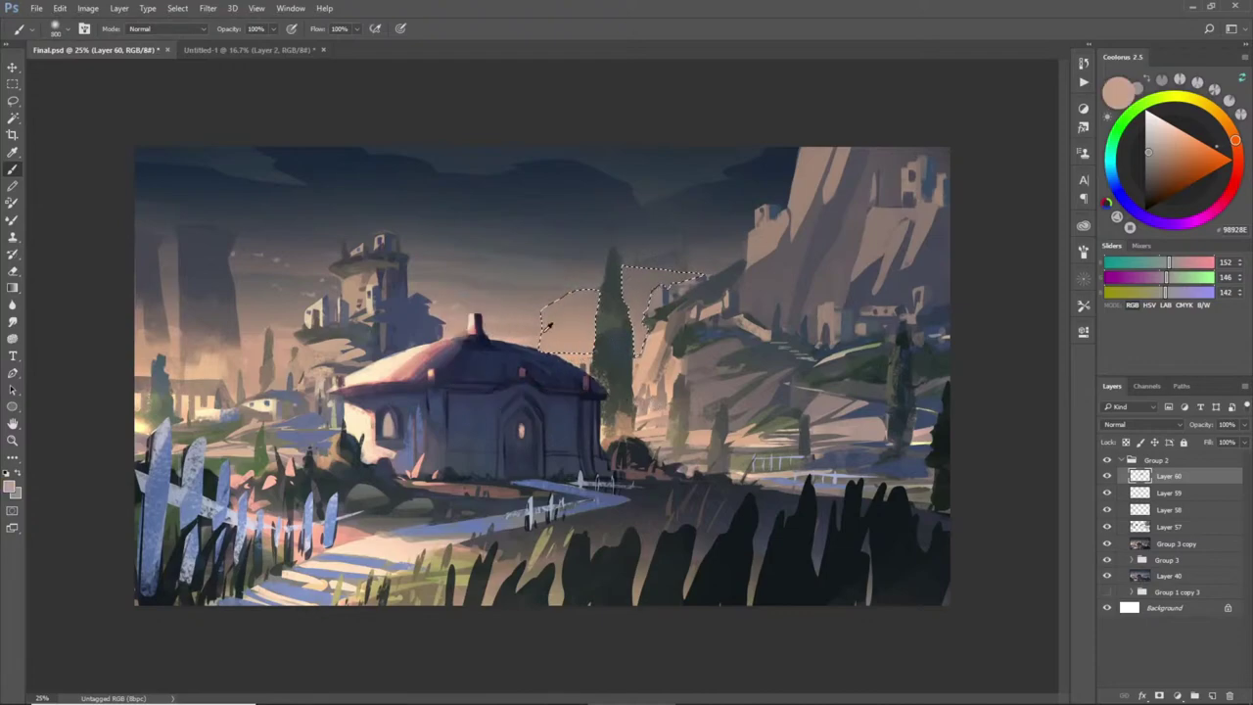
pyautogui.keyDown('alt'); pyautogui.click(480, 271); pyautogui.keyUp('alt')
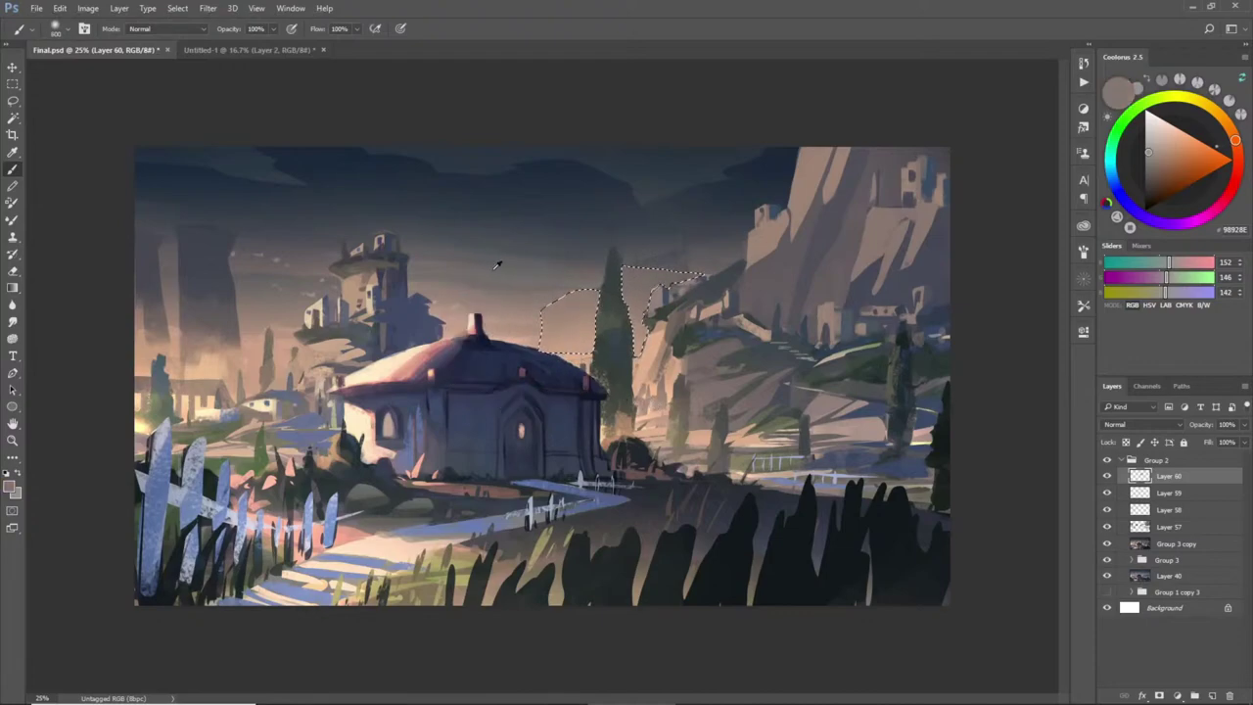
pyautogui.hotkey('ctrl', 'd')
# - Outline a small patch between the tall cypress and the cliff and tint it with a sampled warm peach
pyautogui.press('l')
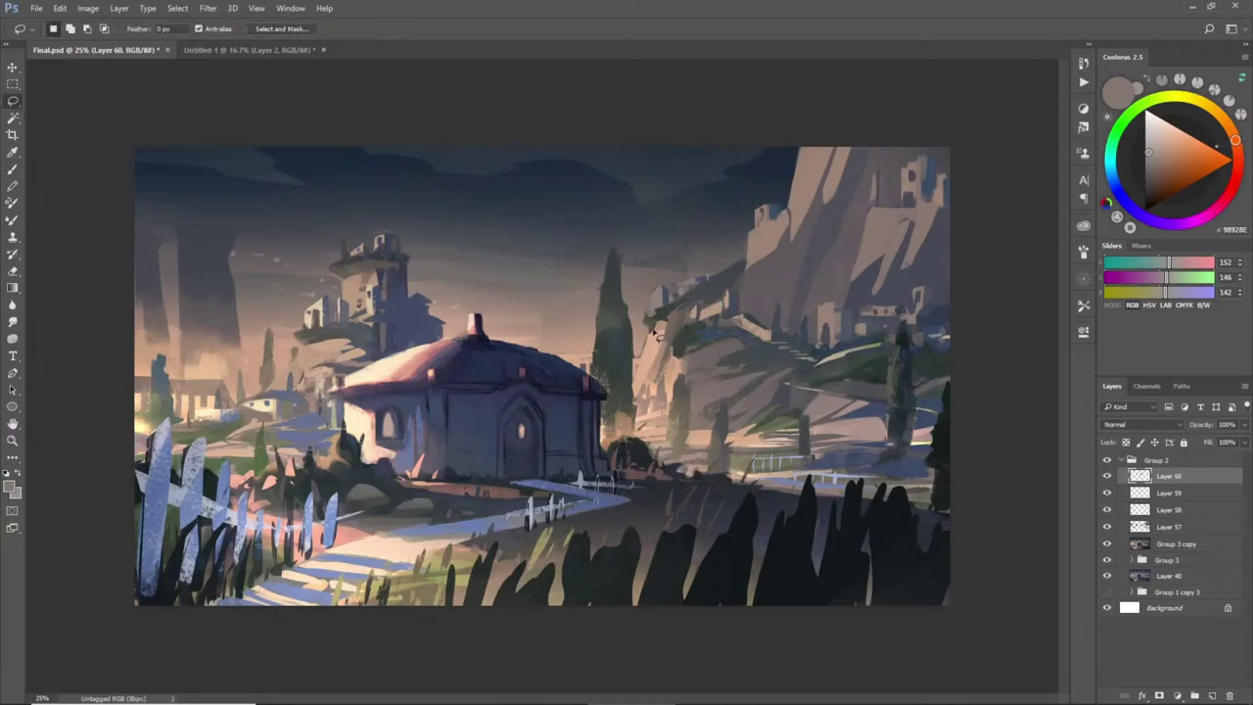
pyautogui.moveTo(654, 331)
pyautogui.mouseDown()
pyautogui.moveTo(635, 374)
pyautogui.moveTo(658, 331)
pyautogui.mouseUp()
pyautogui.press('b')
pyautogui.keyDown('alt'); pyautogui.click(650, 339); pyautogui.keyUp('alt')
pyautogui.hotkey('ctrl', 'd')
pyautogui.press('l')
# - Compare the painting with and without the distant hill's haze layer, and delete that layer
pyautogui.click(1108, 477)
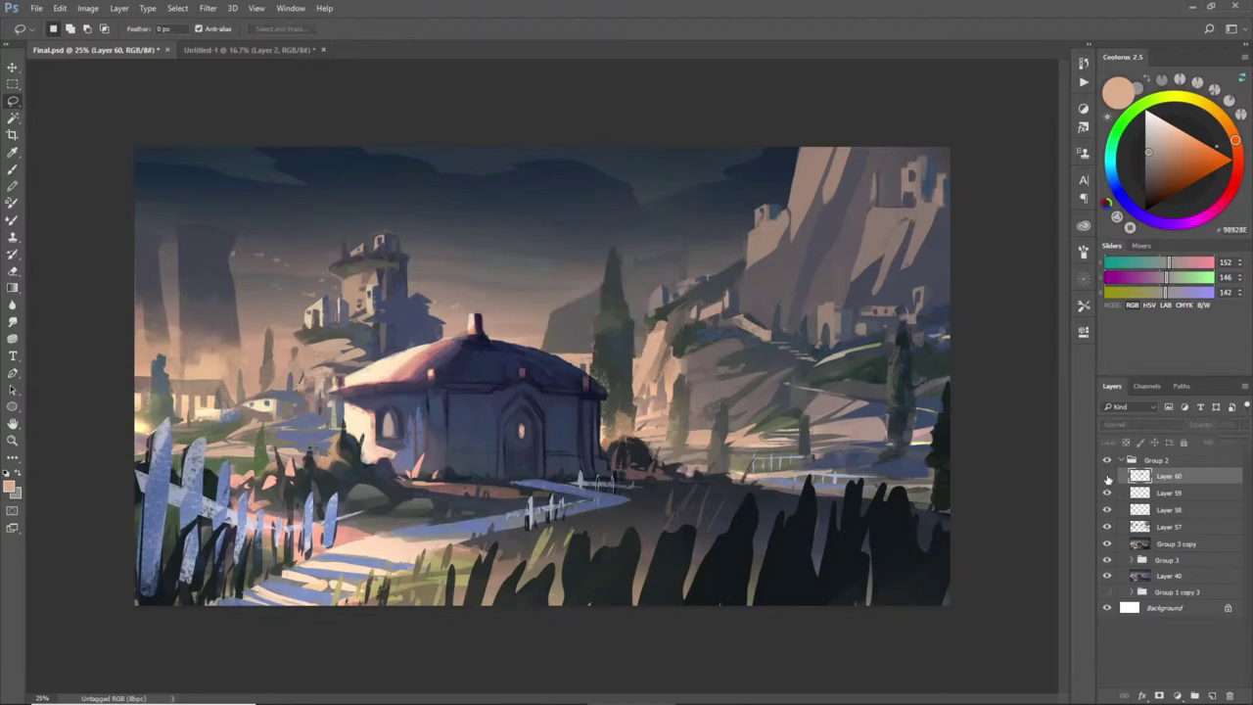
pyautogui.click(1107, 476)
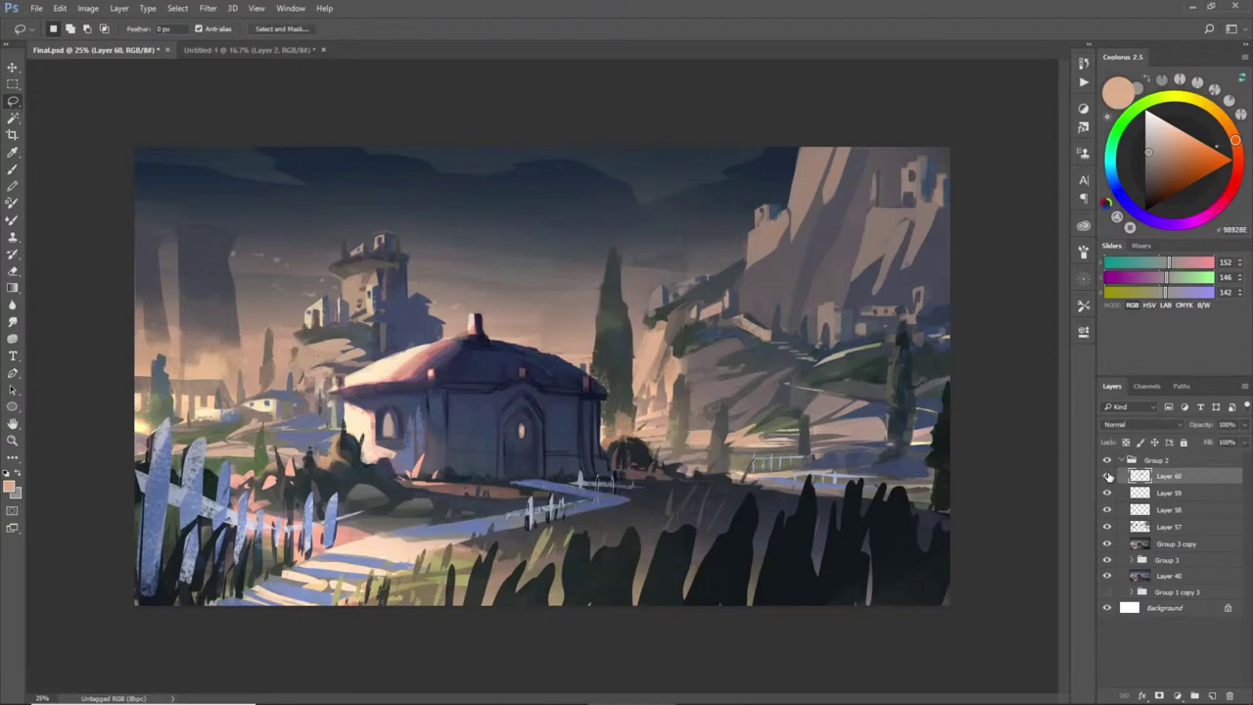
pyautogui.click(1107, 477)
pyautogui.press('Delete')
# - Compare the painting with and without Layer 59 by switching its visibility repeatedly
pyautogui.click(1107, 477)
pyautogui.click(1107, 477)
pyautogui.click(1108, 478)
pyautogui.click(1108, 477)
pyautogui.click(1107, 477)
pyautogui.click(1107, 478)
pyautogui.click(1107, 477)
pyautogui.click(1107, 477)
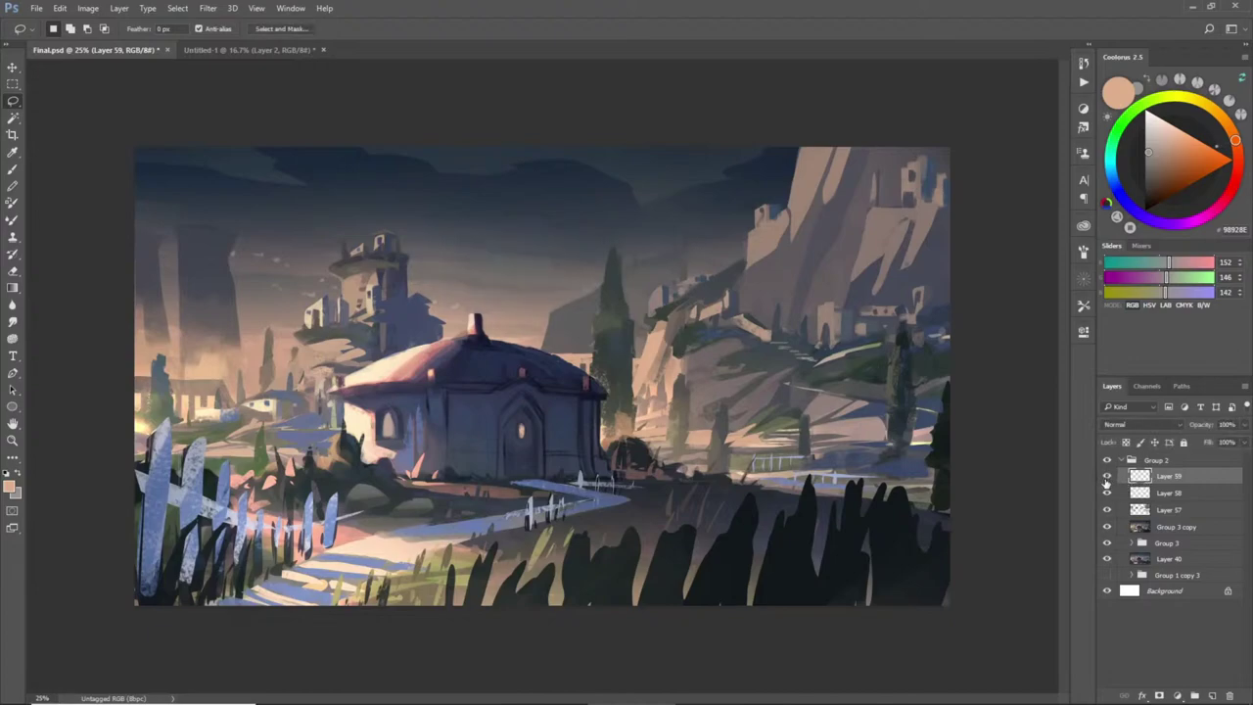
# - Check Layer 57's contribution and merge Layers 57 through 59 into a single layer
pyautogui.click(1152, 494)
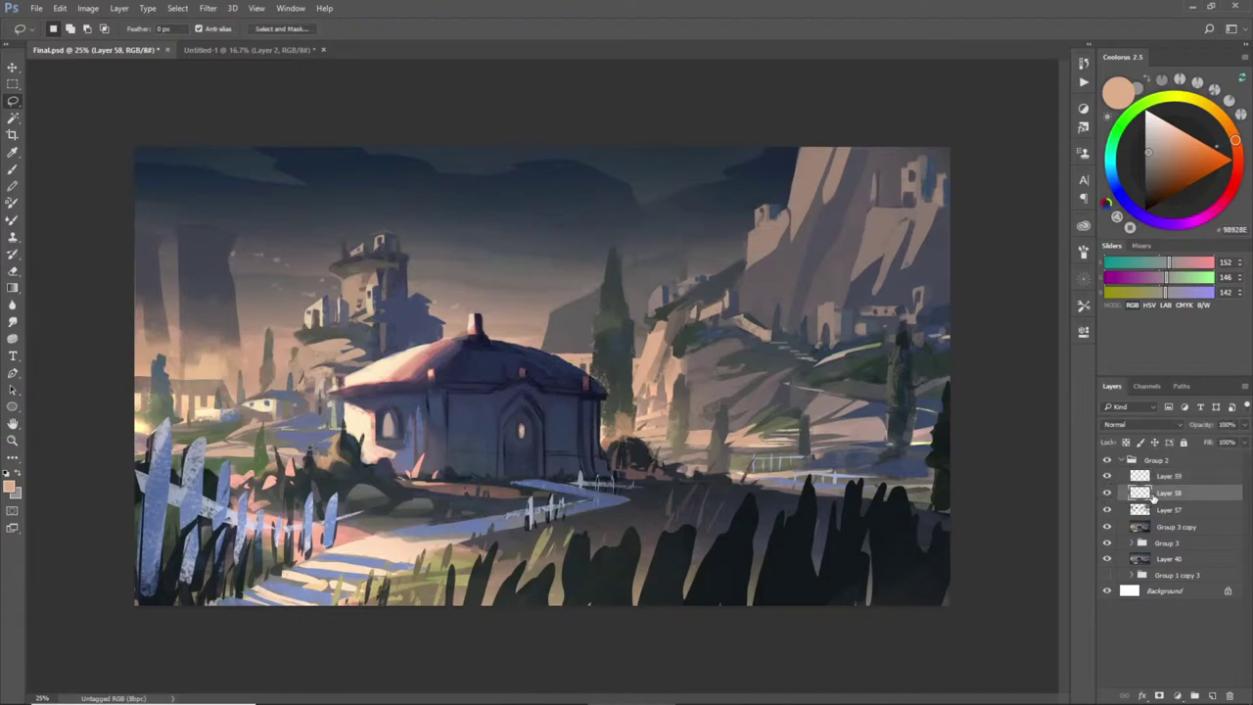
pyautogui.click(1107, 511)
pyautogui.click(1107, 511)
pyautogui.click(1155, 509)
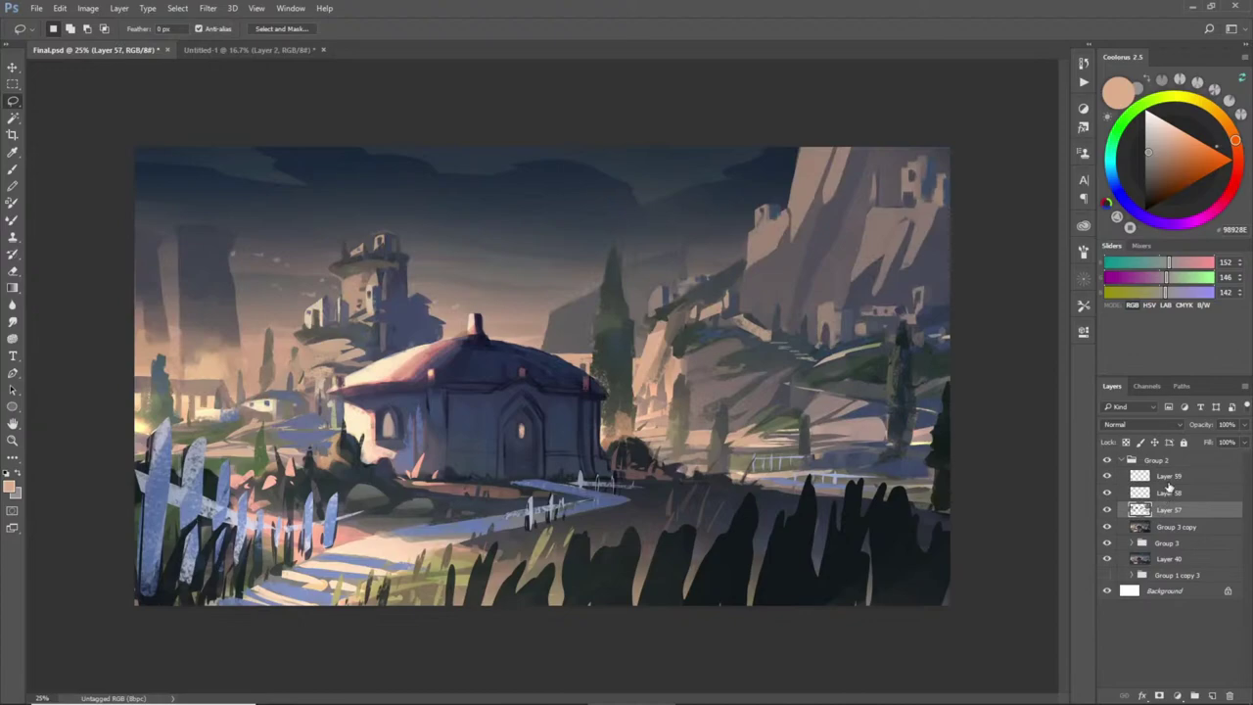
pyautogui.keyDown('shift'); pyautogui.click(1171, 478); pyautogui.keyUp('shift')
pyautogui.hotkey('ctrl', 'e')
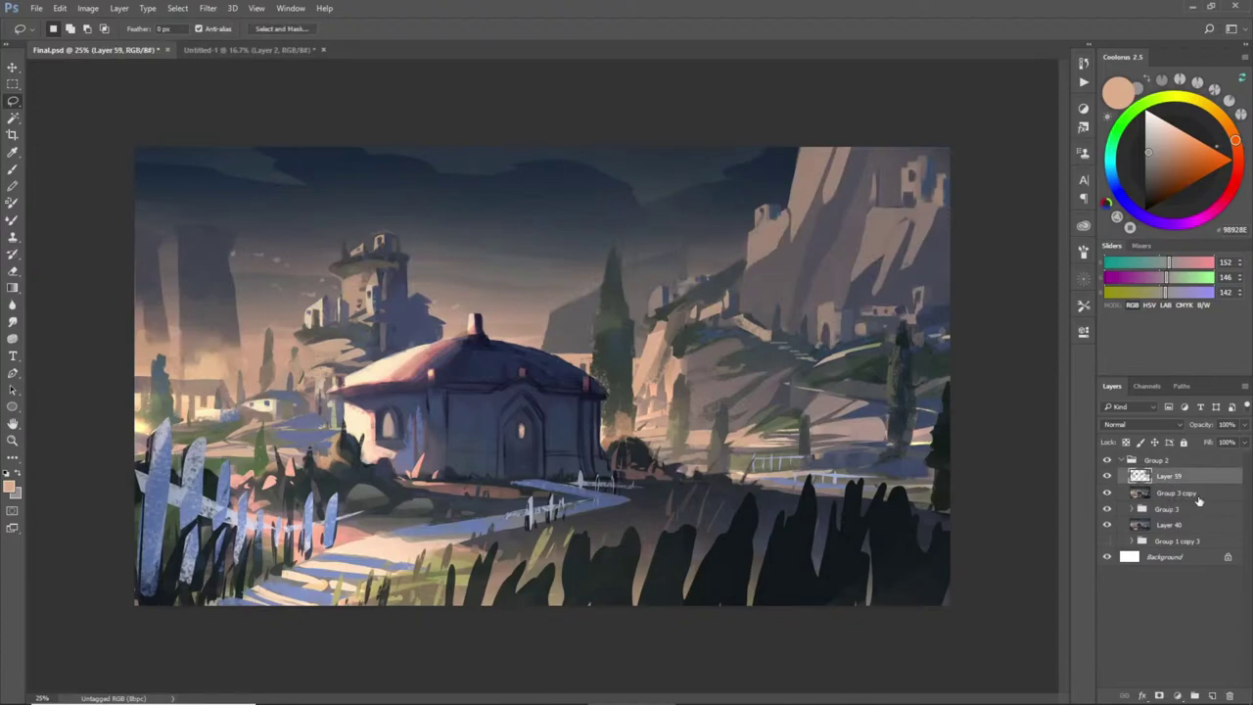
# - Try merging the combined layer into Group 3 copy, compare the versions, and undo the merge
pyautogui.hotkey('ctrl', 'e')
pyautogui.click(1107, 462)
pyautogui.click(1107, 461)
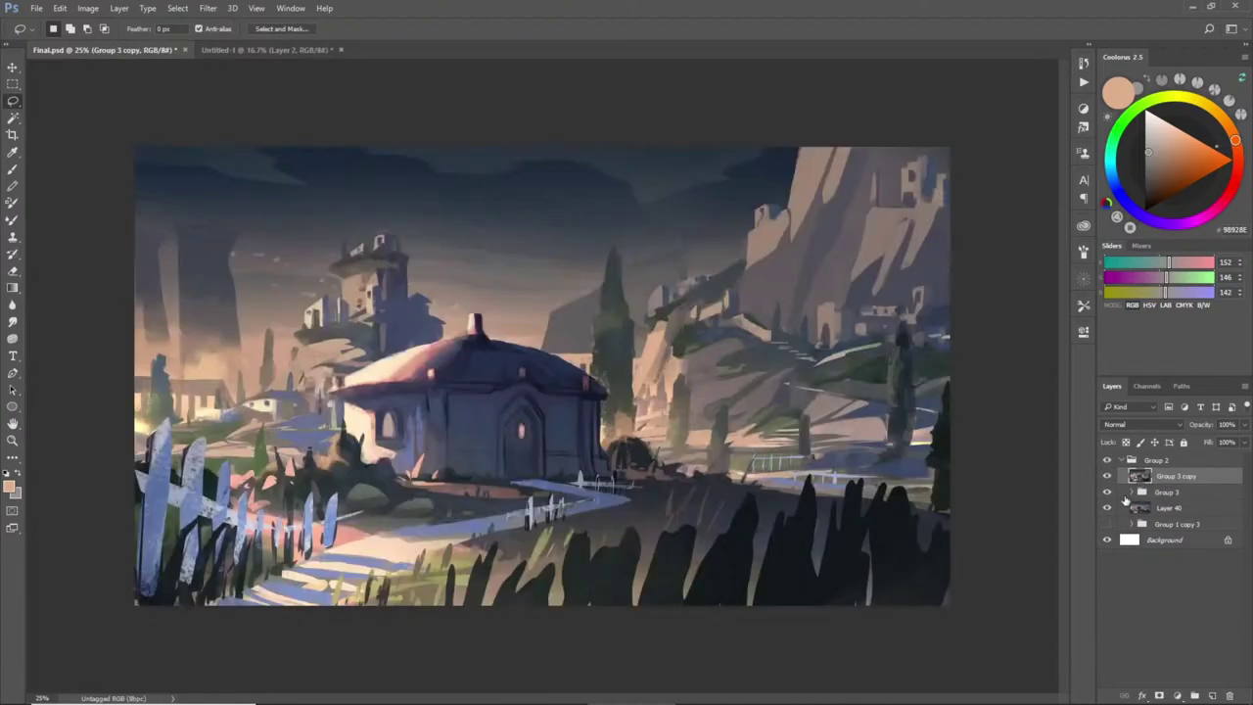
pyautogui.click(1107, 464)
pyautogui.click(1107, 464)
pyautogui.hotkey('ctrl', 'alt', 'z')
pyautogui.press('Return')
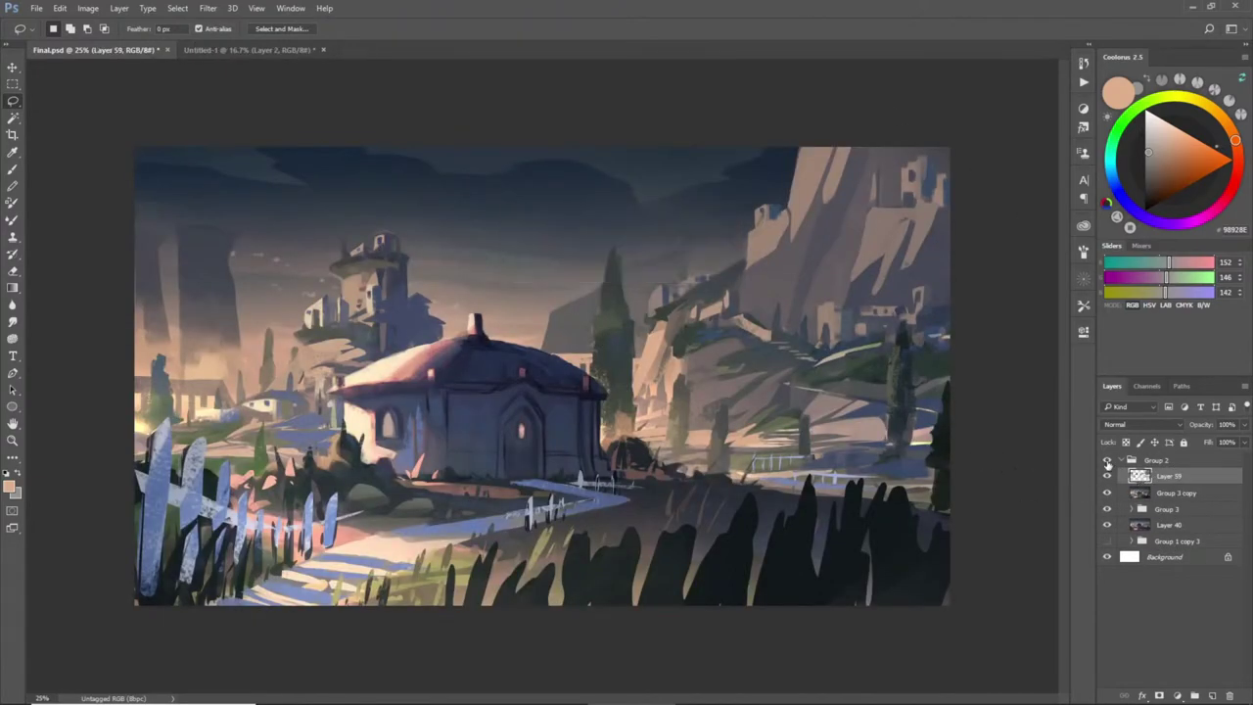
# - Compare the painting with and without Layer 59, merge it into Group 3 copy and check the merged layer's effect
pyautogui.click(1107, 477)
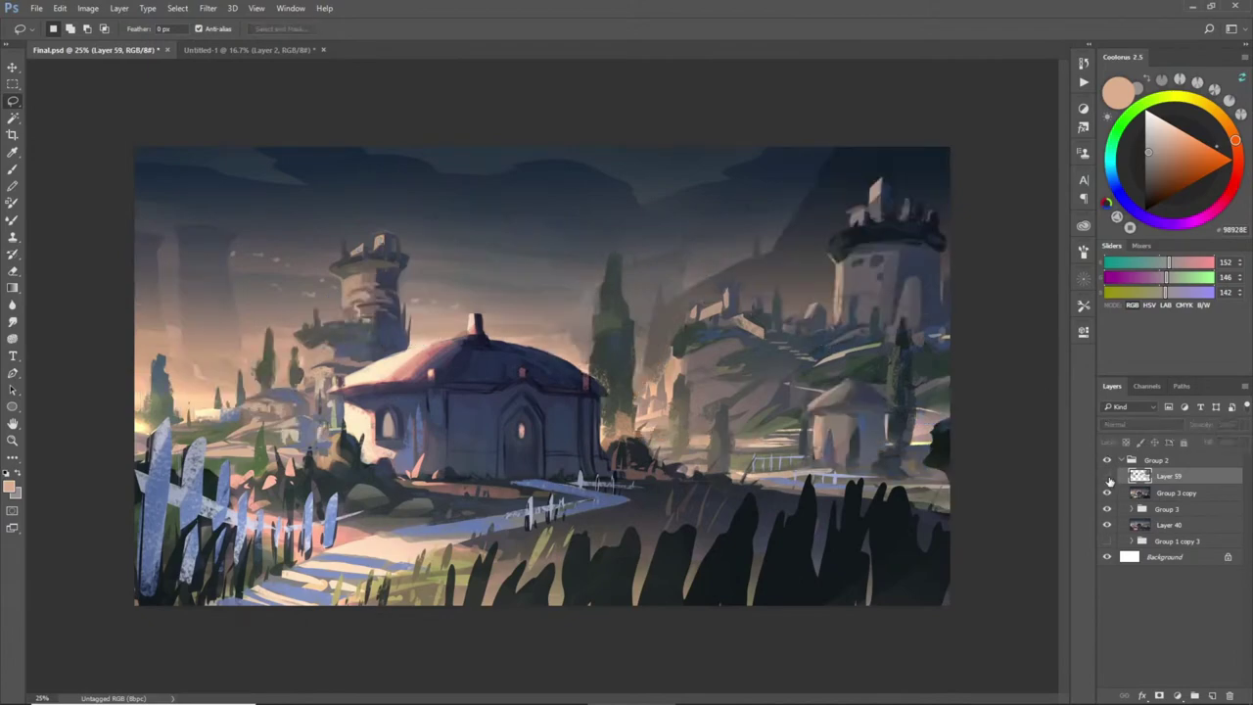
pyautogui.click(1107, 477)
pyautogui.click(1108, 477)
pyautogui.click(1107, 477)
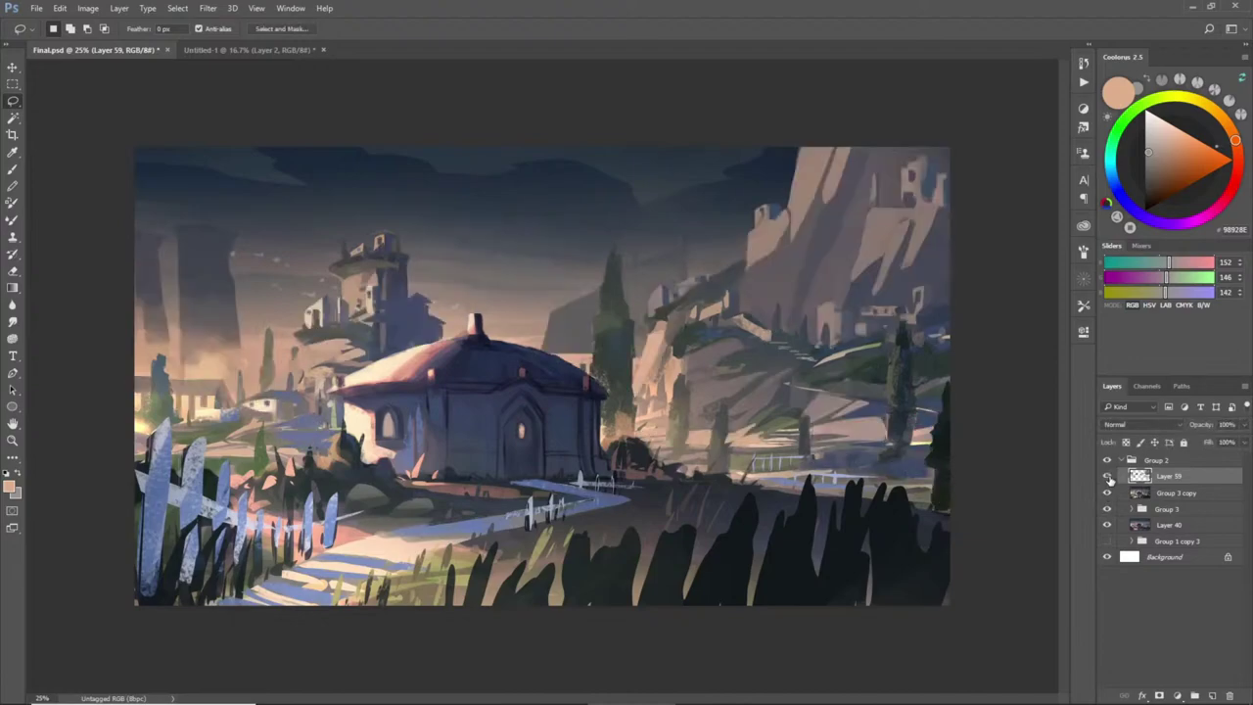
pyautogui.click(1109, 477)
pyautogui.click(1108, 477)
pyautogui.press('Delete')
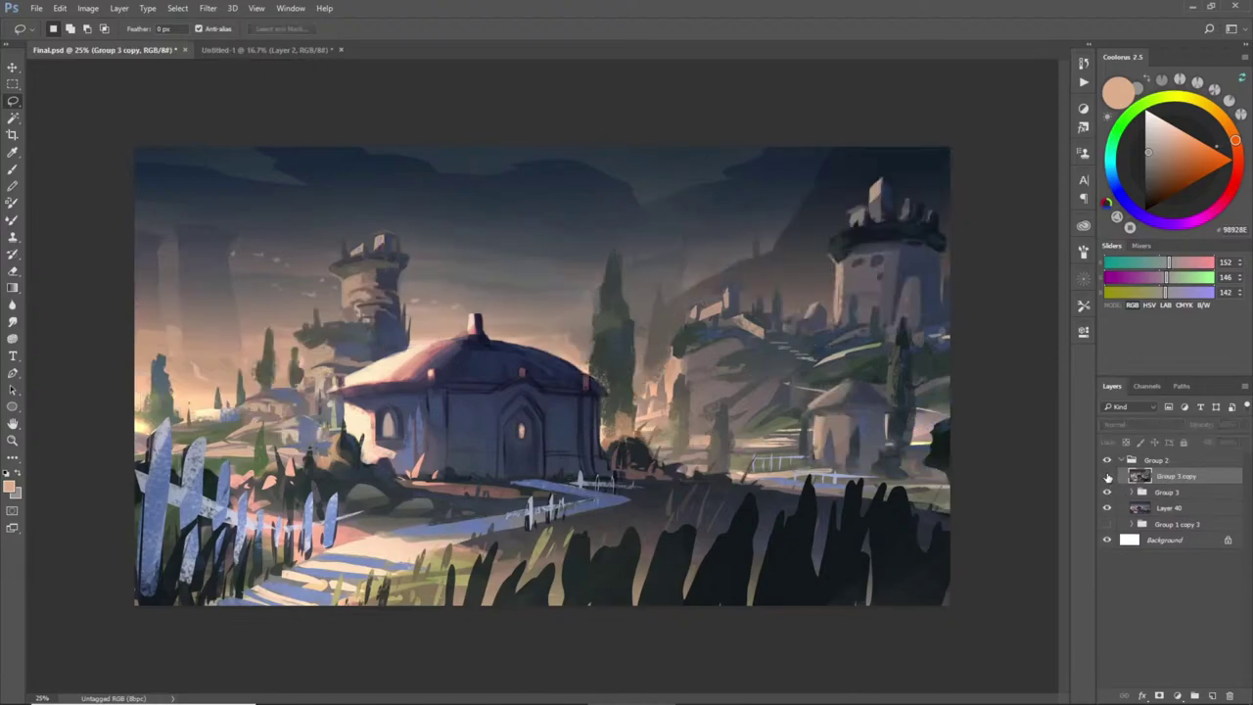
pyautogui.click(1107, 476)
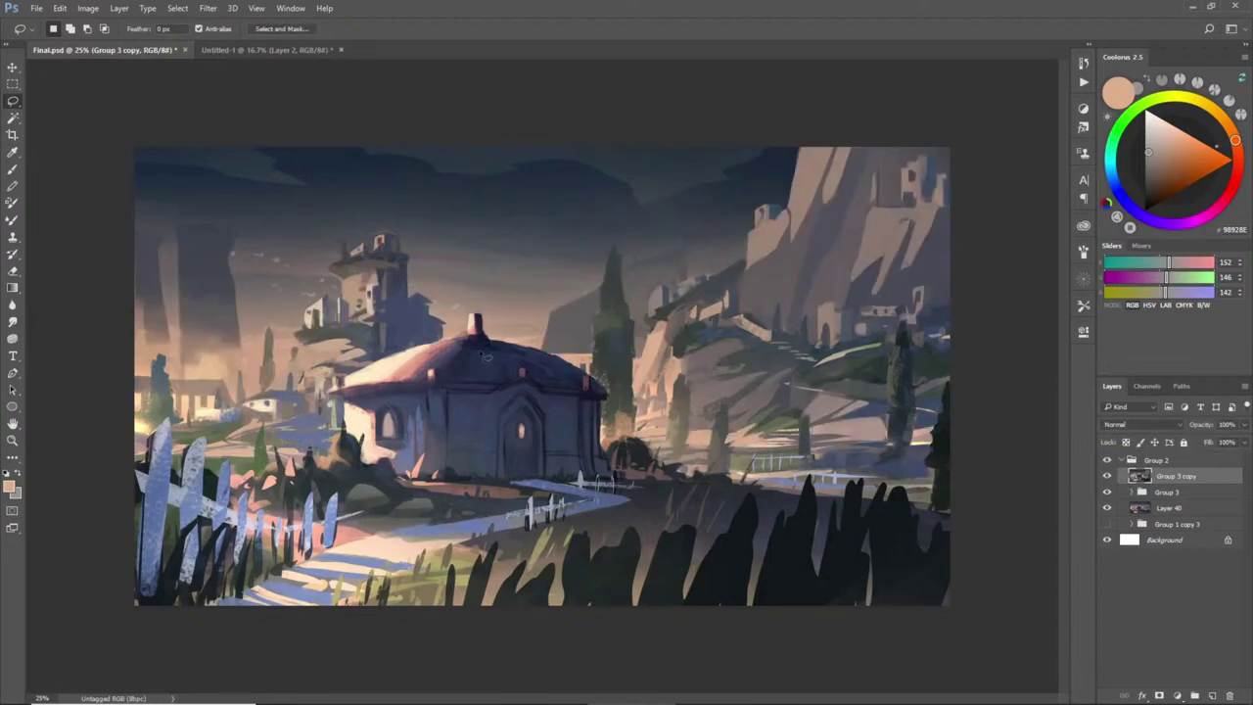
# - Outline the top of the distant tower behind the house and cover it with sampled sky colours on a new layer
pyautogui.moveTo(368, 229)
pyautogui.mouseDown()
pyautogui.moveTo(312, 278)
pyautogui.moveTo(494, 284)
pyautogui.moveTo(460, 247)
pyautogui.mouseUp()
pyautogui.press('b')
pyautogui.keyDown('alt'); pyautogui.click(419, 252); pyautogui.keyUp('alt')
pyautogui.hotkey('ctrl', 'shift', 'n')
pyautogui.press('Return')
pyautogui.hotkey('alt', 'BackSpace')
pyautogui.keyDown('alt'); pyautogui.click(285, 192); pyautogui.keyUp('alt')
pyautogui.hotkey('alt', 'BackSpace')
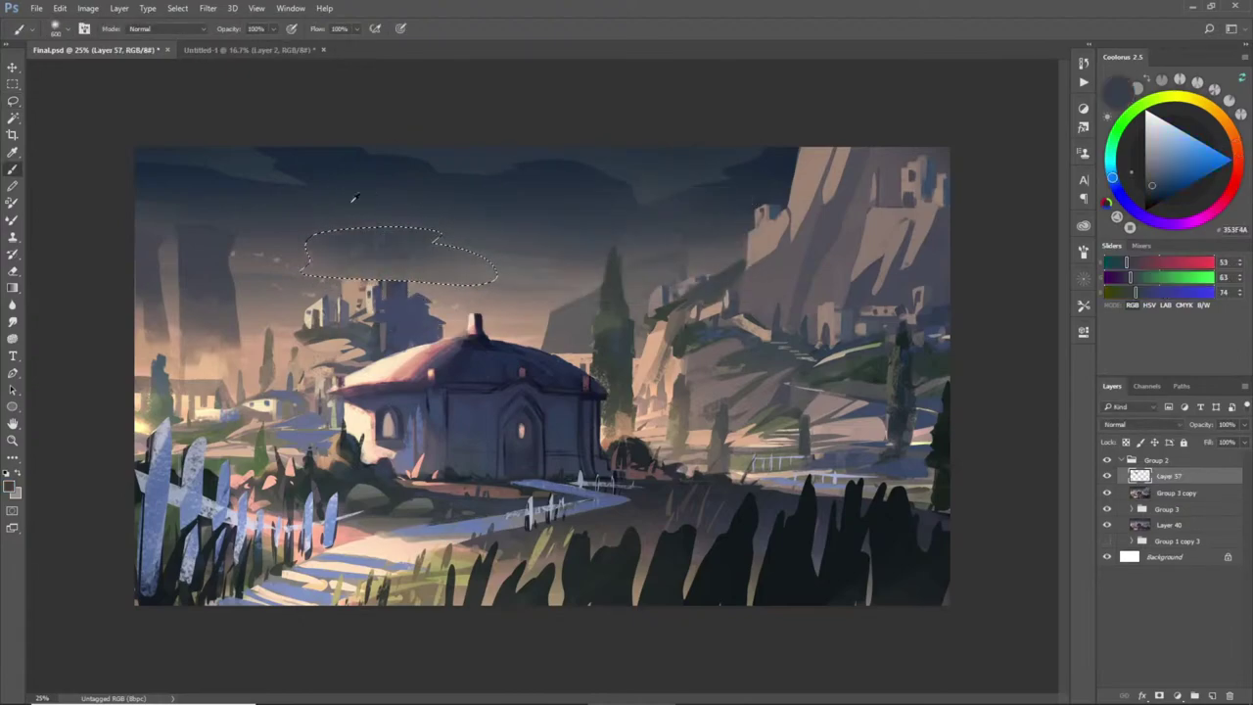
pyautogui.keyDown('alt'); pyautogui.click(261, 243); pyautogui.keyUp('alt')
pyautogui.click(323, 257)
pyautogui.hotkey('ctrl', 'd')
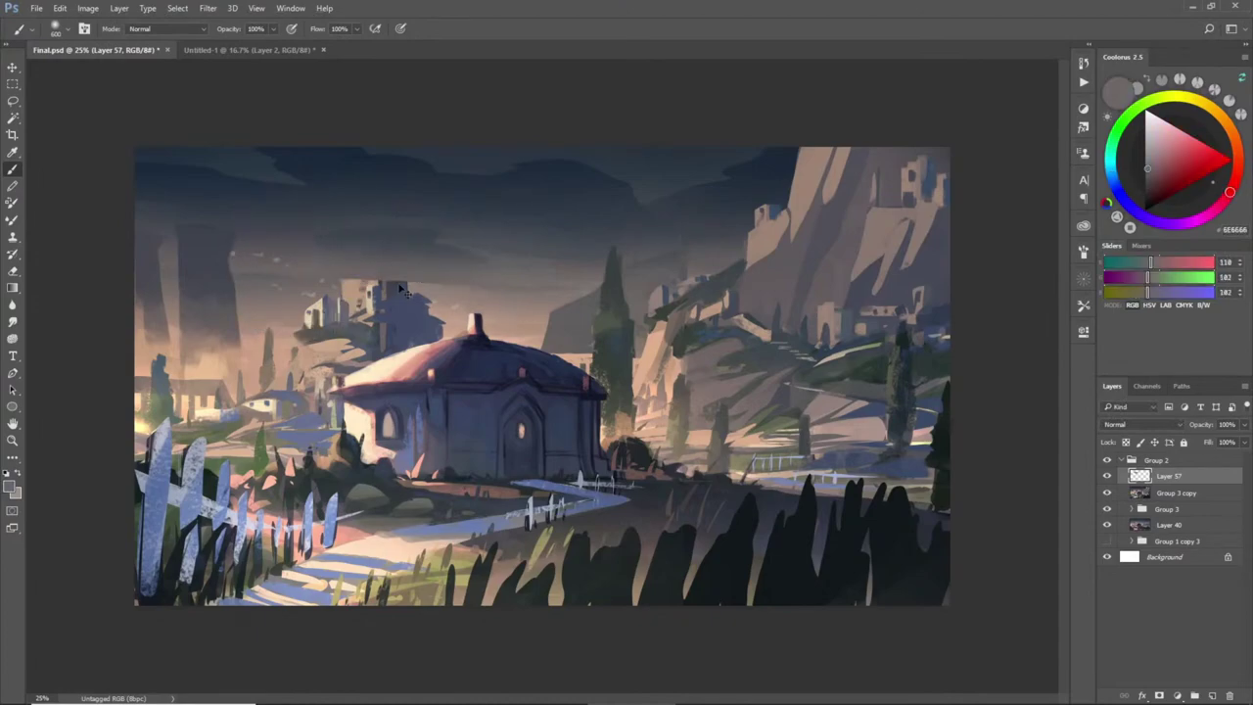
# - Outline the rest of the distant tower and its hill and paint it out with sampled sky tones
pyautogui.press('l')
pyautogui.moveTo(372, 281)
pyautogui.mouseDown()
pyautogui.moveTo(447, 291)
pyautogui.moveTo(458, 340)
pyautogui.moveTo(345, 382)
pyautogui.moveTo(286, 355)
pyautogui.moveTo(271, 280)
pyautogui.moveTo(392, 269)
pyautogui.mouseUp()
pyautogui.press('b')
pyautogui.keyDown('alt'); pyautogui.click(324, 284); pyautogui.keyUp('alt')
pyautogui.moveTo(355, 312)
pyautogui.mouseDown()
pyautogui.moveTo(327, 323)
pyautogui.moveTo(372, 314)
pyautogui.moveTo(402, 338)
pyautogui.moveTo(359, 294)
pyautogui.mouseUp()
pyautogui.keyDown('alt'); pyautogui.click(333, 365); pyautogui.keyUp('alt')
pyautogui.keyDown('alt'); pyautogui.click(468, 317); pyautogui.keyUp('alt')
pyautogui.keyDown('alt'); pyautogui.click(316, 274); pyautogui.keyUp('alt')
pyautogui.hotkey('ctrl', 'd')
# - Outline a long tapered cloud band in the sky where the tower stood and shade it with a sampled grey
pyautogui.press('l')
pyautogui.moveTo(355, 272)
pyautogui.mouseDown()
pyautogui.moveTo(287, 275)
pyautogui.moveTo(472, 278)
pyautogui.mouseUp()
pyautogui.moveTo(276, 278)
pyautogui.mouseDown()
pyautogui.moveTo(448, 295)
pyautogui.moveTo(455, 308)
pyautogui.moveTo(396, 320)
pyautogui.moveTo(279, 294)
pyautogui.mouseUp()
pyautogui.press('b')
pyautogui.keyDown('alt'); pyautogui.click(266, 271); pyautogui.keyUp('alt')
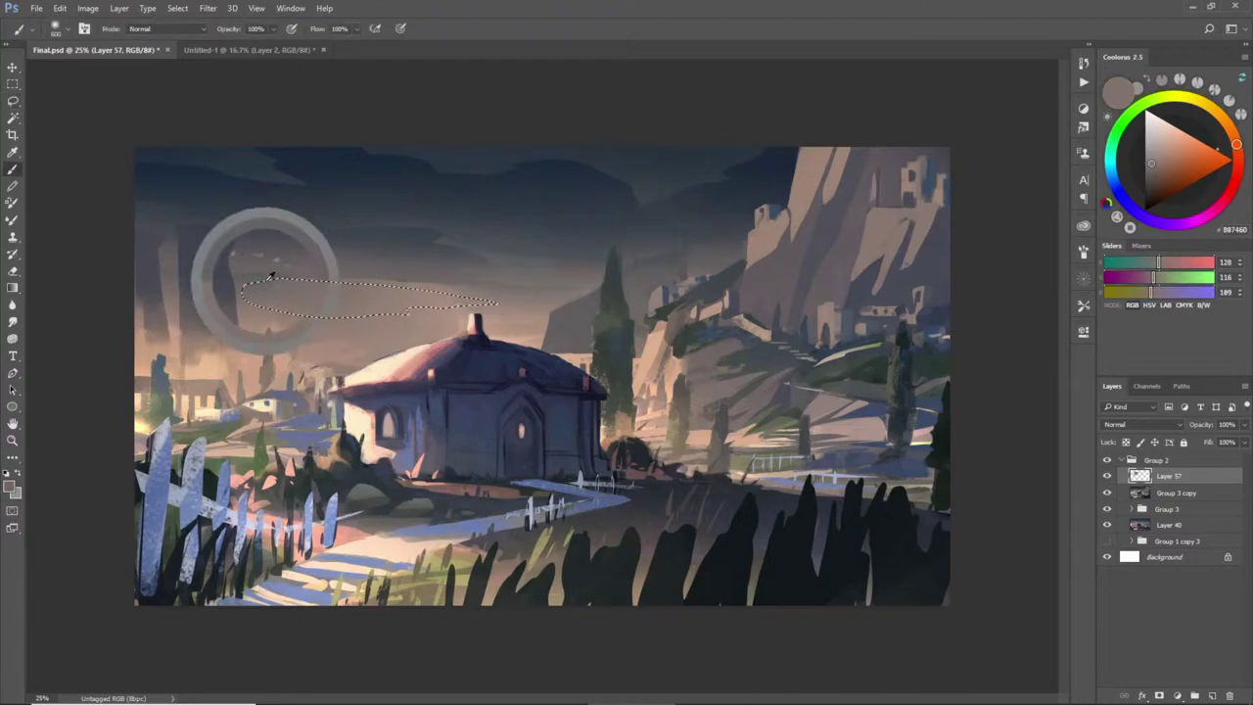
pyautogui.hotkey('ctrl', 'd')
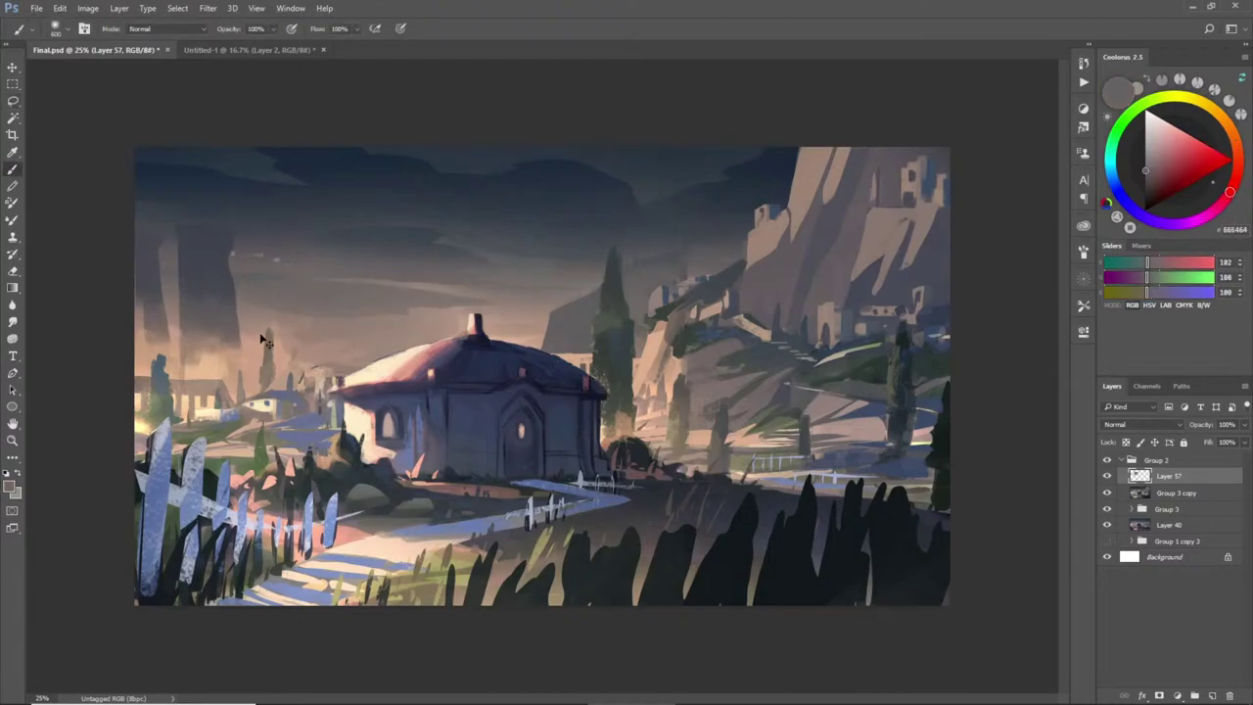
# - Add a thin cloud strip above the distant rooftops beside the house using a sampled warm peach
pyautogui.press('l')
pyautogui.moveTo(278, 333)
pyautogui.mouseDown()
pyautogui.moveTo(416, 350)
pyautogui.moveTo(293, 359)
pyautogui.moveTo(277, 335)
pyautogui.mouseUp()
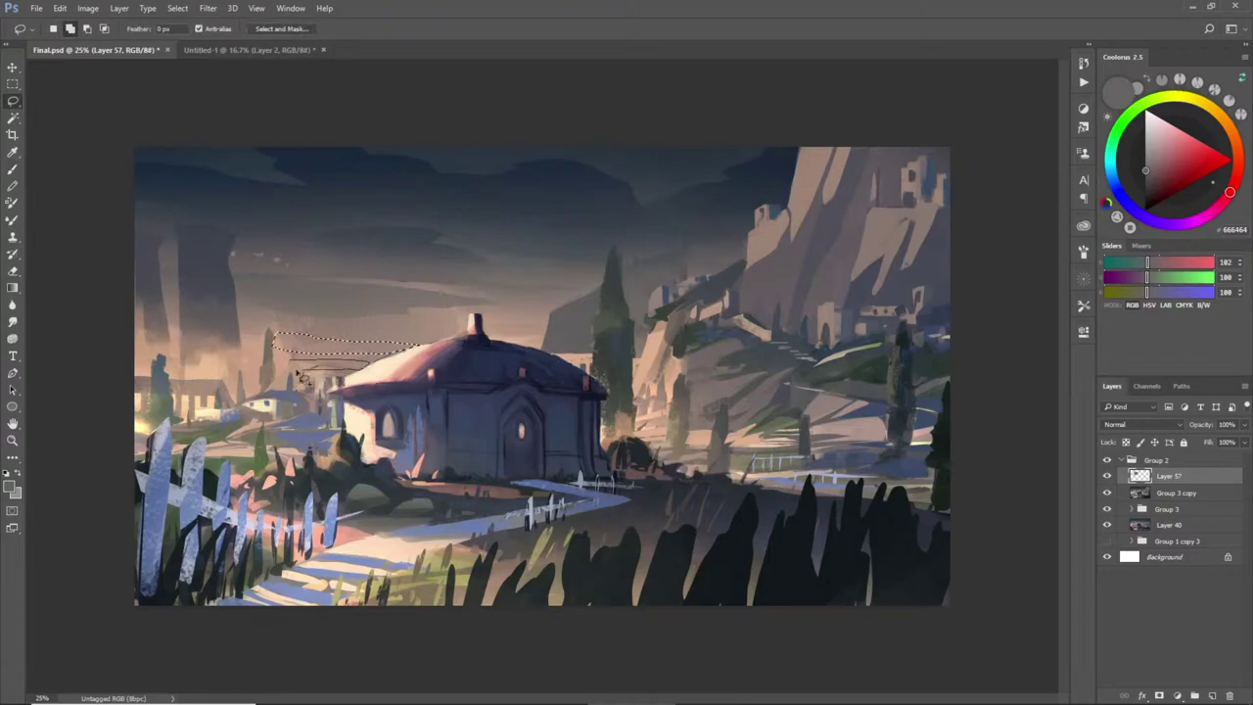
pyautogui.press('b')
pyautogui.keyDown('alt'); pyautogui.click(248, 325); pyautogui.keyUp('alt')
pyautogui.moveTo(247, 325); pyautogui.dragTo(372, 348)
pyautogui.hotkey('ctrl', 'd')
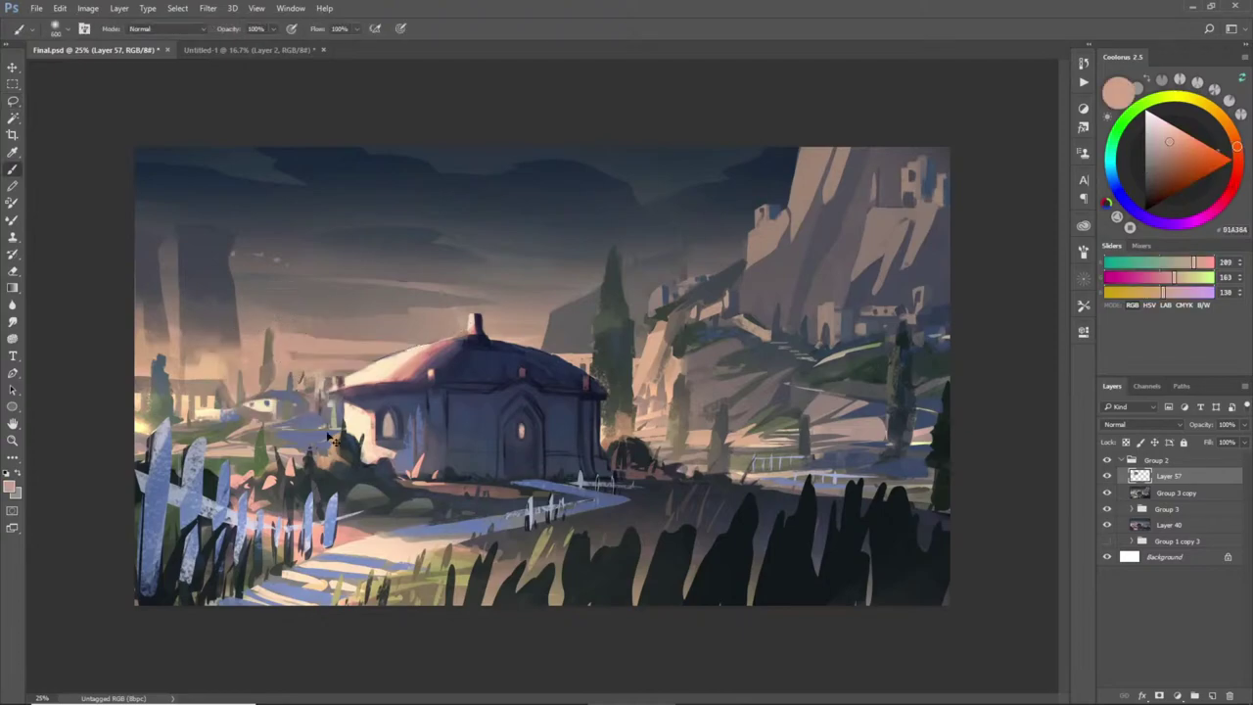
# - Shape a cloud strip in the sky near the house's chimney and paint it with a sampled grey-brown
pyautogui.press('l')
pyautogui.moveTo(464, 332)
pyautogui.mouseDown()
pyautogui.moveTo(375, 333)
pyautogui.moveTo(546, 334)
pyautogui.moveTo(482, 339)
pyautogui.mouseUp()
pyautogui.press('b')
pyautogui.keyDown('alt'); pyautogui.click(362, 295); pyautogui.keyUp('alt')
pyautogui.moveTo(411, 323); pyautogui.dragTo(480, 362)
pyautogui.hotkey('ctrl', 'd')
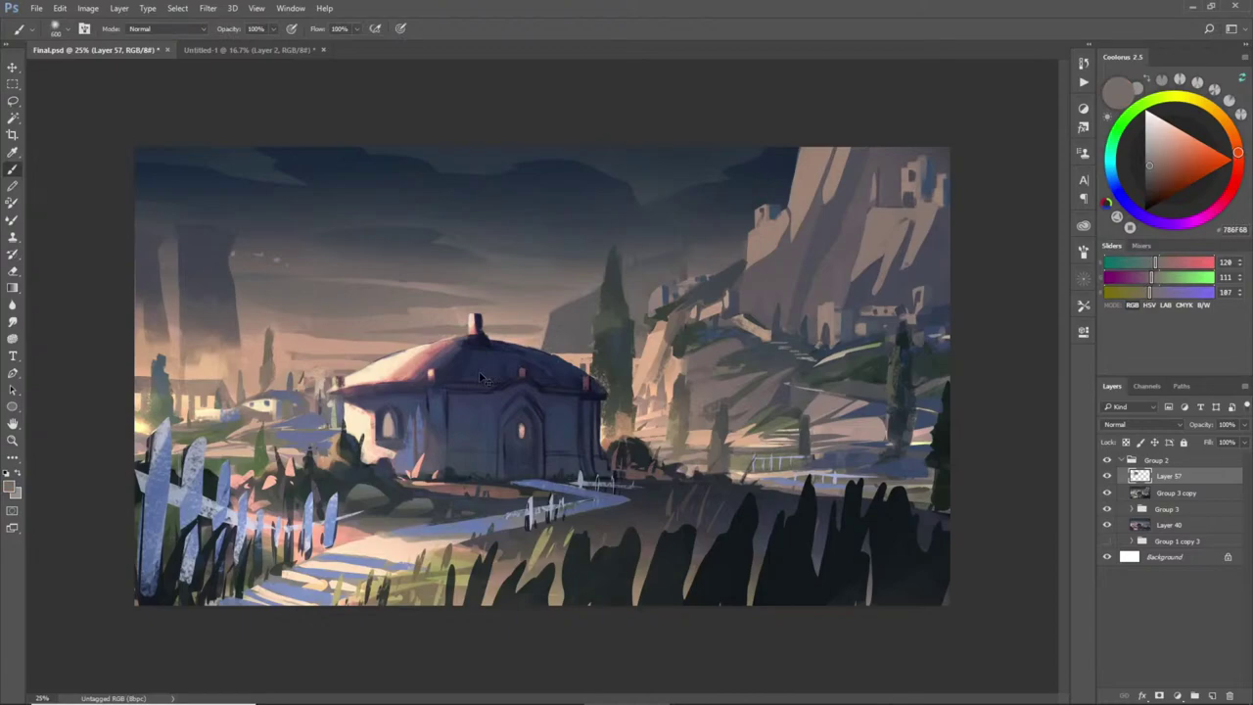
# - Outline a cloud band across the tops of the distant pillars and cover them with sampled dark and warm grey sky tones
pyautogui.press('l')
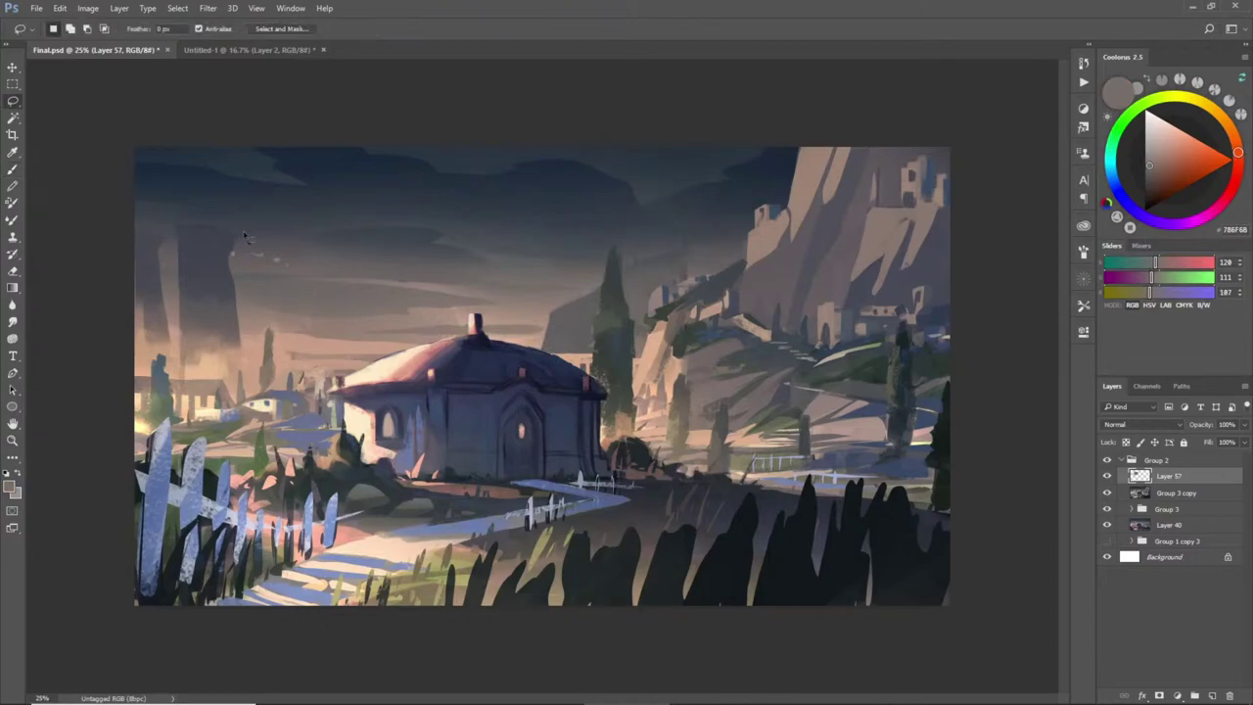
pyautogui.moveTo(263, 220)
pyautogui.mouseDown()
pyautogui.moveTo(107, 238)
pyautogui.moveTo(175, 251)
pyautogui.moveTo(313, 233)
pyautogui.mouseUp()
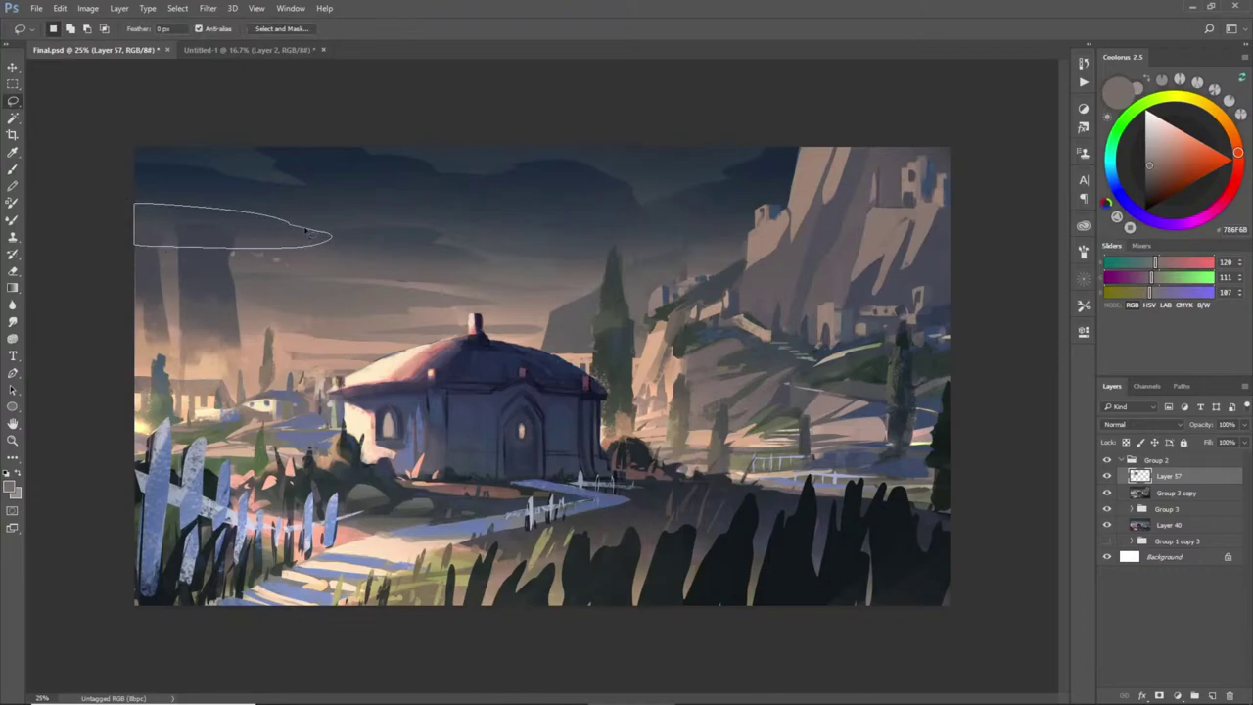
pyautogui.press('b')
pyautogui.keyDown('alt'); pyautogui.click(175, 204); pyautogui.keyUp('alt')
pyautogui.moveTo(147, 221); pyautogui.dragTo(70, 215)
pyautogui.moveTo(196, 221); pyautogui.dragTo(118, 220)
pyautogui.keyDown('alt'); pyautogui.click(257, 262); pyautogui.keyUp('alt')
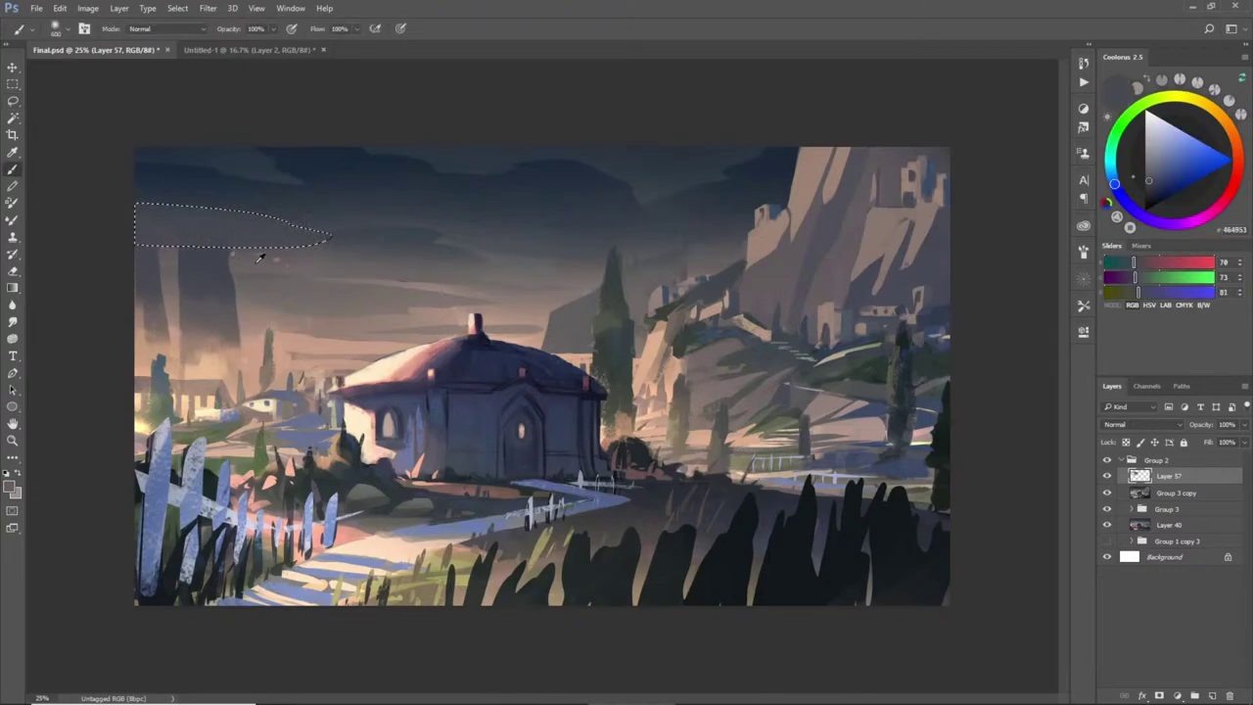
pyautogui.moveTo(235, 269); pyautogui.dragTo(176, 270)
pyautogui.hotkey('ctrl', 'd')
# - Outline a second cloud band lower across the pillars and blend it into the sky with the soft brush
pyautogui.press('l')
pyautogui.moveTo(279, 250)
pyautogui.mouseDown()
pyautogui.moveTo(196, 237)
pyautogui.moveTo(135, 274)
pyautogui.moveTo(307, 278)
pyautogui.moveTo(284, 251)
pyautogui.mouseUp()
pyautogui.press('b')
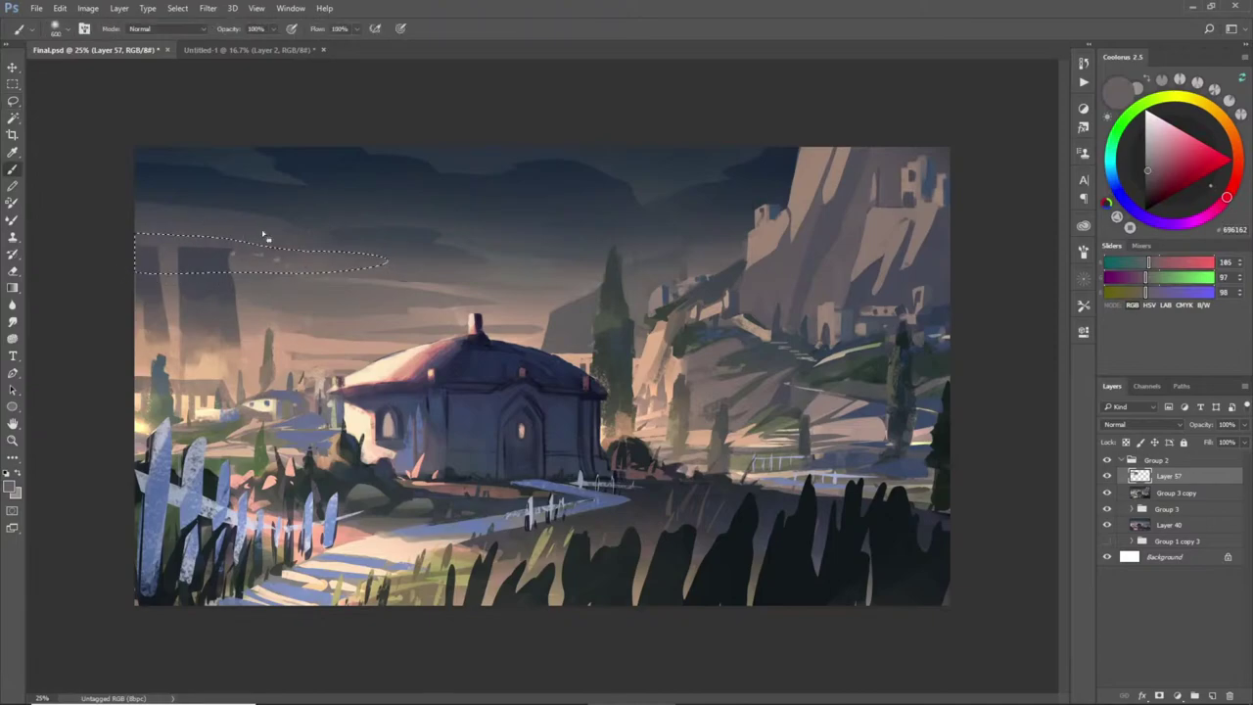
pyautogui.hotkey('ctrl', 'd')
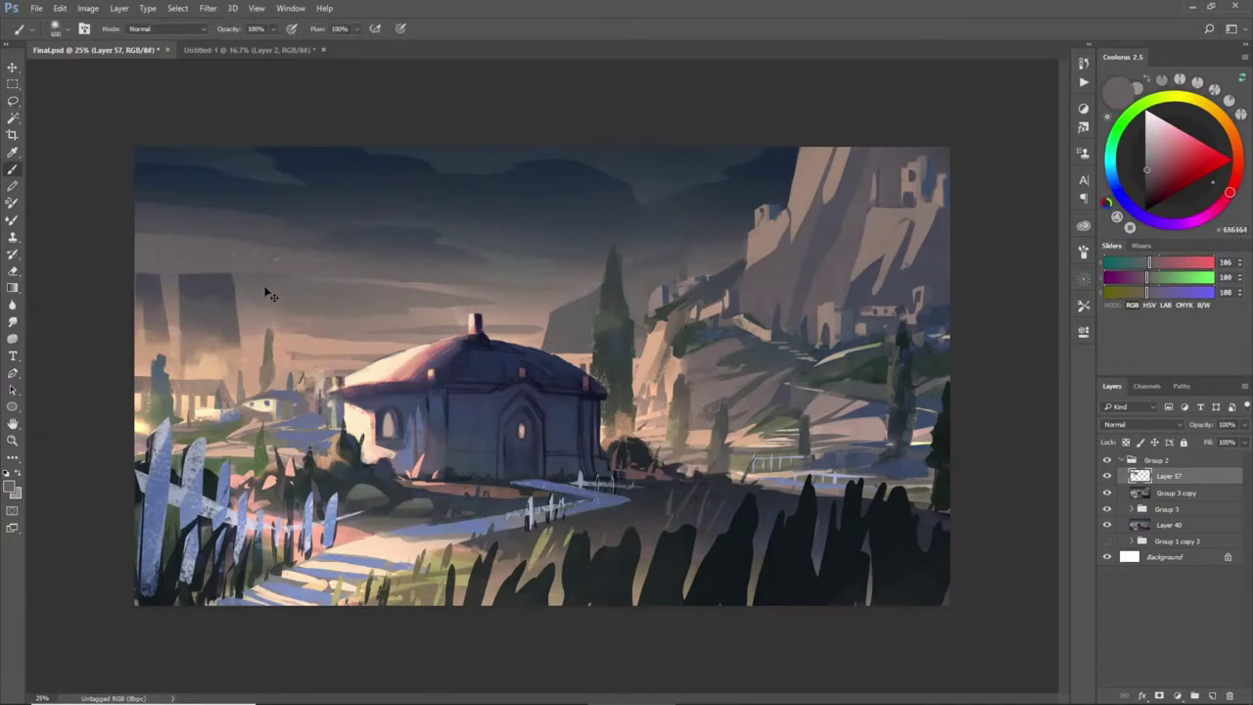
# - Cover the middle of the distant pillars with another tapered cloud band in a sampled warm grey
pyautogui.press('l')
pyautogui.moveTo(254, 275); pyautogui.dragTo(109, 287)
pyautogui.moveTo(201, 306); pyautogui.dragTo(315, 294)
pyautogui.press('b')
pyautogui.keyDown('alt'); pyautogui.click(228, 256); pyautogui.keyUp('alt')
pyautogui.hotkey('ctrl', 'd')
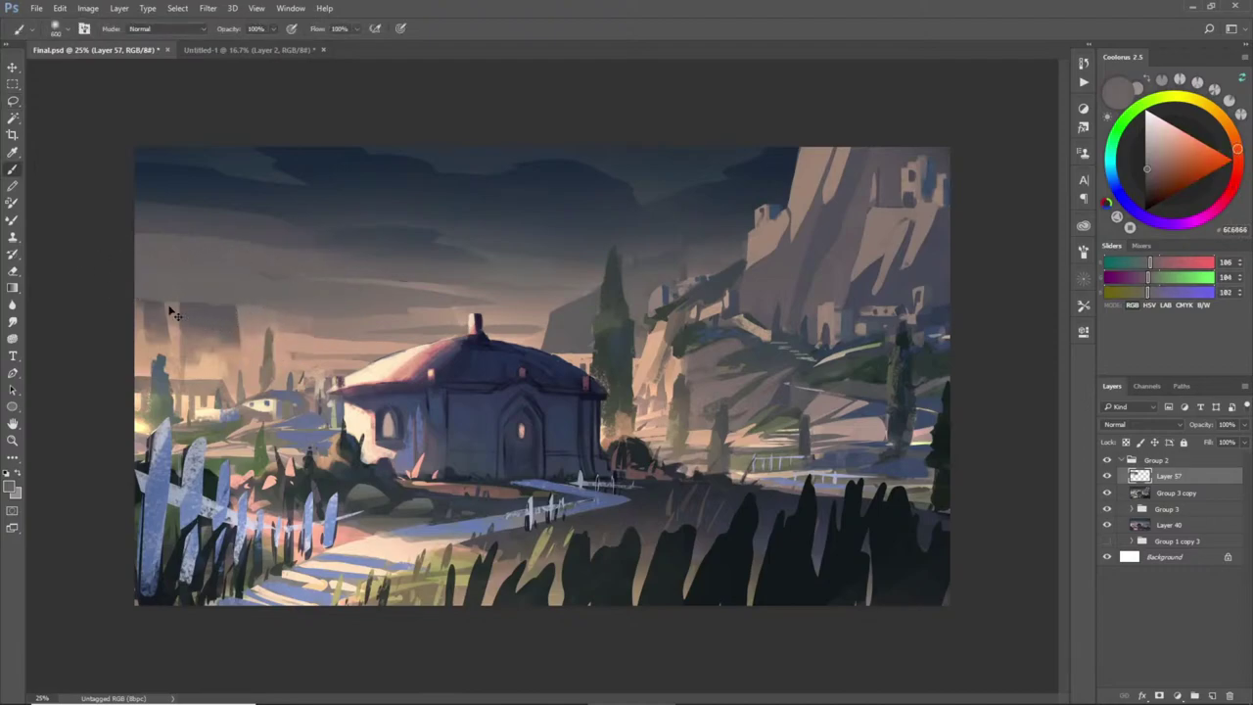
# - Outline the remaining pillar bases down to the rooftops and paint them out with sampled peach and grey sky tones
pyautogui.press('l')
pyautogui.moveTo(131, 302)
pyautogui.mouseDown()
pyautogui.moveTo(274, 321)
pyautogui.moveTo(257, 364)
pyautogui.moveTo(233, 372)
pyautogui.moveTo(178, 373)
pyautogui.moveTo(107, 324)
pyautogui.moveTo(221, 343)
pyautogui.mouseUp()
pyautogui.press('b')
pyautogui.keyDown('alt'); pyautogui.click(174, 351); pyautogui.keyUp('alt')
pyautogui.keyDown('alt'); pyautogui.click(318, 325); pyautogui.keyUp('alt')
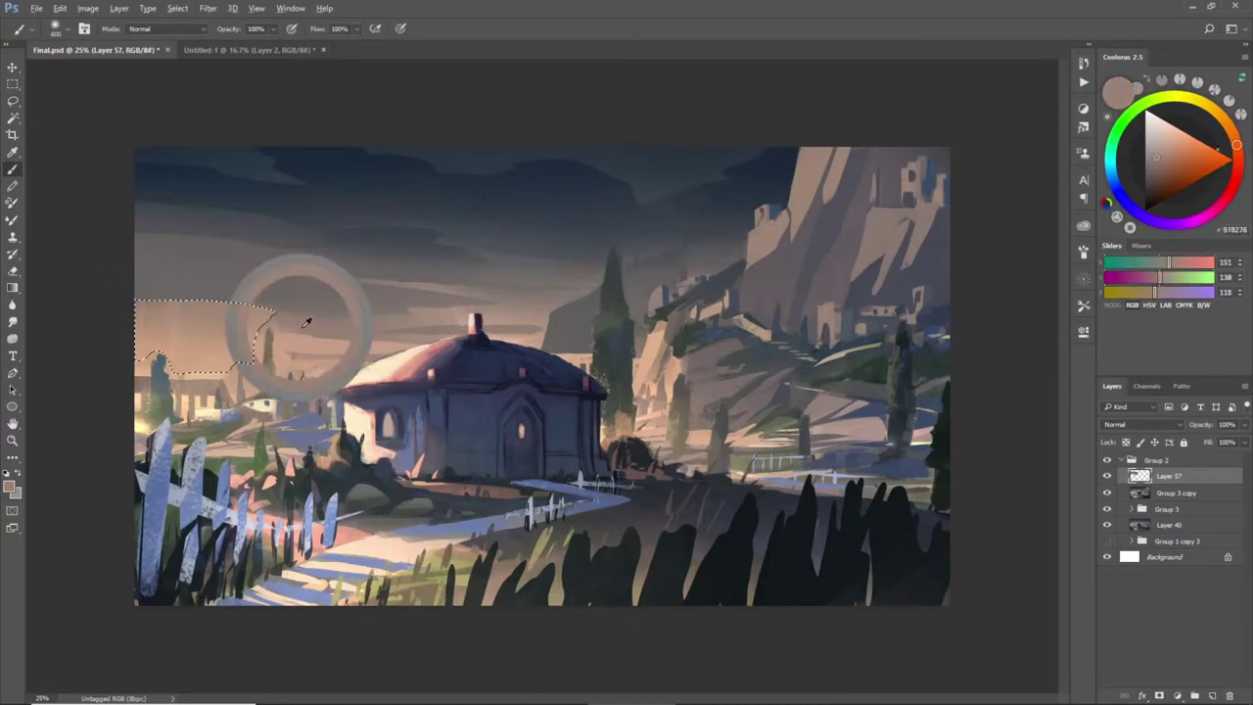
pyautogui.keyDown('alt'); pyautogui.click(252, 272); pyautogui.keyUp('alt')
pyautogui.moveTo(252, 271); pyautogui.dragTo(218, 271)
pyautogui.hotkey('ctrl', 'd')
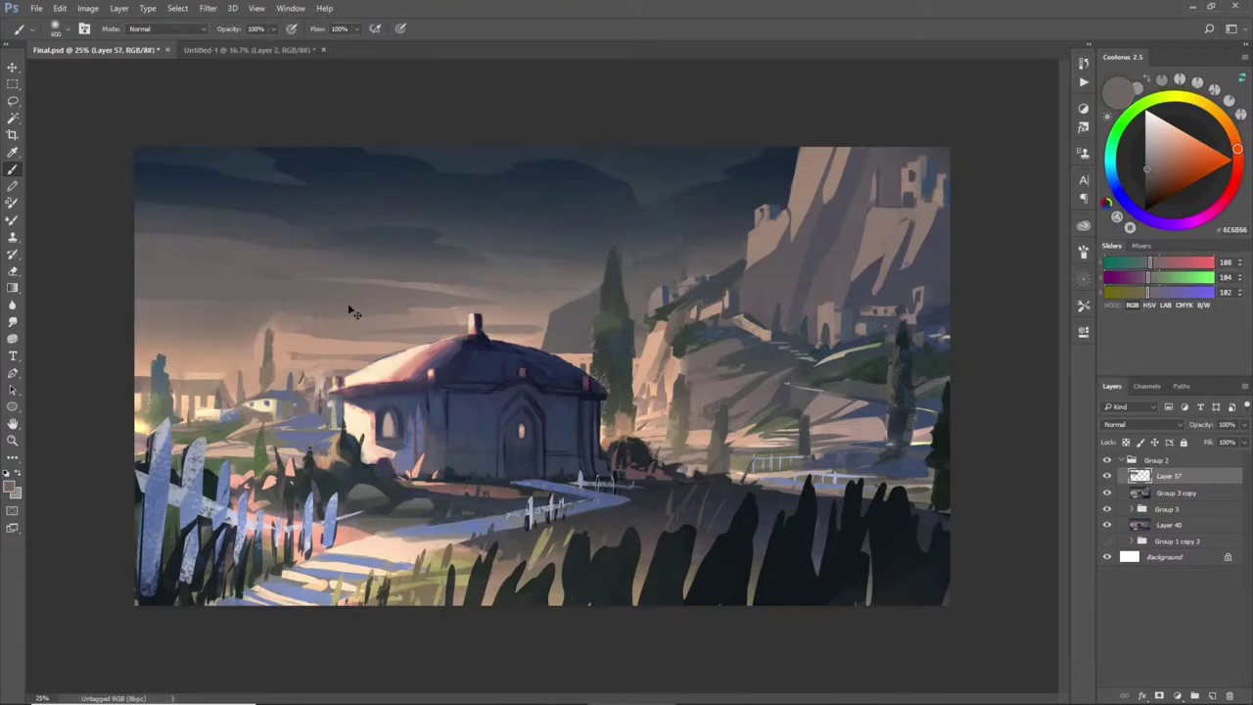
# - Outline a low sky band above the distant rooftops and brush it with a sampled warm peach
pyautogui.press('l')
pyautogui.moveTo(135, 326)
pyautogui.mouseDown()
pyautogui.moveTo(266, 332)
pyautogui.moveTo(258, 362)
pyautogui.moveTo(166, 361)
pyautogui.moveTo(115, 345)
pyautogui.mouseUp()
pyautogui.press('b')
pyautogui.keyDown('alt'); pyautogui.click(162, 312); pyautogui.keyUp('alt')
pyautogui.moveTo(162, 311); pyautogui.dragTo(342, 330)
pyautogui.hotkey('ctrl', 'd')
# - Outline two narrow cloud strips around the small distant cypress and tint them with sampled pinkish grey
pyautogui.press('l')
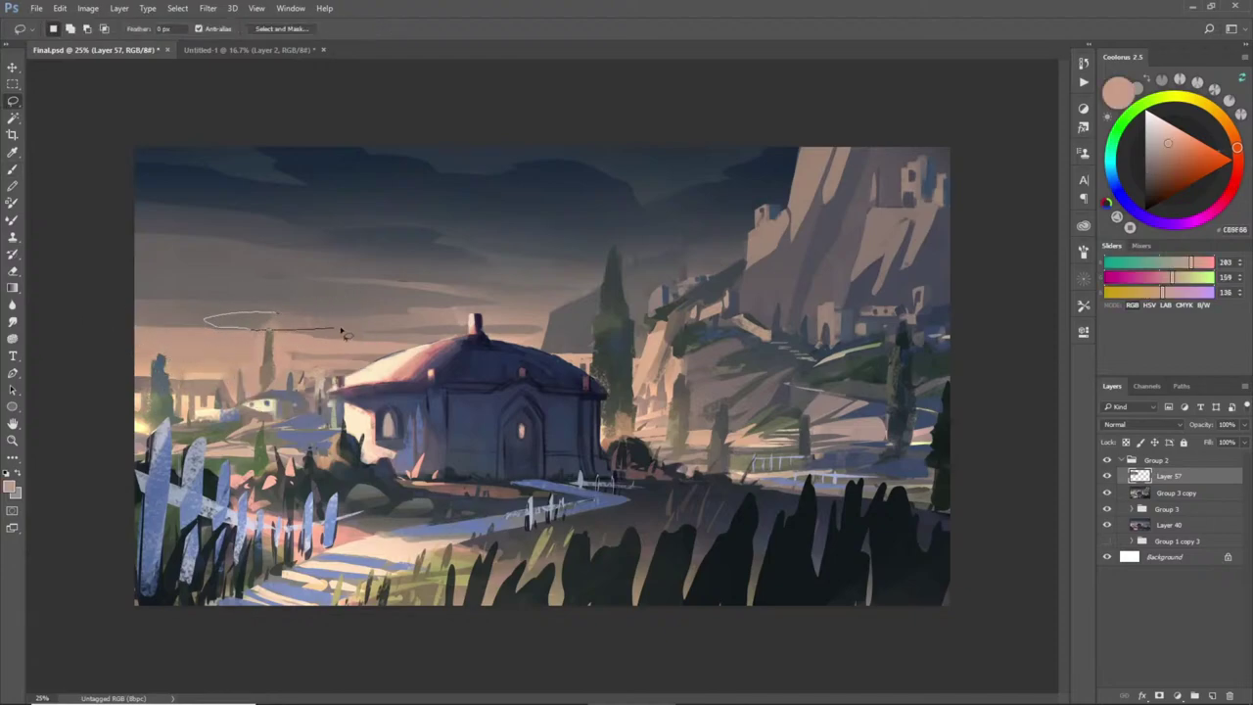
pyautogui.press('b')
pyautogui.keyDown('alt'); pyautogui.click(241, 285); pyautogui.keyUp('alt')
pyautogui.hotkey('ctrl', 'h')
pyautogui.press('l')
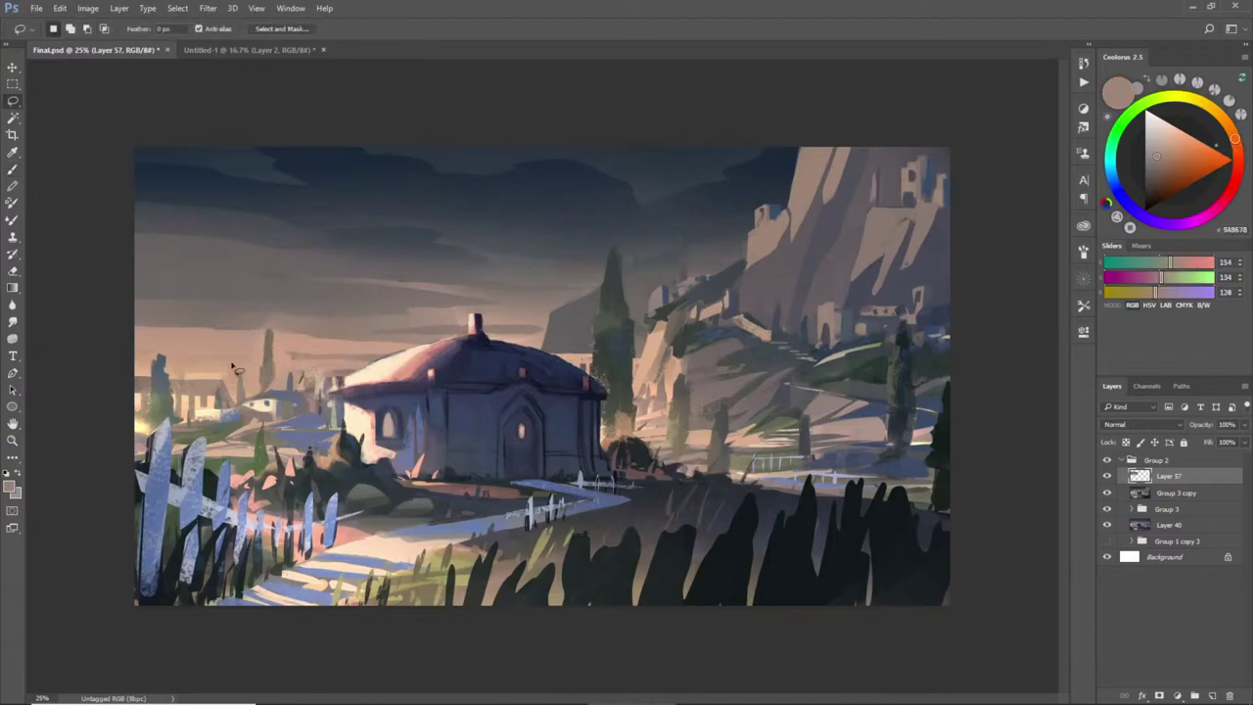
pyautogui.moveTo(261, 356)
pyautogui.mouseDown()
pyautogui.moveTo(166, 362)
pyautogui.moveTo(291, 367)
pyautogui.moveTo(333, 356)
pyautogui.mouseUp()
pyautogui.press('b')
pyautogui.hotkey('ctrl', 'd')
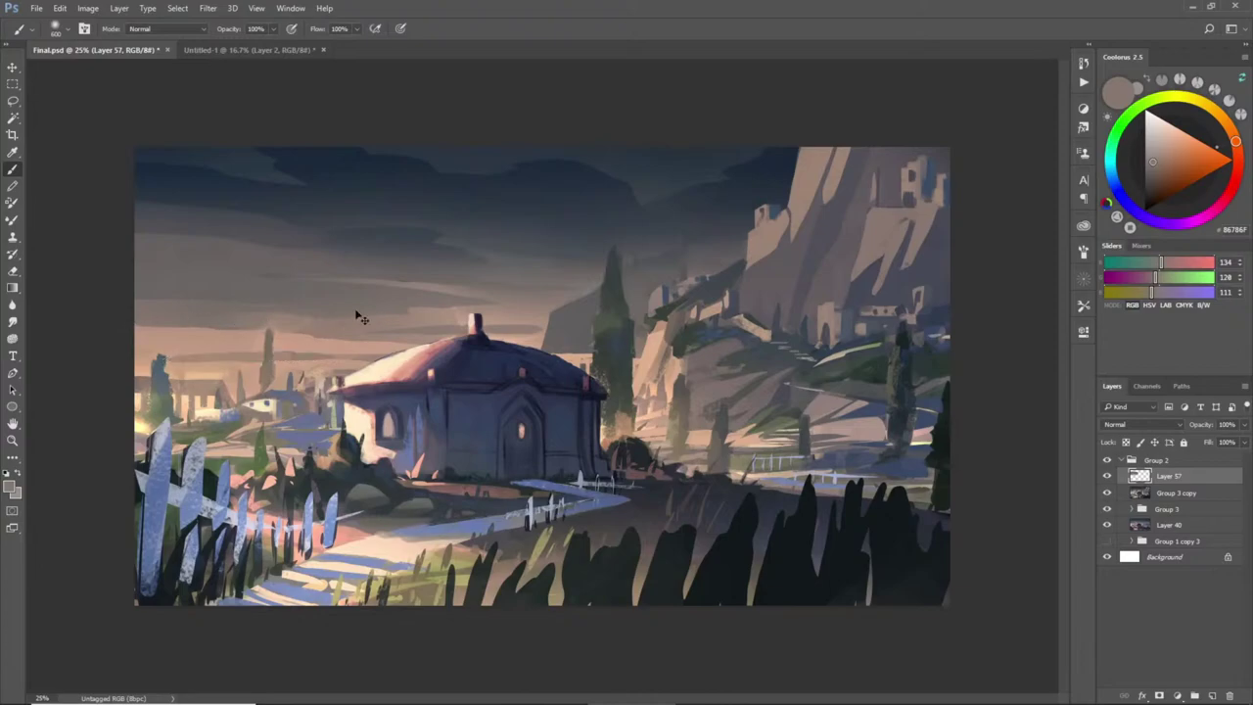
pyautogui.press('l')
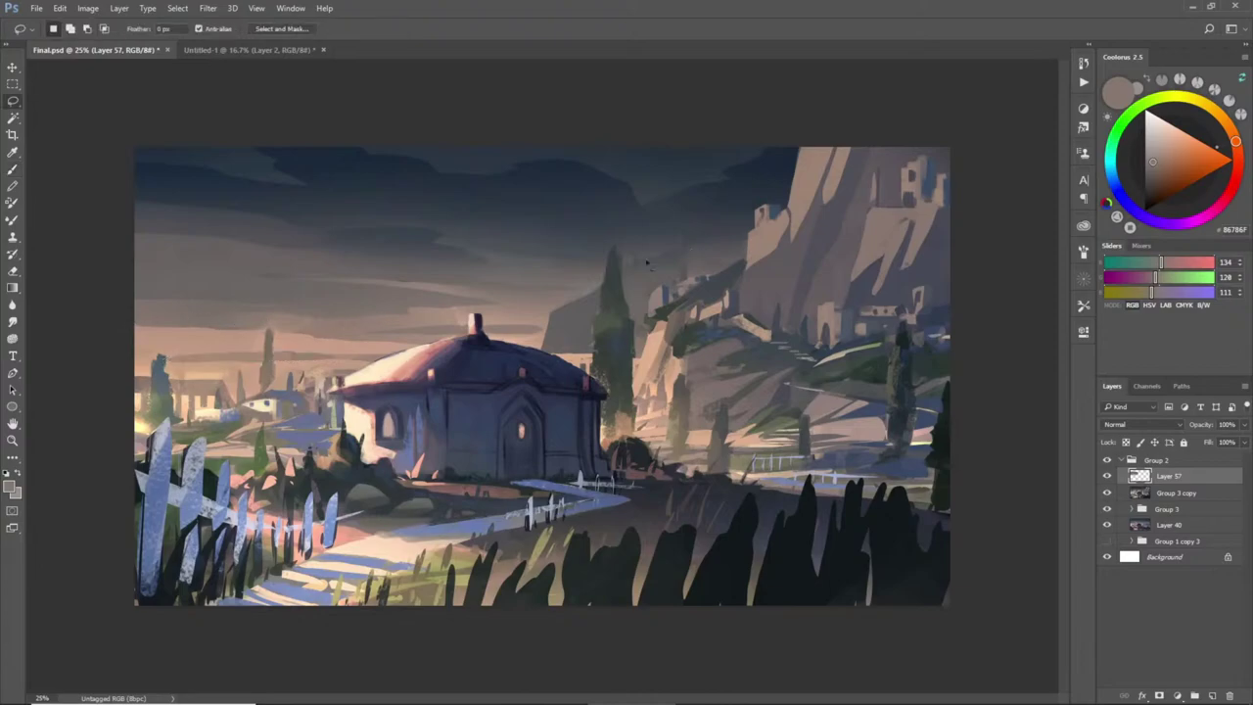
# - Outline a narrow cloud band above the round house's chimney and tint it with a sampled pinkish grey
pyautogui.moveTo(501, 302); pyautogui.dragTo(590, 300)
pyautogui.press('b')
pyautogui.keyDown('alt'); pyautogui.click(518, 314); pyautogui.keyUp('alt')
pyautogui.hotkey('ctrl', 'd')
pyautogui.press('l')
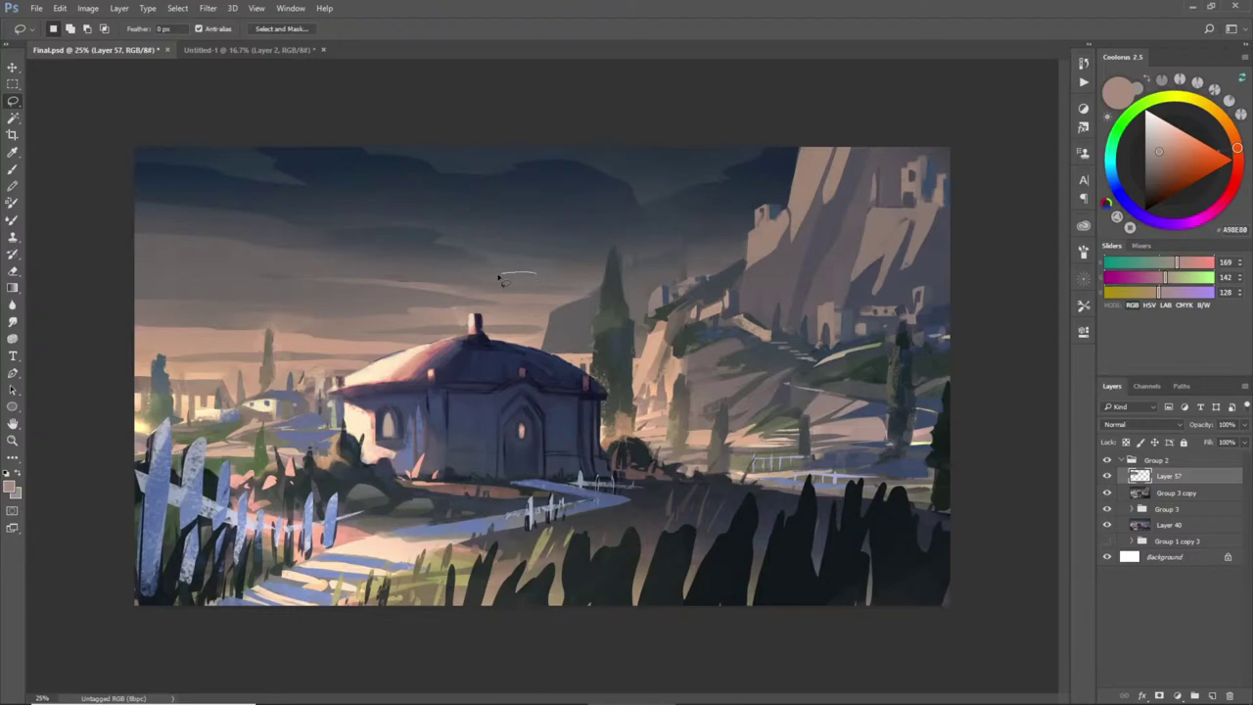
# - Outline a thin cloud strip between the chimney and the tall cypress and brush it with sampled warm grey
pyautogui.moveTo(607, 280); pyautogui.dragTo(500, 276)
pyautogui.press('b')
pyautogui.keyDown('alt'); pyautogui.click(447, 255); pyautogui.keyUp('alt')
pyautogui.moveTo(620, 236); pyautogui.dragTo(591, 302)
pyautogui.hotkey('ctrl', 'd')
# - Outline a low cloud band behind the distant hillside buildings and brush it with a sampled grey-brown
pyautogui.press('l')
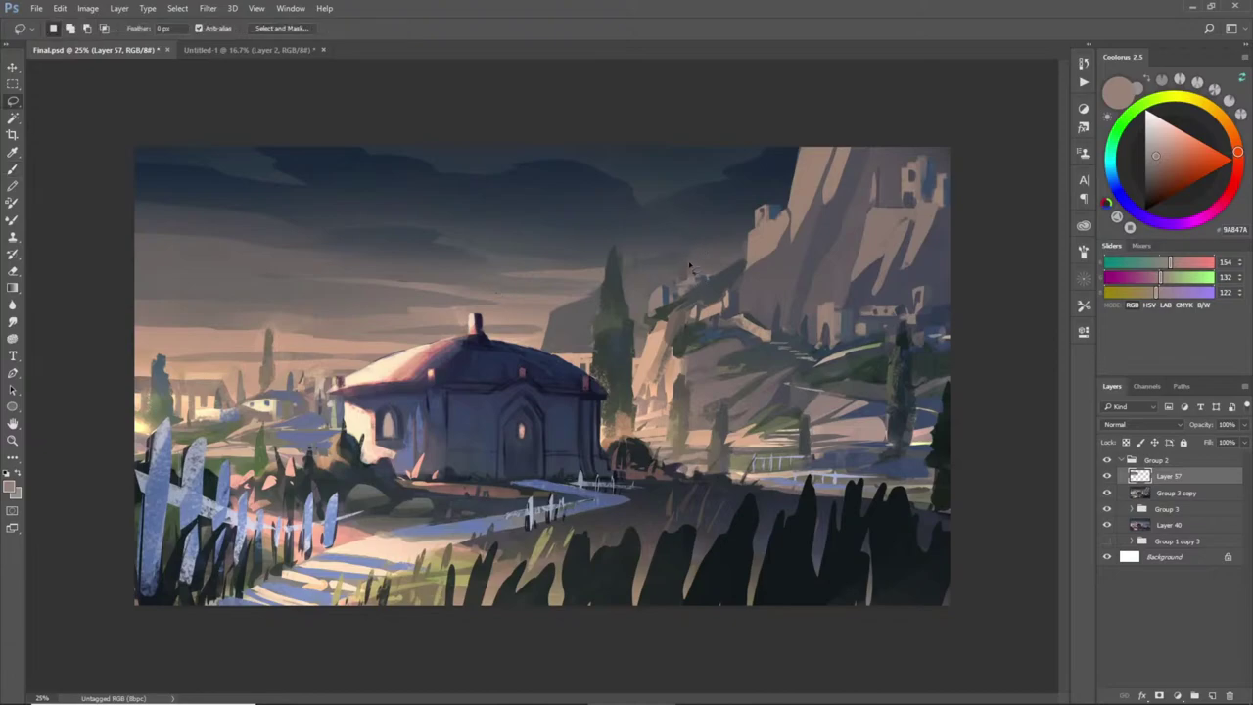
pyautogui.press('b')
pyautogui.moveTo(687, 275)
pyautogui.mouseDown()
pyautogui.moveTo(688, 264)
pyautogui.moveTo(803, 281)
pyautogui.mouseUp()
pyautogui.keyDown('alt'); pyautogui.click(550, 247); pyautogui.keyUp('alt')
pyautogui.hotkey('ctrl', 'd')
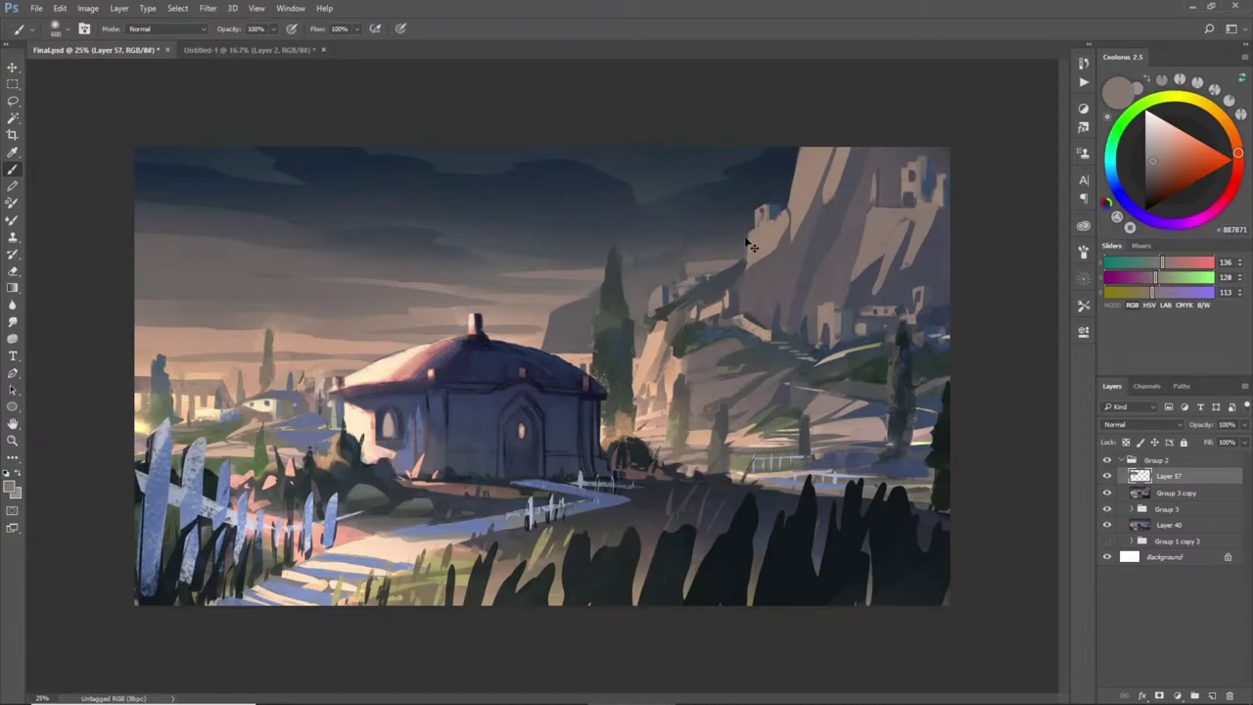
# - Outline a tall rock formation behind the left side of the round house and fill it with a sampled blue-grey
pyautogui.press('l')
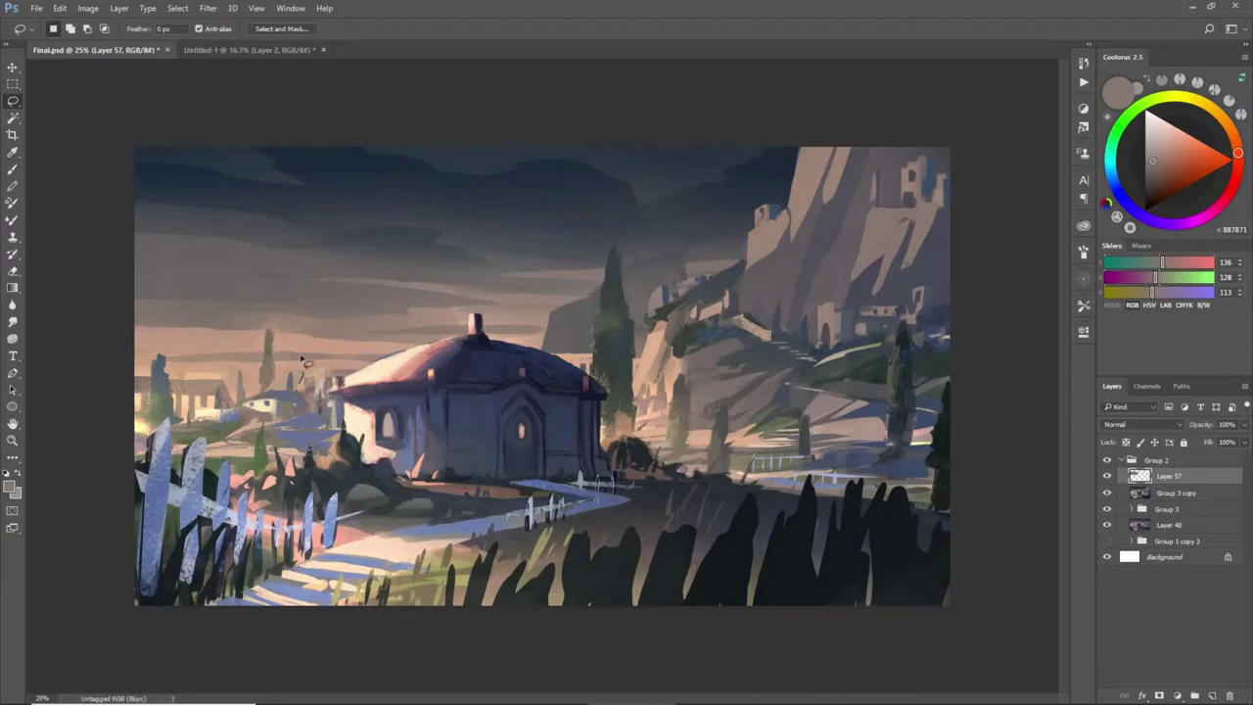
pyautogui.moveTo(275, 394)
pyautogui.mouseDown()
pyautogui.moveTo(295, 313)
pyautogui.moveTo(332, 300)
pyautogui.mouseUp()
pyautogui.moveTo(364, 353)
pyautogui.mouseDown()
pyautogui.moveTo(369, 371)
pyautogui.moveTo(302, 416)
pyautogui.moveTo(292, 399)
pyautogui.moveTo(321, 313)
pyautogui.mouseUp()
pyautogui.press('b')
pyautogui.keyDown('alt'); pyautogui.click(306, 427); pyautogui.keyUp('alt')
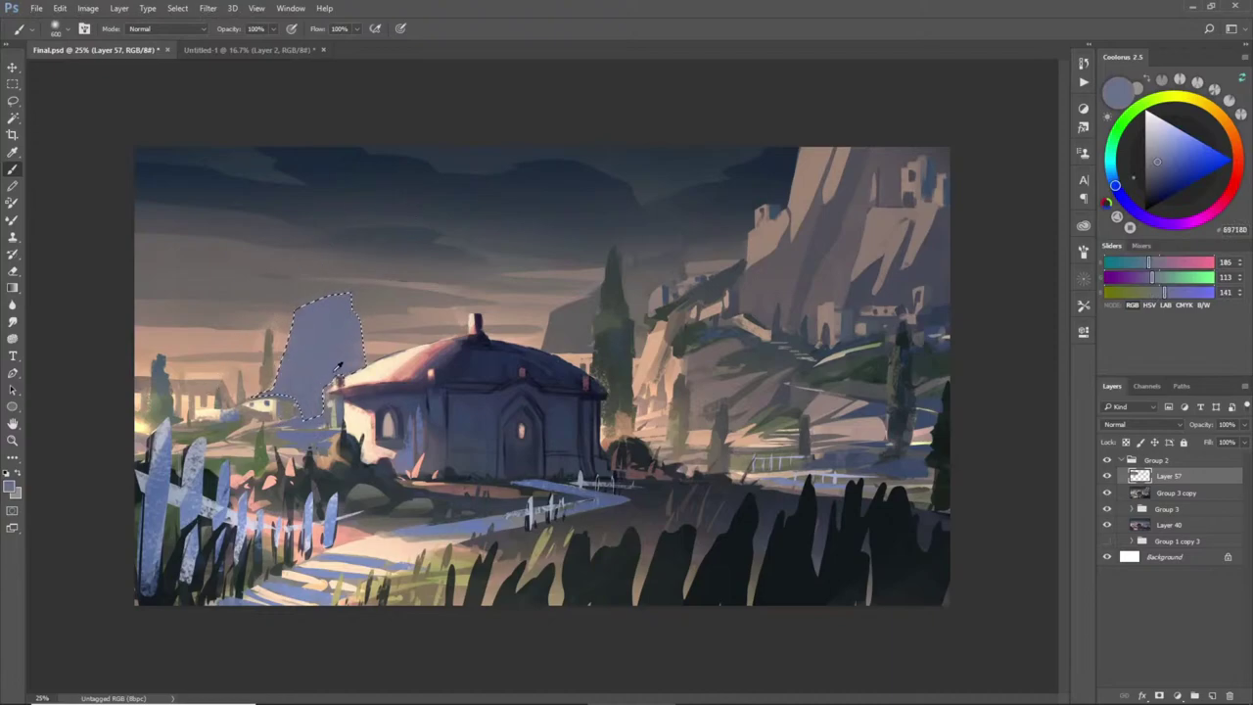
pyautogui.hotkey('ctrl', 'd')
# - Outline the sunlit faces on the new rock formation and brush them with a sampled pale cream
pyautogui.press('l')
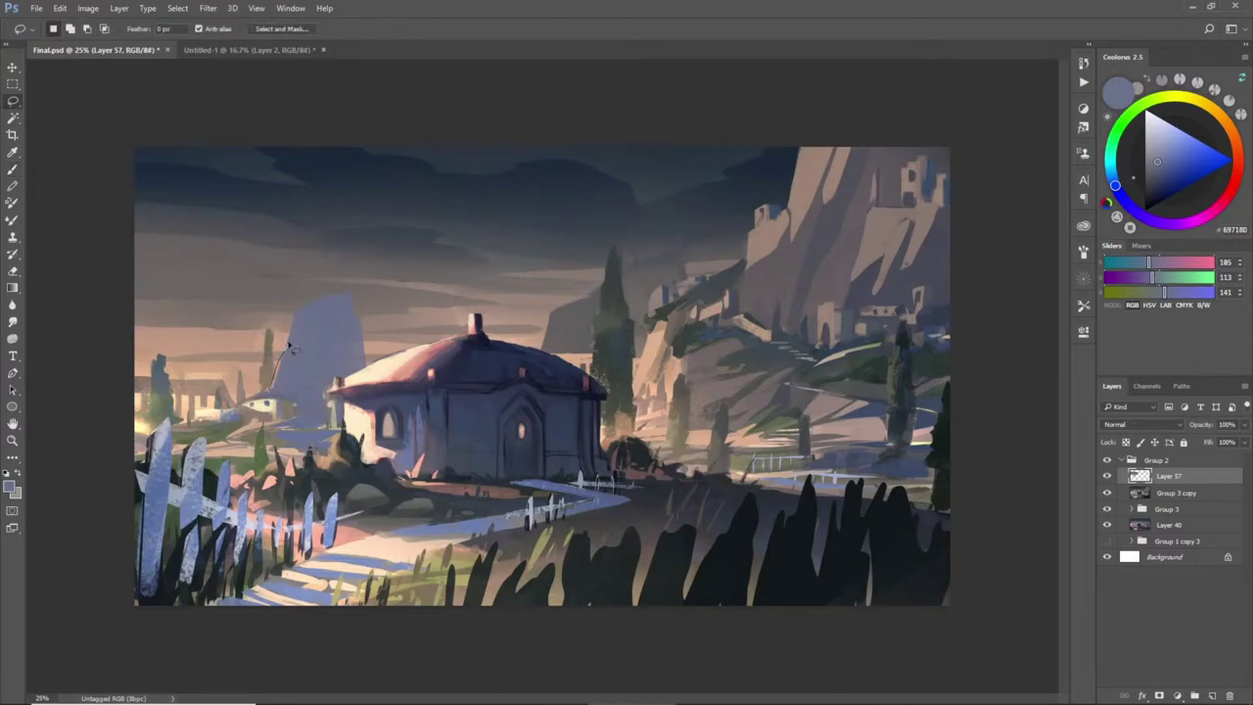
pyautogui.moveTo(292, 382); pyautogui.dragTo(278, 390)
pyautogui.hotkey('ctrl', 'd')
pyautogui.moveTo(329, 313)
pyautogui.mouseDown()
pyautogui.moveTo(329, 351)
pyautogui.moveTo(292, 368)
pyautogui.moveTo(278, 361)
pyautogui.moveTo(342, 319)
pyautogui.moveTo(333, 297)
pyautogui.moveTo(262, 331)
pyautogui.mouseUp()
pyautogui.press('shift')
pyautogui.press('b')
pyautogui.keyDown('alt'); pyautogui.click(252, 402); pyautogui.keyUp('alt')
pyautogui.hotkey('ctrl', 'd')
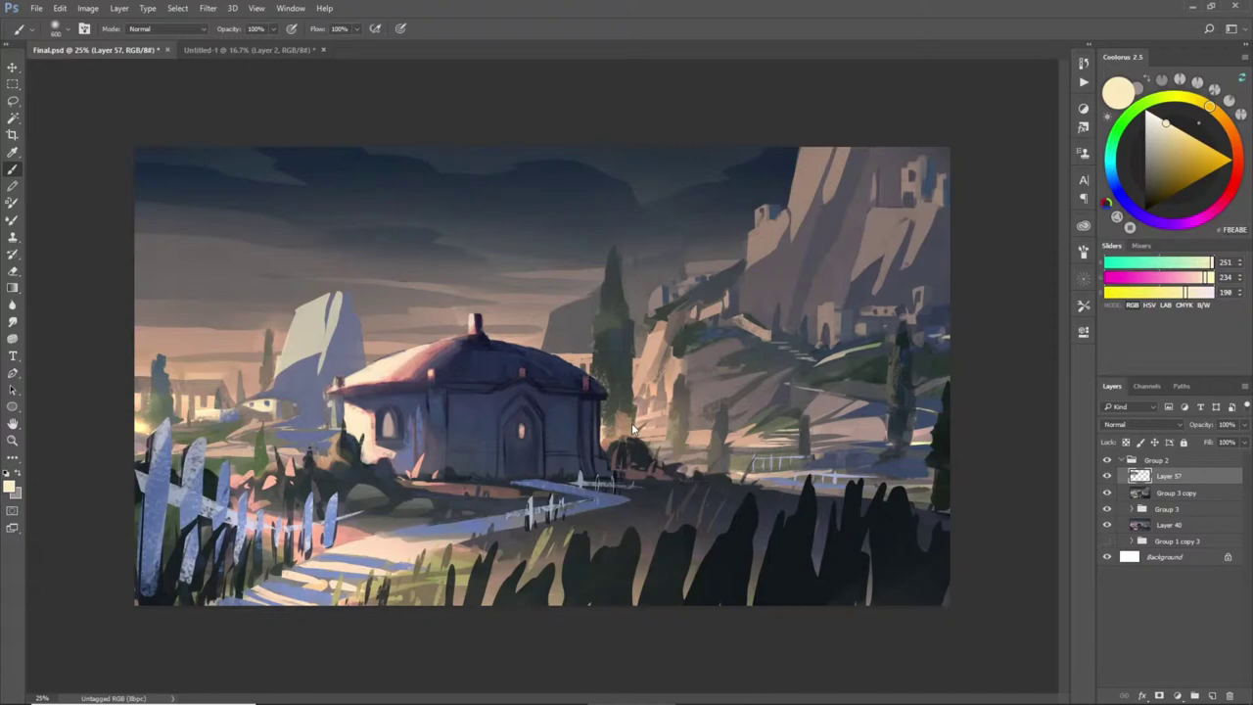
# - Outline the foreground ground under the dark plant silhouettes and paint out its right part with a sampled dark grey
pyautogui.press('l')
pyautogui.moveTo(899, 483)
pyautogui.mouseDown()
pyautogui.moveTo(752, 493)
pyautogui.moveTo(992, 534)
pyautogui.moveTo(903, 628)
pyautogui.moveTo(443, 615)
pyautogui.mouseUp()
pyautogui.moveTo(490, 541)
pyautogui.mouseDown()
pyautogui.moveTo(523, 580)
pyautogui.moveTo(587, 533)
pyautogui.moveTo(729, 529)
pyautogui.moveTo(748, 492)
pyautogui.mouseUp()
pyautogui.press('b')
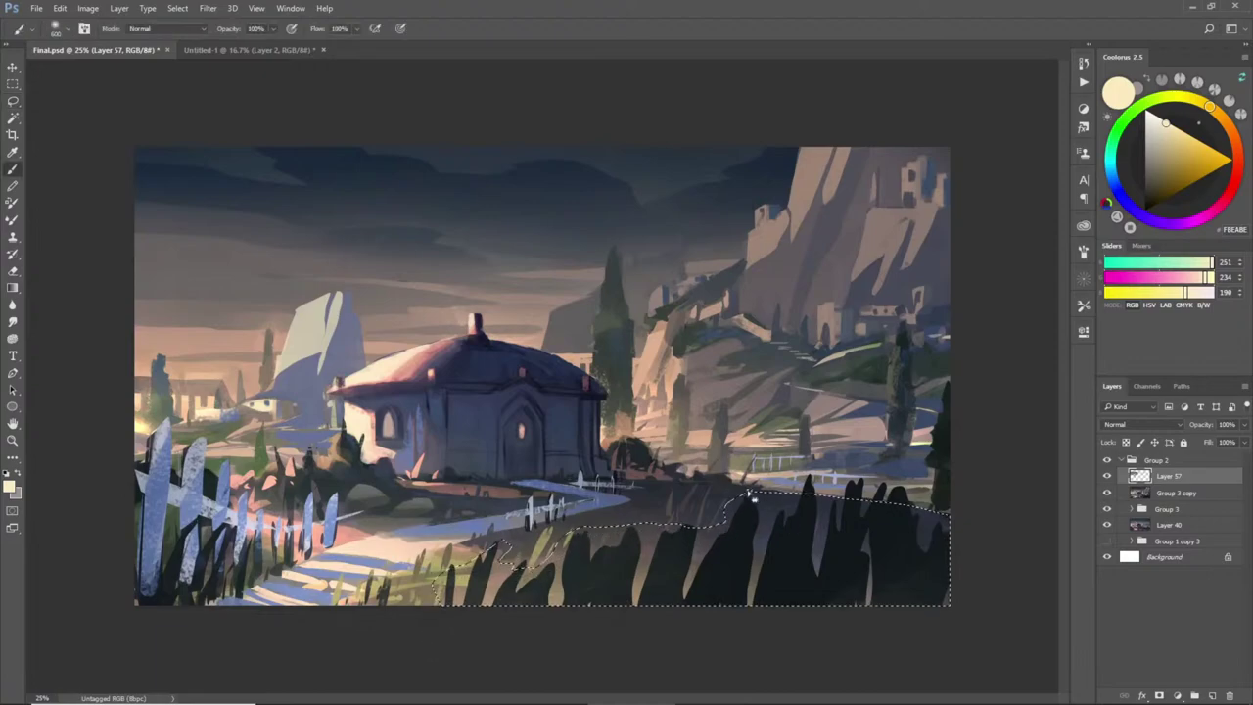
pyautogui.keyDown('alt'); pyautogui.click(801, 489); pyautogui.keyUp('alt')
pyautogui.moveTo(871, 505)
pyautogui.mouseDown()
pyautogui.moveTo(754, 548)
pyautogui.moveTo(784, 587)
pyautogui.mouseUp()
pyautogui.keyDown('alt'); pyautogui.click(631, 586); pyautogui.keyUp('alt')
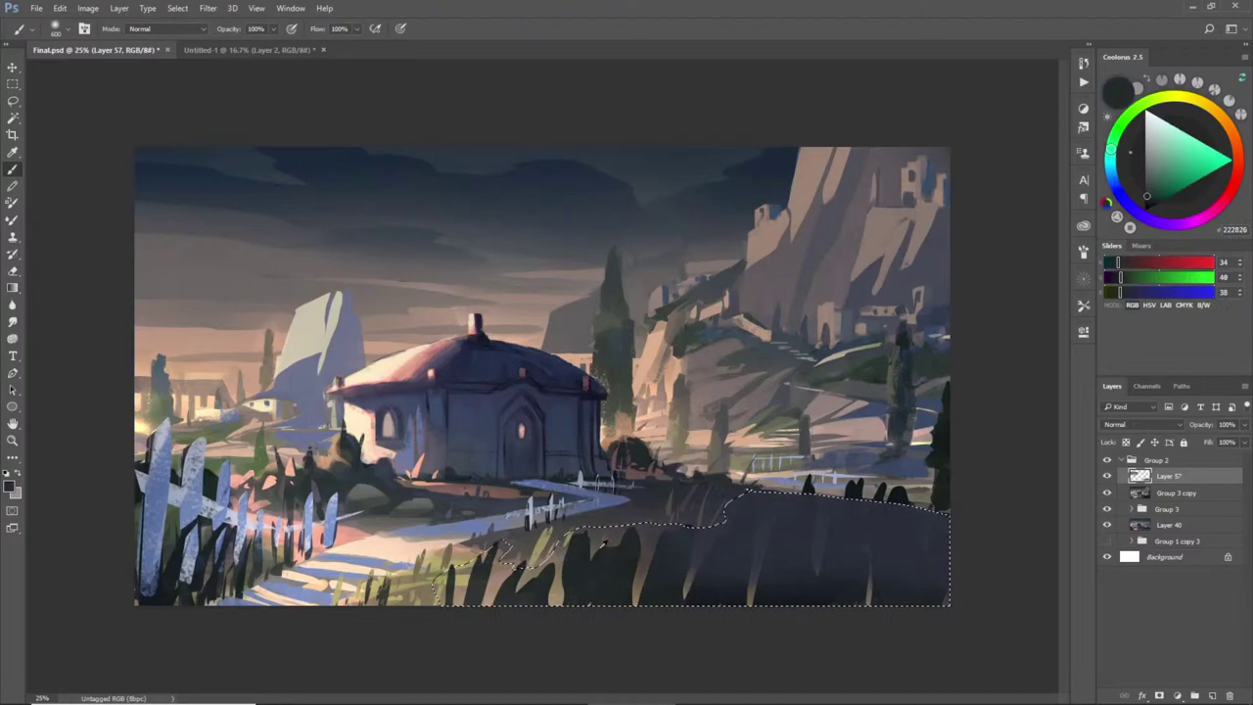
# - Cover the remaining foreground plant silhouettes with blended warm brown and dark blue-grey tones sampled from the ground
pyautogui.keyDown('alt'); pyautogui.click(526, 558); pyautogui.keyUp('alt')
pyautogui.moveTo(598, 577)
pyautogui.mouseDown()
pyautogui.moveTo(823, 578)
pyautogui.moveTo(867, 612)
pyautogui.mouseUp()
pyautogui.keyDown('alt'); pyautogui.click(824, 487); pyautogui.keyUp('alt')
pyautogui.moveTo(822, 539)
pyautogui.mouseDown()
pyautogui.moveTo(722, 538)
pyautogui.moveTo(852, 617)
pyautogui.mouseUp()
pyautogui.keyDown('alt'); pyautogui.click(648, 573); pyautogui.keyUp('alt')
pyautogui.moveTo(646, 573)
pyautogui.mouseDown()
pyautogui.moveTo(470, 578)
pyautogui.moveTo(490, 568)
pyautogui.moveTo(783, 597)
pyautogui.mouseUp()
pyautogui.keyDown('alt'); pyautogui.click(558, 573); pyautogui.keyUp('alt')
pyautogui.keyDown('alt'); pyautogui.click(523, 529); pyautogui.keyUp('alt')
pyautogui.keyDown('alt'); pyautogui.click(529, 573); pyautogui.keyUp('alt')
pyautogui.keyDown('alt'); pyautogui.click(788, 547); pyautogui.keyUp('alt')
pyautogui.moveTo(617, 543)
pyautogui.mouseDown()
pyautogui.moveTo(700, 568)
pyautogui.moveTo(592, 554)
pyautogui.mouseUp()
pyautogui.keyDown('alt'); pyautogui.click(671, 504); pyautogui.keyUp('alt')
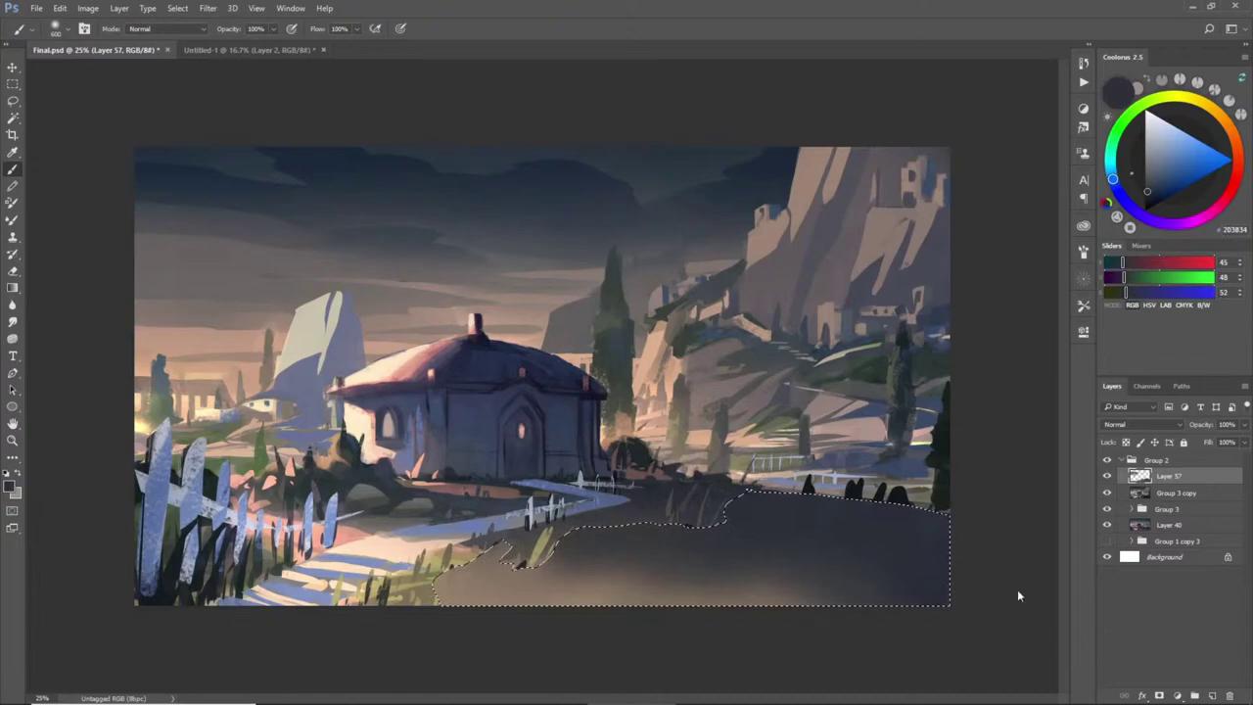
pyautogui.hotkey('ctrl', 'd')
pyautogui.keyDown('alt'); pyautogui.click(920, 563); pyautogui.keyUp('alt')
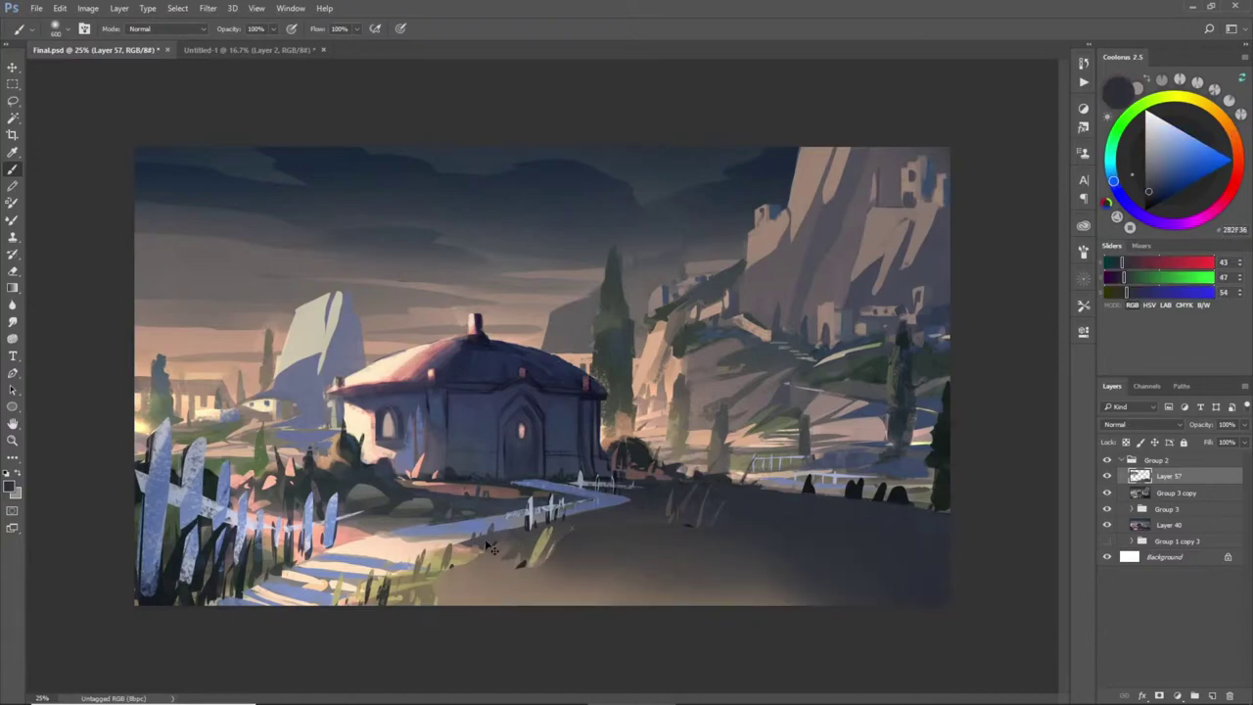
# - Outline grassy streaks on the ground beside the path and brush them with a sampled olive brown
pyautogui.press('l')
pyautogui.moveTo(476, 578)
pyautogui.mouseDown()
pyautogui.moveTo(584, 568)
pyautogui.moveTo(515, 594)
pyautogui.moveTo(534, 598)
pyautogui.moveTo(447, 609)
pyautogui.moveTo(525, 588)
pyautogui.mouseUp()
pyautogui.press('b')
pyautogui.keyDown('alt'); pyautogui.click(470, 587); pyautogui.keyUp('alt')
pyautogui.hotkey('ctrl', 'd')
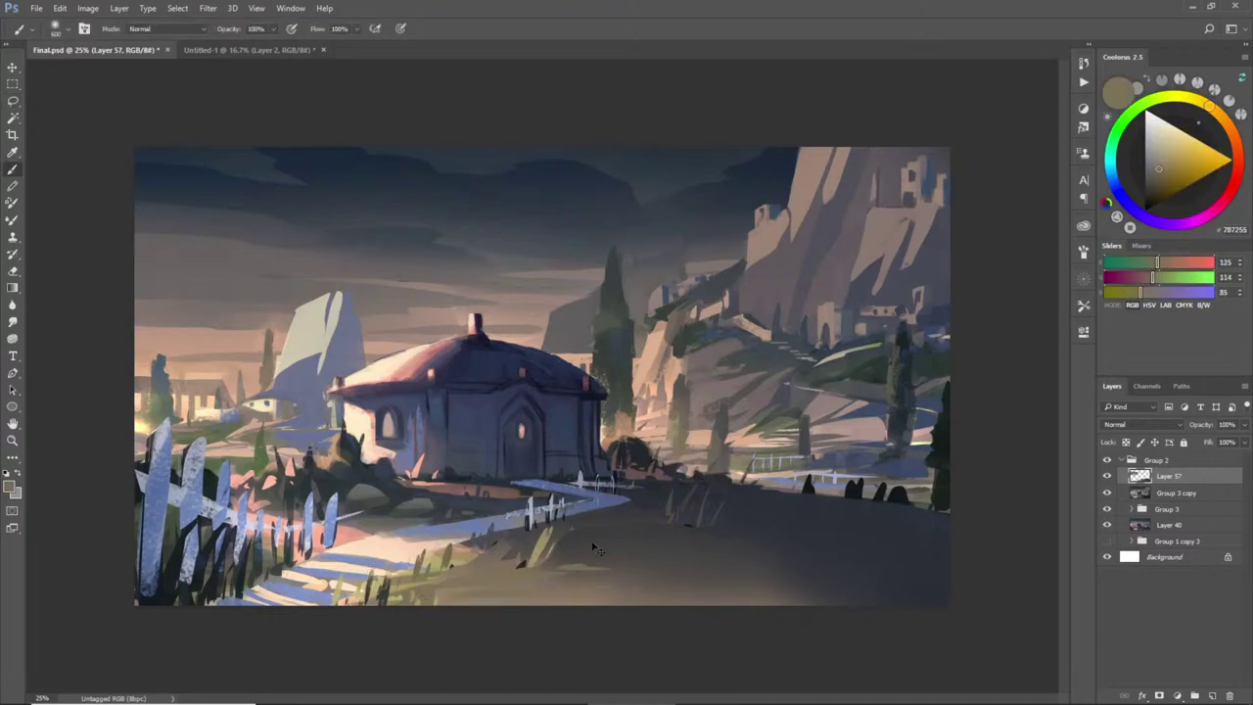
# - Build one combined lasso selection of many small slanted grass blades scattered across the bare foreground
pyautogui.press('l')
pyautogui.moveTo(601, 516)
pyautogui.mouseDown()
pyautogui.moveTo(558, 548)
pyautogui.moveTo(607, 531)
pyautogui.mouseUp()
pyautogui.moveTo(642, 519); pyautogui.dragTo(652, 521)
pyautogui.moveTo(587, 560)
pyautogui.mouseDown()
pyautogui.moveTo(562, 597)
pyautogui.moveTo(593, 554)
pyautogui.mouseUp()
pyautogui.moveTo(586, 591); pyautogui.dragTo(603, 584)
pyautogui.moveTo(507, 603); pyautogui.dragTo(523, 597)
pyautogui.moveTo(629, 578)
pyautogui.mouseDown()
pyautogui.moveTo(752, 559)
pyautogui.moveTo(689, 544)
pyautogui.mouseUp()
pyautogui.moveTo(756, 507); pyautogui.dragTo(752, 529)
pyautogui.moveTo(770, 519); pyautogui.dragTo(774, 527)
pyautogui.moveTo(807, 529); pyautogui.dragTo(810, 534)
pyautogui.moveTo(824, 528)
pyautogui.mouseDown()
pyautogui.moveTo(873, 549)
pyautogui.moveTo(834, 560)
pyautogui.mouseUp()
pyautogui.moveTo(799, 503)
pyautogui.mouseDown()
pyautogui.moveTo(816, 480)
pyautogui.moveTo(870, 482)
pyautogui.moveTo(889, 500)
pyautogui.moveTo(917, 480)
pyautogui.moveTo(929, 536)
pyautogui.mouseUp()
pyautogui.moveTo(846, 599); pyautogui.dragTo(878, 557)
pyautogui.moveTo(796, 601); pyautogui.dragTo(813, 568)
pyautogui.moveTo(692, 606)
pyautogui.mouseDown()
pyautogui.moveTo(720, 609)
pyautogui.moveTo(662, 607)
pyautogui.mouseUp()
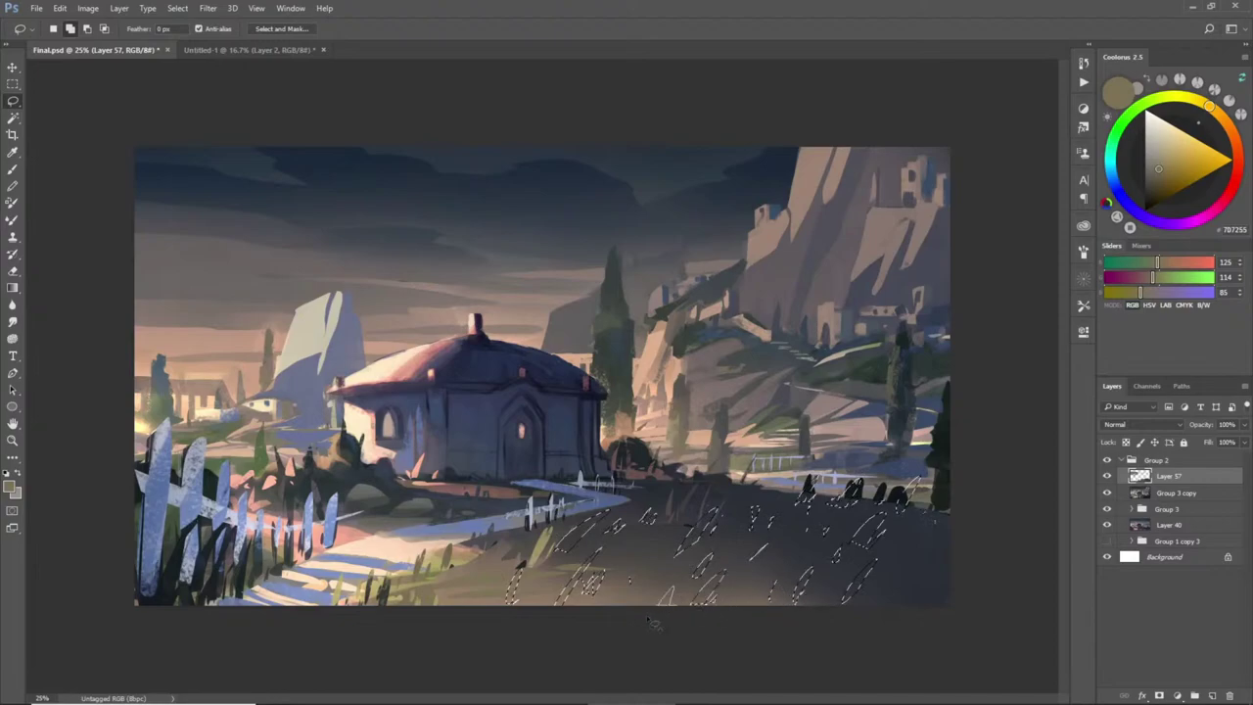
# - Paint the selected grass blades with sampled warm brown and near-black tones
pyautogui.press('b')
pyautogui.keyDown('alt'); pyautogui.click(551, 577); pyautogui.keyUp('alt')
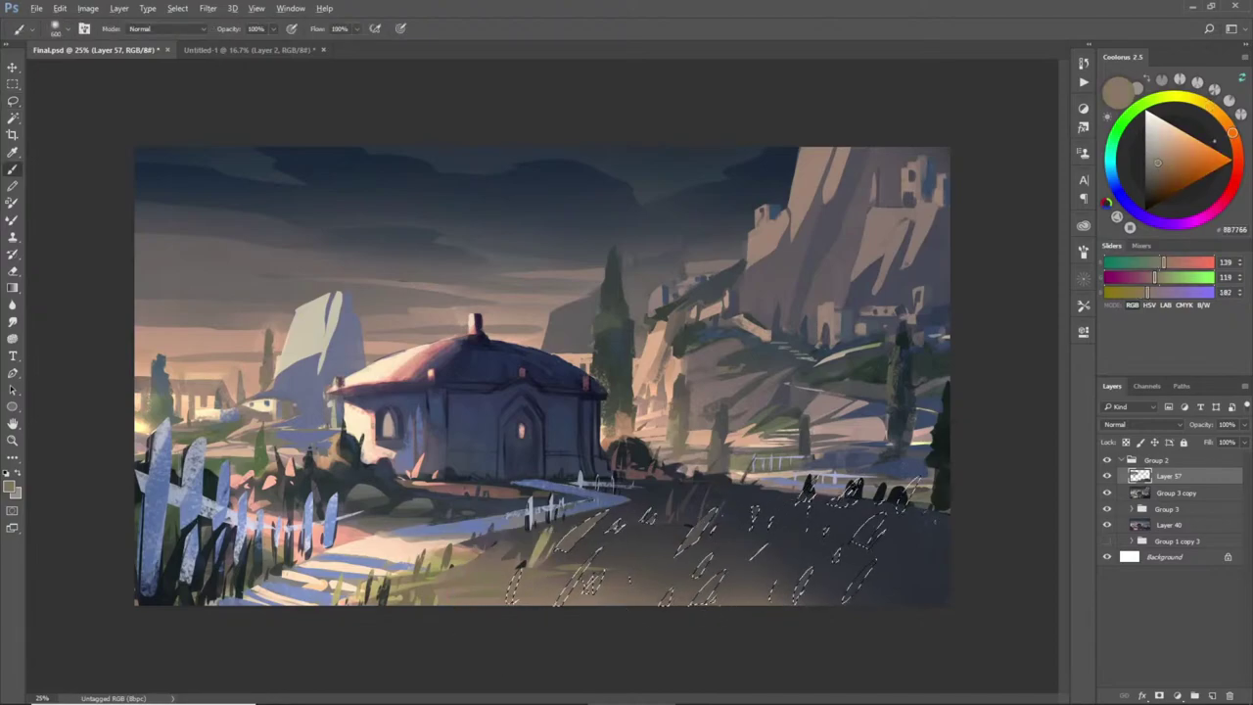
pyautogui.keyDown('alt'); pyautogui.click(858, 499); pyautogui.keyUp('alt')
pyautogui.moveTo(803, 587); pyautogui.dragTo(514, 590)
pyautogui.hotkey('ctrl', 'd')
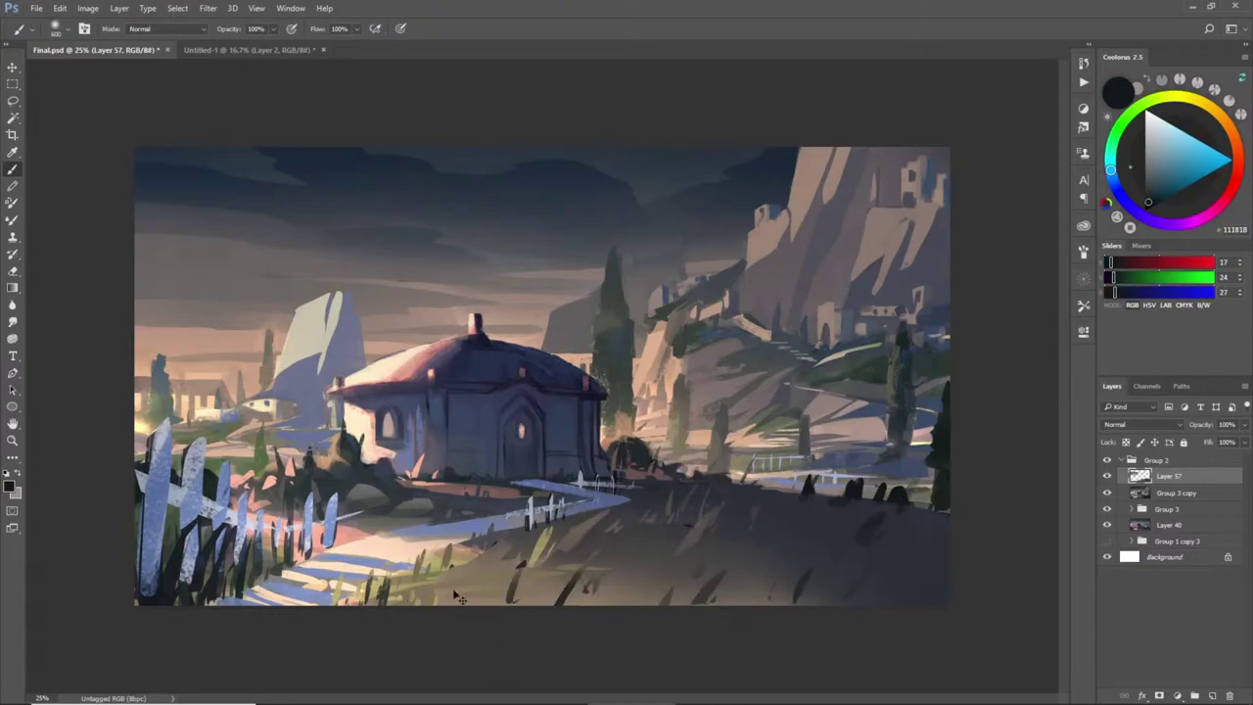
# - Outline more slanted grass blades across the right foreground and tint them with sampled dark and warm brown tones
pyautogui.press('l')
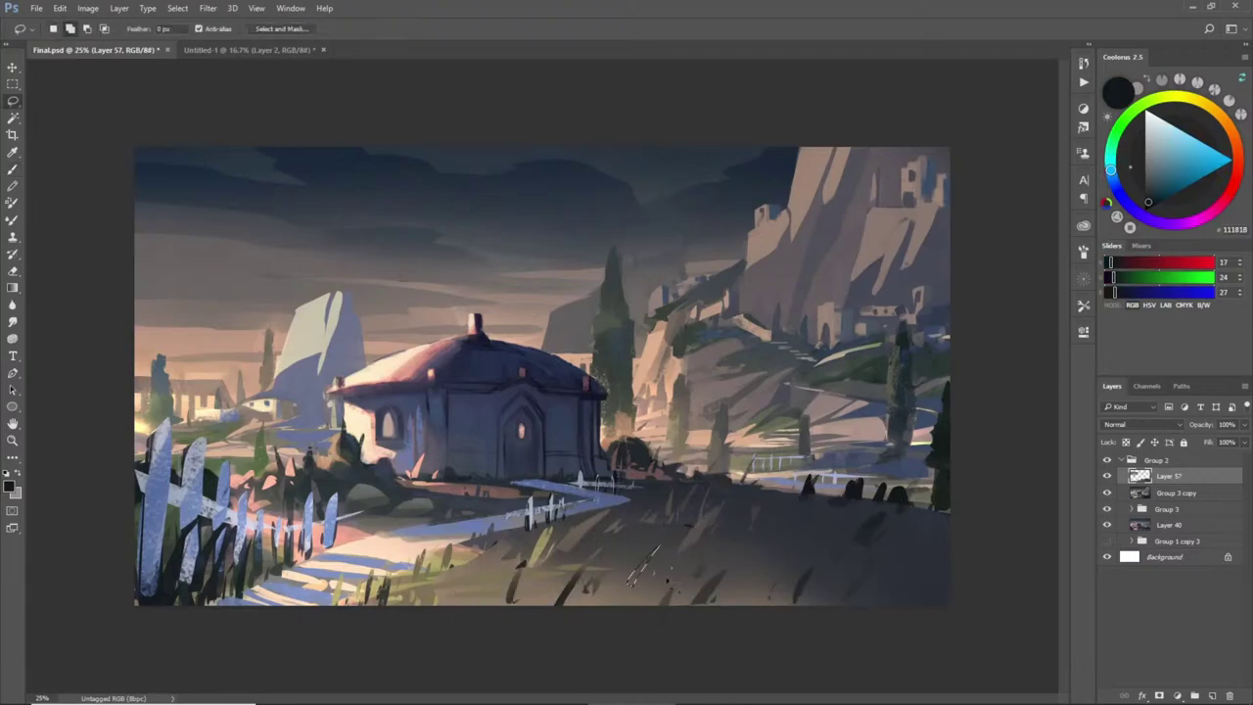
pyautogui.moveTo(667, 536)
pyautogui.mouseDown()
pyautogui.moveTo(690, 508)
pyautogui.moveTo(788, 531)
pyautogui.moveTo(859, 497)
pyautogui.moveTo(874, 509)
pyautogui.moveTo(852, 527)
pyautogui.moveTo(884, 491)
pyautogui.moveTo(868, 503)
pyautogui.moveTo(916, 513)
pyautogui.moveTo(887, 591)
pyautogui.moveTo(929, 544)
pyautogui.moveTo(862, 604)
pyautogui.moveTo(813, 615)
pyautogui.moveTo(779, 564)
pyautogui.moveTo(791, 607)
pyautogui.moveTo(756, 617)
pyautogui.mouseUp()
pyautogui.press('b')
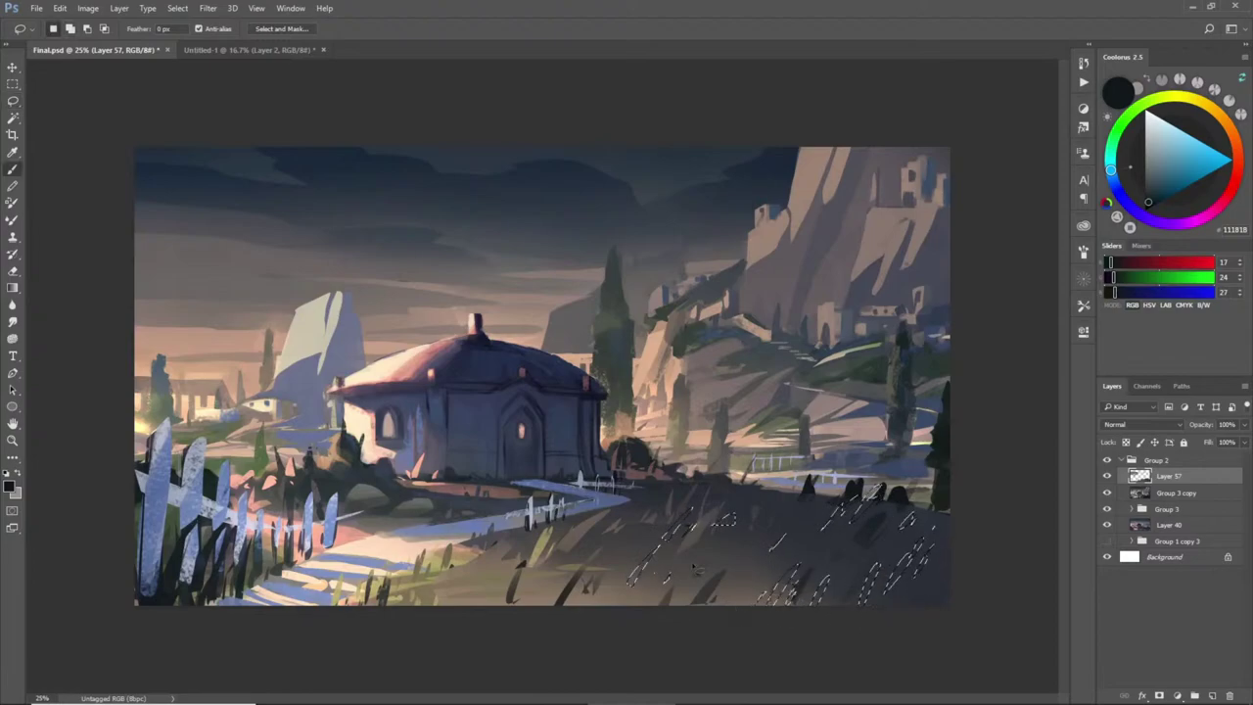
pyautogui.keyDown('alt'); pyautogui.click(847, 538); pyautogui.keyUp('alt')
pyautogui.keyDown('alt'); pyautogui.click(668, 601); pyautogui.keyUp('alt')
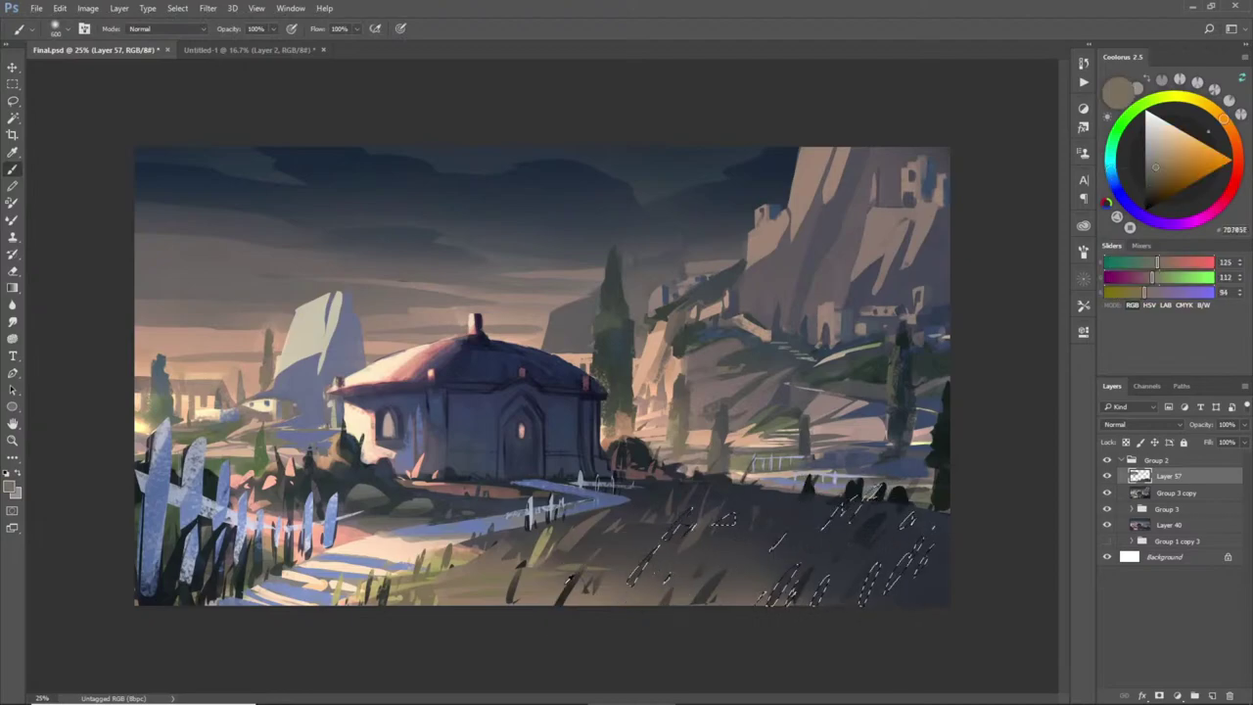
pyautogui.hotkey('ctrl', 'd')
# - Outline a grass patch along the lower edge beside the path and brush it with a sampled warm brown
pyautogui.press('l')
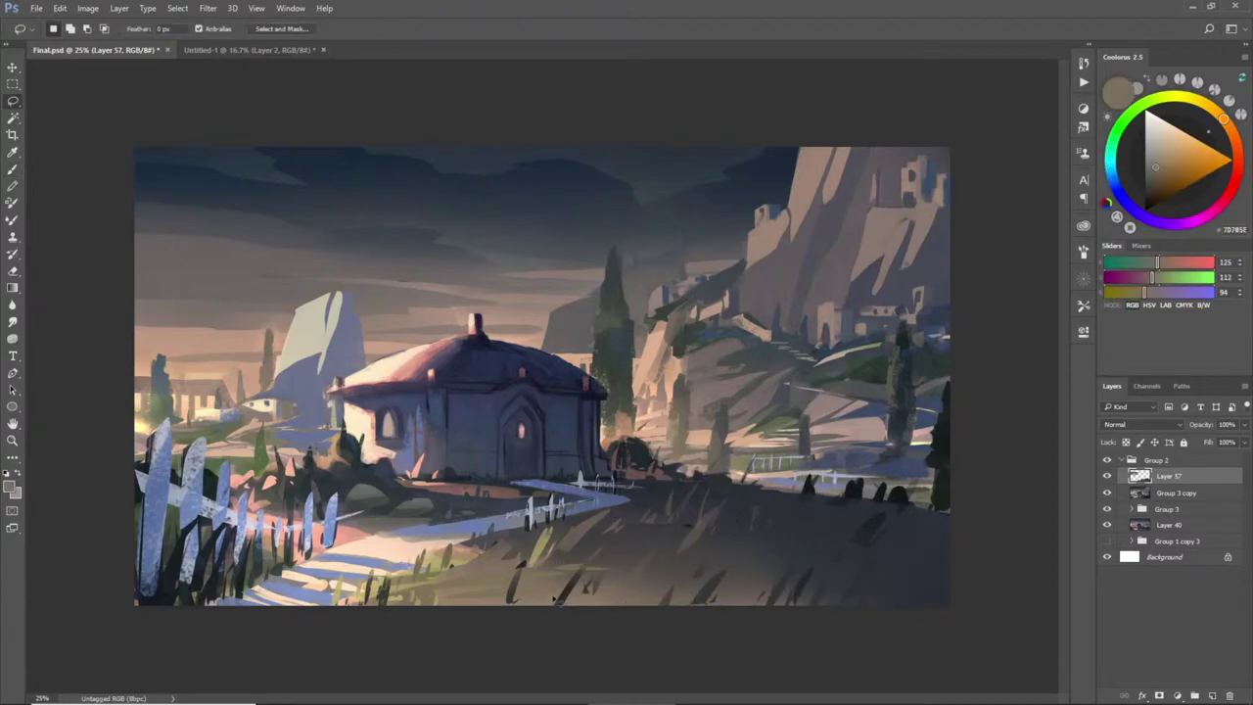
pyautogui.moveTo(541, 595)
pyautogui.mouseDown()
pyautogui.moveTo(531, 604)
pyautogui.moveTo(487, 587)
pyautogui.moveTo(475, 603)
pyautogui.moveTo(443, 589)
pyautogui.moveTo(434, 602)
pyautogui.mouseUp()
pyautogui.press('b')
pyautogui.keyDown('alt'); pyautogui.click(449, 555); pyautogui.keyUp('alt')
pyautogui.hotkey('ctrl', 'd')
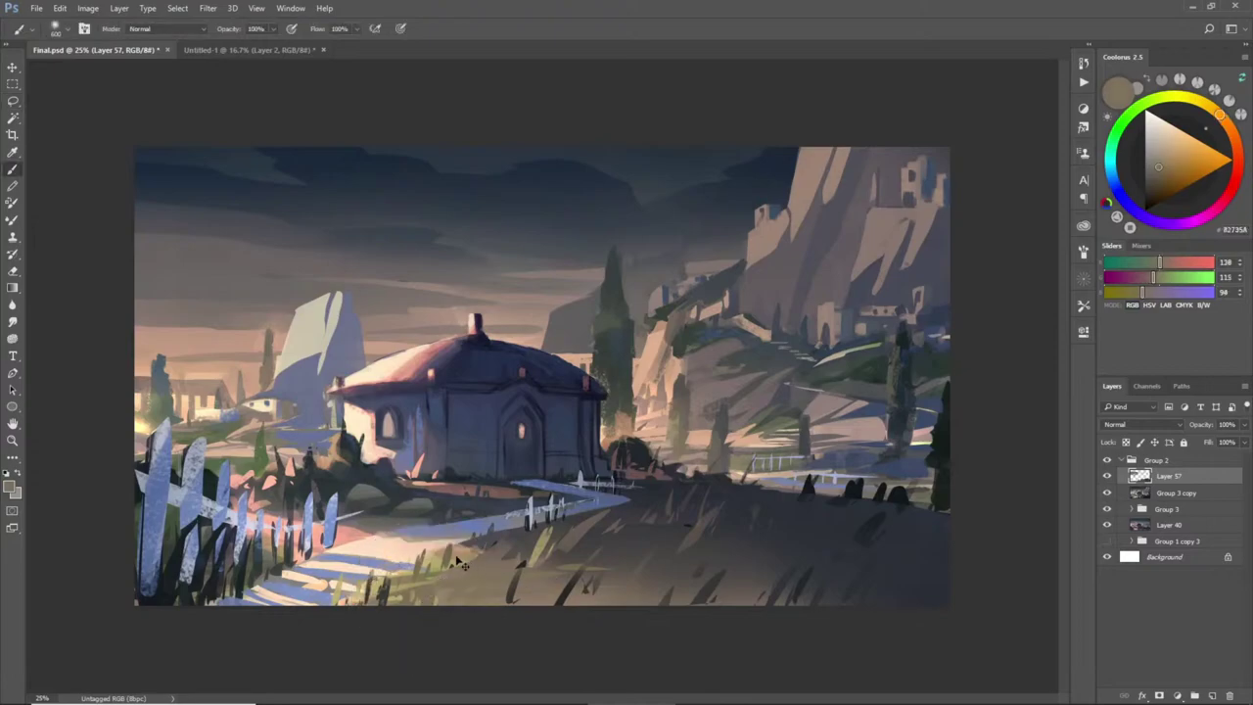
# - Outline small grass patches where the path meets the meadow and tint them with sampled dark grey and olive yellow
pyautogui.press('l')
pyautogui.moveTo(486, 566)
pyautogui.mouseDown()
pyautogui.moveTo(452, 577)
pyautogui.moveTo(517, 570)
pyautogui.moveTo(526, 540)
pyautogui.moveTo(508, 553)
pyautogui.mouseUp()
pyautogui.press('b')
pyautogui.keyDown('alt'); pyautogui.click(534, 536); pyautogui.keyUp('alt')
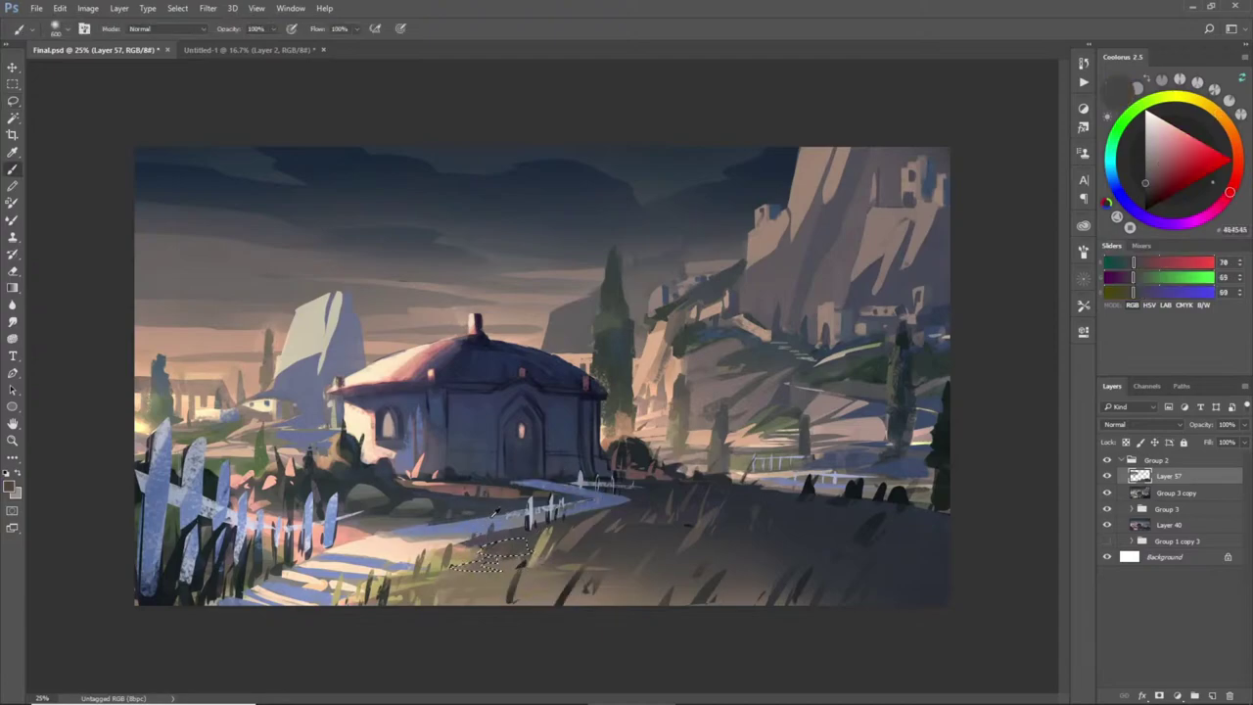
pyautogui.keyDown('alt'); pyautogui.click(419, 557); pyautogui.keyUp('alt')
pyautogui.keyDown('alt'); pyautogui.click(406, 548); pyautogui.keyUp('alt')
pyautogui.hotkey('ctrl', 'd')
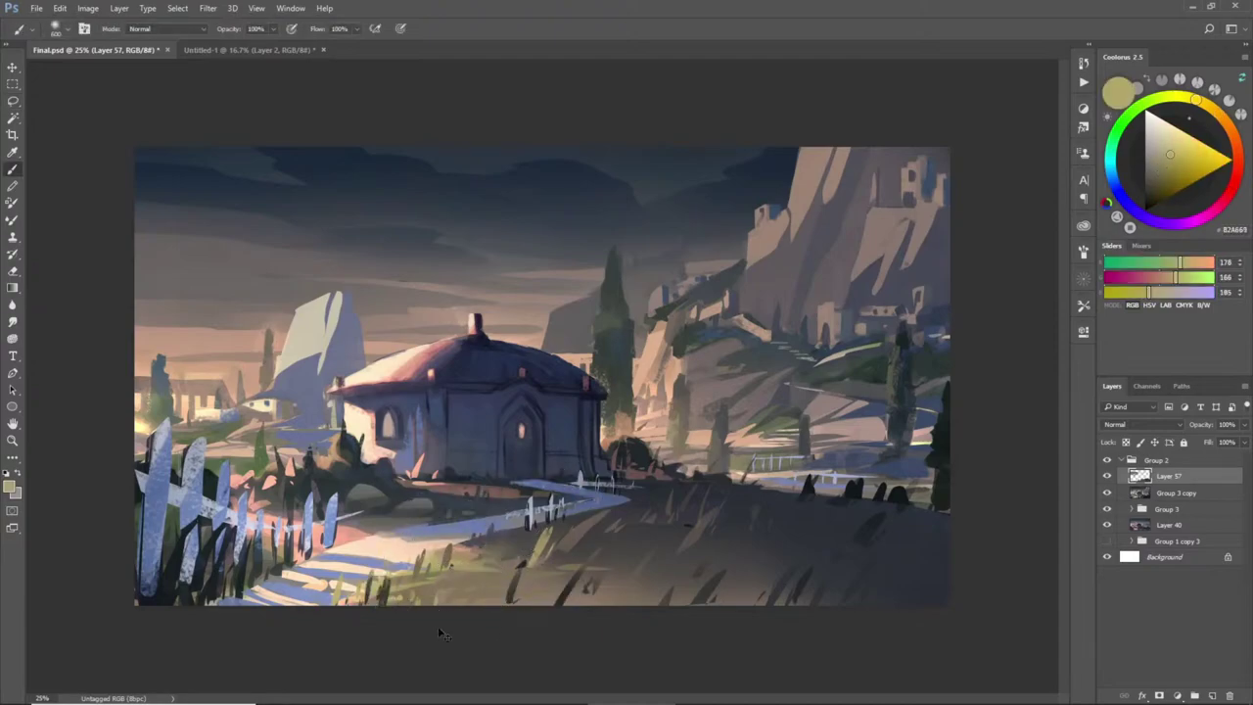
# - Outline flat shadow strips across the middle of the dark meadow and brush them with a sampled dark blue-grey
pyautogui.press('l')
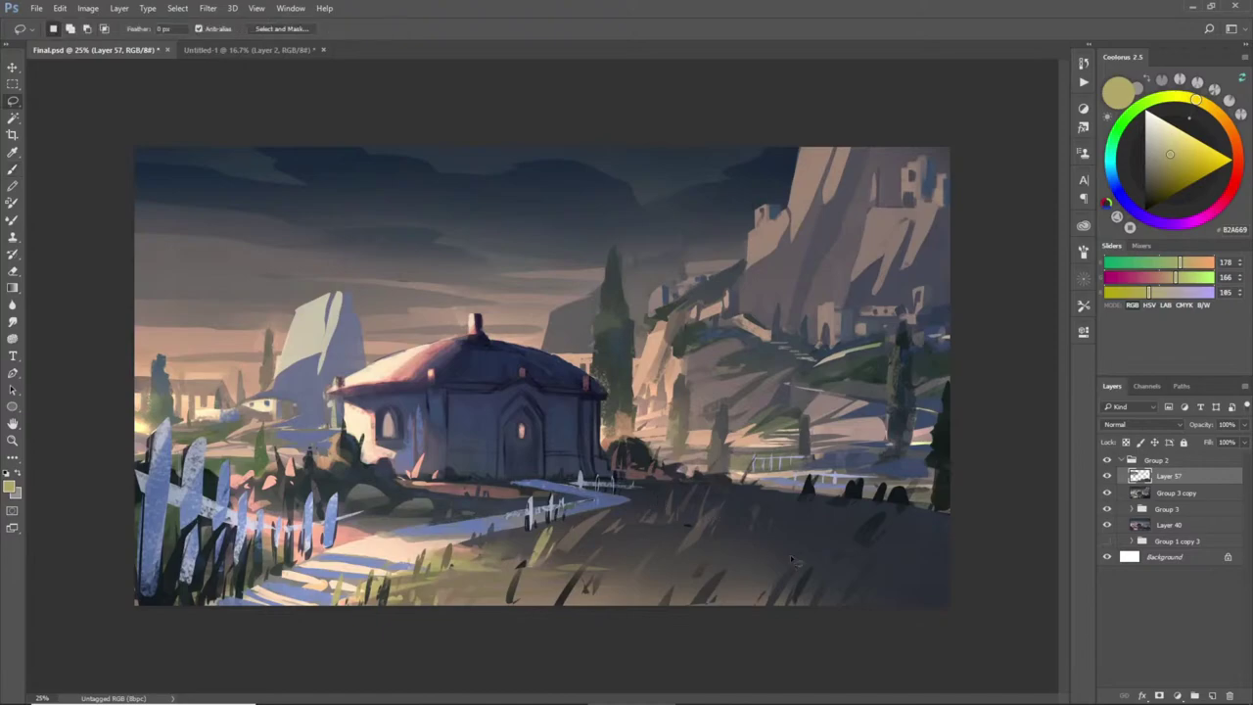
pyautogui.moveTo(690, 517)
pyautogui.mouseDown()
pyautogui.moveTo(778, 546)
pyautogui.moveTo(848, 551)
pyautogui.moveTo(639, 551)
pyautogui.mouseUp()
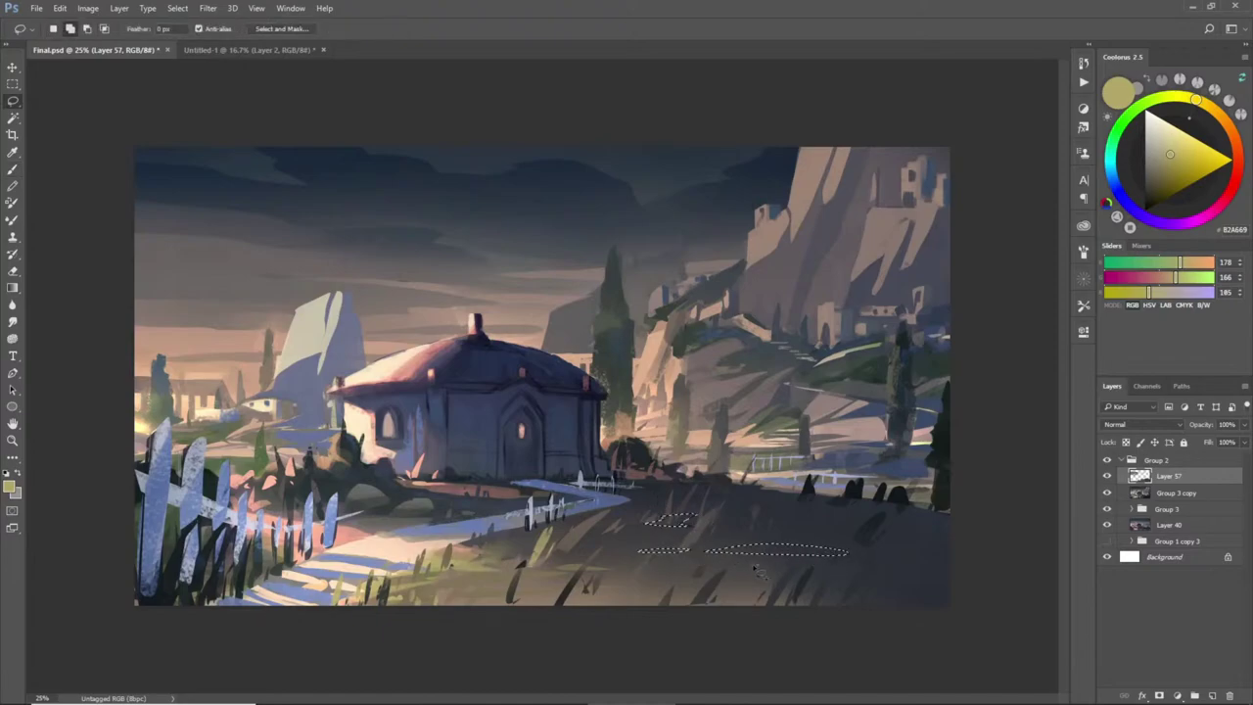
pyautogui.press('b')
pyautogui.keyDown('alt'); pyautogui.click(773, 521); pyautogui.keyUp('alt')
pyautogui.hotkey('ctrl', 'h')
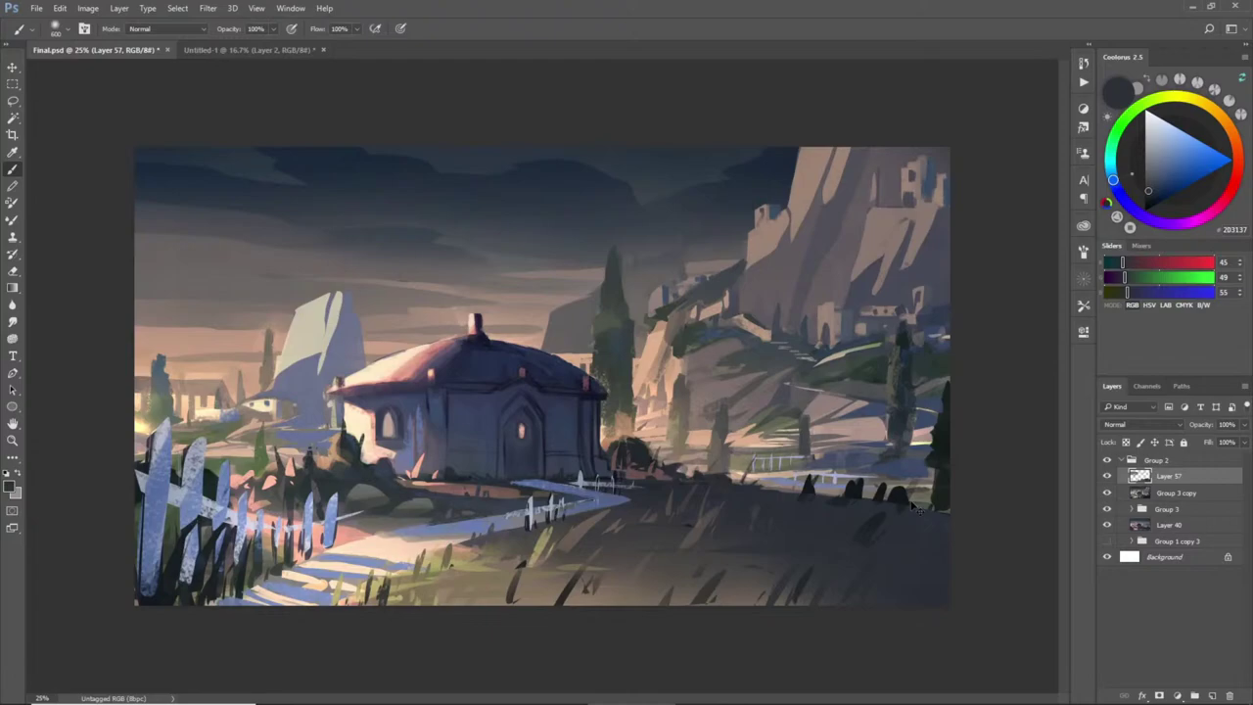
# - Outline a small cypress beside the round house's right wall and paint it dark with a warm brown base
pyautogui.press('l')
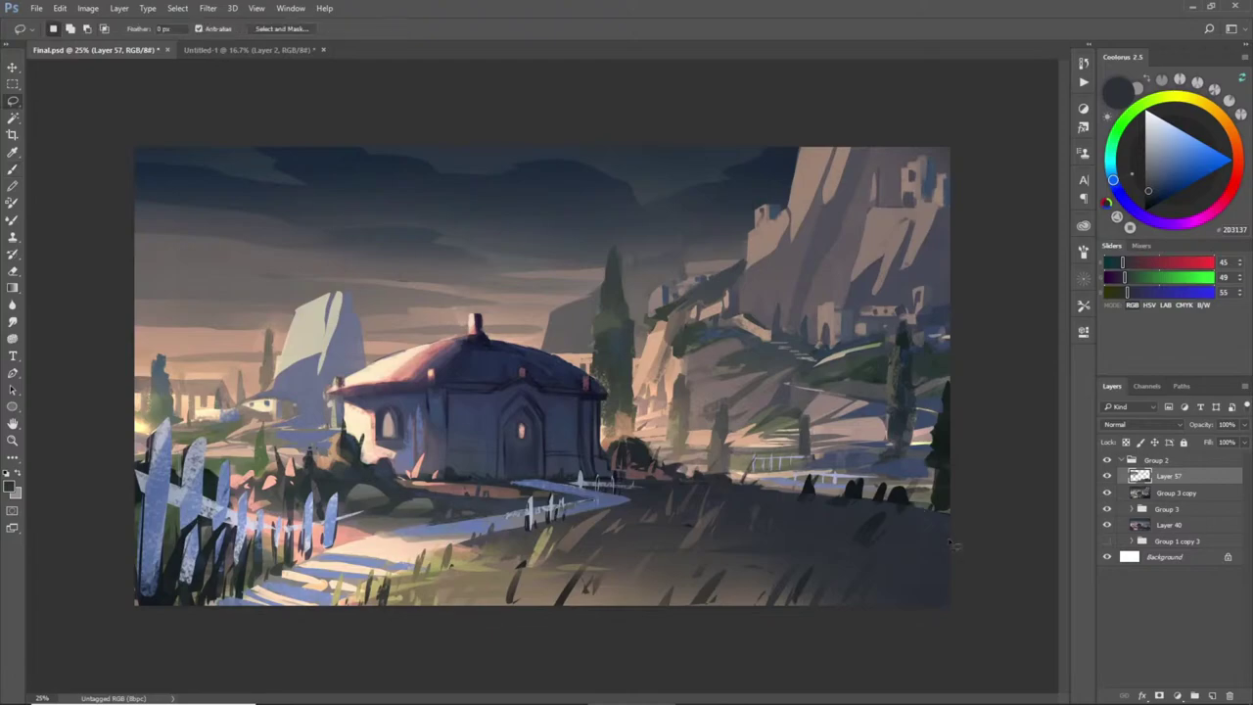
pyautogui.moveTo(631, 453)
pyautogui.mouseDown()
pyautogui.moveTo(628, 414)
pyautogui.moveTo(651, 387)
pyautogui.moveTo(654, 436)
pyautogui.moveTo(636, 476)
pyautogui.moveTo(642, 377)
pyautogui.mouseUp()
pyautogui.press('b')
pyautogui.keyDown('alt'); pyautogui.click(605, 425); pyautogui.keyUp('alt')
pyautogui.hotkey('ctrl', 'd')
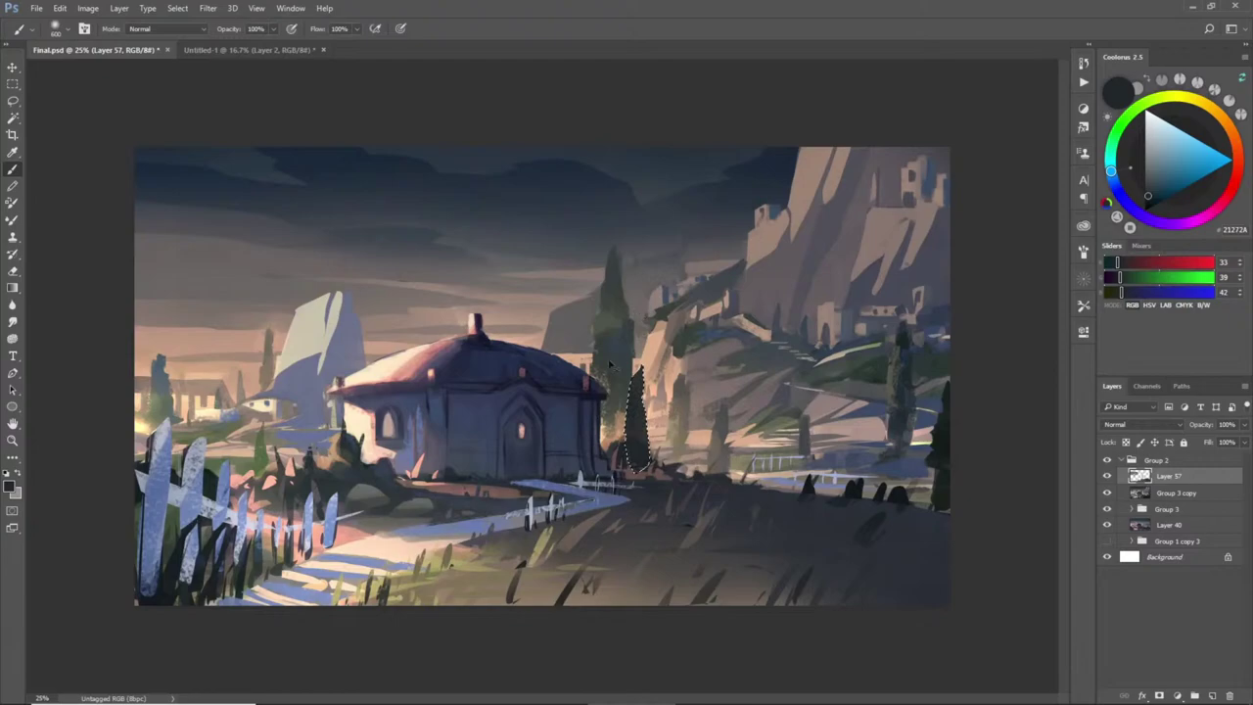
pyautogui.keyDown('alt'); pyautogui.click(599, 425); pyautogui.keyUp('alt')
pyautogui.hotkey('ctrl', 'd')
pyautogui.keyDown('alt'); pyautogui.click(599, 446); pyautogui.keyUp('alt')
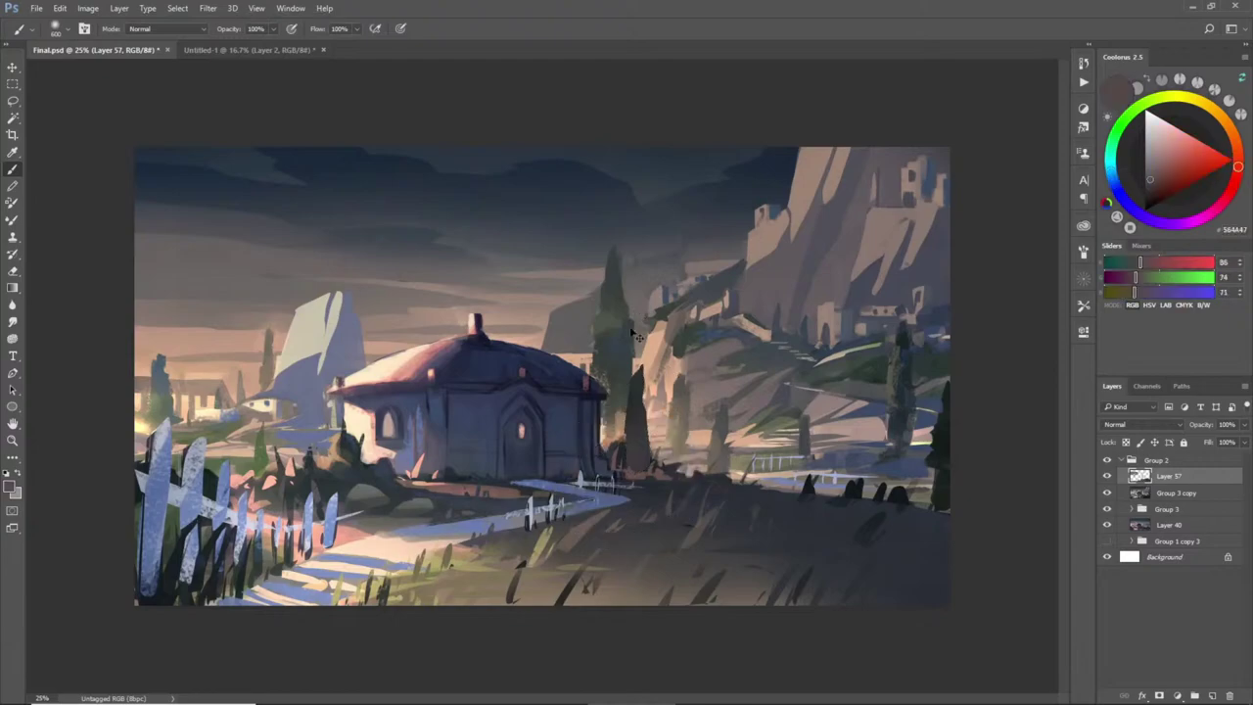
# - Outline the strip above the right meadow edge and paint out the row of leftover dark plant tips with sampled ground tones
pyautogui.press('l')
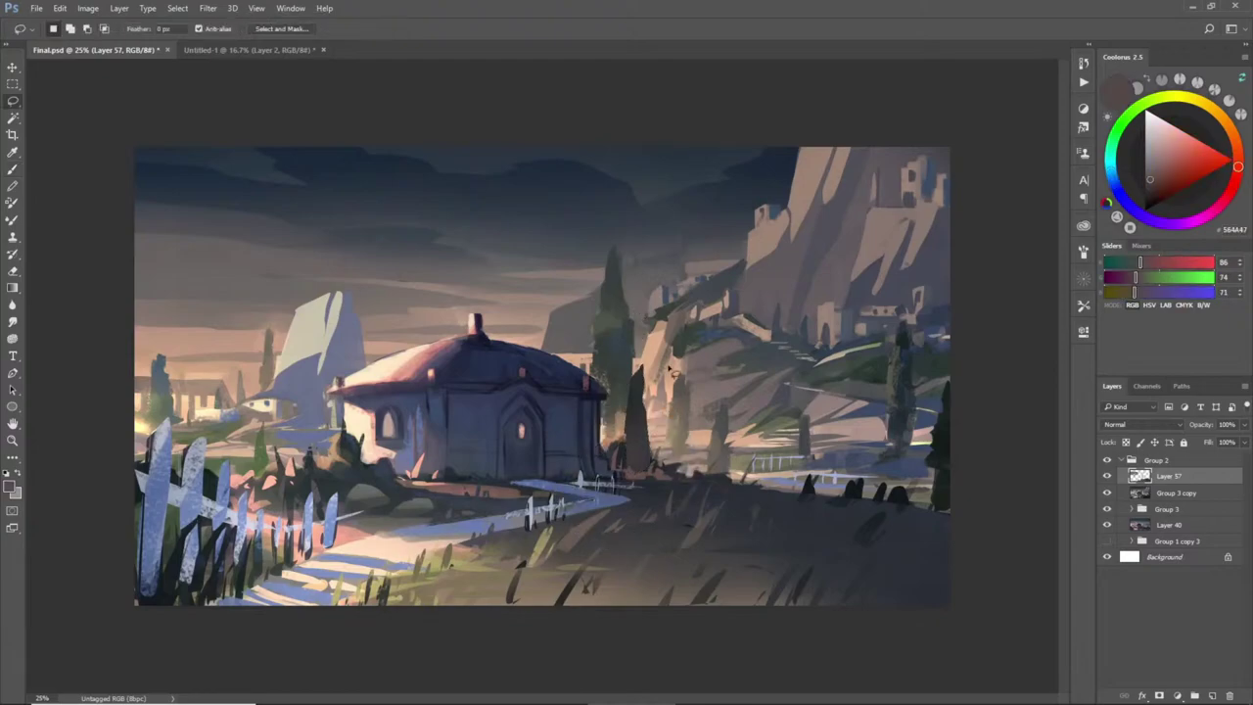
pyautogui.moveTo(876, 484)
pyautogui.mouseDown()
pyautogui.moveTo(828, 499)
pyautogui.moveTo(935, 507)
pyautogui.mouseUp()
pyautogui.press('b')
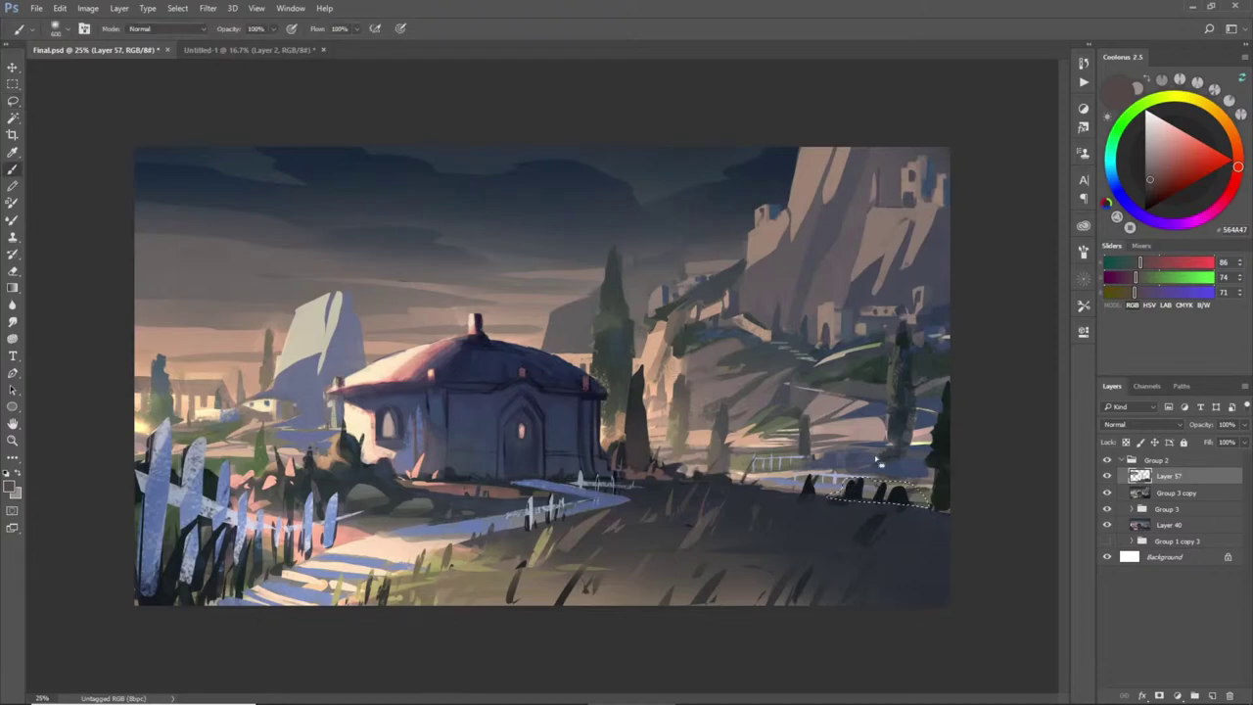
pyautogui.keyDown('alt'); pyautogui.click(897, 441); pyautogui.keyUp('alt')
pyautogui.moveTo(833, 490)
pyautogui.mouseDown()
pyautogui.moveTo(915, 493)
pyautogui.moveTo(872, 487)
pyautogui.mouseUp()
pyautogui.keyDown('alt'); pyautogui.click(795, 470); pyautogui.keyUp('alt')
pyautogui.press('[')
pyautogui.keyDown('alt'); pyautogui.click(823, 496); pyautogui.keyUp('alt')
pyautogui.hotkey('ctrl', 'd')
# - Outline the area around the last dark plant tip below the distant fence and brush it with a sampled warm grey
pyautogui.press('l')
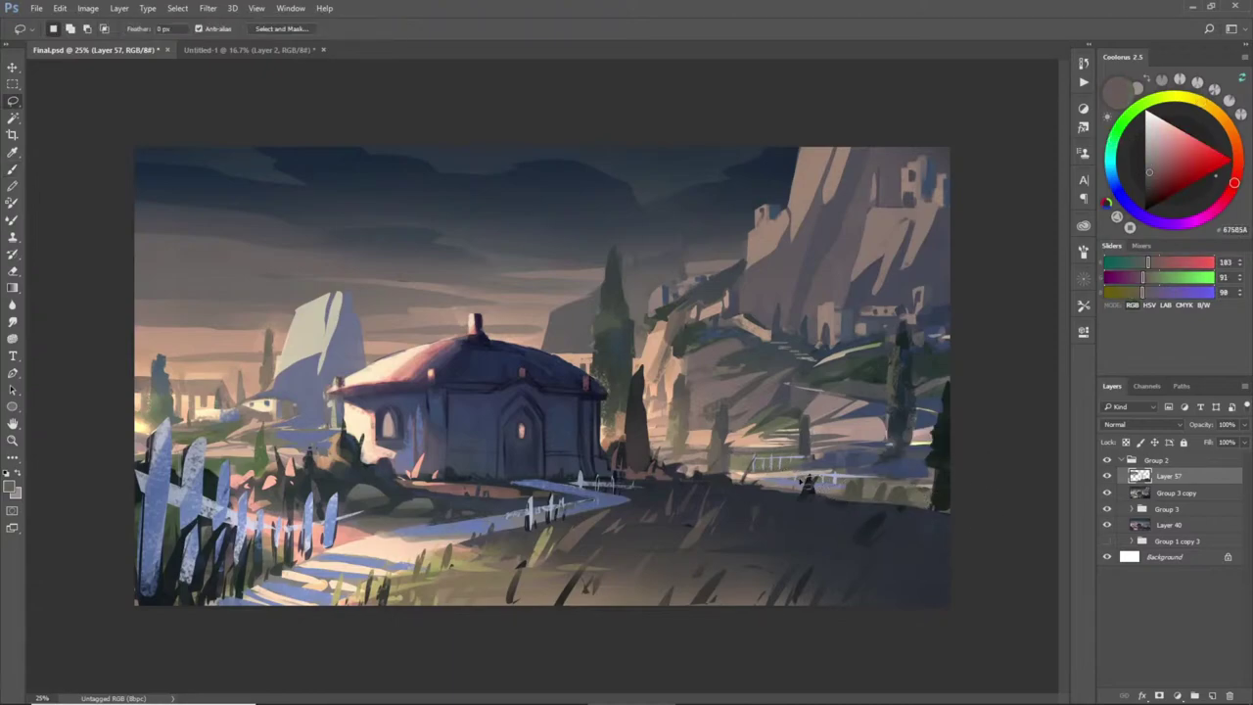
pyautogui.press('b')
pyautogui.keyDown('alt'); pyautogui.click(809, 478); pyautogui.keyUp('alt')
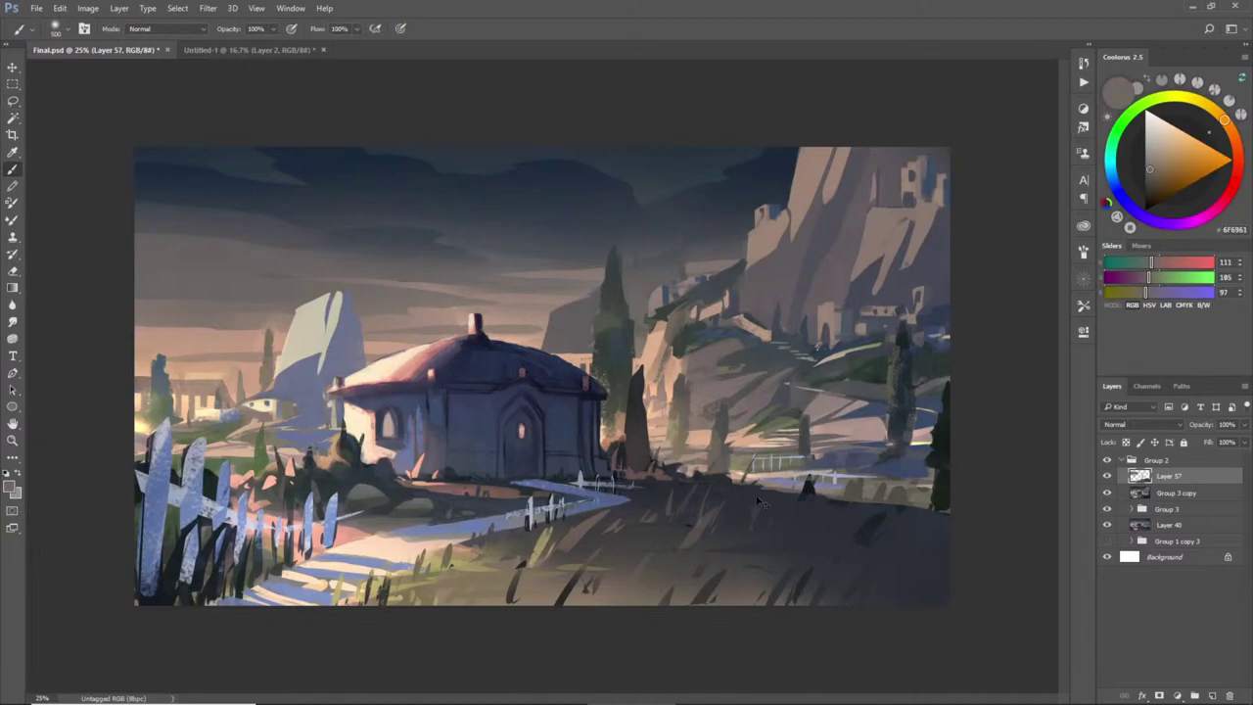
# - Paint out the last dark plant tip and touch up the distant path's edge with a small hard brush in sampled blue and brown tones
pyautogui.rightClick(816, 490)
pyautogui.doubleClick(855, 470)
pyautogui.keyDown('alt'); pyautogui.click(813, 482); pyautogui.keyUp('alt')
pyautogui.keyDown('alt'); pyautogui.click(828, 482); pyautogui.keyUp('alt')
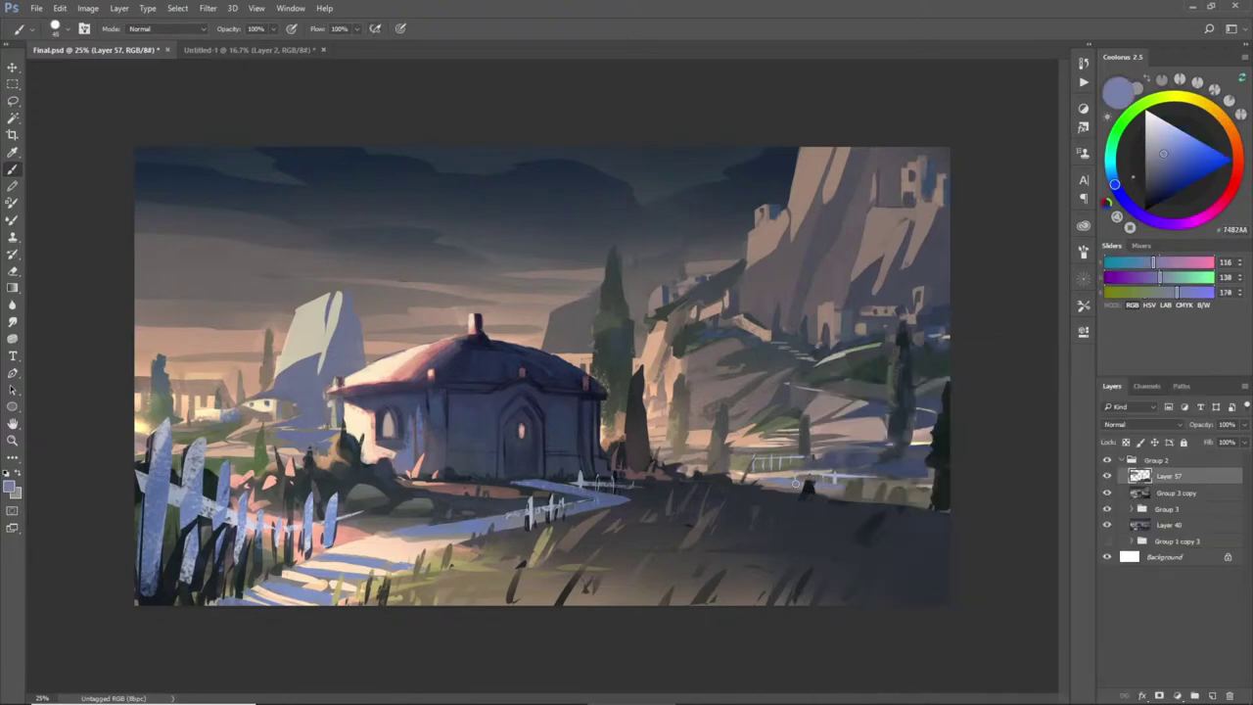
pyautogui.keyDown('alt'); pyautogui.click(814, 489); pyautogui.keyUp('alt')
pyautogui.keyDown('alt'); pyautogui.click(876, 482); pyautogui.keyUp('alt')
pyautogui.moveTo(803, 492); pyautogui.dragTo(904, 492)
pyautogui.keyDown('alt'); pyautogui.click(831, 484); pyautogui.keyUp('alt')
pyautogui.keyDown('alt'); pyautogui.click(895, 495); pyautogui.keyUp('alt')
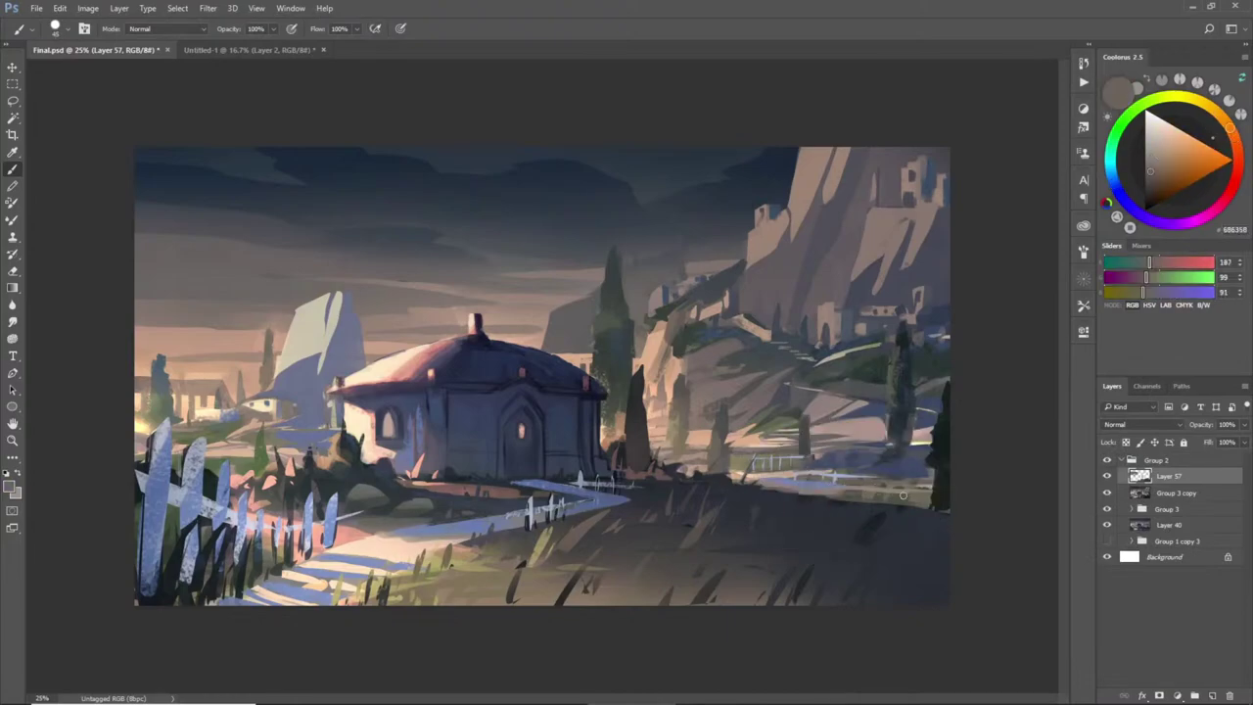
pyautogui.keyDown('alt'); pyautogui.click(925, 478); pyautogui.keyUp('alt')
pyautogui.keyDown('alt'); pyautogui.click(927, 466); pyautogui.keyUp('alt')
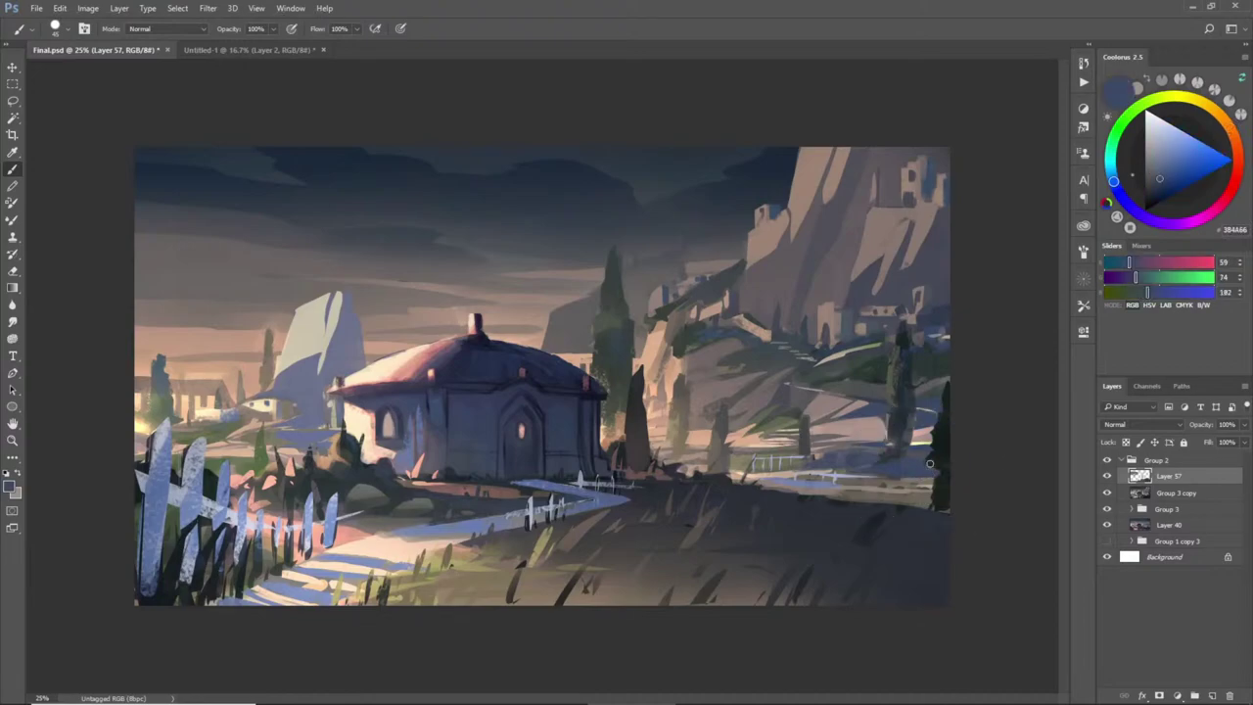
# - Touch up the distant cypress near the canvas's left edge with a small brush in sampled warm sky and blue-grey tones
pyautogui.press('l')
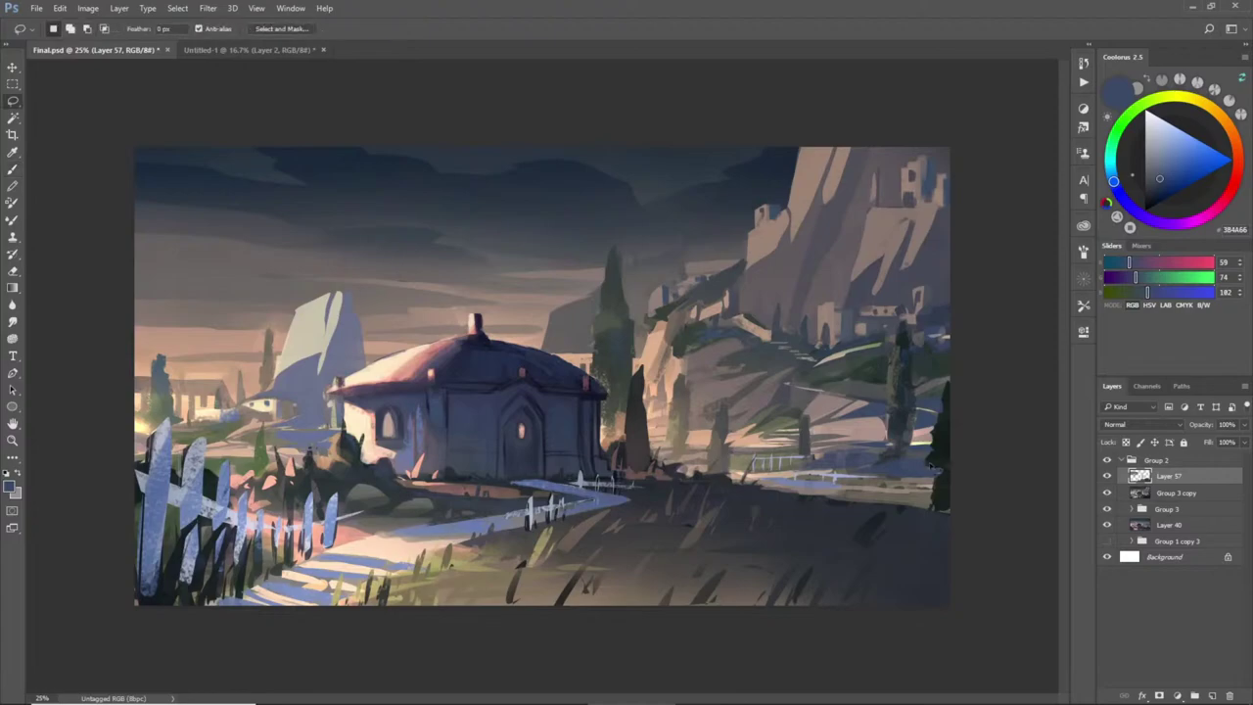
pyautogui.press('b')
pyautogui.keyDown('alt'); pyautogui.click(276, 330); pyautogui.keyUp('alt')
pyautogui.keyDown('alt'); pyautogui.click(274, 328); pyautogui.keyUp('alt')
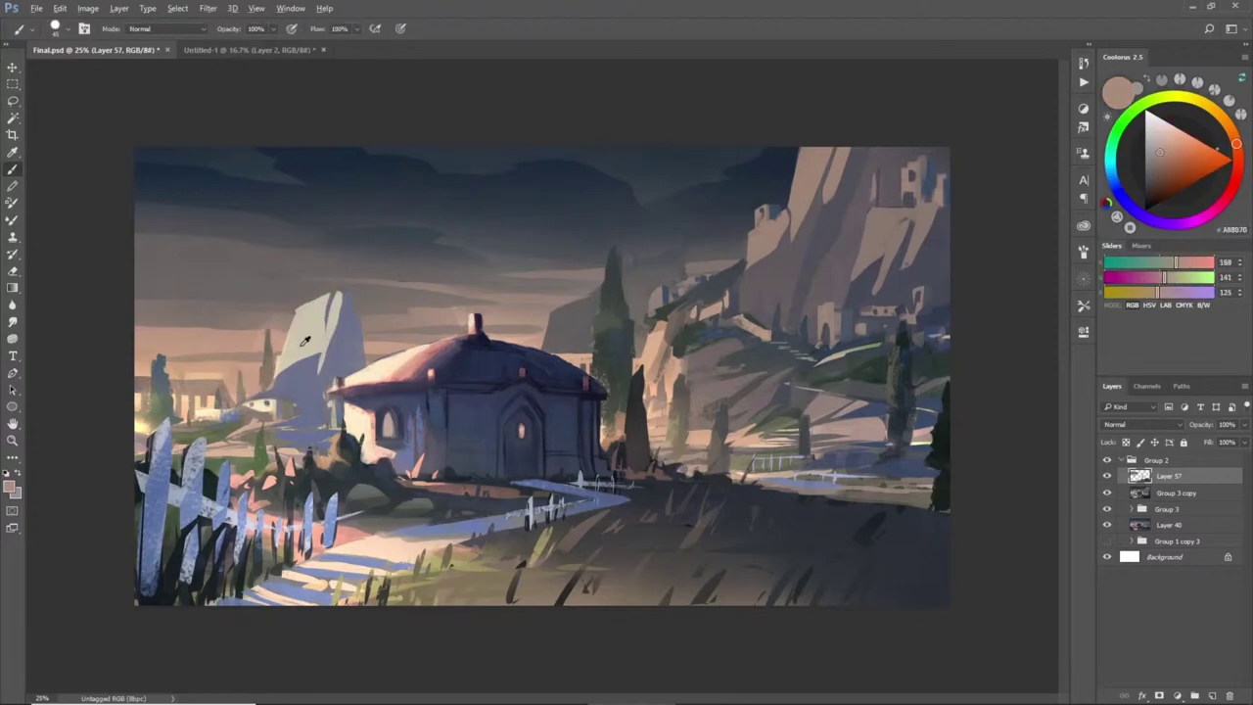
pyautogui.keyDown('alt'); pyautogui.click(161, 359); pyautogui.keyUp('alt')
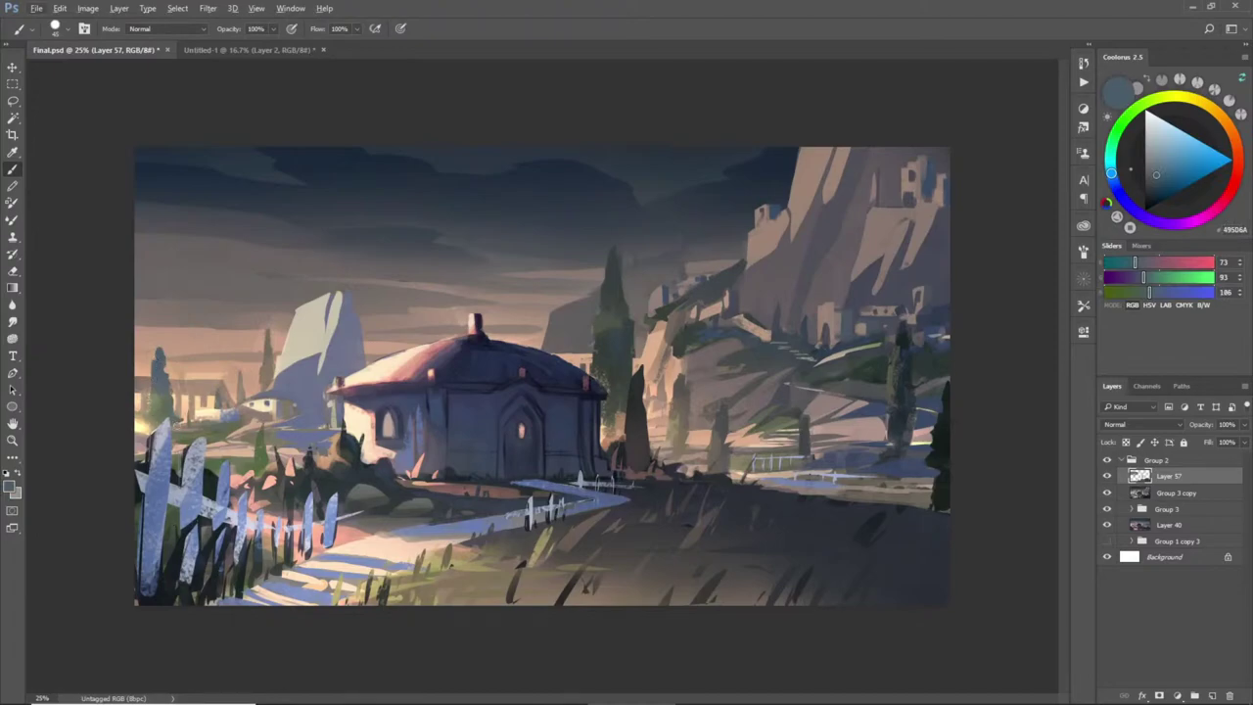
# - Paint out the top of the tallest foreground fence post with sampled green, greyish pink and peach ground tones
pyautogui.keyDown('alt'); pyautogui.click(184, 429); pyautogui.keyUp('alt')
pyautogui.keyDown('alt'); pyautogui.click(171, 423); pyautogui.keyUp('alt')
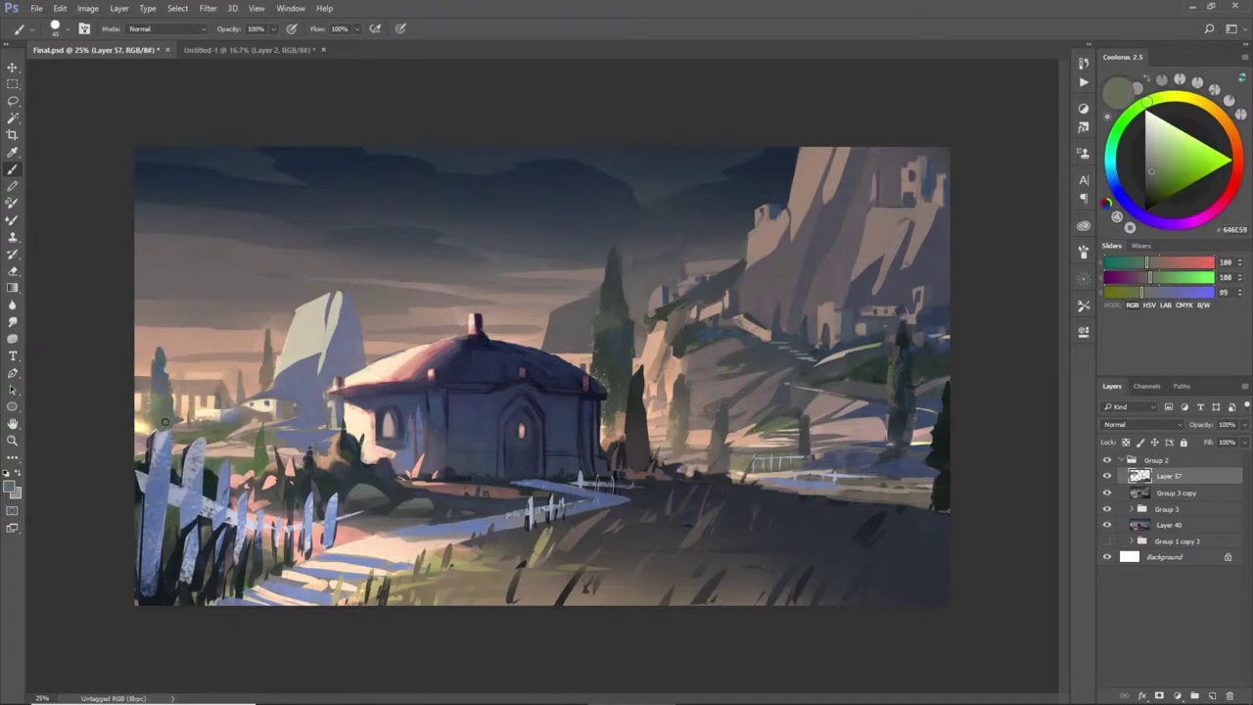
pyautogui.keyDown('alt'); pyautogui.click(182, 433); pyautogui.keyUp('alt')
pyautogui.keyDown('alt'); pyautogui.click(145, 446); pyautogui.keyUp('alt')
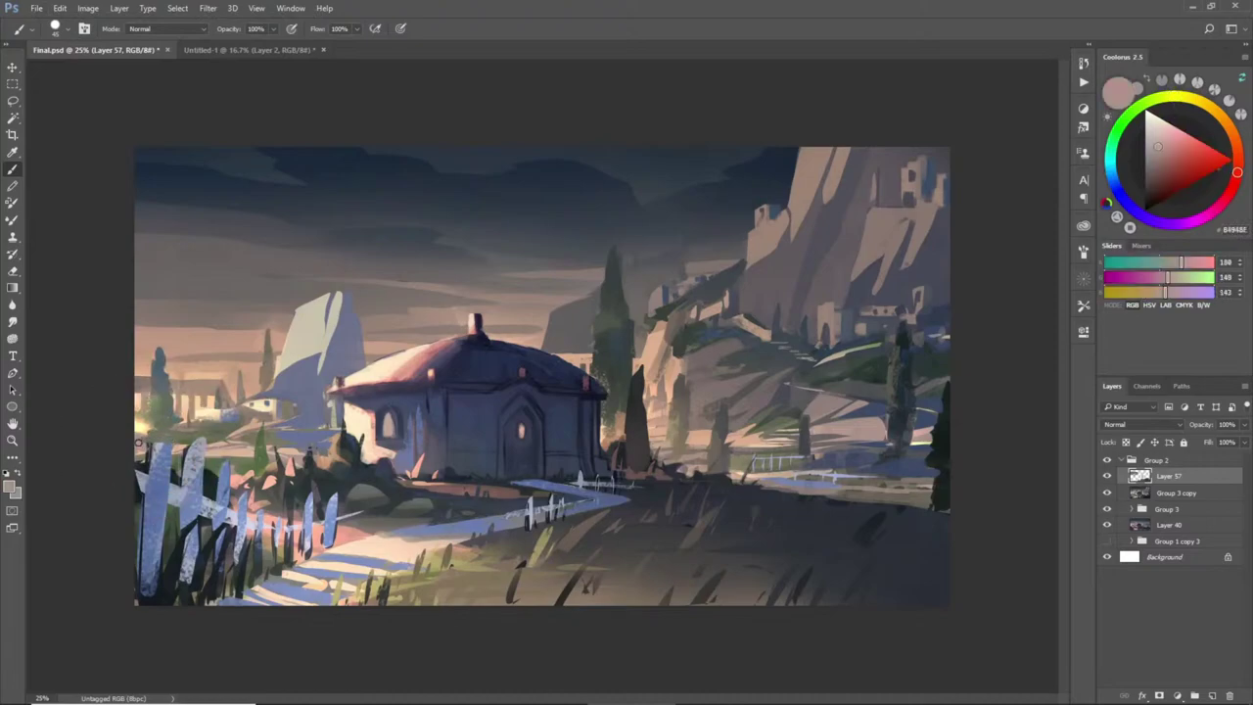
pyautogui.keyDown('alt'); pyautogui.click(170, 444); pyautogui.keyUp('alt')
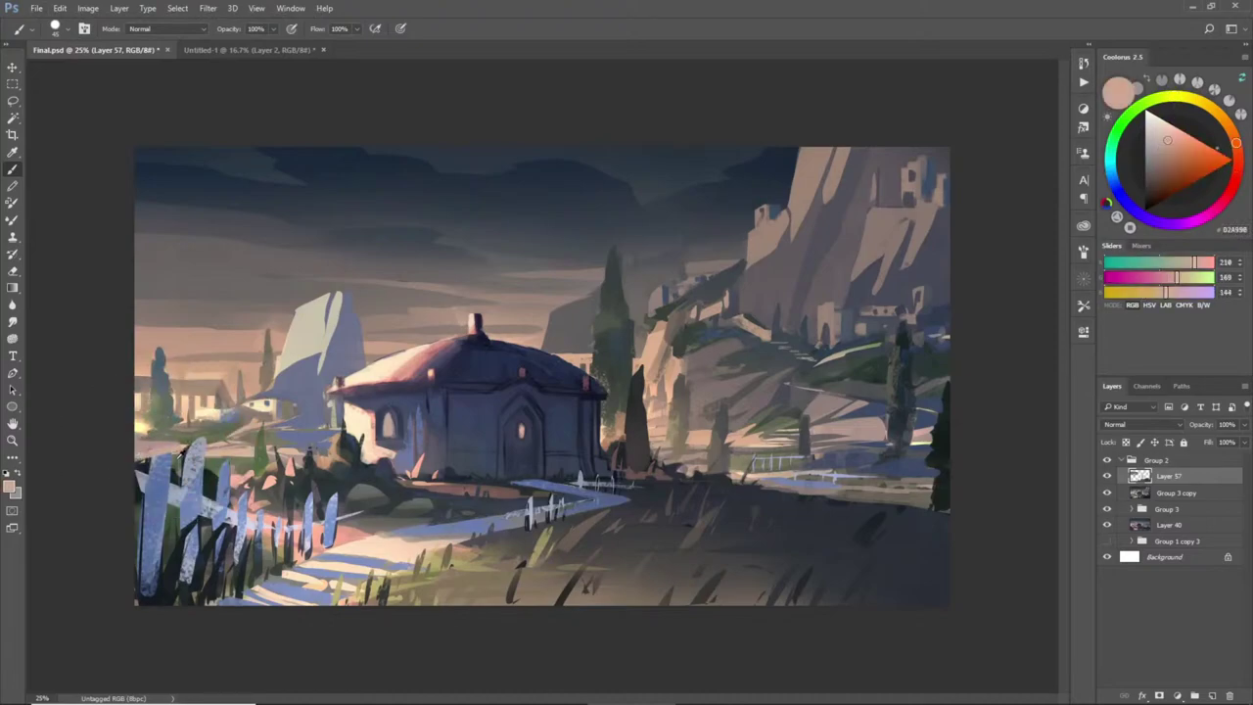
pyautogui.keyDown('alt'); pyautogui.click(164, 456); pyautogui.keyUp('alt')
# - Shorten the remaining tall fence posts by brushing sampled green and pale peach ground colours across their tops
pyautogui.moveTo(138, 461)
pyautogui.mouseDown()
pyautogui.moveTo(264, 460)
pyautogui.moveTo(157, 468)
pyautogui.moveTo(224, 452)
pyautogui.mouseUp()
pyautogui.press(']')
pyautogui.keyDown('alt'); pyautogui.click(224, 449); pyautogui.keyUp('alt')
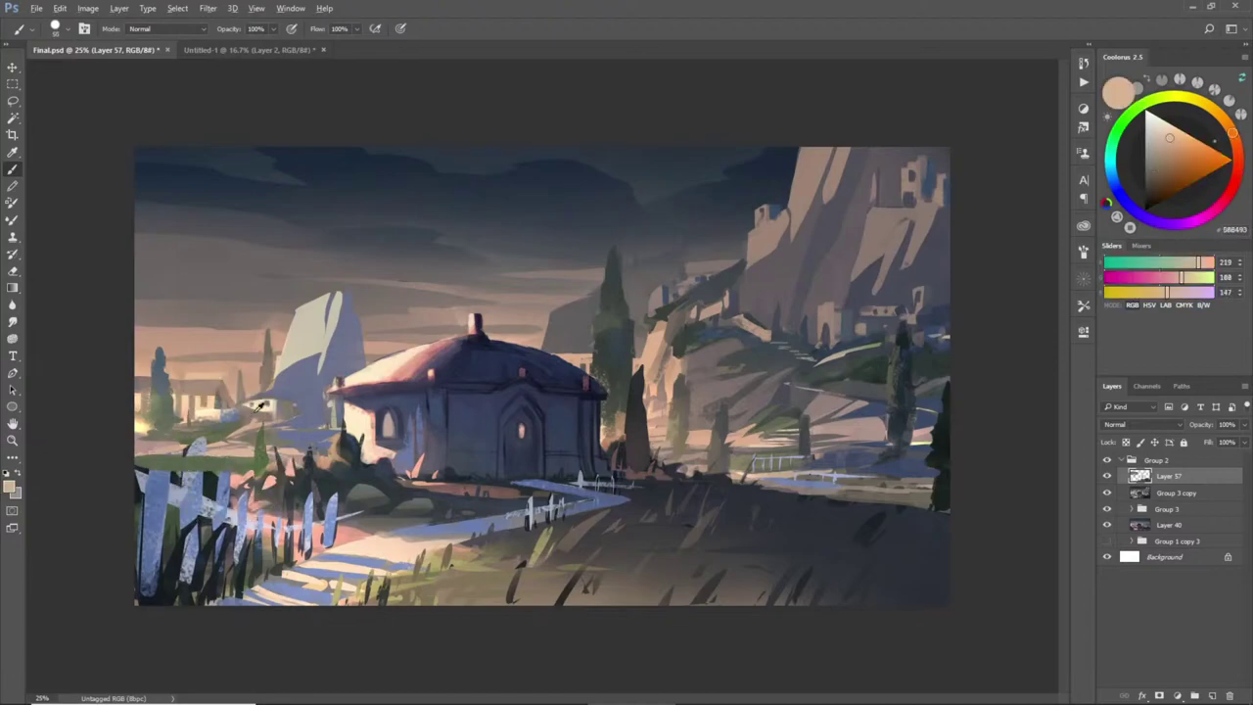
pyautogui.keyDown('alt'); pyautogui.click(182, 438); pyautogui.keyUp('alt')
pyautogui.moveTo(157, 472)
pyautogui.mouseDown()
pyautogui.moveTo(193, 459)
pyautogui.moveTo(186, 474)
pyautogui.moveTo(213, 456)
pyautogui.mouseUp()
pyautogui.keyDown('alt'); pyautogui.click(216, 441); pyautogui.keyUp('alt')
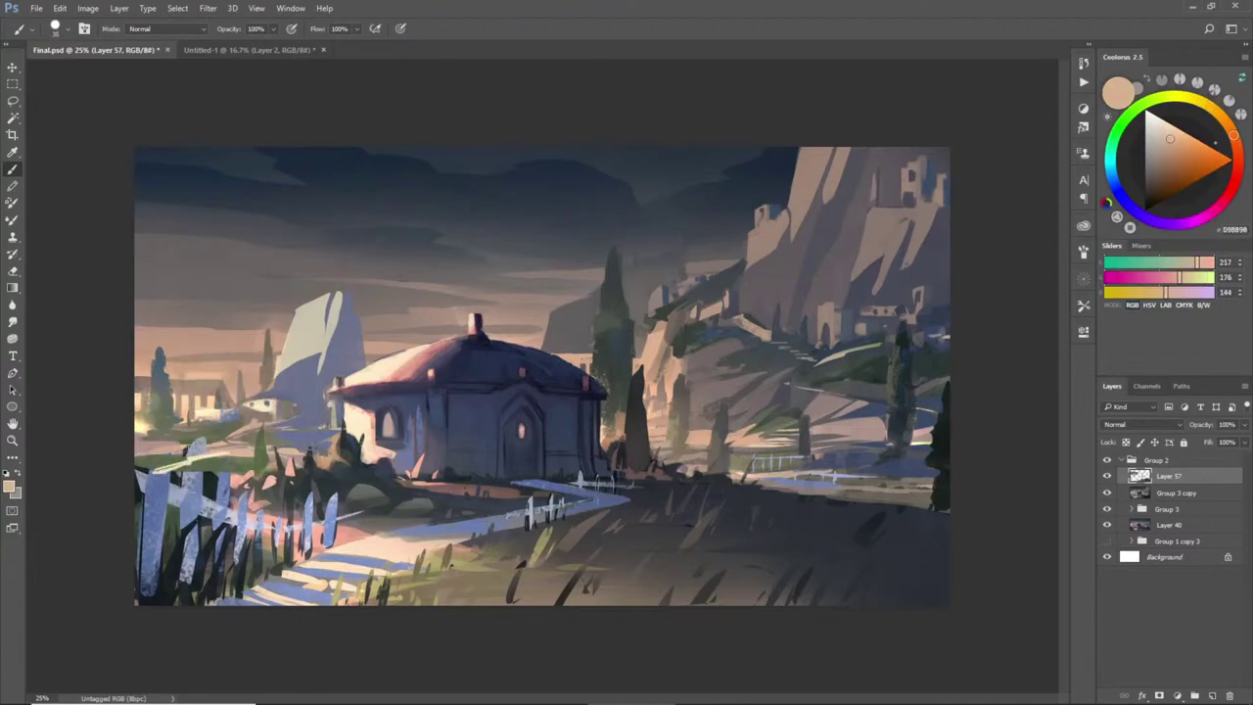
# - Refine the distant ground and path strip behind the foreground fence with small strokes of sampled peach, green and muted blue
pyautogui.keyDown('alt'); pyautogui.click(206, 441); pyautogui.keyUp('alt')
pyautogui.keyDown('alt'); pyautogui.click(266, 433); pyautogui.keyUp('alt')
pyautogui.keyDown('alt'); pyautogui.click(278, 449); pyautogui.keyUp('alt')
pyautogui.keyDown('alt'); pyautogui.click(260, 456); pyautogui.keyUp('alt')
pyautogui.keyDown('alt'); pyautogui.click(238, 461); pyautogui.keyUp('alt')
pyautogui.moveTo(238, 462); pyautogui.dragTo(264, 458)
pyautogui.keyDown('alt'); pyautogui.click(292, 441); pyautogui.keyUp('alt')
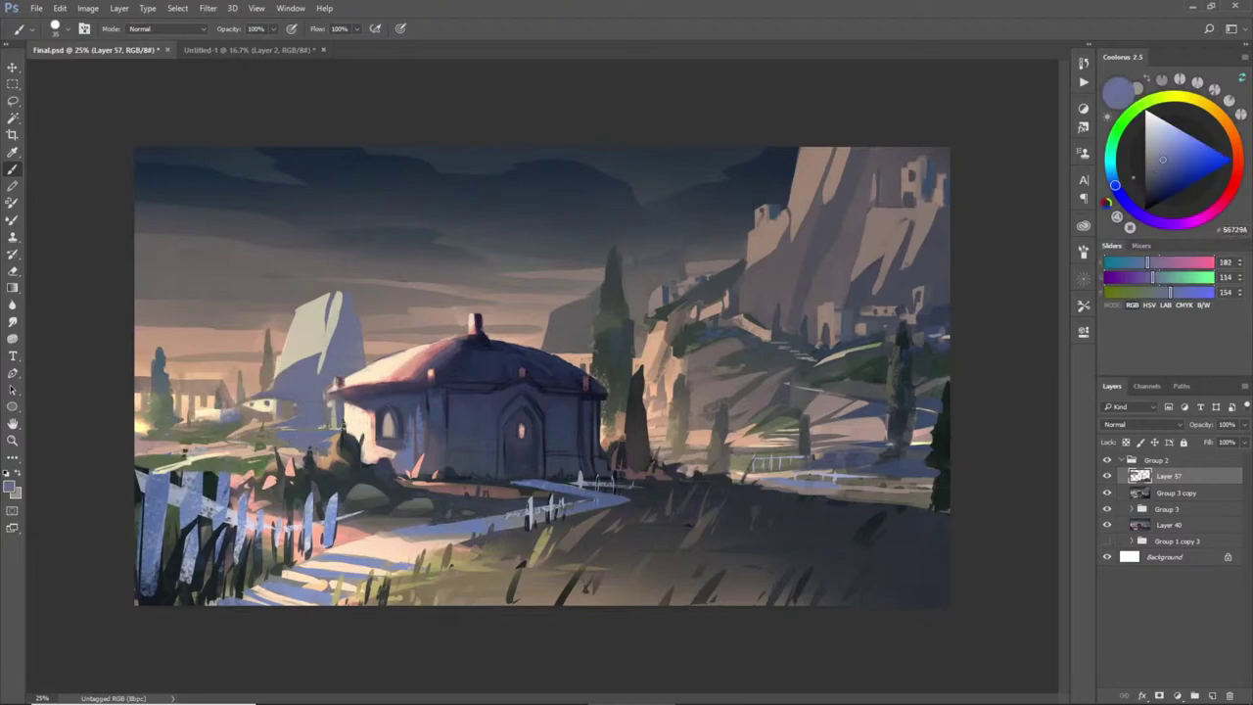
pyautogui.keyDown('alt'); pyautogui.click(323, 456); pyautogui.keyUp('alt')
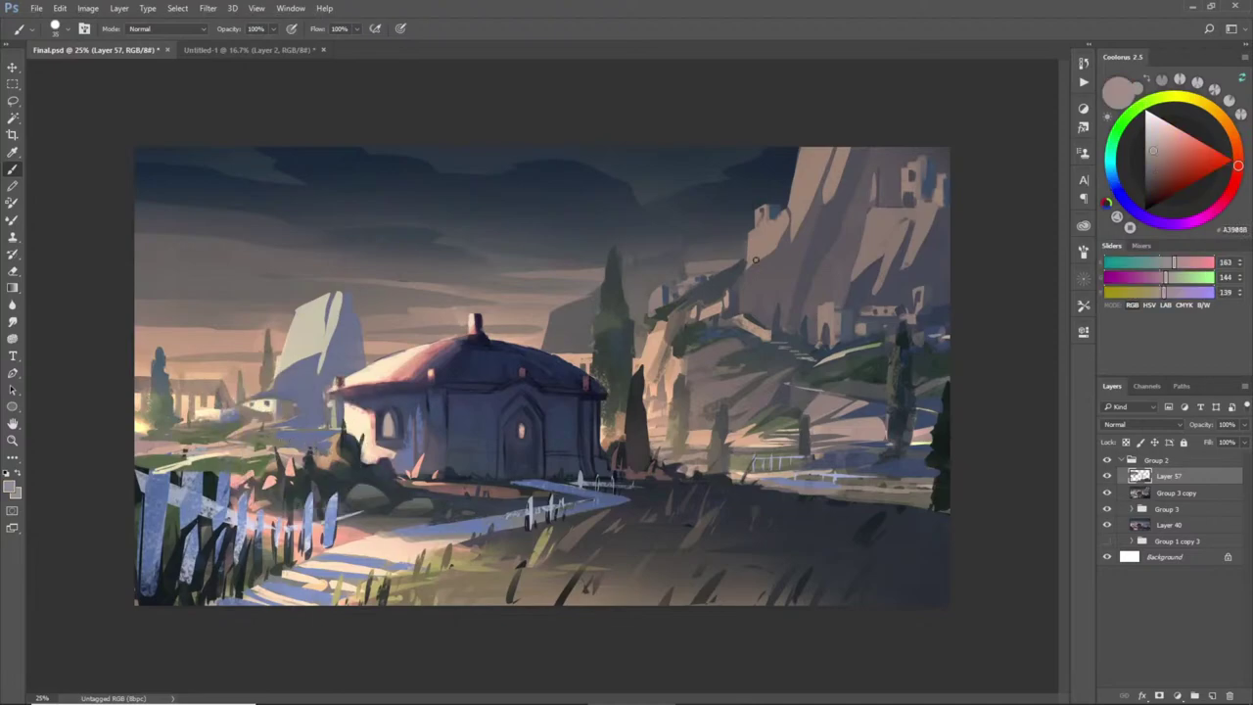
# - Brush dark grass blades into the lower middle of the meadow using sampled near-black and grey-brown tones
pyautogui.keyDown('alt'); pyautogui.click(541, 484); pyautogui.keyUp('alt')
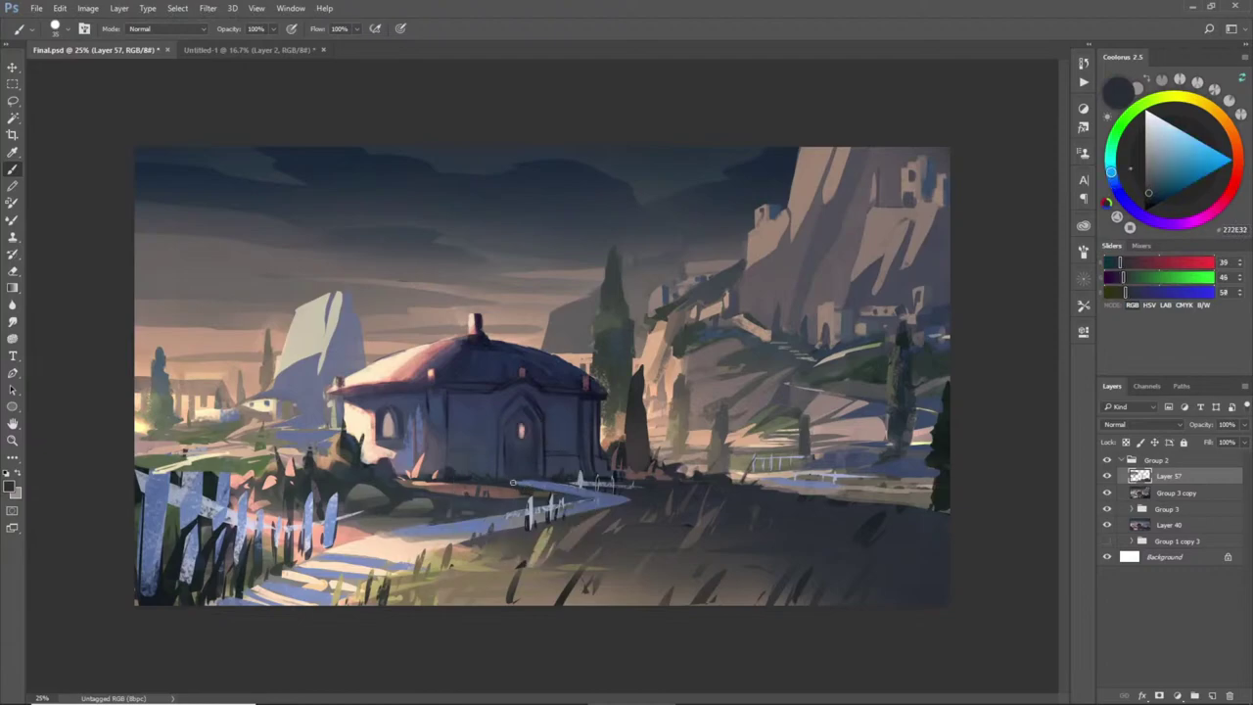
pyautogui.keyDown('alt'); pyautogui.click(716, 519); pyautogui.keyUp('alt')
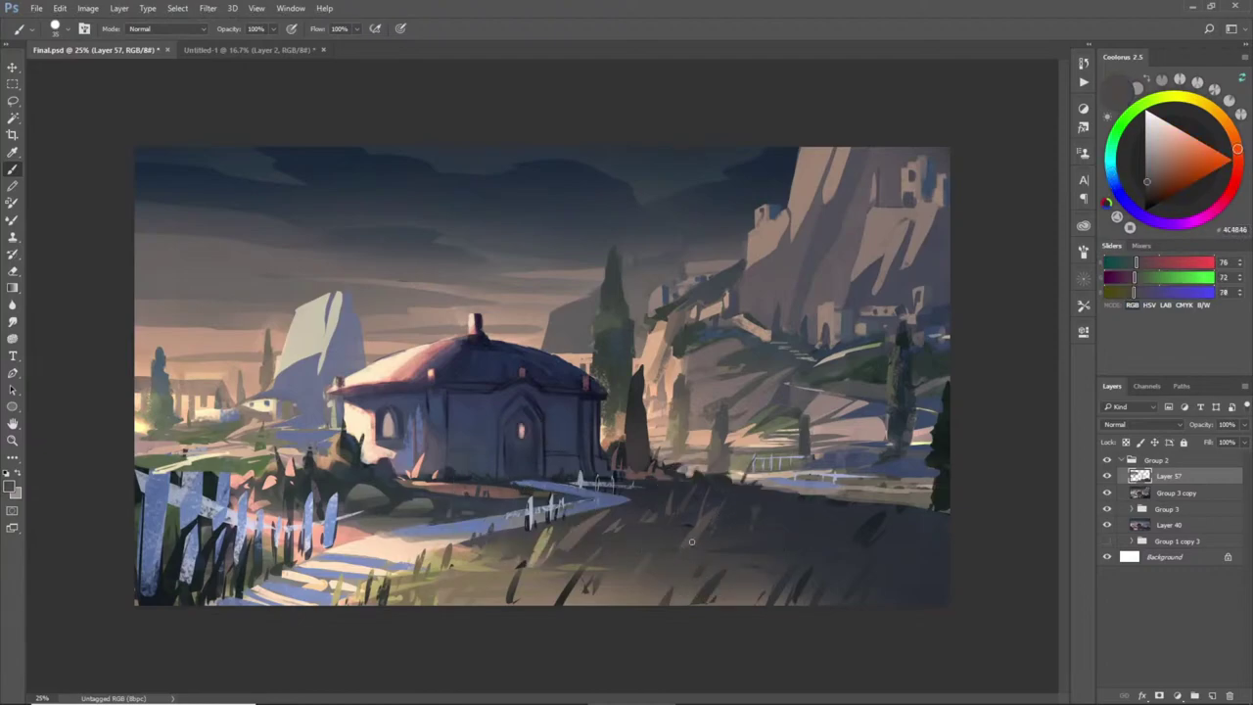
pyautogui.keyDown('alt'); pyautogui.click(705, 531); pyautogui.keyUp('alt')
pyautogui.keyDown('alt'); pyautogui.click(695, 579); pyautogui.keyUp('alt')
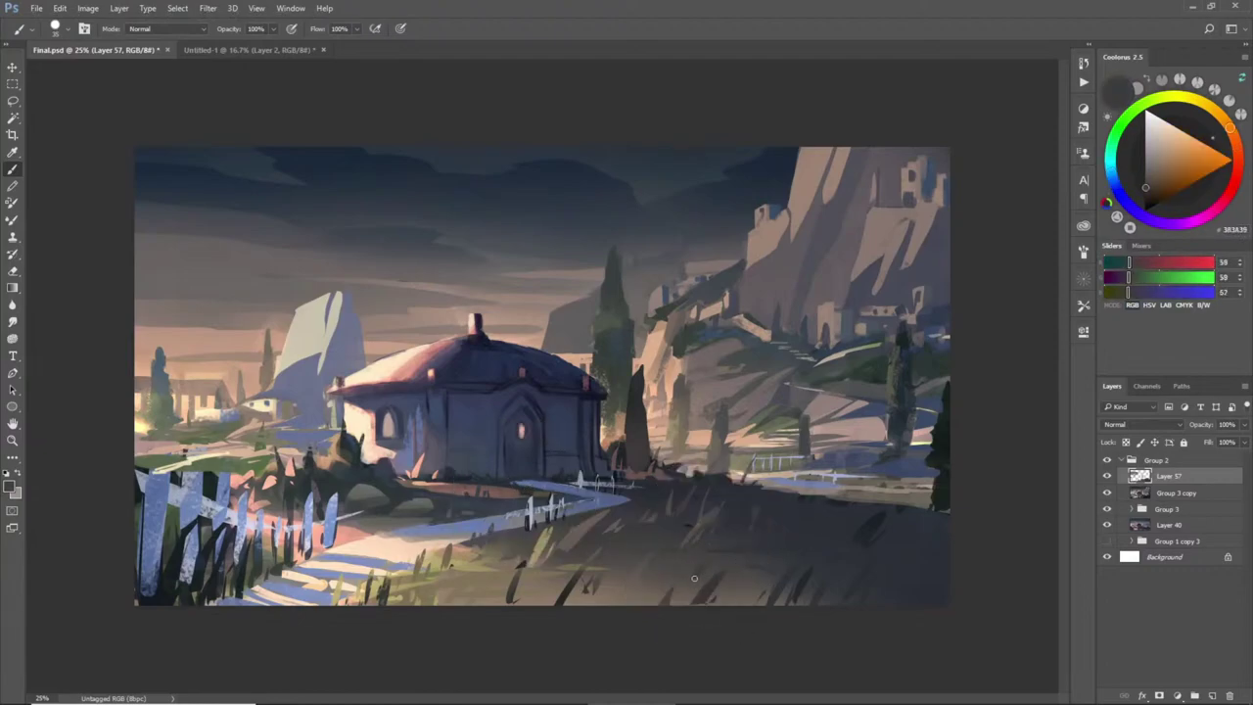
pyautogui.moveTo(637, 600)
pyautogui.mouseDown()
pyautogui.moveTo(653, 575)
pyautogui.moveTo(663, 582)
pyautogui.moveTo(611, 588)
pyautogui.mouseUp()
pyautogui.keyDown('alt'); pyautogui.click(615, 596); pyautogui.keyUp('alt')
# - Add small dark grass strokes along the meadow's upper right edge below the distant fence, undoing one stroke and repainting it
pyautogui.keyDown('alt'); pyautogui.click(848, 506); pyautogui.keyUp('alt')
pyautogui.moveTo(798, 498); pyautogui.dragTo(854, 493)
pyautogui.hotkey('ctrl', 'z')
pyautogui.moveTo(763, 489)
pyautogui.mouseDown()
pyautogui.moveTo(804, 464)
pyautogui.moveTo(779, 490)
pyautogui.moveTo(803, 493)
pyautogui.mouseUp()
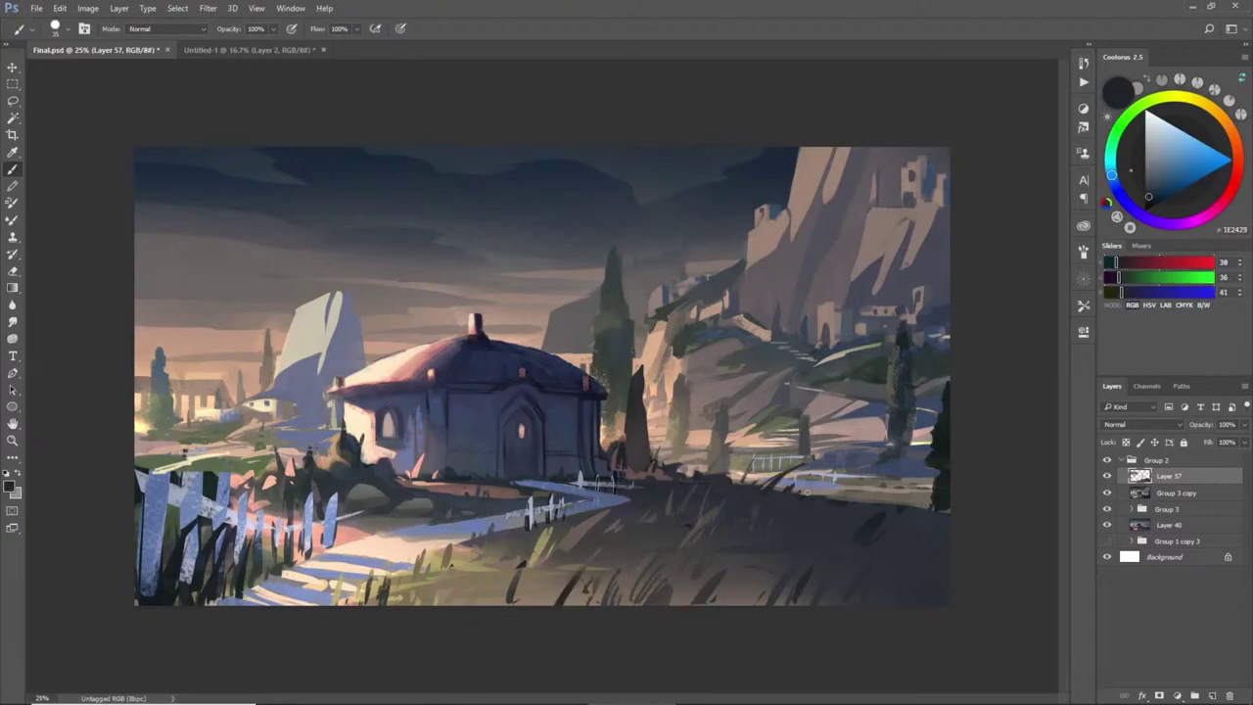
pyautogui.moveTo(905, 484); pyautogui.dragTo(897, 500)
# - Outline low plant shapes at the base of the cypress beside the house and paint them light peach with an enlarged brush
pyautogui.press('l')
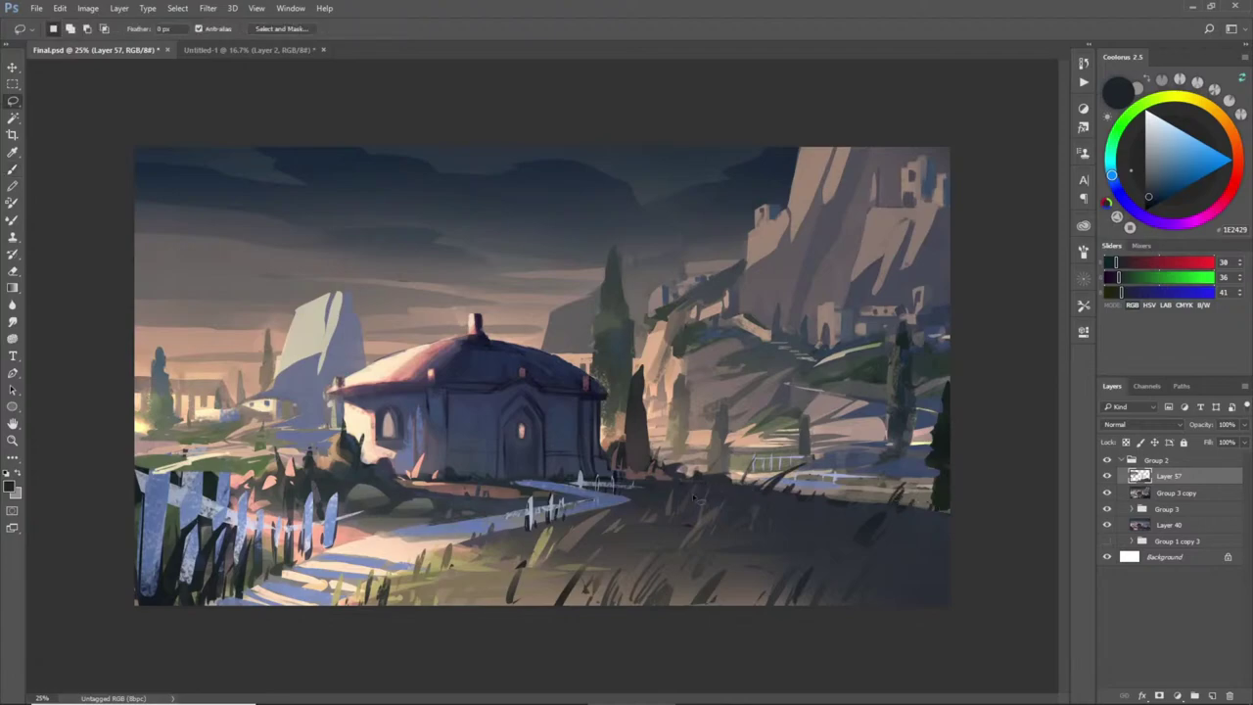
pyautogui.moveTo(616, 476)
pyautogui.mouseDown()
pyautogui.moveTo(622, 439)
pyautogui.moveTo(619, 470)
pyautogui.moveTo(652, 479)
pyautogui.moveTo(658, 456)
pyautogui.moveTo(674, 487)
pyautogui.moveTo(619, 478)
pyautogui.moveTo(608, 460)
pyautogui.moveTo(658, 478)
pyautogui.mouseUp()
pyautogui.press('b')
pyautogui.press('x')
pyautogui.press(']')
pyautogui.press(']')
pyautogui.press(']')
pyautogui.press(']')
pyautogui.press(']')
pyautogui.press(']')
pyautogui.press(']')
pyautogui.press(']')
pyautogui.press(']')
pyautogui.hotkey('ctrl', 'd')
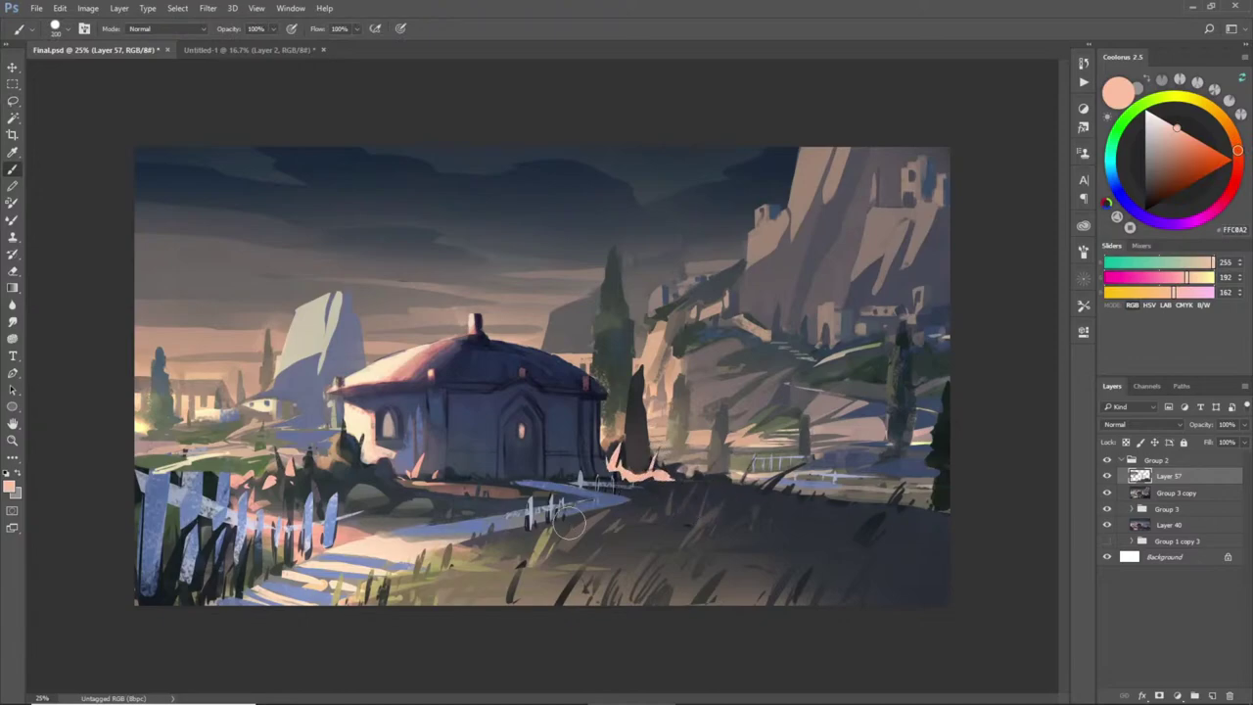
# - Outline more pointed leaves between the house wall and the nearby cypress and fill them with sampled light peach
pyautogui.press('l')
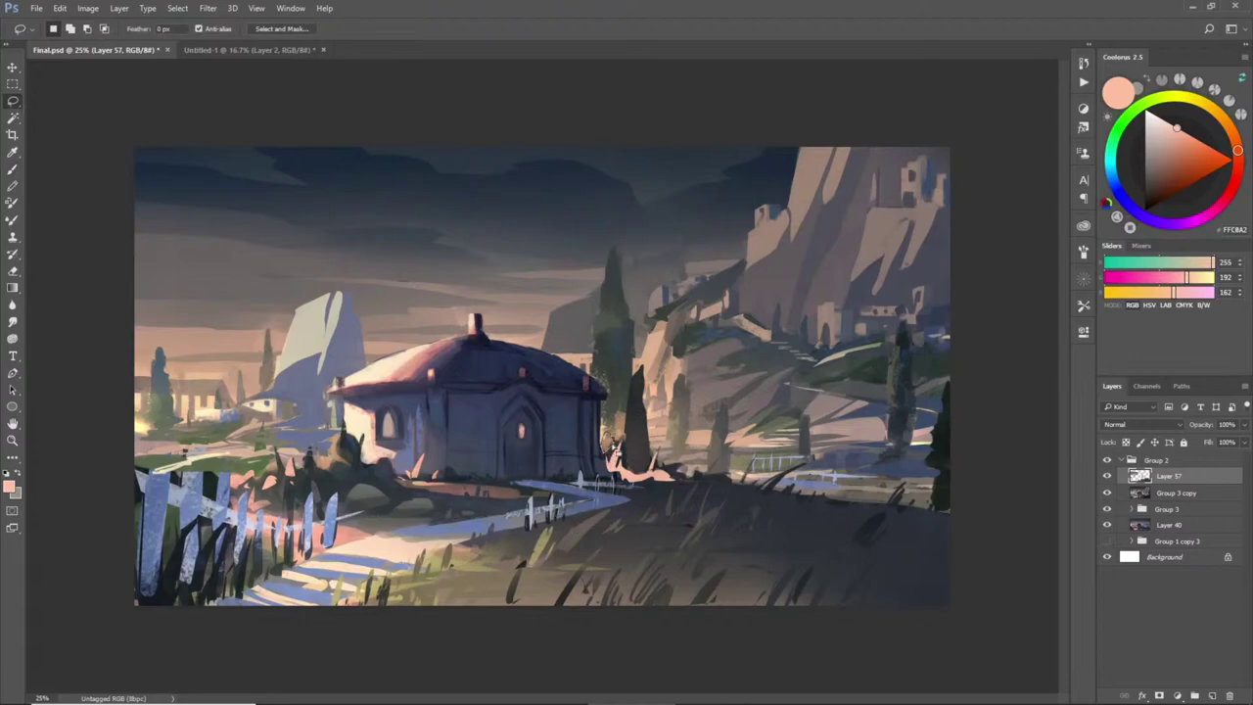
pyautogui.press('b')
pyautogui.keyDown('alt'); pyautogui.click(614, 462); pyautogui.keyUp('alt')
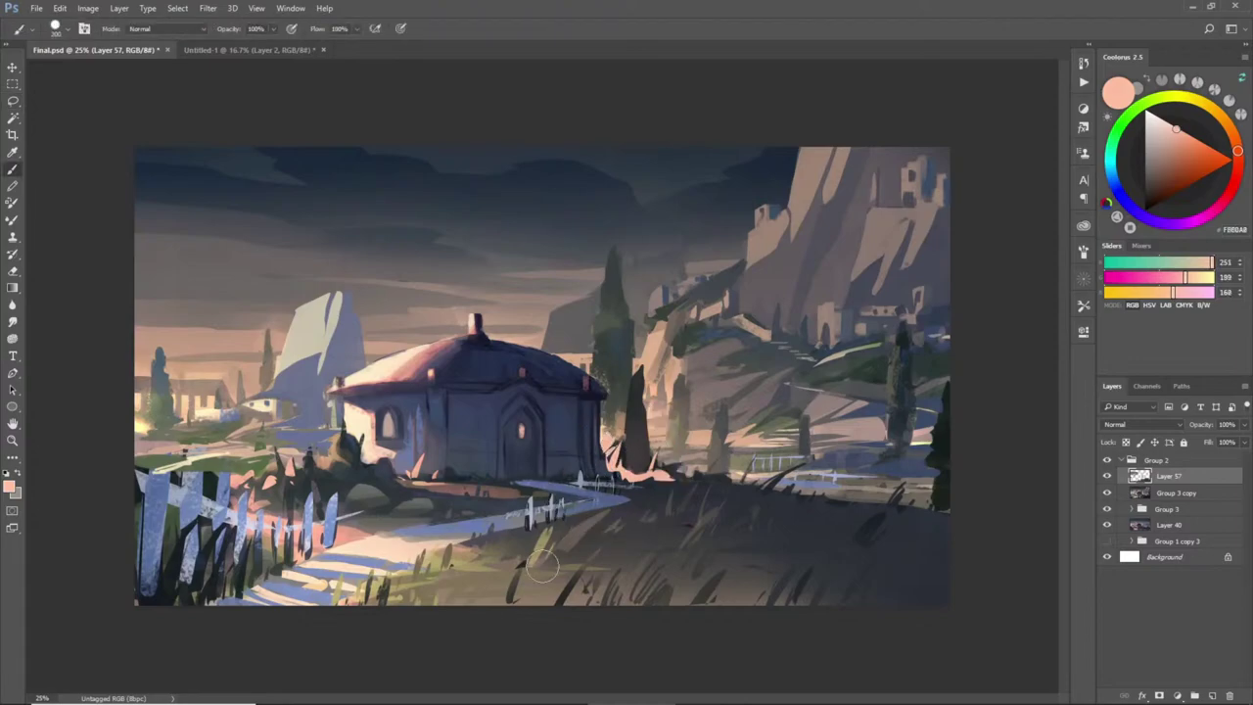
pyautogui.press('l')
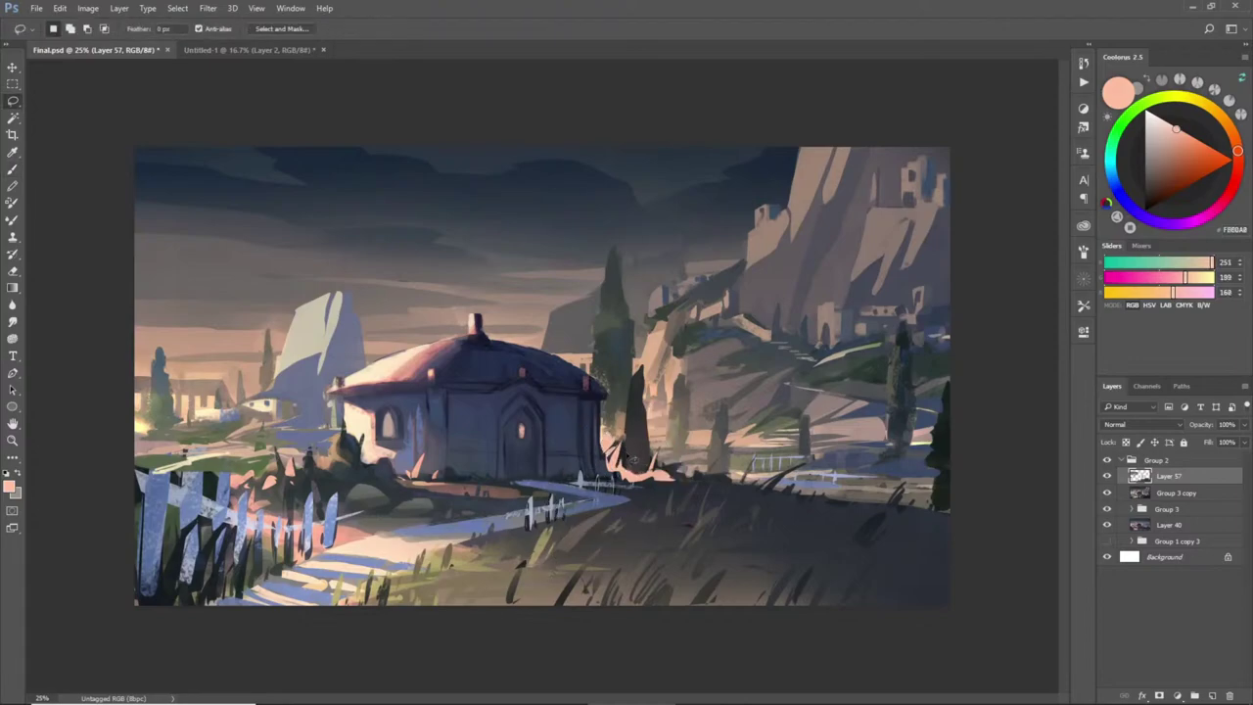
pyautogui.press('b')
pyautogui.keyDown('alt'); pyautogui.click(628, 460); pyautogui.keyUp('alt')
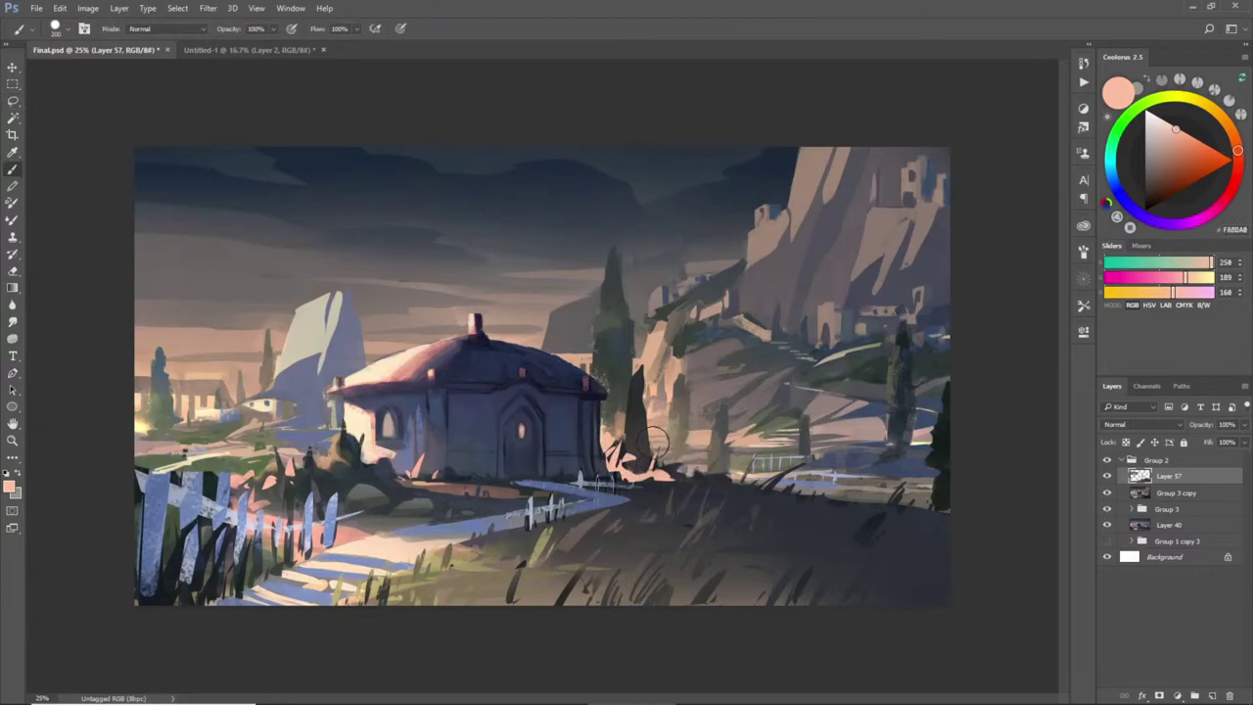
# - Outline grass shapes along the meadow's upper right edge and paint them in the sampled dark blue-grey
pyautogui.press('l')
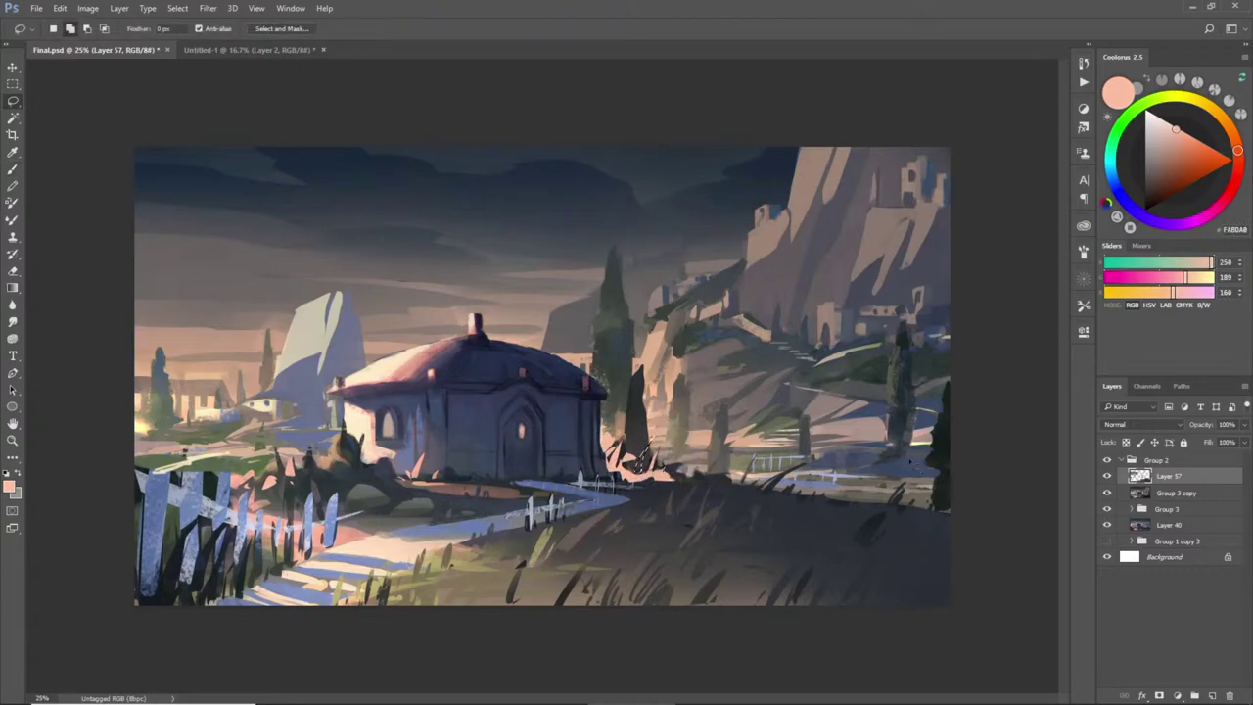
pyautogui.moveTo(818, 499)
pyautogui.mouseDown()
pyautogui.moveTo(892, 504)
pyautogui.moveTo(807, 501)
pyautogui.mouseUp()
pyautogui.moveTo(948, 512)
pyautogui.mouseDown()
pyautogui.moveTo(907, 507)
pyautogui.moveTo(948, 518)
pyautogui.mouseUp()
pyautogui.press('b')
pyautogui.keyDown('alt'); pyautogui.click(840, 509); pyautogui.keyUp('alt')
pyautogui.moveTo(839, 509); pyautogui.dragTo(930, 510)
pyautogui.hotkey('ctrl', 'd')
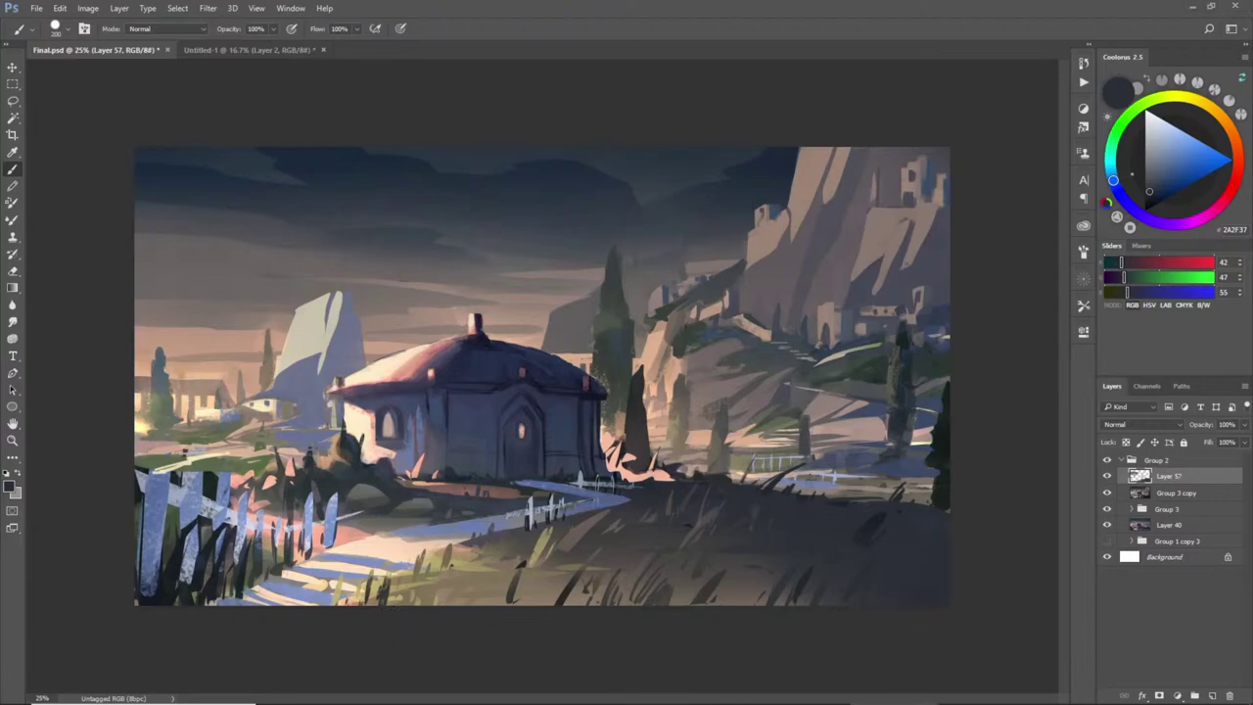
# - Paint diagonal light and shadow strokes on the cliff's left face around the tower using sampled warm brown and grey tones
pyautogui.keyDown('alt'); pyautogui.click(767, 231); pyautogui.keyUp('alt')
pyautogui.moveTo(765, 219)
pyautogui.mouseDown()
pyautogui.moveTo(795, 233)
pyautogui.moveTo(793, 261)
pyautogui.moveTo(808, 237)
pyautogui.moveTo(742, 295)
pyautogui.moveTo(796, 258)
pyautogui.moveTo(758, 278)
pyautogui.moveTo(798, 269)
pyautogui.mouseUp()
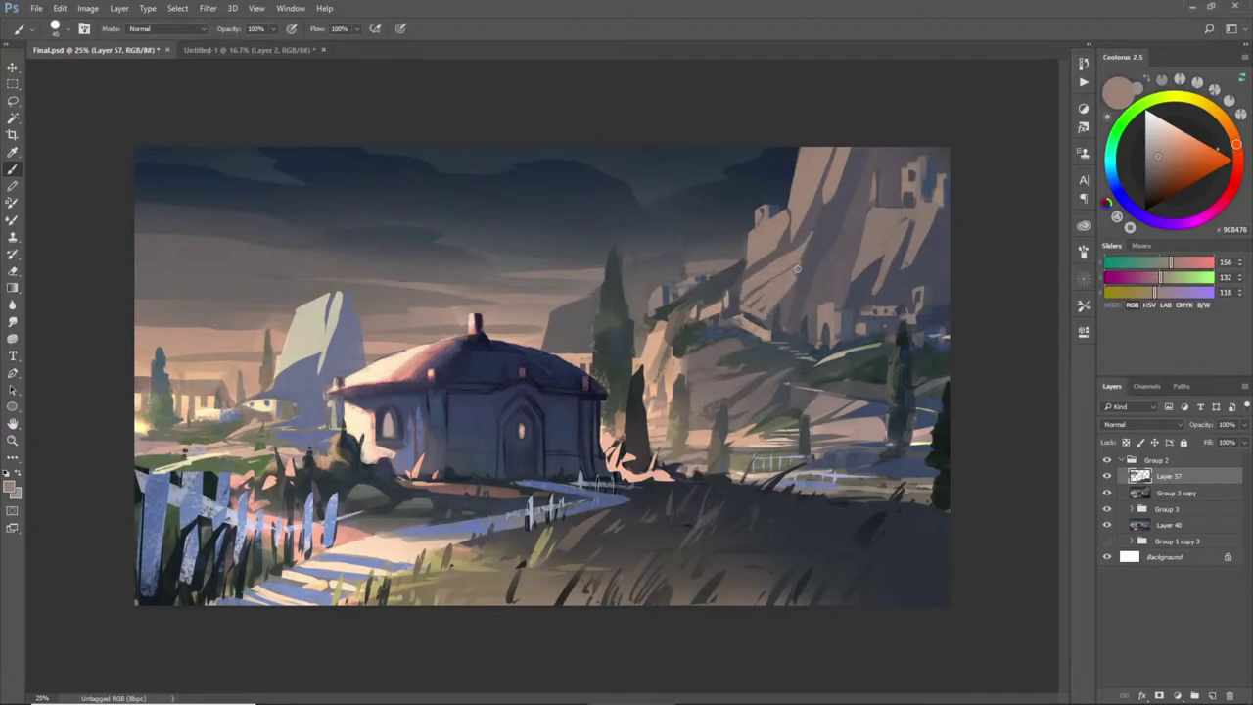
pyautogui.keyDown('alt'); pyautogui.click(792, 291); pyautogui.keyUp('alt')
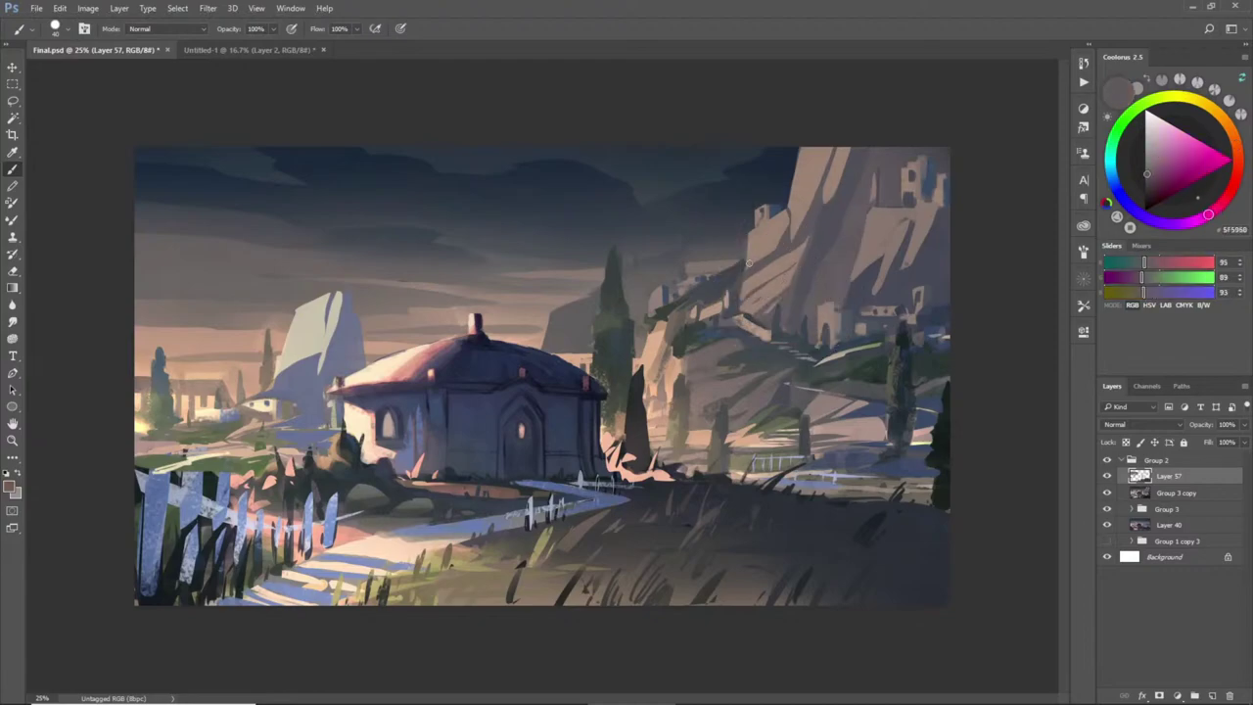
pyautogui.keyDown('alt'); pyautogui.click(782, 223); pyautogui.keyUp('alt')
pyautogui.keyDown('alt'); pyautogui.click(813, 202); pyautogui.keyUp('alt')
pyautogui.moveTo(830, 154)
pyautogui.mouseDown()
pyautogui.moveTo(814, 190)
pyautogui.moveTo(839, 171)
pyautogui.moveTo(826, 193)
pyautogui.mouseUp()
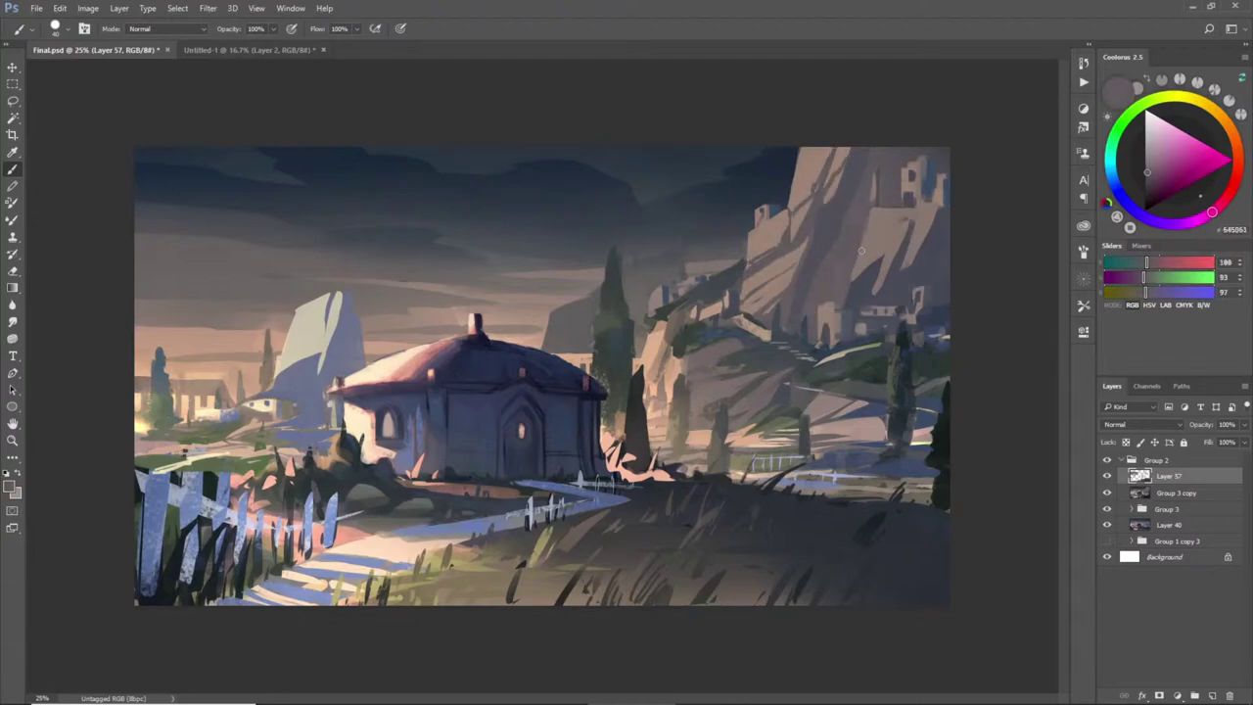
# - Brush sampled dark shadow strokes onto the cliff's right face, undo one stroke, and retouch the left face's shadows
pyautogui.keyDown('alt'); pyautogui.click(854, 279); pyautogui.keyUp('alt')
pyautogui.moveTo(900, 233)
pyautogui.mouseDown()
pyautogui.moveTo(871, 292)
pyautogui.moveTo(912, 222)
pyautogui.moveTo(917, 231)
pyautogui.mouseUp()
pyautogui.hotkey('ctrl', 'z')
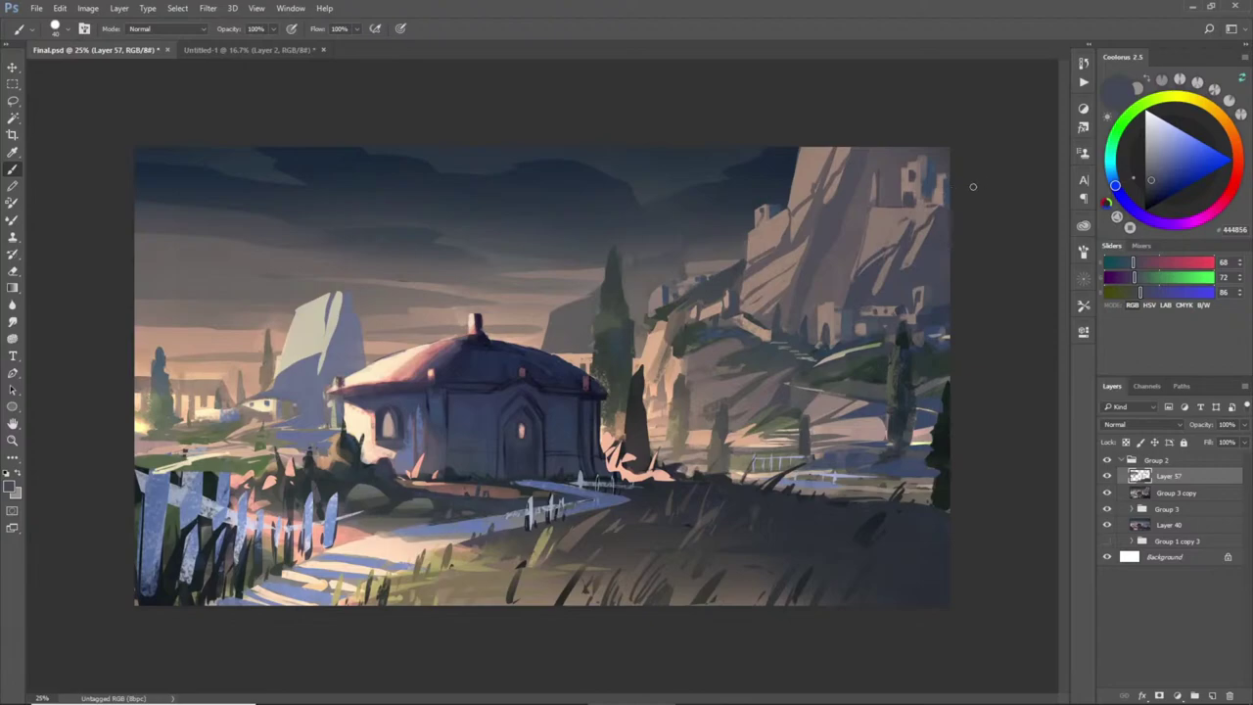
pyautogui.keyDown('alt'); pyautogui.click(813, 227); pyautogui.keyUp('alt')
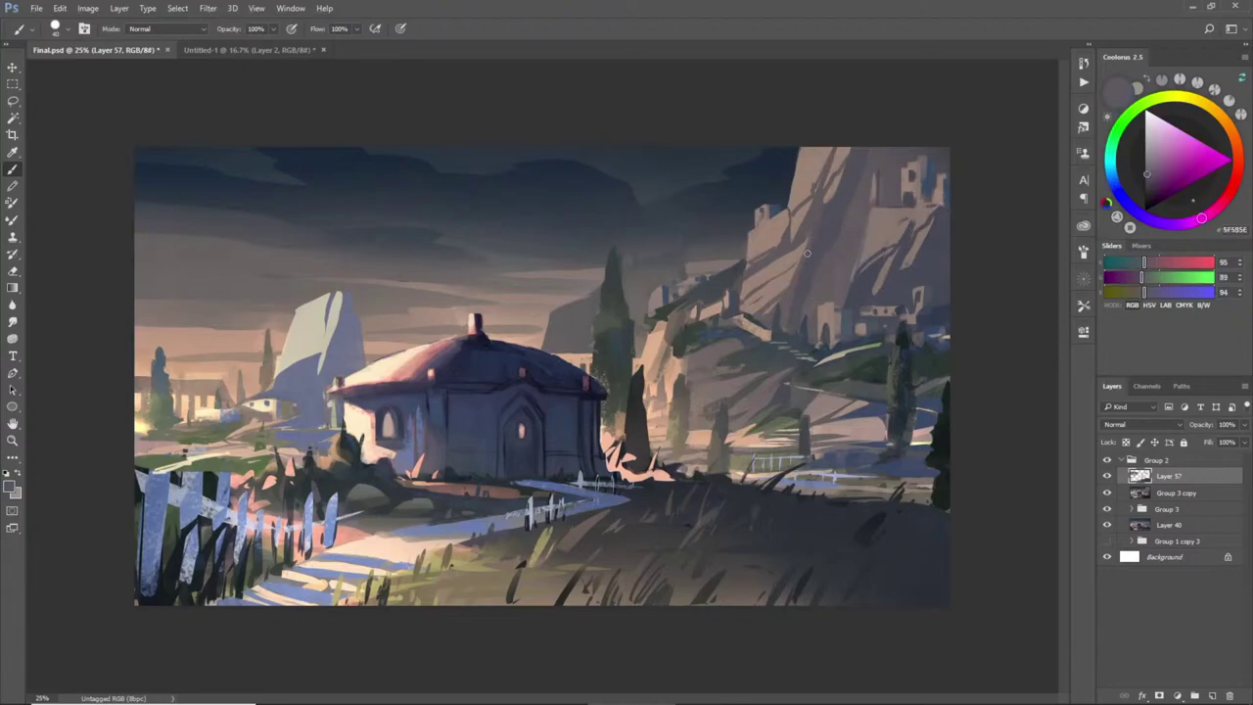
pyautogui.keyDown('alt'); pyautogui.click(787, 282); pyautogui.keyUp('alt')
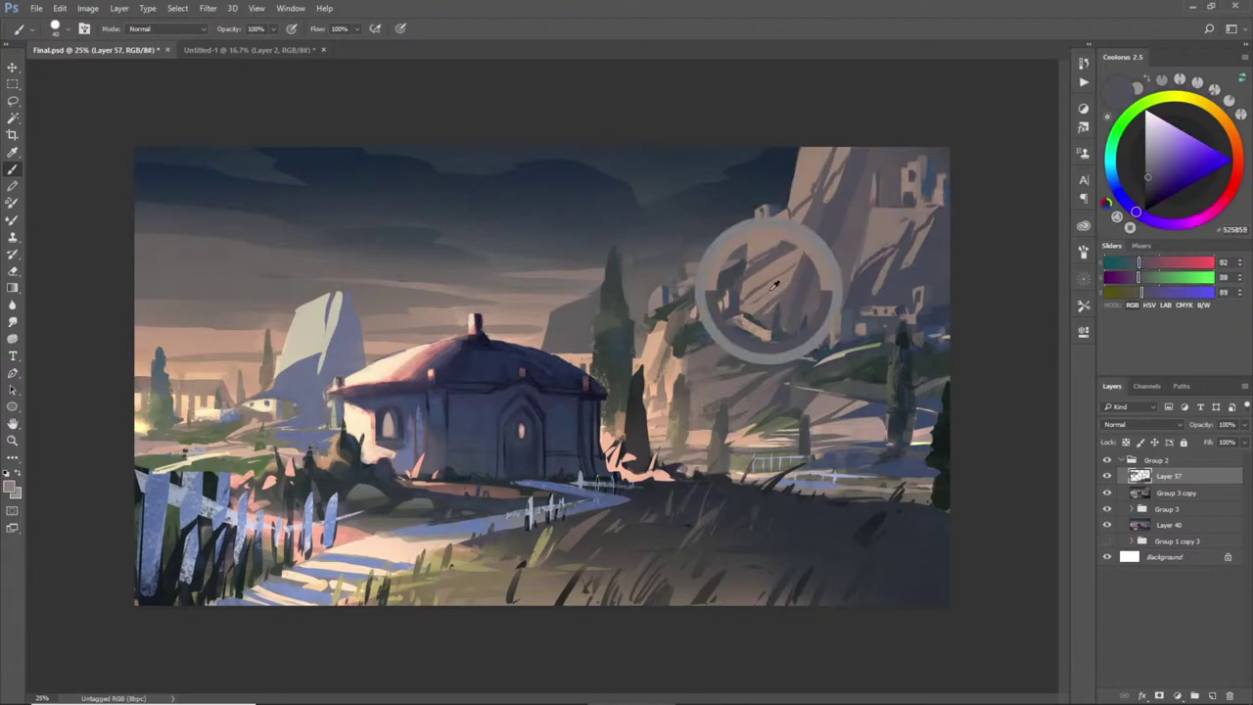
# - Add warm peach highlights and brown breaks to the lower rocks right of the tall cypresses with sampled colours
pyautogui.keyDown('alt'); pyautogui.click(665, 331); pyautogui.keyUp('alt')
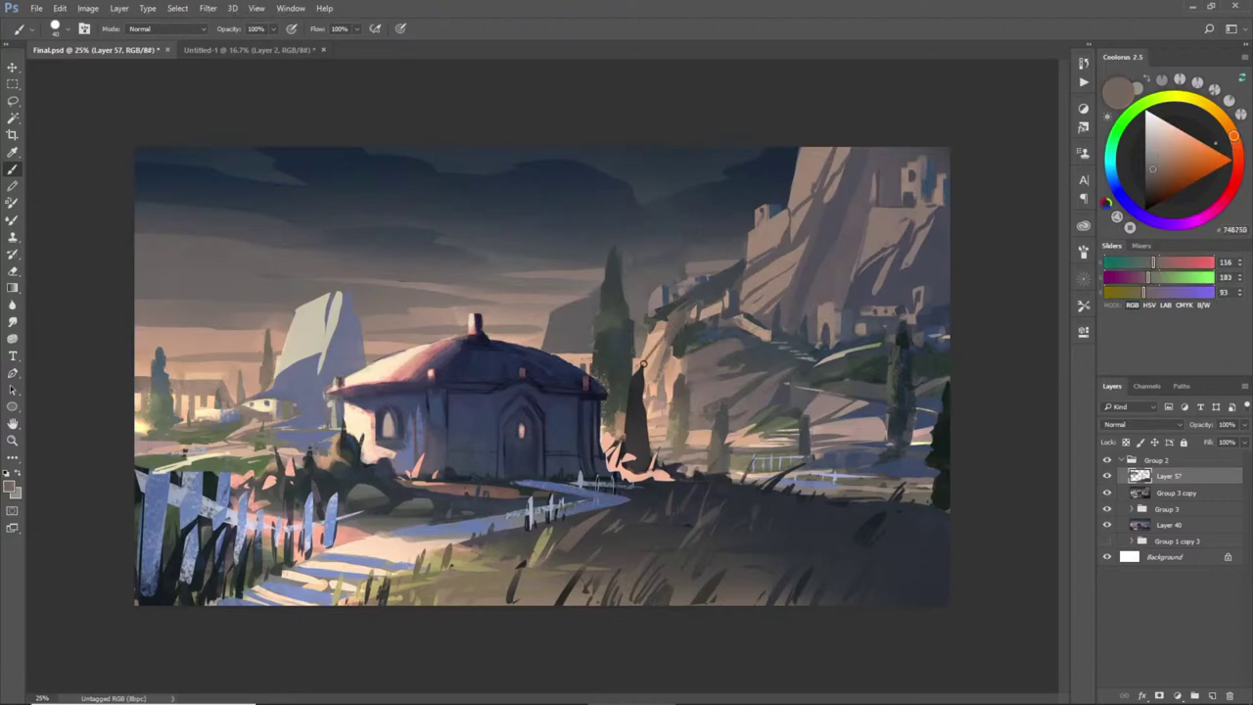
pyautogui.keyDown('alt'); pyautogui.click(651, 352); pyautogui.keyUp('alt')
pyautogui.keyDown('alt'); pyautogui.click(670, 338); pyautogui.keyUp('alt')
pyautogui.keyDown('alt'); pyautogui.click(651, 384); pyautogui.keyUp('alt')
pyautogui.keyDown('alt'); pyautogui.click(685, 372); pyautogui.keyUp('alt')
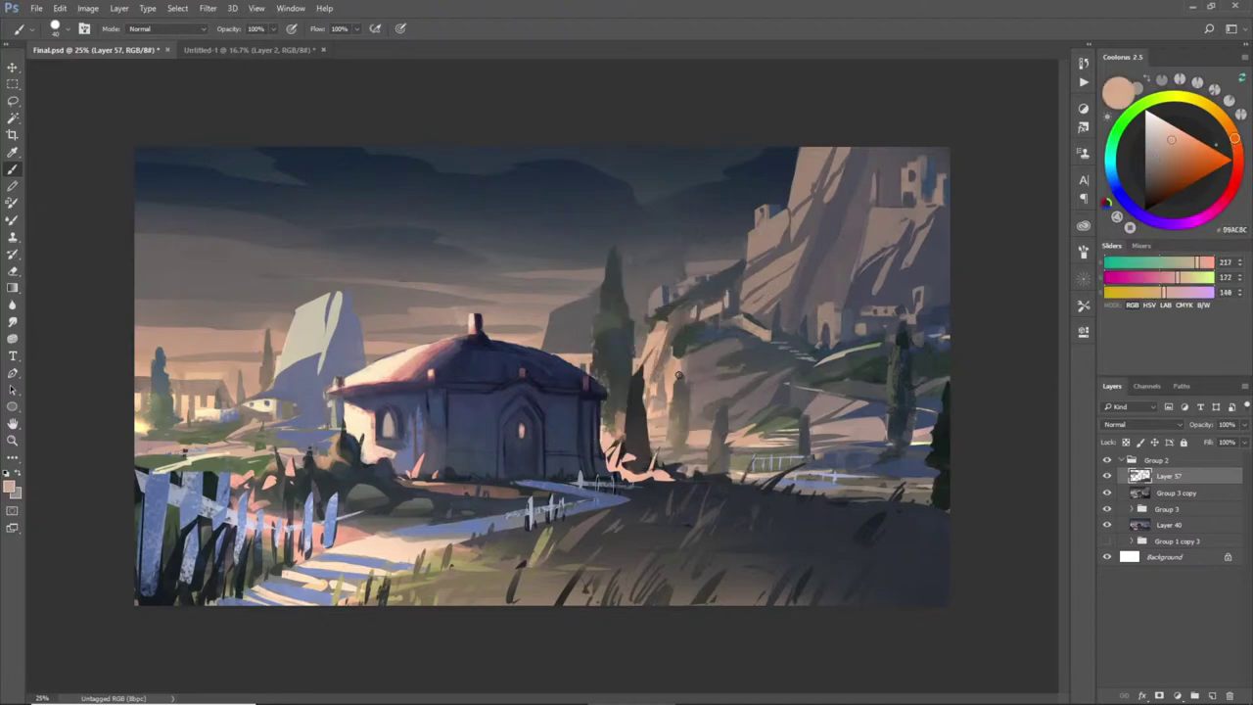
pyautogui.keyDown('alt'); pyautogui.click(697, 362); pyautogui.keyUp('alt')
pyautogui.keyDown('alt'); pyautogui.click(673, 389); pyautogui.keyUp('alt')
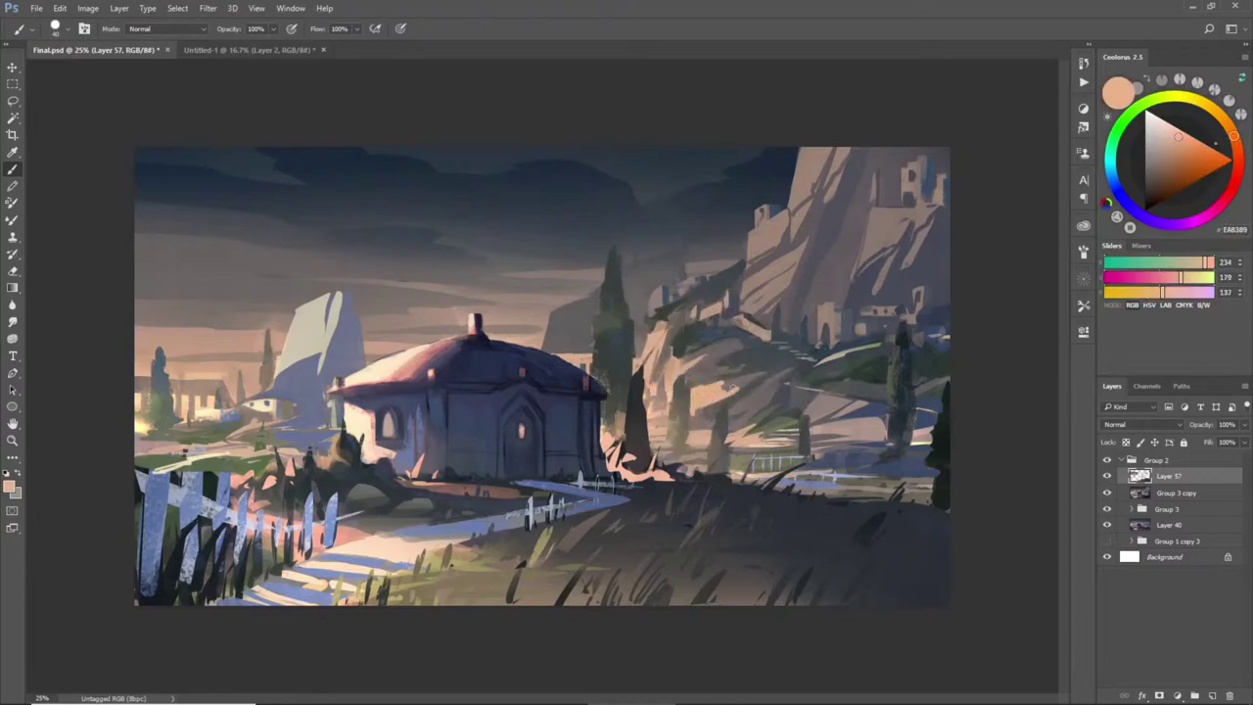
# - Break up the sunlit rocks below the hillside with sampled brown and peach strokes and retouch the nearby cypress's dark edge
pyautogui.keyDown('alt'); pyautogui.click(724, 384); pyautogui.keyUp('alt')
pyautogui.keyDown('alt'); pyautogui.click(693, 418); pyautogui.keyUp('alt')
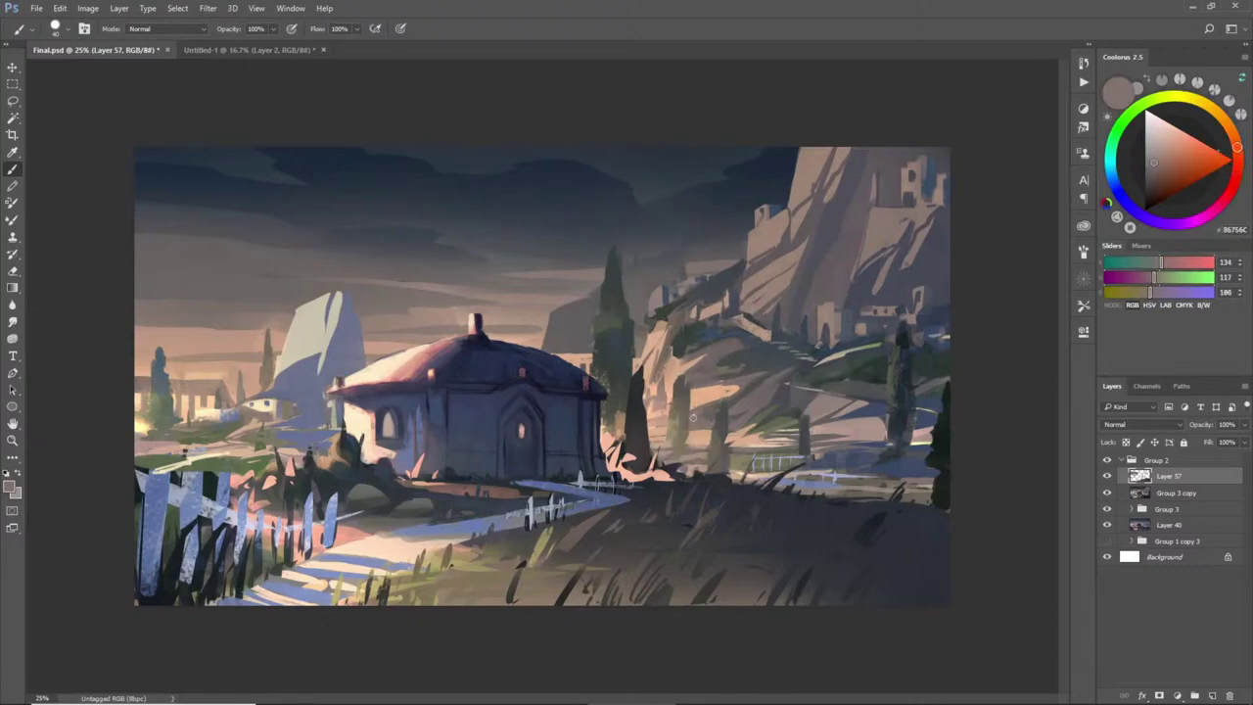
pyautogui.keyDown('alt'); pyautogui.click(740, 381); pyautogui.keyUp('alt')
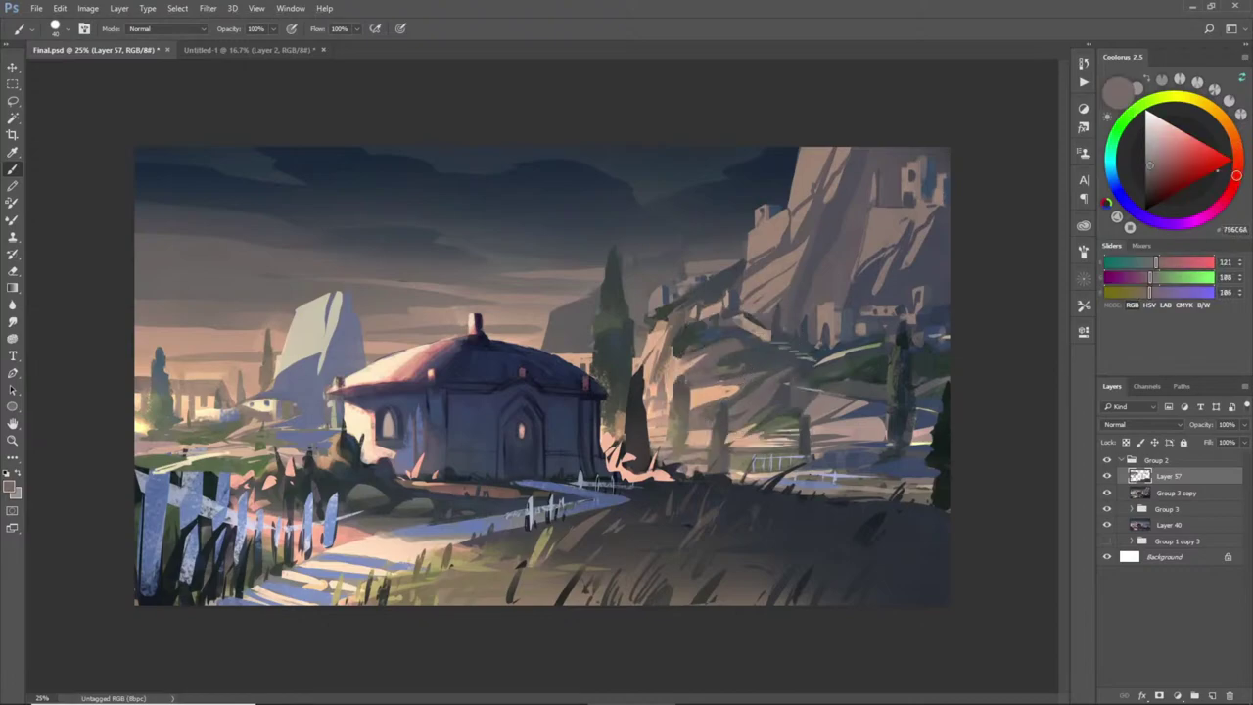
pyautogui.keyDown('alt'); pyautogui.click(681, 405); pyautogui.keyUp('alt')
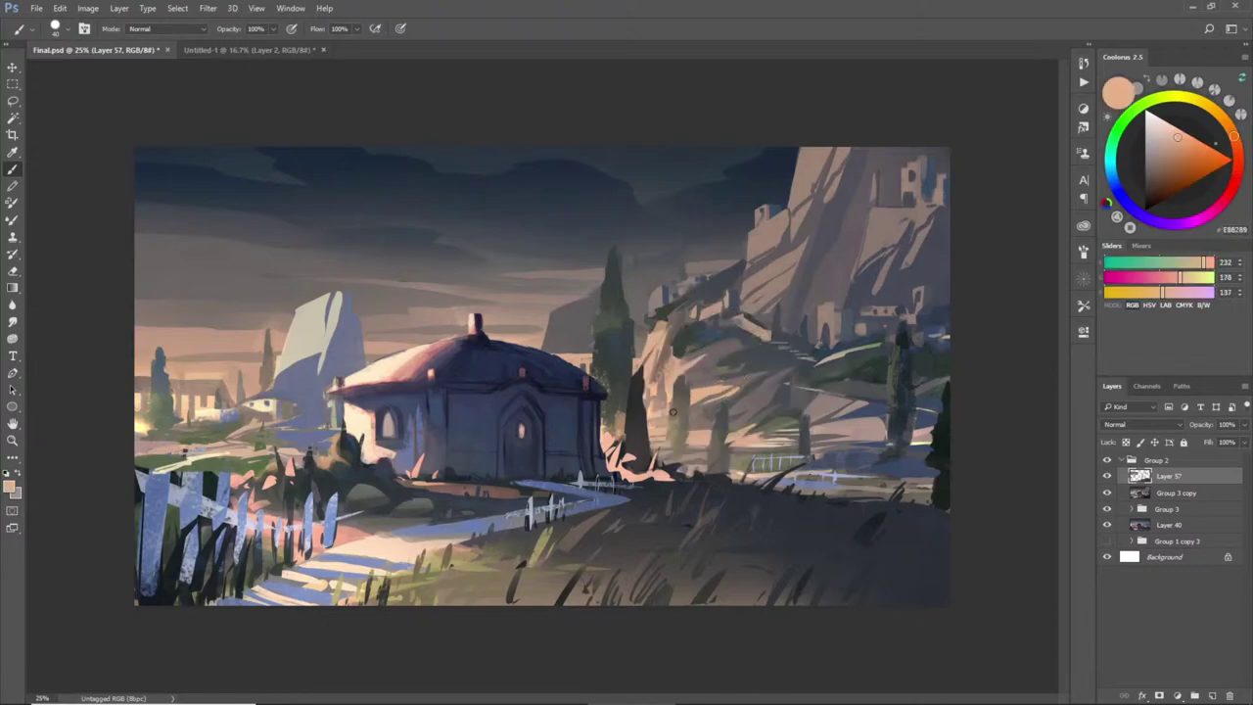
pyautogui.keyDown('alt'); pyautogui.click(651, 420); pyautogui.keyUp('alt')
pyautogui.keyDown('alt'); pyautogui.click(644, 431); pyautogui.keyUp('alt')
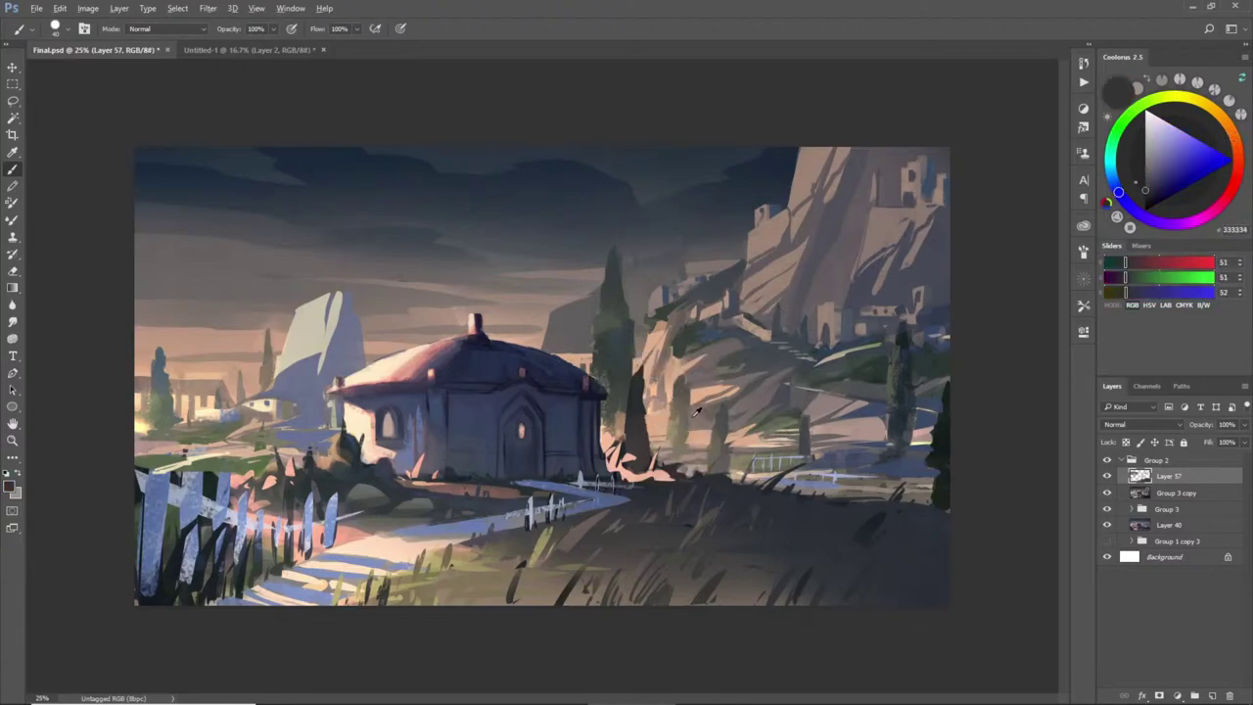
# - Retouch the edges of the hut's roof and the neighbouring tall cypress with sampled brown, dark green and blue-grey tones
pyautogui.keyDown('alt'); pyautogui.click(696, 413); pyautogui.keyUp('alt')
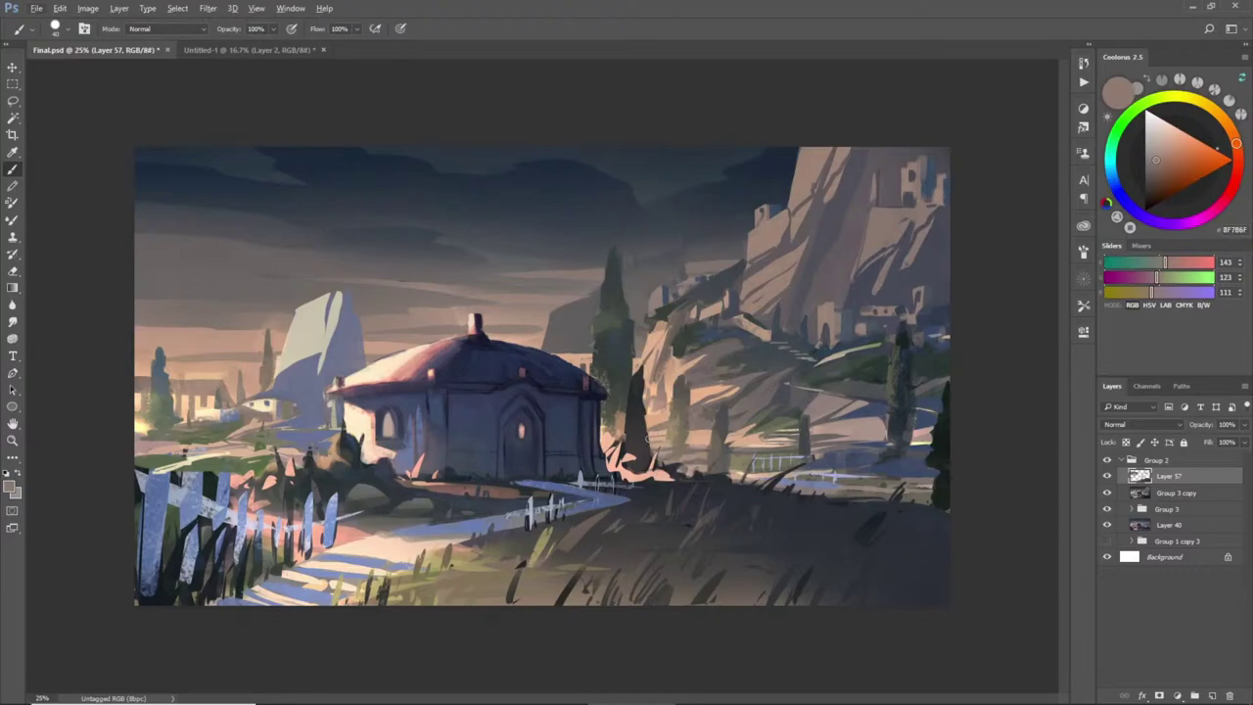
pyautogui.keyDown('alt'); pyautogui.click(591, 363); pyautogui.keyUp('alt')
pyautogui.keyDown('alt'); pyautogui.click(594, 357); pyautogui.keyUp('alt')
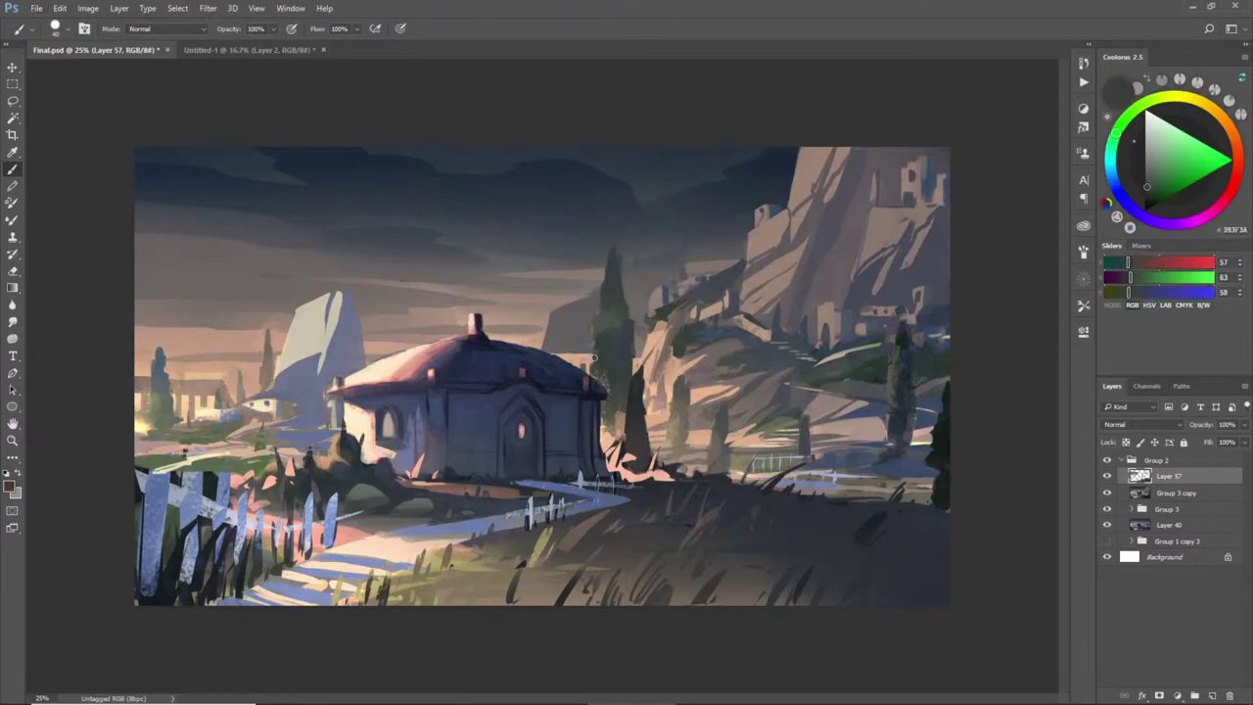
pyautogui.keyDown('alt'); pyautogui.click(575, 361); pyautogui.keyUp('alt')
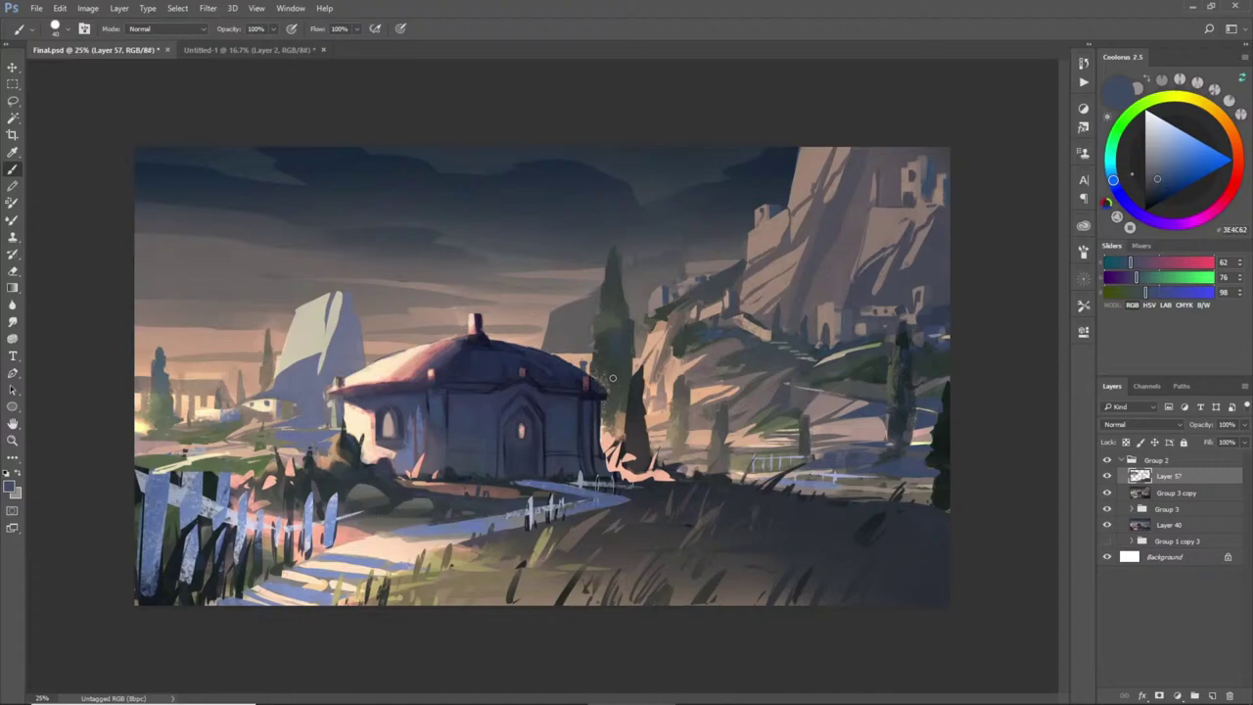
# - Select the blue shadow side of the distant rock with the Magic Wand and repaint it with the cliff's grey-brown using a large brush
pyautogui.press('w')
pyautogui.click(343, 376)
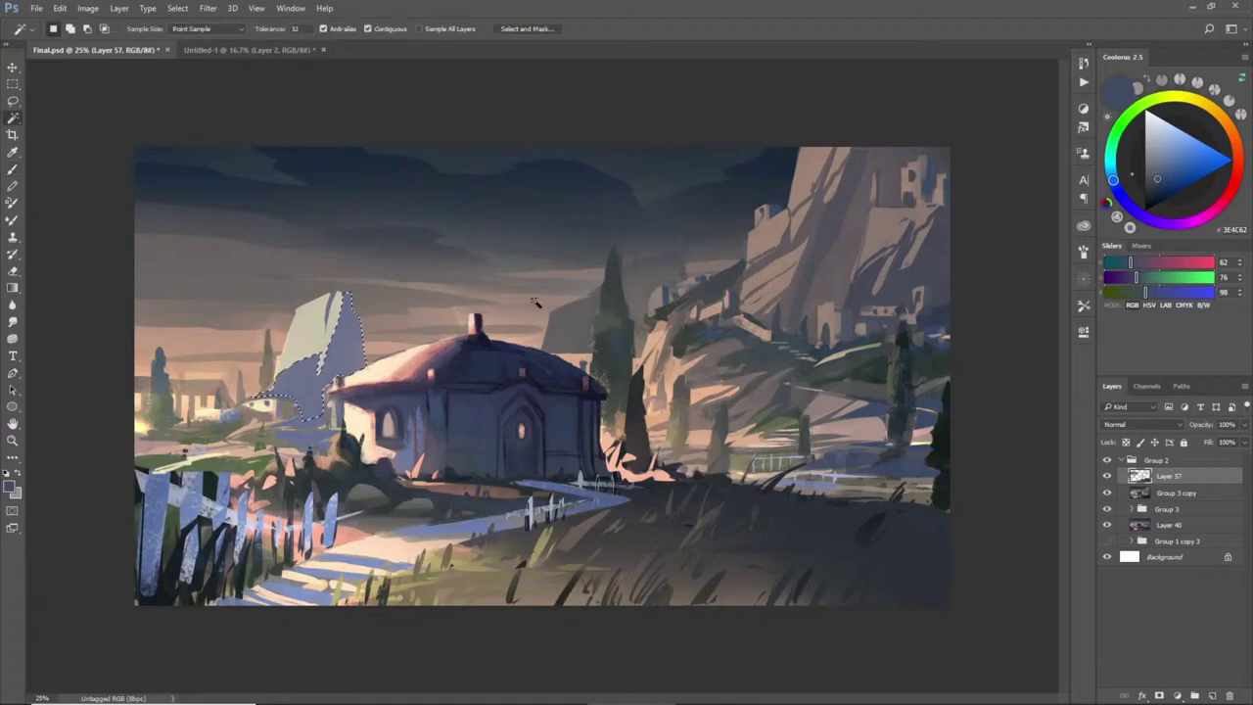
pyautogui.press('b')
pyautogui.keyDown('alt'); pyautogui.click(856, 213); pyautogui.keyUp('alt')
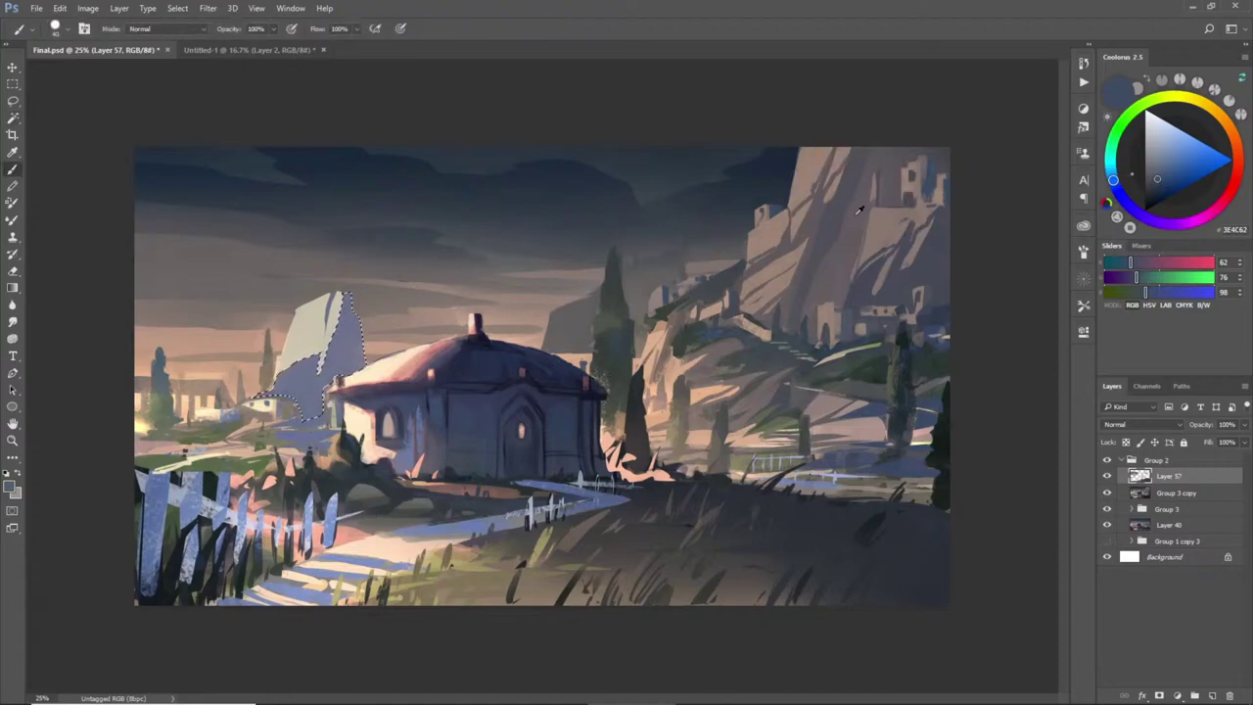
pyautogui.press(']')
pyautogui.press(']')
pyautogui.press(']')
pyautogui.press(']')
pyautogui.press(']')
pyautogui.press(']')
pyautogui.press(']')
pyautogui.press(']')
pyautogui.press(']')
pyautogui.press(']')
pyautogui.moveTo(346, 285)
pyautogui.mouseDown()
pyautogui.moveTo(372, 294)
pyautogui.moveTo(226, 432)
pyautogui.mouseUp()
pyautogui.hotkey('ctrl', 'd')
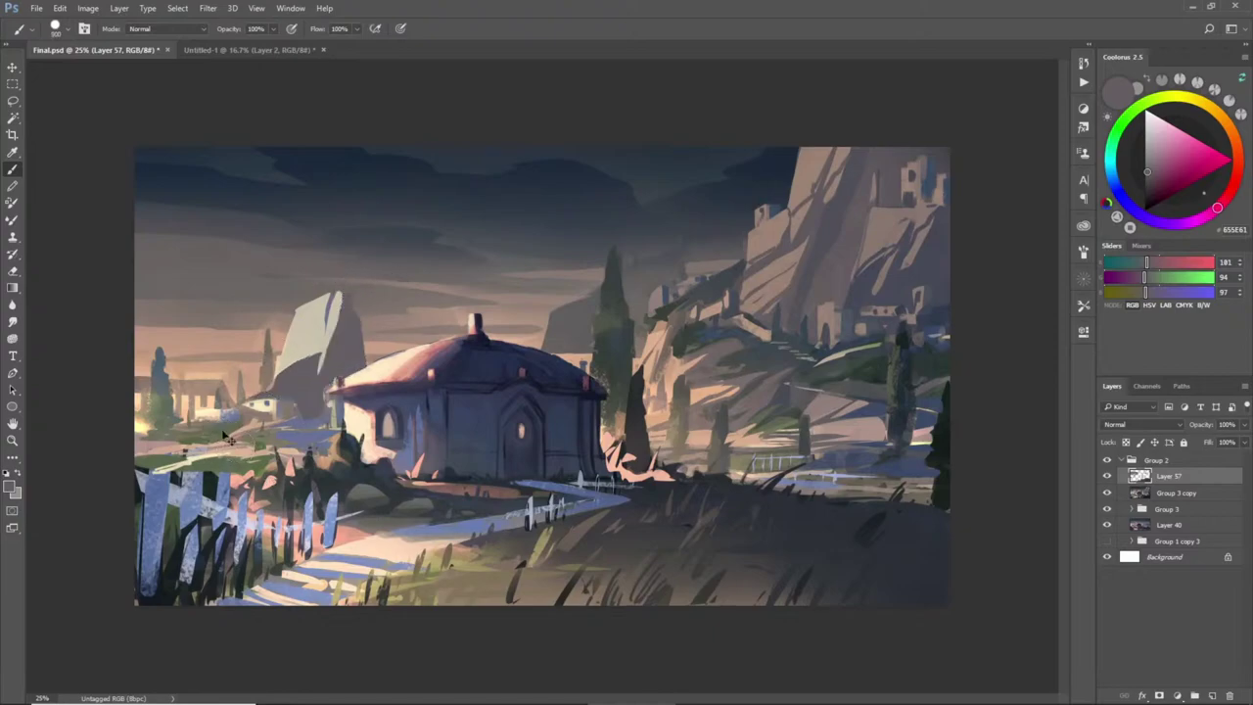
# - Lasso a broader block shape extending the distant rock behind the hut and fill it with the sampled grey-brown shadow tone
pyautogui.press('l')
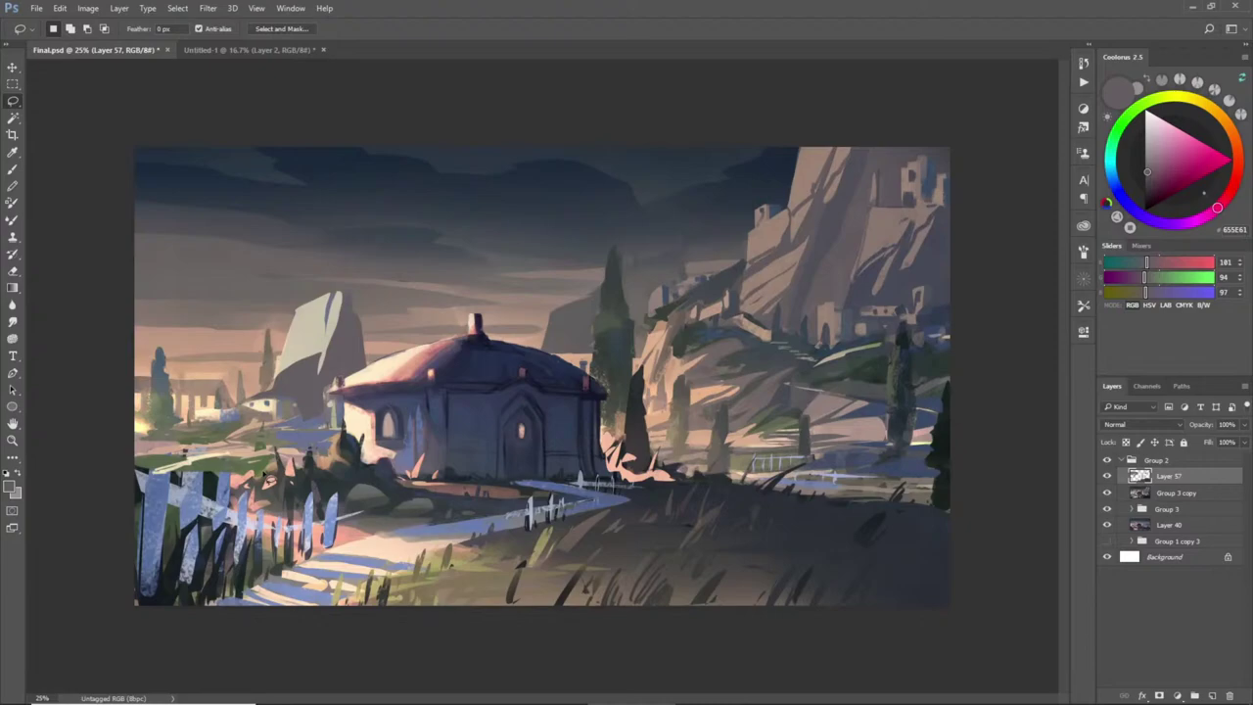
pyautogui.moveTo(339, 292)
pyautogui.mouseDown()
pyautogui.moveTo(451, 311)
pyautogui.moveTo(409, 305)
pyautogui.moveTo(430, 306)
pyautogui.moveTo(432, 343)
pyautogui.moveTo(361, 376)
pyautogui.mouseUp()
pyautogui.press('b')
pyautogui.hotkey('ctrl', 'h')
pyautogui.keyDown('alt'); pyautogui.click(355, 343); pyautogui.keyUp('alt')
pyautogui.moveTo(302, 288)
pyautogui.mouseDown()
pyautogui.moveTo(406, 291)
pyautogui.moveTo(390, 354)
pyautogui.mouseUp()
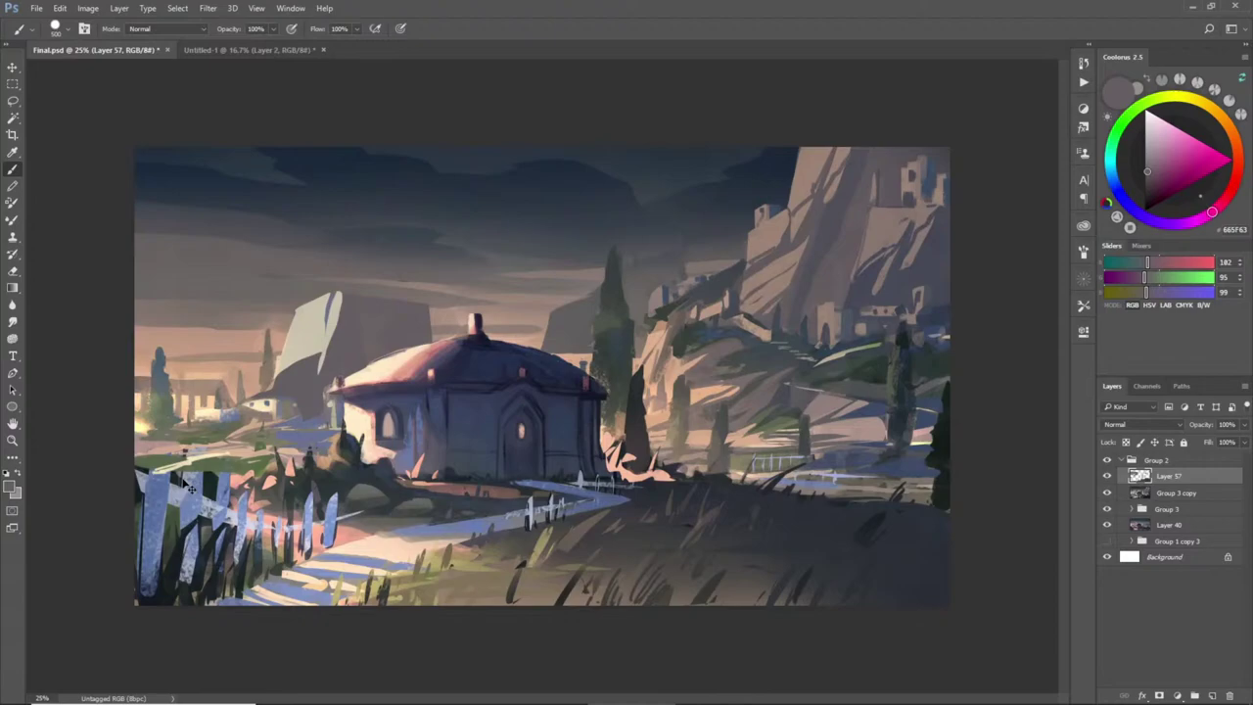
# - Lasso facets across the distant rock's shadow side and brush them with a sampled muted blue
pyautogui.press('l')
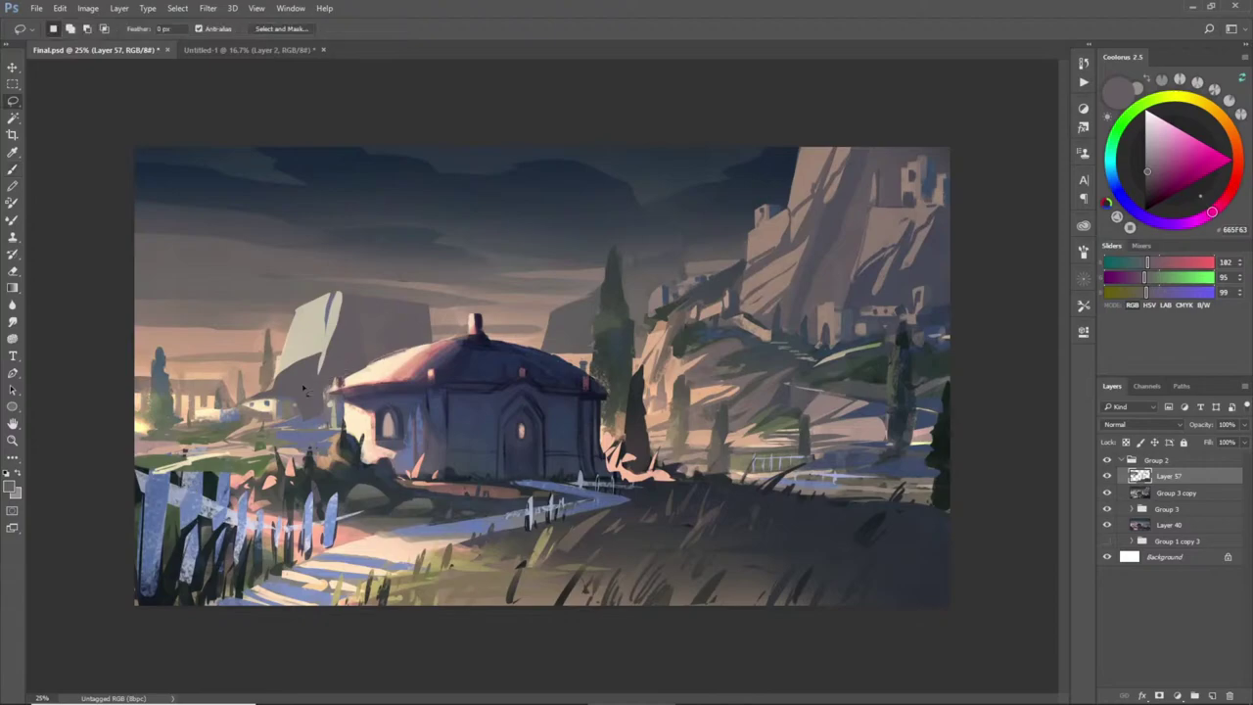
pyautogui.moveTo(311, 371)
pyautogui.mouseDown()
pyautogui.moveTo(299, 416)
pyautogui.moveTo(319, 427)
pyautogui.moveTo(377, 319)
pyautogui.moveTo(348, 385)
pyautogui.moveTo(434, 343)
pyautogui.mouseUp()
pyautogui.keyDown('alt'); pyautogui.click(304, 425); pyautogui.keyUp('alt')
pyautogui.moveTo(308, 405)
pyautogui.mouseDown()
pyautogui.moveTo(383, 277)
pyautogui.moveTo(397, 288)
pyautogui.mouseUp()
pyautogui.hotkey('ctrl', 'd')
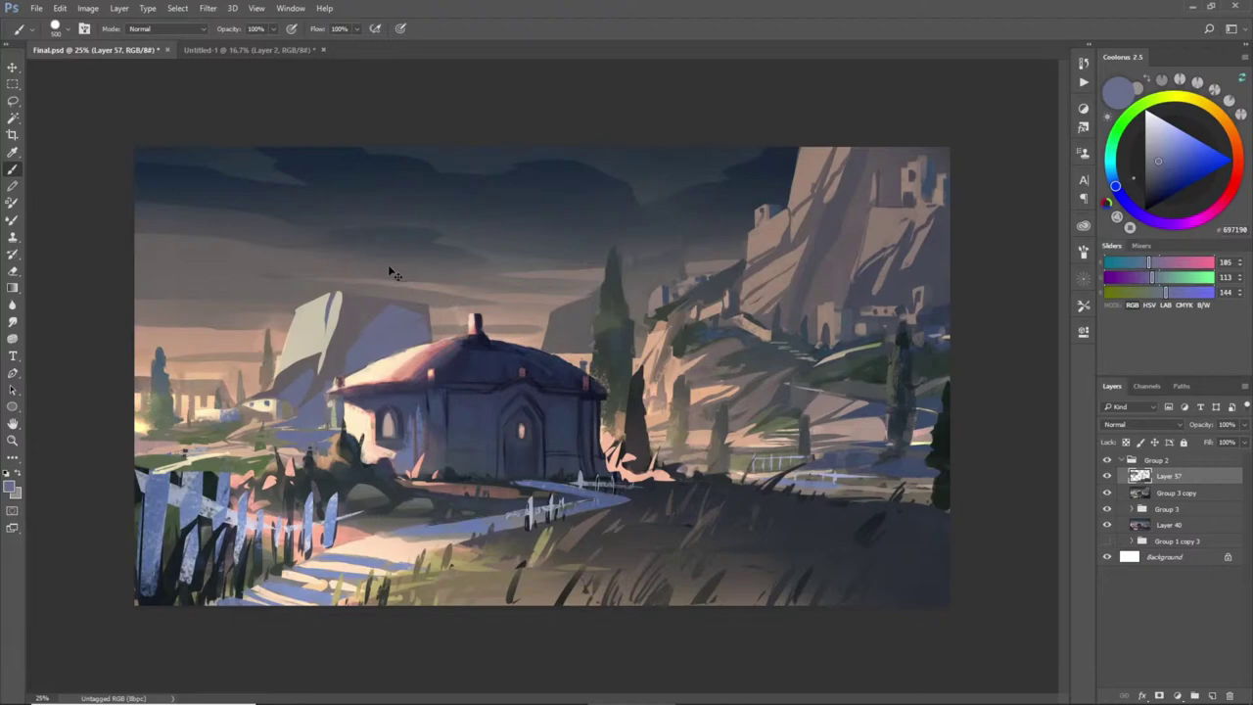
# - Lasso a roof extension on the small distant house beside the rock and paint it dark grey
pyautogui.press('l')
pyautogui.moveTo(241, 382)
pyautogui.mouseDown()
pyautogui.moveTo(213, 401)
pyautogui.moveTo(275, 382)
pyautogui.moveTo(262, 401)
pyautogui.moveTo(221, 400)
pyautogui.mouseUp()
pyautogui.press('b')
pyautogui.keyDown('alt'); pyautogui.click(187, 357); pyautogui.keyUp('alt')
pyautogui.moveTo(187, 357); pyautogui.dragTo(298, 341)
pyautogui.hotkey('ctrl', 'd')
# - Lasso the small distant house's wall below the new roof and fill it with a light peach tone
pyautogui.press('l')
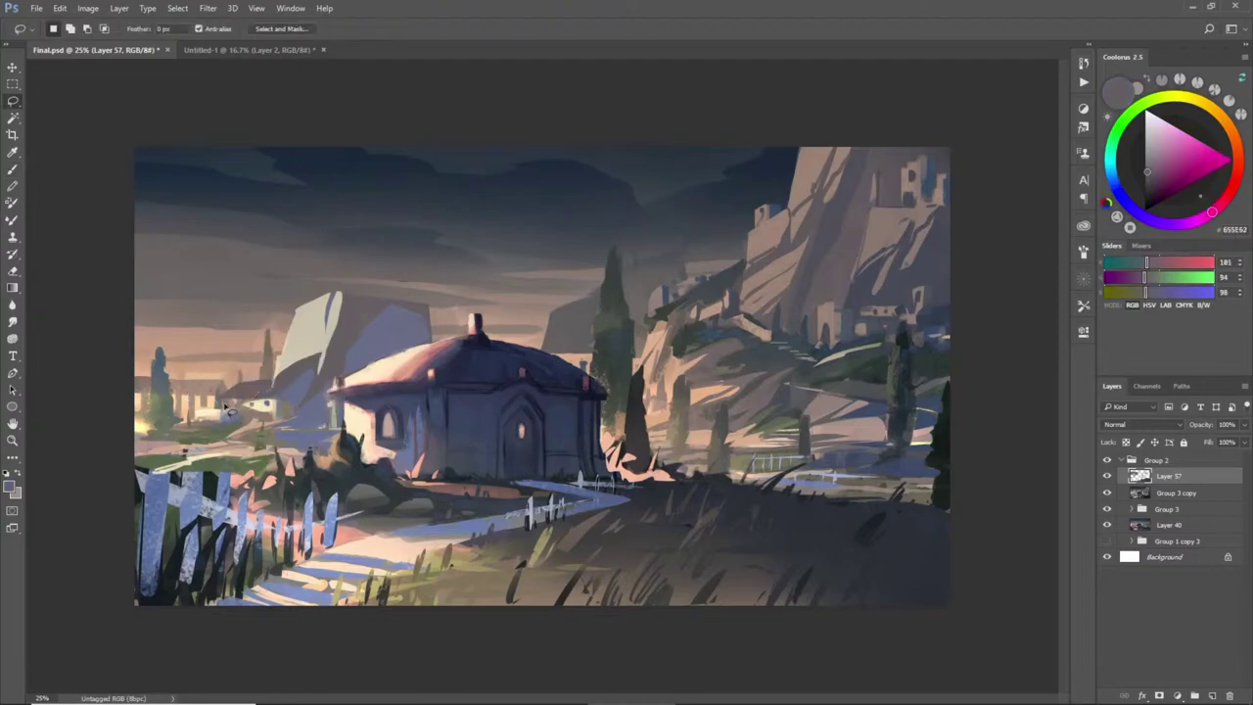
pyautogui.press('b')
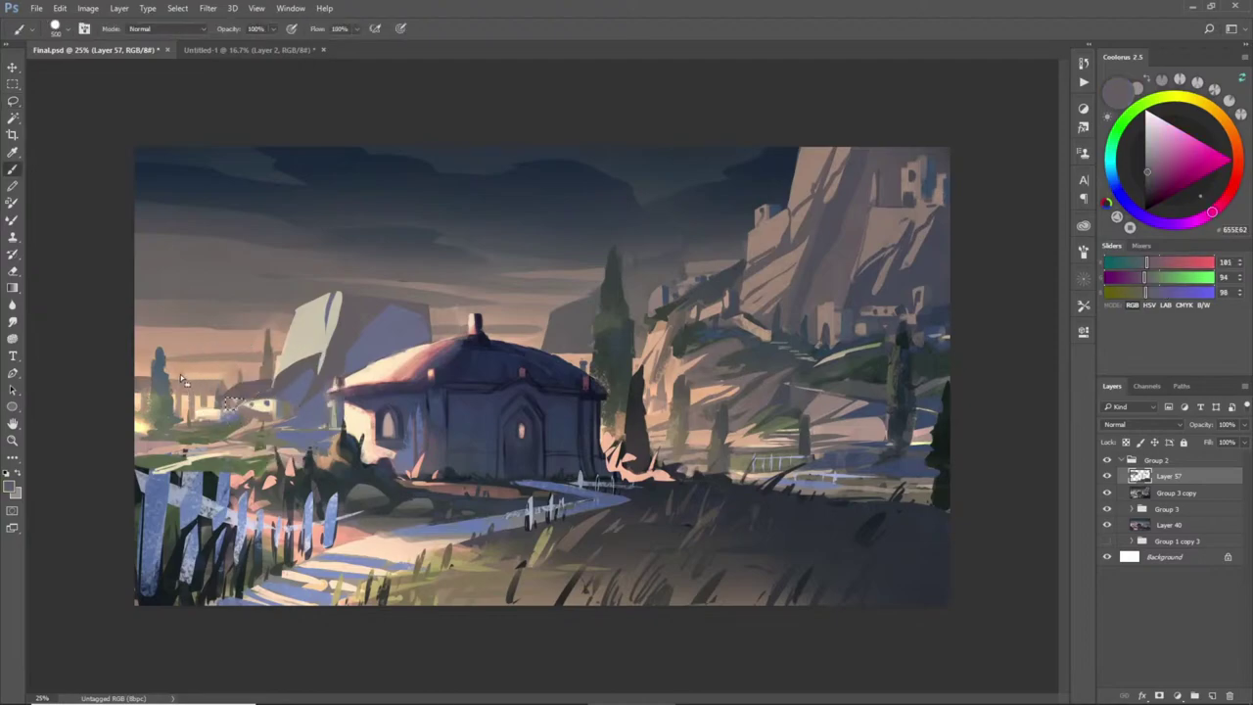
pyautogui.keyDown('alt'); pyautogui.click(275, 310); pyautogui.keyUp('alt')
pyautogui.hotkey('ctrl', 'd')
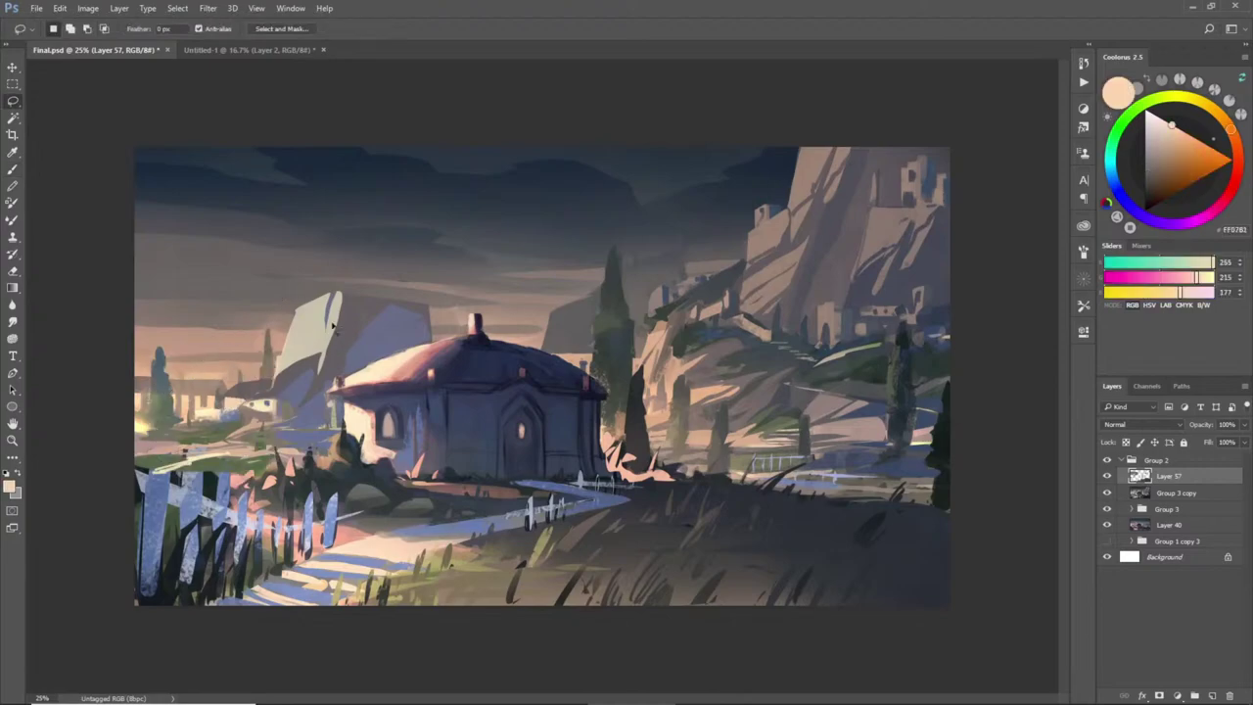
# - Try a small cream block with a blue-grey shaded edge on the distant rock's sunlit peak
pyautogui.keyDown('alt'); pyautogui.click(274, 308); pyautogui.keyUp('alt')
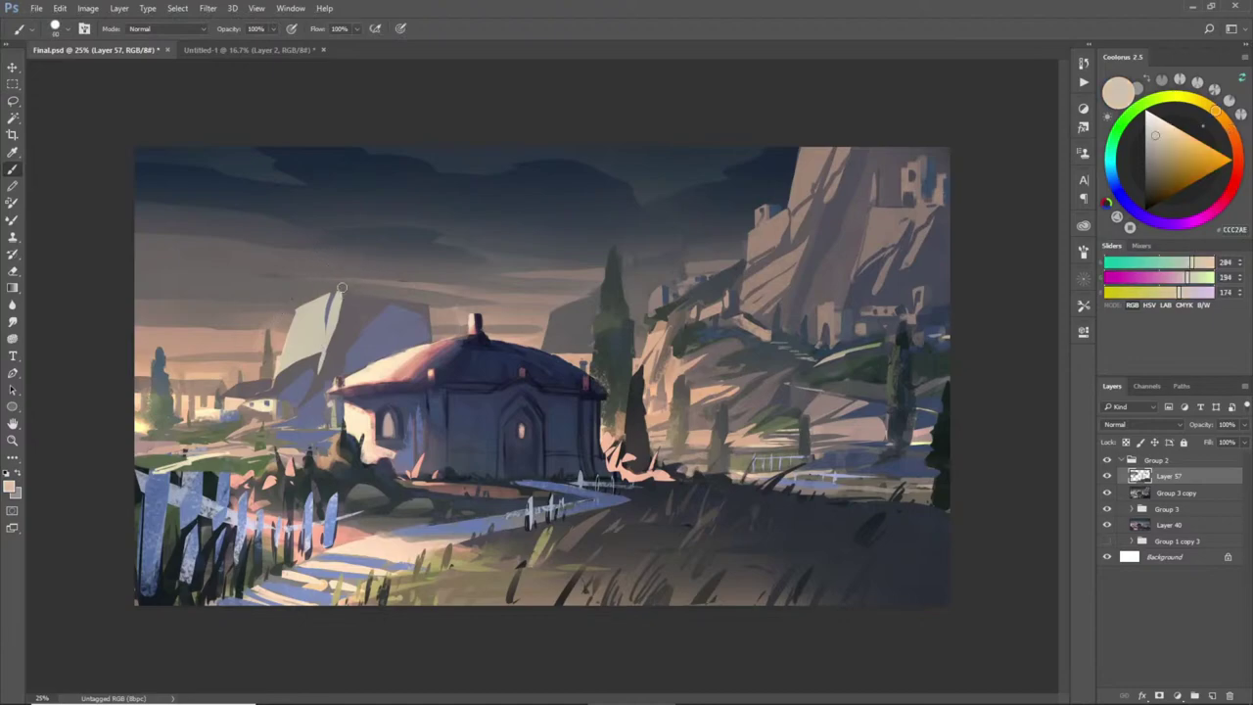
pyautogui.keyDown('alt'); pyautogui.click(323, 298); pyautogui.keyUp('alt')
pyautogui.moveTo(309, 287); pyautogui.dragTo(331, 290)
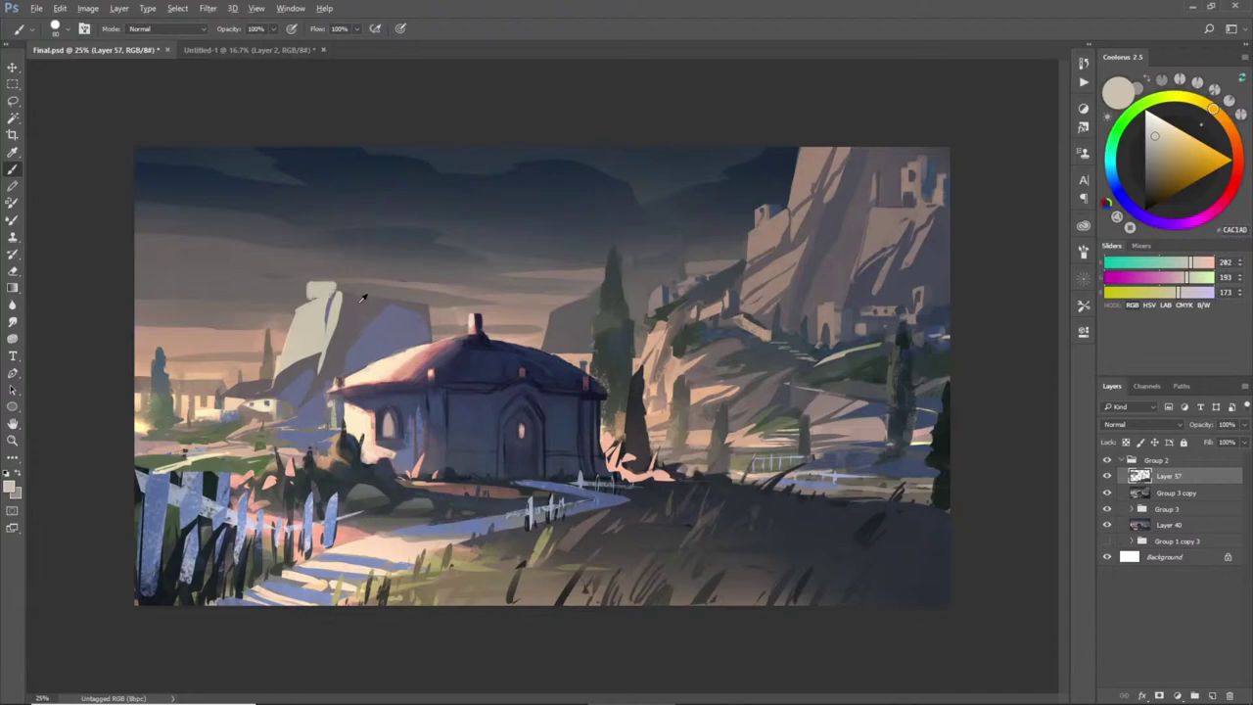
pyautogui.keyDown('alt'); pyautogui.click(364, 321); pyautogui.keyUp('alt')
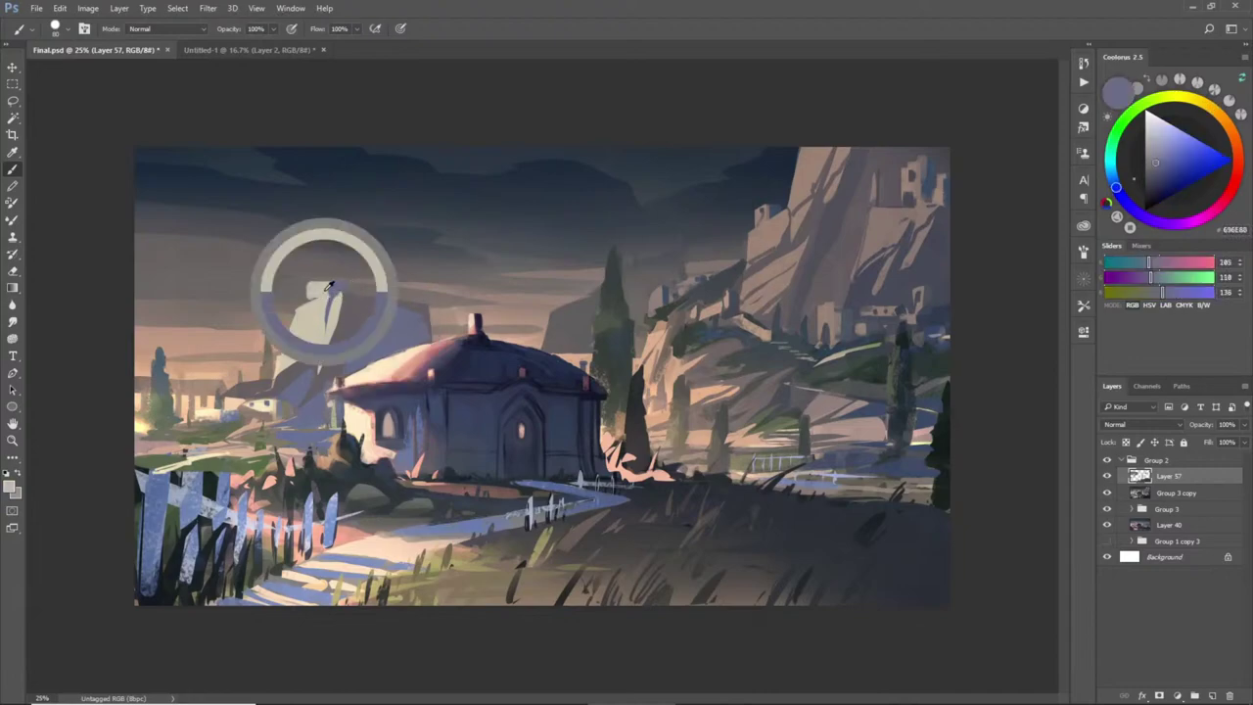
pyautogui.keyDown('alt'); pyautogui.click(323, 289); pyautogui.keyUp('alt')
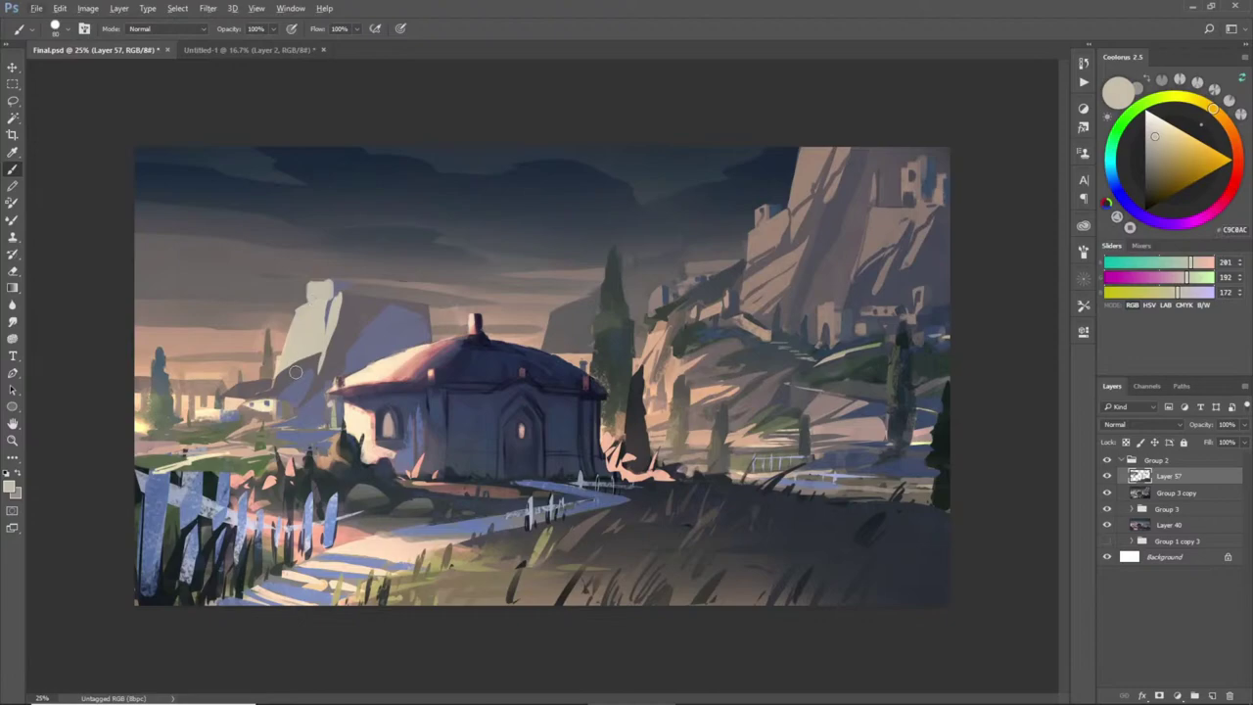
# - Try a narrow tower on the distant rock with a sampled cream lit side and blue-grey shaded side
pyautogui.keyDown('alt'); pyautogui.click(376, 279); pyautogui.keyUp('alt')
pyautogui.moveTo(368, 261); pyautogui.dragTo(378, 306)
pyautogui.keyDown('alt'); pyautogui.click(395, 329); pyautogui.keyUp('alt')
pyautogui.keyDown('alt'); pyautogui.click(372, 276); pyautogui.keyUp('alt')
pyautogui.keyDown('alt'); pyautogui.click(378, 304); pyautogui.keyUp('alt')
pyautogui.keyDown('alt'); pyautogui.click(371, 285); pyautogui.keyUp('alt')
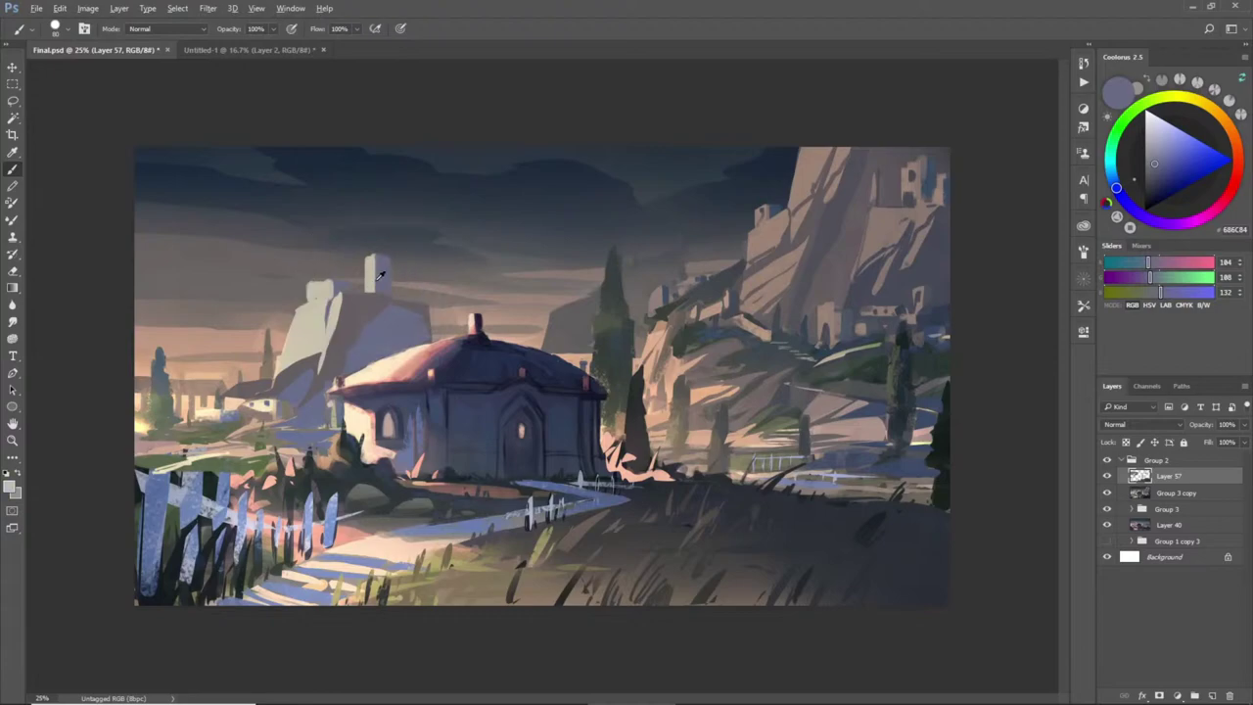
# - Try a cream ledge at the foot of the narrow tower and blend its edges with sampled rock and sky tones
pyautogui.keyDown('alt'); pyautogui.click(382, 276); pyautogui.keyUp('alt')
pyautogui.moveTo(358, 290); pyautogui.dragTo(401, 301)
pyautogui.keyDown('alt'); pyautogui.click(400, 306); pyautogui.keyUp('alt')
pyautogui.keyDown('alt'); pyautogui.click(391, 301); pyautogui.keyUp('alt')
pyautogui.keyDown('alt'); pyautogui.click(367, 320); pyautogui.keyUp('alt')
pyautogui.keyDown('alt'); pyautogui.click(400, 286); pyautogui.keyUp('alt')
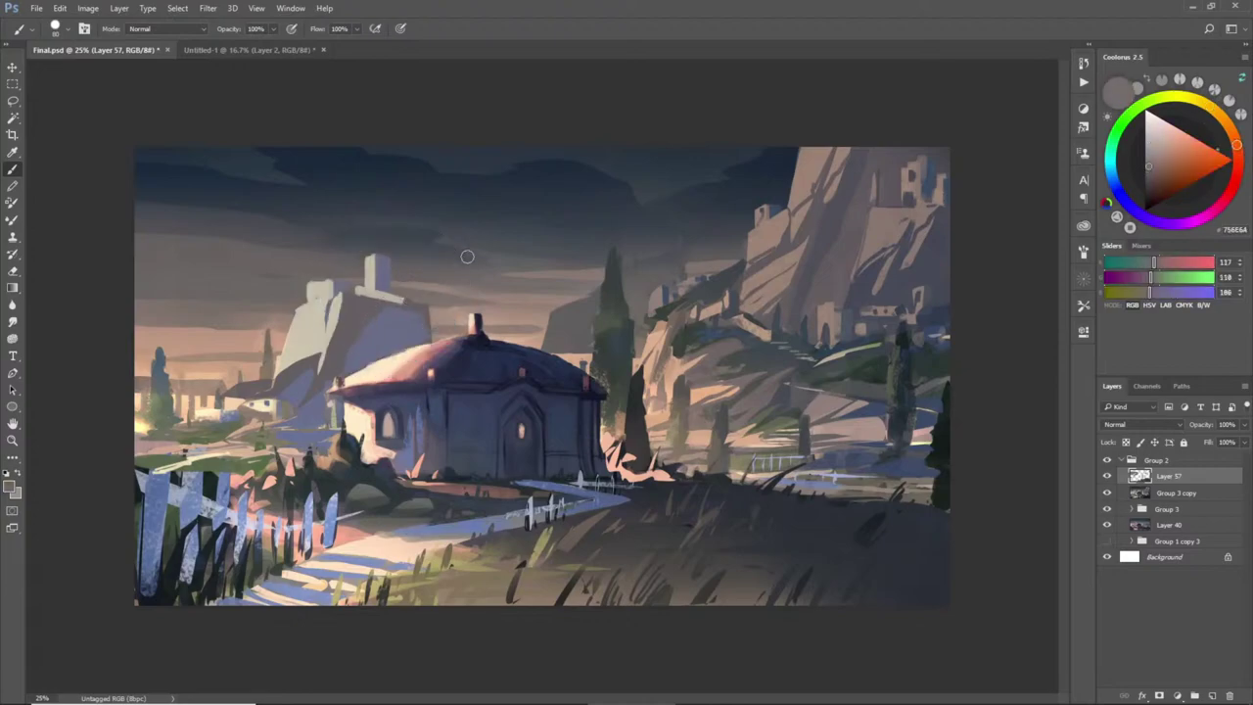
# - Try a larger cream and blue-grey keep rising behind the narrow tower on the distant rock
pyautogui.keyDown('alt'); pyautogui.click(332, 284); pyautogui.keyUp('alt')
pyautogui.moveTo(339, 226)
pyautogui.mouseDown()
pyautogui.moveTo(340, 258)
pyautogui.moveTo(359, 246)
pyautogui.moveTo(341, 257)
pyautogui.moveTo(357, 283)
pyautogui.moveTo(361, 222)
pyautogui.moveTo(360, 275)
pyautogui.moveTo(376, 223)
pyautogui.moveTo(374, 253)
pyautogui.mouseUp()
pyautogui.keyDown('alt'); pyautogui.click(341, 258); pyautogui.keyUp('alt')
pyautogui.keyDown('alt'); pyautogui.click(377, 233); pyautogui.keyUp('alt')
pyautogui.keyDown('alt'); pyautogui.click(368, 237); pyautogui.keyUp('alt')
pyautogui.keyDown('alt'); pyautogui.click(375, 209); pyautogui.keyUp('alt')
pyautogui.keyDown('alt'); pyautogui.click(363, 224); pyautogui.keyUp('alt')
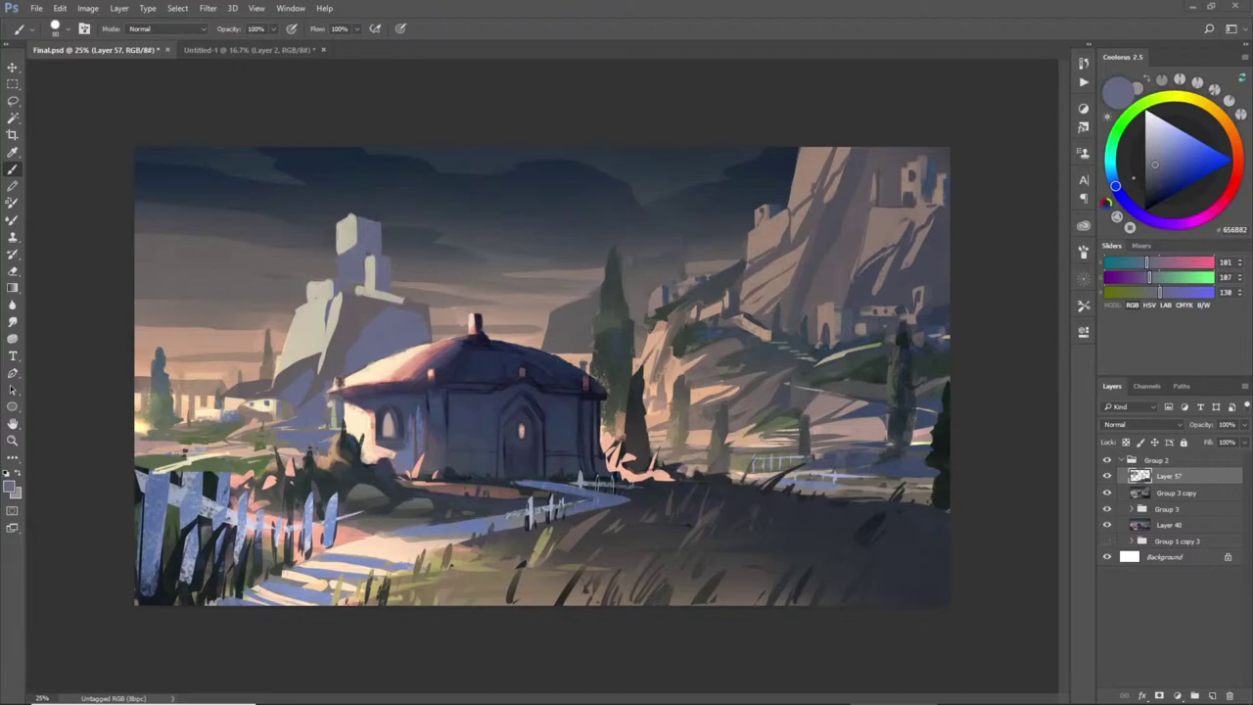
# - Try a small turret with lit and shaded sides at the right end of the ledge
pyautogui.keyDown('alt'); pyautogui.click(379, 262); pyautogui.keyUp('alt')
pyautogui.moveTo(411, 287); pyautogui.dragTo(411, 299)
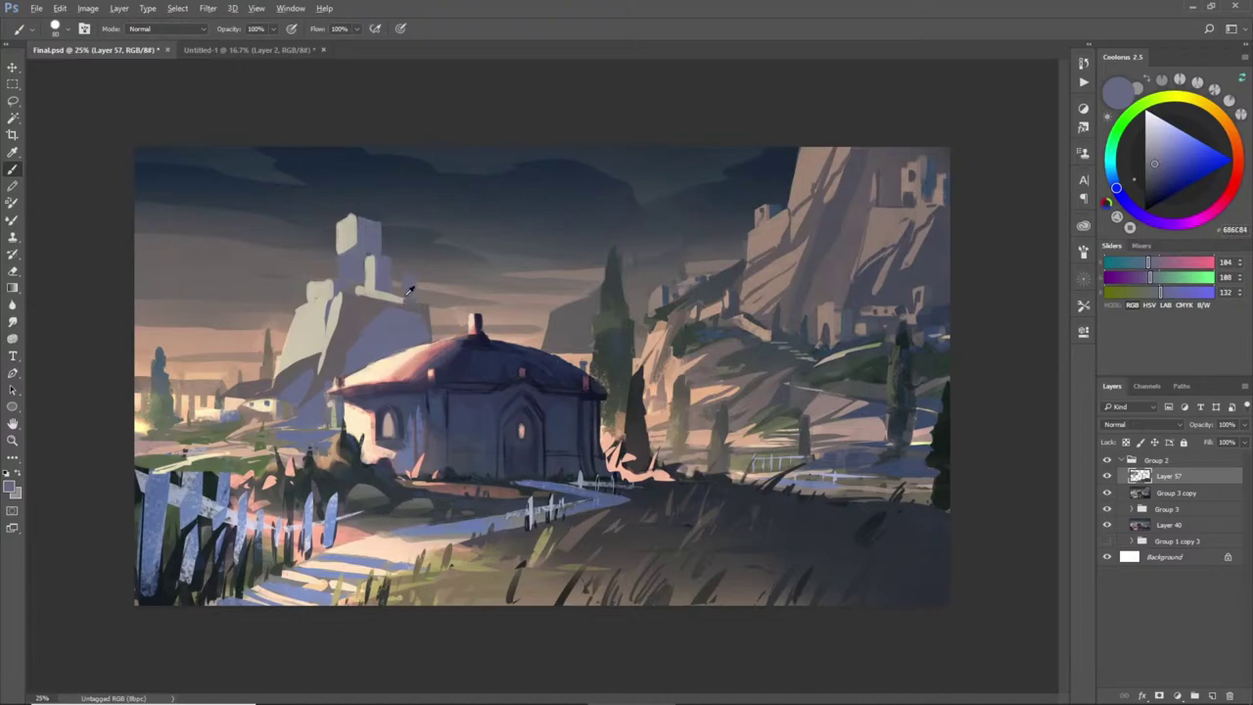
pyautogui.keyDown('alt'); pyautogui.click(391, 283); pyautogui.keyUp('alt')
pyautogui.keyDown('alt'); pyautogui.click(403, 293); pyautogui.keyUp('alt')
pyautogui.keyDown('alt'); pyautogui.click(415, 300); pyautogui.keyUp('alt')
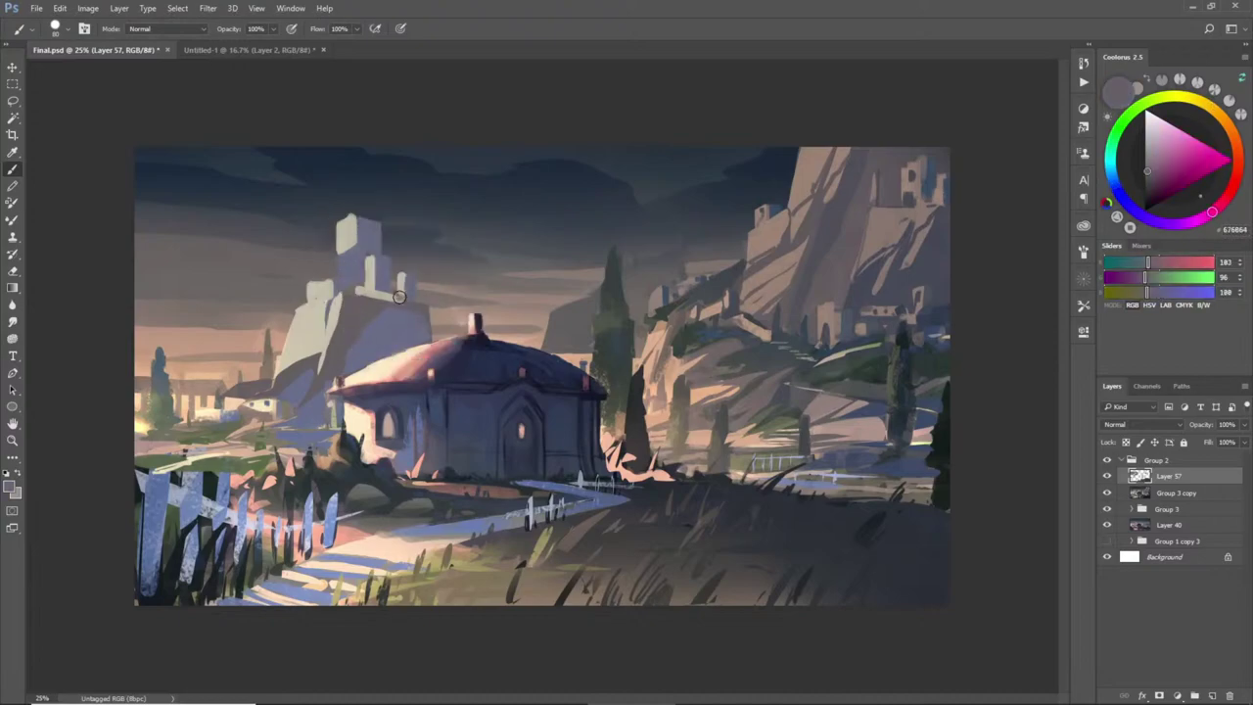
# - Review the whole painting at a reduced size and undo the tower blocks painted on the distant rock
pyautogui.press('z')
pyautogui.keyDown('alt'); pyautogui.click(517, 268); pyautogui.keyUp('alt')
pyautogui.keyDown('alt'); pyautogui.click(542, 232); pyautogui.keyUp('alt')
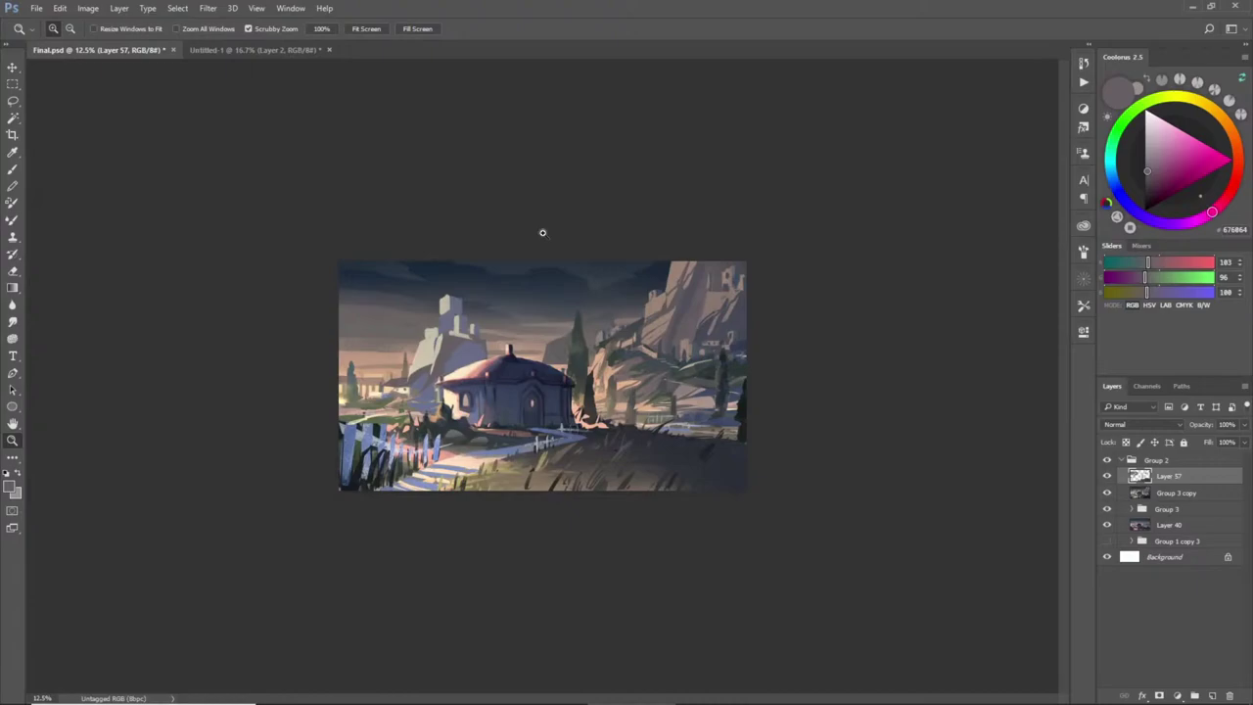
pyautogui.click(529, 349)
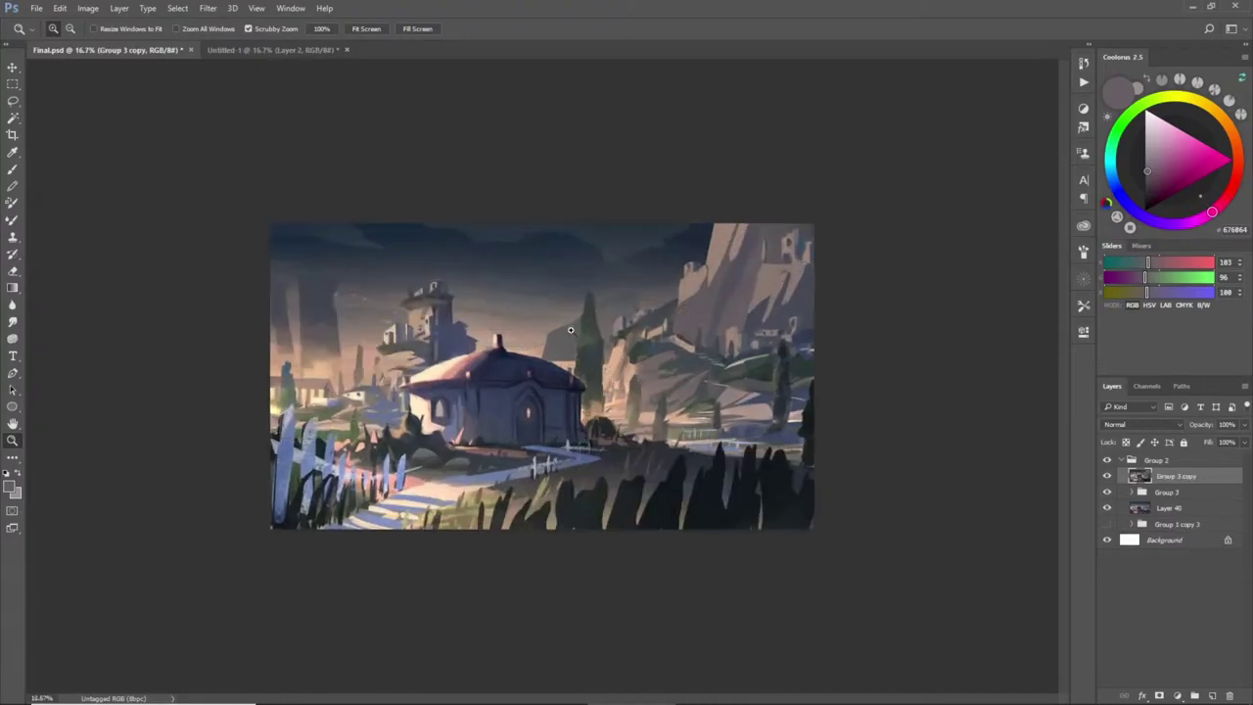
pyautogui.press('e')
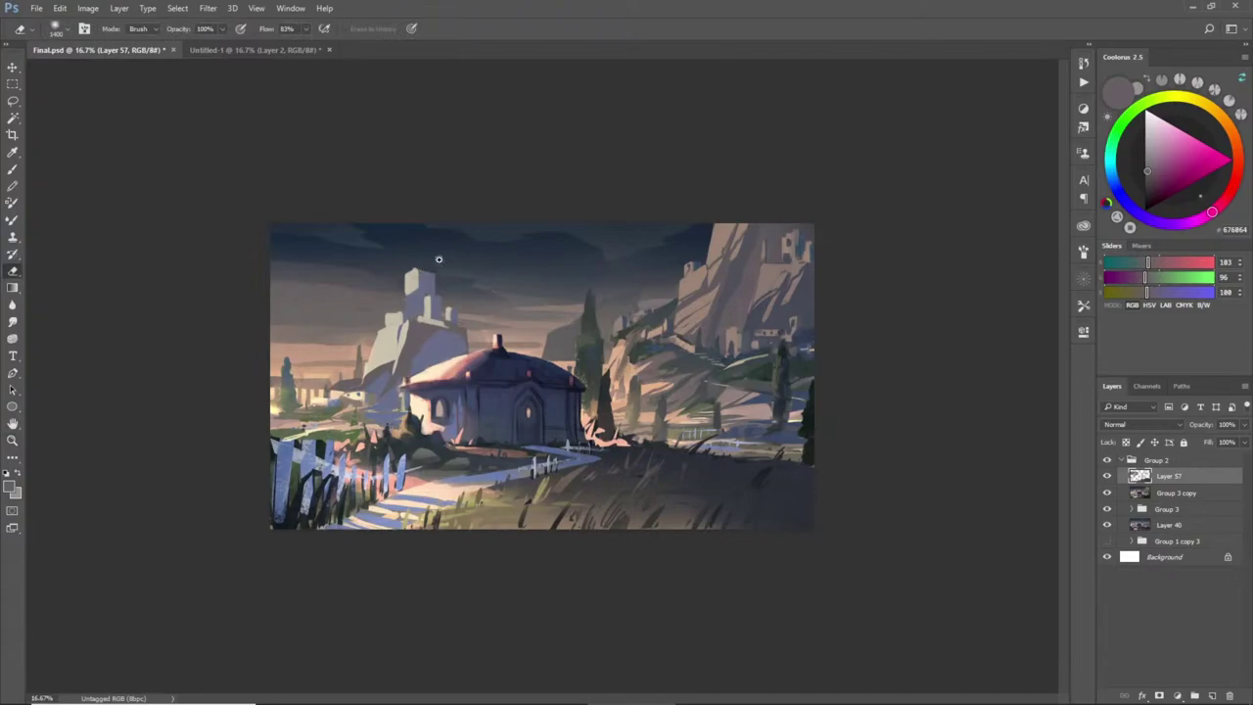
pyautogui.hotkey('ctrl', 'alt', 'z')
pyautogui.hotkey('ctrl', 'alt', 'z')
pyautogui.hotkey('ctrl', 'alt', 'z')
pyautogui.hotkey('ctrl', 'alt', 'z')
pyautogui.hotkey('ctrl', 'alt', 'z')
pyautogui.hotkey('ctrl', 'alt', 'z')
pyautogui.hotkey('ctrl', 'alt', 'z')
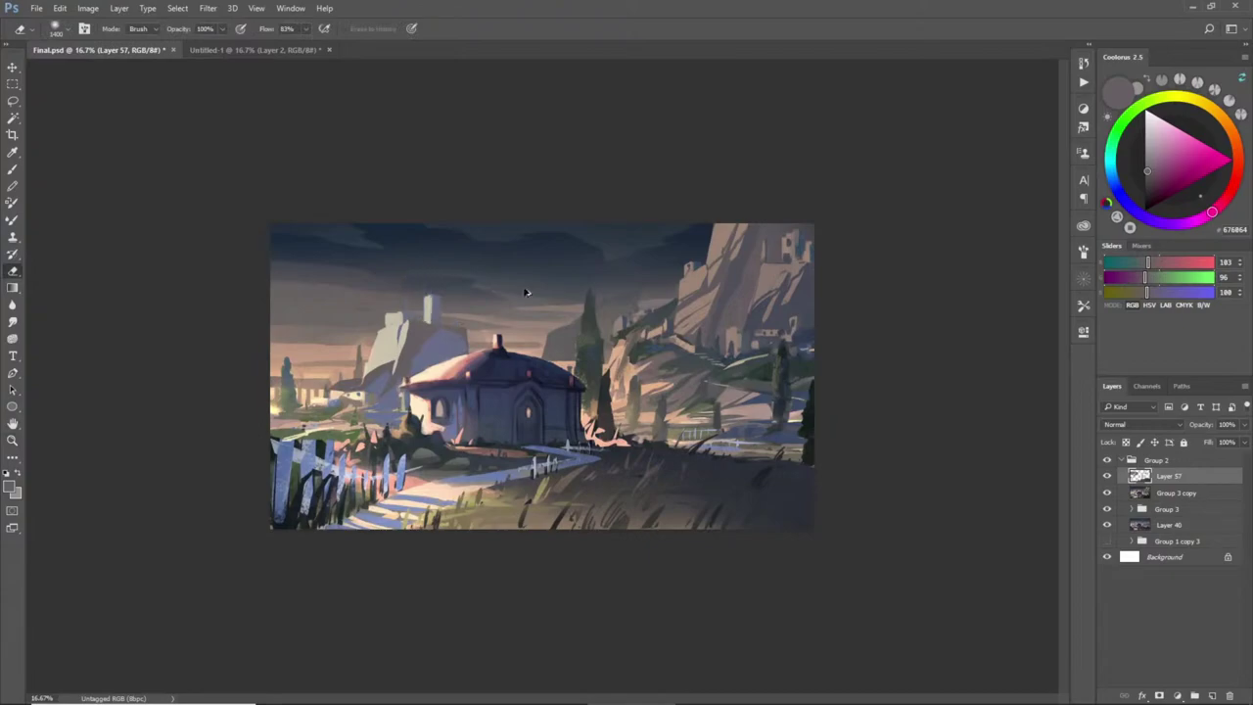
pyautogui.hotkey('ctrl', 'alt', 'z')
pyautogui.hotkey('ctrl', 'alt', 'z')
pyautogui.press('b')
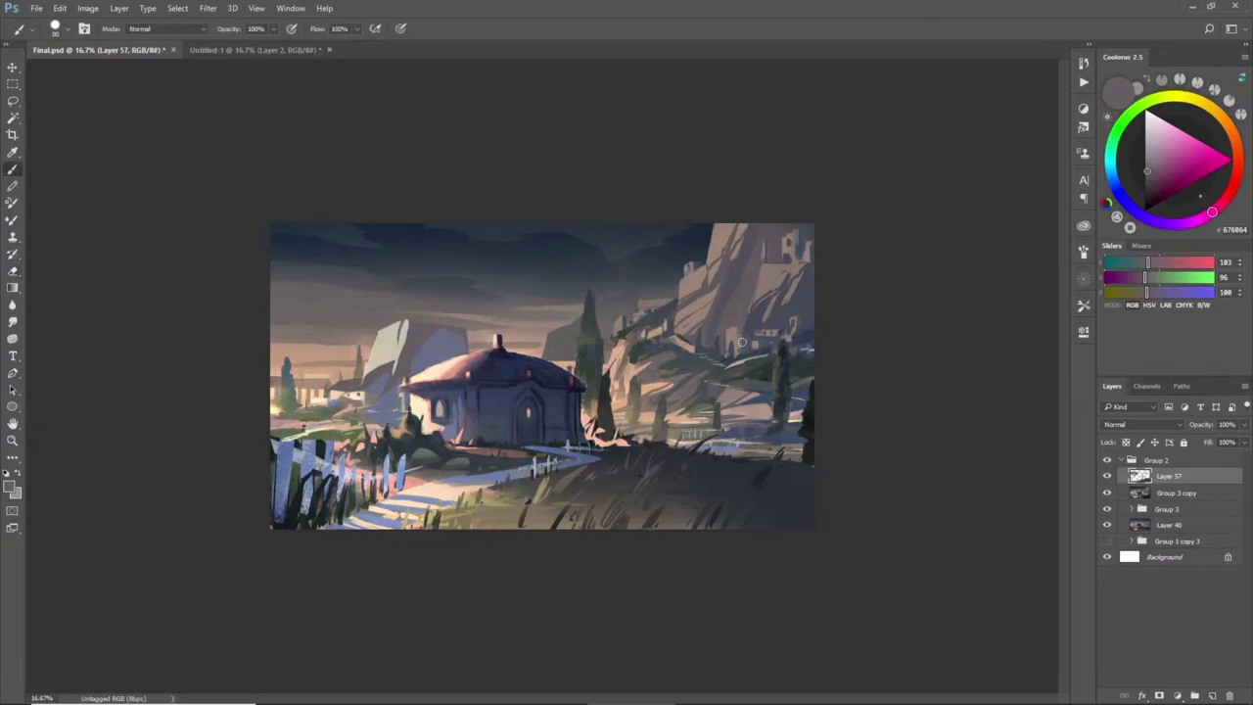
# - Paint a tall cream spire rising from the distant rock's peak and shade its right side with sampled grey
pyautogui.keyDown('alt'); pyautogui.click(687, 276); pyautogui.keyUp('alt')
pyautogui.keyDown('alt'); pyautogui.click(743, 347); pyautogui.keyUp('alt')
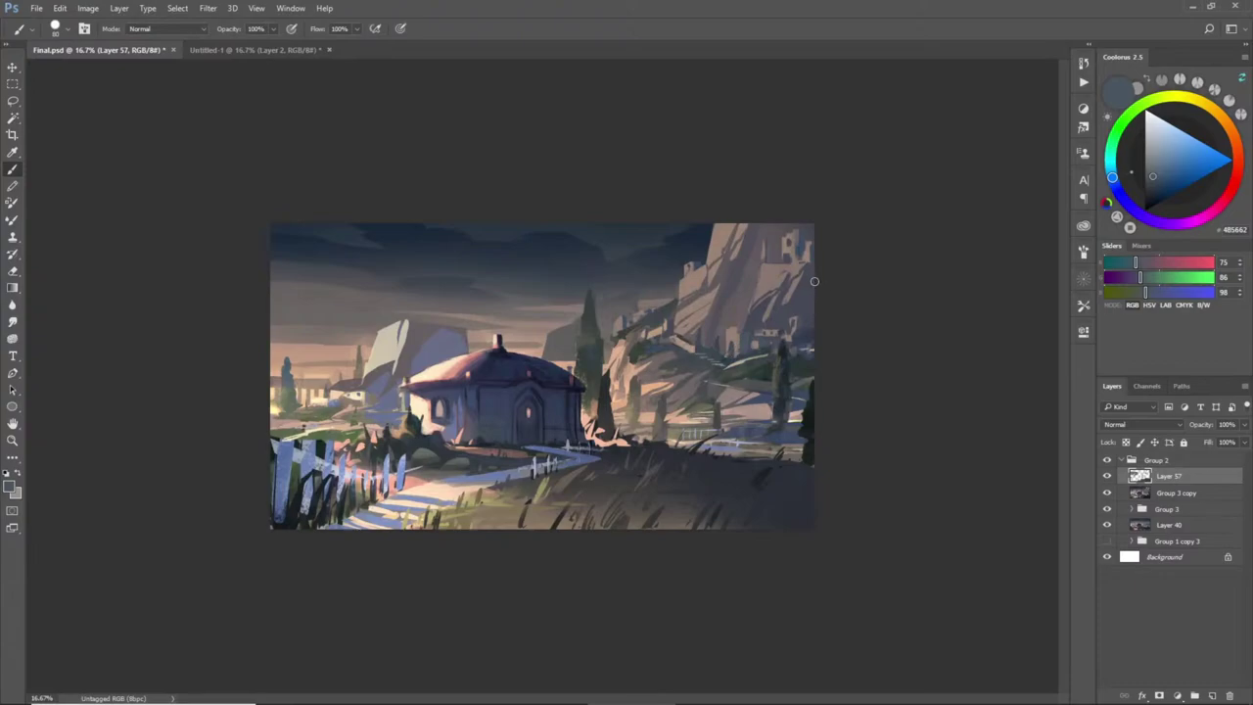
pyautogui.keyDown('alt'); pyautogui.click(372, 351); pyautogui.keyUp('alt')
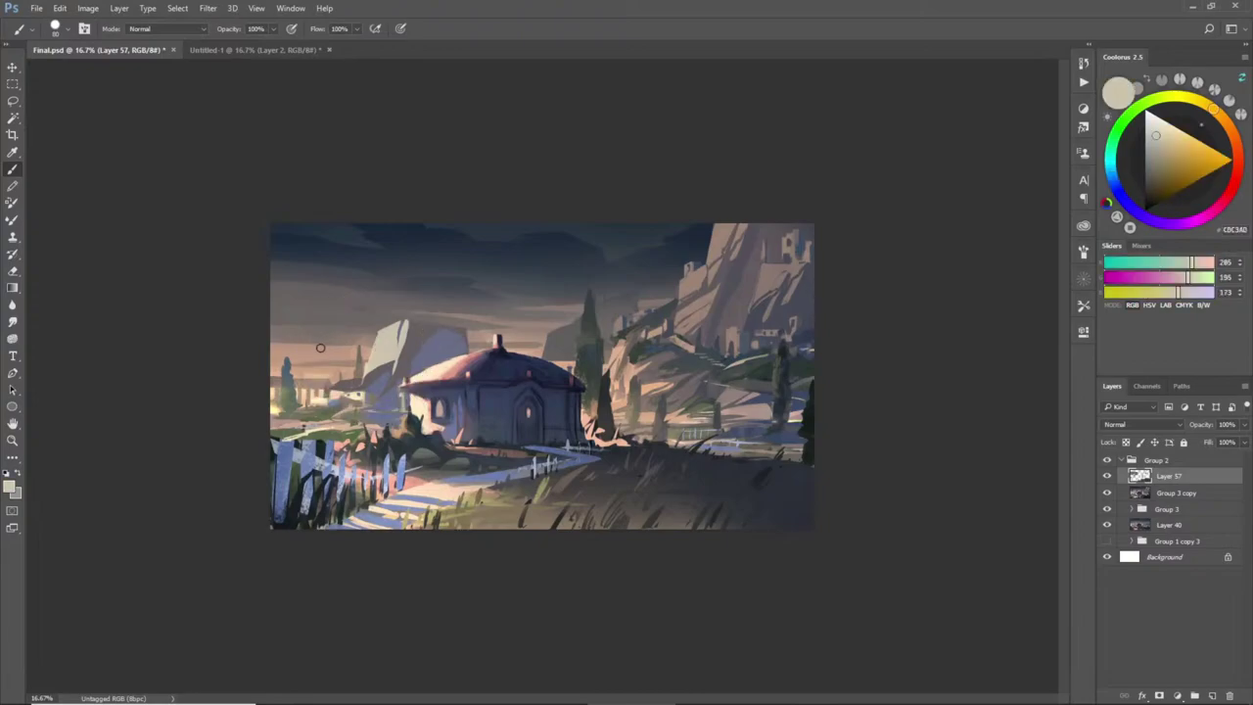
pyautogui.moveTo(368, 350)
pyautogui.mouseDown()
pyautogui.moveTo(312, 357)
pyautogui.moveTo(311, 400)
pyautogui.mouseUp()
pyautogui.hotkey('ctrl', 'z')
pyautogui.keyDown('alt'); pyautogui.click(396, 339); pyautogui.keyUp('alt')
pyautogui.moveTo(417, 280); pyautogui.dragTo(413, 327)
pyautogui.hotkey('ctrl', 'z')
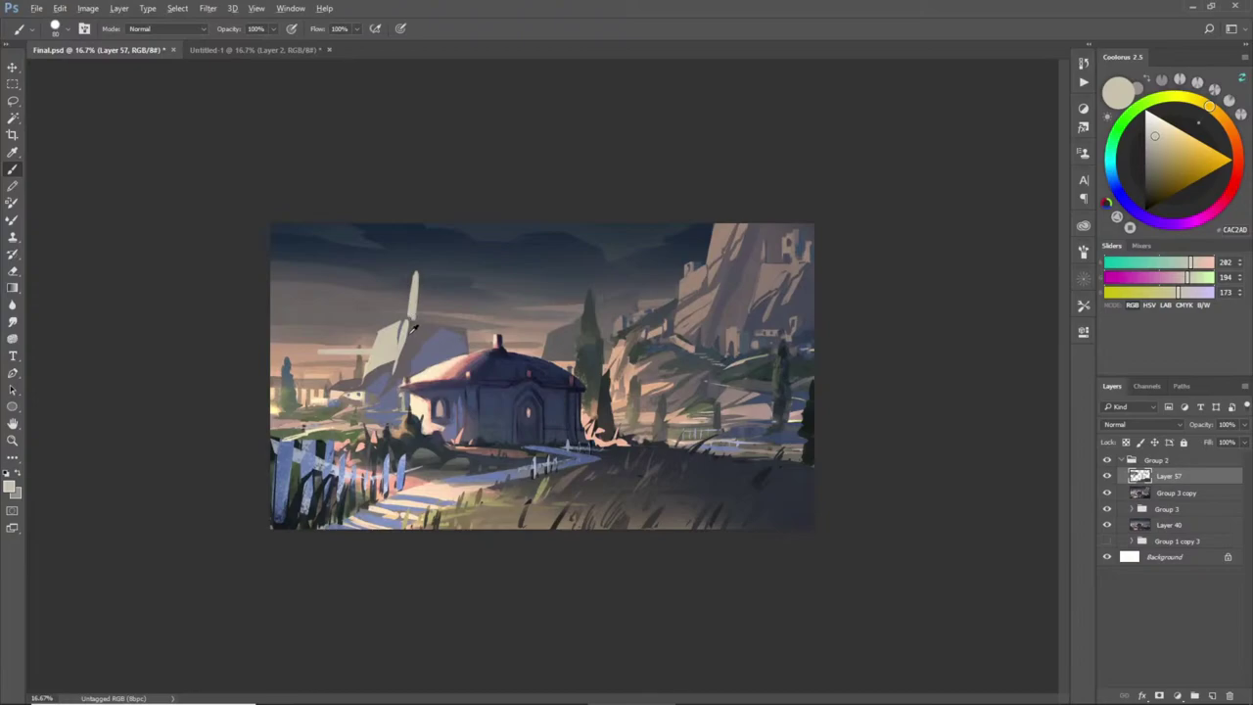
pyautogui.keyDown('alt'); pyautogui.click(419, 282); pyautogui.keyUp('alt')
pyautogui.moveTo(420, 280); pyautogui.dragTo(420, 317)
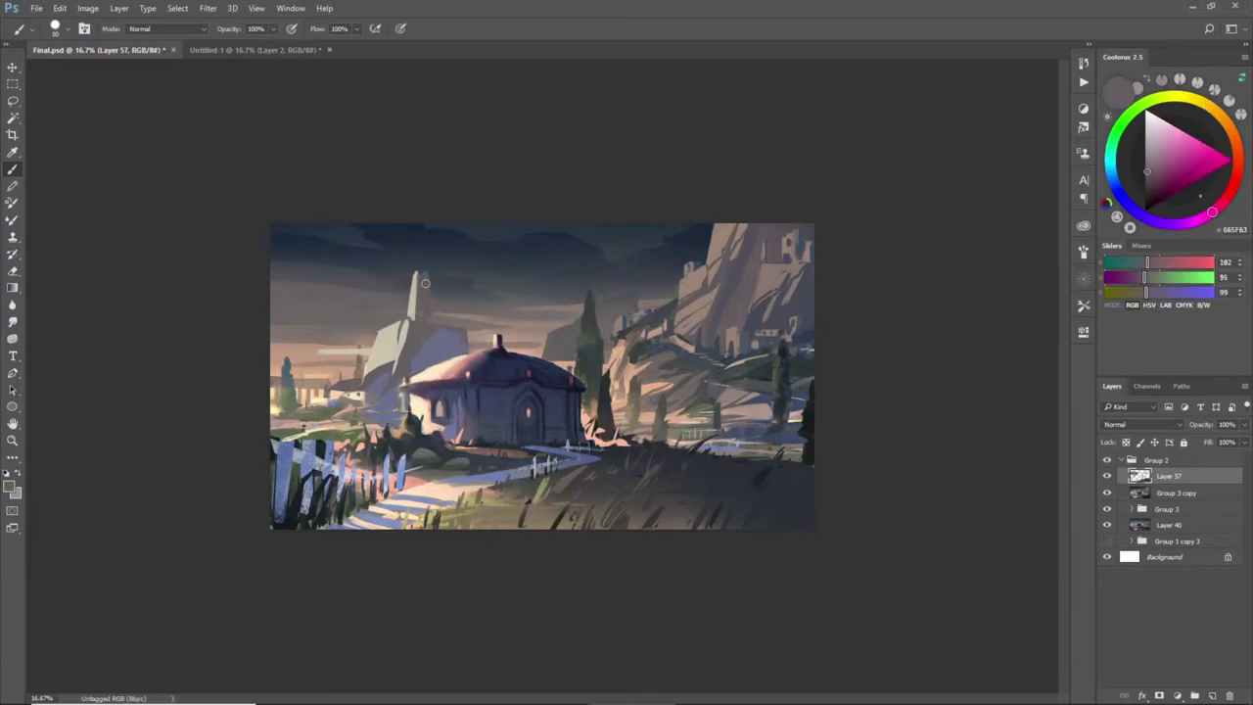
# - Build up a cream outcrop left of the spire and a shorter pinnacle to its right, with grey rock between them
pyautogui.keyDown('alt'); pyautogui.click(415, 302); pyautogui.keyUp('alt')
pyautogui.moveTo(385, 306)
pyautogui.mouseDown()
pyautogui.moveTo(400, 299)
pyautogui.moveTo(388, 323)
pyautogui.moveTo(408, 320)
pyautogui.mouseUp()
pyautogui.keyDown('alt'); pyautogui.click(421, 335); pyautogui.keyUp('alt')
pyautogui.moveTo(414, 302)
pyautogui.mouseDown()
pyautogui.moveTo(413, 320)
pyautogui.moveTo(453, 321)
pyautogui.mouseUp()
pyautogui.keyDown('alt'); pyautogui.click(392, 339); pyautogui.keyUp('alt')
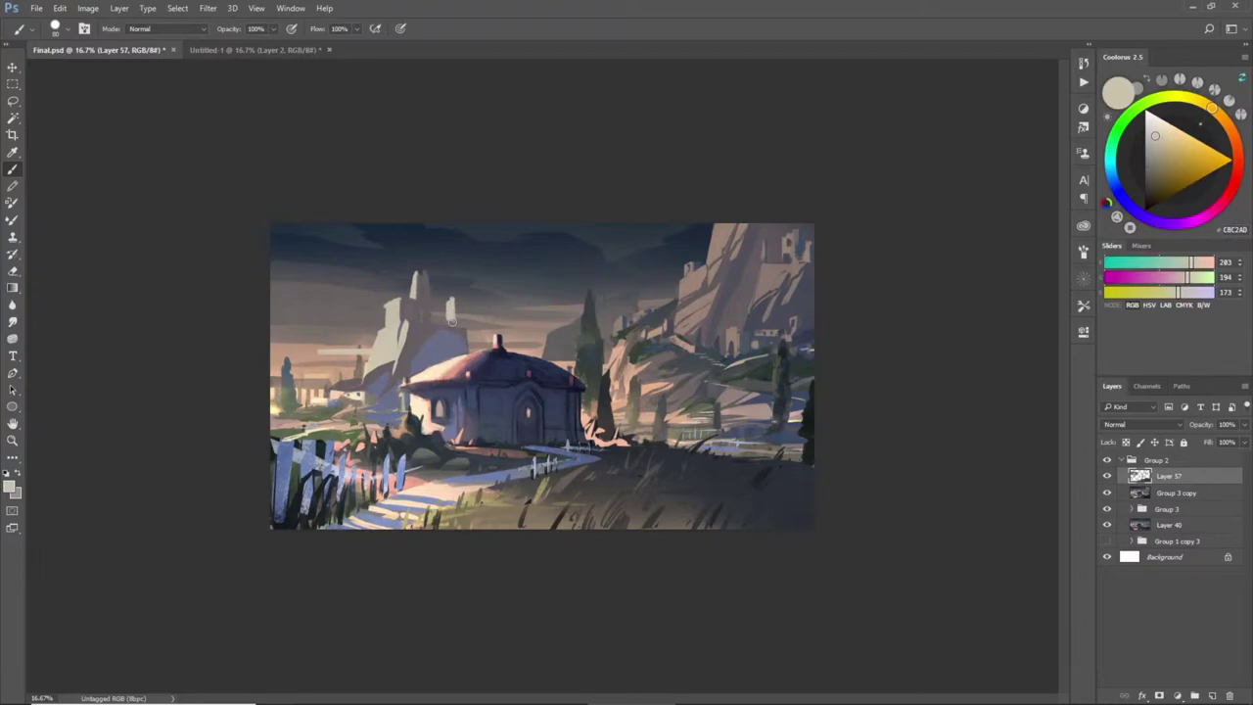
# - Shade the right-hand pinnacle and reshape the rock's shoulder beneath it with sampled grey tones
pyautogui.keyDown('alt'); pyautogui.click(457, 305); pyautogui.keyUp('alt')
pyautogui.keyDown('alt'); pyautogui.click(452, 330); pyautogui.keyUp('alt')
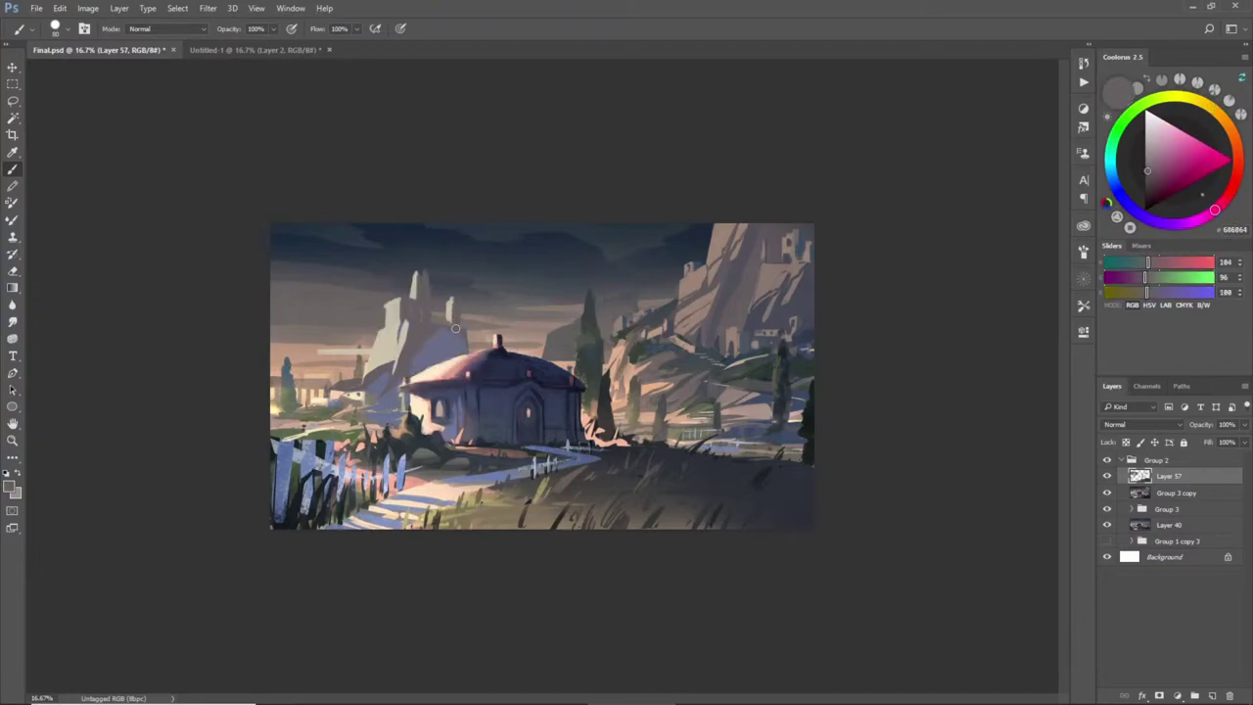
pyautogui.keyDown('alt'); pyautogui.click(462, 327); pyautogui.keyUp('alt')
pyautogui.keyDown('alt'); pyautogui.click(448, 324); pyautogui.keyUp('alt')
pyautogui.keyDown('alt'); pyautogui.click(451, 323); pyautogui.keyUp('alt')
# - Paint over the stray pale horizontal stroke left of the distant rock with sampled sky colours
pyautogui.keyDown('alt'); pyautogui.click(319, 356); pyautogui.keyUp('alt')
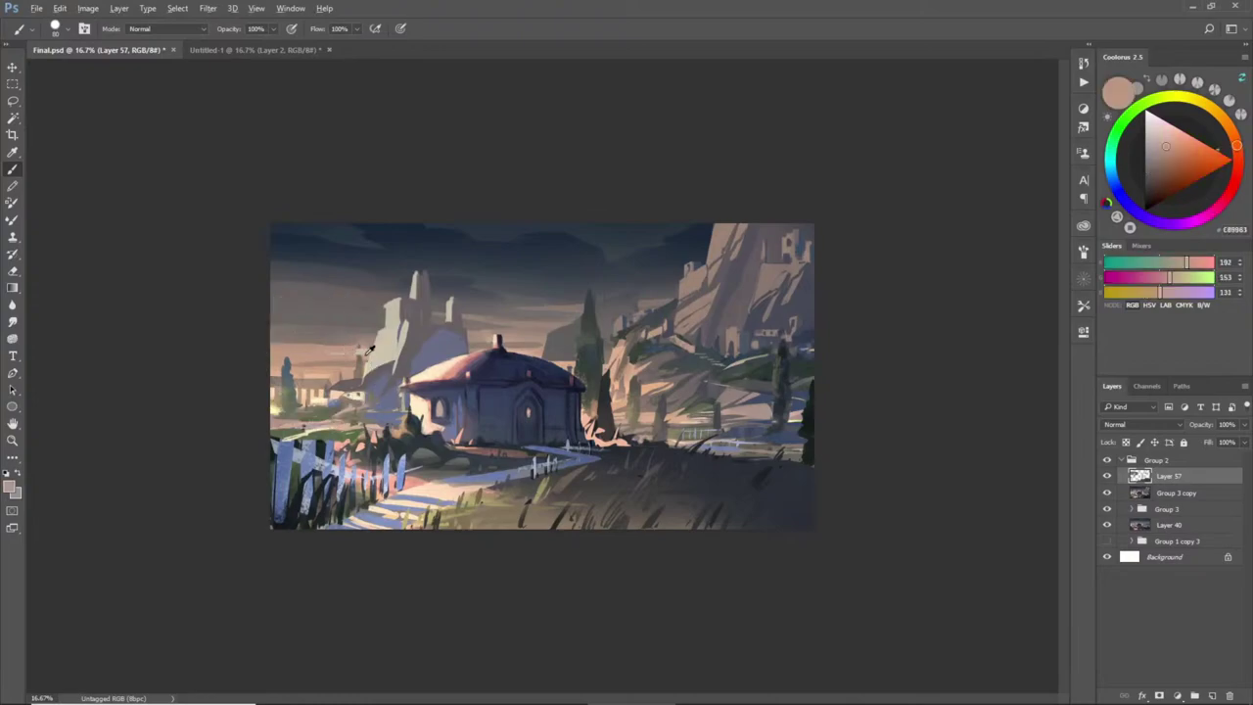
pyautogui.keyDown('alt'); pyautogui.click(363, 351); pyautogui.keyUp('alt')
pyautogui.keyDown('alt'); pyautogui.click(353, 352); pyautogui.keyUp('alt')
pyautogui.keyDown('alt'); pyautogui.click(365, 351); pyautogui.keyUp('alt')
pyautogui.keyDown('alt'); pyautogui.click(373, 335); pyautogui.keyUp('alt')
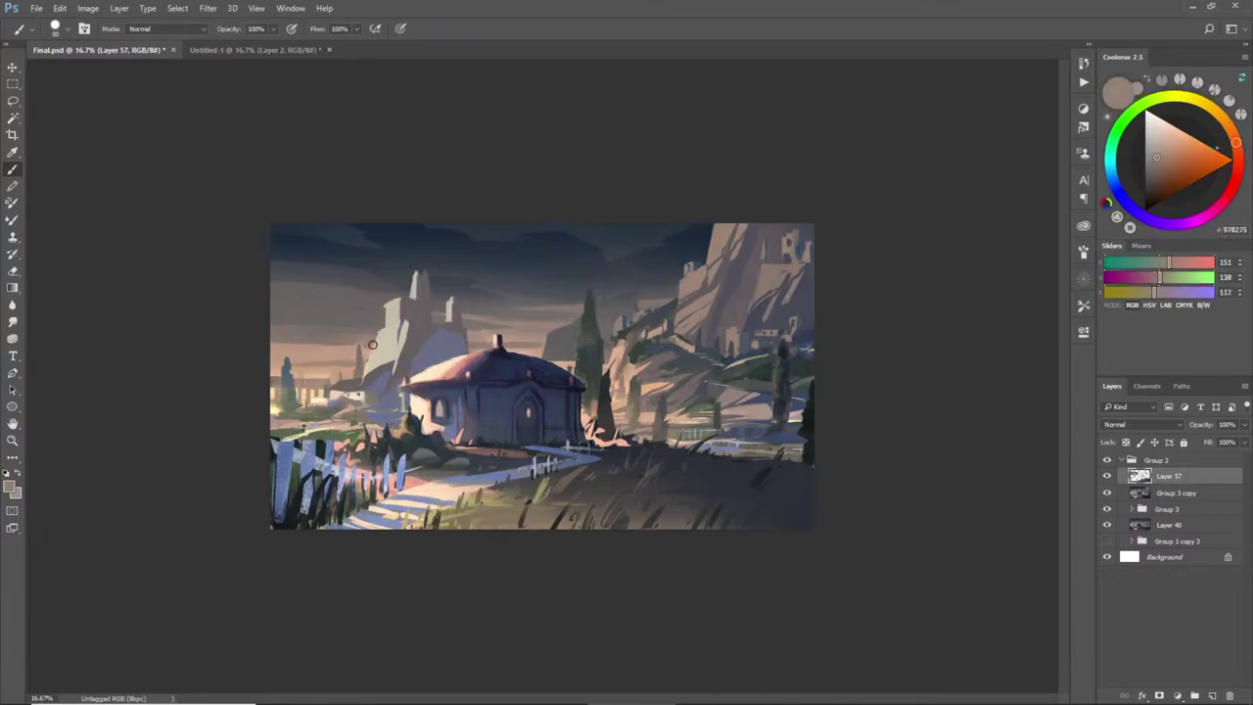
# - Square off the tip of the distant rock's tall spire with colours sampled around it
pyautogui.keyDown('alt'); pyautogui.click(421, 276); pyautogui.keyUp('alt')
pyautogui.moveTo(420, 283); pyautogui.dragTo(426, 273)
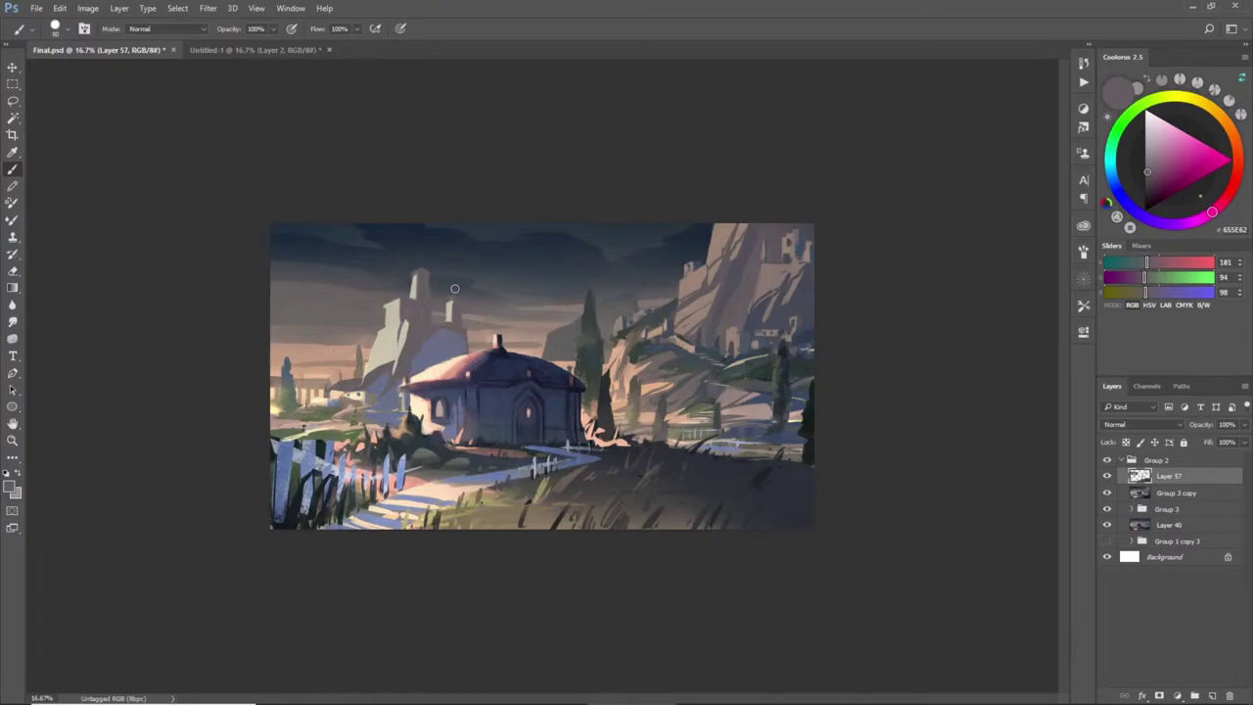
# - Paint a pale arched structure at the foot of the distant rock, shaping its openings and base with sampled blue-grey tones
pyautogui.keyDown('alt'); pyautogui.click(384, 353); pyautogui.keyUp('alt')
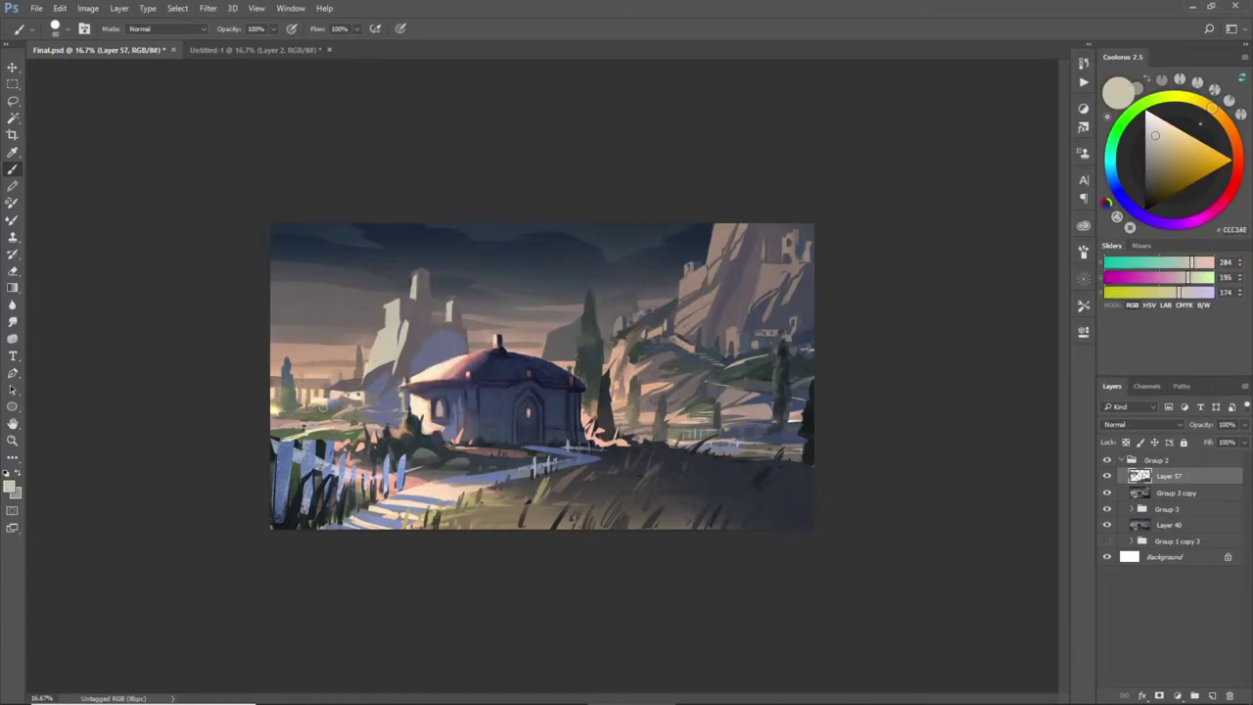
pyautogui.moveTo(356, 401); pyautogui.dragTo(396, 404)
pyautogui.hotkey('ctrl', 'z')
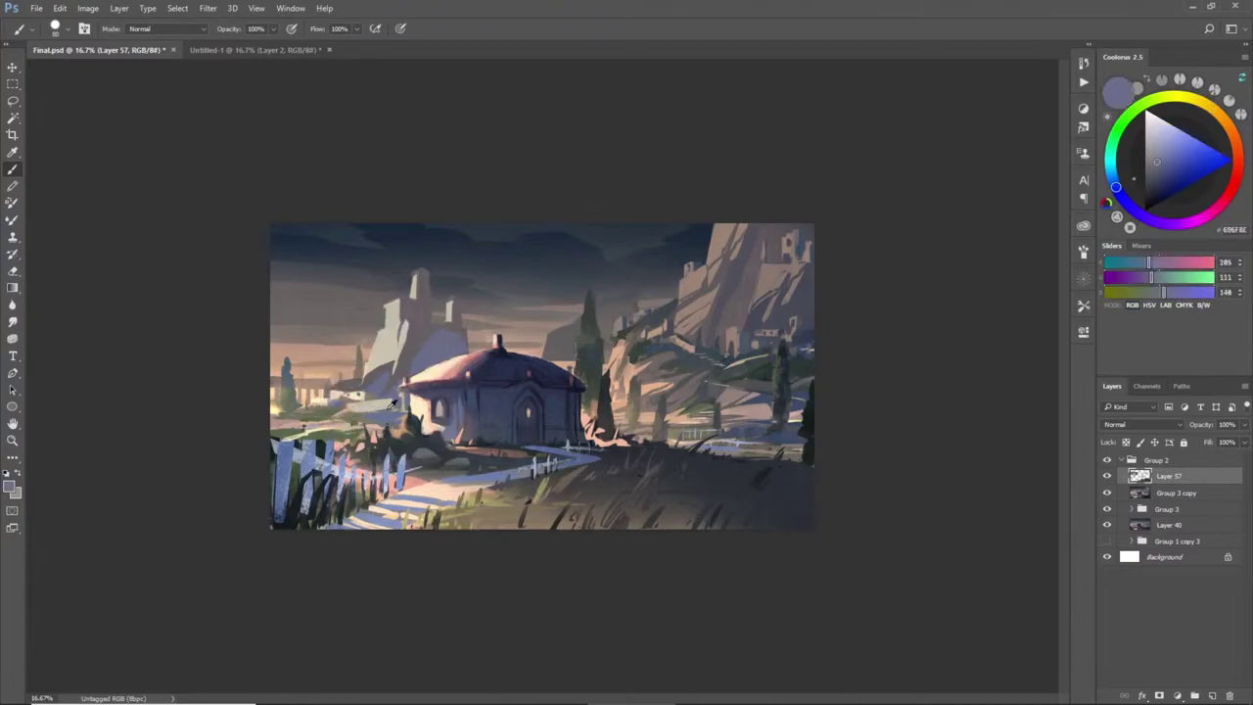
pyautogui.keyDown('alt'); pyautogui.click(350, 407); pyautogui.keyUp('alt')
pyautogui.keyDown('alt'); pyautogui.click(370, 411); pyautogui.keyUp('alt')
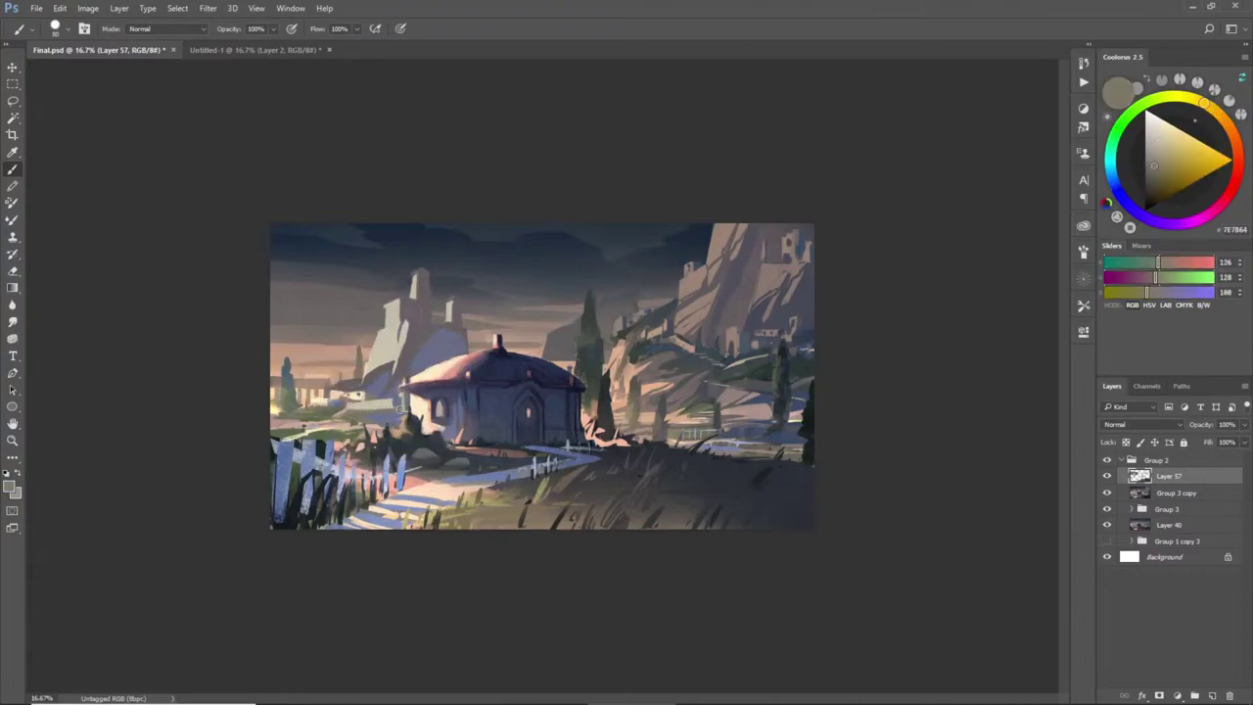
pyautogui.keyDown('alt'); pyautogui.click(398, 406); pyautogui.keyUp('alt')
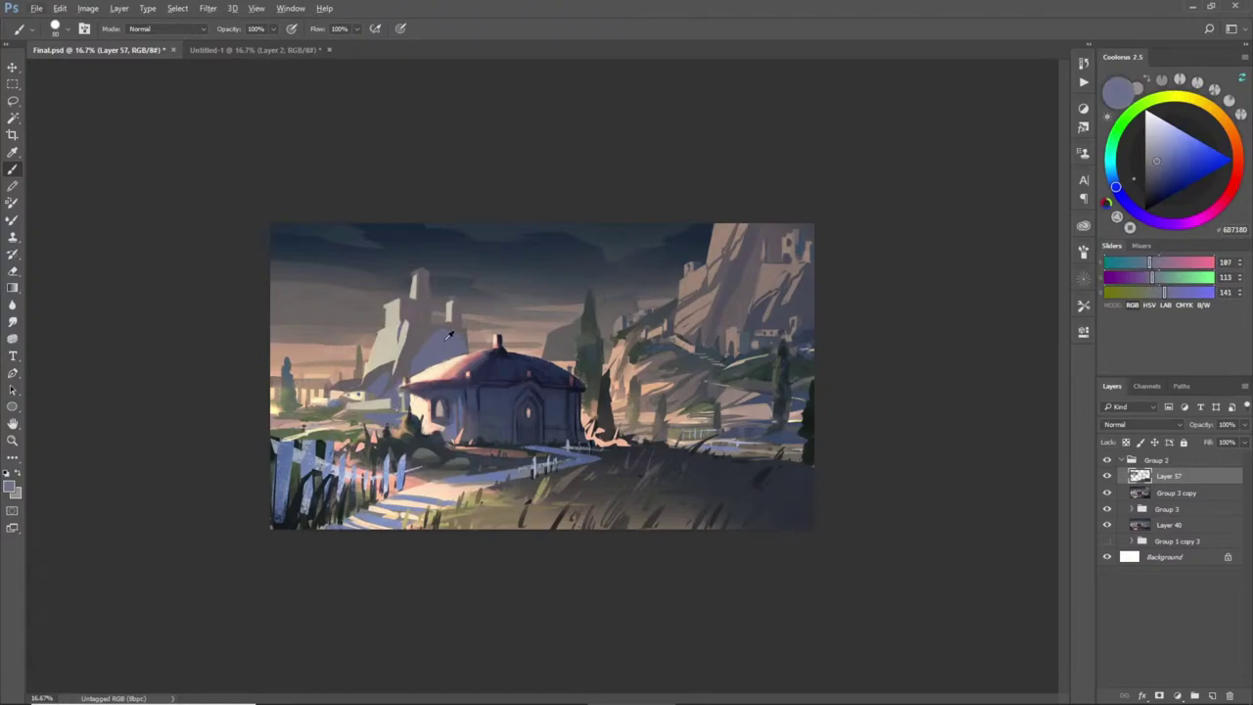
pyautogui.keyDown('alt'); pyautogui.click(385, 419); pyautogui.keyUp('alt')
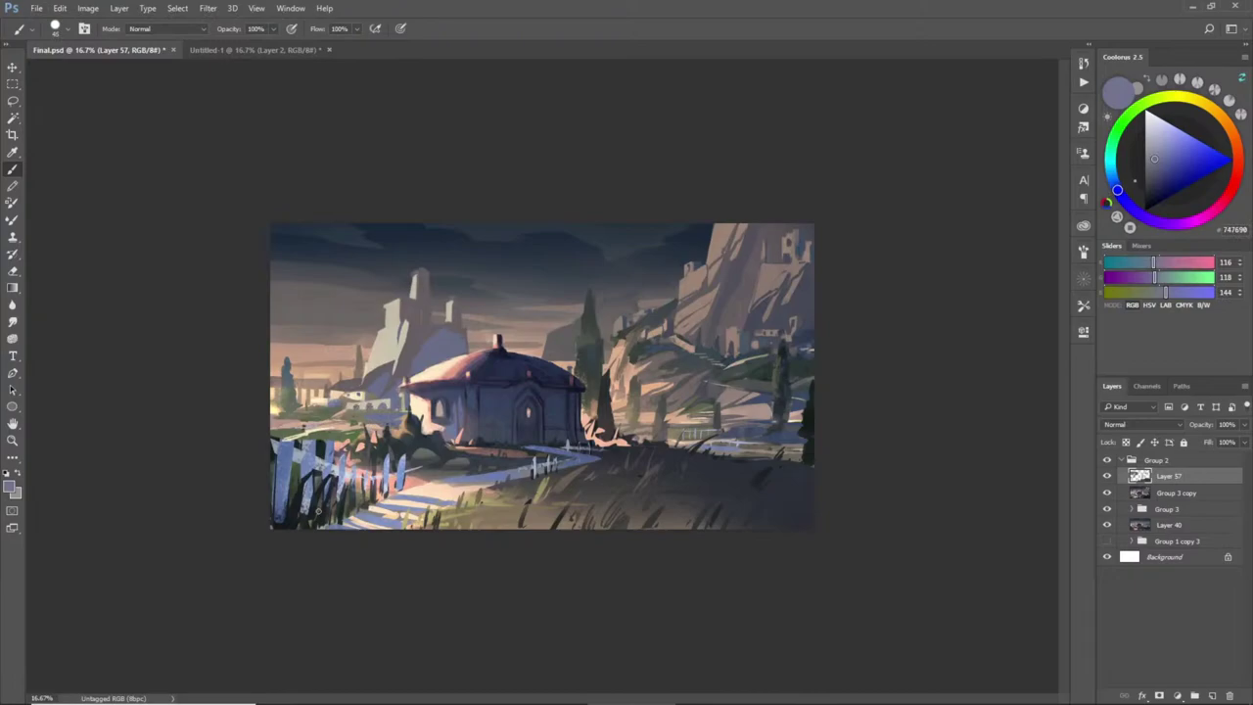
# - Paint a small cream tower rising above the distant village houses and sample the surrounding sky colour to refine its edge
pyautogui.press('z')
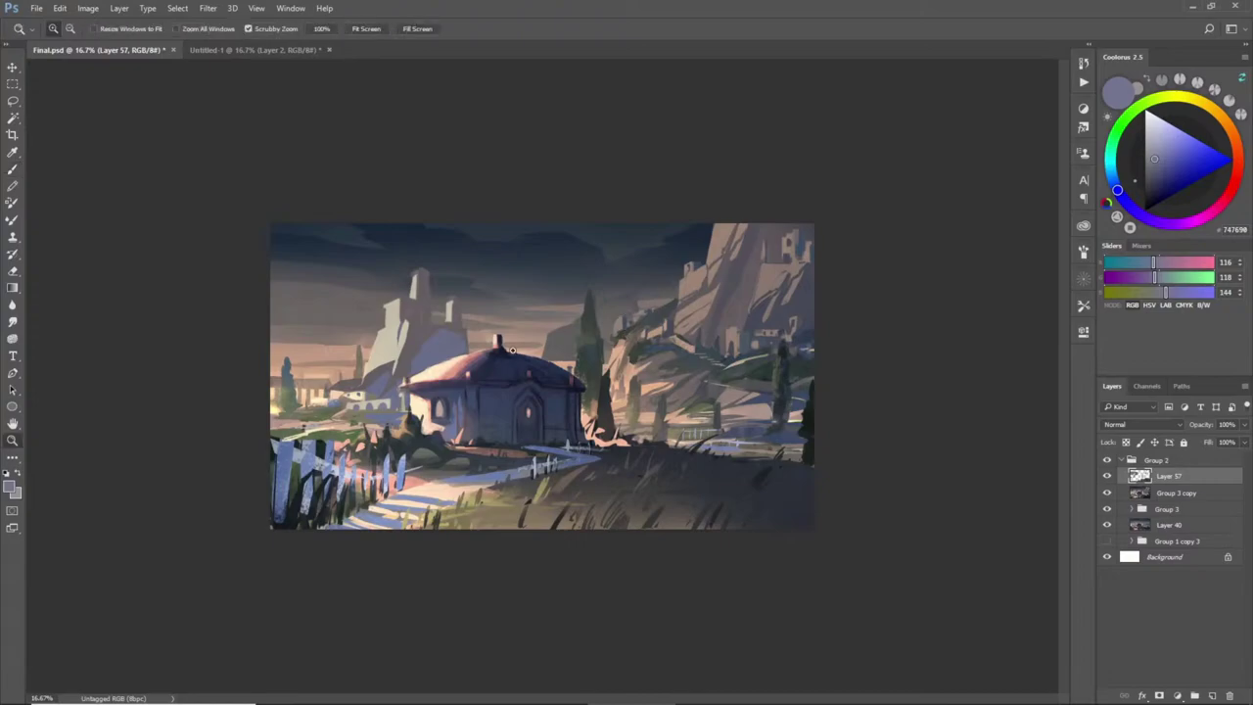
pyautogui.press('b')
pyautogui.keyDown('alt'); pyautogui.click(373, 340); pyautogui.keyUp('alt')
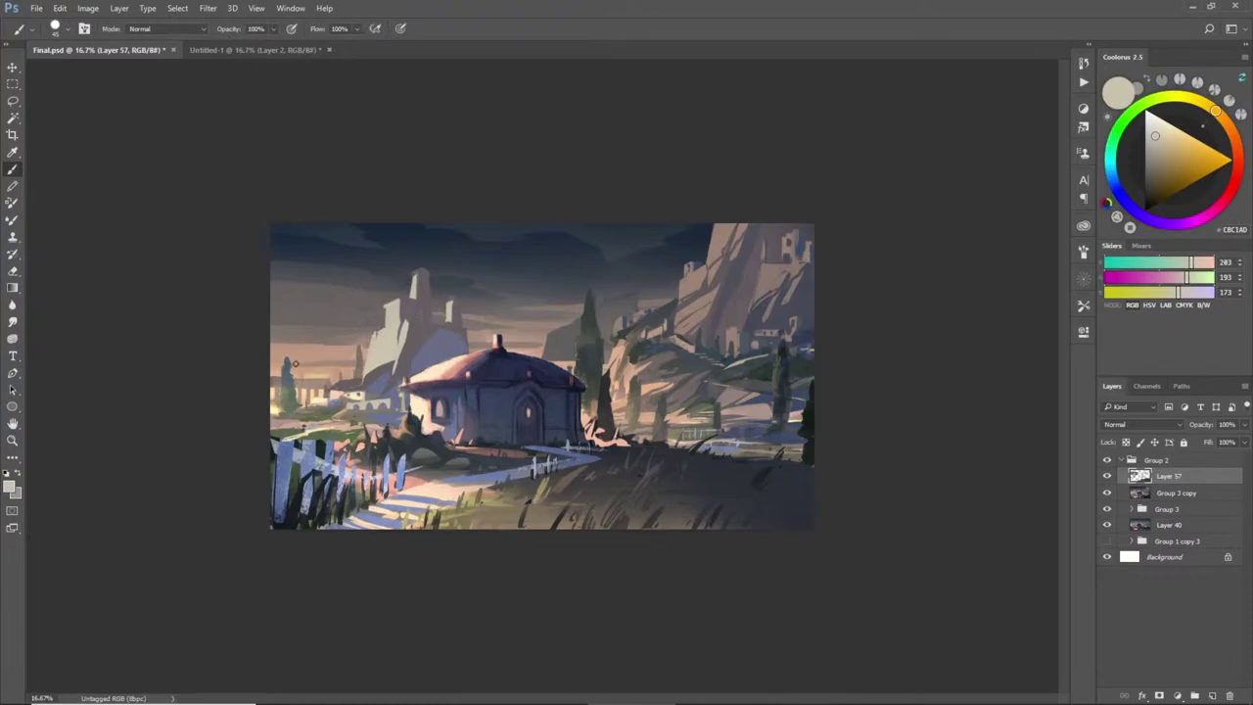
pyautogui.moveTo(322, 355); pyautogui.dragTo(324, 372)
pyautogui.keyDown('alt'); pyautogui.click(329, 357); pyautogui.keyUp('alt')
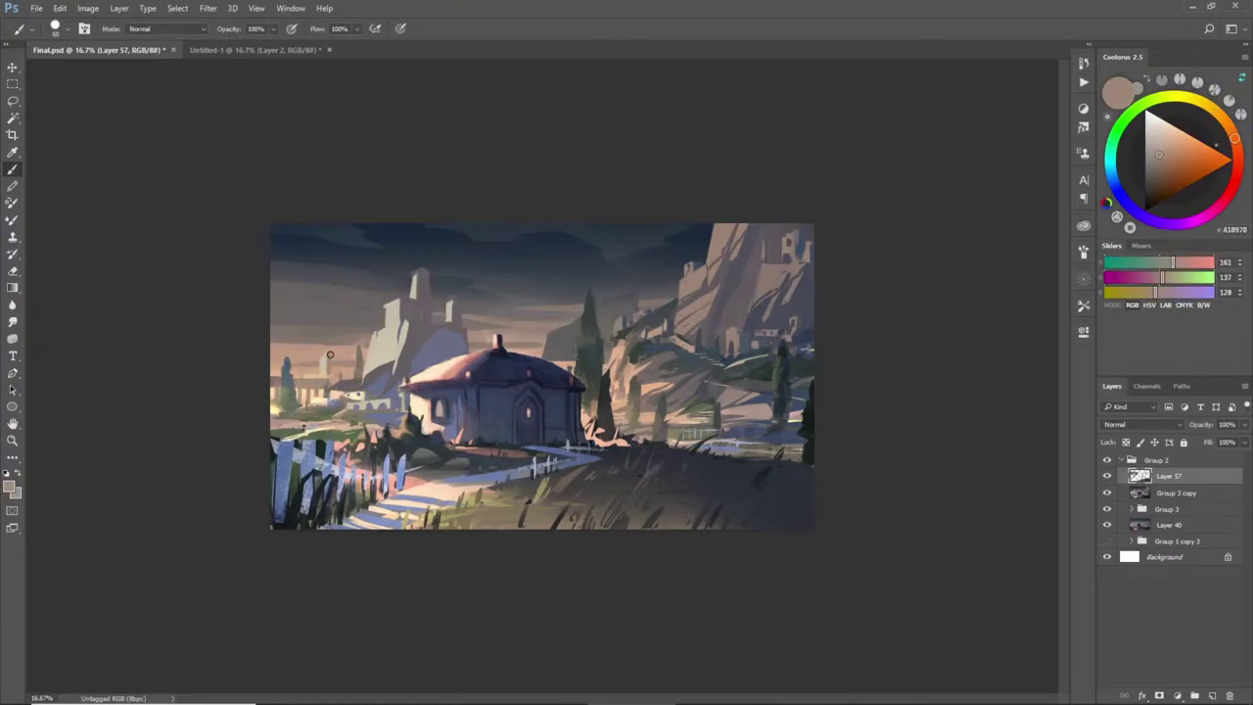
# - Touch up the distant buildings beyond the fence with sampled cream and brown-grey colors
pyautogui.keyDown('alt'); pyautogui.click(325, 367); pyautogui.keyUp('alt')
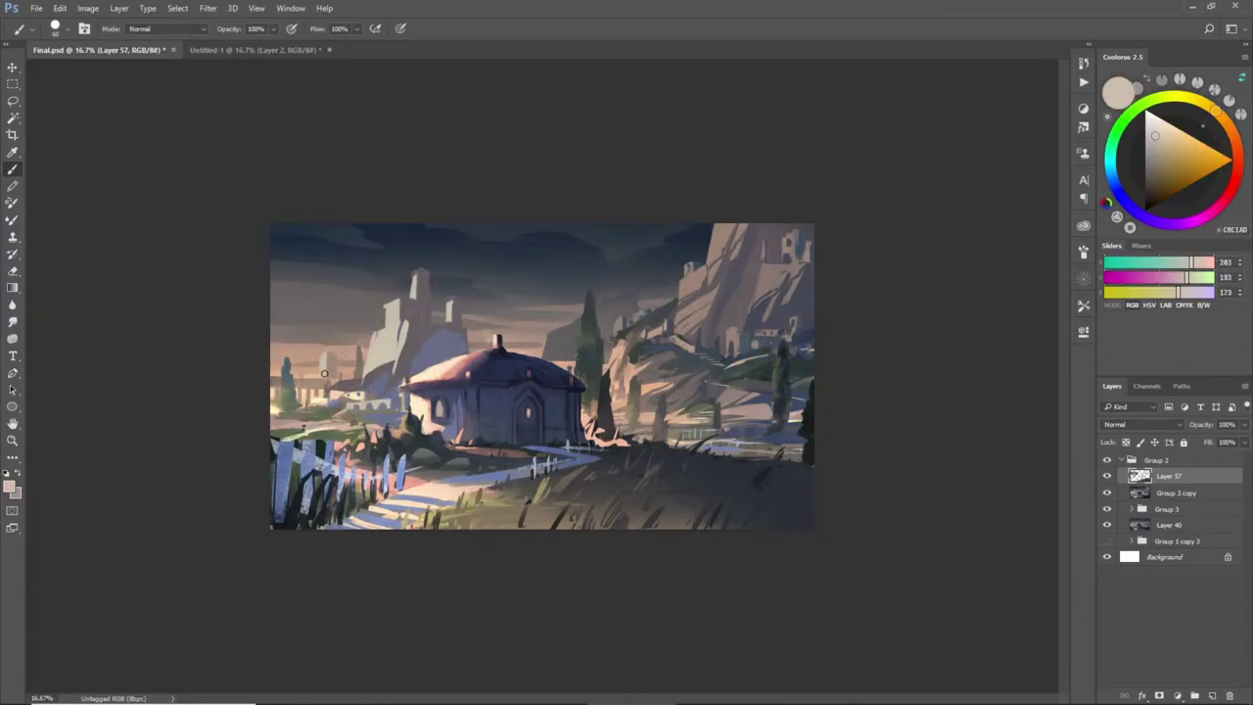
pyautogui.keyDown('alt'); pyautogui.click(322, 370); pyautogui.keyUp('alt')
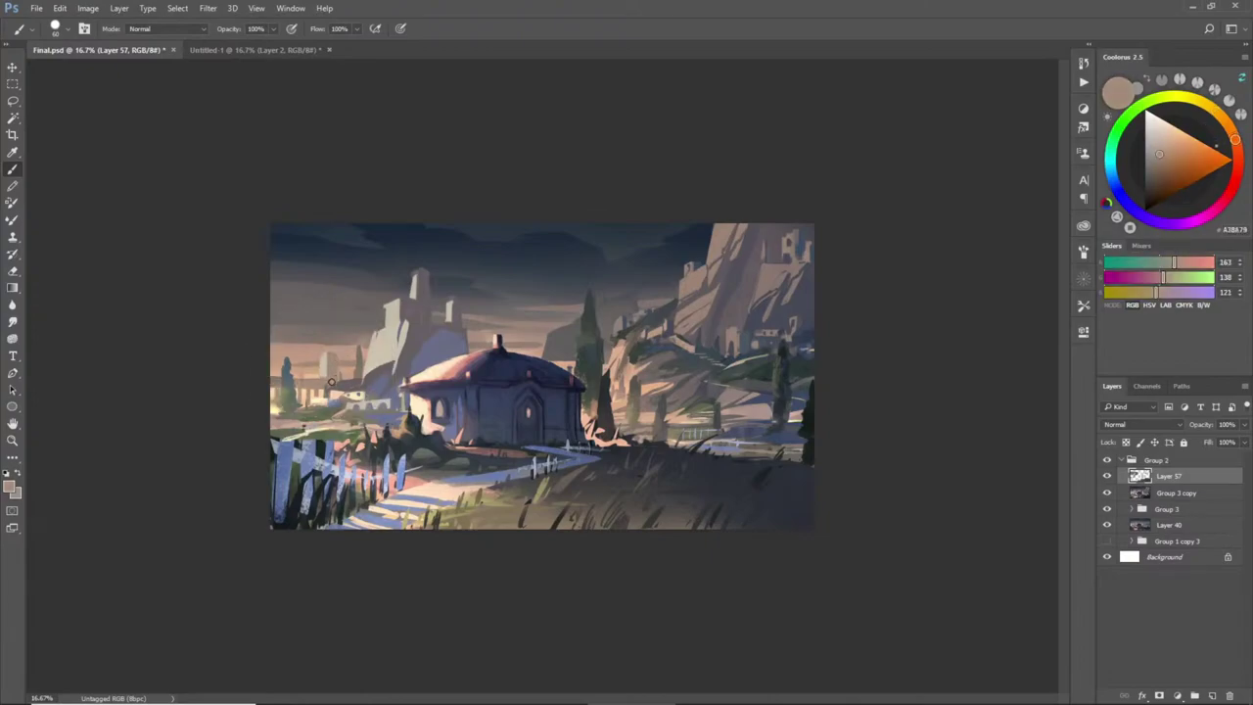
pyautogui.keyDown('alt'); pyautogui.click(351, 374); pyautogui.keyUp('alt')
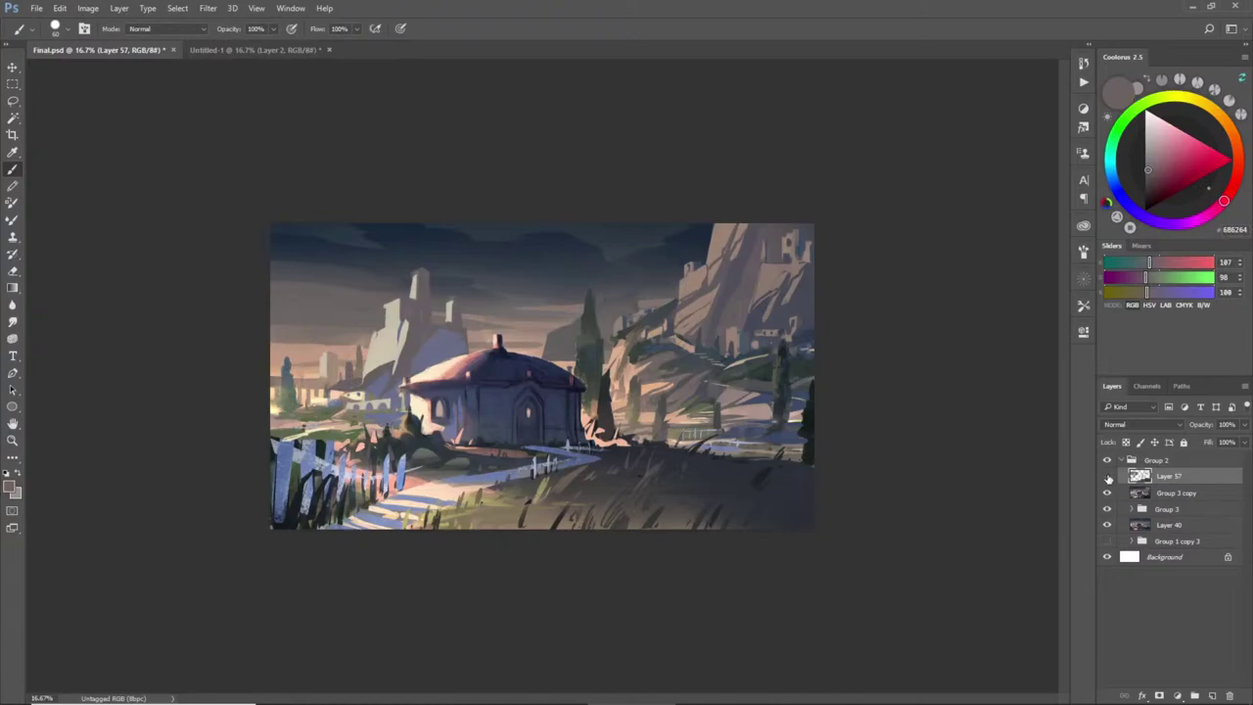
# - Compare the painting versions by toggling the visibility of Layer 57 and Group 3 copy, leaving both shown
pyautogui.click(1108, 475)
pyautogui.click(1108, 492)
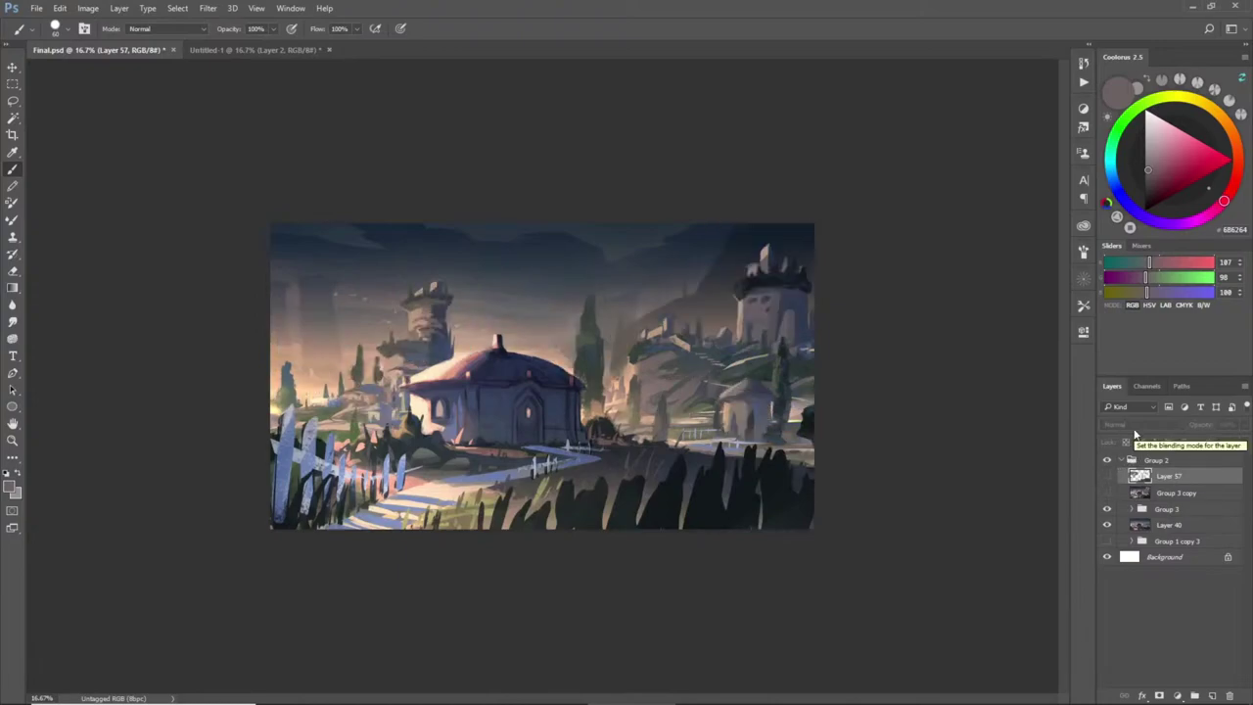
pyautogui.click(1107, 493)
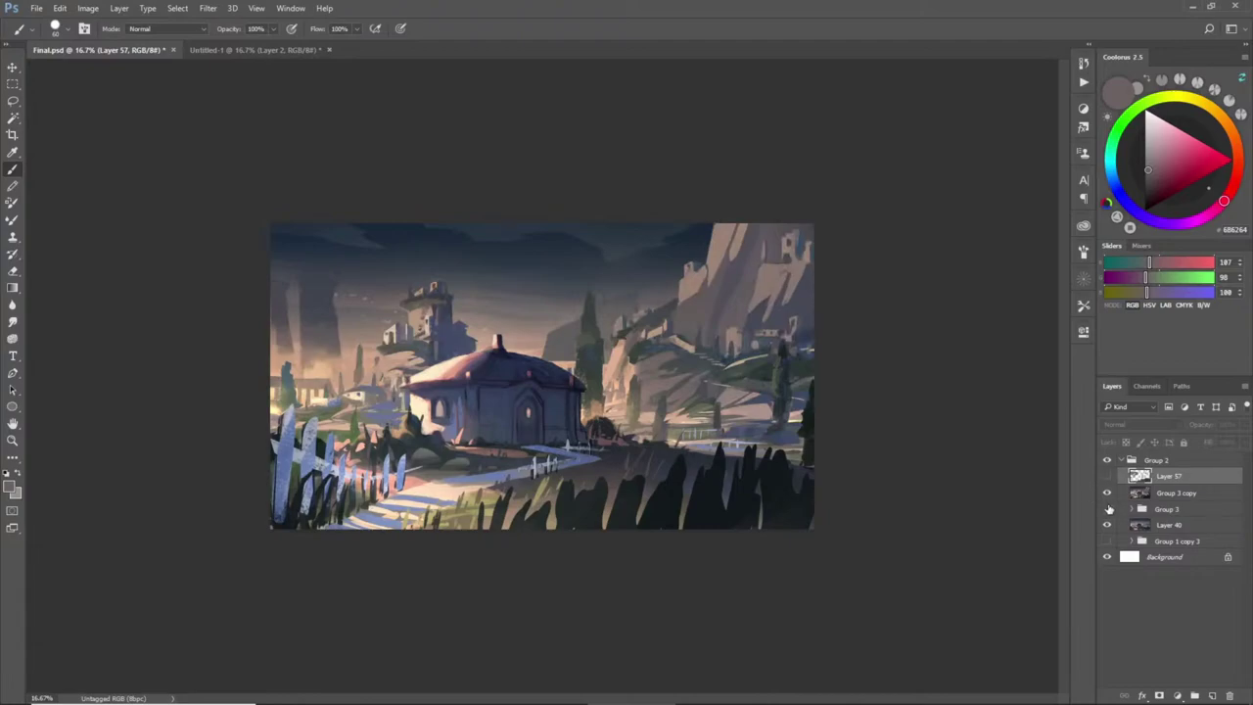
pyautogui.click(1107, 494)
pyautogui.click(1108, 493)
pyautogui.click(1108, 494)
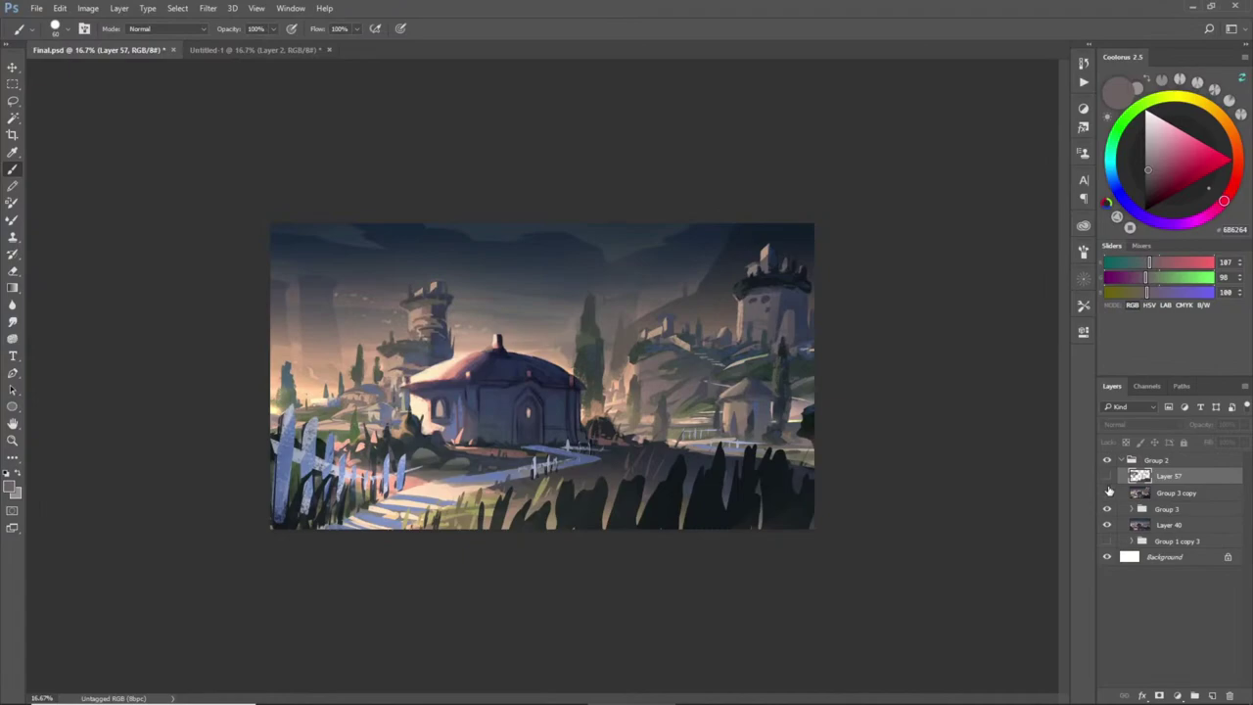
pyautogui.click(1108, 493)
pyautogui.click(1107, 476)
pyautogui.click(1107, 476)
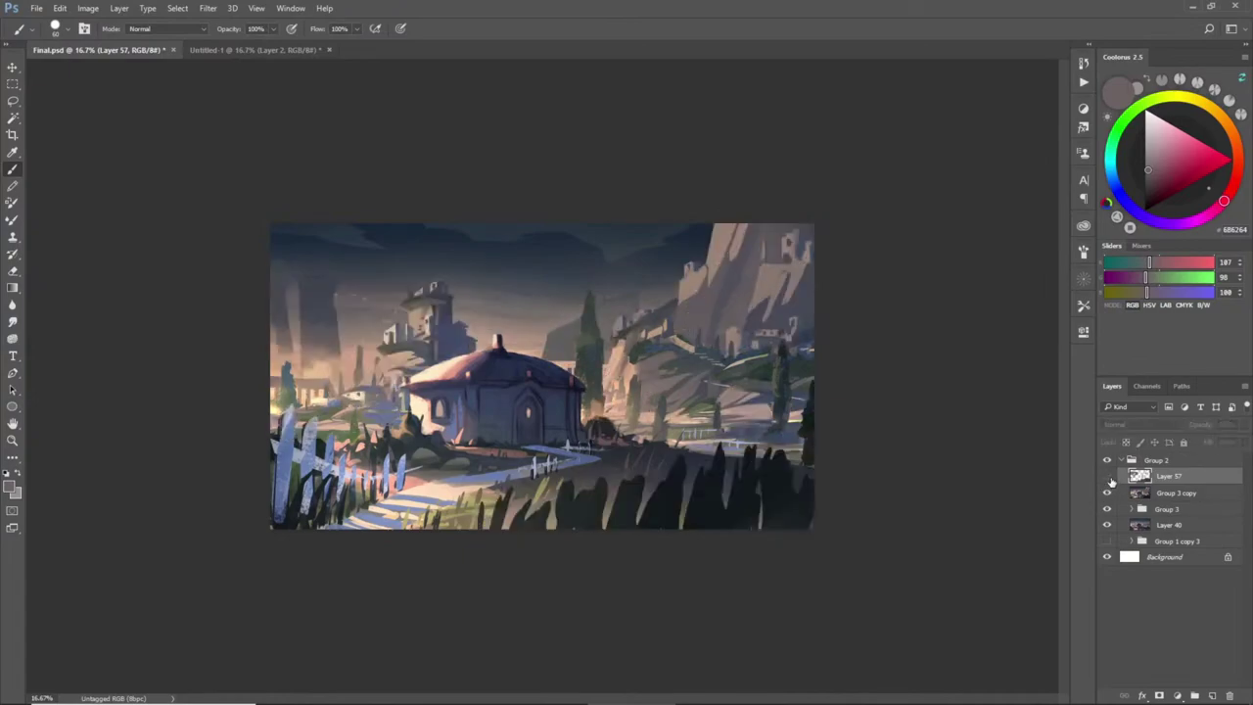
pyautogui.click(1108, 476)
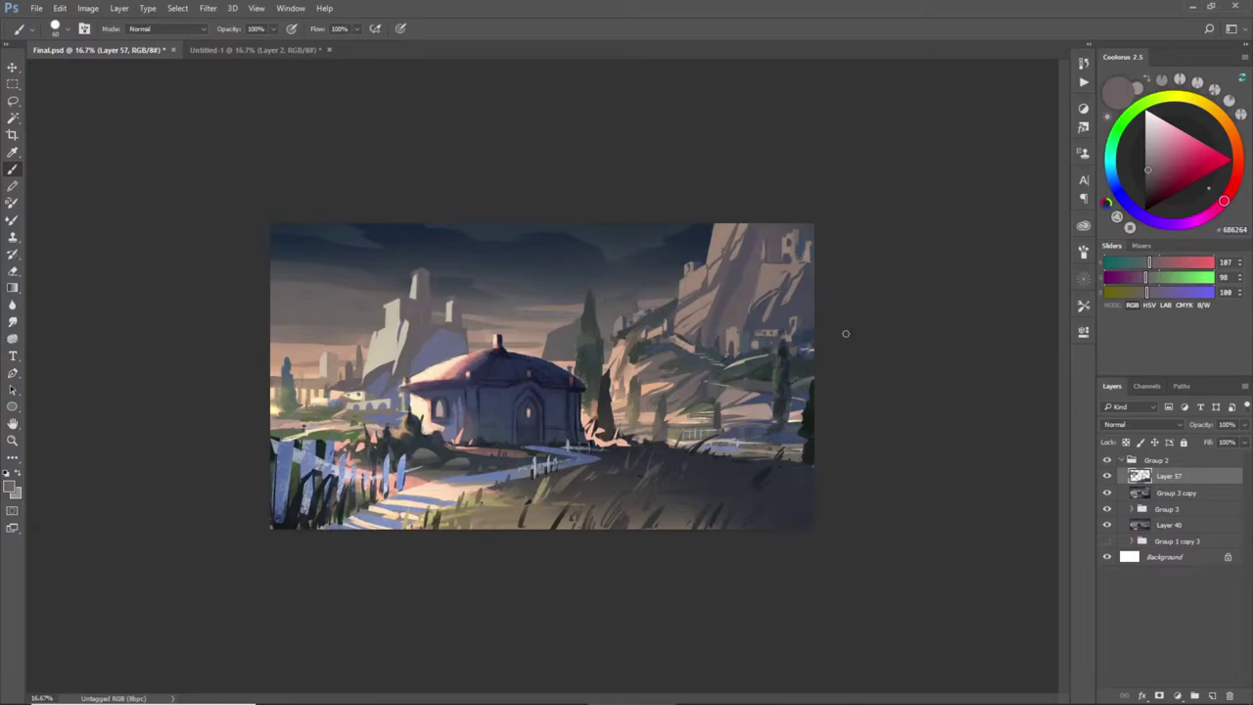
pyautogui.click(1106, 478)
# - Block in a broad pale cliff over the distant village, with sampled grey shadows along its base and slope
pyautogui.keyDown('alt'); pyautogui.click(384, 343); pyautogui.keyUp('alt')
pyautogui.moveTo(362, 320)
pyautogui.mouseDown()
pyautogui.moveTo(377, 316)
pyautogui.moveTo(293, 343)
pyautogui.moveTo(338, 377)
pyautogui.moveTo(390, 316)
pyautogui.moveTo(275, 372)
pyautogui.mouseUp()
pyautogui.press(']')
pyautogui.keyDown('alt'); pyautogui.click(368, 376); pyautogui.keyUp('alt')
pyautogui.moveTo(366, 374); pyautogui.dragTo(303, 392)
pyautogui.moveTo(390, 321)
pyautogui.mouseDown()
pyautogui.moveTo(352, 377)
pyautogui.moveTo(354, 344)
pyautogui.moveTo(366, 345)
pyautogui.moveTo(322, 371)
pyautogui.mouseUp()
pyautogui.keyDown('alt'); pyautogui.click(346, 351); pyautogui.keyUp('alt')
pyautogui.keyDown('alt'); pyautogui.click(368, 383); pyautogui.keyUp('alt')
pyautogui.moveTo(386, 324); pyautogui.dragTo(357, 374)
pyautogui.press('[')
pyautogui.keyDown('alt'); pyautogui.click(356, 342); pyautogui.keyUp('alt')
pyautogui.keyDown('alt'); pyautogui.click(366, 374); pyautogui.keyUp('alt')
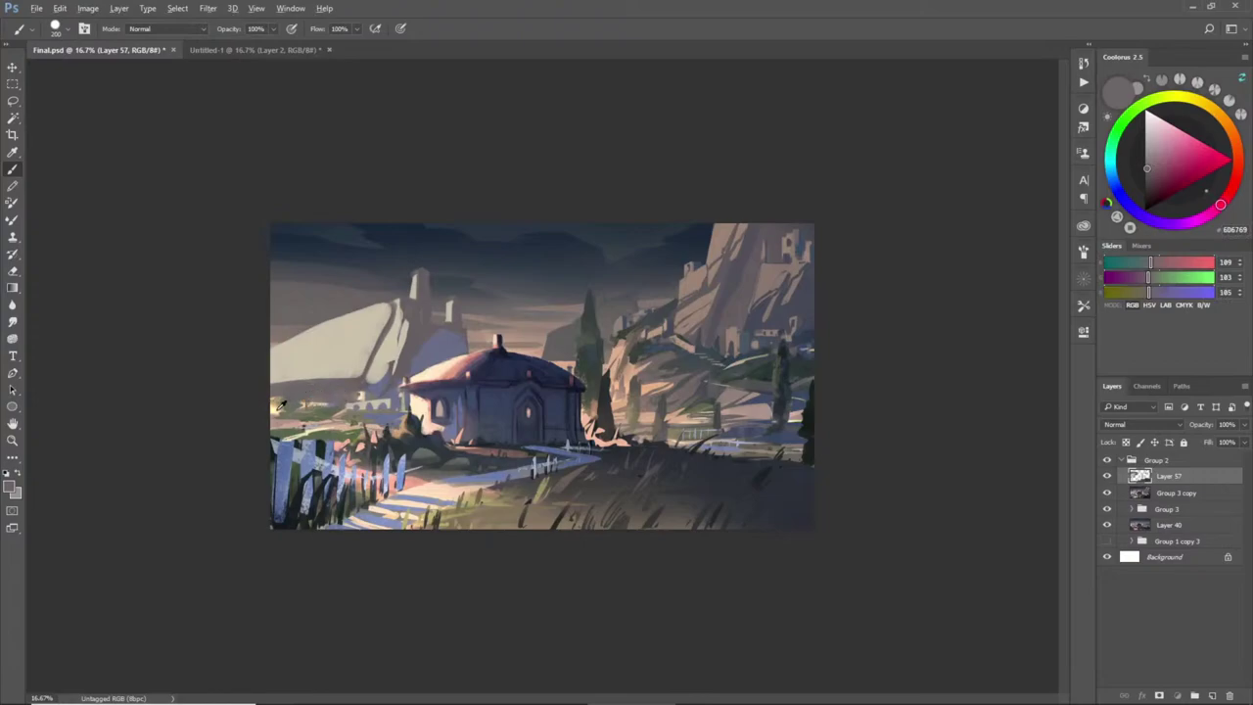
# - Paint yellow-green and grey-green field patches along the foot of the pale cliff with sampled colors
pyautogui.keyDown('alt'); pyautogui.click(275, 402); pyautogui.keyUp('alt')
pyautogui.keyDown('alt'); pyautogui.click(323, 407); pyautogui.keyUp('alt')
pyautogui.keyDown('alt'); pyautogui.click(371, 397); pyautogui.keyUp('alt')
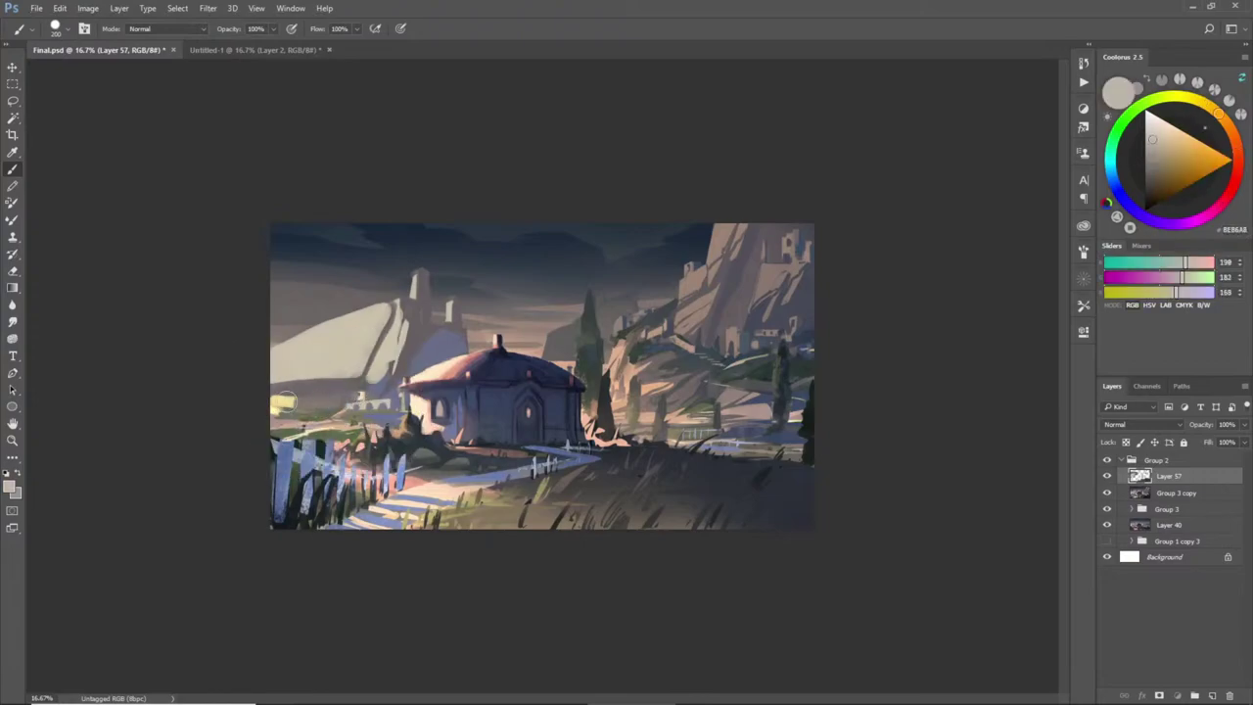
pyautogui.keyDown('alt'); pyautogui.click(347, 362); pyautogui.keyUp('alt')
pyautogui.keyDown('alt'); pyautogui.click(384, 392); pyautogui.keyUp('alt')
pyautogui.moveTo(321, 400)
pyautogui.mouseDown()
pyautogui.moveTo(382, 398)
pyautogui.moveTo(360, 406)
pyautogui.mouseUp()
pyautogui.keyDown('alt'); pyautogui.click(387, 399); pyautogui.keyUp('alt')
pyautogui.keyDown('alt'); pyautogui.click(362, 381); pyautogui.keyUp('alt')
pyautogui.keyDown('alt'); pyautogui.click(387, 403); pyautogui.keyUp('alt')
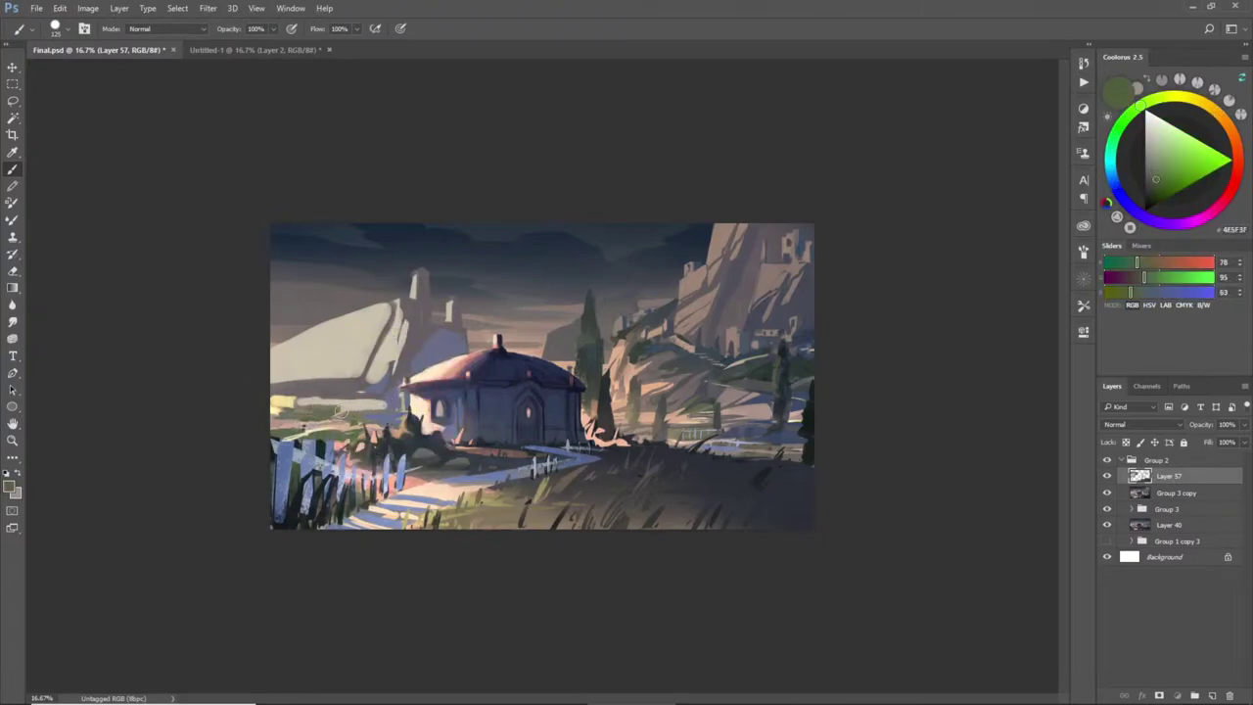
pyautogui.keyDown('alt'); pyautogui.click(390, 402); pyautogui.keyUp('alt')
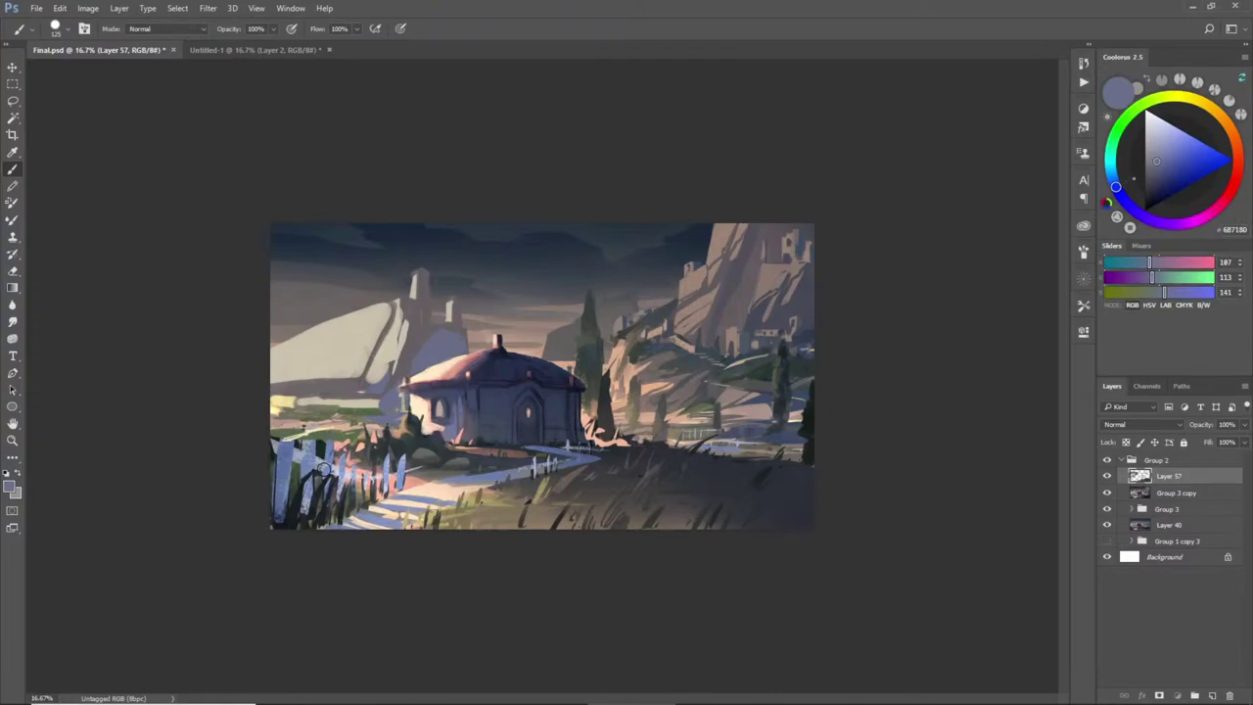
# - Extend the pale cliff up to the canvas's upper edge, reshaping its outline with sampled cream and grey-brown strokes
pyautogui.keyDown('alt'); pyautogui.click(343, 325); pyautogui.keyUp('alt')
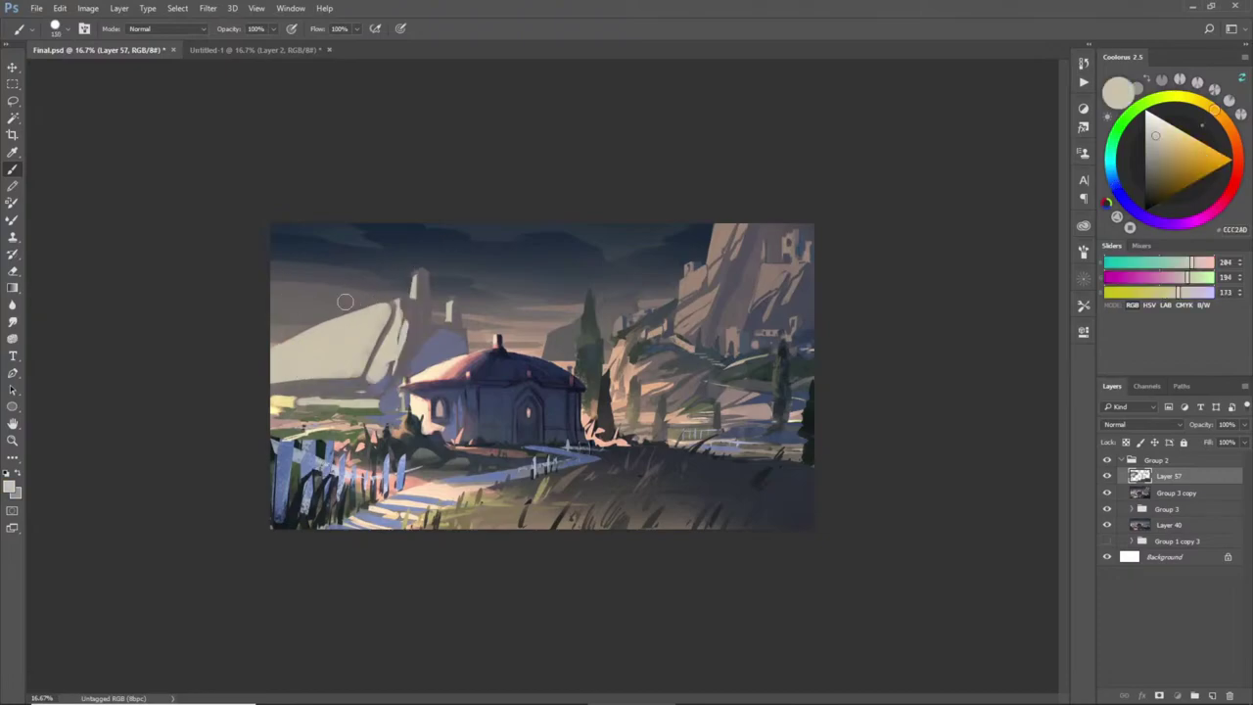
pyautogui.moveTo(269, 315)
pyautogui.mouseDown()
pyautogui.moveTo(364, 251)
pyautogui.moveTo(258, 353)
pyautogui.moveTo(346, 307)
pyautogui.moveTo(371, 267)
pyautogui.moveTo(348, 307)
pyautogui.mouseUp()
pyautogui.keyDown('alt'); pyautogui.click(396, 308); pyautogui.keyUp('alt')
pyautogui.moveTo(388, 243); pyautogui.dragTo(364, 327)
pyautogui.keyDown('alt'); pyautogui.click(409, 292); pyautogui.keyUp('alt')
pyautogui.moveTo(409, 291)
pyautogui.mouseDown()
pyautogui.moveTo(406, 249)
pyautogui.moveTo(433, 264)
pyautogui.moveTo(417, 264)
pyautogui.moveTo(430, 314)
pyautogui.moveTo(439, 269)
pyautogui.moveTo(440, 326)
pyautogui.moveTo(451, 312)
pyautogui.moveTo(453, 286)
pyautogui.moveTo(403, 232)
pyautogui.mouseUp()
pyautogui.keyDown('alt'); pyautogui.click(368, 257); pyautogui.keyUp('alt')
pyautogui.moveTo(367, 319)
pyautogui.mouseDown()
pyautogui.moveTo(378, 238)
pyautogui.moveTo(253, 337)
pyautogui.mouseUp()
pyautogui.keyDown('alt'); pyautogui.click(405, 251); pyautogui.keyUp('alt')
pyautogui.moveTo(386, 253)
pyautogui.mouseDown()
pyautogui.moveTo(381, 277)
pyautogui.moveTo(383, 234)
pyautogui.moveTo(335, 378)
pyautogui.mouseUp()
pyautogui.keyDown('alt'); pyautogui.click(382, 232); pyautogui.keyUp('alt')
pyautogui.moveTo(384, 230)
pyautogui.mouseDown()
pyautogui.moveTo(324, 271)
pyautogui.moveTo(354, 232)
pyautogui.moveTo(319, 252)
pyautogui.moveTo(357, 222)
pyautogui.moveTo(337, 252)
pyautogui.moveTo(345, 245)
pyautogui.mouseUp()
pyautogui.keyDown('alt'); pyautogui.click(382, 238); pyautogui.keyUp('alt')
pyautogui.keyDown('alt'); pyautogui.click(342, 256); pyautogui.keyUp('alt')
pyautogui.keyDown('alt'); pyautogui.click(400, 252); pyautogui.keyUp('alt')
pyautogui.keyDown('alt'); pyautogui.click(358, 229); pyautogui.keyUp('alt')
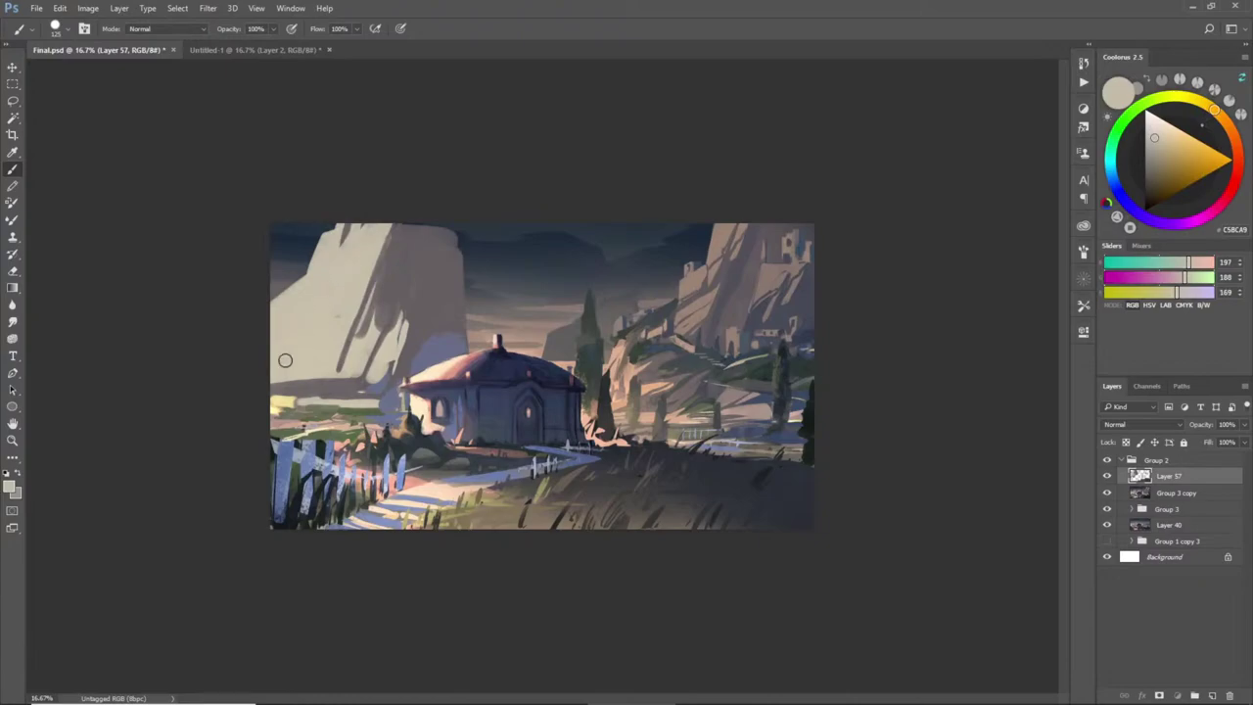
# - Paint the large cliff's shaded side behind the house with sampled grey and blue-violet vertical strokes, using a larger brush
pyautogui.keyDown('alt'); pyautogui.click(423, 328); pyautogui.keyUp('alt')
pyautogui.moveTo(415, 325)
pyautogui.mouseDown()
pyautogui.moveTo(384, 382)
pyautogui.moveTo(392, 370)
pyautogui.mouseUp()
pyautogui.keyDown('alt'); pyautogui.click(441, 355); pyautogui.keyUp('alt')
pyautogui.press(']')
pyautogui.keyDown('alt'); pyautogui.click(408, 225); pyautogui.keyUp('alt')
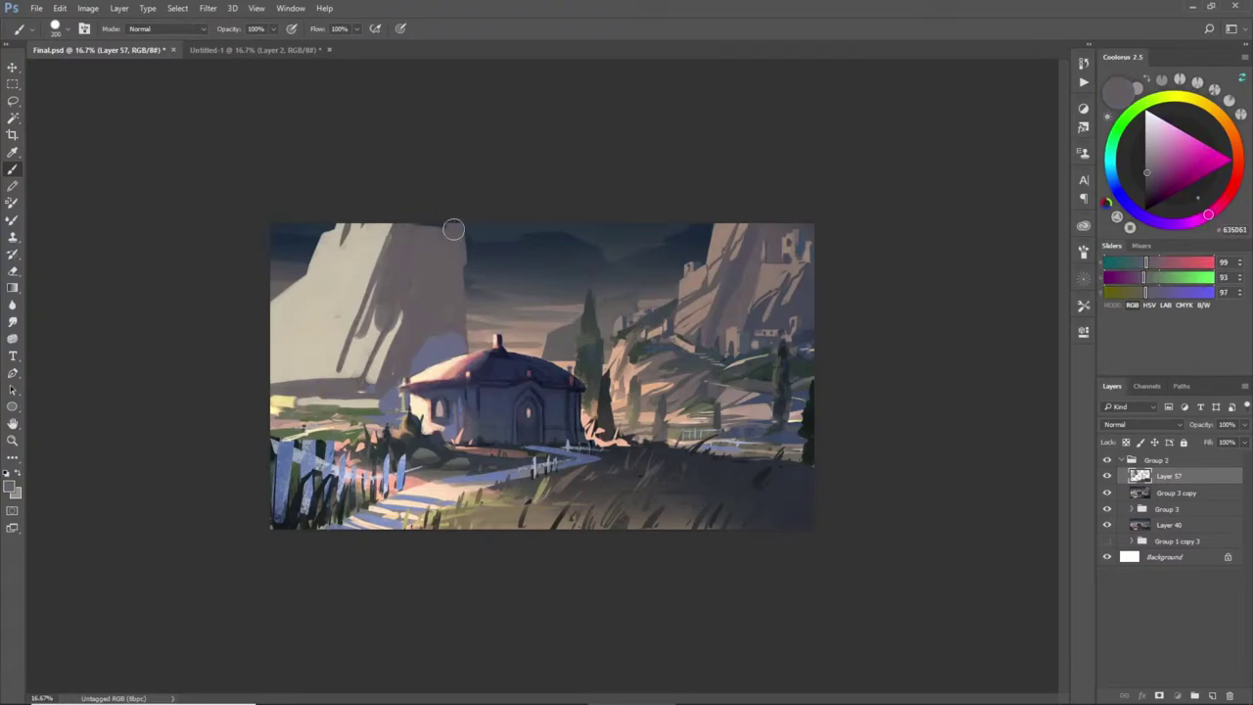
pyautogui.moveTo(459, 219); pyautogui.dragTo(460, 331)
pyautogui.keyDown('alt'); pyautogui.click(440, 342); pyautogui.keyUp('alt')
pyautogui.moveTo(437, 217); pyautogui.dragTo(435, 324)
pyautogui.moveTo(442, 220)
pyautogui.mouseDown()
pyautogui.moveTo(467, 325)
pyautogui.moveTo(470, 282)
pyautogui.moveTo(479, 320)
pyautogui.moveTo(478, 338)
pyautogui.moveTo(438, 323)
pyautogui.mouseUp()
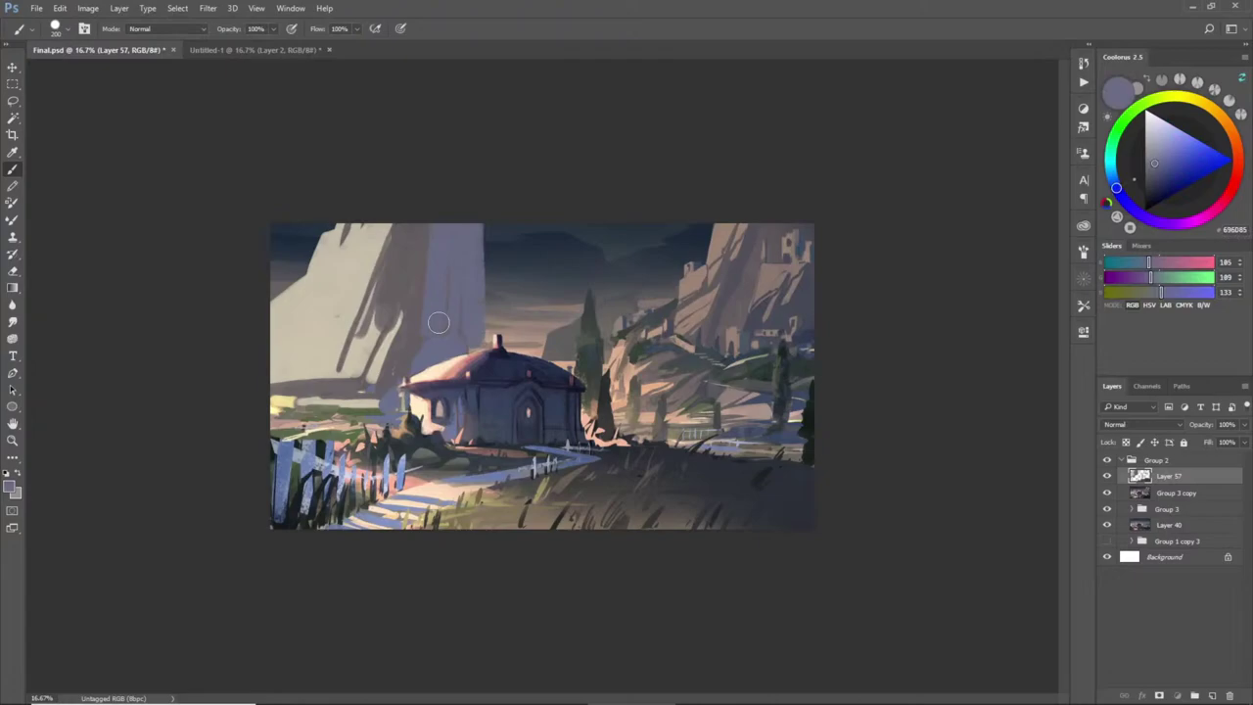
# - Add dark grey vertical shadow shapes at the pale cliff's base, undo the last stroke and reduce the brush size
pyautogui.keyDown('alt'); pyautogui.click(318, 373); pyautogui.keyUp('alt')
pyautogui.moveTo(272, 389)
pyautogui.mouseDown()
pyautogui.moveTo(350, 383)
pyautogui.moveTo(253, 396)
pyautogui.moveTo(330, 399)
pyautogui.moveTo(292, 388)
pyautogui.moveTo(294, 368)
pyautogui.moveTo(291, 389)
pyautogui.moveTo(295, 336)
pyautogui.moveTo(298, 381)
pyautogui.moveTo(323, 388)
pyautogui.moveTo(324, 359)
pyautogui.mouseUp()
pyautogui.keyDown('alt'); pyautogui.click(344, 389); pyautogui.keyUp('alt')
pyautogui.keyDown('alt'); pyautogui.click(292, 390); pyautogui.keyUp('alt')
pyautogui.hotkey('ctrl', 'z')
pyautogui.press('[')
pyautogui.press('[')
pyautogui.press('[')
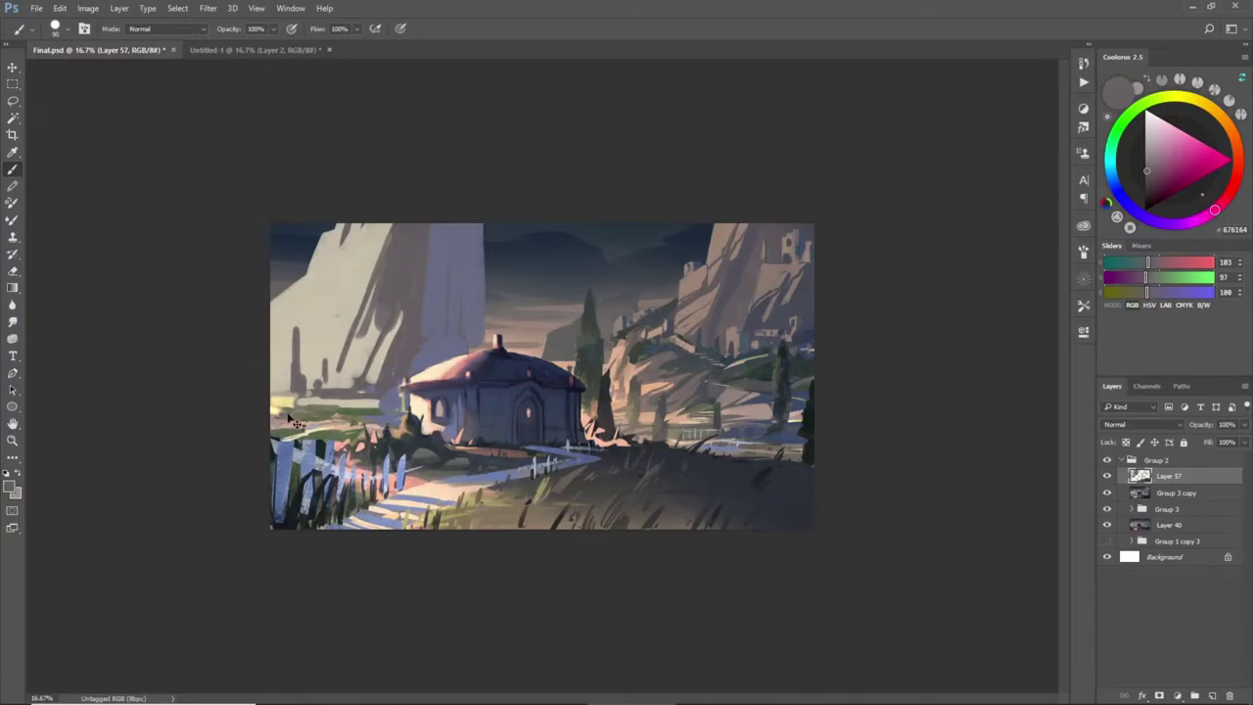
# - Paint small grey-green trees and vegetation across the fields below the pale cliff with sampled colors
pyautogui.keyDown('alt'); pyautogui.click(289, 415); pyautogui.keyUp('alt')
pyautogui.moveTo(284, 411)
pyautogui.mouseDown()
pyautogui.moveTo(283, 392)
pyautogui.moveTo(278, 423)
pyautogui.mouseUp()
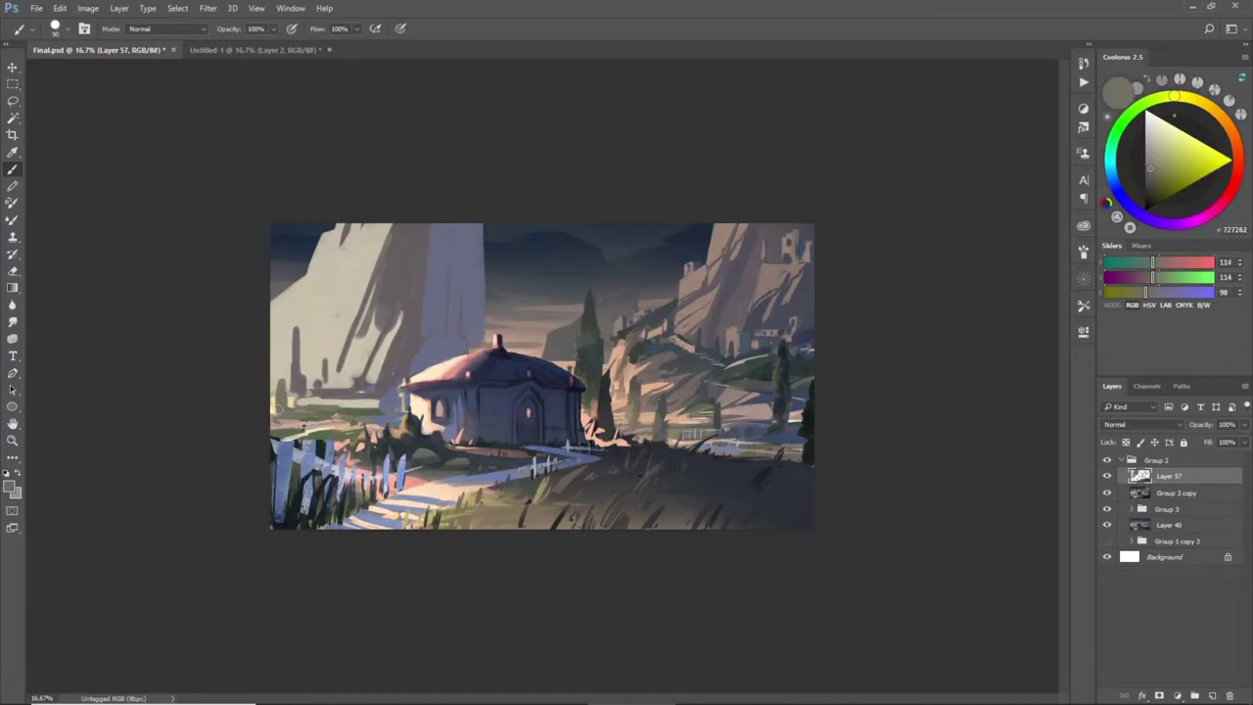
pyautogui.keyDown('alt'); pyautogui.click(383, 394); pyautogui.keyUp('alt')
pyautogui.keyDown('alt'); pyautogui.click(389, 391); pyautogui.keyUp('alt')
pyautogui.keyDown('alt'); pyautogui.click(388, 395); pyautogui.keyUp('alt')
pyautogui.keyDown('alt'); pyautogui.click(375, 403); pyautogui.keyUp('alt')
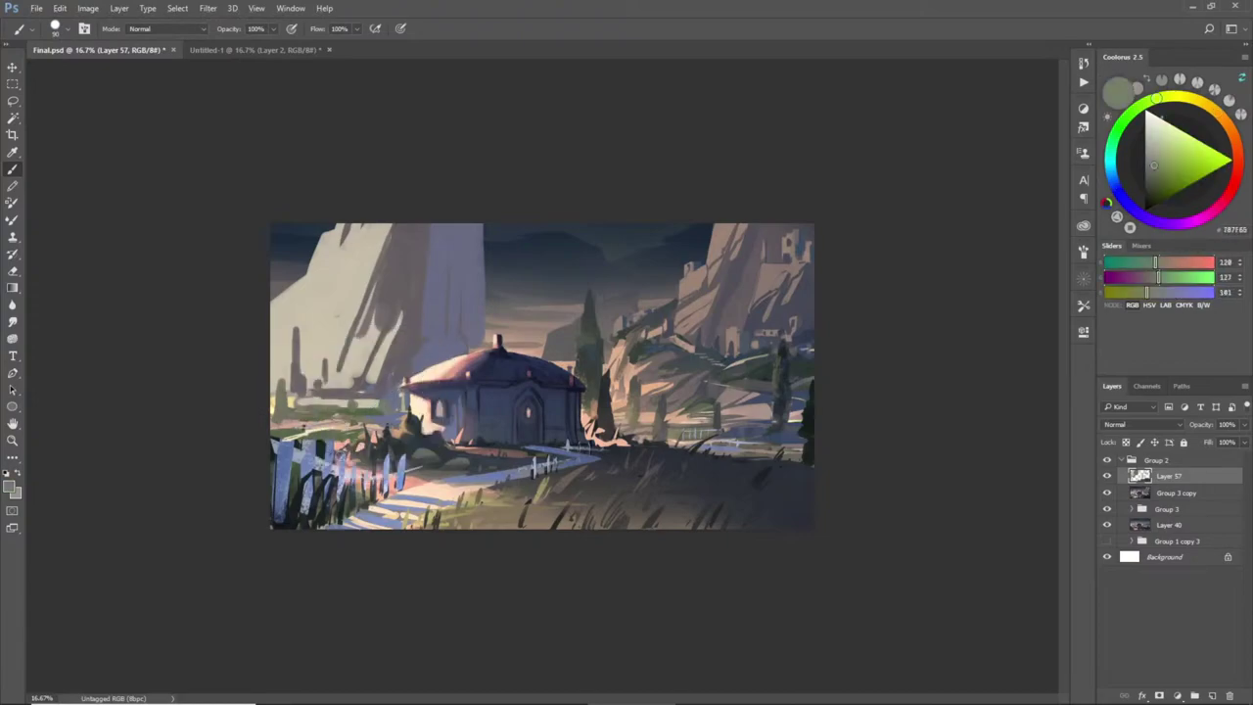
pyautogui.moveTo(277, 429); pyautogui.dragTo(367, 429)
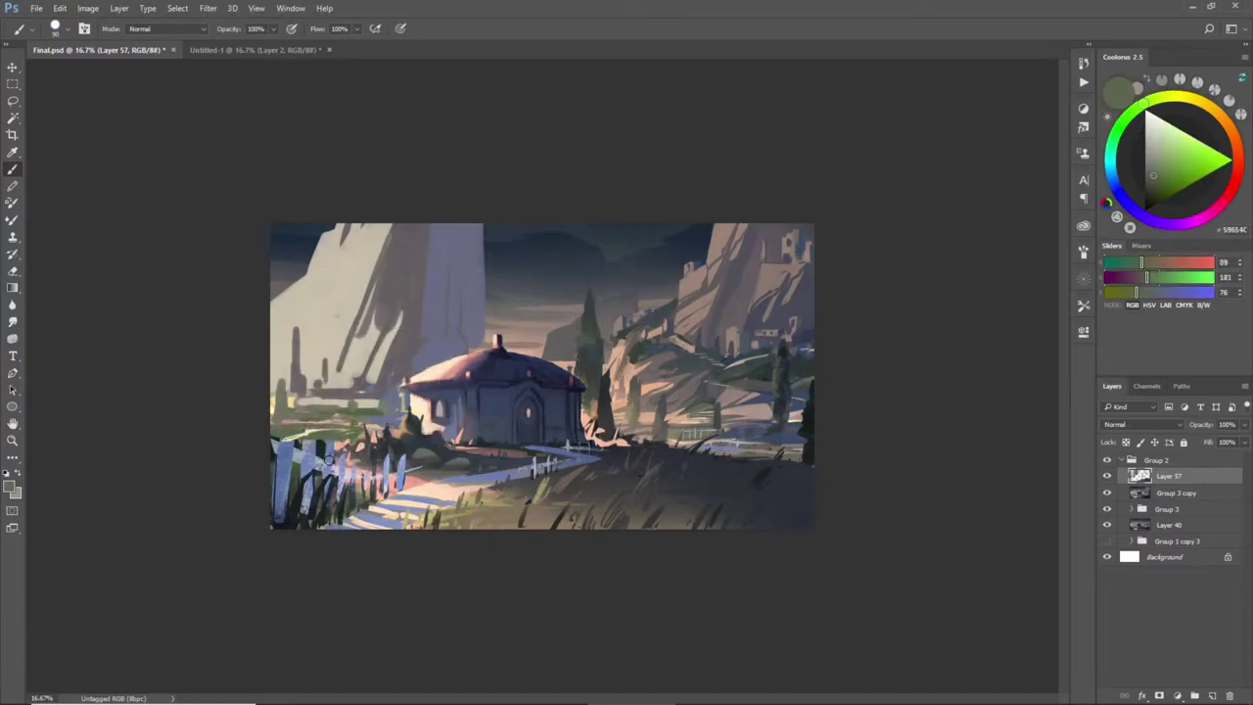
pyautogui.keyDown('alt'); pyautogui.click(328, 418); pyautogui.keyUp('alt')
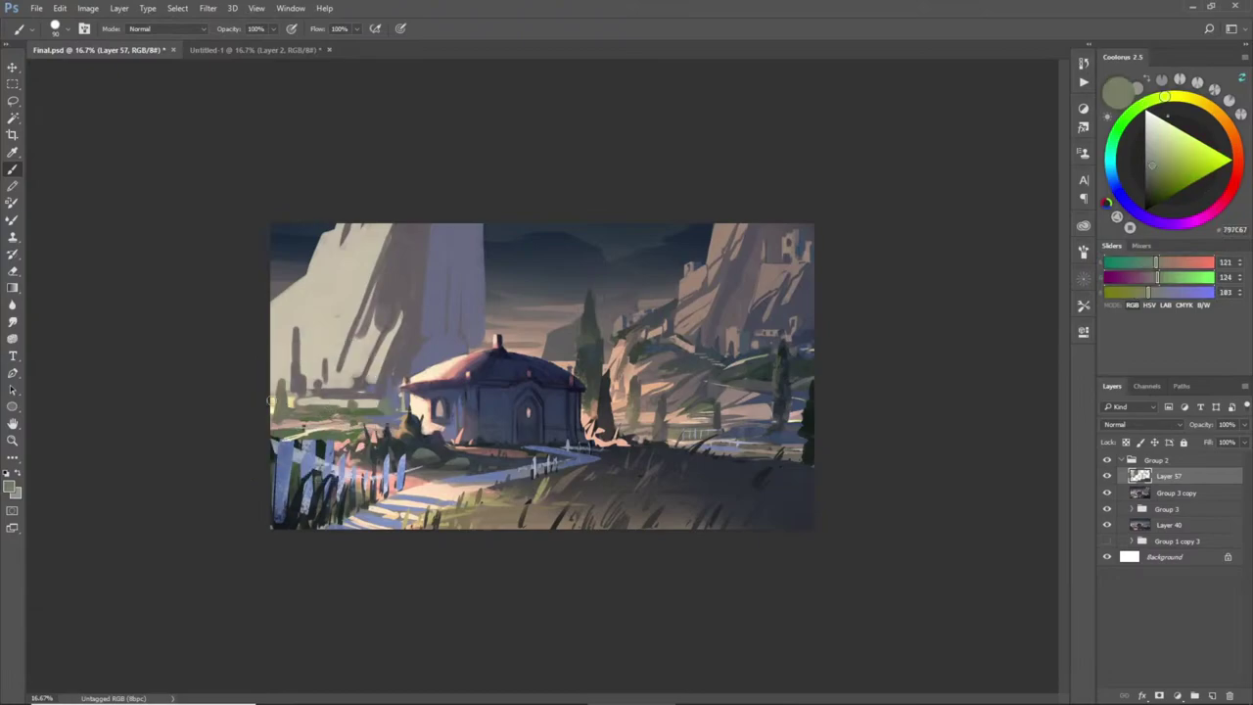
pyautogui.moveTo(291, 401)
pyautogui.mouseDown()
pyautogui.moveTo(362, 406)
pyautogui.moveTo(285, 433)
pyautogui.moveTo(327, 421)
pyautogui.moveTo(317, 409)
pyautogui.moveTo(346, 400)
pyautogui.moveTo(269, 436)
pyautogui.mouseUp()
# - Use lasso selections and a sampled cream color to paint a pale winding path through the fields below the cliff
pyautogui.press('l')
pyautogui.press('b')
pyautogui.keyDown('alt'); pyautogui.click(353, 279); pyautogui.keyUp('alt')
pyautogui.hotkey('ctrl', 'd')
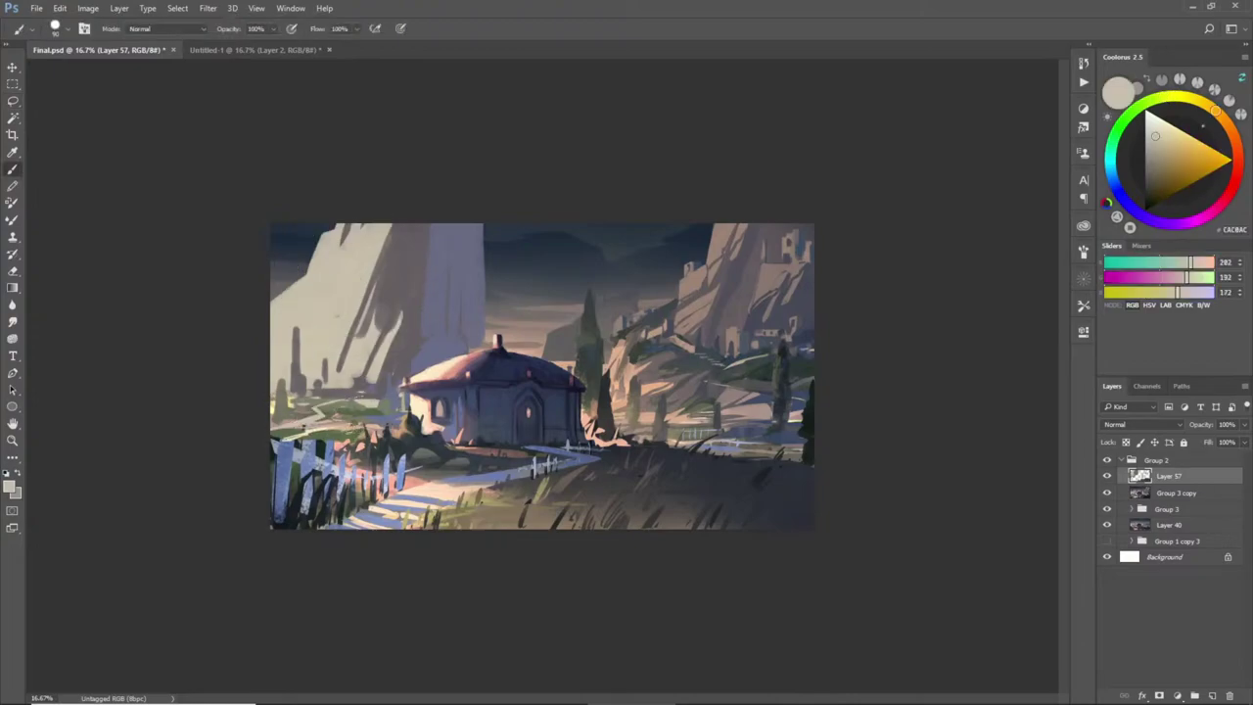
pyautogui.press('l')
pyautogui.moveTo(361, 433)
pyautogui.mouseDown()
pyautogui.moveTo(299, 423)
pyautogui.moveTo(380, 443)
pyautogui.moveTo(360, 433)
pyautogui.mouseUp()
pyautogui.press('b')
pyautogui.press('l')
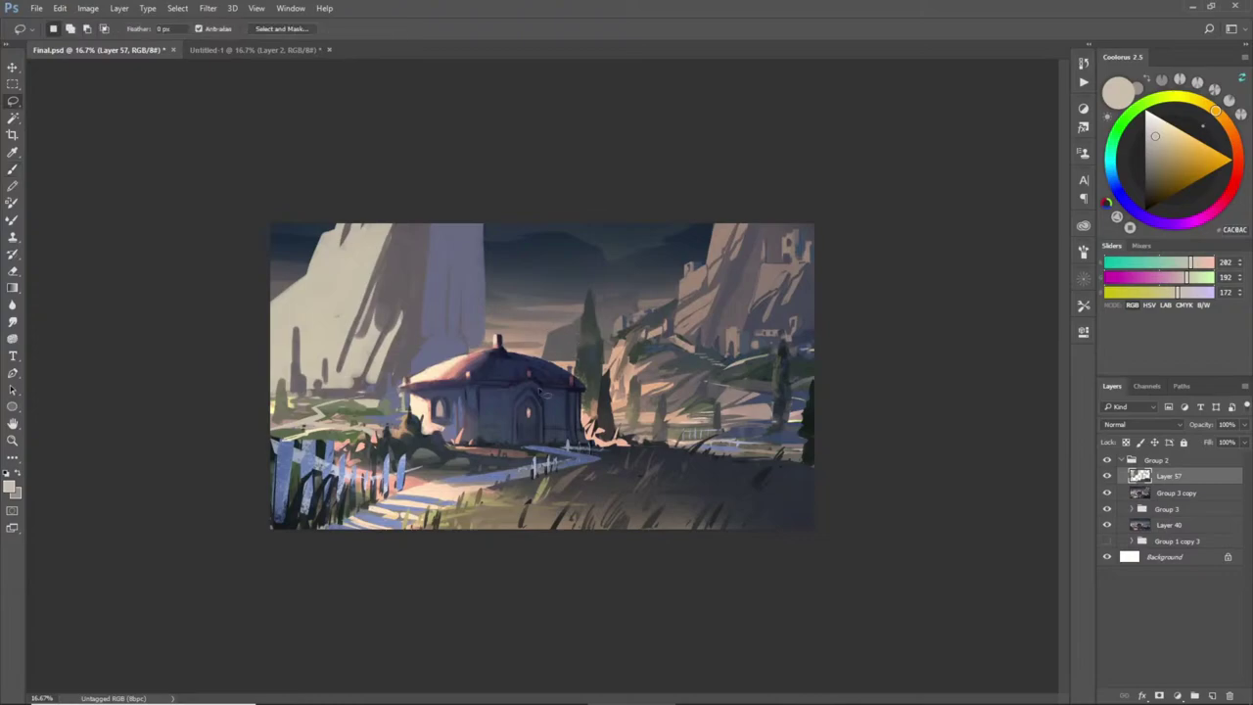
# - Lasso a tall, leaning rock pillar shape between the house's roof and the cypress tree
pyautogui.moveTo(559, 260)
pyautogui.mouseDown()
pyautogui.moveTo(545, 354)
pyautogui.moveTo(567, 375)
pyautogui.moveTo(578, 349)
pyautogui.mouseUp()
pyautogui.moveTo(587, 291)
pyautogui.mouseDown()
pyautogui.moveTo(604, 240)
pyautogui.moveTo(558, 251)
pyautogui.mouseUp()
pyautogui.press('b')
pyautogui.keyDown('alt'); pyautogui.click(573, 359); pyautogui.keyUp('alt')
pyautogui.press(']')
pyautogui.press(']')
pyautogui.press(']')
pyautogui.press(']')
pyautogui.press(']')
pyautogui.moveTo(584, 246); pyautogui.dragTo(556, 318)
pyautogui.moveTo(584, 225); pyautogui.dragTo(570, 345)
pyautogui.hotkey('ctrl', 'z')
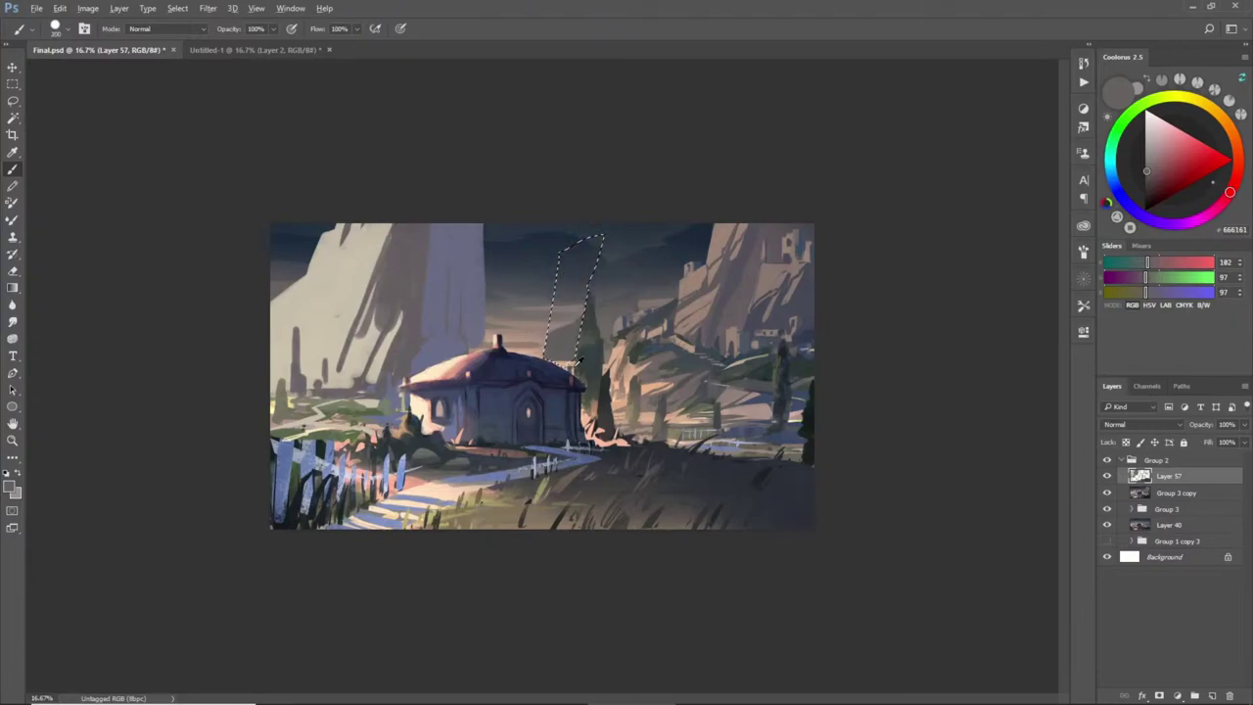
# - Fill the selected rock pillar with a sampled light tan color and deselect it
pyautogui.keyDown('alt'); pyautogui.click(574, 355); pyautogui.keyUp('alt')
pyautogui.moveTo(582, 227)
pyautogui.mouseDown()
pyautogui.moveTo(547, 289)
pyautogui.moveTo(556, 362)
pyautogui.mouseUp()
pyautogui.hotkey('ctrl', 'd')
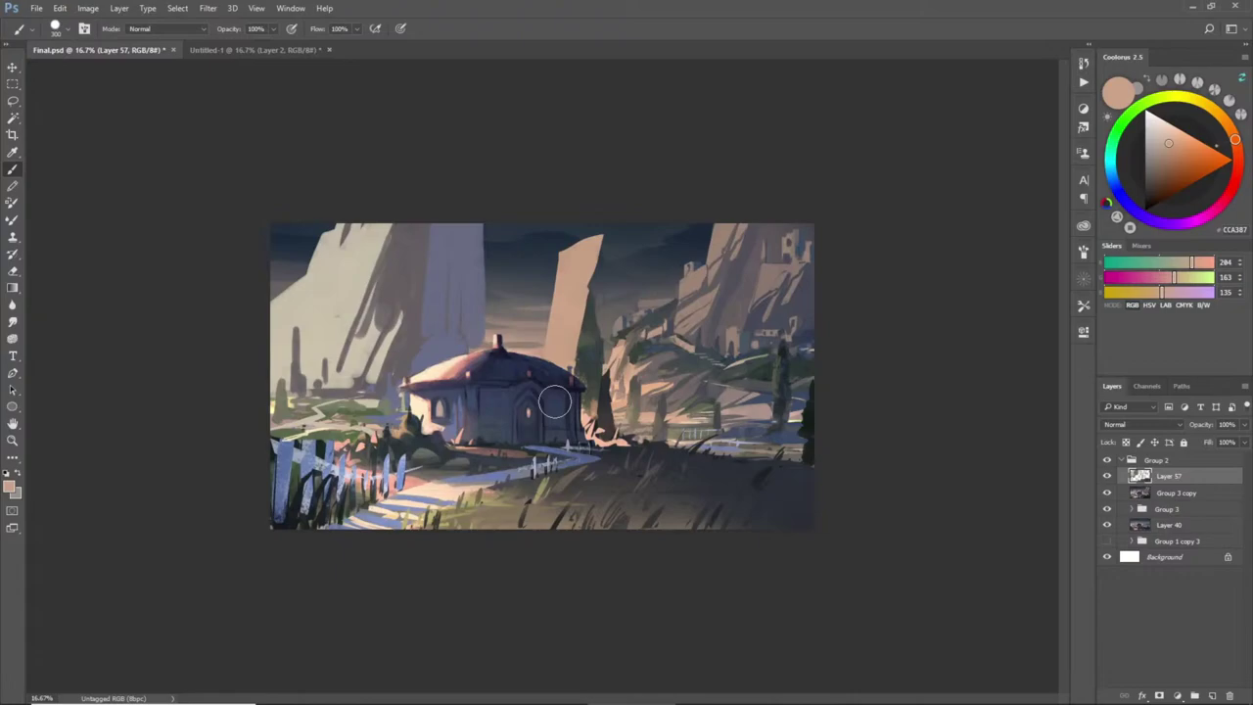
# - Shade the rock pillar's edge beside the cypress with a sampled dark grey color and a small brush
pyautogui.keyDown('alt'); pyautogui.click(602, 294); pyautogui.keyUp('alt')
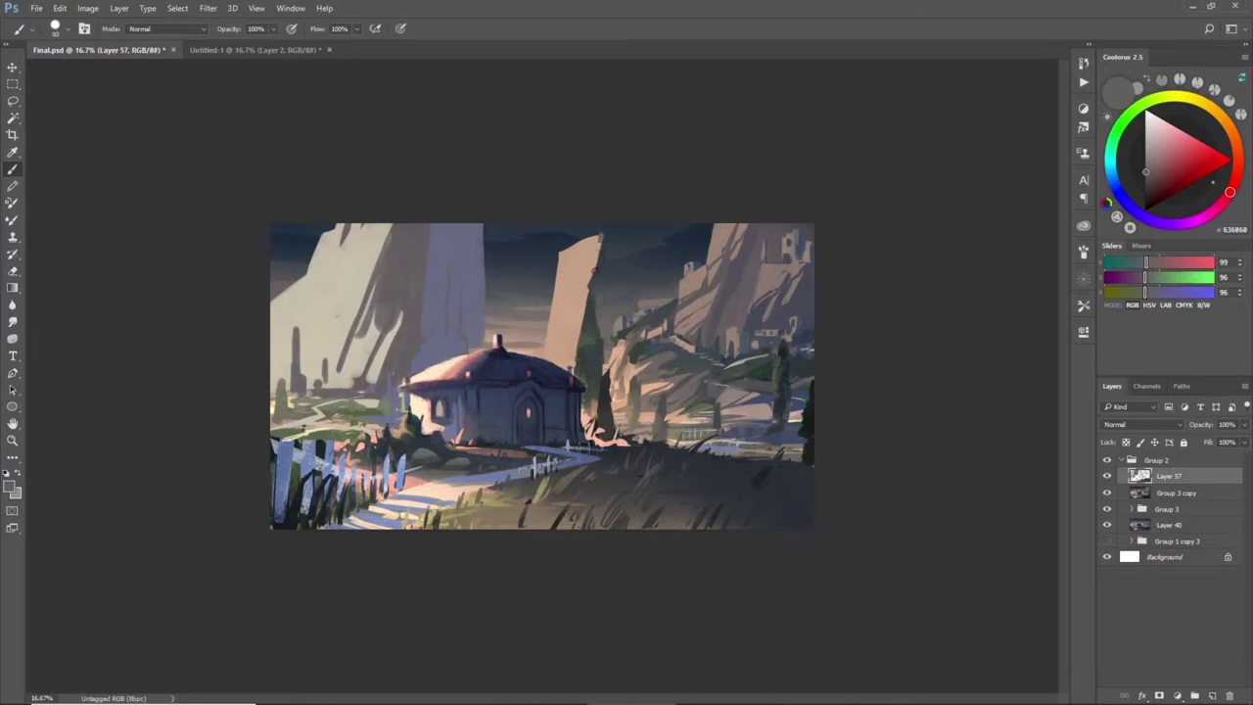
pyautogui.keyDown('alt'); pyautogui.click(591, 282); pyautogui.keyUp('alt')
pyautogui.keyDown('alt'); pyautogui.click(601, 265); pyautogui.keyUp('alt')
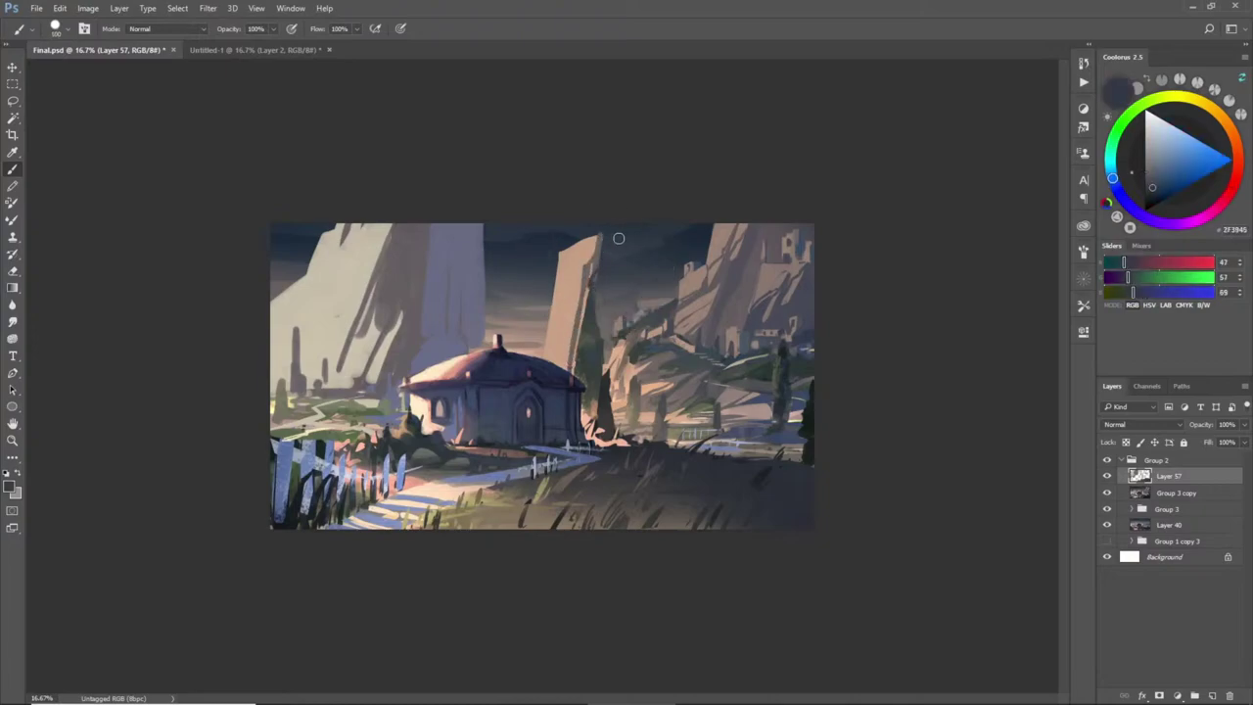
# - Paint the pillar's dark blue-grey shadow side against the sky with sampled colors and a larger brush
pyautogui.keyDown('alt'); pyautogui.click(604, 271); pyautogui.keyUp('alt')
pyautogui.press(']')
pyautogui.press(']')
pyautogui.moveTo(623, 250)
pyautogui.mouseDown()
pyautogui.moveTo(603, 296)
pyautogui.moveTo(629, 302)
pyautogui.moveTo(614, 318)
pyautogui.moveTo(613, 307)
pyautogui.mouseUp()
pyautogui.keyDown('alt'); pyautogui.click(626, 303); pyautogui.keyUp('alt')
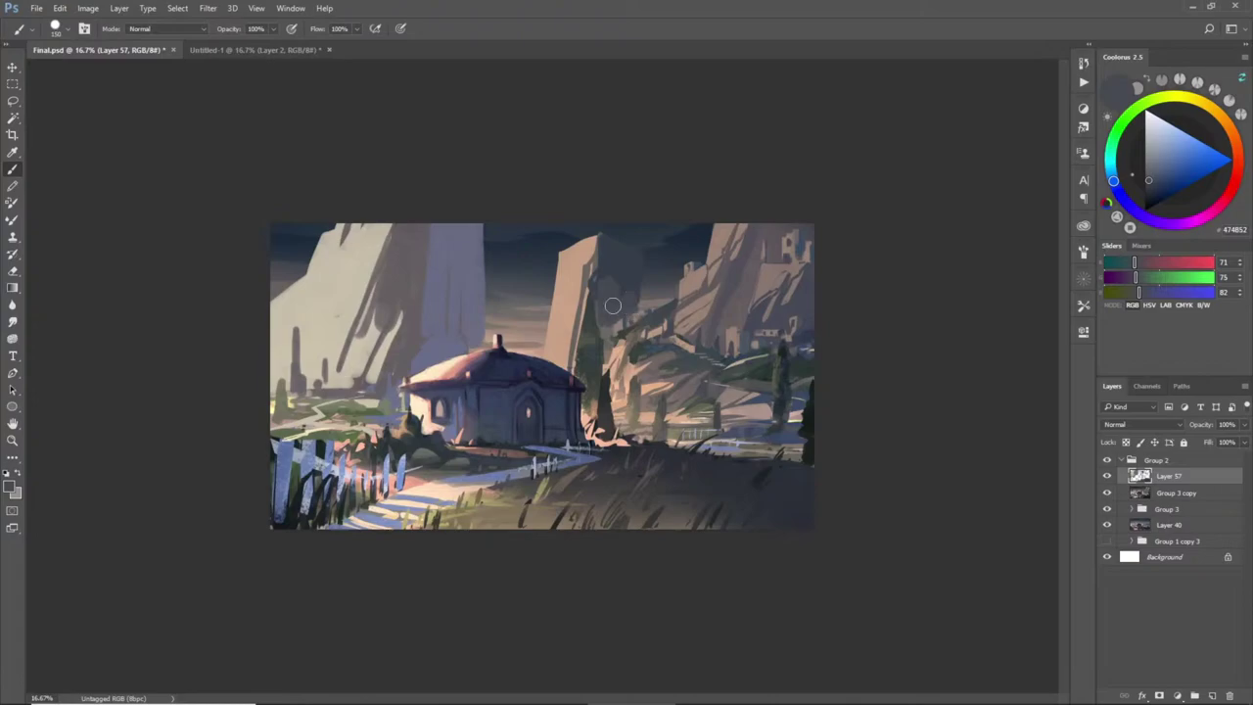
pyautogui.keyDown('alt'); pyautogui.click(642, 295); pyautogui.keyUp('alt')
pyautogui.keyDown('alt'); pyautogui.click(627, 289); pyautogui.keyUp('alt')
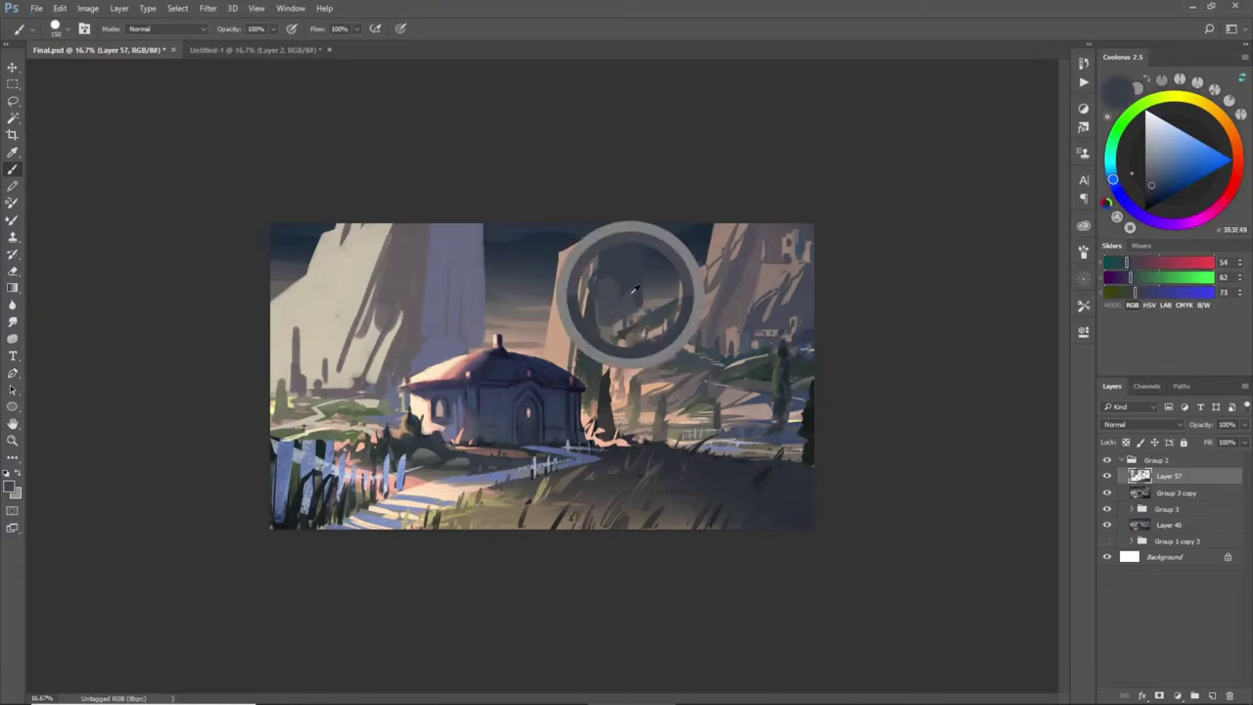
pyautogui.keyDown('alt'); pyautogui.click(629, 274); pyautogui.keyUp('alt')
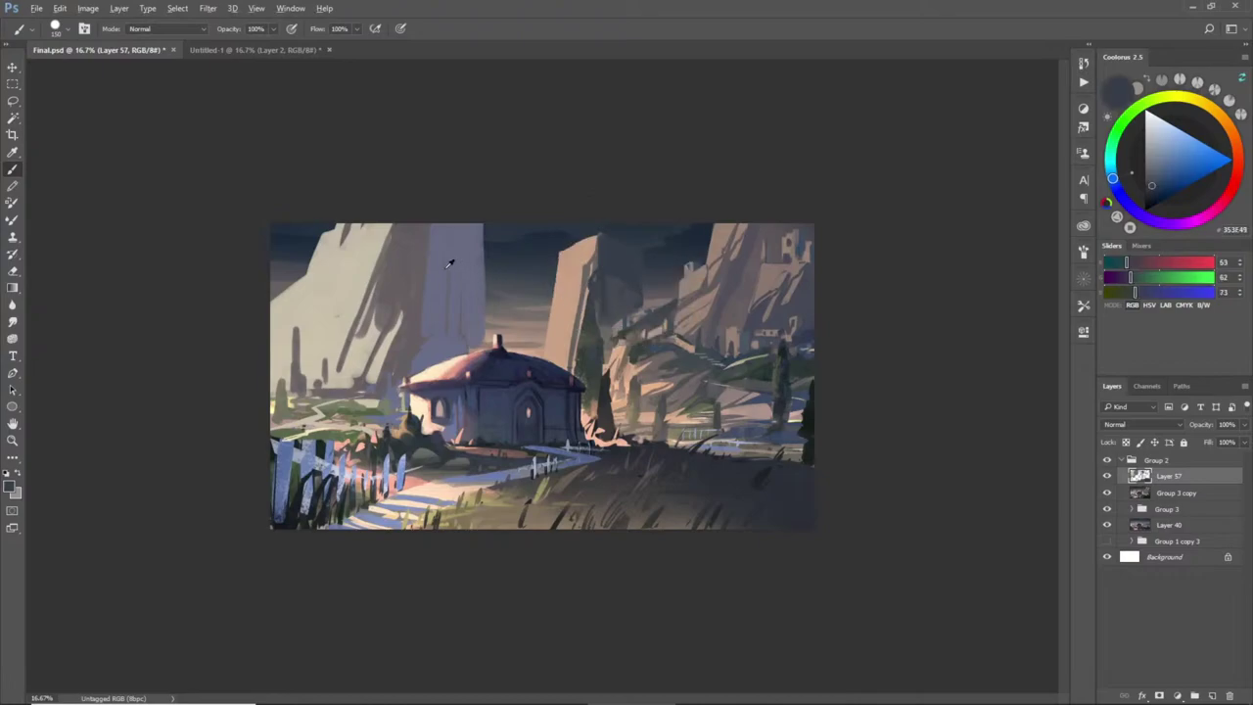
# - Paint over the tall cypress in front of the rock pillar with sampled tan and grey colors, extending the pillar's base
pyautogui.keyDown('alt'); pyautogui.click(603, 333); pyautogui.keyUp('alt')
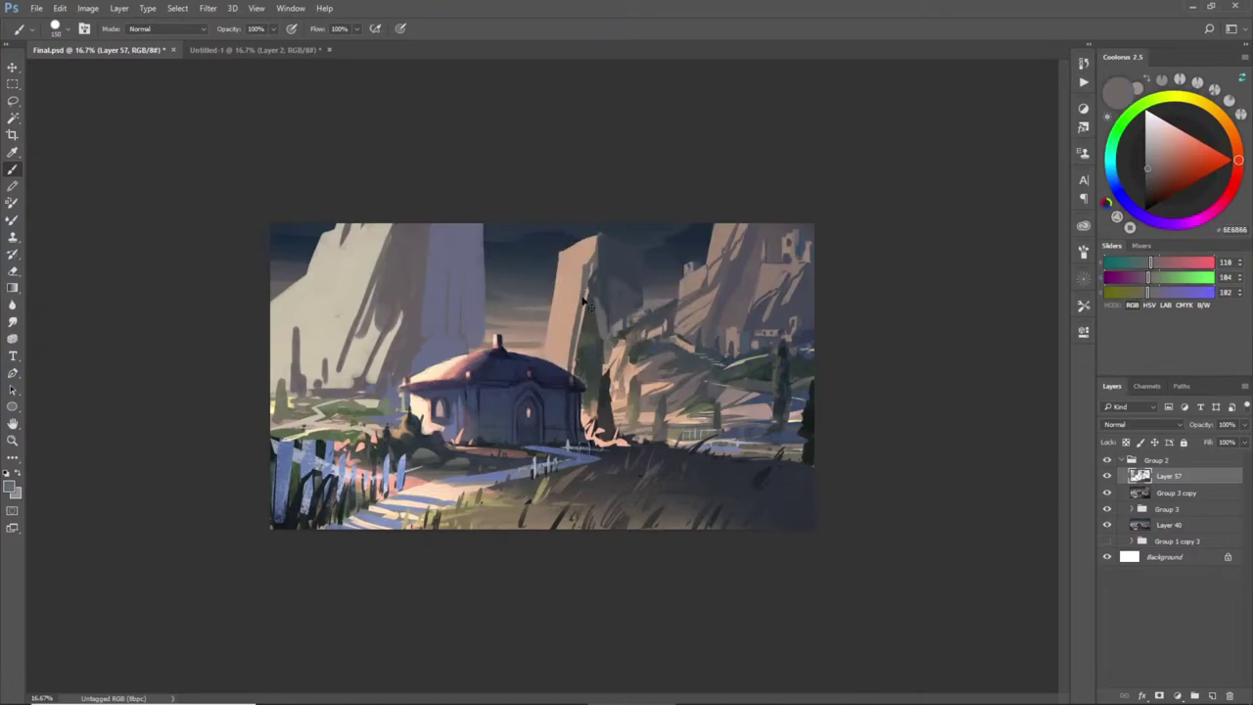
pyautogui.keyDown('alt'); pyautogui.click(617, 354); pyautogui.keyUp('alt')
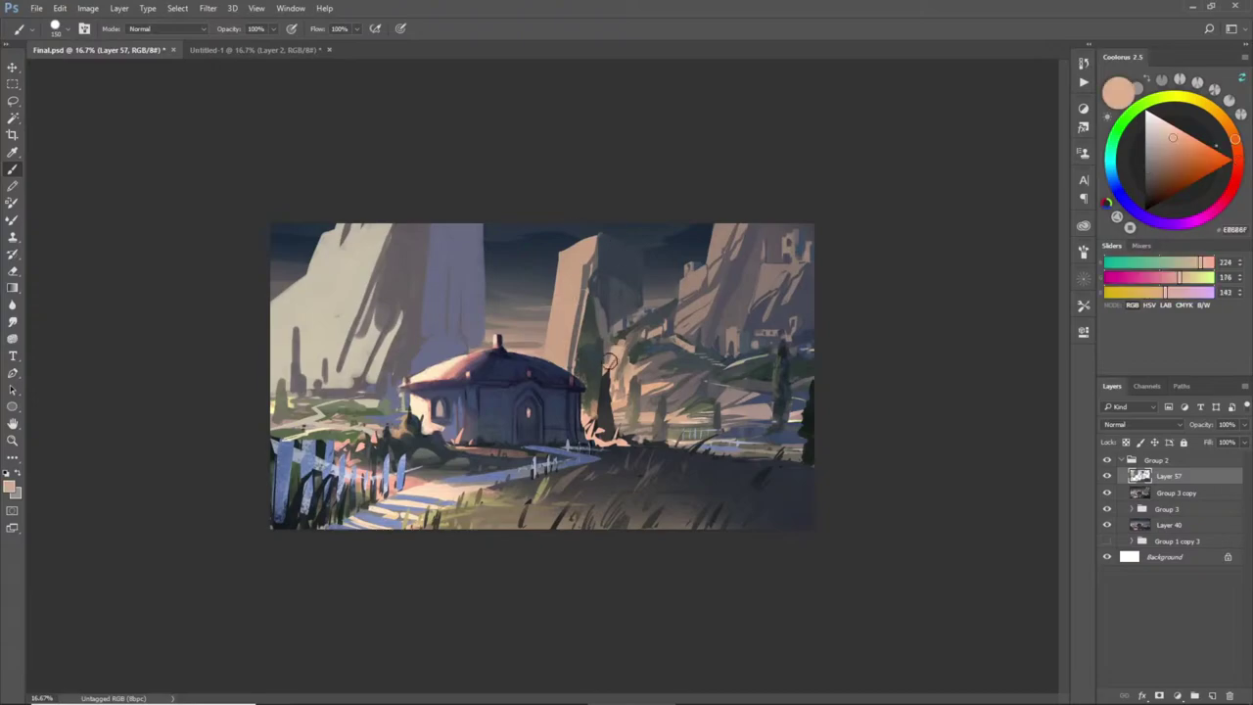
pyautogui.keyDown('alt'); pyautogui.click(586, 306); pyautogui.keyUp('alt')
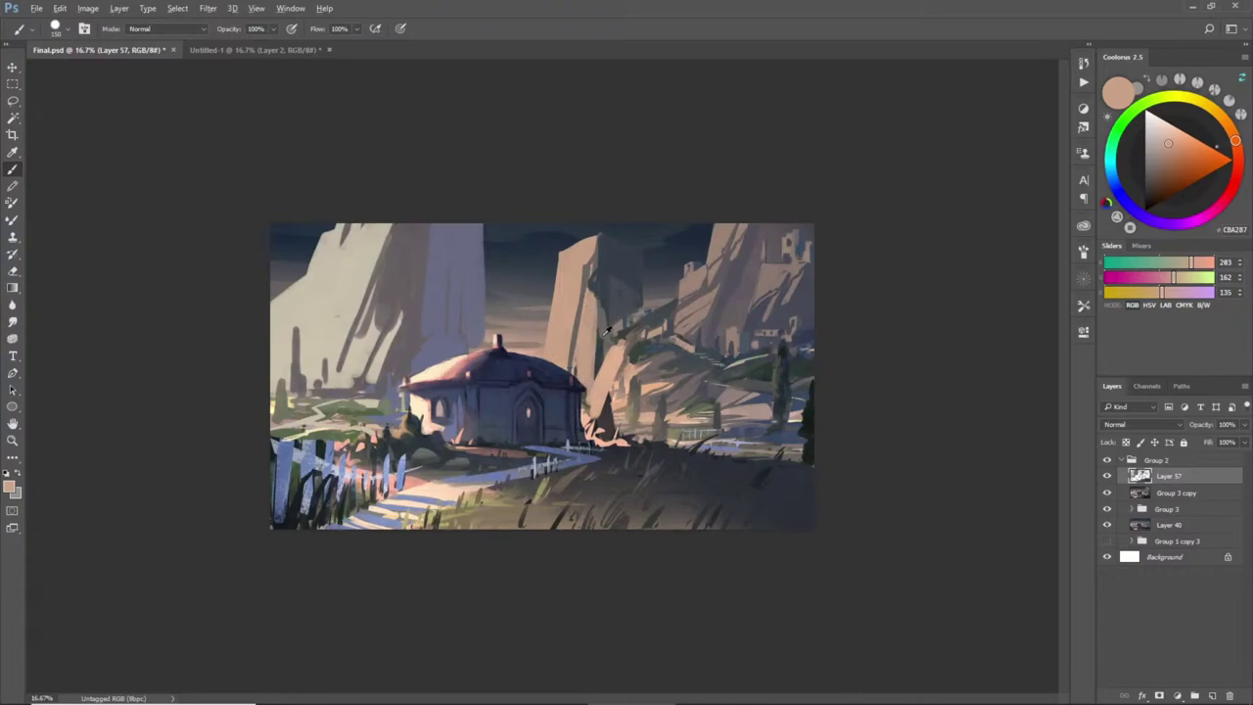
pyautogui.keyDown('alt'); pyautogui.click(597, 343); pyautogui.keyUp('alt')
pyautogui.keyDown('alt'); pyautogui.click(586, 353); pyautogui.keyUp('alt')
pyautogui.keyDown('alt'); pyautogui.click(611, 369); pyautogui.keyUp('alt')
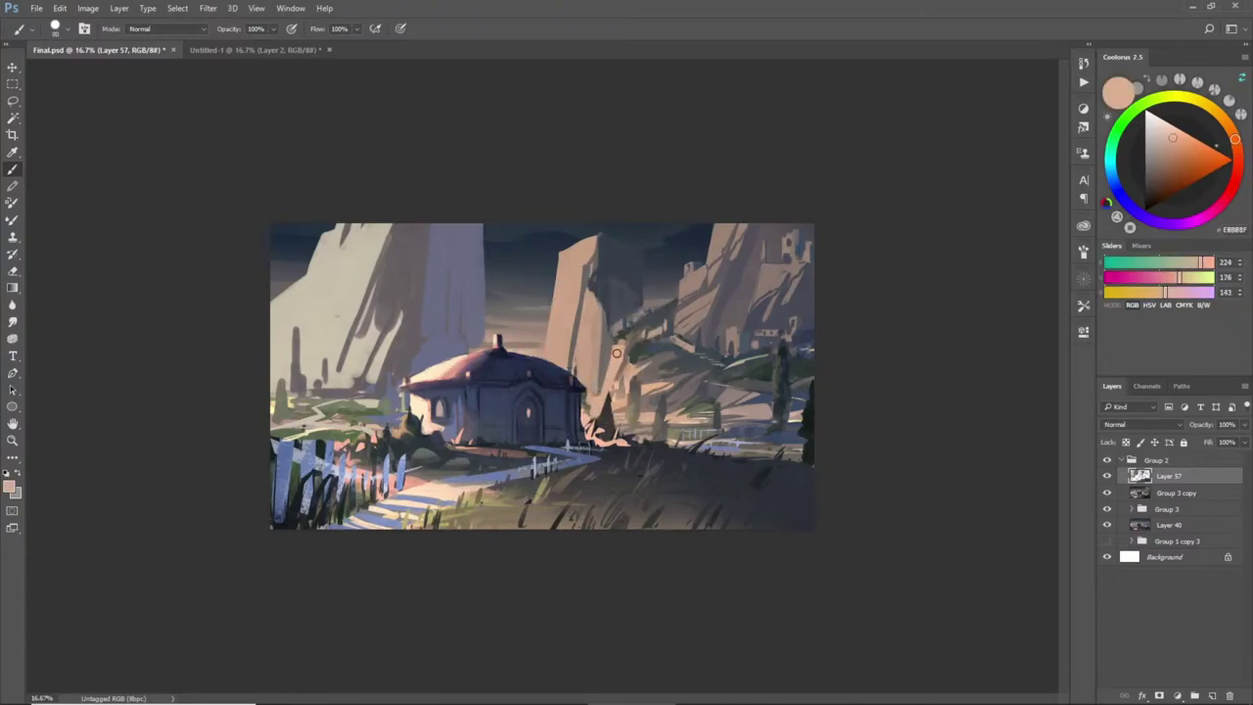
pyautogui.keyDown('alt'); pyautogui.click(593, 400); pyautogui.keyUp('alt')
pyautogui.keyDown('alt'); pyautogui.click(600, 390); pyautogui.keyUp('alt')
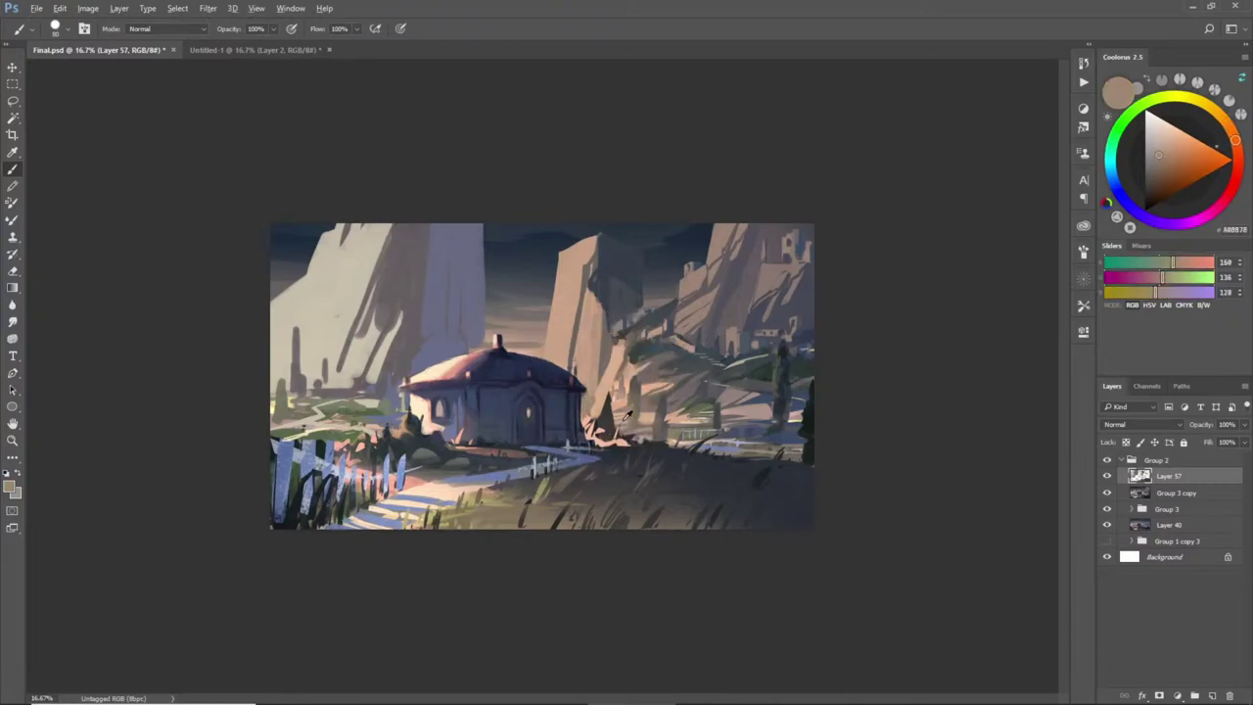
# - Repaint the cypress beside the house as a slimmer dark silhouette, using sampled dark and tan colors to shape its edges
pyautogui.keyDown('alt'); pyautogui.click(606, 400); pyautogui.keyUp('alt')
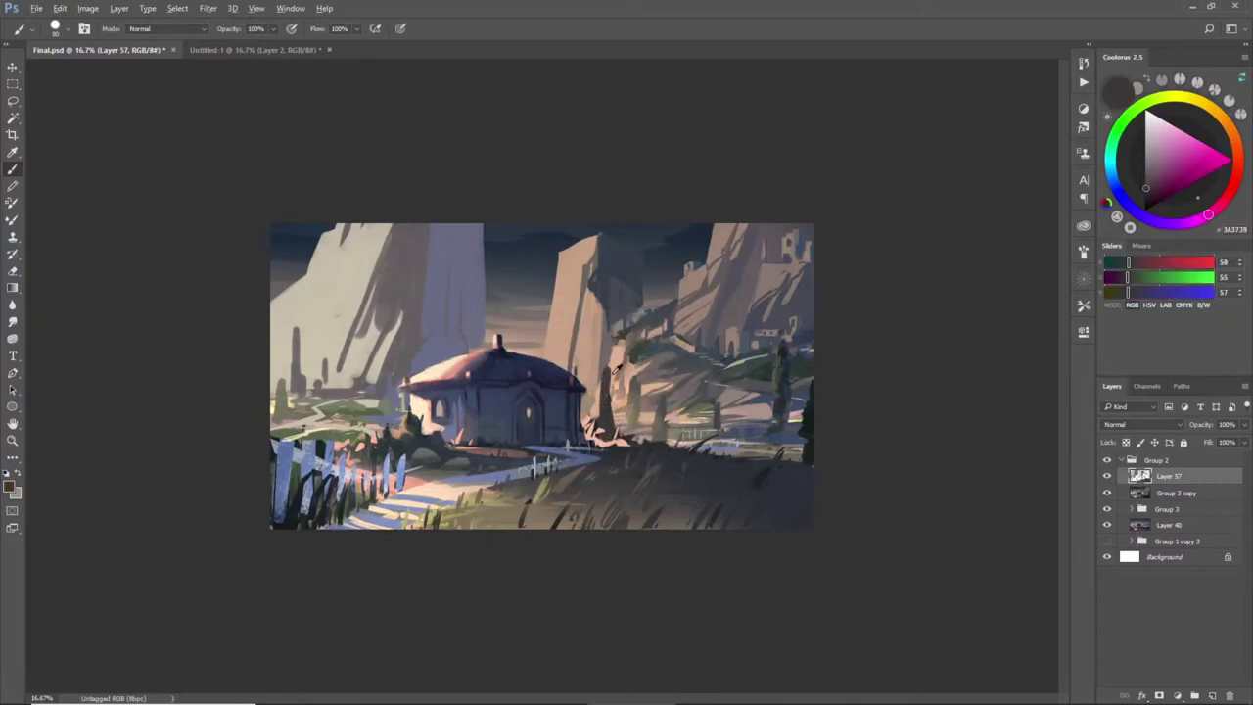
pyautogui.hotkey('ctrl', 'alt', 'z')
pyautogui.keyDown('alt'); pyautogui.click(605, 408); pyautogui.keyUp('alt')
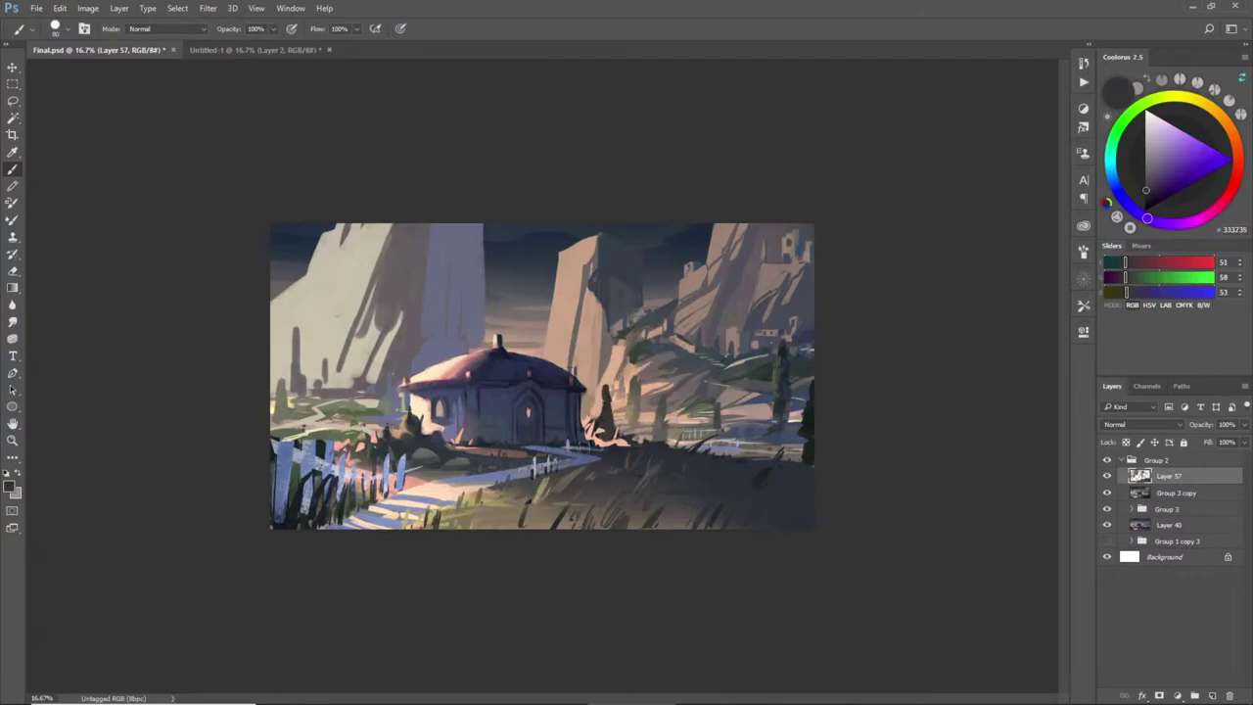
pyautogui.keyDown('alt'); pyautogui.click(615, 411); pyautogui.keyUp('alt')
pyautogui.moveTo(614, 402); pyautogui.dragTo(613, 421)
pyautogui.keyDown('alt'); pyautogui.click(608, 419); pyautogui.keyUp('alt')
pyautogui.keyDown('alt'); pyautogui.click(606, 400); pyautogui.keyUp('alt')
pyautogui.keyDown('alt'); pyautogui.click(593, 405); pyautogui.keyUp('alt')
pyautogui.keyDown('alt'); pyautogui.click(594, 408); pyautogui.keyUp('alt')
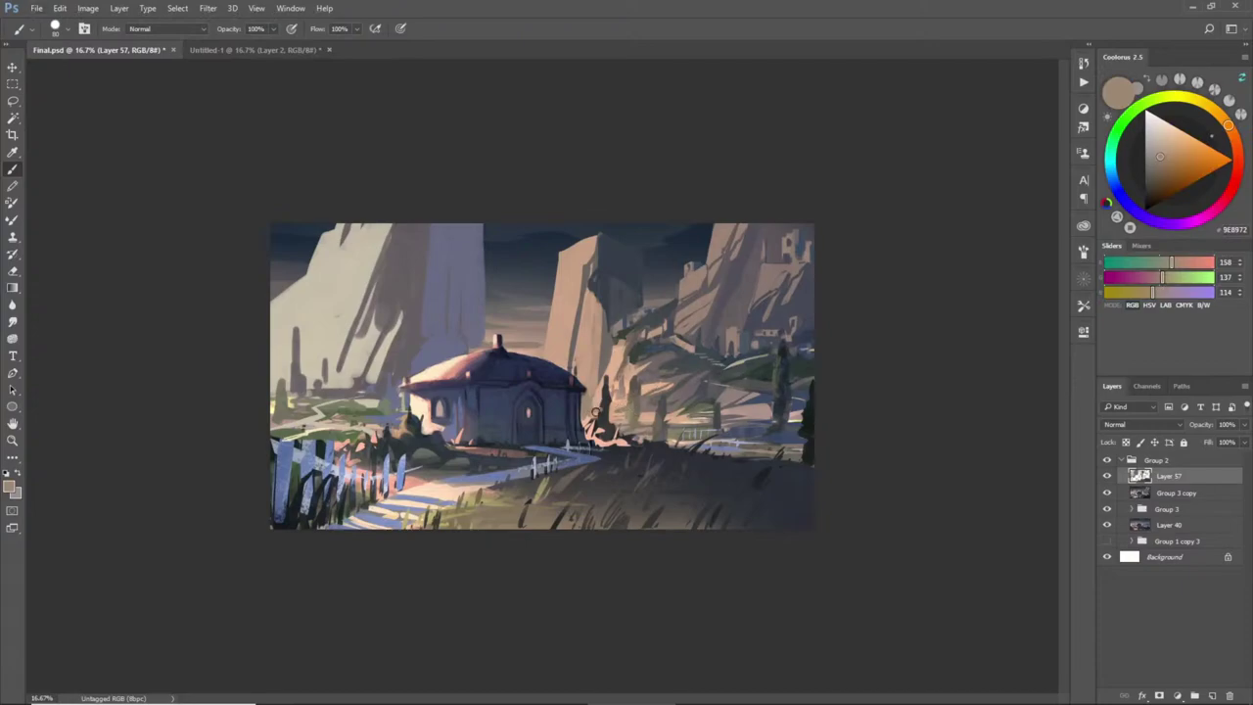
# - Blend the narrow rock area between the house wall and the cypress with sampled tan and brown colors
pyautogui.keyDown('alt'); pyautogui.click(585, 417); pyautogui.keyUp('alt')
pyautogui.keyDown('alt'); pyautogui.click(588, 417); pyautogui.keyUp('alt')
pyautogui.keyDown('alt'); pyautogui.click(590, 412); pyautogui.keyUp('alt')
pyautogui.keyDown('alt'); pyautogui.click(584, 419); pyautogui.keyUp('alt')
pyautogui.keyDown('alt'); pyautogui.click(588, 403); pyautogui.keyUp('alt')
pyautogui.keyDown('alt'); pyautogui.click(592, 403); pyautogui.keyUp('alt')
pyautogui.keyDown('alt'); pyautogui.click(588, 402); pyautogui.keyUp('alt')
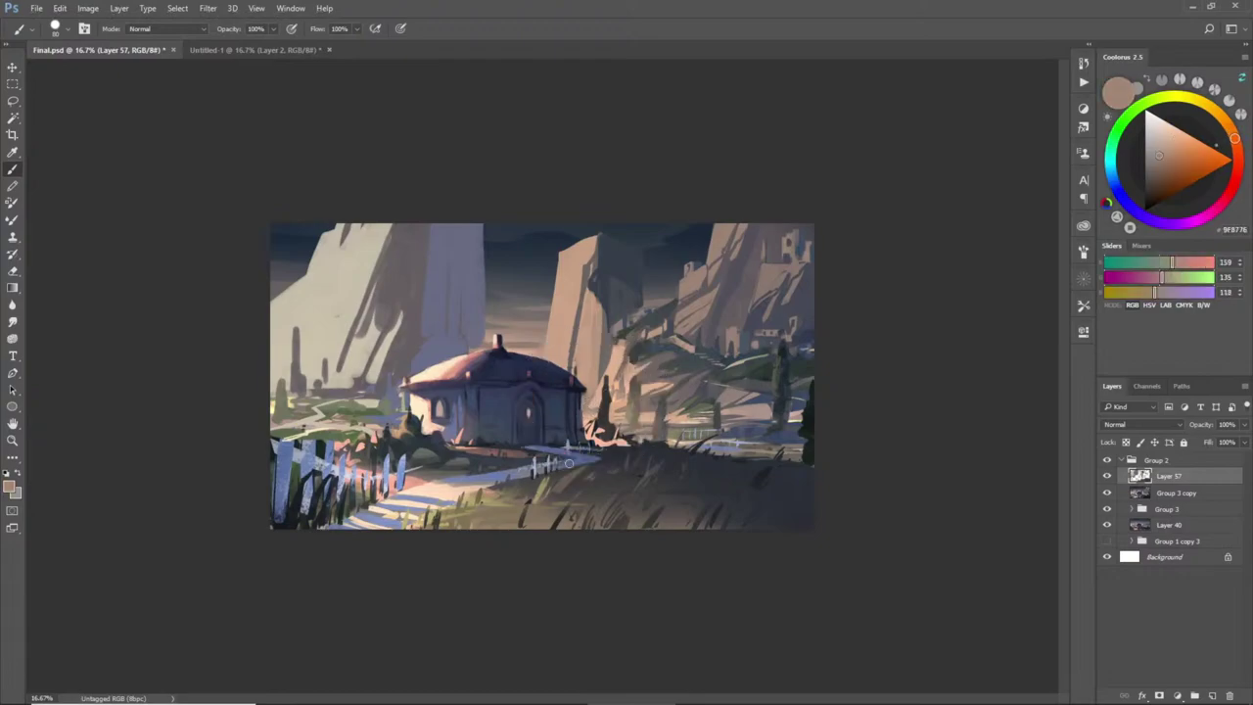
# - Rework the cypress's base and the pink foliage around it with sampled pink, dark and tan colors
pyautogui.keyDown('alt'); pyautogui.click(619, 351); pyautogui.keyUp('alt')
pyautogui.keyDown('alt'); pyautogui.click(607, 409); pyautogui.keyUp('alt')
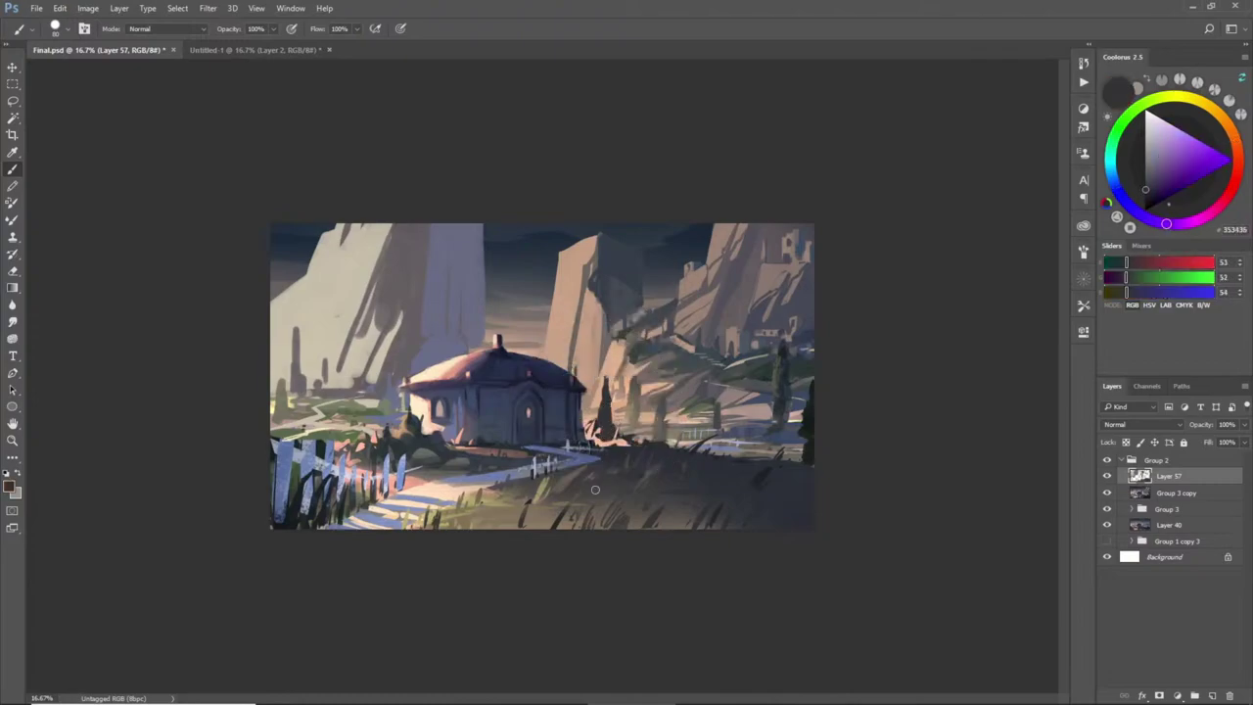
pyautogui.keyDown('alt'); pyautogui.click(601, 429); pyautogui.keyUp('alt')
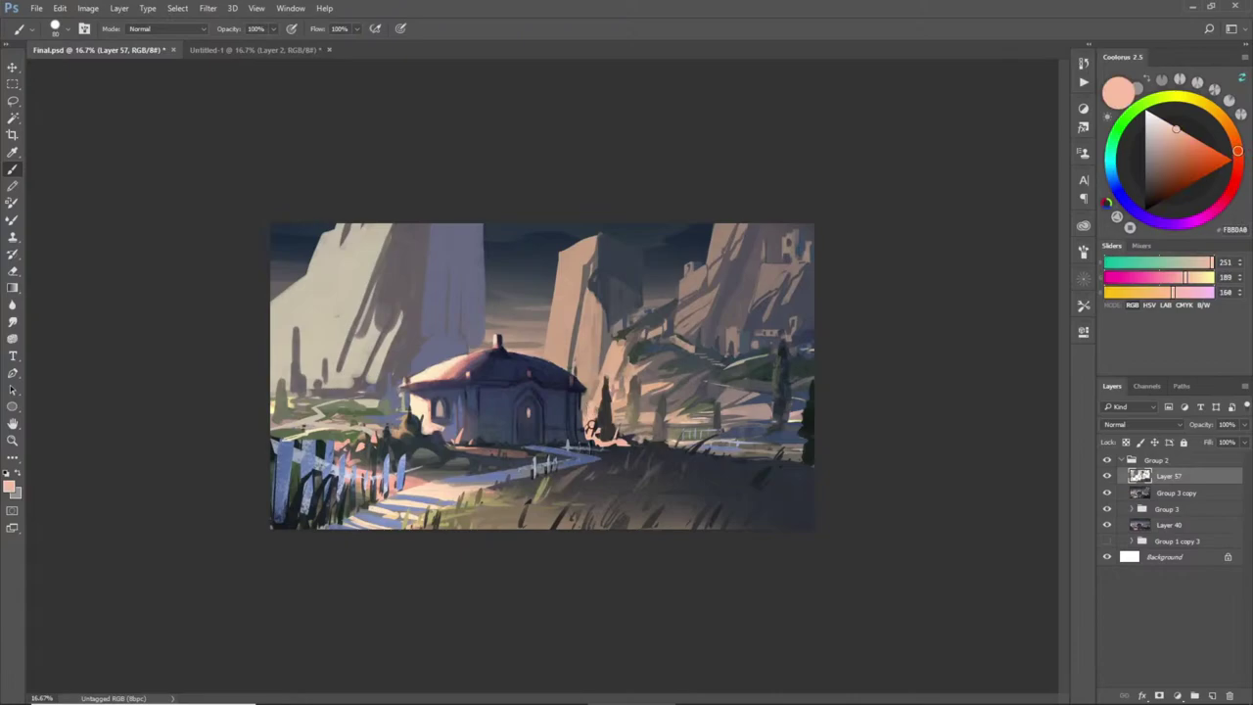
pyautogui.keyDown('alt'); pyautogui.click(596, 417); pyautogui.keyUp('alt')
pyautogui.keyDown('alt'); pyautogui.click(594, 430); pyautogui.keyUp('alt')
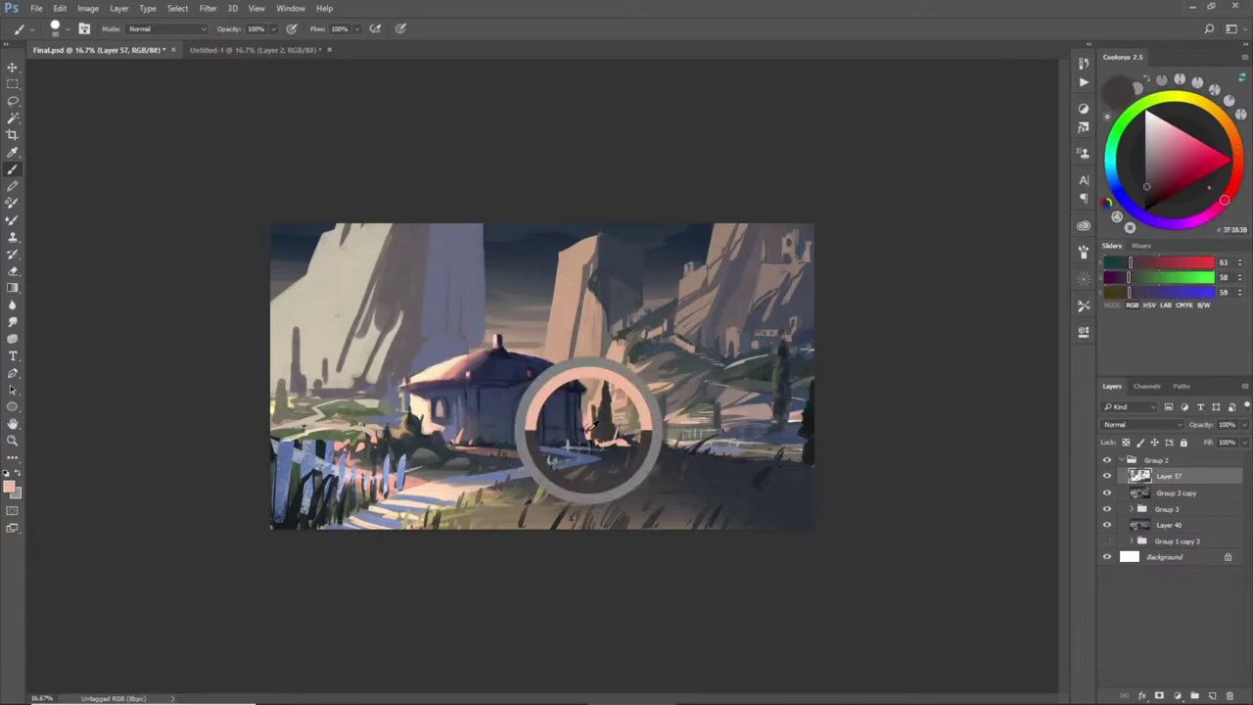
pyautogui.keyDown('alt'); pyautogui.click(609, 449); pyautogui.keyUp('alt')
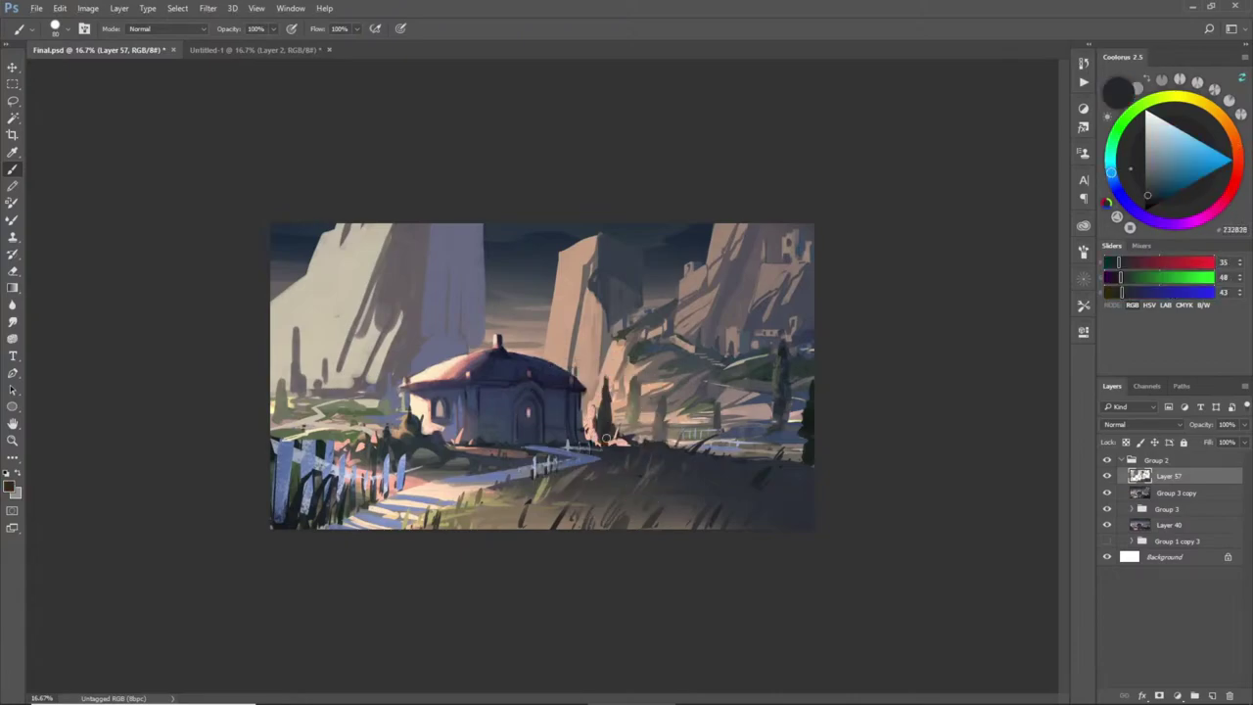
pyautogui.keyDown('alt'); pyautogui.click(619, 430); pyautogui.keyUp('alt')
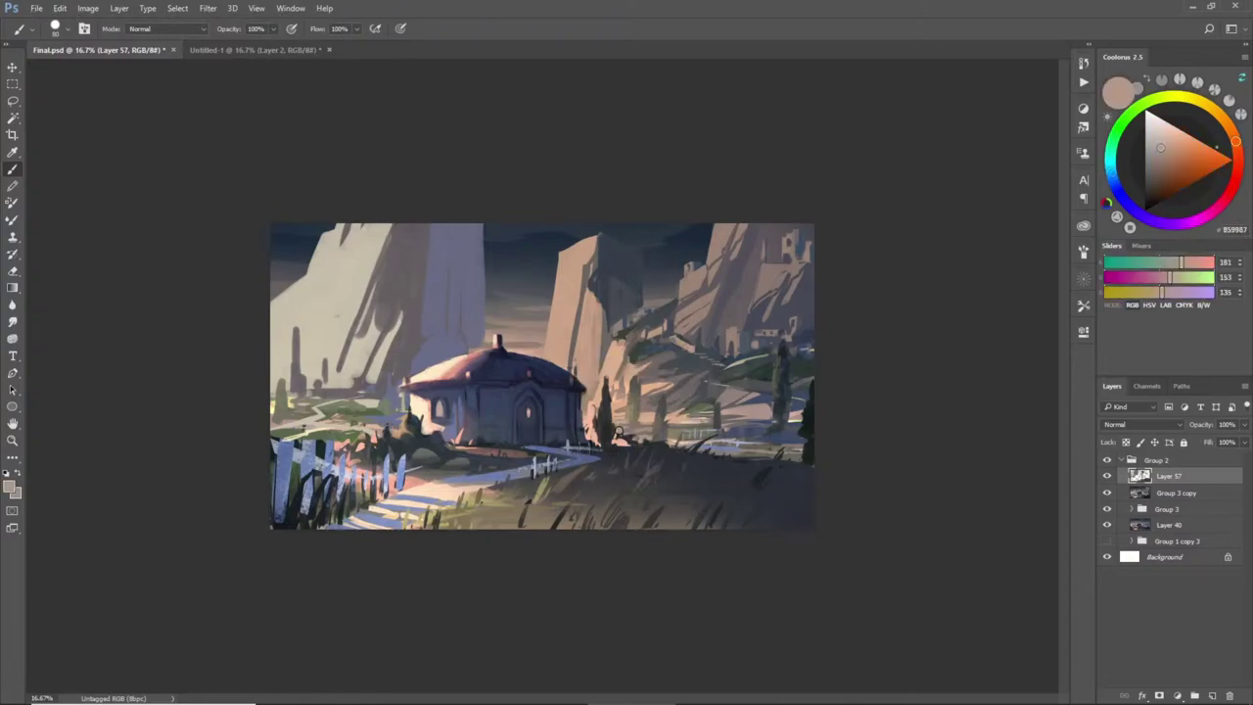
pyautogui.keyDown('alt'); pyautogui.click(627, 446); pyautogui.keyUp('alt')
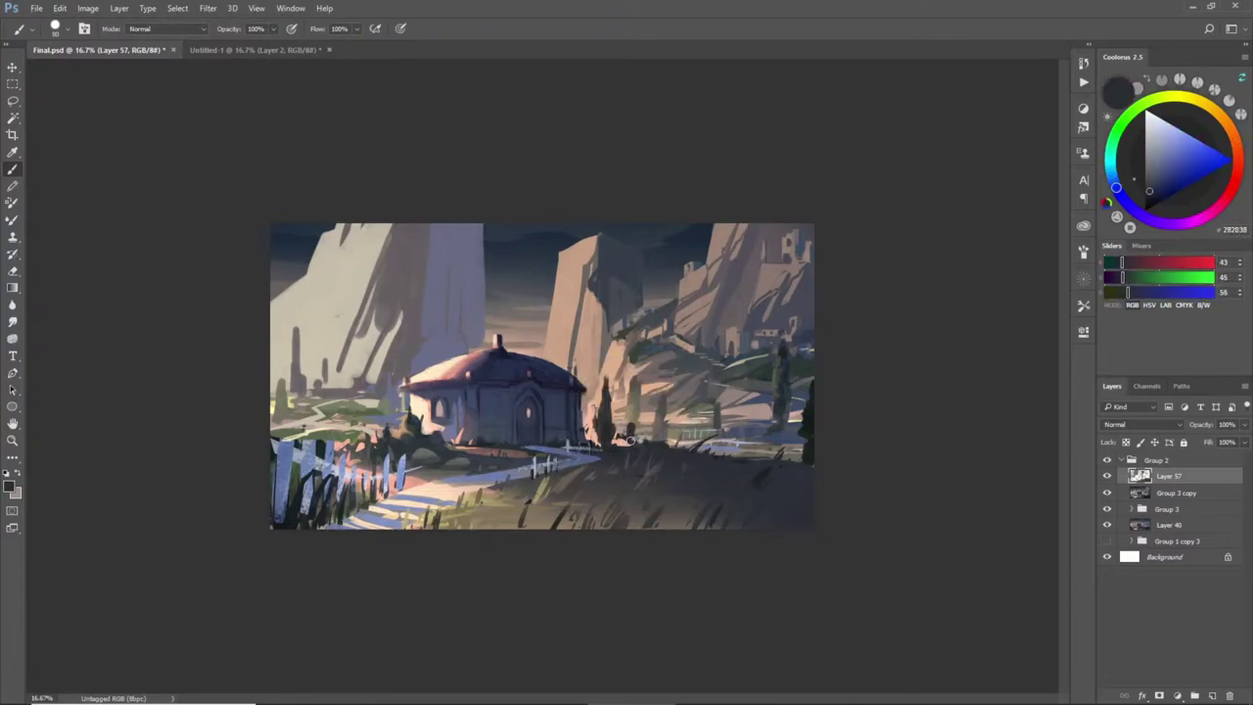
# - Add a small dark bush near the cypress's base and extend the cypress into a taller silhouette against the pillar
pyautogui.moveTo(633, 433); pyautogui.dragTo(628, 451)
pyautogui.keyDown('alt'); pyautogui.click(609, 386); pyautogui.keyUp('alt')
pyautogui.moveTo(602, 356); pyautogui.dragTo(606, 431)
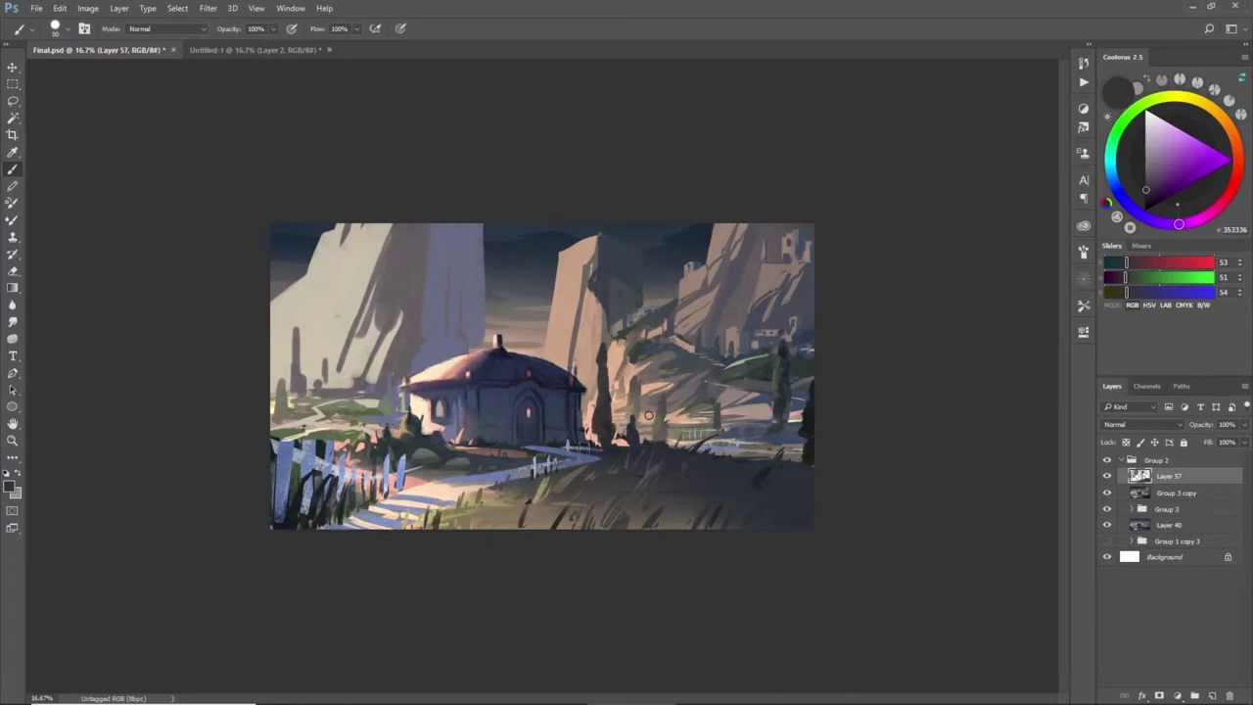
# - Paint a slim grey-brown cypress behind the small bush and a green cypress at the foot of the large pale cliff
pyautogui.keyDown('alt'); pyautogui.click(633, 402); pyautogui.keyUp('alt')
pyautogui.keyDown('alt'); pyautogui.click(635, 396); pyautogui.keyUp('alt')
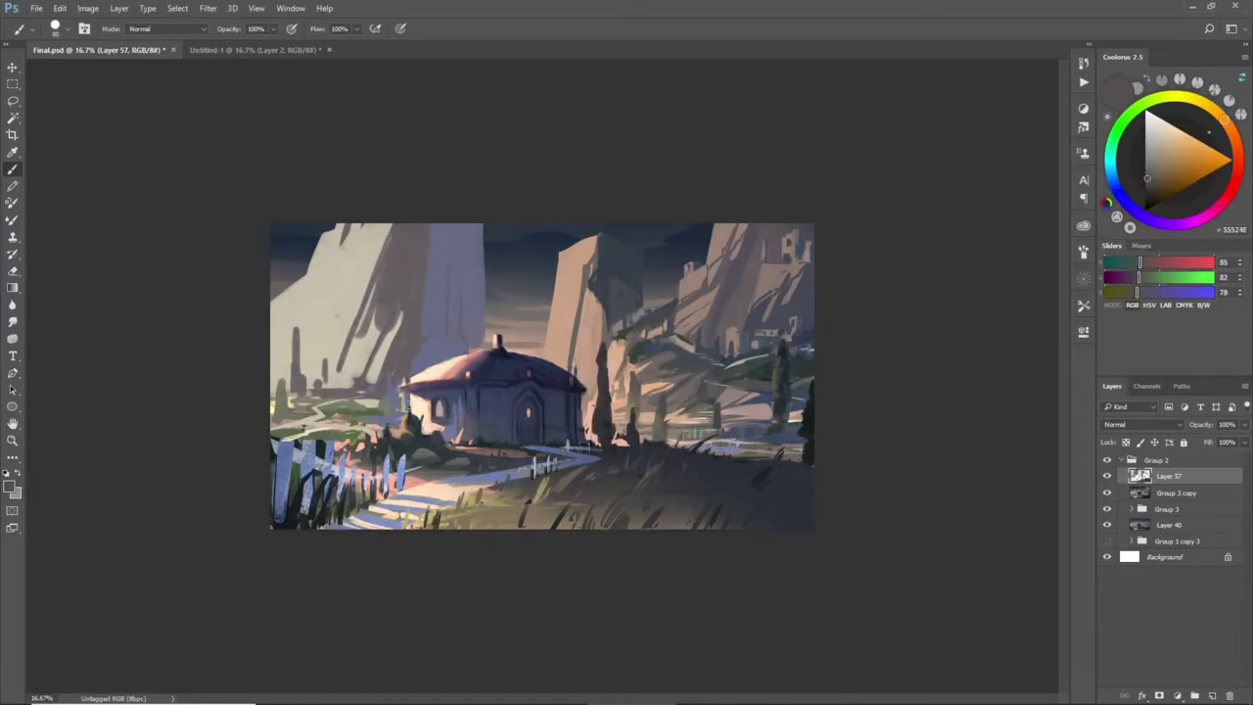
pyautogui.keyDown('alt'); pyautogui.click(363, 384); pyautogui.keyUp('alt')
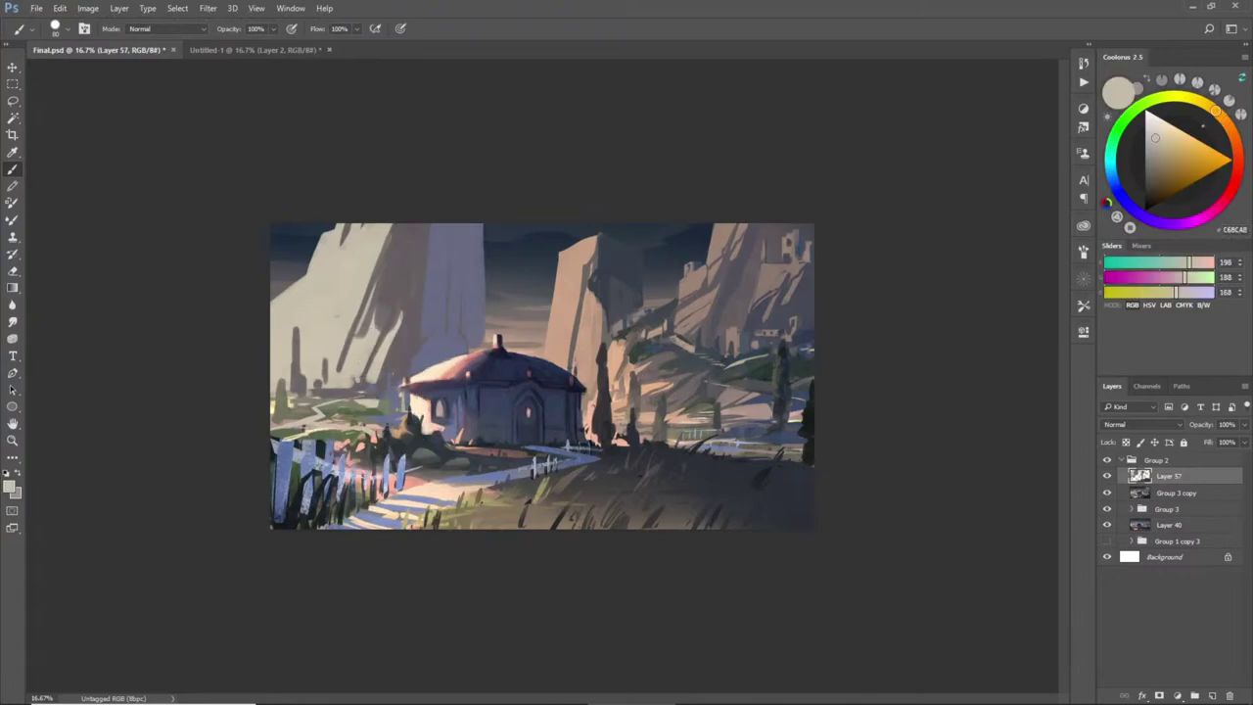
pyautogui.keyDown('alt'); pyautogui.click(364, 413); pyautogui.keyUp('alt')
pyautogui.moveTo(356, 382); pyautogui.dragTo(359, 398)
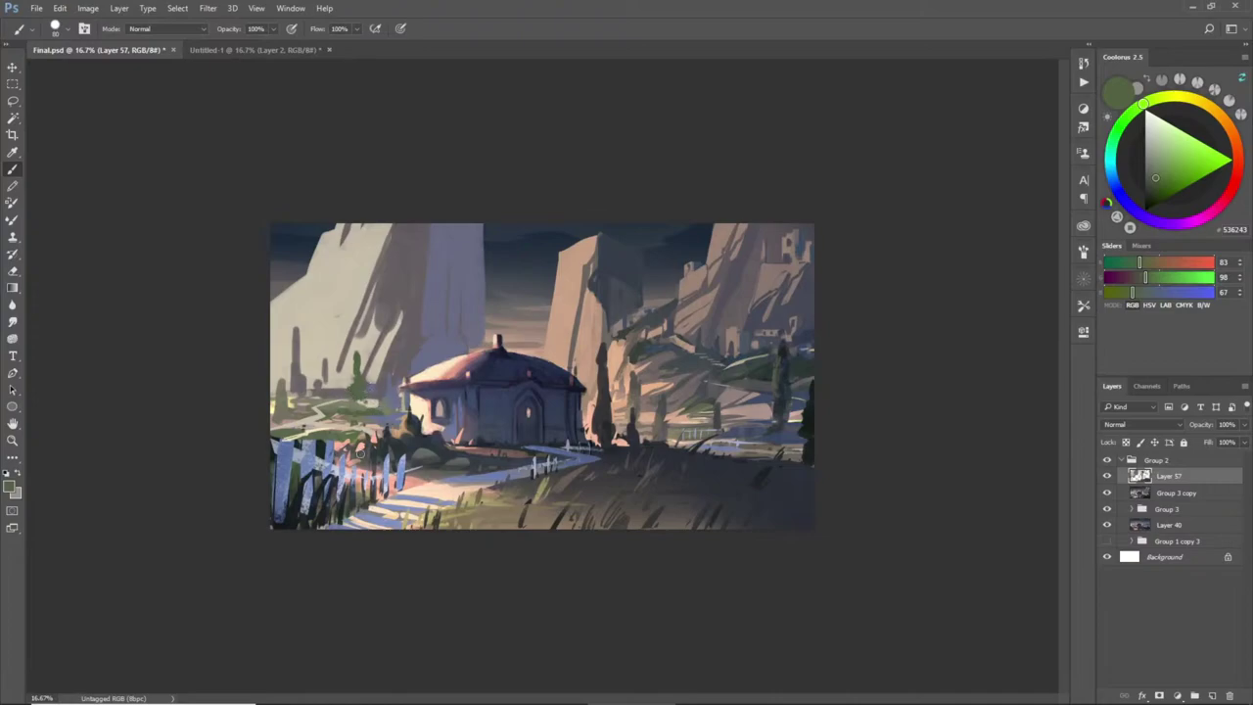
# - Refine the pillar's shadowed base and the dark slope linking it to the castle cliff with sampled blue-grey colors
pyautogui.keyDown('alt'); pyautogui.click(623, 322); pyautogui.keyUp('alt')
pyautogui.keyDown('alt'); pyautogui.click(626, 315); pyautogui.keyUp('alt')
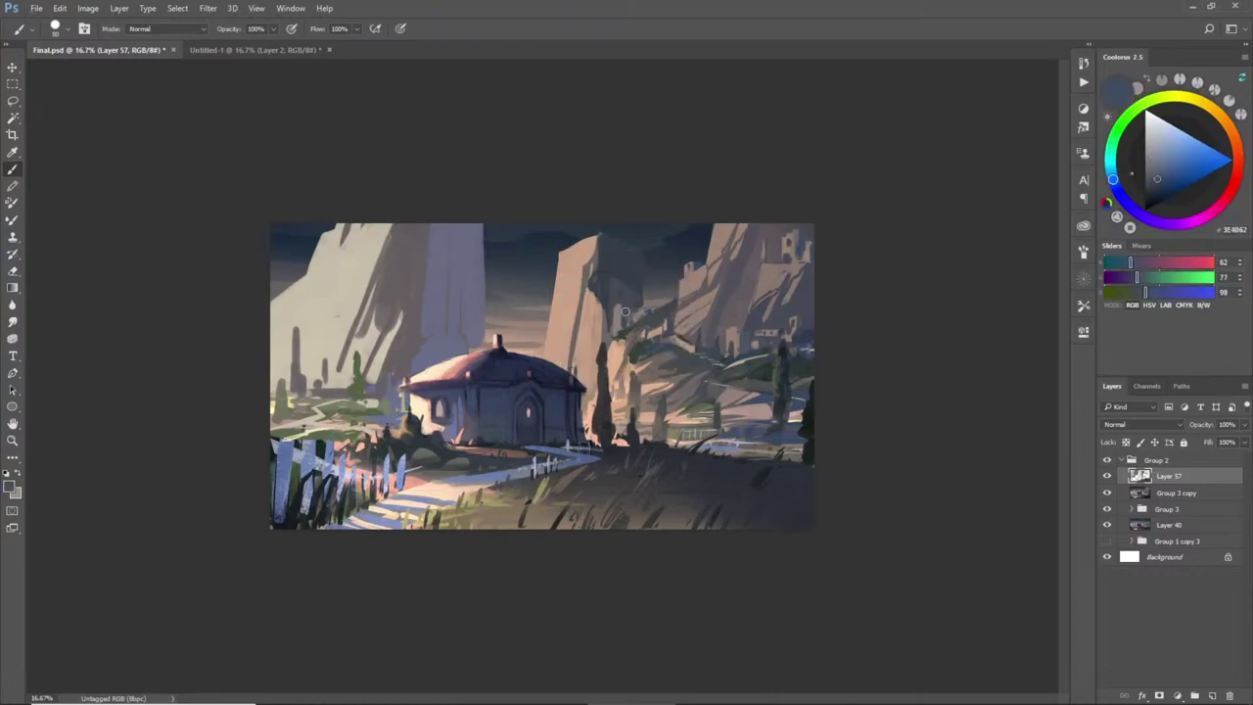
pyautogui.keyDown('alt'); pyautogui.click(617, 316); pyautogui.keyUp('alt')
pyautogui.keyDown('alt'); pyautogui.click(620, 311); pyautogui.keyUp('alt')
pyautogui.keyDown('alt'); pyautogui.click(611, 323); pyautogui.keyUp('alt')
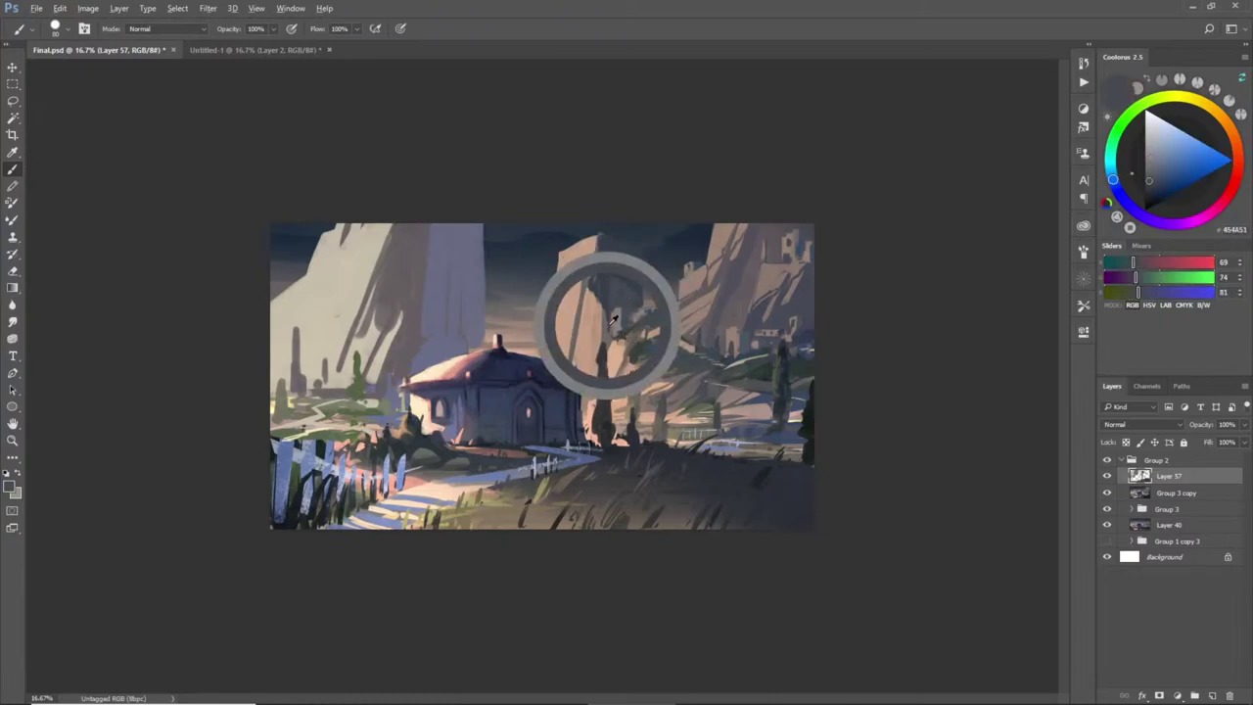
pyautogui.keyDown('alt'); pyautogui.click(630, 329); pyautogui.keyUp('alt')
pyautogui.keyDown('alt'); pyautogui.click(655, 313); pyautogui.keyUp('alt')
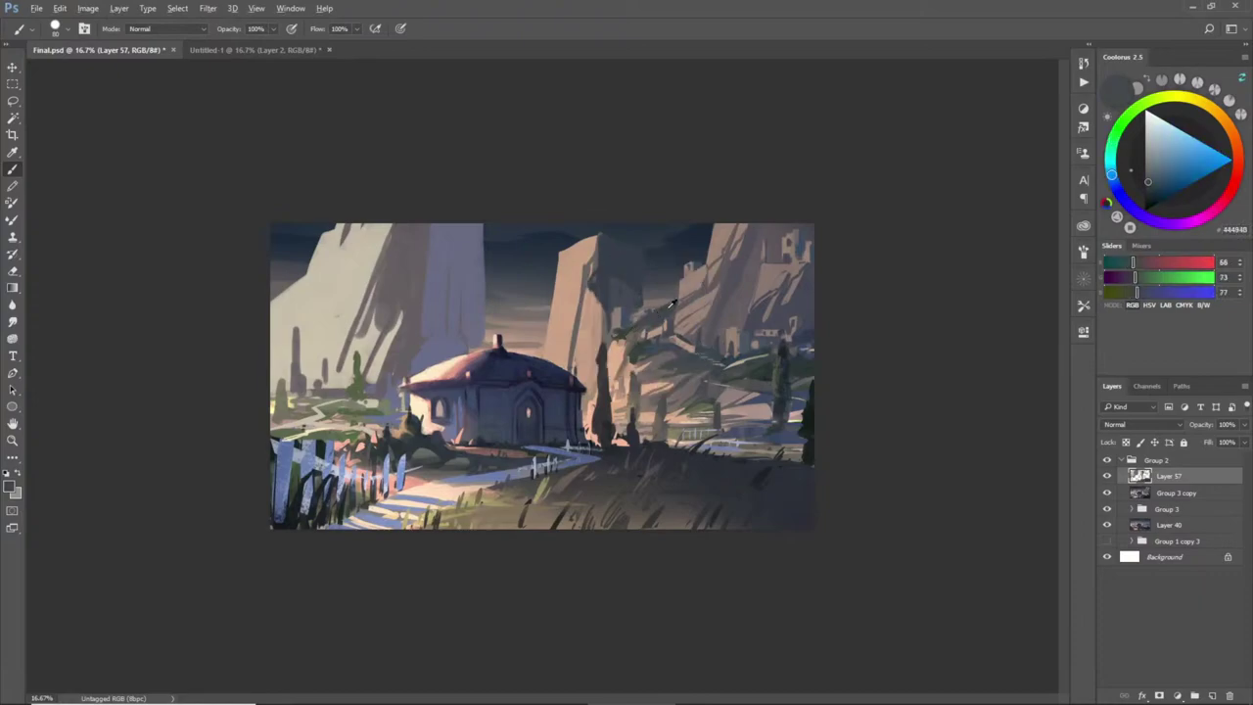
pyautogui.keyDown('alt'); pyautogui.click(652, 305); pyautogui.keyUp('alt')
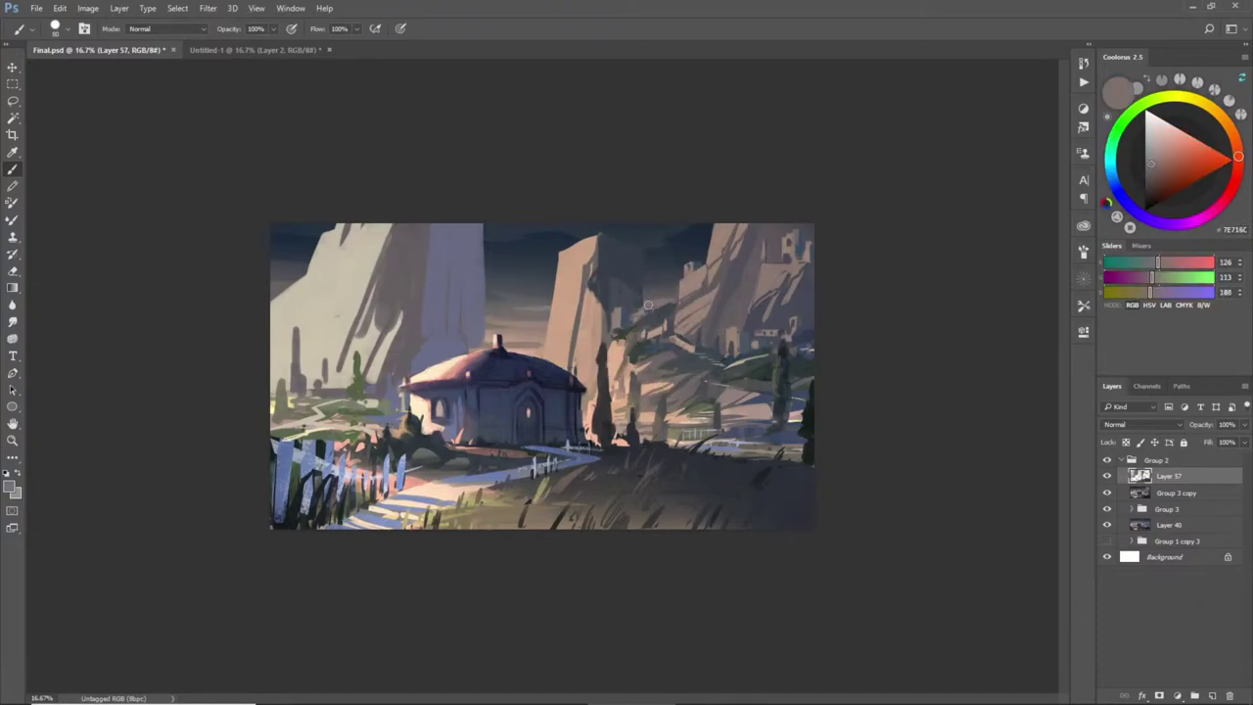
# - Refine the diagonal light and shadow edge on the large pale cliff with sampled beige and grey strokes
pyautogui.keyDown('alt'); pyautogui.click(378, 322); pyautogui.keyUp('alt')
pyautogui.keyDown('alt'); pyautogui.click(369, 331); pyautogui.keyUp('alt')
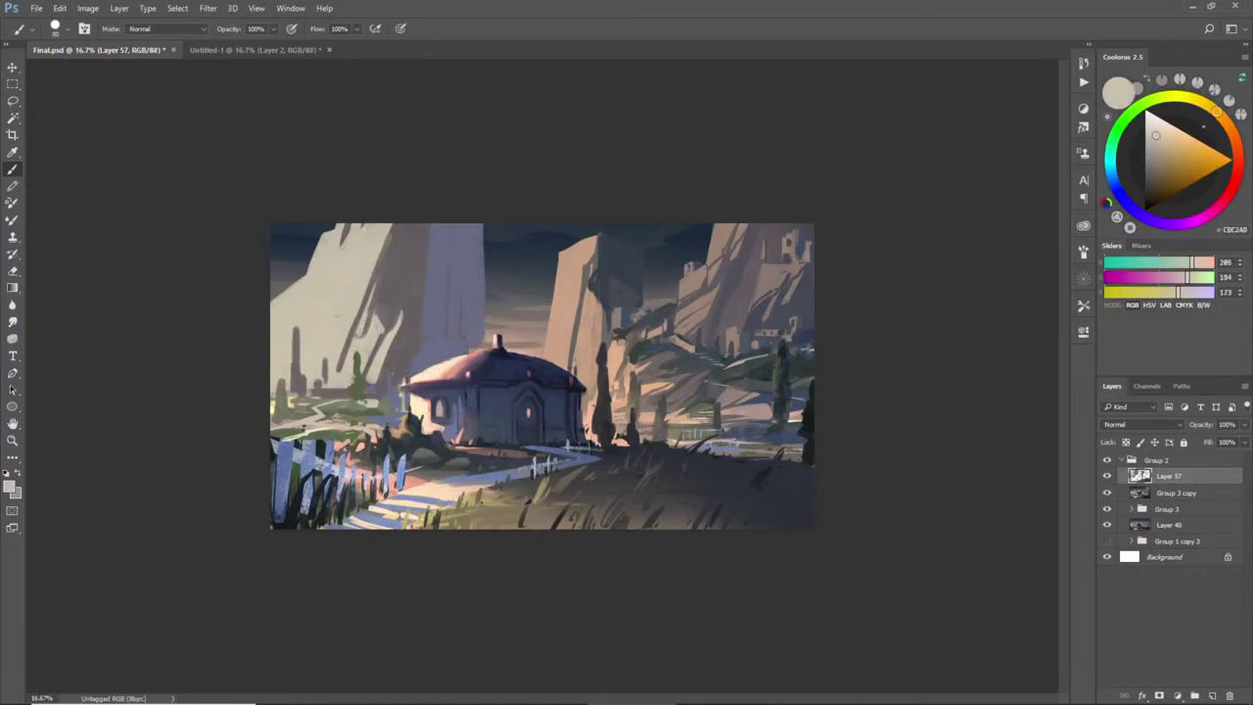
pyautogui.keyDown('alt'); pyautogui.click(384, 318); pyautogui.keyUp('alt')
pyautogui.keyDown('alt'); pyautogui.click(388, 325); pyautogui.keyUp('alt')
pyautogui.moveTo(404, 310); pyautogui.dragTo(371, 380)
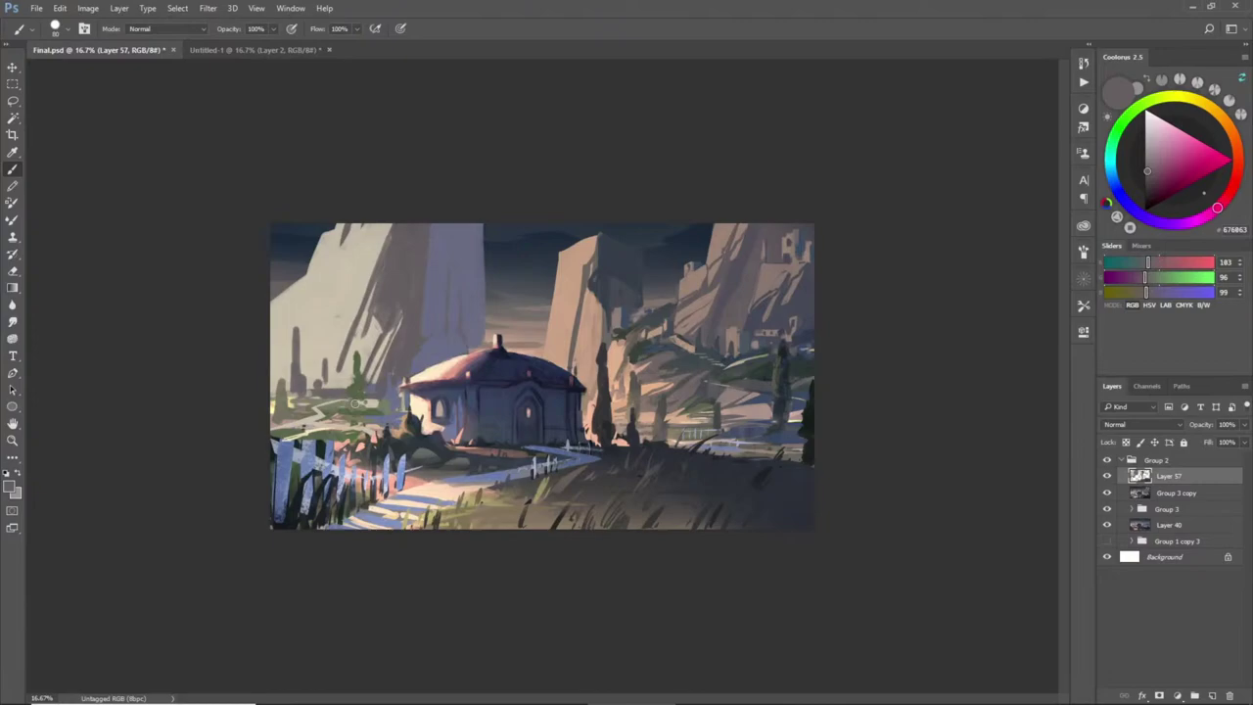
# - Paint sampled warm grey diagonal strokes over the blue shadow side of the cliff behind the house with a larger brush
pyautogui.keyDown('alt'); pyautogui.click(416, 293); pyautogui.keyUp('alt')
pyautogui.press(']')
pyautogui.press(']')
pyautogui.press(']')
pyautogui.press(']')
pyautogui.moveTo(463, 220); pyautogui.dragTo(430, 338)
pyautogui.moveTo(444, 258); pyautogui.dragTo(413, 349)
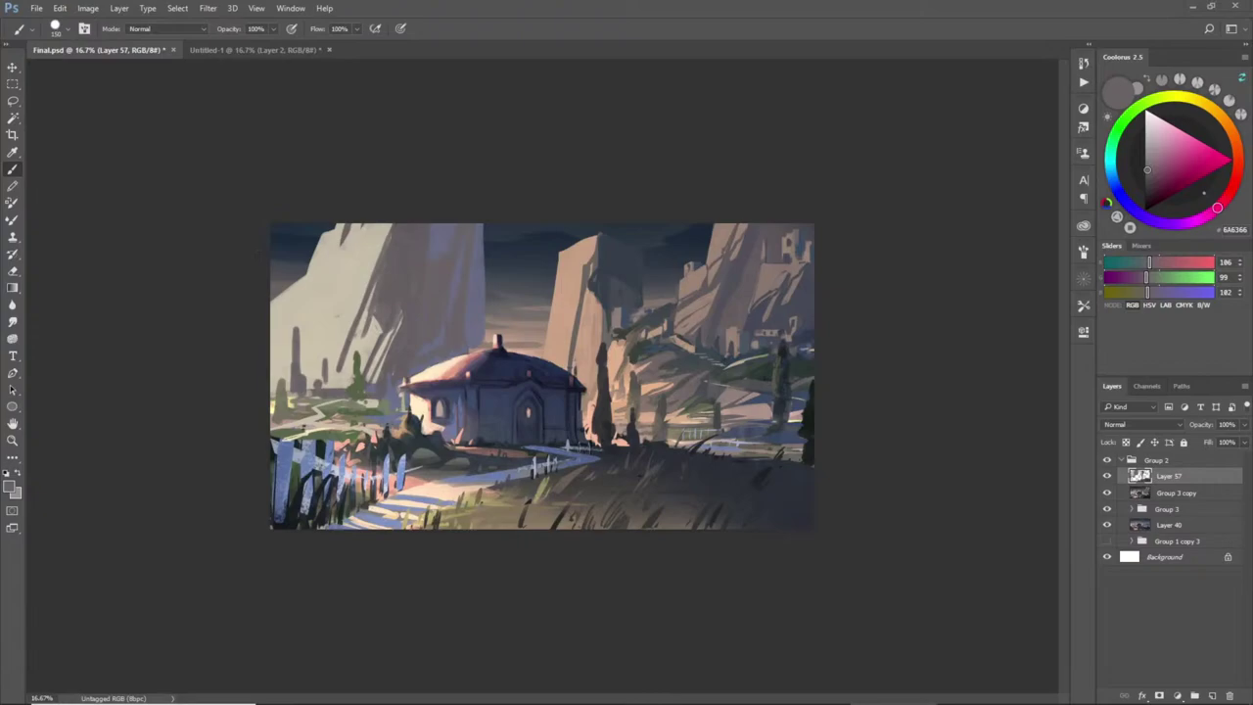
pyautogui.click(718, 703)
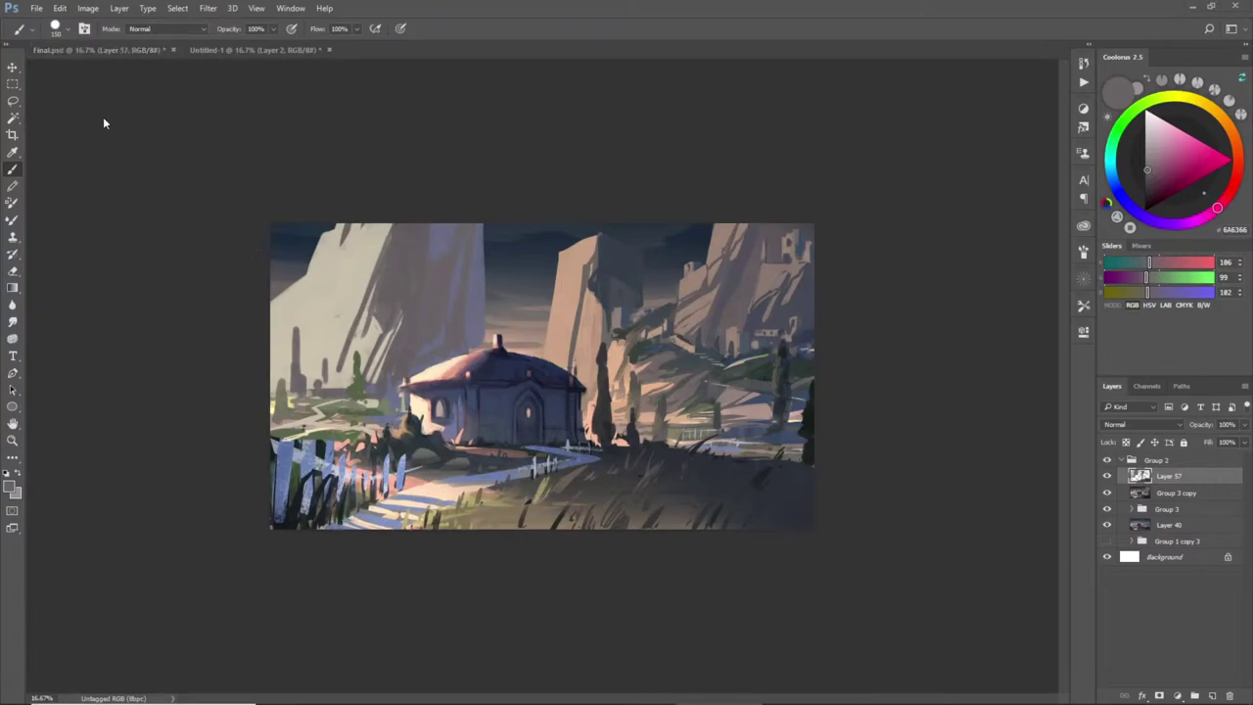
# - Simplify the castle cliff into broad lit planes with sampled tan and brown colors, covering its towers and streaky shadows
pyautogui.keyDown('alt'); pyautogui.click(684, 293); pyautogui.keyUp('alt')
pyautogui.moveTo(684, 293)
pyautogui.mouseDown()
pyautogui.moveTo(681, 322)
pyautogui.moveTo(695, 319)
pyautogui.moveTo(742, 219)
pyautogui.moveTo(703, 324)
pyautogui.mouseUp()
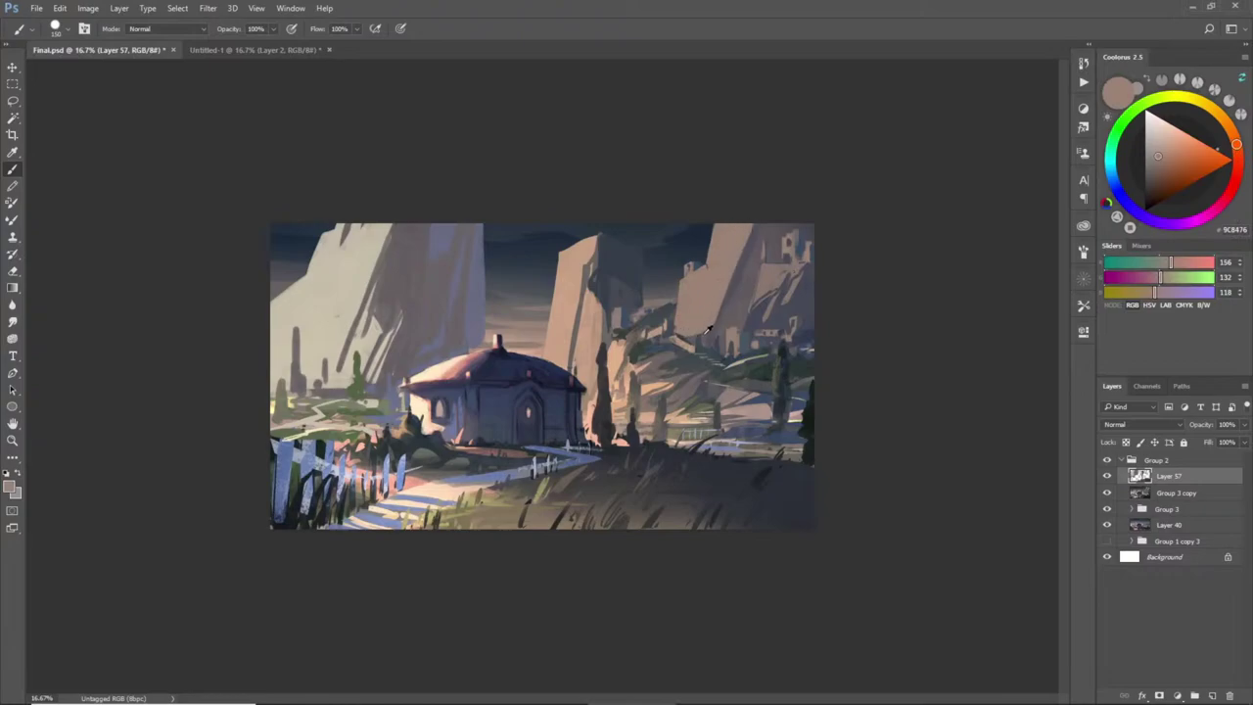
pyautogui.keyDown('alt'); pyautogui.click(704, 324); pyautogui.keyUp('alt')
pyautogui.keyDown('alt'); pyautogui.click(704, 341); pyautogui.keyUp('alt')
pyautogui.moveTo(707, 332)
pyautogui.mouseDown()
pyautogui.moveTo(754, 215)
pyautogui.moveTo(727, 301)
pyautogui.moveTo(771, 214)
pyautogui.moveTo(764, 265)
pyautogui.moveTo(713, 339)
pyautogui.moveTo(734, 296)
pyautogui.moveTo(813, 240)
pyautogui.mouseUp()
pyautogui.keyDown('alt'); pyautogui.click(705, 308); pyautogui.keyUp('alt')
pyautogui.keyDown('alt'); pyautogui.click(739, 314); pyautogui.keyUp('alt')
pyautogui.moveTo(812, 240)
pyautogui.mouseDown()
pyautogui.moveTo(764, 284)
pyautogui.moveTo(810, 233)
pyautogui.moveTo(812, 246)
pyautogui.mouseUp()
pyautogui.keyDown('alt'); pyautogui.click(740, 304); pyautogui.keyUp('alt')
pyautogui.keyDown('alt'); pyautogui.click(767, 265); pyautogui.keyUp('alt')
pyautogui.keyDown('alt'); pyautogui.click(772, 283); pyautogui.keyUp('alt')
pyautogui.moveTo(750, 297)
pyautogui.mouseDown()
pyautogui.moveTo(810, 260)
pyautogui.moveTo(807, 289)
pyautogui.mouseUp()
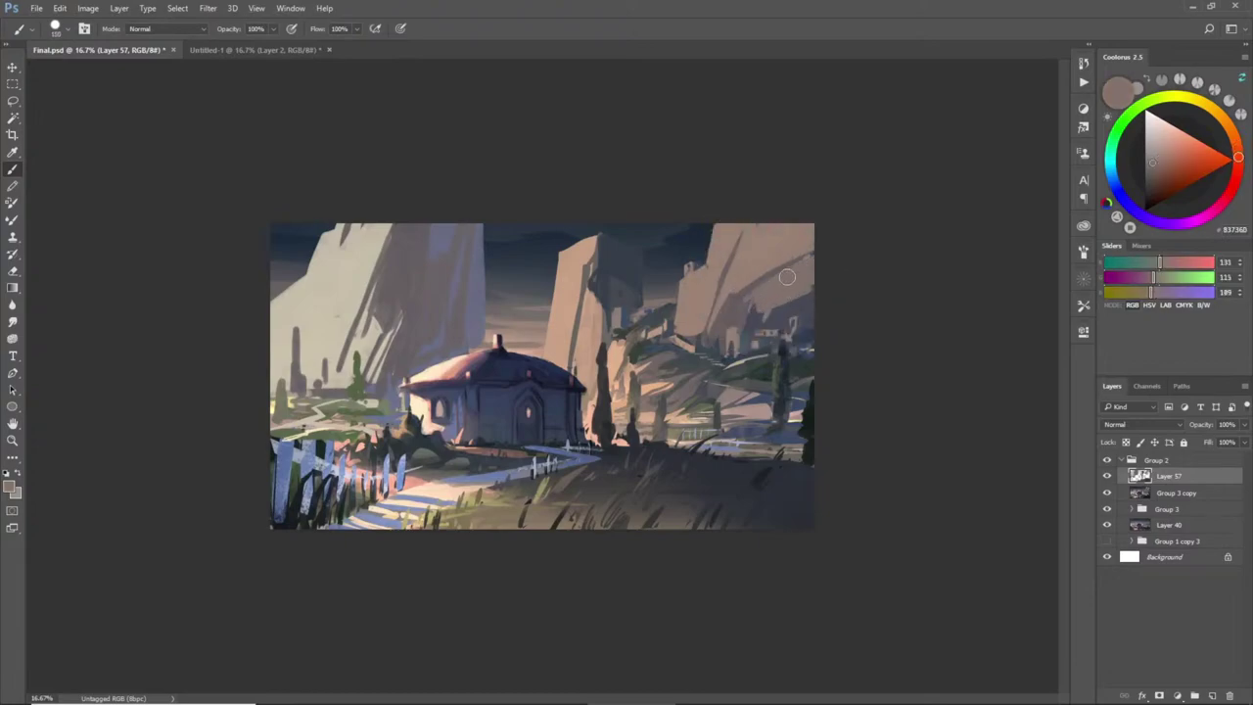
# - Paint the lower shadow plane of the castle cliff with sampled blue-grey and brown colors, softening its edge into the lit rock
pyautogui.keyDown('alt'); pyautogui.click(744, 308); pyautogui.keyUp('alt')
pyautogui.keyDown('alt'); pyautogui.click(773, 322); pyautogui.keyUp('alt')
pyautogui.moveTo(746, 327); pyautogui.dragTo(834, 272)
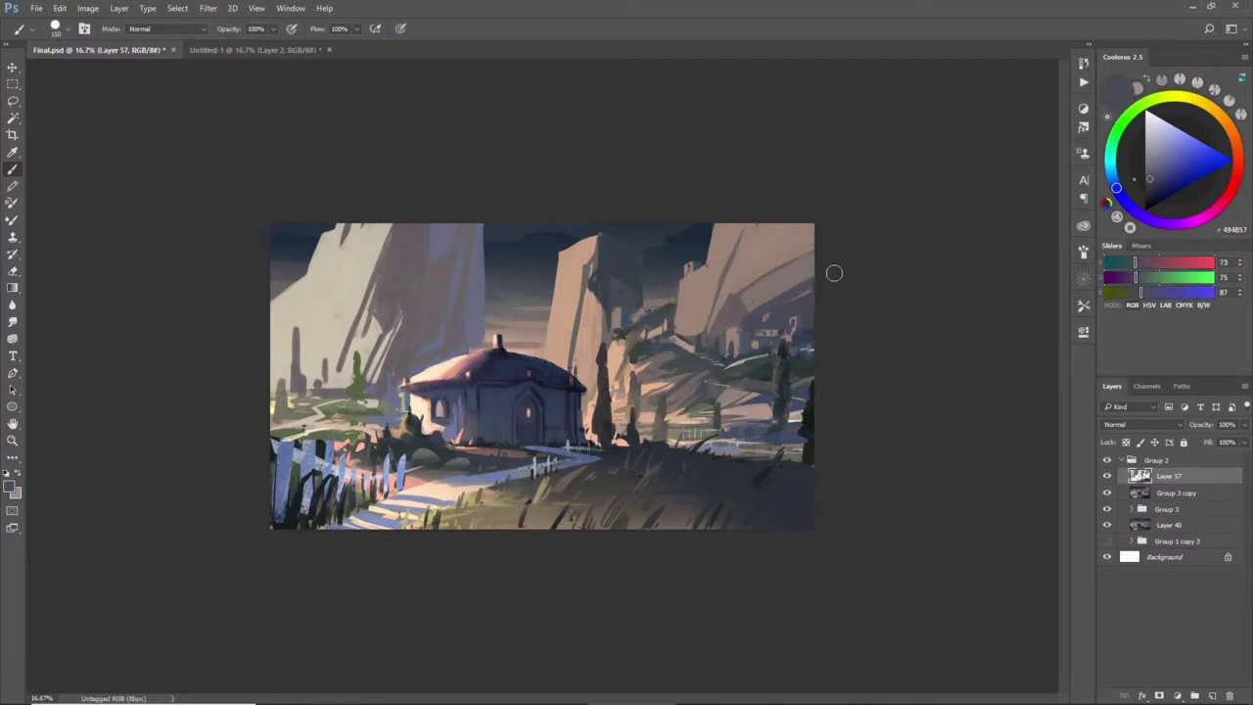
pyautogui.keyDown('alt'); pyautogui.click(777, 285); pyautogui.keyUp('alt')
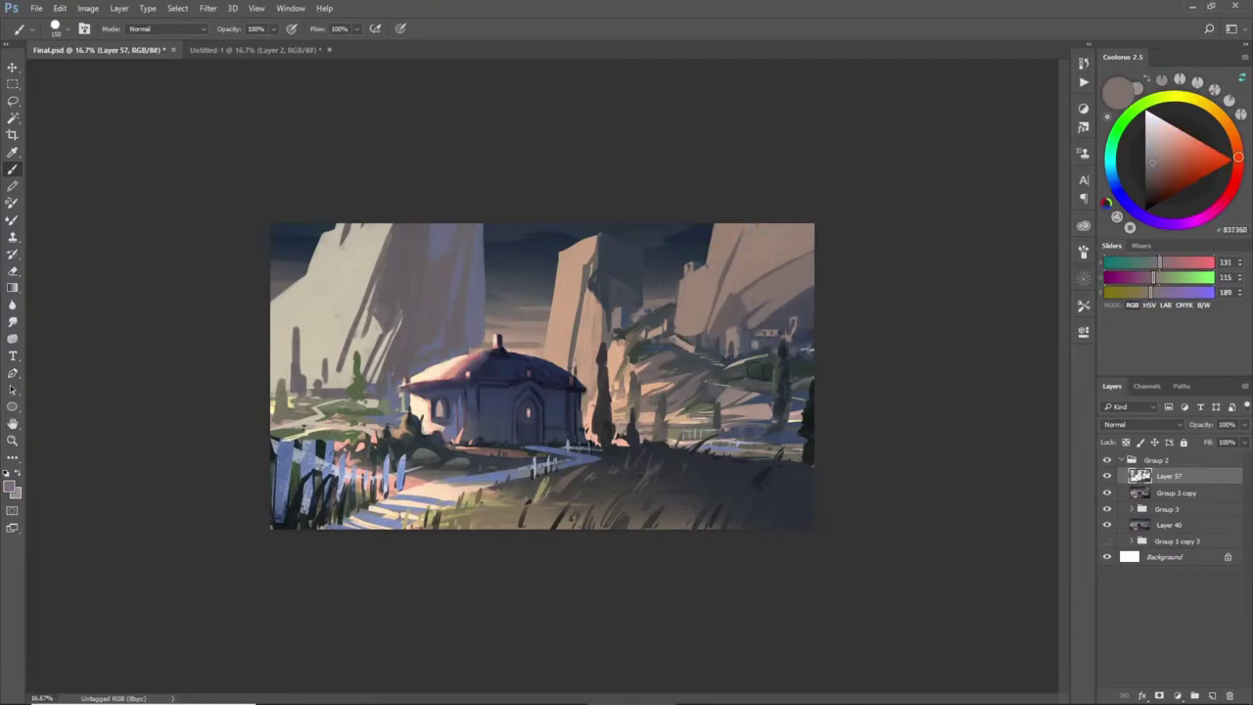
pyautogui.keyDown('alt'); pyautogui.click(764, 320); pyautogui.keyUp('alt')
pyautogui.keyDown('alt'); pyautogui.click(759, 290); pyautogui.keyUp('alt')
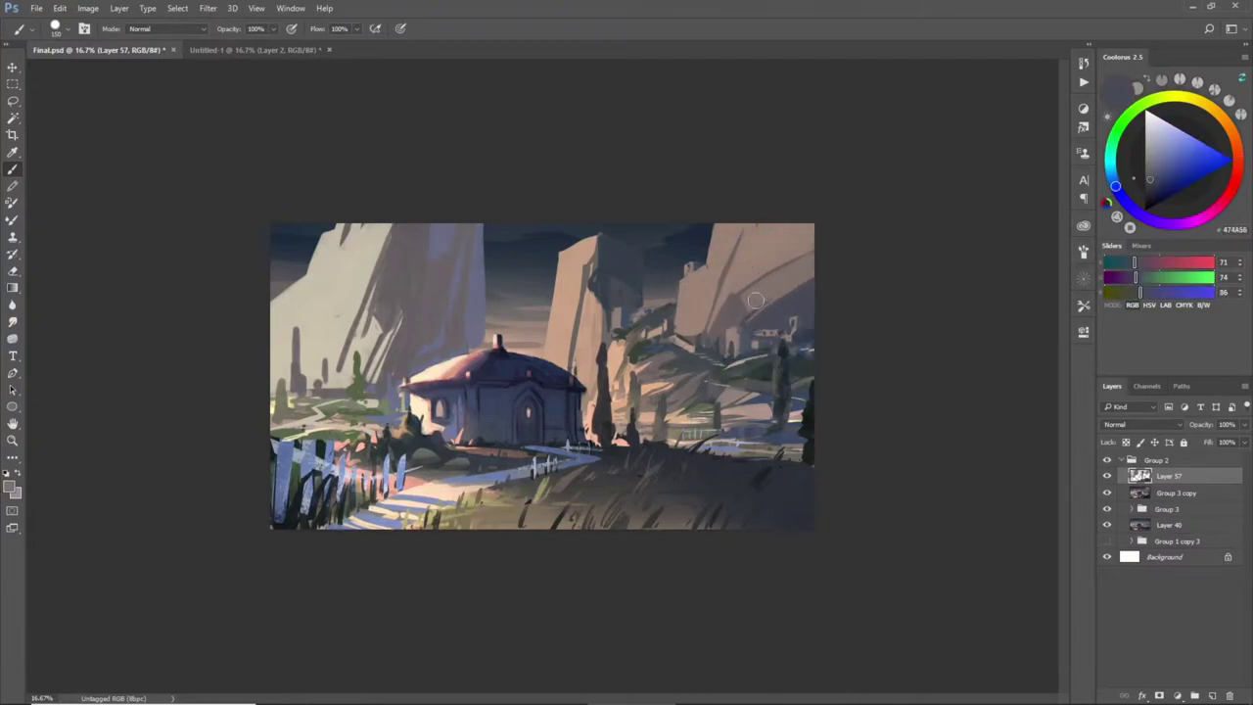
pyautogui.keyDown('alt'); pyautogui.click(767, 317); pyautogui.keyUp('alt')
pyautogui.keyDown('alt'); pyautogui.click(731, 313); pyautogui.keyUp('alt')
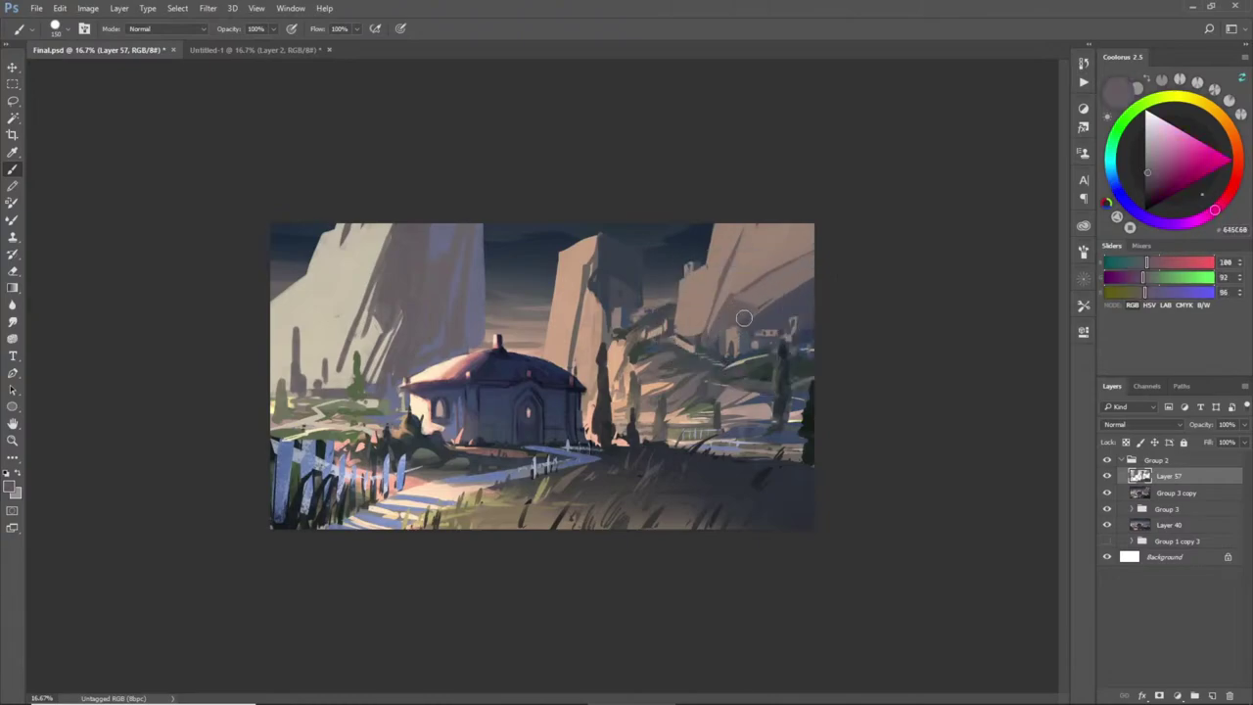
pyautogui.keyDown('alt'); pyautogui.click(737, 323); pyautogui.keyUp('alt')
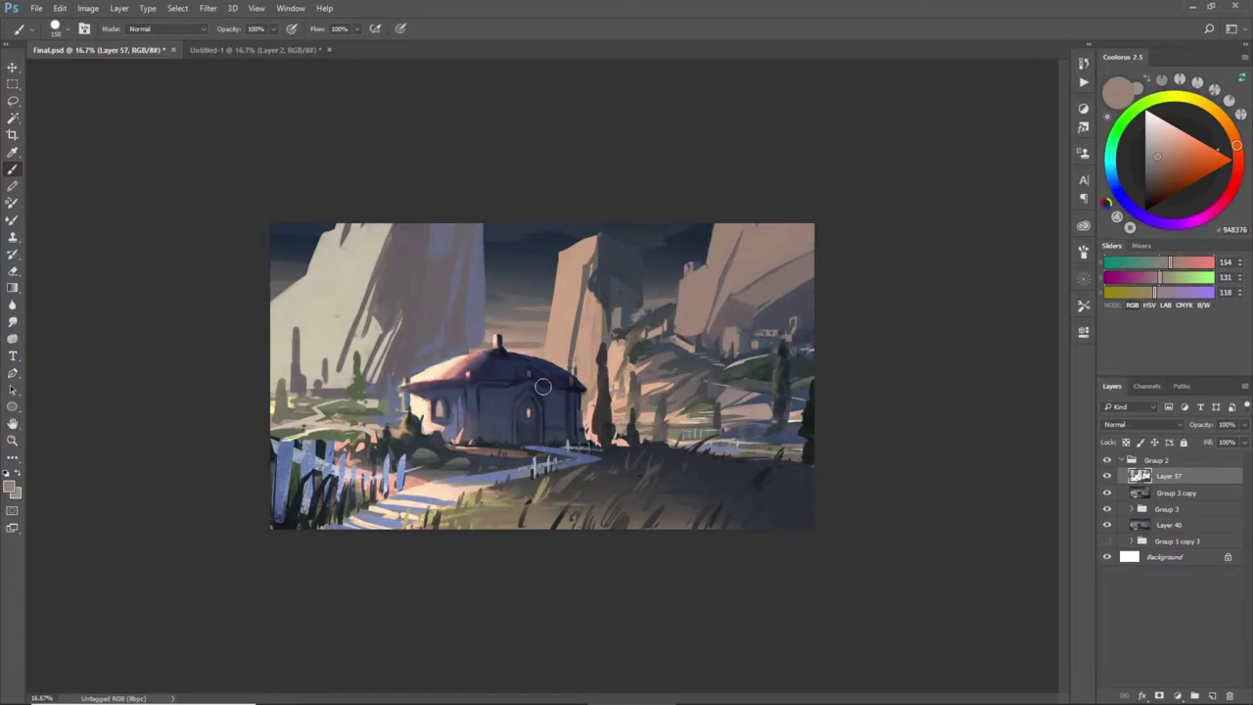
# - Retouch the rock gap between the house and the tall cypress with sampled pink and grey-brown colors using a smaller brush
pyautogui.keyDown('alt'); pyautogui.click(595, 406); pyautogui.keyUp('alt')
pyautogui.press('[')
pyautogui.press('[')
pyautogui.press('[')
pyautogui.press('[')
pyautogui.press('[')
pyautogui.press('[')
pyautogui.press('[')
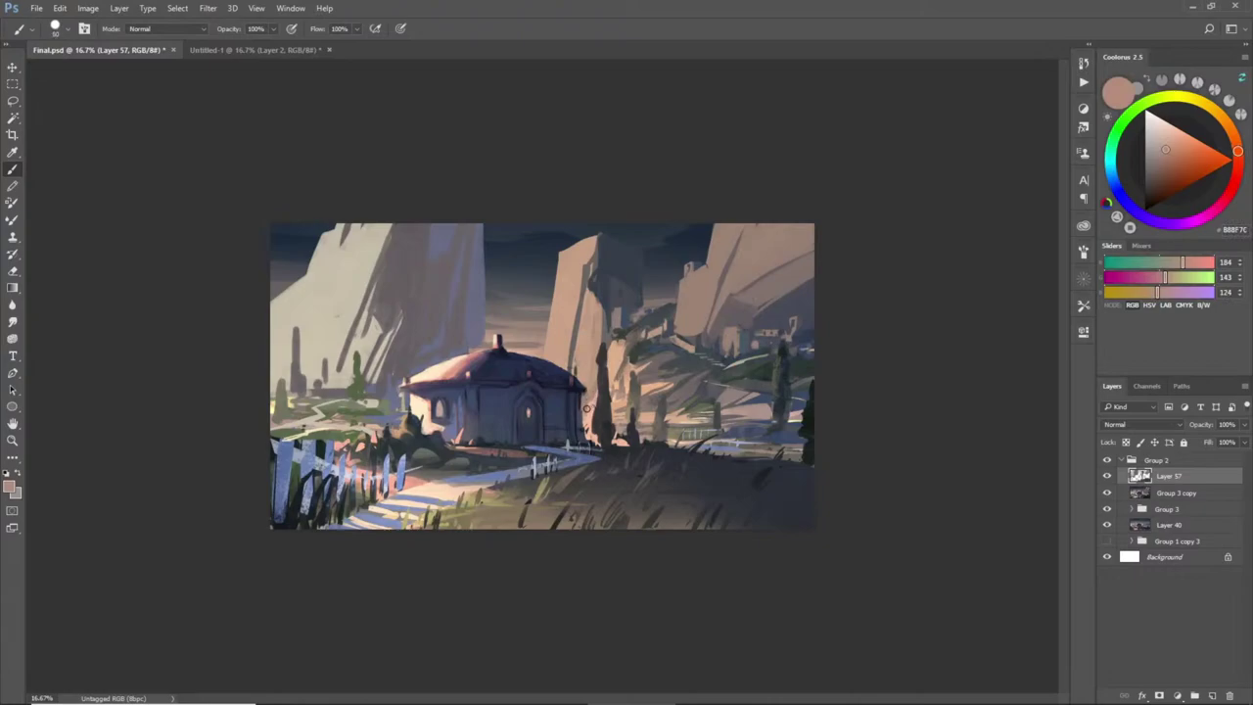
pyautogui.keyDown('alt'); pyautogui.click(587, 408); pyautogui.keyUp('alt')
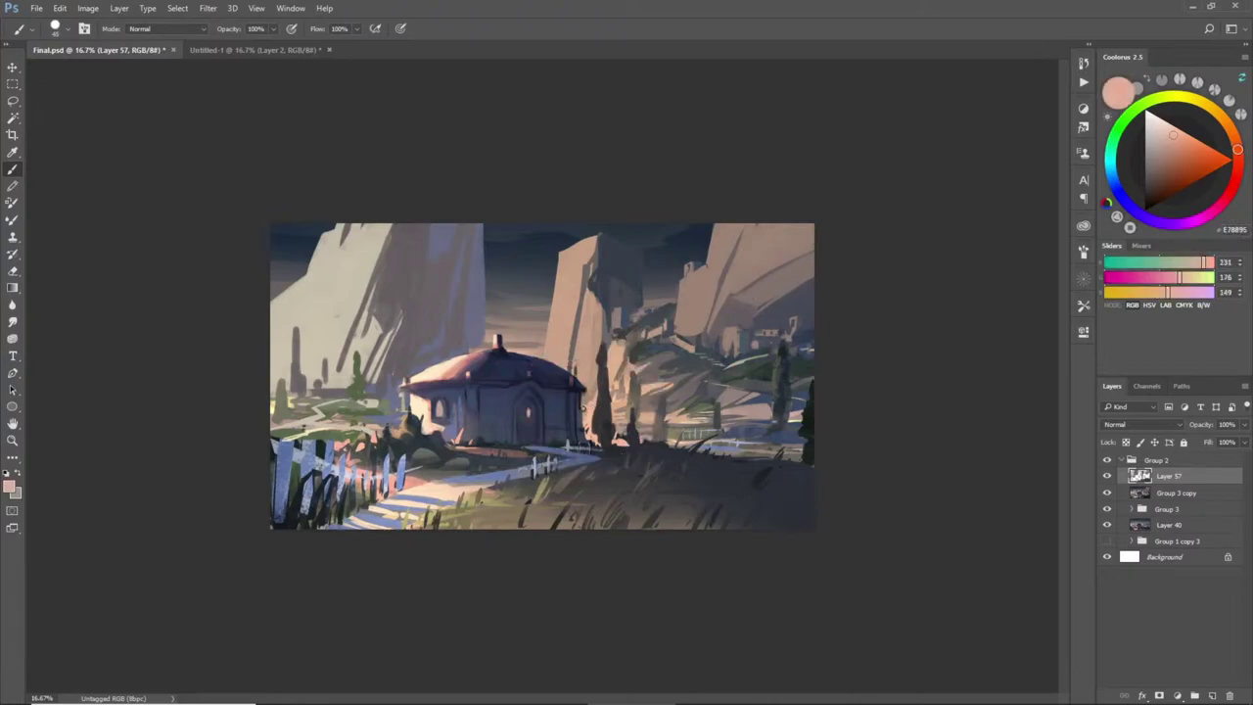
pyautogui.keyDown('alt'); pyautogui.click(595, 407); pyautogui.keyUp('alt')
pyautogui.keyDown('alt'); pyautogui.click(596, 421); pyautogui.keyUp('alt')
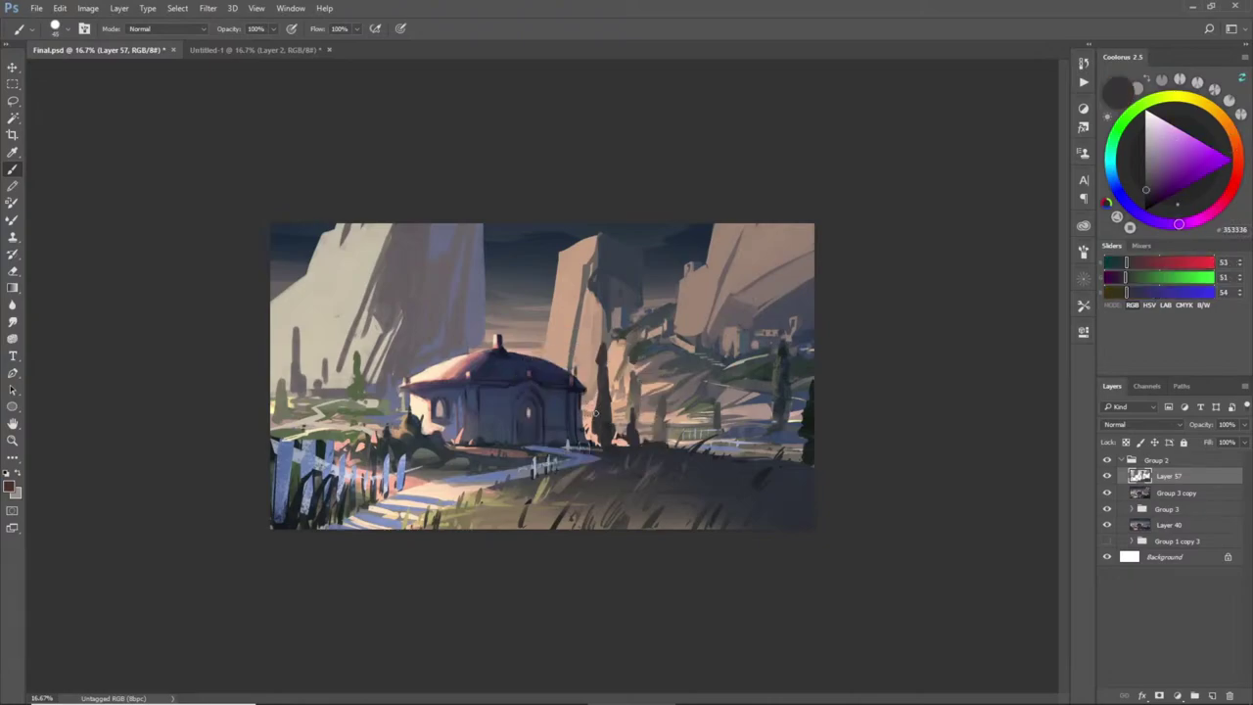
pyautogui.keyDown('alt'); pyautogui.click(655, 431); pyautogui.keyUp('alt')
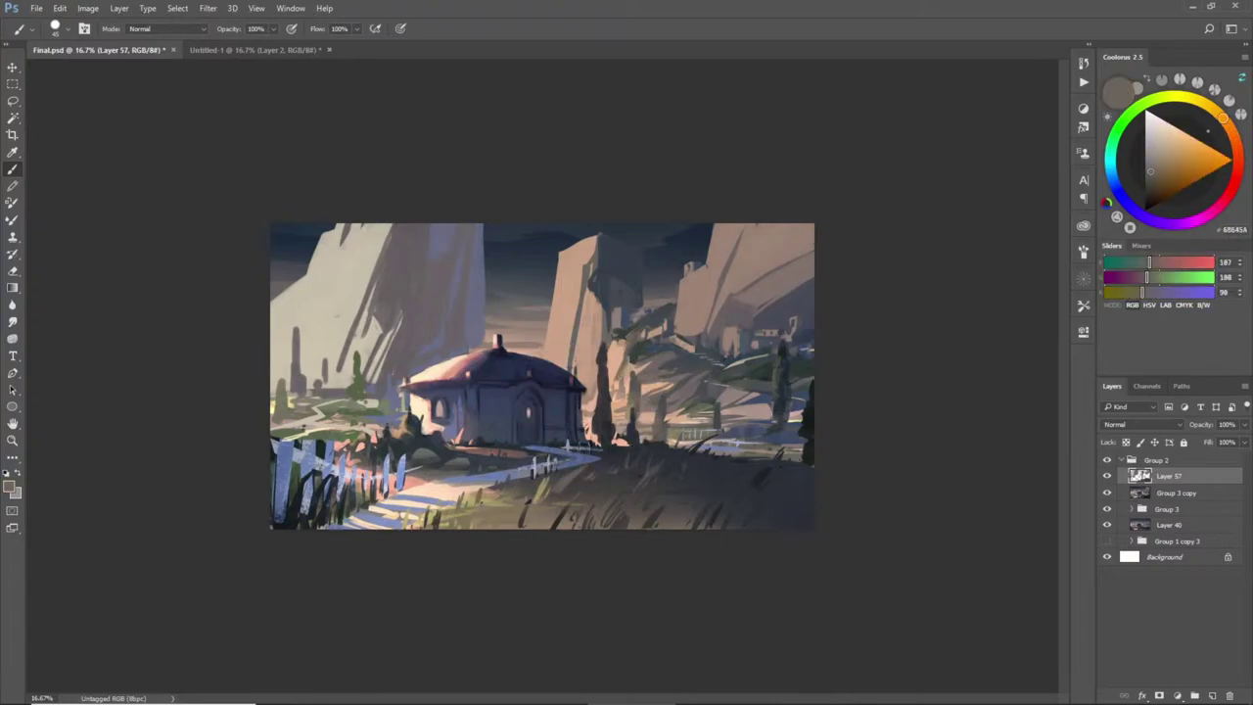
pyautogui.moveTo(588, 422); pyautogui.dragTo(588, 437)
# - Refine the small cypresses and the lit ground just behind the grassy hill with short strokes in sampled tan and grey colors
pyautogui.keyDown('alt'); pyautogui.click(655, 413); pyautogui.keyUp('alt')
pyautogui.moveTo(674, 428)
pyautogui.mouseDown()
pyautogui.moveTo(693, 428)
pyautogui.moveTo(642, 433)
pyautogui.moveTo(680, 433)
pyautogui.mouseUp()
pyautogui.keyDown('alt'); pyautogui.click(672, 436); pyautogui.keyUp('alt')
pyautogui.keyDown('alt'); pyautogui.click(650, 426); pyautogui.keyUp('alt')
pyautogui.keyDown('alt'); pyautogui.click(662, 426); pyautogui.keyUp('alt')
pyautogui.keyDown('alt'); pyautogui.click(663, 422); pyautogui.keyUp('alt')
pyautogui.keyDown('alt'); pyautogui.click(681, 428); pyautogui.keyUp('alt')
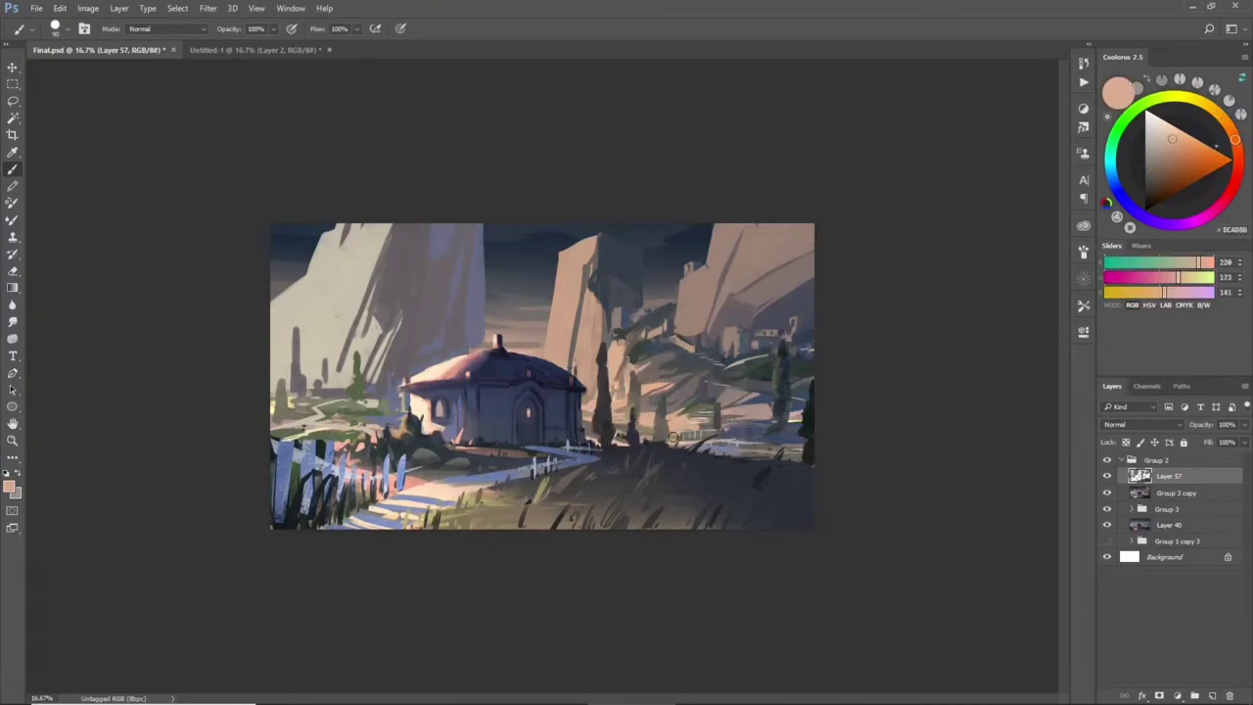
pyautogui.keyDown('alt'); pyautogui.click(700, 423); pyautogui.keyUp('alt')
pyautogui.keyDown('alt'); pyautogui.click(725, 419); pyautogui.keyUp('alt')
pyautogui.moveTo(693, 423); pyautogui.dragTo(716, 423)
pyautogui.keyDown('alt'); pyautogui.click(704, 424); pyautogui.keyUp('alt')
# - Retouch the end of the grassy hill and the ground beside the dark cypress with sampled grey-brown and blue colors
pyautogui.keyDown('alt'); pyautogui.click(794, 450); pyautogui.keyUp('alt')
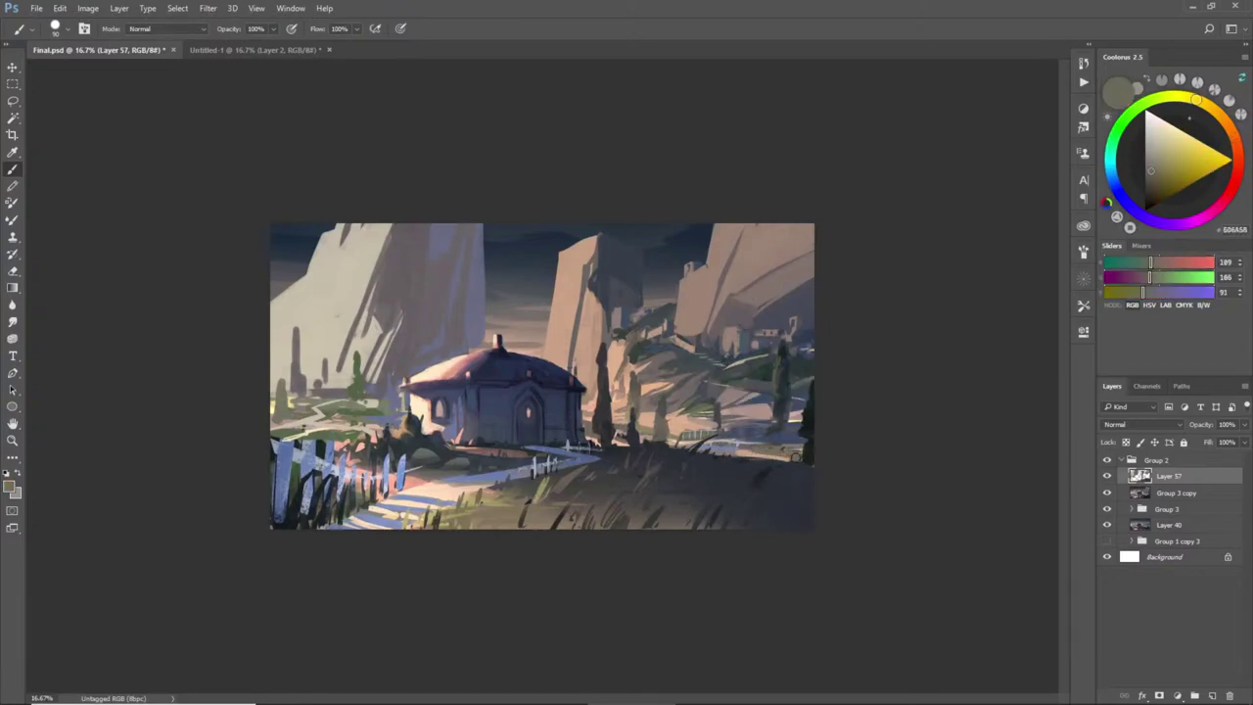
pyautogui.keyDown('alt'); pyautogui.click(791, 466); pyautogui.keyUp('alt')
pyautogui.keyDown('alt'); pyautogui.click(795, 455); pyautogui.keyUp('alt')
pyautogui.keyDown('alt'); pyautogui.click(792, 464); pyautogui.keyUp('alt')
pyautogui.keyDown('alt'); pyautogui.click(795, 463); pyautogui.keyUp('alt')
pyautogui.keyDown('alt'); pyautogui.click(790, 457); pyautogui.keyUp('alt')
pyautogui.keyDown('alt'); pyautogui.click(787, 432); pyautogui.keyUp('alt')
pyautogui.press('z')
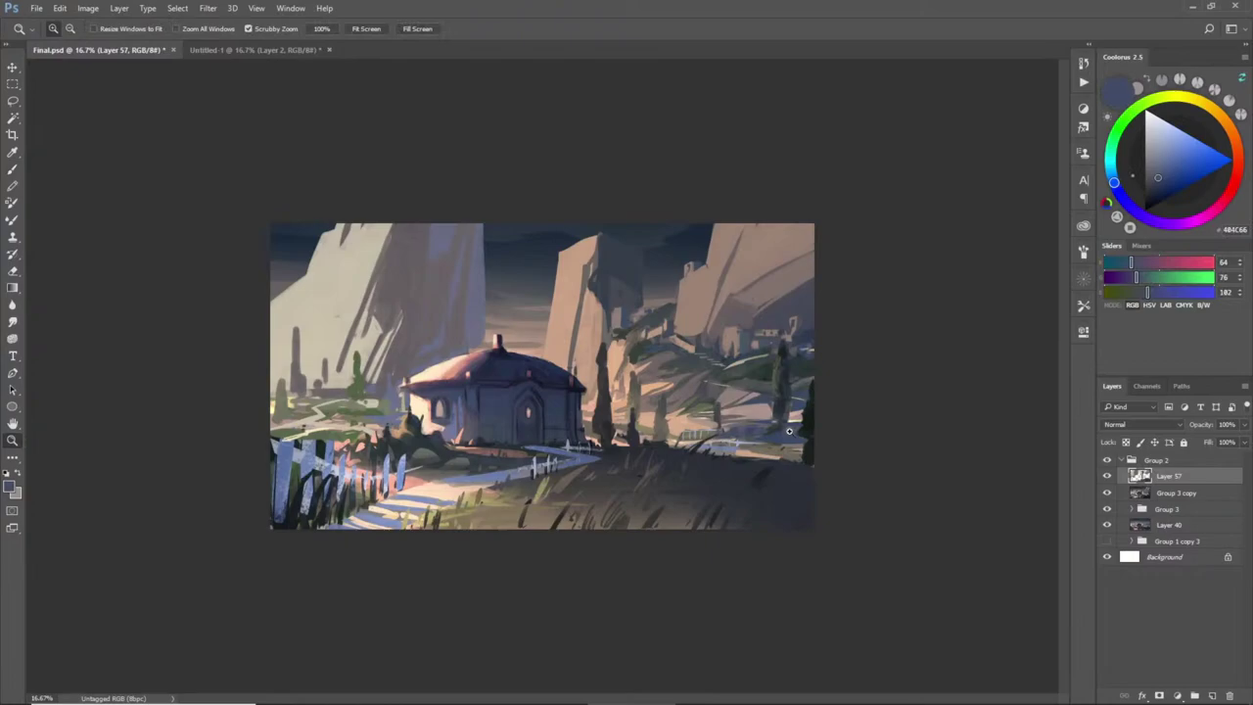
pyautogui.press('b')
# - Clean up the slim cypress at the foot of the large pale cliff with sampled grey and beige strokes
pyautogui.keyDown('alt'); pyautogui.click(305, 353); pyautogui.keyUp('alt')
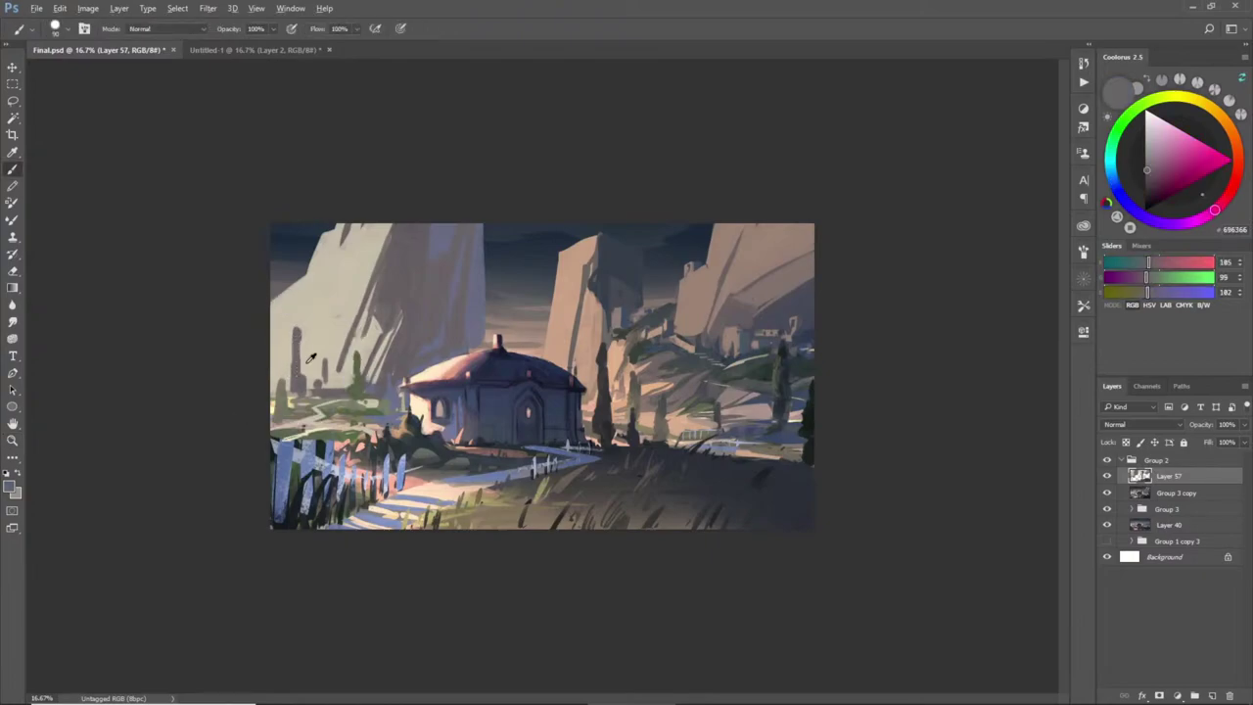
pyautogui.keyDown('alt'); pyautogui.click(302, 352); pyautogui.keyUp('alt')
pyautogui.keyDown('alt'); pyautogui.click(291, 376); pyautogui.keyUp('alt')
pyautogui.moveTo(291, 380); pyautogui.dragTo(292, 390)
pyautogui.keyDown('alt'); pyautogui.click(308, 379); pyautogui.keyUp('alt')
pyautogui.keyDown('alt'); pyautogui.click(302, 394); pyautogui.keyUp('alt')
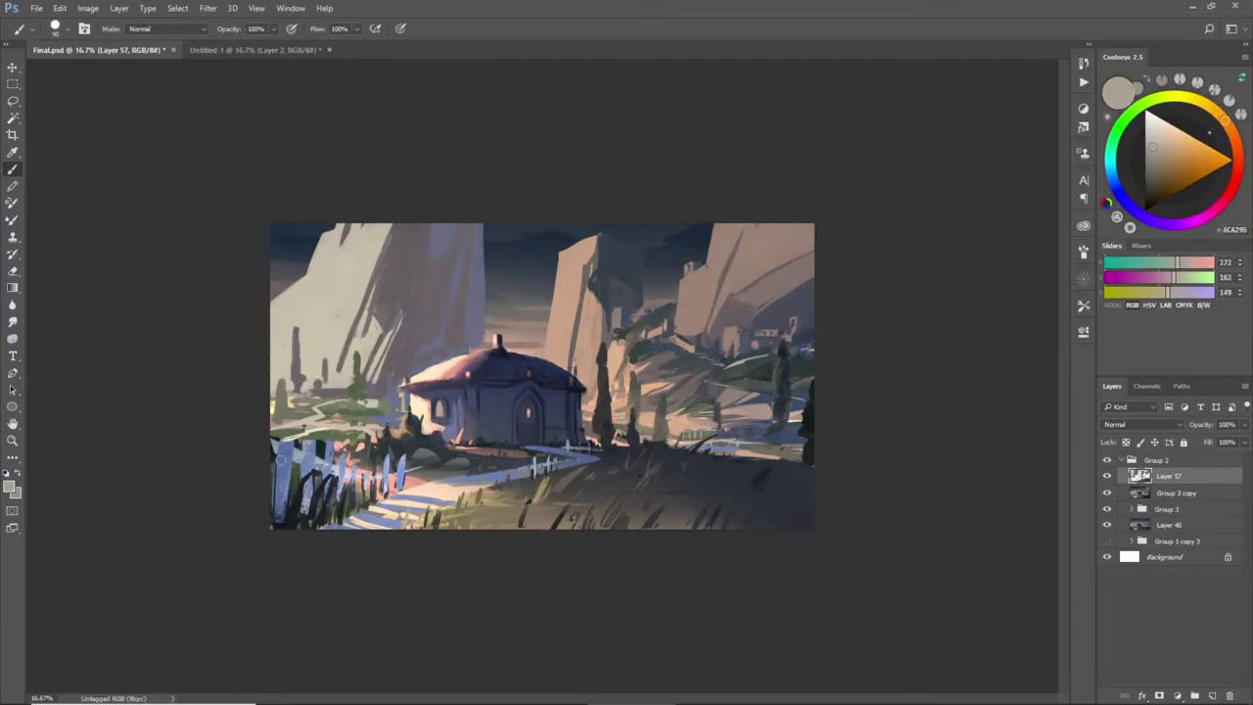
# - Select the lit face of the large pale cliff by color and paint its upper part sampled peach with a 1500 px brush
pyautogui.press('w')
pyautogui.click(341, 321)
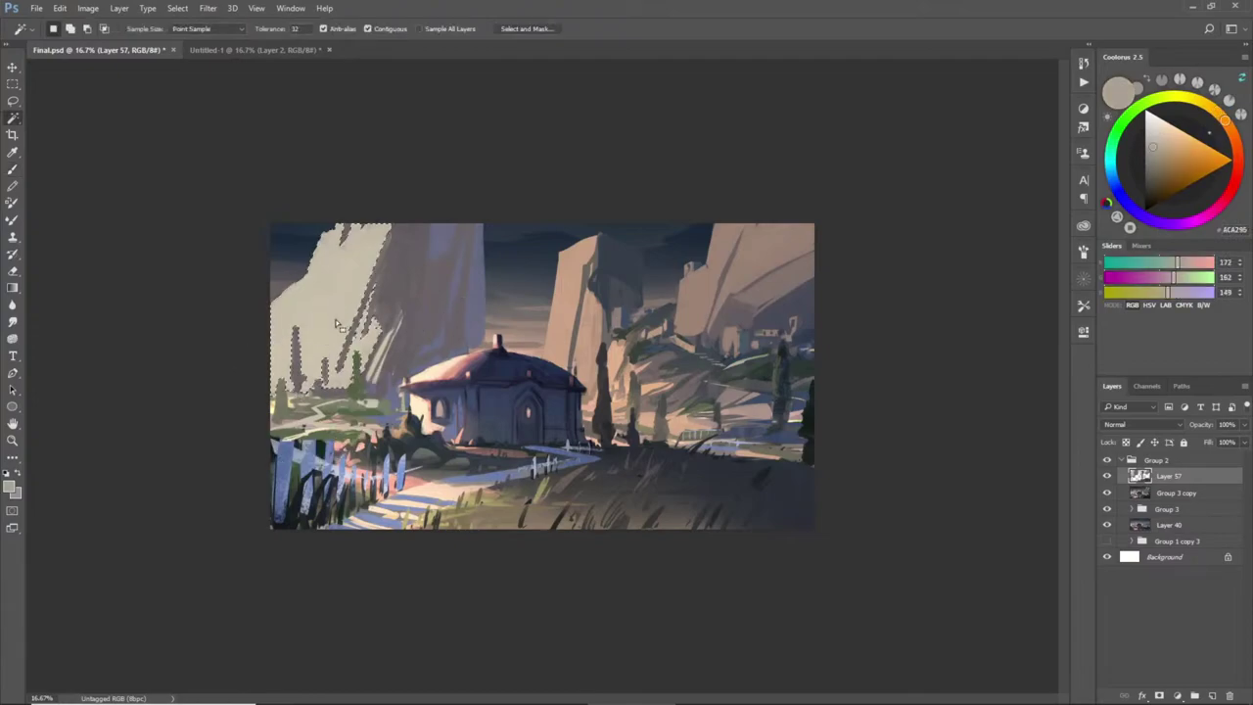
pyautogui.press('b')
pyautogui.keyDown('alt'); pyautogui.click(562, 296); pyautogui.keyUp('alt')
pyautogui.press(']')
pyautogui.press(']')
pyautogui.press(']')
pyautogui.press(']')
pyautogui.press(']')
pyautogui.press(']')
pyautogui.press(']')
pyautogui.press(']')
pyautogui.press(']')
pyautogui.press(']')
pyautogui.press(']')
pyautogui.press(']')
pyautogui.press(']')
pyautogui.press(']')
pyautogui.press(']')
pyautogui.press(']')
pyautogui.press(']')
pyautogui.moveTo(200, 328); pyautogui.dragTo(271, 185)
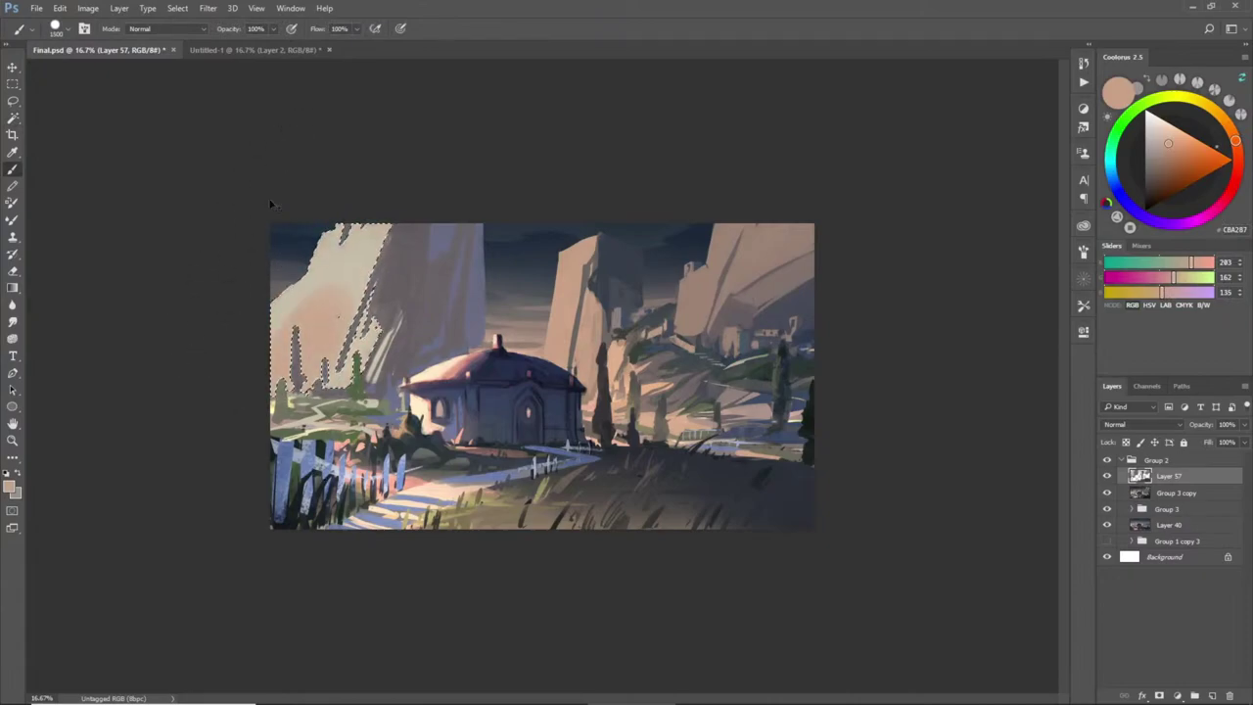
pyautogui.hotkey('ctrl', 'z')
pyautogui.moveTo(241, 230)
pyautogui.mouseDown()
pyautogui.moveTo(274, 153)
pyautogui.moveTo(299, 186)
pyautogui.moveTo(252, 254)
pyautogui.mouseUp()
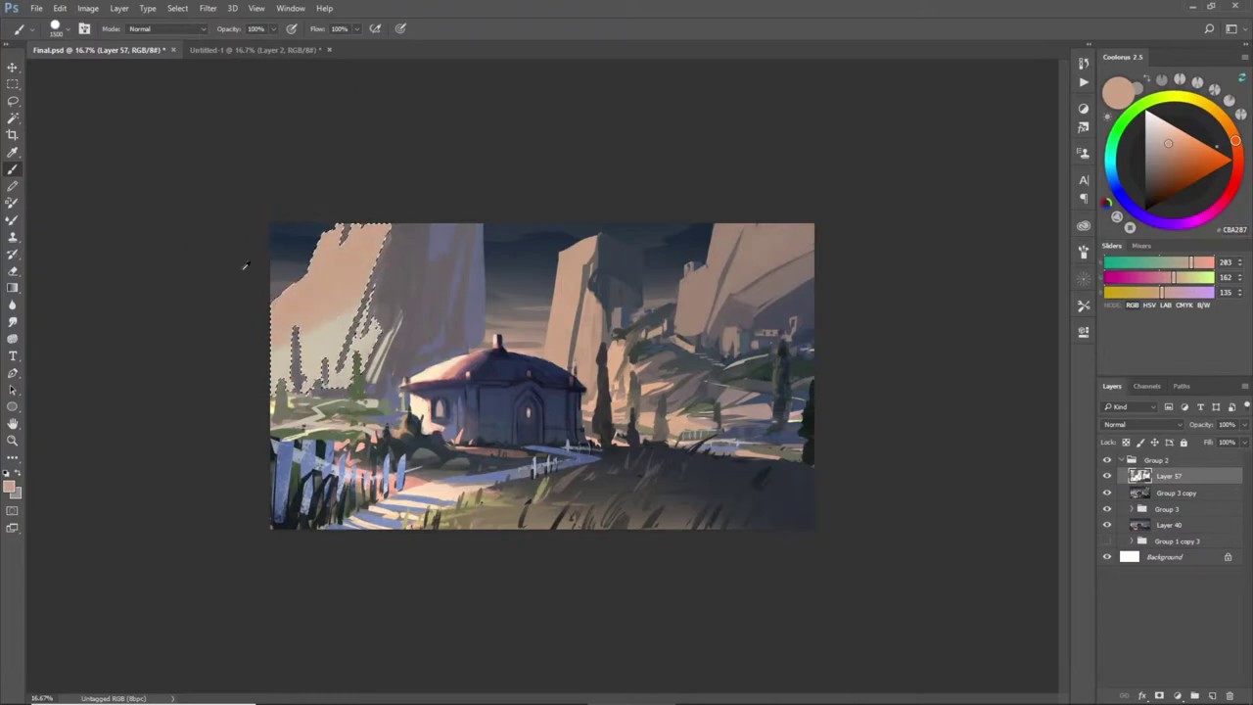
# - Paint the lower part of the selected cliff face with a sampled warm grey
pyautogui.keyDown('alt'); pyautogui.click(341, 396); pyautogui.keyUp('alt')
pyautogui.moveTo(235, 307); pyautogui.dragTo(294, 431)
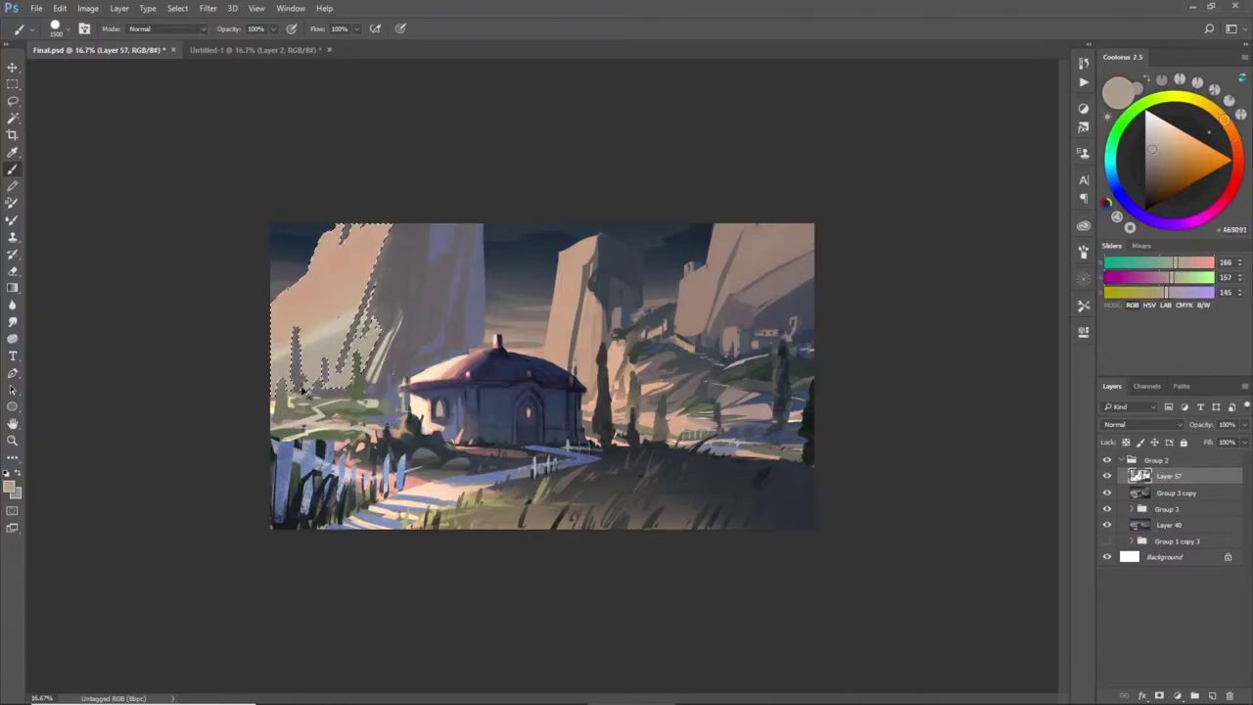
pyautogui.hotkey('ctrl', 'z')
pyautogui.hotkey('ctrl', 'z')
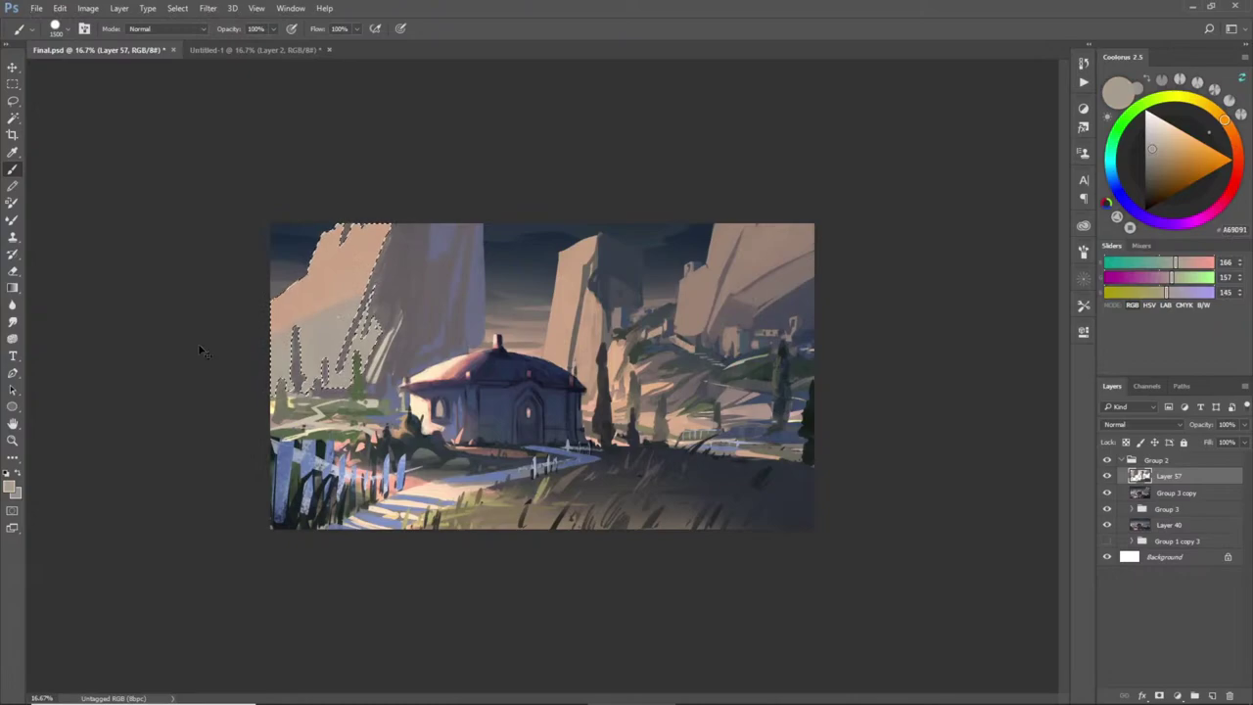
# - Select the lit face of the rock pillar by color for brush painting
pyautogui.press('w')
pyautogui.click(591, 360)
pyautogui.press('b')
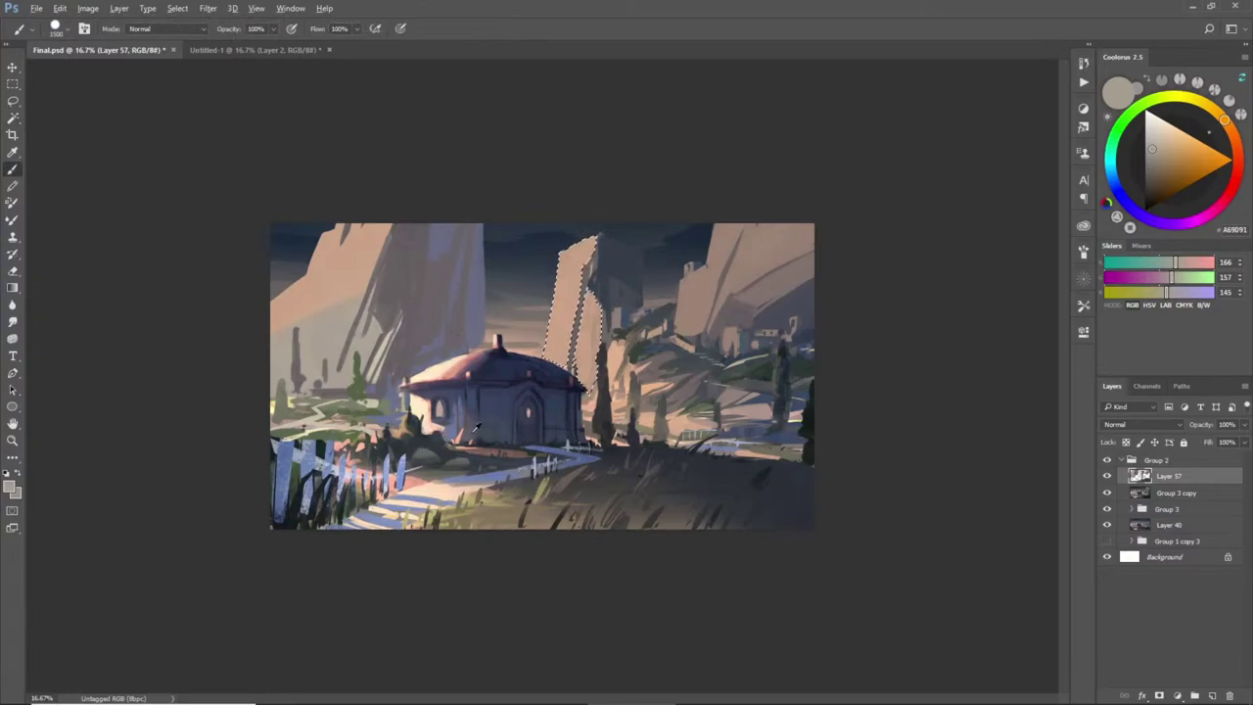
# - Try sampled saturated blue shades as a shadow across the lower part of the selected rock pillar
pyautogui.keyDown('alt'); pyautogui.click(477, 430); pyautogui.keyUp('alt')
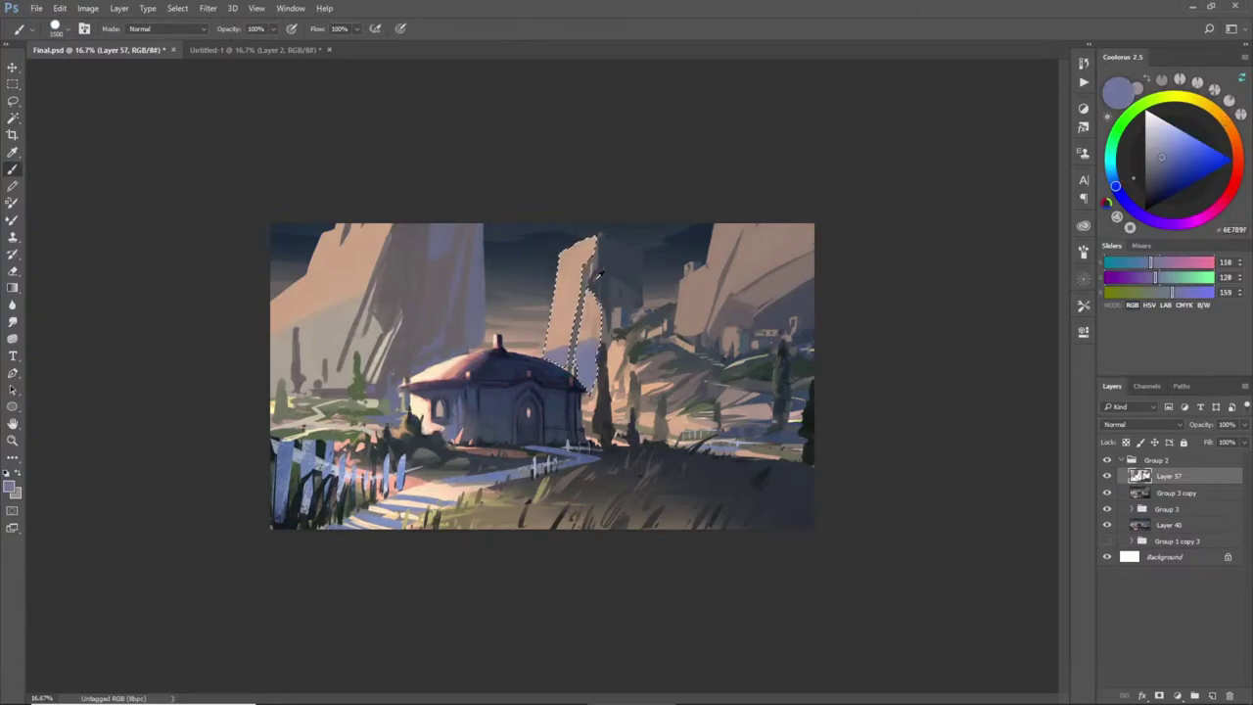
pyautogui.hotkey('ctrl', 'z')
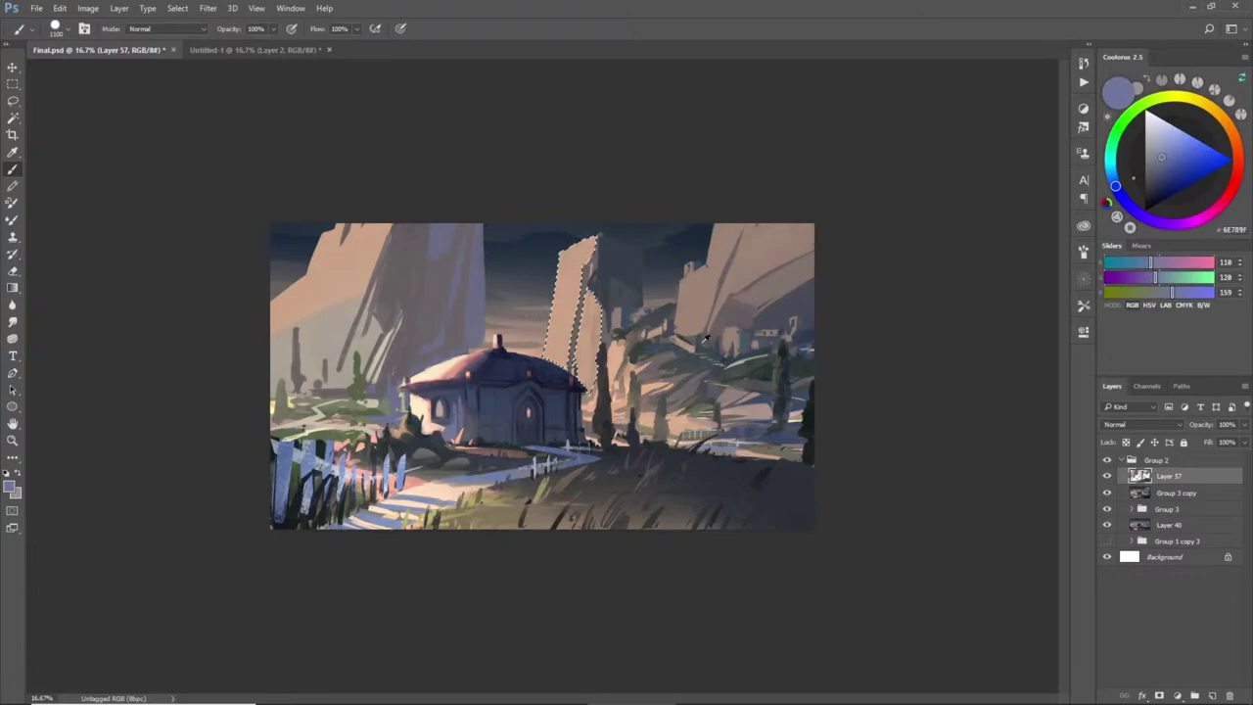
pyautogui.keyDown('alt'); pyautogui.click(588, 455); pyautogui.keyUp('alt')
pyautogui.moveTo(562, 306); pyautogui.dragTo(578, 372)
pyautogui.hotkey('ctrl', 'z')
pyautogui.moveTo(423, 353)
pyautogui.mouseDown()
pyautogui.moveTo(499, 315)
pyautogui.moveTo(514, 348)
pyautogui.mouseUp()
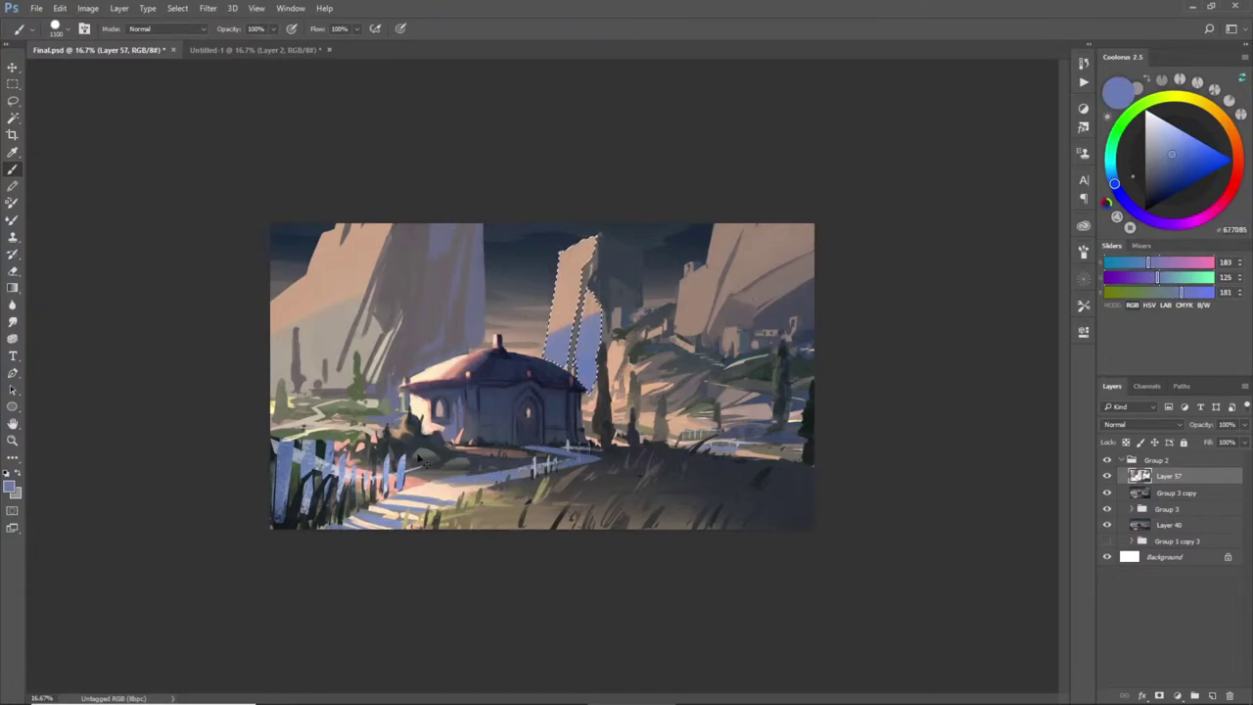
pyautogui.hotkey('ctrl', 'z')
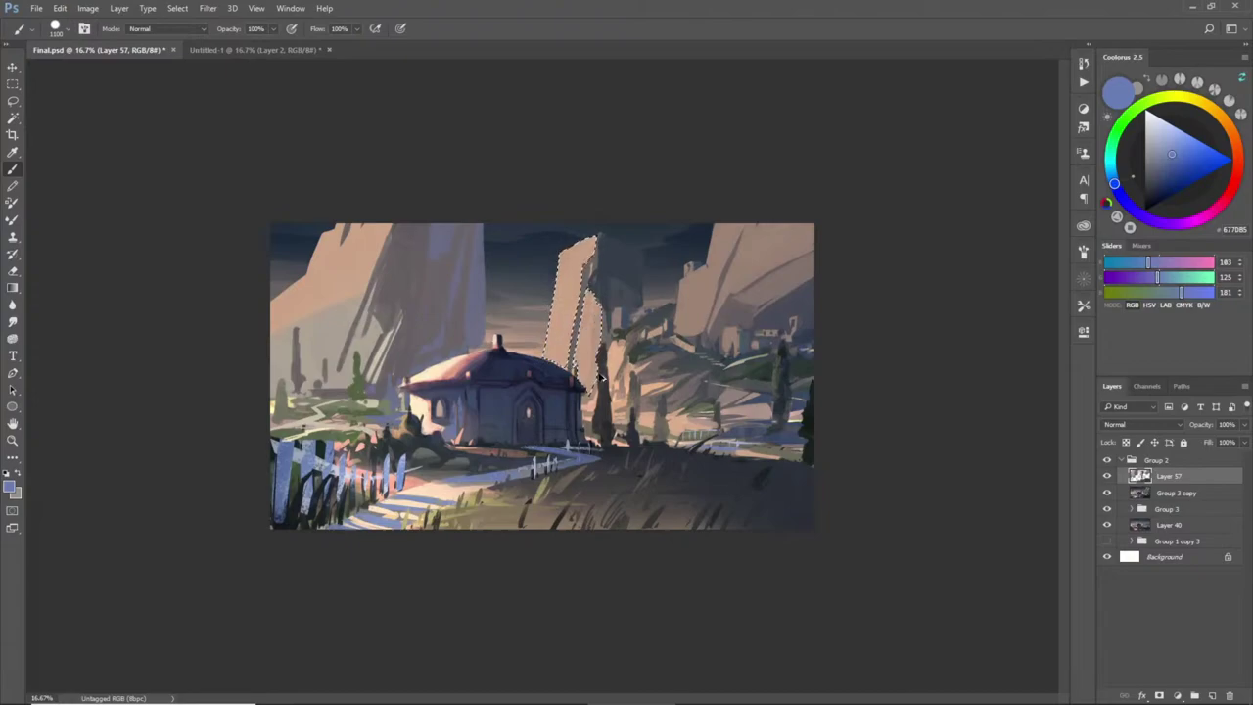
# - Shade the rock pillar's lower part with sampled muted blue-grey, brighten its upper part with light peach, and deselect
pyautogui.keyDown('alt'); pyautogui.click(480, 319); pyautogui.keyUp('alt')
pyautogui.moveTo(548, 310); pyautogui.dragTo(517, 347)
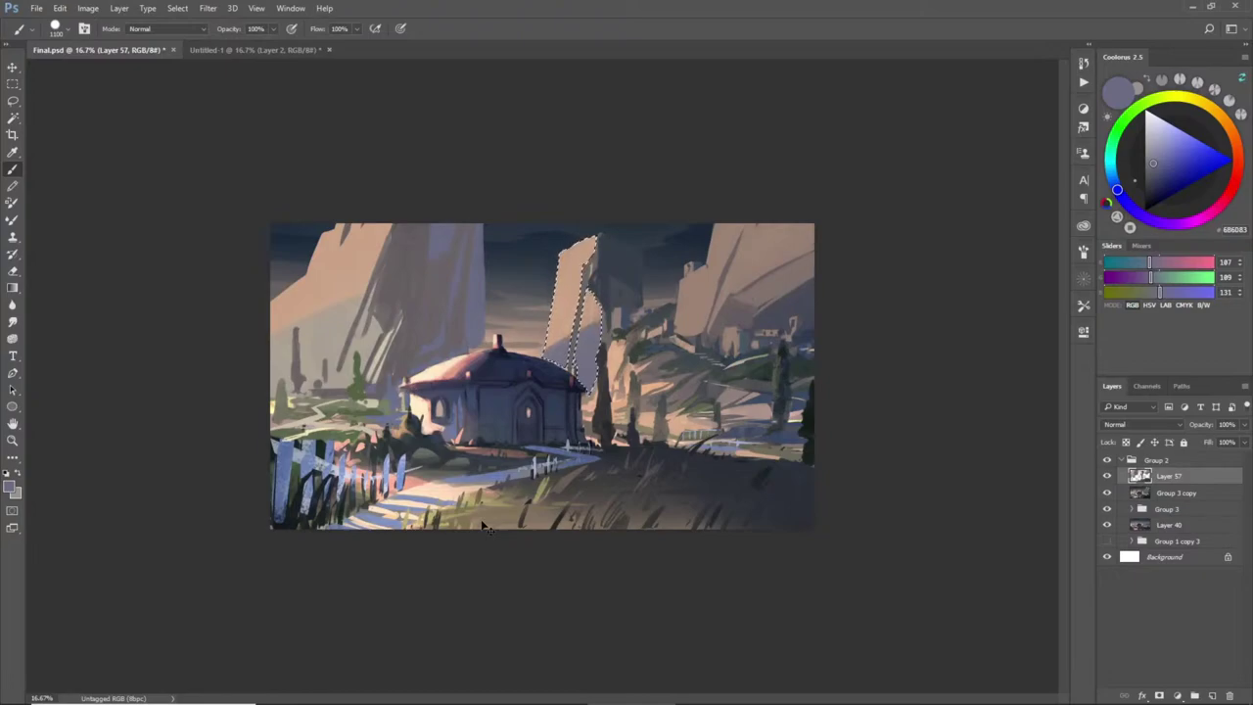
pyautogui.keyDown('alt'); pyautogui.click(570, 274); pyautogui.keyUp('alt')
pyautogui.click(1179, 132)
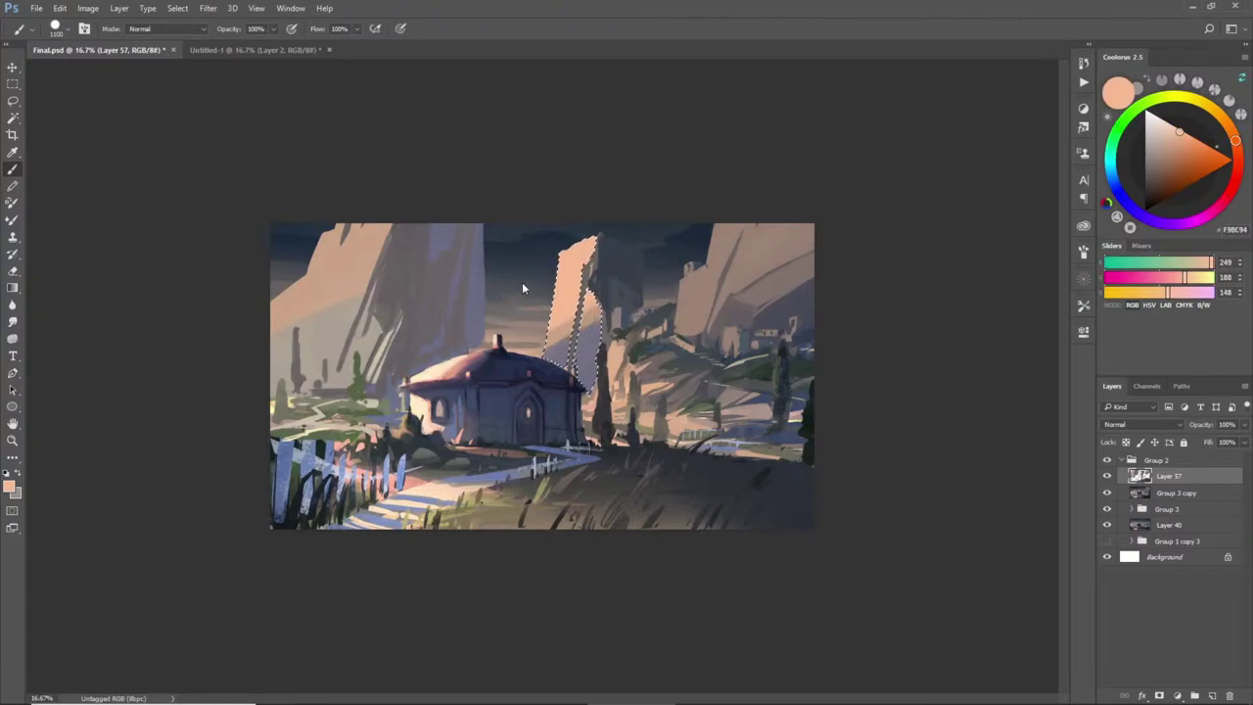
pyautogui.hotkey('ctrl', 'd')
# - Select the castle cliff's lit plane by color, paint its upper part light peach and its base sampled blue-grey, and deselect
pyautogui.press('w')
pyautogui.click(729, 293)
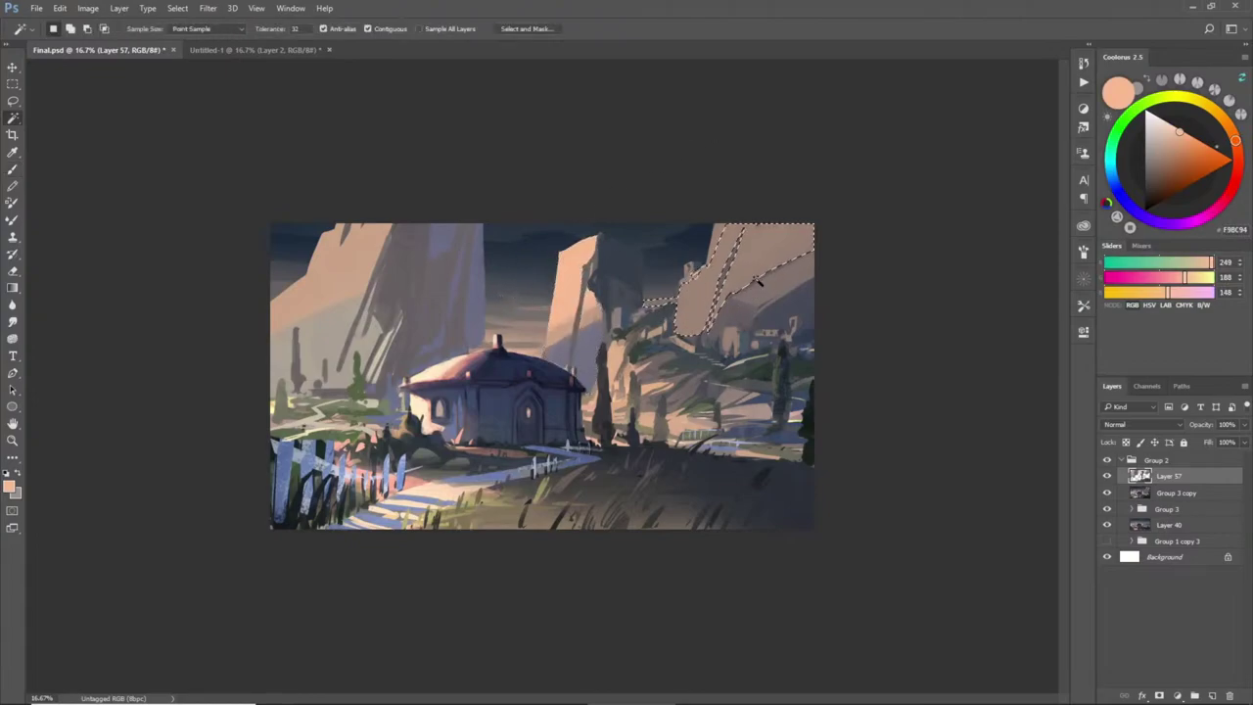
pyautogui.keyDown('shift'); pyautogui.click(770, 295); pyautogui.keyUp('shift')
pyautogui.hotkey('ctrl', 'z')
pyautogui.press('b')
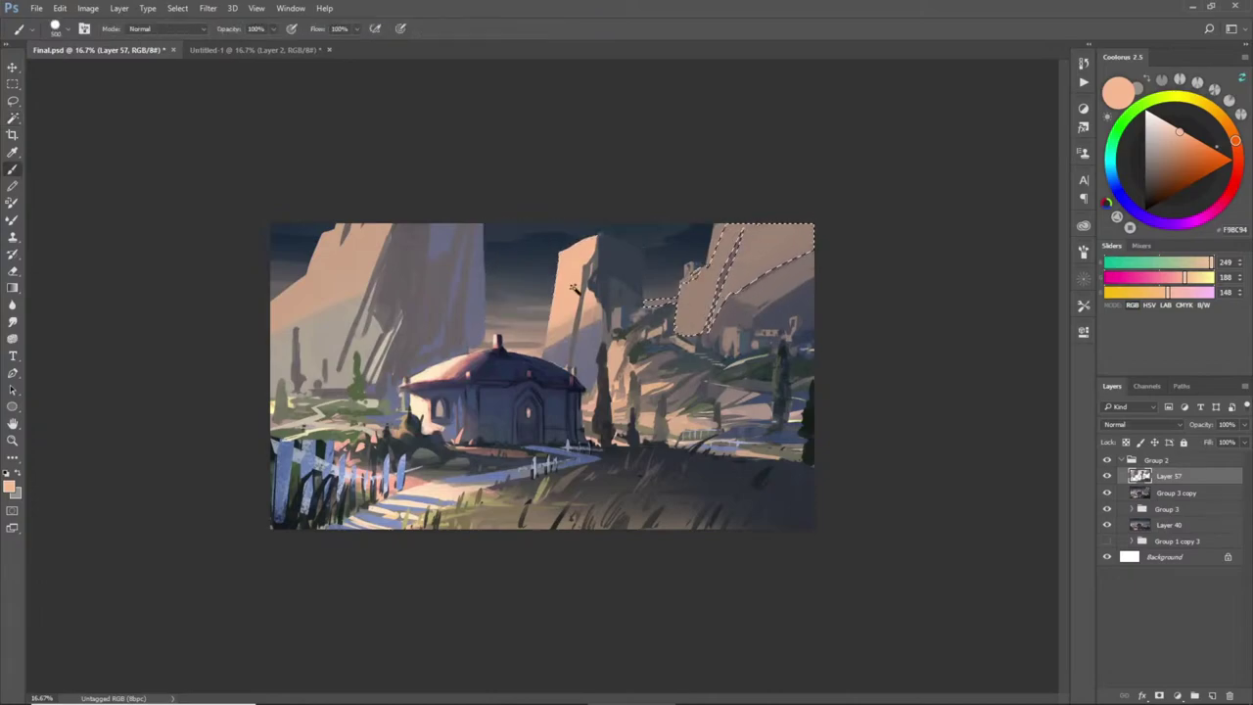
pyautogui.moveTo(803, 220); pyautogui.dragTo(735, 220)
pyautogui.keyDown('alt'); pyautogui.click(557, 359); pyautogui.keyUp('alt')
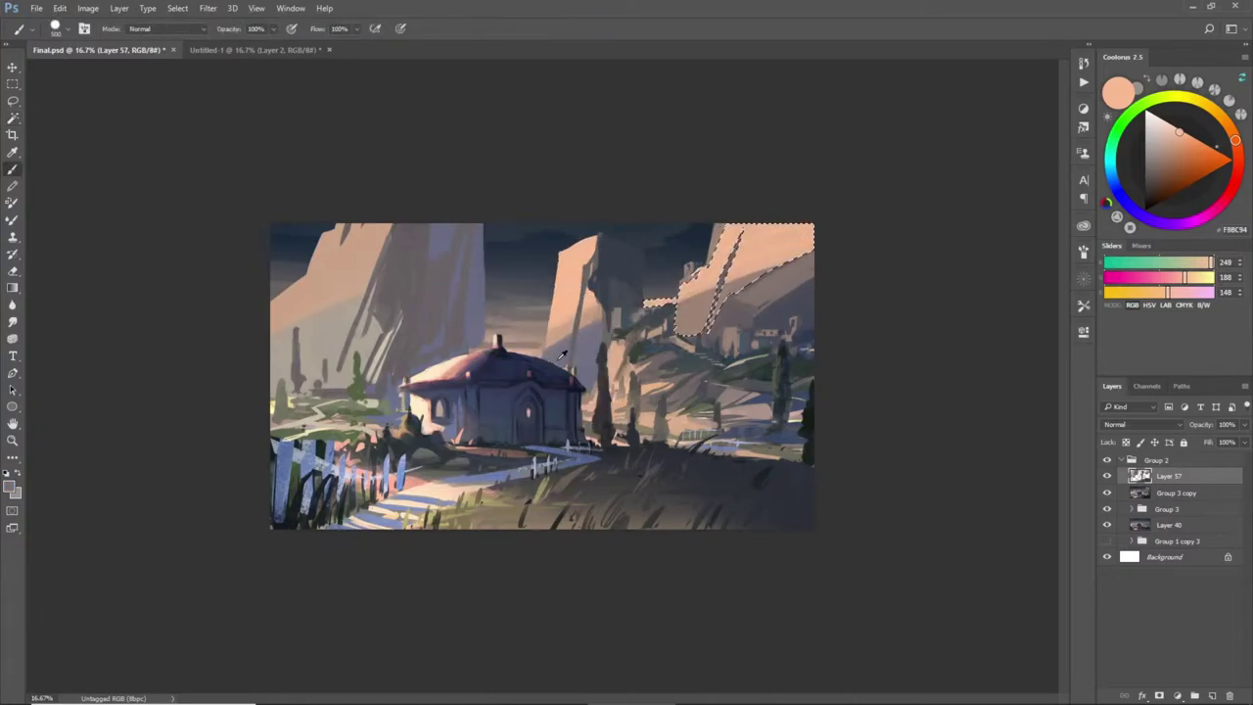
pyautogui.moveTo(734, 313); pyautogui.dragTo(686, 336)
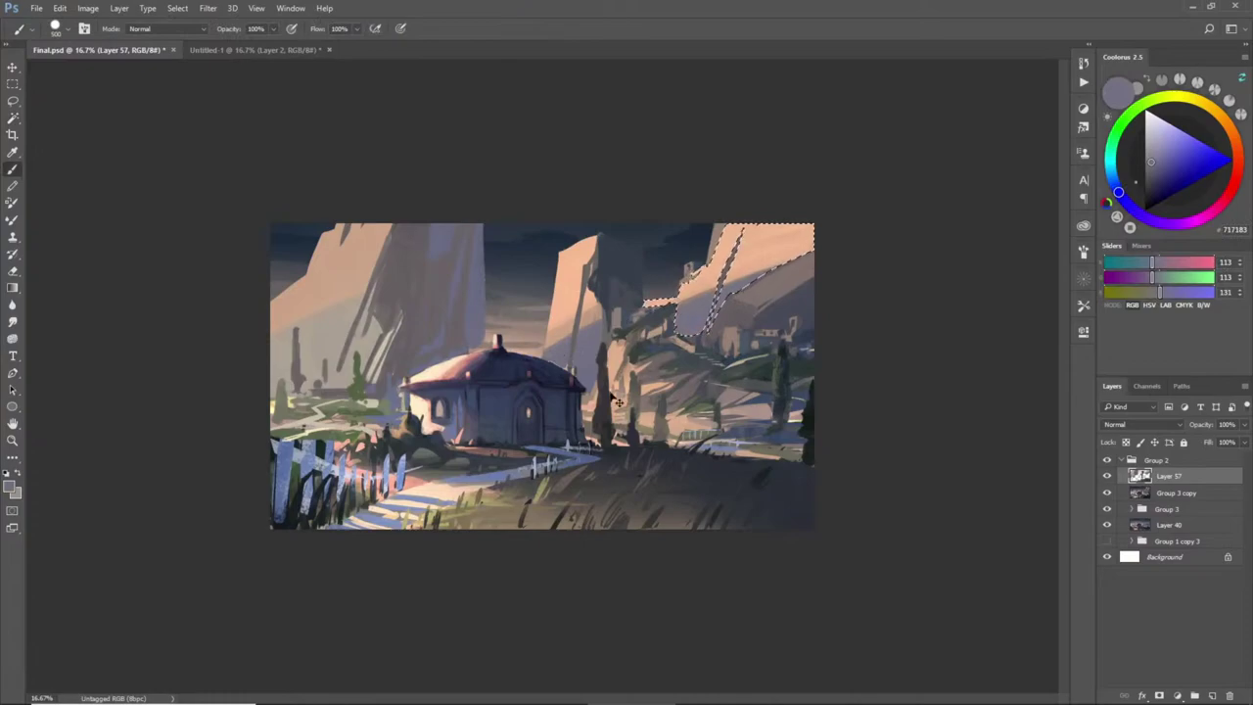
pyautogui.hotkey('ctrl', 'd')
# - Select the castle cliff's lower shadow plane by color and brush sampled peach light along its upper edge
pyautogui.press('w')
pyautogui.click(769, 299)
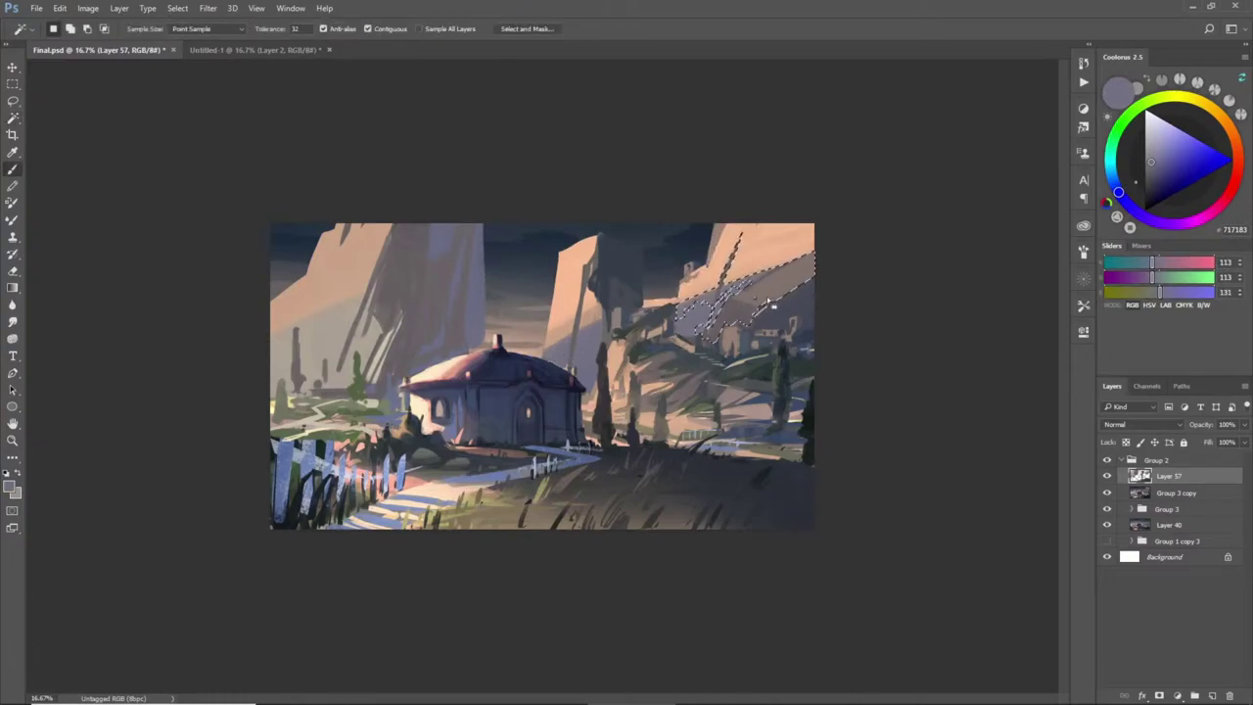
pyautogui.press('b')
pyautogui.keyDown('alt'); pyautogui.click(778, 246); pyautogui.keyUp('alt')
pyautogui.moveTo(809, 263); pyautogui.dragTo(774, 276)
pyautogui.hotkey('ctrl', 'd')
pyautogui.hotkey('ctrl', 'alt', 'z')
pyautogui.hotkey('ctrl', 'alt', 'z')
pyautogui.hotkey('ctrl', 'alt', 'z')
# - Select the upper lit face of the large cliff, paint it with light peach, and deselect
pyautogui.press('w')
pyautogui.click(337, 276)
pyautogui.press('b')
pyautogui.moveTo(194, 312)
pyautogui.mouseDown()
pyautogui.moveTo(349, 202)
pyautogui.moveTo(294, 319)
pyautogui.moveTo(316, 365)
pyautogui.moveTo(304, 382)
pyautogui.moveTo(353, 312)
pyautogui.mouseUp()
pyautogui.hotkey('ctrl', 'd')
# - Select the lower part of the large cliff's lit face, paint it with sampled blue-grey shades, and deselect
pyautogui.press('w')
pyautogui.click(324, 339)
pyautogui.press('b')
pyautogui.keyDown('alt'); pyautogui.click(596, 339); pyautogui.keyUp('alt')
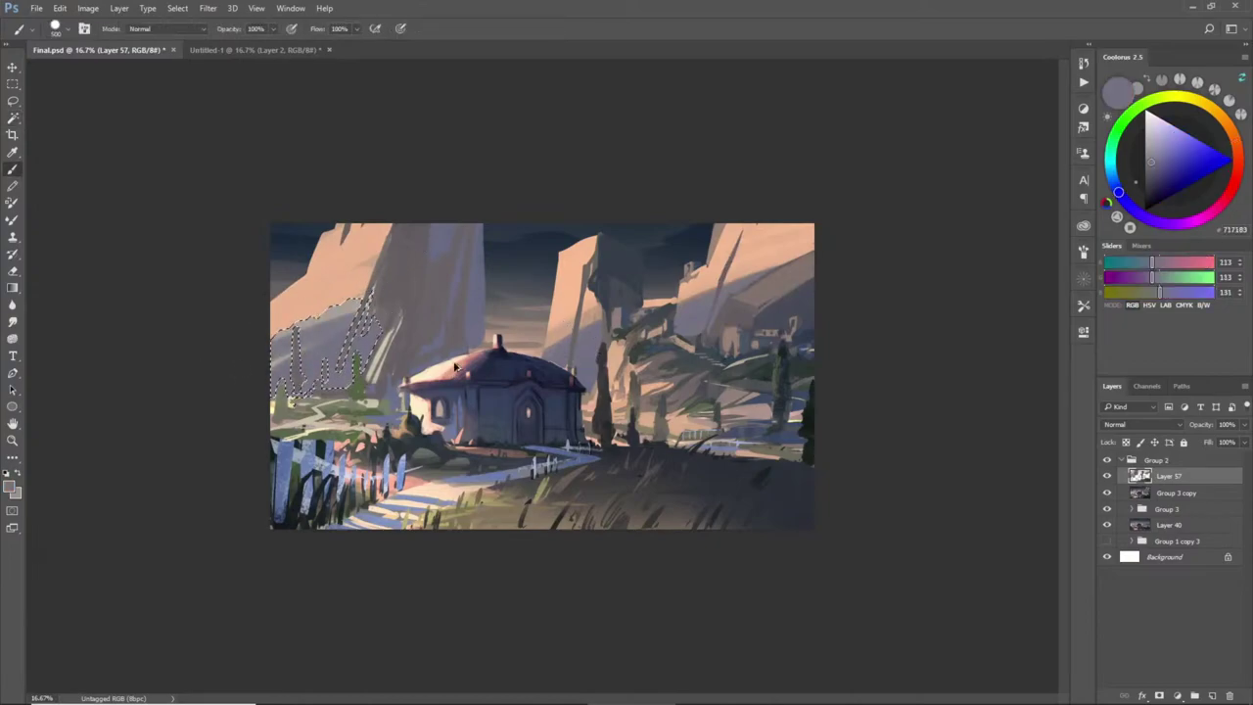
pyautogui.keyDown('alt'); pyautogui.click(345, 298); pyautogui.keyUp('alt')
pyautogui.moveTo(324, 325); pyautogui.dragTo(280, 341)
pyautogui.moveTo(305, 384)
pyautogui.mouseDown()
pyautogui.moveTo(351, 318)
pyautogui.moveTo(279, 387)
pyautogui.mouseUp()
pyautogui.keyDown('alt'); pyautogui.click(279, 343); pyautogui.keyUp('alt')
pyautogui.moveTo(349, 327)
pyautogui.mouseDown()
pyautogui.moveTo(303, 382)
pyautogui.moveTo(301, 368)
pyautogui.mouseUp()
pyautogui.hotkey('ctrl', 'd')
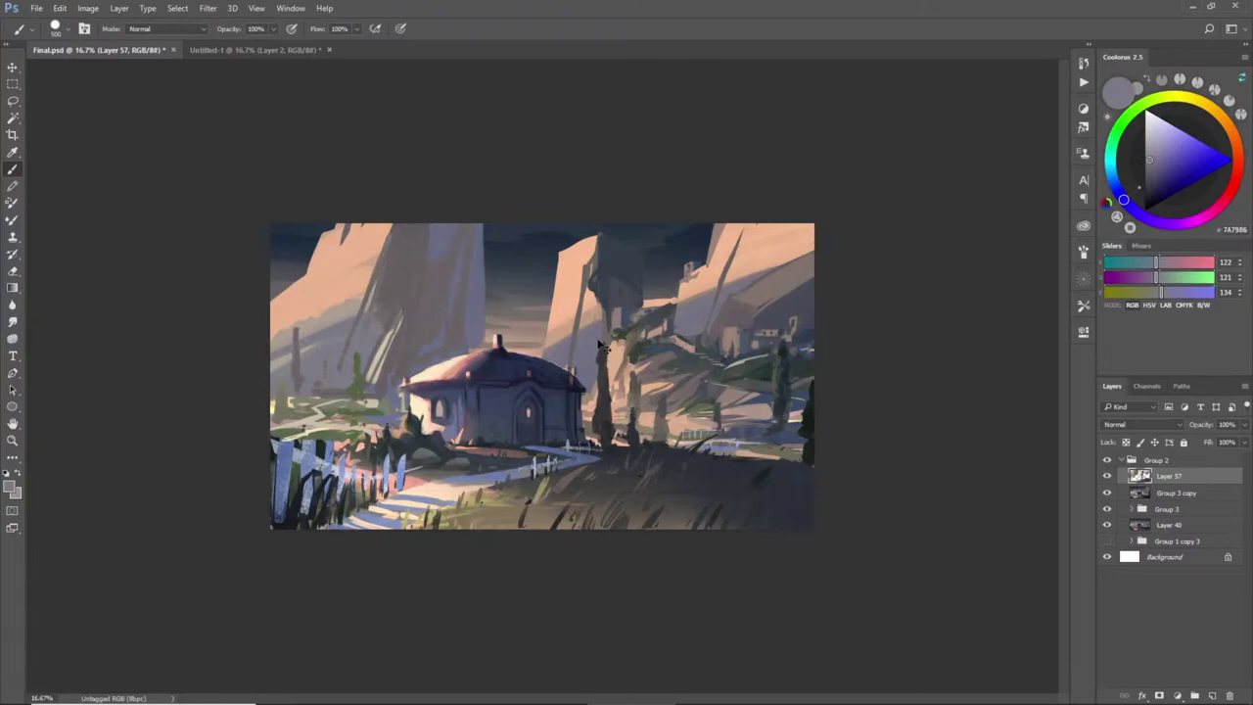
# - Undo the recent peach and blue-grey repainting of the large cliff's lit face
pyautogui.press('z')
pyautogui.keyDown('alt'); pyautogui.click(644, 377); pyautogui.keyUp('alt')
pyautogui.moveTo(644, 376); pyautogui.dragTo(728, 437)
pyautogui.hotkey('ctrl', 'z')
pyautogui.hotkey('ctrl', 'alt', 'z')
pyautogui.hotkey('ctrl', 'alt', 'z')
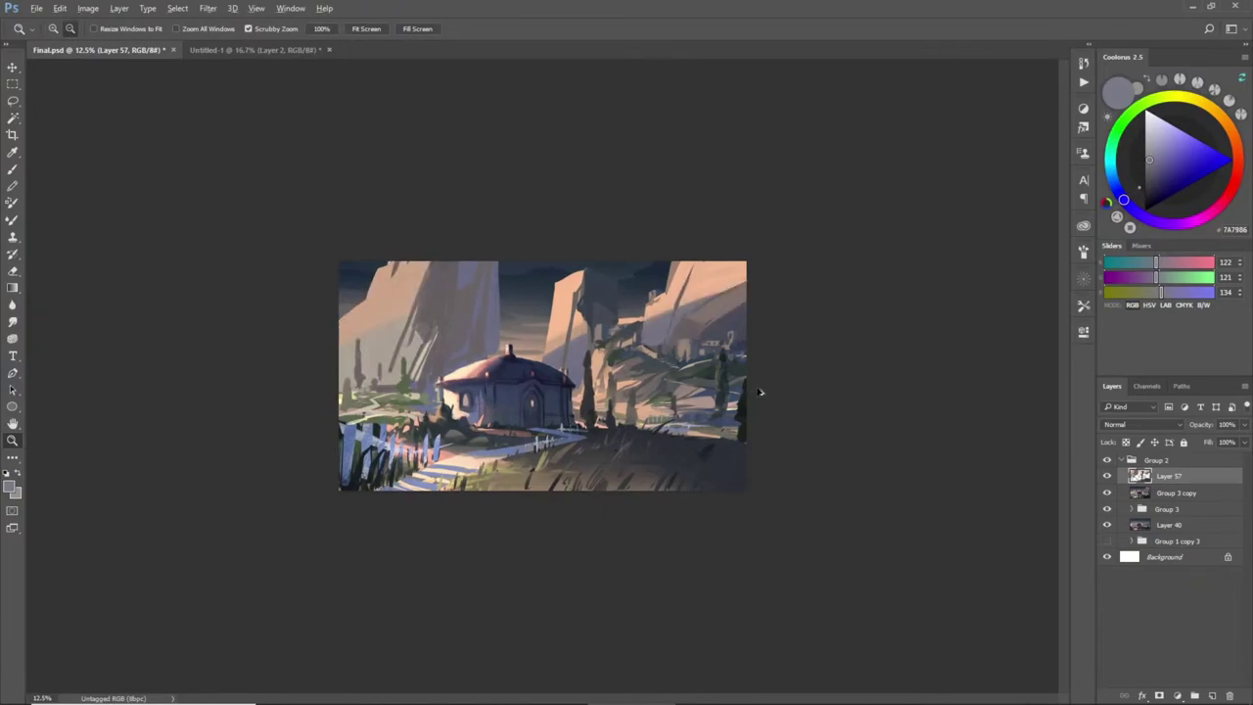
pyautogui.hotkey('ctrl', 'alt', 'z')
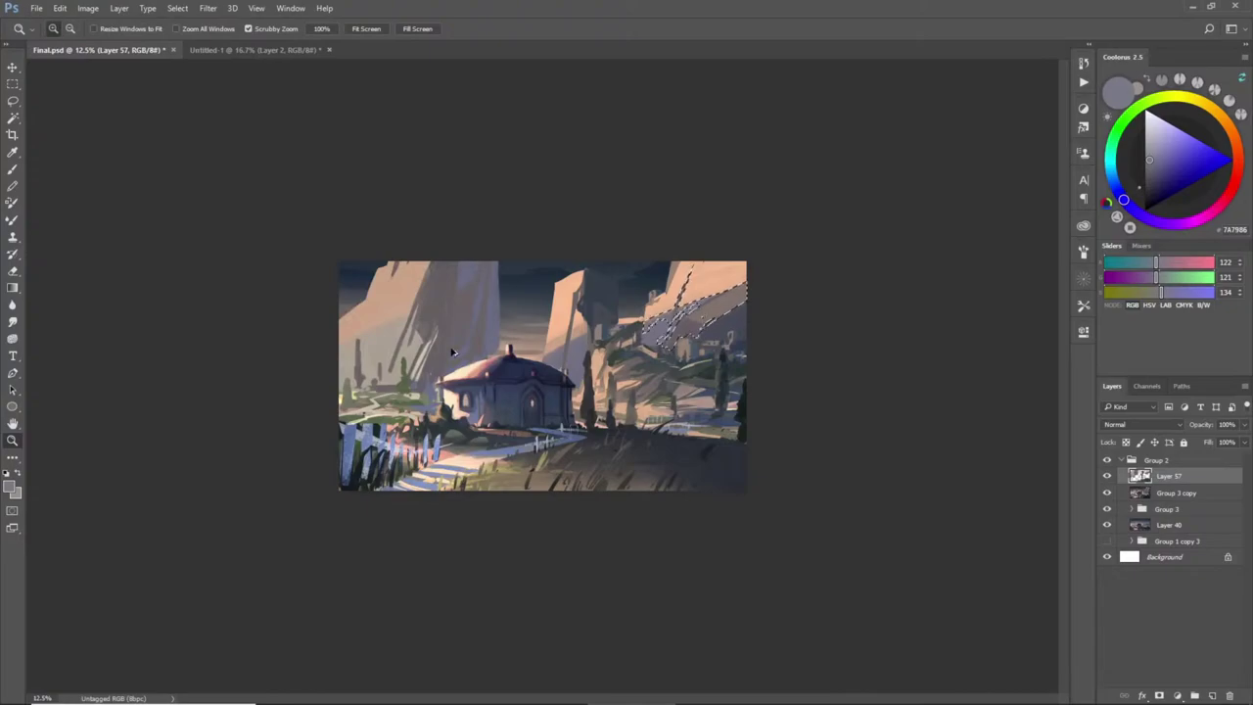
# - Select both the peach and grey parts of the large cliff's lit face and paint them a sampled olive grey
pyautogui.press('w')
pyautogui.click(397, 305)
pyautogui.keyDown('shift'); pyautogui.click(397, 327); pyautogui.keyUp('shift')
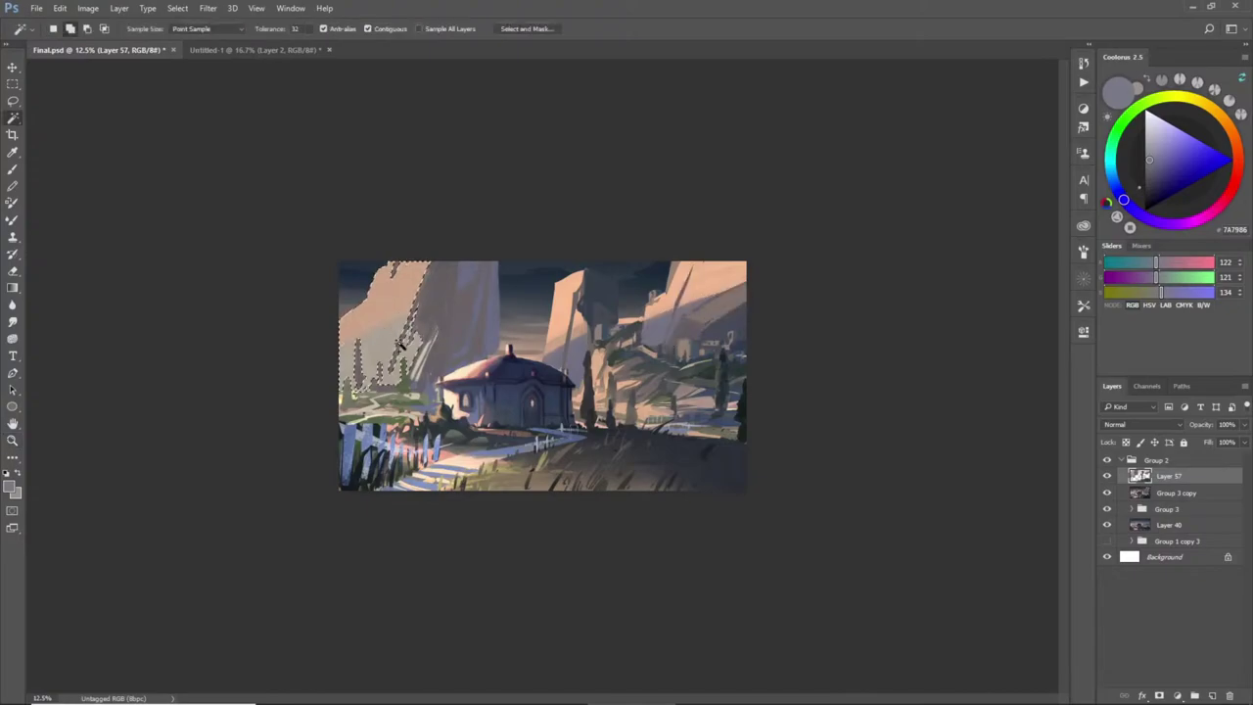
pyautogui.press('b')
pyautogui.keyDown('alt'); pyautogui.click(473, 267); pyautogui.keyUp('alt')
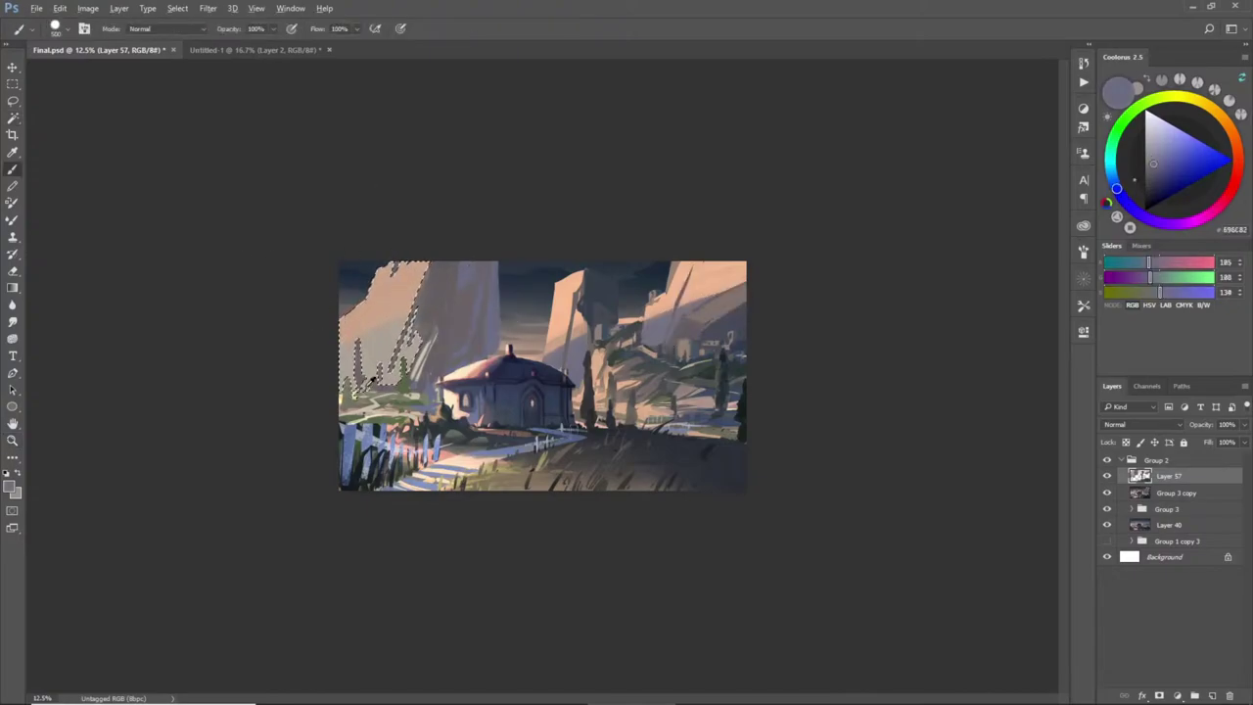
pyautogui.keyDown('alt'); pyautogui.click(343, 390); pyautogui.keyUp('alt')
pyautogui.moveTo(329, 326)
pyautogui.mouseDown()
pyautogui.moveTo(399, 244)
pyautogui.moveTo(411, 294)
pyautogui.moveTo(385, 349)
pyautogui.mouseUp()
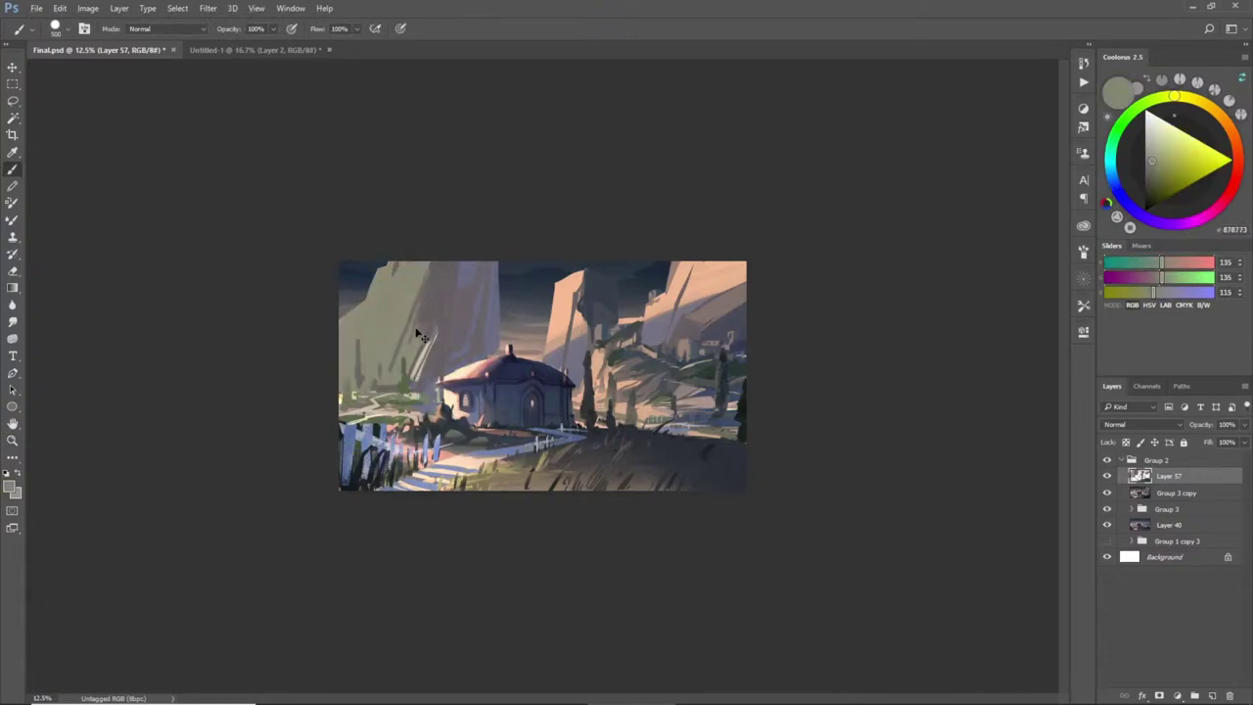
pyautogui.hotkey('ctrl', 'h')
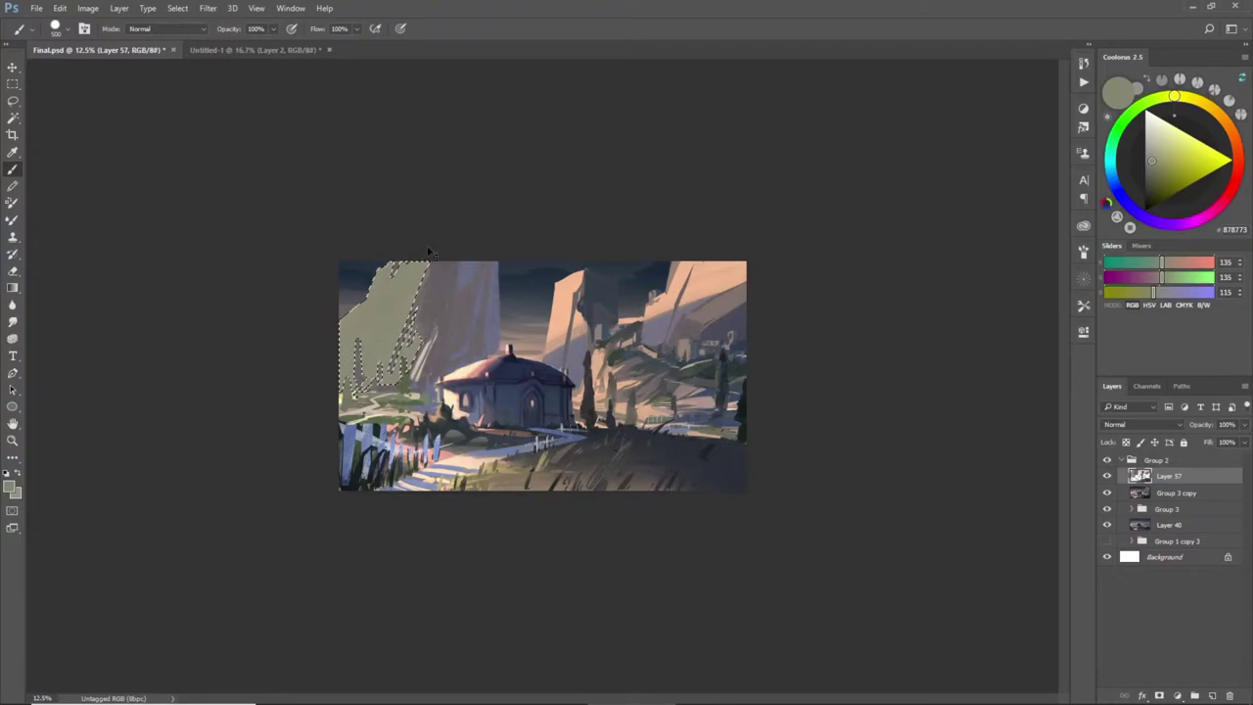
# - Repaint the selected face of the large cliff with a darker grey sampled from its shadow side, and deselect
pyautogui.keyDown('alt'); pyautogui.click(433, 291); pyautogui.keyUp('alt')
pyautogui.moveTo(340, 327)
pyautogui.mouseDown()
pyautogui.moveTo(376, 294)
pyautogui.moveTo(405, 333)
pyautogui.mouseUp()
pyautogui.hotkey('ctrl', 'd')
pyautogui.press('z')
pyautogui.moveTo(707, 452)
pyautogui.mouseDown()
pyautogui.moveTo(537, 459)
pyautogui.moveTo(584, 425)
pyautogui.mouseUp()
pyautogui.scroll(3, 590, 418)
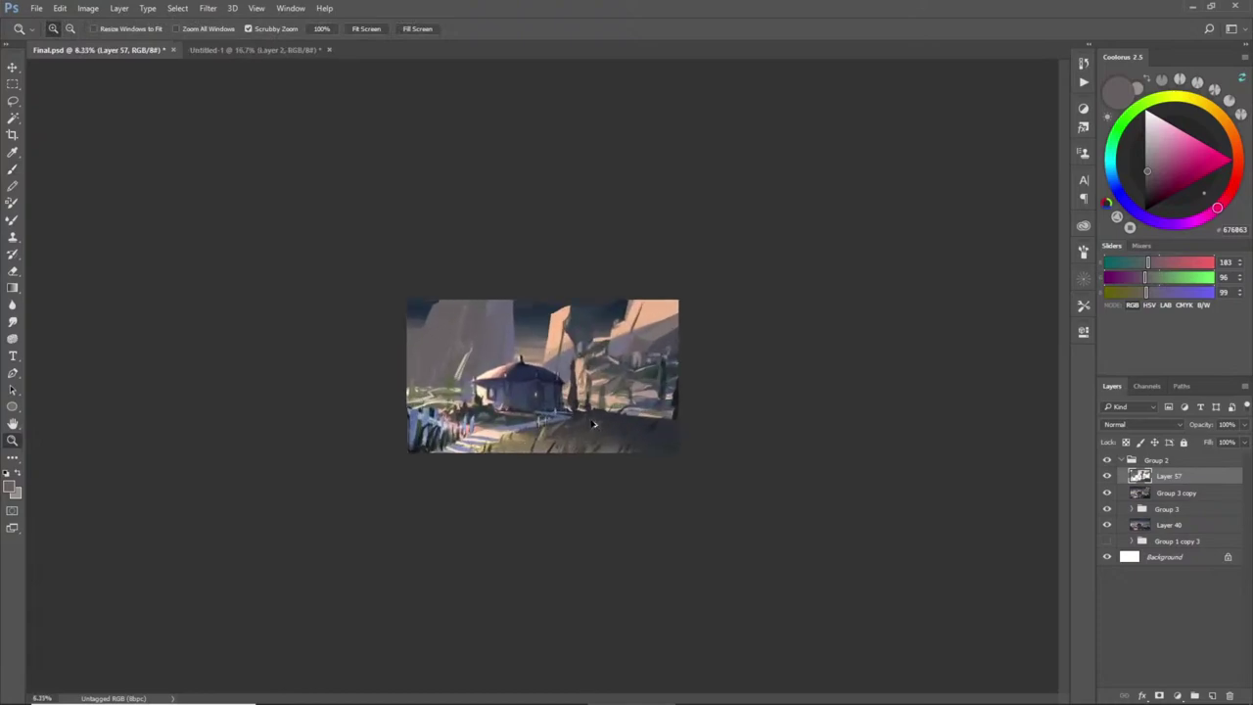
# - Undo the grey repainting of the large cliff's lit face
pyautogui.hotkey('ctrl', 'alt', 'z')
pyautogui.hotkey('ctrl', 'alt', 'z')
pyautogui.hotkey('ctrl', 'alt', 'z')
pyautogui.hotkey('ctrl', 'alt', 'z')
pyautogui.hotkey('ctrl', 'alt', 'z')
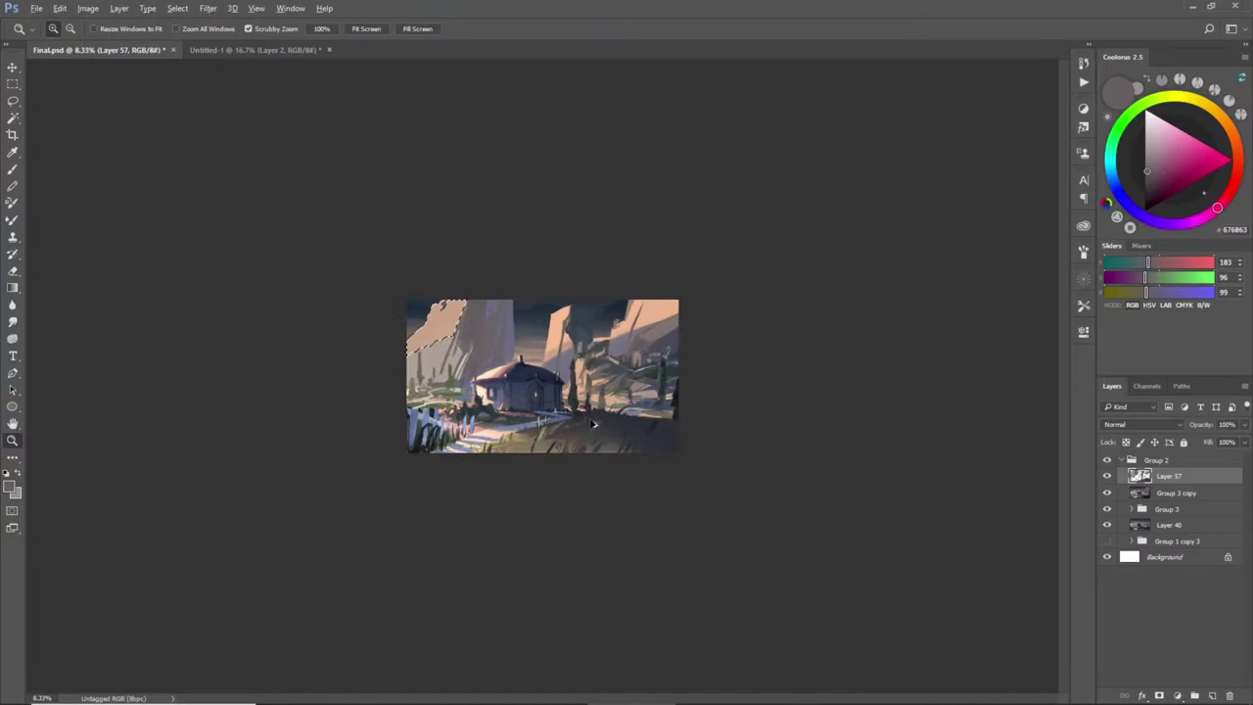
pyautogui.hotkey('ctrl', 'alt', 'z')
# - Select part of the meadow beside the house and repaint the area with sampled peach and muted green tones
pyautogui.press('l')
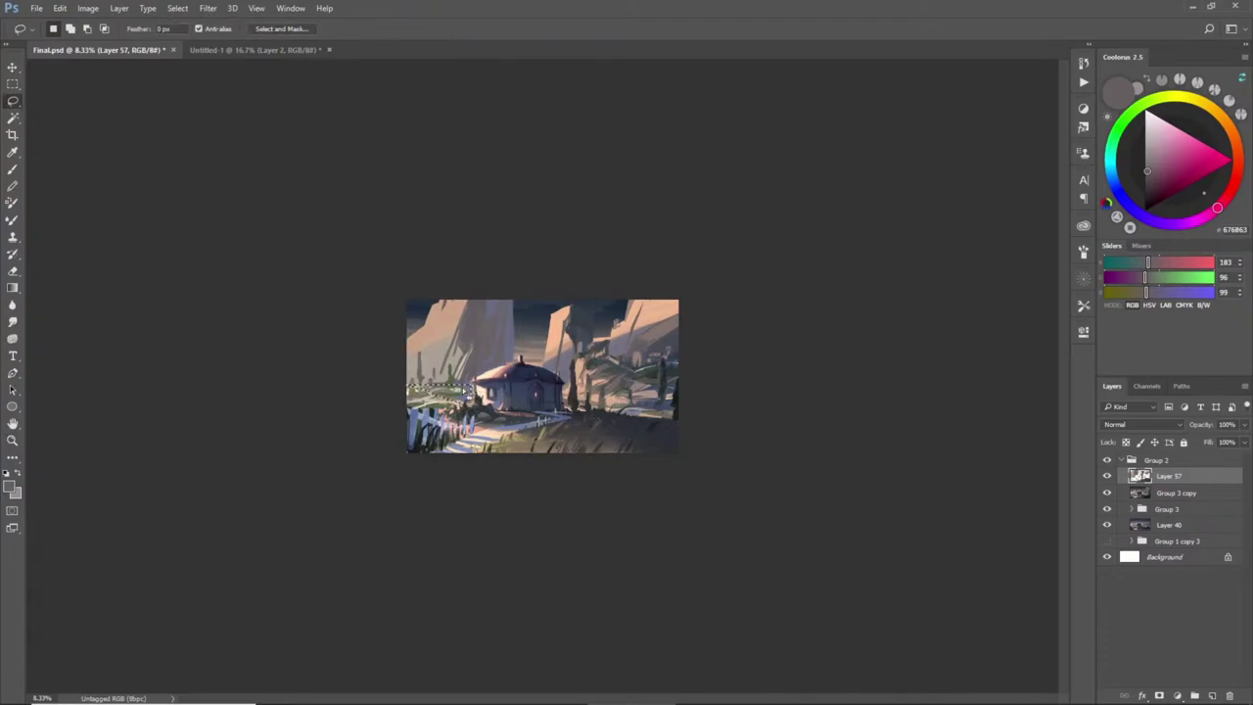
pyautogui.press('b')
pyautogui.keyDown('alt'); pyautogui.click(433, 325); pyautogui.keyUp('alt')
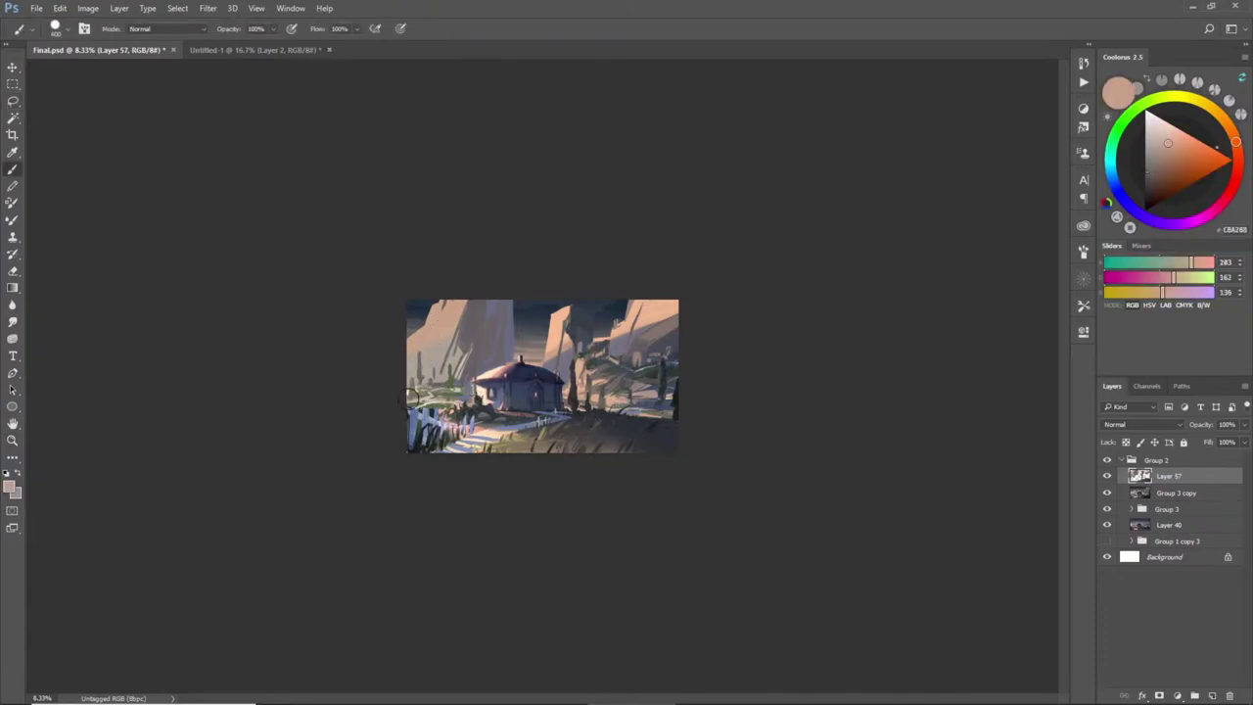
pyautogui.keyDown('alt'); pyautogui.click(559, 338); pyautogui.keyUp('alt')
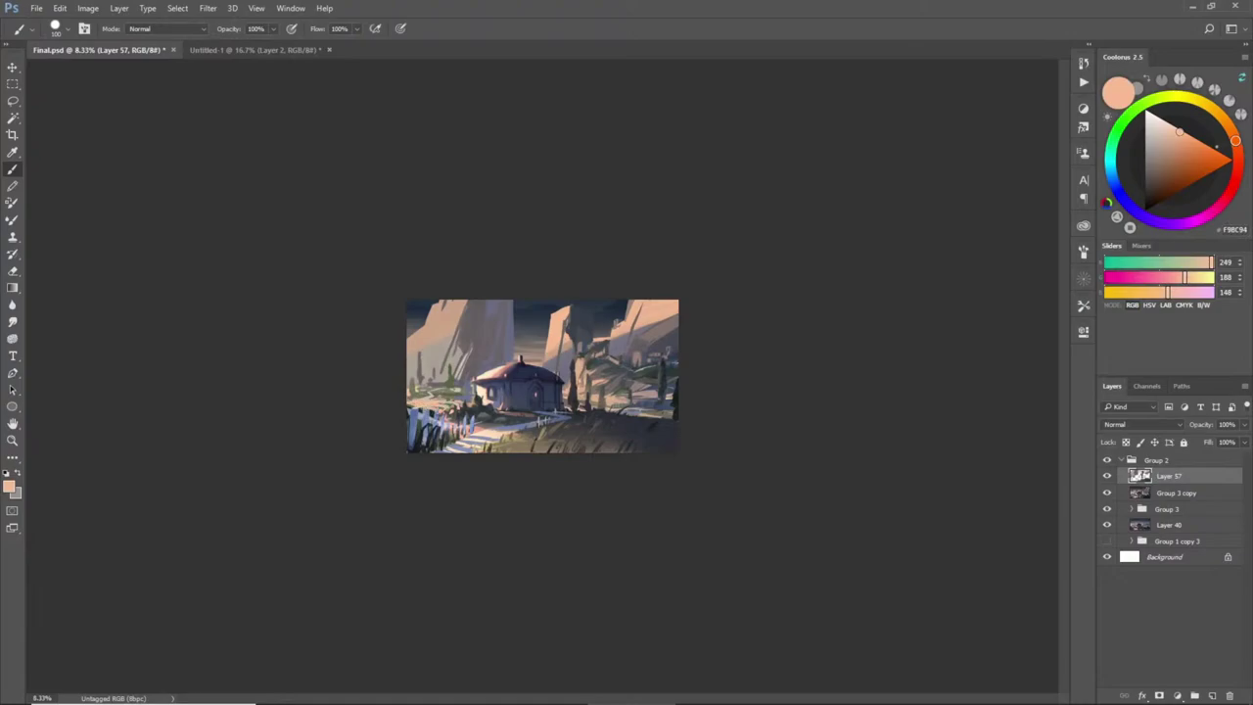
pyautogui.keyDown('alt'); pyautogui.click(449, 401); pyautogui.keyUp('alt')
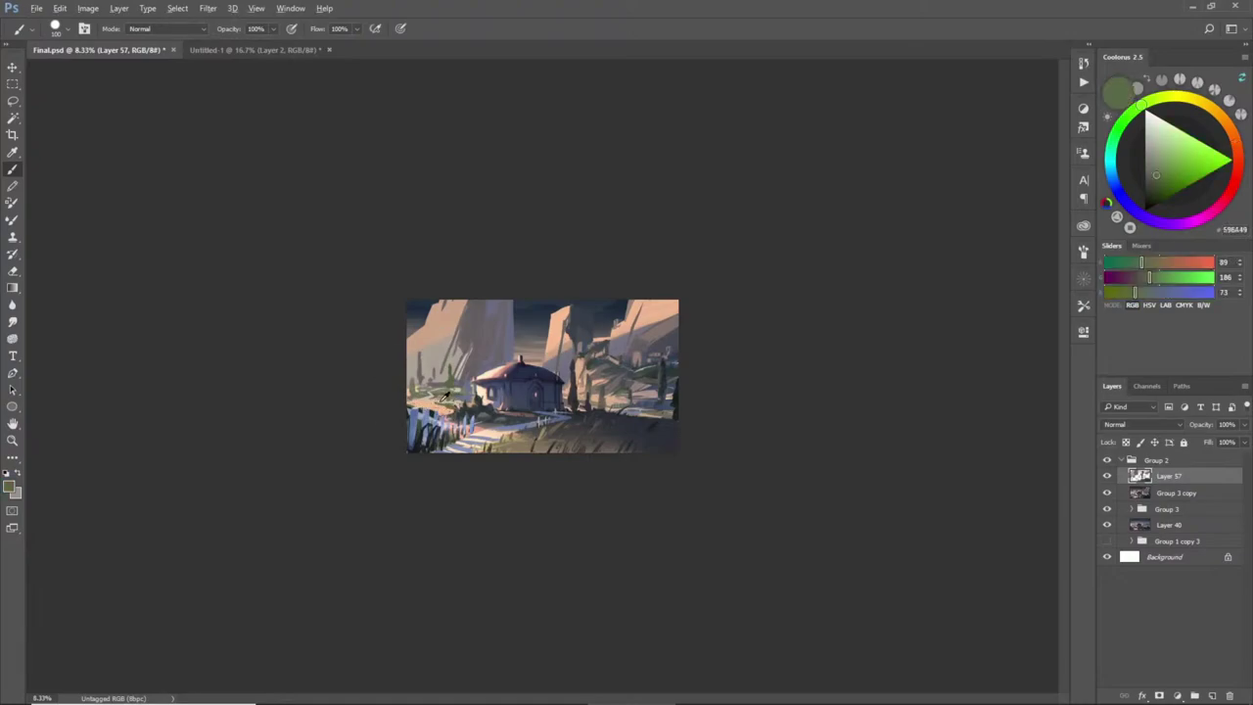
pyautogui.keyDown('alt'); pyautogui.click(443, 394); pyautogui.keyUp('alt')
pyautogui.keyDown('alt'); pyautogui.click(447, 403); pyautogui.keyUp('alt')
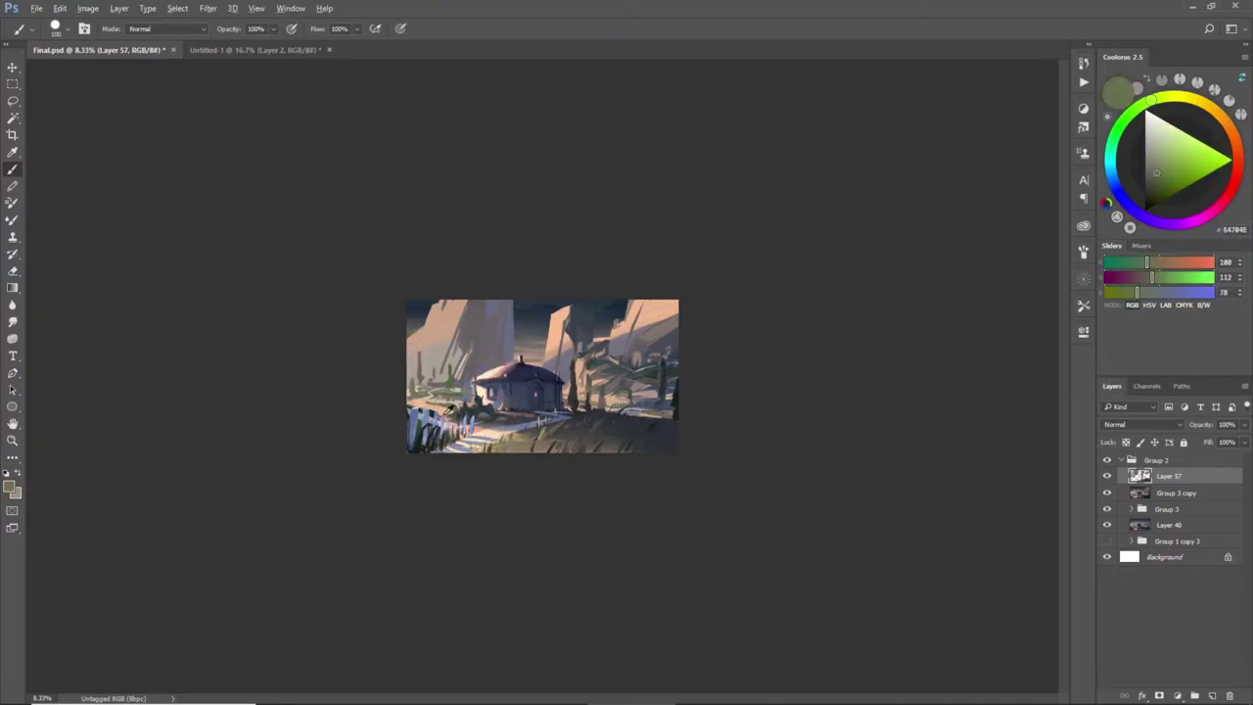
# - Cover the upper part of the white picket fence with sampled peach ground and green grass strokes
pyautogui.keyDown('alt'); pyautogui.click(443, 413); pyautogui.keyUp('alt')
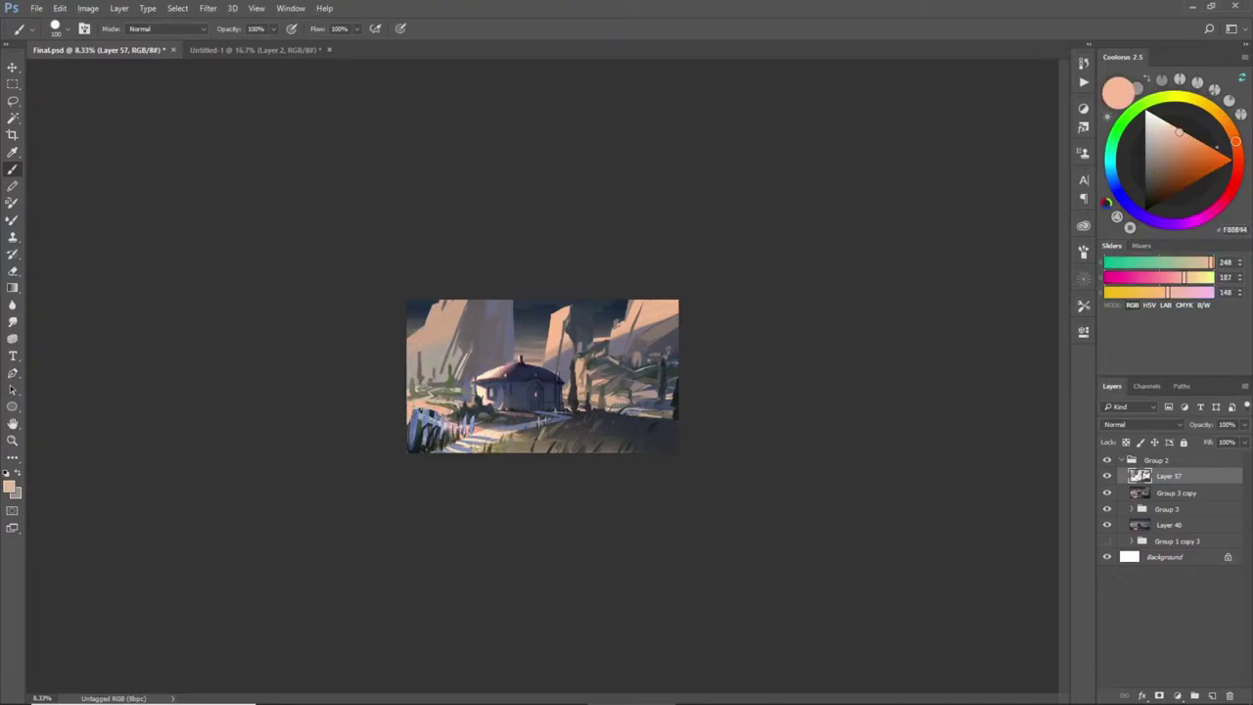
pyautogui.moveTo(409, 425); pyautogui.dragTo(443, 418)
pyautogui.keyDown('alt'); pyautogui.click(441, 402); pyautogui.keyUp('alt')
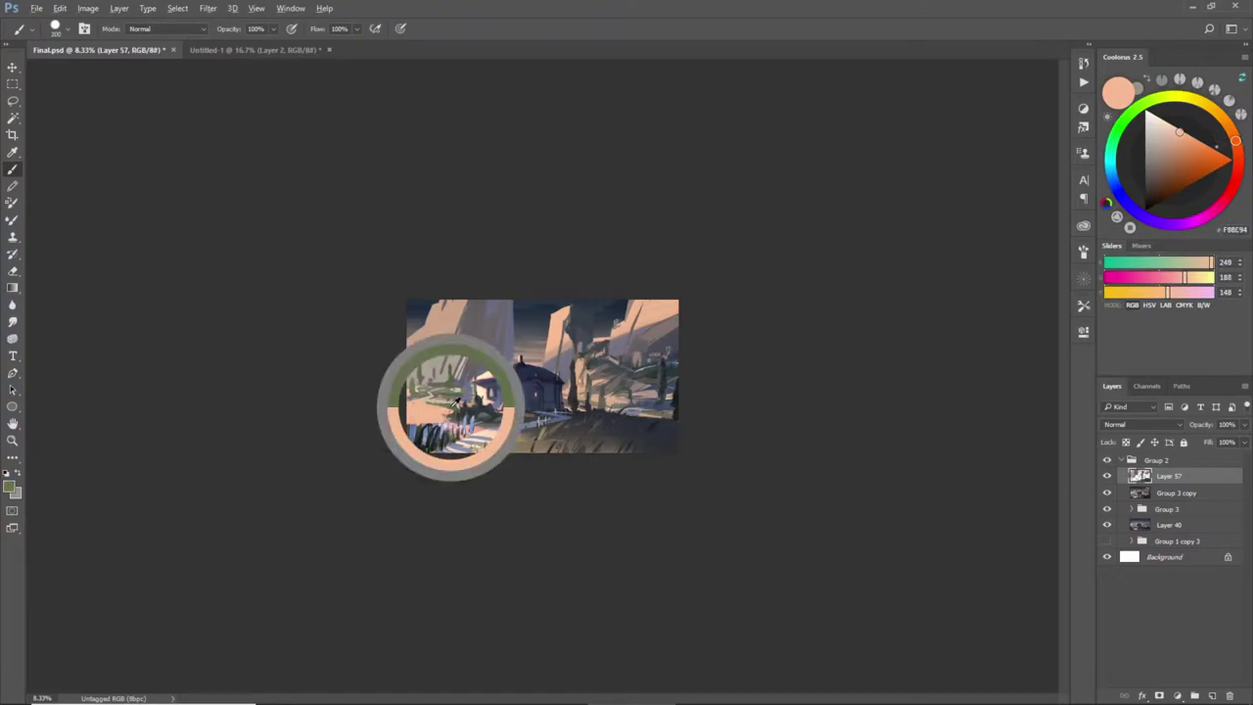
pyautogui.moveTo(409, 408); pyautogui.dragTo(435, 416)
pyautogui.keyDown('alt'); pyautogui.click(433, 417); pyautogui.keyUp('alt')
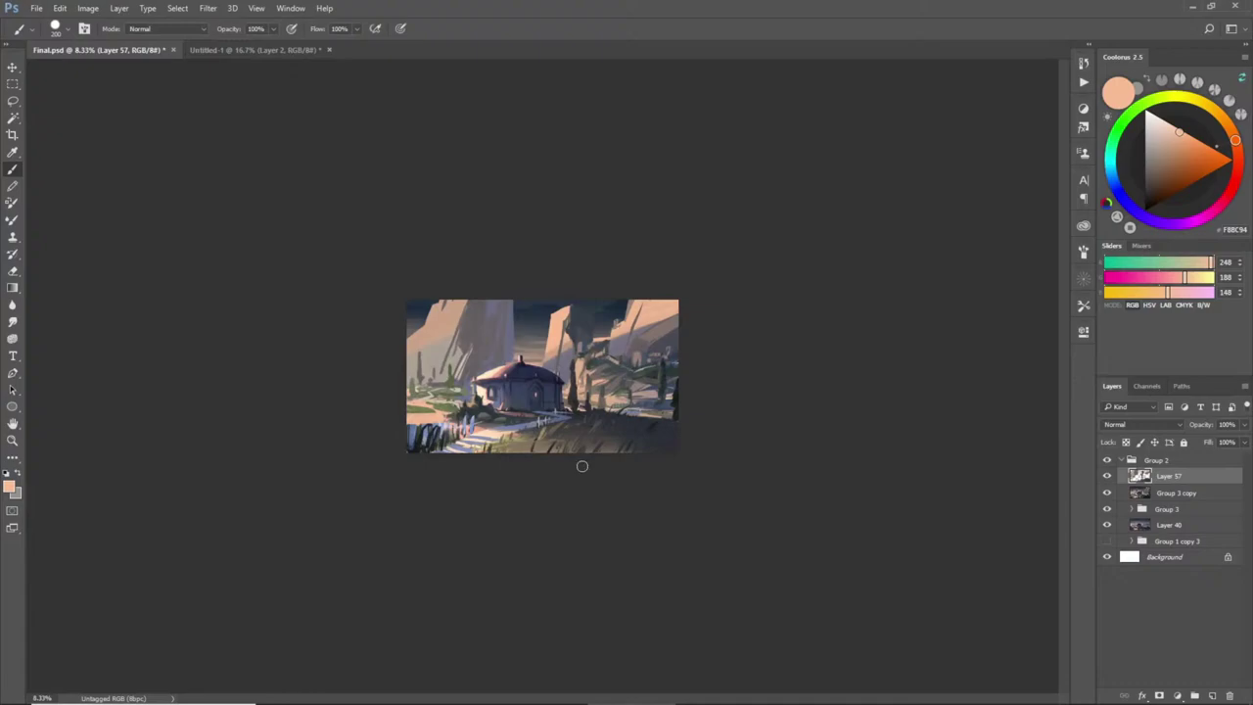
# - Paint over the rest of the picket fence with peach and pink tones sampled from the nearby ground and path
pyautogui.keyDown('alt'); pyautogui.click(478, 429); pyautogui.keyUp('alt')
pyautogui.moveTo(445, 427)
pyautogui.mouseDown()
pyautogui.moveTo(427, 427)
pyautogui.moveTo(454, 439)
pyautogui.moveTo(428, 427)
pyautogui.mouseUp()
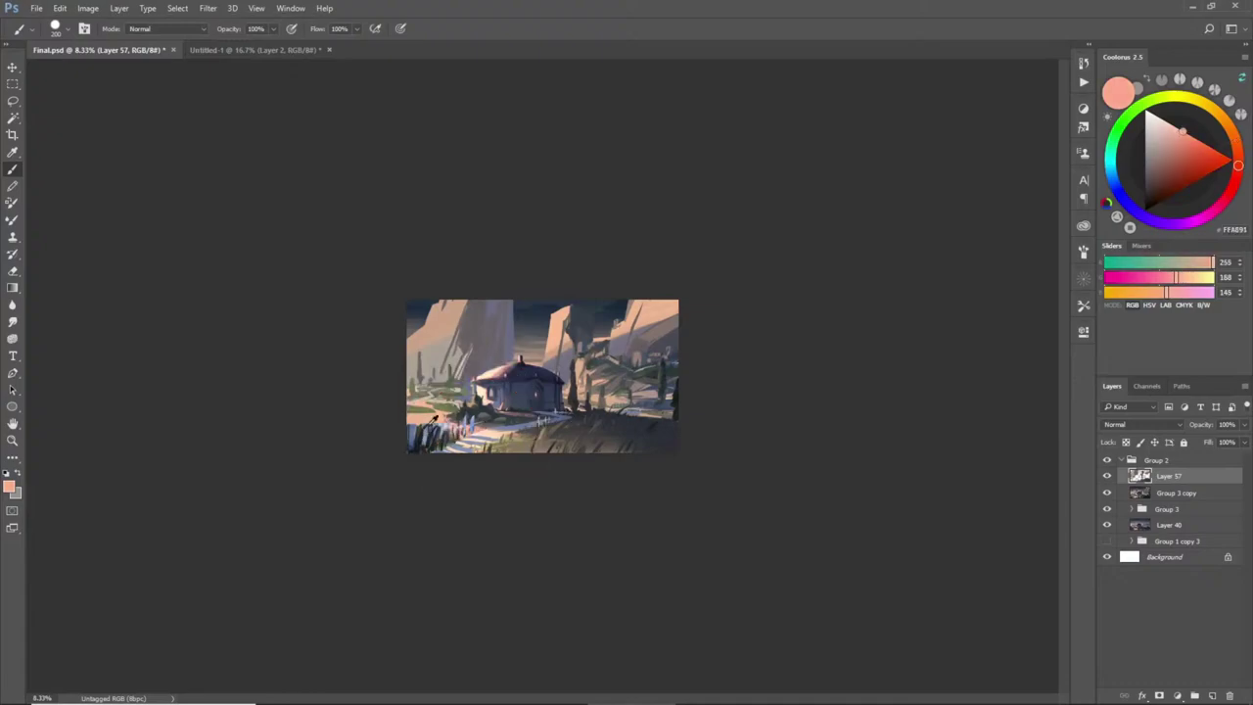
pyautogui.keyDown('alt'); pyautogui.click(474, 429); pyautogui.keyUp('alt')
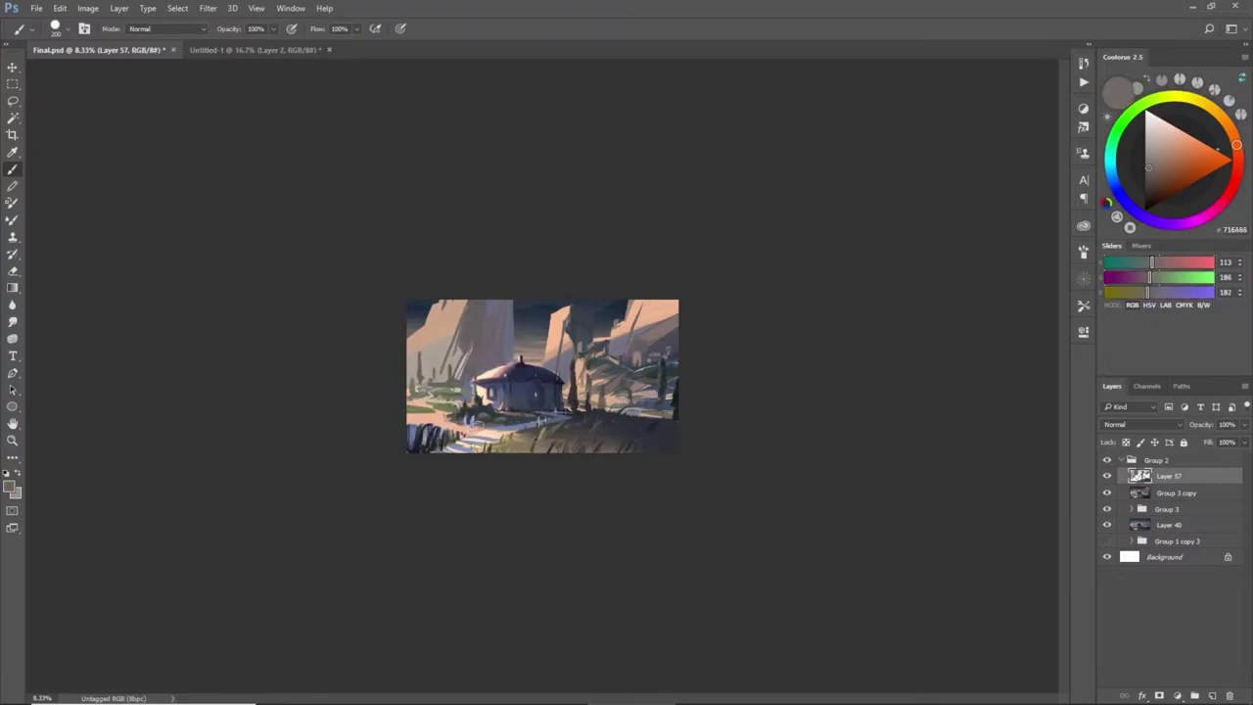
pyautogui.keyDown('alt'); pyautogui.click(480, 421); pyautogui.keyUp('alt')
pyautogui.keyDown('alt'); pyautogui.click(467, 429); pyautogui.keyUp('alt')
pyautogui.keyDown('alt'); pyautogui.click(460, 427); pyautogui.keyUp('alt')
pyautogui.moveTo(445, 428)
pyautogui.mouseDown()
pyautogui.moveTo(413, 449)
pyautogui.moveTo(479, 435)
pyautogui.moveTo(477, 446)
pyautogui.moveTo(488, 433)
pyautogui.moveTo(423, 449)
pyautogui.mouseUp()
# - Paint over the stone steps with sampled path and grass colours, turning them into a smooth pale path with an olive edge
pyautogui.keyDown('alt'); pyautogui.click(485, 431); pyautogui.keyUp('alt')
pyautogui.keyDown('alt'); pyautogui.click(509, 437); pyautogui.keyUp('alt')
pyautogui.keyDown('alt'); pyautogui.click(519, 436); pyautogui.keyUp('alt')
pyautogui.keyDown('alt'); pyautogui.click(514, 429); pyautogui.keyUp('alt')
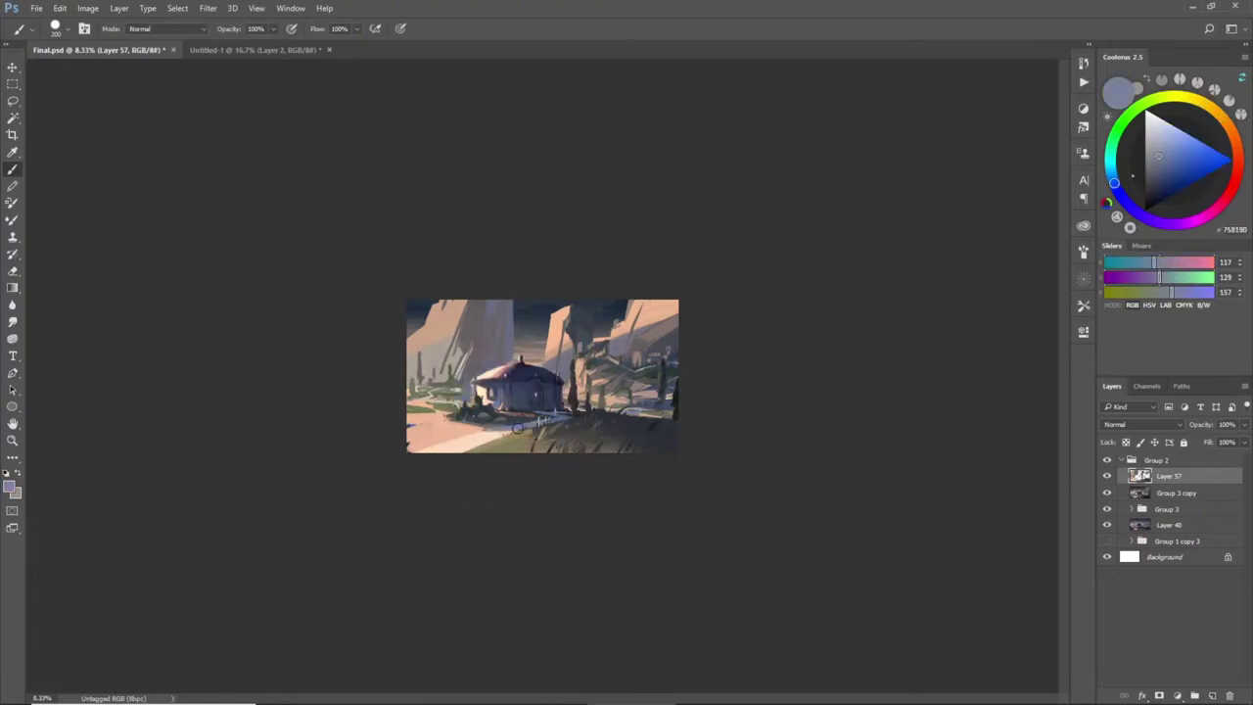
# - Shade the near end of the path with sampled blue-grey tones, undoing the first stroke and reworking it
pyautogui.moveTo(466, 442)
pyautogui.mouseDown()
pyautogui.moveTo(419, 451)
pyautogui.moveTo(479, 440)
pyautogui.moveTo(441, 444)
pyautogui.mouseUp()
pyautogui.hotkey('ctrl', 'z')
pyautogui.keyDown('alt'); pyautogui.click(456, 446); pyautogui.keyUp('alt')
pyautogui.keyDown('alt'); pyautogui.click(455, 450); pyautogui.keyUp('alt')
pyautogui.keyDown('alt'); pyautogui.click(424, 446); pyautogui.keyUp('alt')
pyautogui.keyDown('alt'); pyautogui.click(439, 450); pyautogui.keyUp('alt')
pyautogui.keyDown('alt'); pyautogui.click(492, 425); pyautogui.keyUp('alt')
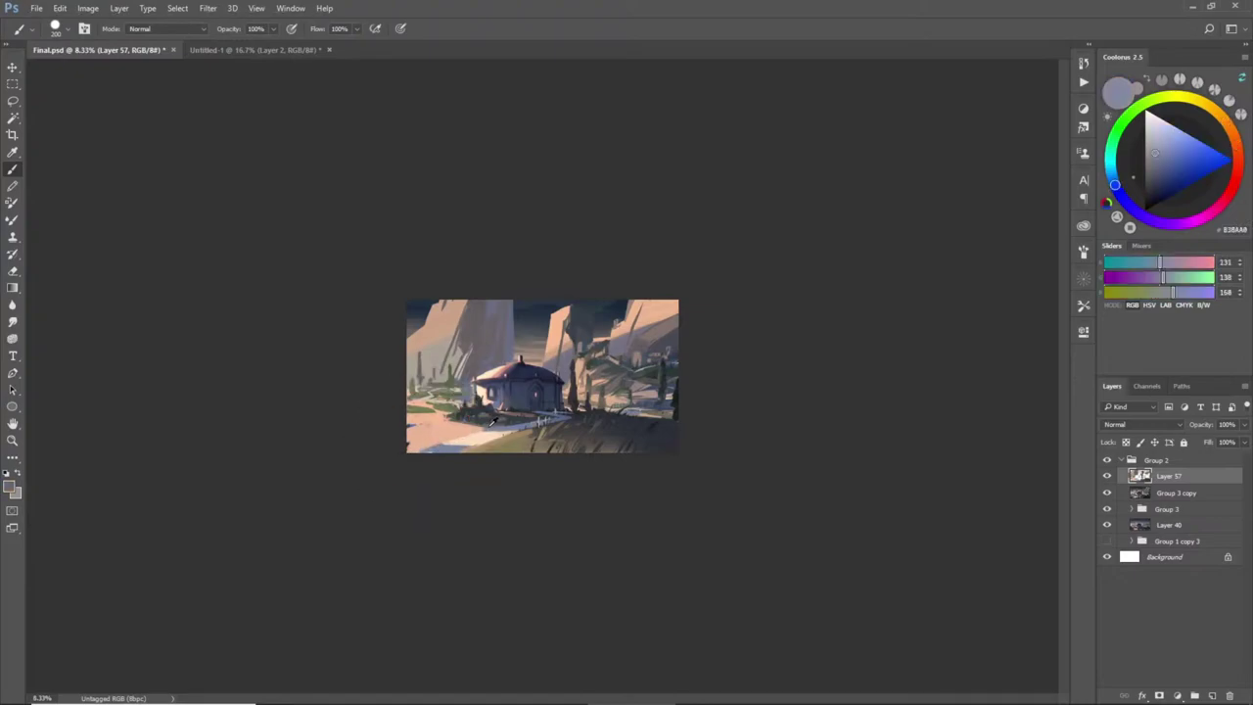
pyautogui.keyDown('alt'); pyautogui.click(431, 446); pyautogui.keyUp('alt')
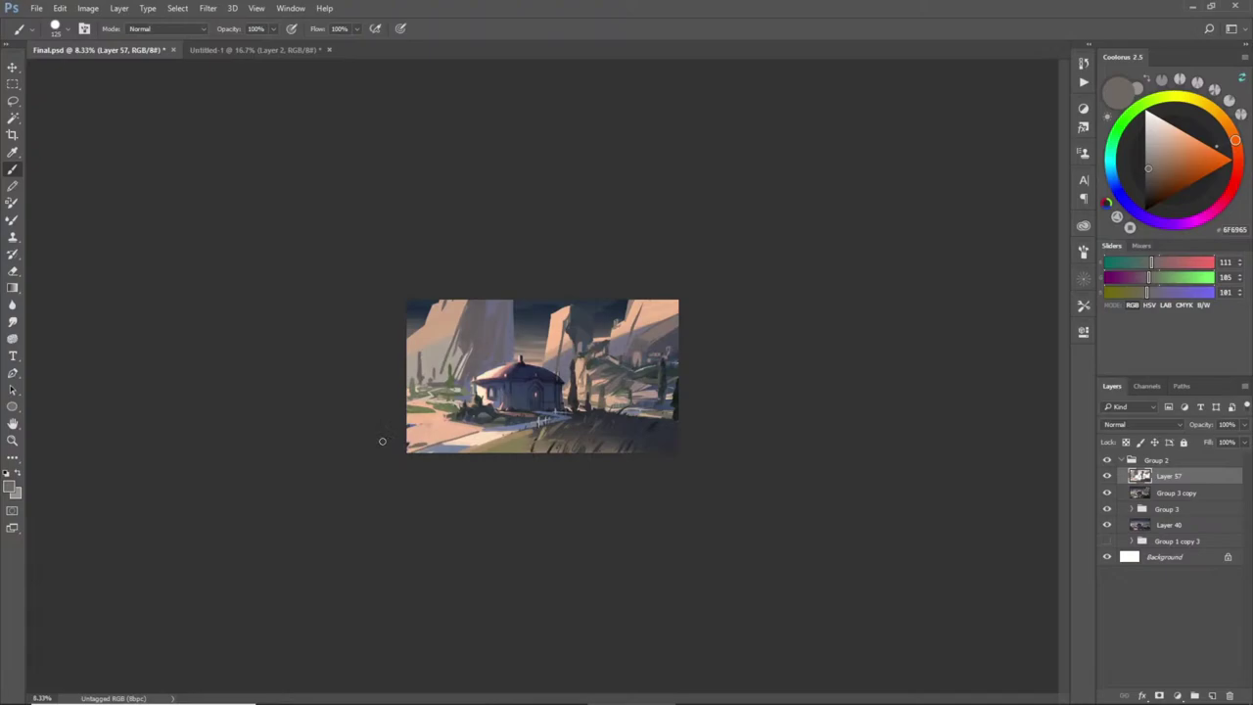
# - Select small patches on the peach foreground ground and paint them blue-grey
pyautogui.keyDown('alt'); pyautogui.click(418, 425); pyautogui.keyUp('alt')
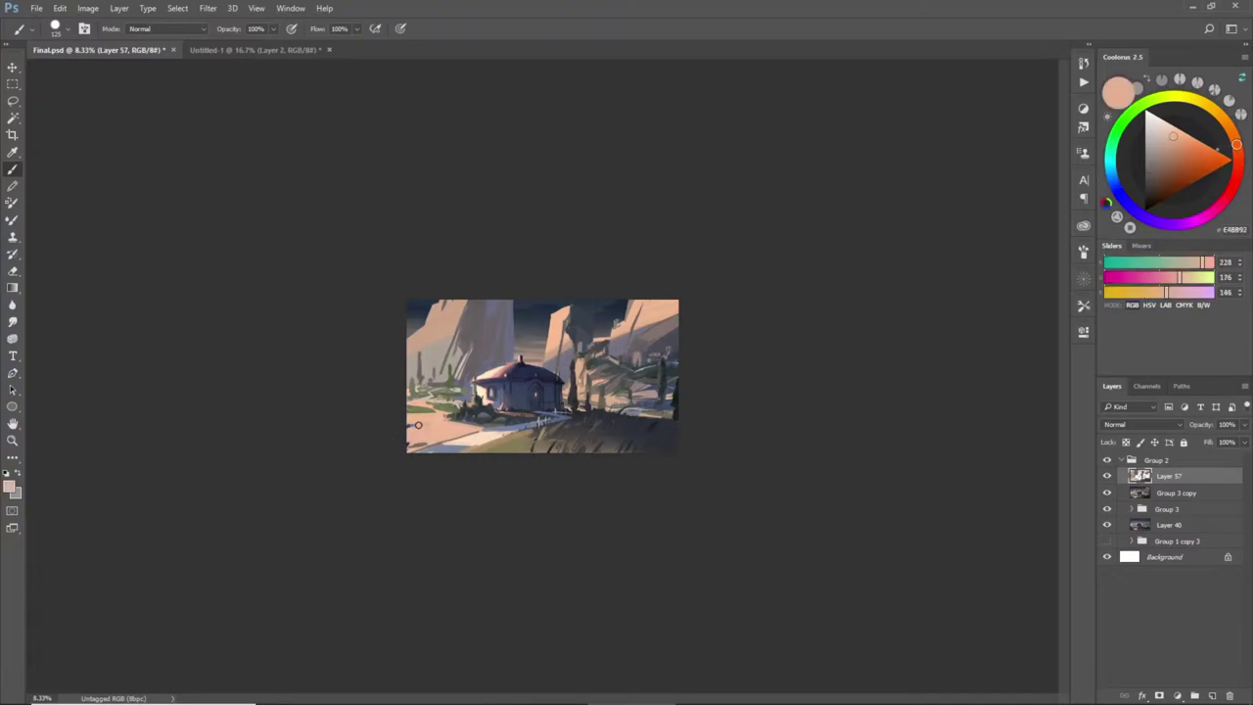
pyautogui.press('l')
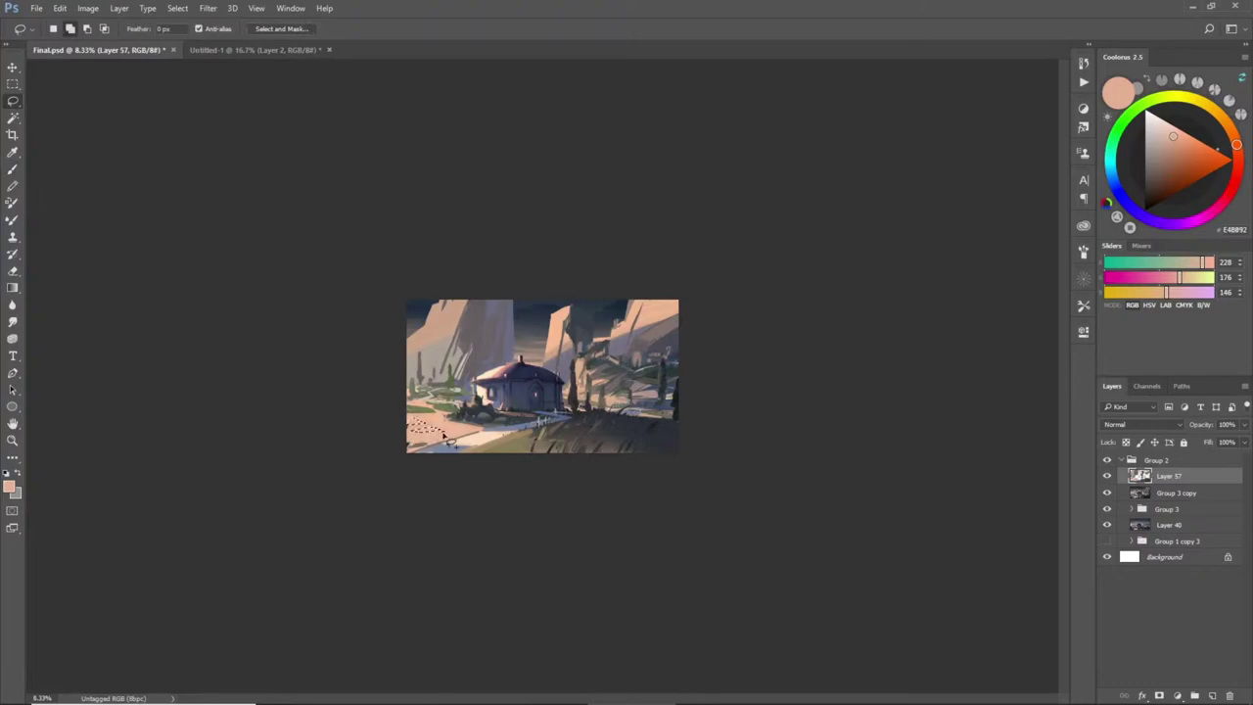
pyautogui.press('b')
pyautogui.keyDown('alt'); pyautogui.click(427, 424); pyautogui.keyUp('alt')
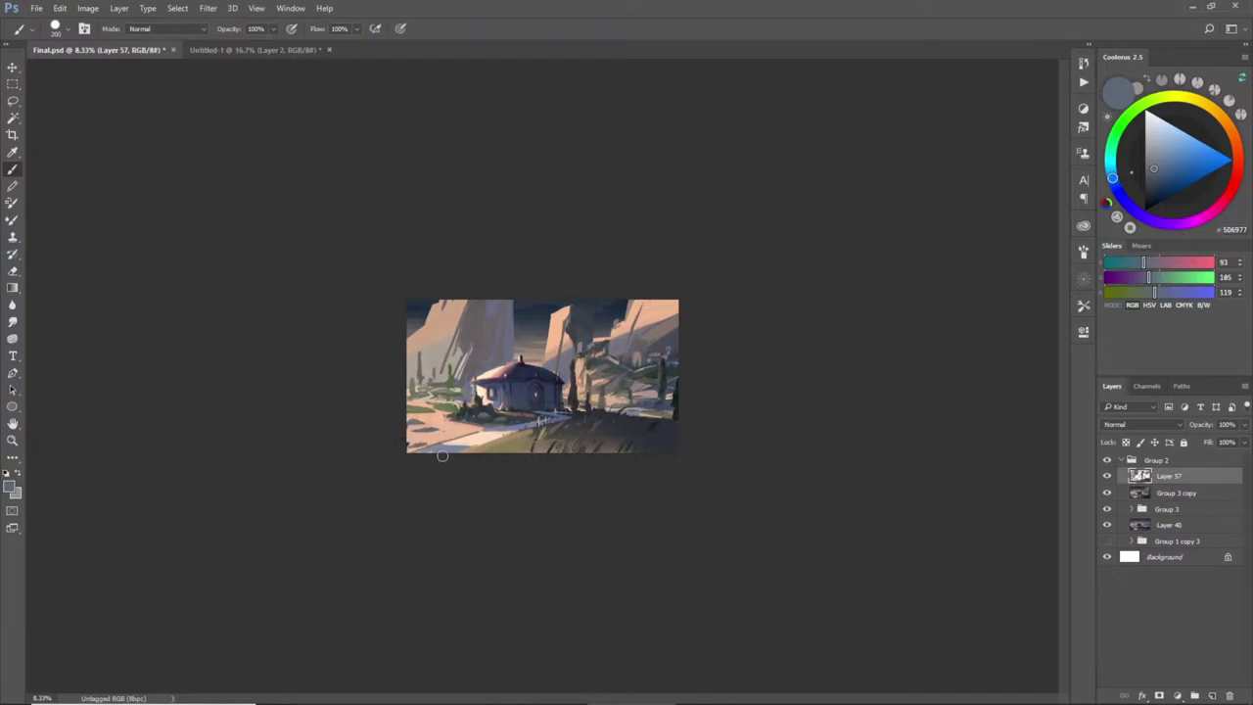
# - Select more irregular patches across the peach ground, paint them with a shadow colour sampled near the path, and deselect
pyautogui.press('l')
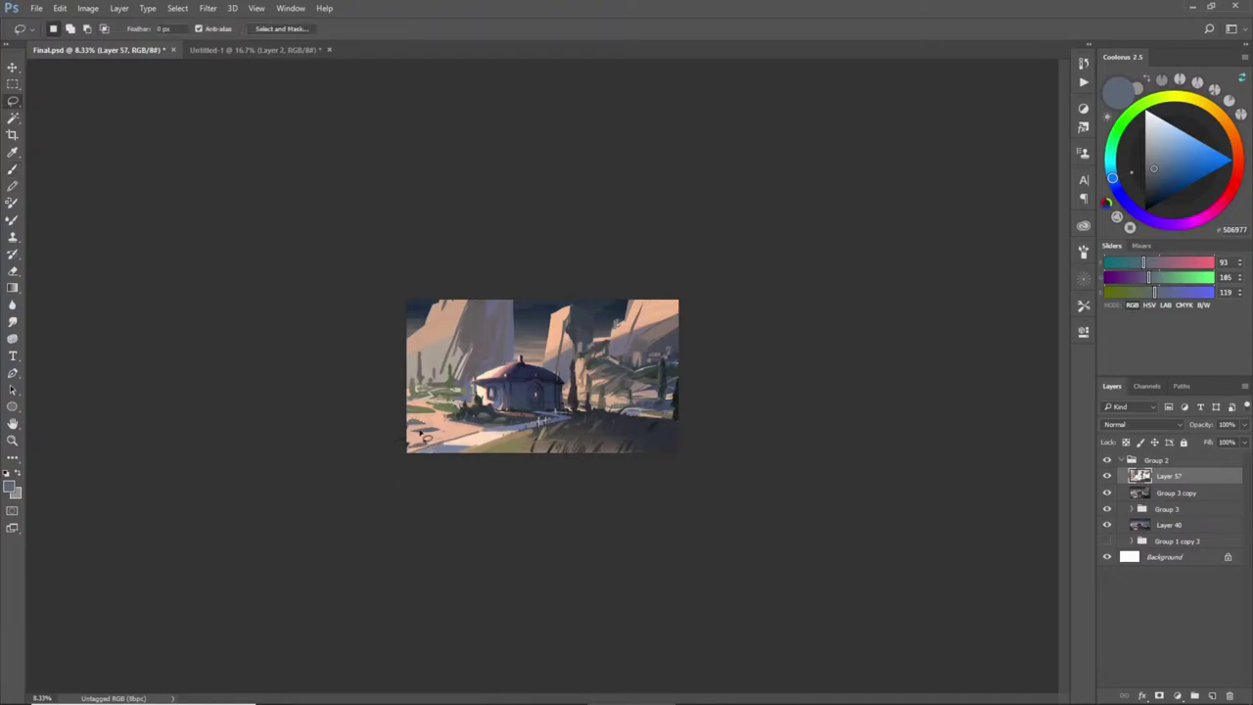
pyautogui.moveTo(415, 449)
pyautogui.mouseDown()
pyautogui.moveTo(430, 450)
pyautogui.moveTo(445, 429)
pyautogui.moveTo(416, 426)
pyautogui.mouseUp()
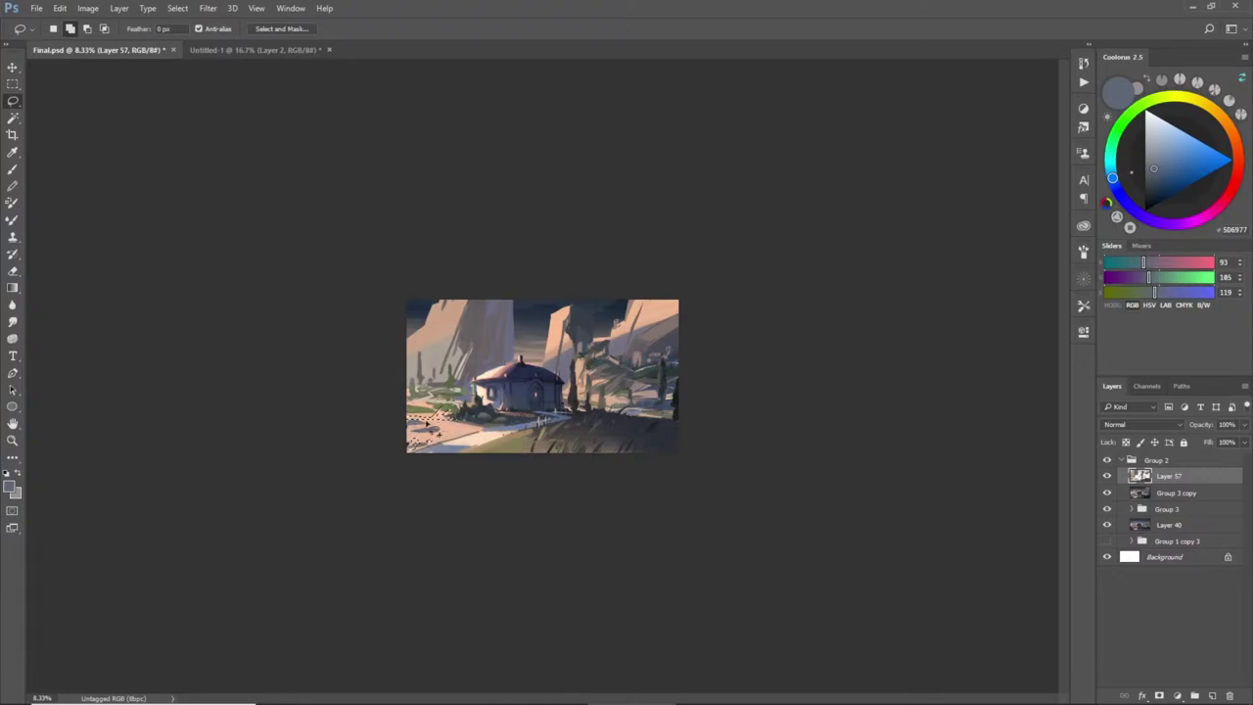
pyautogui.press('b')
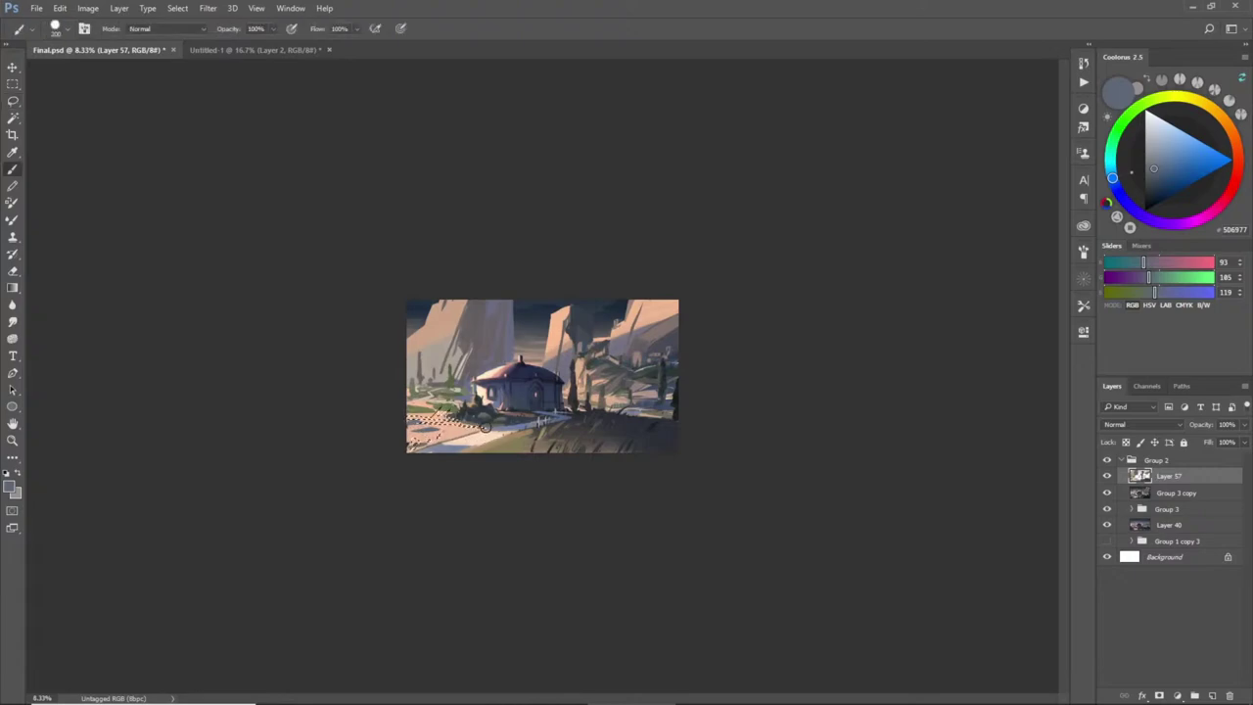
pyautogui.keyDown('alt'); pyautogui.click(485, 428); pyautogui.keyUp('alt')
pyautogui.moveTo(415, 417); pyautogui.dragTo(489, 428)
pyautogui.hotkey('ctrl', 'd')
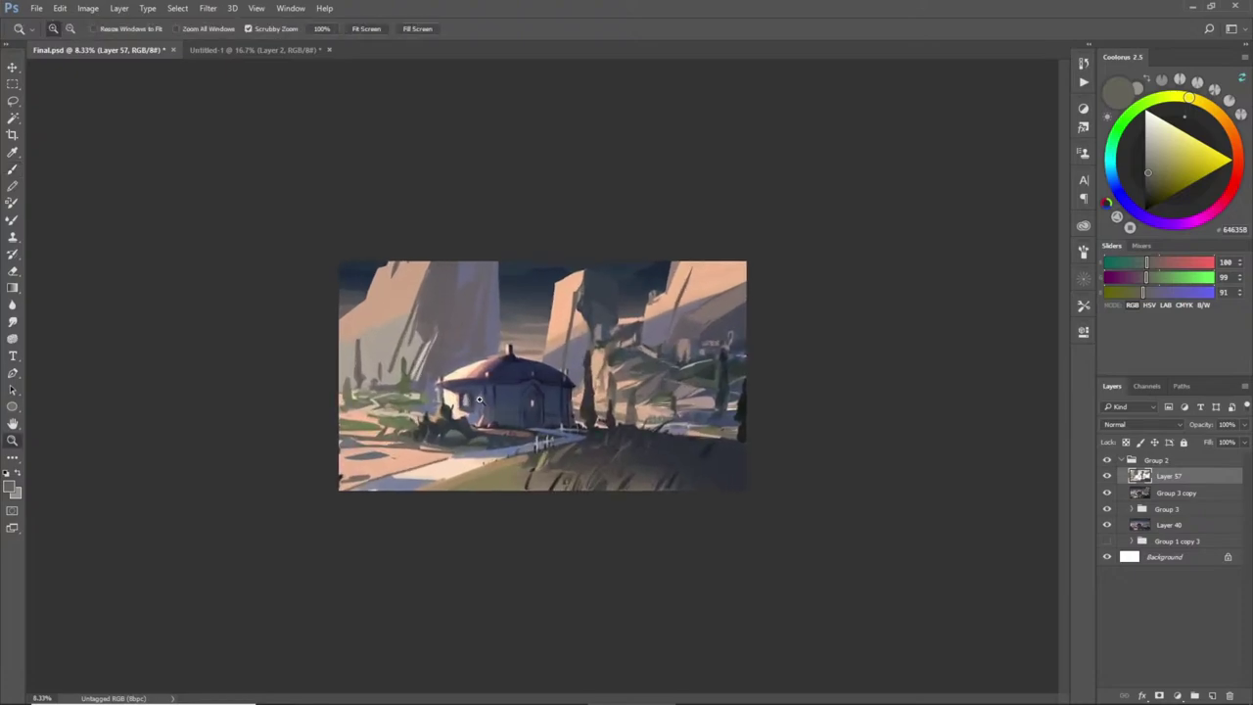
# - Paint pale beige upright blocks over the dark shapes at the large cliff's foot and beside the house
pyautogui.hotkey('ctrl', '+')
pyautogui.press('l')
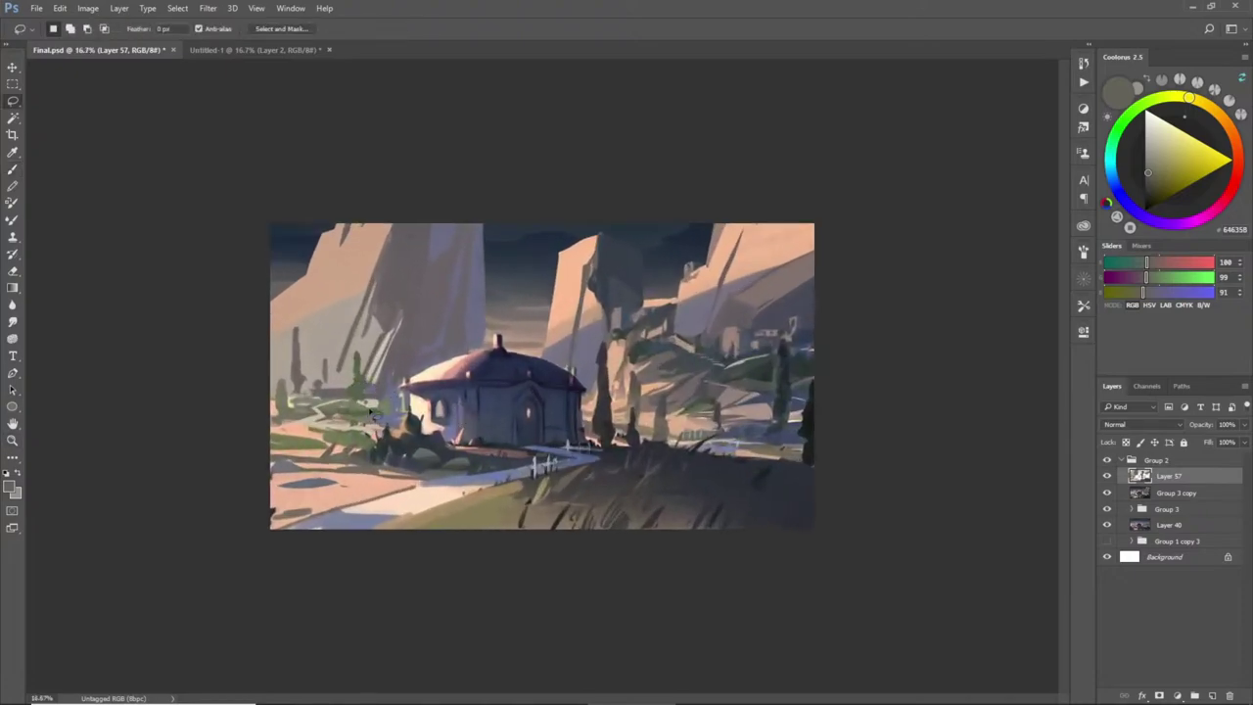
pyautogui.press('b')
pyautogui.keyDown('alt'); pyautogui.click(381, 402); pyautogui.keyUp('alt')
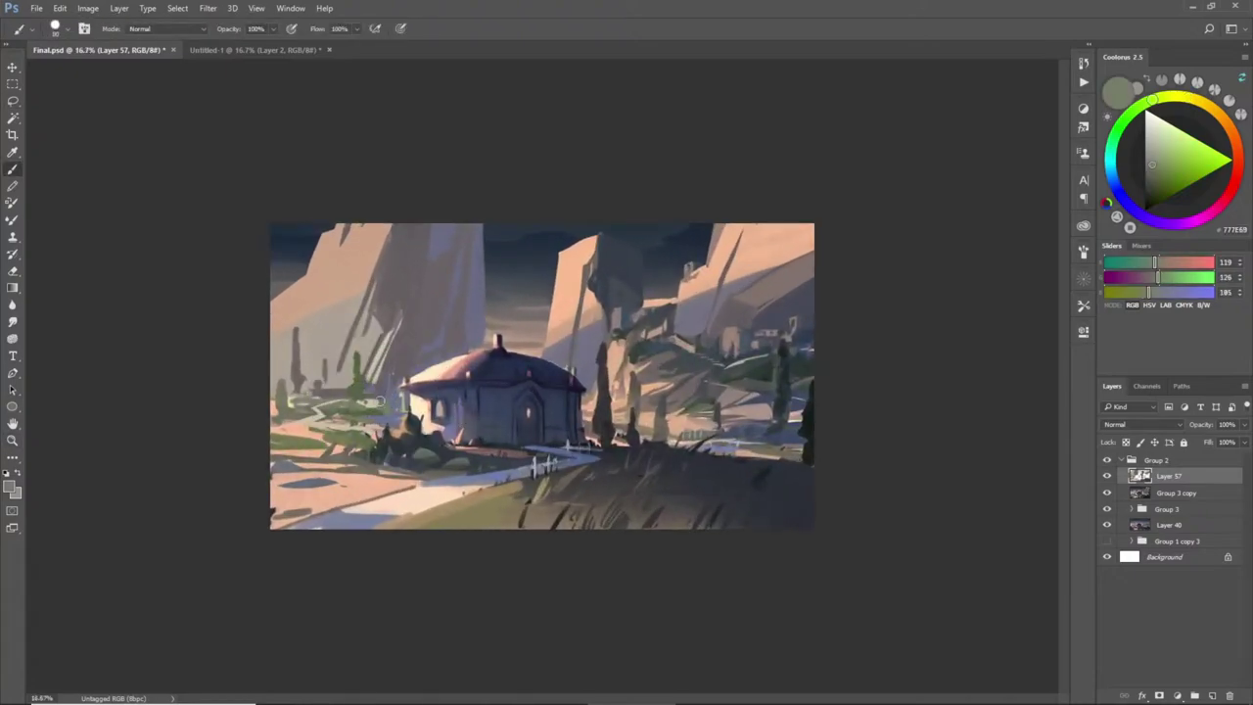
pyautogui.keyDown('alt'); pyautogui.click(323, 383); pyautogui.keyUp('alt')
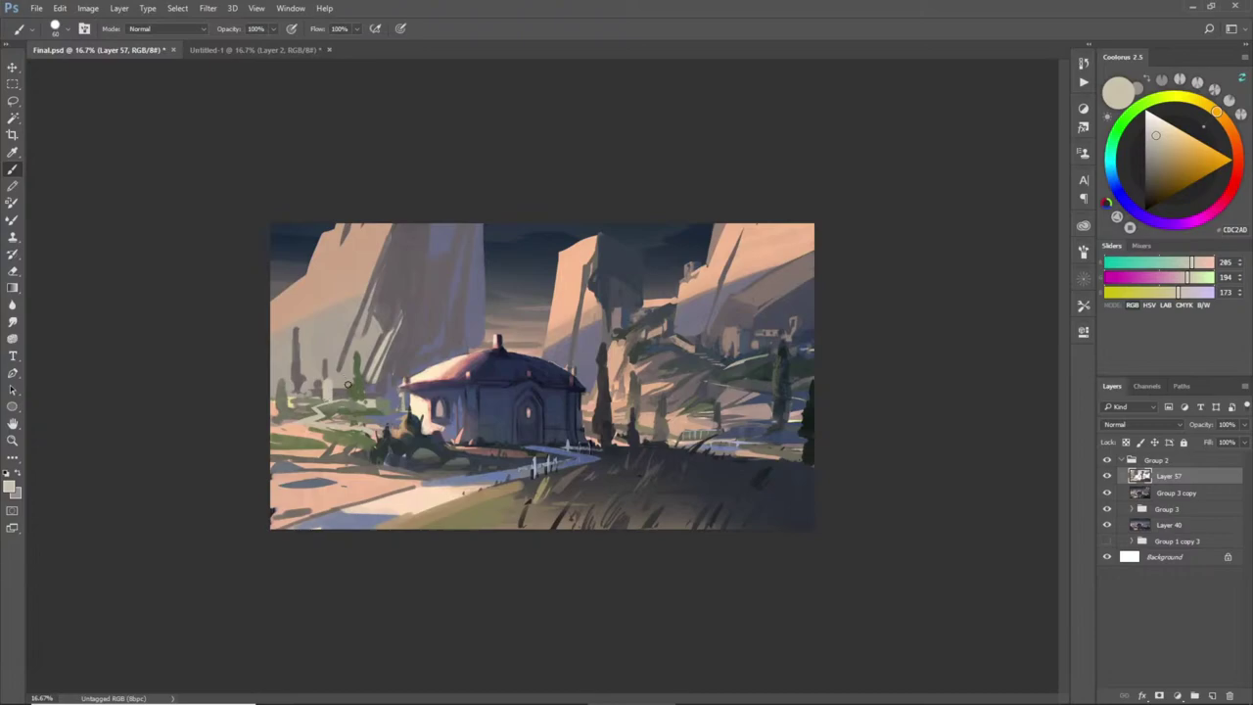
pyautogui.moveTo(291, 364); pyautogui.dragTo(289, 389)
pyautogui.press(']')
pyautogui.moveTo(390, 373); pyautogui.dragTo(395, 404)
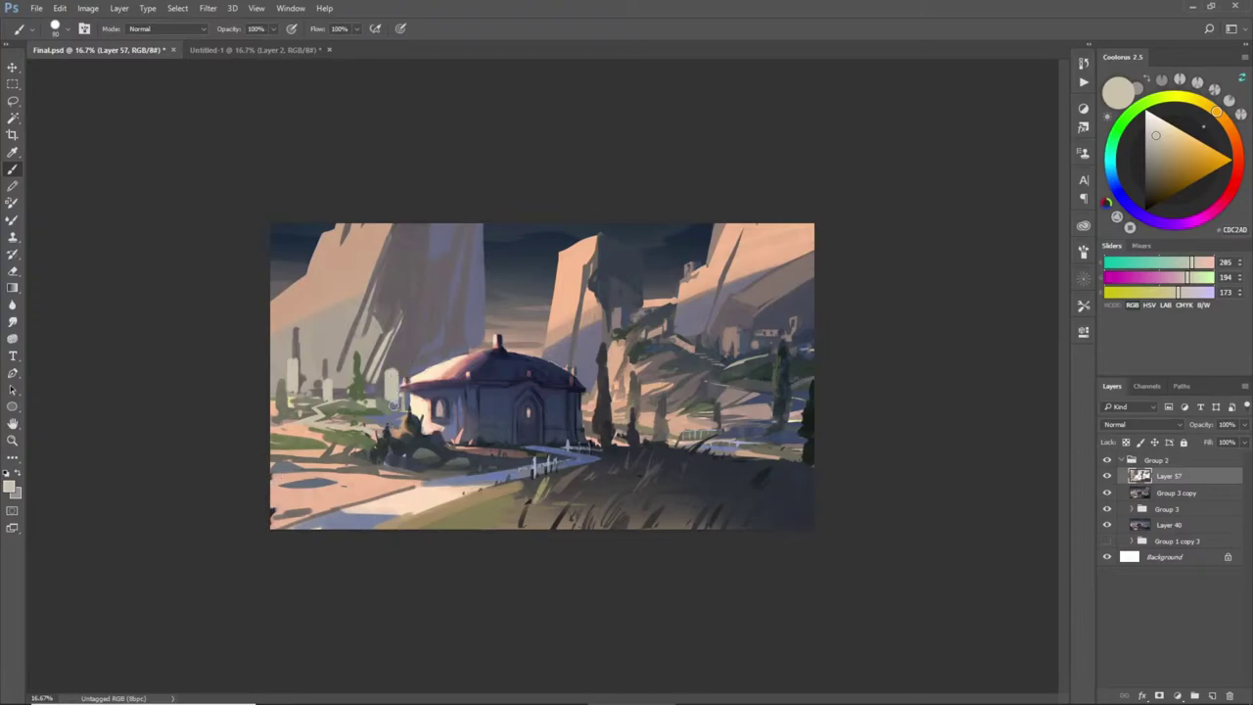
# - Trim and shade the pale block beside the house using sampled cliff, blue-grey and beige colours
pyautogui.keyDown('alt'); pyautogui.click(400, 363); pyautogui.keyUp('alt')
pyautogui.moveTo(400, 358); pyautogui.dragTo(397, 374)
pyautogui.keyDown('alt'); pyautogui.click(405, 370); pyautogui.keyUp('alt')
pyautogui.keyDown('alt'); pyautogui.click(396, 367); pyautogui.keyUp('alt')
pyautogui.click(401, 398)
pyautogui.keyDown('alt'); pyautogui.click(395, 389); pyautogui.keyUp('alt')
pyautogui.keyDown('alt'); pyautogui.click(398, 382); pyautogui.keyUp('alt')
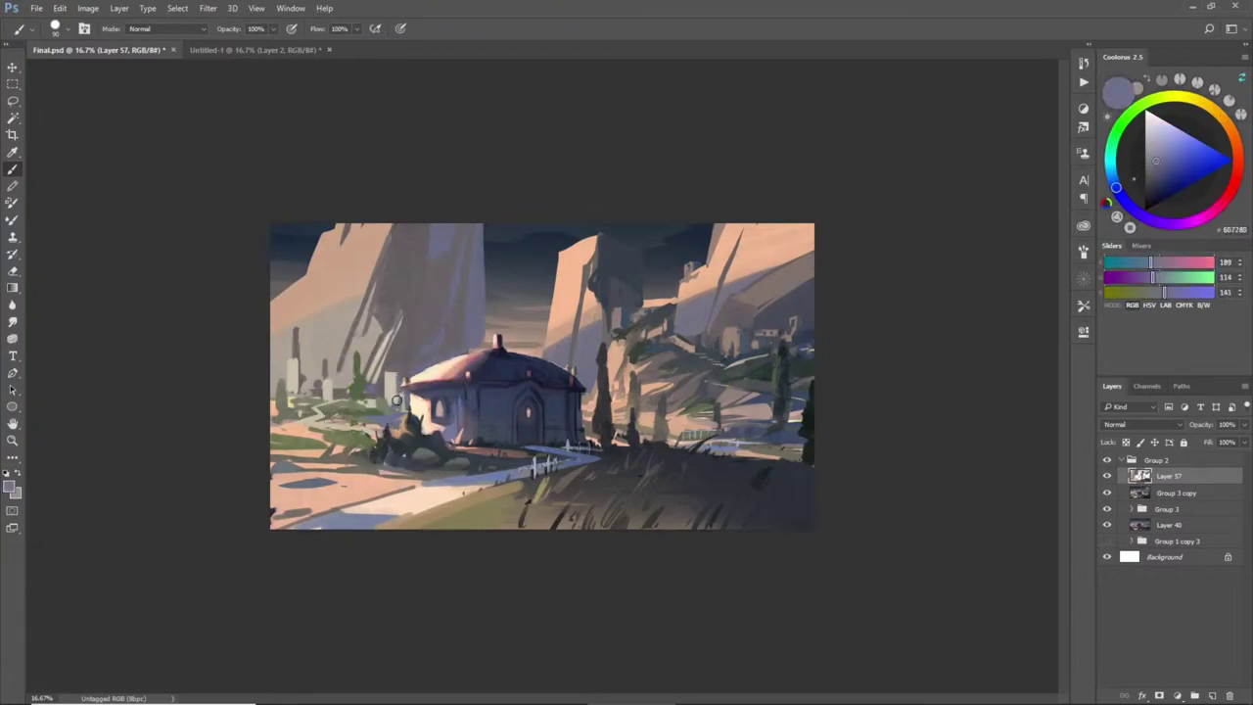
pyautogui.keyDown('alt'); pyautogui.click(393, 387); pyautogui.keyUp('alt')
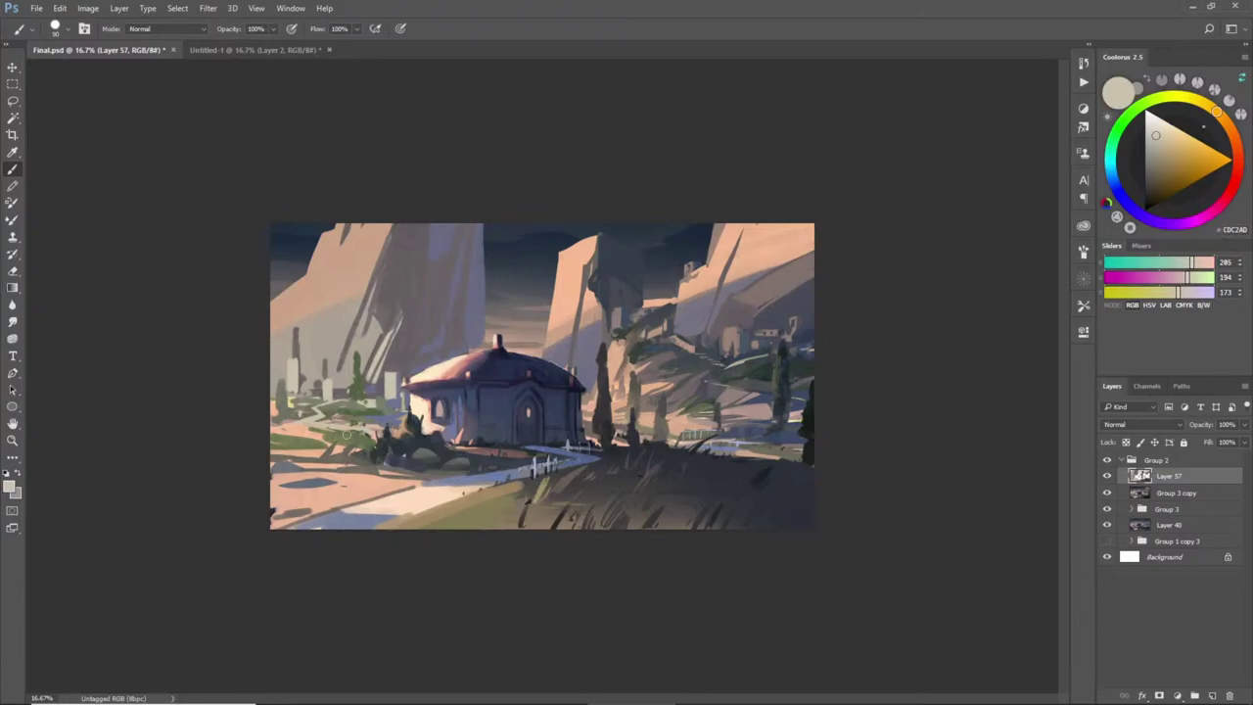
# - Touch up the meadow and bushes beside the house with sampled peach, olive green and blue-grey strokes
pyautogui.keyDown('alt'); pyautogui.click(315, 431); pyautogui.keyUp('alt')
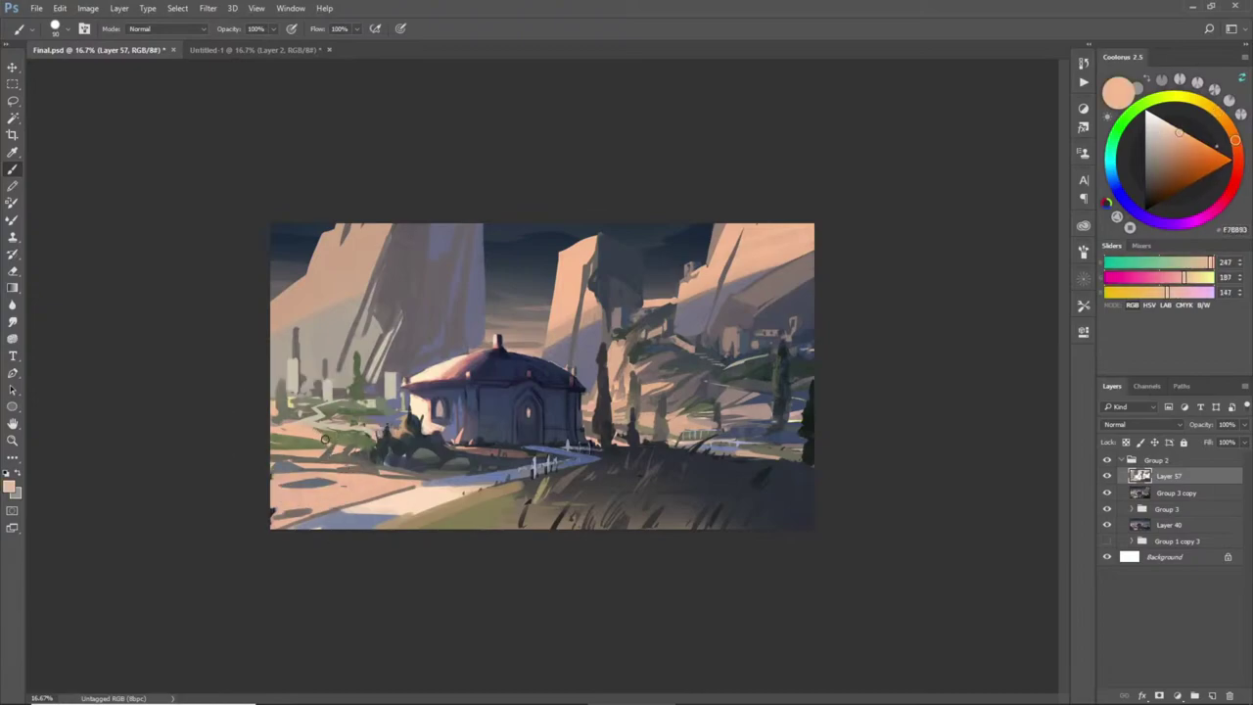
pyautogui.keyDown('alt'); pyautogui.click(335, 441); pyautogui.keyUp('alt')
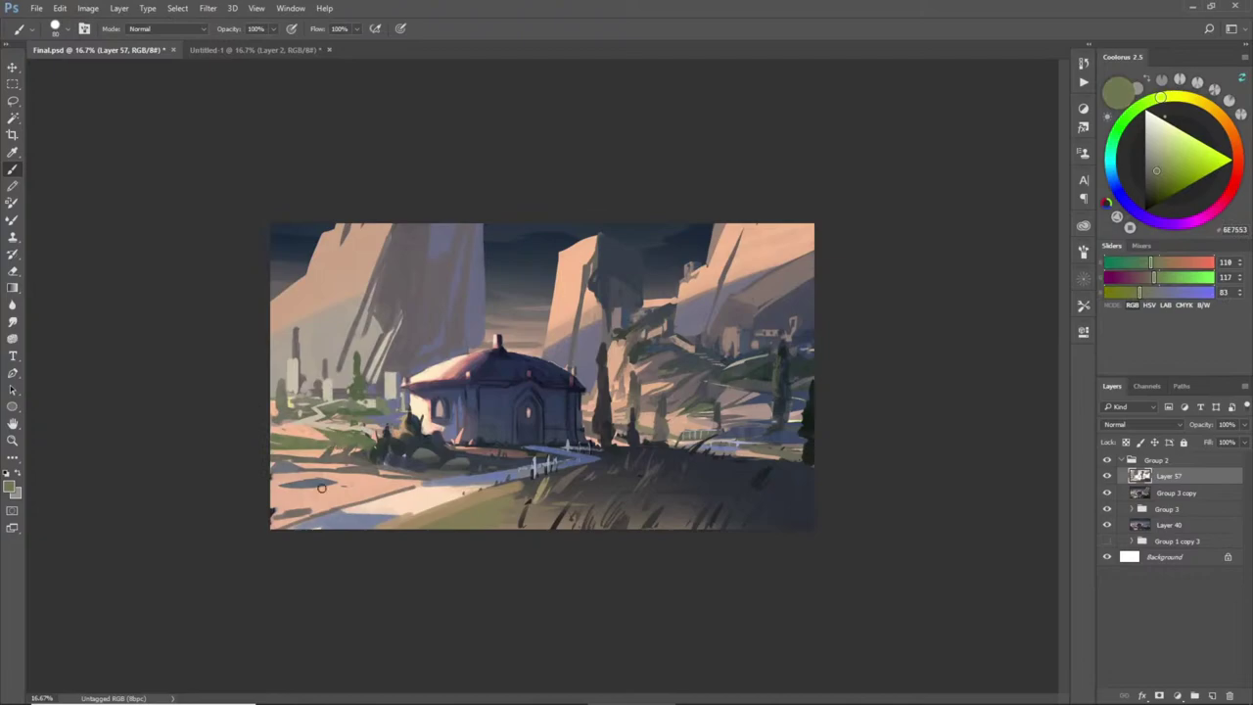
pyautogui.keyDown('alt'); pyautogui.click(373, 425); pyautogui.keyUp('alt')
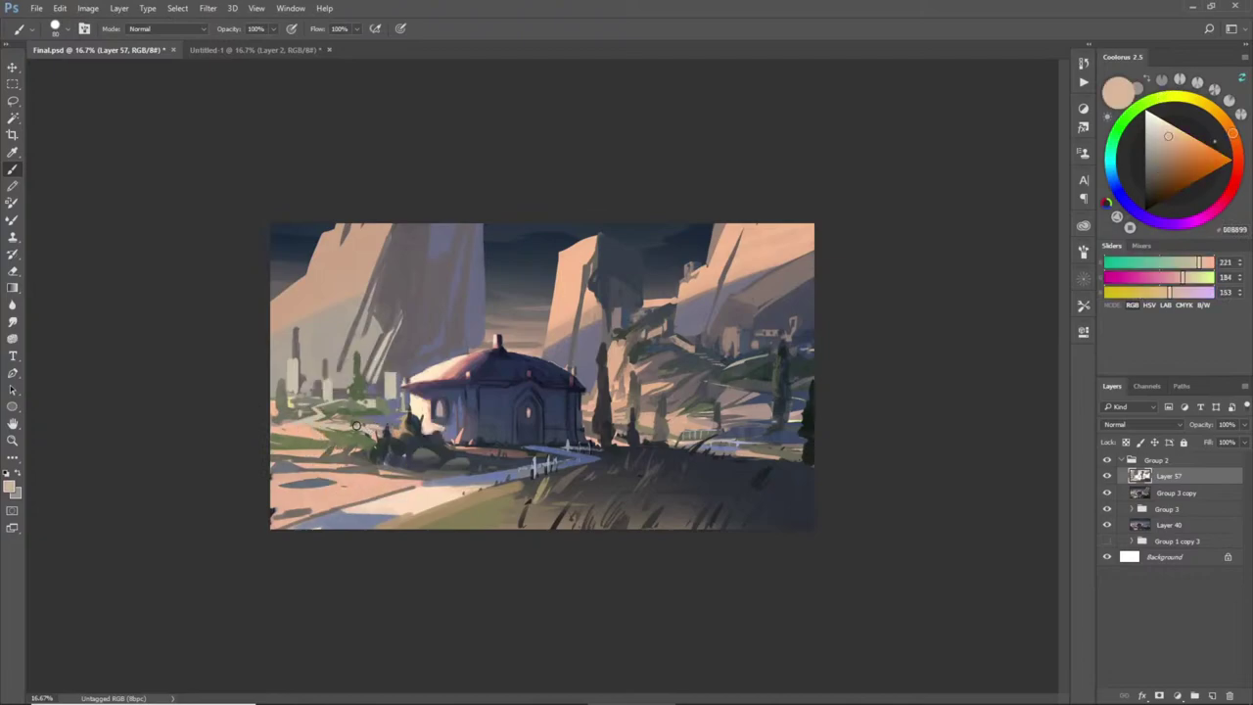
pyautogui.keyDown('alt'); pyautogui.click(375, 428); pyautogui.keyUp('alt')
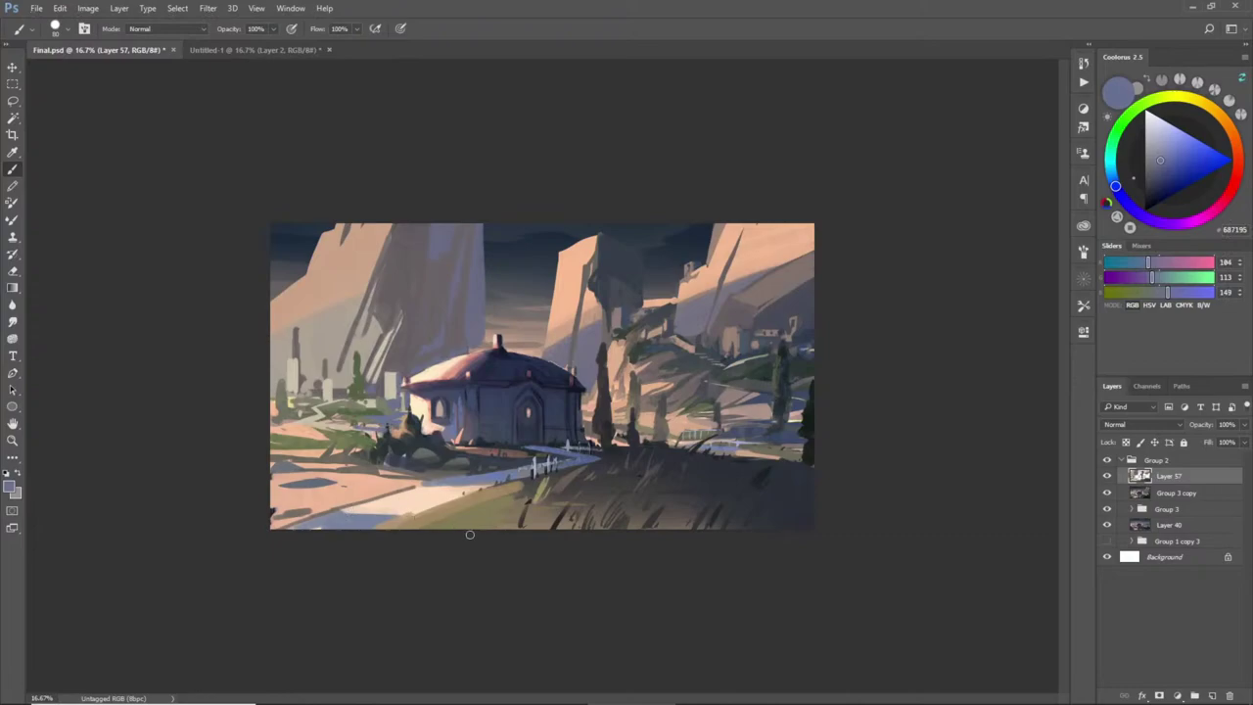
# - Select a thin horizontal strip in front of the house, paint it sampled blue-grey as a fence rail, and deselect
pyautogui.press('l')
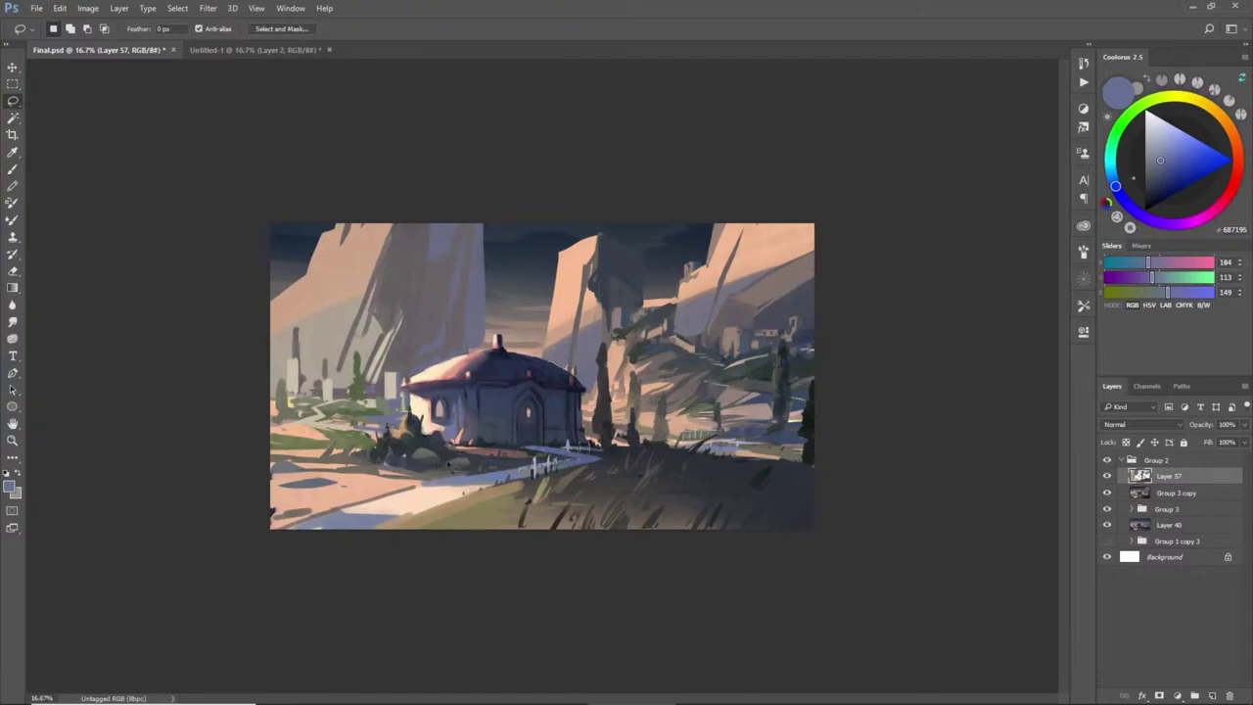
pyautogui.moveTo(376, 460)
pyautogui.mouseDown()
pyautogui.moveTo(536, 458)
pyautogui.moveTo(560, 472)
pyautogui.moveTo(497, 478)
pyautogui.moveTo(389, 474)
pyautogui.moveTo(368, 458)
pyautogui.moveTo(568, 465)
pyautogui.moveTo(380, 460)
pyautogui.mouseUp()
pyautogui.press('b')
pyautogui.keyDown('alt'); pyautogui.click(566, 444); pyautogui.keyUp('alt')
pyautogui.hotkey('ctrl', 'd')
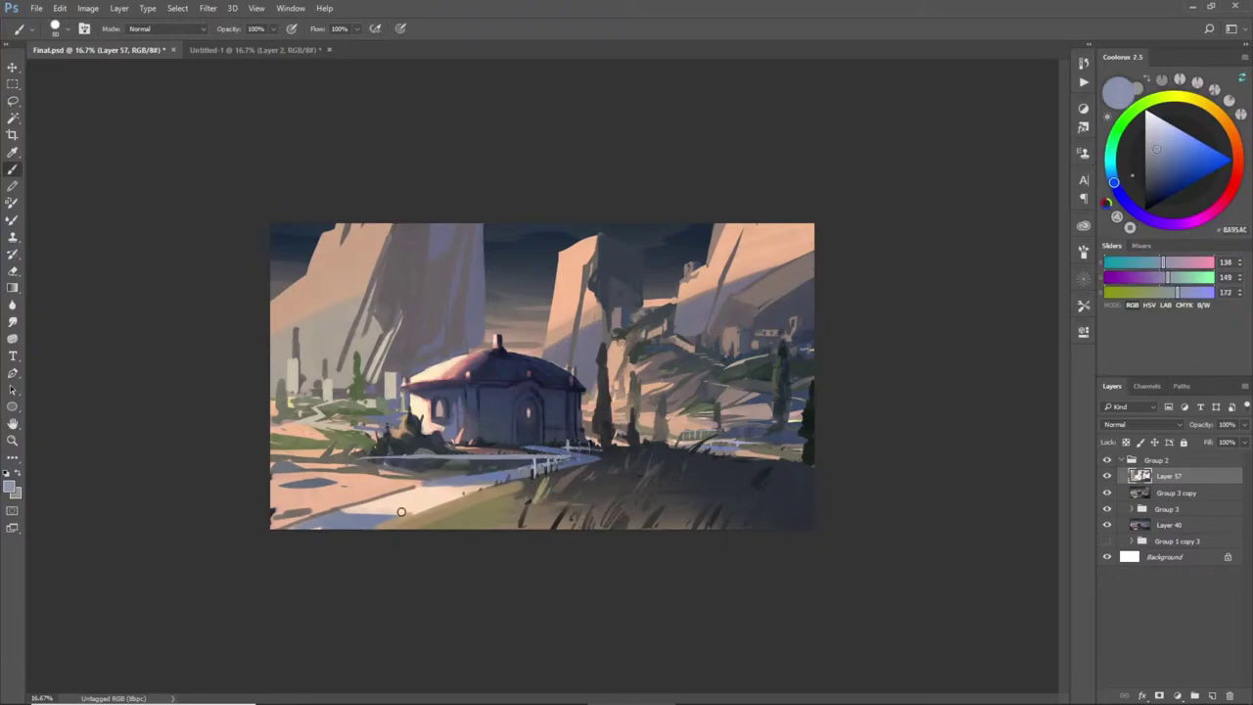
# - Select the fence post shapes along the rail, paint them the same pale blue-grey, and deselect
pyautogui.press('l')
pyautogui.moveTo(391, 476)
pyautogui.mouseDown()
pyautogui.moveTo(389, 454)
pyautogui.moveTo(405, 473)
pyautogui.moveTo(487, 461)
pyautogui.moveTo(517, 468)
pyautogui.moveTo(504, 490)
pyautogui.mouseUp()
pyautogui.press('b')
pyautogui.moveTo(384, 460)
pyautogui.mouseDown()
pyautogui.moveTo(471, 475)
pyautogui.moveTo(504, 461)
pyautogui.mouseUp()
pyautogui.hotkey('ctrl', 'd')
pyautogui.press('l')
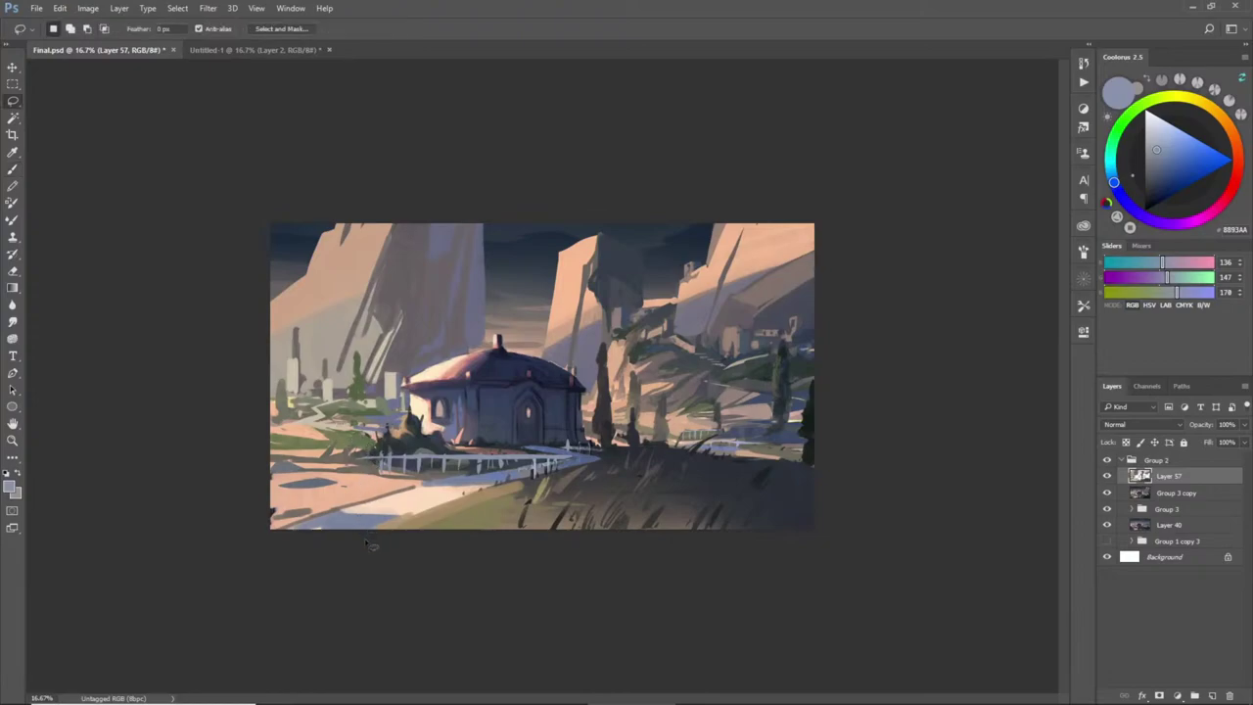
# - Undo the painted fence posts and rail in front of the house, back to the rail's strip selection
pyautogui.hotkey('ctrl', 'shift', 'd')
pyautogui.hotkey('ctrl', 'alt', 'z')
pyautogui.hotkey('ctrl', 'alt', 'z')
pyautogui.hotkey('ctrl', 'alt', 'z')
pyautogui.hotkey('ctrl', 'alt', 'z')
pyautogui.hotkey('ctrl', 'alt', 'z')
pyautogui.hotkey('ctrl', 'alt', 'z')
pyautogui.hotkey('ctrl', 'alt', 'z')
pyautogui.hotkey('ctrl', 'alt', 'z')
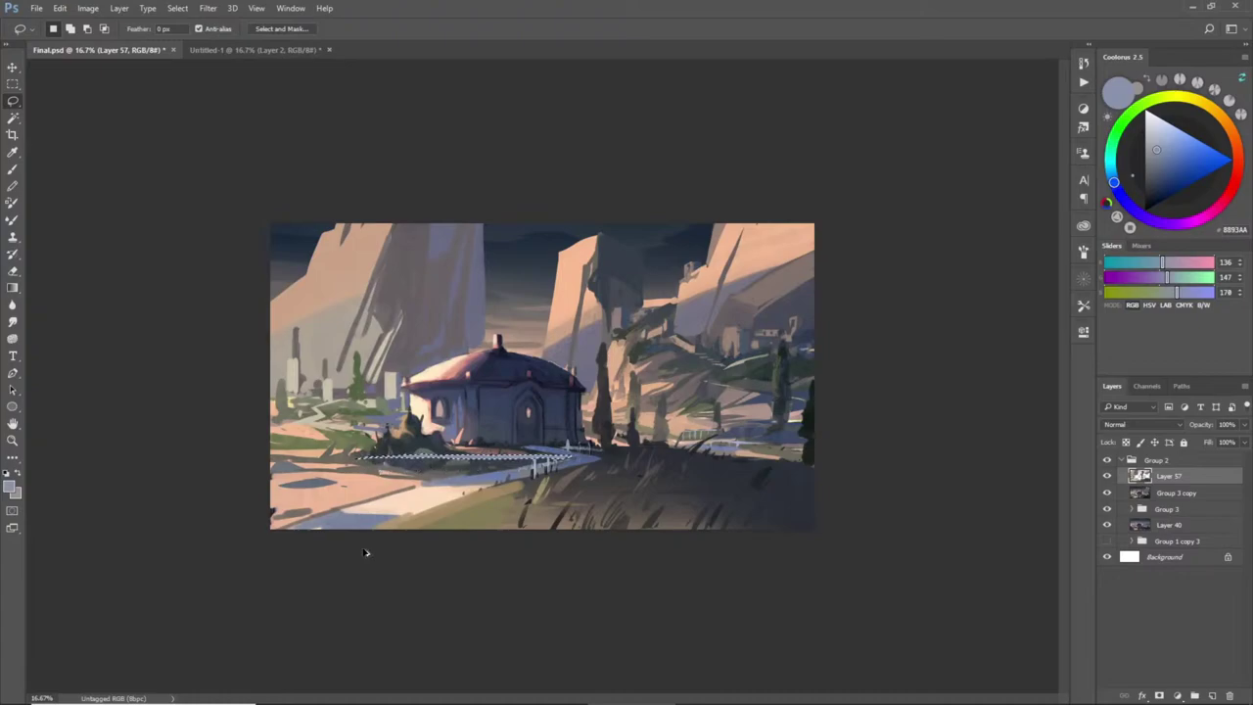
# - Drop the rail selection, select thin ground strips before the house, paint them with sampled grey-brown, and deselect
pyautogui.hotkey('ctrl', 'd')
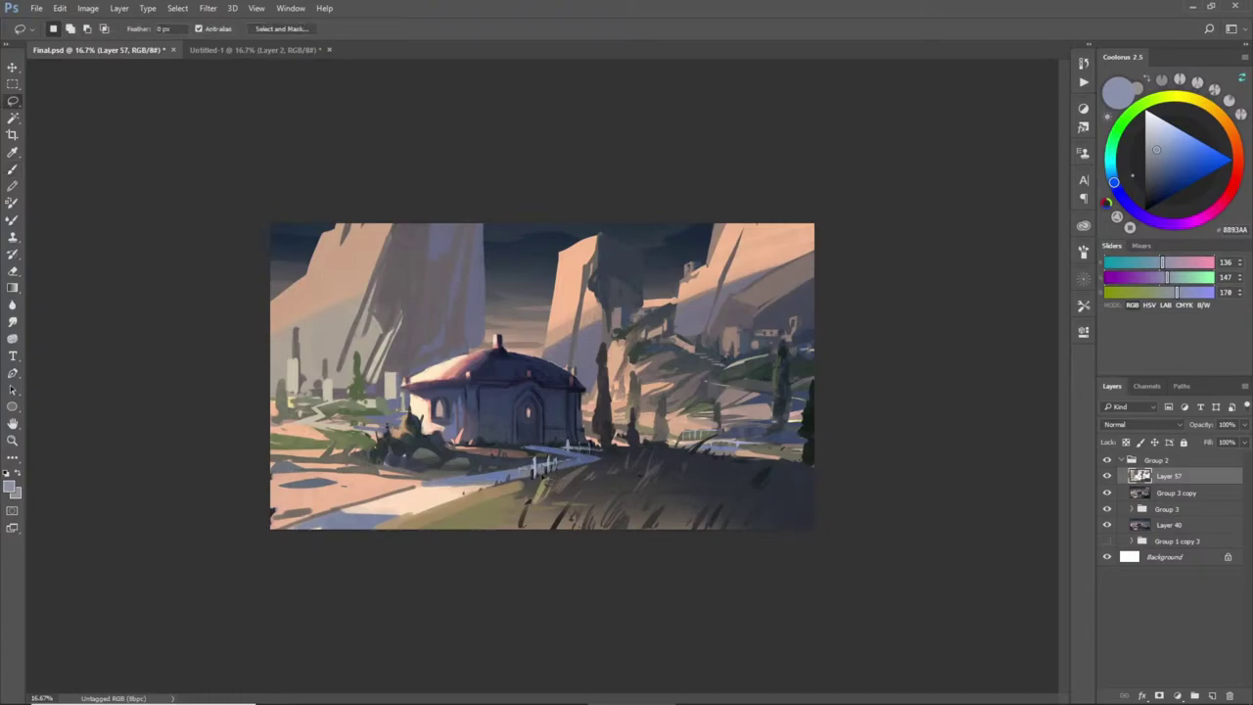
pyautogui.moveTo(442, 470)
pyautogui.mouseDown()
pyautogui.moveTo(431, 458)
pyautogui.moveTo(377, 468)
pyautogui.moveTo(517, 468)
pyautogui.mouseUp()
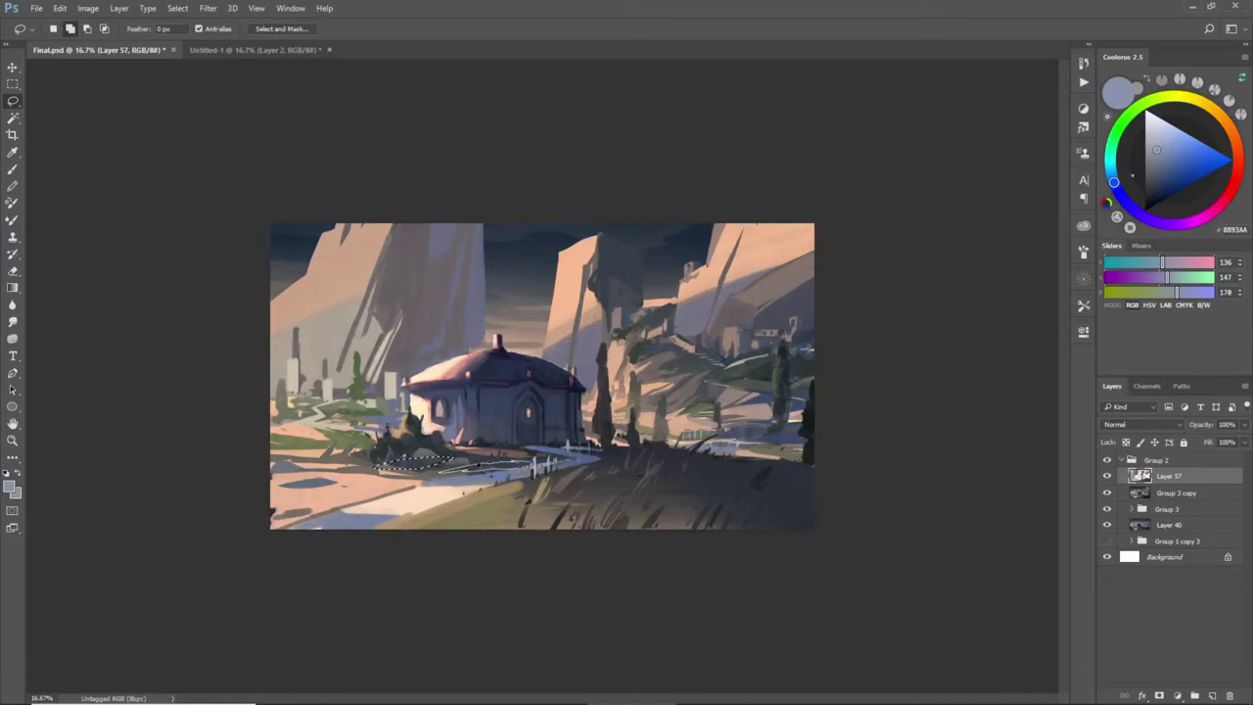
pyautogui.press('b')
pyautogui.keyDown('alt'); pyautogui.click(444, 455); pyautogui.keyUp('alt')
pyautogui.moveTo(382, 466); pyautogui.dragTo(524, 463)
pyautogui.hotkey('ctrl', 'd')
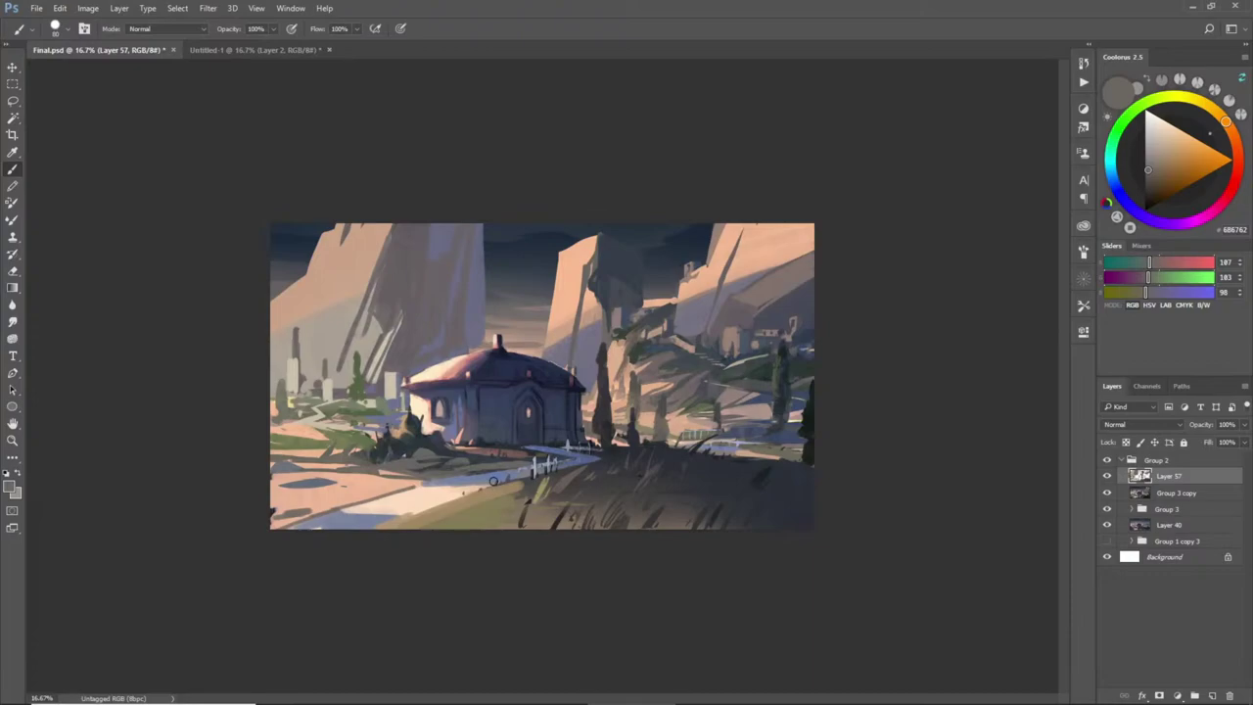
# - Select small patches of ground between the bushes and the path, paint them with sampled dark grey tones, and deselect
pyautogui.press('l')
pyautogui.moveTo(413, 483)
pyautogui.mouseDown()
pyautogui.moveTo(390, 493)
pyautogui.moveTo(424, 486)
pyautogui.moveTo(384, 494)
pyautogui.moveTo(455, 478)
pyautogui.moveTo(392, 491)
pyautogui.mouseUp()
pyautogui.press('b')
pyautogui.keyDown('alt'); pyautogui.click(402, 487); pyautogui.keyUp('alt')
pyautogui.hotkey('ctrl', 'd')
pyautogui.press('l')
pyautogui.press('b')
pyautogui.keyDown('alt'); pyautogui.click(436, 474); pyautogui.keyUp('alt')
pyautogui.hotkey('ctrl', 'd')
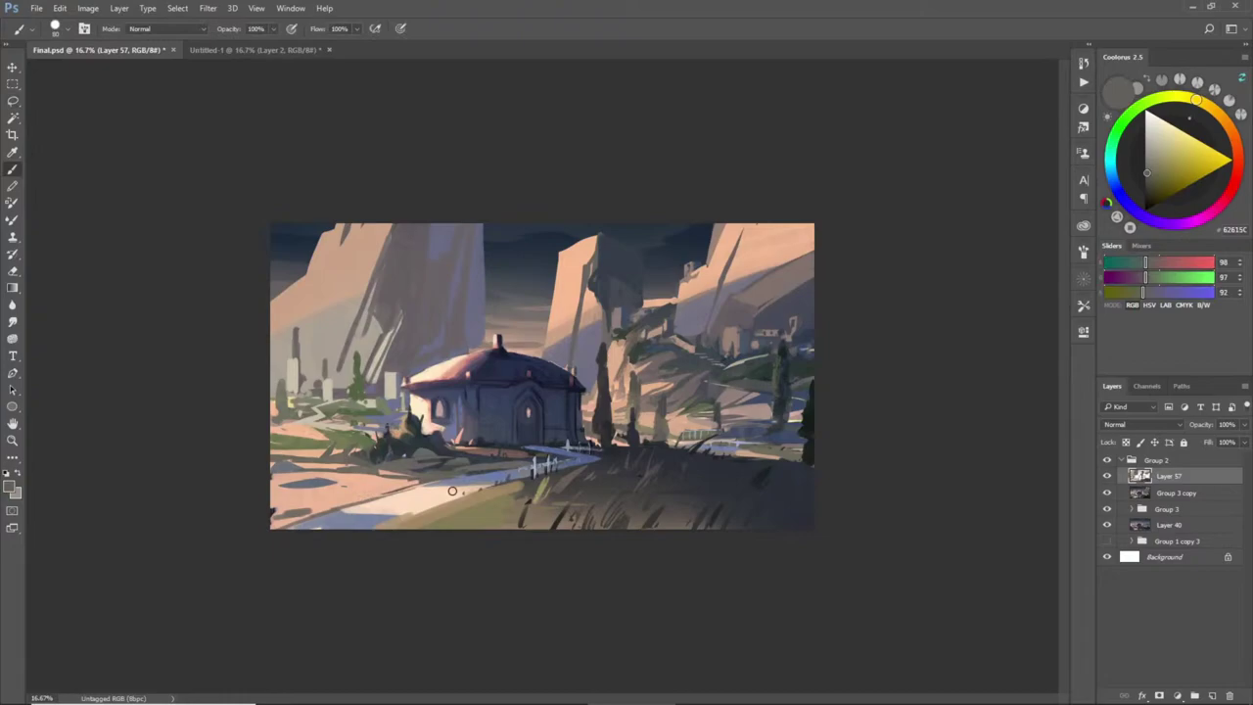
# - Select grass and post shapes on the crest of the dark hill beside the cypress, paint them sampled near-black, and deselect
pyautogui.press('l')
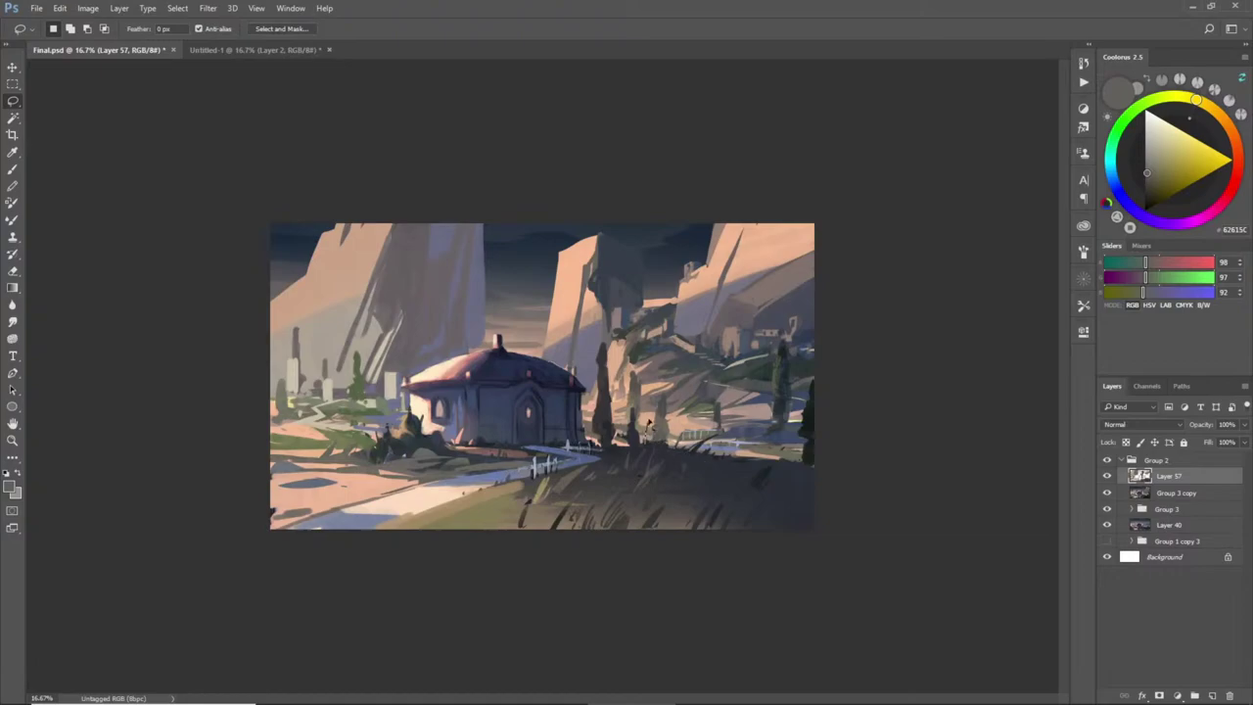
pyautogui.moveTo(636, 446)
pyautogui.mouseDown()
pyautogui.moveTo(624, 439)
pyautogui.moveTo(629, 452)
pyautogui.moveTo(664, 439)
pyautogui.mouseUp()
pyautogui.press('b')
pyautogui.keyDown('alt'); pyautogui.click(640, 450); pyautogui.keyUp('alt')
pyautogui.hotkey('ctrl', 'd')
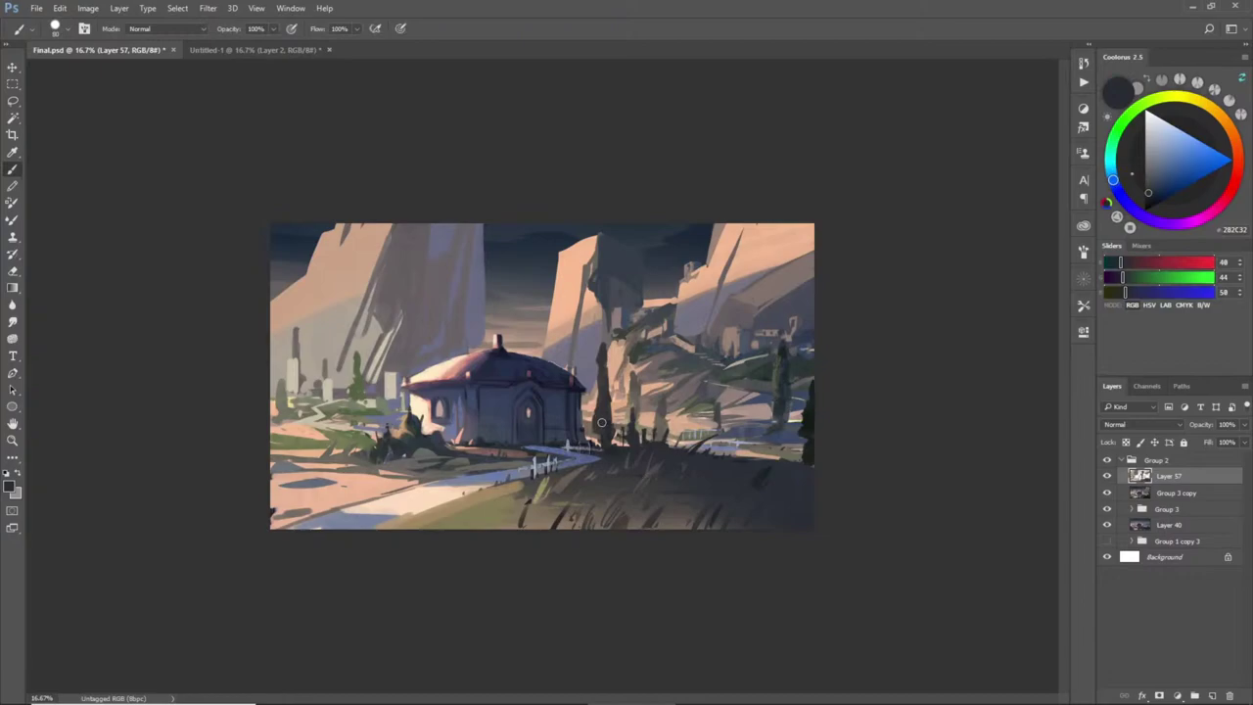
# - Select a fence rail shape along the hill crest beside the cypress, paint it sampled dark blue-grey, and deselect
pyautogui.press('l')
pyautogui.moveTo(607, 439)
pyautogui.mouseDown()
pyautogui.moveTo(676, 437)
pyautogui.moveTo(601, 439)
pyautogui.mouseUp()
pyautogui.press('b')
pyautogui.keyDown('alt'); pyautogui.click(634, 440); pyautogui.keyUp('alt')
pyautogui.hotkey('ctrl', 'd')
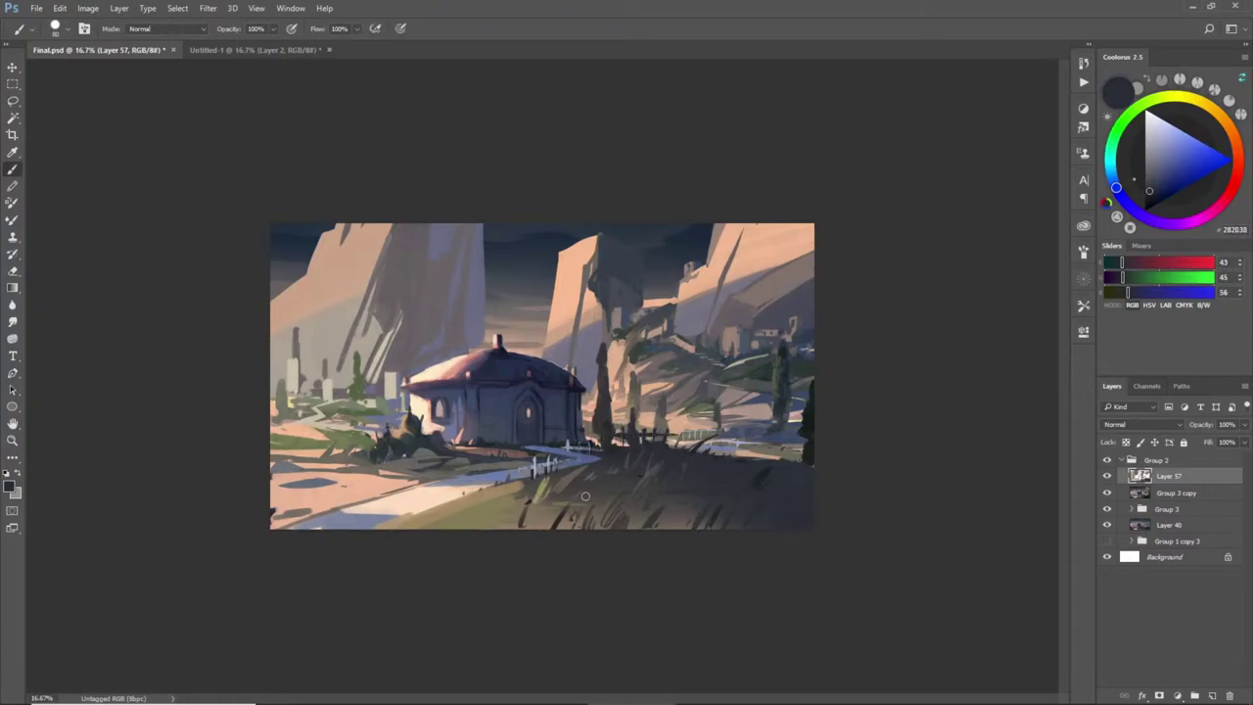
# - Paint dark fence posts on both sides of the cypress in sampled near-black, undoing a misplaced stroke
pyautogui.keyDown('alt'); pyautogui.click(632, 444); pyautogui.keyUp('alt')
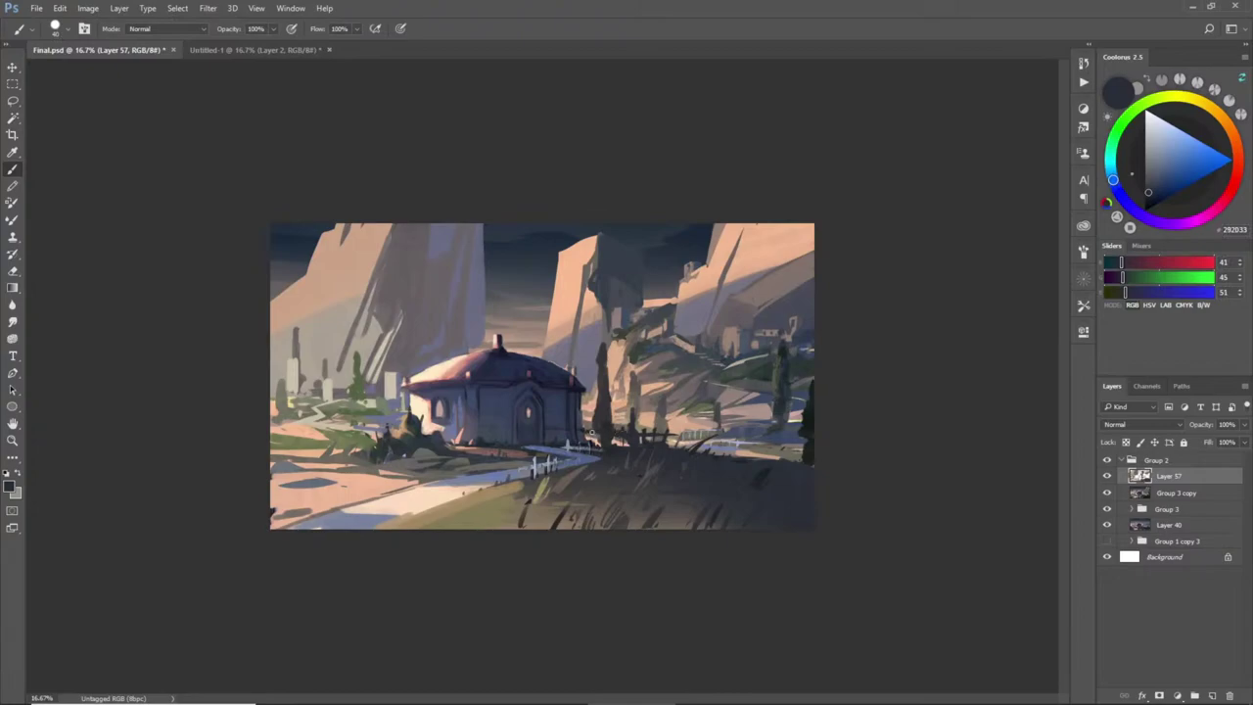
pyautogui.moveTo(588, 427); pyautogui.dragTo(589, 441)
pyautogui.moveTo(678, 431); pyautogui.dragTo(677, 448)
pyautogui.hotkey('ctrl', 'z')
# - Touch up the distant fence beyond the hill in pale blue and shade the far-left towers with sampled beige and blue-grey
pyautogui.keyDown('alt'); pyautogui.click(734, 443); pyautogui.keyUp('alt')
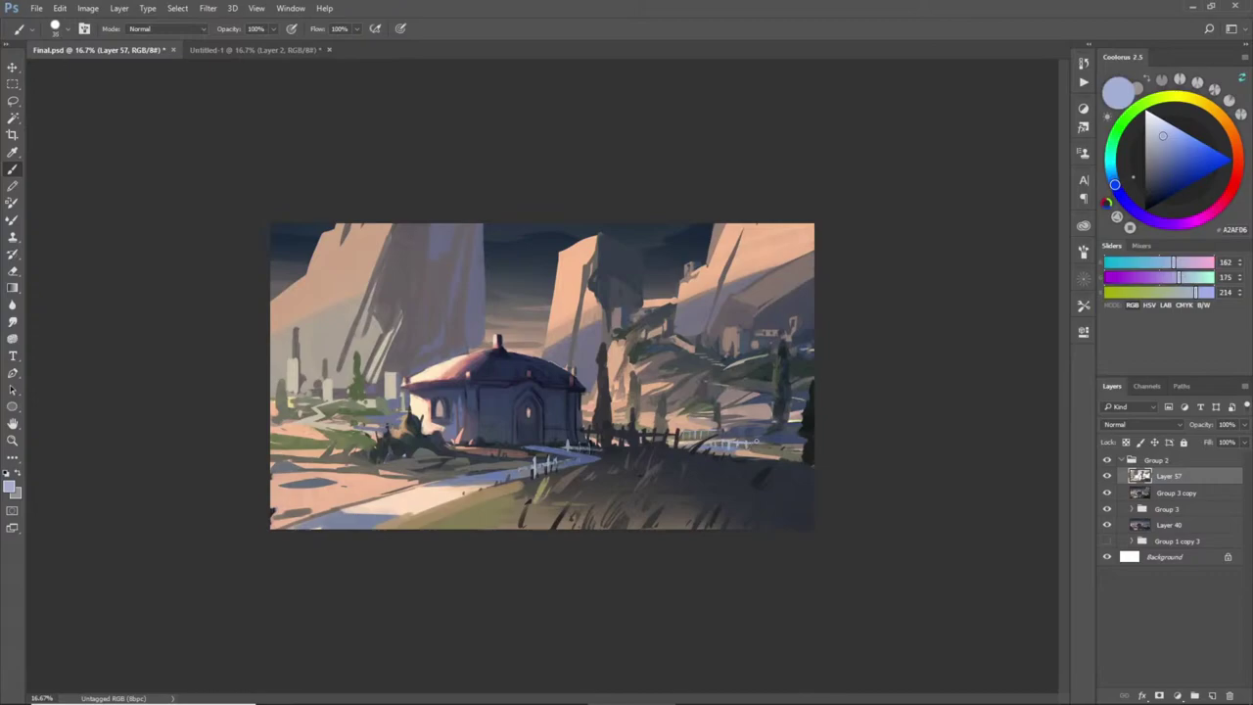
pyautogui.keyDown('alt'); pyautogui.click(336, 388); pyautogui.keyUp('alt')
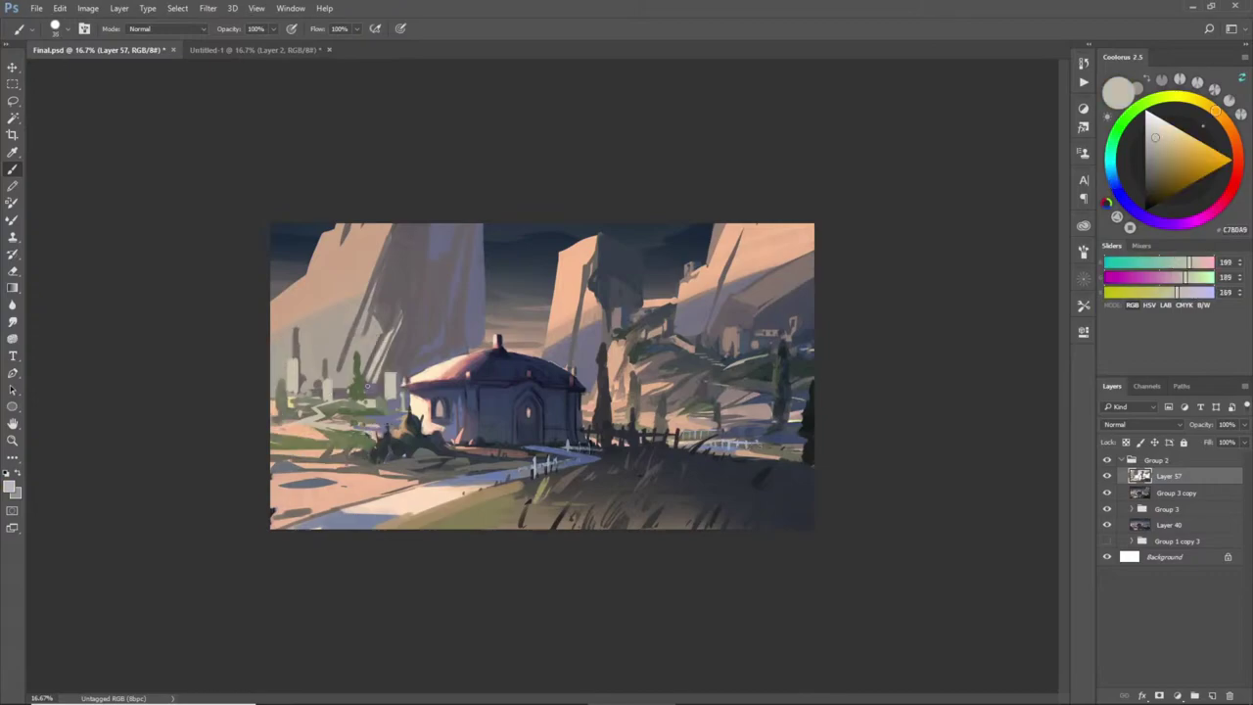
pyautogui.keyDown('alt'); pyautogui.click(398, 381); pyautogui.keyUp('alt')
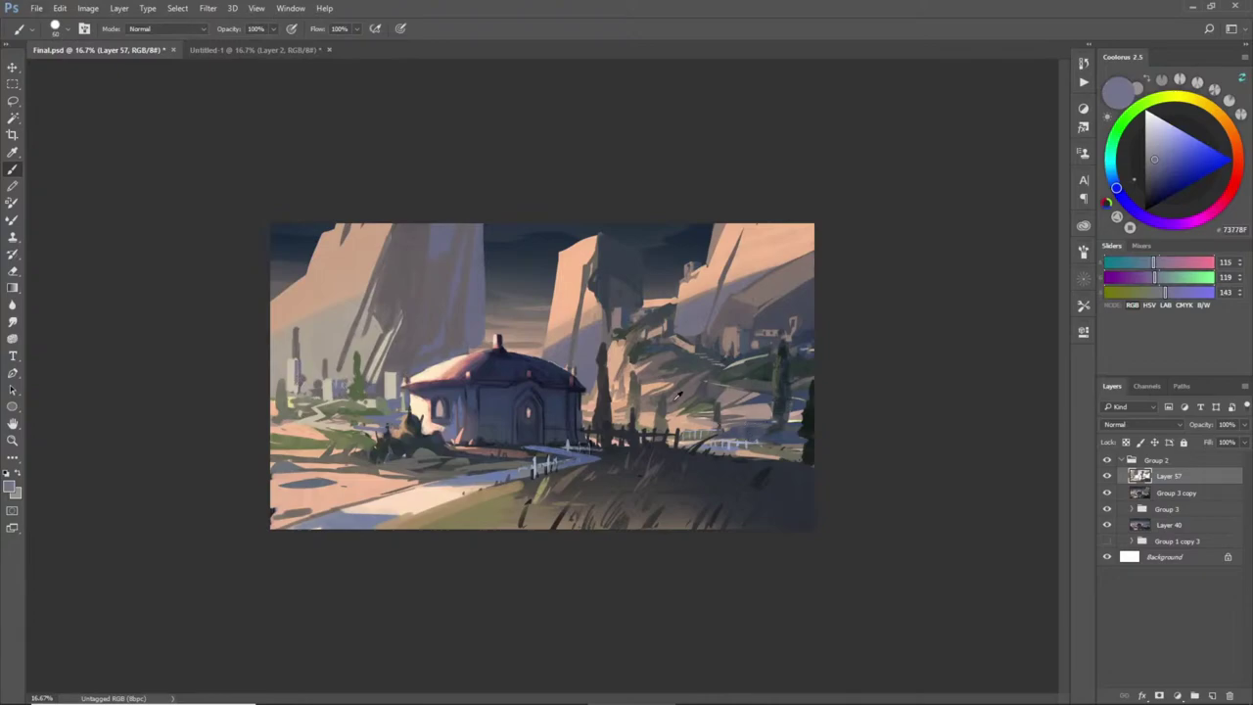
# - Paint small beige towers across the lower hillside behind the fence with the colour sampled from the cliff base
pyautogui.keyDown('alt'); pyautogui.click(334, 391); pyautogui.keyUp('alt')
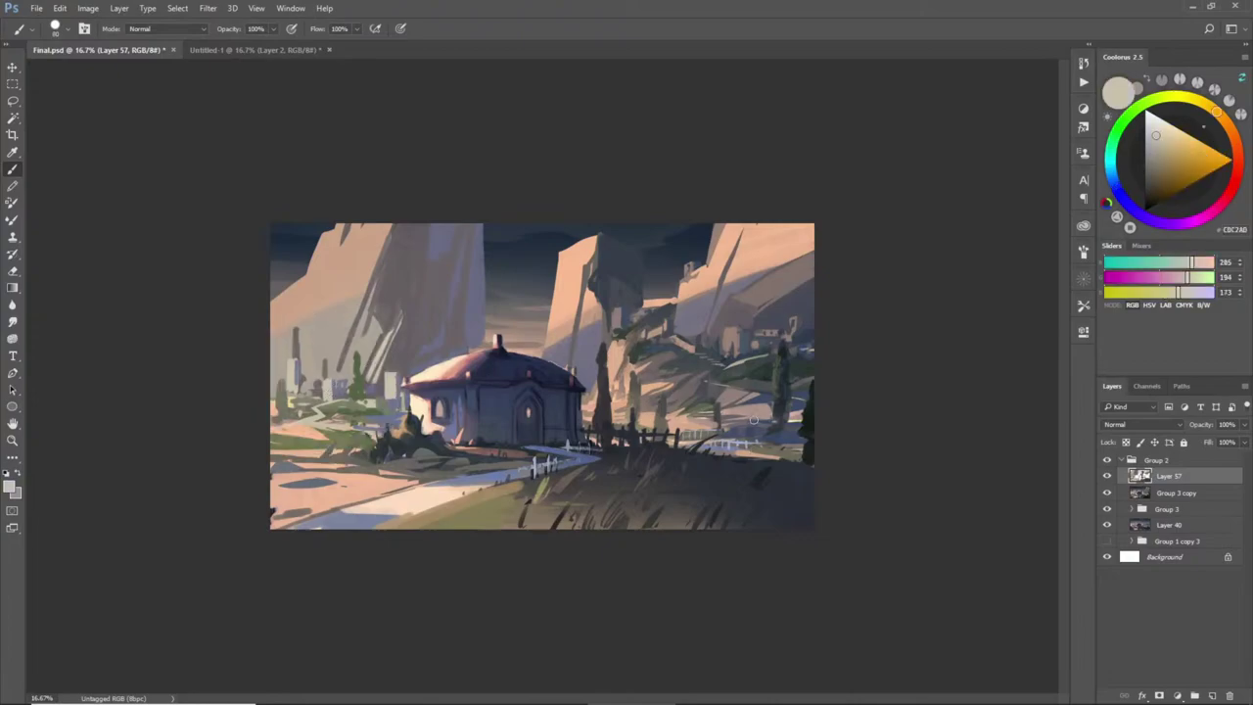
pyautogui.moveTo(754, 436); pyautogui.dragTo(754, 407)
pyautogui.moveTo(780, 427); pyautogui.dragTo(782, 437)
pyautogui.hotkey('ctrl', 'z')
pyautogui.moveTo(746, 388)
pyautogui.mouseDown()
pyautogui.moveTo(751, 368)
pyautogui.moveTo(763, 391)
pyautogui.mouseUp()
pyautogui.moveTo(673, 419)
pyautogui.mouseDown()
pyautogui.moveTo(674, 388)
pyautogui.moveTo(692, 414)
pyautogui.mouseUp()
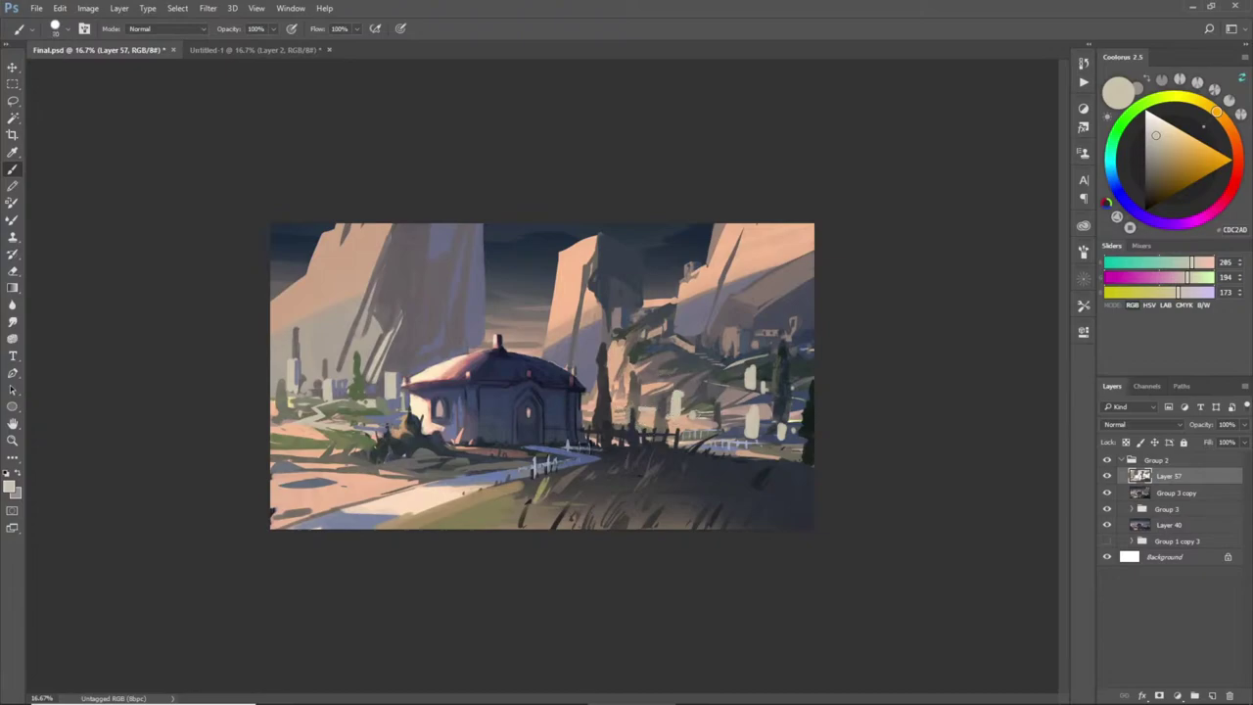
# - Shade the new hillside towers with sampled dark blue and grey strokes
pyautogui.keyDown('alt'); pyautogui.click(766, 400); pyautogui.keyUp('alt')
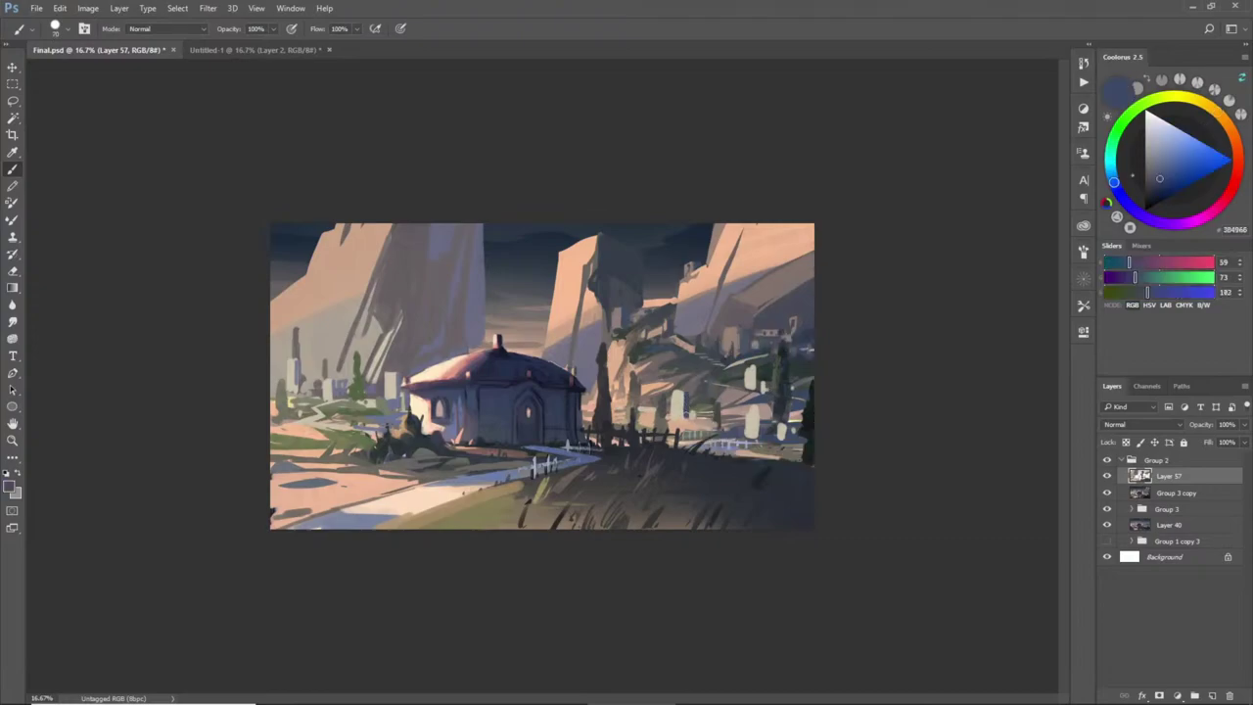
pyautogui.moveTo(760, 431)
pyautogui.mouseDown()
pyautogui.moveTo(762, 409)
pyautogui.moveTo(754, 433)
pyautogui.mouseUp()
pyautogui.keyDown('alt'); pyautogui.click(750, 421); pyautogui.keyUp('alt')
pyautogui.keyDown('alt'); pyautogui.click(754, 437); pyautogui.keyUp('alt')
pyautogui.keyDown('alt'); pyautogui.click(754, 437); pyautogui.keyUp('alt')
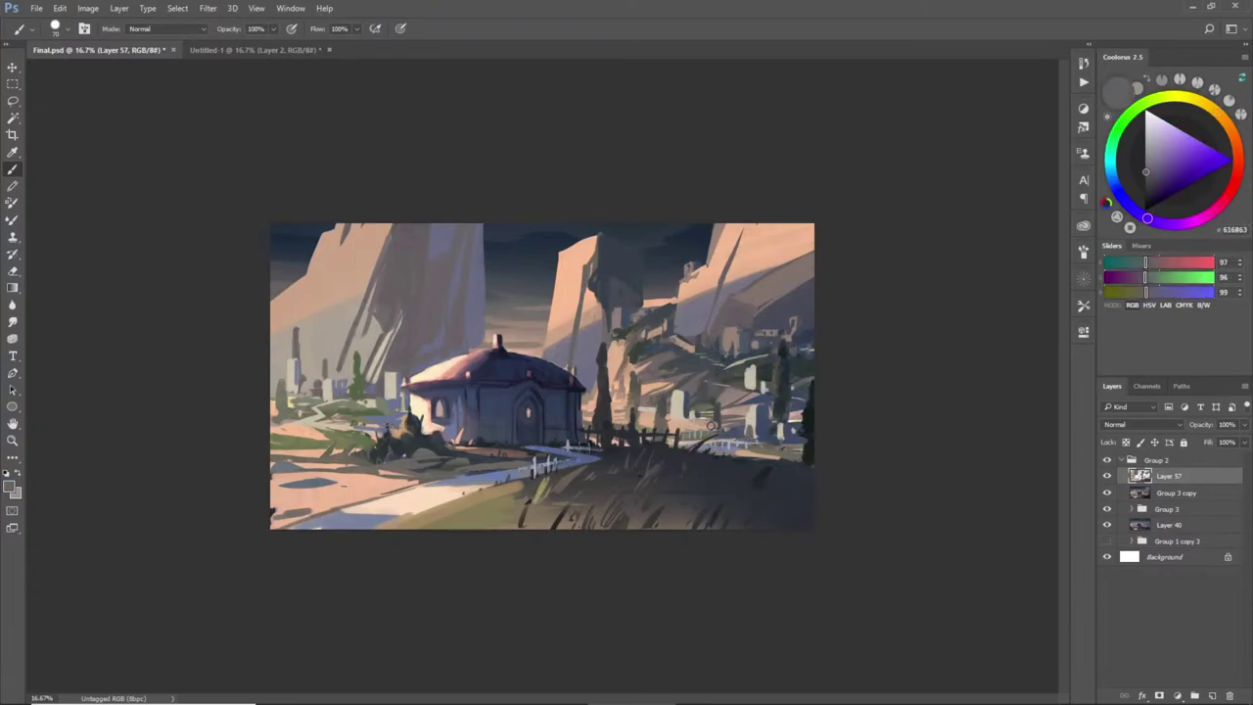
# - Refine the beige tower nearest the fence and its surroundings with sampled peach and beige strokes
pyautogui.keyDown('alt'); pyautogui.click(676, 417); pyautogui.keyUp('alt')
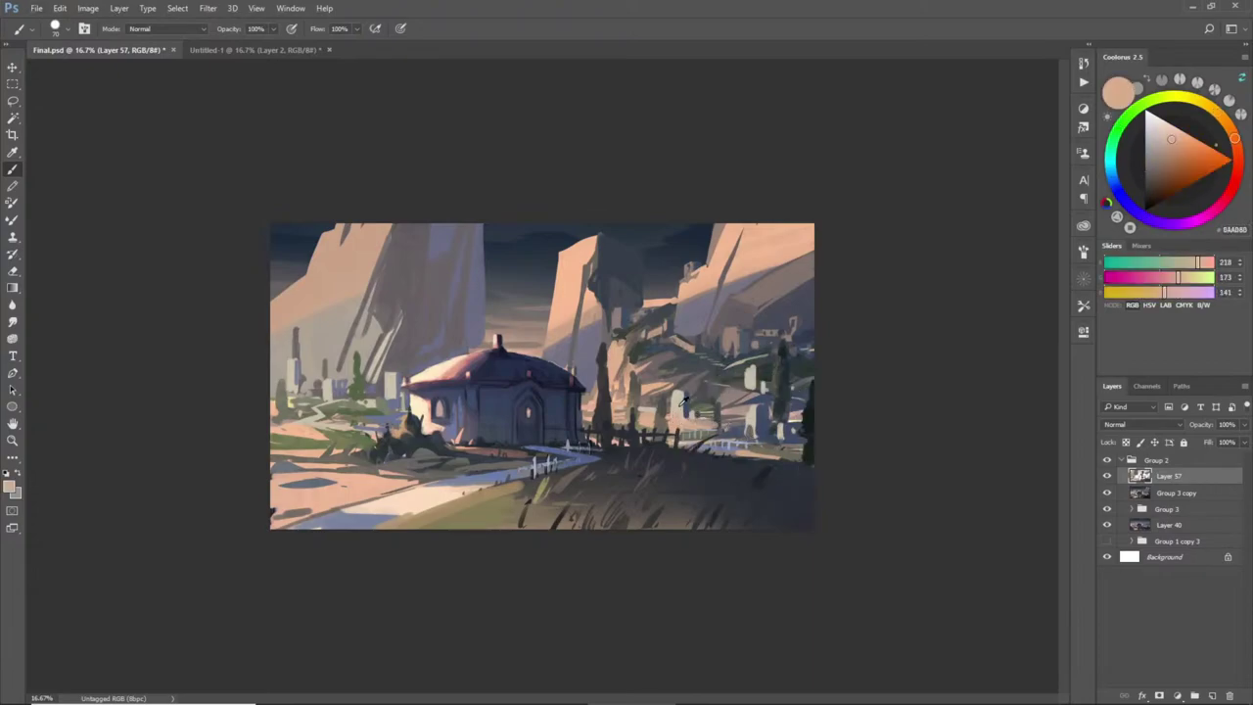
pyautogui.keyDown('alt'); pyautogui.click(683, 403); pyautogui.keyUp('alt')
pyautogui.moveTo(676, 419); pyautogui.dragTo(713, 415)
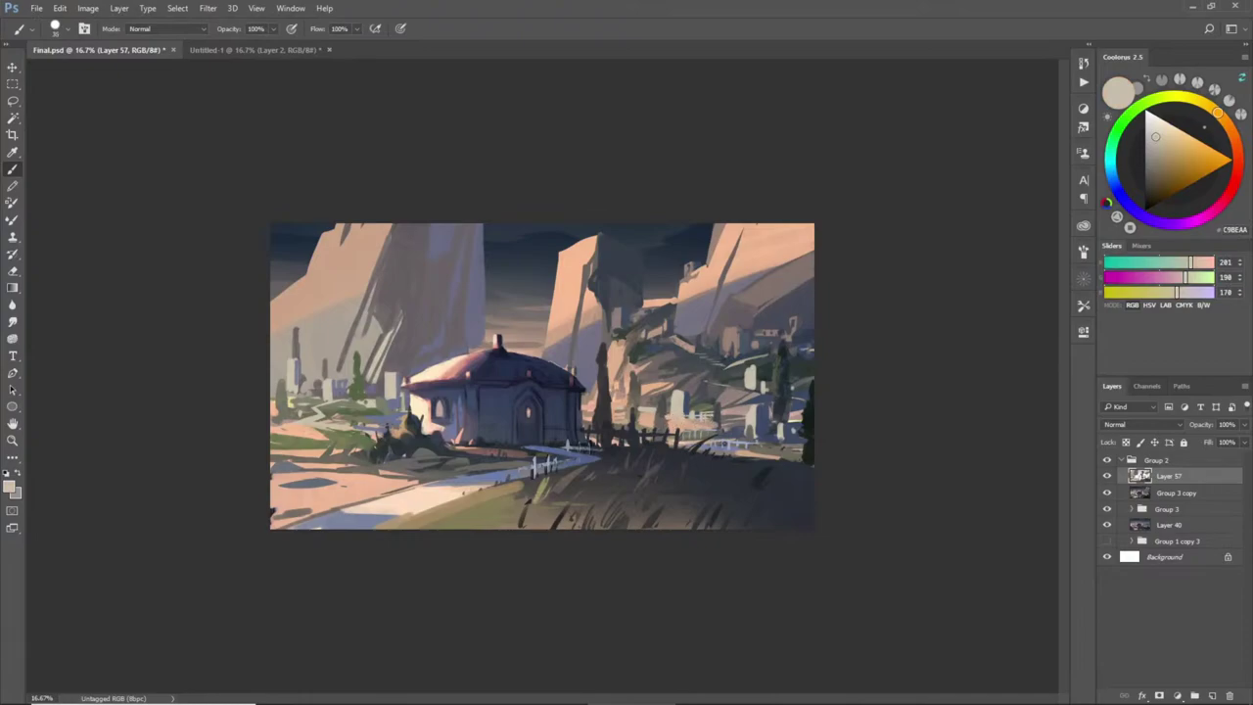
# - Add dark blue openings and shadows to the beige towers beside the tall right-hand cypress with sampled colours
pyautogui.keyDown('alt'); pyautogui.click(751, 422); pyautogui.keyUp('alt')
pyautogui.keyDown('alt'); pyautogui.click(769, 415); pyautogui.keyUp('alt')
pyautogui.keyDown('alt'); pyautogui.click(766, 390); pyautogui.keyUp('alt')
pyautogui.moveTo(766, 390); pyautogui.dragTo(744, 396)
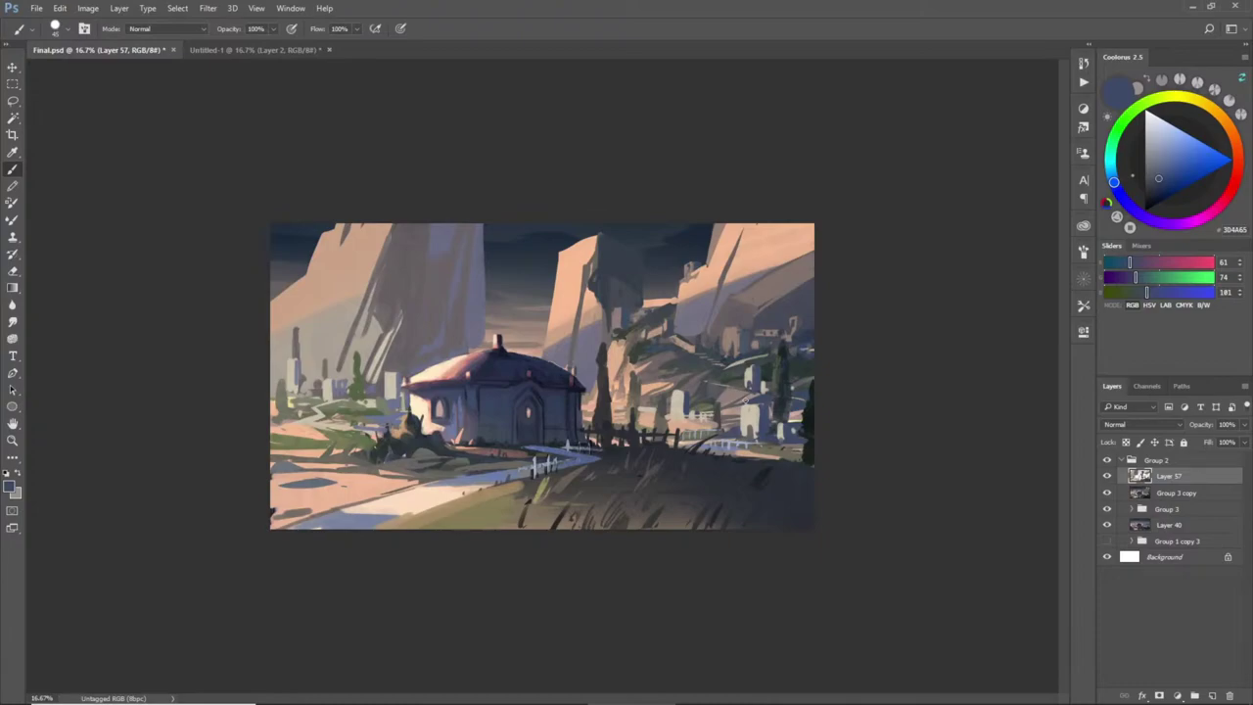
# - Rework the small tower below the right cliff with sampled grey-brown and beige strokes
pyautogui.keyDown('alt'); pyautogui.click(726, 331); pyautogui.keyUp('alt')
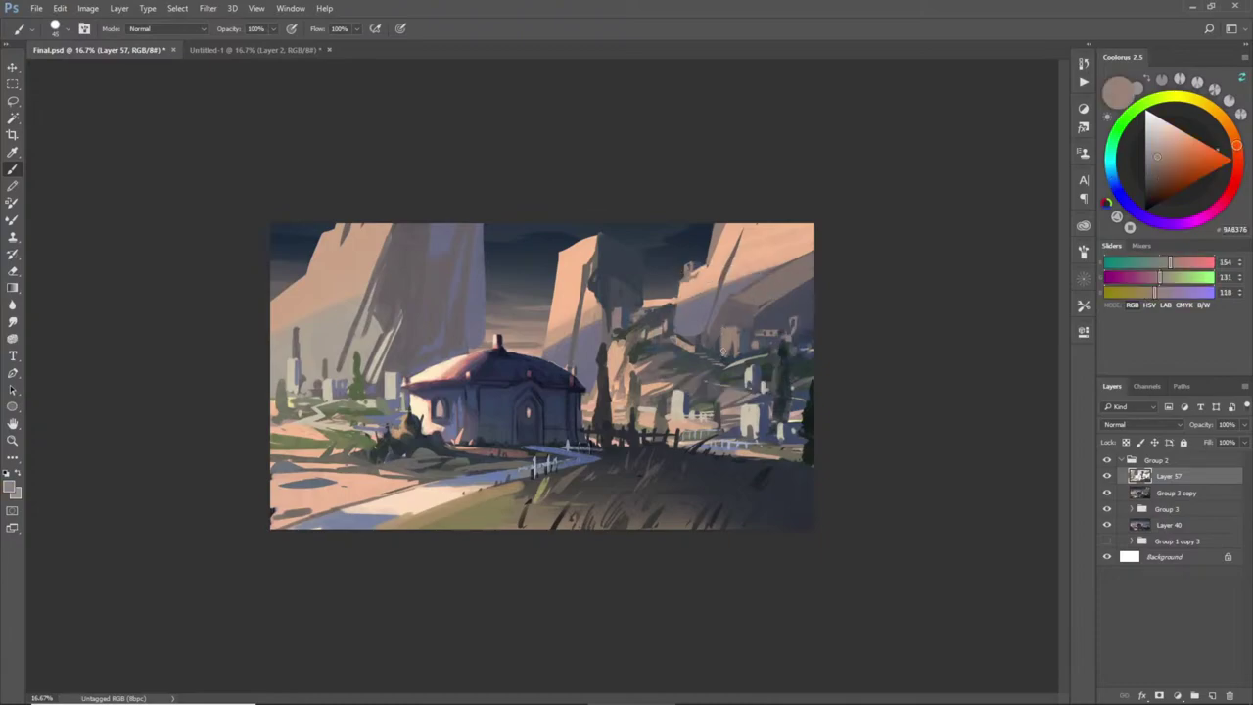
pyautogui.keyDown('alt'); pyautogui.click(726, 333); pyautogui.keyUp('alt')
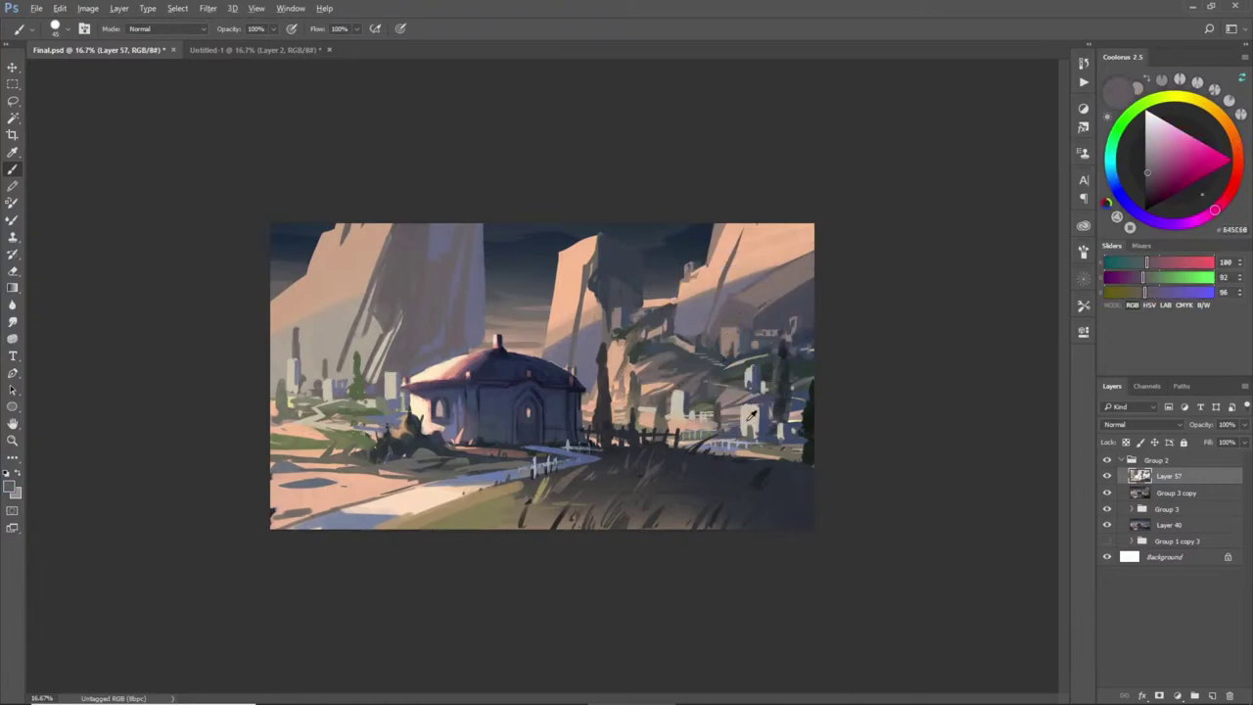
pyautogui.keyDown('alt'); pyautogui.click(725, 331); pyautogui.keyUp('alt')
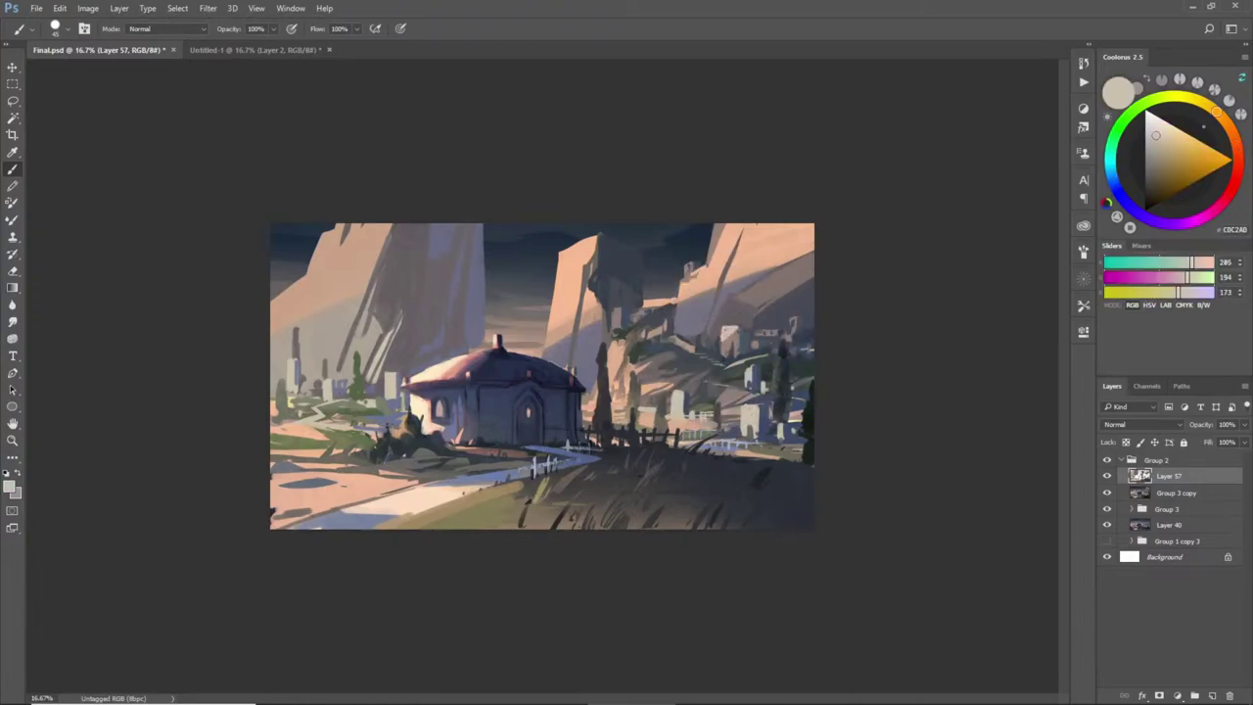
pyautogui.keyDown('alt'); pyautogui.click(725, 333); pyautogui.keyUp('alt')
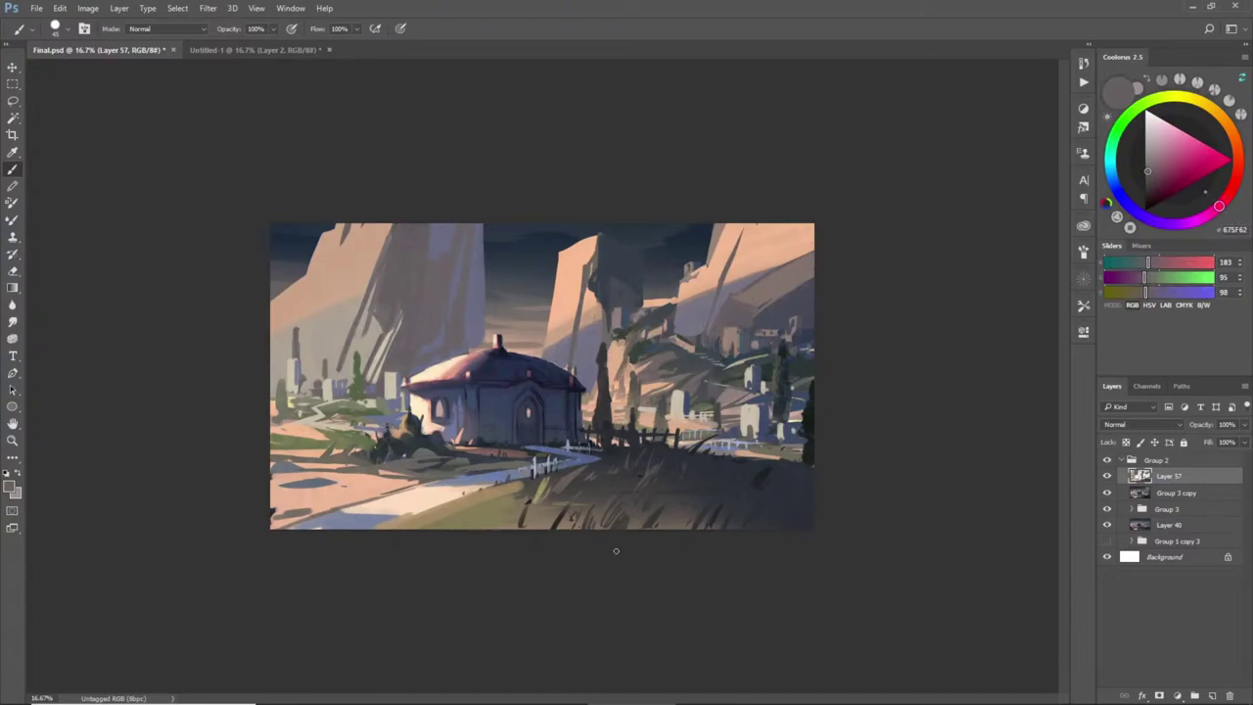
# - Paint a wide beige building between the lower hillside towers and shade it with sampled dark blue
pyautogui.press('z')
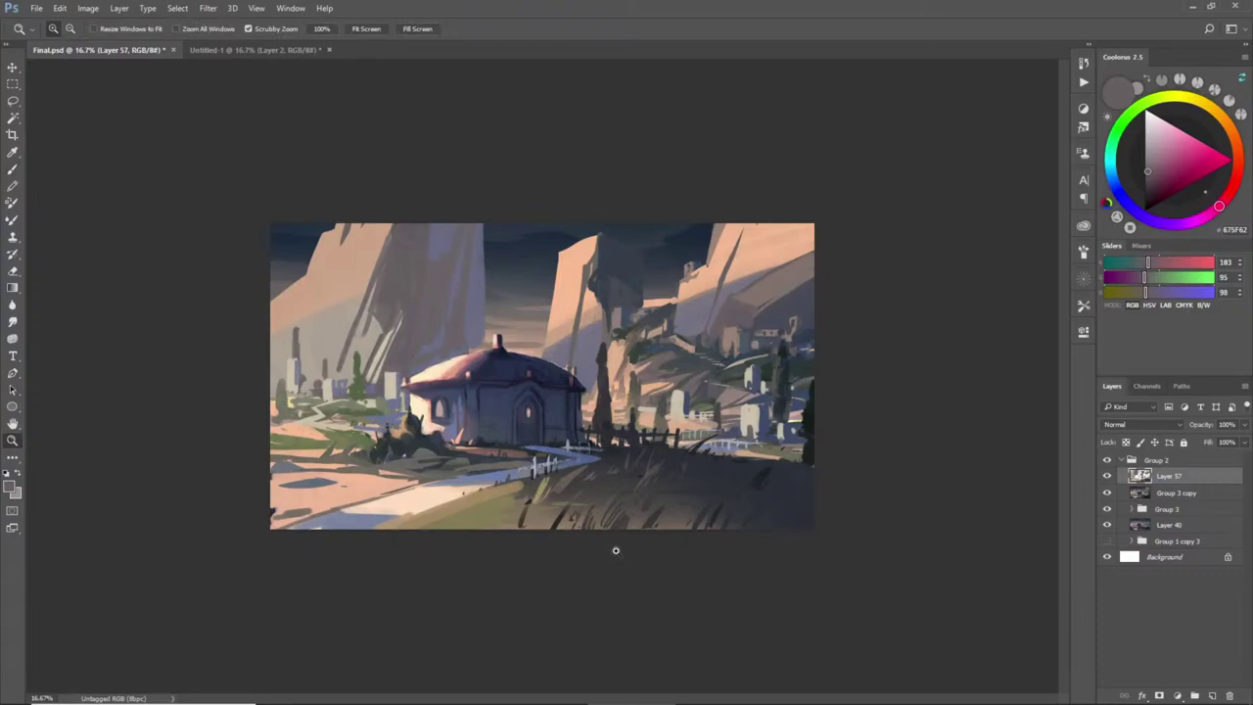
pyautogui.press('b')
pyautogui.keyDown('alt'); pyautogui.click(754, 413); pyautogui.keyUp('alt')
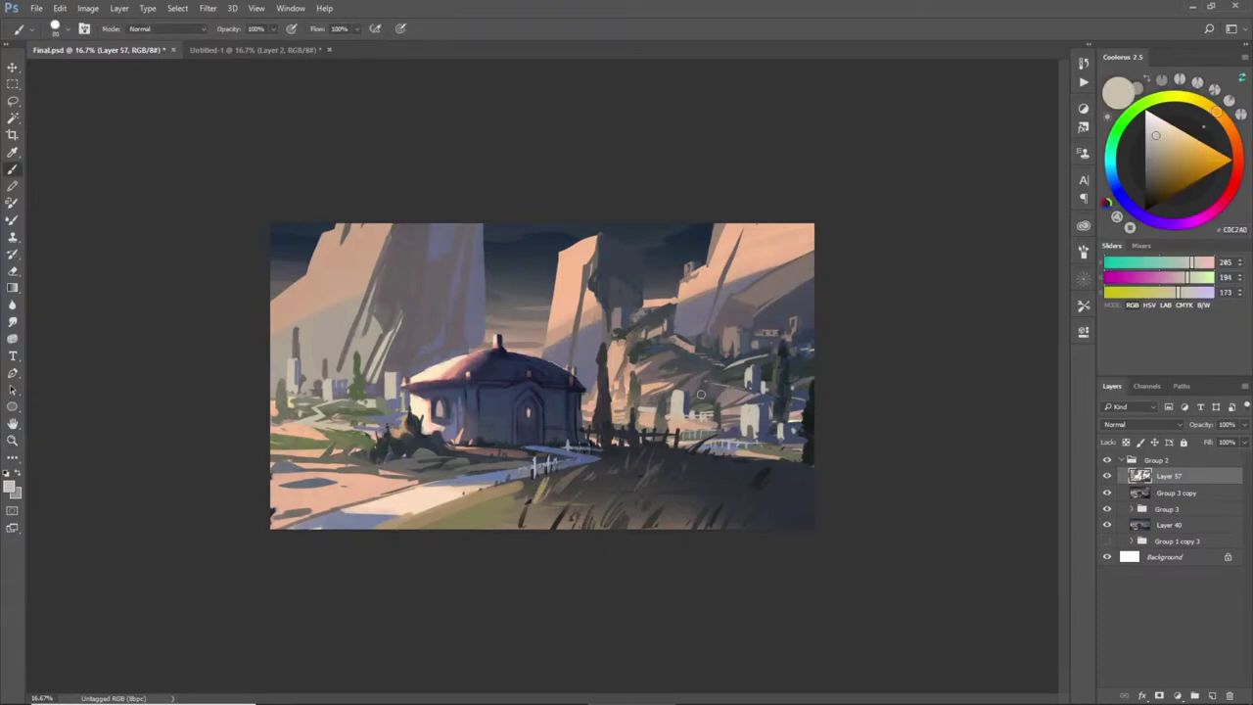
pyautogui.moveTo(694, 395)
pyautogui.mouseDown()
pyautogui.moveTo(724, 403)
pyautogui.moveTo(692, 396)
pyautogui.mouseUp()
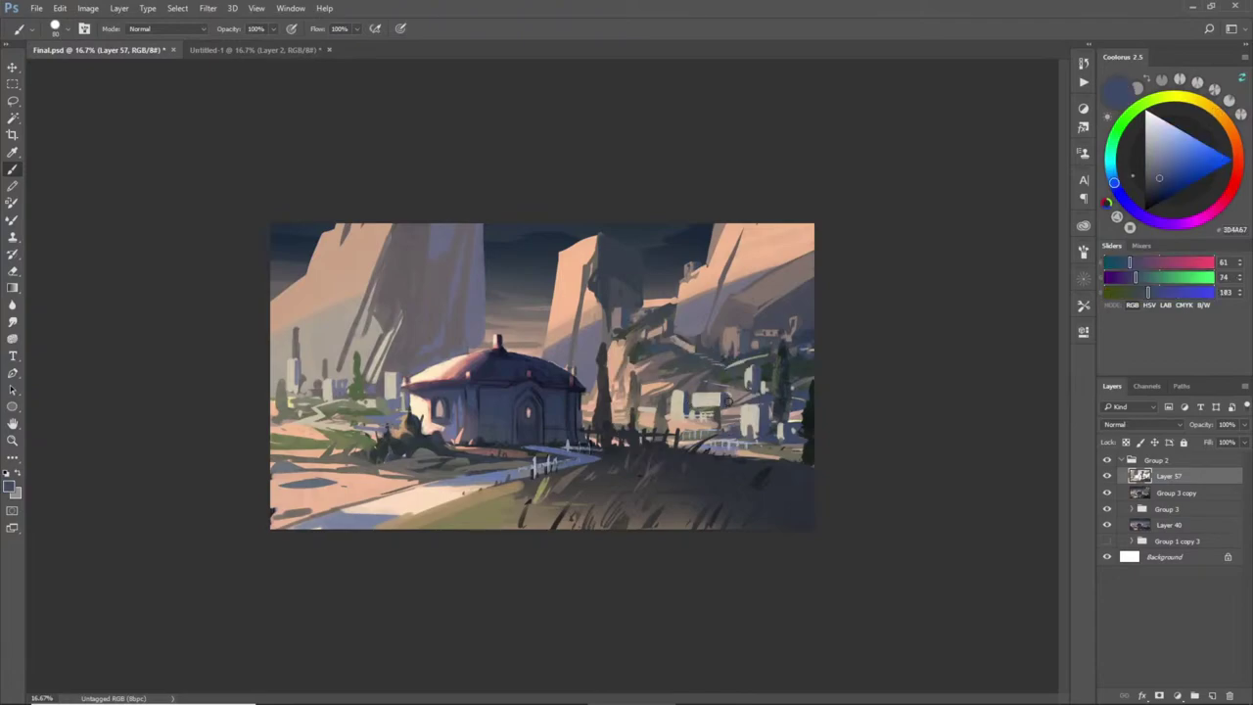
pyautogui.keyDown('alt'); pyautogui.click(686, 400); pyautogui.keyUp('alt')
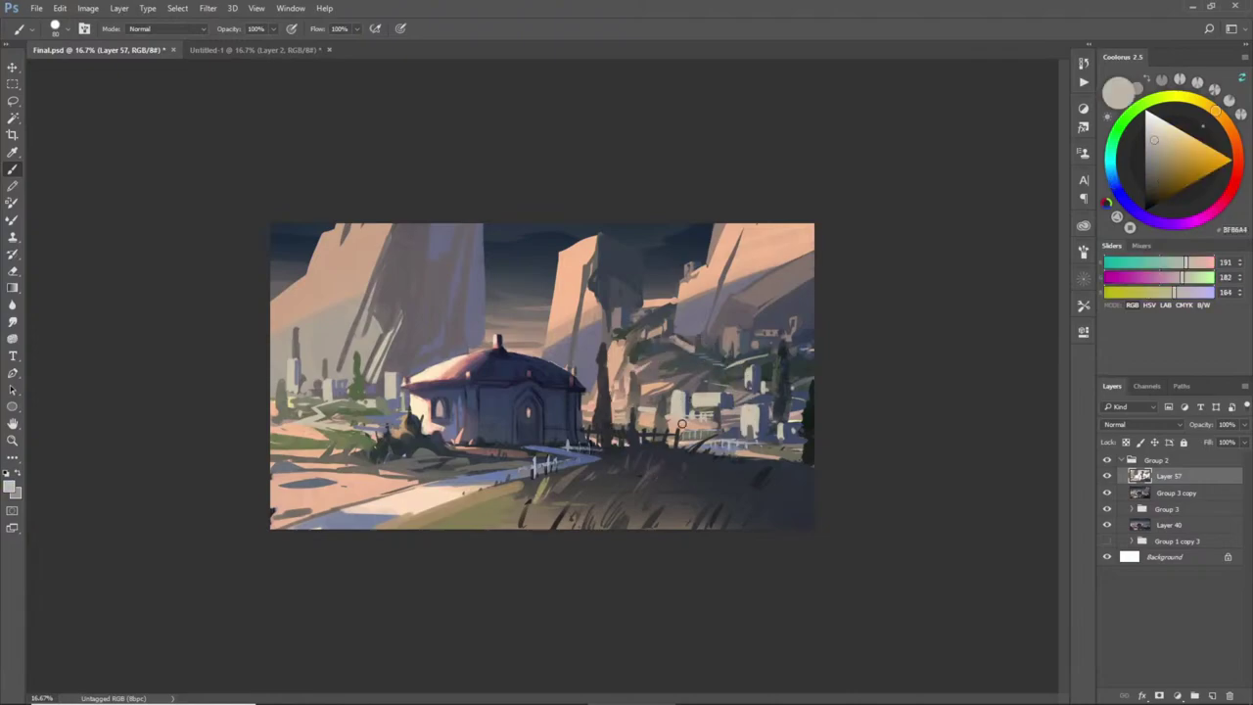
# - Refine the lights and shadows of the lower hillside buildings with sampled beige, grey and blue-grey
pyautogui.keyDown('alt'); pyautogui.click(684, 397); pyautogui.keyUp('alt')
pyautogui.keyDown('alt'); pyautogui.click(685, 393); pyautogui.keyUp('alt')
pyautogui.keyDown('alt'); pyautogui.click(748, 375); pyautogui.keyUp('alt')
pyautogui.keyDown('alt'); pyautogui.click(743, 382); pyautogui.keyUp('alt')
pyautogui.keyDown('alt'); pyautogui.click(744, 380); pyautogui.keyUp('alt')
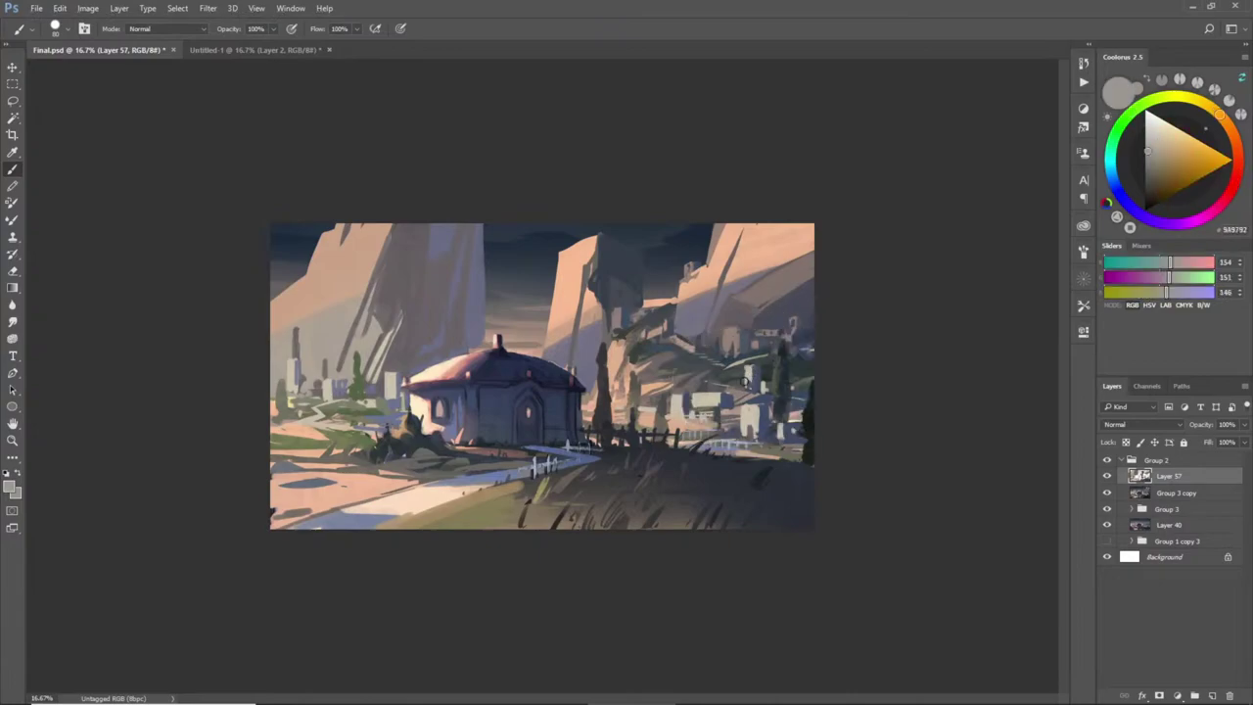
pyautogui.keyDown('alt'); pyautogui.click(749, 377); pyautogui.keyUp('alt')
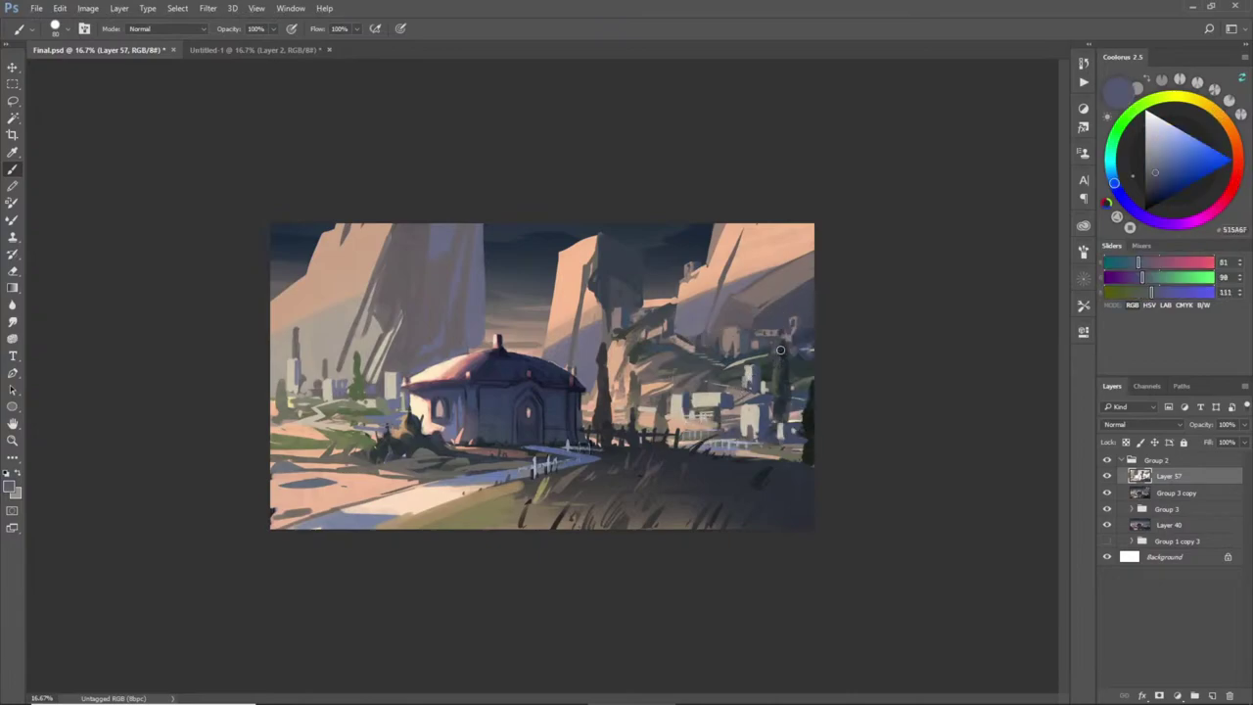
# - Paint a grey-brown block building high on the slope under the right cliff and shade it with sampled dark blue-grey
pyautogui.keyDown('alt'); pyautogui.click(734, 343); pyautogui.keyUp('alt')
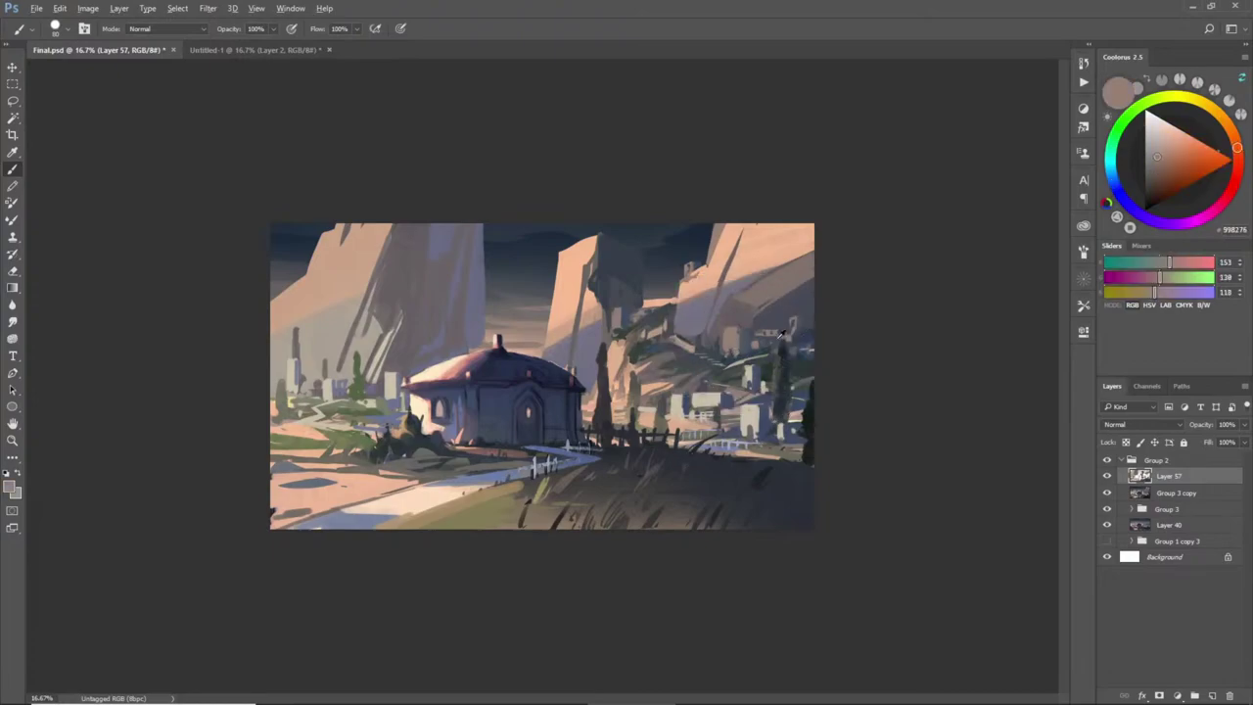
pyautogui.keyDown('alt'); pyautogui.click(806, 315); pyautogui.keyUp('alt')
pyautogui.keyDown('alt'); pyautogui.click(759, 326); pyautogui.keyUp('alt')
pyautogui.keyDown('alt'); pyautogui.click(776, 324); pyautogui.keyUp('alt')
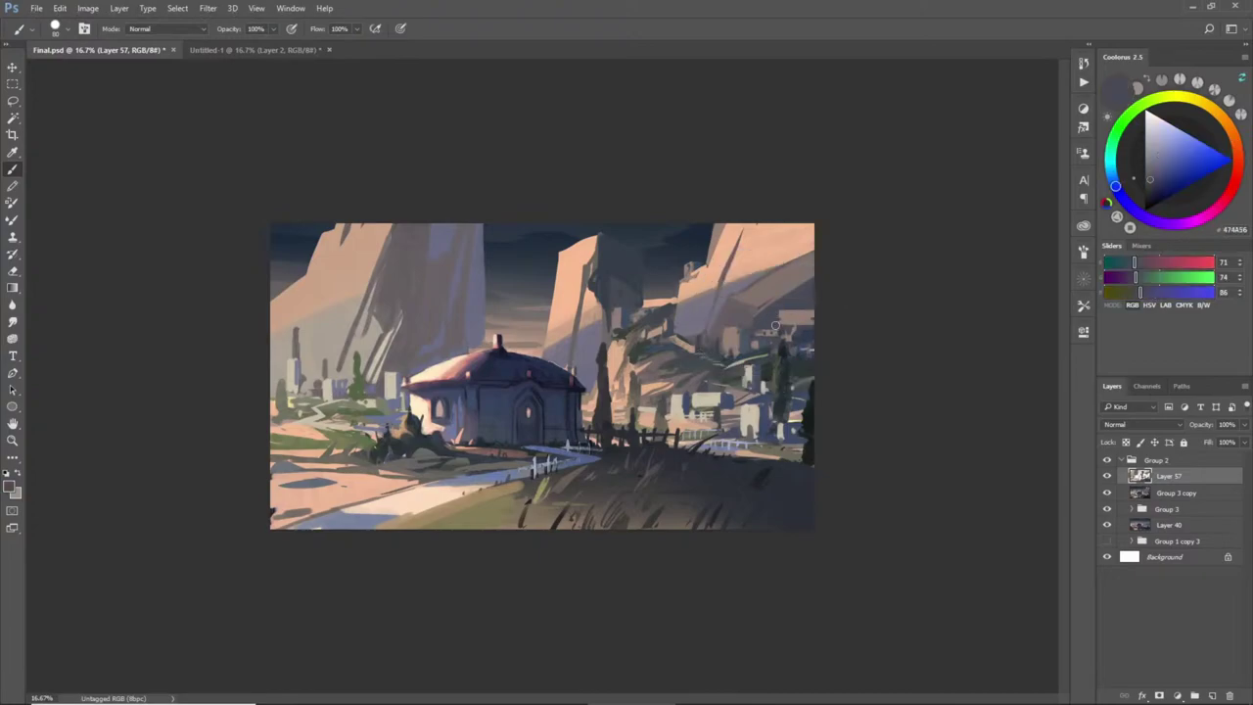
pyautogui.keyDown('alt'); pyautogui.click(797, 319); pyautogui.keyUp('alt')
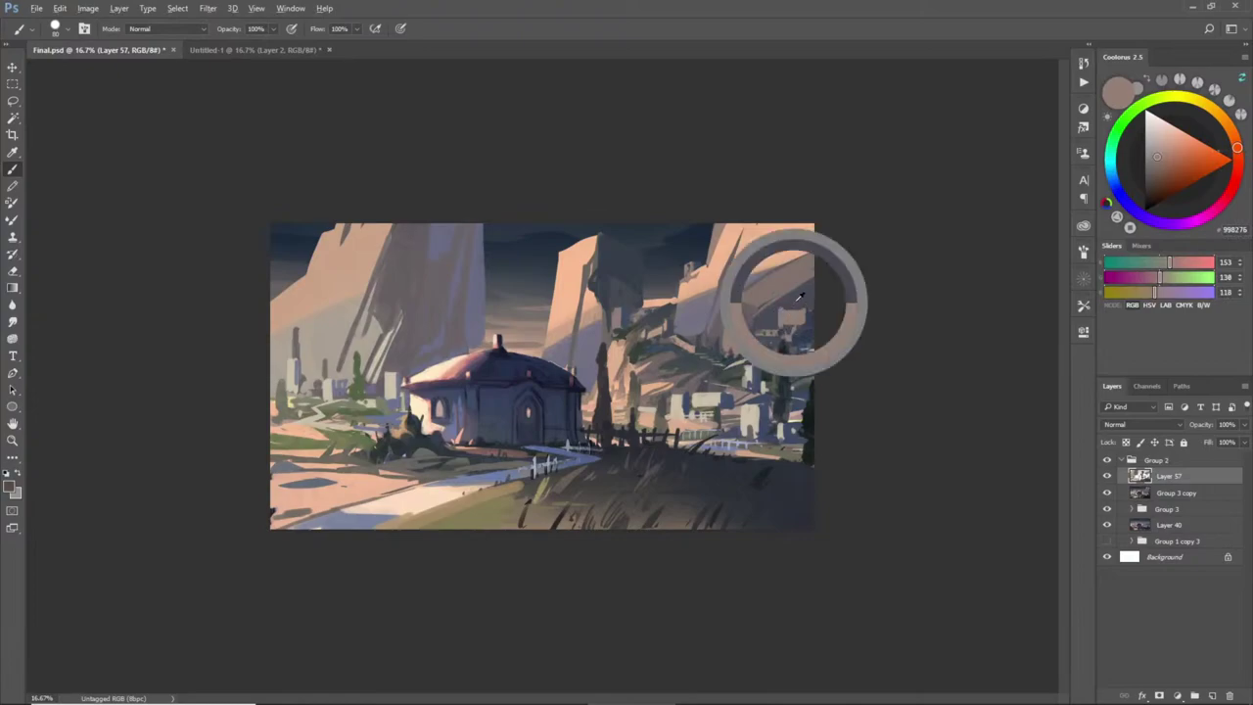
pyautogui.keyDown('alt'); pyautogui.click(780, 310); pyautogui.keyUp('alt')
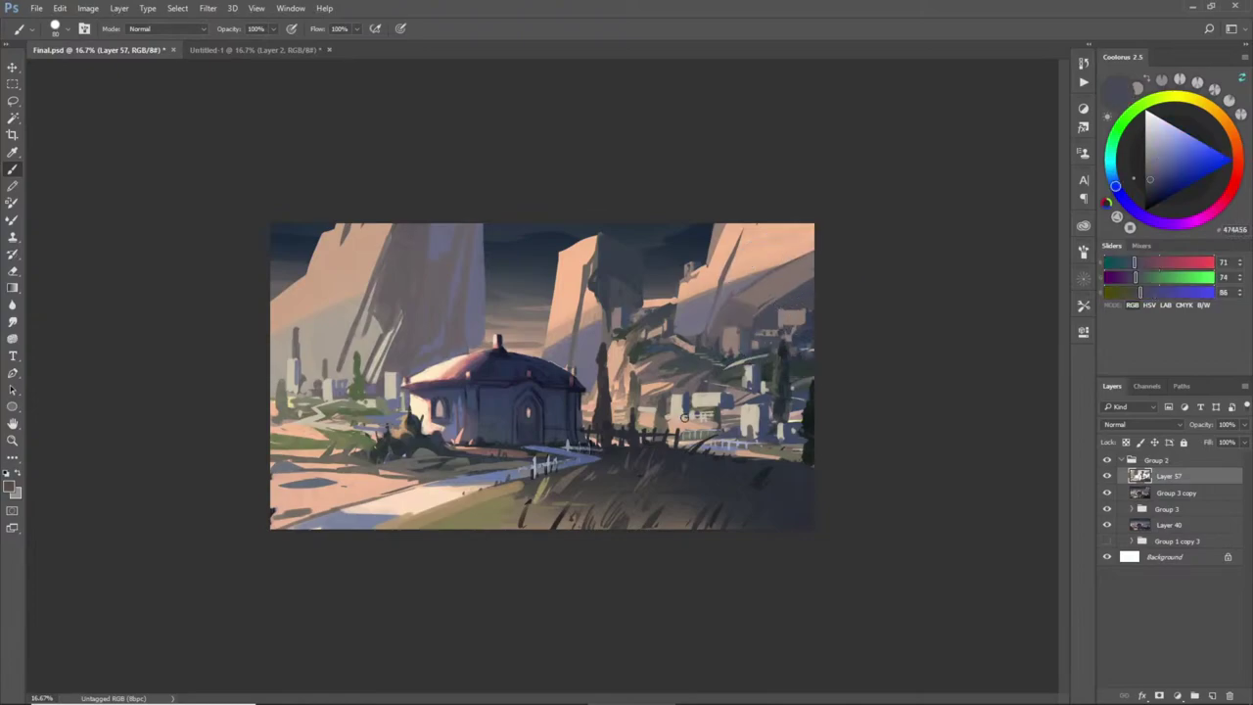
# - Reshape the small tower on the right cliff's ledge with sampled peach and dark blue strokes
pyautogui.keyDown('alt'); pyautogui.click(690, 265); pyautogui.keyUp('alt')
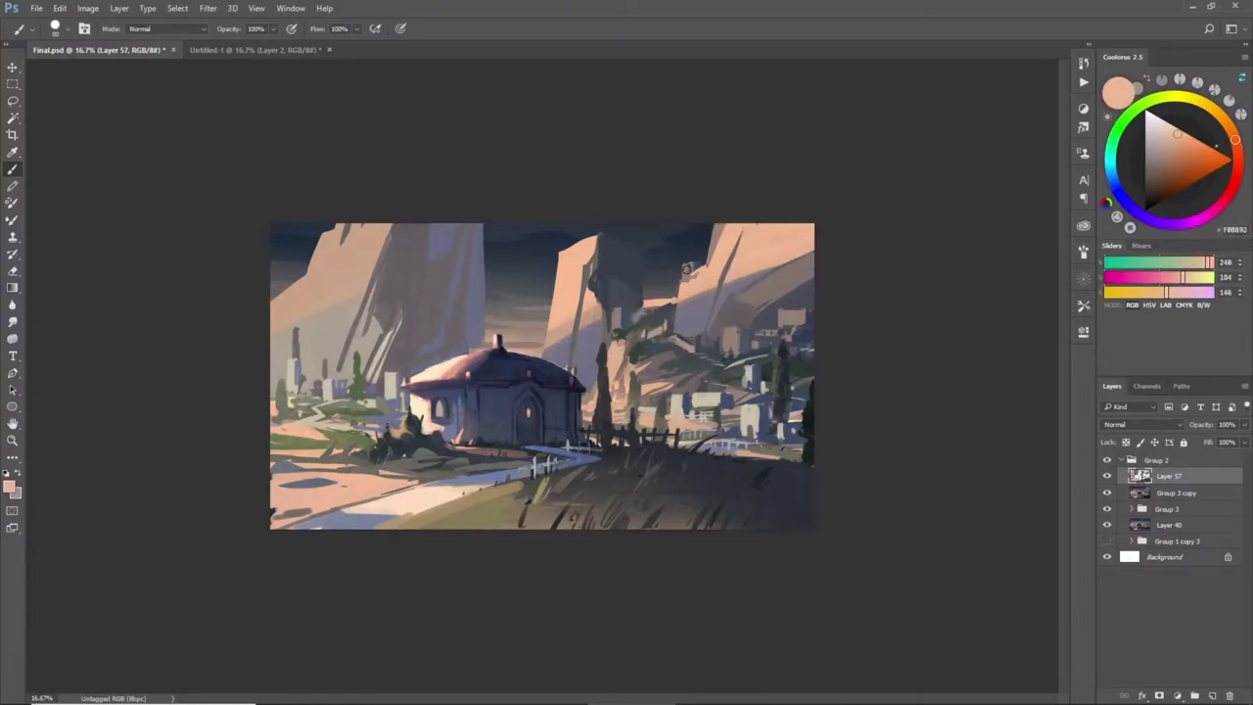
pyautogui.keyDown('alt'); pyautogui.click(691, 261); pyautogui.keyUp('alt')
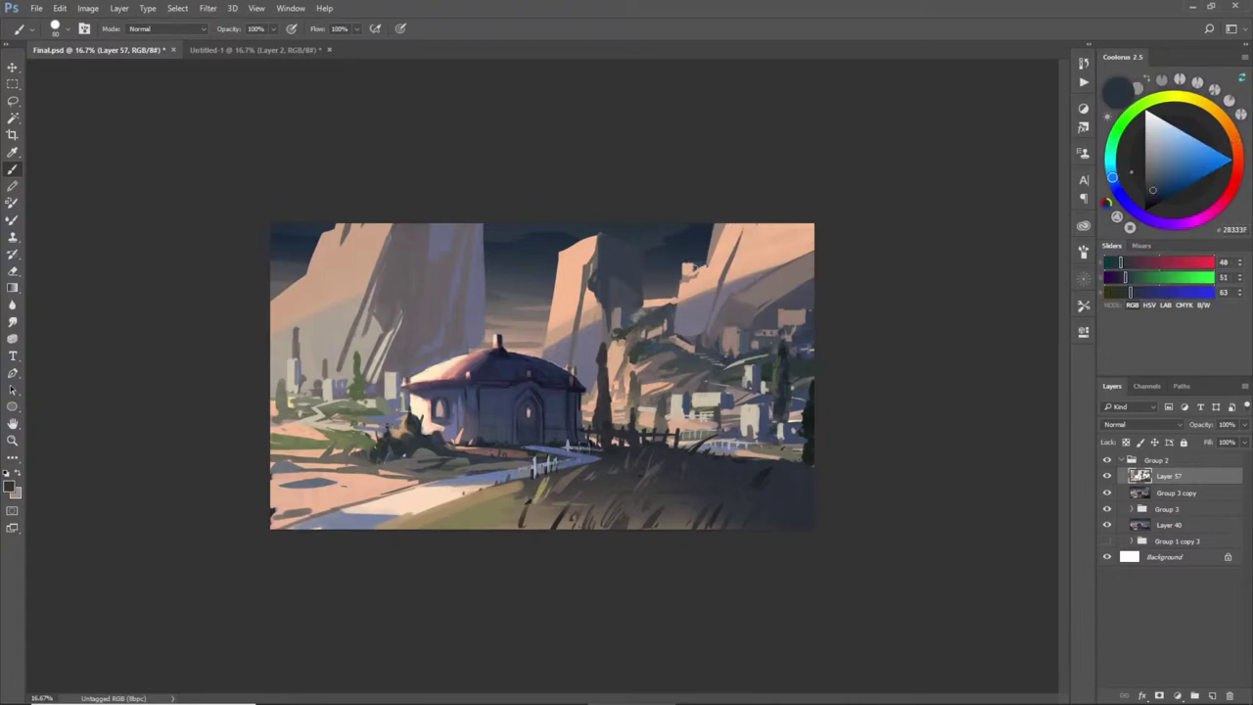
pyautogui.keyDown('alt'); pyautogui.click(694, 269); pyautogui.keyUp('alt')
pyautogui.keyDown('alt'); pyautogui.click(691, 264); pyautogui.keyUp('alt')
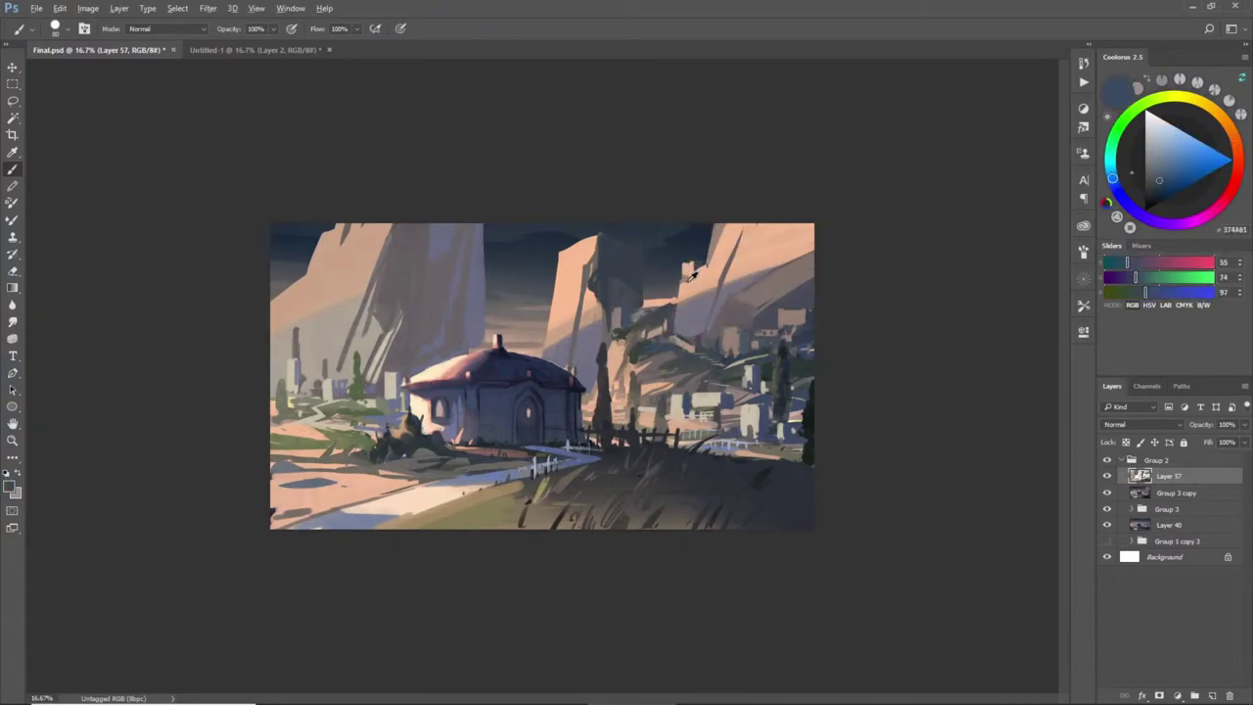
# - Refine the right cliff's ledge tower and the slope edge below it with sampled peach, dark blue and grey strokes
pyautogui.keyDown('alt'); pyautogui.click(683, 279); pyautogui.keyUp('alt')
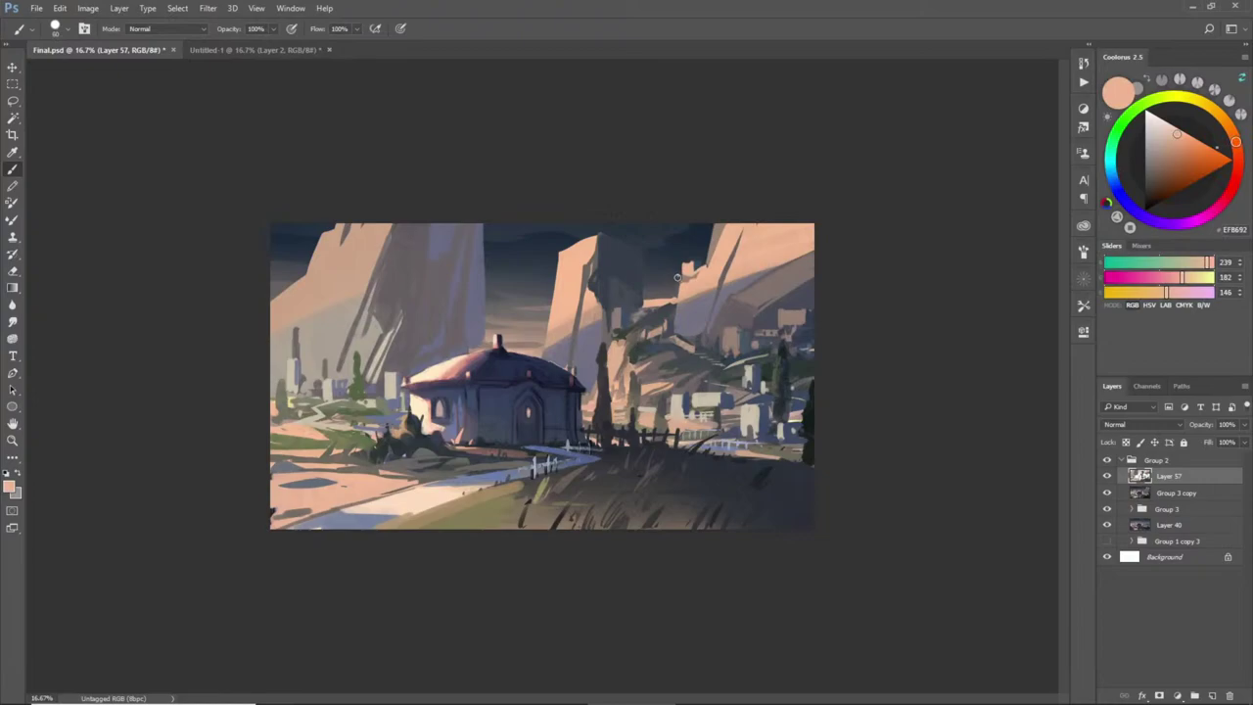
pyautogui.keyDown('alt'); pyautogui.click(678, 284); pyautogui.keyUp('alt')
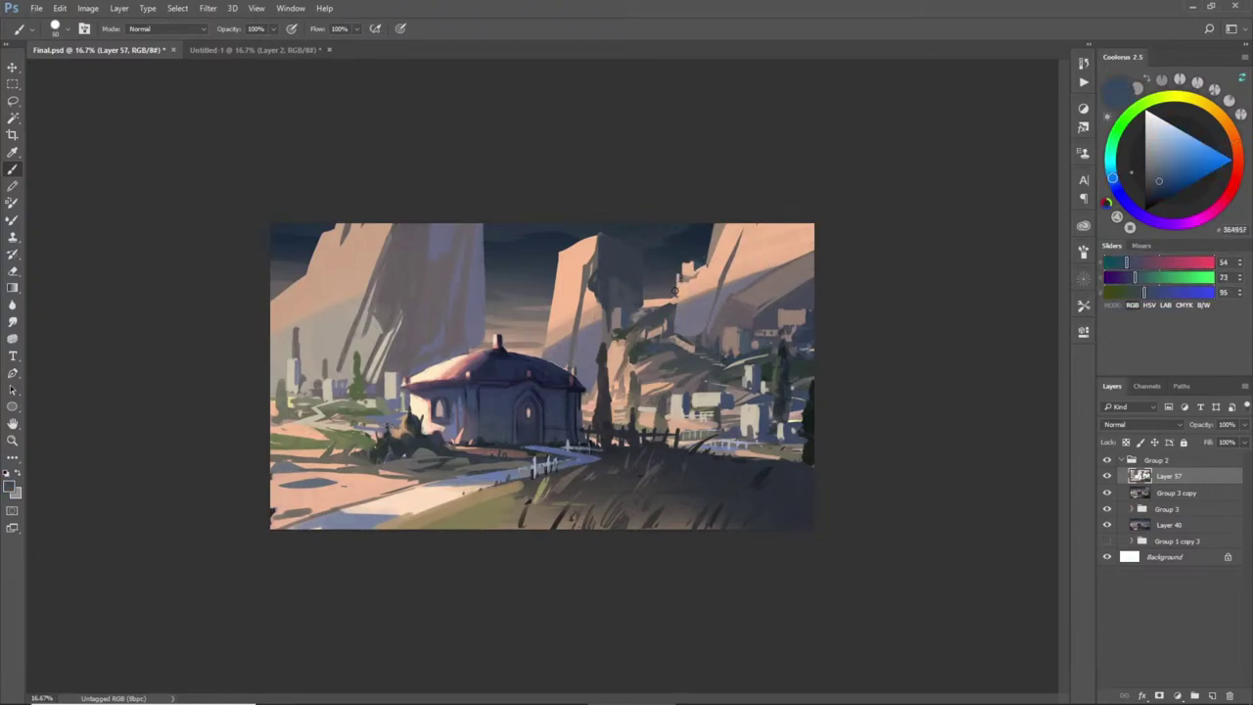
pyautogui.keyDown('alt'); pyautogui.click(674, 304); pyautogui.keyUp('alt')
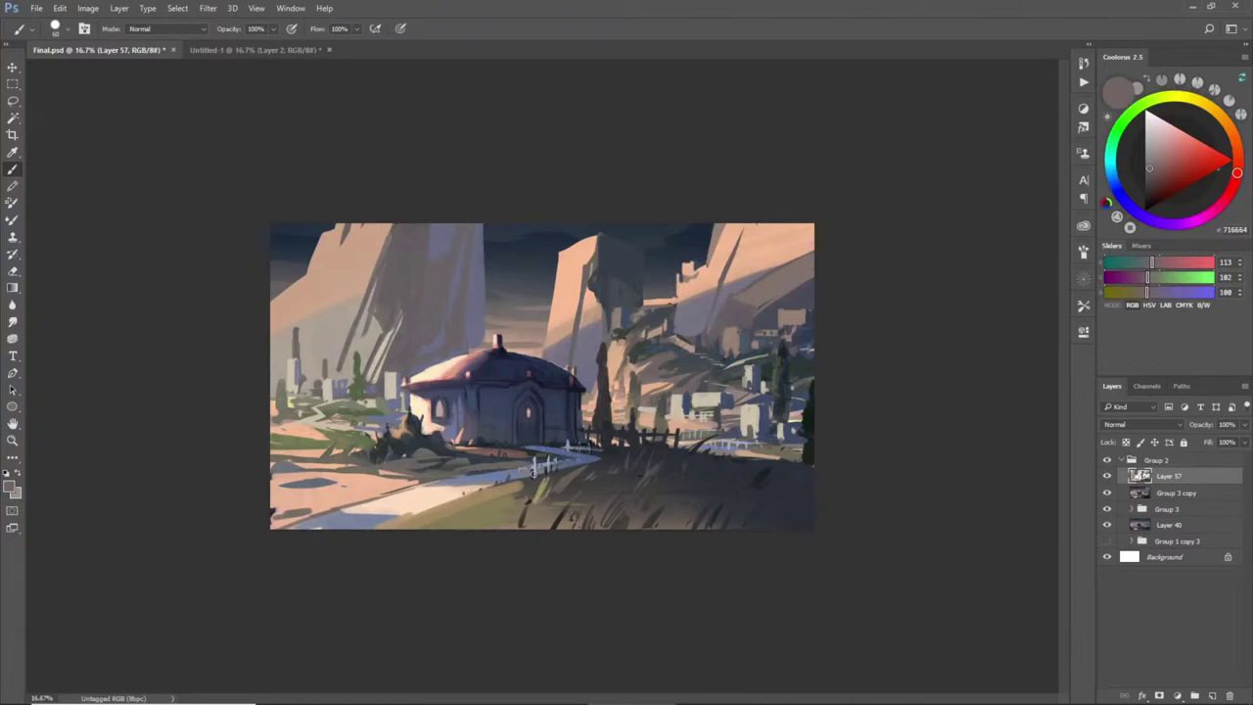
pyautogui.keyDown('alt'); pyautogui.click(618, 371); pyautogui.keyUp('alt')
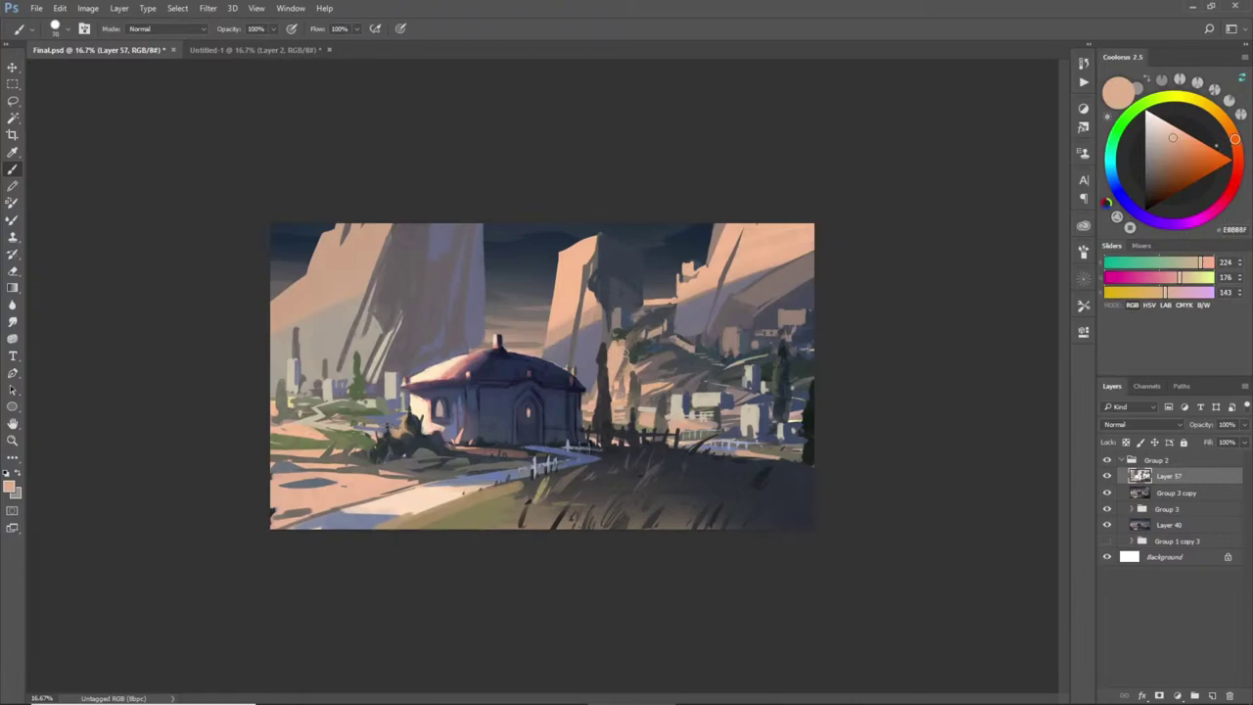
pyautogui.keyDown('alt'); pyautogui.click(597, 354); pyautogui.keyUp('alt')
# - Compare the repaint with the layers beneath it, and merge Group 3 copy with Layer 57
pyautogui.click(1108, 475)
pyautogui.click(1107, 475)
pyautogui.click(1108, 475)
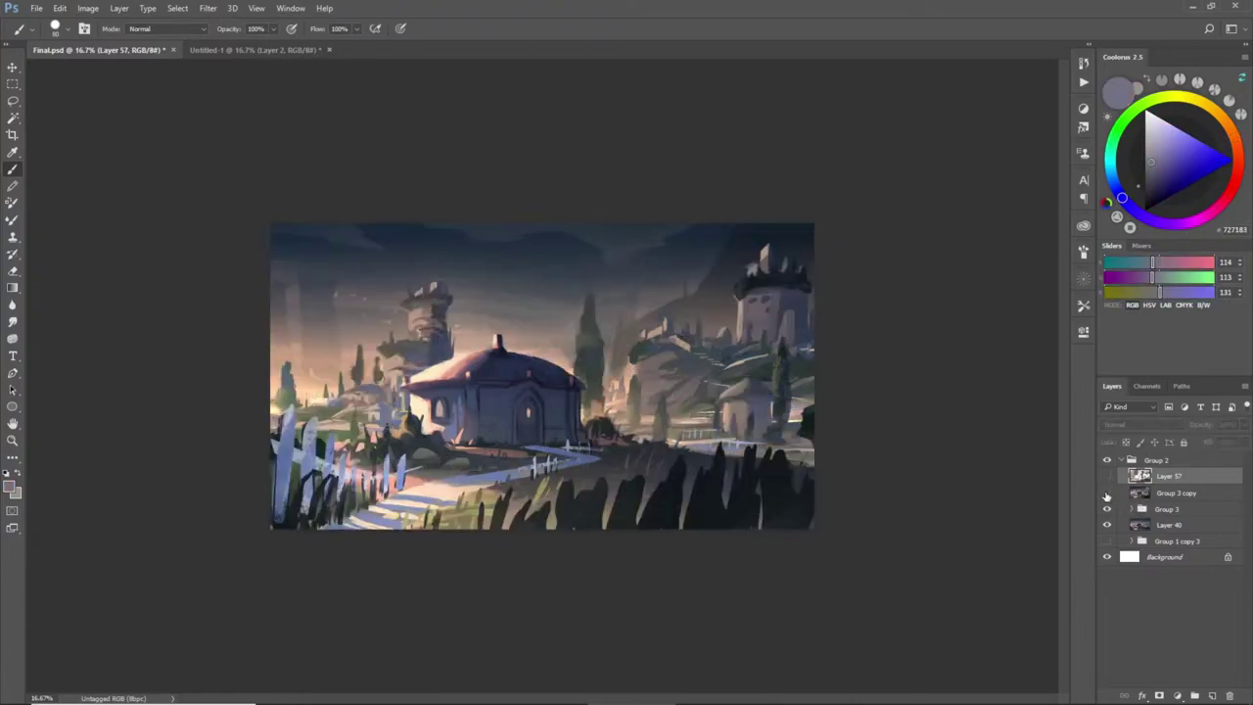
pyautogui.click(1107, 493)
pyautogui.click(1108, 476)
pyautogui.click(1142, 490)
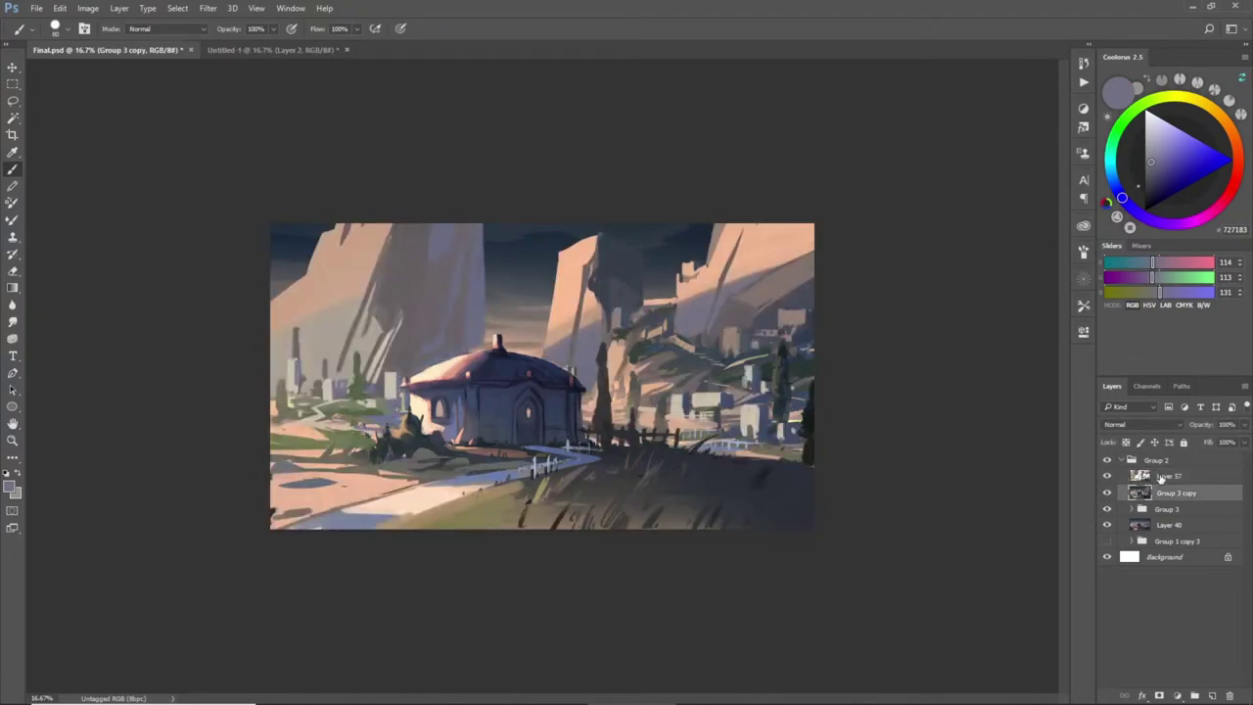
pyautogui.keyDown('shift'); pyautogui.click(1160, 478); pyautogui.keyUp('shift')
pyautogui.hotkey('ctrl', 'e')
# - Select the lit peach patch beside the tall cypress with the Magic Wand and paint it over in grey-blue
pyautogui.press('w')
pyautogui.click(617, 384)
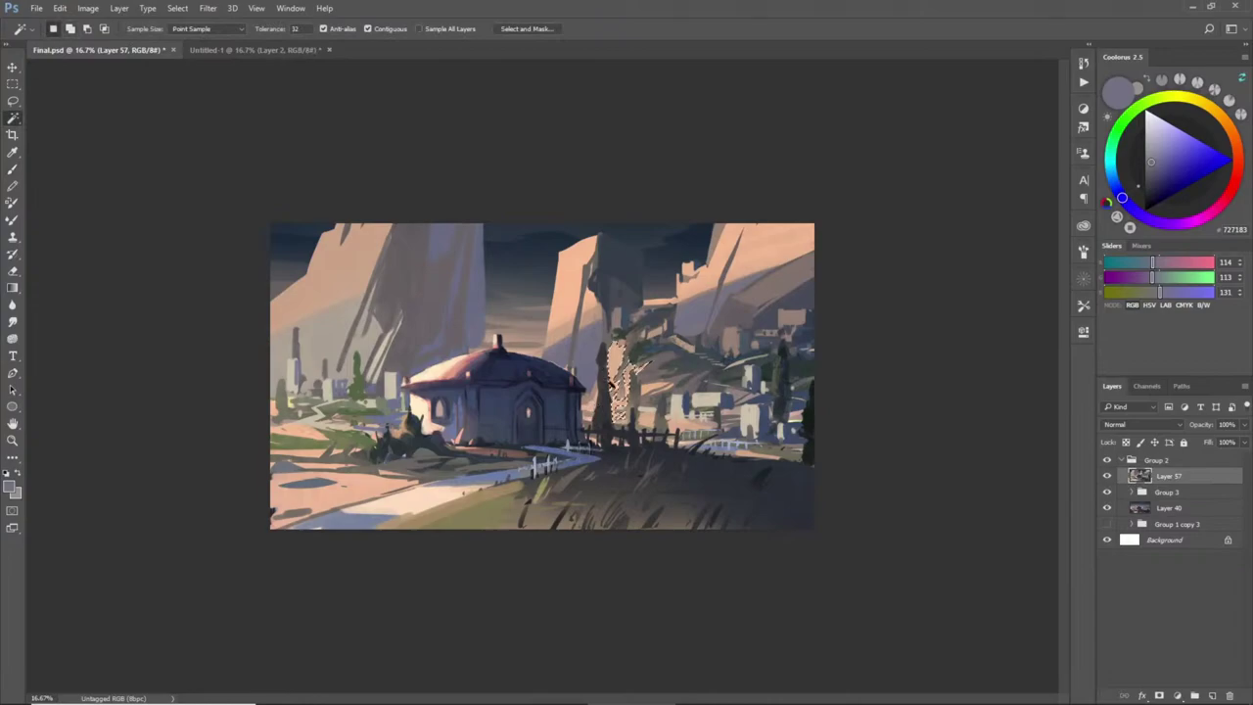
pyautogui.press('b')
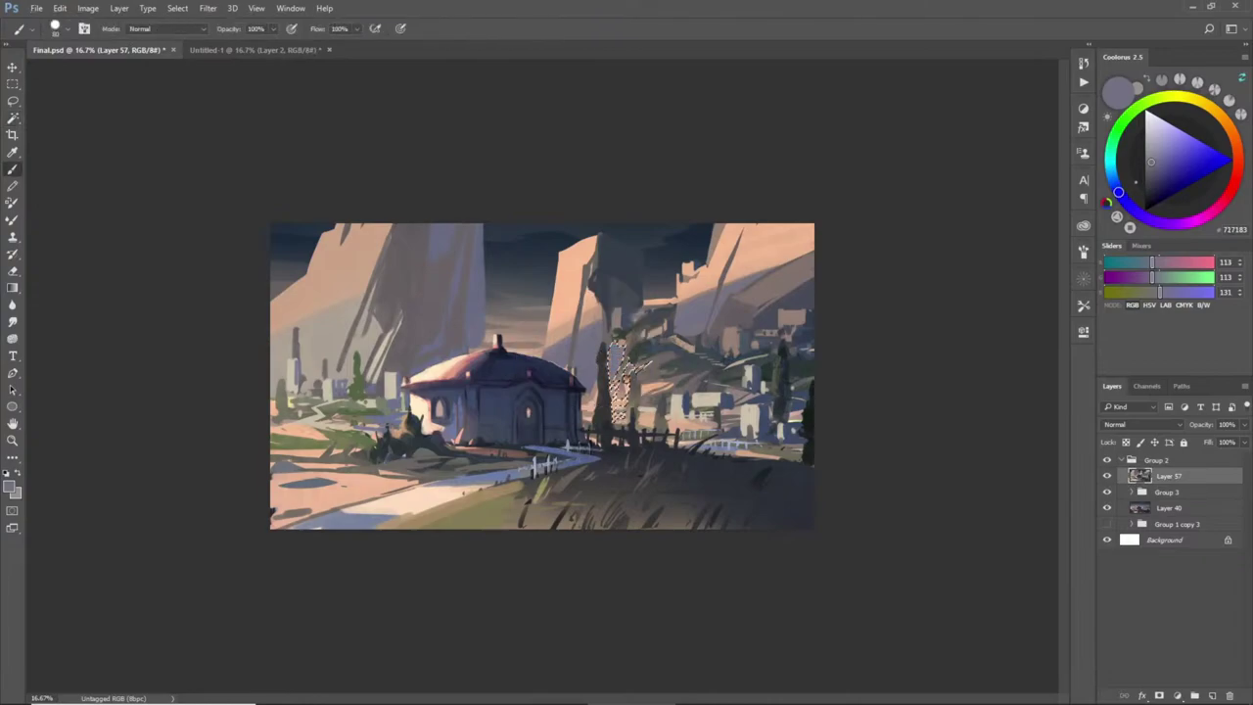
pyautogui.hotkey('ctrl', 'd')
# - Select the shaded cliff and hillside tones with the Magic Wand and paint sampled dark blue shadows across the slope with a larger brush
pyautogui.press('w')
pyautogui.click(671, 376)
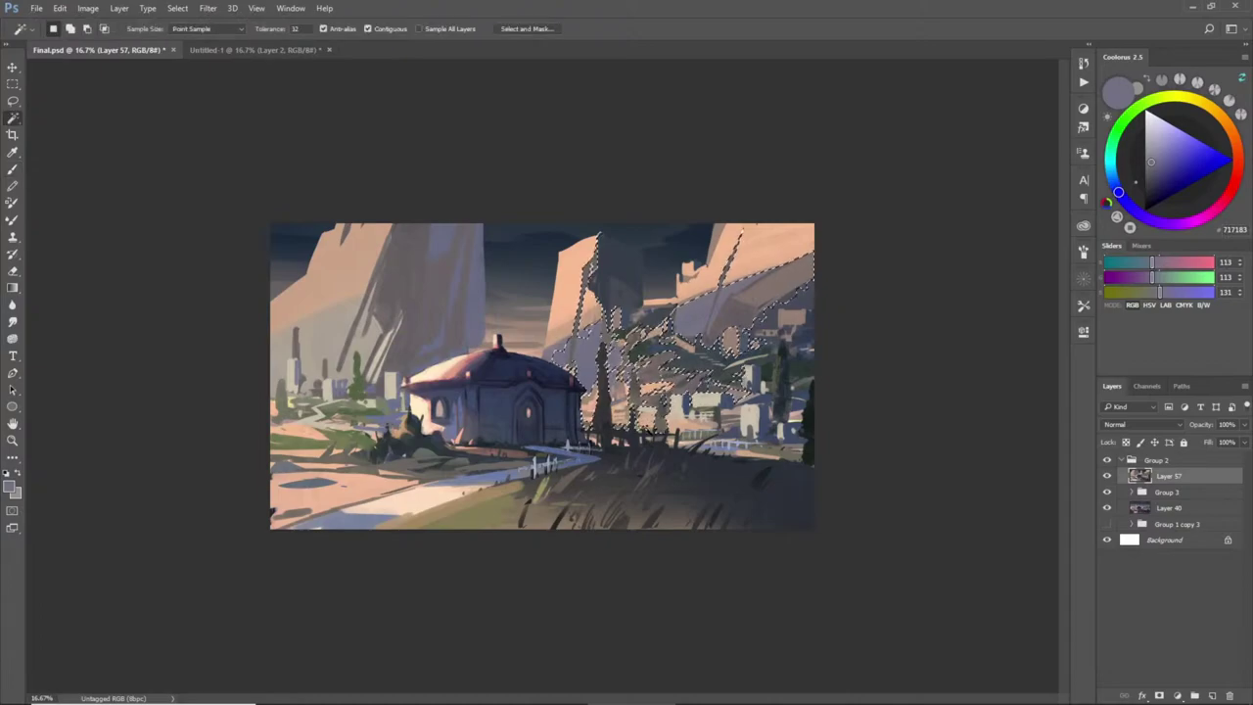
pyautogui.press('b')
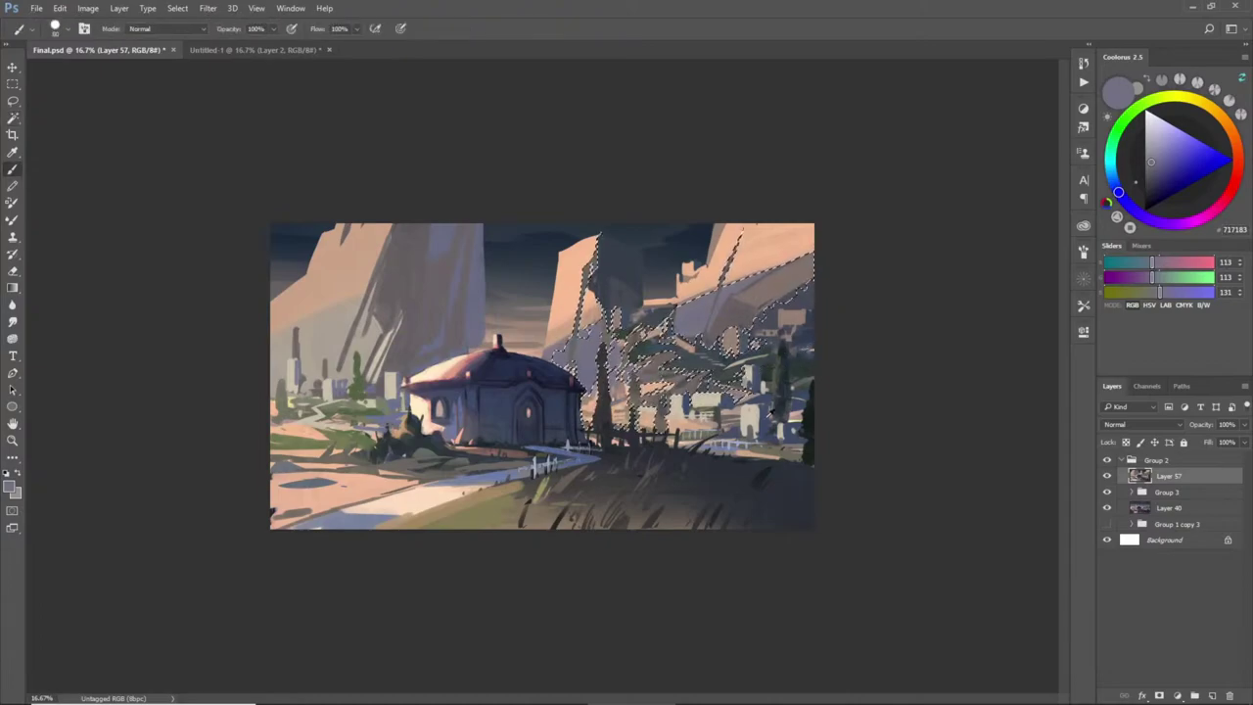
pyautogui.keyDown('alt'); pyautogui.click(774, 370); pyautogui.keyUp('alt')
pyautogui.press(']')
pyautogui.press(']')
pyautogui.press(']')
pyautogui.press(']')
pyautogui.press(']')
pyautogui.moveTo(636, 332); pyautogui.dragTo(665, 329)
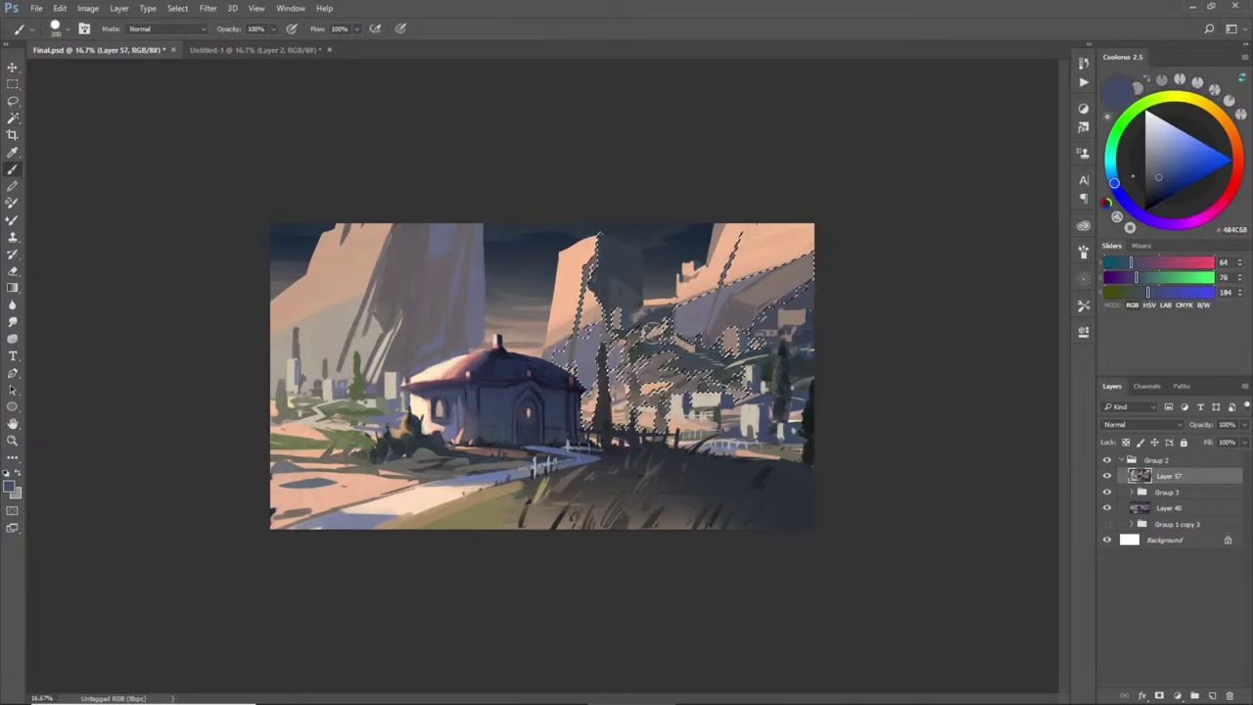
pyautogui.press(']')
pyautogui.press(']')
pyautogui.moveTo(672, 382); pyautogui.dragTo(745, 383)
pyautogui.hotkey('ctrl', 'd')
pyautogui.hotkey('ctrl', 'z')
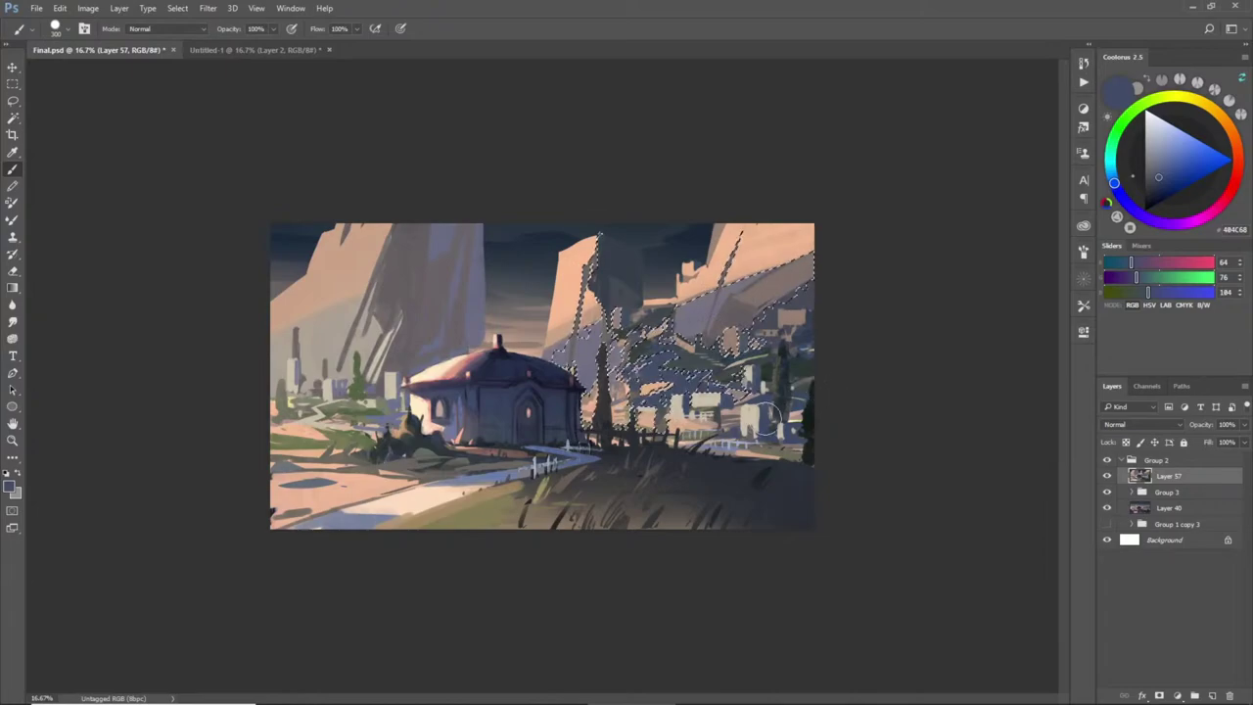
# - Brush sampled blue and grey-violet over the selected slope beside the cypress, and clear the selection
pyautogui.keyDown('alt'); pyautogui.click(756, 411); pyautogui.keyUp('alt')
pyautogui.keyDown('alt'); pyautogui.click(787, 433); pyautogui.keyUp('alt')
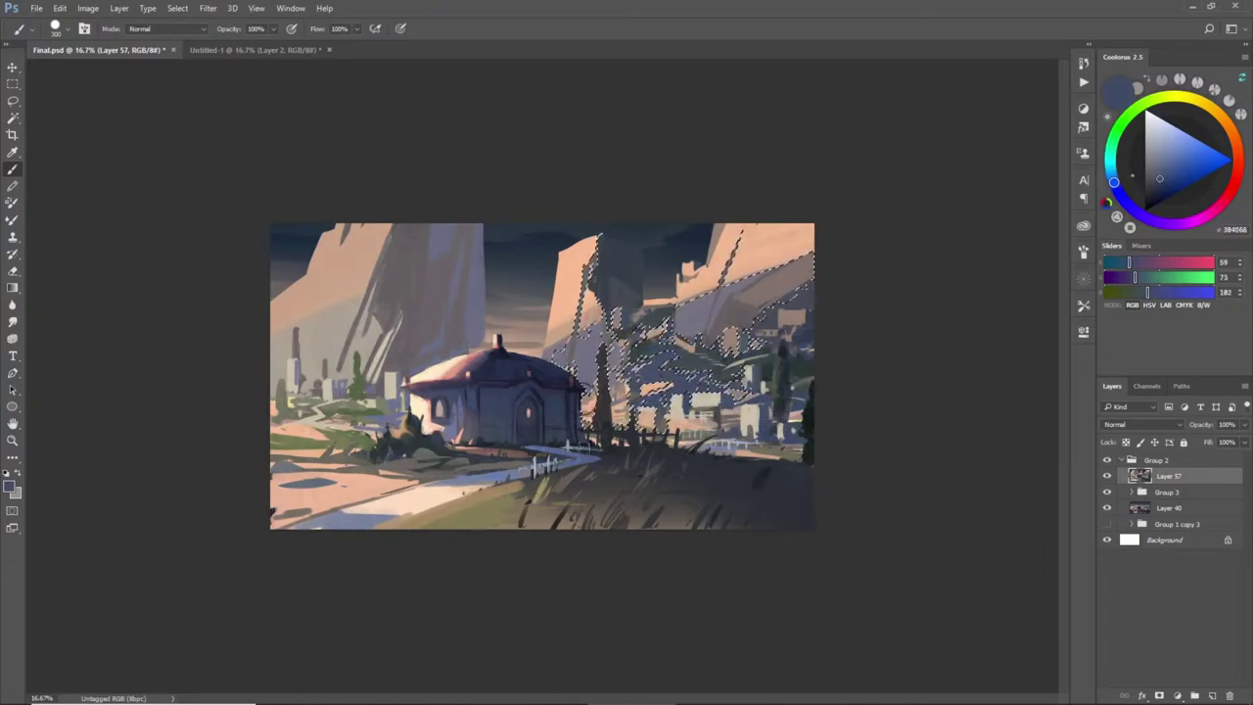
pyautogui.keyDown('alt'); pyautogui.click(595, 353); pyautogui.keyUp('alt')
pyautogui.moveTo(608, 357)
pyautogui.mouseDown()
pyautogui.moveTo(661, 377)
pyautogui.moveTo(686, 421)
pyautogui.mouseUp()
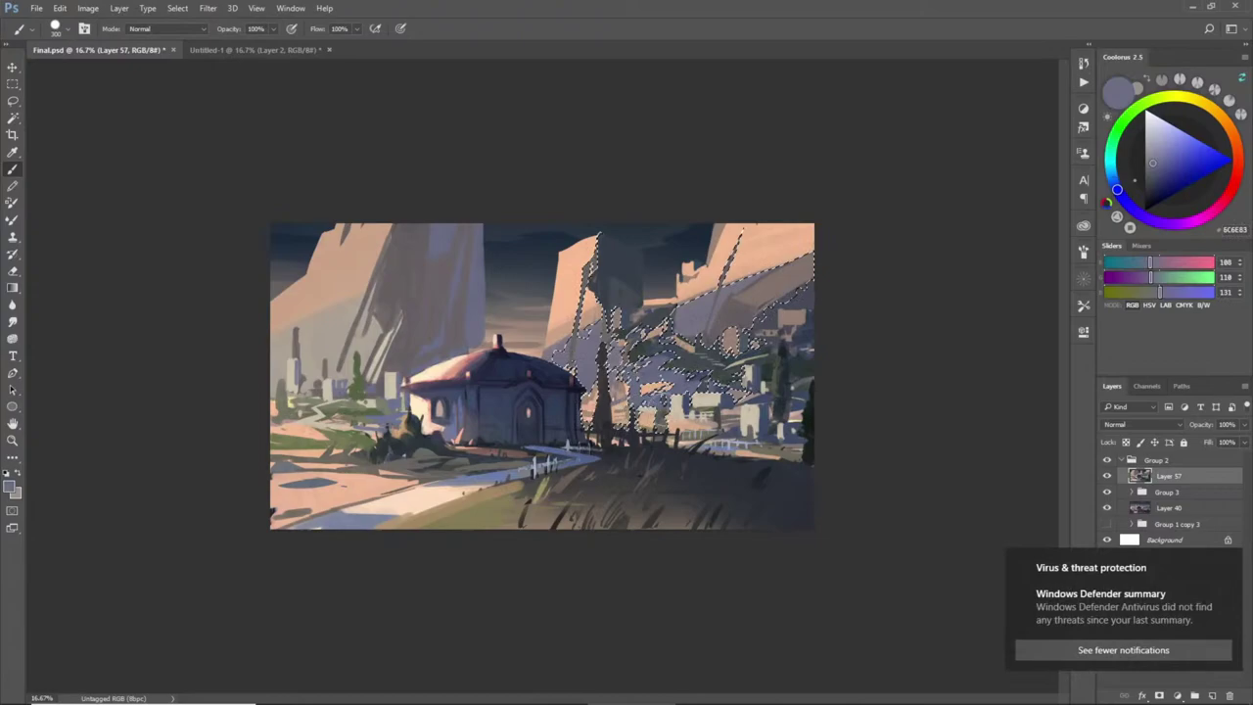
pyautogui.hotkey('ctrl', 'd')
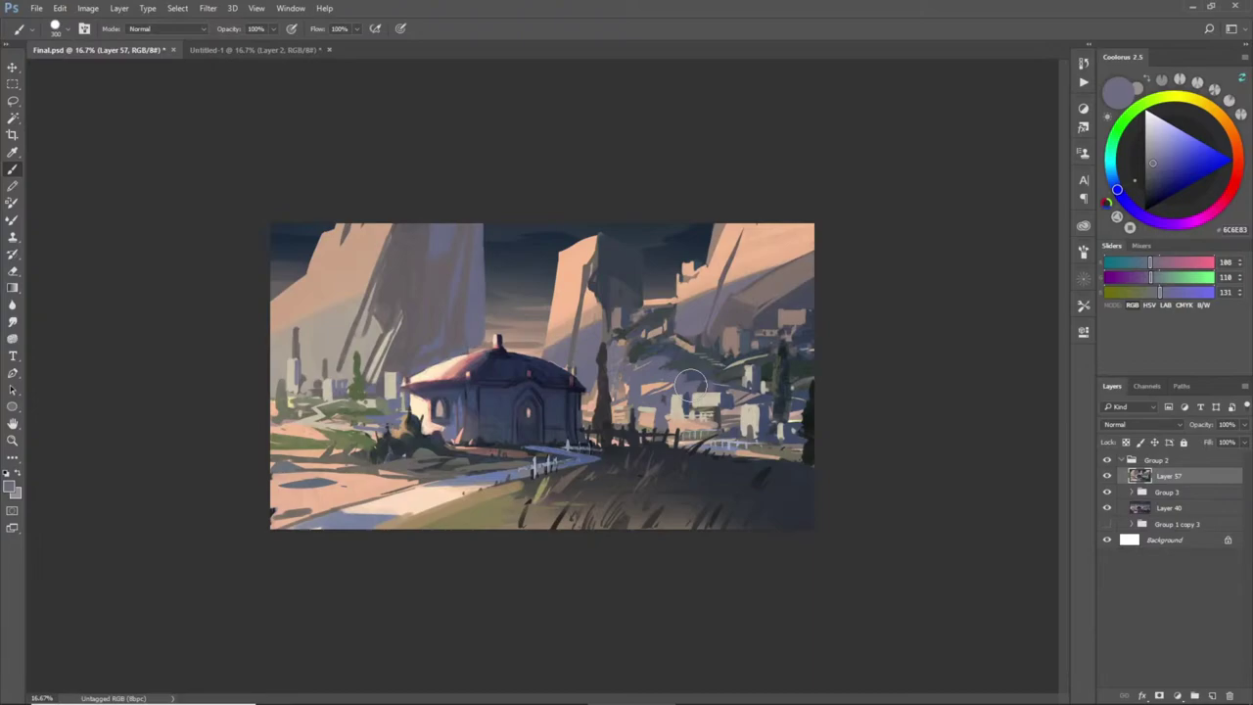
# - Try filling a lassoed rock shape behind the house chimney with sampled peach and shading it grey
pyautogui.press('l')
pyautogui.moveTo(485, 271)
pyautogui.mouseDown()
pyautogui.moveTo(584, 250)
pyautogui.moveTo(550, 363)
pyautogui.moveTo(521, 361)
pyautogui.moveTo(498, 341)
pyautogui.moveTo(493, 355)
pyautogui.moveTo(488, 323)
pyautogui.mouseUp()
pyautogui.press('b')
pyautogui.keyDown('alt'); pyautogui.click(476, 271); pyautogui.keyUp('alt')
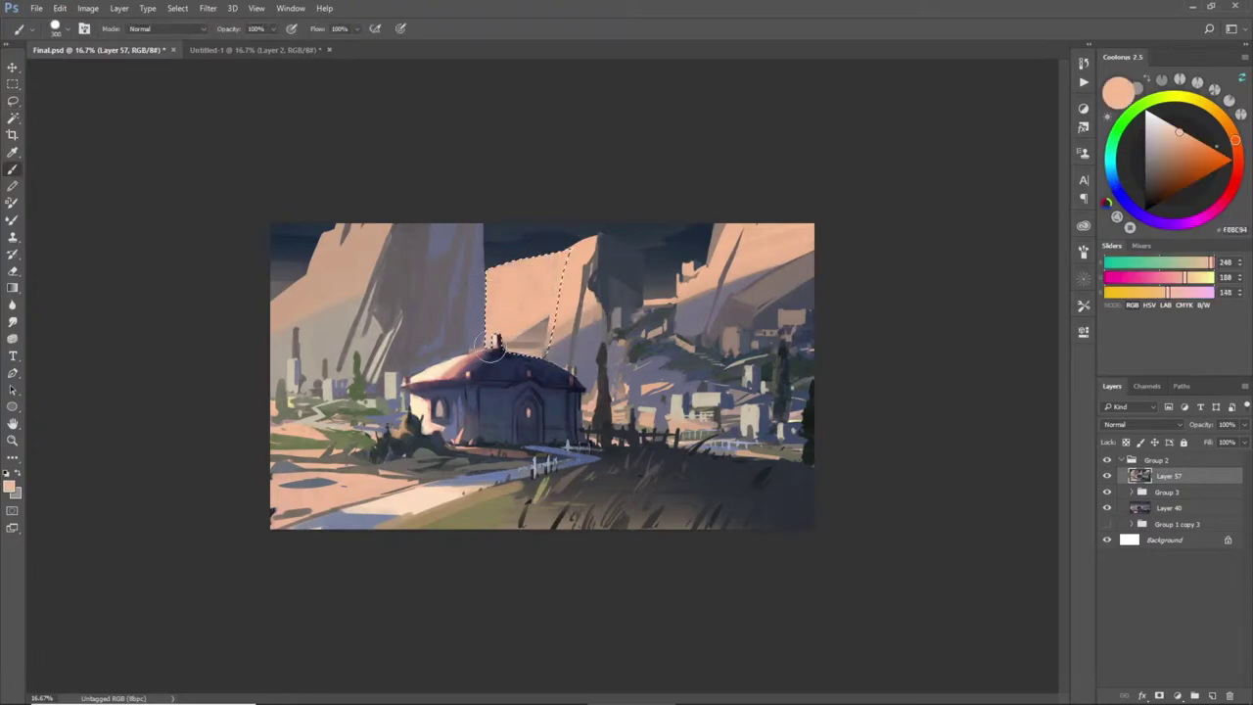
pyautogui.keyDown('alt'); pyautogui.click(460, 294); pyautogui.keyUp('alt')
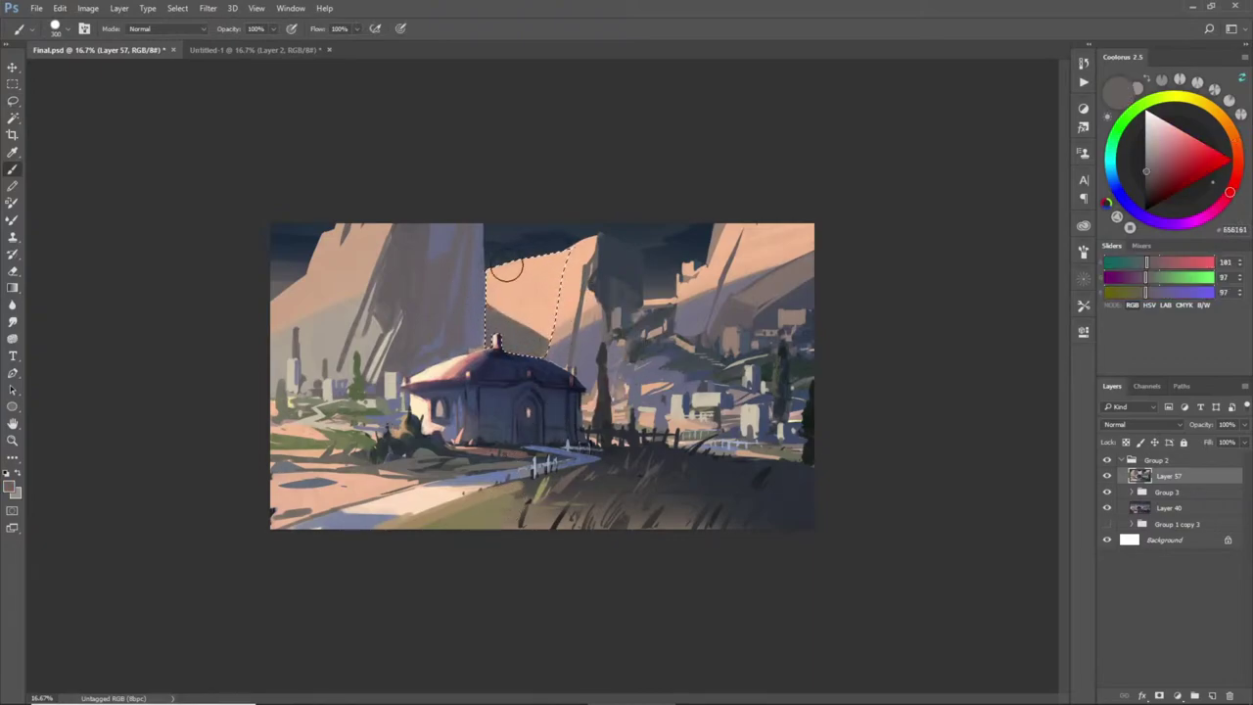
pyautogui.moveTo(503, 269); pyautogui.dragTo(510, 322)
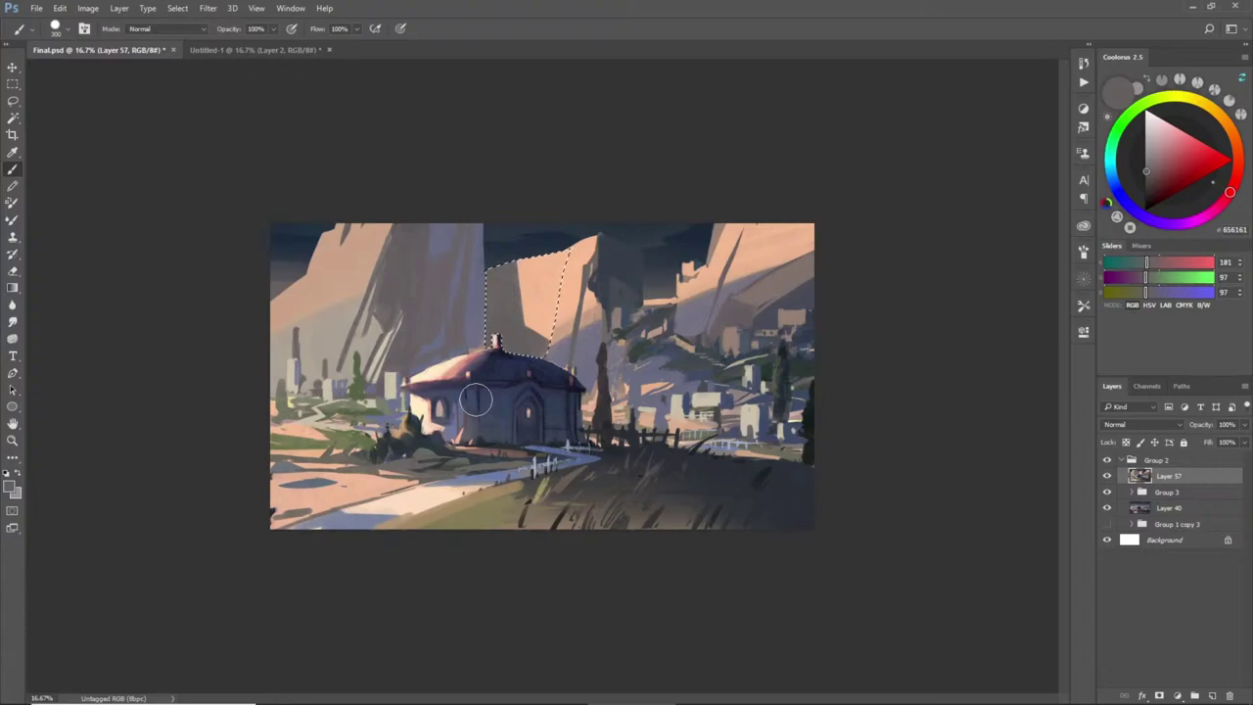
# - Try darkening the left cliff's shaded face by painting dark grey inside a lasso selection
pyautogui.hotkey('ctrl', 'd')
pyautogui.press('l')
pyautogui.moveTo(484, 222)
pyautogui.mouseDown()
pyautogui.moveTo(490, 352)
pyautogui.moveTo(403, 382)
pyautogui.moveTo(401, 221)
pyautogui.mouseUp()
pyautogui.press('b')
pyautogui.moveTo(416, 324)
pyautogui.mouseDown()
pyautogui.moveTo(439, 349)
pyautogui.moveTo(477, 333)
pyautogui.moveTo(398, 380)
pyautogui.mouseUp()
pyautogui.keyDown('alt'); pyautogui.click(474, 271); pyautogui.keyUp('alt')
pyautogui.click(1148, 185)
pyautogui.moveTo(431, 225)
pyautogui.mouseDown()
pyautogui.moveTo(421, 357)
pyautogui.moveTo(456, 246)
pyautogui.moveTo(481, 251)
pyautogui.mouseUp()
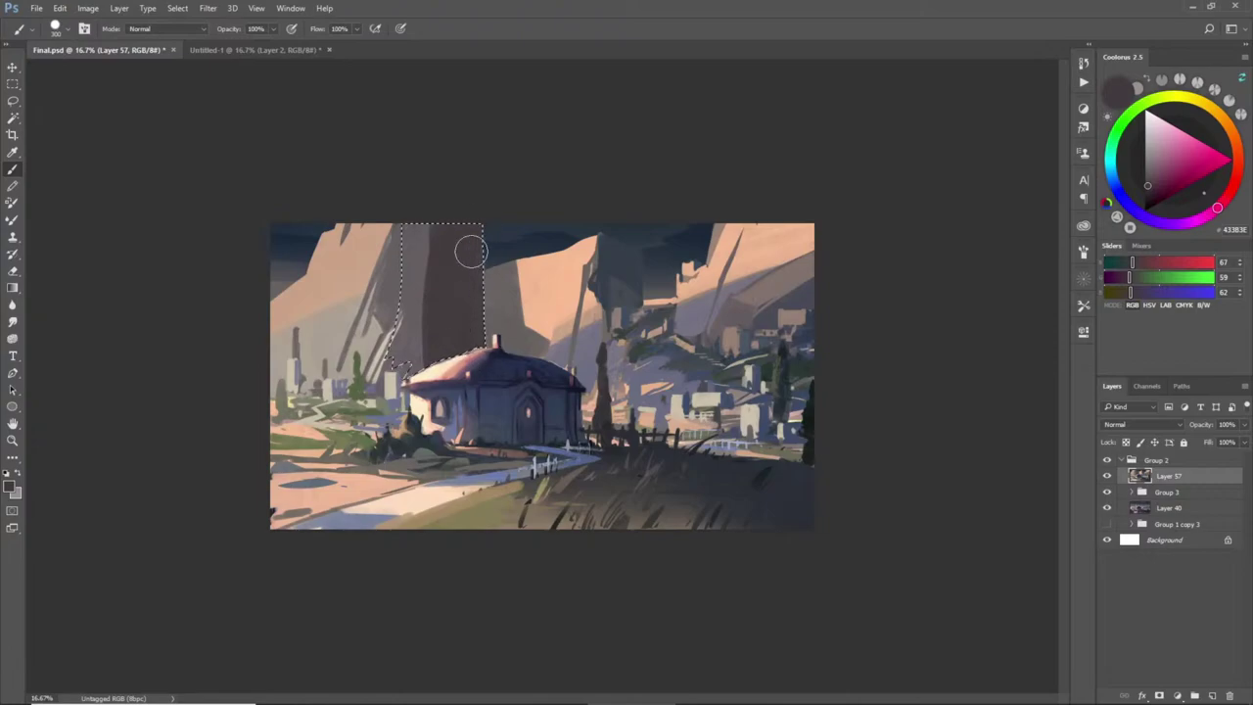
# - Undo the dark strokes on the left cliff
pyautogui.hotkey('ctrl', 'z')
pyautogui.hotkey('ctrl', 'd')
pyautogui.hotkey('ctrl', 'alt', 'z')
pyautogui.hotkey('ctrl', 'alt', 'z')
pyautogui.hotkey('ctrl', 'alt', 'z')
pyautogui.hotkey('ctrl', 'alt', 'z')
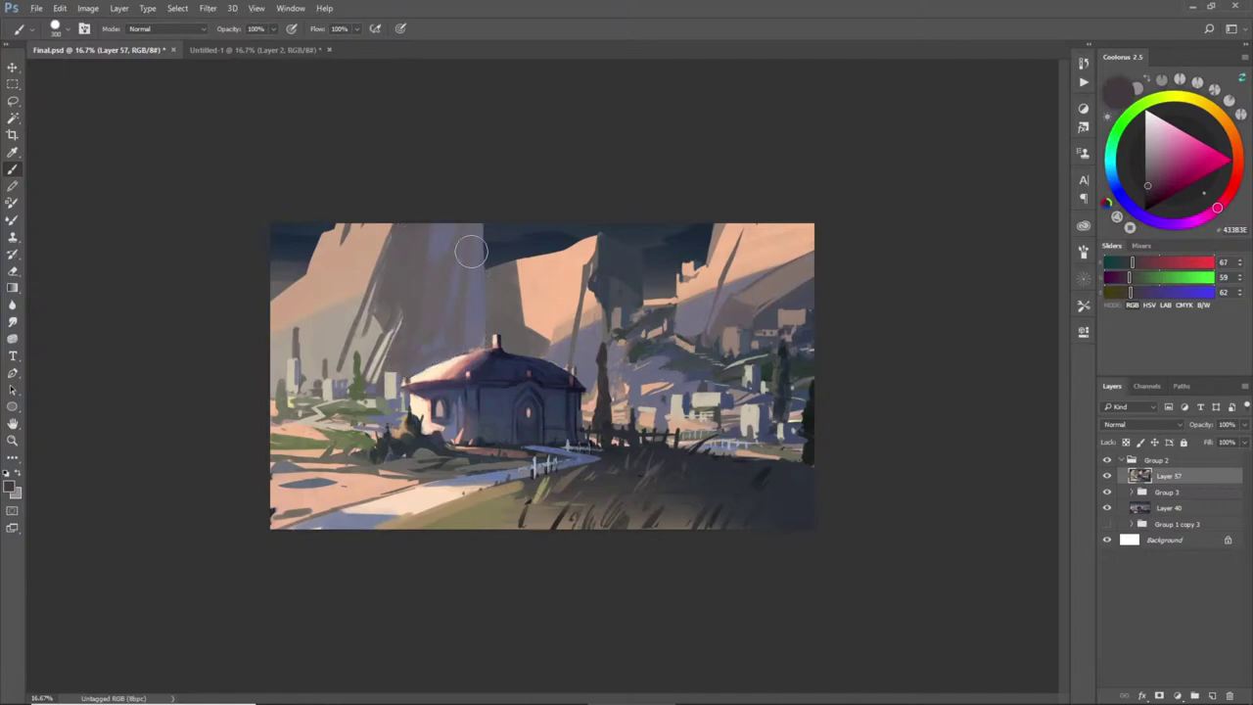
# - Compare Layer 57 with the layers beneath it, and remove the peach rock behind the chimney to restore the sky
pyautogui.click(1107, 476)
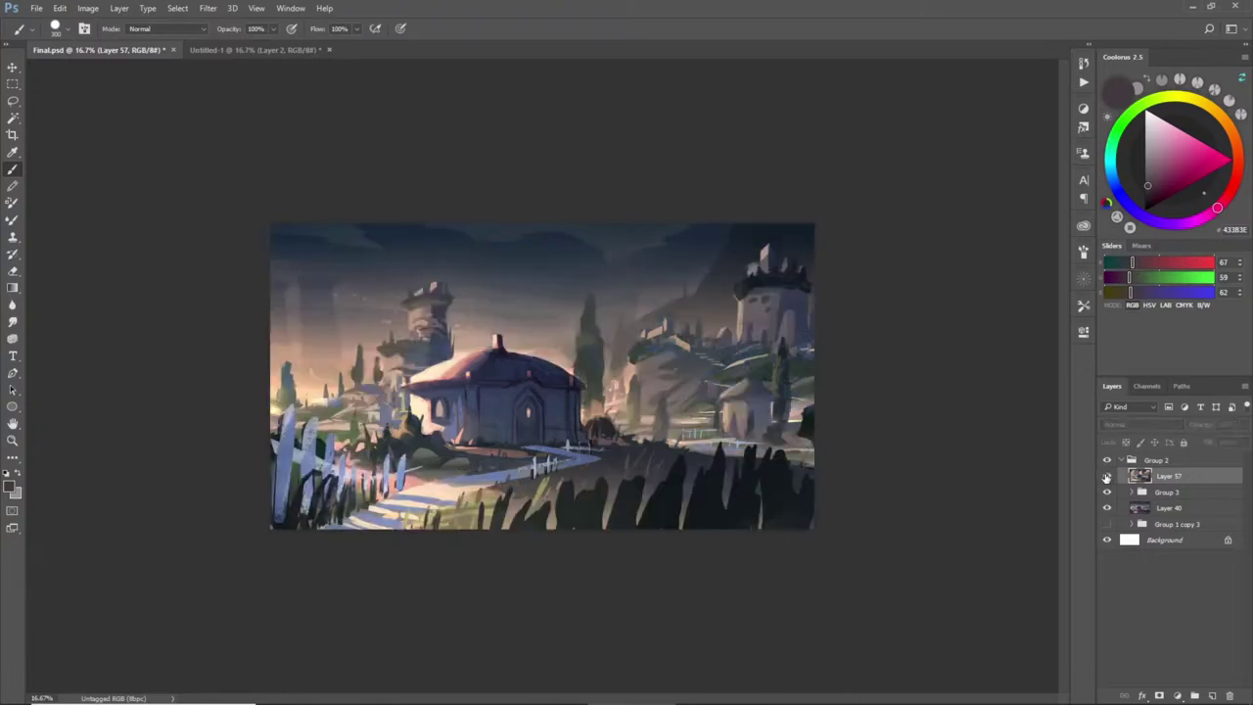
pyautogui.click(1108, 476)
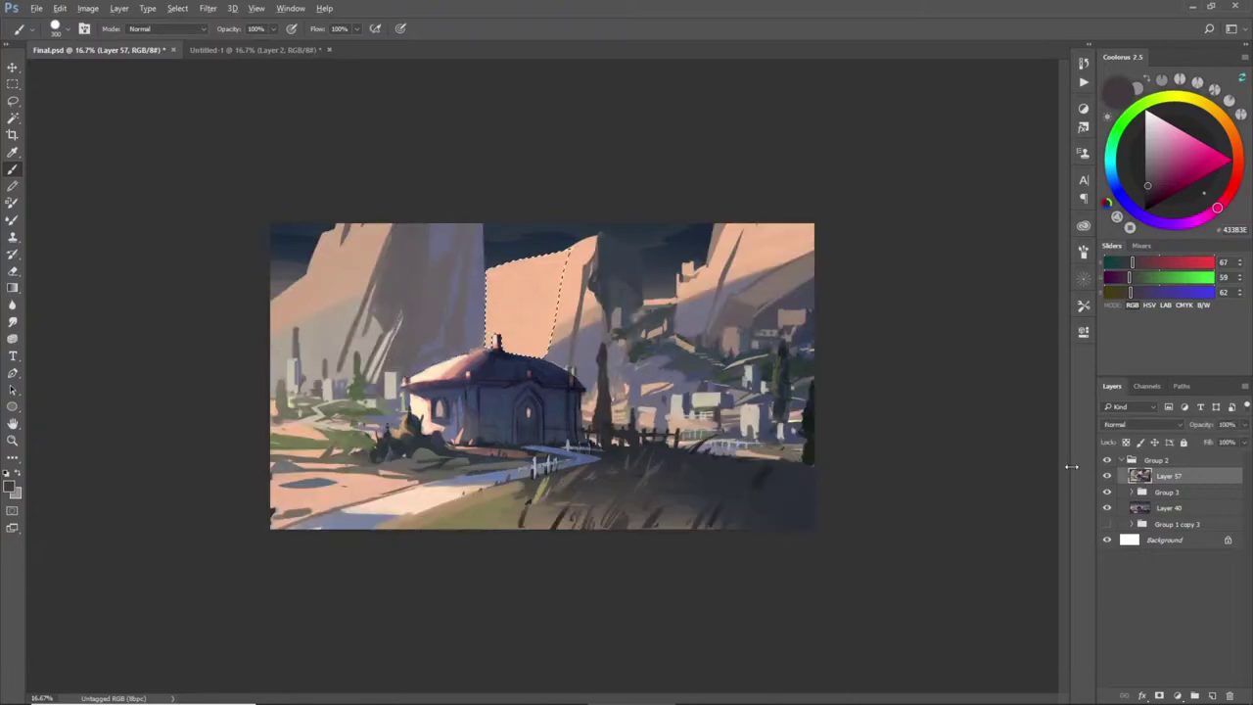
pyautogui.press('Delete')
pyautogui.hotkey('ctrl', 'd')
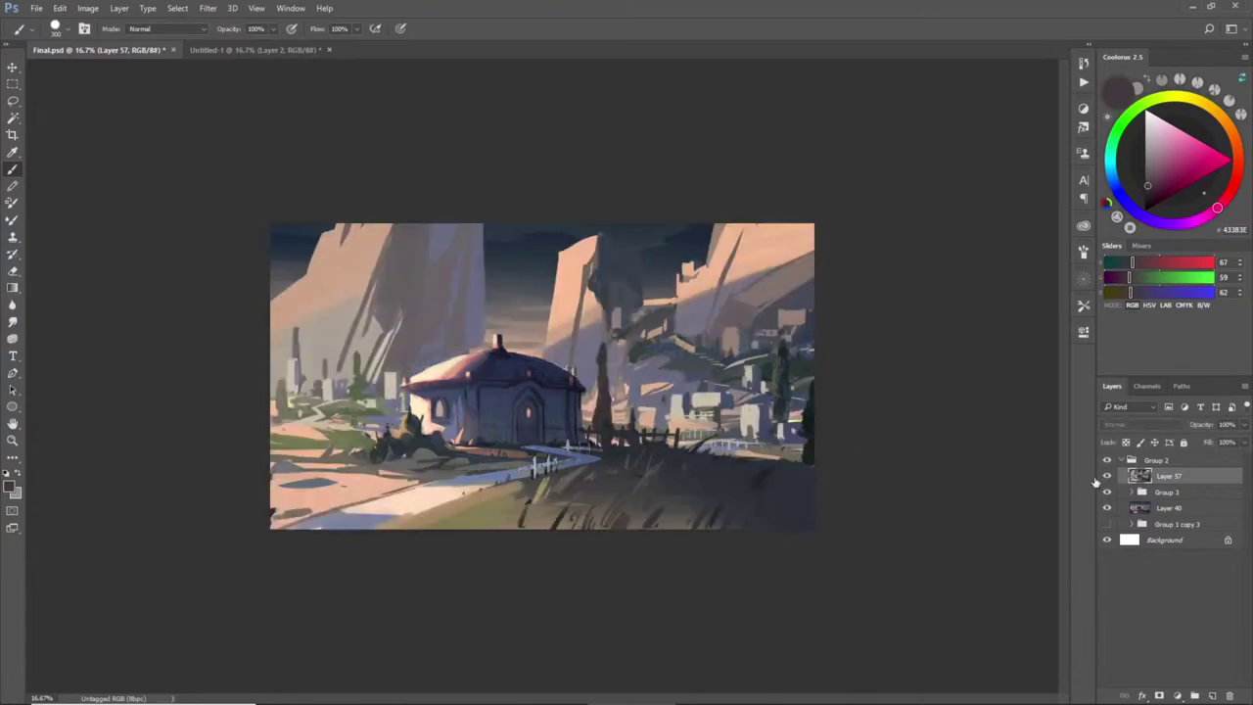
# - Try lowering the left cliff by lassoing its upper part and painting sampled dark sky tones over it
pyautogui.press('l')
pyautogui.moveTo(253, 310)
pyautogui.mouseDown()
pyautogui.moveTo(305, 281)
pyautogui.moveTo(384, 312)
pyautogui.mouseUp()
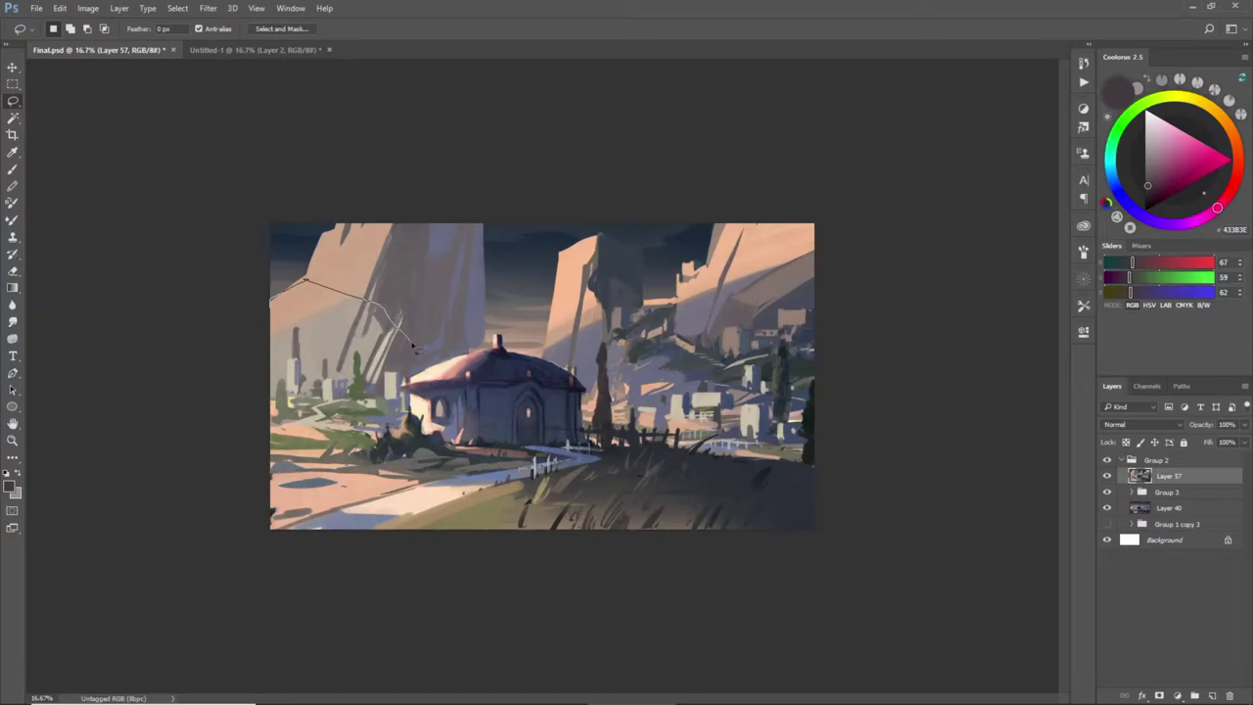
pyautogui.moveTo(454, 345)
pyautogui.mouseDown()
pyautogui.moveTo(495, 350)
pyautogui.moveTo(529, 239)
pyautogui.moveTo(296, 196)
pyautogui.moveTo(512, 224)
pyautogui.moveTo(313, 233)
pyautogui.moveTo(363, 245)
pyautogui.moveTo(311, 251)
pyautogui.moveTo(496, 269)
pyautogui.mouseUp()
pyautogui.press('b')
pyautogui.keyDown('alt'); pyautogui.click(315, 228); pyautogui.keyUp('alt')
pyautogui.keyDown('alt'); pyautogui.click(301, 244); pyautogui.keyUp('alt')
pyautogui.keyDown('alt'); pyautogui.click(339, 261); pyautogui.keyUp('alt')
pyautogui.moveTo(316, 264)
pyautogui.mouseDown()
pyautogui.moveTo(473, 288)
pyautogui.moveTo(311, 275)
pyautogui.moveTo(495, 302)
pyautogui.mouseUp()
# - Try blending sampled grey and warm horizon tones into the sky above the lowered left cliff, and clear the selection
pyautogui.keyDown('alt'); pyautogui.click(289, 274); pyautogui.keyUp('alt')
pyautogui.keyDown('alt'); pyautogui.click(382, 302); pyautogui.keyUp('alt')
pyautogui.moveTo(382, 301)
pyautogui.mouseDown()
pyautogui.moveTo(493, 303)
pyautogui.moveTo(423, 331)
pyautogui.moveTo(467, 285)
pyautogui.moveTo(503, 292)
pyautogui.mouseUp()
pyautogui.keyDown('alt'); pyautogui.click(354, 292); pyautogui.keyUp('alt')
pyautogui.keyDown('alt'); pyautogui.click(363, 298); pyautogui.keyUp('alt')
pyautogui.keyDown('alt'); pyautogui.click(377, 311); pyautogui.keyUp('alt')
pyautogui.moveTo(417, 323)
pyautogui.mouseDown()
pyautogui.moveTo(401, 334)
pyautogui.moveTo(509, 338)
pyautogui.mouseUp()
pyautogui.keyDown('alt'); pyautogui.click(469, 298); pyautogui.keyUp('alt')
pyautogui.moveTo(387, 307); pyautogui.dragTo(514, 311)
pyautogui.keyDown('alt'); pyautogui.click(490, 319); pyautogui.keyUp('alt')
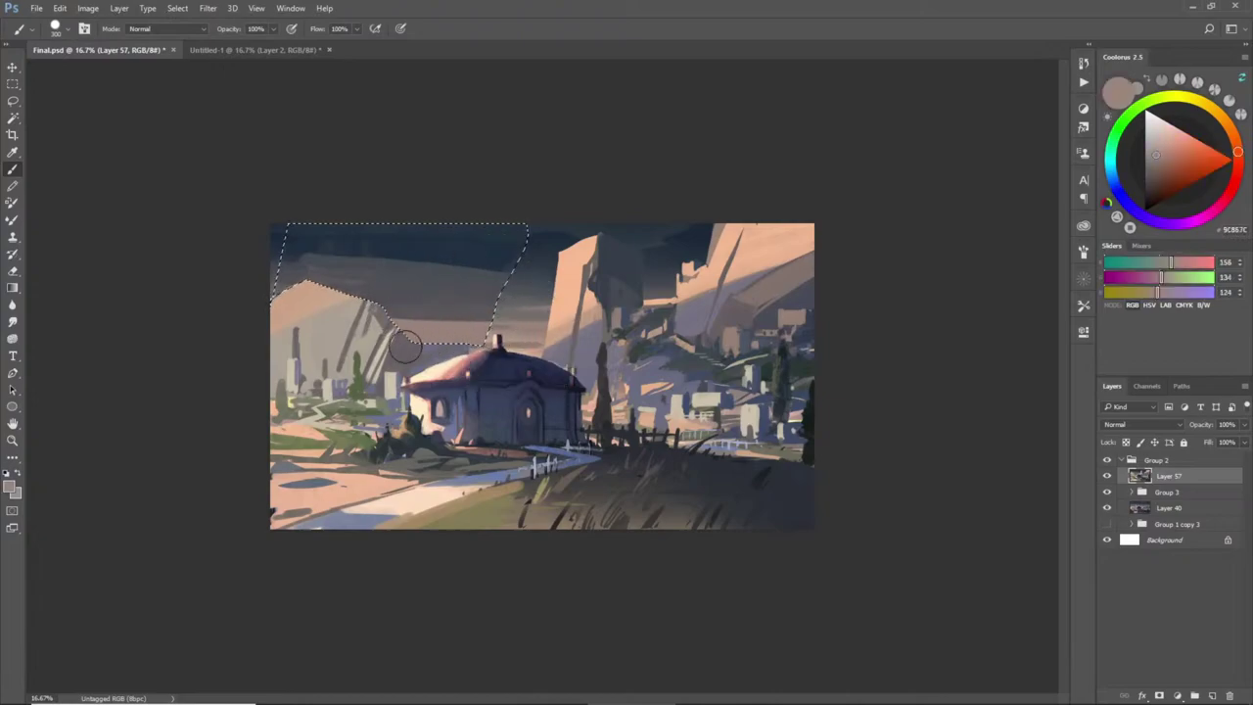
pyautogui.hotkey('ctrl', 'd')
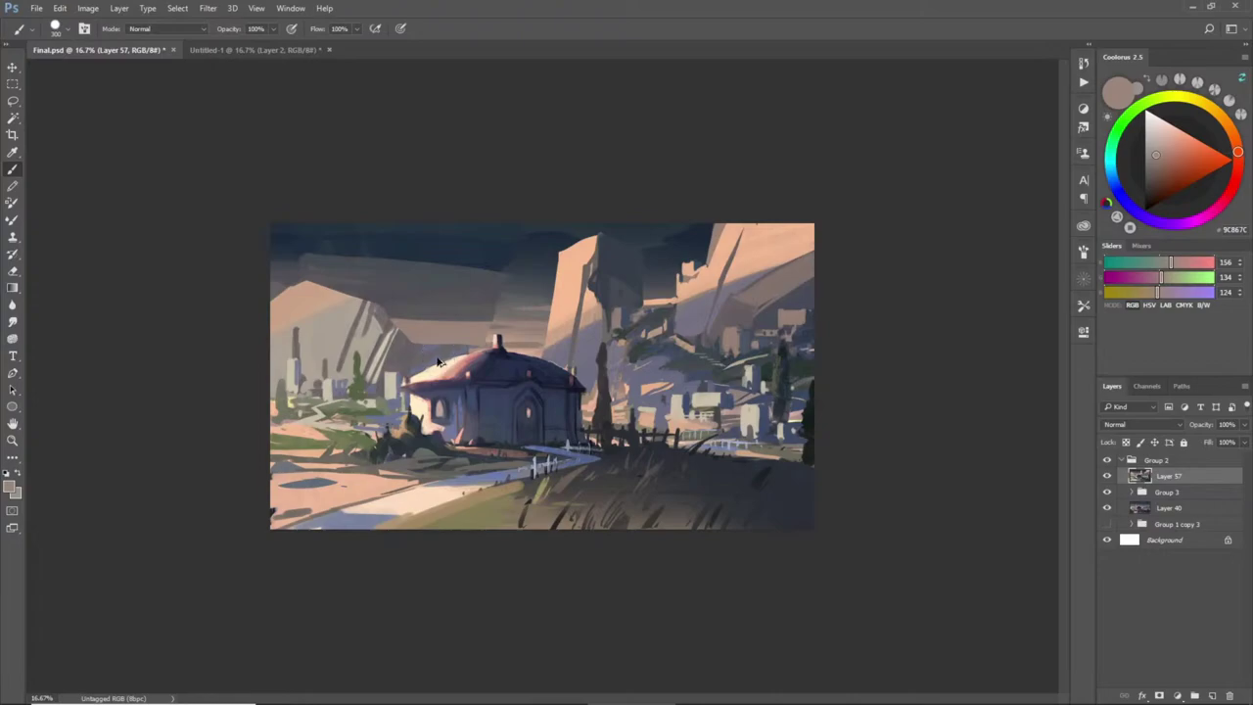
# - Undo the sky painted over the left cliff and clear the lasso selection
pyautogui.hotkey('ctrl', 'alt', 'z')
pyautogui.hotkey('ctrl', 'alt', 'z')
pyautogui.hotkey('ctrl', 'alt', 'z')
pyautogui.hotkey('ctrl', 'alt', 'z')
pyautogui.hotkey('ctrl', 'alt', 'z')
pyautogui.hotkey('ctrl', 'alt', 'z')
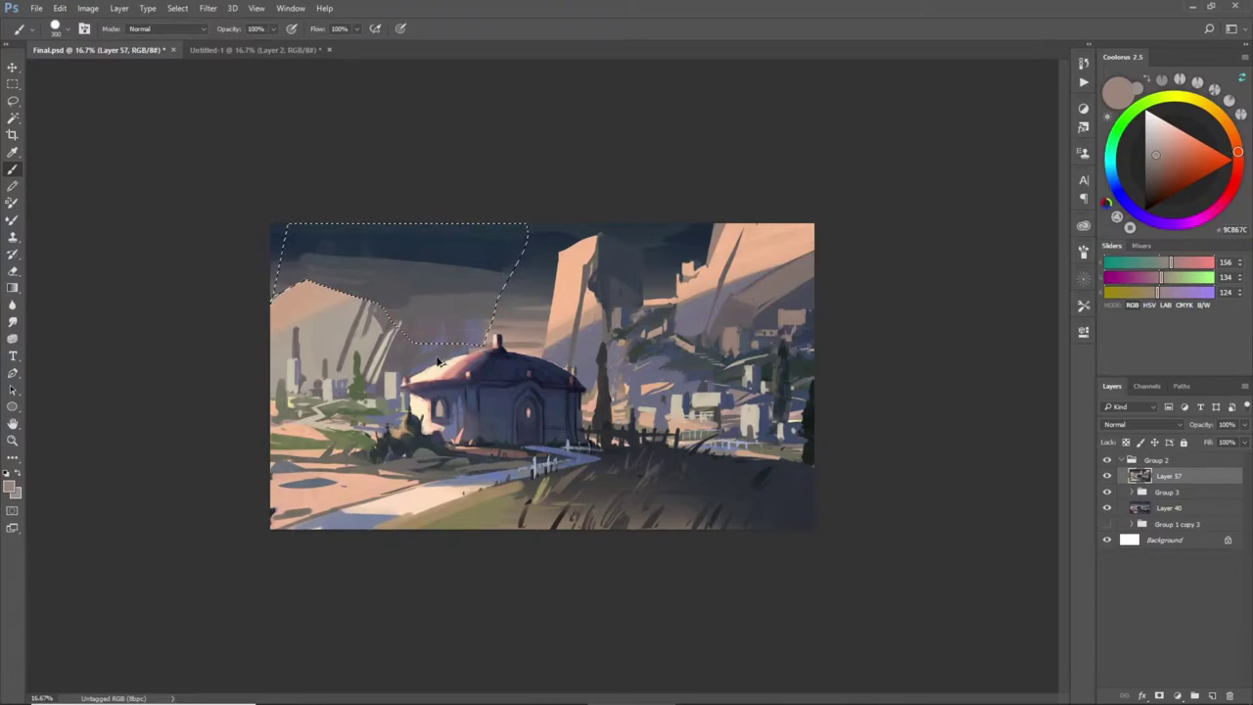
pyautogui.hotkey('ctrl', 'alt', 'z')
pyautogui.hotkey('ctrl', 'alt', 'z')
pyautogui.hotkey('ctrl', 'alt', 'z')
pyautogui.hotkey('ctrl', 'alt', 'z')
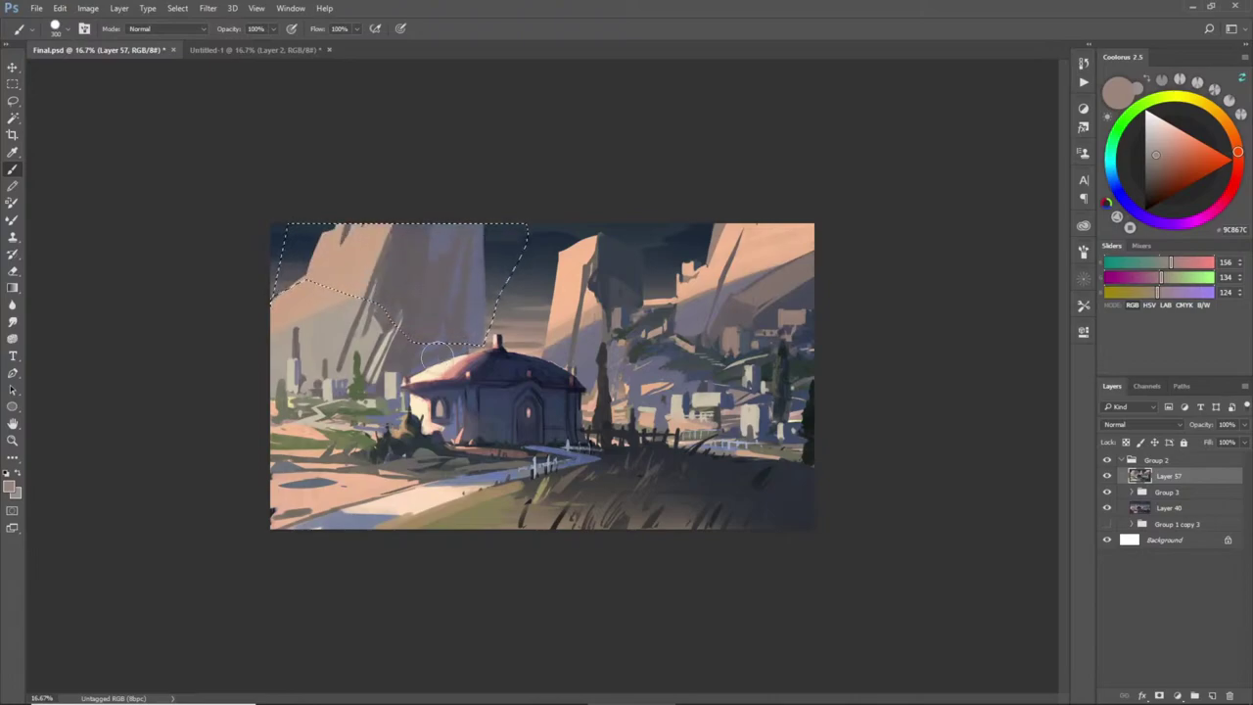
pyautogui.hotkey('ctrl', 'd')
# - Paint a dark cloud notch into the left cliff's outer edge with sampled sky, grey and peach colours
pyautogui.keyDown('alt'); pyautogui.click(288, 279); pyautogui.keyUp('alt')
pyautogui.moveTo(339, 272)
pyautogui.mouseDown()
pyautogui.moveTo(284, 280)
pyautogui.moveTo(331, 282)
pyautogui.moveTo(338, 262)
pyautogui.moveTo(327, 260)
pyautogui.moveTo(347, 273)
pyautogui.mouseUp()
pyautogui.keyDown('alt'); pyautogui.click(294, 248); pyautogui.keyUp('alt')
pyautogui.keyDown('alt'); pyautogui.click(374, 267); pyautogui.keyUp('alt')
pyautogui.keyDown('alt'); pyautogui.click(343, 297); pyautogui.keyUp('alt')
pyautogui.press('[')
pyautogui.press('[')
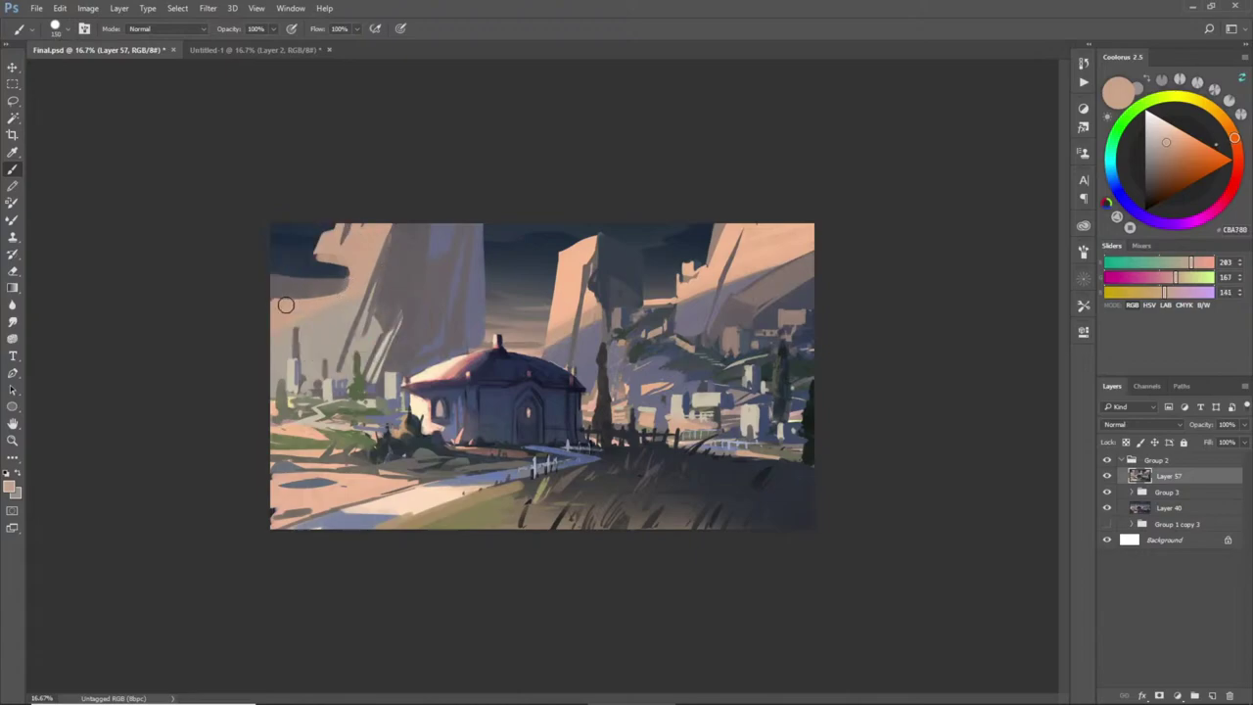
pyautogui.keyDown('alt'); pyautogui.click(318, 283); pyautogui.keyUp('alt')
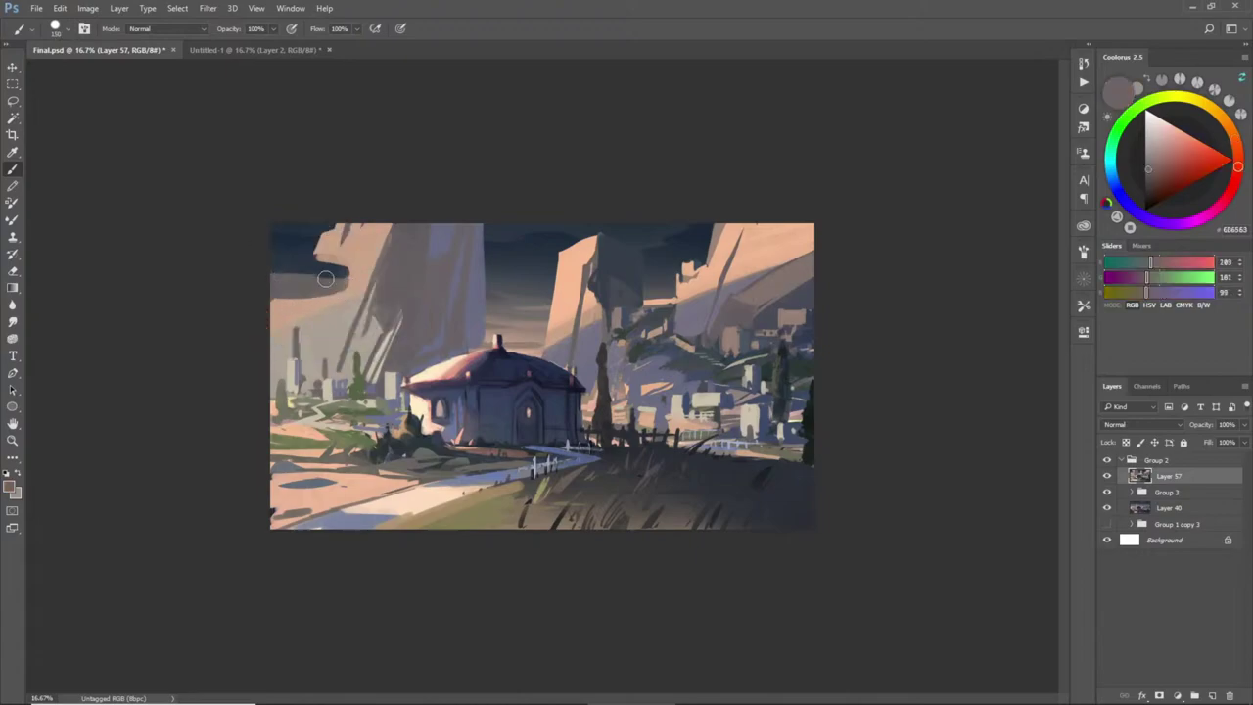
pyautogui.keyDown('alt'); pyautogui.click(280, 267); pyautogui.keyUp('alt')
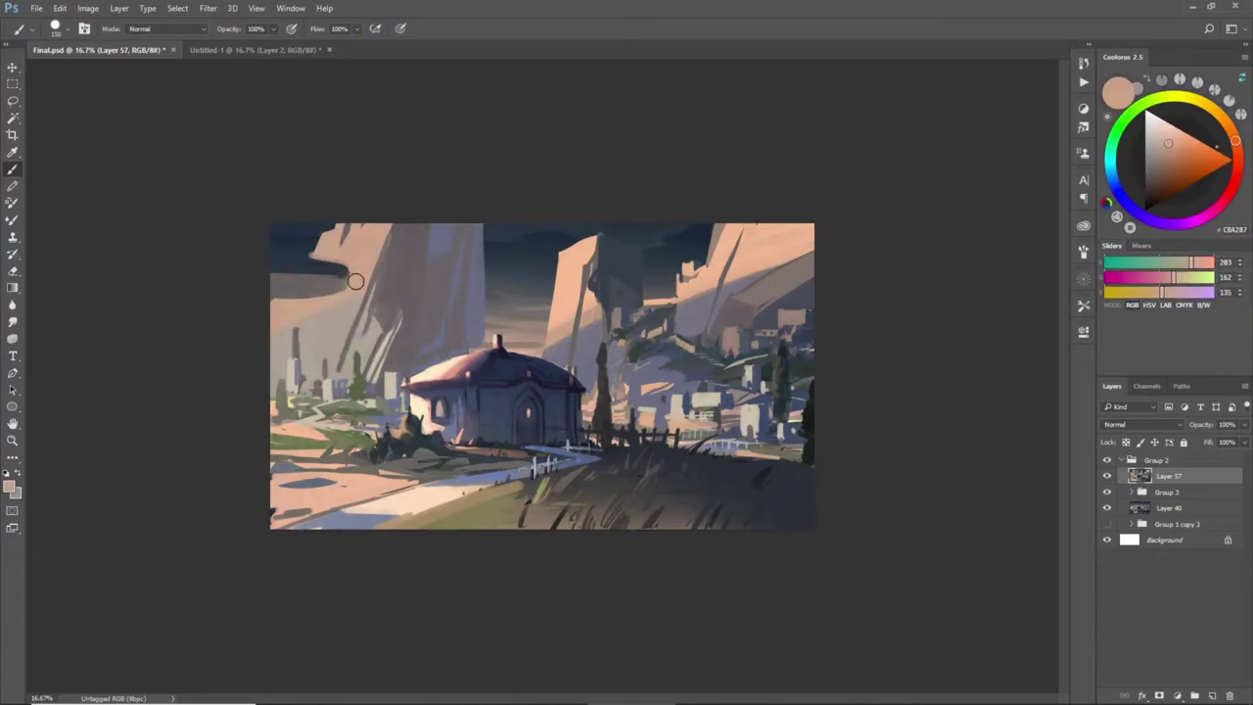
# - Extend the dark cloud band across the left cliff's lit face and brush a faint grey haze across its shaded edge
pyautogui.keyDown('alt'); pyautogui.click(293, 246); pyautogui.keyUp('alt')
pyautogui.keyDown('alt'); pyautogui.click(338, 301); pyautogui.keyUp('alt')
pyautogui.moveTo(311, 300)
pyautogui.mouseDown()
pyautogui.moveTo(346, 274)
pyautogui.moveTo(390, 278)
pyautogui.mouseUp()
pyautogui.keyDown('alt'); pyautogui.click(341, 273); pyautogui.keyUp('alt')
pyautogui.keyDown('alt'); pyautogui.click(339, 281); pyautogui.keyUp('alt')
pyautogui.keyDown('alt'); pyautogui.click(340, 267); pyautogui.keyUp('alt')
pyautogui.keyDown('alt'); pyautogui.click(497, 301); pyautogui.keyUp('alt')
pyautogui.moveTo(497, 301)
pyautogui.mouseDown()
pyautogui.moveTo(439, 293)
pyautogui.moveTo(496, 302)
pyautogui.moveTo(485, 296)
pyautogui.mouseUp()
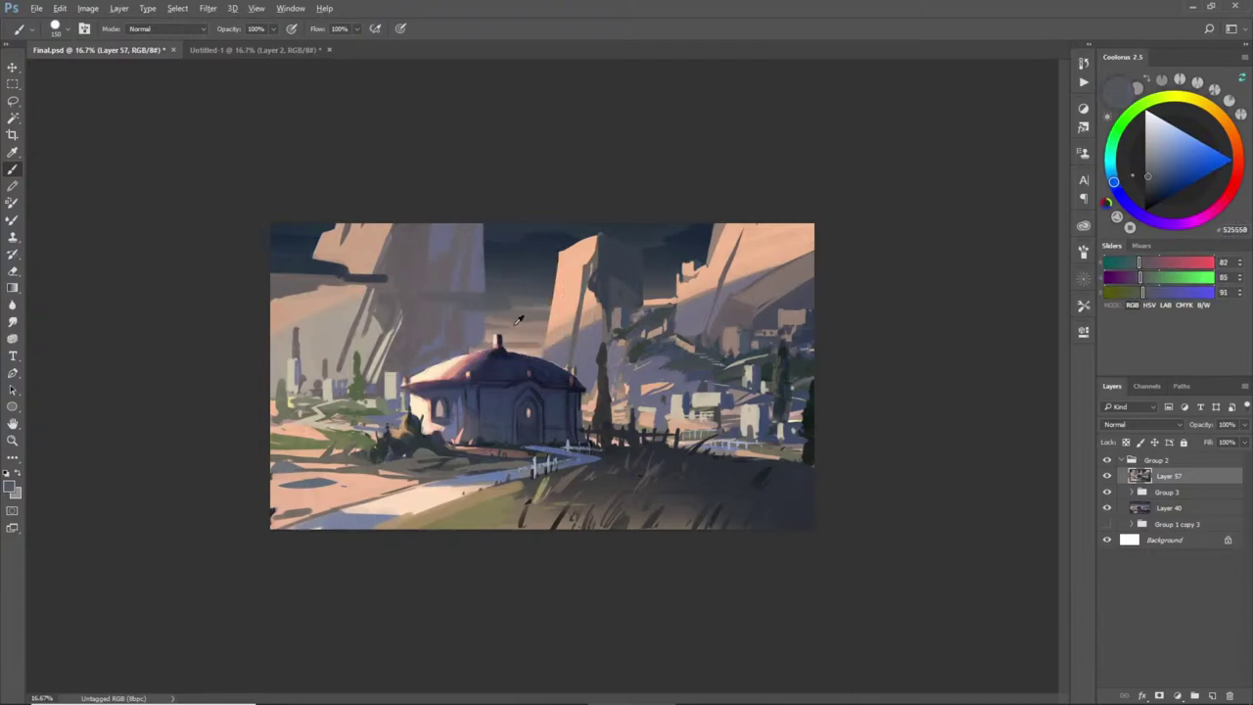
# - Dab dark cloud onto the middle cliff's left edge and paint a dark cloud band across the right cliff's top
pyautogui.keyDown('alt'); pyautogui.click(560, 286); pyautogui.keyUp('alt')
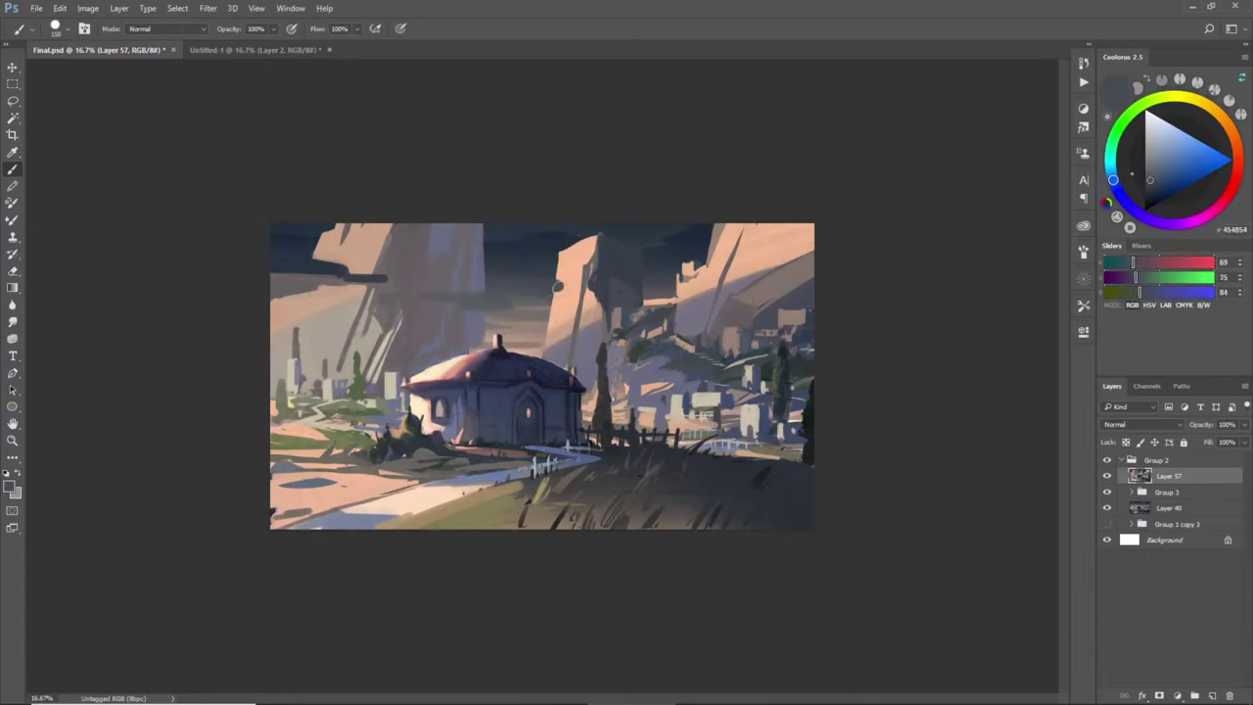
pyautogui.keyDown('alt'); pyautogui.click(688, 243); pyautogui.keyUp('alt')
pyautogui.moveTo(682, 235)
pyautogui.mouseDown()
pyautogui.moveTo(666, 235)
pyautogui.moveTo(721, 233)
pyautogui.mouseUp()
pyautogui.keyDown('alt'); pyautogui.click(576, 278); pyautogui.keyUp('alt')
pyautogui.moveTo(639, 239)
pyautogui.mouseDown()
pyautogui.moveTo(737, 232)
pyautogui.moveTo(635, 237)
pyautogui.moveTo(655, 227)
pyautogui.moveTo(745, 229)
pyautogui.mouseUp()
# - Try a second, lower cloud band between the middle and right cliffs, and undo it
pyautogui.keyDown('alt'); pyautogui.click(701, 227); pyautogui.keyUp('alt')
pyautogui.keyDown('alt'); pyautogui.click(683, 238); pyautogui.keyUp('alt')
pyautogui.moveTo(641, 243); pyautogui.dragTo(703, 247)
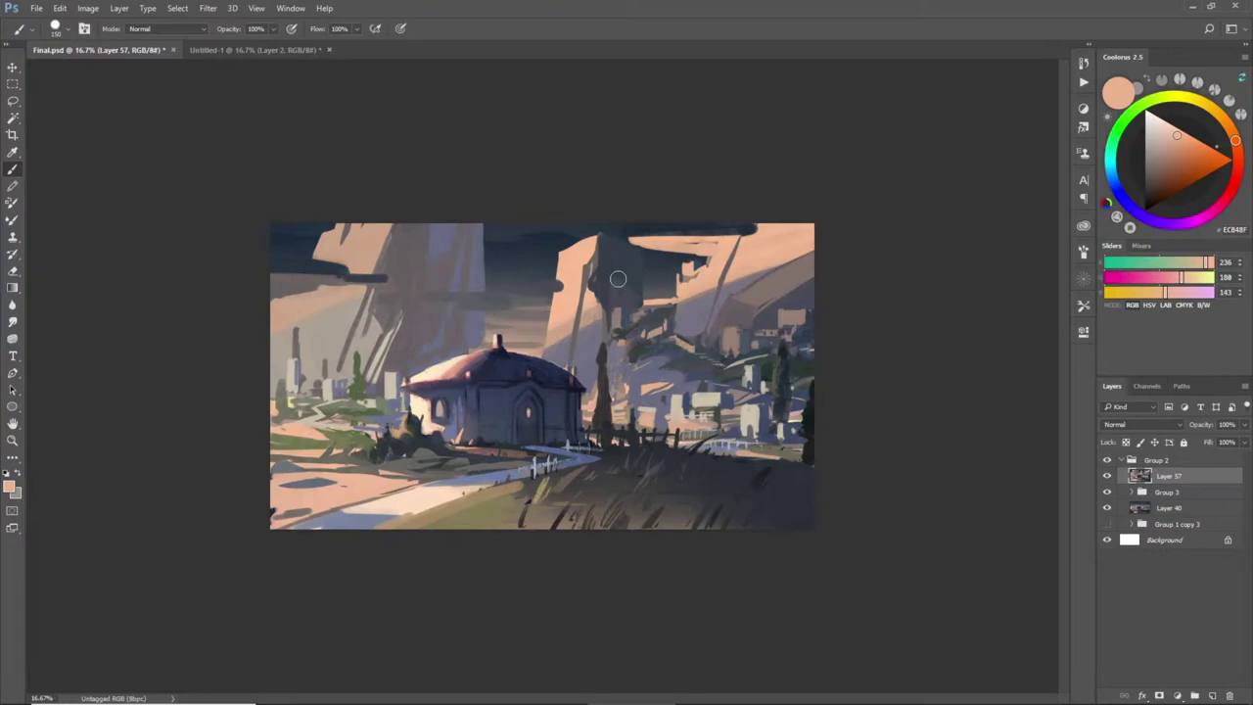
pyautogui.hotkey('ctrl', 'alt', 'z')
pyautogui.hotkey('ctrl', 'alt', 'z')
pyautogui.hotkey('ctrl', 'alt', 'z')
pyautogui.hotkey('ctrl', 'alt', 'z')
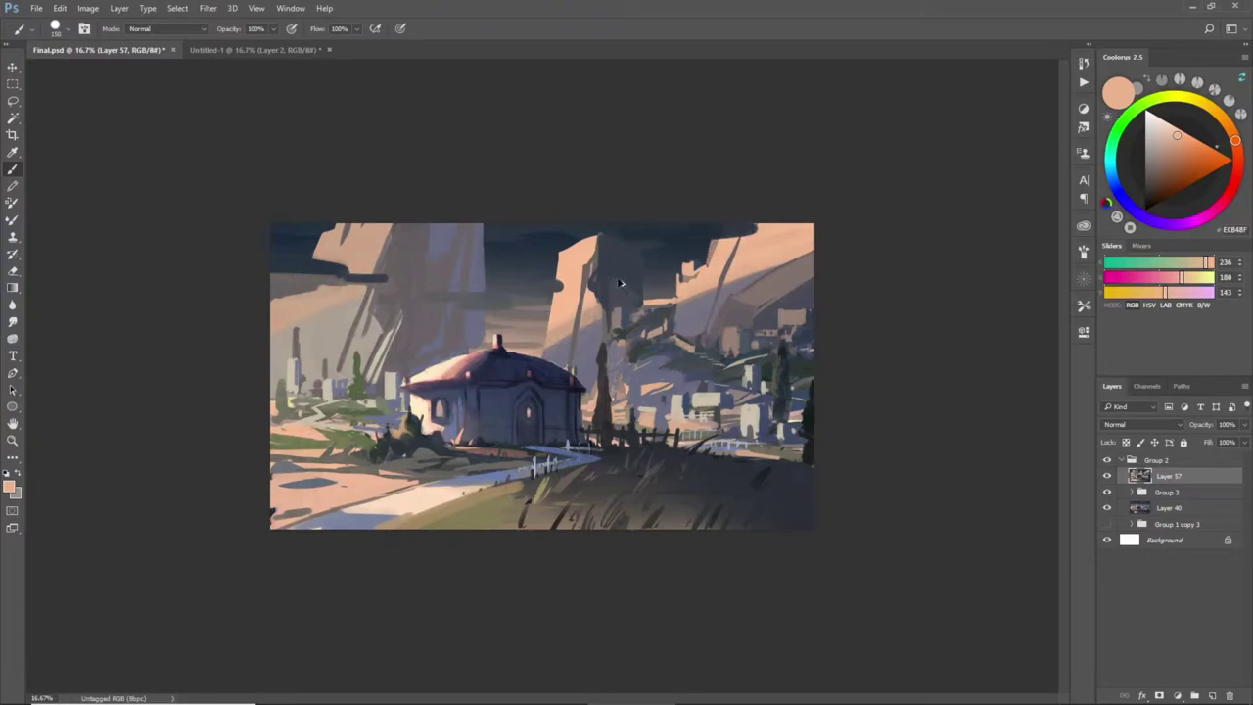
# - Undo the dark cloud bands painted across the left and right cliffs
pyautogui.hotkey('ctrl', 'alt', 'z')
pyautogui.hotkey('ctrl', 'alt', 'z')
pyautogui.hotkey('ctrl', 'alt', 'z')
pyautogui.hotkey('ctrl', 'alt', 'z')
pyautogui.hotkey('ctrl', 'alt', 'z')
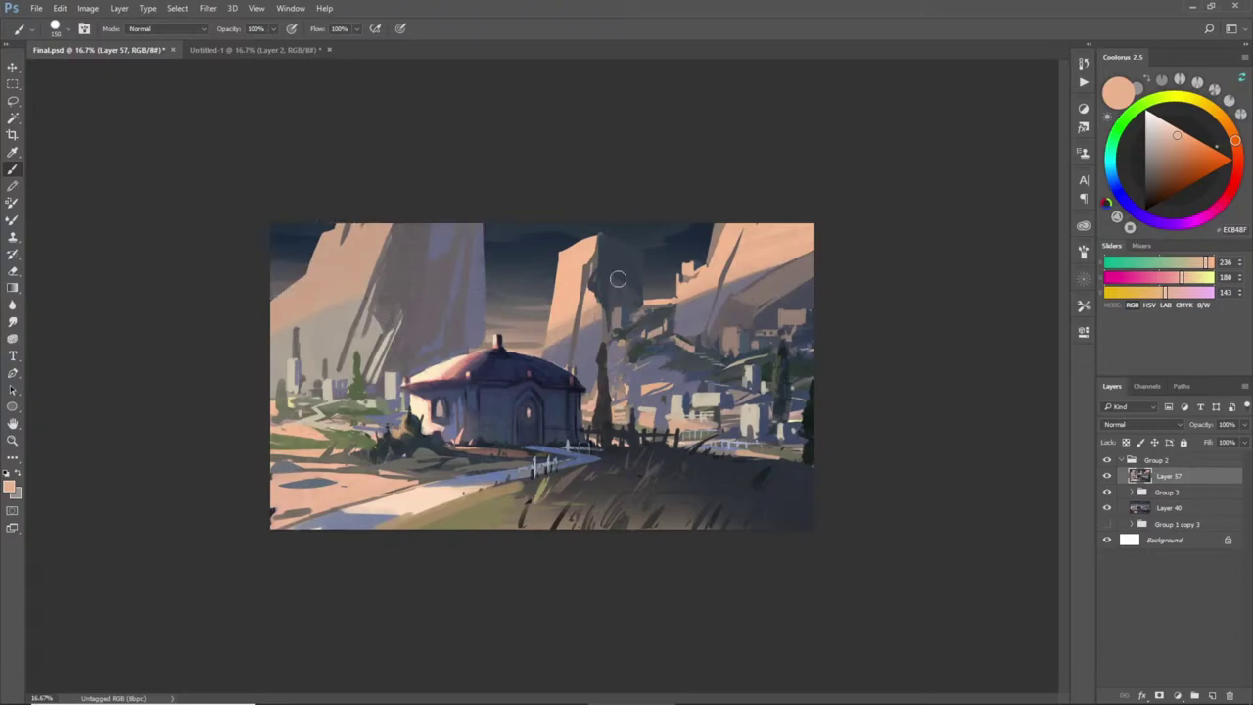
# - Lasso a long cloud shape across the left and middle cliffs and choose a soft round brush
pyautogui.press('l')
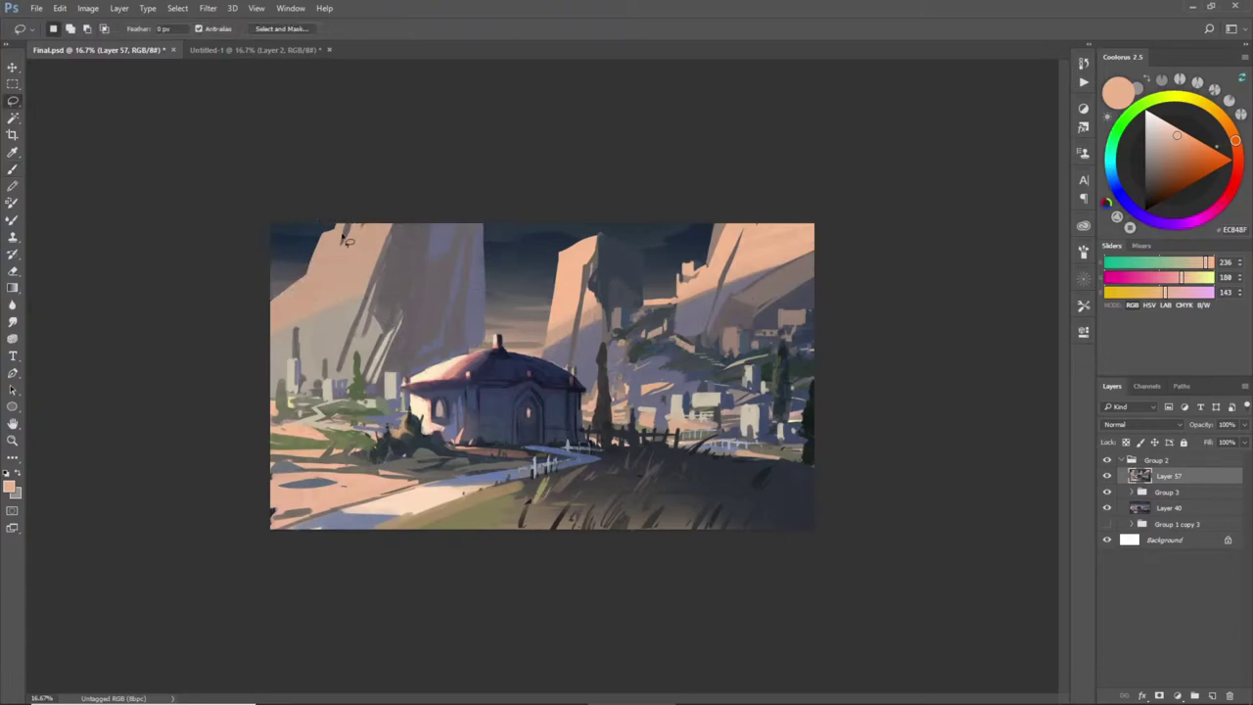
pyautogui.moveTo(307, 237)
pyautogui.mouseDown()
pyautogui.moveTo(578, 236)
pyautogui.moveTo(617, 276)
pyautogui.moveTo(574, 306)
pyautogui.moveTo(522, 308)
pyautogui.moveTo(294, 284)
pyautogui.moveTo(267, 257)
pyautogui.mouseUp()
pyautogui.press('b')
pyautogui.rightClick(389, 416)
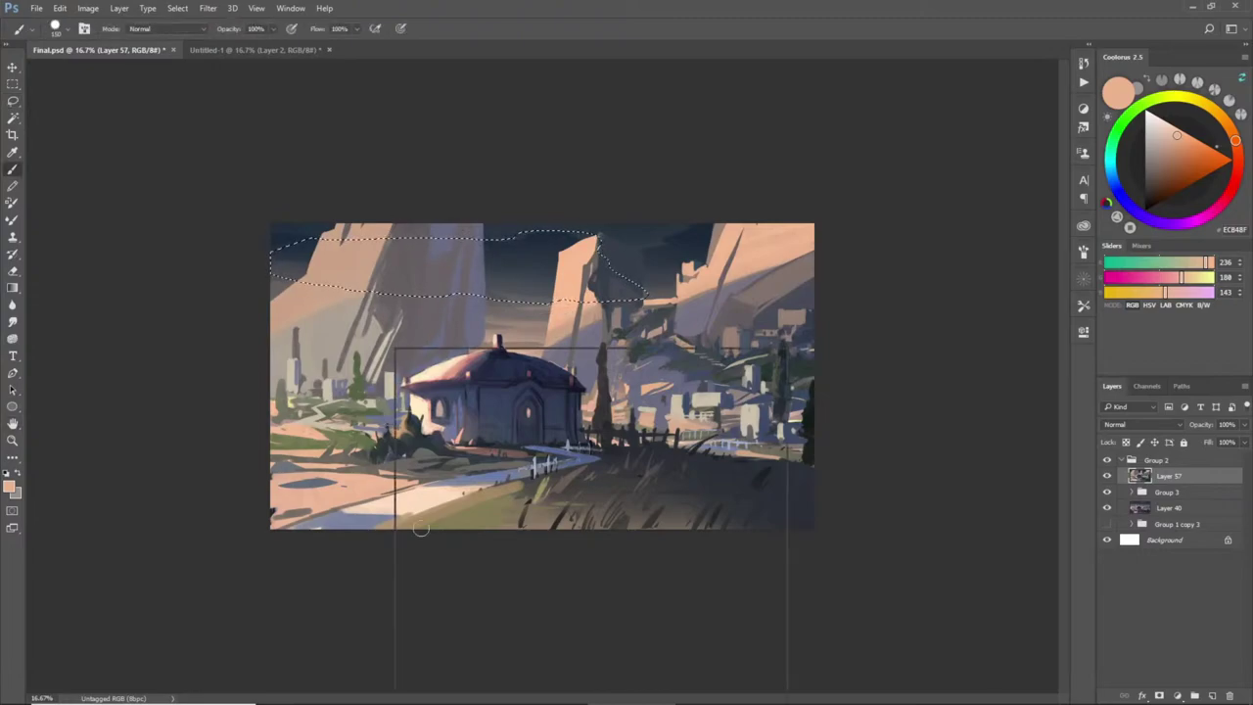
pyautogui.click(436, 461)
pyautogui.click(738, 309)
# - Fill the selected cloud at 600 px with sampled dark sky blue fading to peach underneath, and deselect it
pyautogui.keyDown('alt'); pyautogui.click(290, 253); pyautogui.keyUp('alt')
pyautogui.press(']')
pyautogui.press(']')
pyautogui.press(']')
pyautogui.moveTo(303, 264); pyautogui.dragTo(580, 241)
pyautogui.keyDown('alt'); pyautogui.click(300, 260); pyautogui.keyUp('alt')
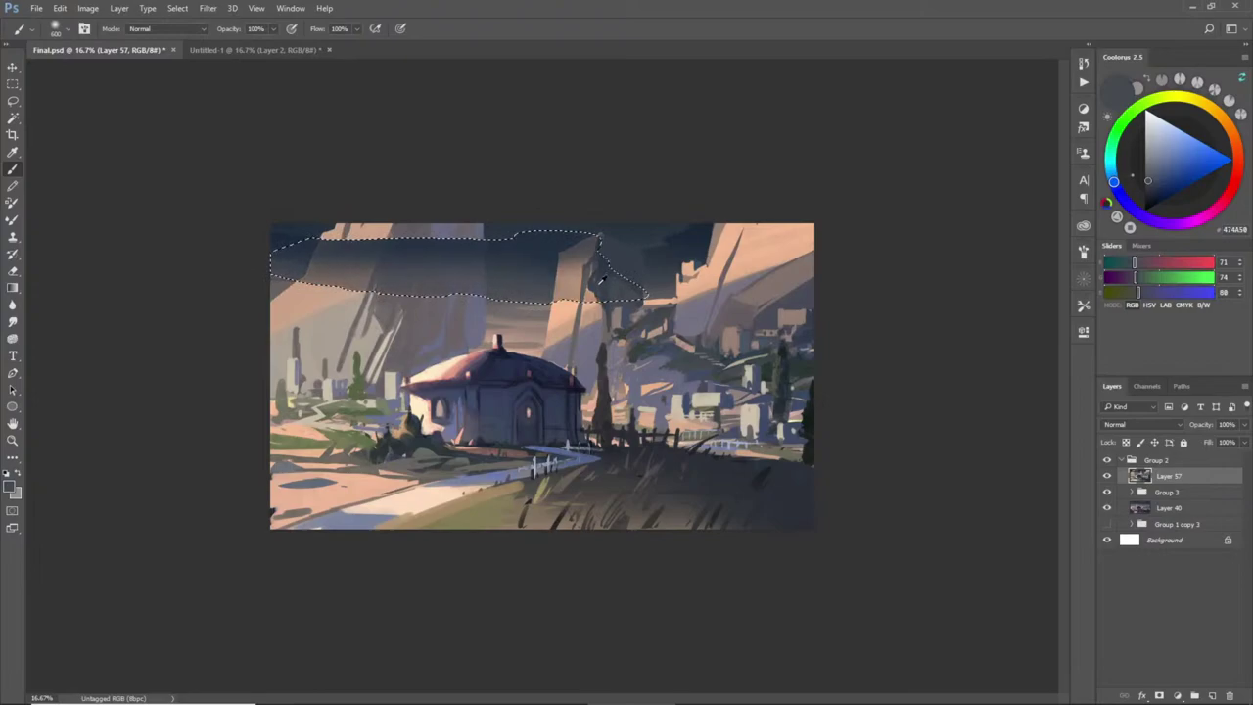
pyautogui.keyDown('alt'); pyautogui.click(534, 223); pyautogui.keyUp('alt')
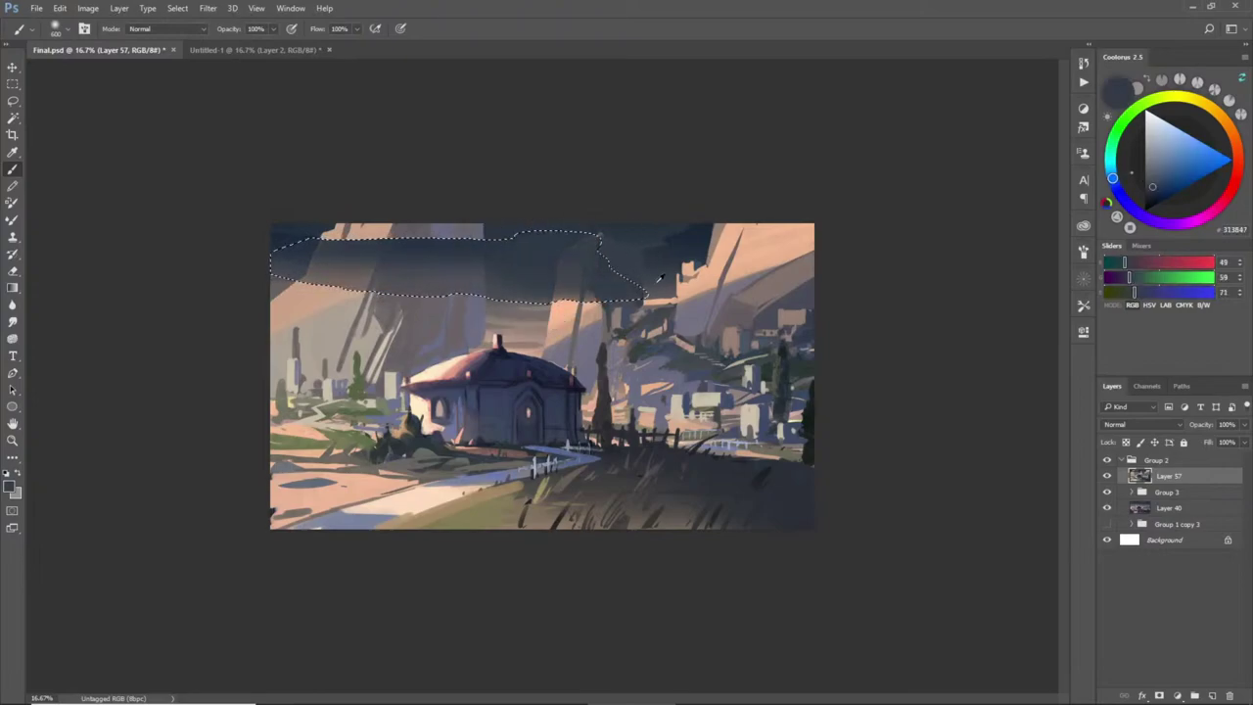
pyautogui.keyDown('alt'); pyautogui.click(290, 284); pyautogui.keyUp('alt')
pyautogui.keyDown('alt'); pyautogui.click(590, 230); pyautogui.keyUp('alt')
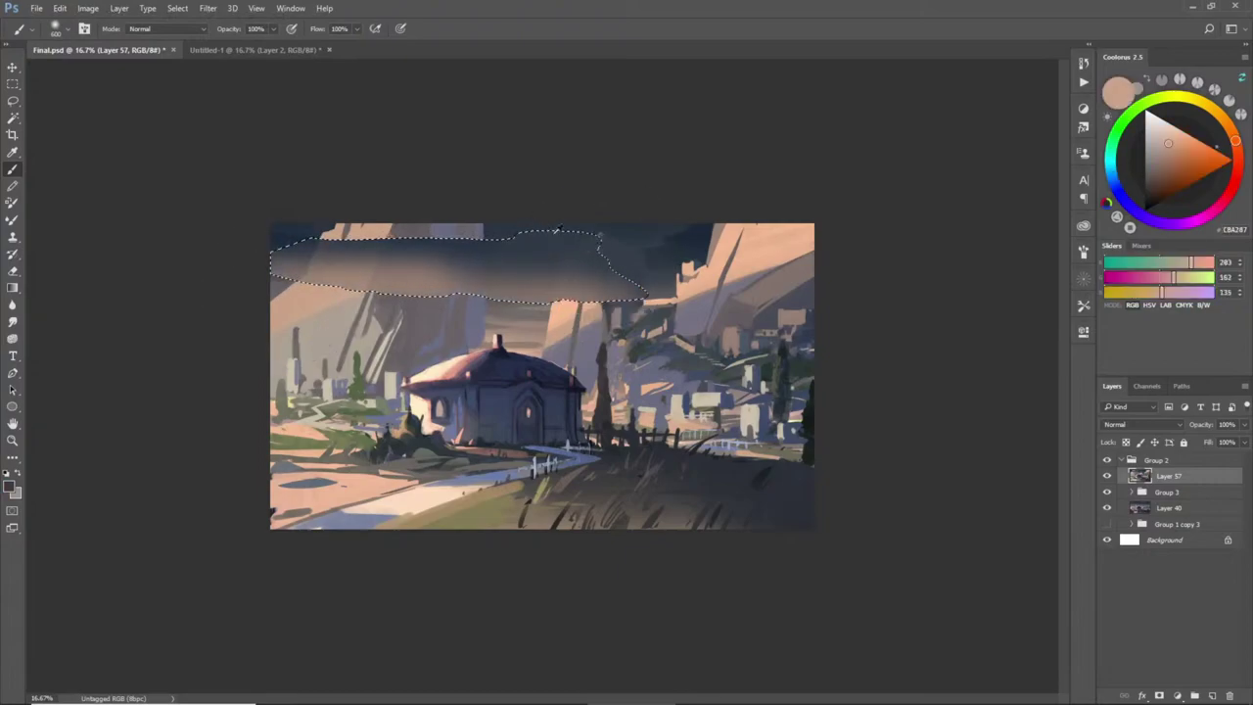
pyautogui.press('l')
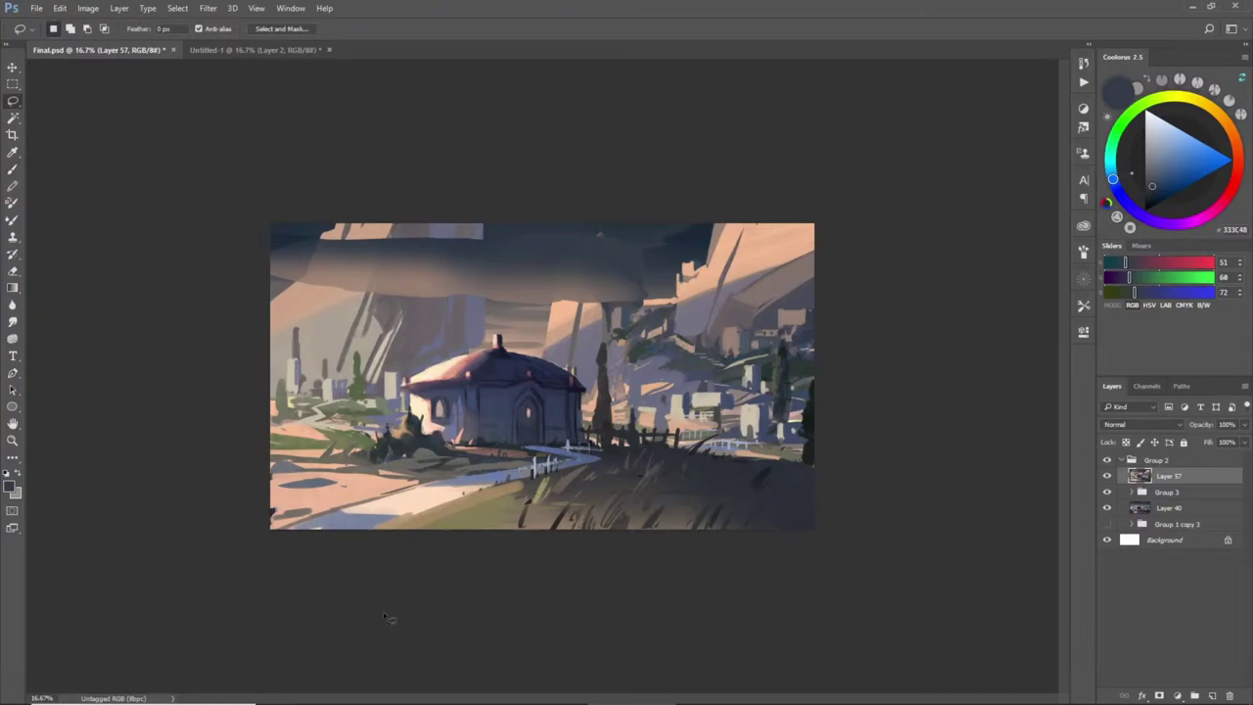
# - Undo the soft cloud painting across the cliffs and clear its selection
pyautogui.hotkey('ctrl', 'alt', 'z')
pyautogui.hotkey('ctrl', 'alt', 'z')
pyautogui.hotkey('ctrl', 'alt', 'z')
pyautogui.hotkey('ctrl', 'alt', 'z')
pyautogui.hotkey('ctrl', 'alt', 'z')
pyautogui.hotkey('ctrl', 'alt', 'z')
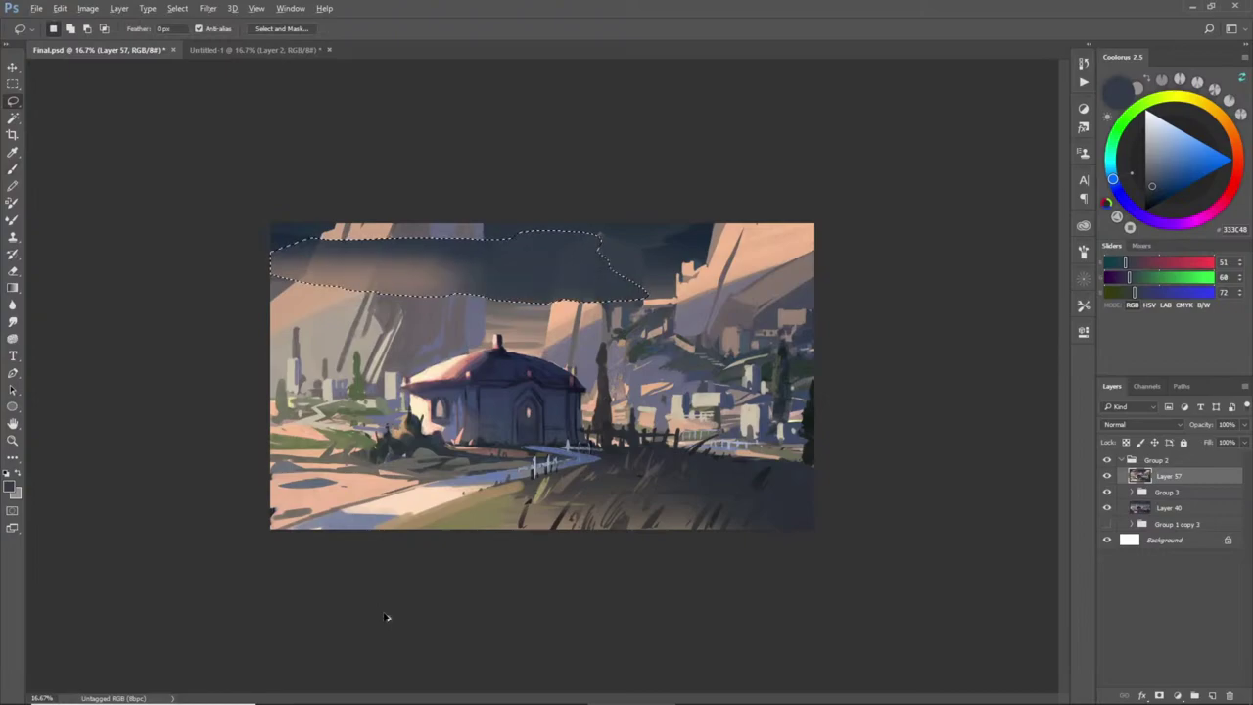
pyautogui.hotkey('ctrl', 'alt', 'z')
pyautogui.hotkey('ctrl', 'alt', 'z')
pyautogui.hotkey('ctrl', 'alt', 'z')
pyautogui.hotkey('ctrl', 'alt', 'z')
pyautogui.hotkey('ctrl', 'alt', 'z')
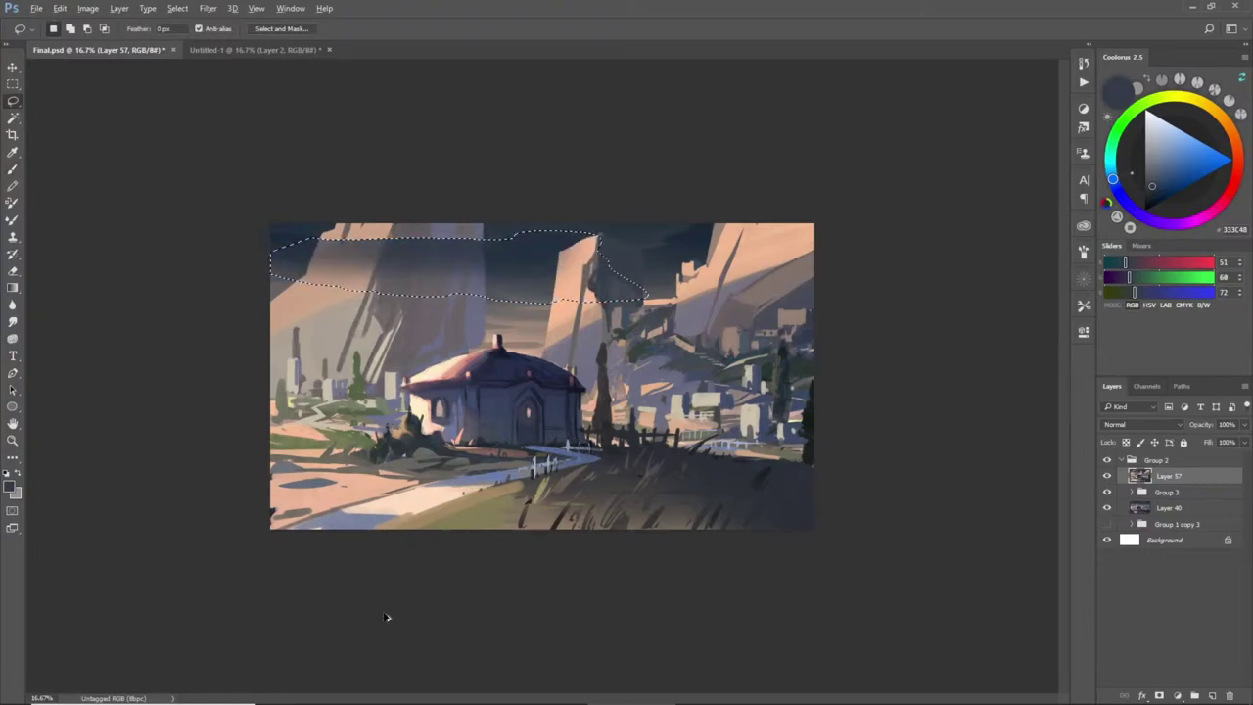
pyautogui.hotkey('ctrl', 'd')
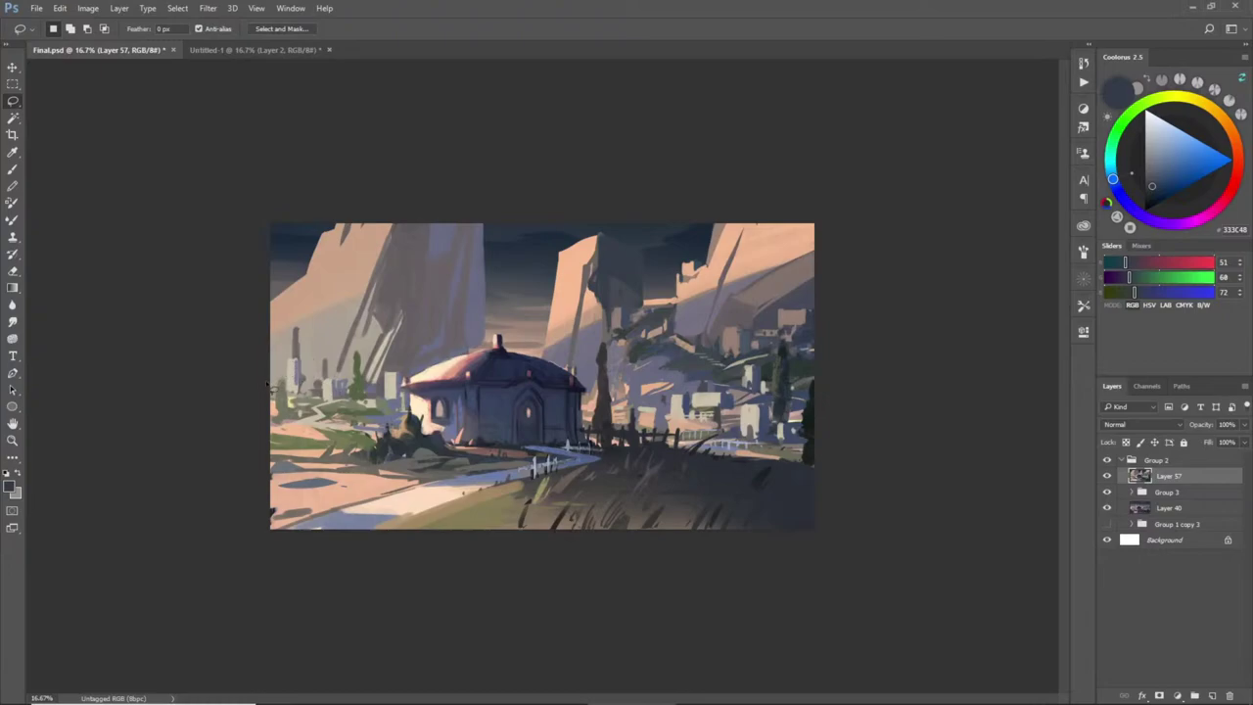
pyautogui.moveTo(276, 382)
pyautogui.mouseDown()
pyautogui.moveTo(301, 337)
pyautogui.moveTo(303, 382)
pyautogui.moveTo(358, 368)
pyautogui.moveTo(372, 382)
pyautogui.moveTo(415, 376)
pyautogui.moveTo(495, 338)
pyautogui.moveTo(422, 187)
pyautogui.moveTo(194, 431)
pyautogui.mouseUp()
pyautogui.hotkey('ctrl', 'd')
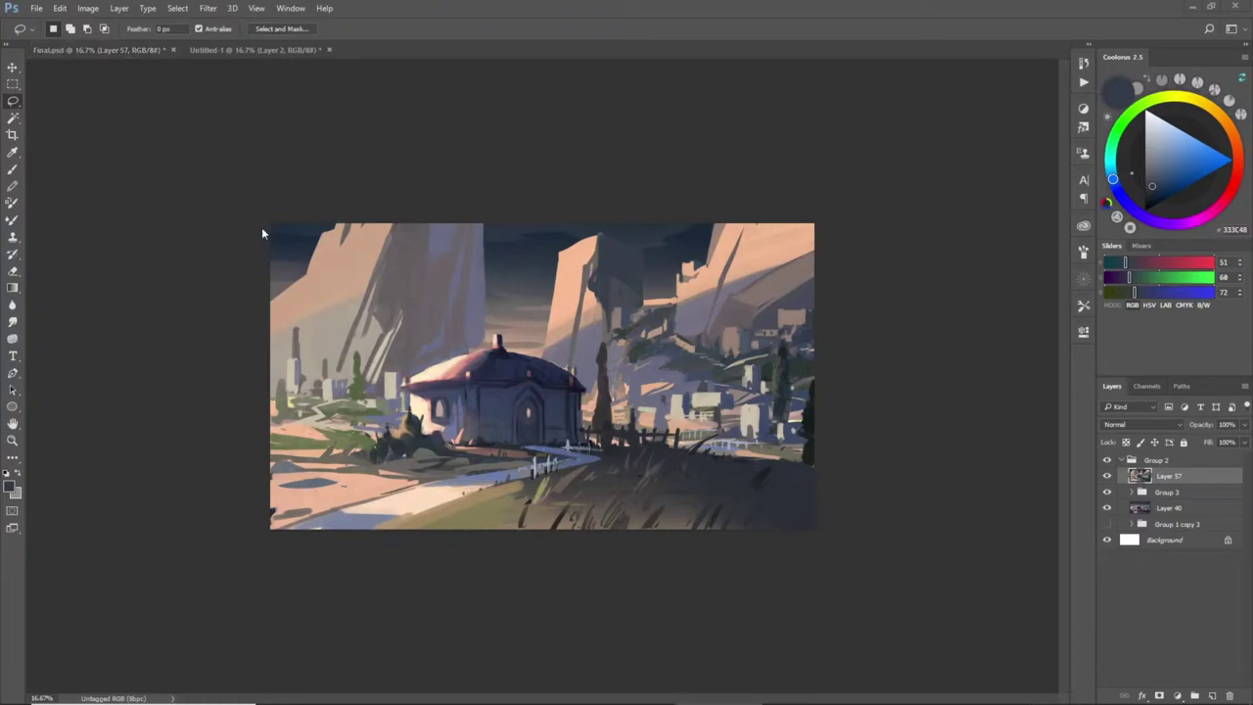
# - Hide Layer 57 and check the system's headphone volume
pyautogui.click(1108, 476)
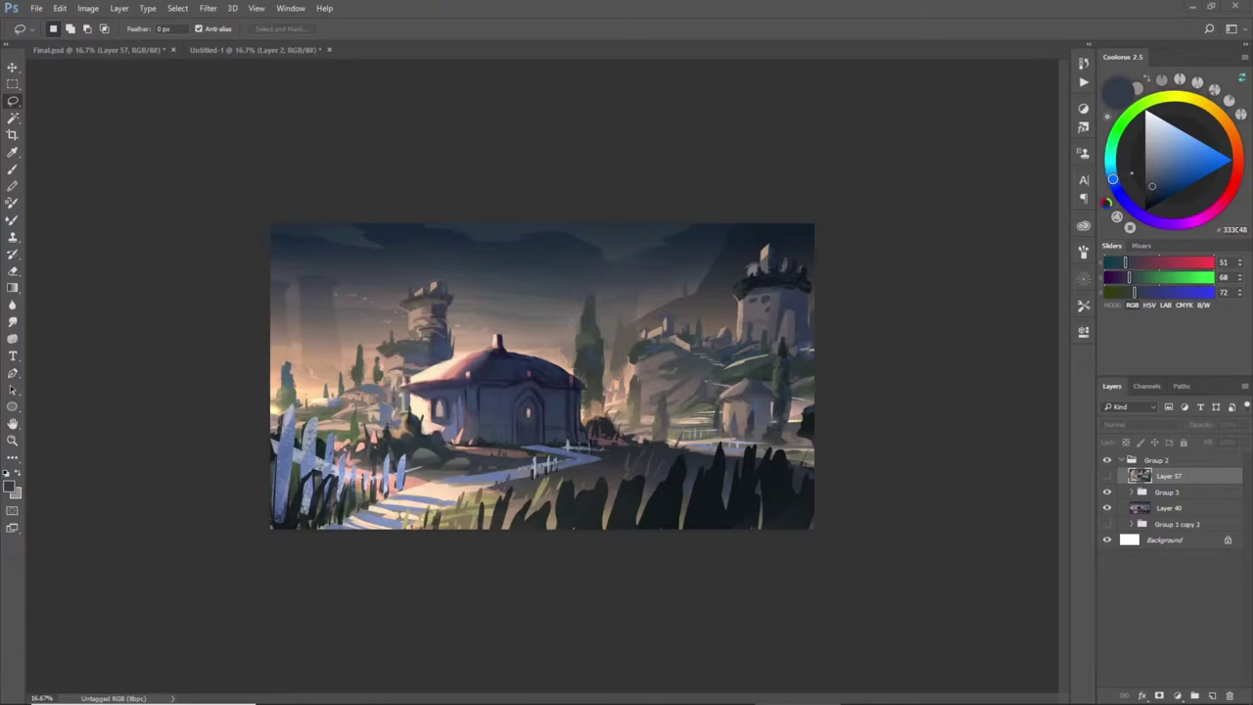
pyautogui.moveTo(1020, 698)
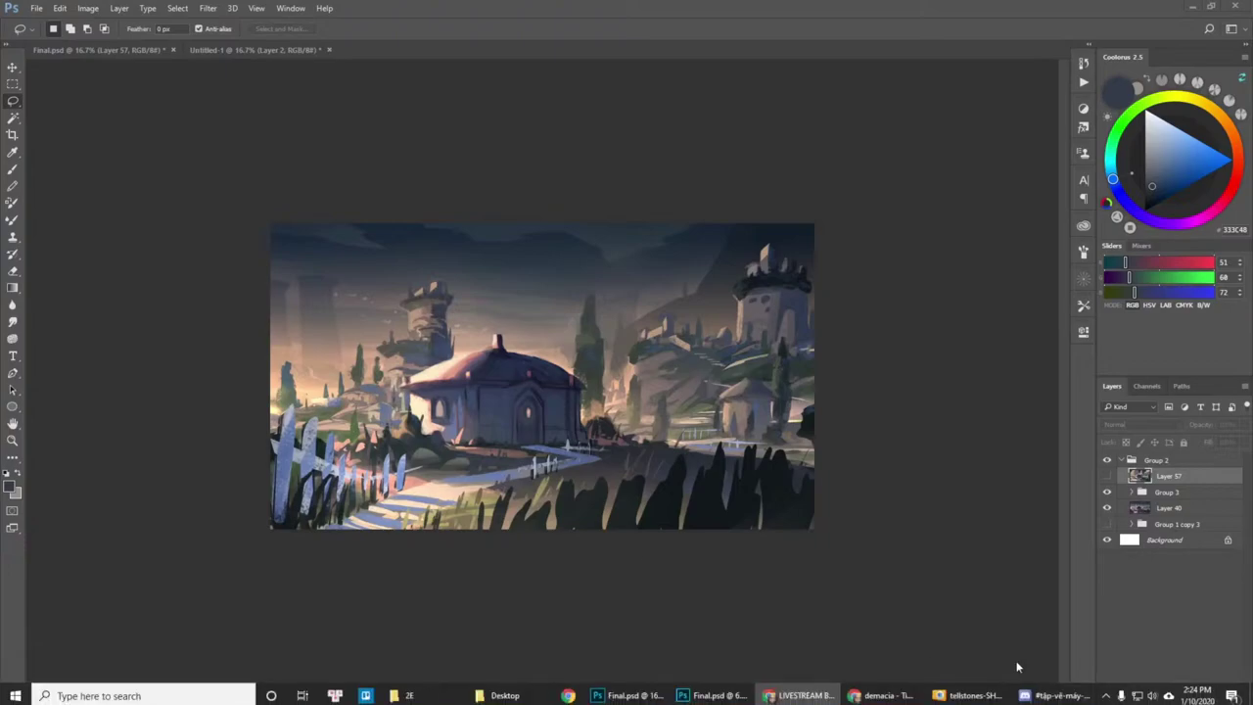
pyautogui.click(1149, 695)
pyautogui.click(1093, 628)
pyautogui.click(1088, 557)
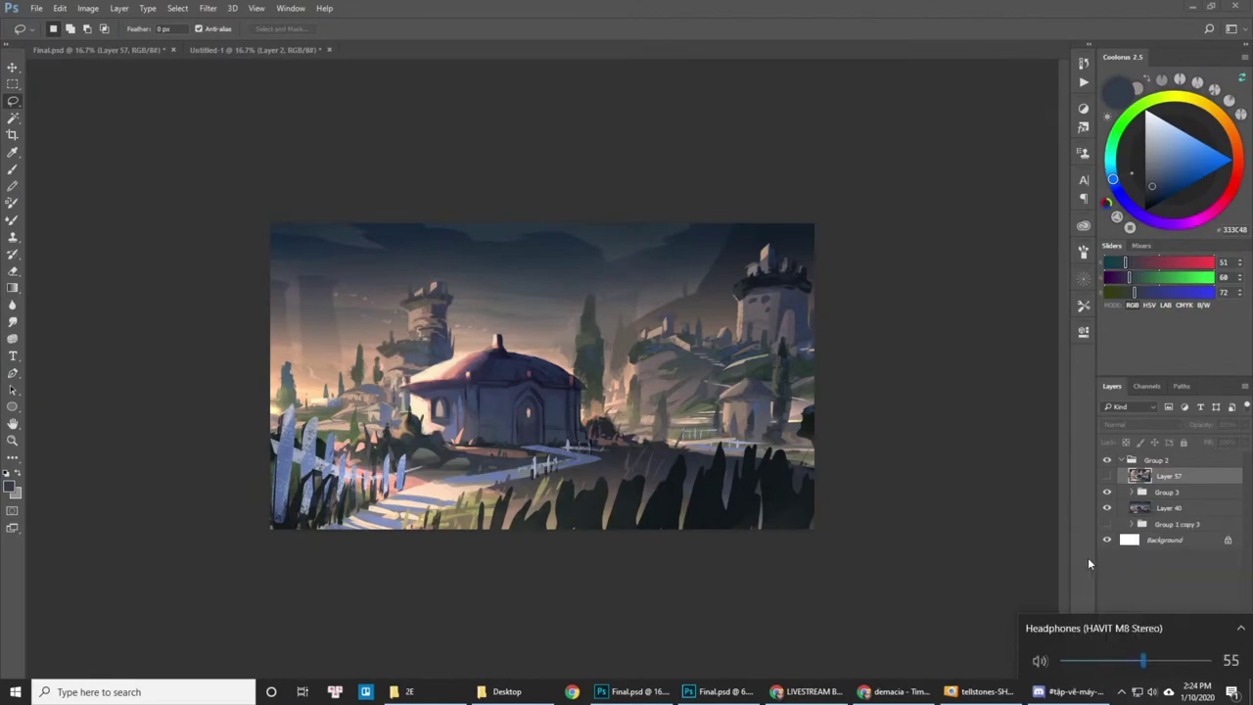
pyautogui.click(935, 545)
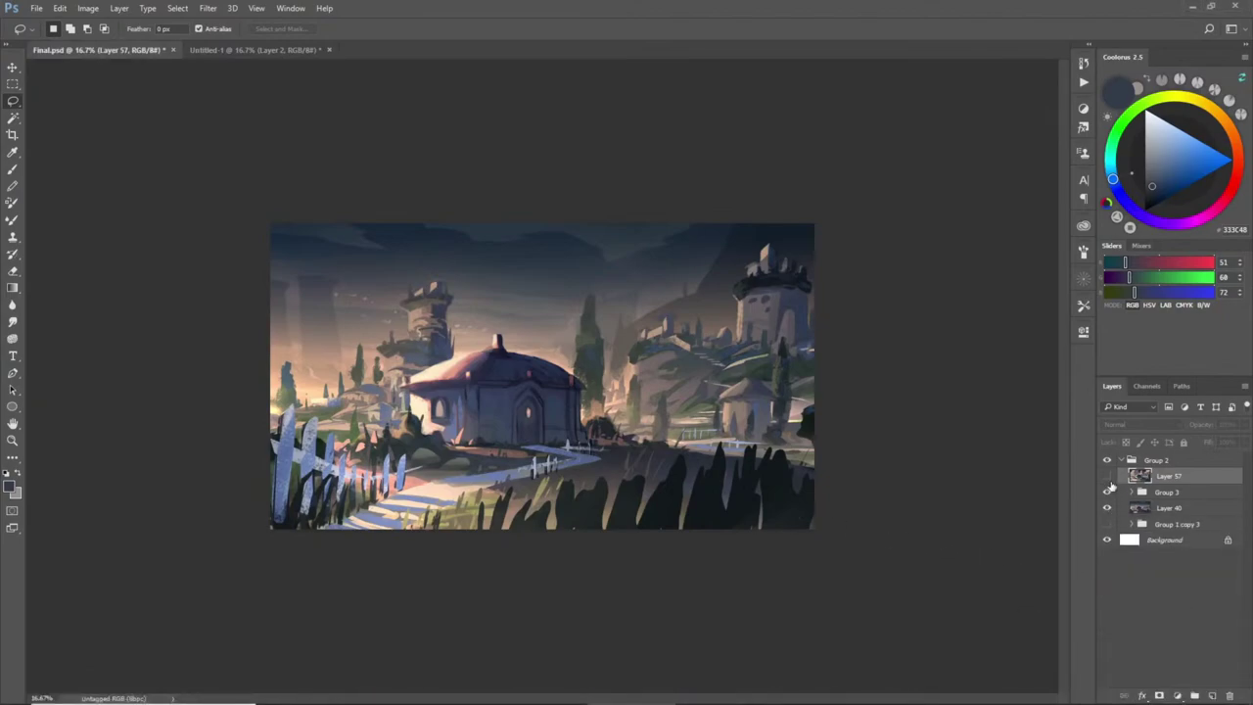
# - Toggle Layer 57's visibility to compare the repaint with the earlier version of the scene, leaving it shown
pyautogui.click(1108, 476)
pyautogui.click(1110, 478)
pyautogui.click(903, 431)
pyautogui.press('Return')
pyautogui.click(1107, 476)
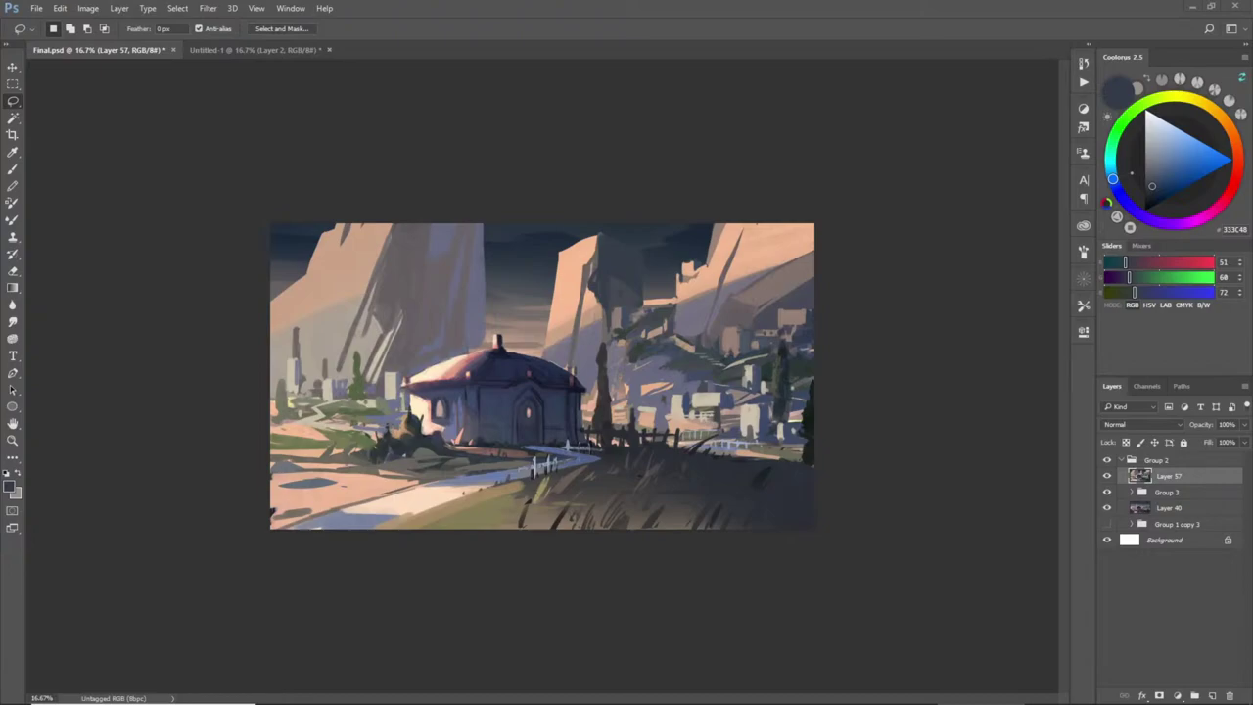
# - Lasso a slanted oval over the left cliff's top edge and tint it with sampled foliage green
pyautogui.moveTo(333, 229)
pyautogui.mouseDown()
pyautogui.moveTo(288, 253)
pyautogui.moveTo(318, 265)
pyautogui.moveTo(392, 224)
pyautogui.moveTo(358, 183)
pyautogui.moveTo(284, 223)
pyautogui.mouseUp()
pyautogui.press('b')
pyautogui.keyDown('alt'); pyautogui.click(360, 373); pyautogui.keyUp('alt')
# - Switch to a hard round brush and paint solid foliage green inside the oval on the left cliff's top
pyautogui.rightClick(319, 349)
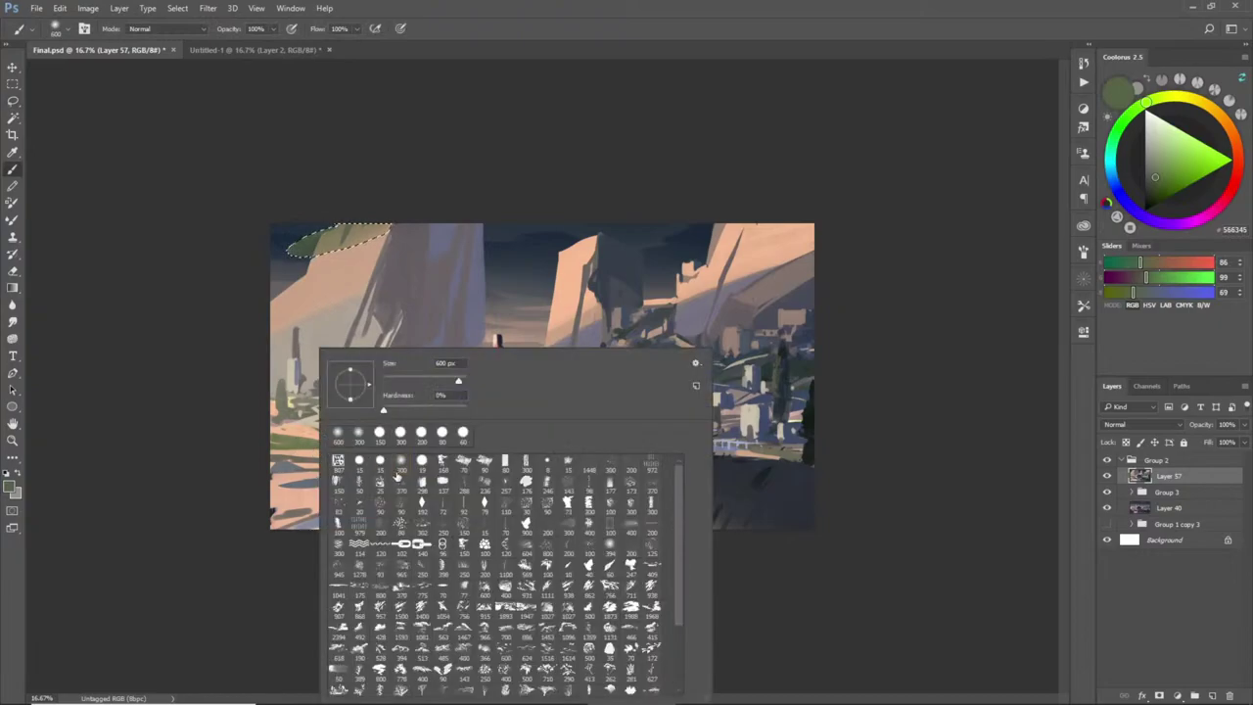
pyautogui.click(359, 462)
pyautogui.press('Return')
pyautogui.press(']')
pyautogui.press(']')
pyautogui.press(']')
pyautogui.press(']')
pyautogui.press(']')
pyautogui.press(']')
pyautogui.press(']')
pyautogui.press(']')
pyautogui.press(']')
pyautogui.press(']')
pyautogui.press(']')
pyautogui.moveTo(297, 251)
pyautogui.mouseDown()
pyautogui.moveTo(341, 232)
pyautogui.moveTo(309, 245)
pyautogui.moveTo(322, 249)
pyautogui.mouseUp()
# - Clear the oval selection and work sampled grey and cliff tones into the green patch's inner end
pyautogui.keyDown('alt'); pyautogui.click(342, 224); pyautogui.keyUp('alt')
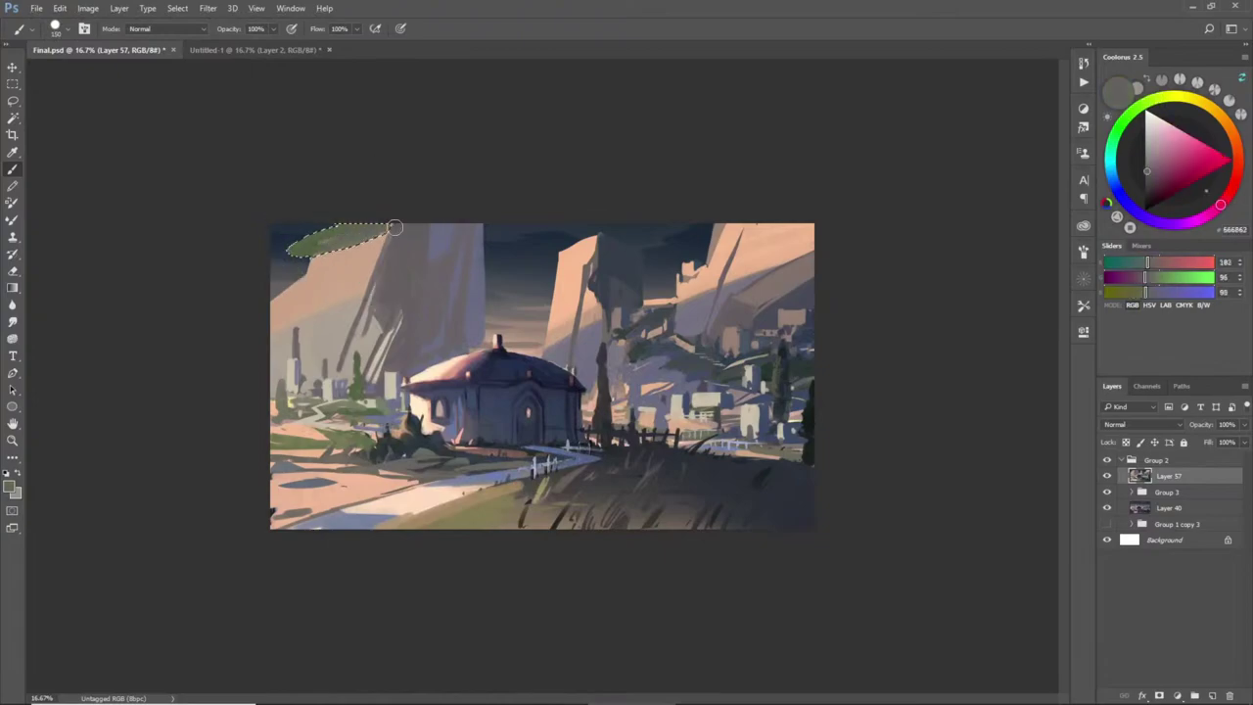
pyautogui.keyDown('alt'); pyautogui.click(393, 228); pyautogui.keyUp('alt')
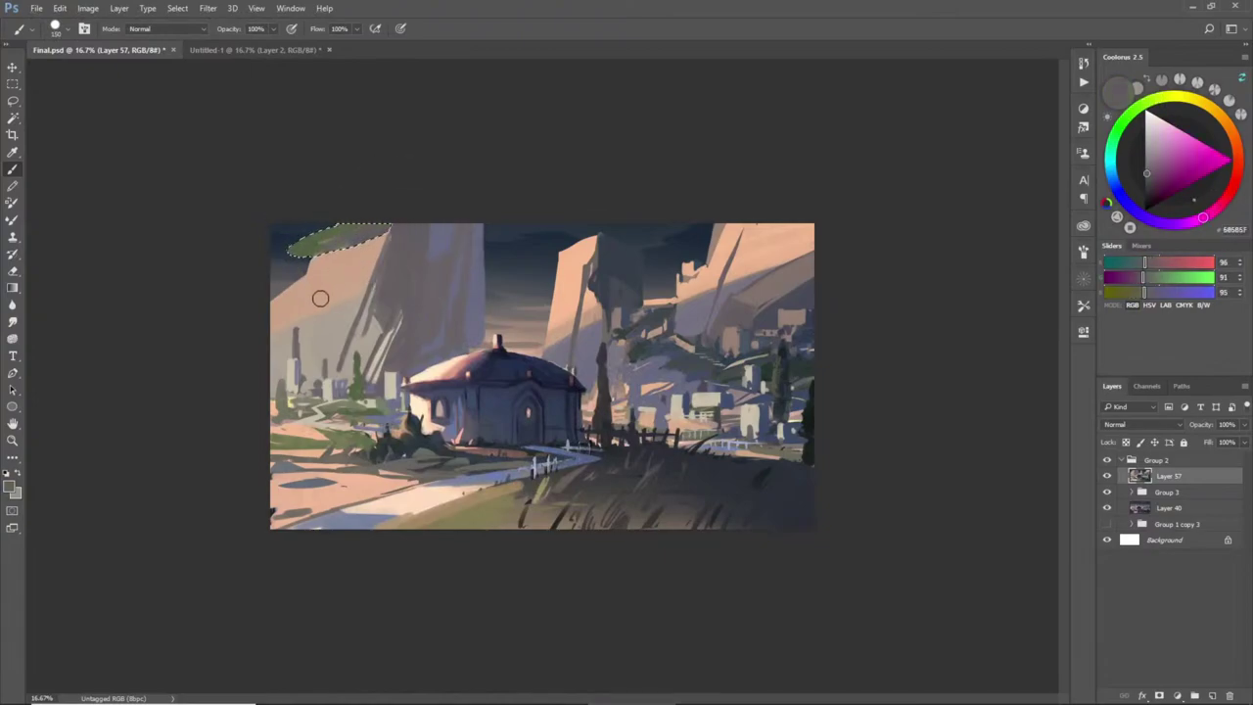
pyautogui.hotkey('ctrl', 'd')
pyautogui.keyDown('alt'); pyautogui.click(344, 253); pyautogui.keyUp('alt')
pyautogui.keyDown('alt'); pyautogui.click(380, 229); pyautogui.keyUp('alt')
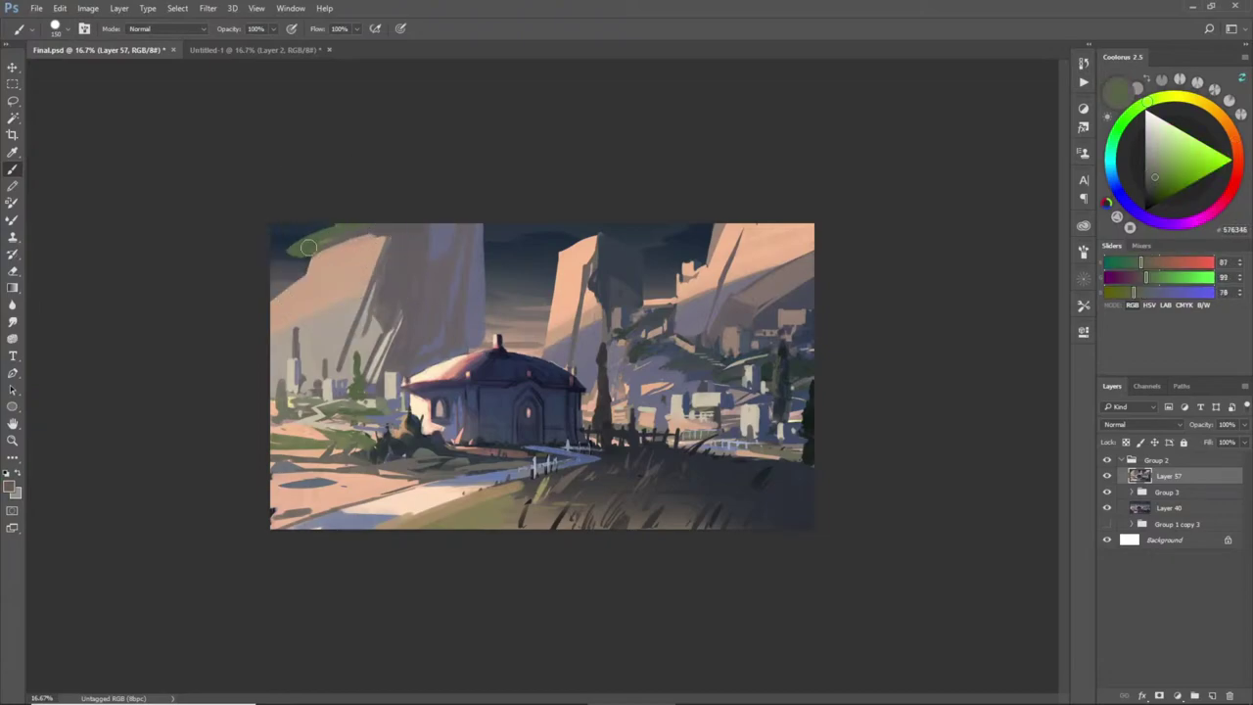
# - Try a long green foliage band with a lighter grey-green top across the left cliff's middle, and undo it
pyautogui.keyDown('alt'); pyautogui.click(358, 364); pyautogui.keyUp('alt')
pyautogui.click(347, 373)
pyautogui.moveTo(339, 295)
pyautogui.mouseDown()
pyautogui.moveTo(398, 281)
pyautogui.moveTo(380, 290)
pyautogui.moveTo(505, 289)
pyautogui.mouseUp()
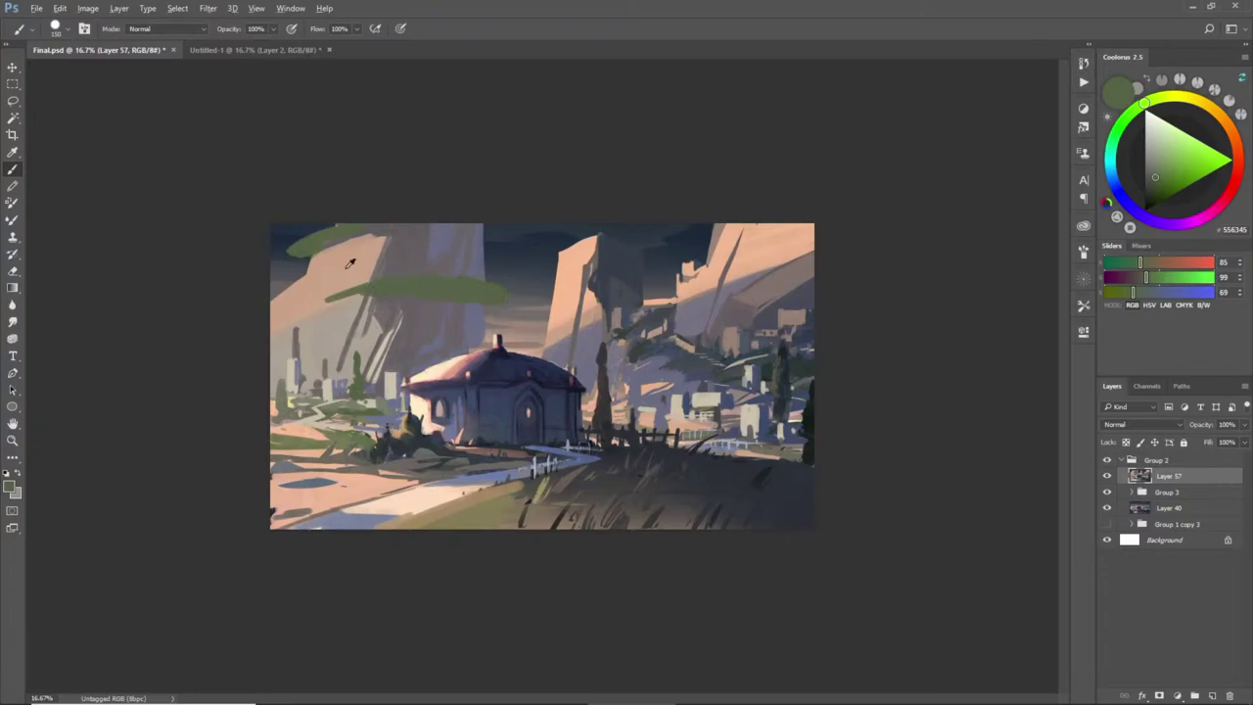
pyautogui.keyDown('alt'); pyautogui.click(324, 290); pyautogui.keyUp('alt')
pyautogui.keyDown('alt'); pyautogui.click(361, 327); pyautogui.keyUp('alt')
pyautogui.moveTo(330, 294); pyautogui.dragTo(446, 287)
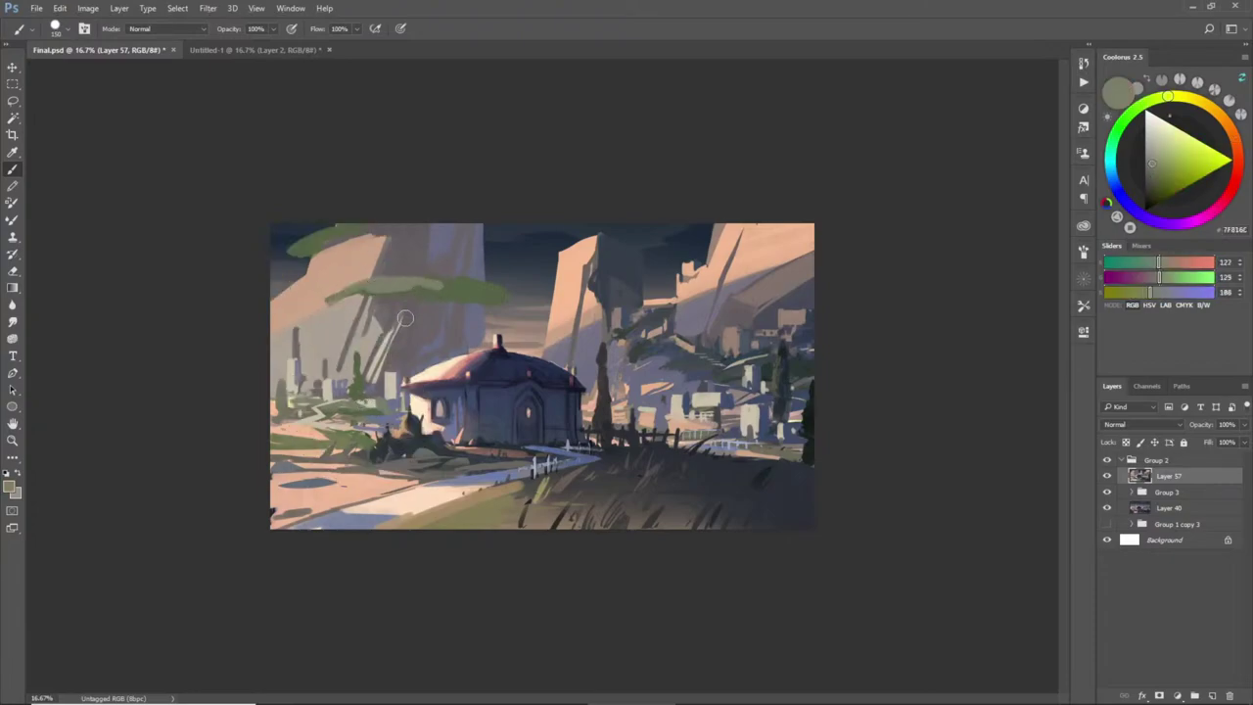
pyautogui.hotkey('ctrl', 'alt', 'z')
pyautogui.hotkey('ctrl', 'alt', 'z')
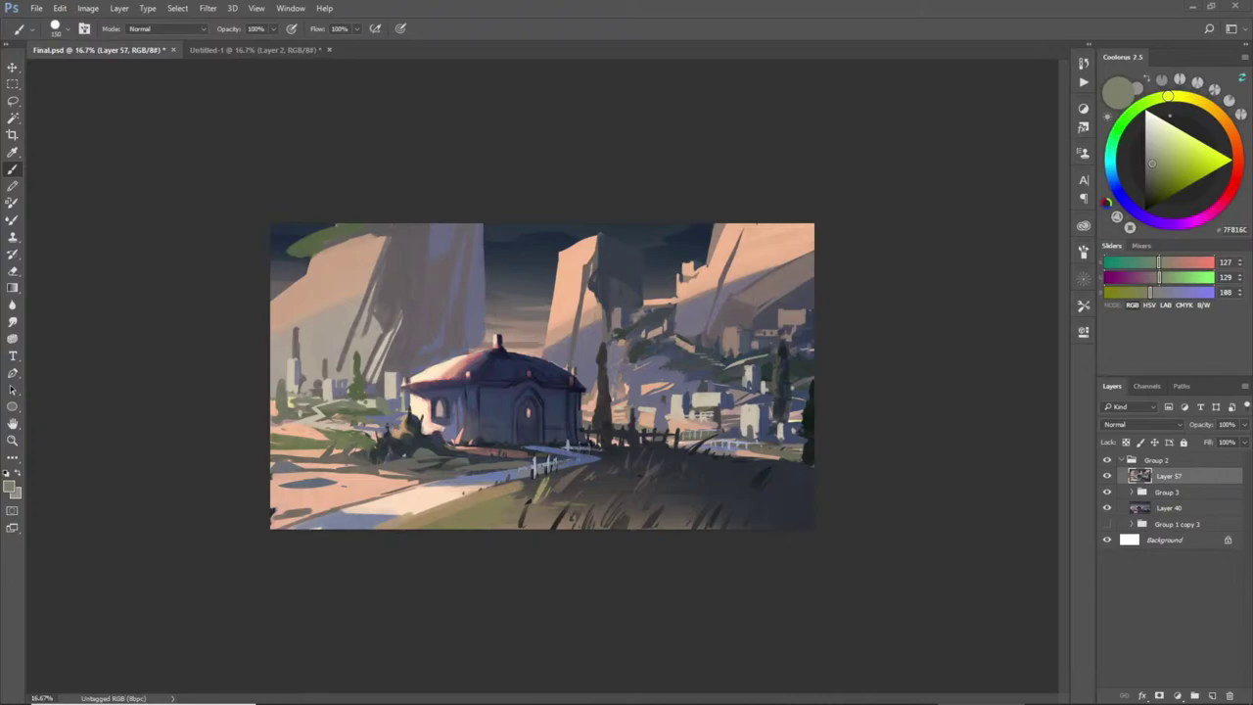
# - Compare the repaint with the painting on Layer 40 by hiding and reshowing Layer 57 and Group 3, and reselect Layer 57
pyautogui.press('l')
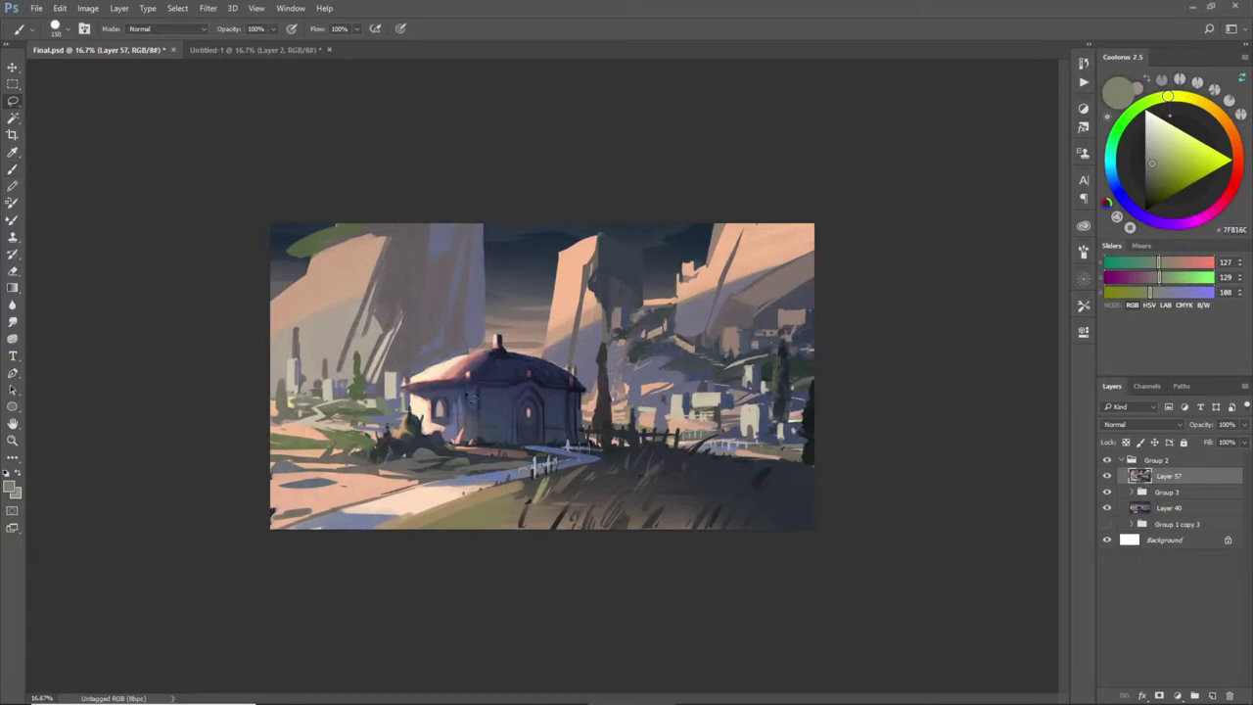
pyautogui.click(1108, 476)
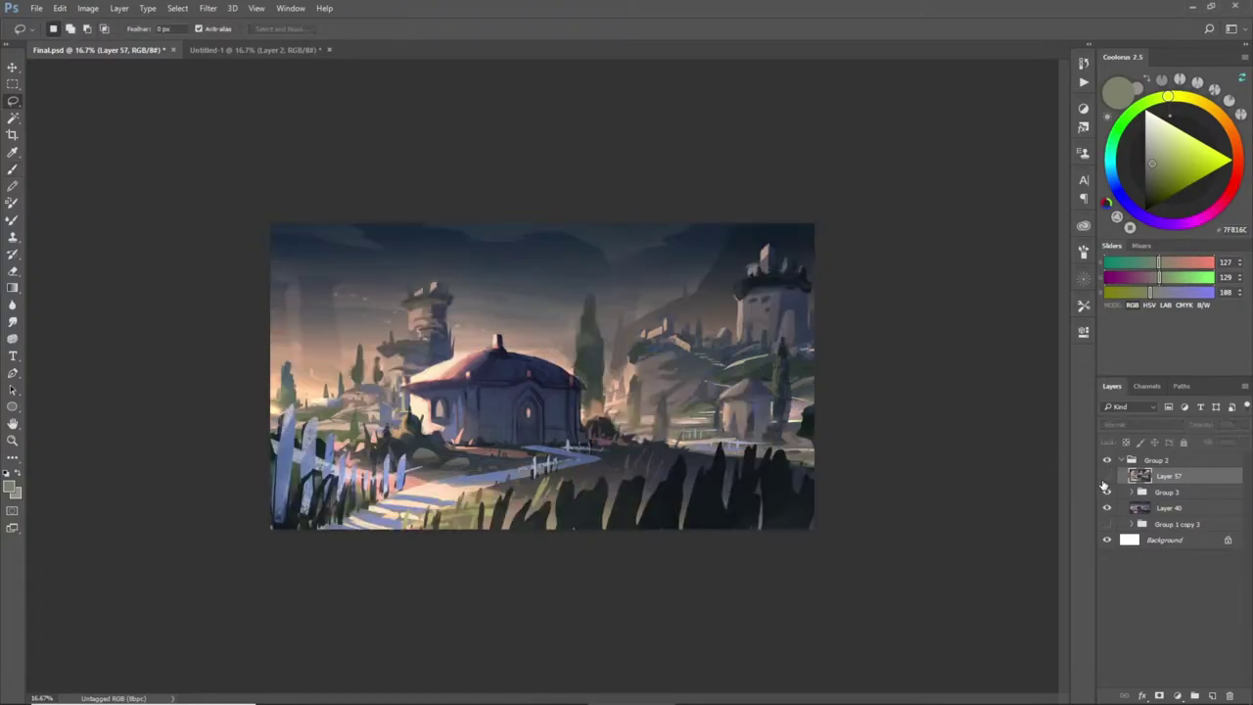
pyautogui.click(1107, 505)
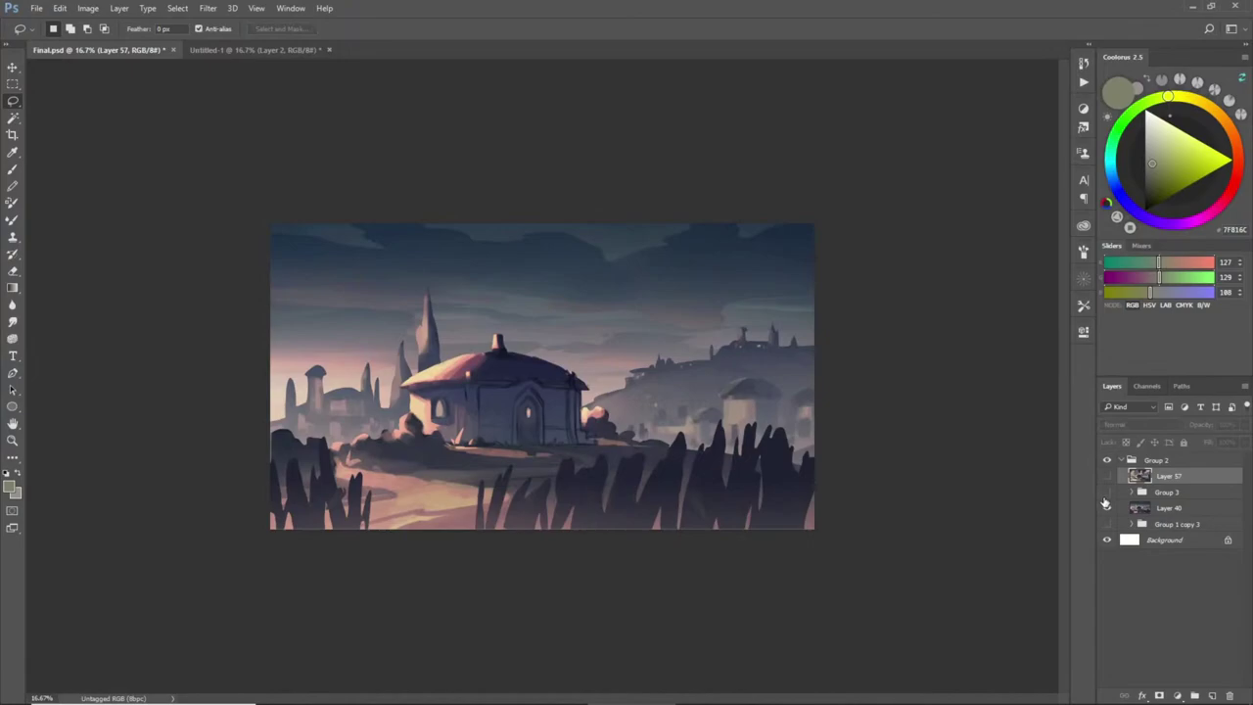
pyautogui.click(1152, 510)
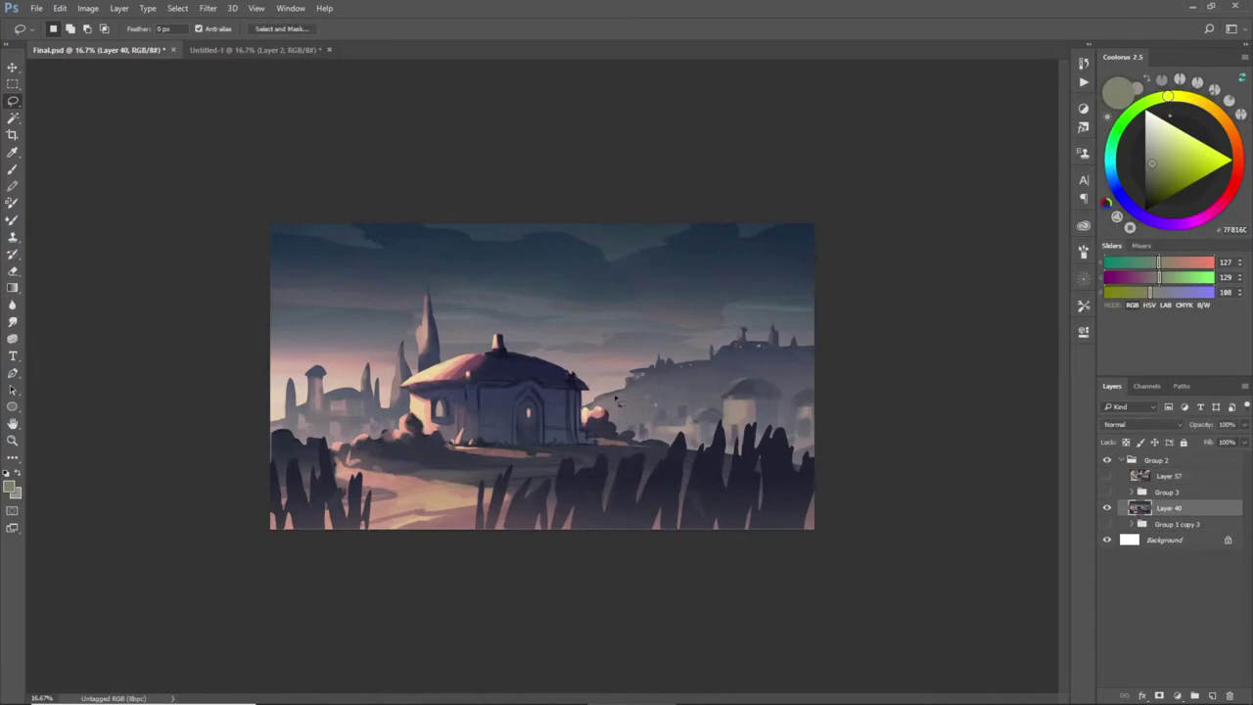
pyautogui.moveTo(445, 207)
pyautogui.mouseDown()
pyautogui.moveTo(286, 209)
pyautogui.moveTo(240, 348)
pyautogui.moveTo(219, 398)
pyautogui.mouseUp()
pyautogui.click(1107, 476)
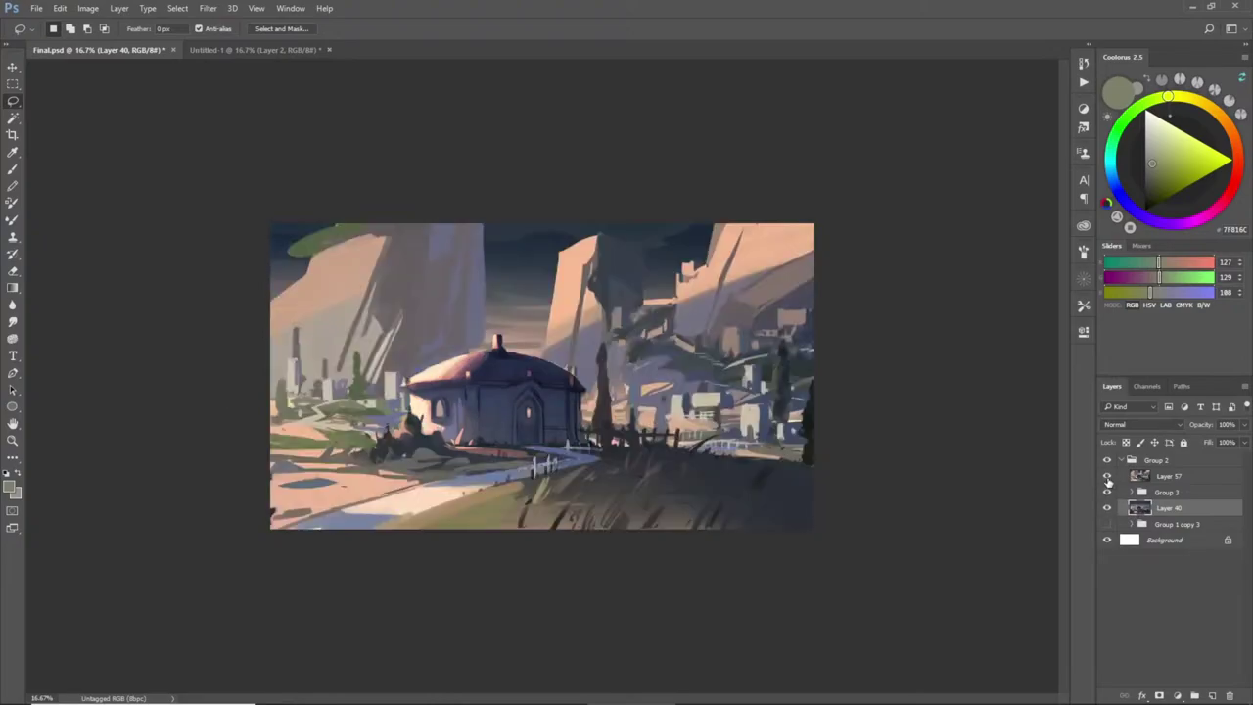
pyautogui.click(1108, 476)
pyautogui.click(1107, 475)
pyautogui.click(1149, 477)
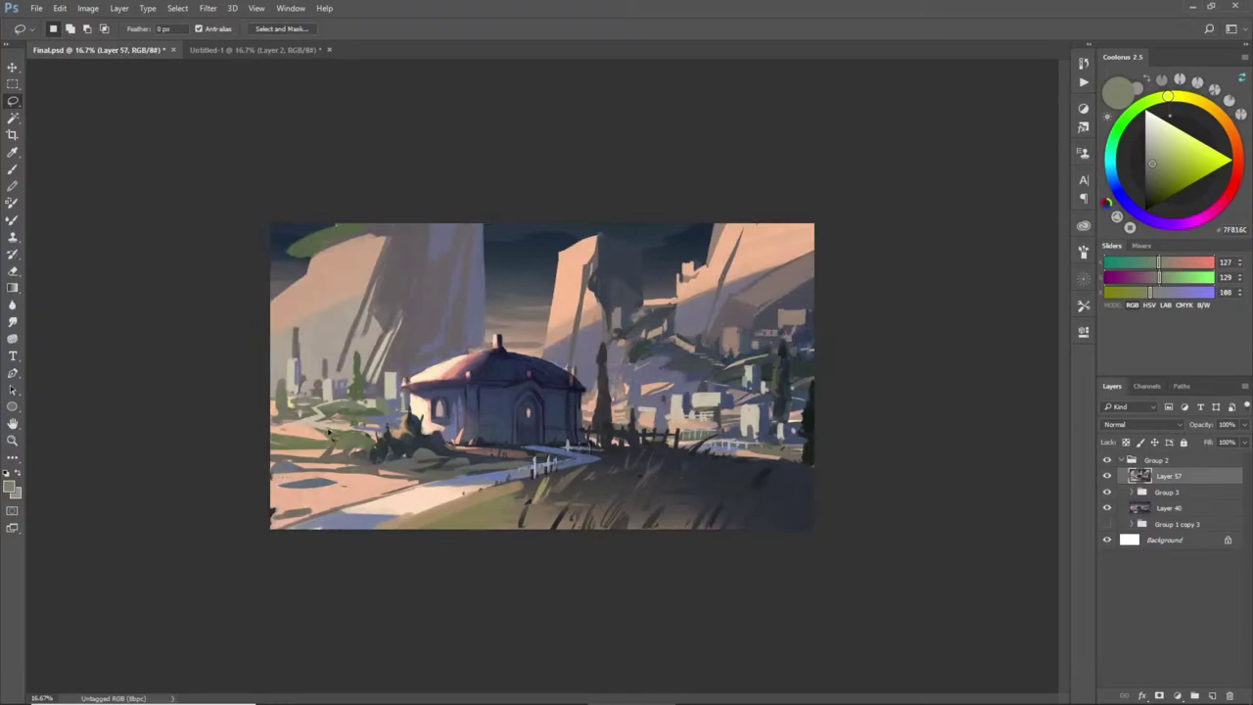
# - Lasso the left cliff with its surrounding sky down to the distant buildings, and cover its top with sampled dark sky blue
pyautogui.press('b')
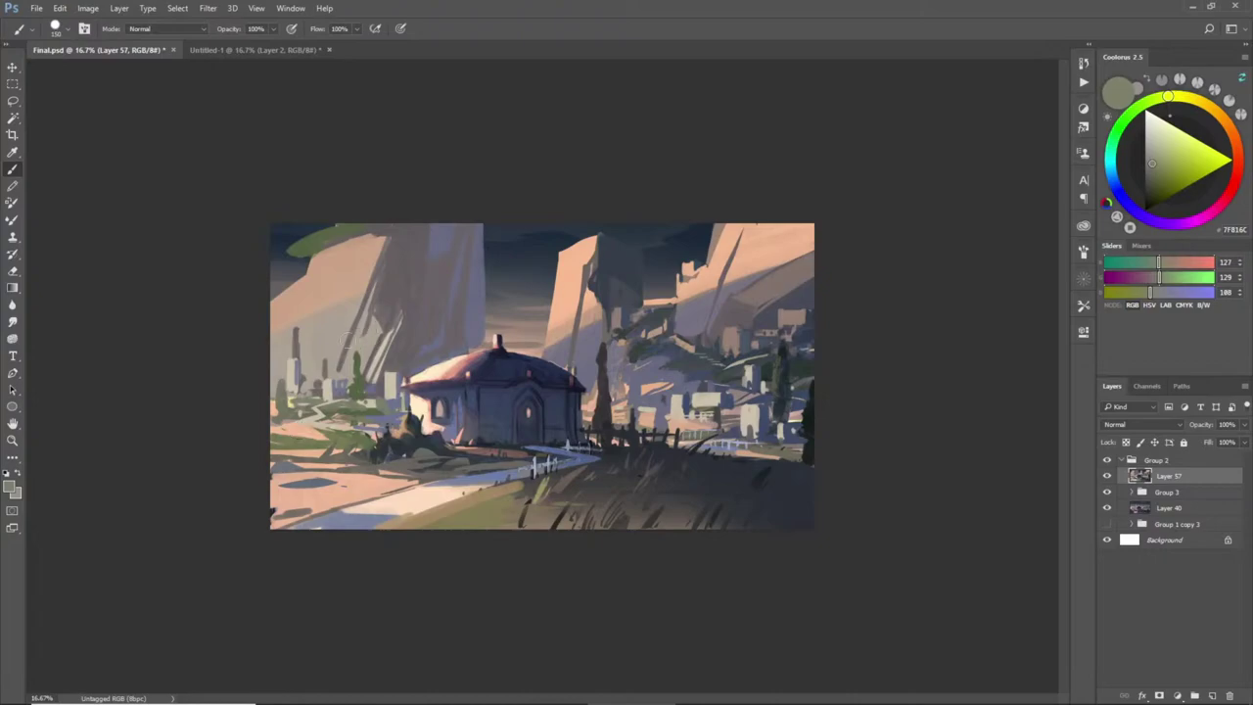
pyautogui.press('l')
pyautogui.moveTo(252, 340)
pyautogui.mouseDown()
pyautogui.moveTo(295, 349)
pyautogui.moveTo(292, 335)
pyautogui.moveTo(308, 360)
pyautogui.moveTo(348, 372)
pyautogui.moveTo(354, 361)
pyautogui.moveTo(381, 382)
pyautogui.moveTo(481, 353)
pyautogui.moveTo(520, 237)
pyautogui.moveTo(377, 179)
pyautogui.moveTo(333, 216)
pyautogui.moveTo(509, 218)
pyautogui.moveTo(464, 236)
pyautogui.moveTo(312, 230)
pyautogui.moveTo(456, 243)
pyautogui.moveTo(314, 238)
pyautogui.mouseUp()
pyautogui.press('b')
pyautogui.keyDown('alt'); pyautogui.click(440, 238); pyautogui.keyUp('alt')
pyautogui.press(']')
pyautogui.press(']')
pyautogui.press(']')
pyautogui.press(']')
pyautogui.press(']')
pyautogui.press(']')
pyautogui.press(']')
pyautogui.press(']')
# - Paint broad grey and dusky peach horizontal sky bands over the lower part of the selected cliff area
pyautogui.keyDown('alt'); pyautogui.click(277, 285); pyautogui.keyUp('alt')
pyautogui.keyDown('alt'); pyautogui.click(397, 304); pyautogui.keyUp('alt')
pyautogui.moveTo(284, 295)
pyautogui.mouseDown()
pyautogui.moveTo(391, 285)
pyautogui.moveTo(333, 323)
pyautogui.moveTo(377, 357)
pyautogui.mouseUp()
pyautogui.keyDown('alt'); pyautogui.click(511, 333); pyautogui.keyUp('alt')
pyautogui.moveTo(233, 315)
pyautogui.mouseDown()
pyautogui.moveTo(445, 327)
pyautogui.moveTo(383, 344)
pyautogui.mouseUp()
pyautogui.keyDown('alt'); pyautogui.click(396, 298); pyautogui.keyUp('alt')
pyautogui.moveTo(372, 298); pyautogui.dragTo(486, 302)
pyautogui.keyDown('alt'); pyautogui.click(400, 279); pyautogui.keyUp('alt')
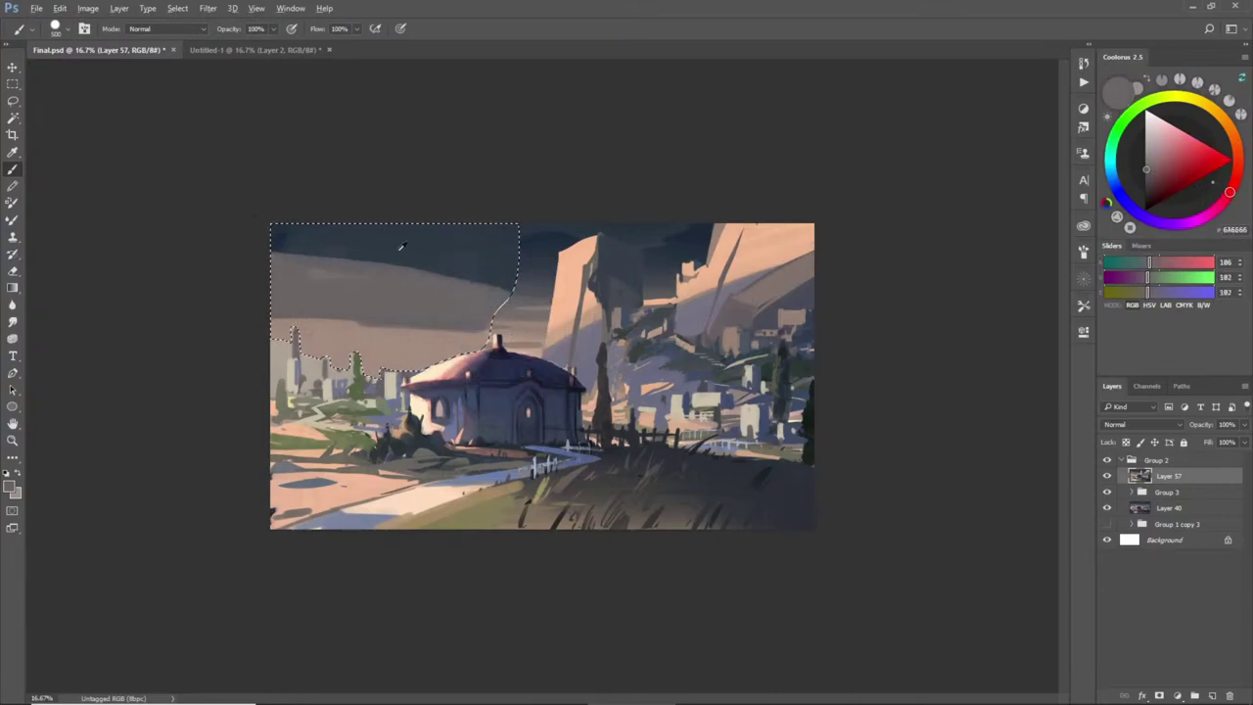
# - Extend the dark blue sky band evenly across the top of the selected area at 600 px
pyautogui.keyDown('alt'); pyautogui.click(380, 252); pyautogui.keyUp('alt')
pyautogui.moveTo(284, 236); pyautogui.dragTo(489, 249)
pyautogui.keyDown('alt'); pyautogui.click(372, 286); pyautogui.keyUp('alt')
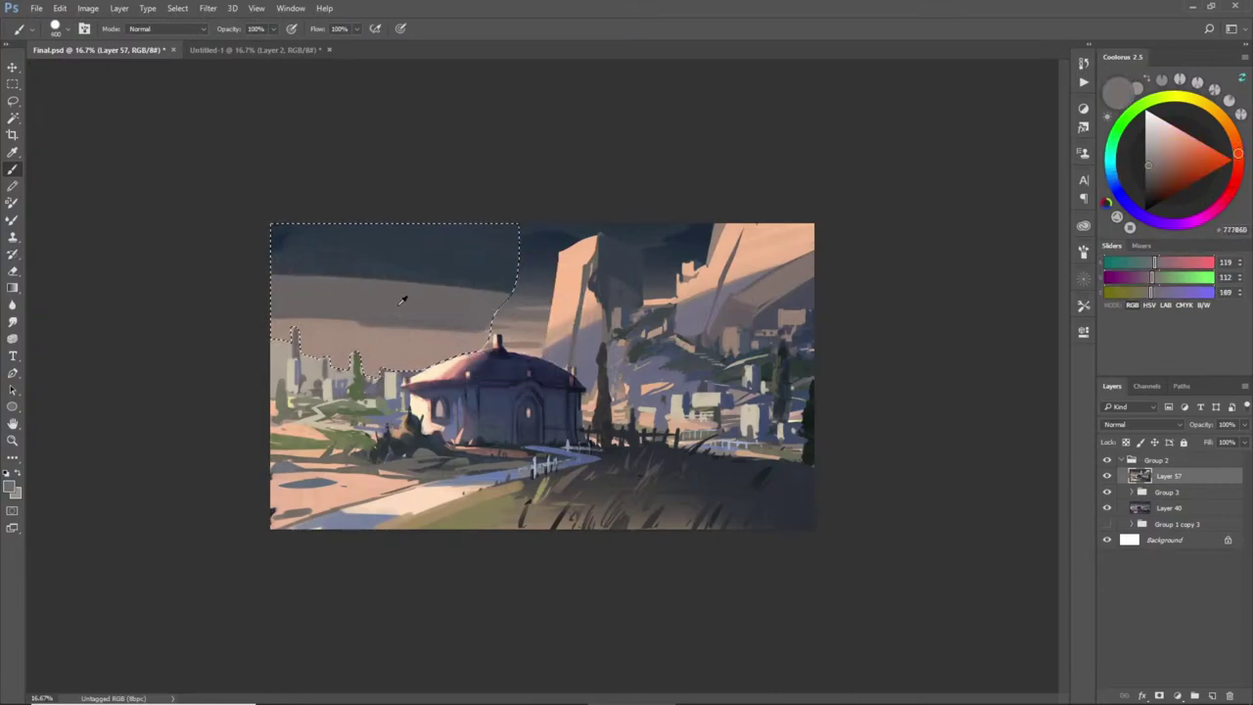
# - Paint a thin light peach-grey cloud streak beneath the dark sky band and trim its edges with sampled neighbouring tones
pyautogui.keyDown('alt'); pyautogui.click(415, 336); pyautogui.keyUp('alt')
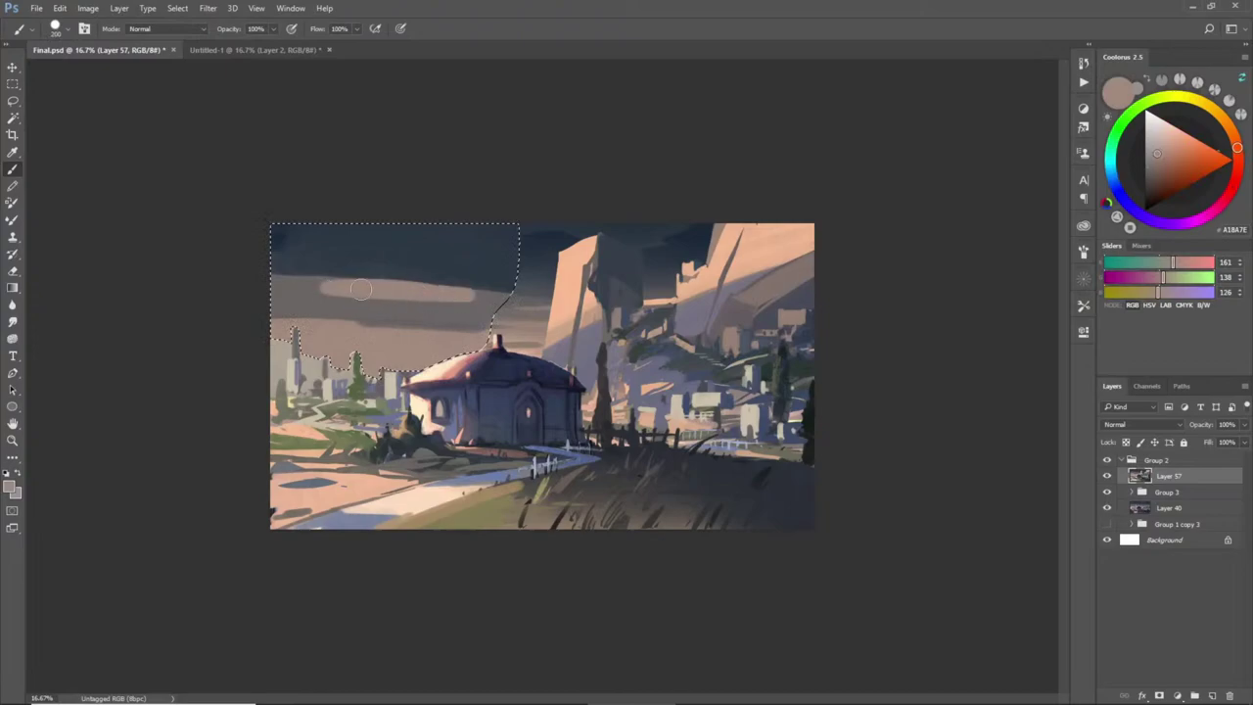
pyautogui.moveTo(328, 293); pyautogui.dragTo(481, 302)
pyautogui.keyDown('alt'); pyautogui.click(455, 293); pyautogui.keyUp('alt')
pyautogui.keyDown('alt'); pyautogui.click(456, 283); pyautogui.keyUp('alt')
pyautogui.keyDown('alt'); pyautogui.click(518, 305); pyautogui.keyUp('alt')
# - Brush darker navy cloud patches into the upper sky band of the selected area
pyautogui.keyDown('alt'); pyautogui.click(545, 224); pyautogui.keyUp('alt')
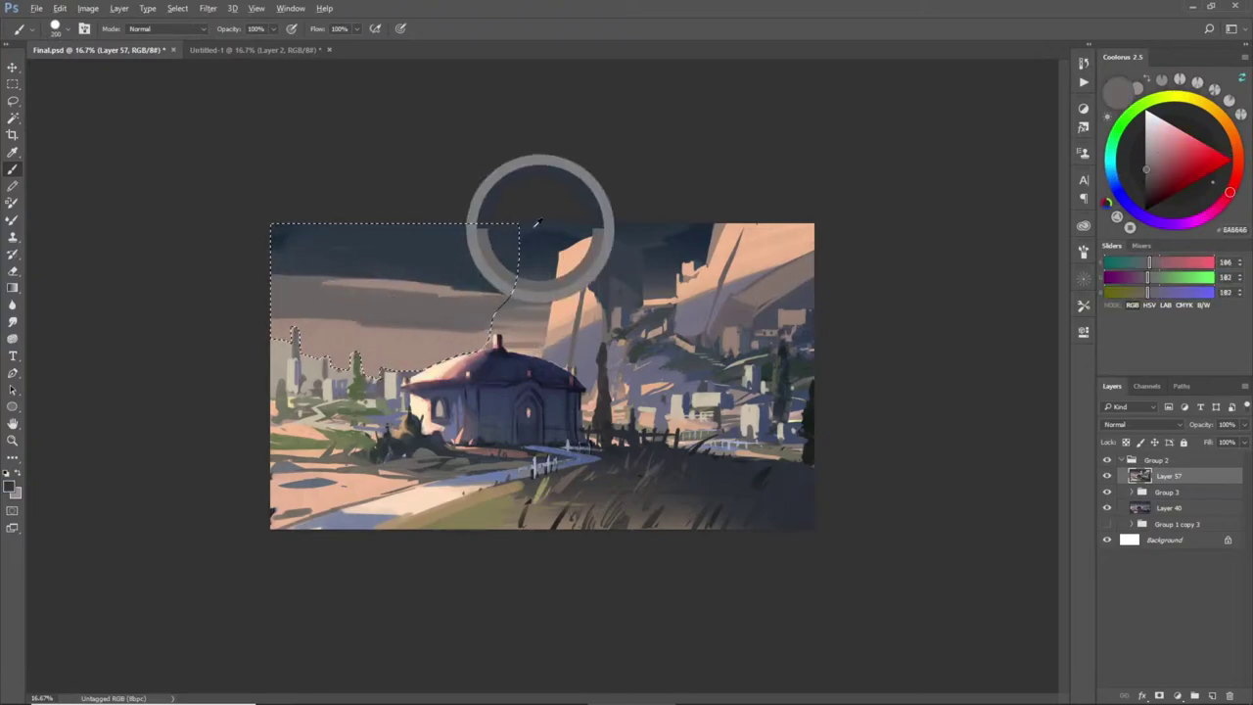
pyautogui.keyDown('alt'); pyautogui.click(489, 232); pyautogui.keyUp('alt')
pyautogui.moveTo(285, 241)
pyautogui.mouseDown()
pyautogui.moveTo(528, 252)
pyautogui.moveTo(450, 242)
pyautogui.moveTo(272, 255)
pyautogui.moveTo(452, 246)
pyautogui.moveTo(454, 258)
pyautogui.moveTo(397, 285)
pyautogui.mouseUp()
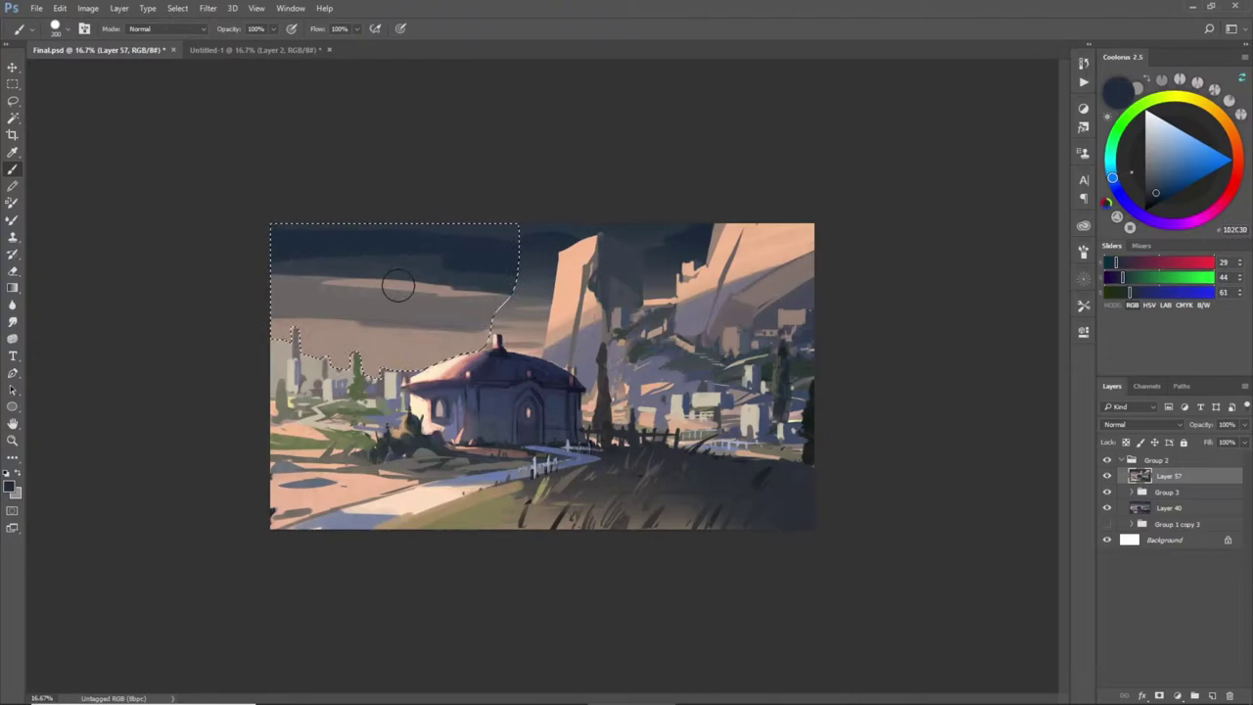
# - Clear the selection and blend the sky bands into the middle cliff's edge with sampled blue, grey and dusky peach tones
pyautogui.hotkey('ctrl', 'd')
pyautogui.keyDown('alt'); pyautogui.click(523, 263); pyautogui.keyUp('alt')
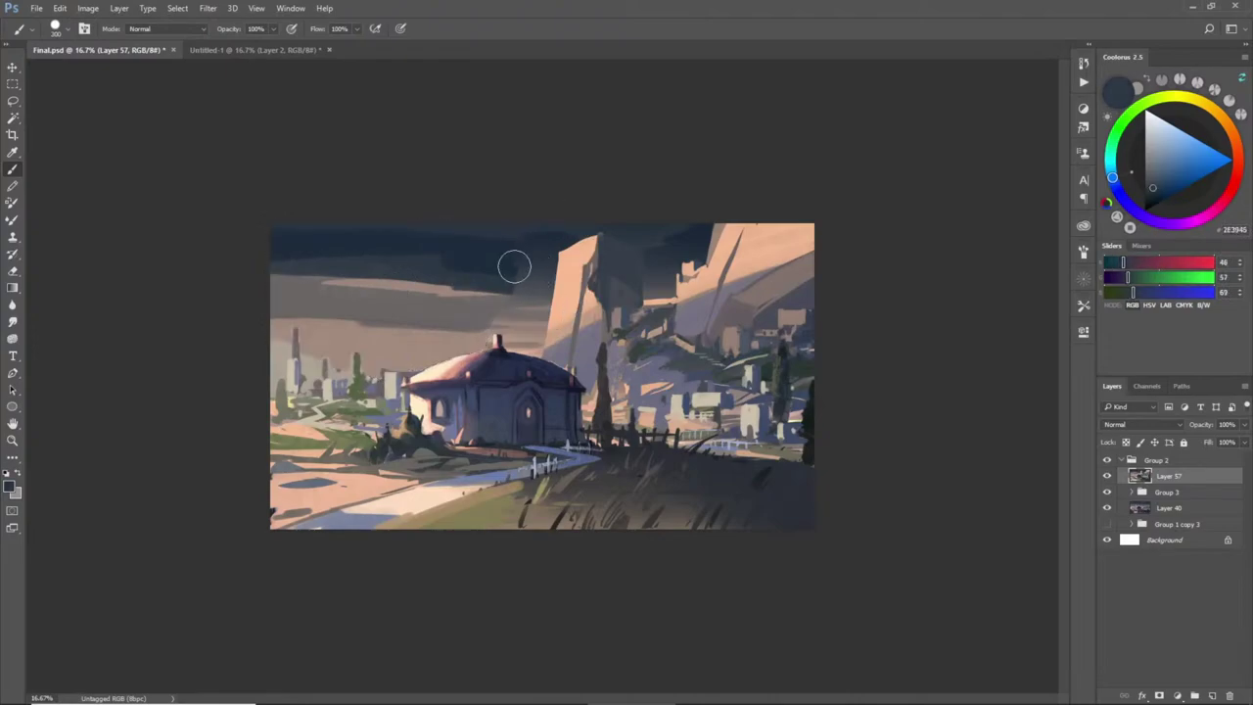
pyautogui.keyDown('alt'); pyautogui.click(519, 281); pyautogui.keyUp('alt')
pyautogui.keyDown('alt'); pyautogui.click(512, 291); pyautogui.keyUp('alt')
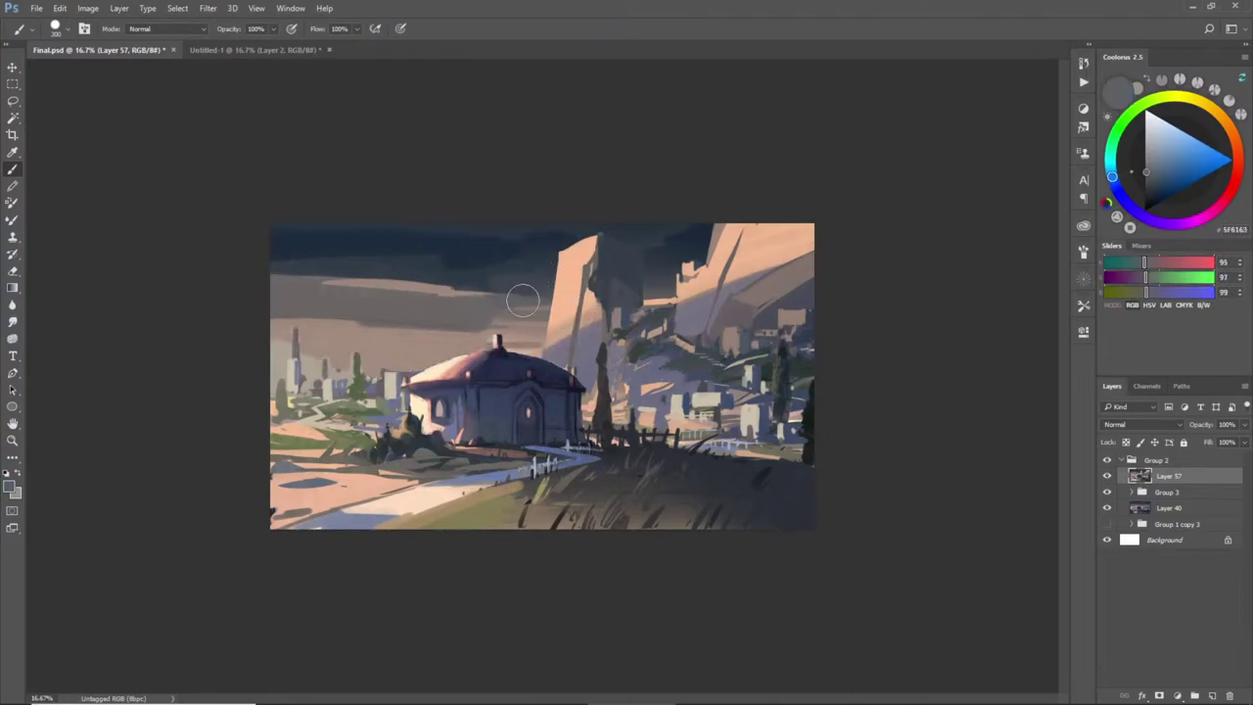
pyautogui.keyDown('alt'); pyautogui.click(474, 321); pyautogui.keyUp('alt')
pyautogui.keyDown('alt'); pyautogui.click(454, 332); pyautogui.keyUp('alt')
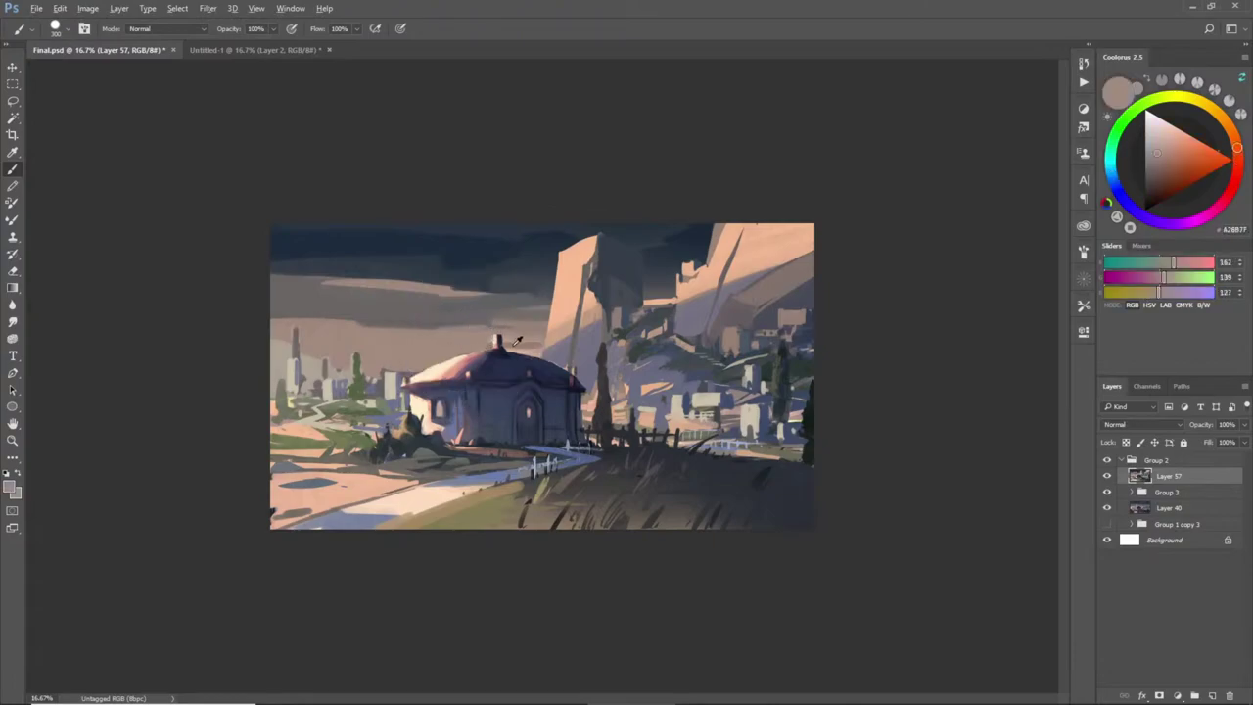
pyautogui.keyDown('alt'); pyautogui.click(482, 322); pyautogui.keyUp('alt')
# - Brush thin grey-brown cloud streaks across the lower sky above the house at 100 px, using sampled sky tones
pyautogui.press('[')
pyautogui.moveTo(329, 347); pyautogui.dragTo(491, 346)
pyautogui.keyDown('alt'); pyautogui.click(509, 348); pyautogui.keyUp('alt')
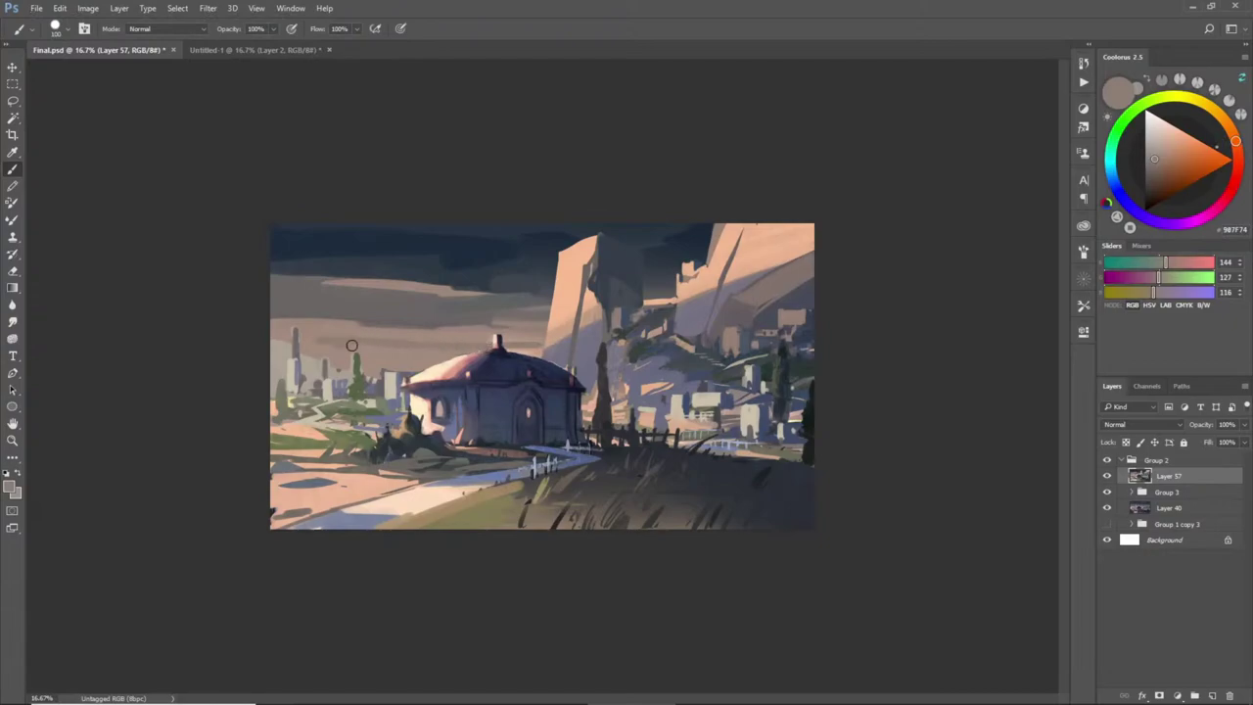
pyautogui.keyDown('alt'); pyautogui.click(431, 333); pyautogui.keyUp('alt')
pyautogui.keyDown('alt'); pyautogui.click(511, 316); pyautogui.keyUp('alt')
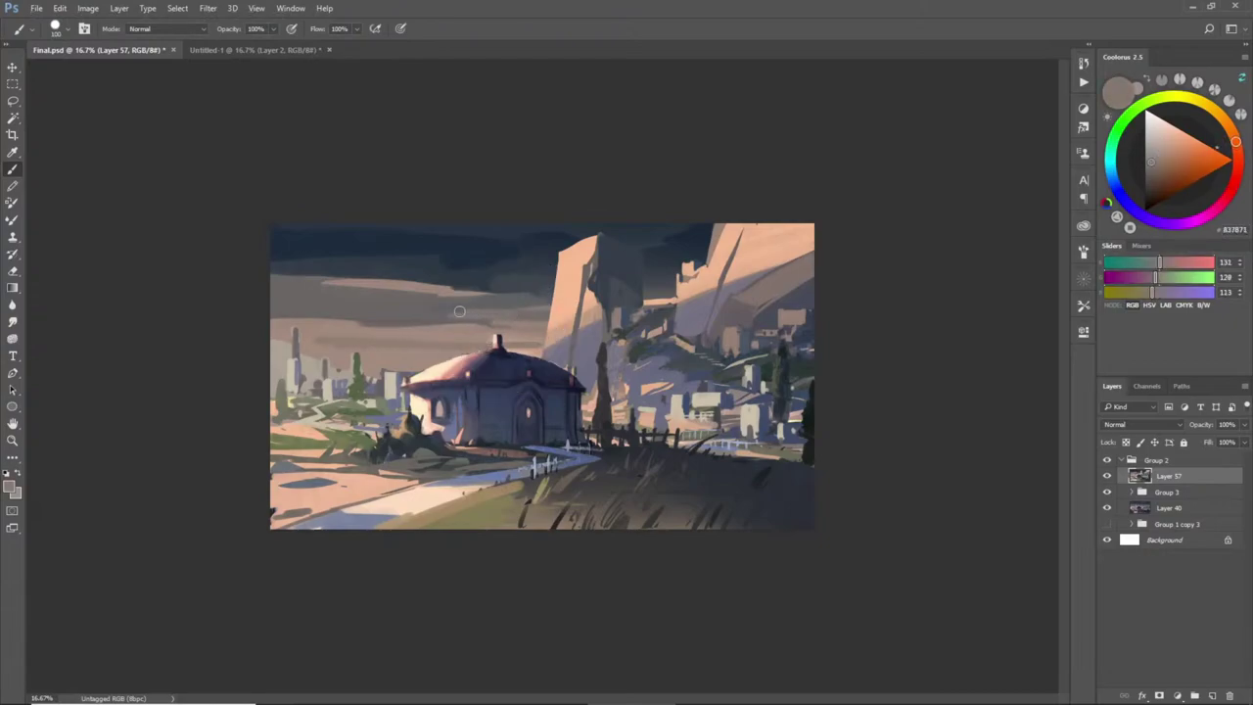
pyautogui.keyDown('alt'); pyautogui.click(494, 308); pyautogui.keyUp('alt')
pyautogui.moveTo(494, 307); pyautogui.dragTo(427, 309)
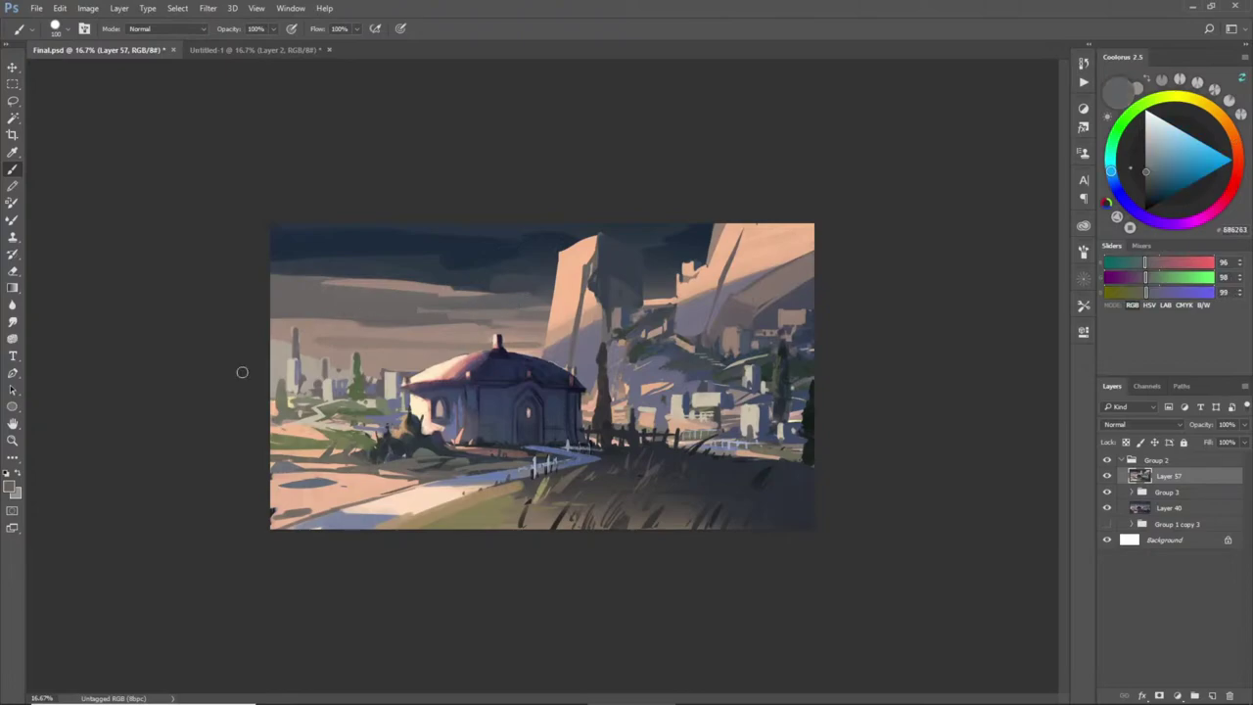
# - Paint a muted purple-grey roof and blue-grey shading on the distant building beside the house's lit side
pyautogui.keyDown('alt'); pyautogui.click(389, 364); pyautogui.keyUp('alt')
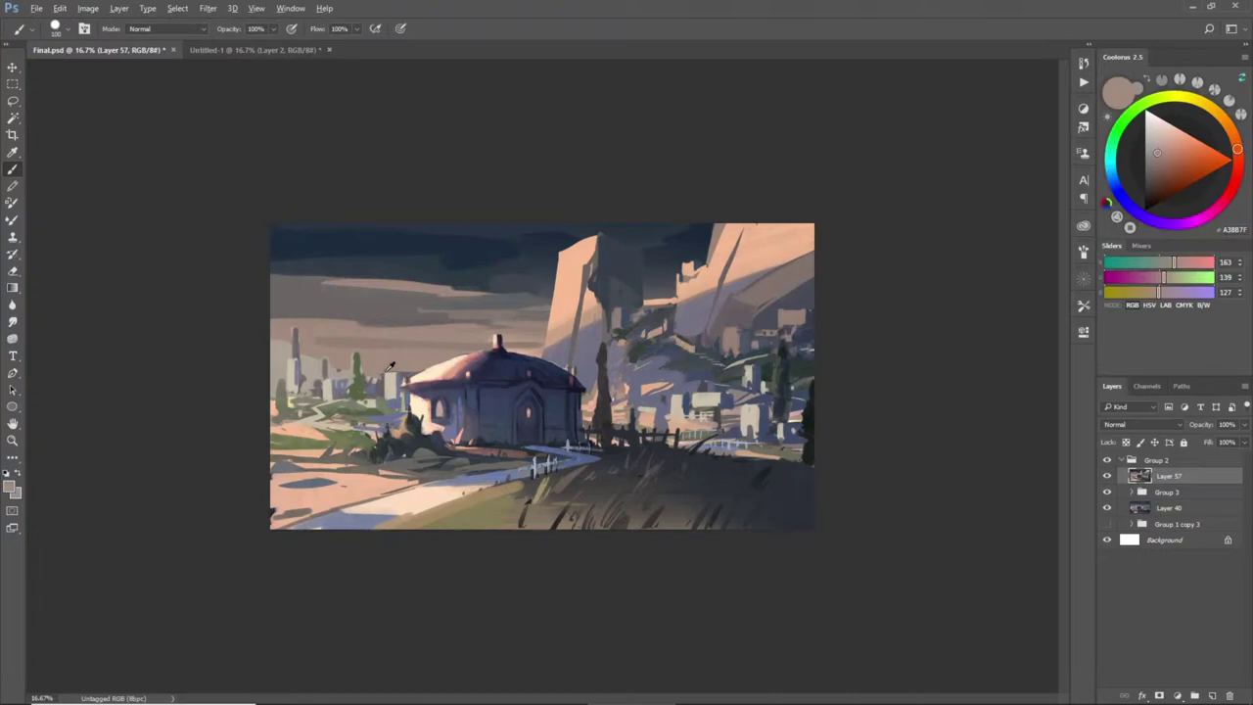
pyautogui.keyDown('alt'); pyautogui.click(377, 378); pyautogui.keyUp('alt')
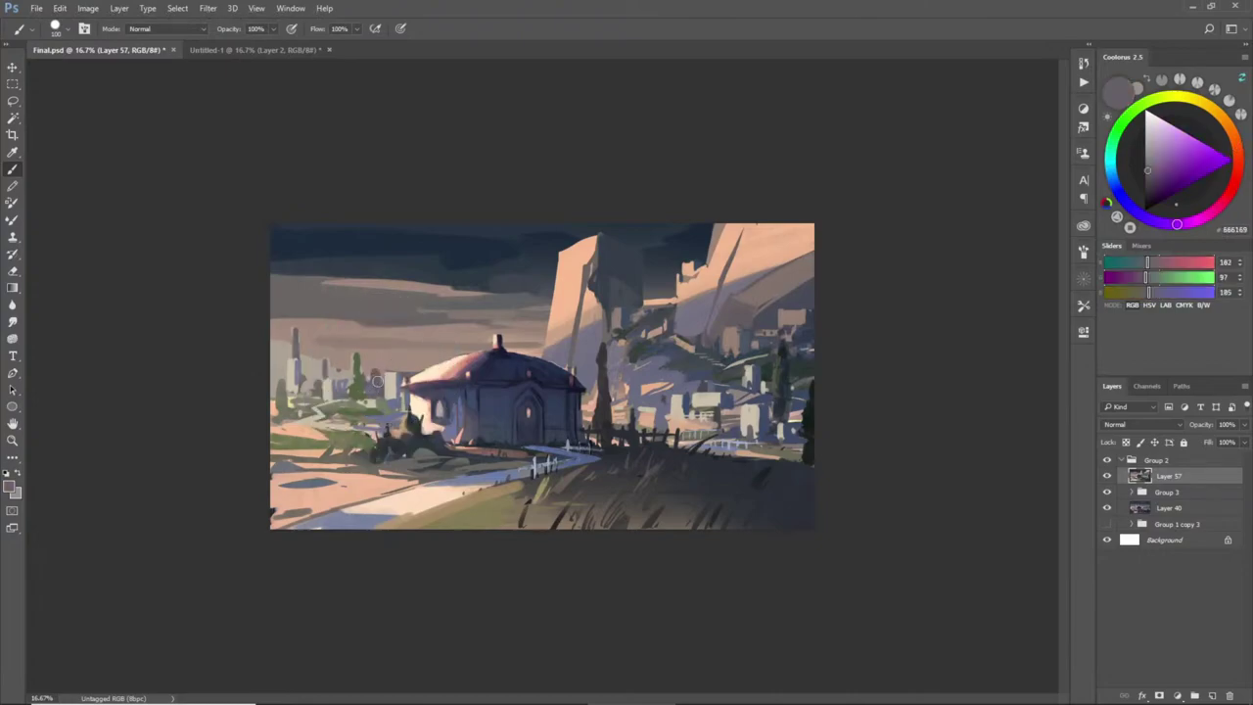
pyautogui.keyDown('alt'); pyautogui.click(376, 371); pyautogui.keyUp('alt')
pyautogui.keyDown('alt'); pyautogui.click(409, 367); pyautogui.keyUp('alt')
pyautogui.keyDown('alt'); pyautogui.click(414, 371); pyautogui.keyUp('alt')
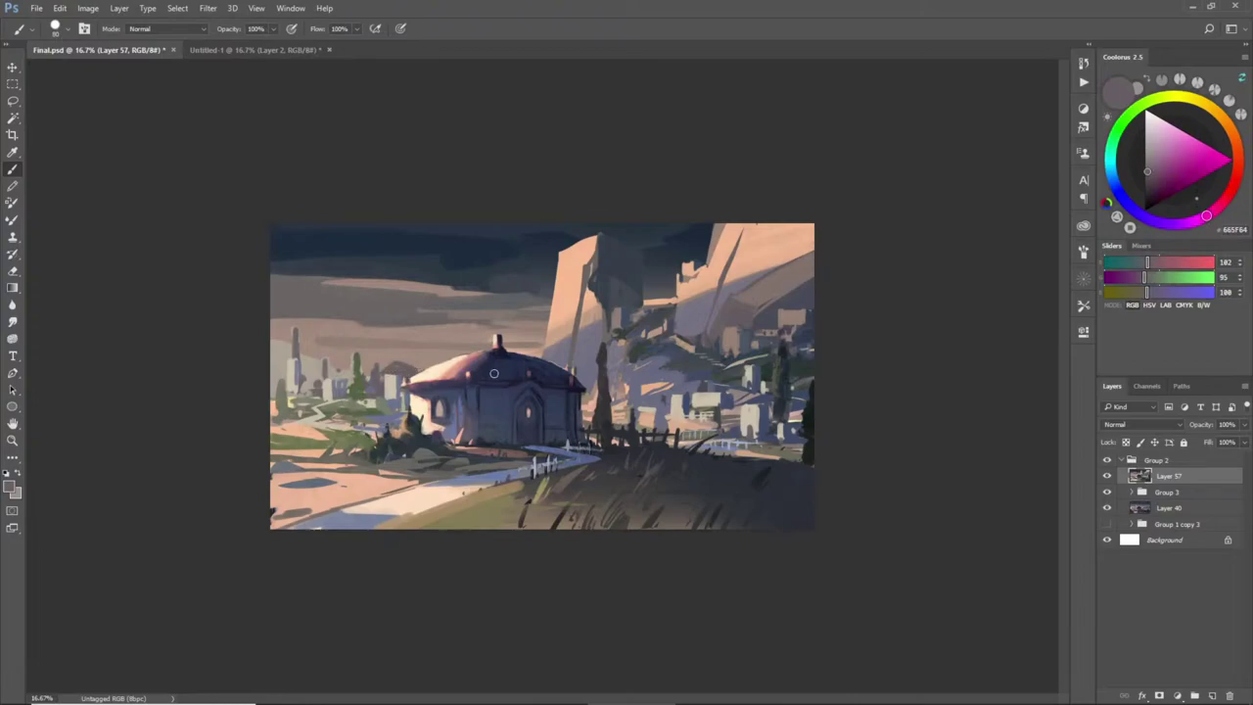
pyautogui.moveTo(381, 376); pyautogui.dragTo(401, 372)
pyautogui.keyDown('alt'); pyautogui.click(396, 388); pyautogui.keyUp('alt')
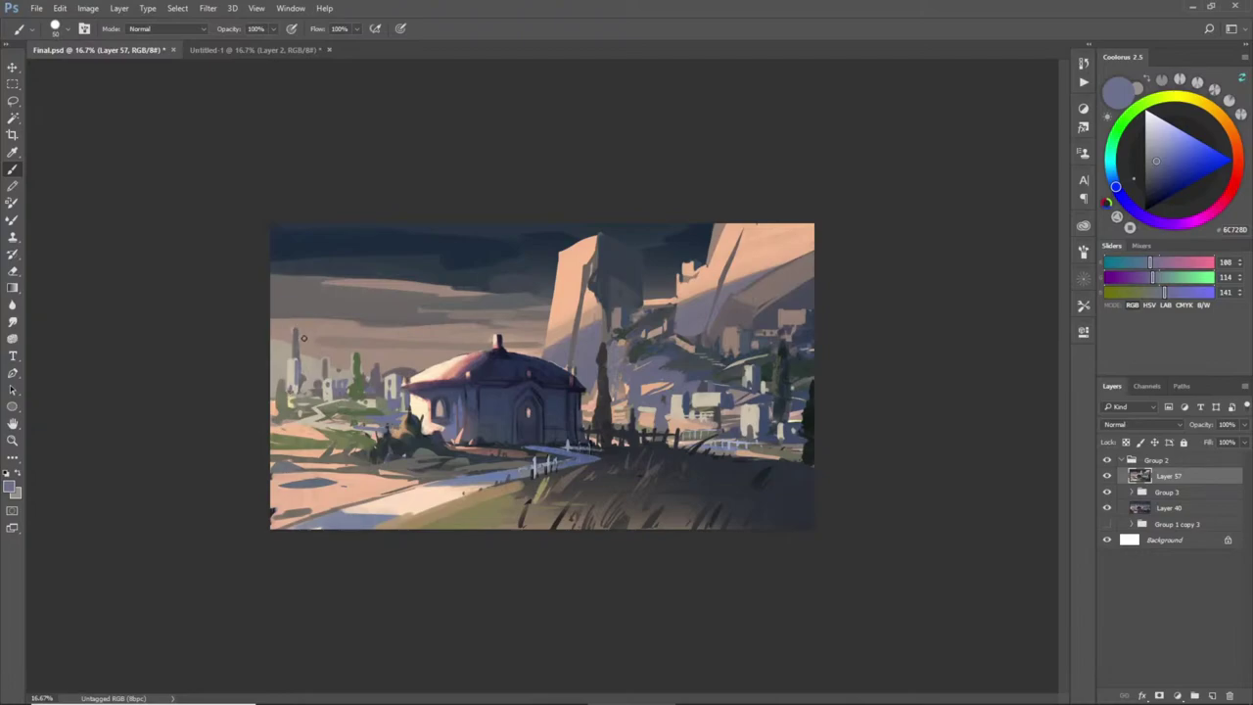
# - Paint a pale beige tower body among the distant village buildings using a sampled wall colour
pyautogui.keyDown('alt'); pyautogui.click(291, 362); pyautogui.keyUp('alt')
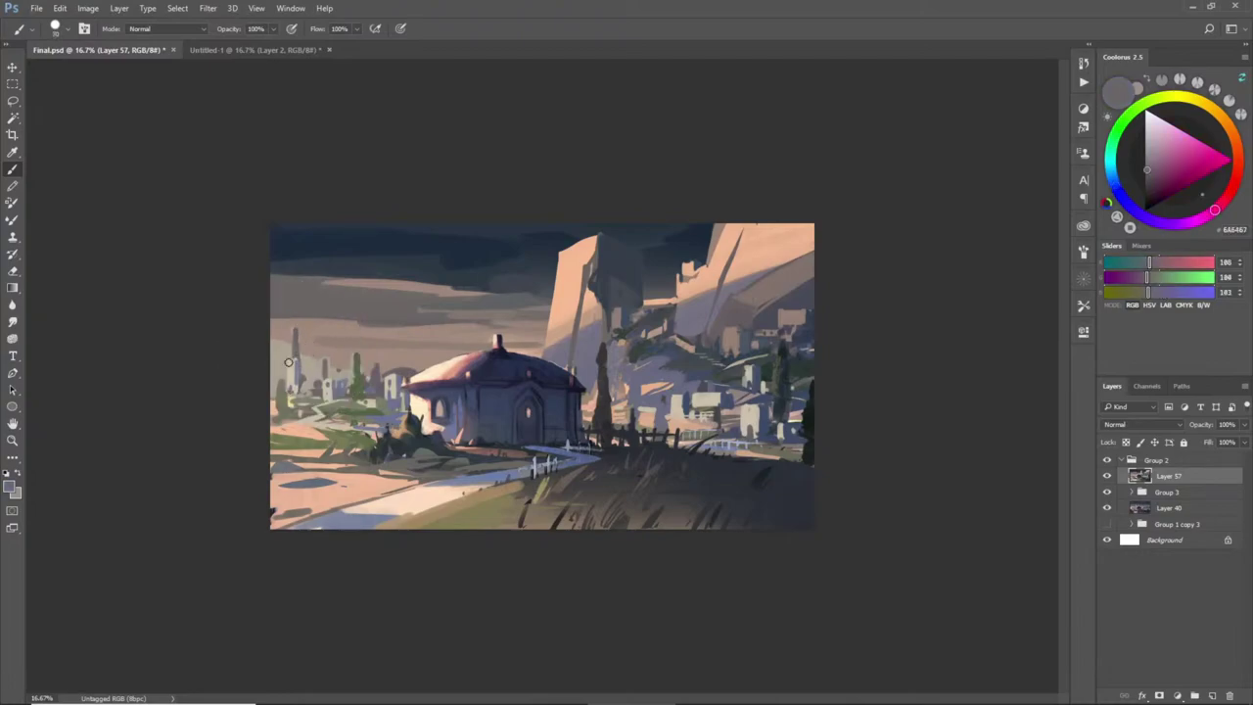
pyautogui.keyDown('alt'); pyautogui.click(298, 367); pyautogui.keyUp('alt')
pyautogui.press(']')
pyautogui.press(']')
pyautogui.moveTo(306, 339); pyautogui.dragTo(305, 356)
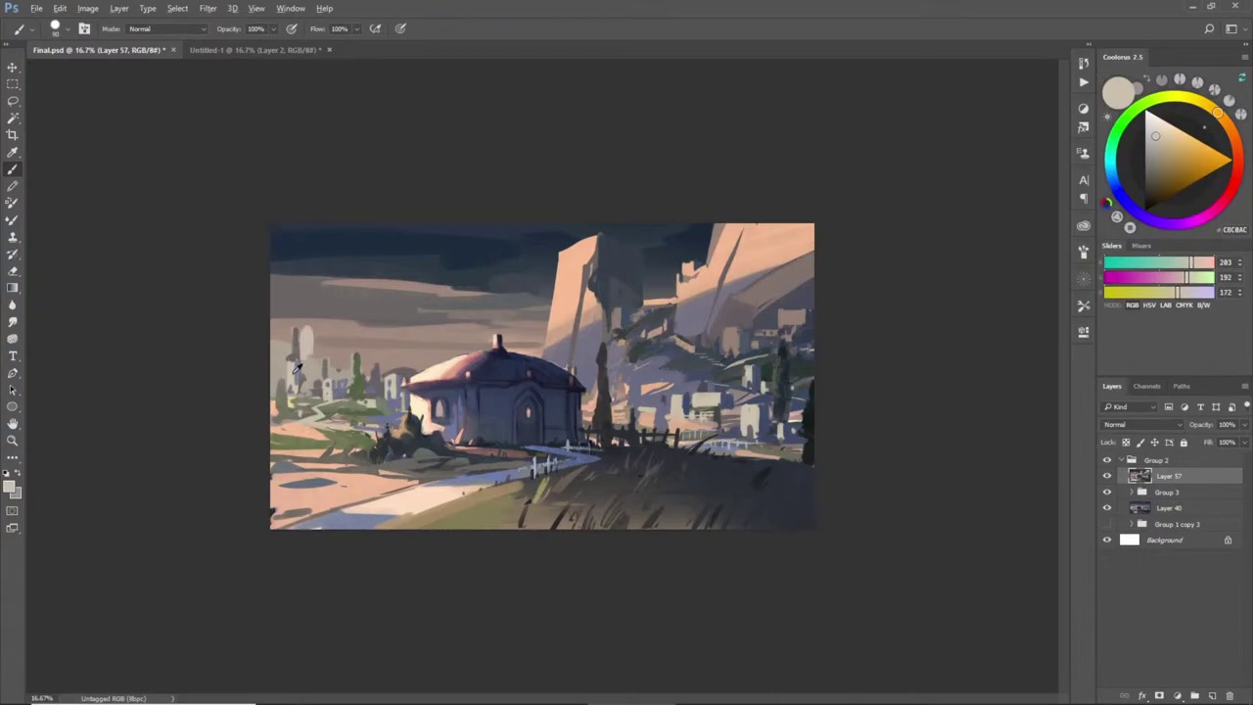
# - Add a dark purple-grey cap and blue-grey shaded sides to the pale distant tower
pyautogui.keyDown('alt'); pyautogui.click(308, 329); pyautogui.keyUp('alt')
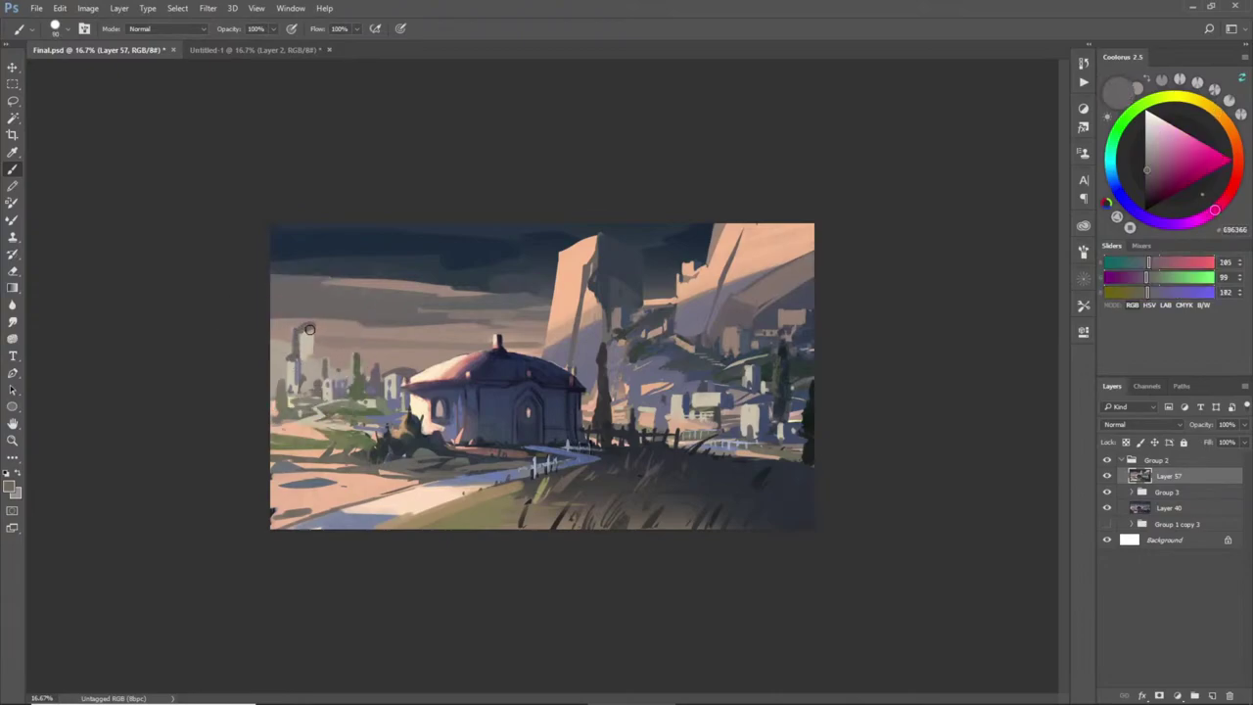
pyautogui.keyDown('alt'); pyautogui.click(298, 366); pyautogui.keyUp('alt')
pyautogui.moveTo(311, 329)
pyautogui.mouseDown()
pyautogui.moveTo(314, 387)
pyautogui.moveTo(318, 363)
pyautogui.mouseUp()
pyautogui.keyDown('alt'); pyautogui.click(306, 353); pyautogui.keyUp('alt')
pyautogui.keyDown('alt'); pyautogui.click(307, 371); pyautogui.keyUp('alt')
pyautogui.keyDown('alt'); pyautogui.click(314, 374); pyautogui.keyUp('alt')
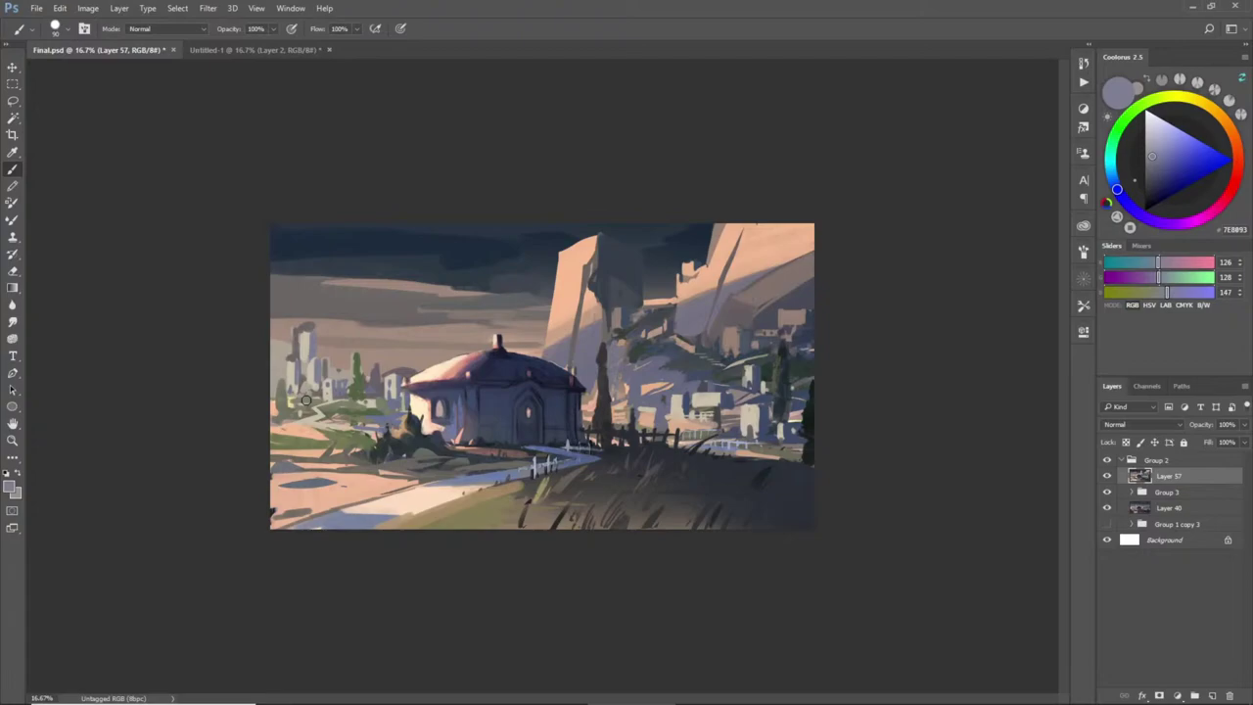
# - Touch up the meadow below the distant village with a short stroke of muted sampled ground colour
pyautogui.keyDown('alt'); pyautogui.click(386, 427); pyautogui.keyUp('alt')
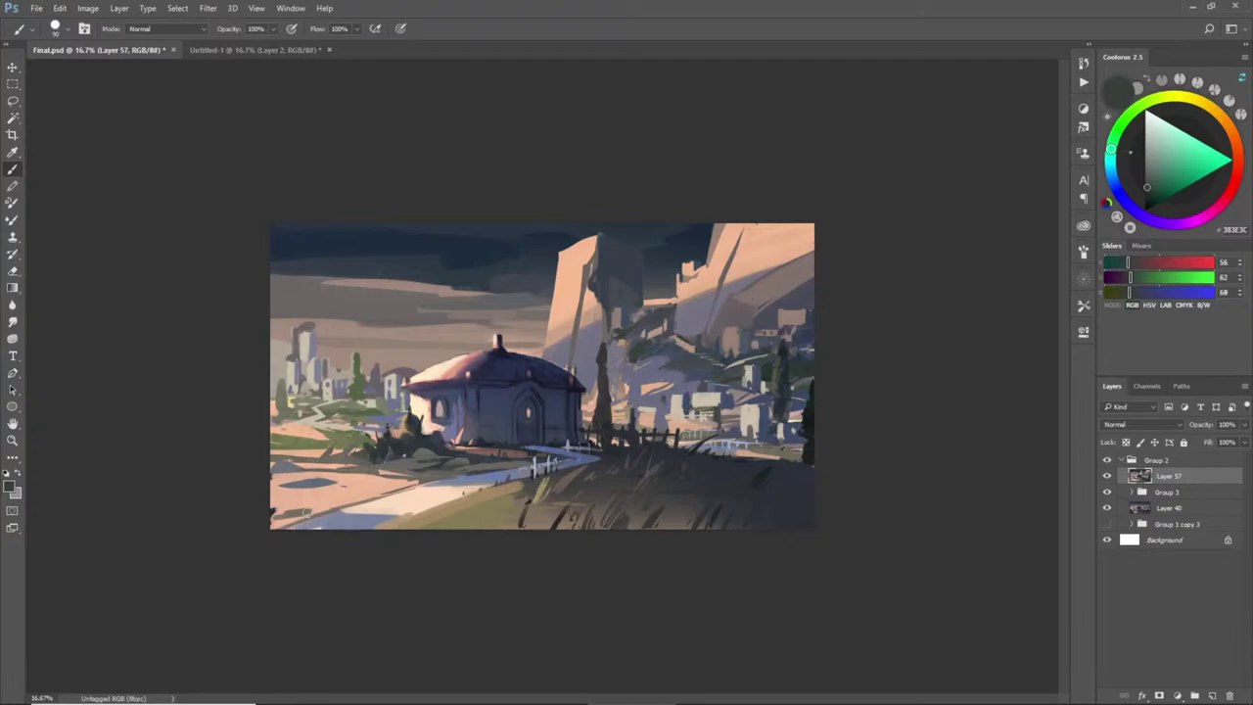
pyautogui.keyDown('alt'); pyautogui.click(412, 512); pyautogui.keyUp('alt')
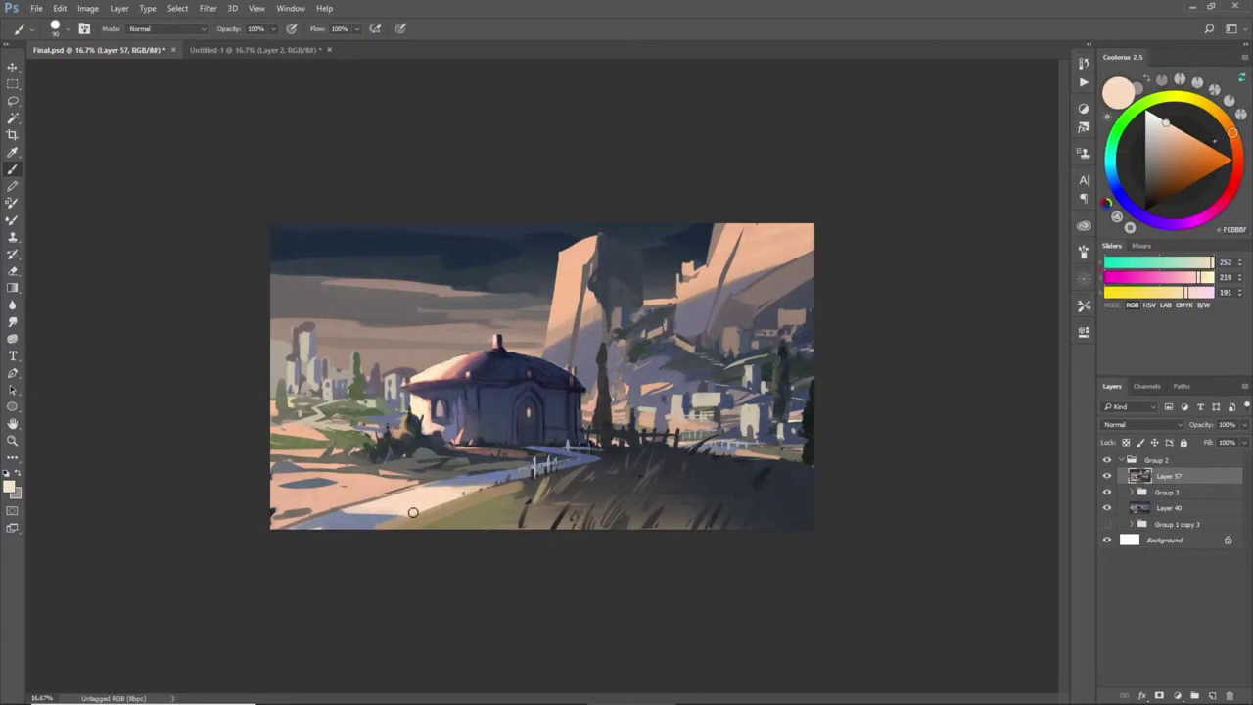
pyautogui.keyDown('alt'); pyautogui.click(338, 408); pyautogui.keyUp('alt')
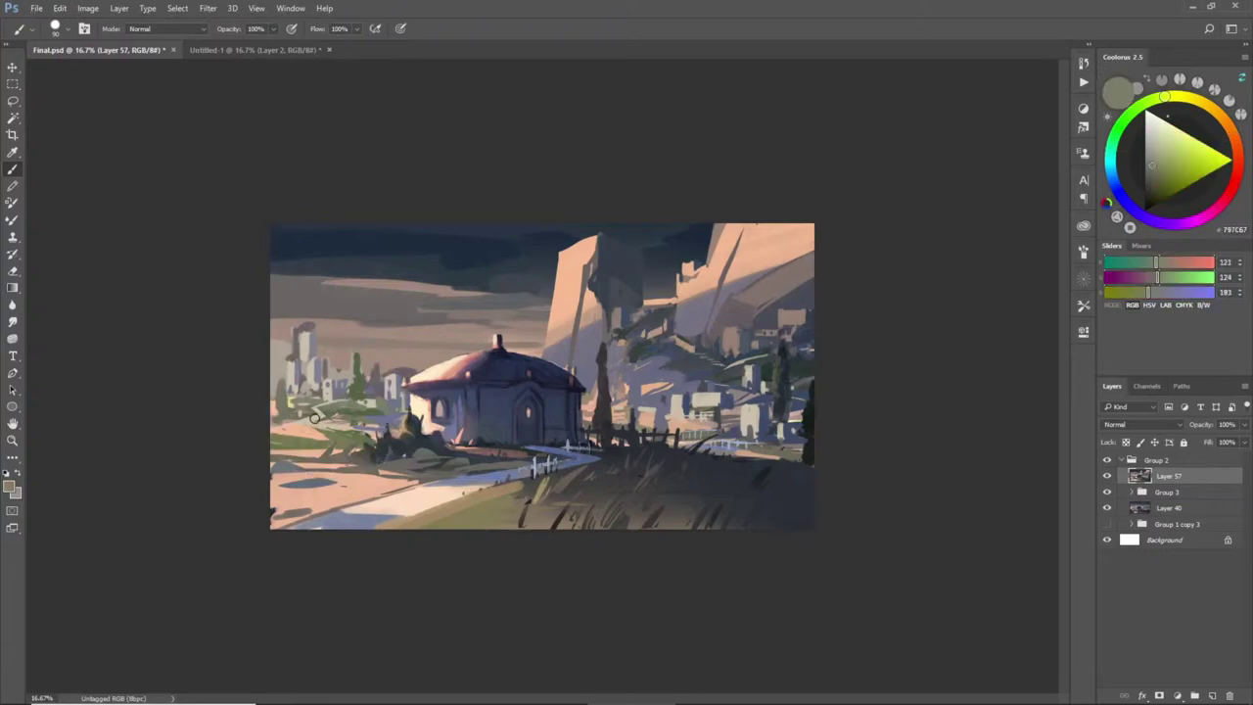
pyautogui.moveTo(298, 420); pyautogui.dragTo(317, 424)
# - Refine the distant tower's cap with sampled sky and dark roof tones using a smaller brush
pyautogui.keyDown('alt'); pyautogui.click(382, 315); pyautogui.keyUp('alt')
pyautogui.press('[')
pyautogui.keyDown('alt'); pyautogui.click(306, 331); pyautogui.keyUp('alt')
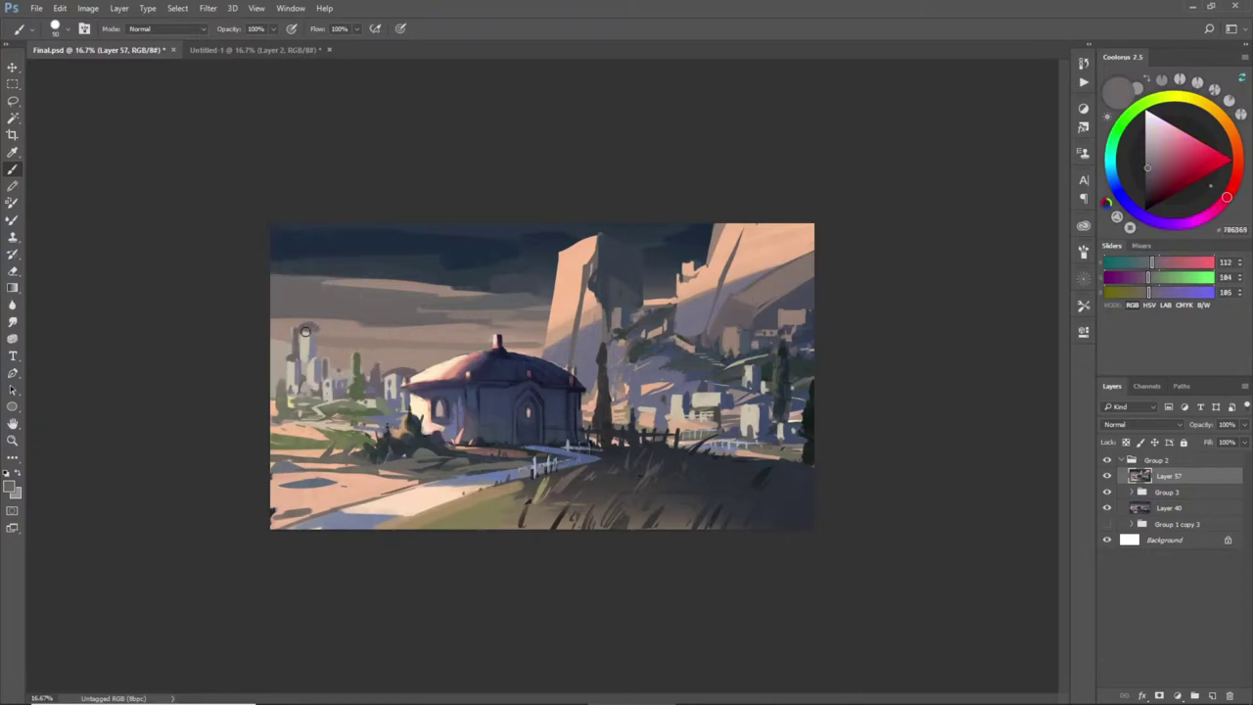
# - Paint over the upper part of the middle cliff with grey and dark sky tones, enlarging the brush for broad coverage
pyautogui.keyDown('alt'); pyautogui.click(547, 306); pyautogui.keyUp('alt')
pyautogui.moveTo(551, 308); pyautogui.dragTo(646, 306)
pyautogui.keyDown('alt'); pyautogui.click(644, 295); pyautogui.keyUp('alt')
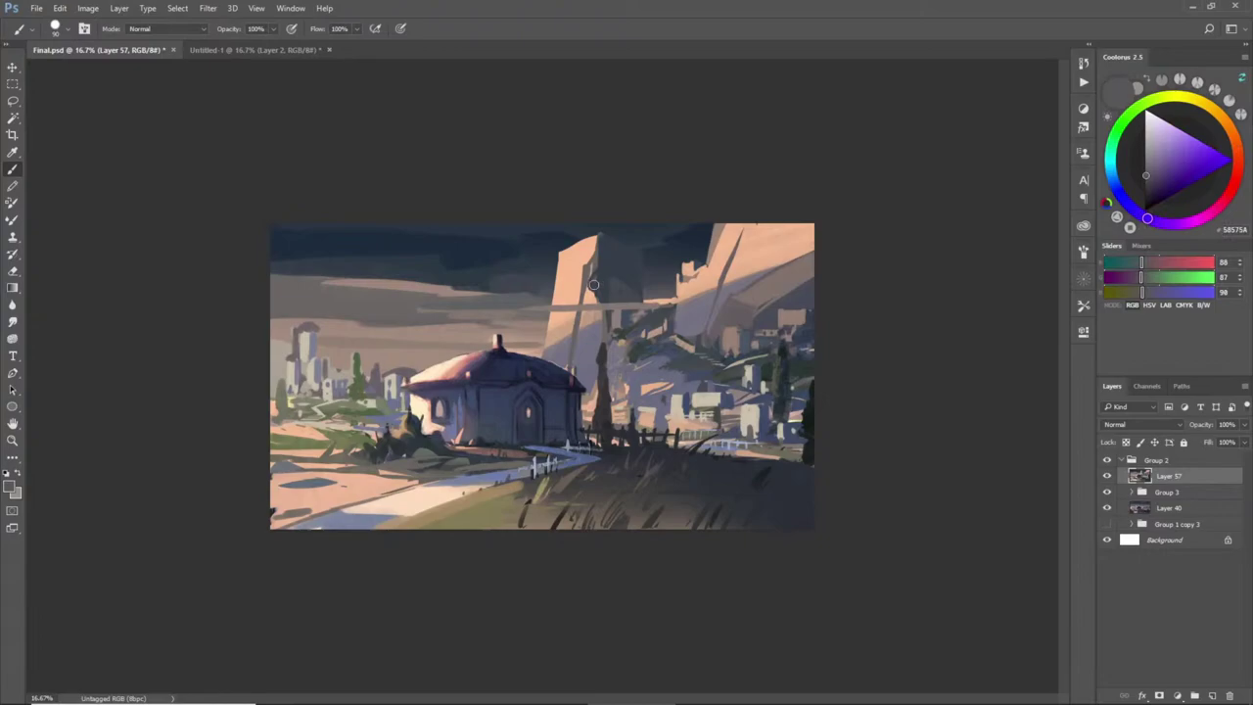
pyautogui.press(']')
pyautogui.press(']')
pyautogui.press(']')
pyautogui.press(']')
pyautogui.moveTo(556, 298)
pyautogui.mouseDown()
pyautogui.moveTo(598, 292)
pyautogui.moveTo(568, 288)
pyautogui.moveTo(625, 269)
pyautogui.moveTo(629, 255)
pyautogui.moveTo(554, 256)
pyautogui.moveTo(580, 236)
pyautogui.moveTo(647, 256)
pyautogui.moveTo(556, 268)
pyautogui.moveTo(657, 268)
pyautogui.mouseUp()
# - Blend the navy sky and grey cloud band across the painted-over cliff top towards the remaining large cliff
pyautogui.keyDown('alt'); pyautogui.click(655, 257); pyautogui.keyUp('alt')
pyautogui.keyDown('alt'); pyautogui.click(618, 249); pyautogui.keyUp('alt')
pyautogui.keyDown('alt'); pyautogui.click(644, 258); pyautogui.keyUp('alt')
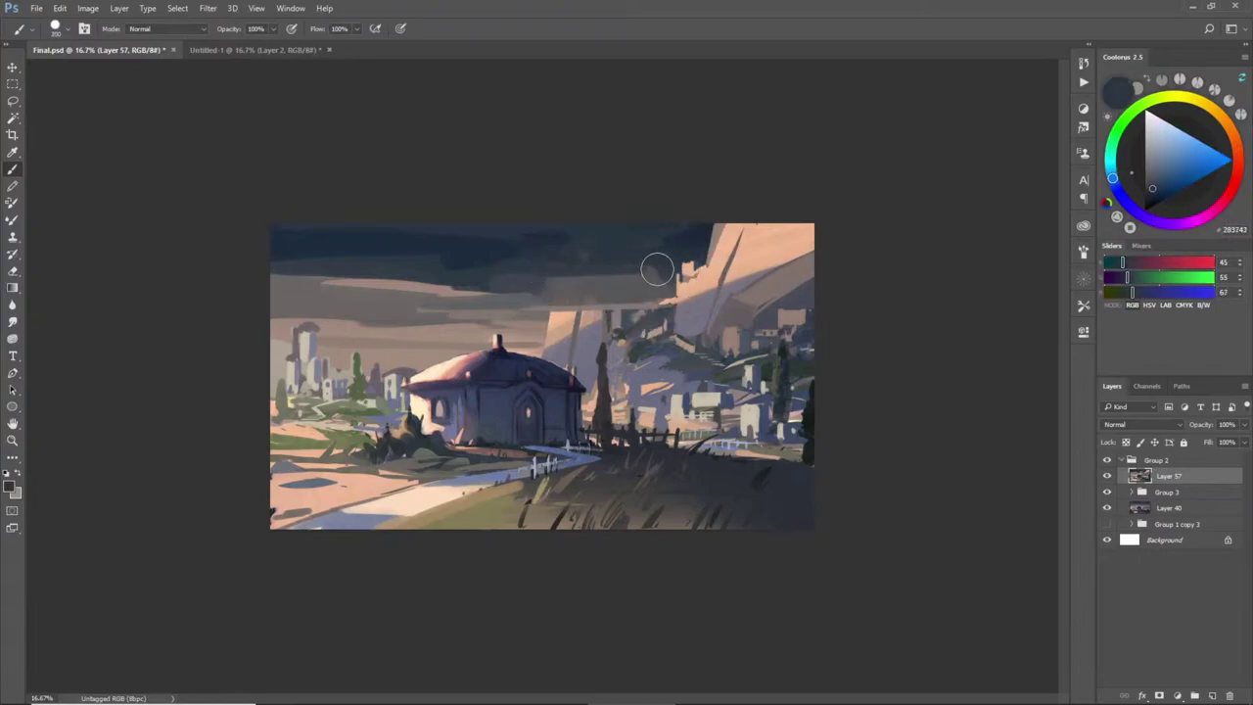
pyautogui.keyDown('alt'); pyautogui.click(578, 278); pyautogui.keyUp('alt')
pyautogui.moveTo(556, 276)
pyautogui.mouseDown()
pyautogui.moveTo(660, 281)
pyautogui.moveTo(556, 300)
pyautogui.mouseUp()
pyautogui.keyDown('alt'); pyautogui.click(614, 288); pyautogui.keyUp('alt')
pyautogui.keyDown('alt'); pyautogui.click(547, 319); pyautogui.keyUp('alt')
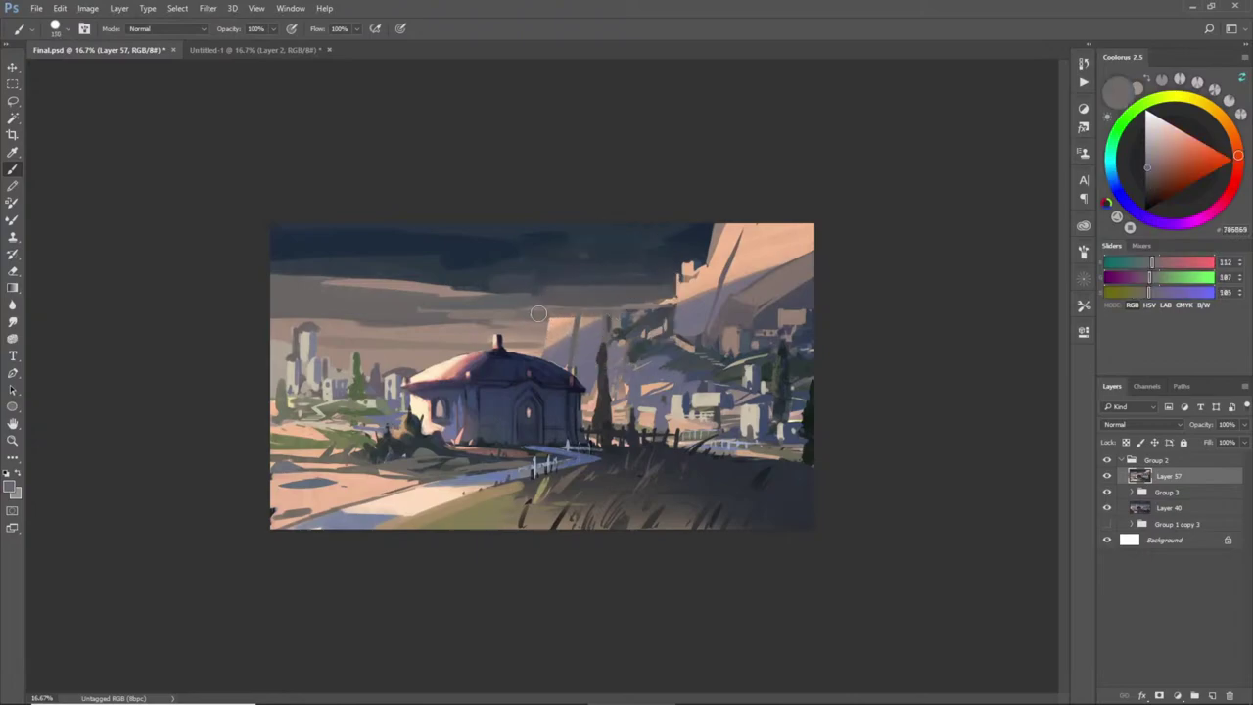
# - Cover the remaining middle cliff behind the house with sampled peach-grey sky tones at 150 px
pyautogui.keyDown('alt'); pyautogui.click(568, 317); pyautogui.keyUp('alt')
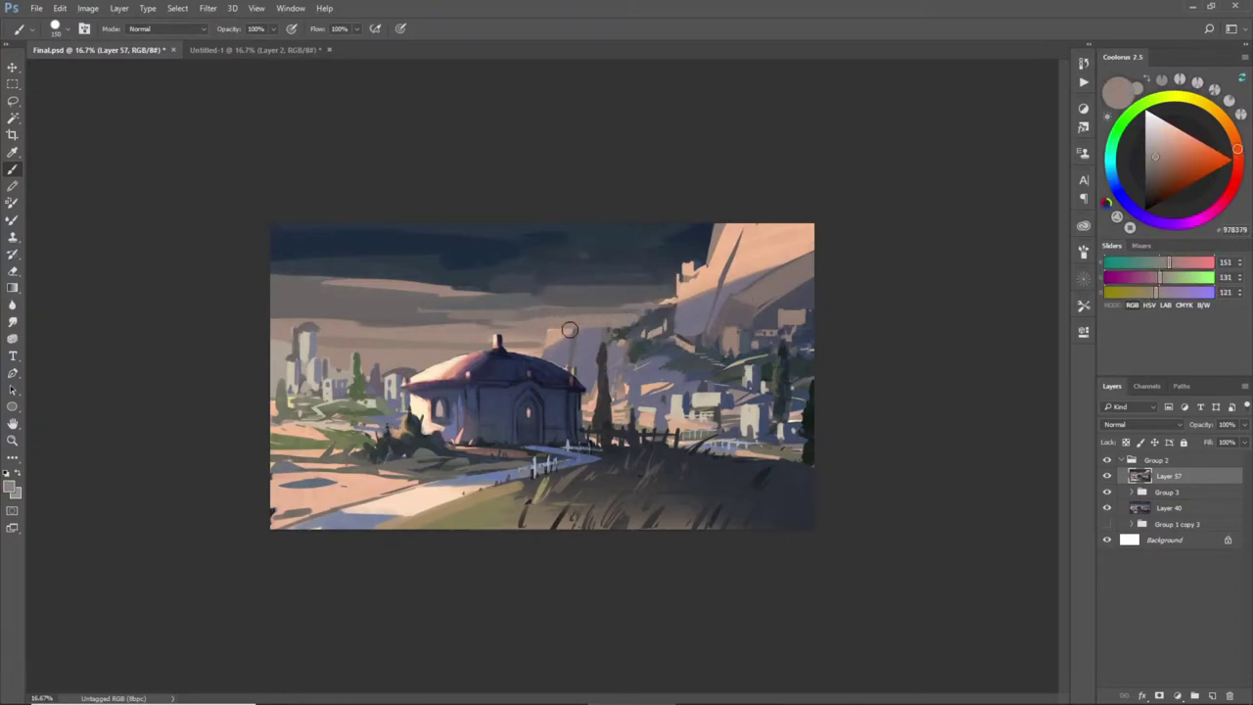
pyautogui.keyDown('alt'); pyautogui.click(536, 345); pyautogui.keyUp('alt')
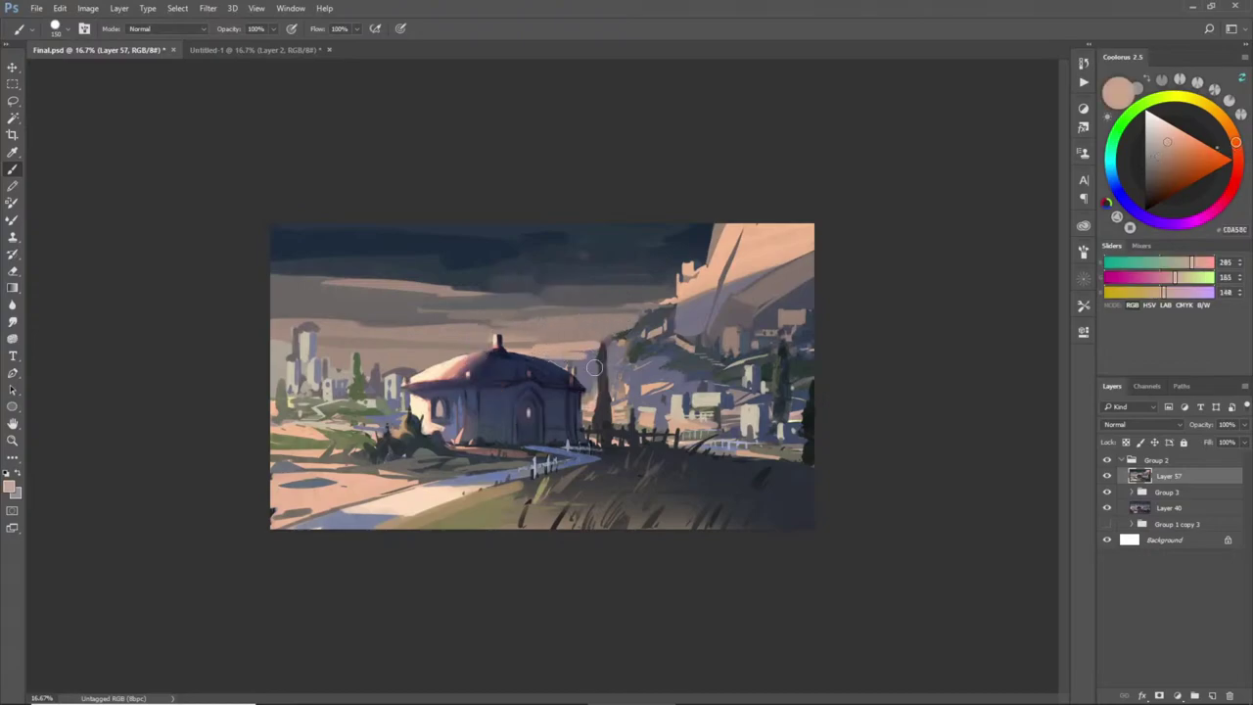
pyautogui.keyDown('alt'); pyautogui.click(584, 339); pyautogui.keyUp('alt')
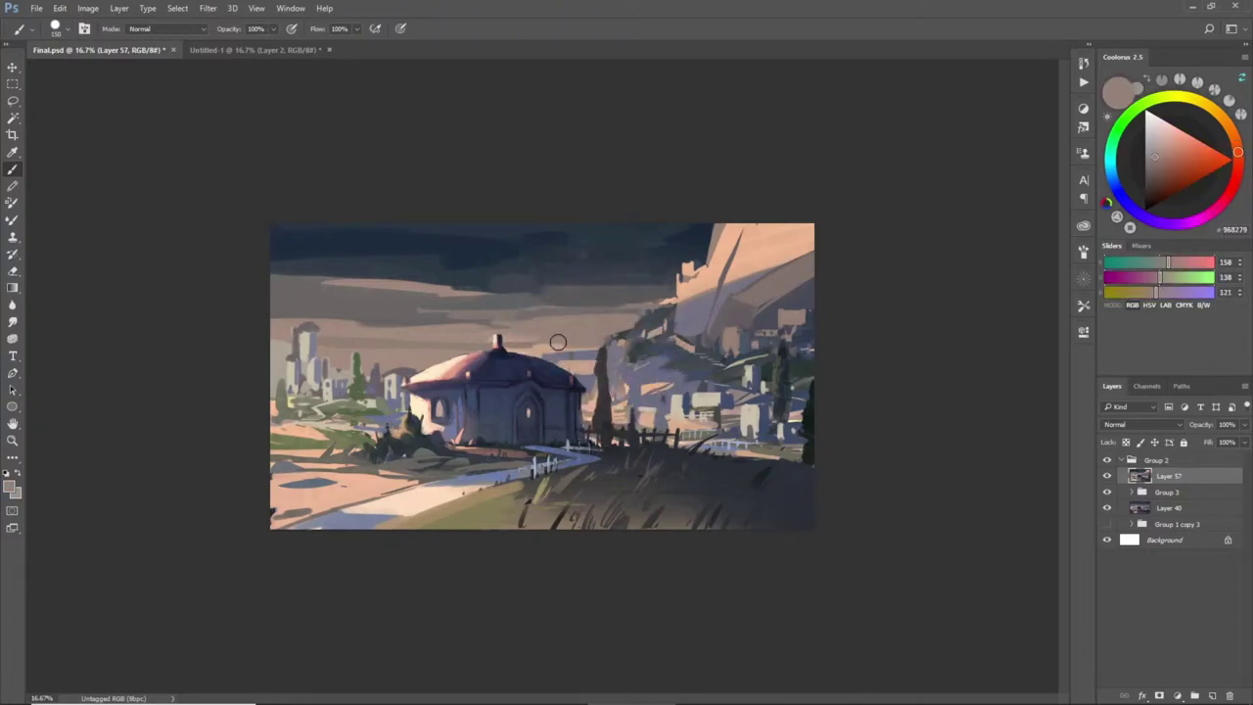
# - Paint small peach-lit towers with dark shadows along the hillside ridge below the large cliff using a small brush
pyautogui.keyDown('alt'); pyautogui.click(670, 303); pyautogui.keyUp('alt')
pyautogui.press('[')
pyautogui.press('[')
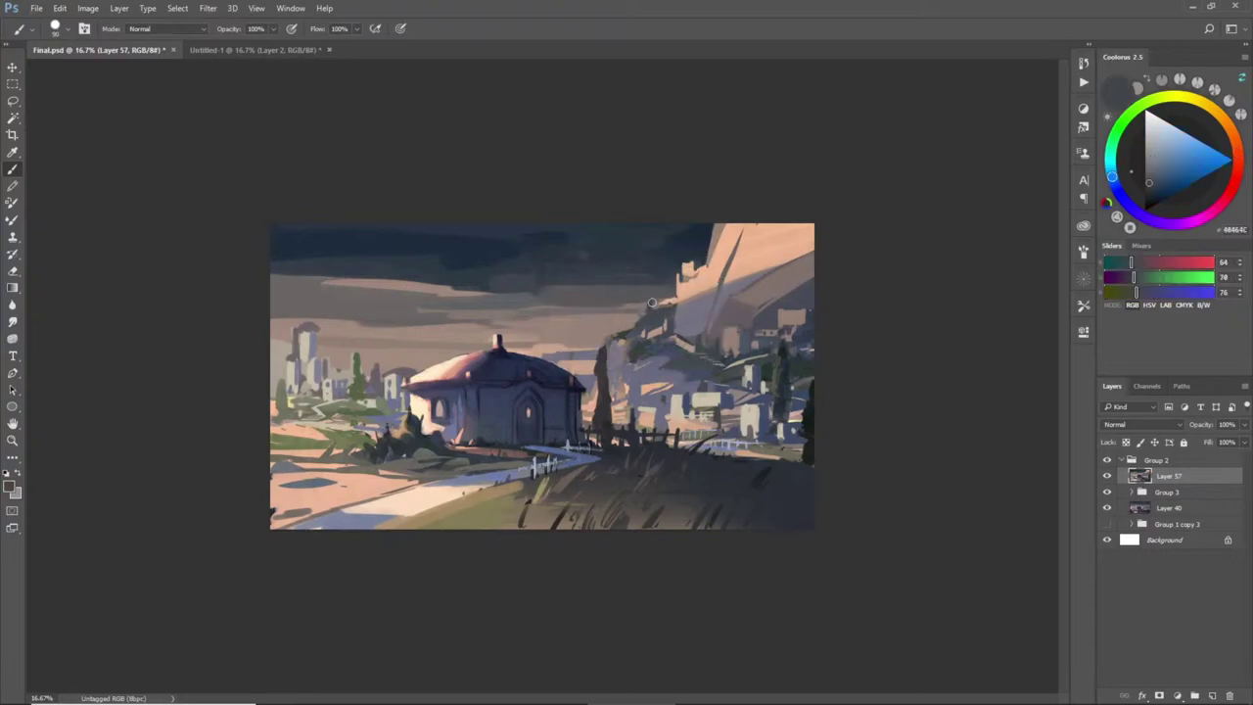
pyautogui.keyDown('alt'); pyautogui.click(653, 305); pyautogui.keyUp('alt')
pyautogui.keyDown('alt'); pyautogui.click(666, 296); pyautogui.keyUp('alt')
pyautogui.keyDown('alt'); pyautogui.click(663, 308); pyautogui.keyUp('alt')
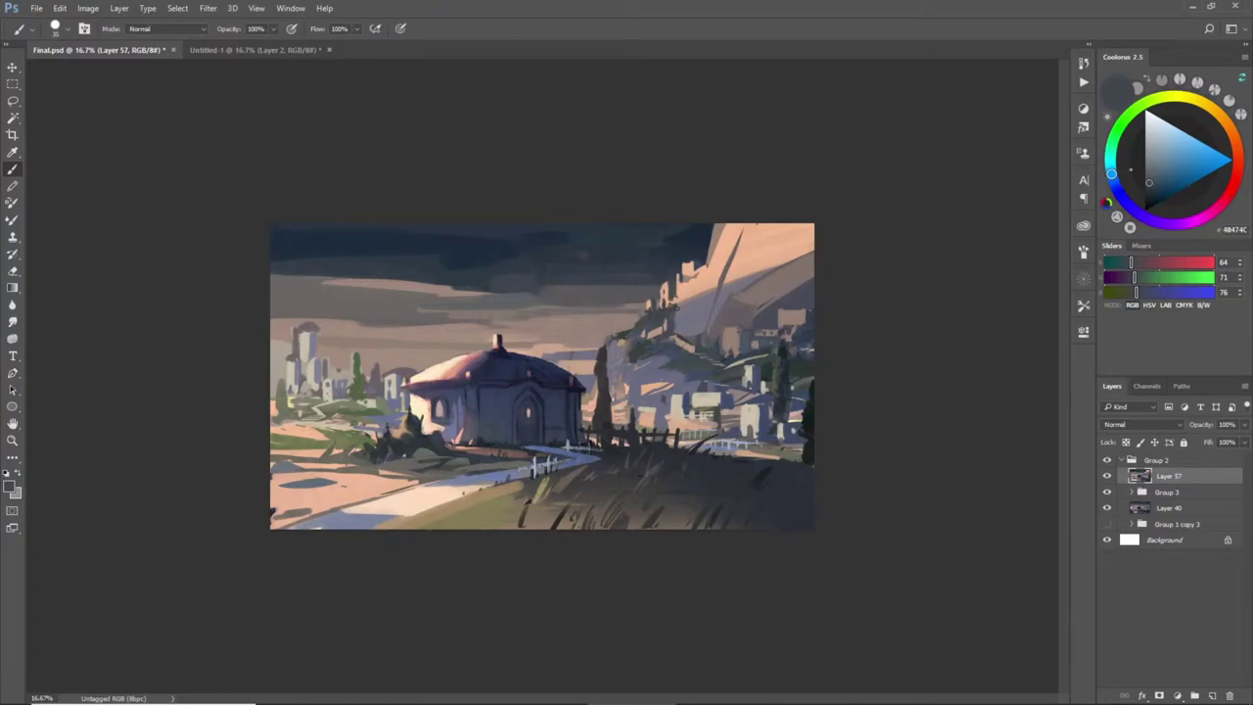
# - Add slim dark cypresses to the hillside ridge and touch up the tall tree and background beside the house
pyautogui.keyDown('alt'); pyautogui.click(646, 314); pyautogui.keyUp('alt')
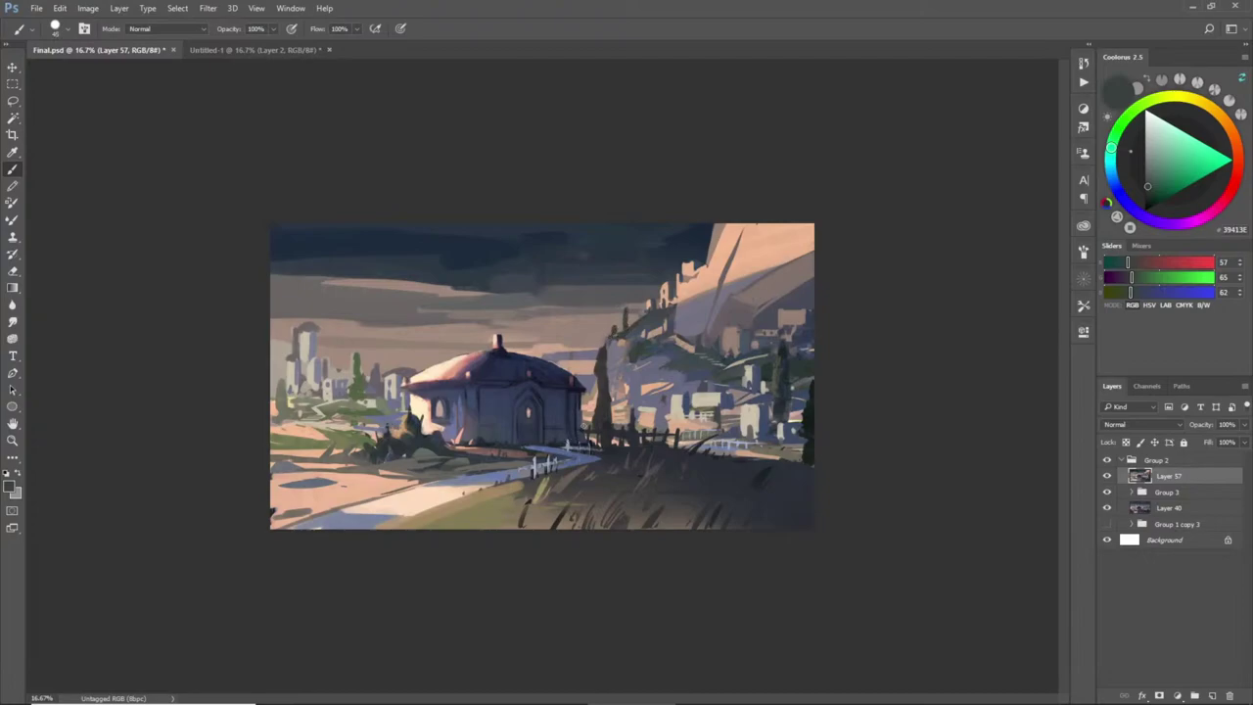
pyautogui.keyDown('alt'); pyautogui.click(600, 372); pyautogui.keyUp('alt')
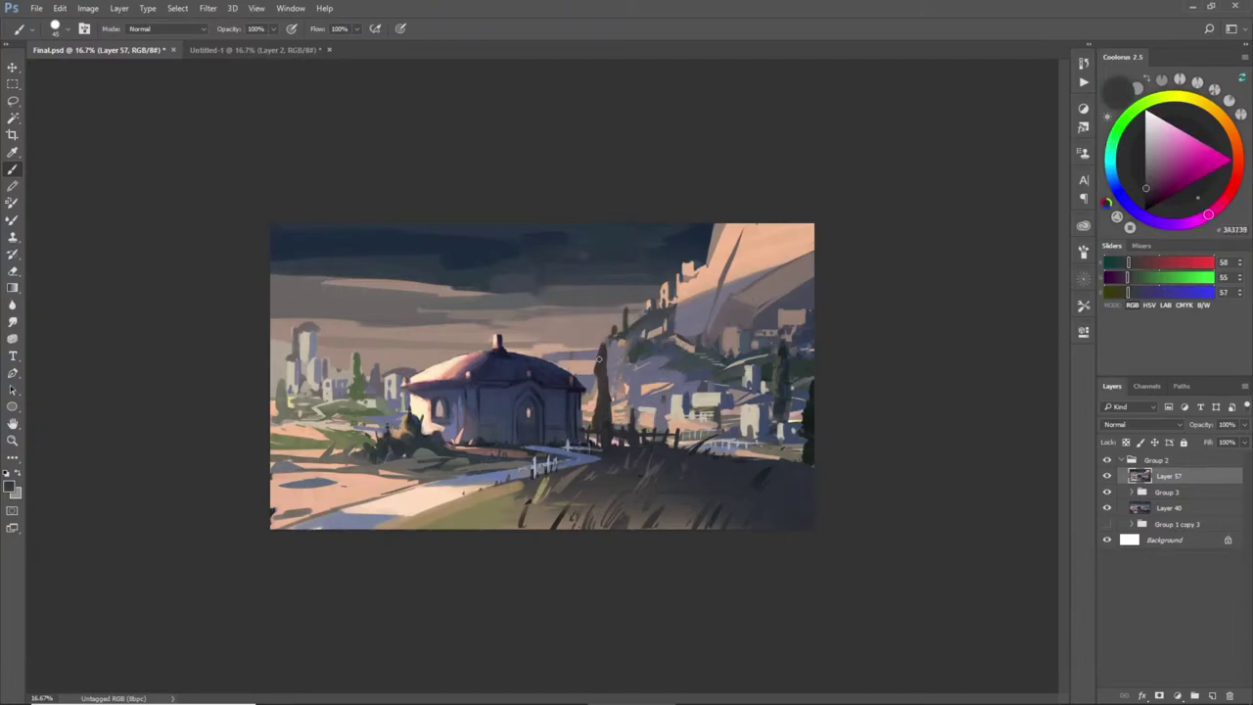
pyautogui.keyDown('alt'); pyautogui.click(594, 382); pyautogui.keyUp('alt')
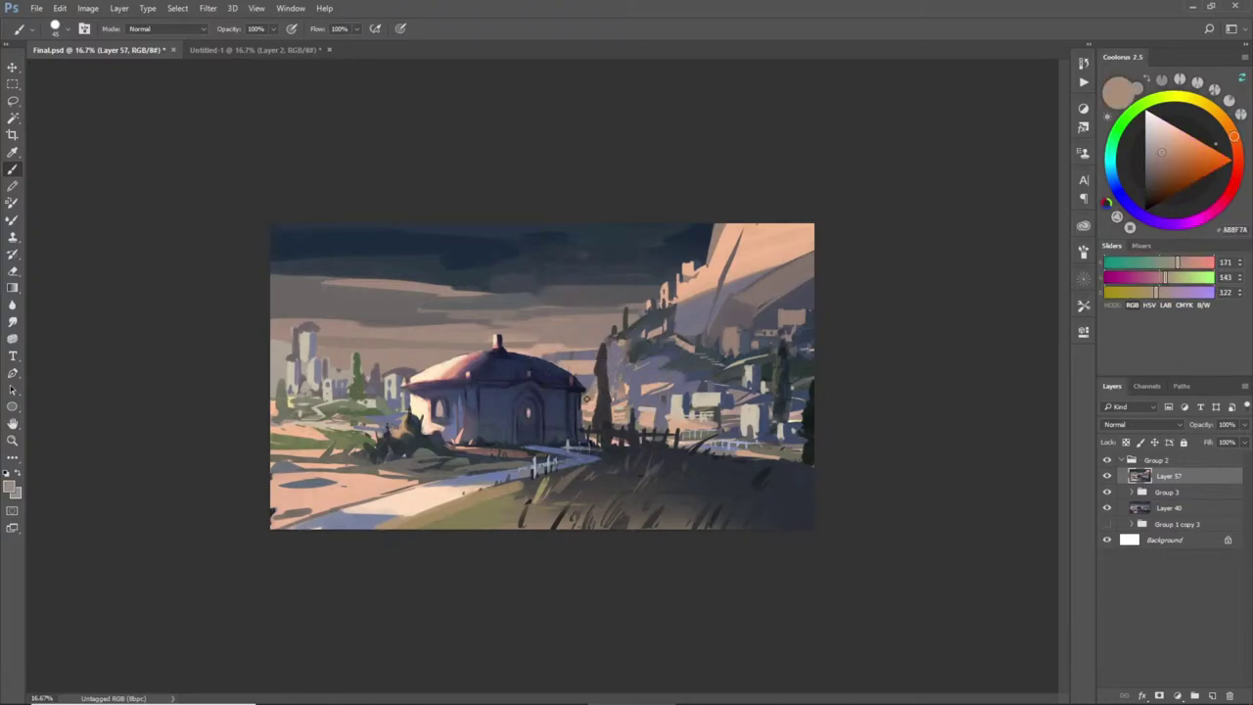
pyautogui.keyDown('alt'); pyautogui.click(594, 402); pyautogui.keyUp('alt')
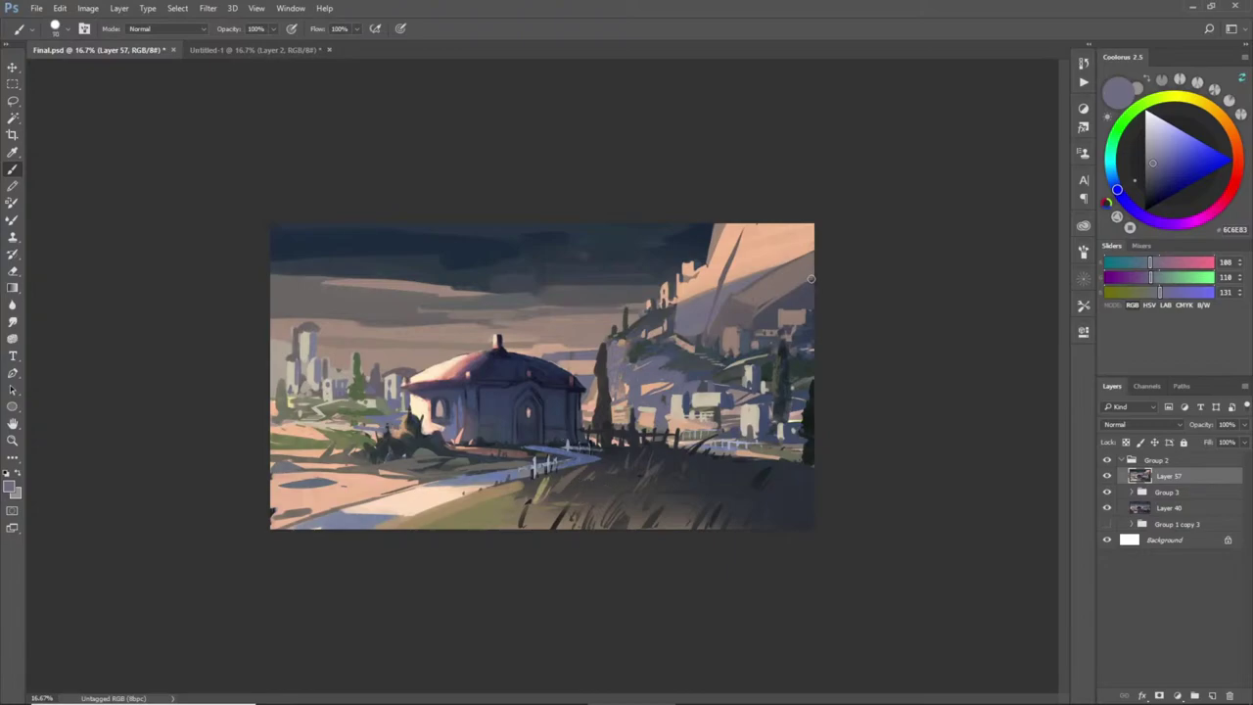
# - Repaint the large cliff's shadowed face in flat purple-grey with a 150 px brush
pyautogui.keyDown('alt'); pyautogui.click(785, 297); pyautogui.keyUp('alt')
pyautogui.keyDown('alt'); pyautogui.click(722, 294); pyautogui.keyUp('alt')
pyautogui.press(']')
pyautogui.press(']')
pyautogui.press(']')
pyautogui.press(']')
pyautogui.moveTo(734, 300)
pyautogui.mouseDown()
pyautogui.moveTo(762, 282)
pyautogui.moveTo(734, 315)
pyautogui.moveTo(783, 304)
pyautogui.moveTo(726, 303)
pyautogui.moveTo(713, 331)
pyautogui.moveTo(769, 320)
pyautogui.mouseUp()
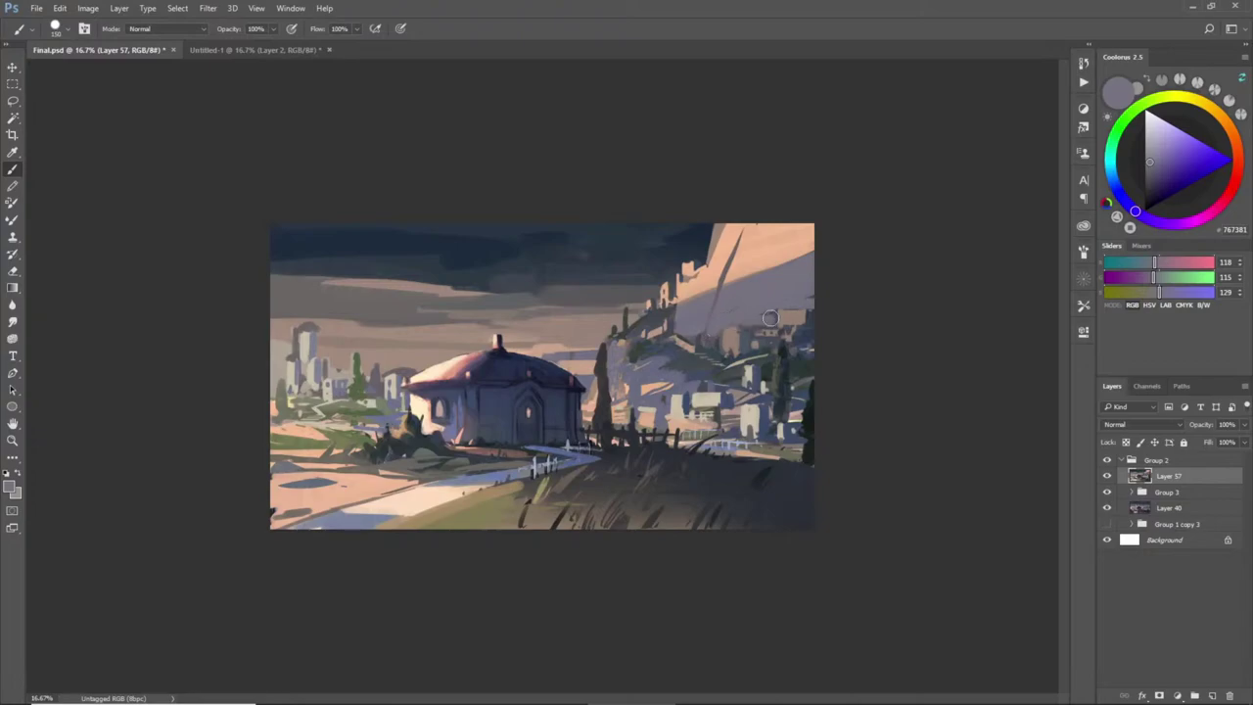
# - Paint a dark navy roof on the large hillside building below the cliff's shadowed face
pyautogui.keyDown('alt'); pyautogui.click(802, 300); pyautogui.keyUp('alt')
pyautogui.keyDown('alt'); pyautogui.click(811, 317); pyautogui.keyUp('alt')
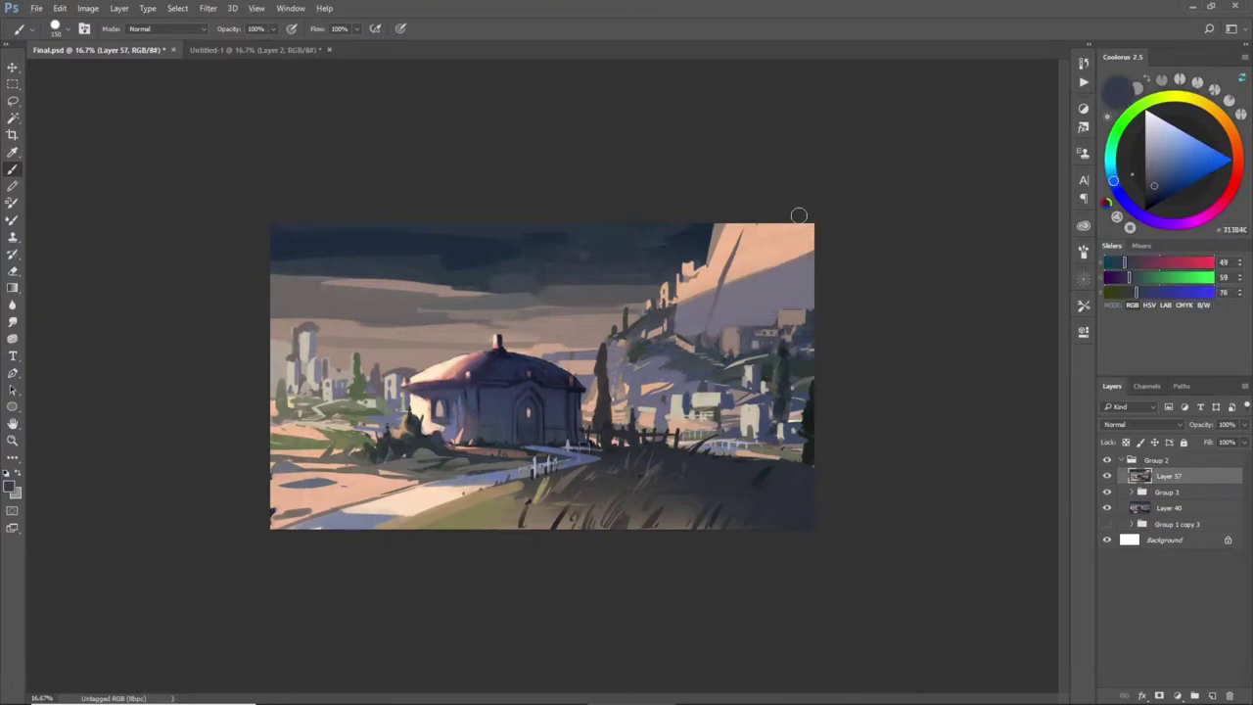
pyautogui.moveTo(782, 313); pyautogui.dragTo(811, 302)
pyautogui.keyDown('alt'); pyautogui.click(764, 316); pyautogui.keyUp('alt')
pyautogui.keyDown('alt'); pyautogui.click(799, 310); pyautogui.keyUp('alt')
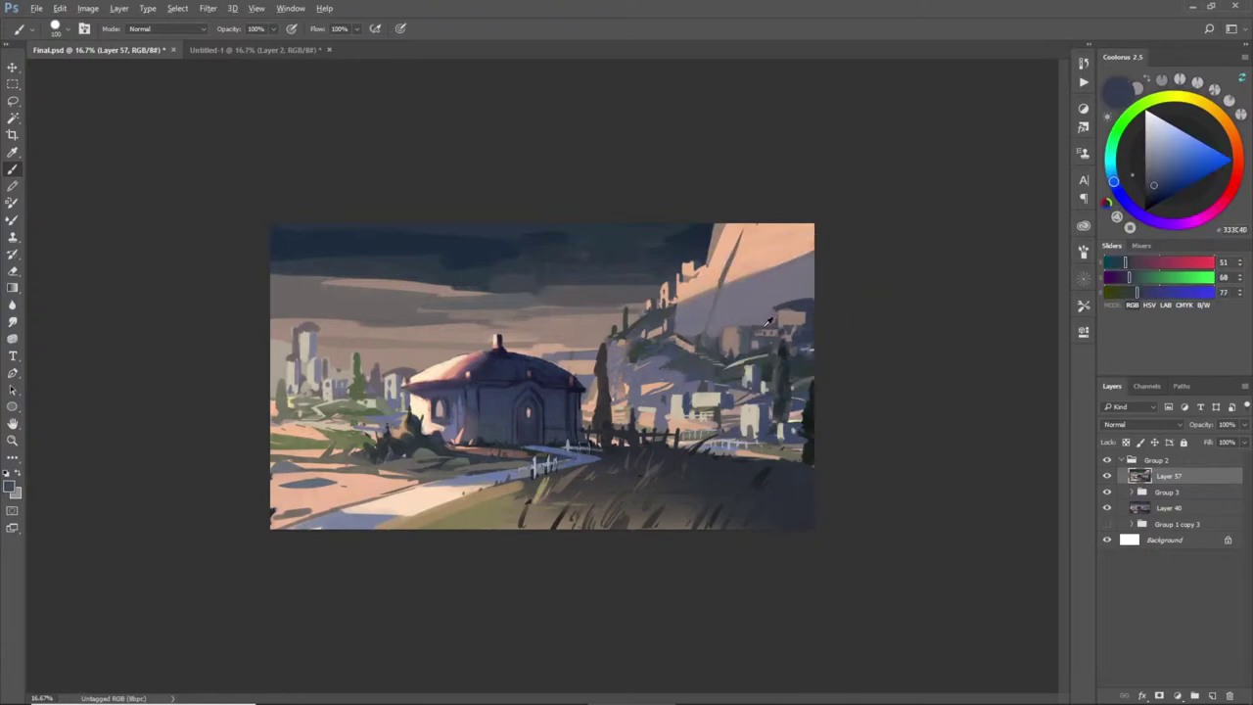
# - Add dark grey-blue roofs to the smaller buildings along the upper hillside, sampling nearby roof and wall tones
pyautogui.keyDown('alt'); pyautogui.click(769, 324); pyautogui.keyUp('alt')
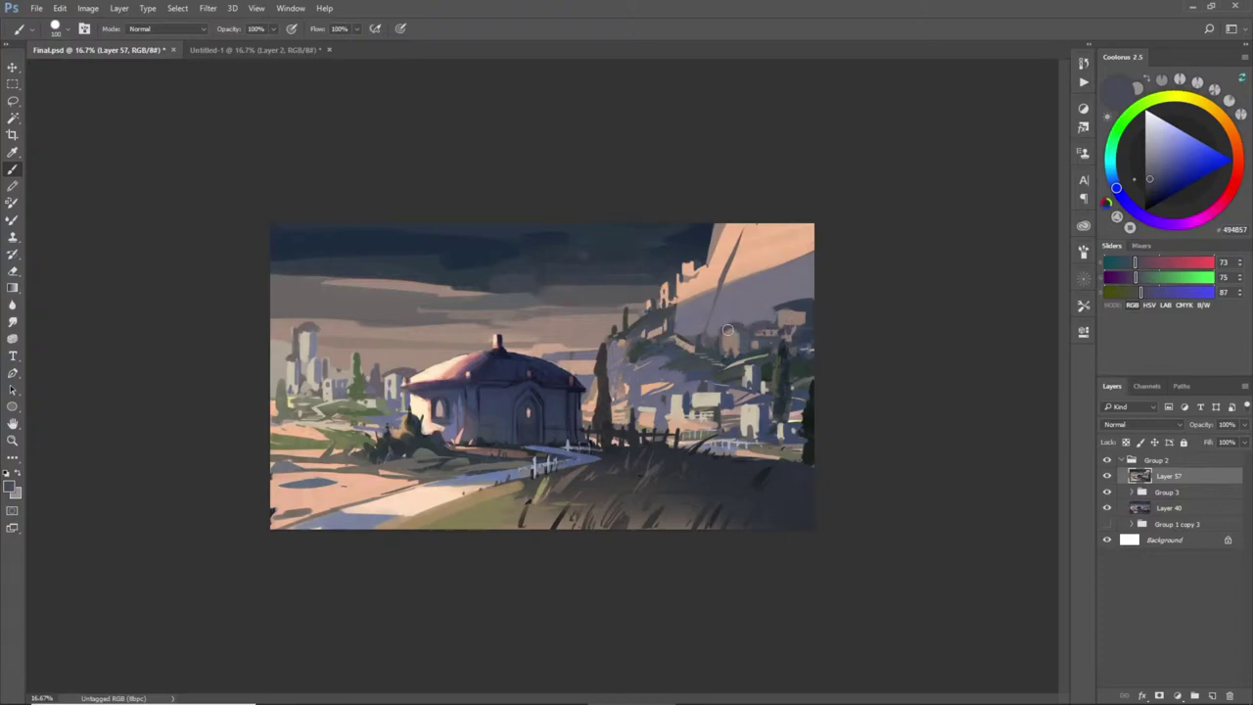
pyautogui.keyDown('alt'); pyautogui.click(739, 330); pyautogui.keyUp('alt')
pyautogui.keyDown('alt'); pyautogui.click(730, 339); pyautogui.keyUp('alt')
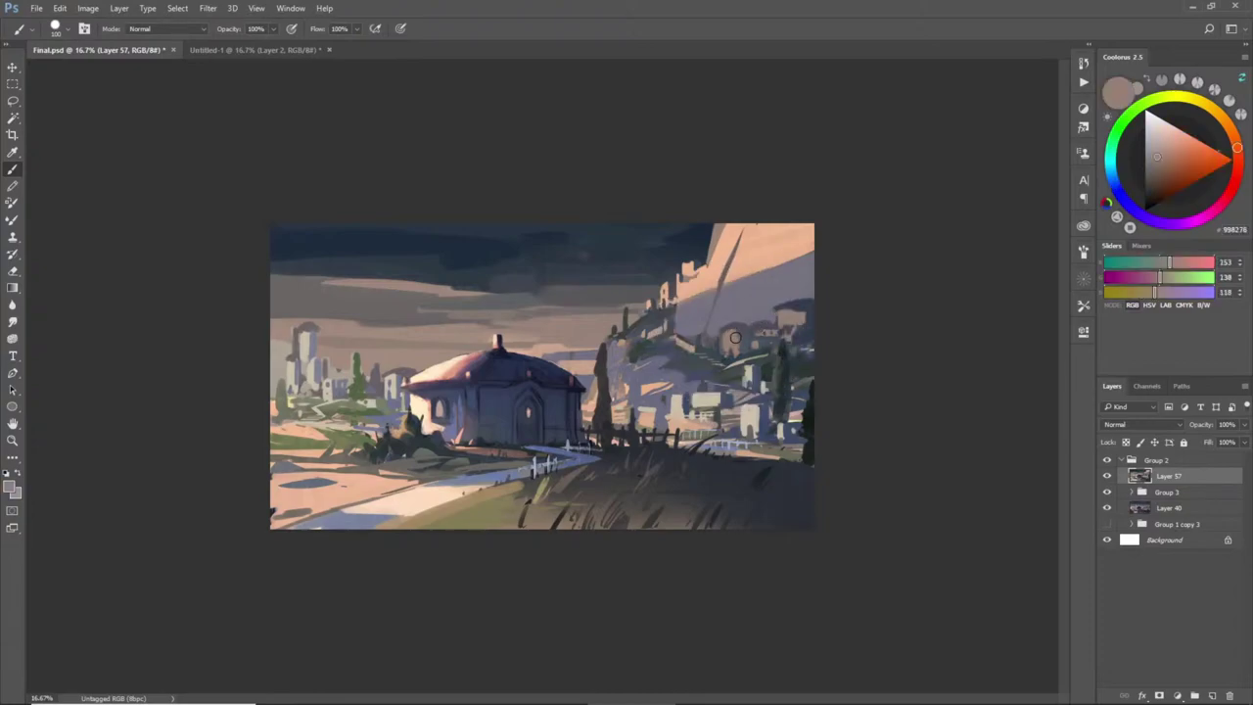
# - Paint small dark windows and shading on the upper hillside buildings below the cliff, using a small brush and sampled grey and navy tones
pyautogui.press('[')
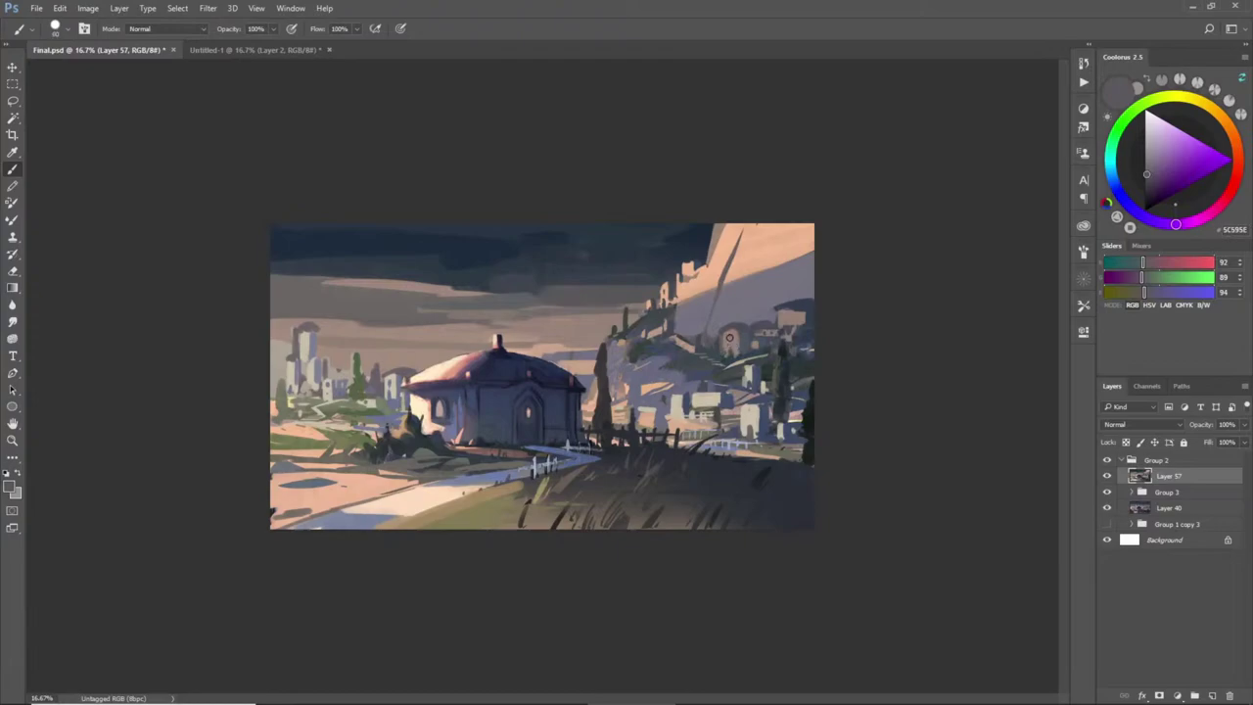
pyautogui.keyDown('alt'); pyautogui.click(801, 329); pyautogui.keyUp('alt')
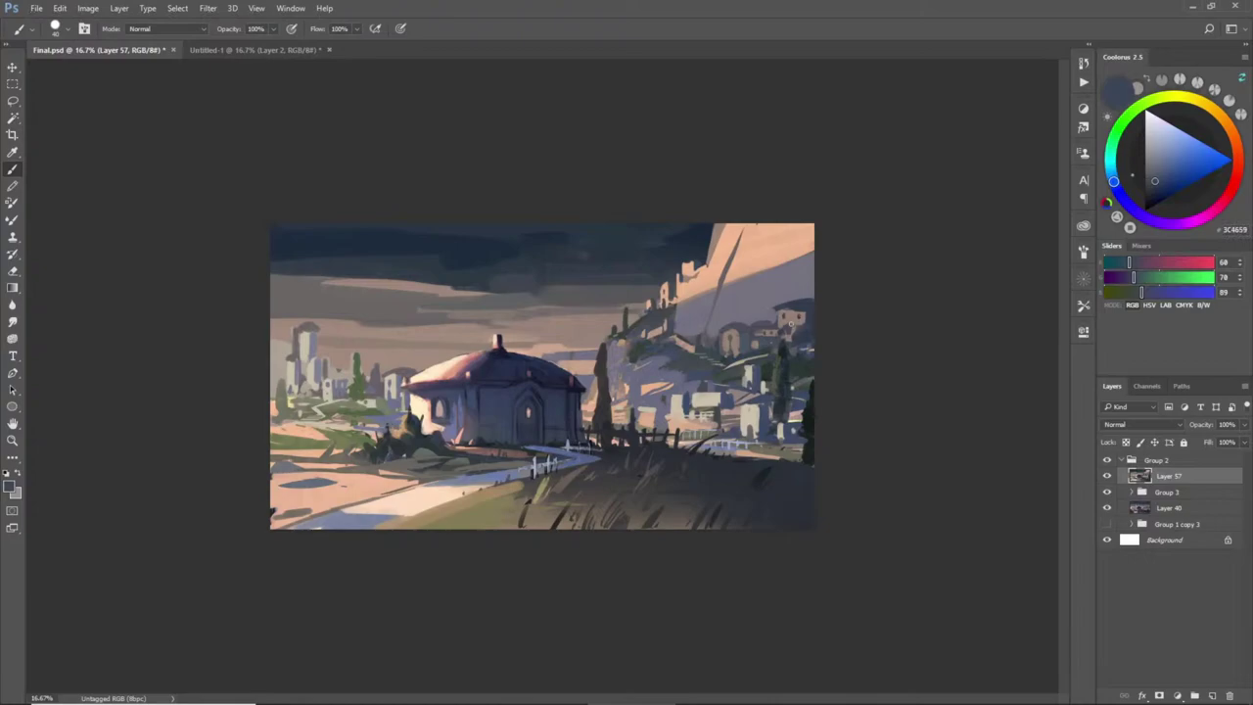
pyautogui.keyDown('alt'); pyautogui.click(804, 309); pyautogui.keyUp('alt')
pyautogui.keyDown('alt'); pyautogui.click(813, 312); pyautogui.keyUp('alt')
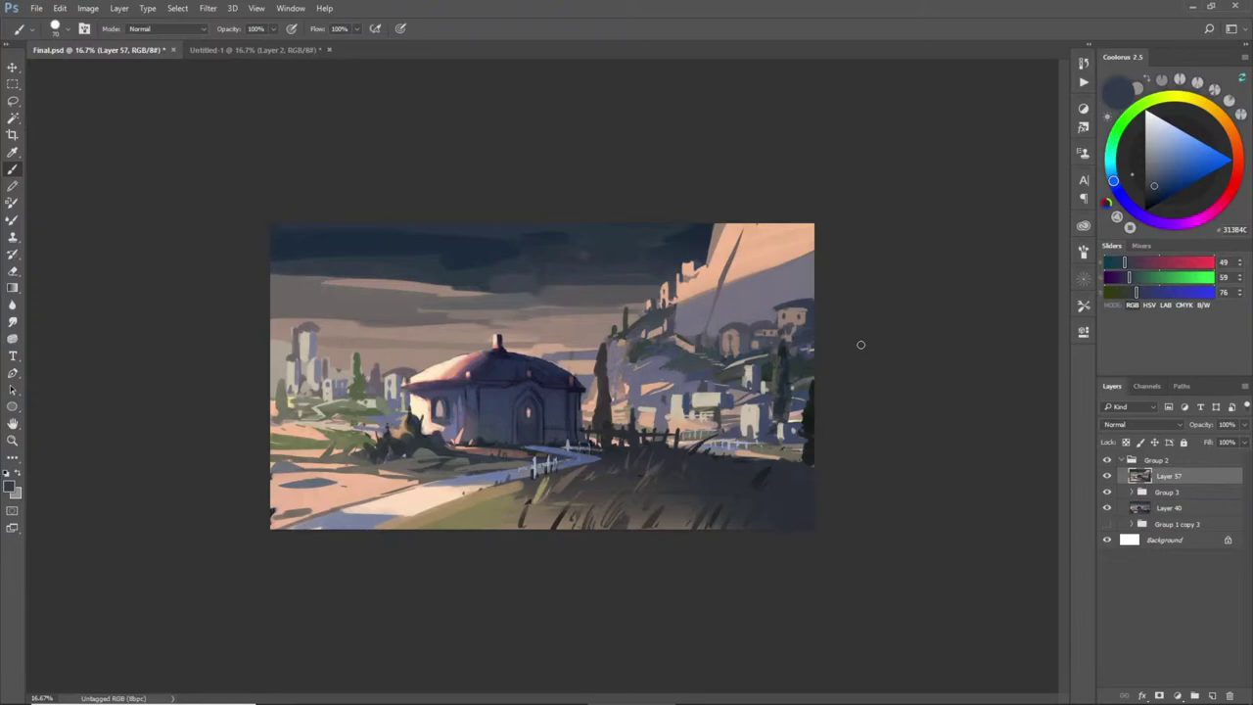
# - Touch up the sunlit patches and buildings on the lower hillside beside the house with sampled peach and muted olive-brown tones
pyautogui.keyDown('alt'); pyautogui.click(638, 405); pyautogui.keyUp('alt')
pyautogui.keyDown('alt'); pyautogui.click(648, 409); pyautogui.keyUp('alt')
pyautogui.keyDown('alt'); pyautogui.click(671, 415); pyautogui.keyUp('alt')
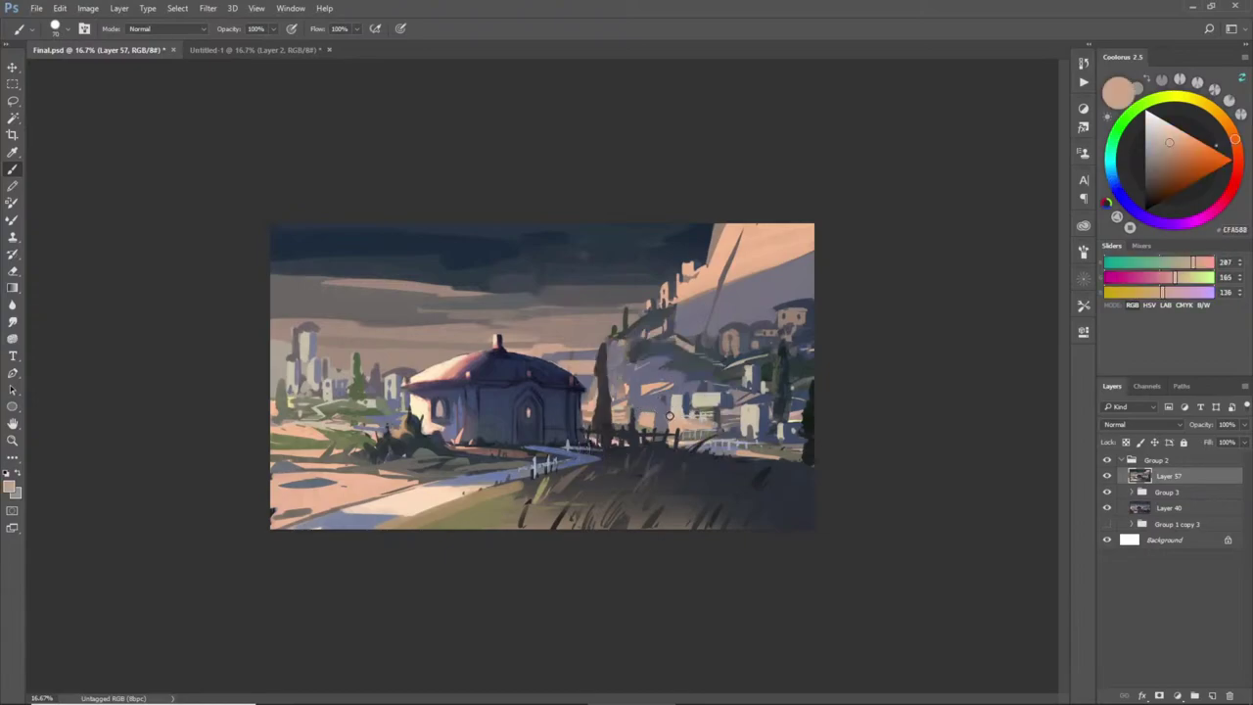
pyautogui.keyDown('alt'); pyautogui.click(643, 423); pyautogui.keyUp('alt')
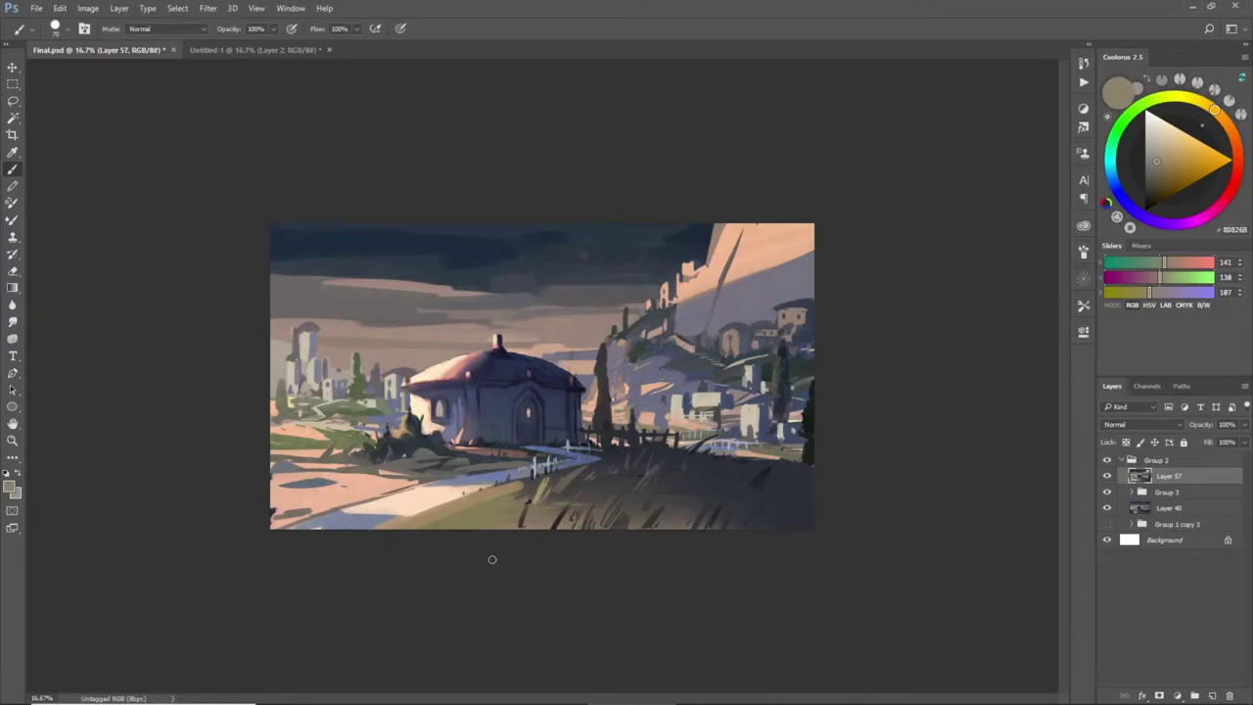
# - Lasso the whole sky along the distant towers, house roof and hillside skyline, and copy it onto its own layer above Layer 57
pyautogui.press('l')
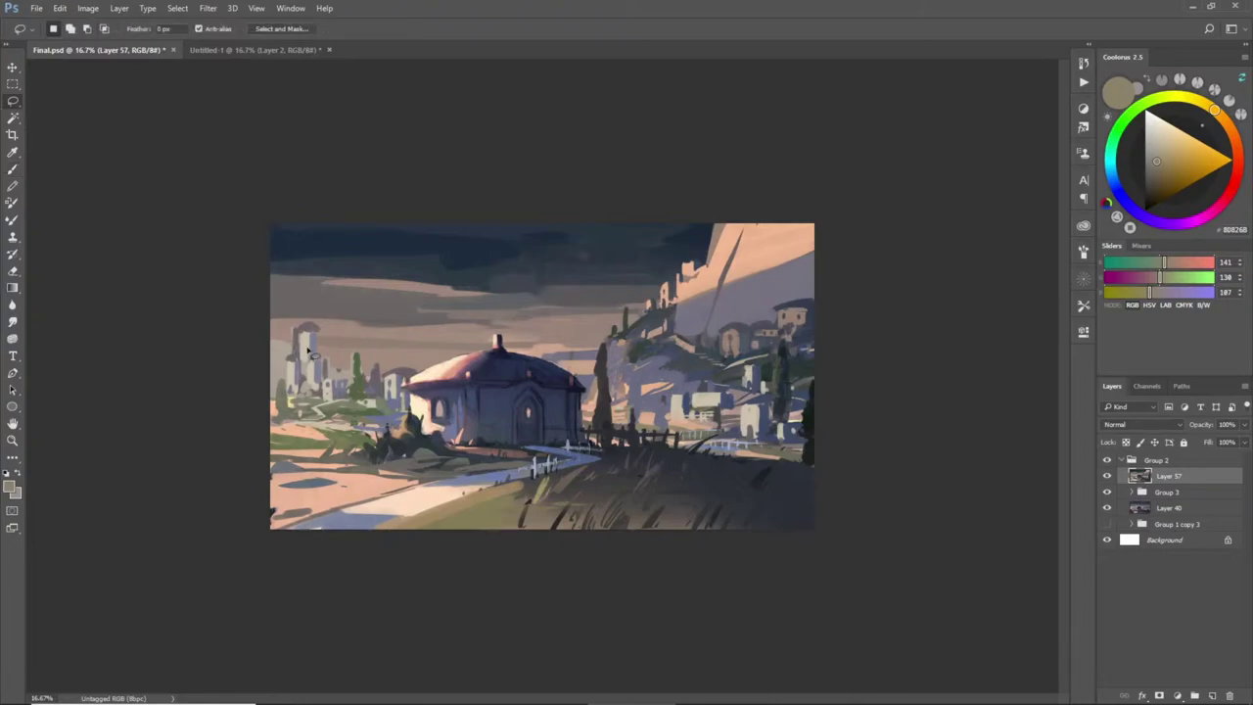
pyautogui.moveTo(271, 343)
pyautogui.mouseDown()
pyautogui.moveTo(319, 330)
pyautogui.moveTo(329, 370)
pyautogui.moveTo(351, 372)
pyautogui.moveTo(359, 357)
pyautogui.moveTo(358, 375)
pyautogui.moveTo(377, 367)
pyautogui.moveTo(384, 386)
pyautogui.moveTo(497, 354)
pyautogui.mouseUp()
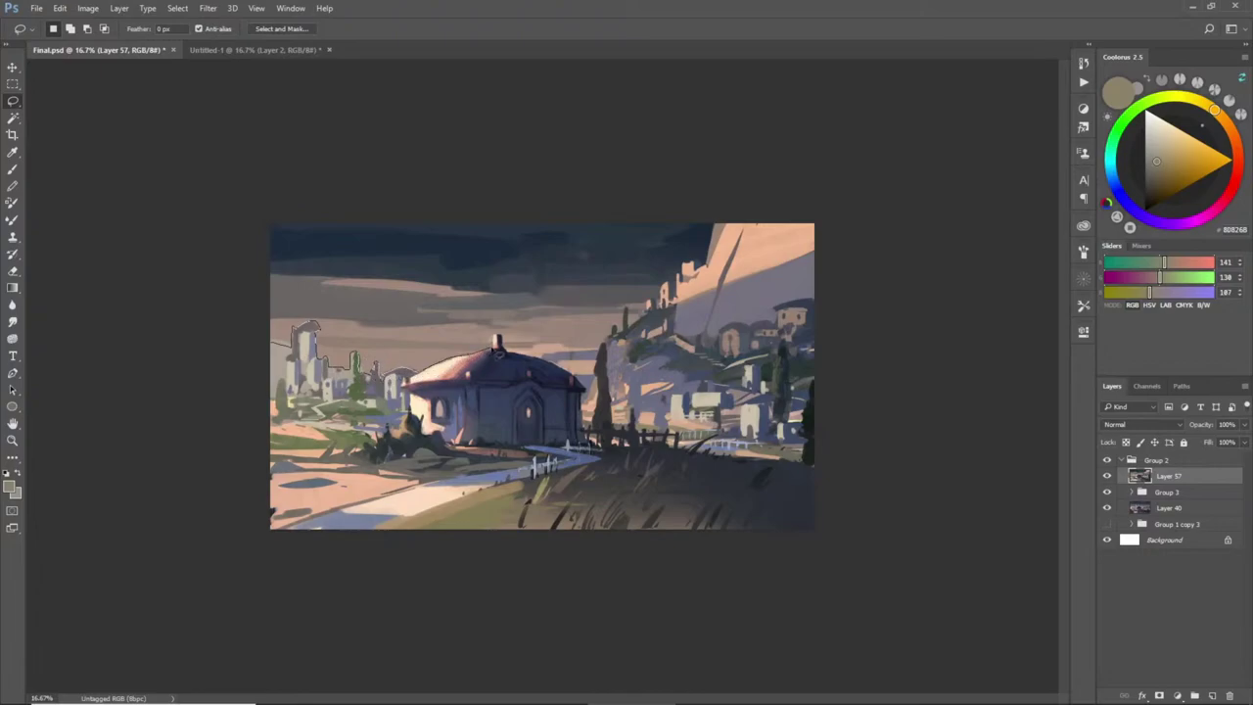
pyautogui.moveTo(526, 297)
pyautogui.mouseDown()
pyautogui.moveTo(262, 227)
pyautogui.moveTo(266, 342)
pyautogui.mouseUp()
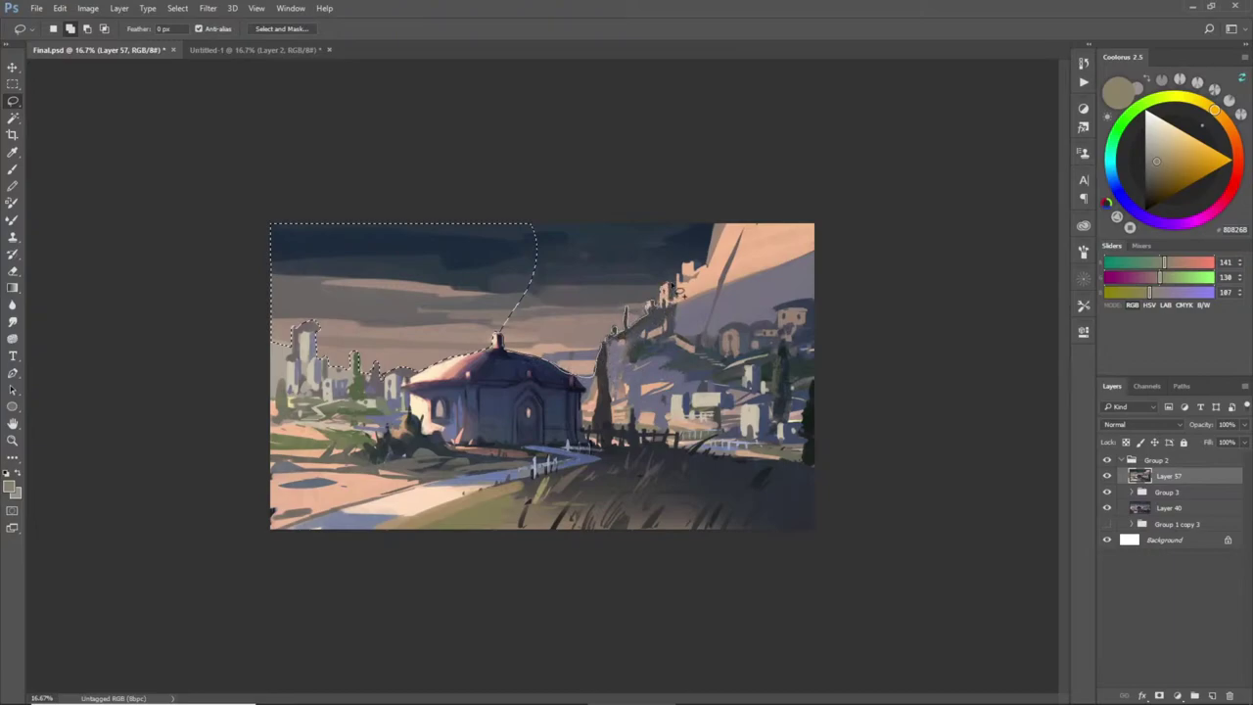
pyautogui.moveTo(683, 266)
pyautogui.mouseDown()
pyautogui.moveTo(715, 256)
pyautogui.moveTo(724, 208)
pyautogui.moveTo(575, 179)
pyautogui.moveTo(519, 216)
pyautogui.mouseUp()
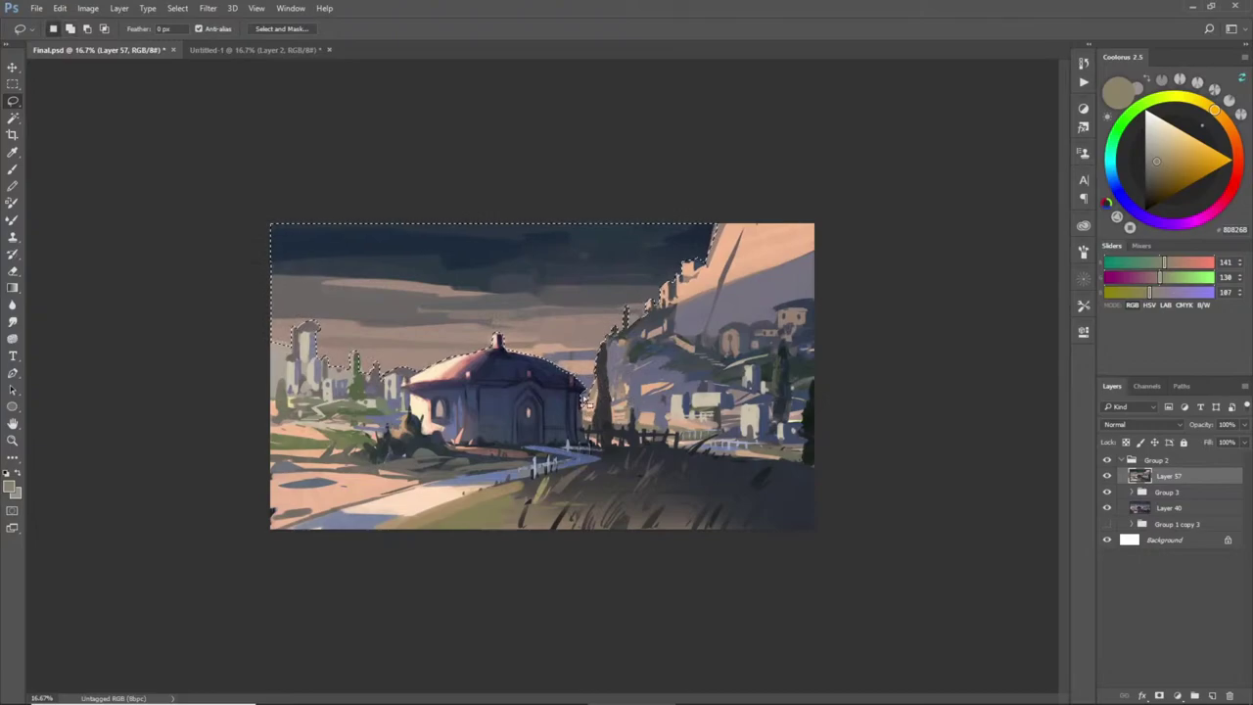
pyautogui.press('g')
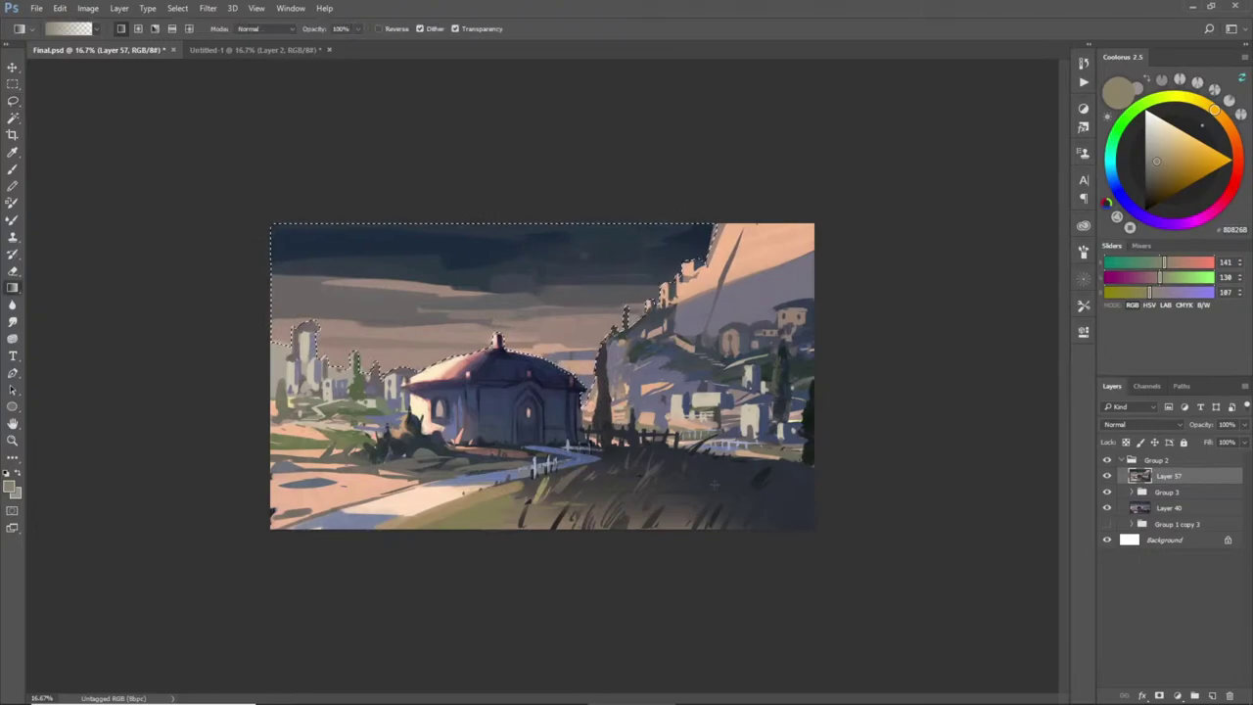
pyautogui.hotkey('ctrl', 'shift', 'alt', 'n')
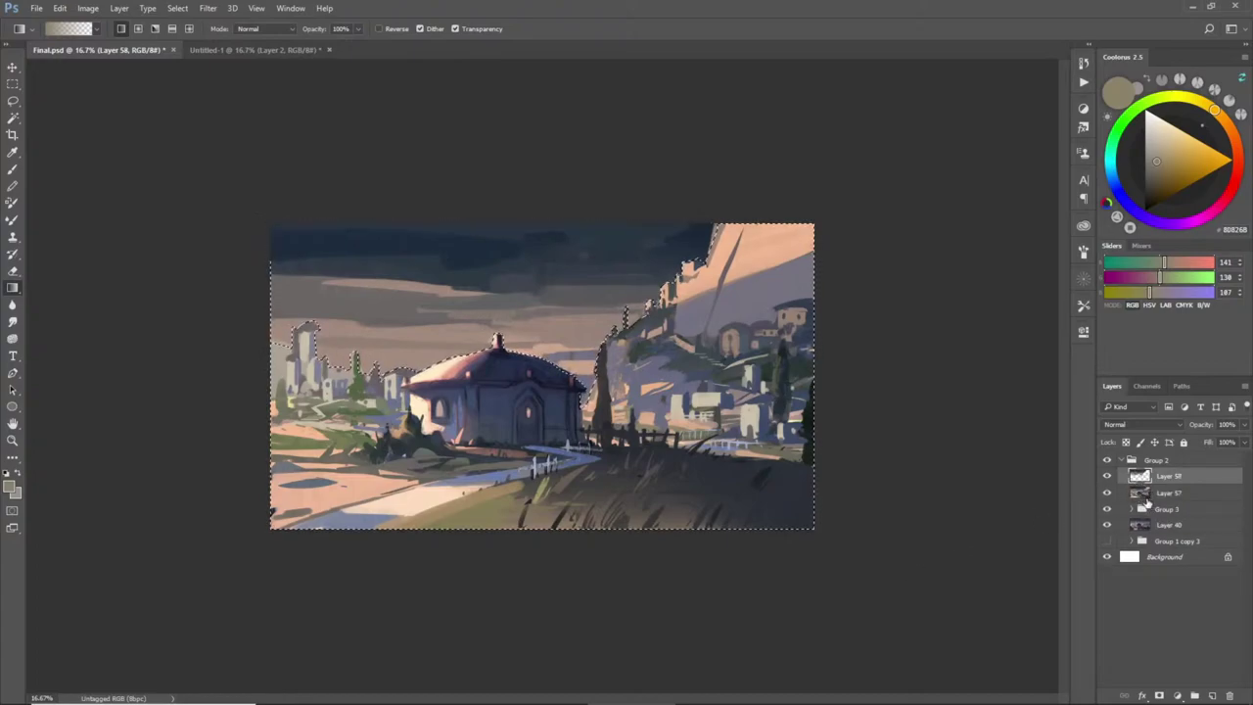
# - Try fading a dark blue-grey gradient down over the landscape directly on Layer 57, plus a peach gradient within the sky outline
pyautogui.click(1143, 495)
pyautogui.press('x')
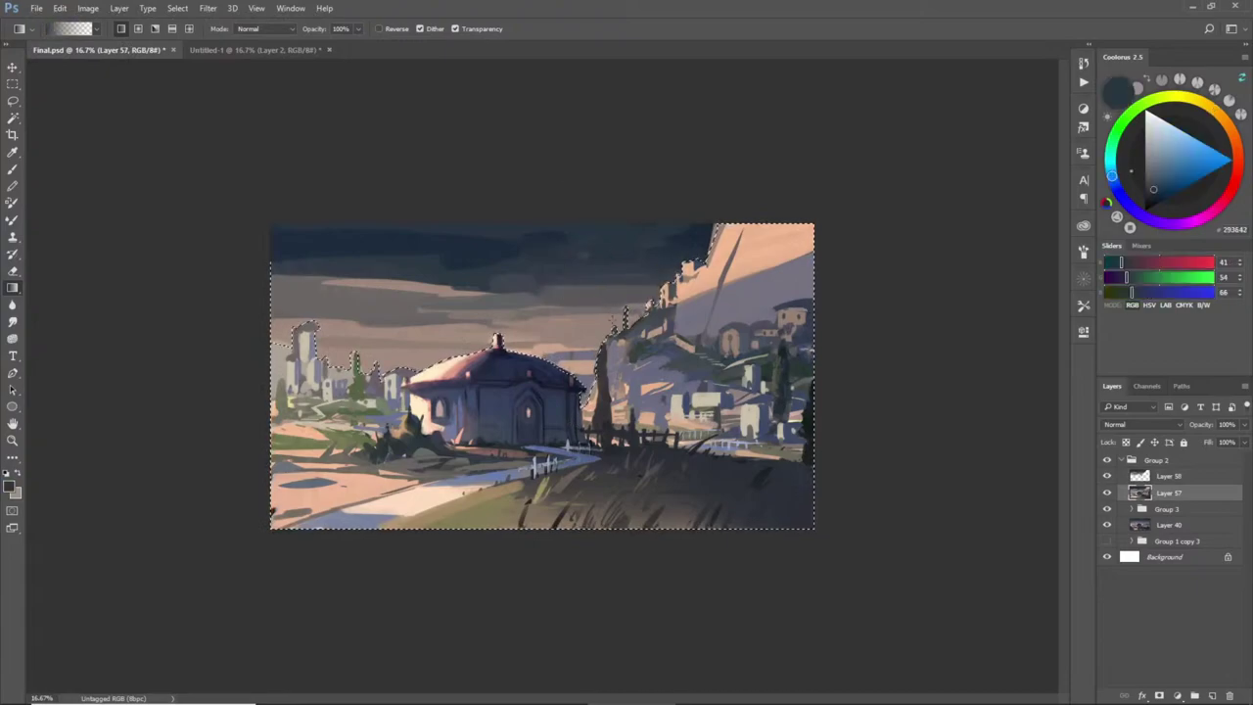
pyautogui.moveTo(613, 313); pyautogui.dragTo(613, 552)
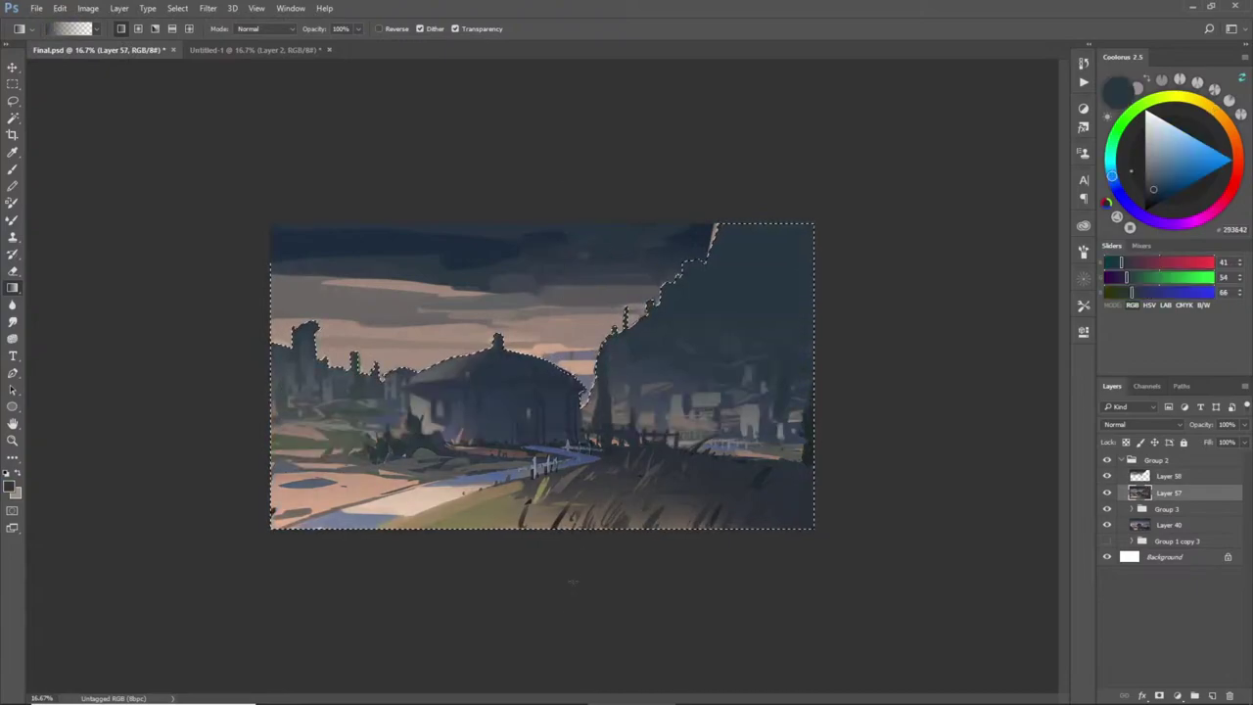
pyautogui.hotkey('ctrl', 'd')
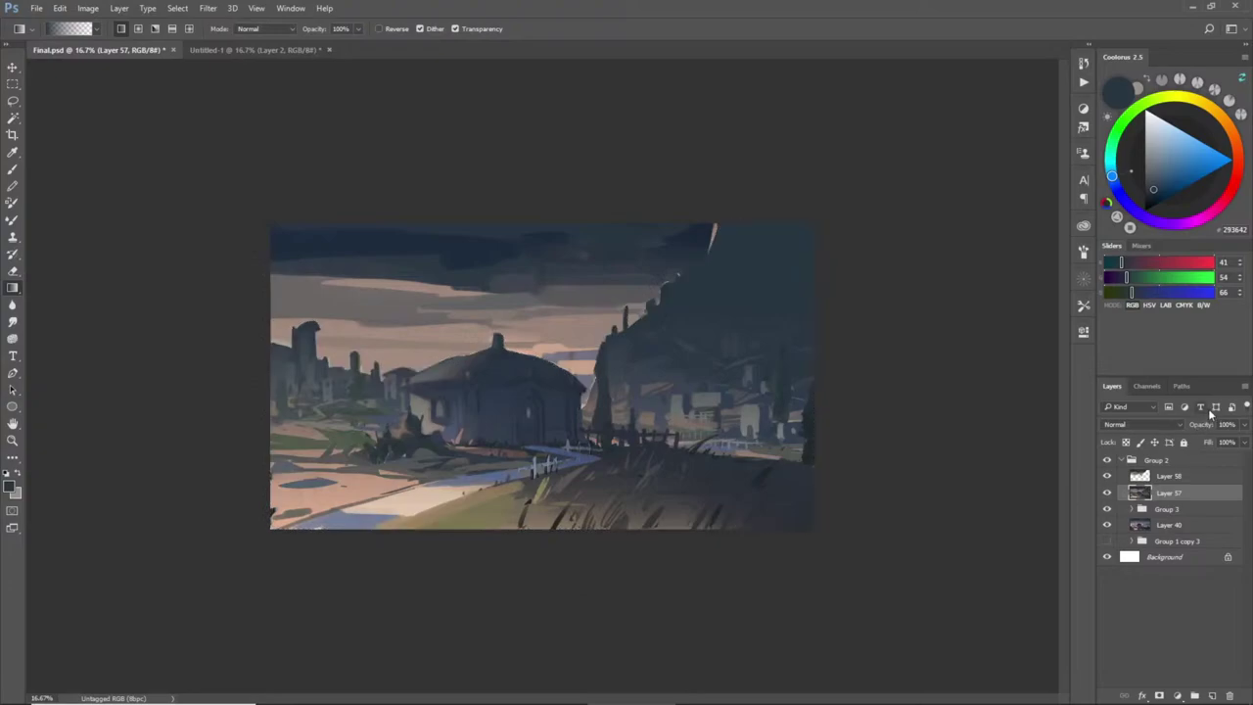
pyautogui.keyDown('ctrl'); pyautogui.click(1139, 495); pyautogui.keyUp('ctrl')
pyautogui.keyDown('ctrl'); pyautogui.click(1140, 476); pyautogui.keyUp('ctrl')
pyautogui.keyDown('alt'); pyautogui.click(570, 364); pyautogui.keyUp('alt')
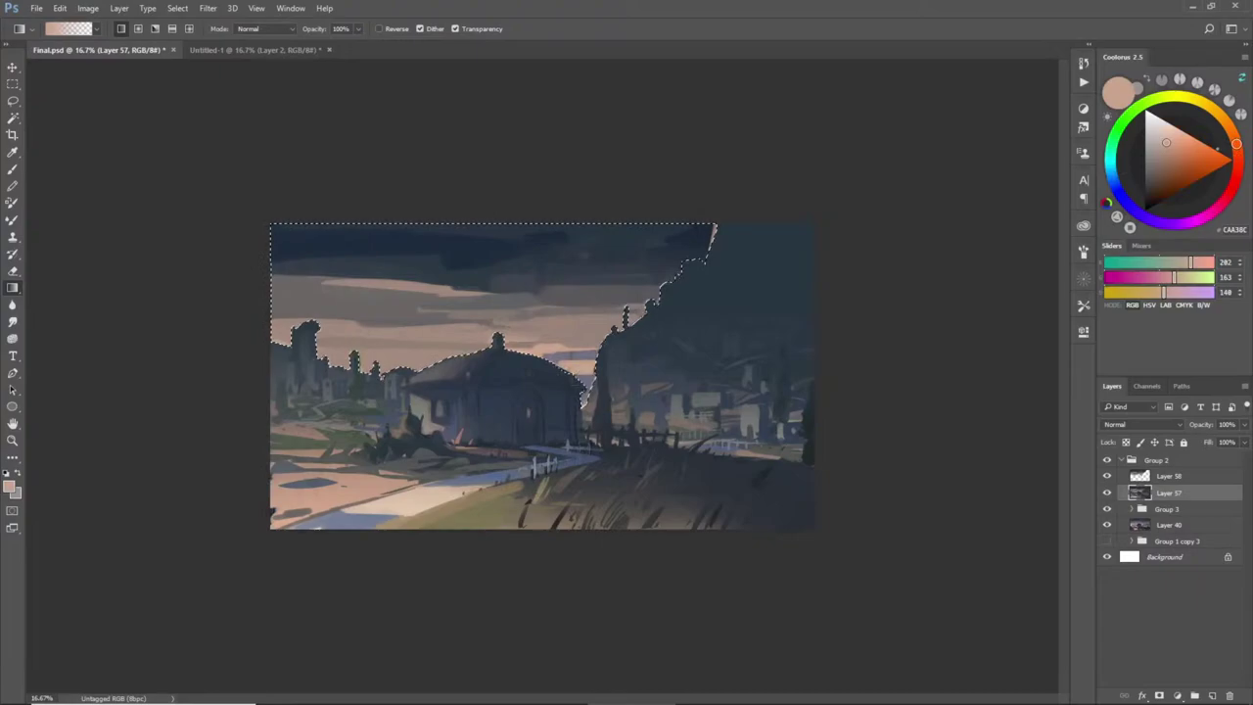
pyautogui.moveTo(571, 448); pyautogui.dragTo(572, 450)
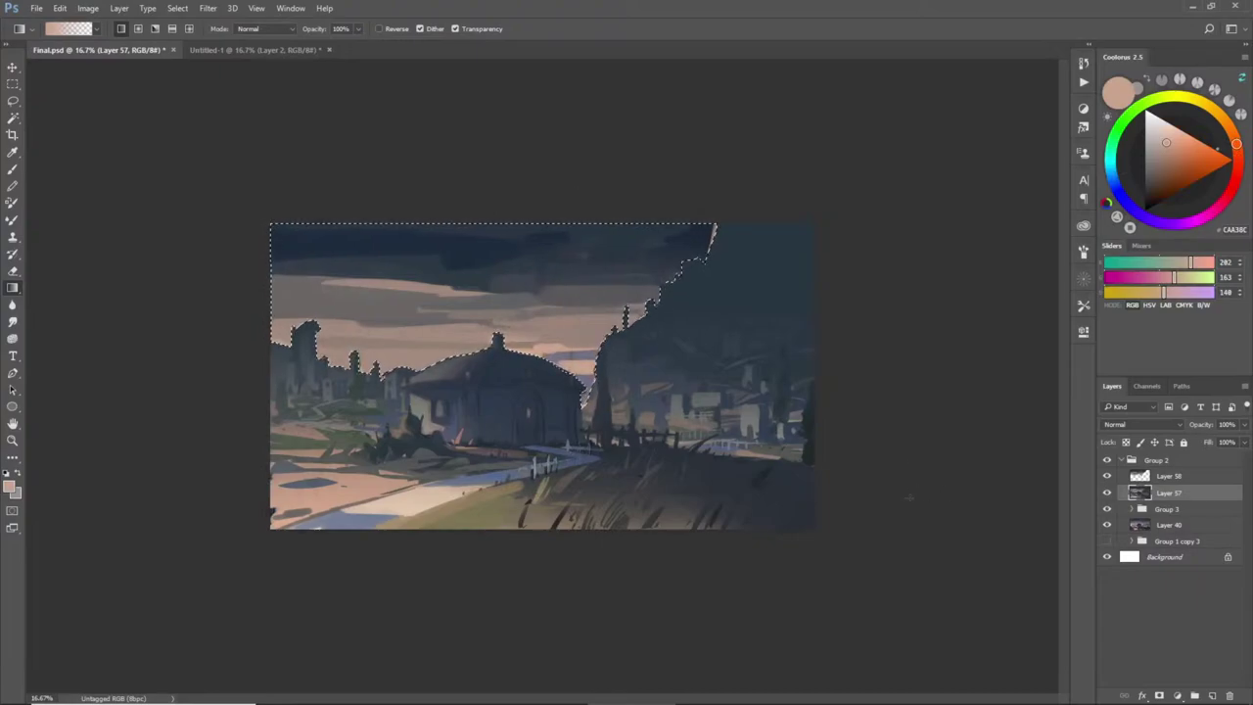
# - Fade a sampled dark slate-blue gradient down over the landscape on a new layer above Layer 57, discarding a peach trial
pyautogui.hotkey('ctrl', 'd')
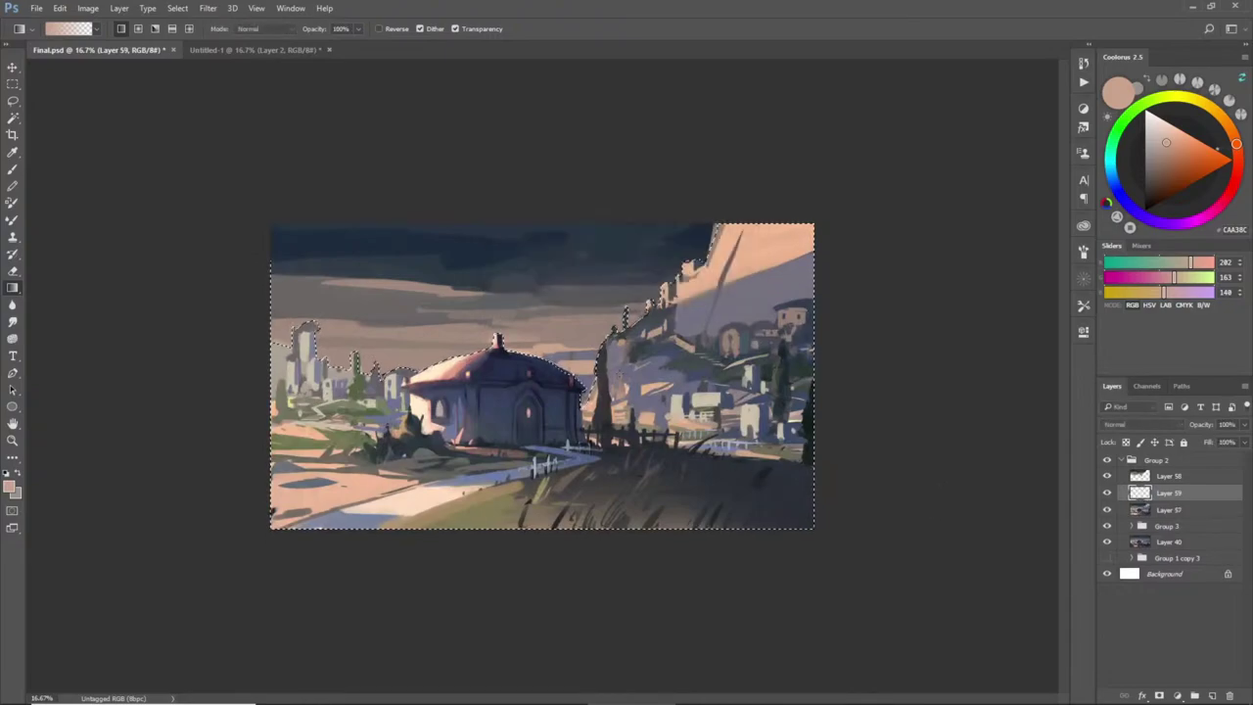
pyautogui.moveTo(572, 323); pyautogui.dragTo(570, 510)
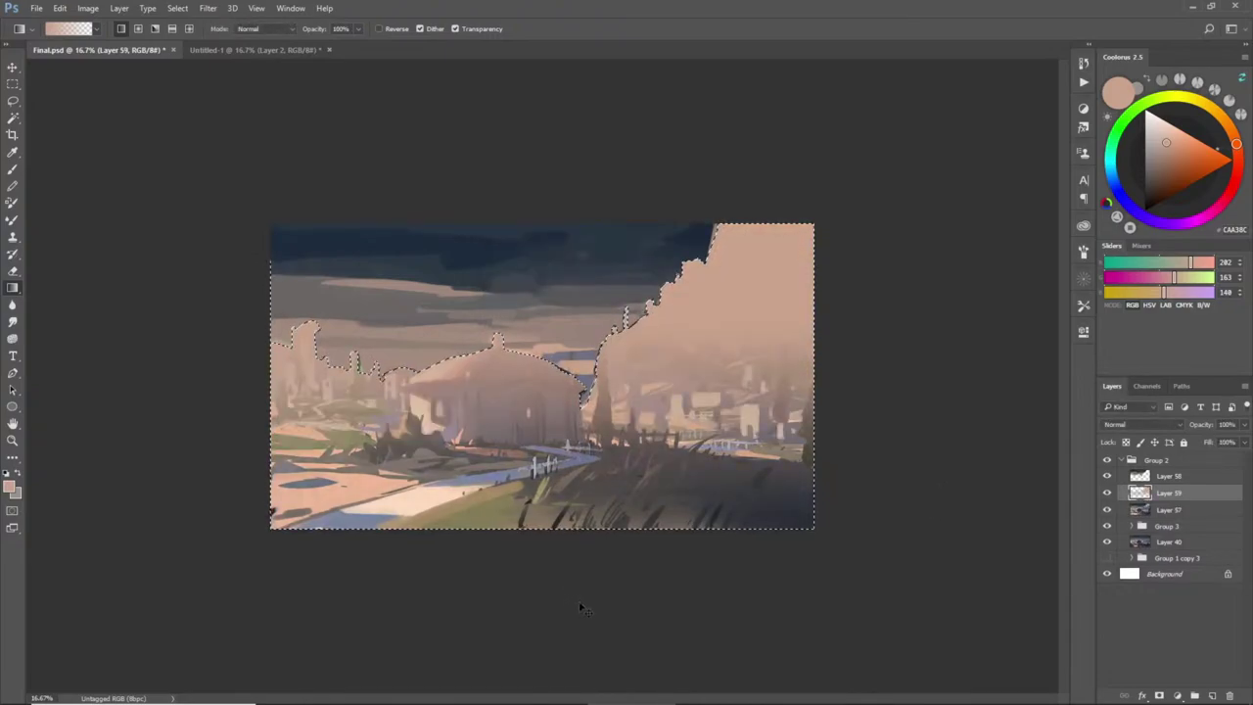
pyautogui.hotkey('ctrl', 'z')
pyautogui.keyDown('alt'); pyautogui.click(627, 266); pyautogui.keyUp('alt')
pyautogui.moveTo(633, 323); pyautogui.dragTo(632, 490)
pyautogui.hotkey('ctrl', 'd')
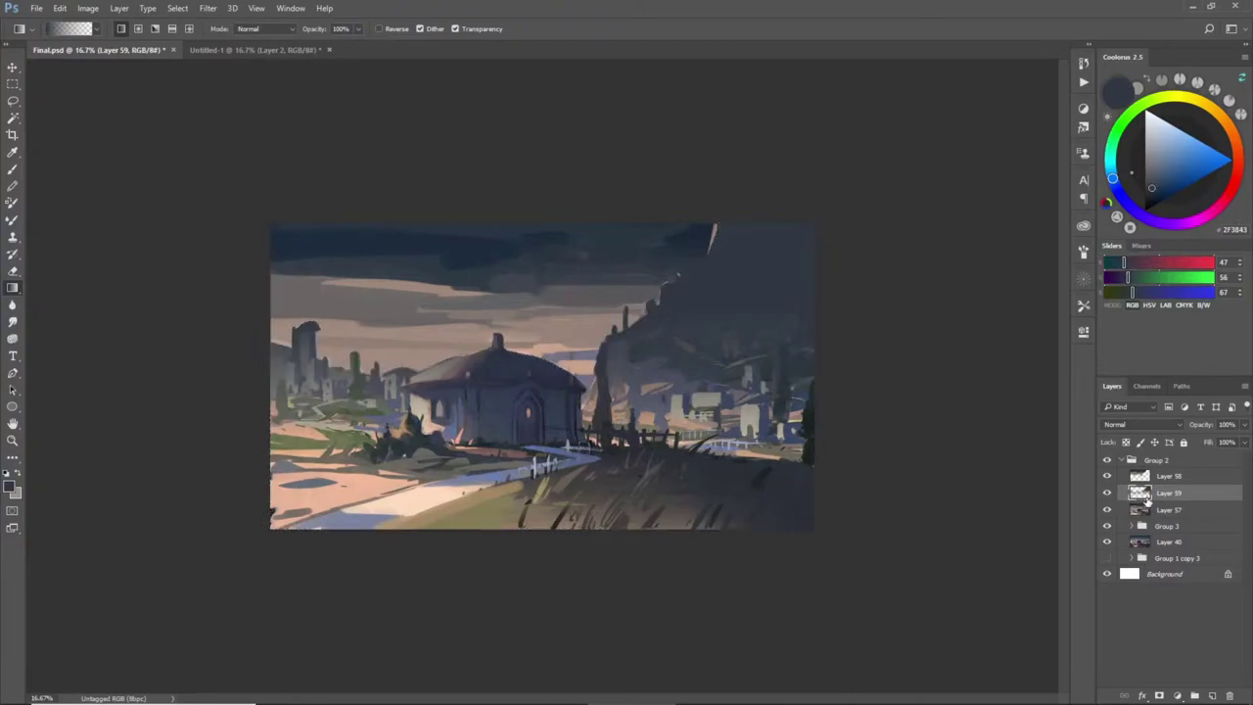
# - Add a new top layer and fade a sampled peach gradient upward from the horizon within the sky selection
pyautogui.keyDown('ctrl'); pyautogui.click(1142, 494); pyautogui.keyUp('ctrl')
pyautogui.hotkey('ctrl', 'shift', 'n')
pyautogui.press('Return')
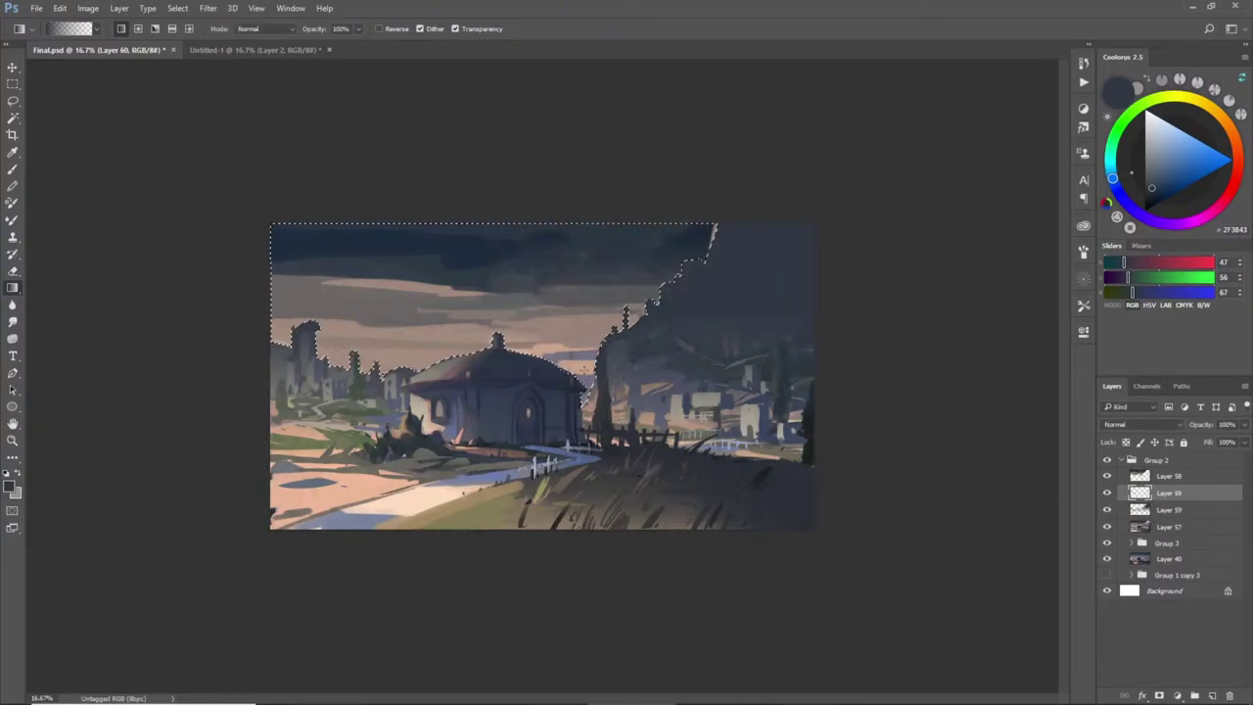
pyautogui.keyDown('alt'); pyautogui.click(585, 362); pyautogui.keyUp('alt')
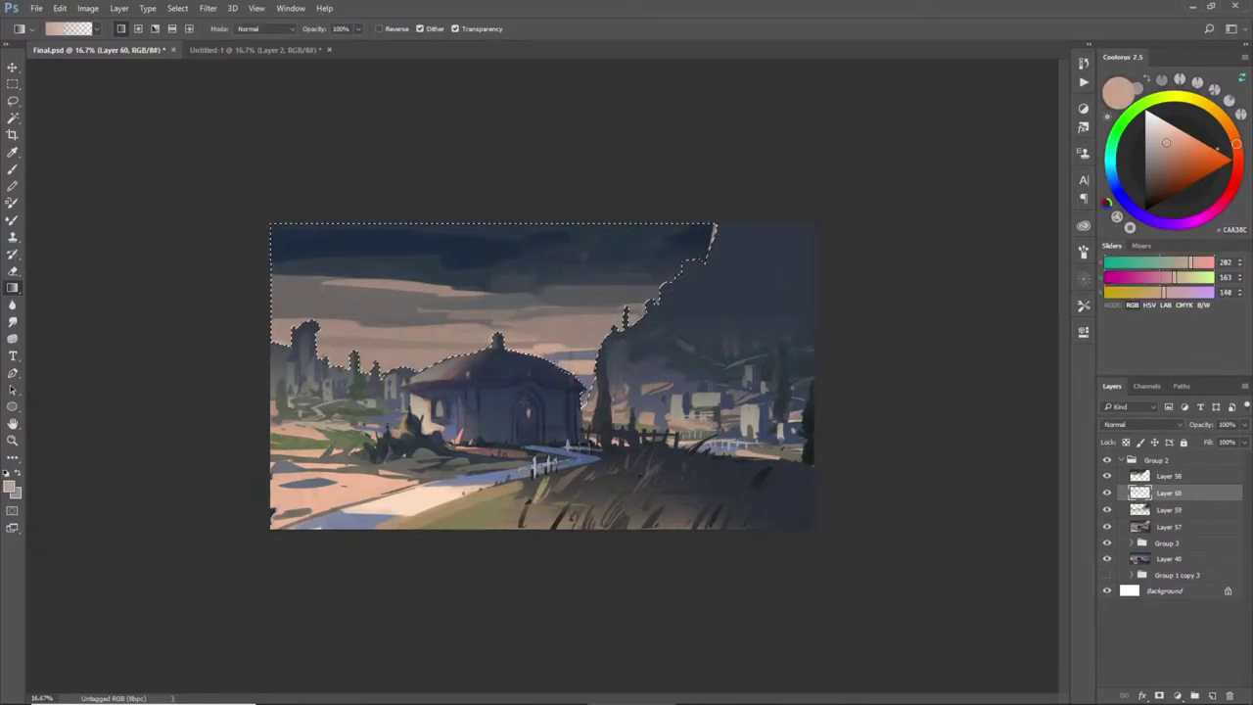
pyautogui.moveTo(1161, 492); pyautogui.dragTo(1164, 468)
pyautogui.moveTo(522, 441); pyautogui.dragTo(530, 179)
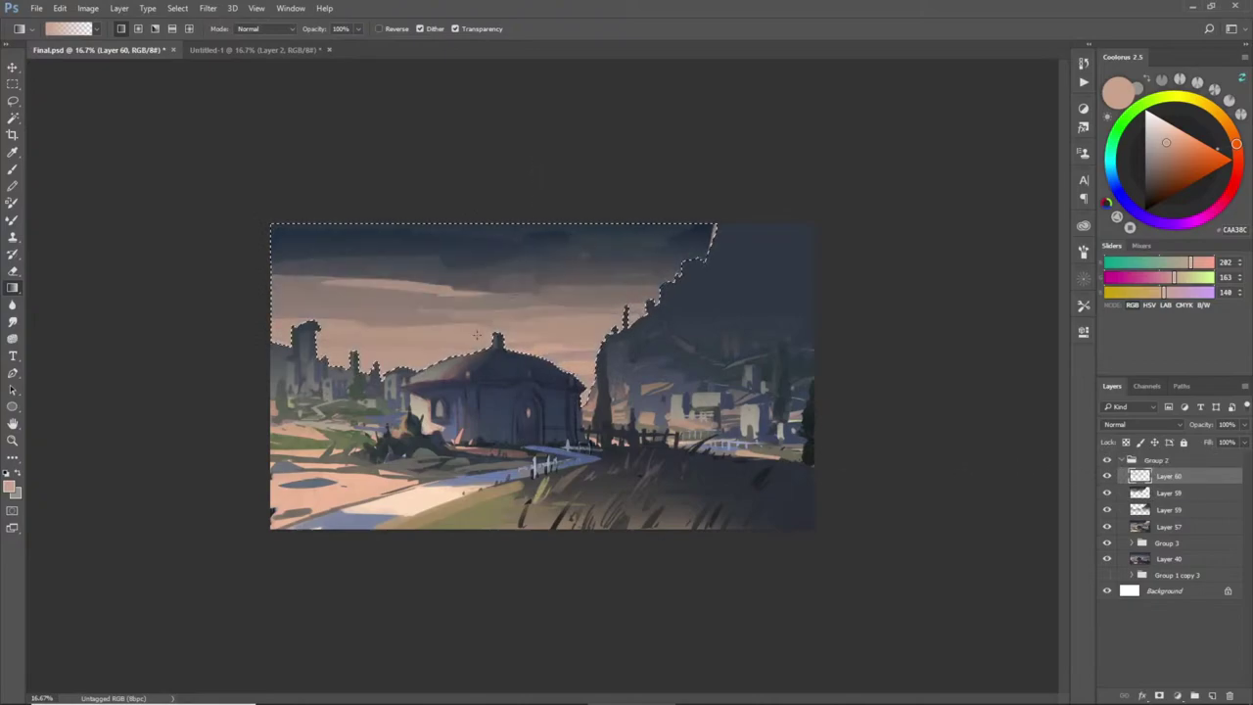
pyautogui.hotkey('ctrl', 'd')
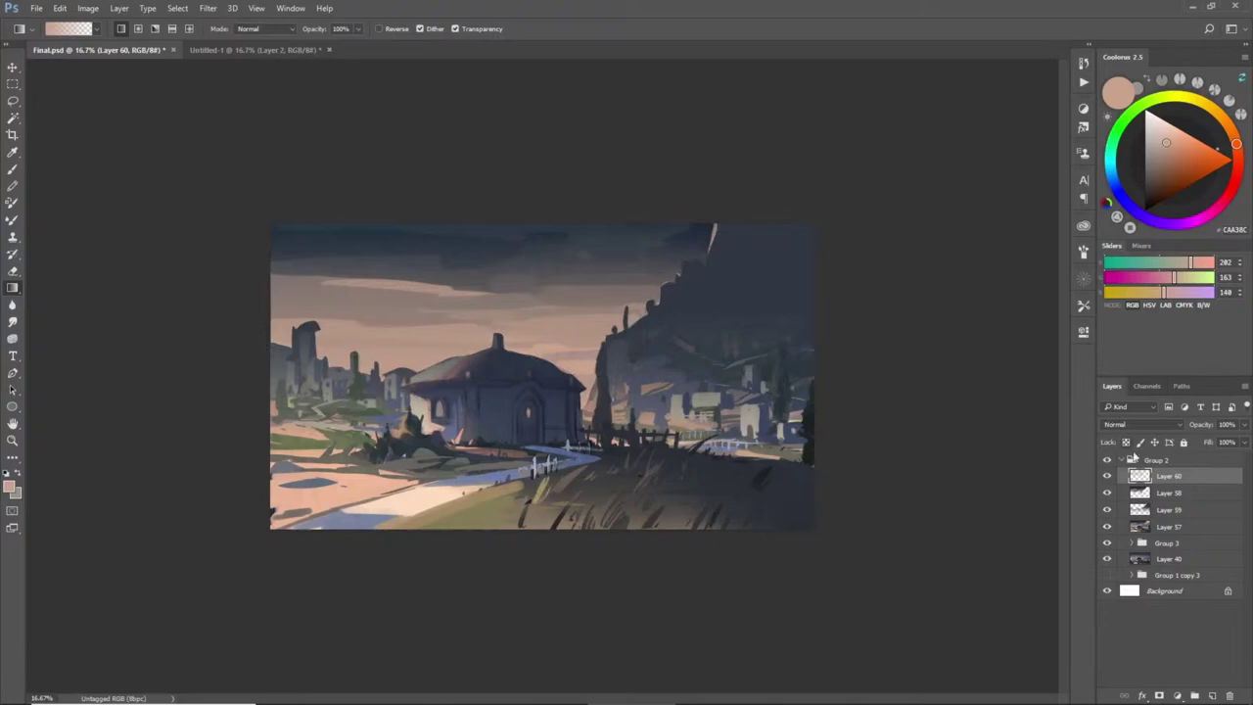
# - Lower the opacity of the dark landscape gradient on Layer 59 to 55%
pyautogui.click(1154, 509)
pyautogui.click(1245, 424)
pyautogui.moveTo(1243, 442); pyautogui.dragTo(1218, 443)
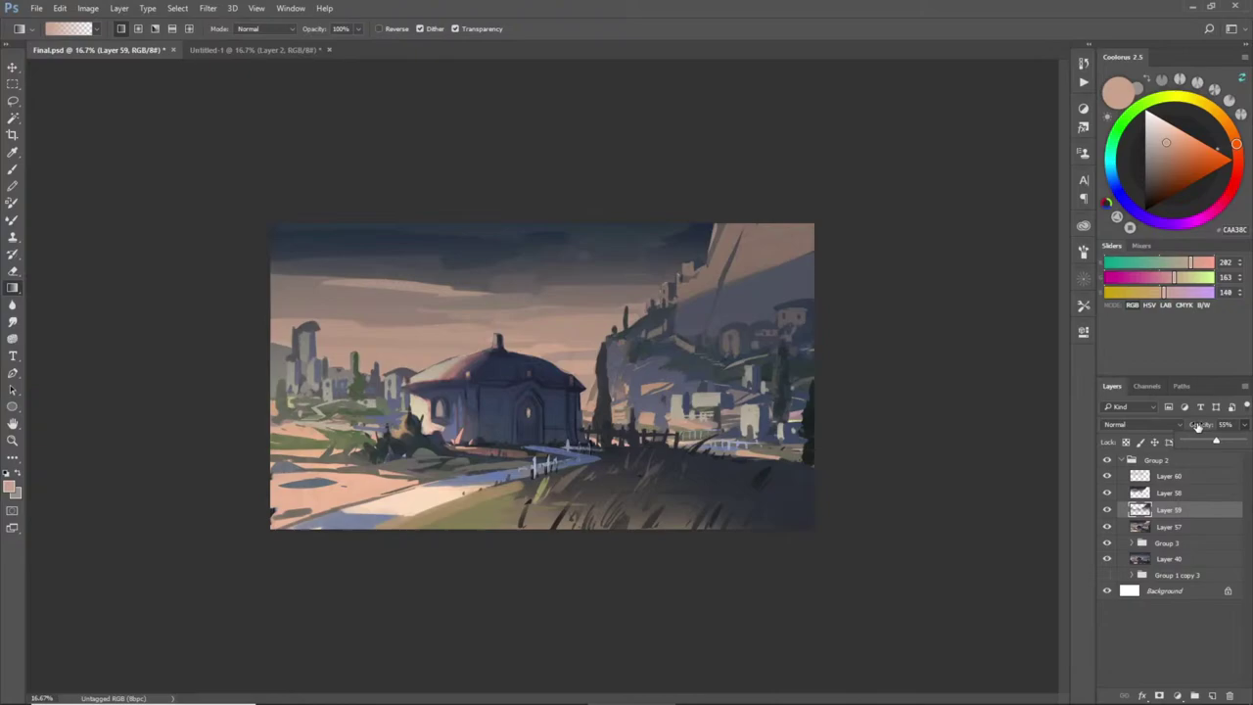
# - Paint the whole large cliff flat purple-grey with a 700 px brush on a new layer above Layer 59, masked by that layer's selection
pyautogui.keyDown('ctrl'); pyautogui.click(1140, 509); pyautogui.keyUp('ctrl')
pyautogui.press('b')
pyautogui.keyDown('alt'); pyautogui.click(713, 288); pyautogui.keyUp('alt')
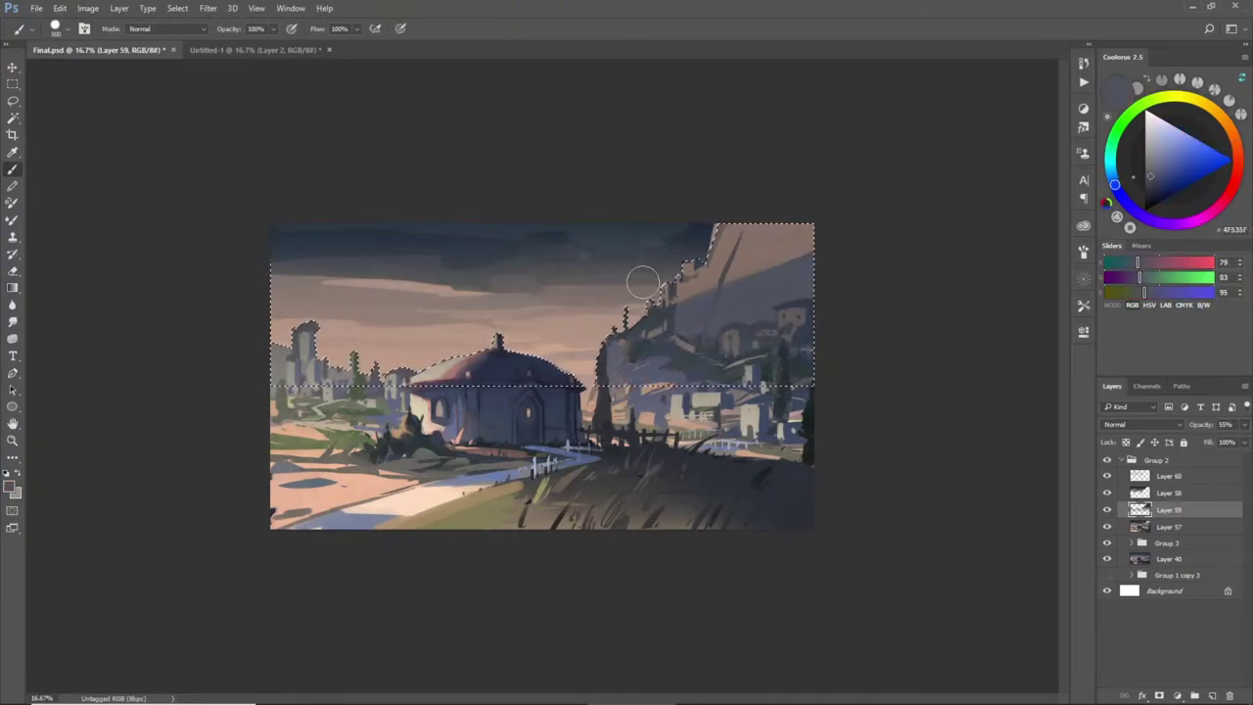
pyautogui.hotkey('ctrl', 'shift', 'n')
pyautogui.press('Return')
pyautogui.keyDown('alt'); pyautogui.click(697, 269); pyautogui.keyUp('alt')
pyautogui.moveTo(687, 193); pyautogui.dragTo(755, 185)
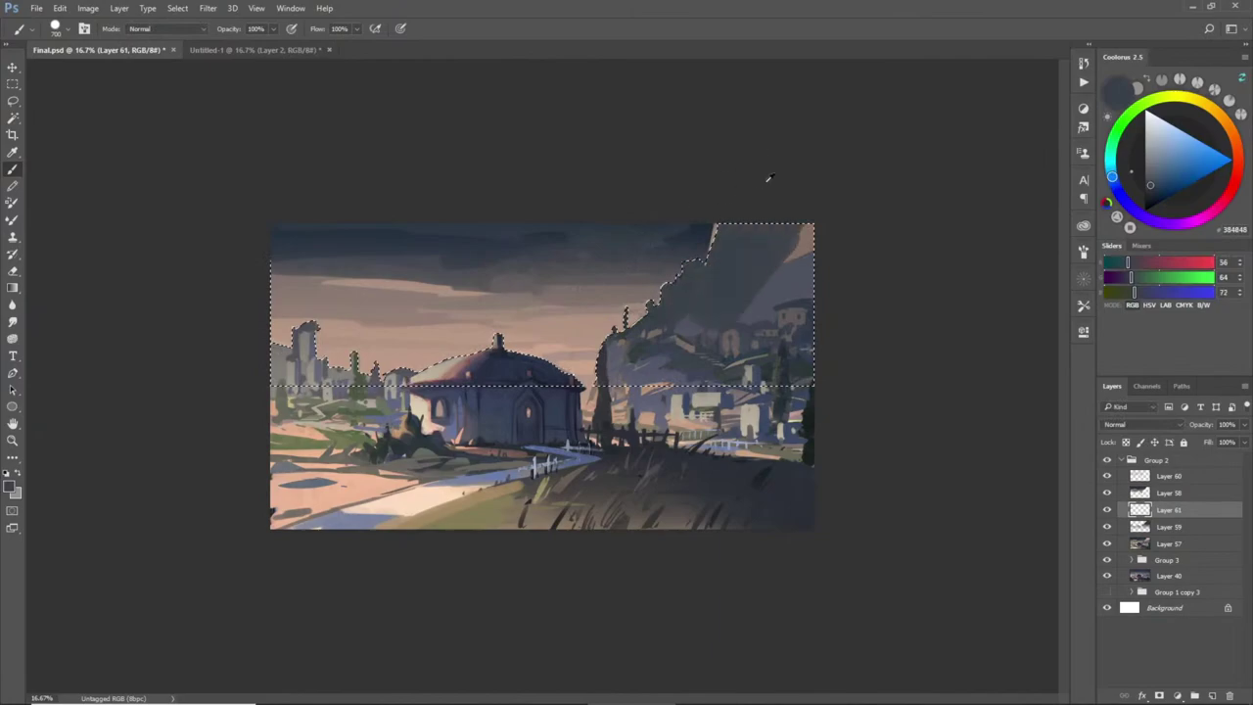
pyautogui.keyDown('alt'); pyautogui.click(741, 280); pyautogui.keyUp('alt')
pyautogui.moveTo(735, 253)
pyautogui.mouseDown()
pyautogui.moveTo(791, 224)
pyautogui.moveTo(597, 274)
pyautogui.mouseUp()
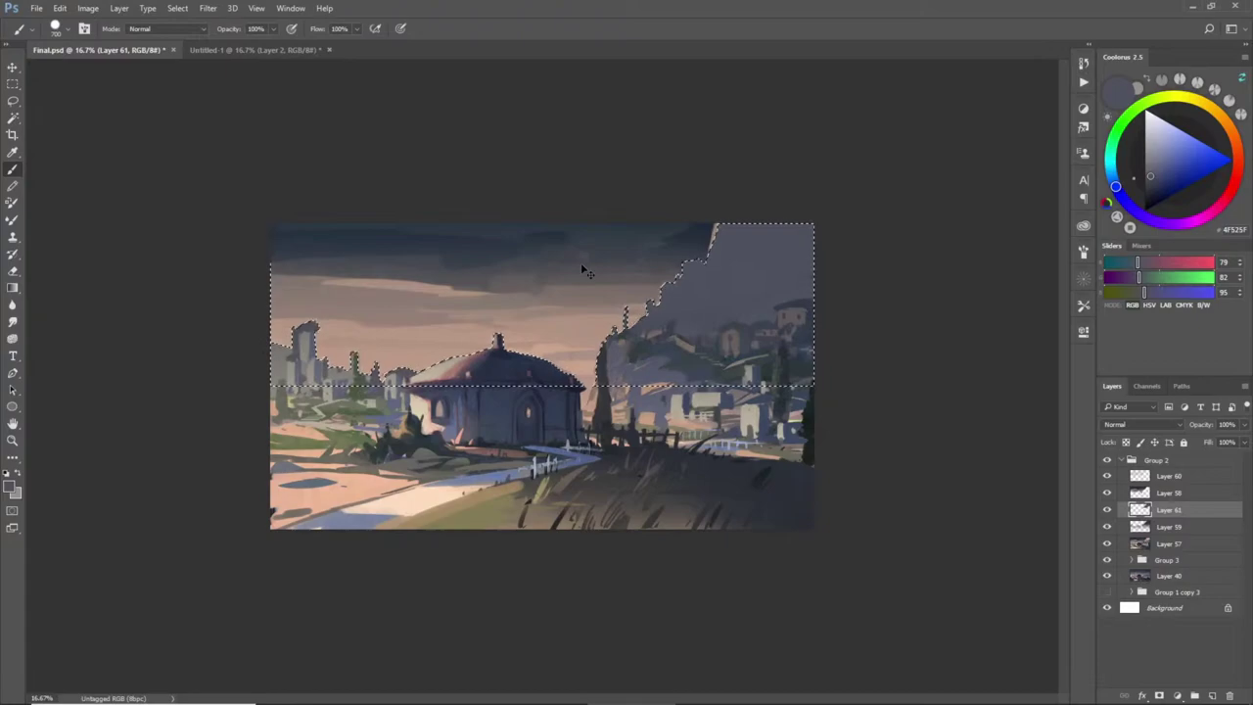
pyautogui.hotkey('ctrl', 'd')
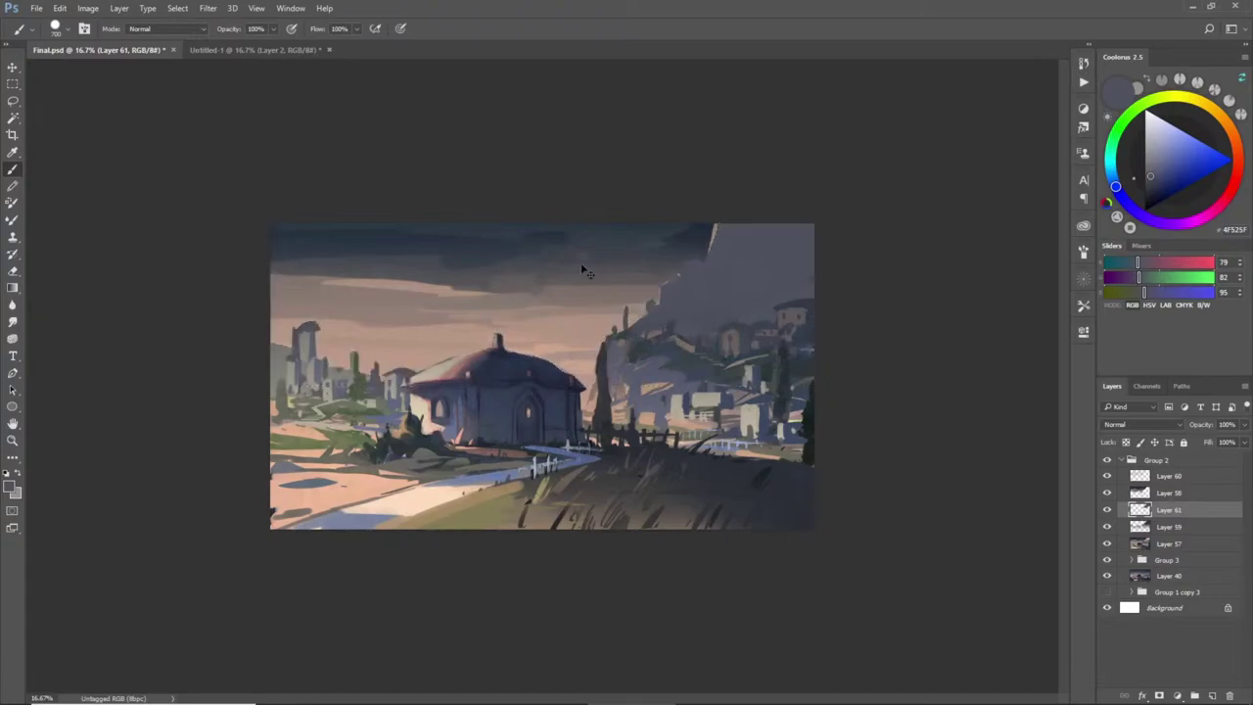
# - Blend the sky on Layer 58 within its own outline using a large soft brush and sampled purple-grey, navy and peach tones
pyautogui.press('l')
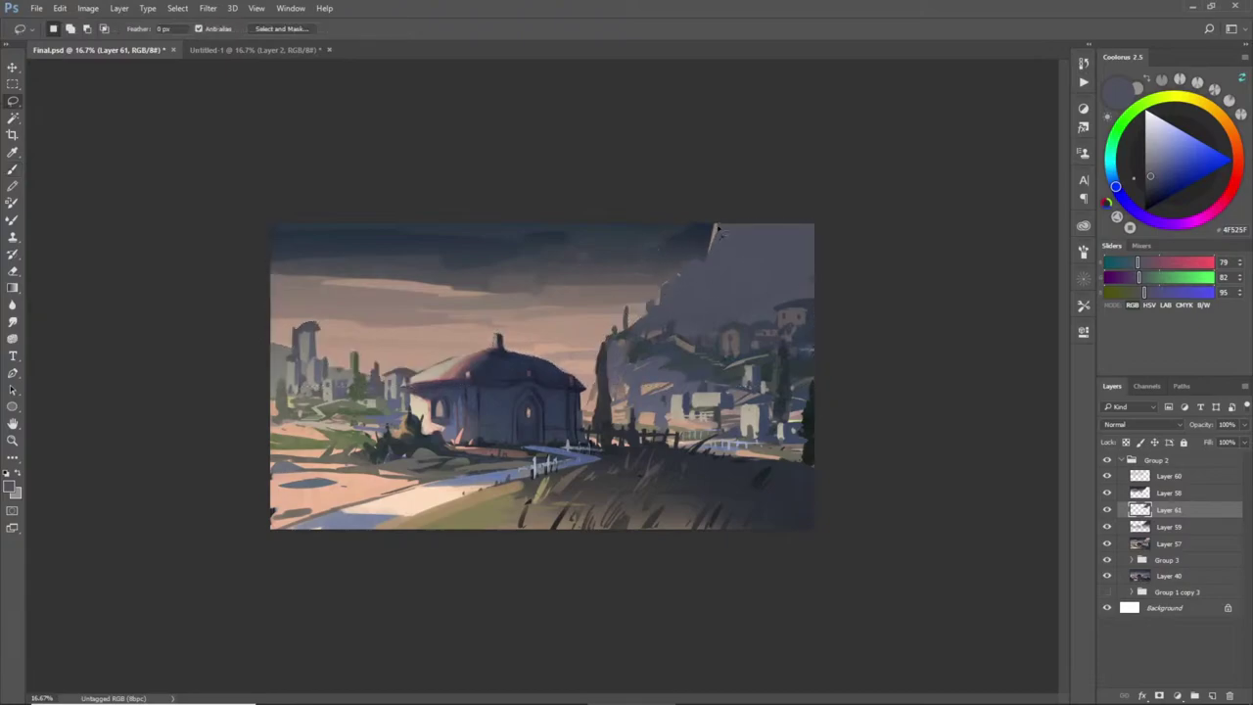
pyautogui.keyDown('ctrl'); pyautogui.click(1141, 498); pyautogui.keyUp('ctrl')
pyautogui.click(1141, 498)
pyautogui.press('b')
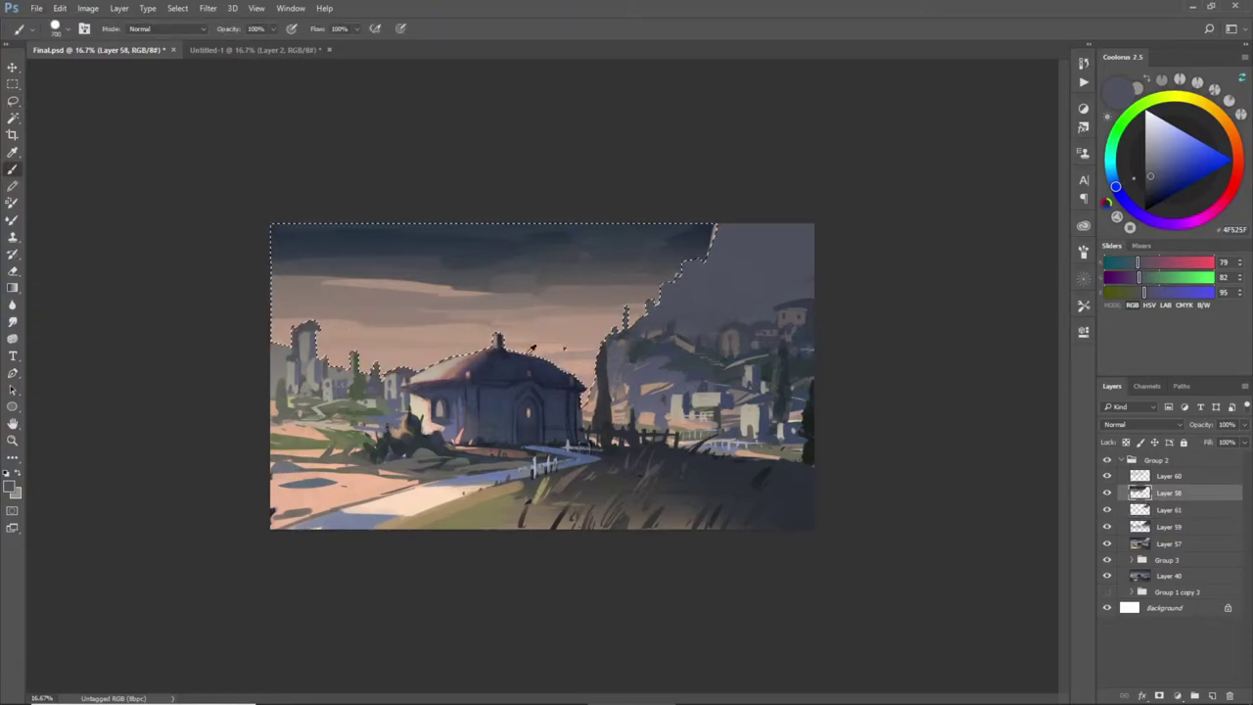
pyautogui.rightClick(612, 526)
pyautogui.click(645, 463)
pyautogui.click(835, 276)
pyautogui.press(']')
pyautogui.moveTo(687, 274)
pyautogui.mouseDown()
pyautogui.moveTo(674, 221)
pyautogui.moveTo(561, 265)
pyautogui.moveTo(691, 200)
pyautogui.moveTo(643, 229)
pyautogui.mouseUp()
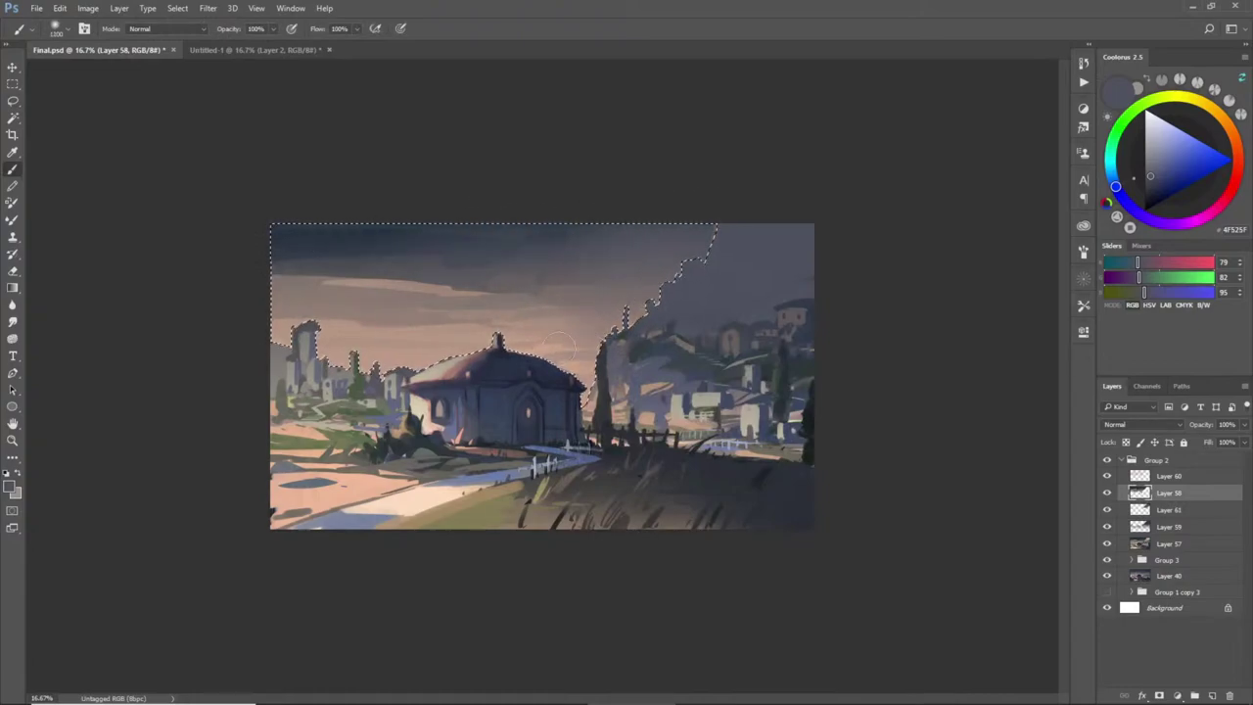
pyautogui.keyDown('alt'); pyautogui.click(386, 245); pyautogui.keyUp('alt')
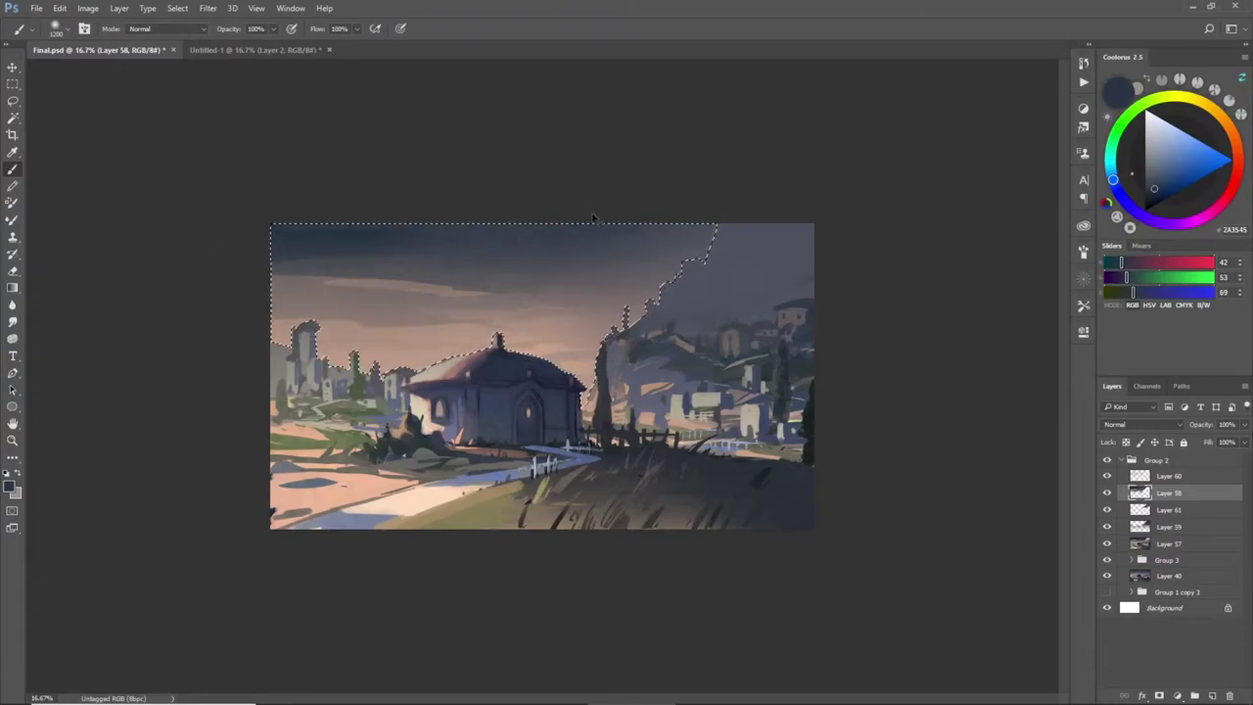
pyautogui.keyDown('alt'); pyautogui.click(570, 345); pyautogui.keyUp('alt')
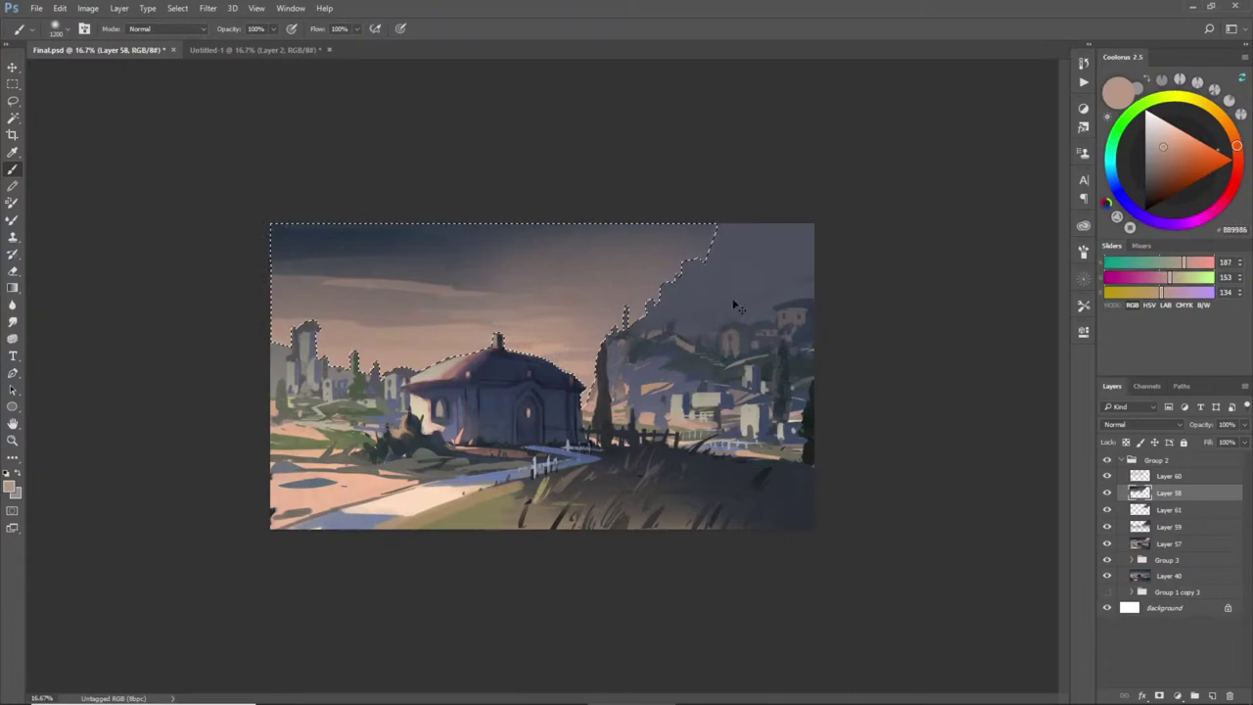
# - Darken the cliff on Layer 61 with a sampled dark grey inside the inverted sky selection, and clear the selection
pyautogui.click(1144, 511)
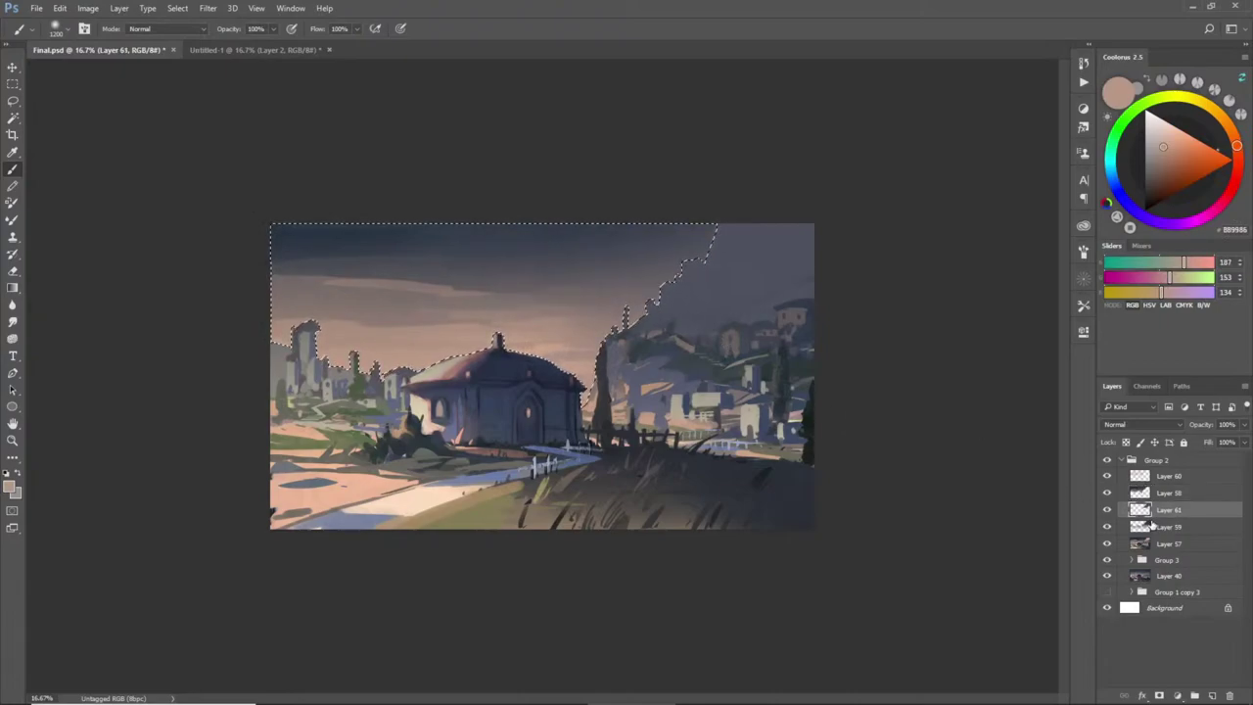
pyautogui.hotkey('ctrl', 'shift', 'i')
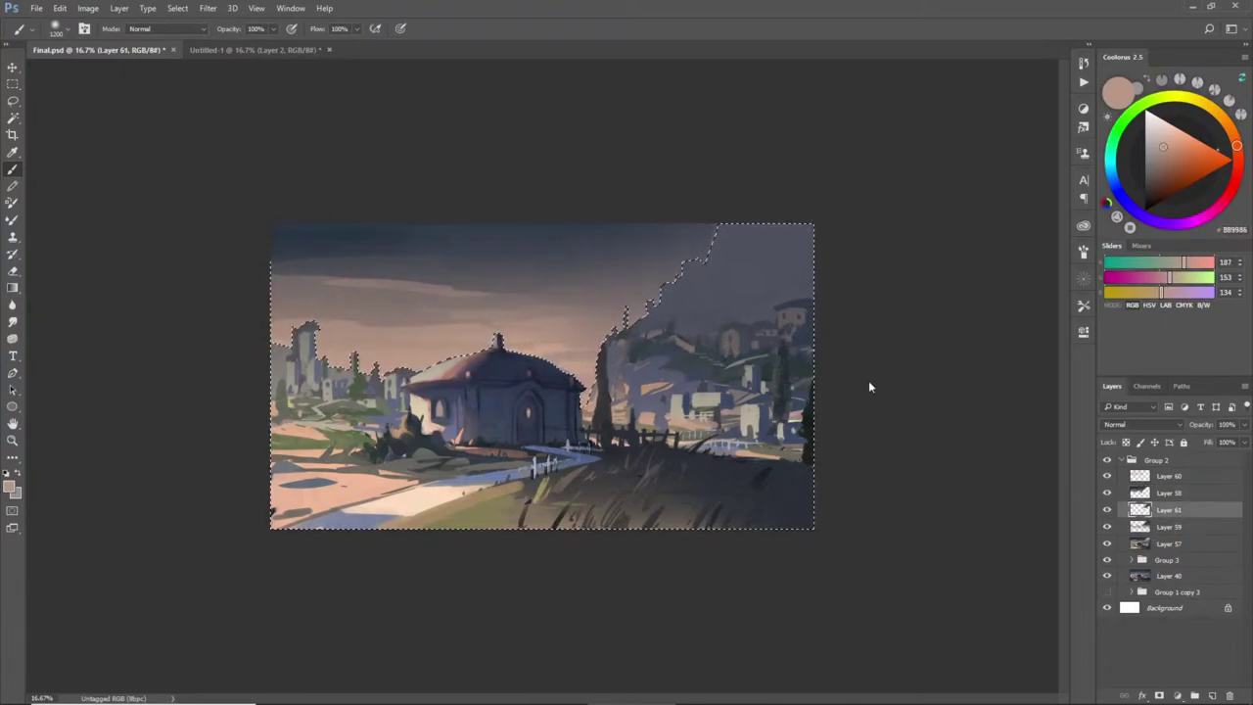
pyautogui.keyDown('alt'); pyautogui.click(748, 345); pyautogui.keyUp('alt')
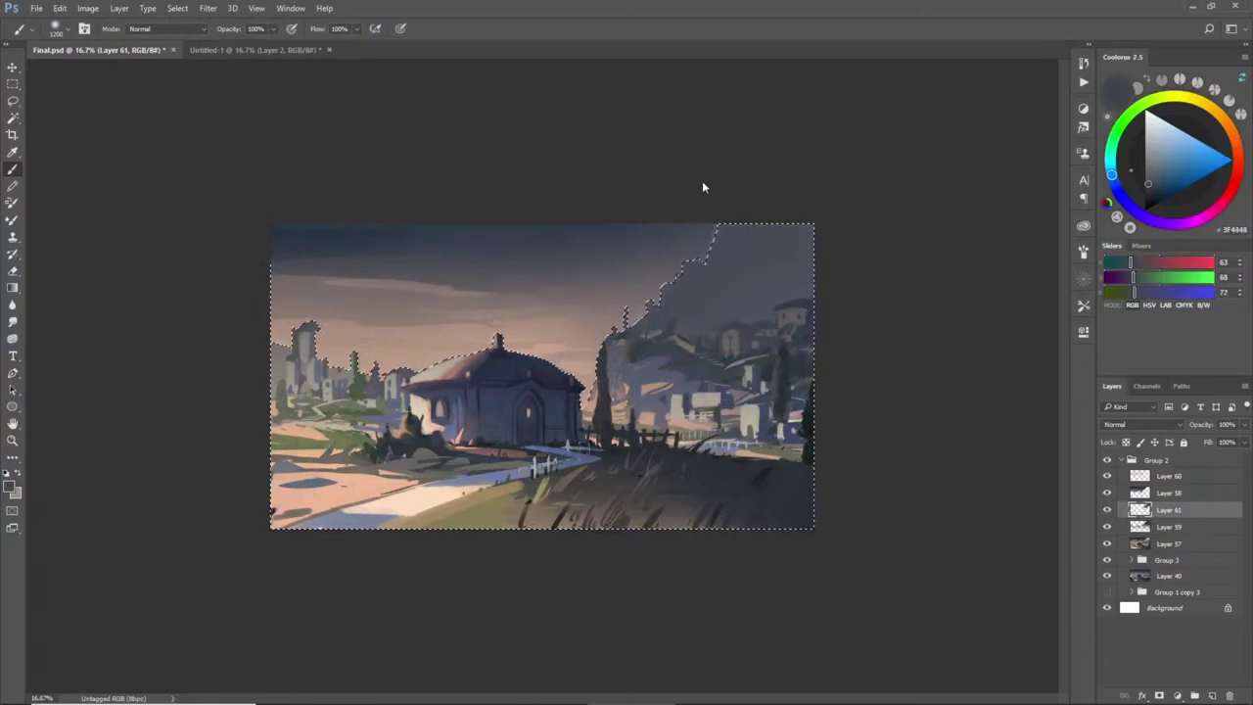
pyautogui.hotkey('ctrl', 'd')
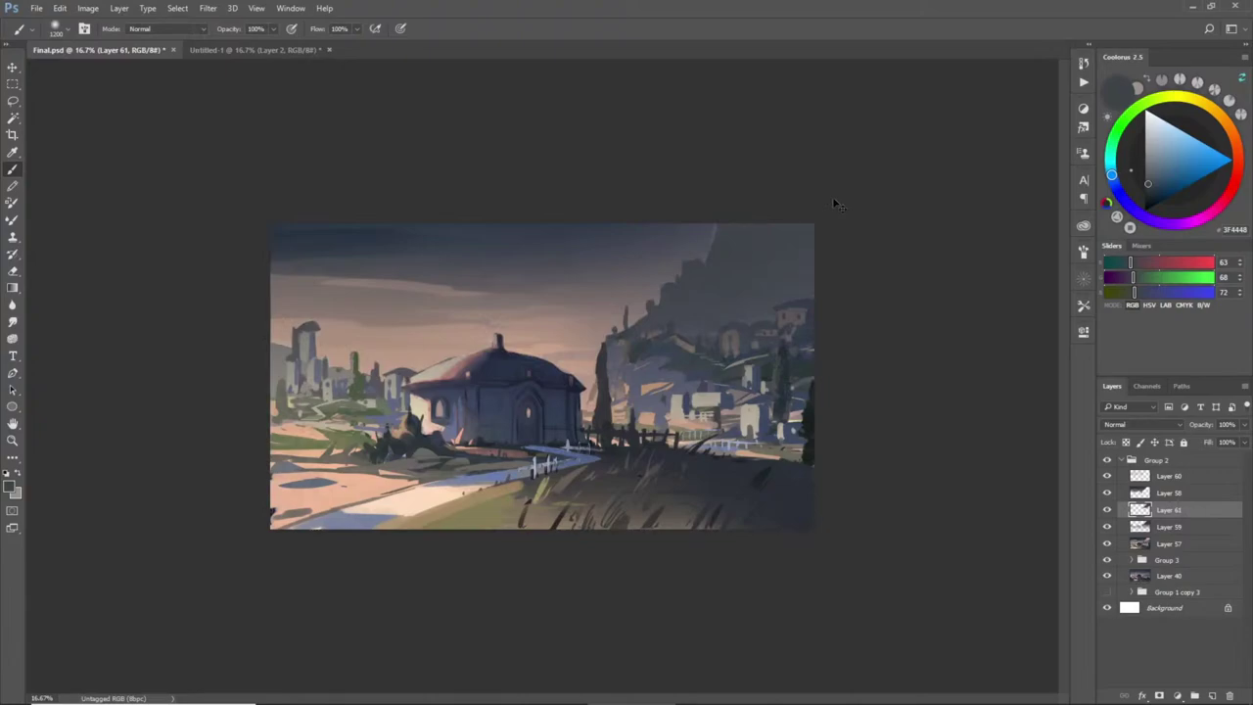
# - Remove the flat cliff shading, dark gradient and blended sky by deleting Layers 61, 59 and 58
pyautogui.hotkey('ctrl', 'e')
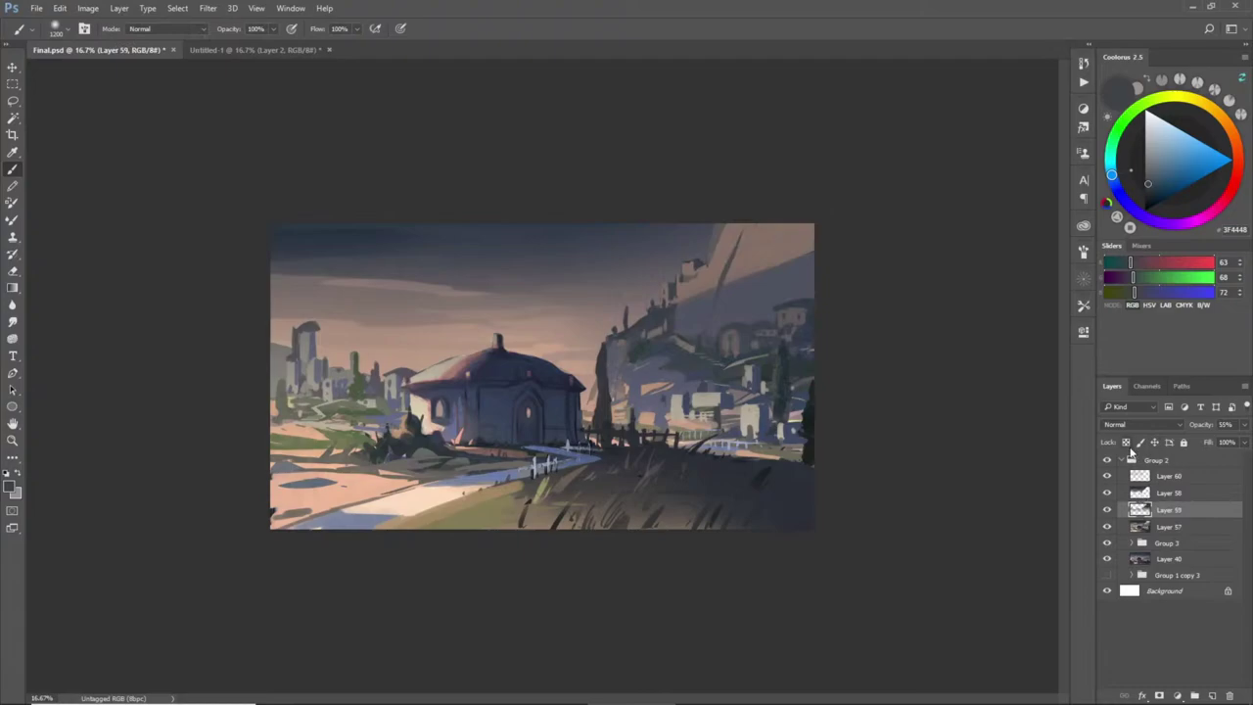
pyautogui.hotkey('ctrl', 'e')
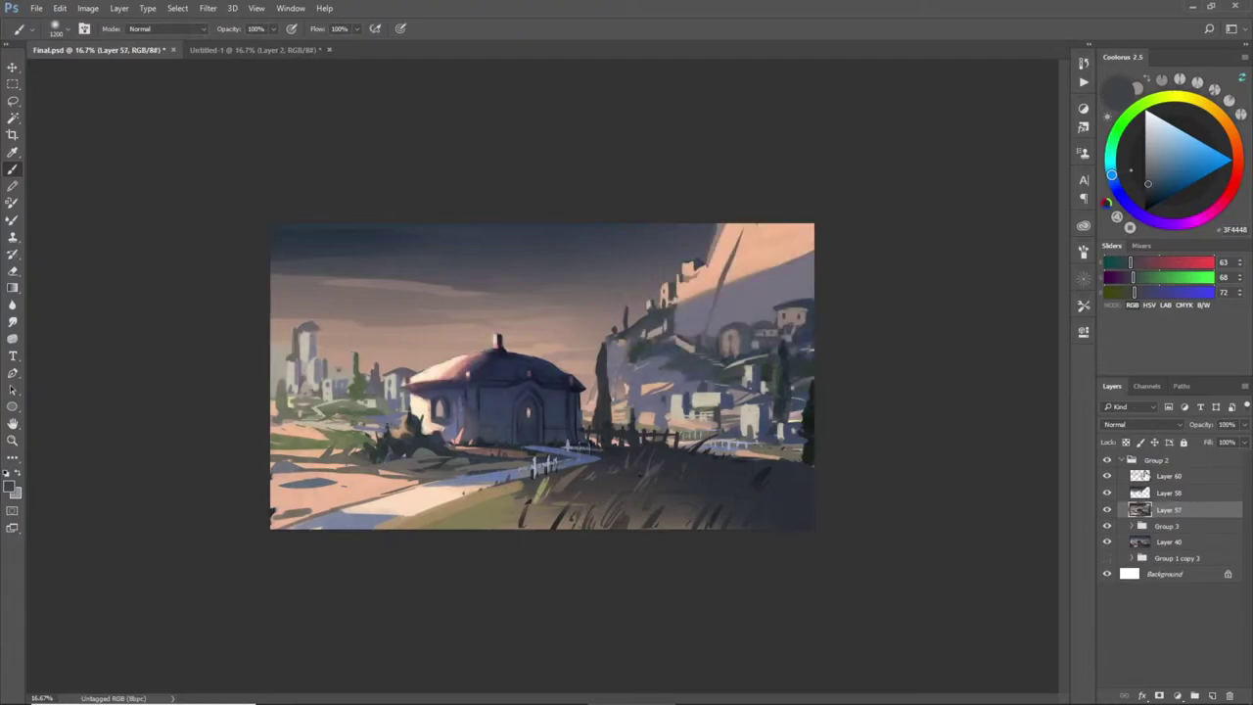
pyautogui.click(1108, 494)
pyautogui.click(1108, 493)
pyautogui.click(1107, 494)
pyautogui.click(1152, 498)
pyautogui.press('Delete')
# - Compare the sky with and without Layer 60, and erase its peach haze from the upper sky with a large soft eraser
pyautogui.click(1109, 478)
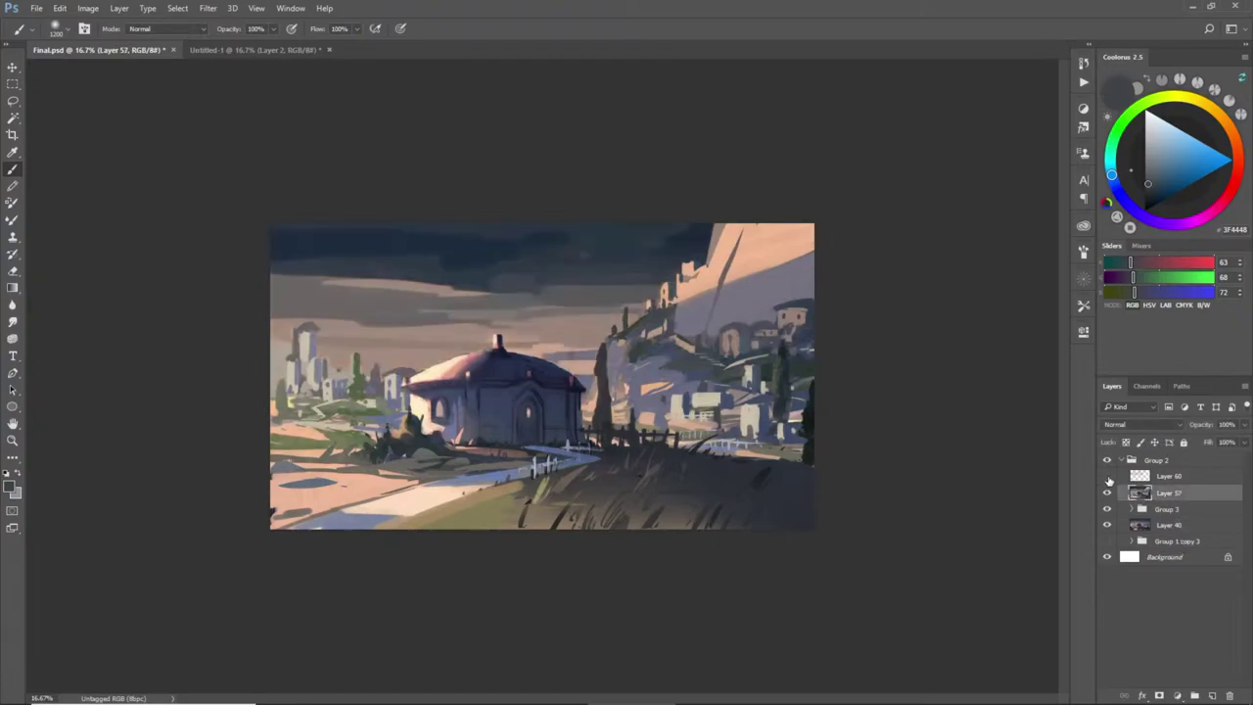
pyautogui.click(1109, 478)
pyautogui.click(1109, 478)
pyautogui.click(1109, 478)
pyautogui.click(1163, 477)
pyautogui.press('e')
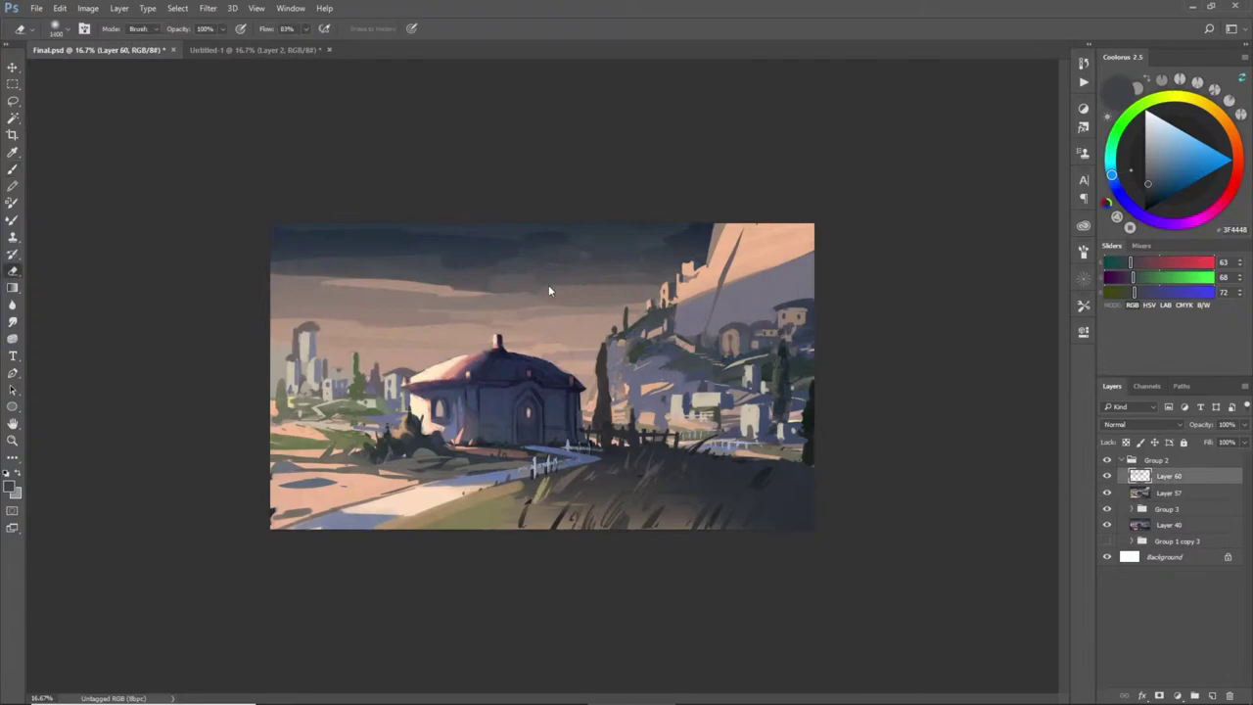
pyautogui.moveTo(492, 273)
pyautogui.mouseDown()
pyautogui.moveTo(440, 277)
pyautogui.moveTo(481, 297)
pyautogui.moveTo(309, 253)
pyautogui.mouseUp()
pyautogui.click(626, 255)
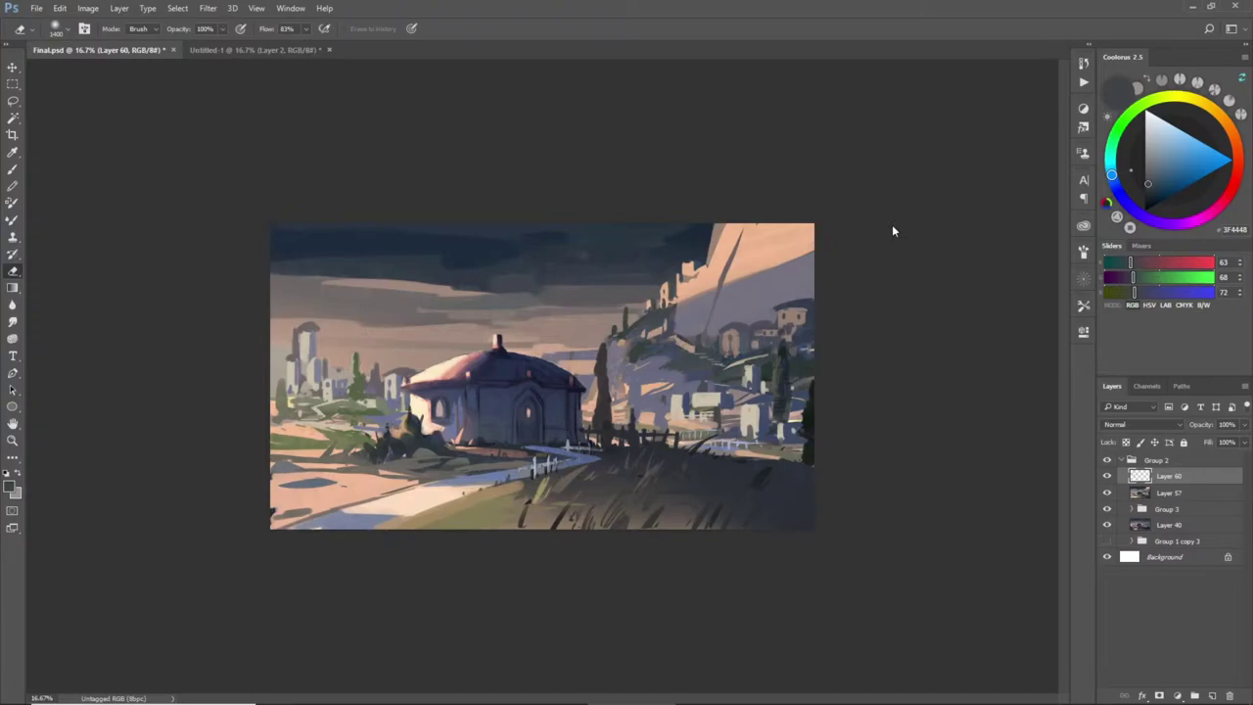
# - Lasso the sky beside the tall cypress and paint out the tree's top on a new layer with a hard brush and sampled sky tones
pyautogui.press('l')
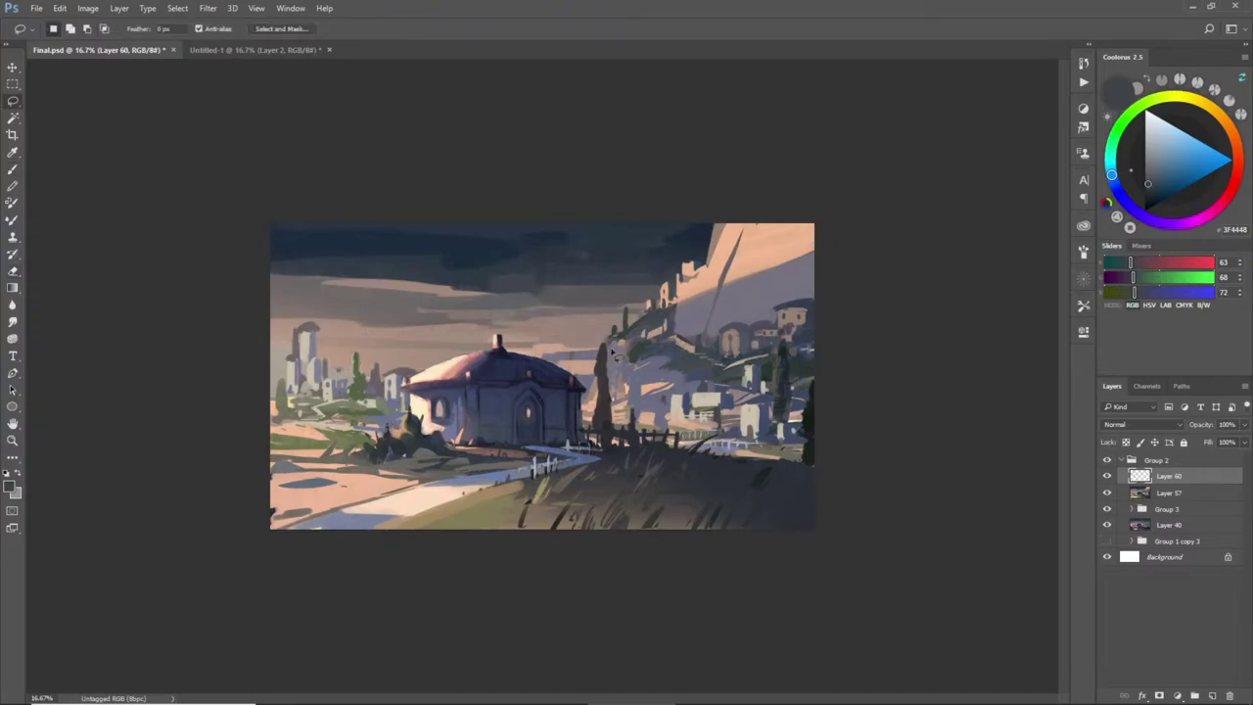
pyautogui.moveTo(612, 335)
pyautogui.mouseDown()
pyautogui.moveTo(589, 389)
pyautogui.moveTo(580, 351)
pyautogui.moveTo(601, 315)
pyautogui.mouseUp()
pyautogui.press('b')
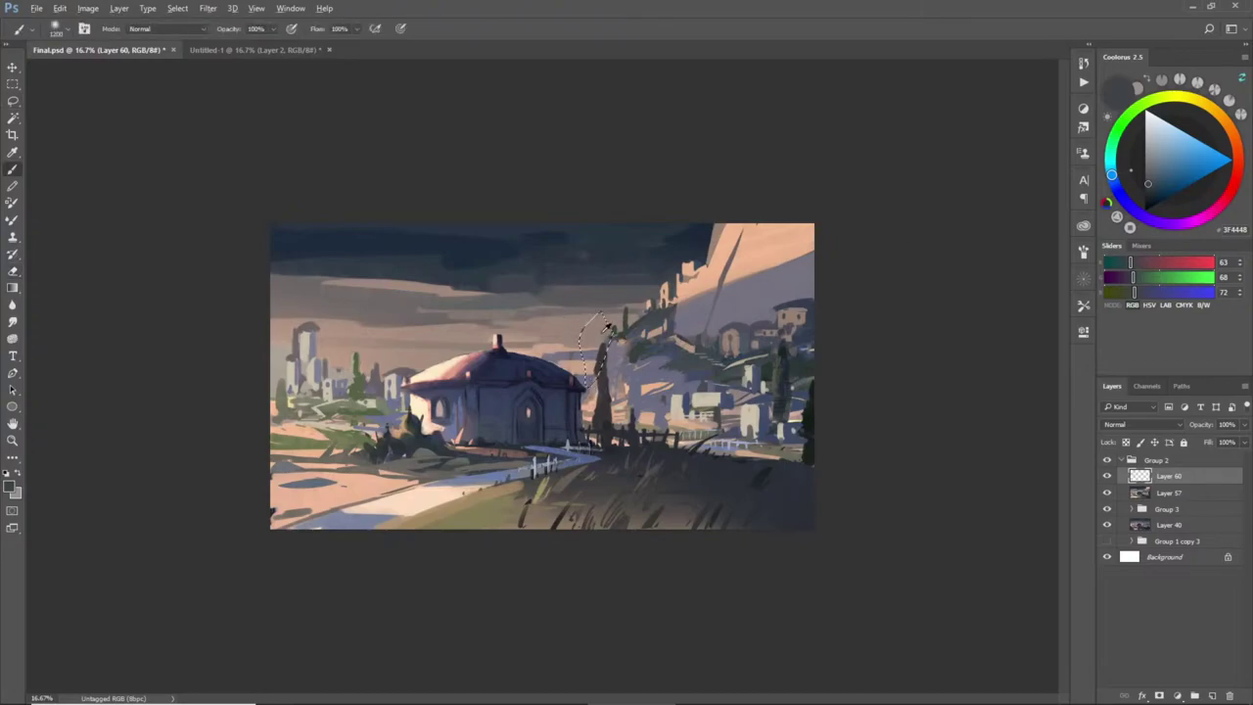
pyautogui.keyDown('alt'); pyautogui.click(548, 339); pyautogui.keyUp('alt')
pyautogui.hotkey('ctrl', 'shift', 'n')
pyautogui.press('Return')
pyautogui.rightClick(612, 362)
pyautogui.doubleClick(648, 460)
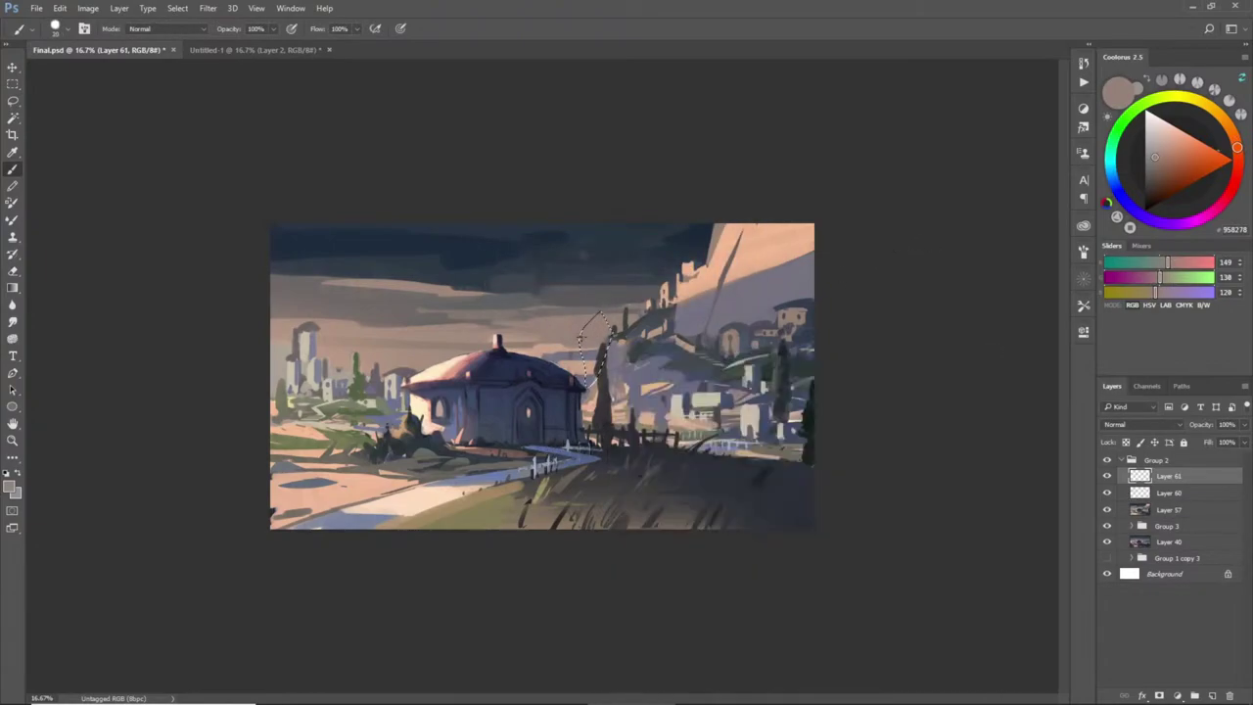
pyautogui.keyDown('alt'); pyautogui.click(599, 355); pyautogui.keyUp('alt')
pyautogui.keyDown('alt'); pyautogui.click(593, 346); pyautogui.keyUp('alt')
pyautogui.keyDown('alt'); pyautogui.click(611, 331); pyautogui.keyUp('alt')
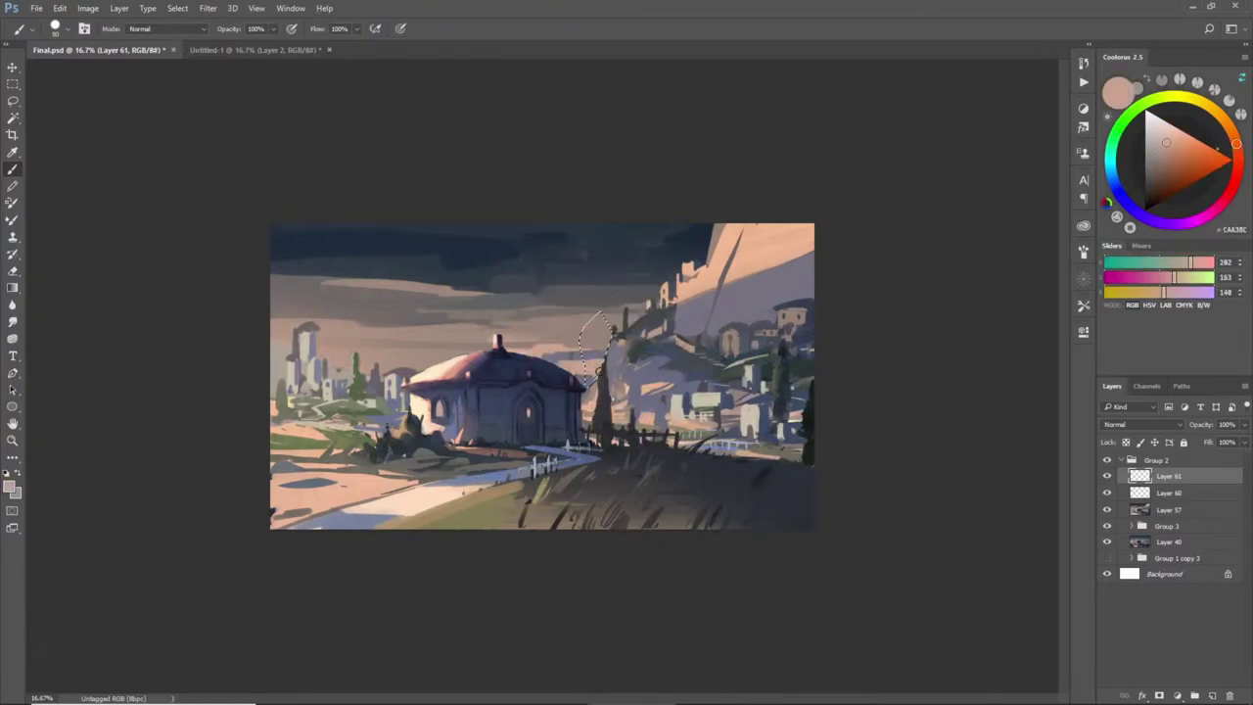
pyautogui.hotkey('ctrl', 'd')
# - Cover the upper trunk of the old cypress beside the house with sampled peach and purple-grey background tones
pyautogui.keyDown('alt'); pyautogui.click(613, 362); pyautogui.keyUp('alt')
pyautogui.keyDown('alt'); pyautogui.click(607, 375); pyautogui.keyUp('alt')
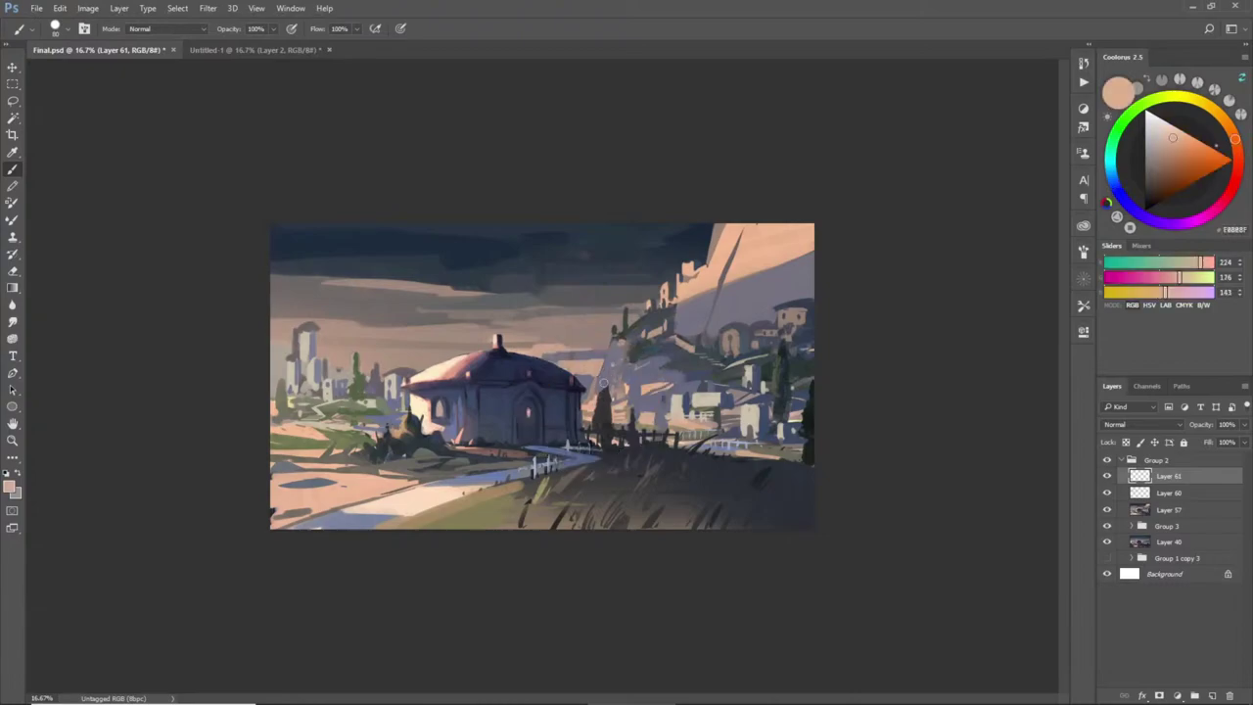
pyautogui.keyDown('alt'); pyautogui.click(610, 394); pyautogui.keyUp('alt')
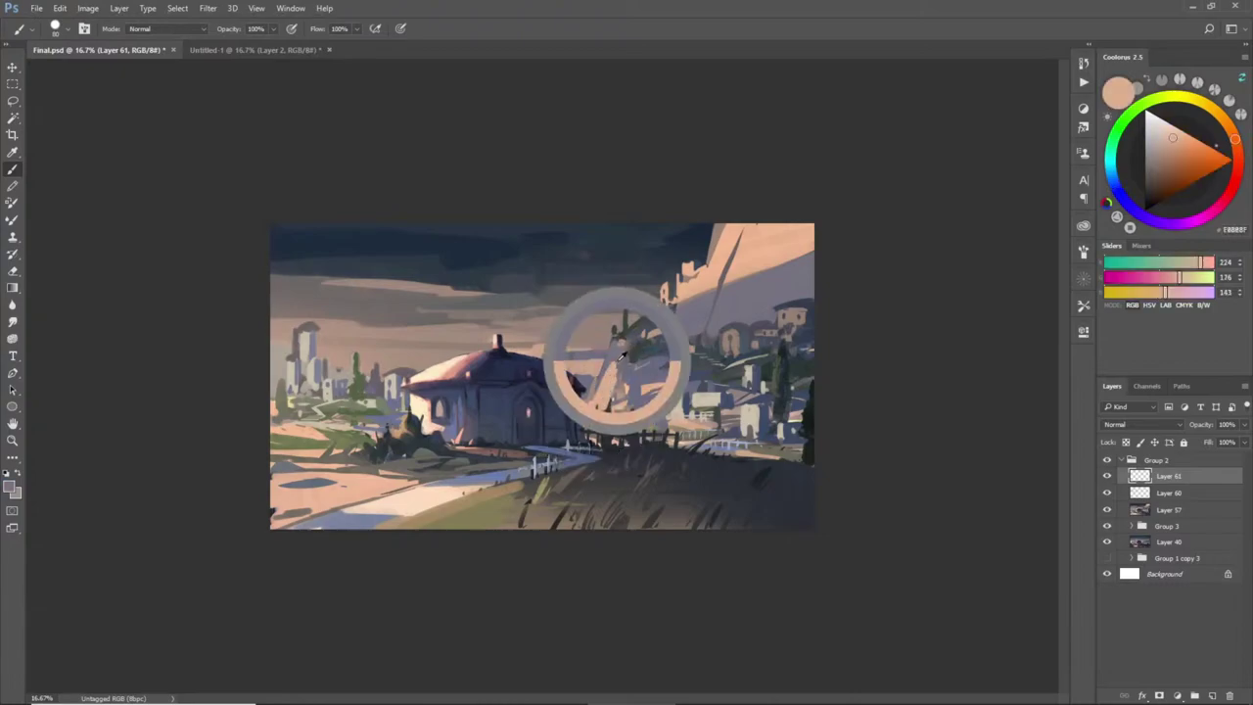
pyautogui.keyDown('alt'); pyautogui.click(597, 407); pyautogui.keyUp('alt')
pyautogui.keyDown('alt'); pyautogui.click(619, 398); pyautogui.keyUp('alt')
# - Paint two slim dark cypresses beside the house, a short one over the old trunk and a taller one against the house wall
pyautogui.keyDown('alt'); pyautogui.click(610, 402); pyautogui.keyUp('alt')
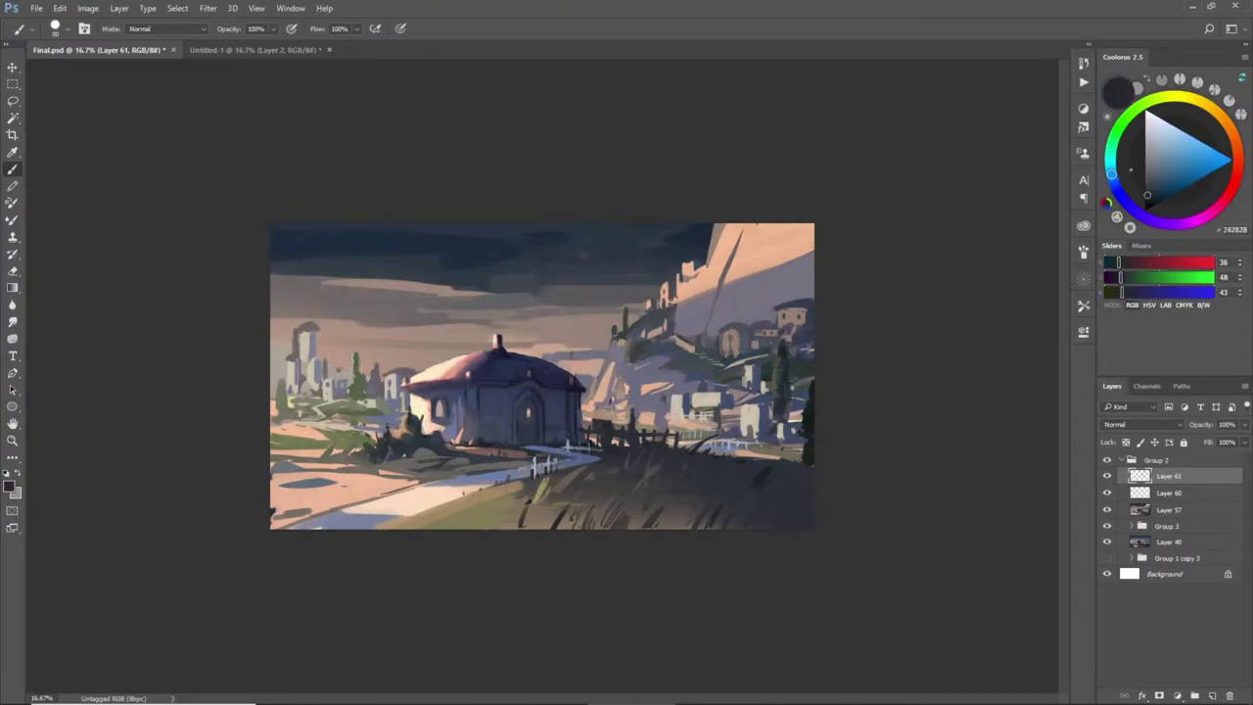
pyautogui.moveTo(603, 388)
pyautogui.mouseDown()
pyautogui.moveTo(603, 368)
pyautogui.moveTo(603, 423)
pyautogui.mouseUp()
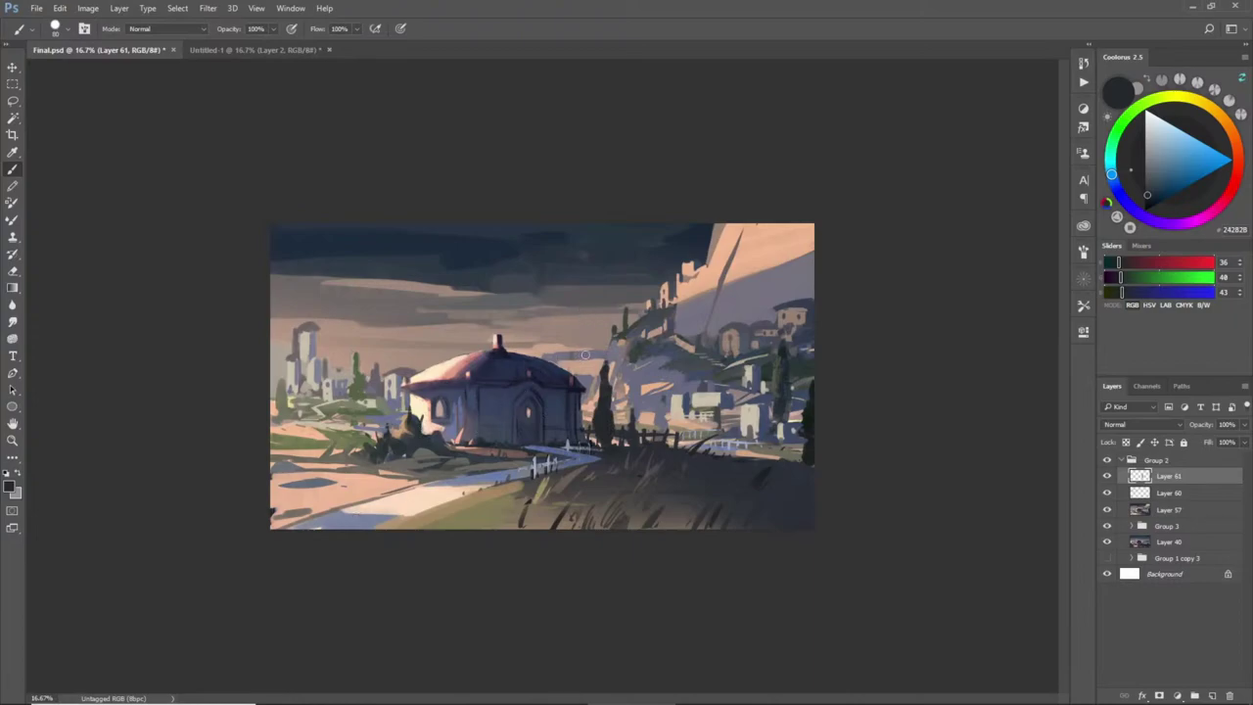
pyautogui.moveTo(573, 348)
pyautogui.mouseDown()
pyautogui.moveTo(577, 329)
pyautogui.moveTo(582, 388)
pyautogui.mouseUp()
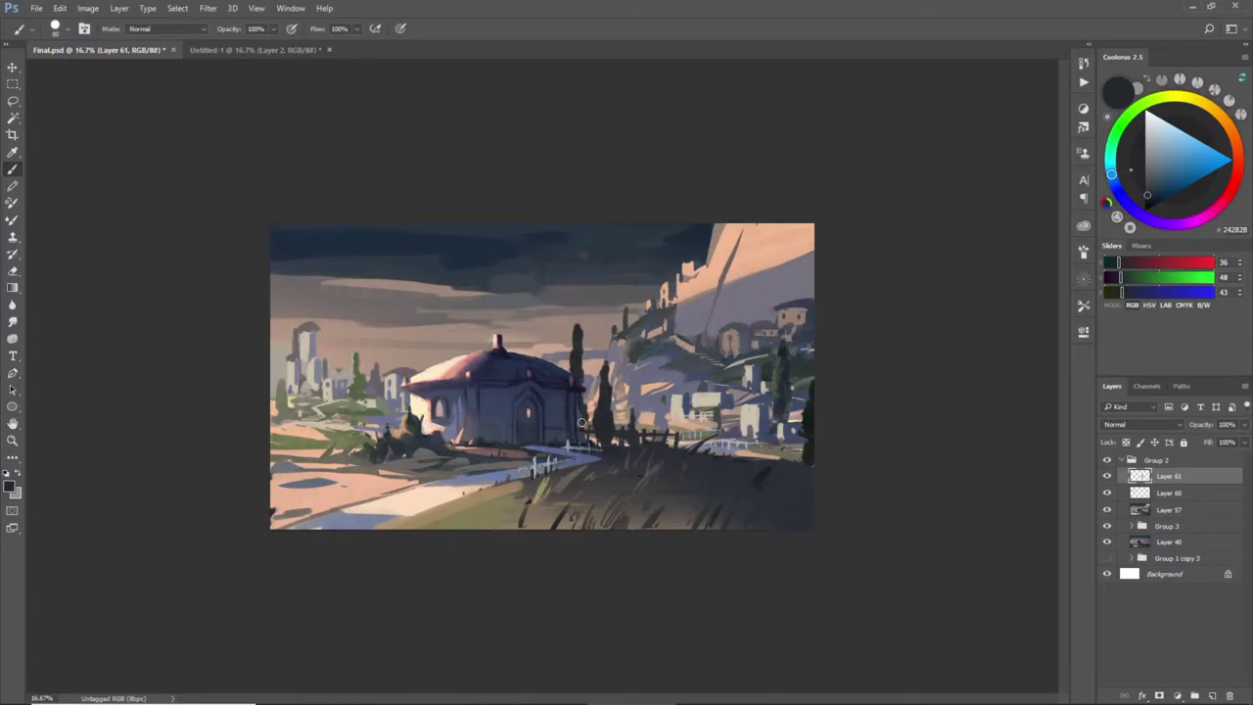
# - Reshape the foreground hill's far crest against the lit ground using sampled peach, brown and dark blue tones
pyautogui.keyDown('alt'); pyautogui.click(717, 460); pyautogui.keyUp('alt')
pyautogui.keyDown('alt'); pyautogui.click(749, 456); pyautogui.keyUp('alt')
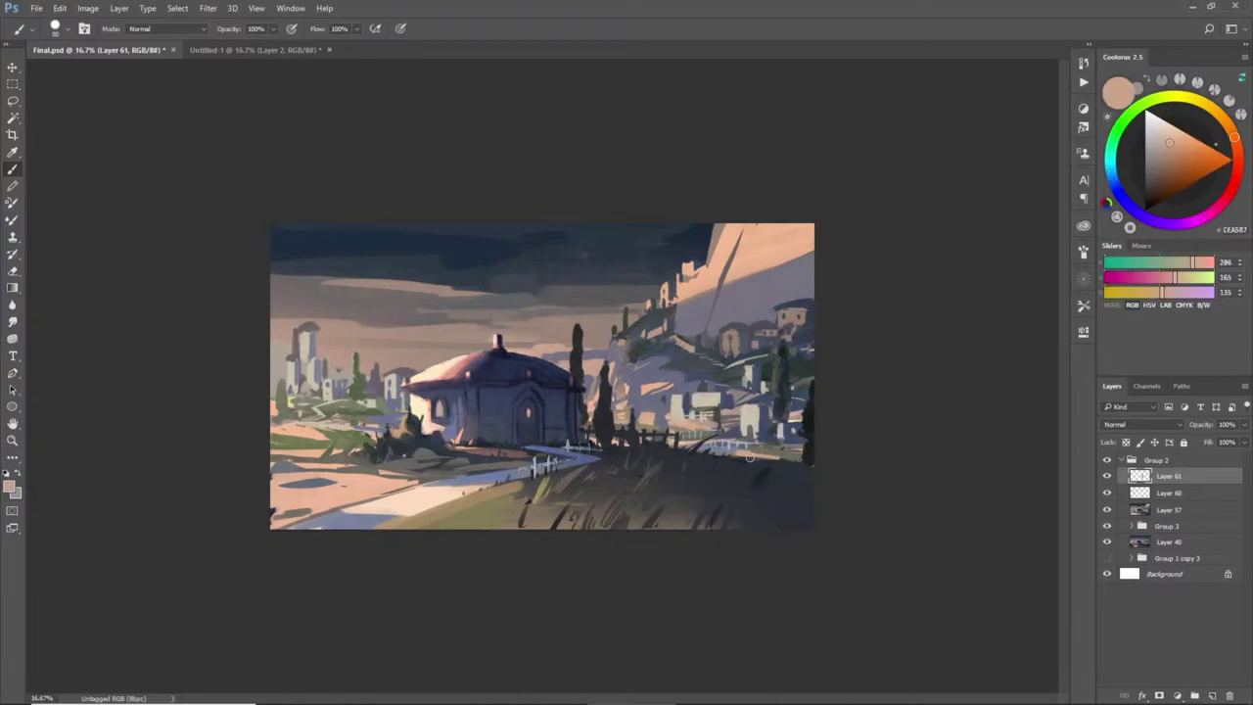
pyautogui.keyDown('alt'); pyautogui.click(787, 459); pyautogui.keyUp('alt')
pyautogui.keyDown('alt'); pyautogui.click(811, 466); pyautogui.keyUp('alt')
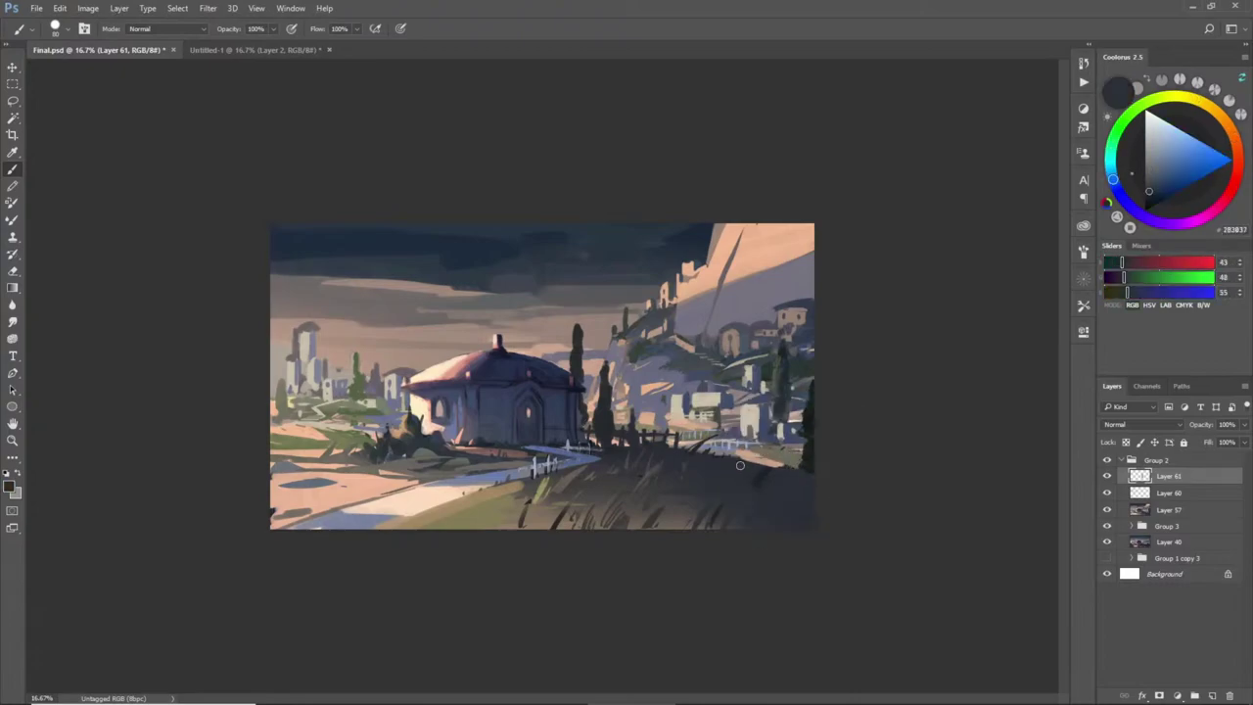
pyautogui.keyDown('alt'); pyautogui.click(791, 462); pyautogui.keyUp('alt')
pyautogui.keyDown('alt'); pyautogui.click(735, 454); pyautogui.keyUp('alt')
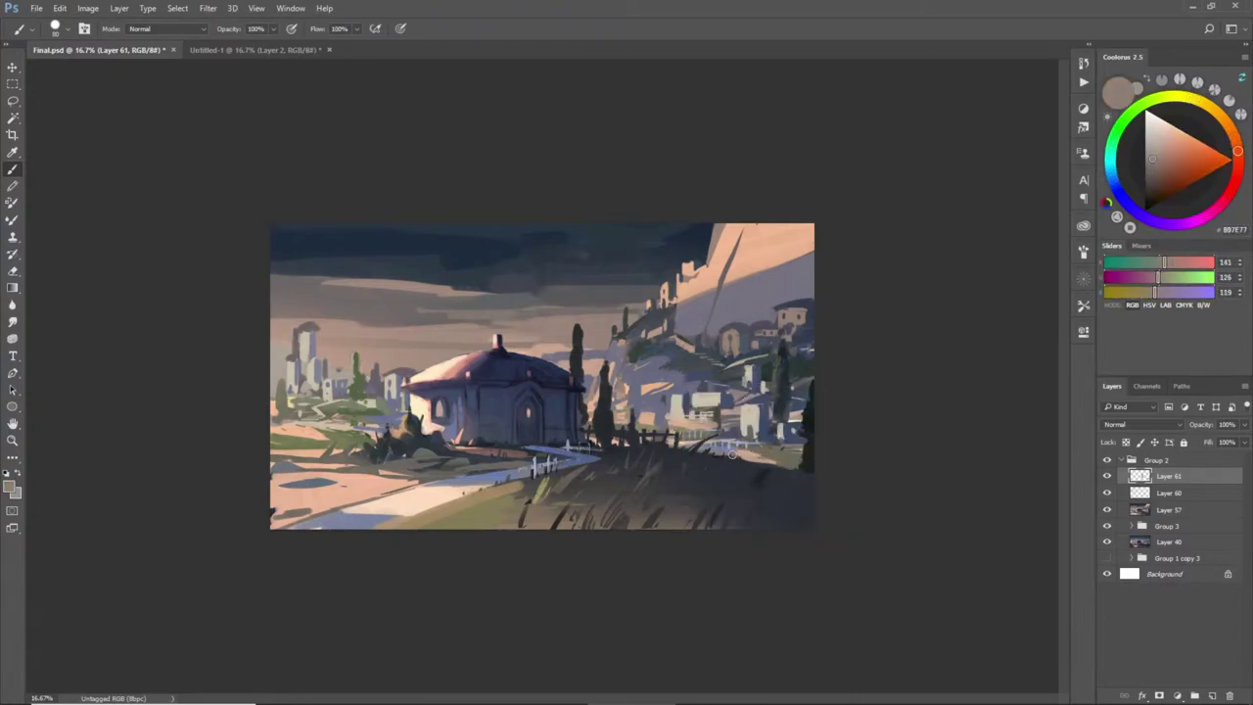
pyautogui.keyDown('alt'); pyautogui.click(744, 462); pyautogui.keyUp('alt')
pyautogui.moveTo(734, 459); pyautogui.dragTo(771, 467)
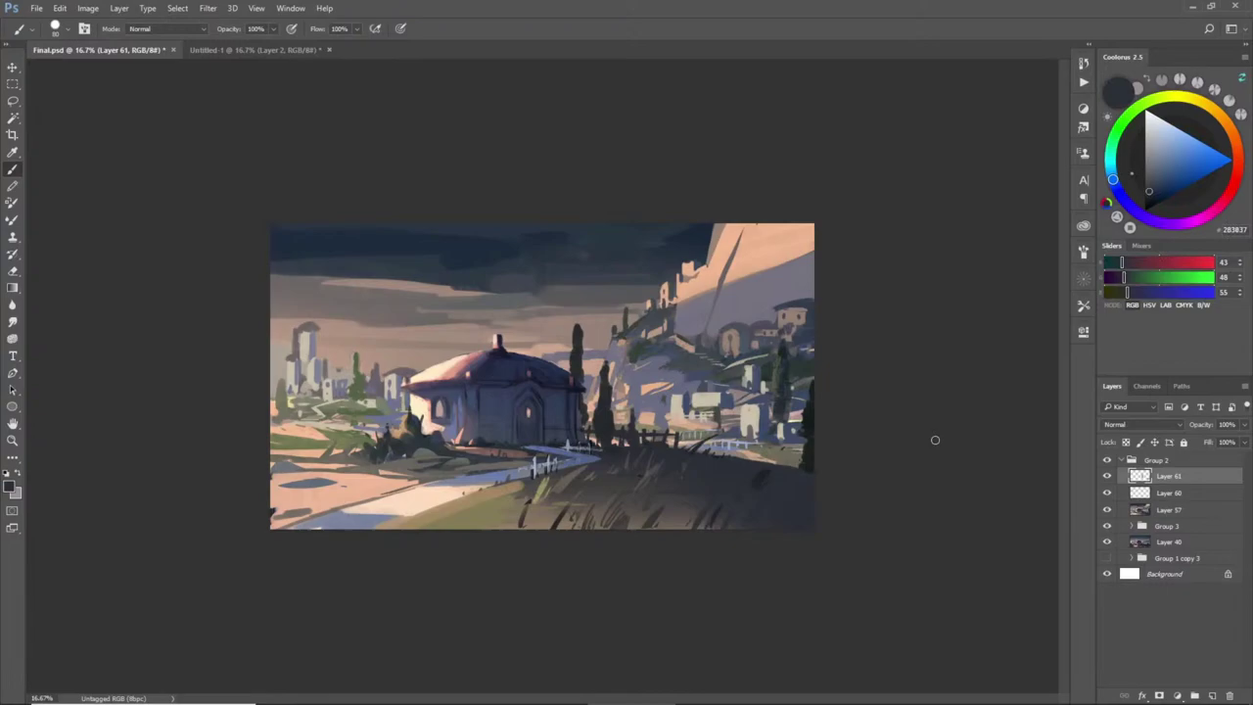
# - Touch up the foliage around the cypress in the cliffside village with a smaller brush and sampled local tones
pyautogui.keyDown('alt'); pyautogui.click(773, 353); pyautogui.keyUp('alt')
pyautogui.moveTo(726, 369); pyautogui.dragTo(772, 355)
pyautogui.keyDown('alt'); pyautogui.click(773, 363); pyautogui.keyUp('alt')
pyautogui.keyDown('alt'); pyautogui.click(769, 362); pyautogui.keyUp('alt')
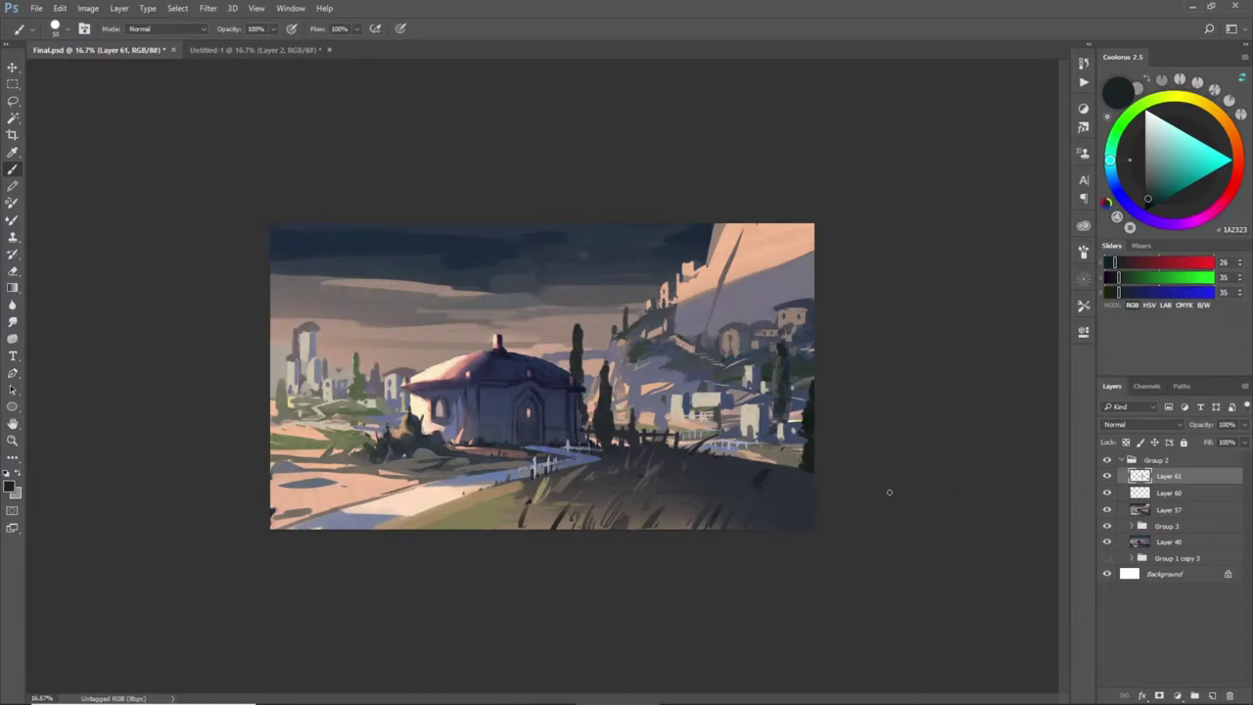
# - Try repainting the lower foreground hill with broad warm grey and olive strokes around its dark shadow
pyautogui.keyDown('alt'); pyautogui.click(698, 526); pyautogui.keyUp('alt')
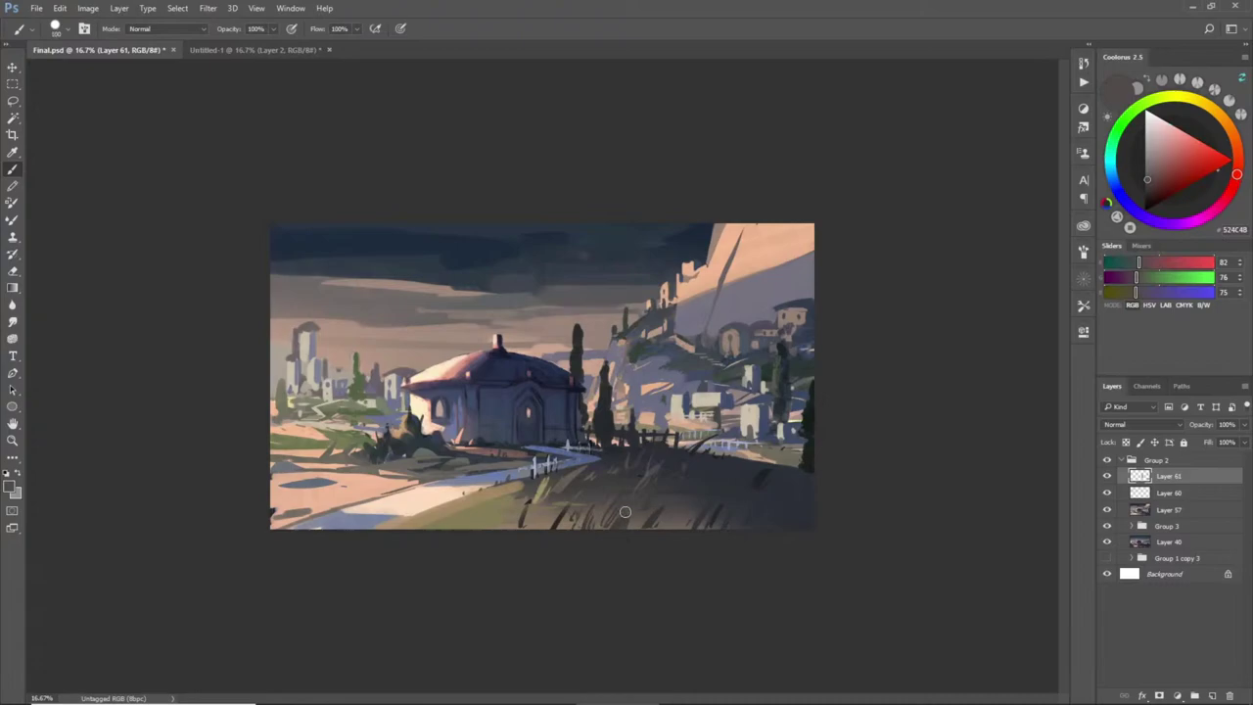
pyautogui.keyDown('alt'); pyautogui.click(669, 526); pyautogui.keyUp('alt')
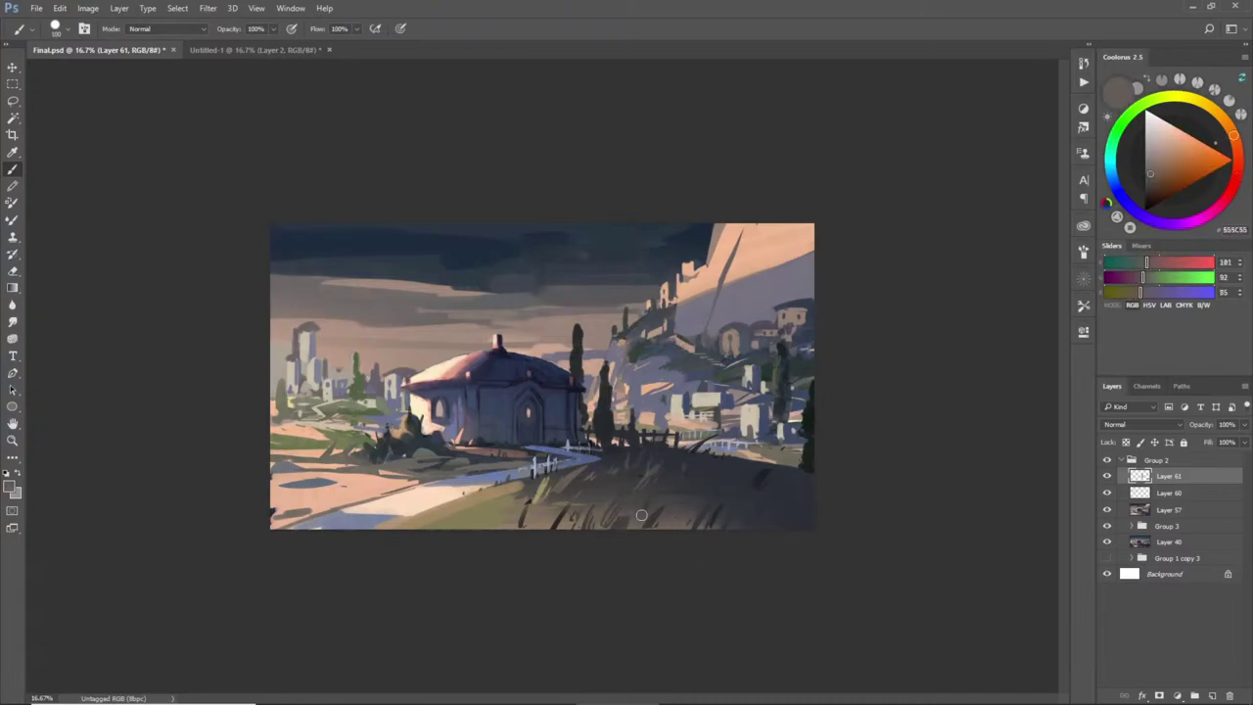
pyautogui.moveTo(723, 510)
pyautogui.mouseDown()
pyautogui.moveTo(819, 478)
pyautogui.moveTo(795, 493)
pyautogui.moveTo(795, 513)
pyautogui.moveTo(690, 530)
pyautogui.moveTo(798, 518)
pyautogui.mouseUp()
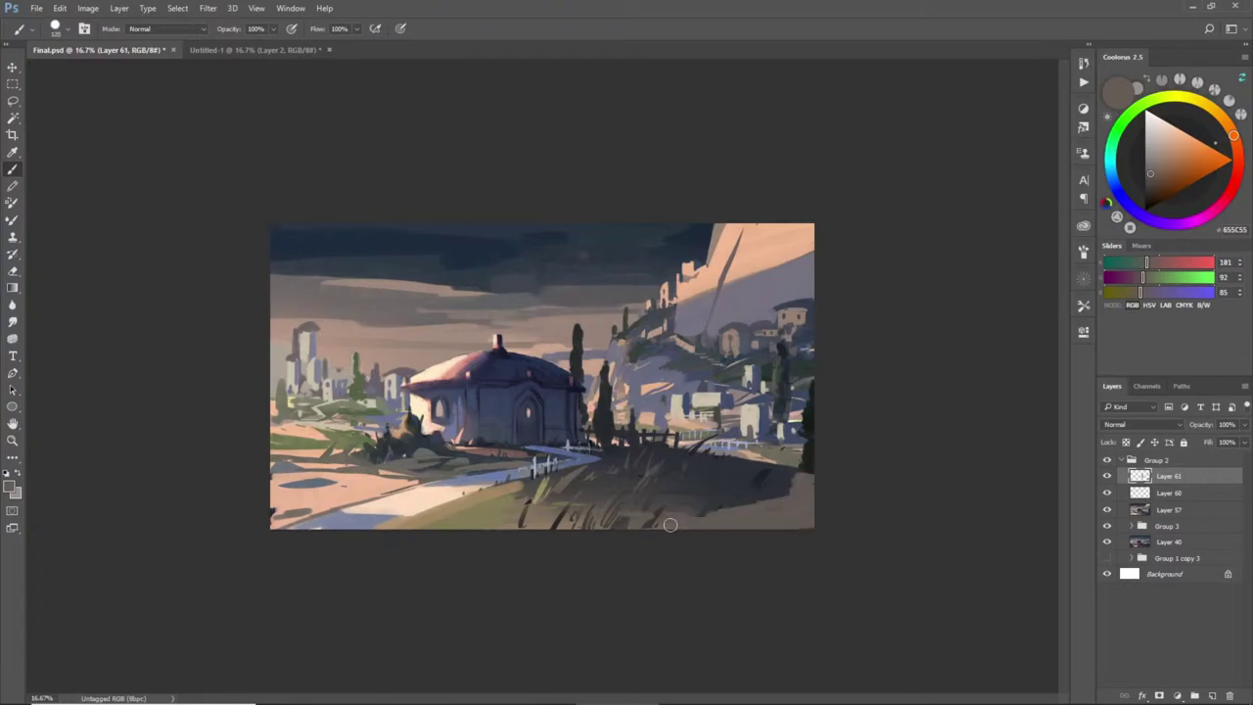
pyautogui.keyDown('alt'); pyautogui.click(797, 504); pyautogui.keyUp('alt')
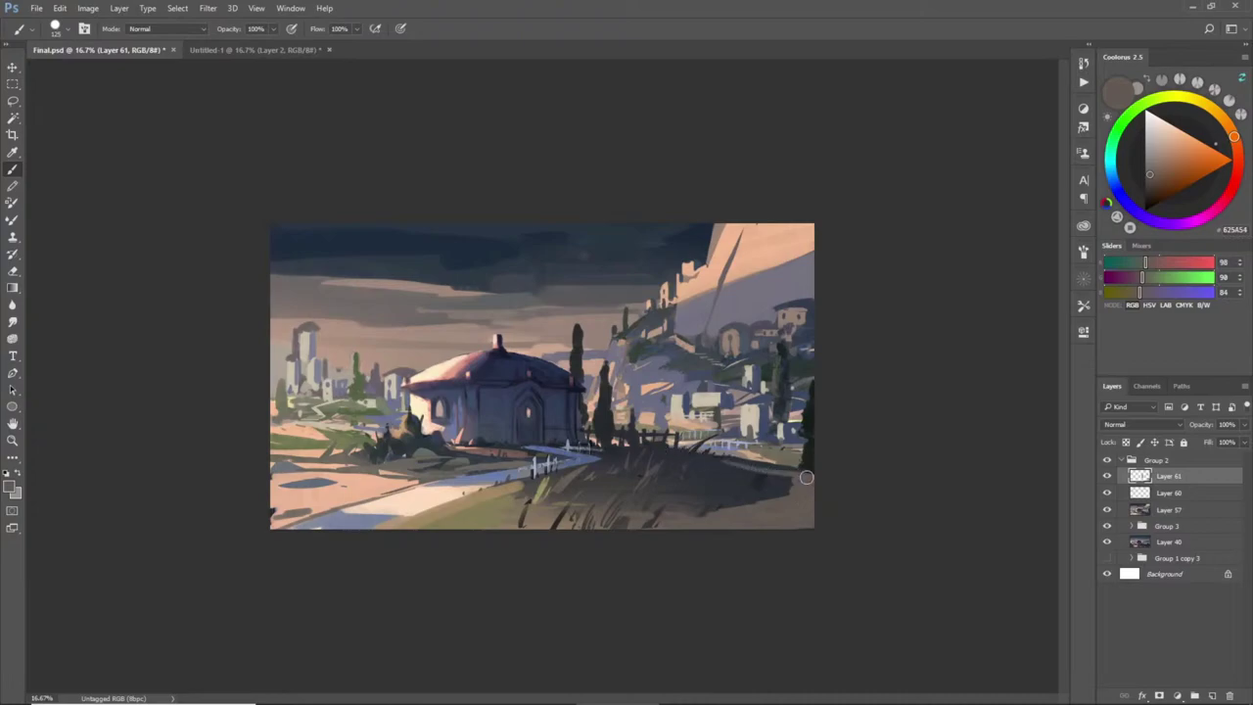
pyautogui.keyDown('alt'); pyautogui.click(739, 475); pyautogui.keyUp('alt')
pyautogui.moveTo(772, 474)
pyautogui.mouseDown()
pyautogui.moveTo(773, 504)
pyautogui.moveTo(683, 506)
pyautogui.moveTo(734, 509)
pyautogui.mouseUp()
pyautogui.keyDown('alt'); pyautogui.click(505, 513); pyautogui.keyUp('alt')
pyautogui.keyDown('alt'); pyautogui.click(504, 513); pyautogui.keyUp('alt')
pyautogui.moveTo(515, 504)
pyautogui.mouseDown()
pyautogui.moveTo(565, 497)
pyautogui.moveTo(652, 514)
pyautogui.mouseUp()
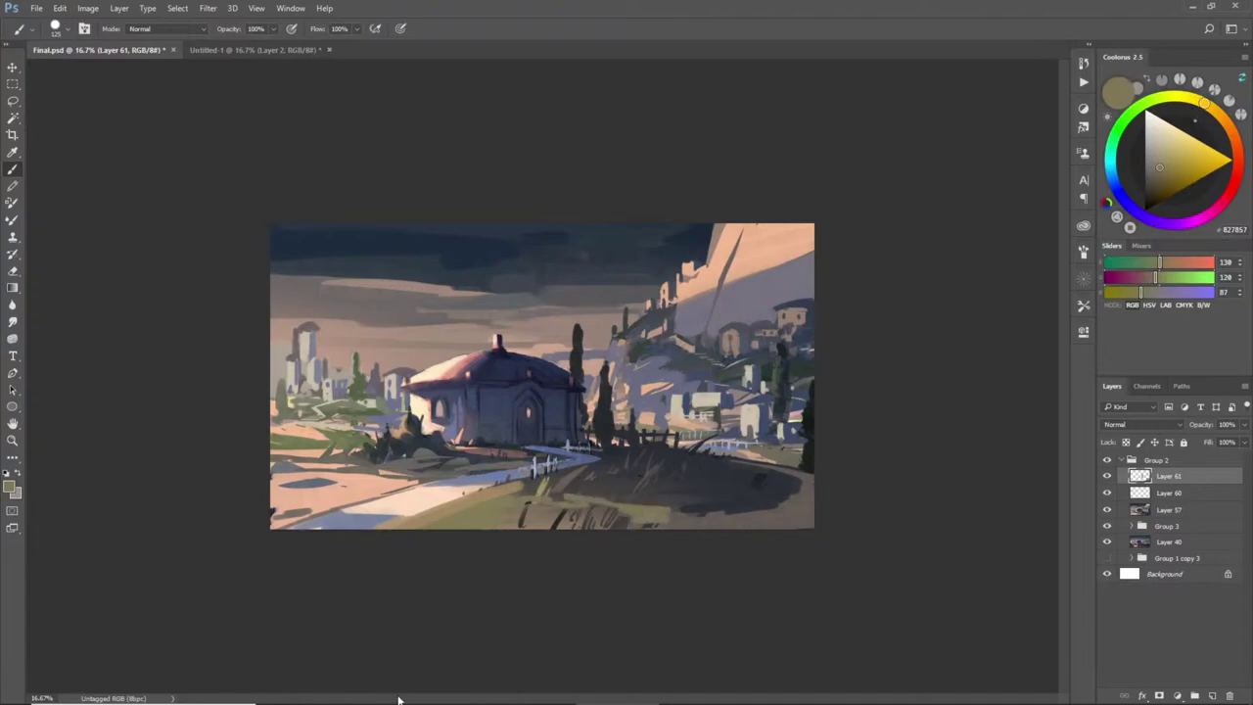
# - Undo the warm grey and olive strokes on the foreground hill
pyautogui.hotkey('ctrl', 'alt', 'z')
pyautogui.hotkey('ctrl', 'alt', 'z')
pyautogui.hotkey('ctrl', 'alt', 'z')
pyautogui.hotkey('ctrl', 'alt', 'z')
pyautogui.hotkey('ctrl', 'shift', 'z')
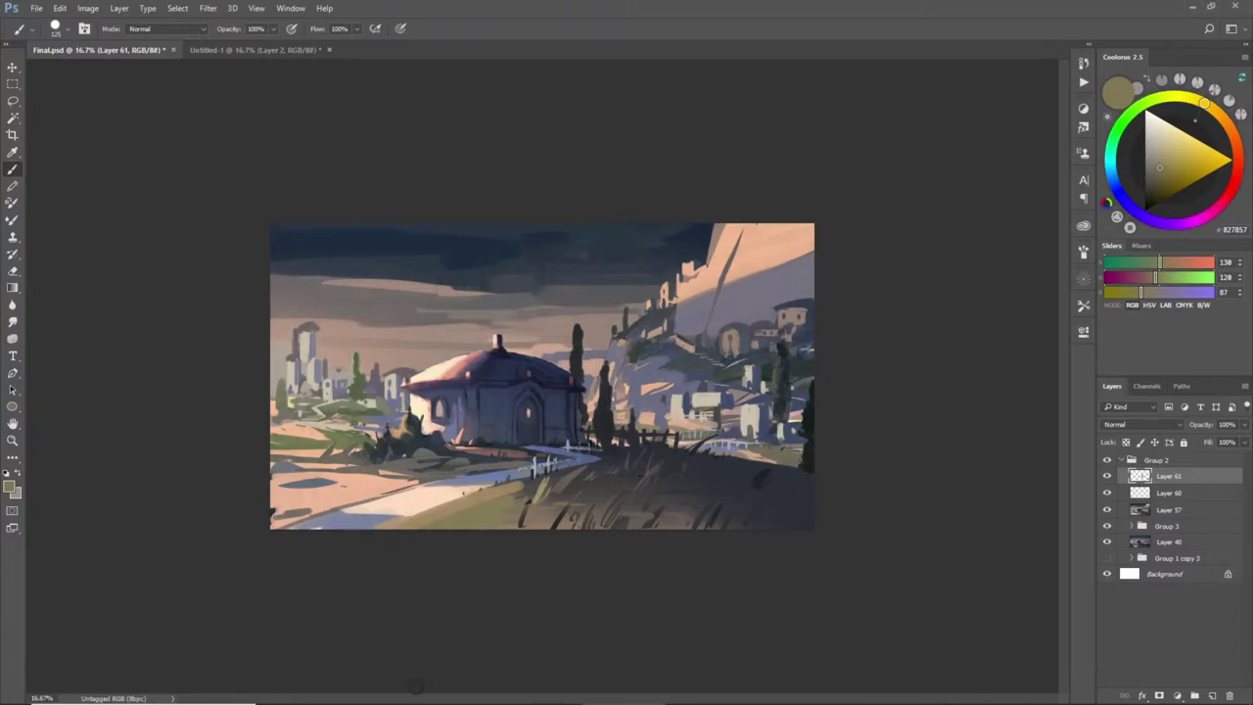
# - Hide and restore Layers 61, 60 and 57 to compare the simplified landscape with the earlier detailed version
pyautogui.moveTo(1108, 479); pyautogui.dragTo(1106, 511)
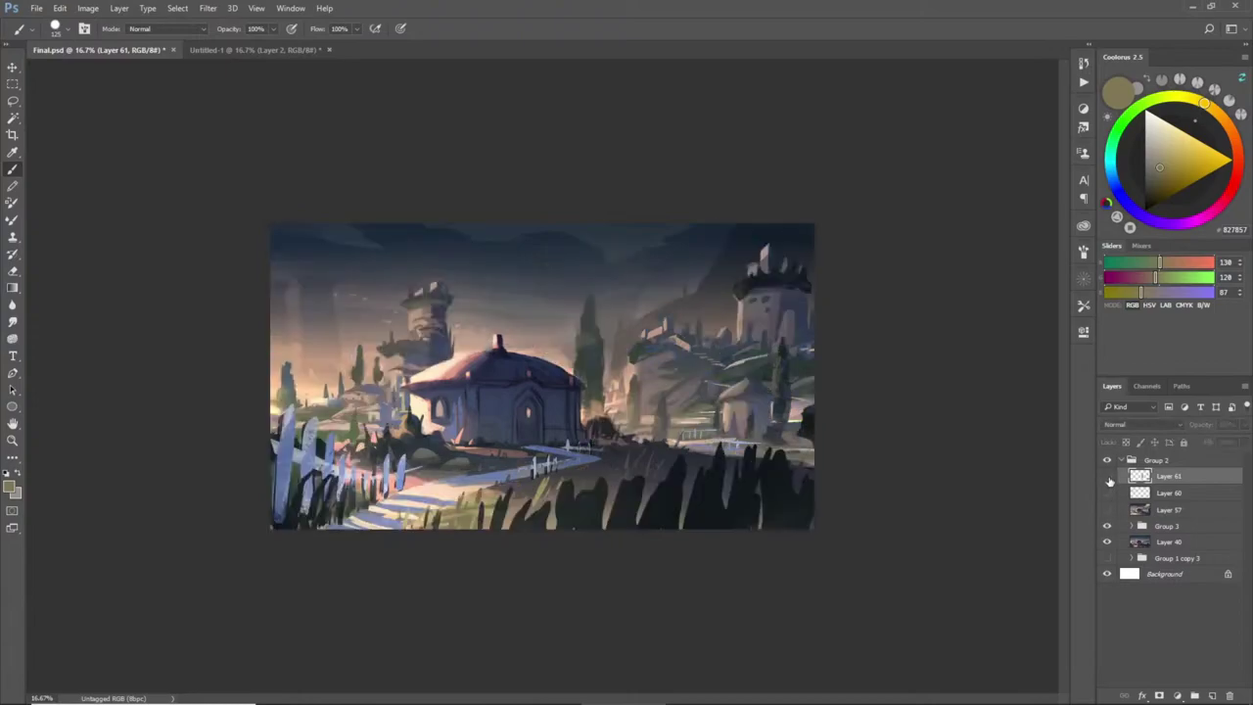
pyautogui.moveTo(1107, 478); pyautogui.dragTo(1108, 509)
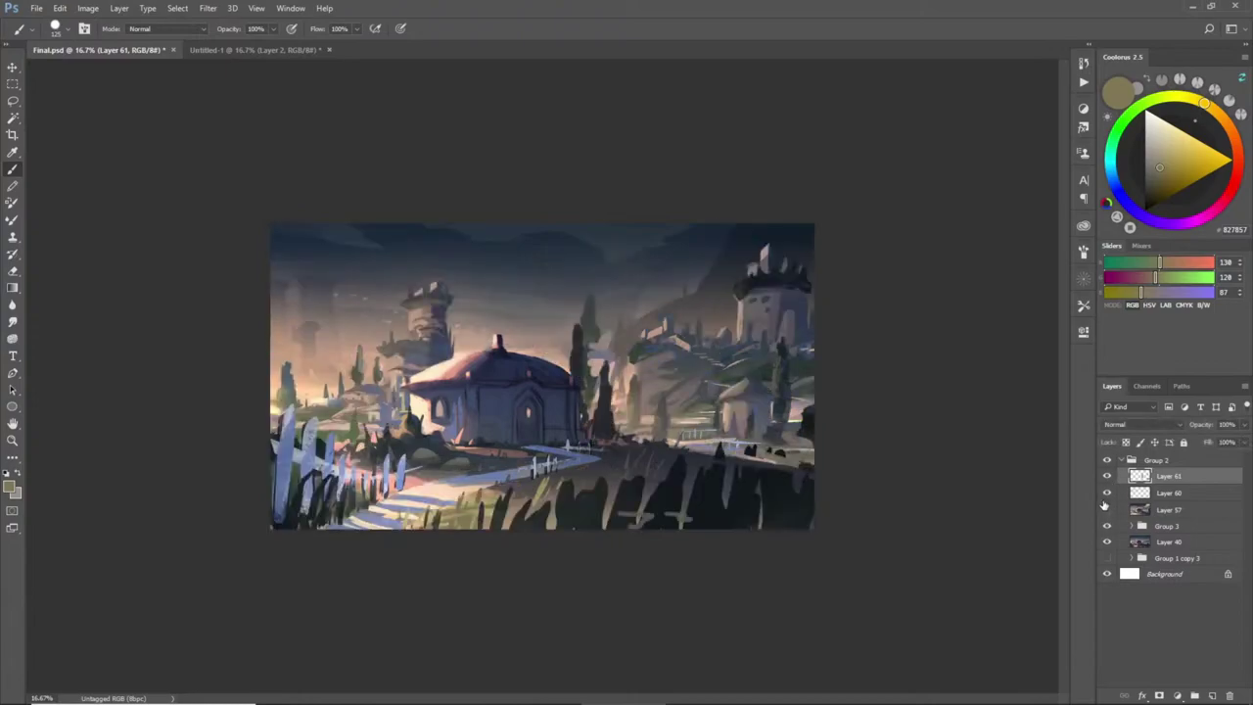
pyautogui.click(1106, 510)
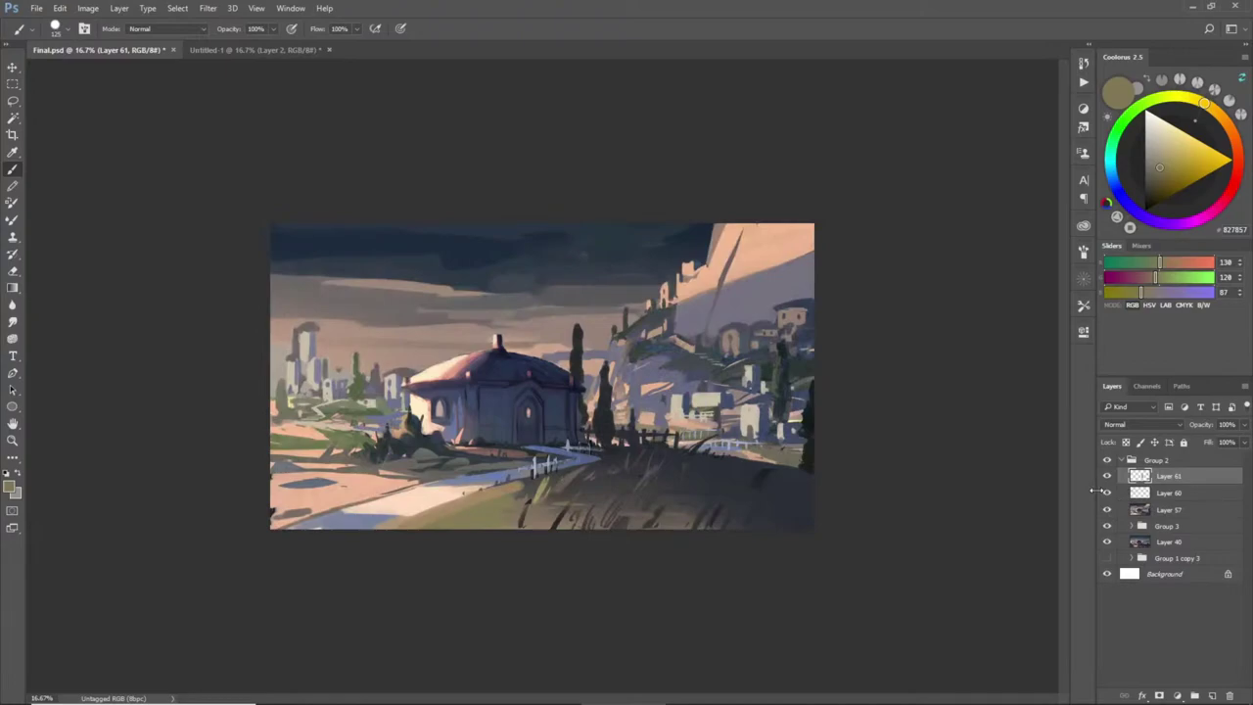
# - Extend the grey-violet shadow over the upper part of the sunlit cliff and refine its edge with sampled local tones
pyautogui.keyDown('alt'); pyautogui.click(782, 284); pyautogui.keyUp('alt')
pyautogui.moveTo(774, 269)
pyautogui.mouseDown()
pyautogui.moveTo(807, 255)
pyautogui.moveTo(777, 258)
pyautogui.moveTo(789, 229)
pyautogui.mouseUp()
pyautogui.keyDown('alt'); pyautogui.click(755, 249); pyautogui.keyUp('alt')
pyautogui.keyDown('alt'); pyautogui.click(798, 235); pyautogui.keyUp('alt')
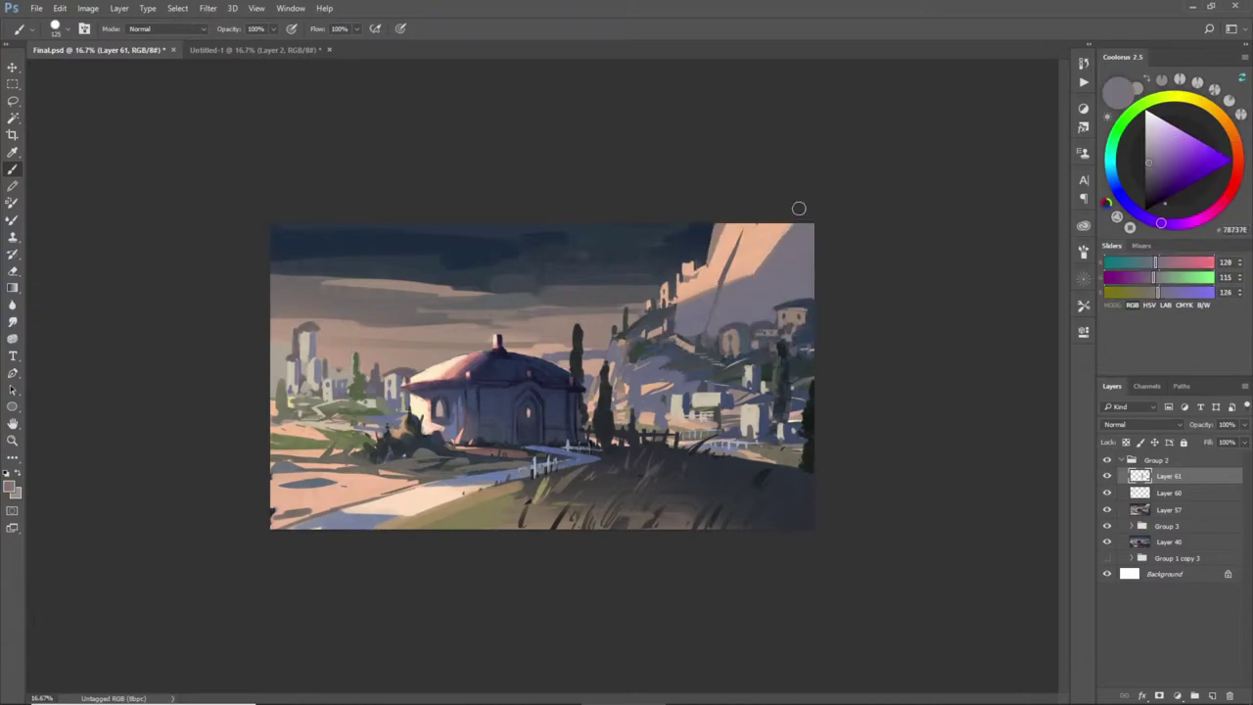
pyautogui.keyDown('alt'); pyautogui.click(697, 286); pyautogui.keyUp('alt')
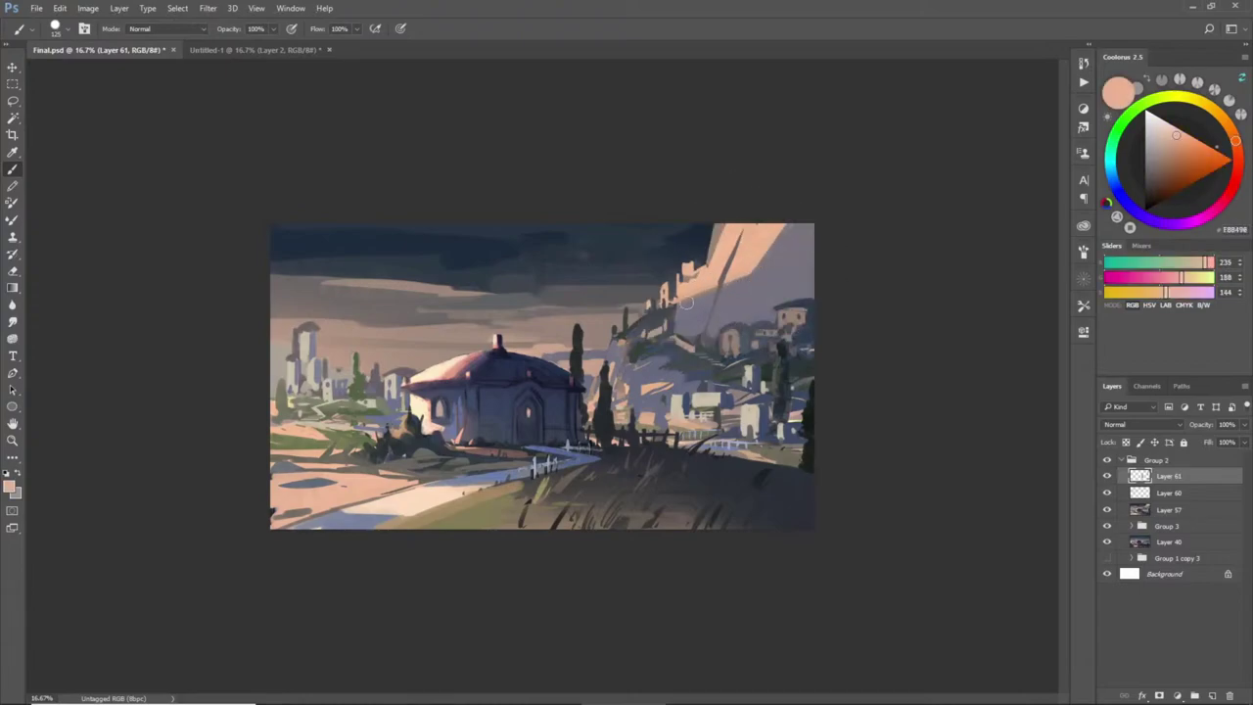
pyautogui.keyDown('alt'); pyautogui.click(758, 280); pyautogui.keyUp('alt')
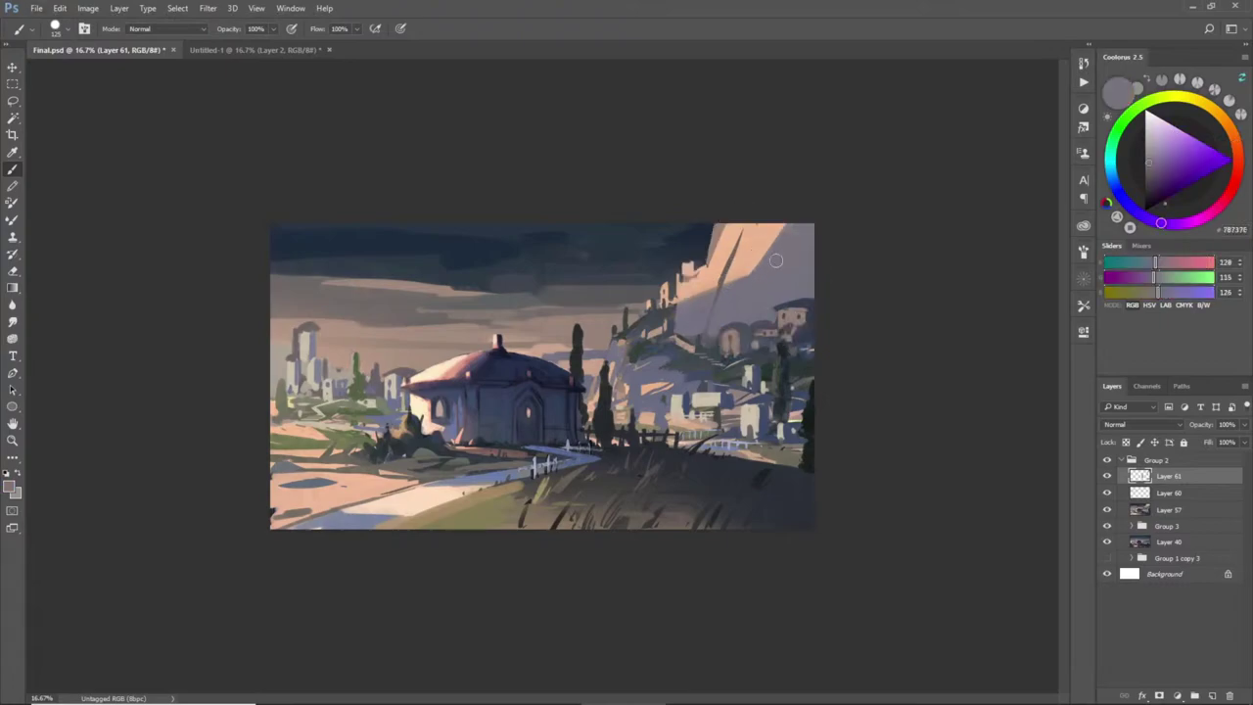
# - Try adding a transition band in red #B06254 and pink #EE8F7E along the cliff's light and shadow boundary
pyautogui.click(1236, 172)
pyautogui.click(1176, 158)
pyautogui.moveTo(672, 301)
pyautogui.mouseDown()
pyautogui.moveTo(747, 283)
pyautogui.moveTo(761, 250)
pyautogui.moveTo(801, 225)
pyautogui.mouseUp()
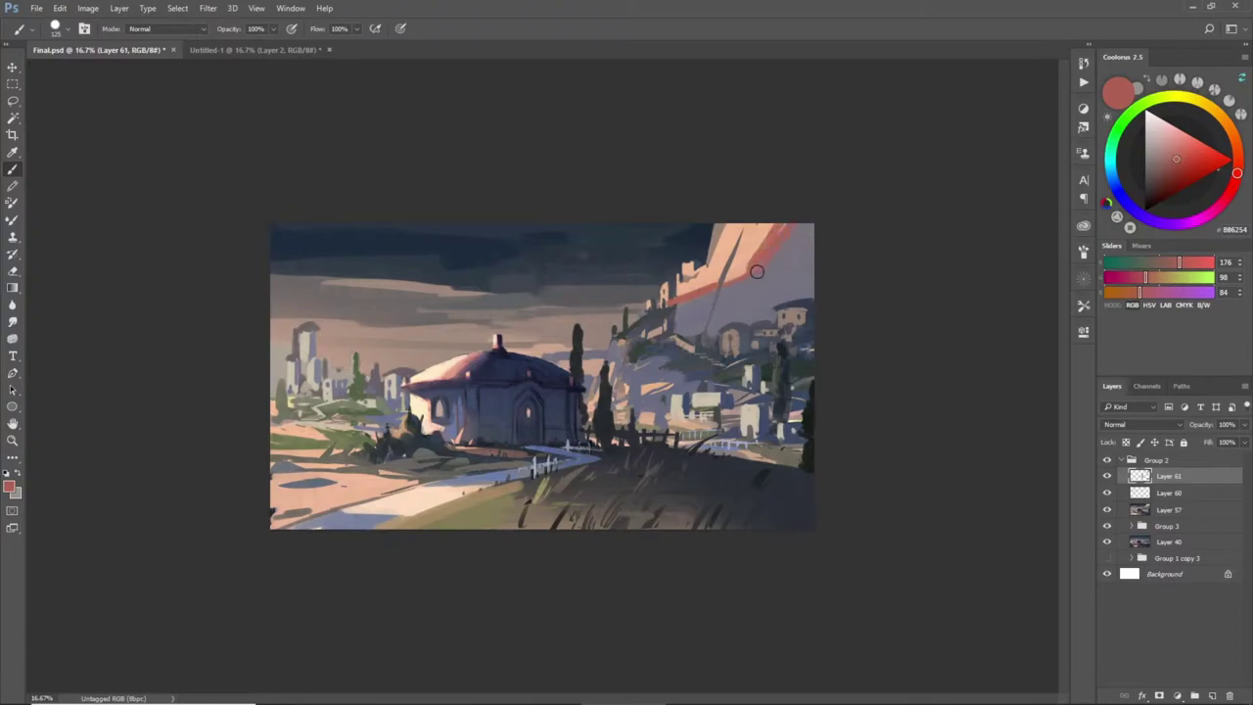
pyautogui.click(1184, 137)
pyautogui.moveTo(746, 273); pyautogui.dragTo(768, 256)
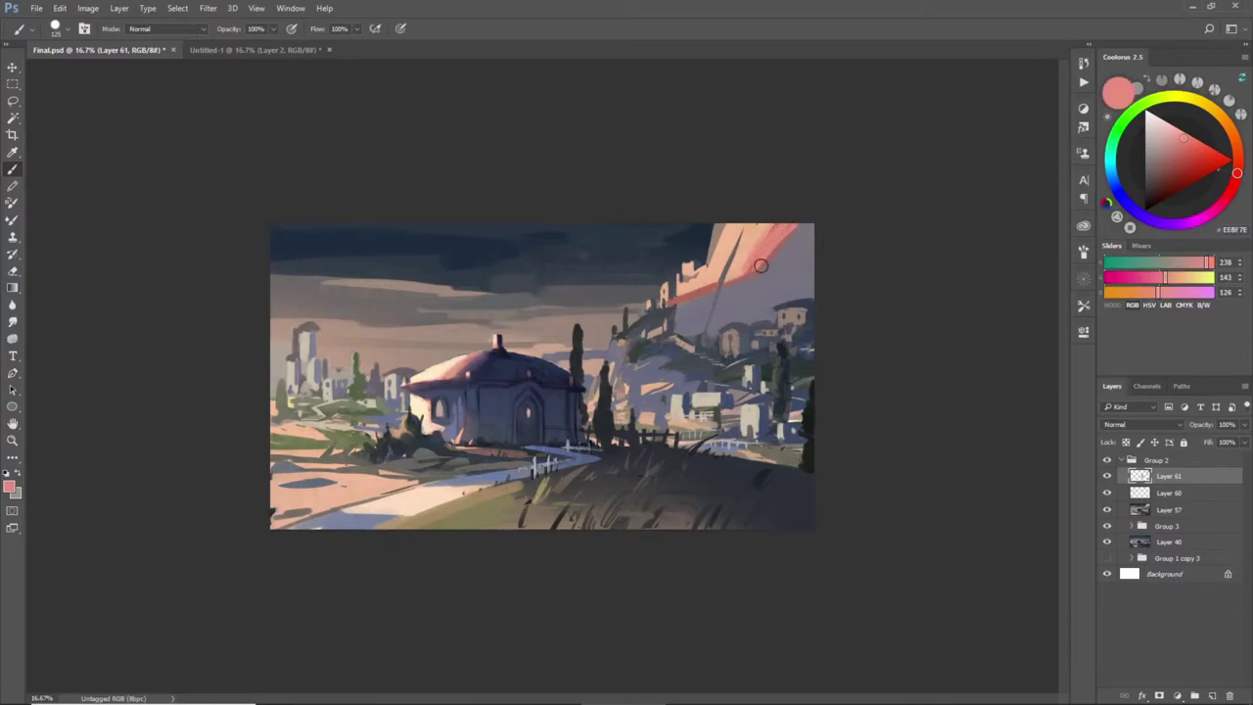
pyautogui.keyDown('alt'); pyautogui.click(674, 306); pyautogui.keyUp('alt')
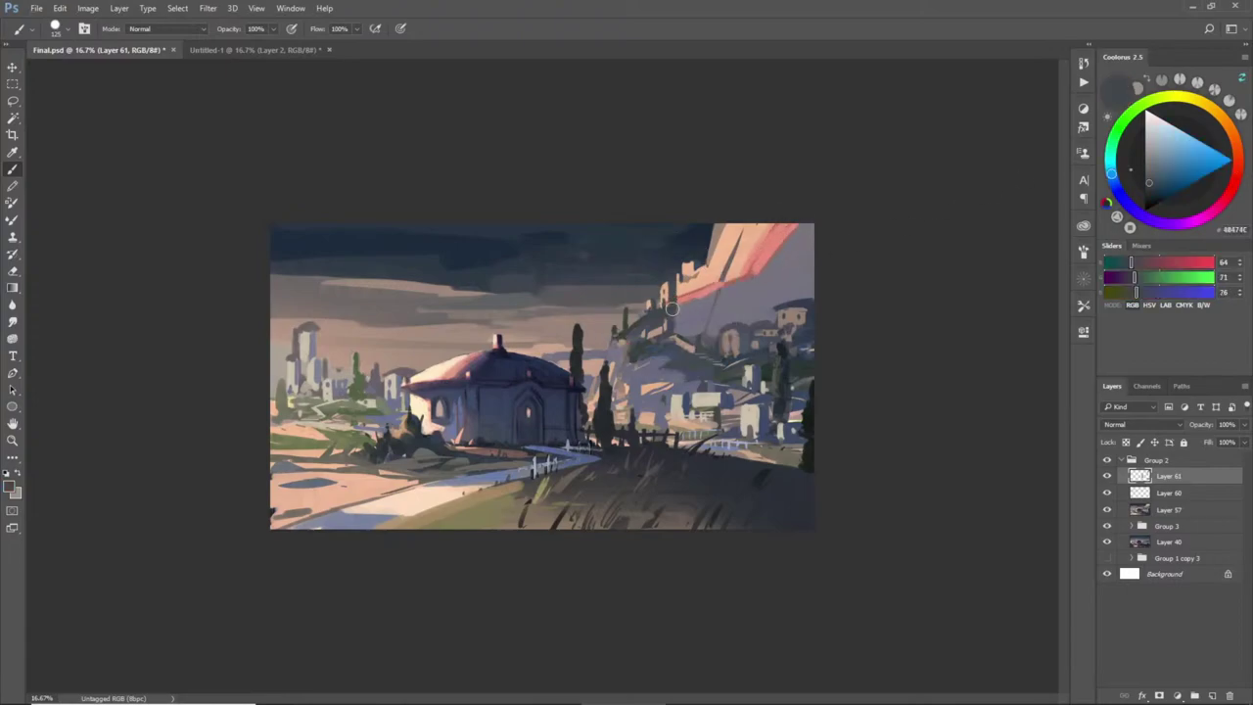
pyautogui.keyDown('alt'); pyautogui.click(691, 296); pyautogui.keyUp('alt')
pyautogui.keyDown('alt'); pyautogui.click(742, 281); pyautogui.keyUp('alt')
pyautogui.moveTo(755, 280); pyautogui.dragTo(755, 282)
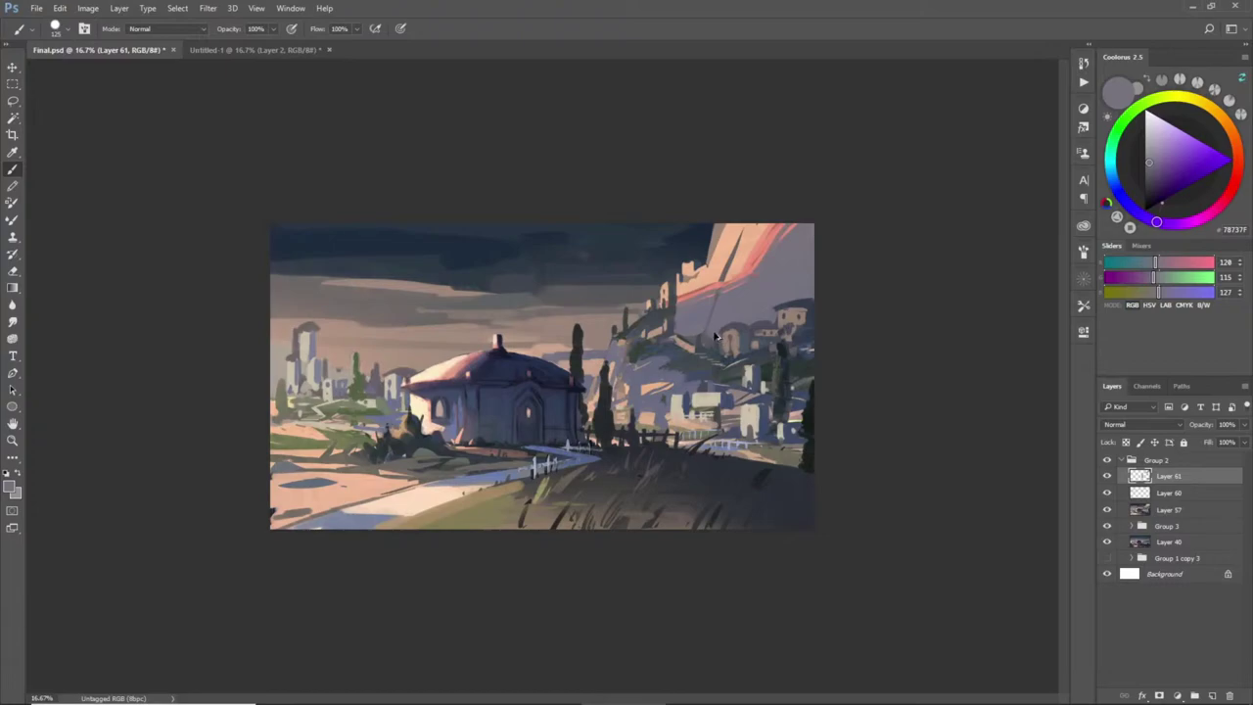
# - Undo the red and pink transition band on the cliff
pyautogui.hotkey('ctrl', 'alt', 'z')
pyautogui.hotkey('ctrl', 'alt', 'z')
pyautogui.hotkey('ctrl', 'alt', 'z')
pyautogui.hotkey('ctrl', 'alt', 'z')
pyautogui.hotkey('ctrl', 'alt', 'z')
pyautogui.hotkey('ctrl', 'alt', 'z')
pyautogui.hotkey('ctrl', 'alt', 'z')
pyautogui.hotkey('ctrl', 'alt', 'z')
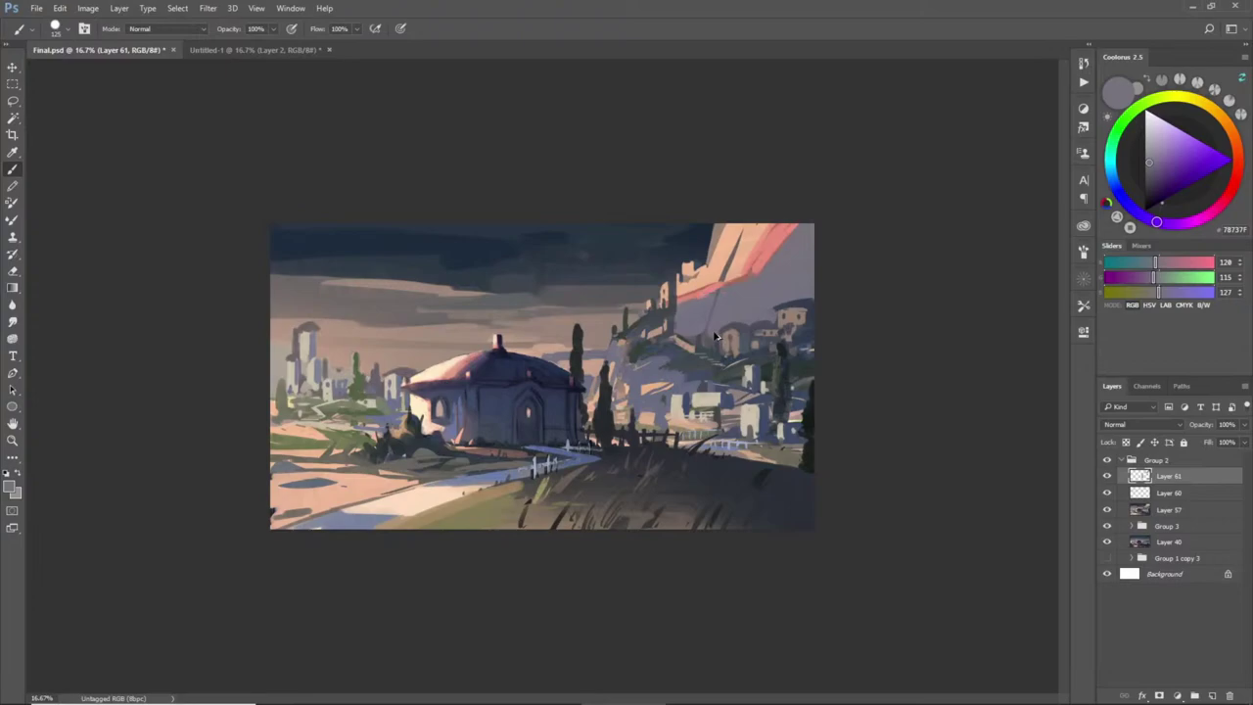
pyautogui.hotkey('ctrl', 'z')
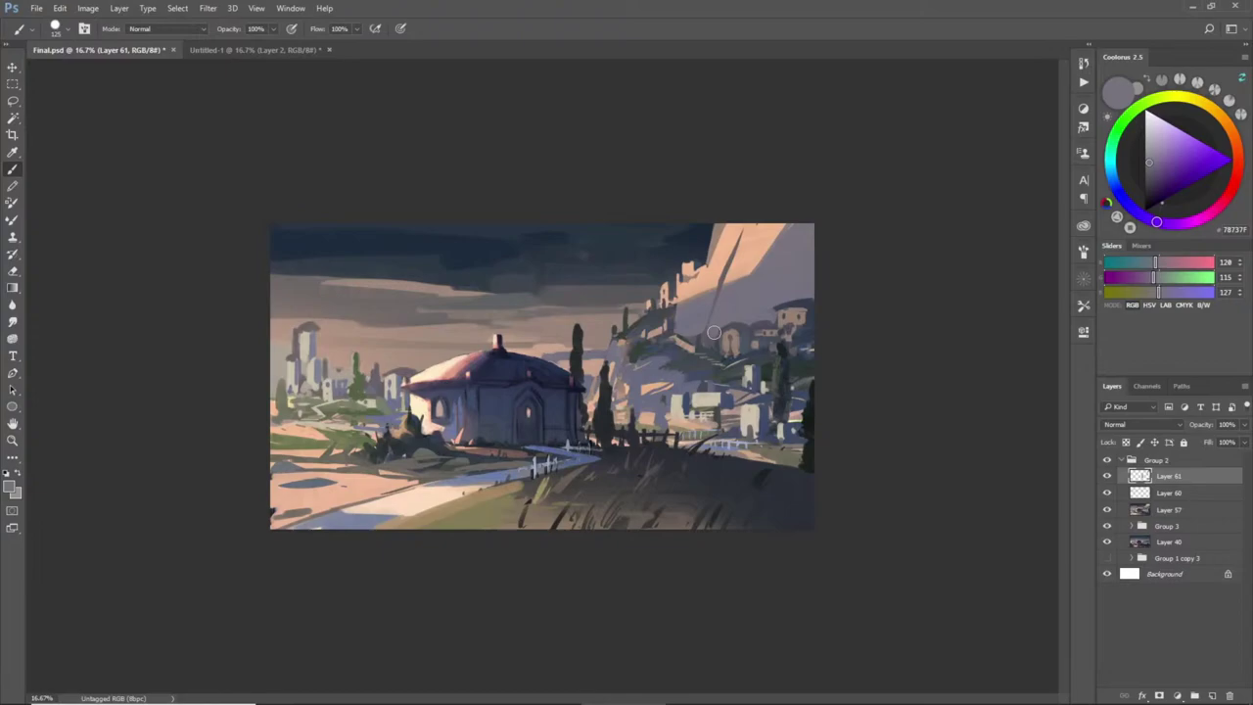
# - Repaint the sunlit slope below the cliffside village as a clearer peach shape, cutting its edges with sampled blue-grey tones
pyautogui.keyDown('alt'); pyautogui.click(621, 359); pyautogui.keyUp('alt')
pyautogui.keyDown('alt'); pyautogui.click(654, 380); pyautogui.keyUp('alt')
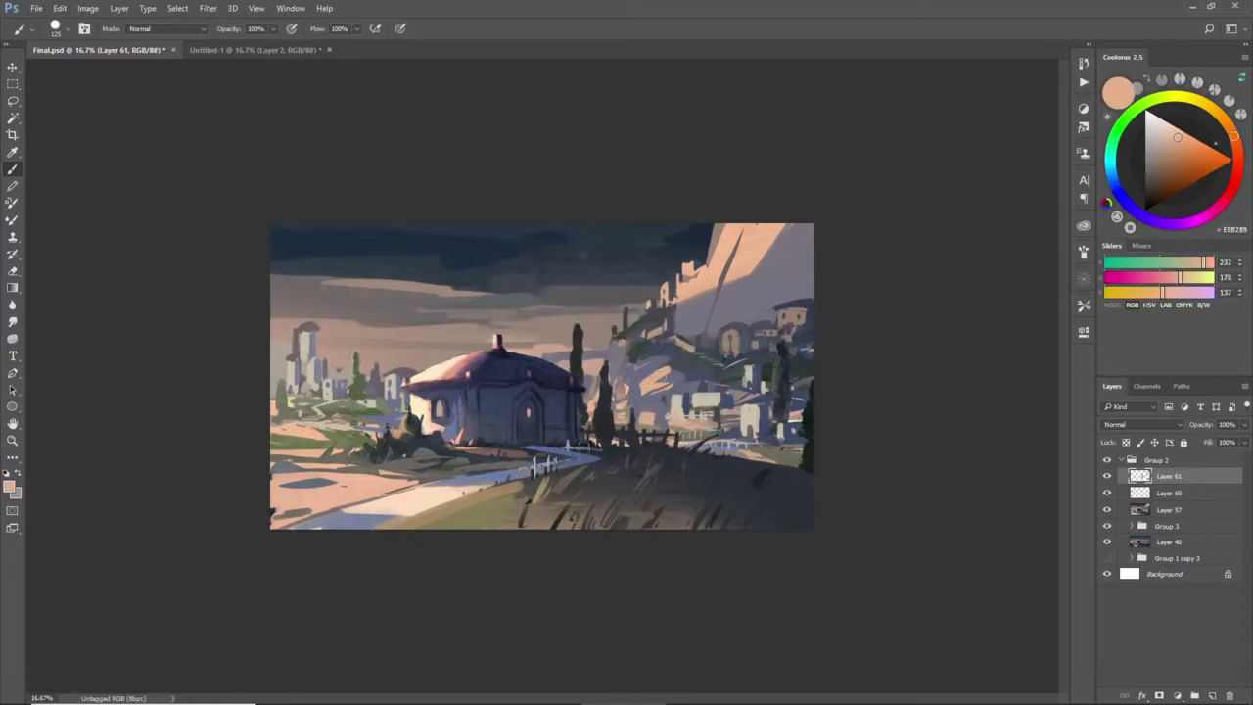
pyautogui.keyDown('alt'); pyautogui.click(662, 386); pyautogui.keyUp('alt')
pyautogui.keyDown('alt'); pyautogui.click(681, 390); pyautogui.keyUp('alt')
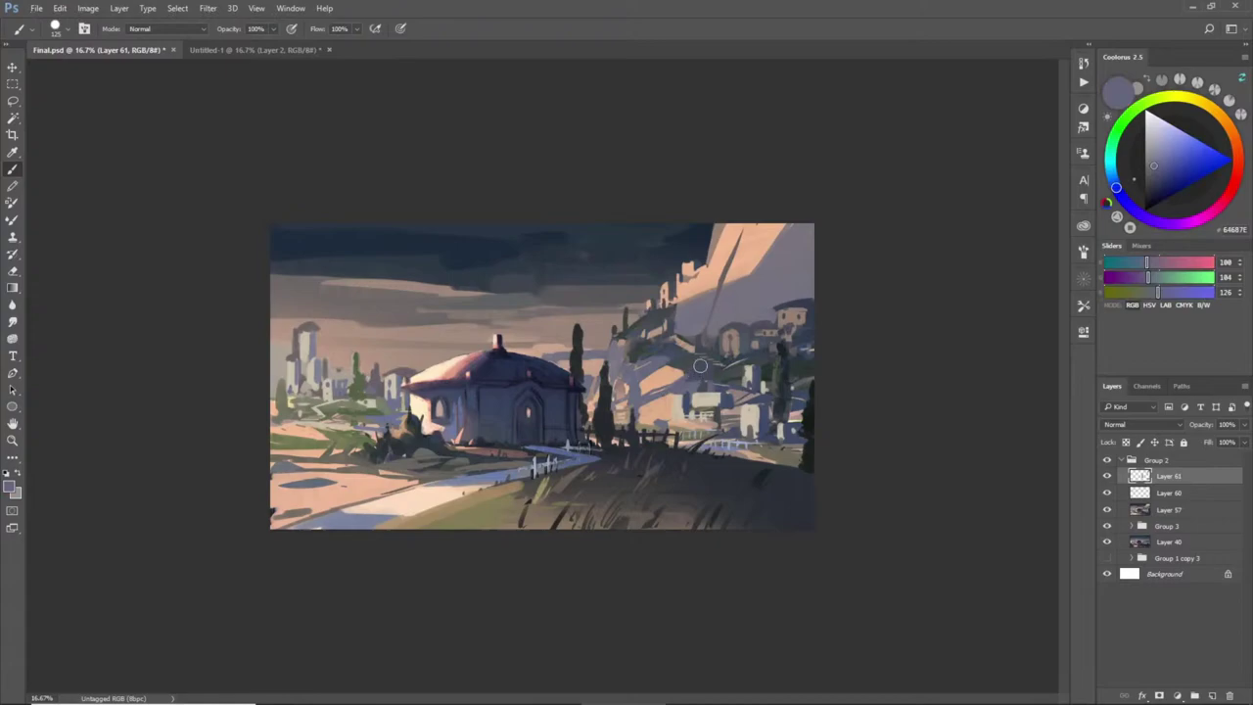
pyautogui.keyDown('alt'); pyautogui.click(672, 373); pyautogui.keyUp('alt')
pyautogui.keyDown('alt'); pyautogui.click(686, 380); pyautogui.keyUp('alt')
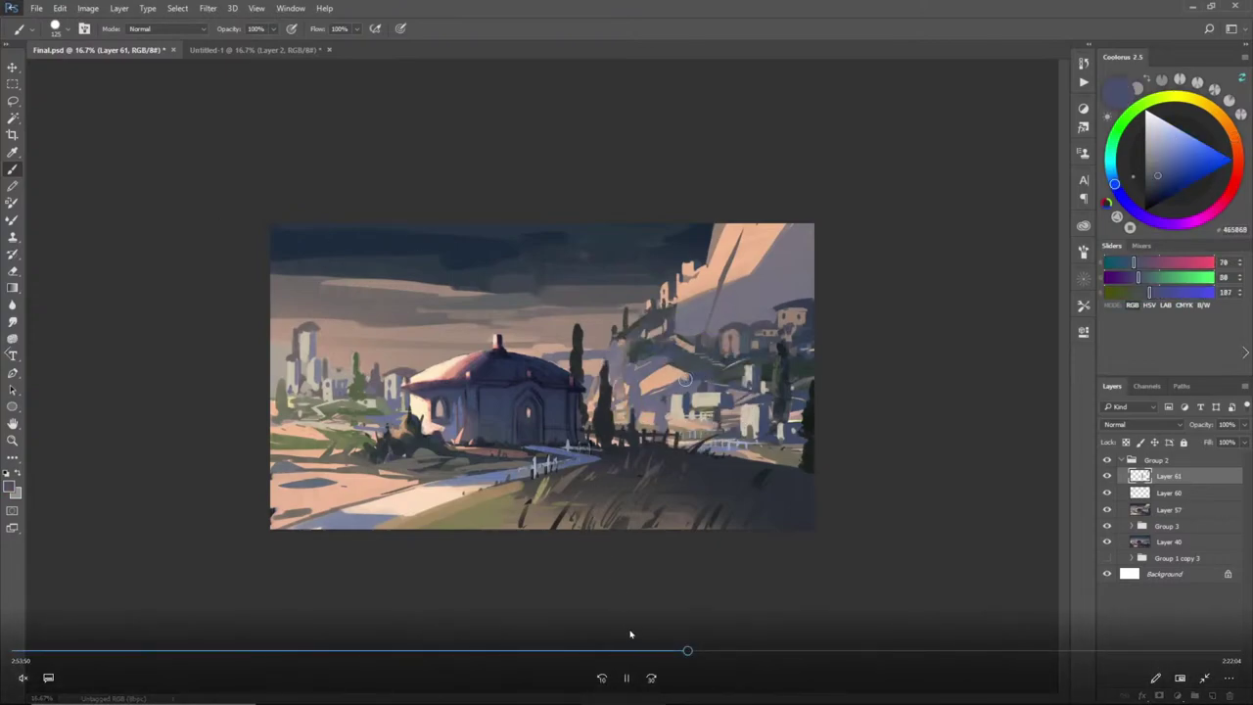
# - Pause the full-screen painting video and close the video player
pyautogui.click(629, 677)
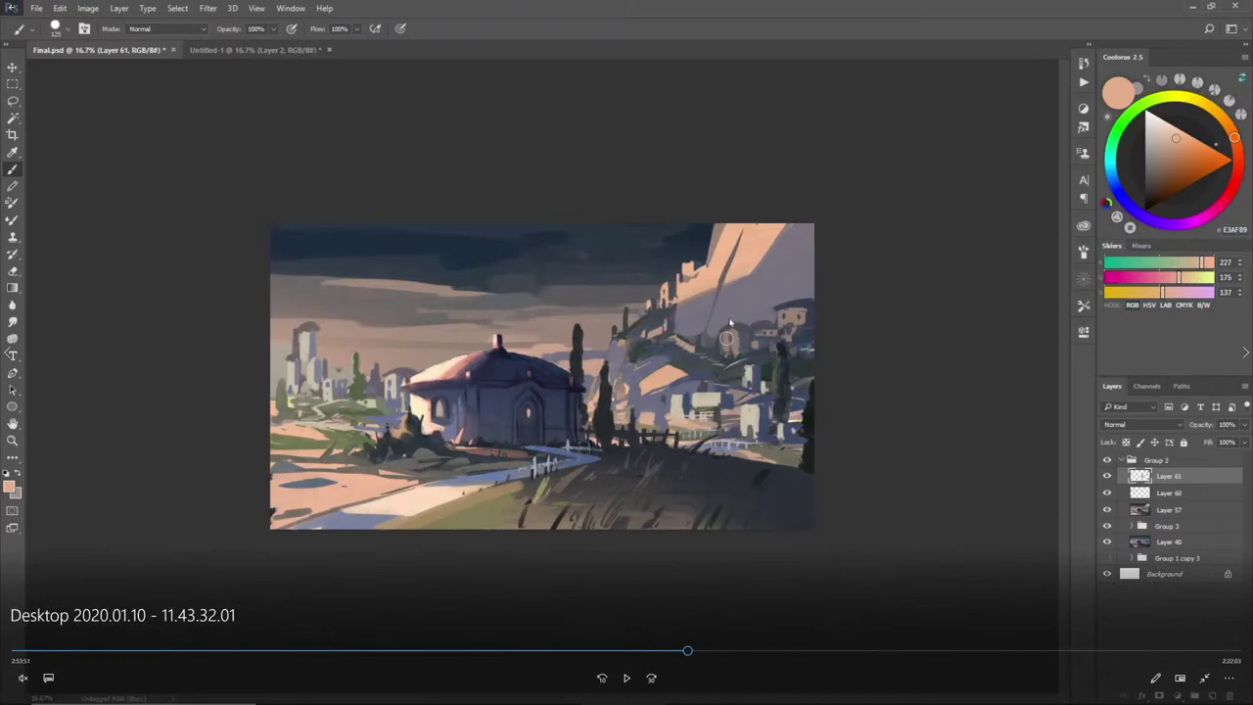
pyautogui.doubleClick(520, 269)
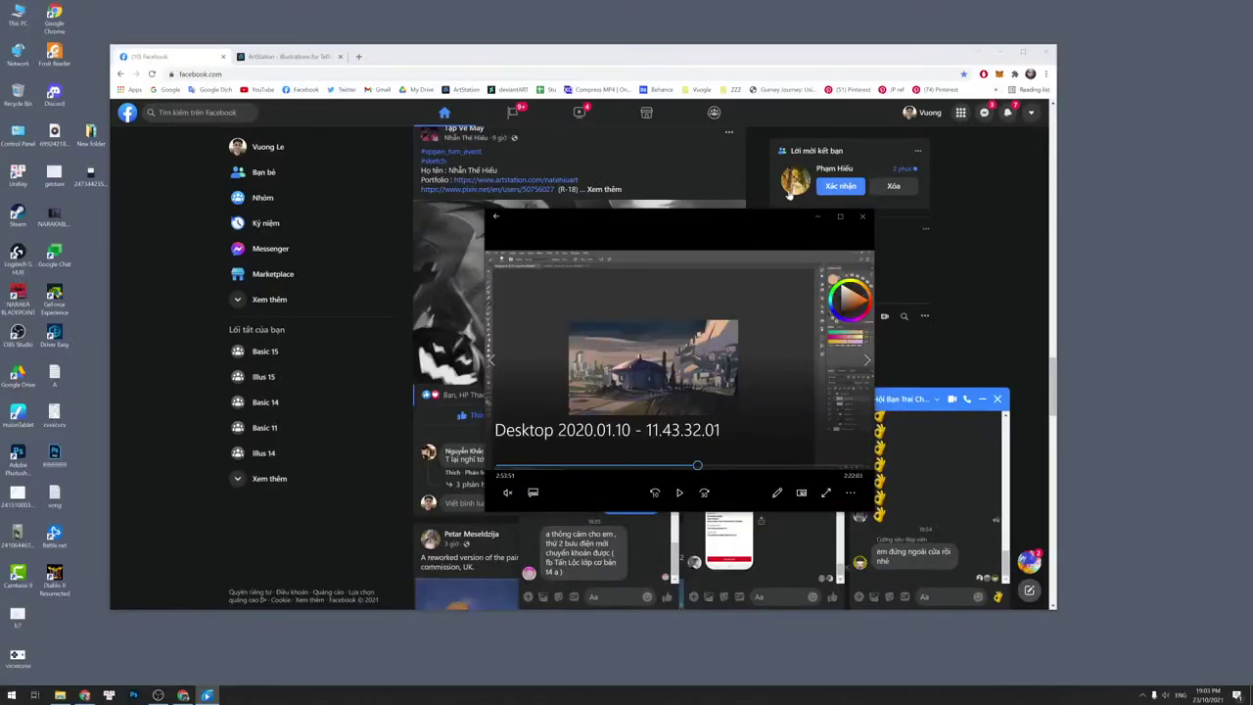
pyautogui.click(860, 219)
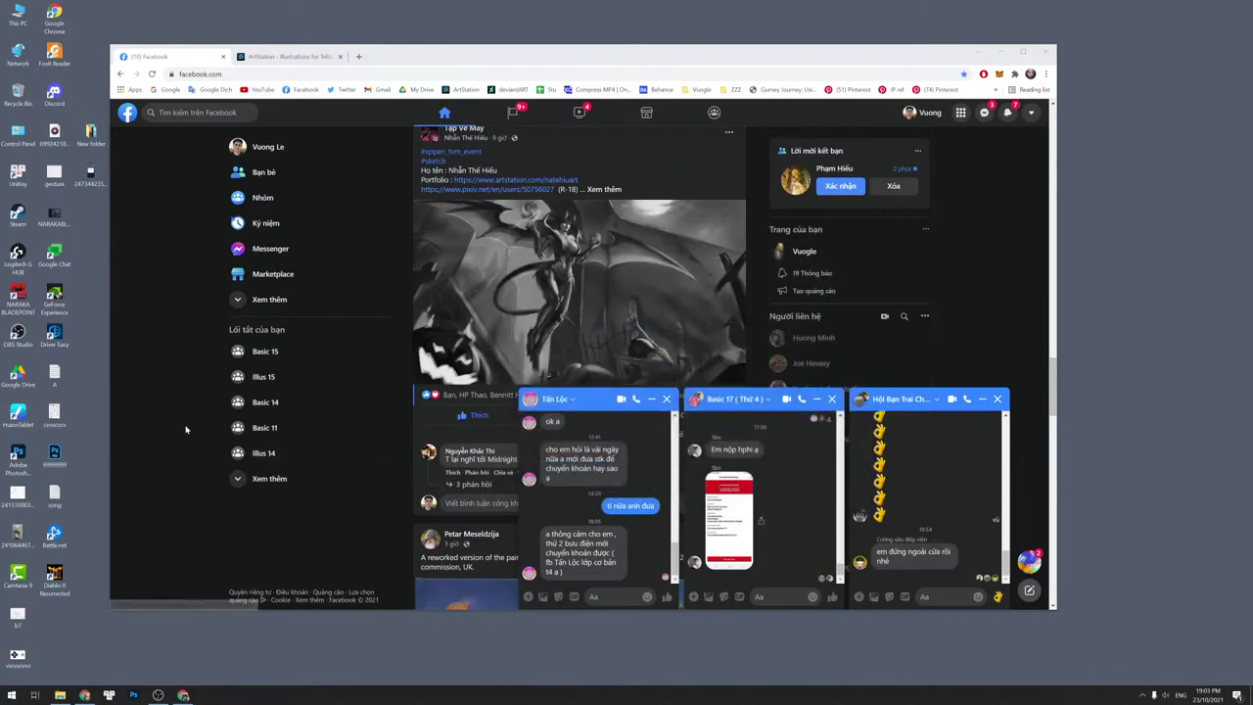